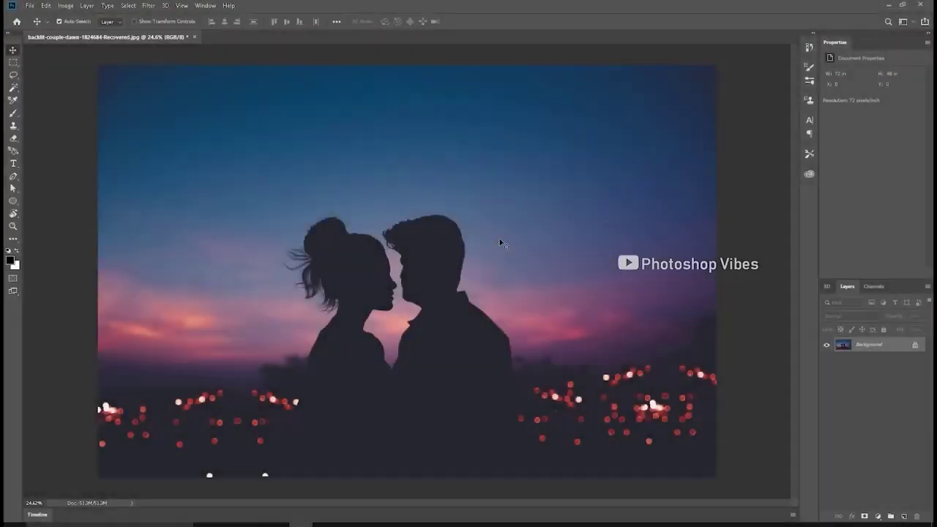
- Duplicate the Background layer and draw a rectangular selection around the couple on Background copy
drag(879, 346, 903, 518)
click(868, 362)
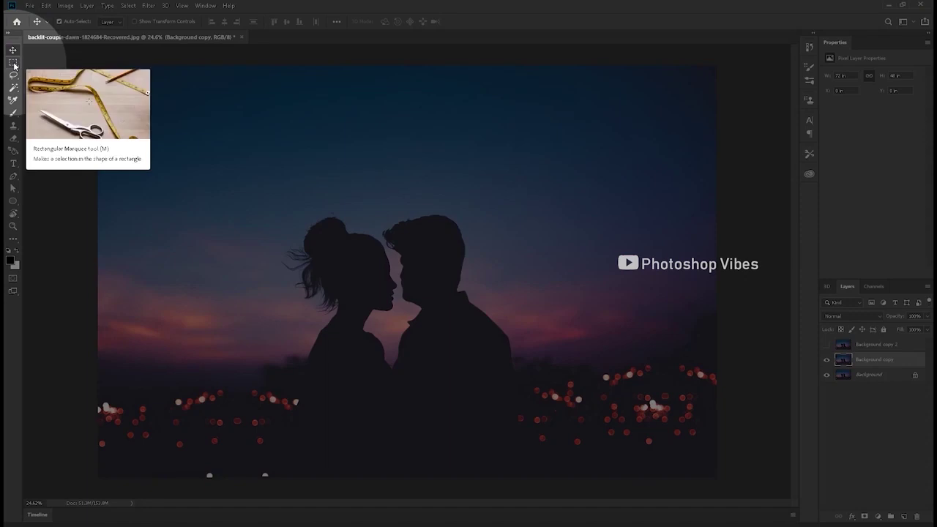
click(13, 63)
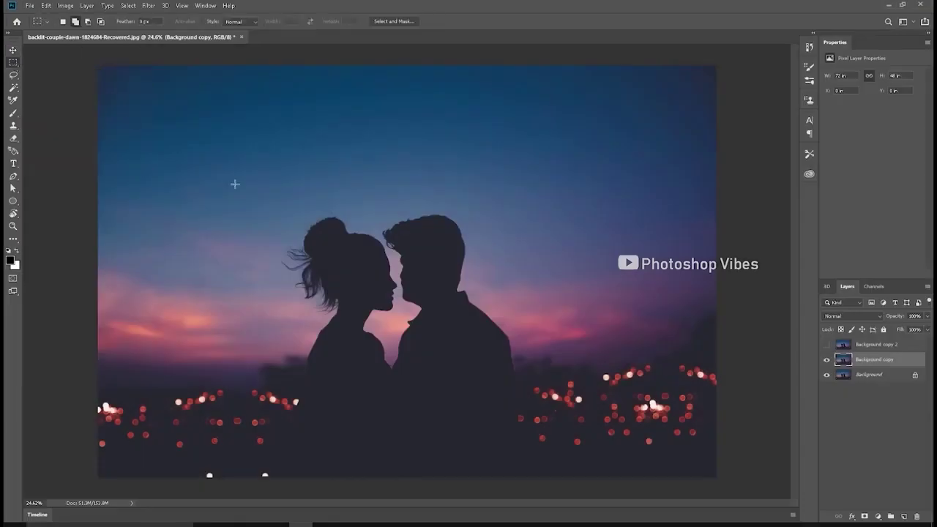
drag(275, 205, 531, 483)
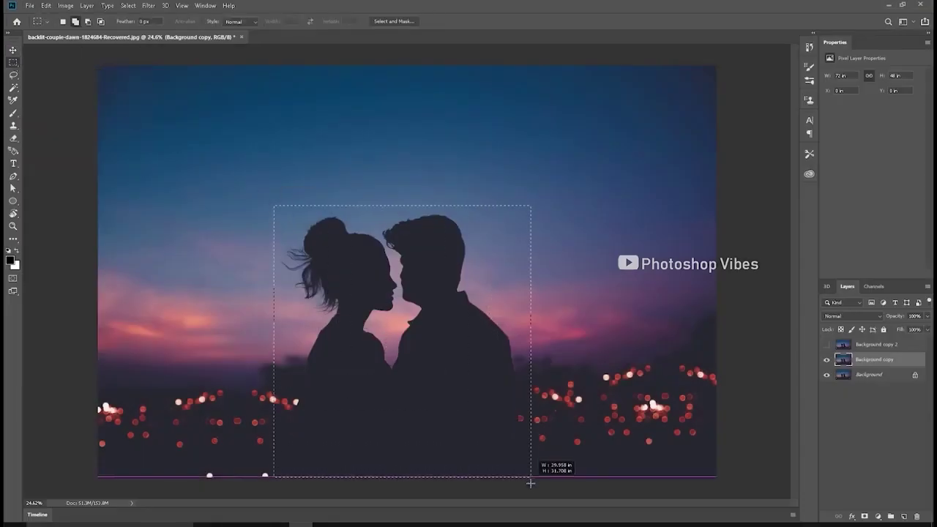
- Erase the couple with a Content-Aware Fill, then deselect
click(65, 5)
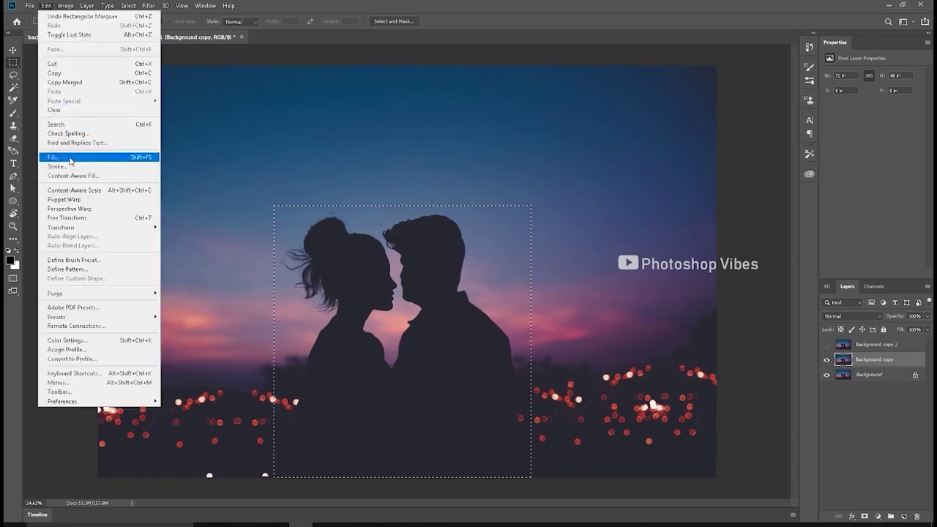
click(73, 153)
click(470, 135)
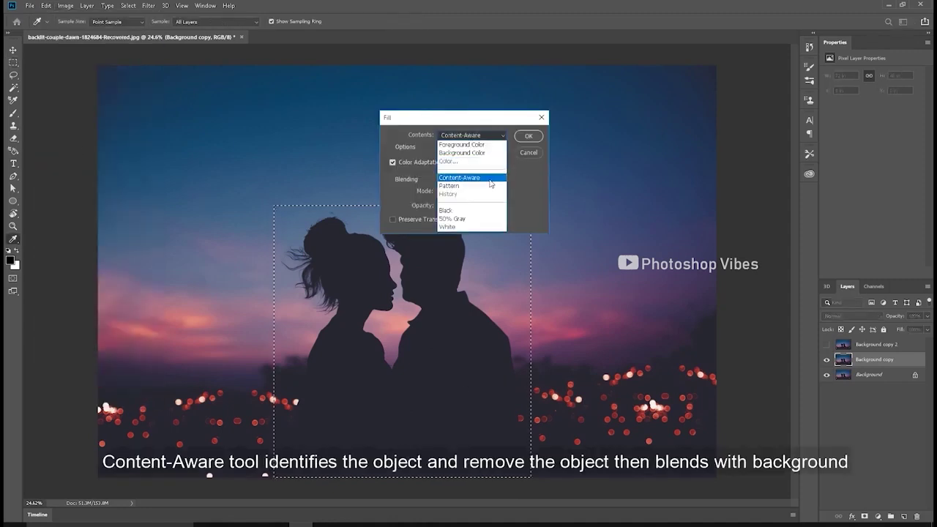
click(489, 180)
click(529, 136)
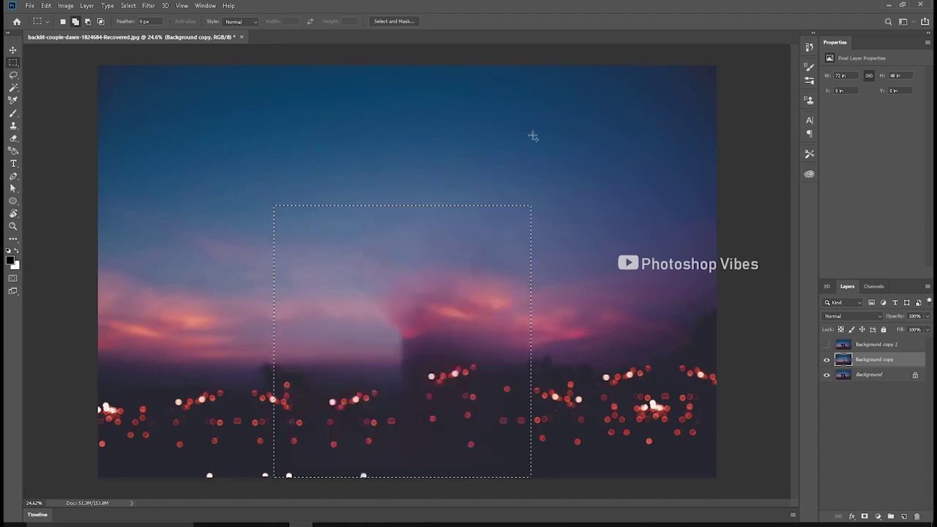
click(13, 50)
click(128, 5)
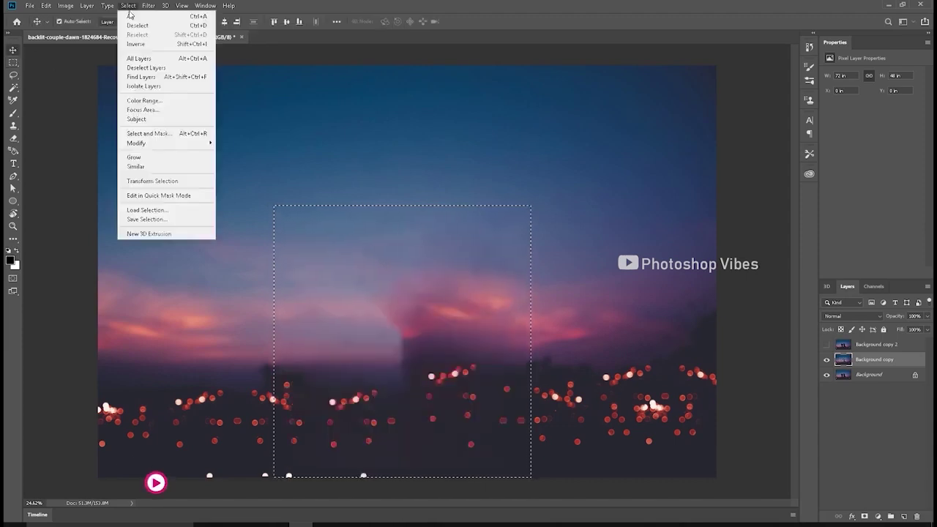
click(136, 27)
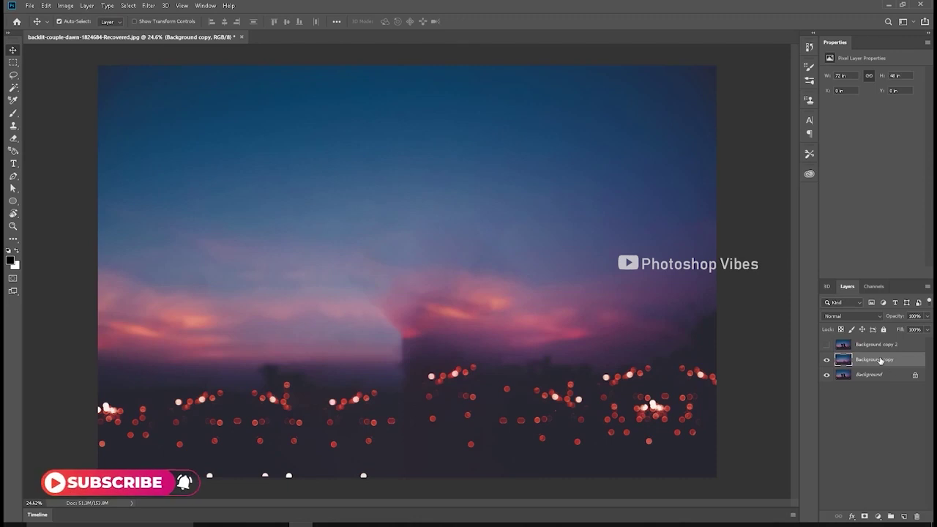
- Show and select Background copy 2, then refine the couple's silhouette in Select and Mask
click(827, 344)
click(870, 345)
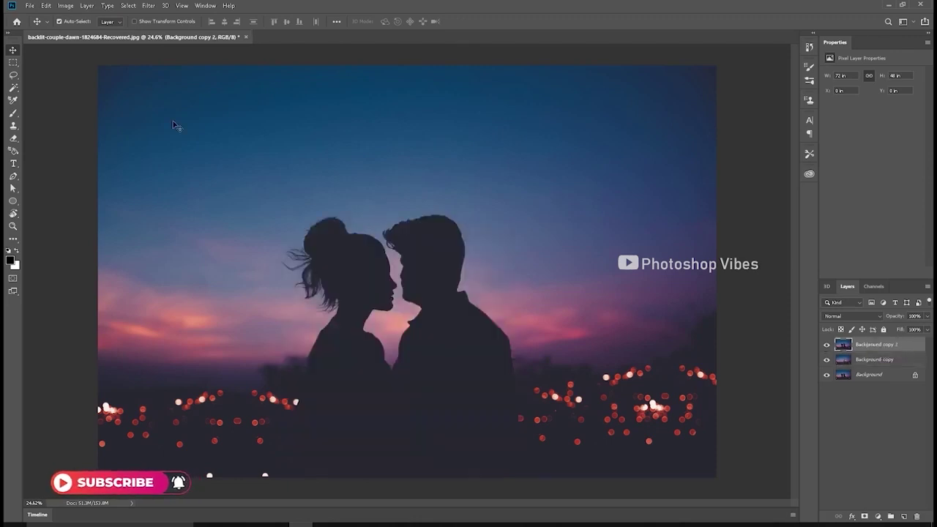
click(12, 63)
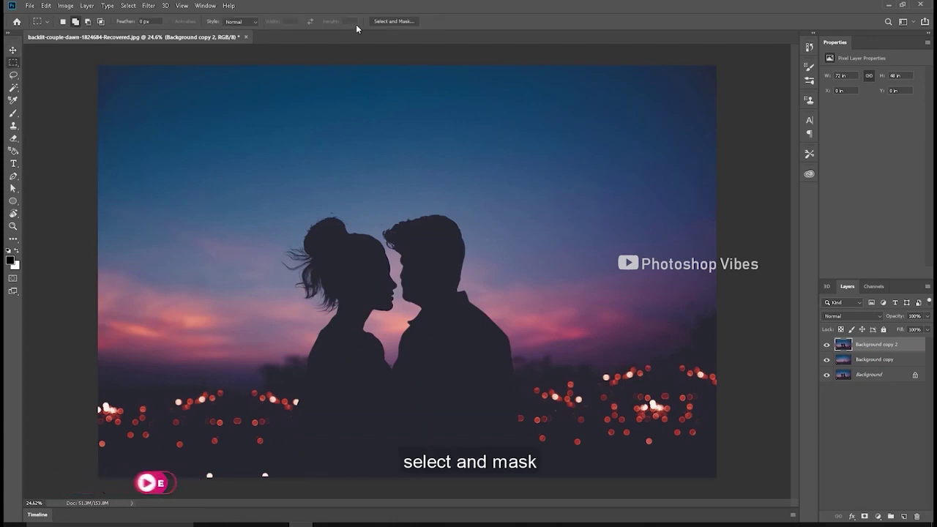
click(396, 22)
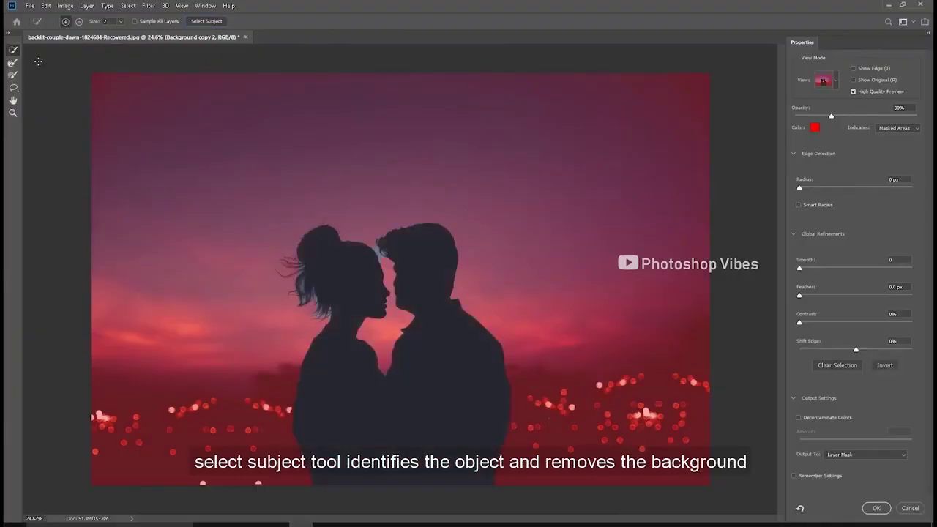
click(13, 63)
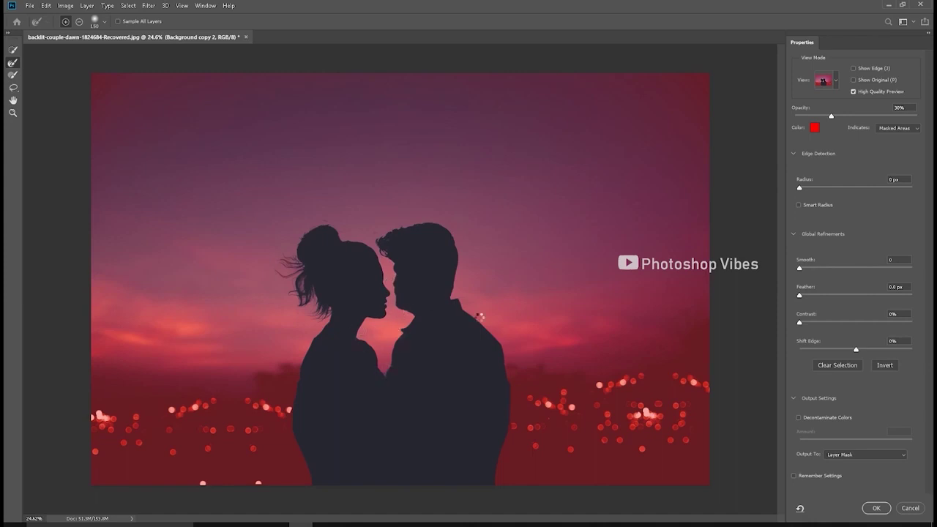
- Confirm the couple's layer mask and apply it to Background copy 2
click(878, 508)
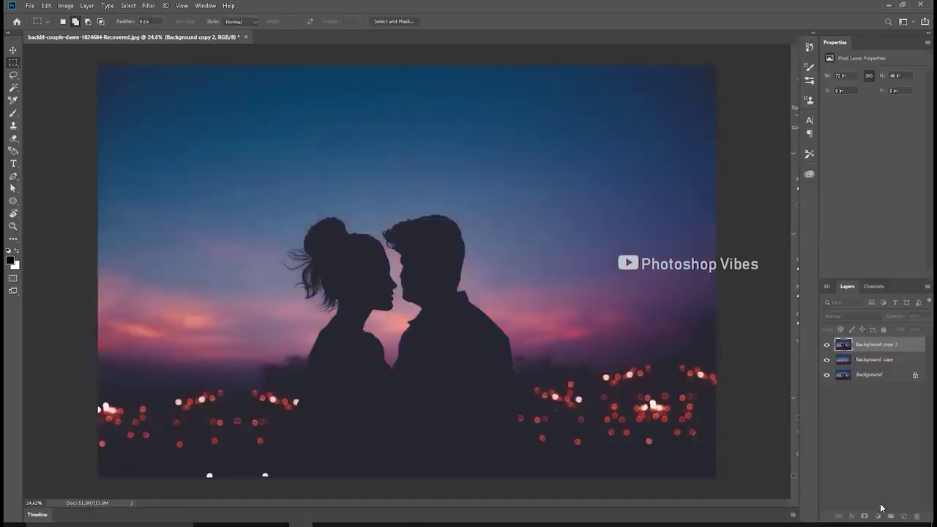
right_click(867, 346)
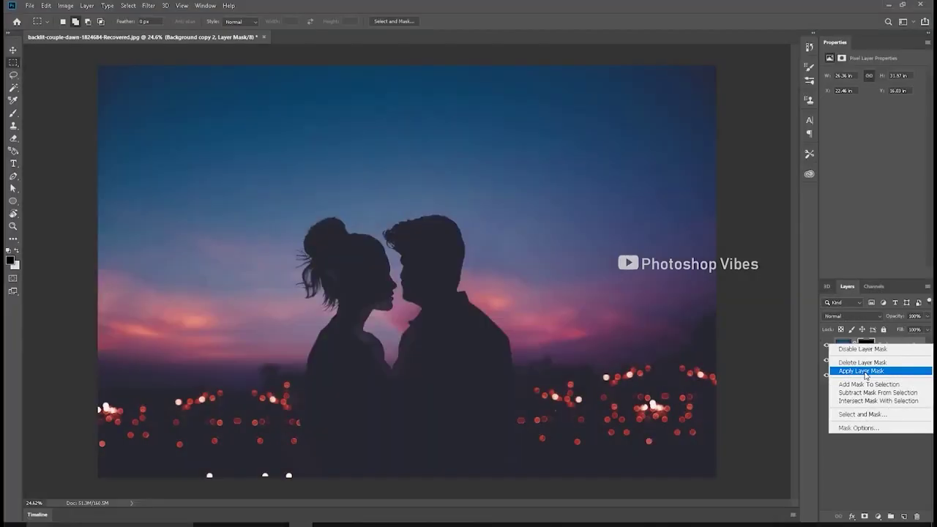
click(867, 372)
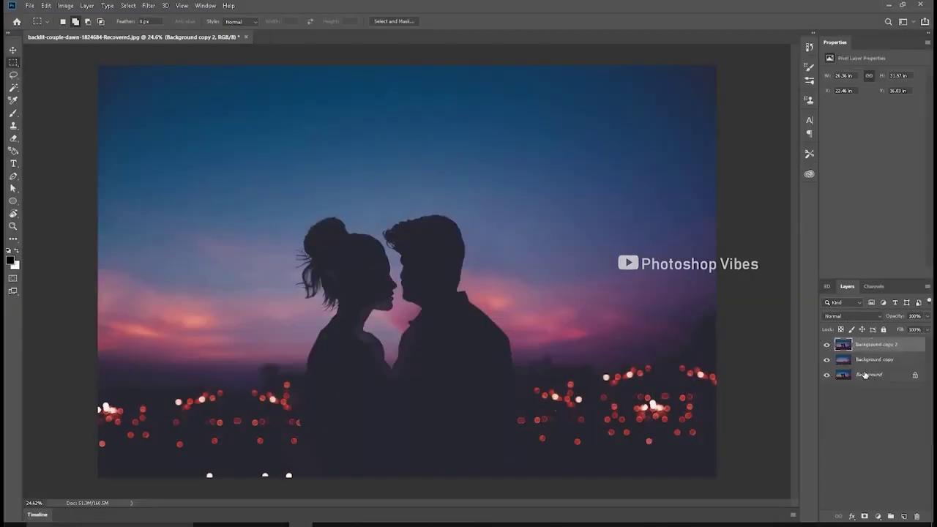
- Add Layer 1 and fill it with the dark foreground colour
click(905, 517)
key(i)
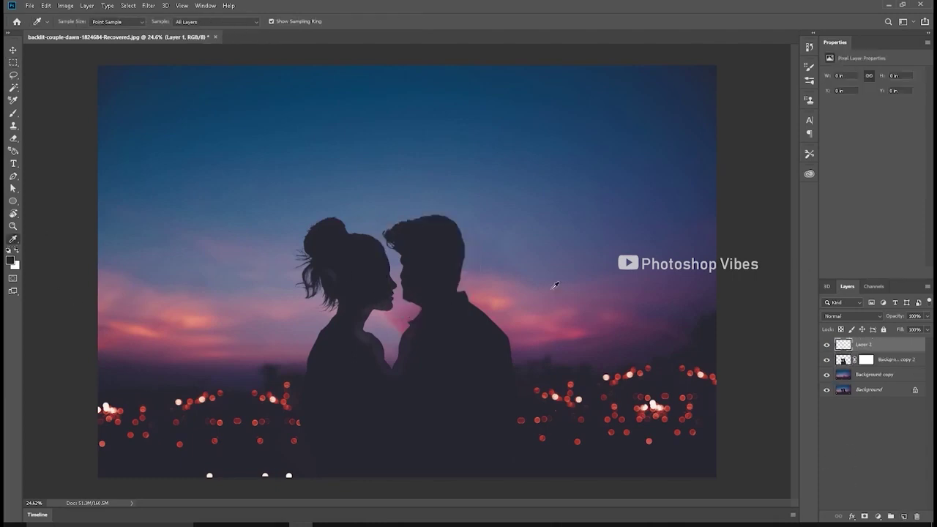
click(47, 7)
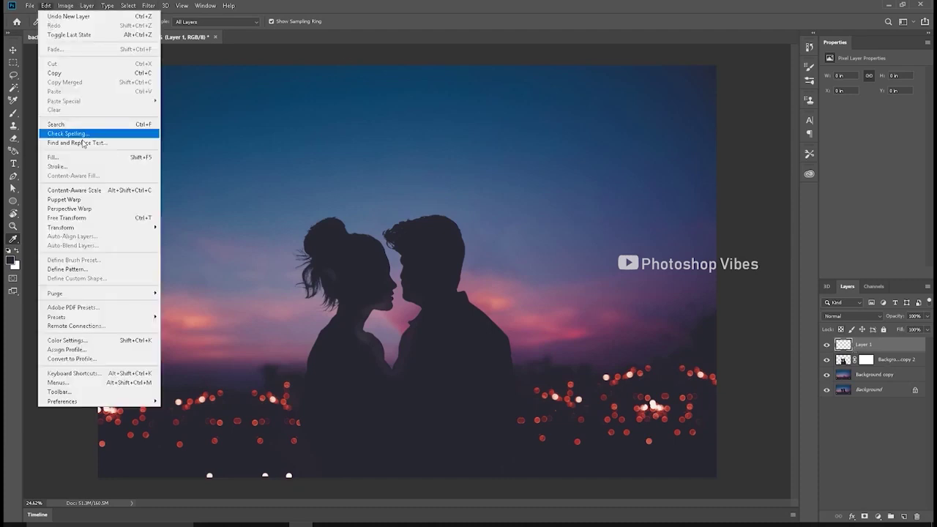
click(74, 159)
click(466, 136)
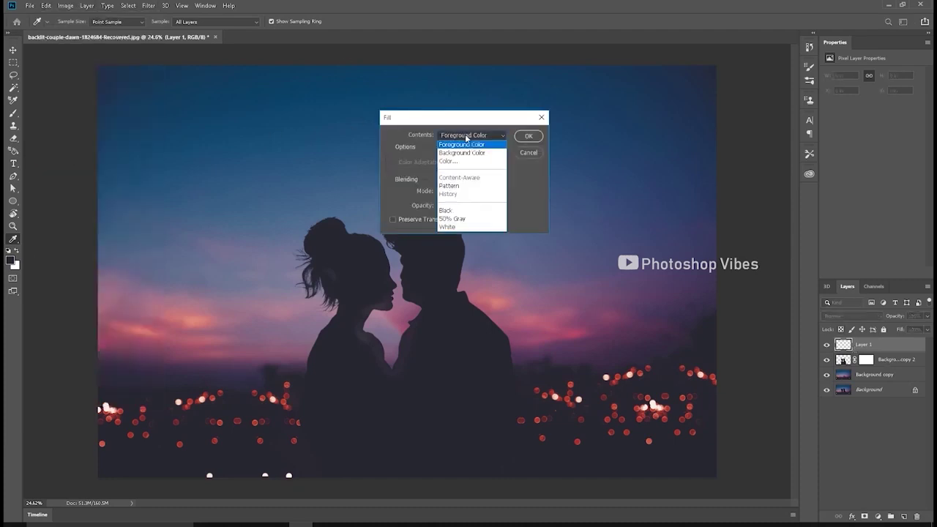
click(467, 140)
click(529, 136)
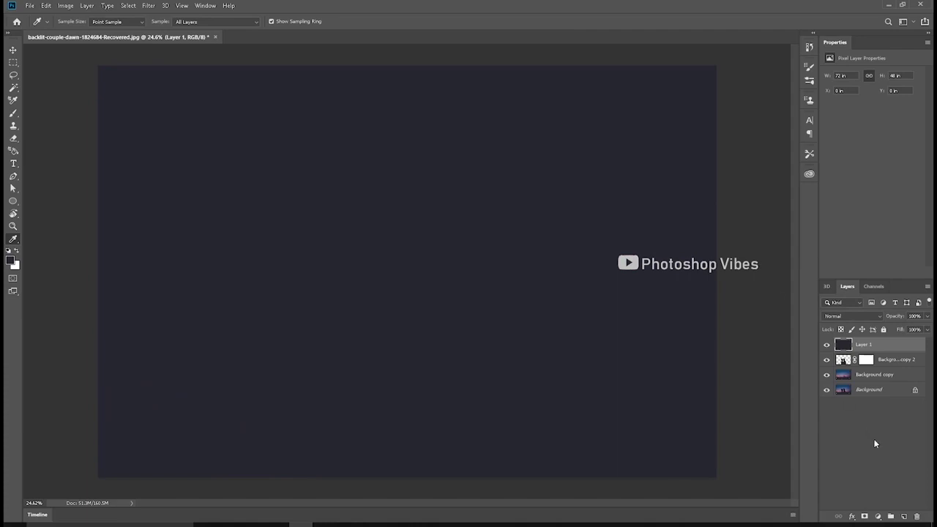
- Give Layer 1 an inverted black mask, duplicate it twice, and hide Layer 1 copy 2
click(864, 517)
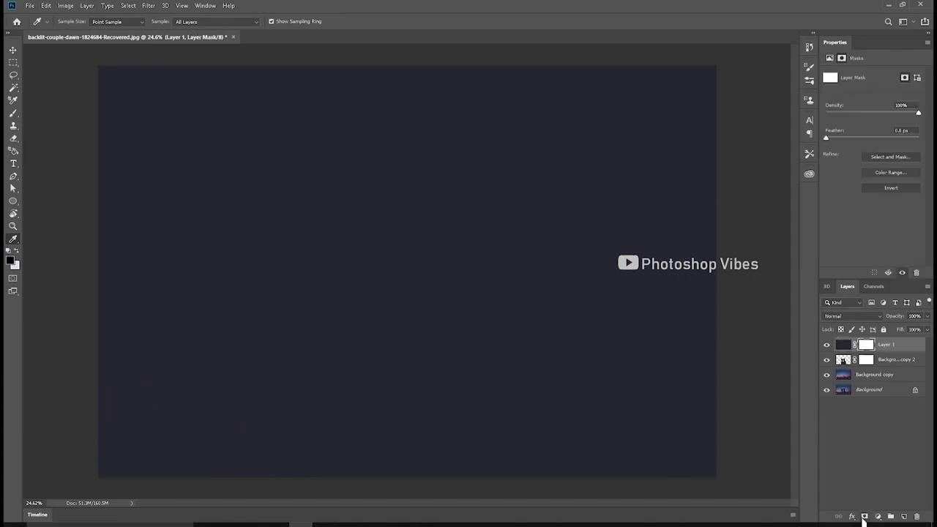
click(13, 51)
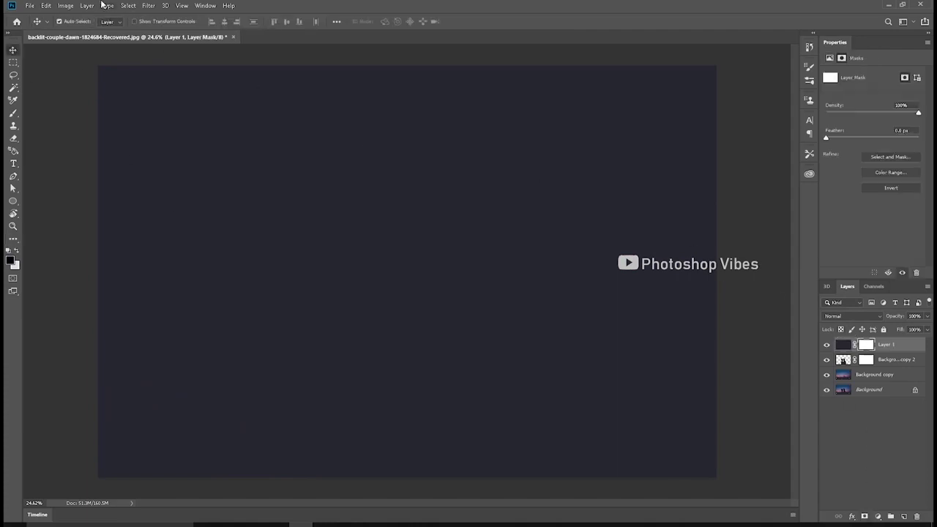
click(65, 5)
mouse_move(76, 32)
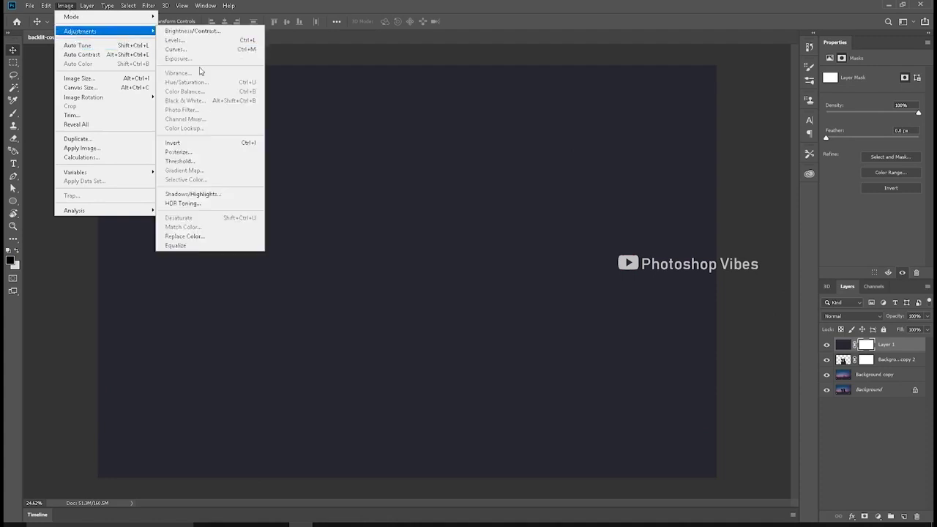
click(203, 147)
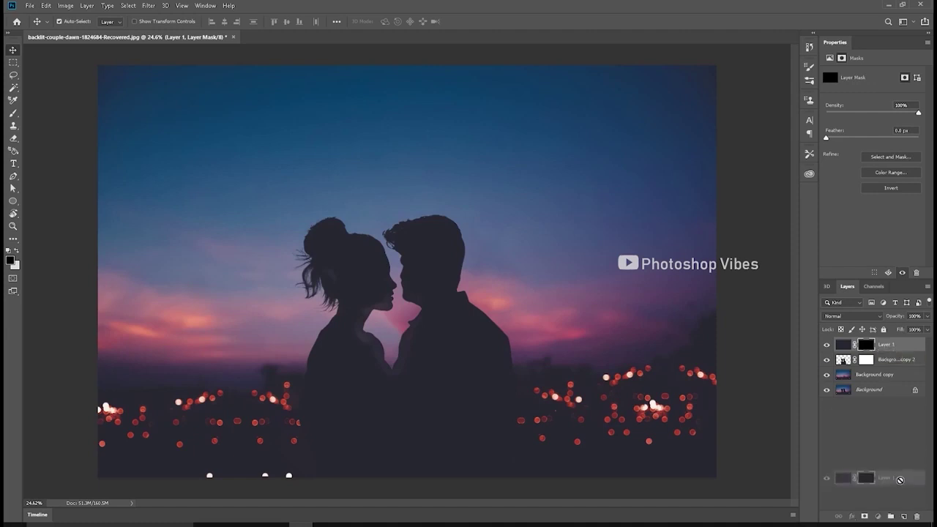
key(ctrl+j)
drag(888, 355, 905, 517)
click(825, 346)
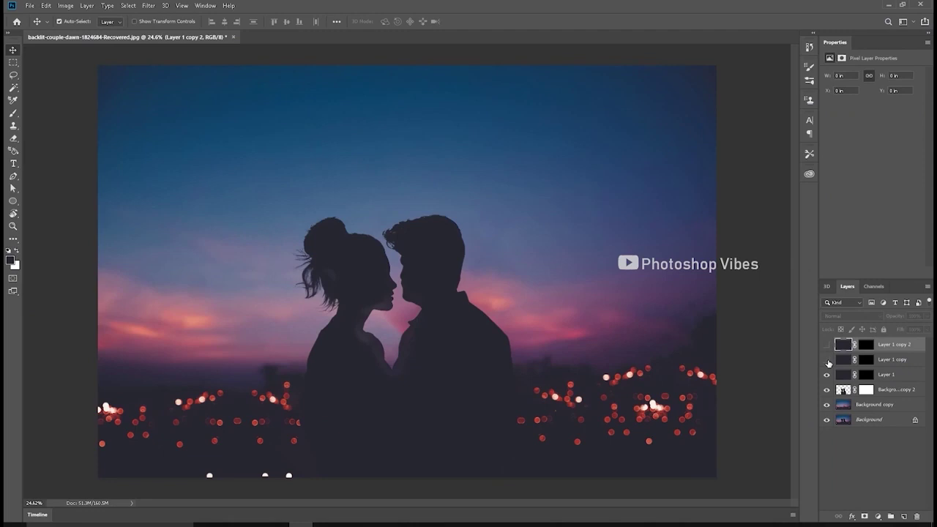
- On Background copy 2's mask, set up a slightly tilted 1536 px 003_Explosion eraser with white foreground
click(867, 391)
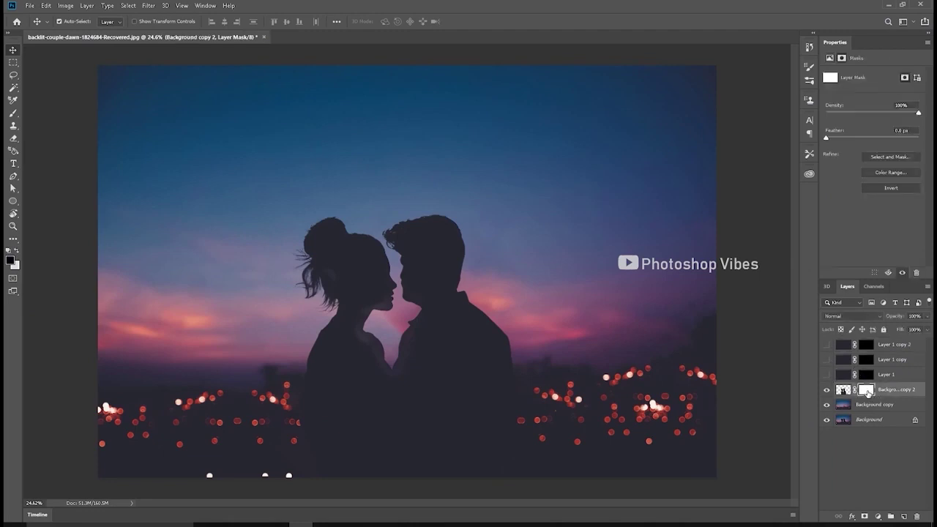
click(12, 137)
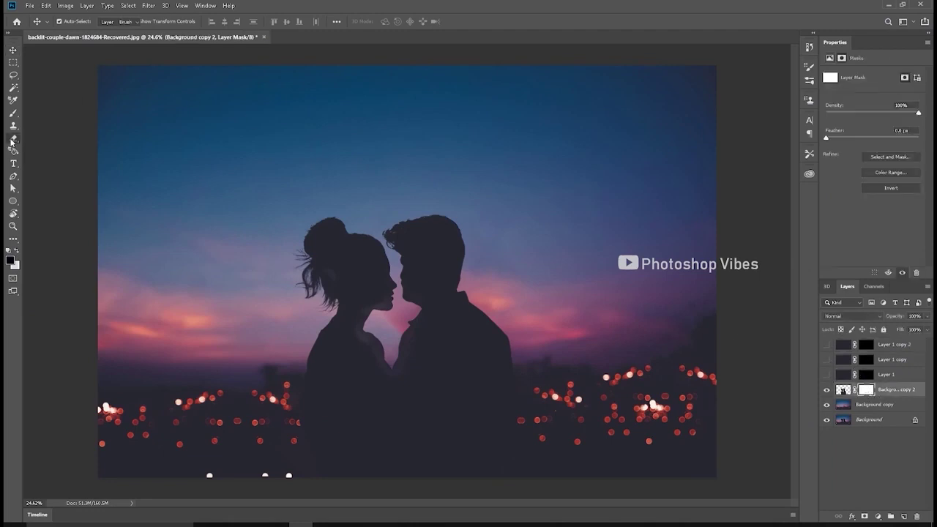
right_click(364, 178)
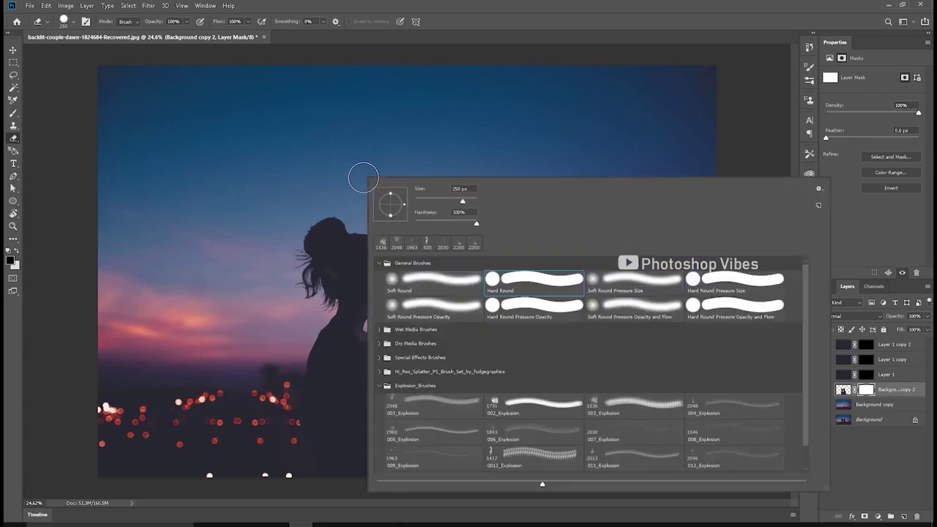
click(624, 404)
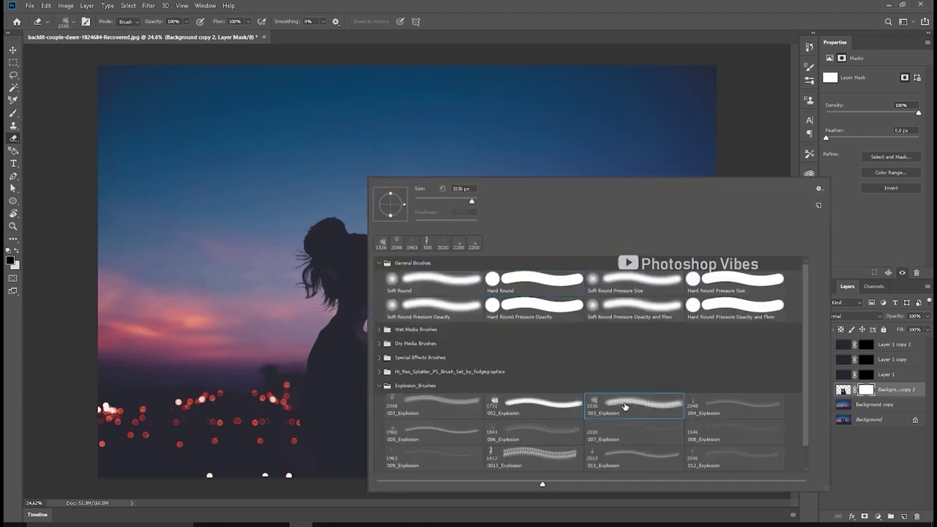
double_click(625, 407)
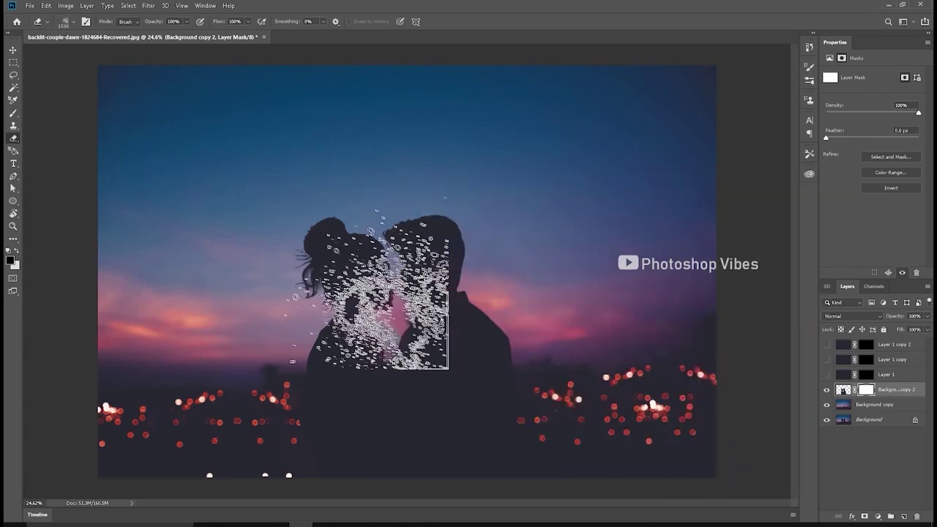
right_click(255, 216)
drag(271, 249, 265, 246)
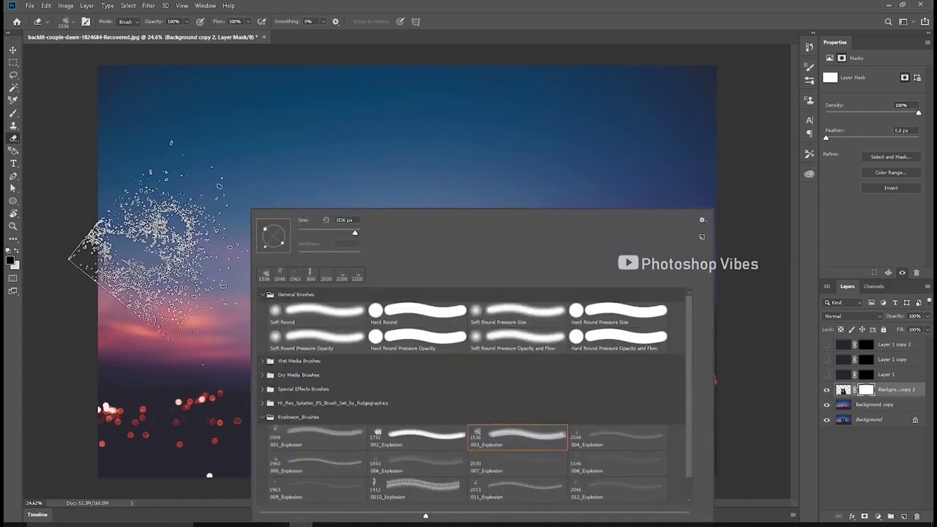
key(Return)
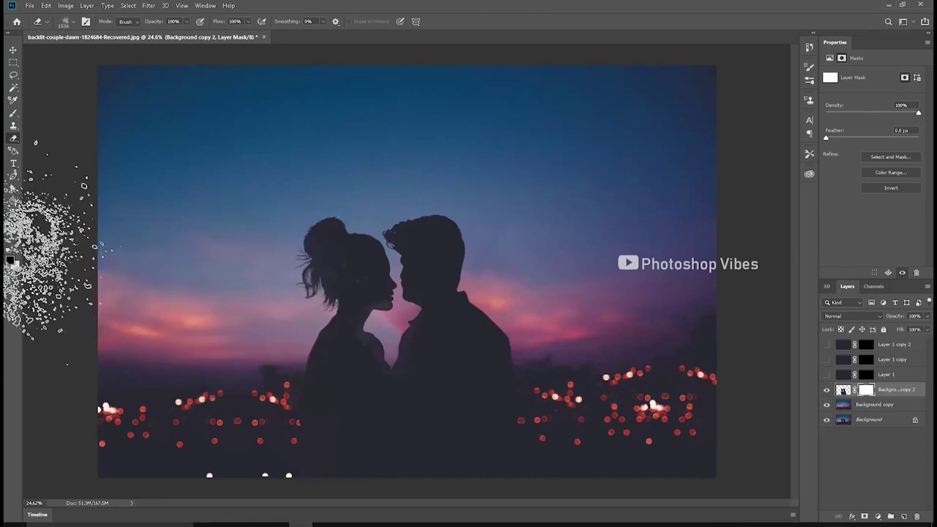
click(16, 251)
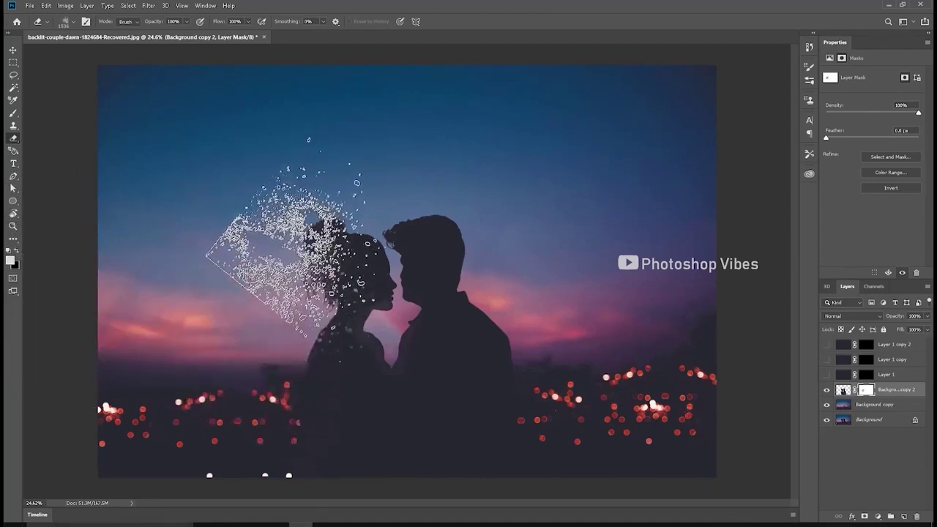
- Stamp explosion particles over the man's head and shoulder, then select Layer 1's mask
right_click(528, 216)
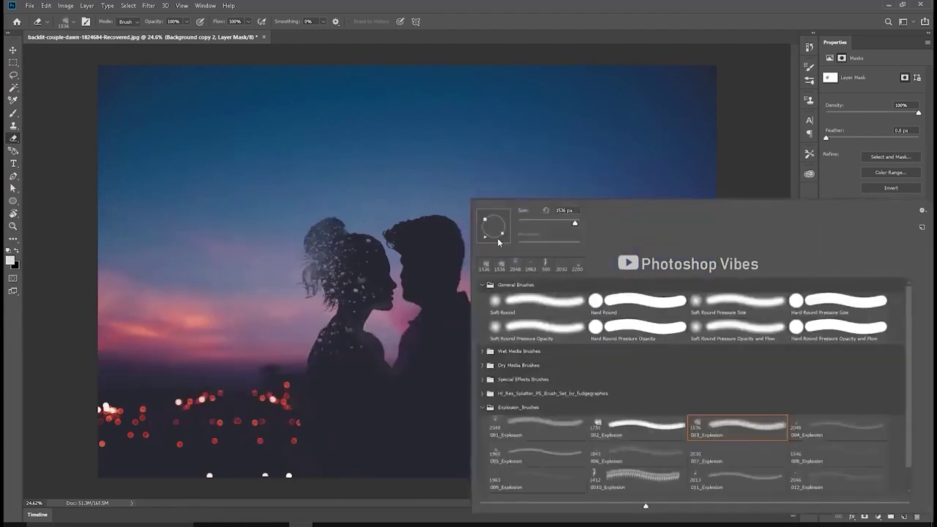
key(Return)
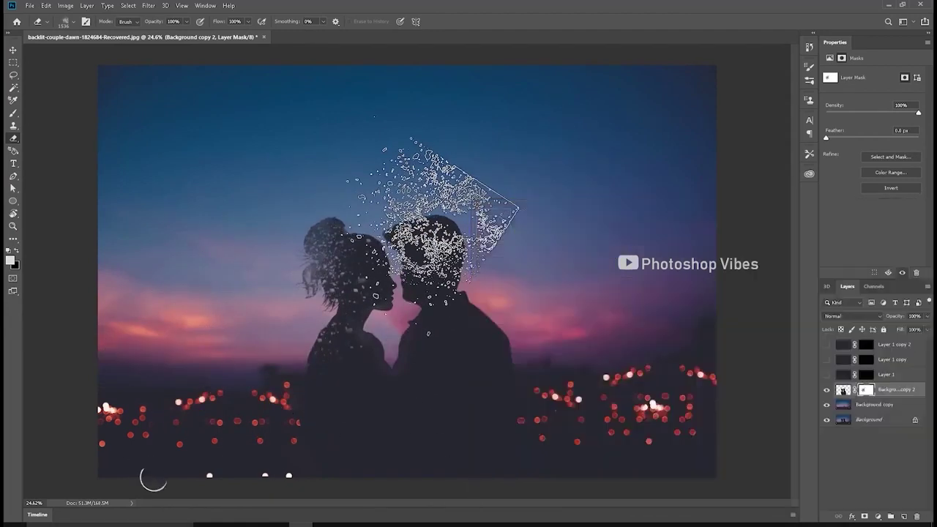
click(486, 264)
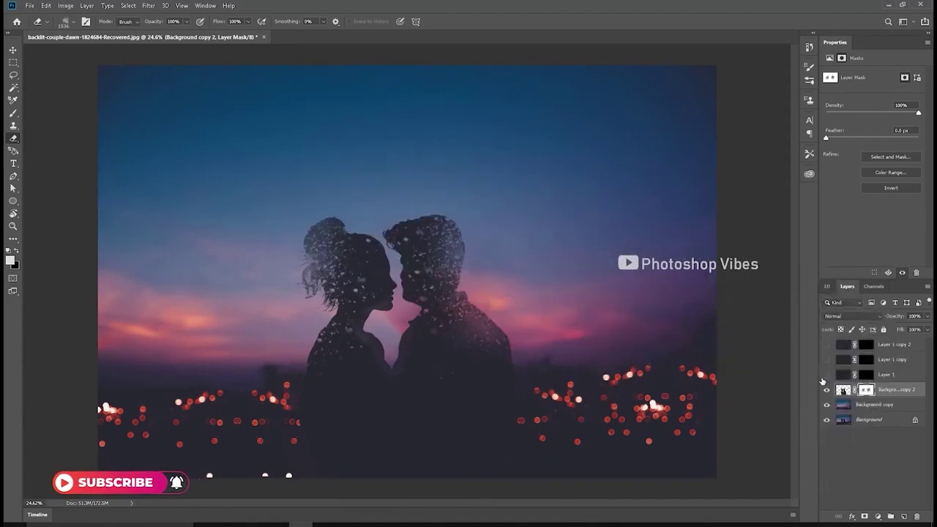
click(865, 375)
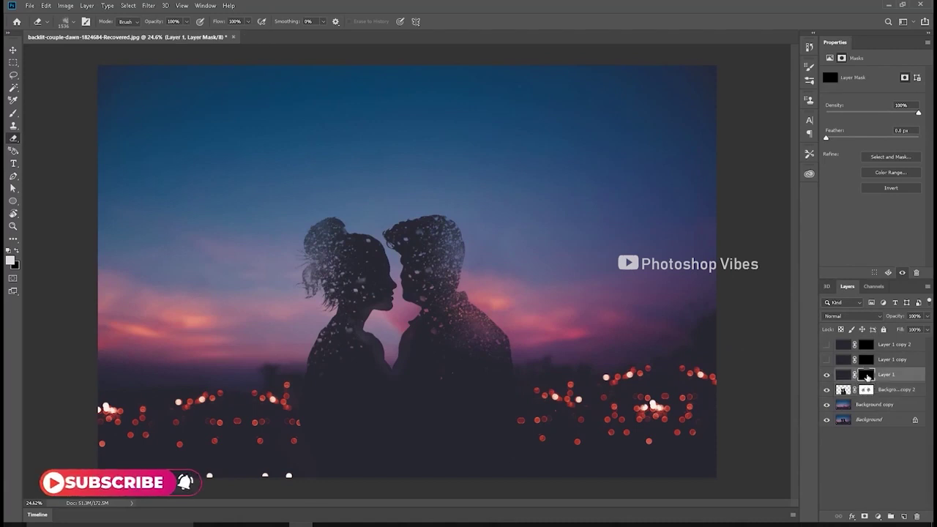
- Target Layer 1's mask and choose the 001_Explosion brush at 2048 px
click(843, 375)
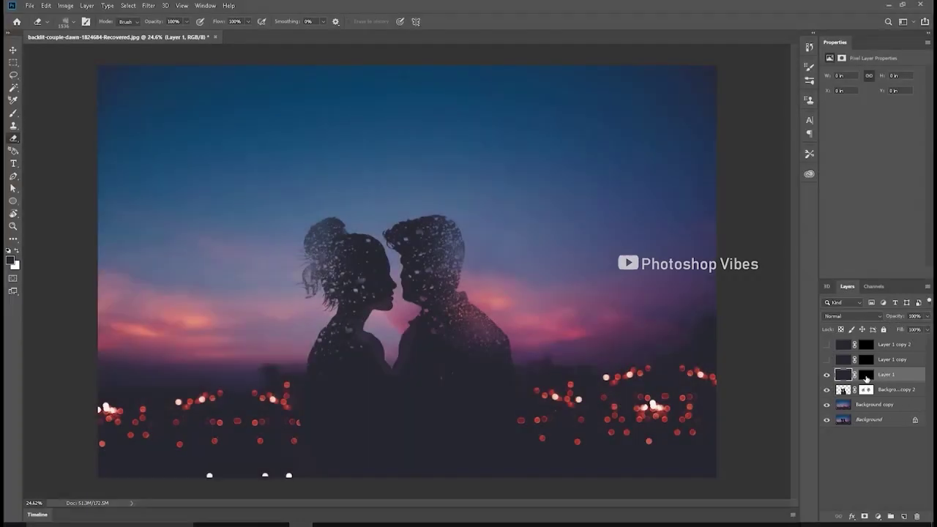
click(866, 375)
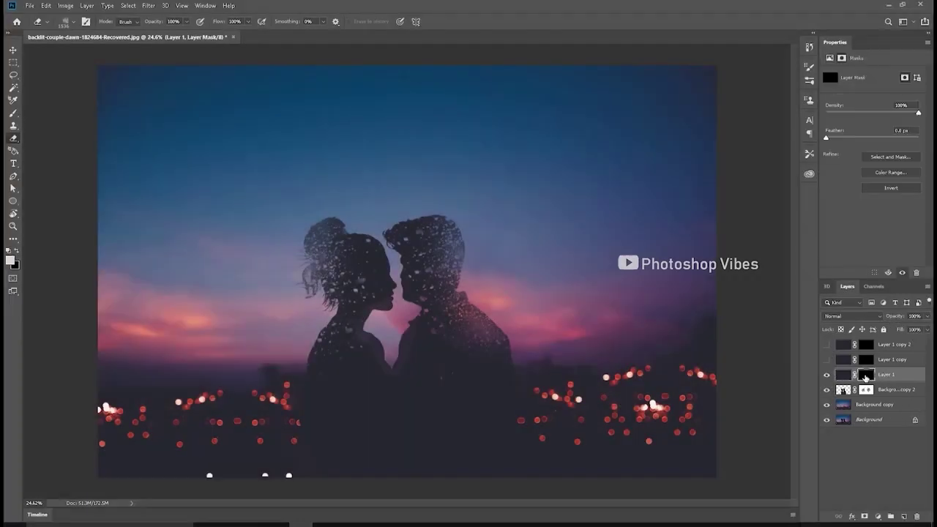
right_click(311, 210)
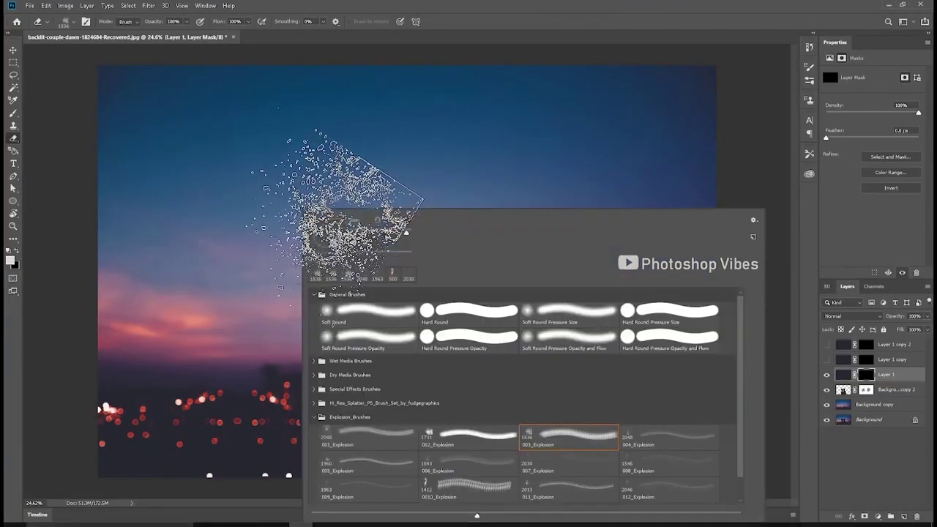
click(356, 429)
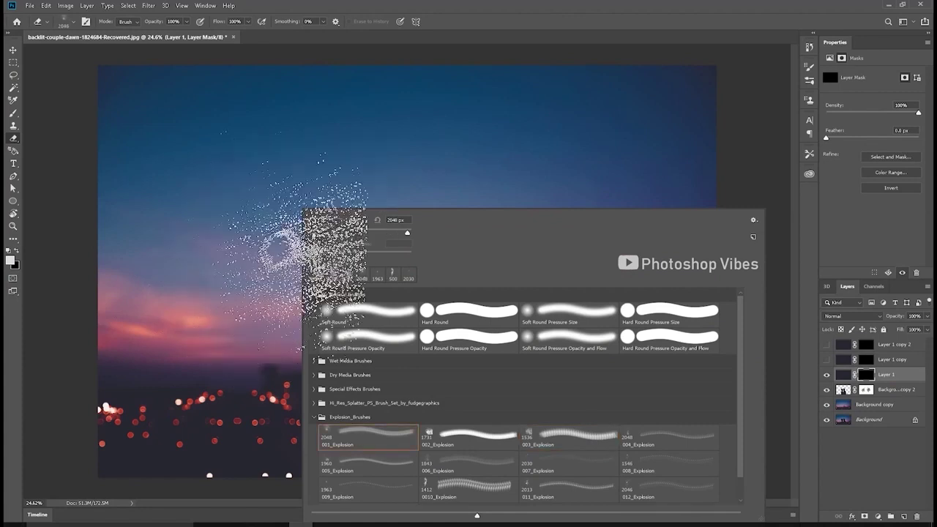
click(276, 298)
- Test-stamp particles on the woman's hair, undo them, and set the foreground to black
click(279, 307)
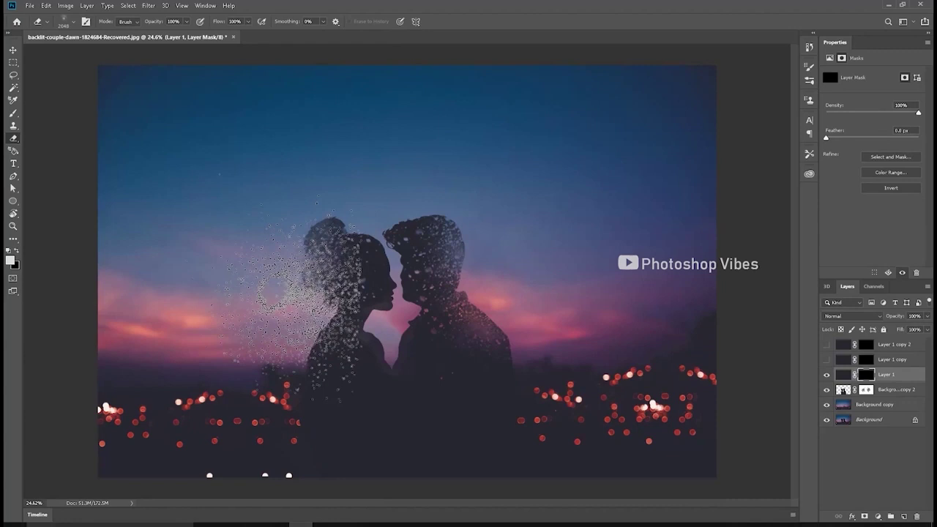
key(ctrl+z)
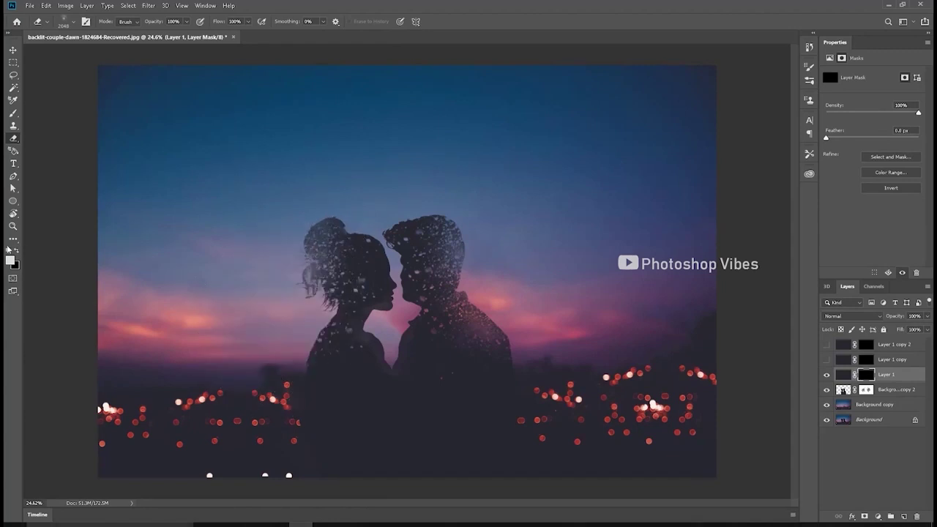
click(16, 254)
click(282, 279)
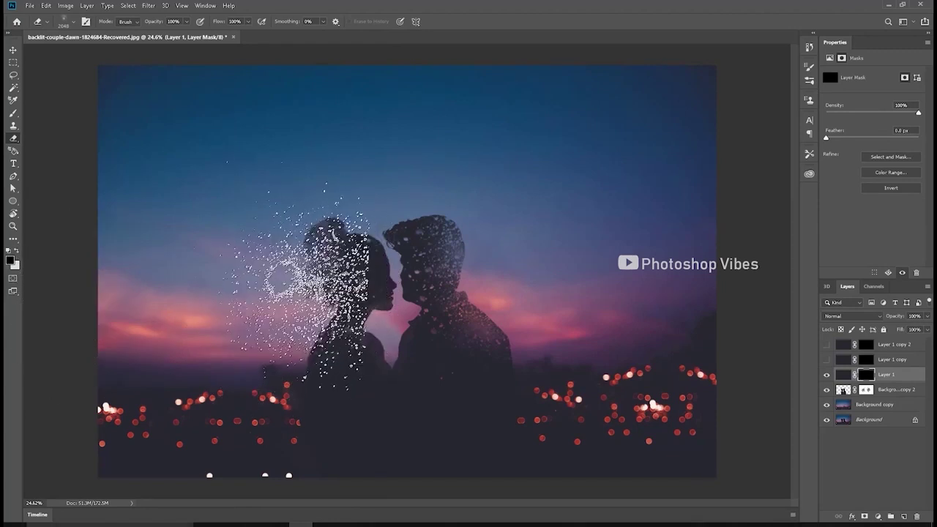
click(290, 265)
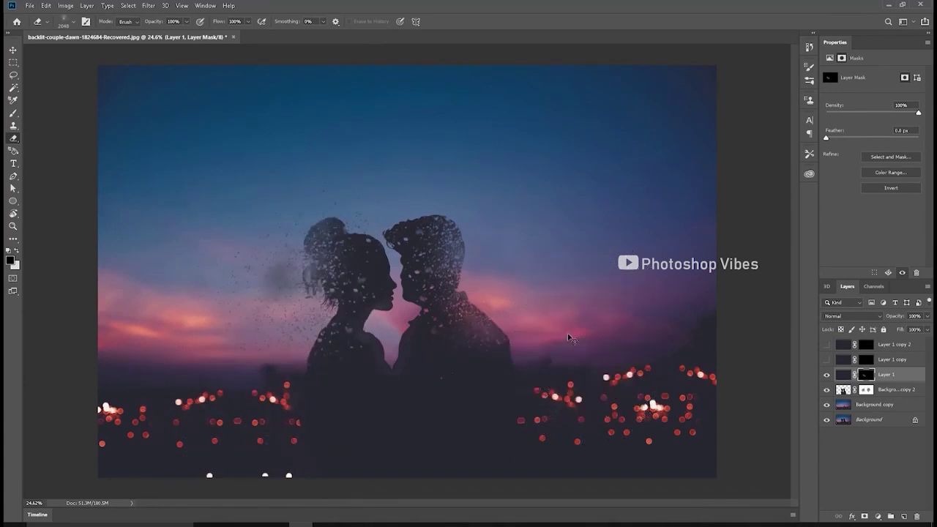
key(ctrl+z)
click(10, 260)
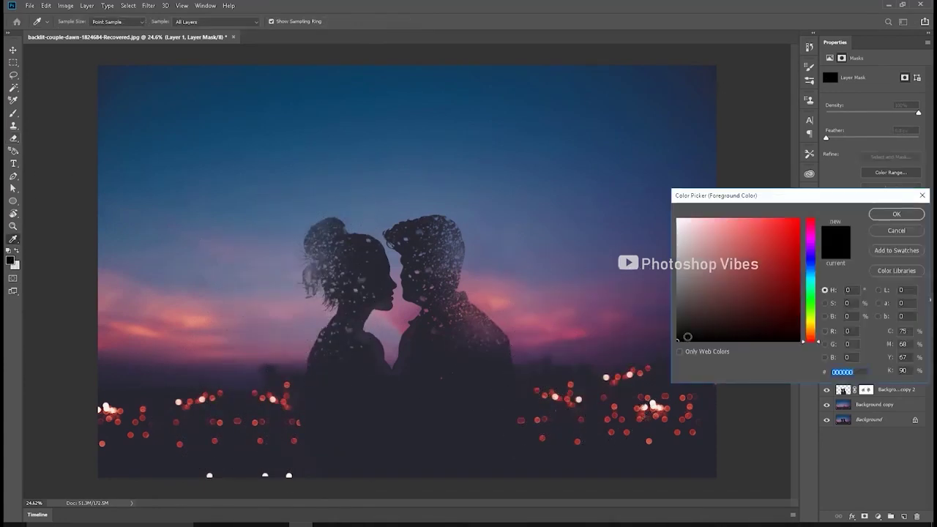
- Confirm black and stamp 001_Explosion particles off the woman's head and the man's back
click(896, 213)
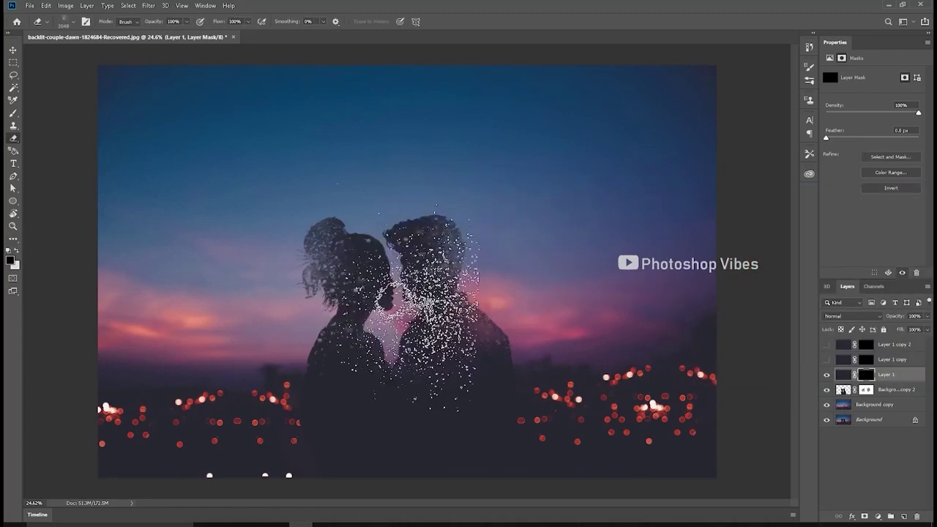
click(289, 282)
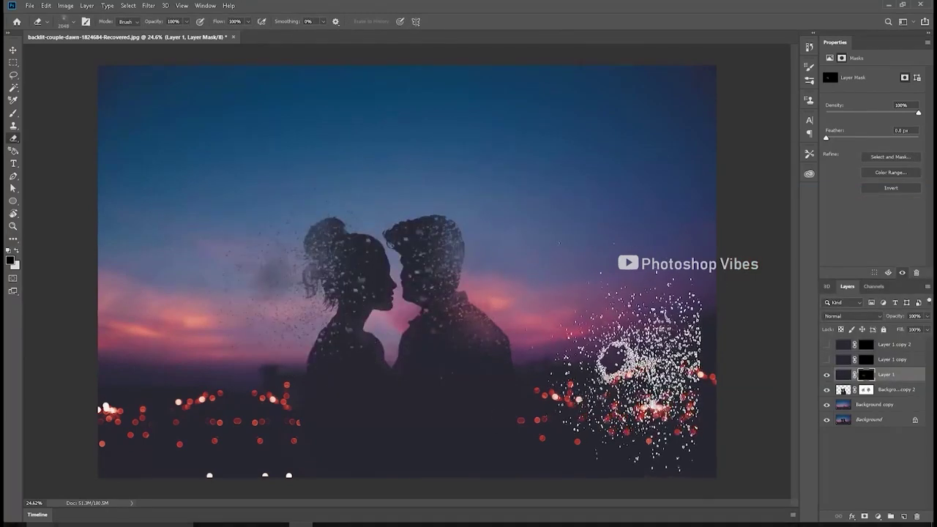
key(ctrl+z)
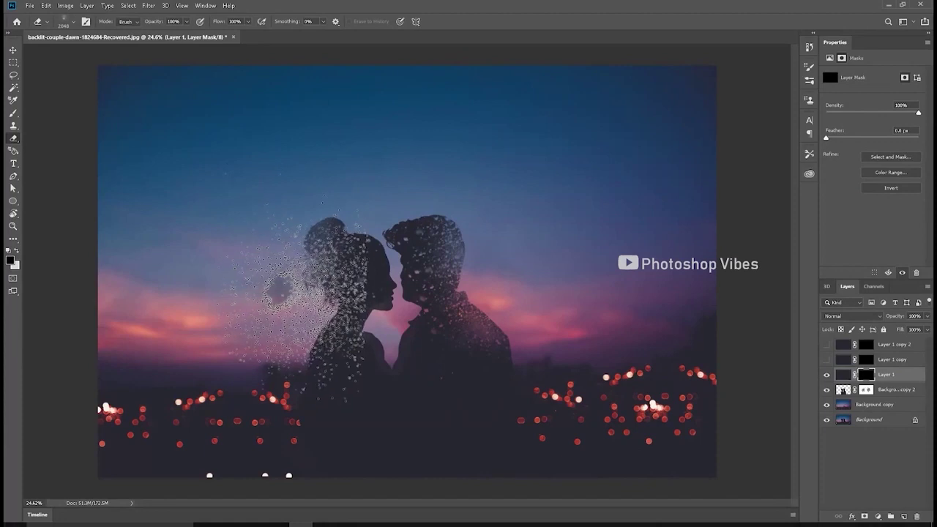
click(289, 282)
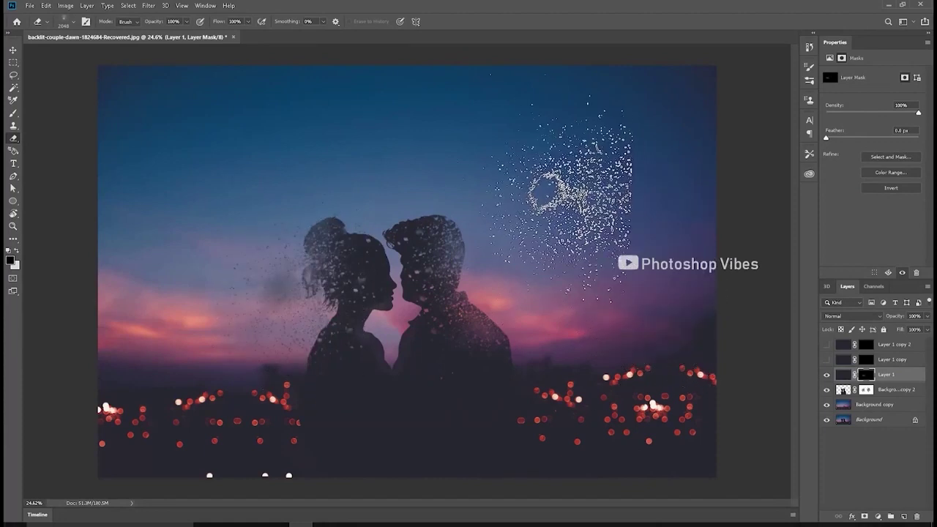
right_click(571, 198)
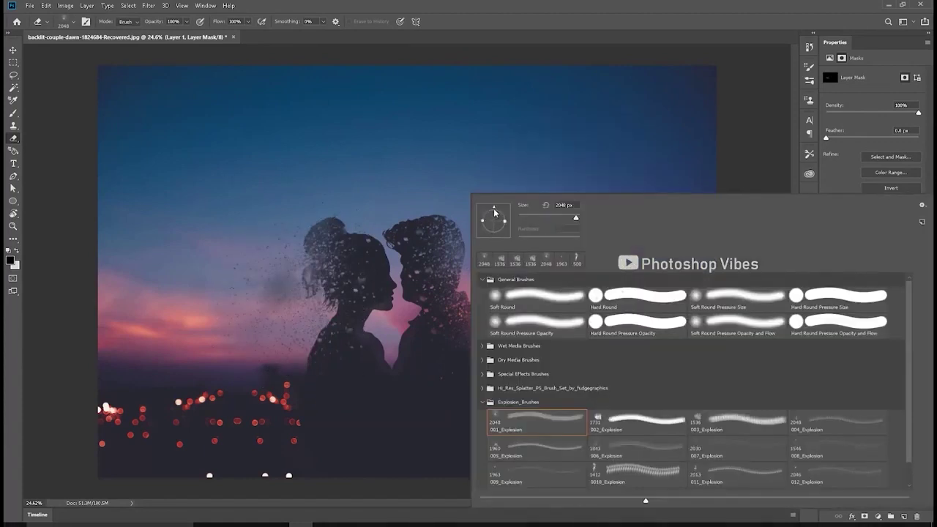
key(Return)
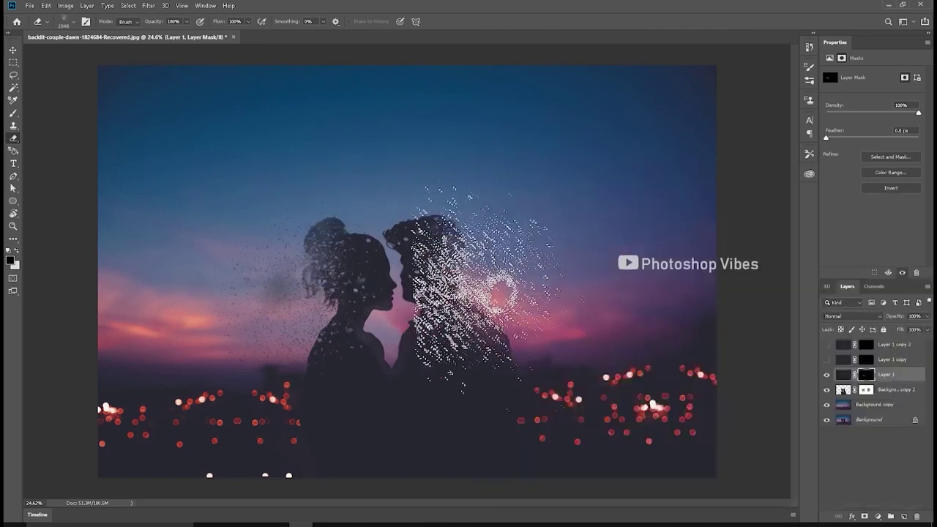
click(515, 299)
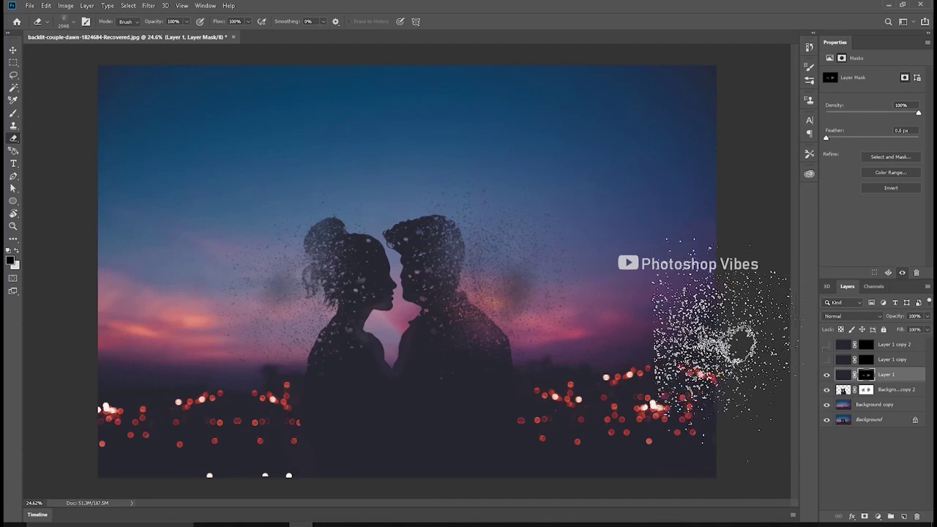
right_click(504, 230)
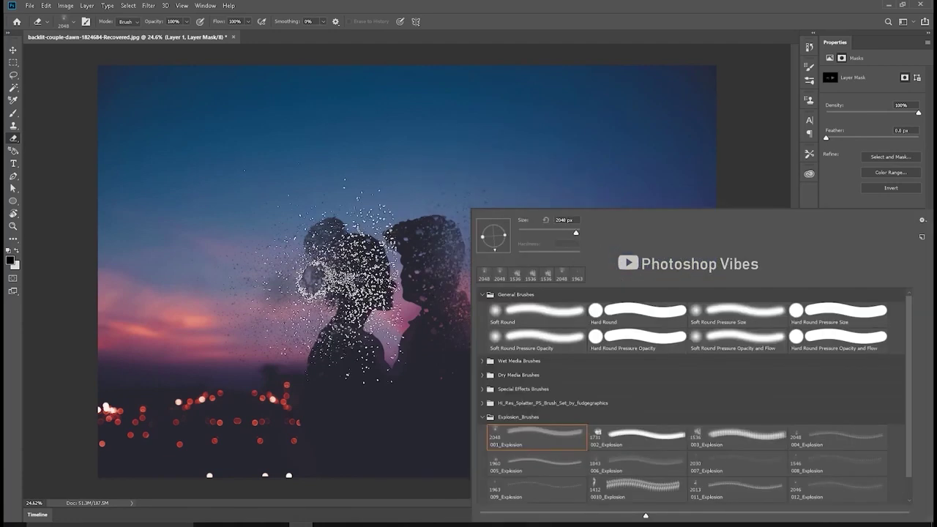
key(Return)
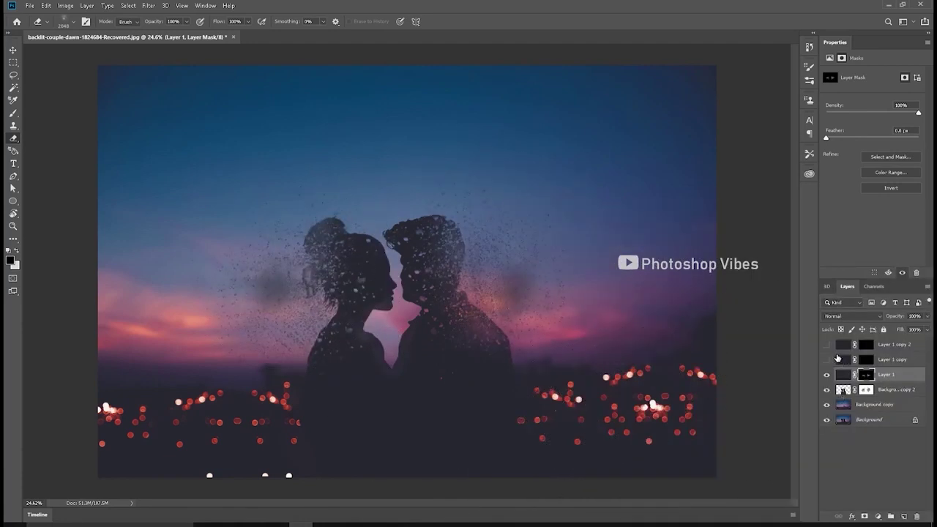
- On Layer 1 copy's mask, stamp a 1536 px 003_Explosion splatter near the couple
click(881, 360)
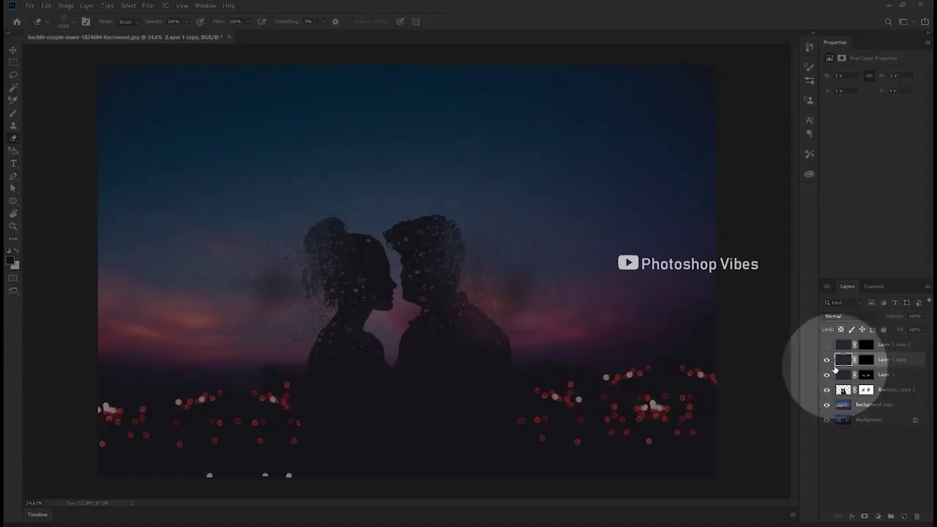
click(864, 363)
click(503, 271)
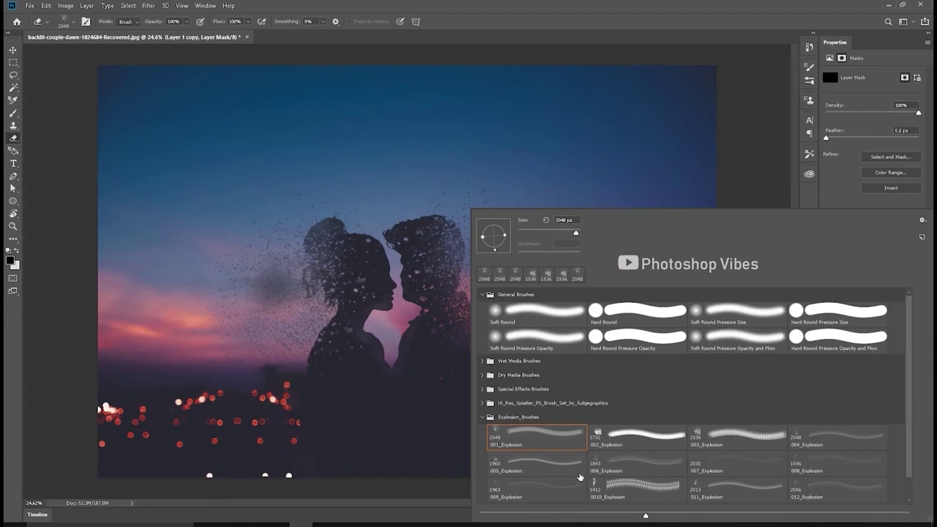
click(544, 487)
click(714, 437)
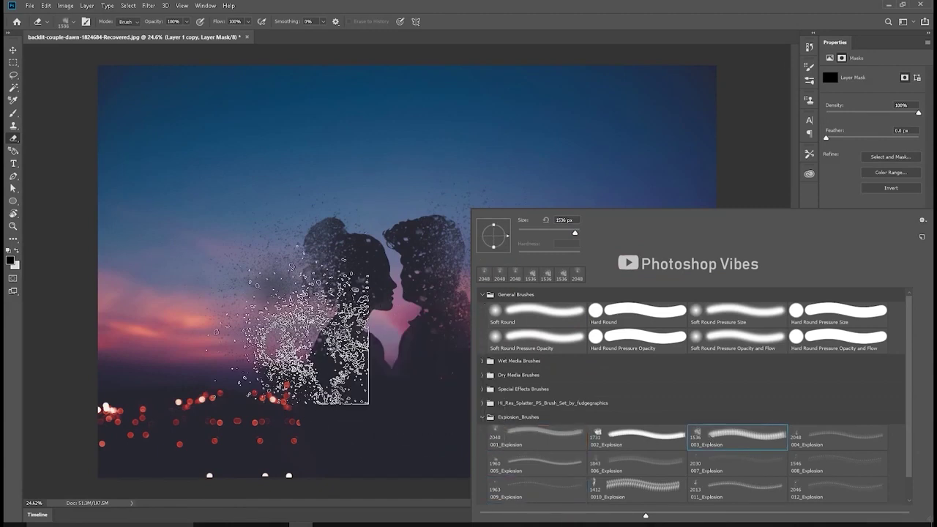
key(Return)
click(267, 264)
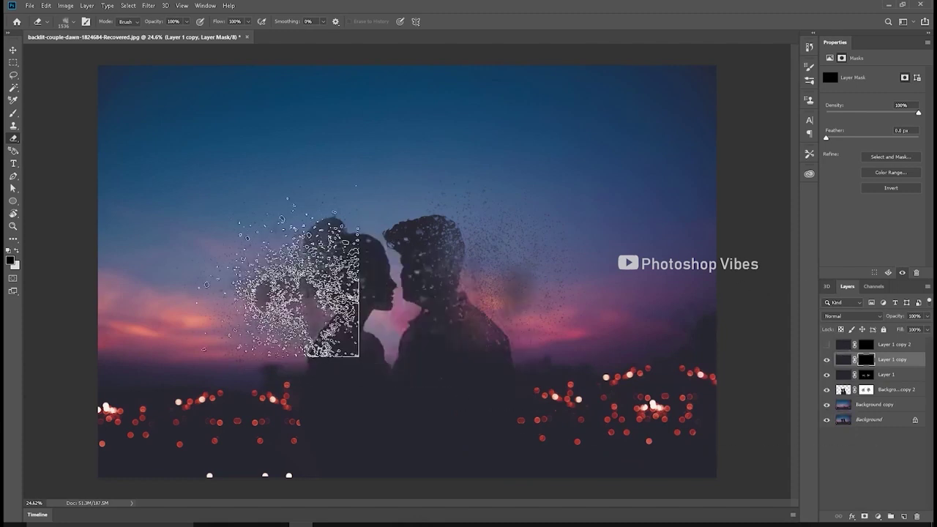
- Stamp particles on the man's right side, switch to 009_Explosion, and select Layer 1 copy 2
right_click(472, 211)
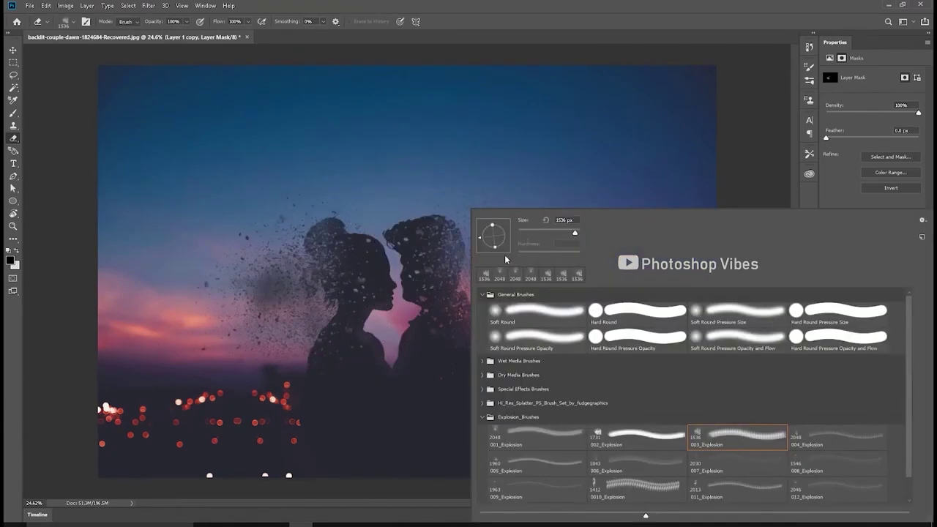
click(392, 277)
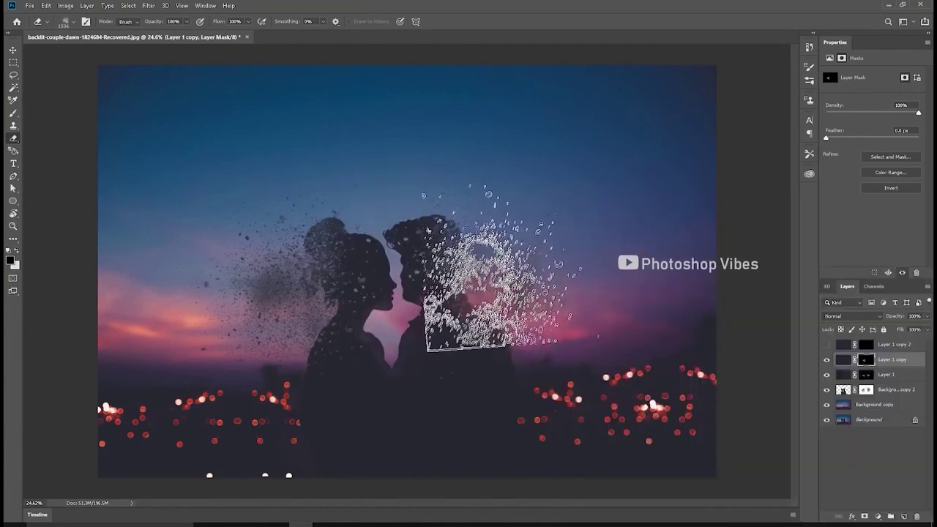
click(498, 265)
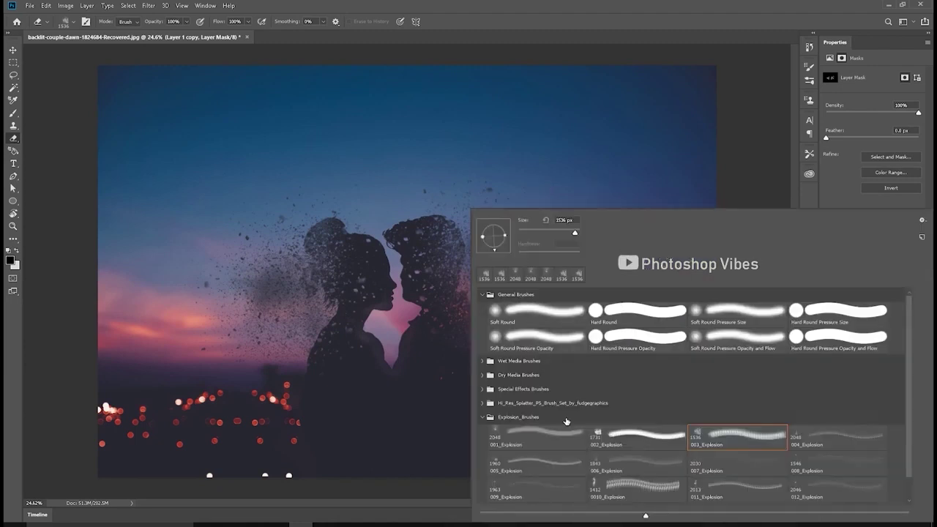
click(542, 486)
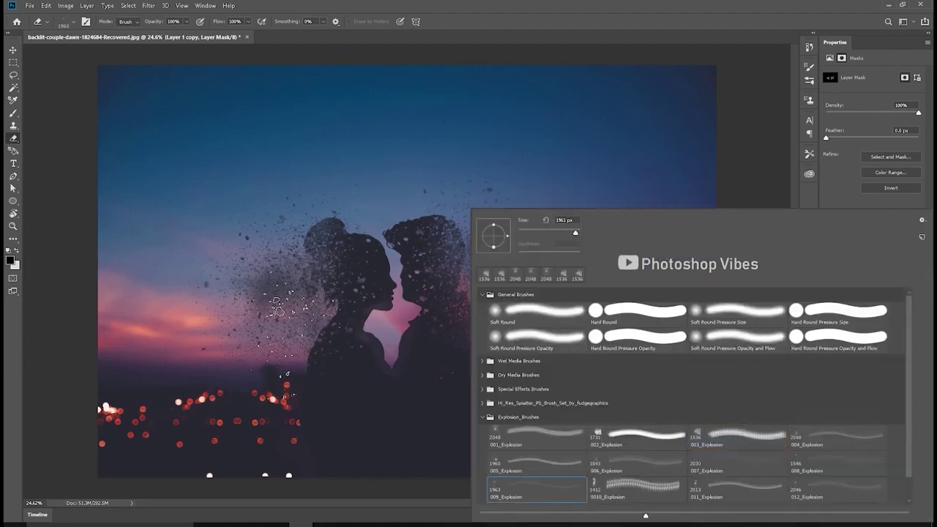
key(Return)
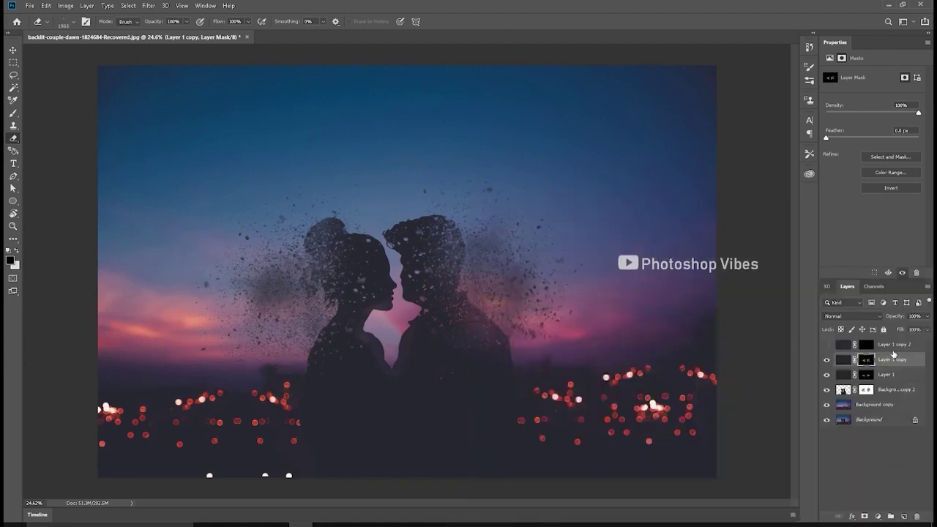
click(842, 345)
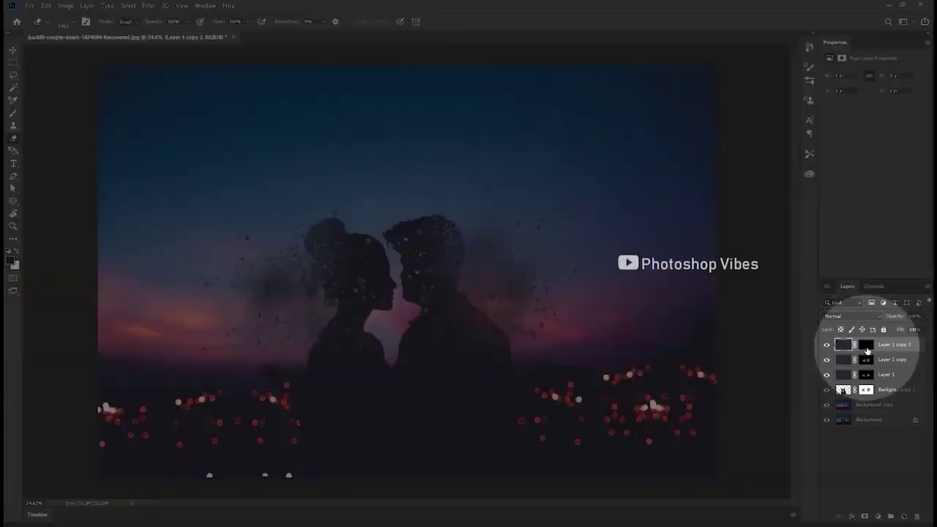
- On Layer 1 copy 2's mask, paint particles around the woman's head and four sky clouds right of the man
click(866, 346)
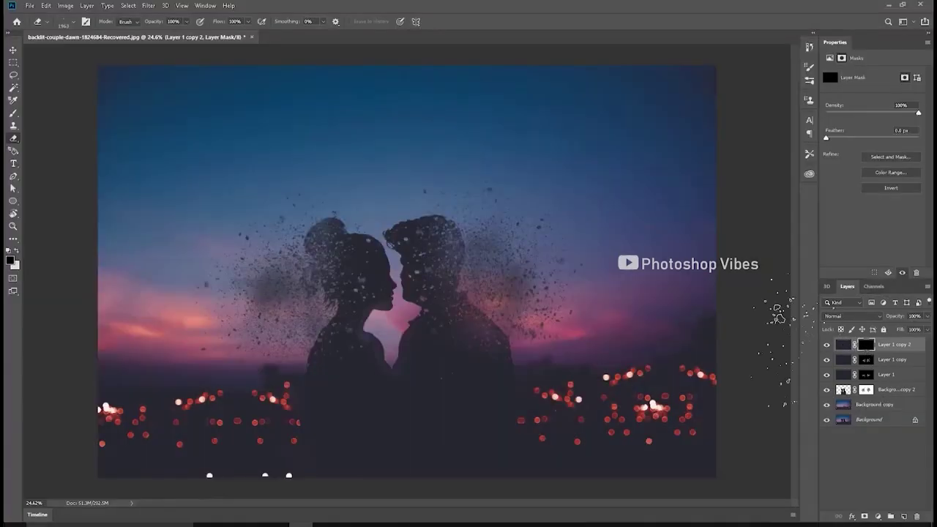
mouse_move(310, 290)
mouse_down()
mouse_move(330, 275)
mouse_move(322, 245)
mouse_move(331, 287)
mouse_move(318, 290)
mouse_move(304, 260)
mouse_move(336, 300)
mouse_up()
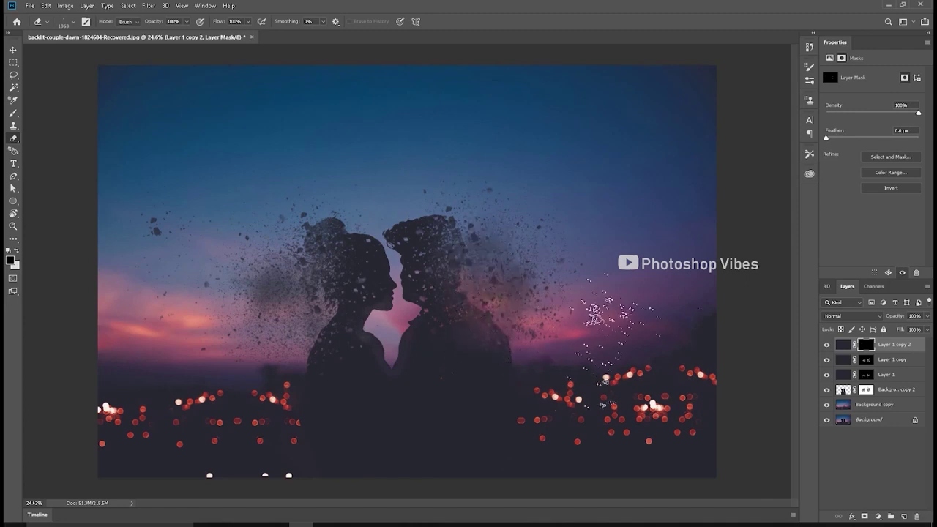
click(617, 227)
click(555, 230)
click(606, 285)
click(683, 213)
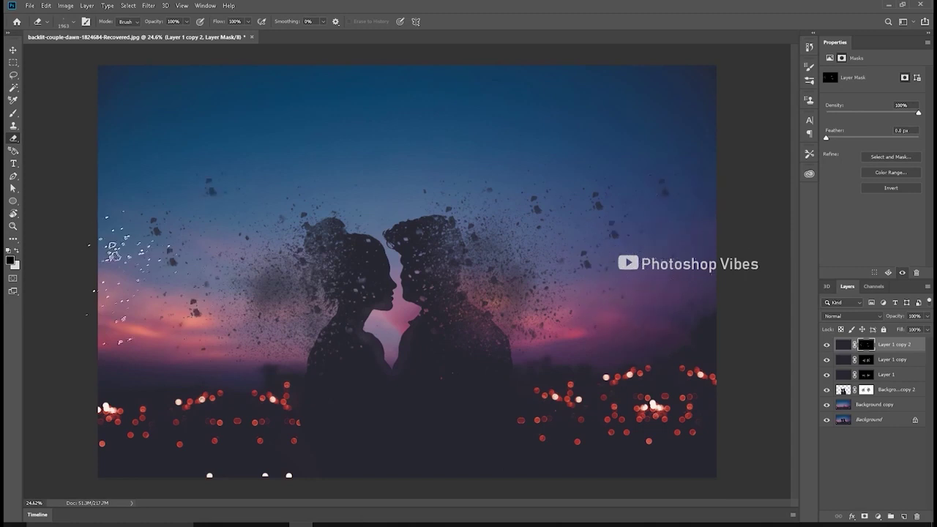
right_click(382, 202)
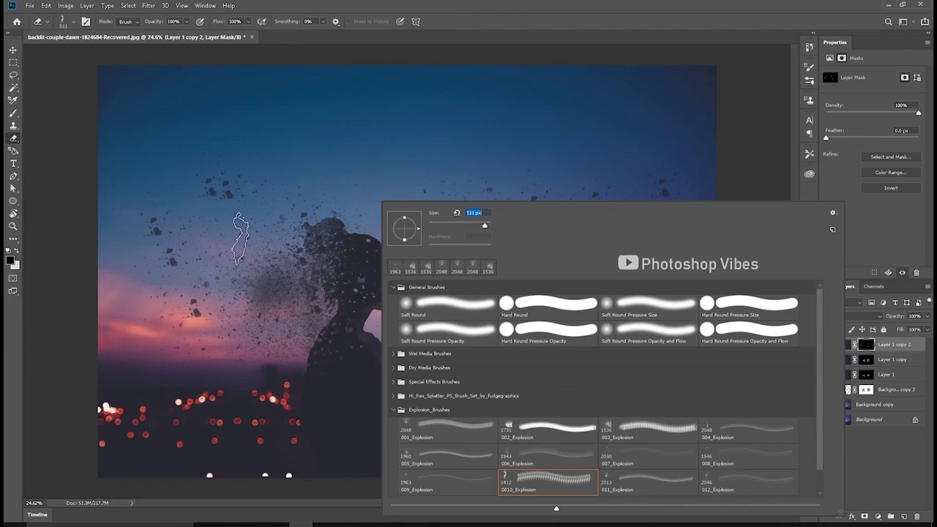
- Switch to white, target Layer 1's mask, enlarge the brush to 1000 px and paint between the faces
key(Return)
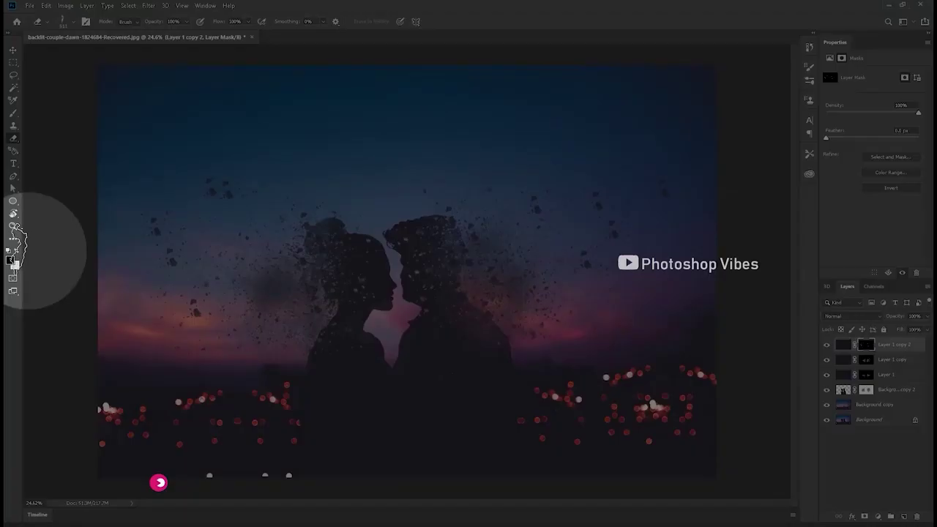
click(16, 251)
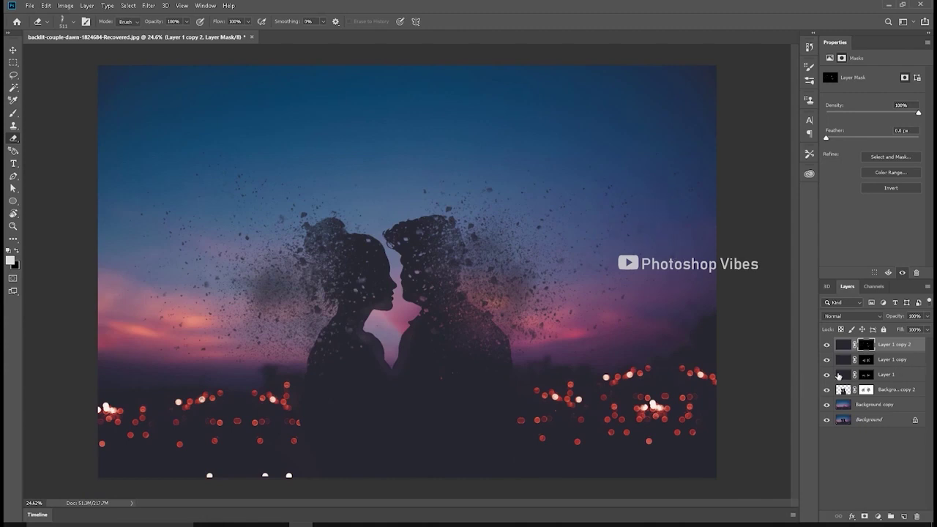
click(844, 377)
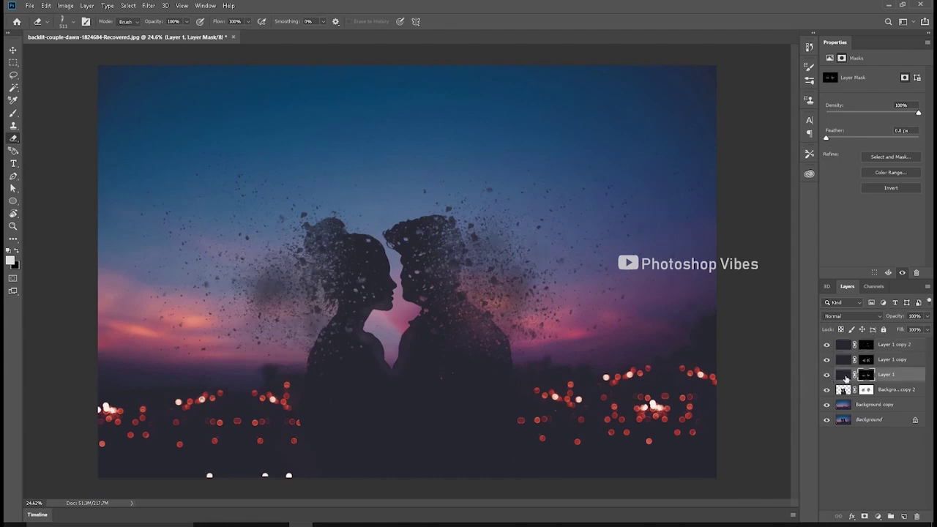
key(])
key(])
key(])
key(])
key(])
click(265, 303)
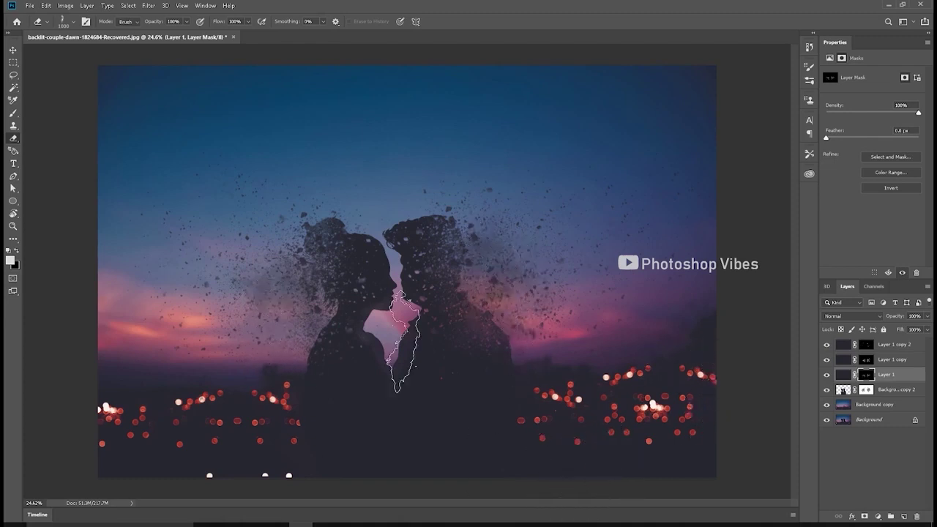
- On Background copy 2's mask, erase the grey haze at the woman's back and the man's hair
click(13, 49)
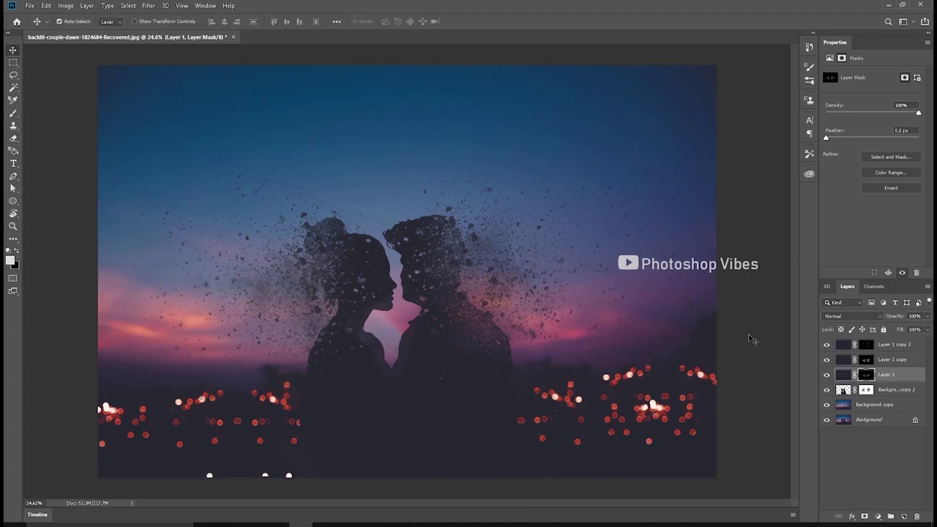
click(866, 390)
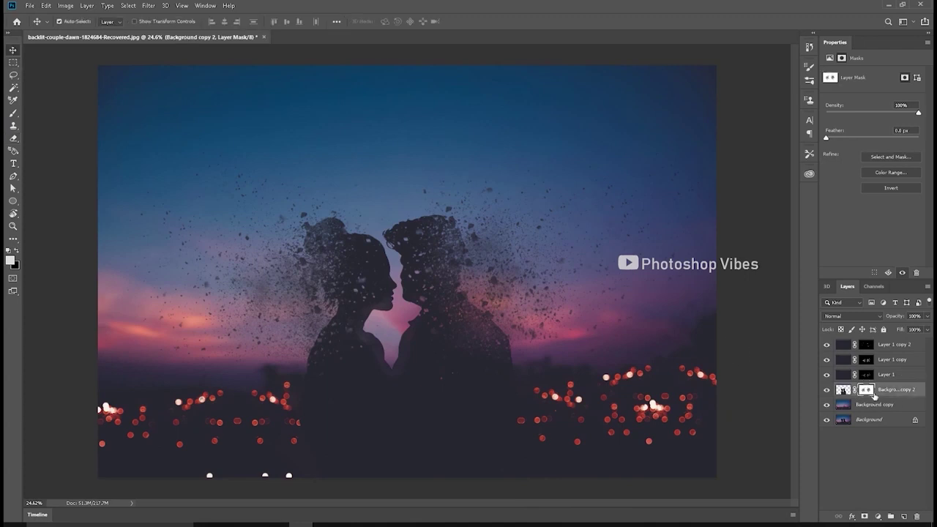
click(13, 139)
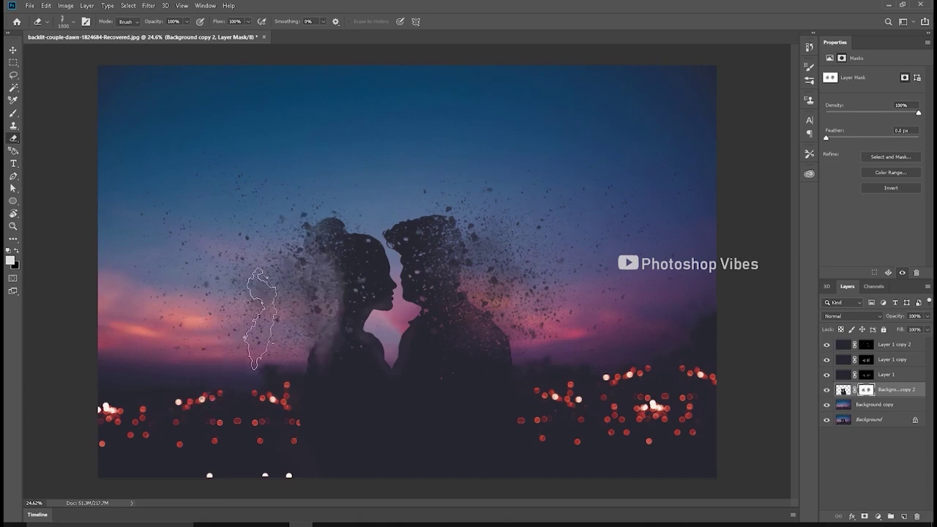
key(ctrl+z)
key(ctrl+z)
mouse_move(308, 306)
mouse_down()
mouse_move(338, 308)
mouse_move(326, 287)
mouse_up()
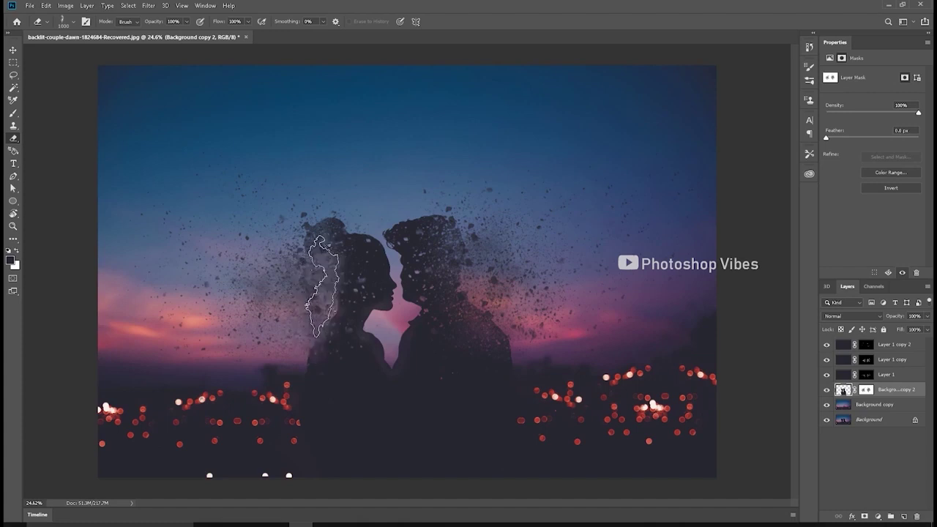
mouse_move(470, 234)
mouse_down()
mouse_move(445, 190)
mouse_move(474, 219)
mouse_move(472, 257)
mouse_move(499, 269)
mouse_up()
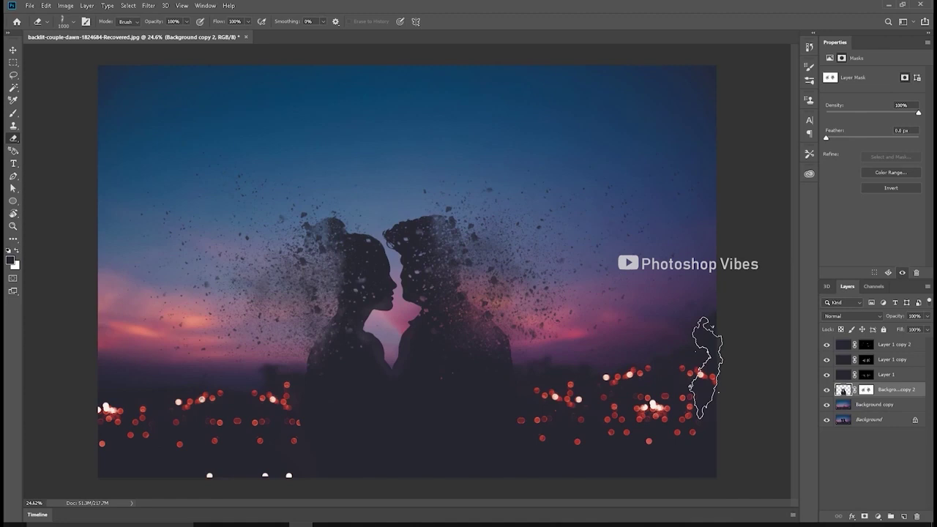
click(12, 50)
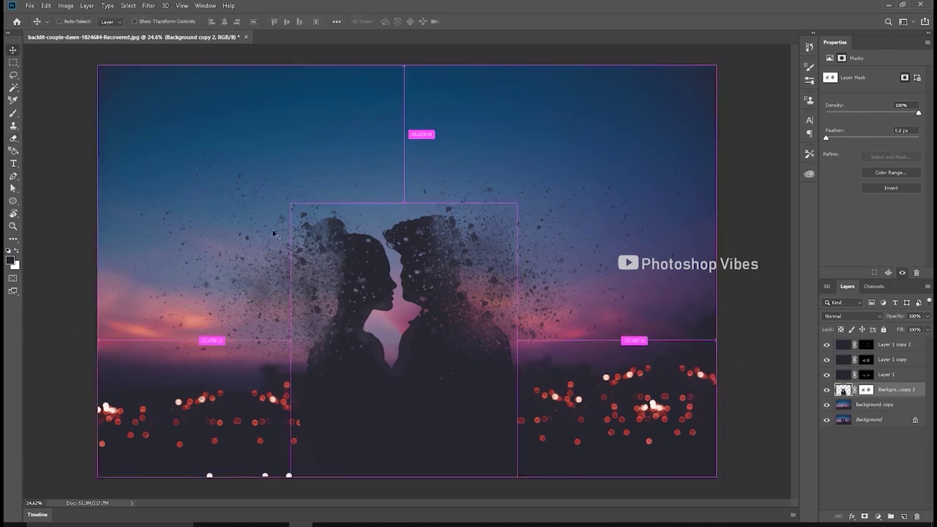
key(ctrl+0)
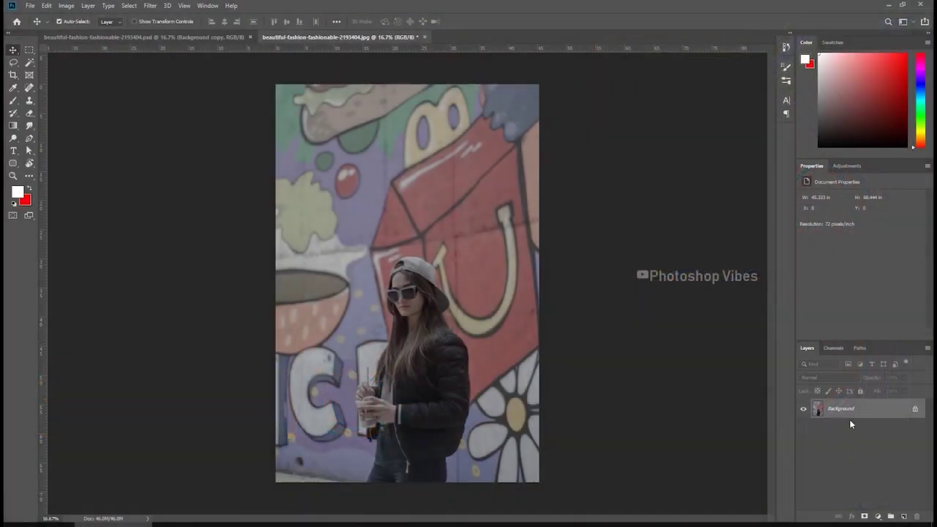
- Duplicate the Background layer, pick the Smudge Tool, and browse to the 20 Disidegration Brushes set
drag(852, 410, 905, 518)
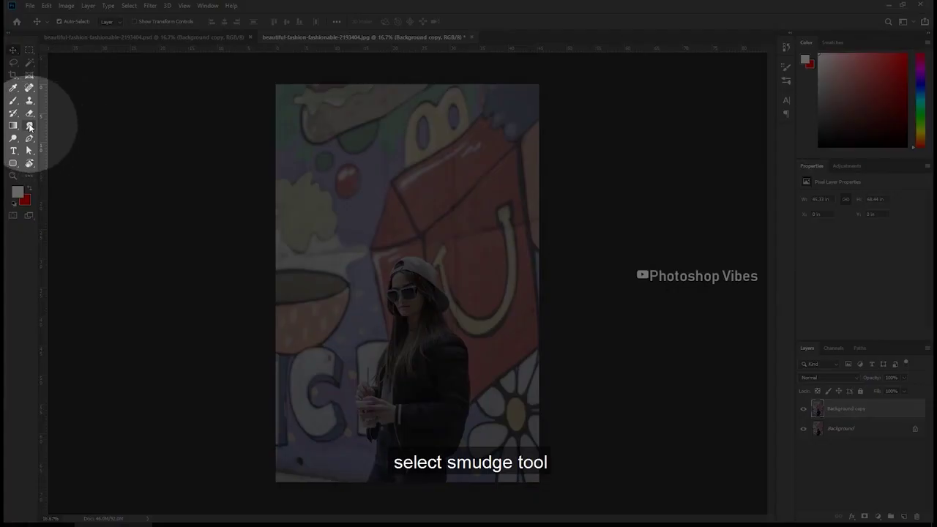
click(30, 126)
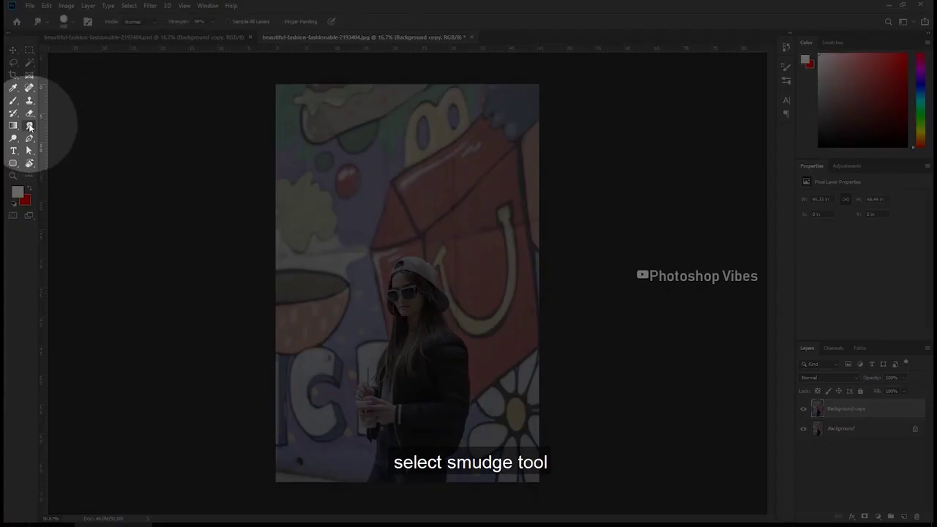
right_click(29, 126)
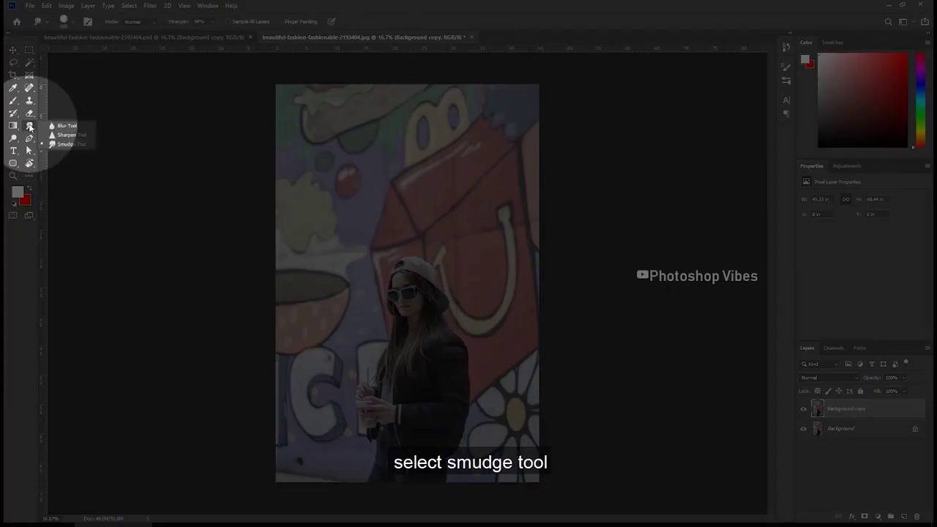
click(71, 144)
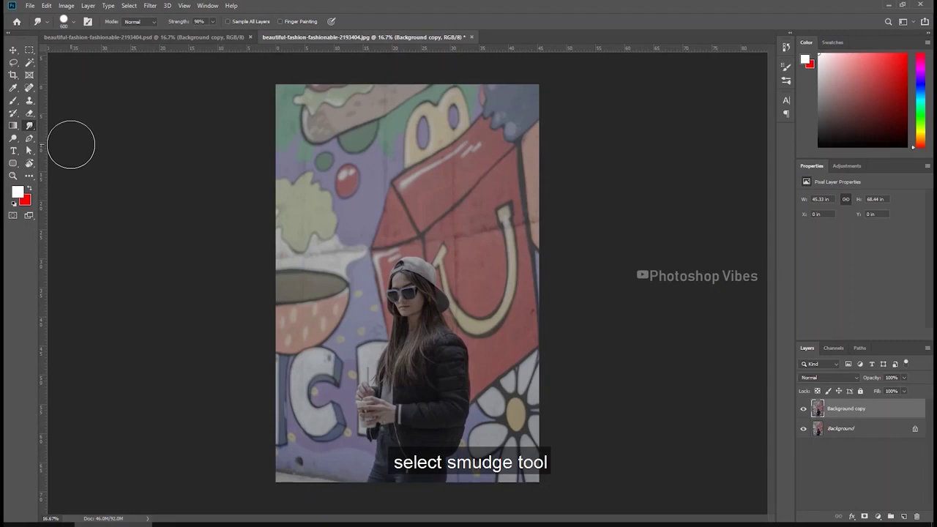
click(71, 24)
mouse_move(217, 137)
mouse_down()
mouse_move(217, 215)
mouse_move(221, 157)
mouse_up()
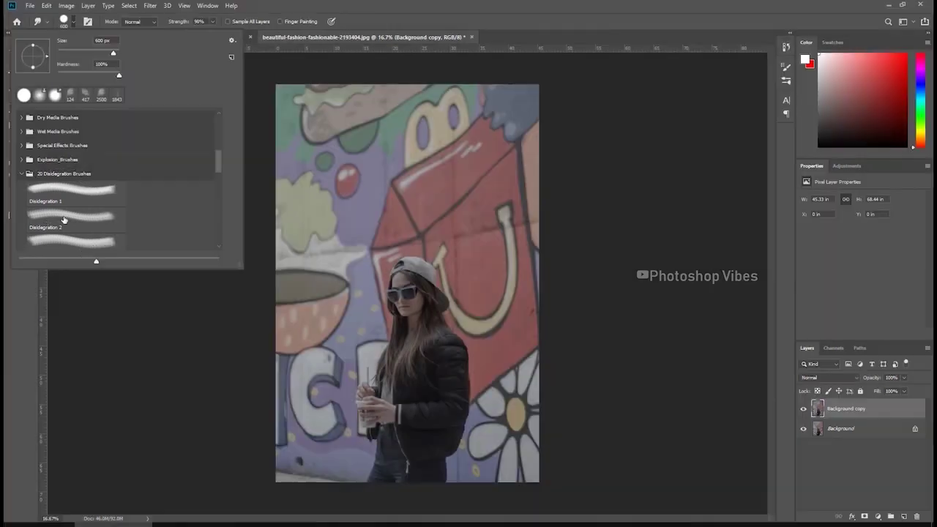
- Load the Disidegration 2 brush on the Smudge tool and set Strength to 98%
click(63, 217)
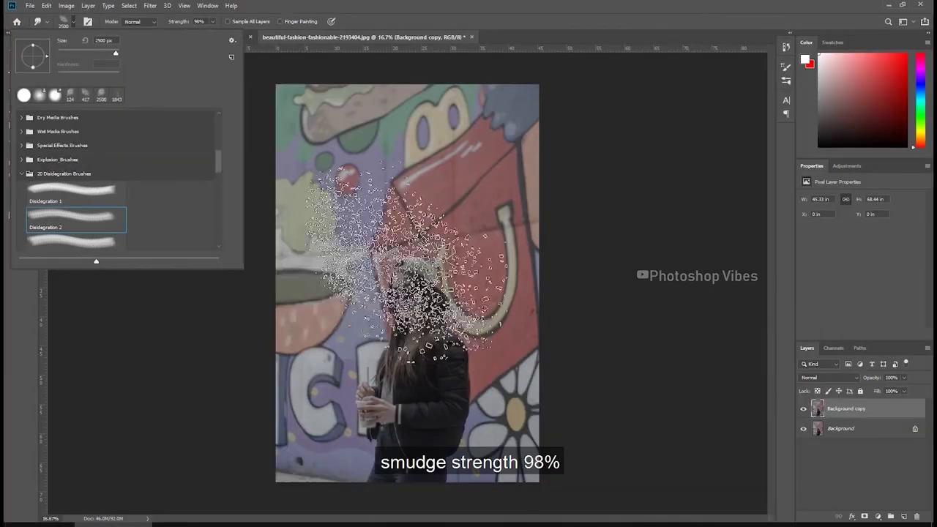
click(403, 263)
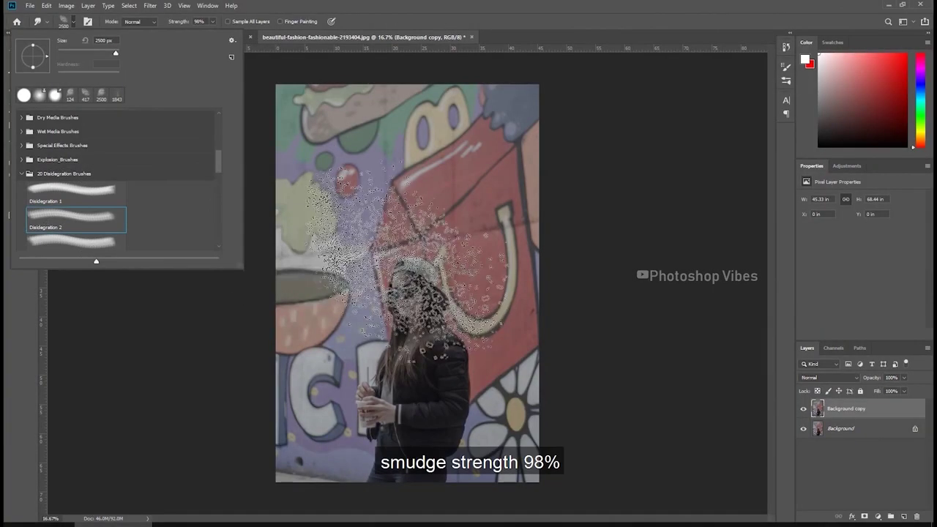
key(ctrl+z)
click(195, 23)
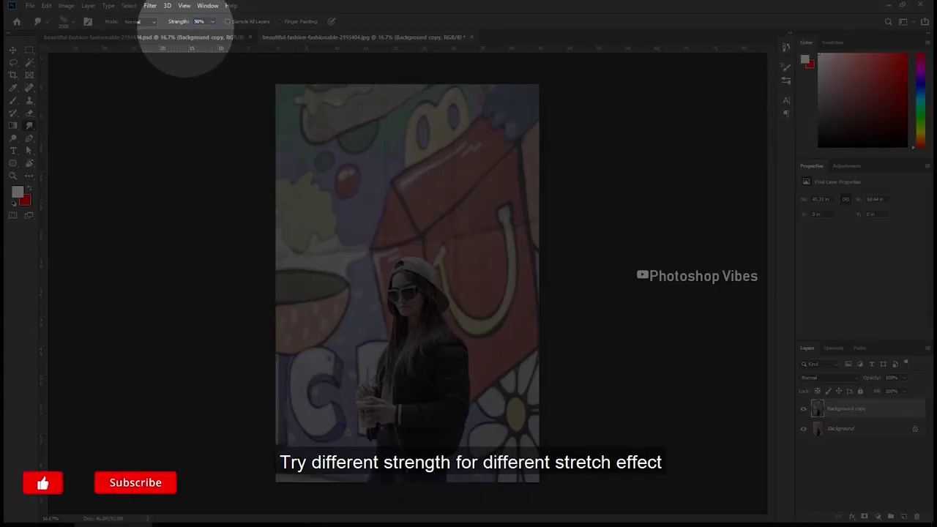
key(Return)
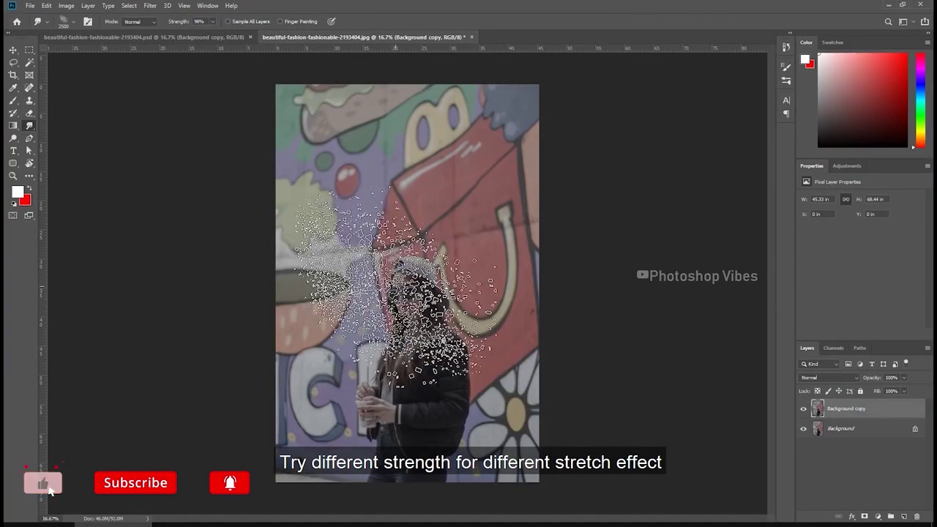
- Set the smudge brush size to 600 px
right_click(397, 285)
click(488, 306)
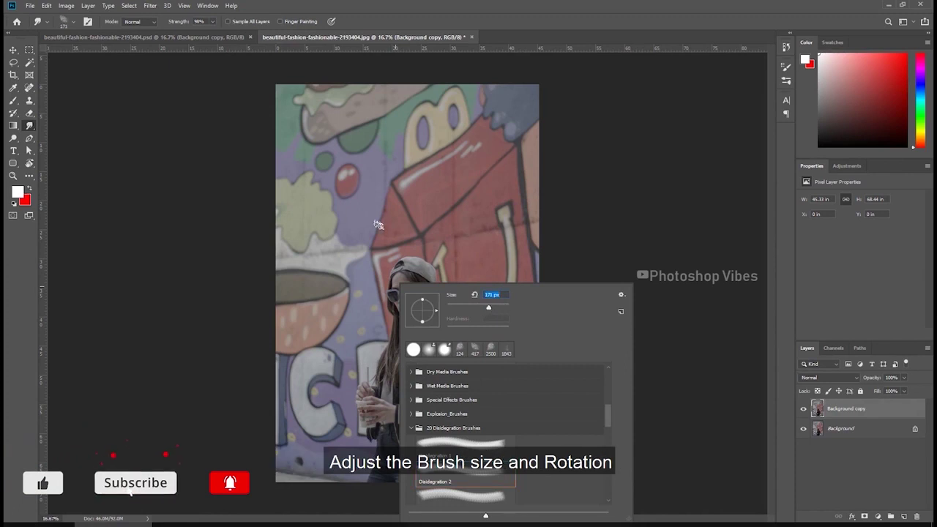
key(Return)
key(Return)
key(Return)
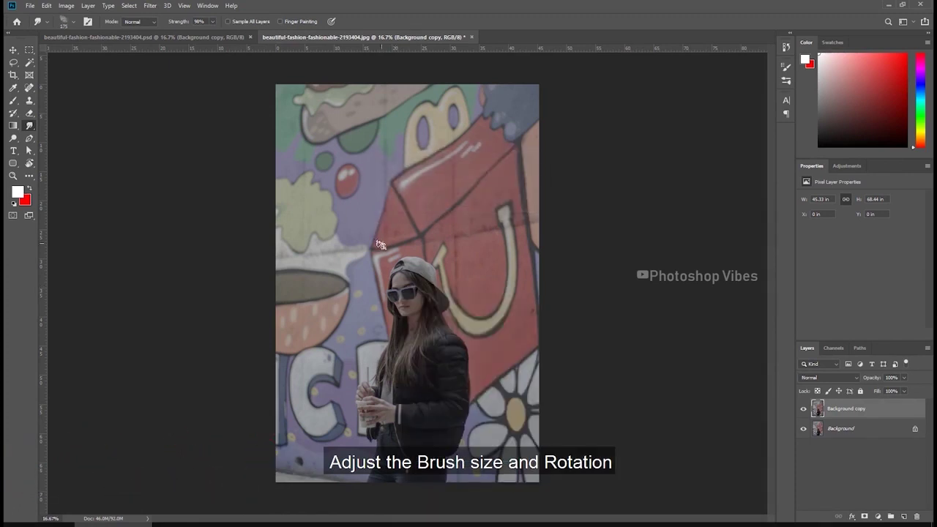
key(bracketright)
key(bracketright)
key(bracketright)
key(bracketright)
key(bracketright)
key(bracketright)
key(bracketright)
right_click(409, 298)
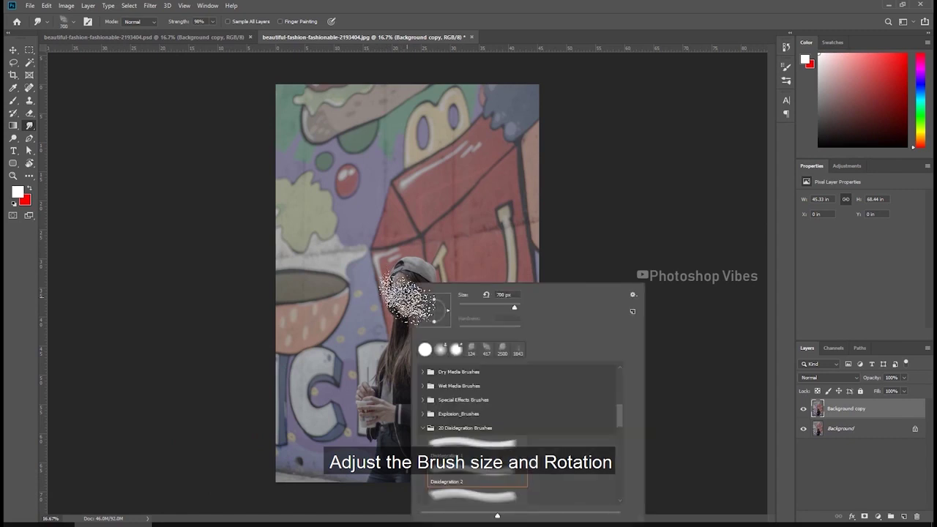
key(Escape)
key(bracketleft)
right_click(408, 297)
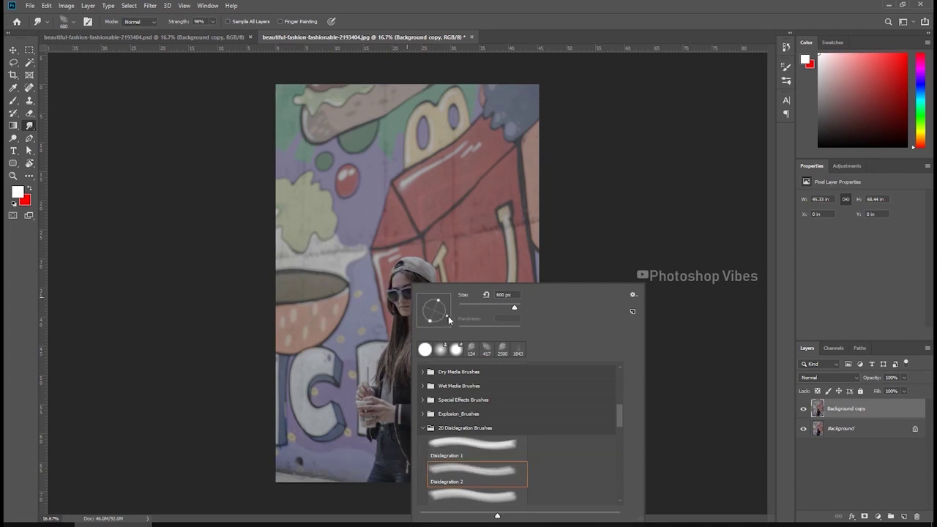
- With the Pen Tool in Path mode, draw a spiral from the woman's hands looping across the top
click(399, 299)
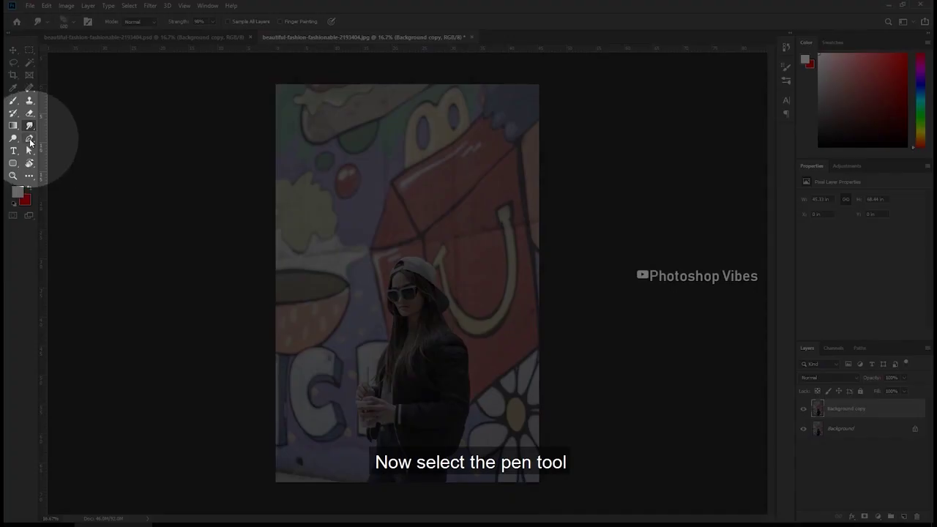
click(29, 138)
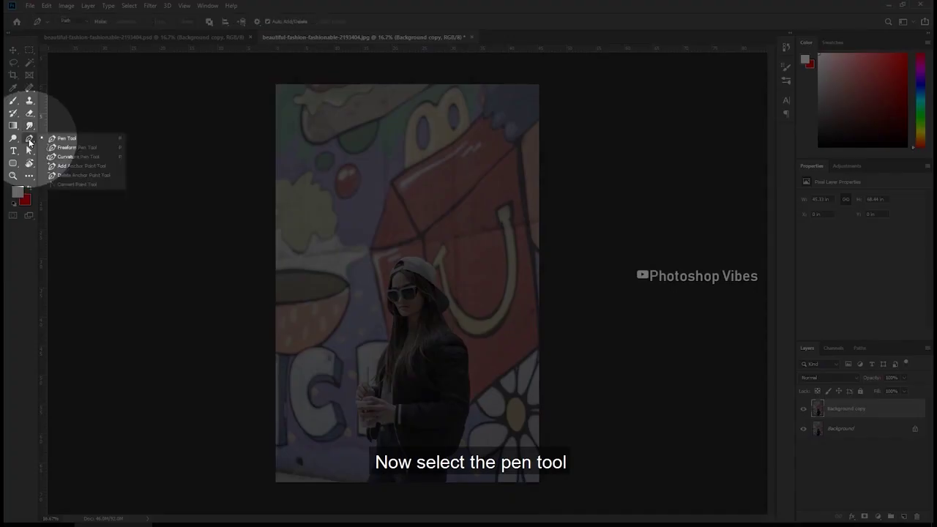
click(76, 141)
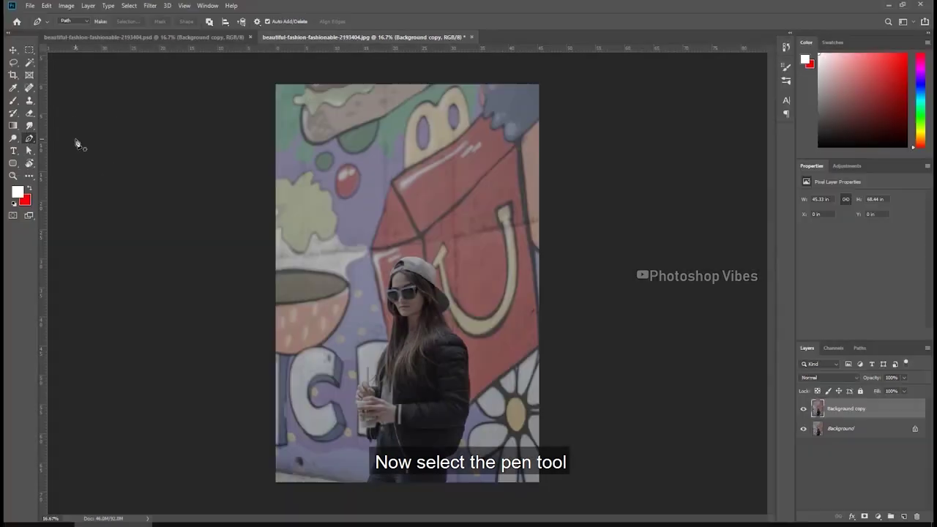
click(76, 21)
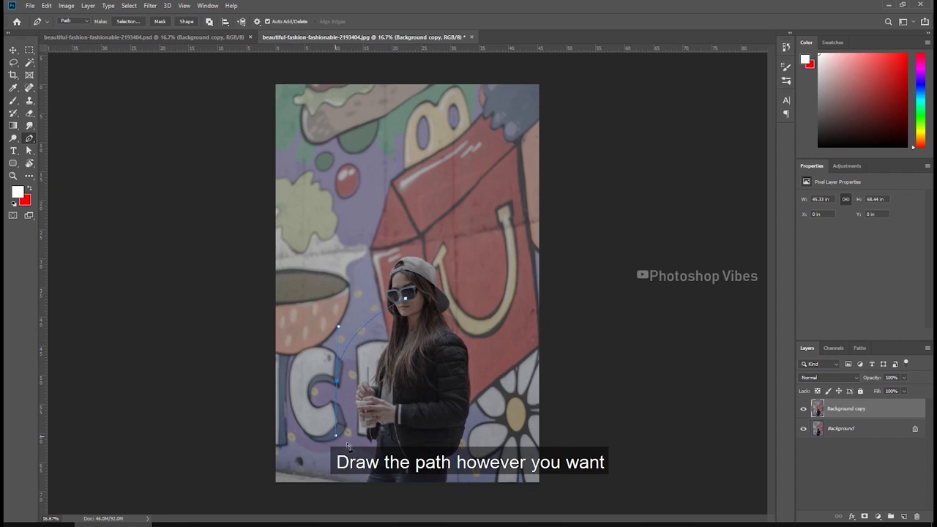
drag(500, 424, 554, 385)
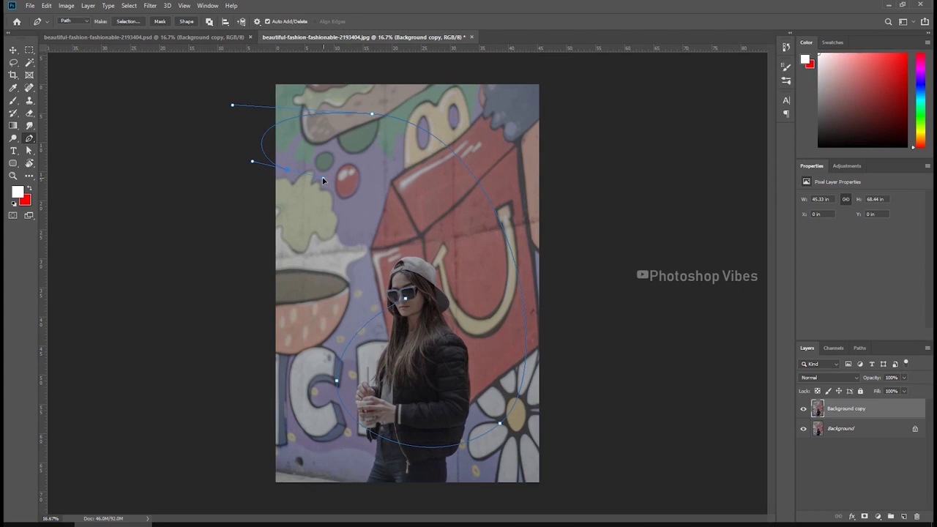
scroll(461, 95, down, 1)
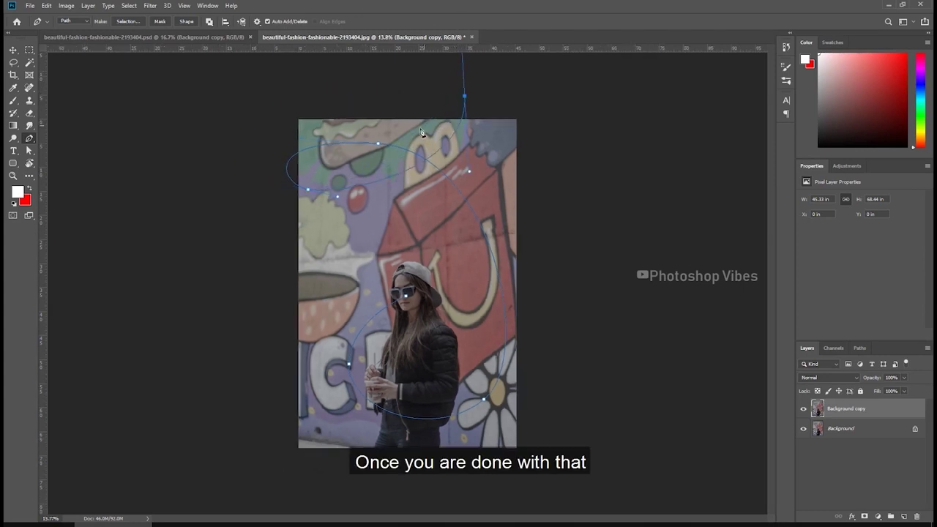
- Use the Direct Selection Tool to adjust the top, lower and right-hand anchors of the spiral path
click(33, 152)
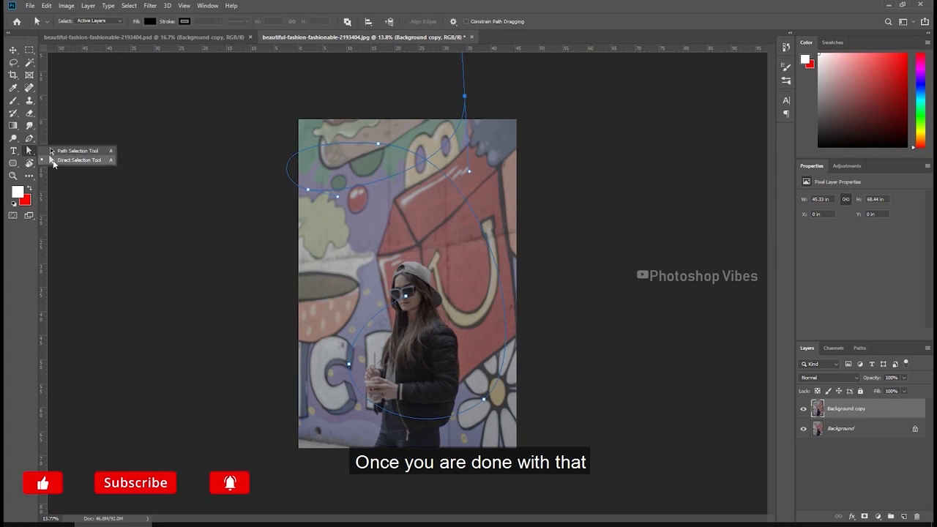
click(70, 160)
click(308, 190)
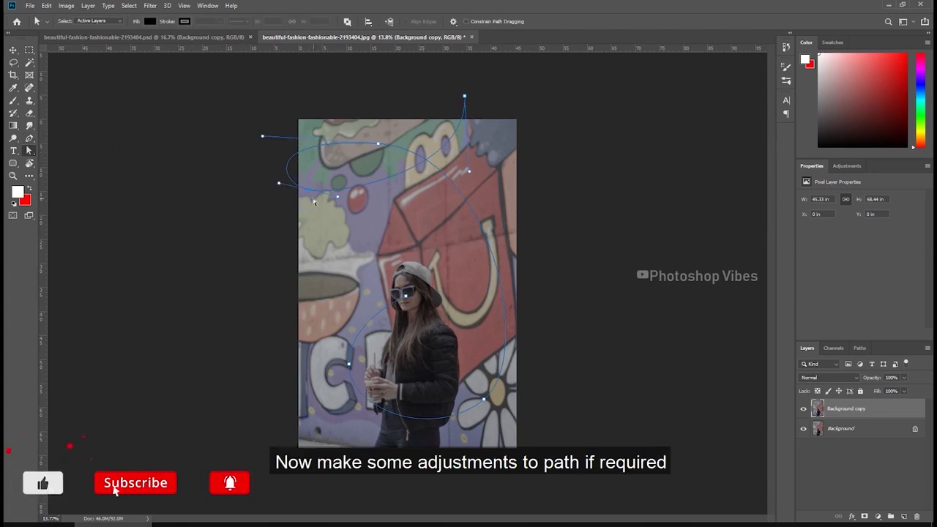
drag(378, 144, 378, 137)
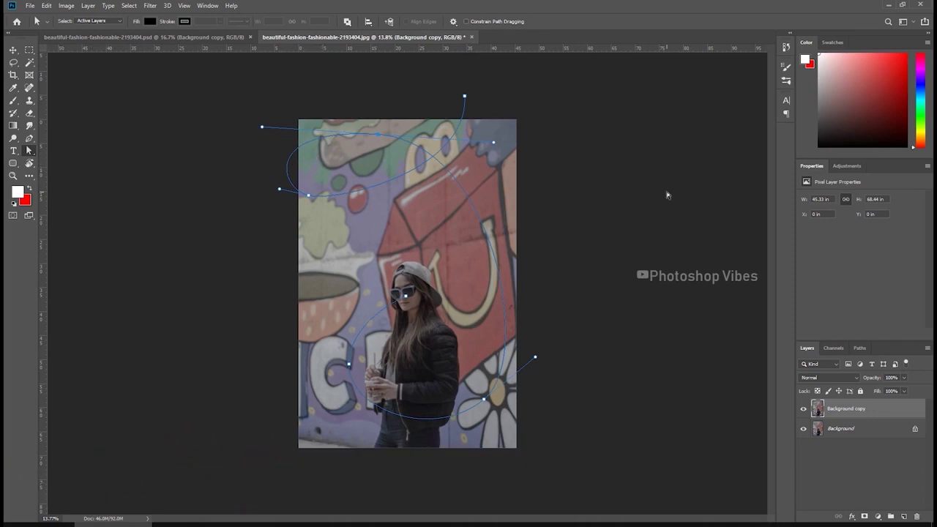
drag(376, 130, 375, 132)
drag(348, 410, 343, 417)
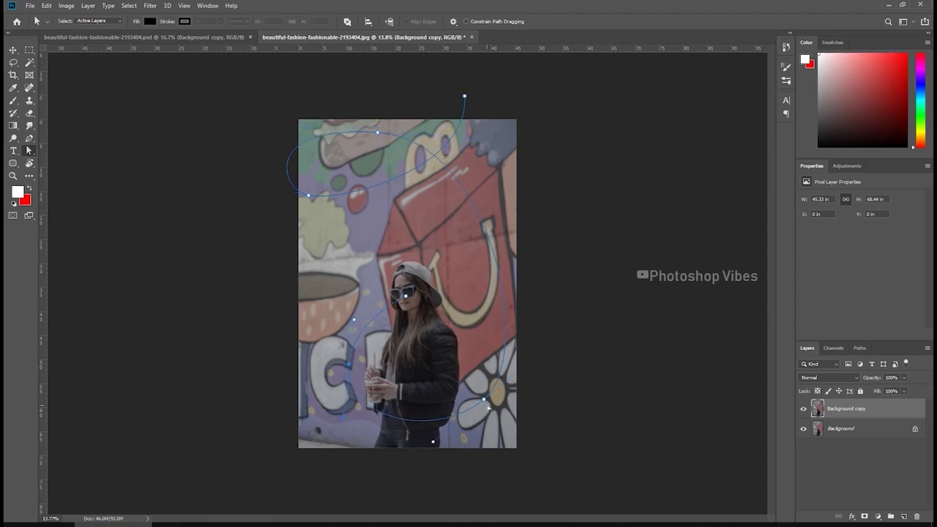
drag(535, 359, 538, 351)
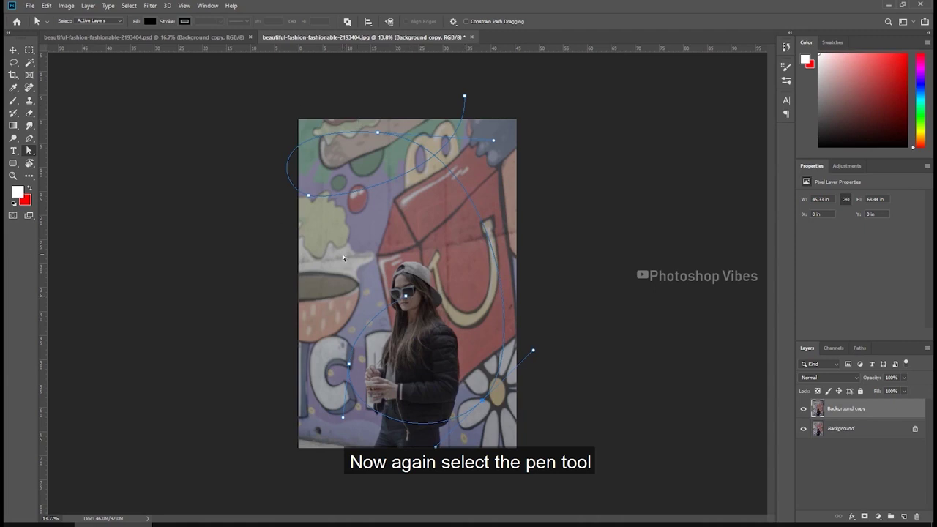
- Stroke the spiral path with the Smudge tool to smear the graffiti into a swirl
click(30, 138)
right_click(30, 138)
click(68, 142)
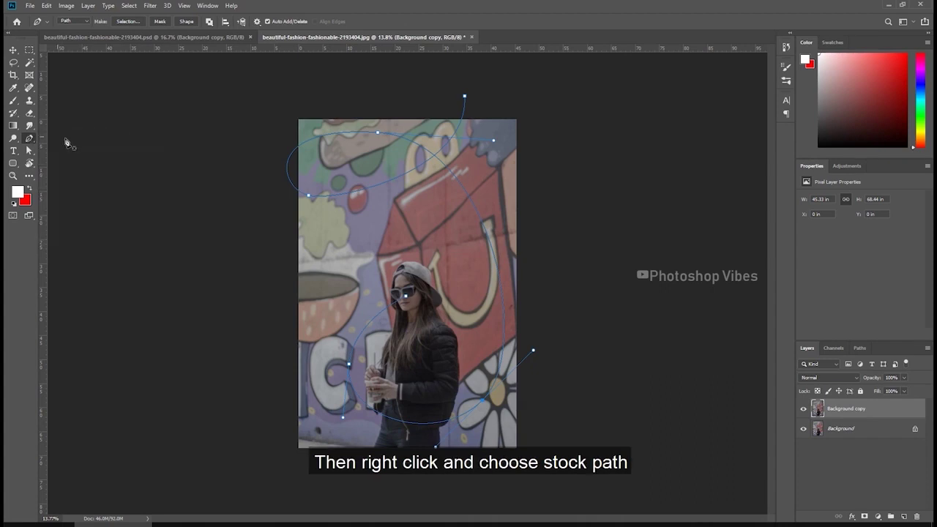
right_click(310, 199)
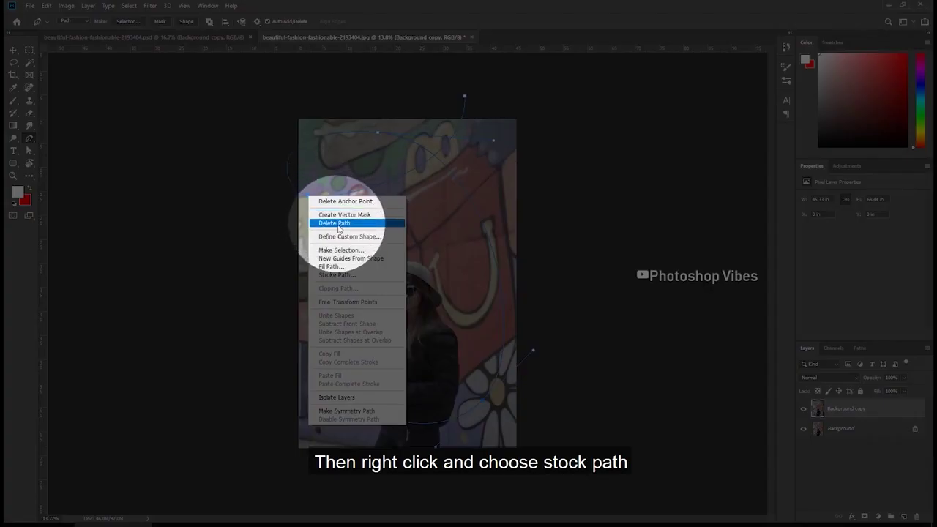
click(333, 276)
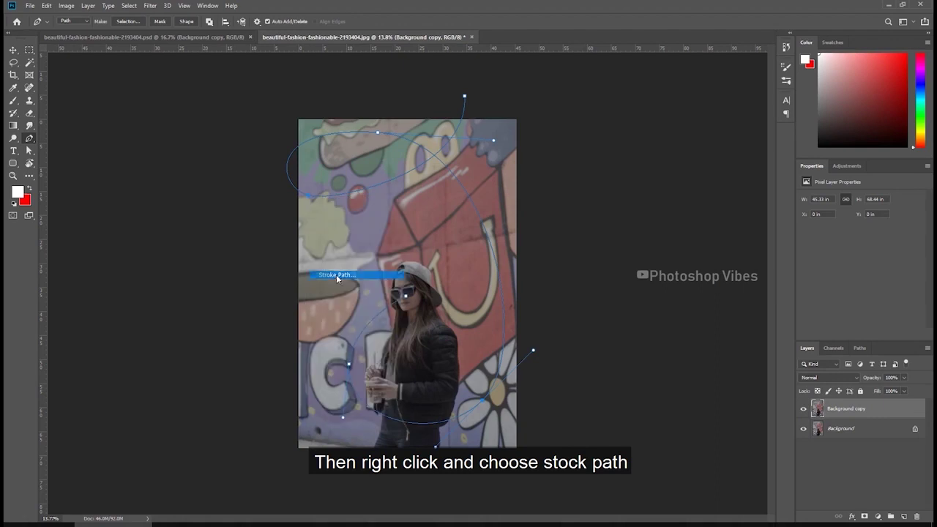
click(503, 158)
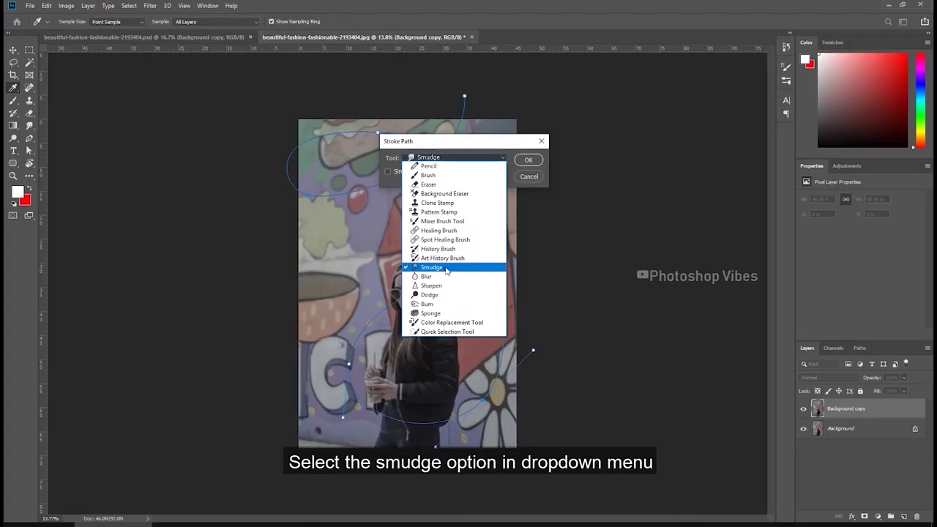
click(440, 269)
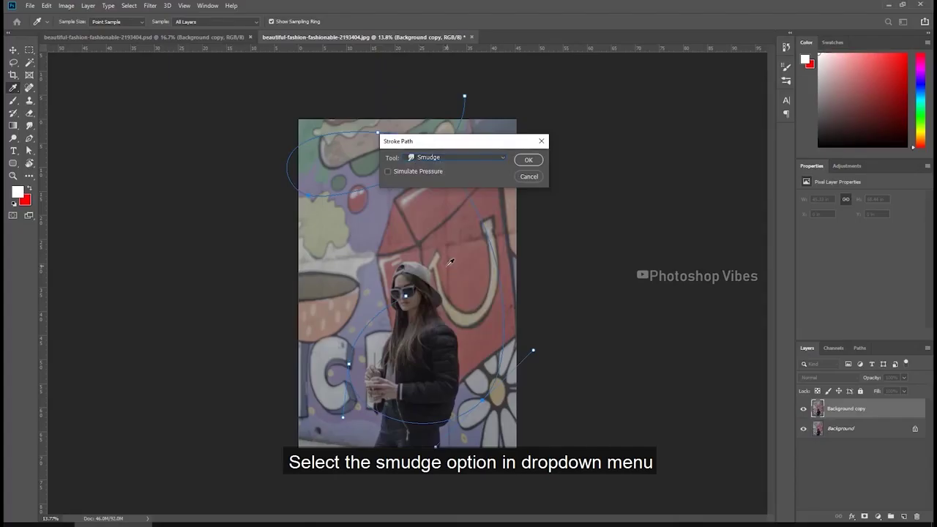
click(535, 162)
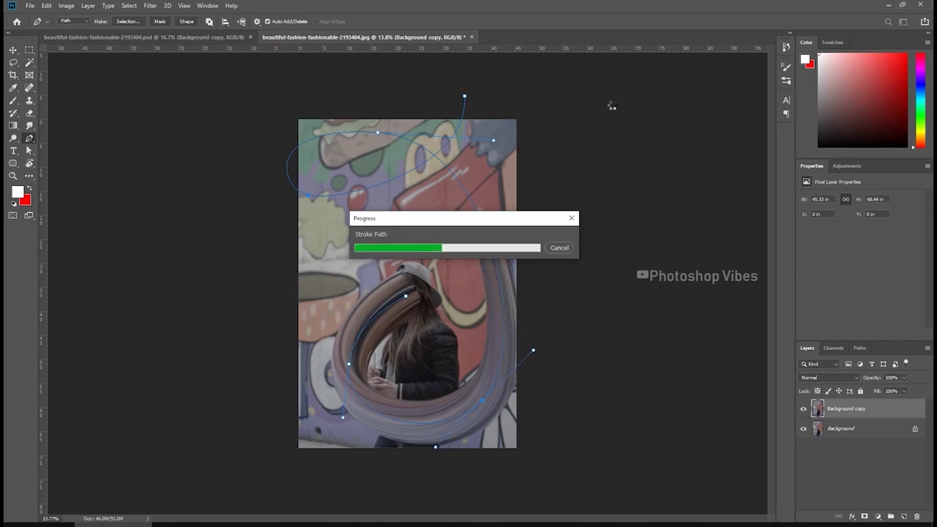
drag(384, 220, 563, 145)
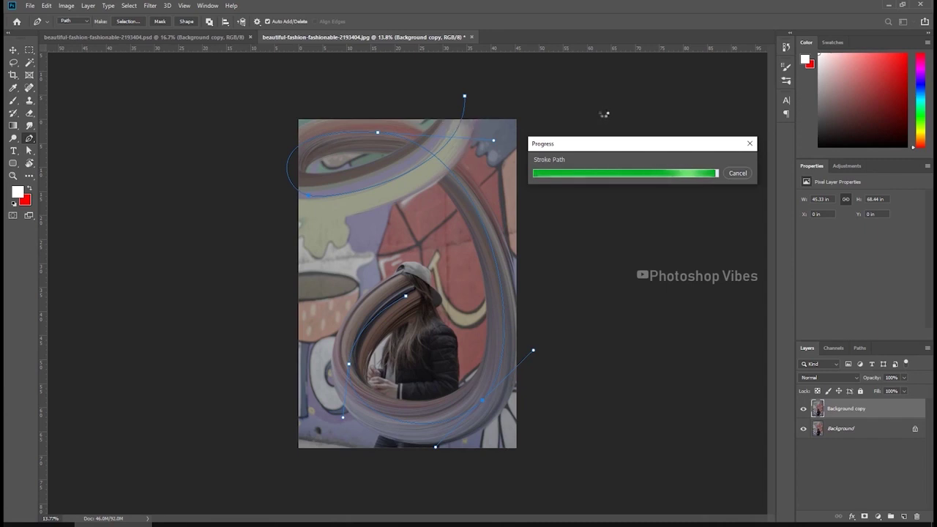
- Delete the spiral path and compare the smudged layer against the original
key(v)
key(Delete)
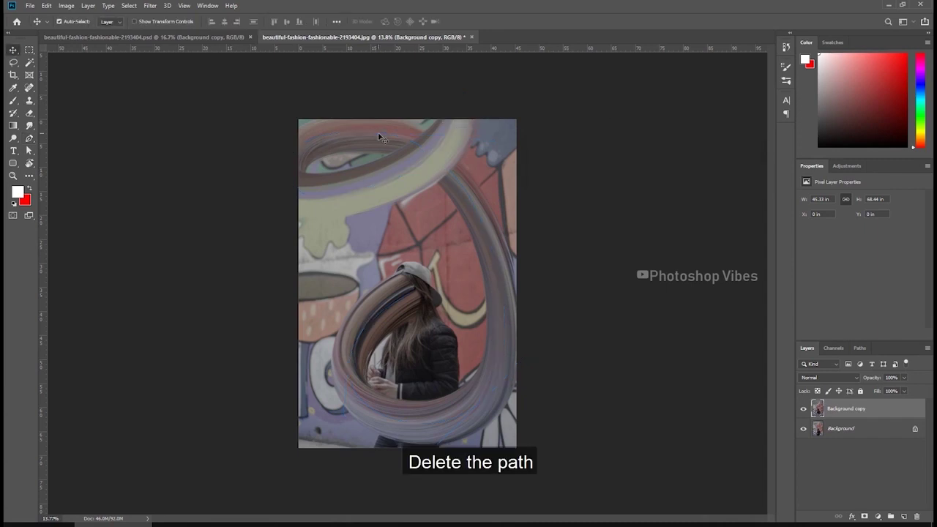
click(803, 410)
click(803, 410)
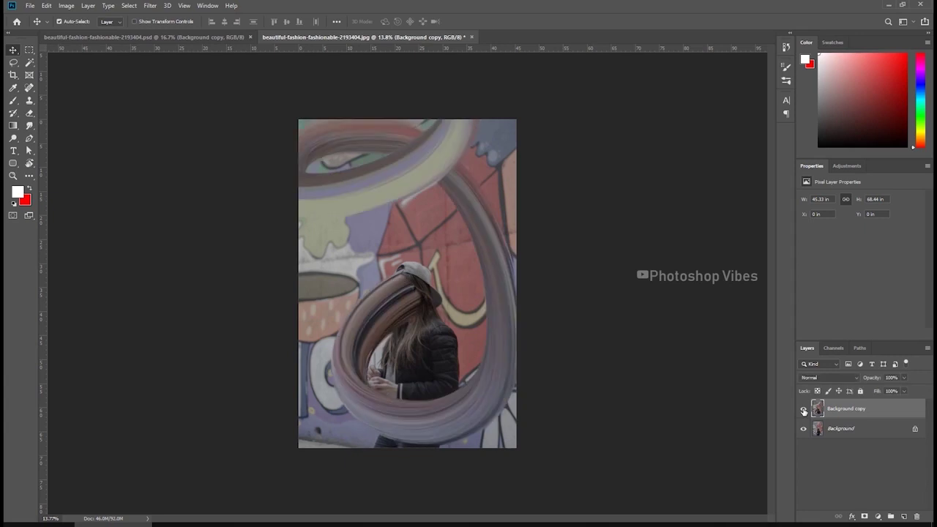
- Add a Curves 1 adjustment layer with an S-curve brightening highlights and darkening shadows
click(878, 517)
click(877, 396)
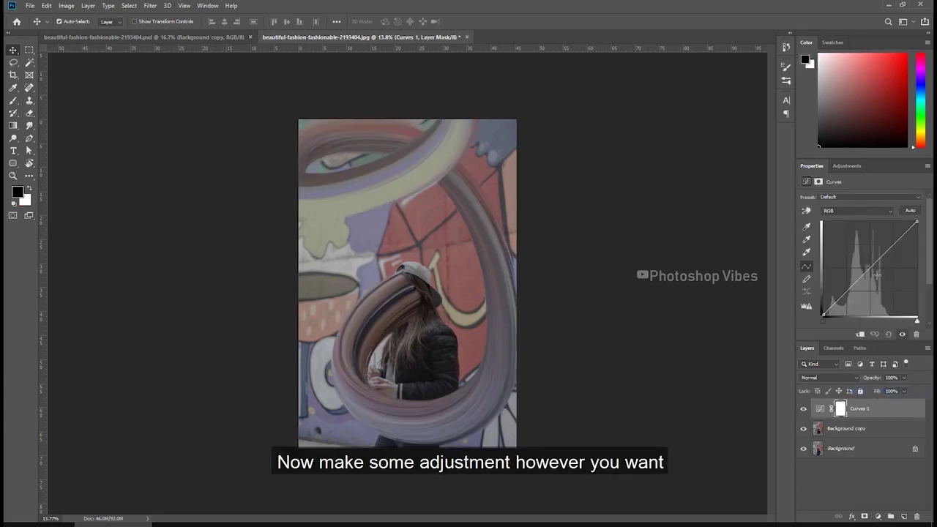
drag(893, 243, 892, 239)
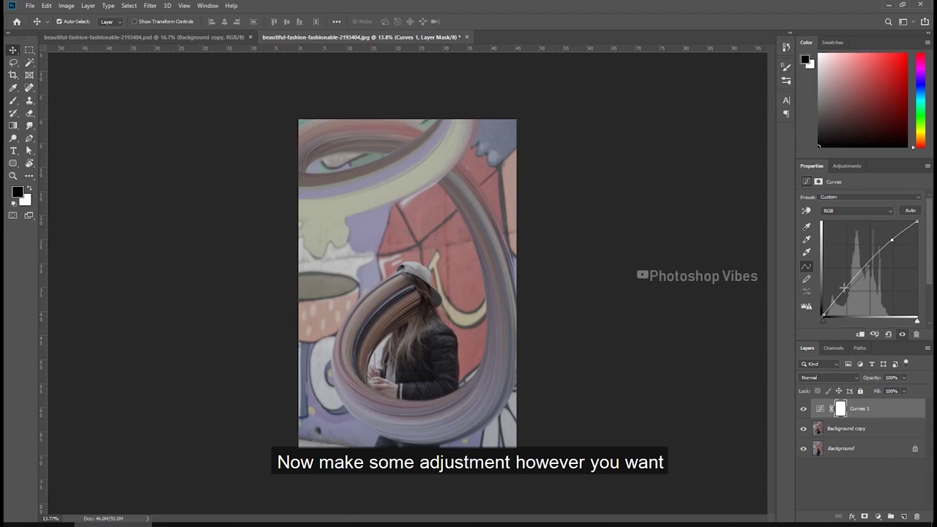
drag(846, 291, 847, 298)
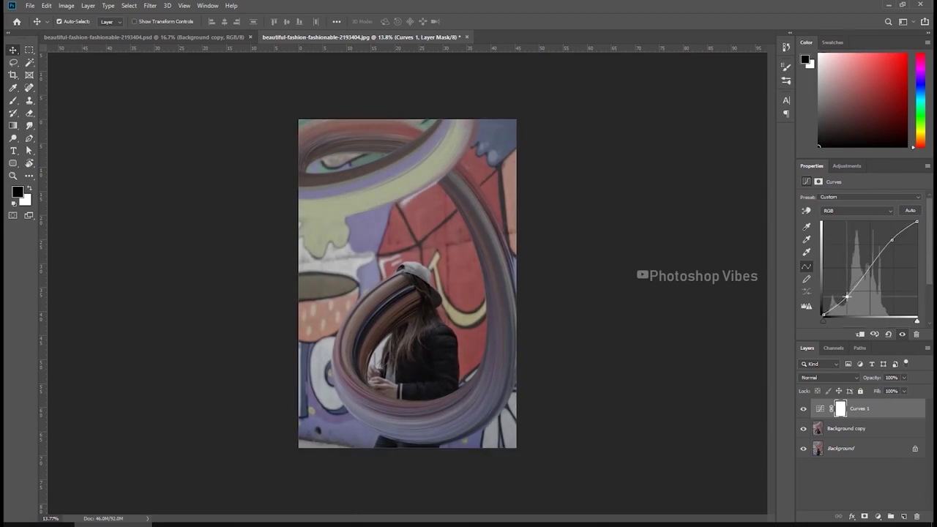
click(803, 409)
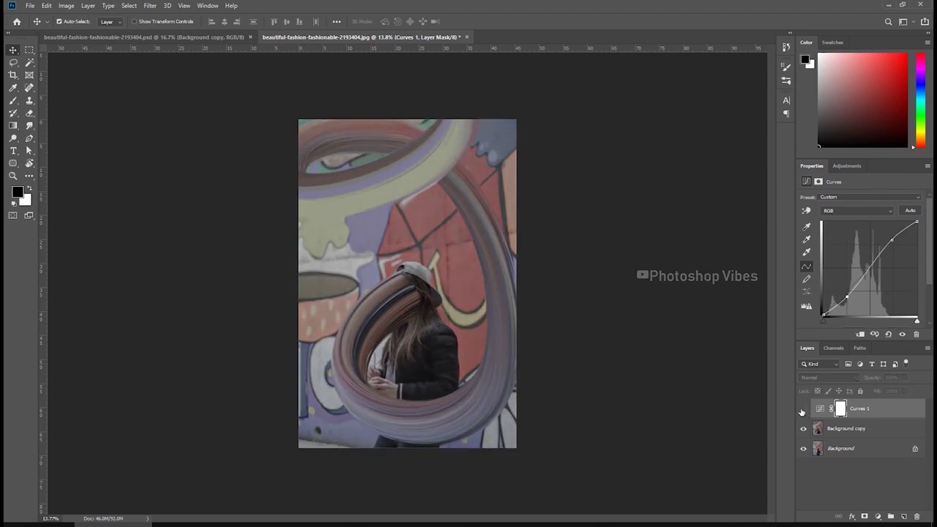
click(803, 409)
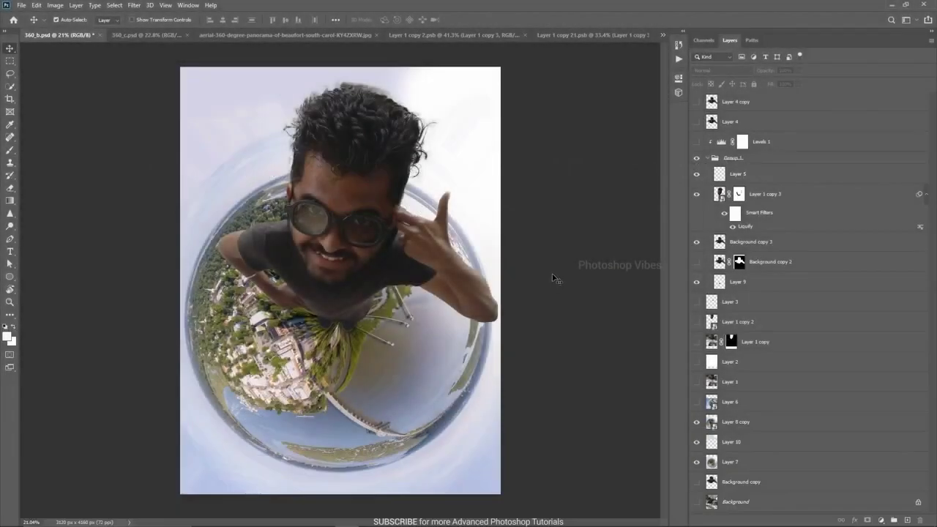
- In 360_c.psd, show Layer 5 and Background copy 2 and nudge the head layer
click(126, 34)
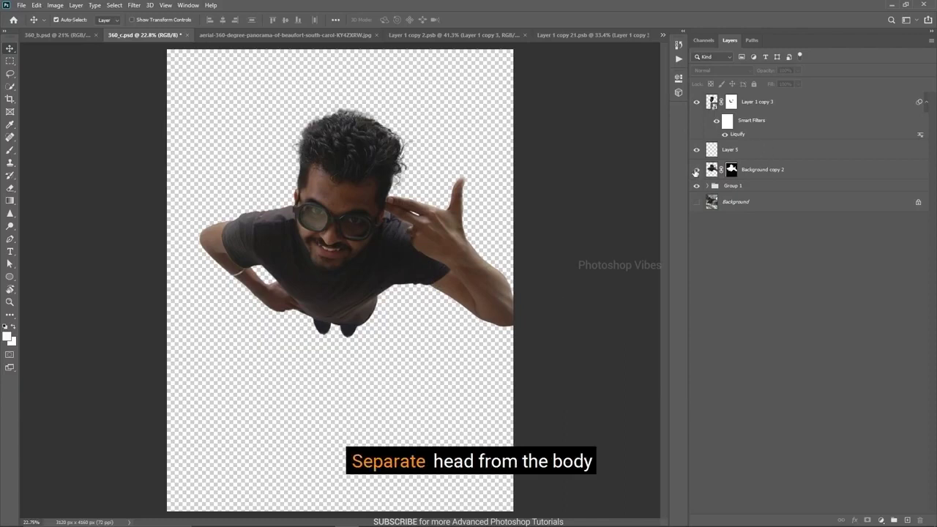
drag(698, 152, 697, 169)
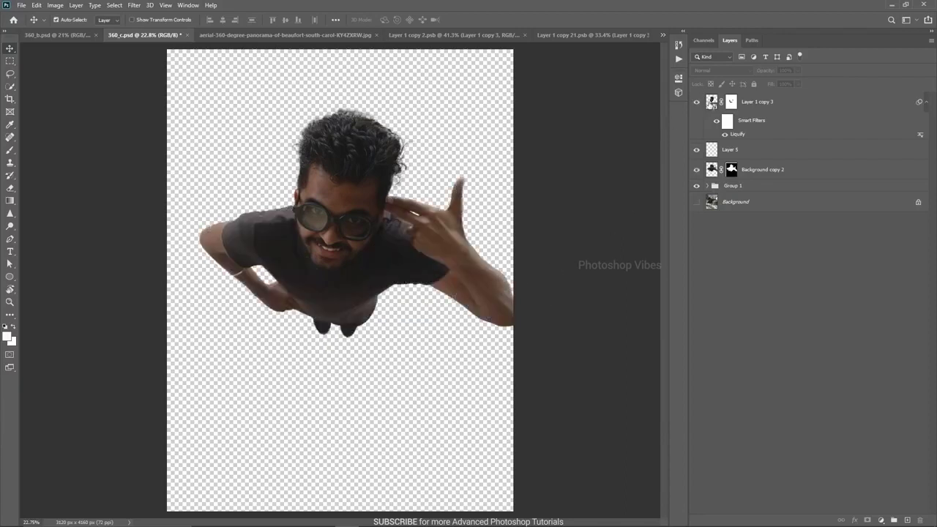
mouse_move(359, 214)
mouse_down()
mouse_move(377, 187)
mouse_move(421, 183)
mouse_move(326, 200)
mouse_up()
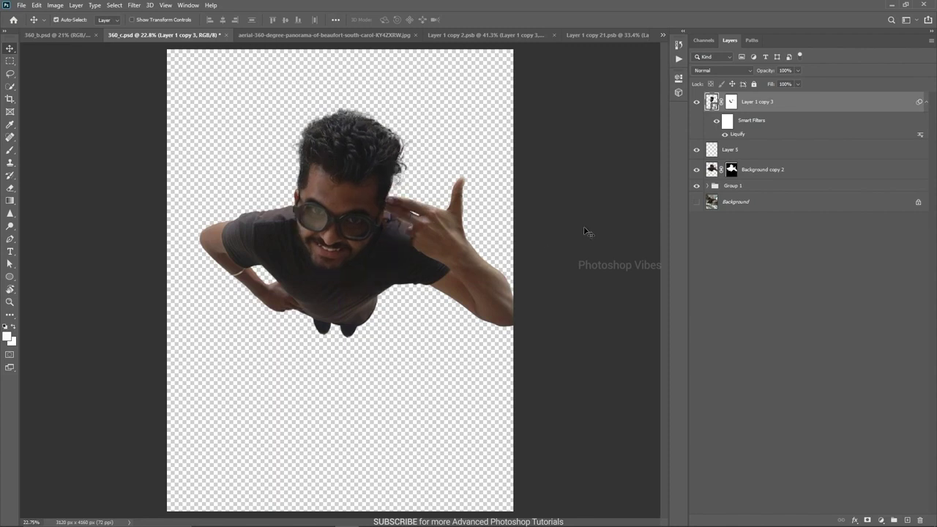
- Resize the aerial panorama from 14000 × 2580 to 14000 × 14000 px via Image Size
click(260, 36)
scroll(408, 302, down, 2)
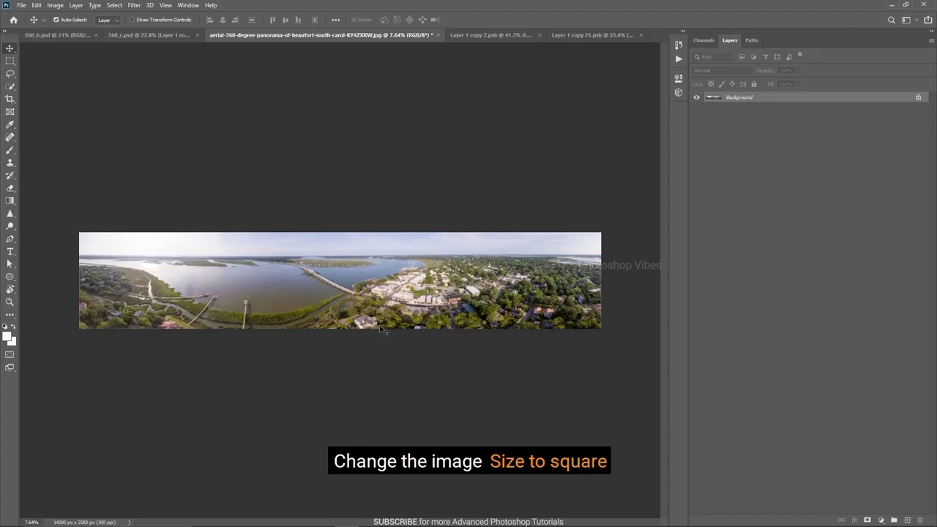
click(55, 5)
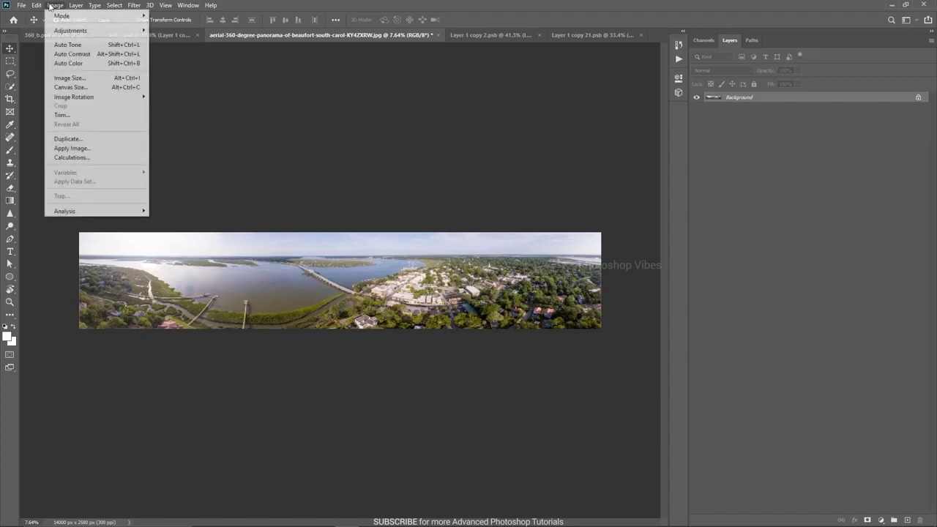
click(73, 79)
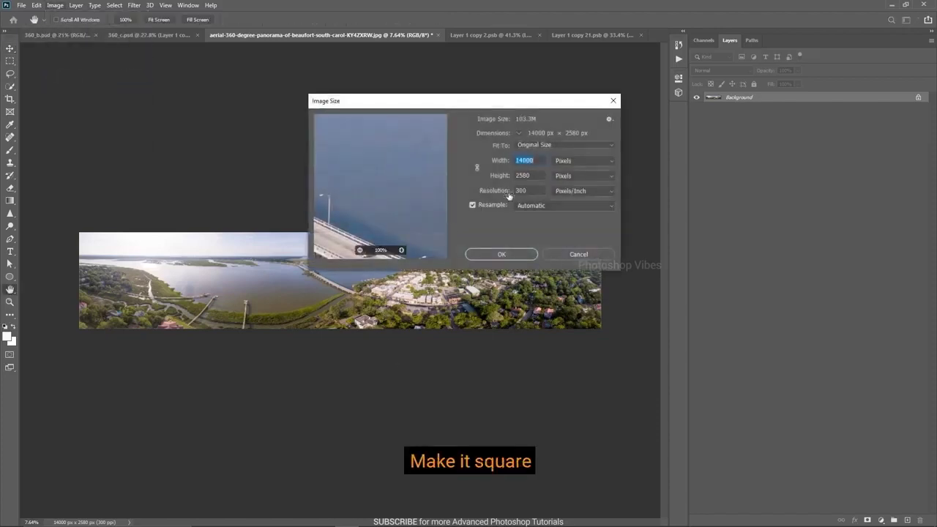
key(Tab)
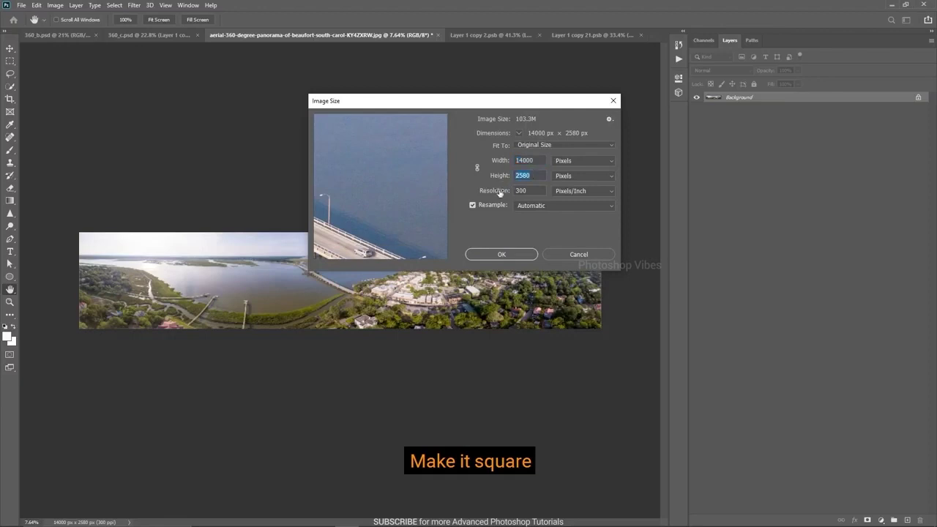
text(14000)
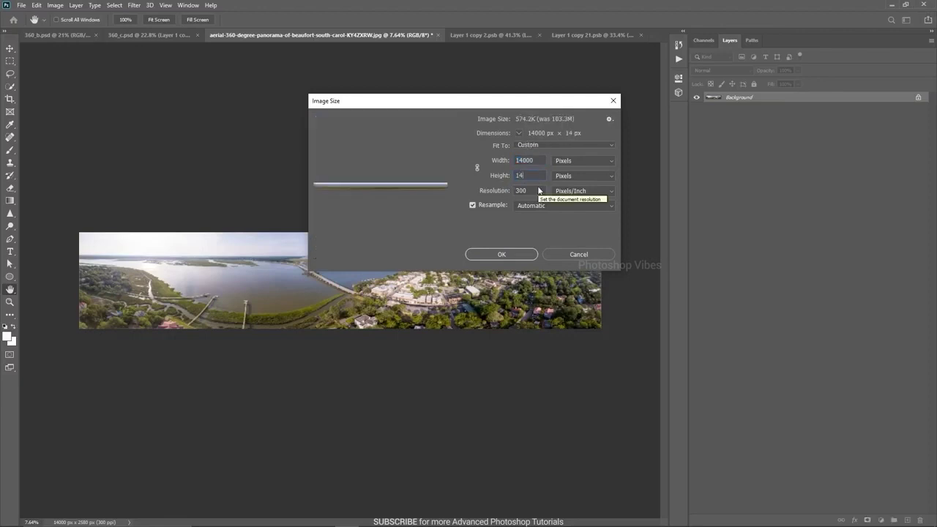
click(503, 254)
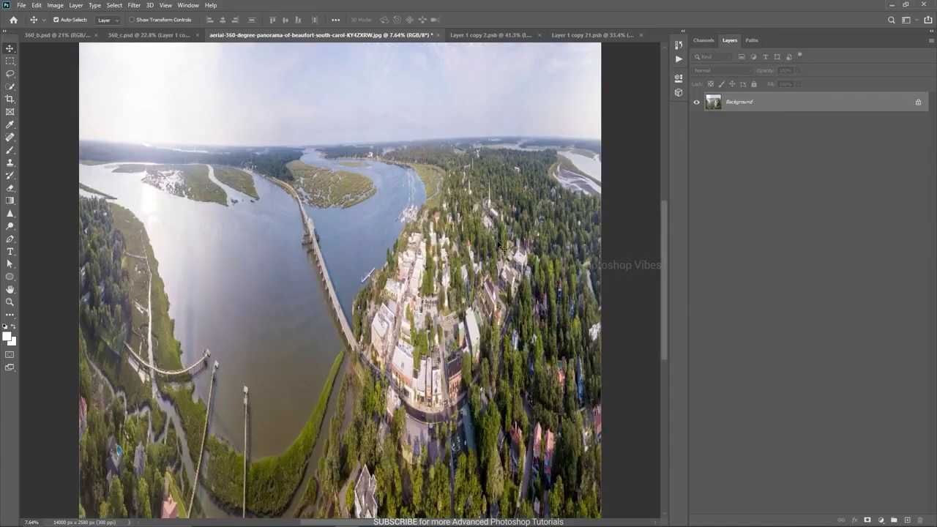
scroll(381, 229, down, 5)
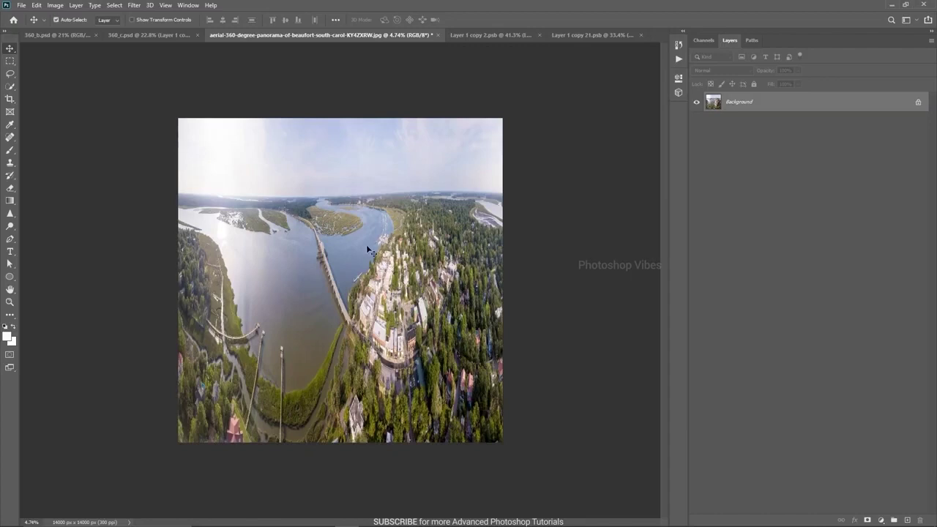
- Copy the panorama to Layer 1 and rotate the copy 180° upside down
key(ctrl+j)
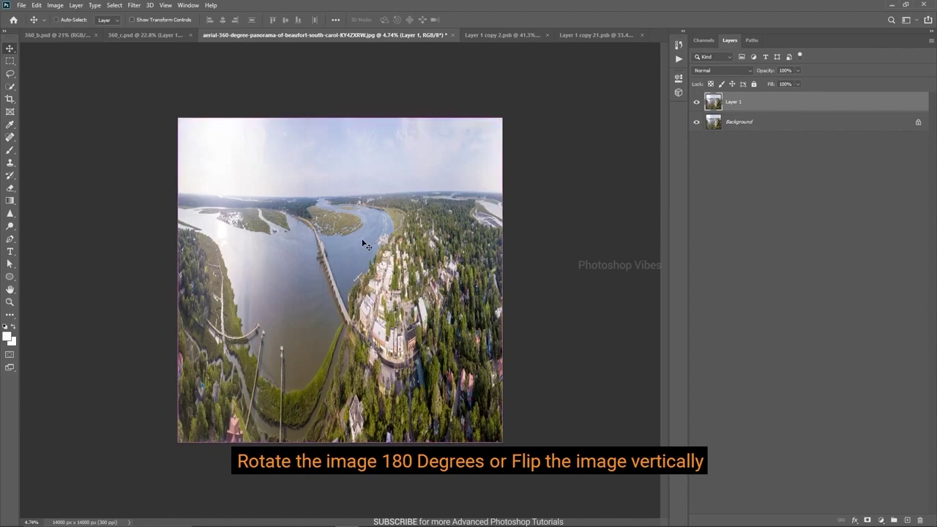
key(ctrl+t)
drag(510, 110, 213, 394)
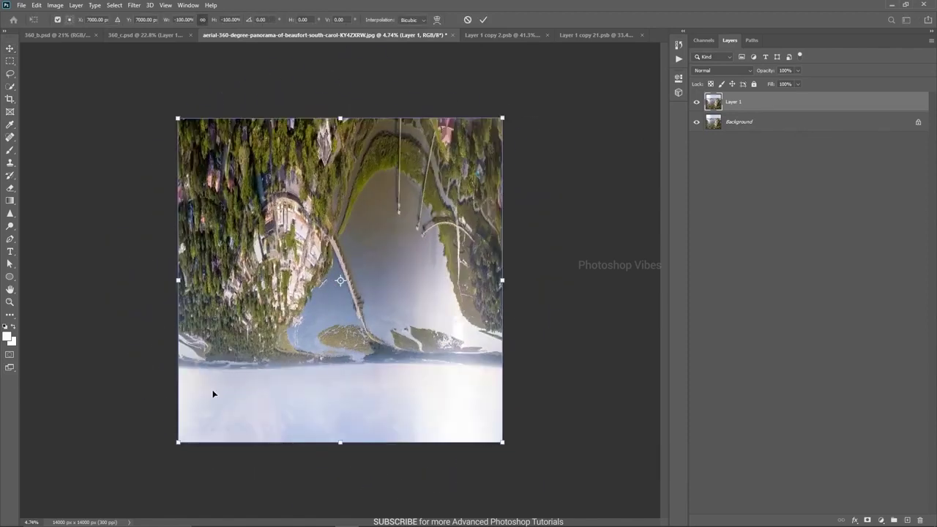
key(Return)
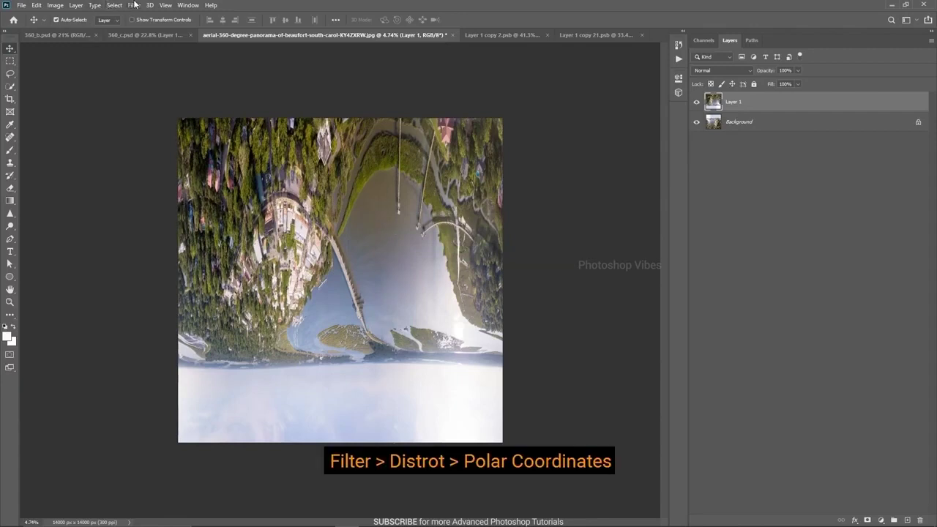
- Apply the Polar Coordinates filter with Rectangular to Polar to form the tiny planet
click(134, 5)
mouse_move(159, 135)
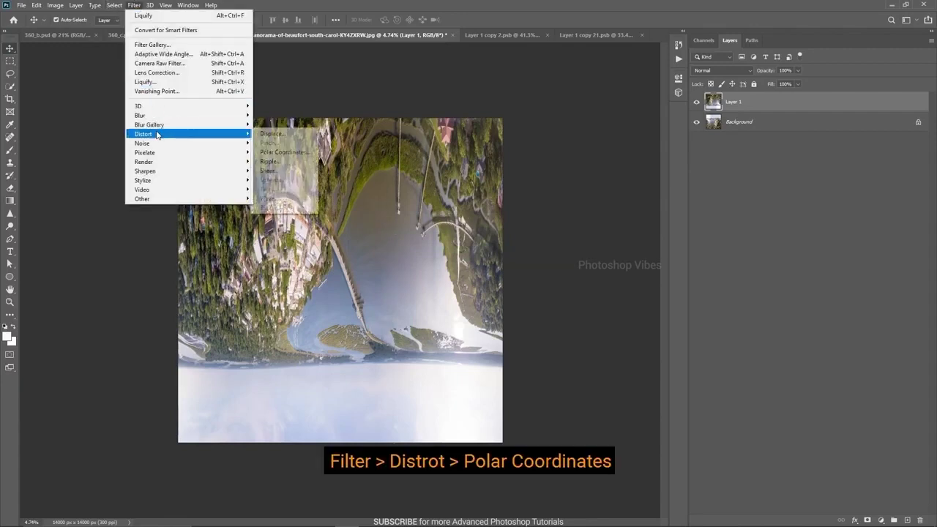
click(285, 152)
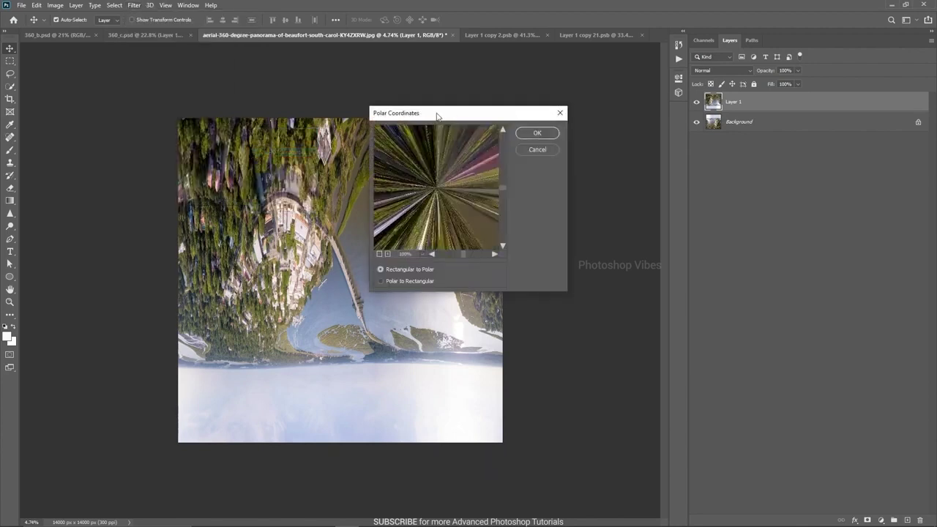
drag(437, 116, 435, 120)
click(378, 258)
click(378, 258)
click(378, 258)
click(378, 258)
click(385, 258)
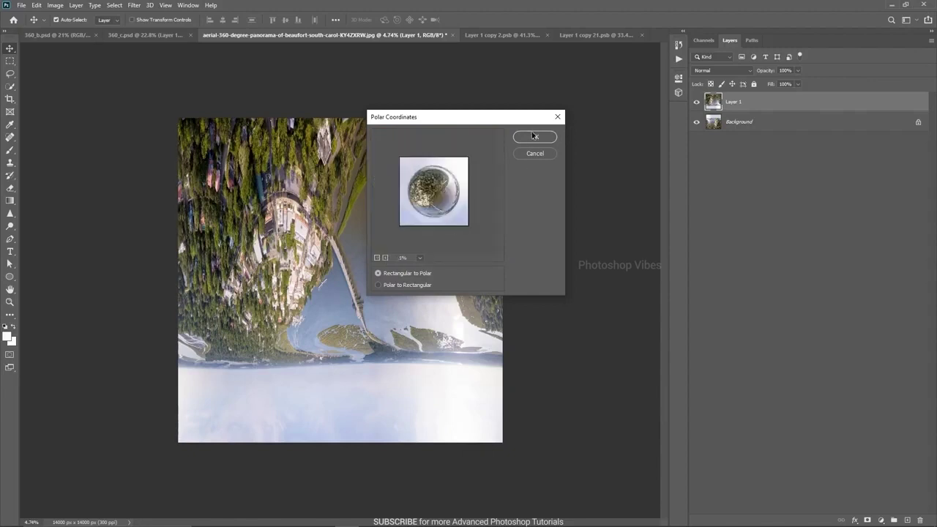
click(396, 285)
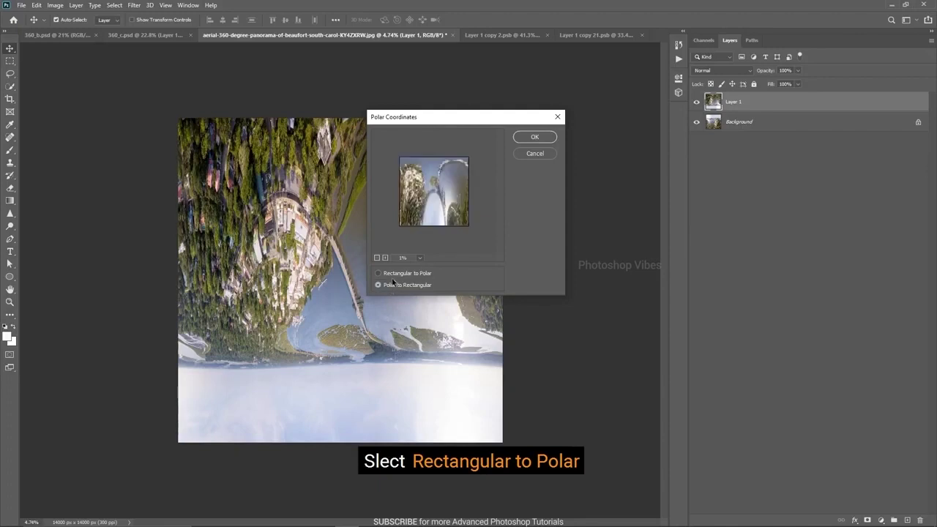
click(393, 274)
click(533, 137)
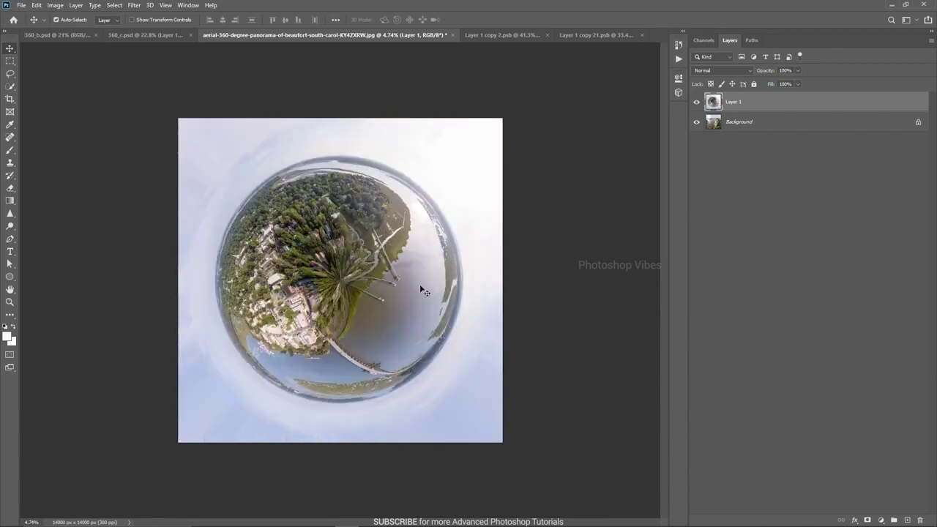
- Paste the tiny planet into 360_c.psd as Layer 7, placed beneath the man's layers
key(ctrl+z)
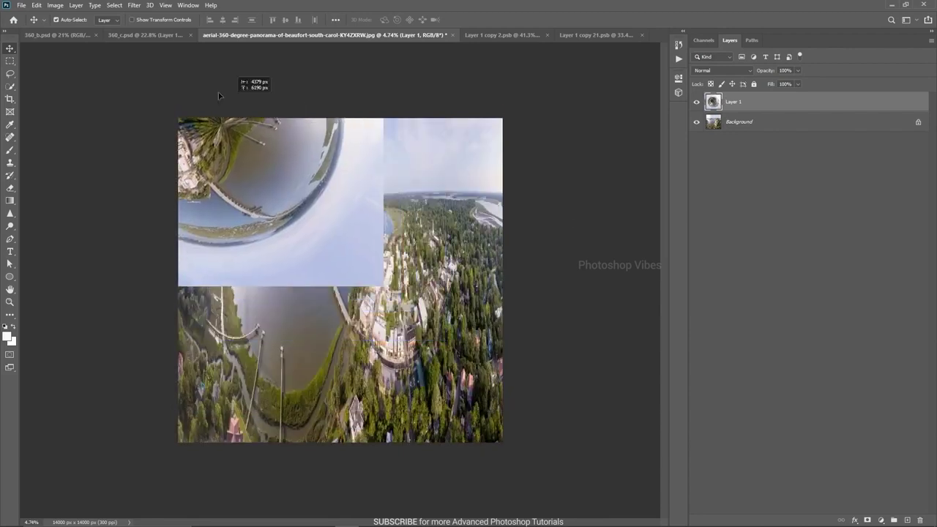
click(147, 35)
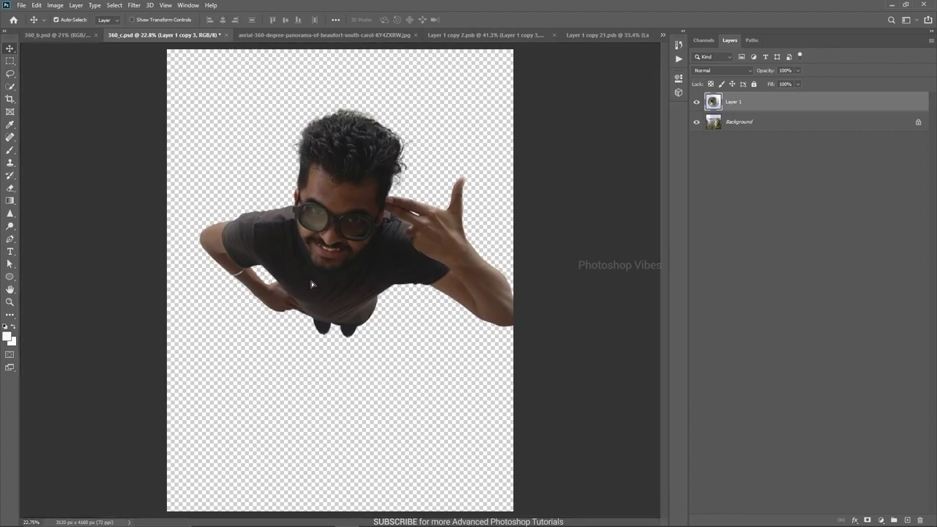
key(ctrl+v)
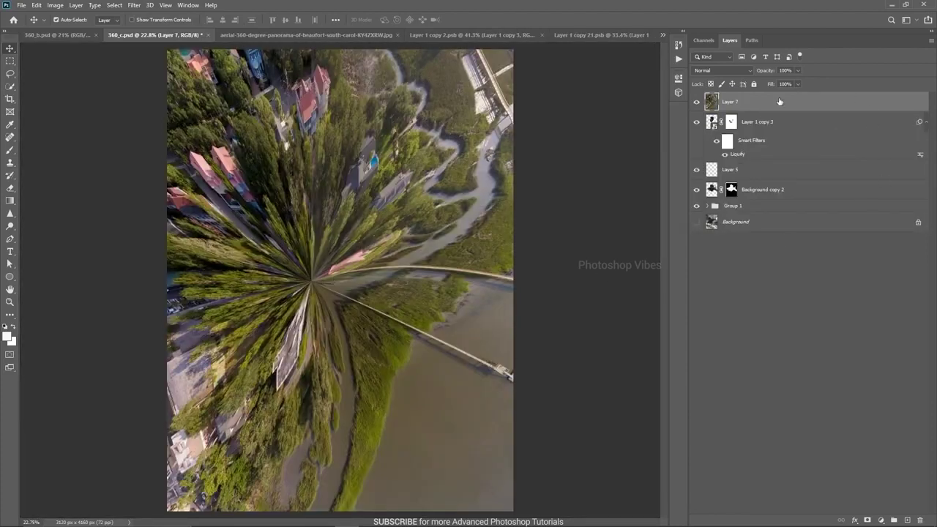
drag(762, 189, 764, 203)
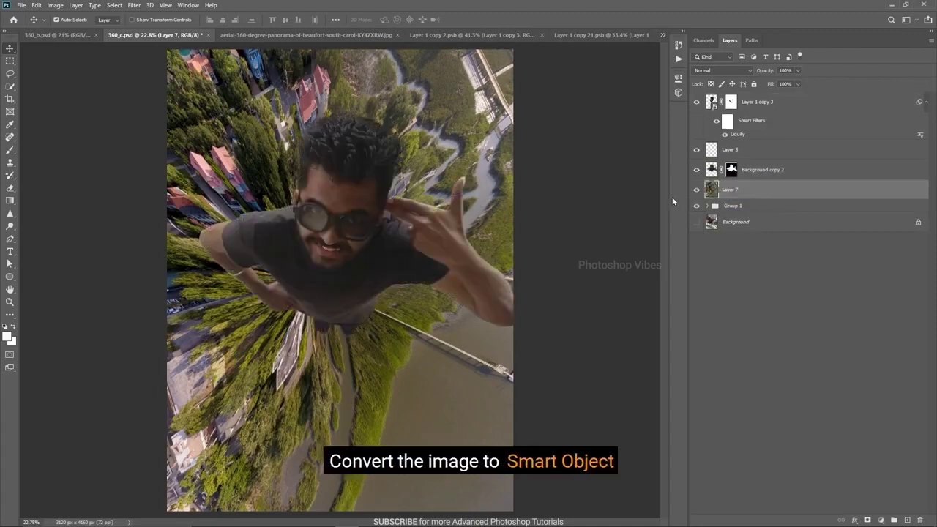
- Convert Layer 7 to a smart object and shrink the tiny planet around its centre
right_click(762, 193)
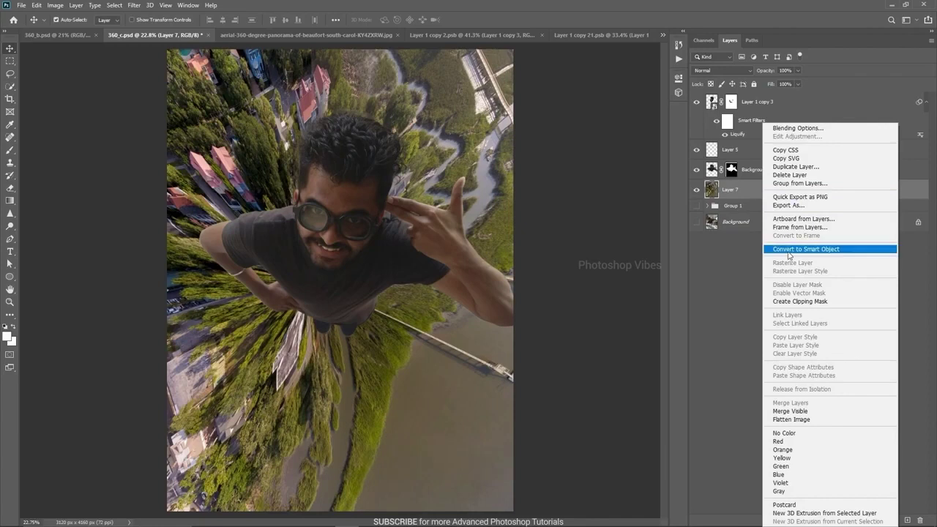
click(787, 250)
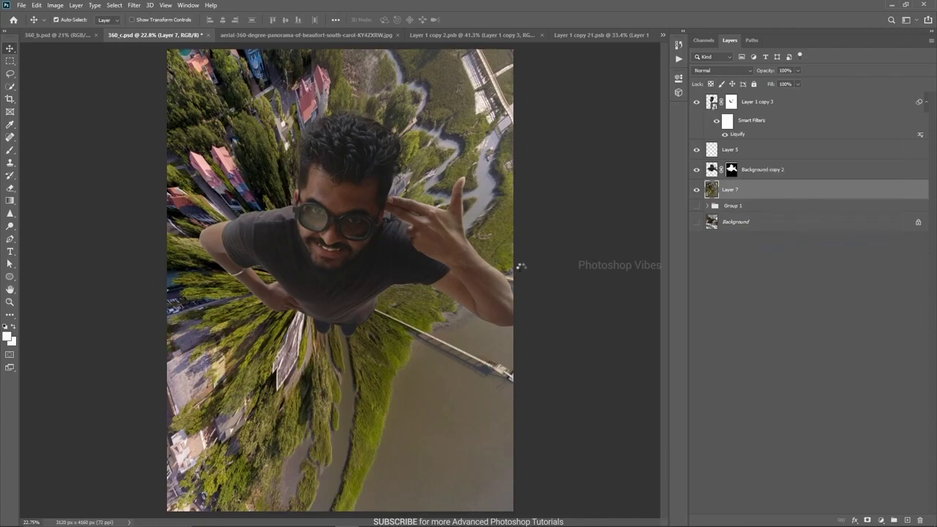
key(ctrl+t)
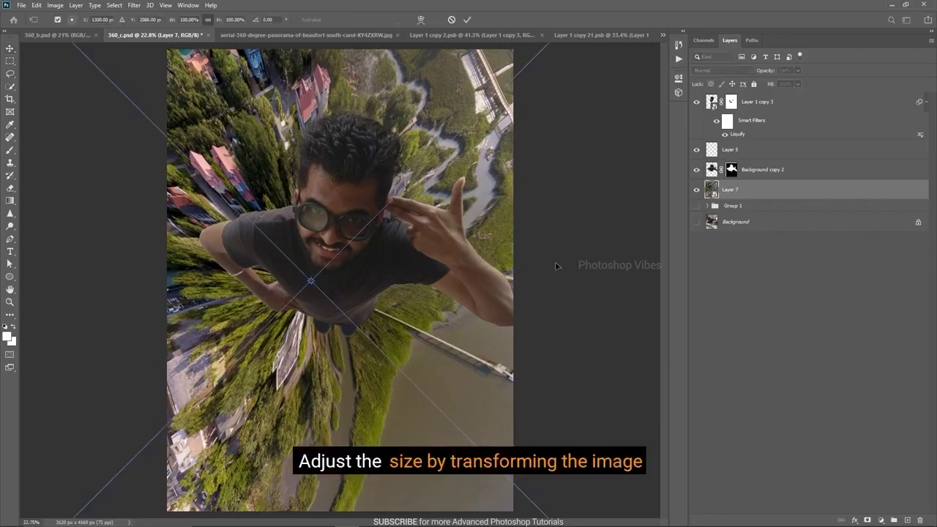
key(ctrl+0)
drag(571, 48, 389, 221)
- Scale the planet to about 22.3% and place it just beneath the man's feet
key(ctrl+0)
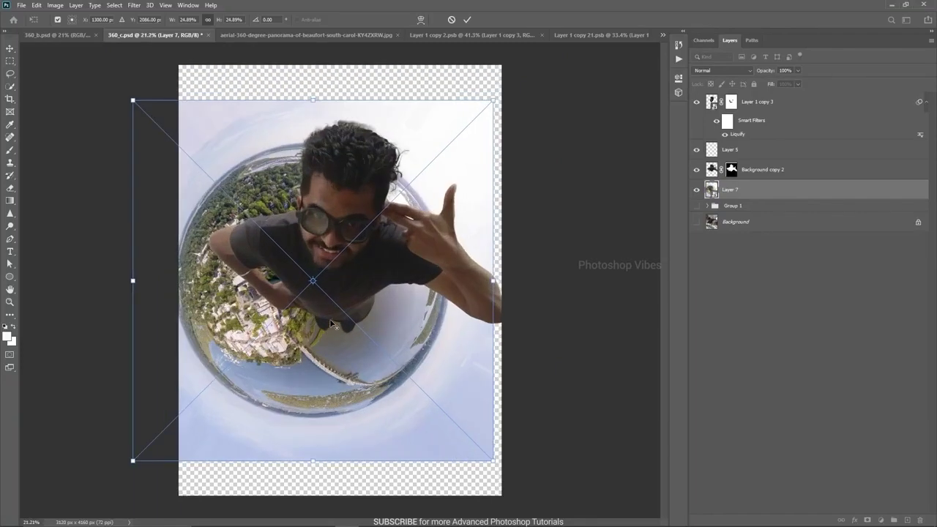
drag(320, 364, 352, 379)
drag(558, 492, 518, 450)
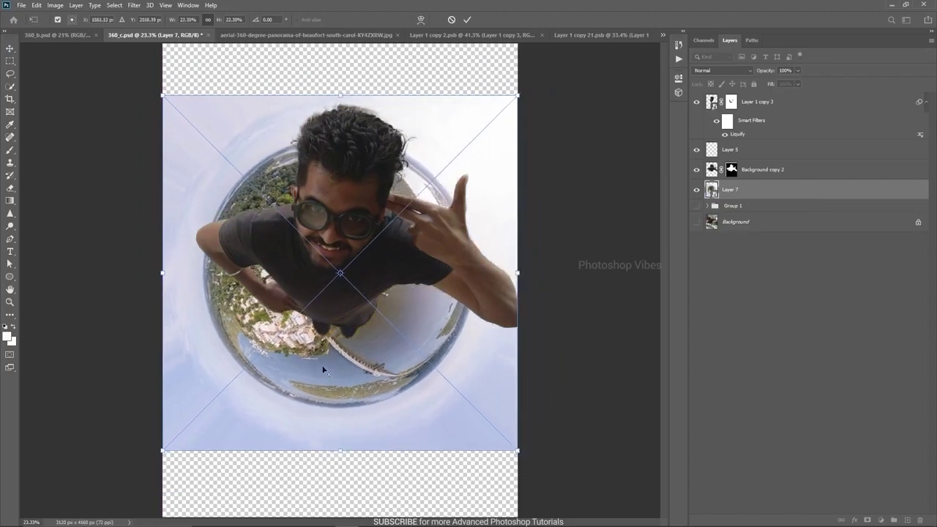
scroll(325, 371, down, 2)
drag(339, 351, 382, 390)
key(Return)
scroll(285, 318, up, 1)
scroll(315, 355, down, 1)
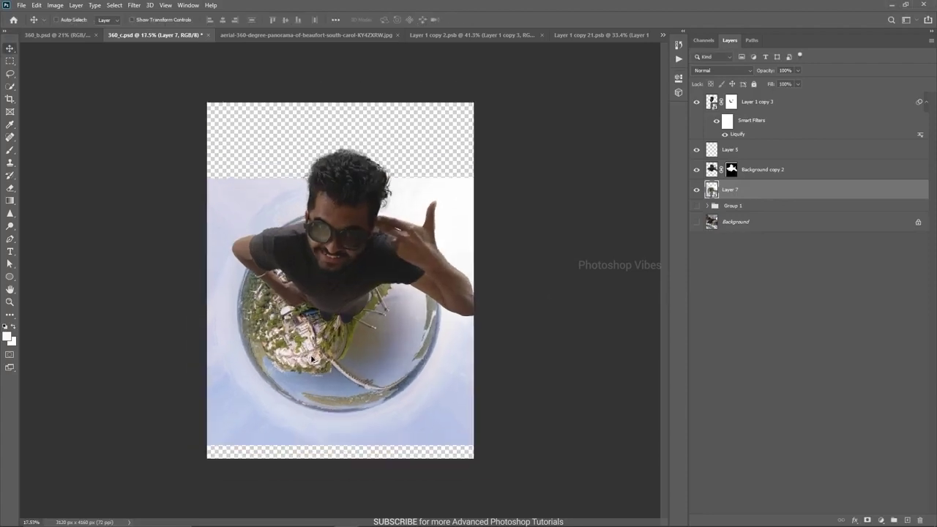
click(374, 268)
- Add a new empty layer, Layer 8, above Group 1
click(341, 209)
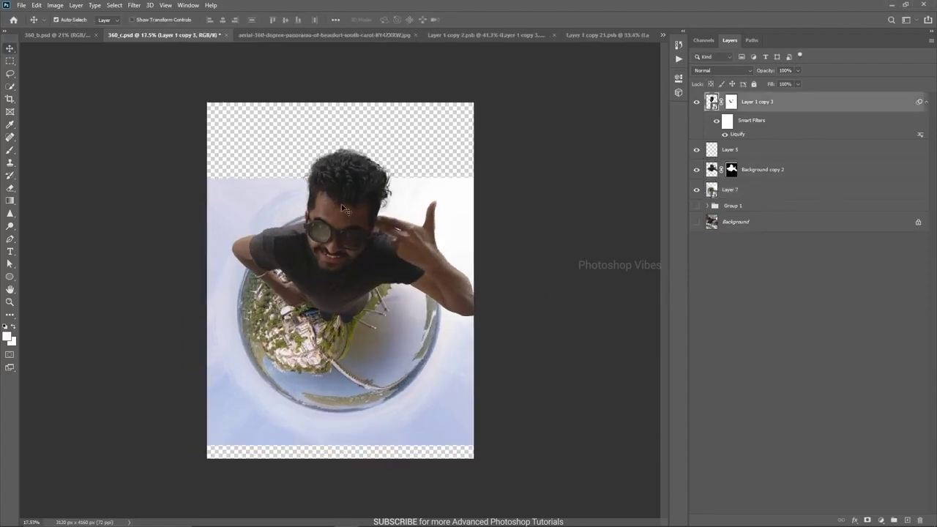
click(446, 204)
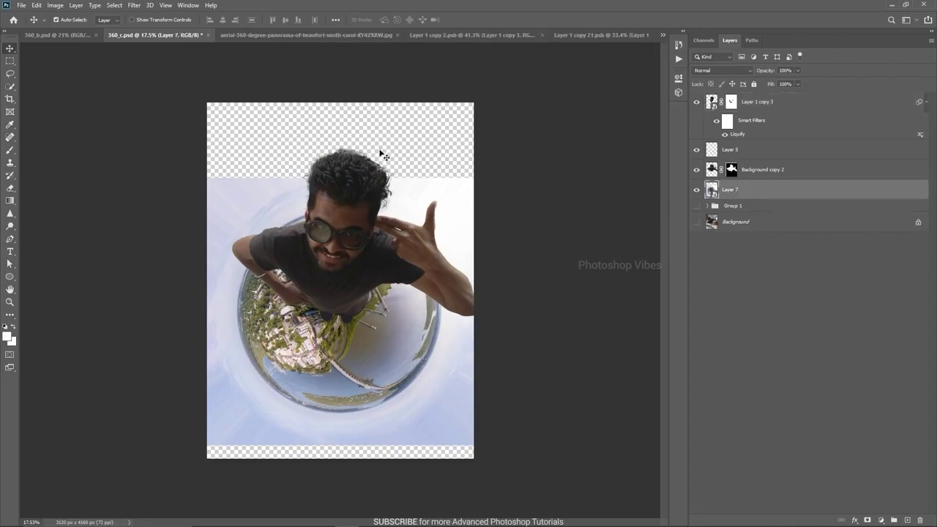
click(719, 207)
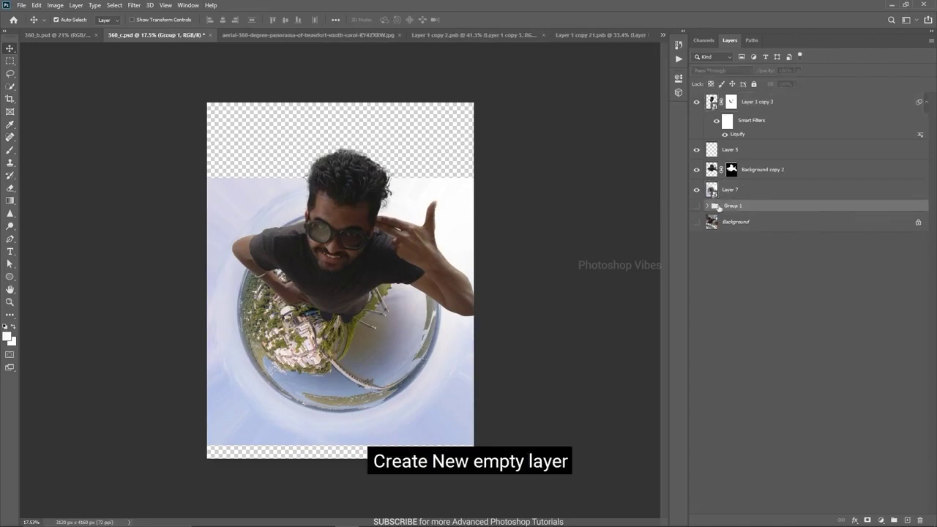
click(907, 519)
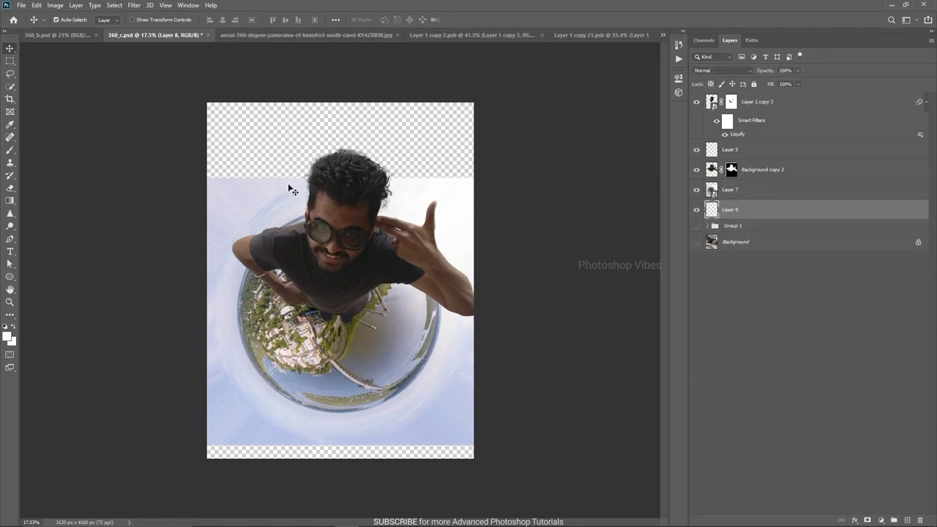
- Enlarge Layer 7's tiny planet to about 27% so it spans the canvas width
click(11, 150)
scroll(255, 194, up, 2)
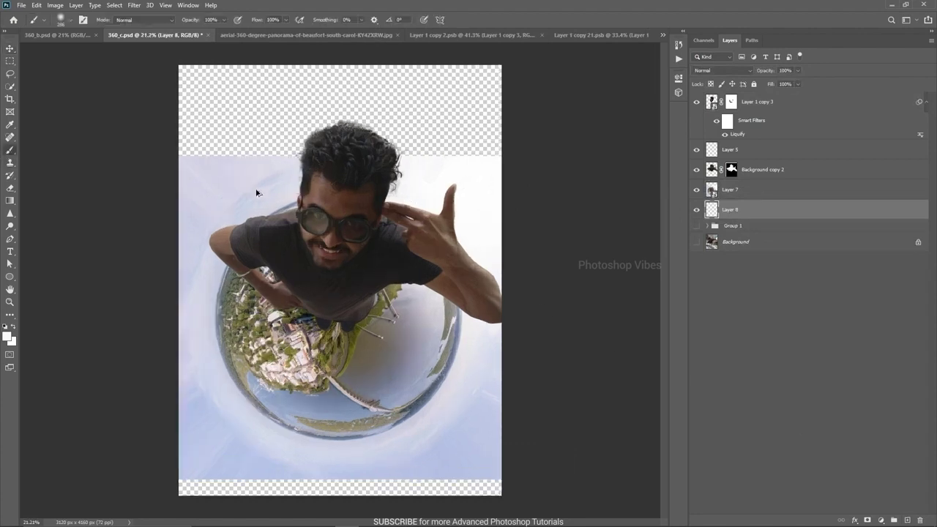
scroll(308, 331, down, 1)
scroll(267, 257, down, 2)
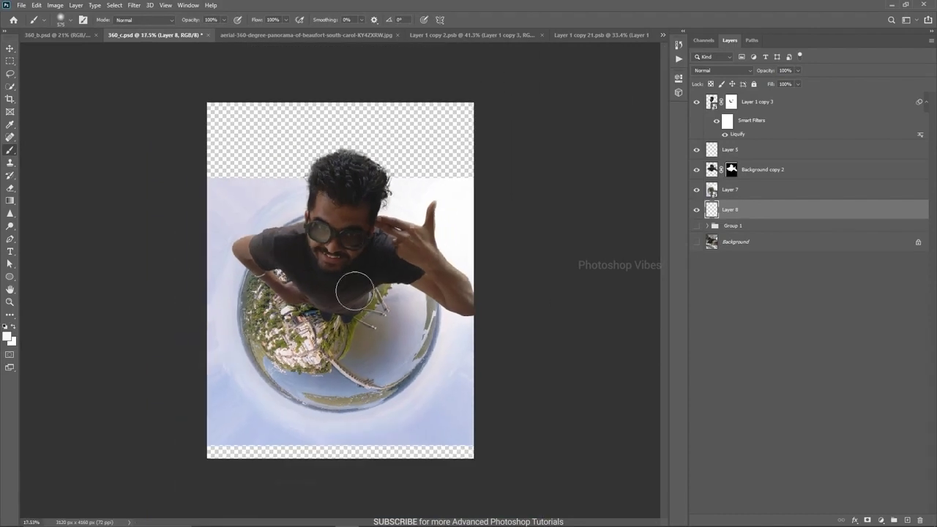
key(v)
click(743, 193)
key(ctrl+t)
scroll(401, 315, down, 1)
drag(461, 429, 491, 453)
key(Return)
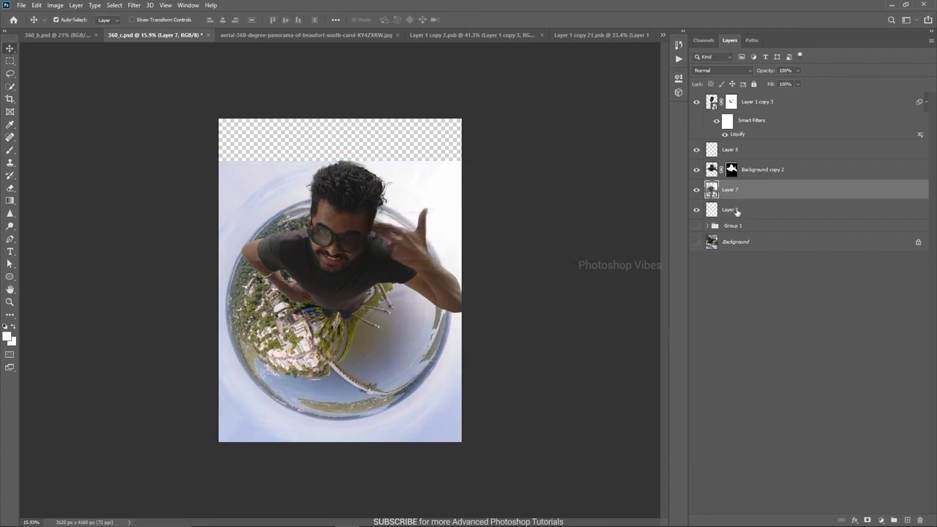
- Brush sampled sky colour onto Layer 8 over the transparent top-left strip
click(736, 211)
click(243, 181)
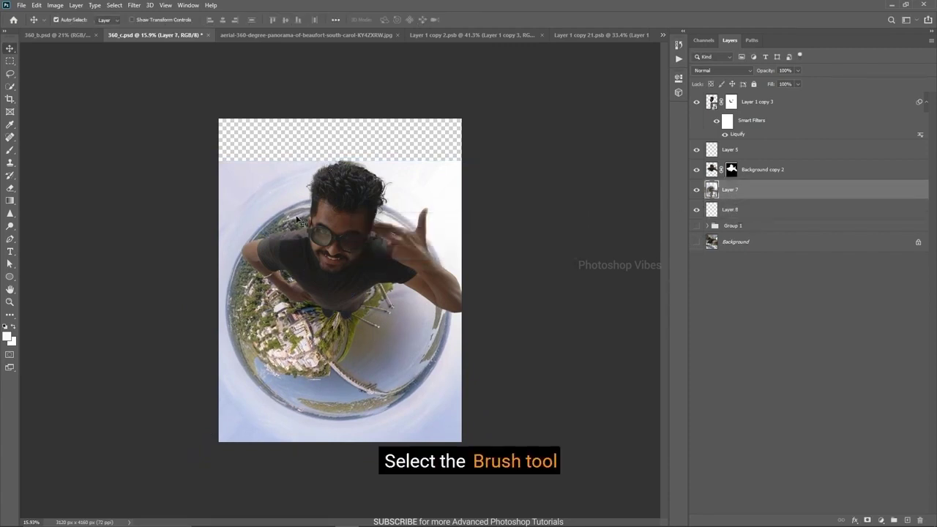
click(10, 150)
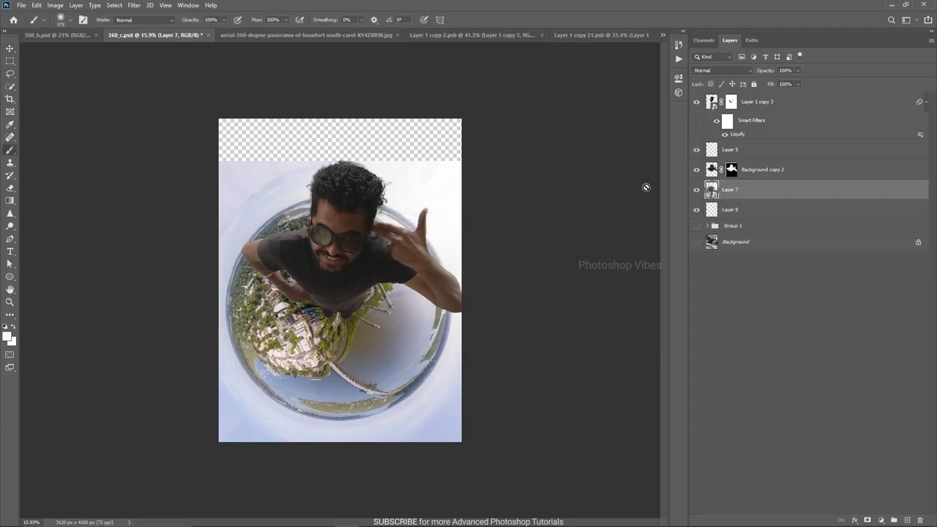
click(731, 211)
alt+right_click(249, 173)
mouse_move(249, 173)
mouse_down()
mouse_move(234, 156)
mouse_move(272, 125)
mouse_move(295, 140)
mouse_move(288, 172)
mouse_up()
- Enlarge the brush and cover the remaining transparent top-right sky area
alt+right_click(404, 167)
mouse_move(415, 170)
mouse_down()
mouse_move(443, 163)
mouse_move(461, 147)
mouse_move(374, 154)
mouse_move(353, 121)
mouse_move(415, 122)
mouse_move(449, 165)
mouse_up()
scroll(406, 155, up, 5)
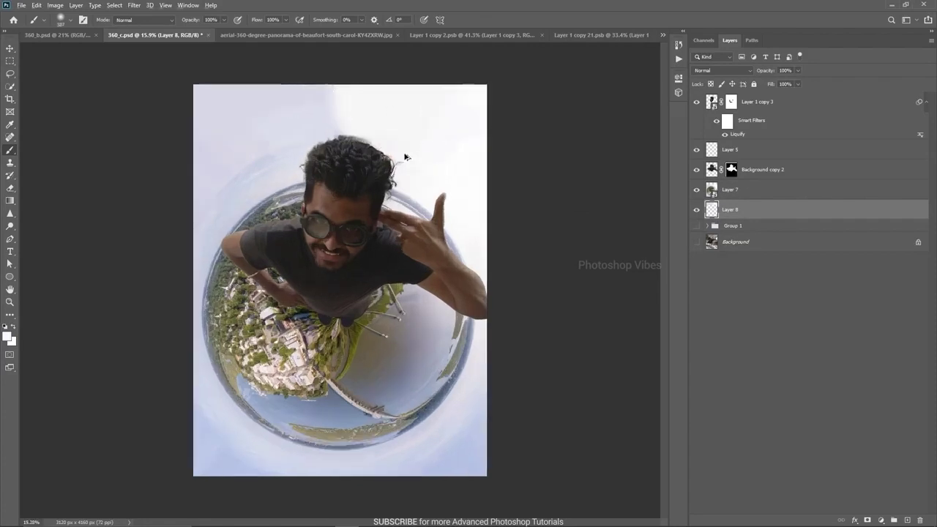
alt+right_click(417, 112)
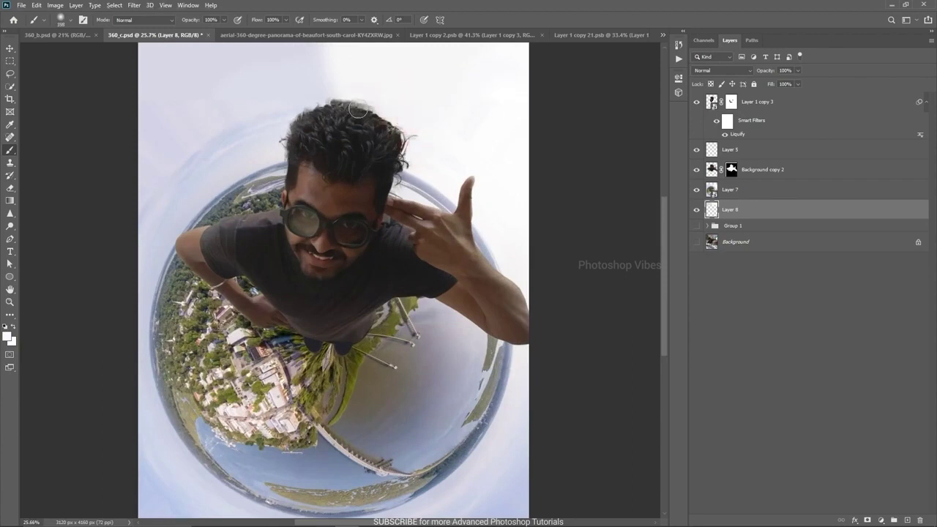
scroll(327, 130, down, 2)
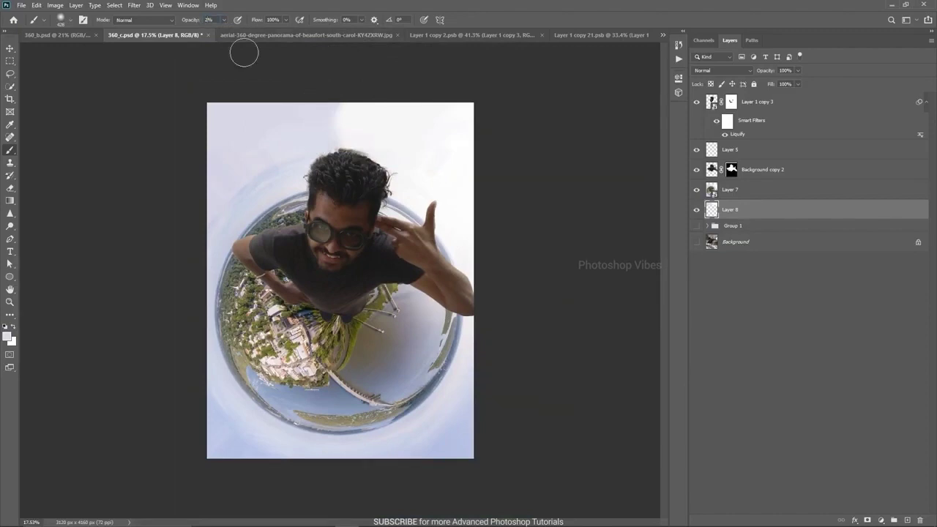
alt+right_click(285, 132)
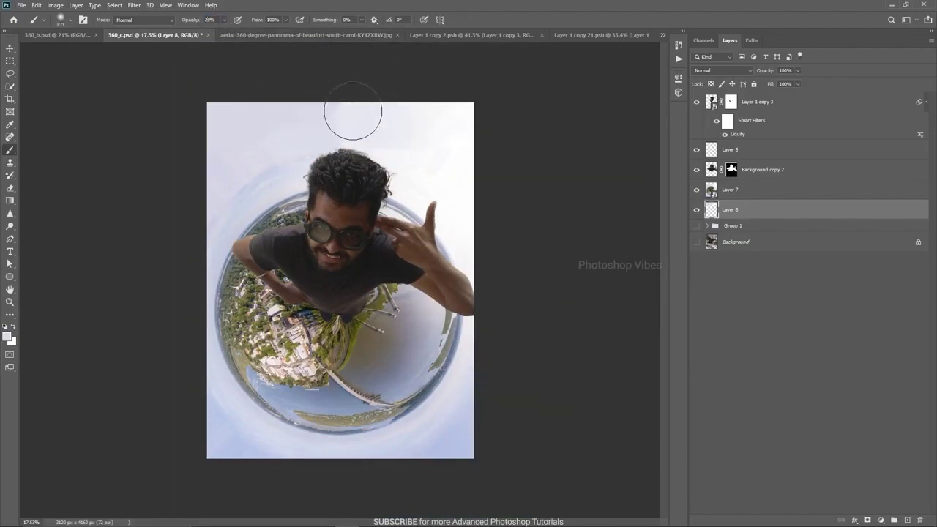
scroll(405, 117, up, 3)
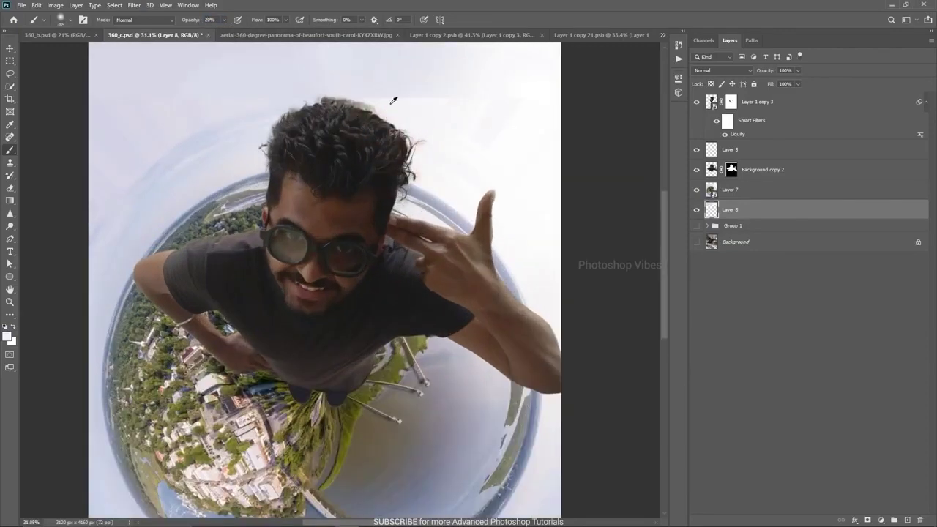
scroll(432, 118, down, 2)
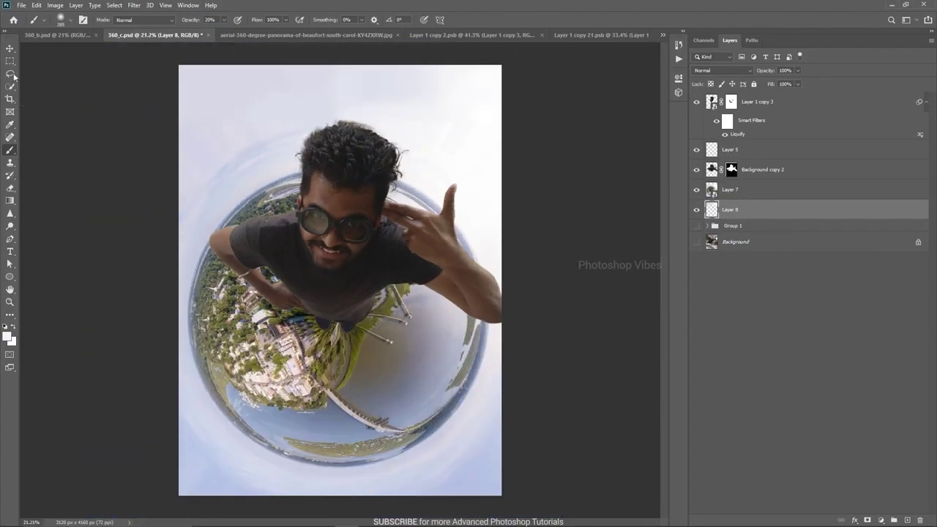
click(10, 48)
click(355, 197)
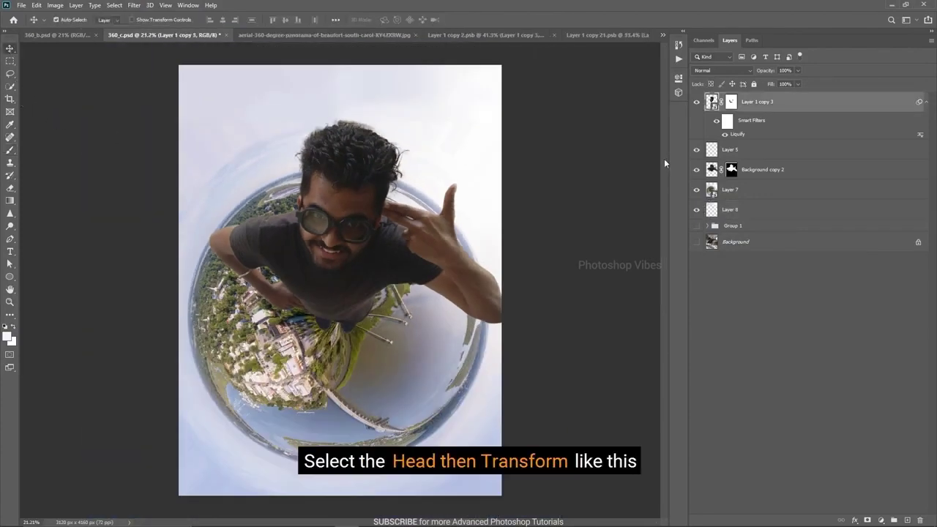
- Scale and reposition the head layer, rotating it about 3° counter-clockwise
key(ctrl+t)
drag(411, 286, 436, 314)
mouse_move(333, 236)
mouse_down()
mouse_move(330, 213)
mouse_move(339, 228)
mouse_up()
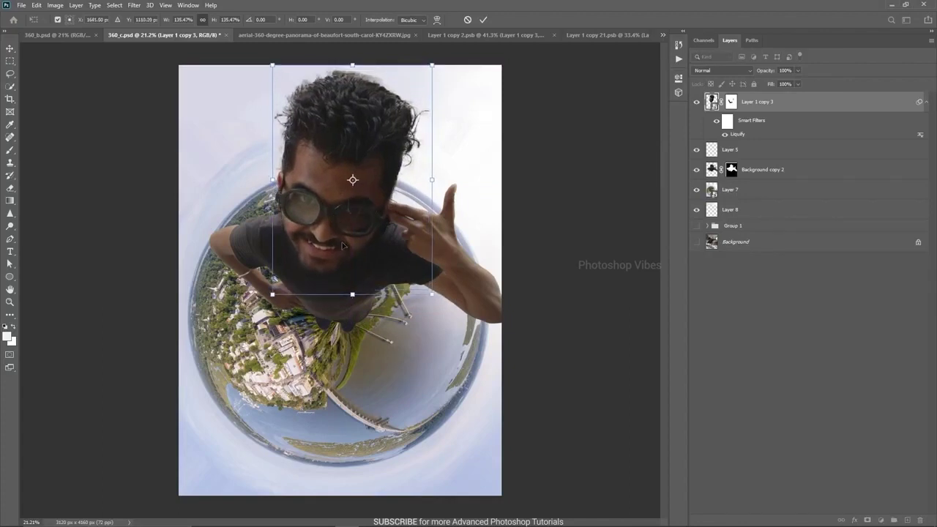
drag(433, 64, 414, 89)
drag(324, 265, 340, 255)
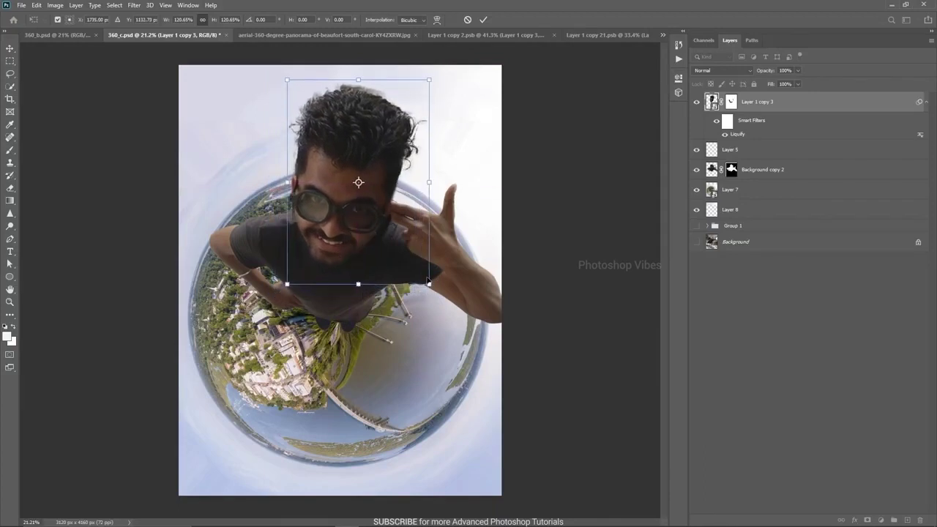
drag(438, 312, 438, 299)
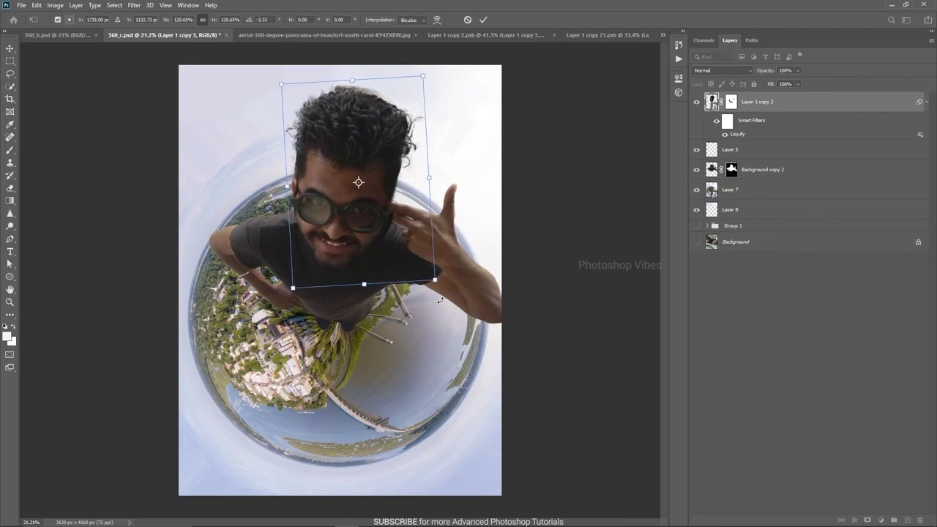
- Fine-tune the head's position with arrow-key nudges and commit the transform
key(Left)
key(Down)
key(Down)
key(Up)
key(Up)
key(Up)
key(Up)
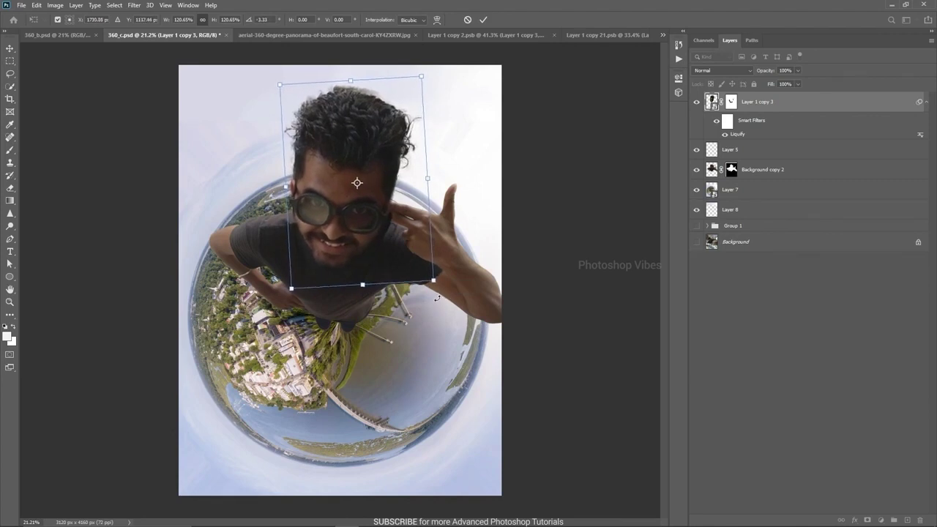
key(Left)
key(Down)
key(Down)
key(Down)
key(Up)
key(Up)
key(Up)
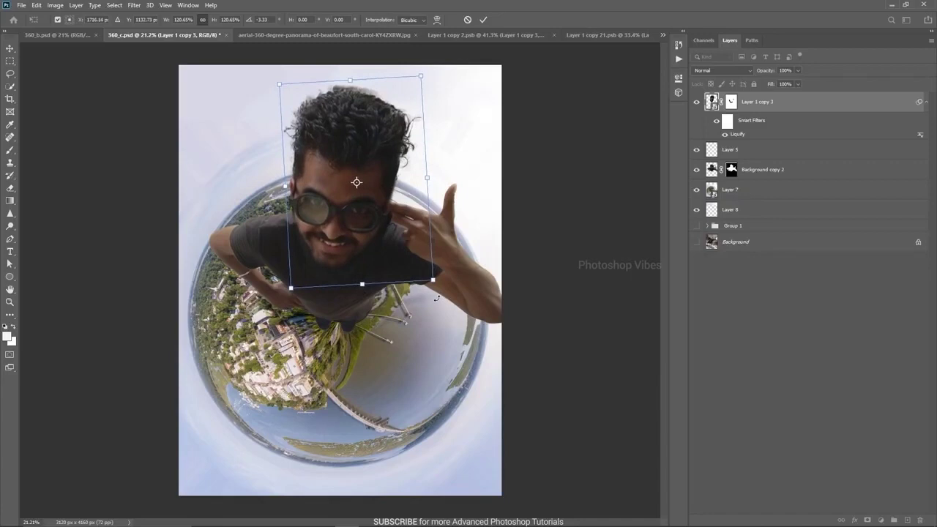
key(Up)
key(Up)
key(Up)
key(Right)
key(Right)
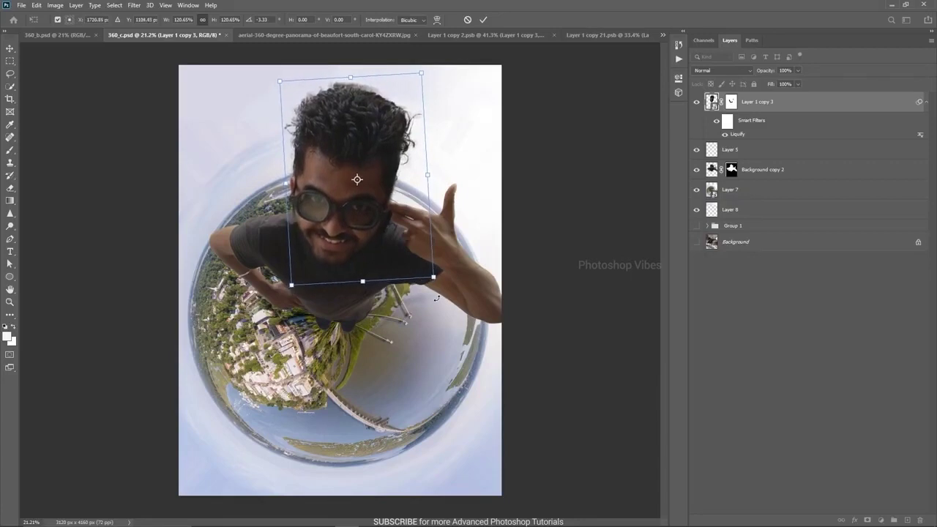
key(Return)
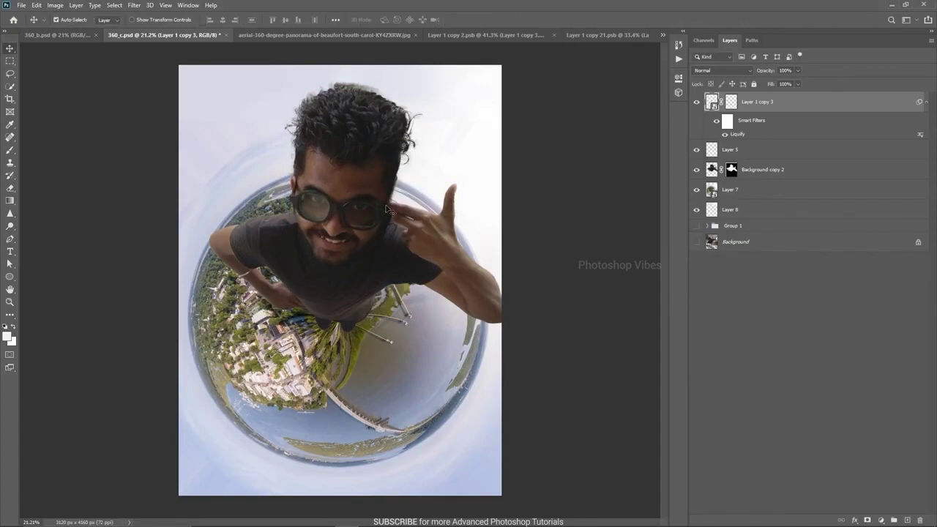
- Move the head down about 93 px and enlarge it again to about 107%
drag(339, 209, 339, 213)
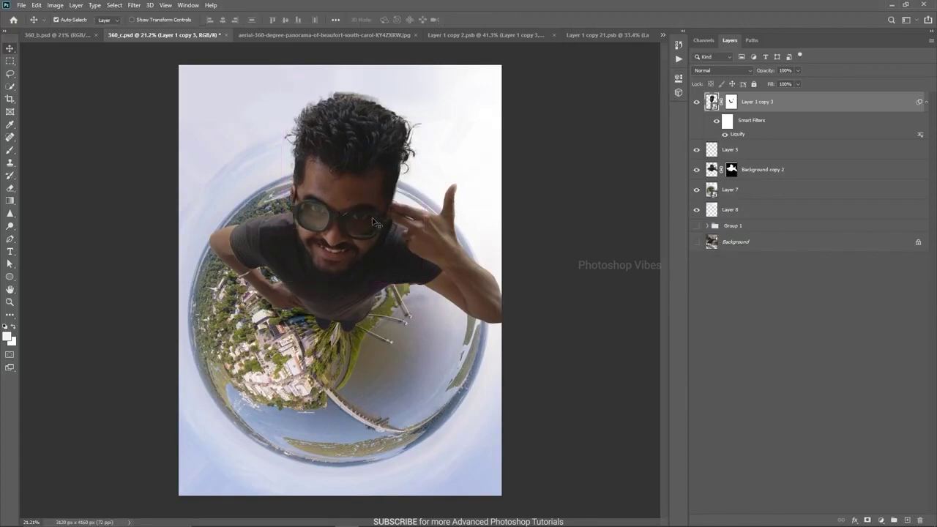
key(ctrl+t)
drag(427, 290, 431, 297)
key(shift+Up)
key(shift+Up)
key(shift+Up)
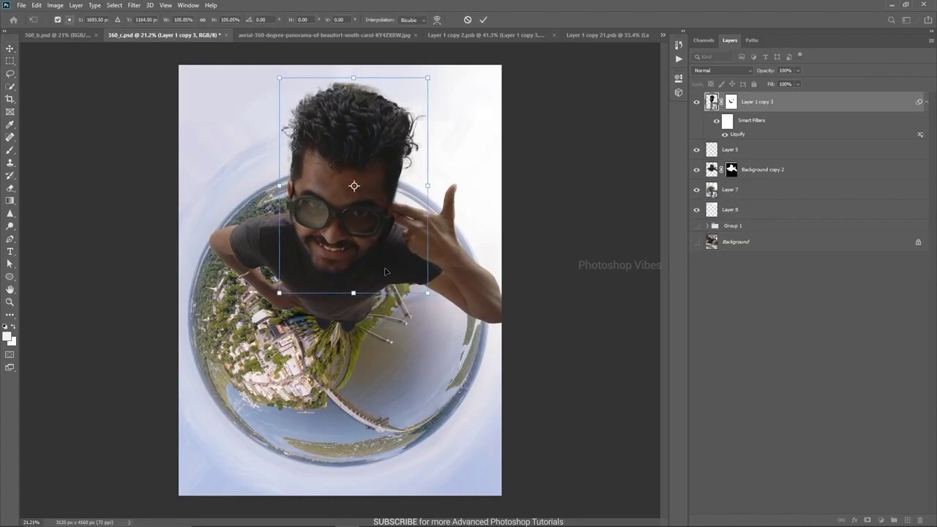
drag(424, 293, 430, 296)
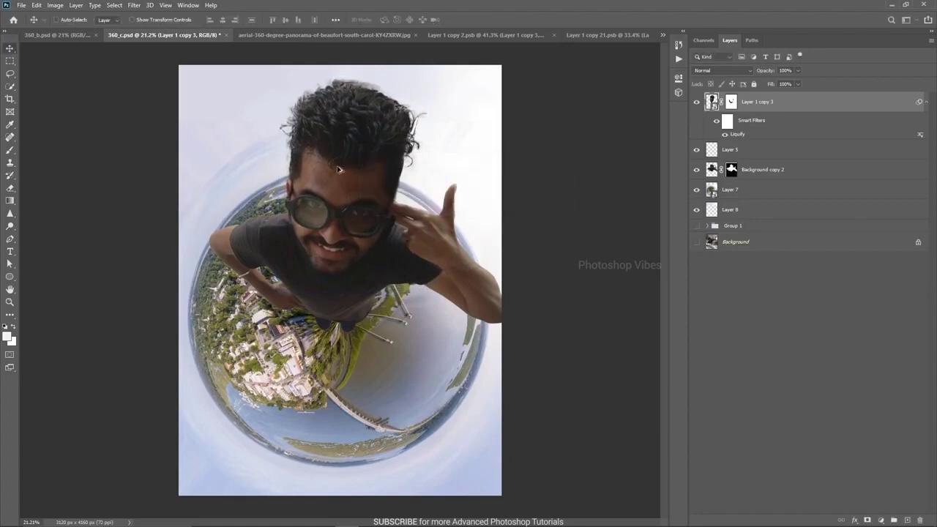
scroll(347, 103, up, 3)
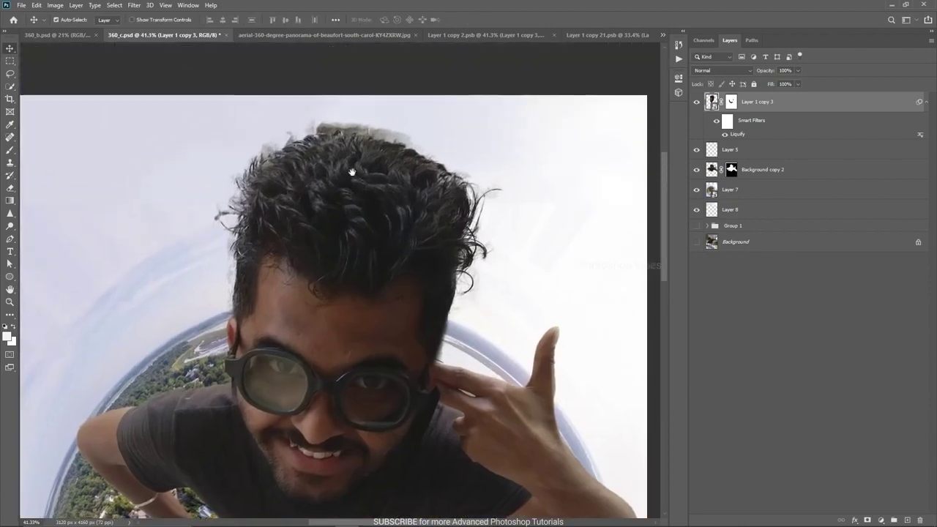
- Paint white with a small soft brush on Layer 1 copy 3's mask above the hair
click(733, 104)
key(b)
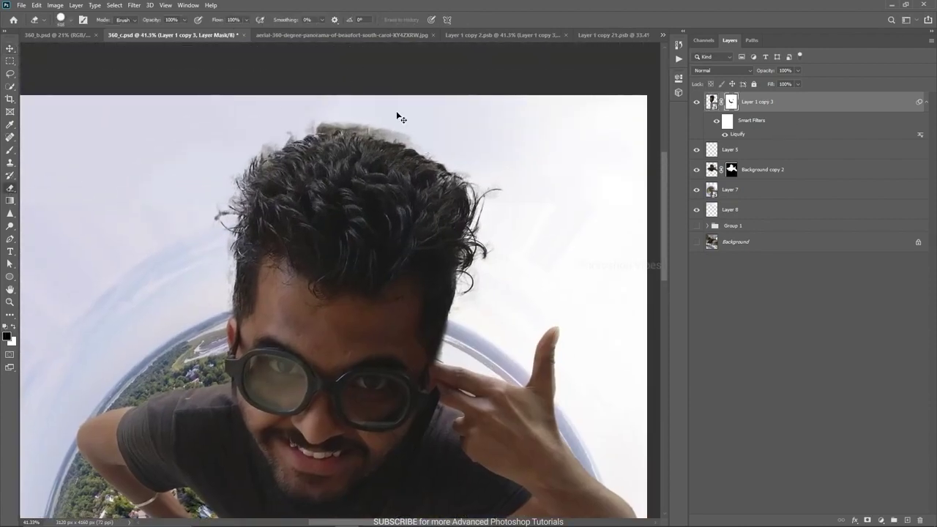
scroll(397, 115, up, 2)
drag(368, 39, 368, 39)
drag(379, 196, 359, 197)
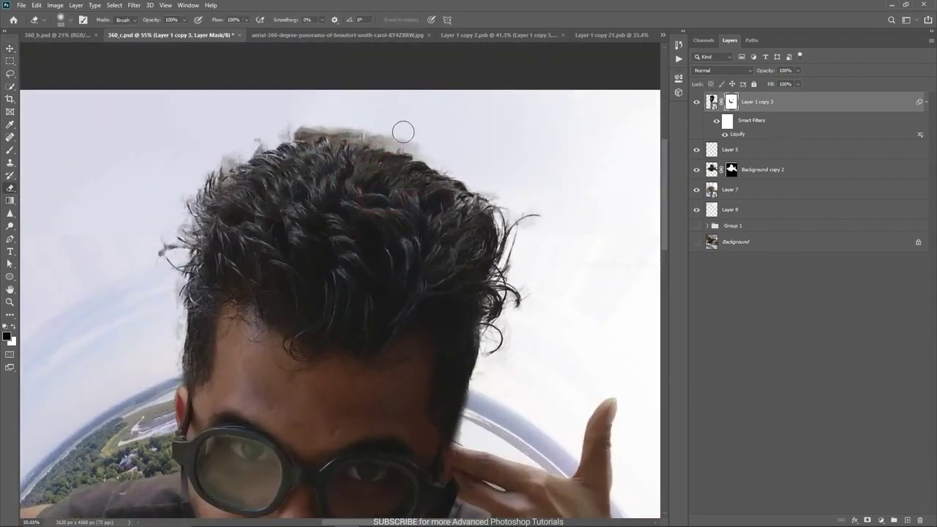
click(13, 328)
drag(356, 130, 431, 138)
mouse_move(313, 122)
mouse_down()
mouse_move(300, 115)
mouse_move(383, 130)
mouse_move(273, 122)
mouse_up()
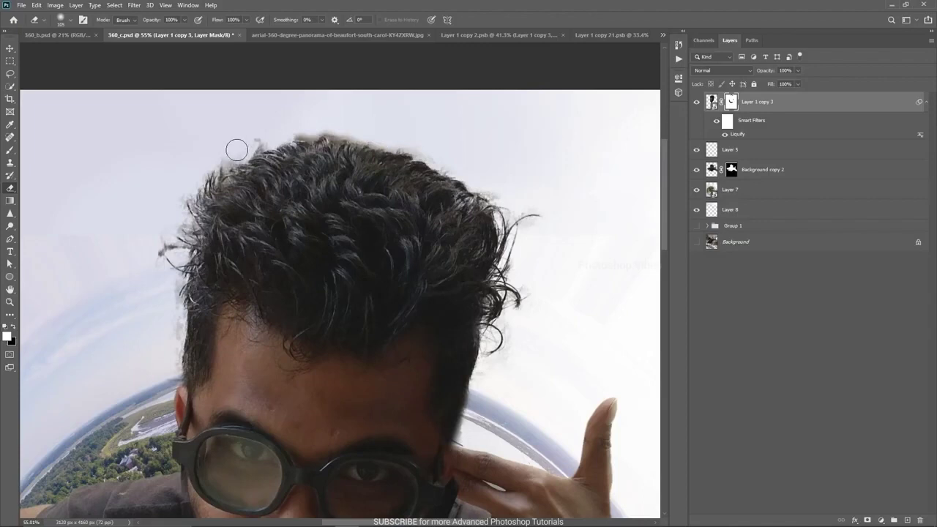
- Remove the remaining grey fringe along the hair top, left edge and beside the fingers
mouse_move(326, 150)
mouse_down()
mouse_move(316, 170)
mouse_move(299, 173)
mouse_up()
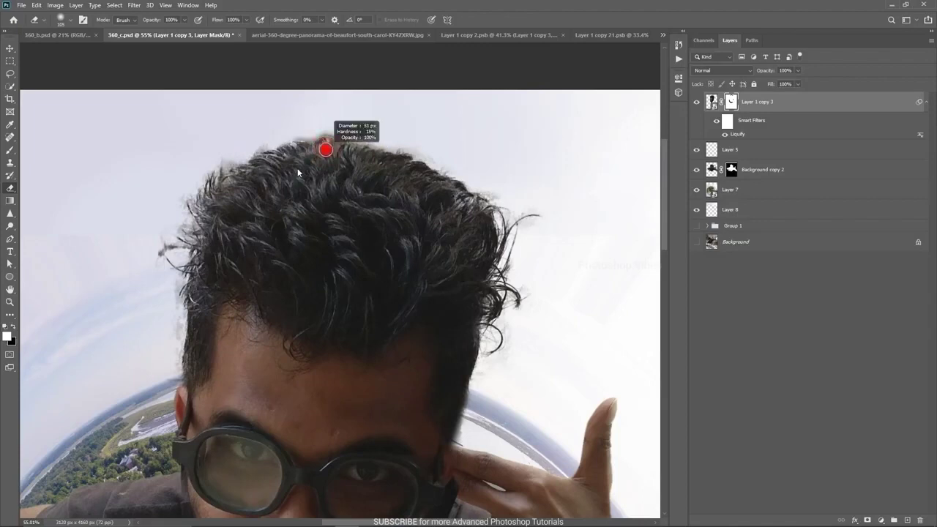
scroll(322, 139, up, 1)
mouse_move(314, 126)
mouse_down()
mouse_move(302, 136)
mouse_move(393, 144)
mouse_up()
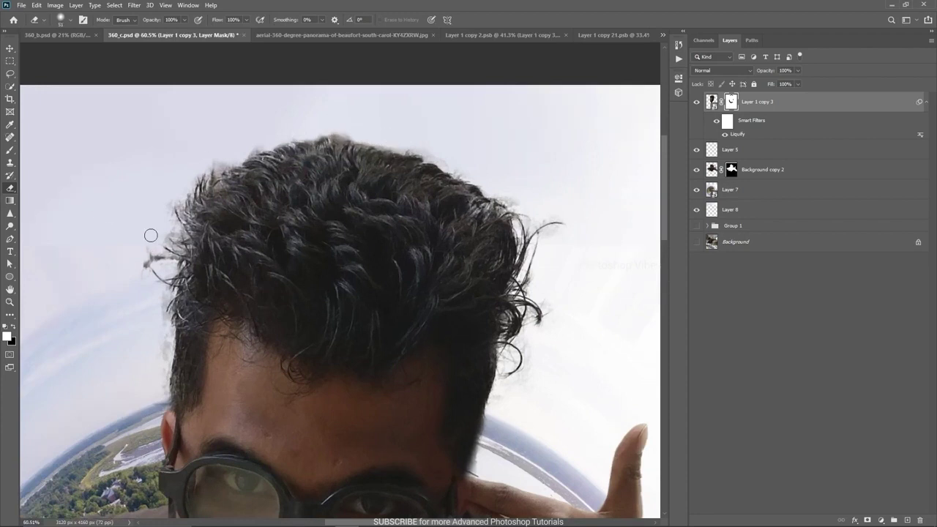
mouse_move(155, 305)
mouse_down()
mouse_move(159, 389)
mouse_move(161, 363)
mouse_up()
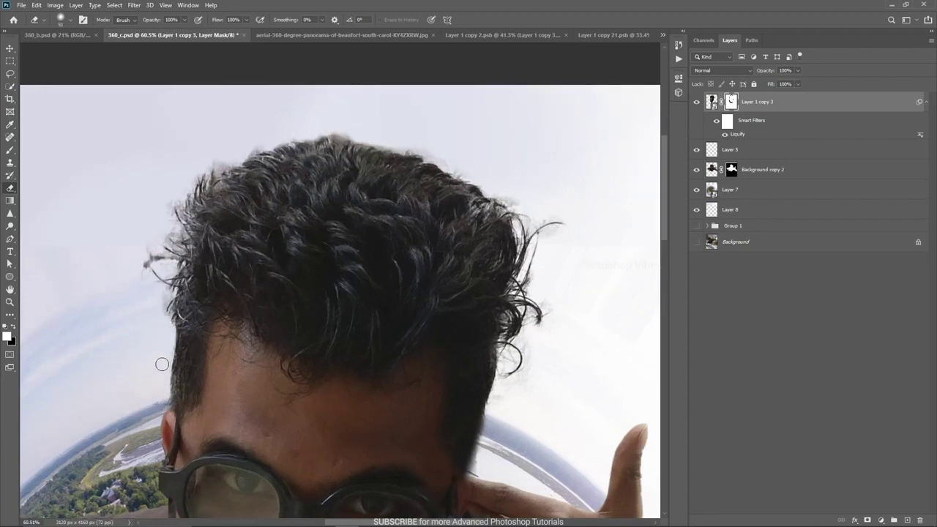
scroll(536, 359, down, 5)
drag(432, 221, 410, 284)
scroll(427, 315, down, 5)
scroll(432, 282, up, 4)
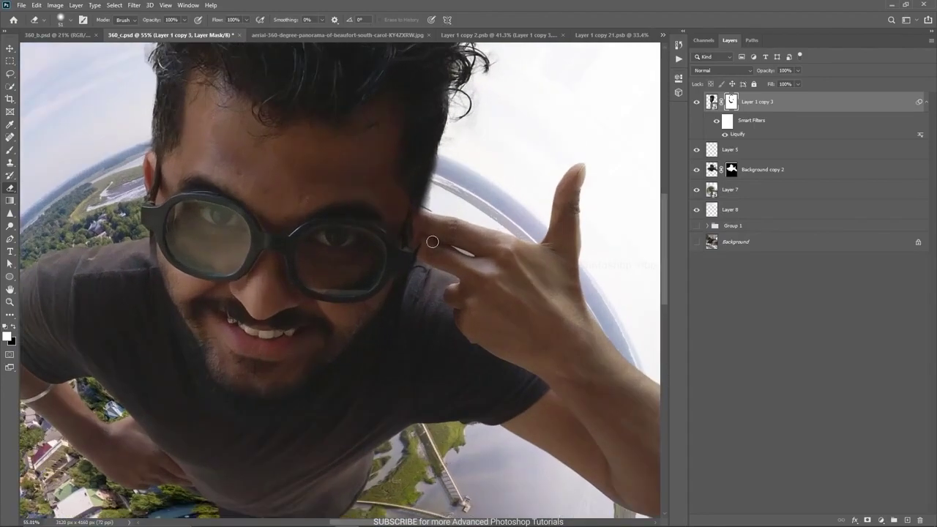
scroll(303, 366, down, 4)
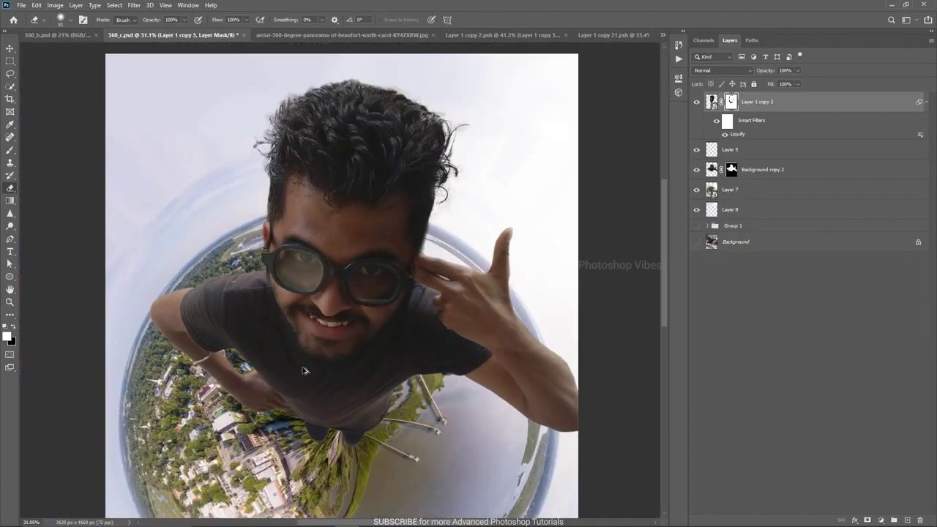
scroll(303, 366, up, 3)
scroll(303, 366, down, 3)
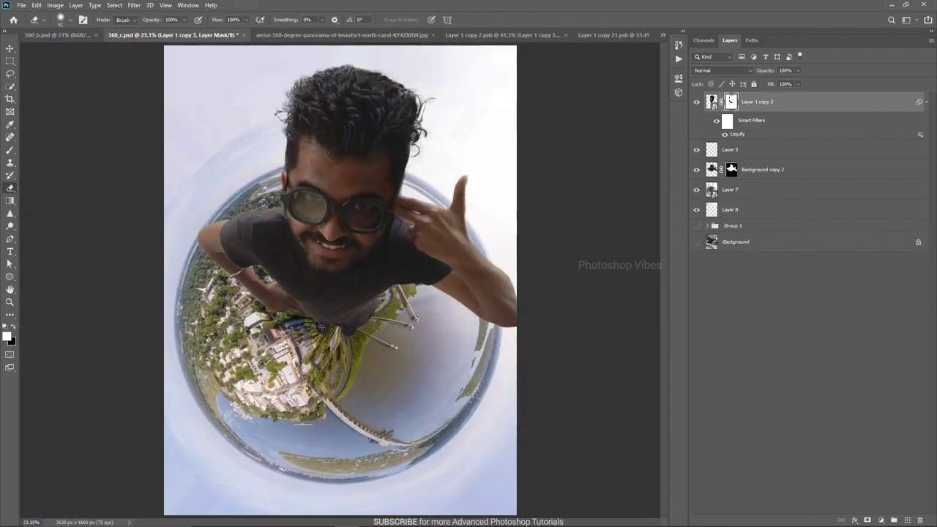
key(v)
scroll(338, 301, down, 1)
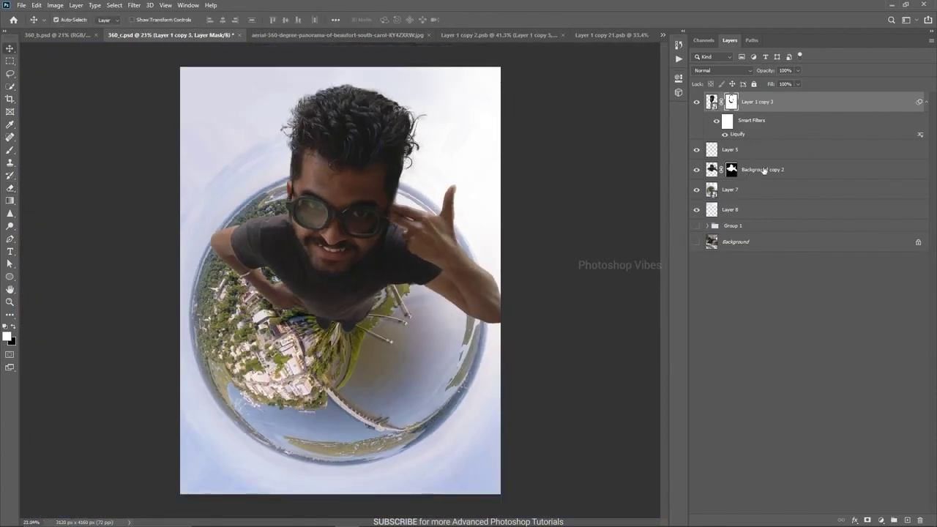
- Scale Layer 1 copy 3 through Background copy 2 to about 94%, nudging them up
shift+click(764, 170)
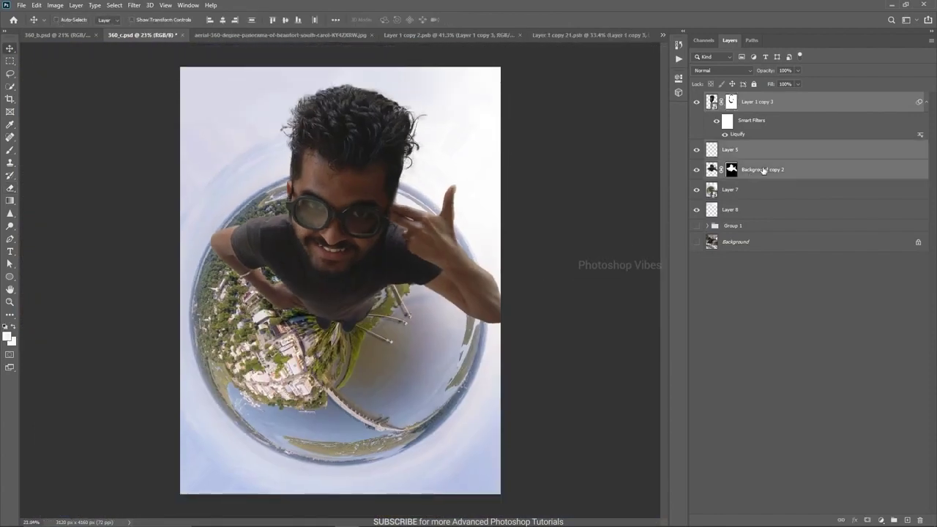
key(ctrl+t)
key(ctrl+0)
drag(561, 93, 540, 99)
scroll(540, 99, up, 2)
drag(360, 268, 361, 264)
drag(587, 65, 581, 97)
key(Return)
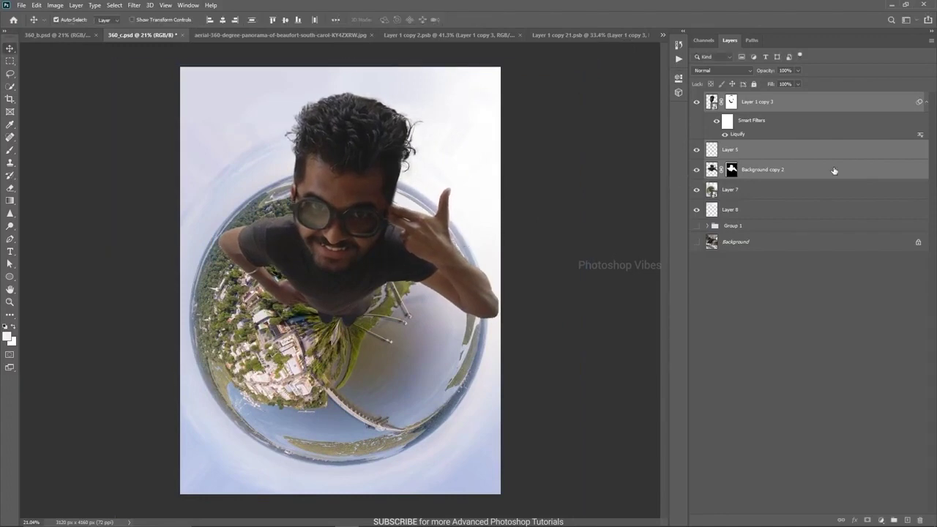
- Group the man's layers as Group 2 and clip a Levels adjustment at 5 / 1.00 / 184
key(ctrl+g)
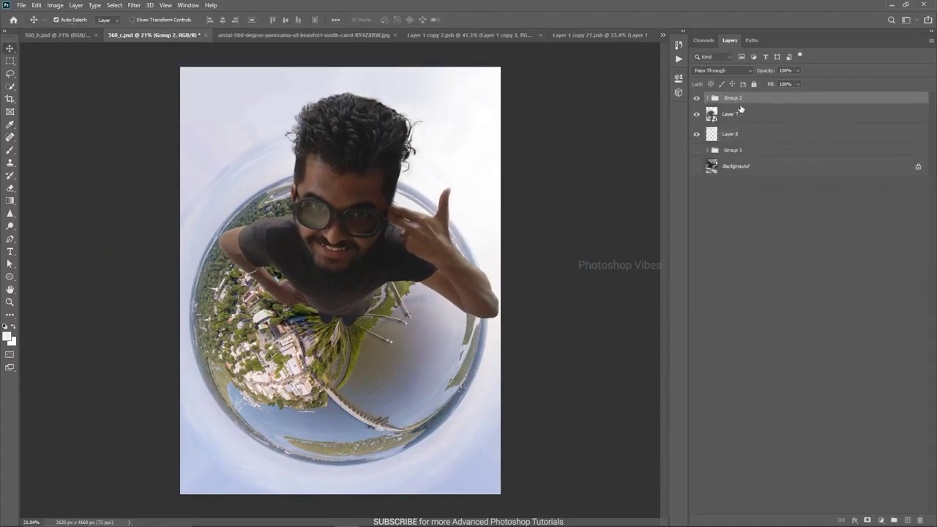
click(883, 520)
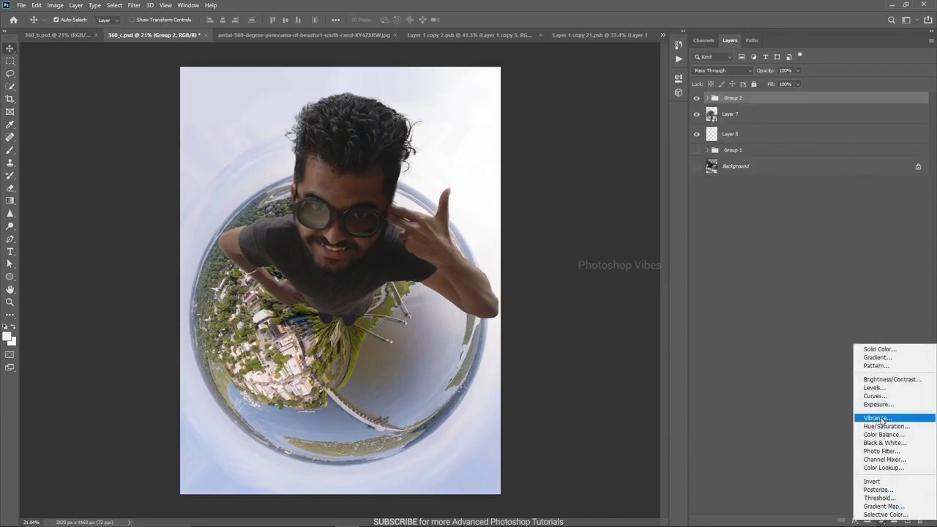
click(879, 388)
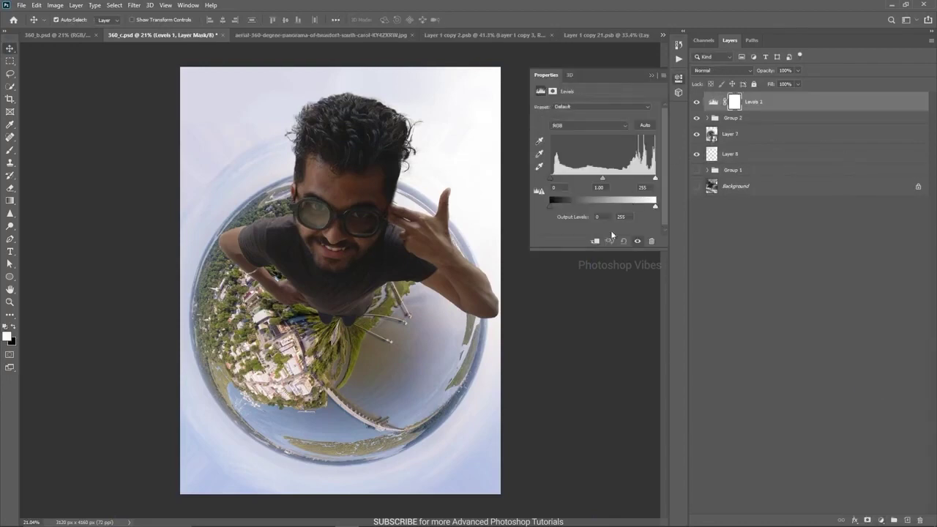
click(596, 241)
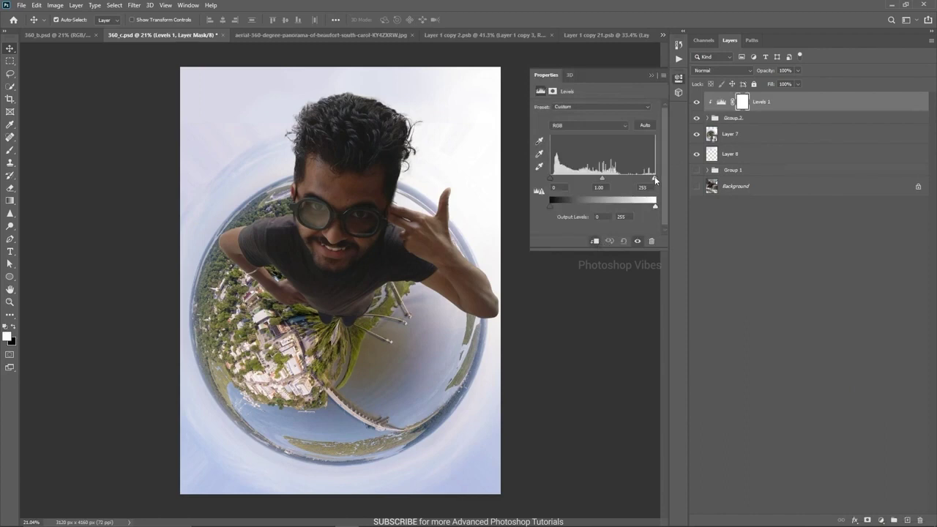
drag(656, 180, 634, 177)
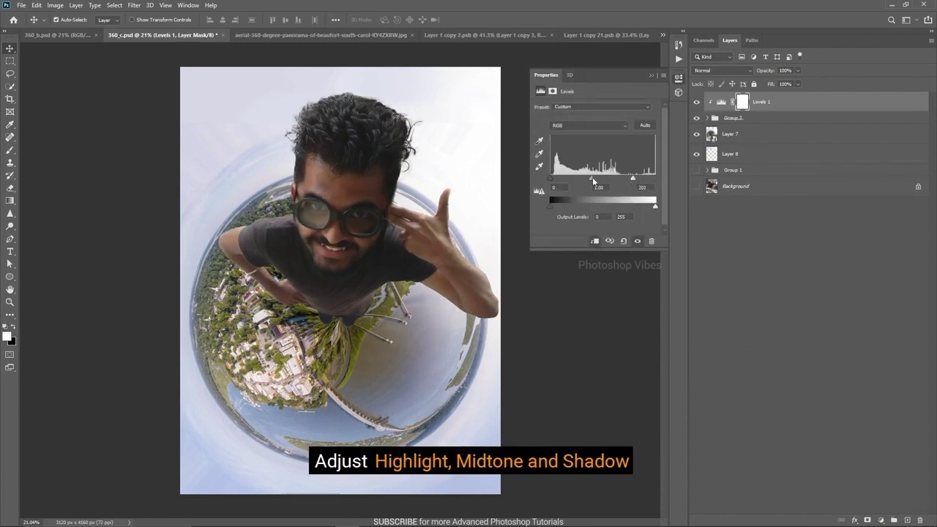
drag(594, 178, 591, 176)
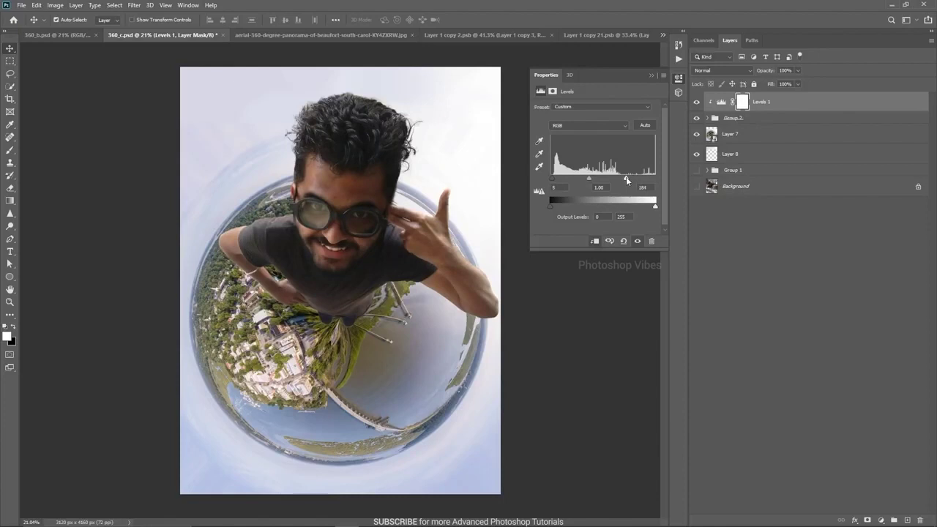
- Toggle the Levels adjustment off and on to compare, then select Layer 7
click(697, 104)
click(697, 104)
click(735, 133)
- Add another empty layer, Layer 10, above Layer 7
click(908, 520)
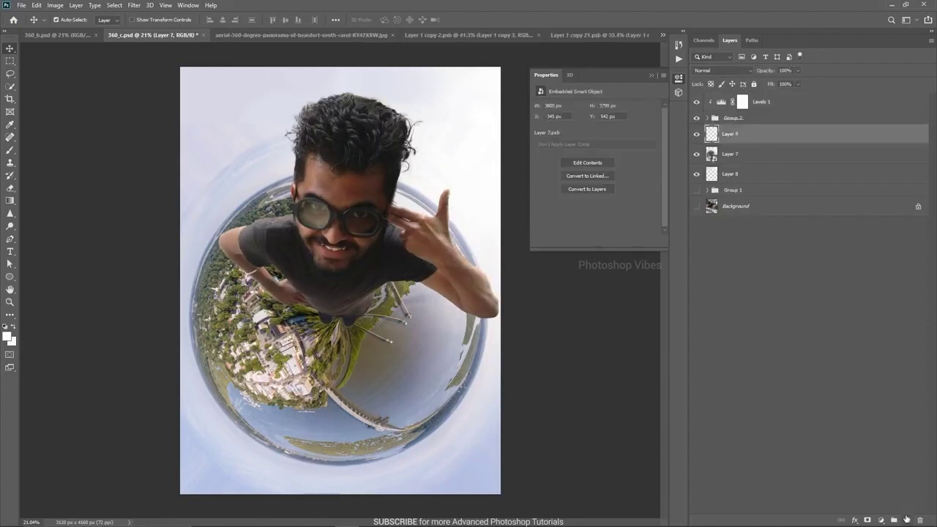
scroll(319, 288, up, 3)
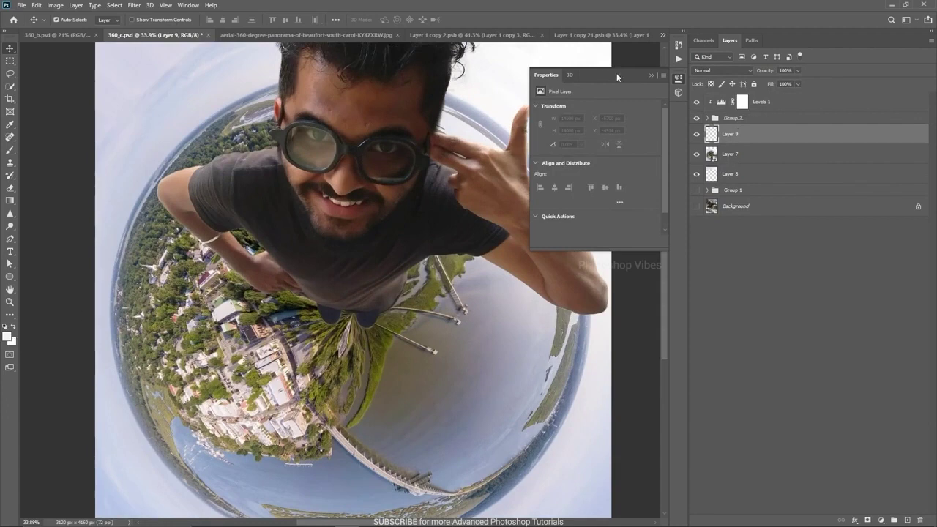
click(651, 76)
- Set the foreground colour to black and shrink the brush from 78 to 58 px
click(7, 337)
click(736, 220)
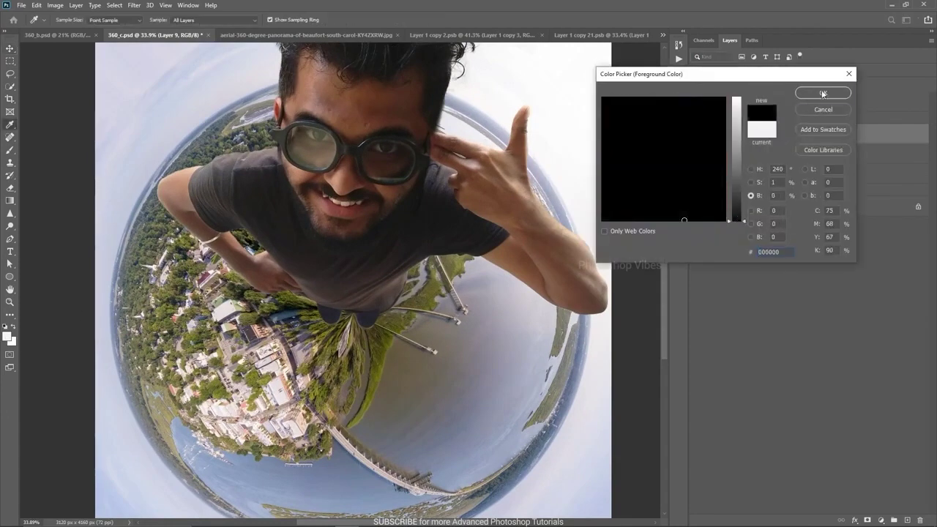
click(825, 96)
scroll(311, 314, up, 2)
click(9, 150)
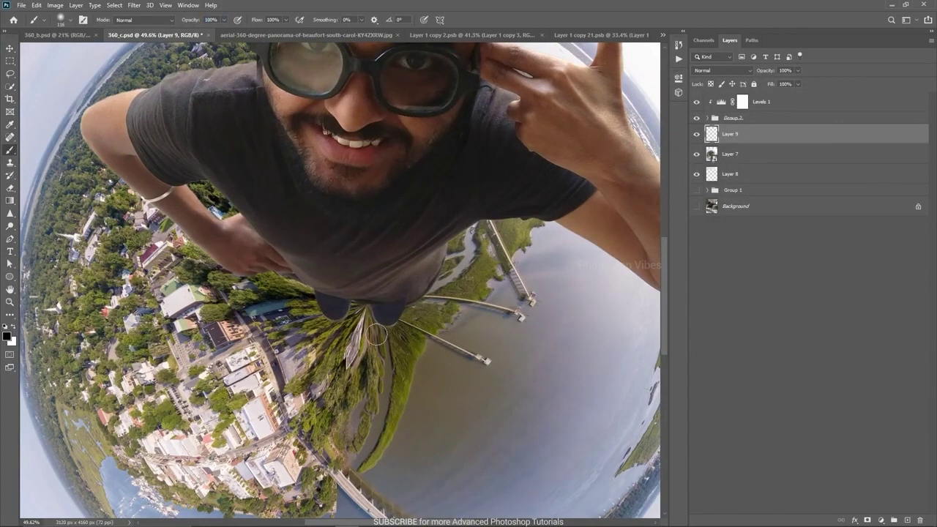
scroll(313, 314, up, 2)
scroll(313, 313, down, 3)
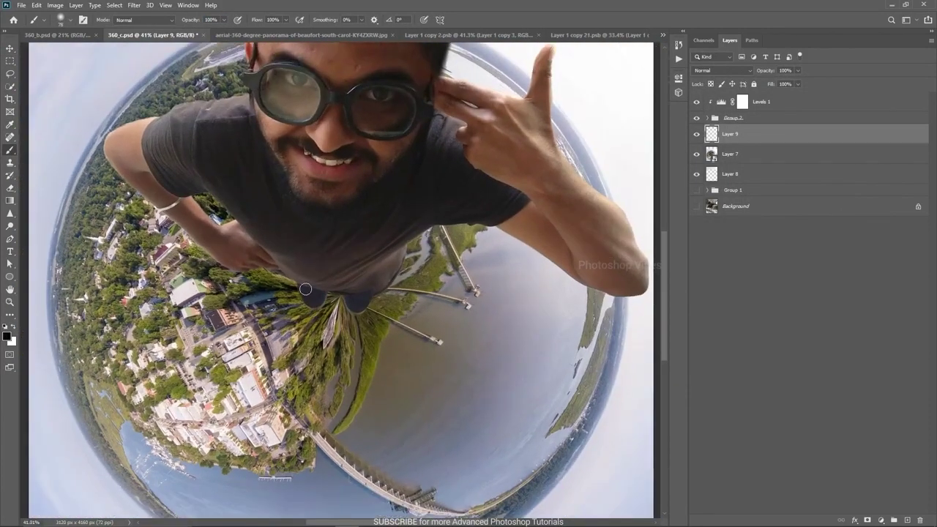
alt+right_click(352, 307)
scroll(360, 308, down, 2)
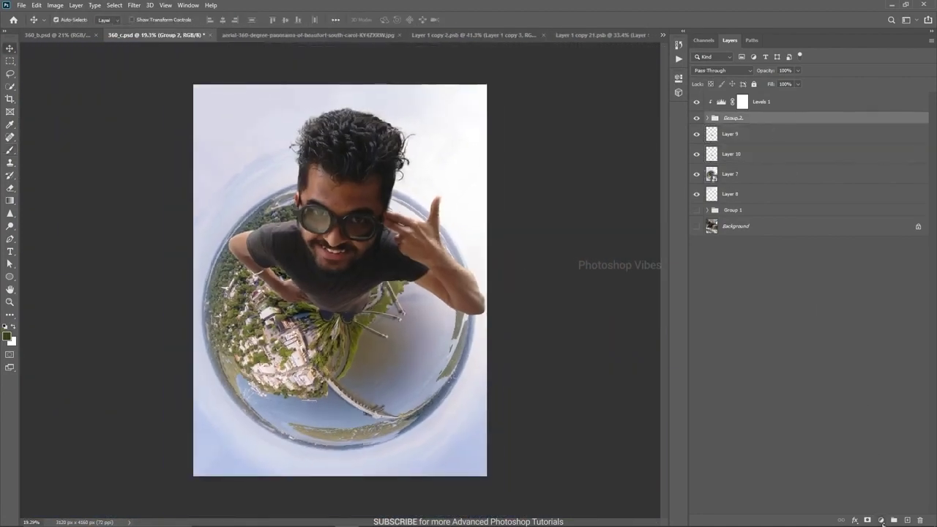
- Add a Selective Color adjustment and tweak the Blacks range to +2% black
click(882, 521)
click(878, 510)
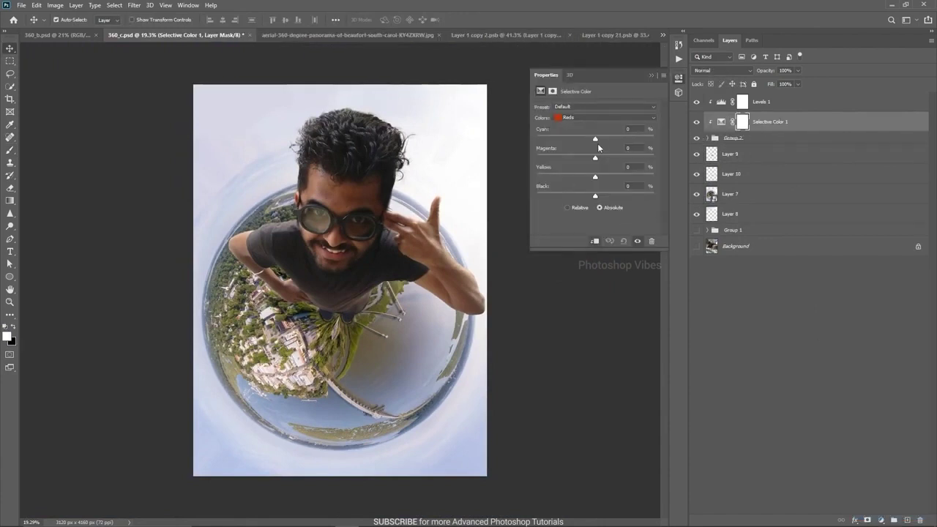
click(608, 117)
click(586, 189)
mouse_move(597, 141)
mouse_down()
mouse_move(607, 137)
mouse_move(595, 140)
mouse_up()
drag(596, 197, 597, 197)
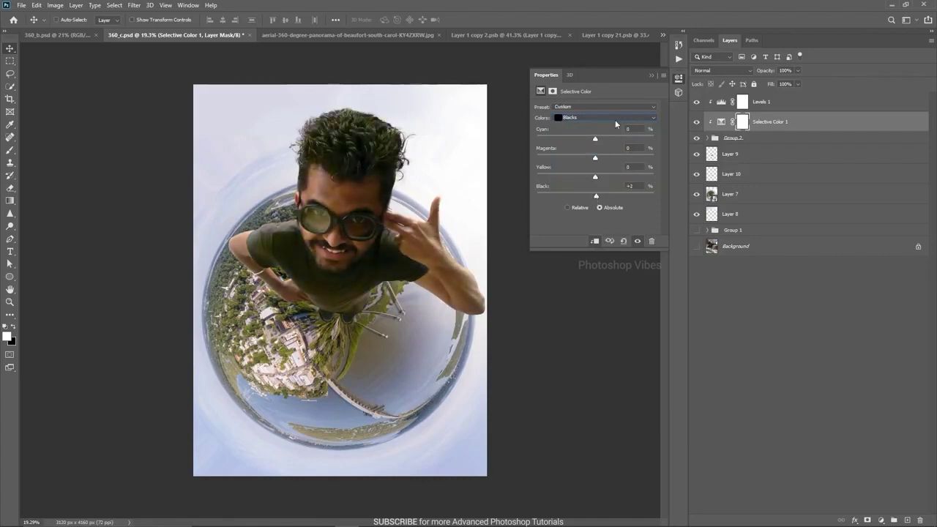
- Set Neutrals Black to -6%, undoing a trial yellow reduction
click(586, 118)
click(575, 176)
drag(596, 196, 591, 195)
drag(595, 177, 589, 178)
key(ctrl+z)
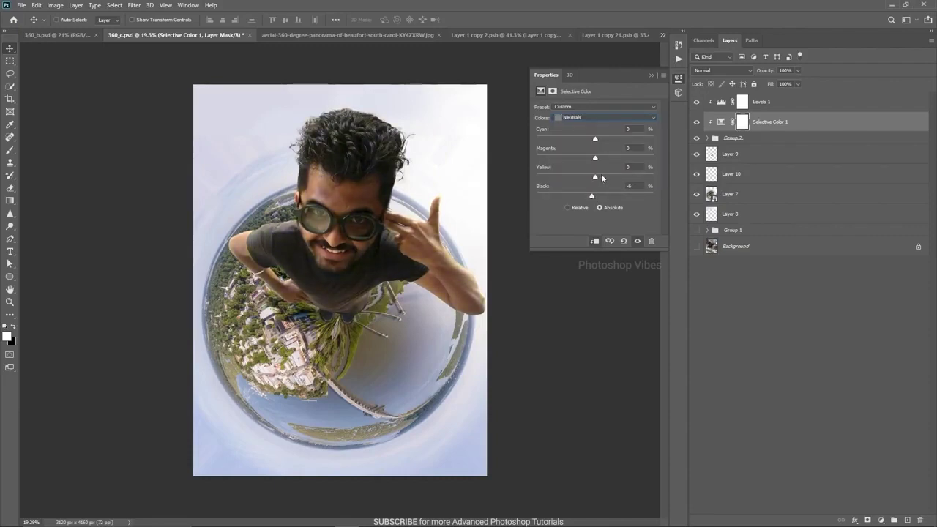
- Add a Color Balance adjustment pushing Midtones and Shadows slightly toward Blue
click(883, 518)
click(890, 433)
drag(584, 159, 583, 162)
click(573, 108)
click(569, 132)
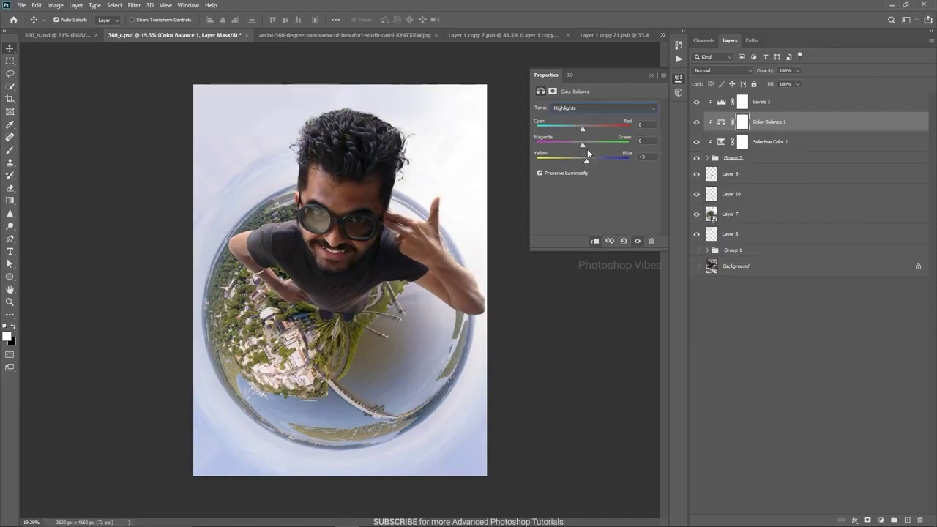
click(586, 108)
click(571, 115)
drag(583, 160, 584, 159)
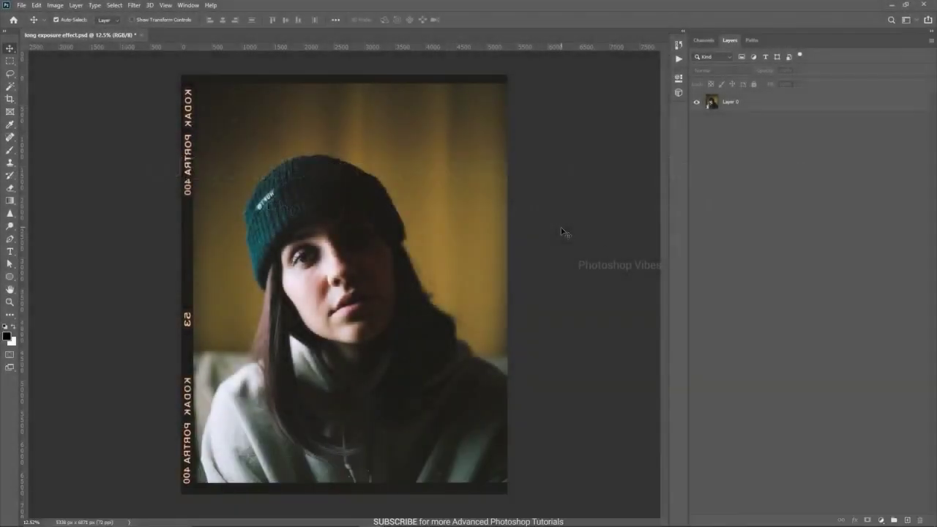
- Duplicate the portrait's Layer 0 and select the woman with Quick Selection
click(756, 103)
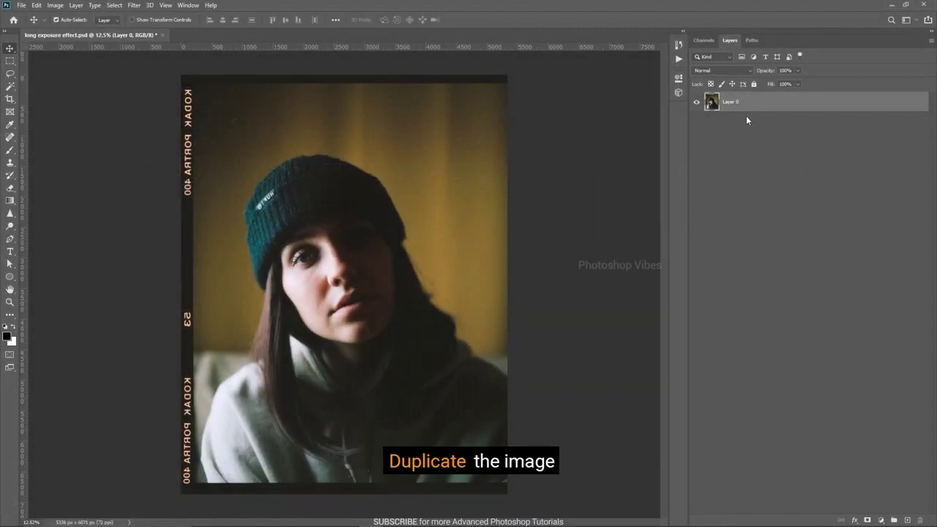
key(ctrl+j)
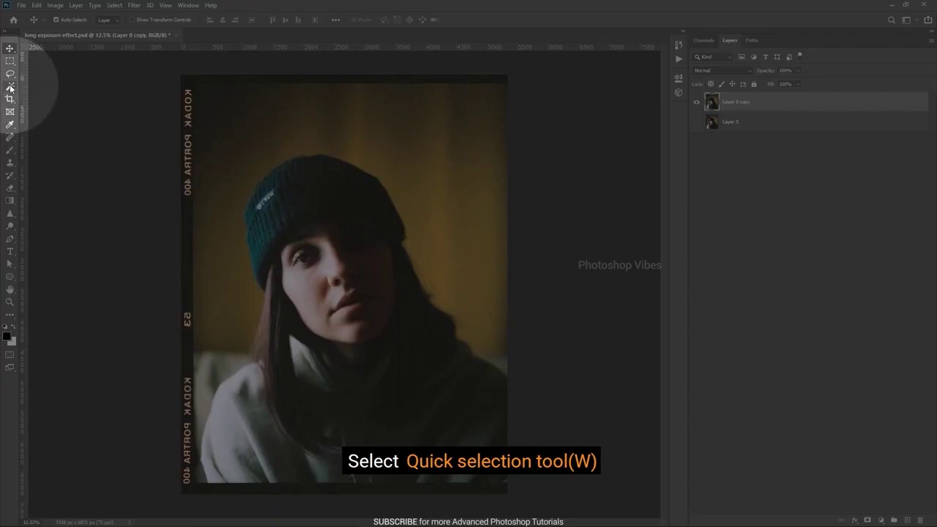
click(10, 87)
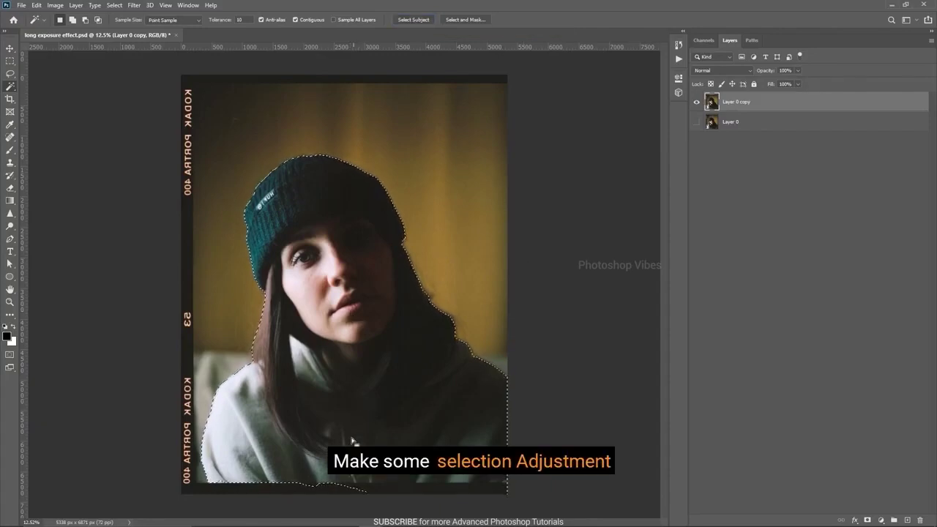
- Subtract the uneven bottom strip with a rectangular selection and mask Layer 0 copy to the woman
click(8, 63)
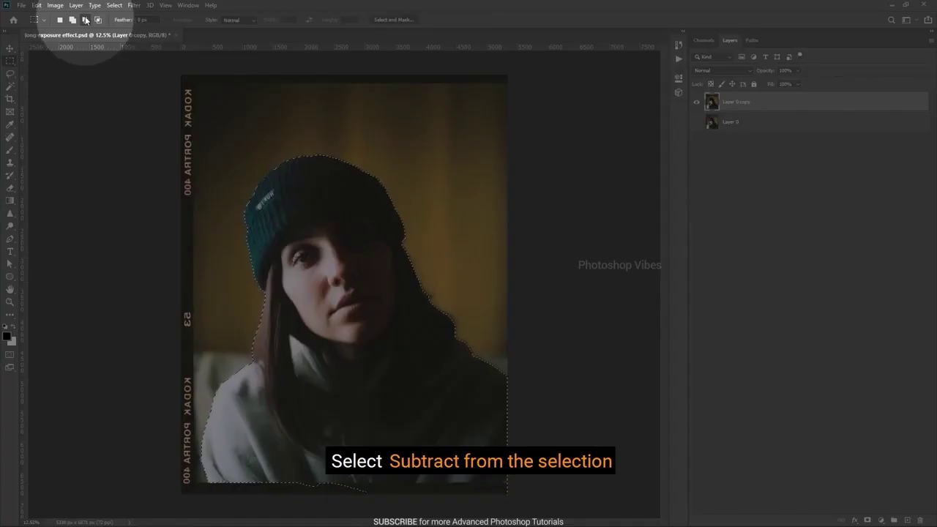
click(86, 20)
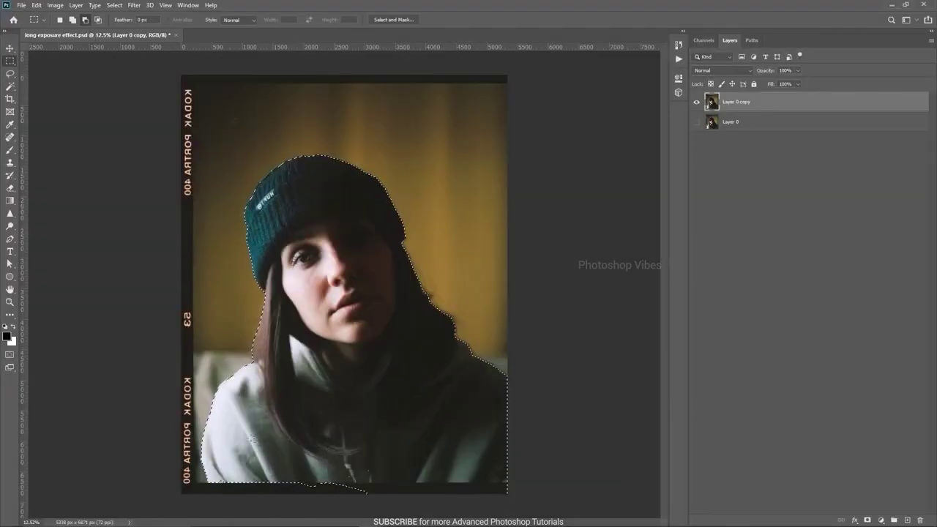
drag(259, 507, 506, 504)
click(10, 49)
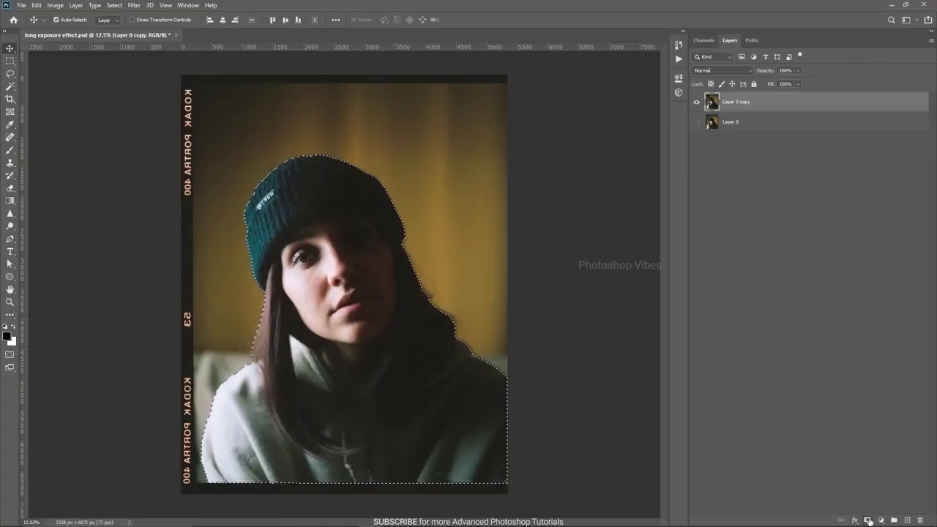
click(869, 520)
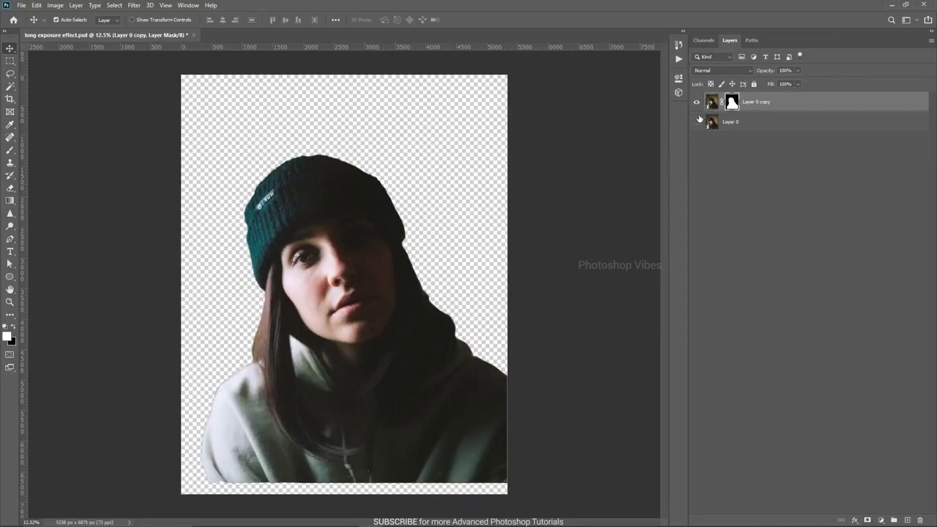
- Show Layer 0 again and add a Black & White adjustment layer over the portrait
click(697, 123)
click(754, 104)
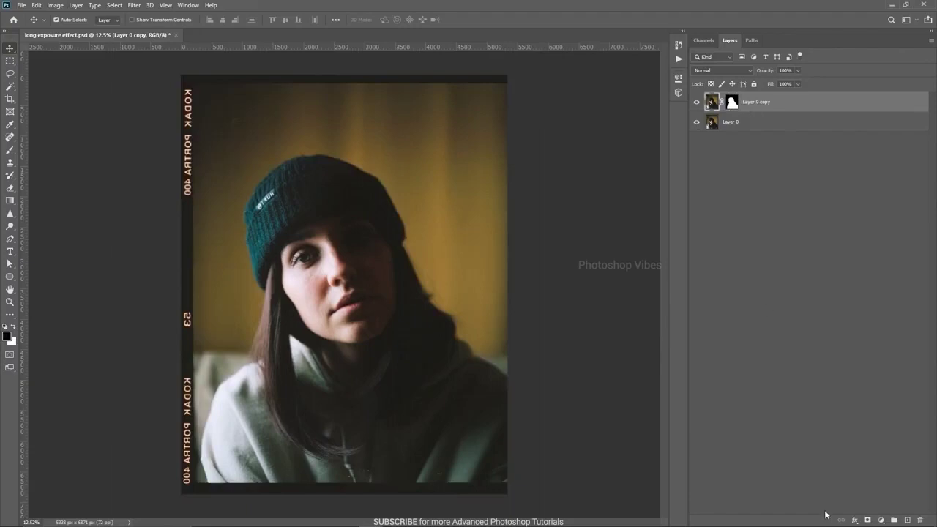
click(881, 520)
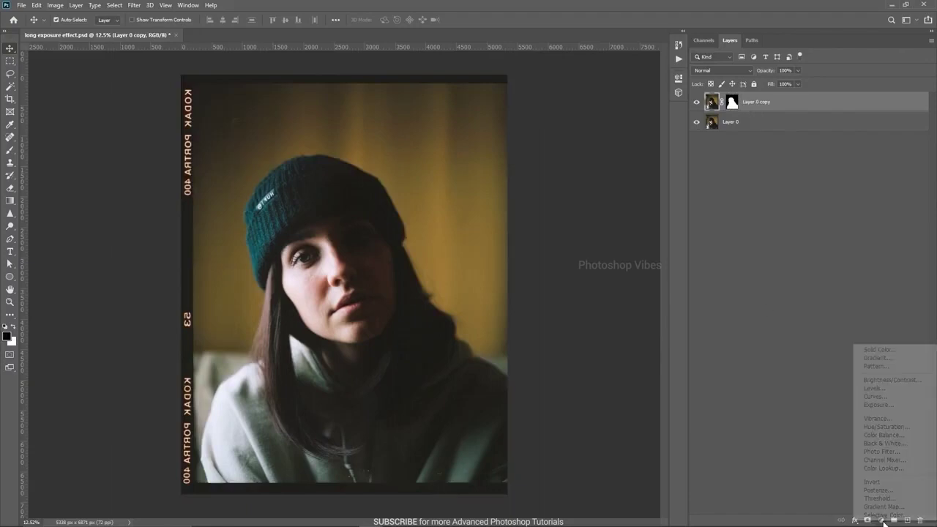
click(884, 443)
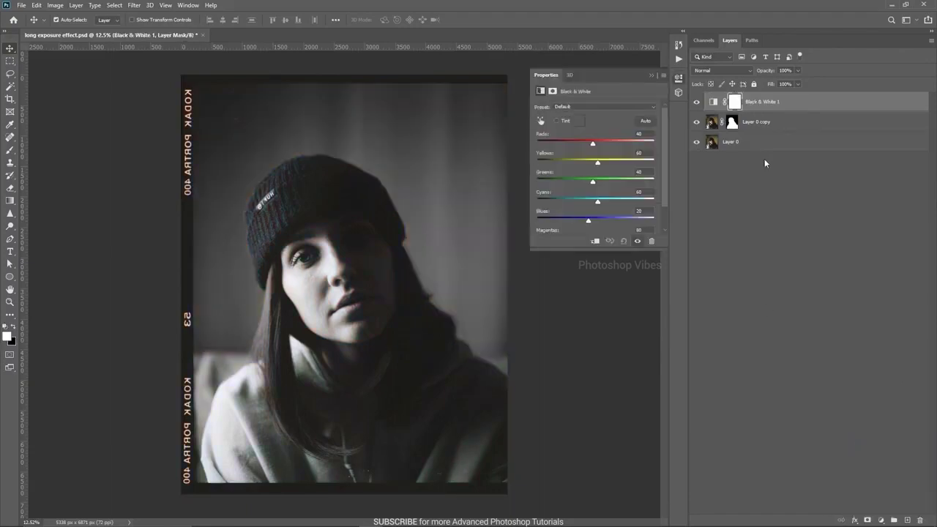
- Apply Layer 0 copy's mask permanently, then toggle Layer 0 off and on to check the cut-out
click(712, 102)
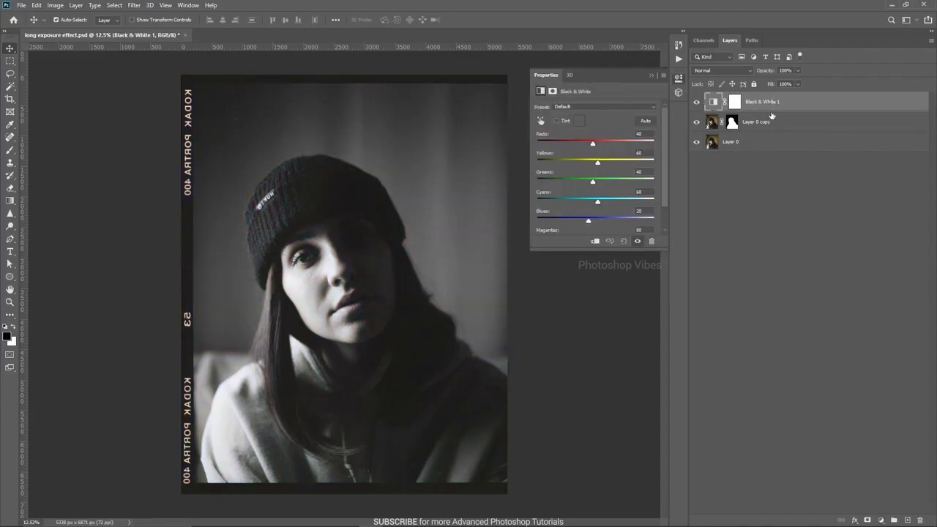
click(746, 121)
click(649, 75)
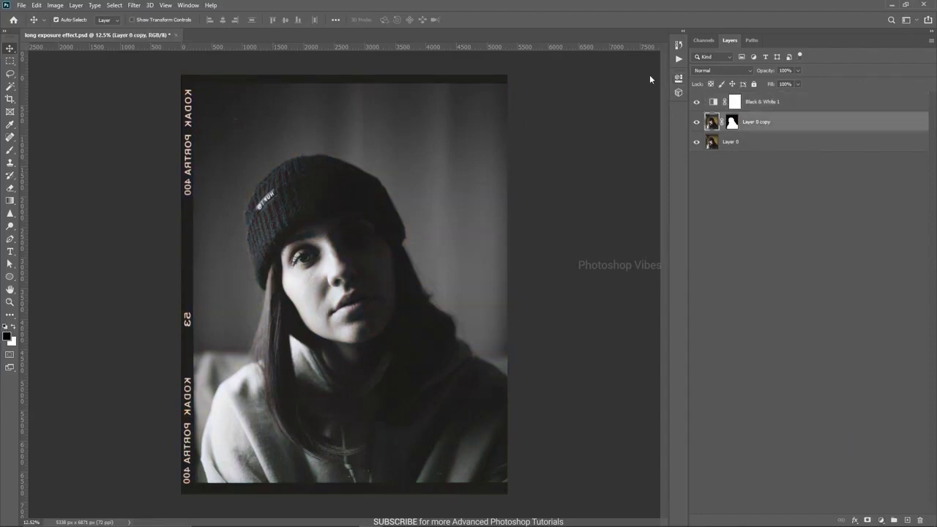
right_click(732, 122)
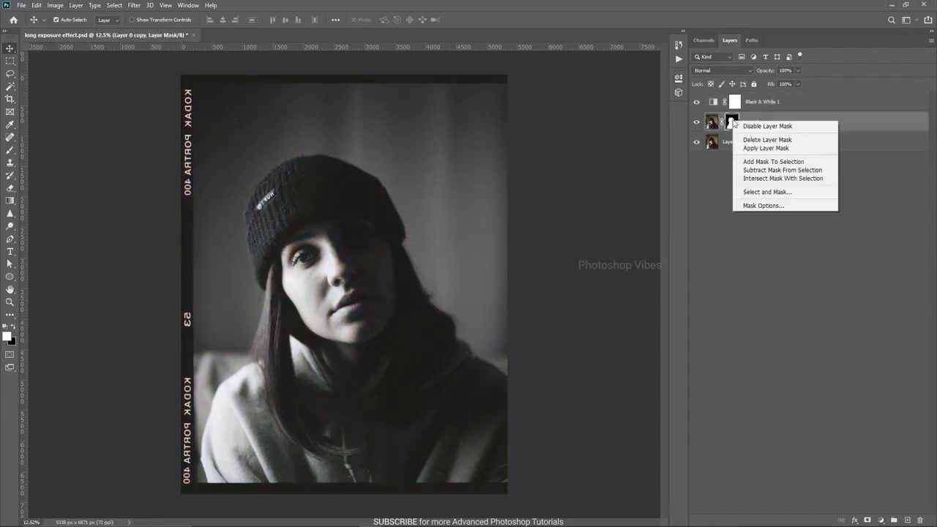
click(755, 148)
click(696, 143)
click(696, 142)
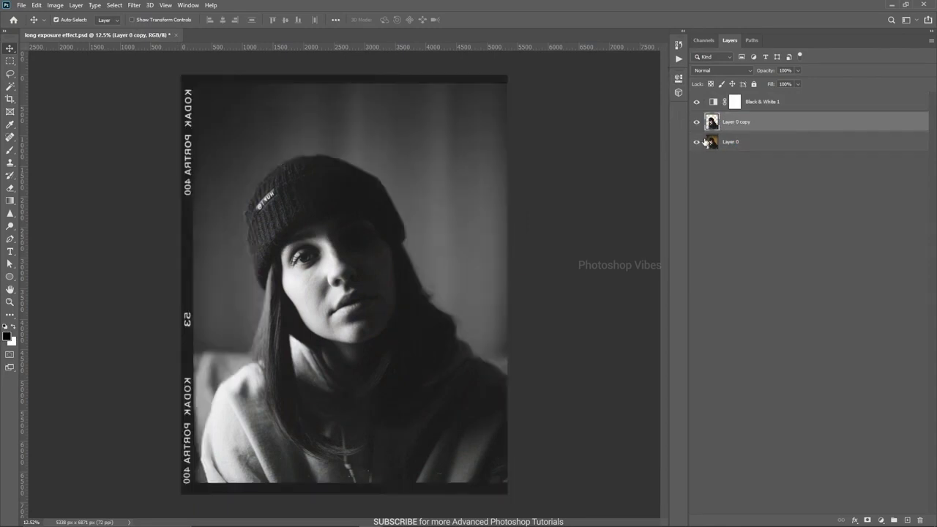
- Convert Layer 0 copy to a smart object and apply Motion Blur at 0° angle, 1054 pixels
right_click(755, 126)
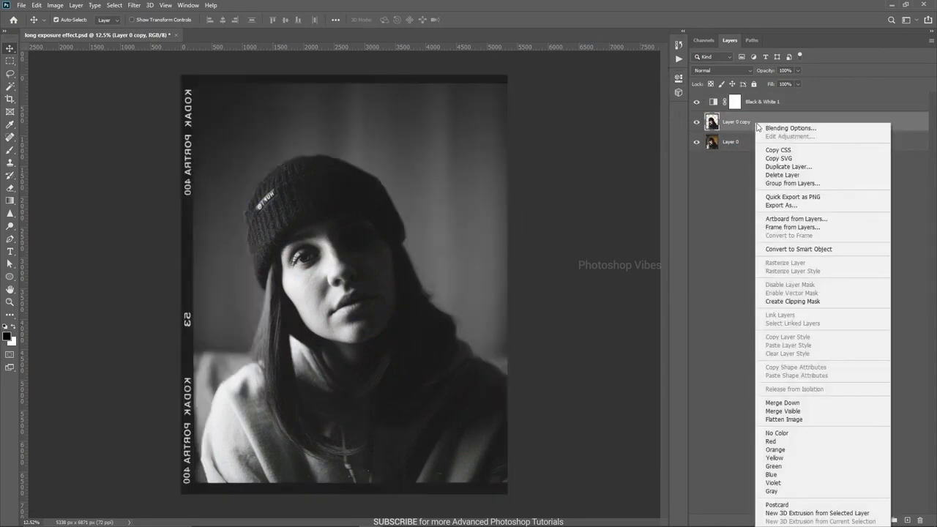
click(806, 250)
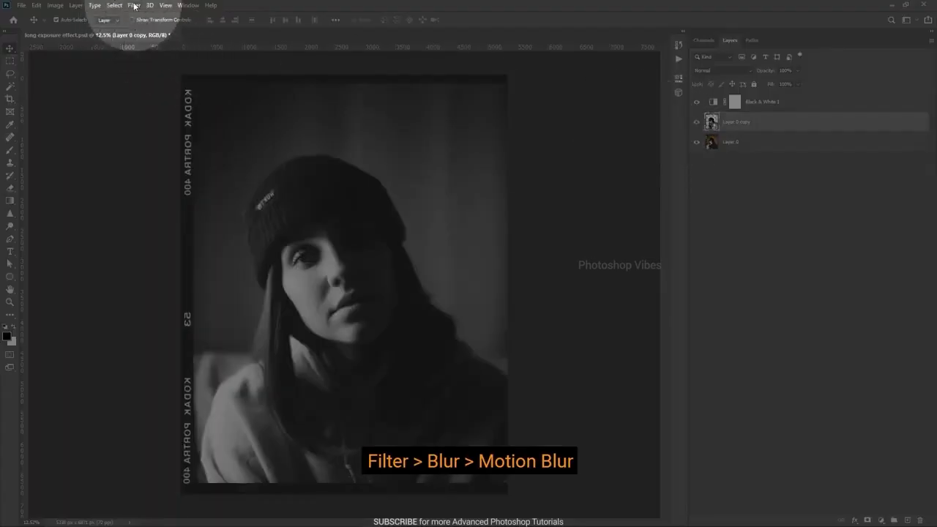
click(134, 5)
mouse_move(176, 115)
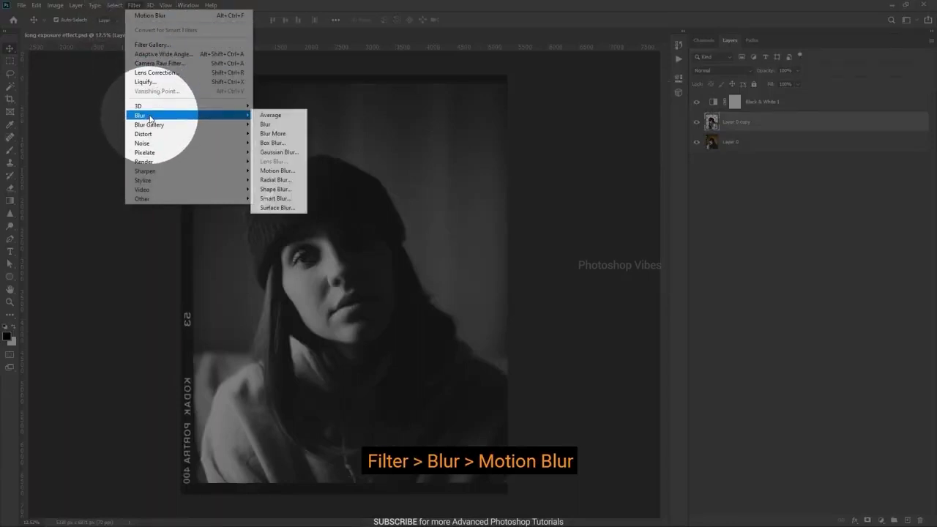
click(279, 171)
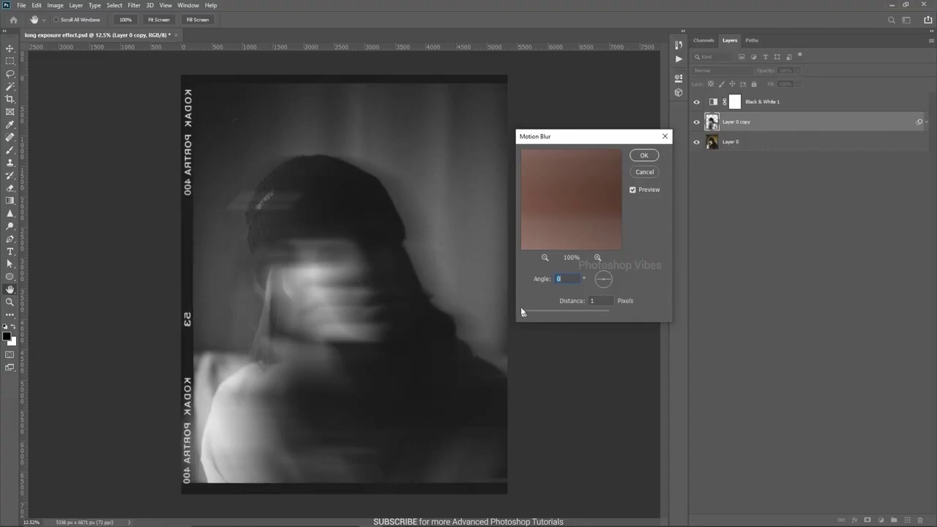
drag(521, 312, 594, 317)
click(645, 156)
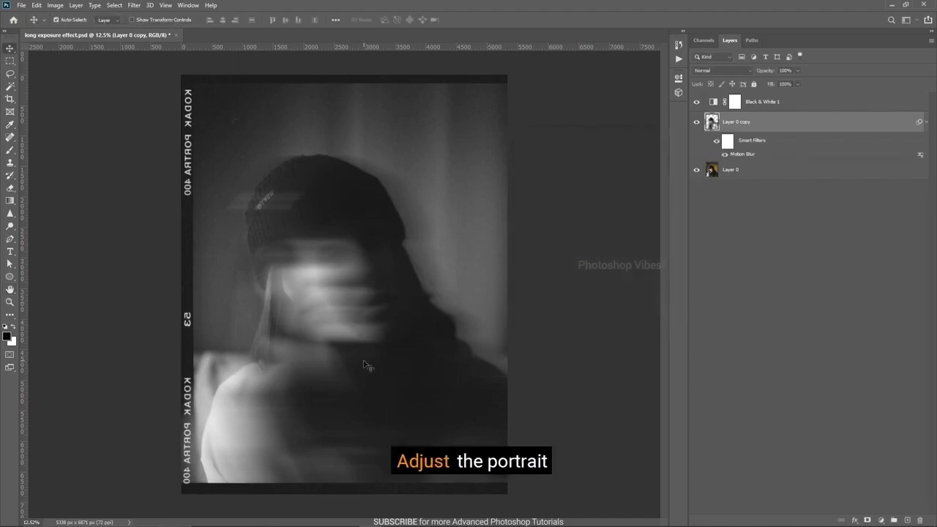
- Move Layer 0 copy 590 px right and fit the canvas to the screen
drag(369, 322, 427, 321)
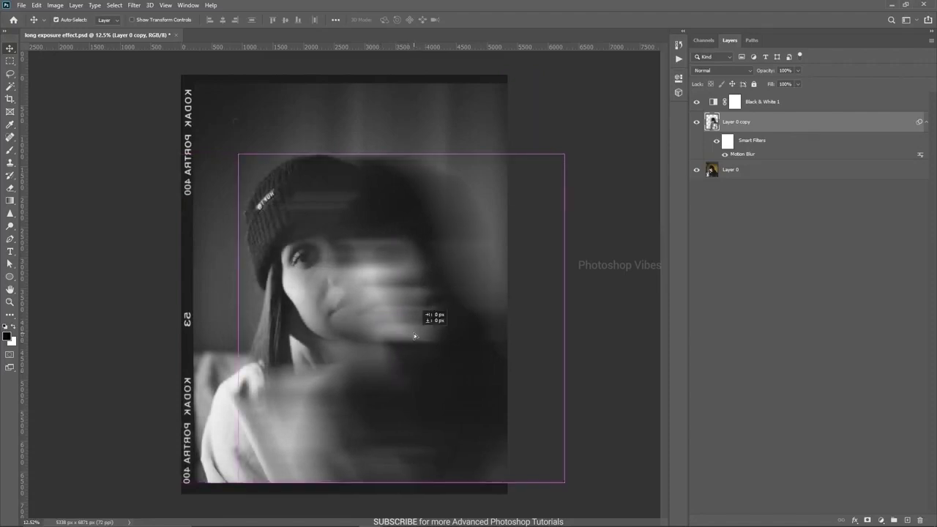
click(583, 339)
key(ctrl+minus)
key(ctrl+0)
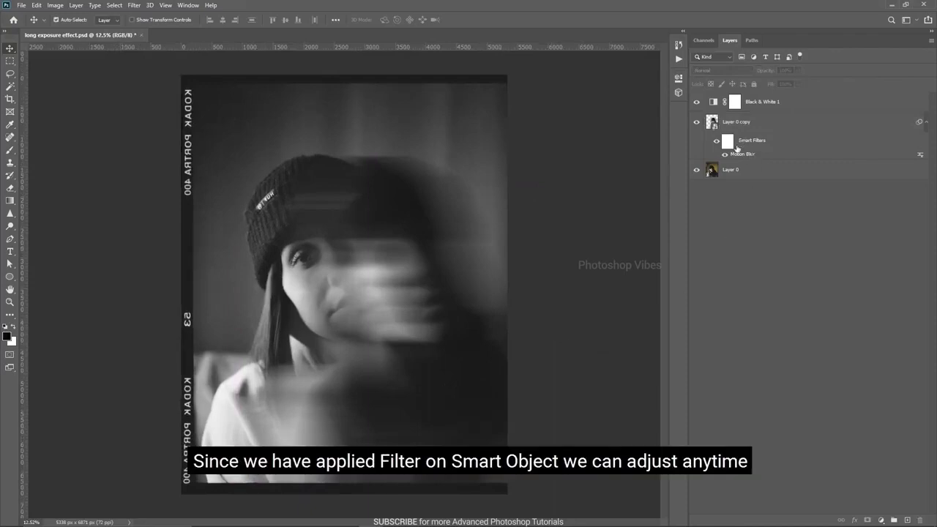
- Reopen the Motion Blur settings to try another distance, then toggle Layer 0 to compare
double_click(738, 155)
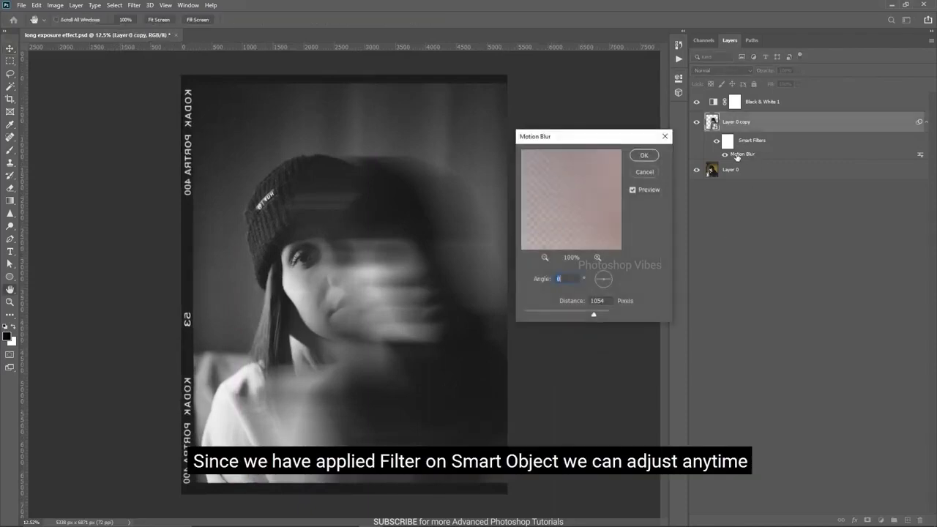
drag(573, 316, 593, 314)
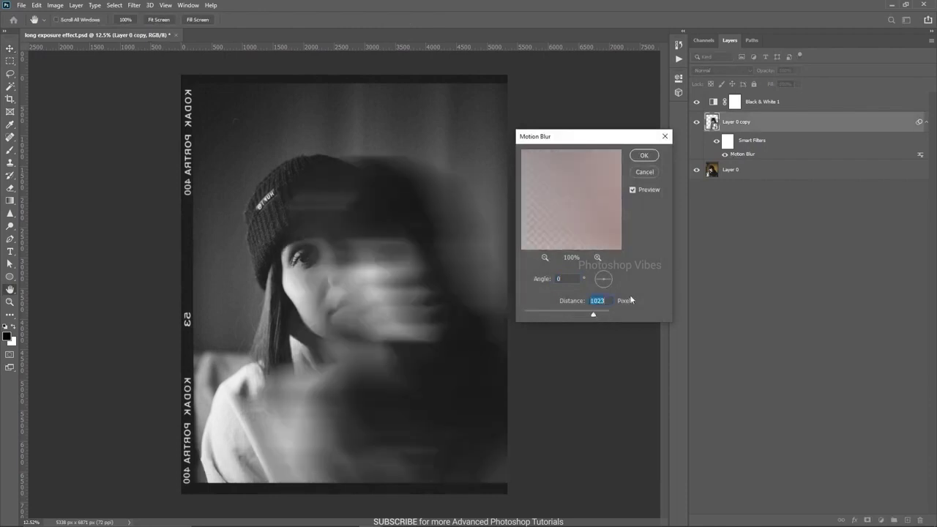
click(644, 172)
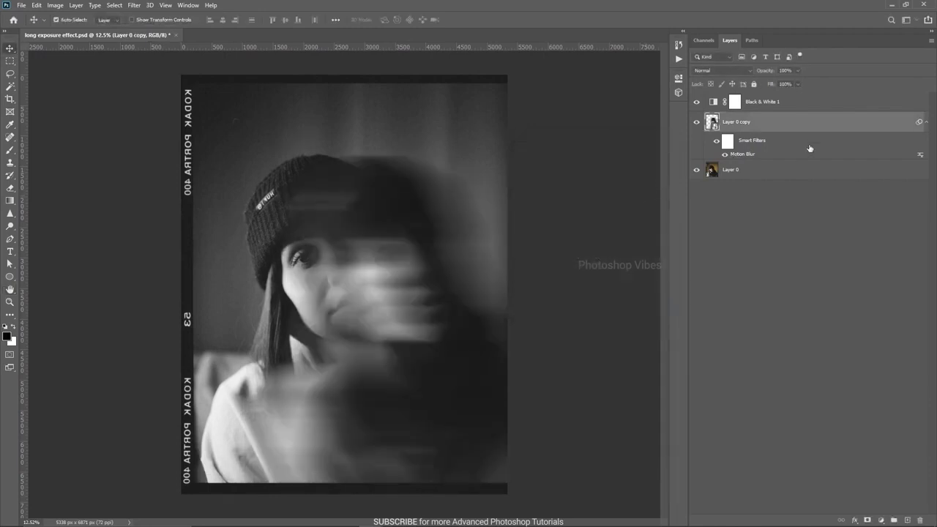
alt+click(697, 171)
alt+click(698, 170)
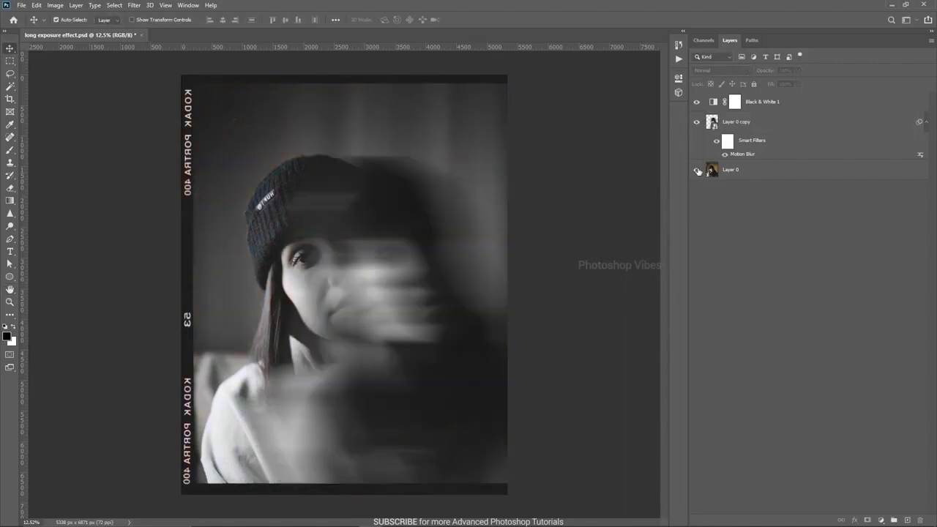
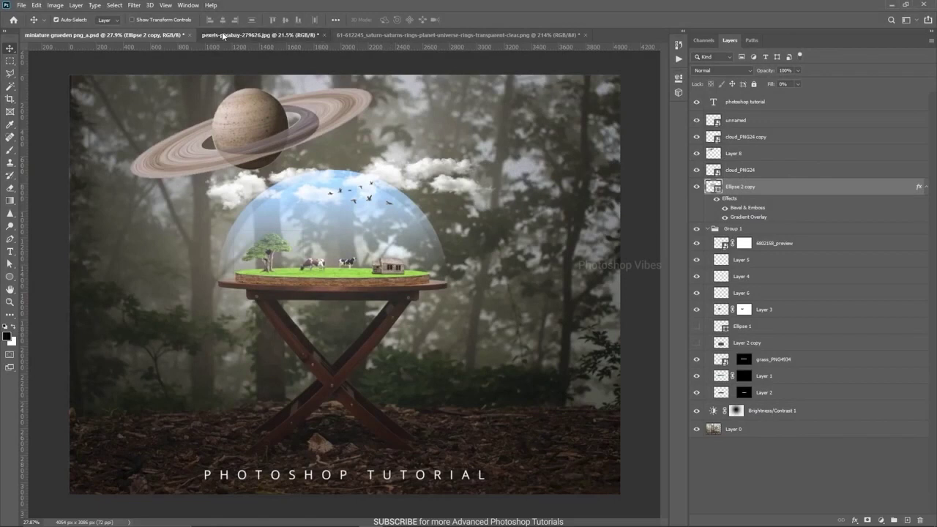
- In the forest table photo, draw a semi-transparent ellipse across the tabletop
click(221, 34)
scroll(318, 313, up, 4)
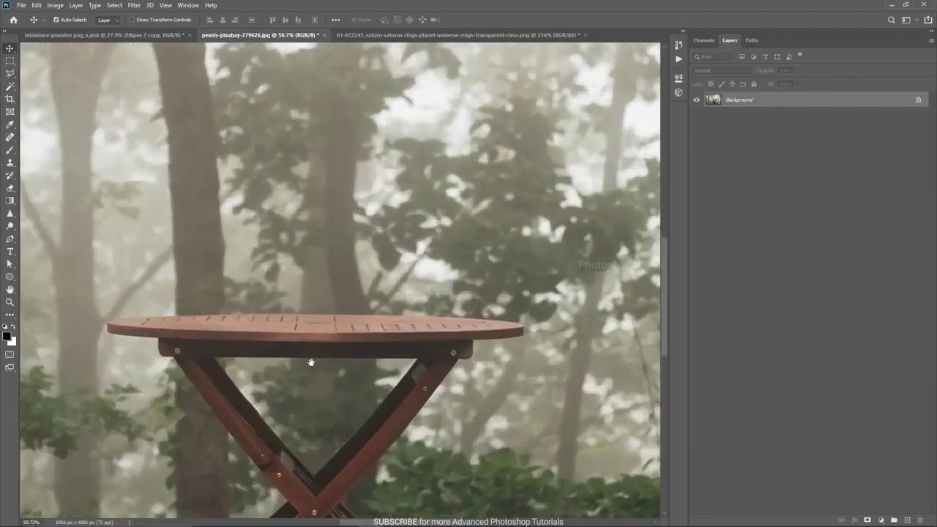
click(9, 279)
drag(364, 332, 574, 339)
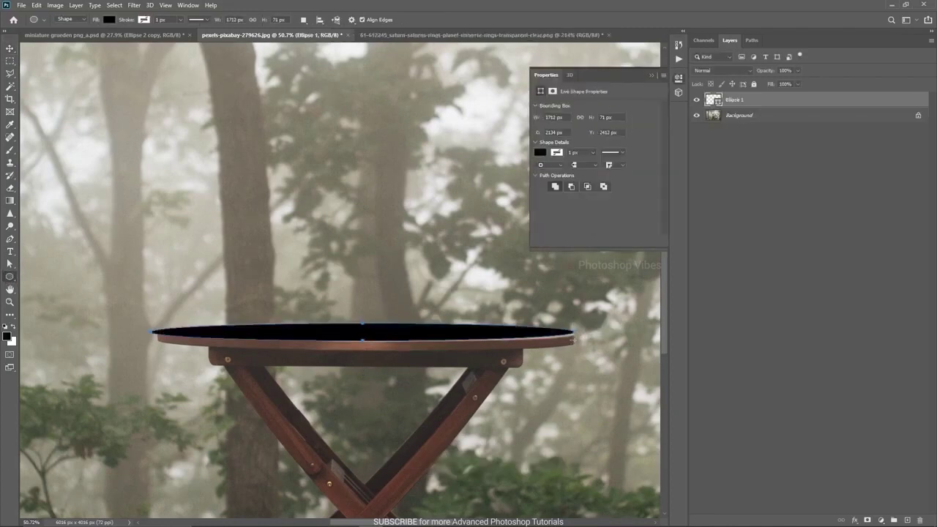
key(v)
click(679, 78)
drag(753, 74, 749, 77)
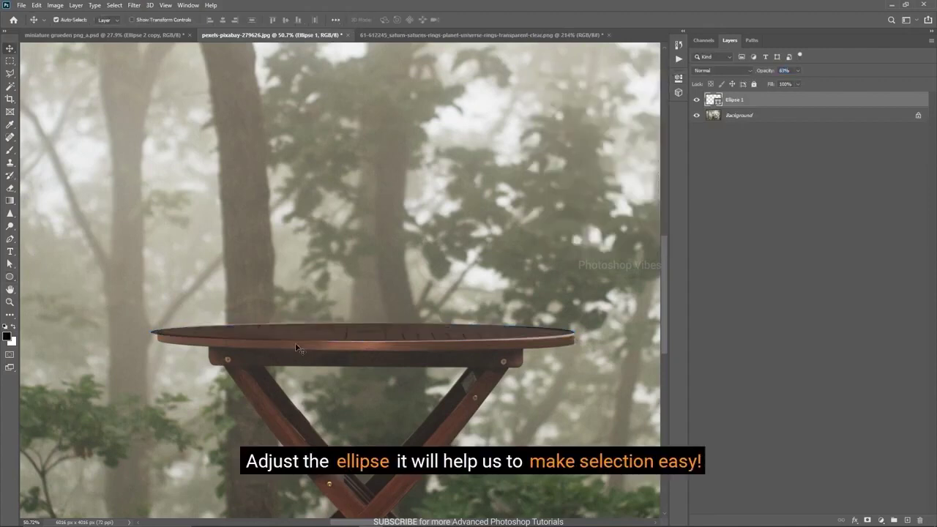
- Skew the ellipse's left and right ends with Free Transform to match the tabletop outline
key(ctrl+t)
scroll(428, 339, up, 4)
drag(506, 339, 462, 339)
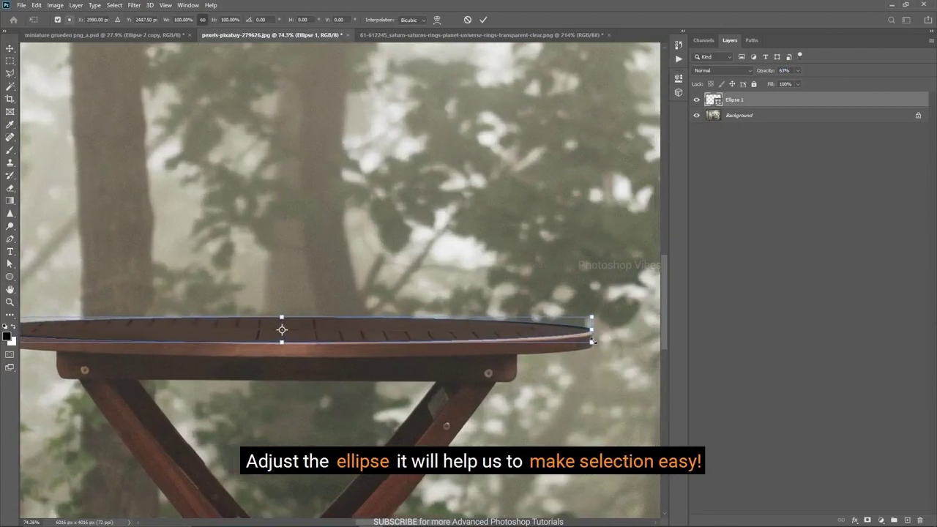
drag(594, 332, 594, 335)
drag(155, 324, 367, 332)
drag(184, 333, 202, 322)
key(Return)
scroll(195, 330, up, 5)
key(ctrl+t)
drag(202, 331, 205, 329)
key(Return)
- Load the ellipse as a selection, hide the Ellipse 1 layer, and deselect
scroll(481, 407, down, 5)
drag(481, 407, 329, 396)
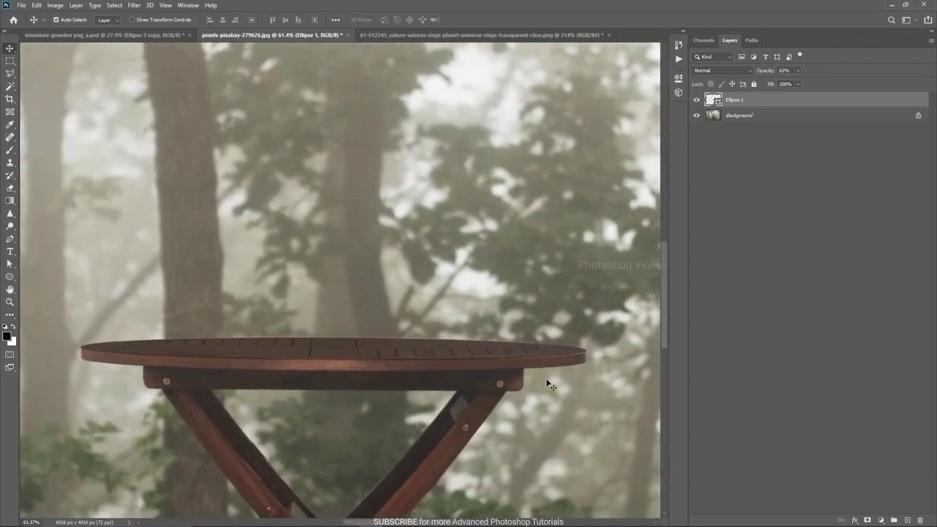
scroll(600, 388, up, 4)
scroll(600, 391, down, 5)
click(695, 101)
click(695, 101)
ctrl+click(715, 100)
click(696, 99)
scroll(427, 292, down, 2)
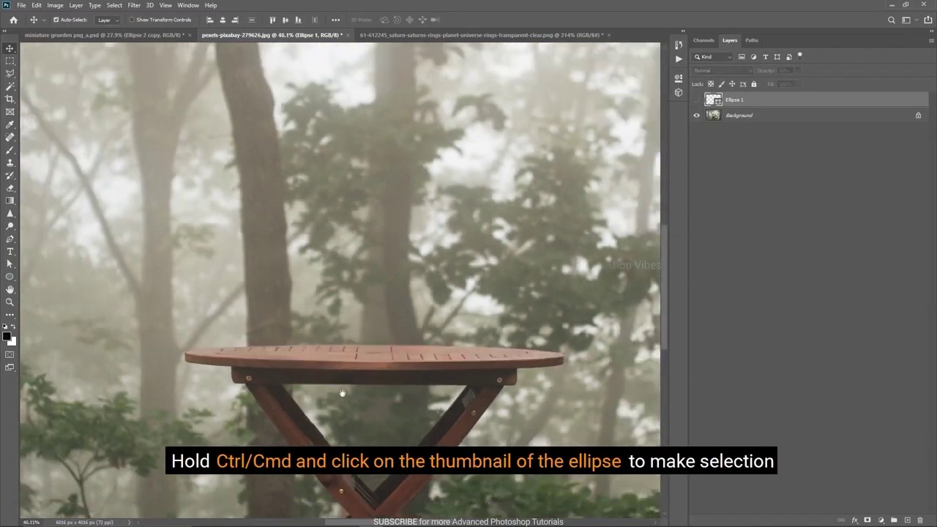
key(ctrl+d)
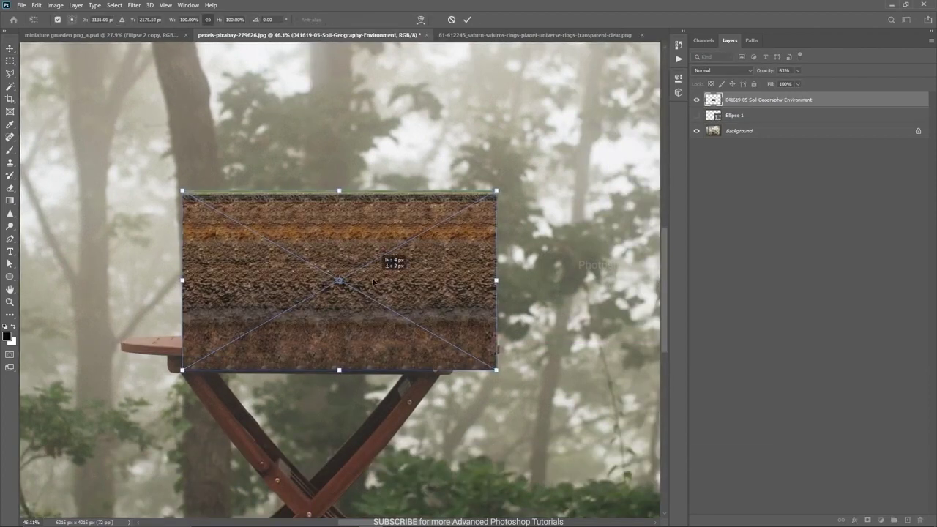
- Place and enlarge the soil image over the table, masking it to the ellipse selection
drag(391, 260, 355, 396)
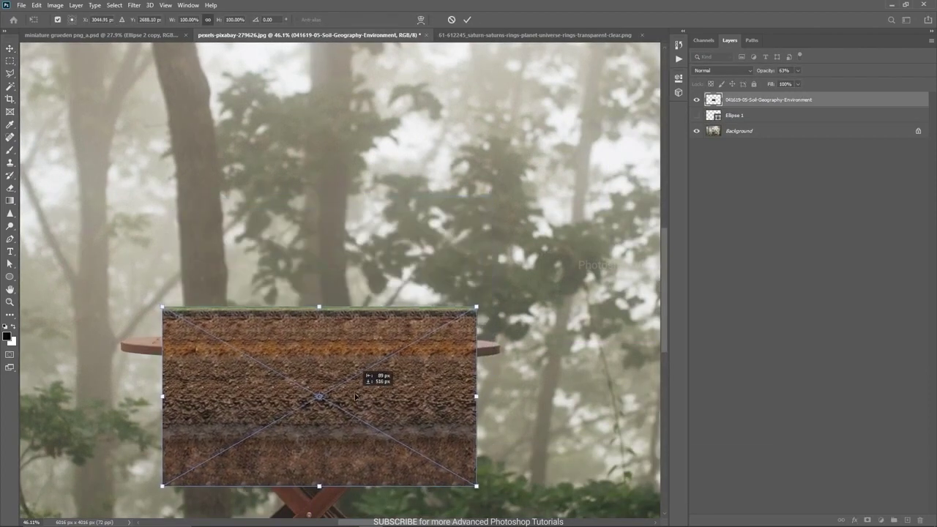
scroll(367, 388, down, 2)
drag(429, 417, 450, 442)
key(Return)
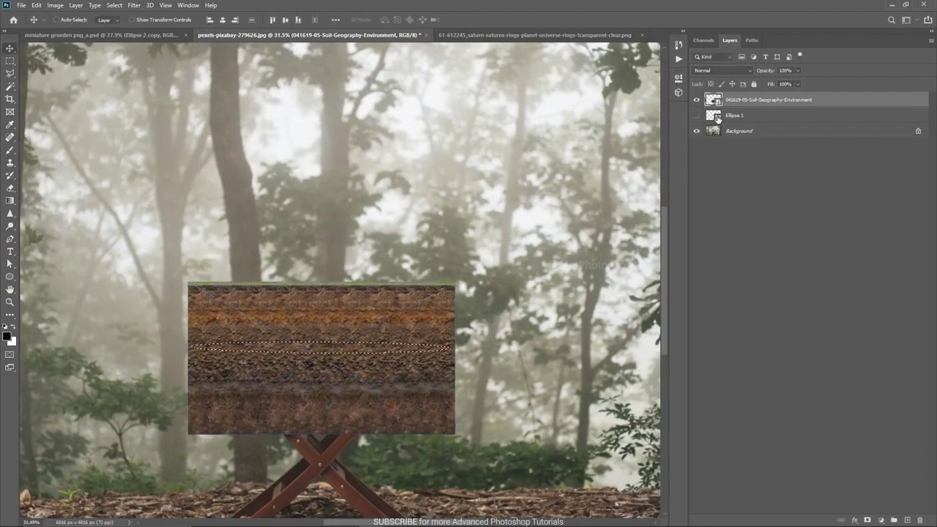
click(869, 519)
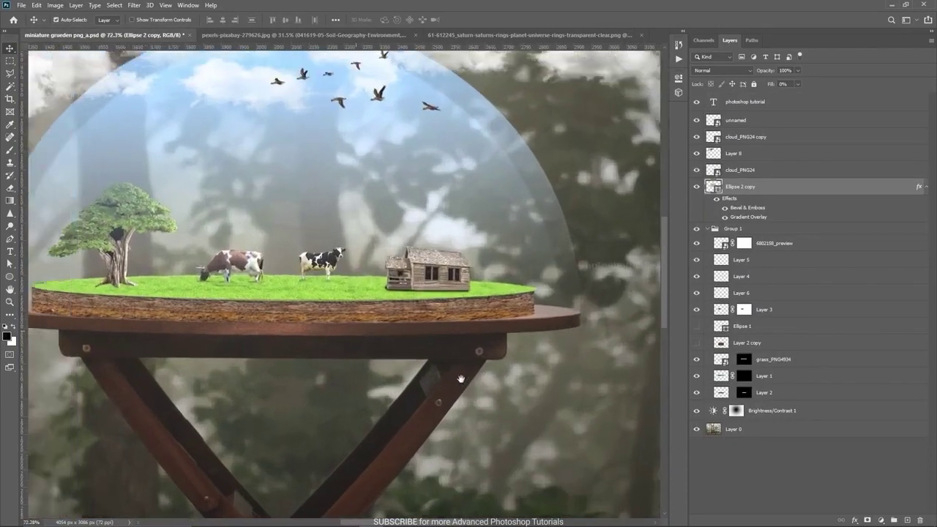
- Check the dome scene for reference, then return to the table photo and select the ellipse layer
drag(461, 379, 548, 388)
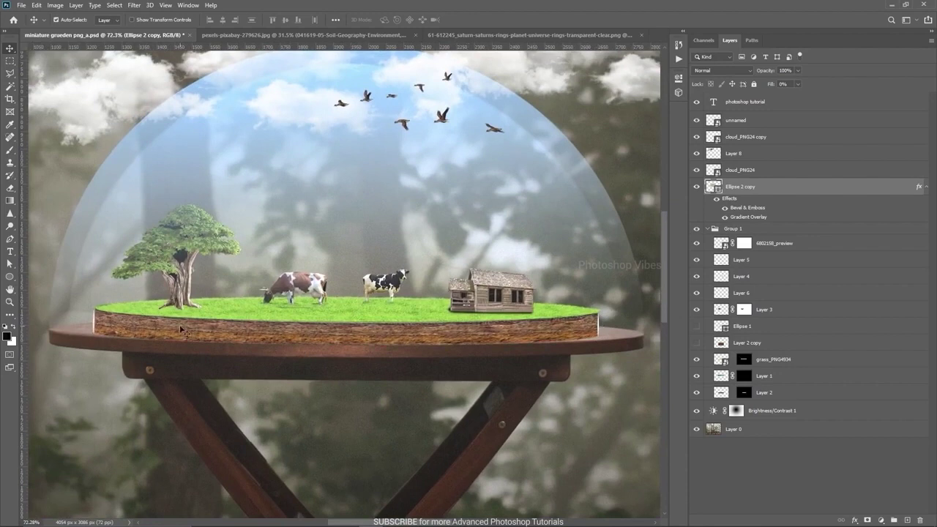
click(275, 35)
scroll(376, 335, up, 4)
drag(319, 408, 369, 390)
scroll(247, 353, down, 2)
click(714, 115)
- Raise the ellipse selection with two Shift+Up nudges and reveal soil there on the mask
ctrl+click(714, 115)
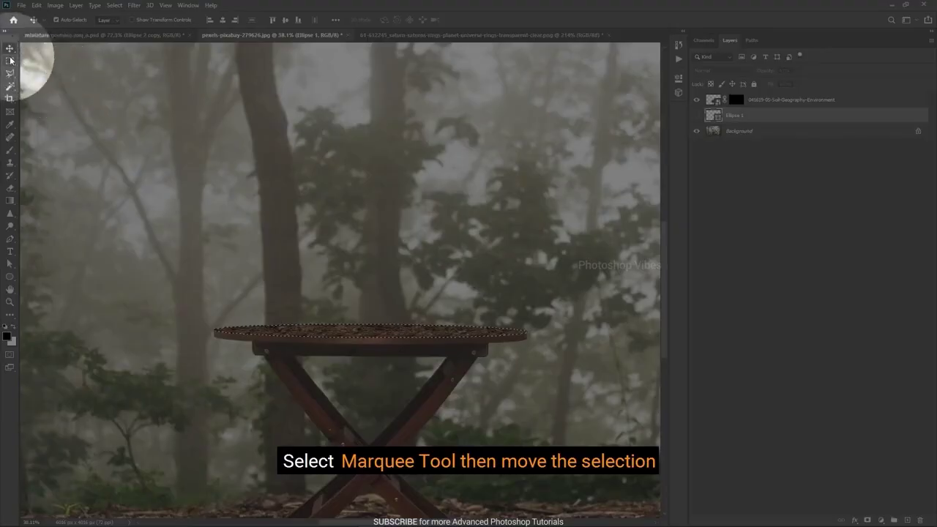
click(9, 60)
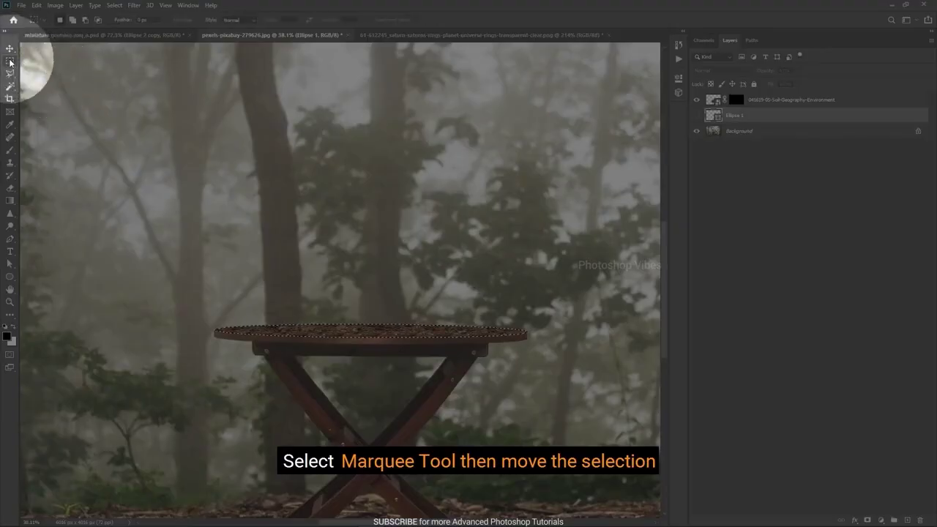
click(65, 60)
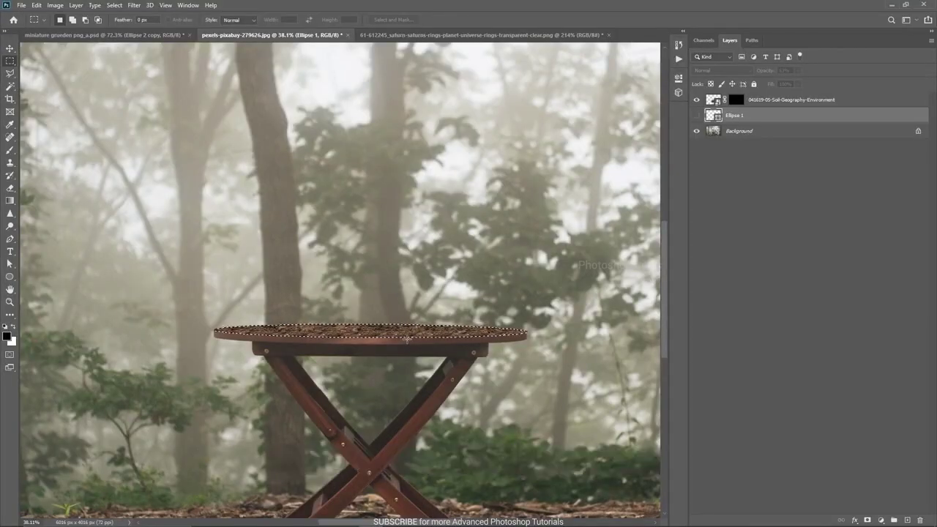
key(shift+Up)
key(shift+Up)
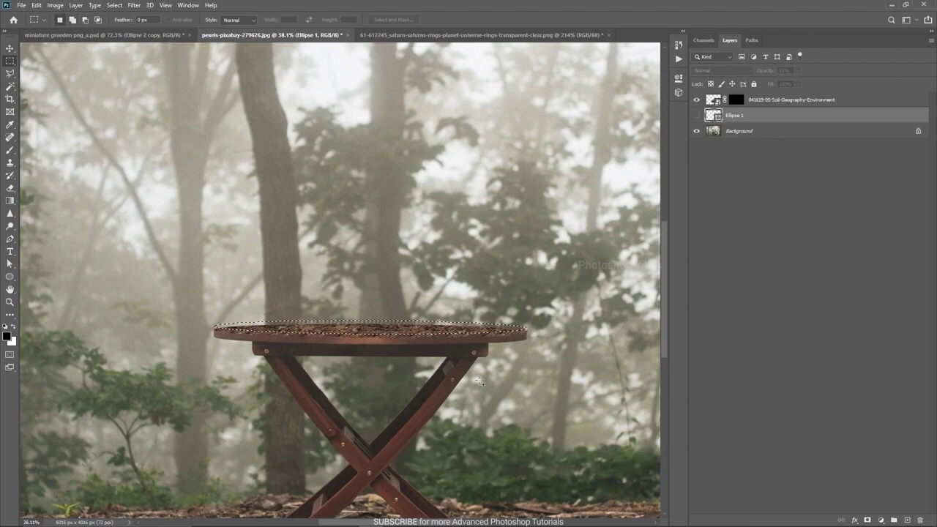
key(shift+Up)
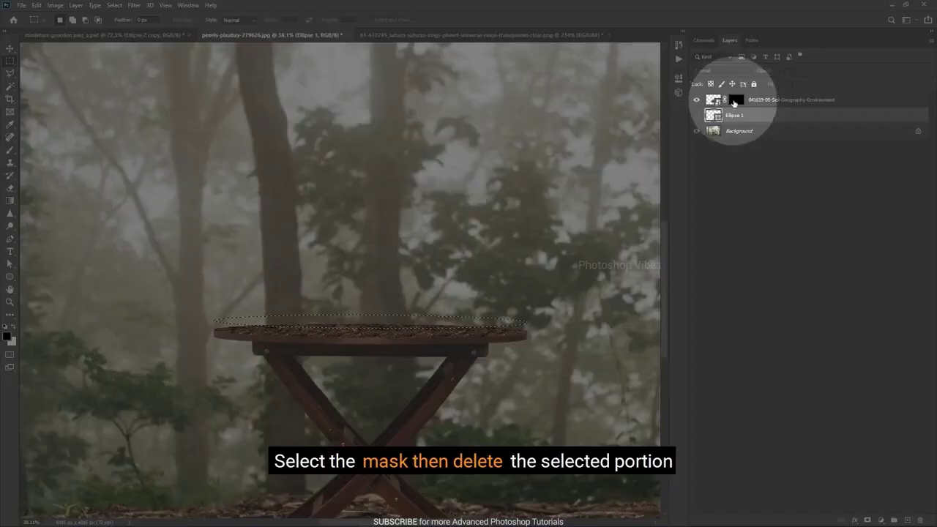
click(734, 103)
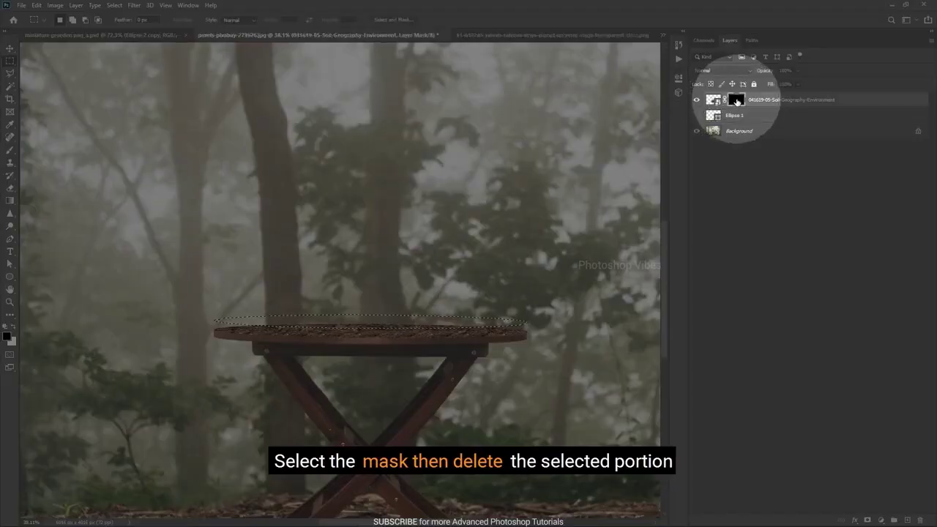
key(Delete)
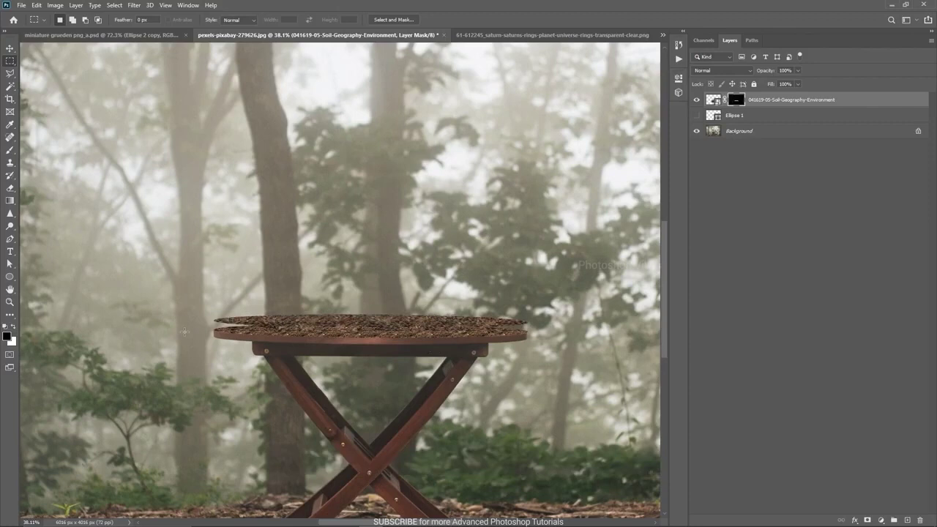
- Lasso around the tabletop edge and fill the soil mask to reveal it, then target the layer
key(l)
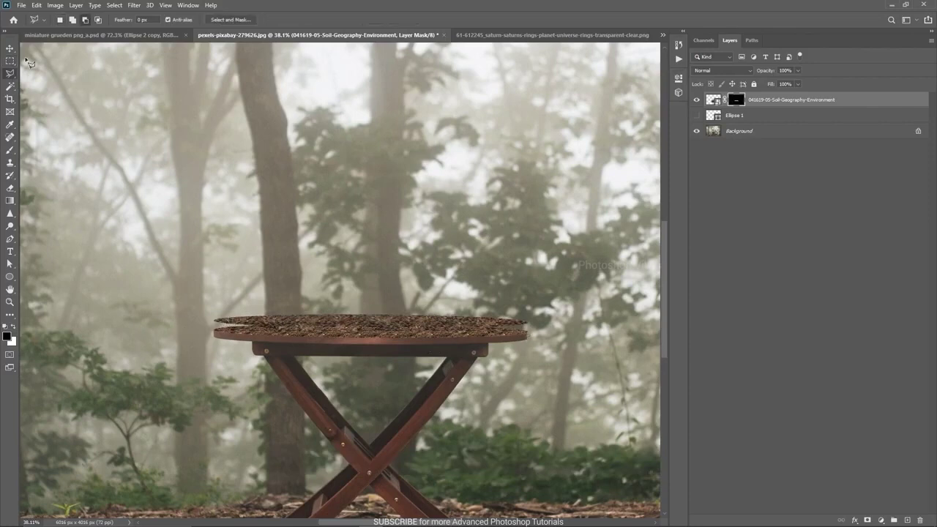
scroll(213, 333, up, 1)
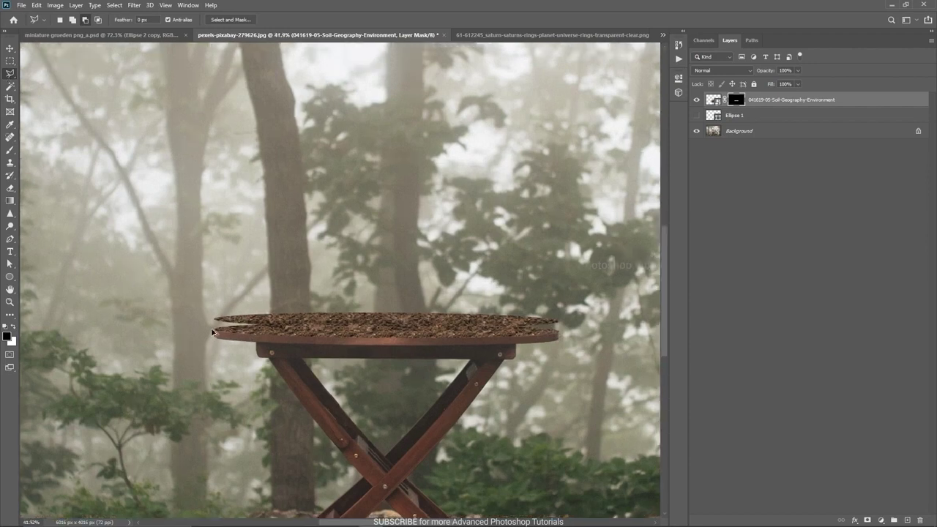
mouse_move(218, 324)
mouse_down()
mouse_move(218, 336)
mouse_move(297, 341)
mouse_move(574, 338)
mouse_move(564, 323)
mouse_move(219, 325)
mouse_up()
scroll(298, 325, down, 1)
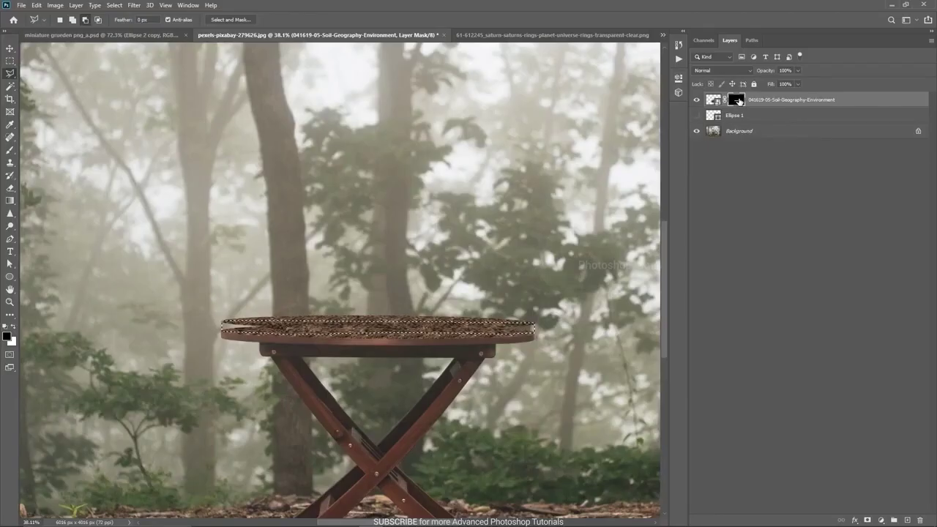
key(ctrl+BackSpace)
key(ctrl+d)
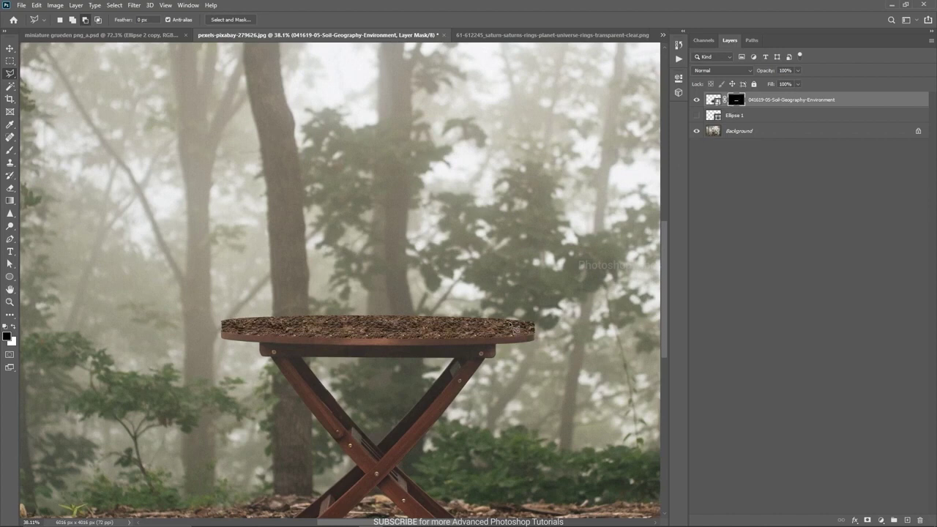
key(v)
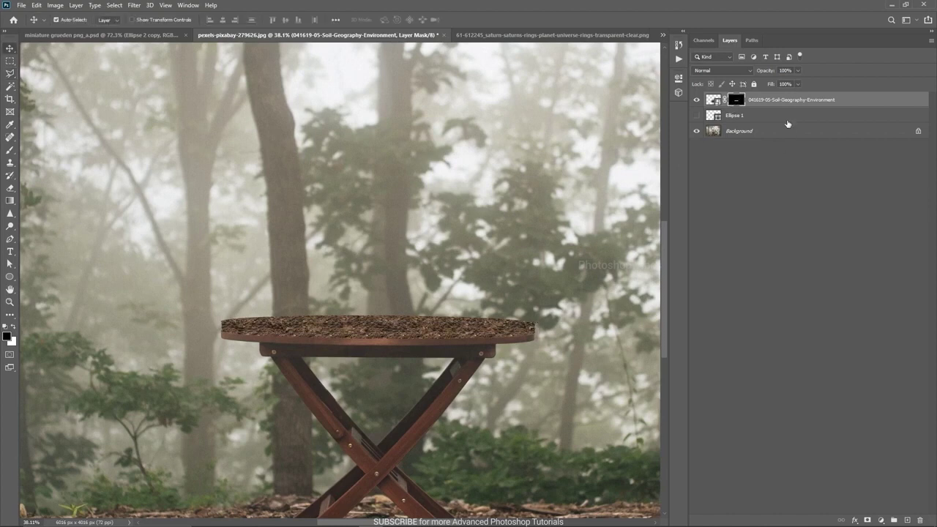
click(716, 101)
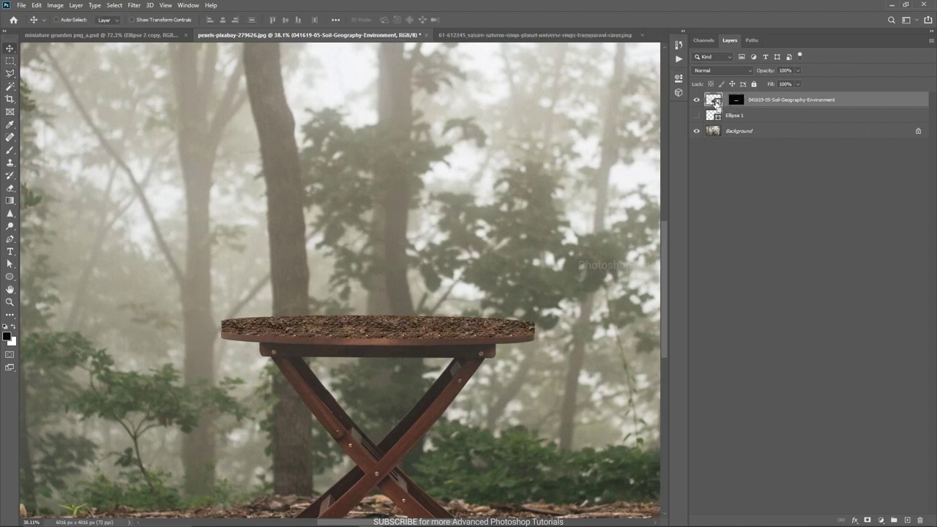
- Squash the soil layer vertically into a thin slab with Free Transform
key(ctrl+t)
drag(379, 437, 378, 339)
drag(378, 251, 369, 308)
- Warp the soil slab's top edge and corners to the tabletop, then return to the dome composite
click(421, 19)
mouse_move(440, 317)
mouse_down()
mouse_move(432, 327)
mouse_move(433, 317)
mouse_up()
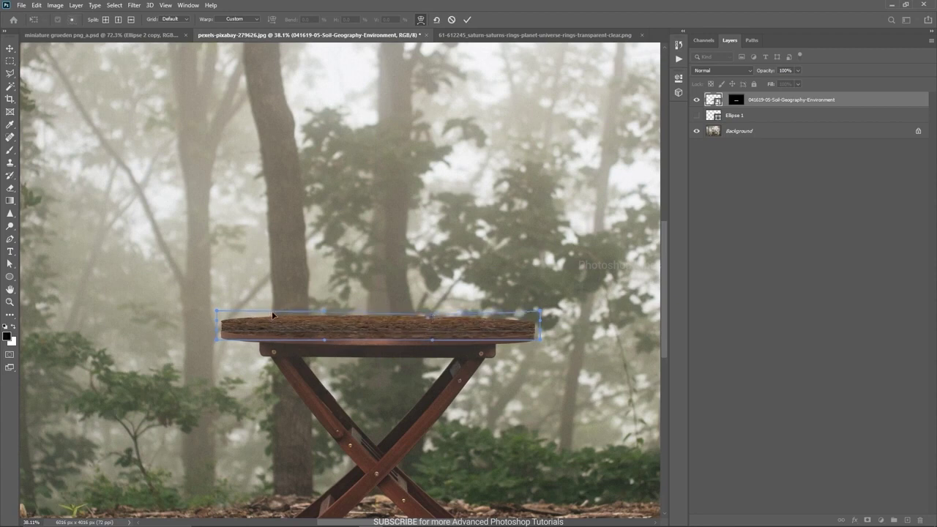
drag(328, 316, 325, 316)
drag(216, 313, 221, 315)
drag(540, 313, 533, 311)
key(Return)
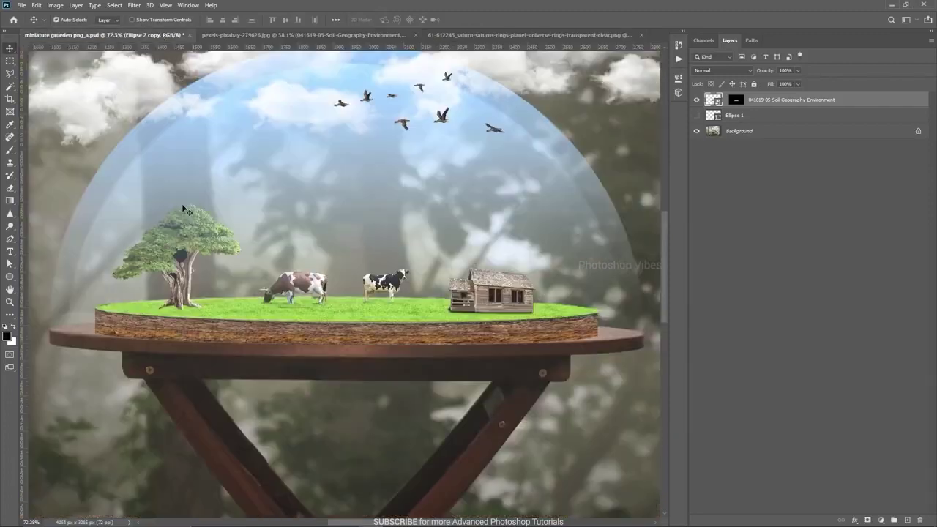
click(160, 36)
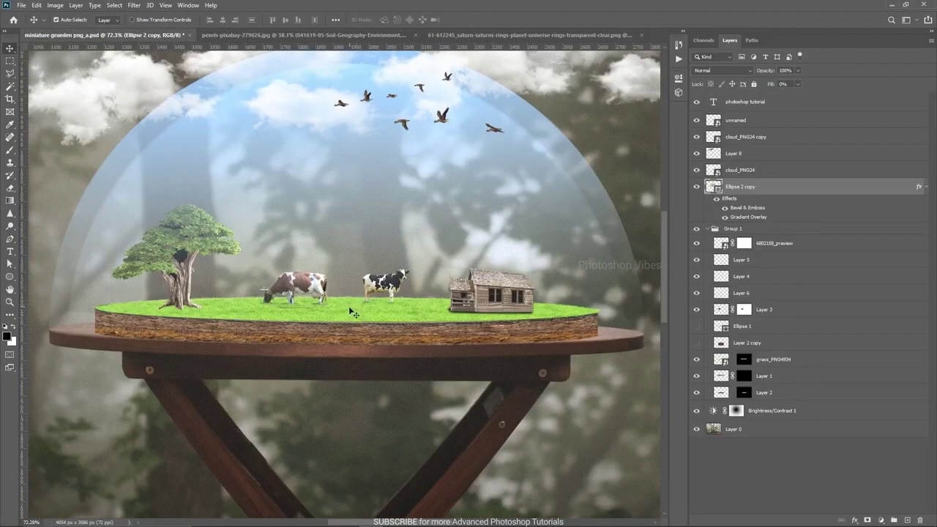
- Bring the grass image into the table photo, scaled and centered to the tabletop width
click(230, 35)
drag(436, 328, 372, 324)
scroll(377, 307, down, 5)
drag(132, 251, 310, 283)
drag(499, 306, 452, 311)
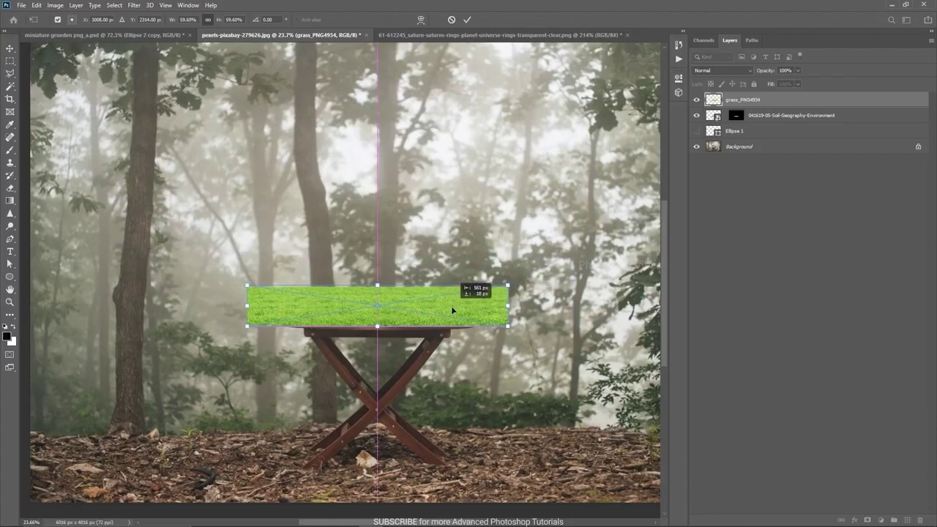
drag(508, 286, 477, 297)
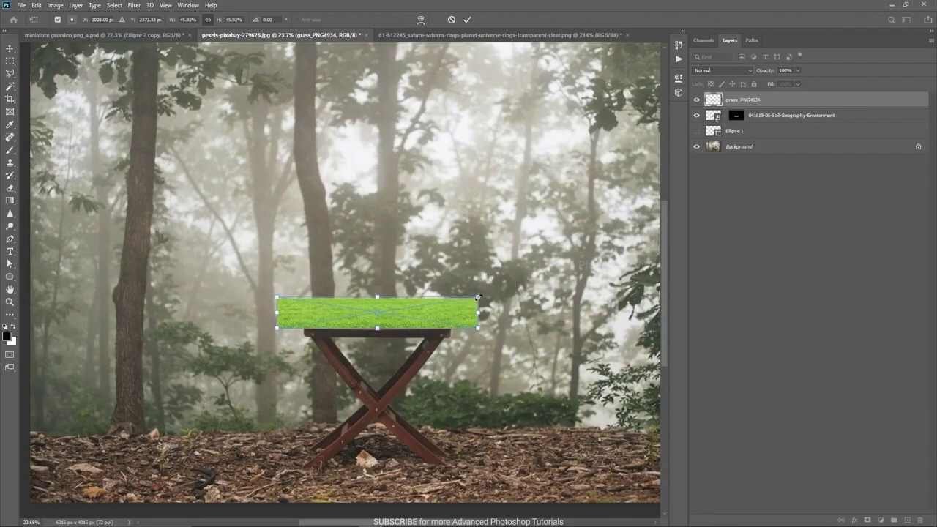
key(Return)
- Load the ellipse selection, nudge it up to the tabletop, and mask the grass with it
scroll(393, 316, up, 3)
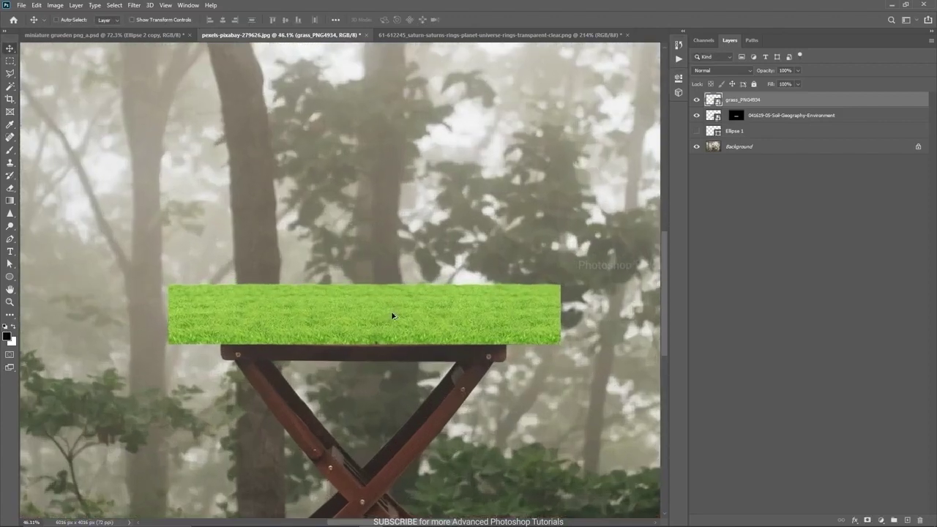
click(697, 100)
click(727, 132)
ctrl+click(714, 132)
click(740, 101)
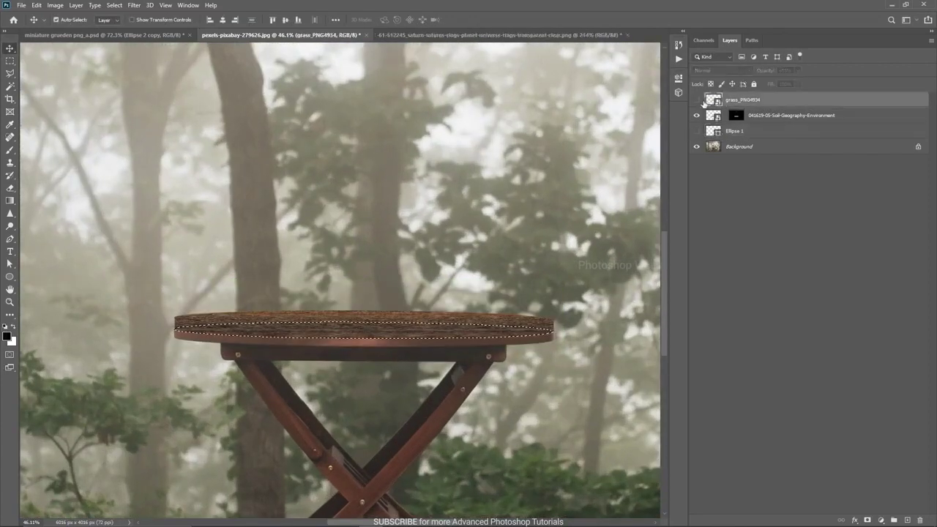
click(698, 100)
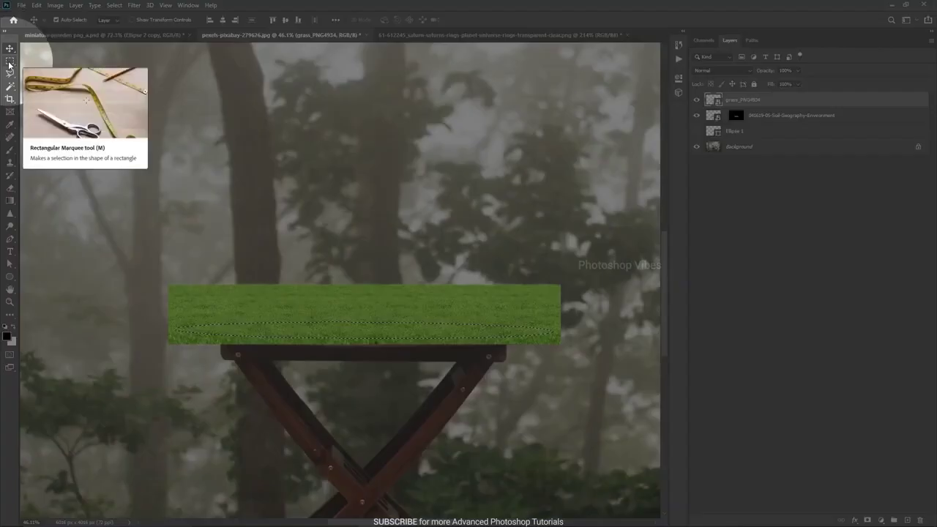
click(10, 62)
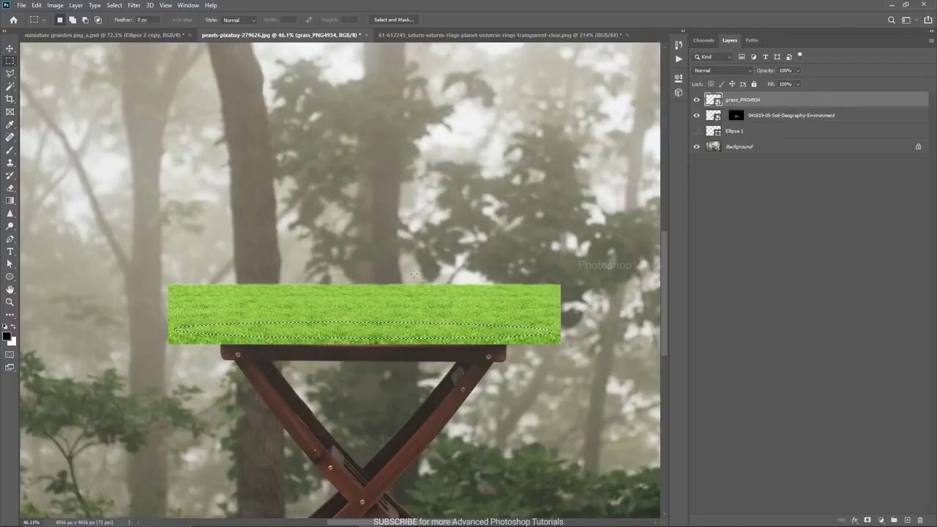
click(696, 100)
key(shift+Up)
key(shift+Up)
key(shift+Up)
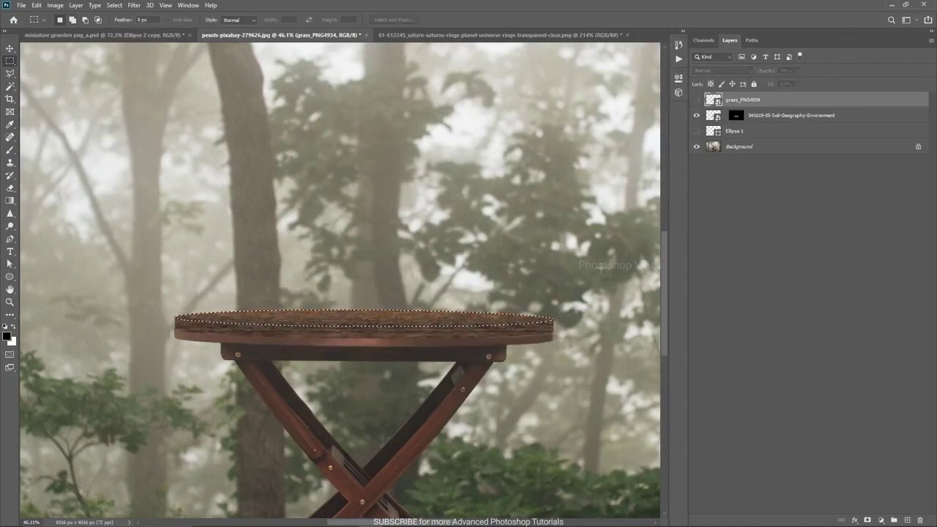
click(698, 100)
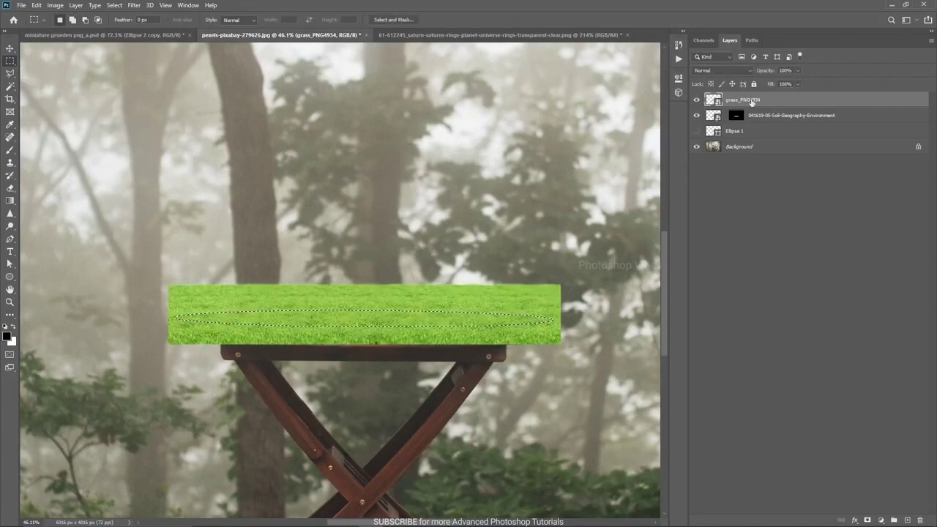
click(868, 520)
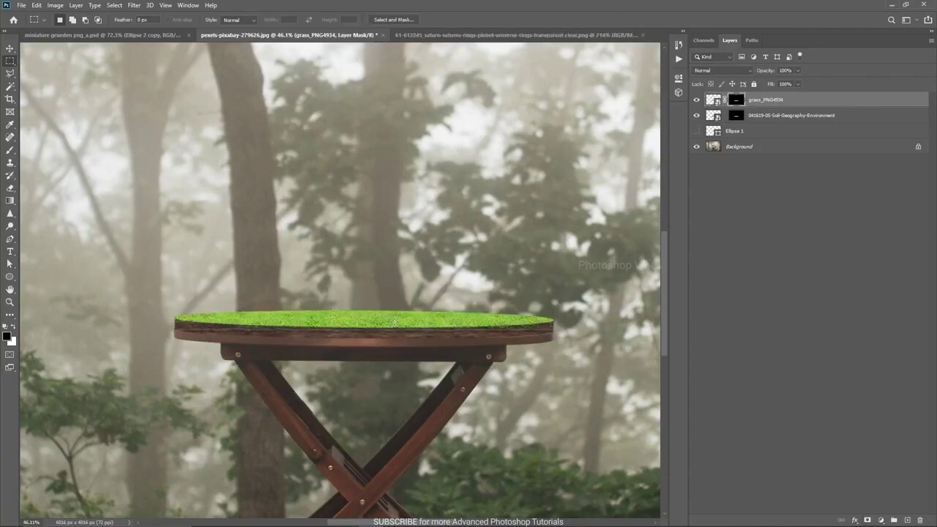
- Nudge the grass texture within its mask, toggling the mask to compare
key(v)
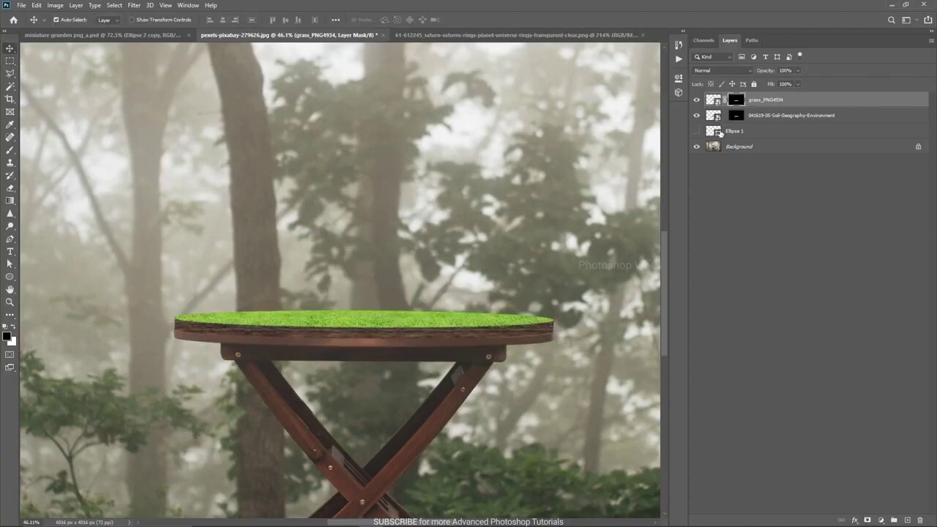
click(711, 103)
key(Down)
key(Down)
key(Down)
key(Down)
key(Down)
key(Down)
key(Down)
key(Down)
key(Down)
key(Down)
key(Down)
key(Down)
key(Down)
key(Up)
key(Up)
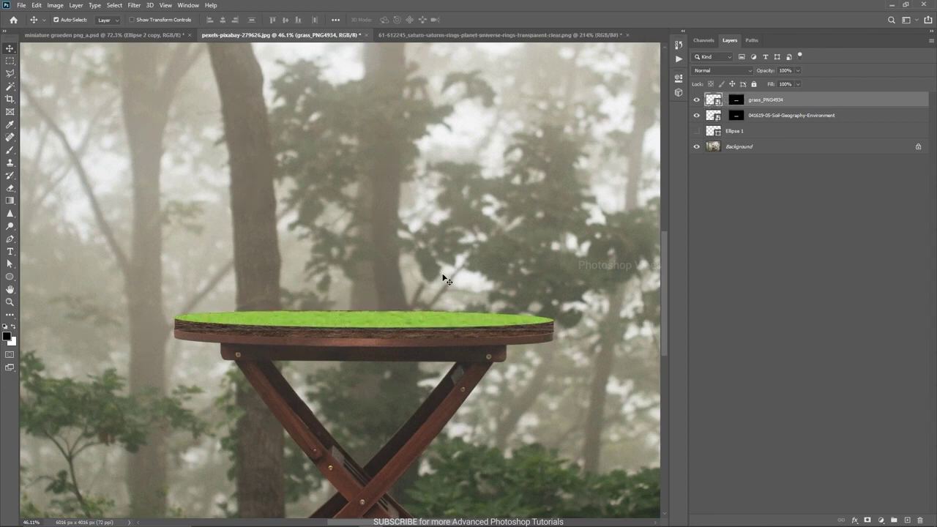
key(Up)
key(Up)
shift+click(737, 102)
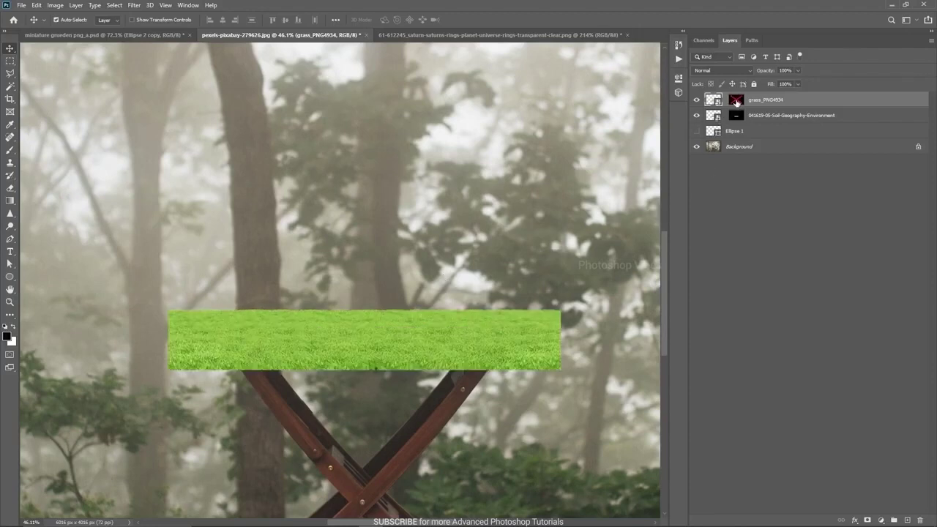
shift+click(737, 102)
- Warp the grass so its left and right corners bend down and its top edge arches
key(ctrl+t)
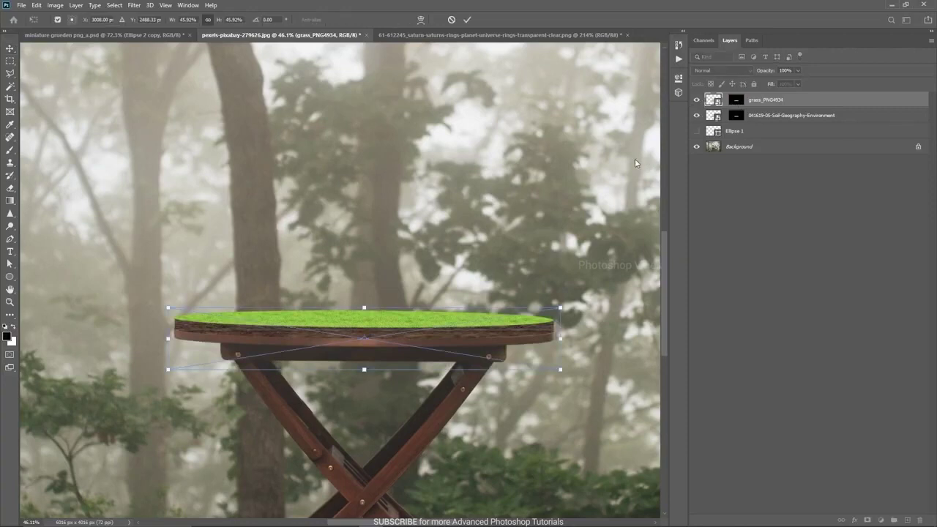
click(422, 20)
scroll(545, 321, up, 4)
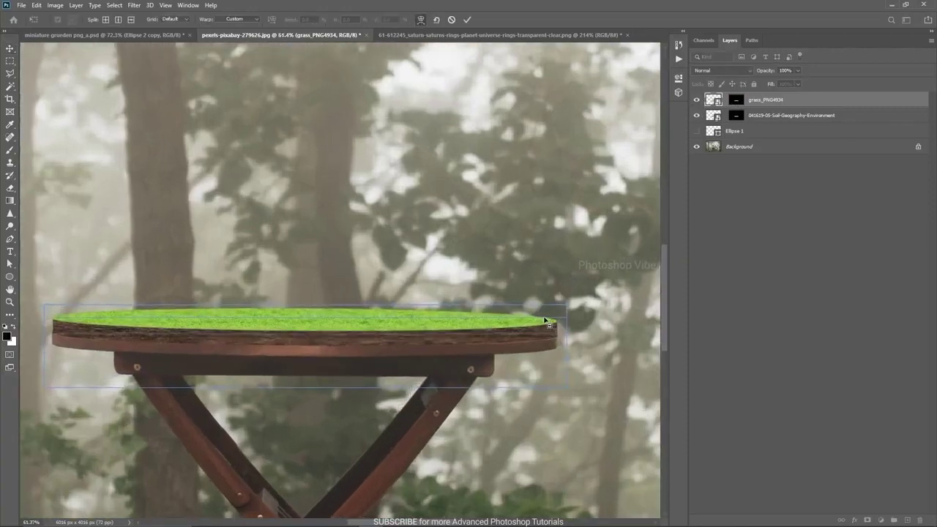
drag(568, 305, 565, 319)
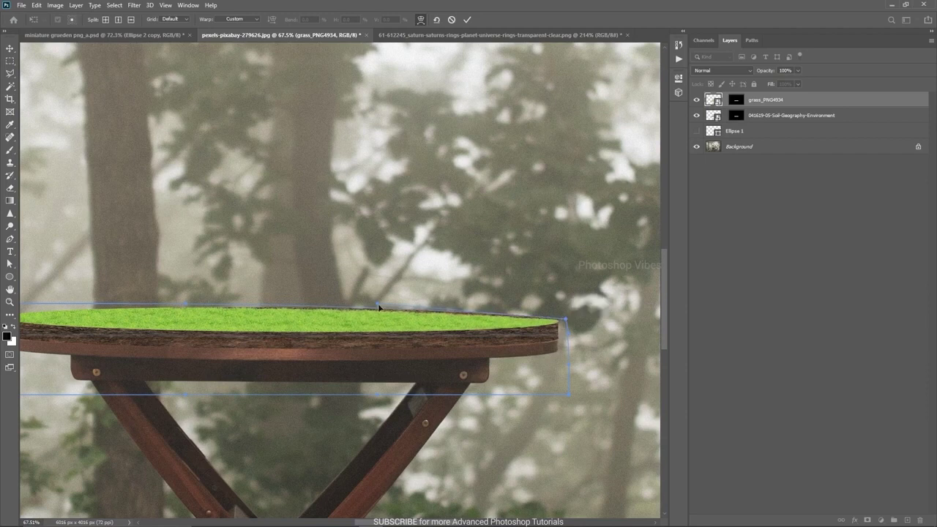
drag(380, 305, 385, 291)
drag(59, 293, 433, 325)
drag(373, 331, 374, 345)
drag(563, 336, 492, 315)
key(Return)
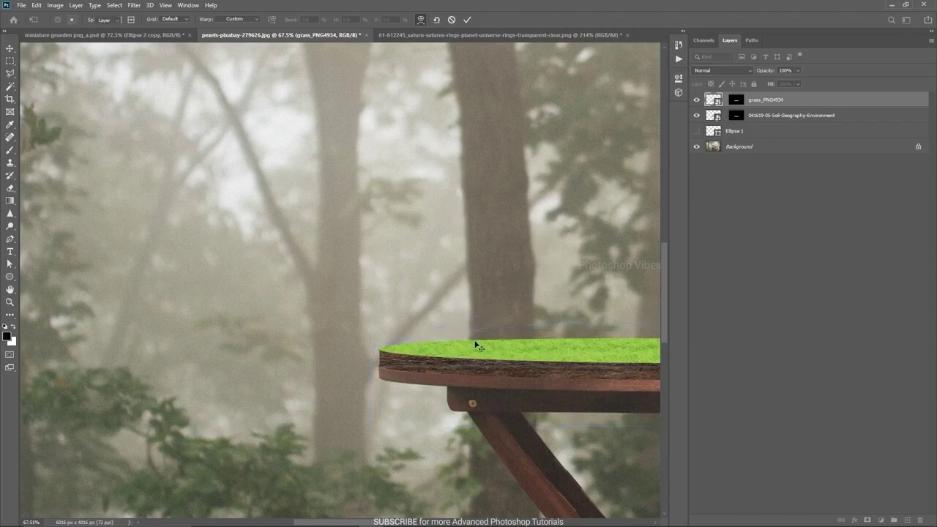
scroll(347, 345, down, 3)
scroll(291, 336, up, 3)
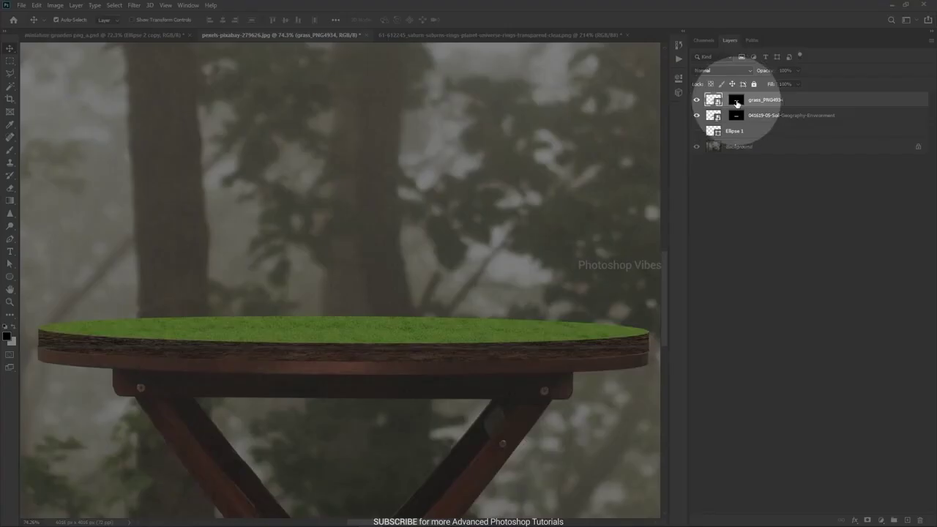
click(736, 100)
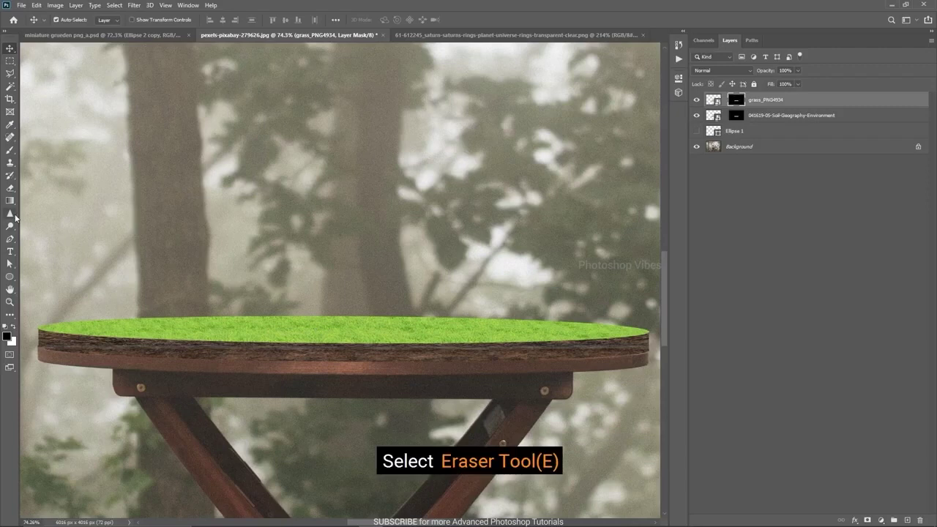
click(9, 187)
mouse_move(293, 250)
mouse_down()
mouse_move(316, 253)
mouse_move(274, 40)
mouse_move(286, 260)
mouse_up()
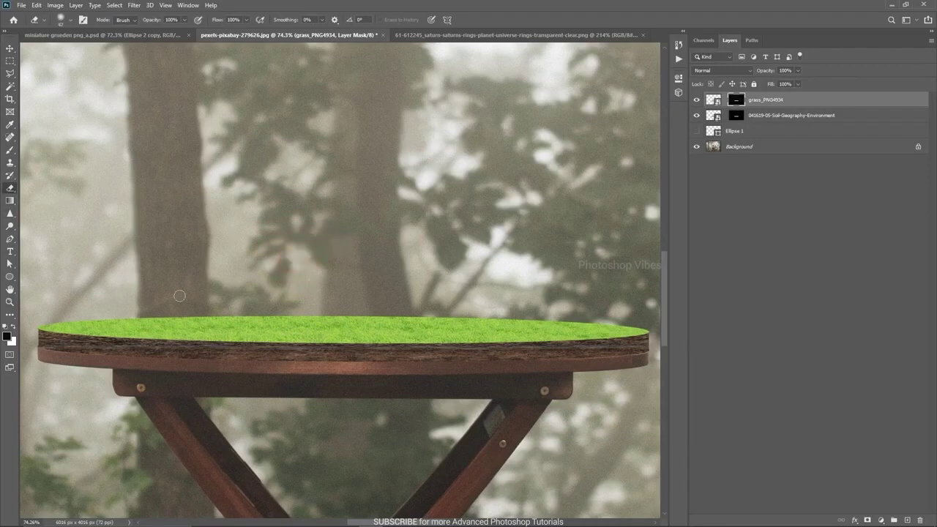
drag(109, 317, 153, 316)
key(ctrl+z)
drag(304, 314, 361, 307)
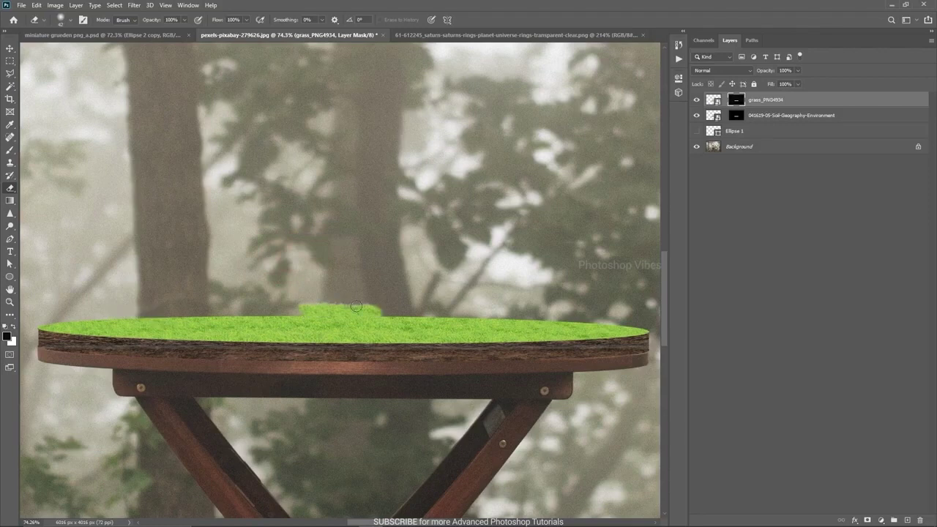
key(ctrl+z)
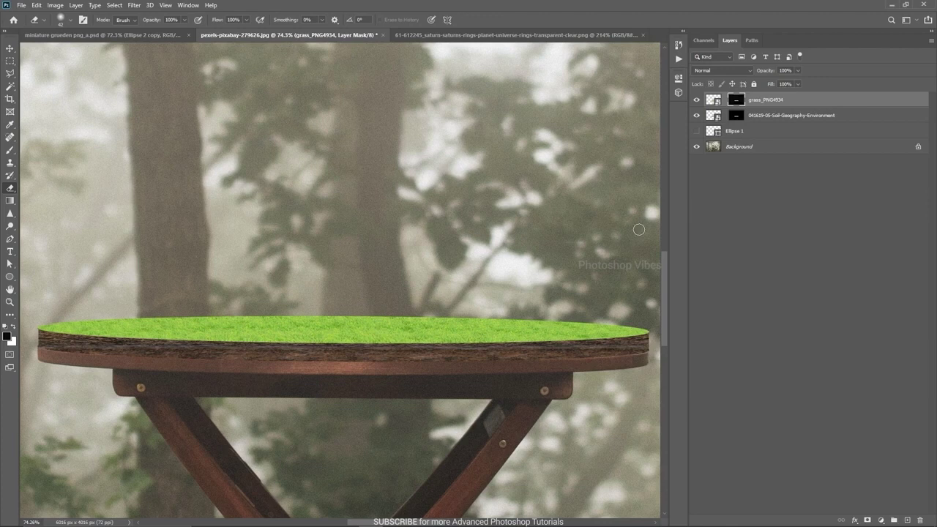
- Squash the grass layer to about 40% height with Free Transform
key(v)
click(713, 100)
key(ctrl+t)
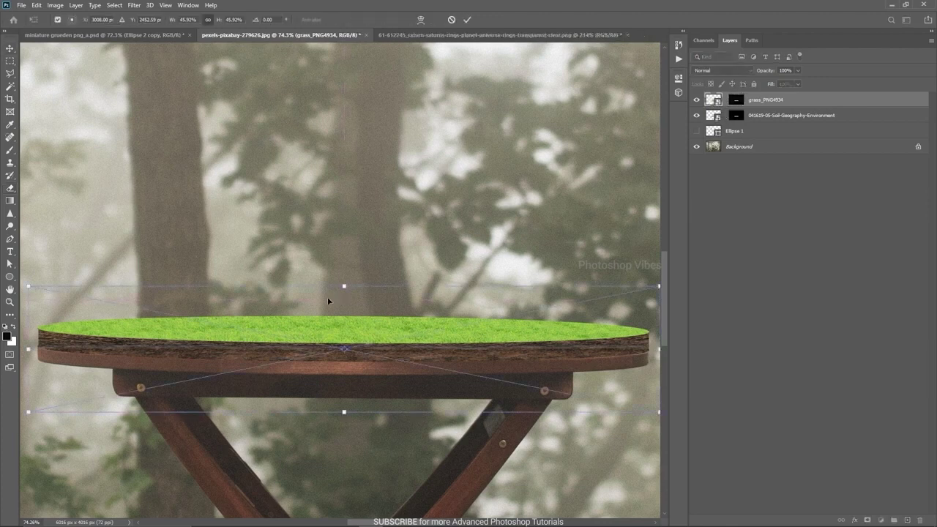
drag(345, 286, 344, 301)
key(Return)
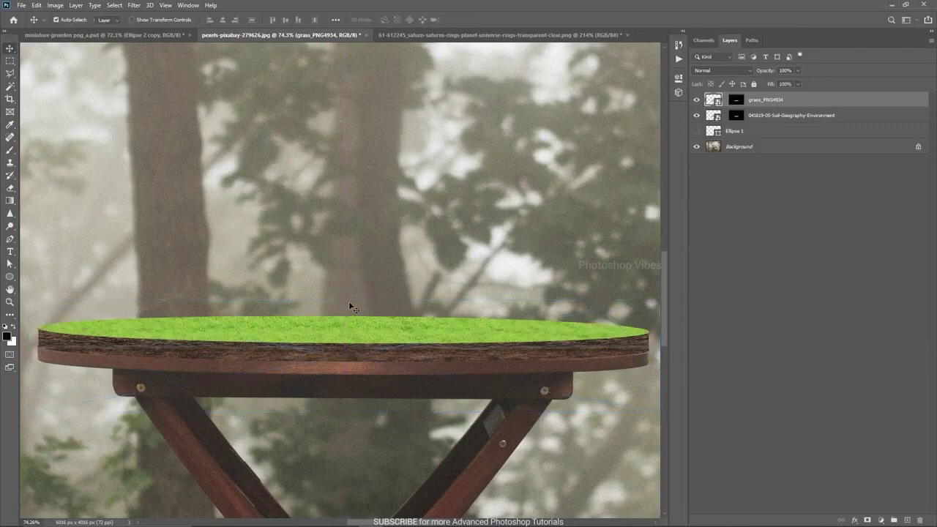
- Warp the grass with added left and right splits, lowering its top edge along the rim
key(ctrl+t)
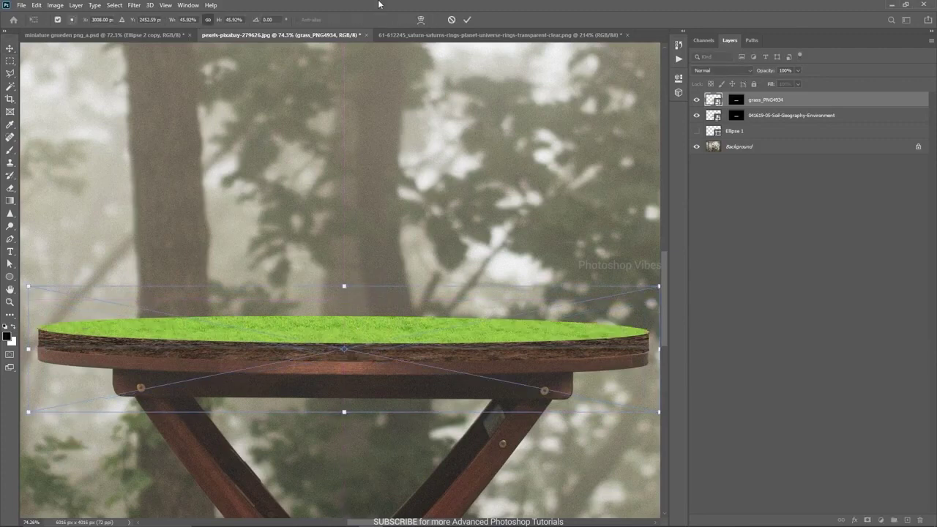
click(420, 19)
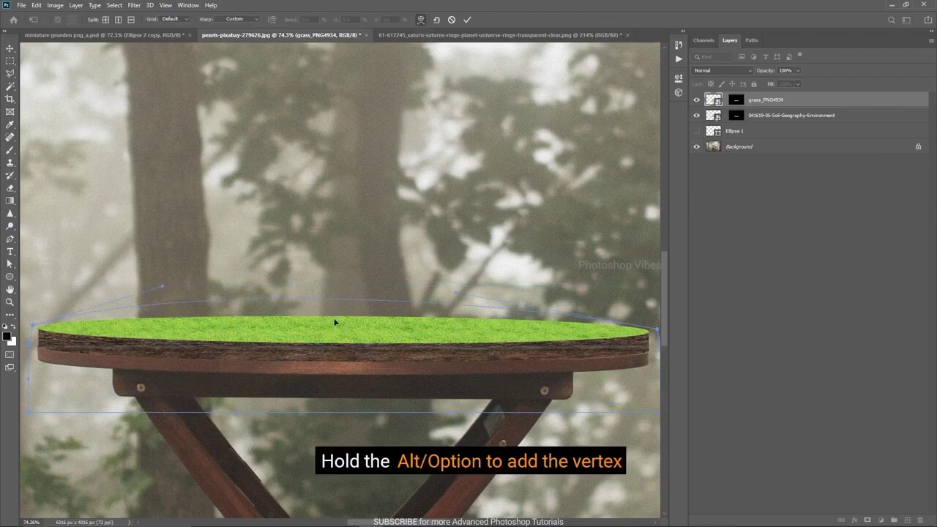
scroll(334, 321, down, 1)
key(alt)
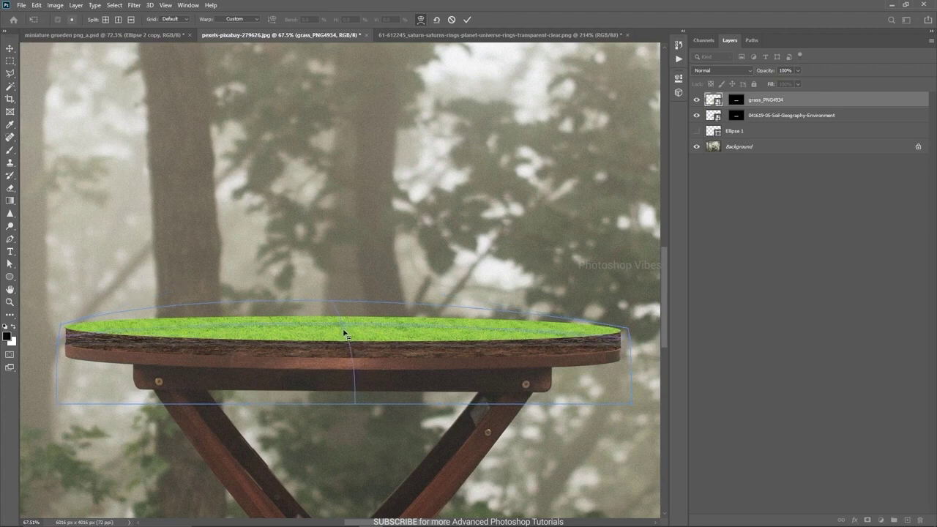
drag(332, 303, 333, 316)
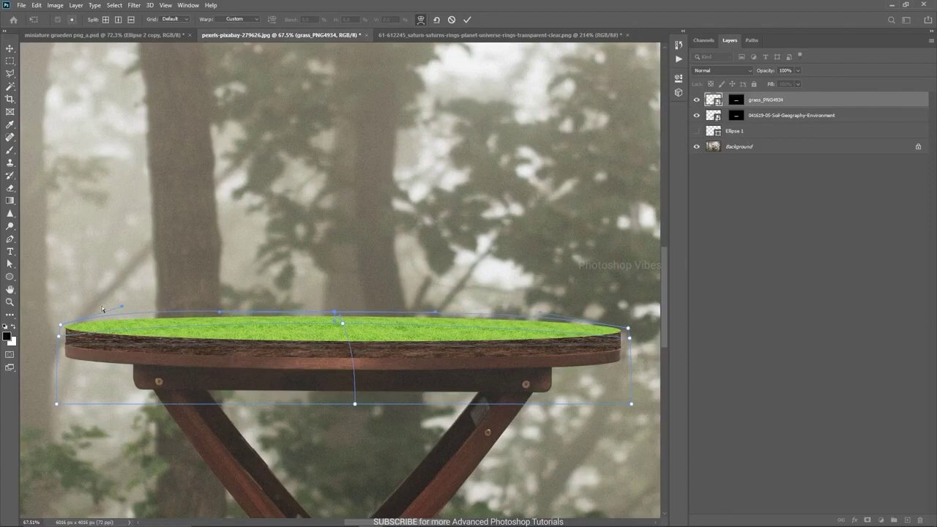
click(169, 328)
drag(155, 312, 156, 315)
click(526, 344)
mouse_move(522, 316)
mouse_down()
mouse_move(522, 325)
mouse_move(524, 317)
mouse_up()
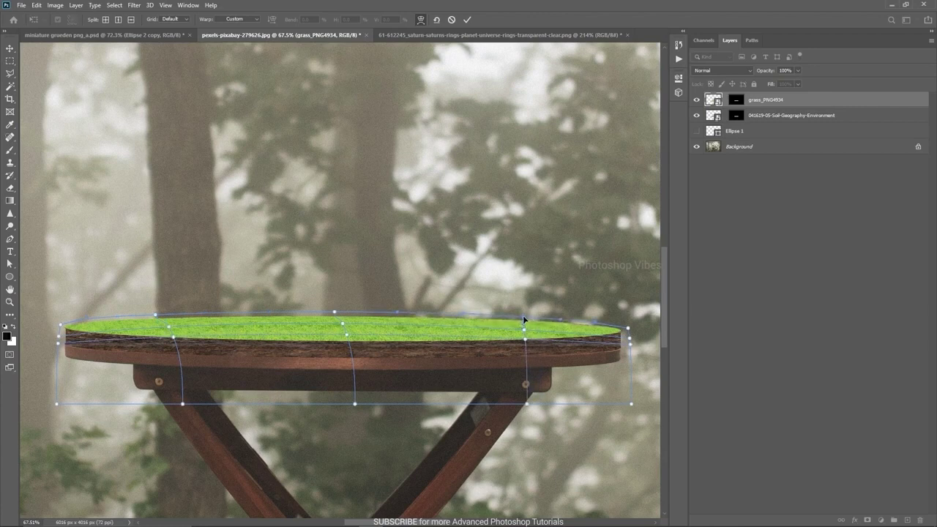
drag(398, 316, 398, 318)
key(Return)
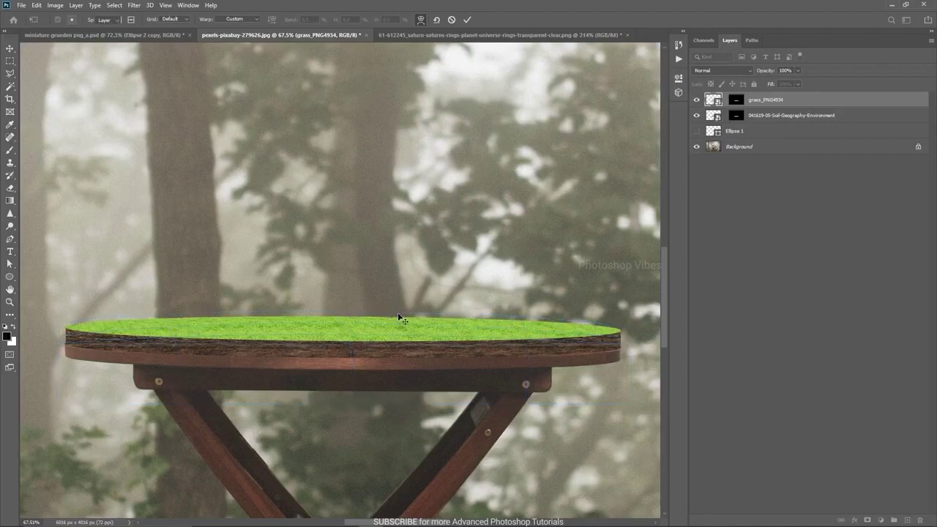
click(736, 104)
- Soften the grass top edge on its mask with a small eraser, then view the mask in black and white
scroll(339, 314, up, 1)
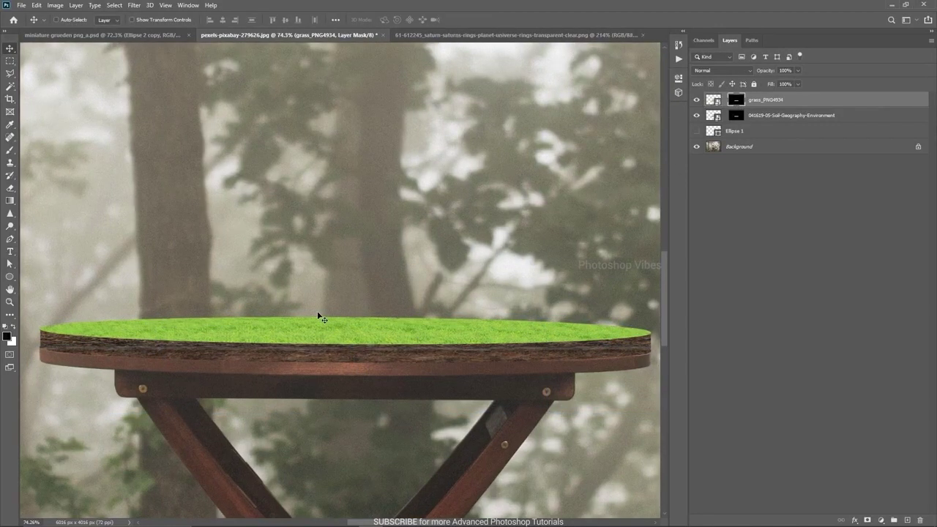
click(11, 189)
alt+right_click(321, 311)
mouse_move(290, 311)
mouse_down()
mouse_move(645, 322)
mouse_move(337, 304)
mouse_move(314, 317)
mouse_move(182, 309)
mouse_up()
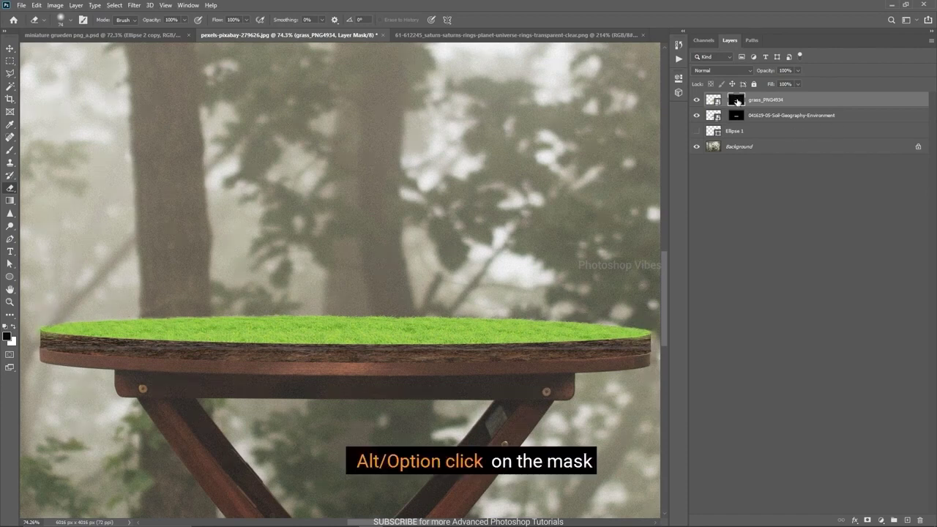
alt+click(738, 102)
scroll(156, 341, up, 2)
scroll(185, 337, up, 3)
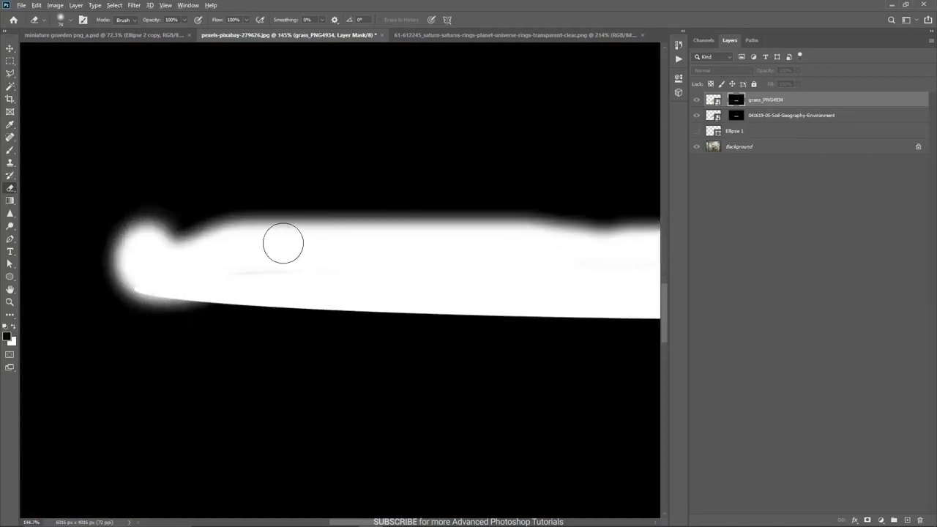
- Make the brush small and fully hard, then trim the mask's lower-left edge with black
right_click(282, 242)
drag(350, 291, 424, 295)
key(Return)
alt+right_click(158, 334)
drag(118, 298, 181, 310)
key(ctrl+z)
click(13, 327)
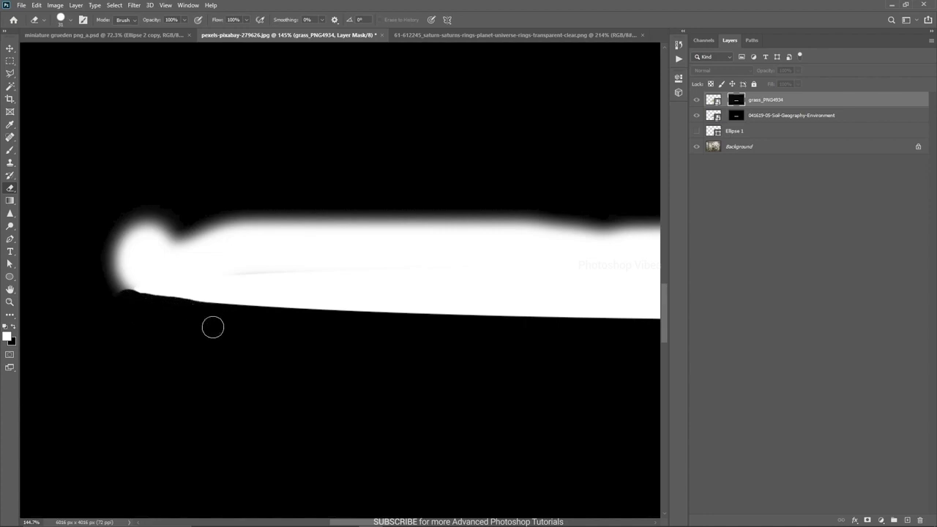
key(ctrl+z)
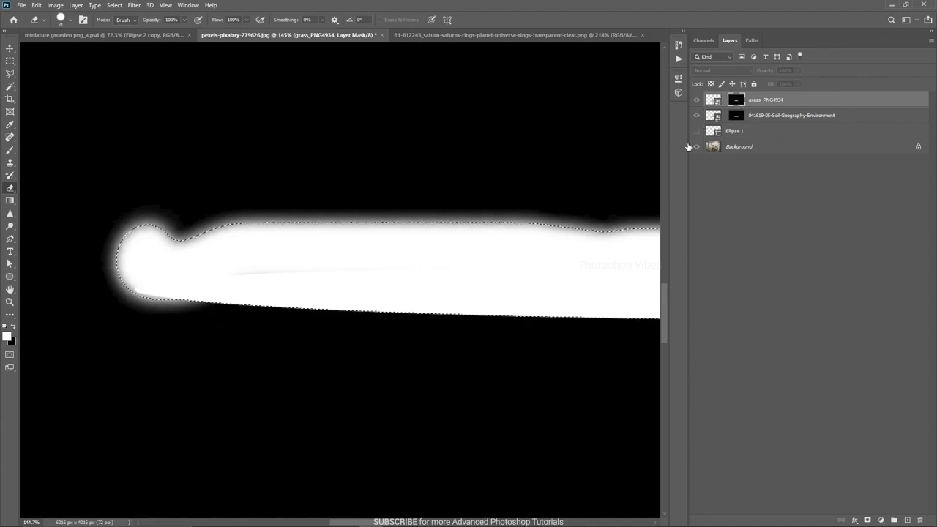
mouse_move(125, 303)
mouse_down()
mouse_move(219, 331)
mouse_move(132, 313)
mouse_move(86, 276)
mouse_up()
- Trim the mask's lower edge toward its right end and return to the full image
scroll(127, 316, down, 3)
drag(622, 312, 357, 306)
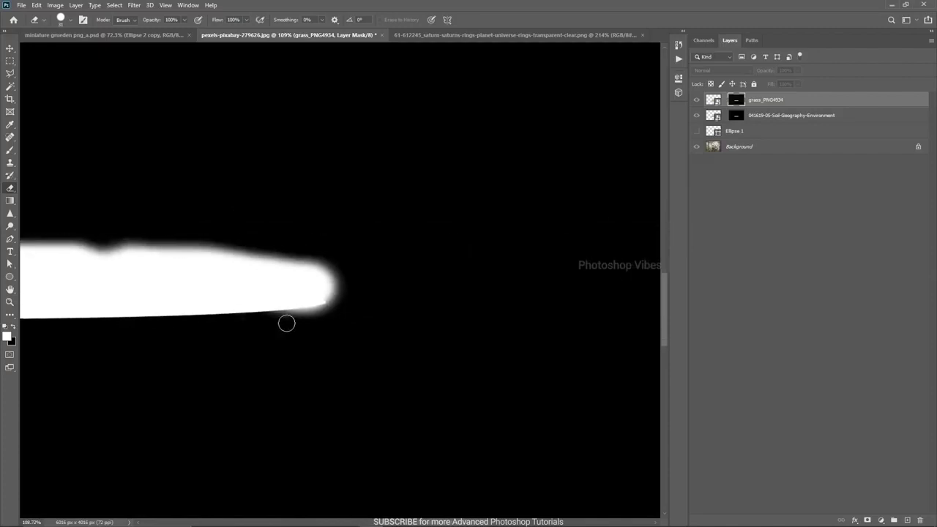
drag(277, 320, 367, 308)
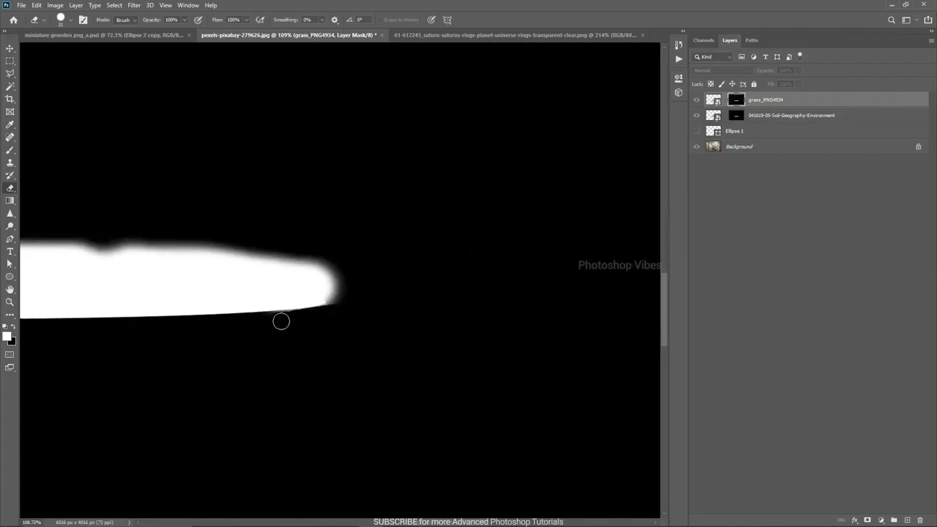
scroll(333, 333, down, 5)
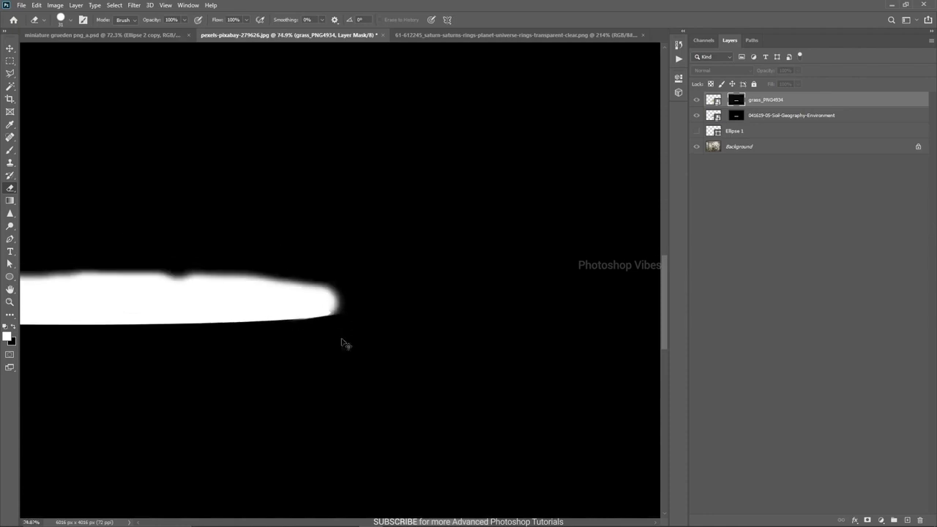
drag(336, 366, 391, 351)
alt+click(737, 101)
- Recentre the table and compare against the finished glass-dome miniature reference
scroll(220, 331, down, 4)
scroll(335, 325, up, 1)
key(v)
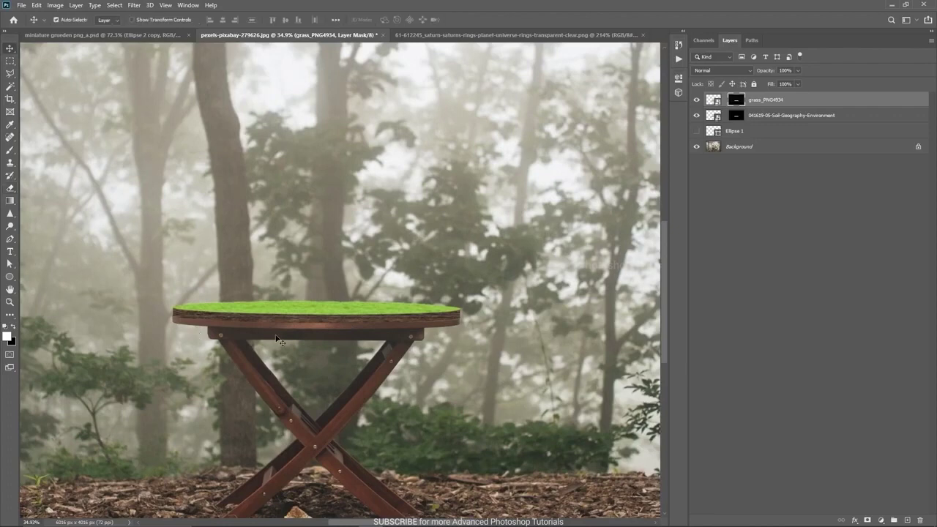
scroll(205, 342, down, 2)
drag(217, 347, 228, 342)
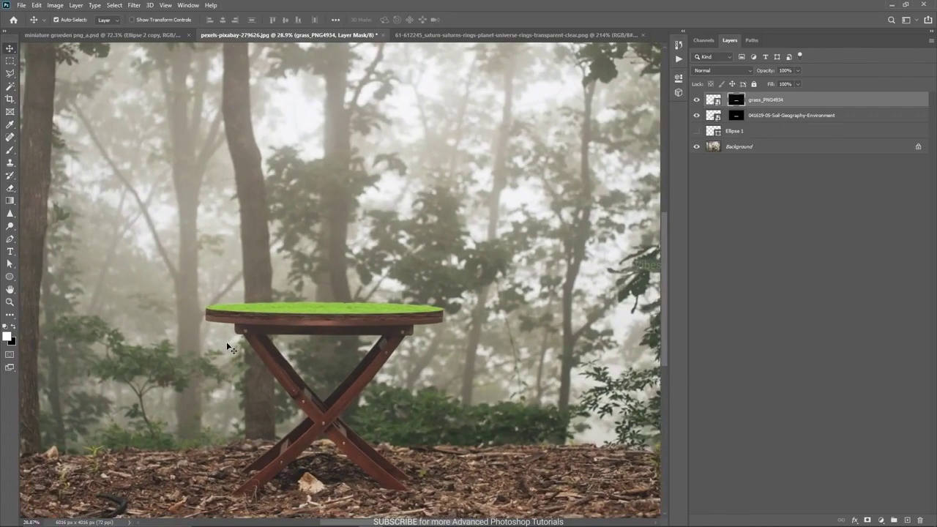
click(102, 34)
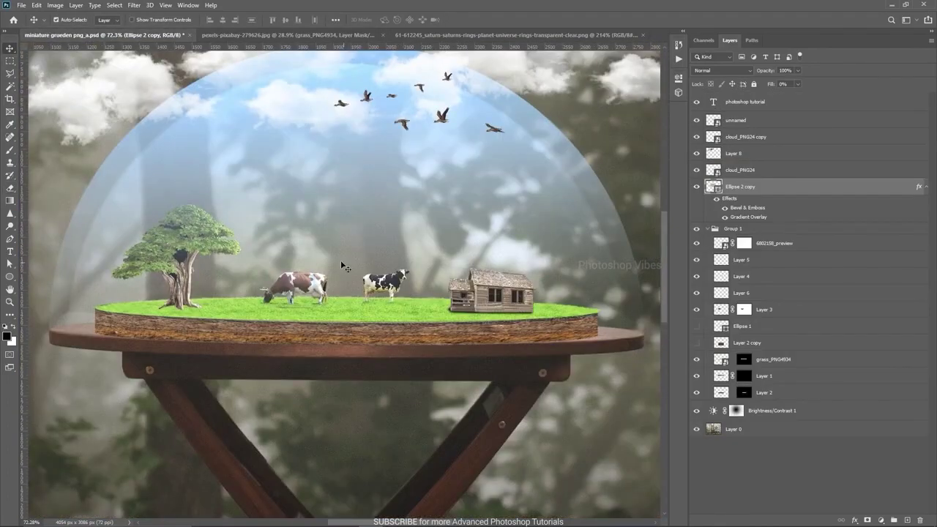
click(250, 33)
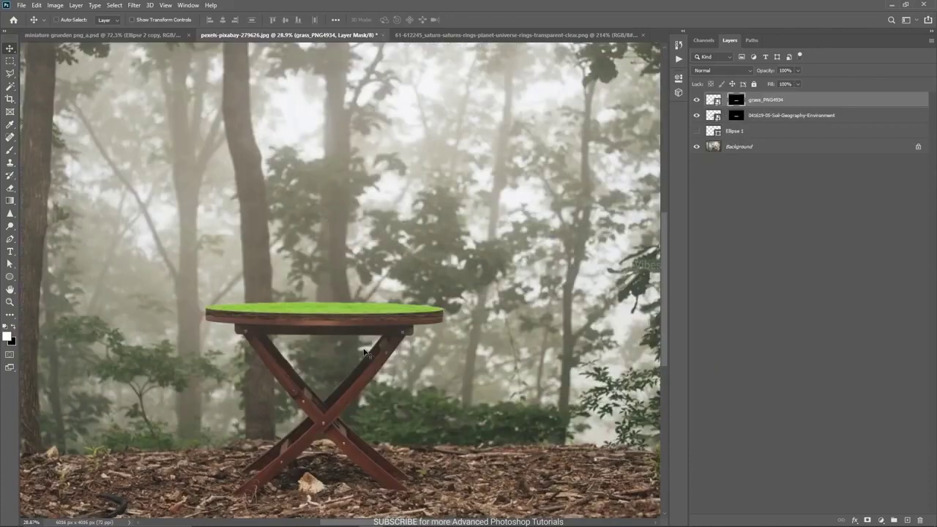
scroll(286, 328, down, 1)
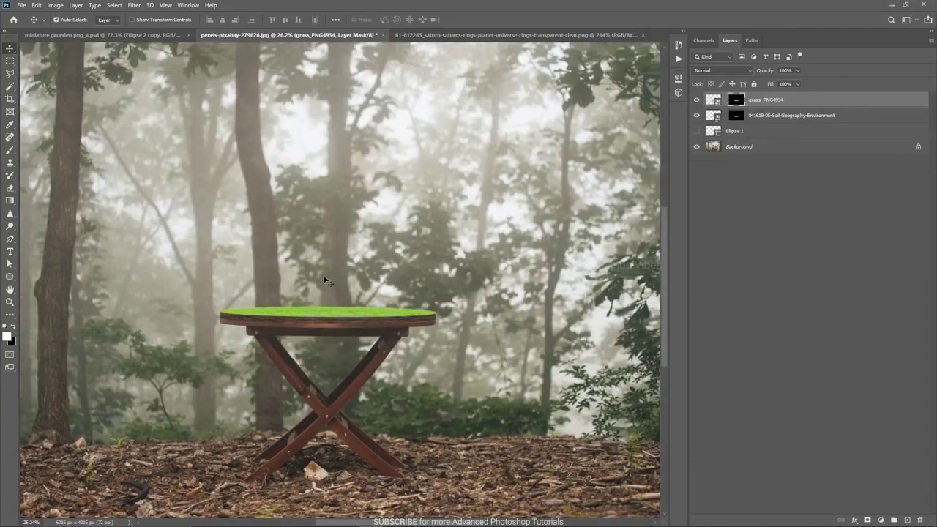
- Drop in the bonsai tree and scale it to about 24% on the tabletop's left side
drag(324, 279, 380, 290)
drag(468, 201, 312, 297)
scroll(264, 329, up, 6)
drag(268, 341, 257, 262)
scroll(255, 235, up, 2)
drag(355, 183, 294, 222)
drag(221, 267, 276, 283)
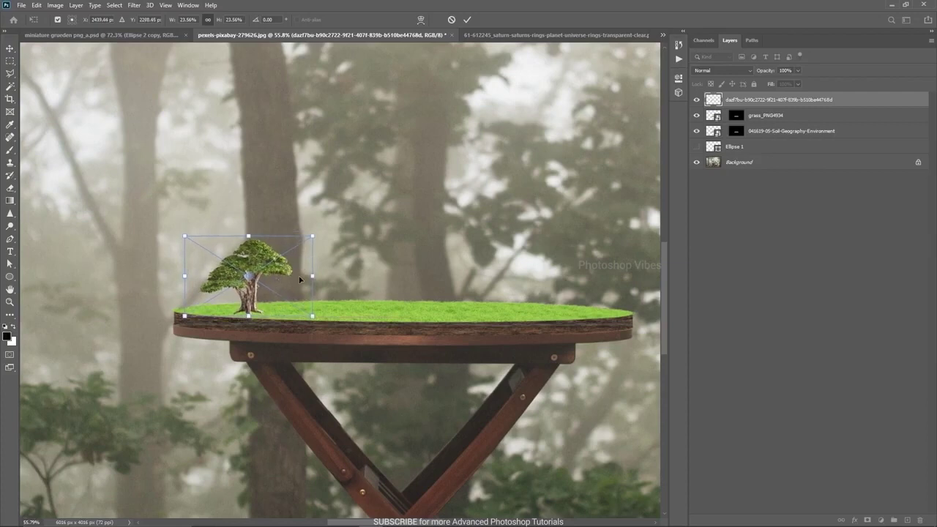
- Commit the bonsai, add a layer mask, and set a 3 px hard eraser for the root edges
key(Return)
scroll(301, 319, down, 2)
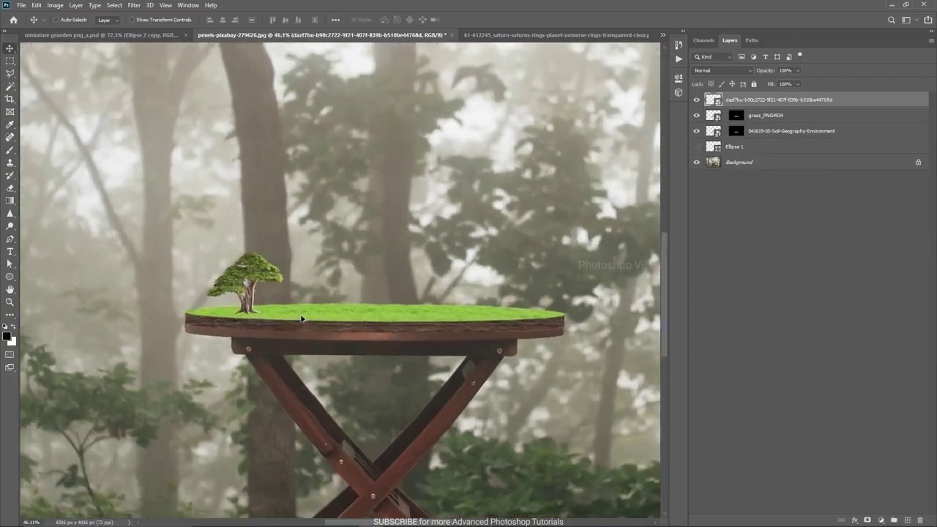
scroll(301, 320, up, 20)
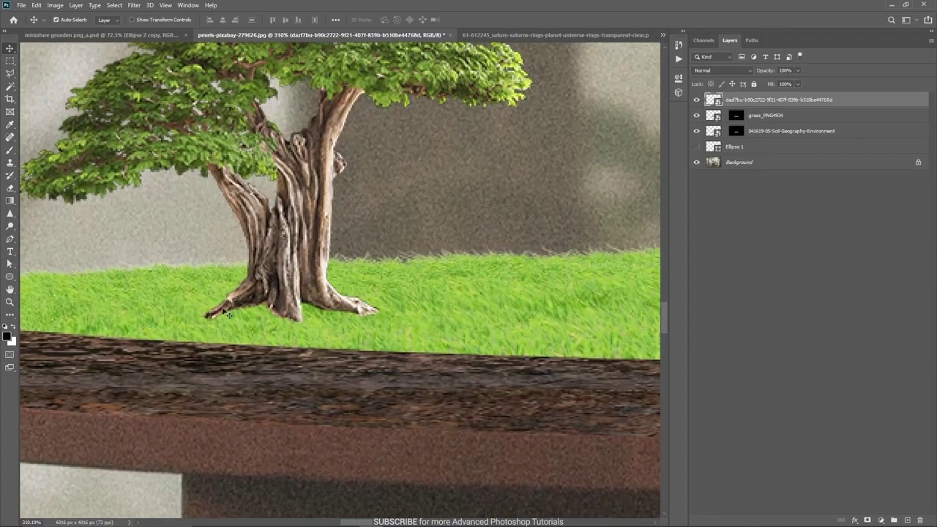
click(868, 520)
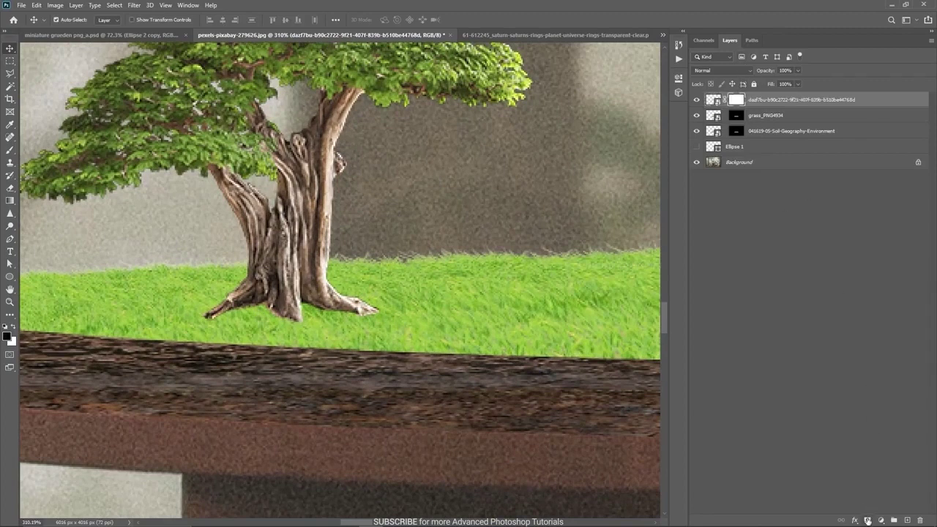
key(e)
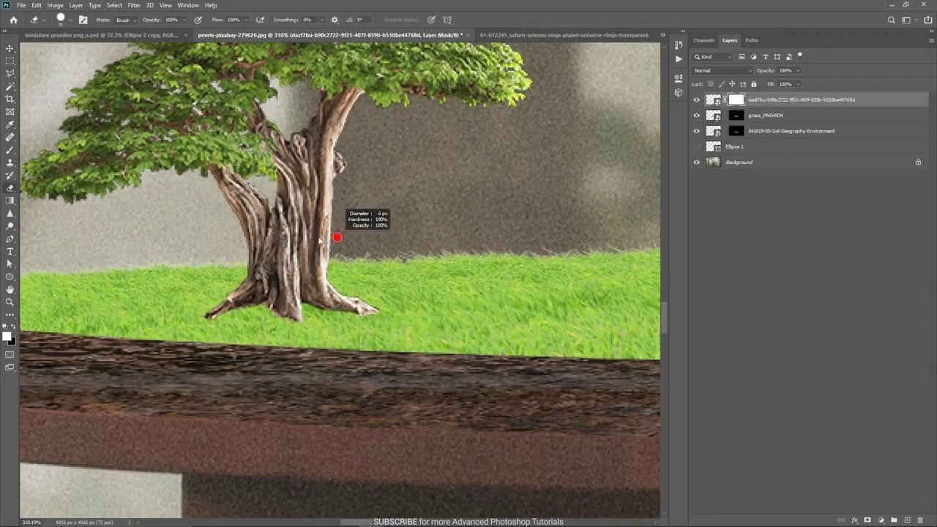
right_click(376, 210)
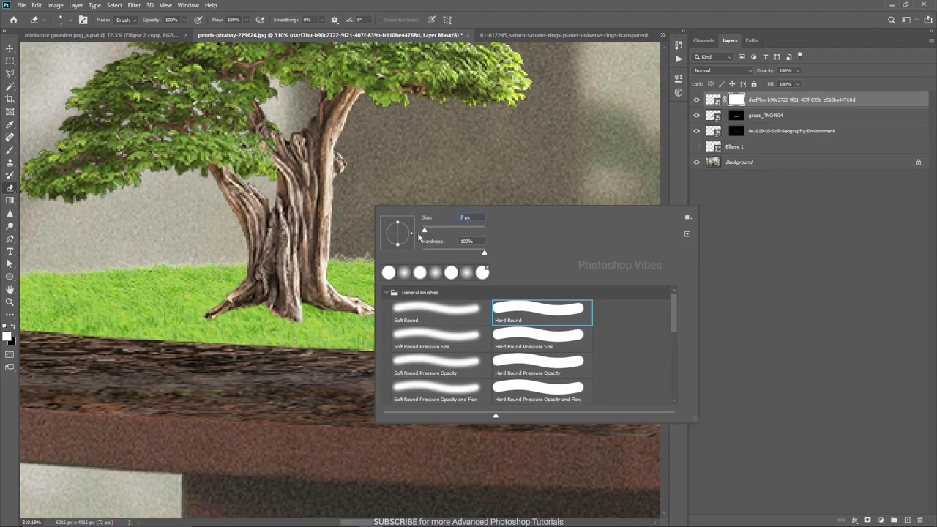
drag(425, 230, 422, 232)
key(Return)
scroll(235, 317, up, 2)
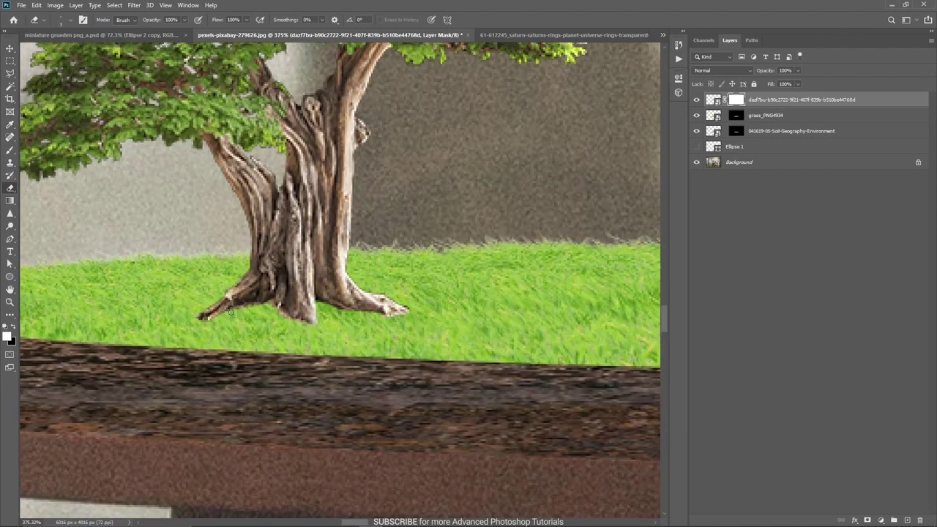
right_click(250, 311)
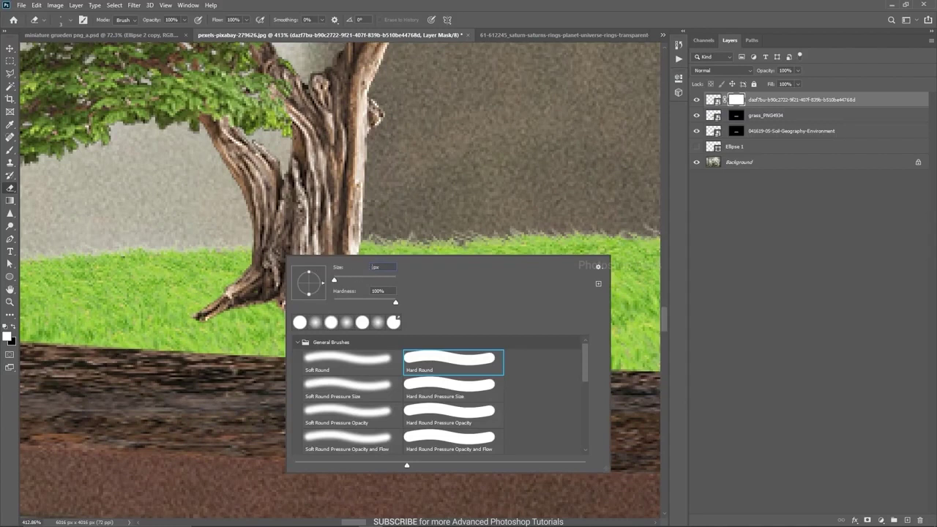
key(Return)
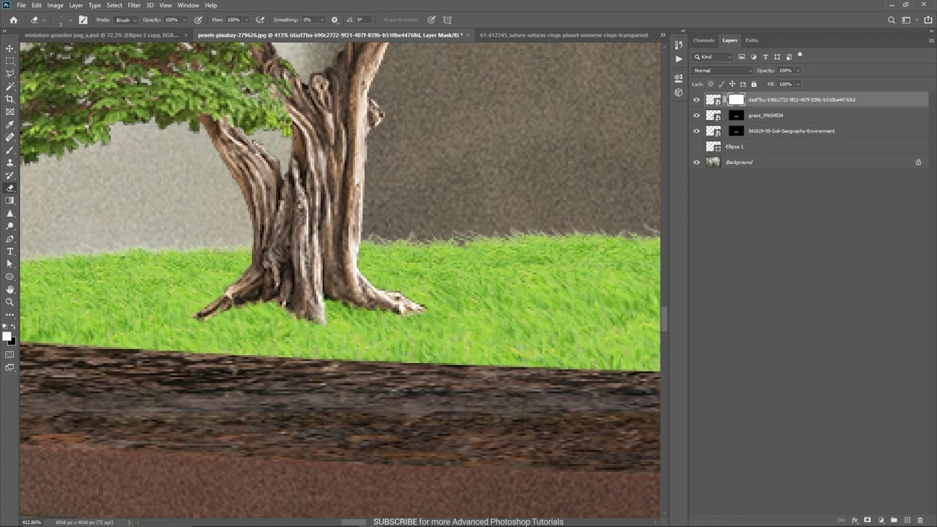
- Create a new empty Layer 1 above the bonsai
scroll(293, 329, down, 14)
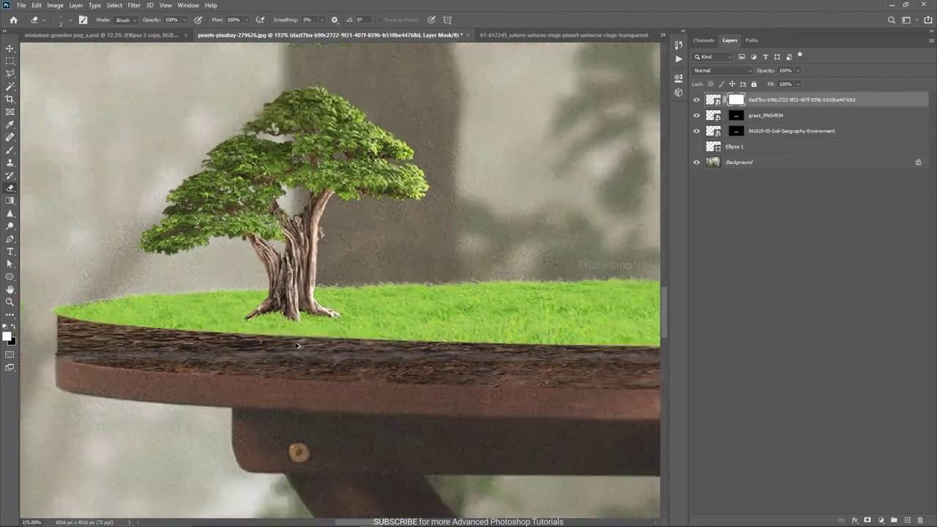
scroll(314, 352, down, 1)
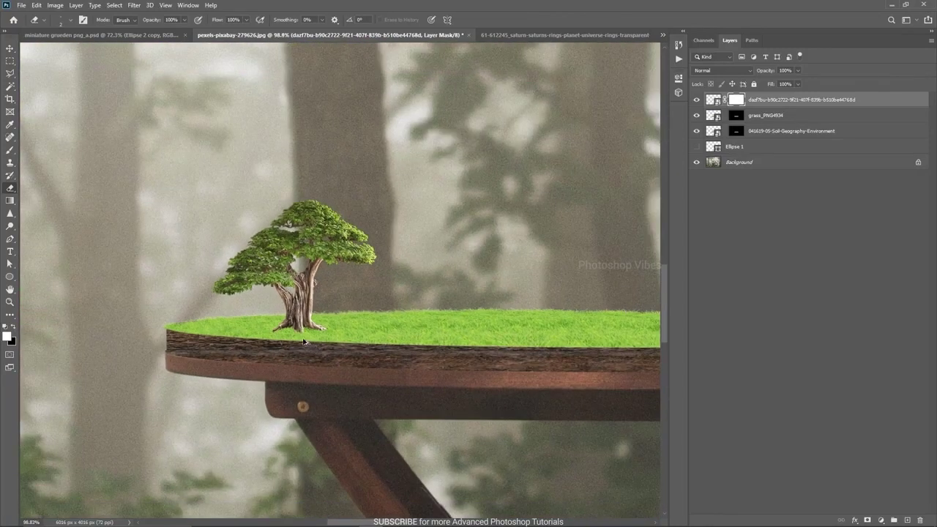
scroll(303, 342, down, 3)
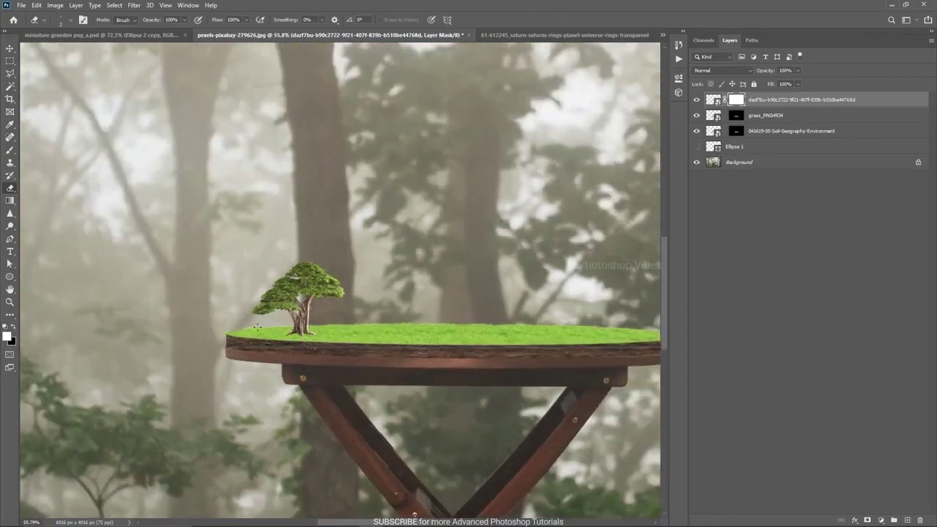
key(v)
click(908, 520)
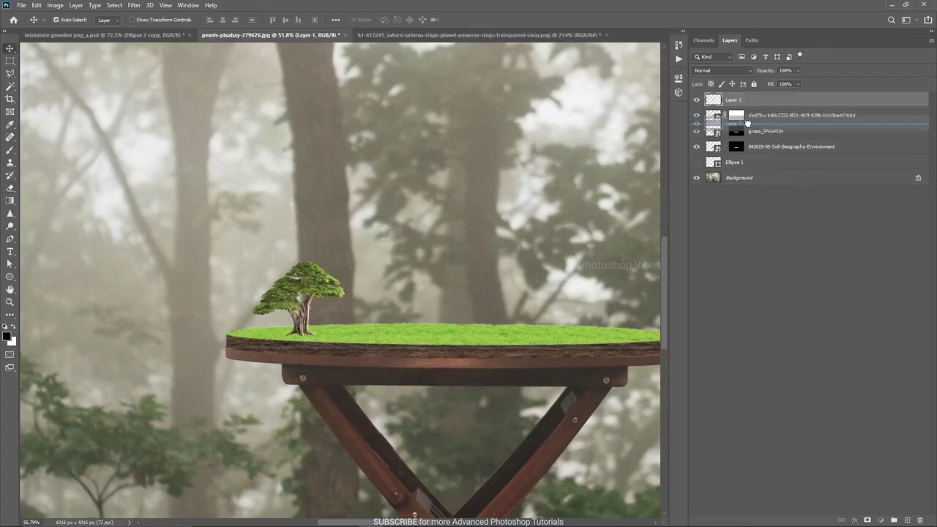
- Paint a soft shadow under the bonsai on Layer 1 with a 42 px black brush
key(b)
right_click(345, 269)
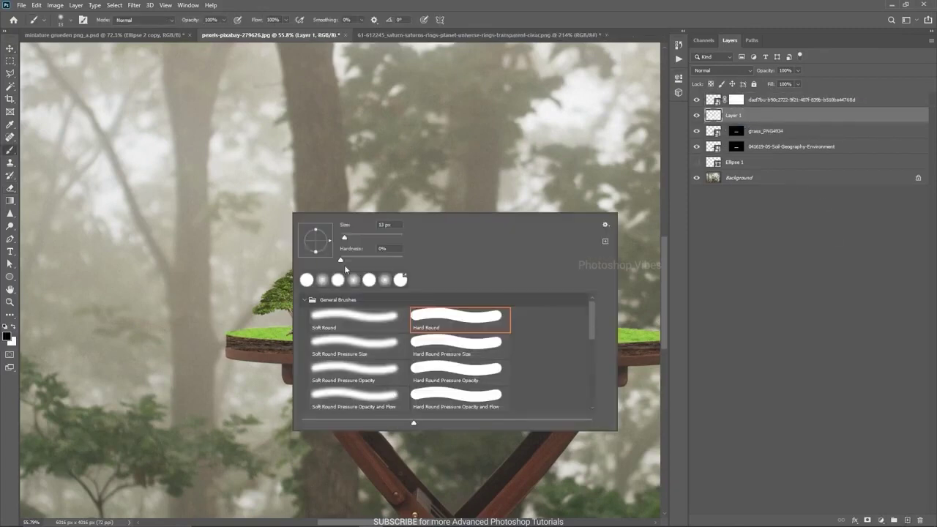
drag(346, 236, 353, 237)
key(Return)
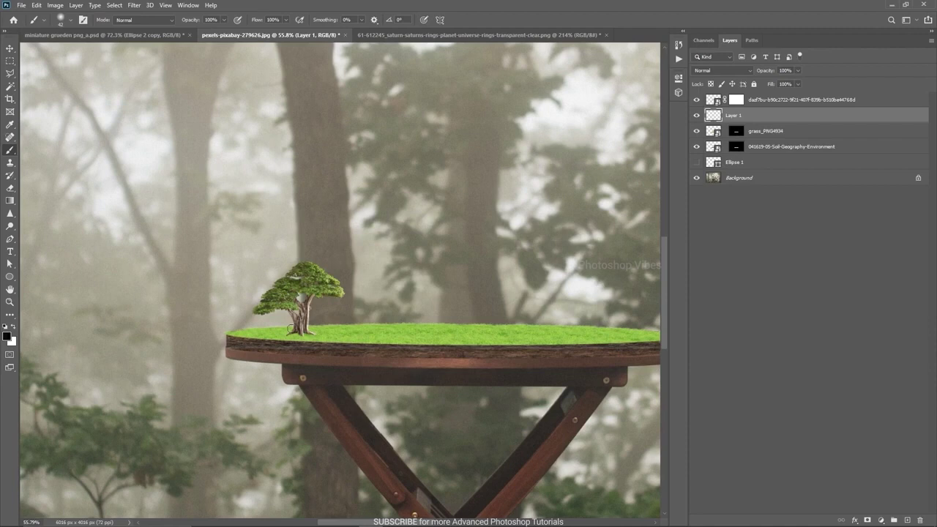
scroll(301, 336, up, 4)
scroll(299, 337, up, 1)
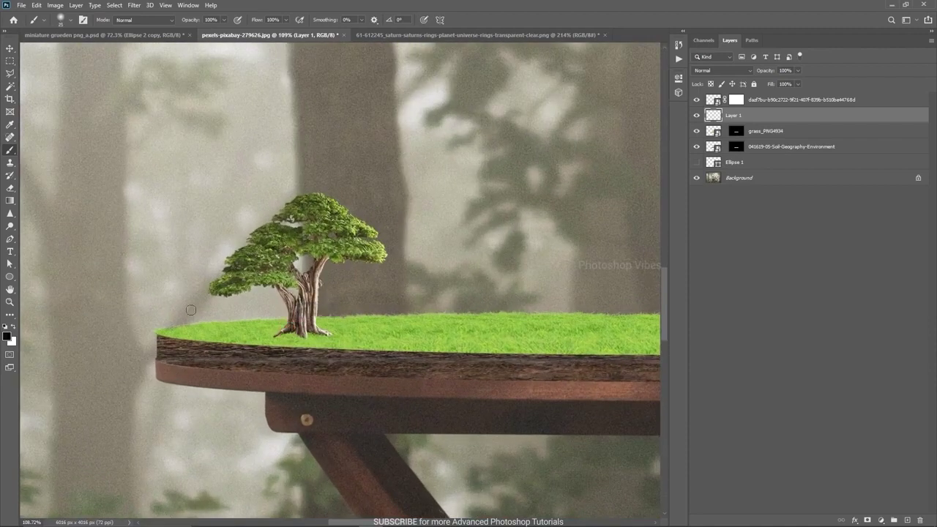
scroll(290, 352, up, 1)
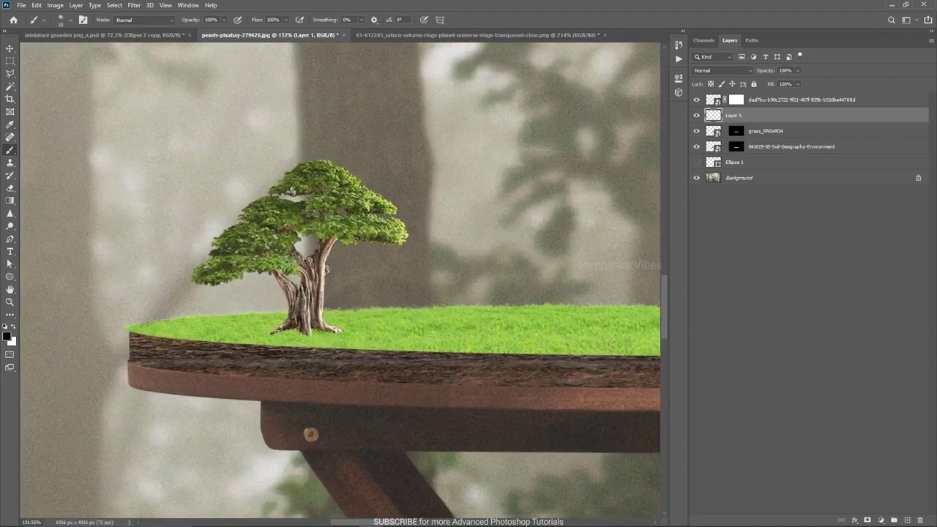
scroll(274, 332, up, 2)
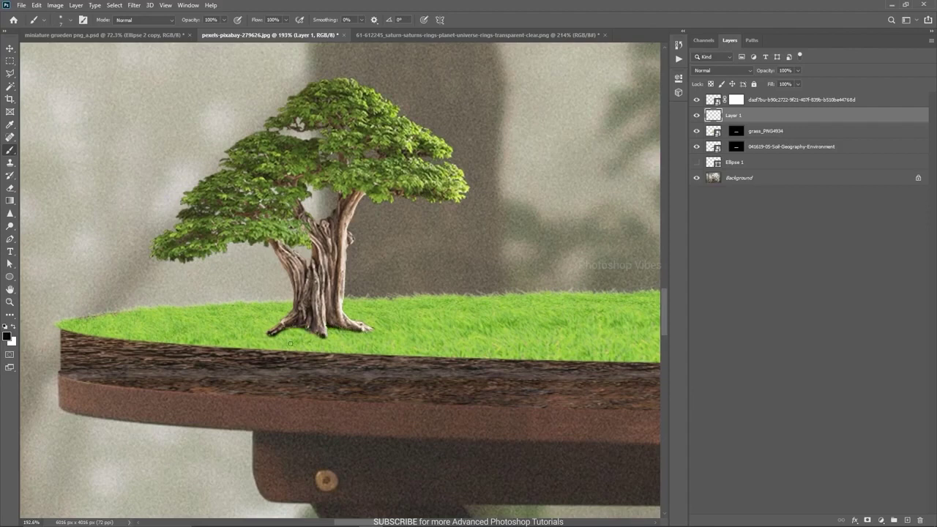
scroll(290, 344, down, 2)
- Lower Layer 1's opacity to 20% and fit the whole image in the window
key(v)
scroll(442, 286, down, 4)
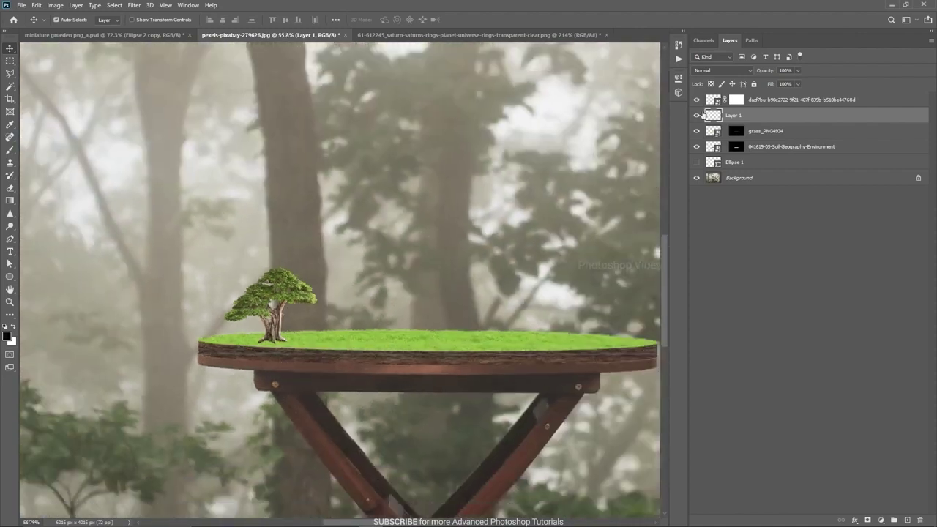
drag(766, 71, 757, 75)
text(20)
drag(602, 177, 601, 183)
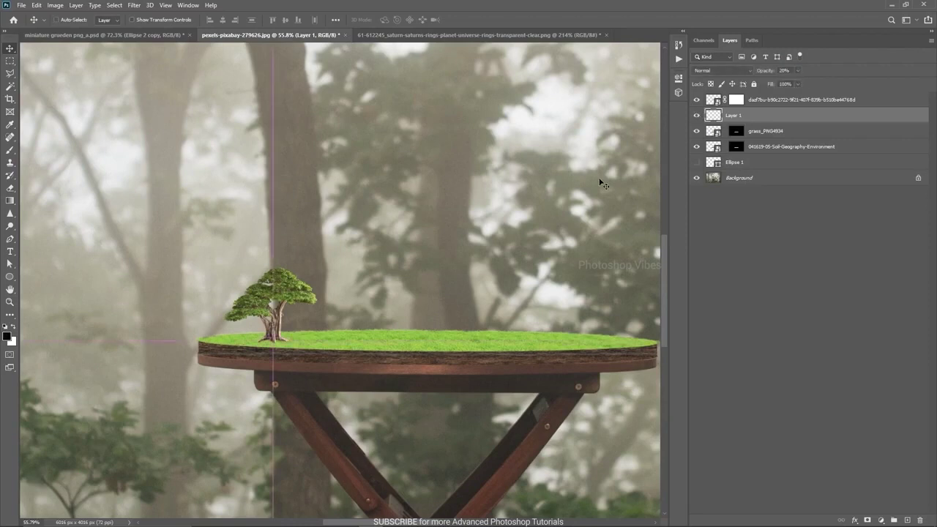
key(ctrl+0)
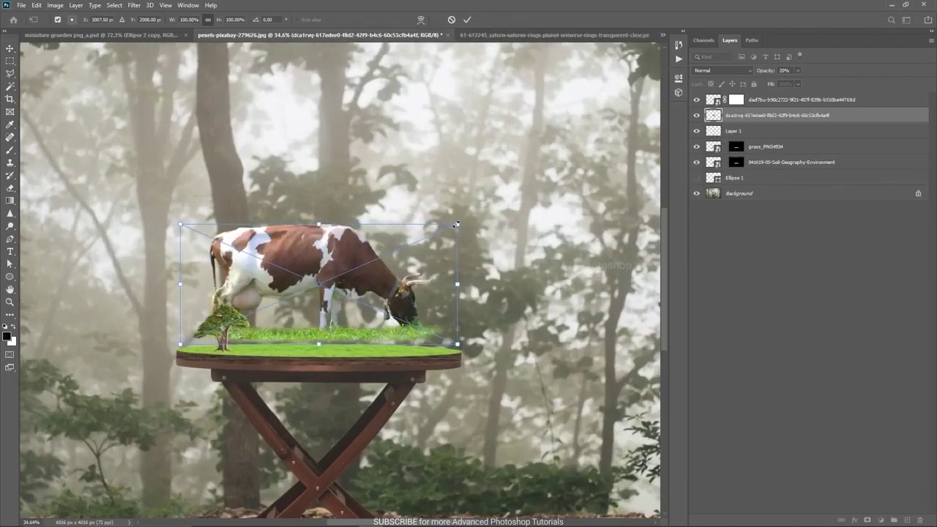
- Flip the grazing cow horizontally, shrink it to about 12%, and set it on the grass
drag(455, 224, 282, 332)
scroll(282, 332, up, 4)
right_click(294, 332)
click(323, 484)
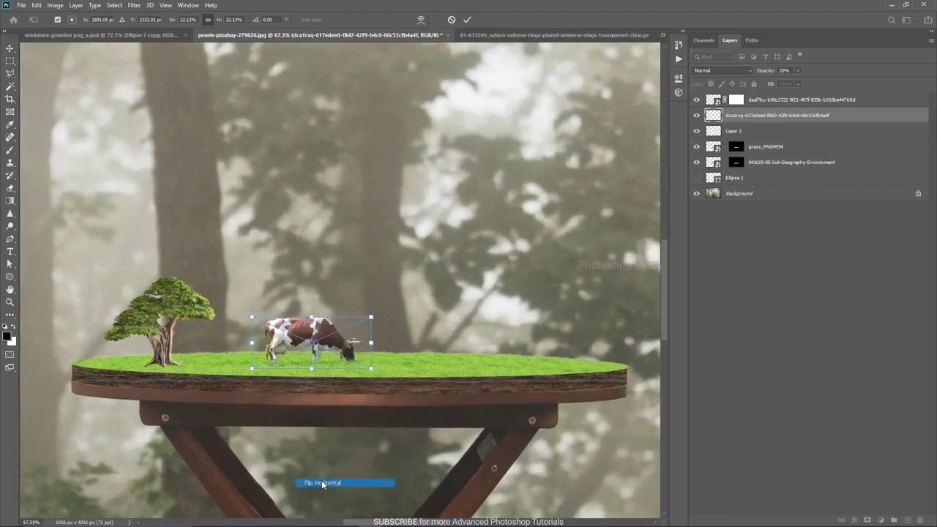
drag(371, 317, 298, 278)
key(Return)
scroll(300, 359, up, 3)
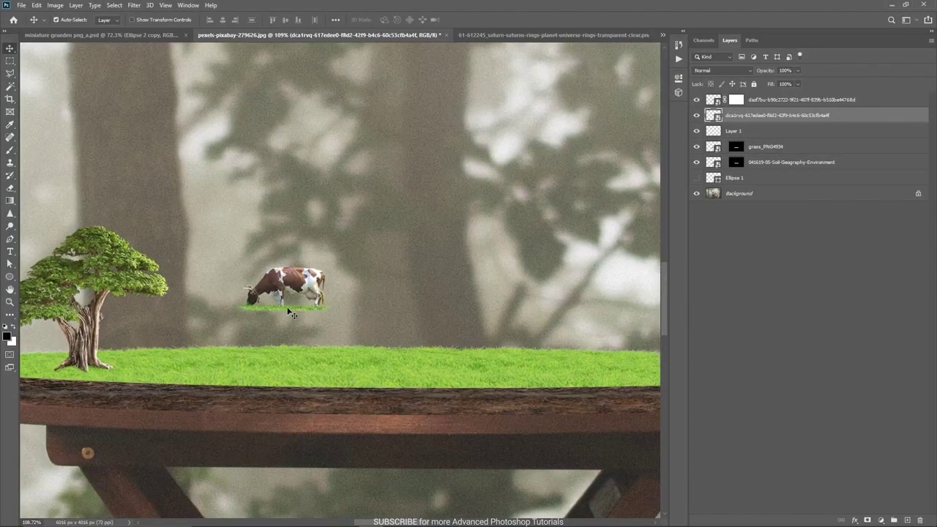
drag(289, 313, 297, 352)
- Scale the standing black-and-white cow to about 26% and commit it on the lawn
scroll(296, 351, down, 5)
scroll(296, 351, up, 3)
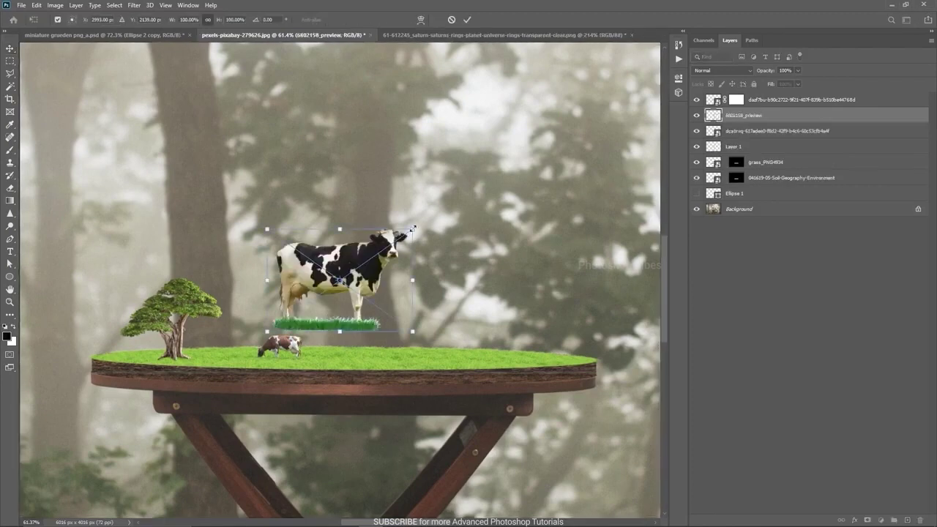
drag(413, 229, 386, 326)
key(Return)
scroll(363, 355, up, 6)
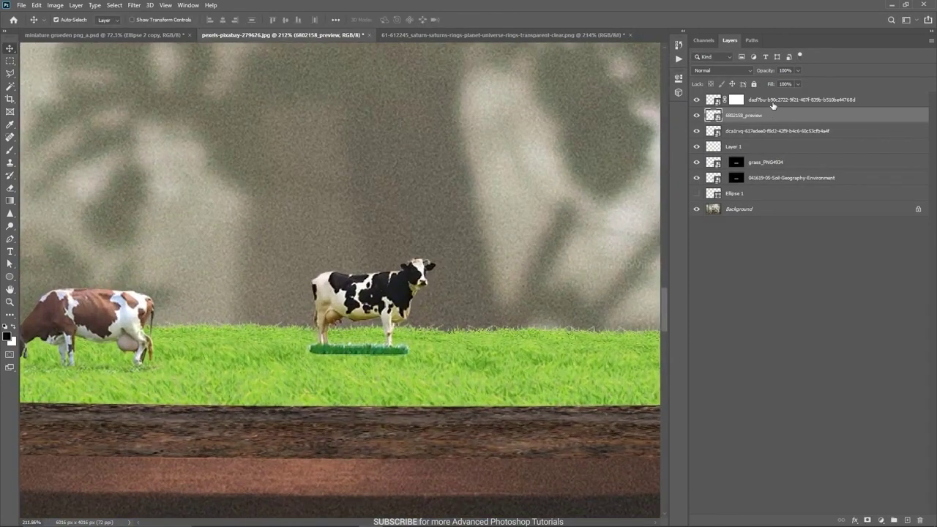
click(881, 520)
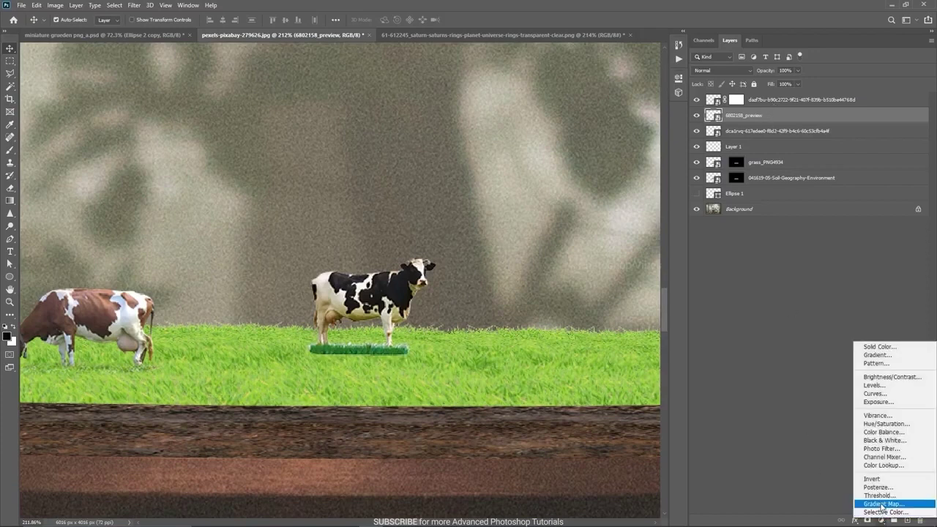
- Add a clipped Selective Color layer with Greens at Cyan -100, Magenta -56, Yellow +43, Black -69
click(886, 512)
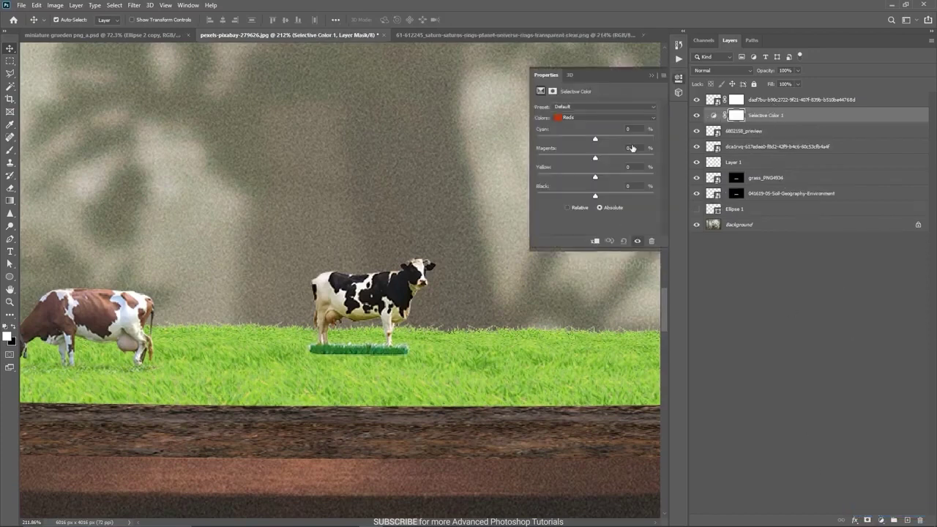
click(594, 242)
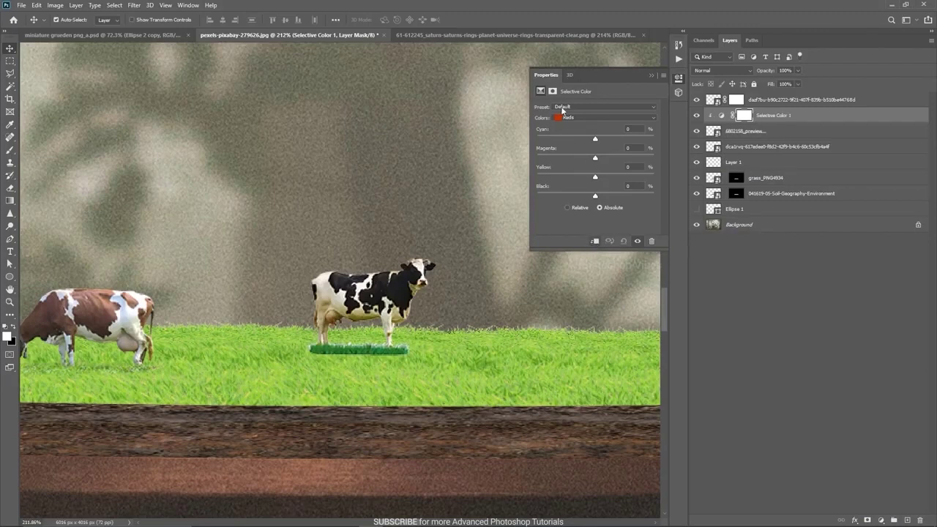
click(568, 119)
click(589, 145)
drag(585, 146, 556, 166)
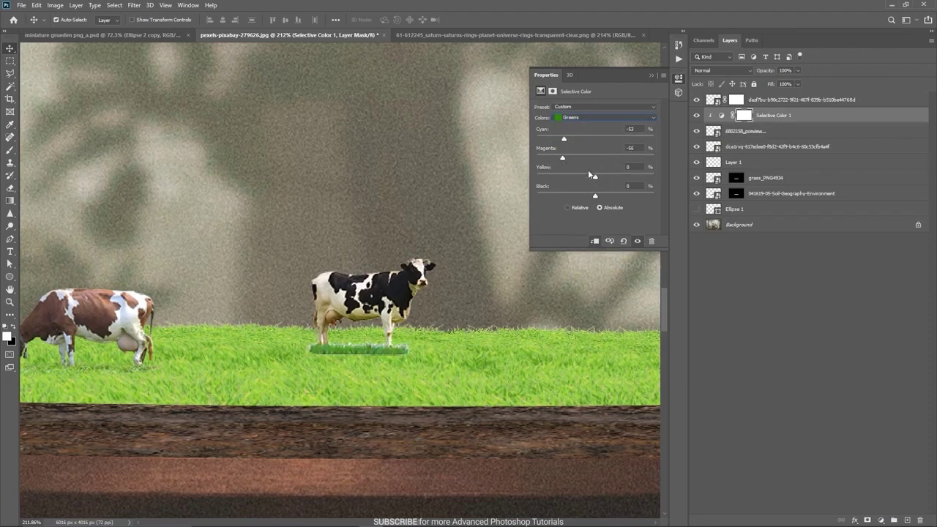
drag(602, 193, 554, 195)
drag(563, 140, 622, 139)
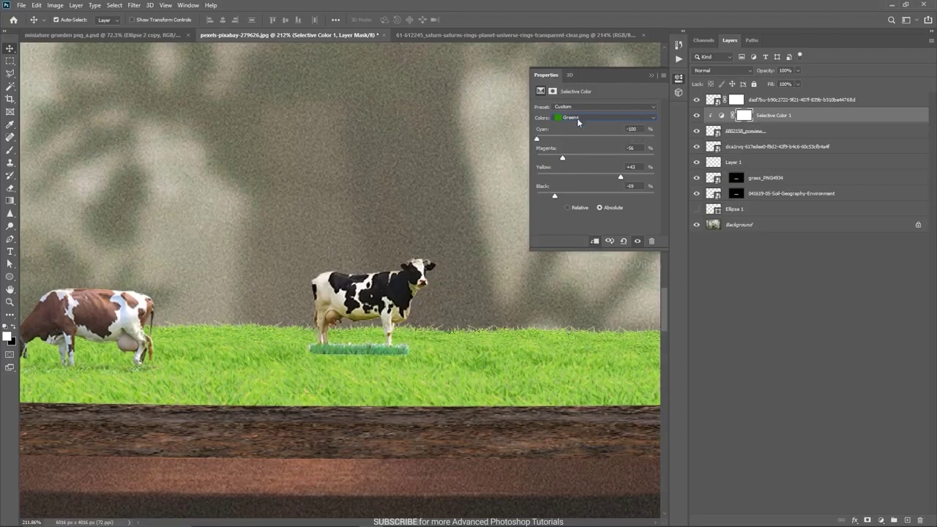
click(755, 132)
- Add a layer mask to 6802158_preview, enlarge the eraser, and delete Selective Color 1
click(867, 521)
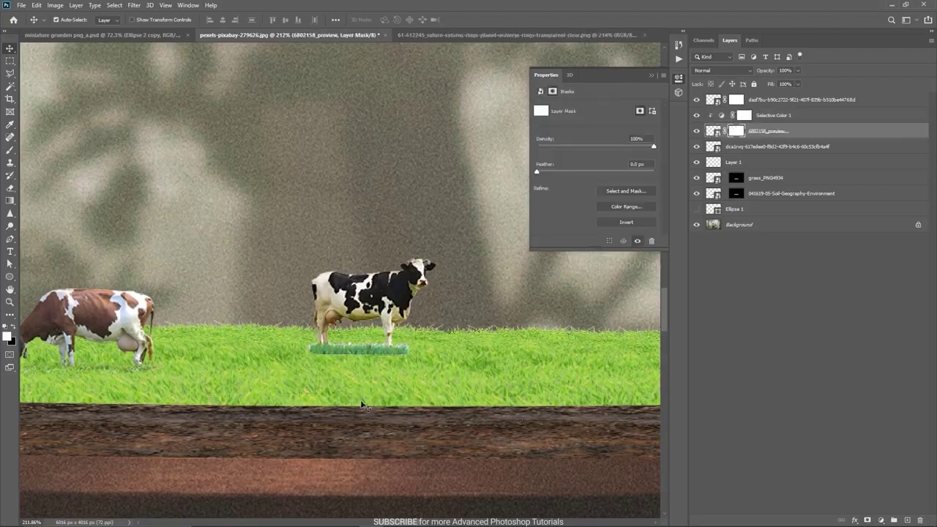
key(e)
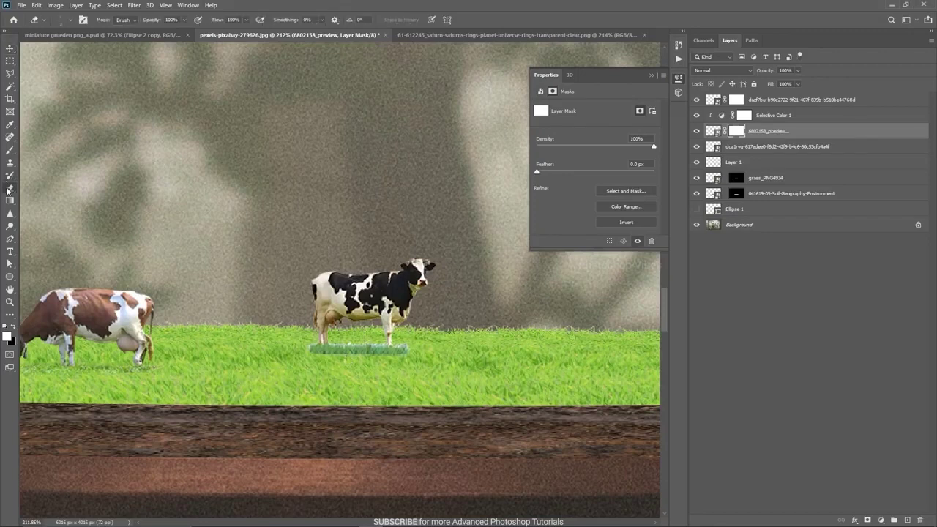
mouse_move(330, 344)
mouse_down()
mouse_move(339, 344)
mouse_move(323, 356)
mouse_move(411, 348)
mouse_up()
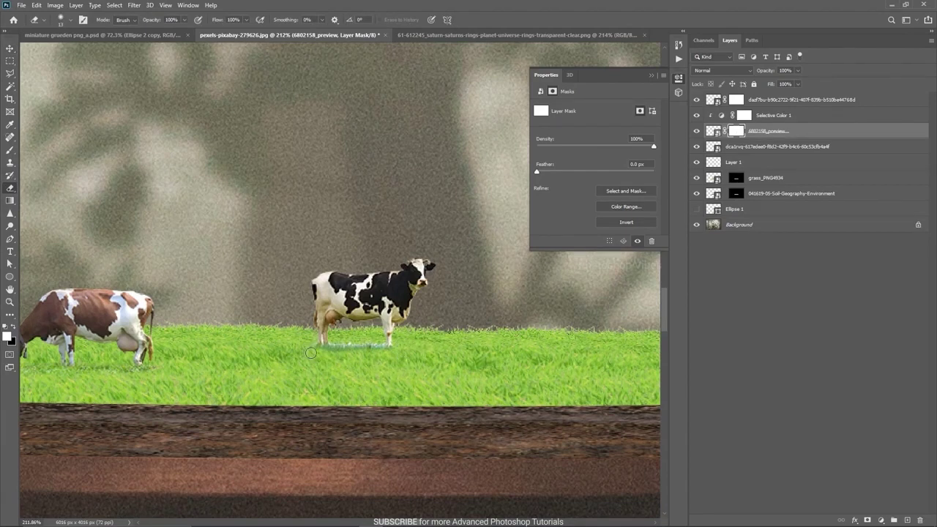
drag(774, 120, 921, 520)
- Erase the blue glow under the black-and-white cow's feet on the 6802158_preview mask
scroll(380, 345, up, 2)
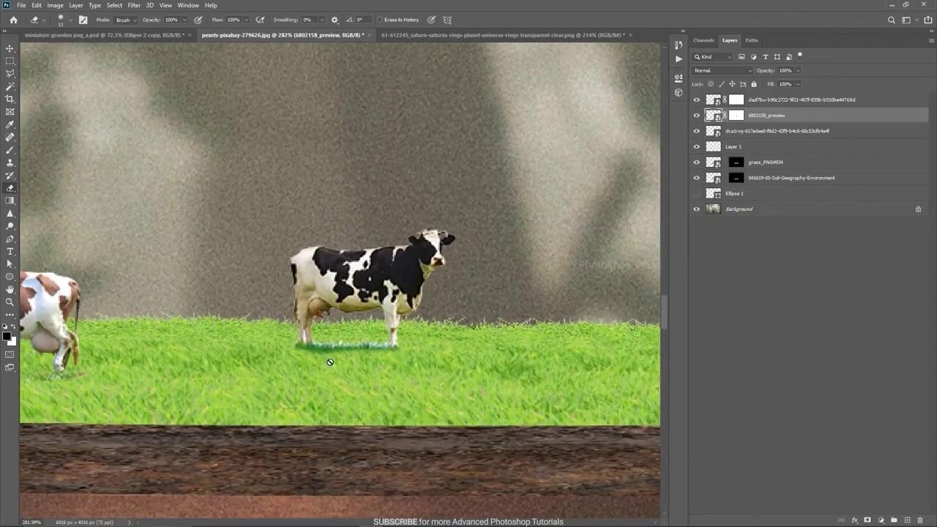
click(736, 115)
key(x)
mouse_move(316, 343)
mouse_down()
mouse_move(382, 352)
mouse_move(289, 348)
mouse_up()
scroll(412, 383, down, 6)
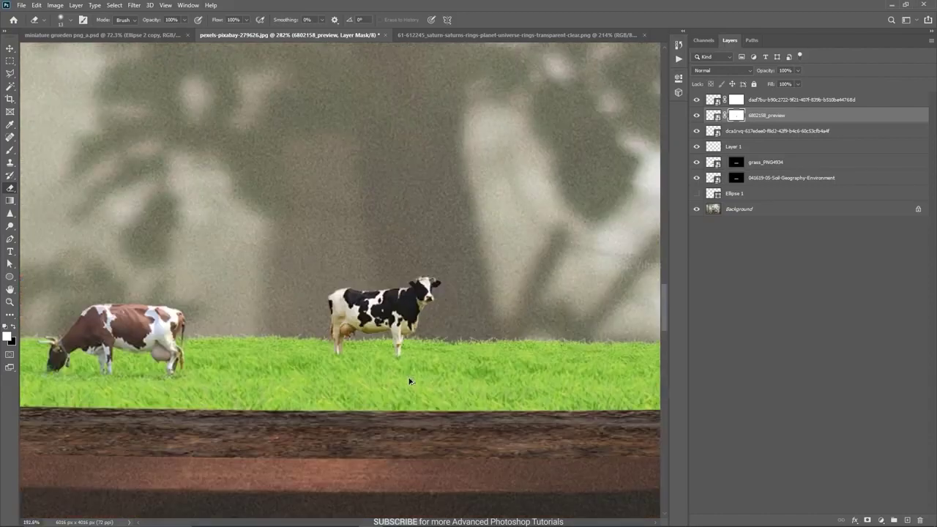
scroll(377, 381, down, 4)
- Shrink the wooden house onto the table top's right end, commit, and add a layer mask
key(v)
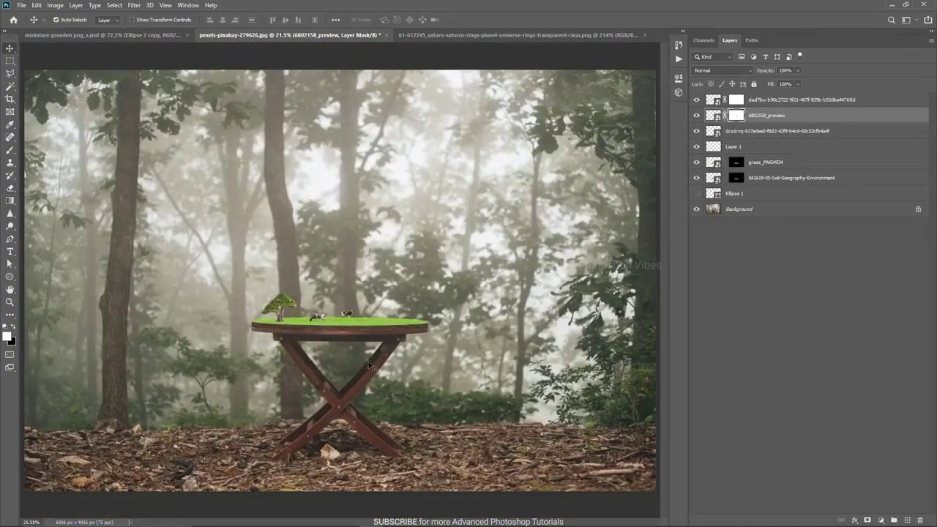
scroll(374, 317, up, 2)
scroll(375, 317, down, 1)
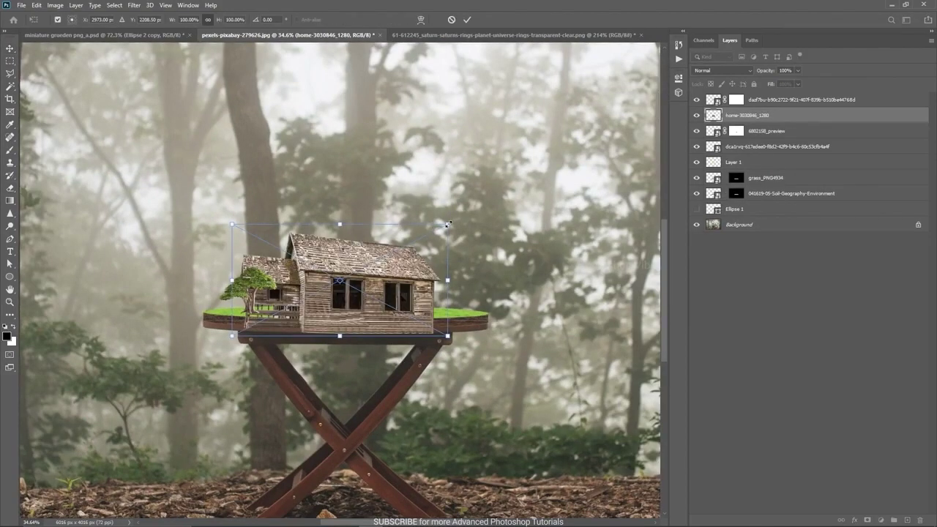
drag(448, 224, 450, 315)
scroll(459, 291, up, 1)
key(Return)
scroll(449, 313, down, 3)
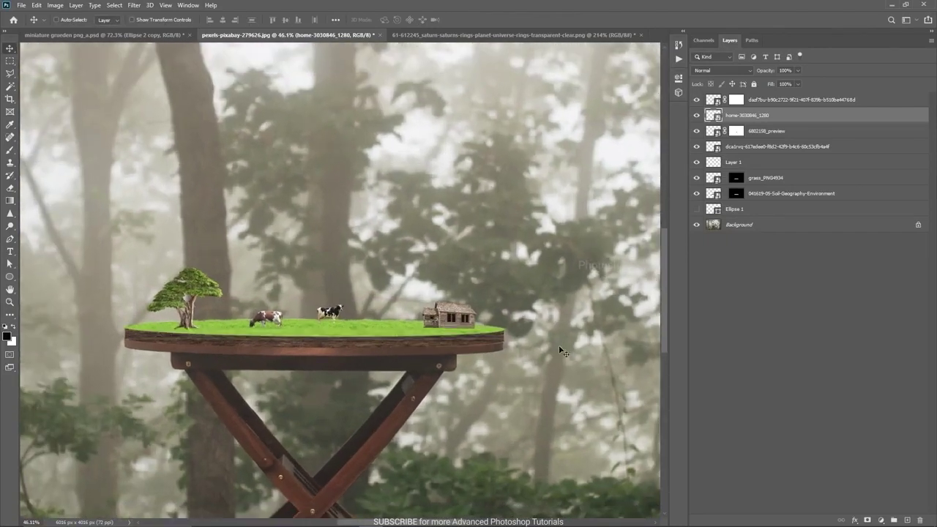
scroll(464, 330, up, 11)
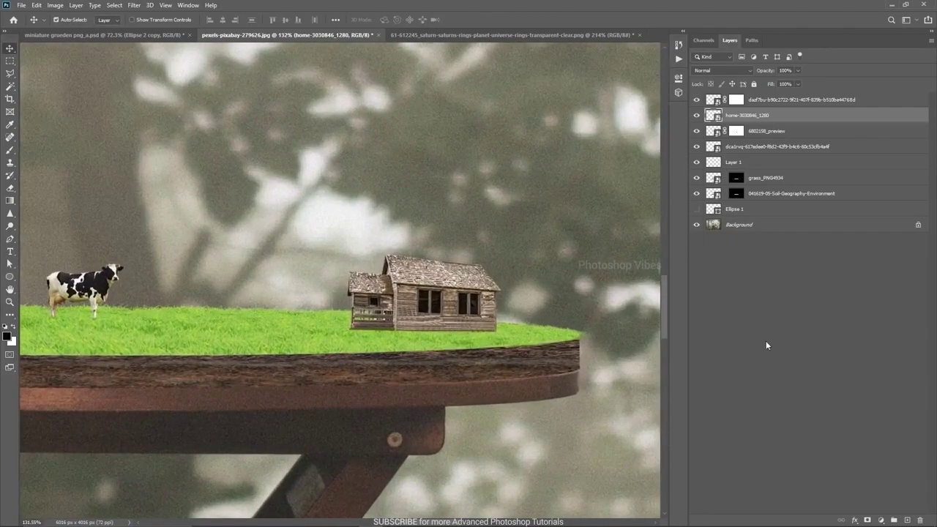
click(867, 520)
scroll(427, 330, up, 5)
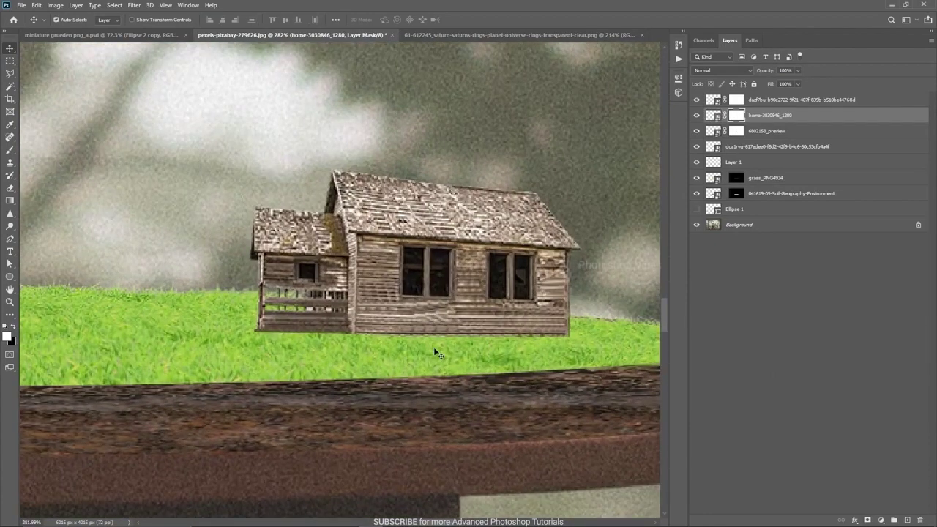
key(b)
right_click(419, 331)
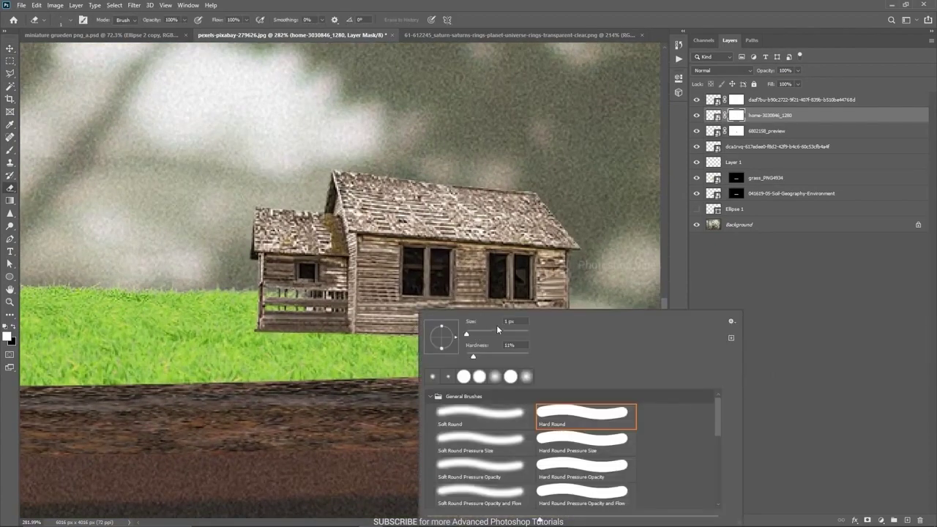
click(387, 351)
scroll(388, 347, up, 2)
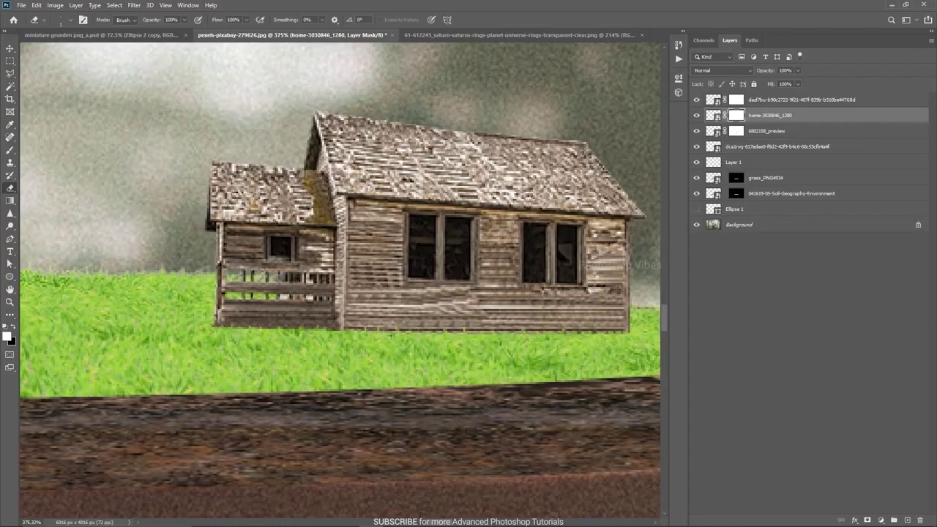
scroll(441, 387, down, 5)
scroll(442, 387, up, 2)
scroll(453, 399, down, 6)
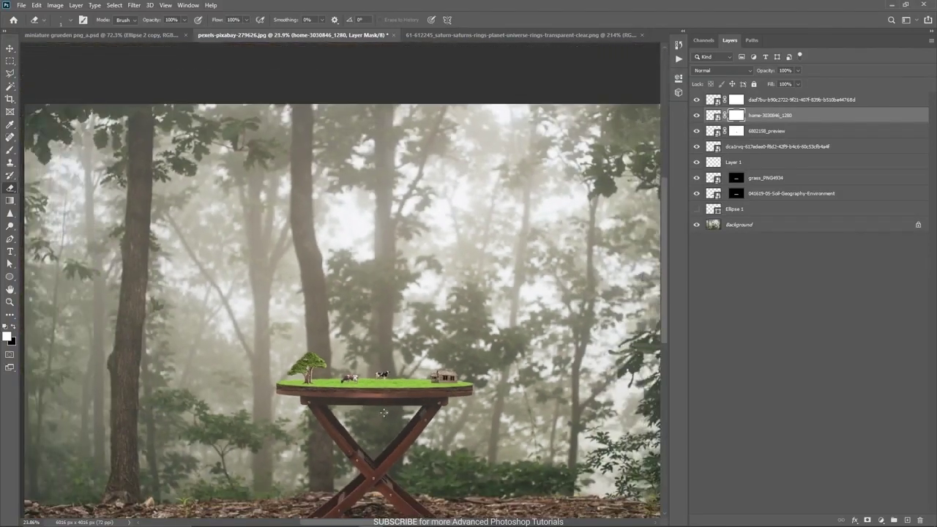
drag(384, 413, 361, 343)
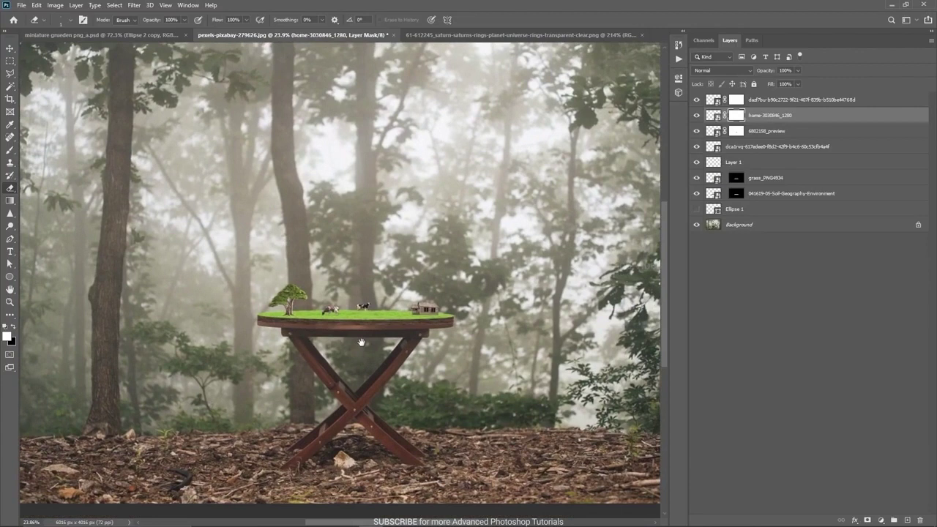
key(v)
scroll(430, 307, up, 6)
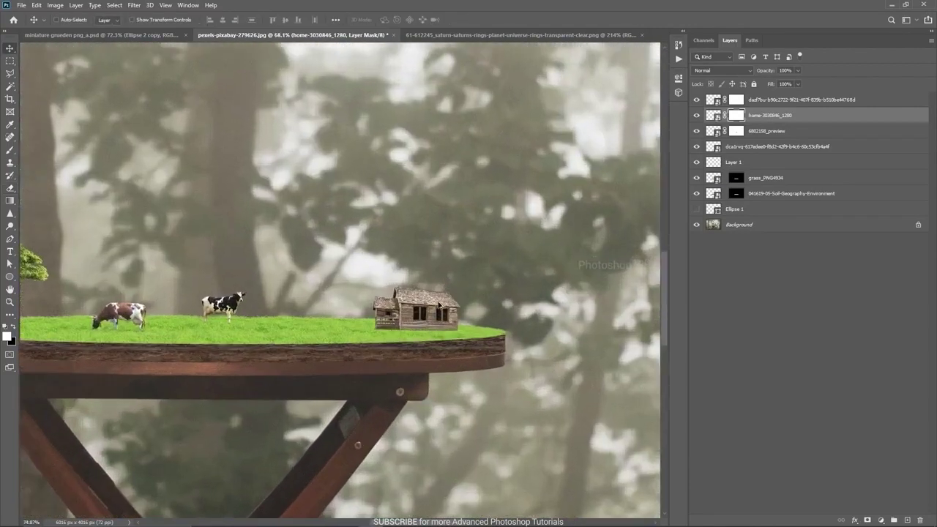
- On a new layer above 6802158_preview, brush a dark line along the house's base
click(766, 131)
click(908, 520)
scroll(378, 339, up, 2)
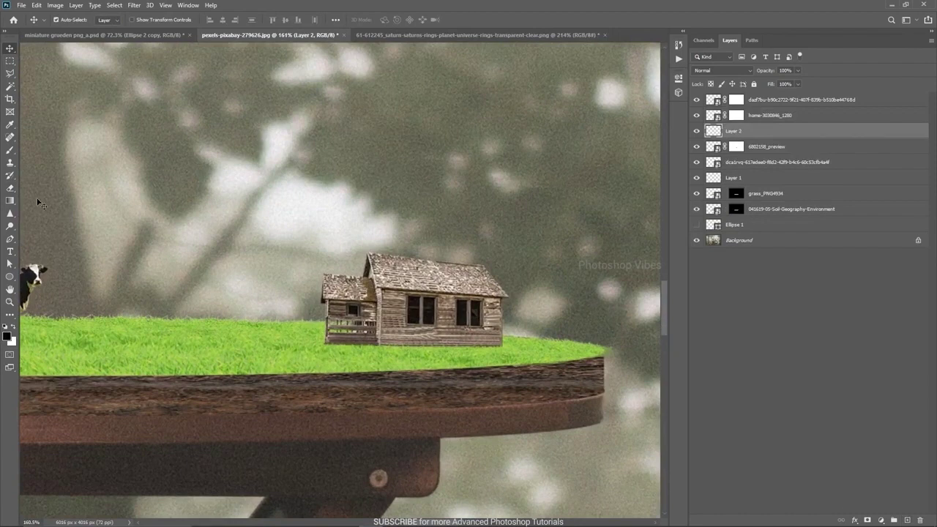
click(10, 150)
scroll(367, 356, up, 1)
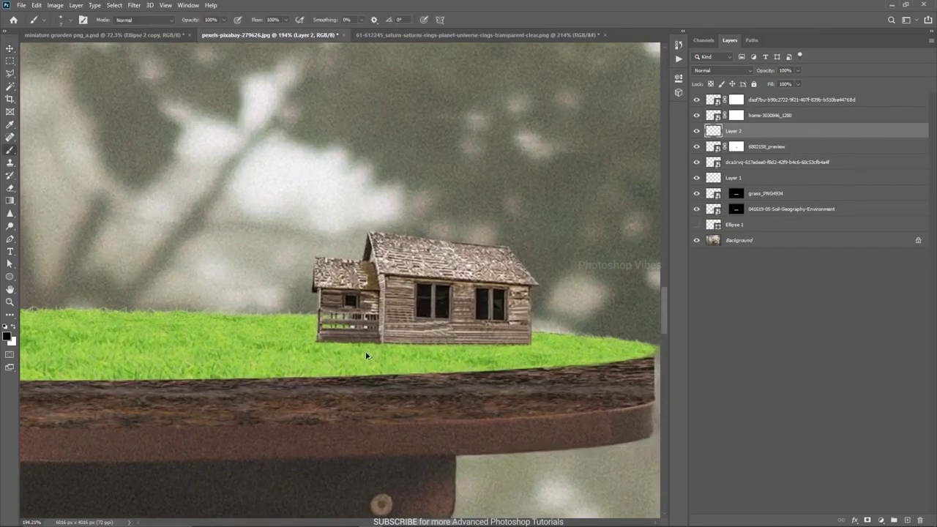
shift+click(378, 342)
drag(382, 342, 528, 344)
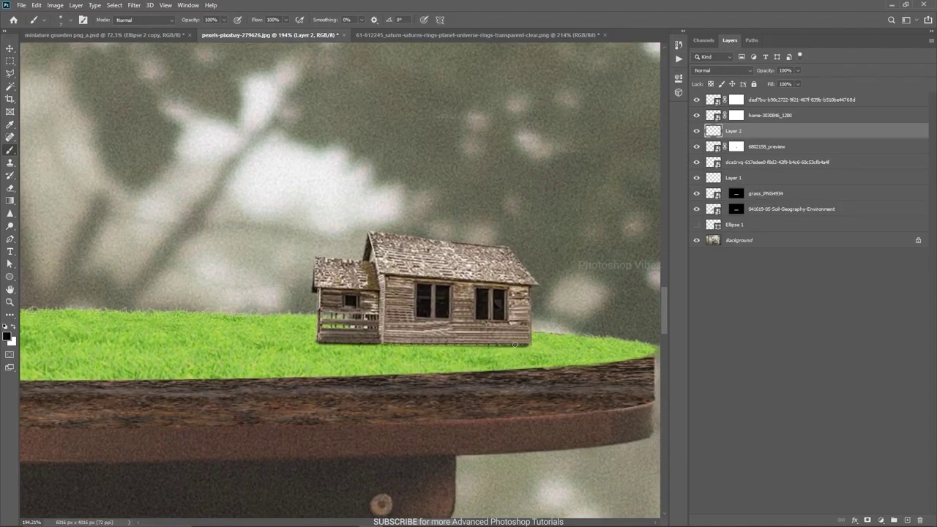
- Set the shadow layer to 20% opacity, toggle it to compare, and fit the image in view
key(v)
scroll(462, 342, down, 1)
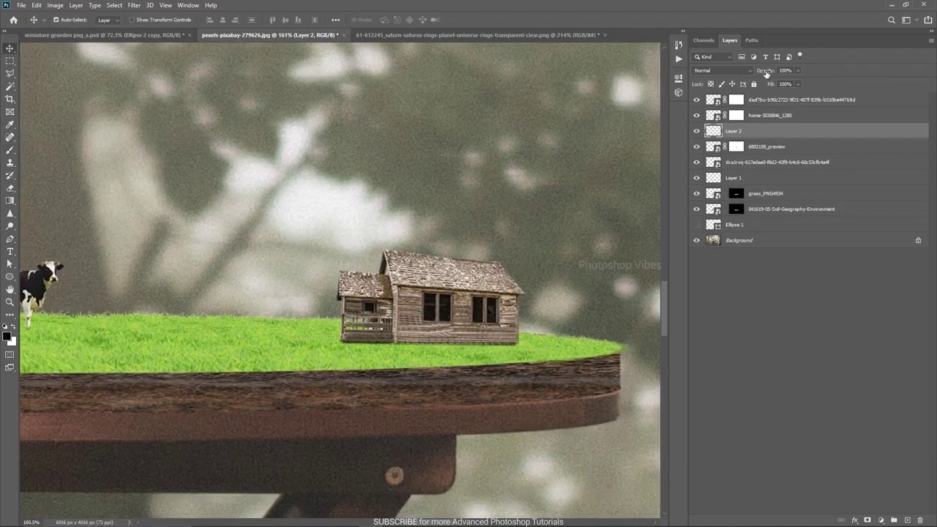
text(2)
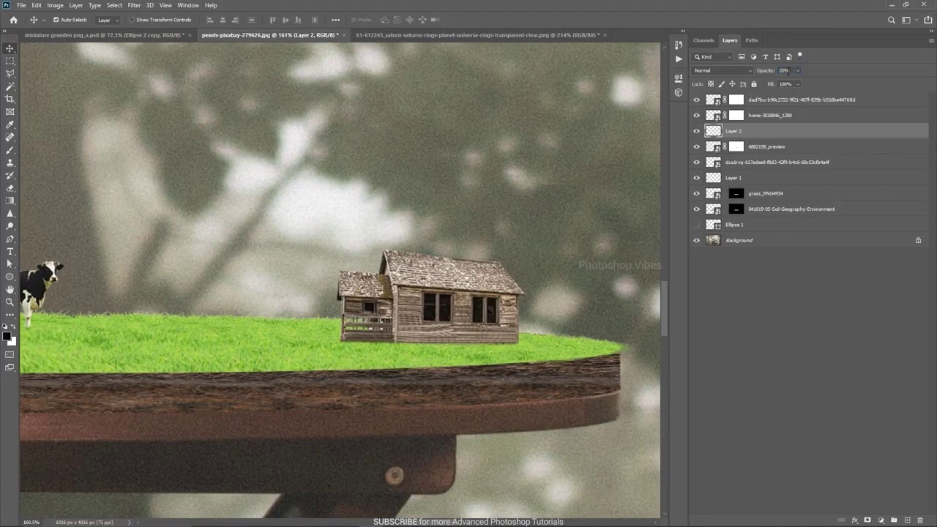
click(696, 131)
click(696, 131)
click(696, 132)
click(695, 131)
key(ctrl+0)
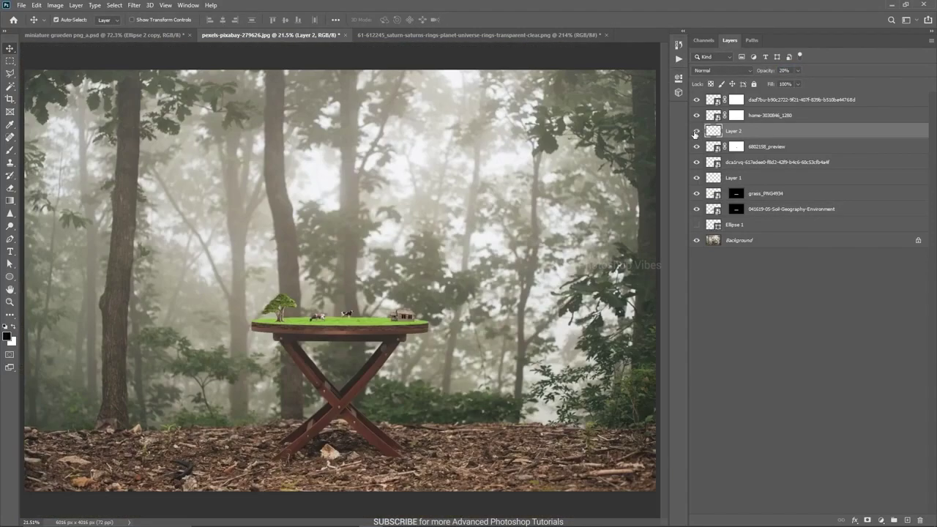
scroll(326, 336, up, 3)
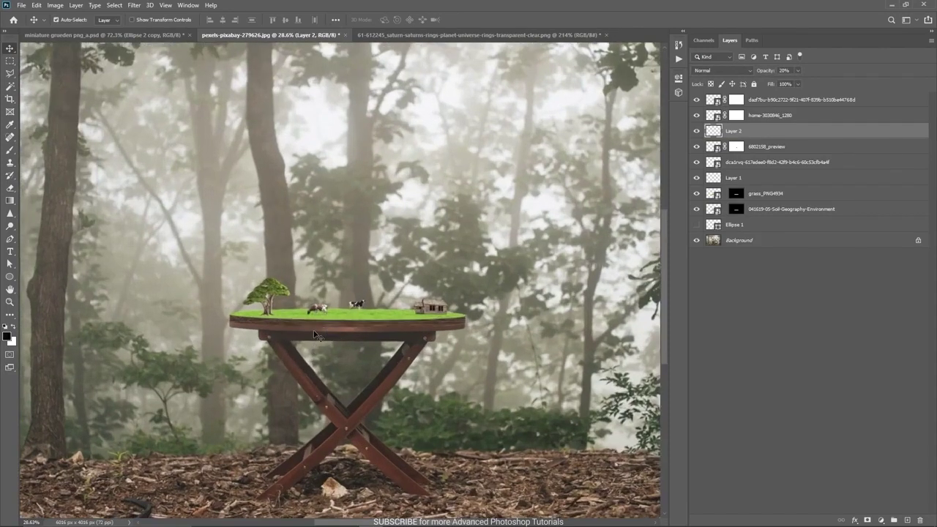
- Group the miniature scene layers into Group 1 and duplicate it as Group 1 copy
click(766, 213)
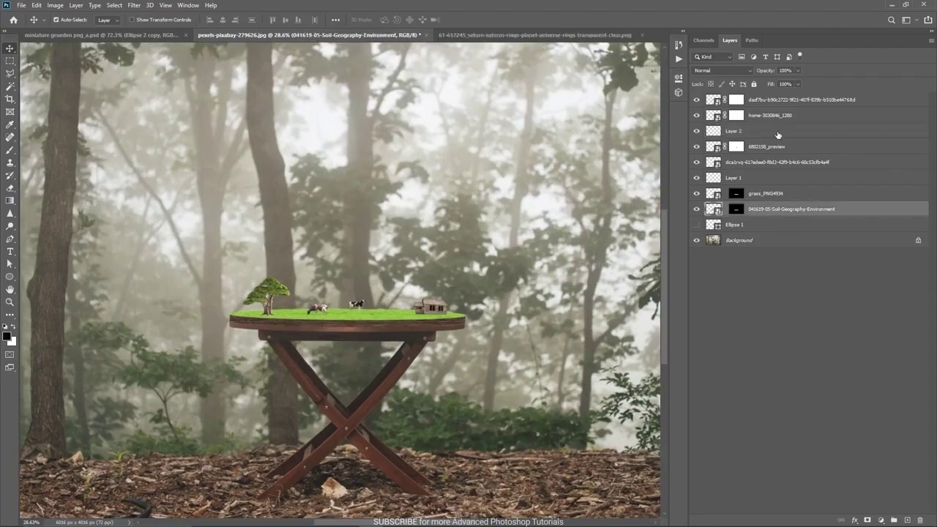
shift+click(762, 101)
key(ctrl+g)
click(697, 98)
click(697, 98)
click(697, 98)
click(697, 99)
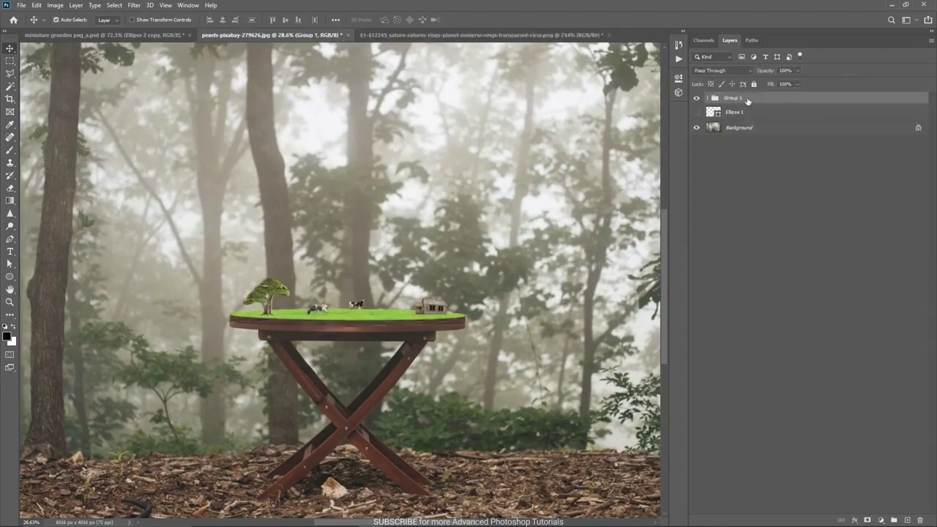
key(ctrl+j)
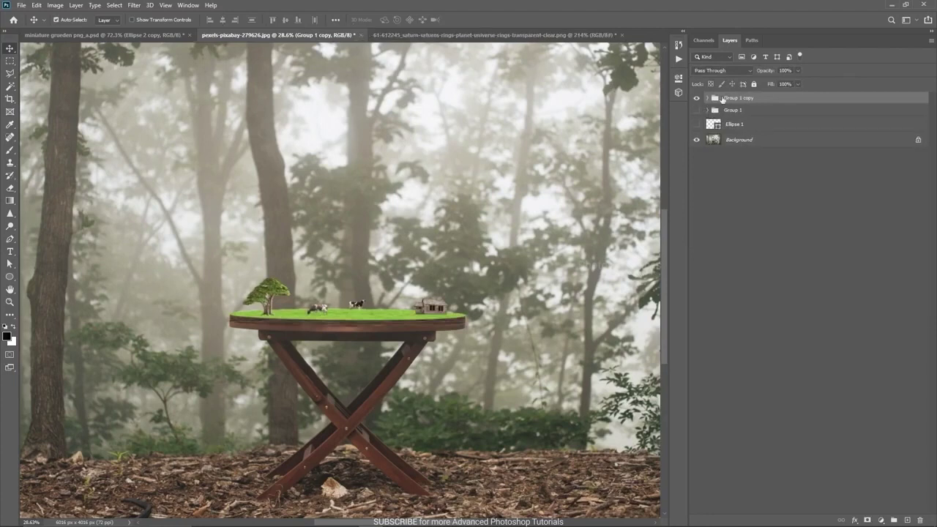
- Scale the duplicated group down from its centre and commit the transform
key(ctrl+t)
drag(470, 279, 434, 285)
key(Return)
key(ctrl+t)
key(Return)
scroll(412, 326, up, 10)
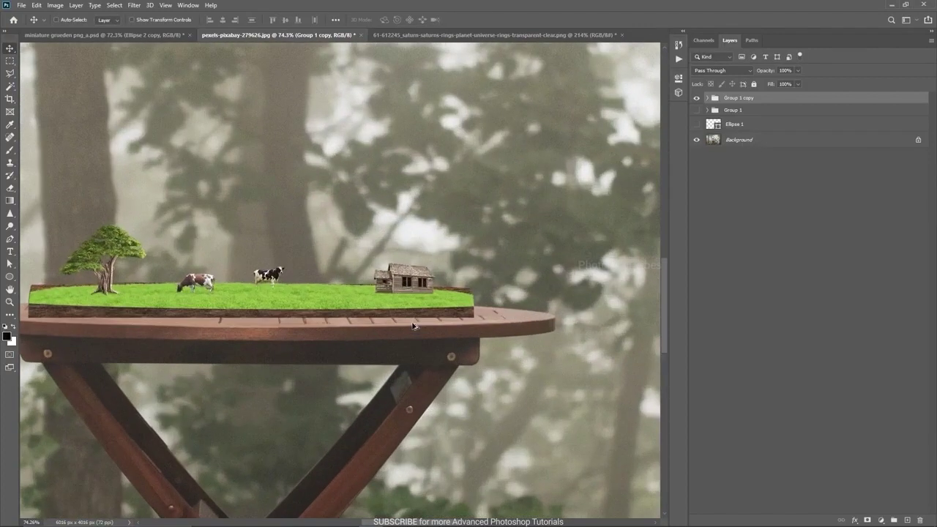
drag(359, 348, 418, 358)
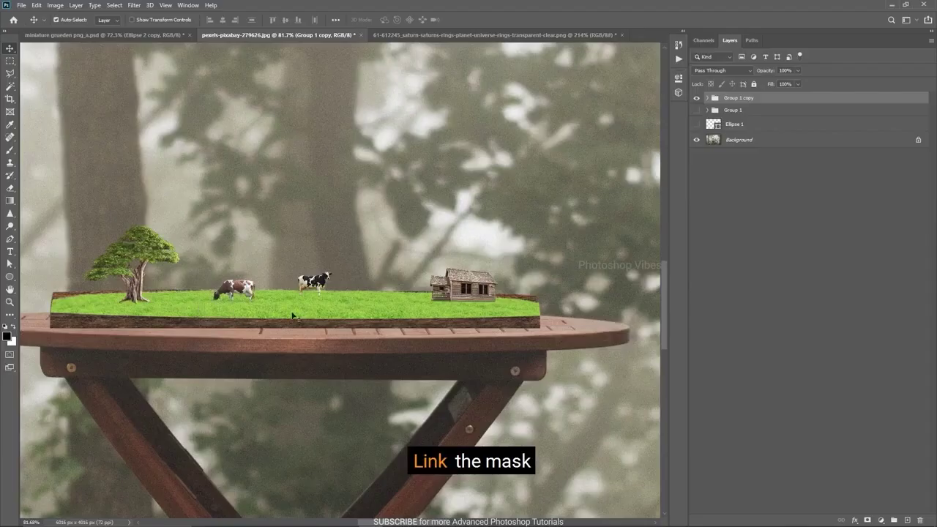
- Undo the scaling and link the grass layer's mask to its layer inside Group 1 copy
click(708, 98)
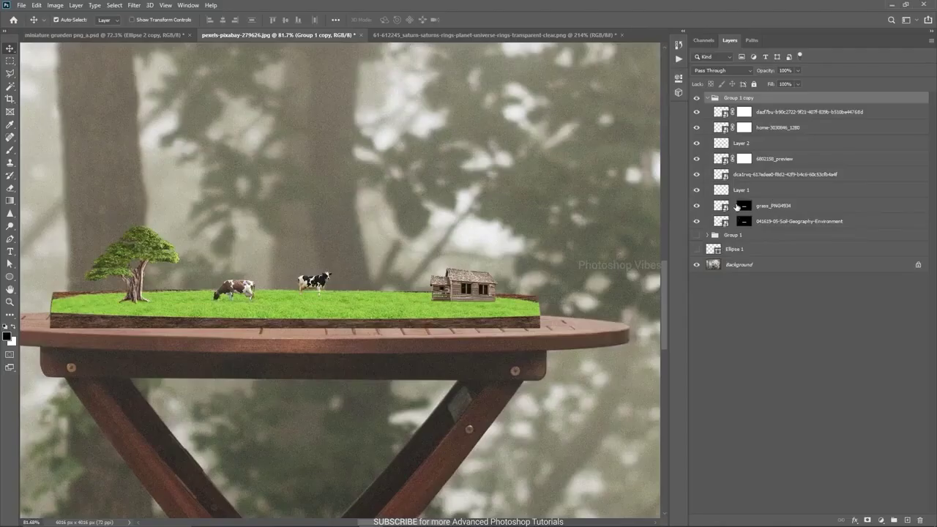
key(ctrl+z)
click(732, 206)
click(707, 99)
- Scale Group 1 copy down to about 76% and nudge it slightly right and down
key(ctrl+t)
scroll(414, 257, down, 2)
drag(570, 217, 515, 231)
drag(372, 289, 380, 293)
scroll(380, 293, down, 1)
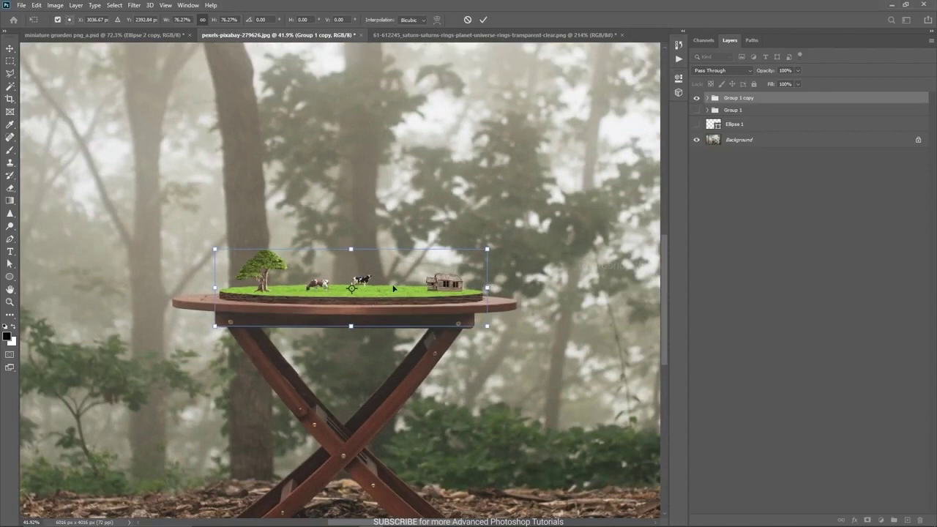
key(Return)
scroll(438, 317, down, 2)
drag(376, 337, 300, 361)
- Enlarge the grass miniature to about 106% and centre it on the tabletop
key(ctrl+t)
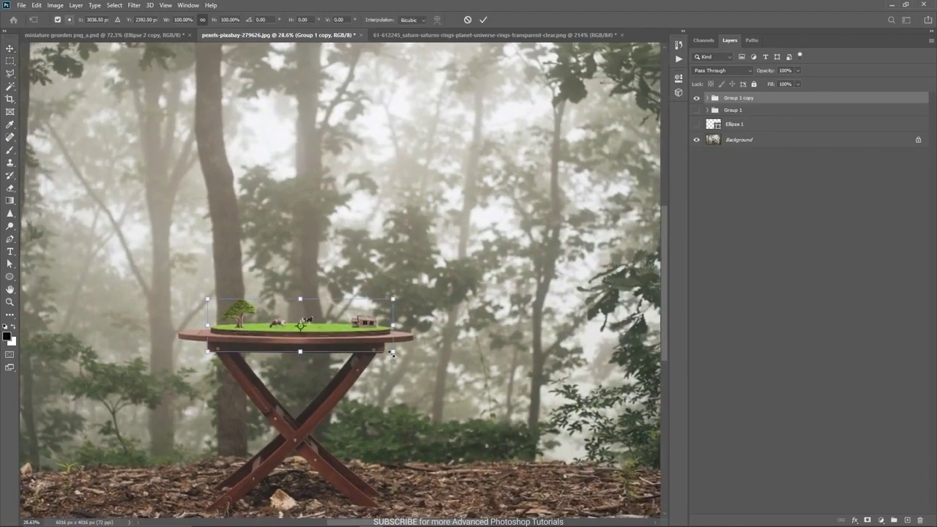
drag(392, 353, 399, 354)
drag(324, 339, 319, 337)
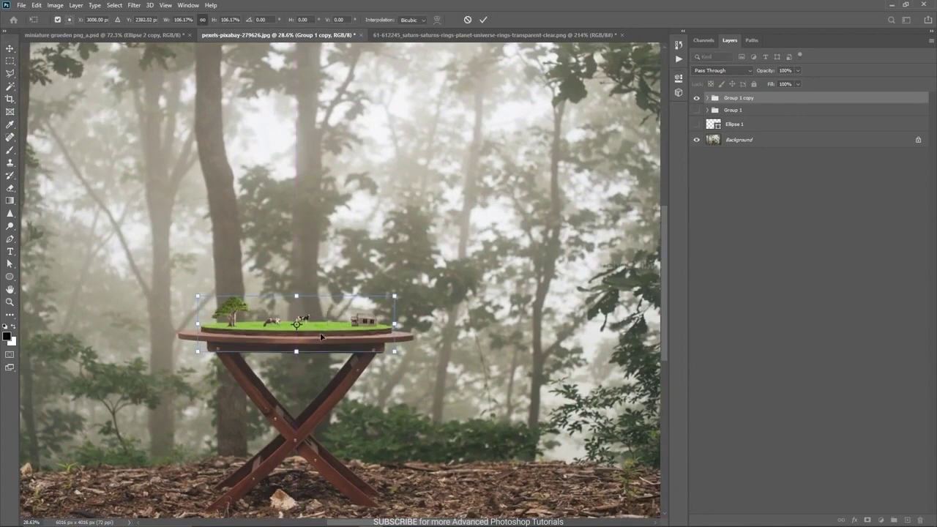
key(Return)
scroll(322, 345, up, 1)
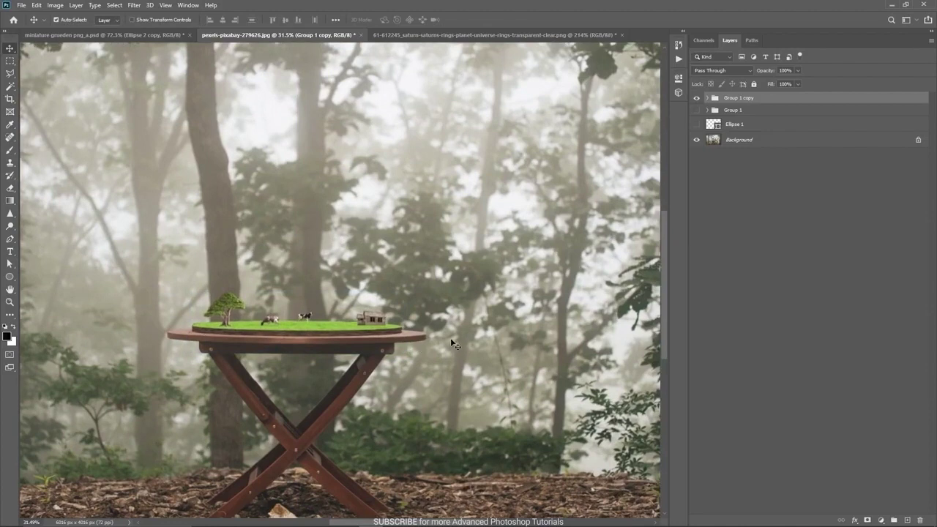
- Move the cloud_PNG24 image up among the trees above the table, commit, and hide its layer
scroll(318, 326, up, 2)
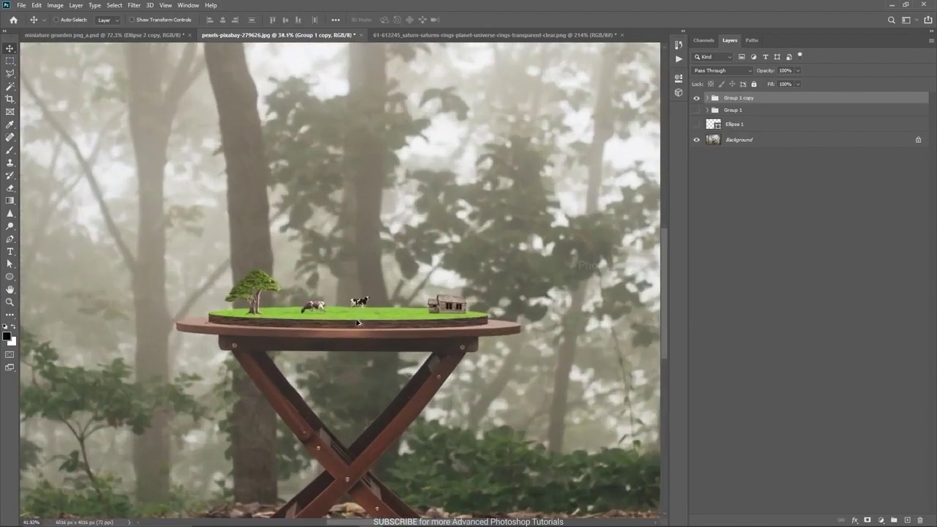
scroll(357, 322, up, 1)
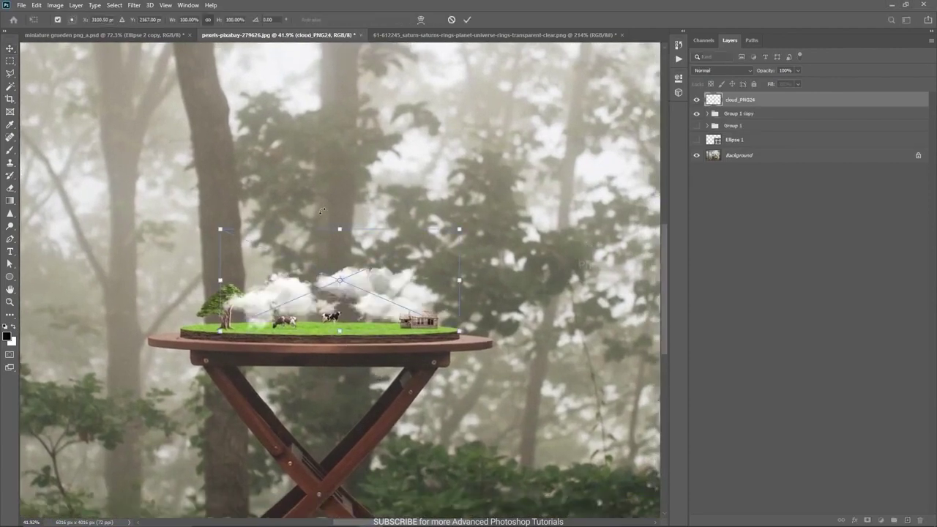
scroll(322, 211, down, 1)
drag(390, 292, 425, 159)
scroll(422, 205, down, 2)
drag(411, 205, 399, 290)
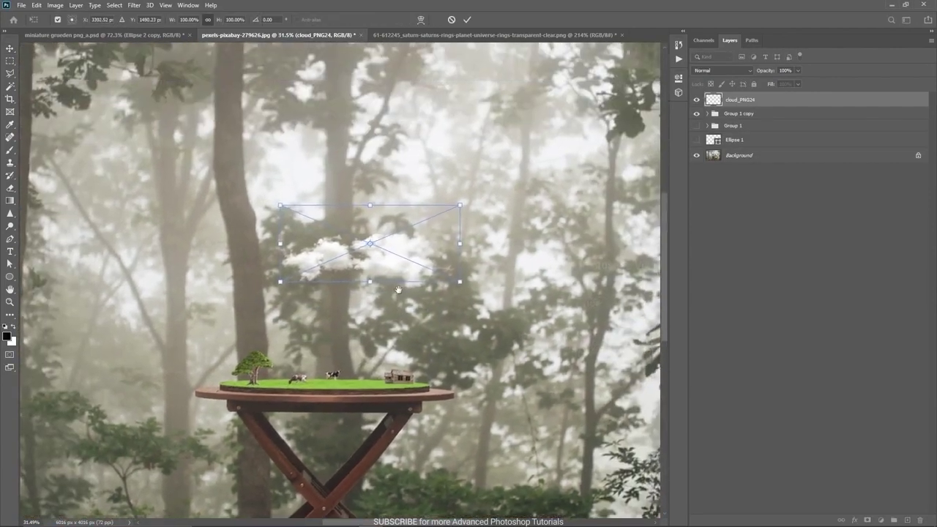
drag(360, 229, 479, 251)
key(Return)
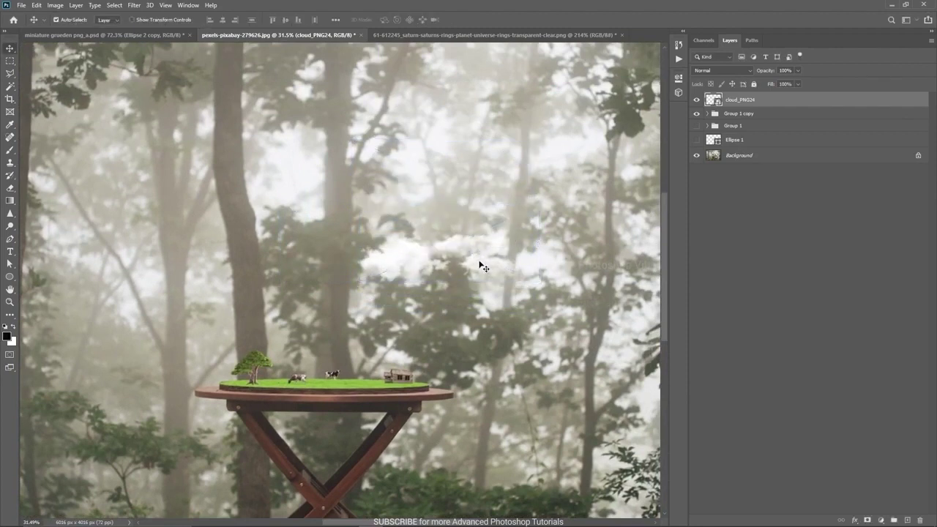
click(697, 101)
click(748, 127)
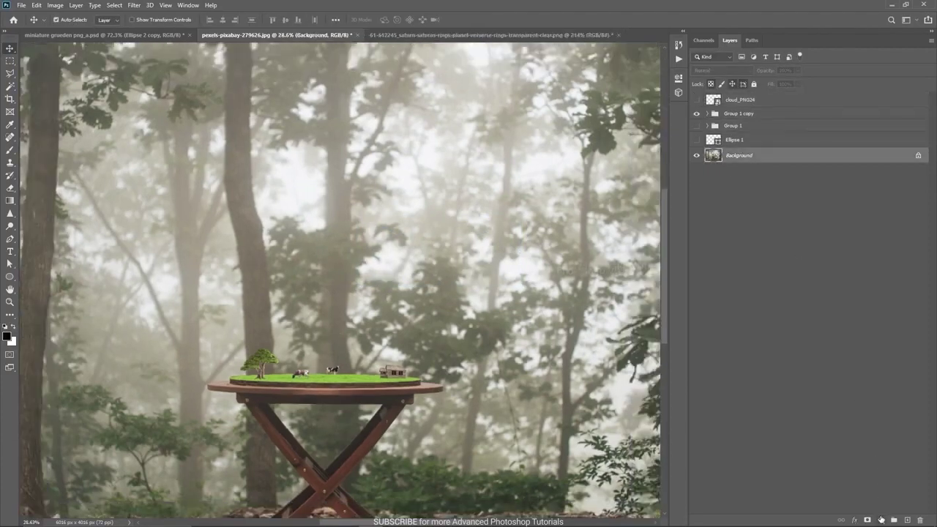
- Add a Brightness/Contrast layer with contrast 100 and brightness -150, then hide it
click(881, 520)
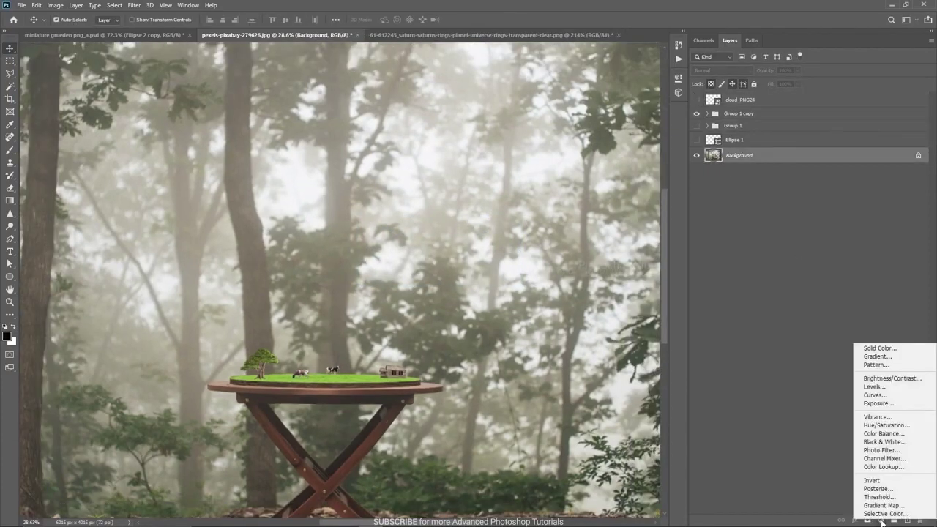
click(882, 381)
drag(596, 155, 654, 154)
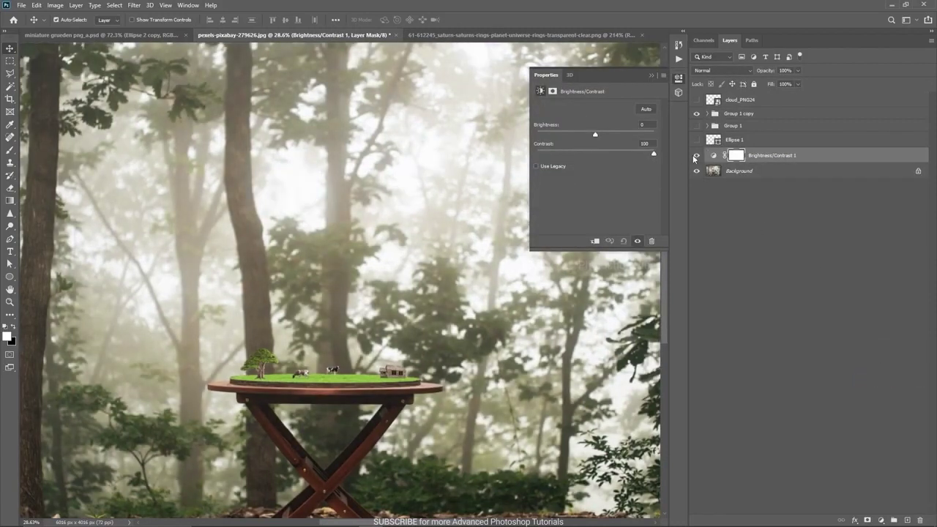
scroll(297, 294, down, 2)
drag(595, 134, 455, 137)
click(651, 76)
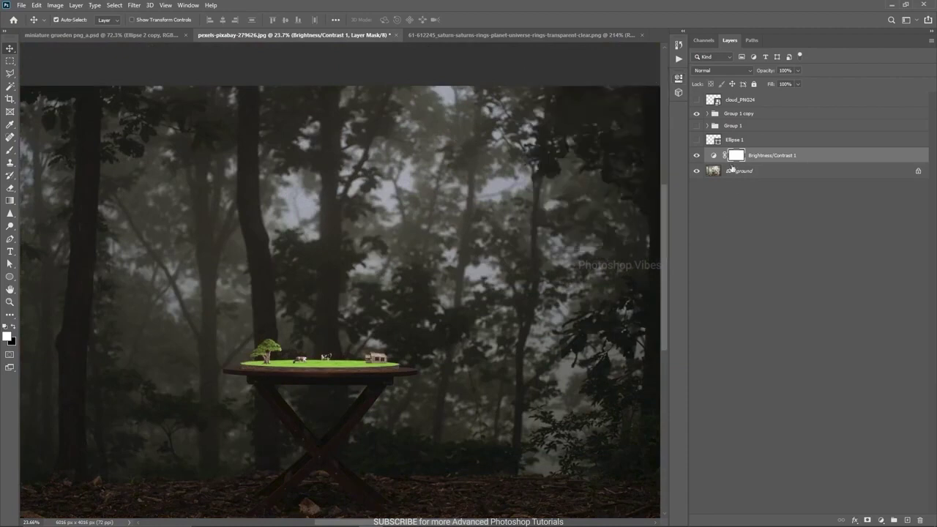
scroll(352, 354, down, 2)
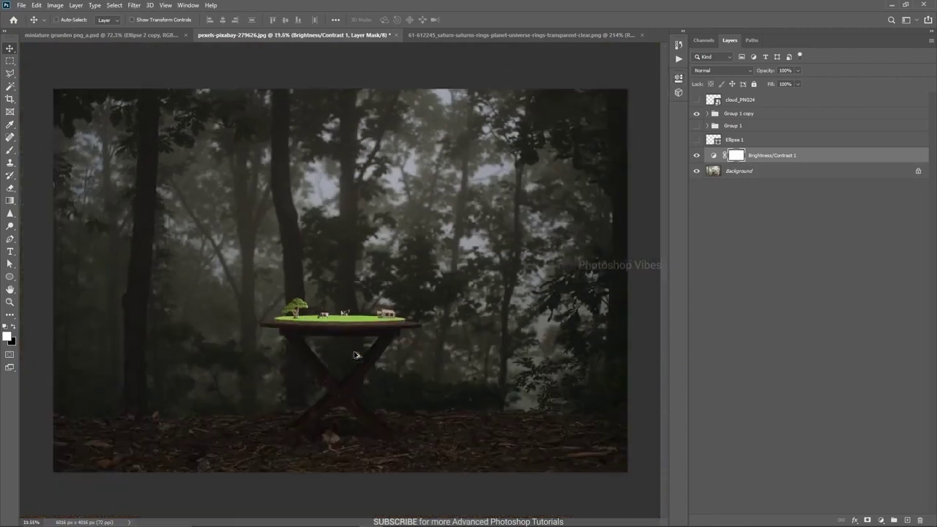
click(696, 155)
scroll(335, 311, down, 2)
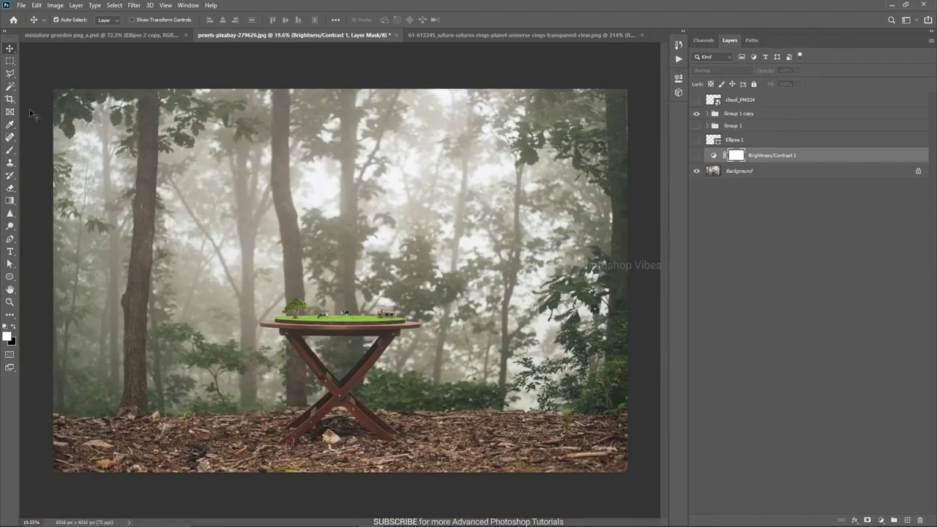
- Crop the left, right and top edges inward, leaving a 4033 × 3076 px canvas
click(9, 99)
drag(54, 281, 102, 280)
drag(579, 281, 534, 281)
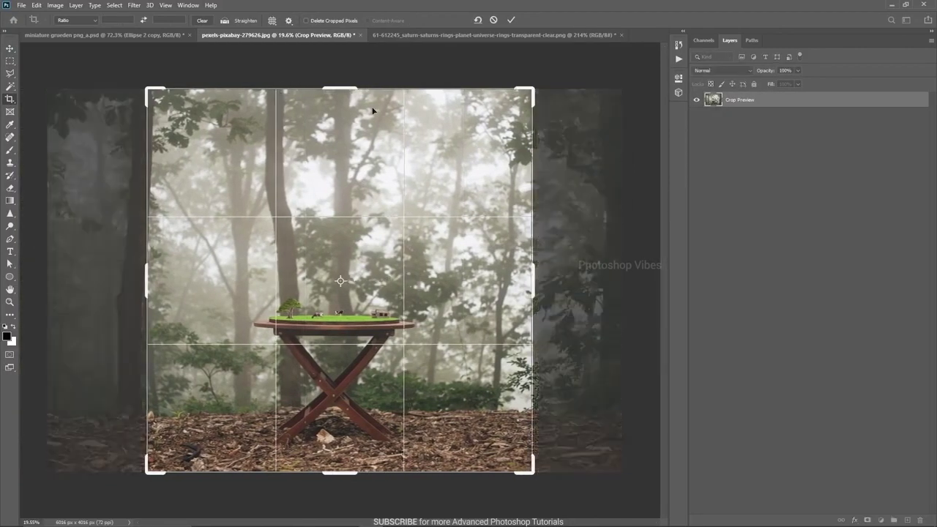
drag(335, 84, 325, 129)
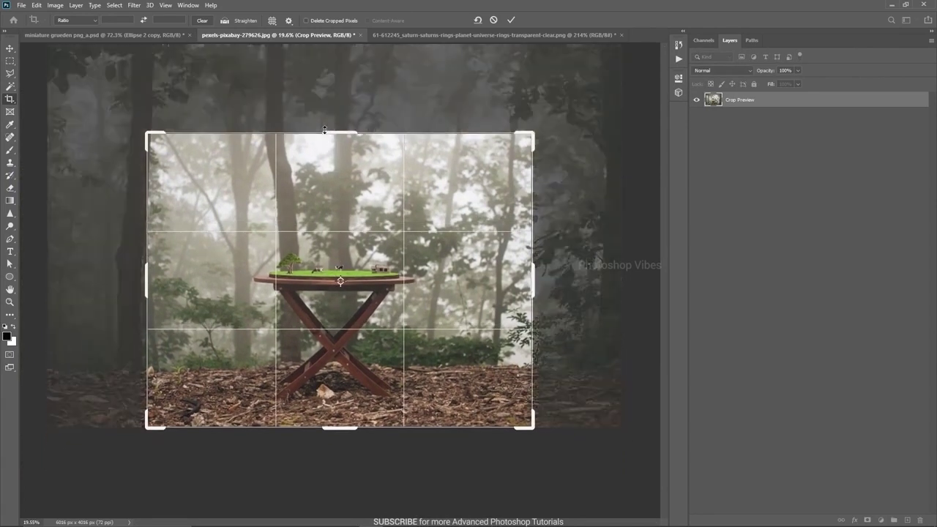
key(Return)
- Turn the Brightness/Contrast layer back on, target its mask and set up a large soft Eraser
scroll(341, 323, up, 3)
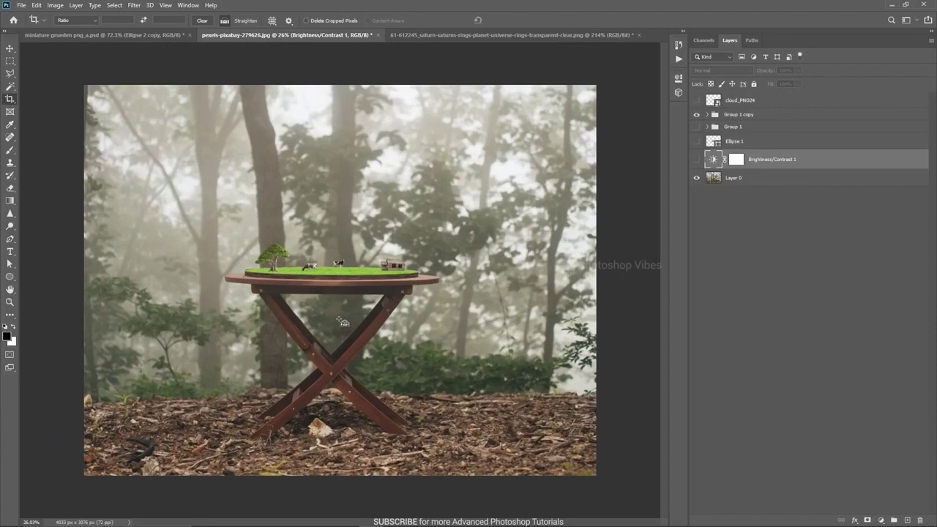
key(v)
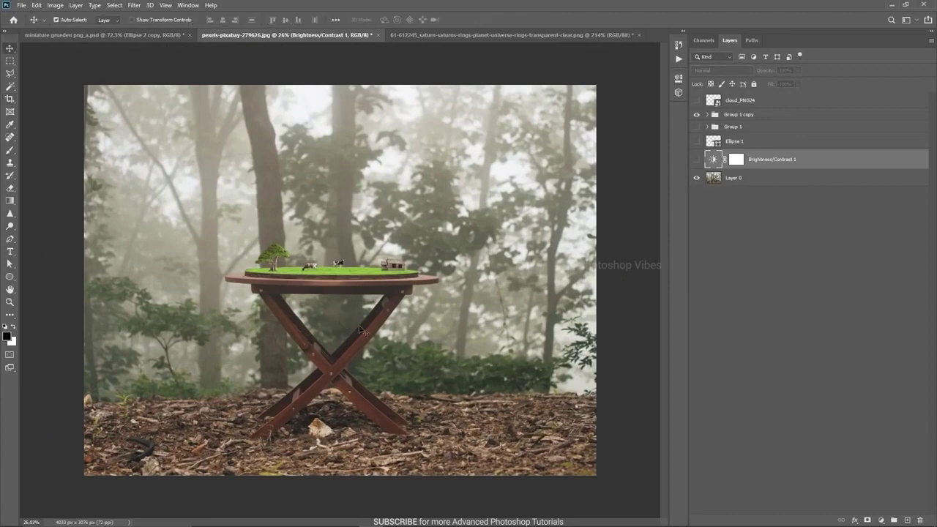
click(697, 161)
click(733, 159)
key(x)
key(e)
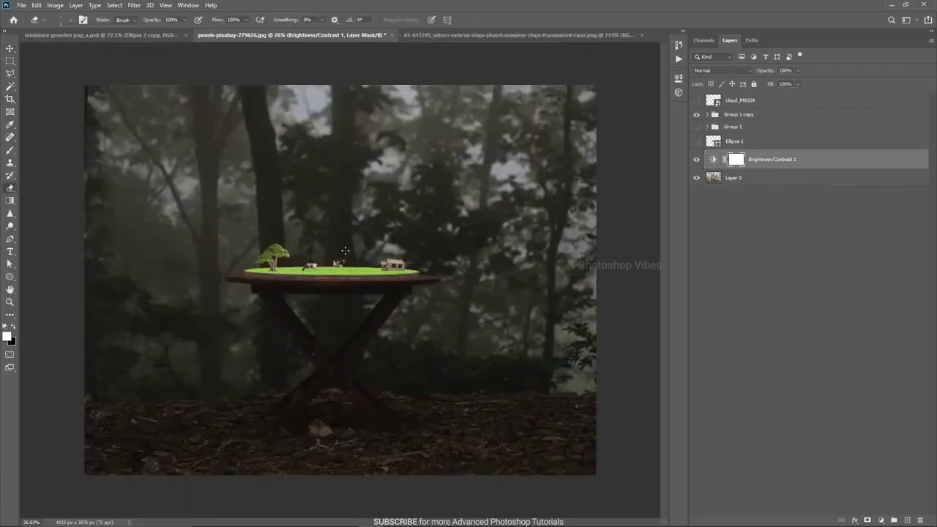
drag(313, 269, 436, 268)
scroll(340, 281, down, 2)
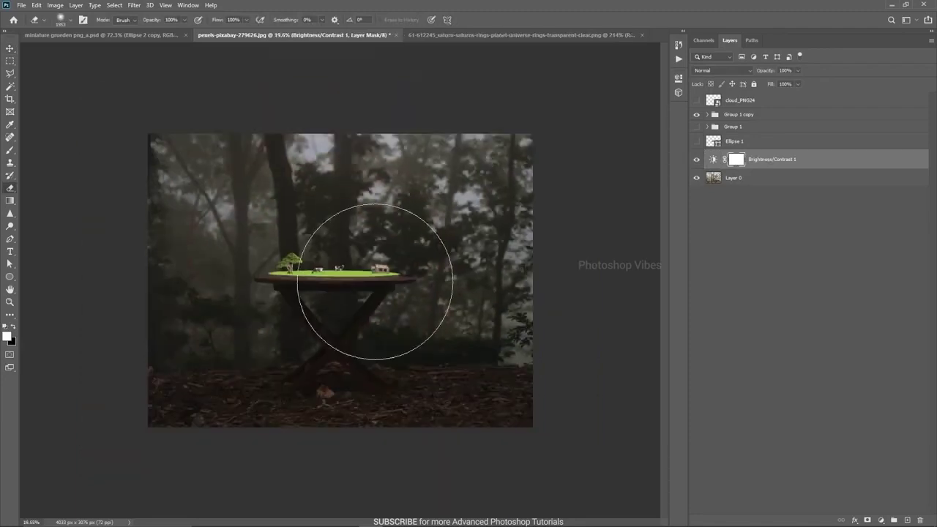
- Erase the mask around and above the table for a misty glow, shrinking the brush to about 726 px
click(333, 224)
drag(339, 277, 377, 250)
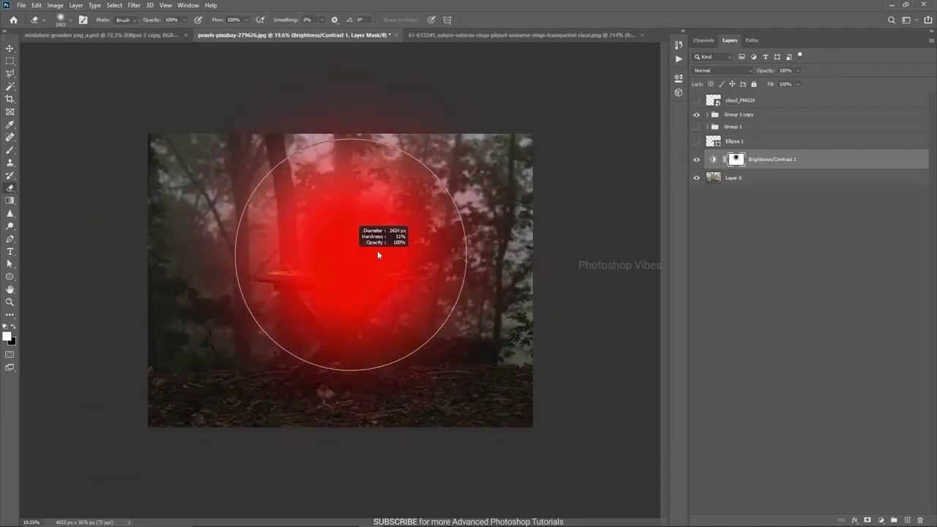
click(322, 211)
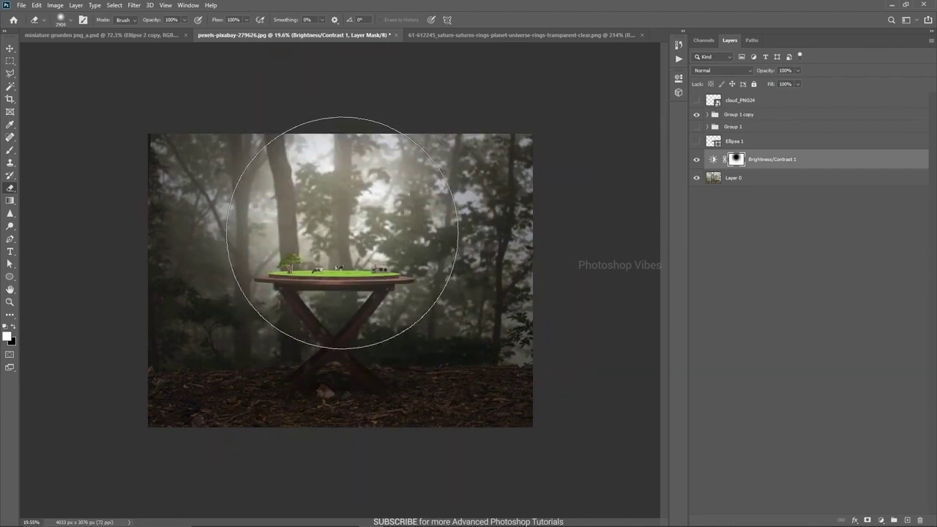
click(324, 207)
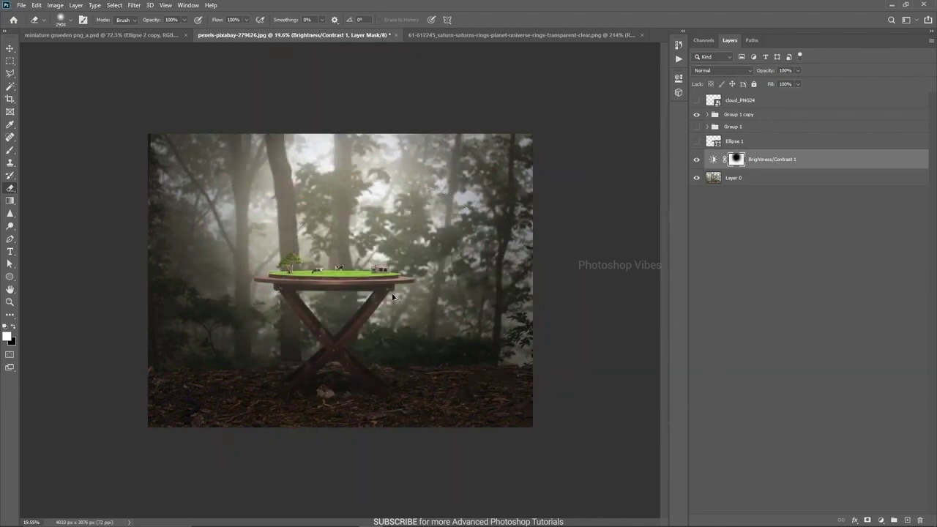
scroll(394, 293, down, 1)
key(ctrl+z)
key(ctrl+z)
key(ctrl+z)
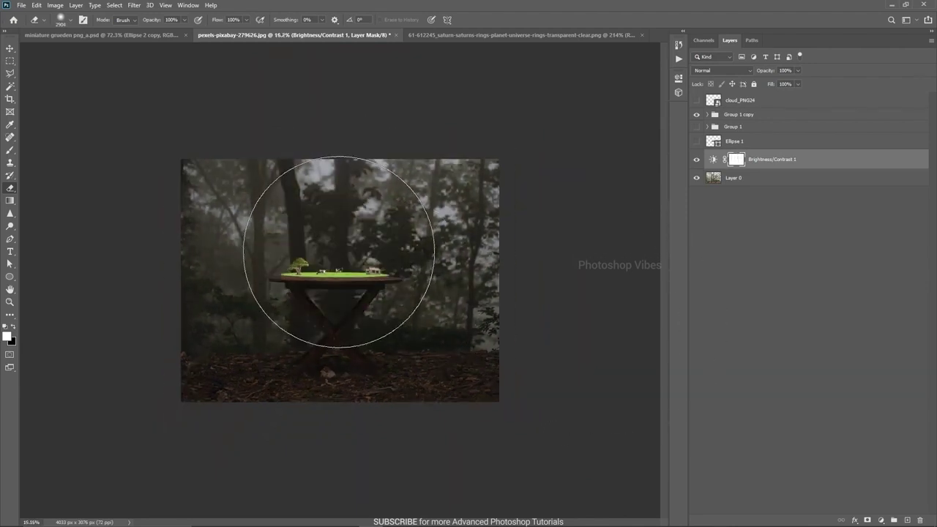
click(339, 253)
click(333, 330)
drag(339, 244, 273, 245)
drag(342, 257, 300, 255)
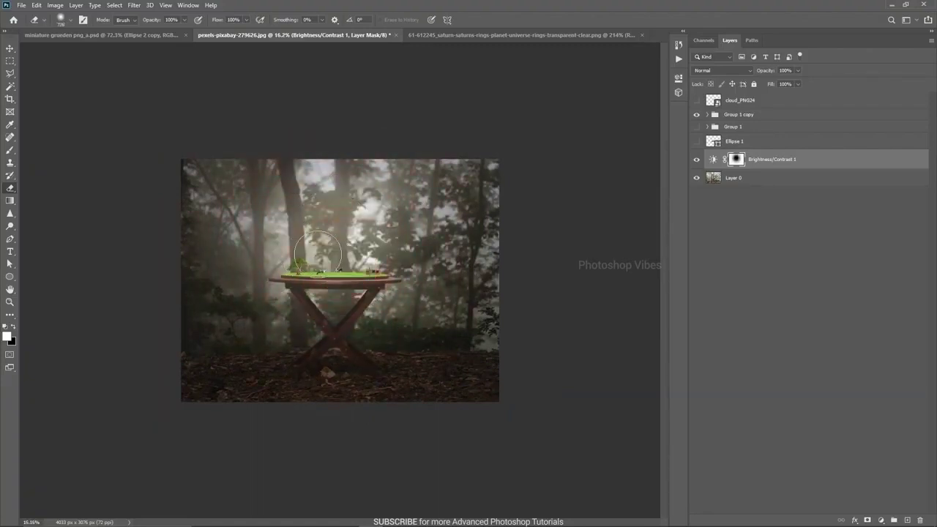
scroll(337, 254, up, 7)
scroll(392, 323, down, 1)
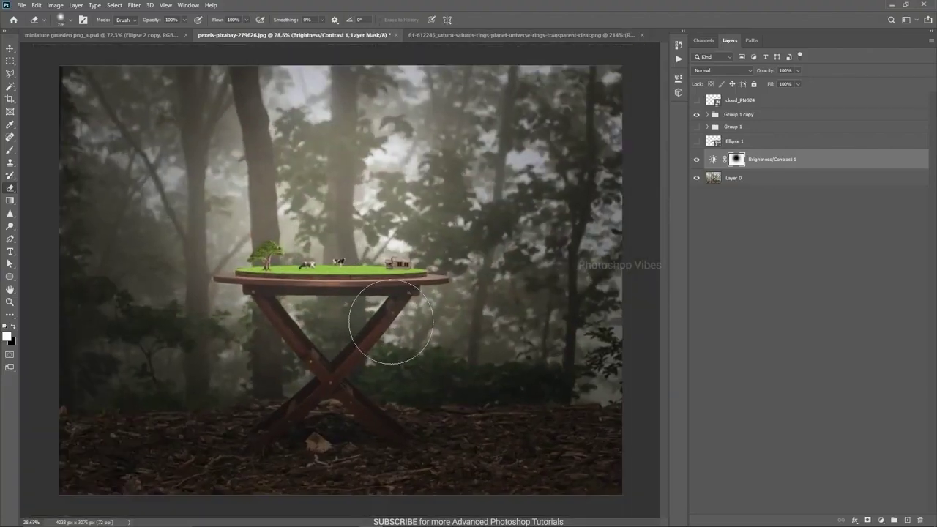
key(v)
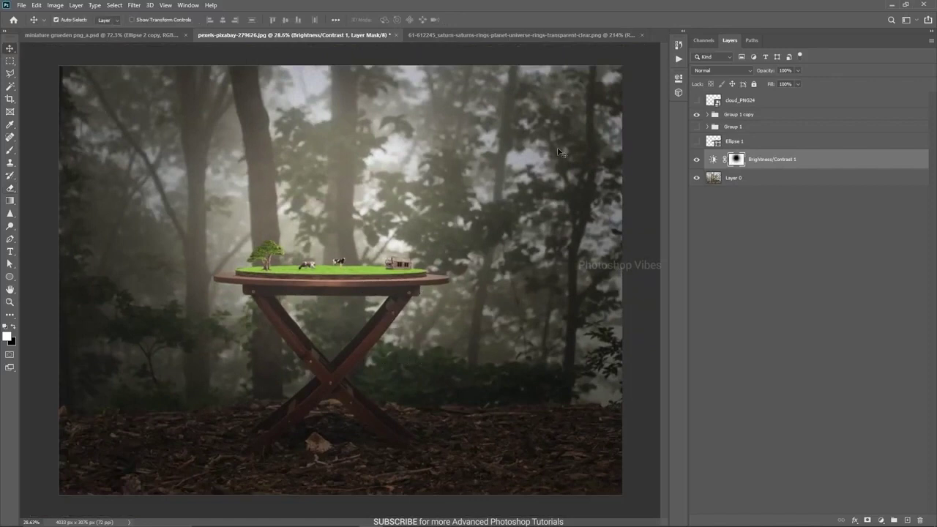
- Place a cloud above the table and Alt-drag a copy to its left to extend the row
click(743, 115)
drag(710, 213, 449, 181)
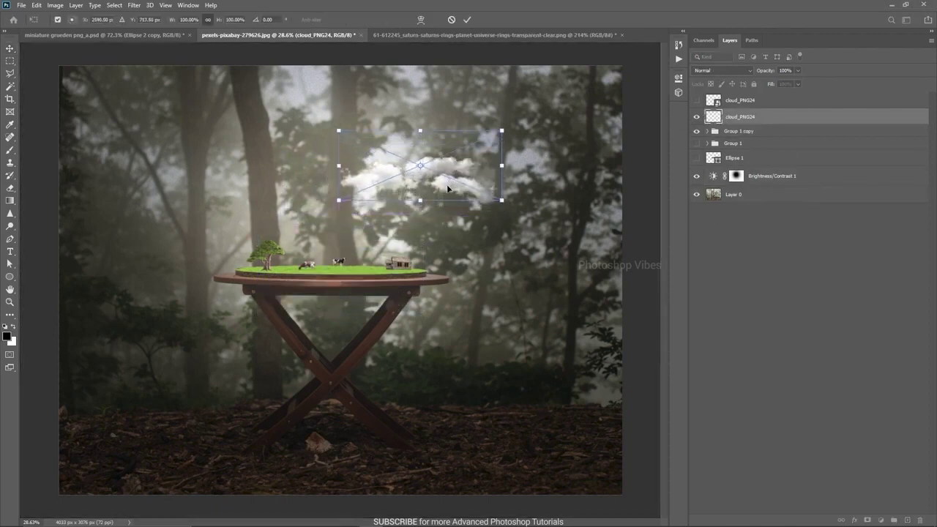
key(Return)
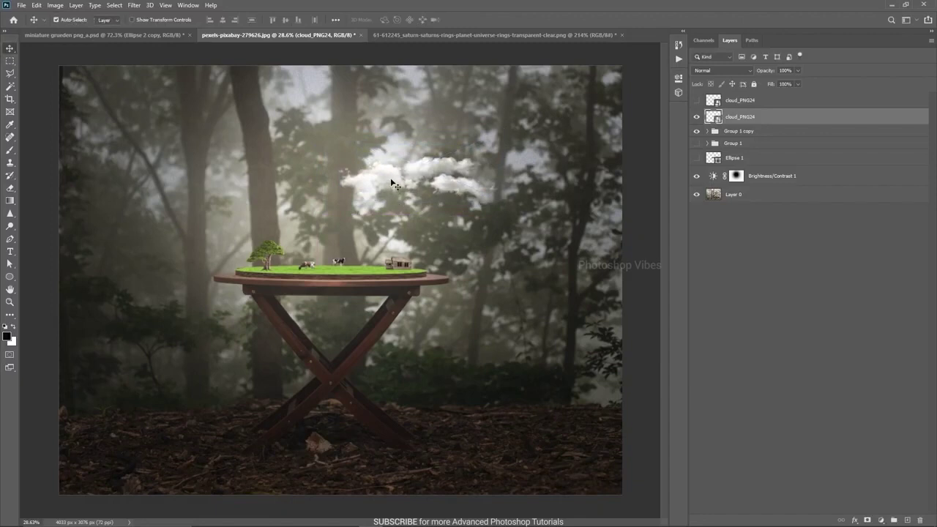
drag(393, 183, 308, 171)
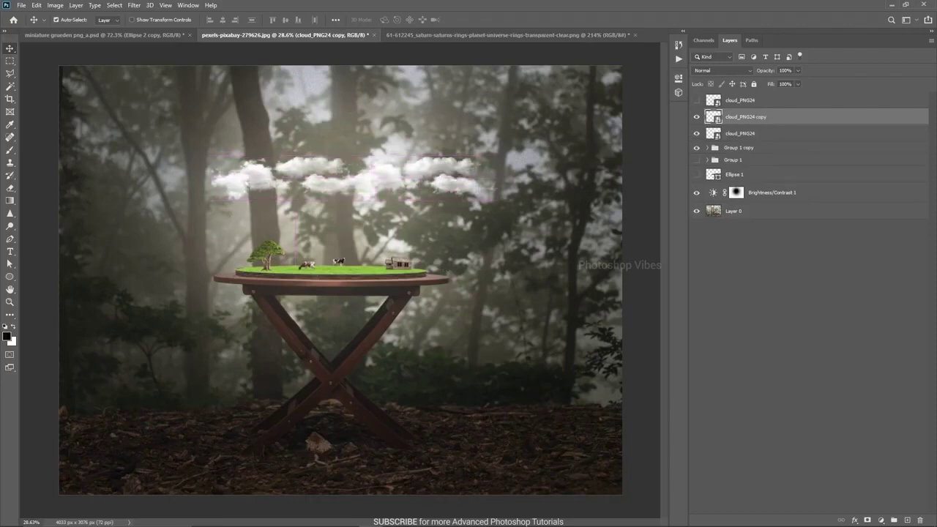
- Place the flock of birds among the clouds, then bring up the Saturn image
drag(358, 276, 383, 183)
key(Return)
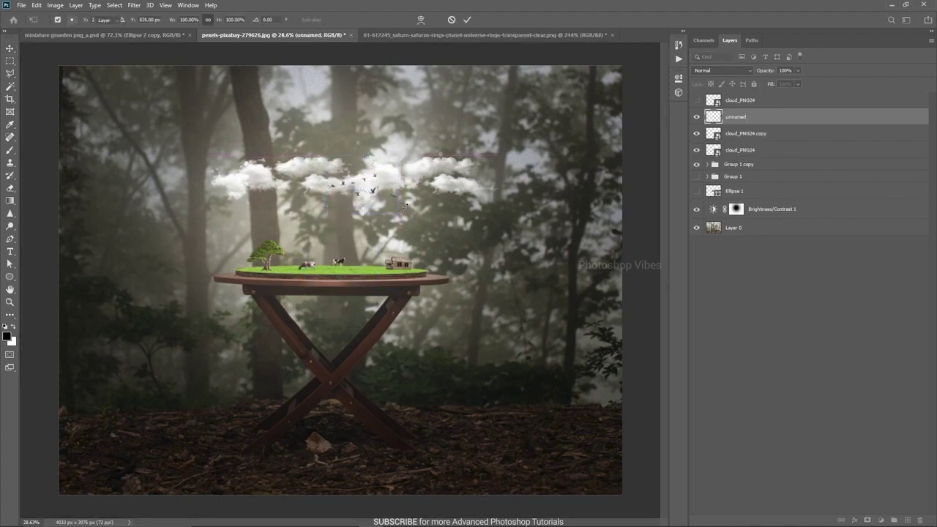
scroll(349, 275, up, 1)
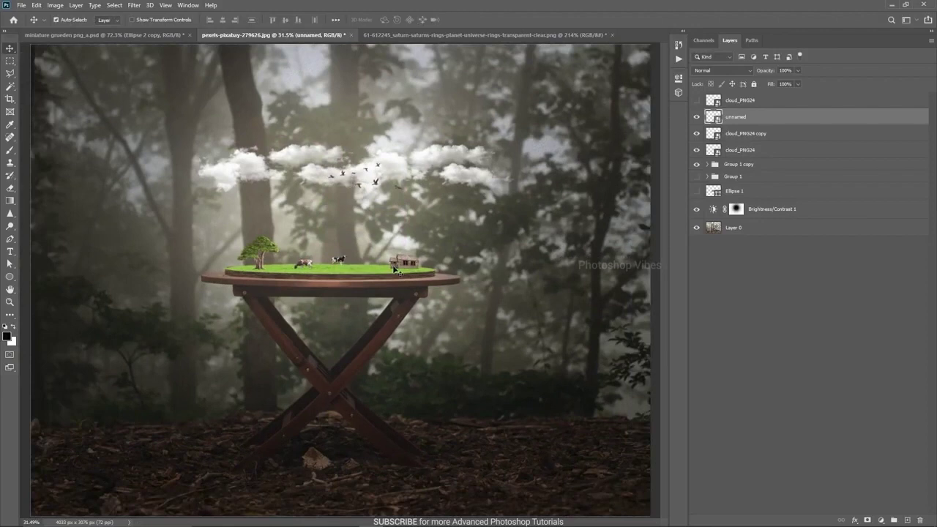
click(463, 35)
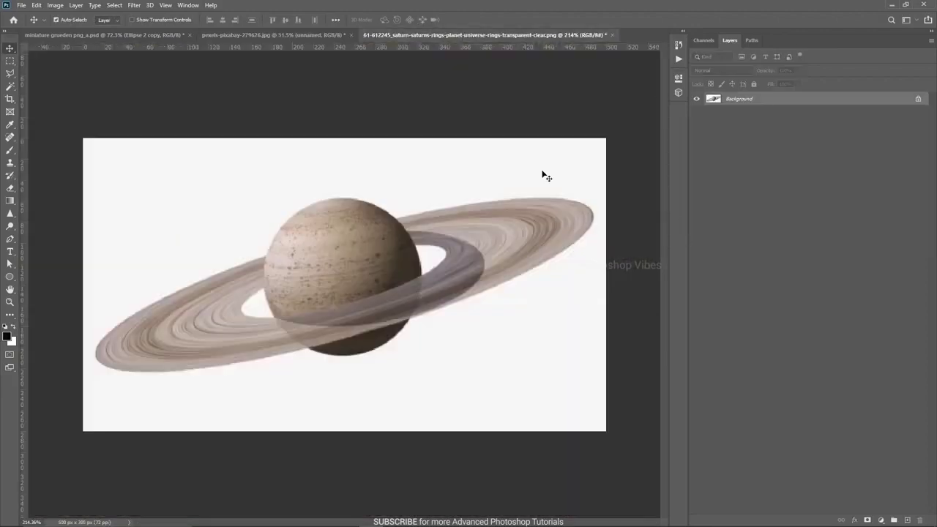
- Cut Saturn out of its white background with a Magic Wand selection and an inverted layer mask
click(11, 86)
click(125, 193)
shift+click(258, 308)
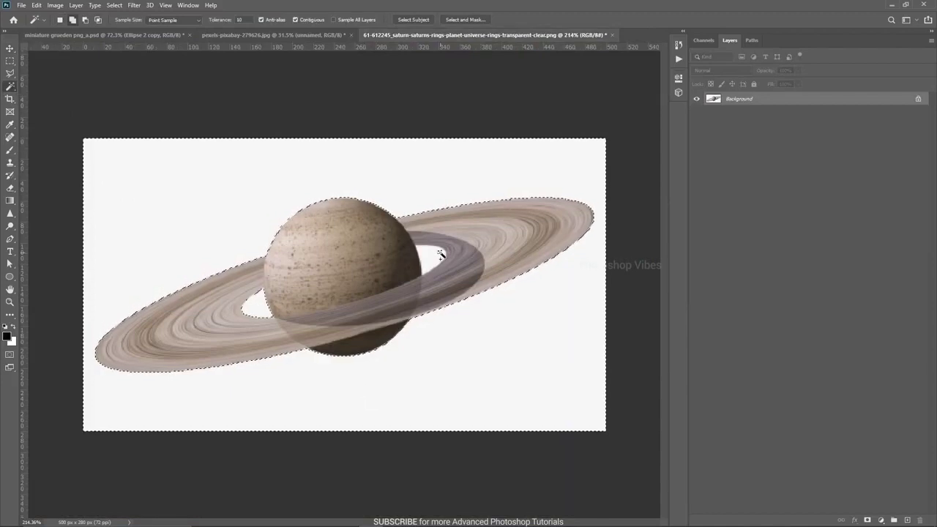
alt+click(867, 522)
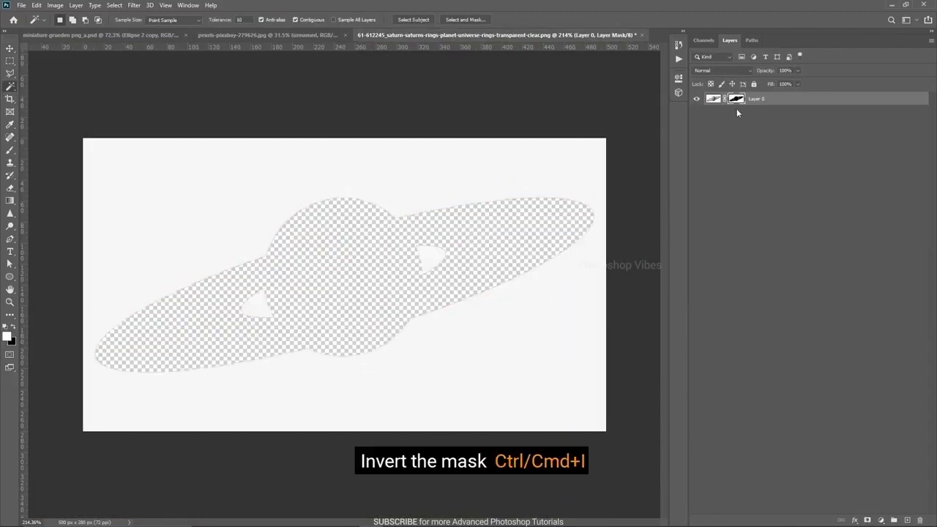
key(ctrl+i)
- Carry the cut-out Saturn into the forest image and convert its layer to a Smart Object
key(v)
drag(475, 253, 304, 178)
key(ctrl+0)
right_click(766, 119)
click(806, 236)
- Enlarge Saturn to about four times its size and position it at the upper left
key(ctrl+t)
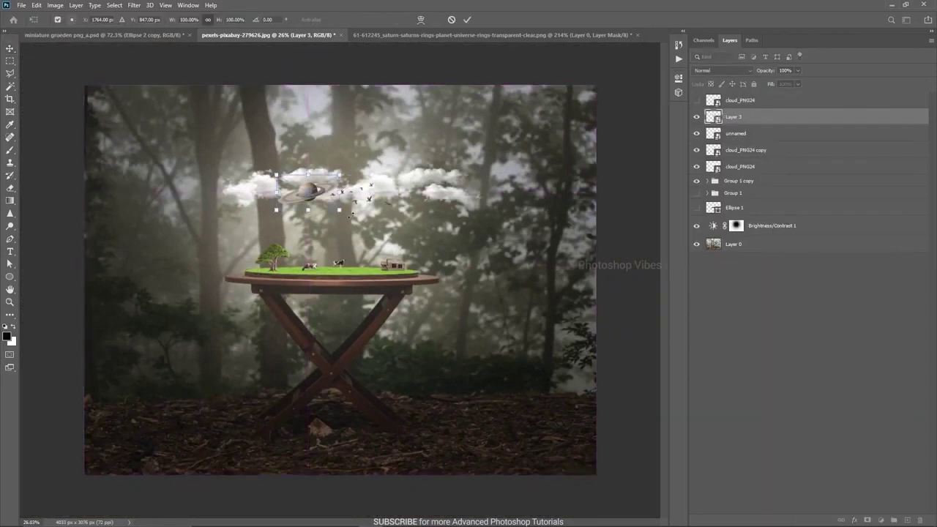
drag(339, 209, 442, 268)
drag(364, 227, 325, 177)
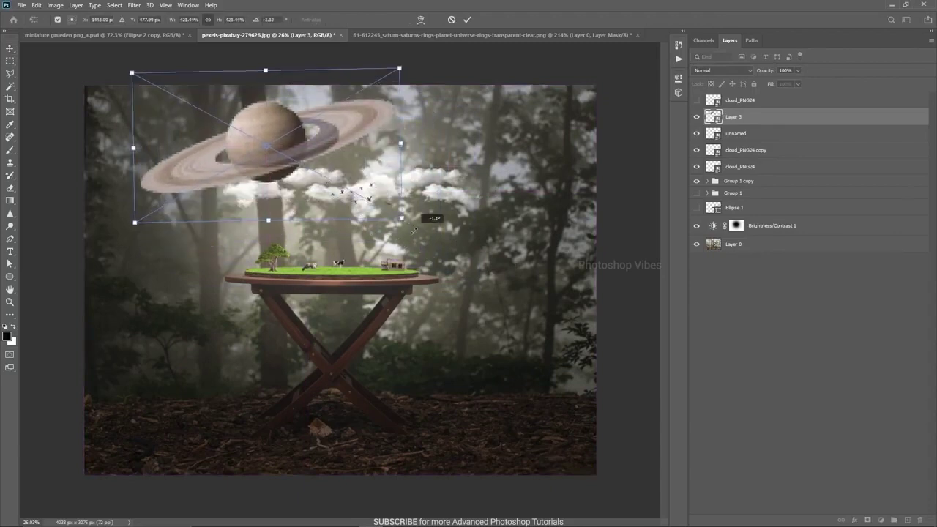
key(Return)
scroll(284, 166, down, 1)
drag(284, 157, 282, 156)
scroll(301, 153, up, 2)
scroll(415, 209, down, 1)
key(ctrl)
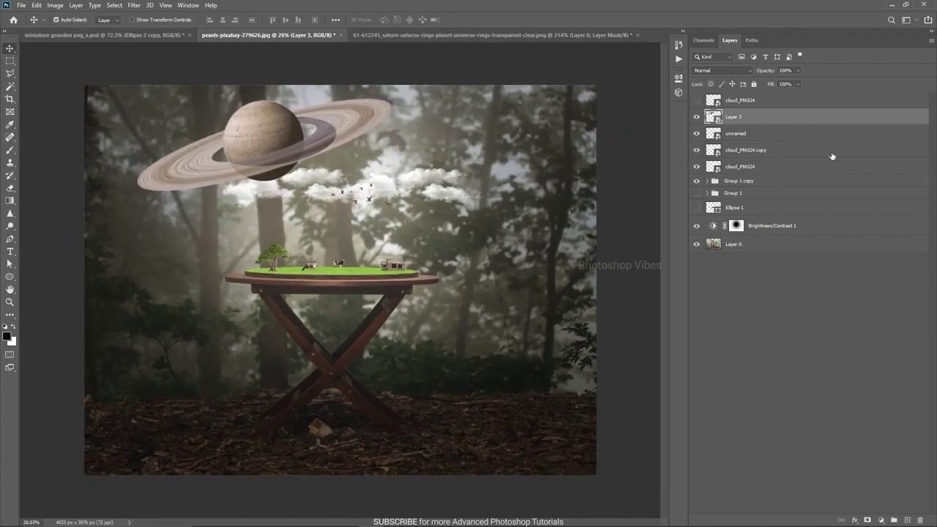
scroll(317, 214, up, 4)
scroll(324, 208, down, 1)
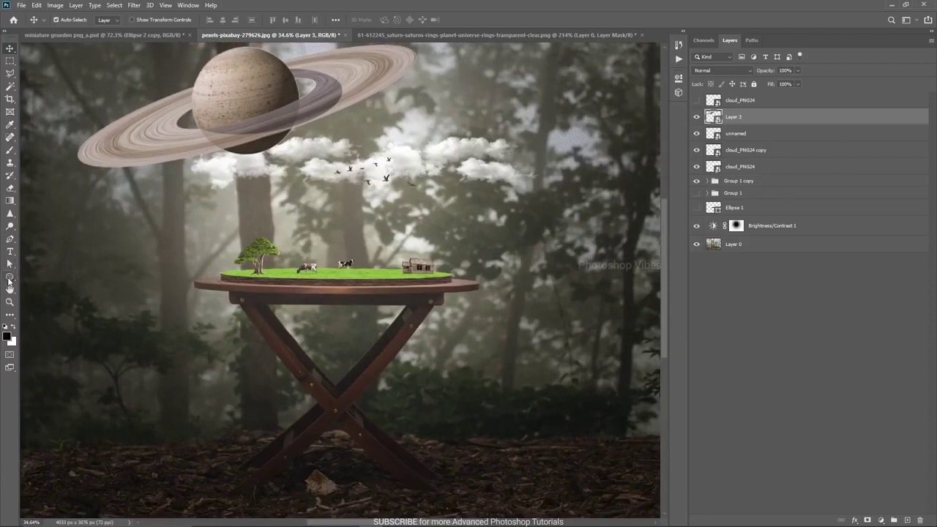
- Draw a large white circle over the tabletop scene and set its opacity to 40%
click(10, 277)
drag(336, 288, 555, 419)
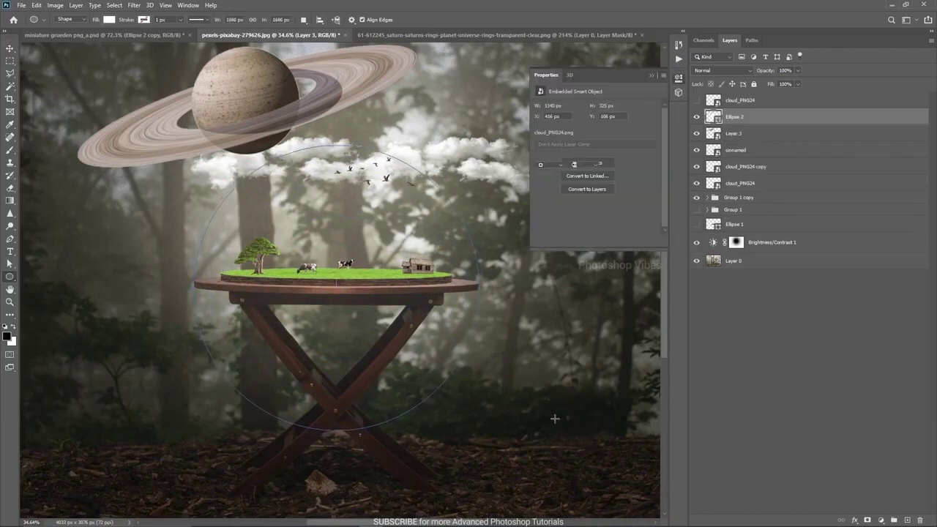
key(v)
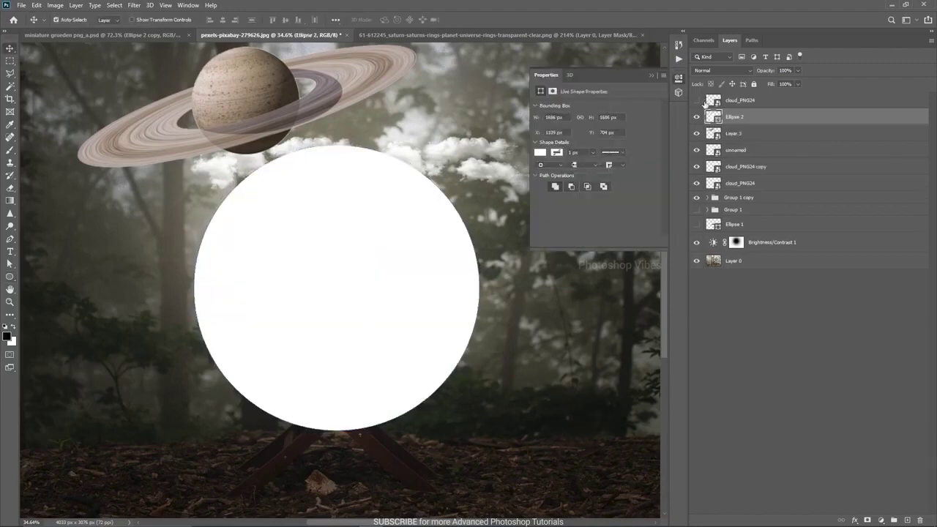
key(4)
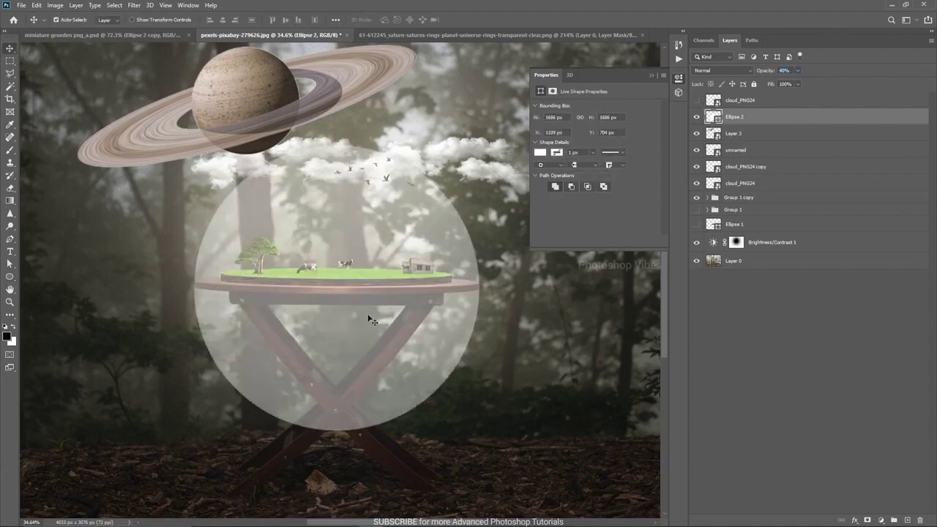
scroll(364, 299, up, 2)
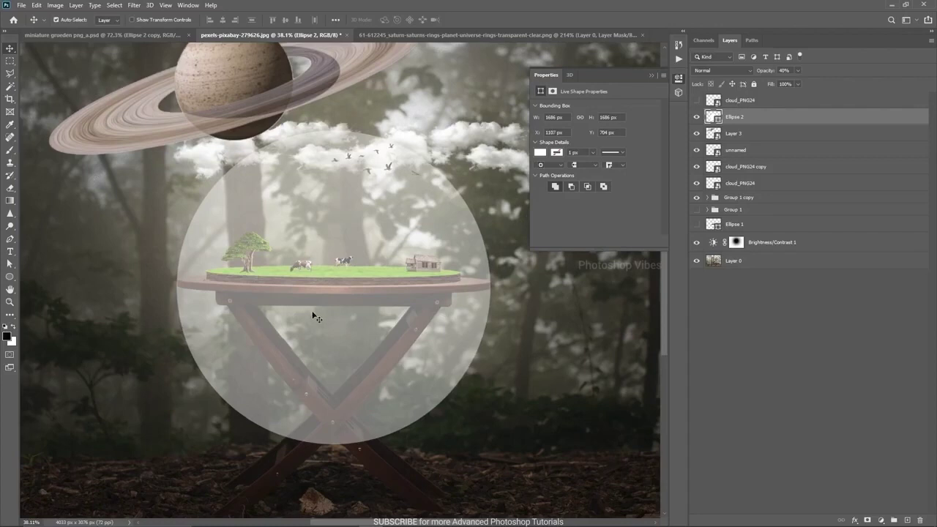
click(652, 74)
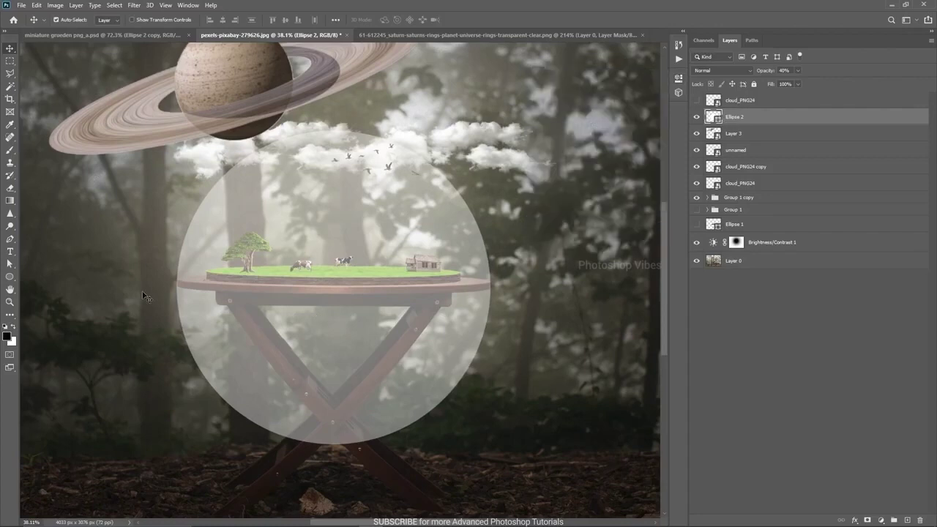
click(9, 264)
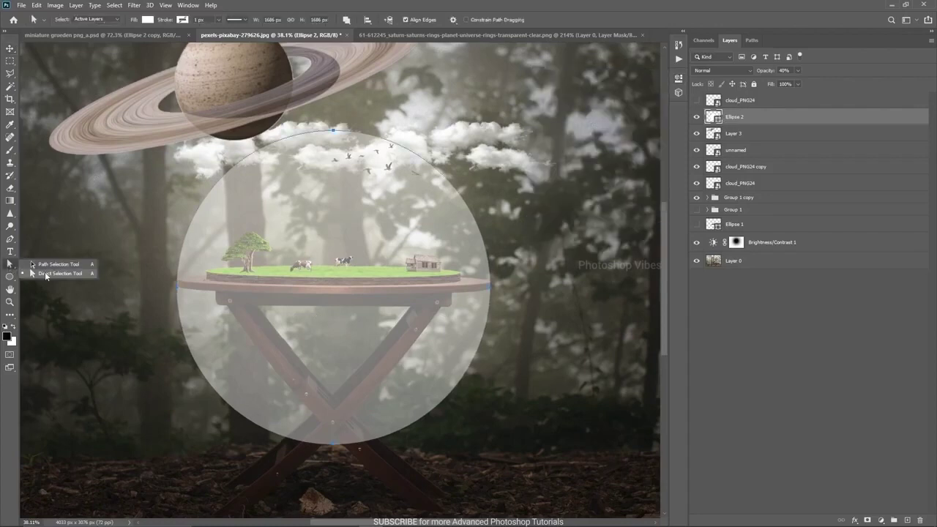
- Pull the circle's bottom anchor up to the tabletop and flatten its lower-right curve
click(330, 445)
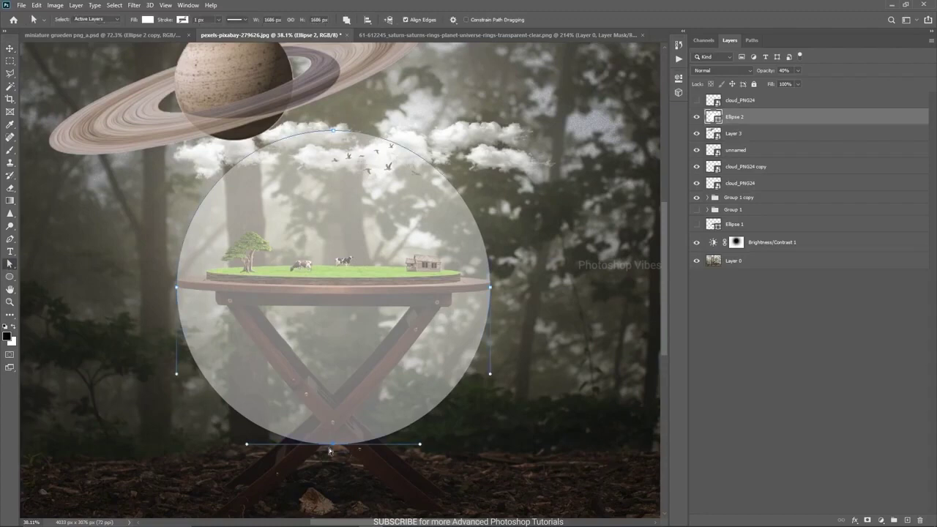
drag(330, 445, 330, 291)
click(438, 205)
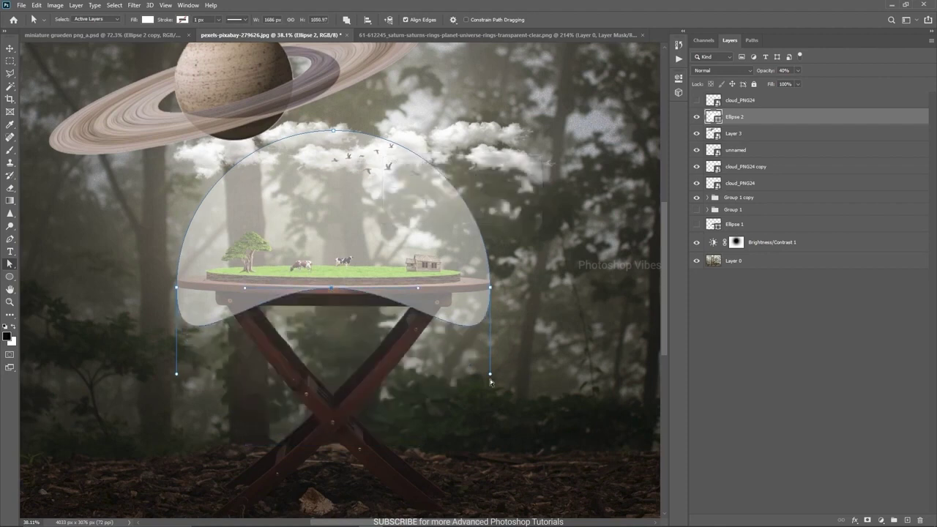
drag(490, 375, 490, 305)
alt+click(489, 289)
- Flatten the dome's lower-left curve and raise its bottom-right point onto the tabletop edge
drag(176, 378, 180, 266)
scroll(179, 289, up, 5)
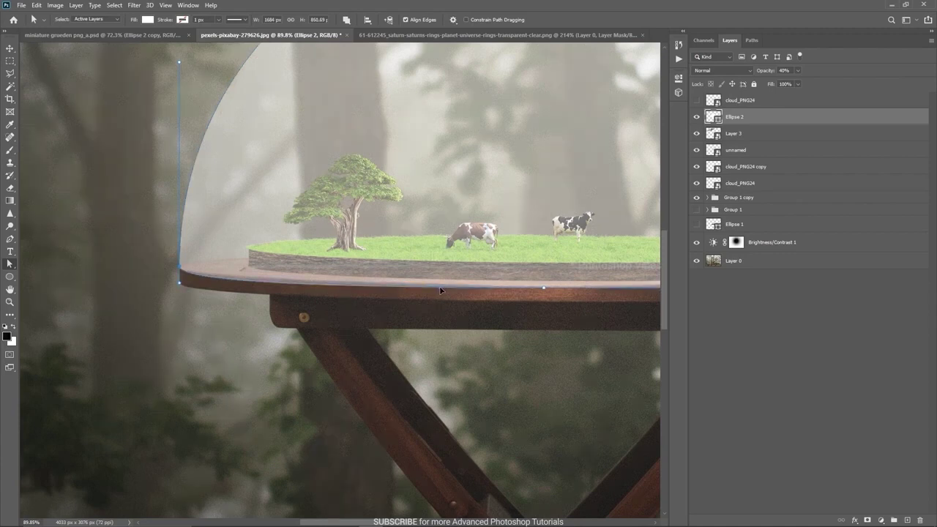
drag(469, 288, 468, 288)
scroll(318, 339, down, 1)
drag(536, 348, 197, 370)
drag(528, 314, 528, 306)
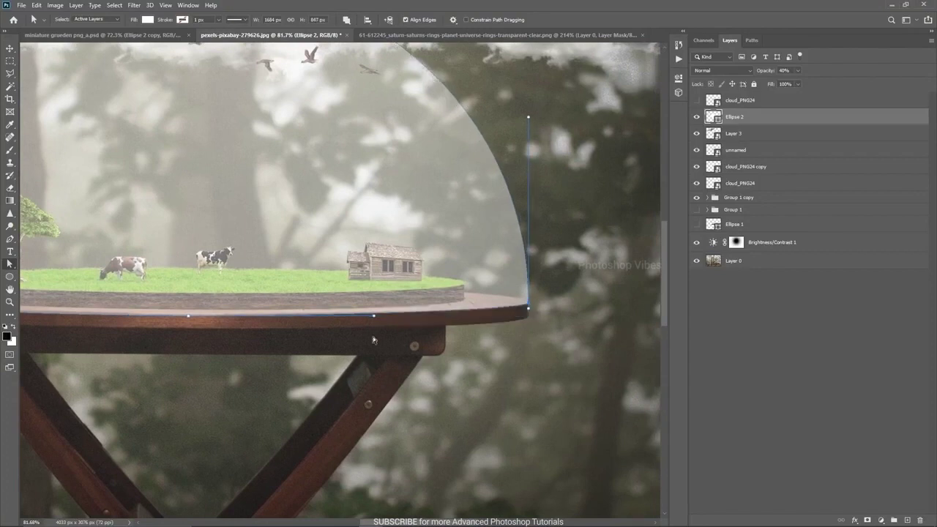
scroll(372, 337, down, 3)
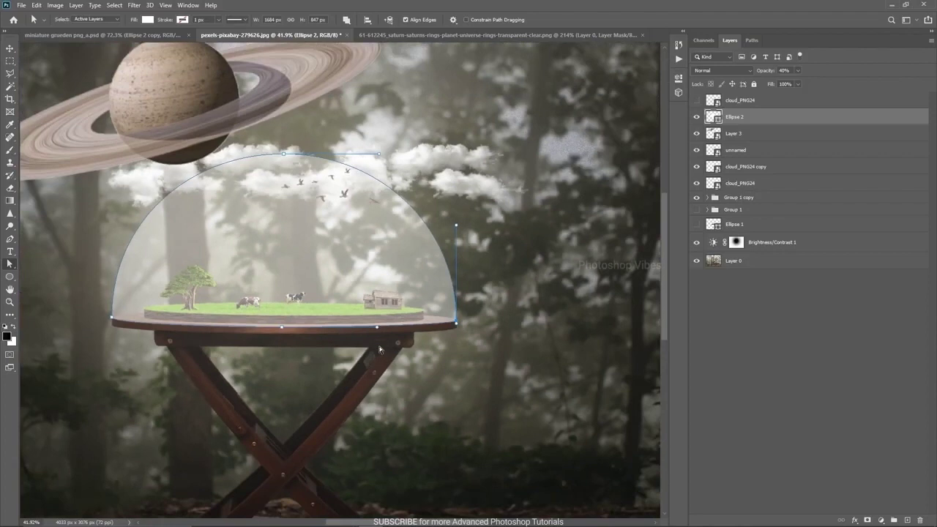
- Move the Saturn layer further up and to the left
key(v)
scroll(306, 366, down, 2)
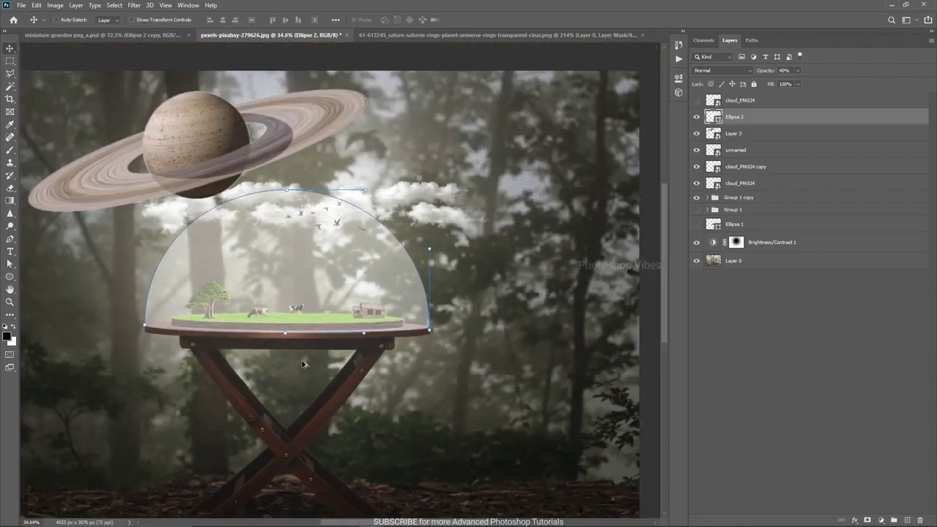
scroll(336, 320, up, 1)
drag(242, 106, 236, 98)
- Set the dome layer's fill to 0% and its opacity to 100%
click(360, 232)
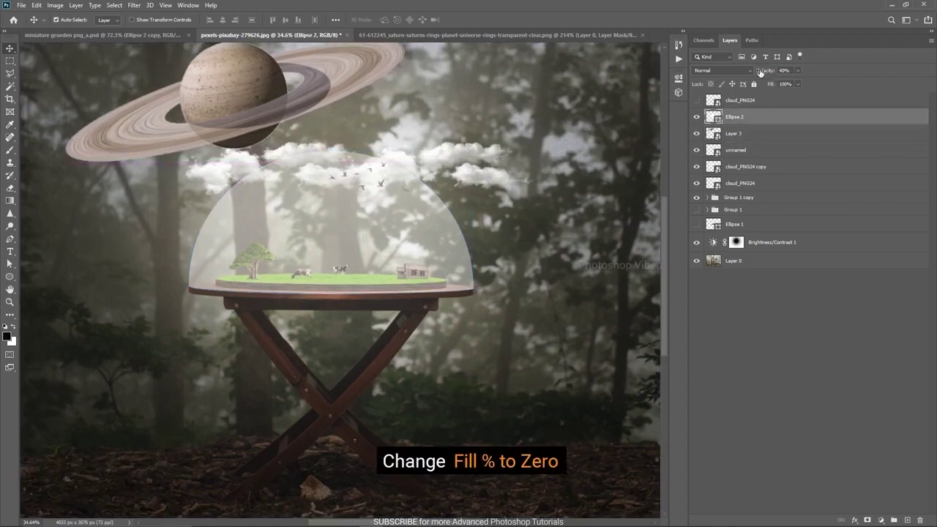
drag(772, 84, 615, 92)
drag(762, 70, 915, 73)
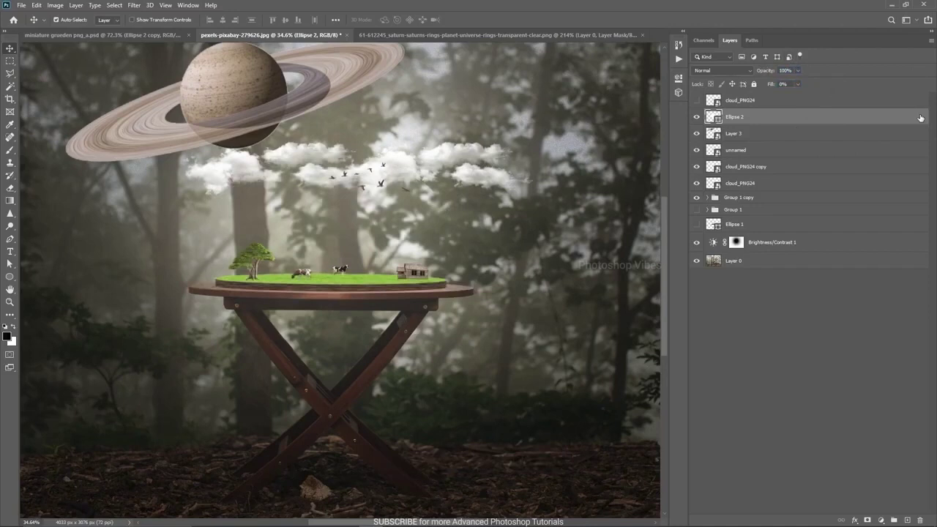
- Add a Gradient Overlay to the dome with a grey, mostly transparent left end
double_click(920, 117)
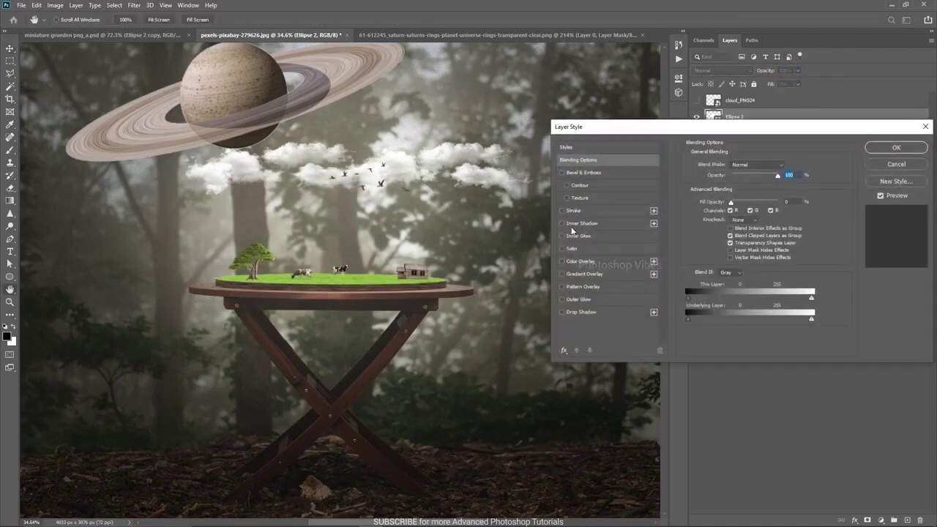
click(571, 273)
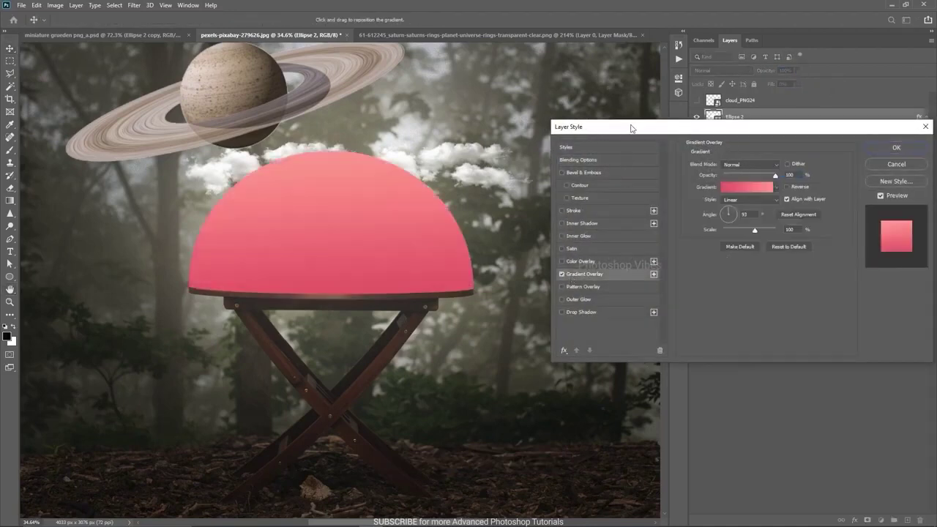
drag(631, 126, 581, 149)
click(692, 213)
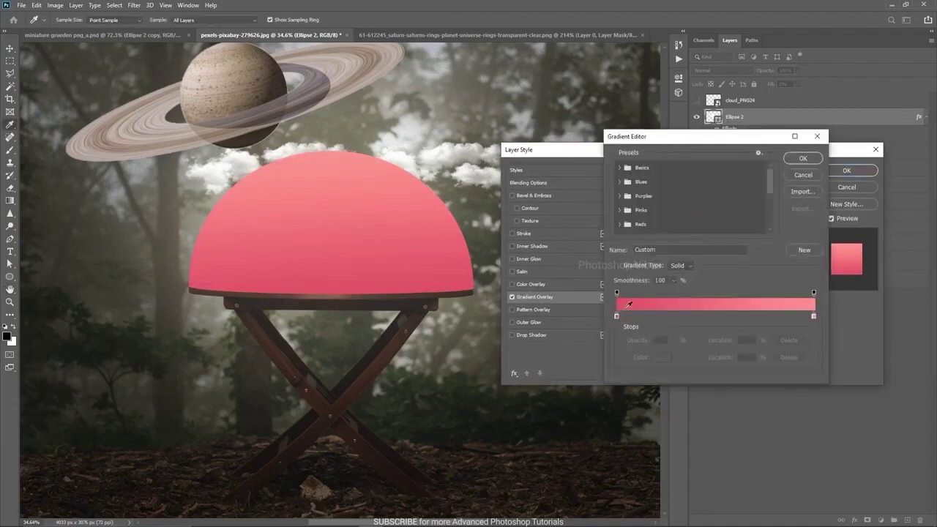
click(618, 316)
click(655, 358)
drag(635, 110, 584, 140)
click(814, 94)
click(617, 293)
click(673, 340)
drag(677, 355, 638, 357)
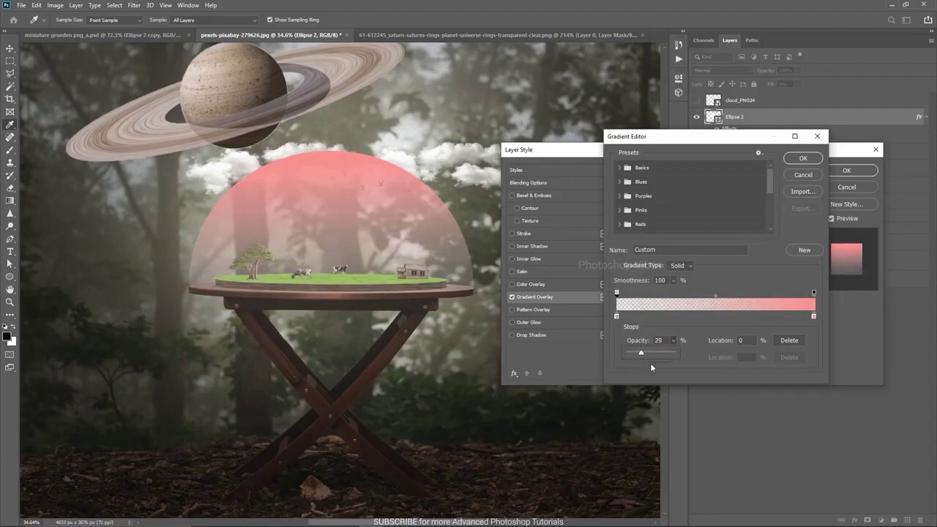
- Set the gradient's right stop to pale sky blue and apply the overlay
click(815, 317)
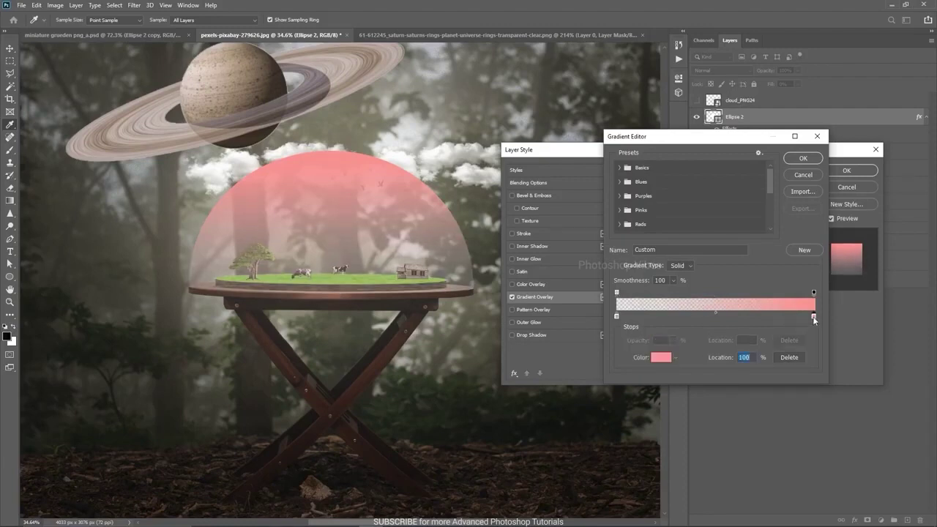
double_click(813, 315)
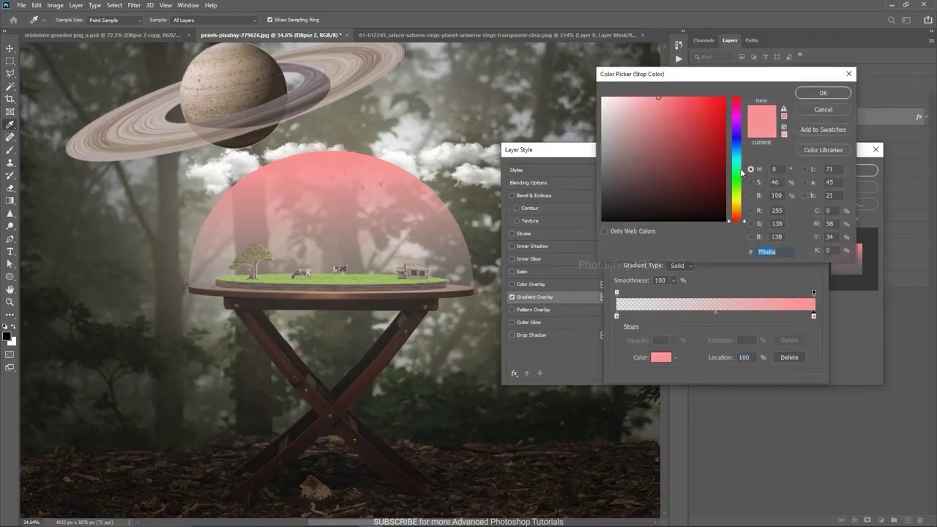
click(736, 150)
click(654, 103)
drag(654, 103, 641, 103)
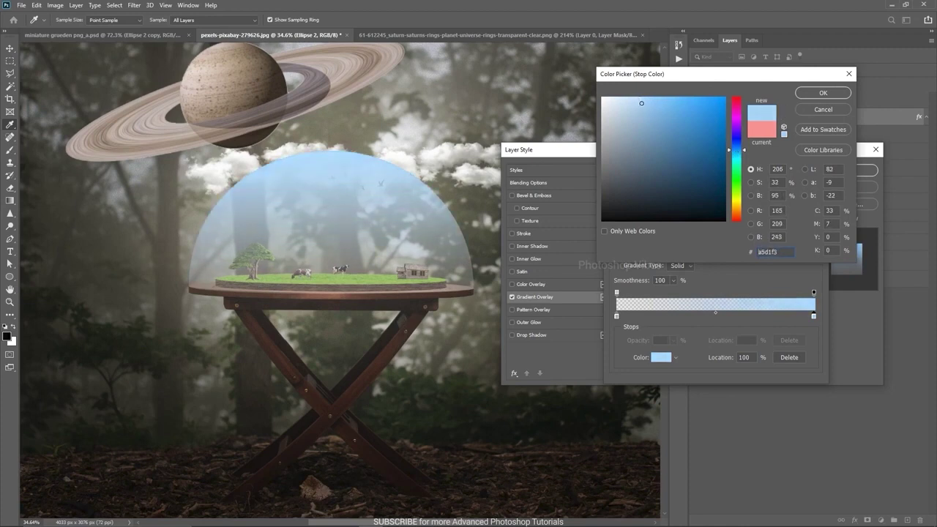
click(823, 93)
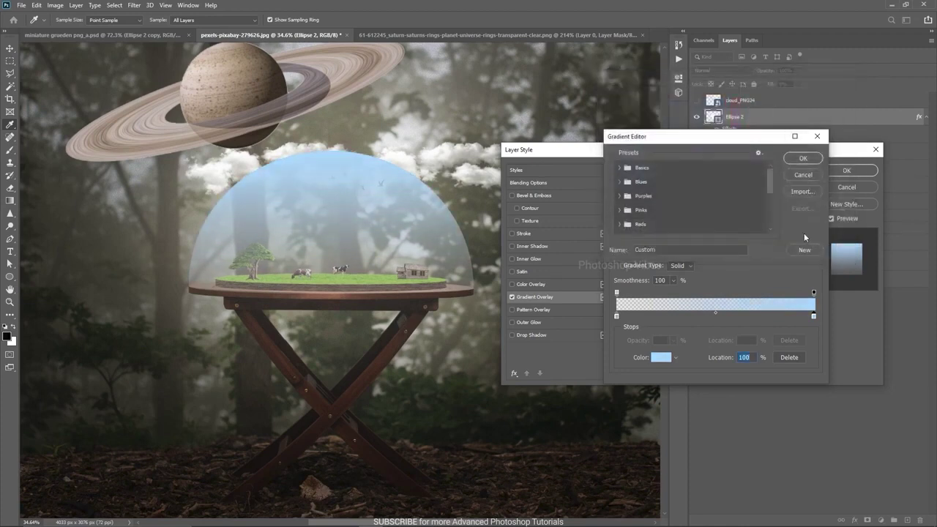
click(804, 158)
click(836, 172)
- Move the dome layer below Ellipse 1 and fit the image on screen
drag(735, 115, 758, 258)
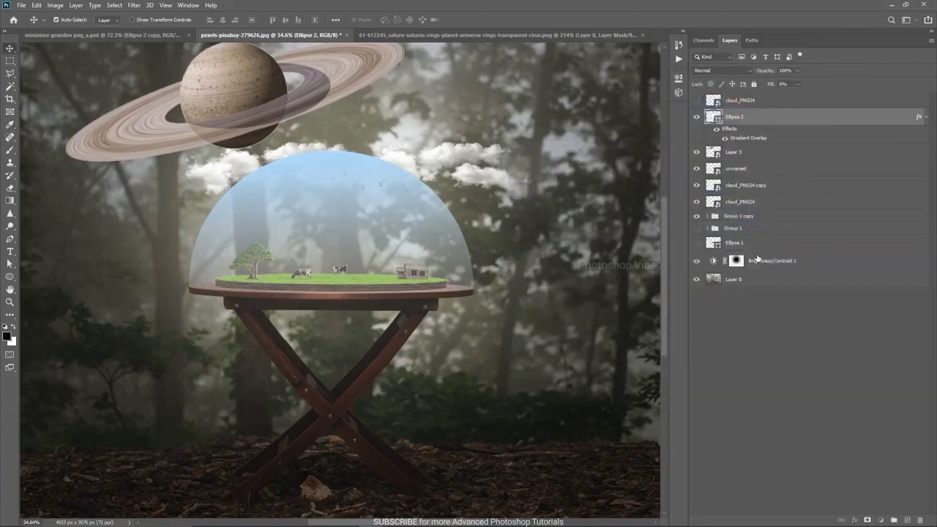
key(ctrl+0)
scroll(343, 233, up, 1)
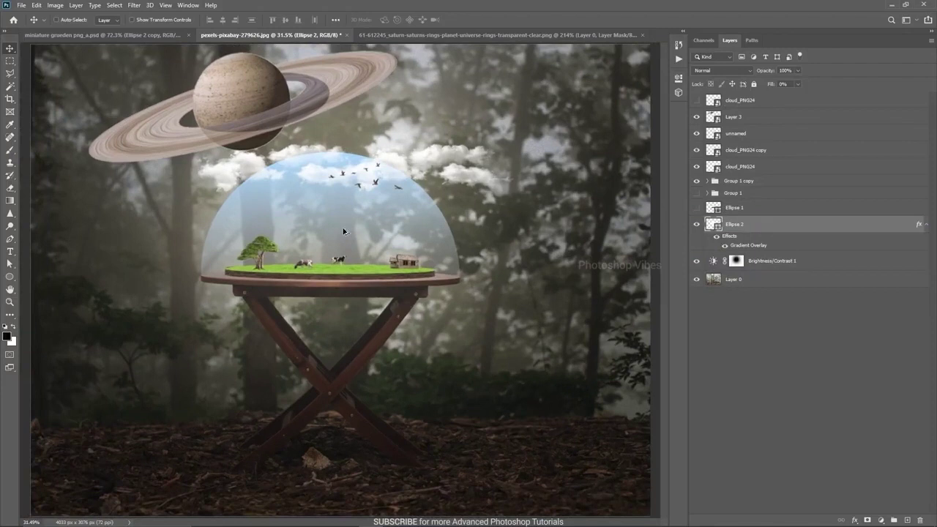
- Add a Down-direction Bevel & Emboss with 0% shadow and about 41% highlight
double_click(911, 223)
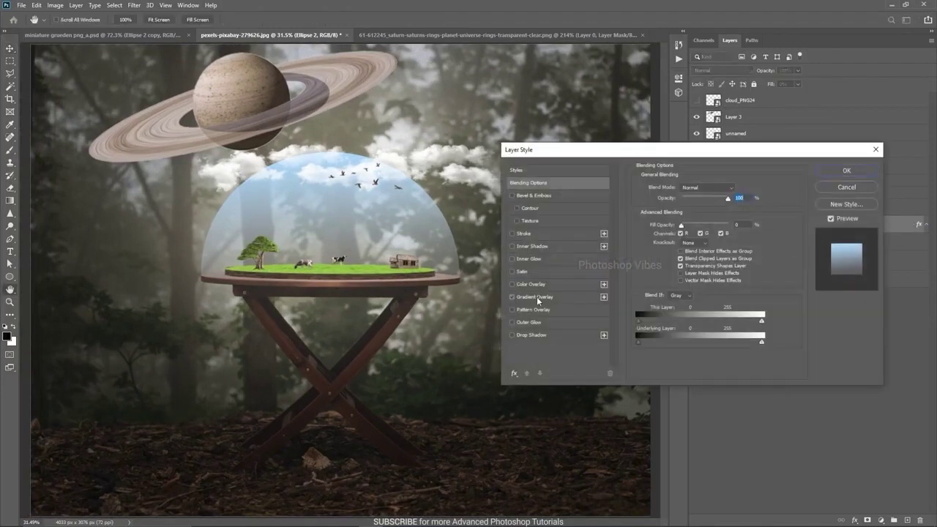
click(526, 195)
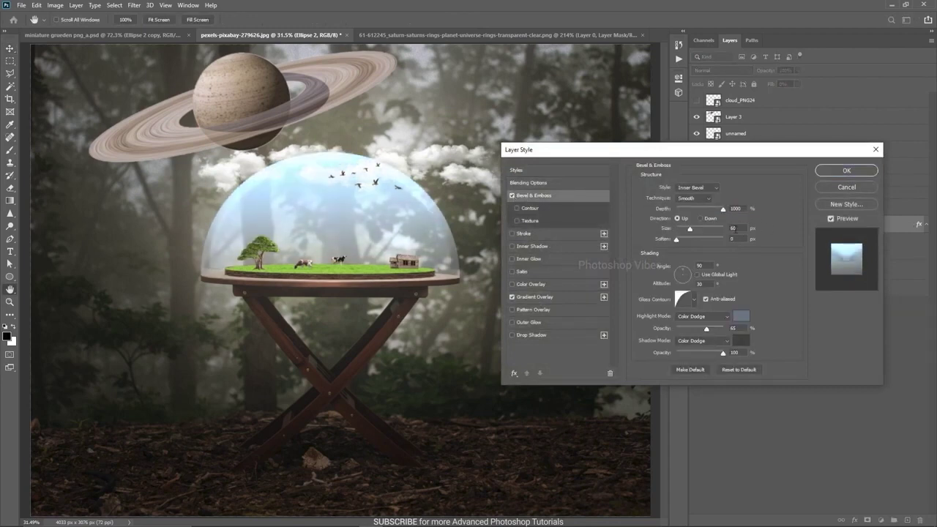
click(703, 219)
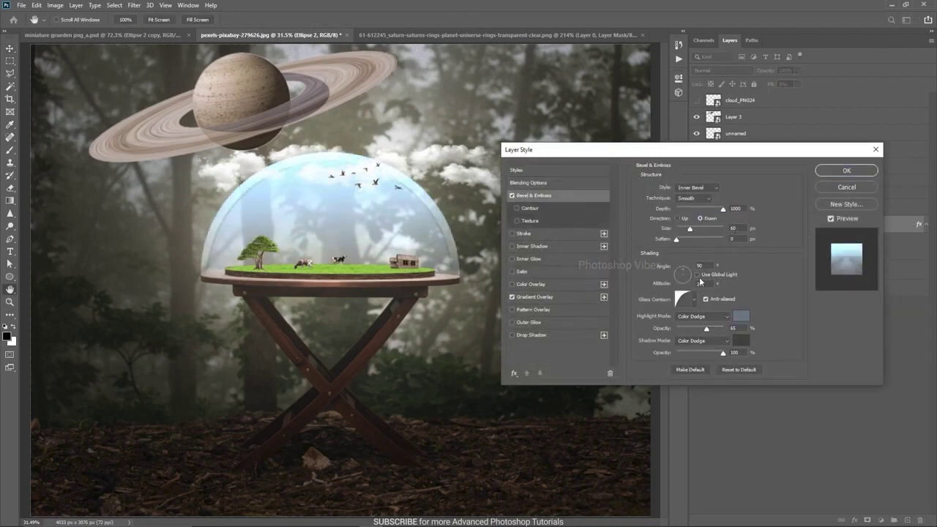
drag(721, 351, 632, 353)
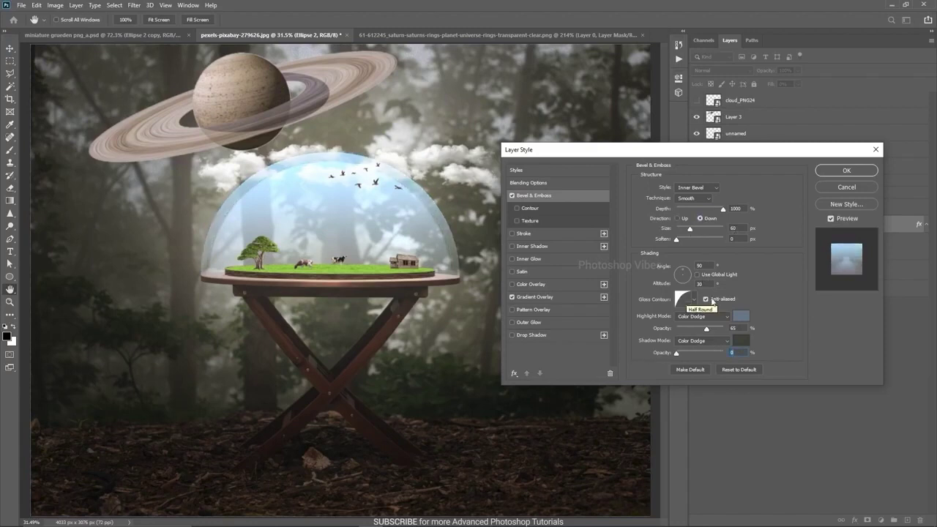
mouse_move(706, 330)
mouse_down()
mouse_move(685, 333)
mouse_move(699, 337)
mouse_up()
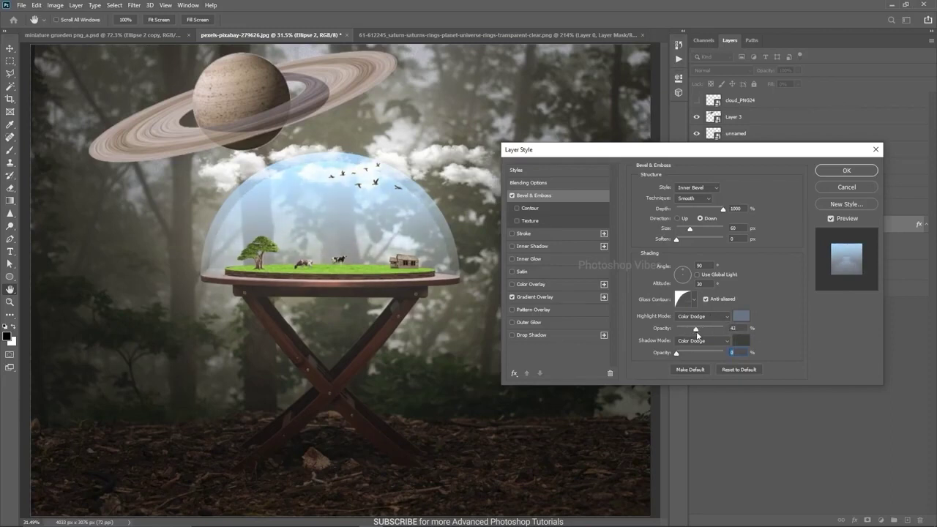
click(695, 332)
click(512, 195)
click(512, 195)
click(846, 170)
- Select Layer 3 so new text is placed above it
key(v)
scroll(311, 217, down, 3)
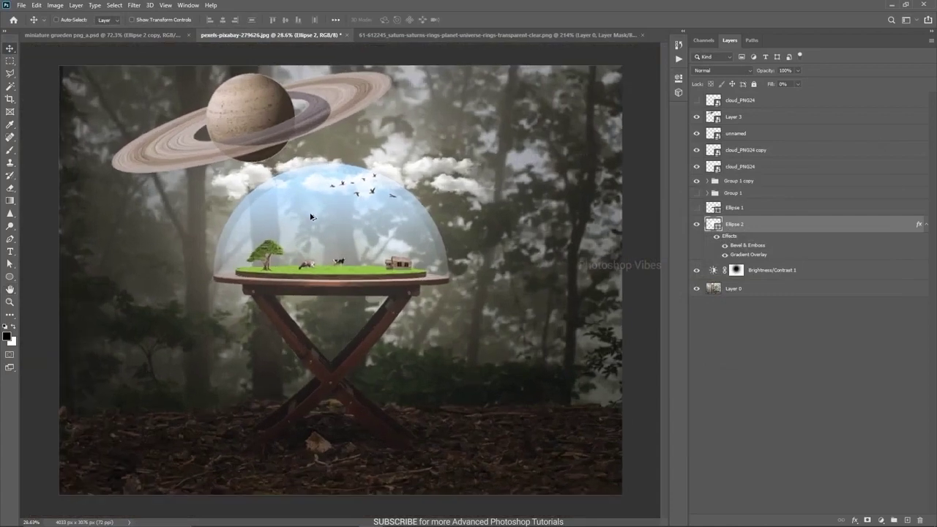
click(769, 271)
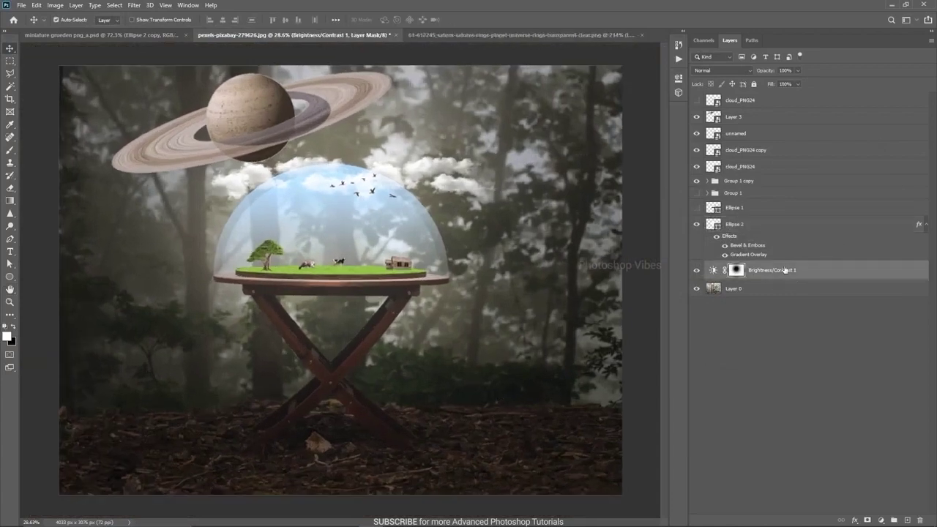
click(752, 197)
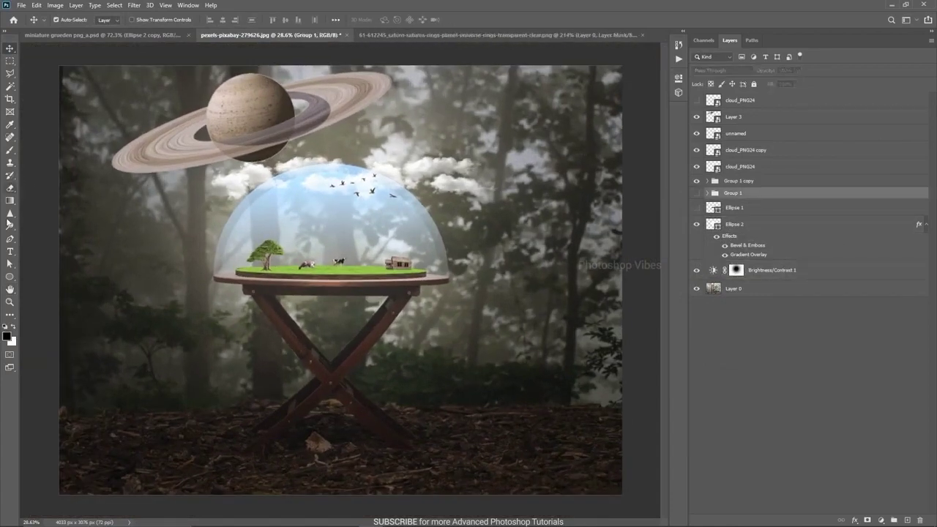
click(741, 117)
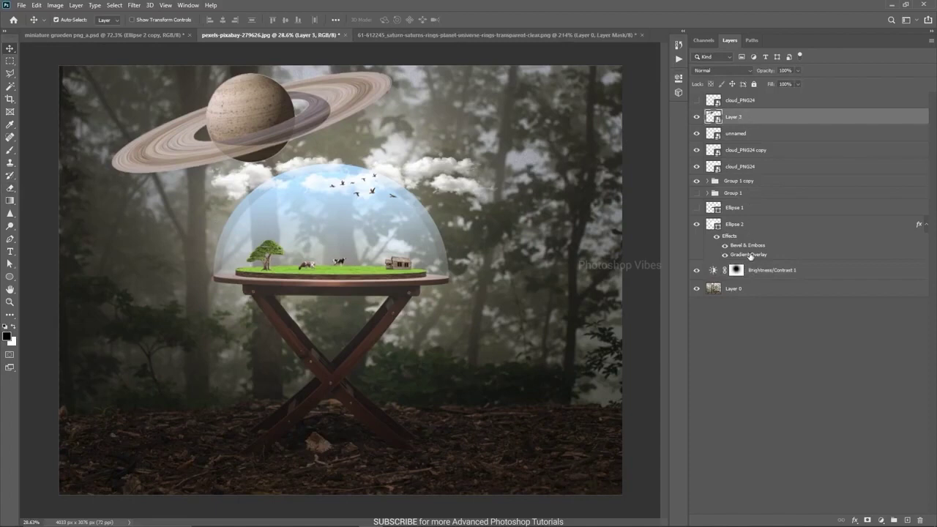
click(734, 227)
click(735, 116)
- Type 'PHOTOSHOP TUTORIAL' and move it toward the bottom edge
click(9, 251)
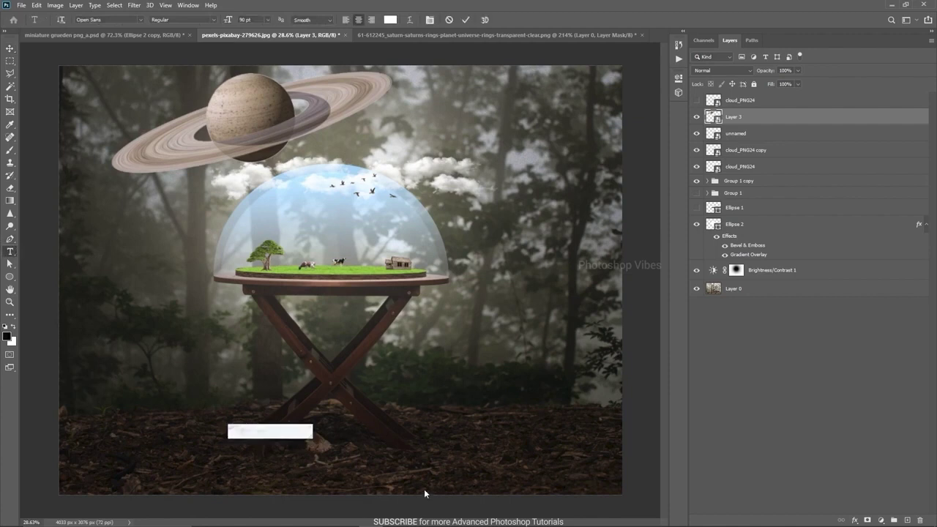
text(PHOTOSHOP TU)
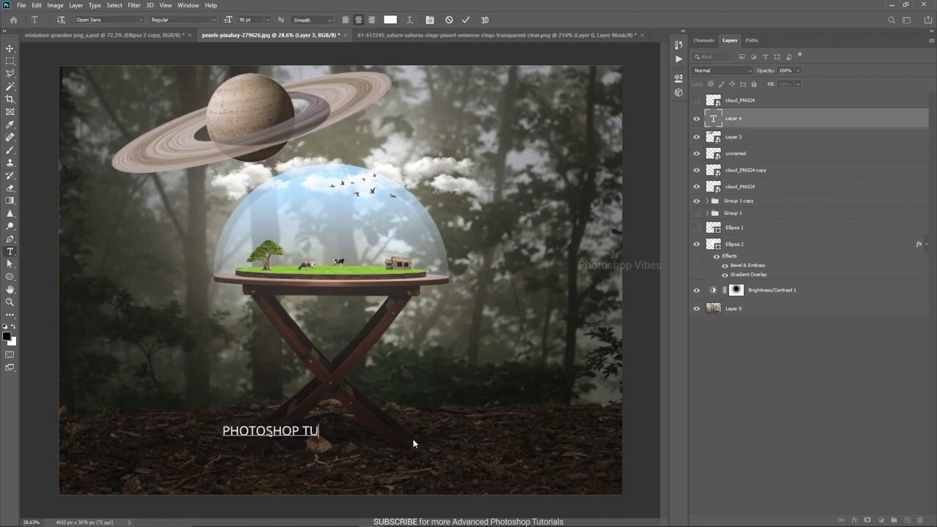
text(TORIAL)
click(9, 47)
drag(304, 437, 358, 477)
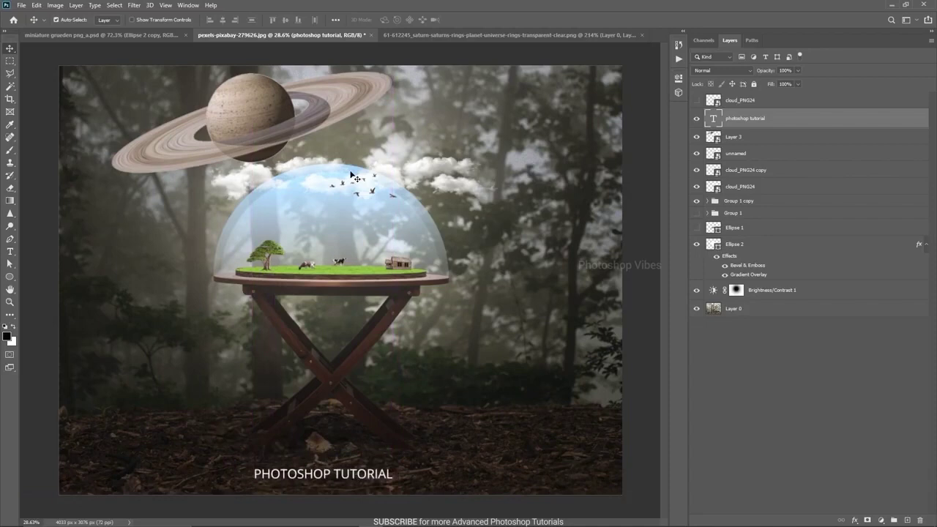
- Widen the text's tracking to about 720 and nudge it slightly right
key(t)
click(434, 22)
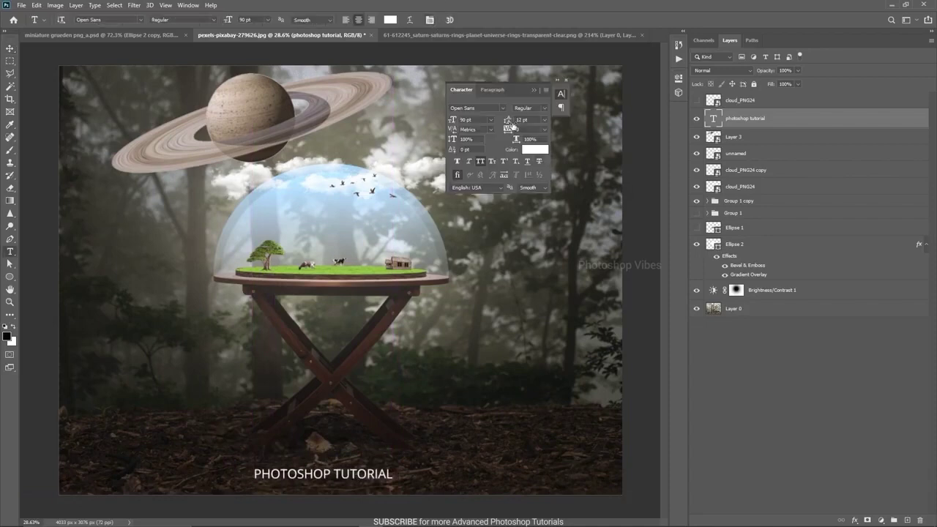
drag(509, 129, 526, 130)
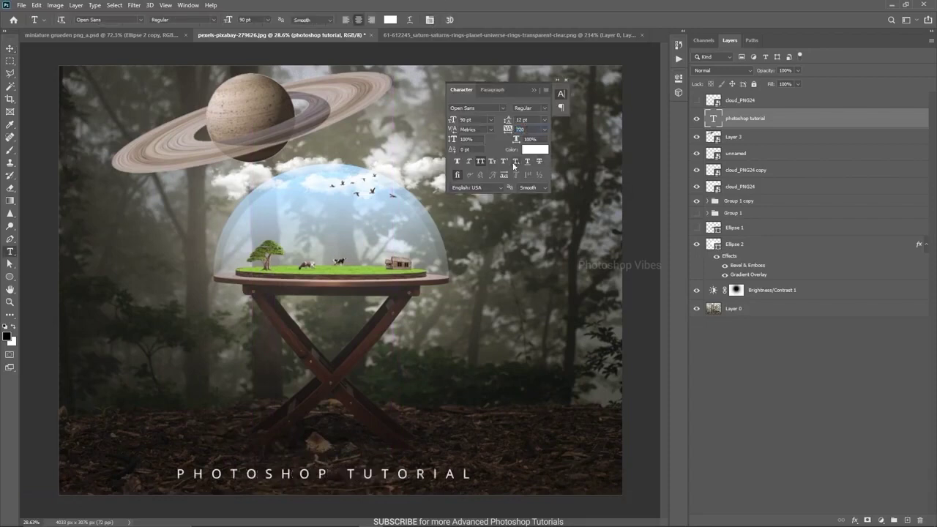
click(10, 48)
click(534, 89)
click(566, 80)
drag(331, 477, 340, 477)
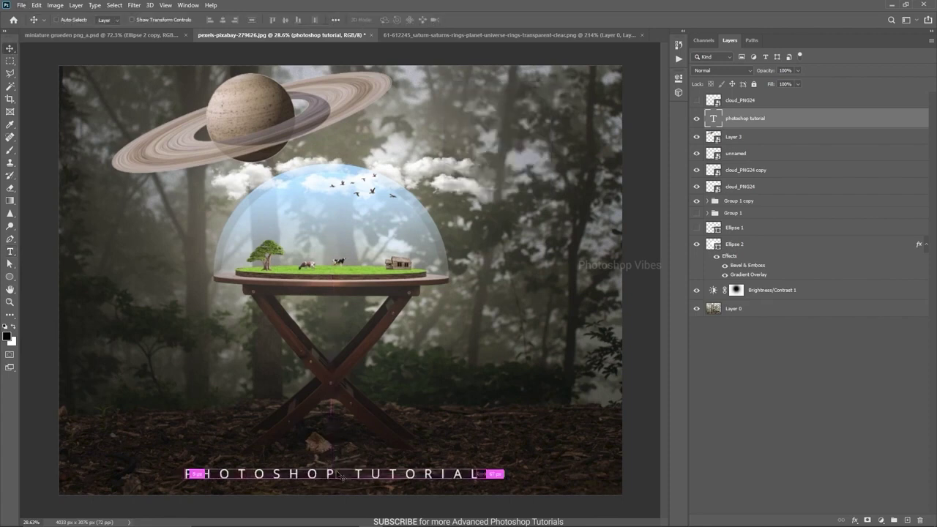
- Centre the text horizontally on the canvas and deselect
key(ctrl+a)
click(223, 20)
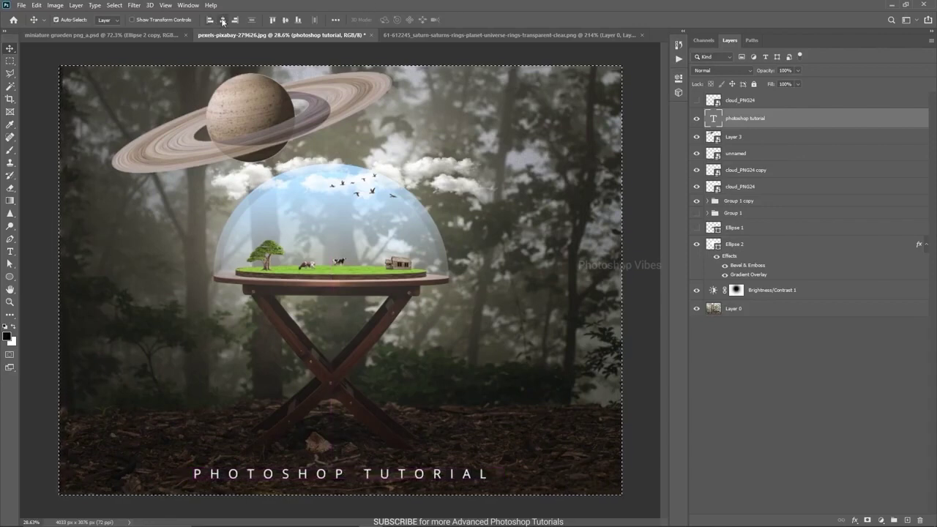
key(ctrl+d)
scroll(417, 358, down, 2)
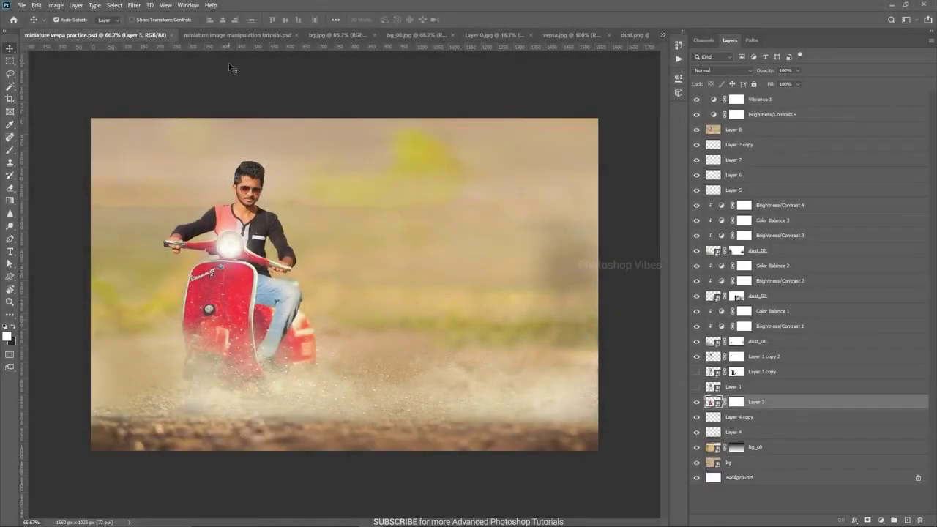
- Review the open source images: bg.jpg, bg_00.jpg, seated man, vepsa.jpg, dust.png
click(336, 34)
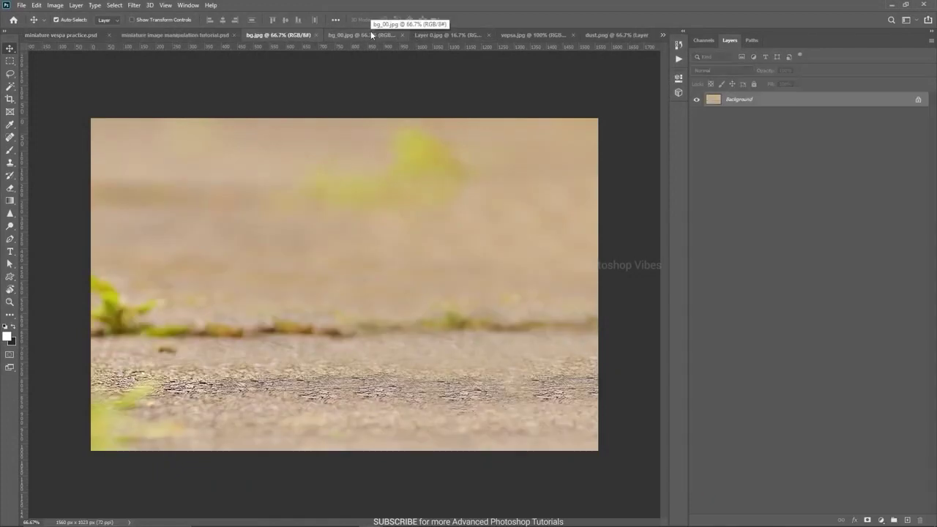
click(372, 34)
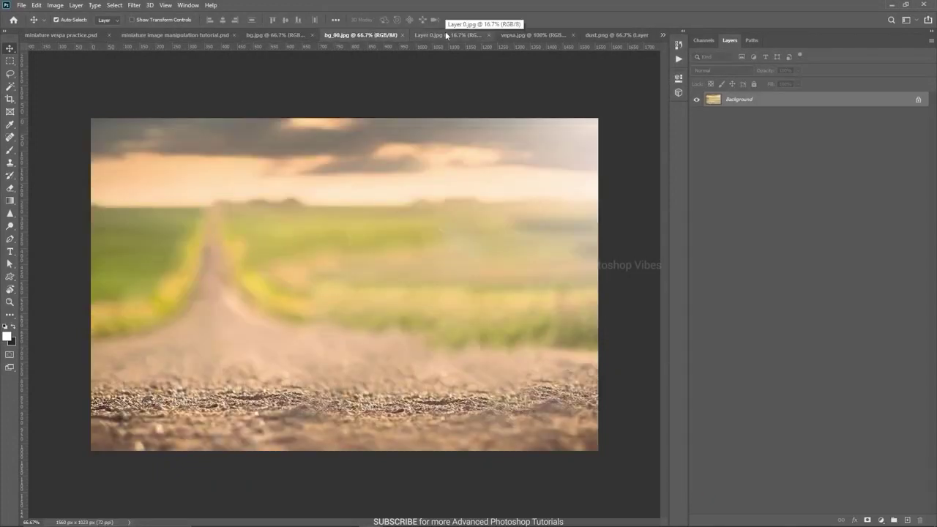
click(446, 32)
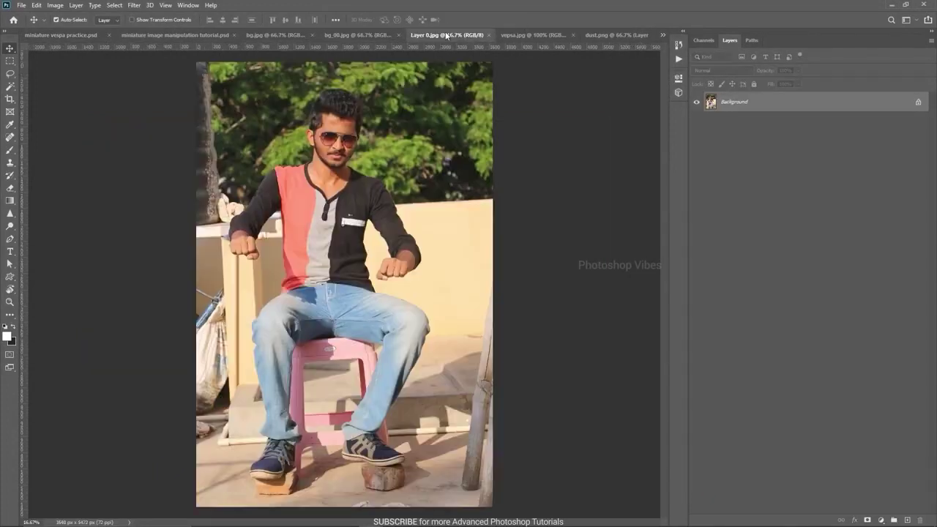
click(525, 37)
click(603, 33)
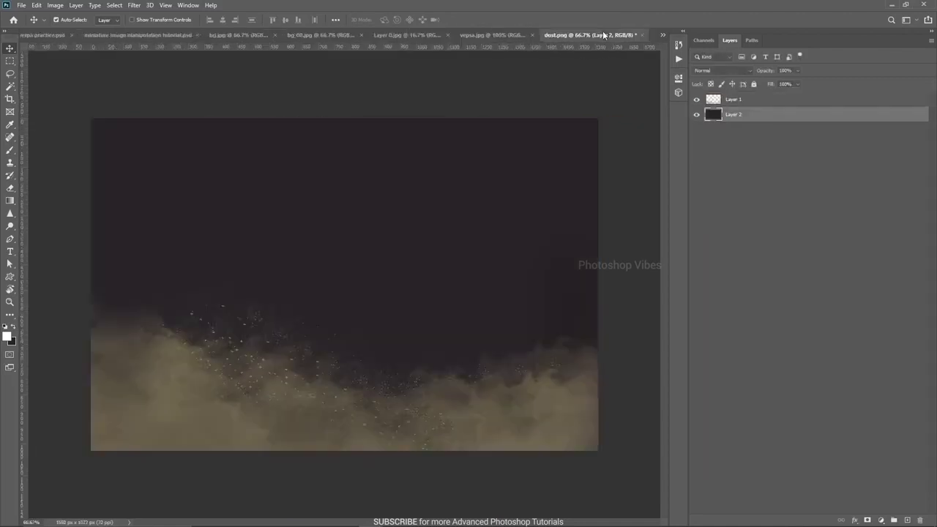
click(237, 33)
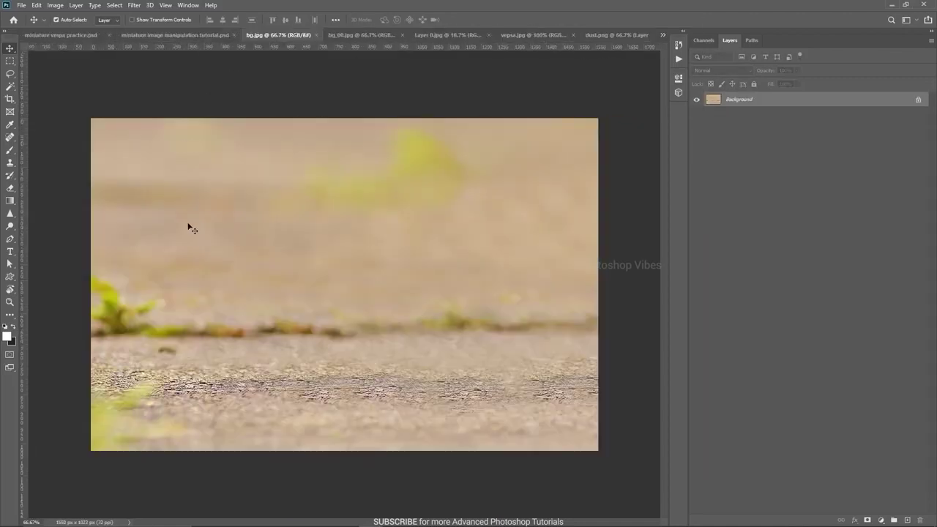
- Drag bg.jpg and bg_00.jpg into the tutorial document and mask the road layer
click(196, 33)
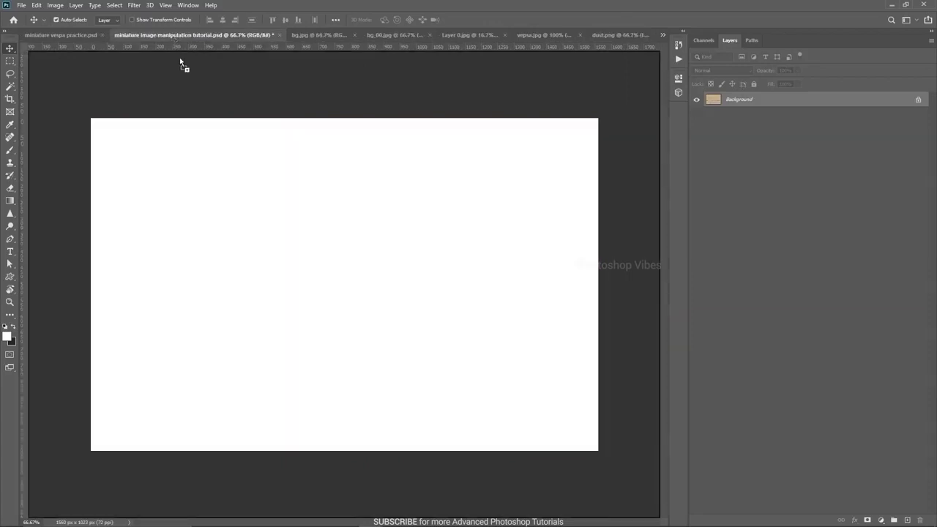
drag(305, 239, 306, 237)
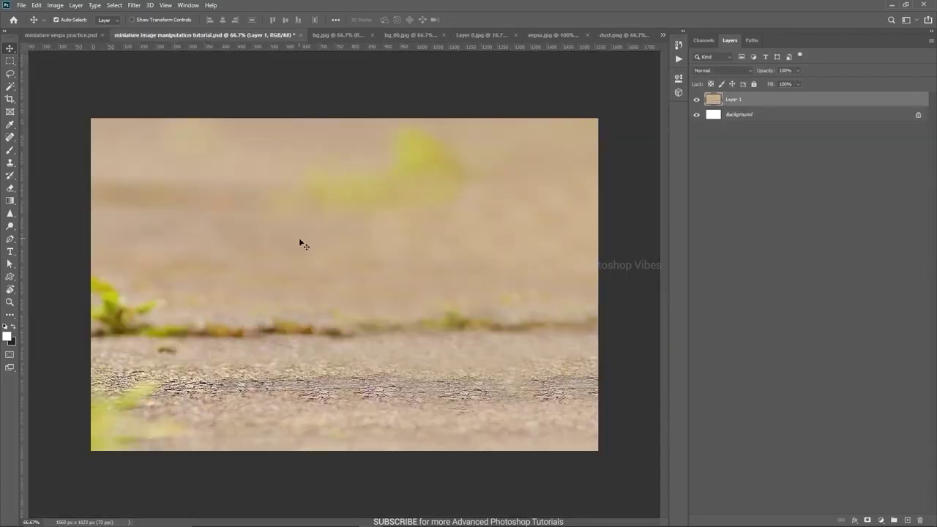
click(400, 34)
drag(385, 341, 366, 291)
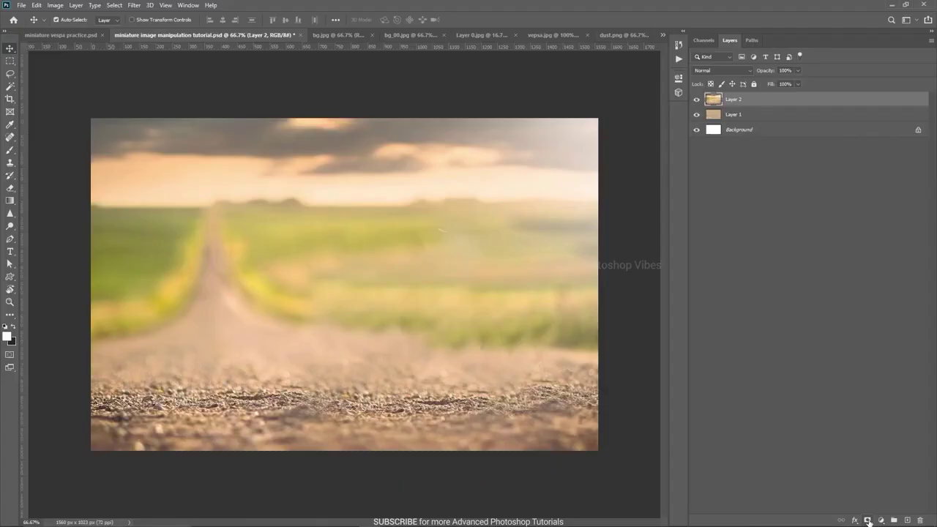
click(868, 520)
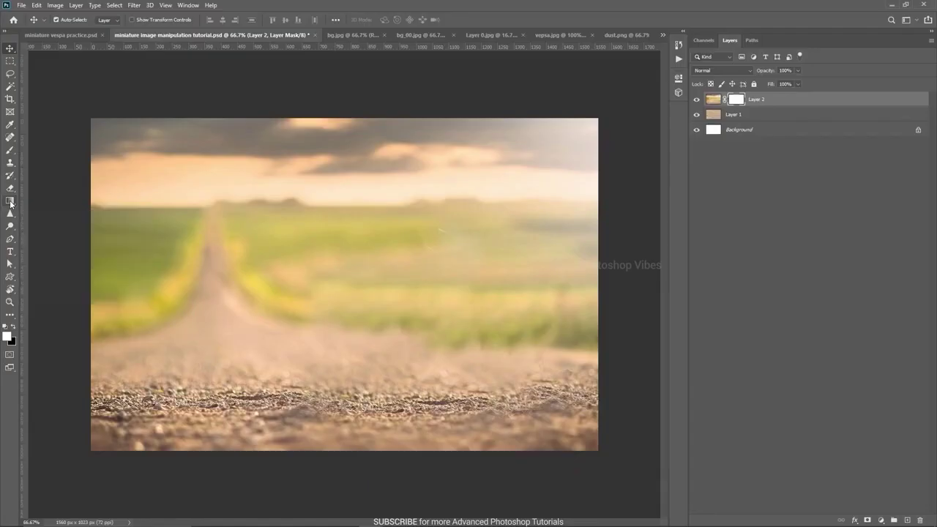
- Choose the basic white-to-black gradient for the Gradient tool
click(10, 201)
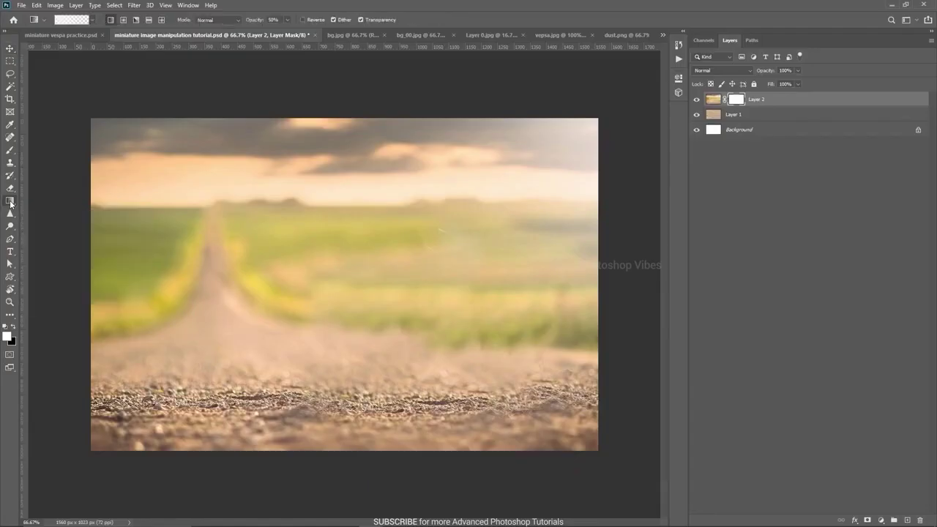
click(70, 20)
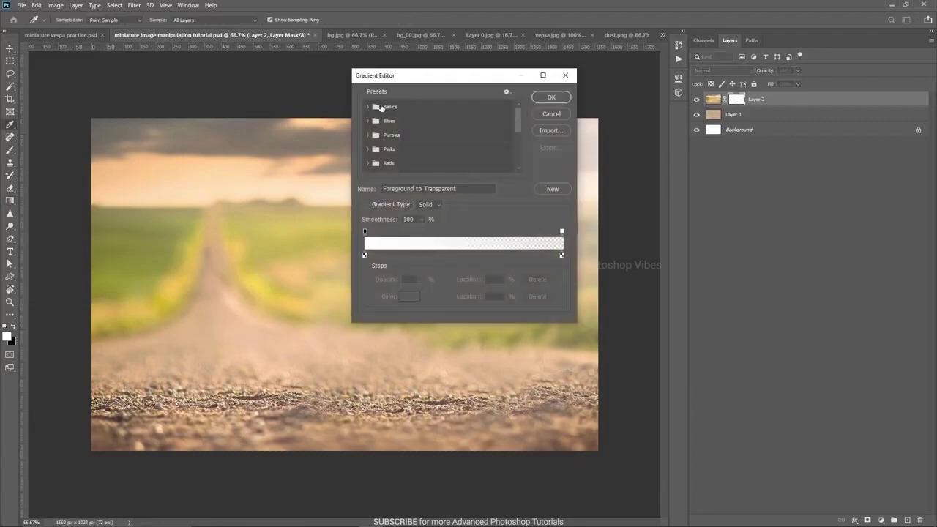
drag(404, 81, 655, 141)
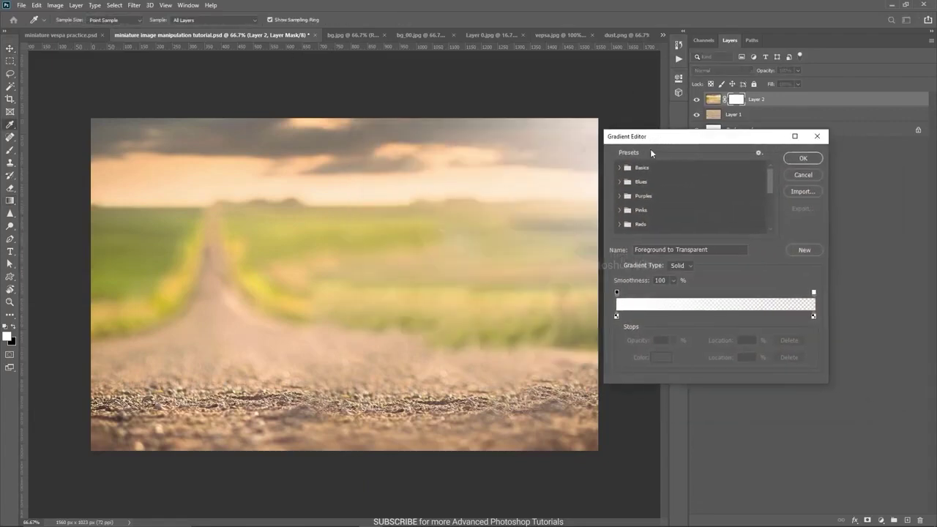
click(619, 168)
click(632, 182)
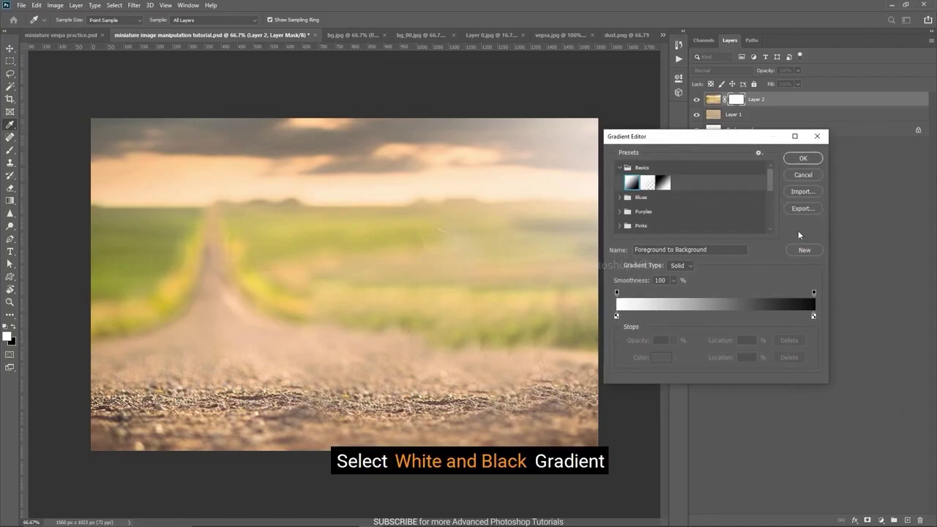
click(803, 159)
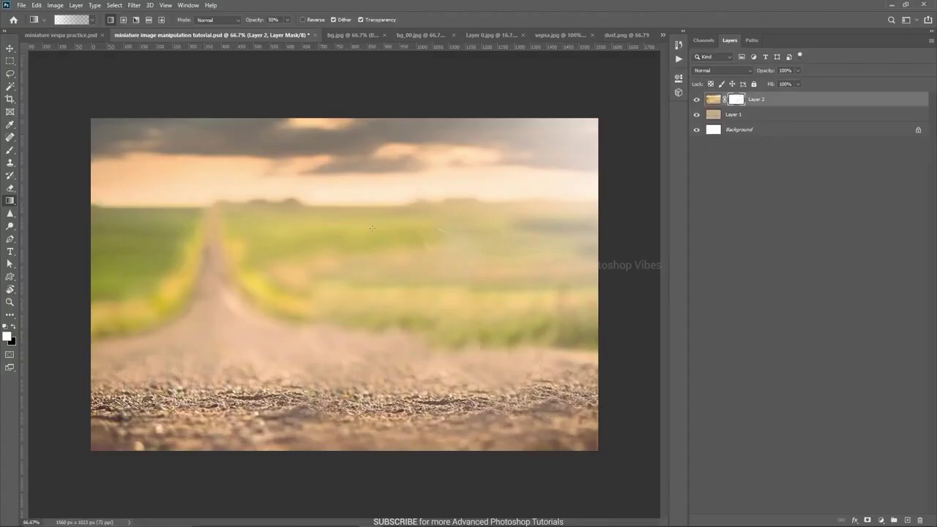
- Draw upward gradients on Layer 2's mask until it blends, undoing the last attempt
drag(331, 357, 329, 273)
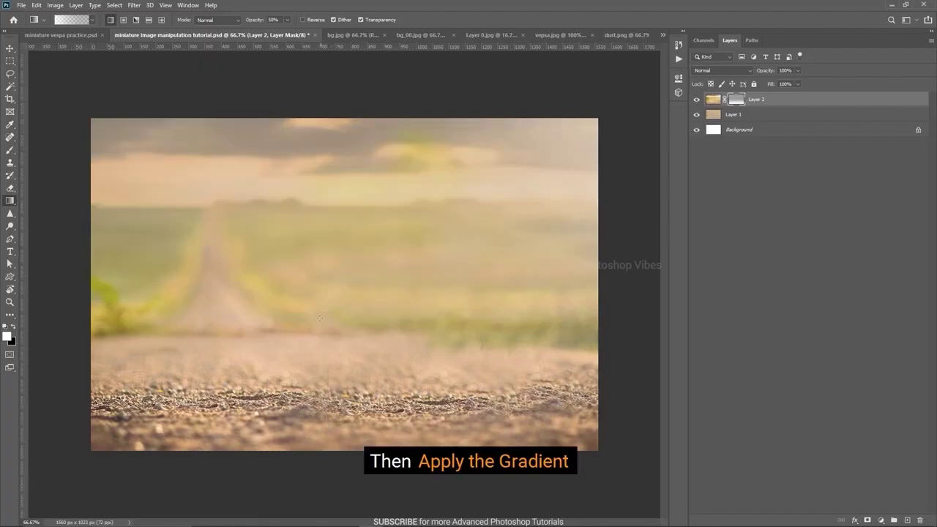
drag(330, 435, 331, 370)
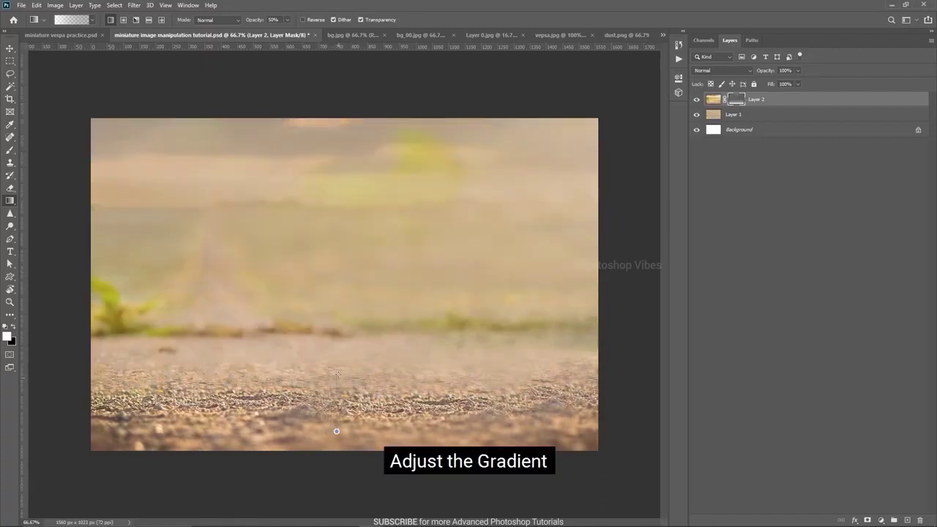
drag(338, 362, 338, 362)
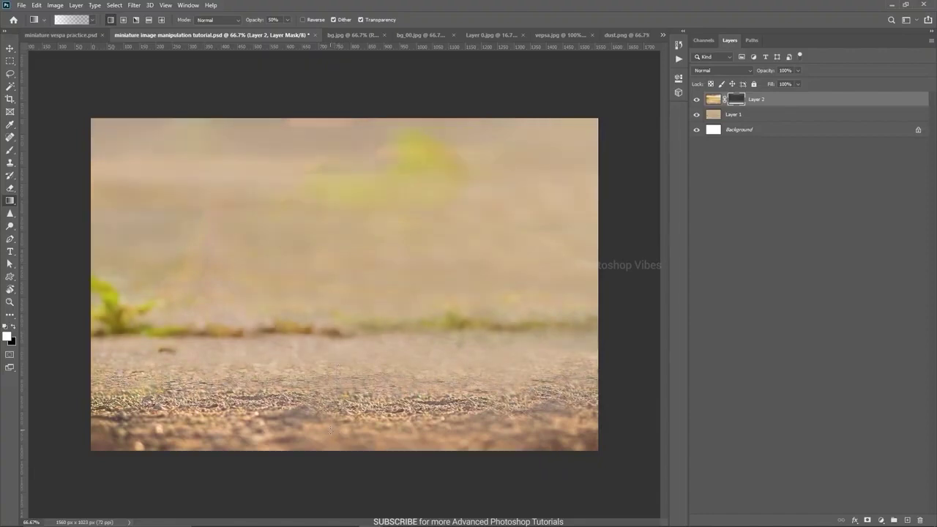
drag(330, 432, 331, 370)
drag(328, 437, 336, 363)
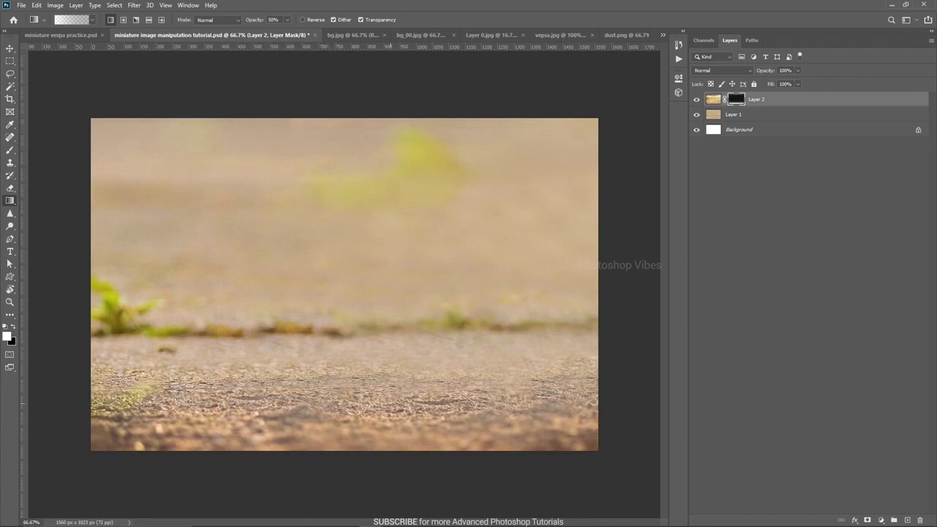
key(ctrl+z)
click(14, 50)
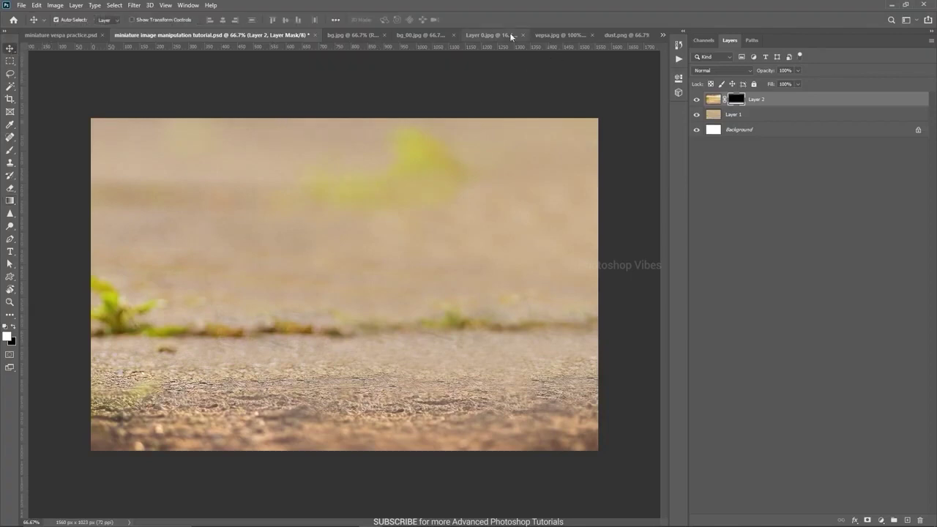
- Open the seated-man photo, zoom to his fist, and set the Pen tool to Path mode
click(479, 36)
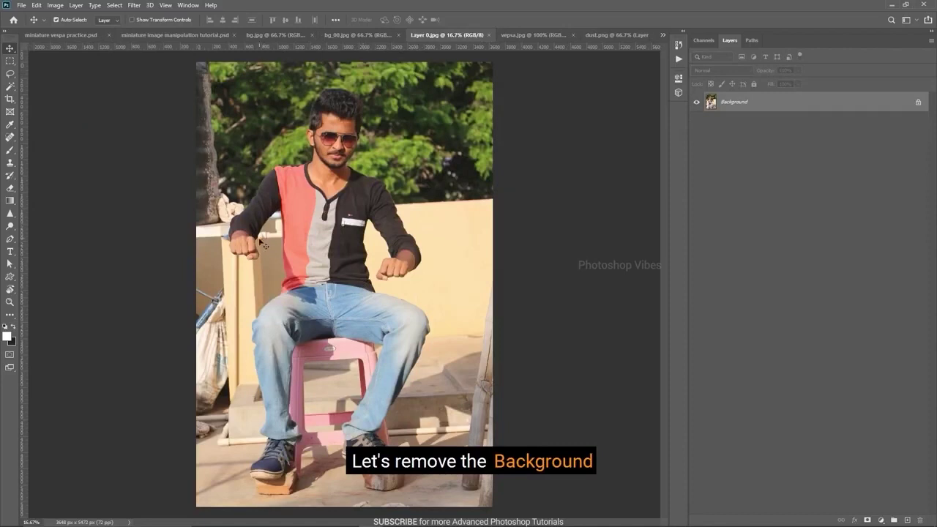
scroll(262, 244, up, 5)
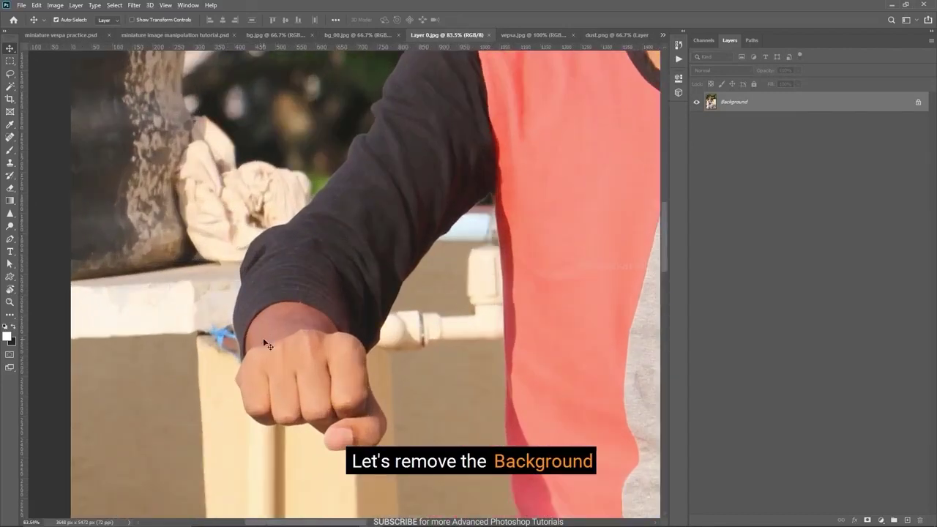
drag(275, 331, 247, 342)
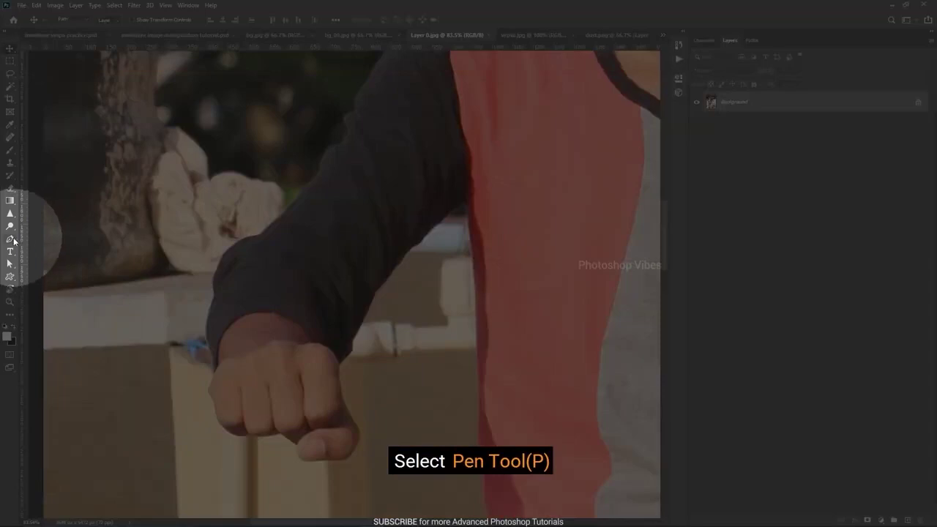
click(14, 240)
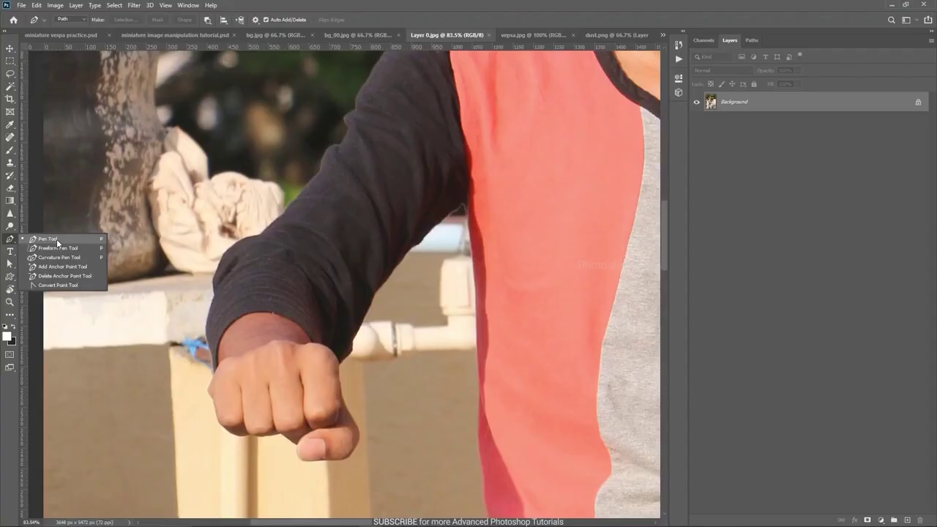
click(57, 239)
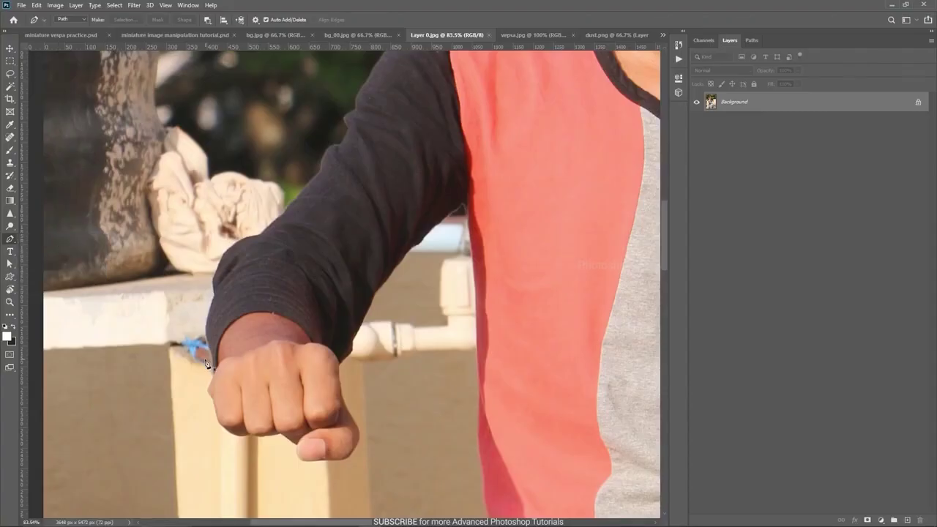
scroll(217, 380, up, 5)
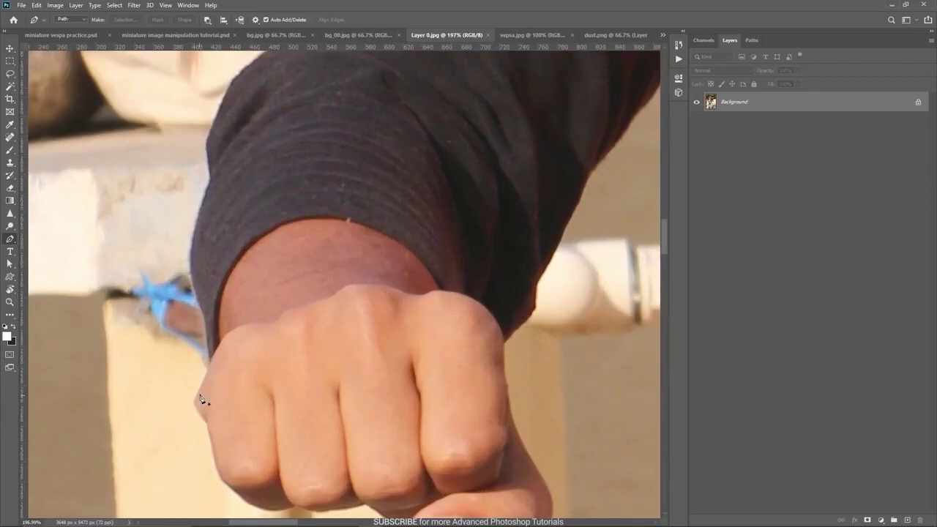
scroll(208, 362, up, 3)
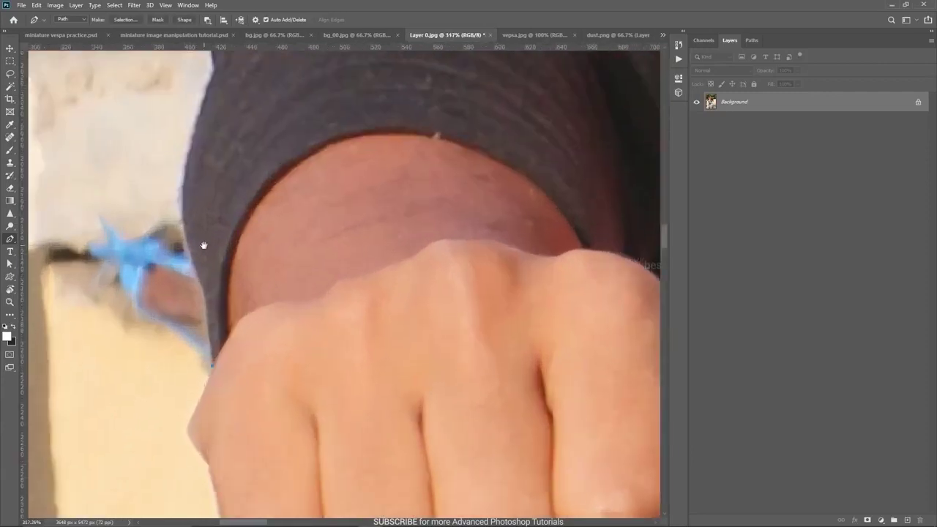
drag(203, 247, 216, 288)
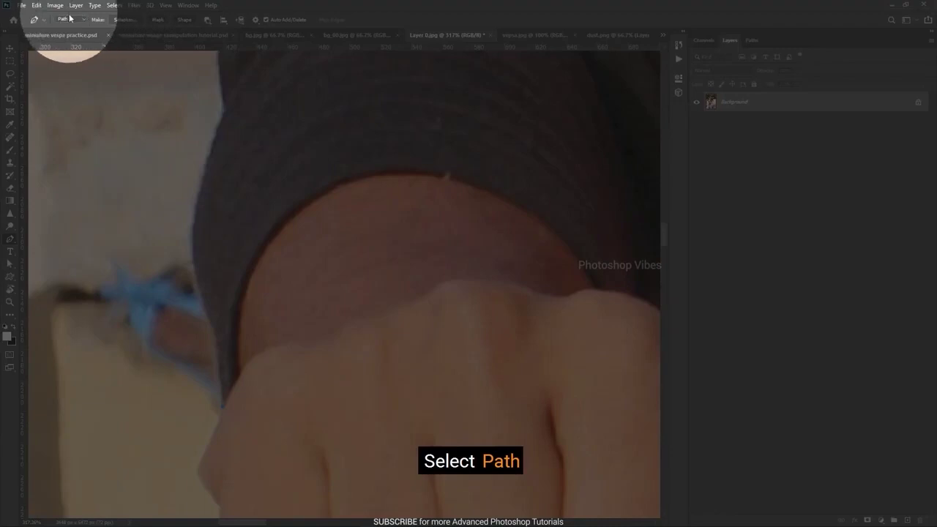
click(70, 19)
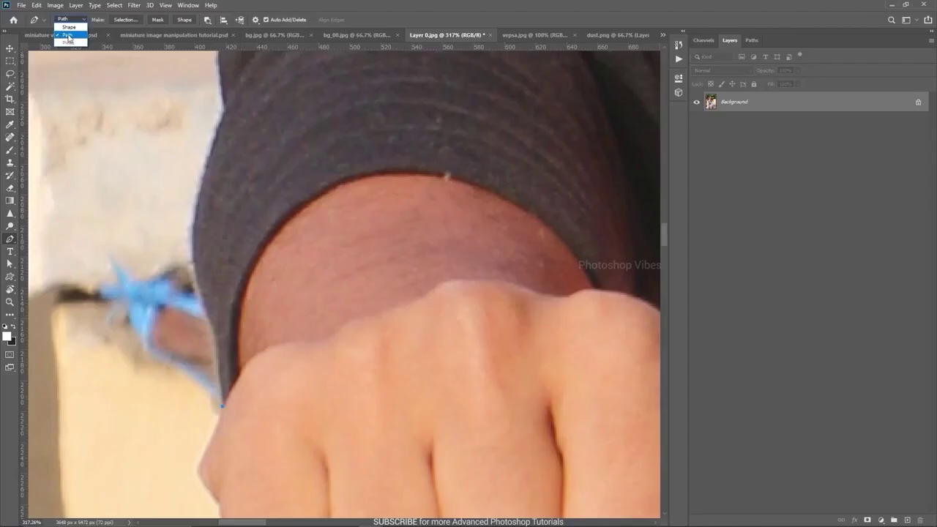
click(69, 36)
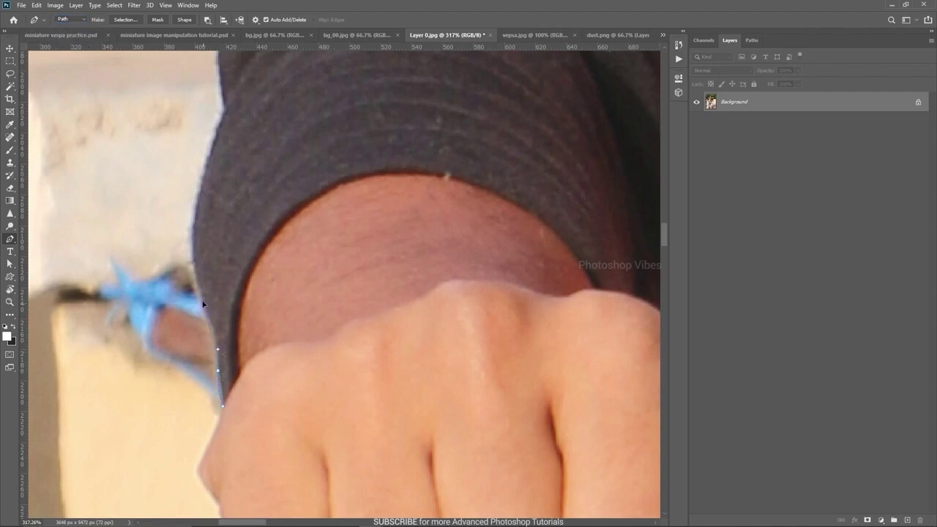
- Start the path at the sleeve edge beside the fist and trace up the sleeve
drag(199, 170, 238, 353)
click(260, 296)
drag(260, 241, 256, 390)
click(253, 395)
click(269, 349)
drag(299, 287, 314, 274)
drag(360, 268, 366, 316)
drag(408, 275, 252, 476)
drag(253, 475, 269, 460)
drag(293, 440, 311, 421)
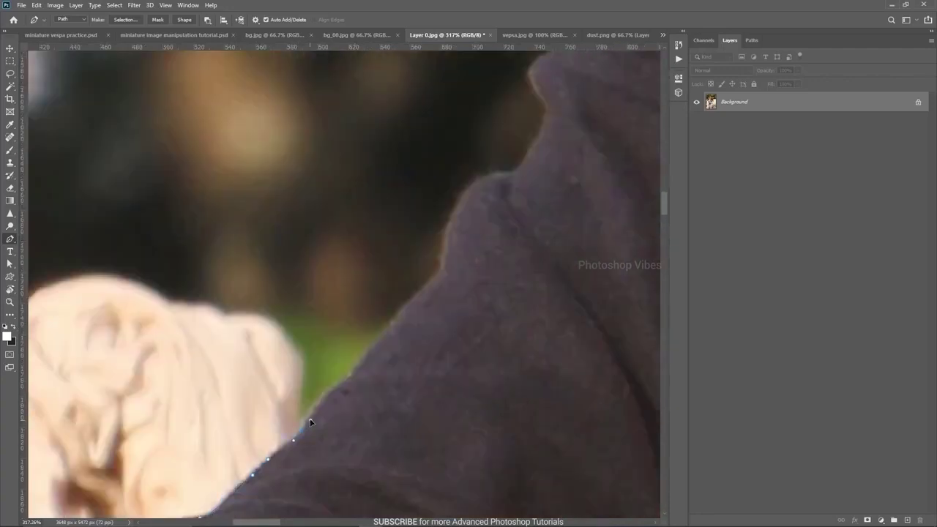
- Continue the path along the upper arm and up the shoulder edge
drag(438, 280, 370, 442)
drag(390, 370, 398, 406)
drag(397, 407, 409, 406)
drag(436, 371, 443, 360)
drag(436, 328, 343, 409)
drag(381, 338, 389, 328)
drag(438, 246, 374, 373)
drag(374, 373, 391, 341)
drag(441, 281, 376, 368)
drag(376, 368, 398, 345)
- Trace across the pink shirt along the shoulder top toward the collar
click(446, 300)
drag(485, 268, 325, 386)
drag(325, 387, 332, 373)
click(351, 349)
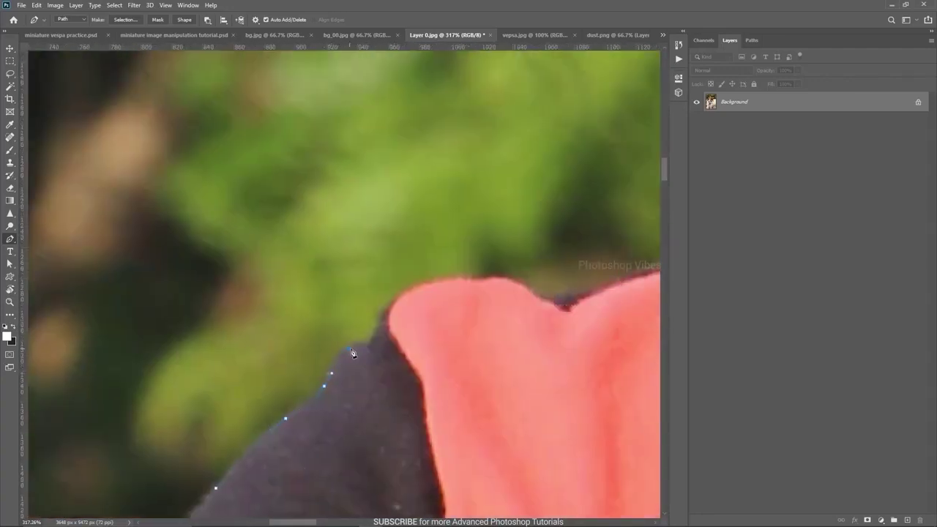
drag(398, 297, 420, 280)
drag(478, 276, 329, 380)
click(328, 379)
click(380, 390)
drag(425, 399, 439, 394)
scroll(441, 393, down, 2)
scroll(444, 460, up, 1)
drag(505, 344, 308, 344)
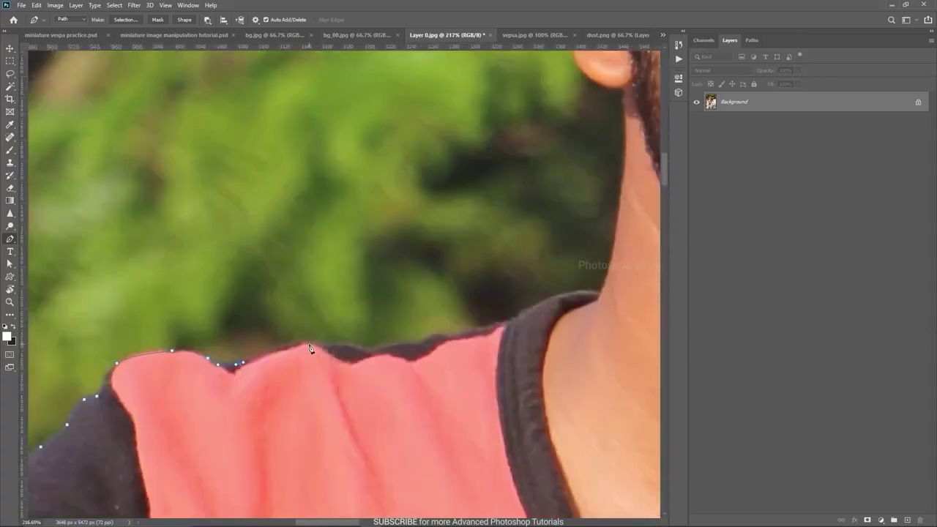
- Place anchors over the collar and up the edge of the neck
click(429, 340)
click(508, 323)
scroll(508, 323, up, 1)
drag(508, 323, 312, 440)
click(388, 409)
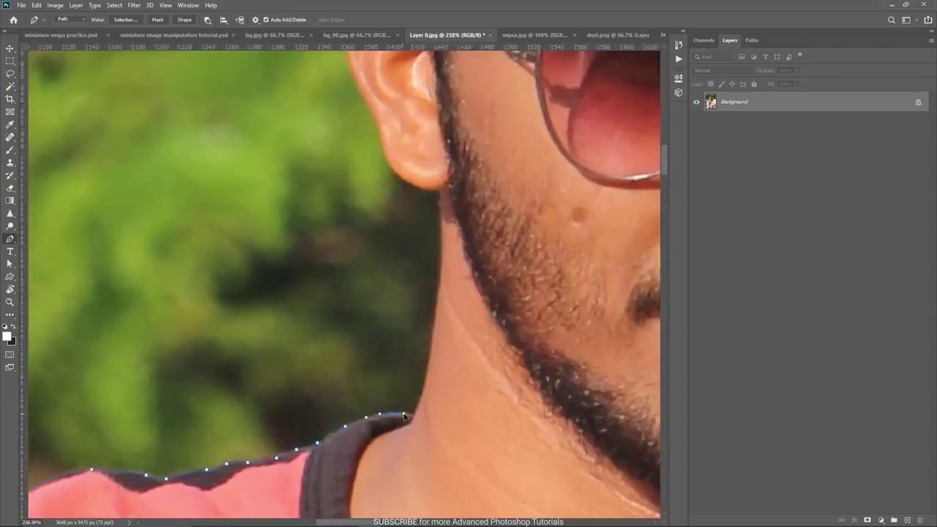
drag(436, 375, 440, 440)
click(430, 418)
click(441, 334)
click(433, 399)
scroll(433, 400, up, 2)
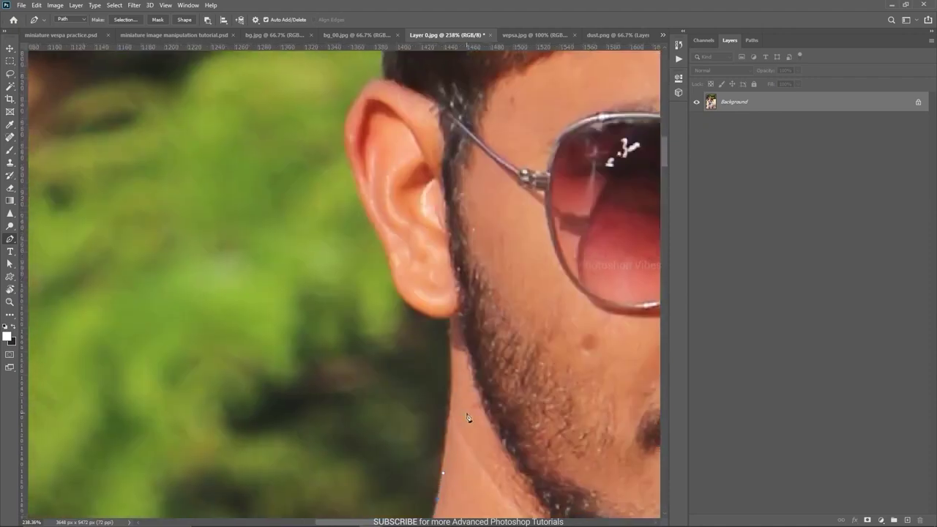
- Trace around the earlobe and up the ear's rim to its top
click(450, 317)
drag(449, 318, 501, 449)
drag(467, 441, 455, 433)
click(416, 334)
drag(431, 339, 322, 363)
click(293, 290)
click(301, 241)
click(324, 230)
scroll(326, 230, down, 3)
- Trace up the hair's edge to the top of the head
drag(374, 170, 342, 362)
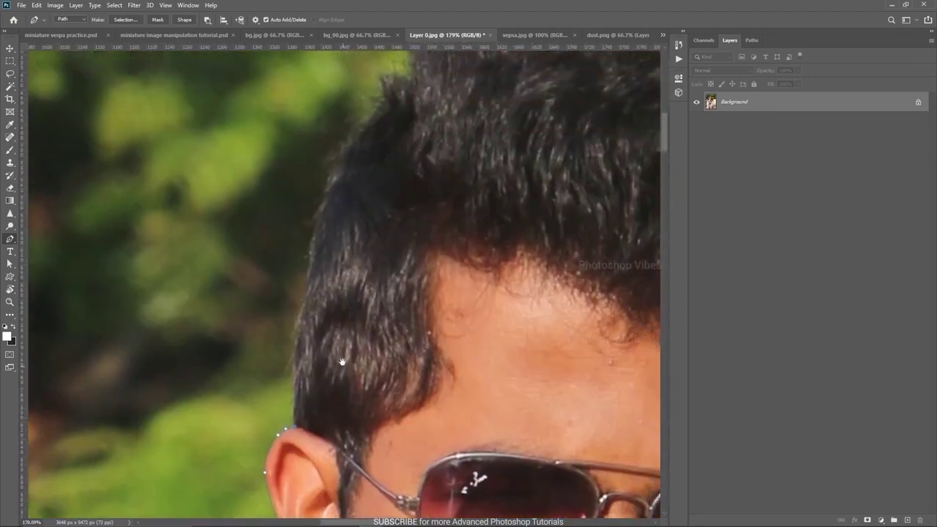
click(277, 398)
drag(275, 285, 278, 273)
click(313, 132)
drag(400, 142, 328, 435)
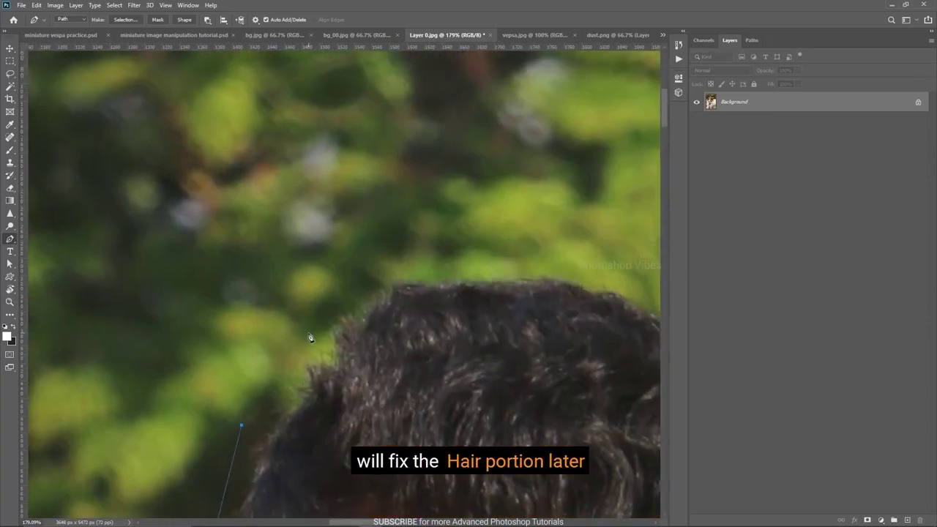
click(413, 259)
- Continue across the top of the hair and down to the right ear
drag(564, 324, 306, 220)
click(538, 304)
drag(568, 412, 429, 199)
click(425, 190)
click(426, 276)
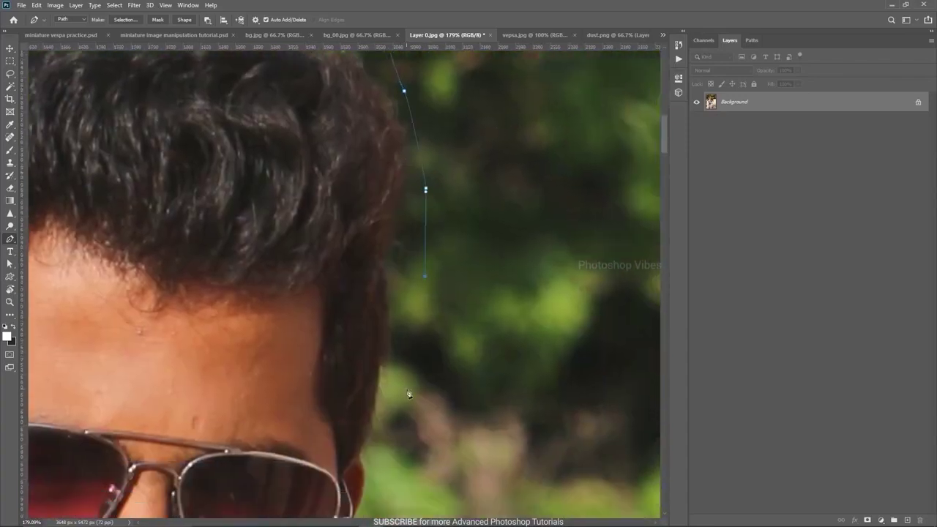
drag(407, 393, 429, 208)
click(403, 239)
- Trace from where the neck meets the far shoulder down the shoulder slope
scroll(400, 234, up, 1)
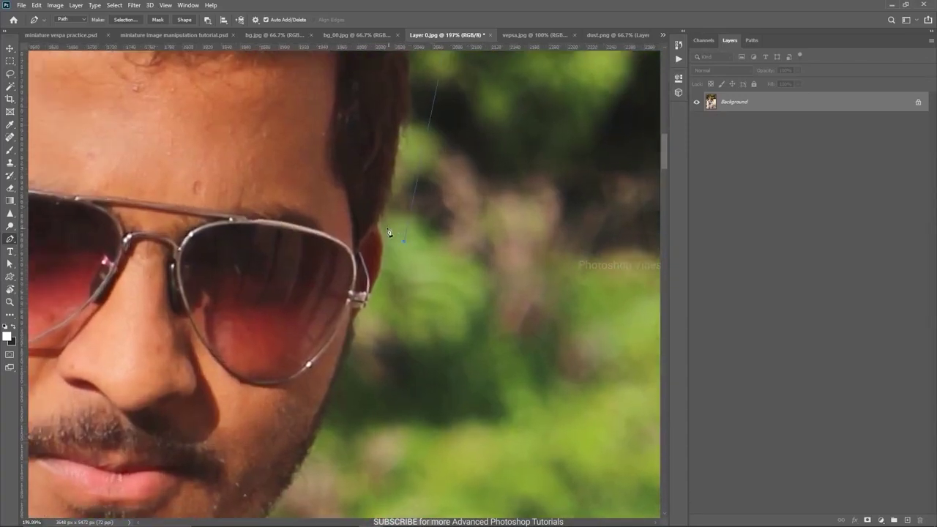
scroll(386, 261, up, 1)
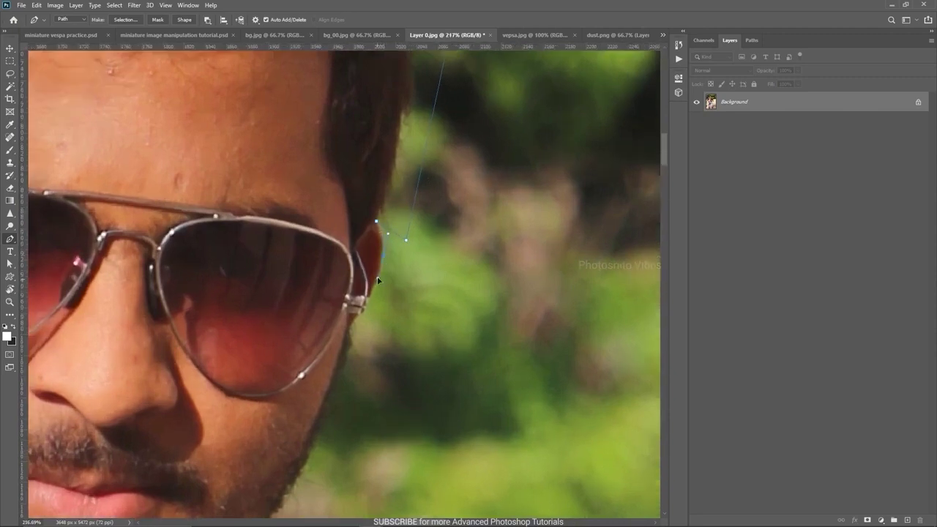
scroll(364, 313, up, 1)
drag(351, 334, 520, 242)
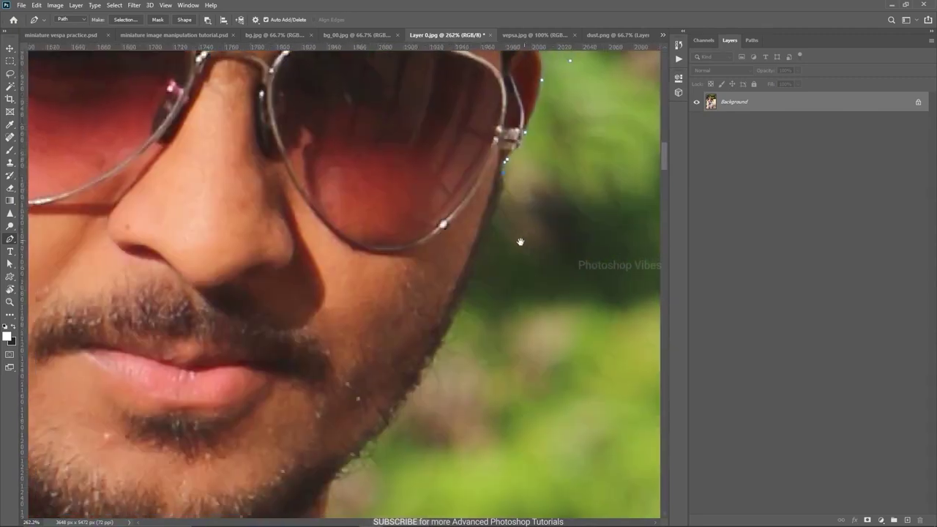
scroll(498, 212, down, 3)
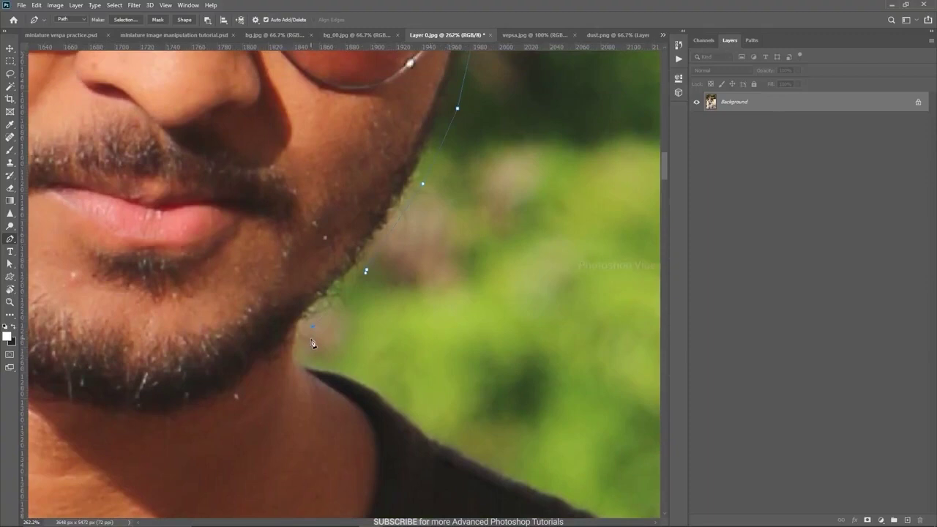
scroll(310, 343, up, 1)
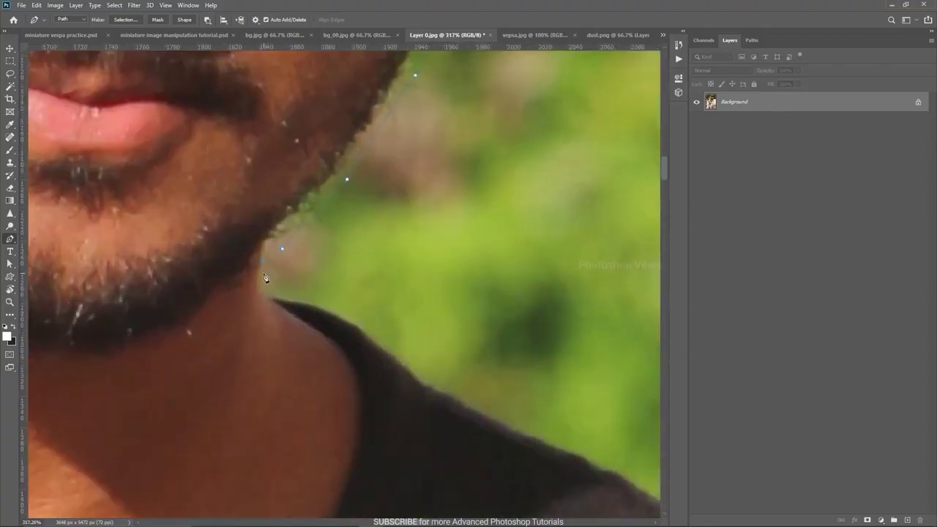
click(366, 335)
drag(466, 410, 318, 237)
click(366, 264)
drag(482, 318, 293, 218)
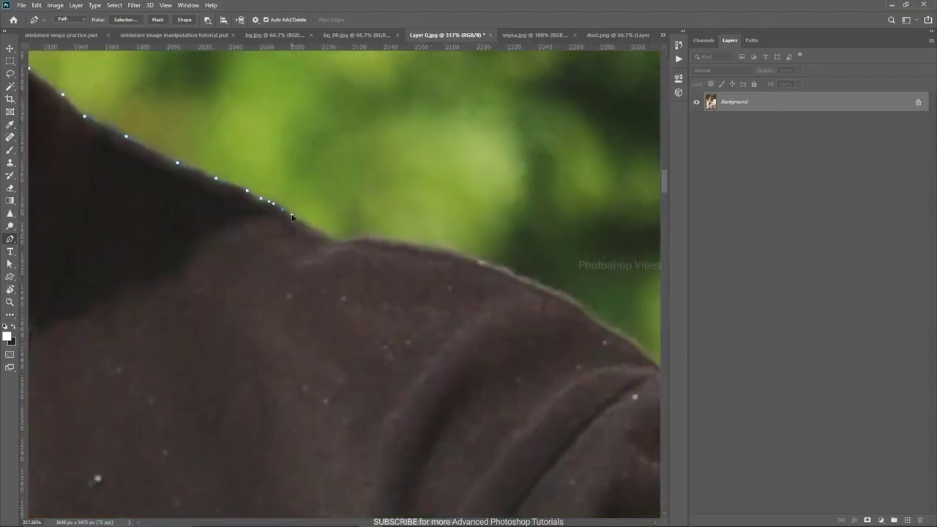
click(435, 251)
drag(554, 308, 345, 232)
click(444, 292)
drag(459, 329, 396, 172)
- Outline the knuckles, fist and thumb
scroll(397, 174, right, 6)
scroll(392, 182, down, 5)
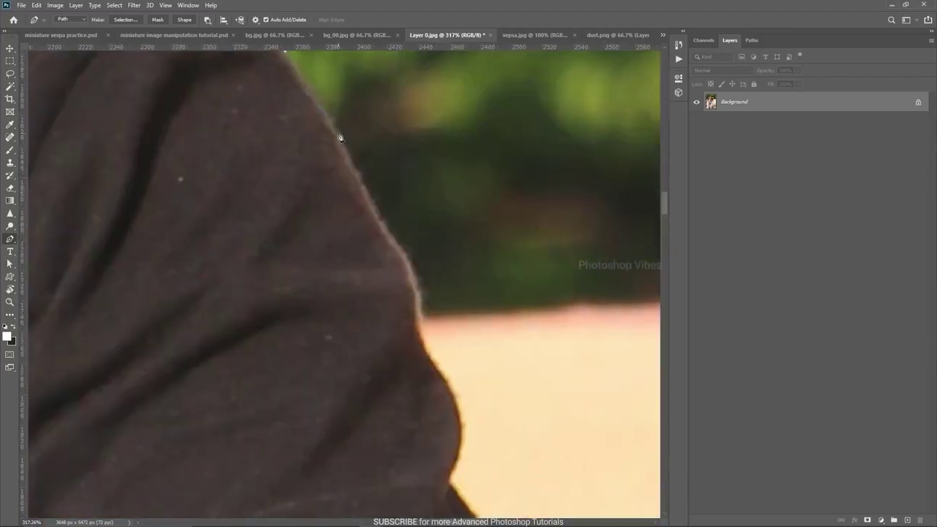
scroll(389, 188, down, 3)
scroll(439, 205, down, 8)
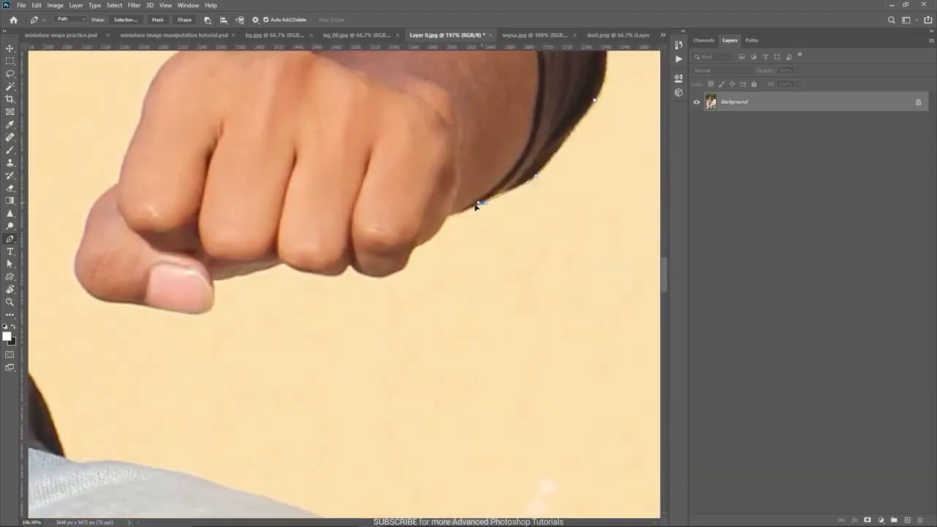
click(411, 249)
scroll(399, 274, up, 1)
drag(390, 272, 369, 275)
click(322, 274)
click(270, 261)
drag(259, 309, 475, 335)
drag(297, 329, 272, 328)
- Trace up the fist to the sleeve cuff, along the inner arm, and across the gap
drag(259, 286, 273, 240)
drag(325, 168, 339, 365)
drag(398, 287, 508, 410)
click(476, 351)
drag(437, 221, 419, 191)
drag(406, 186, 485, 325)
click(440, 243)
drag(441, 249, 505, 381)
drag(448, 344, 494, 410)
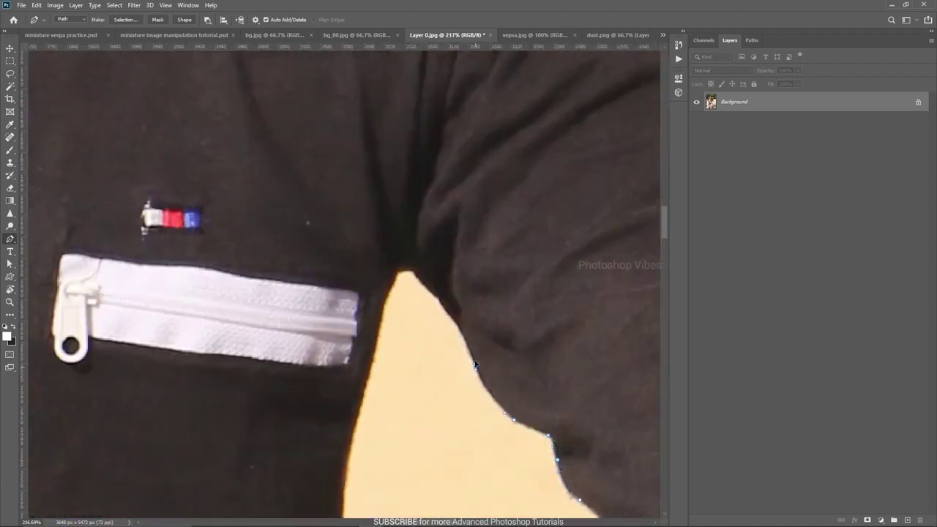
click(473, 360)
click(437, 297)
- Trace down the jacket's side to its hem
scroll(423, 280, up, 1)
click(396, 273)
drag(388, 296, 577, 158)
drag(526, 388, 527, 295)
click(527, 289)
click(477, 295)
drag(522, 345, 452, 197)
click(463, 276)
drag(437, 370, 330, 168)
drag(341, 197, 349, 208)
click(370, 240)
drag(394, 333, 364, 169)
- Continue the path along the thigh and down the leg and shin of the jeans
click(372, 240)
drag(400, 307, 343, 93)
click(345, 104)
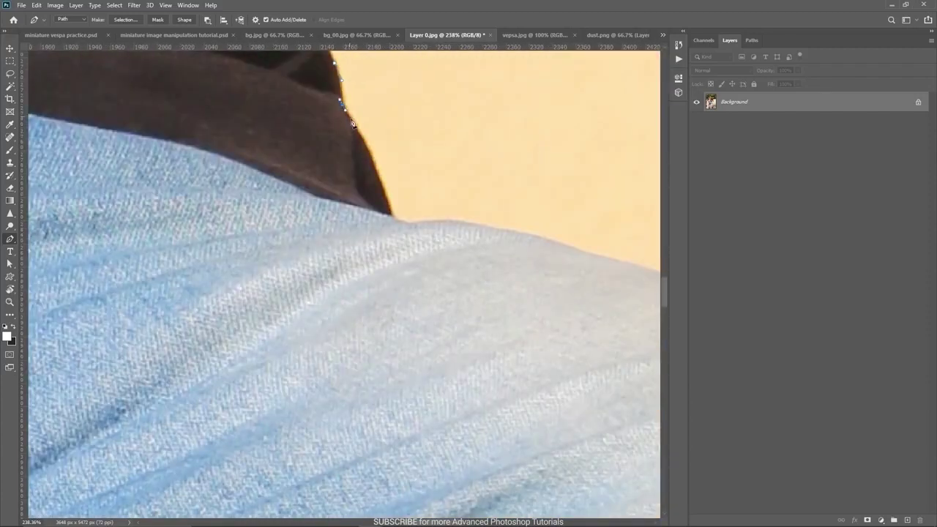
drag(513, 234, 349, 220)
scroll(362, 221, down, 3)
drag(552, 254, 561, 262)
drag(628, 382, 455, 264)
scroll(455, 264, up, 3)
drag(451, 244, 455, 265)
drag(426, 364, 471, 76)
drag(422, 312, 545, 229)
drag(545, 228, 534, 262)
drag(510, 269, 480, 102)
- Trace down the jeans' edge to the cuff
drag(308, 476, 503, 218)
click(471, 274)
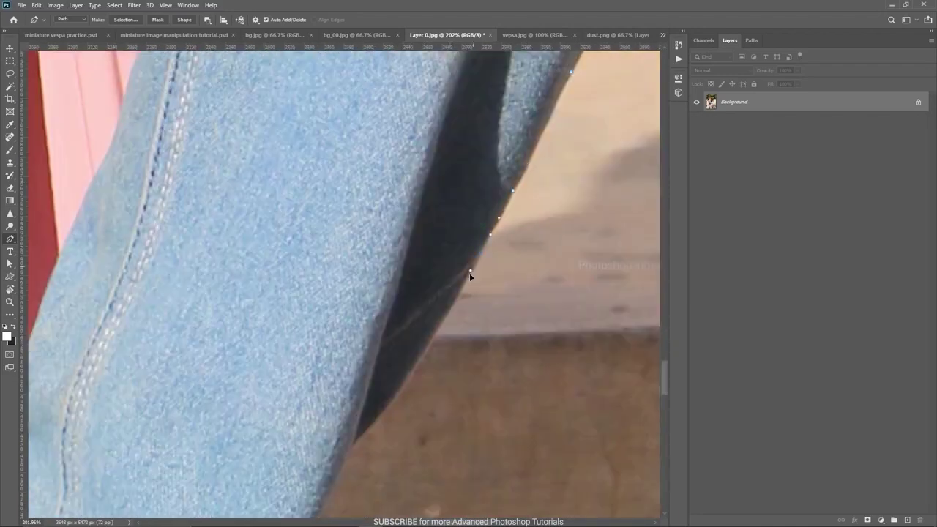
drag(367, 440, 559, 198)
click(556, 195)
click(507, 292)
click(450, 402)
drag(448, 423, 282, 119)
- Outline the shoe around the toe, along the sole and around the heel
drag(450, 280, 470, 299)
drag(550, 341, 484, 310)
drag(433, 347, 403, 358)
drag(165, 383, 625, 405)
drag(407, 349, 353, 345)
drag(329, 337, 513, 429)
drag(424, 423, 382, 407)
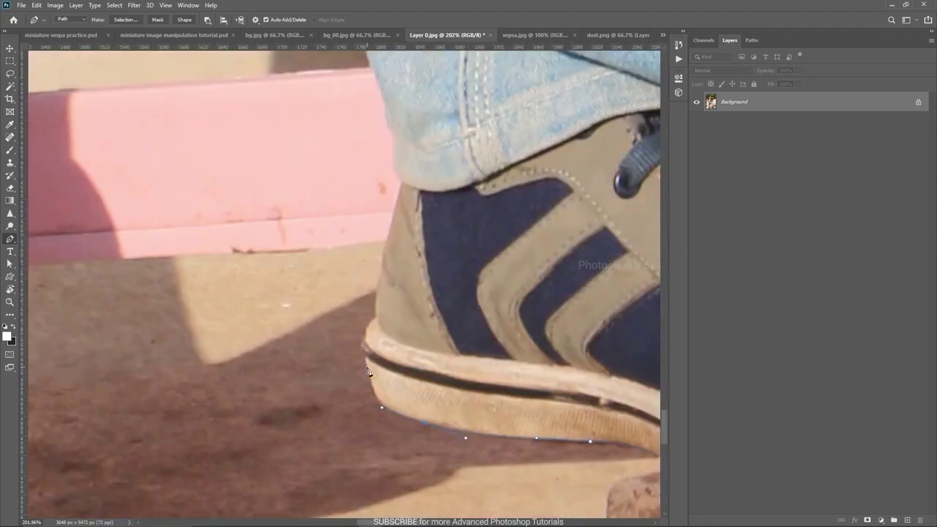
click(365, 349)
drag(396, 242, 419, 351)
- Extend the outline up the heel and along the jeans' edge
drag(414, 220, 419, 345)
drag(399, 315, 393, 300)
drag(439, 184, 464, 392)
drag(529, 377, 527, 354)
drag(557, 227, 410, 435)
drag(500, 372, 511, 361)
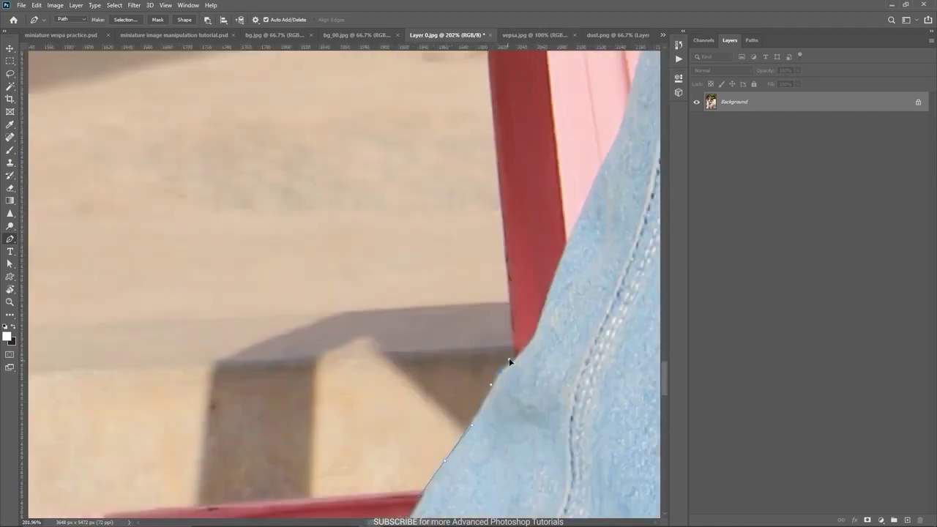
drag(579, 183, 490, 433)
scroll(508, 424, down, 1)
- Add curved points along the jeans and across the crotch
click(513, 365)
drag(589, 267, 582, 372)
drag(583, 230, 576, 339)
click(591, 285)
drag(614, 221, 586, 374)
drag(511, 360, 450, 351)
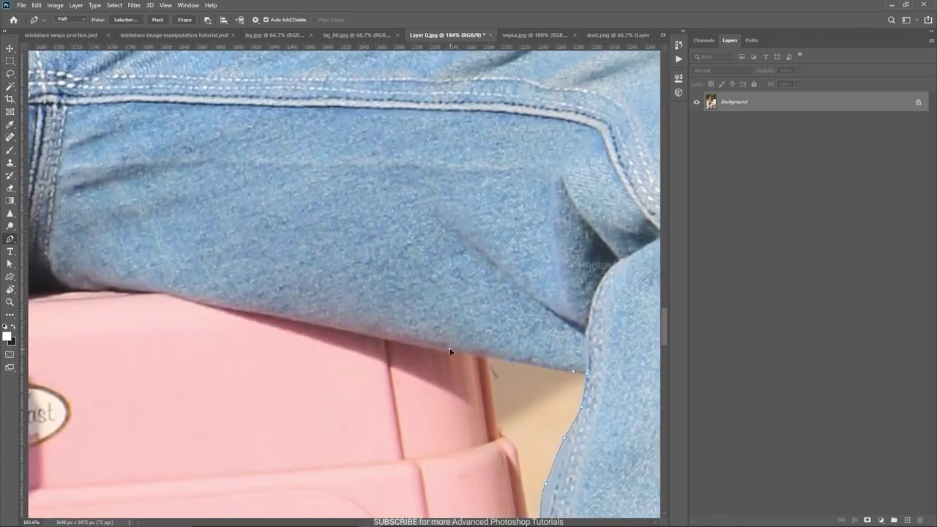
drag(183, 296, 521, 391)
drag(473, 385, 432, 389)
- Trace down the left jeans edge toward the frayed cuff
drag(220, 366, 571, 322)
scroll(512, 337, up, 2)
drag(488, 345, 446, 372)
drag(337, 405, 506, 159)
drag(470, 375, 535, 188)
drag(533, 196, 536, 211)
click(522, 344)
drag(516, 454, 431, 59)
click(510, 297)
- Trace around the frayed cuff, the second shoe's sole and toe, up to the laces
click(549, 260)
drag(549, 261, 613, 151)
click(540, 306)
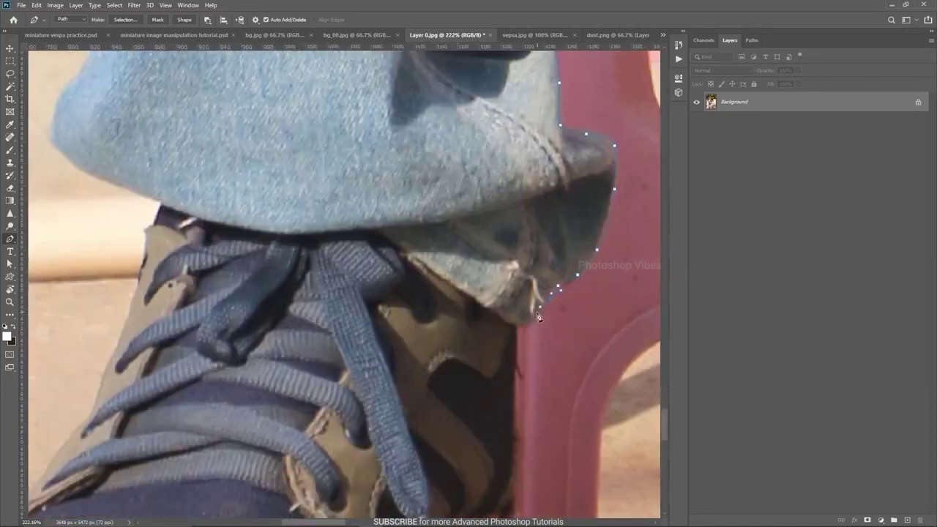
click(517, 325)
drag(523, 439, 514, 273)
drag(466, 425, 442, 425)
drag(315, 505, 513, 337)
drag(487, 383, 461, 387)
click(281, 387)
drag(142, 293, 140, 285)
drag(267, 95, 389, 476)
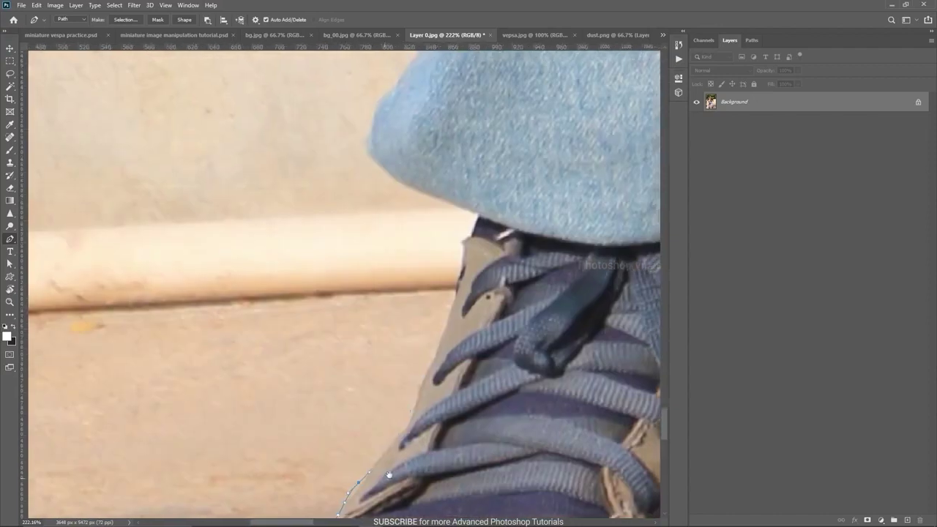
- Extend the outline up the jeans leg and around the hip to the waistband
scroll(440, 447, up, 10)
scroll(511, 426, down, 2)
drag(473, 178, 454, 387)
click(544, 398)
click(461, 293)
drag(432, 110, 503, 396)
click(500, 328)
drag(556, 278, 374, 465)
drag(419, 383, 455, 343)
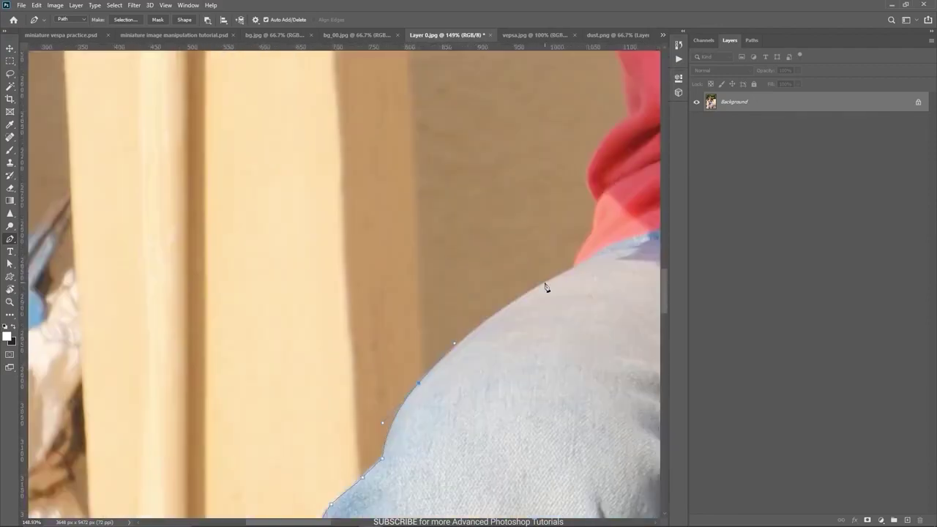
- Curve the outline along the shirt up to the armpit
click(544, 283)
drag(586, 146, 517, 315)
click(554, 283)
drag(540, 88, 519, 364)
click(519, 312)
drag(508, 109, 540, 455)
click(532, 268)
scroll(513, 241, up, 5)
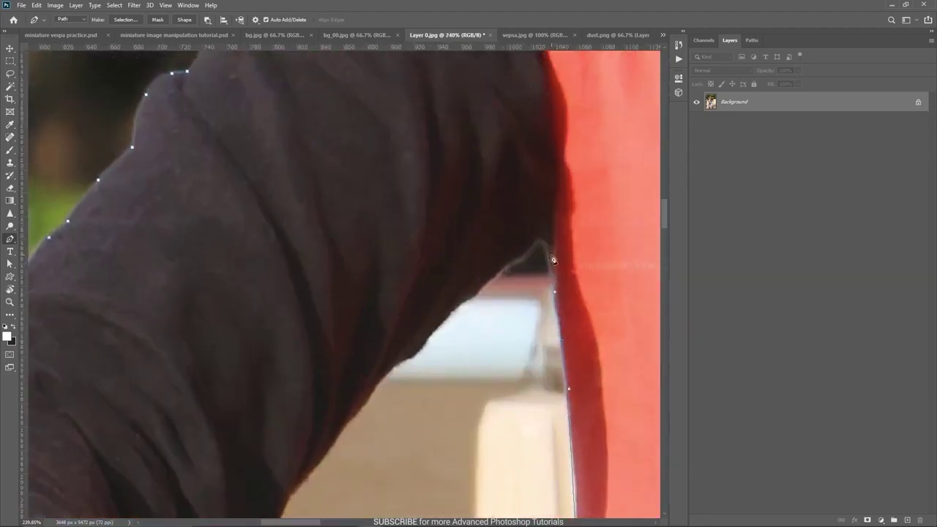
- Trace down the sleeve toward the fist and around the thumb
click(552, 256)
drag(375, 386, 536, 218)
drag(418, 412, 503, 267)
click(479, 320)
drag(443, 386, 464, 183)
click(520, 397)
drag(484, 452, 473, 459)
drag(387, 461, 372, 464)
- Outline the bottom of the fingers and the fist's left edge, then close the path
click(365, 460)
click(340, 439)
click(340, 414)
click(313, 396)
click(291, 382)
drag(216, 388, 503, 440)
click(418, 416)
drag(385, 335, 382, 328)
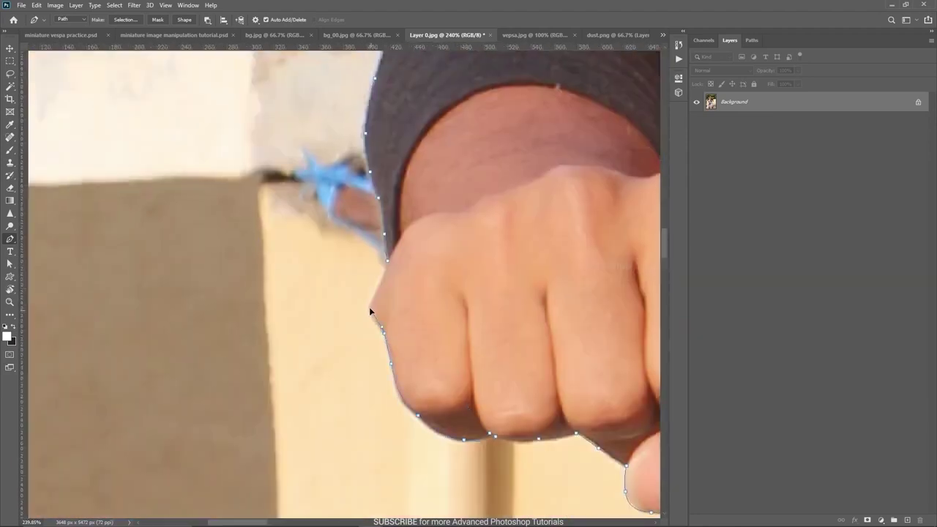
click(388, 265)
- Convert the man's traced outline path into a selection with Feather Radius 0
scroll(422, 271, down, 10)
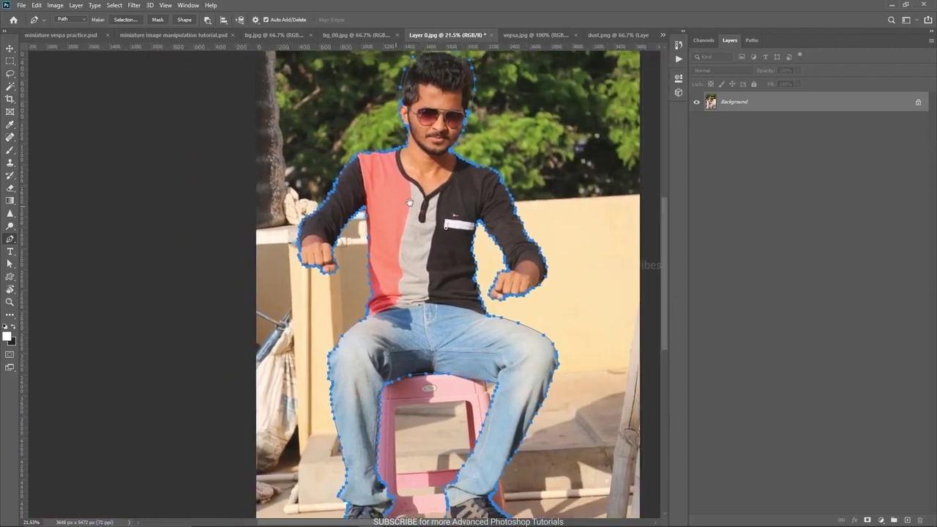
scroll(412, 209, down, 2)
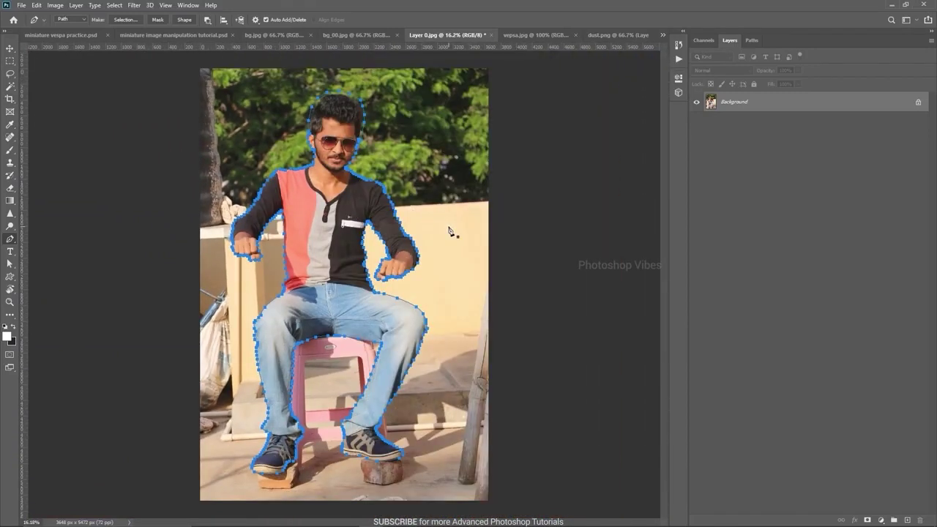
click(124, 20)
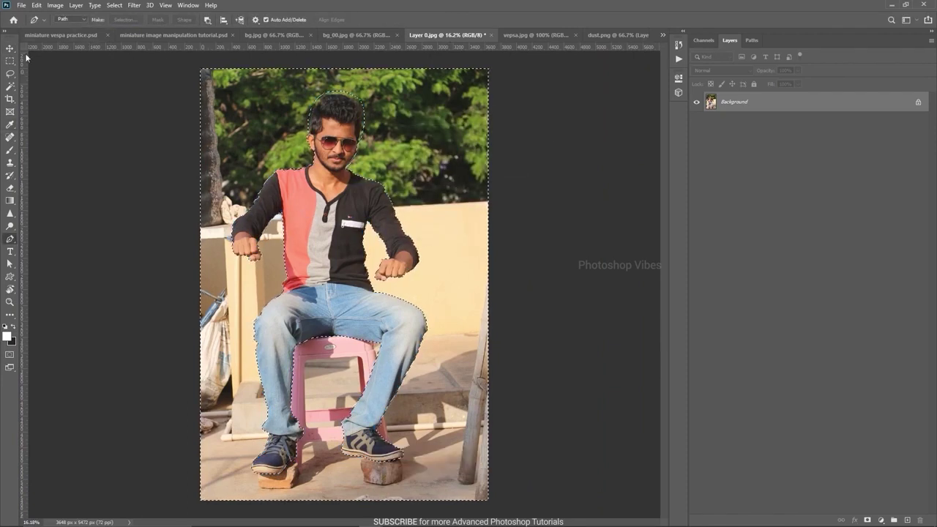
key(v)
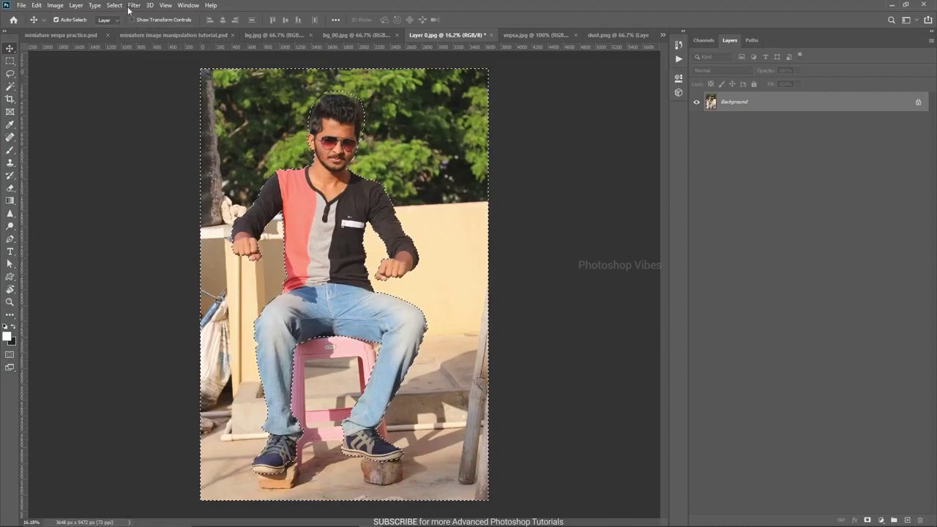
- Invert the selection with Select > Inverse so only the seated man is selected
click(134, 5)
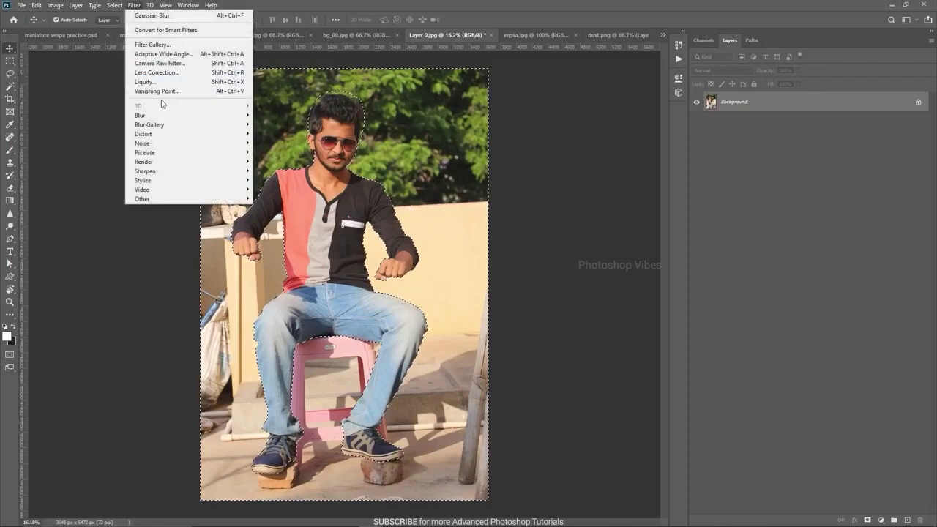
mouse_move(114, 6)
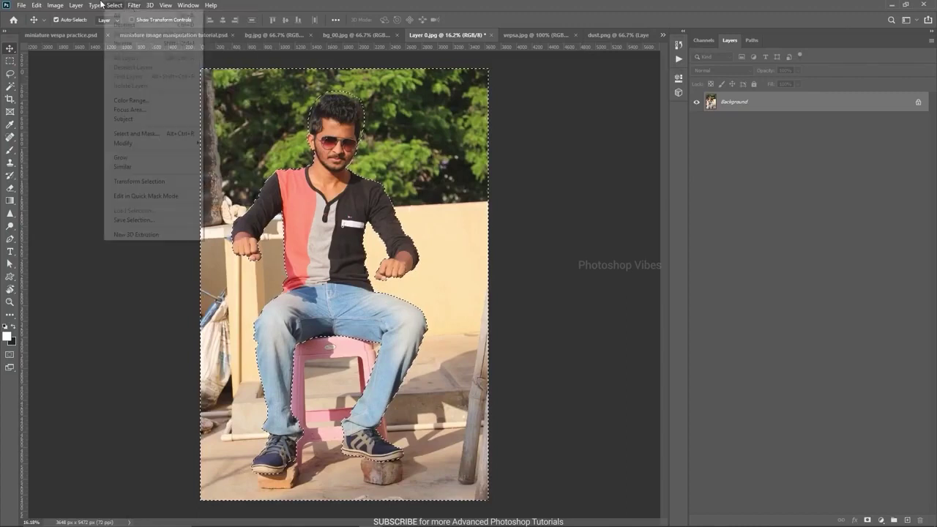
click(125, 44)
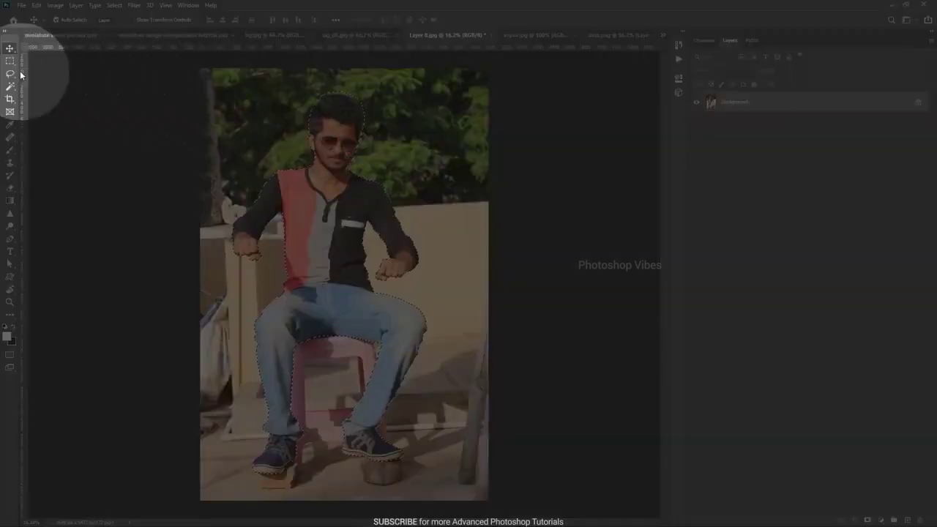
click(10, 61)
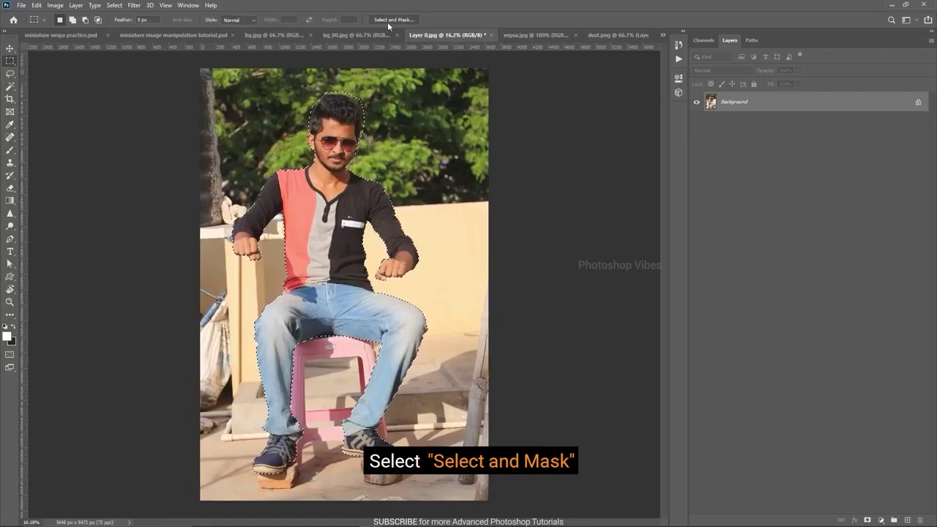
- Open Select and Mask and set the Refine Edge Brush to 0% hardness at about 77 px
click(389, 23)
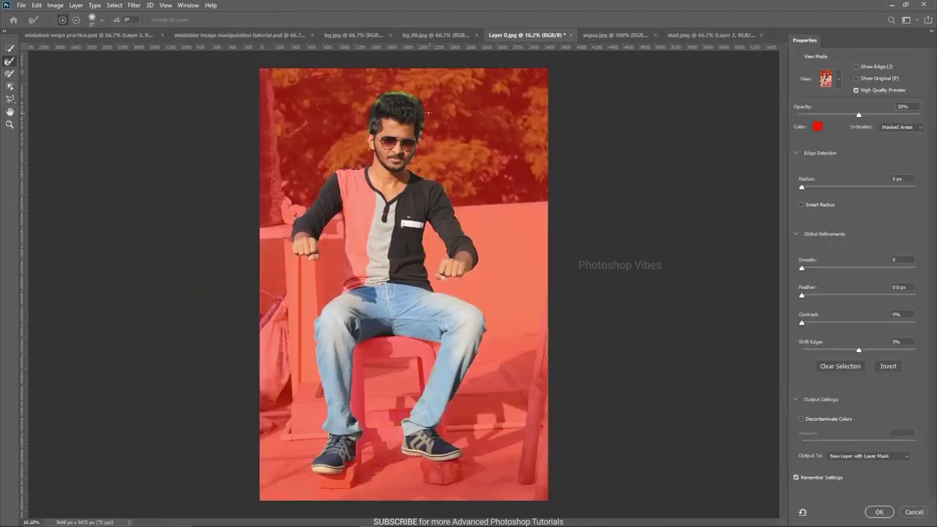
scroll(428, 112, up, 6)
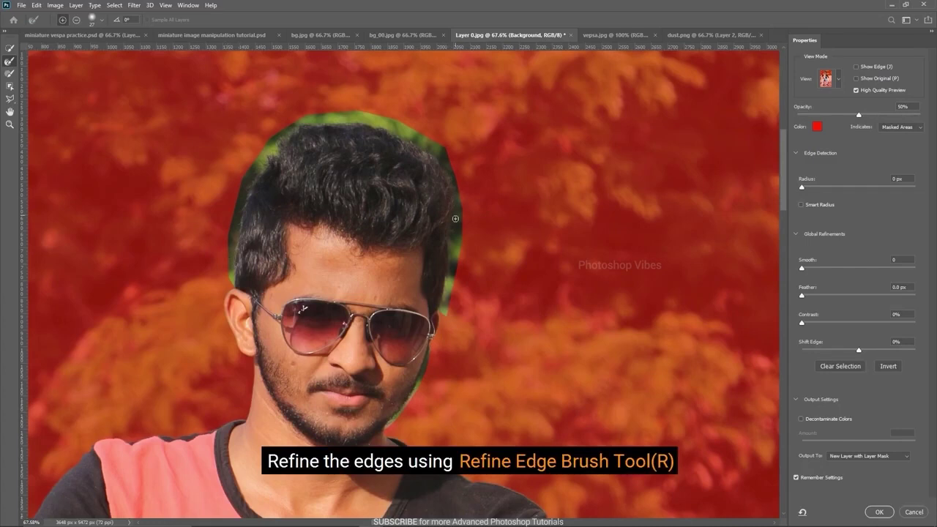
scroll(259, 192, up, 1)
drag(244, 209, 255, 209)
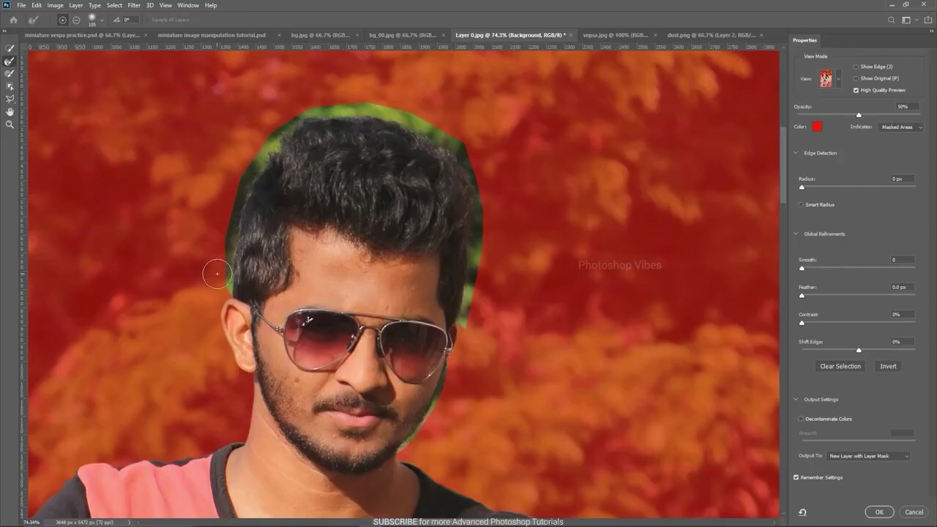
drag(223, 274, 219, 274)
scroll(220, 277, up, 2)
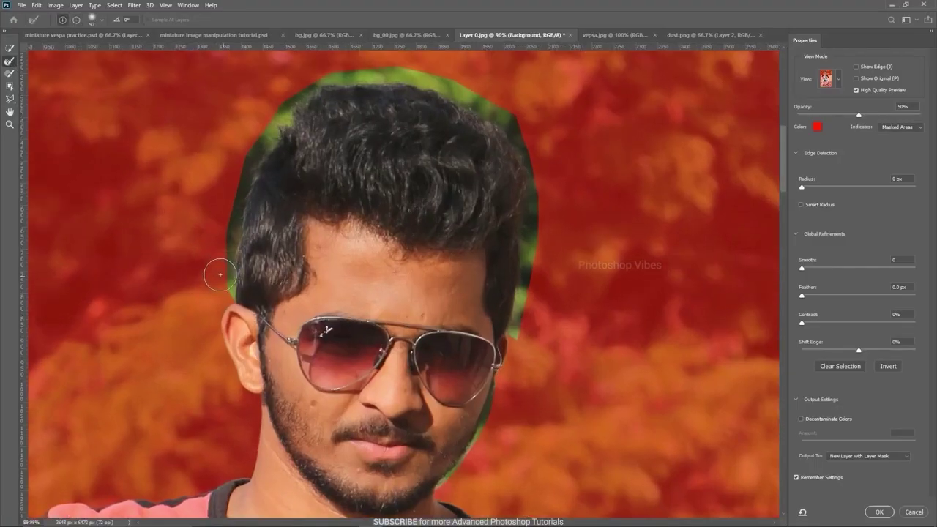
right_click(167, 196)
drag(165, 245, 158, 241)
key(Return)
alt+right_click(225, 292)
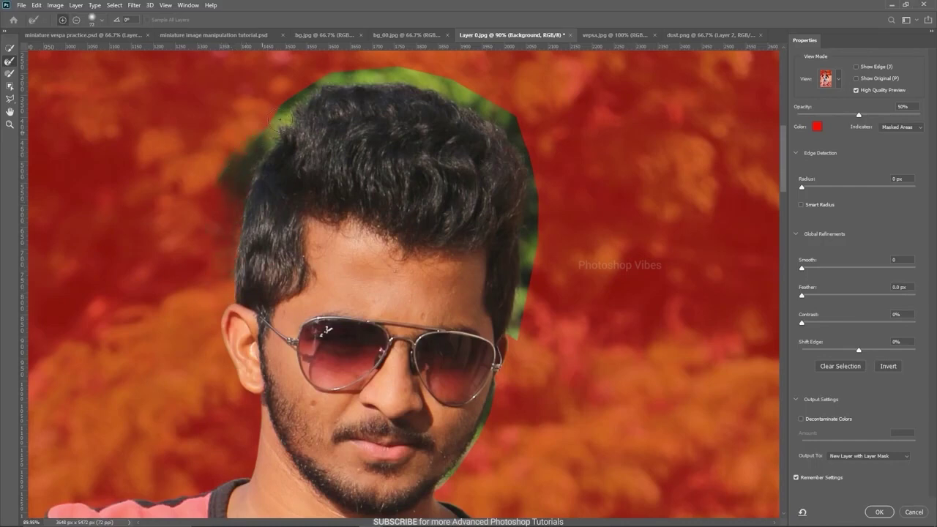
- Refine the hair edge along the upper-left, top and right sides, then shrink the brush to 28 px
drag(299, 100, 315, 90)
drag(399, 71, 475, 90)
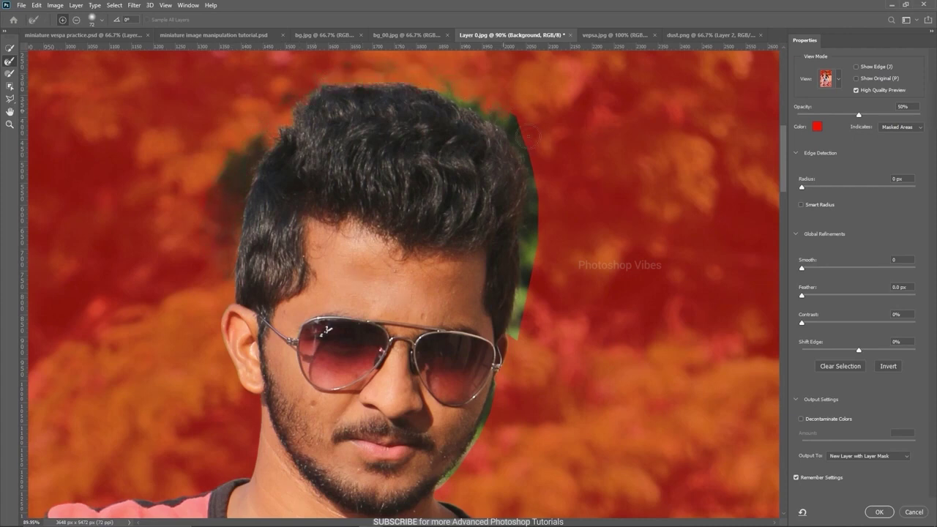
drag(543, 178, 539, 229)
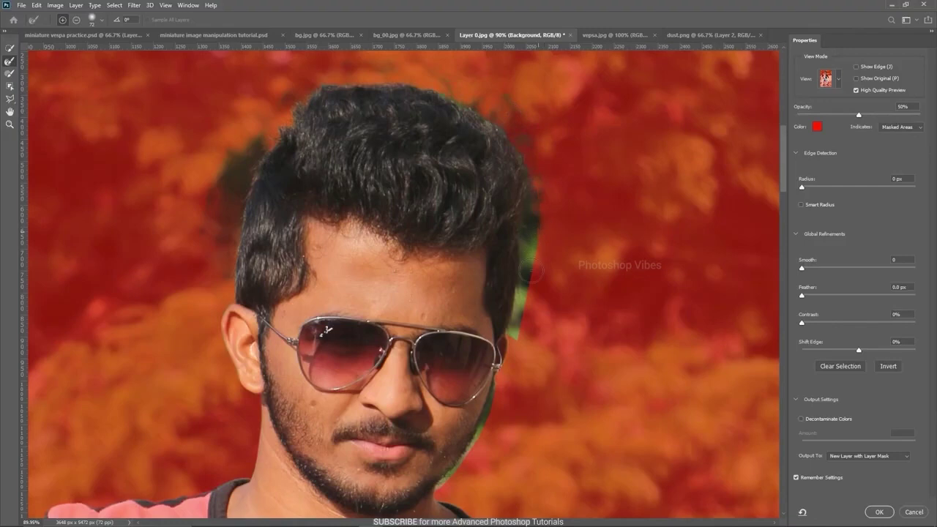
drag(518, 349, 513, 332)
alt+right_click(515, 395)
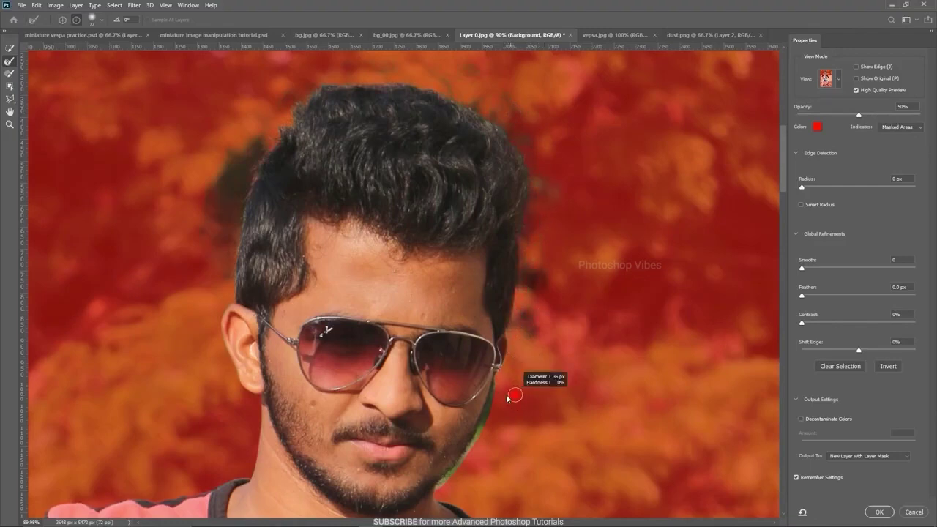
drag(503, 416, 525, 326)
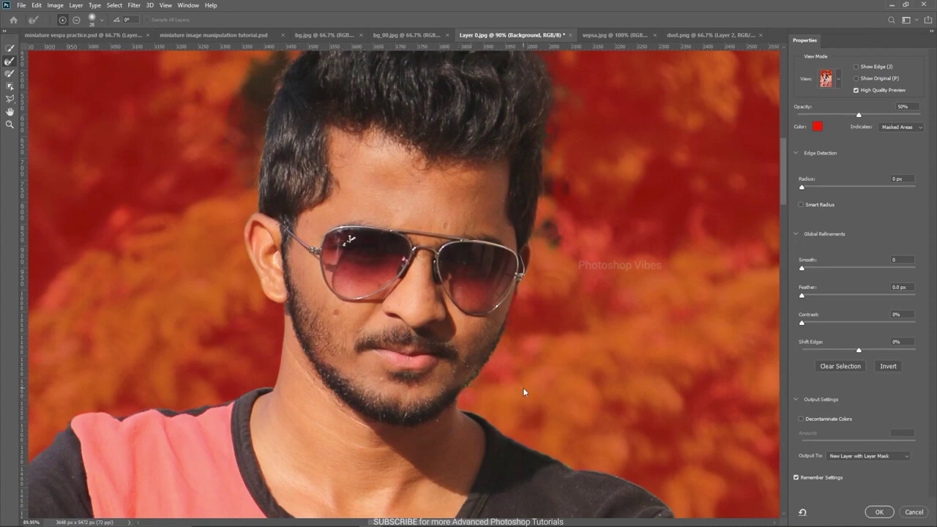
scroll(469, 336, down, 3)
scroll(464, 122, up, 5)
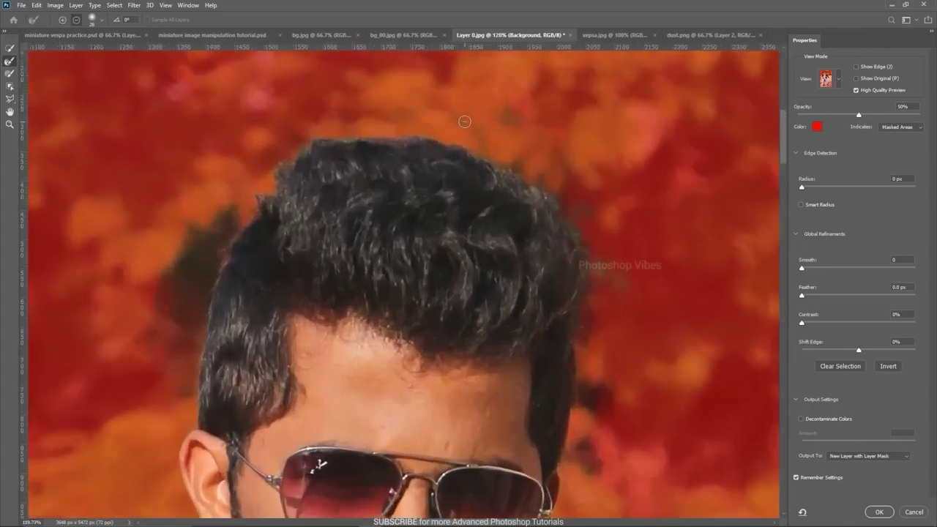
- With the Brush tool in subtract mode, mask out the dark area left of the hair
click(10, 74)
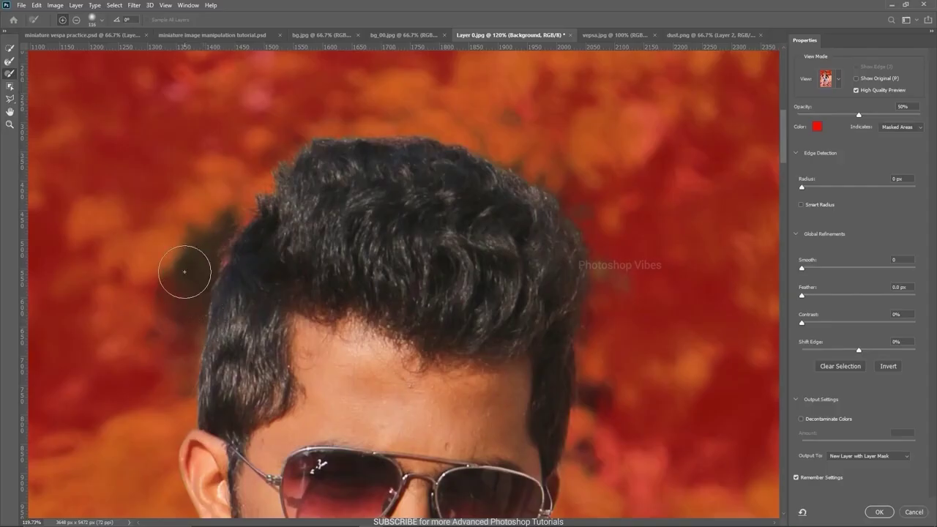
click(178, 256)
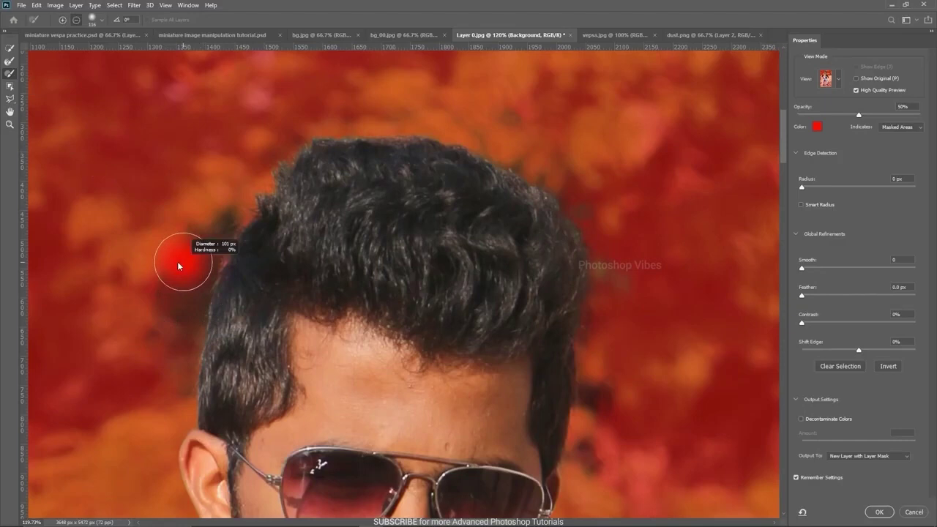
click(76, 21)
drag(228, 218, 179, 285)
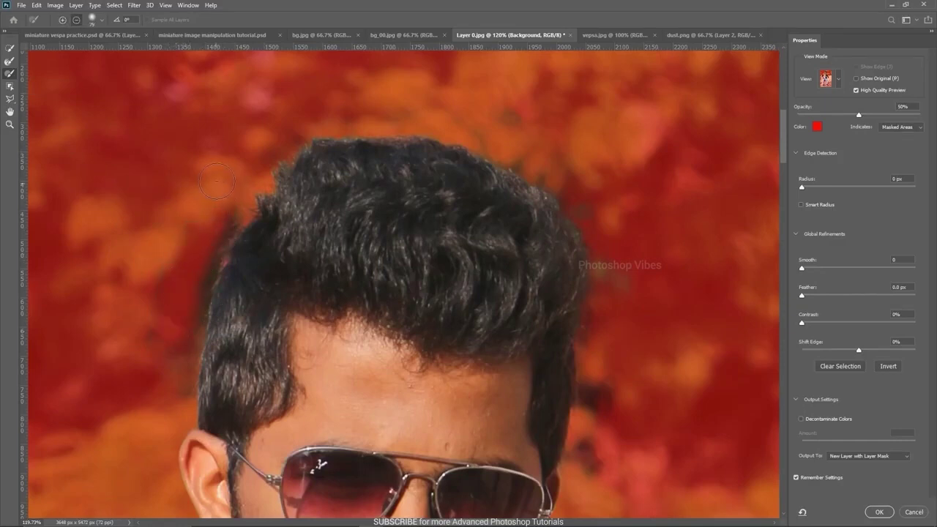
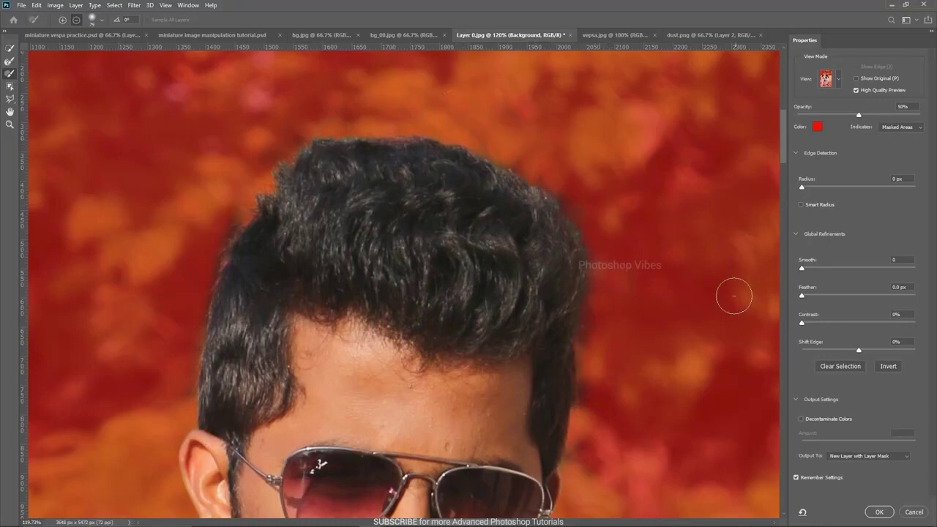
- Check the man's face and fists, then output the refined selection as a new layer with layer mask
scroll(215, 255, down, 8)
mouse_move(328, 345)
mouse_down()
mouse_move(426, 212)
mouse_move(419, 207)
mouse_up()
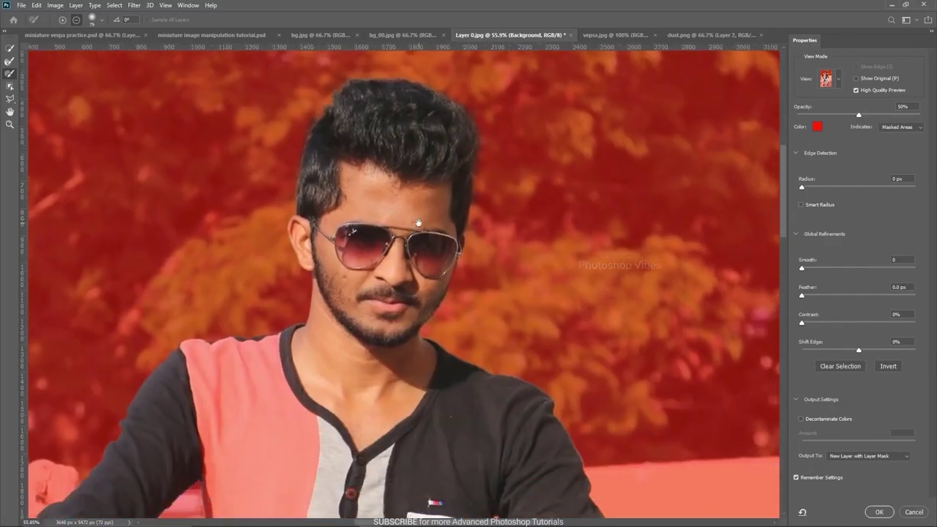
scroll(472, 288, down, 2)
drag(506, 413, 471, 298)
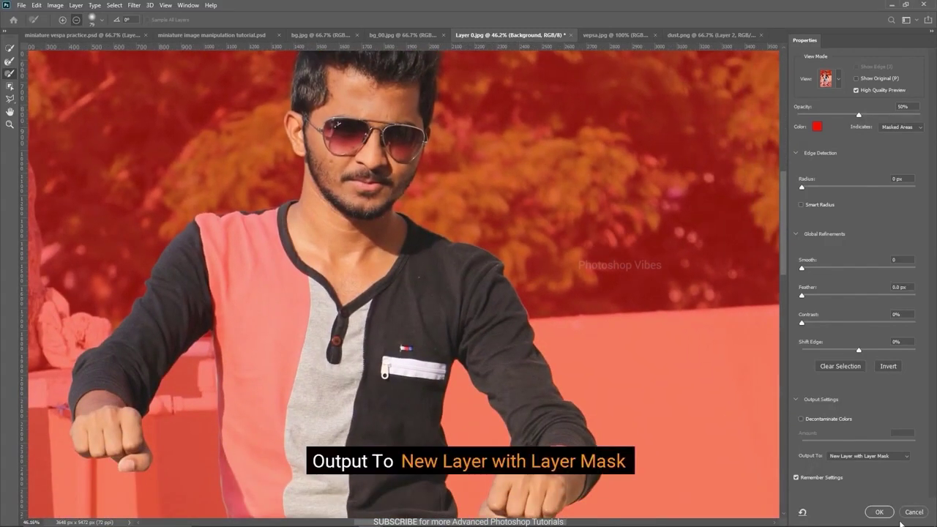
click(866, 457)
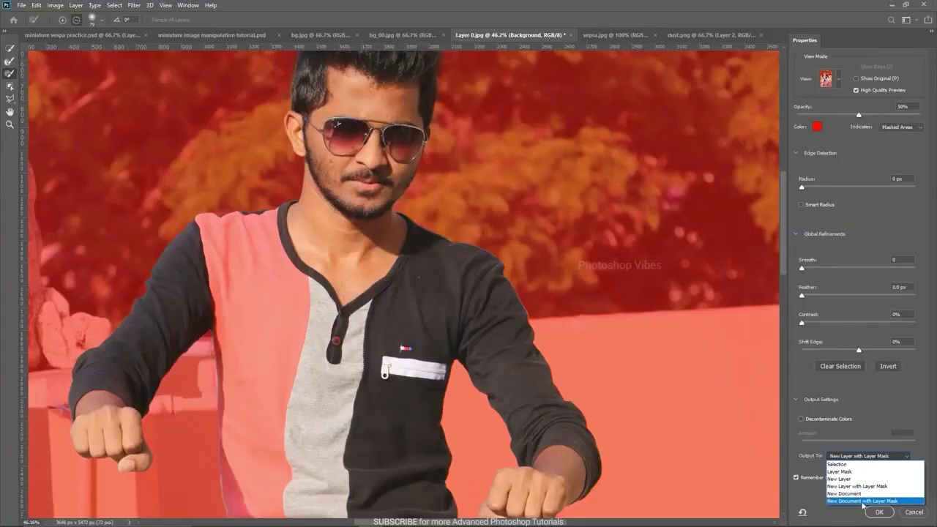
click(880, 514)
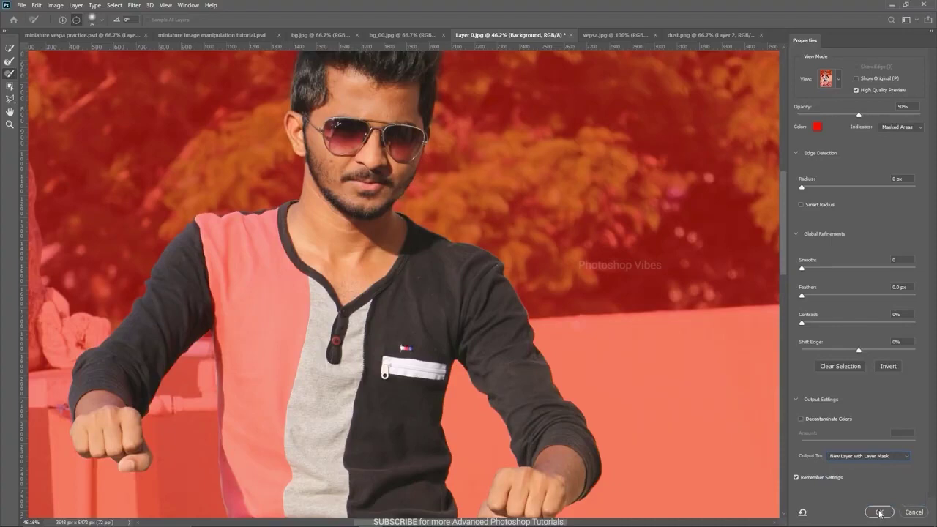
click(881, 514)
scroll(327, 229, down, 3)
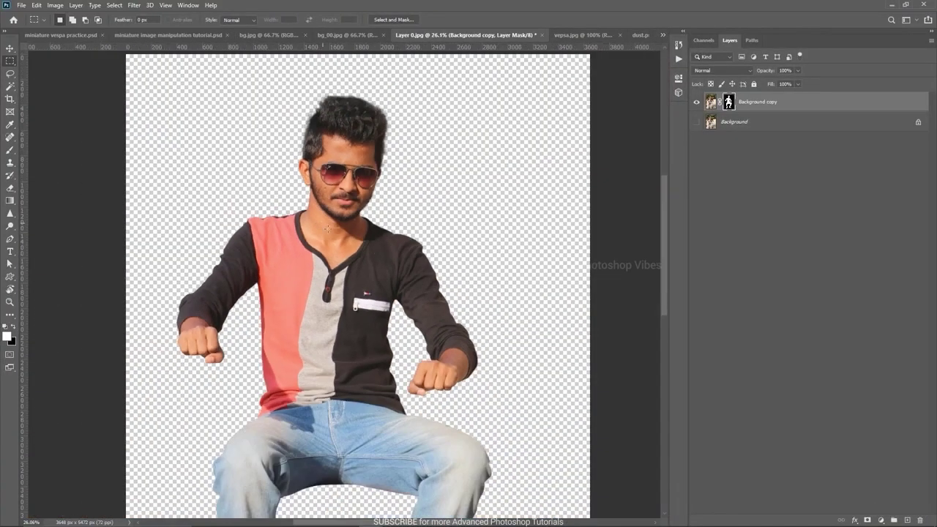
- Add a new layer above Background and fill it with solid black
key(v)
click(759, 126)
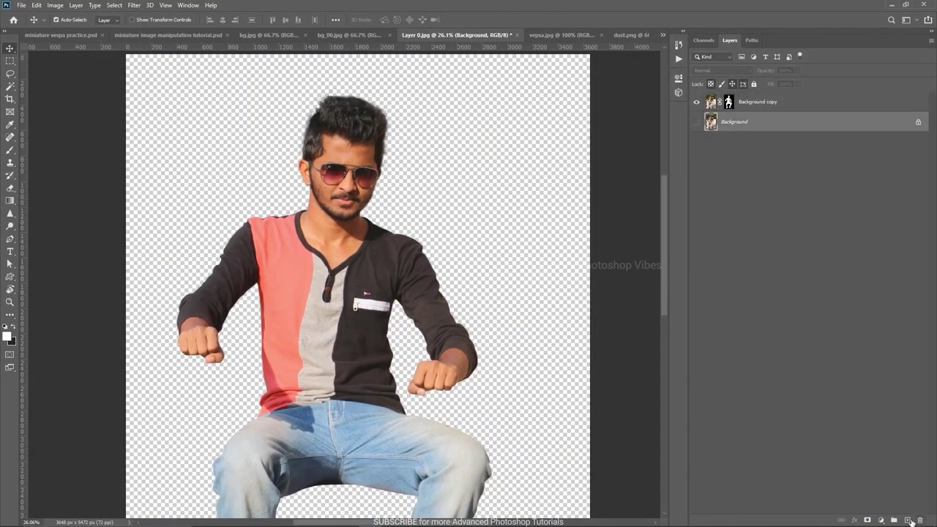
click(908, 520)
key(ctrl+BackSpace)
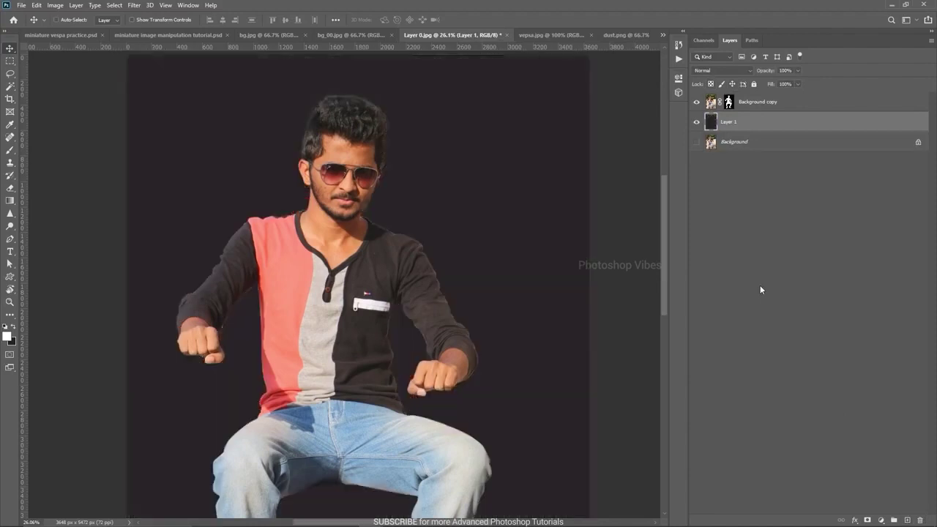
scroll(405, 300, right, 1)
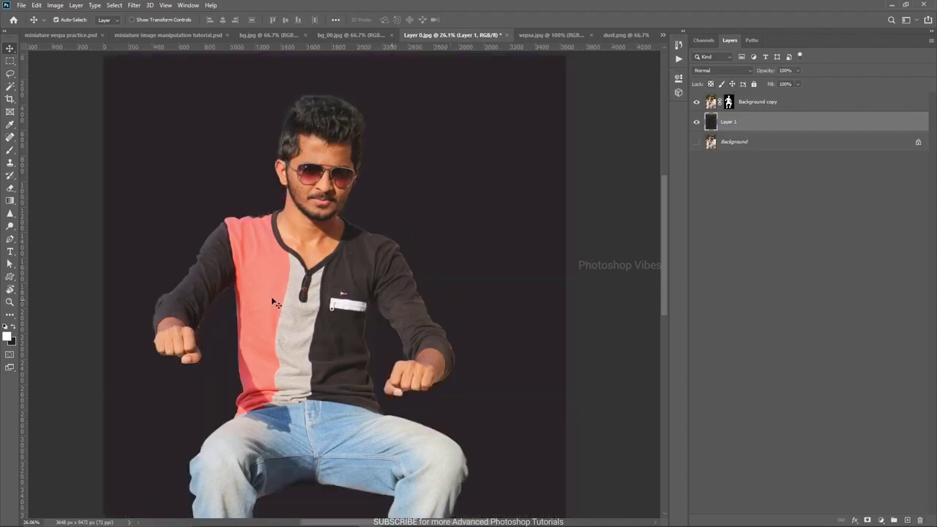
key(alt+BackSpace)
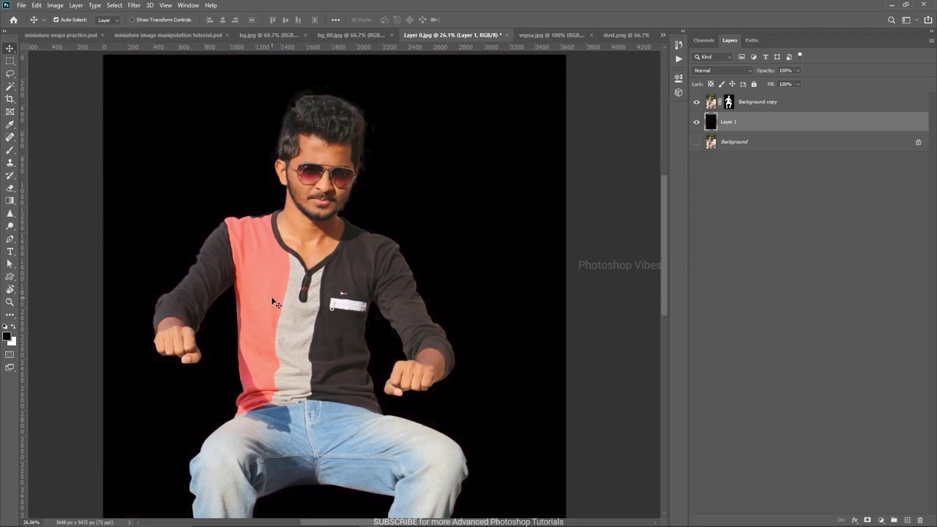
scroll(273, 296, down, 4)
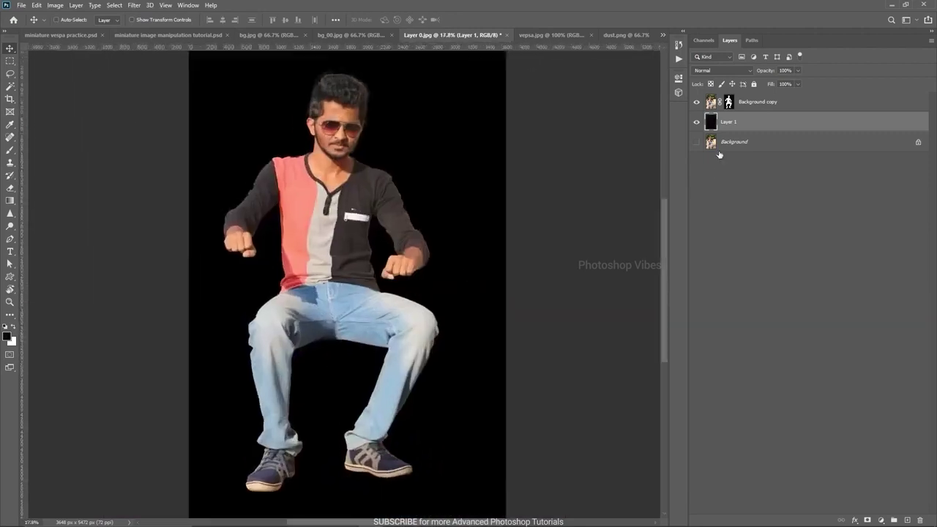
- Convert Background copy to a smart object and drag it into the miniature tutorial.psd composite
shift+click(730, 102)
shift+click(729, 102)
click(751, 104)
right_click(755, 98)
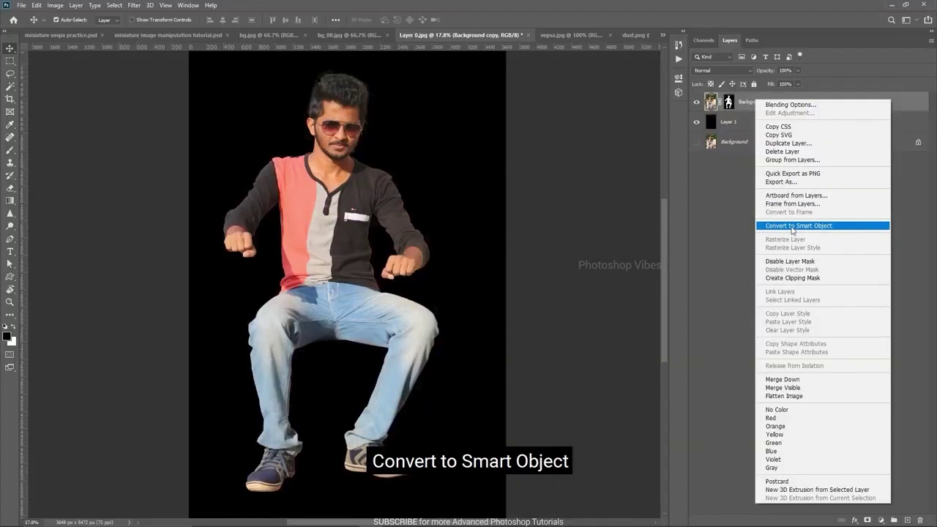
click(796, 226)
click(328, 178)
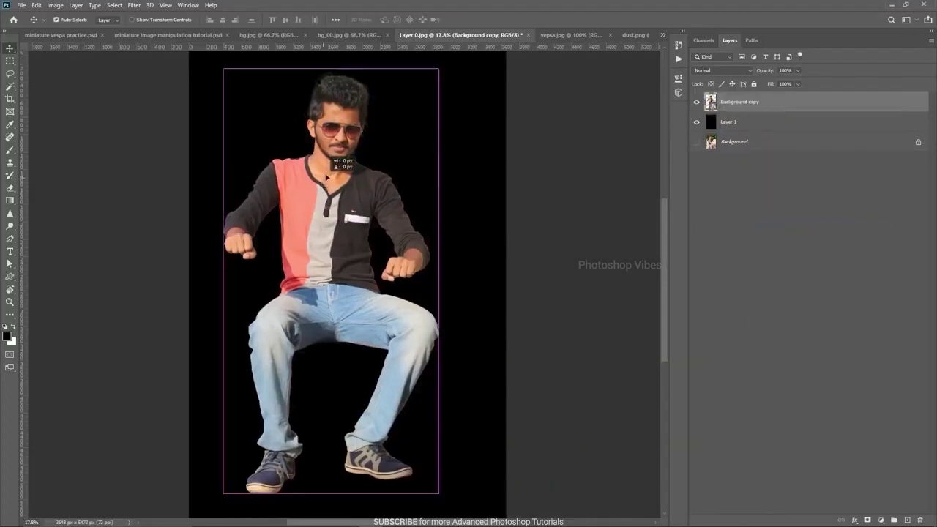
drag(328, 177, 316, 49)
drag(175, 37, 301, 370)
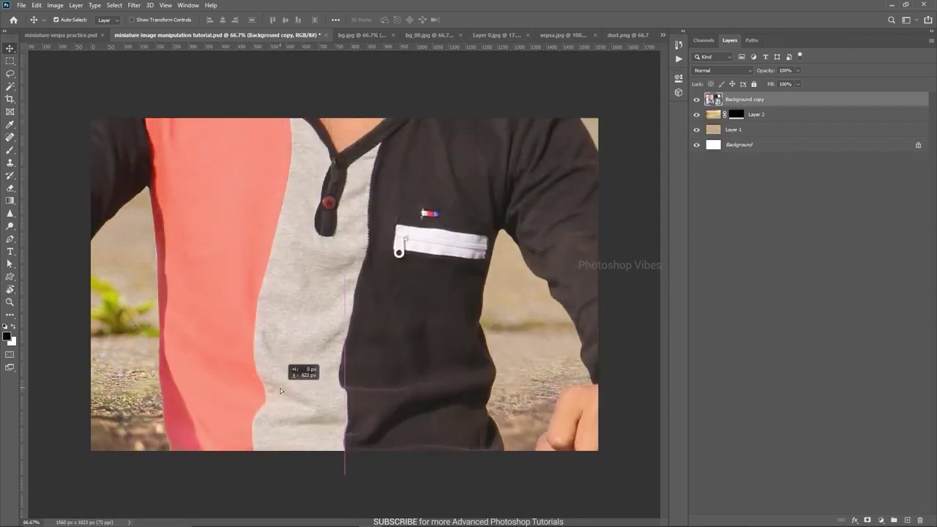
- Scale the pasted man down to about 14%, nudge him left onto the road, and commit
key(ctrl+t)
key(ctrl+0)
scroll(331, 299, down, 5)
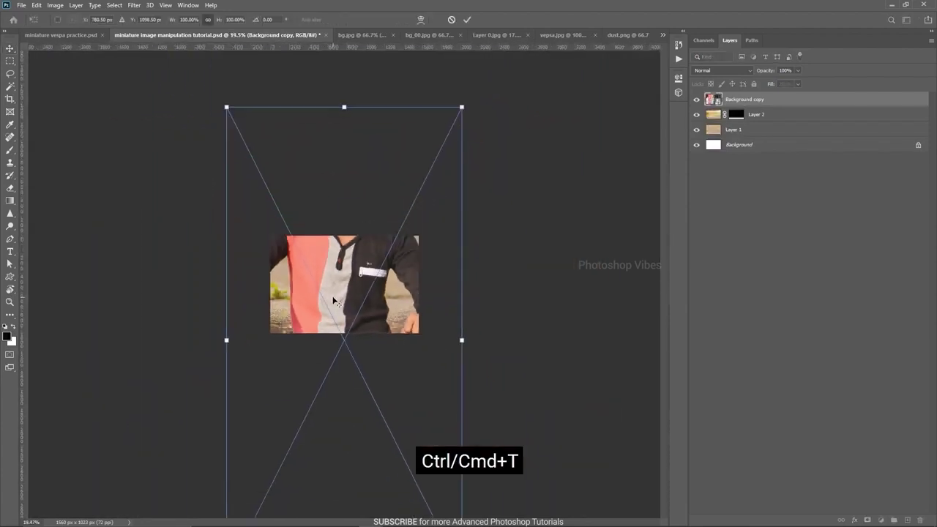
drag(224, 104, 261, 178)
key(ctrl+plus)
key(ctrl+plus)
key(ctrl+plus)
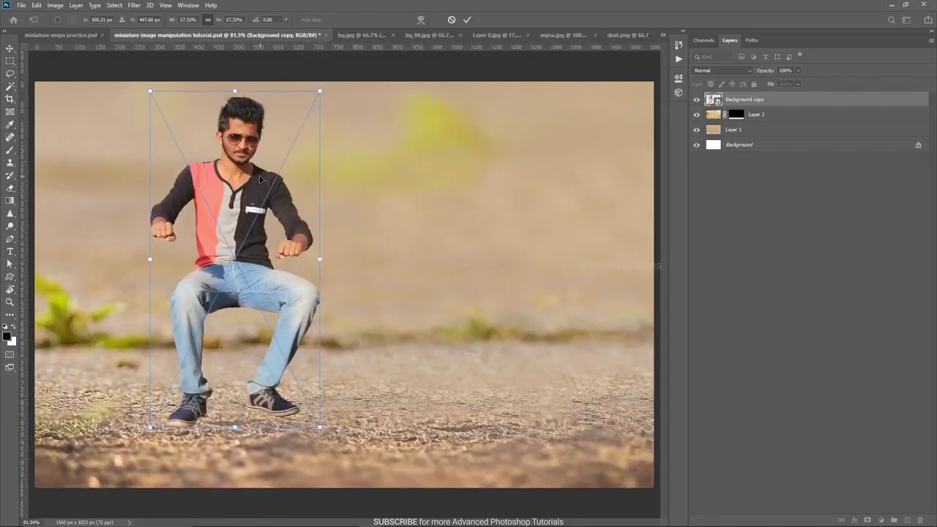
drag(148, 90, 177, 117)
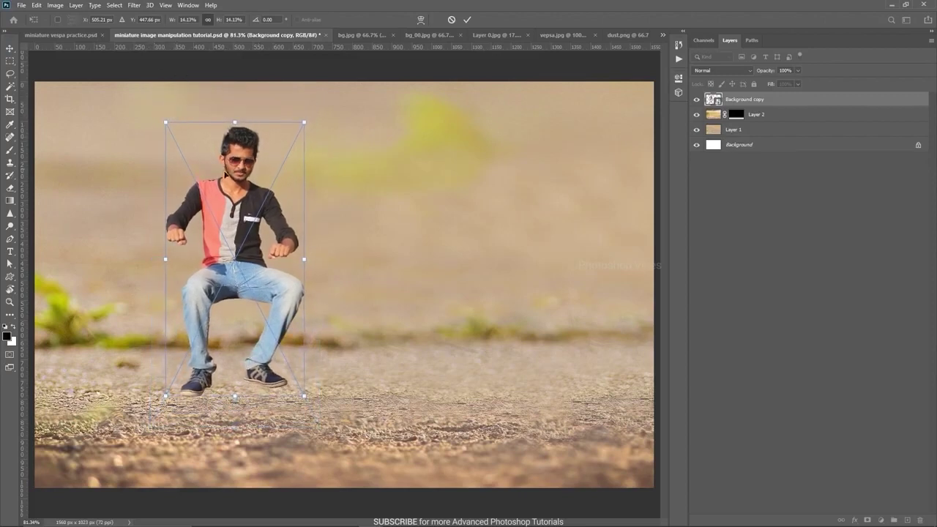
scroll(226, 173, down, 2)
mouse_move(222, 168)
mouse_down()
mouse_move(210, 179)
mouse_move(210, 169)
mouse_up()
key(Return)
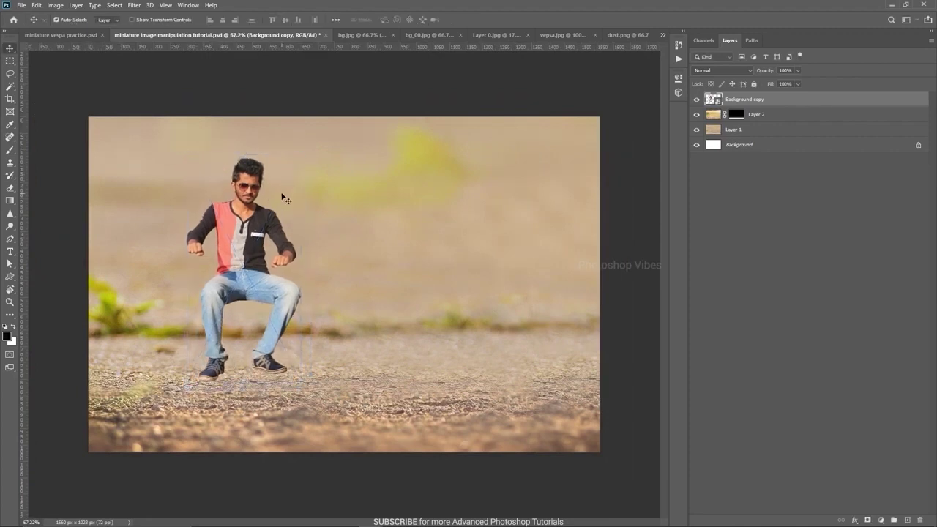
- In vepsa.jpg, duplicate the Vespa onto a new layer and pick the standard Pen tool
click(562, 36)
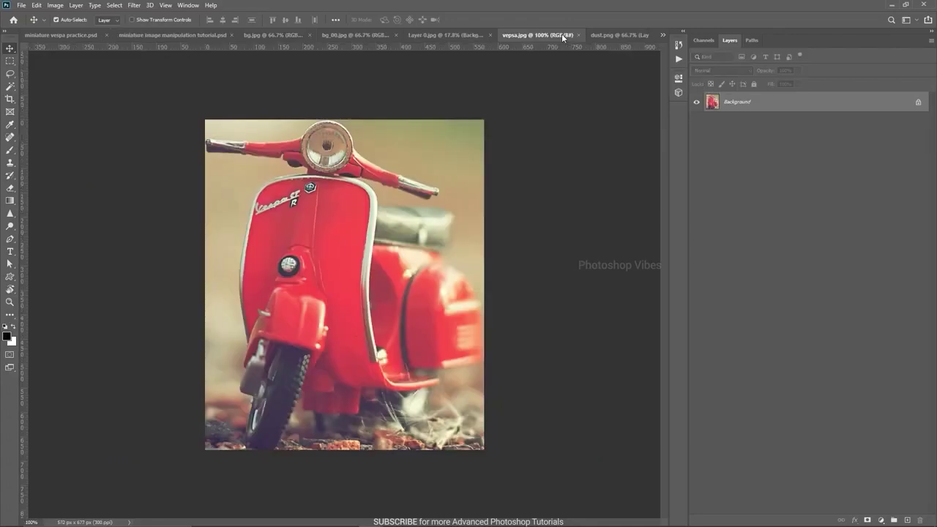
scroll(408, 351, up, 1)
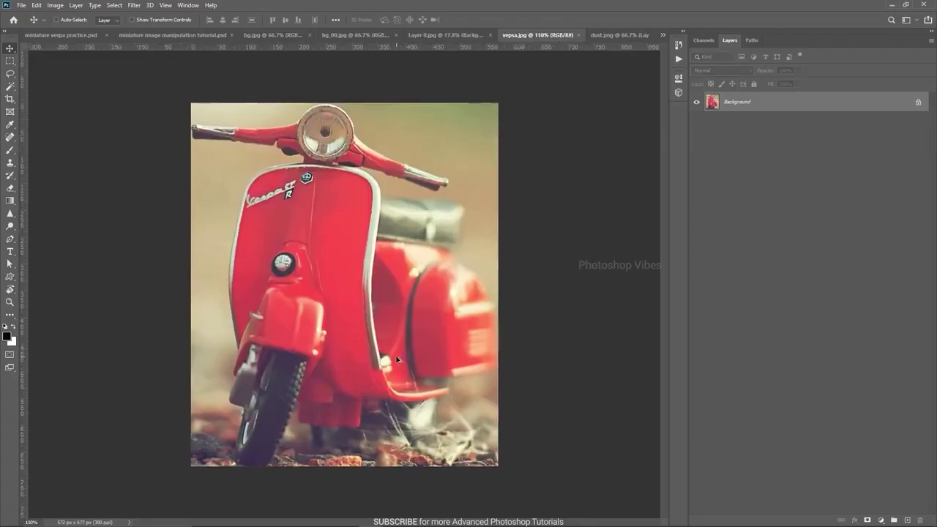
scroll(297, 156, up, 10)
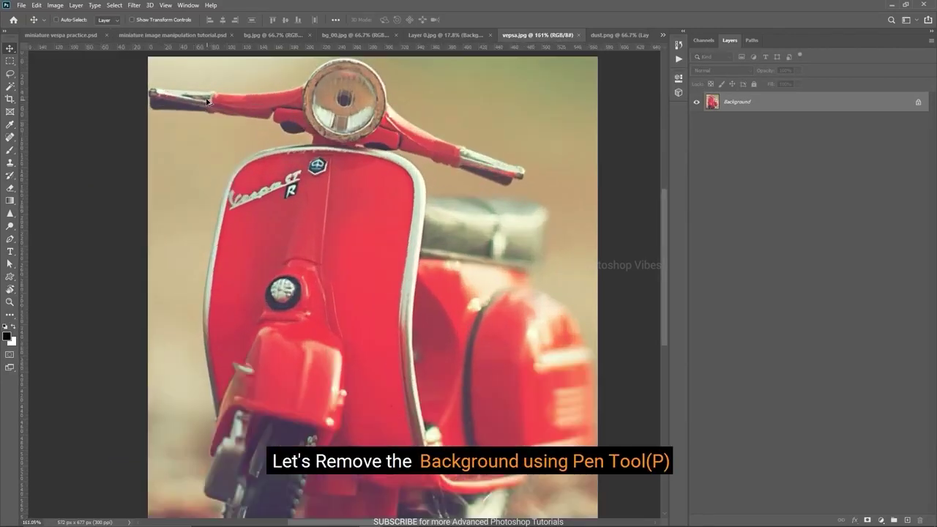
scroll(238, 242, down, 3)
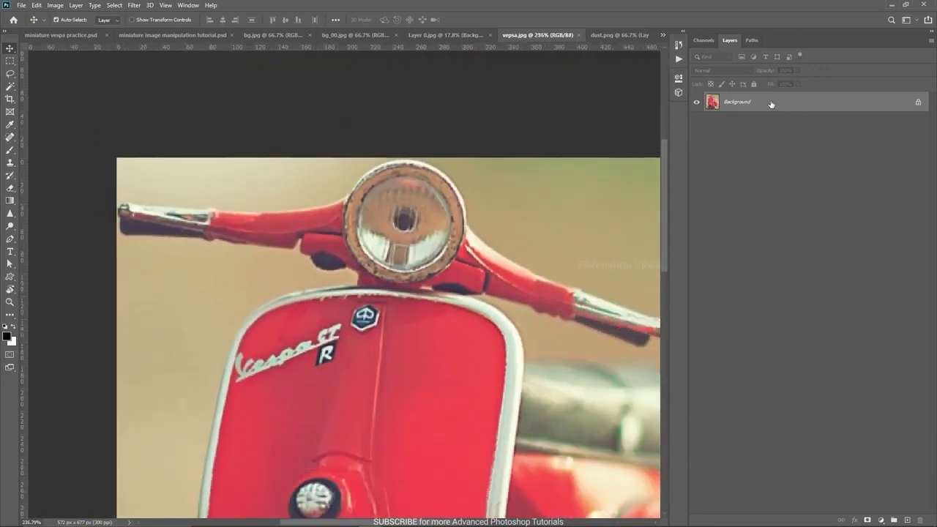
key(ctrl+j)
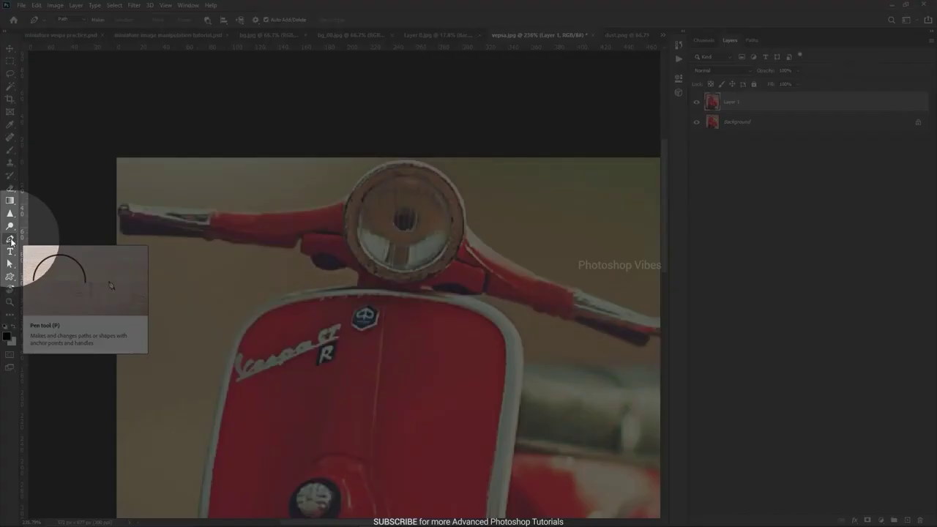
click(10, 240)
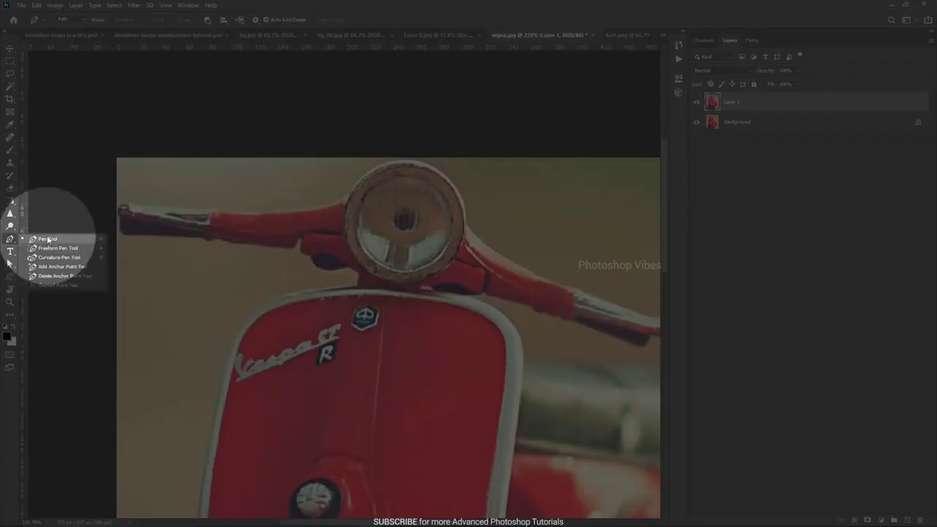
click(48, 239)
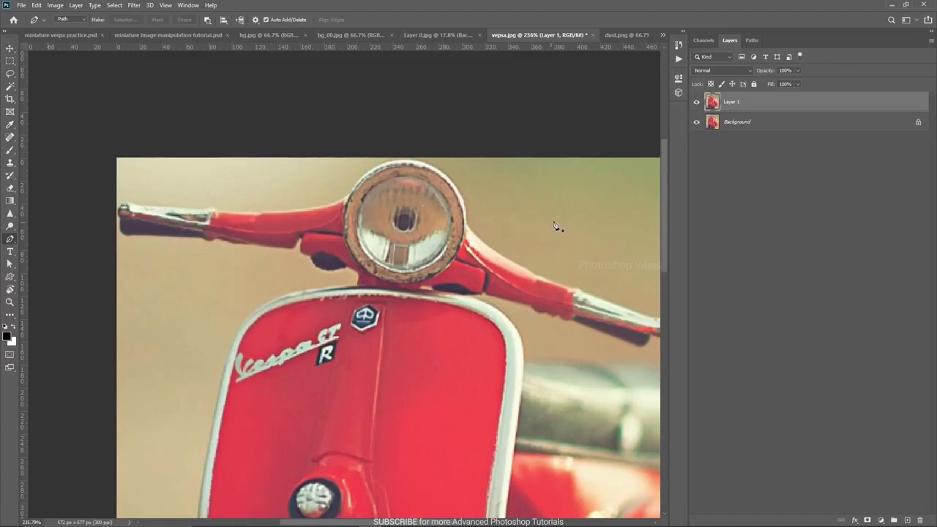
- Start a Path-mode outline with anchors curving over the top of the headlight
scroll(169, 183, up, 3)
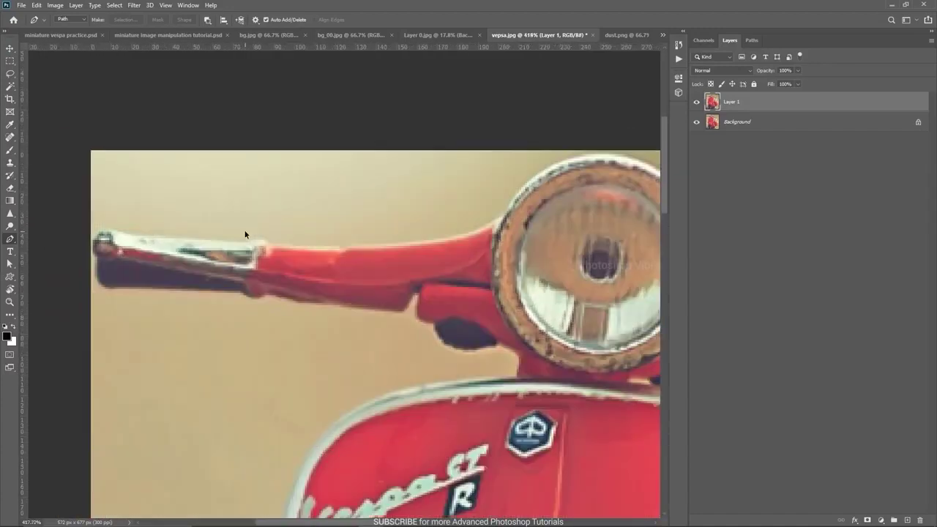
click(504, 218)
drag(564, 167, 472, 162)
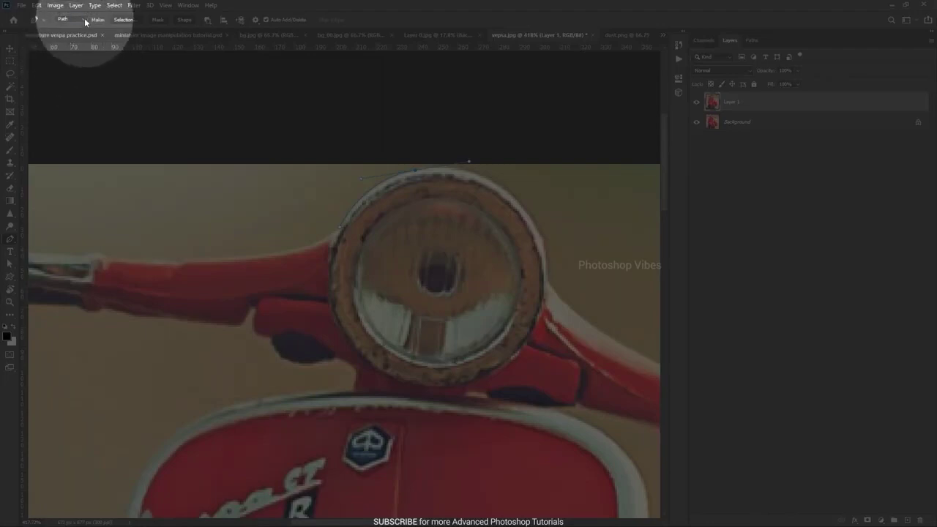
click(71, 19)
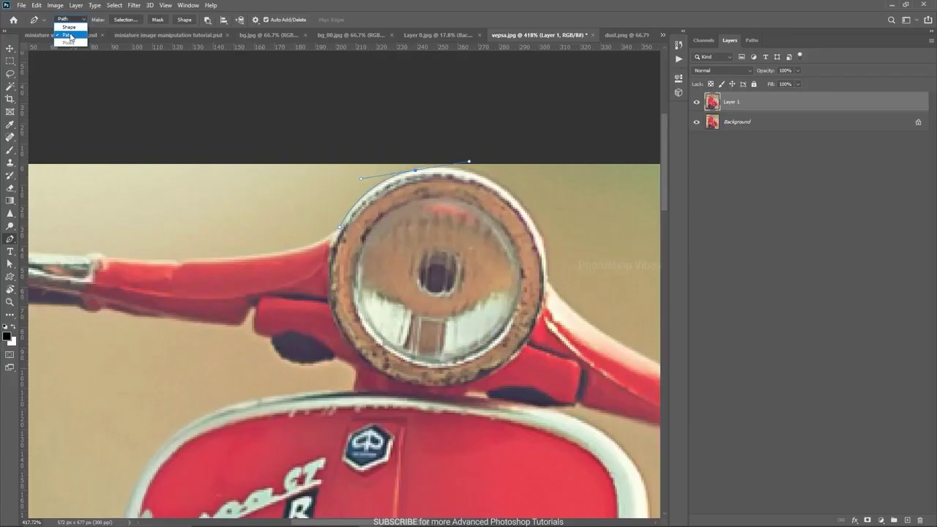
click(69, 35)
- Trace the outline along the right handlebar and around its tip
drag(526, 205, 465, 173)
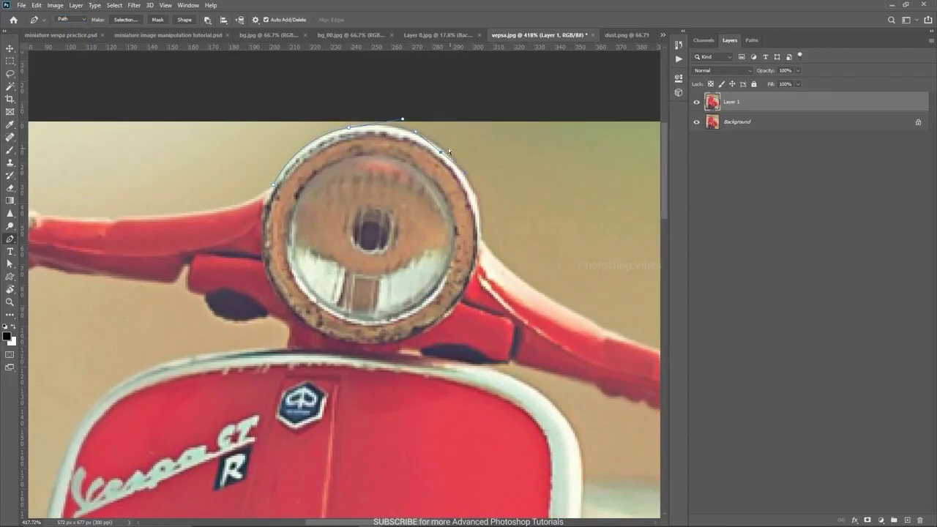
drag(539, 291, 570, 305)
drag(569, 305, 437, 269)
click(473, 295)
drag(473, 295, 308, 198)
click(358, 218)
click(388, 223)
click(406, 233)
drag(487, 263, 505, 270)
scroll(536, 313, up, 1)
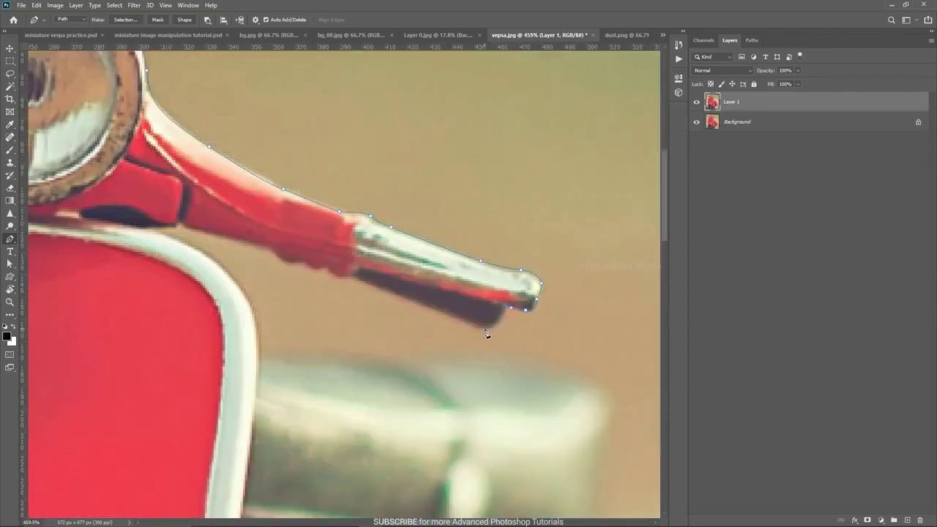
- Continue the outline under the handlebar, along the fender rim and around the side bag
drag(201, 225, 378, 241)
click(408, 253)
click(358, 239)
click(377, 266)
drag(427, 309, 394, 220)
click(398, 268)
scroll(432, 270, down, 2)
click(434, 269)
click(511, 273)
click(586, 279)
drag(631, 314, 437, 293)
- Trace the outline down the fender and along its bottom edge
click(474, 350)
drag(473, 353, 446, 210)
click(418, 258)
click(490, 279)
click(498, 302)
click(509, 410)
drag(495, 420, 454, 279)
click(470, 315)
drag(440, 326, 380, 334)
drag(358, 340, 398, 260)
scroll(389, 265, up, 2)
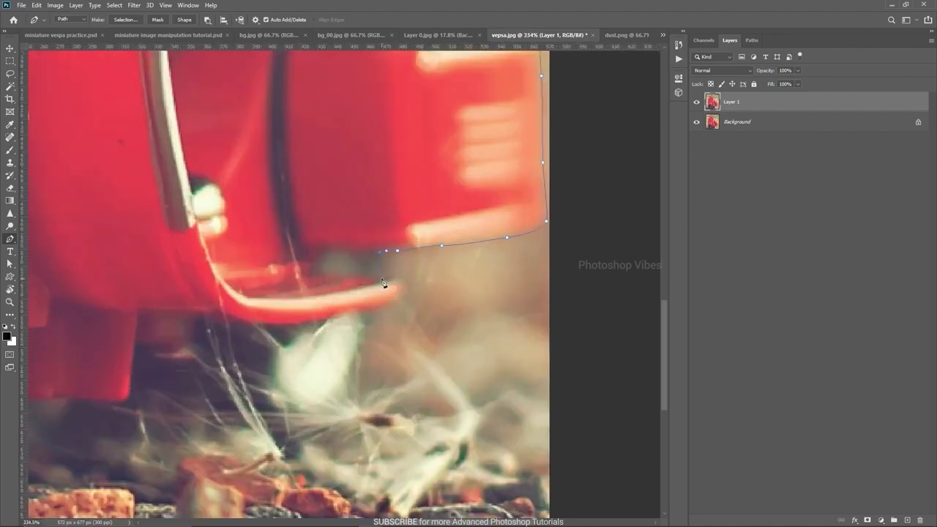
- Trace below the footboard and around the red block to the image's bottom edge
drag(353, 379, 346, 401)
drag(299, 455, 495, 396)
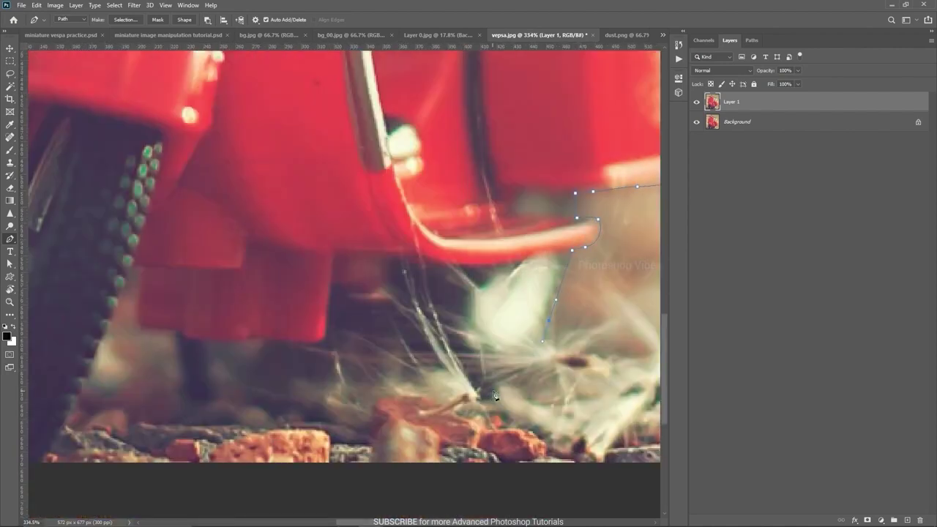
click(414, 355)
click(393, 309)
click(383, 288)
click(331, 282)
click(325, 326)
click(313, 343)
drag(262, 337, 250, 337)
drag(221, 341, 528, 414)
click(444, 339)
scroll(454, 333, down, 2)
scroll(454, 334, left, 1)
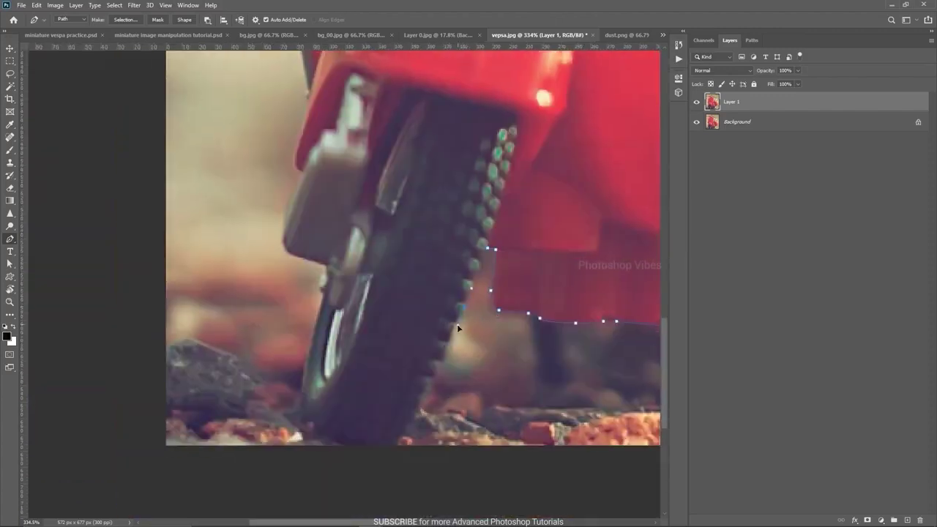
- Trace the outline around the bottom and up the left edge of the front tyre
click(456, 323)
click(445, 349)
click(434, 381)
click(410, 432)
click(347, 445)
click(305, 377)
click(320, 286)
drag(322, 267, 389, 420)
- Curve the outline up along the front panel's edge
drag(365, 335, 383, 418)
click(394, 348)
drag(389, 221, 430, 441)
drag(413, 423, 405, 368)
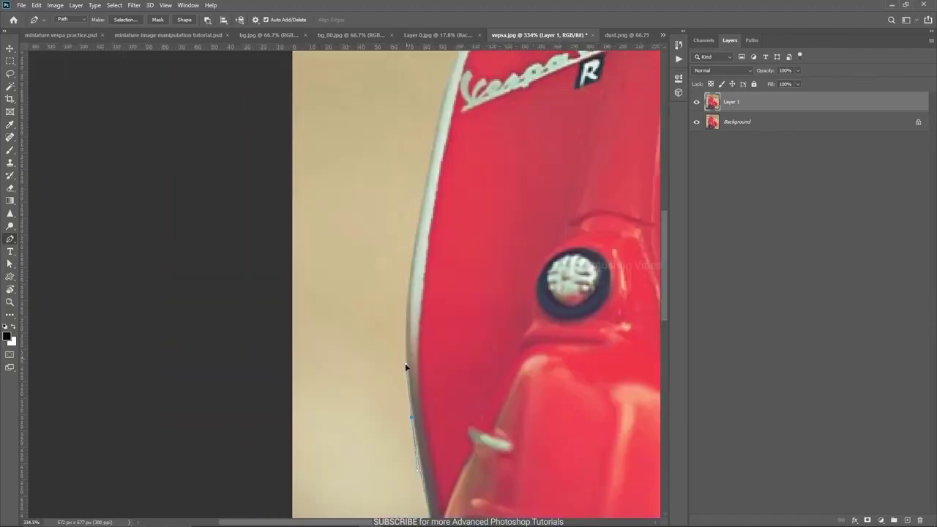
click(411, 272)
drag(437, 230, 442, 435)
drag(448, 317, 453, 291)
drag(493, 220, 525, 202)
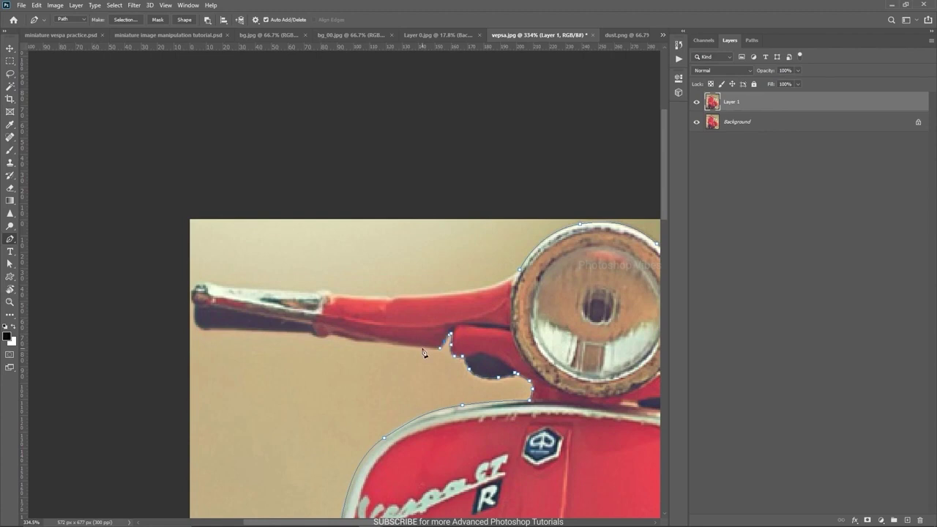
- Close the outline around the left handlebar tip and along its top, then fit the scooter in view
click(194, 319)
click(194, 301)
click(192, 290)
drag(201, 282, 236, 286)
scroll(233, 286, up, 1)
drag(332, 291, 343, 292)
drag(408, 296, 427, 295)
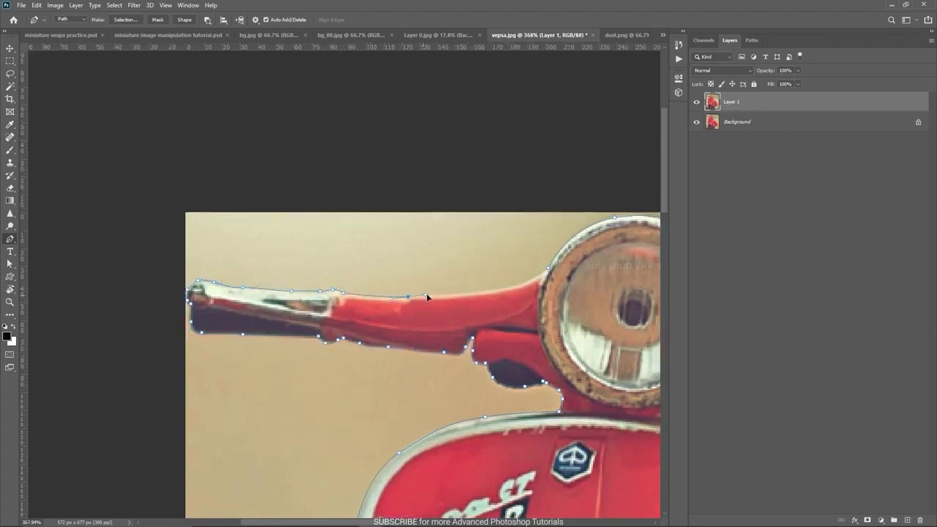
click(435, 294)
drag(548, 281, 481, 295)
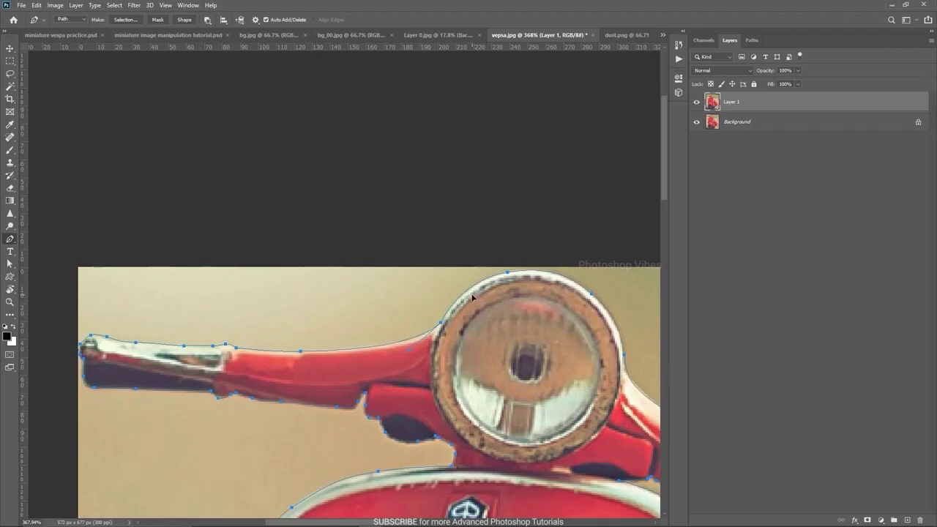
key(ctrl+0)
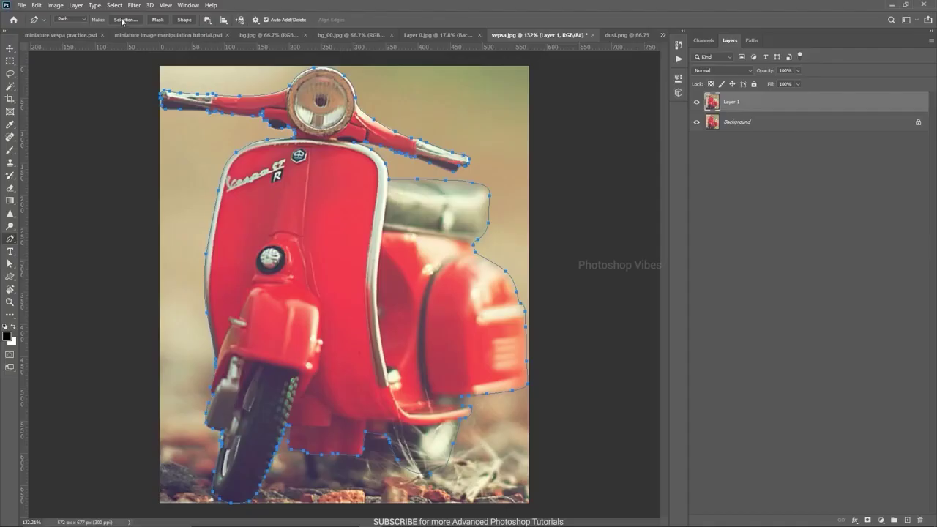
- Turn the Vespa path into a selection and add it as Layer 1's mask
click(123, 20)
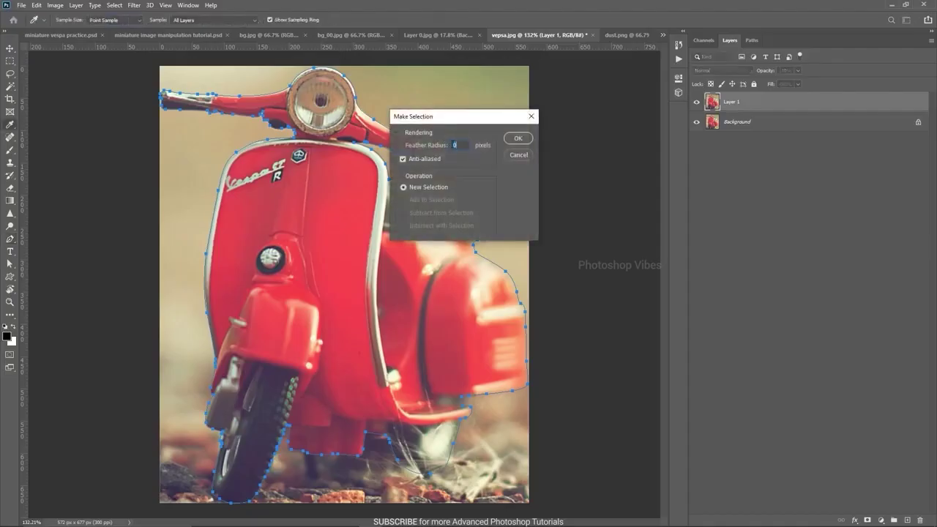
click(519, 140)
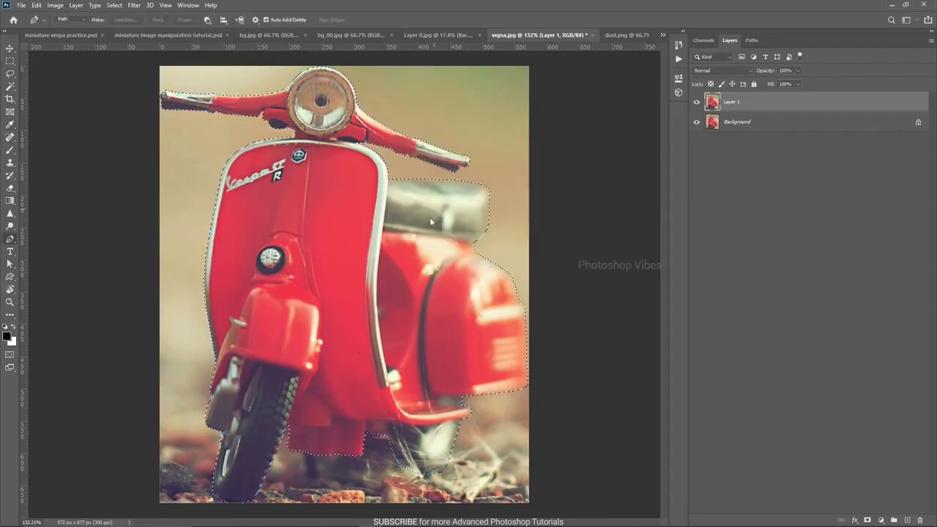
scroll(398, 289, down, 2)
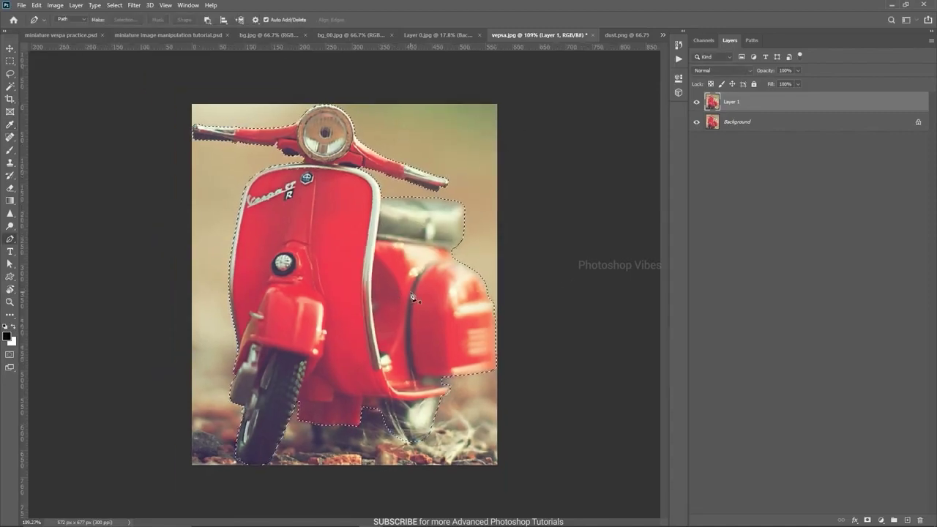
click(868, 520)
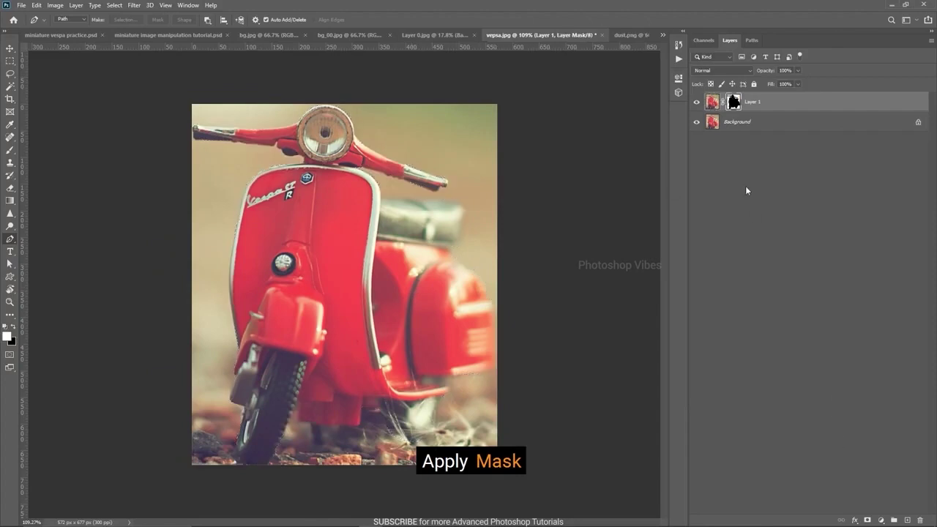
- Add a black-filled layer above Background and invert Layer 1's mask so only the Vespa shows
click(738, 123)
click(906, 520)
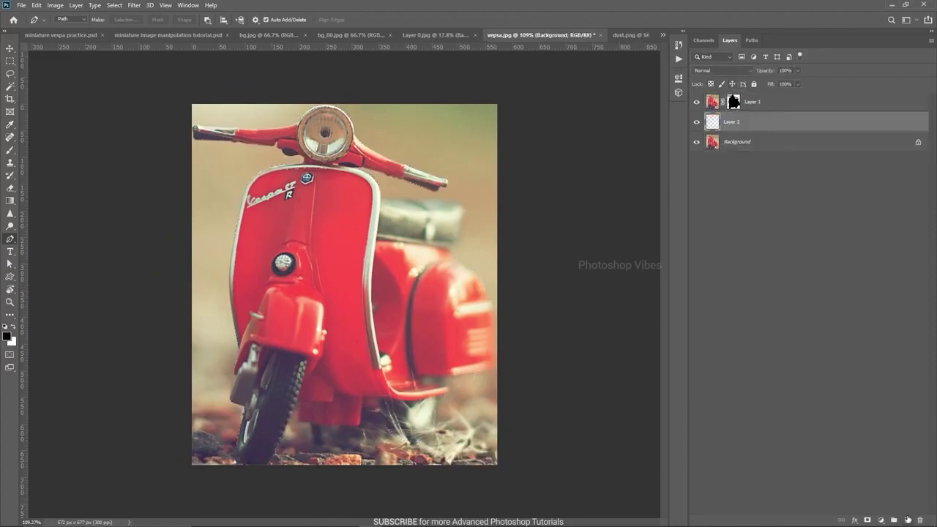
key(alt+BackSpace)
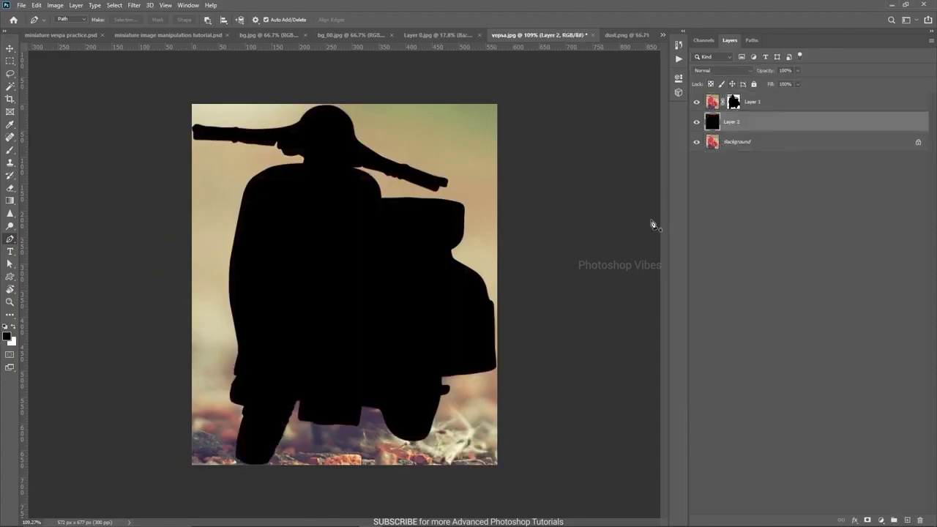
click(733, 101)
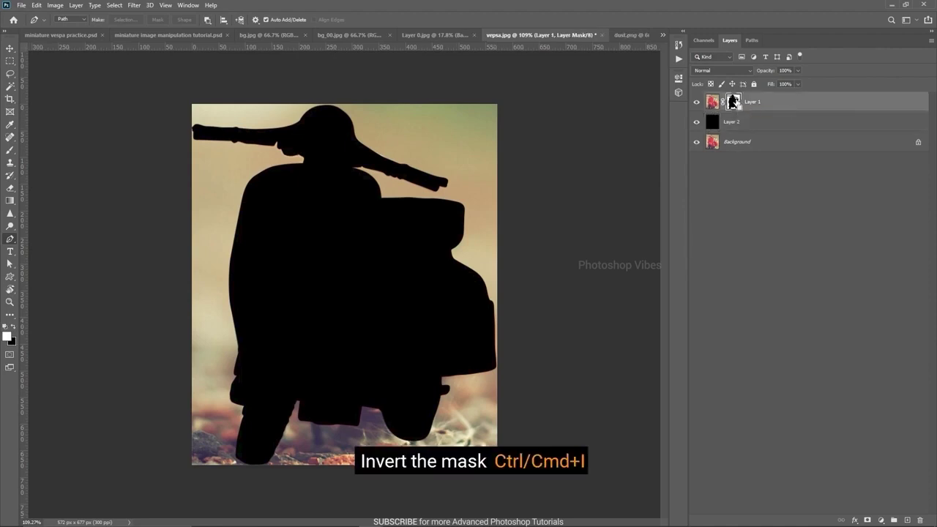
key(ctrl+i)
- Drag the masked Vespa into the road composite and convert it to a smart object
key(ctrl+minus)
key(v)
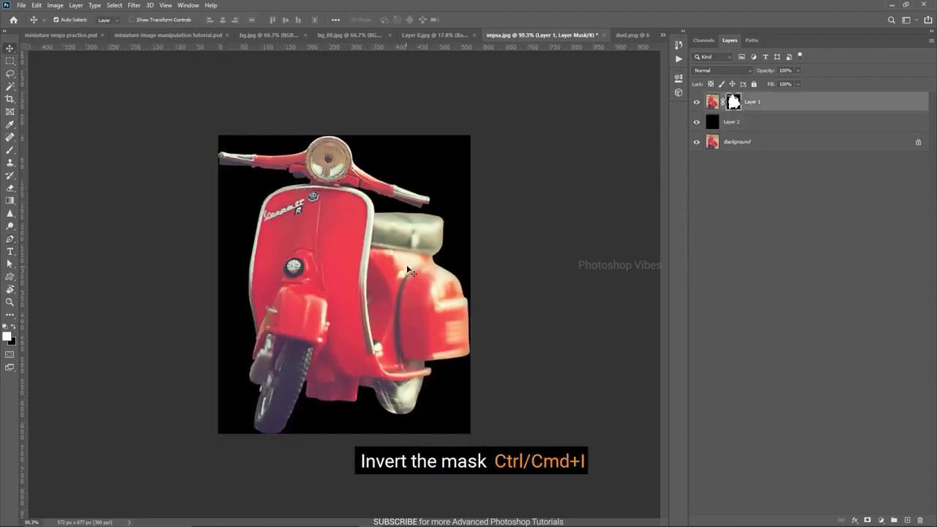
key(ctrl+minus)
shift+click(733, 101)
shift+click(735, 101)
click(712, 102)
drag(320, 236, 257, 250)
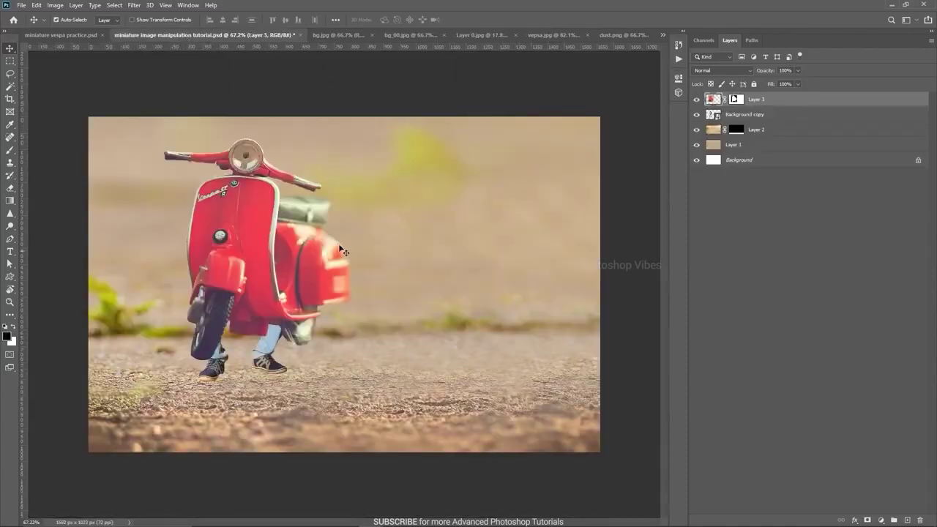
right_click(769, 99)
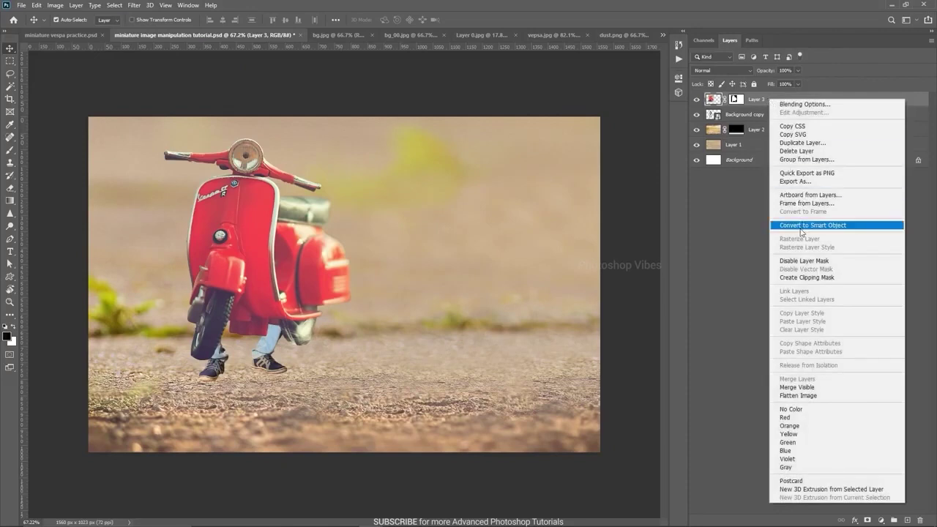
click(799, 225)
click(363, 268)
- Scale the Vespa to about 85%, tilt it about -1.6° and commit it beneath the man
key(ctrl+t)
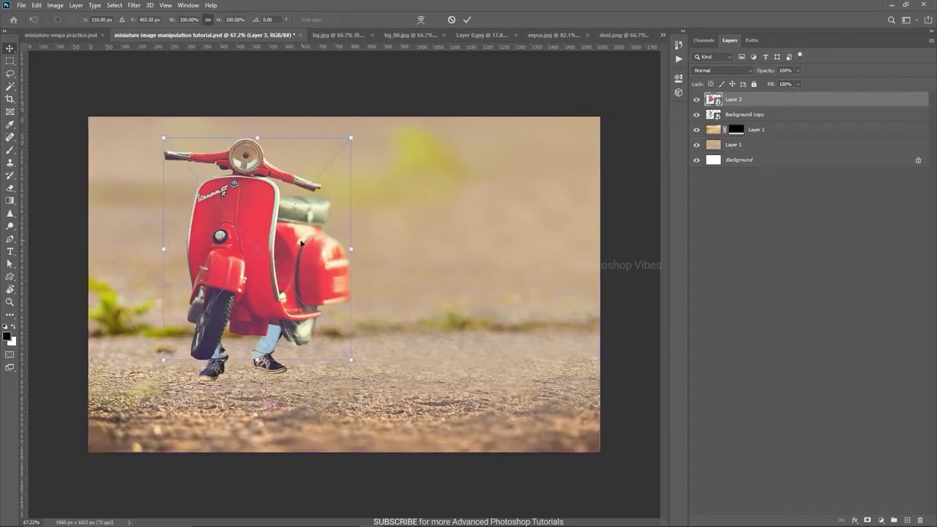
drag(230, 233, 215, 291)
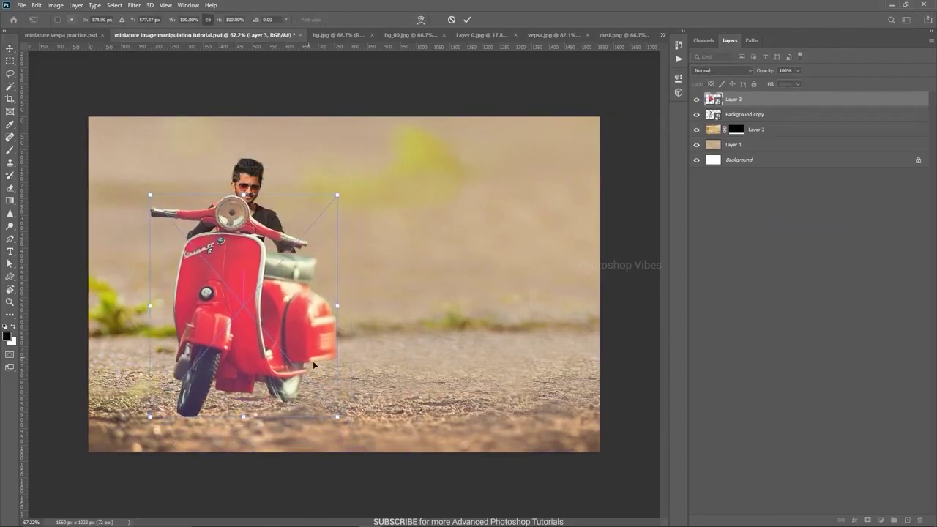
drag(339, 417, 275, 339)
drag(206, 263, 233, 305)
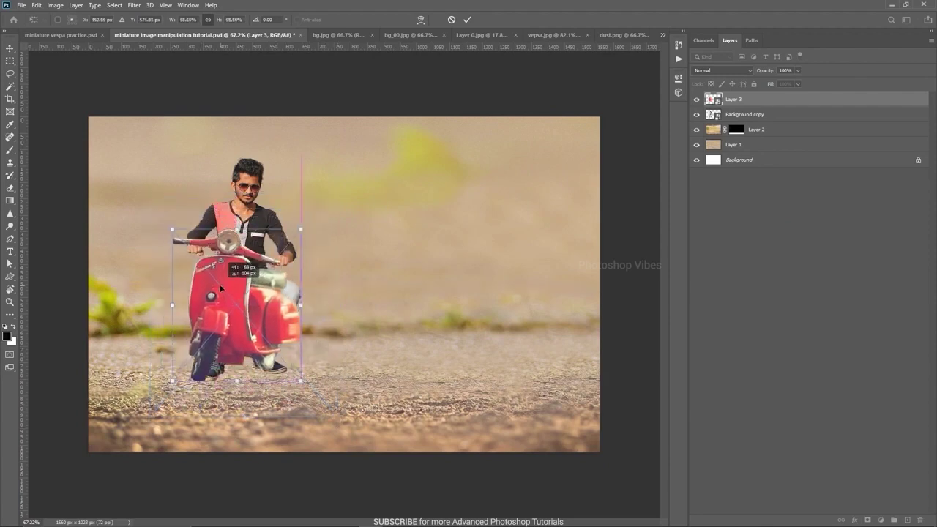
scroll(223, 289, up, 3)
drag(299, 413, 341, 463)
drag(233, 316, 198, 317)
drag(259, 314, 387, 301)
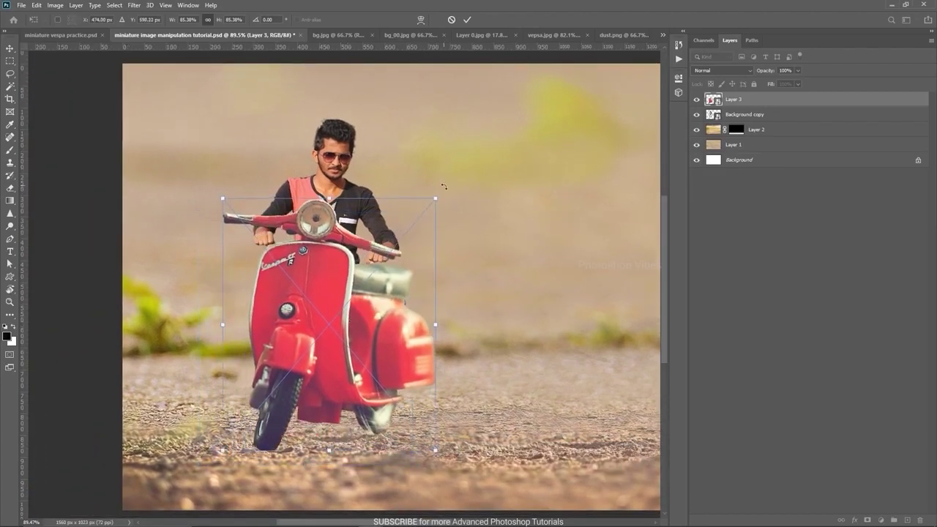
drag(381, 256, 374, 263)
drag(445, 196, 439, 191)
drag(309, 315, 304, 313)
key(Return)
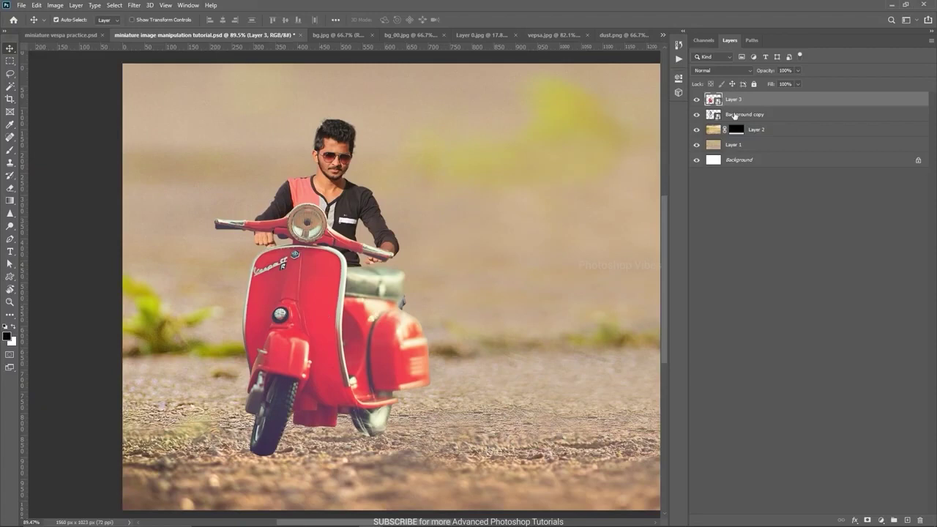
- Put the scooter layer beneath the man and make the Background copy semi-transparent
drag(734, 101, 725, 122)
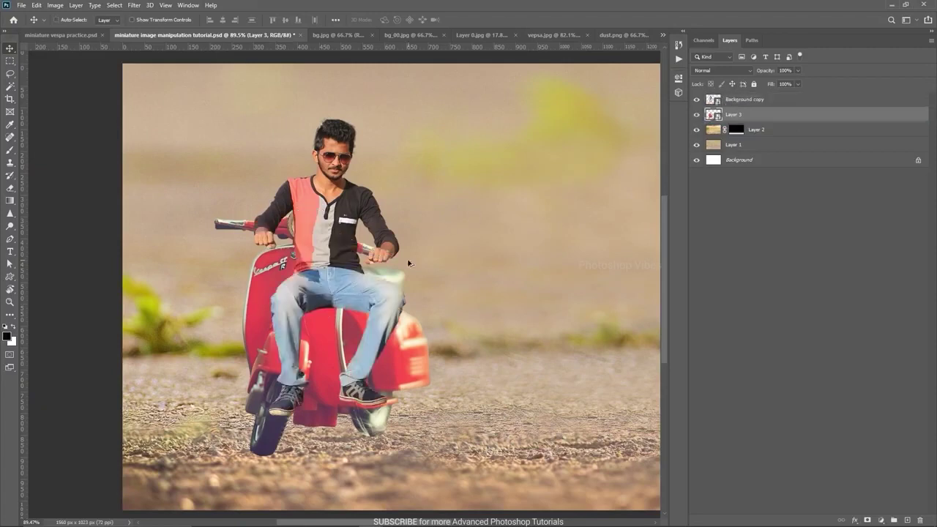
scroll(384, 377, up, 4)
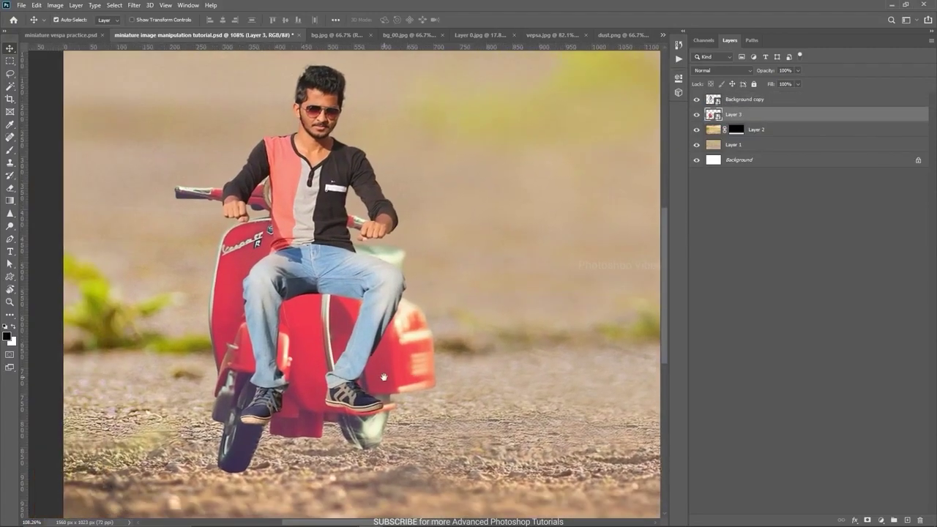
scroll(384, 377, up, 1)
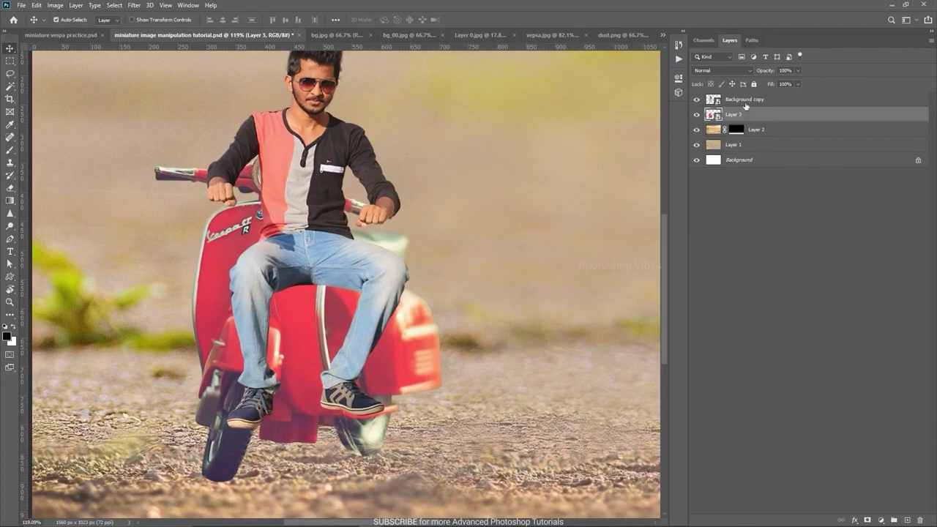
click(745, 104)
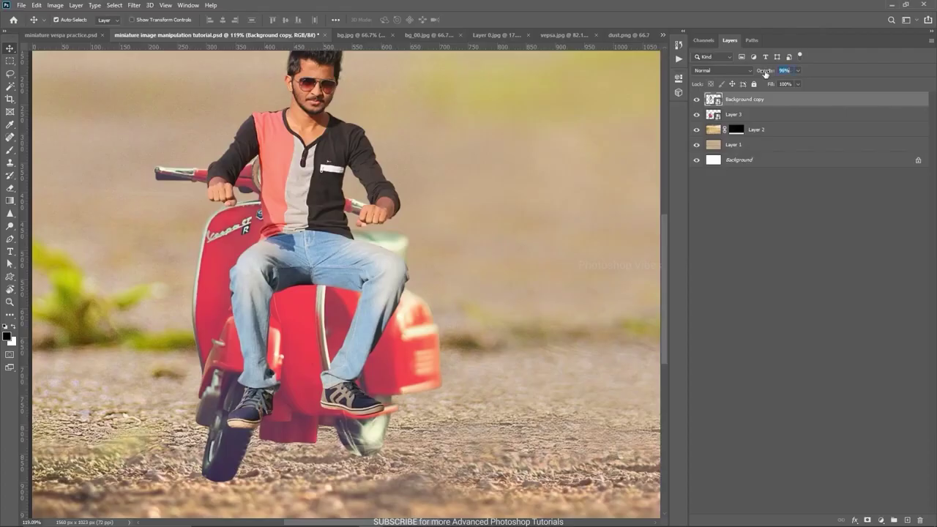
drag(765, 73, 746, 76)
- Line the man up with the scooter, nudging him 2 px left and up
scroll(368, 342, up, 2)
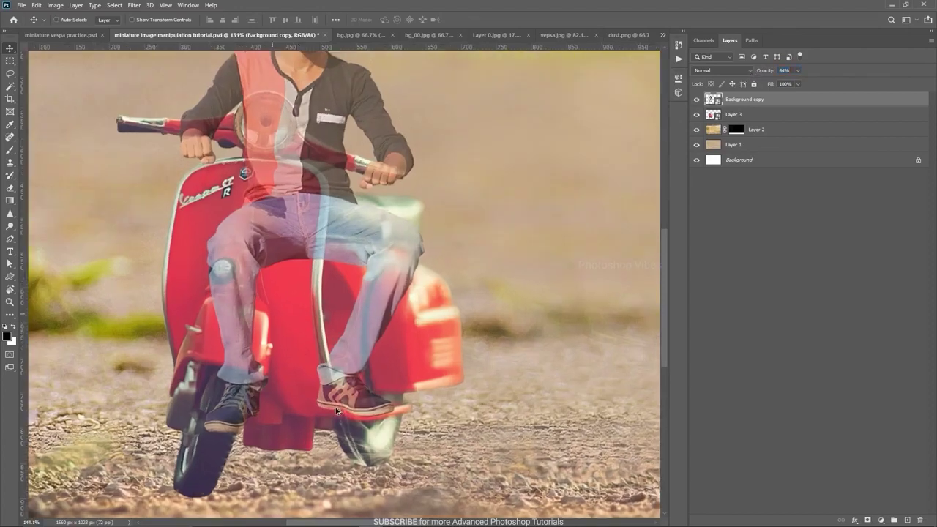
drag(343, 410, 360, 399)
key(Left)
key(Left)
key(Up)
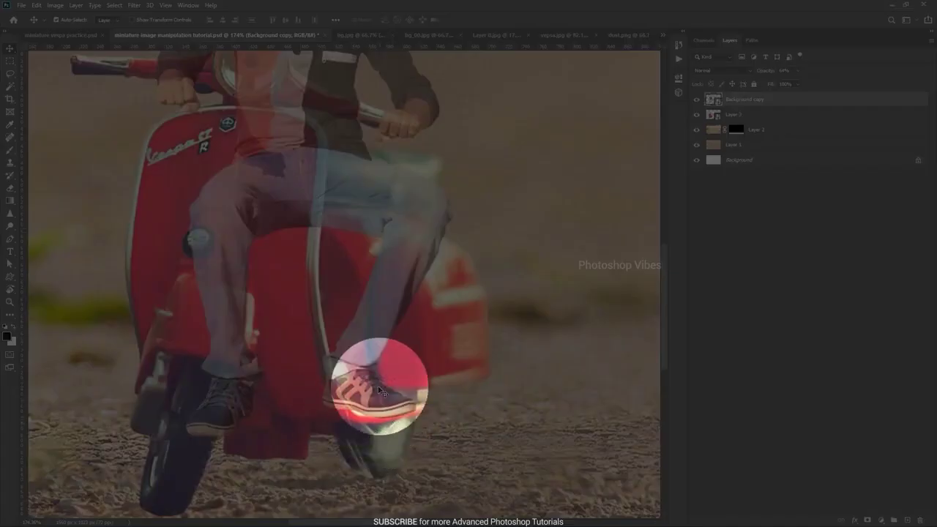
- Return the Background copy layer's opacity to 100%
scroll(371, 408, down, 3)
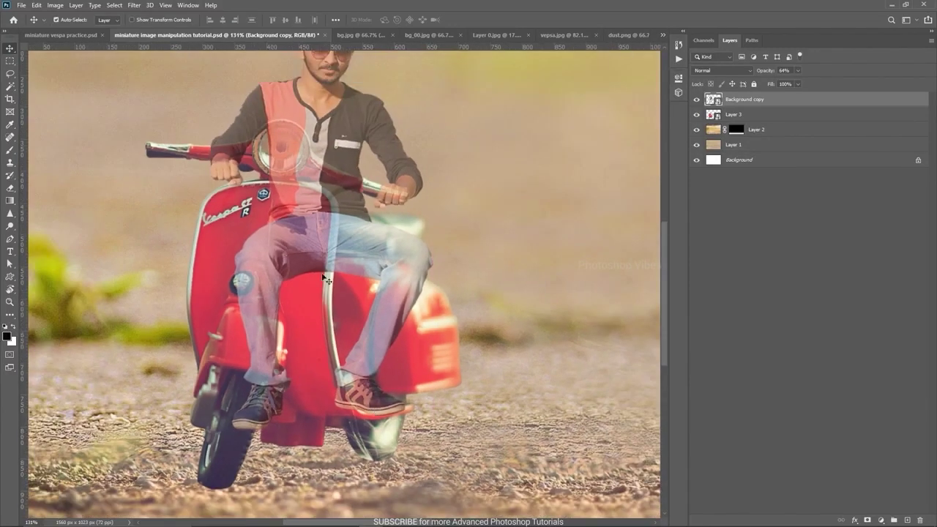
drag(325, 279, 452, 308)
scroll(417, 347, down, 2)
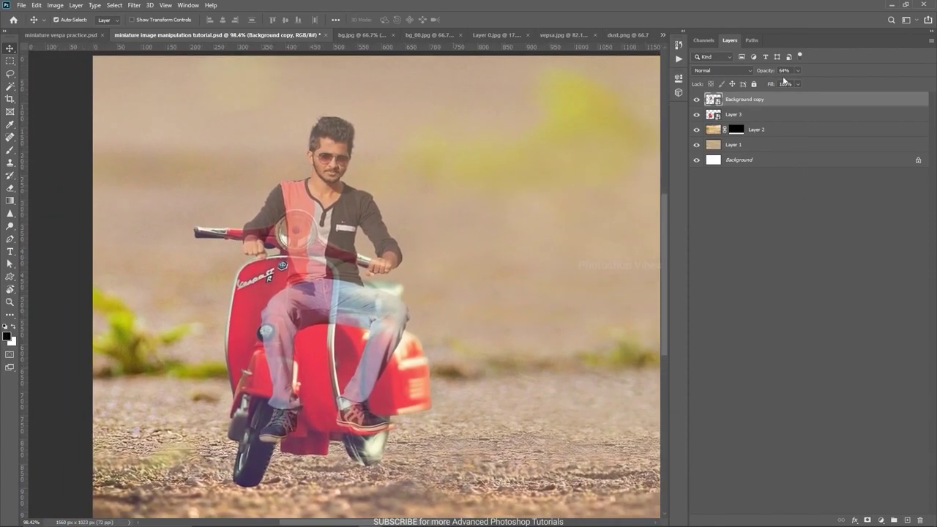
drag(766, 74, 901, 70)
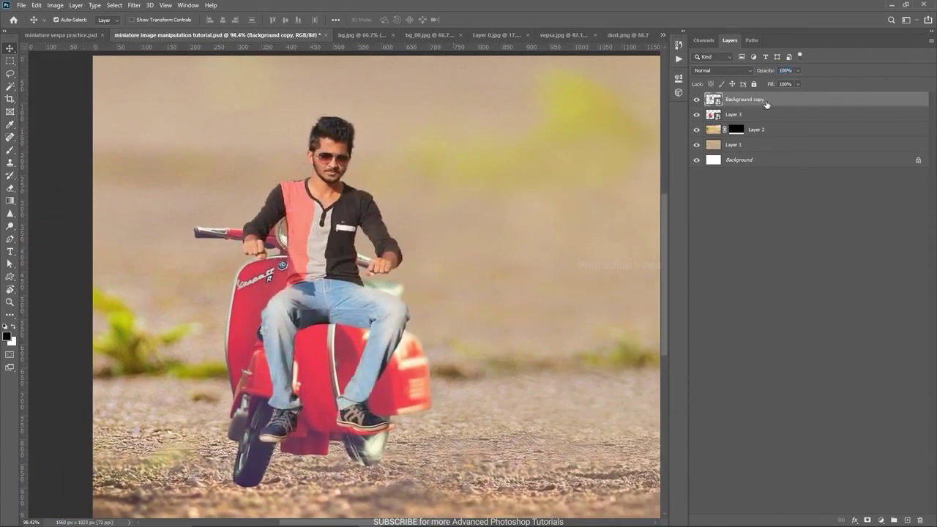
- Duplicate the man-and-scooter layer with Ctrl+J and hide the original Background copy
key(ctrl)
key(ctrl+j)
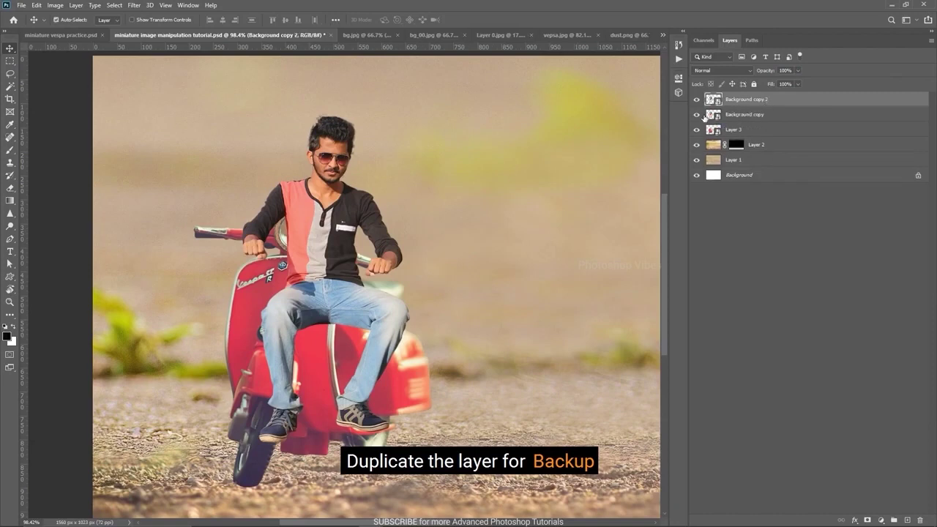
click(698, 115)
- Rasterize the new Background copy 2 layer and nudge it slightly left
right_click(749, 101)
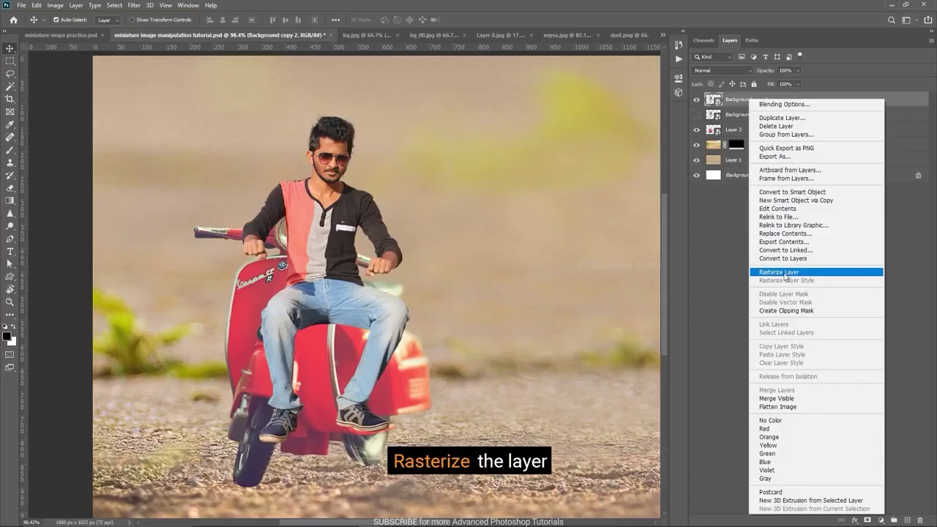
click(783, 272)
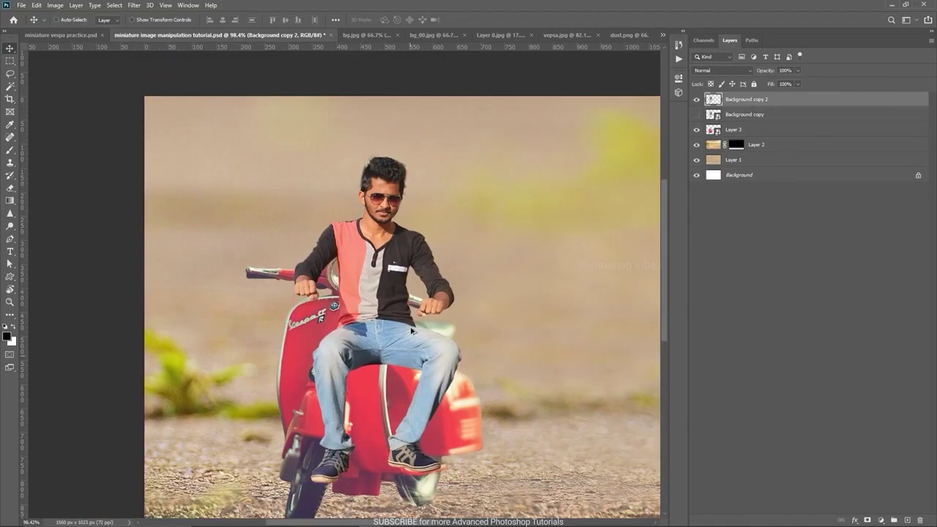
drag(399, 317, 390, 314)
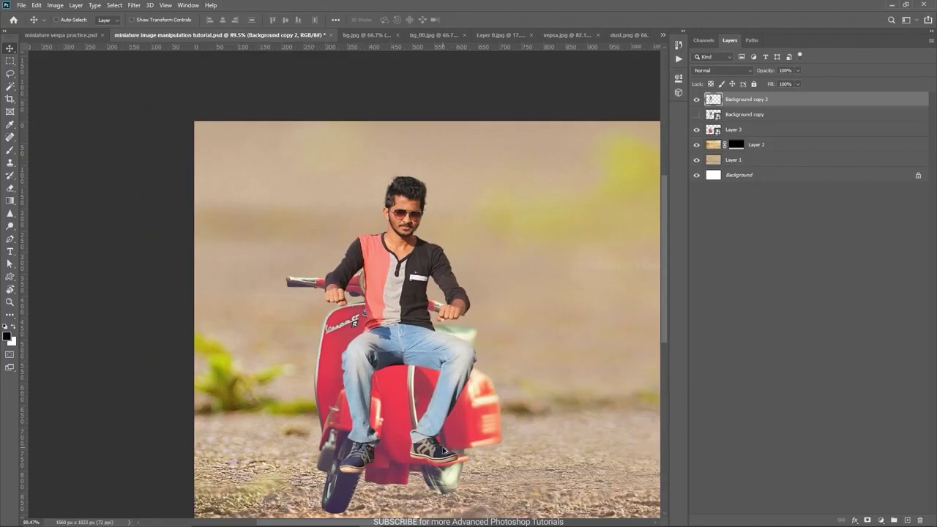
scroll(426, 466, up, 2)
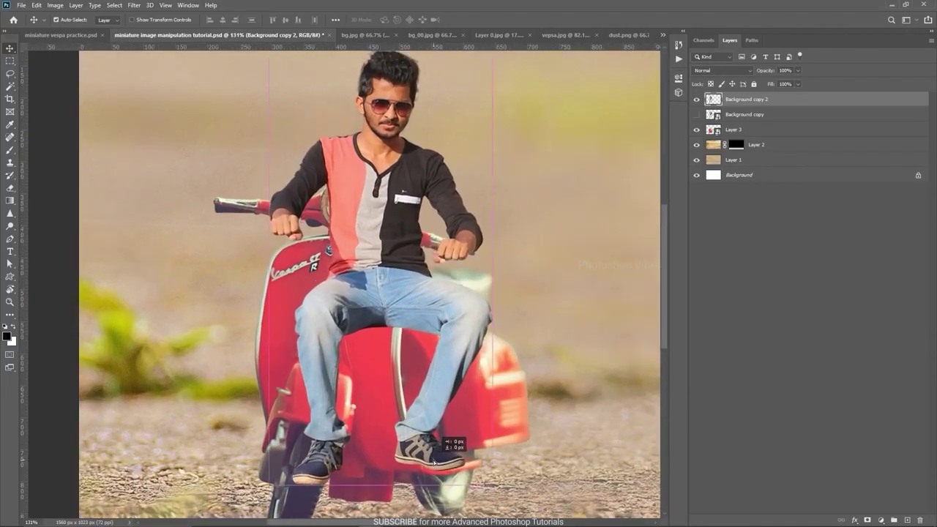
scroll(373, 346, down, 2)
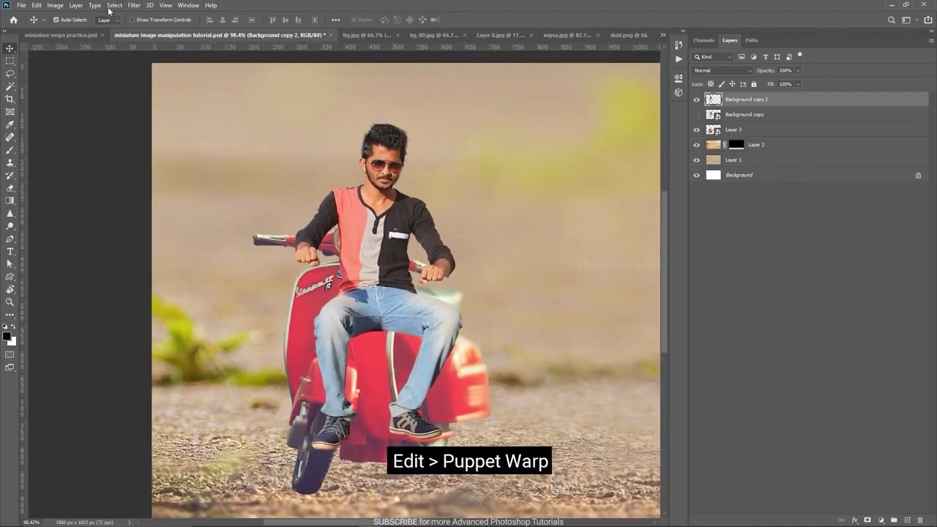
- Start Puppet Warp and pin the man's chest, belt and both knees
click(35, 6)
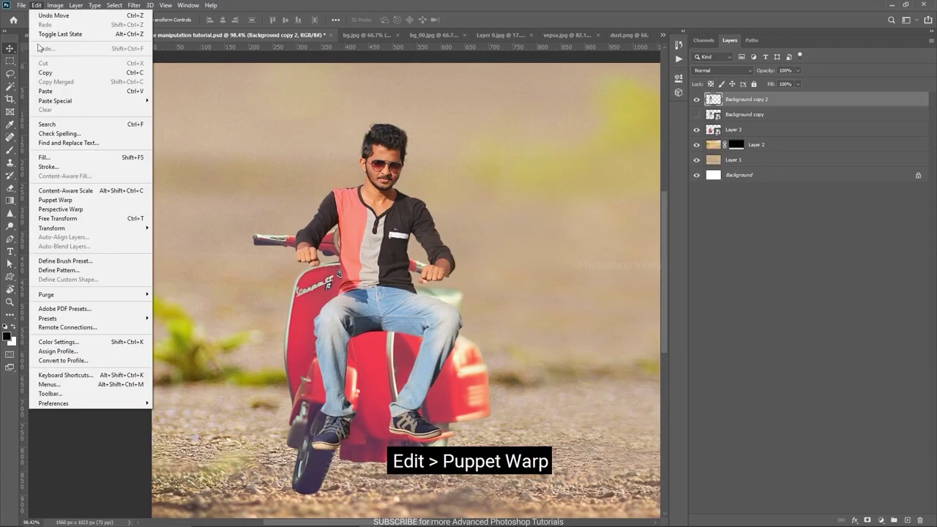
click(59, 199)
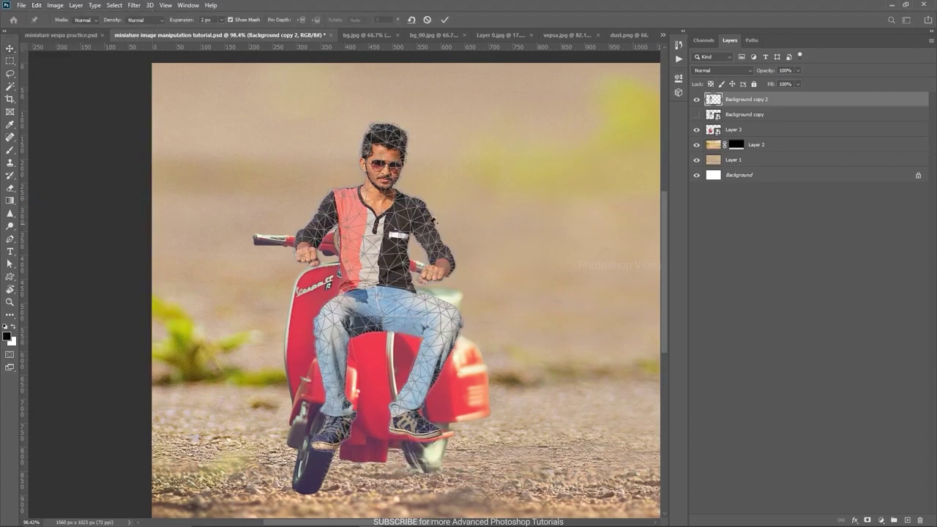
click(381, 219)
click(379, 279)
click(333, 317)
click(420, 314)
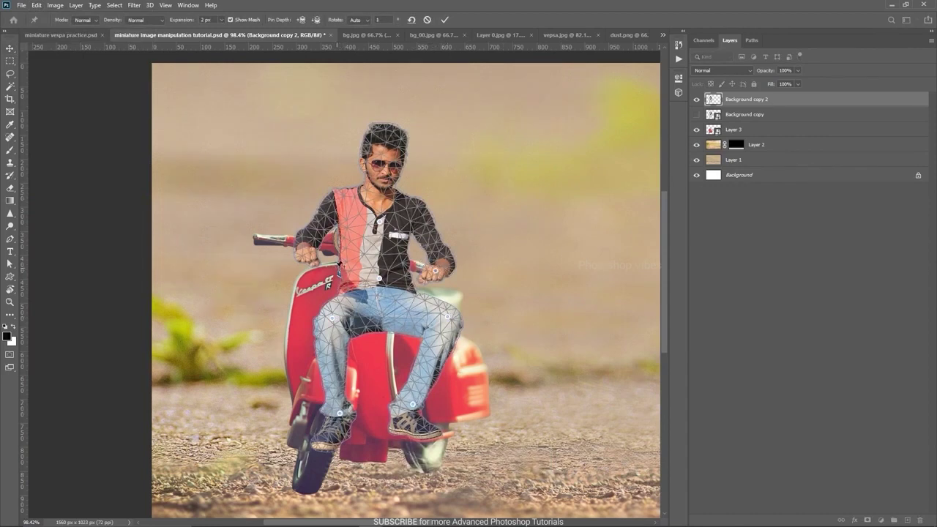
- Drag the hand pins so both hands reach the handlebar grips
click(307, 258)
drag(307, 261, 275, 246)
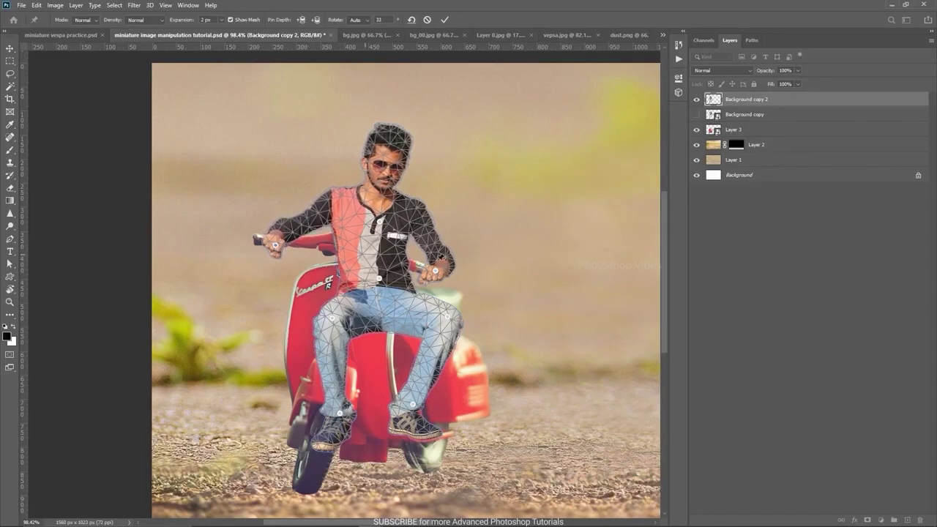
drag(434, 272, 438, 272)
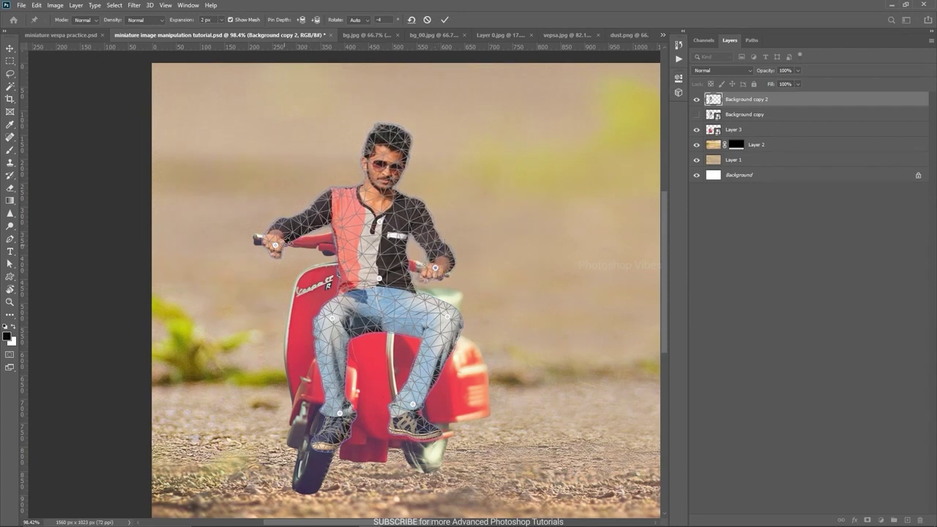
scroll(276, 242, up, 4)
drag(284, 249, 255, 233)
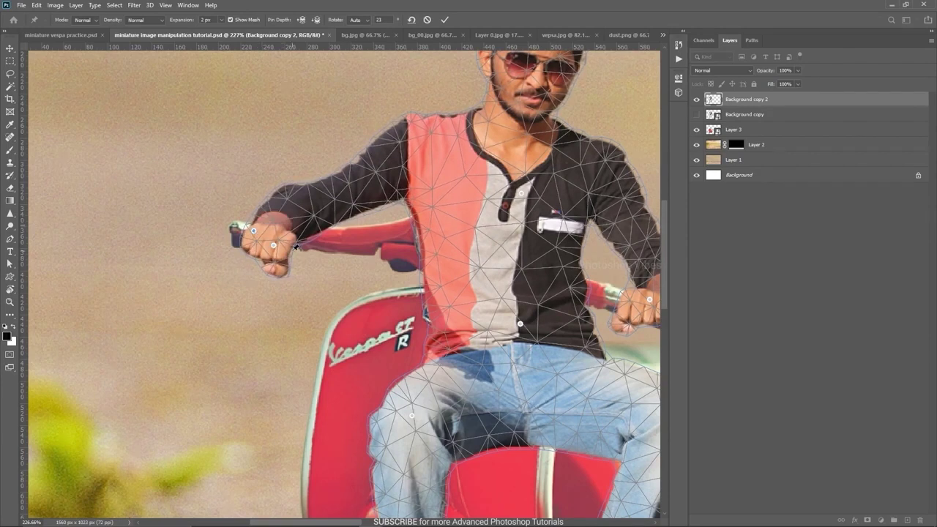
scroll(296, 249, down, 3)
drag(424, 296, 419, 246)
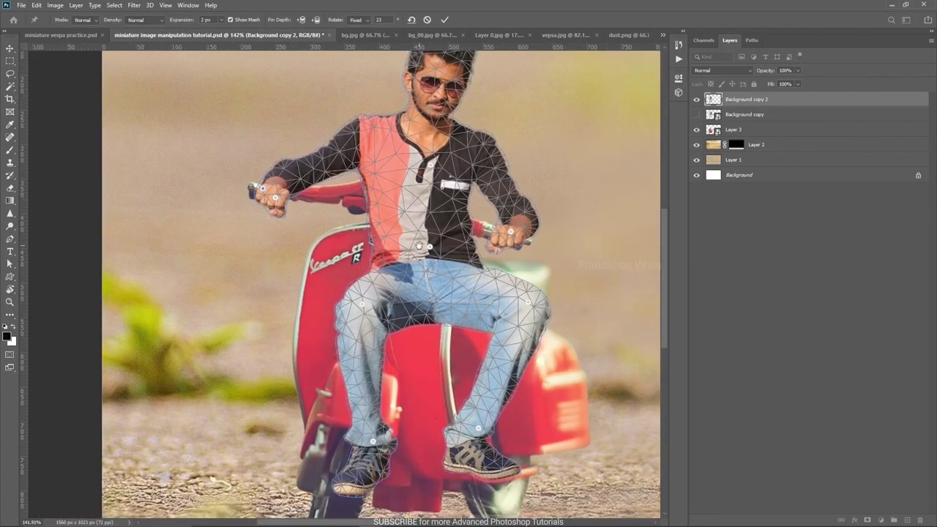
scroll(280, 192, up, 2)
drag(276, 201, 260, 189)
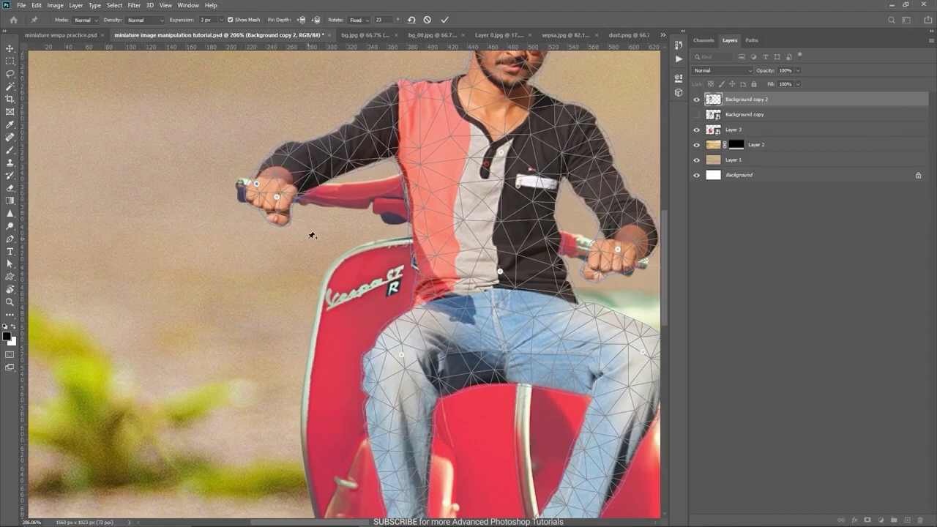
- Commit the puppet warp and compare the arms before and after
scroll(312, 235, down, 3)
scroll(312, 235, down, 2)
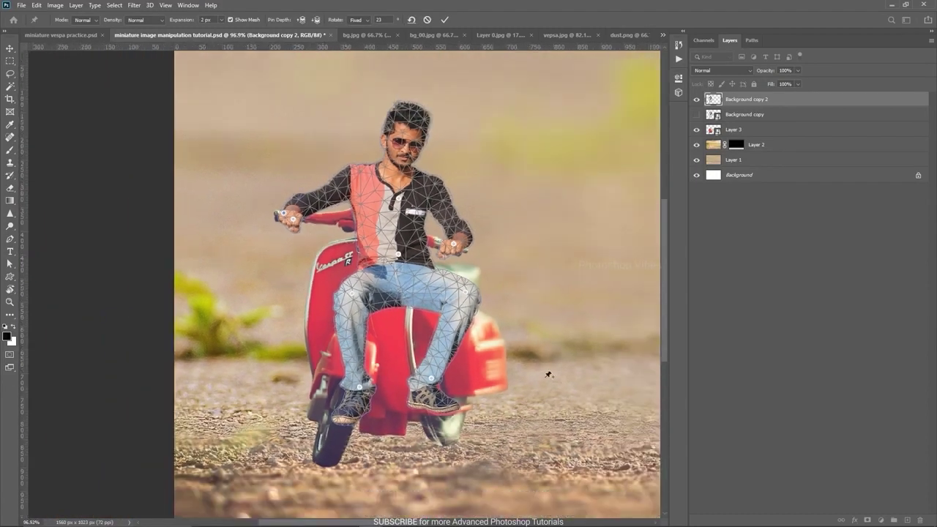
key(Return)
key(ctrl)
key(ctrl+z)
key(ctrl+shift+z)
- Keep the warped arms and add a layer mask to Background copy 2
key(ctrl+z)
key(ctrl+shift+z)
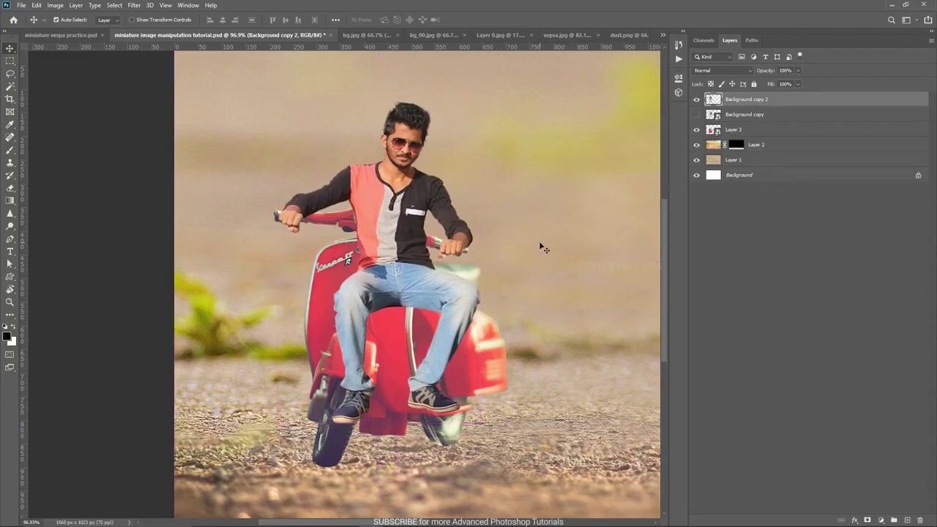
click(867, 521)
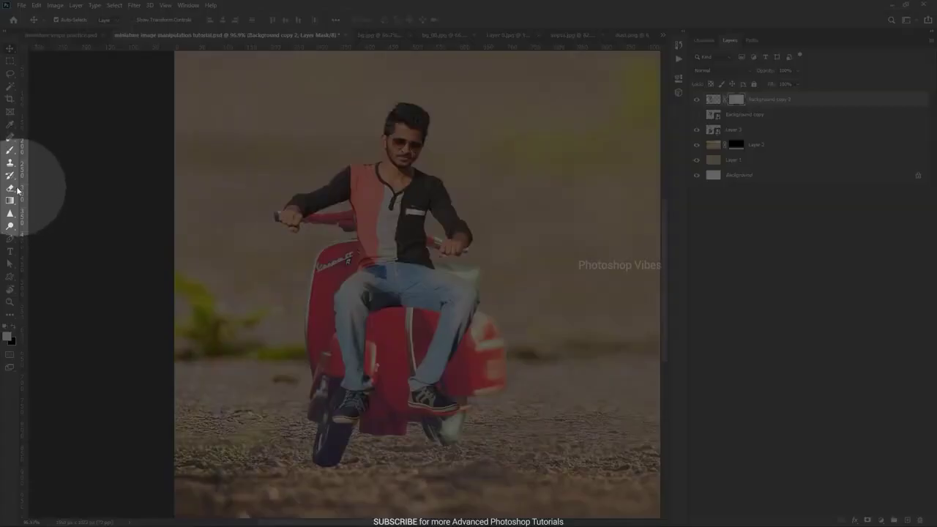
- Erase the man's leg over the scooter front with a fully hard eraser
right_click(9, 187)
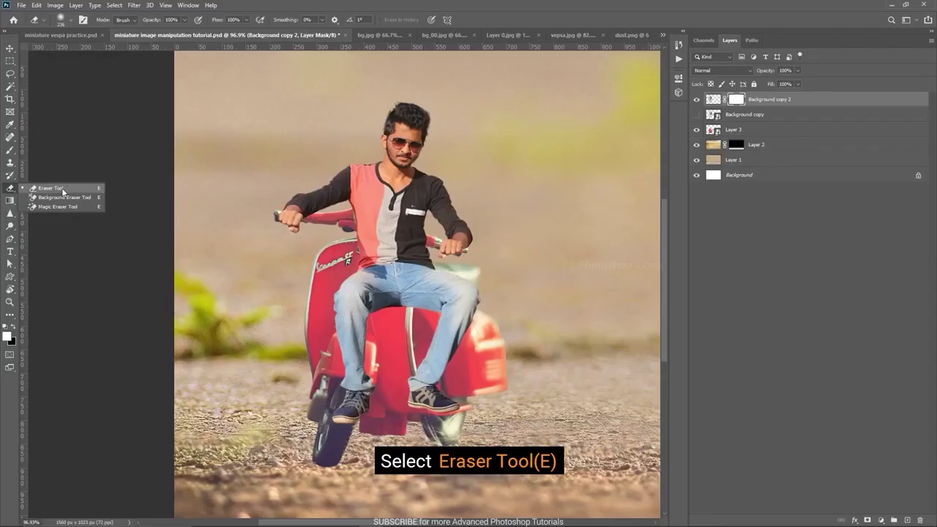
click(49, 189)
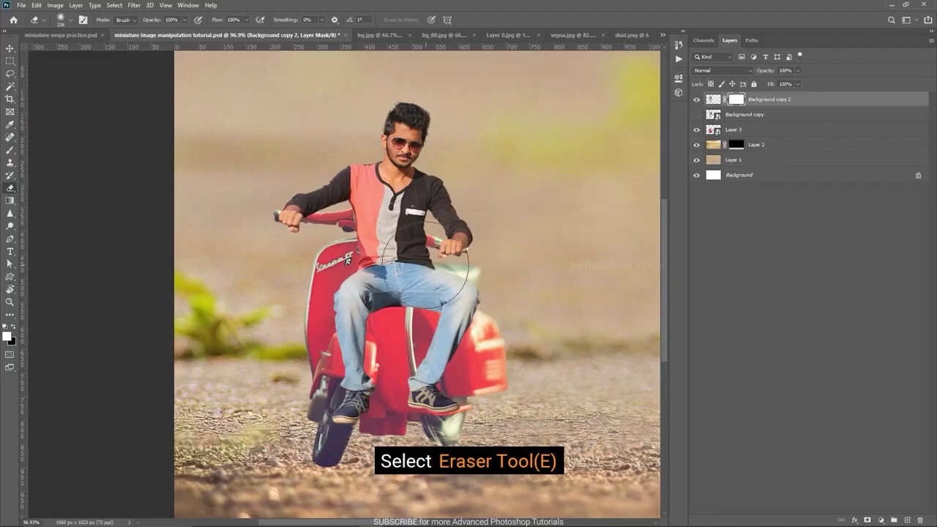
right_click(440, 262)
drag(474, 270, 558, 266)
key(Return)
mouse_move(344, 267)
mouse_down()
mouse_move(360, 335)
mouse_move(358, 231)
mouse_move(398, 241)
mouse_move(389, 334)
mouse_move(356, 413)
mouse_move(346, 384)
mouse_move(347, 283)
mouse_move(364, 240)
mouse_up()
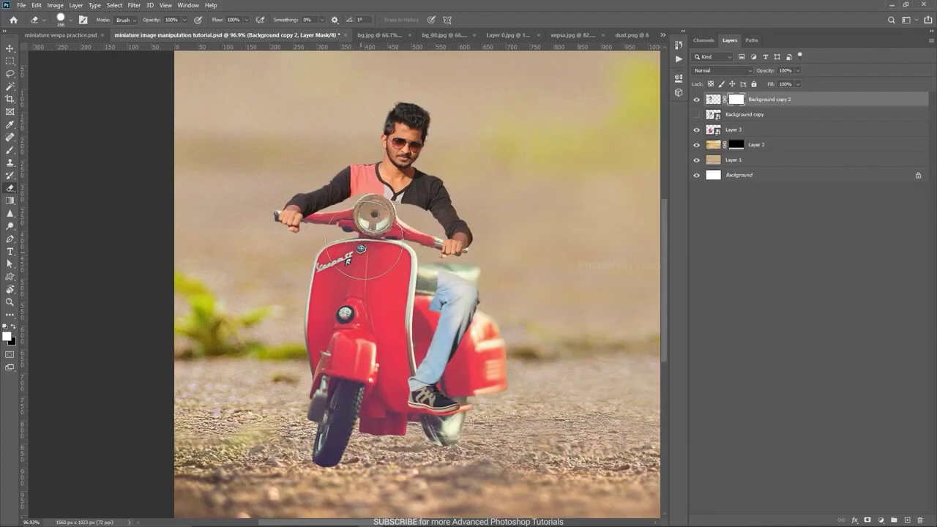
- Load the scooter layer's outline as a selection
scroll(369, 228, up, 3)
scroll(369, 227, down, 1)
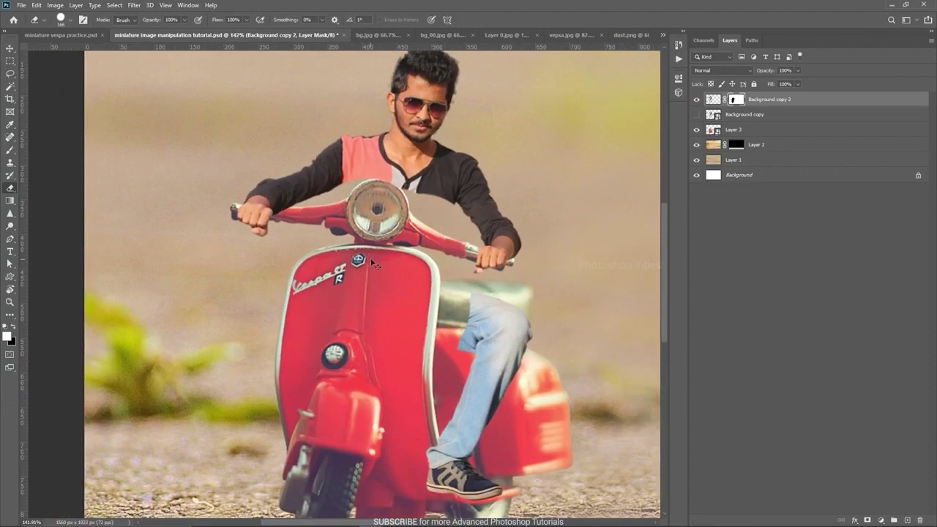
ctrl+right_click(371, 260)
click(395, 281)
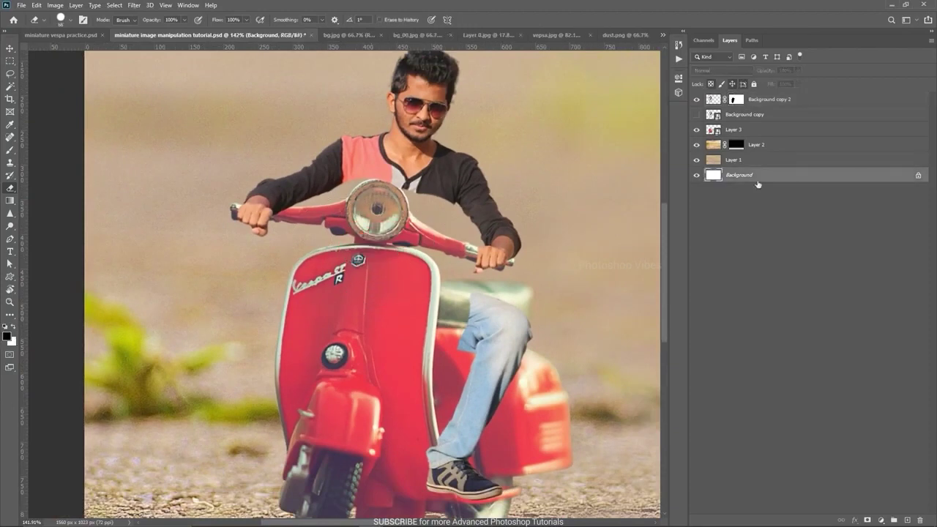
click(740, 132)
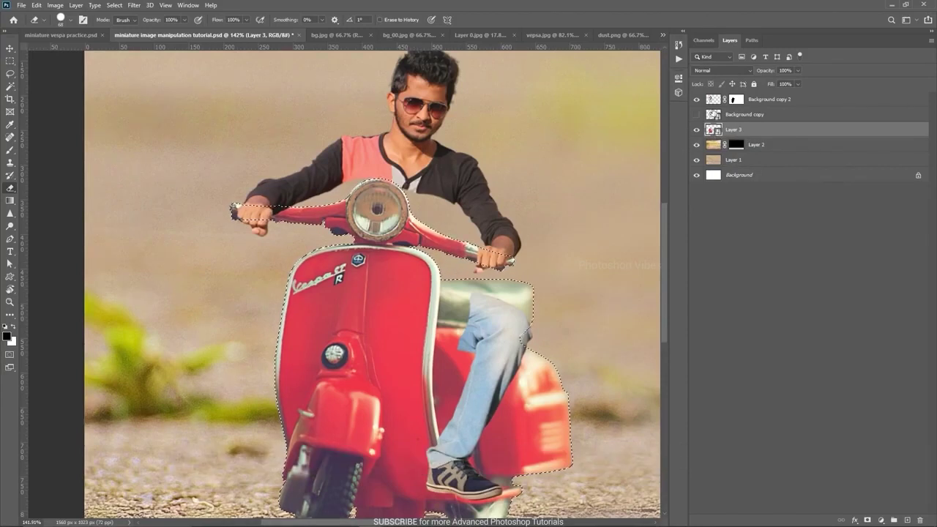
- Invert the scooter selection and restore the dark shirt around the right handlebar
click(736, 100)
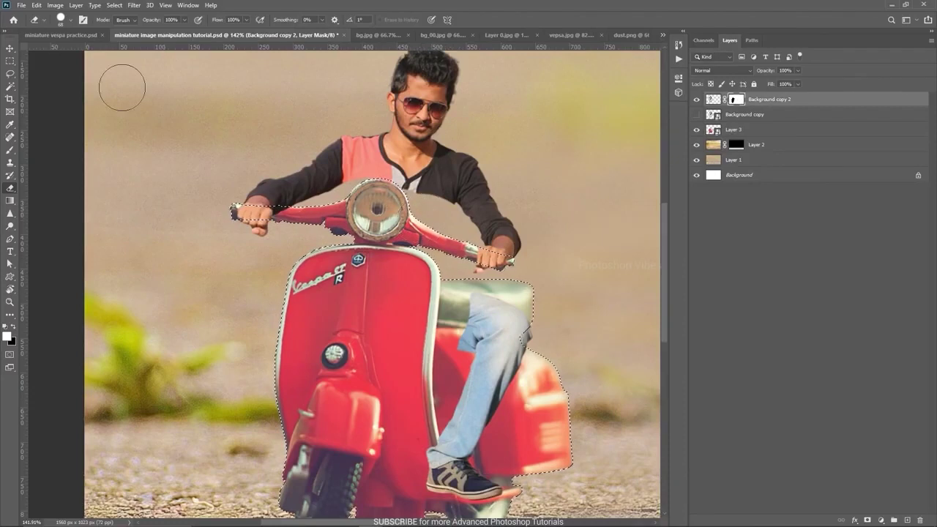
click(114, 5)
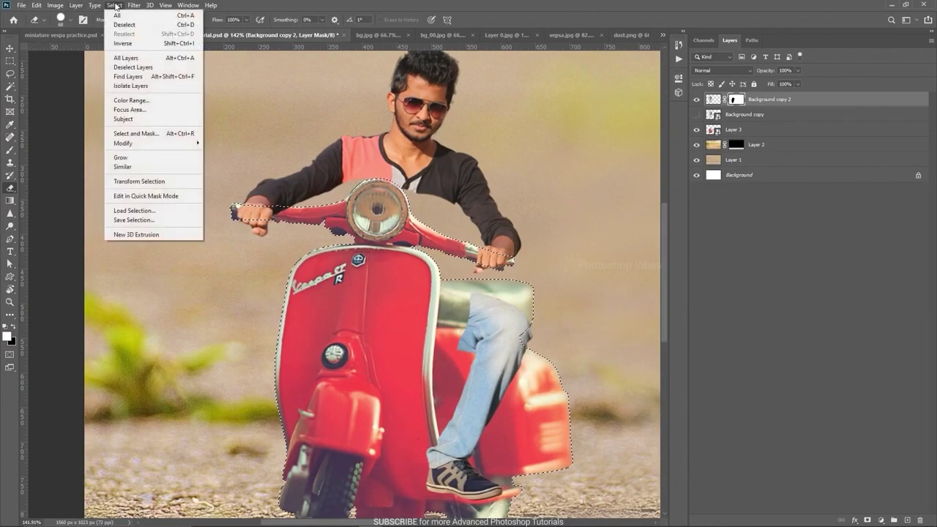
click(122, 43)
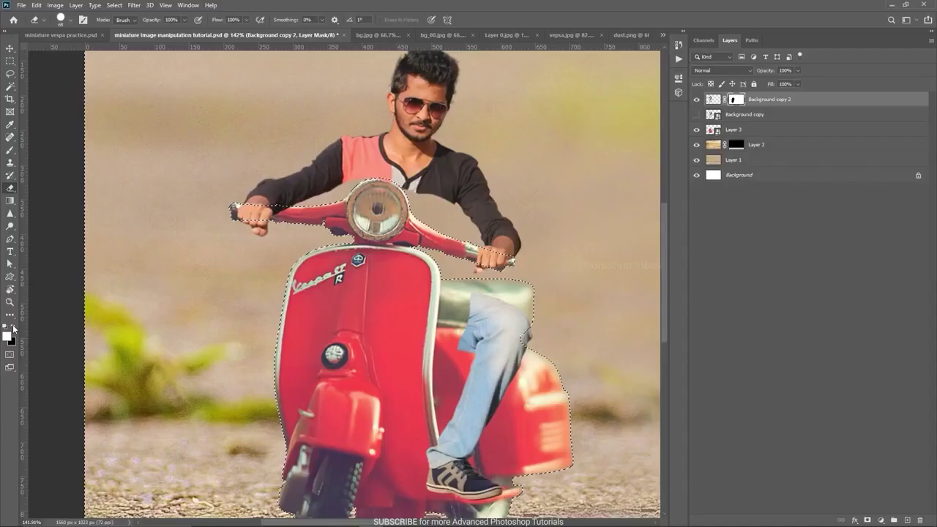
drag(417, 198, 457, 216)
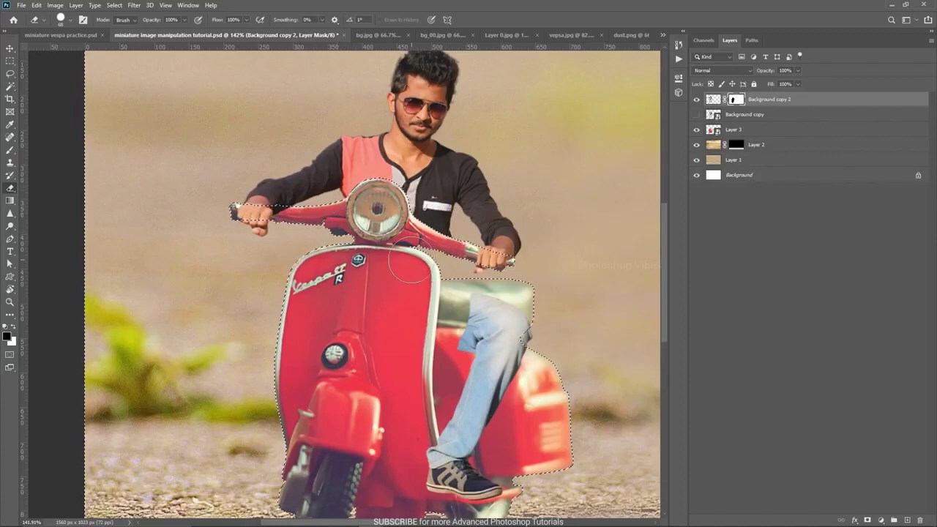
scroll(422, 278, up, 1)
drag(442, 250, 449, 276)
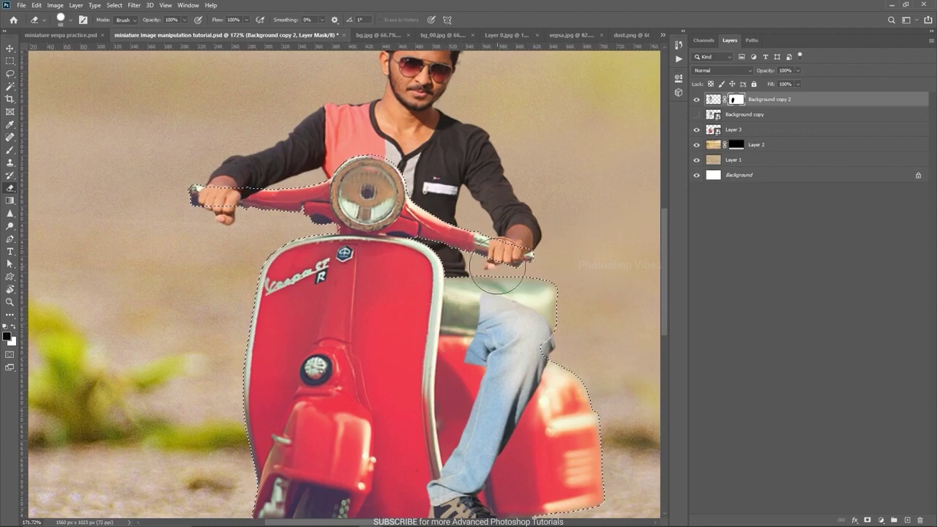
scroll(498, 256, down, 4)
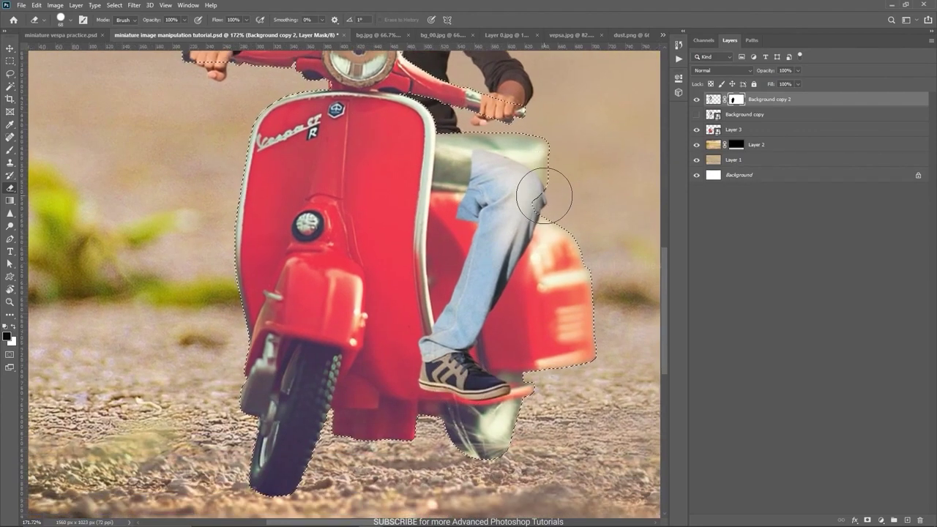
- Re-invert the selection and trim the handlebar's lower edge over the fingers with a 6 px white brush
click(114, 5)
click(135, 41)
scroll(484, 190, up, 3)
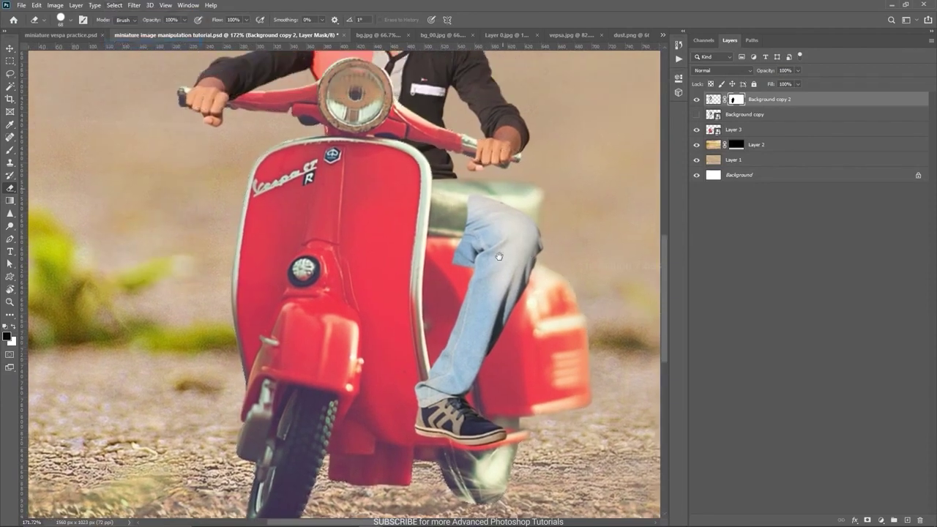
alt+scroll(495, 261, up, 1)
alt+drag(495, 261, 479, 266)
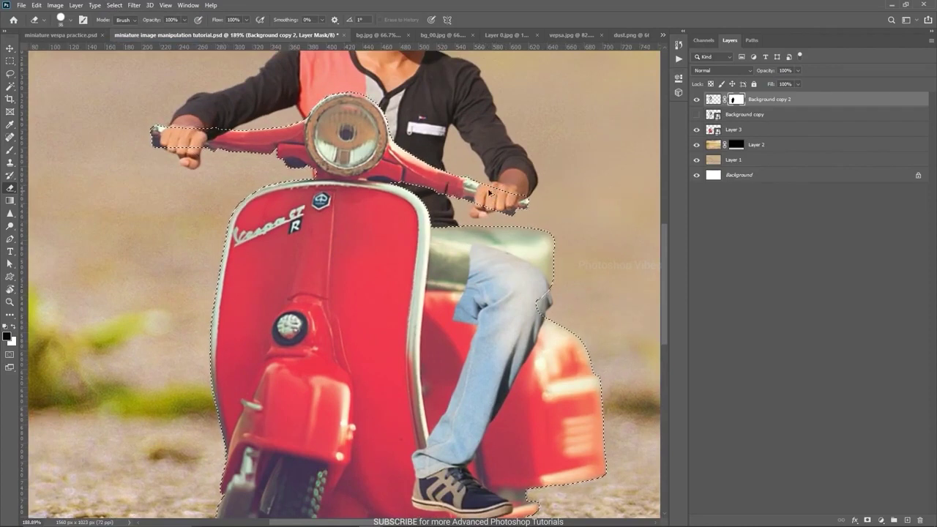
alt+scroll(492, 190, up, 8)
alt+right_click(556, 213)
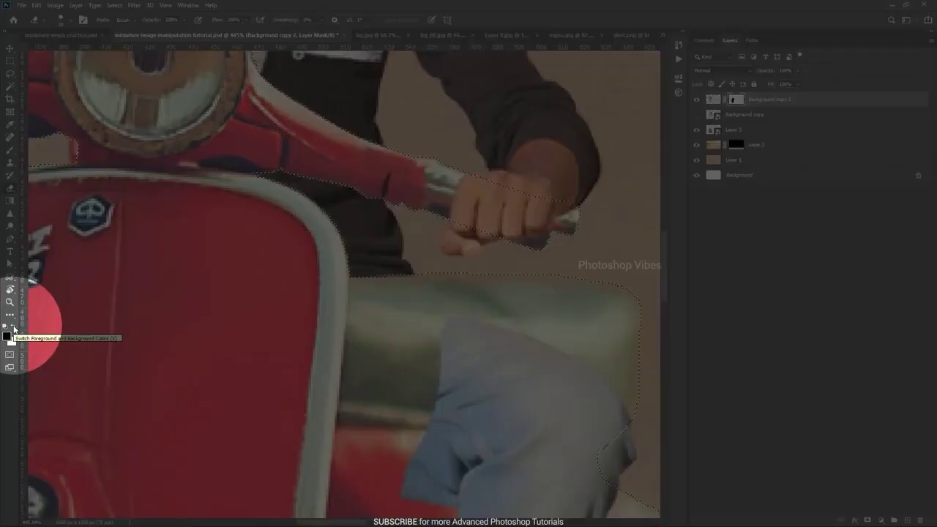
click(13, 329)
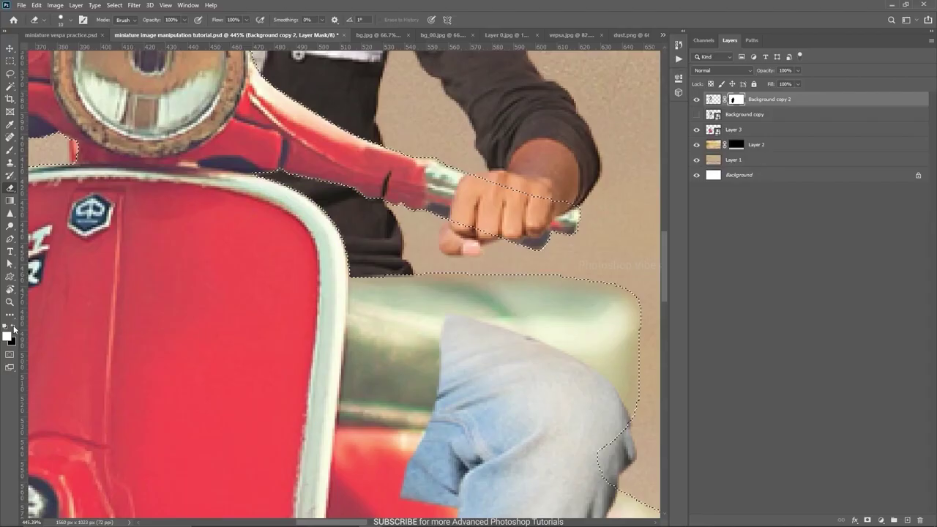
scroll(495, 184, up, 1)
mouse_move(493, 189)
mouse_down()
mouse_move(455, 184)
mouse_move(580, 212)
mouse_move(549, 216)
mouse_move(450, 195)
mouse_move(568, 231)
mouse_up()
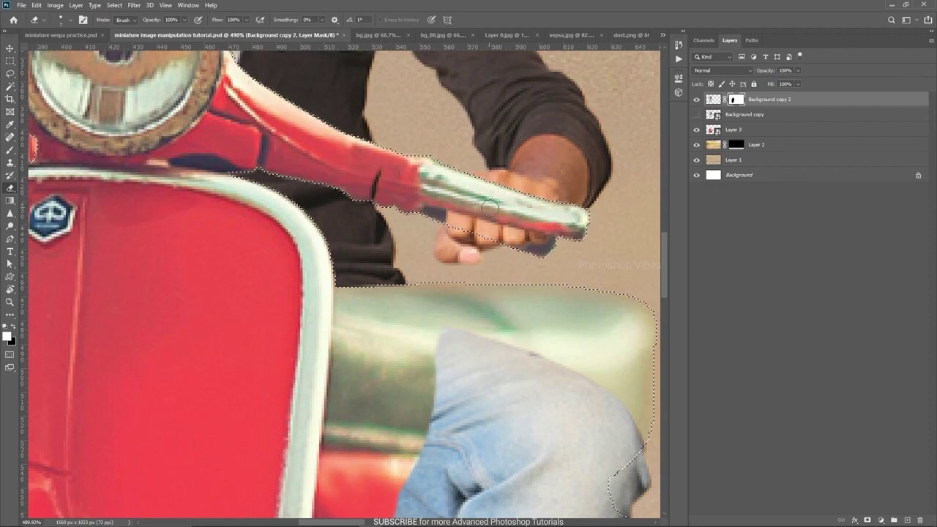
scroll(490, 208, up, 1)
drag(447, 219, 552, 241)
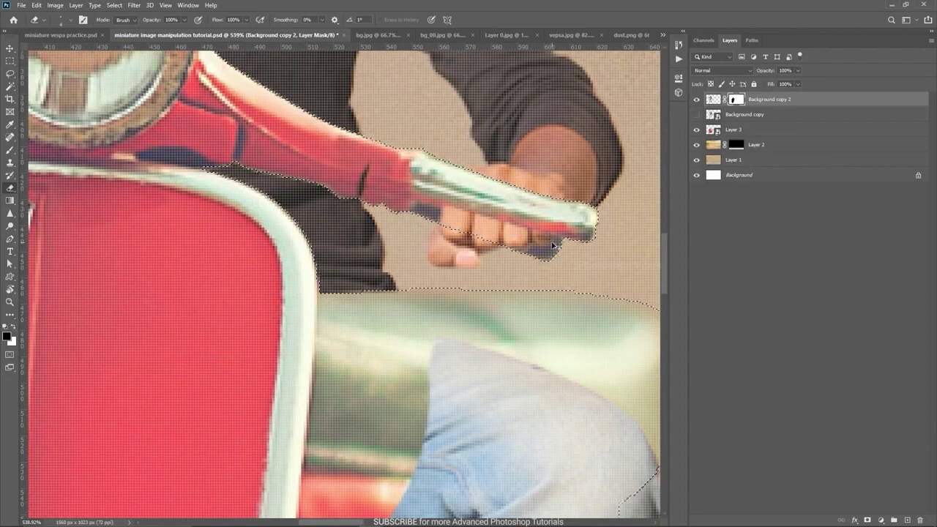
- Reveal the other handlebar grip over the hand with an 11 px white brush
scroll(551, 242, down, 5)
drag(509, 314, 522, 287)
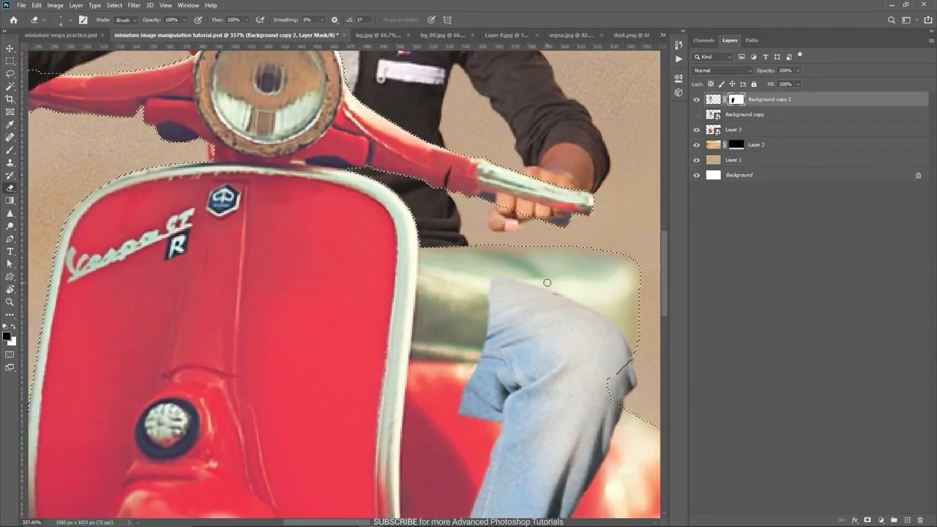
drag(233, 126, 476, 274)
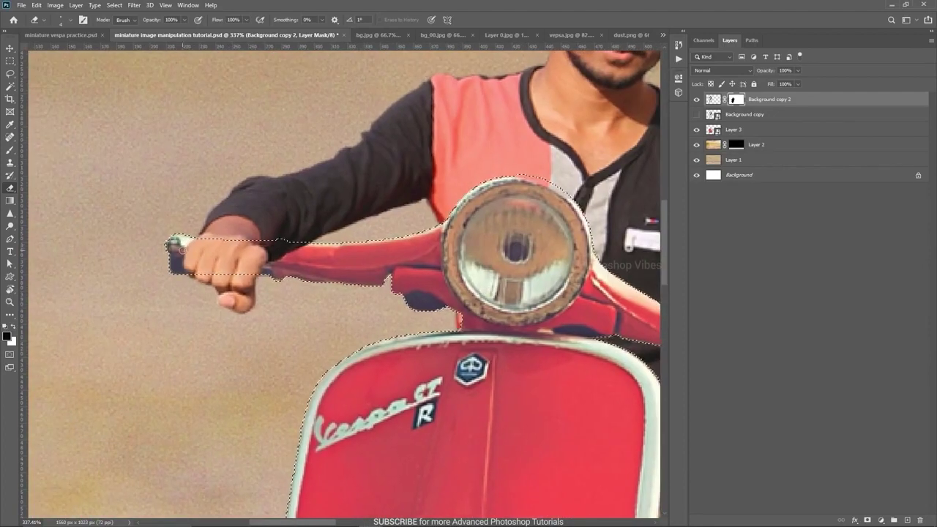
alt+right_click(227, 261)
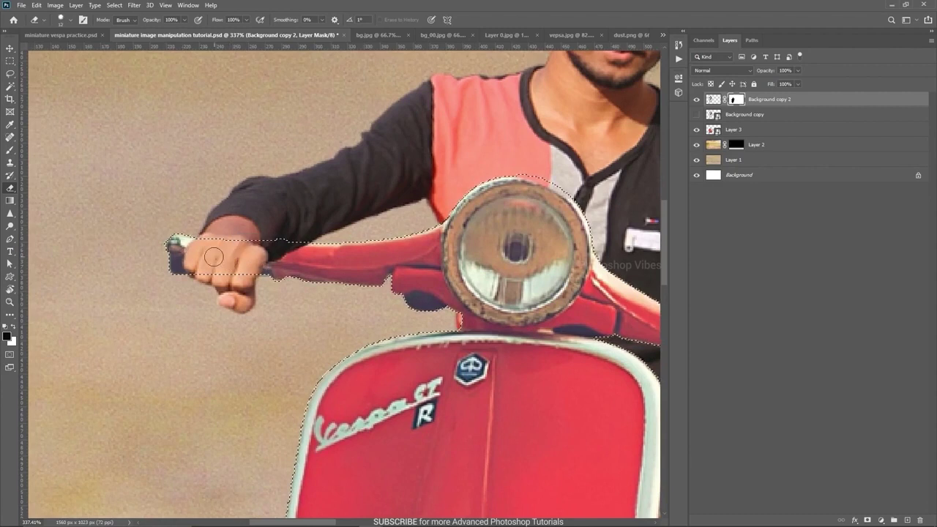
click(14, 327)
mouse_move(173, 244)
mouse_down()
mouse_move(274, 256)
mouse_move(222, 253)
mouse_up()
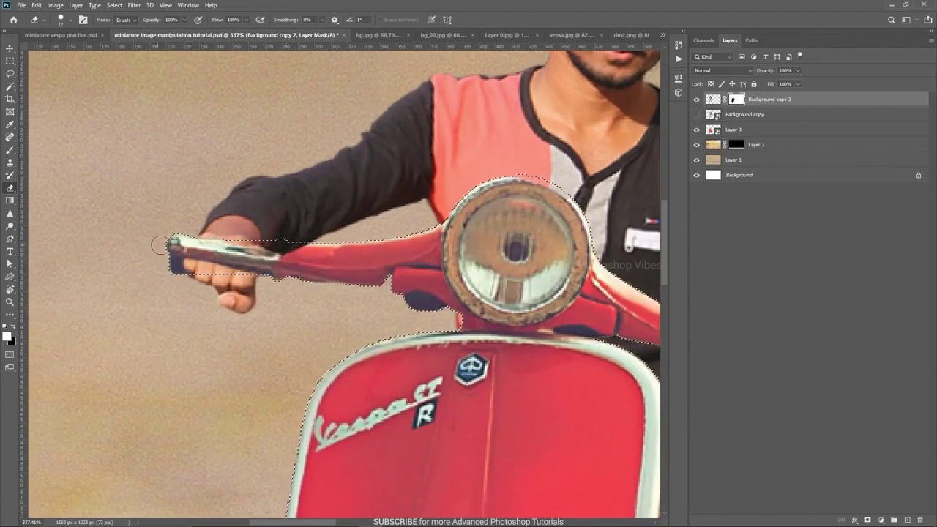
drag(159, 245, 301, 251)
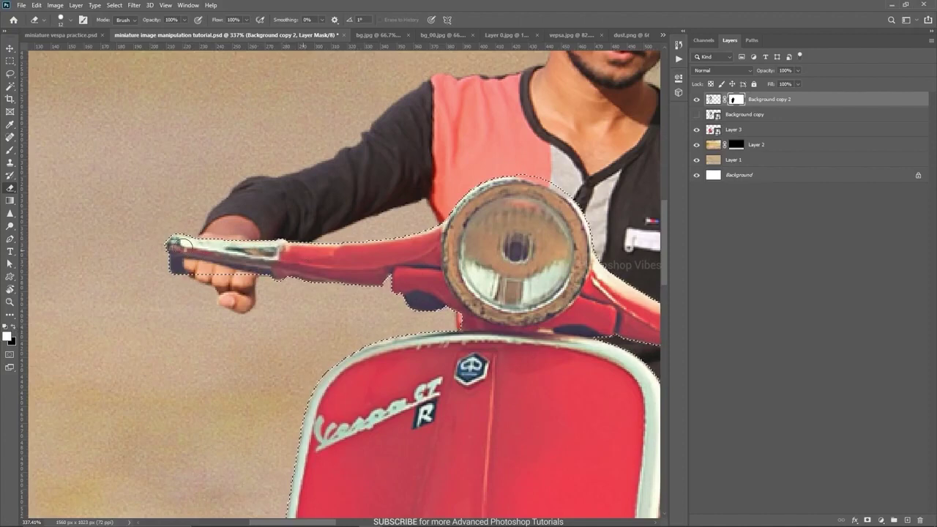
- Switch to a 5 px black brush and bring the scooter's lower half into view
scroll(205, 256, up, 3)
drag(198, 267, 194, 267)
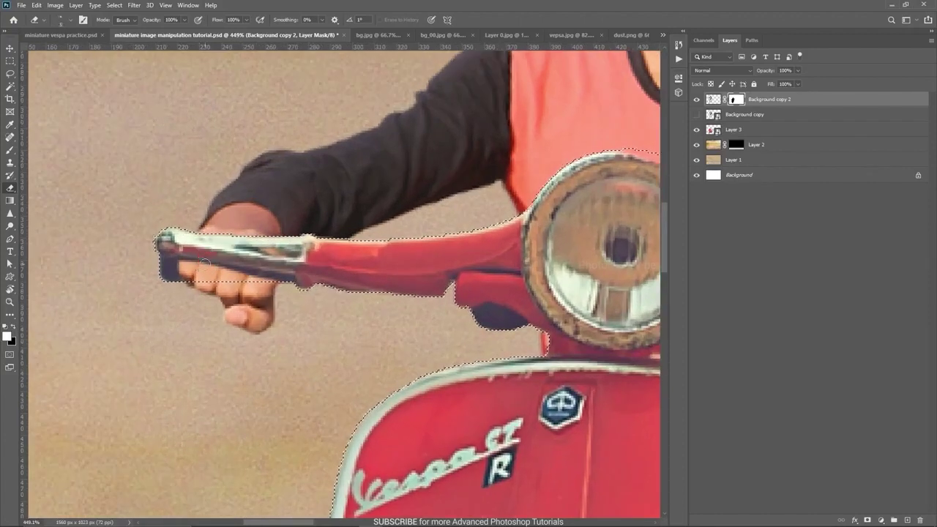
key(x)
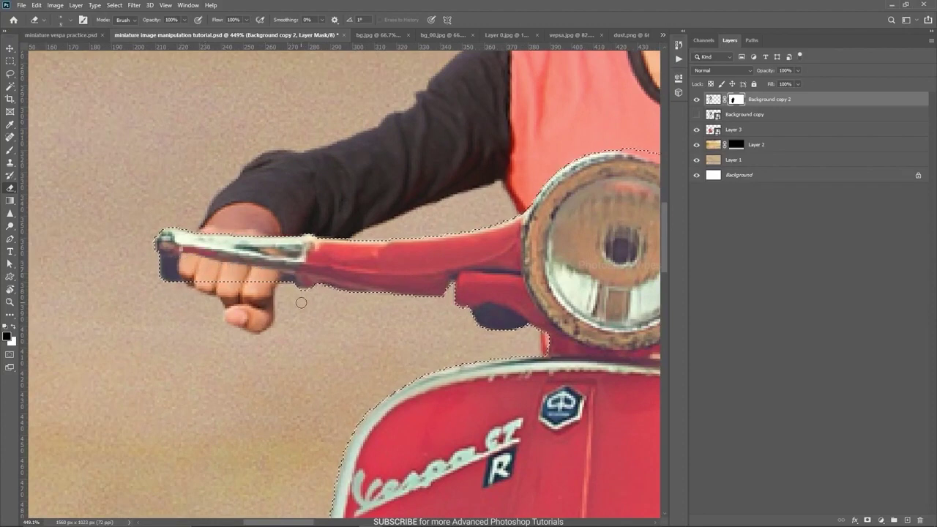
scroll(293, 286, down, 5)
drag(458, 336, 396, 291)
scroll(406, 296, down, 2)
drag(490, 317, 481, 213)
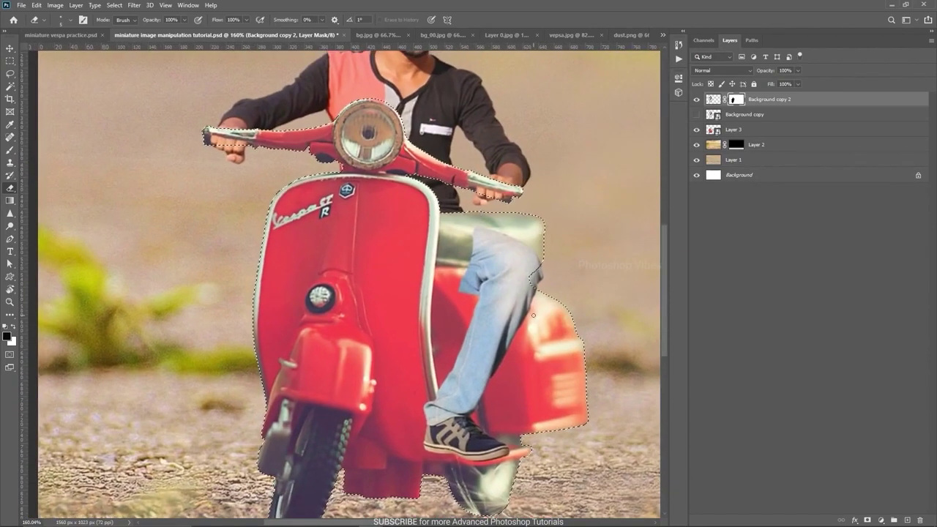
- Reveal the jeans above the knee and over the scooter's white rim, undoing one stroke
alt+right_click(469, 247)
drag(473, 224, 453, 223)
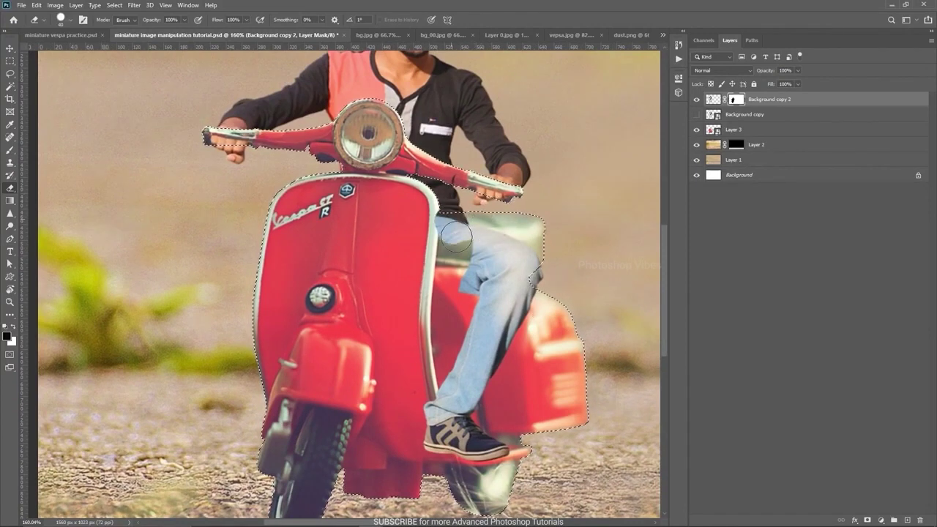
scroll(445, 251, up, 5)
scroll(473, 246, up, 2)
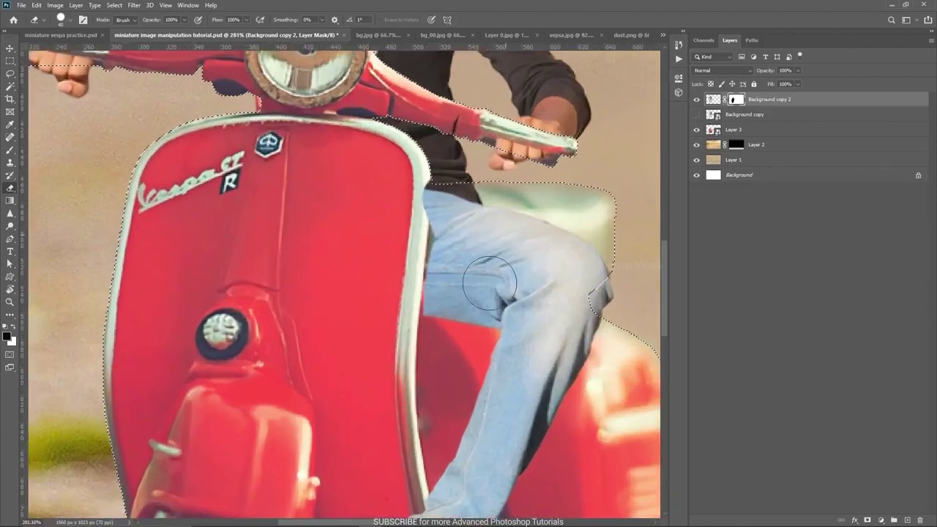
alt+right_click(445, 236)
mouse_move(431, 209)
mouse_down()
mouse_move(431, 314)
mouse_move(425, 286)
mouse_up()
alt+right_click(425, 287)
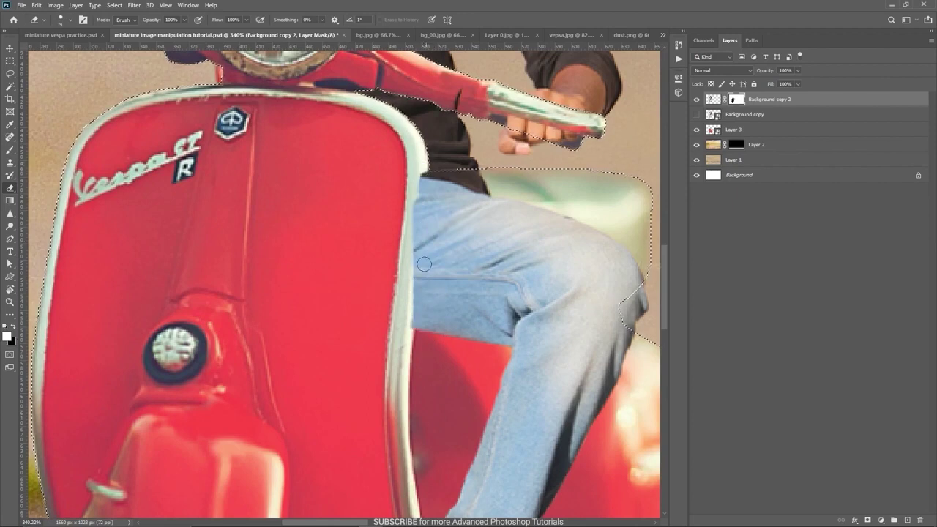
key(ctrl+z)
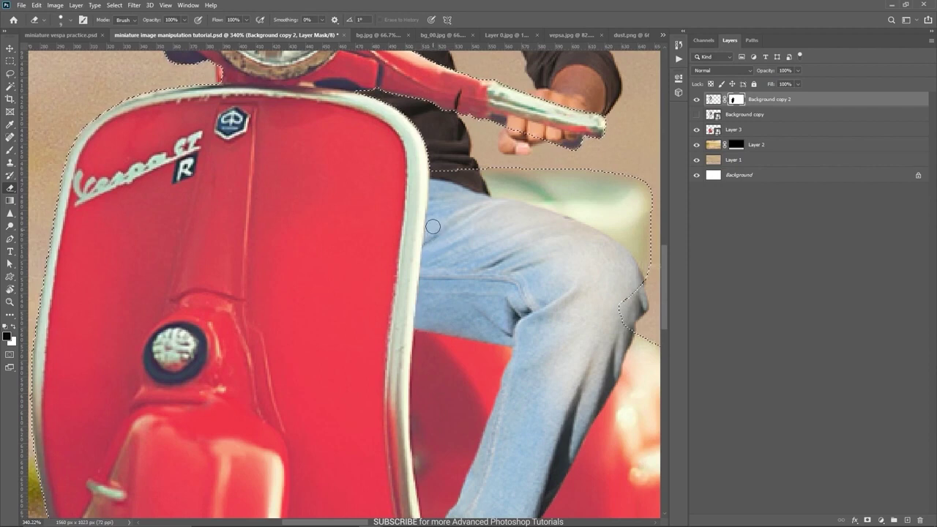
- Tuck the lower jeans behind the scooter with a 31 px brush
scroll(476, 248, down, 3)
drag(509, 305, 503, 173)
scroll(472, 347, up, 2)
alt+drag(437, 341, 460, 341)
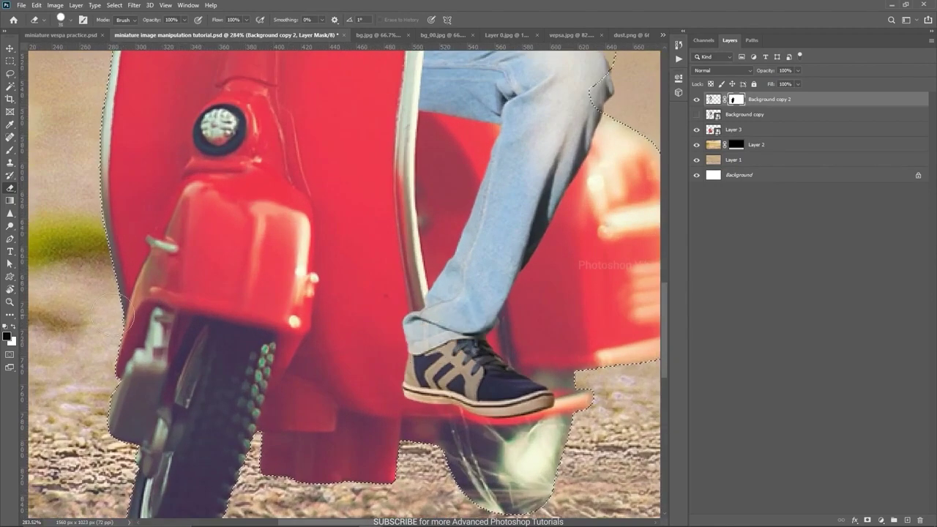
key(x)
mouse_move(401, 300)
mouse_down()
mouse_move(429, 403)
mouse_move(421, 311)
mouse_move(454, 402)
mouse_move(474, 391)
mouse_up()
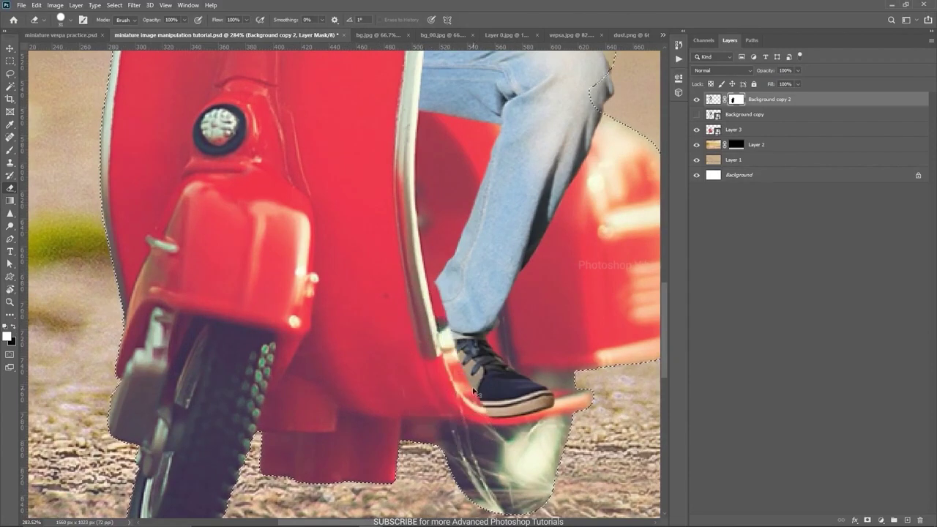
- Smooth the jeans edge at the knee and above the shoe with a smaller brush, then zoom out
scroll(474, 392, up, 1)
alt+right_click(493, 366)
drag(434, 260, 439, 277)
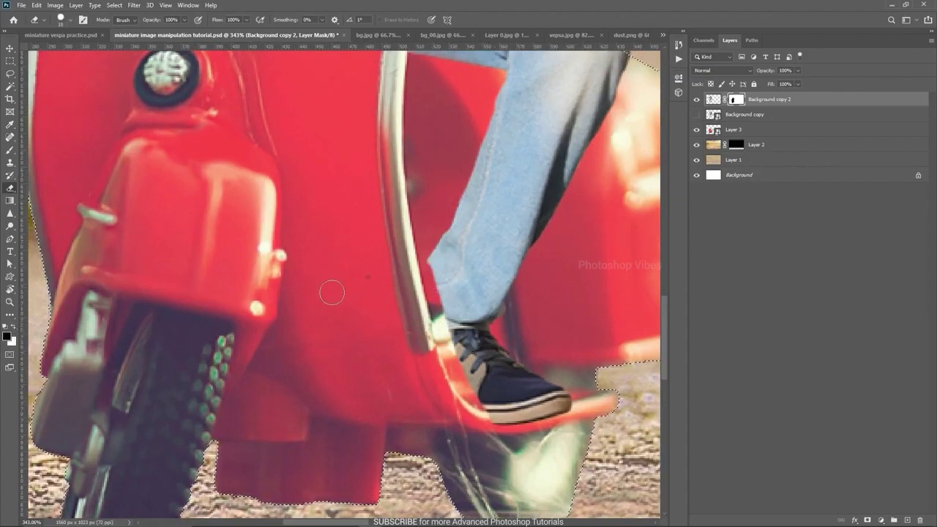
drag(435, 268, 466, 385)
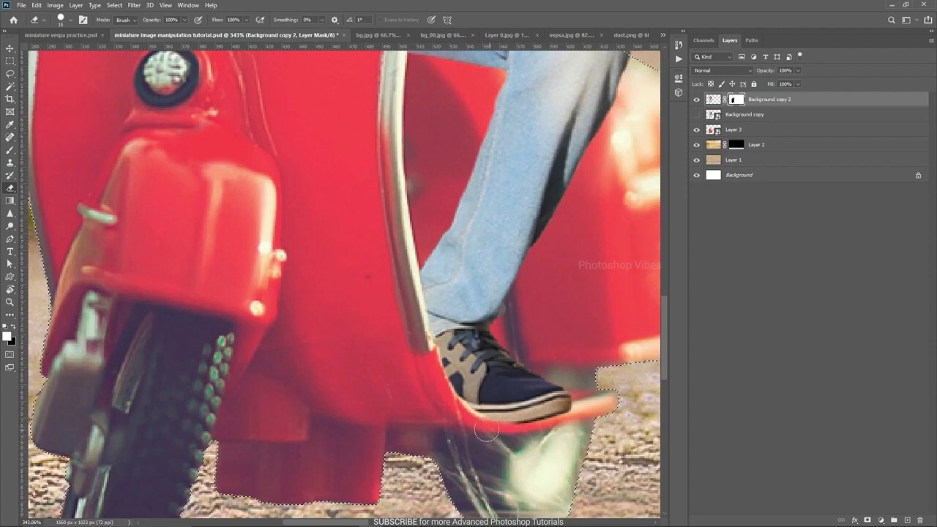
scroll(435, 421, down, 5)
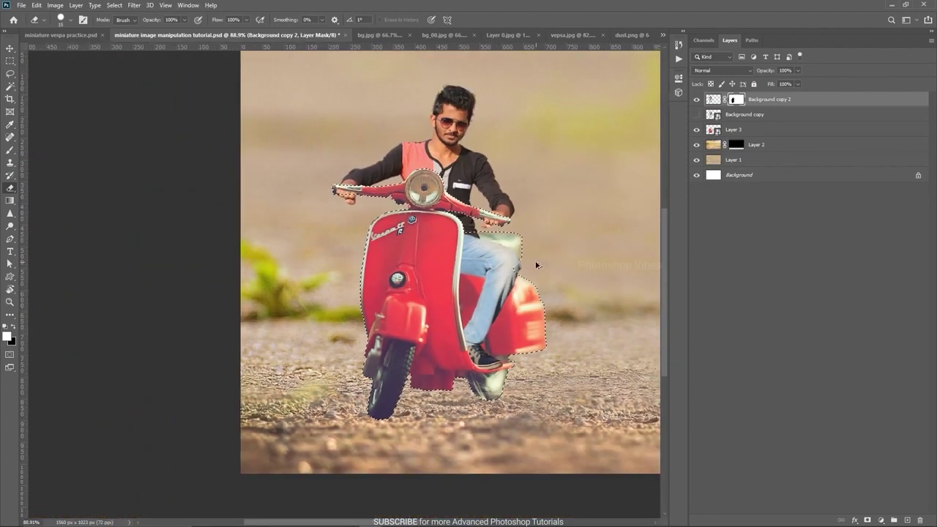
scroll(456, 217, right, 2)
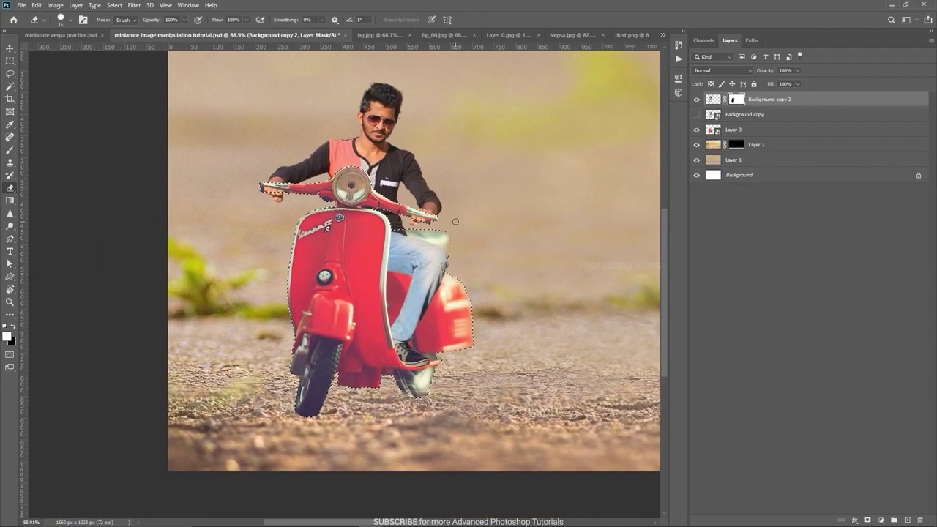
- Deselect the selection around the scooter
click(114, 5)
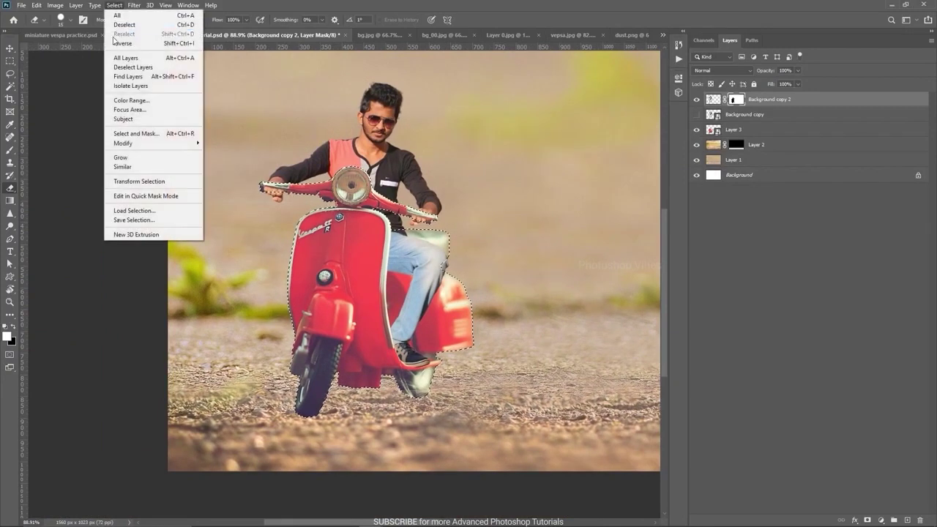
click(121, 25)
scroll(576, 252, down, 2)
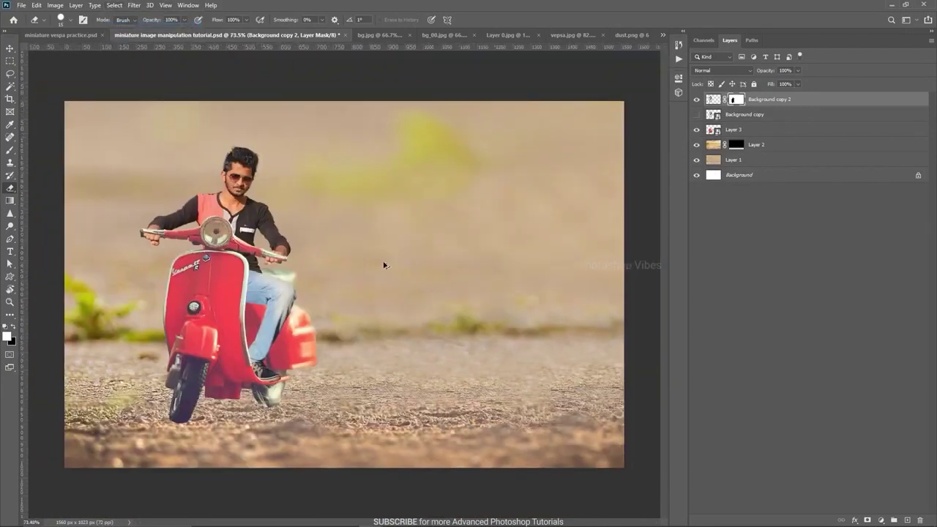
scroll(327, 327, up, 2)
scroll(354, 320, down, 2)
- Toggle the rider's mask off and on to compare, then select Layer 3 and Layer 2
key(v)
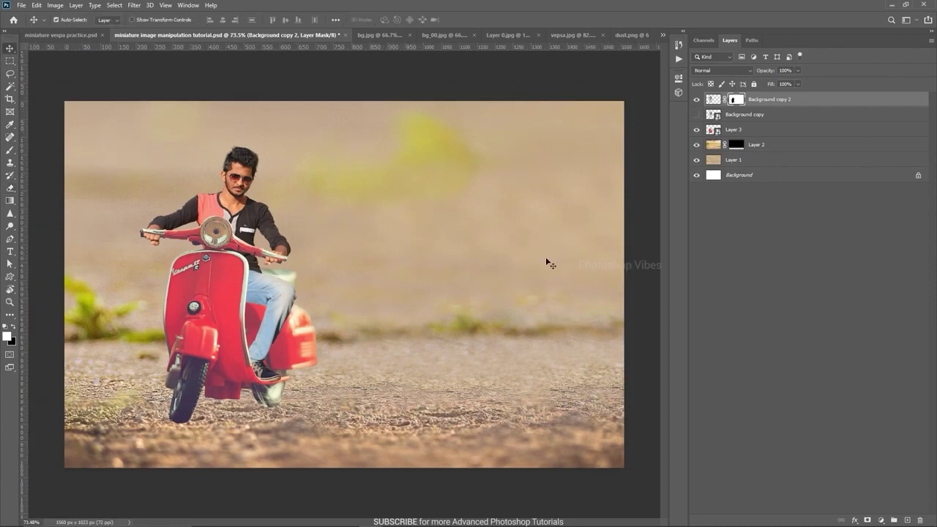
shift+click(735, 99)
shift+click(735, 100)
shift+click(735, 100)
shift+click(735, 100)
click(757, 131)
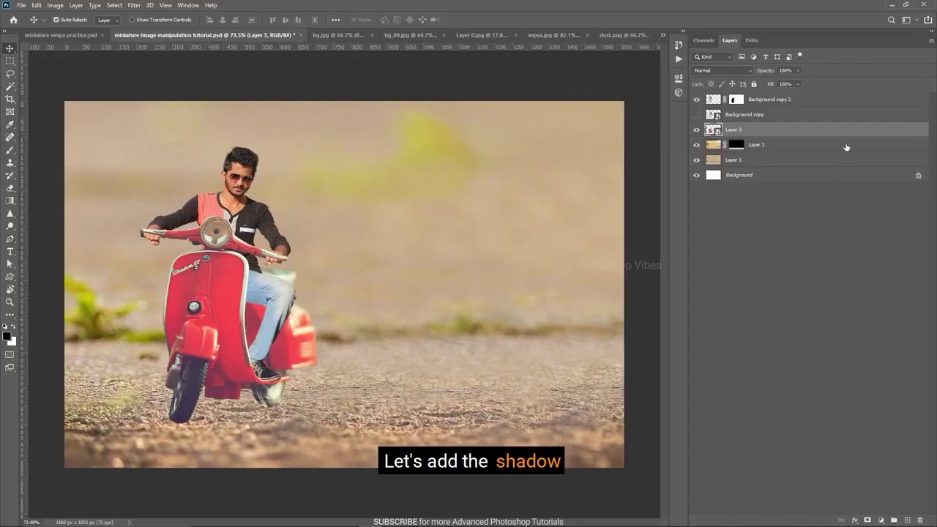
click(788, 148)
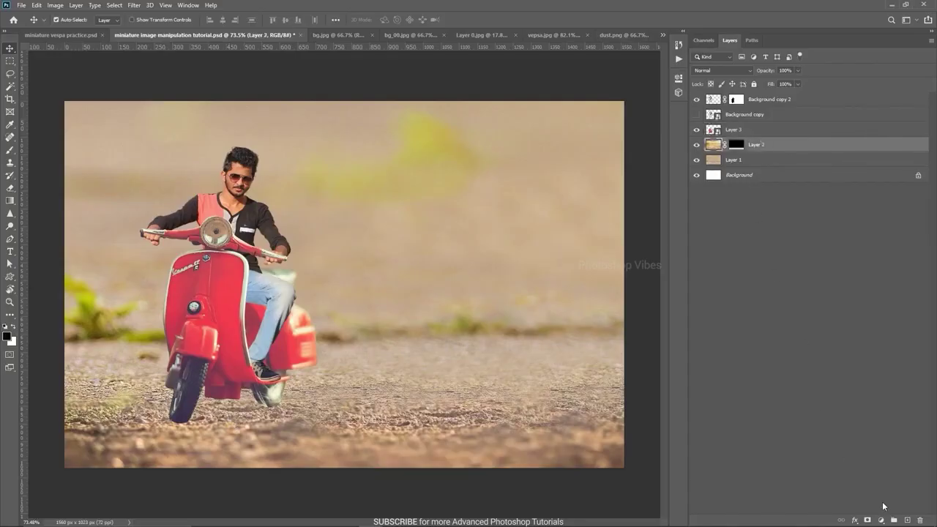
- Add a new empty Layer 4 above Layer 2 and choose the standard Brush tool
click(908, 520)
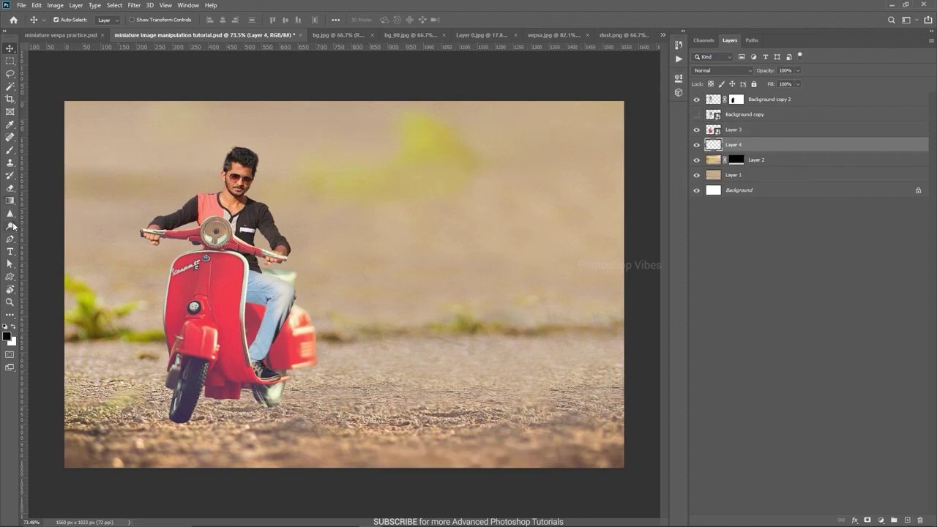
key(b)
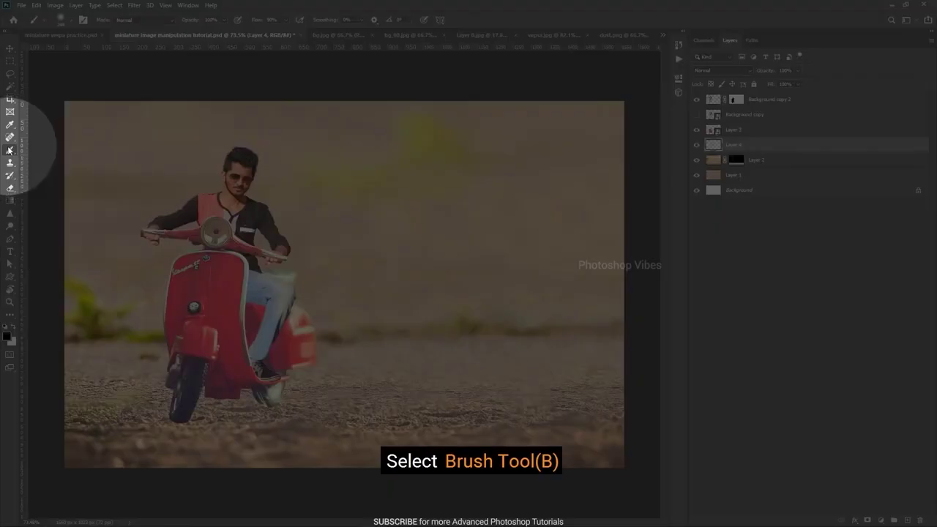
right_click(10, 151)
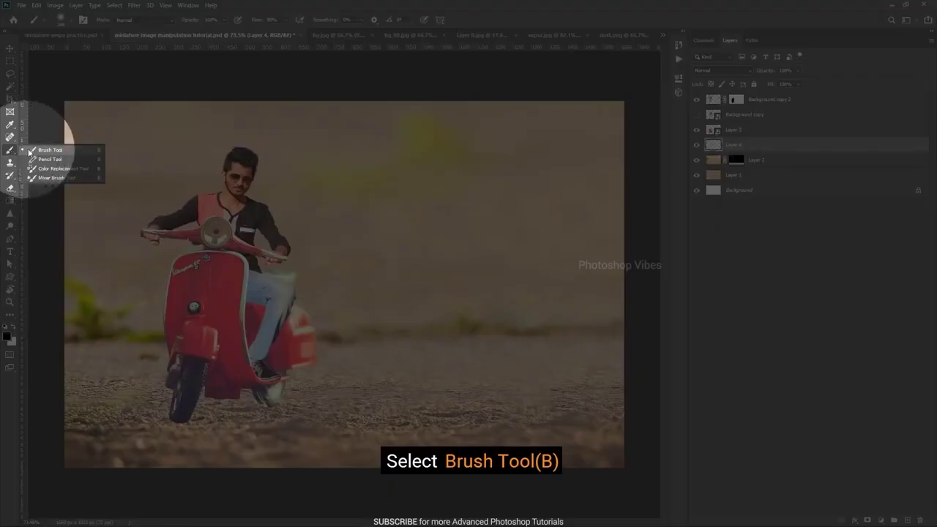
click(56, 150)
- Set black #000000, enlarge the soft brush to 230 and paint one dot on Layer 4
alt+right_click(381, 287)
alt+right_click(407, 265)
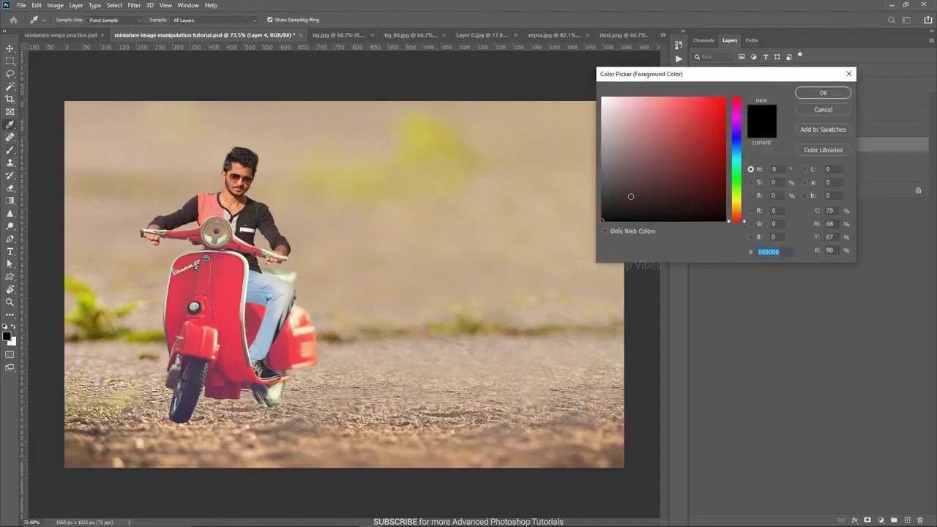
click(823, 93)
key(b)
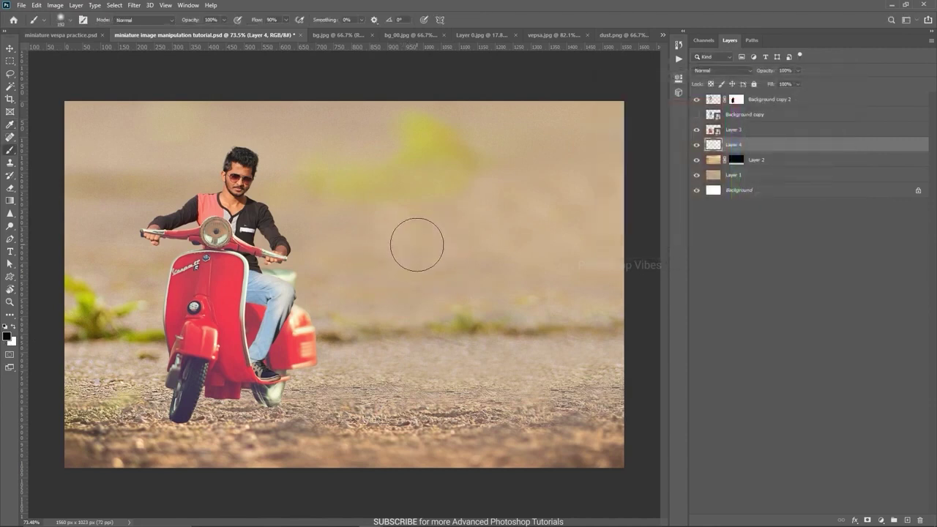
alt+right_click(417, 244)
click(419, 240)
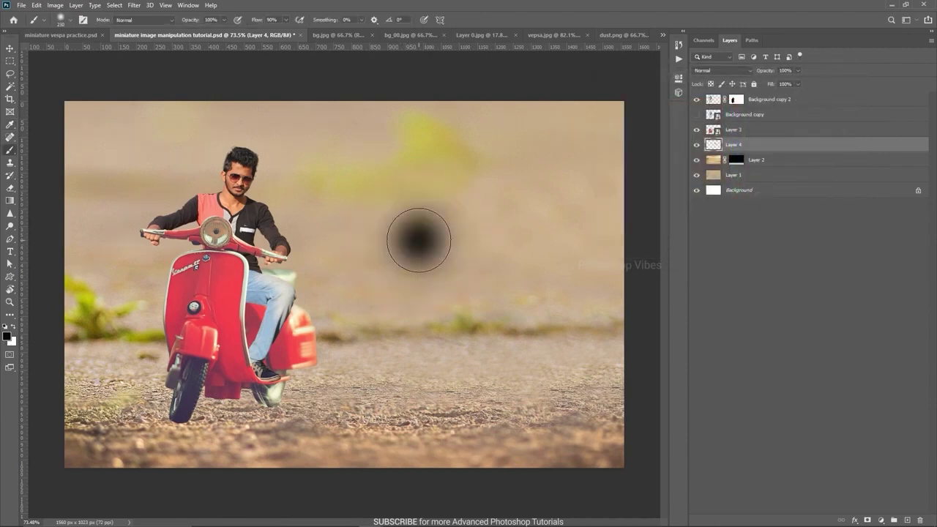
key(ctrl+t)
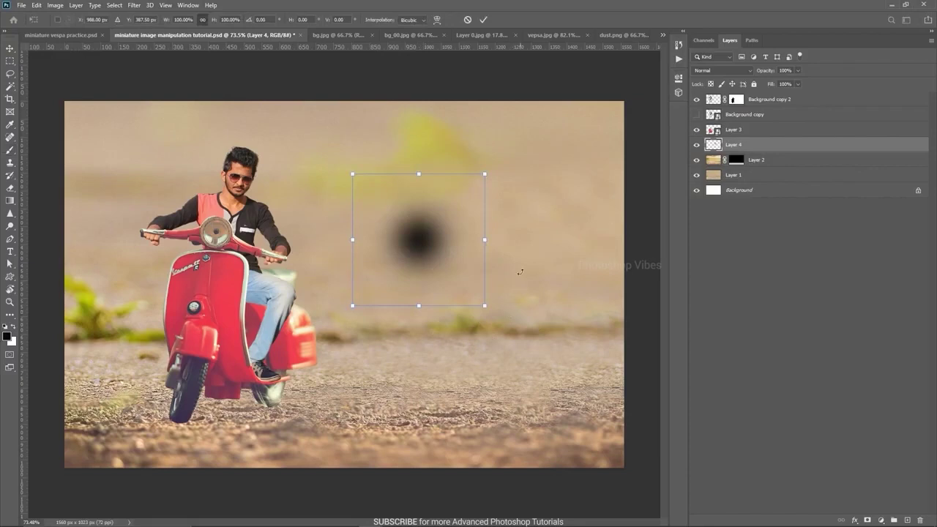
- Squash the dot into a flat shadow under the scooter and place a duplicate under the front wheel
drag(419, 173, 280, 411)
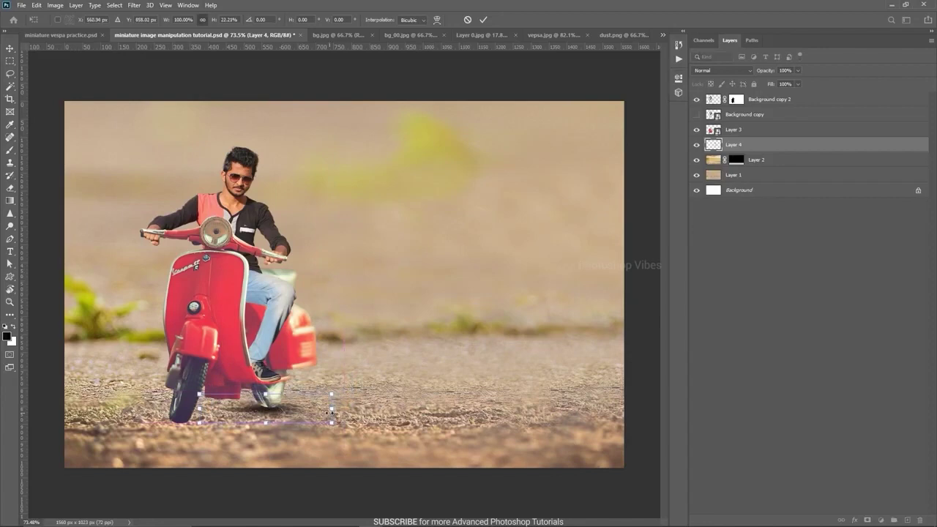
key(Return)
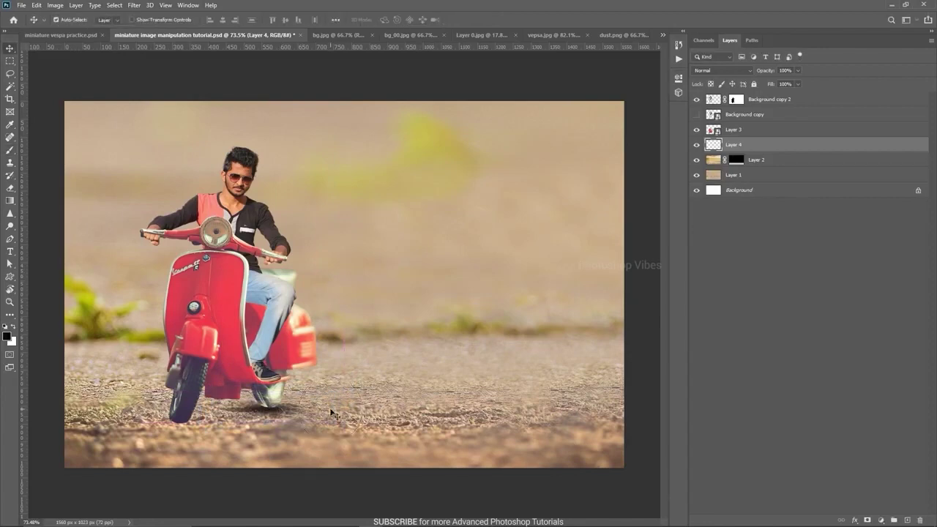
key(ctrl+j)
key(ctrl+t)
drag(289, 411, 193, 424)
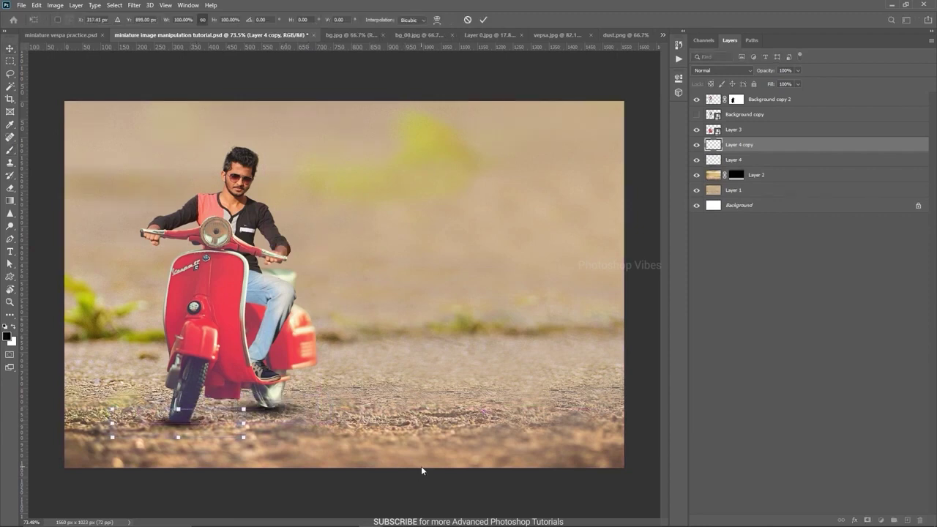
key(Return)
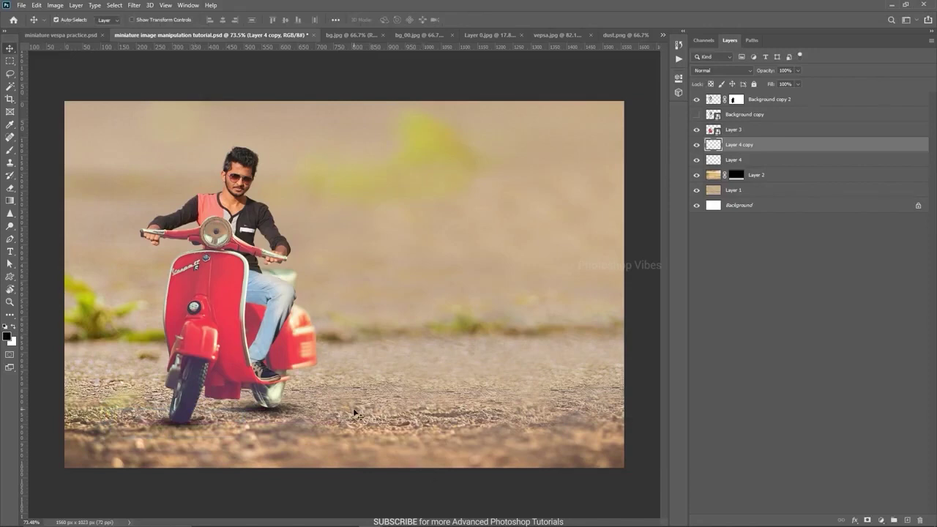
- Hide and reshow the scooter layer, Layer 3, to check the shadows
click(711, 131)
click(697, 130)
click(697, 130)
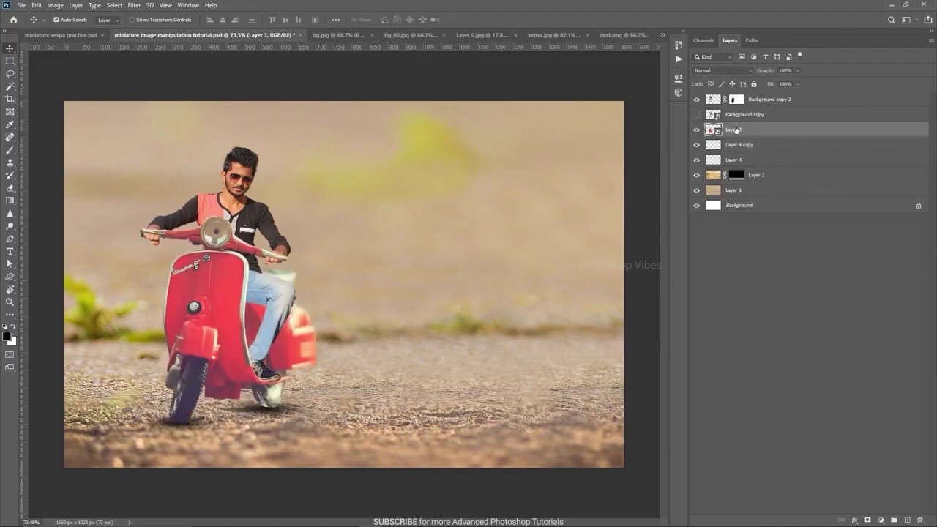
- Add a new Layer 5 above Layer 4 copy and set the brush size to 97
click(743, 146)
click(908, 520)
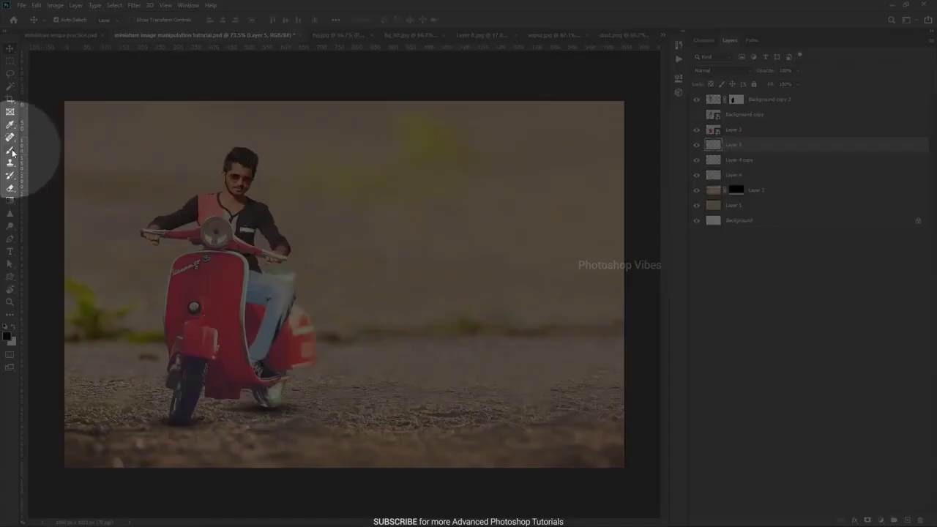
click(10, 149)
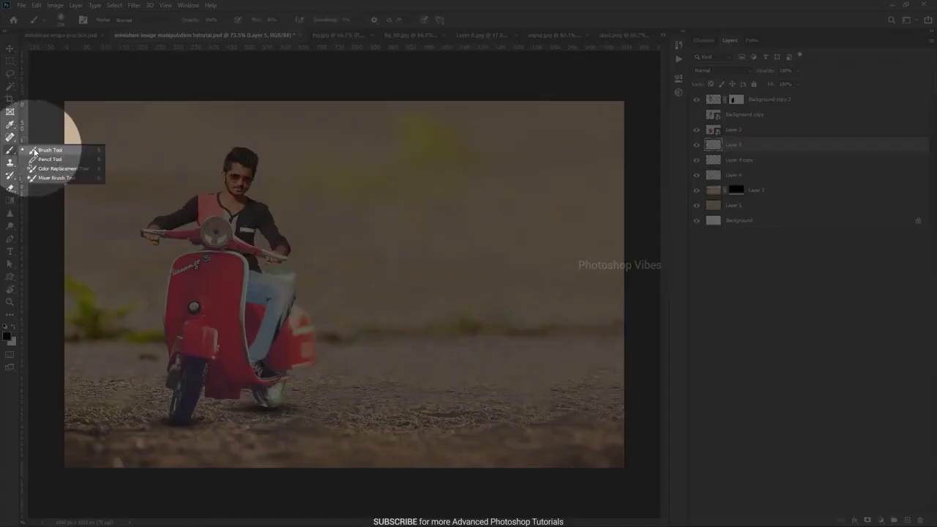
click(34, 151)
drag(256, 409, 233, 409)
scroll(233, 409, up, 3)
scroll(214, 415, up, 3)
- Paint a black contact shadow under the front tyre and the rear of the Vespa
mouse_move(198, 369)
mouse_down()
mouse_move(188, 366)
mouse_move(312, 353)
mouse_up()
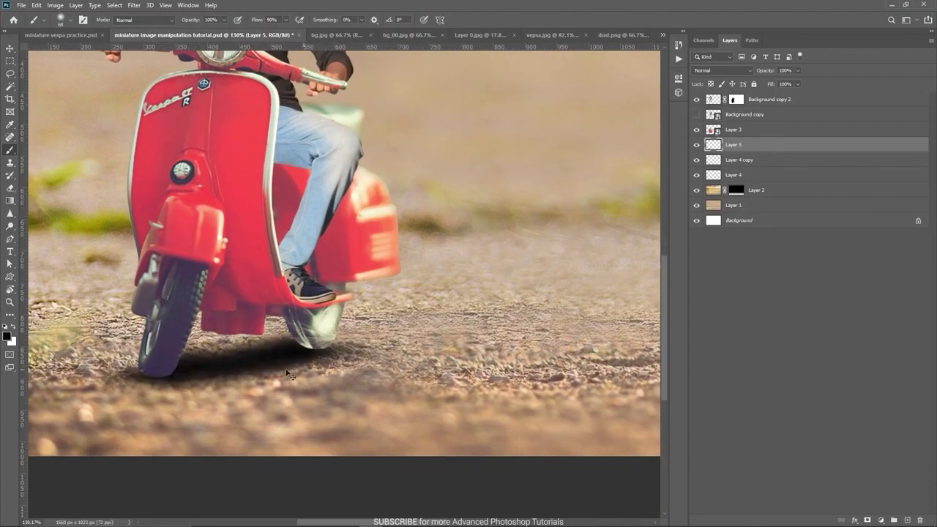
key(ctrl+z)
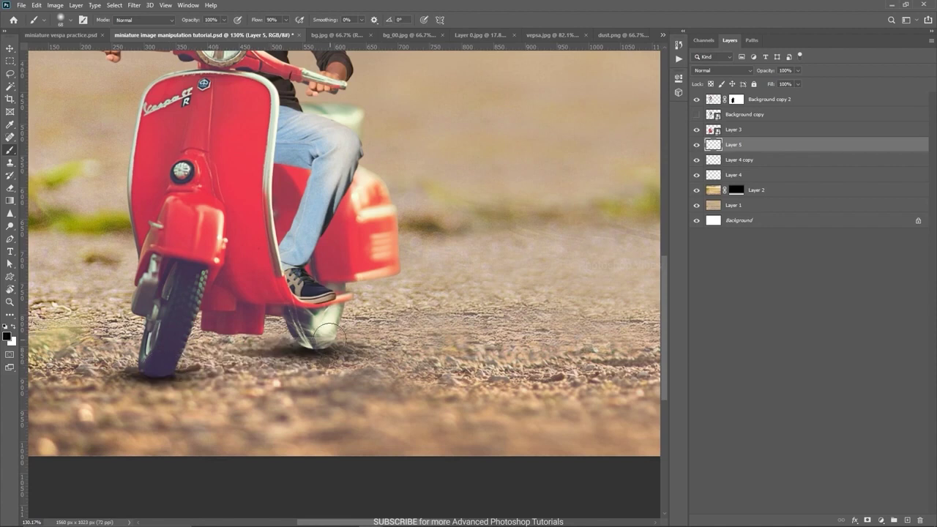
key(ctrl+shift+z)
key(ctrl+z)
click(165, 372)
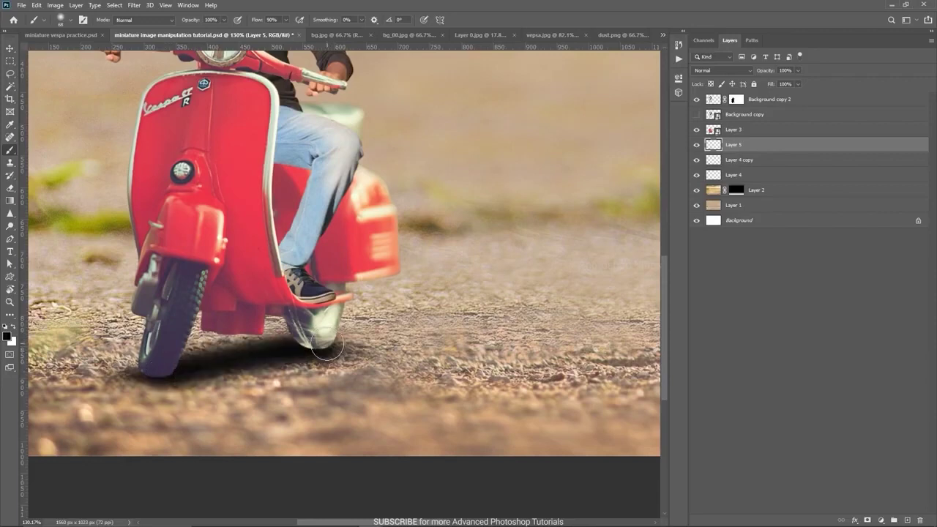
key(ctrl+0)
key(v)
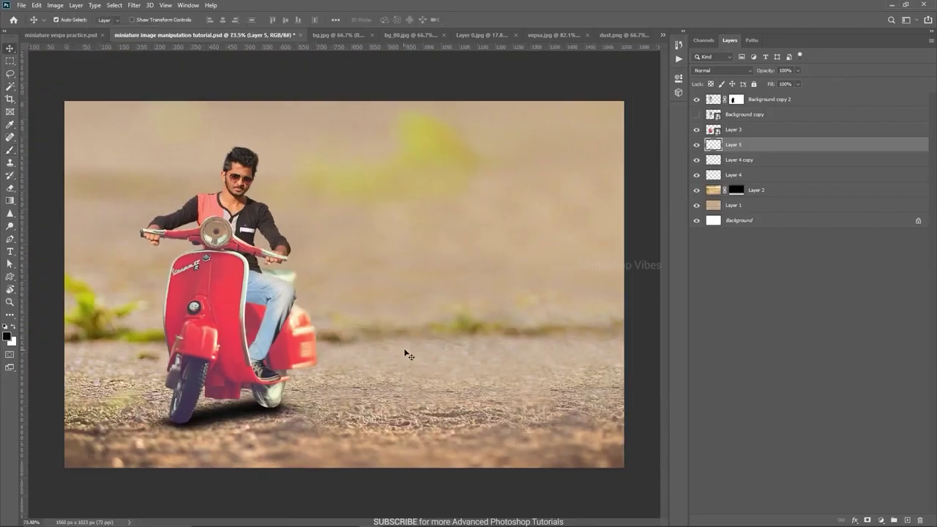
- Lower Layer 5's opacity to 58% and toggle it to compare the softened shadow
drag(756, 77, 752, 83)
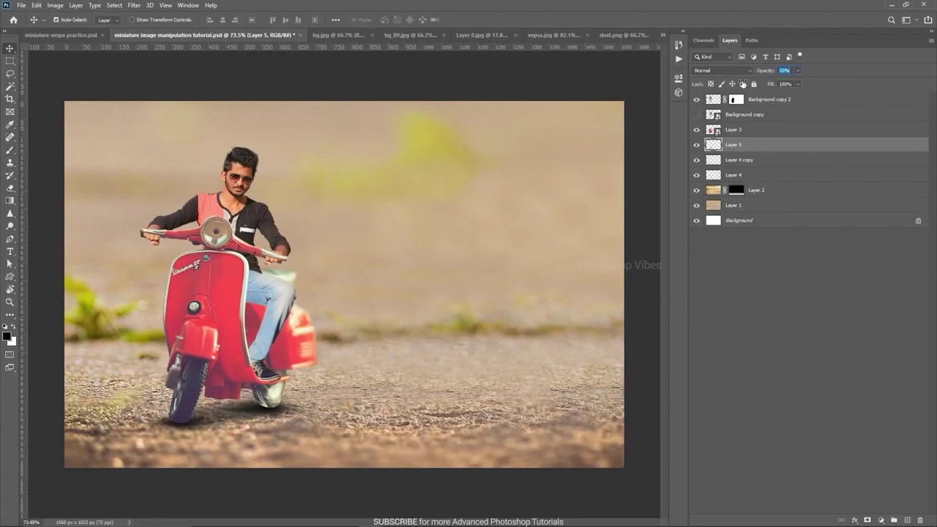
click(695, 145)
click(696, 145)
scroll(344, 324, down, 3)
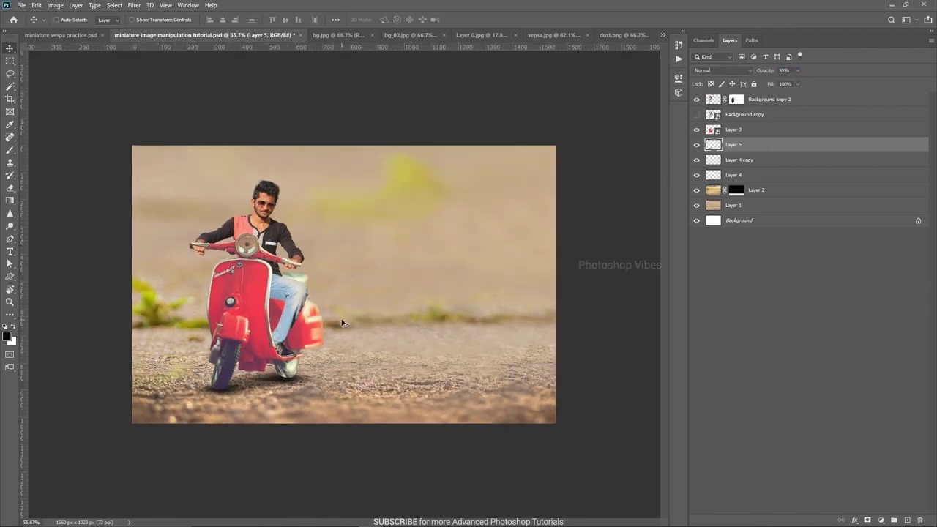
scroll(348, 362, down, 1)
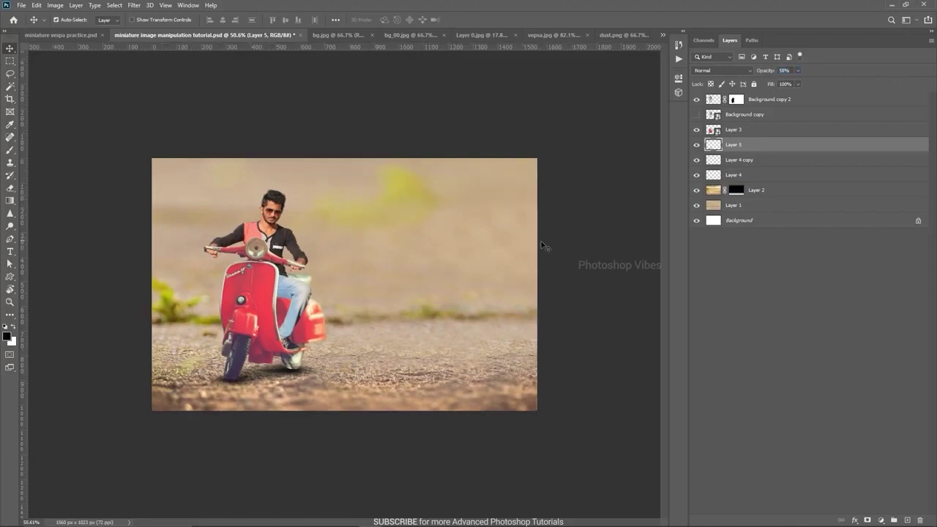
scroll(199, 396, up, 10)
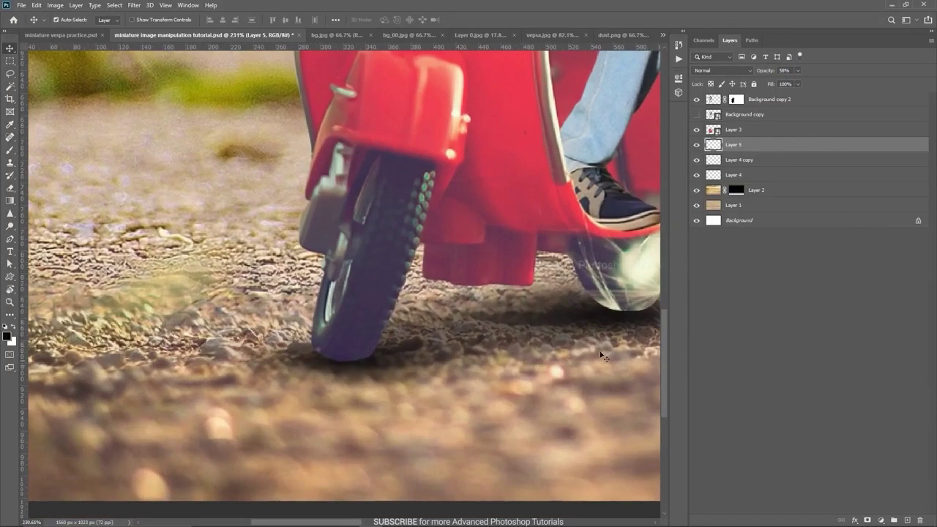
- Add a new Layer 6 above Layer 3 and clip it to the scooter
click(768, 128)
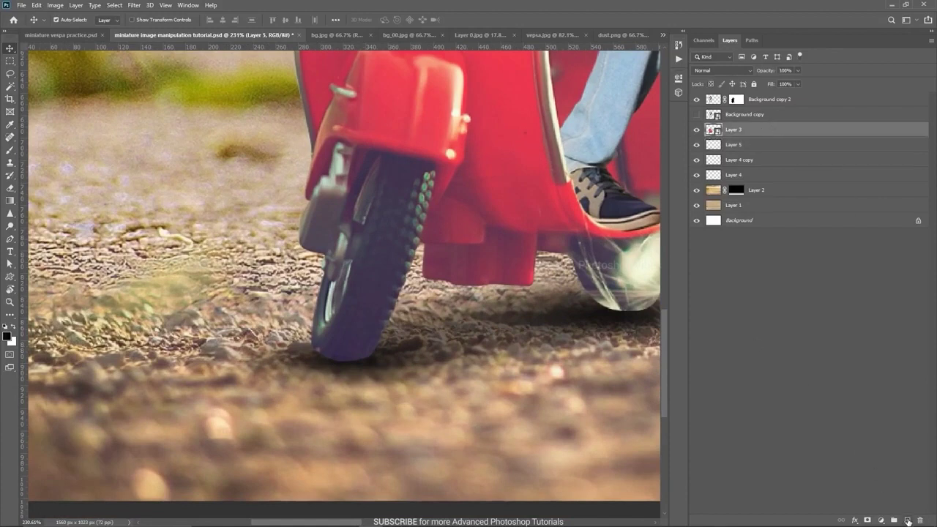
click(908, 521)
alt+click(751, 136)
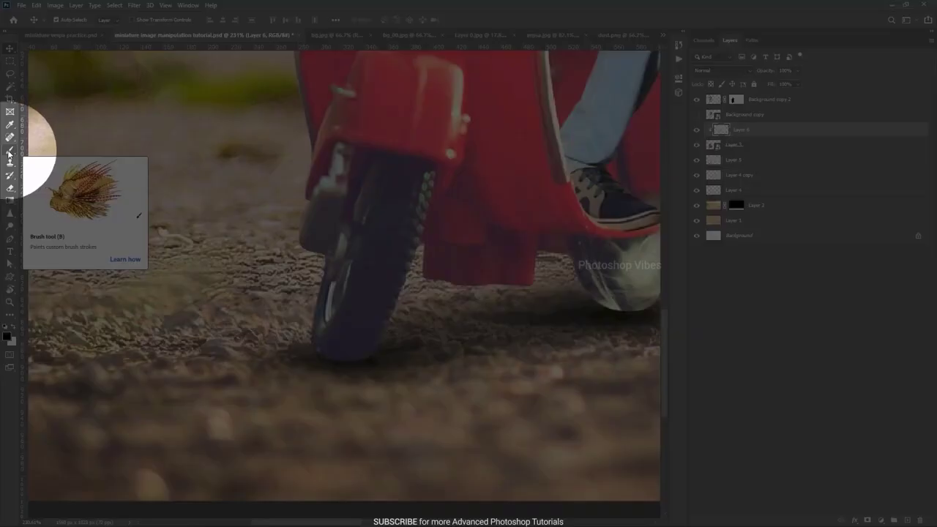
- Paint dark shading along the tyre bottoms with a small soft brush
click(10, 150)
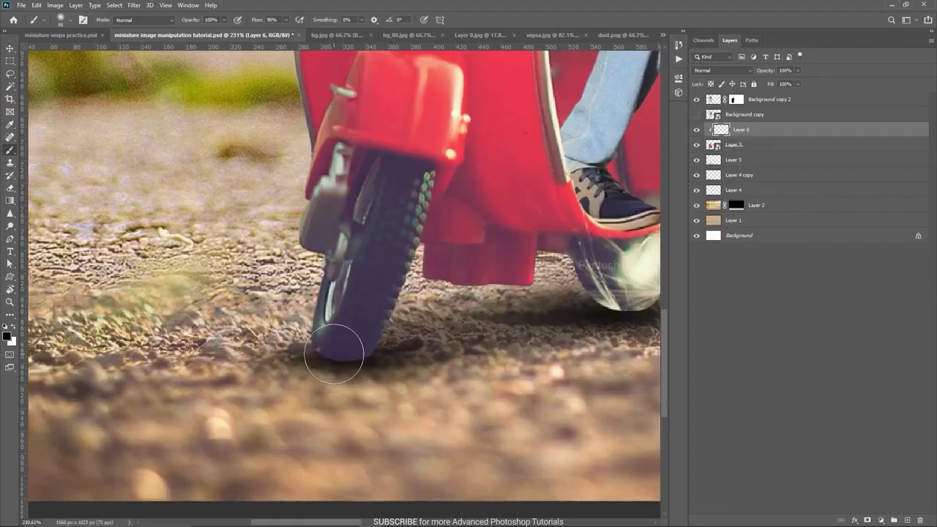
mouse_move(337, 354)
mouse_down()
mouse_move(348, 355)
mouse_move(322, 356)
mouse_move(334, 374)
mouse_up()
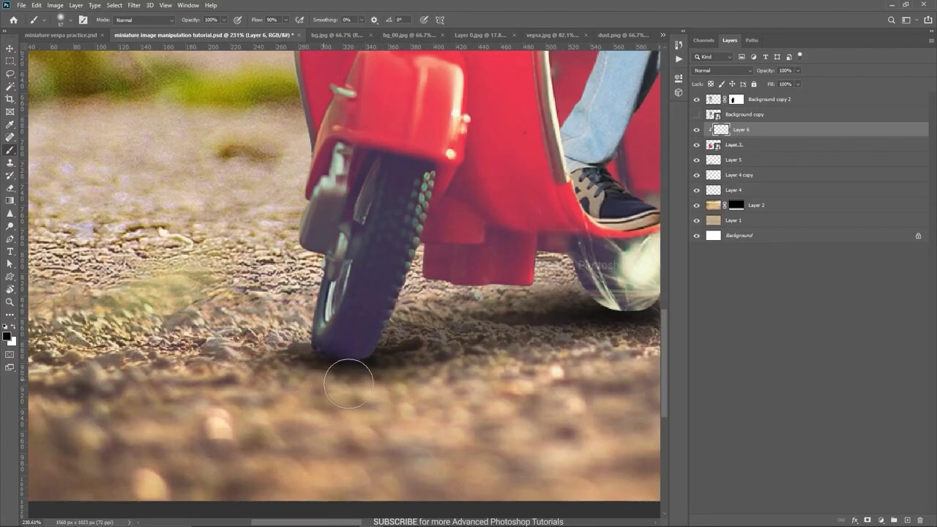
mouse_move(595, 343)
mouse_down()
mouse_move(427, 334)
mouse_move(436, 323)
mouse_move(479, 322)
mouse_move(479, 335)
mouse_move(461, 345)
mouse_up()
mouse_move(425, 312)
mouse_down()
mouse_move(467, 320)
mouse_move(465, 343)
mouse_move(499, 344)
mouse_up()
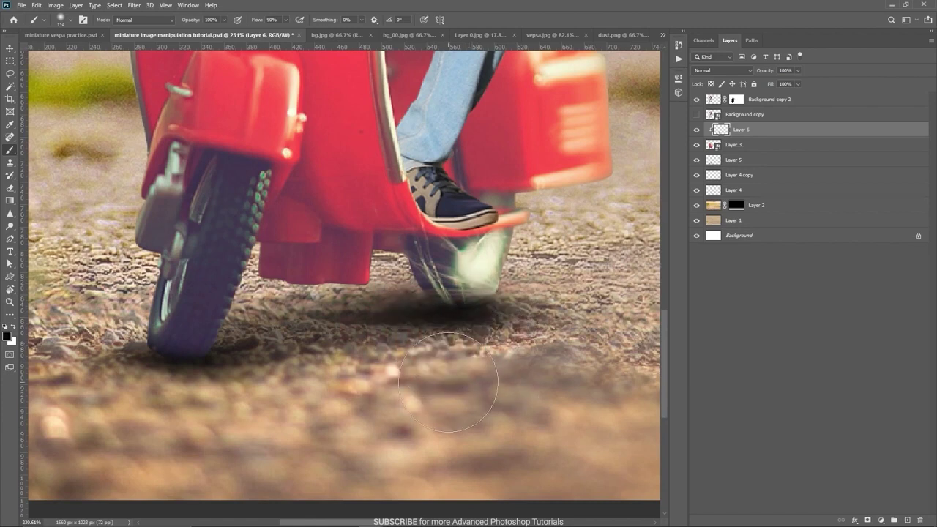
scroll(448, 382, down, 6)
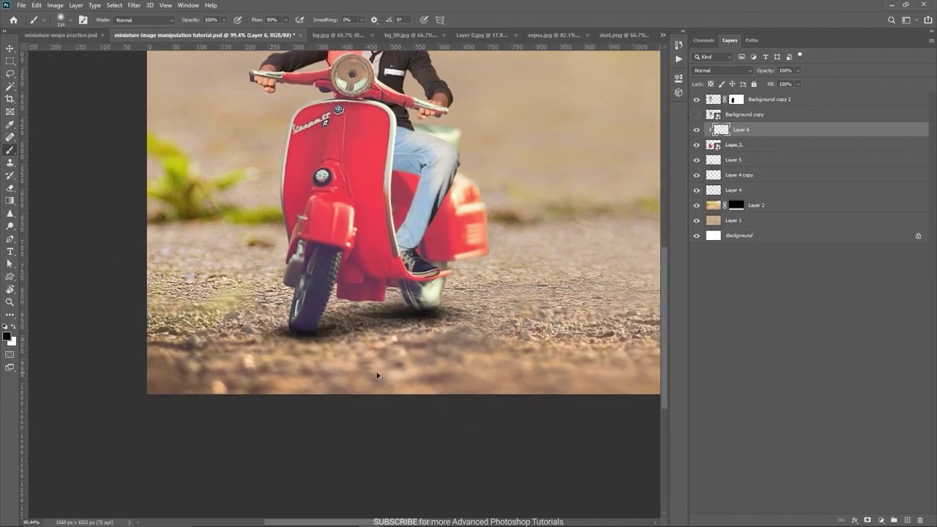
key(ctrl+0)
- Toggle the tyre-darkening layer on and off to compare the result
key(v)
click(698, 129)
click(697, 130)
click(697, 130)
click(698, 130)
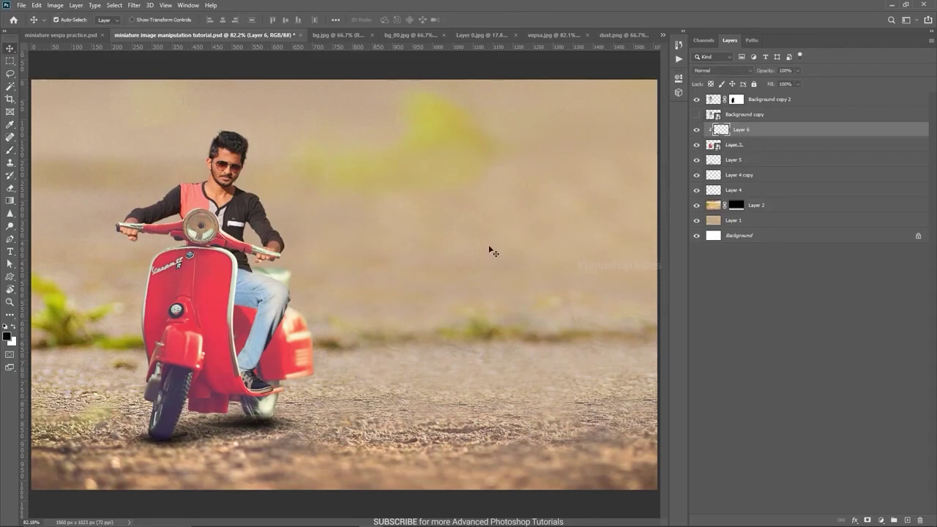
scroll(373, 320, down, 2)
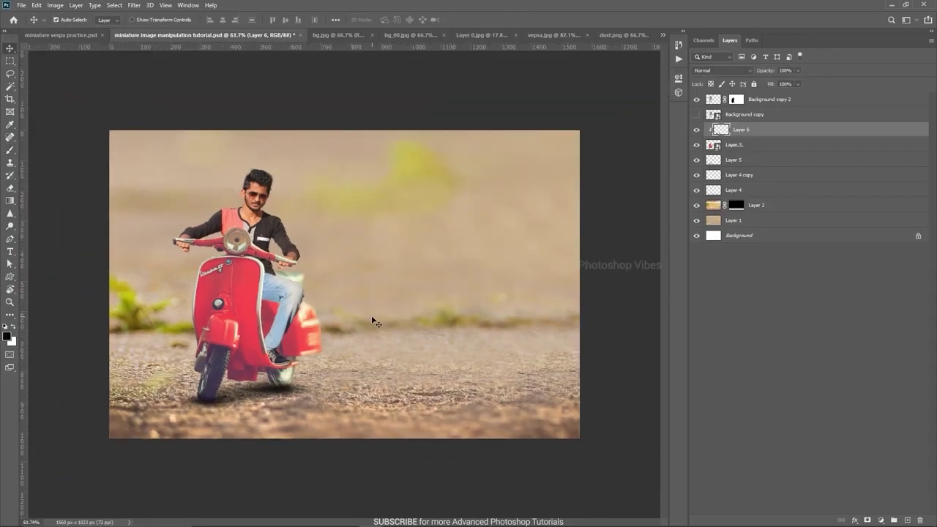
scroll(388, 345, down, 1)
- Toggle the Layer 4 and Layer 4 copy shadows on and off to compare them
click(737, 175)
click(696, 175)
click(697, 175)
click(696, 190)
click(696, 192)
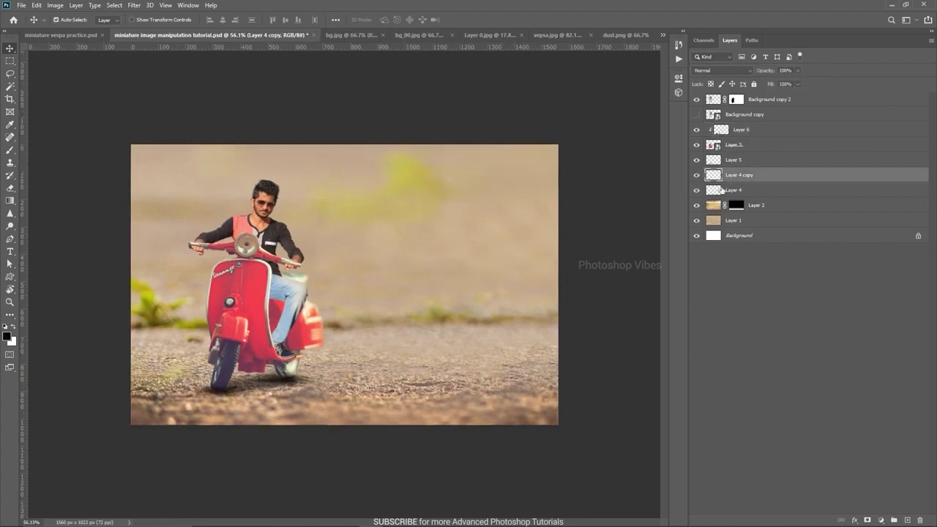
- Drag the dust layer from dust.png into the composite
shift+click(735, 191)
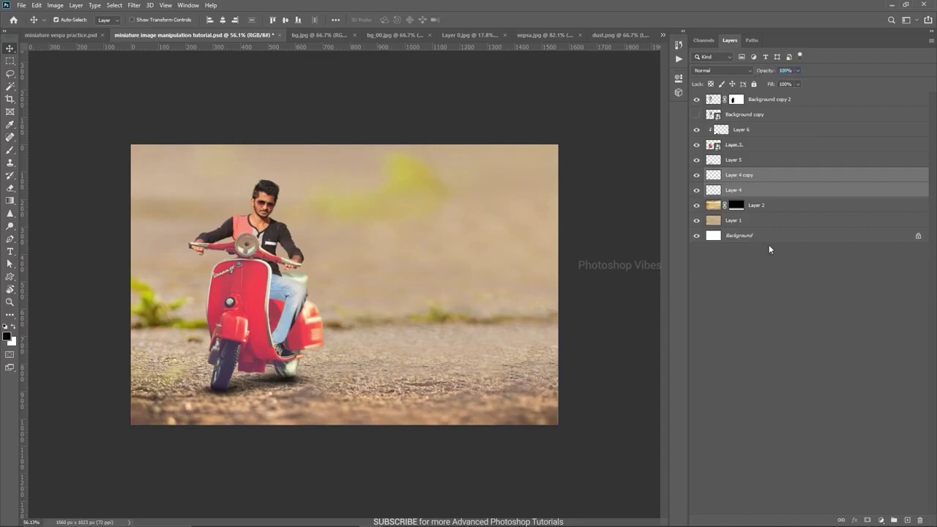
click(742, 312)
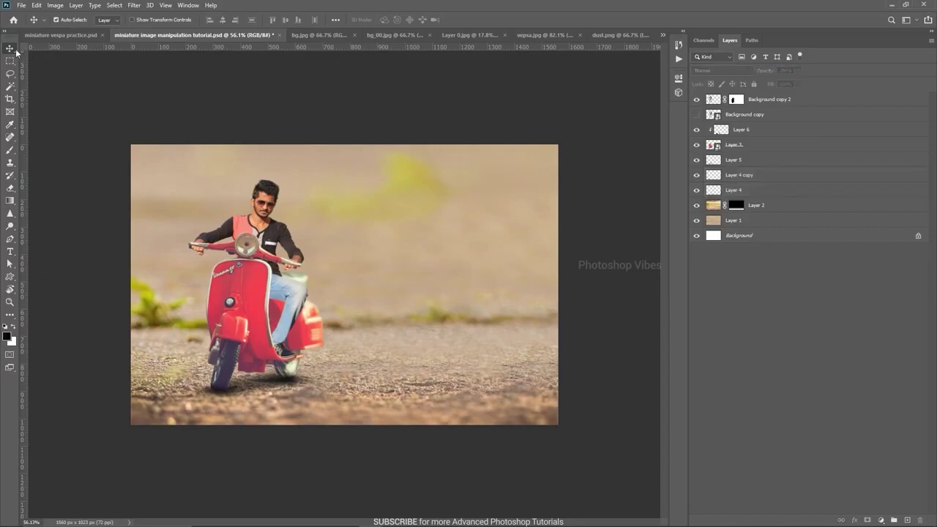
click(619, 34)
mouse_move(351, 396)
mouse_down()
mouse_move(376, 257)
mouse_move(253, 31)
mouse_move(149, 29)
mouse_move(345, 176)
mouse_move(295, 364)
mouse_move(321, 388)
mouse_move(367, 389)
mouse_up()
- Position the dropped dust Layer 7 over the road
key(ctrl+t)
key(Return)
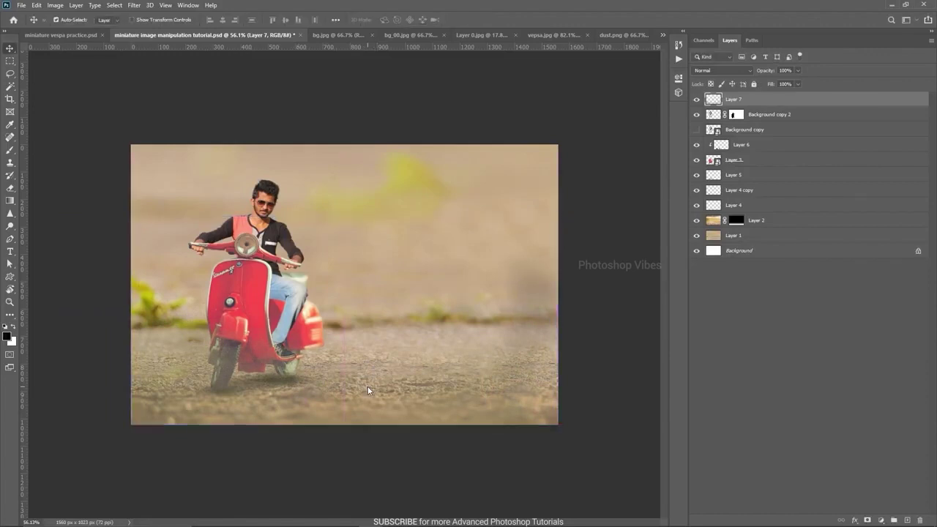
scroll(369, 392, down, 1)
scroll(319, 414, up, 1)
drag(318, 411, 319, 391)
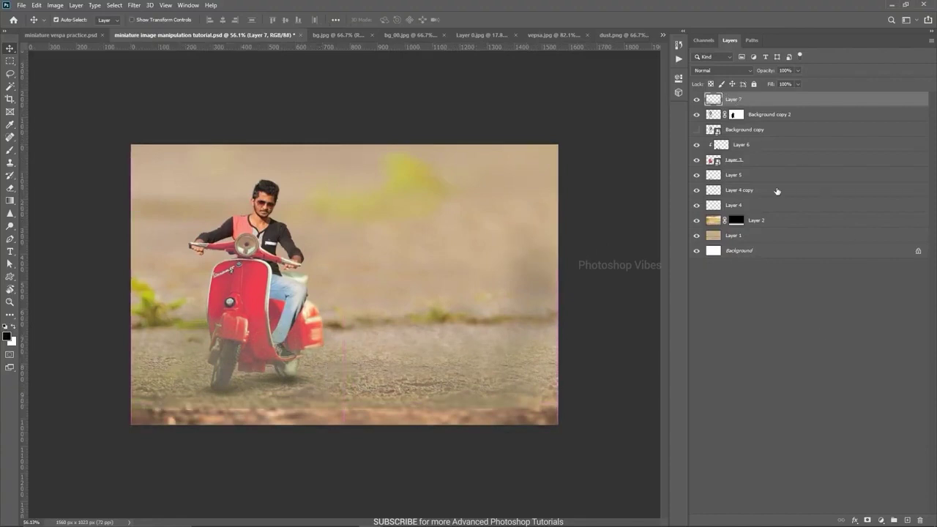
- Add a layer mask to Layer 7 and pick the Eraser
click(868, 519)
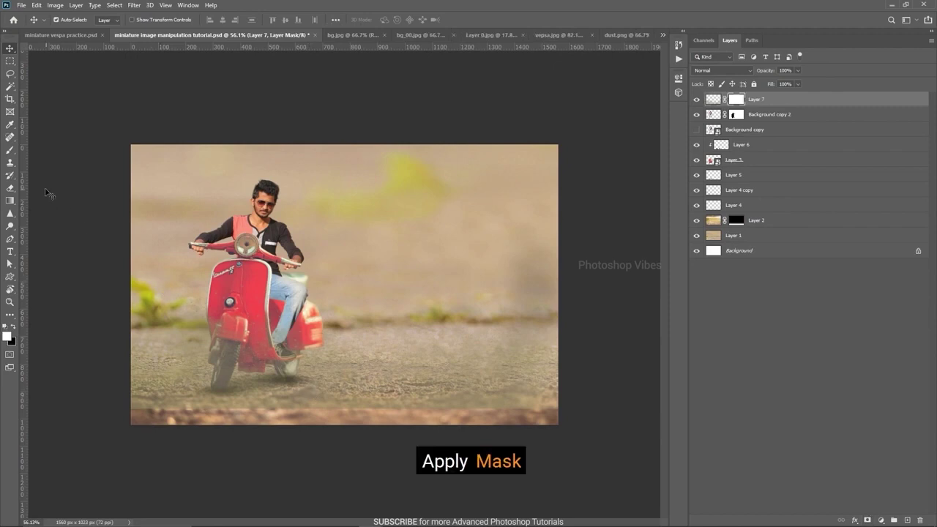
click(10, 189)
right_click(11, 189)
click(55, 189)
- Set up a soft Eraser at 30% opacity and about 143 px
mouse_move(268, 362)
mouse_down()
mouse_move(296, 359)
mouse_move(296, 95)
mouse_up()
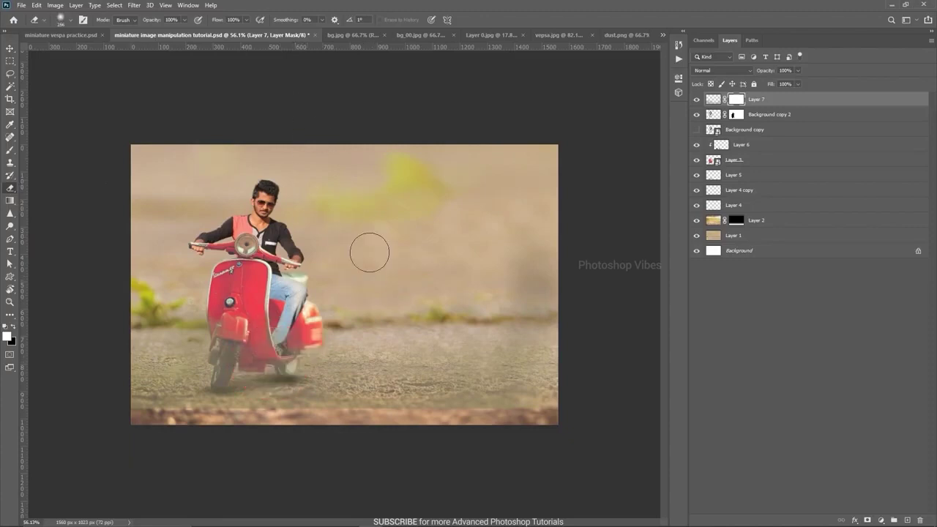
right_click(372, 249)
key(Return)
drag(311, 335, 327, 339)
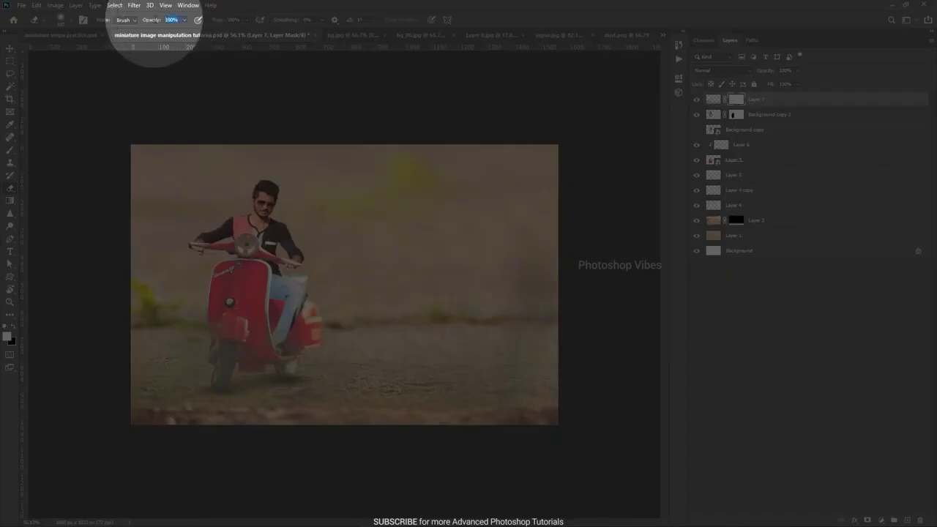
click(153, 21)
text(3)
key(Return)
alt+right_click(281, 402)
alt+right_click(215, 392)
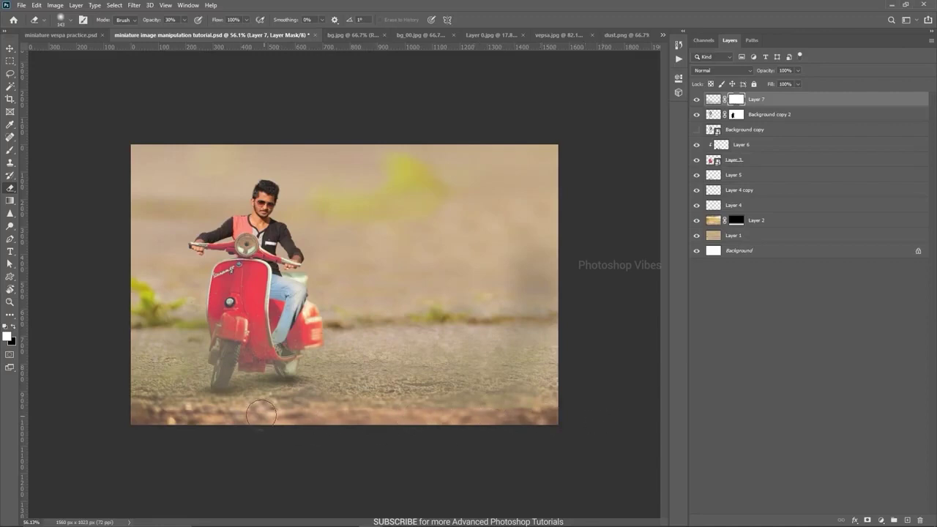
- Erase dust on the mask along the bottom edge and around the wheels
alt+click(738, 100)
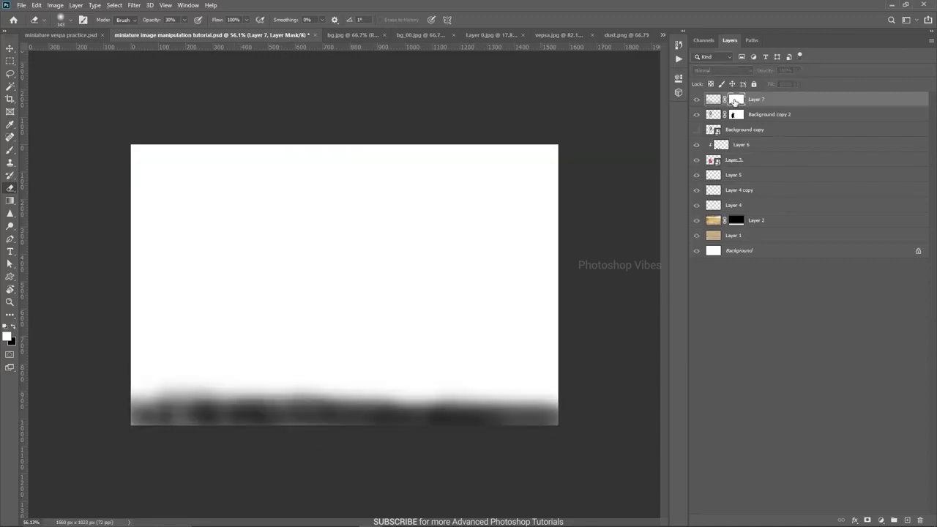
mouse_move(135, 414)
mouse_down()
mouse_move(125, 422)
mouse_move(518, 424)
mouse_move(647, 403)
mouse_move(403, 418)
mouse_move(438, 439)
mouse_move(572, 420)
mouse_move(220, 420)
mouse_move(144, 411)
mouse_move(183, 414)
mouse_up()
alt+click(734, 101)
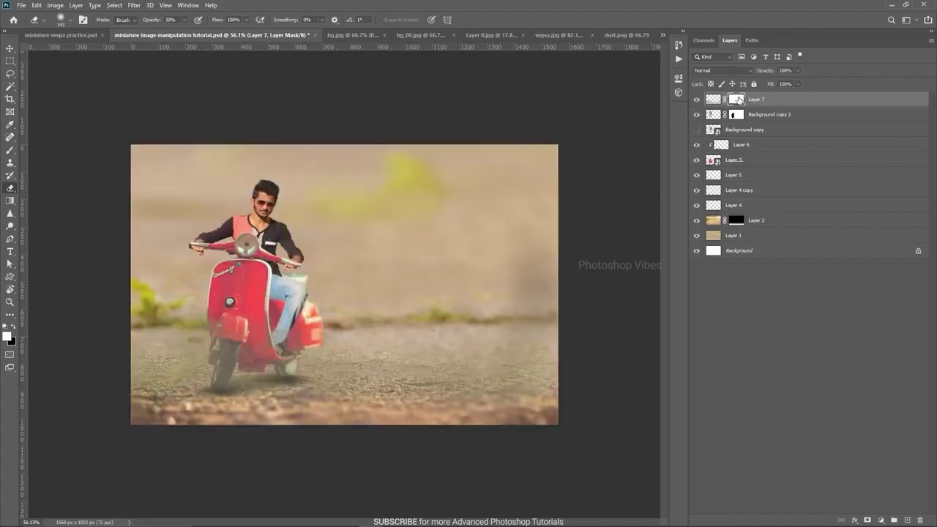
mouse_move(366, 370)
mouse_down()
mouse_move(388, 372)
mouse_move(372, 372)
mouse_up()
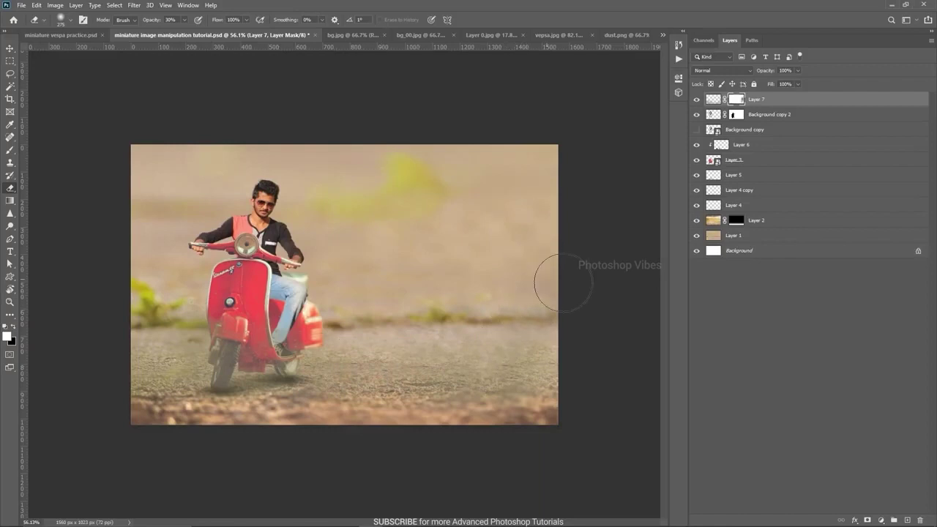
mouse_move(200, 357)
mouse_down()
mouse_move(252, 406)
mouse_move(227, 398)
mouse_move(292, 429)
mouse_up()
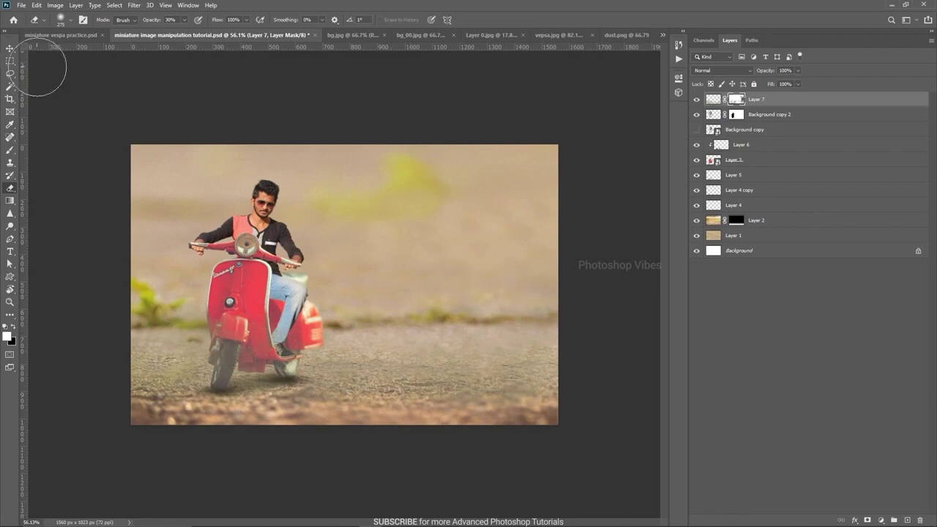
- Toggle the dust layer on and off to compare the masked result
click(10, 49)
click(696, 100)
click(696, 99)
click(697, 99)
click(697, 100)
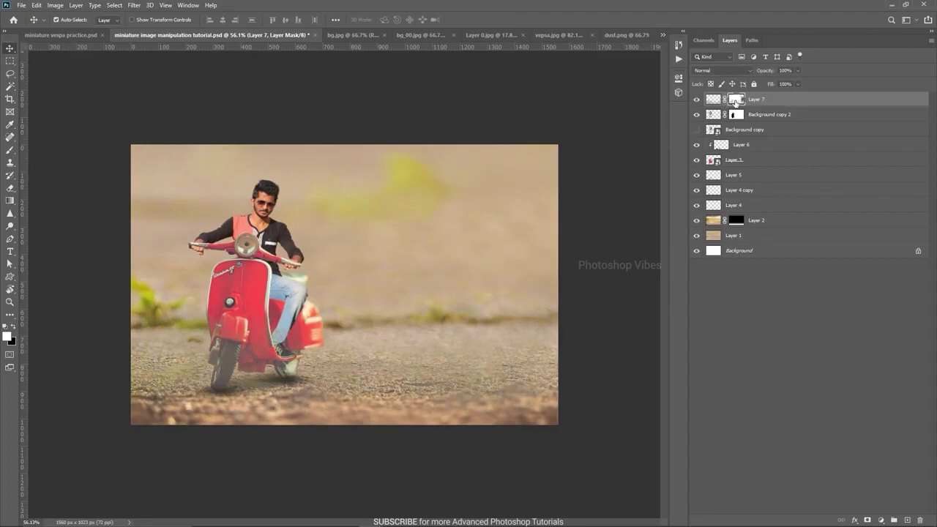
key(e)
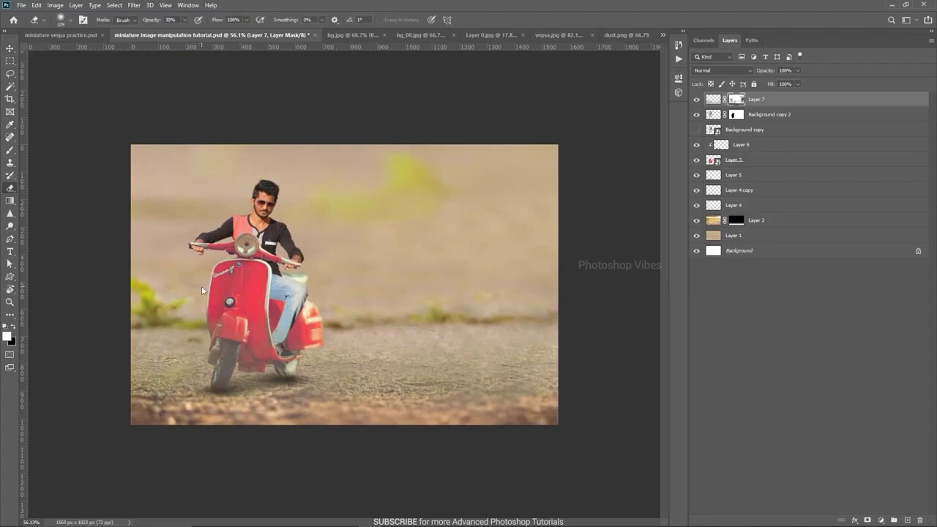
- Add a Brightness/Contrast adjustment clipped to Layer 7 with Brightness 25
key(v)
click(766, 101)
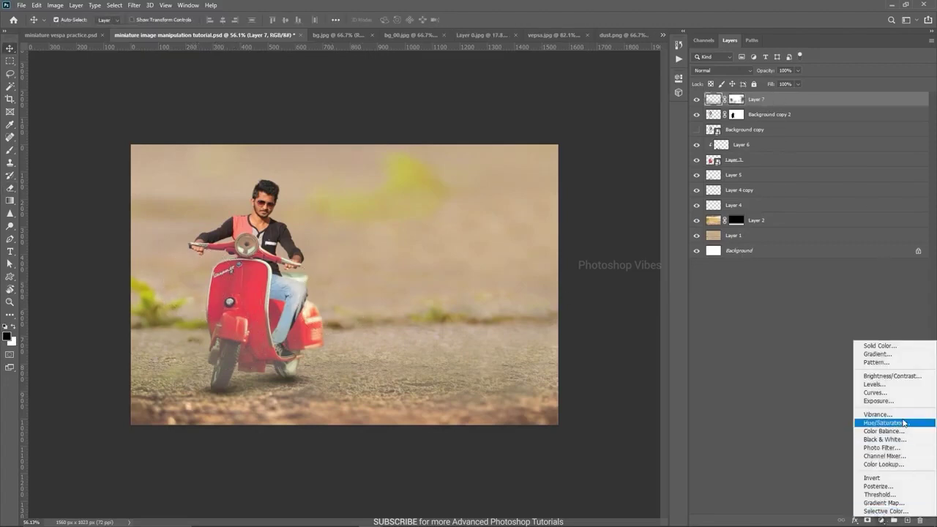
click(881, 377)
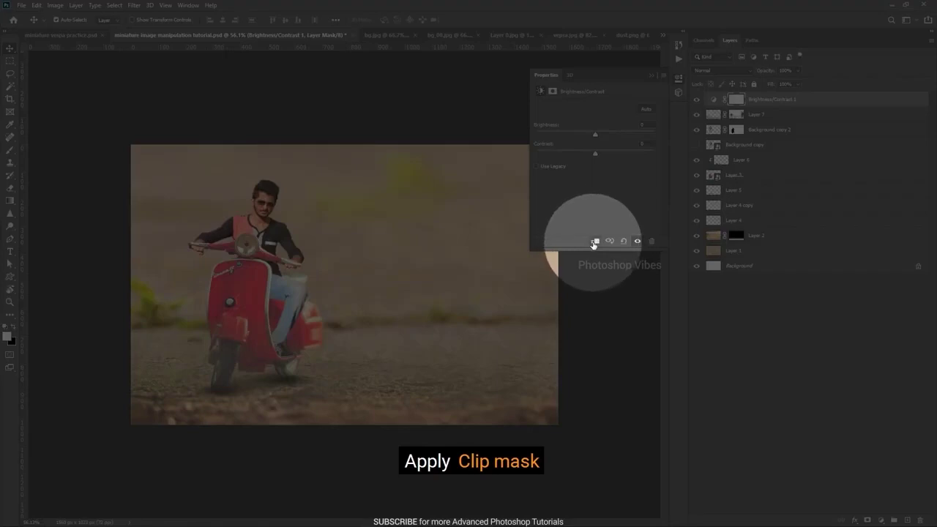
click(595, 243)
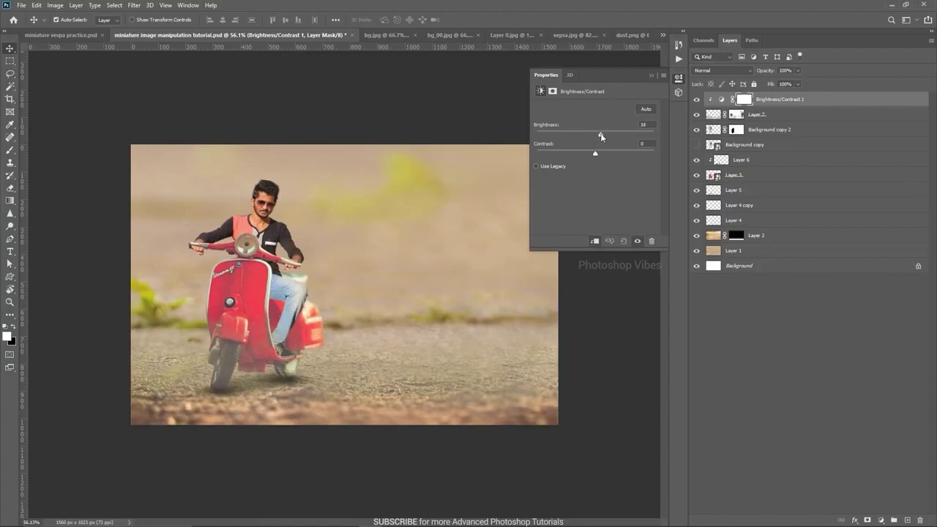
drag(601, 135, 605, 135)
- Add a clipped Color Balance with Cyan-Red +23 and Magenta-Green -14
click(883, 521)
click(878, 437)
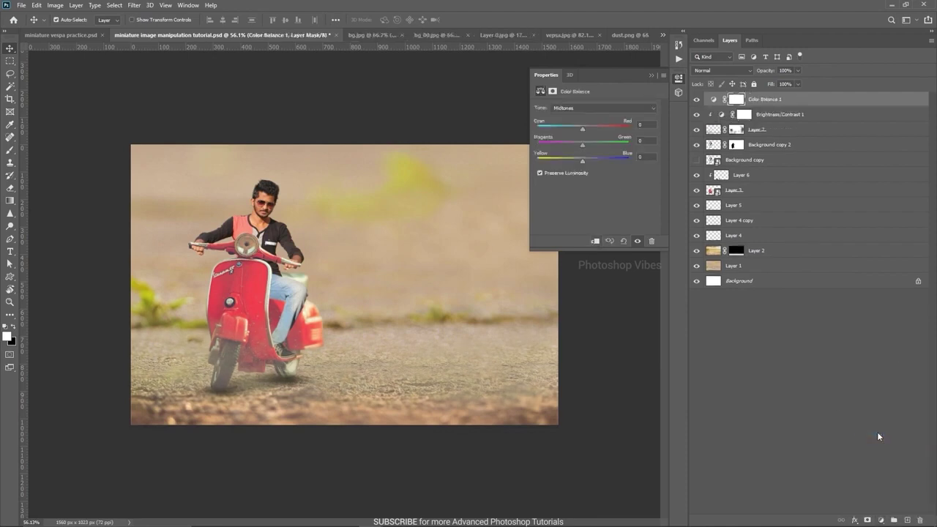
click(594, 242)
drag(582, 128, 593, 129)
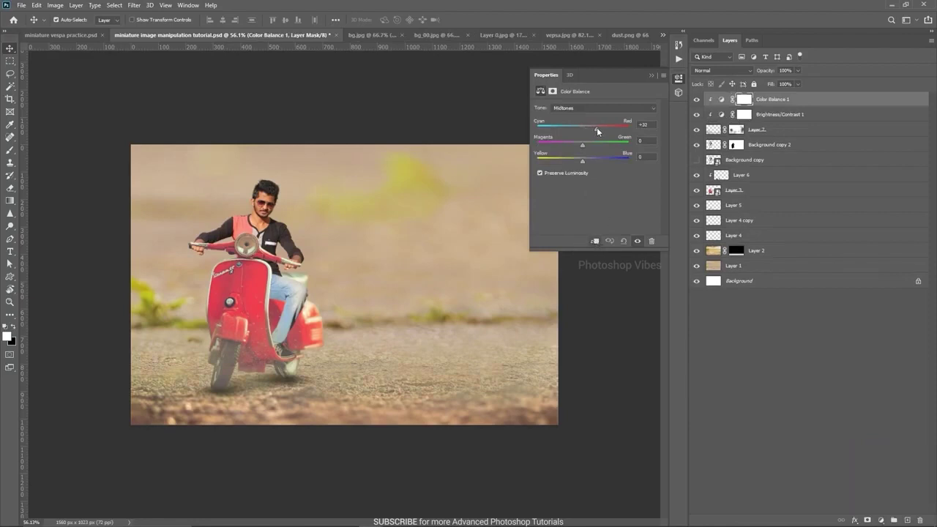
drag(597, 129, 579, 144)
drag(577, 144, 575, 144)
- Drag another copy of the dust from dust.png into the composite
click(650, 75)
click(630, 34)
drag(423, 258, 449, 387)
- Move dust Layer 8 to the road's right side and add a layer mask
key(ctrl+t)
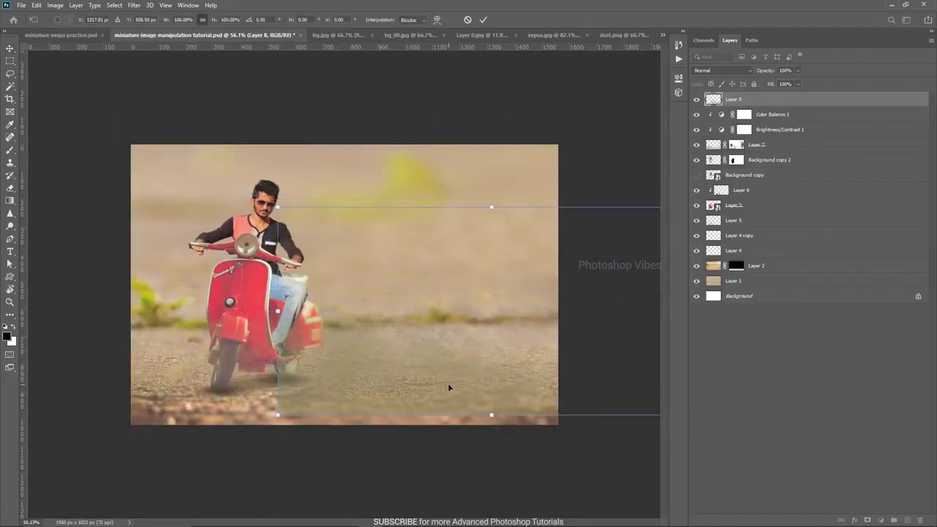
key(Return)
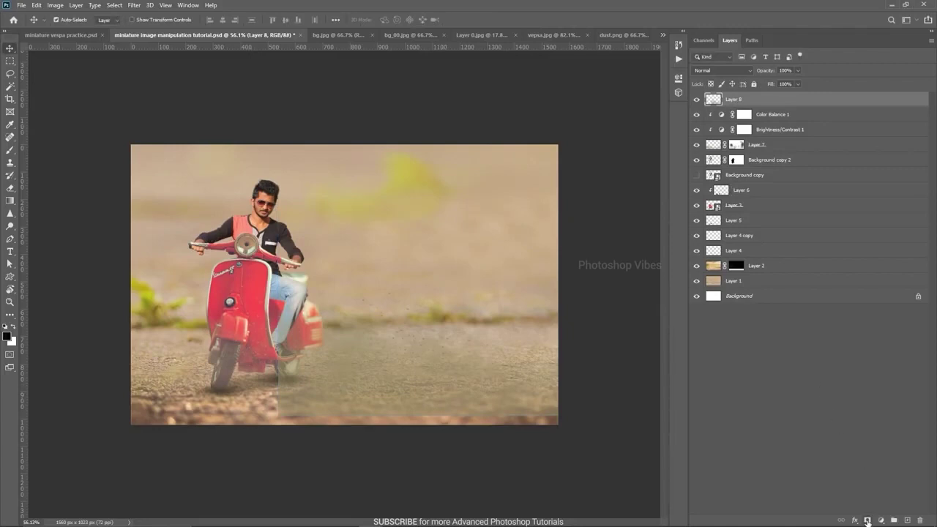
click(868, 520)
- Erase Layer 8's hard dust edge near the wheel with a smaller Eraser
click(9, 188)
alt+right_click(319, 335)
alt+right_click(315, 343)
click(273, 346)
mouse_move(272, 346)
mouse_down()
mouse_move(265, 393)
mouse_move(289, 407)
mouse_move(234, 429)
mouse_up()
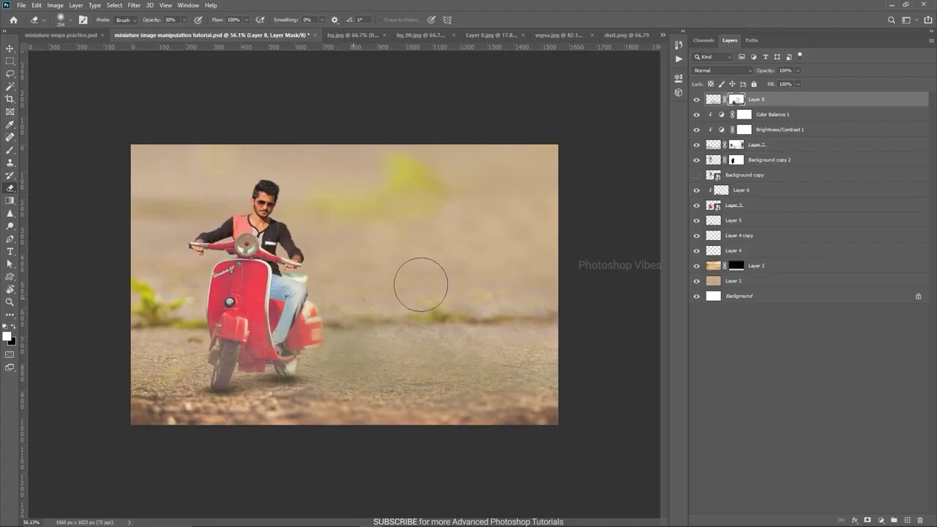
click(696, 100)
click(697, 100)
click(697, 100)
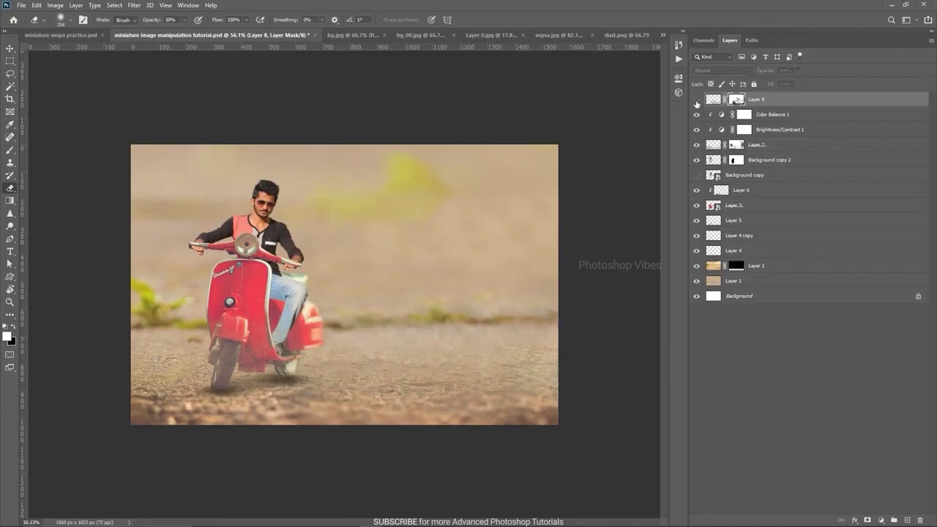
click(696, 101)
- Add a Brightness/Contrast adjustment clipped to Layer 8 with brightness 53
click(881, 520)
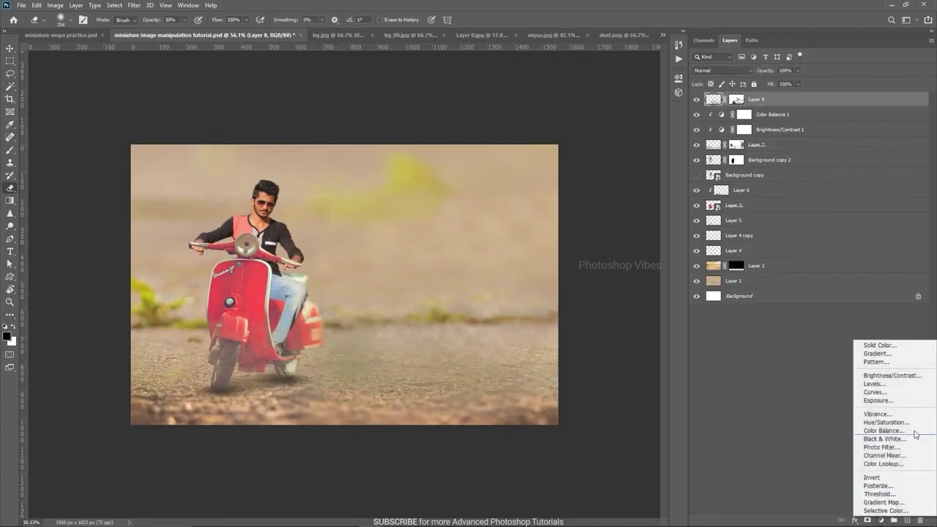
click(886, 377)
click(602, 239)
drag(595, 134, 607, 137)
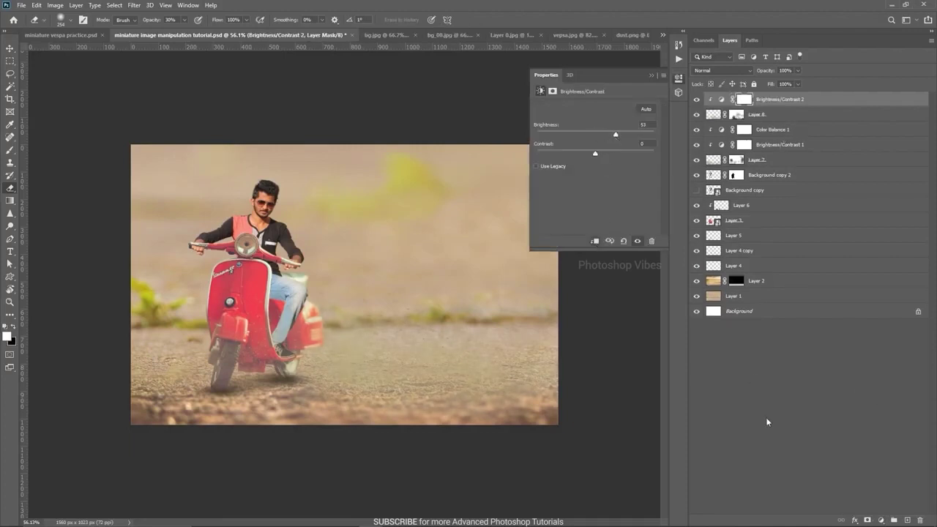
- Add a Color Balance adjustment clipped to Layer 8, then return to dust.png
click(887, 520)
click(882, 429)
click(594, 242)
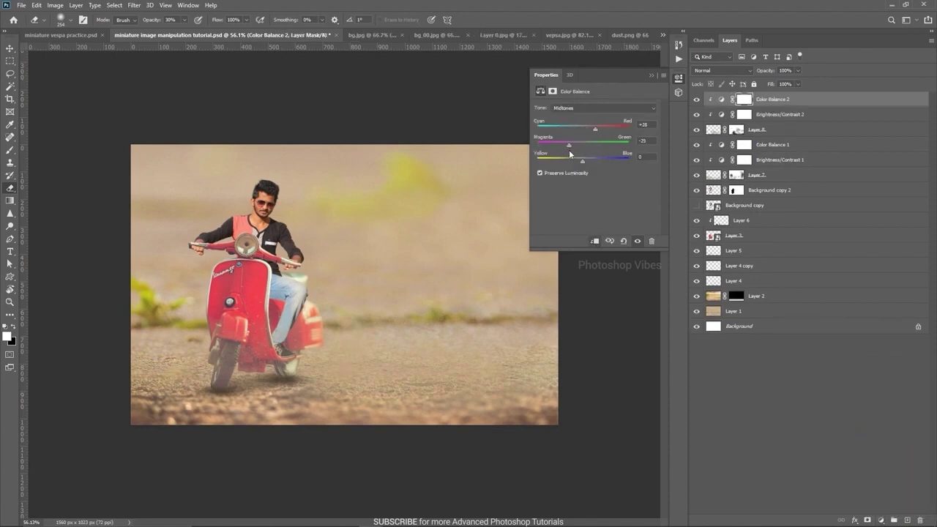
click(628, 35)
- Drop a third dust layer, Layer 9, at the bottom of the composite
key(v)
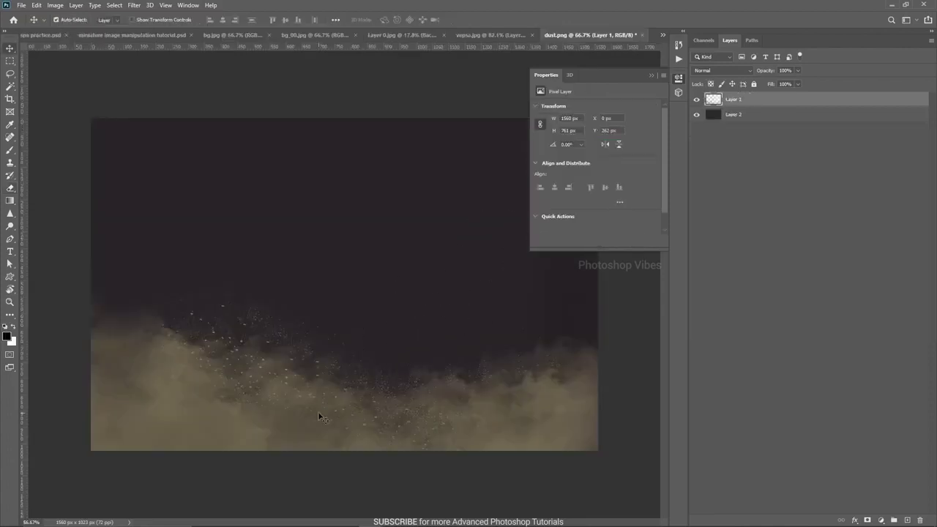
drag(318, 414, 214, 35)
drag(141, 35, 334, 344)
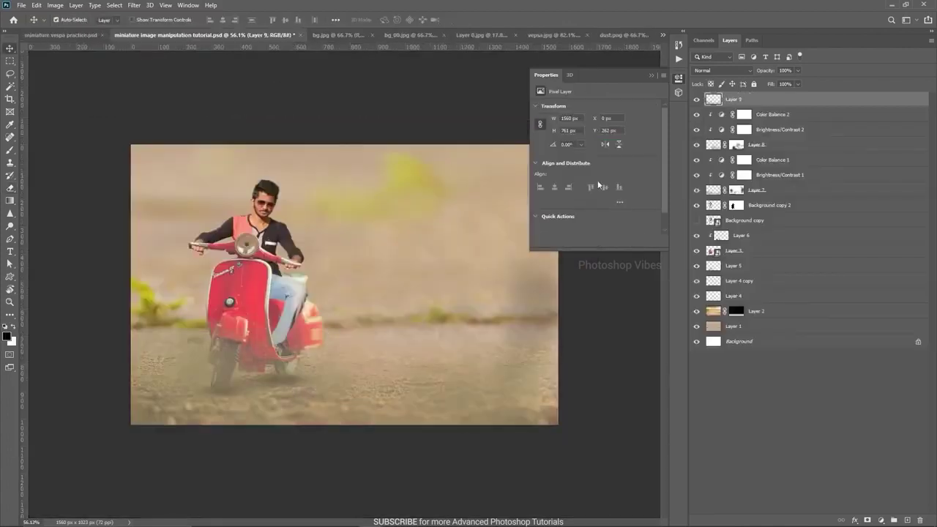
click(652, 76)
drag(336, 417, 335, 395)
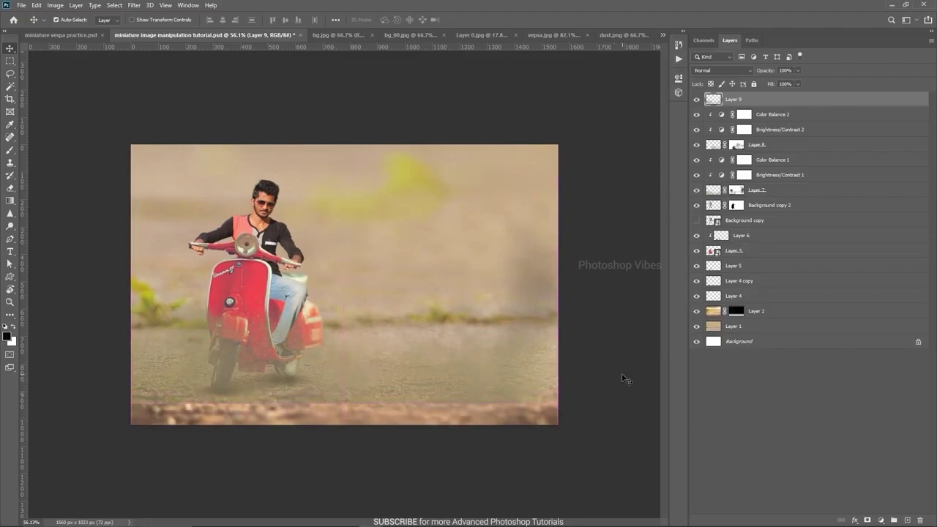
- Add a layer mask to Layer 9 and erase the dust softly along its edges
click(868, 521)
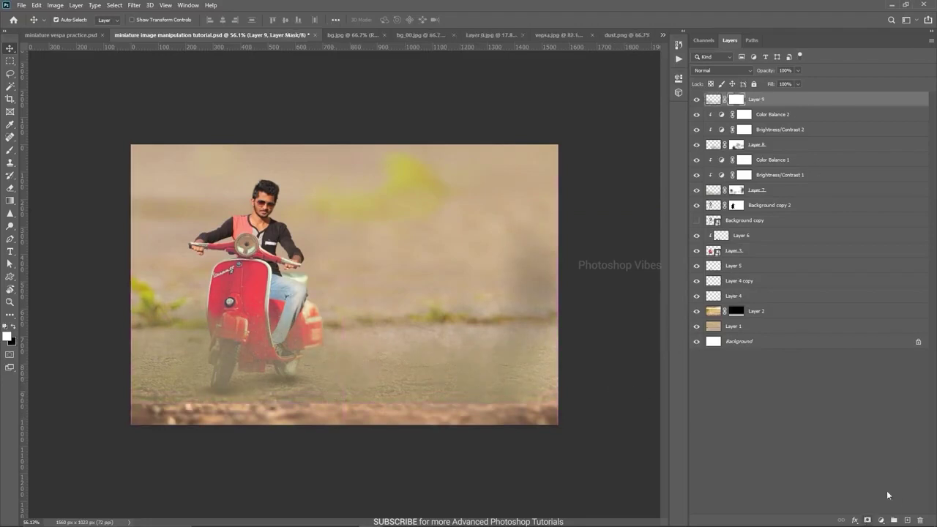
click(10, 188)
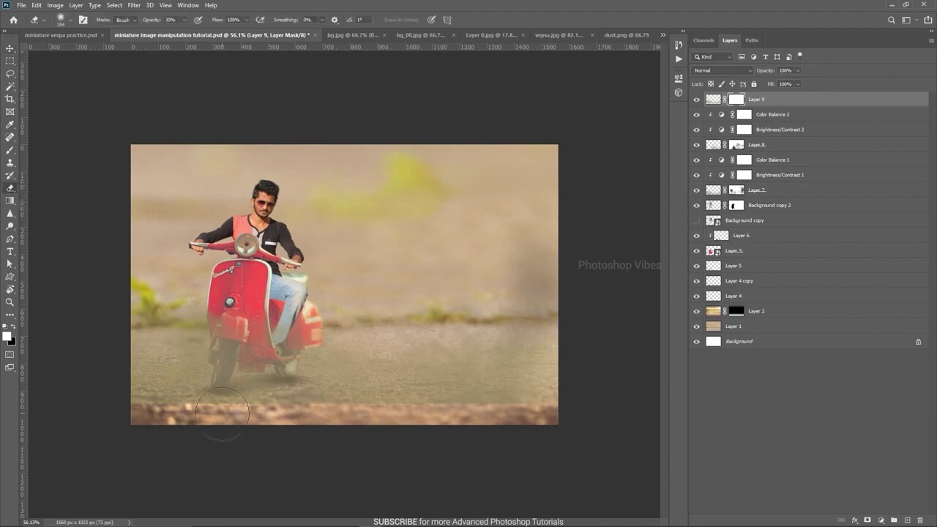
drag(194, 418, 190, 419)
drag(153, 393, 159, 396)
alt+right_click(366, 279)
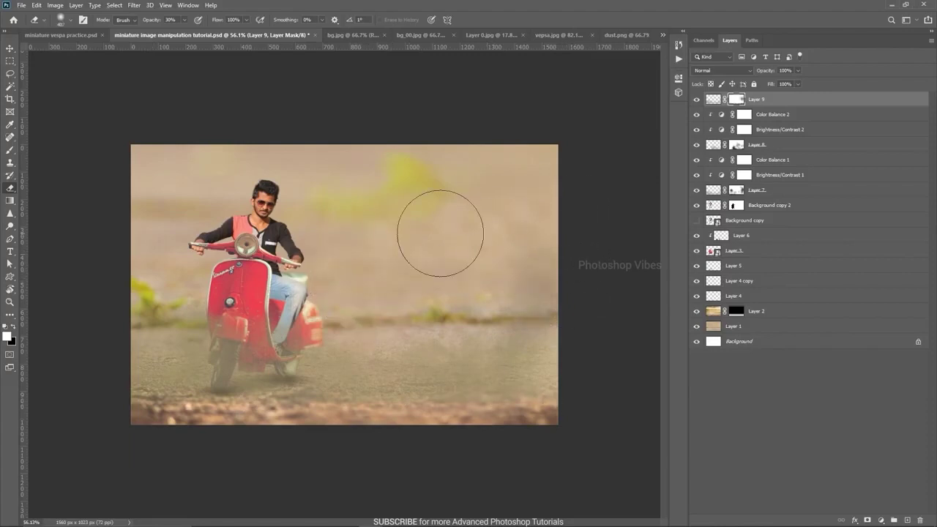
- Target Layer 9's image rather than its mask
key(v)
click(759, 104)
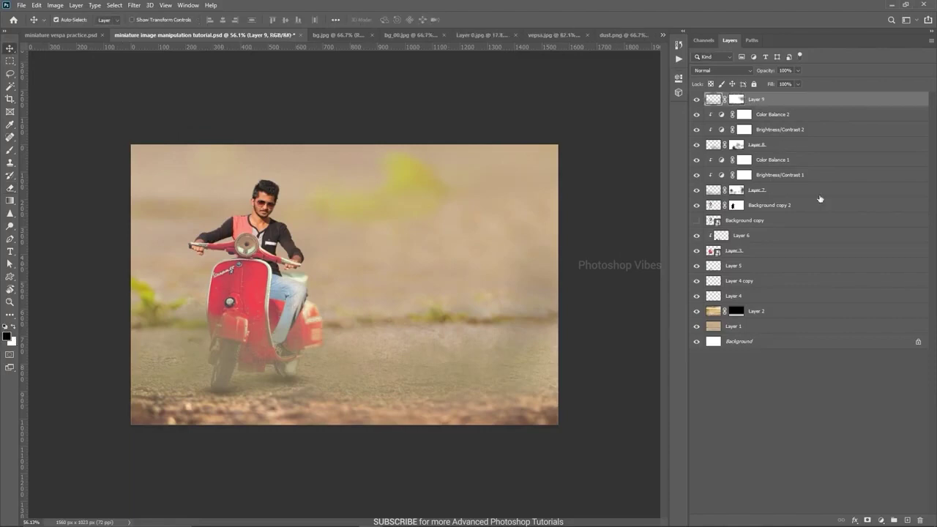
click(881, 521)
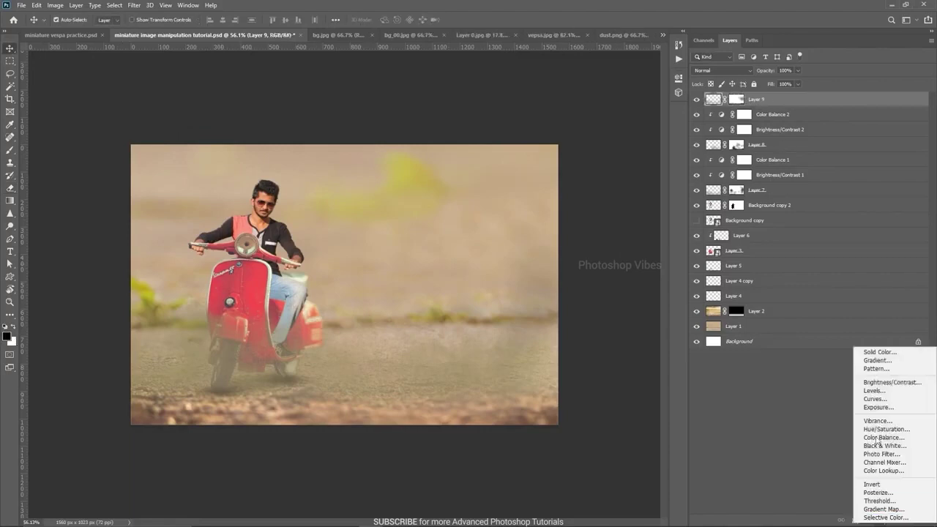
- Add a Brightness/Contrast adjustment clipped to the dust layer, Layer 9
click(876, 382)
click(595, 242)
drag(599, 135, 645, 135)
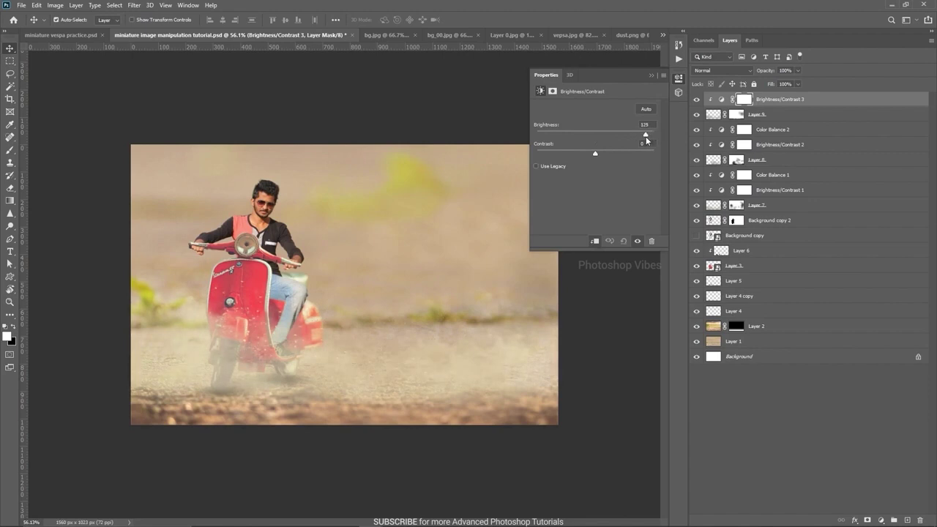
click(769, 103)
- Add a Color Balance adjustment clipped to the dust, shifting Cyan-Red toward Red
click(881, 521)
click(881, 435)
click(595, 241)
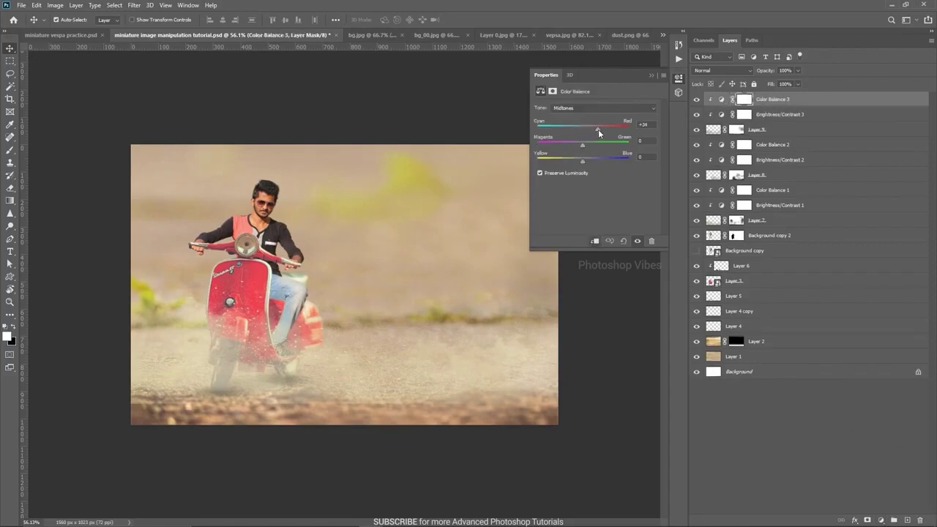
drag(598, 130, 570, 150)
click(651, 75)
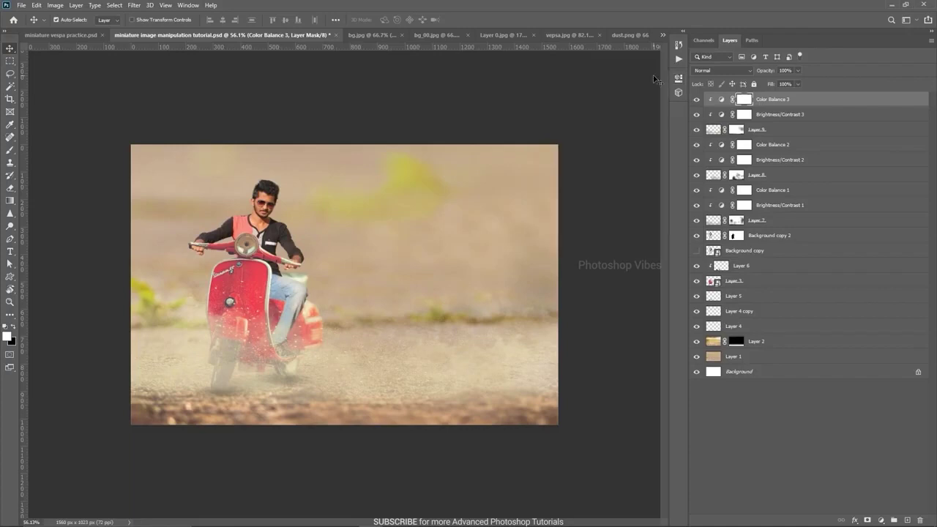
- Raise Brightness/Contrast 3's brightness on the dust to 140
double_click(722, 114)
drag(647, 137, 651, 137)
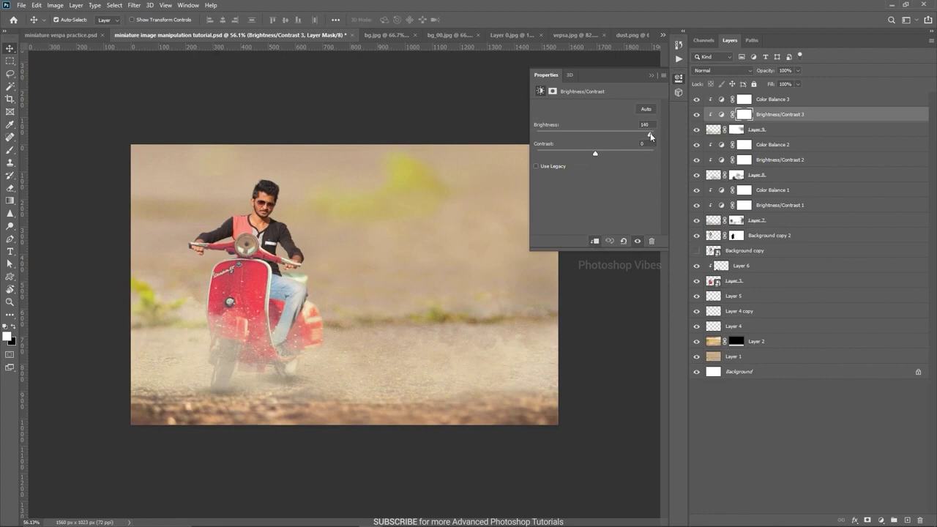
click(744, 115)
ctrl+click(744, 115)
key(ctrl+d)
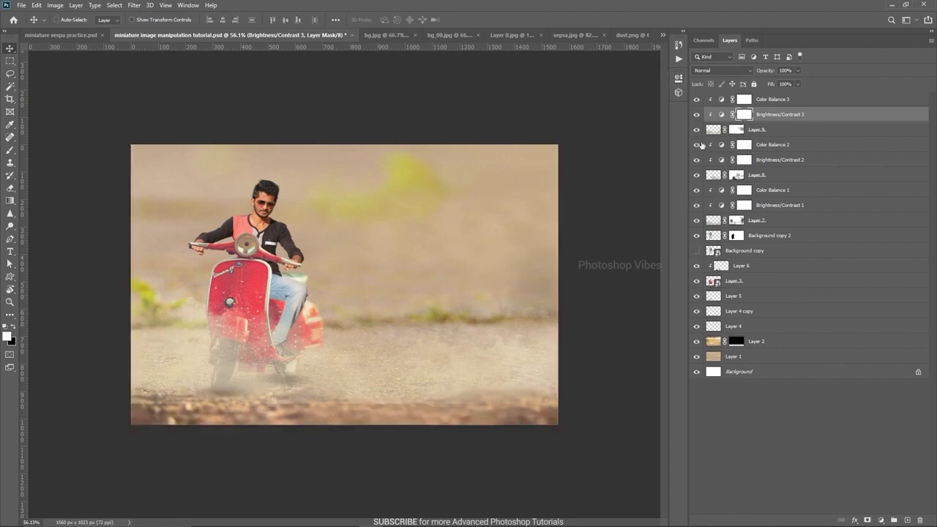
double_click(720, 114)
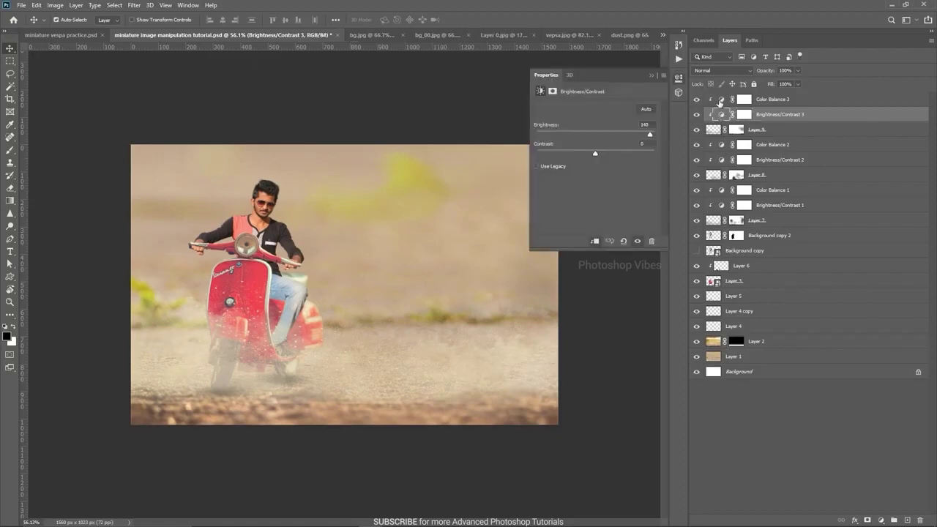
click(721, 100)
click(650, 76)
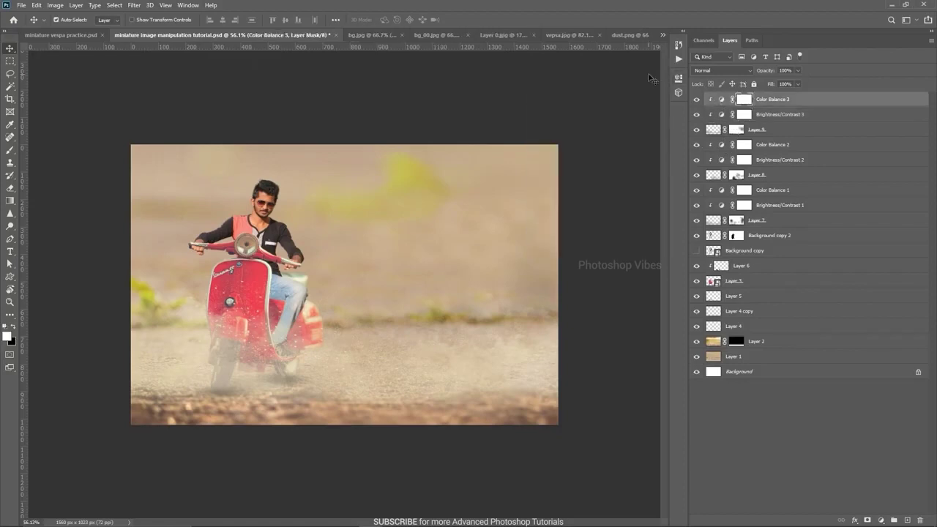
click(737, 131)
- Erase the dust along the bottom band on Layer 9's mask
alt+click(738, 131)
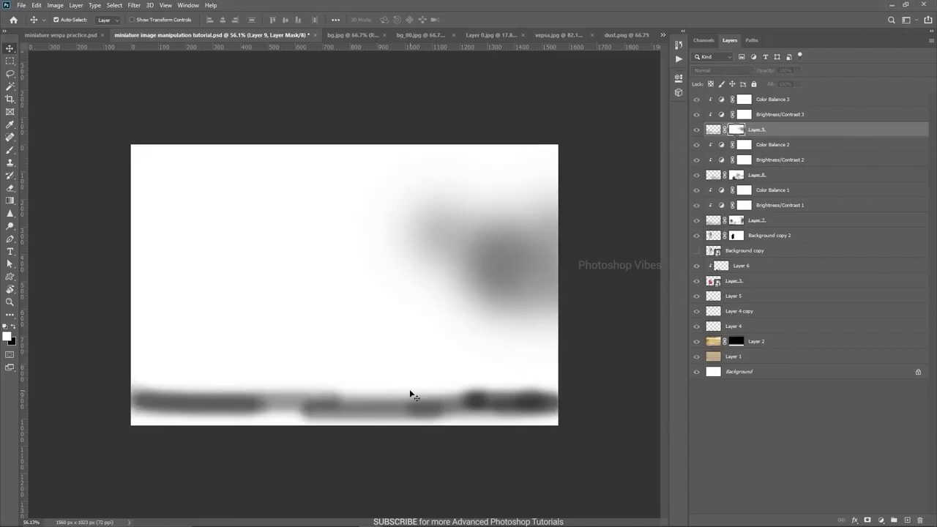
click(9, 188)
mouse_move(147, 394)
mouse_down()
mouse_move(320, 411)
mouse_move(646, 414)
mouse_move(611, 399)
mouse_move(665, 403)
mouse_move(371, 414)
mouse_move(500, 419)
mouse_move(309, 447)
mouse_move(88, 413)
mouse_move(335, 428)
mouse_move(495, 416)
mouse_up()
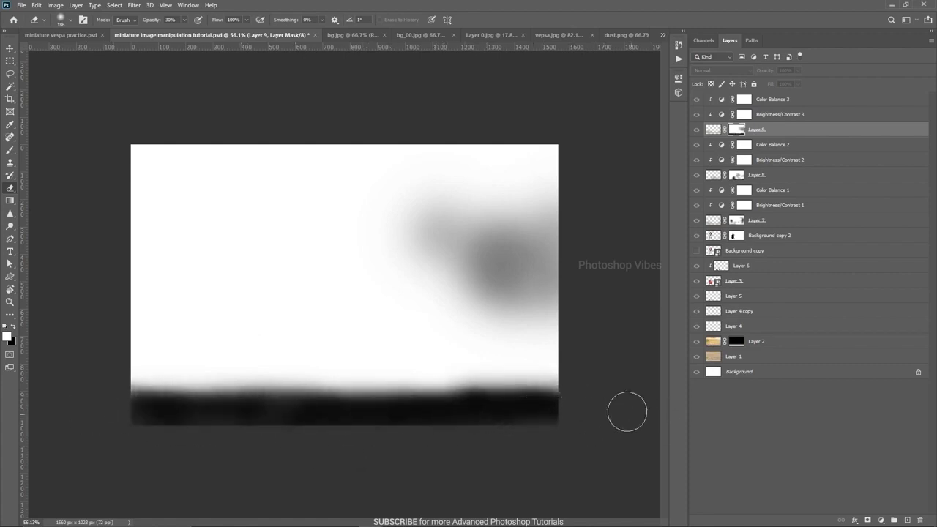
alt+click(738, 130)
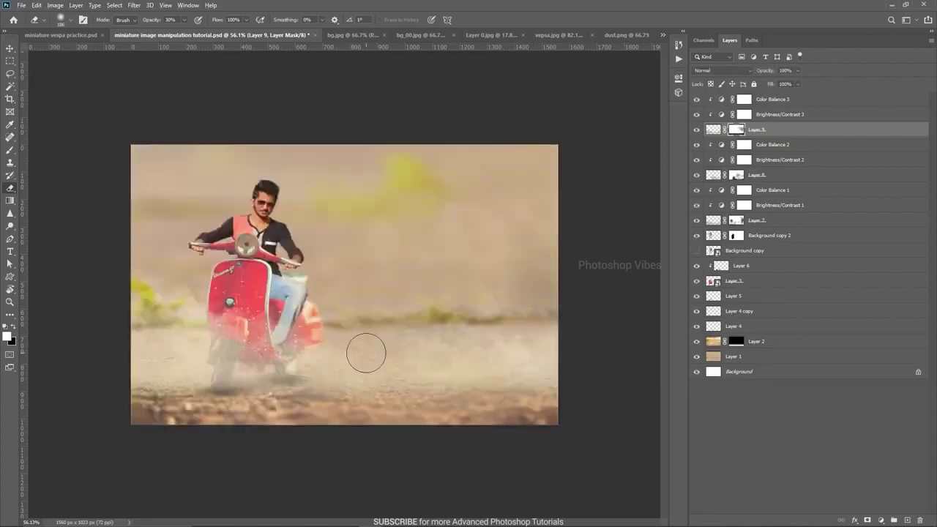
- Lightly mask dust at the lower left with a 152 px brush and reveal the ground at lower right with a 115 px brush
click(14, 329)
alt+right_click(263, 344)
drag(140, 381, 587, 382)
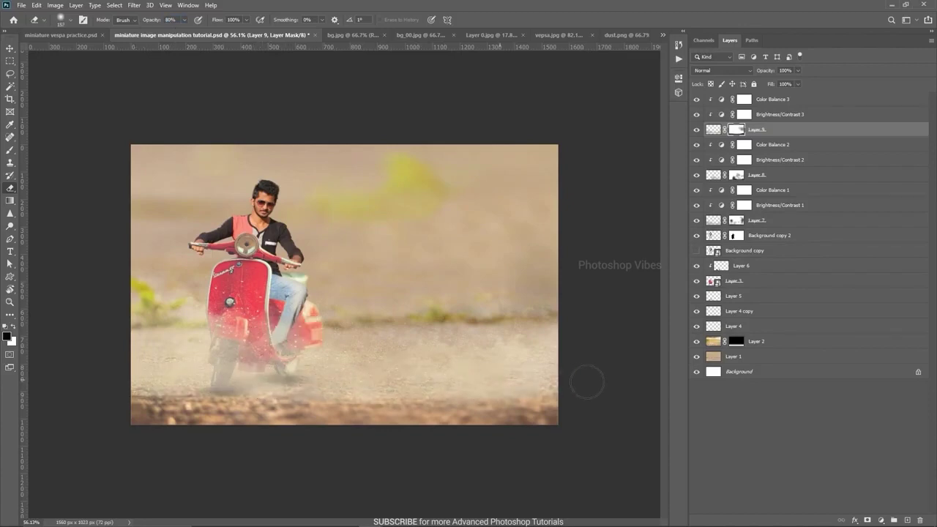
alt+right_click(538, 413)
key(x)
drag(550, 408, 493, 408)
- Nudge the dust layer slightly across the canvas and select it with both adjustments
key(v)
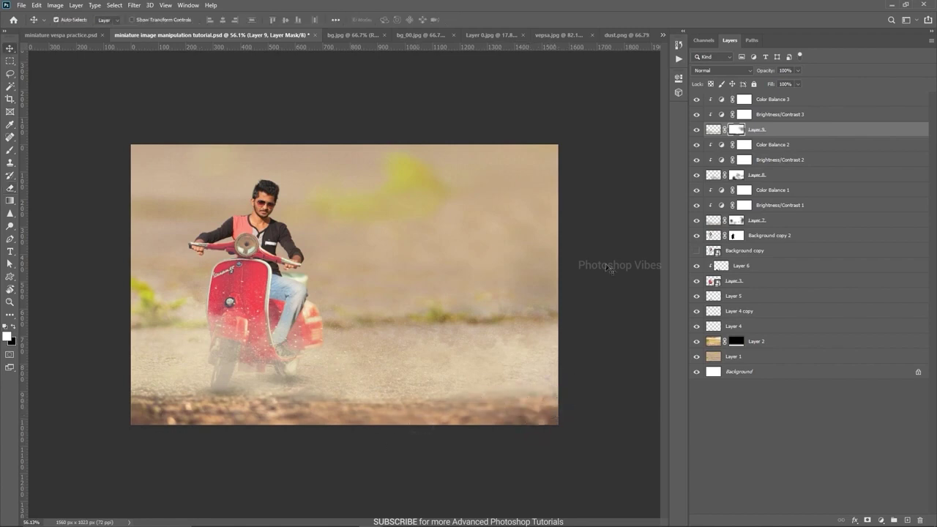
drag(364, 388, 373, 378)
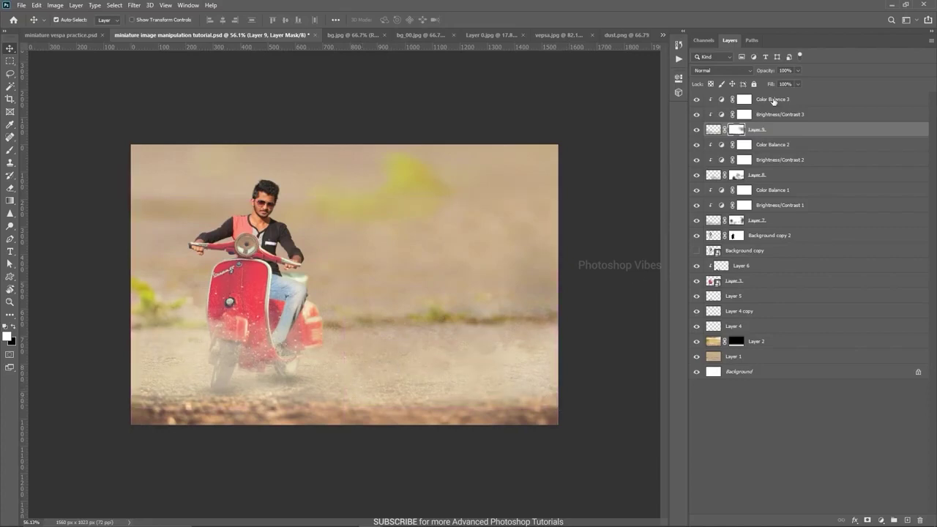
shift+click(773, 101)
- Duplicate the dust layer with its adjustments and lower the copy's opacity to 35%
key(ctrl+j)
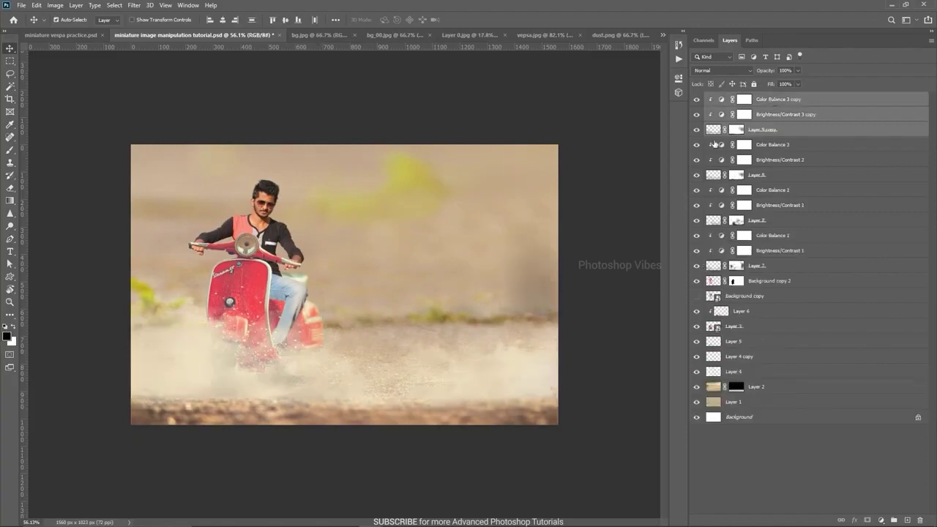
click(767, 129)
shift+click(774, 102)
drag(765, 70, 750, 75)
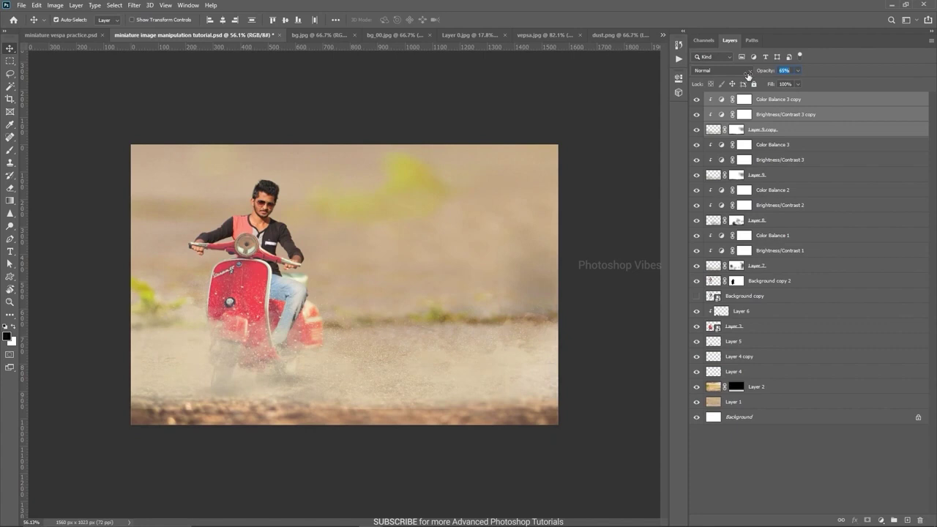
key(ctrl)
- Erase the copy's dust near the scooter's rear on Layer 9 copy's mask
click(736, 130)
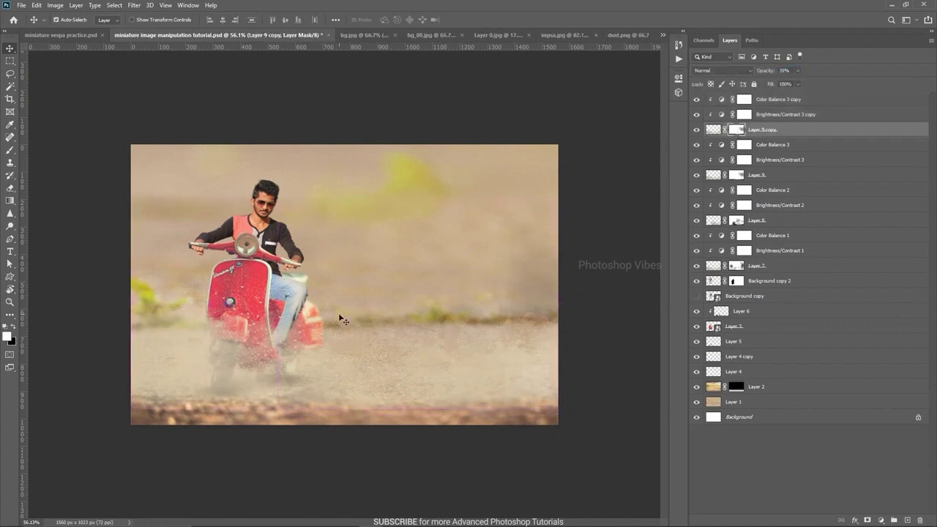
key(e)
drag(347, 331, 312, 372)
key(x)
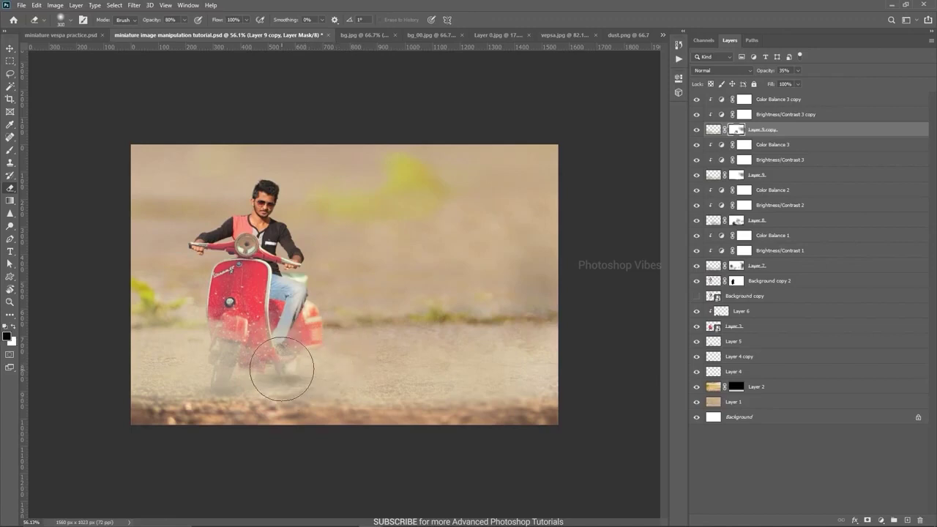
alt+click(737, 130)
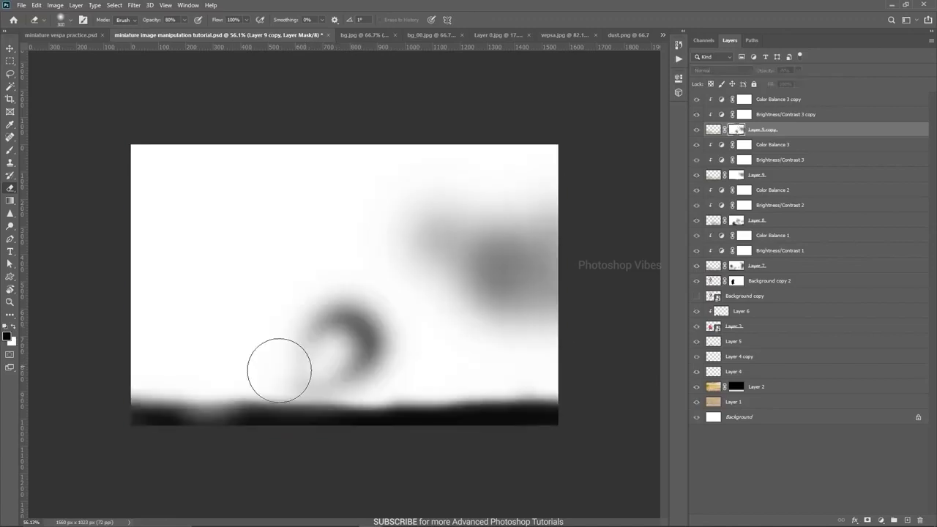
key(x)
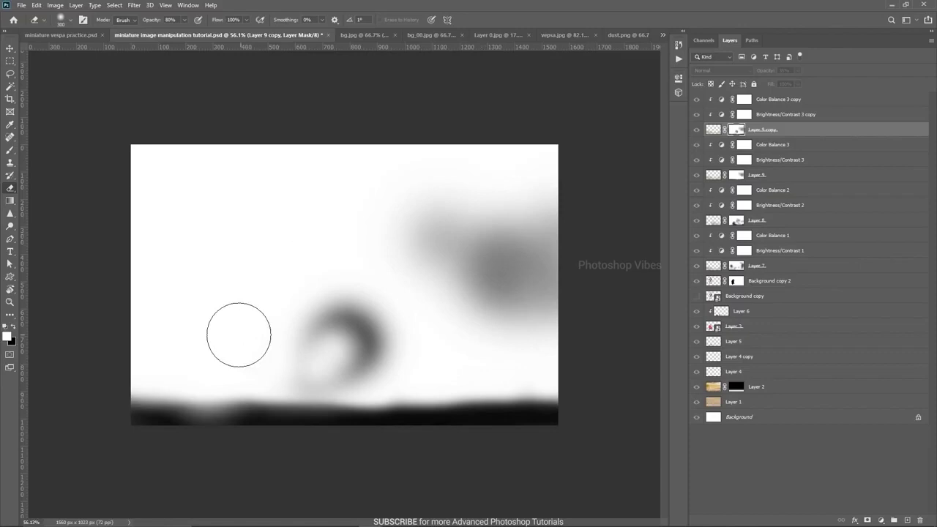
click(222, 342)
key(ctrl+z)
alt+click(737, 129)
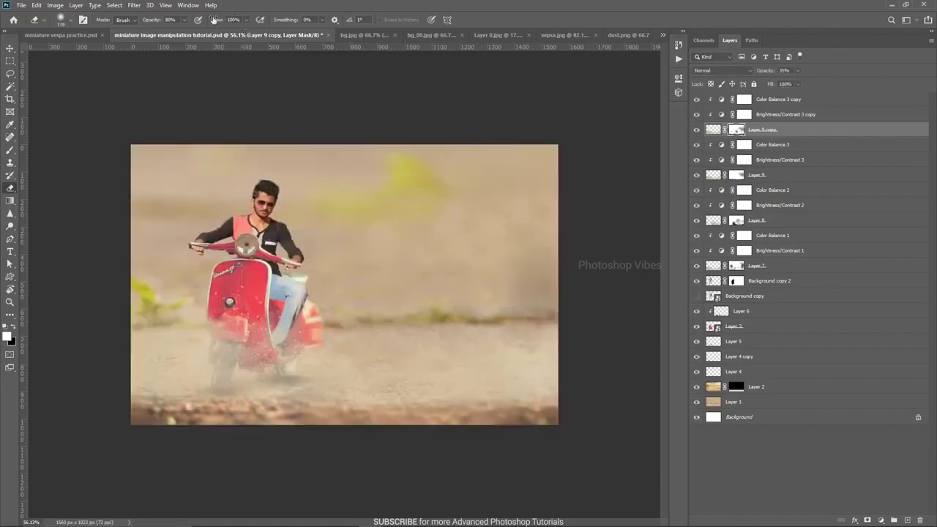
- Thin the copied dust over the front wheel and front body with a 295 px brush at 20% opacity
text(20)
key(Return)
drag(290, 339, 317, 340)
click(228, 342)
click(309, 344)
click(229, 352)
mouse_move(226, 353)
mouse_down()
mouse_move(229, 314)
mouse_move(247, 303)
mouse_move(232, 293)
mouse_up()
- Add a new top layer and stretch a foreground-to-transparent gradient band taller
click(10, 48)
click(774, 100)
click(907, 520)
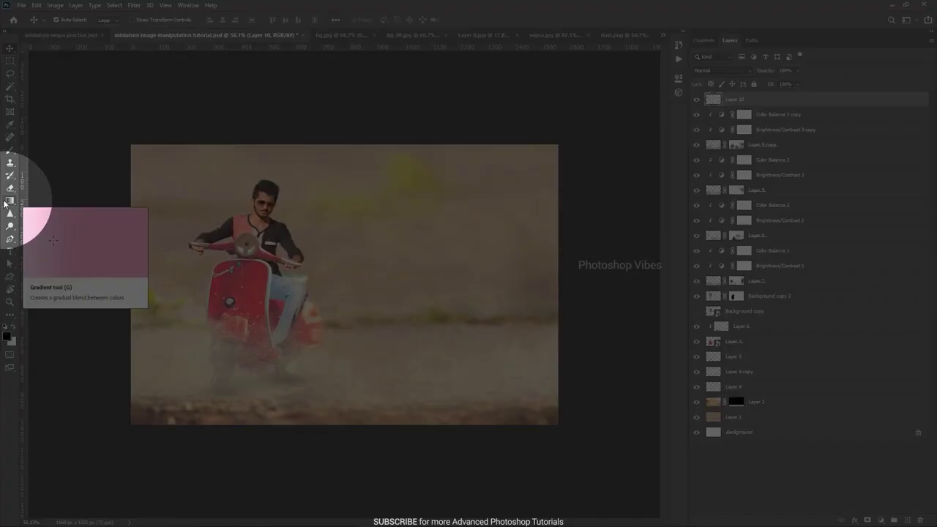
right_click(9, 200)
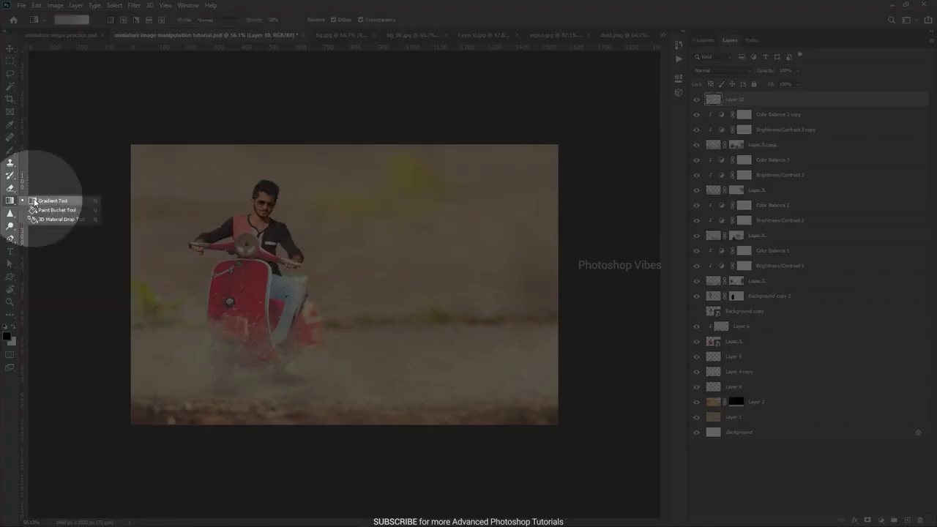
click(52, 201)
click(66, 22)
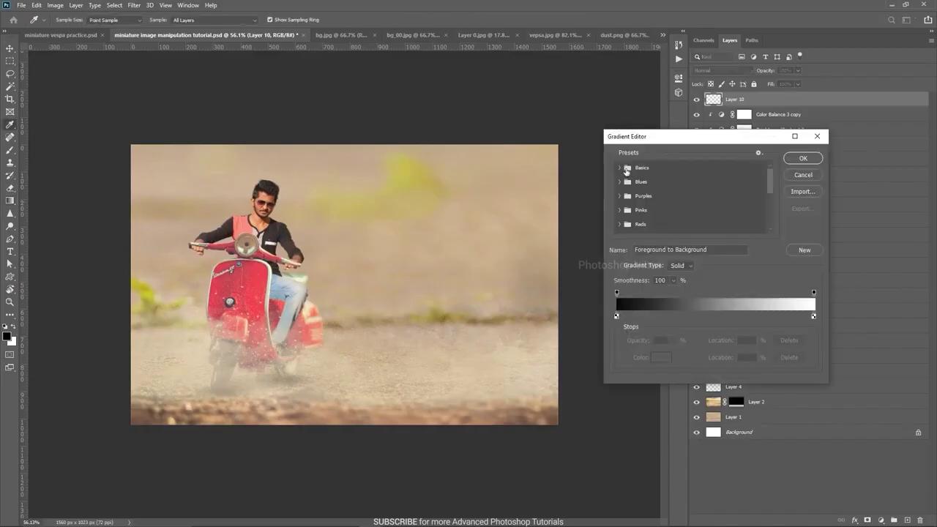
click(627, 170)
click(644, 183)
click(803, 159)
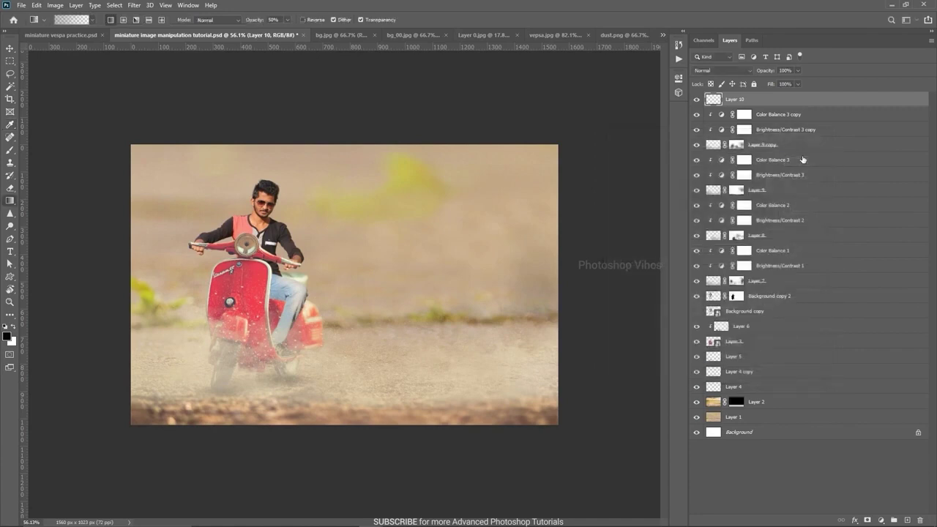
key(ctrl+t)
drag(345, 361, 344, 361)
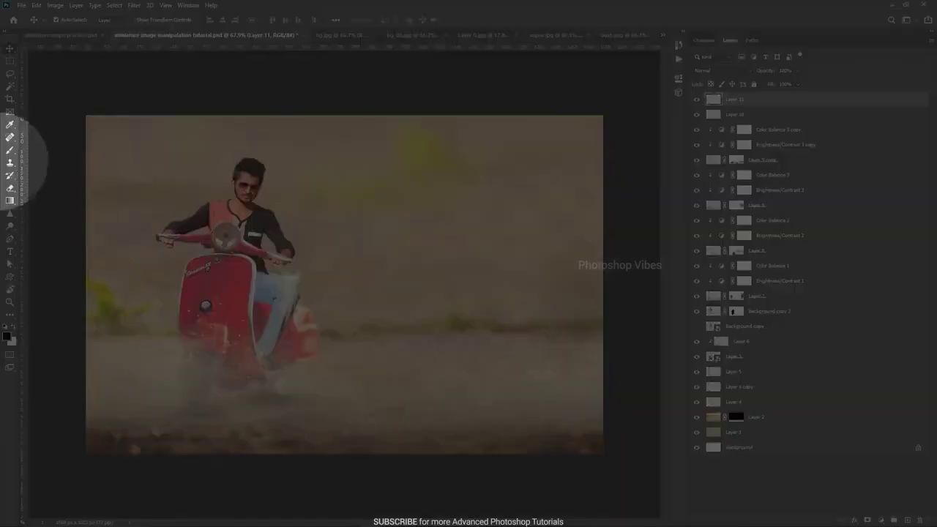
- Paint a soft white dab with a 217 px brush
right_click(9, 150)
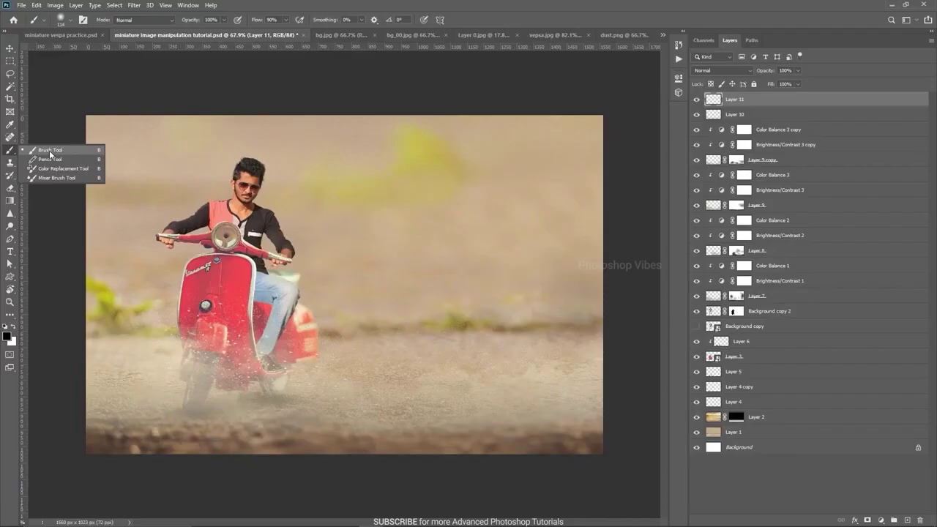
click(50, 150)
click(13, 328)
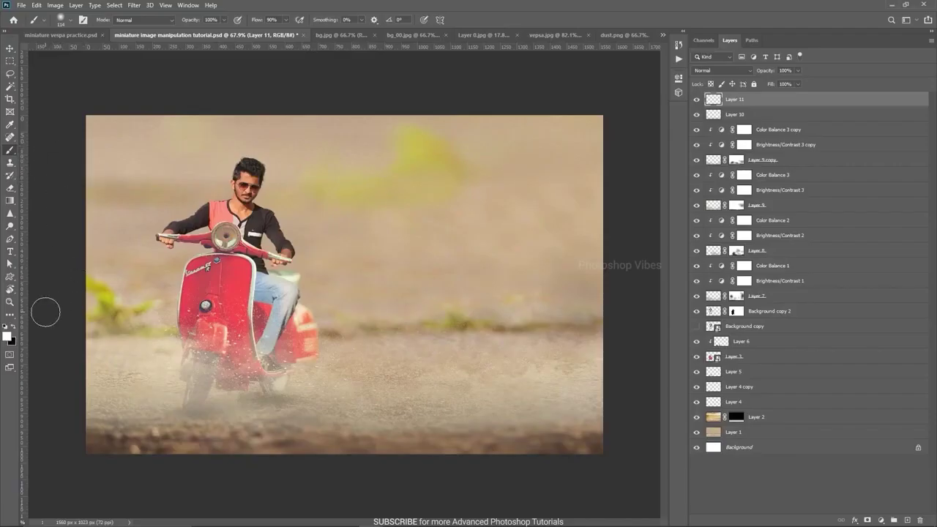
mouse_move(376, 247)
mouse_down()
mouse_move(417, 253)
mouse_move(396, 68)
mouse_up()
drag(431, 234, 406, 248)
click(416, 230)
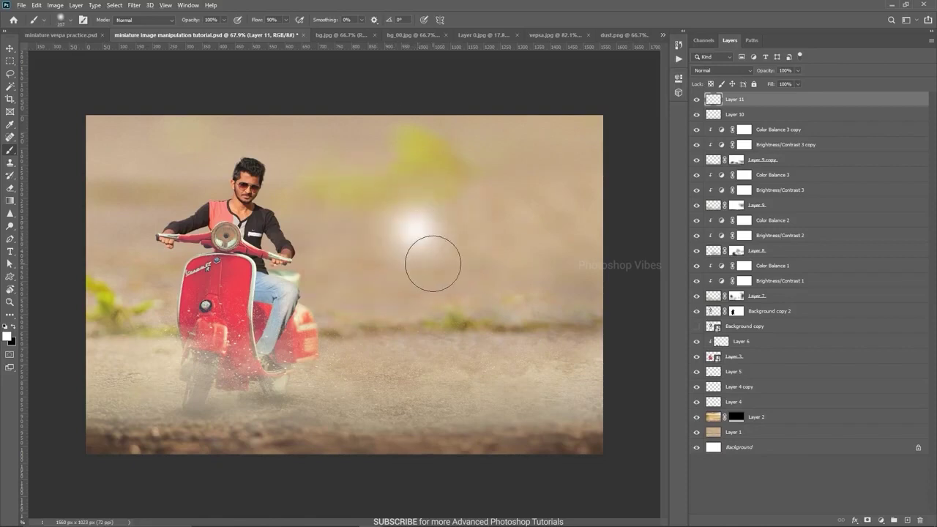
- Scale the white dab up to about 184% and move it over the rider's head
key(ctrl+t)
drag(473, 289, 522, 336)
drag(451, 273, 276, 229)
key(Return)
key(b)
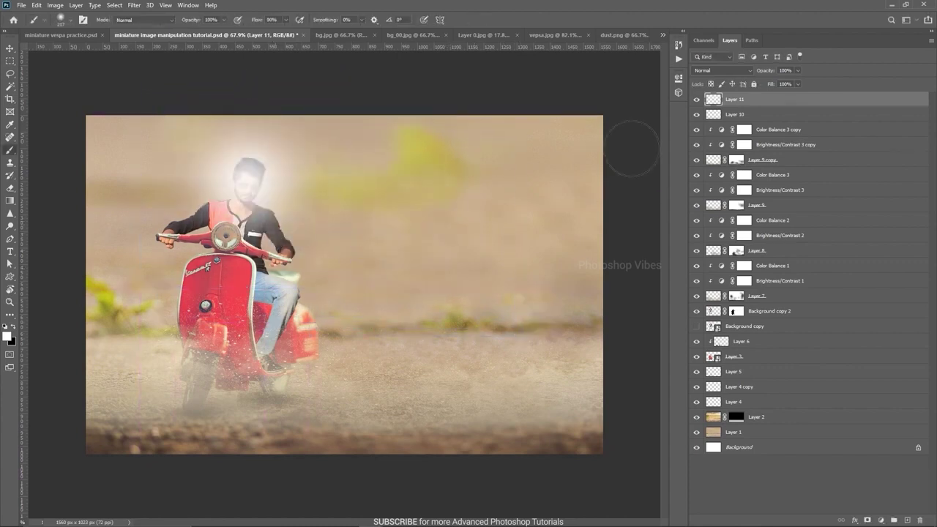
- Blend the head glow as Soft Light at about 51% opacity and compare it on and off
click(709, 71)
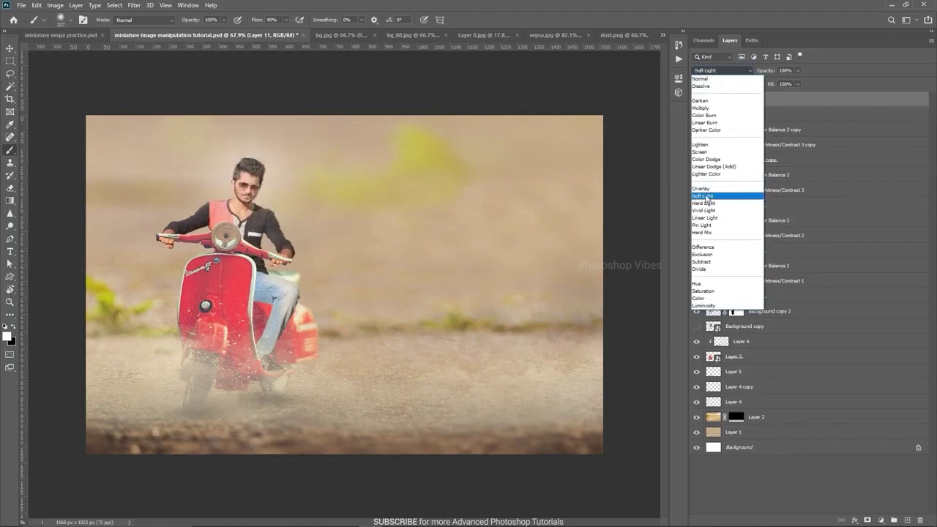
click(761, 196)
drag(766, 74, 750, 75)
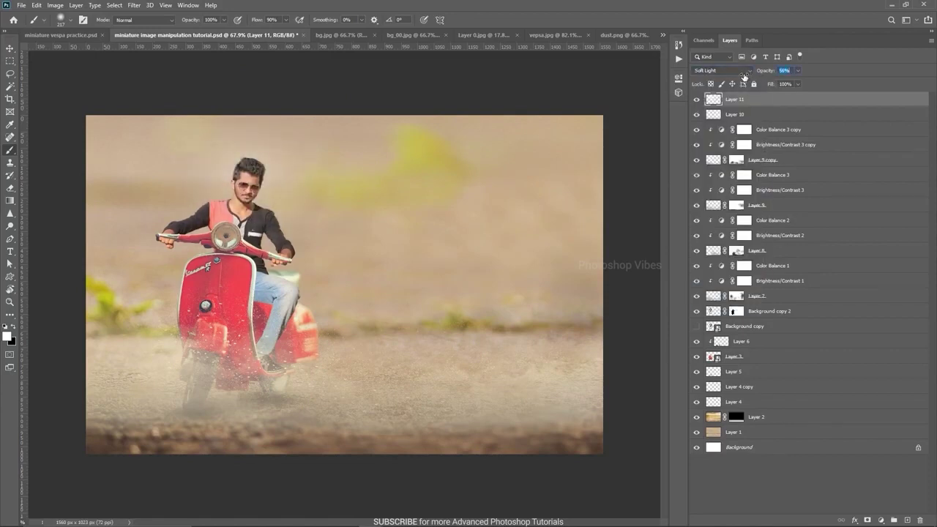
click(697, 99)
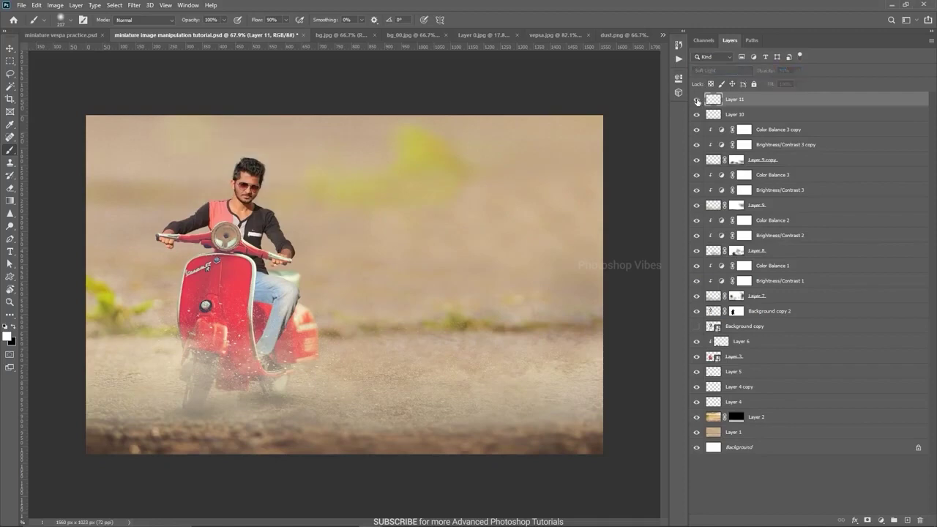
click(697, 99)
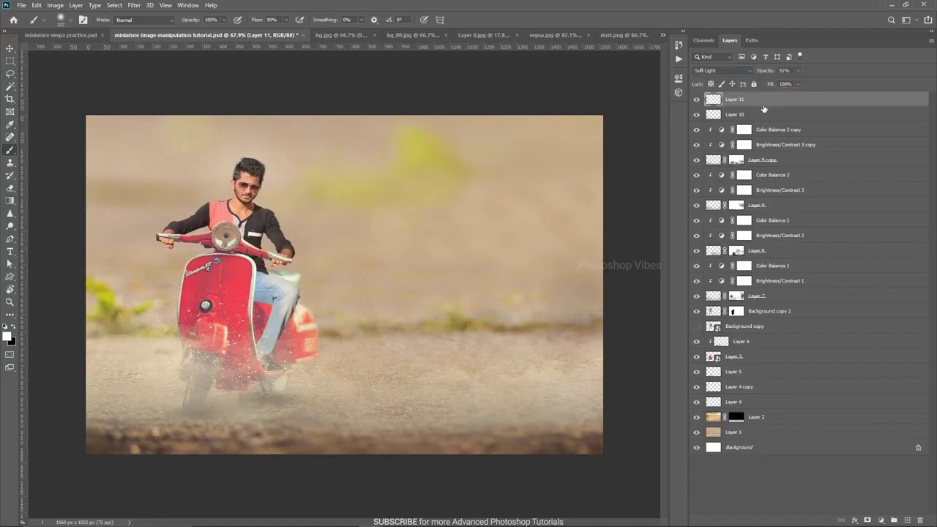
click(908, 521)
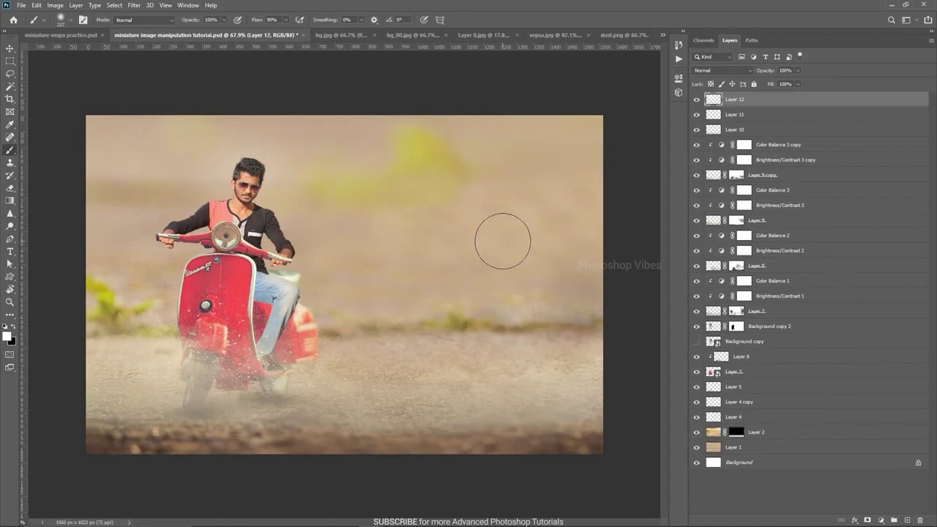
- Paint a white dab, move it onto the headlight and scale it to about 68%
click(418, 229)
key(ctrl+t)
drag(424, 241, 235, 252)
drag(289, 299, 243, 261)
key(Return)
key(b)
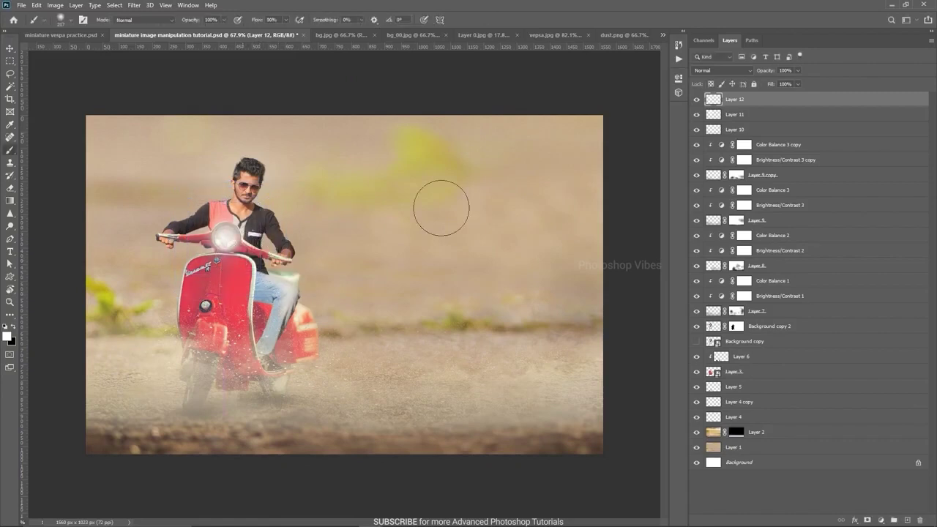
- Set the headlight glow to Overlay, then duplicate it with the copy in Normal mode
click(708, 72)
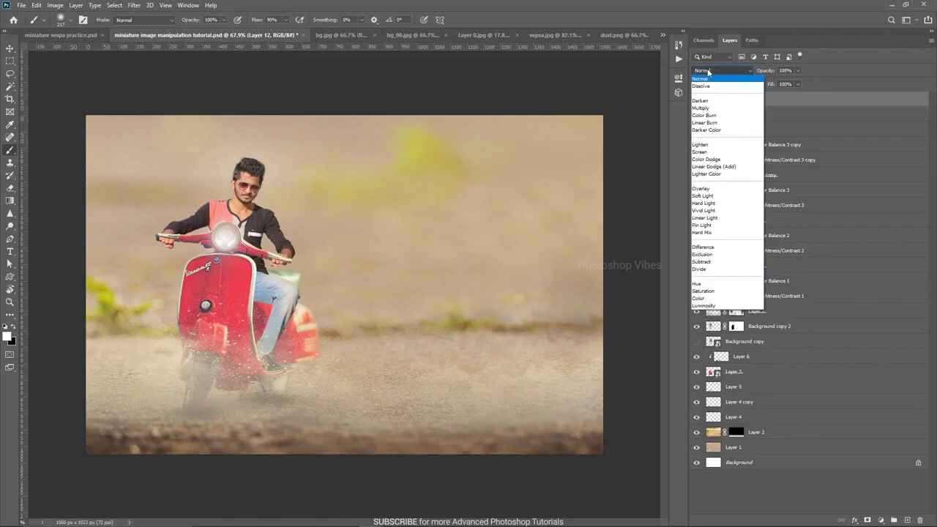
click(699, 190)
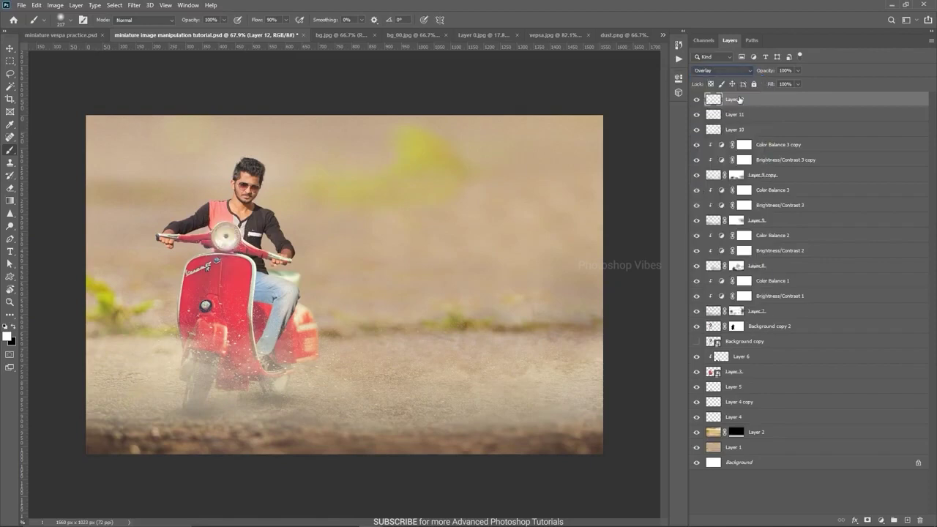
key(ctrl+j)
click(719, 70)
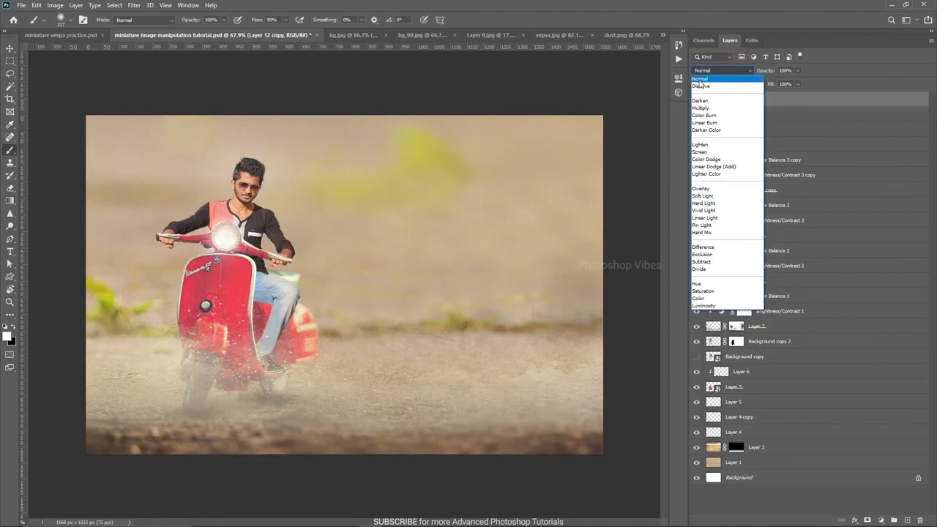
click(701, 79)
click(9, 50)
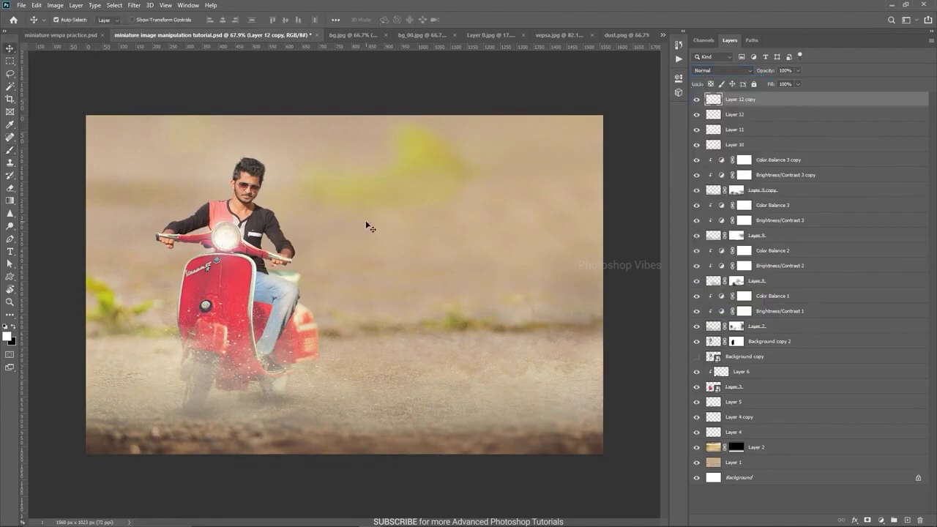
key(ctrl+alt+shift+e)
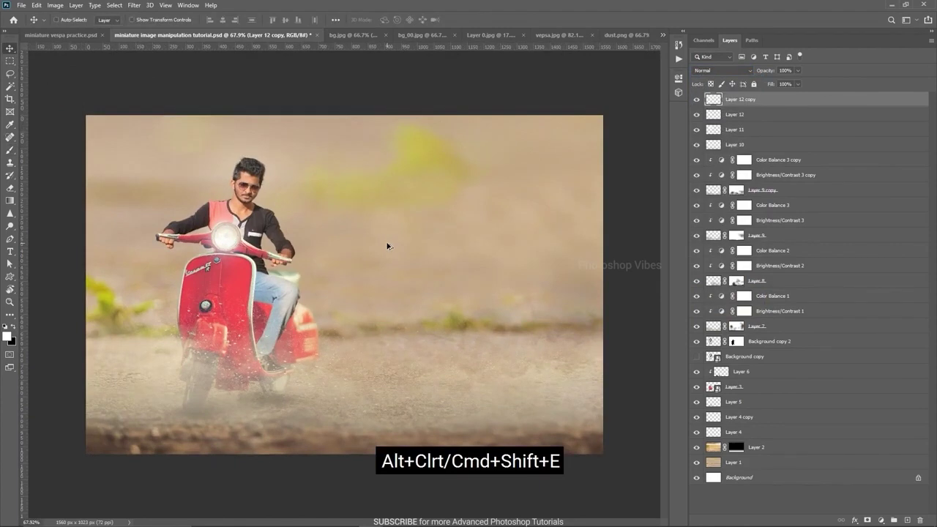
- Stamp the visible composite onto a new layer and add Brightness/Contrast with brightness -9, contrast 17
scroll(387, 246, down, 1)
key(ctrl+alt+shift+e)
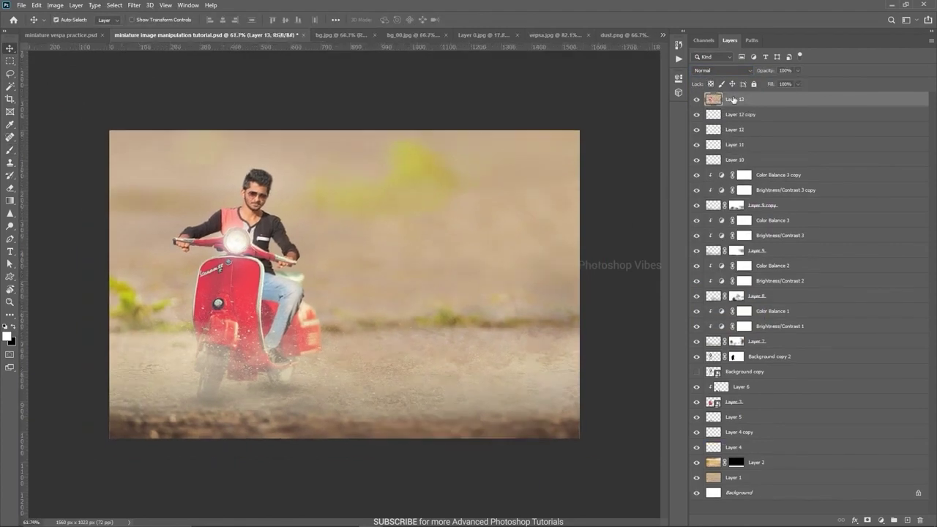
click(884, 521)
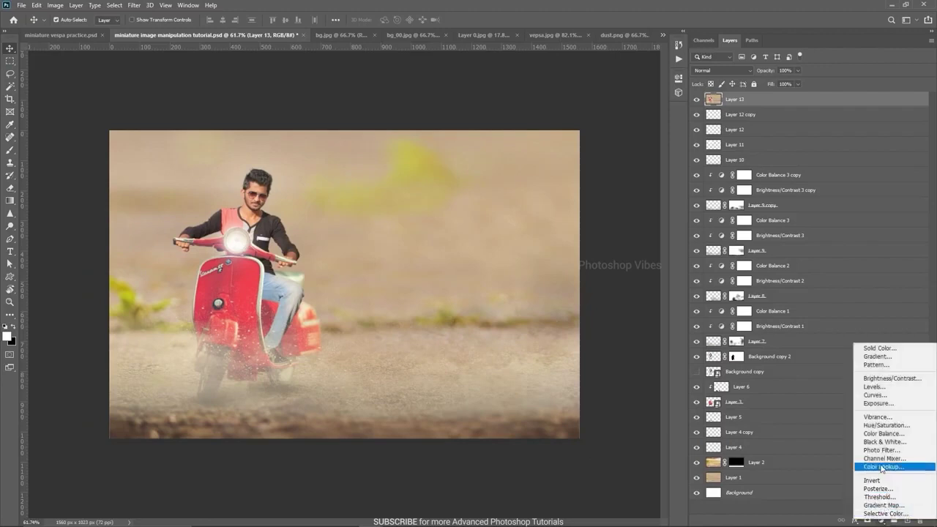
click(879, 379)
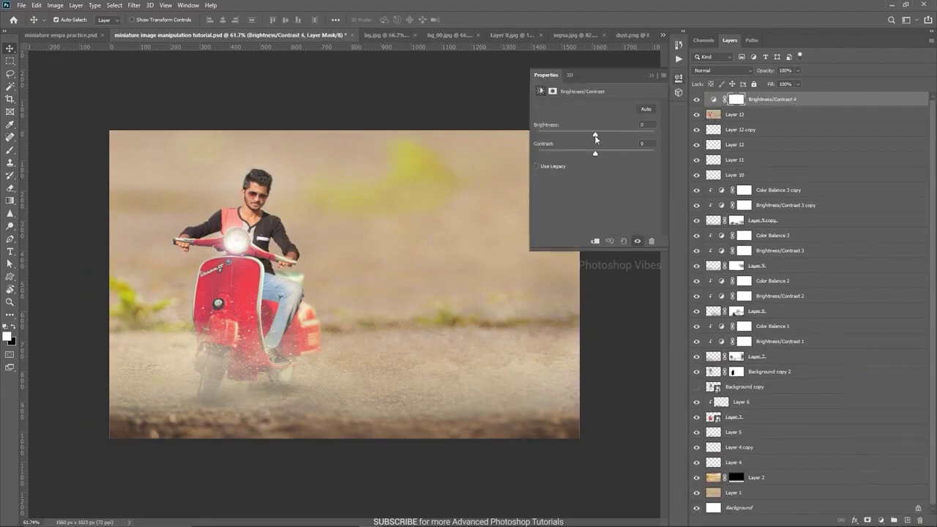
drag(596, 137, 590, 137)
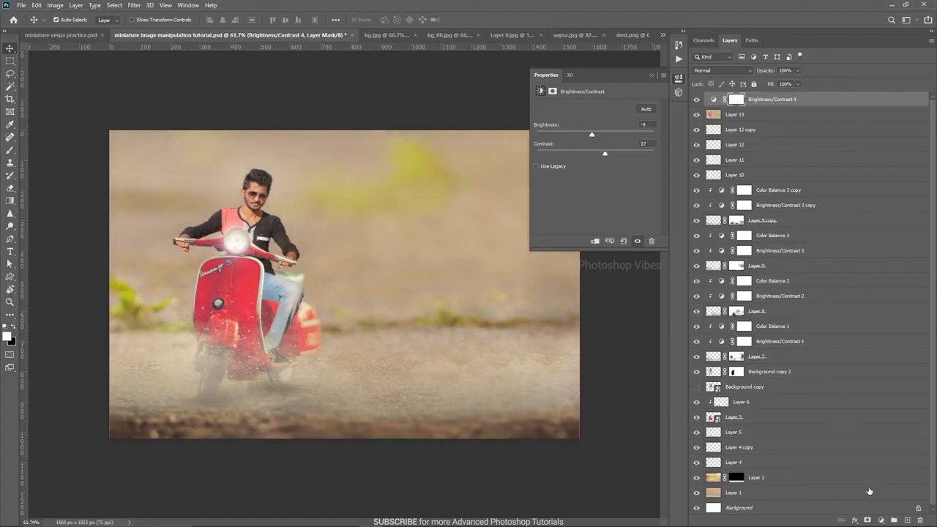
- Add a Vibrance adjustment with vibrance +40 and saturation +12
click(881, 520)
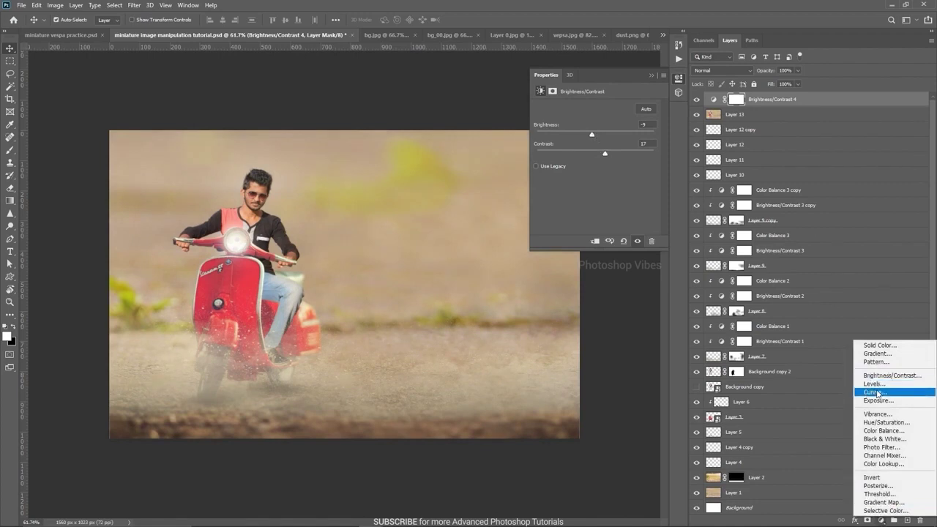
click(877, 414)
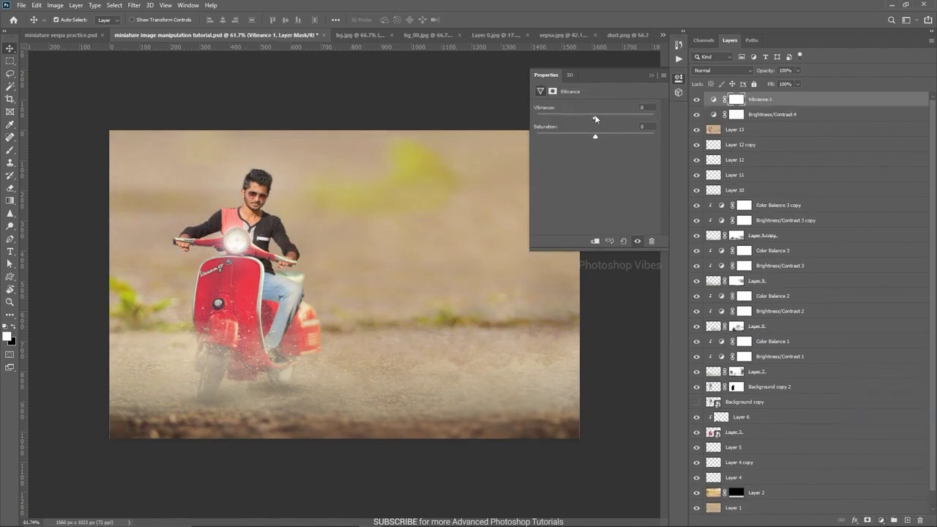
drag(606, 117, 607, 118)
scroll(388, 315, up, 2)
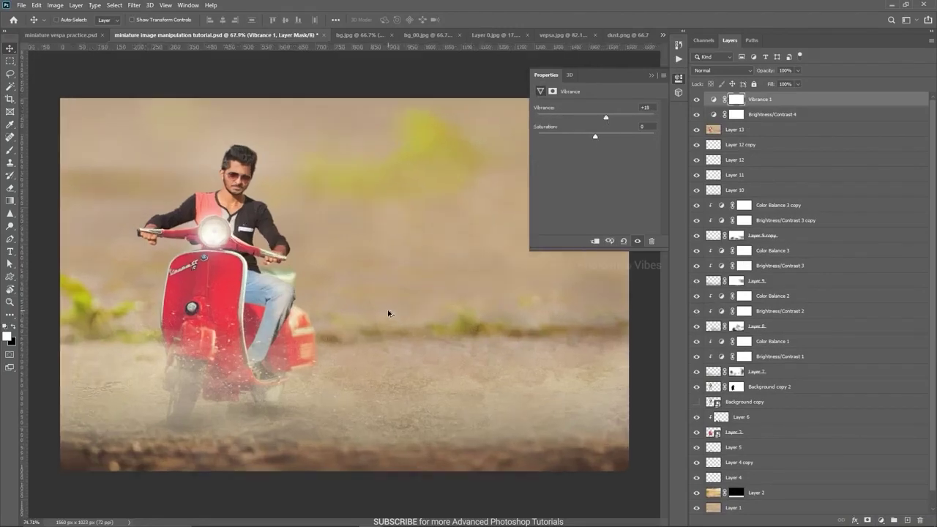
drag(597, 118, 602, 137)
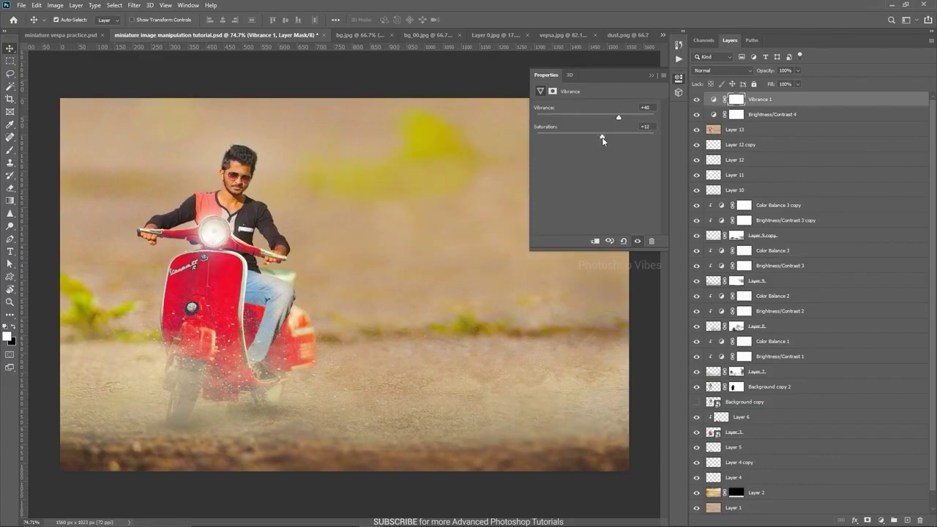
click(650, 75)
scroll(498, 230, down, 3)
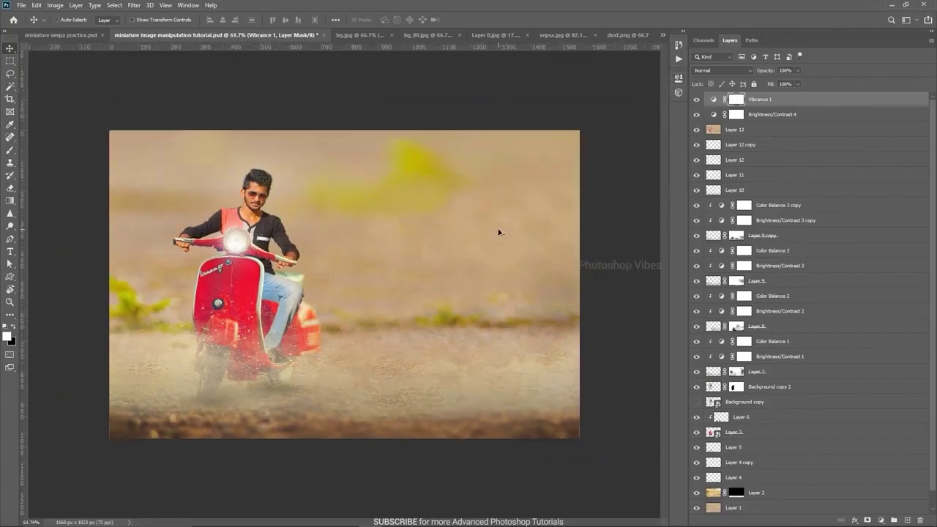
scroll(463, 294, up, 1)
click(494, 35)
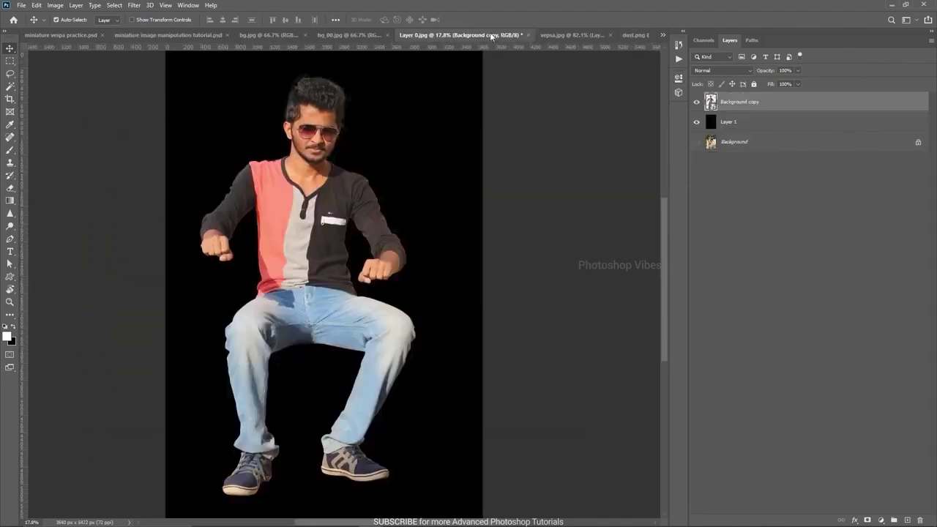
alt+click(697, 141)
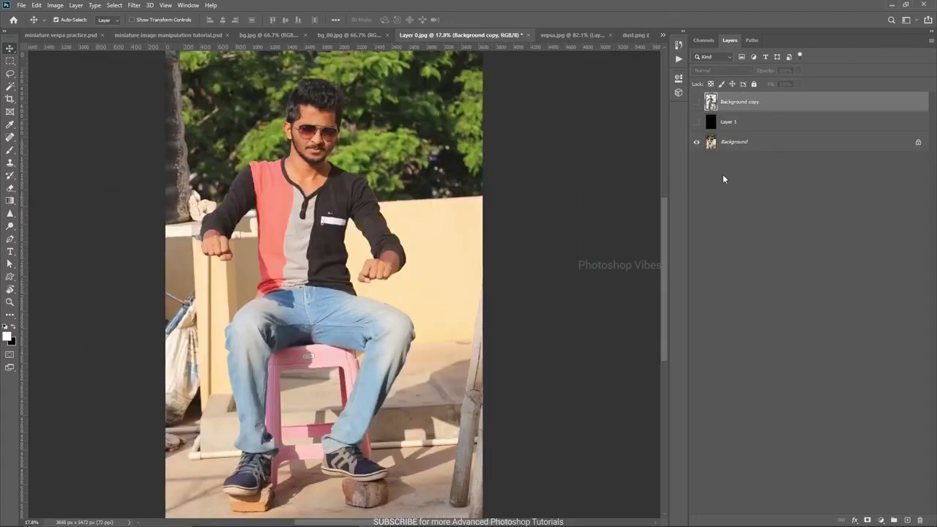
scroll(408, 217, down, 1)
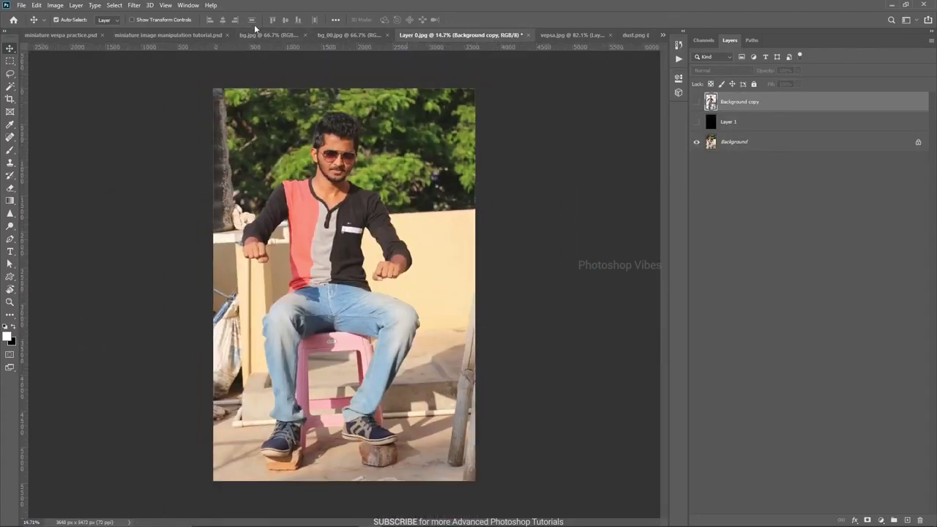
click(167, 35)
scroll(512, 244, up, 1)
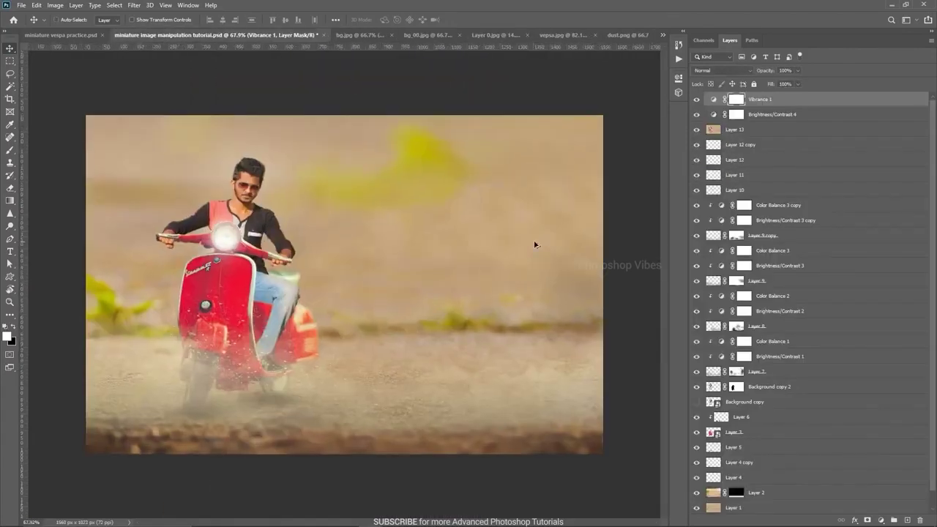
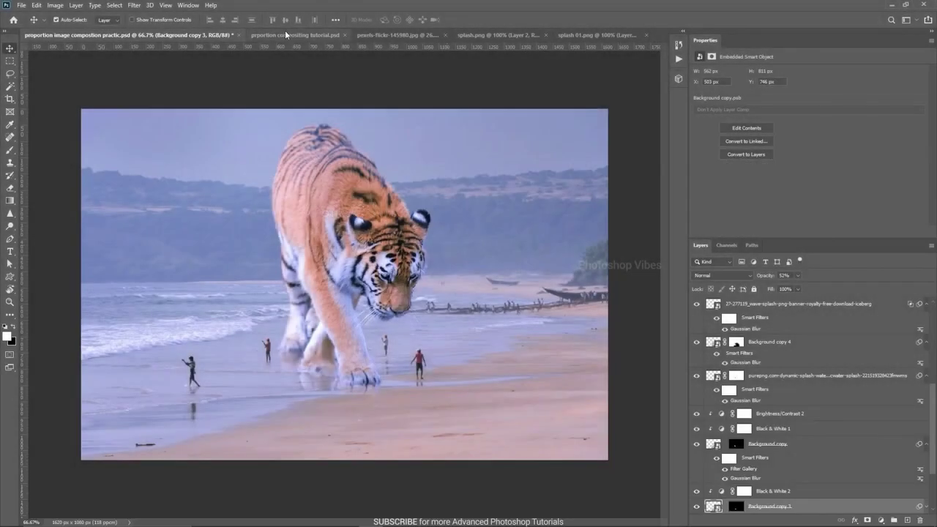
- Cycle through the open documents and settle on the tiger photo pexels-flickr-145980.jpg
click(287, 33)
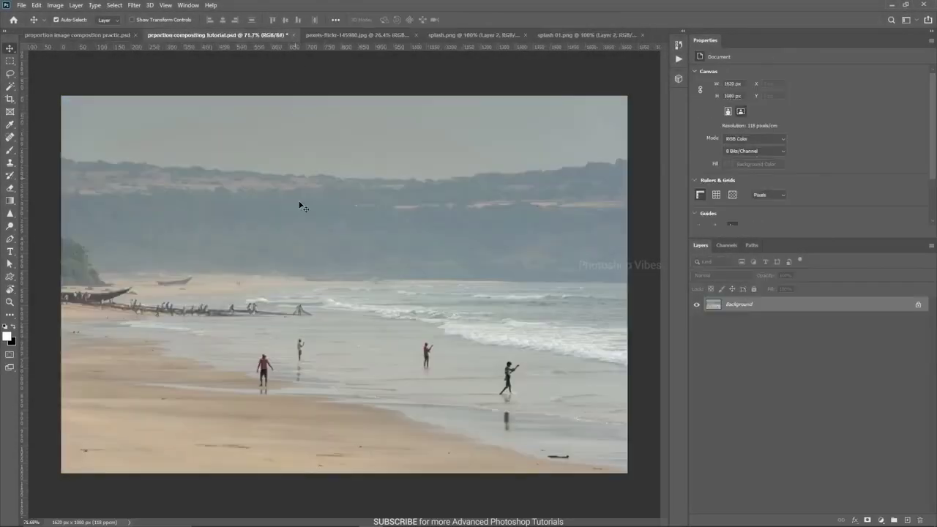
click(388, 33)
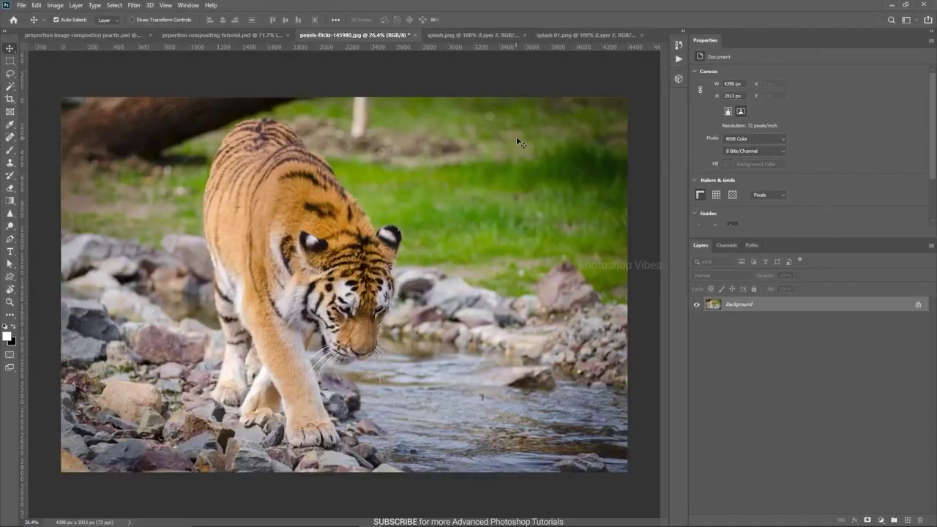
click(464, 36)
click(575, 35)
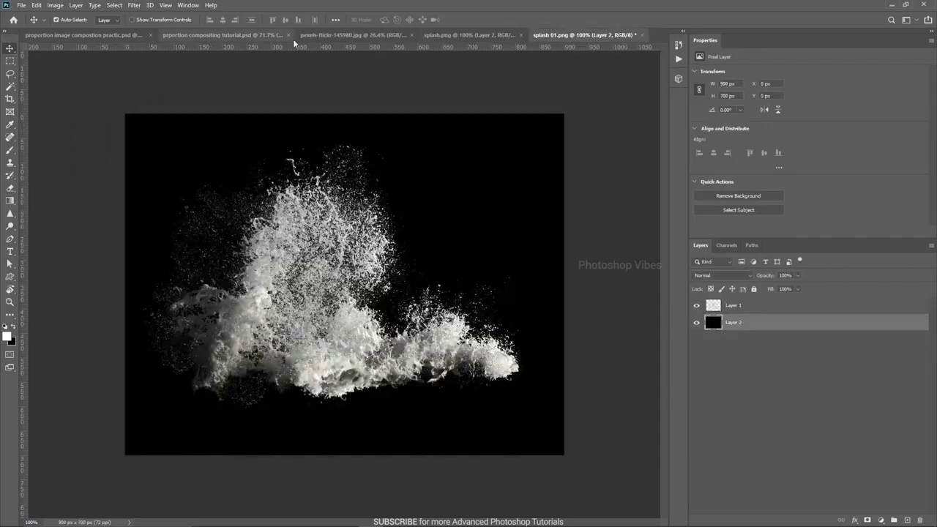
click(332, 35)
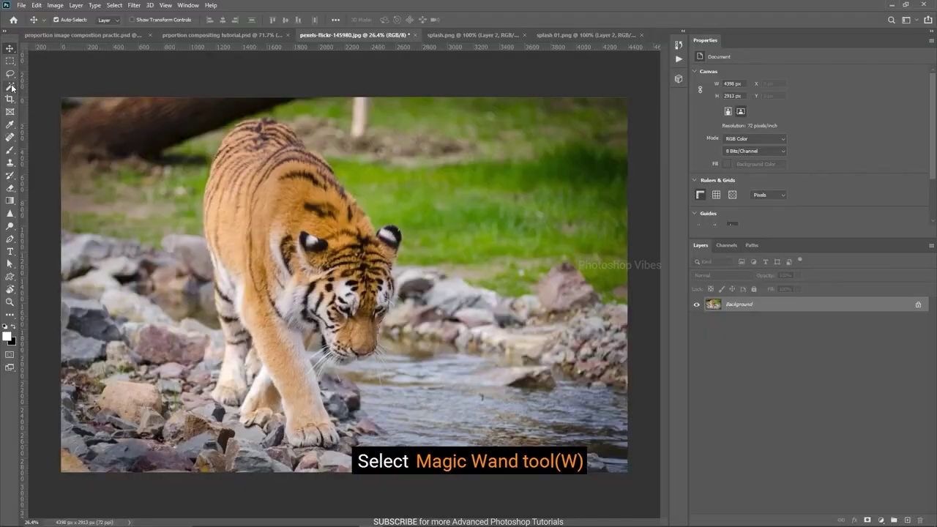
- Make an initial Magic Wand selection of the tiger and zoom in on its head and legs
click(11, 86)
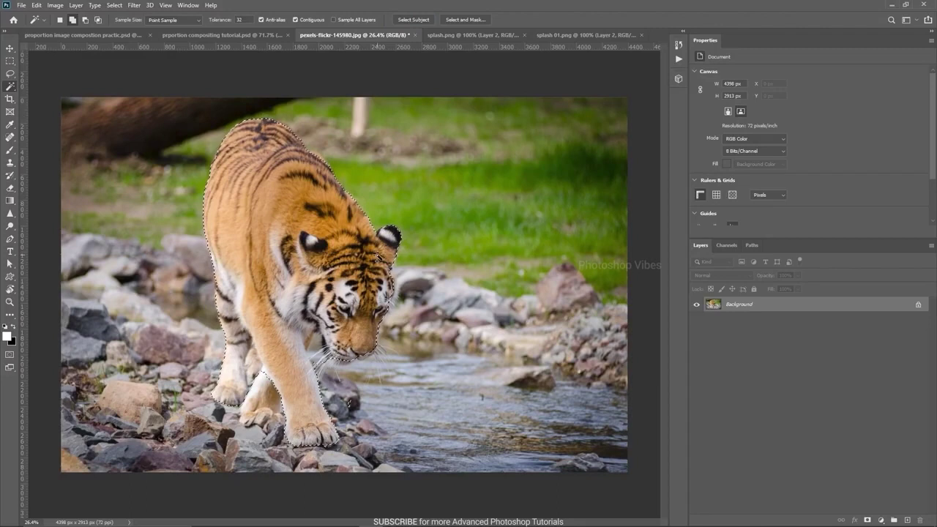
scroll(319, 156, up, 3)
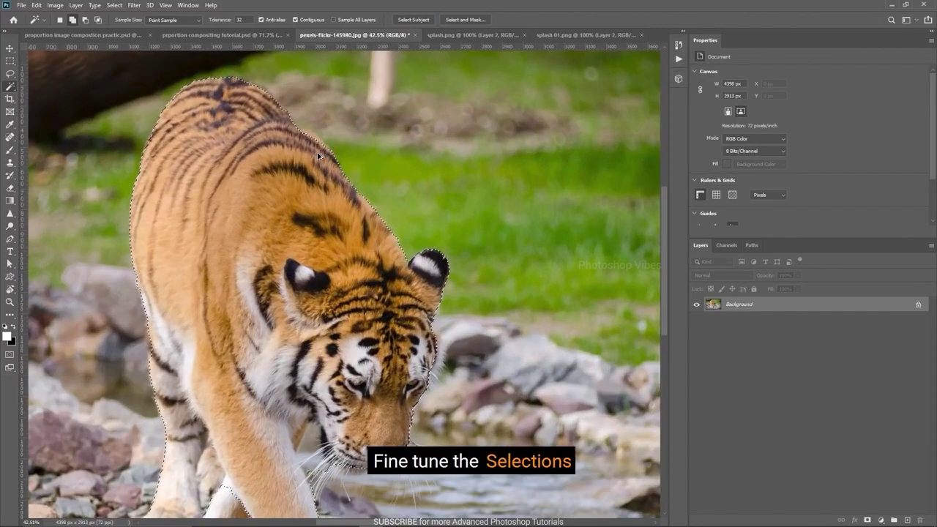
scroll(318, 156, up, 2)
key(v)
drag(348, 311, 485, 144)
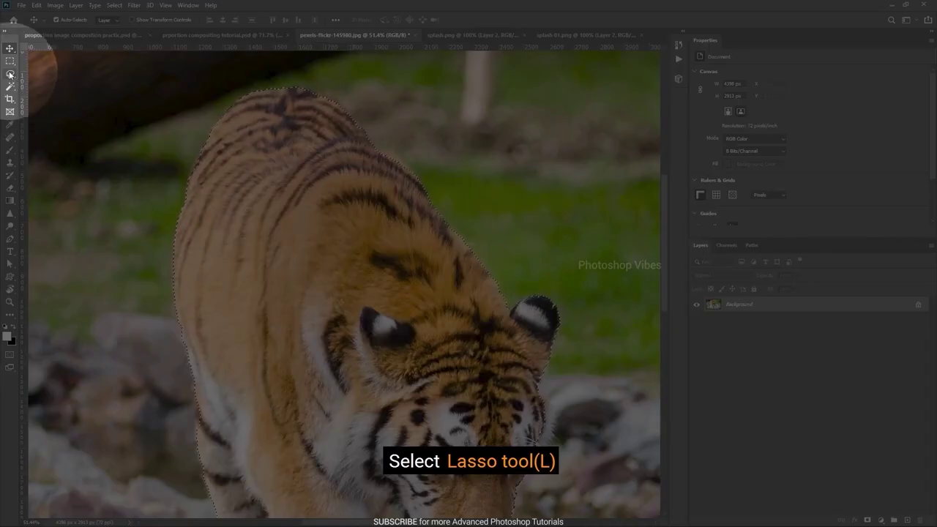
- Set the Lasso to Add to selection and loop in the missed fur on the tiger's back
click(10, 75)
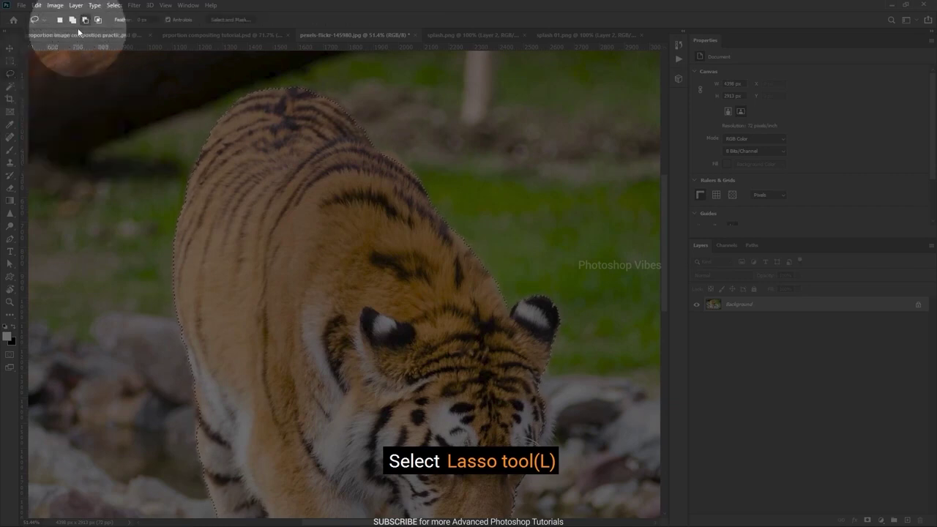
click(73, 20)
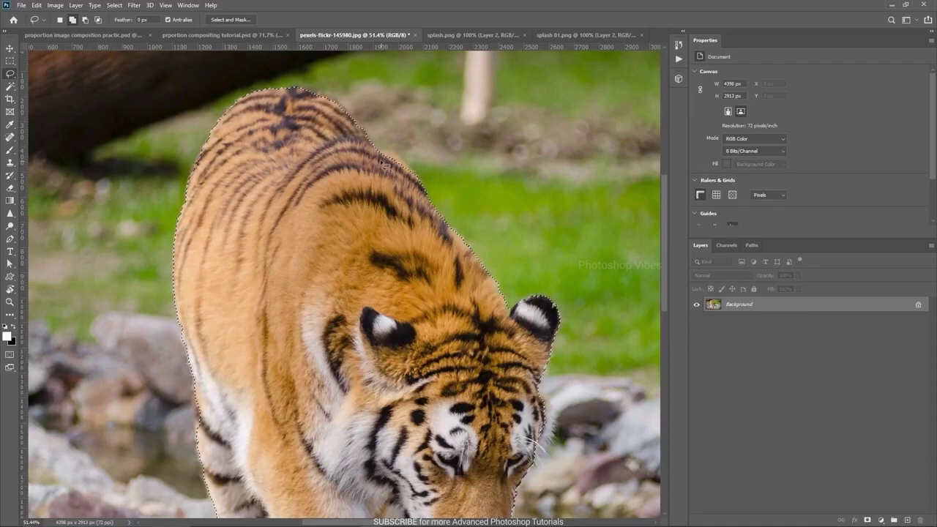
scroll(384, 152, up, 3)
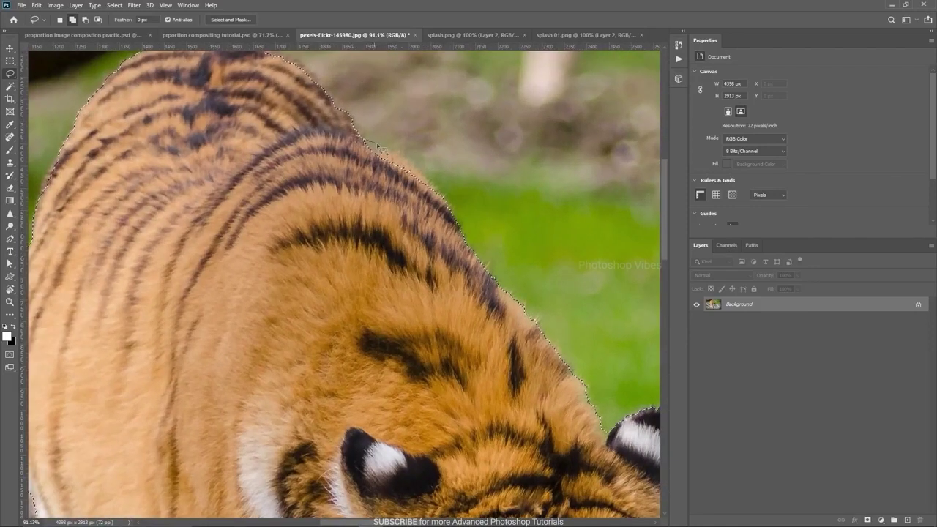
drag(429, 243, 429, 250)
- Add the missed right cheek fur and the area under the chin to the selection
key(space)
mouse_move(484, 319)
mouse_down()
mouse_move(431, 289)
mouse_move(379, 222)
mouse_up()
drag(455, 296, 423, 64)
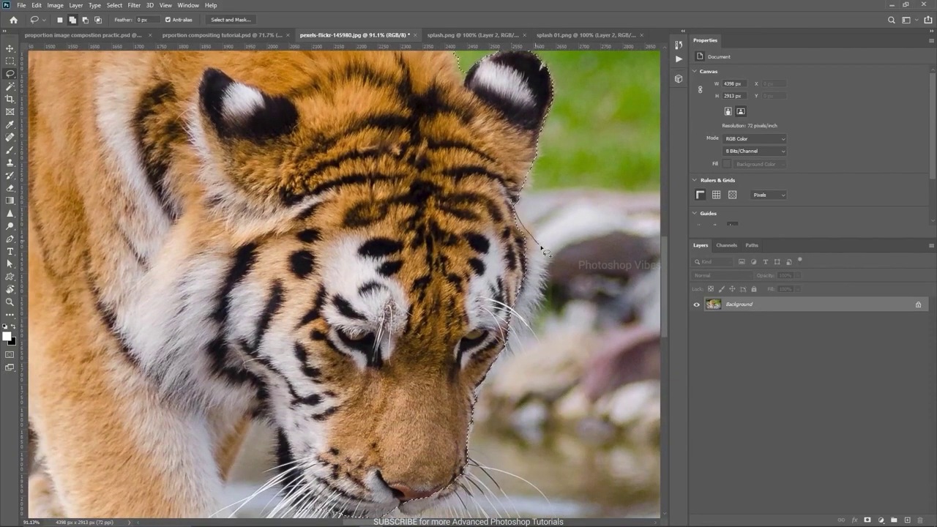
mouse_move(527, 335)
mouse_down()
mouse_move(426, 297)
mouse_move(515, 218)
mouse_up()
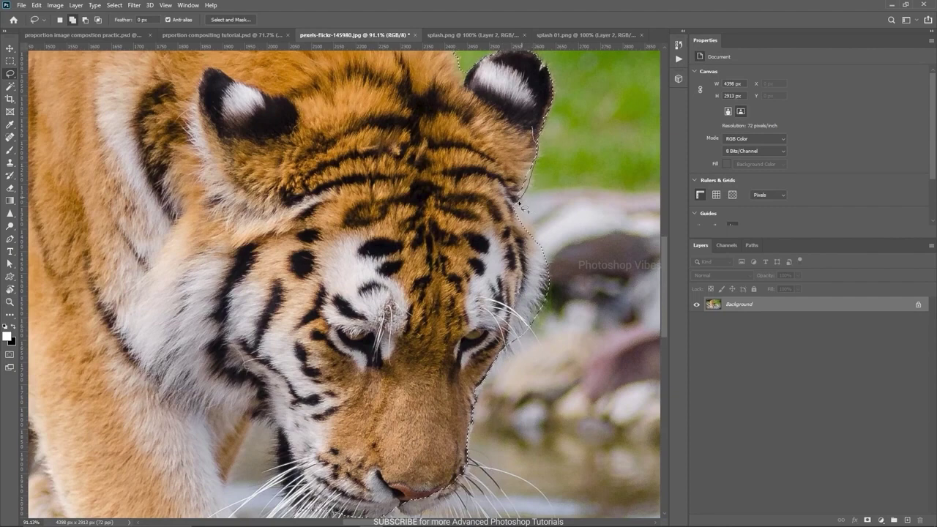
scroll(505, 140, down, 4)
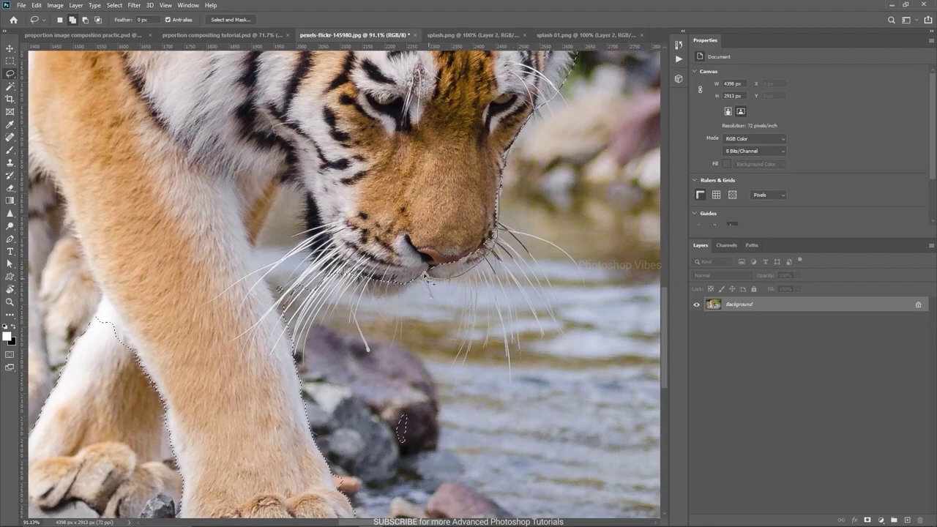
drag(438, 271, 399, 299)
drag(319, 275, 290, 258)
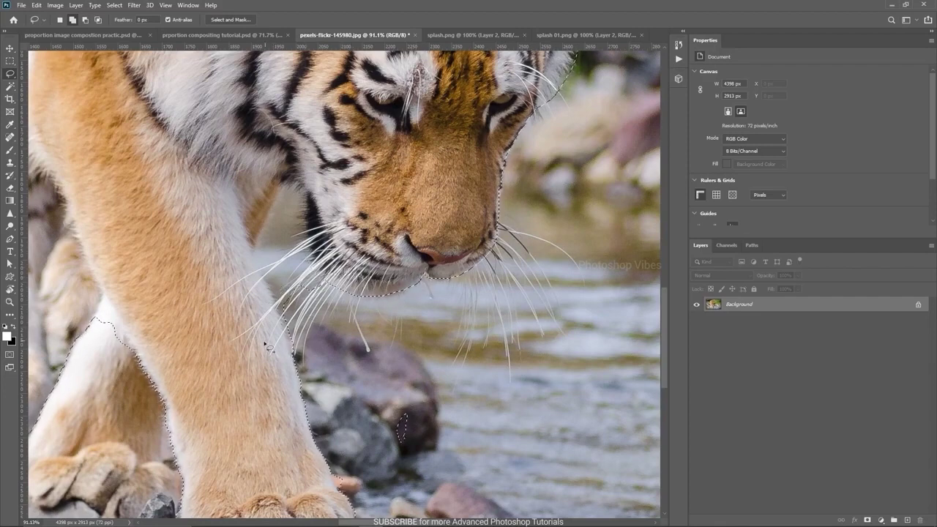
drag(97, 407, 355, 298)
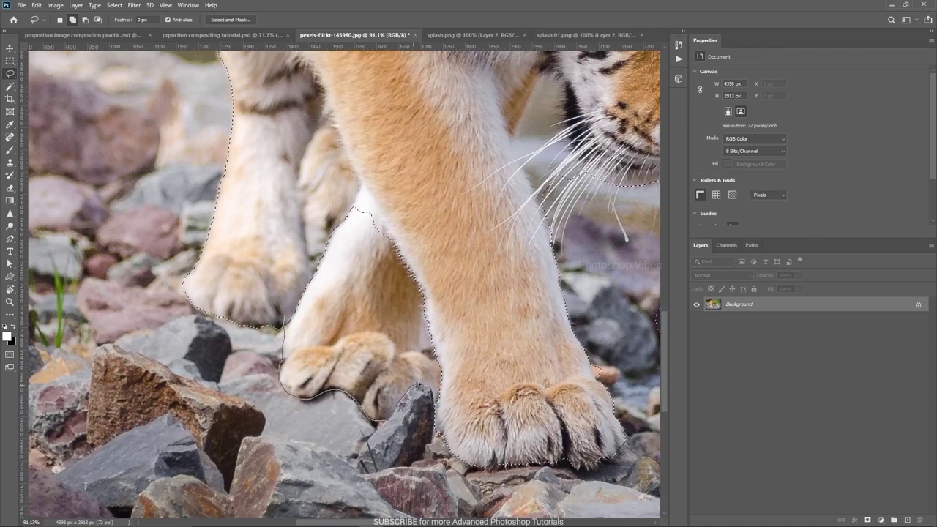
scroll(395, 287, down, 3)
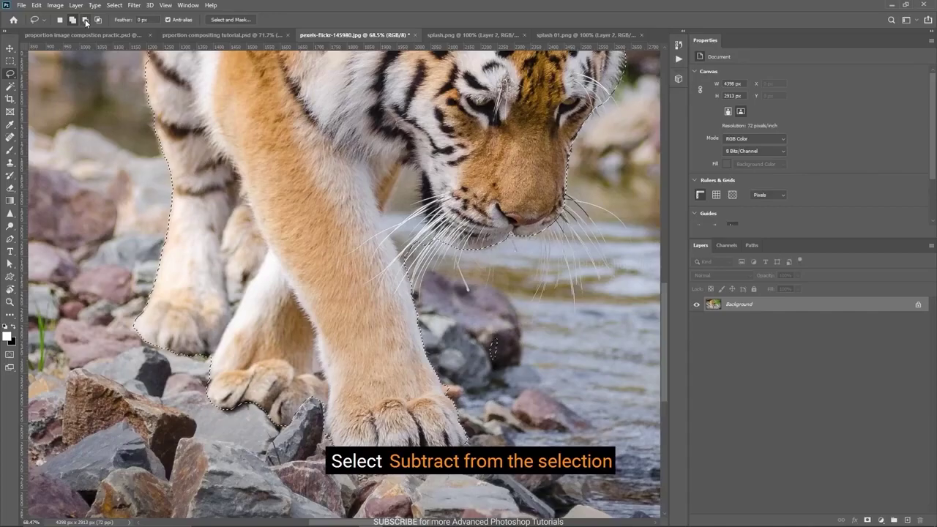
- Subtract the stray bit by the rocks and the gap between front leg and chin
click(85, 20)
mouse_move(476, 323)
mouse_down()
mouse_move(505, 351)
mouse_move(504, 327)
mouse_move(484, 324)
mouse_move(497, 382)
mouse_move(490, 330)
mouse_up()
scroll(416, 210, up, 1)
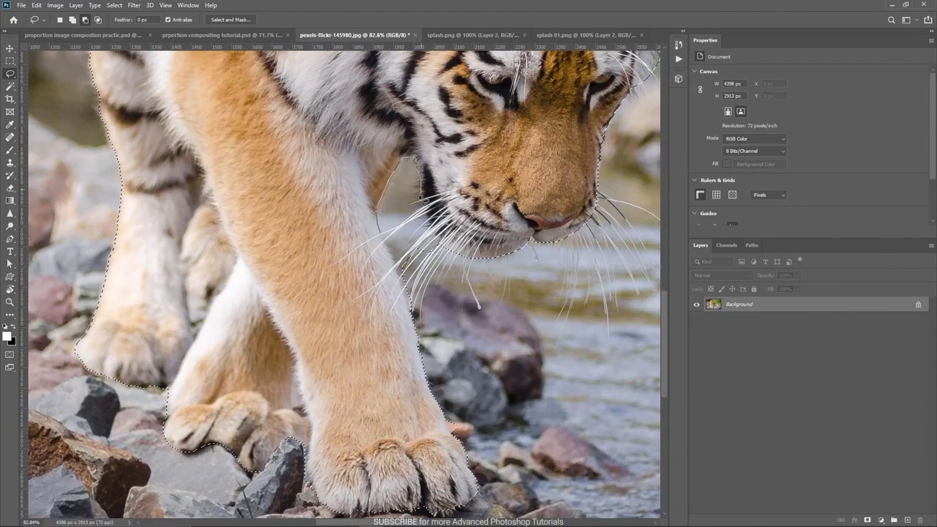
mouse_move(391, 233)
mouse_down()
mouse_move(407, 220)
mouse_move(411, 228)
mouse_up()
scroll(395, 256, down, 4)
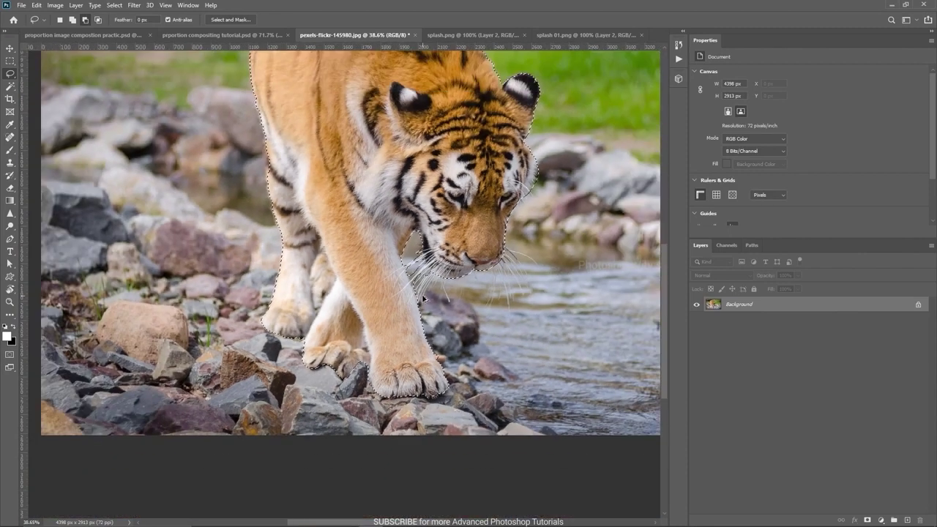
drag(435, 188, 383, 374)
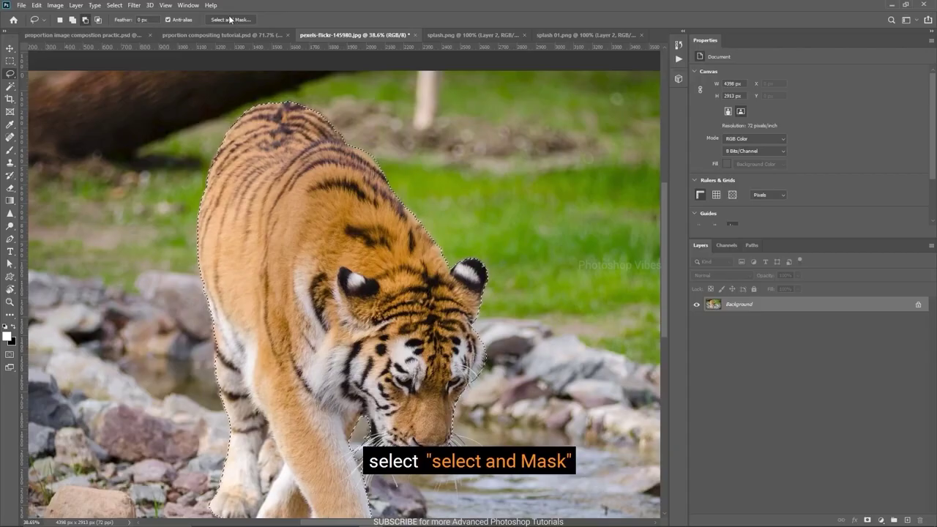
- Open Select and Mask, change the preview view mode and pick the Refine Edge Brush
click(231, 20)
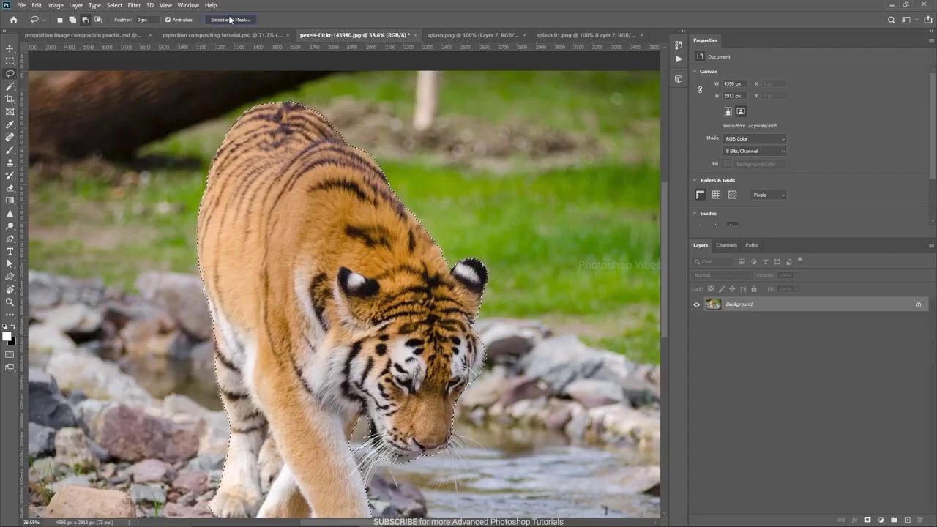
scroll(440, 241, down, 2)
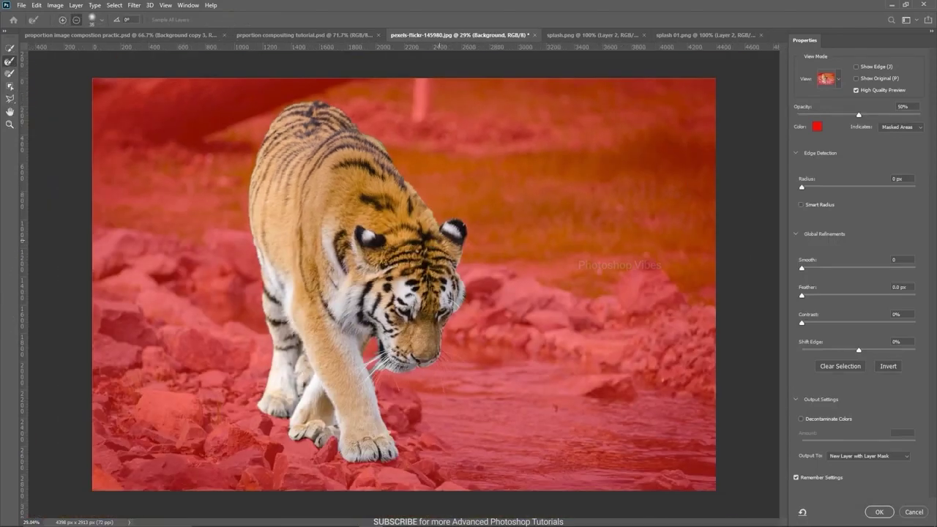
click(839, 80)
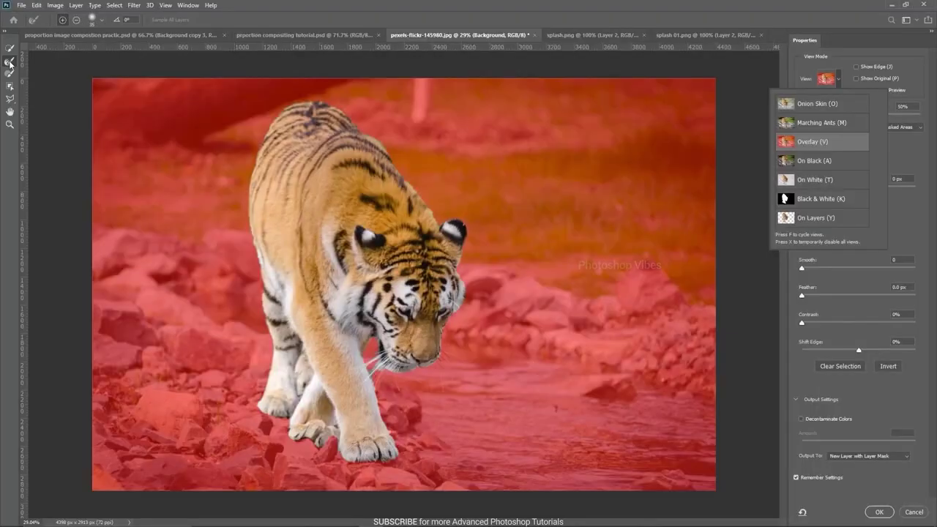
click(10, 63)
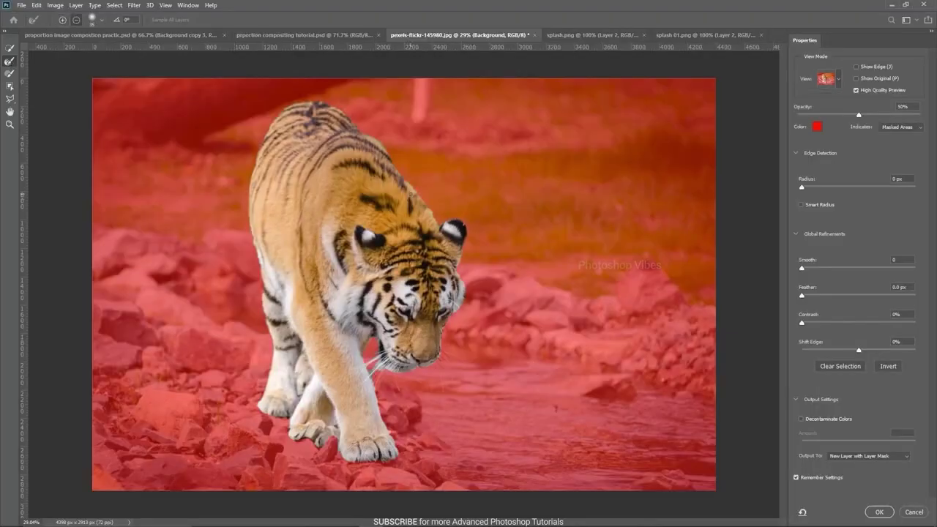
scroll(410, 195, up, 2)
scroll(402, 162, up, 1)
drag(366, 179, 375, 210)
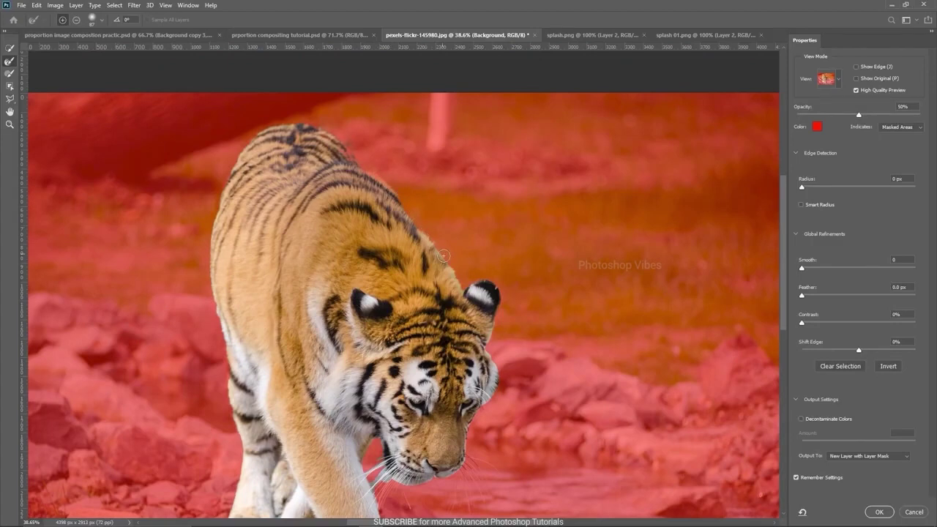
scroll(443, 256, up, 3)
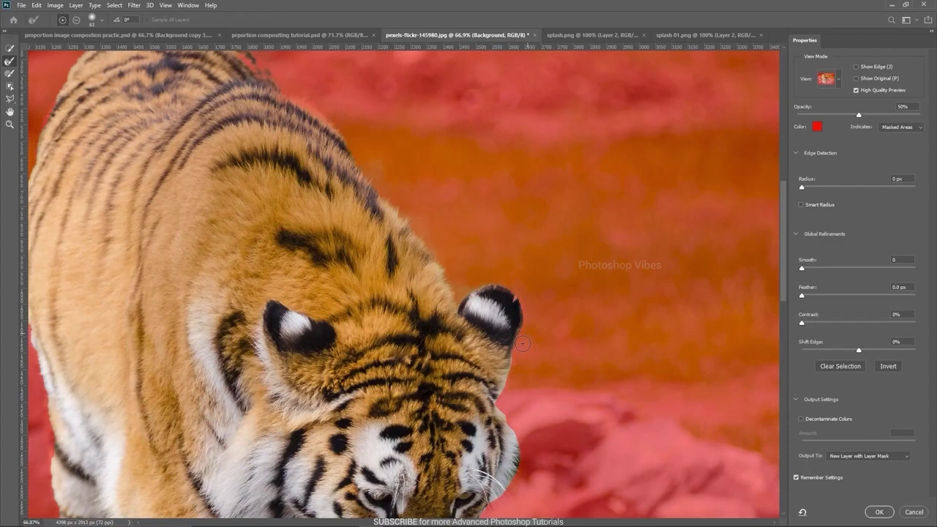
drag(514, 341, 483, 150)
- Refine the fur edge along the right cheek with a 58 px brush
key(bracketleft)
key(bracketleft)
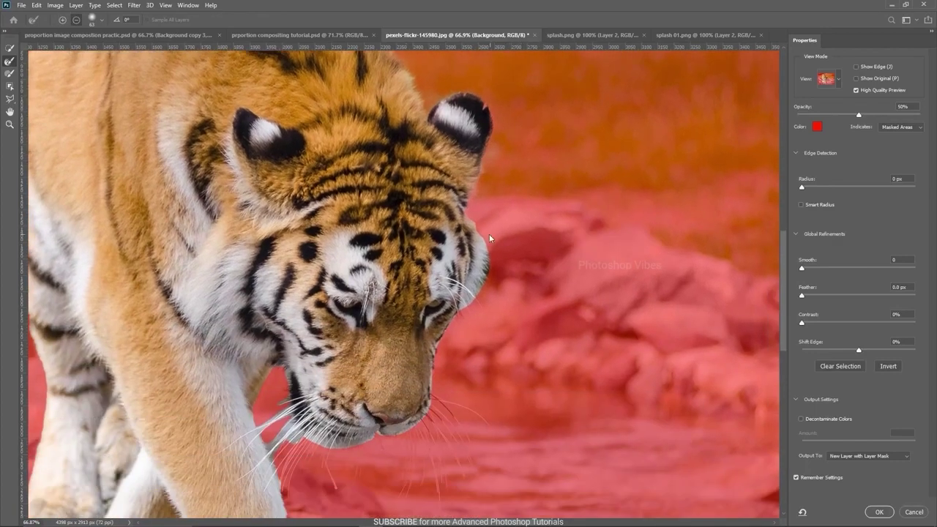
alt+right_click(493, 261)
mouse_move(486, 253)
mouse_down()
mouse_move(471, 305)
mouse_move(483, 257)
mouse_up()
- Refine the whiskers near the front paw and the leg edge with a 23–48 px brush
drag(468, 357, 545, 246)
alt+right_click(539, 201)
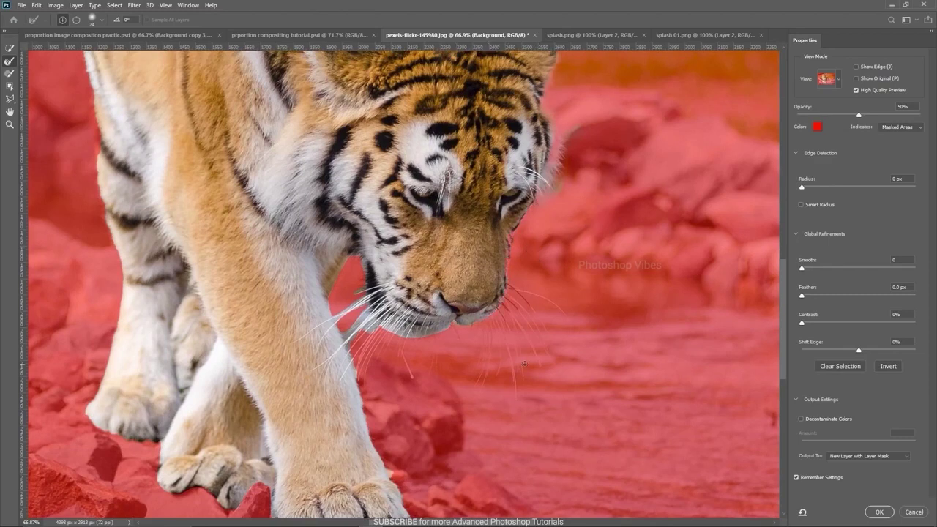
key(bracketright)
key(bracketright)
mouse_move(357, 307)
mouse_down()
mouse_move(345, 338)
mouse_move(361, 302)
mouse_move(349, 321)
mouse_up()
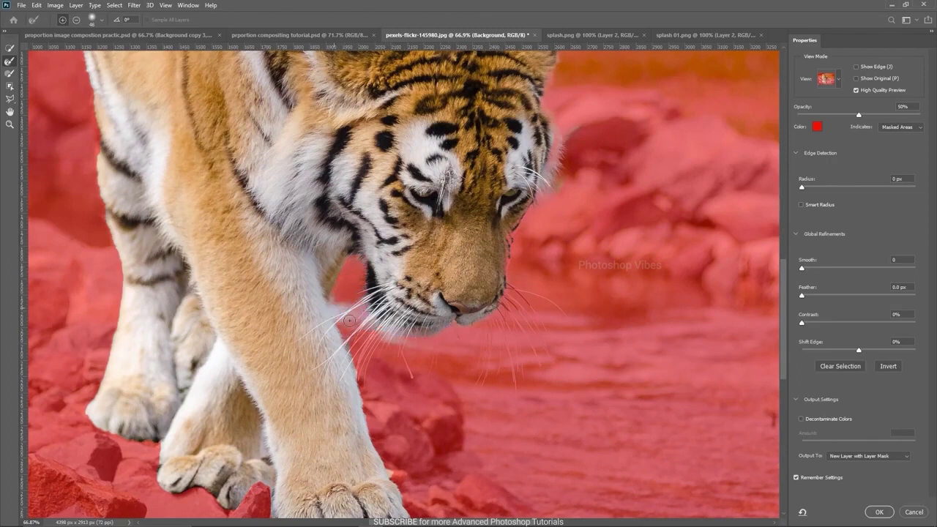
drag(372, 406, 384, 343)
alt+right_click(413, 359)
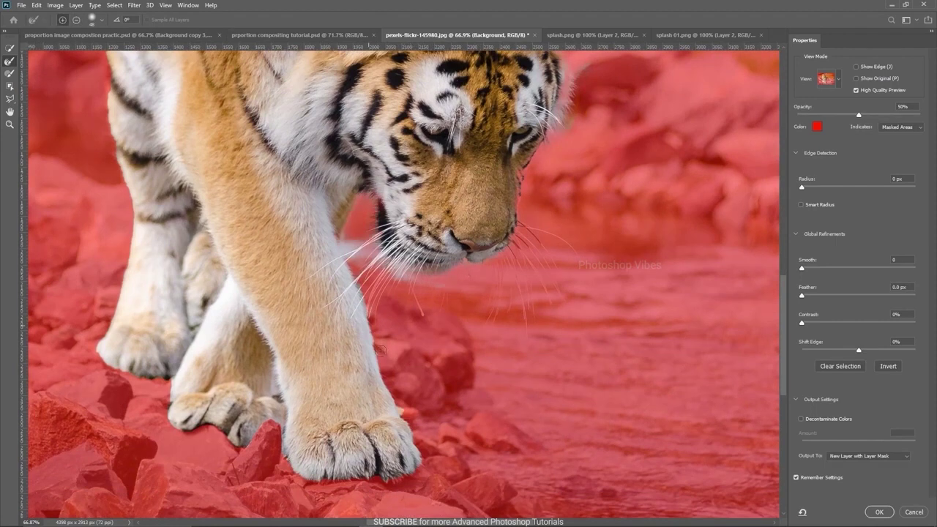
alt+right_click(319, 479)
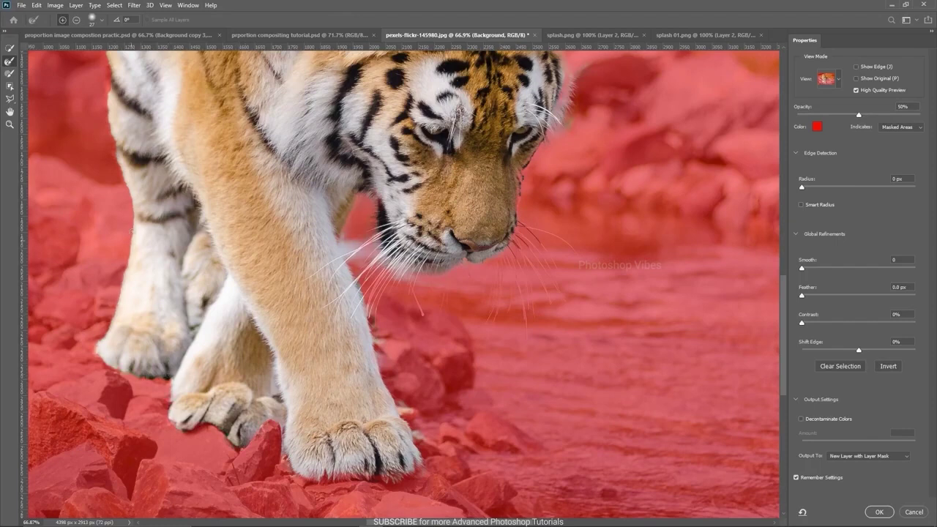
drag(134, 139, 317, 396)
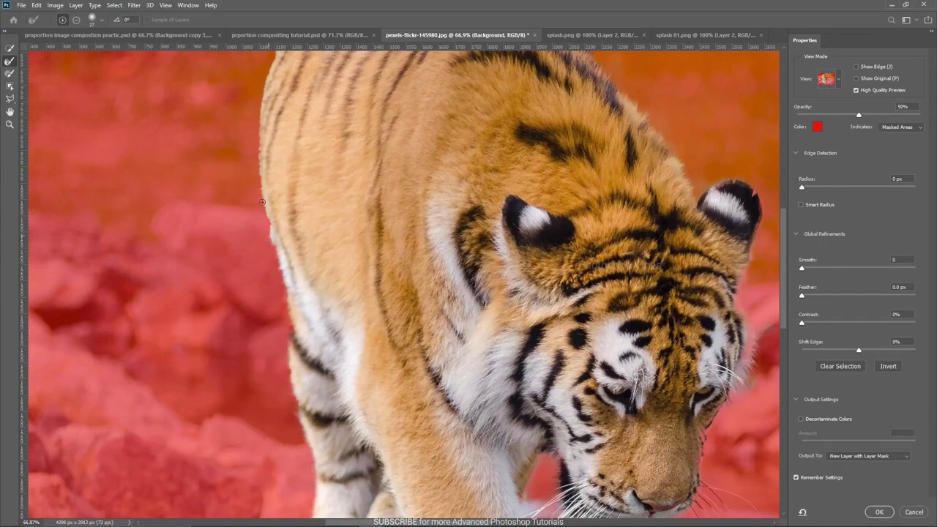
- Brush the fur edge along the tiger's back with the Refine Edge Brush in subtract mode
drag(263, 203, 323, 337)
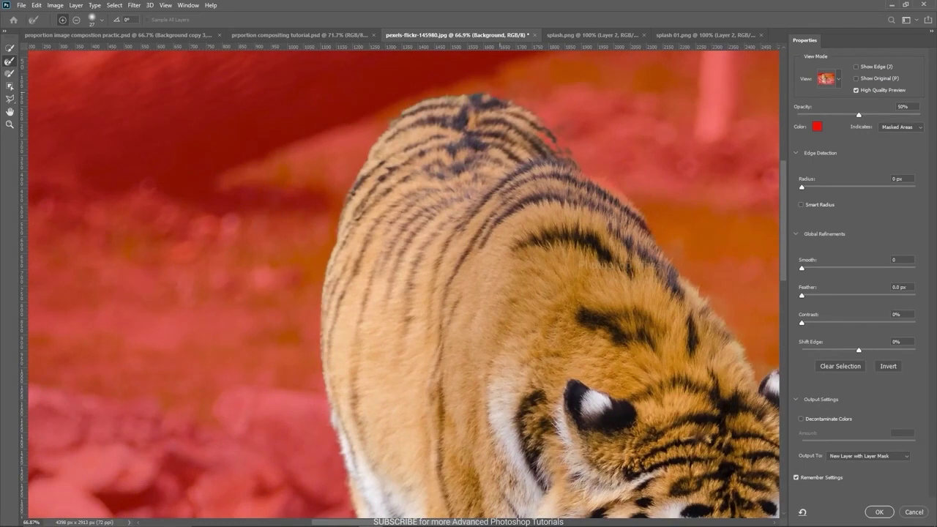
drag(544, 163, 378, 223)
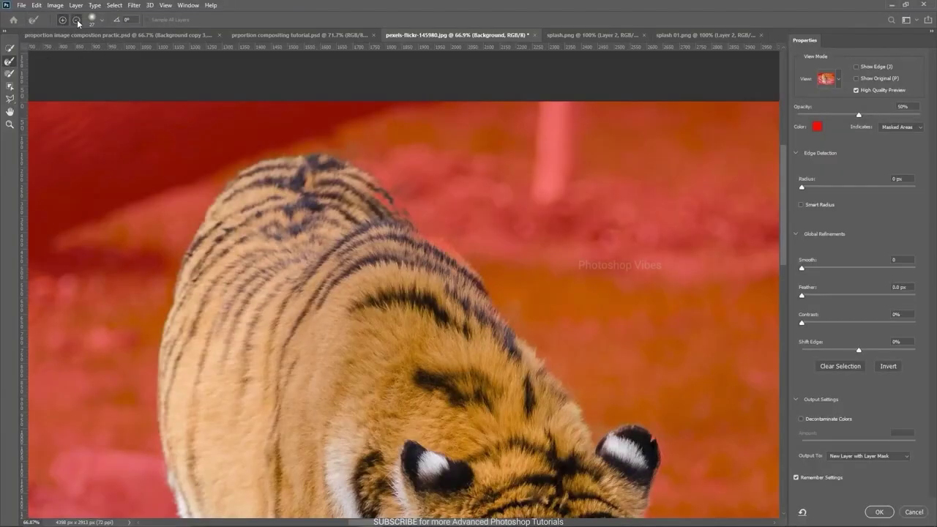
click(77, 21)
drag(441, 249, 424, 241)
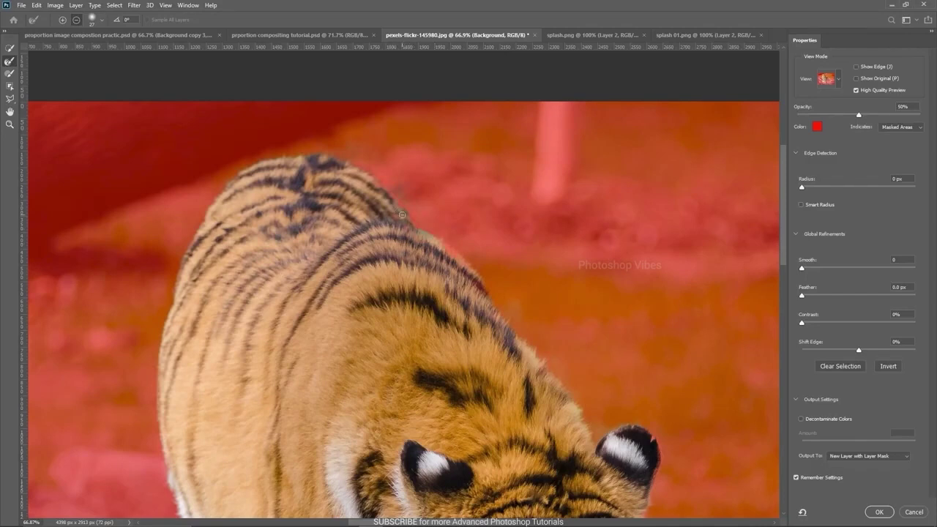
scroll(519, 354, down, 5)
scroll(519, 354, right, 1)
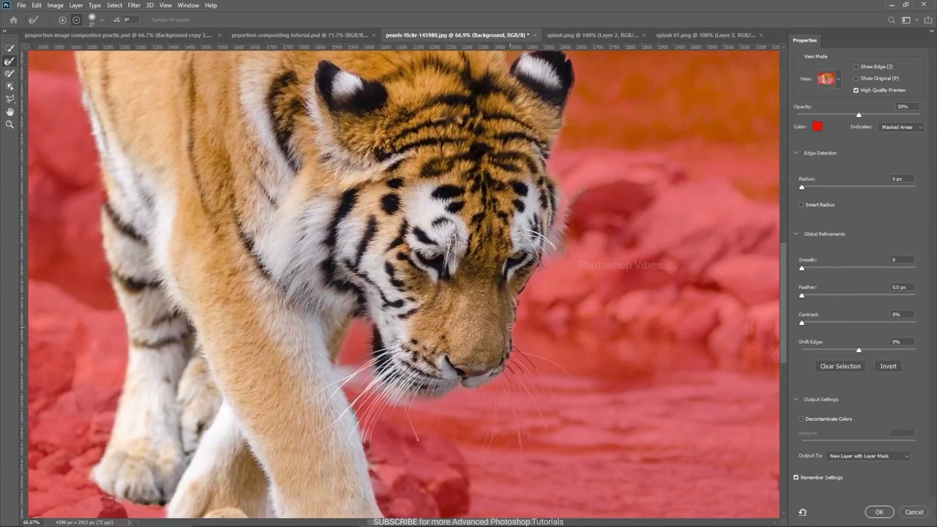
scroll(511, 360, down, 4)
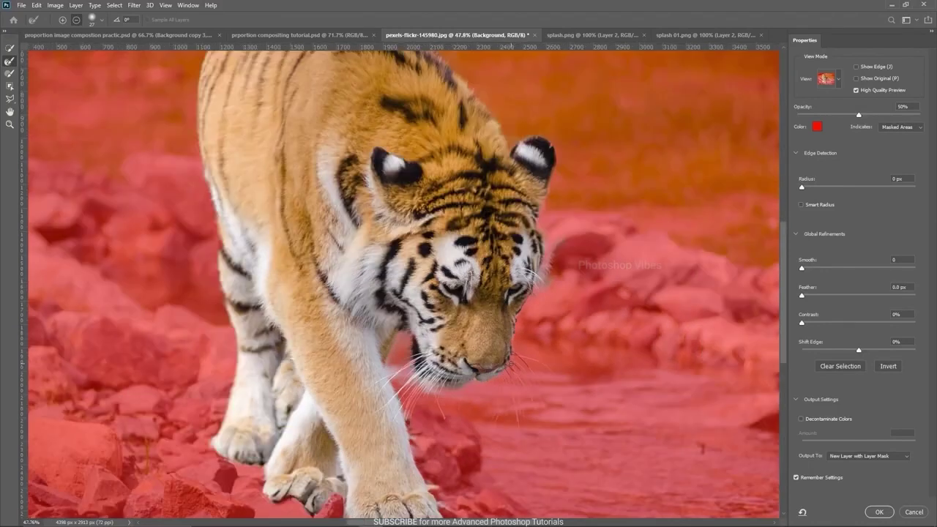
scroll(354, 184, up, 5)
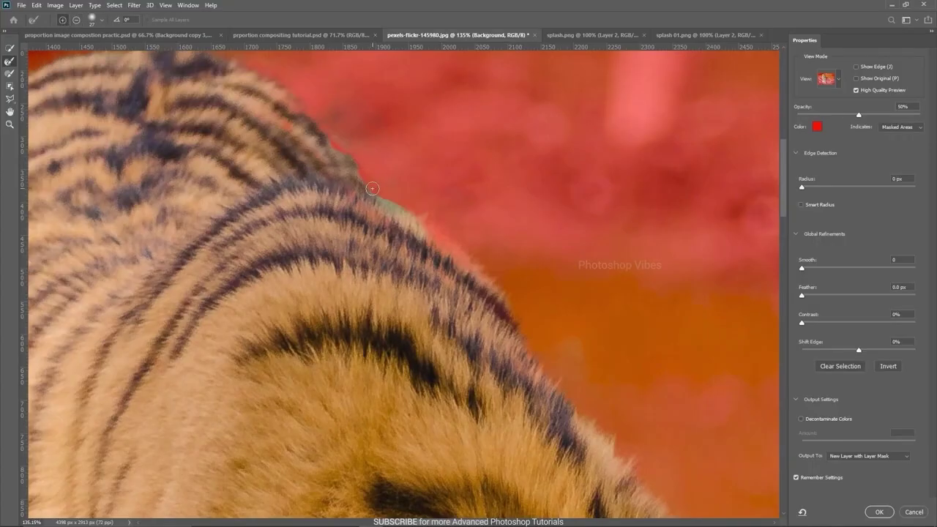
drag(373, 189, 386, 204)
scroll(359, 248, down, 5)
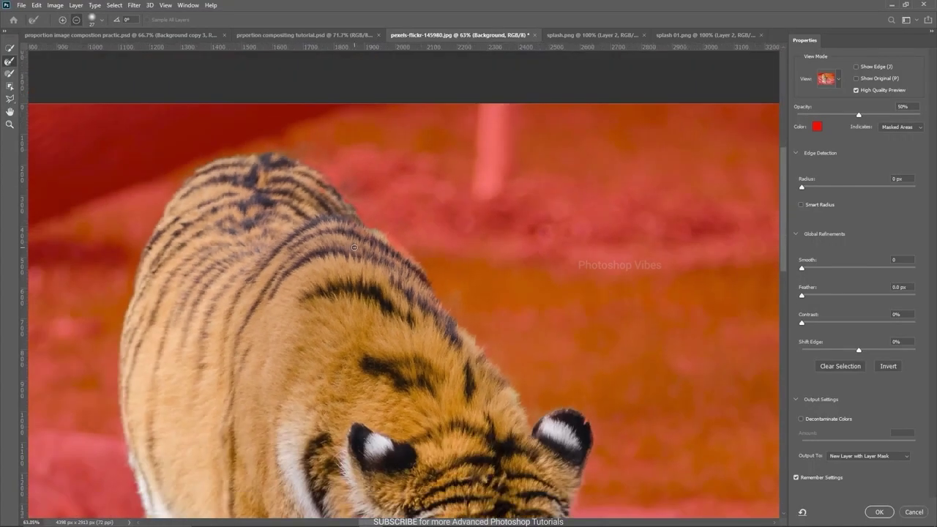
scroll(332, 213, up, 4)
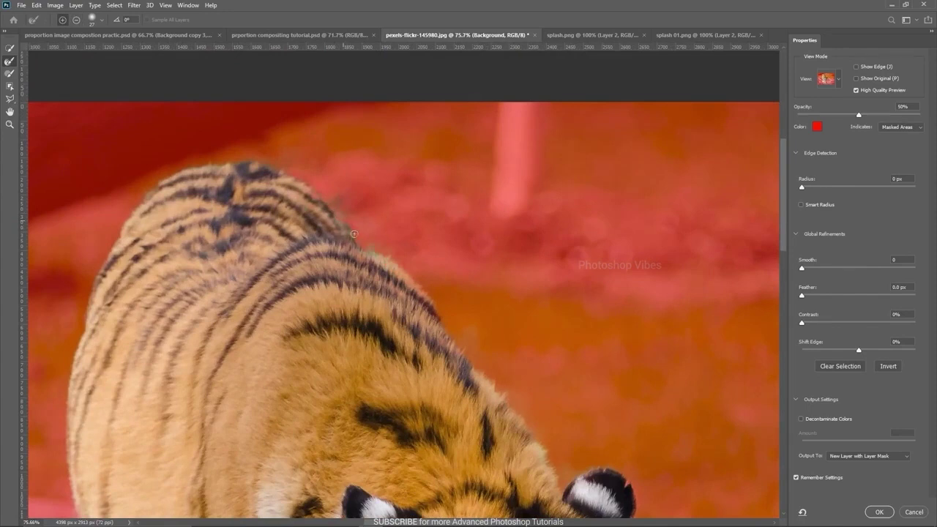
scroll(385, 256, down, 4)
drag(376, 373, 376, 144)
- Set Output To New Layer with Layer Mask and apply the refinement
scroll(374, 142, down, 1)
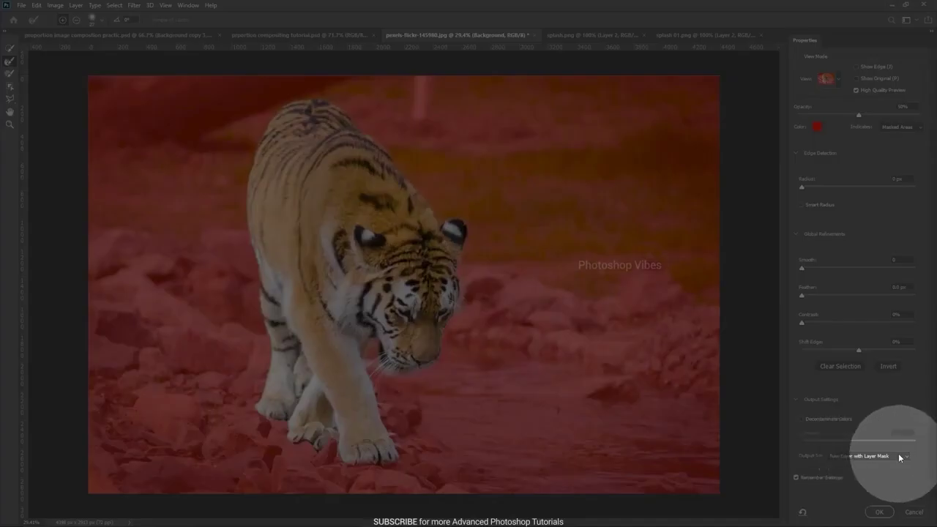
click(864, 457)
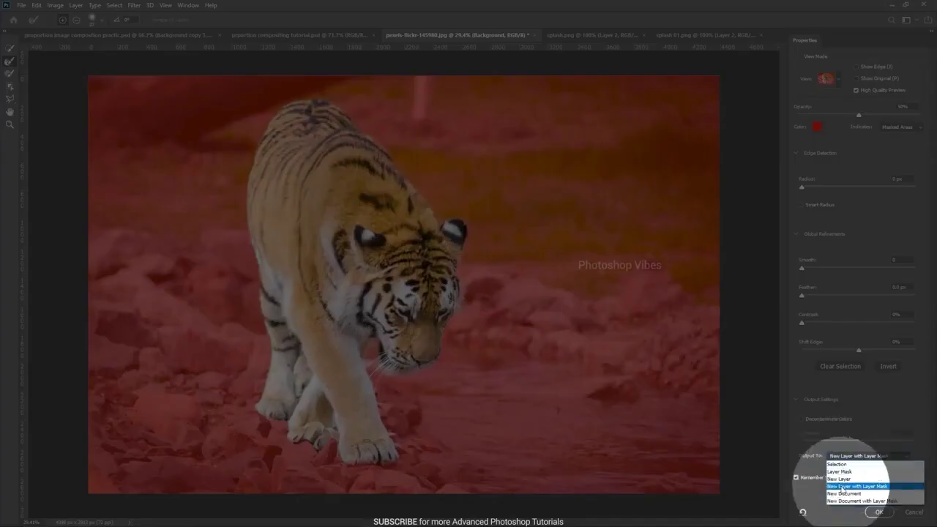
click(850, 486)
click(878, 512)
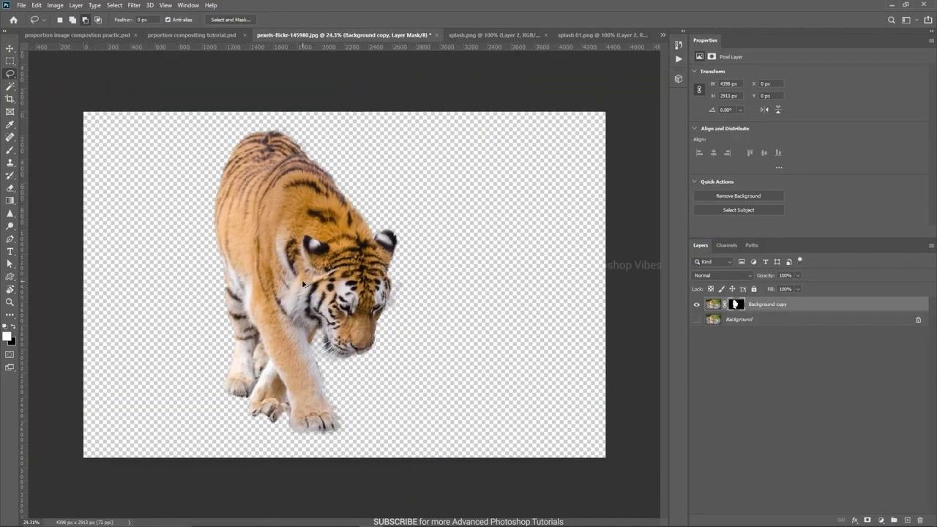
- Add a new layer above Background and fill it with black
click(756, 322)
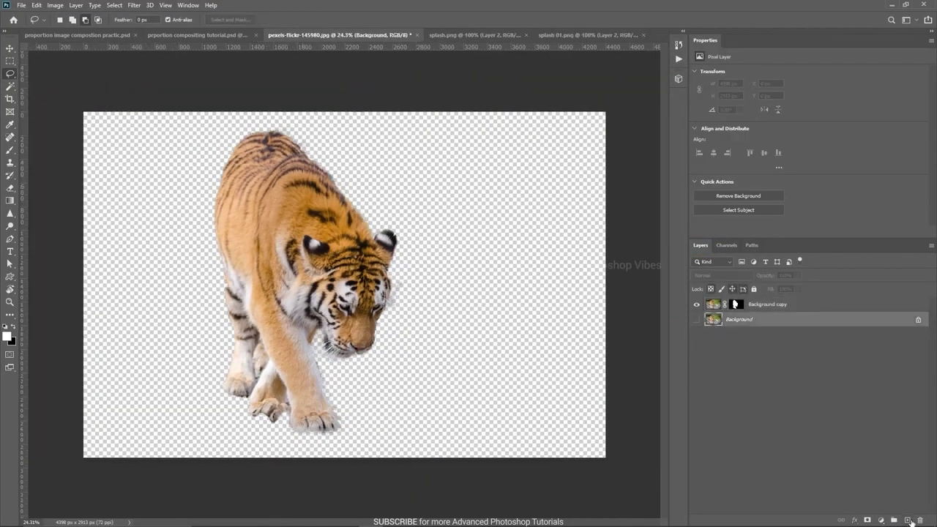
click(909, 520)
key(ctrl+BackSpace)
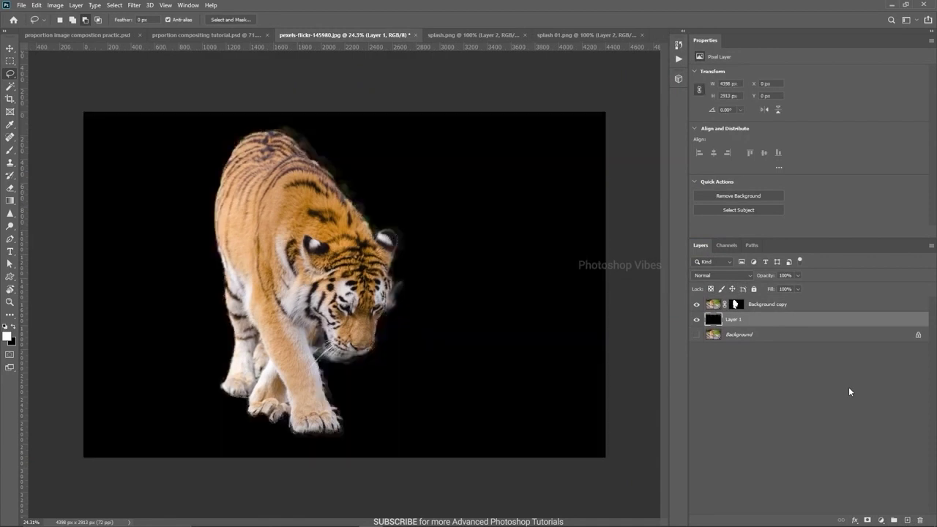
key(v)
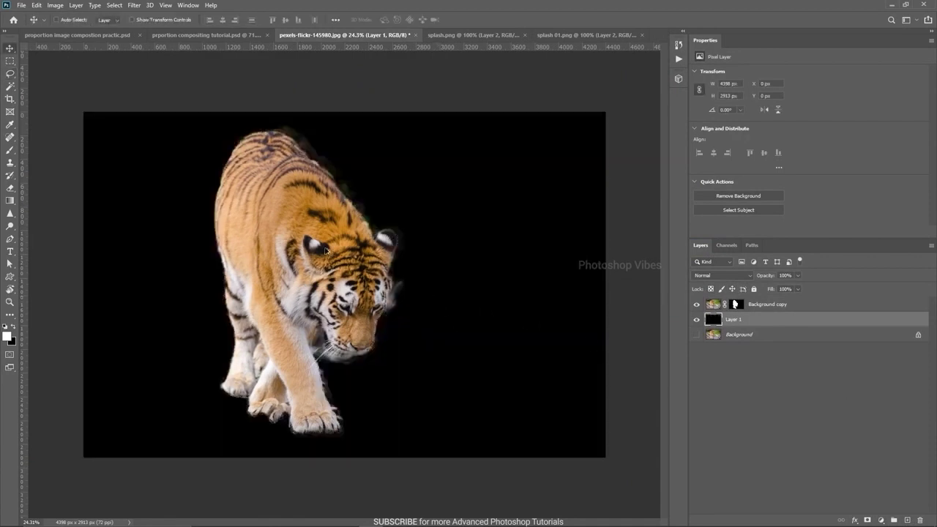
scroll(329, 252, up, 2)
drag(309, 192, 335, 156)
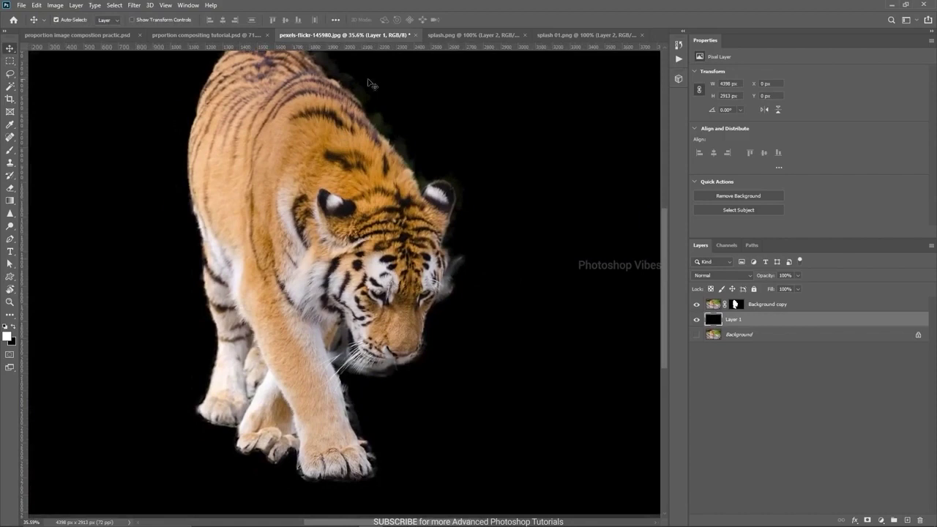
- Select the Eraser on black Layer 1 at about 135 px and 100% opacity
click(737, 304)
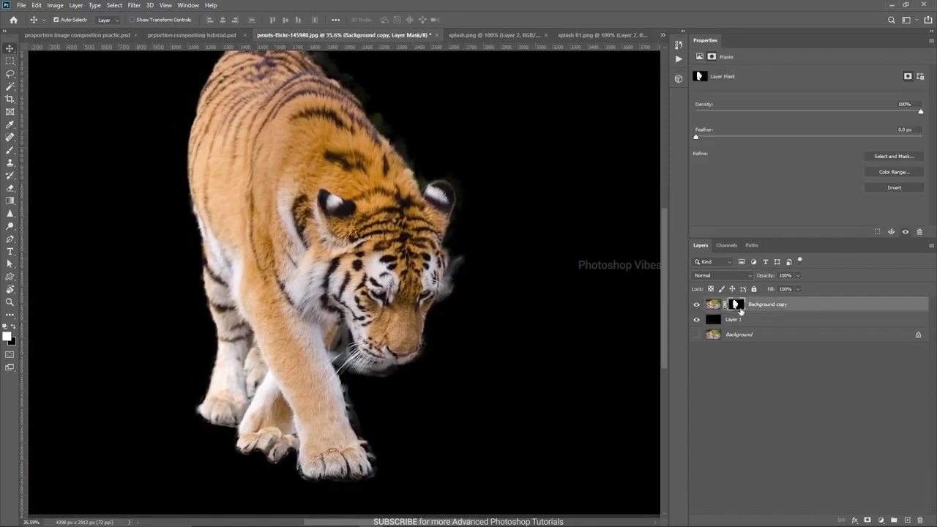
scroll(470, 265, up, 3)
drag(251, 92, 320, 327)
click(378, 297)
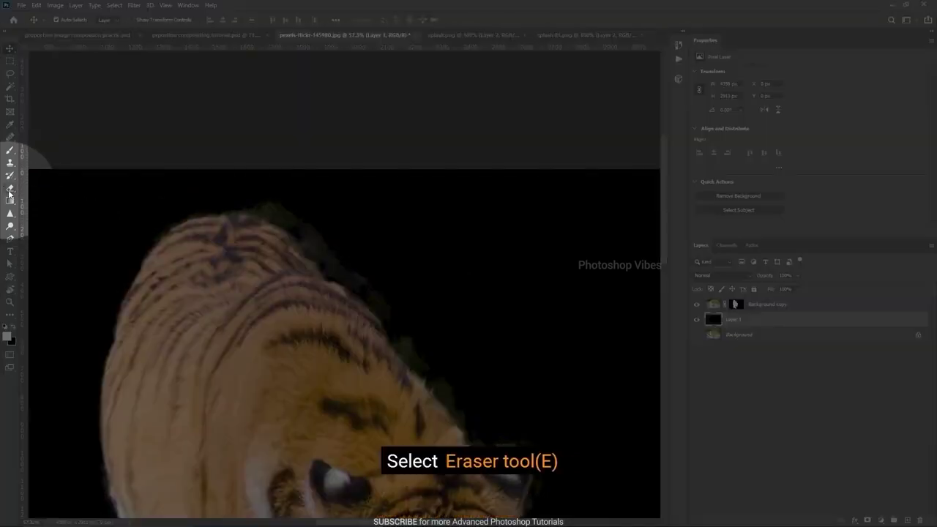
click(10, 190)
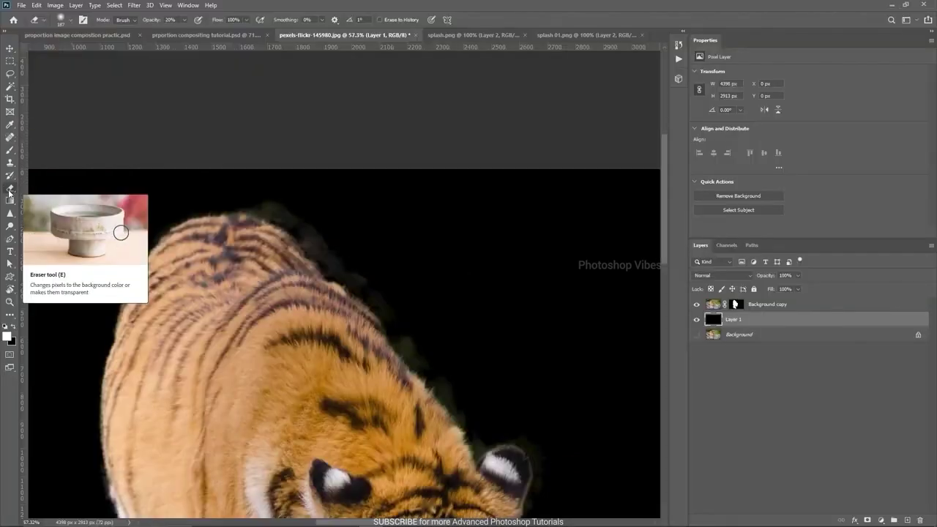
scroll(428, 316, up, 4)
mouse_move(433, 307)
mouse_down()
mouse_move(413, 305)
mouse_move(426, 220)
mouse_move(455, 265)
mouse_up()
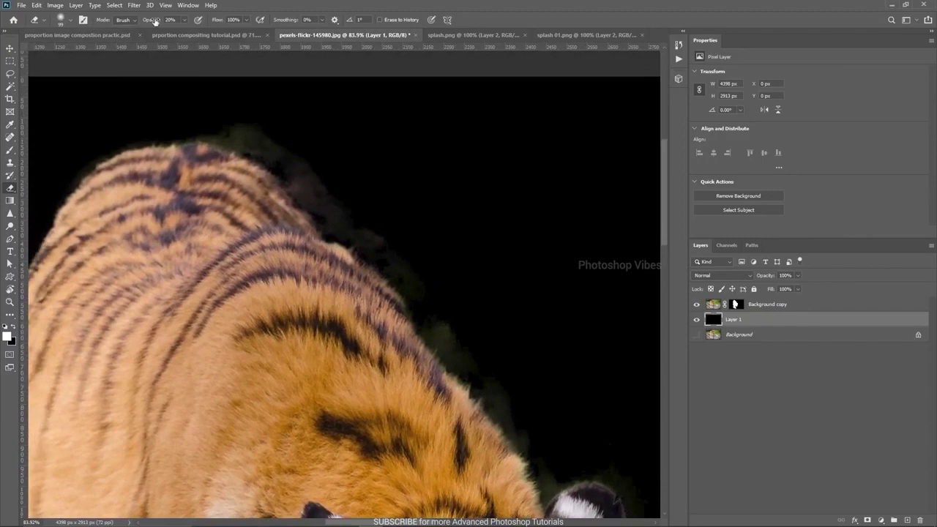
drag(152, 21, 247, 26)
alt+right_click(266, 162)
click(214, 129)
- Undo the stray erase and mask out the green halo along the back and behind the ear
key(ctrl+z)
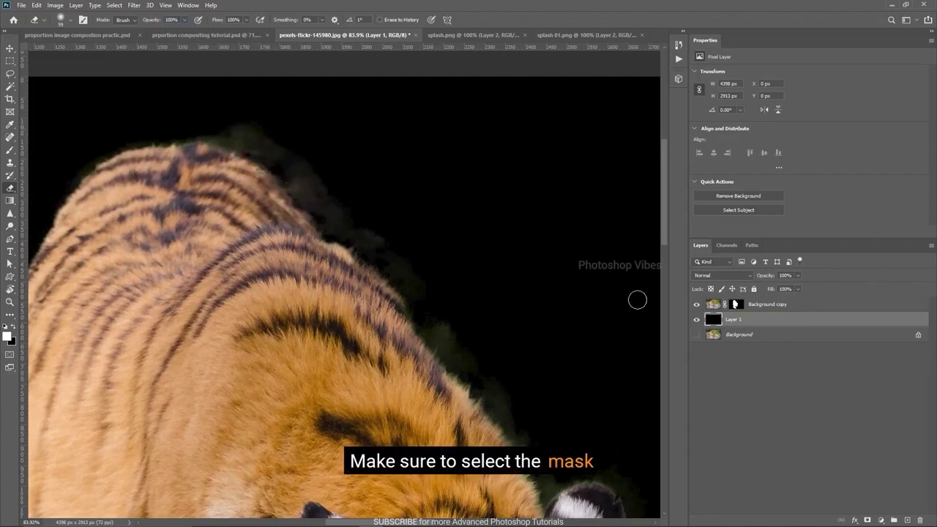
click(736, 303)
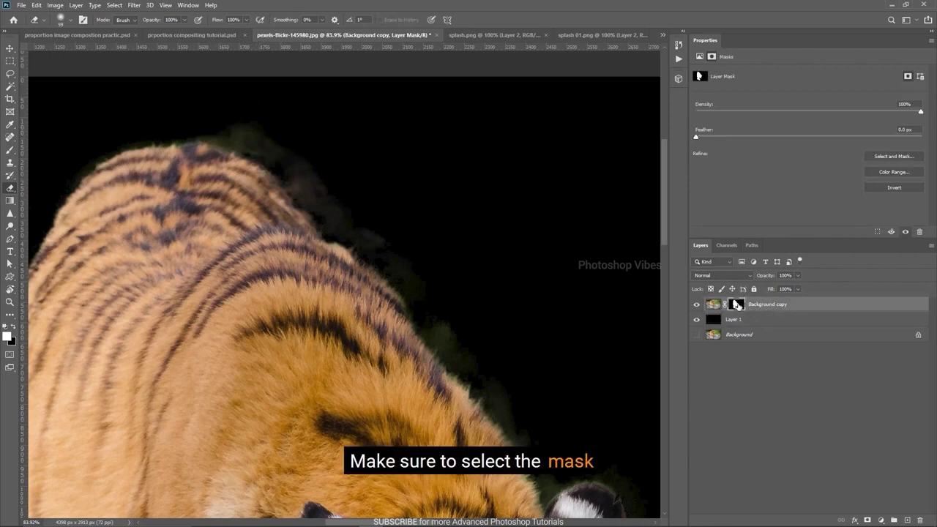
scroll(445, 222, down, 2)
mouse_move(232, 129)
mouse_down()
mouse_move(279, 157)
mouse_move(322, 198)
mouse_move(253, 125)
mouse_move(341, 202)
mouse_move(476, 370)
mouse_up()
drag(456, 268, 362, 149)
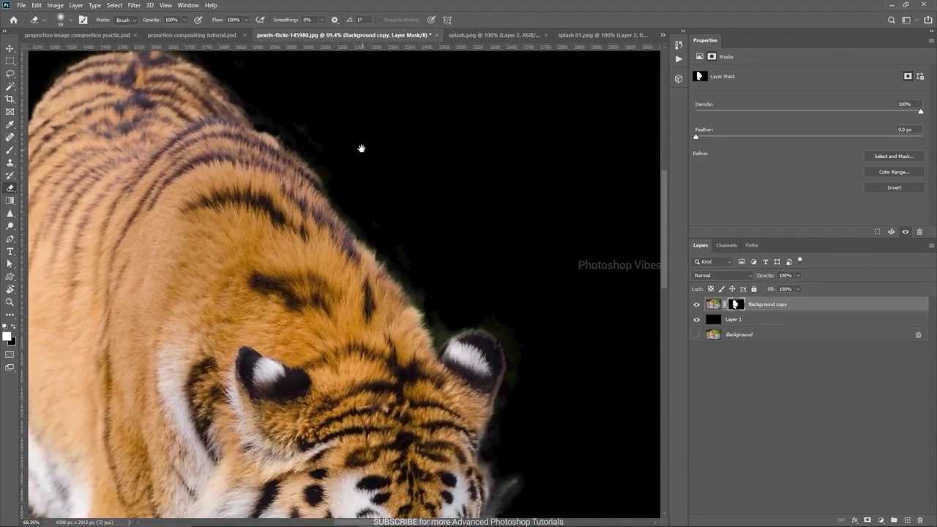
scroll(458, 327, up, 4)
mouse_move(429, 356)
mouse_down()
mouse_move(424, 329)
mouse_move(394, 284)
mouse_up()
- Mask out the halo beside the cheek and the fringe under the chin with a 10 px brush
drag(479, 432, 462, 100)
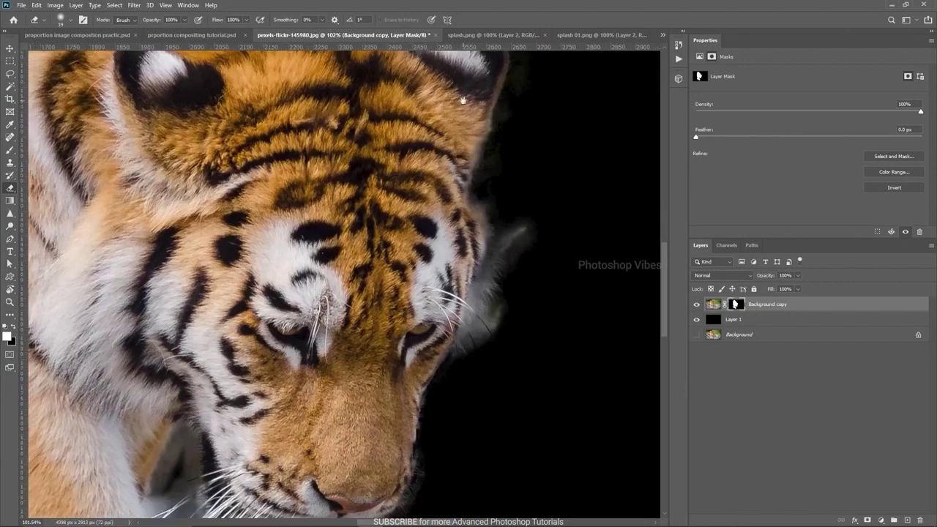
mouse_move(523, 228)
mouse_down()
mouse_move(512, 239)
mouse_move(514, 306)
mouse_up()
drag(193, 395, 415, 189)
scroll(308, 308, down, 1)
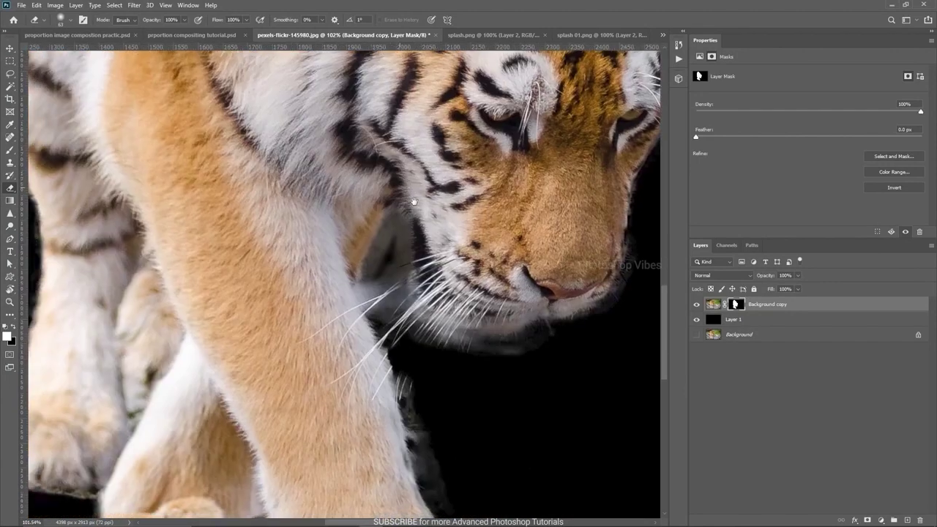
scroll(315, 410, up, 2)
alt+right_click(424, 328)
mouse_move(408, 358)
mouse_down()
mouse_move(410, 294)
mouse_move(432, 265)
mouse_move(449, 285)
mouse_move(452, 314)
mouse_move(420, 351)
mouse_move(411, 341)
mouse_move(439, 273)
mouse_move(444, 312)
mouse_move(420, 335)
mouse_move(428, 303)
mouse_up()
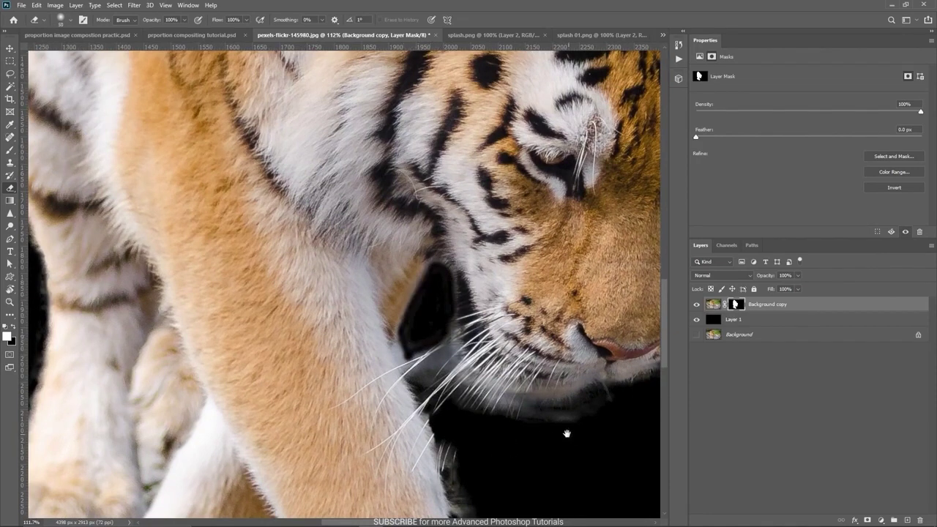
- Clean the fringe along the foreleg, the front paw's toes and the rear paw's edges
drag(565, 433, 502, 268)
mouse_move(391, 321)
mouse_down()
mouse_move(394, 373)
mouse_move(418, 443)
mouse_up()
drag(433, 380, 420, 195)
drag(433, 251, 408, 252)
mouse_move(410, 282)
mouse_down()
mouse_move(416, 292)
mouse_move(414, 272)
mouse_move(446, 351)
mouse_move(456, 345)
mouse_move(459, 392)
mouse_move(253, 426)
mouse_move(218, 382)
mouse_move(208, 326)
mouse_up()
scroll(466, 215, down, 4)
mouse_move(87, 227)
mouse_down()
mouse_move(239, 349)
mouse_move(249, 277)
mouse_up()
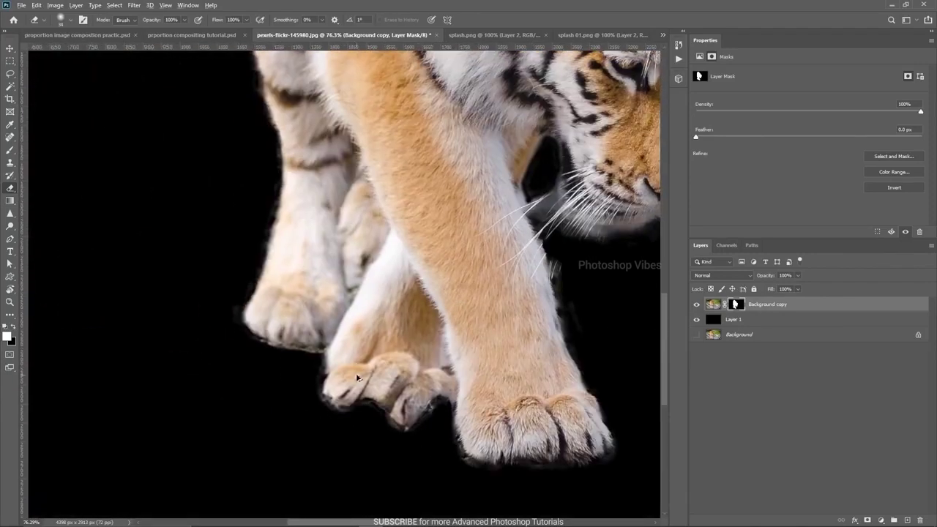
drag(359, 379, 397, 392)
mouse_move(297, 354)
mouse_down()
mouse_move(360, 365)
mouse_move(373, 419)
mouse_up()
scroll(336, 395, down, 4)
drag(511, 206, 467, 286)
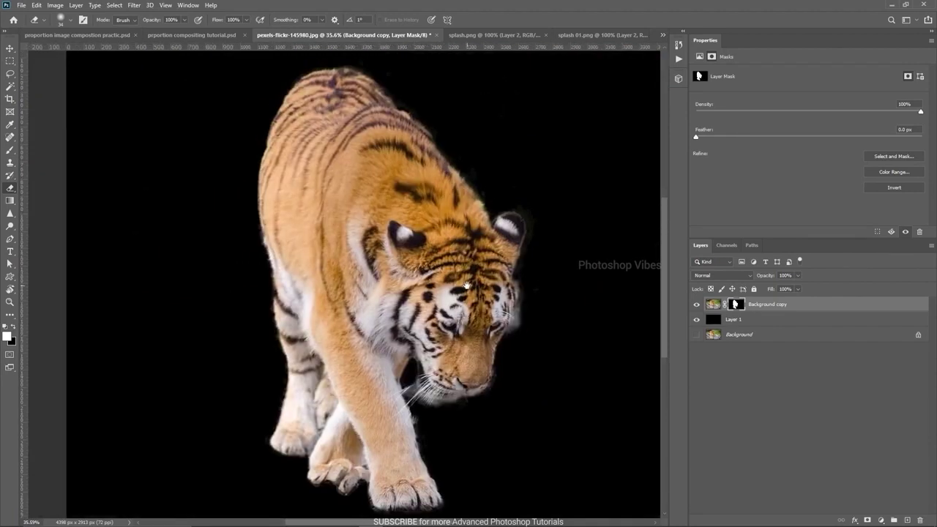
key(ctrl+0)
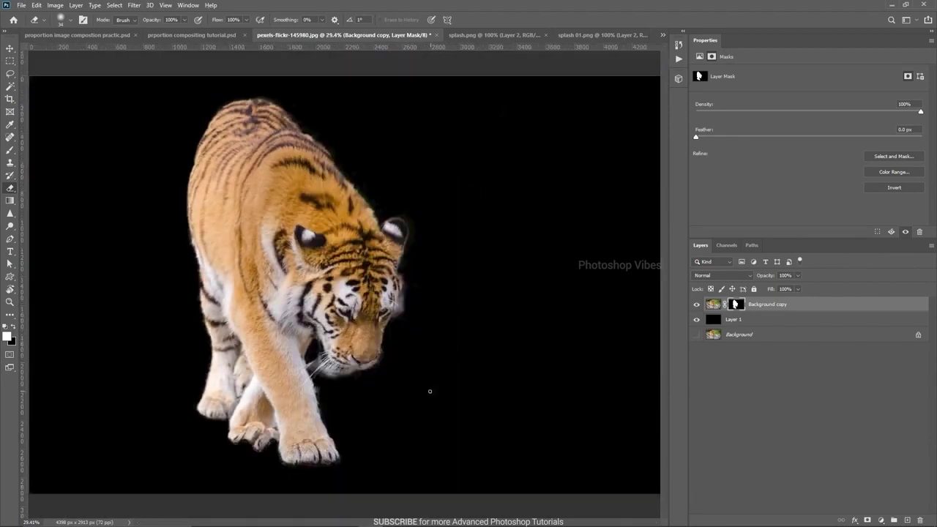
scroll(334, 397, up, 4)
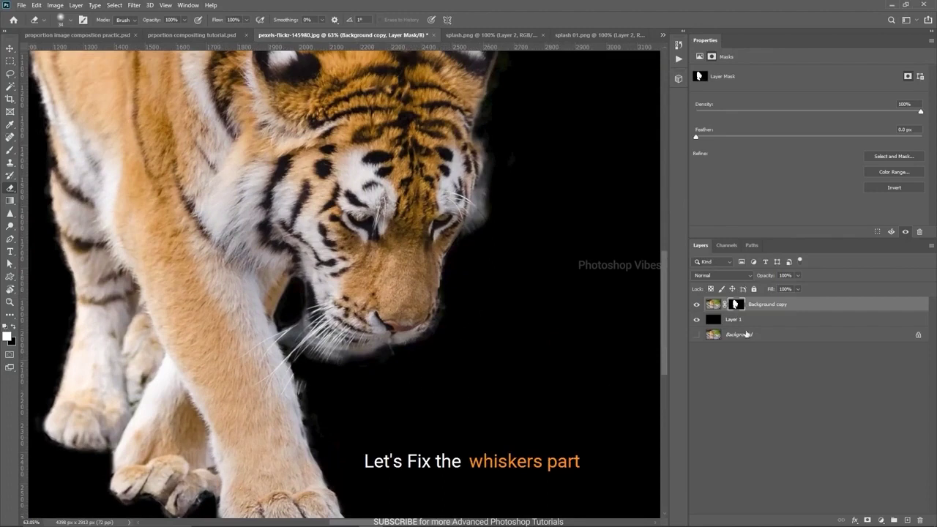
- Hide the black backdrop, show the original photo and duplicate it as Background copy 2
click(696, 320)
click(697, 335)
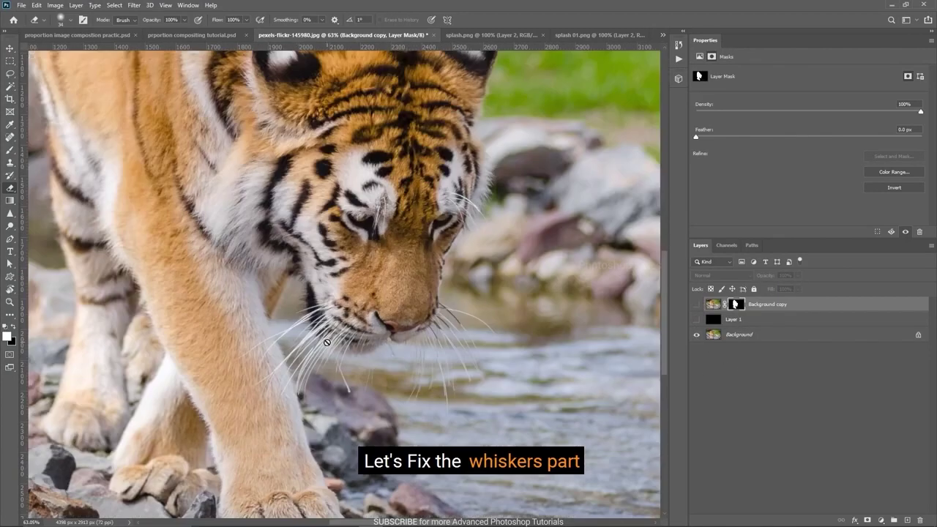
key(v)
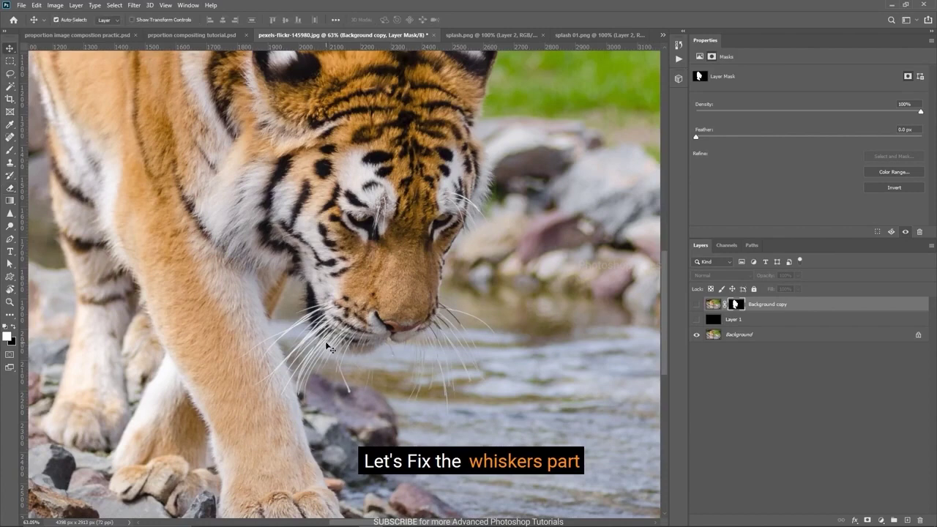
click(716, 338)
key(ctrl+j)
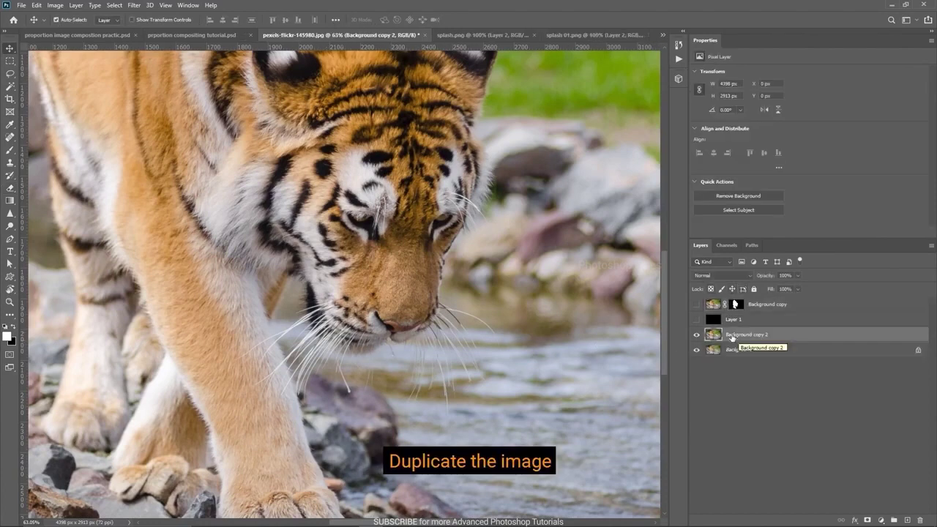
- Lasso around the tiger's muzzle, whiskers and the water below them
scroll(440, 370, up, 2)
drag(383, 325, 437, 268)
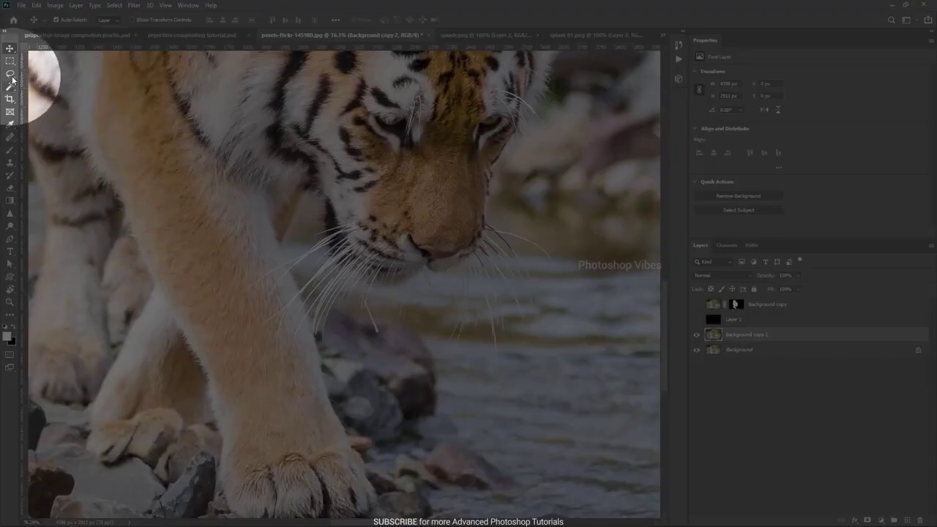
click(11, 76)
mouse_move(360, 214)
mouse_down()
mouse_move(240, 265)
mouse_move(227, 298)
mouse_move(260, 350)
mouse_move(347, 373)
mouse_move(395, 358)
mouse_move(427, 305)
mouse_move(438, 373)
mouse_move(475, 394)
mouse_move(600, 378)
mouse_move(623, 267)
mouse_move(605, 189)
mouse_move(548, 171)
mouse_move(360, 212)
mouse_up()
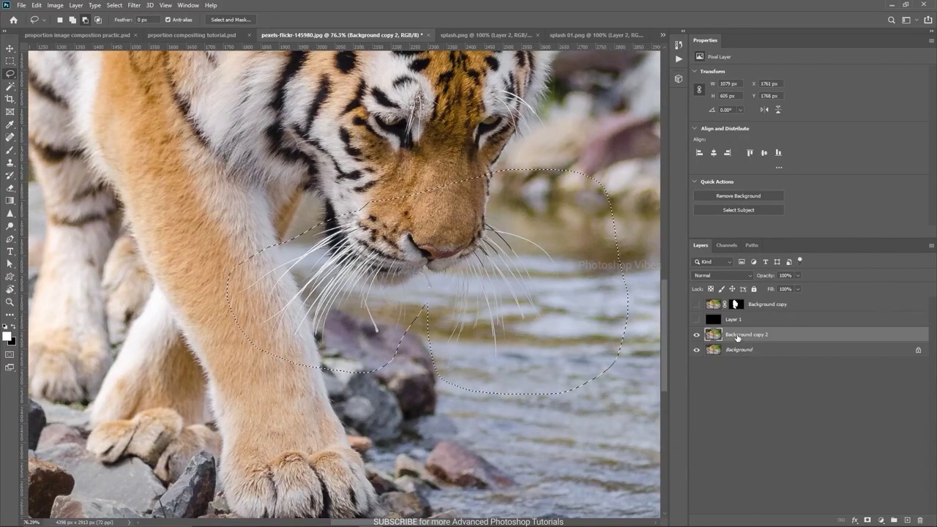
- Copy the outlined muzzle area to Layer 2 and toggle it solo to check it
key(ctrl+j)
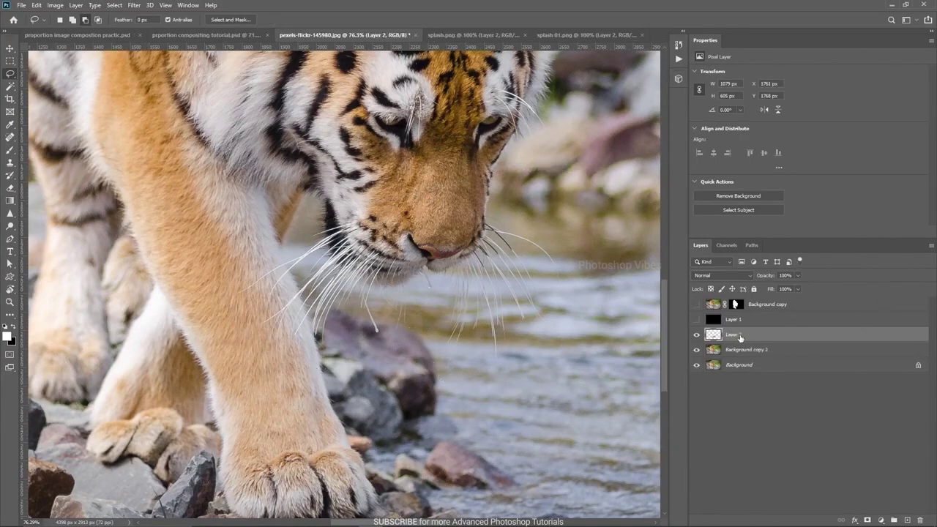
alt+click(696, 335)
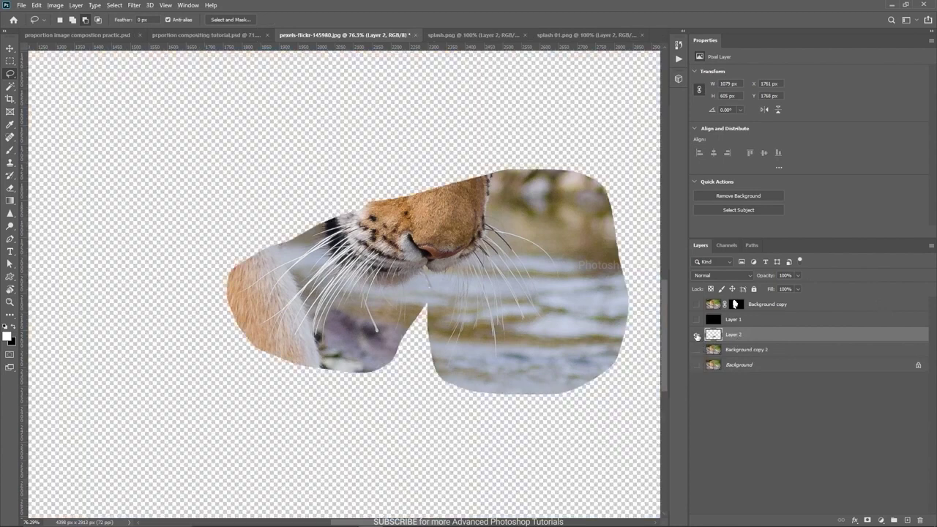
alt+click(697, 335)
alt+click(696, 335)
alt+click(697, 336)
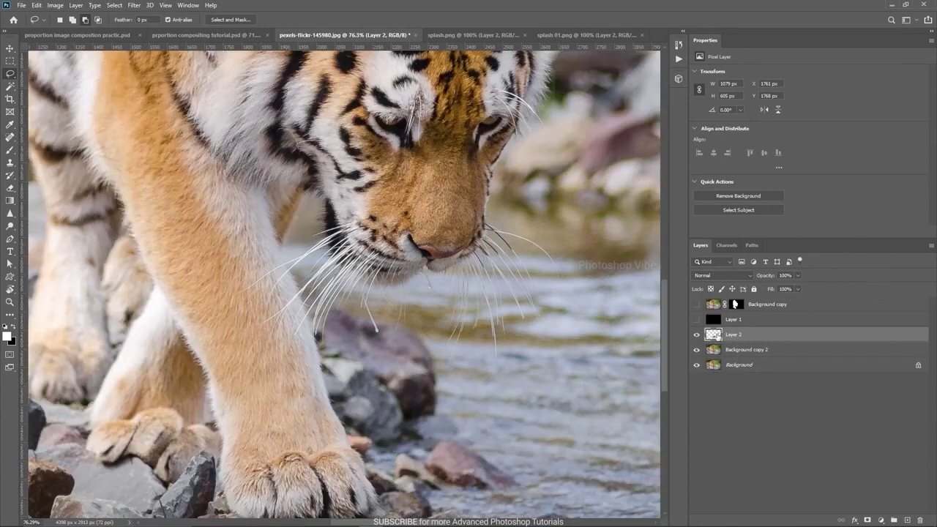
- Compare the colour channels' contrast and duplicate Red as a Red copy channel
click(724, 245)
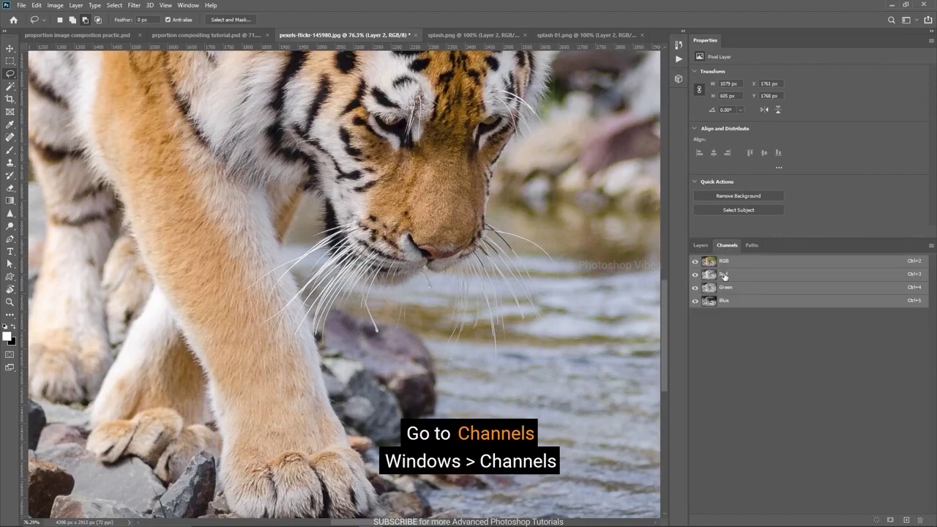
click(724, 276)
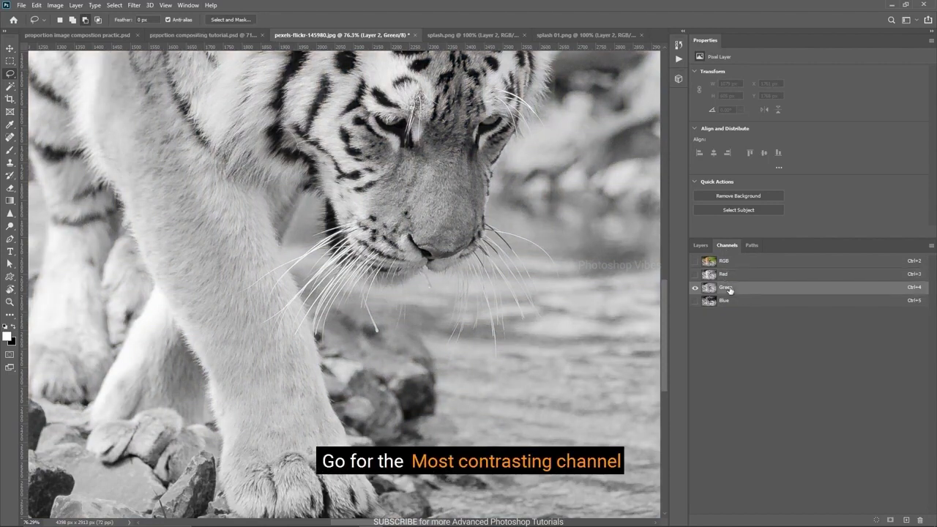
click(725, 301)
click(728, 277)
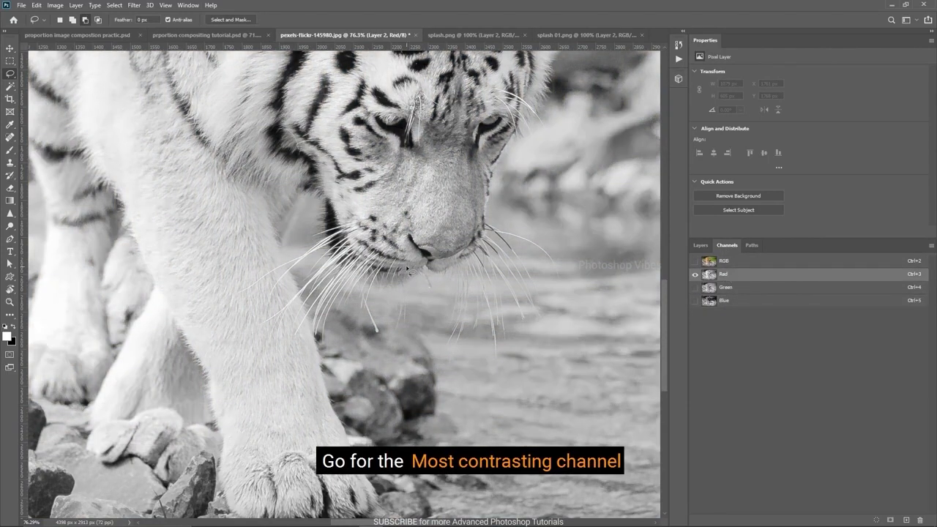
key(v)
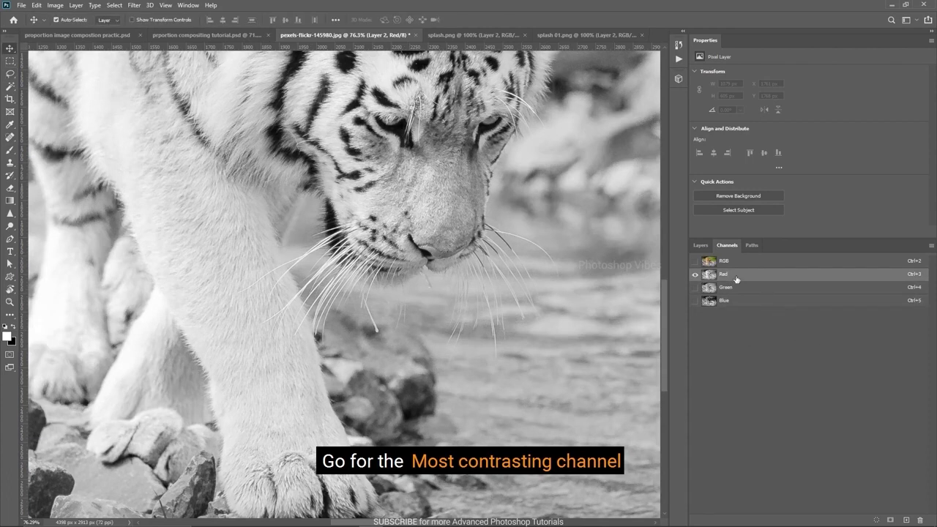
drag(753, 278, 908, 521)
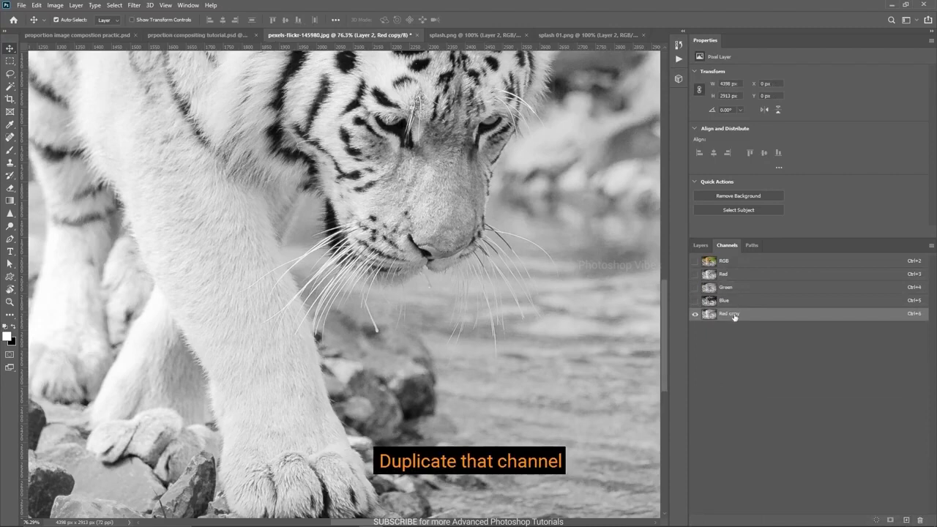
- Apply Levels to the Red copy channel with input levels 158, 0.35 and 182
key(ctrl+l)
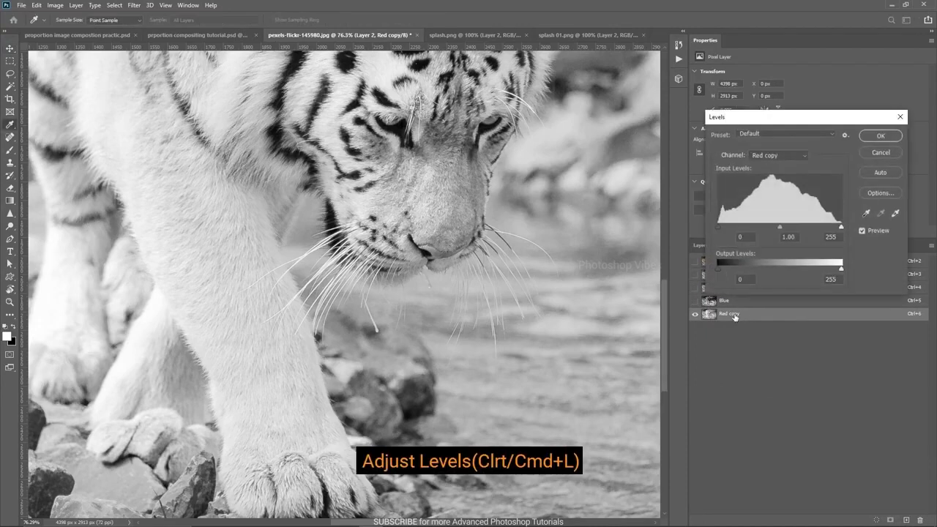
drag(781, 121, 647, 83)
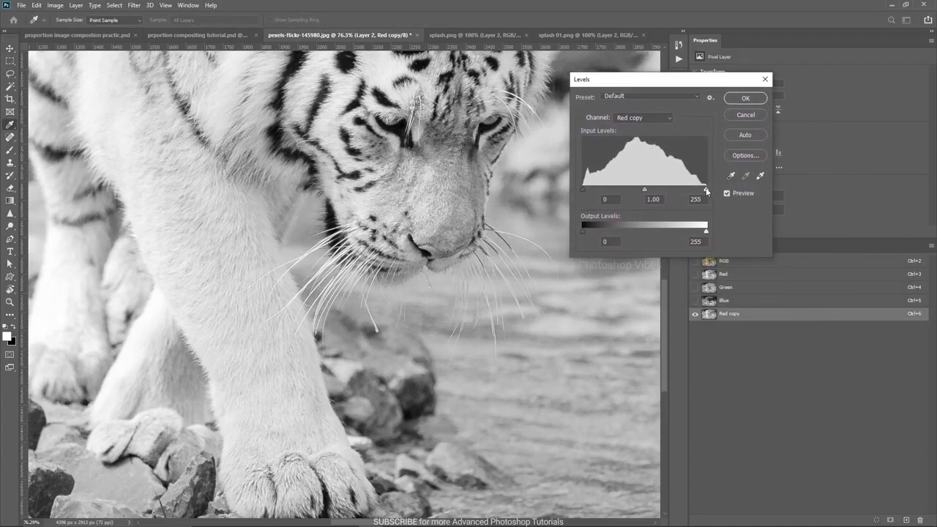
drag(701, 191, 667, 192)
drag(582, 189, 659, 188)
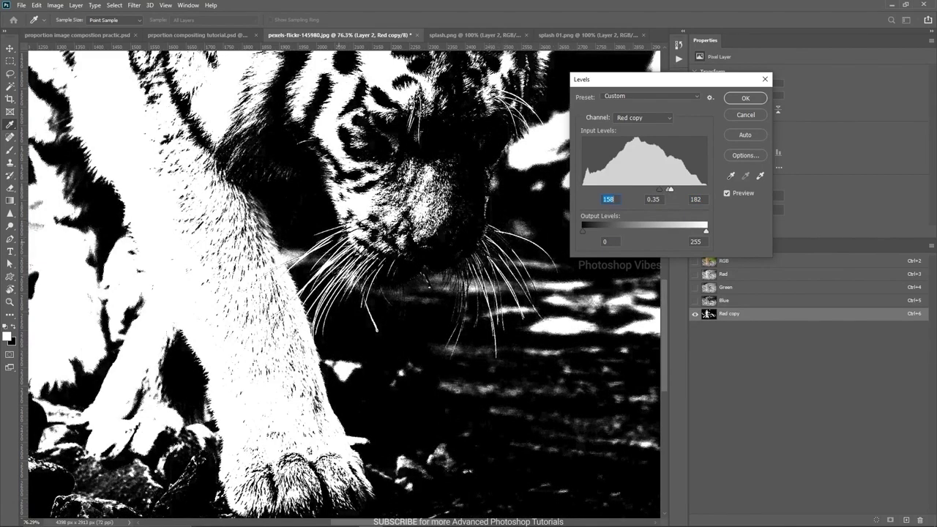
- Confirm the Levels and add a layer mask to Layer 2 from the channel selection
click(747, 99)
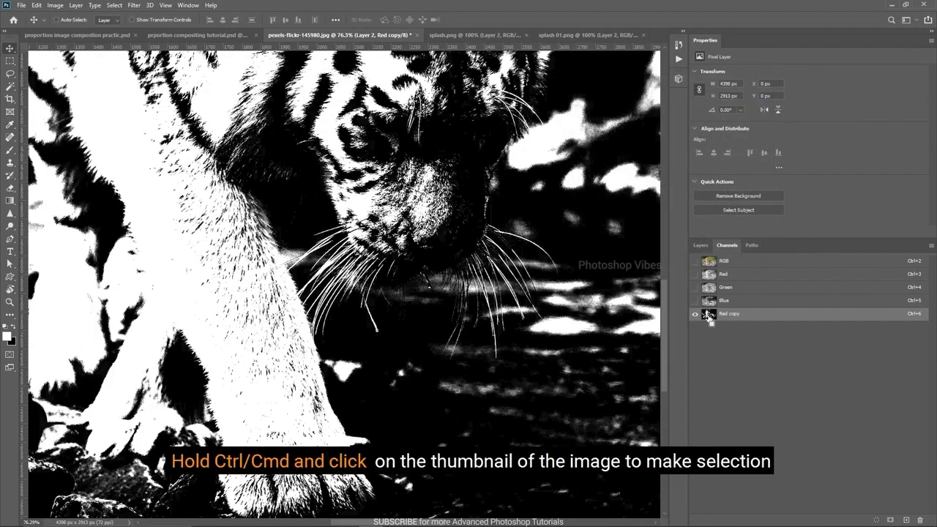
scroll(489, 345, down, 3)
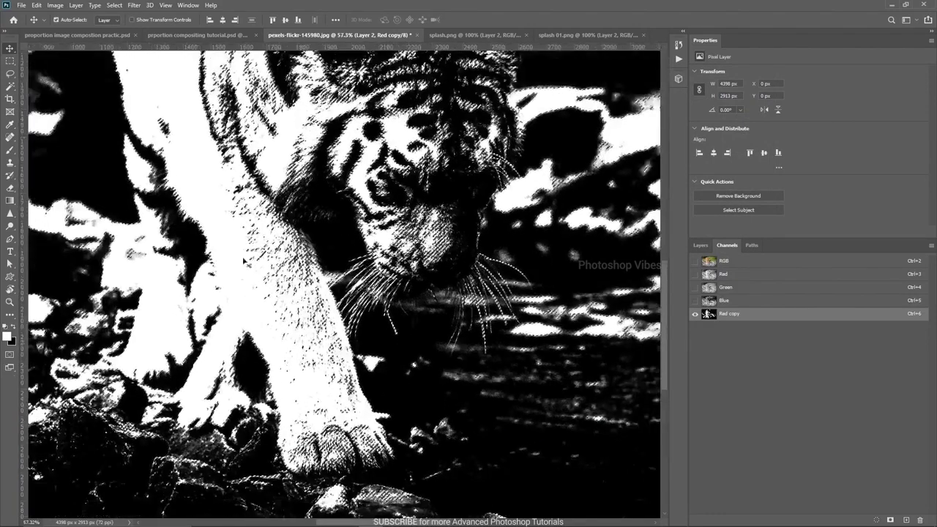
click(701, 245)
click(732, 338)
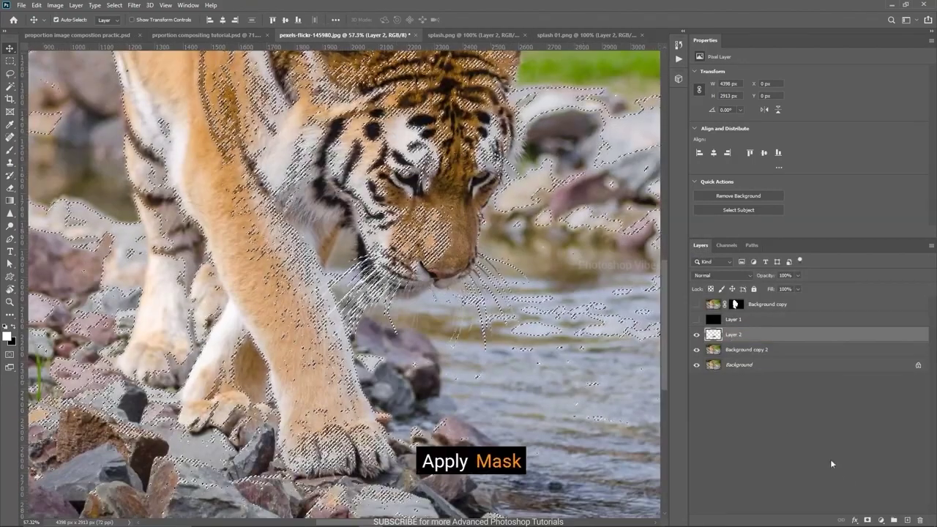
click(867, 520)
- Place the black Layer 1 below Layer 2, load Layer 2's mask, and show Background copy instead
drag(725, 320, 736, 347)
click(697, 335)
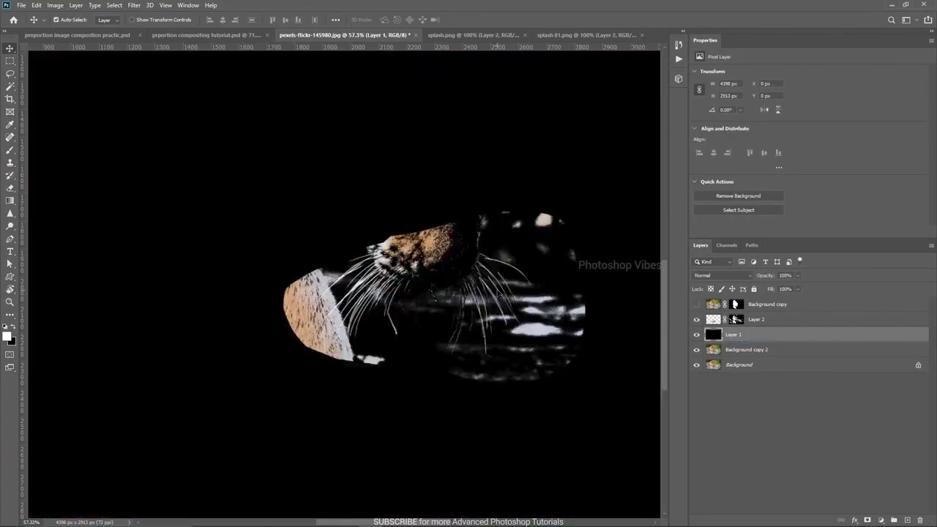
scroll(419, 287, up, 2)
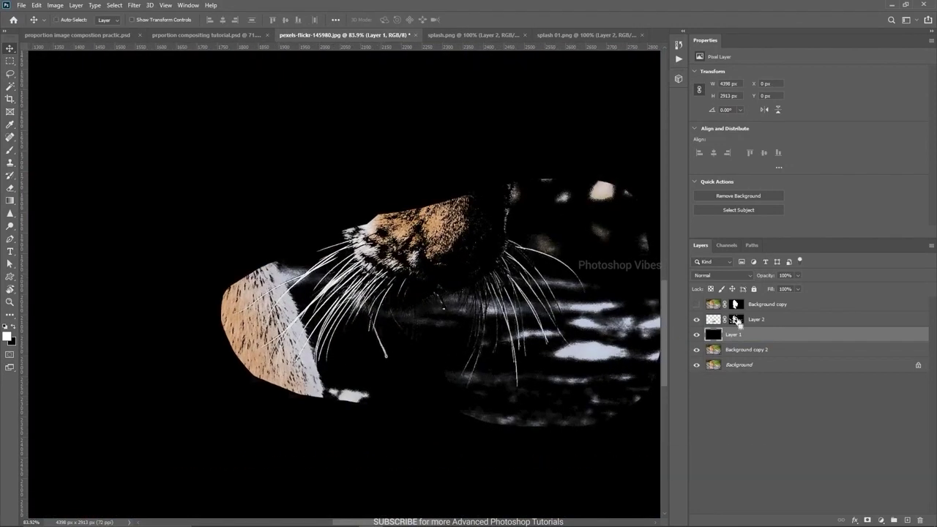
ctrl+click(736, 320)
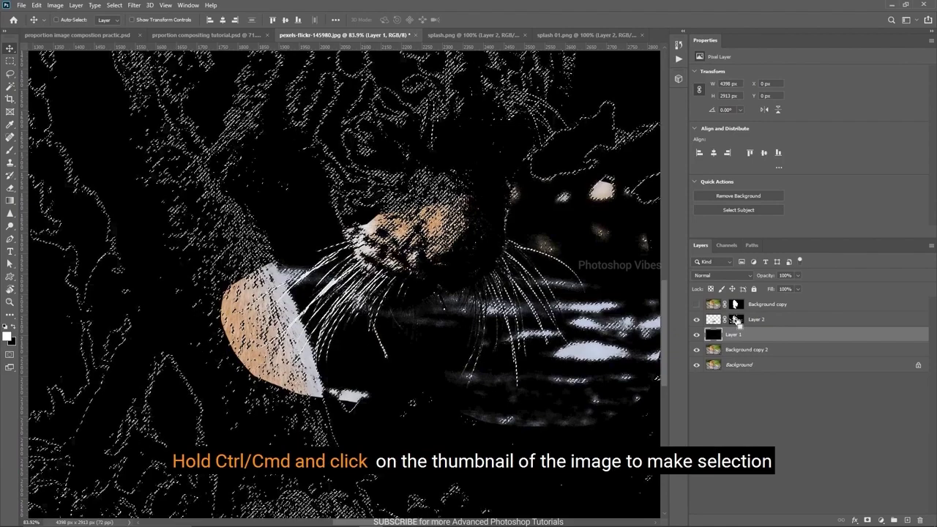
click(696, 321)
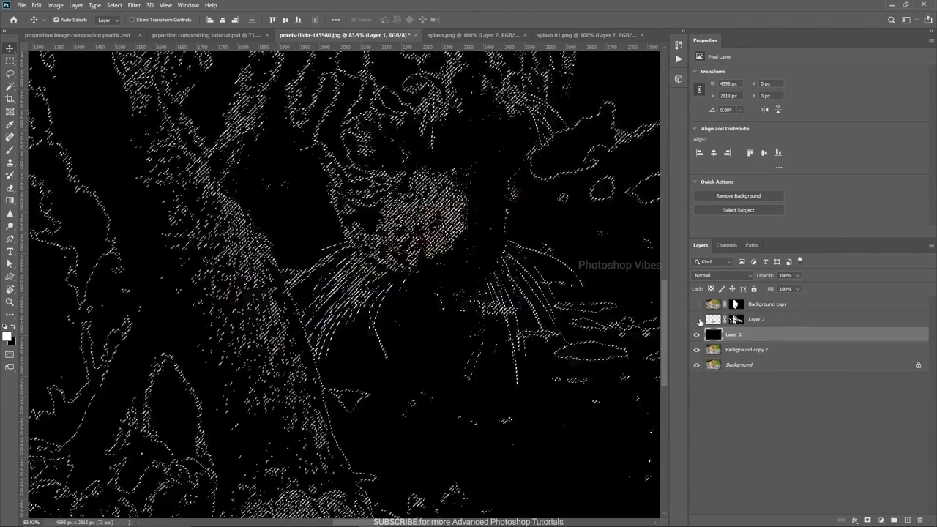
click(696, 305)
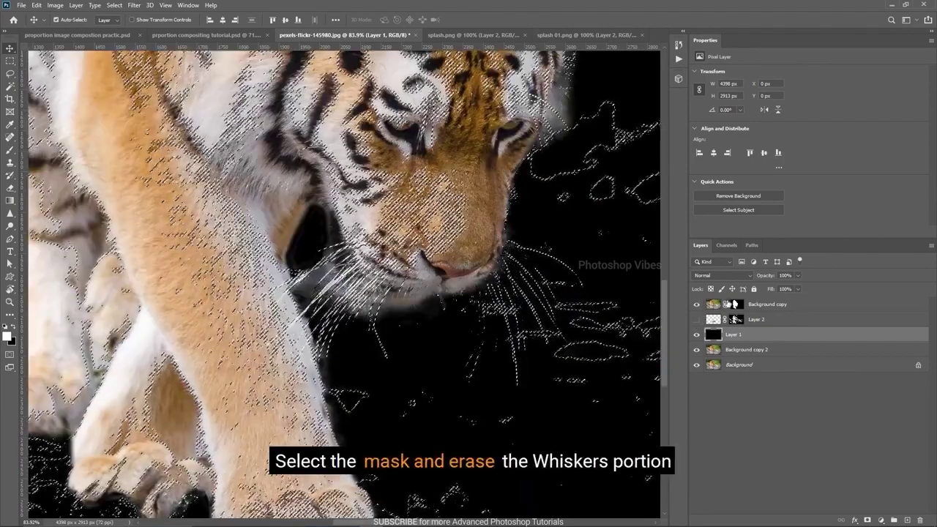
- Target the Background copy layer's mask and switch to the Eraser
click(735, 304)
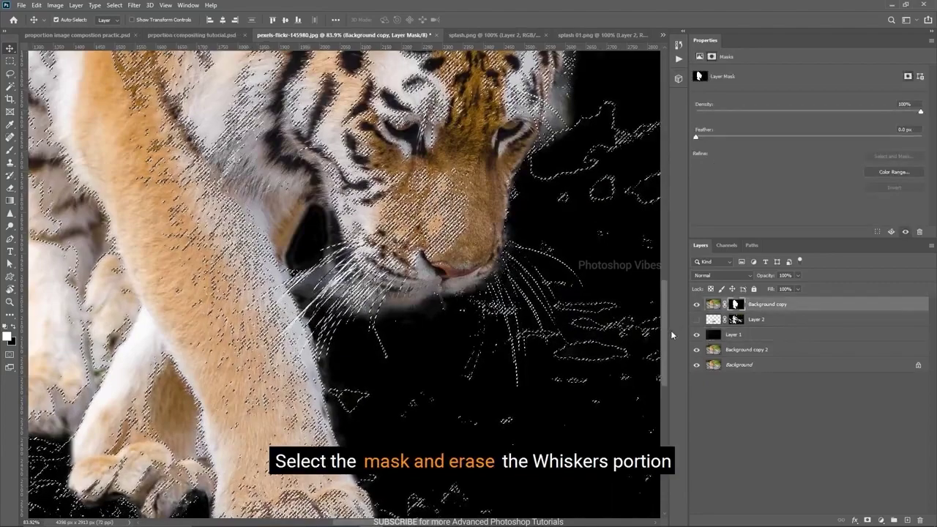
key(e)
scroll(542, 264, up, 5)
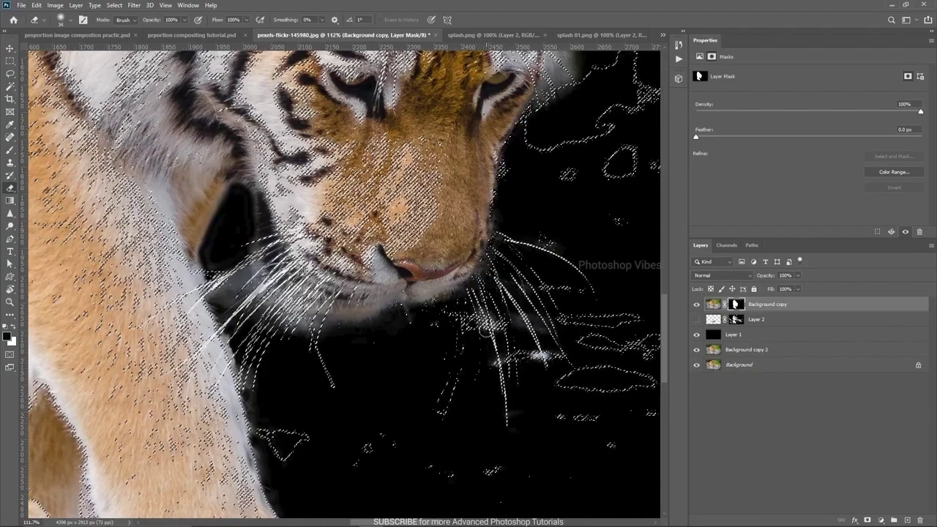
scroll(485, 331, down, 3)
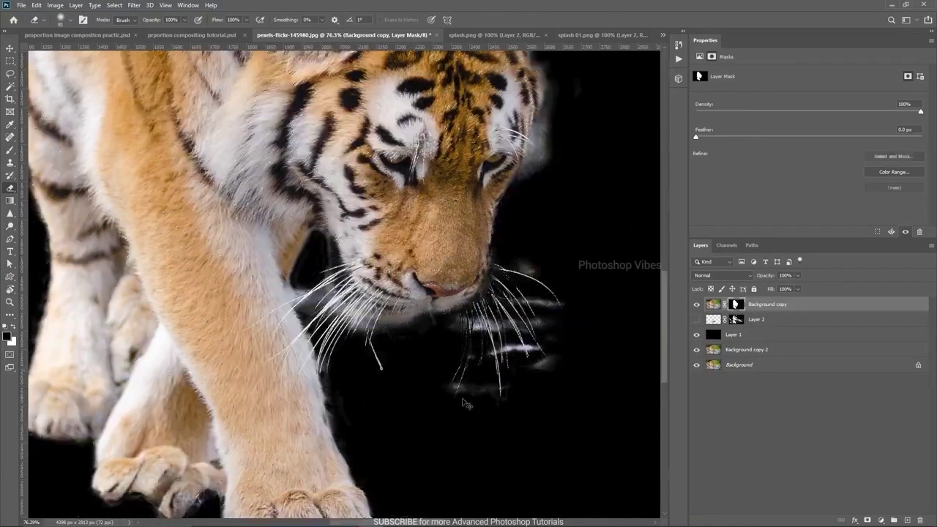
- Reload Layer 2's mask as a selection, invert it, and set white as the painting colour
ctrl+click(736, 320)
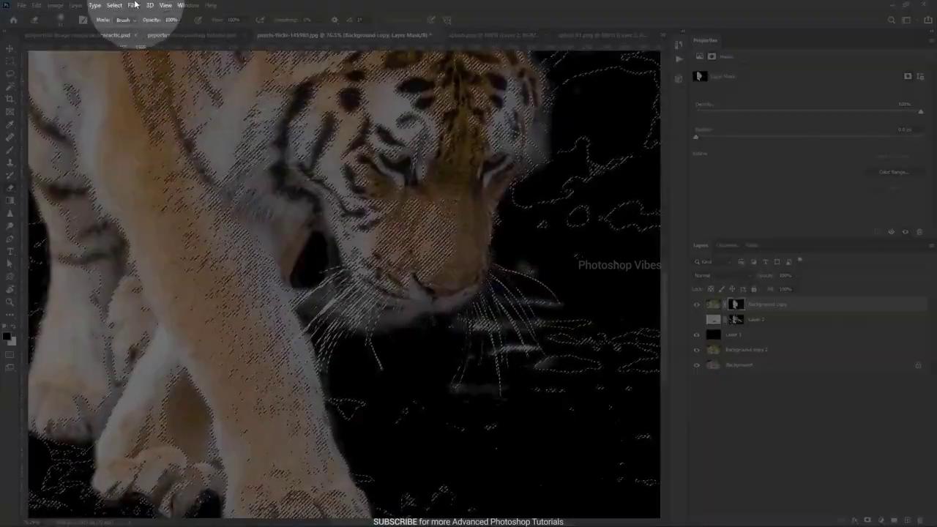
click(114, 5)
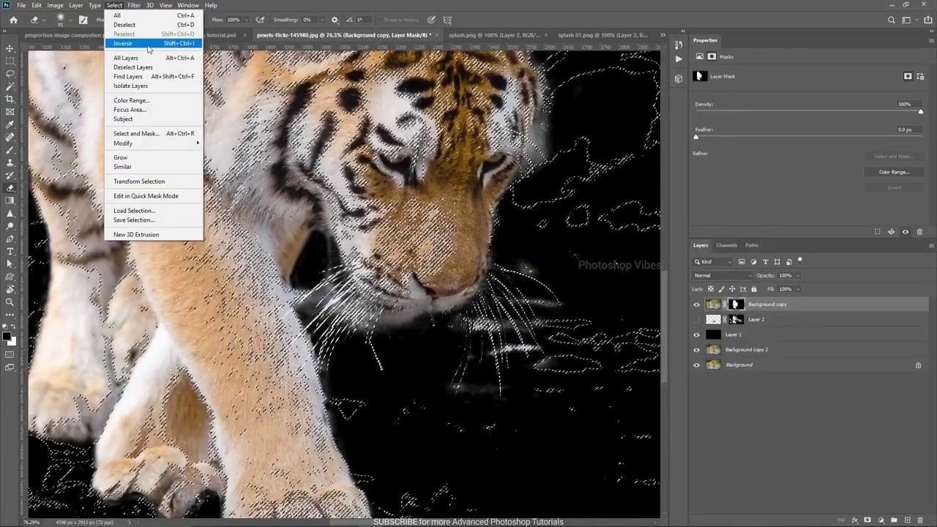
click(149, 44)
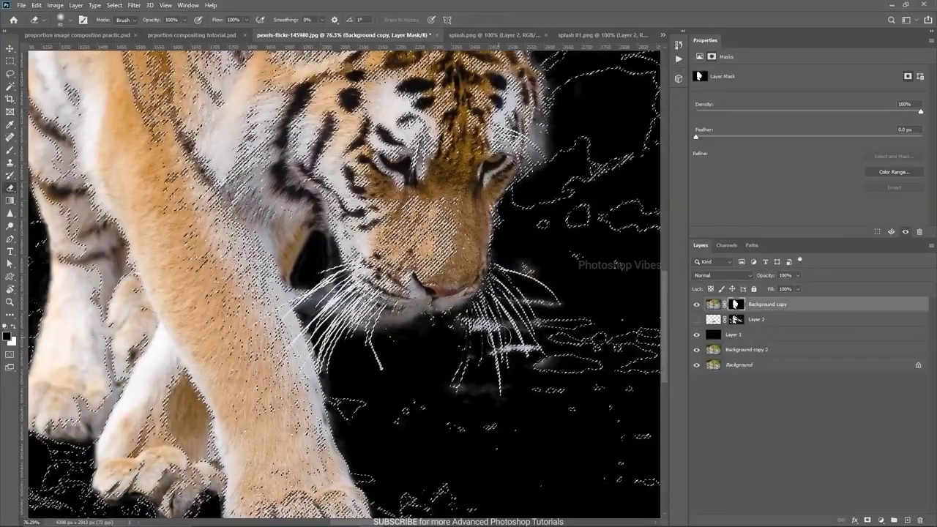
scroll(527, 337, up, 3)
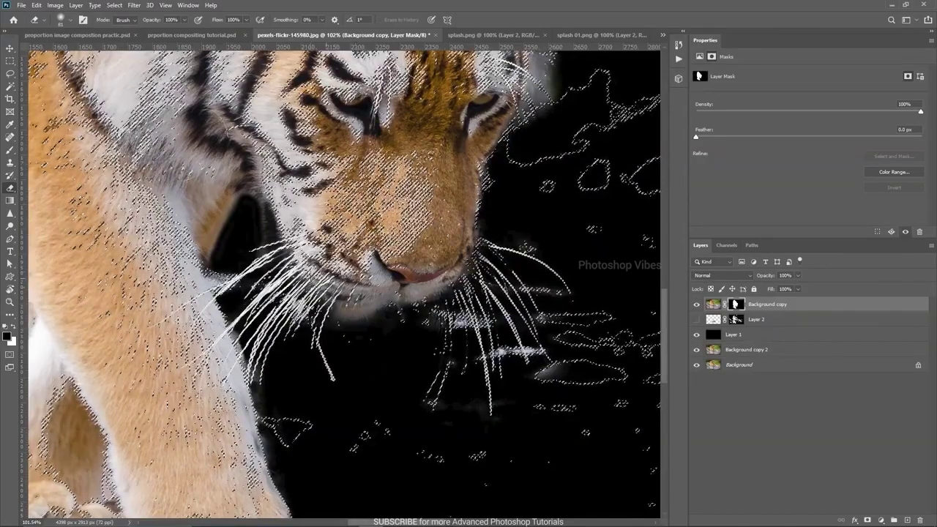
click(13, 330)
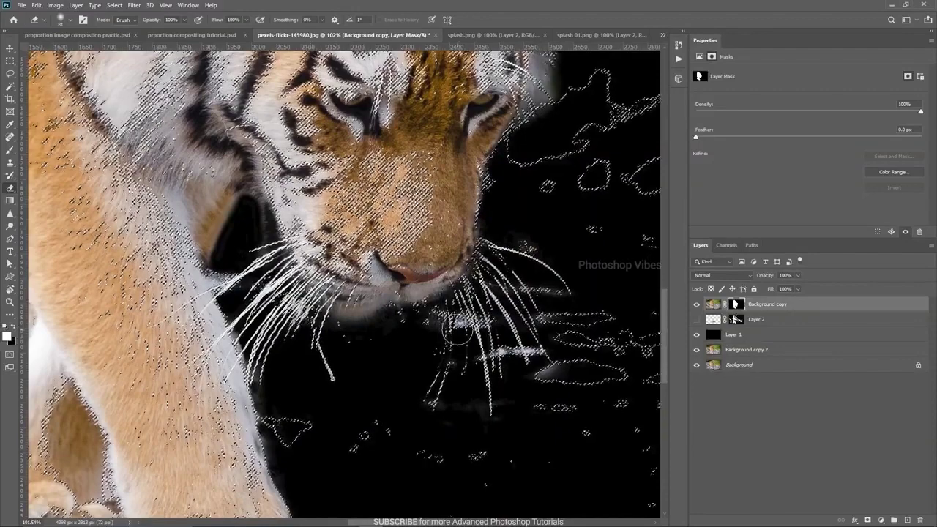
scroll(431, 383, down, 4)
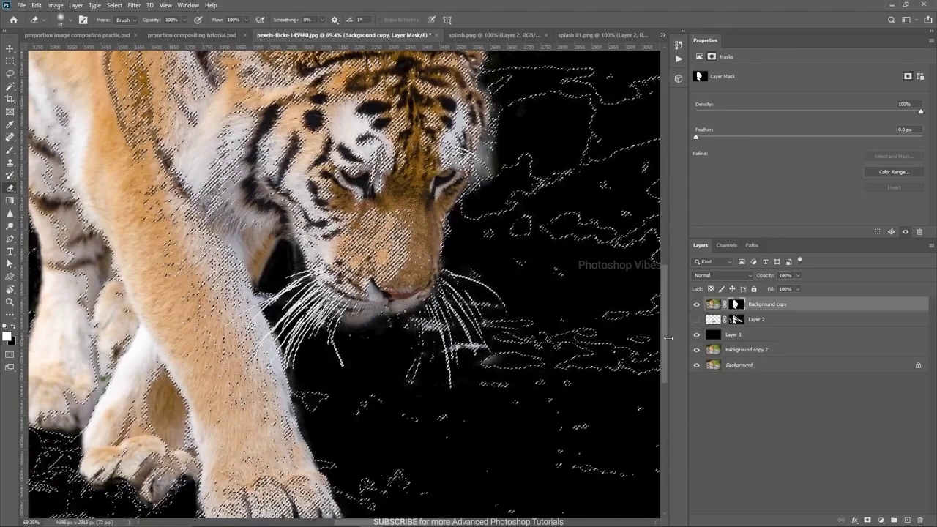
click(134, 5)
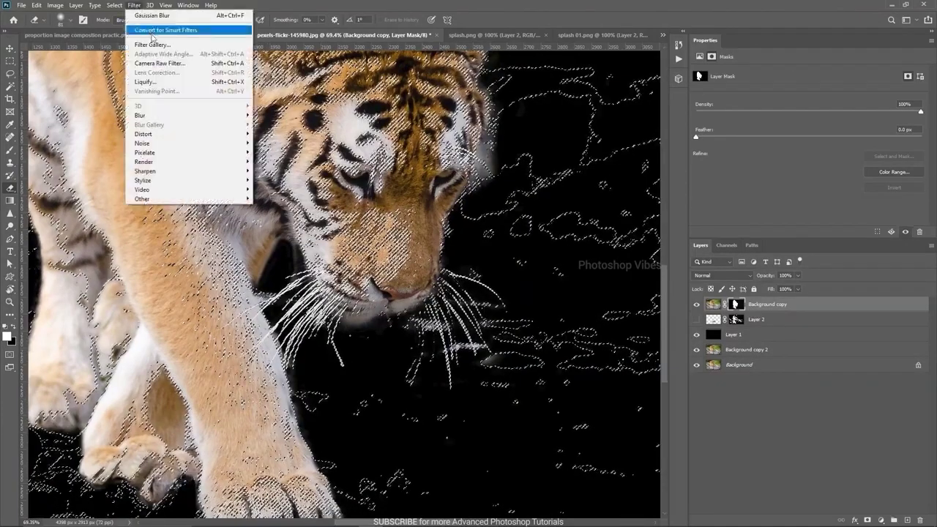
mouse_move(110, 6)
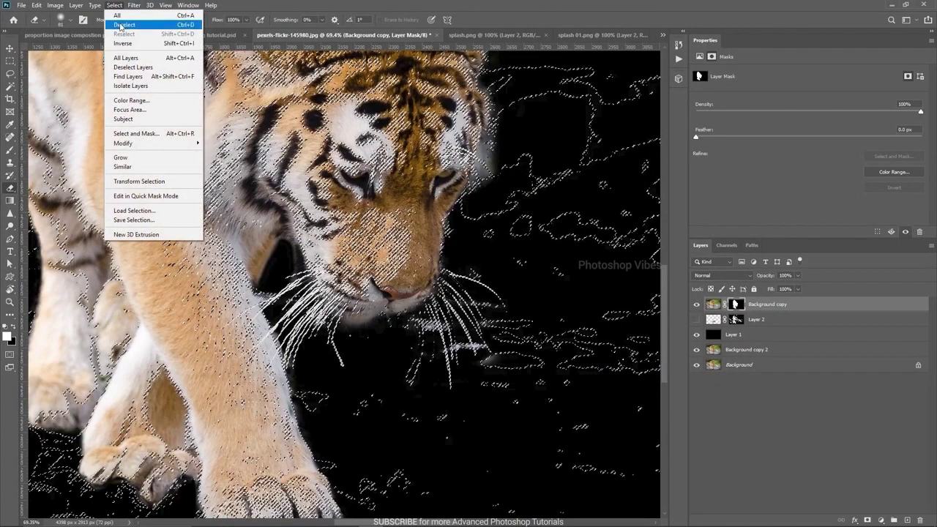
- Deselect, then mask out the grey glow around the whisker tips with a shrinking brush
click(183, 27)
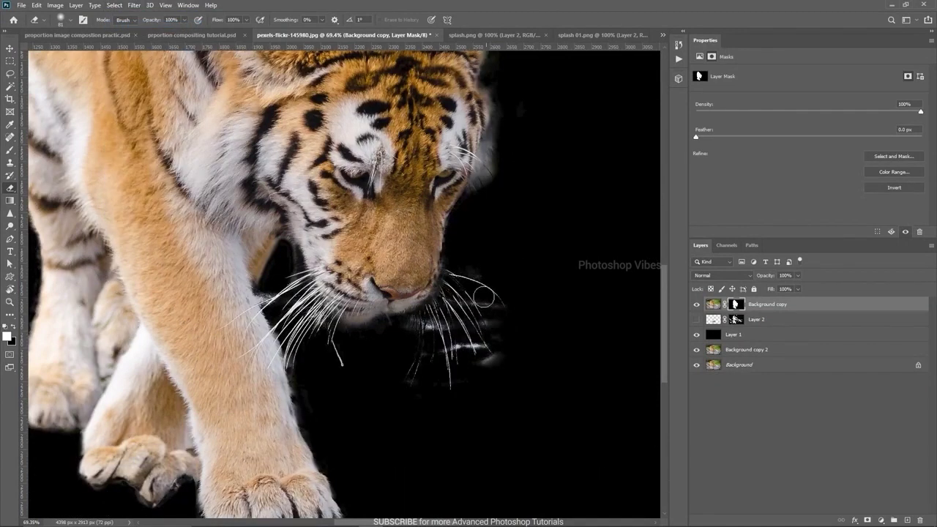
scroll(529, 389, up, 3)
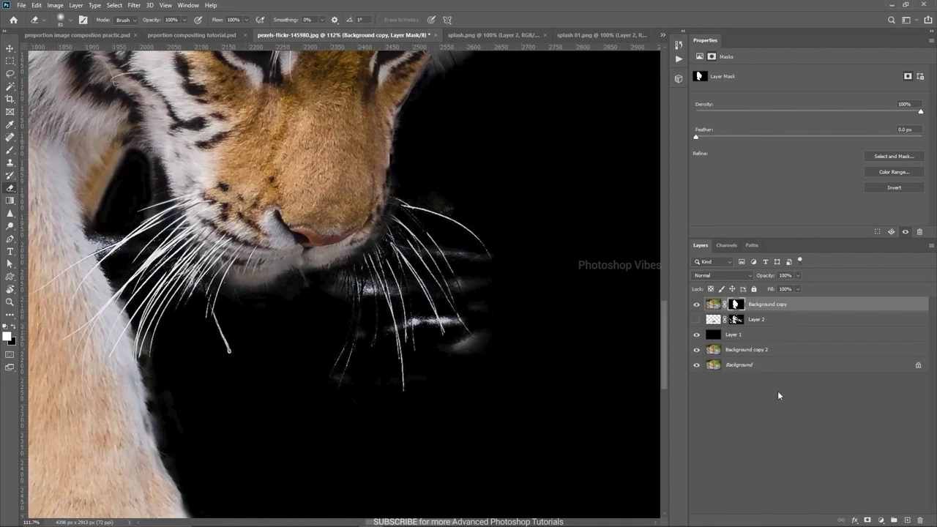
scroll(554, 360, up, 2)
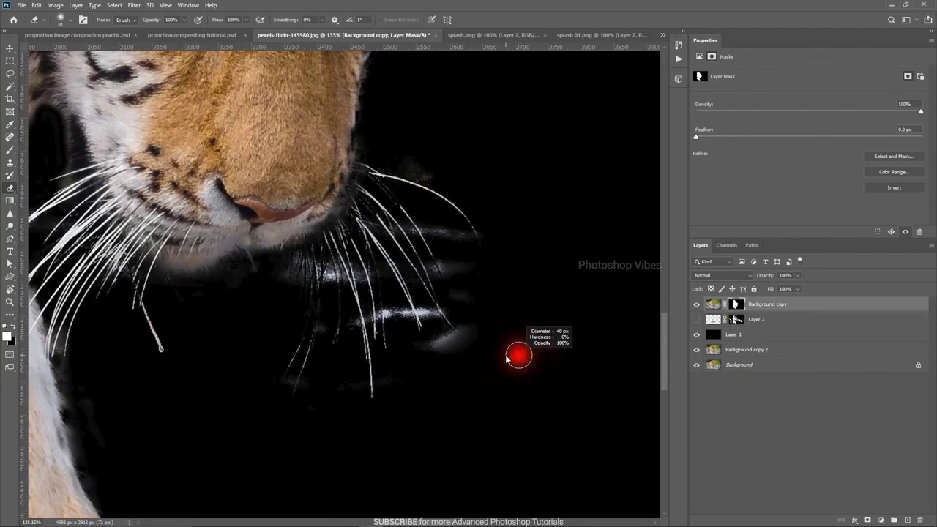
drag(441, 339, 471, 331)
alt+right_click(450, 279)
drag(420, 211, 456, 253)
mouse_move(393, 301)
mouse_down()
mouse_move(428, 304)
mouse_move(441, 326)
mouse_up()
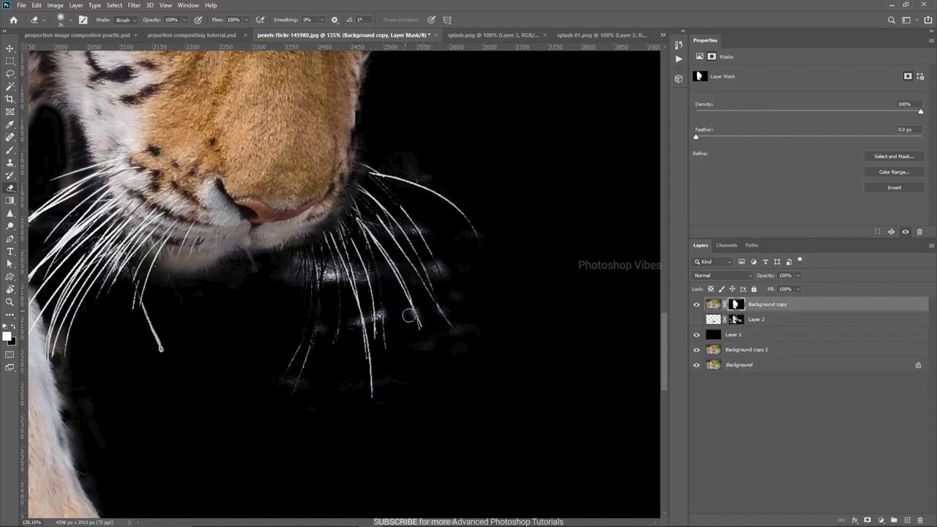
alt+right_click(367, 311)
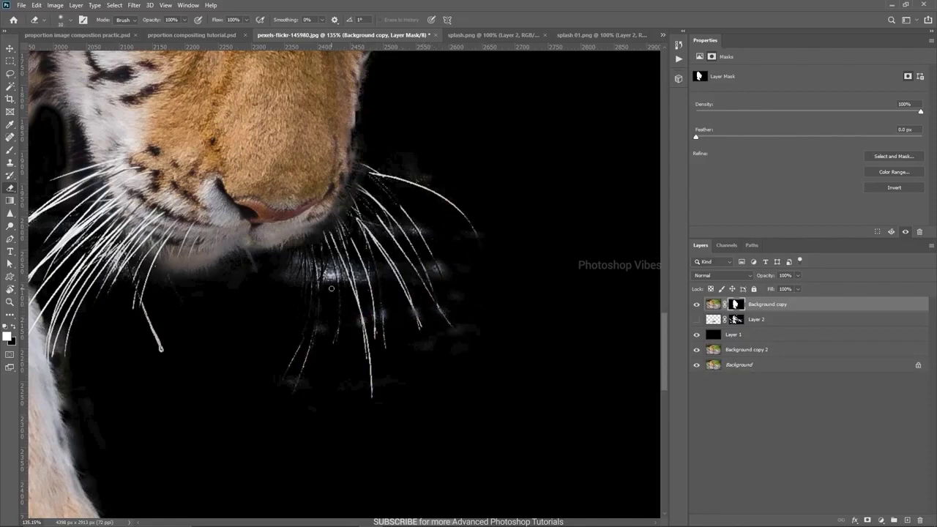
scroll(460, 286, up, 2)
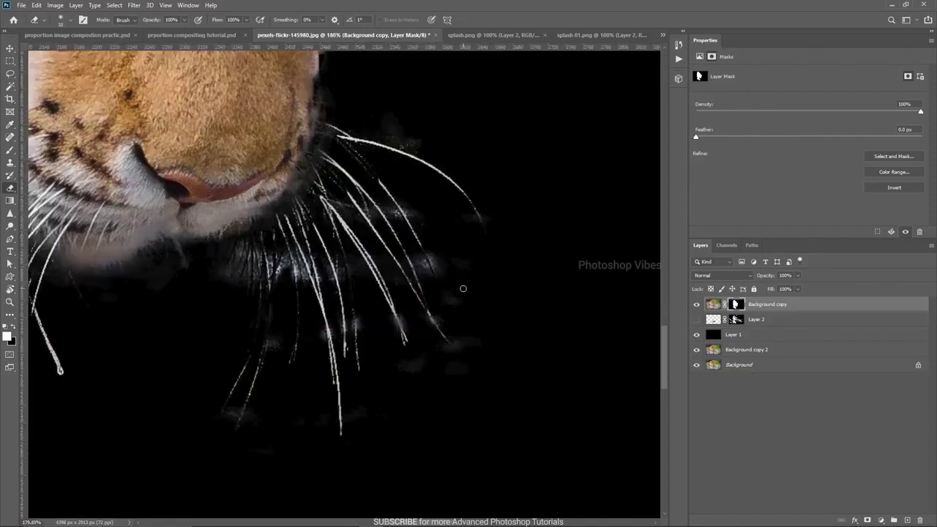
mouse_move(389, 216)
mouse_down()
mouse_move(402, 220)
mouse_move(380, 170)
mouse_up()
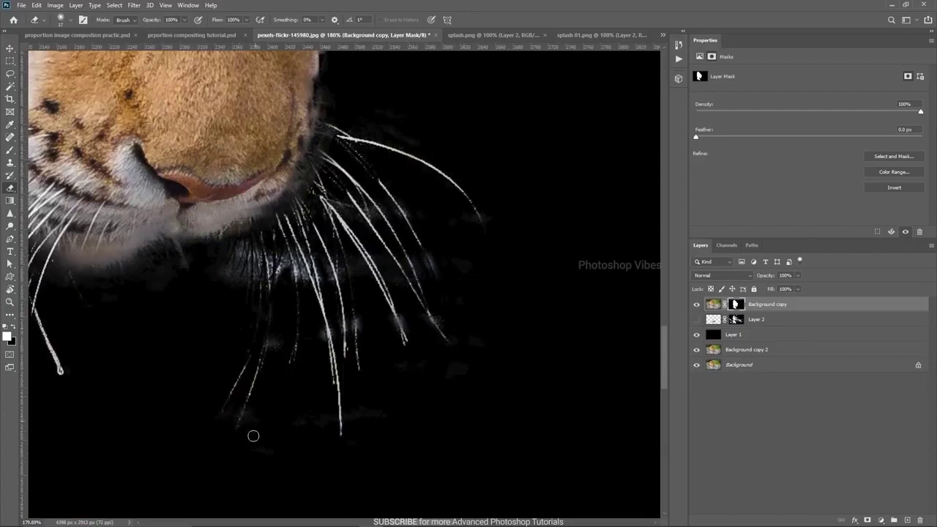
- Remove the white fringe and grey haze by the left whiskers with a 12 px brush
mouse_move(253, 343)
mouse_down()
mouse_move(609, 319)
mouse_move(654, 403)
mouse_up()
mouse_move(243, 255)
mouse_down()
mouse_move(285, 250)
mouse_move(253, 260)
mouse_move(245, 234)
mouse_move(286, 245)
mouse_up()
key(ctrl+z)
scroll(236, 250, up, 3)
alt+right_click(268, 251)
scroll(286, 245, up, 1)
mouse_move(249, 285)
mouse_down()
mouse_move(283, 273)
mouse_move(258, 286)
mouse_up()
mouse_move(369, 278)
mouse_down()
mouse_move(400, 262)
mouse_move(339, 278)
mouse_up()
scroll(500, 397, down, 10)
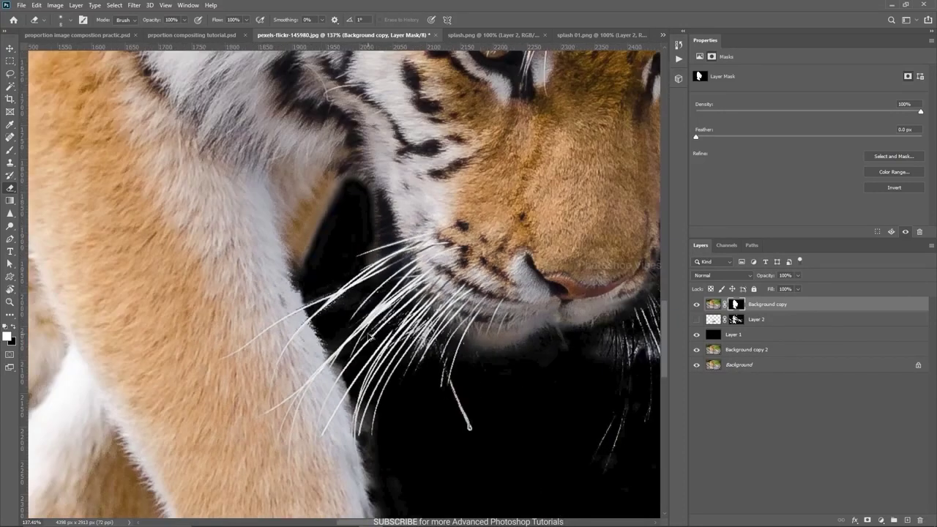
scroll(531, 359, down, 3)
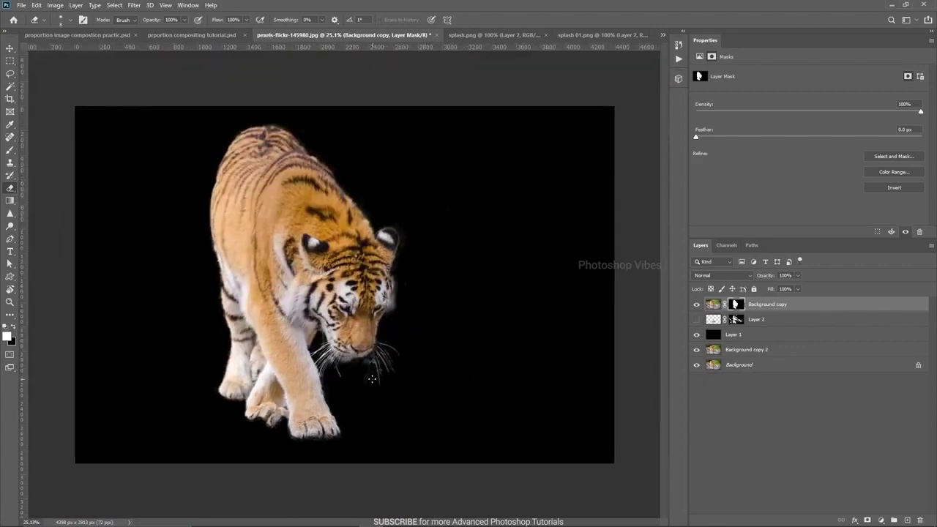
key(v)
scroll(390, 386, down, 1)
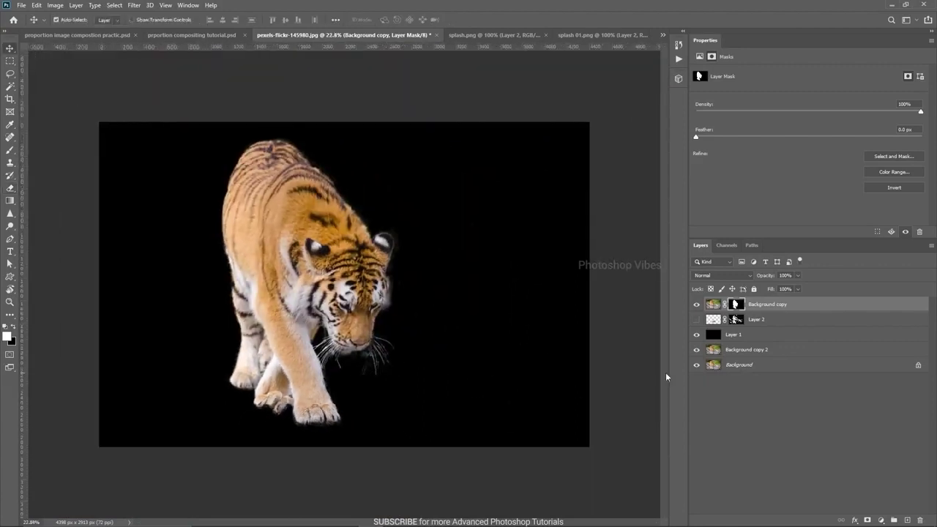
- Drag the tiger layer into the beach document and hide it
click(722, 305)
drag(254, 195, 298, 146)
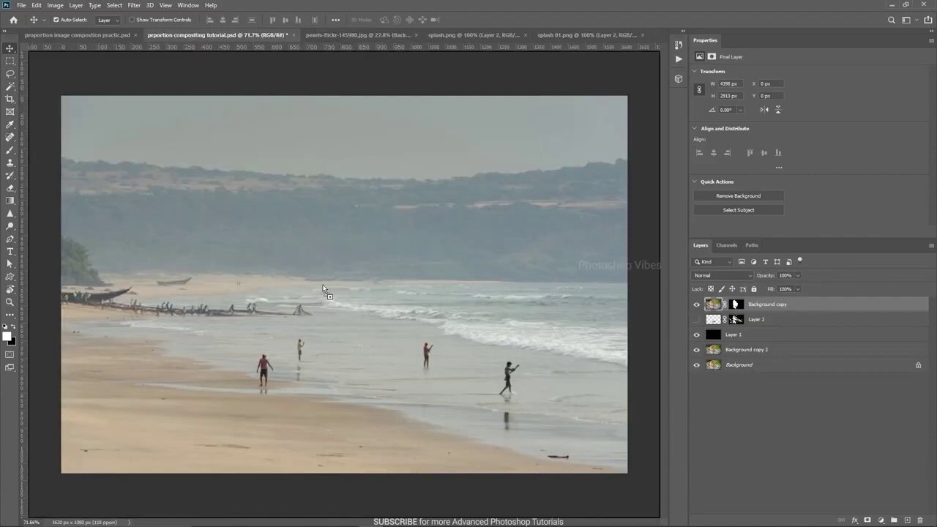
drag(323, 288, 323, 290)
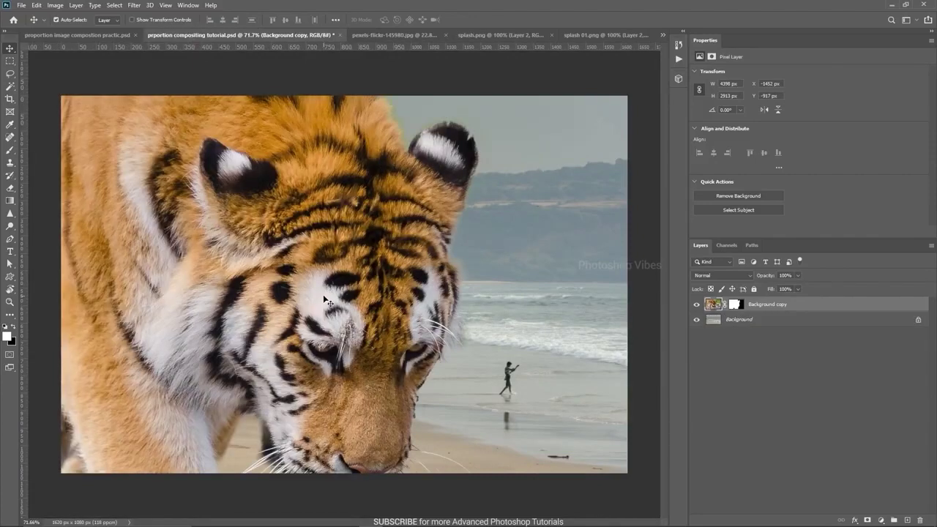
click(697, 305)
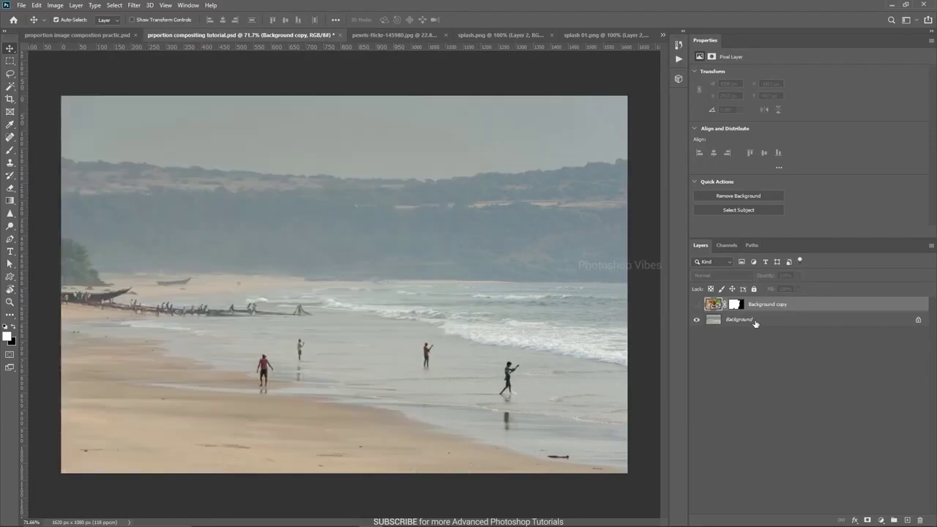
- Duplicate the beach Background, flip the copy horizontally, and show the tiger again
click(756, 323)
key(ctrl)
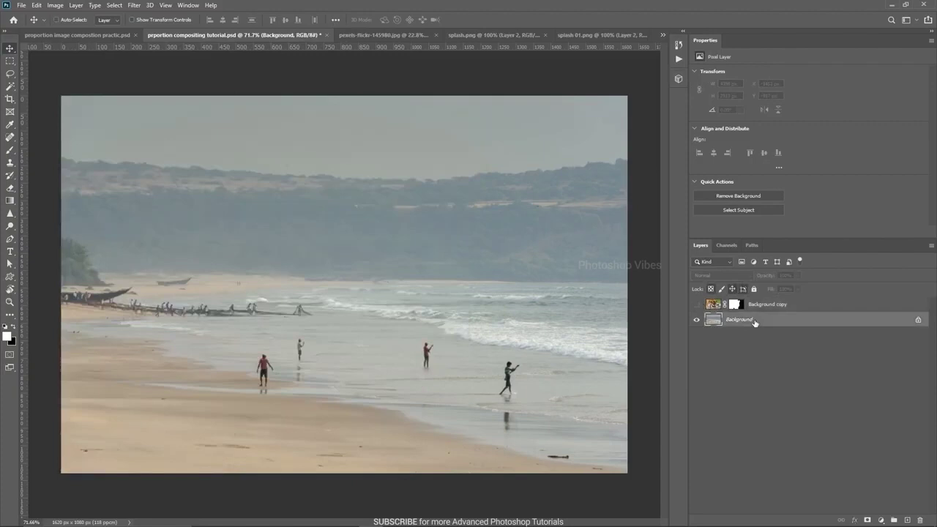
key(ctrl+j)
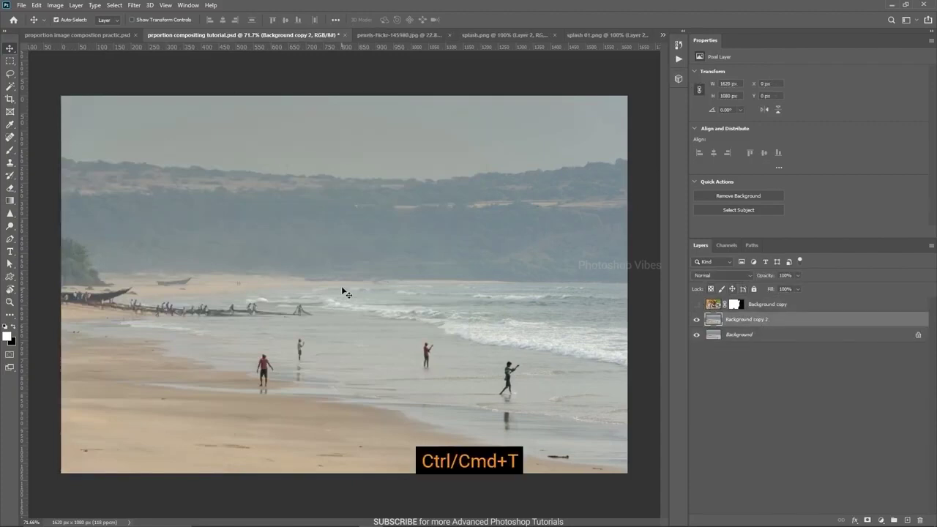
key(ctrl+t)
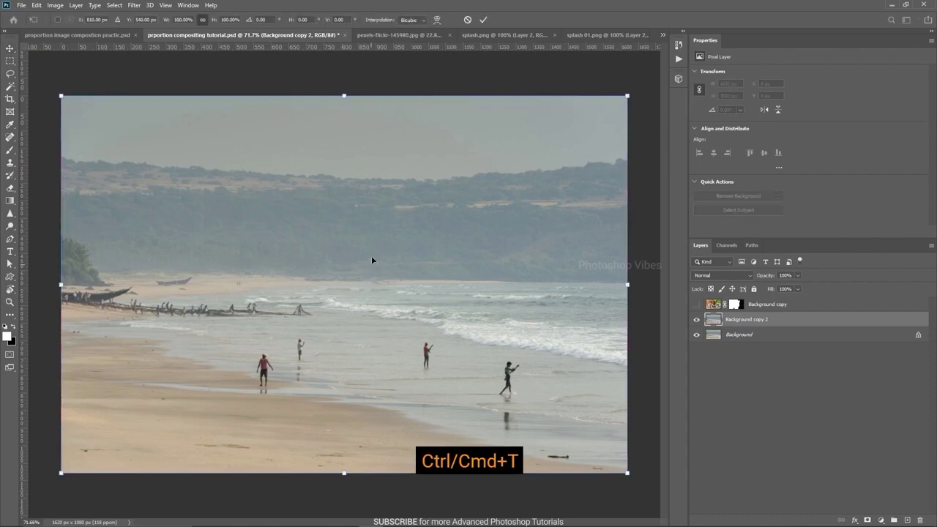
right_click(363, 198)
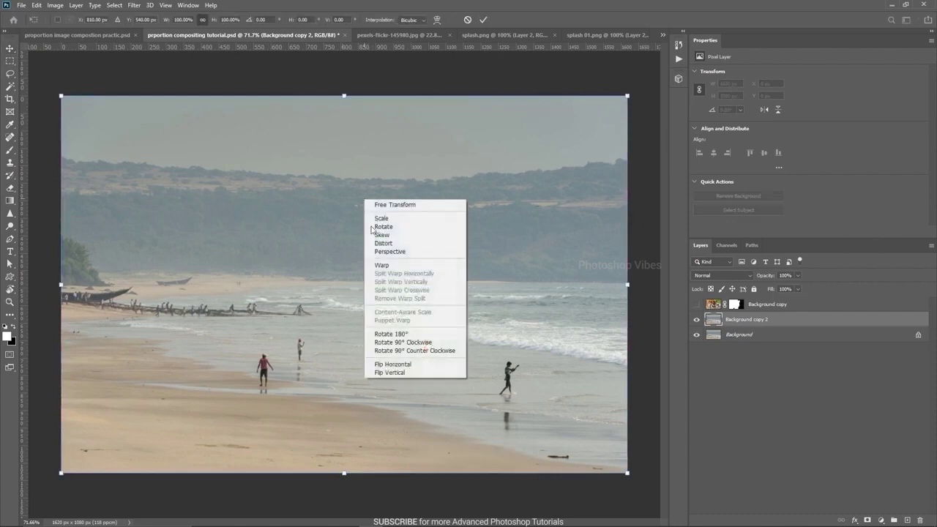
click(396, 364)
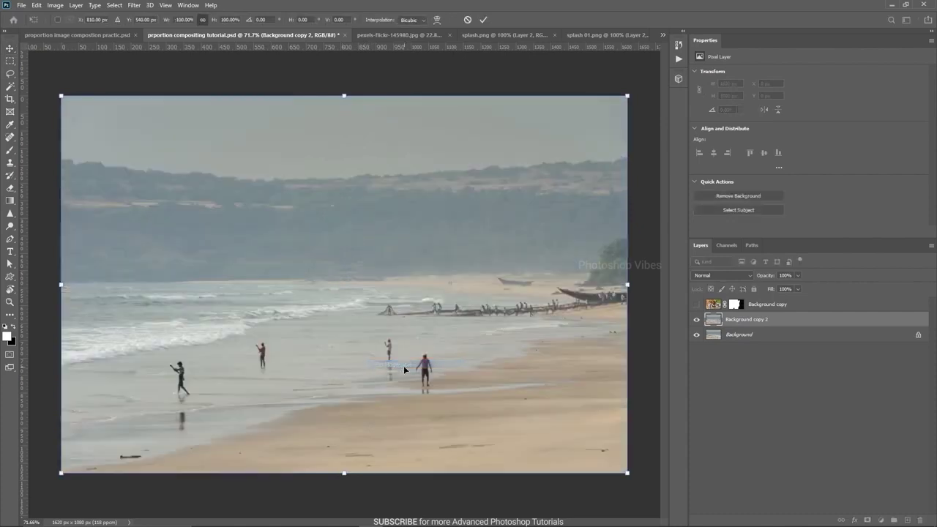
key(Return)
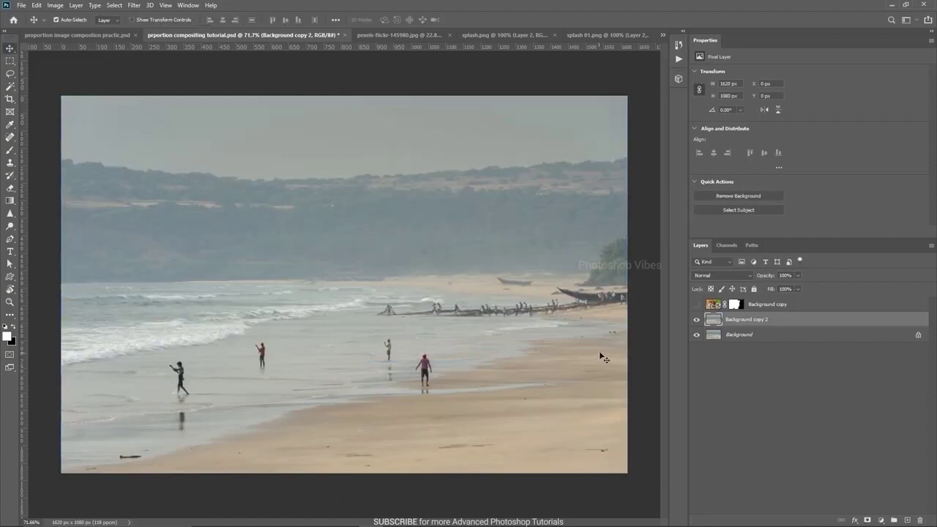
click(697, 305)
click(765, 304)
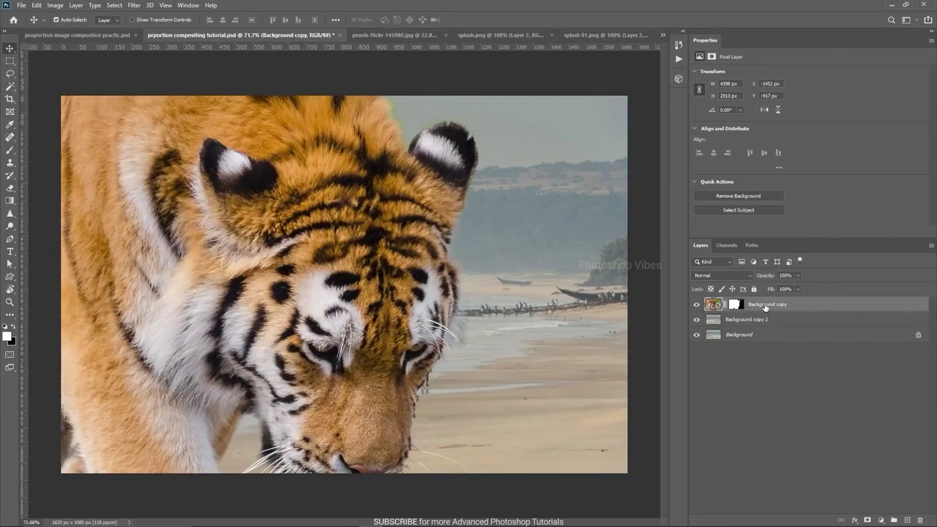
- Convert the tiger layer to a smart object and scale it down toward the bottom right
right_click(765, 306)
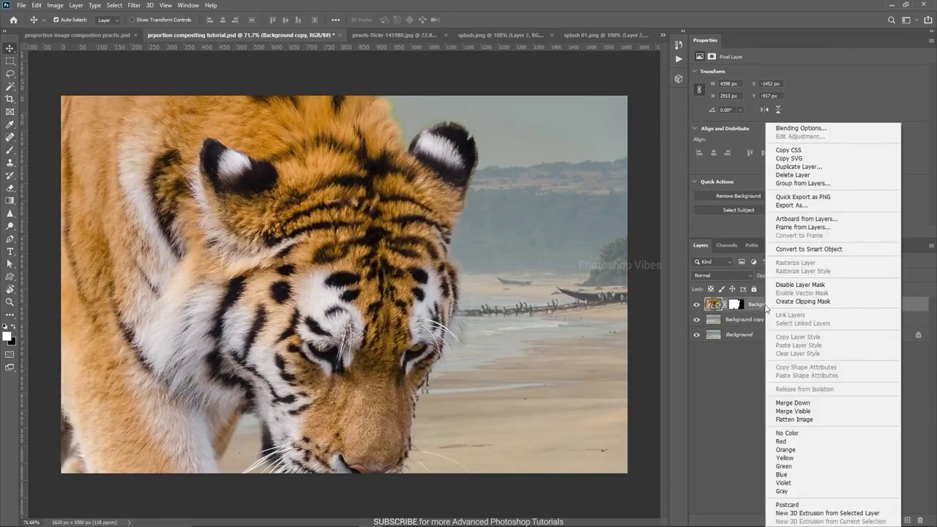
click(809, 250)
key(ctrl+t)
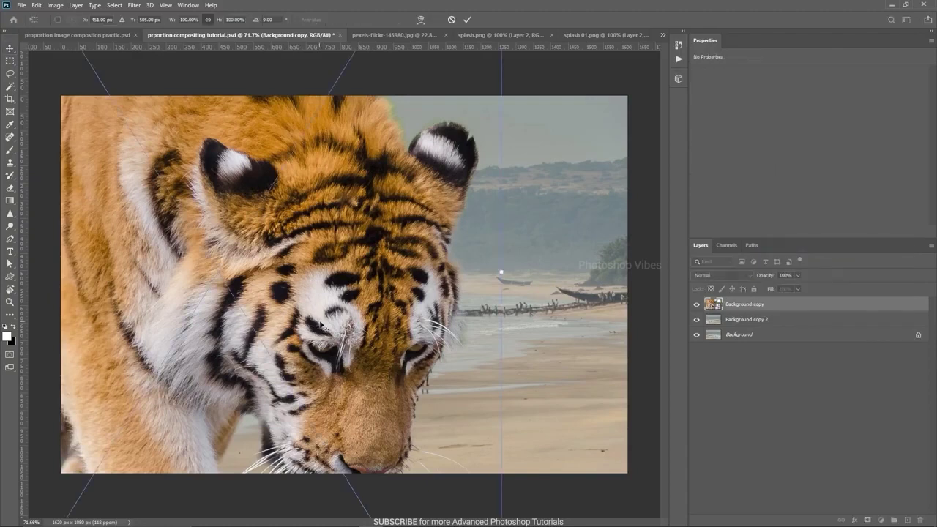
key(ctrl+0)
key(ctrl+minus)
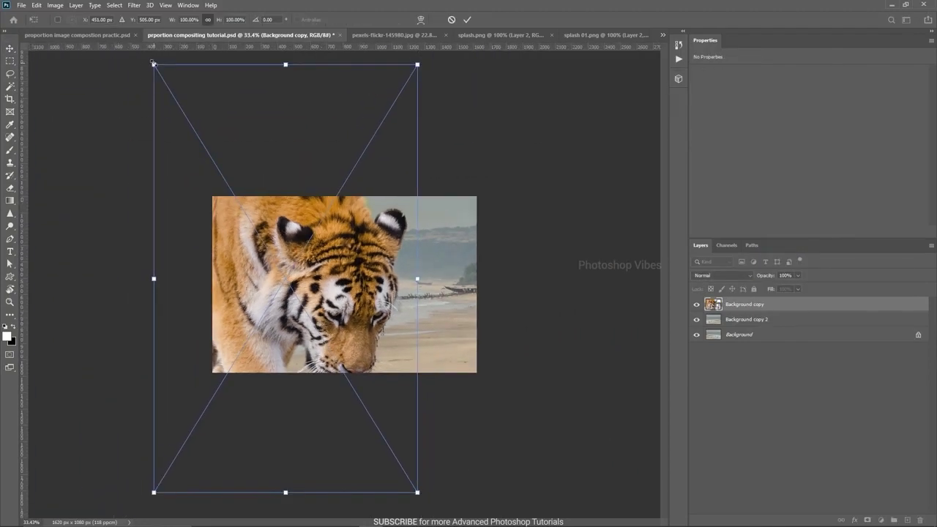
drag(153, 65, 338, 205)
- Refine the tiger to about 29% scale and position it among the beachgoers
key(ctrl+plus)
key(ctrl+plus)
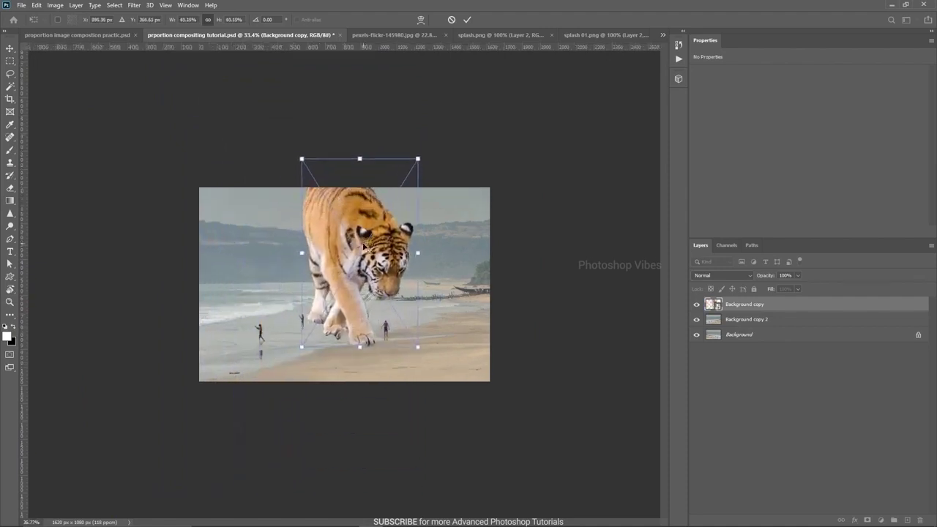
drag(268, 62, 334, 164)
drag(400, 291, 342, 272)
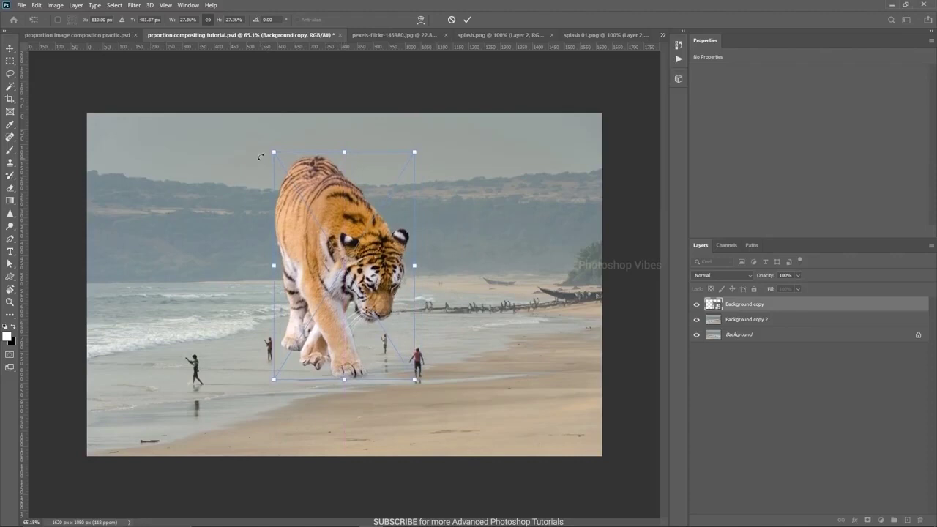
drag(273, 150, 263, 134)
scroll(346, 309, up, 1)
drag(314, 288, 325, 294)
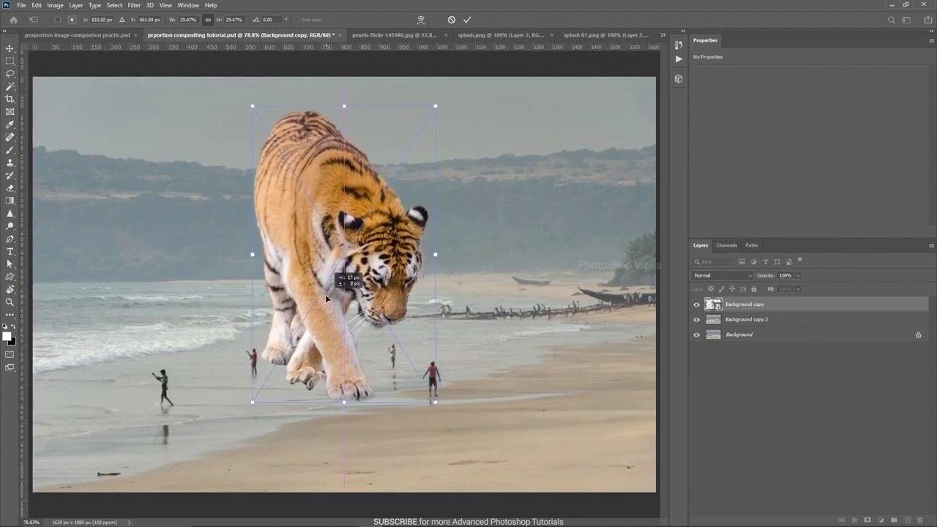
key(Return)
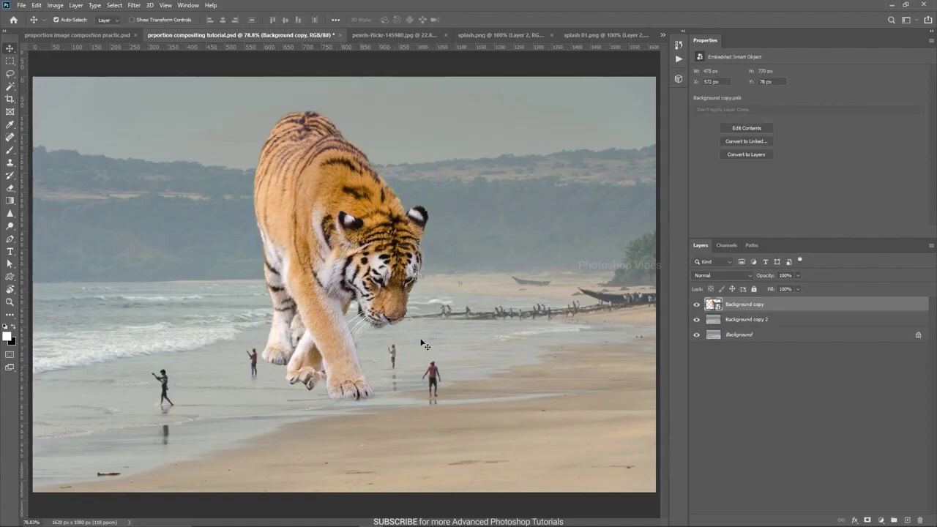
scroll(308, 427, up, 2)
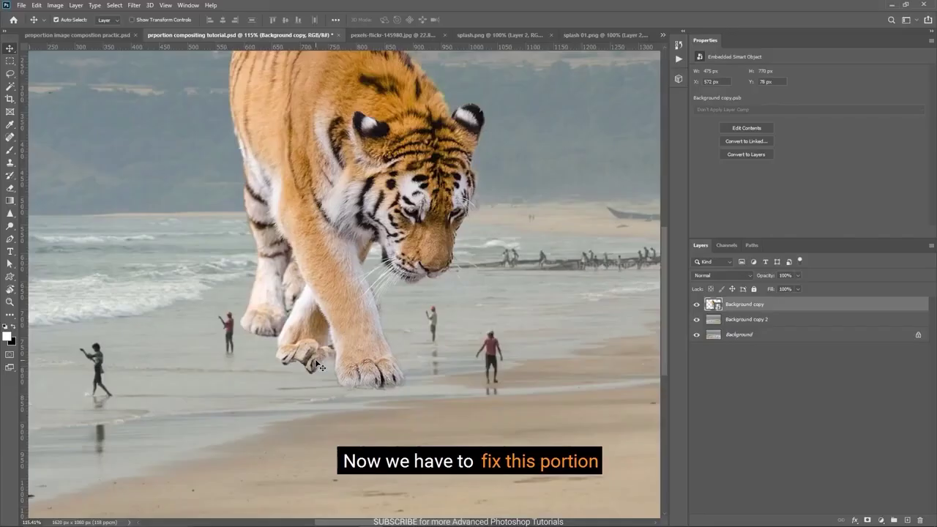
- Open the tiger smart object and add a black-filled layer beneath the tiger
scroll(322, 367, down, 2)
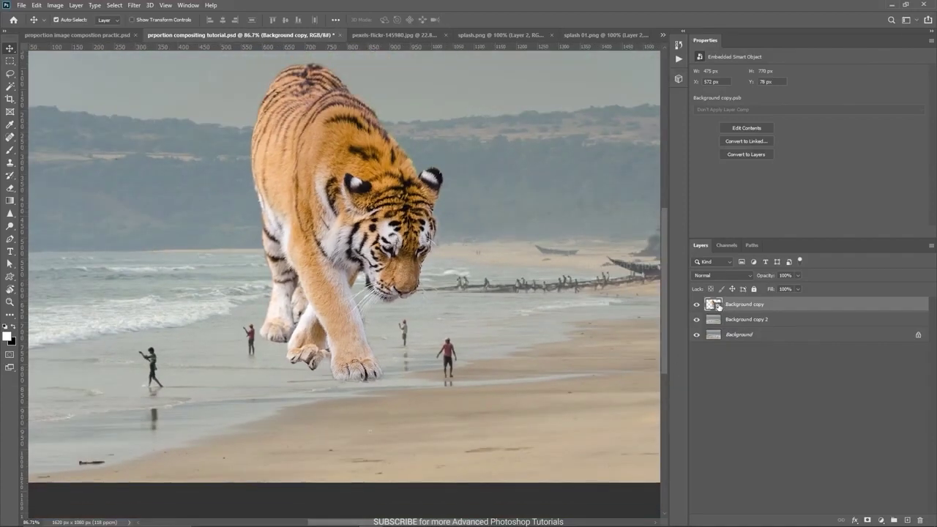
double_click(714, 305)
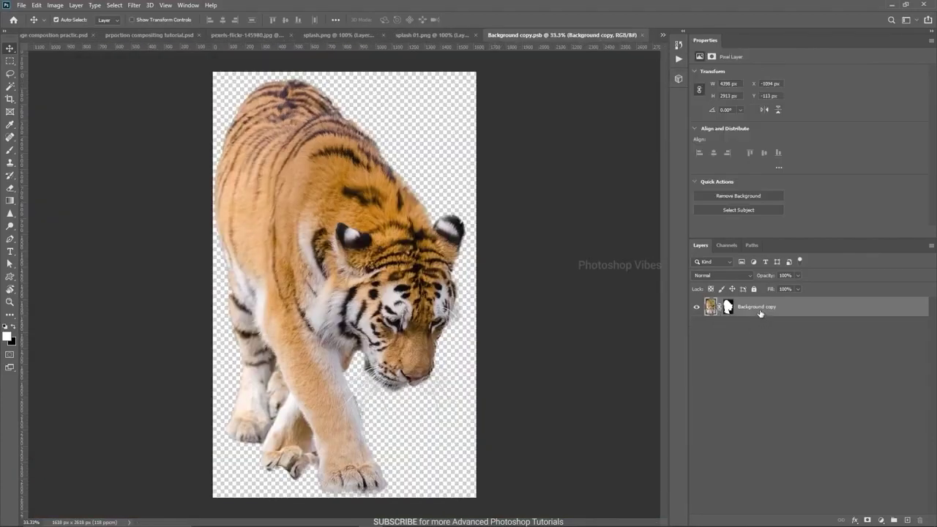
click(907, 520)
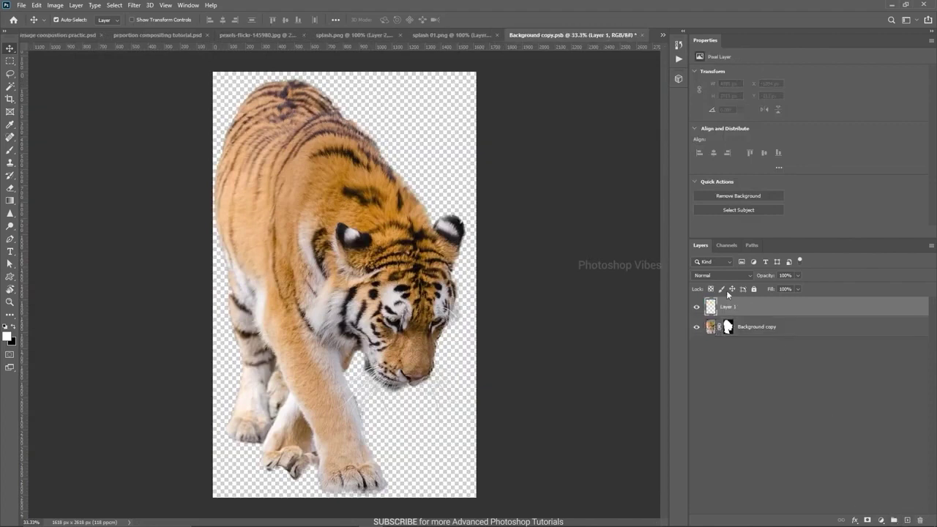
drag(729, 309, 733, 334)
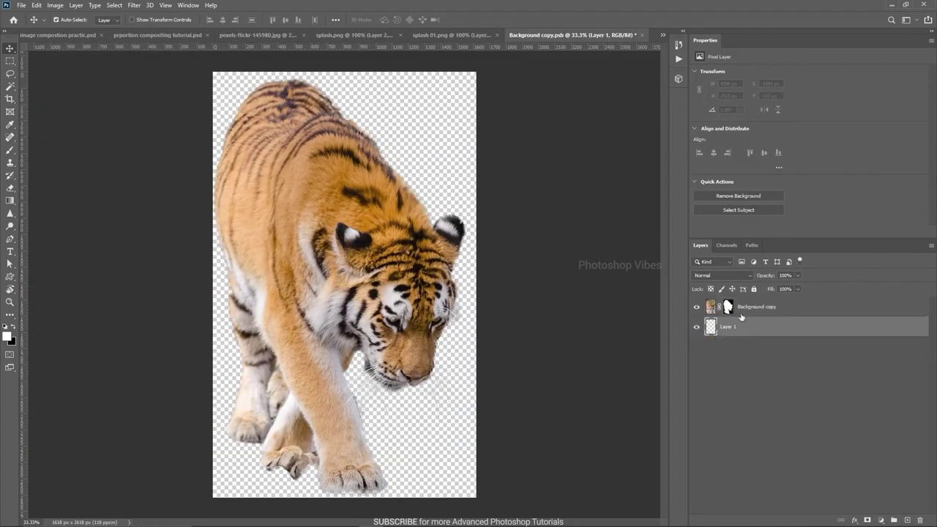
key(ctrl+BackSpace)
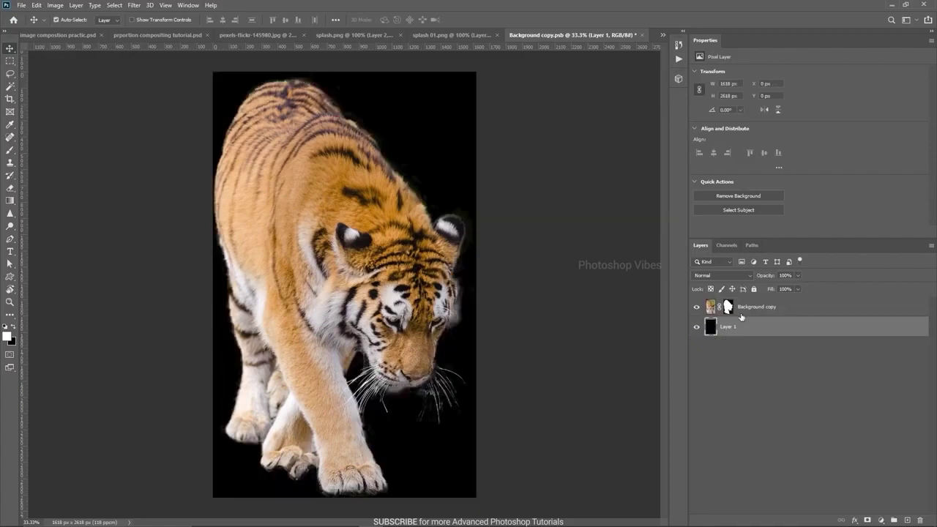
- Duplicate the tiger layer, hide the original, and apply the duplicate's layer mask
click(762, 312)
key(ctrl+j)
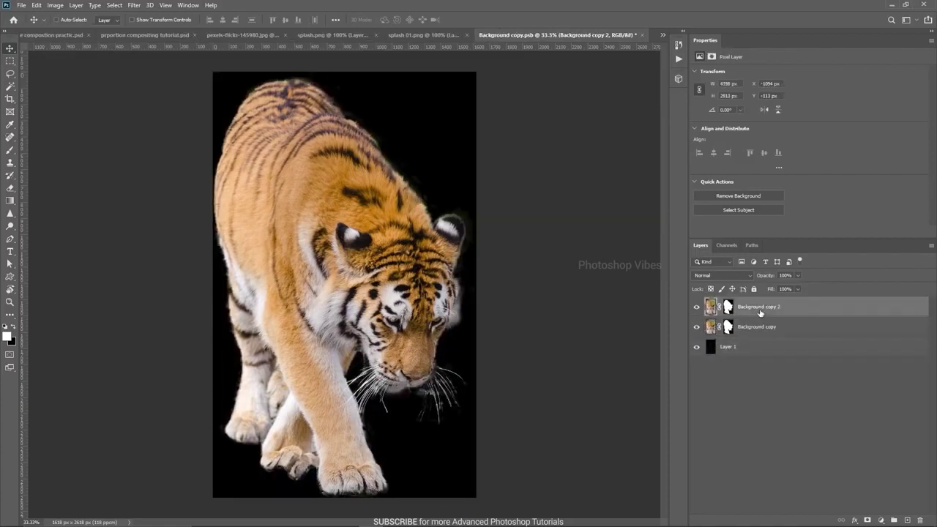
click(696, 328)
right_click(728, 306)
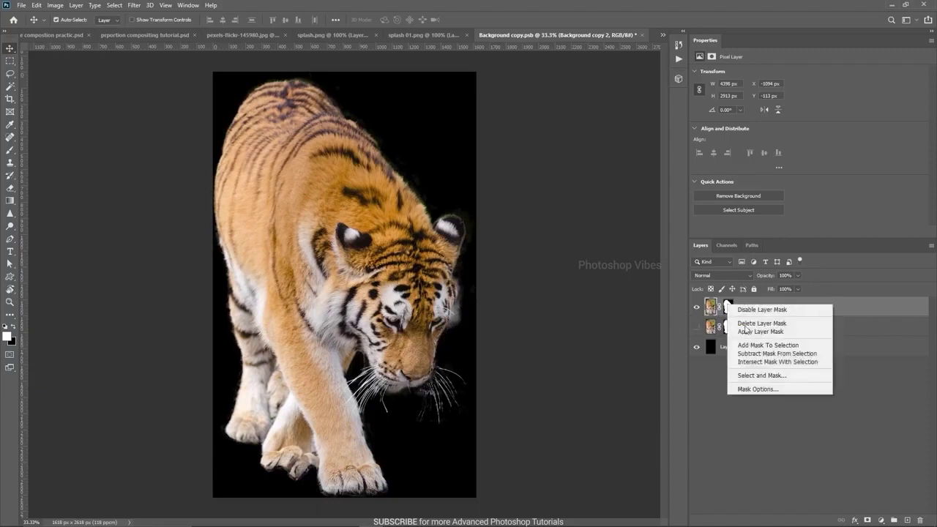
click(780, 333)
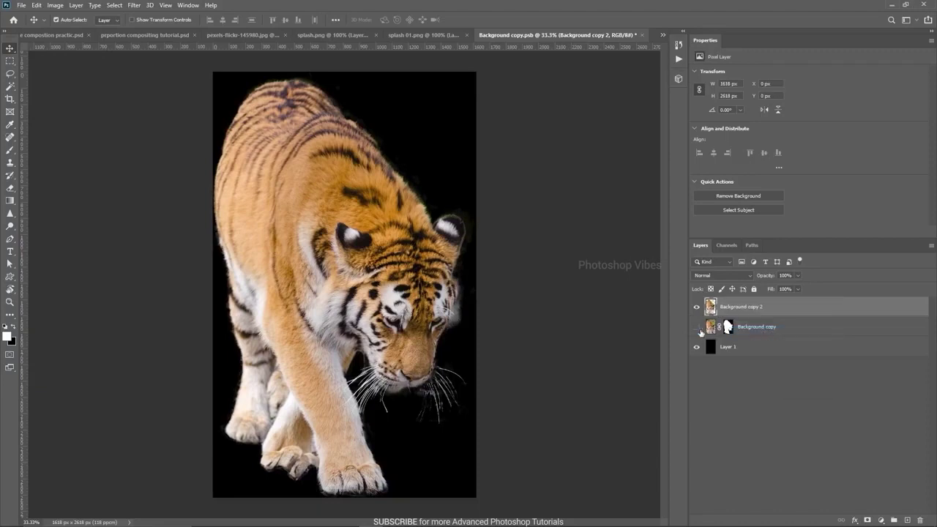
scroll(290, 457, up, 2)
drag(289, 457, 293, 364)
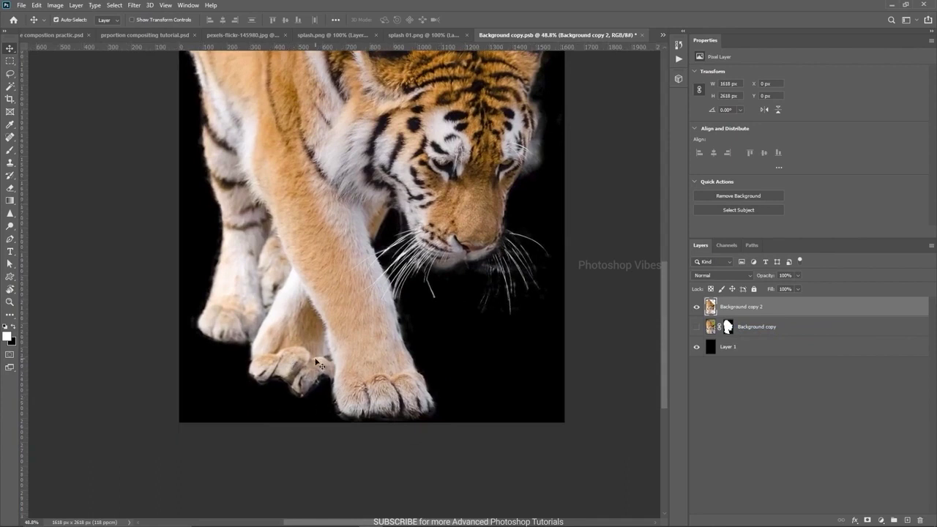
- Lasso the lower-right paw and copy it onto its own layer
click(10, 74)
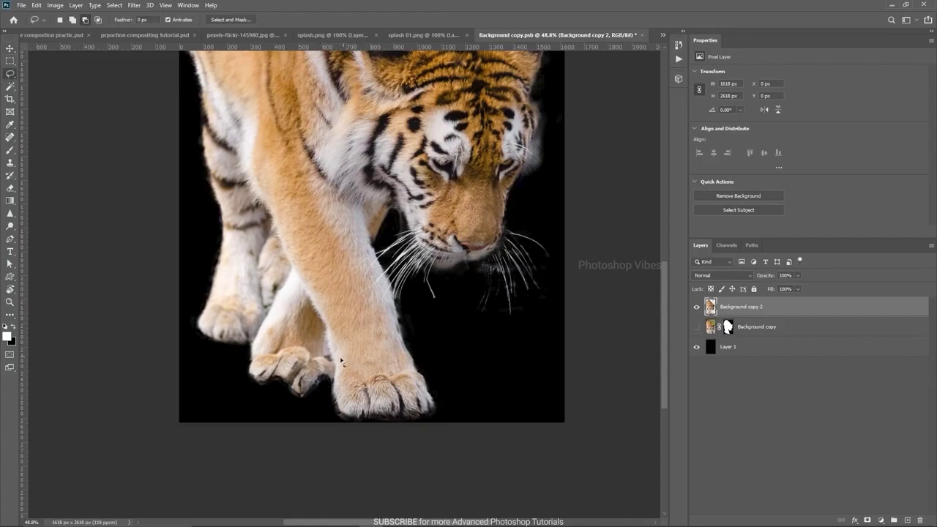
mouse_move(338, 363)
mouse_down()
mouse_move(323, 400)
mouse_move(330, 416)
mouse_move(384, 428)
mouse_move(449, 424)
mouse_move(429, 334)
mouse_move(382, 335)
mouse_up()
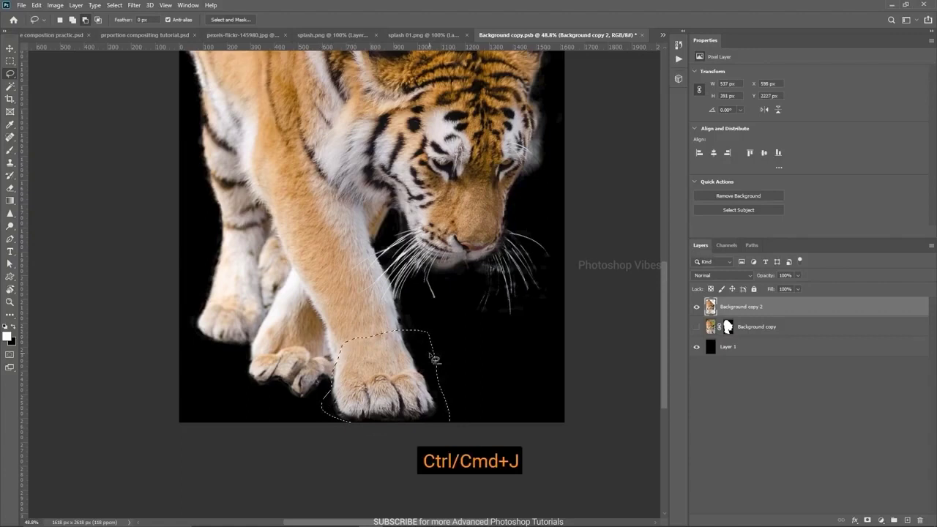
key(ctrl+j)
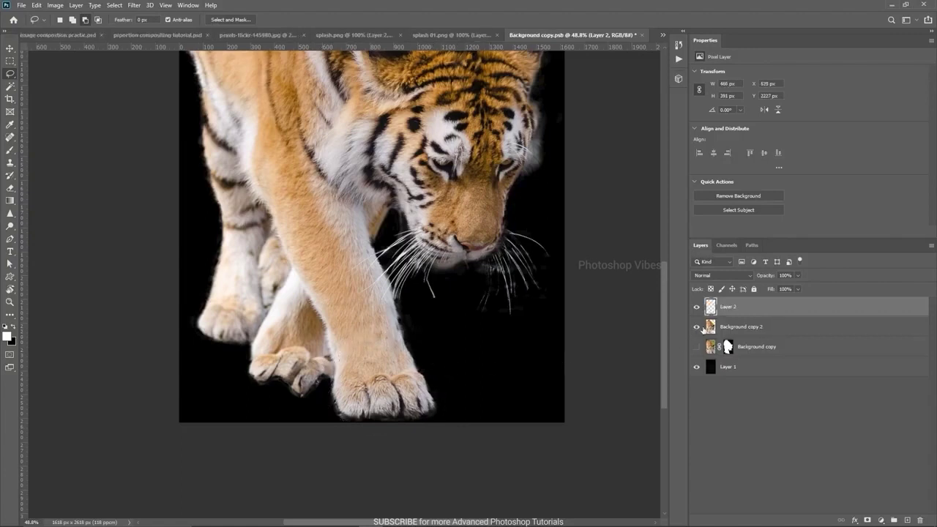
click(697, 326)
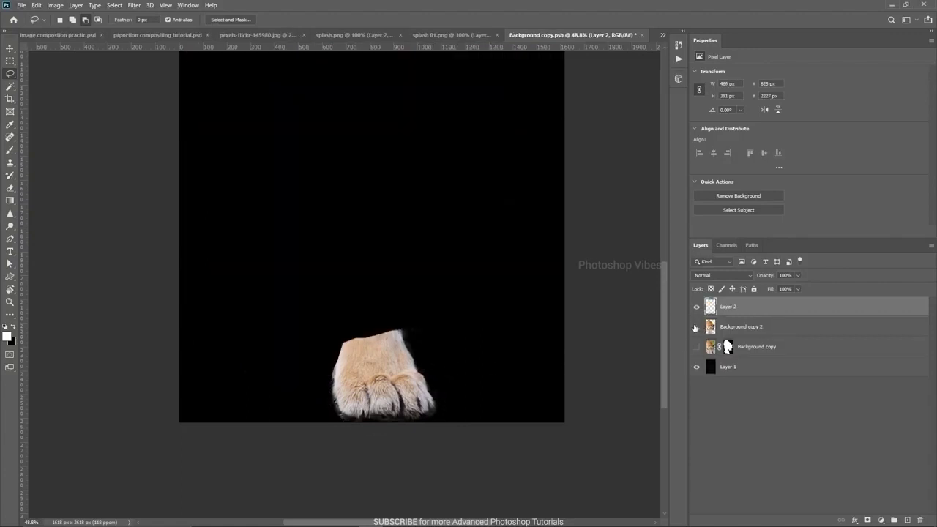
click(697, 327)
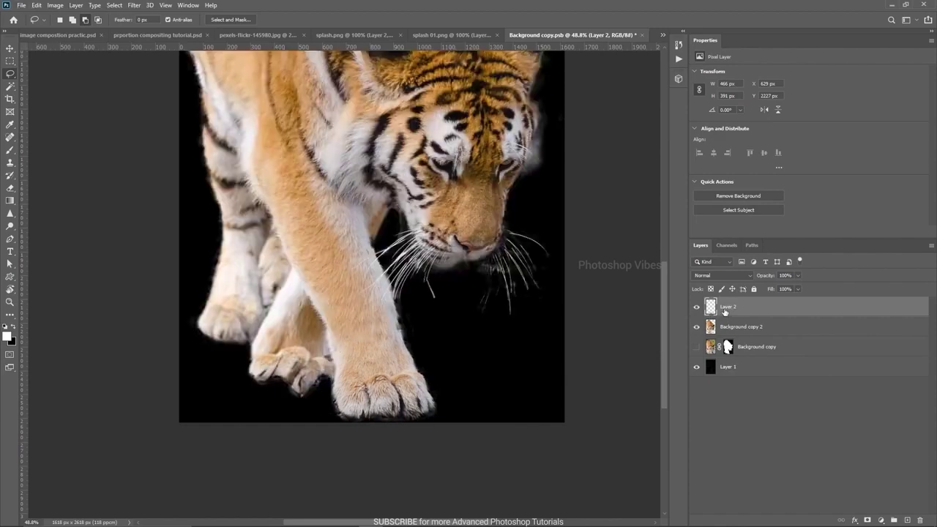
- Move the copied paw over the neighbouring left paw and rotate it about 9° clockwise
key(ctrl+t)
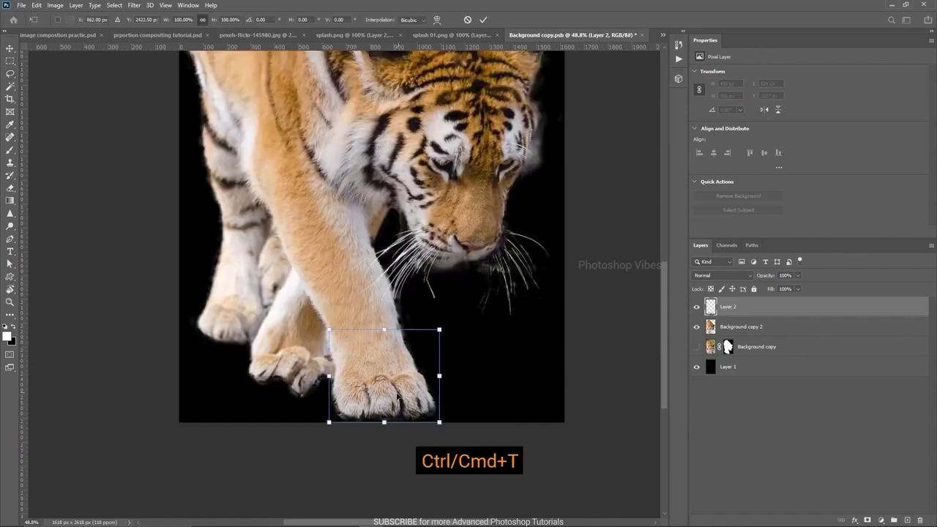
drag(380, 403, 295, 372)
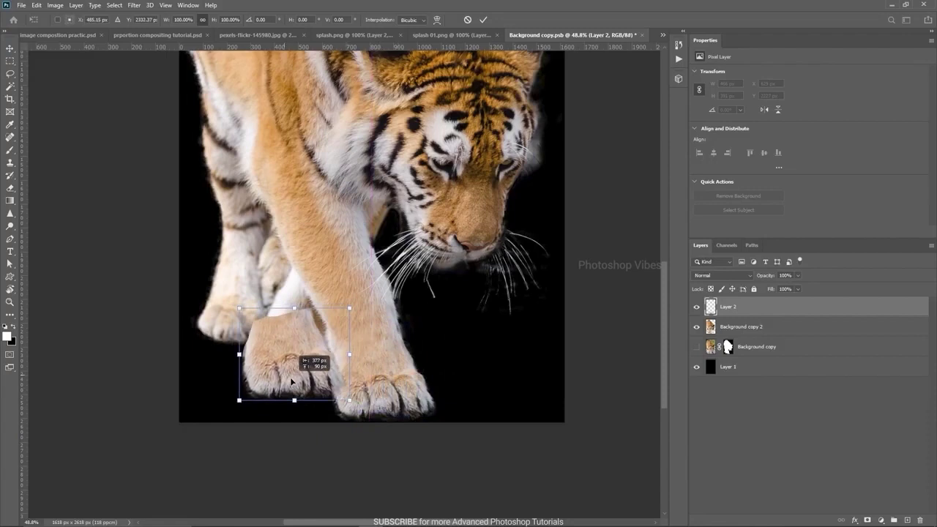
scroll(293, 370, up, 2)
drag(376, 283, 386, 294)
drag(284, 360, 287, 361)
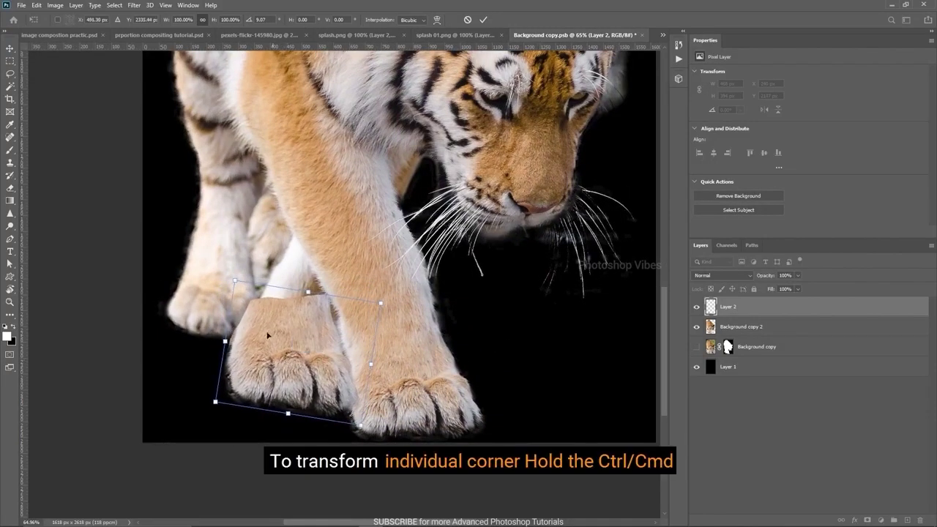
- Distort the copied paw's corners to fit over the left paw and commit the transform
drag(236, 283, 249, 305)
drag(385, 303, 381, 323)
drag(217, 406, 226, 396)
drag(360, 428, 353, 411)
drag(378, 322, 374, 332)
drag(249, 305, 249, 316)
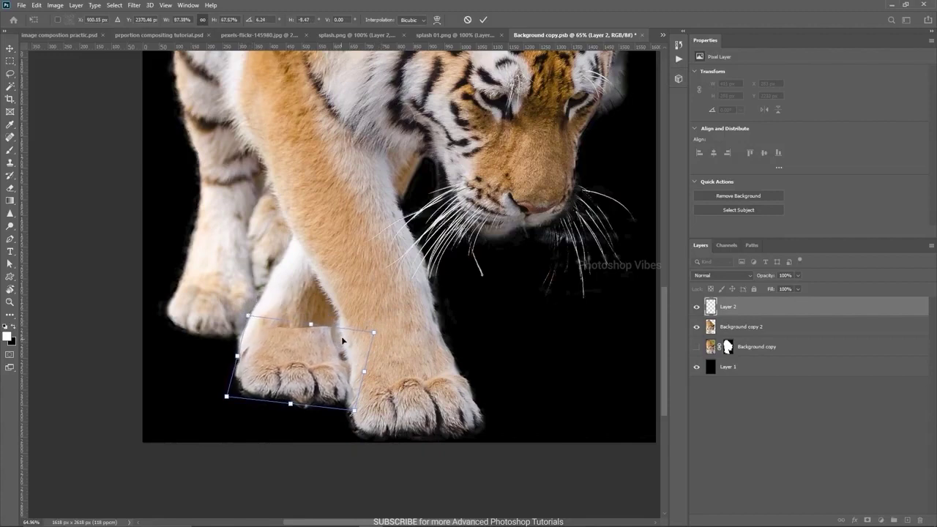
drag(375, 334, 385, 331)
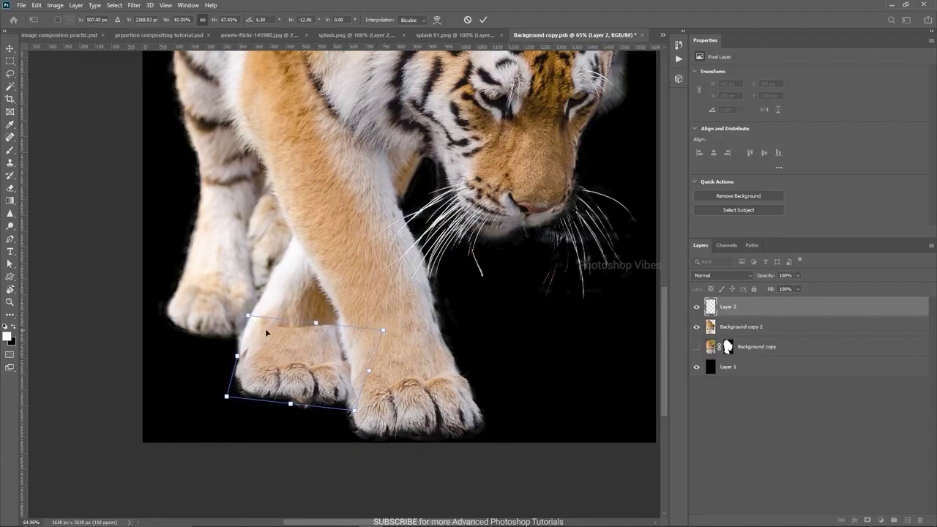
drag(249, 316, 244, 315)
drag(227, 396, 221, 396)
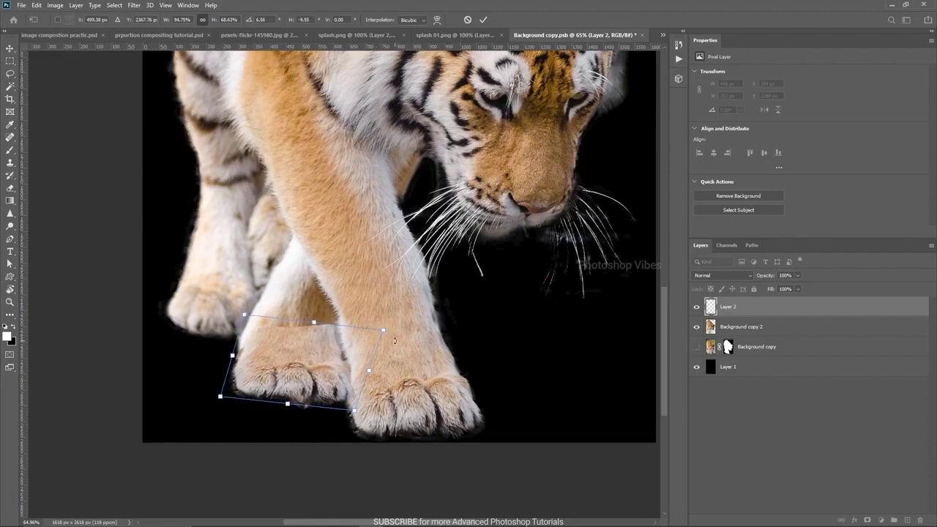
drag(381, 328, 386, 335)
drag(222, 403, 218, 396)
key(Return)
key(l)
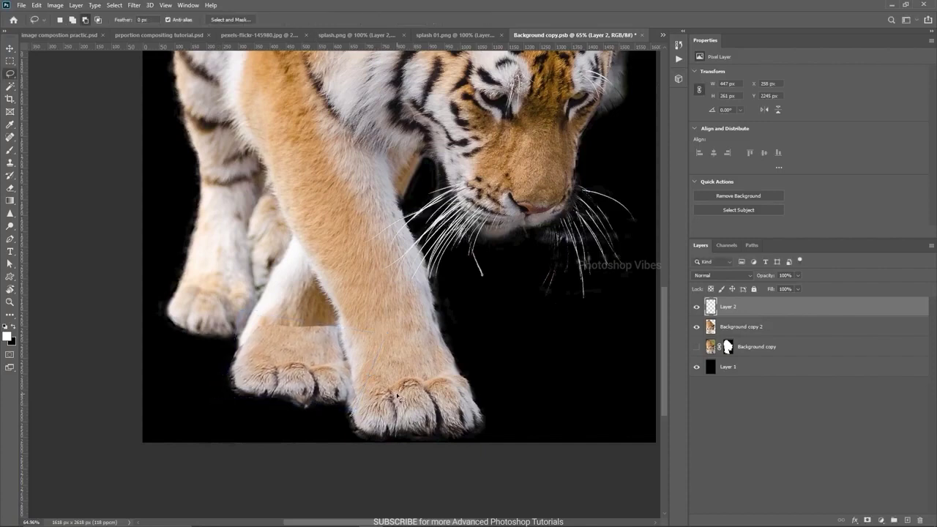
- Add a layer mask to Layer 2 and set up an Eraser of about 126 px
click(867, 521)
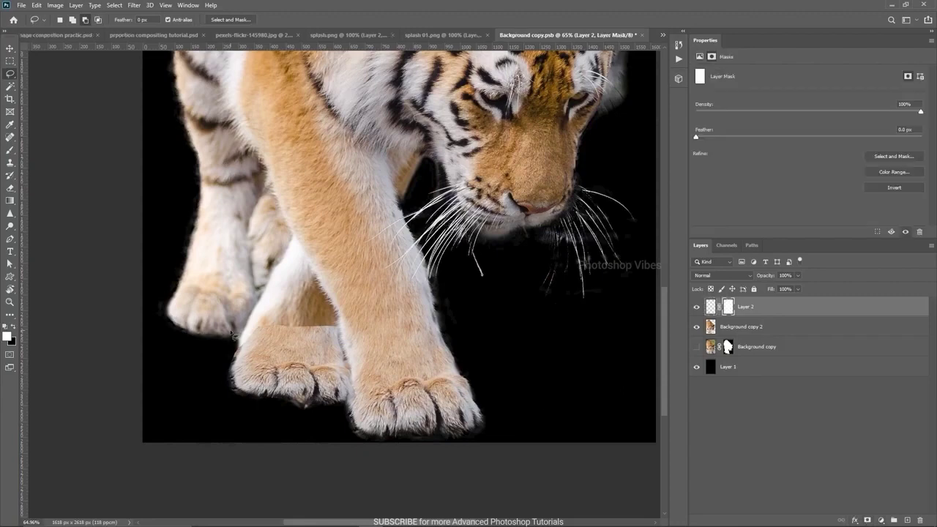
click(10, 189)
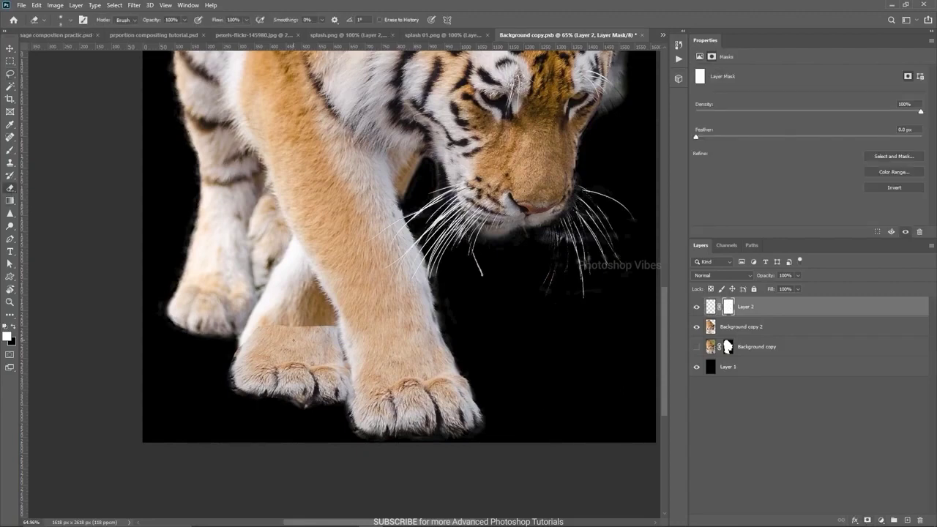
scroll(293, 340, up, 2)
drag(282, 336, 315, 339)
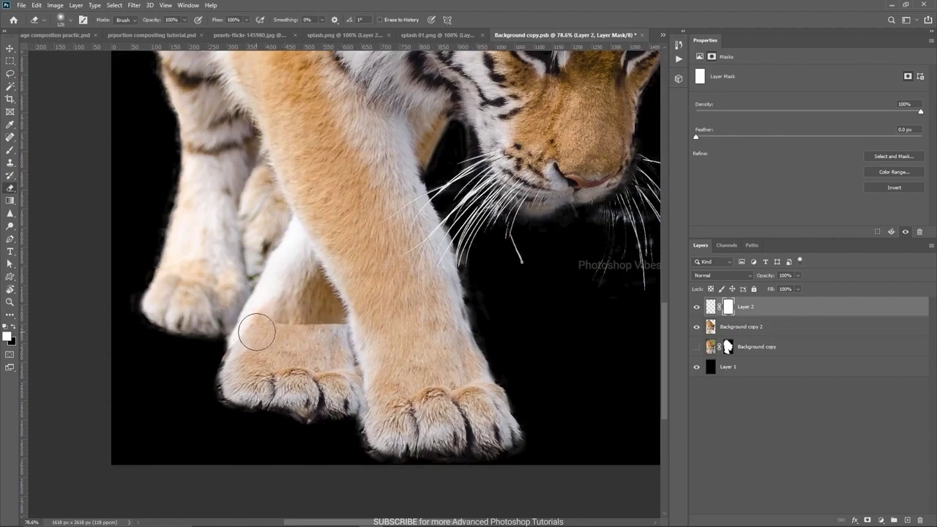
drag(251, 324, 341, 331)
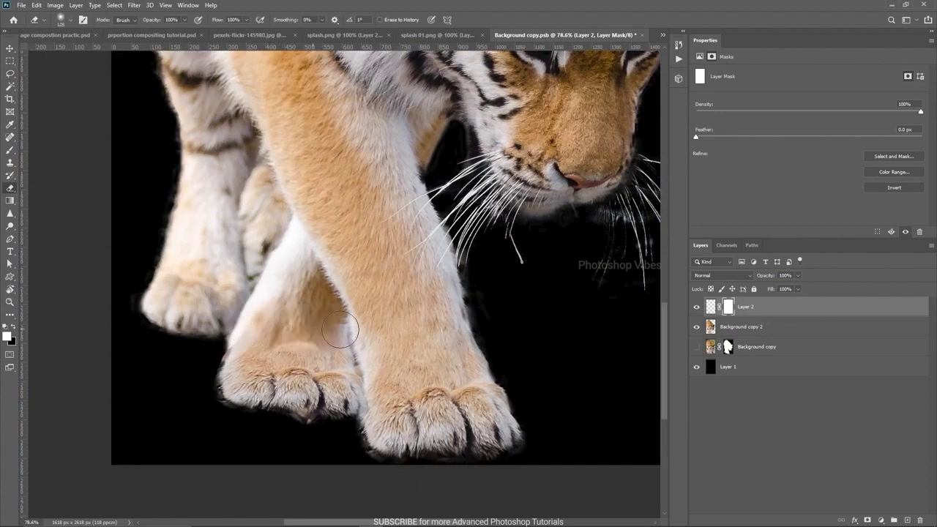
key(ctrl+z)
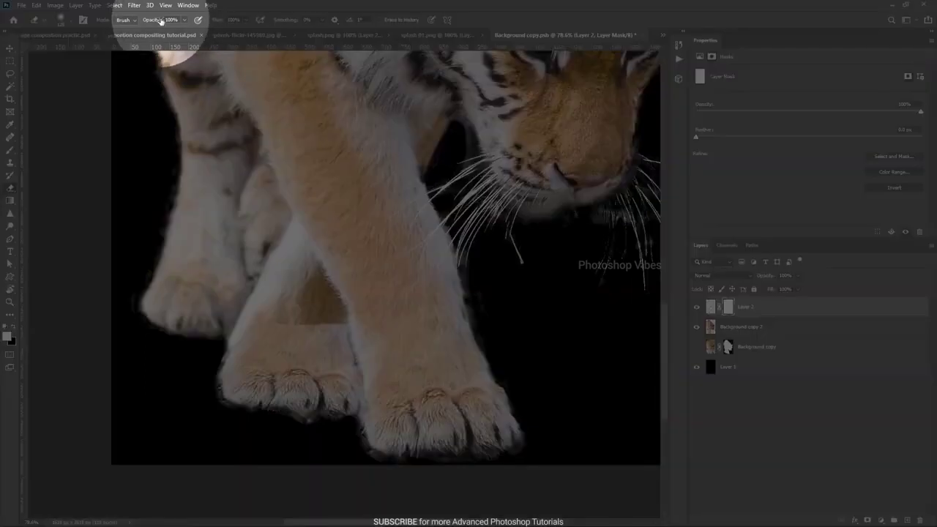
- Erase along the paw's top seam at 51% opacity, then add an empty layer above
drag(161, 21, 128, 20)
mouse_move(249, 322)
mouse_down()
mouse_move(371, 331)
mouse_move(252, 319)
mouse_move(355, 319)
mouse_move(257, 313)
mouse_move(350, 318)
mouse_move(322, 318)
mouse_up()
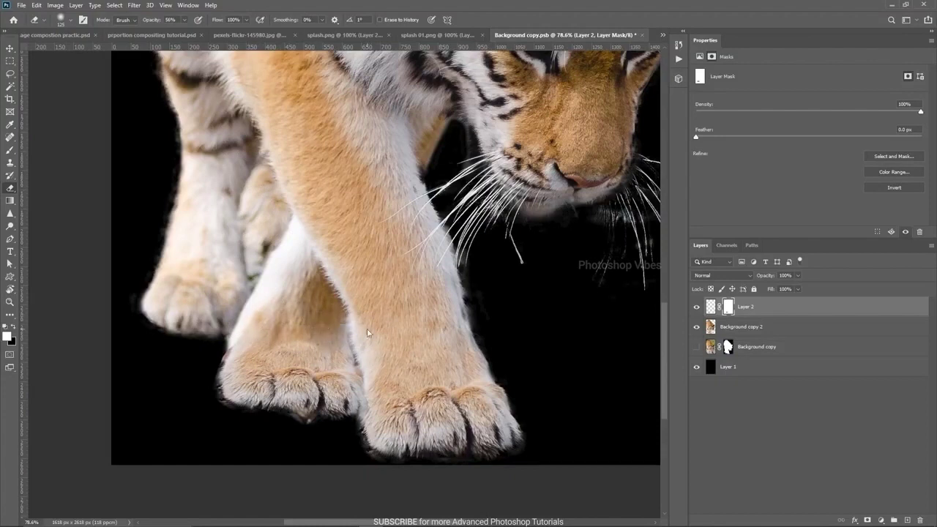
scroll(200, 435, down, 5)
scroll(247, 446, up, 3)
drag(255, 375, 290, 370)
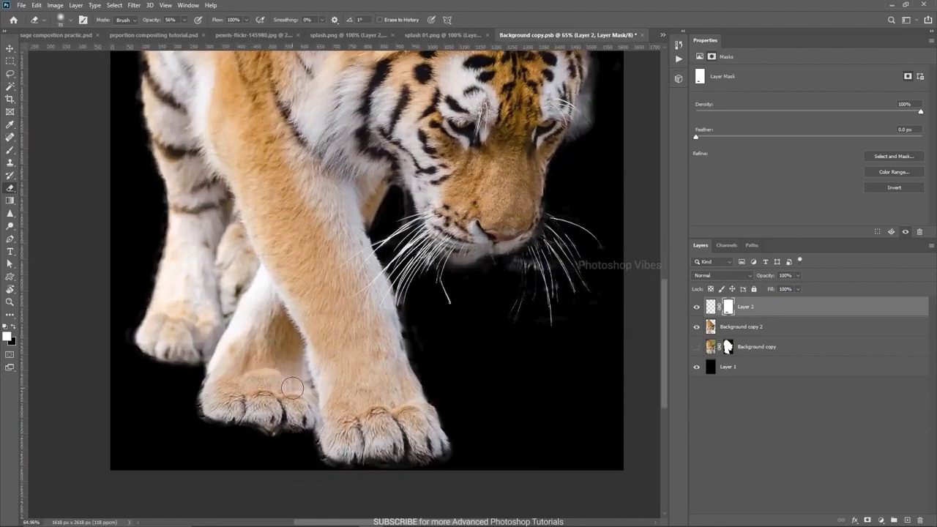
click(908, 521)
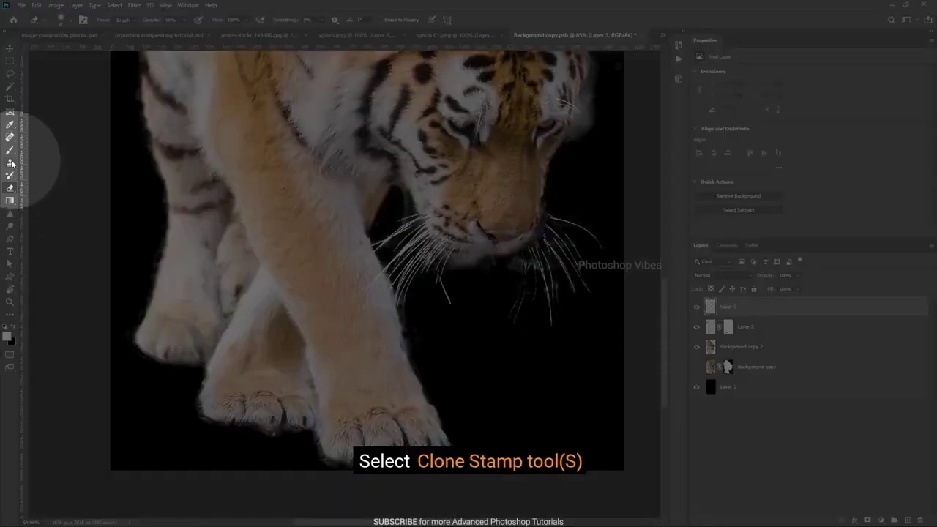
- Clone Stamp fur sampled from All Layers over the lower left paw
drag(10, 164, 56, 167)
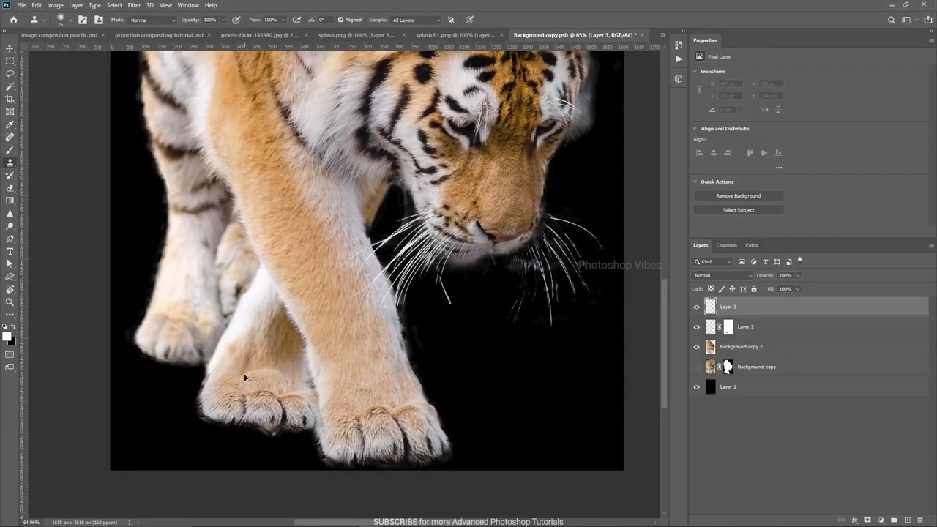
scroll(248, 377, up, 1)
scroll(430, 187, right, 1)
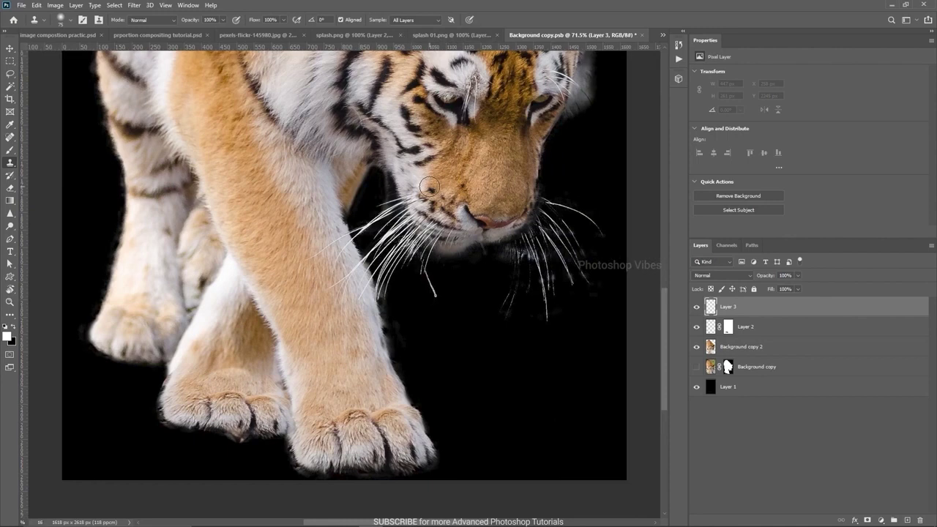
click(415, 20)
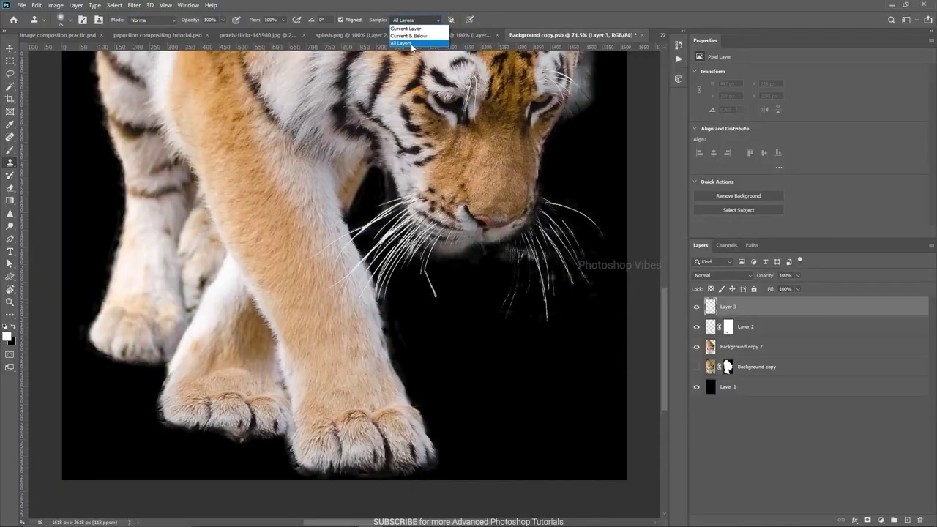
click(401, 43)
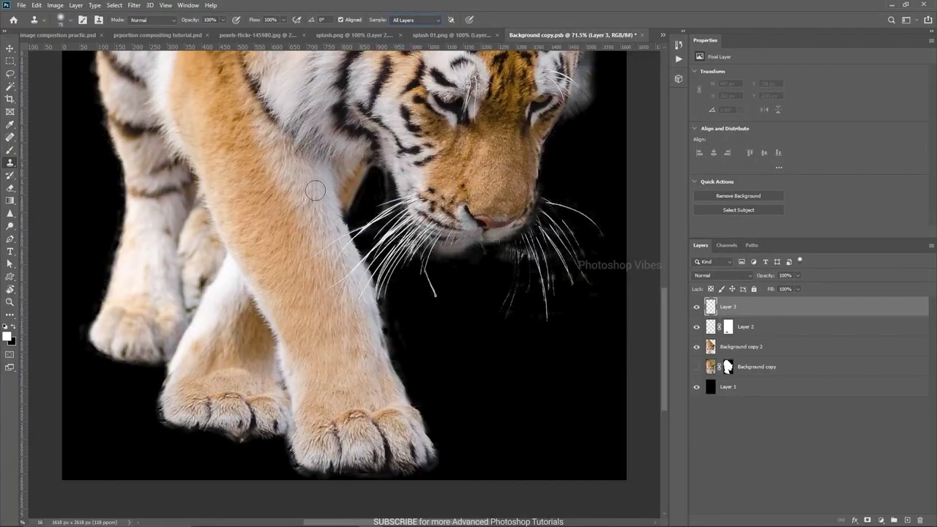
alt+click(217, 349)
mouse_move(209, 373)
mouse_down()
mouse_move(272, 384)
mouse_move(194, 386)
mouse_up()
- Compare the paw patch, then set Layer 3 opacity to 75%
key(v)
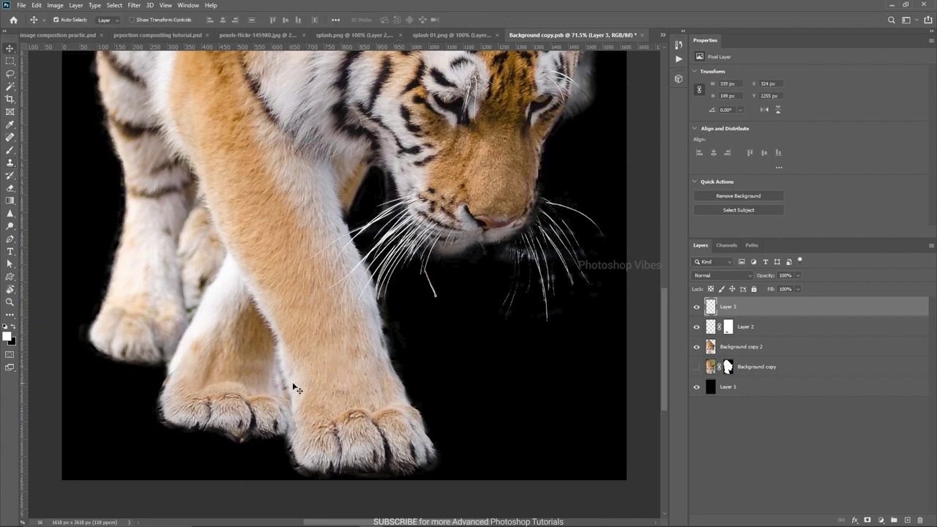
scroll(276, 384, down, 1)
click(696, 308)
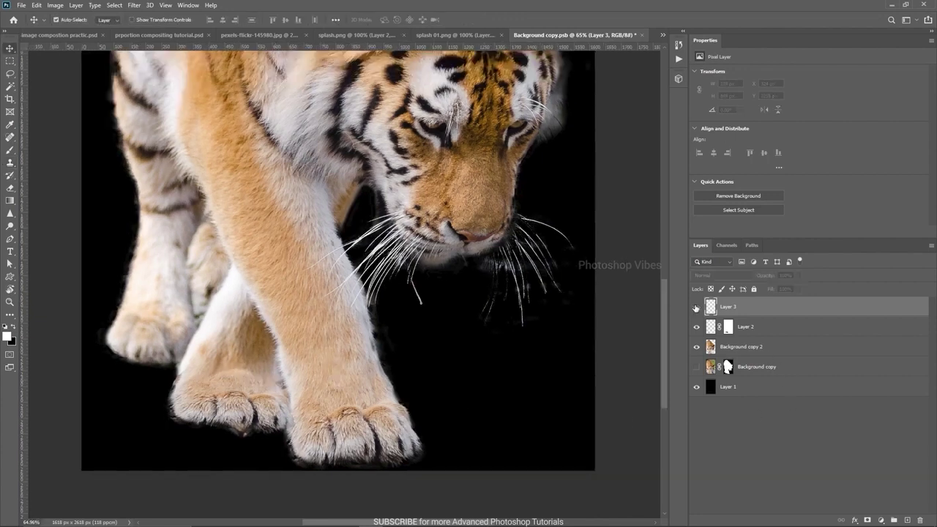
click(696, 308)
drag(769, 277, 752, 280)
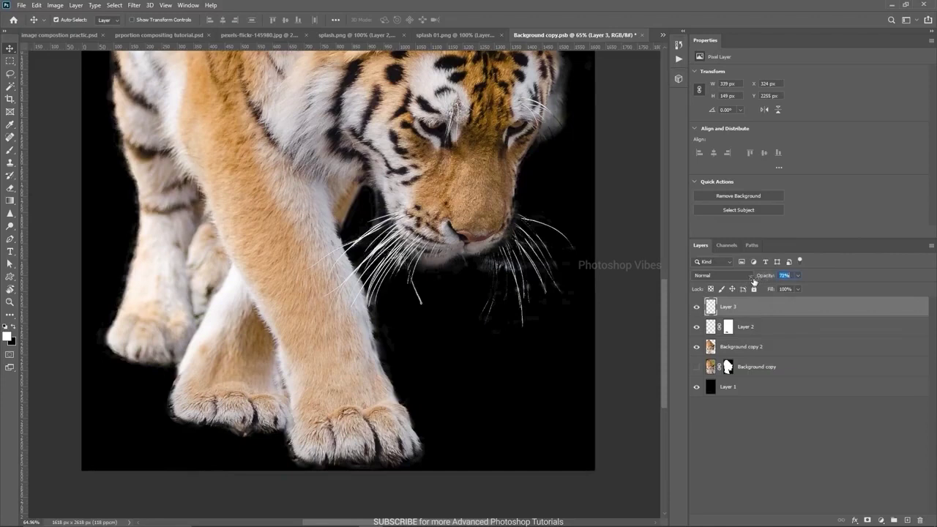
key(Return)
- Mask Background copy 2 and erase the stray fur beneath the paws with a 100% eraser
click(698, 309)
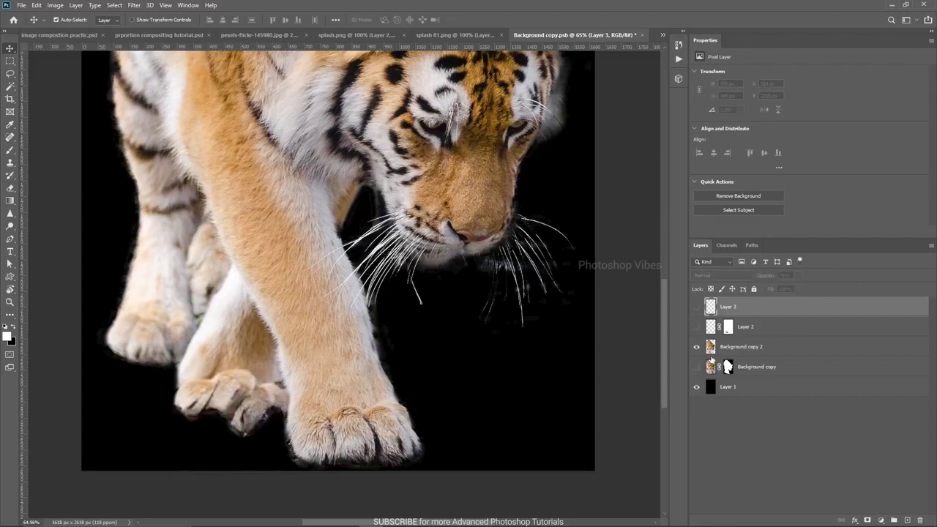
click(733, 347)
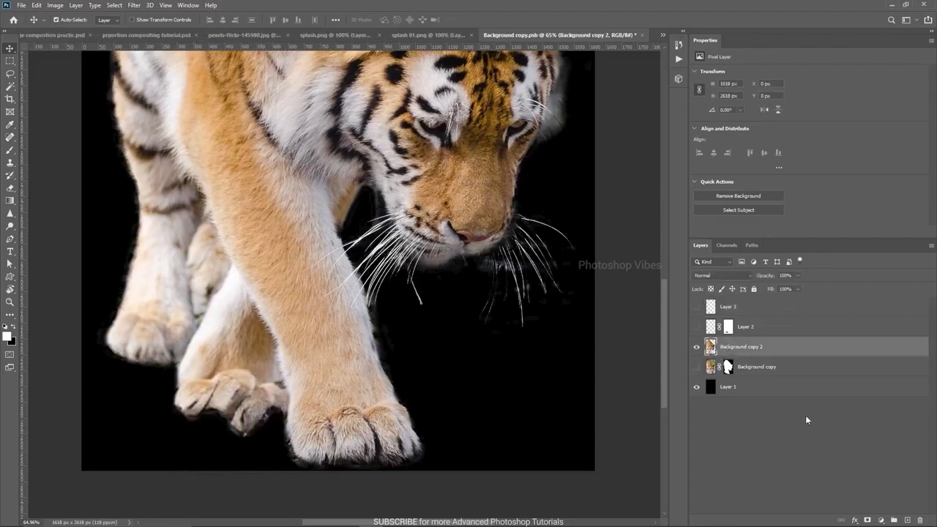
click(867, 520)
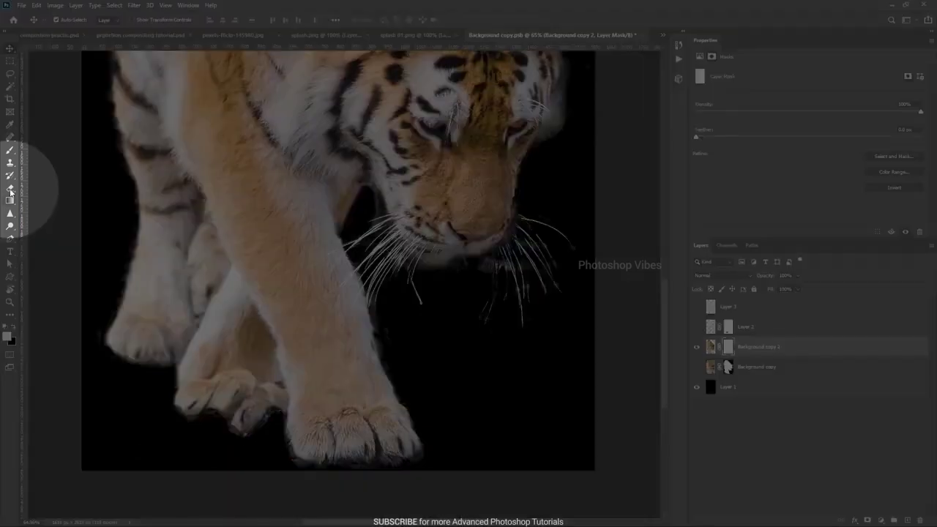
click(10, 189)
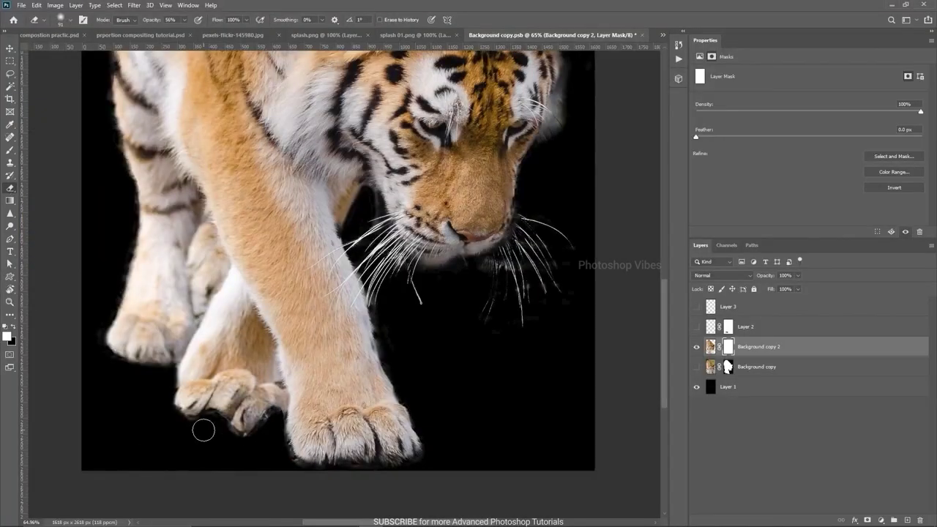
scroll(229, 430, up, 3)
alt+right_click(252, 438)
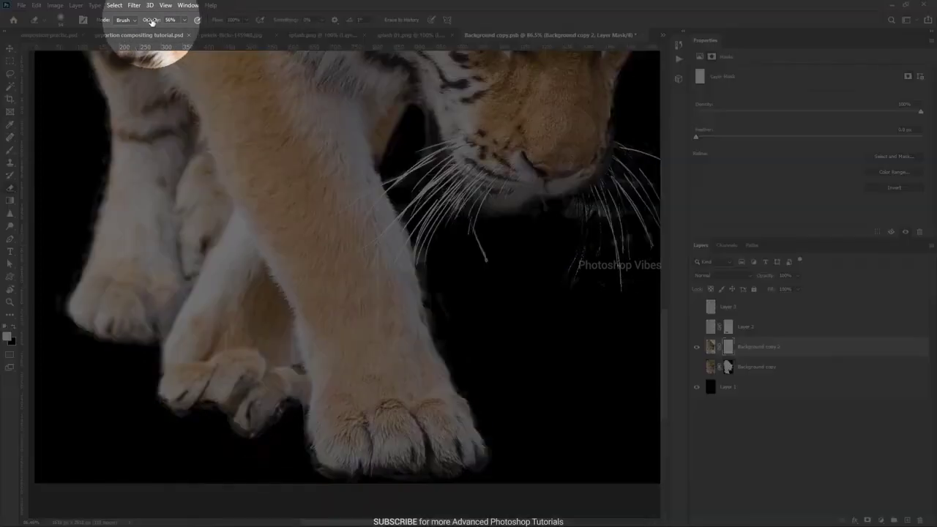
drag(152, 22, 192, 22)
mouse_move(253, 407)
mouse_down()
mouse_move(278, 416)
mouse_move(265, 425)
mouse_up()
mouse_move(245, 432)
mouse_down()
mouse_move(271, 425)
mouse_move(169, 403)
mouse_move(155, 387)
mouse_move(279, 412)
mouse_move(175, 415)
mouse_move(220, 426)
mouse_up()
- Show Layers 2 and 3 again and clean the front paw's left edge on Layer 2's mask
click(696, 327)
click(697, 307)
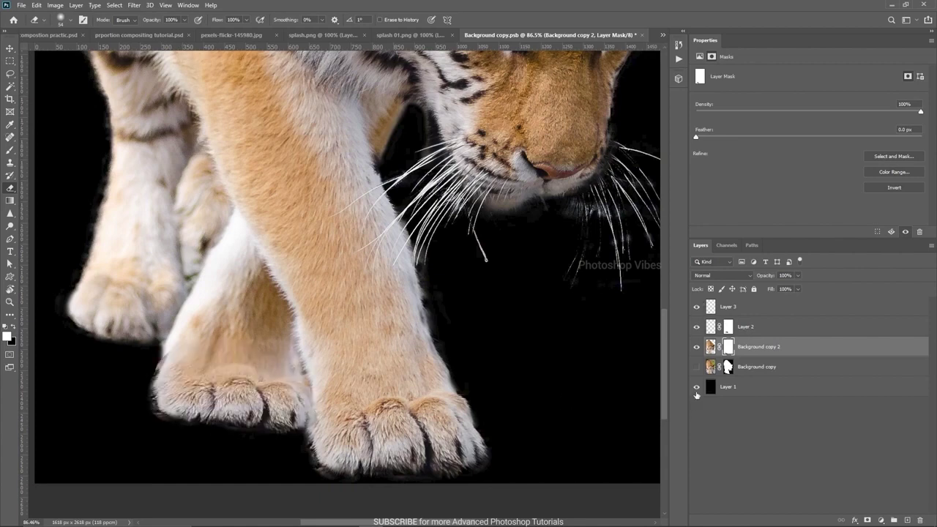
click(728, 327)
scroll(155, 363, up, 2)
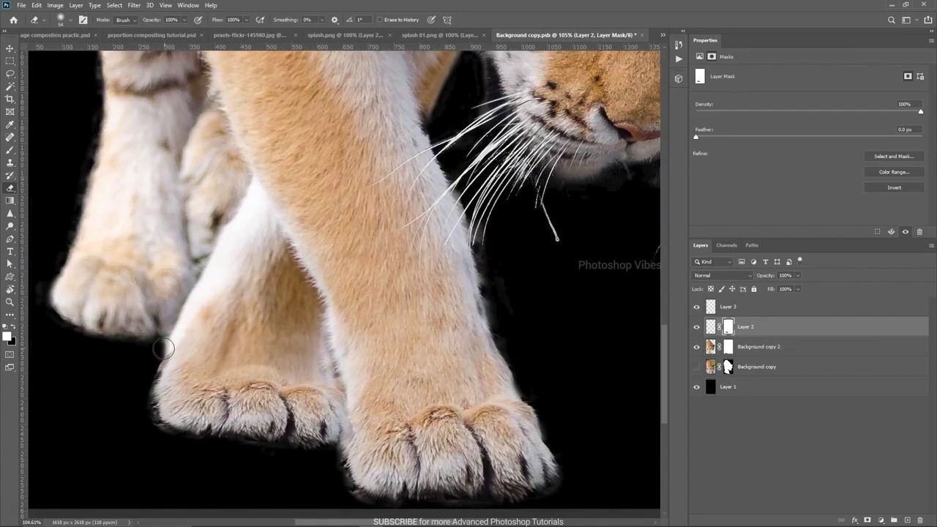
mouse_move(156, 357)
mouse_down()
mouse_move(169, 337)
mouse_move(147, 391)
mouse_move(153, 431)
mouse_move(249, 450)
mouse_up()
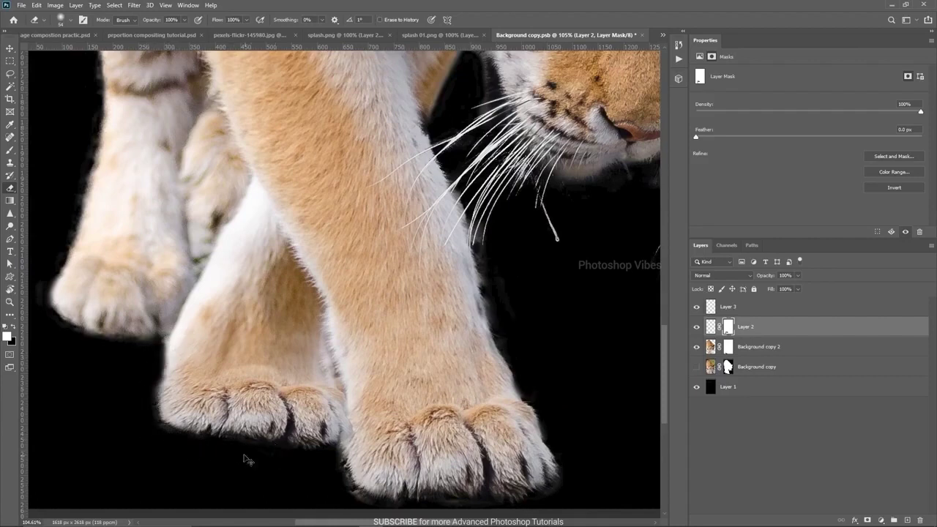
scroll(247, 454, down, 3)
scroll(311, 452, down, 2)
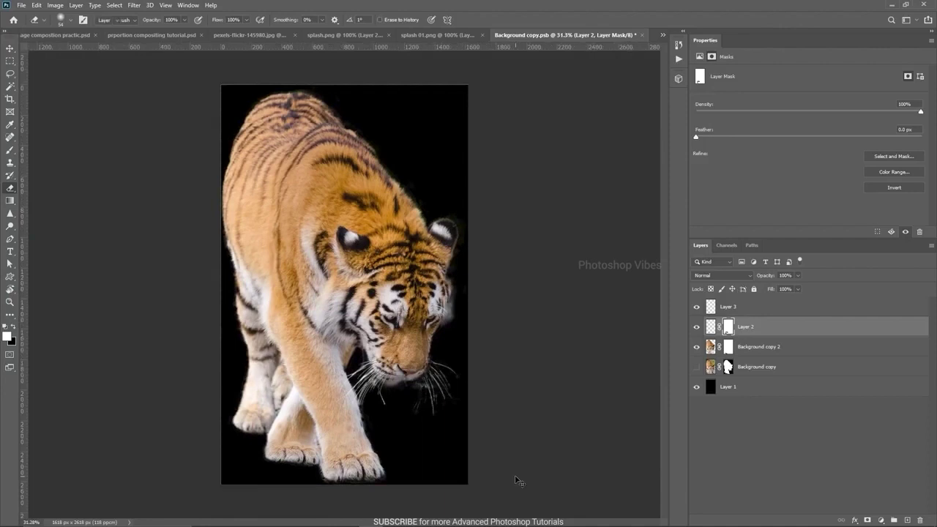
- Hide the black Layer 1 background and turn on auto-select for layers
key(v)
drag(697, 320, 696, 307)
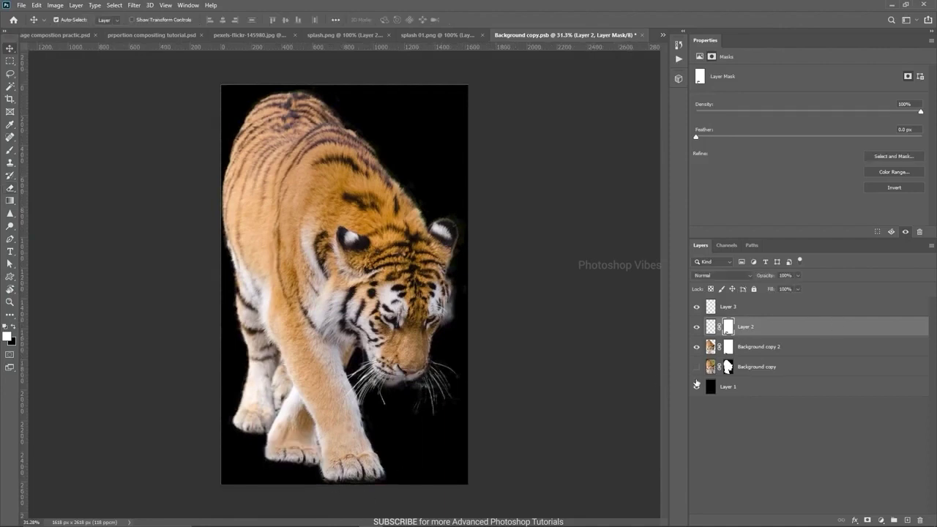
click(697, 386)
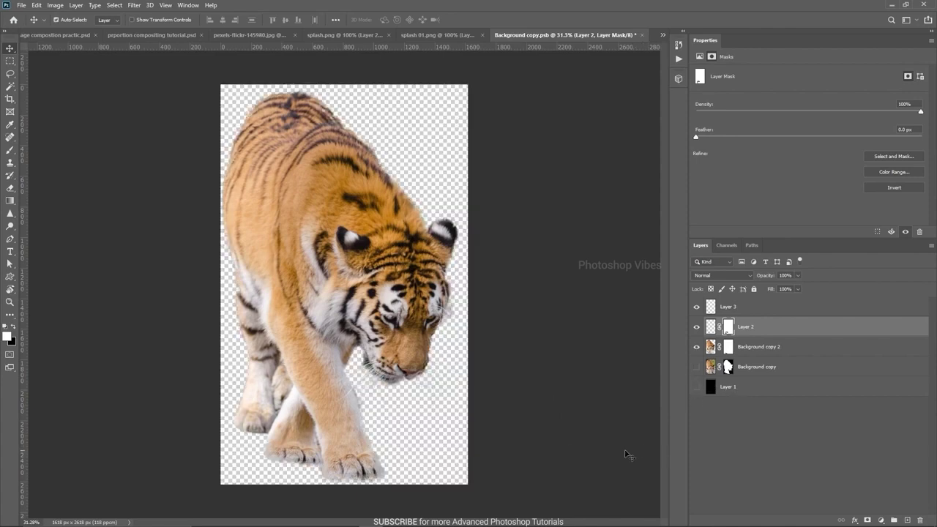
click(56, 19)
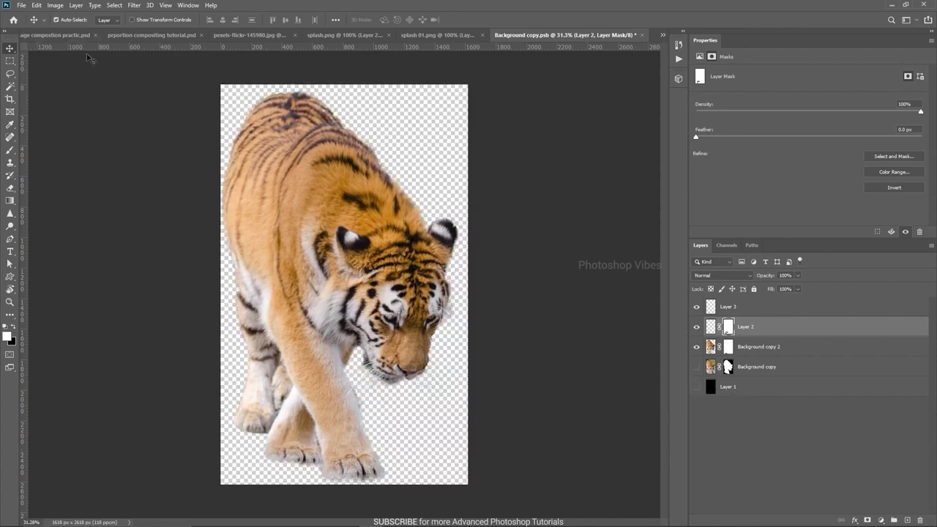
click(16, 6)
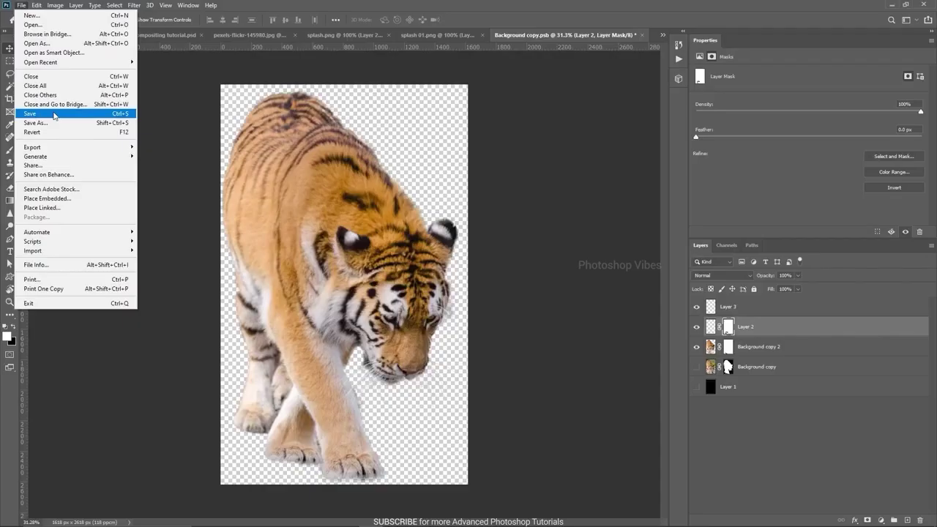
- Save the tiger file and view the whole compositing tutorial document with the tiger's spacing
click(53, 115)
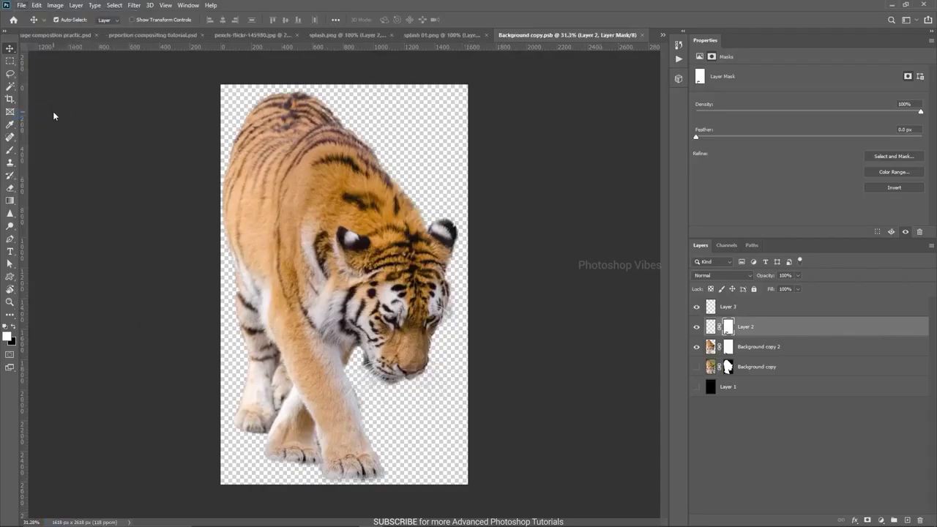
click(115, 40)
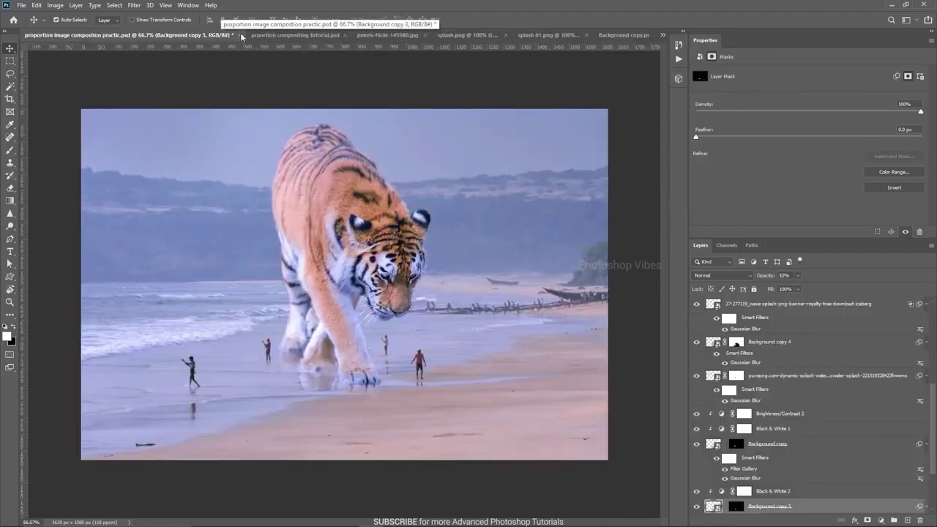
key(ctrl+0)
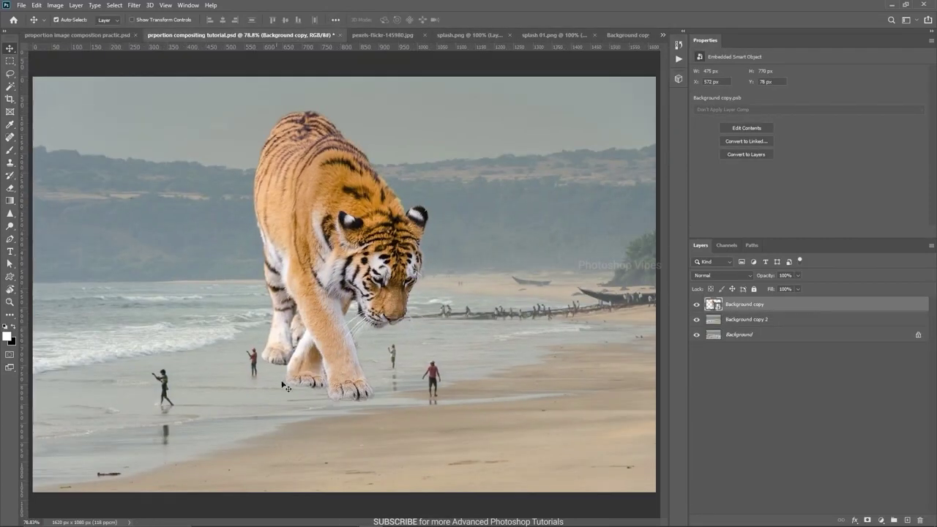
key(ctrl)
key(ctrl+minus)
key(ctrl)
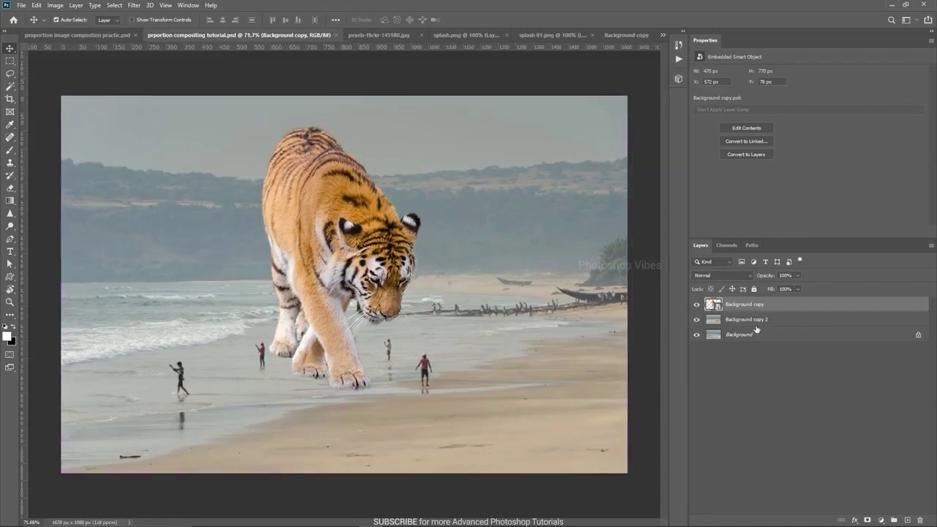
- Compare against the practice composition, then return to prportion compositing tutorial.psd
scroll(305, 411, up, 2)
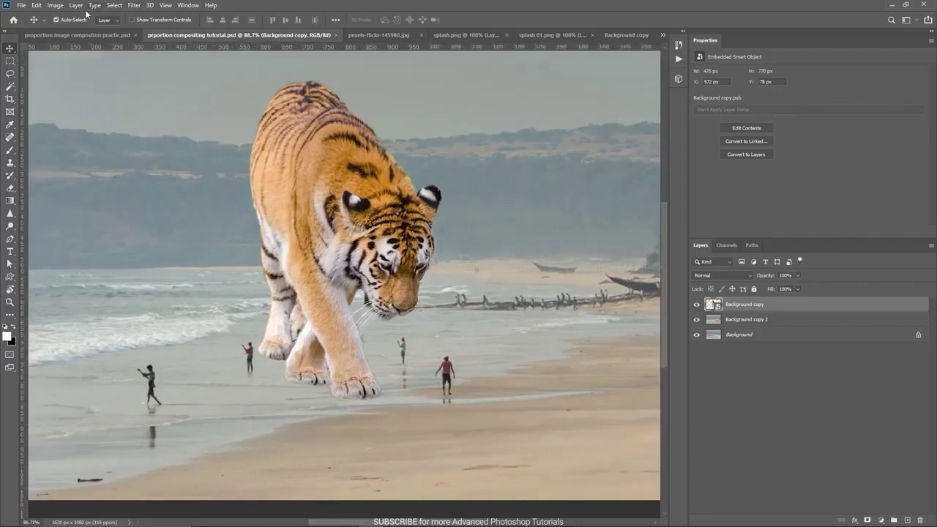
click(90, 35)
scroll(327, 350, up, 2)
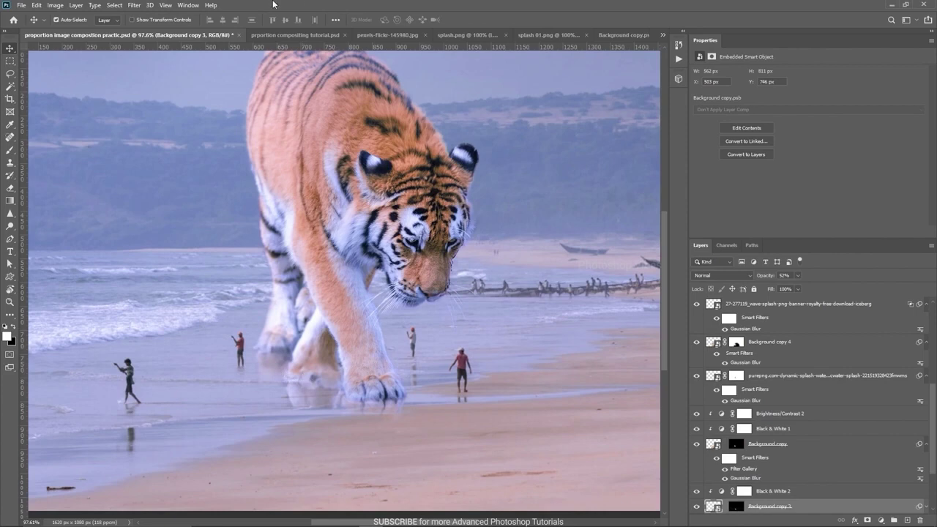
click(269, 35)
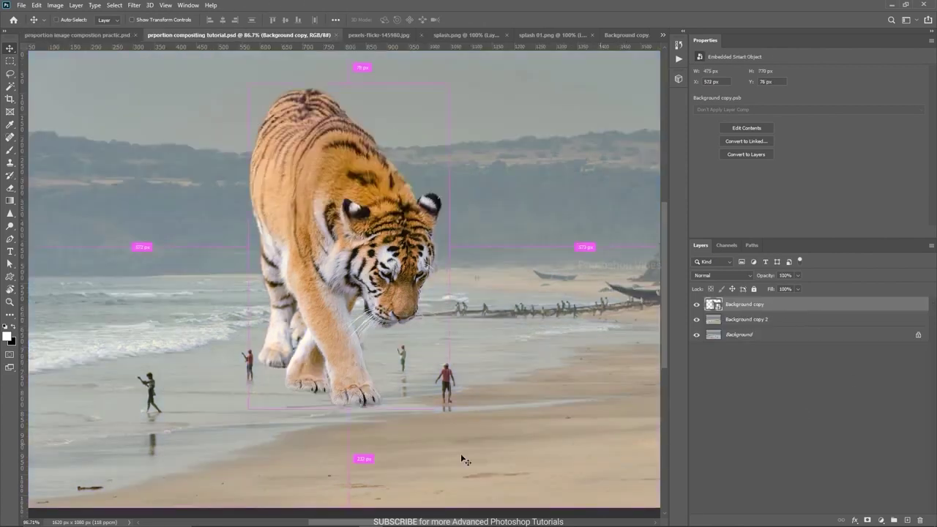
- Duplicate the tiger, flip it vertically, tilt it beneath the paws, and hide it with a black mask
key(ctrl+j)
key(ctrl+t)
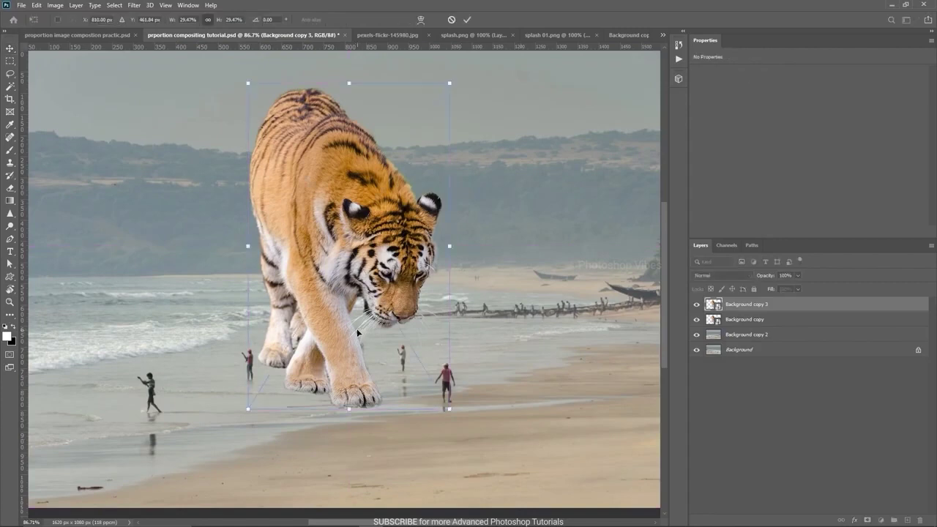
right_click(342, 173)
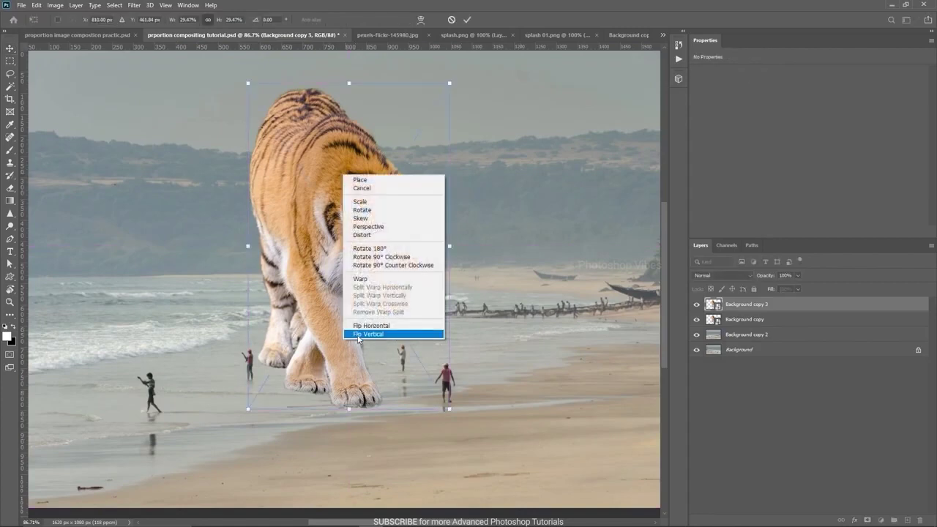
click(382, 334)
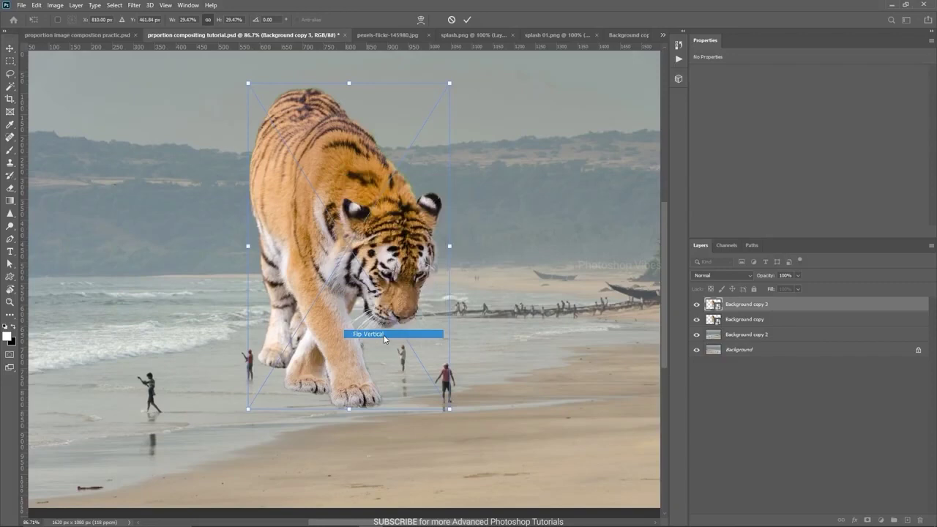
scroll(383, 334, down, 2)
drag(364, 191, 361, 424)
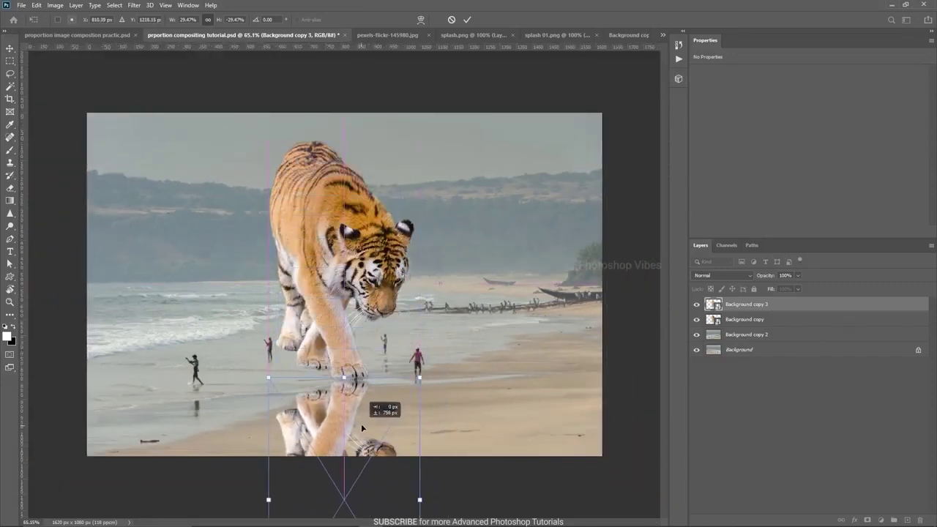
scroll(361, 424, up, 3)
drag(524, 370, 502, 331)
drag(305, 436, 330, 428)
key(Return)
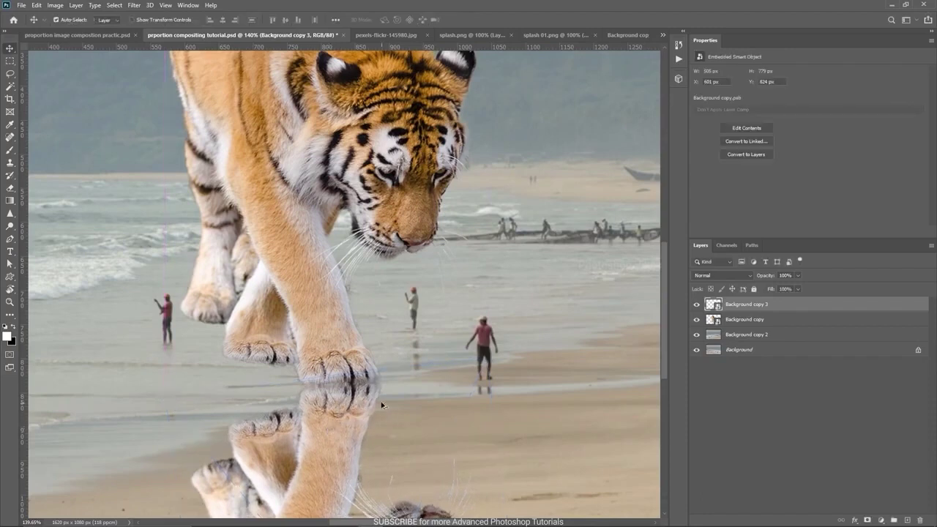
scroll(372, 428, down, 3)
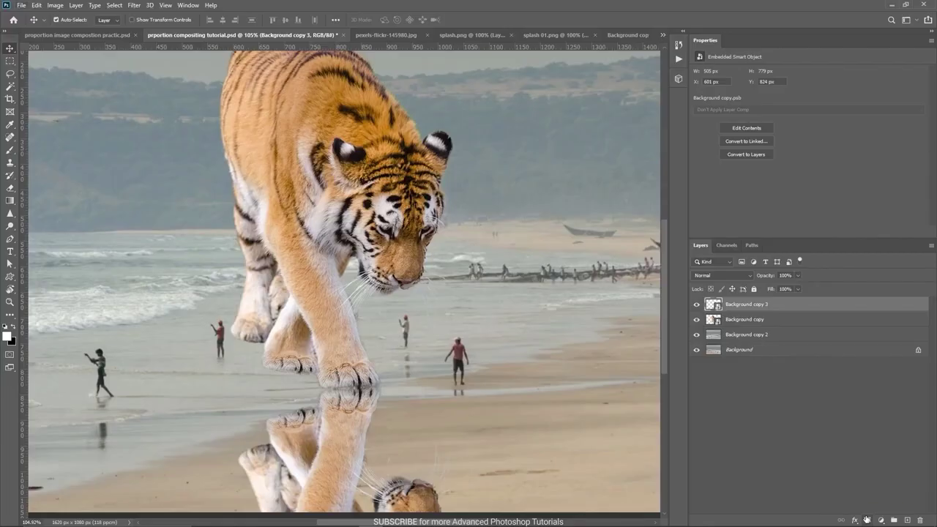
alt+click(868, 520)
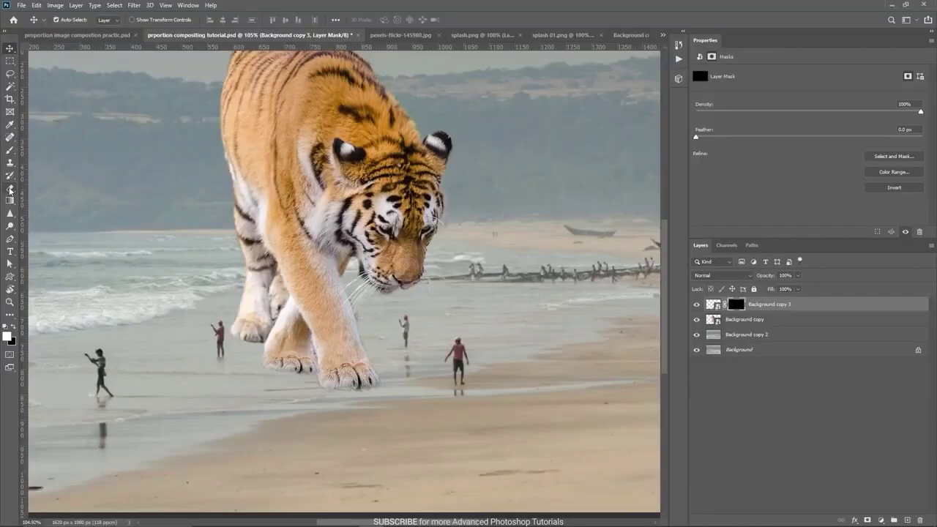
- Erase on the reflection mask to reveal the paw's mirror image, using brush sizes 27, 2, 5 and 3 px
click(9, 189)
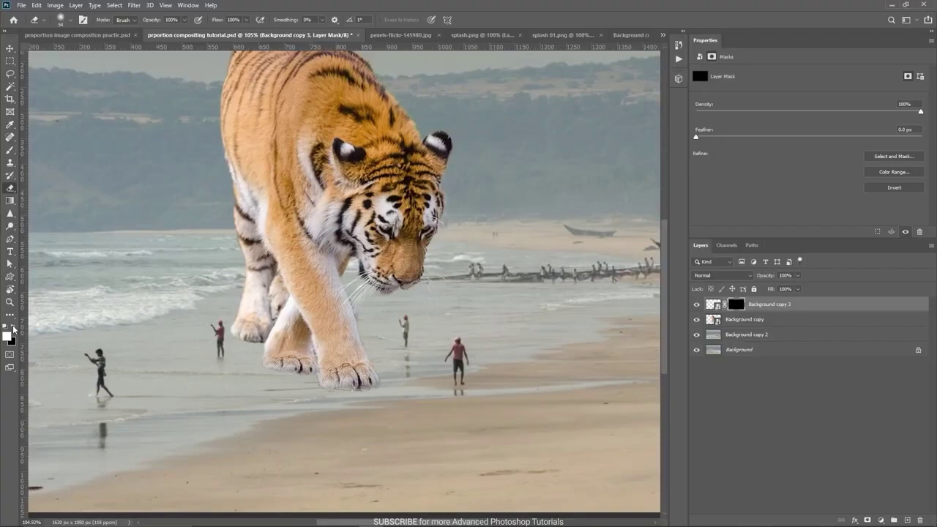
scroll(367, 396, up, 3)
scroll(328, 392, up, 2)
drag(333, 410, 320, 409)
mouse_move(307, 378)
mouse_down()
mouse_move(303, 408)
mouse_move(403, 388)
mouse_move(362, 390)
mouse_move(396, 385)
mouse_up()
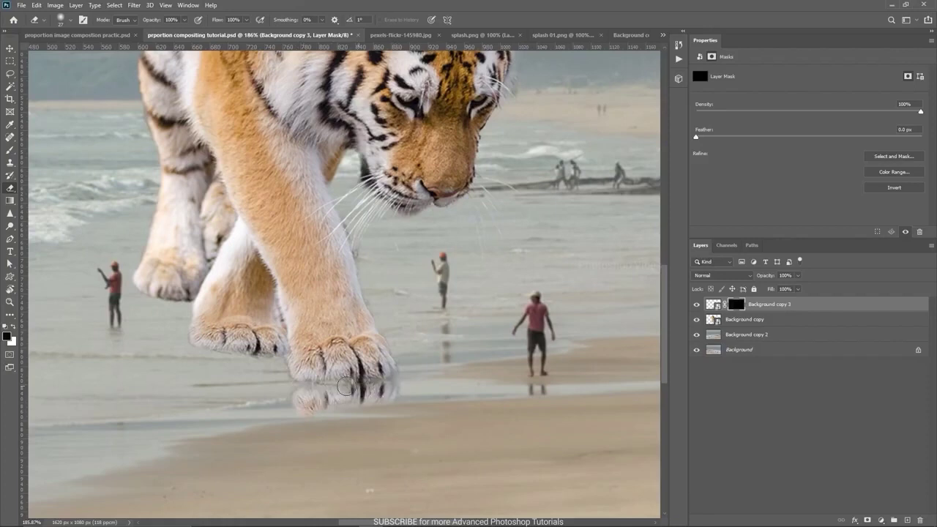
scroll(369, 438, up, 1)
mouse_move(389, 423)
mouse_down()
mouse_move(377, 426)
mouse_move(390, 418)
mouse_up()
drag(395, 412, 395, 411)
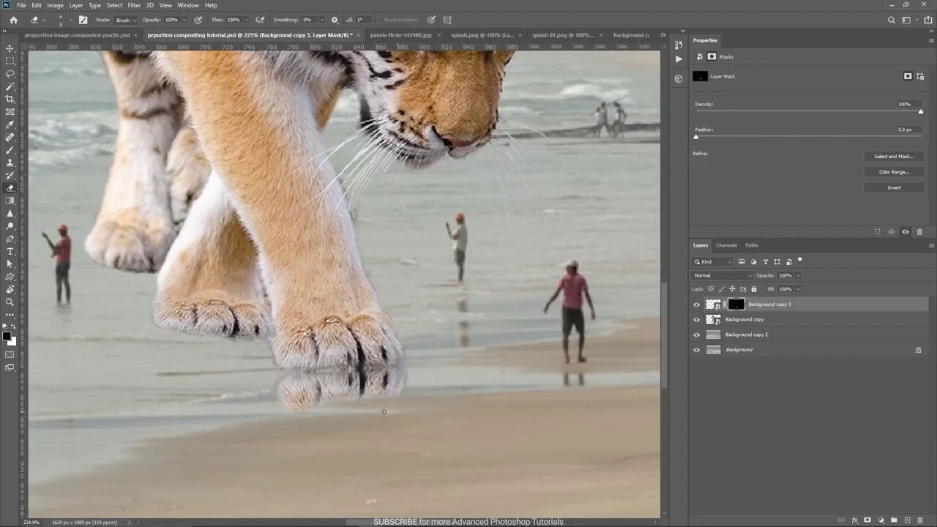
drag(319, 413, 370, 414)
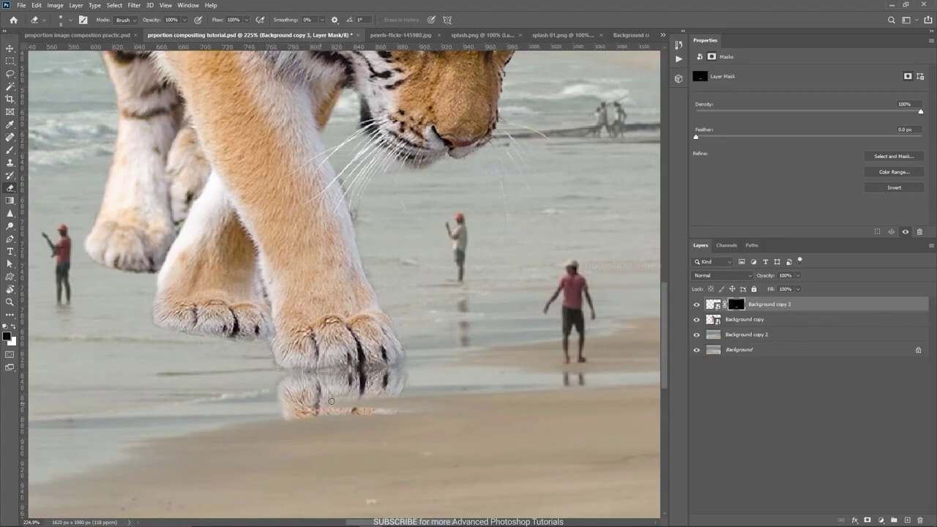
- Enlarge the brush and lower the eraser opacity to 75% for final touch-ups
scroll(404, 396, down, 3)
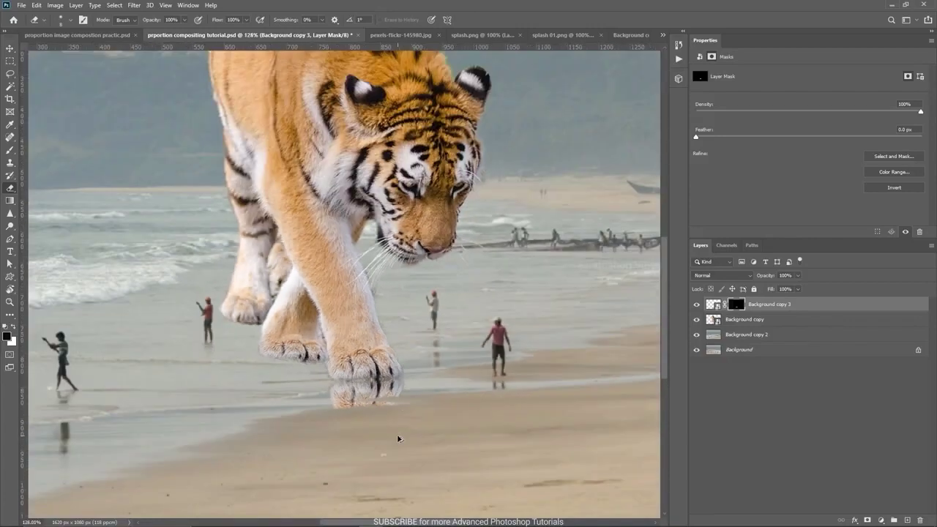
scroll(398, 438, down, 2)
drag(397, 433, 388, 426)
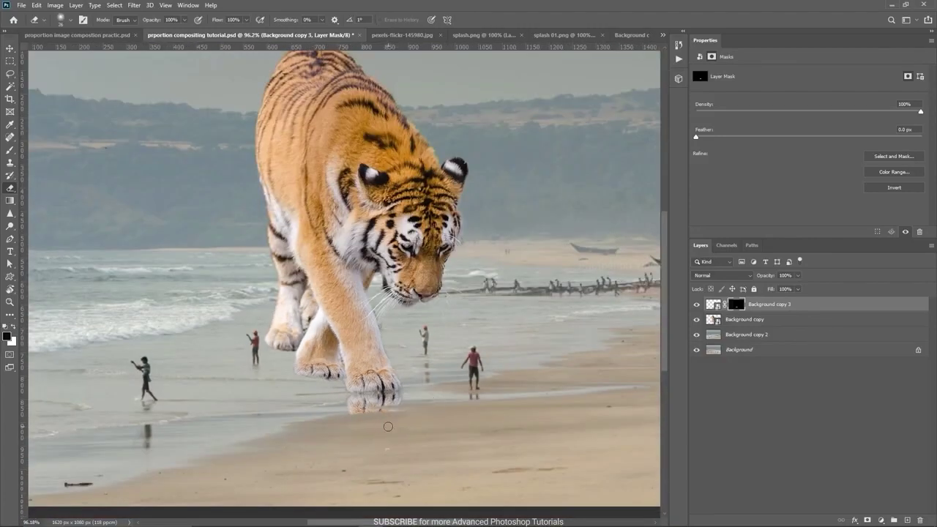
drag(159, 22, 139, 26)
scroll(391, 426, up, 4)
drag(389, 418, 396, 418)
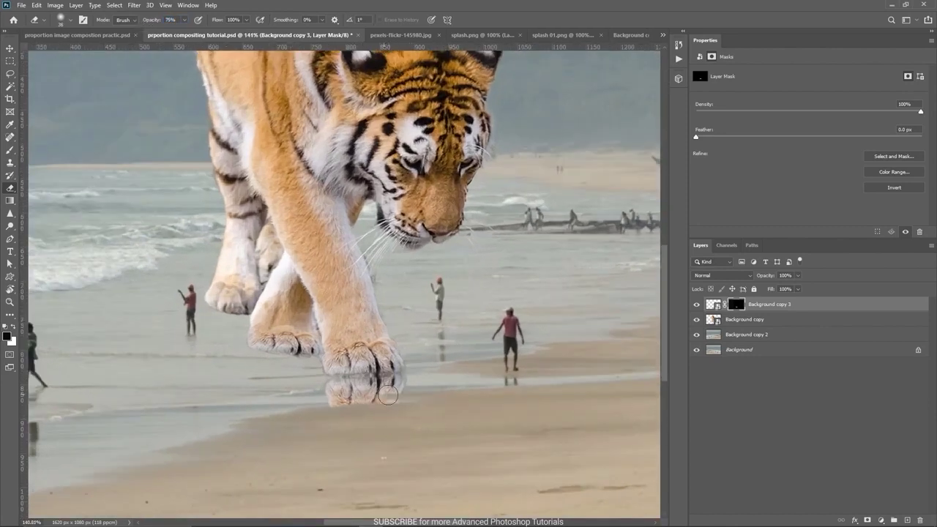
scroll(354, 407, down, 3)
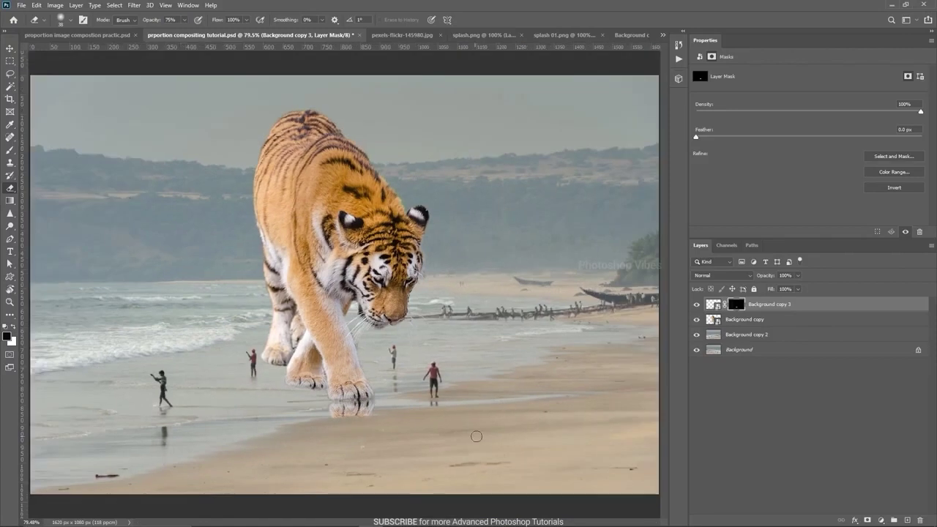
key(v)
scroll(366, 414, down, 1)
scroll(373, 399, up, 2)
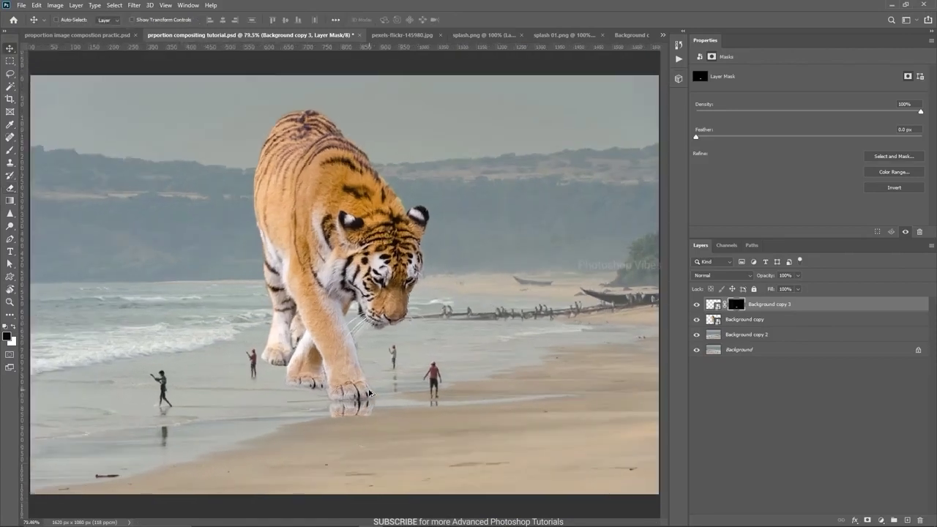
- Lower the reflection layer's opacity to 79%, then to 72%
key(ctrl)
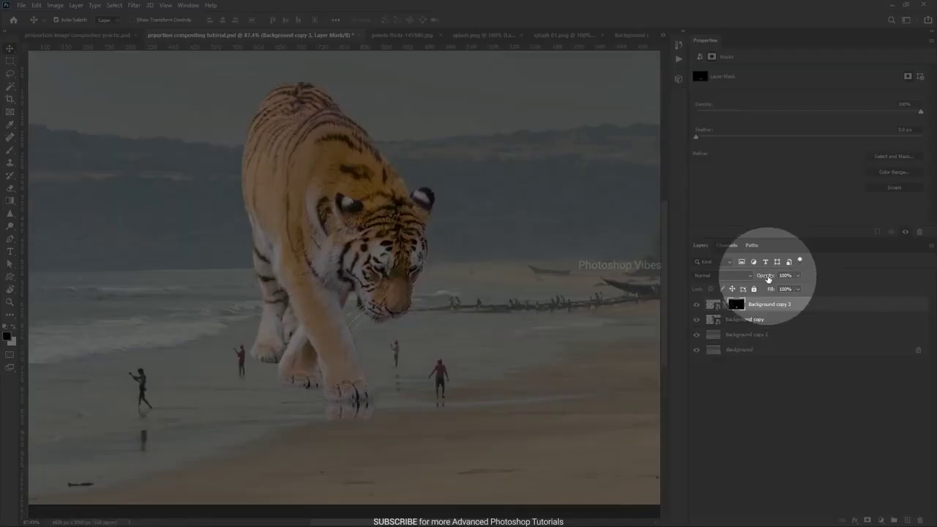
drag(768, 278, 766, 279)
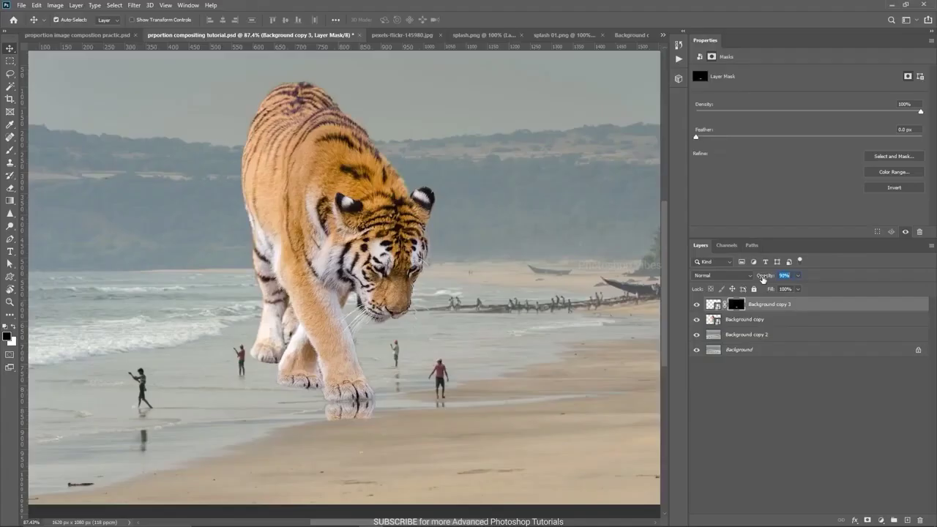
text(79)
key(Return)
drag(768, 285, 766, 281)
- Apply a Gaussian Blur of about 2 pixels to the reflection layer's image
click(714, 306)
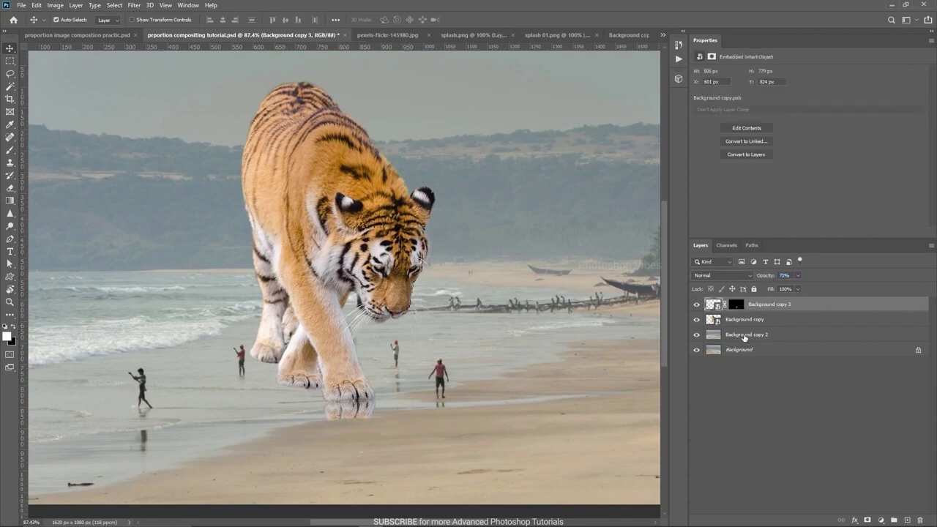
click(135, 6)
mouse_move(155, 117)
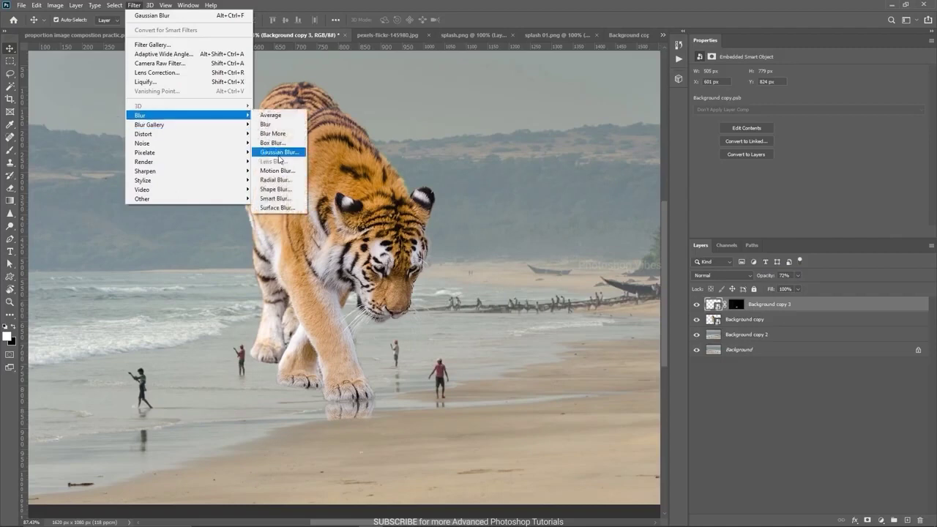
click(279, 153)
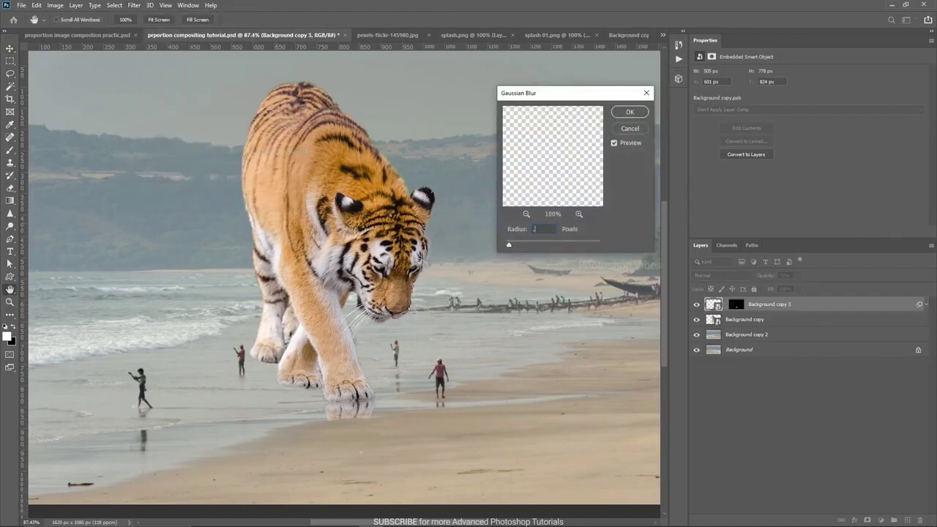
key(Return)
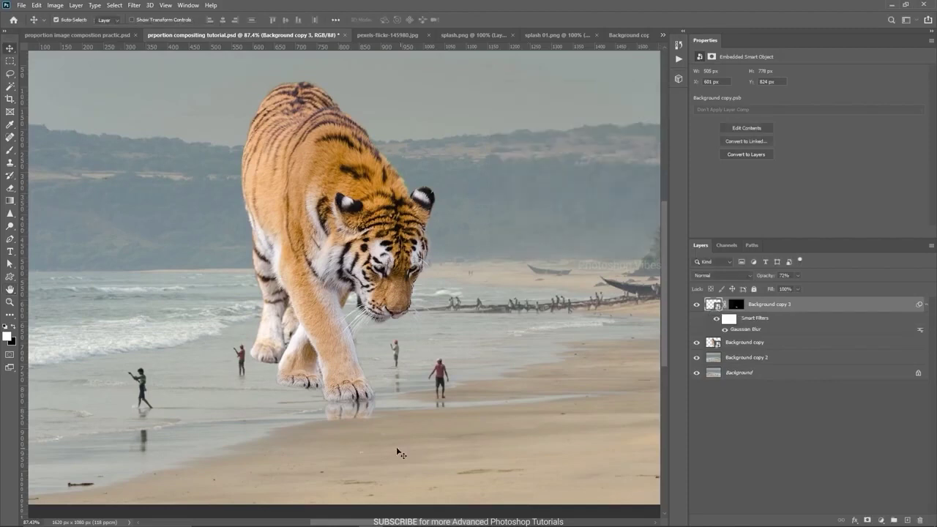
scroll(347, 432, up, 3)
scroll(347, 432, up, 2)
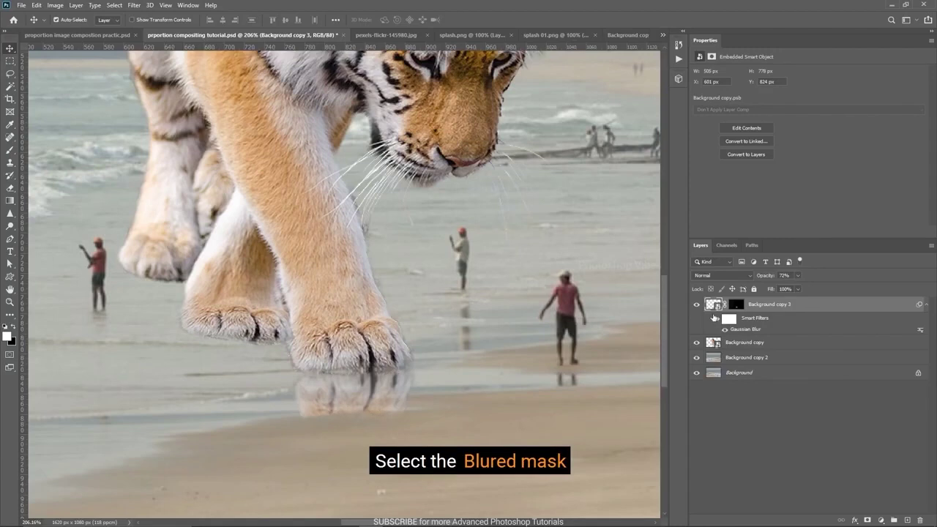
- Erase the blur from the filter mask where the reflection meets the paw
click(728, 320)
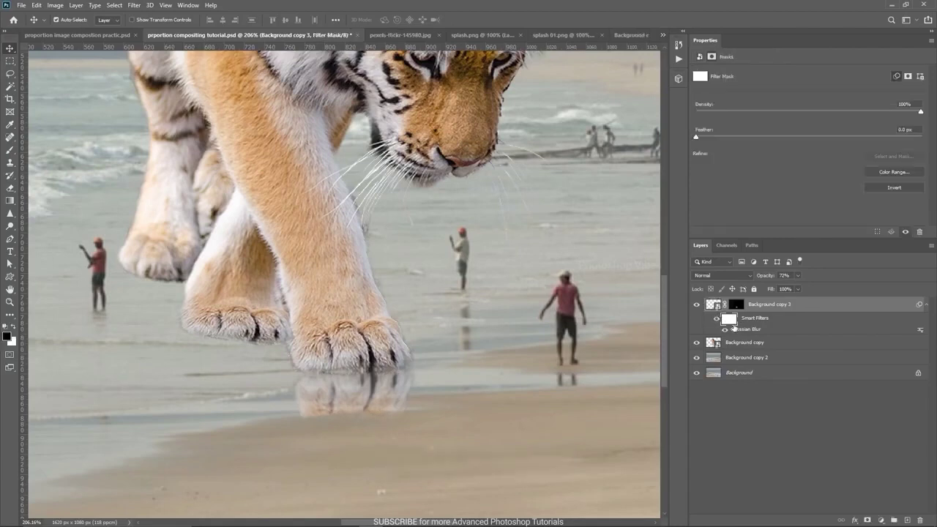
key(e)
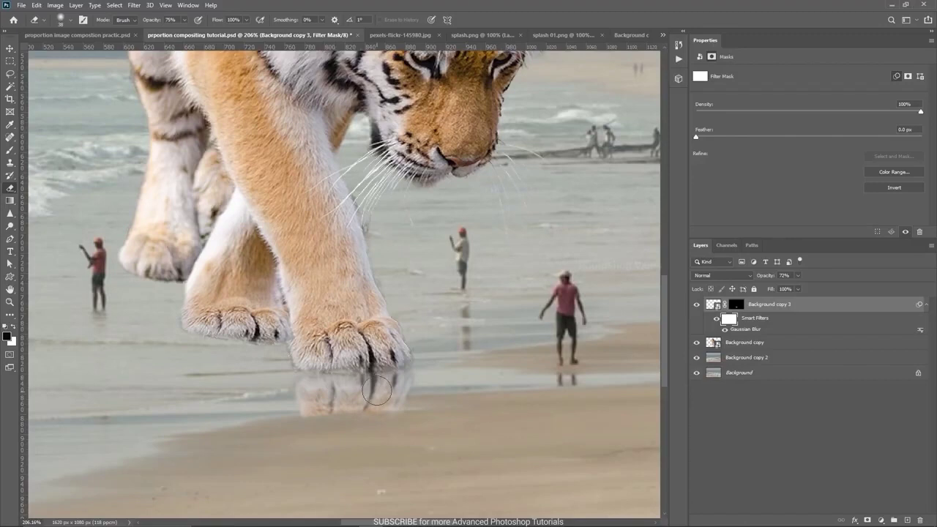
click(13, 327)
mouse_move(419, 366)
mouse_down()
mouse_move(303, 367)
mouse_move(448, 363)
mouse_up()
click(10, 48)
- Compare the reflection on and off, then move Background copy 3 beneath Background copy
scroll(428, 412, down, 3)
scroll(429, 412, down, 2)
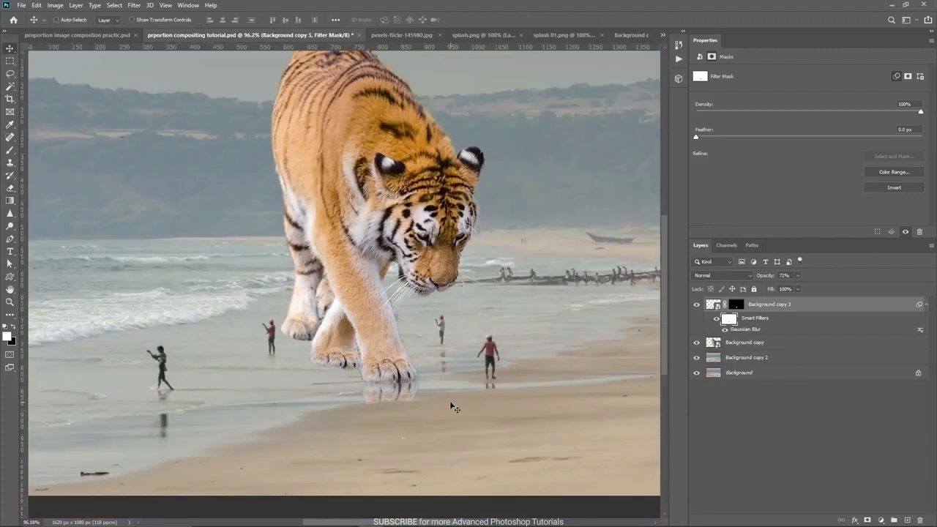
click(697, 305)
click(697, 305)
drag(759, 304, 756, 358)
- Fade the paw reflection to 54% opacity and select the Background copy tiger layer
click(694, 321)
click(693, 321)
drag(767, 278, 760, 280)
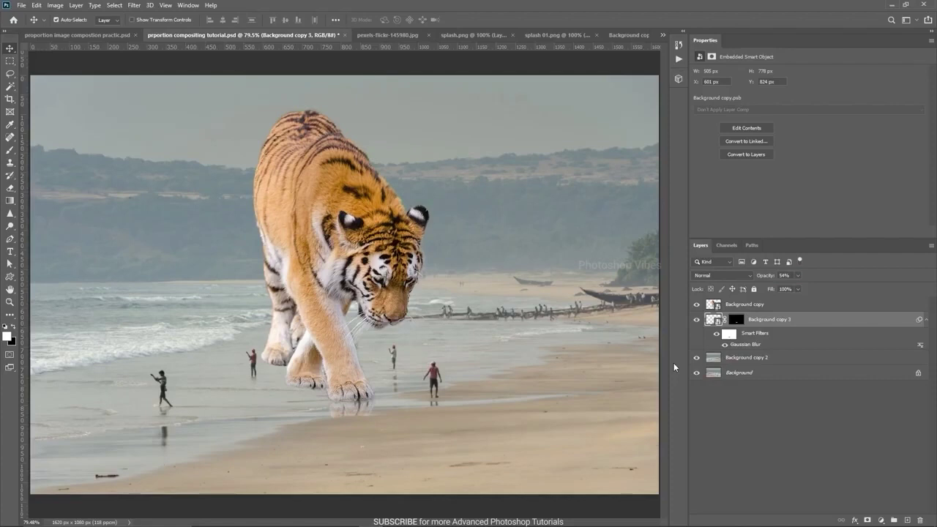
click(737, 310)
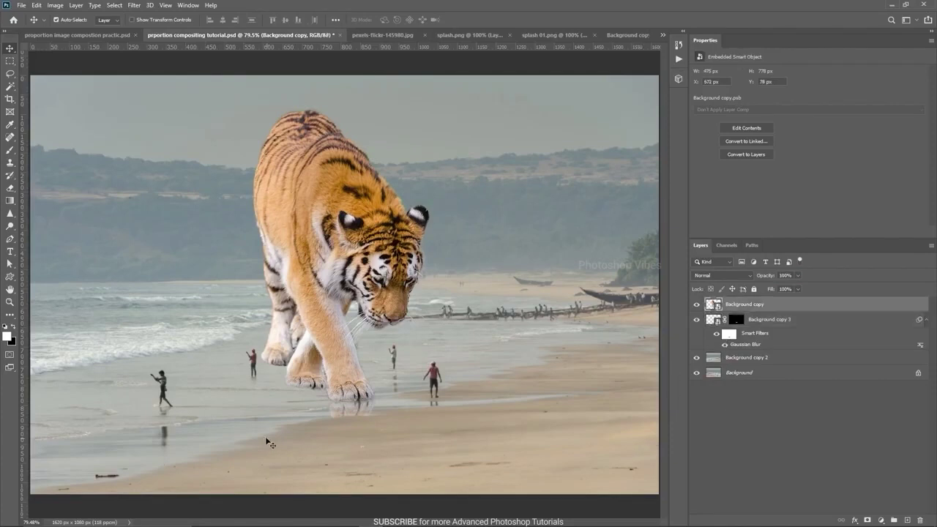
scroll(227, 413, up, 1)
drag(315, 393, 316, 388)
- Duplicate the tiger, flip it vertically under the paws, and place Background copy 4 below Background copy
click(749, 311)
key(ctrl+j)
key(ctrl+t)
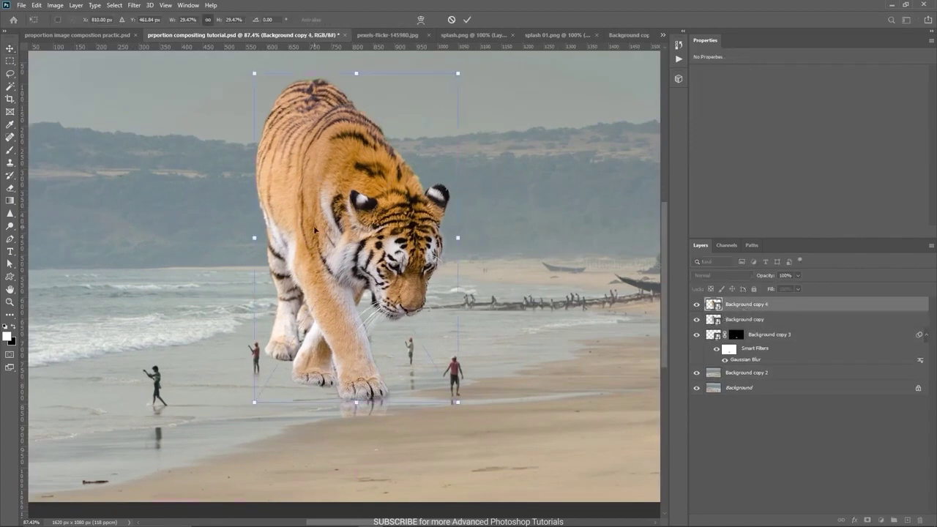
right_click(314, 224)
click(340, 397)
scroll(329, 307, down, 2)
drag(325, 223, 319, 505)
drag(434, 371, 452, 390)
scroll(324, 354, up, 3)
drag(326, 417, 309, 430)
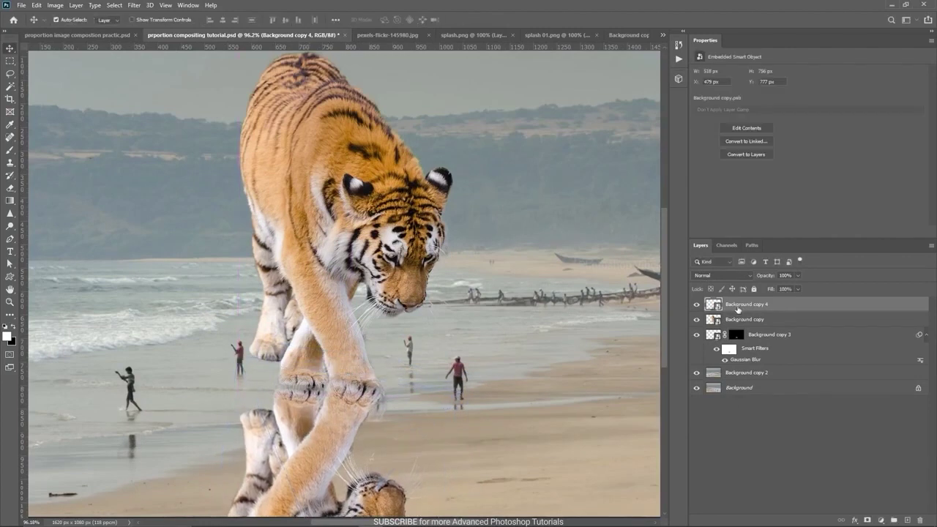
drag(738, 309, 736, 335)
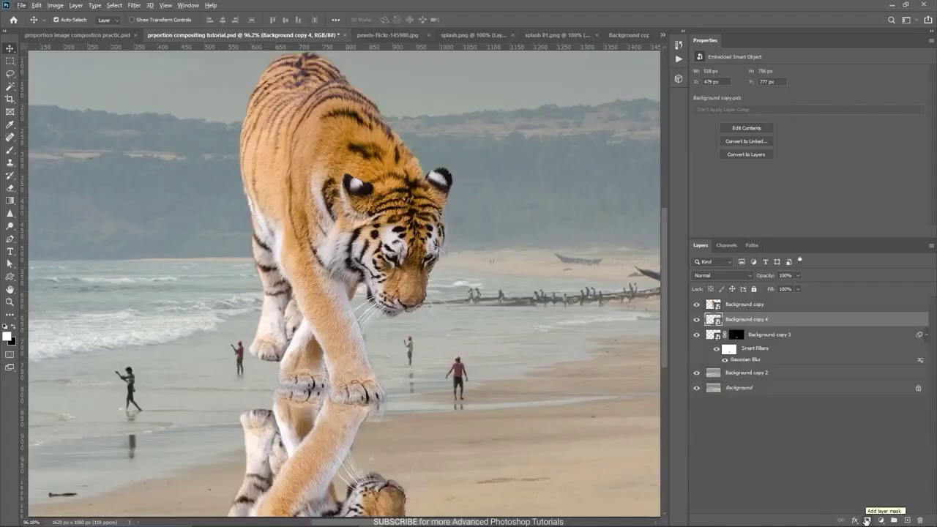
- Mask Background copy 4, paint back the reflection below the paws, and lower opacity to 63%
alt+click(867, 521)
key(b)
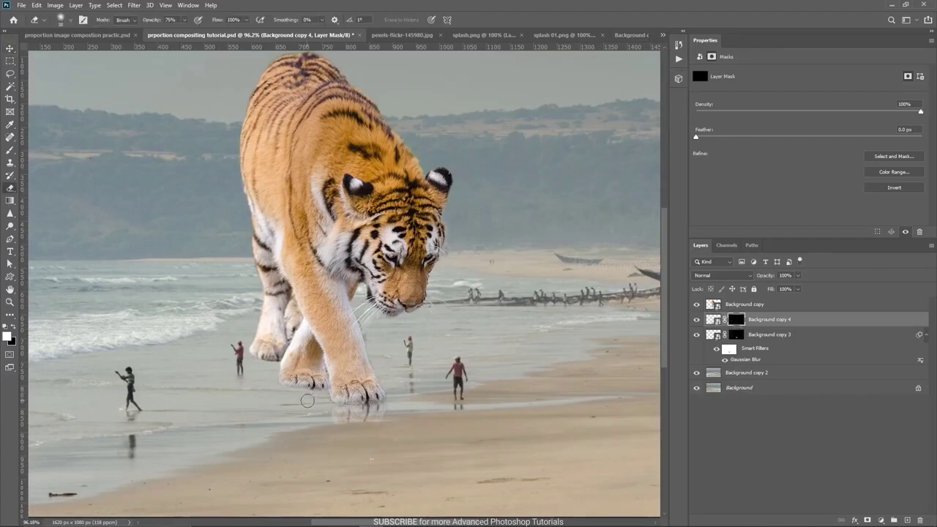
scroll(297, 408, up, 4)
click(13, 327)
mouse_move(287, 366)
mouse_down()
mouse_move(282, 416)
mouse_move(340, 421)
mouse_move(341, 395)
mouse_move(323, 386)
mouse_move(305, 402)
mouse_move(280, 366)
mouse_move(289, 433)
mouse_move(322, 399)
mouse_move(277, 380)
mouse_up()
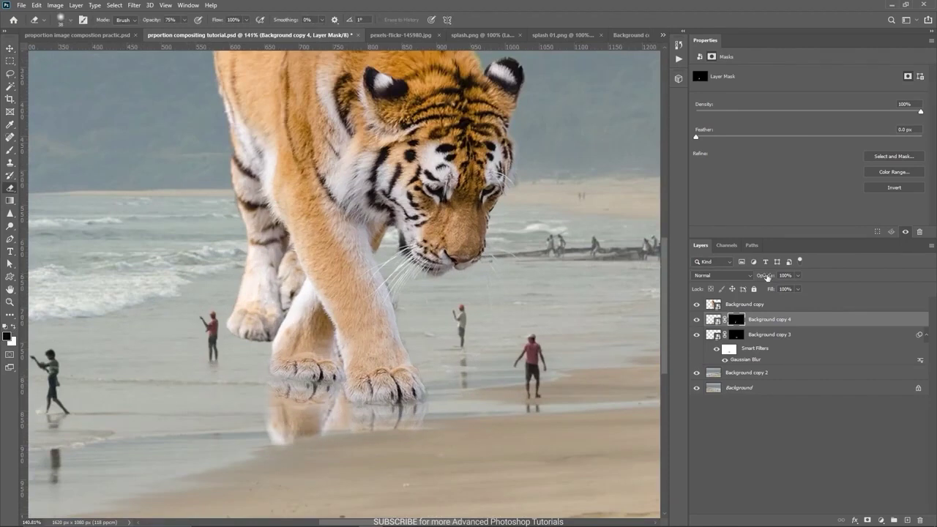
drag(775, 278, 761, 277)
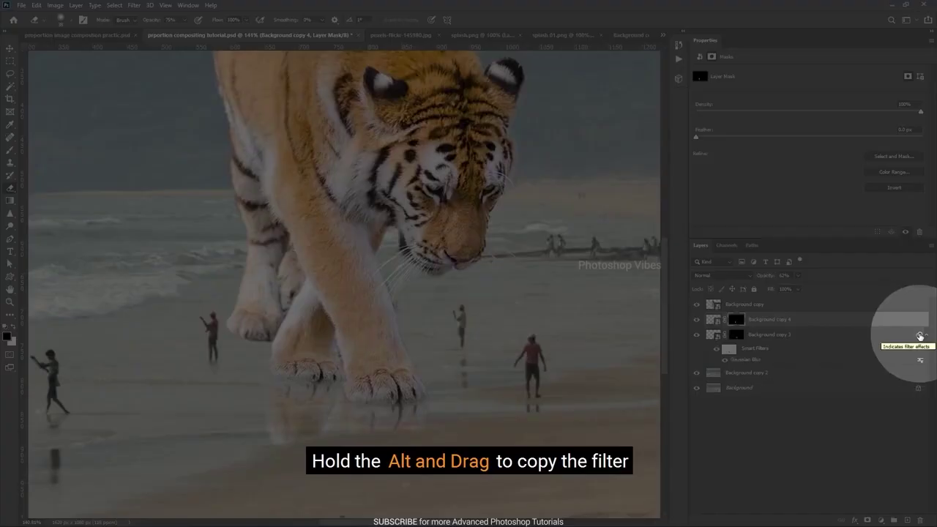
- Copy the Gaussian Blur onto Background copy 4 and set the brush strength to 30%
alt+drag(921, 336, 921, 320)
click(728, 335)
key(x)
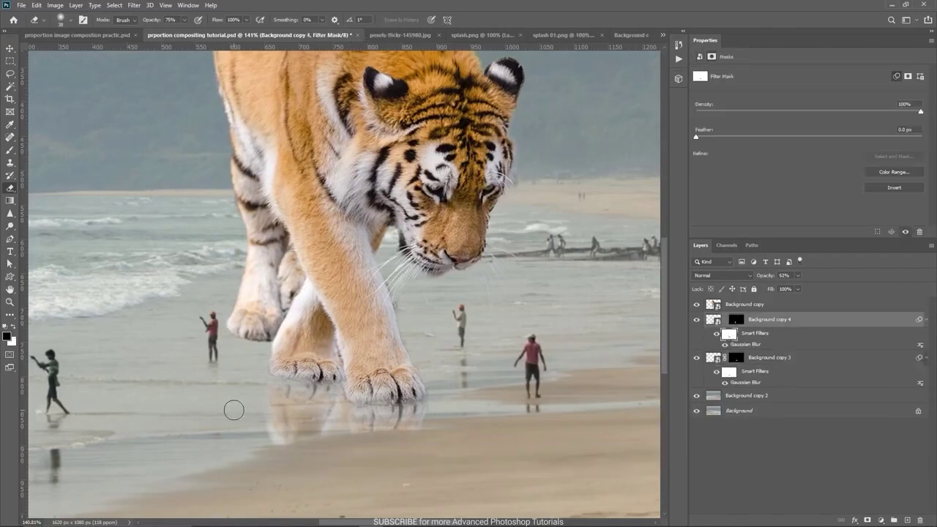
key(x)
click(735, 322)
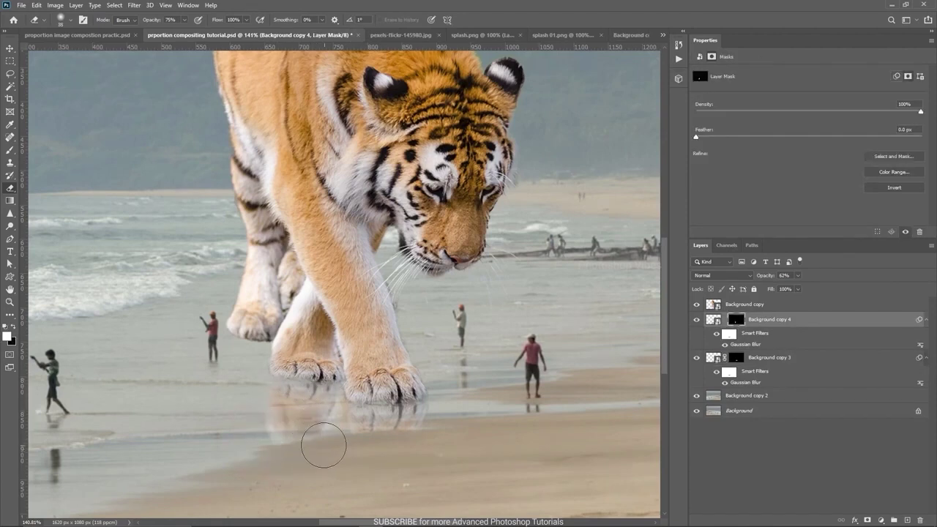
text(30)
key(Return)
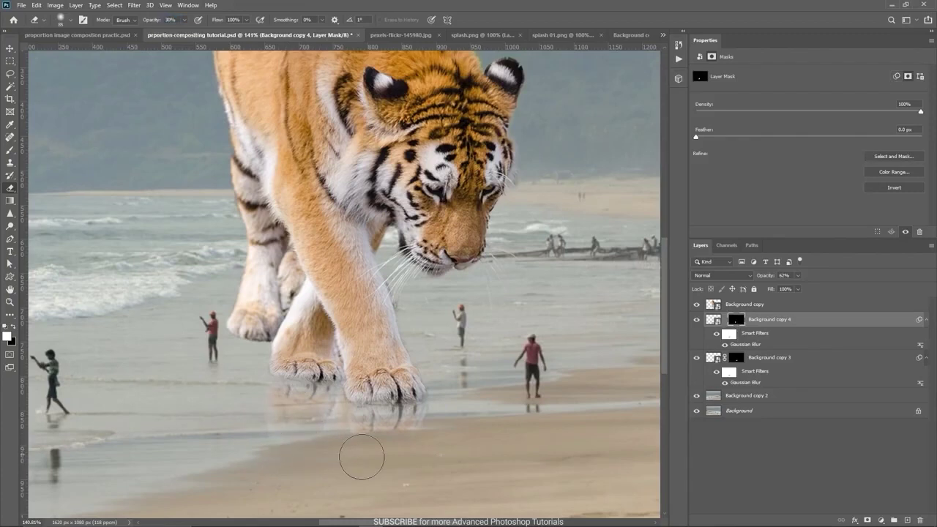
- Fade Background copy 4 to 70%, fit the picture on screen, and select the tiger layer
drag(761, 278, 766, 279)
scroll(417, 462, down, 7)
scroll(397, 422, up, 1)
click(729, 335)
scroll(287, 405, up, 6)
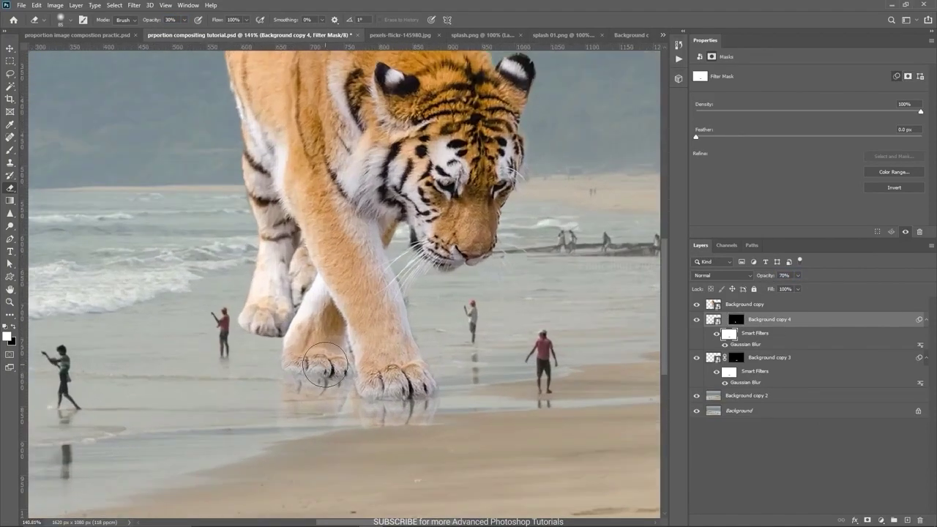
click(17, 329)
key(v)
key(ctrl+0)
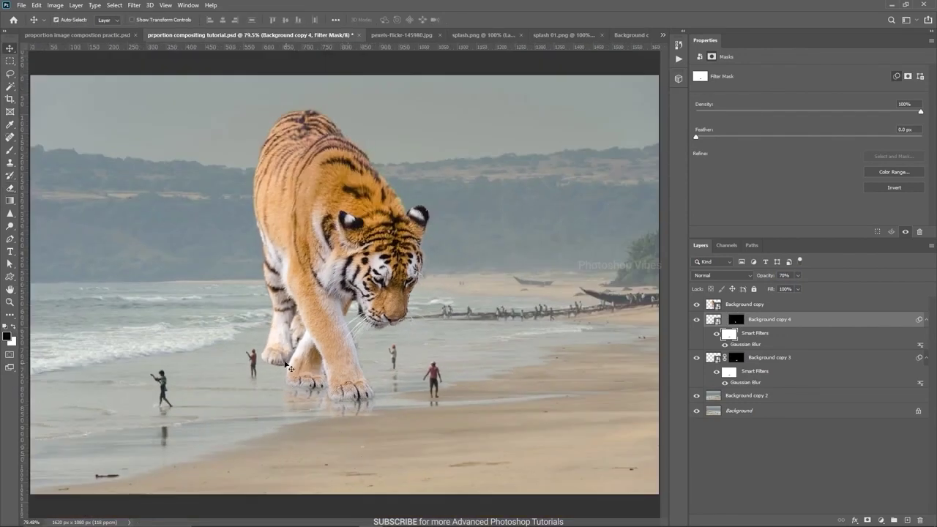
click(798, 305)
- Duplicate the tiger, flip it vertically, and rotate it about 9° below the paws
key(ctrl+j)
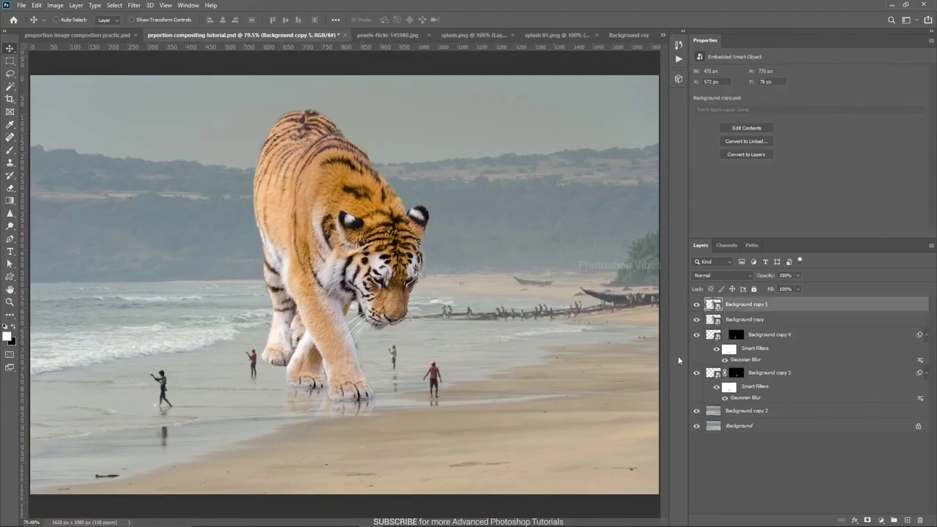
key(ctrl+t)
right_click(297, 194)
click(327, 355)
drag(324, 143, 324, 363)
drag(461, 303, 489, 328)
scroll(285, 395, up, 4)
drag(285, 392, 255, 400)
key(Return)
scroll(260, 361, up, 6)
scroll(260, 362, up, 2)
drag(271, 334, 262, 358)
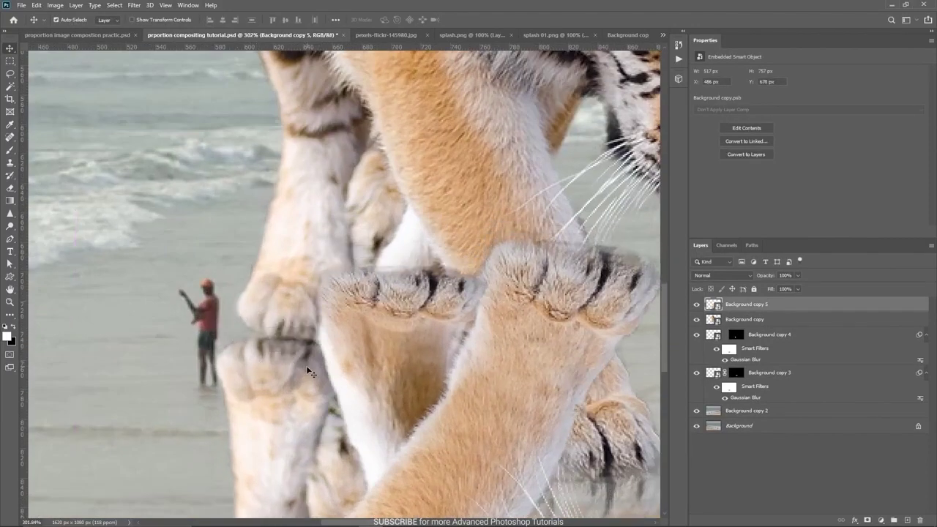
- Lasso the reflected rear leg onto its own Layer 1 and hide the full flipped copy
scroll(306, 366, down, 5)
scroll(205, 422, down, 3)
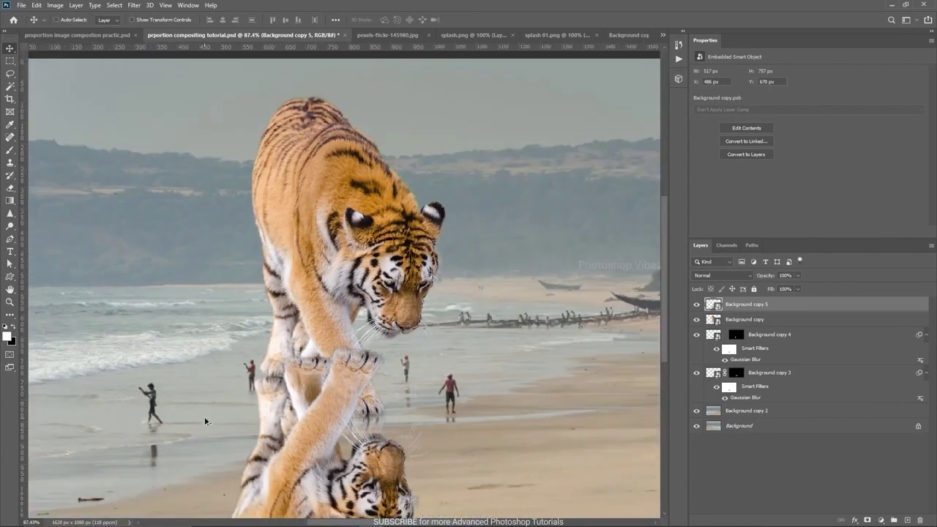
click(9, 75)
mouse_move(329, 278)
mouse_down()
mouse_move(305, 301)
mouse_move(294, 365)
mouse_up()
mouse_move(320, 422)
mouse_down()
mouse_move(349, 418)
mouse_move(374, 389)
mouse_move(387, 332)
mouse_move(388, 273)
mouse_move(331, 255)
mouse_up()
key(ctrl+j)
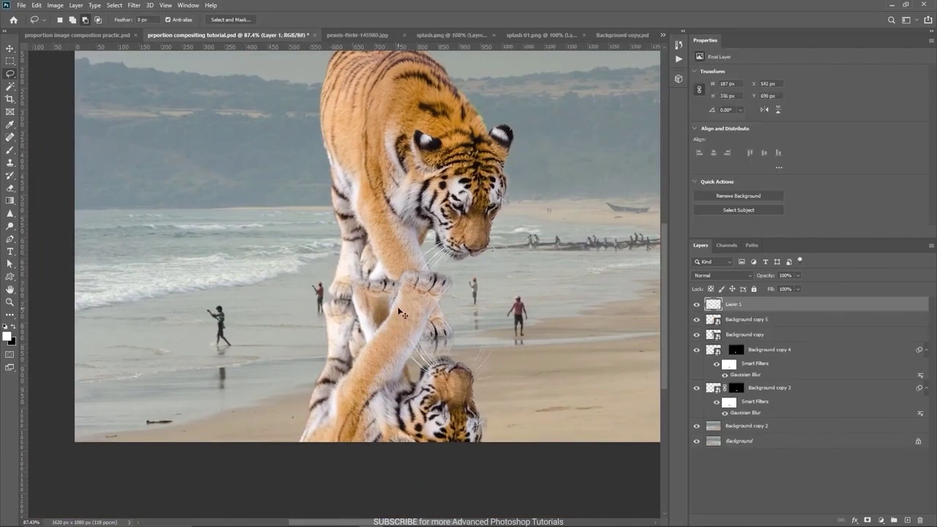
alt+click(698, 305)
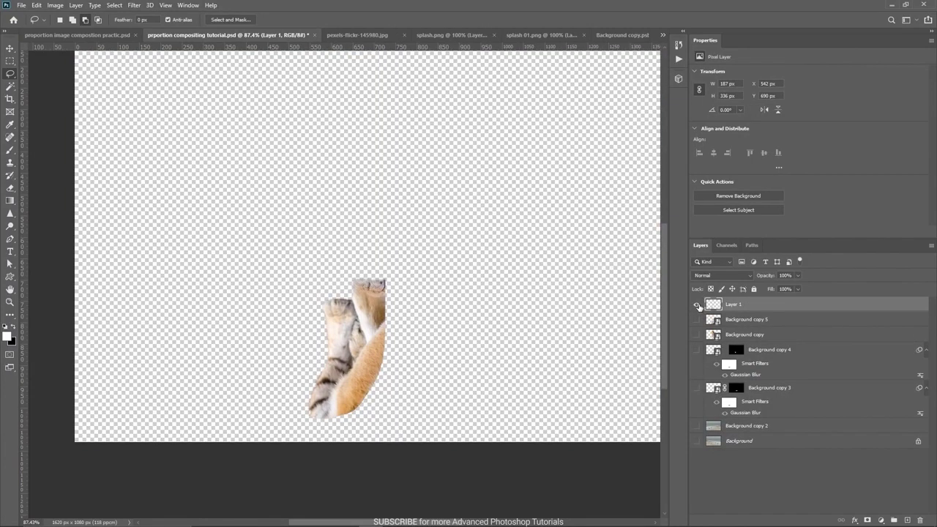
alt+click(698, 305)
click(697, 320)
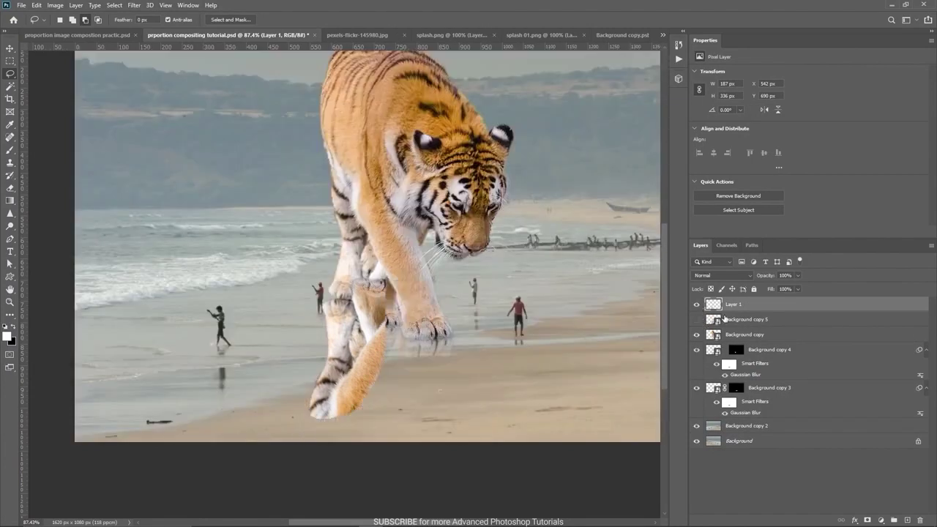
- Warp the copied leg into a curve behind the front paws
scroll(319, 292, up, 2)
key(ctrl+t)
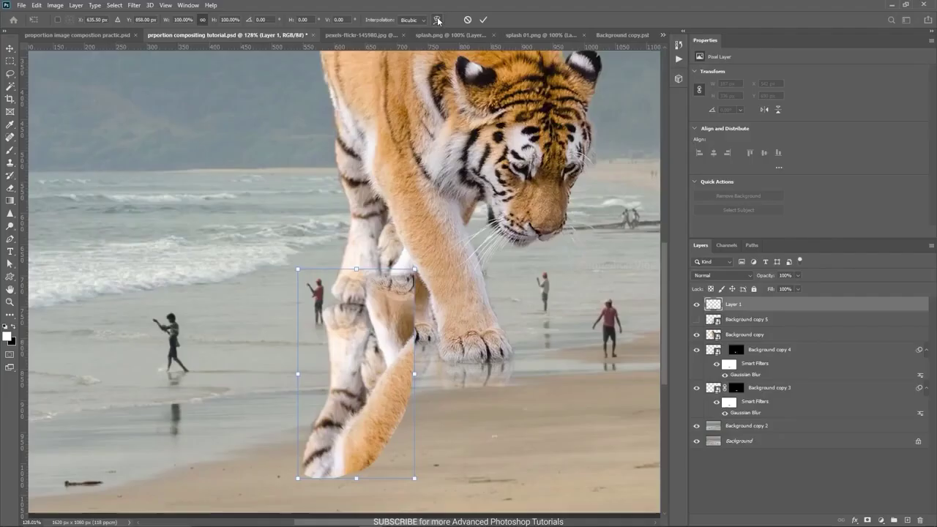
click(437, 20)
scroll(363, 239, up, 2)
scroll(310, 283, up, 1)
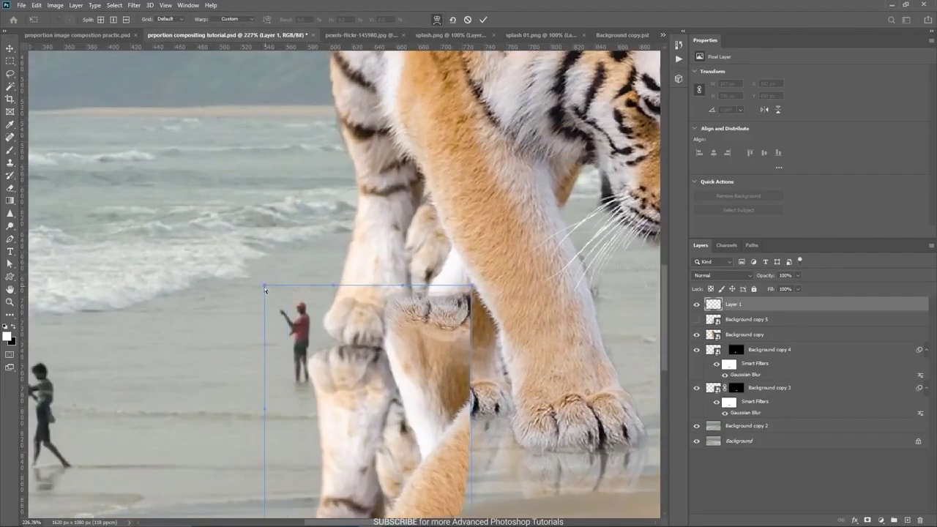
drag(265, 290, 286, 196)
drag(406, 290, 401, 320)
drag(354, 356, 359, 357)
drag(402, 321, 409, 297)
scroll(396, 332, down, 4)
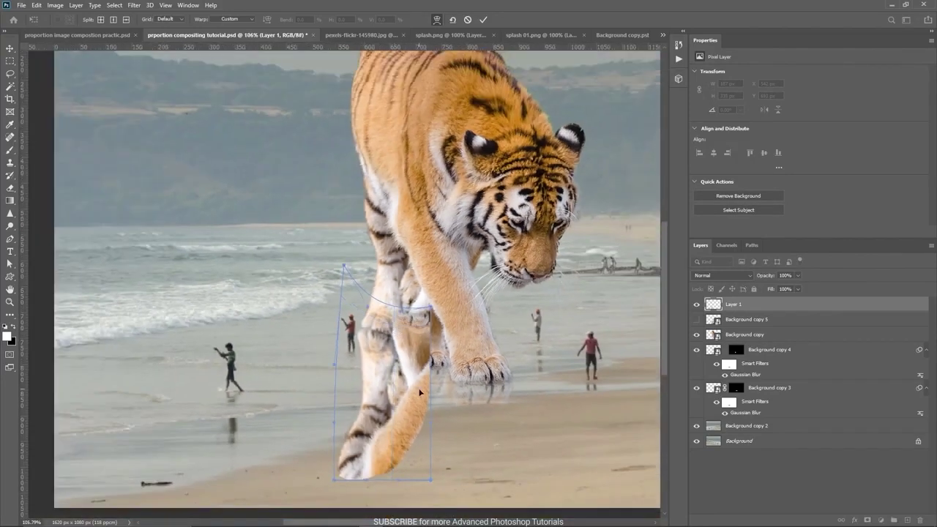
key(Return)
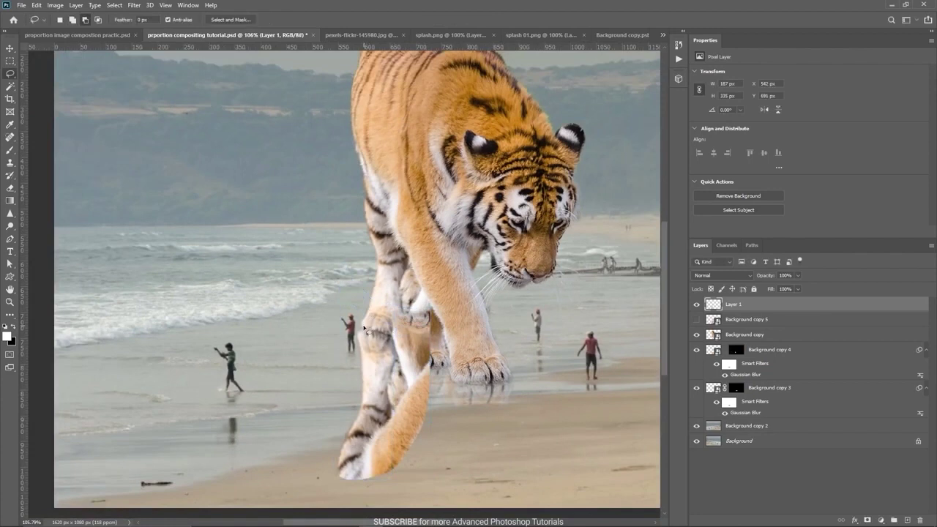
key(v)
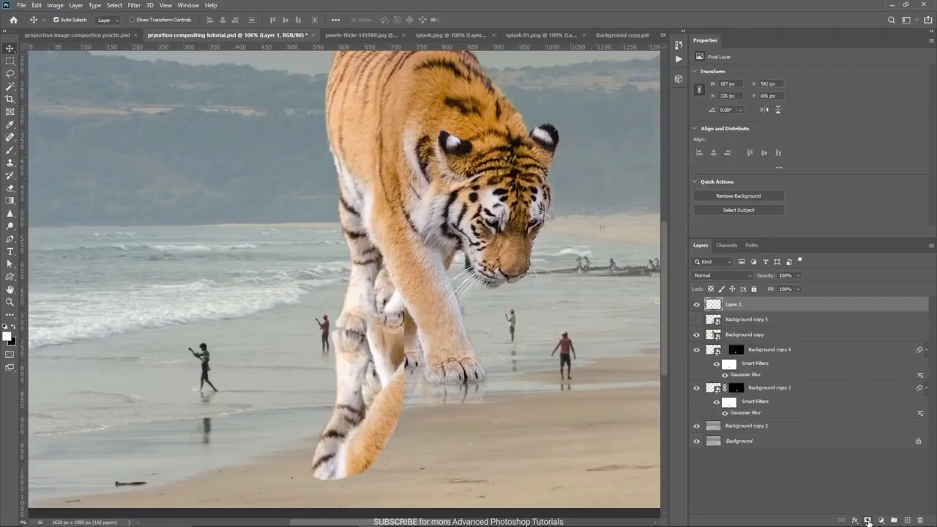
- Discard a first mask attempt and convert Layer 1 to a smart object
alt+click(868, 521)
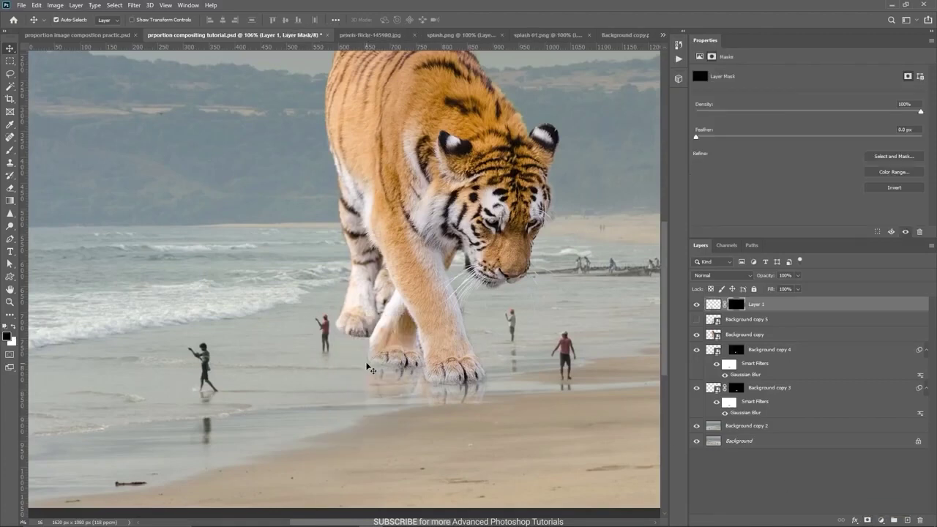
key(e)
alt+right_click(364, 363)
mouse_move(369, 343)
mouse_down()
mouse_move(343, 344)
mouse_move(355, 340)
mouse_up()
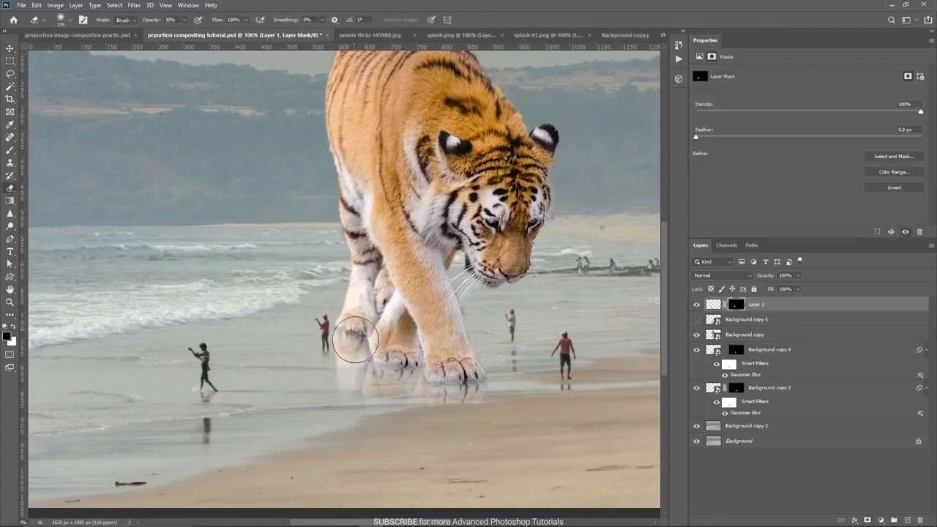
scroll(348, 344, up, 5)
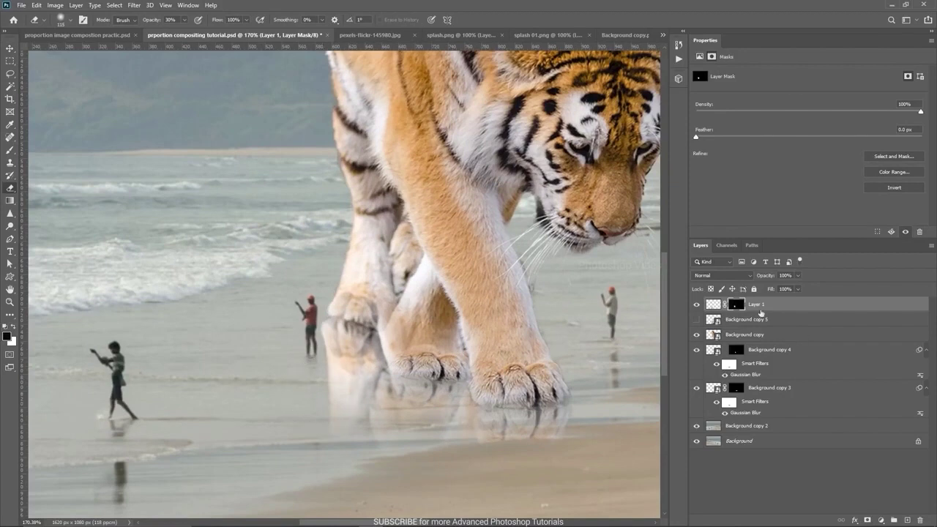
right_click(730, 306)
click(754, 319)
right_click(759, 310)
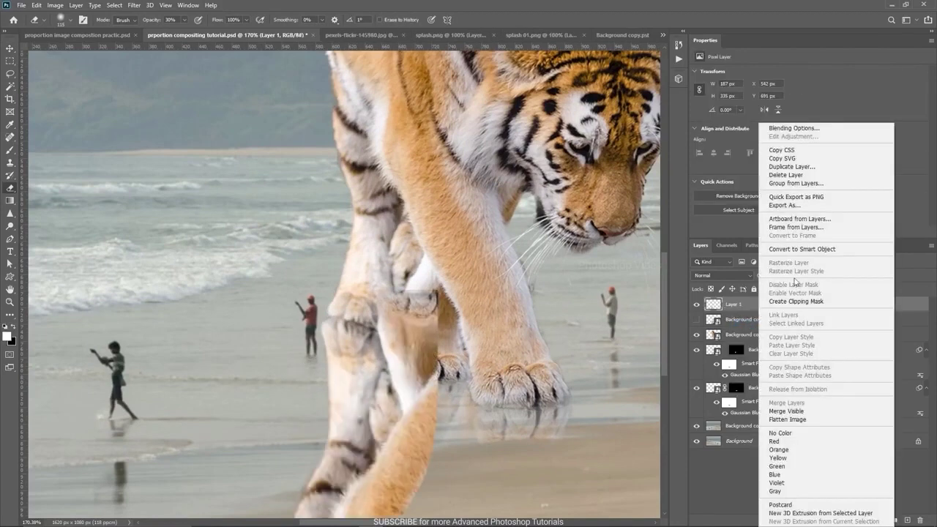
click(791, 250)
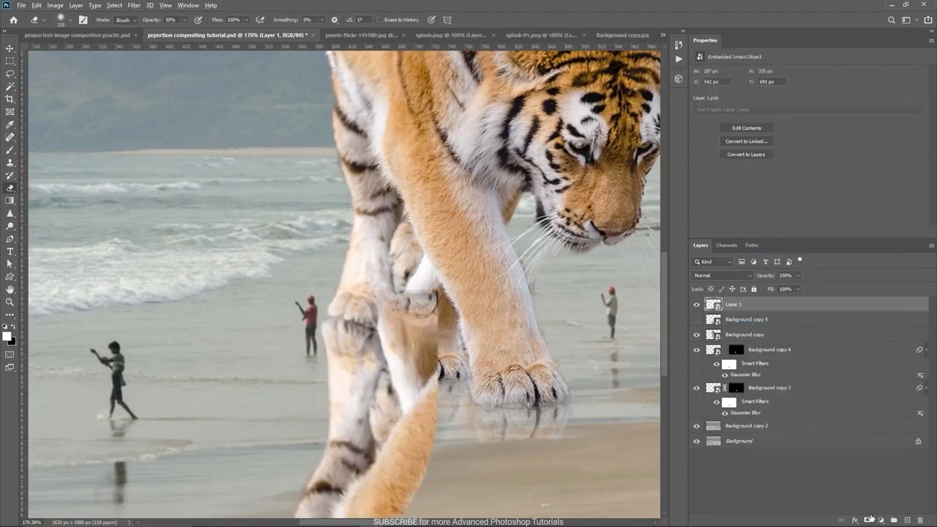
- Mask Layer 1 to reveal the lower leg, move it below the tiger, and delete Background copy 5
alt+click(869, 520)
key(x)
mouse_move(346, 345)
mouse_down()
mouse_move(345, 334)
mouse_move(345, 356)
mouse_up()
drag(754, 304, 747, 336)
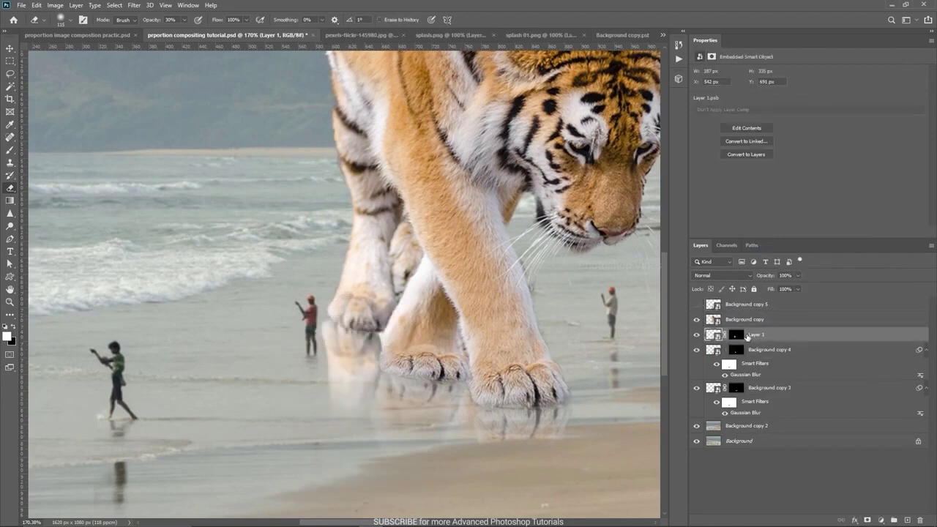
click(741, 306)
key(Delete)
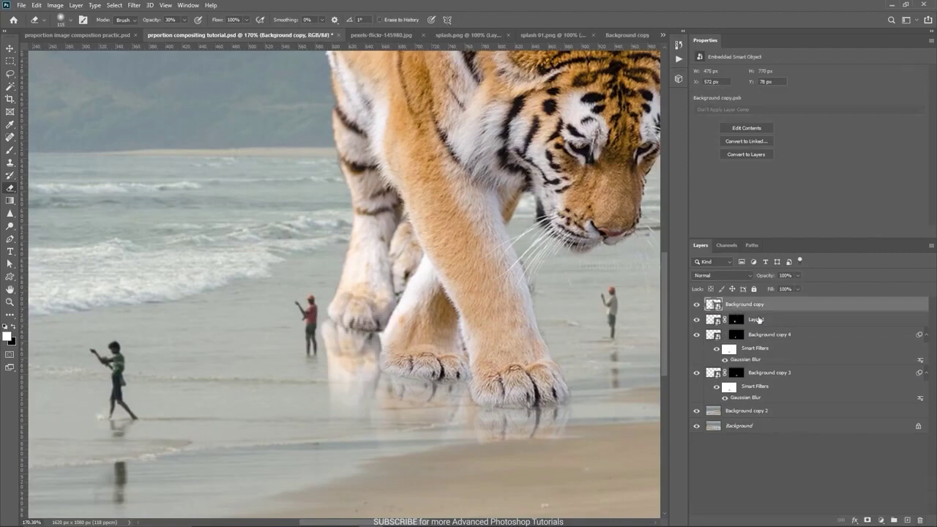
- Copy the Gaussian Blur filter onto Layer 1 and fade it to 63% opacity
click(758, 319)
mouse_move(921, 336)
mouse_down()
mouse_move(923, 320)
mouse_move(908, 320)
mouse_move(925, 322)
mouse_up()
click(727, 335)
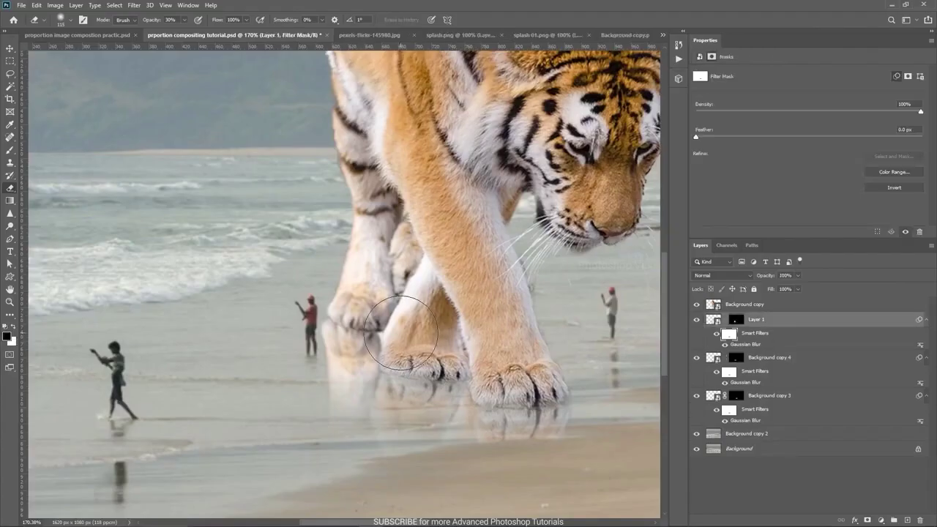
scroll(388, 339, down, 1)
drag(762, 276, 755, 275)
key(v)
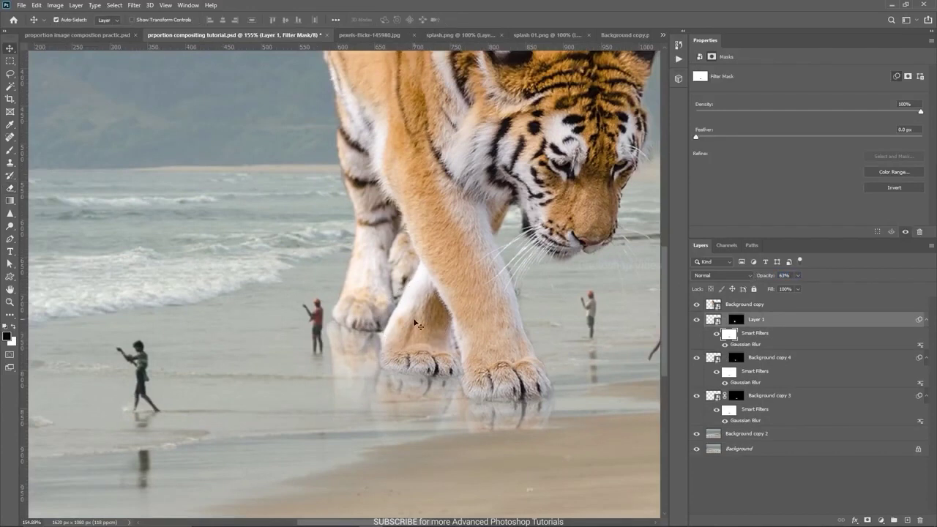
click(708, 321)
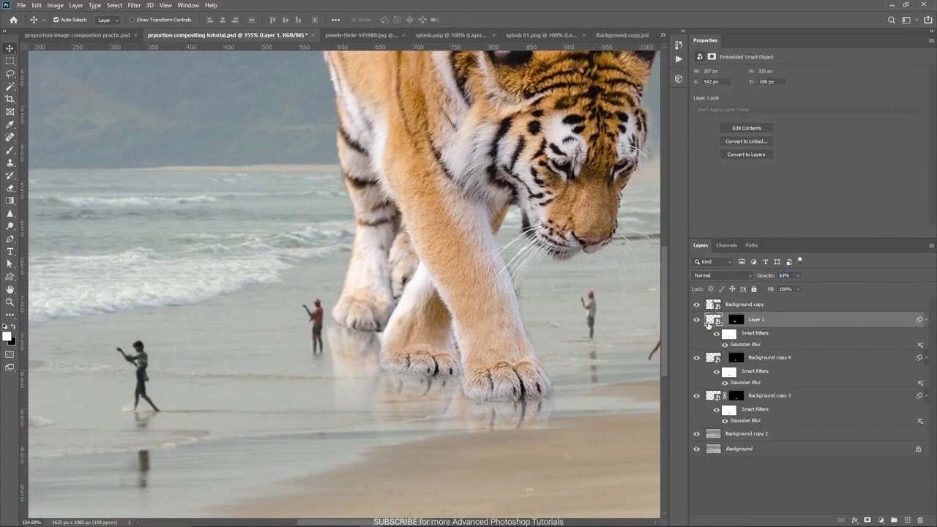
key(ctrl+0)
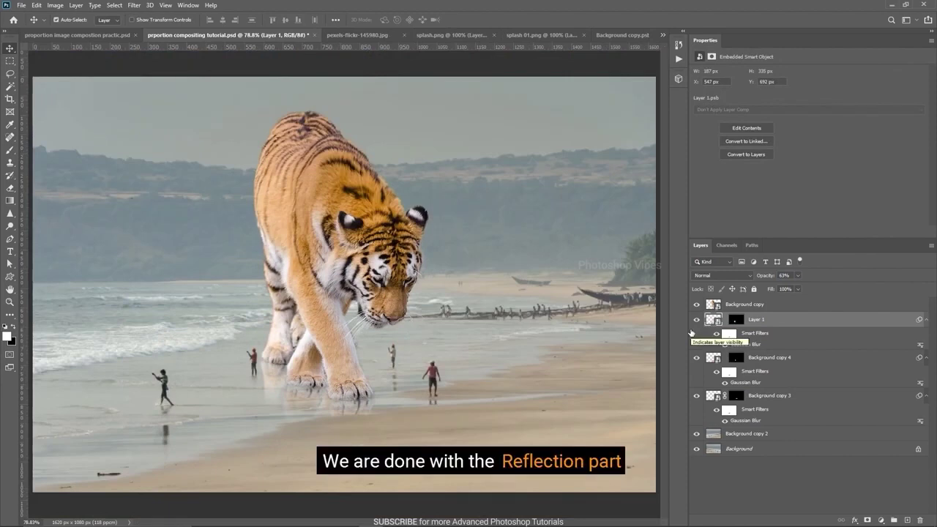
click(697, 402)
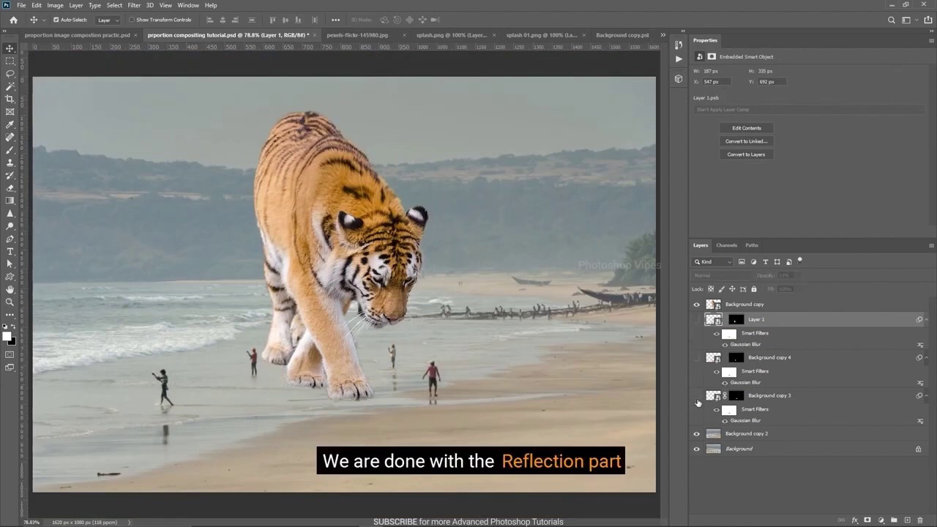
click(696, 396)
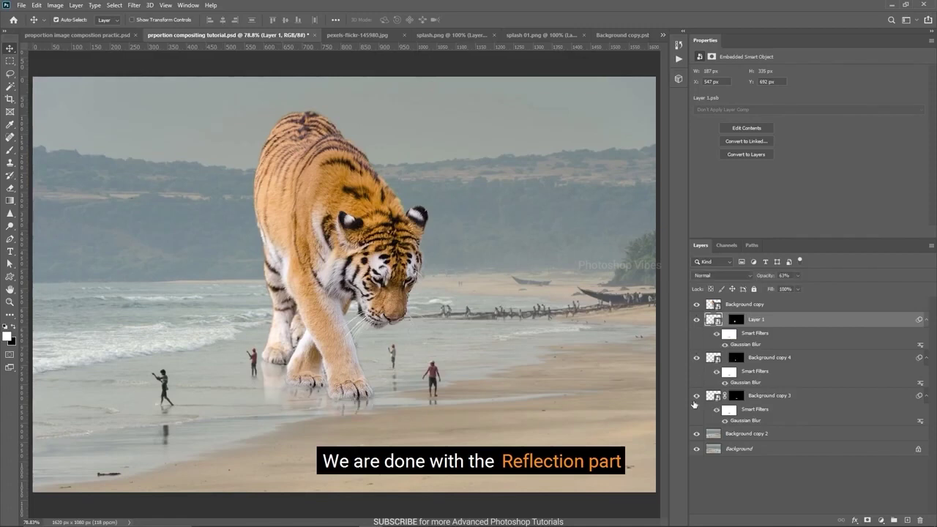
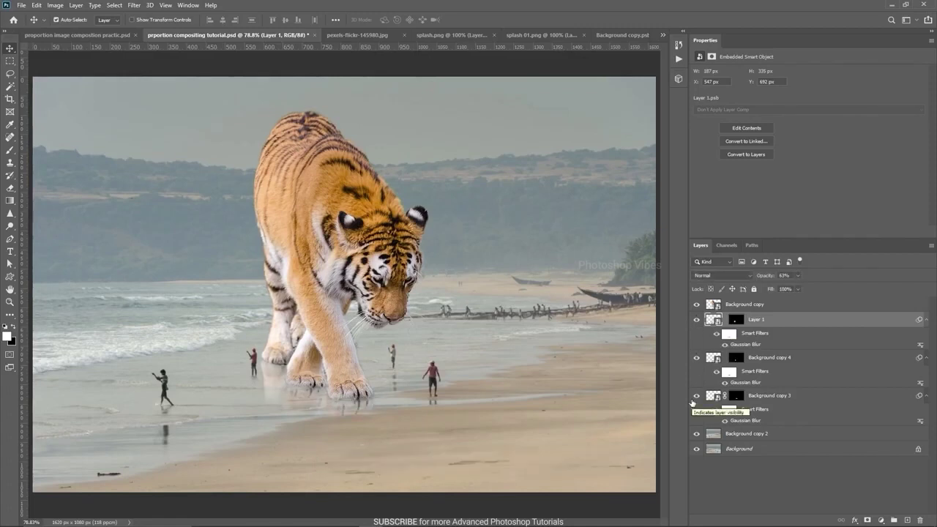
- Select Background copy 4, then switch to the proportion image composition practic.psd document
click(308, 401)
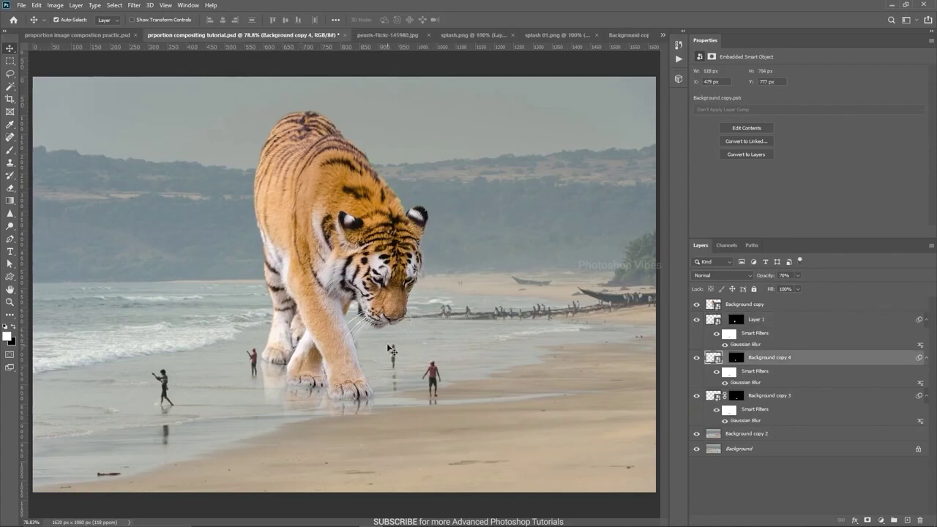
click(77, 35)
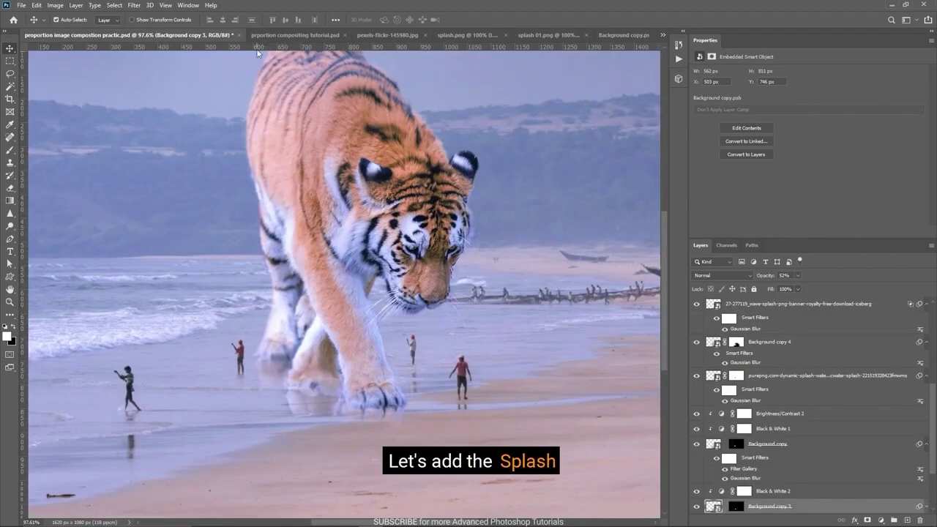
- Drag the splash layer from splash 01.png into the tiger composite
click(297, 35)
click(560, 35)
drag(331, 310, 261, 35)
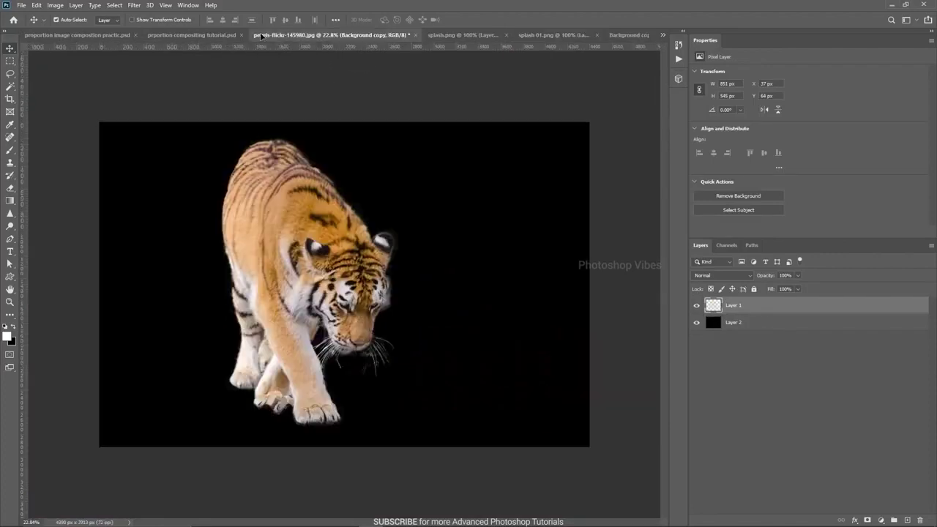
drag(204, 39, 295, 389)
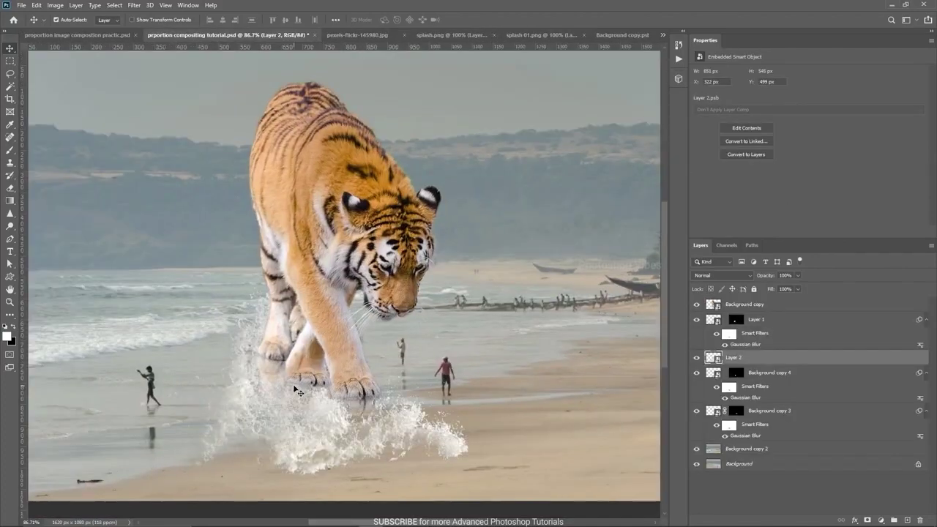
- Scale the splash down to about a quarter size and place it under the tiger's front paw
key(ctrl+t)
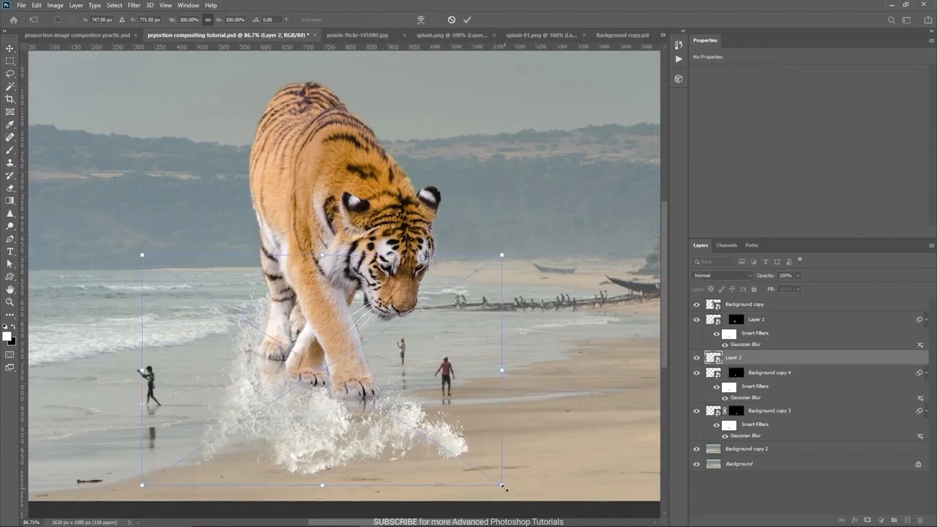
drag(503, 487, 421, 433)
scroll(334, 411, up, 3)
drag(334, 412, 247, 346)
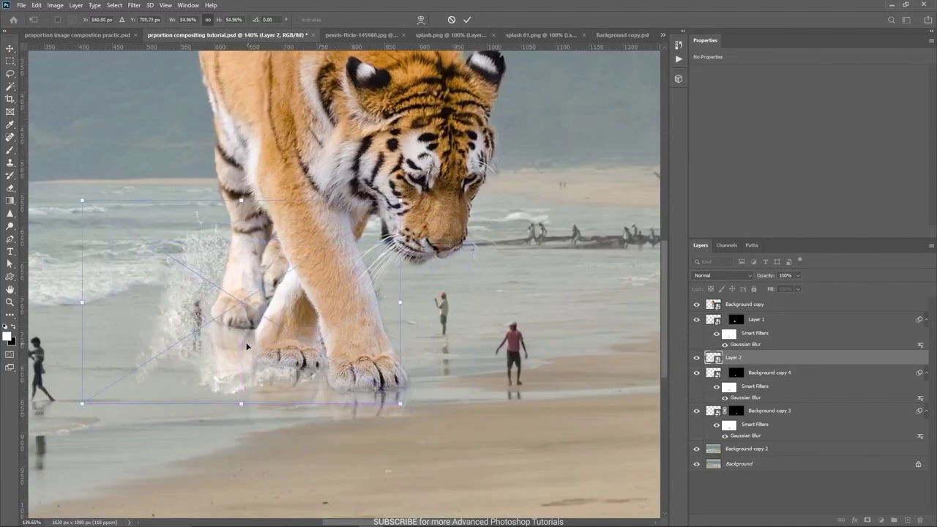
scroll(248, 346, up, 2)
drag(455, 429, 327, 356)
drag(222, 323, 257, 372)
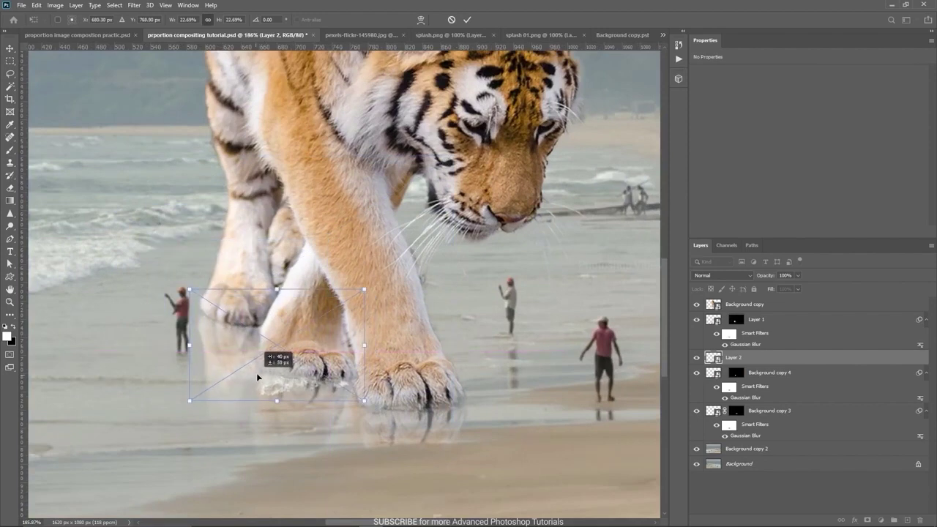
scroll(283, 381, up, 2)
drag(427, 413, 416, 408)
drag(263, 349, 267, 355)
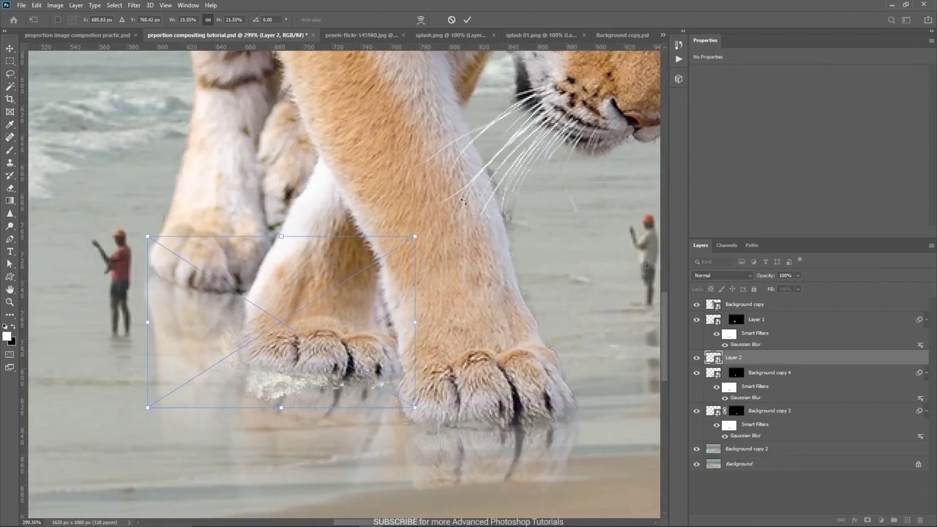
- Warp the splash, pulling its corners and bottom edge in around the paw
click(421, 19)
drag(283, 389, 271, 393)
drag(148, 407, 217, 415)
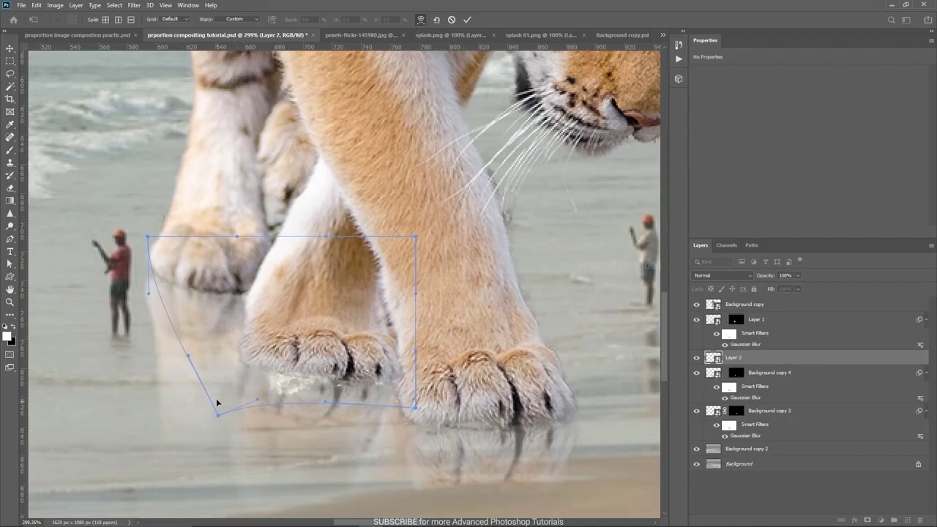
drag(277, 360, 272, 356)
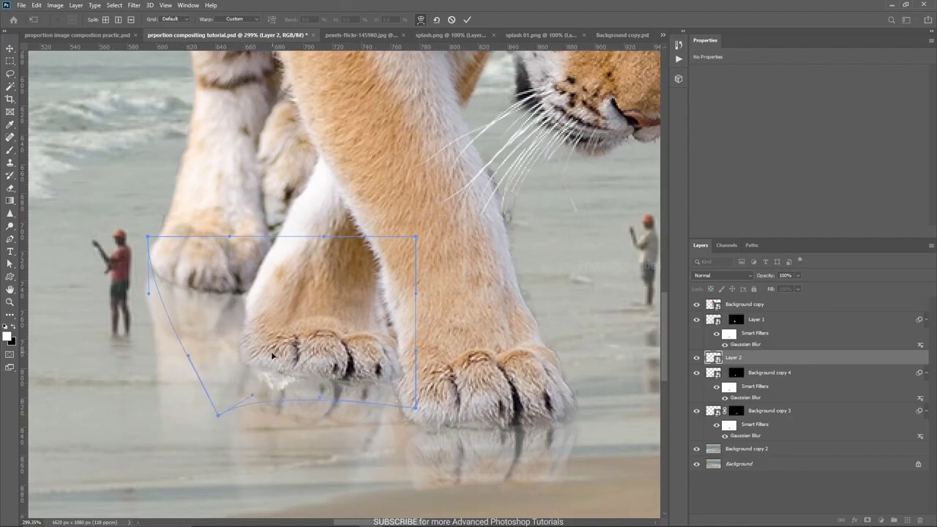
drag(155, 236, 289, 237)
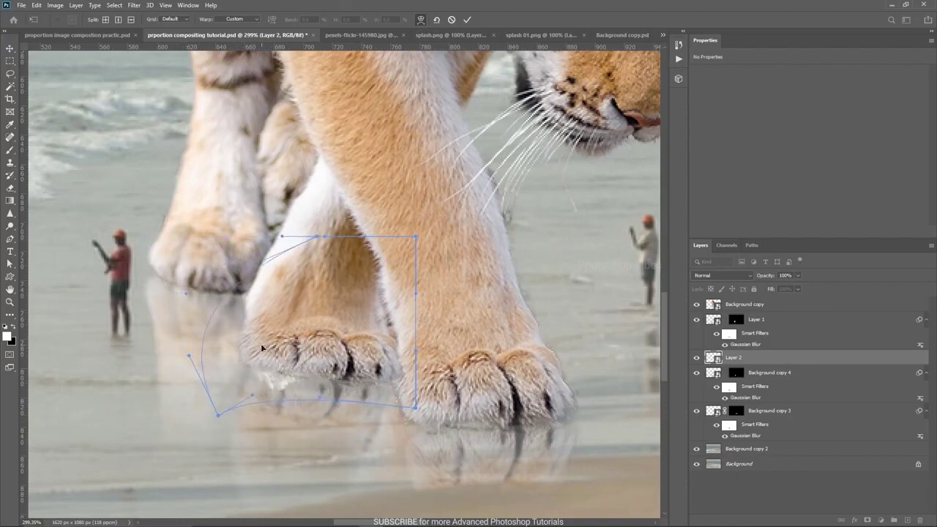
drag(263, 348, 244, 360)
scroll(288, 405, down, 5)
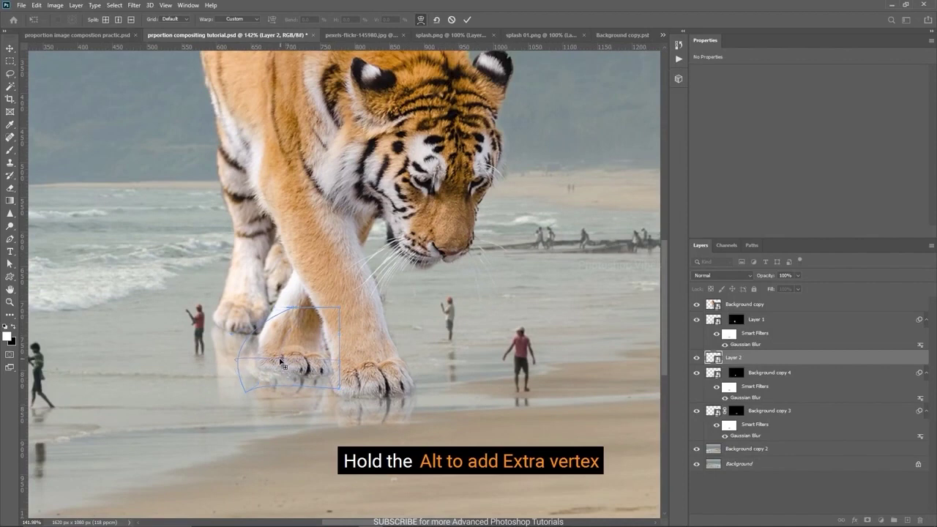
scroll(281, 363, up, 4)
- Add a warp split near the paw, curve the lower edge, and apply the warp
alt+click(281, 357)
drag(282, 357, 277, 370)
scroll(278, 374, down, 3)
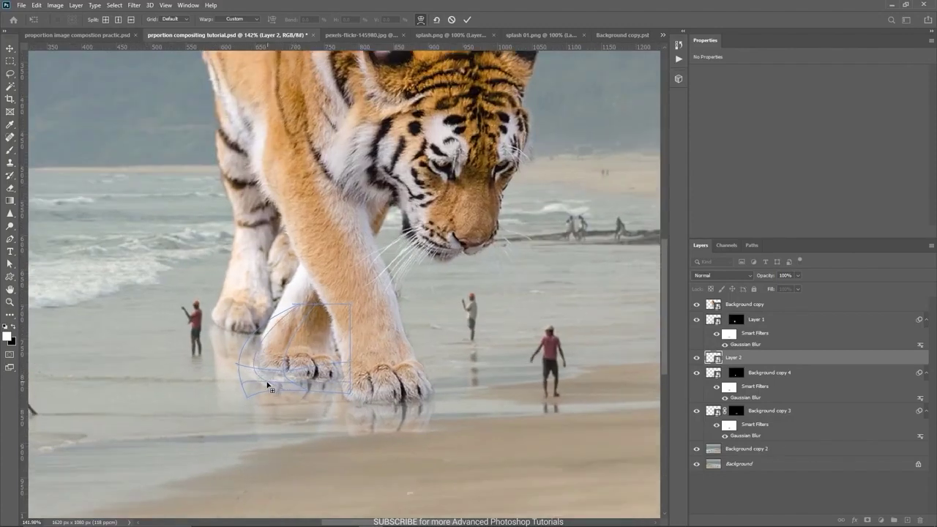
scroll(268, 386, up, 3)
drag(264, 382, 280, 385)
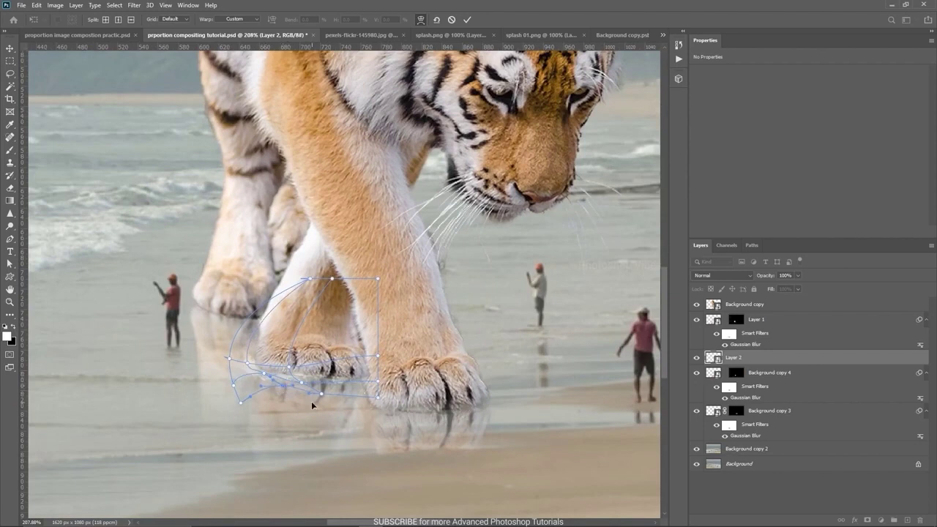
key(Return)
scroll(311, 399, down, 5)
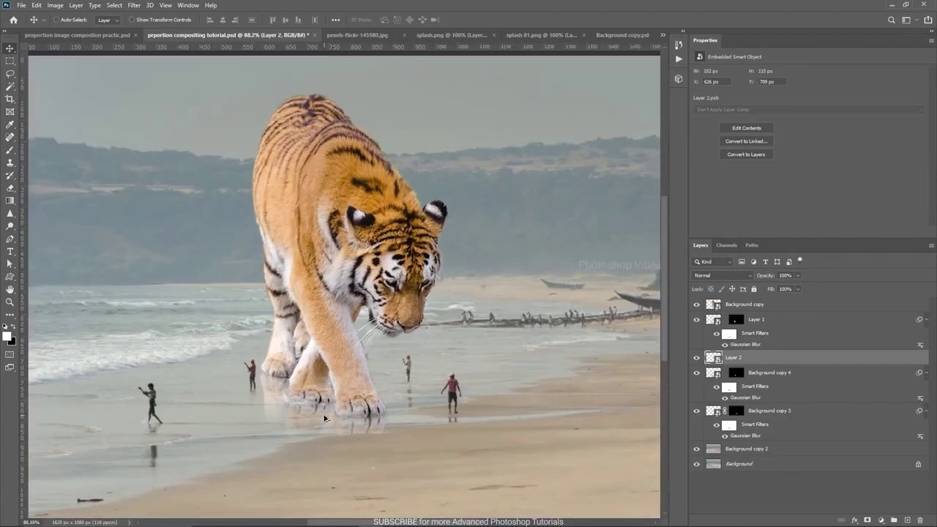
- Toggle Layer 2's visibility to compare the paw with and without the splash
scroll(442, 430, up, 1)
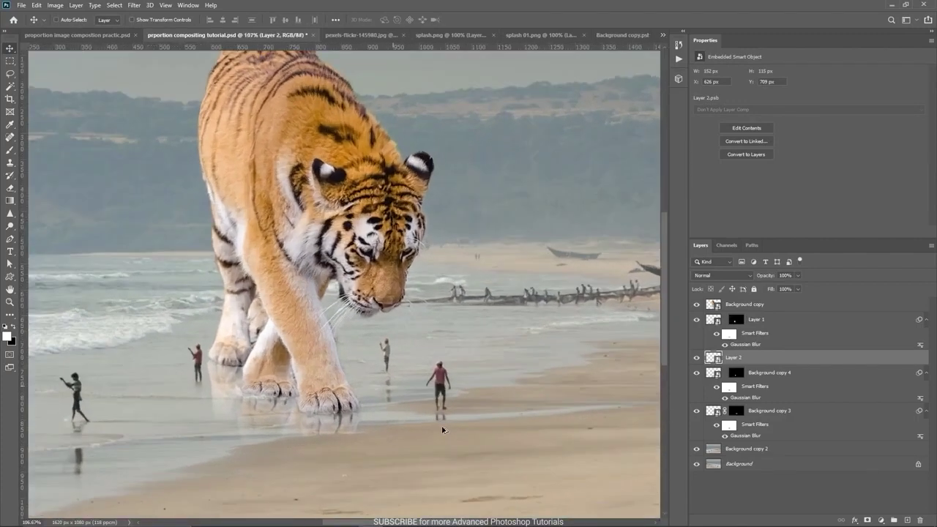
click(697, 358)
click(696, 358)
click(697, 358)
click(696, 358)
scroll(249, 388, up, 4)
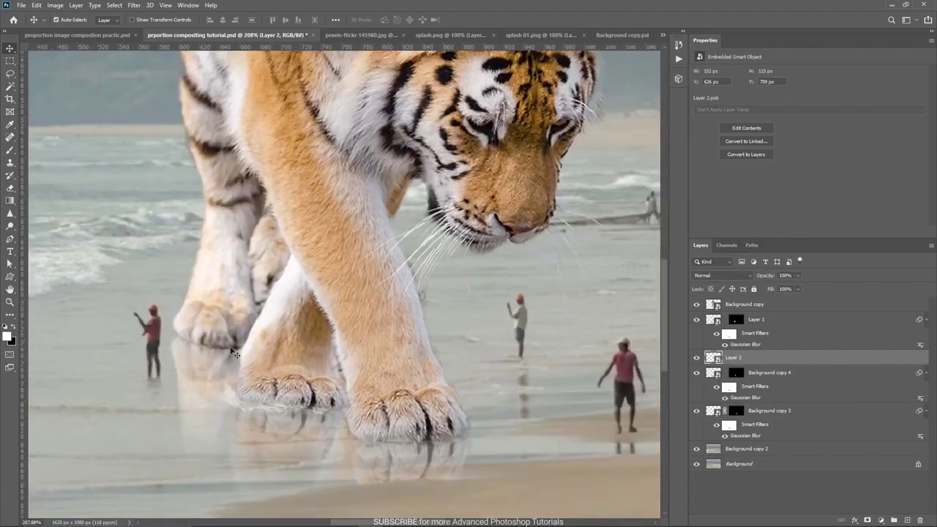
- Add a layer mask to Layer 2 and set the Eraser opacity to 45%
click(868, 520)
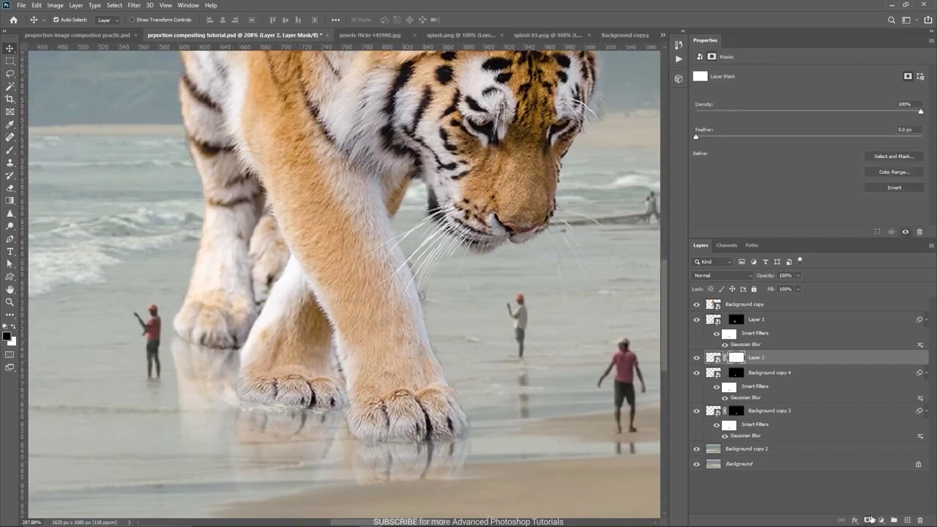
key(e)
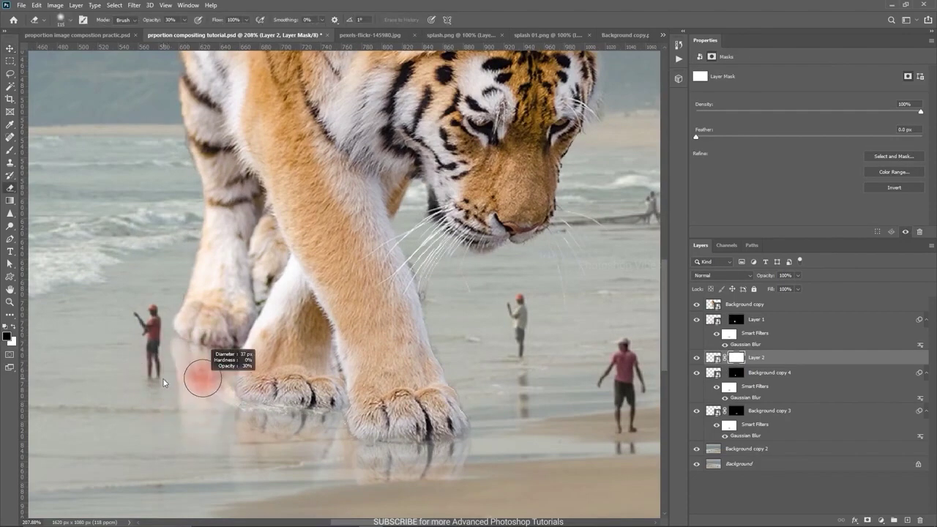
drag(144, 22, 155, 23)
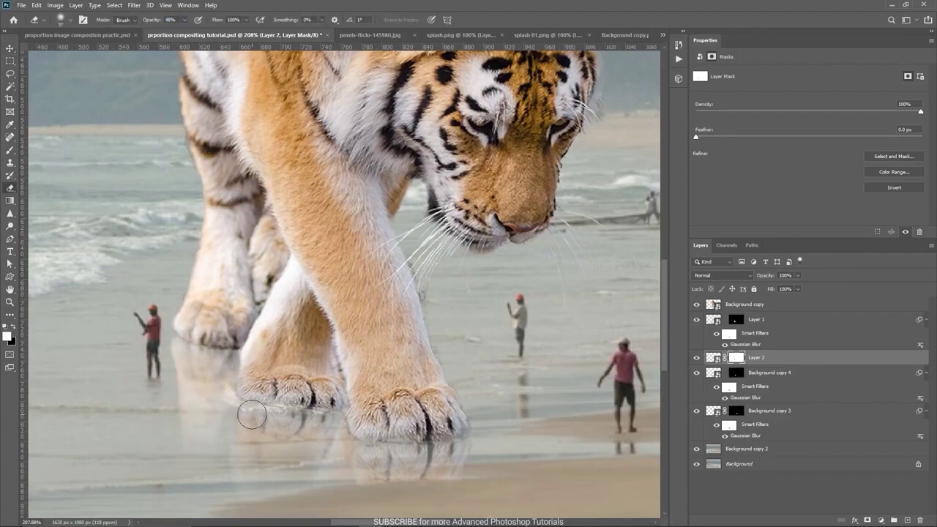
scroll(241, 419, up, 2)
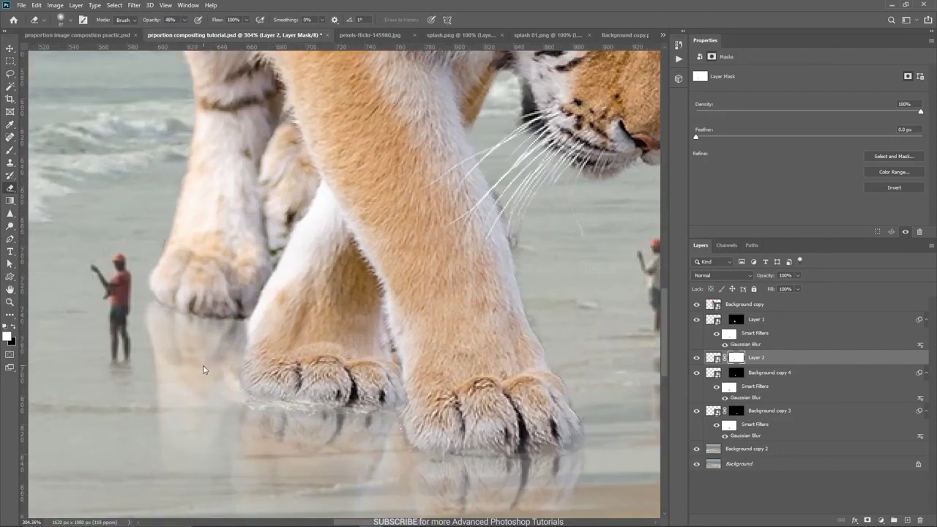
scroll(207, 397, down, 4)
key(v)
scroll(372, 423, down, 1)
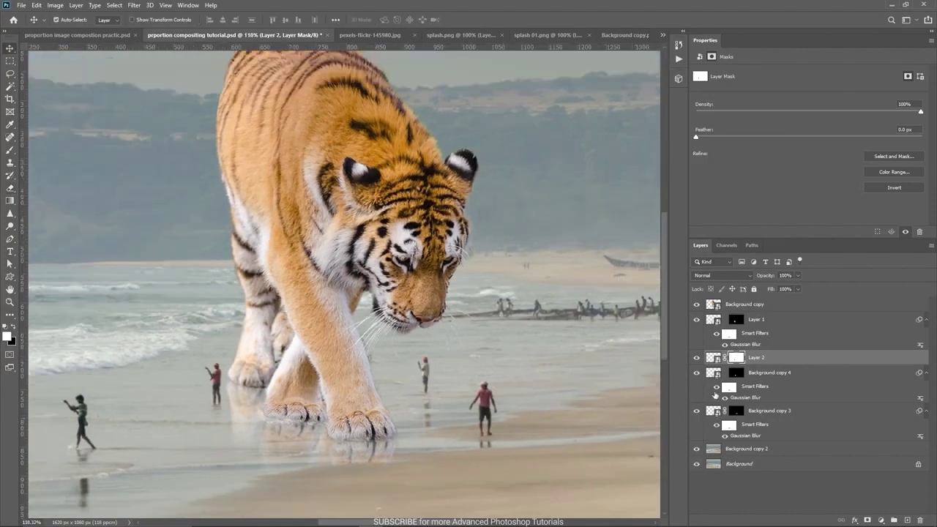
- Bring wide splash.png into the tiger composite and convert it to a smart object
drag(311, 417, 436, 457)
click(548, 34)
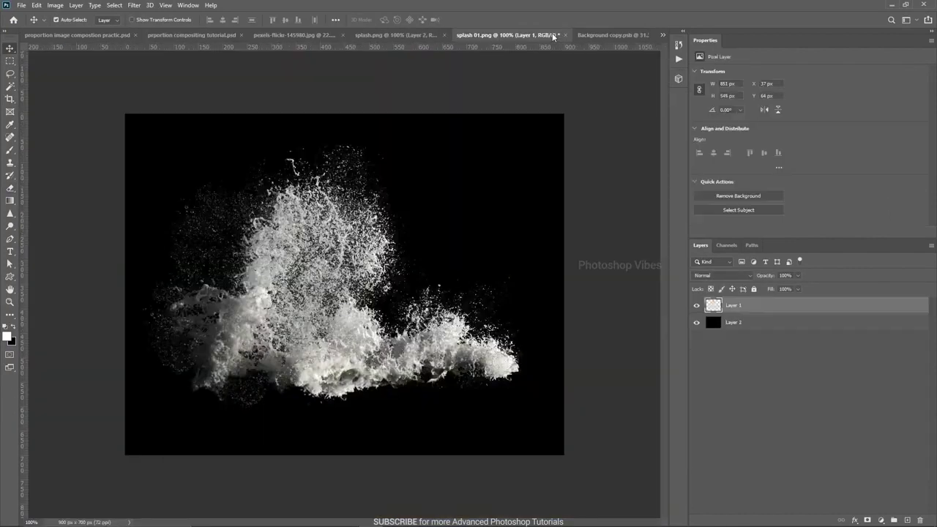
click(374, 36)
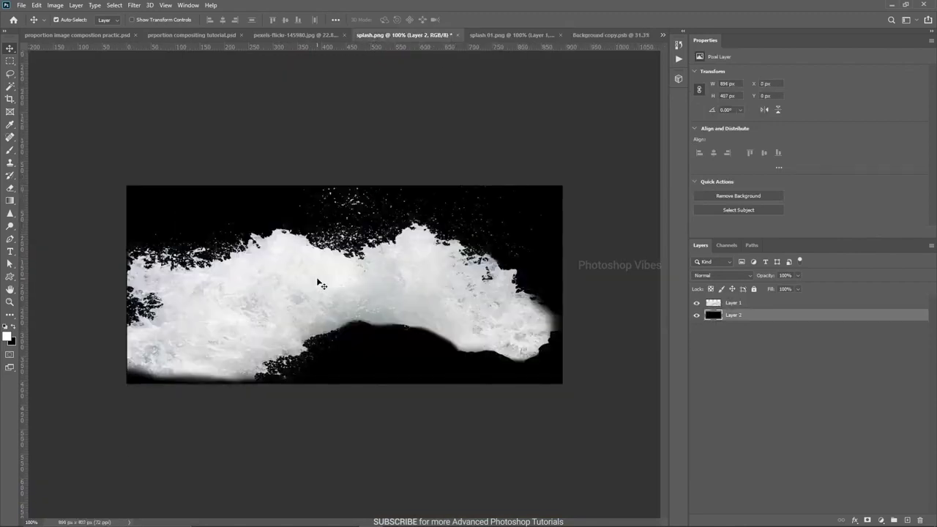
drag(194, 35, 263, 377)
scroll(262, 377, down, 1)
scroll(262, 377, up, 1)
drag(302, 438, 268, 377)
right_click(745, 362)
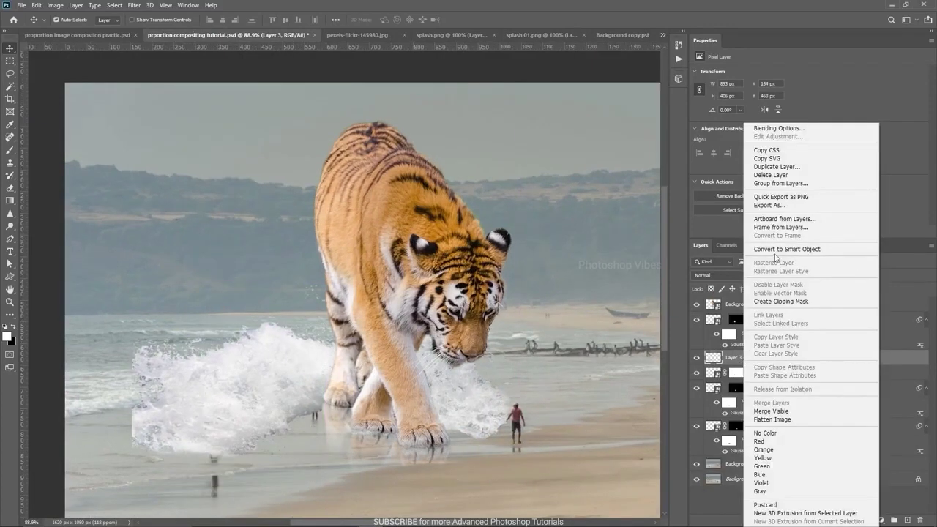
click(777, 250)
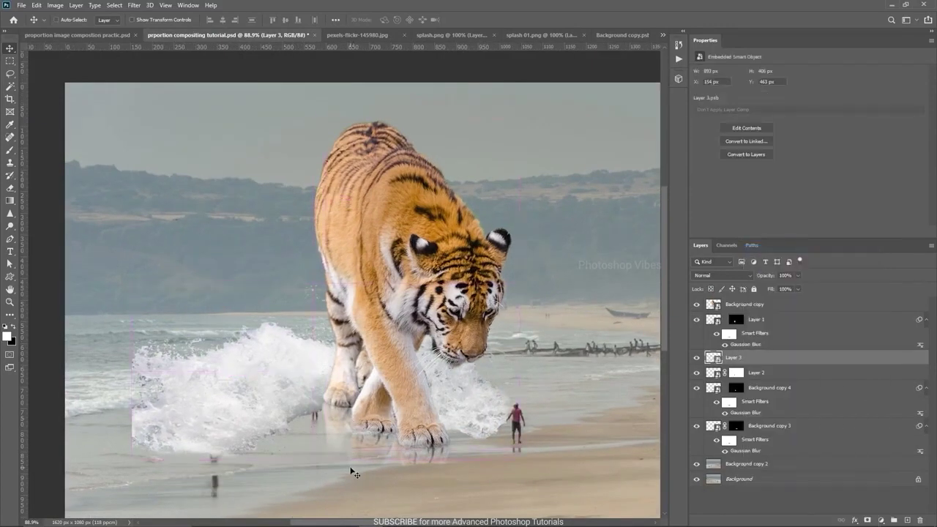
- Scale the wide splash down to about 14 percent beside the paw
key(ctrl+t)
drag(520, 281, 362, 346)
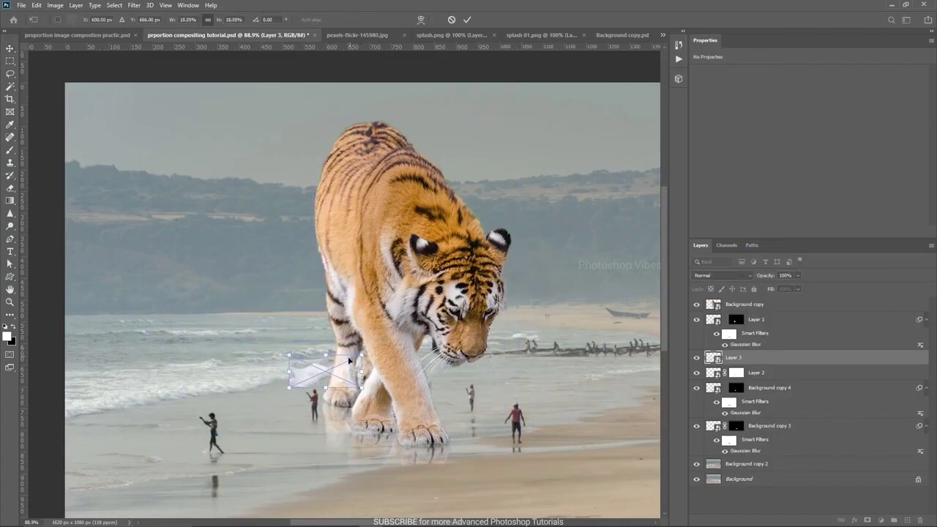
scroll(317, 369, up, 7)
drag(315, 372, 358, 445)
scroll(359, 445, up, 2)
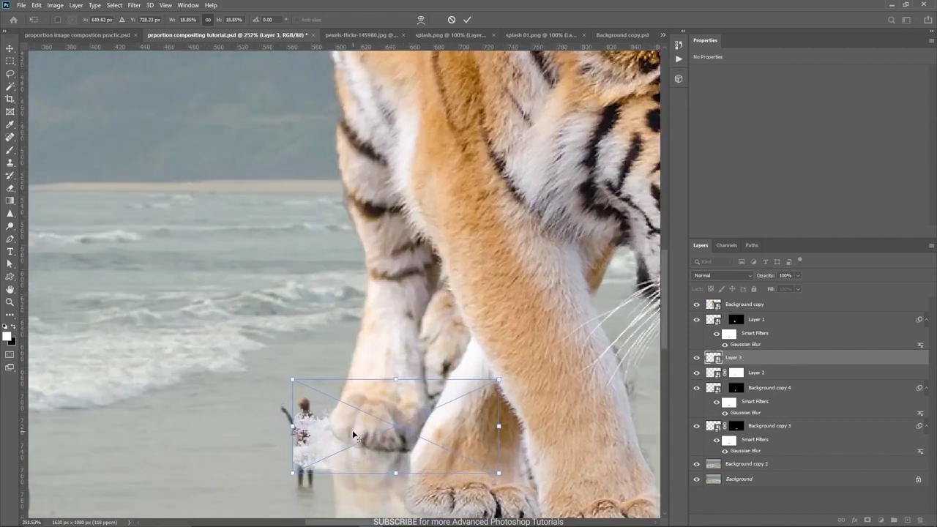
drag(498, 375, 476, 389)
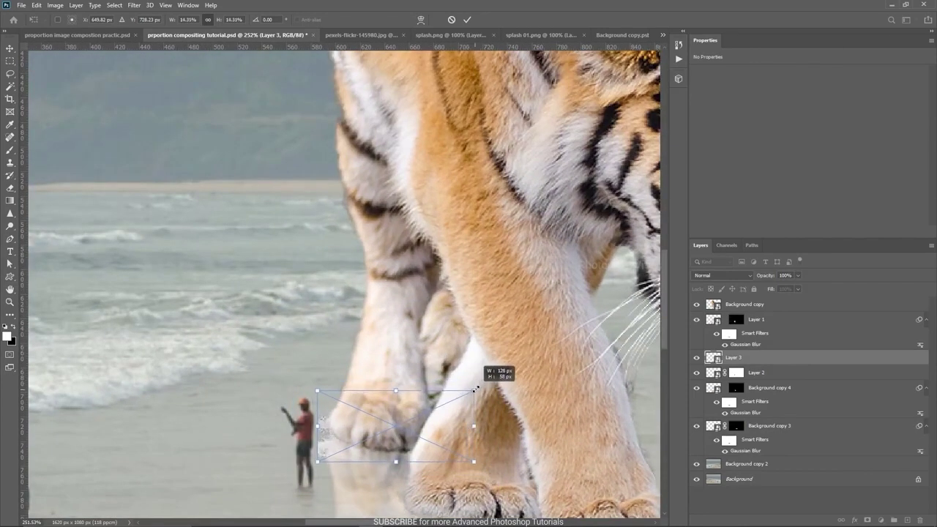
- Warp the splash's left edge and corners to wrap the front paw, and apply
click(421, 19)
scroll(334, 461, up, 1)
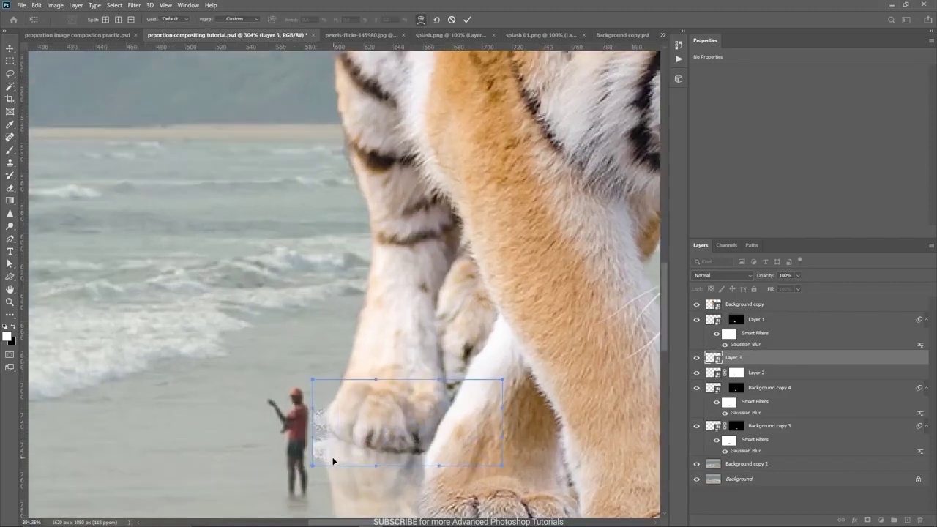
drag(315, 466, 328, 469)
drag(328, 432, 356, 398)
drag(362, 432, 355, 429)
drag(330, 378, 327, 389)
drag(347, 442, 340, 442)
key(Return)
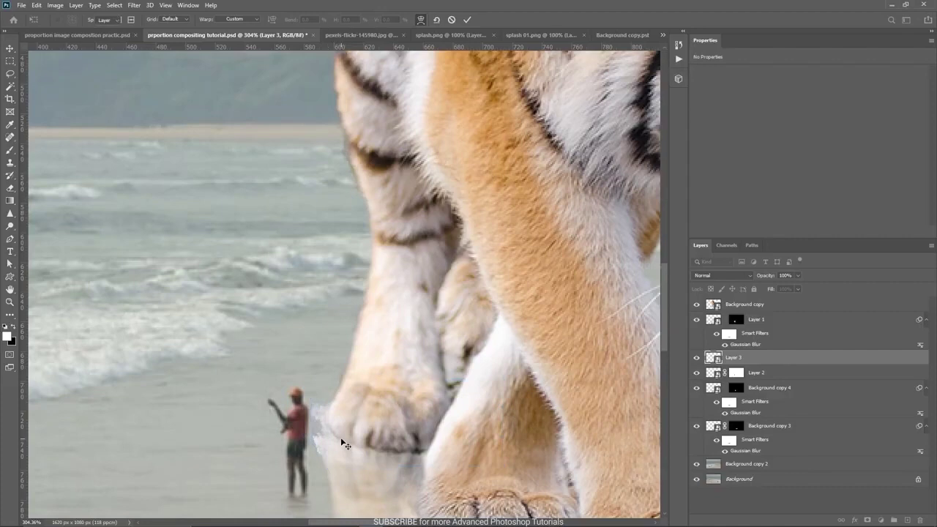
- Shrink the splash a little further and nudge it left
scroll(373, 456, down, 3)
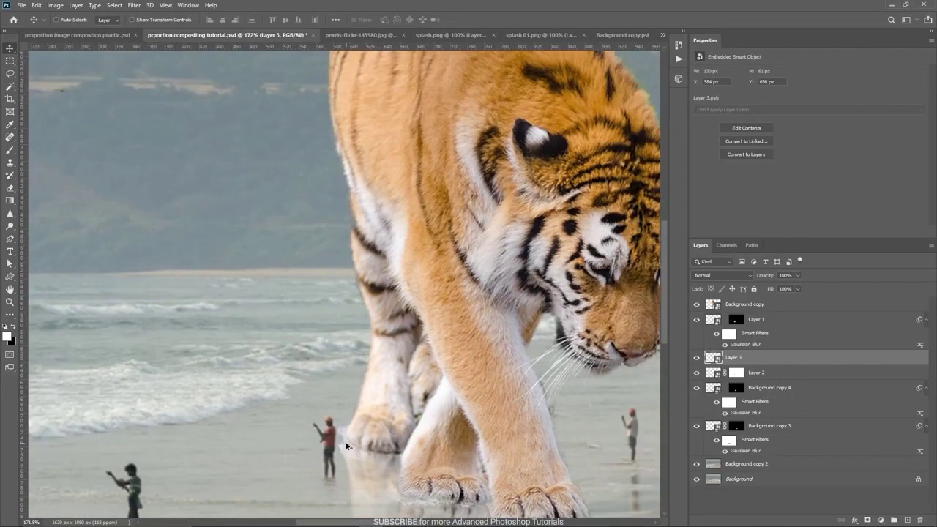
scroll(347, 446, up, 3)
scroll(341, 429, up, 2)
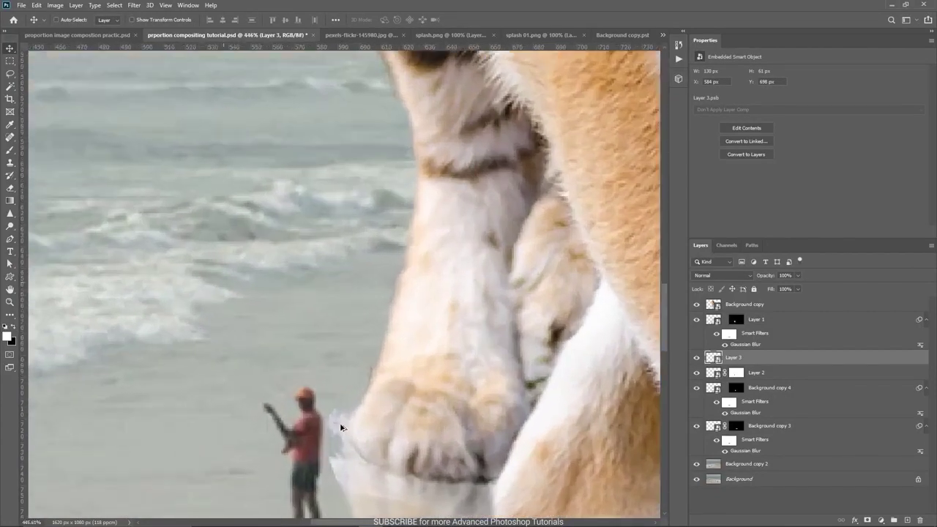
scroll(344, 448, down, 2)
drag(358, 410, 359, 371)
scroll(359, 372, down, 2)
key(ctrl+t)
drag(315, 339, 352, 339)
drag(400, 357, 371, 354)
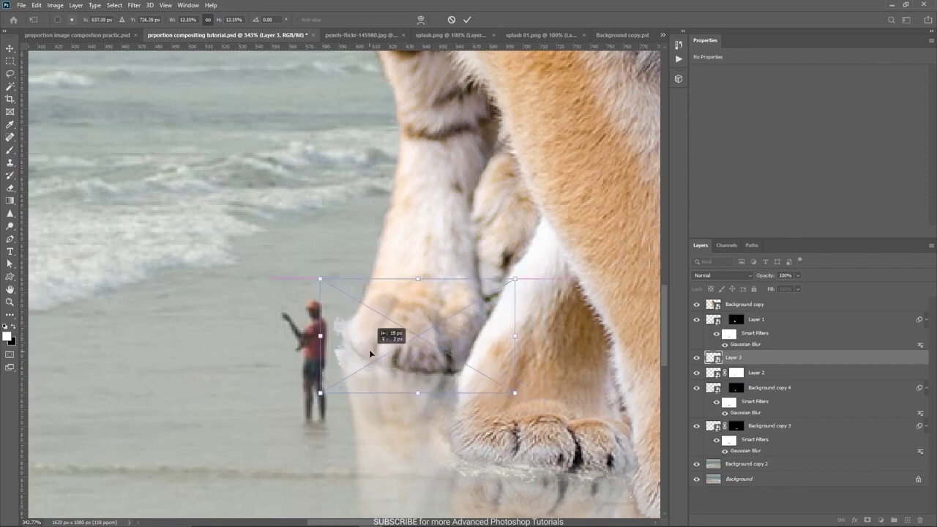
key(Return)
- Reselect Layer 3 and warp the splash to curve around the paw's edge
scroll(407, 373, down, 1)
scroll(408, 373, down, 6)
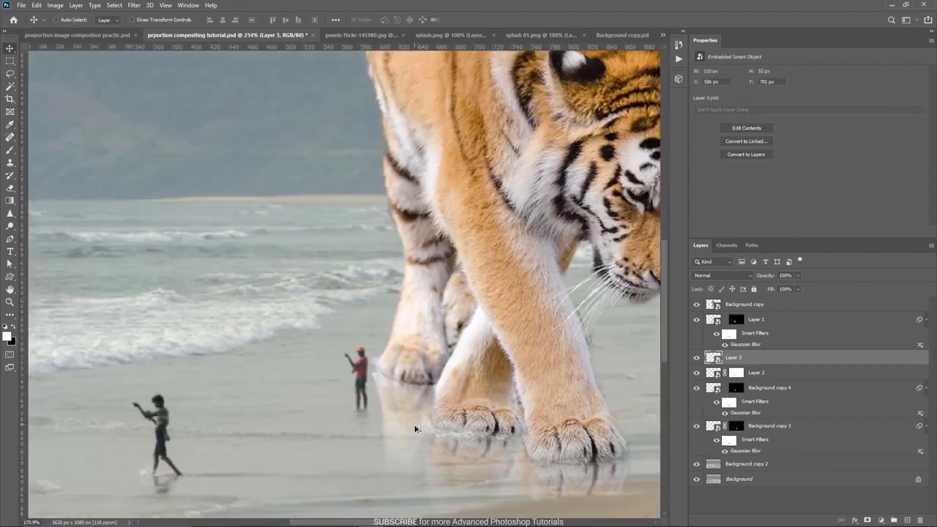
scroll(406, 414, up, 6)
ctrl+click(378, 364)
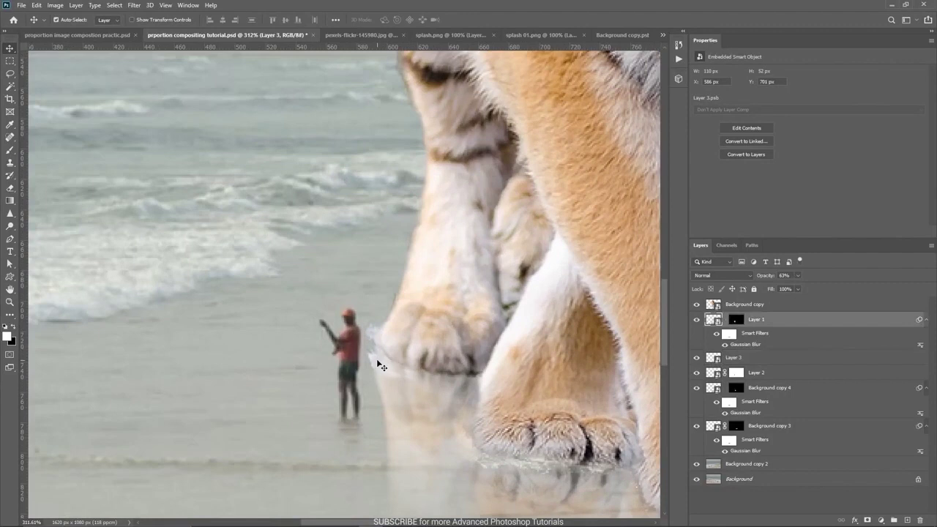
click(738, 358)
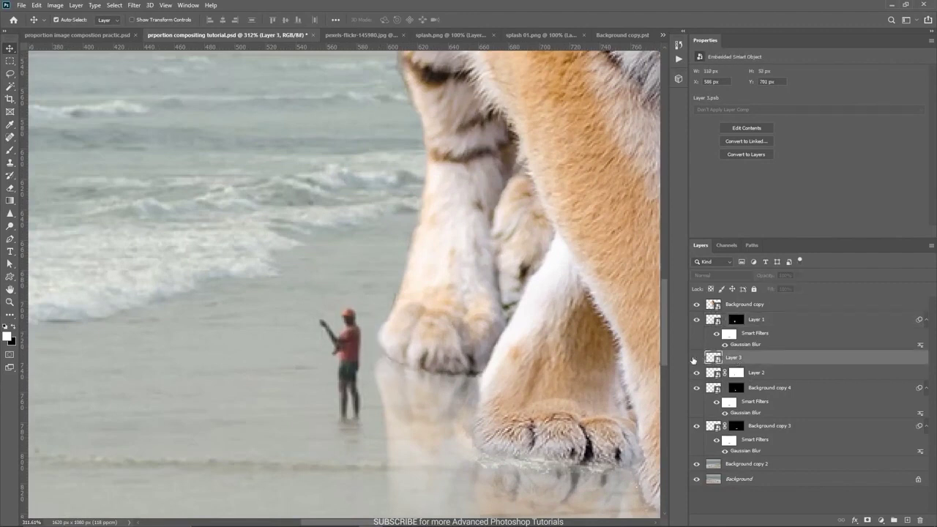
key(ctrl+t)
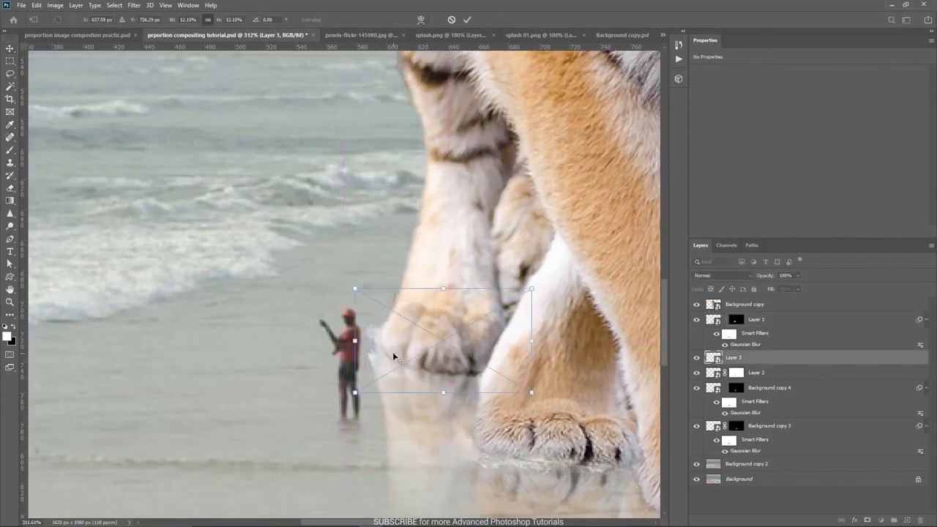
scroll(391, 355, up, 1)
alt+click(393, 350)
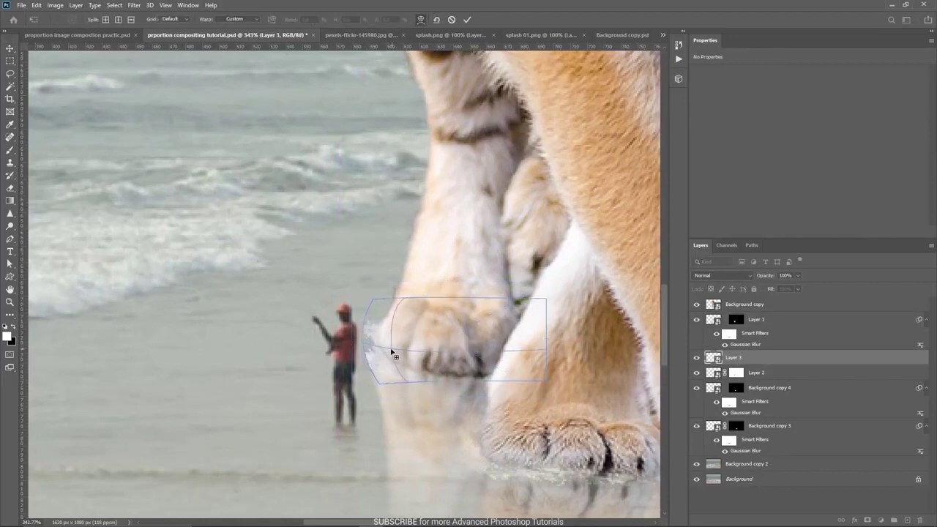
drag(364, 346, 364, 358)
drag(383, 364, 374, 283)
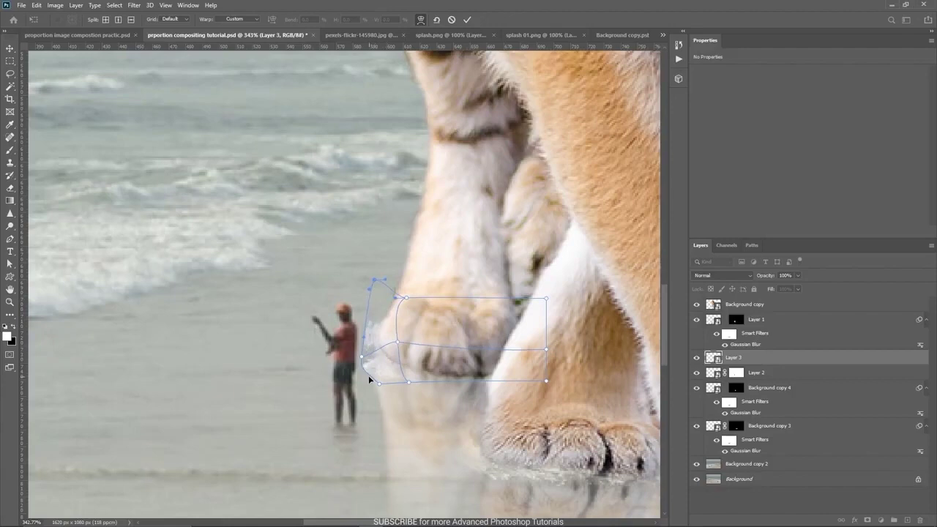
key(Return)
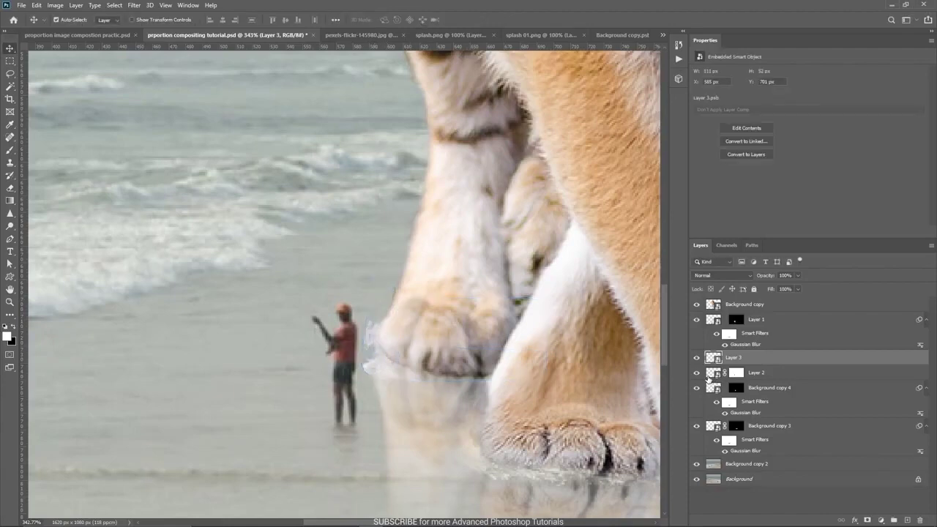
click(869, 521)
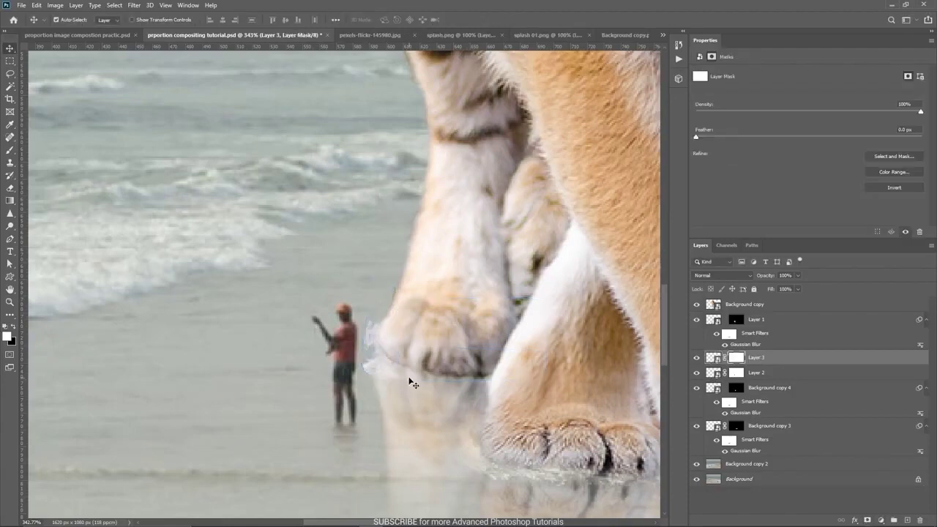
key(b)
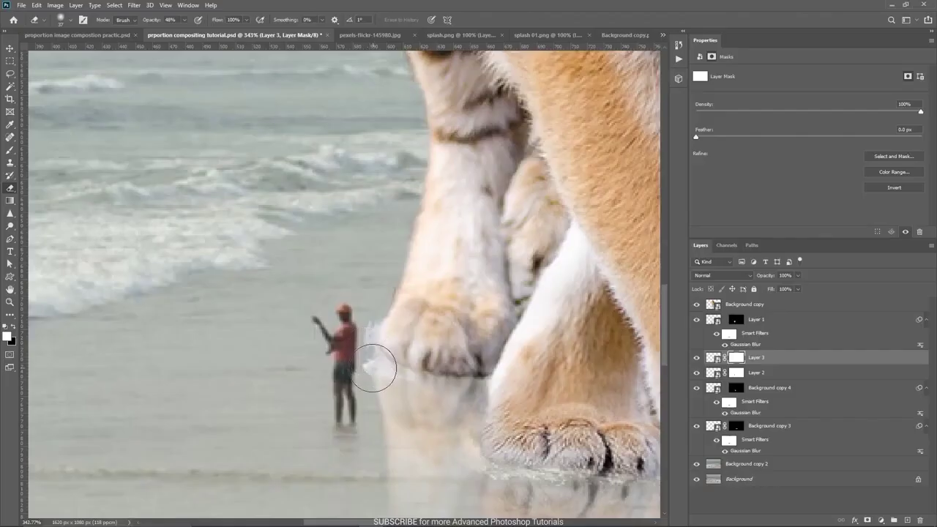
drag(372, 369, 366, 369)
scroll(366, 375, up, 2)
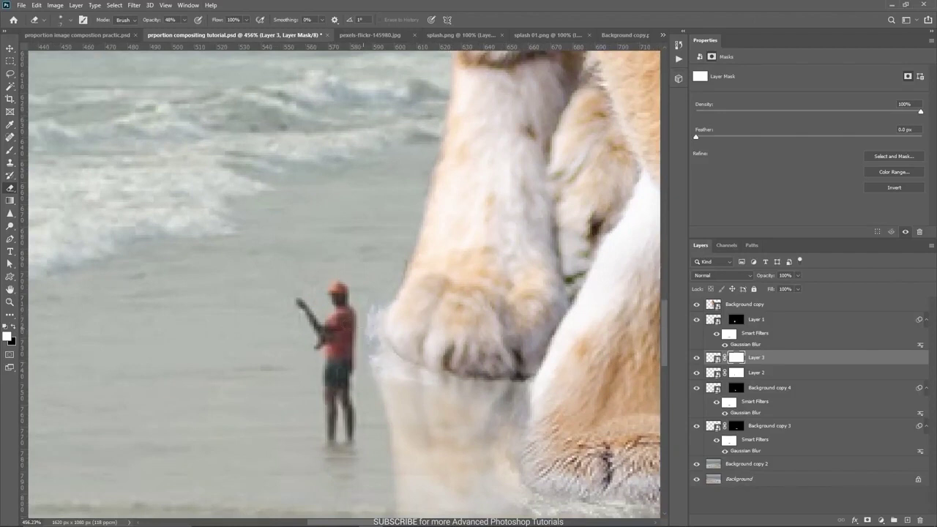
scroll(377, 311, down, 5)
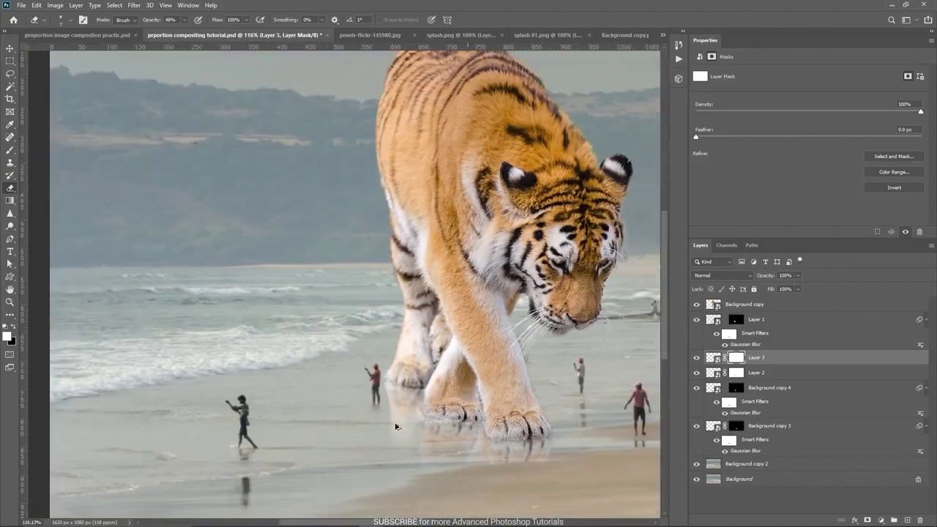
mouse_move(346, 436)
mouse_down()
mouse_move(319, 378)
mouse_move(350, 345)
mouse_up()
key(v)
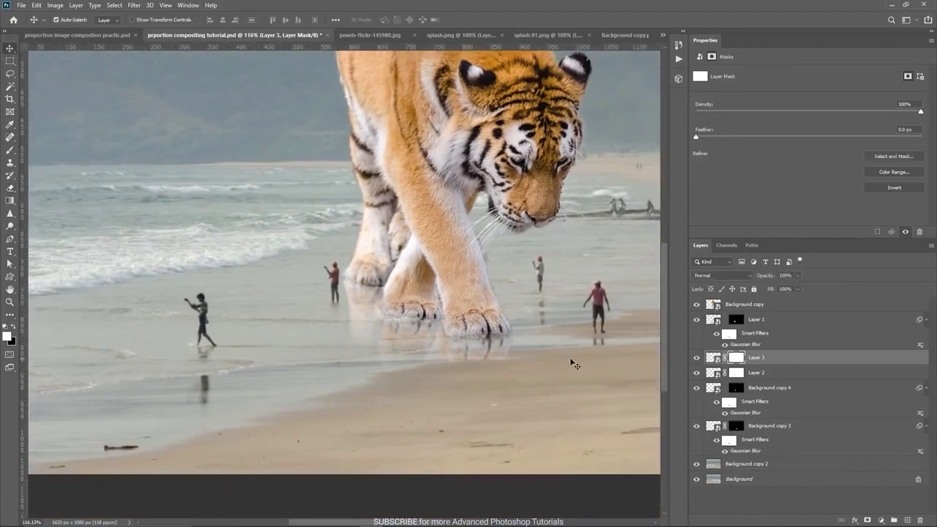
key(ctrl+0)
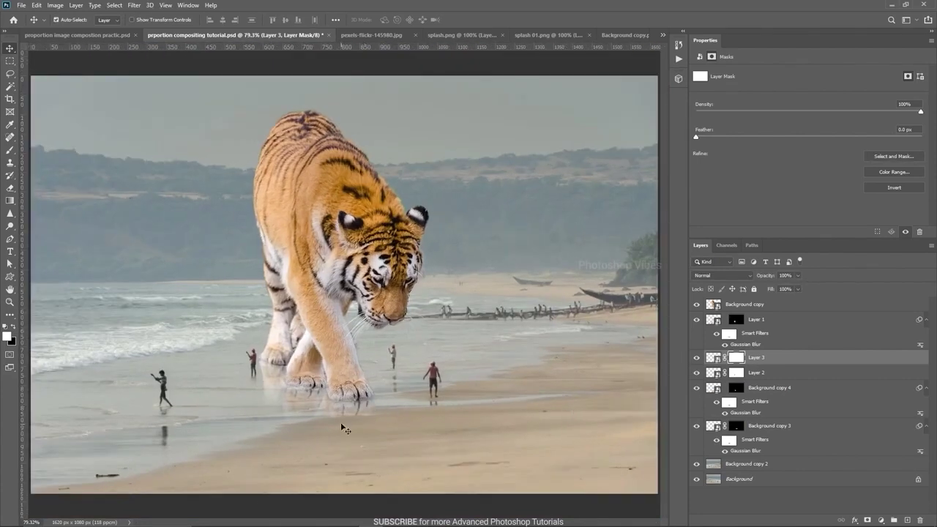
- Mask Background copy and erase the front paw's bottom edge with a 15 px eraser
scroll(307, 416, up, 2)
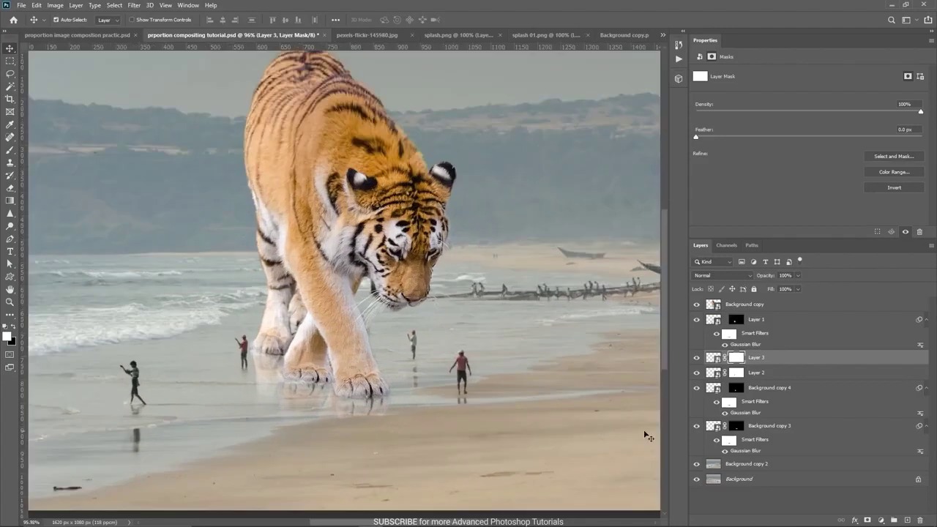
click(347, 231)
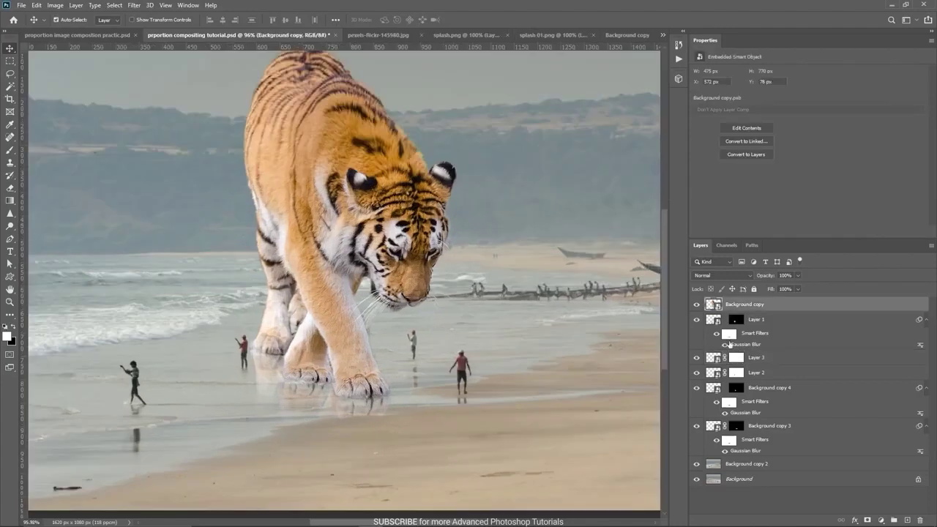
click(867, 521)
scroll(352, 399, up, 8)
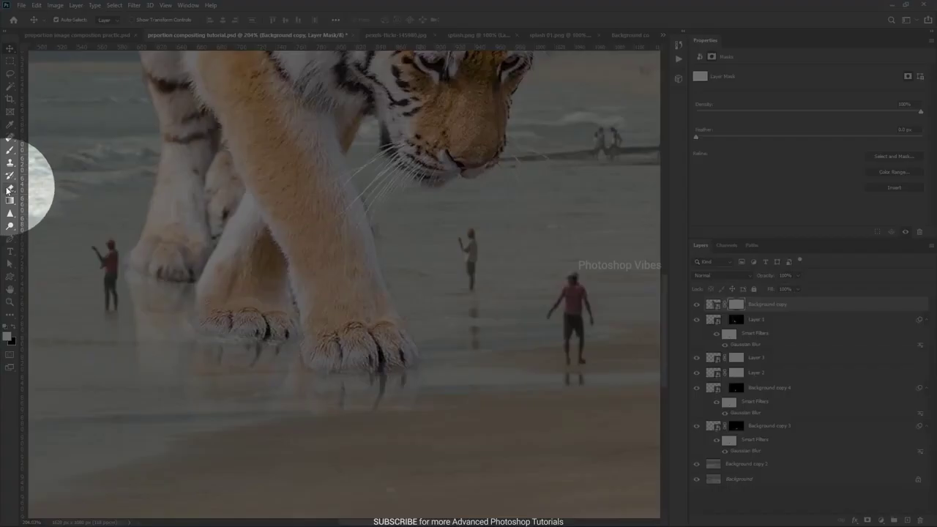
click(10, 188)
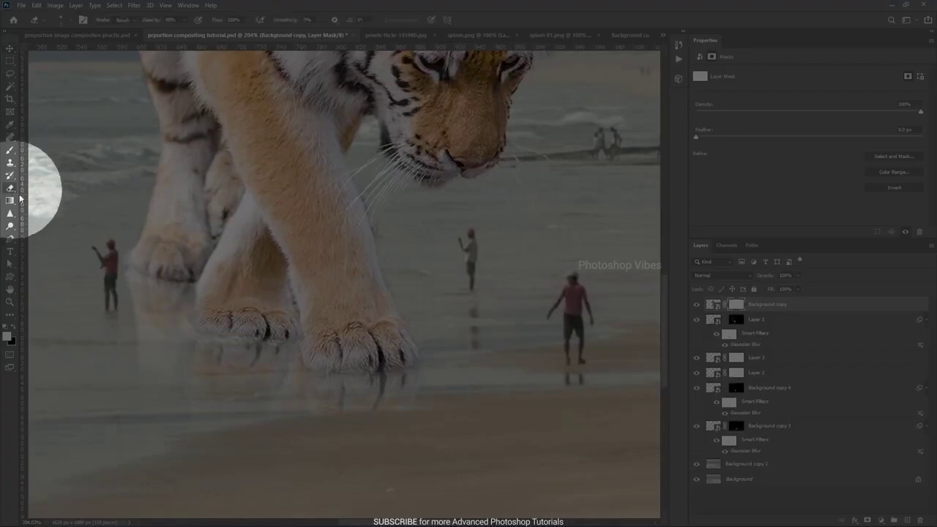
scroll(336, 391, up, 2)
alt+right_click(340, 387)
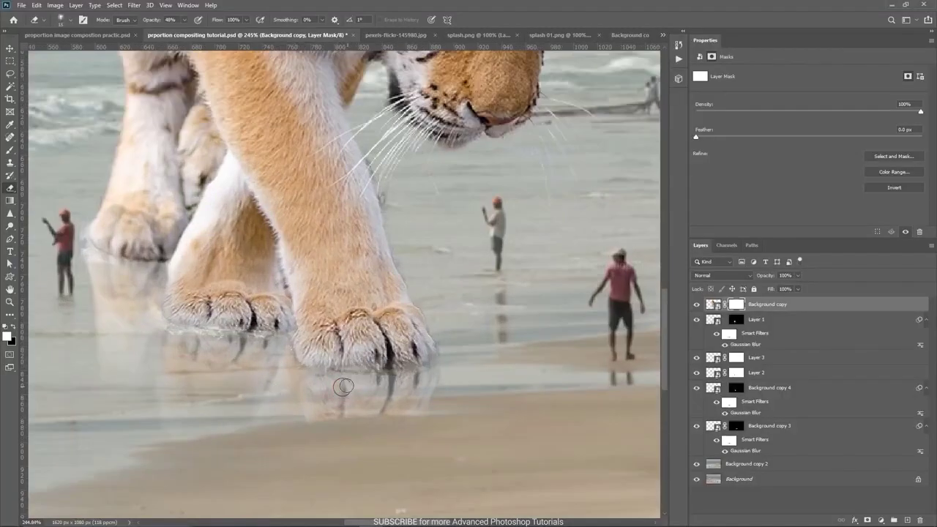
scroll(320, 385, up, 2)
mouse_move(291, 354)
mouse_down()
mouse_move(299, 369)
mouse_move(441, 372)
mouse_up()
- Soften the other paw's bottom edges into the water with a 10 px eraser
drag(190, 352, 456, 420)
alt+right_click(429, 409)
mouse_move(397, 364)
mouse_down()
mouse_move(416, 384)
mouse_move(556, 393)
mouse_move(479, 421)
mouse_up()
mouse_move(410, 328)
mouse_down()
mouse_move(448, 359)
mouse_move(419, 354)
mouse_move(416, 346)
mouse_move(446, 364)
mouse_move(421, 343)
mouse_move(497, 366)
mouse_up()
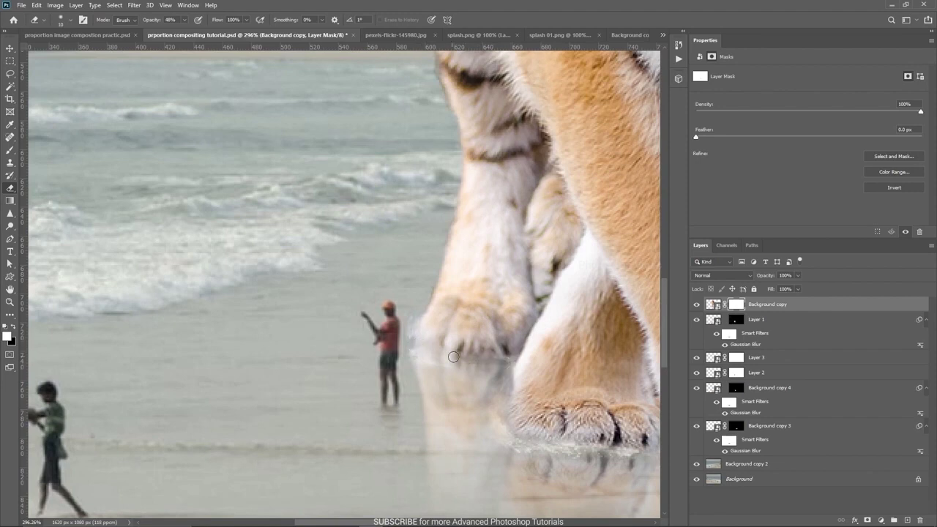
- Toggle the tiger layer's mask off and on to compare the blended paws
scroll(411, 407, down, 3)
scroll(410, 408, down, 2)
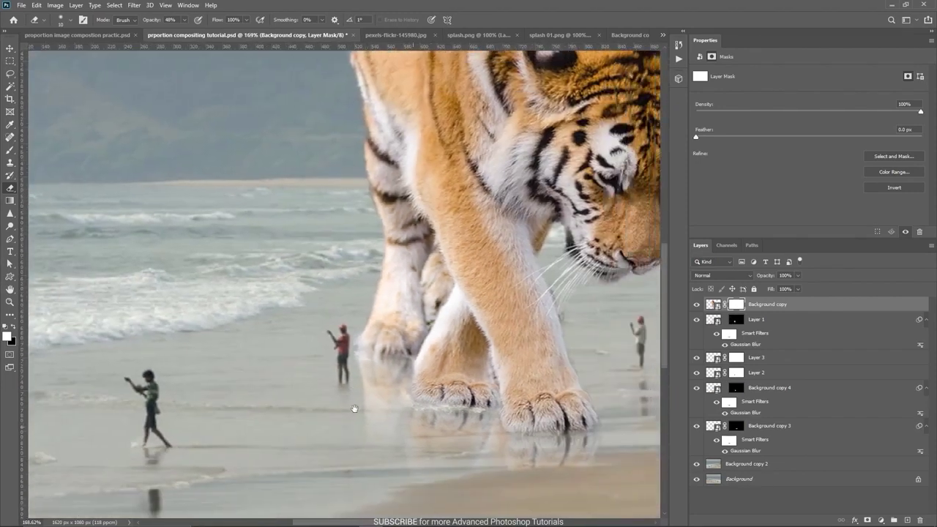
shift+click(738, 307)
shift+click(738, 306)
shift+click(738, 307)
shift+click(737, 305)
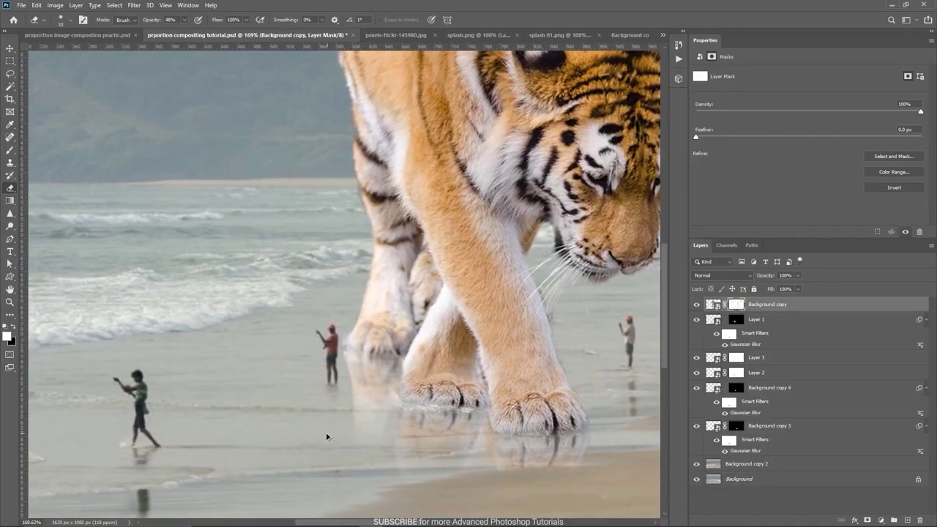
scroll(326, 437, down, 6)
drag(402, 461, 337, 427)
key(v)
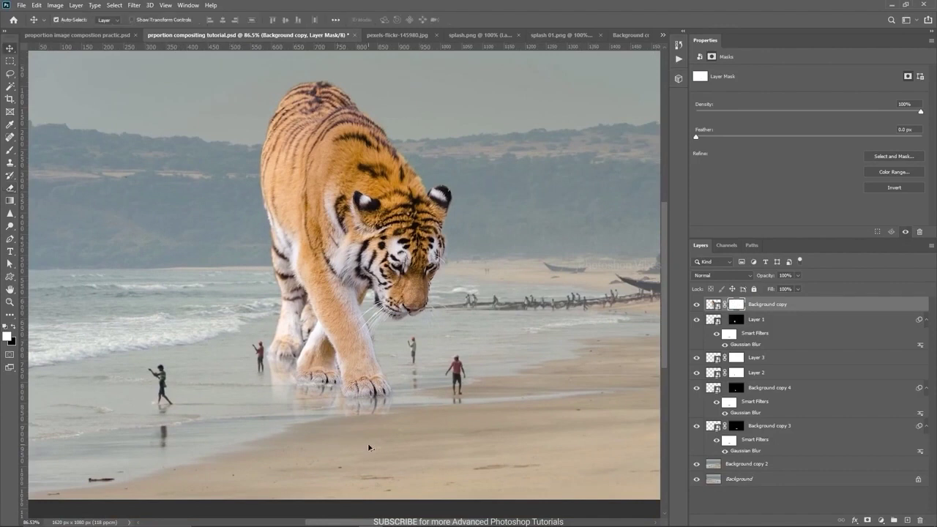
scroll(369, 447, down, 1)
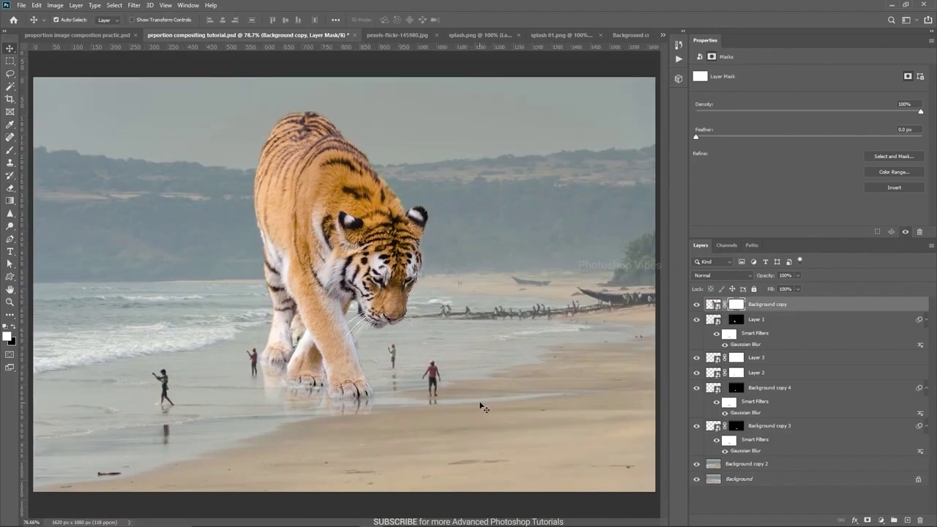
- Add a Brightness/Contrast adjustment layer with brightness -4 and contrast 17
click(714, 305)
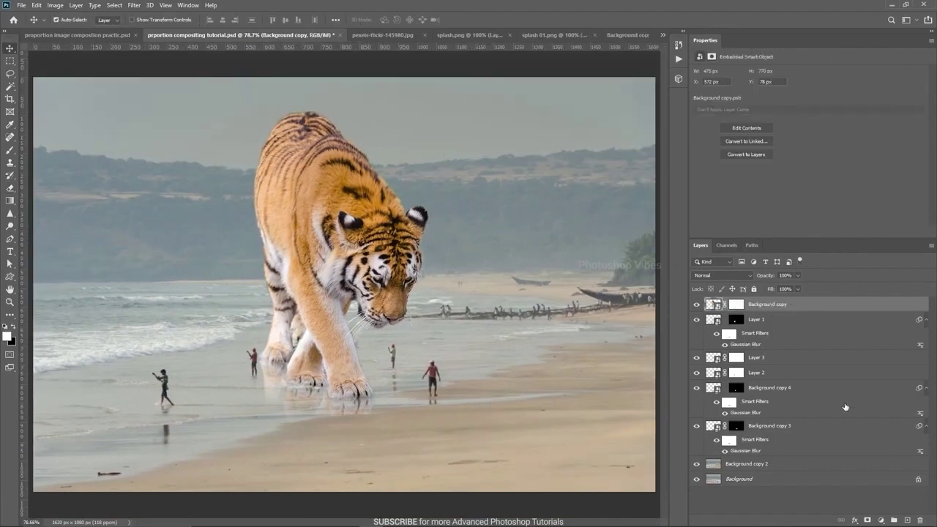
click(881, 521)
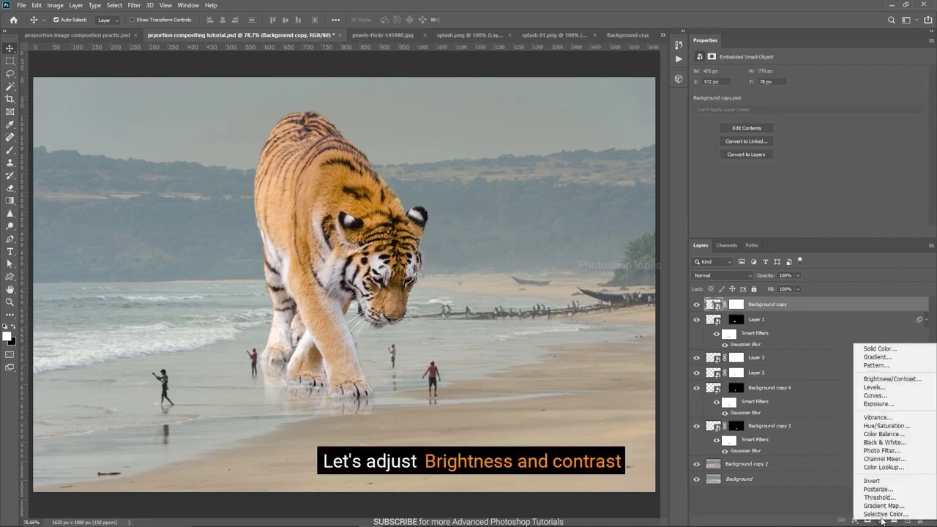
click(890, 379)
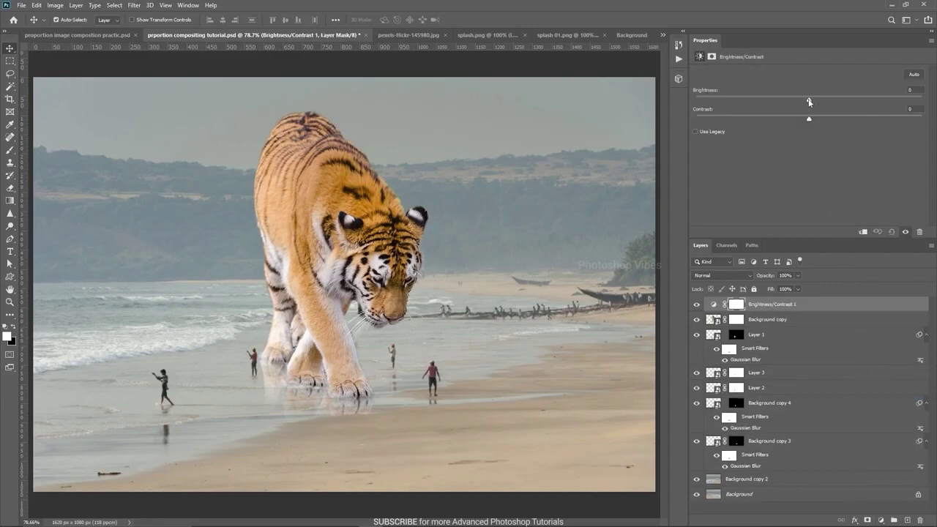
drag(809, 102, 827, 121)
- Add a Photo Filter adjustment layer set to Blue at 25% density
click(883, 520)
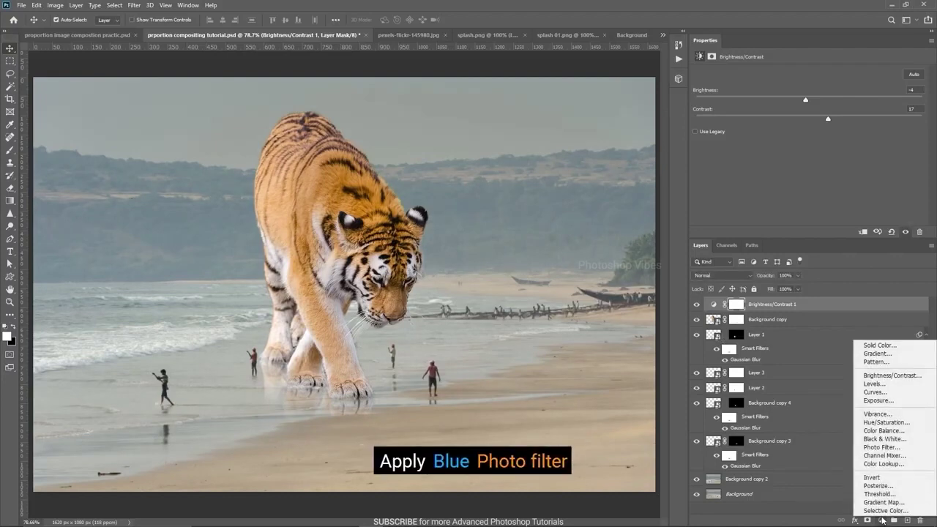
click(882, 448)
click(730, 73)
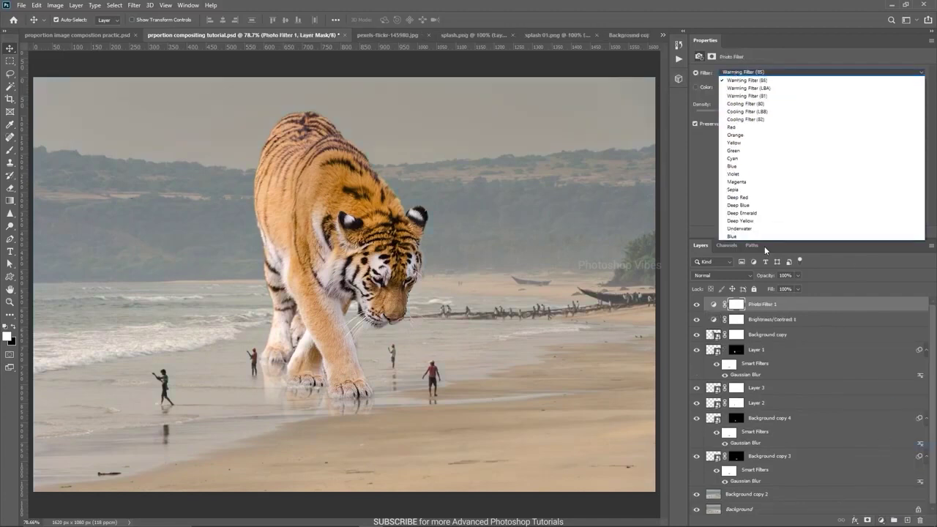
click(732, 237)
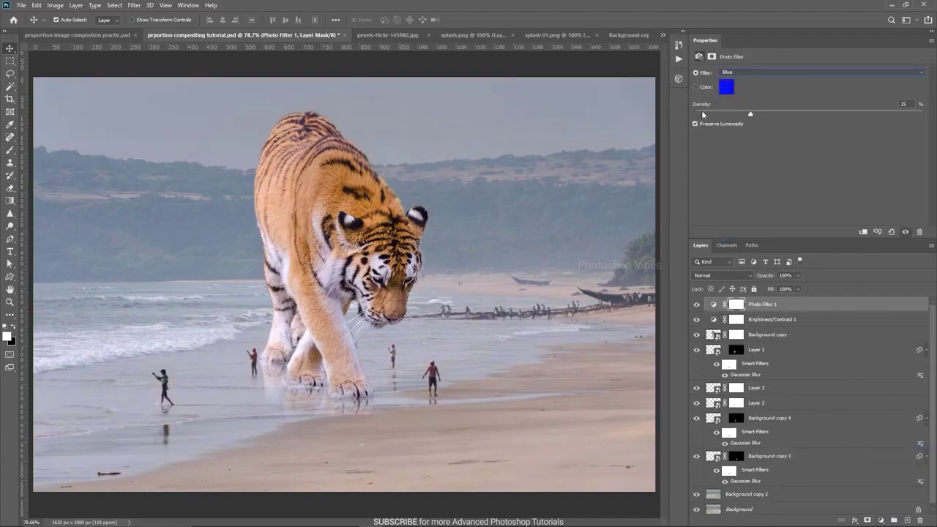
click(696, 305)
click(697, 304)
- Add a Color Lookup adjustment layer using 3Strip.look and compare it on and off
click(709, 305)
click(881, 520)
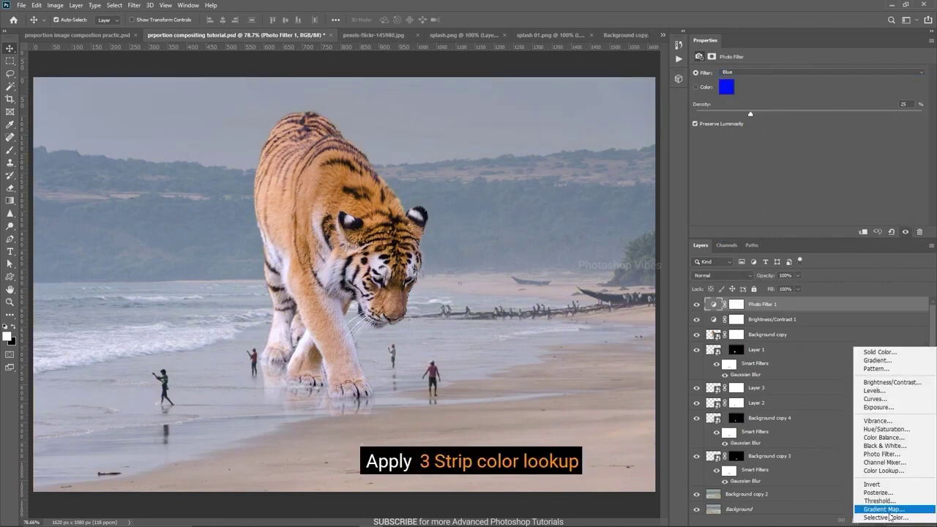
click(884, 471)
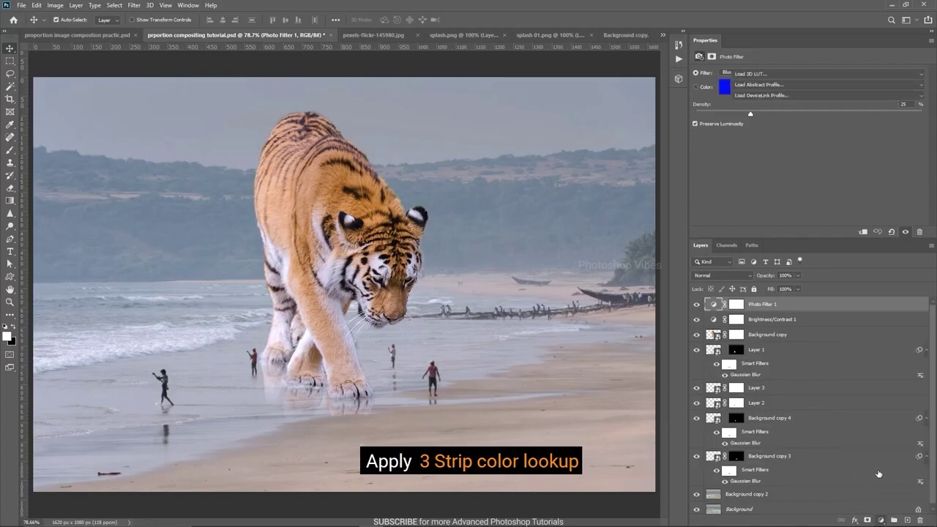
click(755, 74)
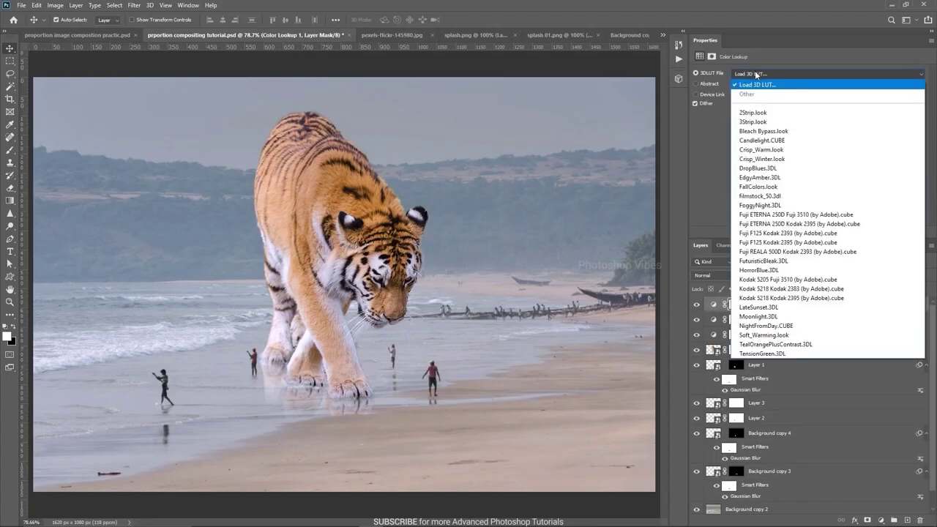
click(754, 122)
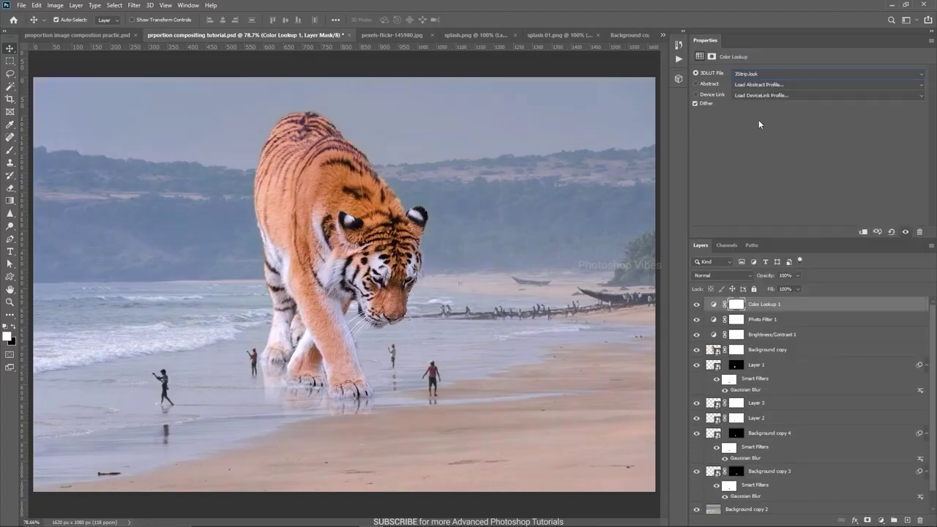
click(696, 305)
click(697, 304)
click(697, 305)
click(696, 305)
key(ctrl+minus)
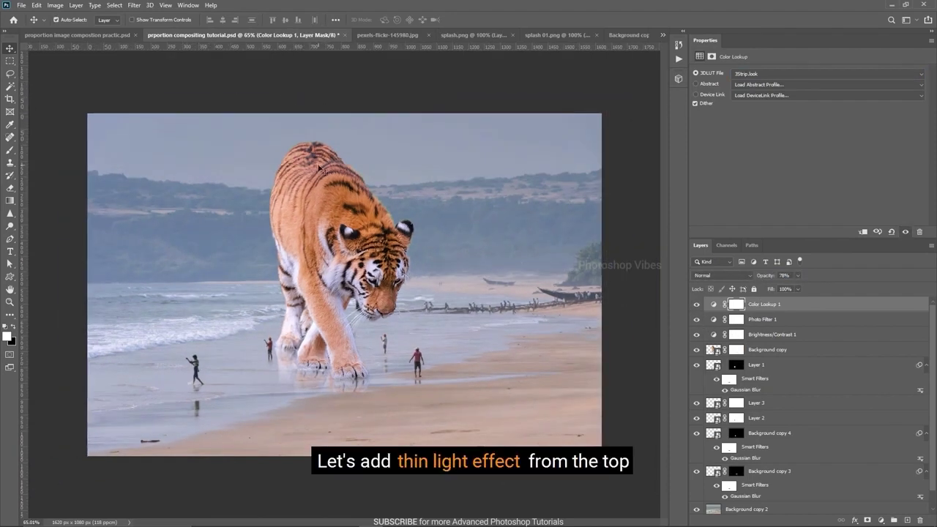
- Add a new empty layer and paint a soft white dab with a 0%-hardness brush
click(781, 308)
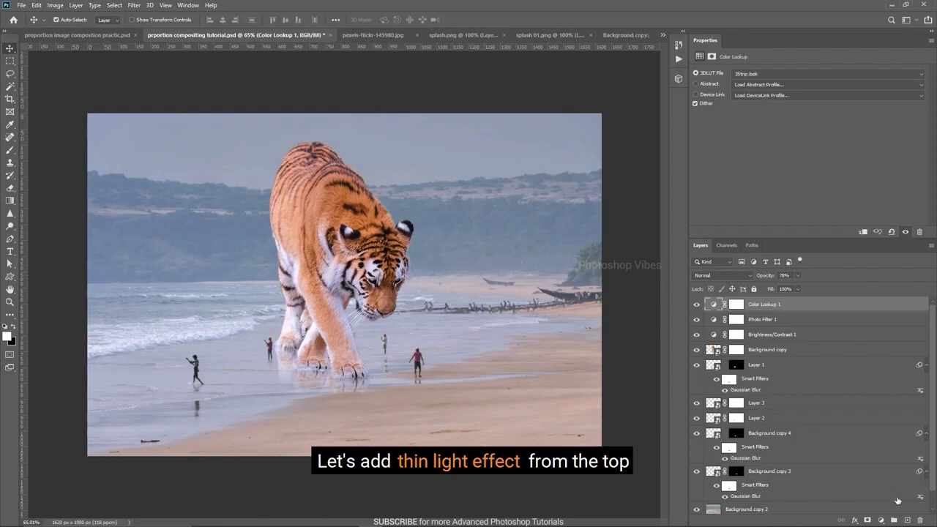
click(906, 520)
scroll(288, 213, up, 1)
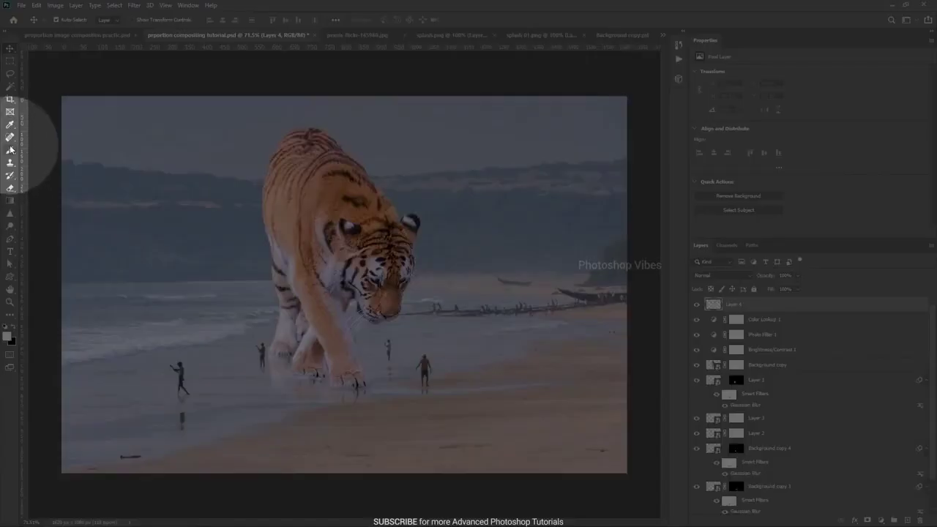
click(11, 150)
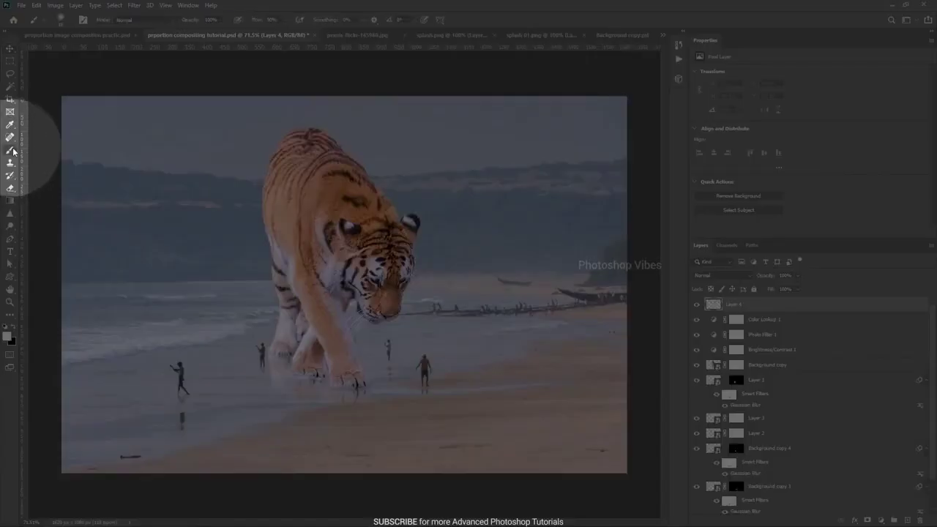
right_click(13, 151)
click(63, 151)
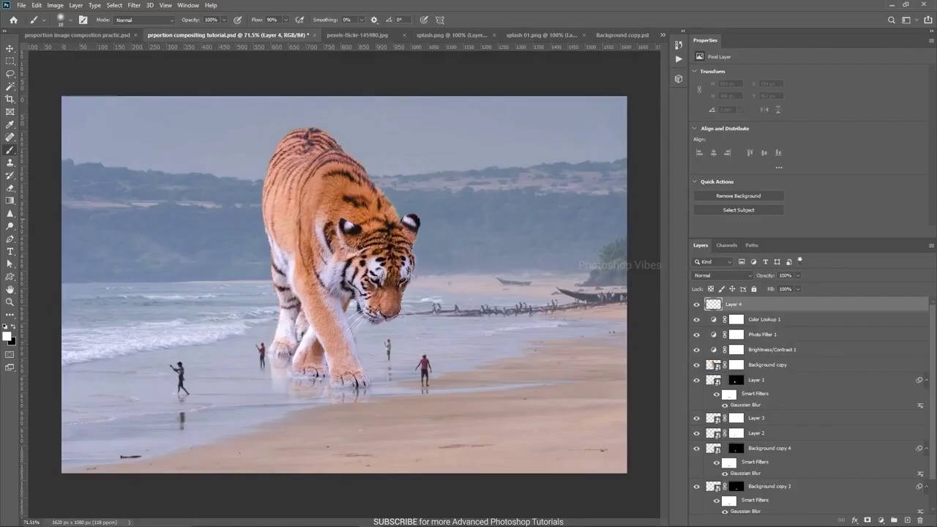
right_click(326, 264)
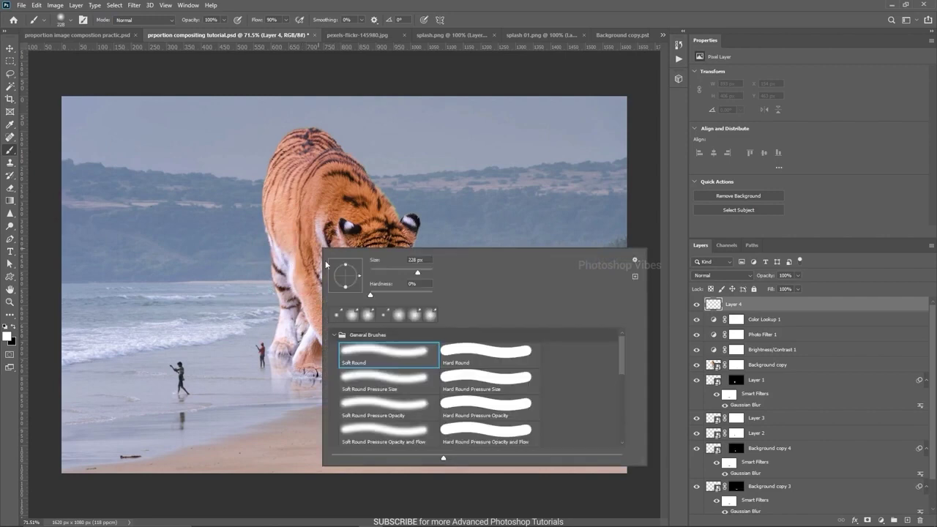
click(370, 295)
key(Return)
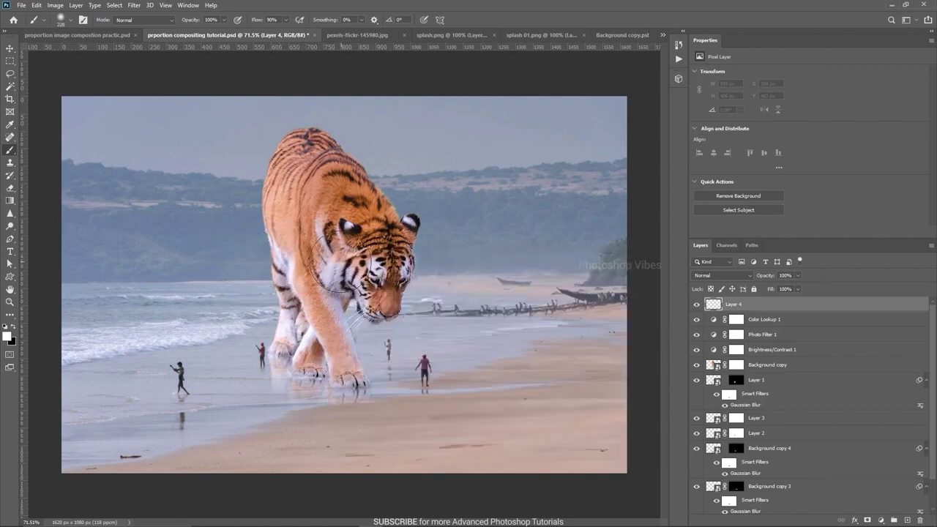
click(468, 239)
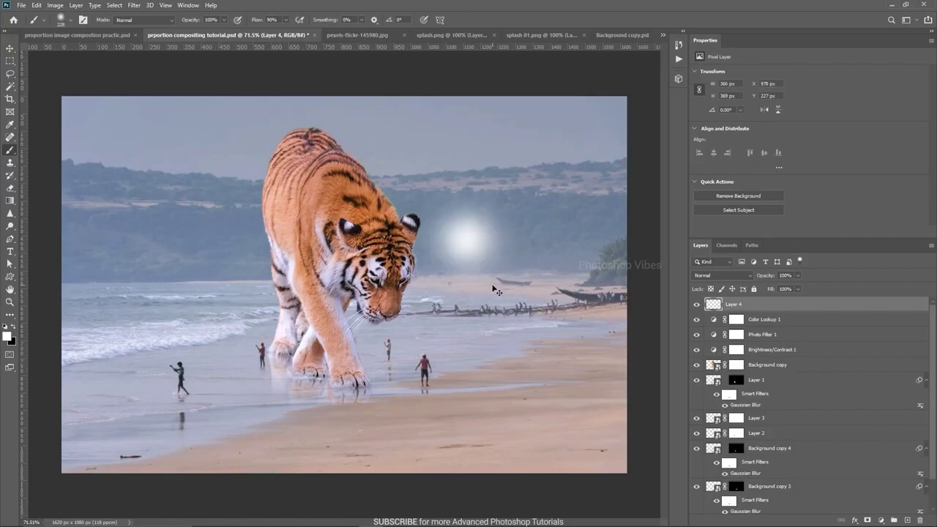
- Enlarge the white dab across the image top and blend it in Soft Light
key(ctrl+t)
key(ctrl+minus)
mouse_move(461, 295)
mouse_down()
mouse_move(531, 347)
mouse_move(610, 447)
mouse_move(335, 219)
mouse_move(284, 198)
mouse_up()
key(Return)
key(ctrl+plus)
key(v)
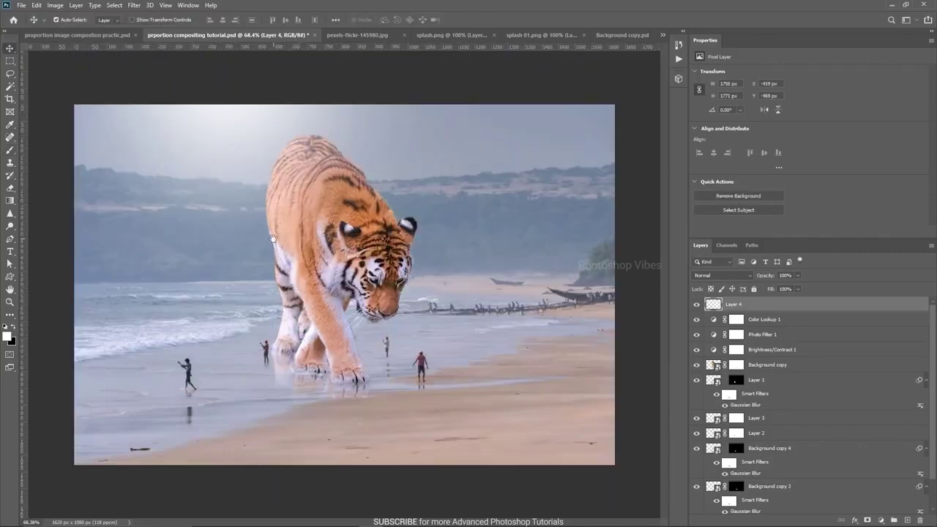
click(732, 275)
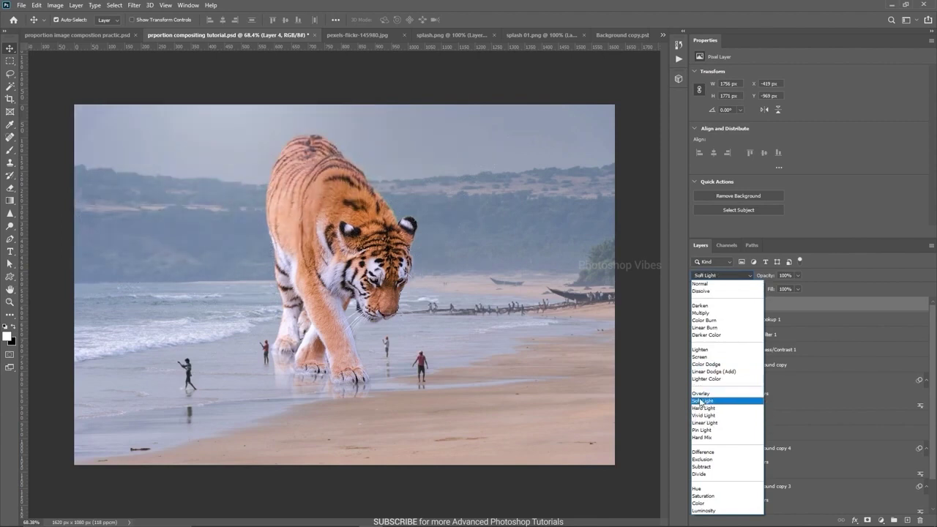
click(701, 401)
click(697, 304)
click(697, 305)
click(698, 304)
click(697, 304)
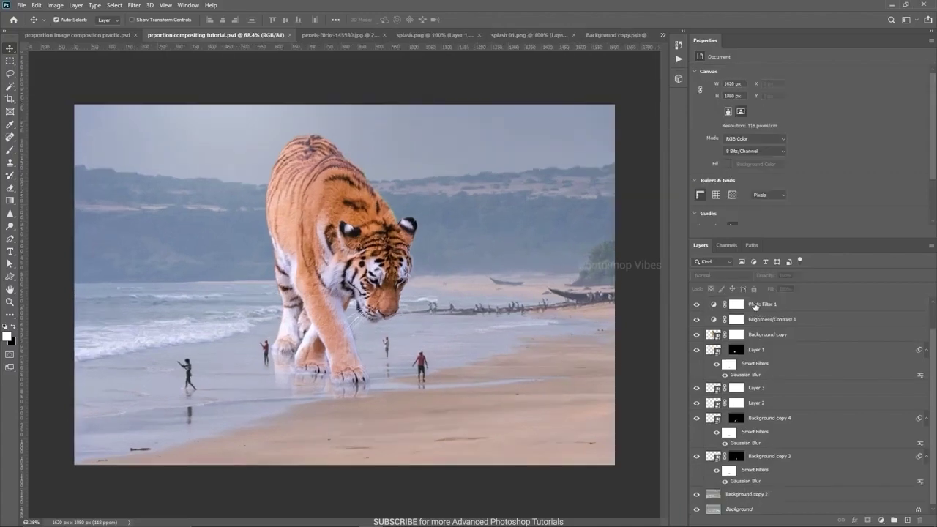
- Raise Photo Filter 1's density to about 34, comparing with the filter on and off
click(757, 304)
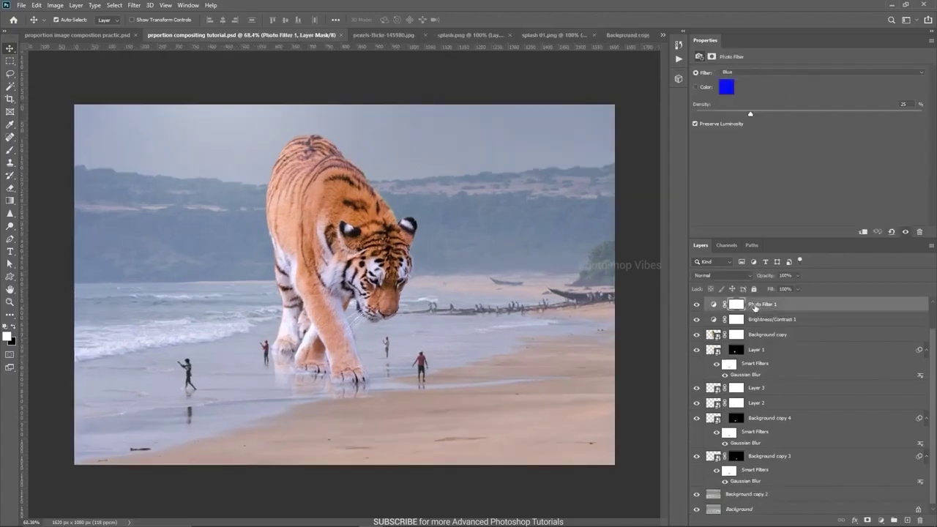
click(697, 306)
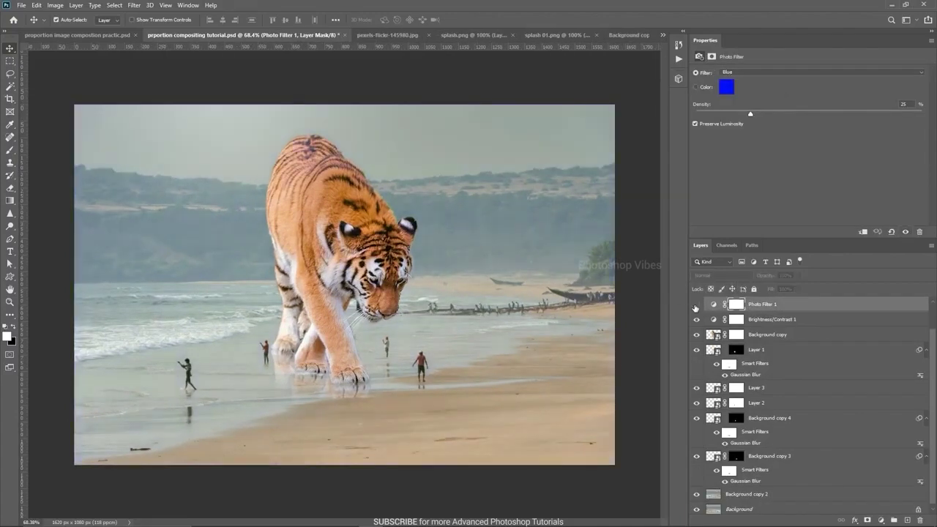
click(697, 306)
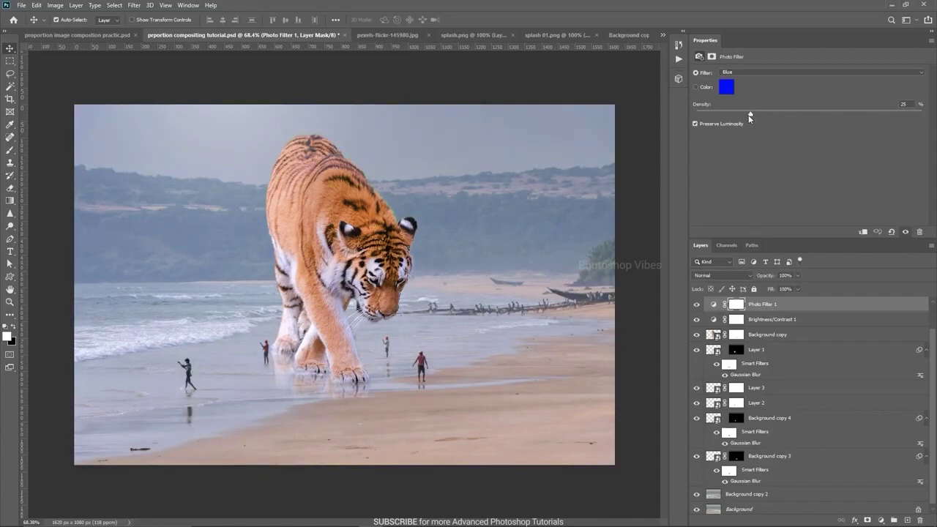
drag(771, 115, 770, 116)
click(696, 306)
click(696, 306)
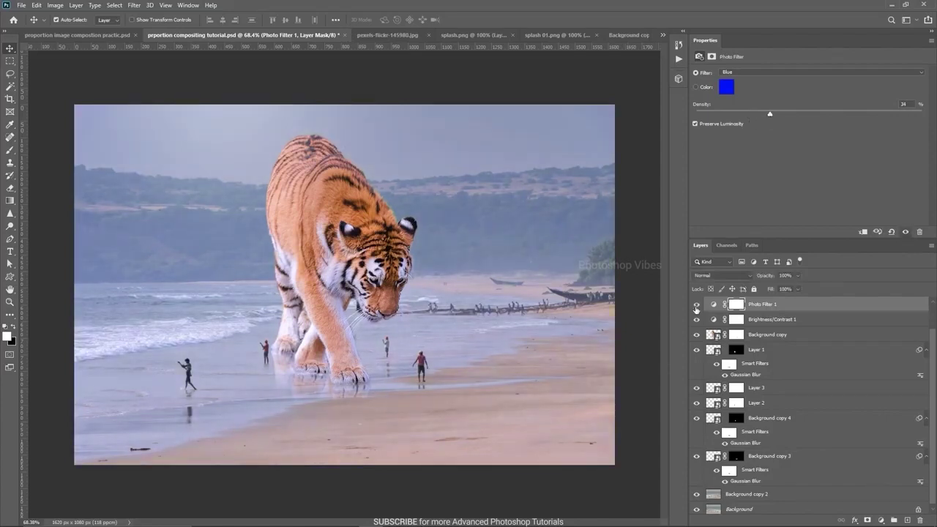
- Compare the original background and Background copy 2 alone against the full tiger composite
alt+click(698, 506)
alt+click(697, 506)
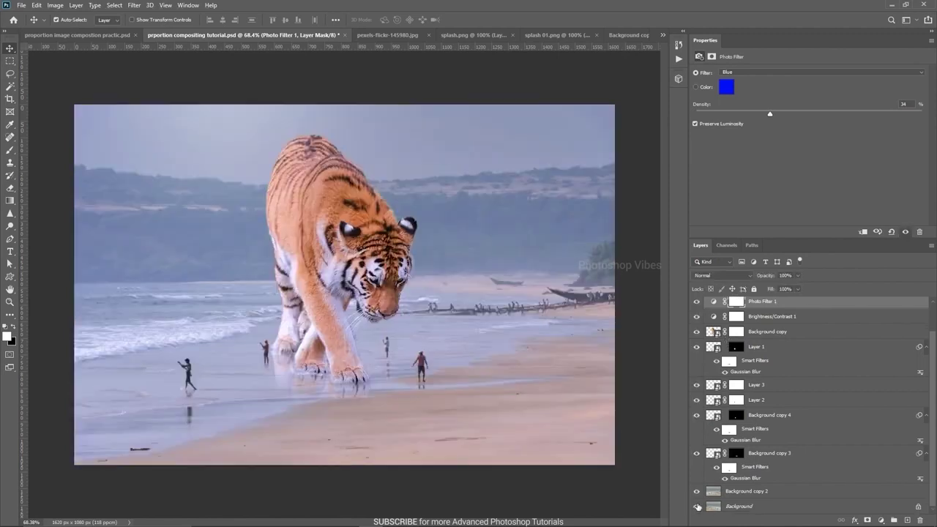
alt+click(697, 492)
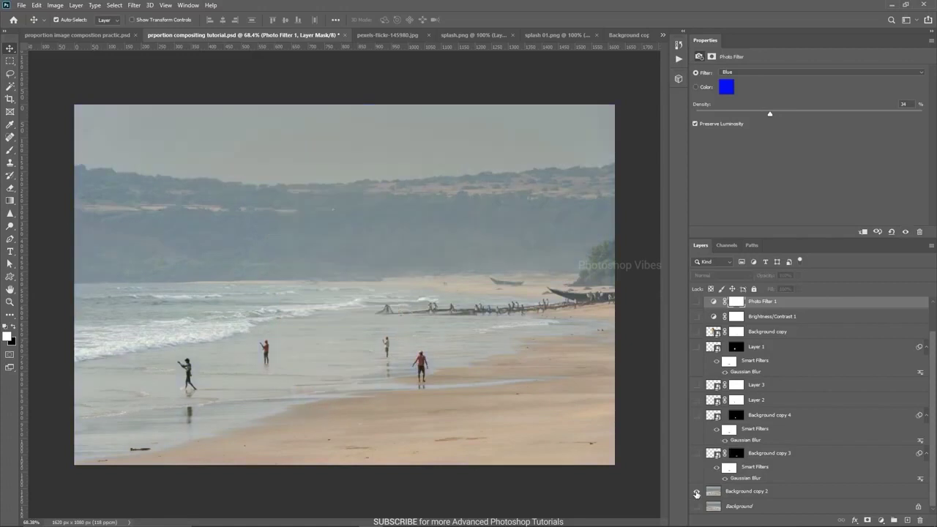
alt+click(697, 492)
alt+click(696, 492)
alt+click(697, 492)
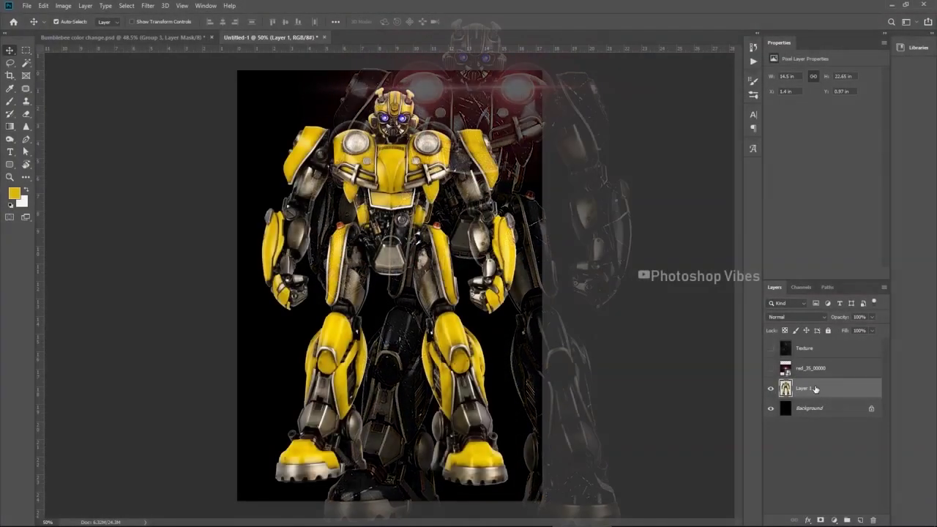
- Add a Hue/Saturation adjustment at Saturation -100 and a Brightness/Contrast adjustment at Contrast 100
click(834, 519)
click(842, 432)
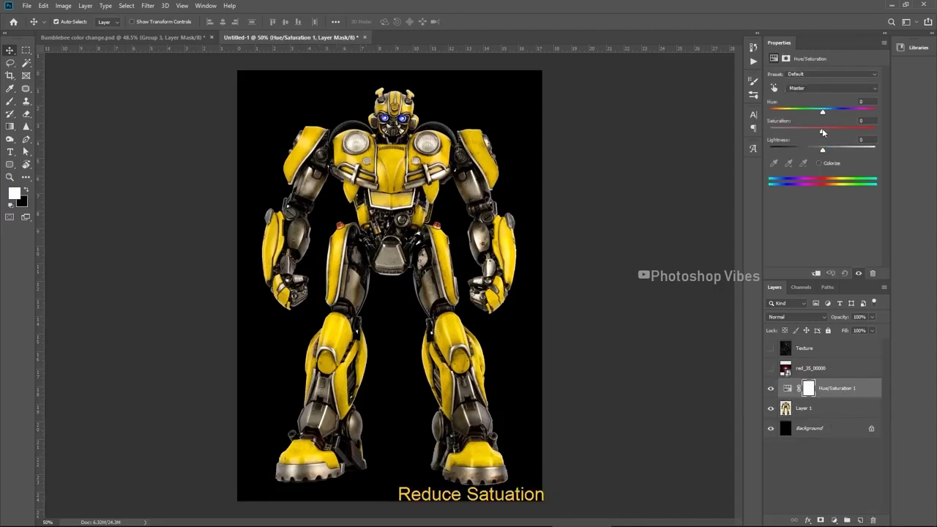
drag(823, 130, 762, 131)
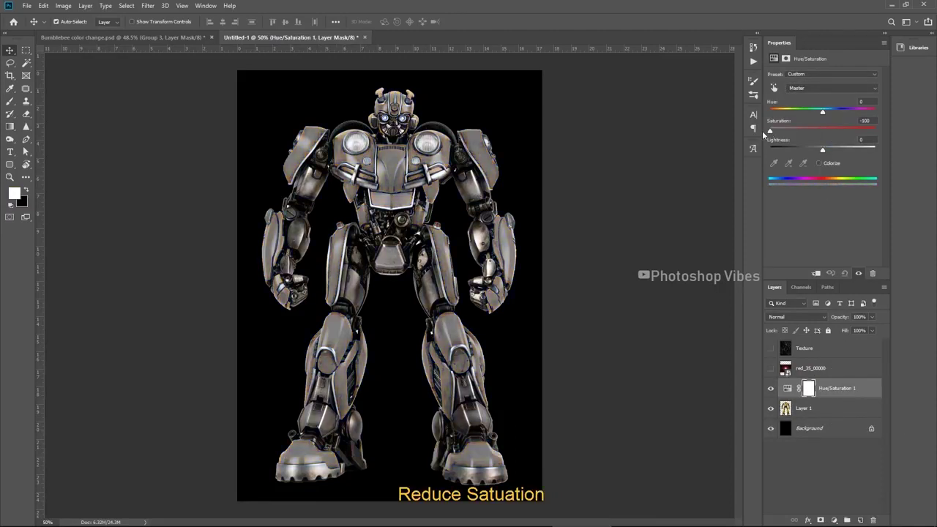
click(834, 520)
click(861, 377)
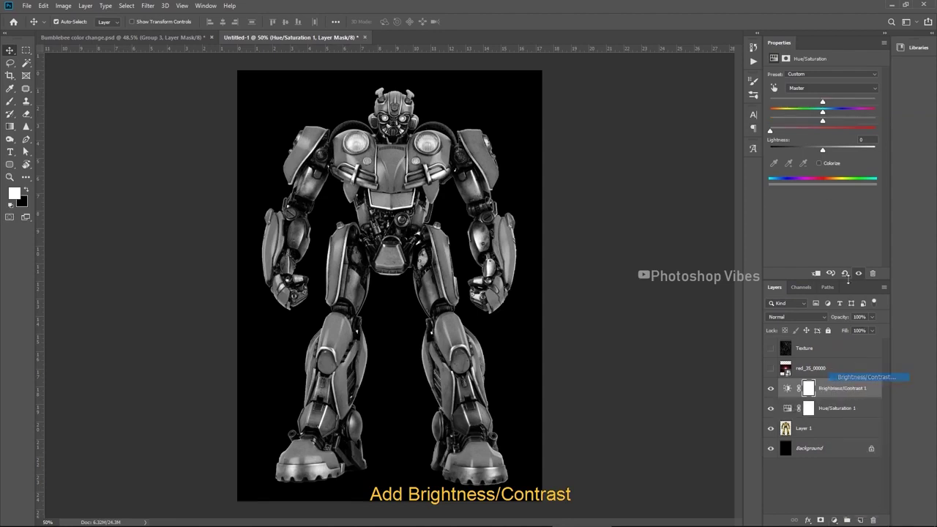
drag(823, 121, 879, 125)
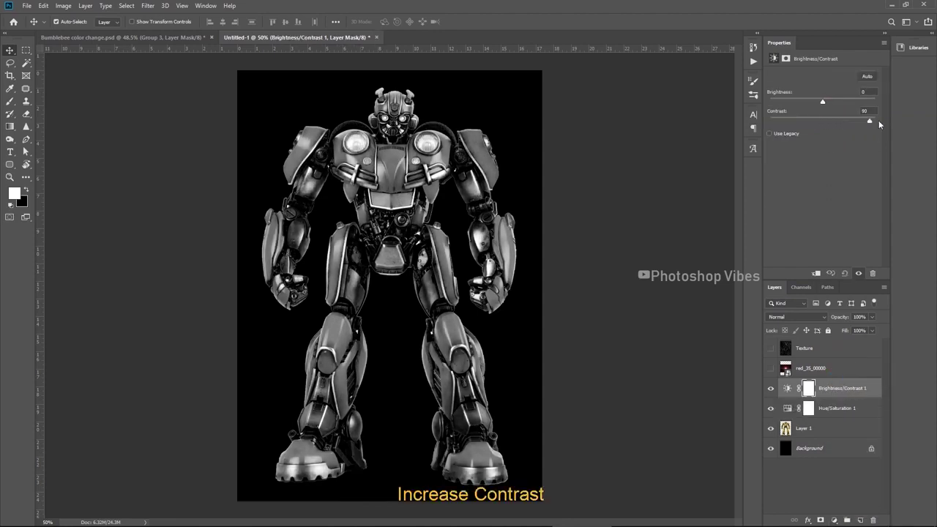
- Group both adjustments into Group 1, leave it hidden, and select Layer 1
shift+click(831, 410)
key(ctrl+g)
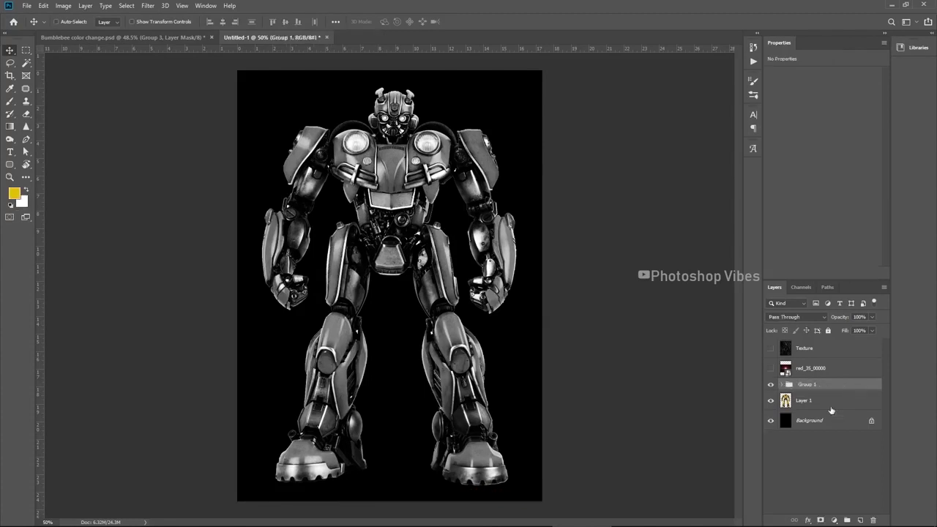
click(773, 385)
click(773, 385)
click(773, 385)
click(813, 401)
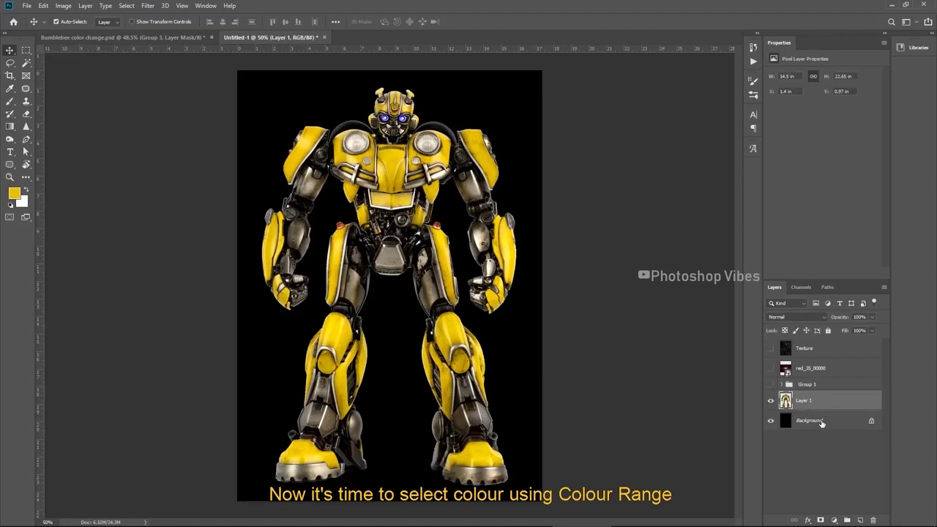
- Run Color Range with Sampled Colors, preview None and fuzziness 200 on the yellow panels
click(126, 6)
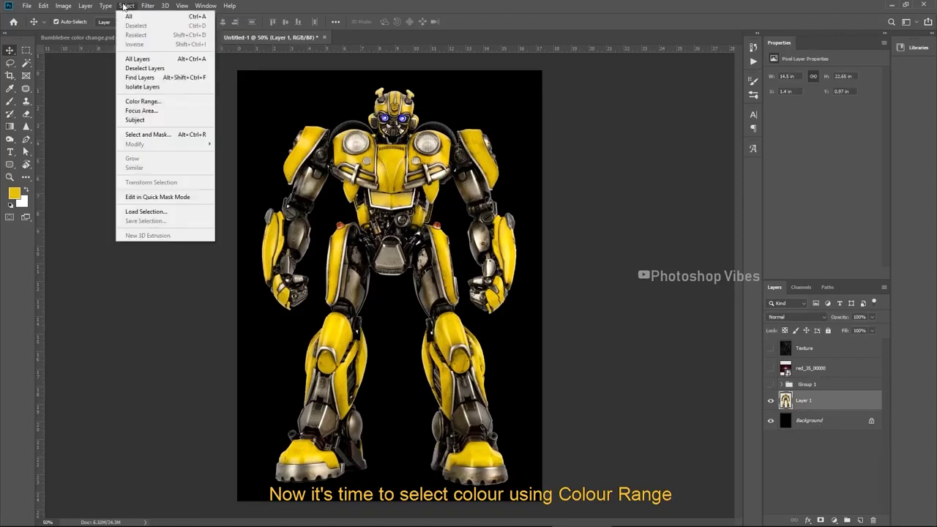
click(145, 102)
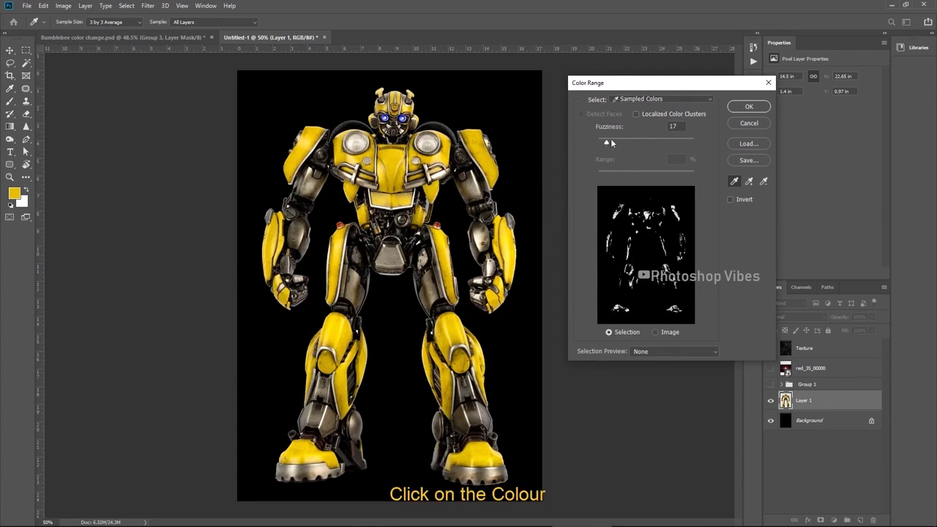
click(636, 100)
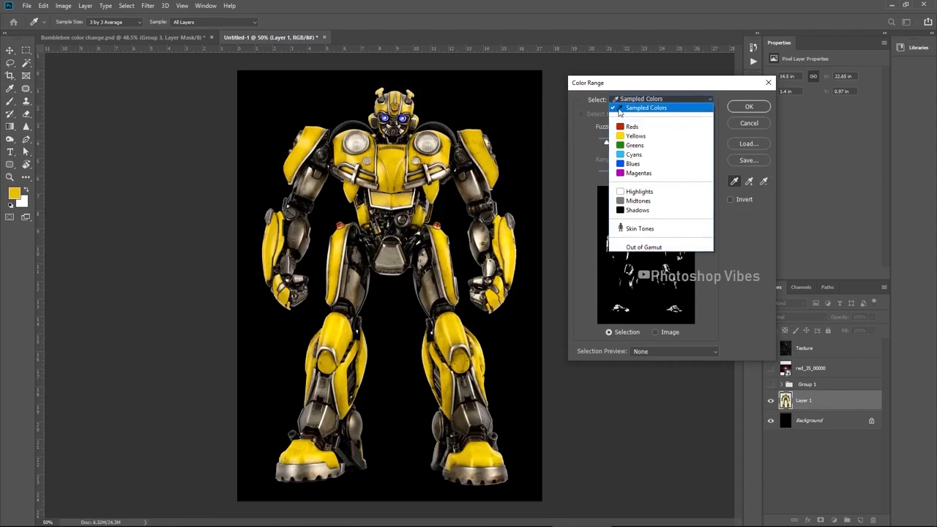
click(619, 110)
click(660, 353)
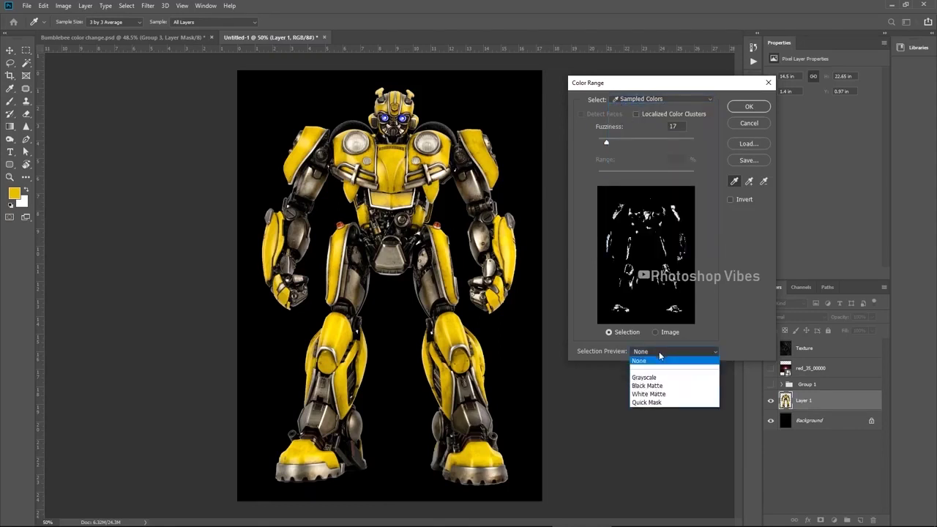
click(661, 361)
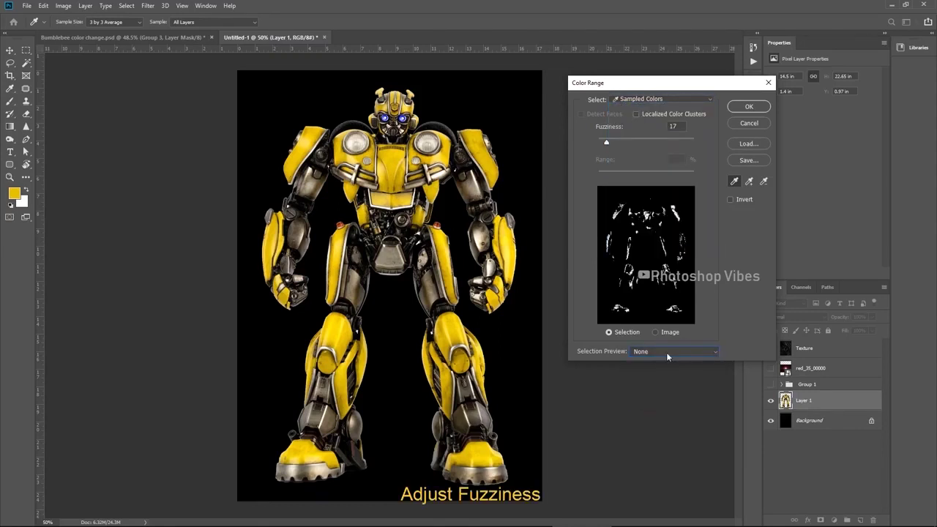
drag(607, 142, 716, 146)
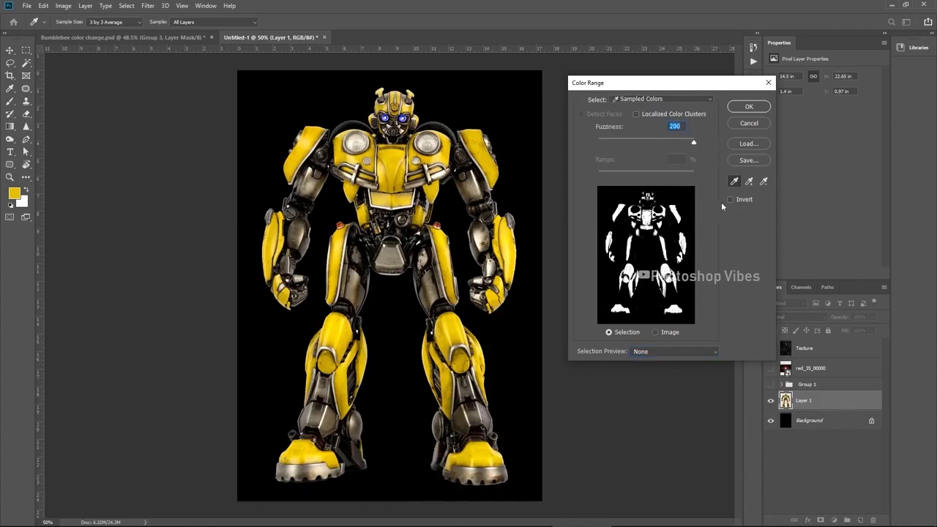
click(745, 109)
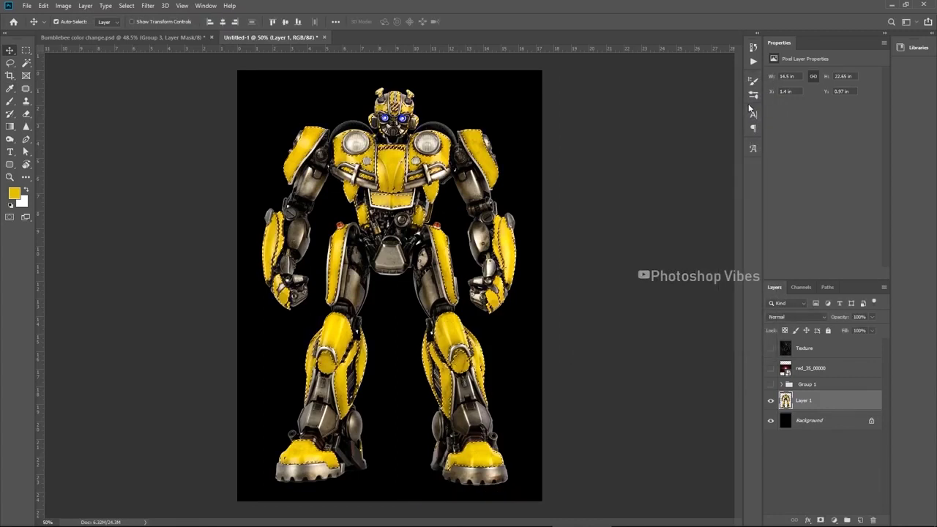
- Show Group 1 and mask it to the yellow-panel selection, comparing before and after
scroll(341, 174, up, 6)
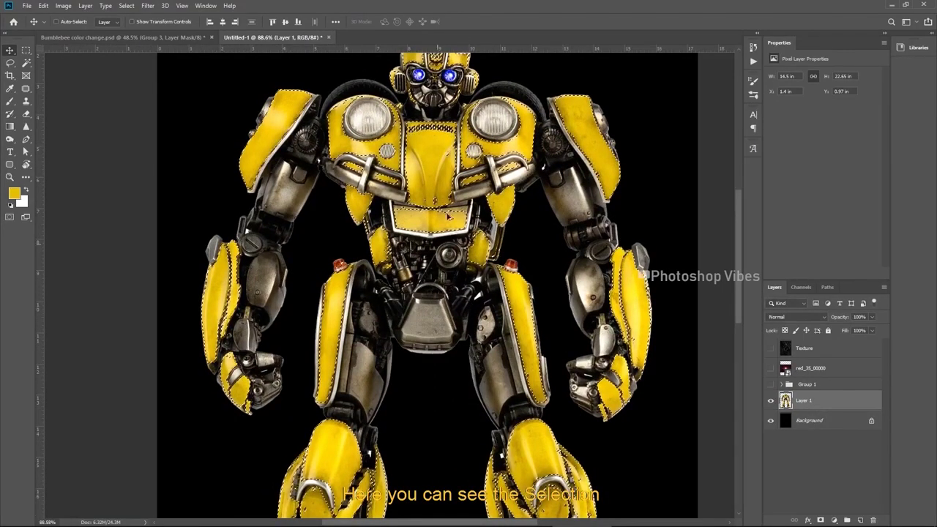
scroll(444, 285, down, 2)
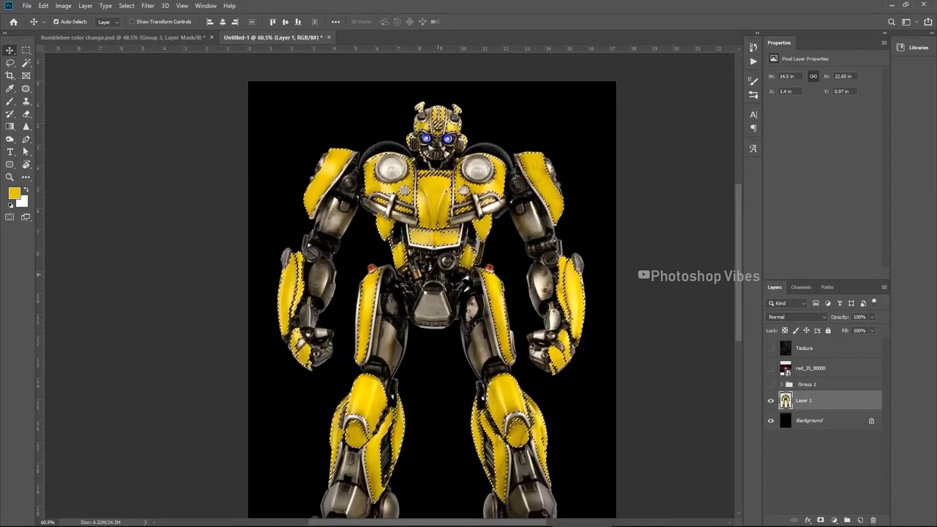
scroll(443, 303, down, 1)
scroll(444, 303, down, 1)
scroll(444, 303, down, 1)
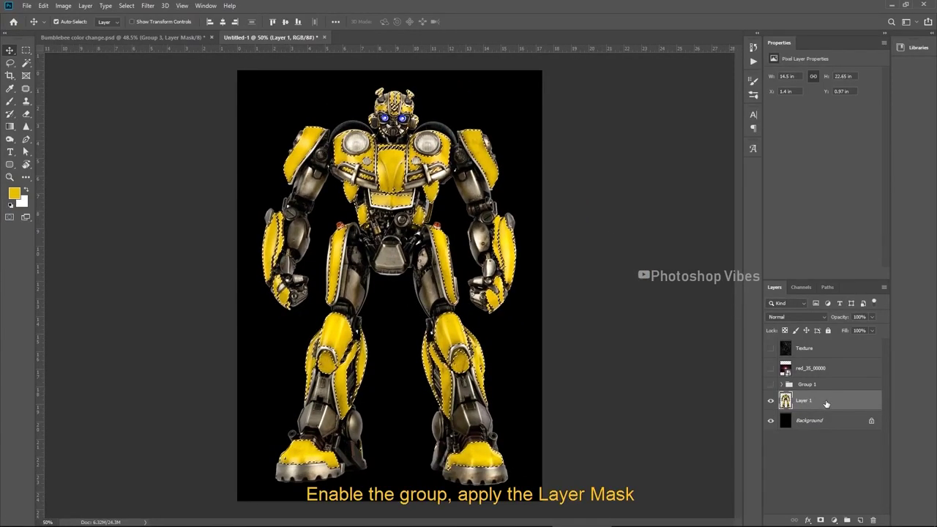
click(810, 386)
click(770, 385)
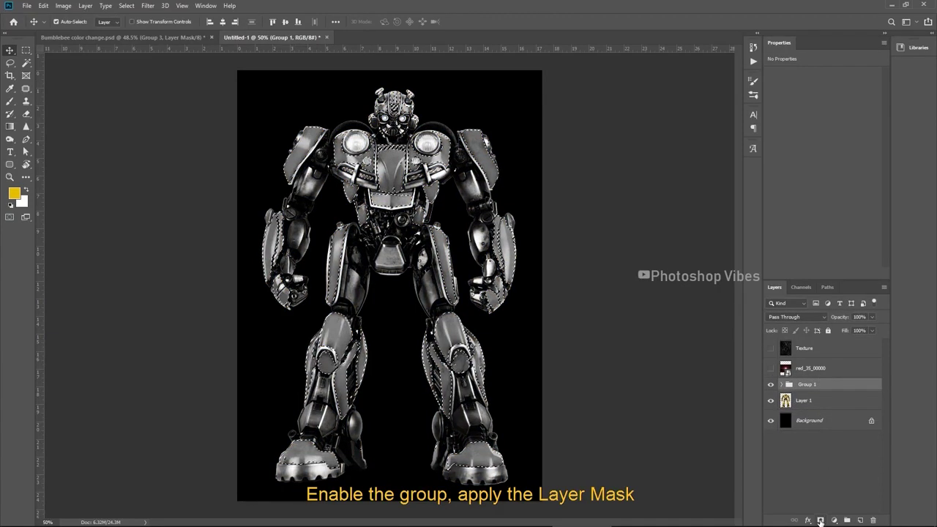
click(821, 520)
click(770, 388)
click(771, 388)
click(770, 389)
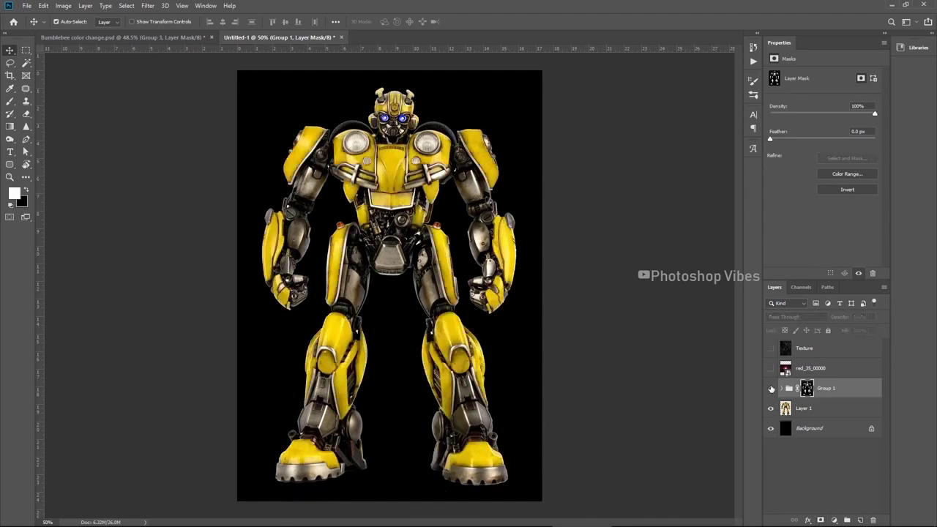
click(770, 388)
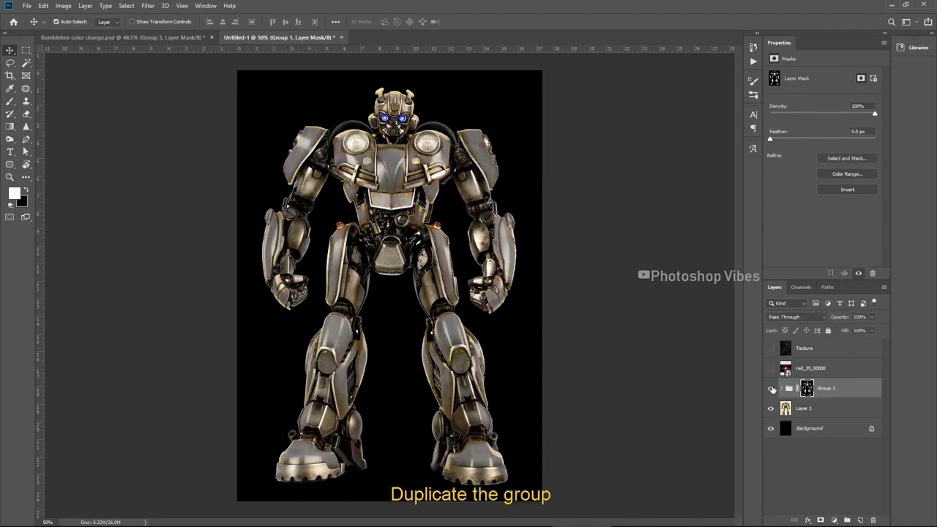
- Duplicate Group 1 as a visible Group 1 copy
click(844, 393)
key(ctrl+j)
click(771, 389)
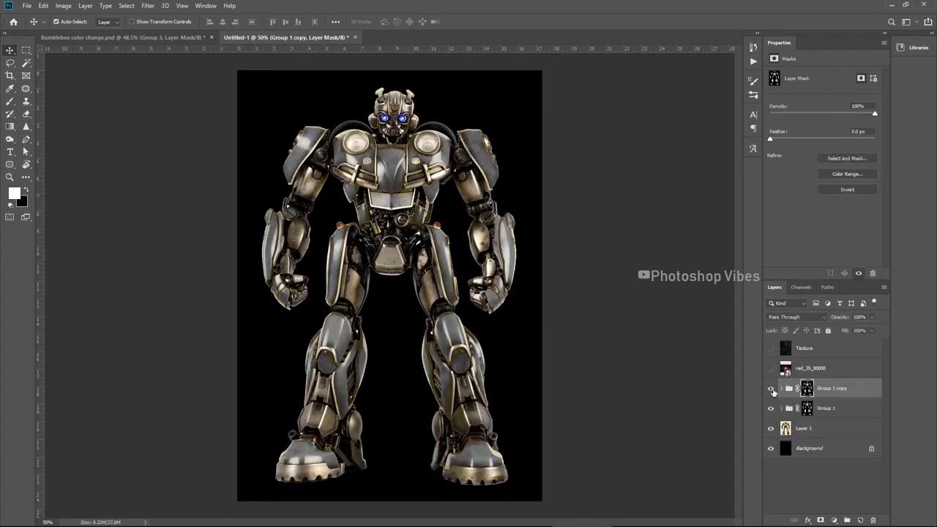
click(826, 394)
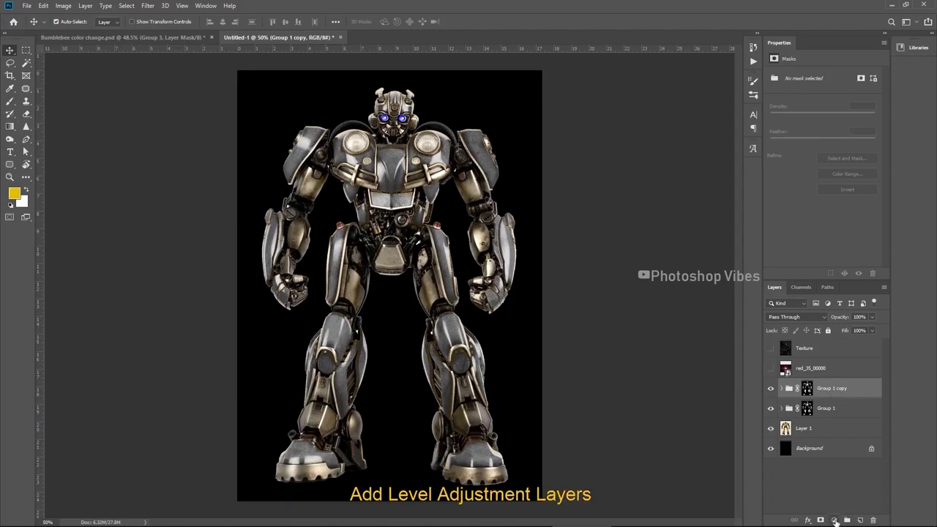
- Add a Levels adjustment layer carrying a copy of Group 1 copy's panel mask
click(836, 521)
click(848, 390)
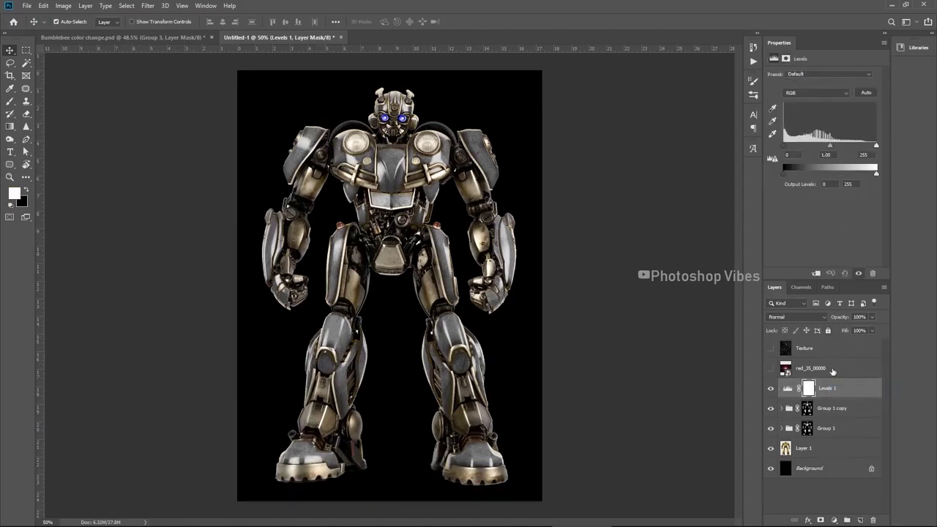
drag(809, 411, 813, 390)
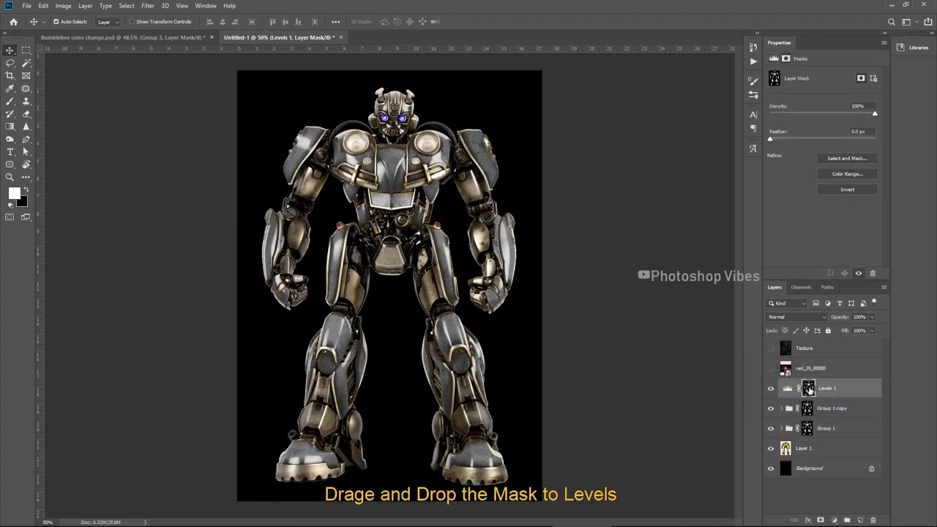
click(771, 429)
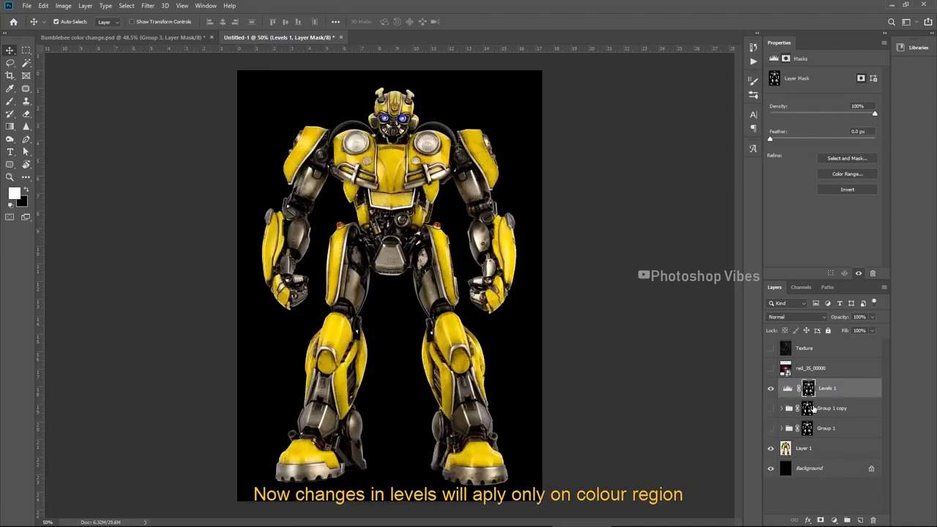
- Set Levels 1 to midtones 0.66 and black input 36, then show the Texture layer
click(788, 388)
drag(830, 149, 872, 152)
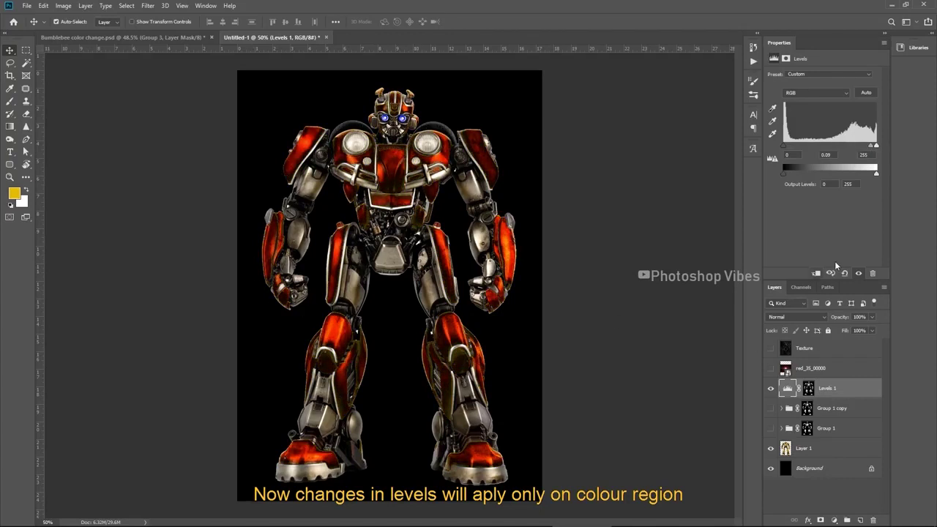
click(846, 275)
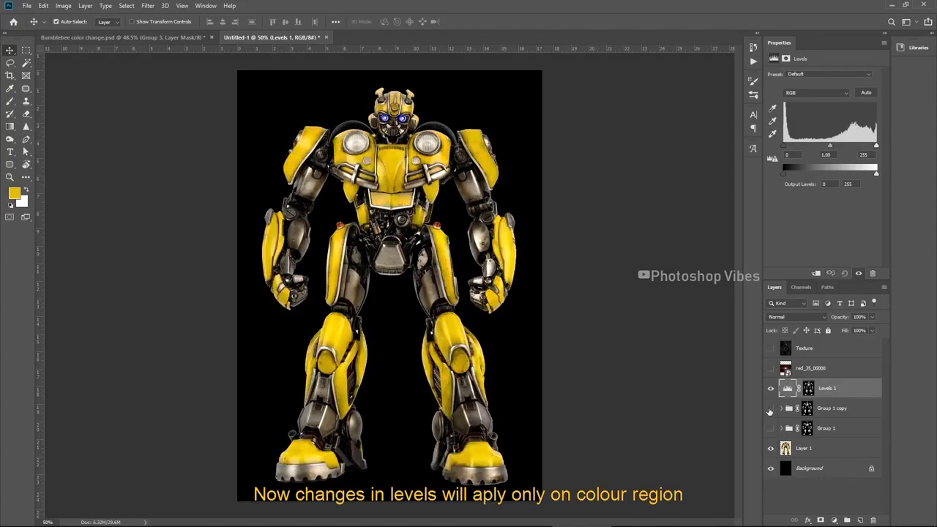
click(770, 408)
click(770, 428)
drag(830, 147, 844, 148)
drag(784, 145, 791, 146)
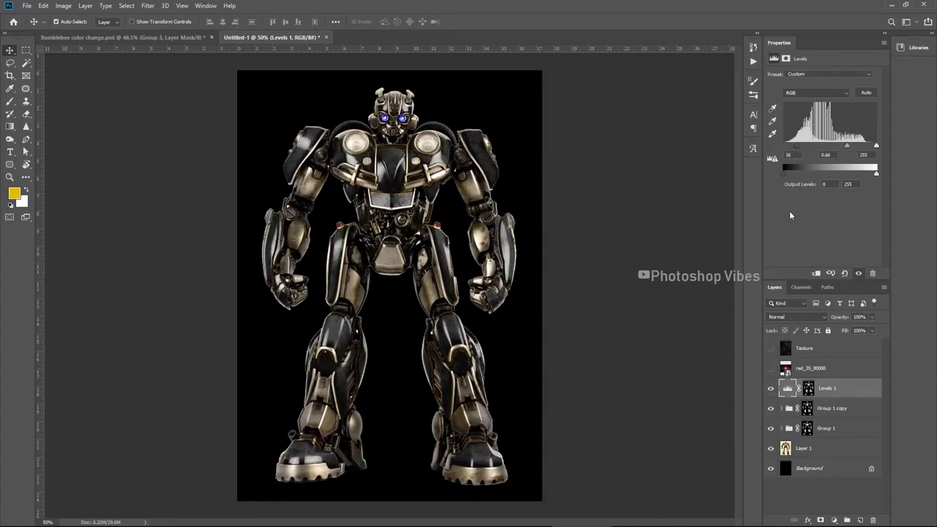
click(815, 350)
click(770, 349)
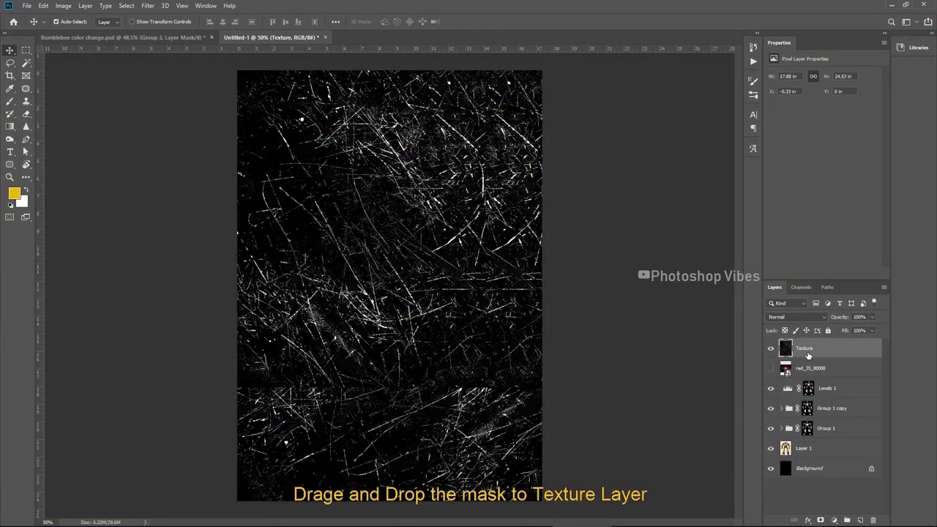
- Copy the Levels 1 panel mask onto the Texture layer and blend it in Color Dodge
drag(808, 393, 821, 350)
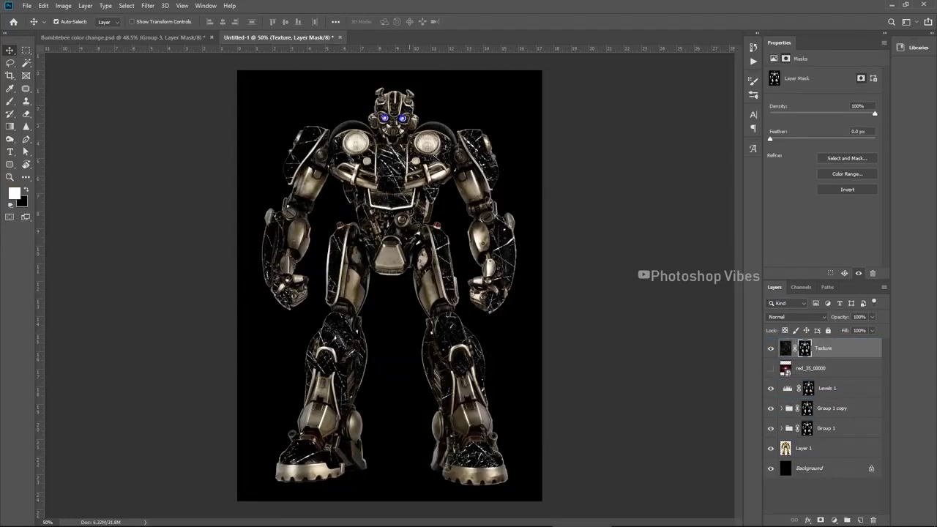
scroll(270, 265, up, 3)
drag(503, 175, 482, 274)
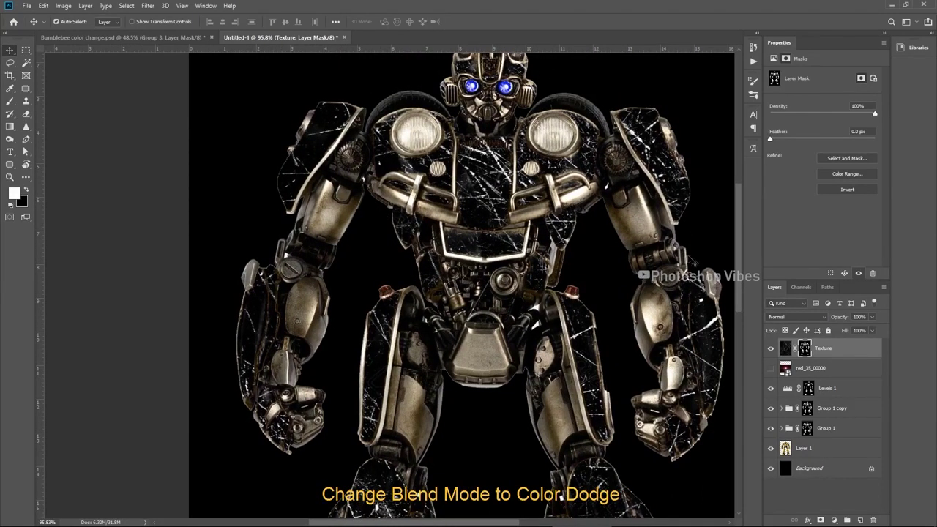
click(788, 320)
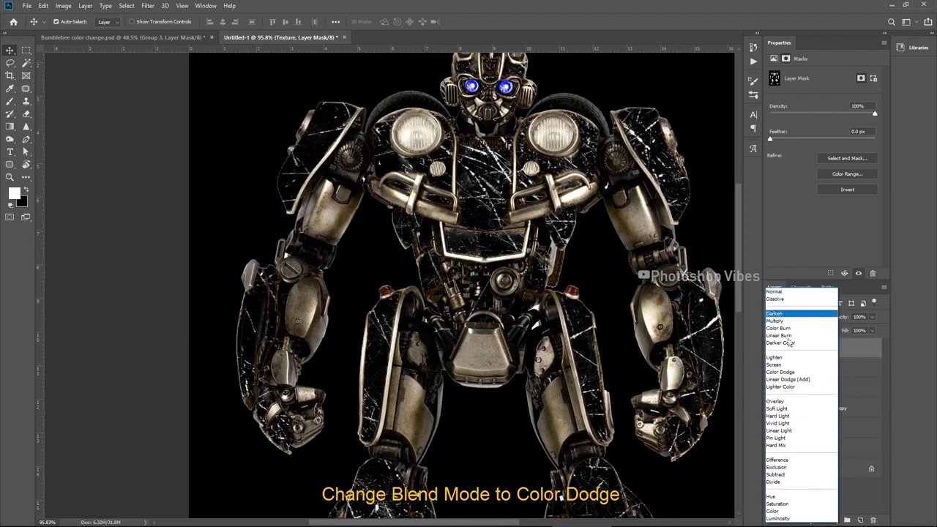
click(782, 374)
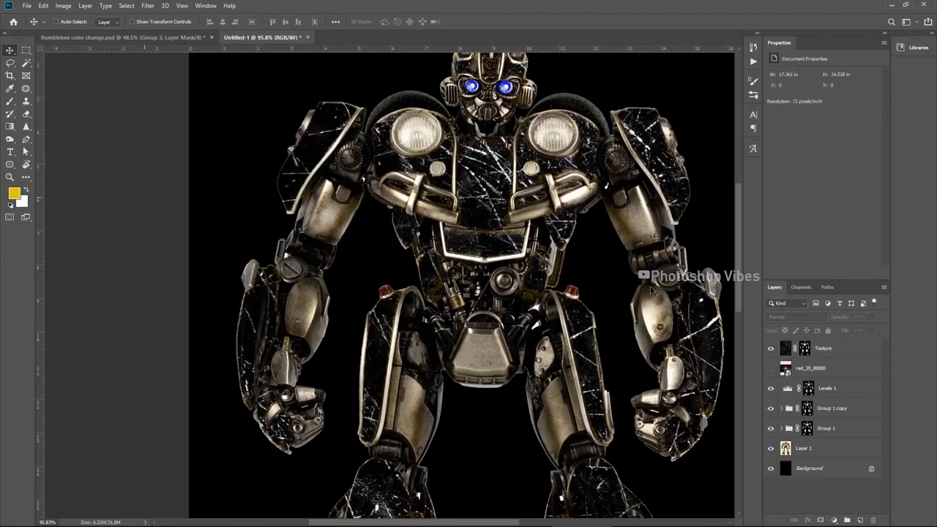
key(ctrl+shift+z)
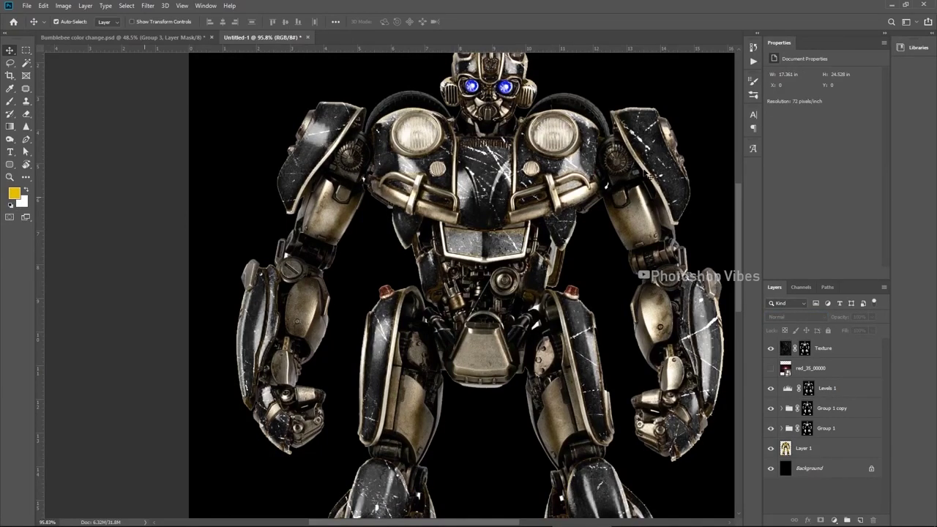
key(ctrl+0)
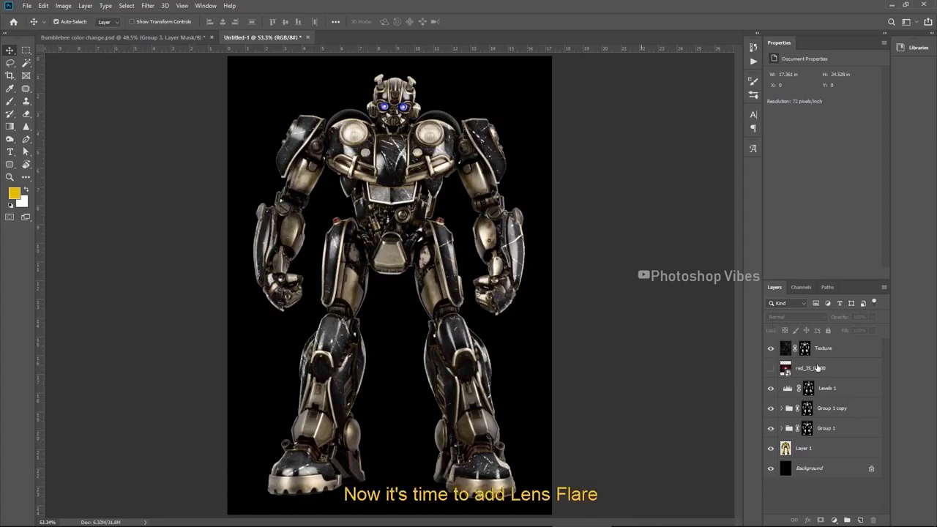
- Place the red_35_00000 lens flare above Texture in Screen mode on the robot's chest, with a mask
click(809, 372)
drag(810, 374, 808, 345)
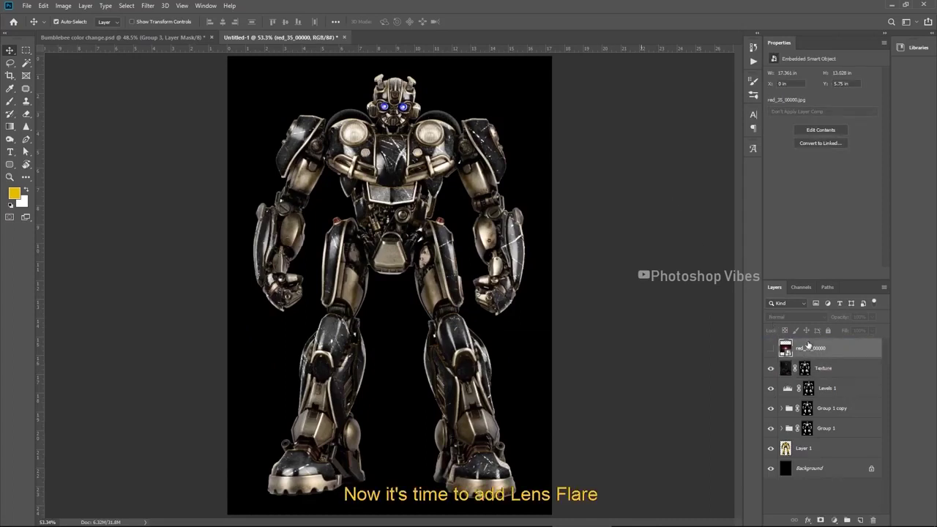
click(771, 351)
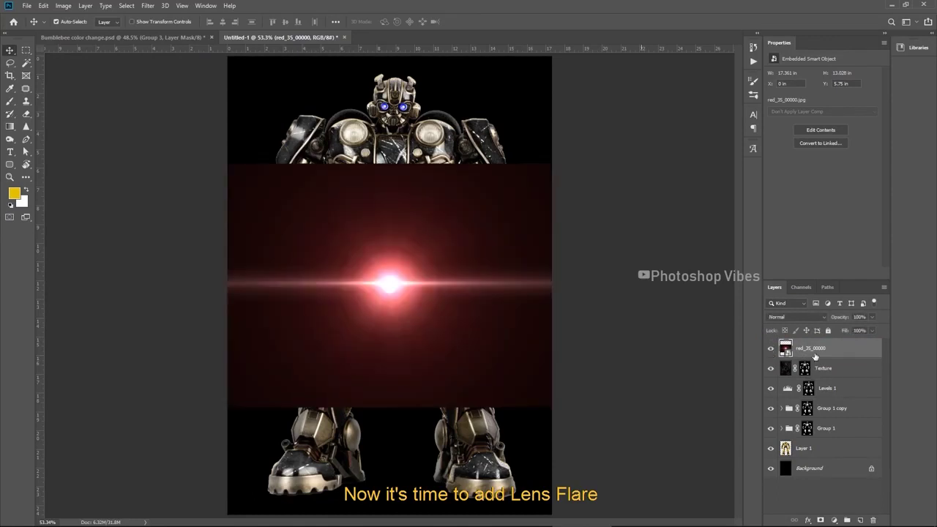
click(792, 318)
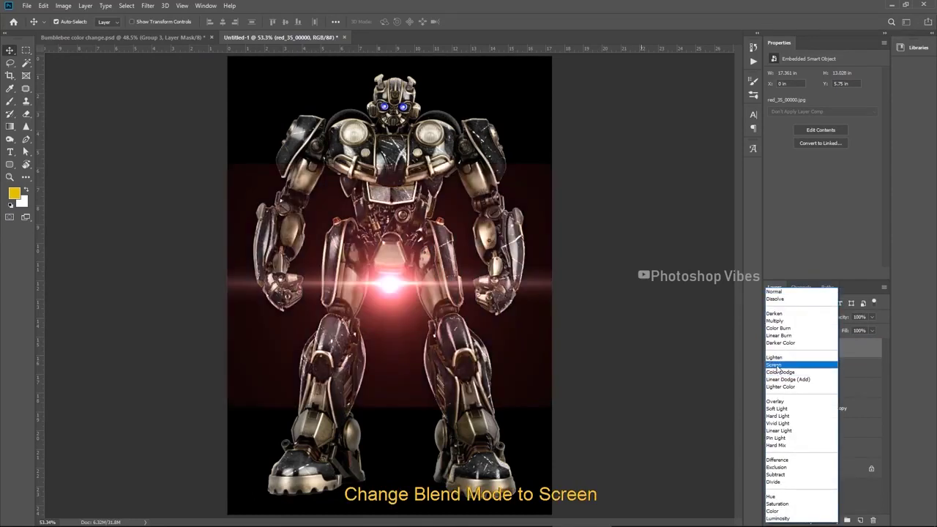
click(776, 365)
drag(401, 298, 355, 144)
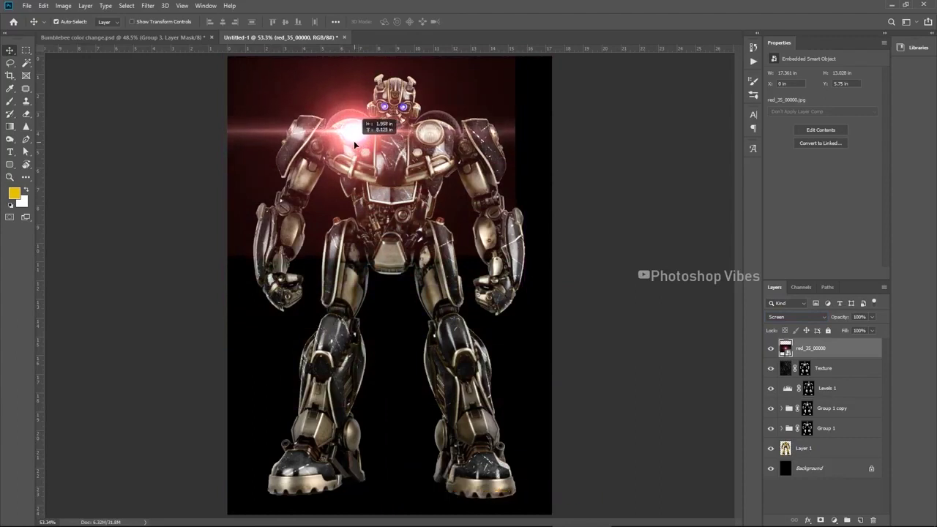
click(821, 520)
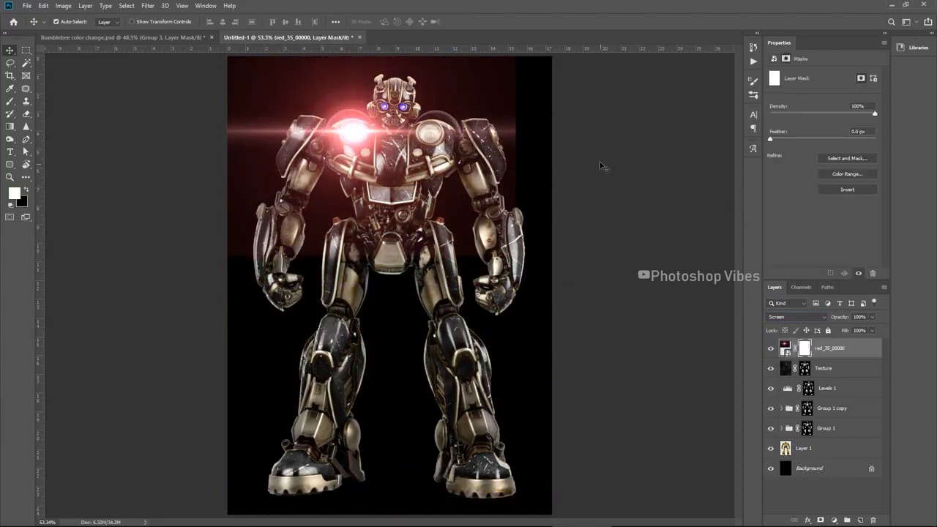
- Erase the flare's right edge and copy it to the robot's other side, masking its edge too
key(e)
mouse_move(427, 266)
alt+mouse_down()
mouse_move(489, 266)
mouse_move(467, 238)
alt+mouse_up()
drag(512, 126, 576, 147)
key(v)
drag(315, 137, 429, 136)
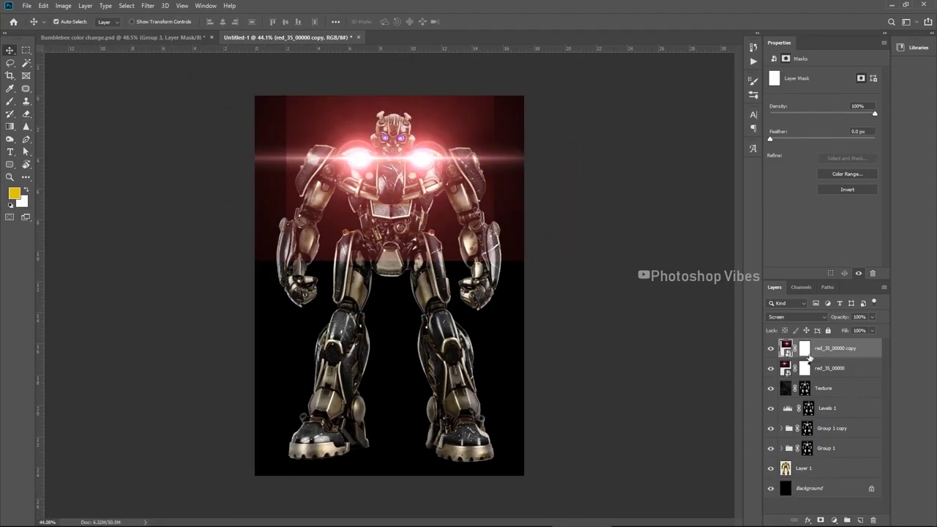
click(804, 350)
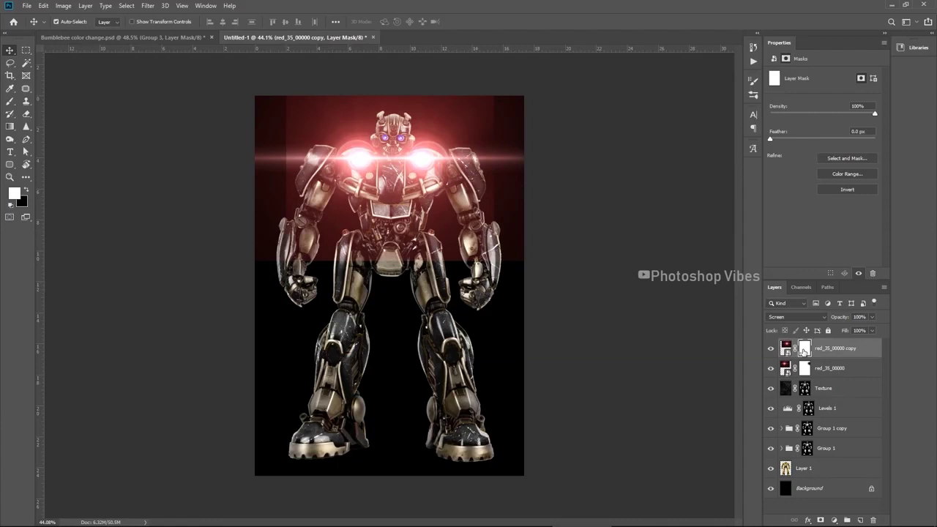
click(25, 115)
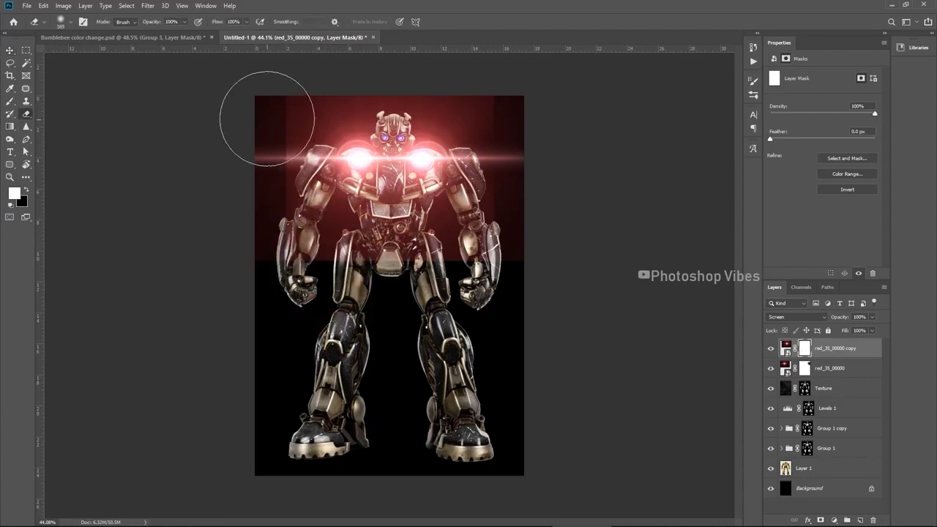
drag(437, 73, 496, 65)
click(512, 224)
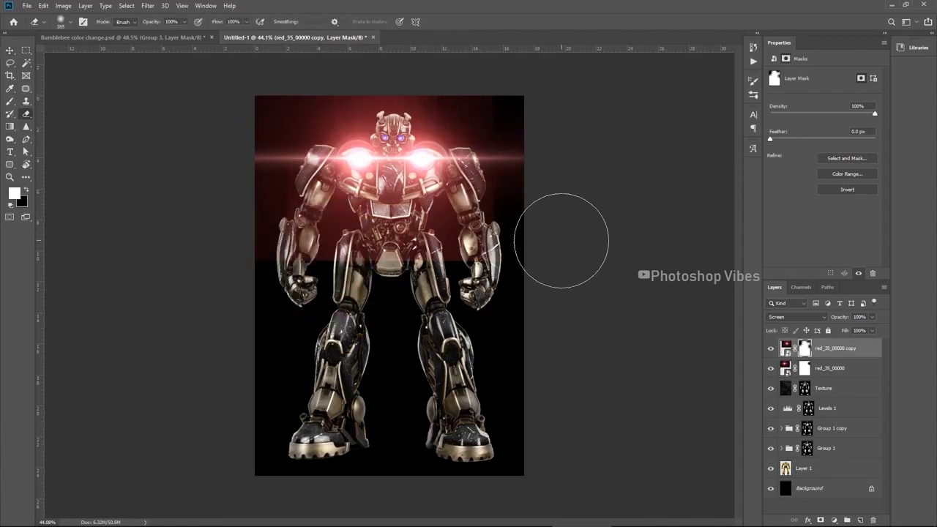
- Group the layers from red_35_00000 copy down to Group 1 into Group 2
click(10, 52)
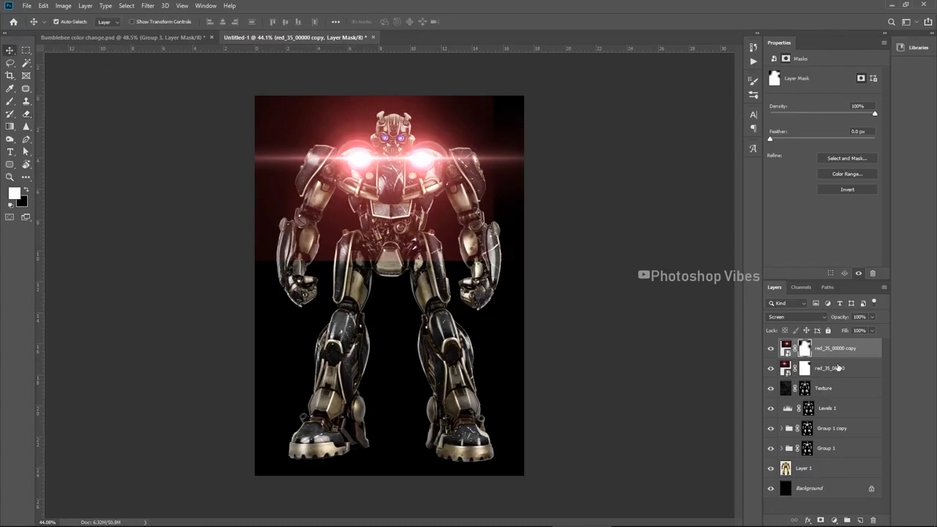
shift+click(826, 451)
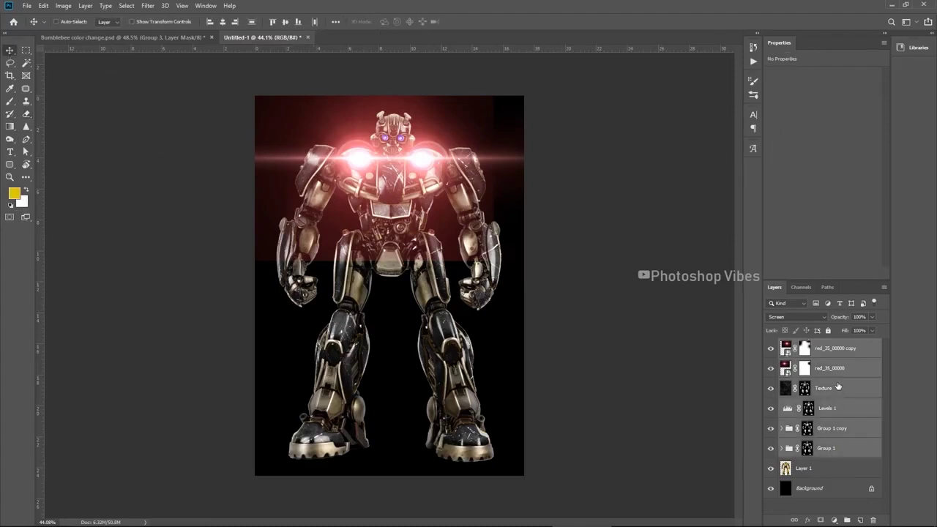
key(ctrl+g)
click(770, 344)
- Turn Group 2 back on to show the finished red-eyed robot
click(770, 344)
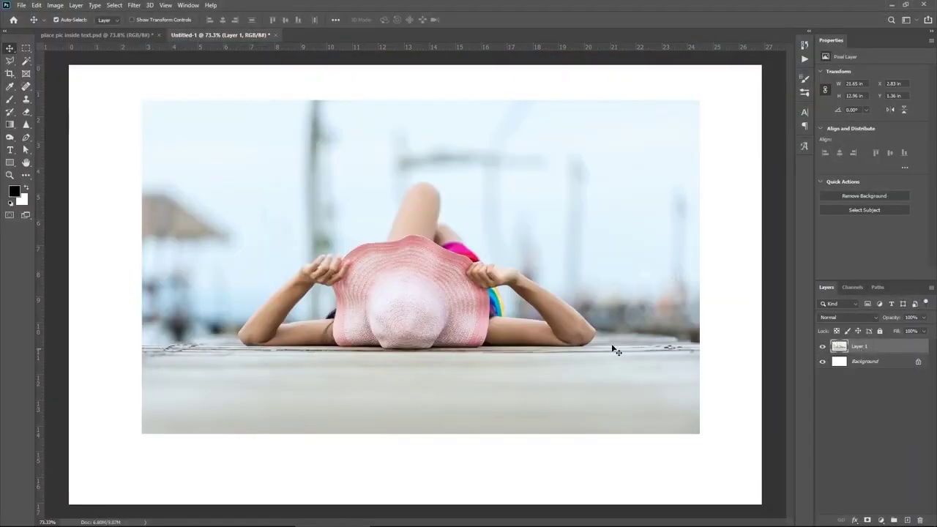
- Create a black 'U' text layer at 1000 pt in Engravers MT
click(10, 149)
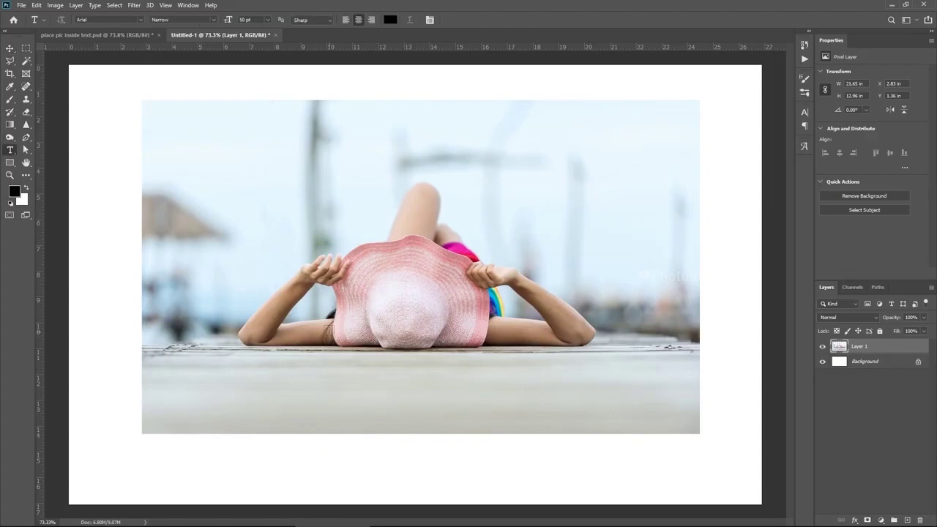
click(328, 331)
key(BackSpace)
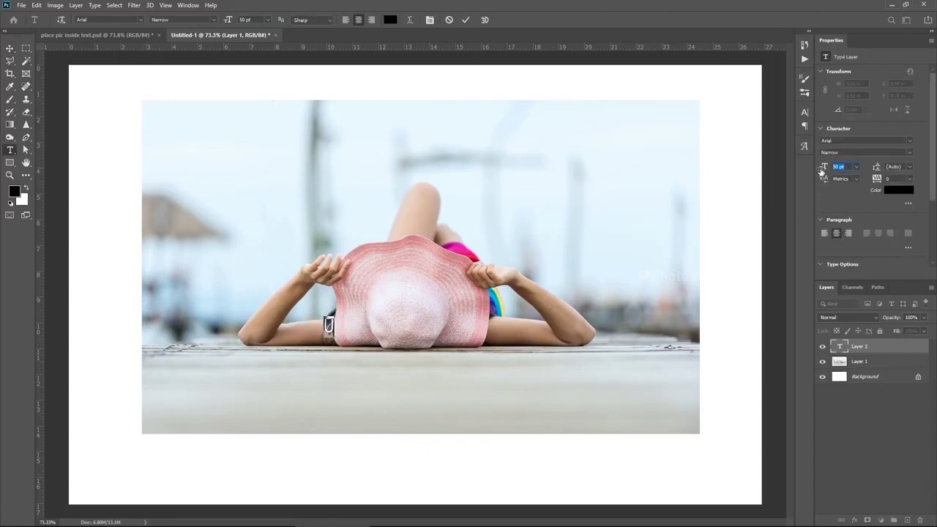
key(Return)
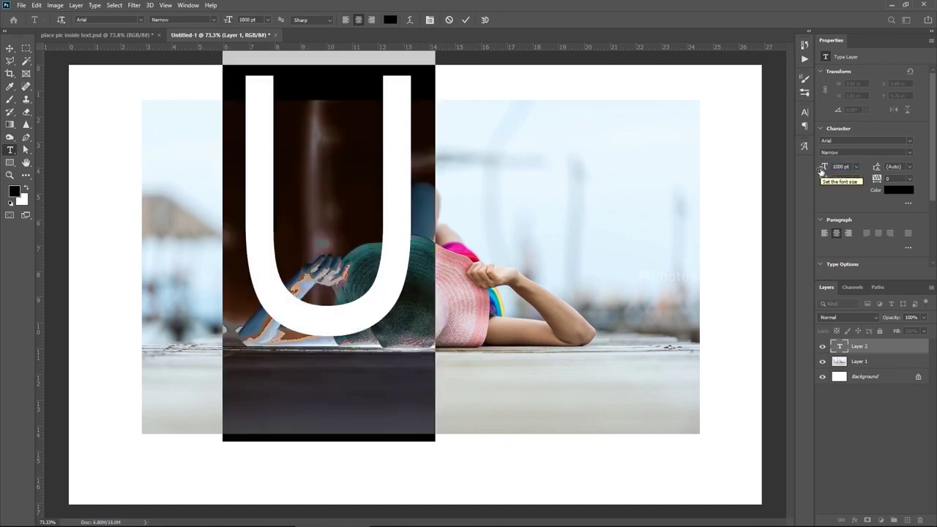
click(864, 141)
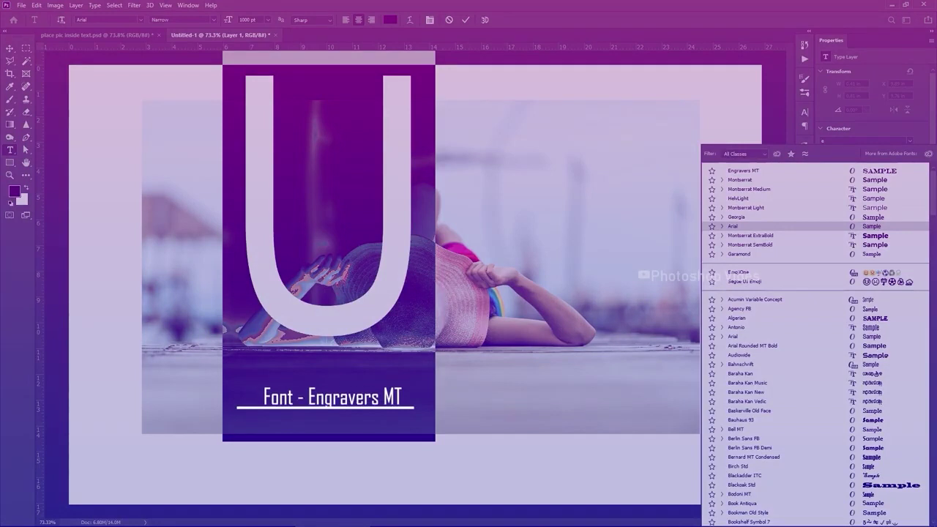
text(eng)
key(Down)
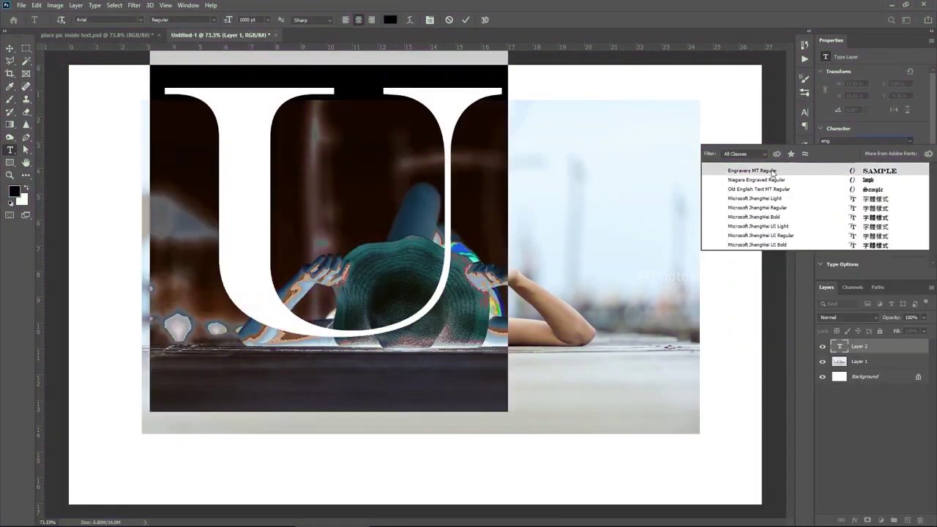
key(Return)
click(9, 49)
- Position the U over the woman's hat, nudging it with the arrow keys
drag(241, 163, 298, 181)
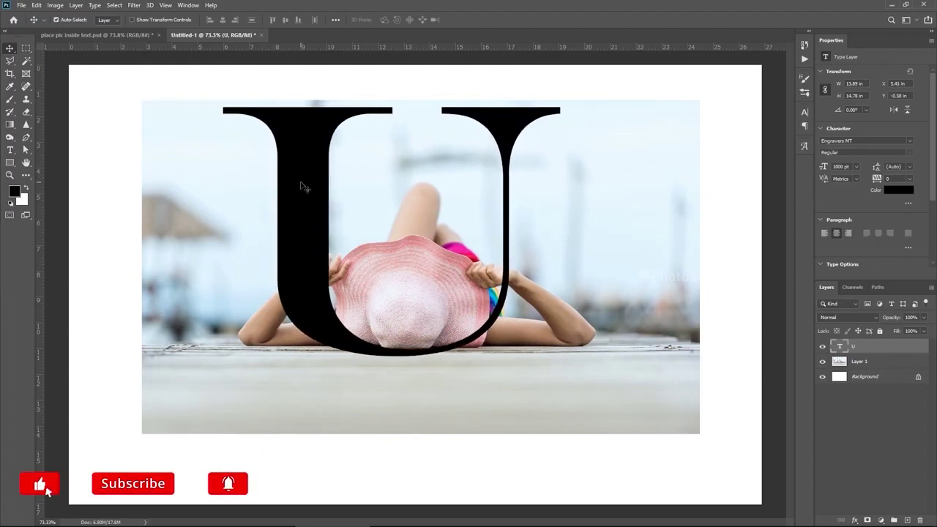
key(shift+Right)
key(shift+Right)
key(shift+Right)
key(Right)
key(Right)
key(shift+Left)
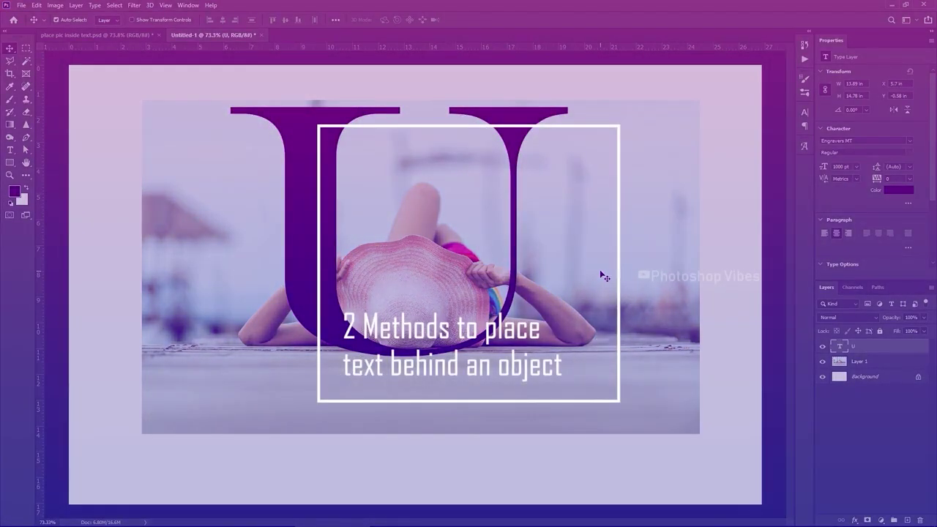
key(Right)
key(Right)
key(Right)
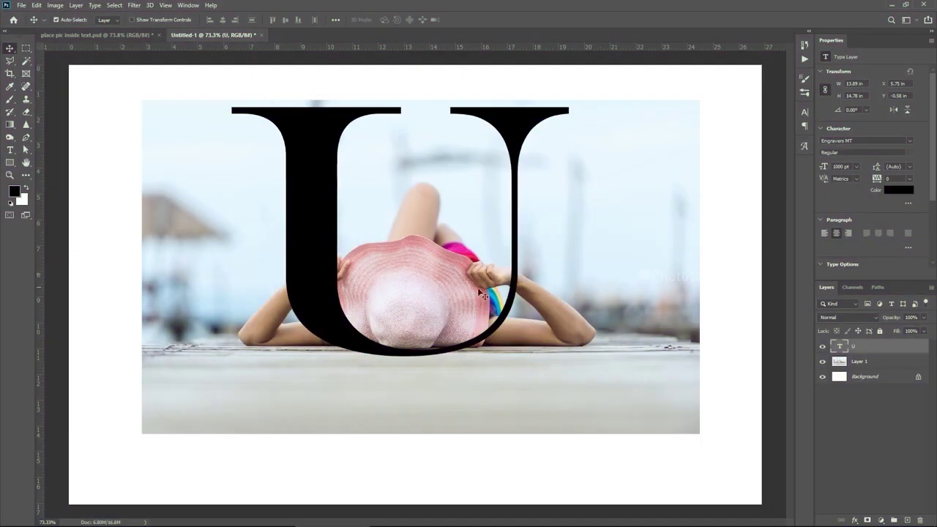
- Add a layer mask to the U layer and choose the standard Eraser
click(867, 522)
scroll(529, 264, up, 5)
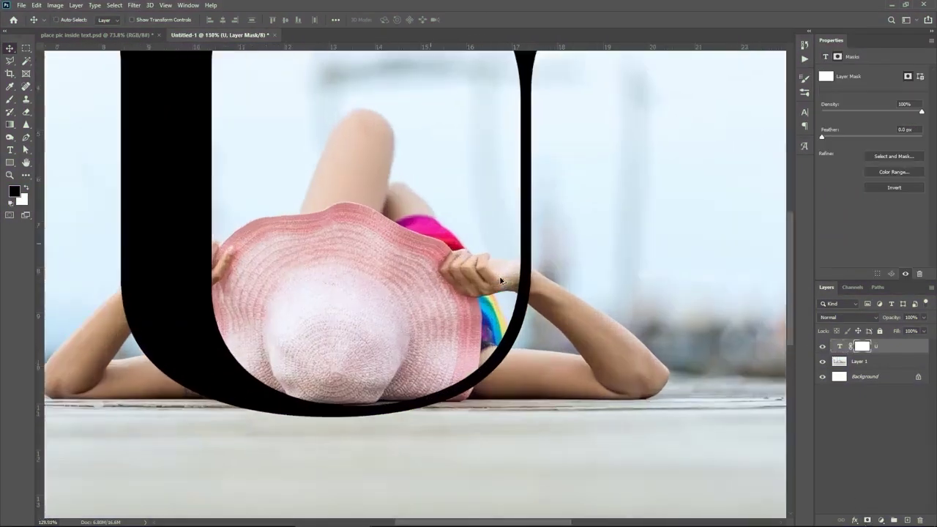
key(e)
right_click(27, 112)
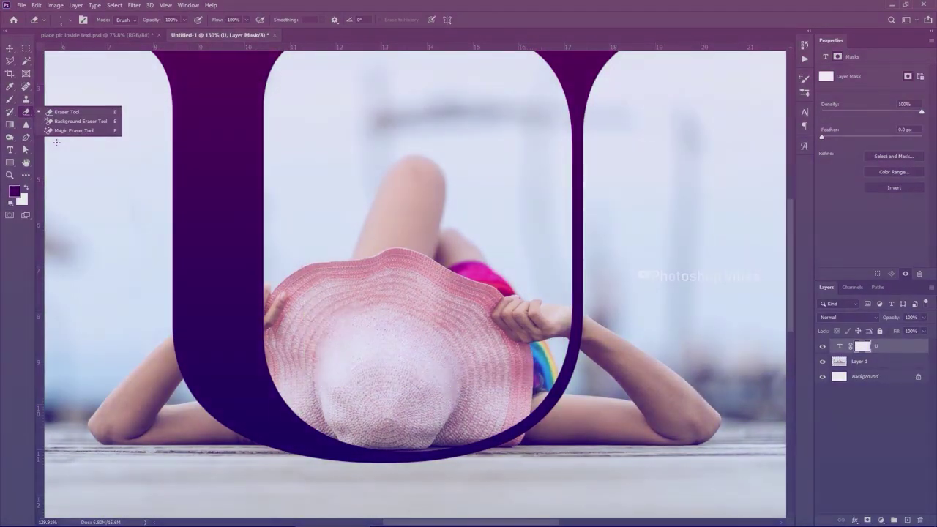
click(67, 112)
- Resize the eraser (about 137, 34, then 58 px) and erase the U to reveal the hand and arm
alt+drag(468, 286, 510, 334)
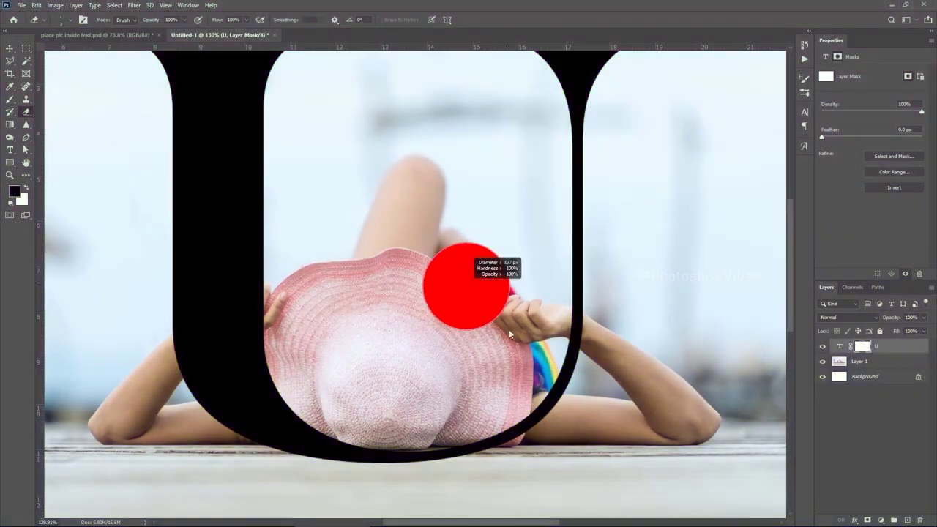
right_click(445, 397)
key(Return)
mouse_move(600, 339)
alt+mouse_down()
mouse_move(569, 340)
mouse_move(581, 332)
alt+mouse_up()
scroll(569, 340, up, 3)
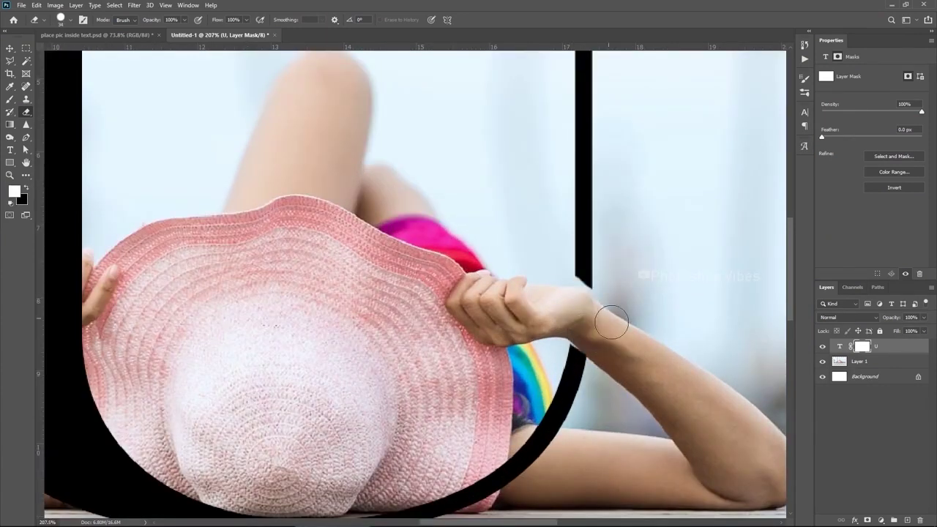
scroll(612, 322, up, 3)
alt+right_click(540, 383)
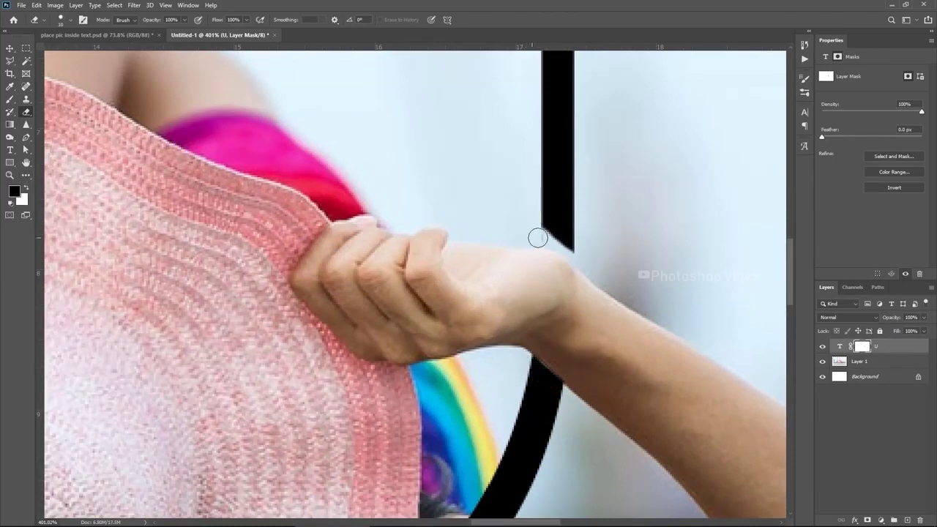
scroll(646, 278, down, 3)
drag(355, 305, 746, 304)
alt+right_click(276, 296)
mouse_move(323, 285)
mouse_down()
mouse_move(450, 209)
mouse_move(474, 252)
mouse_up()
- With a smaller brush, paint the U back beside the arm, along the wrist and under the hand
alt+right_click(387, 370)
scroll(338, 378, up, 3)
drag(287, 403, 359, 333)
scroll(338, 399, up, 2)
alt+right_click(332, 386)
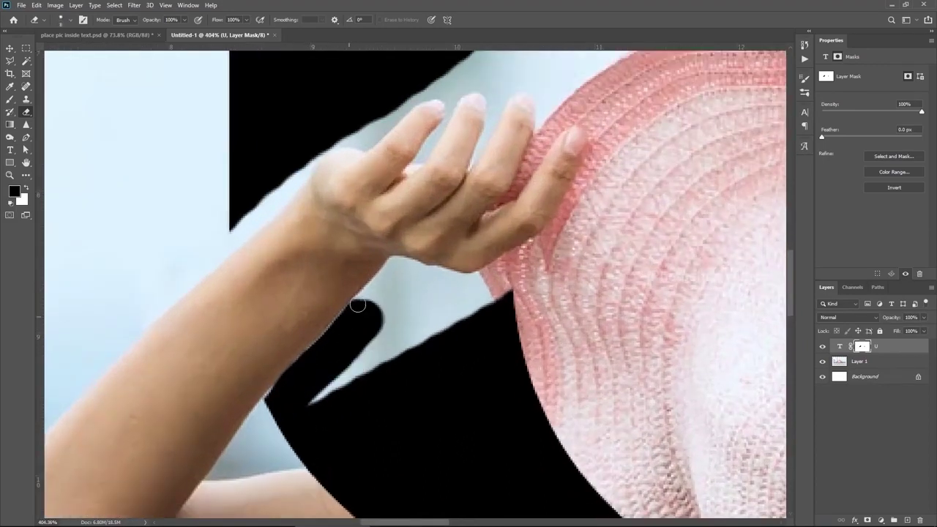
mouse_move(367, 296)
mouse_down()
mouse_move(396, 264)
mouse_move(435, 273)
mouse_up()
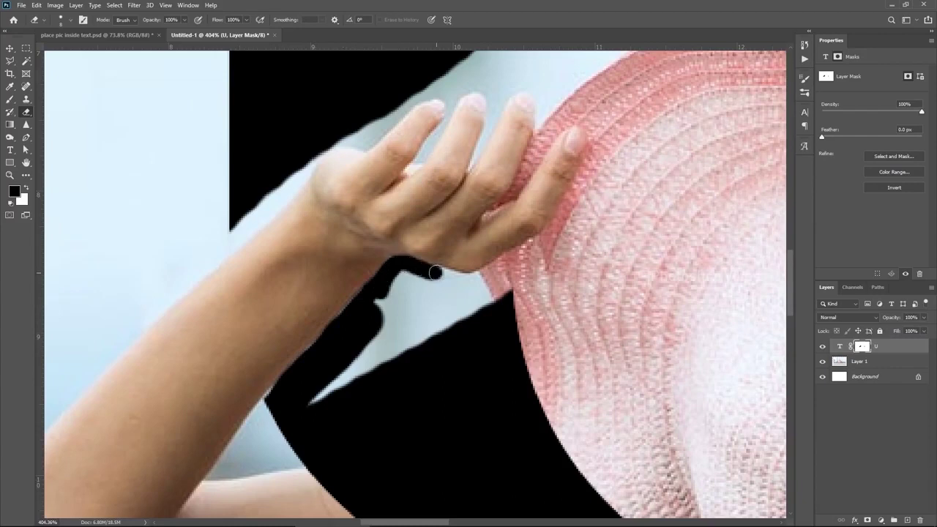
mouse_move(503, 262)
mouse_down()
mouse_move(420, 310)
mouse_move(483, 305)
mouse_up()
alt+right_click(421, 310)
alt+right_click(476, 318)
- Refill the U above the arm and between the fingers, restoring a fingertip, then view the whole U
key(x)
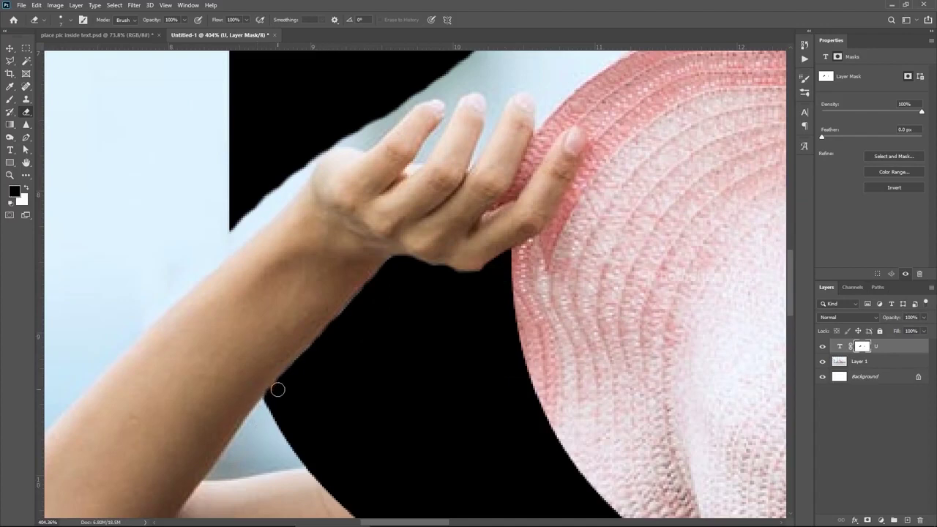
scroll(278, 389, down, 2)
mouse_move(248, 330)
mouse_down()
mouse_move(332, 252)
mouse_move(375, 240)
mouse_move(438, 198)
mouse_move(473, 213)
mouse_up()
key(x)
click(463, 212)
key(x)
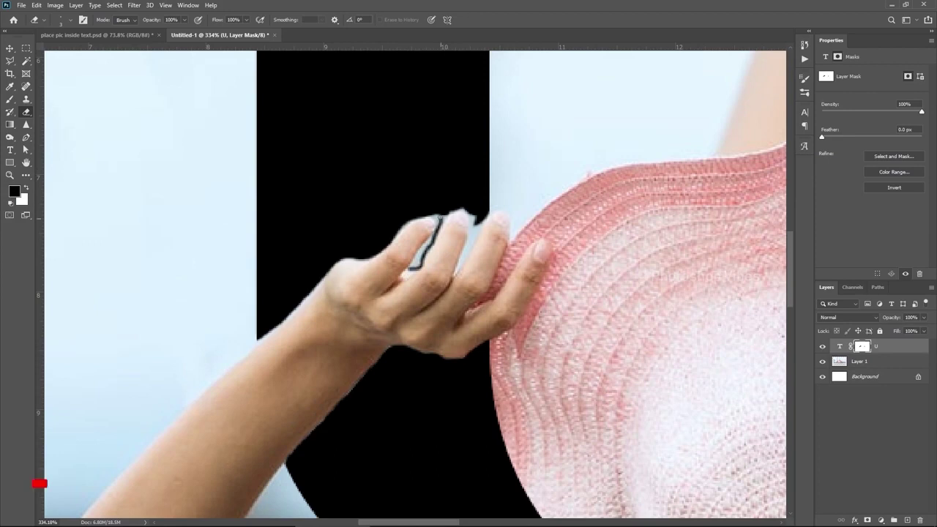
mouse_move(412, 267)
mouse_down()
mouse_move(432, 243)
mouse_move(413, 265)
mouse_up()
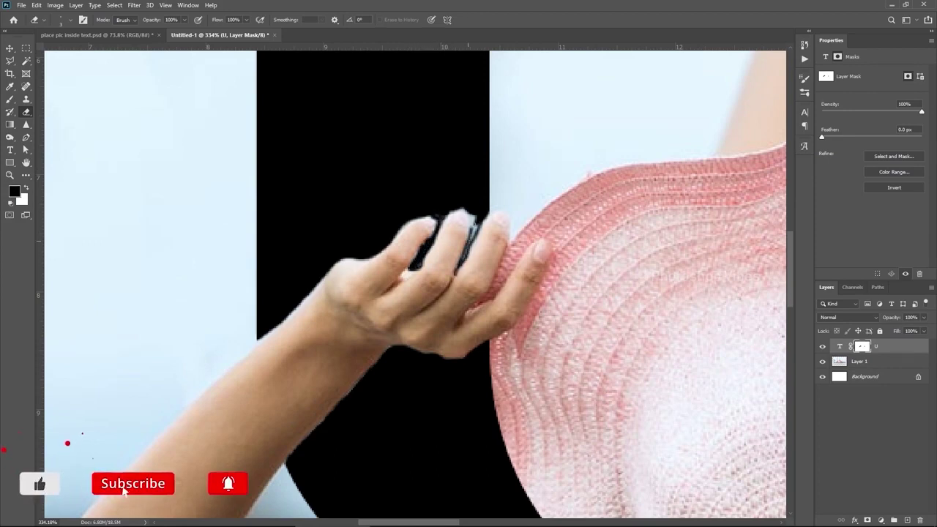
key(ctrl+1)
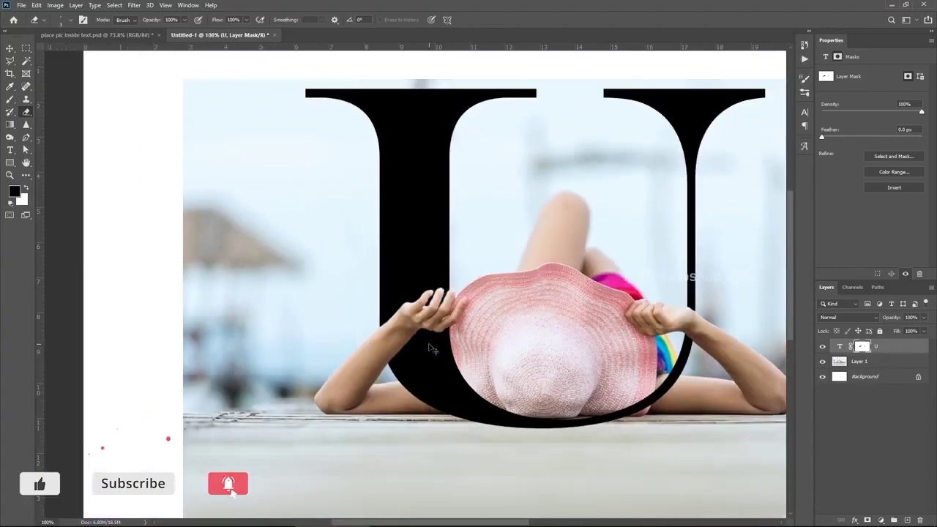
key(v)
drag(452, 389, 358, 371)
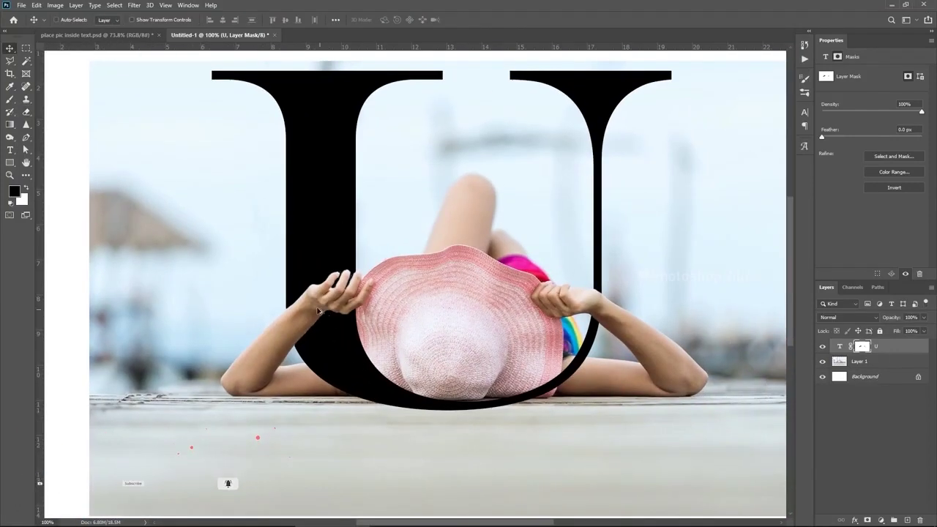
- Erase the U's mask around the right hand and forearm, then switch to the Pen for tracing
scroll(278, 310, up, 3)
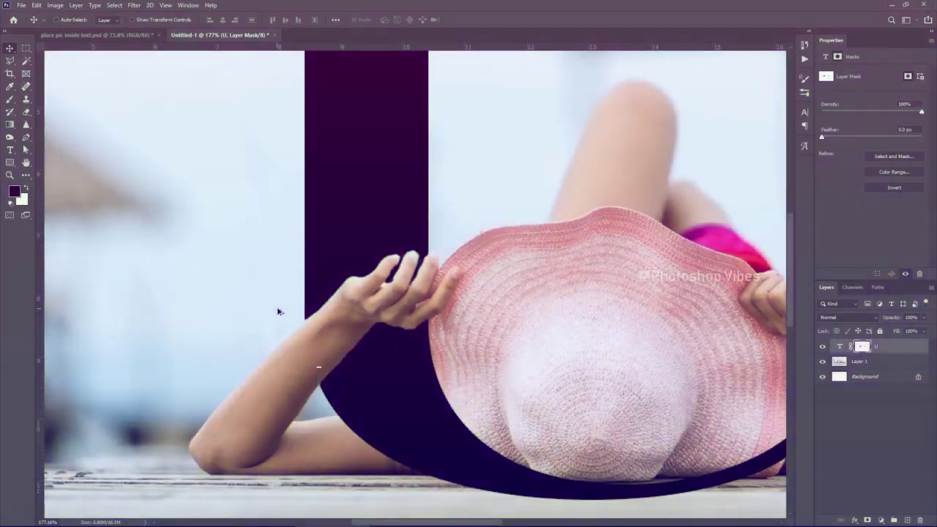
key(e)
key(x)
mouse_move(245, 386)
mouse_down()
mouse_move(461, 268)
mouse_move(286, 356)
mouse_move(285, 324)
mouse_up()
scroll(285, 324, up, 3)
key(p)
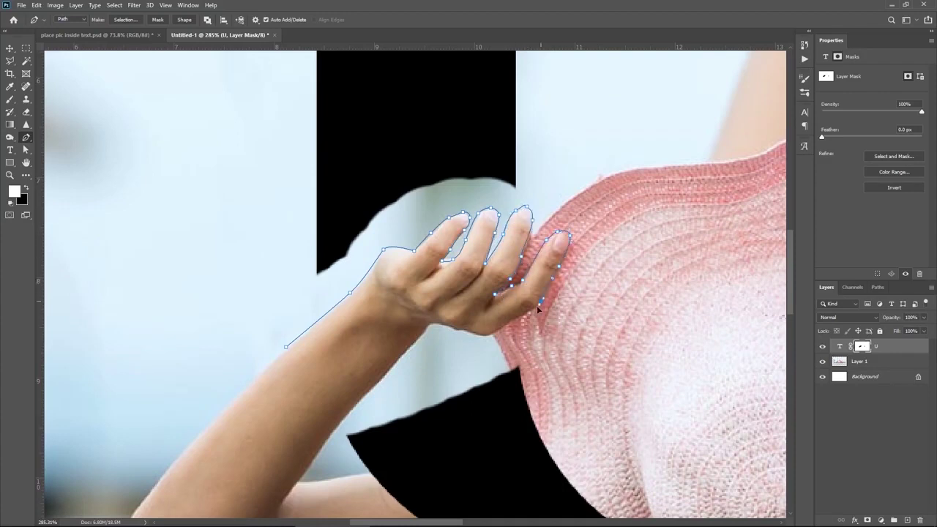
- Finish the pen path along the forearm, close it around the hand, and convert it to a selection
scroll(453, 327, up, 2)
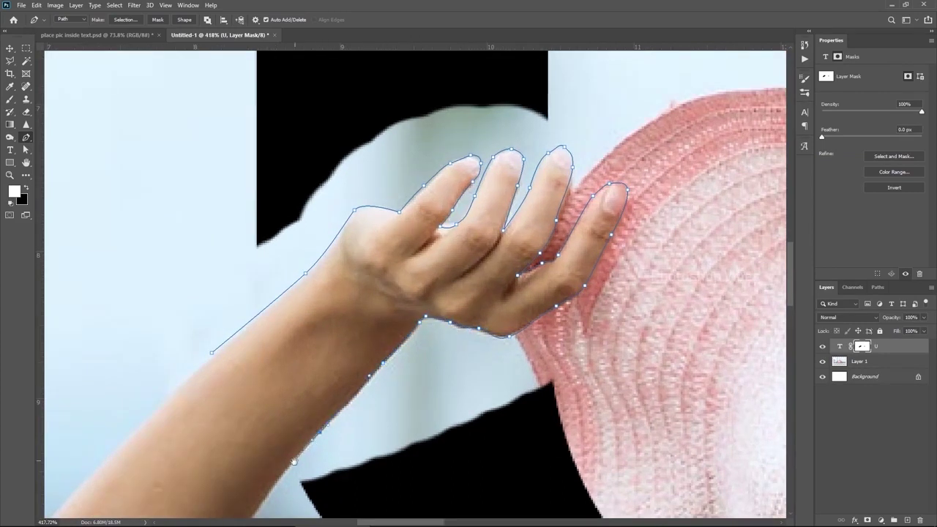
drag(293, 461, 408, 340)
scroll(378, 419, down, 2)
click(343, 377)
click(347, 302)
key(ctrl+Return)
- Invert the selection, paint the U back in around the hand, then deselect and fit to screen
scroll(346, 304, down, 2)
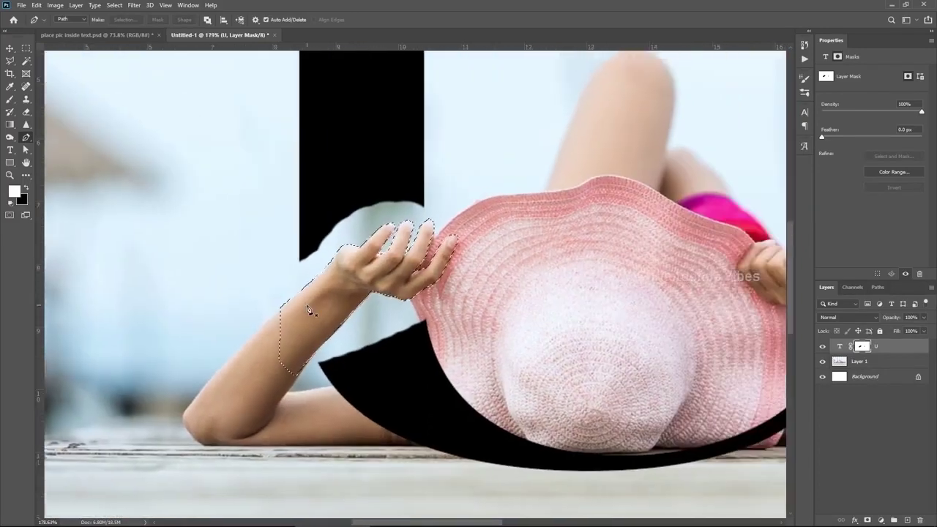
key(v)
click(115, 5)
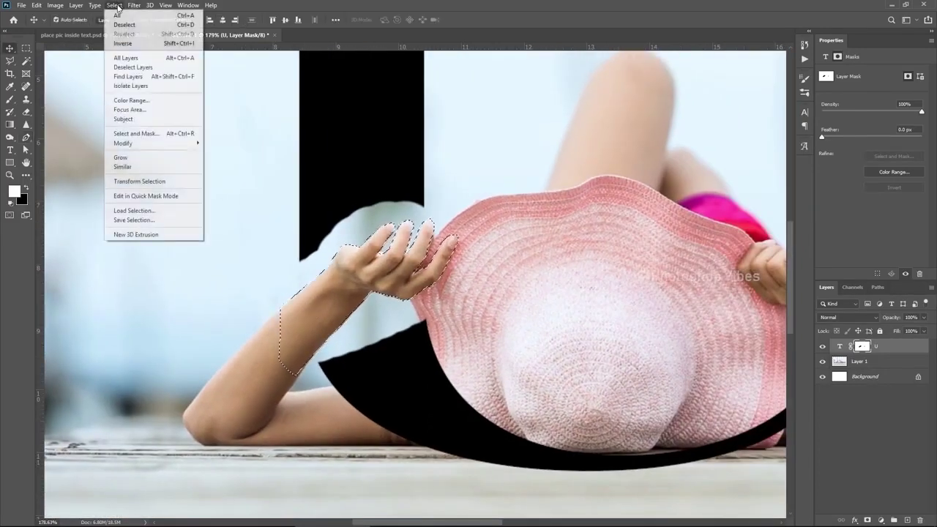
click(125, 46)
key(e)
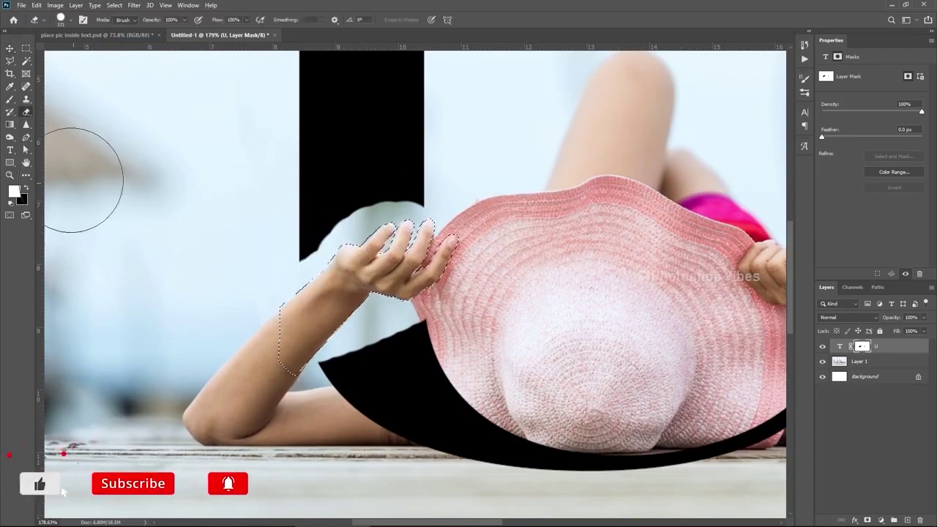
key(x)
mouse_move(293, 272)
mouse_down()
mouse_move(399, 249)
mouse_move(455, 252)
mouse_up()
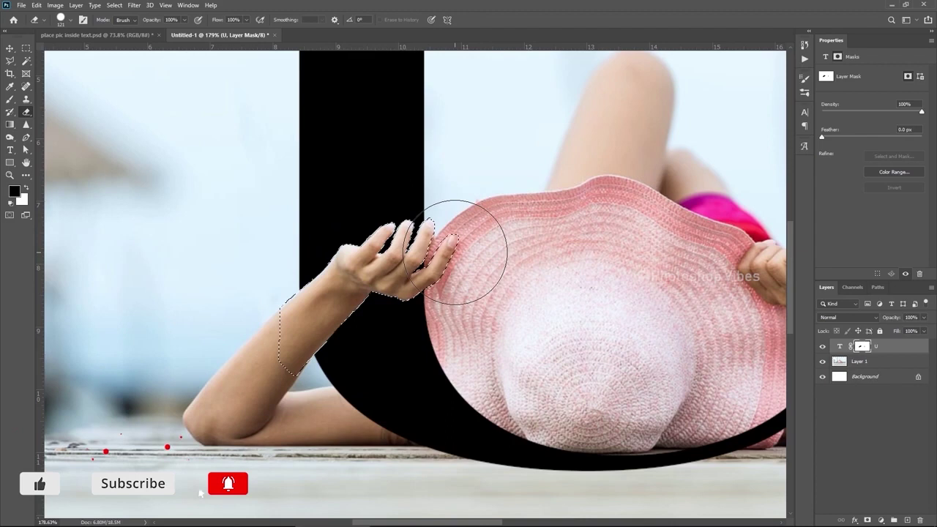
key(ctrl+d)
key(ctrl+0)
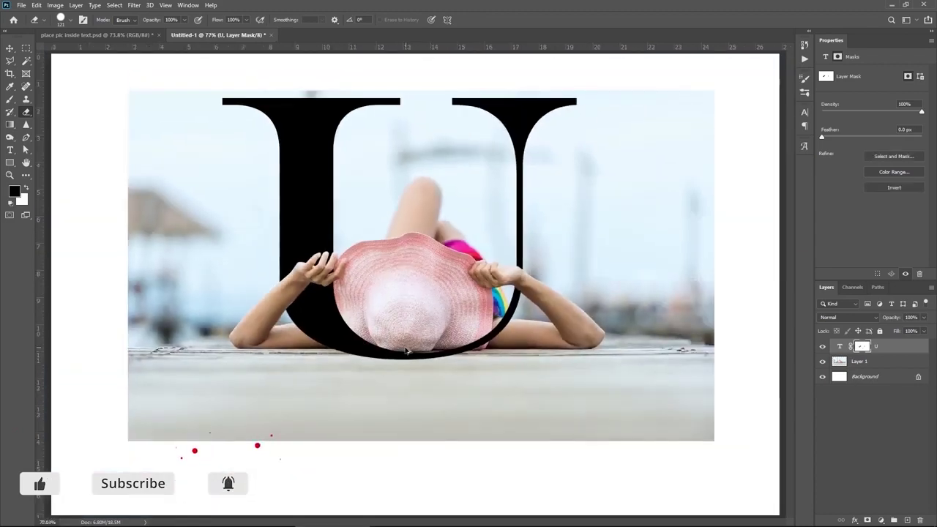
- Add a PHOTOSHOP caption in Georgia 113 pt, dark grey 414141, centred under the U
key(t)
click(335, 422)
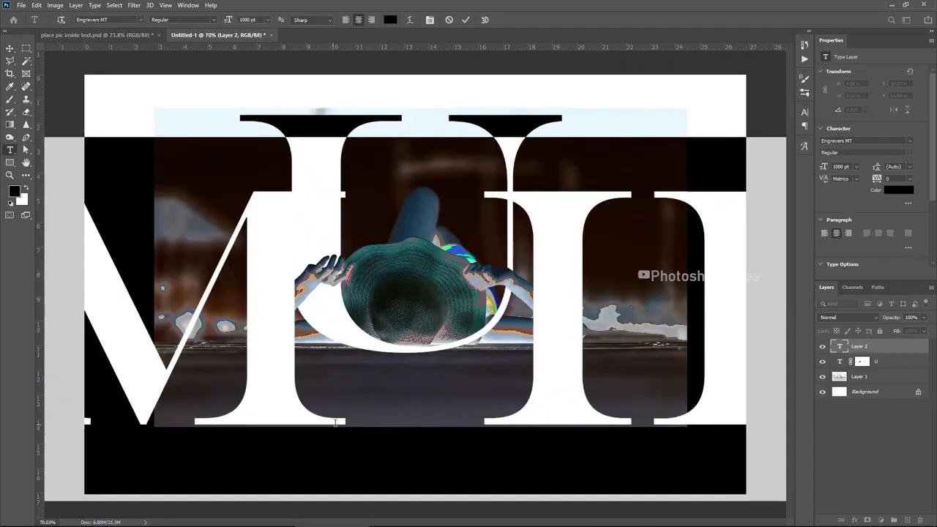
text(113)
key(Return)
click(910, 140)
click(777, 314)
drag(309, 459, 379, 469)
text(PHOTOSHOP)
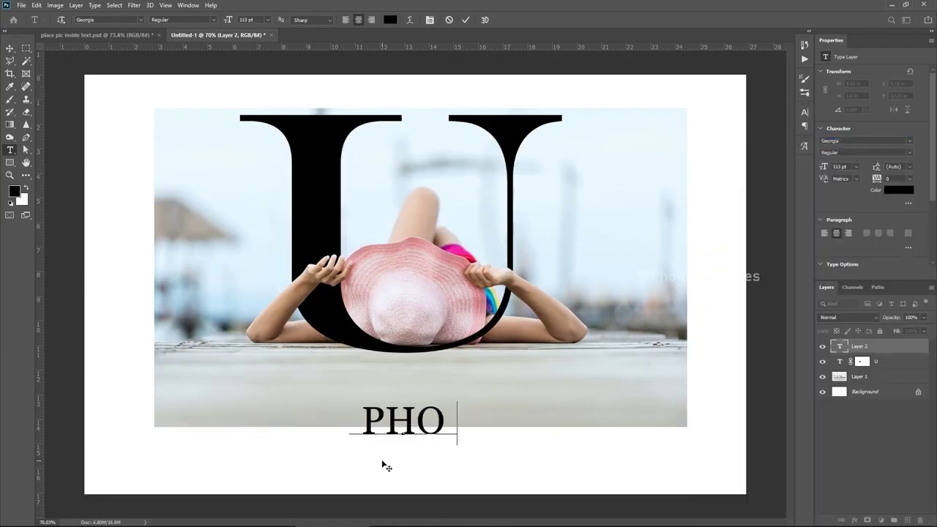
key(ctrl+a)
click(10, 49)
drag(471, 365, 486, 372)
click(898, 190)
click(677, 292)
- Duplicate the caption and retype it as TUTORIAL in Montserrat Medium
key(Return)
alt+drag(396, 426, 395, 464)
double_click(395, 464)
key(ctrl+a)
text(TUT)
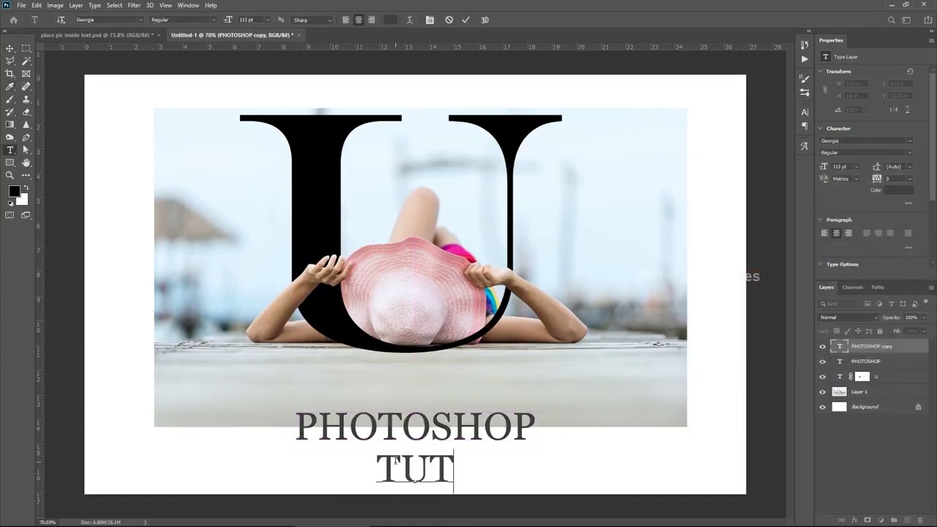
text(ORIAL)
key(ctrl+a)
click(910, 140)
click(828, 184)
click(825, 167)
- Make TUTORIAL 30 pt with wide 2580 tracking and place it beneath PHOTOSHOP
text(30)
key(Return)
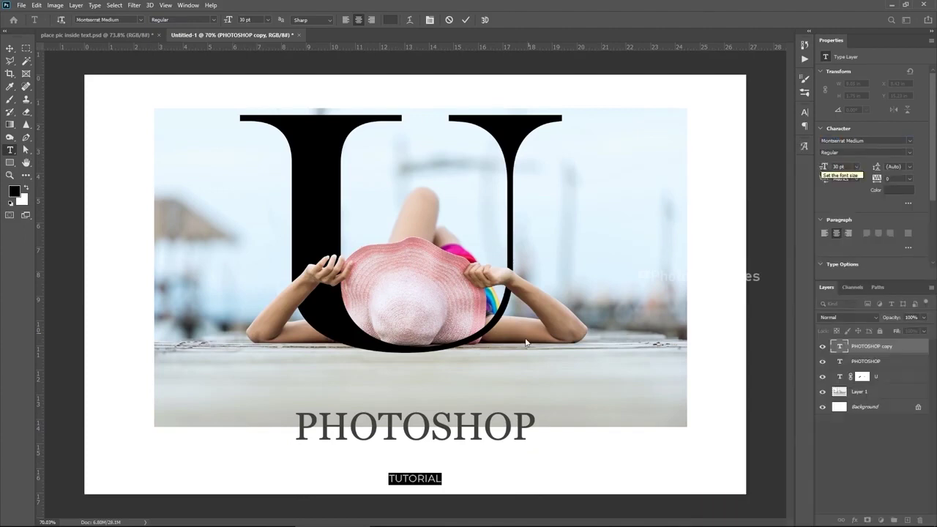
click(430, 19)
drag(749, 150, 844, 150)
key(ctrl+Return)
key(v)
mouse_move(434, 480)
mouse_down()
mouse_move(441, 459)
mouse_move(435, 467)
mouse_up()
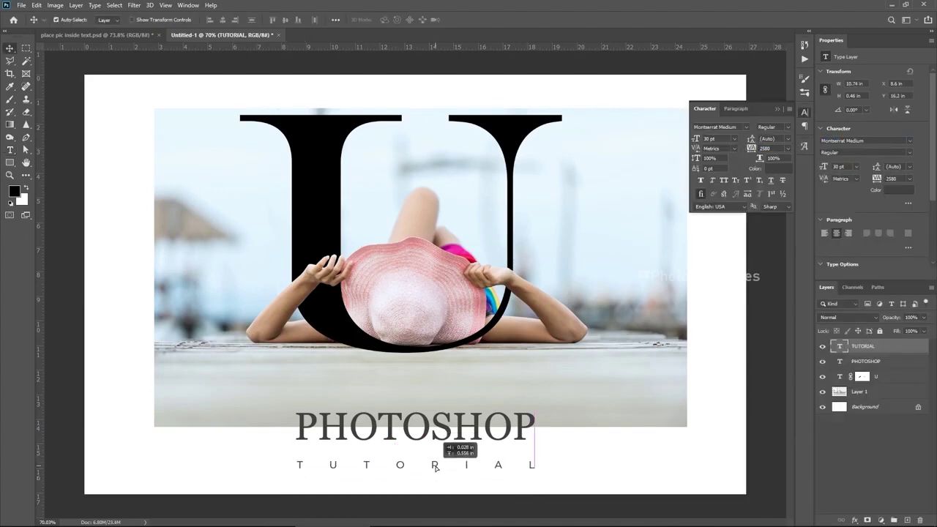
- Duplicate the caption below as '2020 PHOTOSHOP' in Montserrat Medium at 12 pt
alt+drag(435, 427, 435, 474)
double_click(435, 475)
key(ctrl+a)
text(2020 PHOTOSHOP)
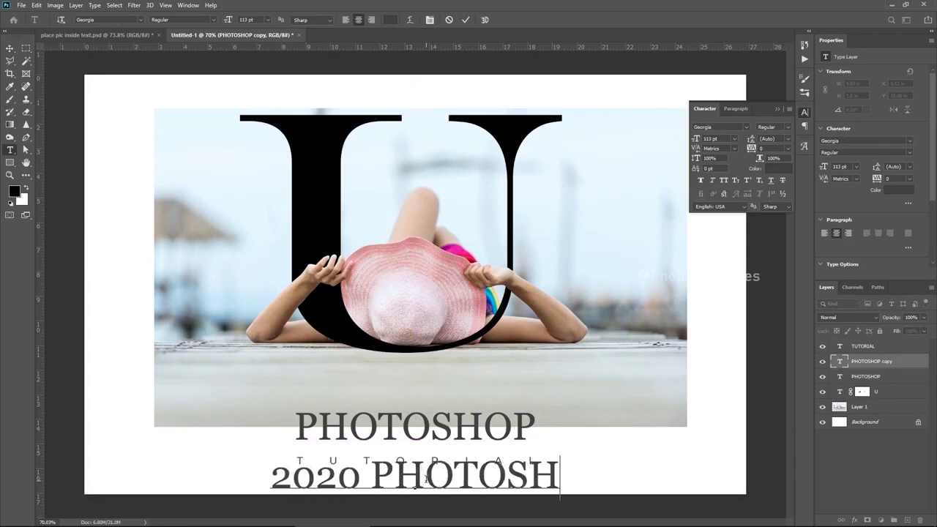
key(ctrl+a)
click(911, 141)
click(746, 170)
key(Return)
click(10, 48)
- Draw a thin rectangle rule between PHOTOSHOP and TUTORIAL
key(shift+Up)
key(shift+Up)
click(10, 162)
drag(298, 446, 535, 448)
key(v)
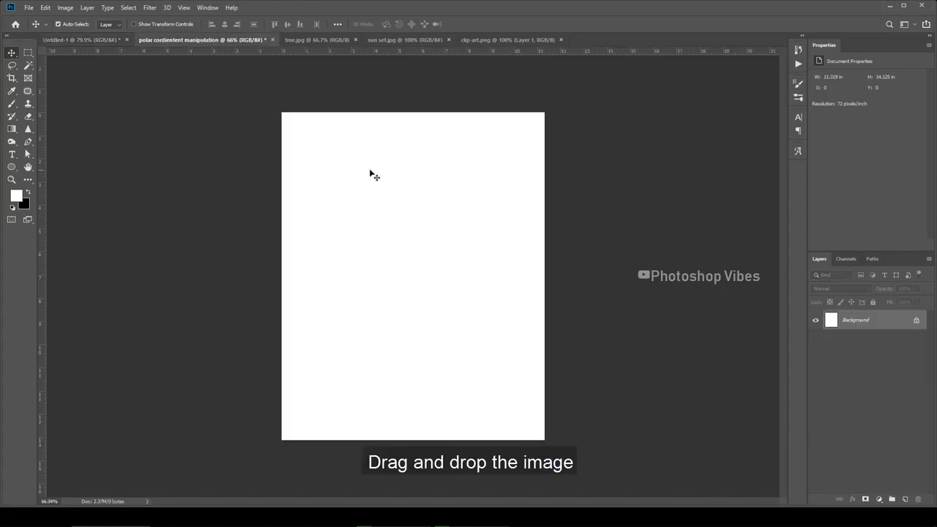
- Bring the tree photo into the polar document and apply Polar Coordinates, Rectangular to Polar
click(317, 39)
drag(477, 302, 421, 281)
click(150, 8)
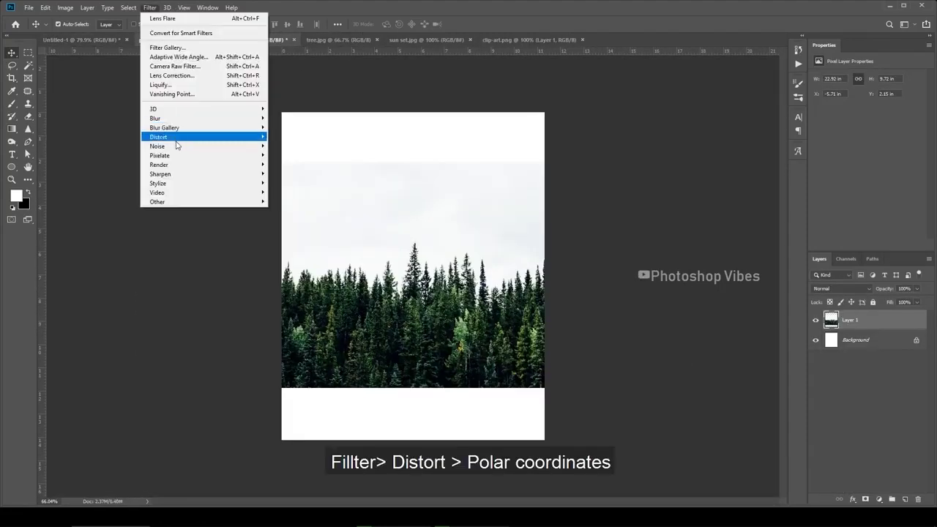
click(293, 155)
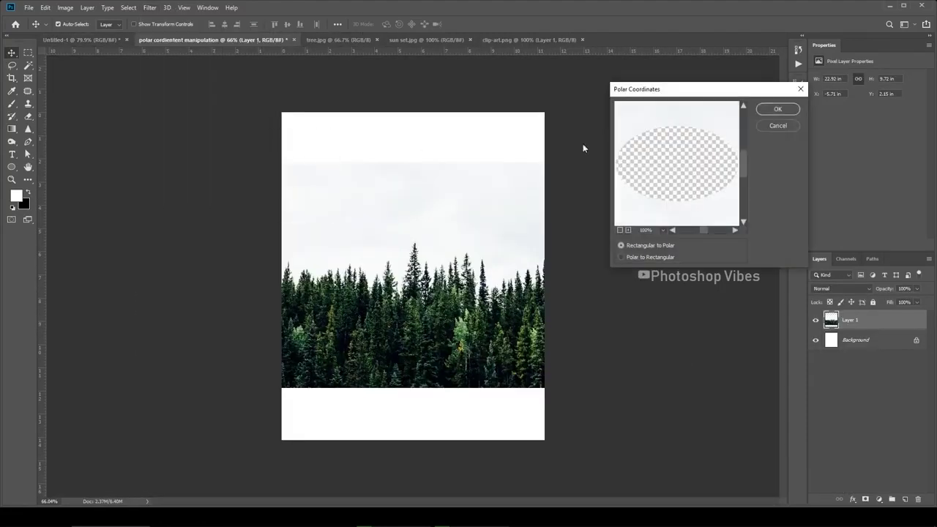
click(621, 231)
click(620, 230)
click(778, 109)
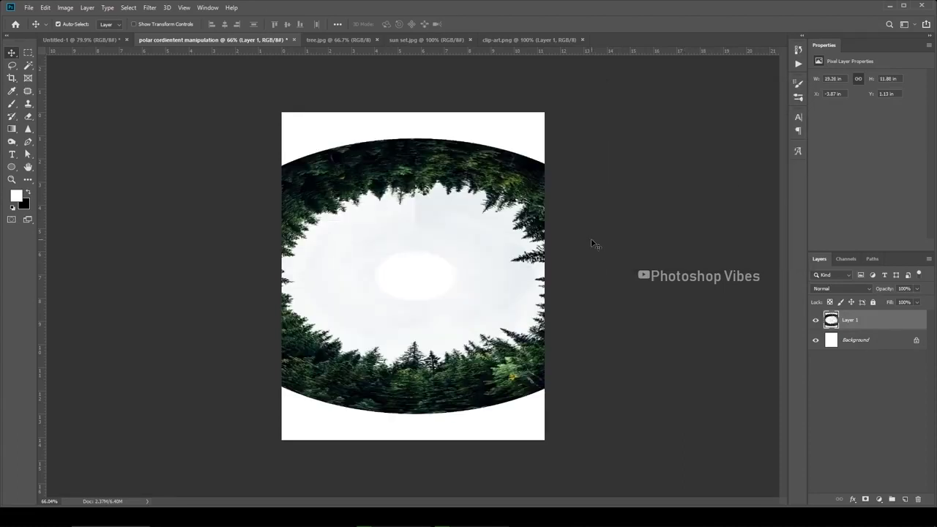
- Free Transform the warped trees, stretching and squeezing them into a round ring
key(ctrl+t)
drag(415, 139, 414, 112)
drag(414, 413, 415, 440)
drag(681, 277, 594, 288)
drag(595, 287, 595, 287)
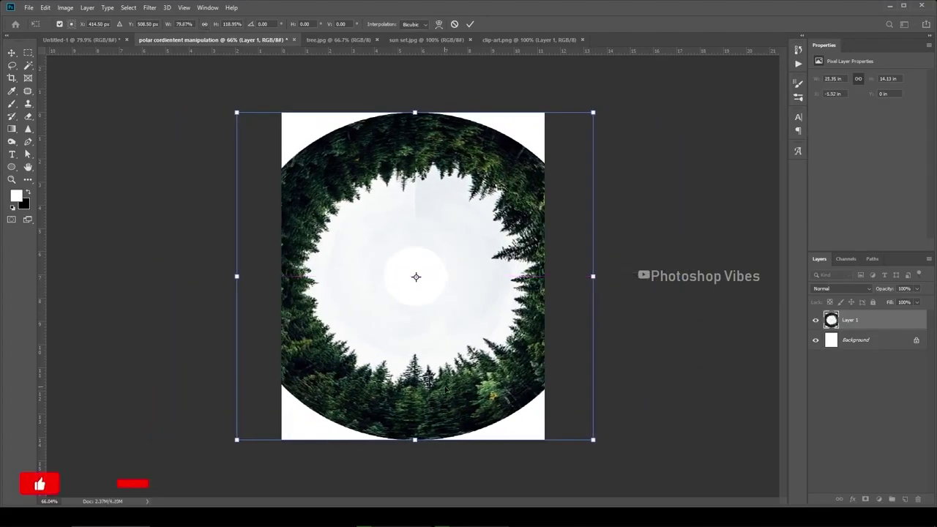
key(Return)
- Magic Wand the white centre, invert the selection and add a mask to hide it on Layer 1
click(816, 340)
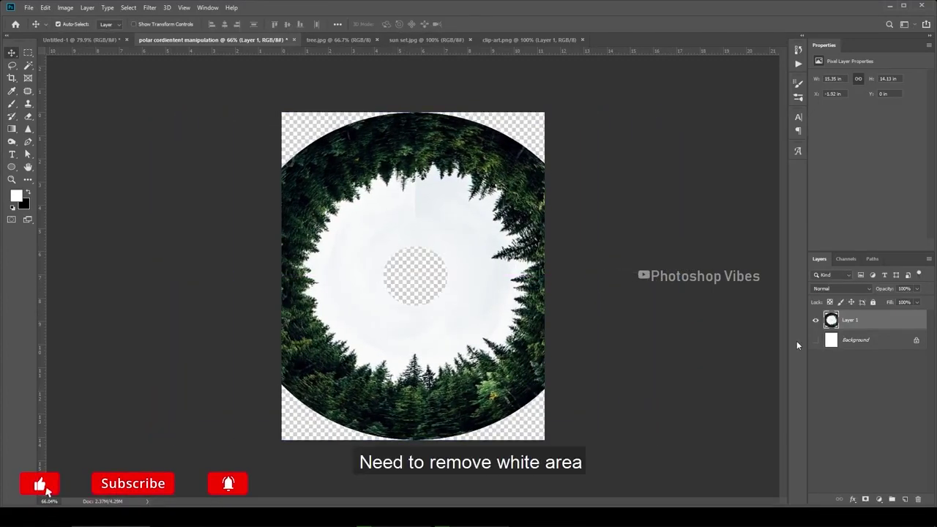
click(27, 64)
click(410, 291)
click(128, 7)
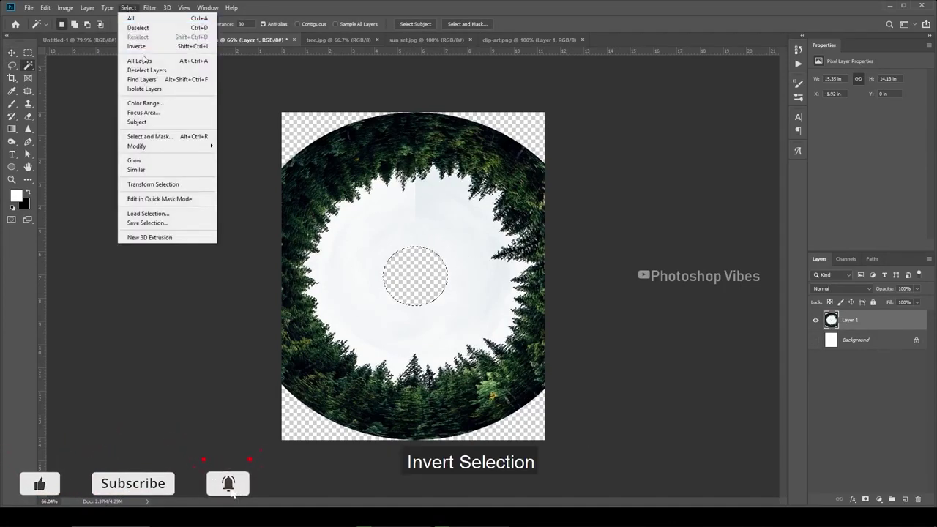
click(137, 46)
click(867, 499)
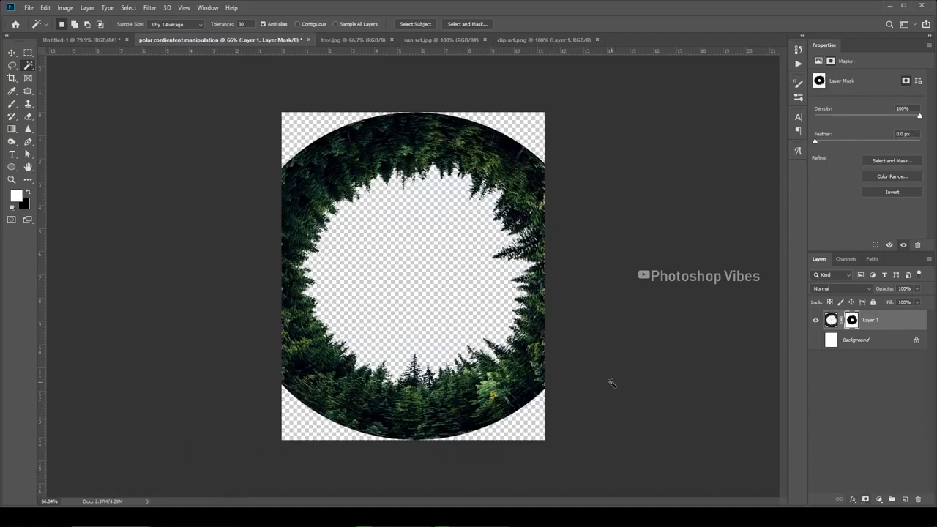
key(v)
click(816, 342)
click(878, 322)
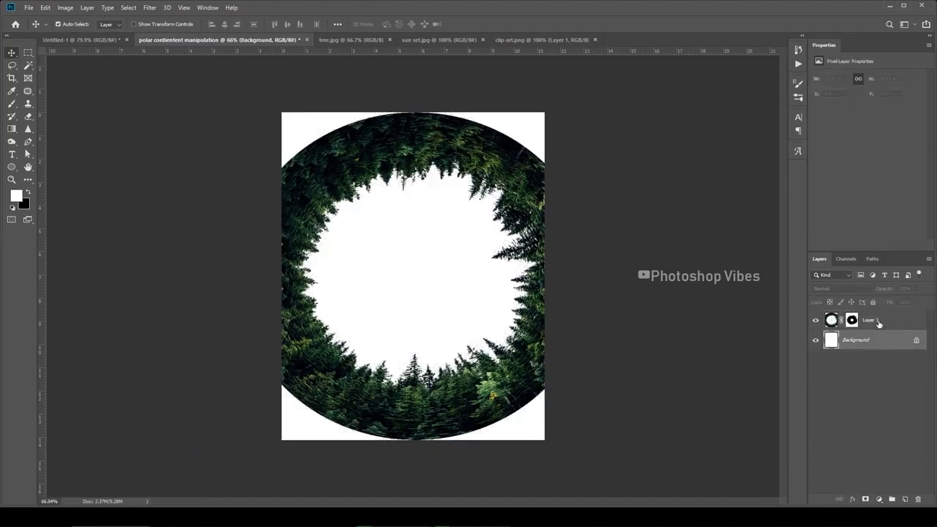
- Add a black (000000) Solid Color fill layer clipped to the tree ring
click(882, 499)
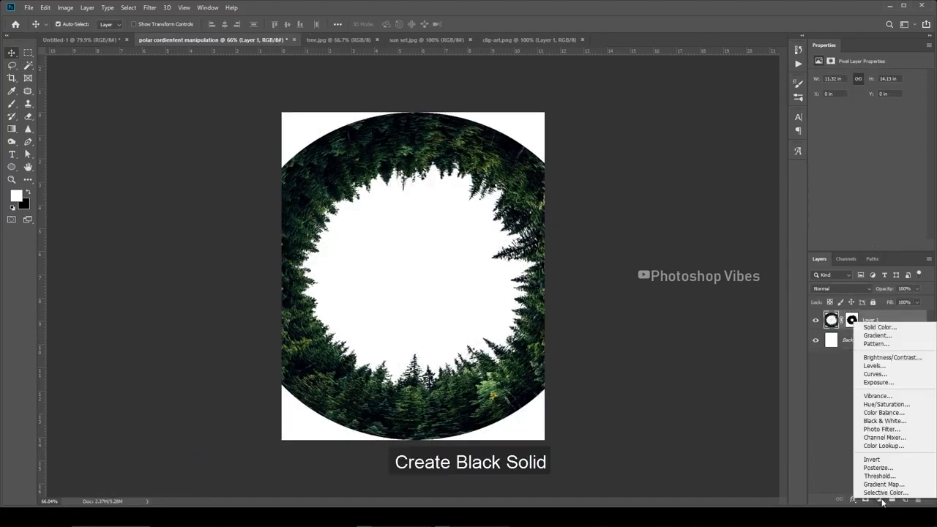
click(875, 325)
text(000000)
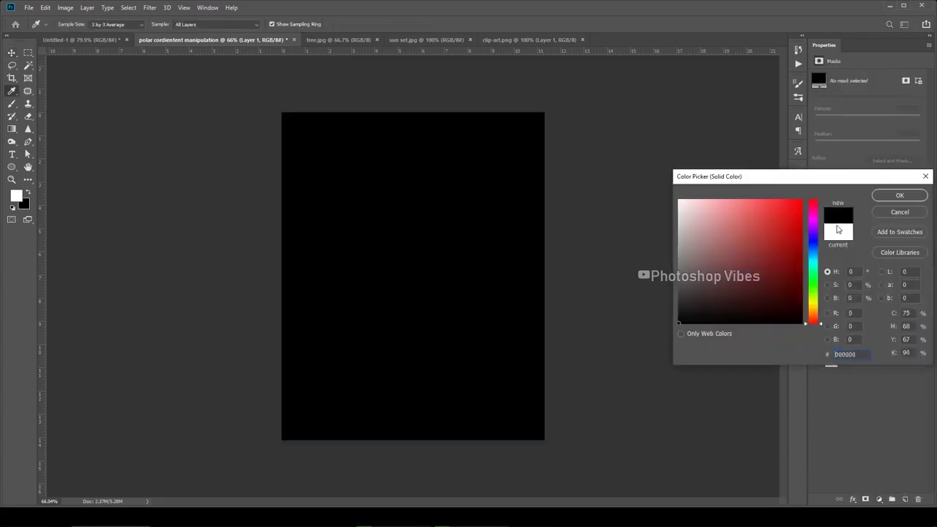
click(900, 195)
right_click(877, 323)
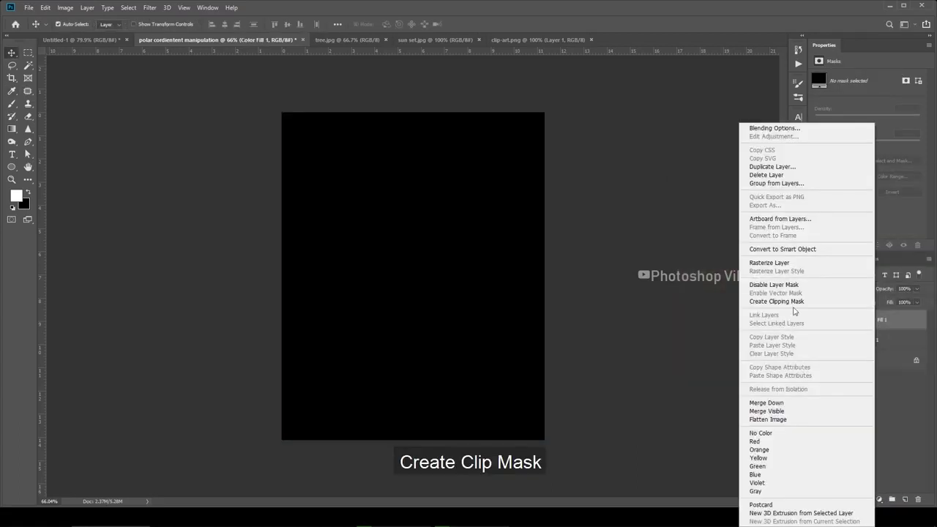
click(761, 301)
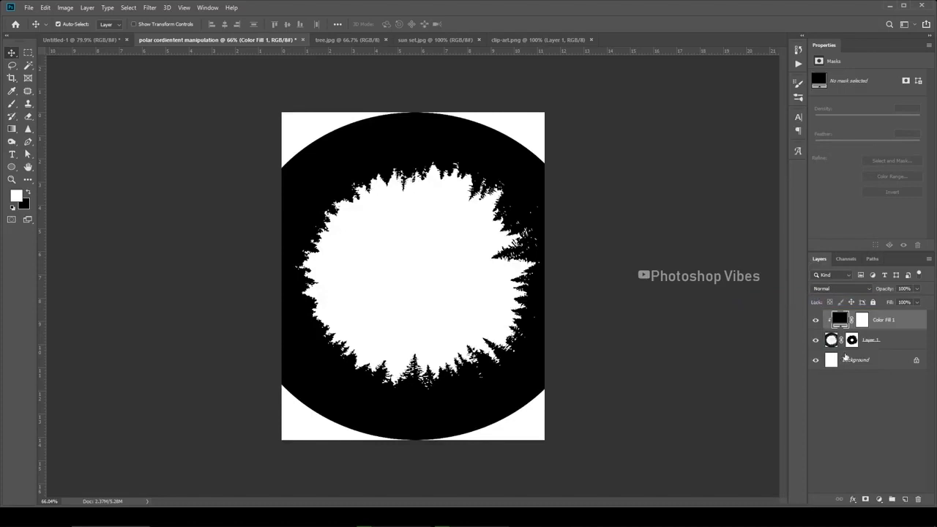
- Fill the Background layer with the black background colour via Edit > Fill
click(856, 361)
click(45, 8)
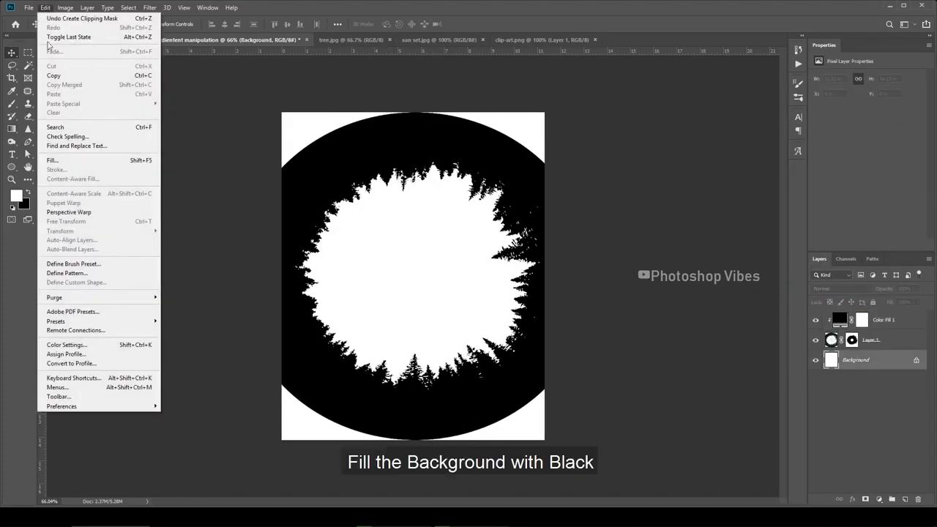
click(64, 160)
click(640, 175)
click(626, 185)
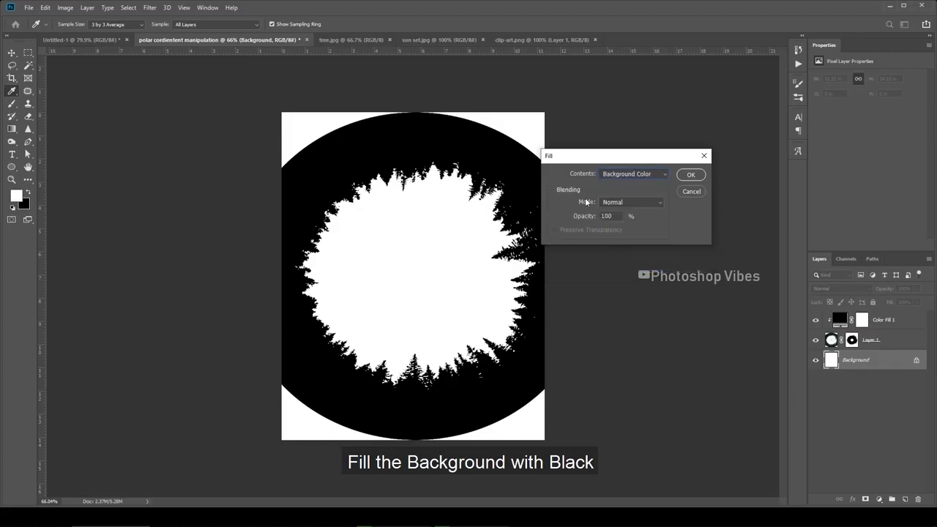
click(692, 175)
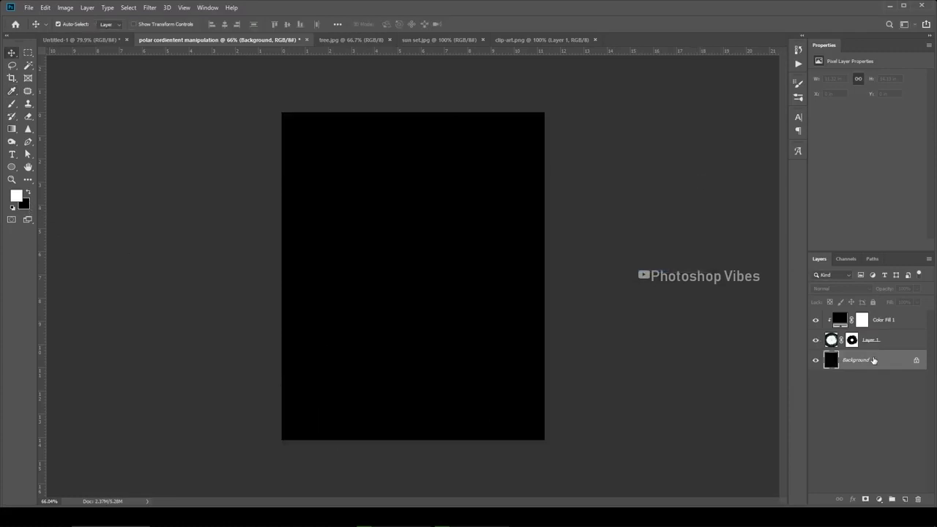
- Paste the sunset into the polar document and enlarge it to fill the tree ring
click(816, 359)
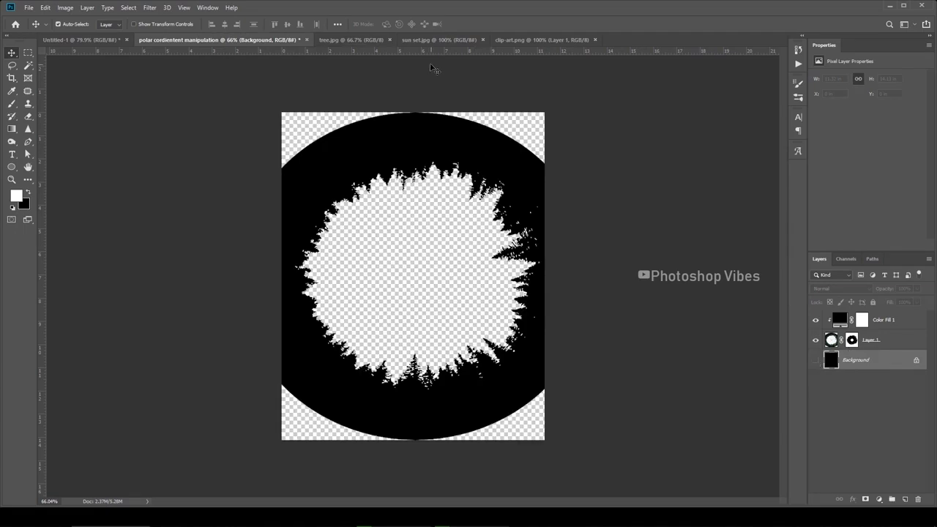
key(ctrl+Tab)
click(234, 41)
key(ctrl+v)
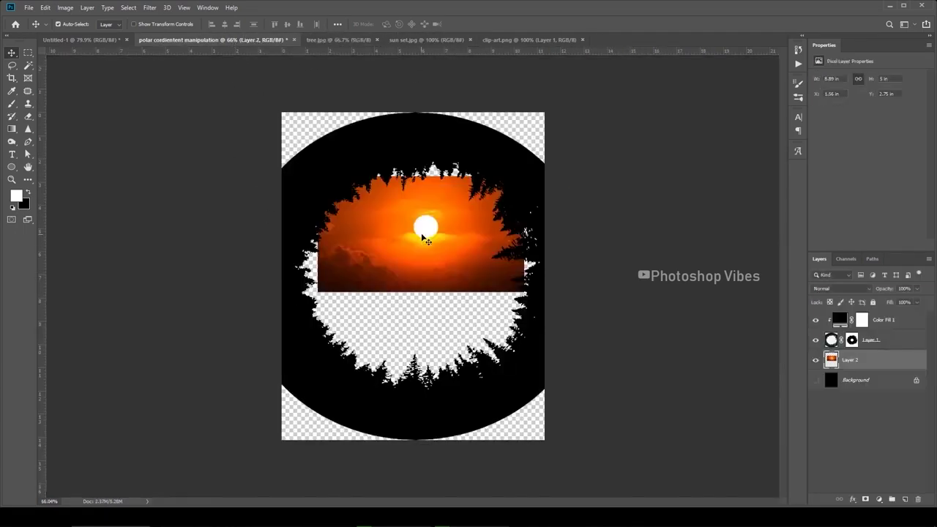
key(ctrl+t)
drag(523, 292, 625, 379)
drag(444, 301, 448, 326)
key(Return)
- Add a new layer above the sunset and set up a black Hard Round brush
click(816, 380)
click(863, 342)
click(855, 365)
click(904, 499)
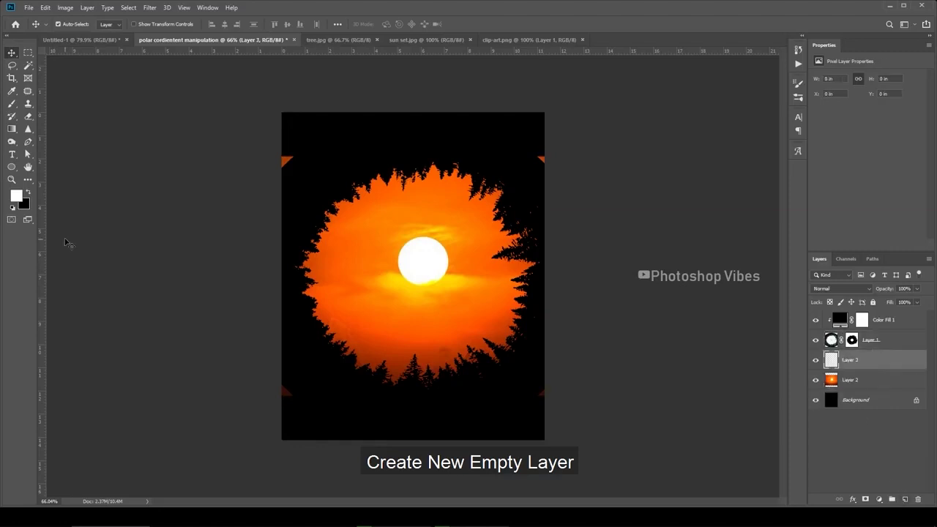
click(11, 106)
right_click(400, 219)
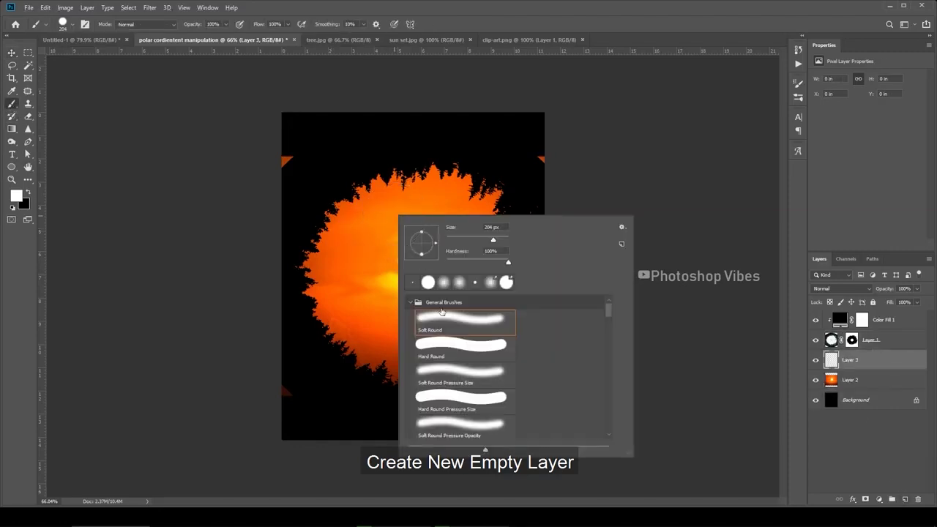
double_click(448, 348)
mouse_move(338, 150)
mouse_down()
mouse_move(328, 143)
mouse_move(277, 169)
mouse_move(298, 427)
mouse_move(571, 381)
mouse_move(554, 157)
mouse_up()
key(ctrl+z)
click(28, 193)
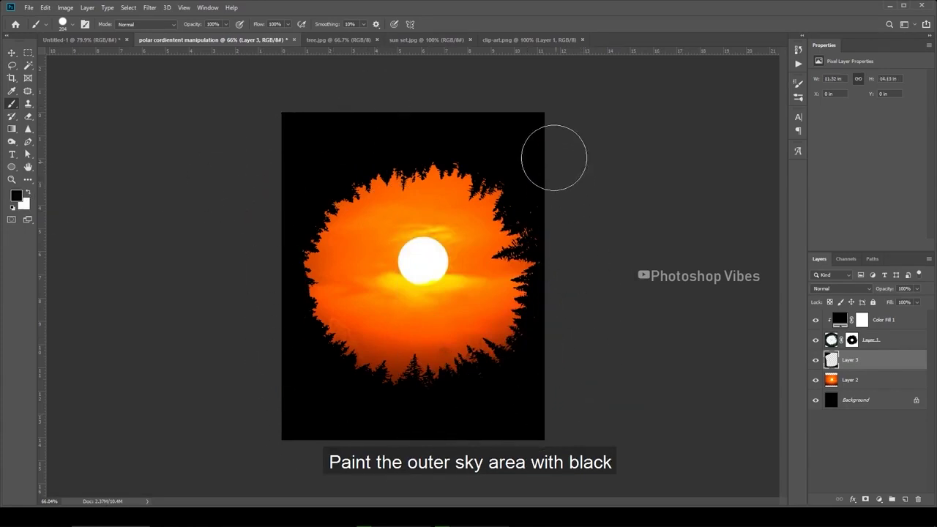
- Drag the hoop-dancer silhouette from clip-art.png into the polar document
click(818, 402)
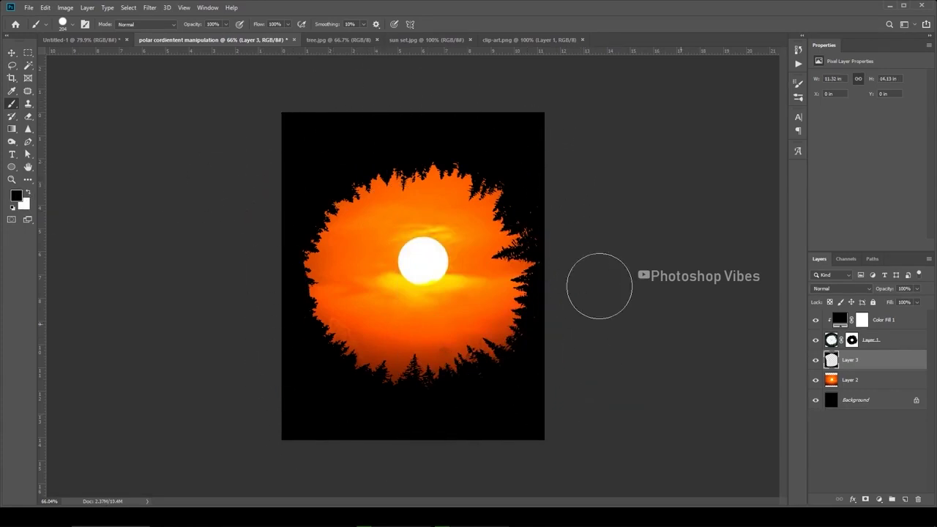
click(11, 53)
click(677, 150)
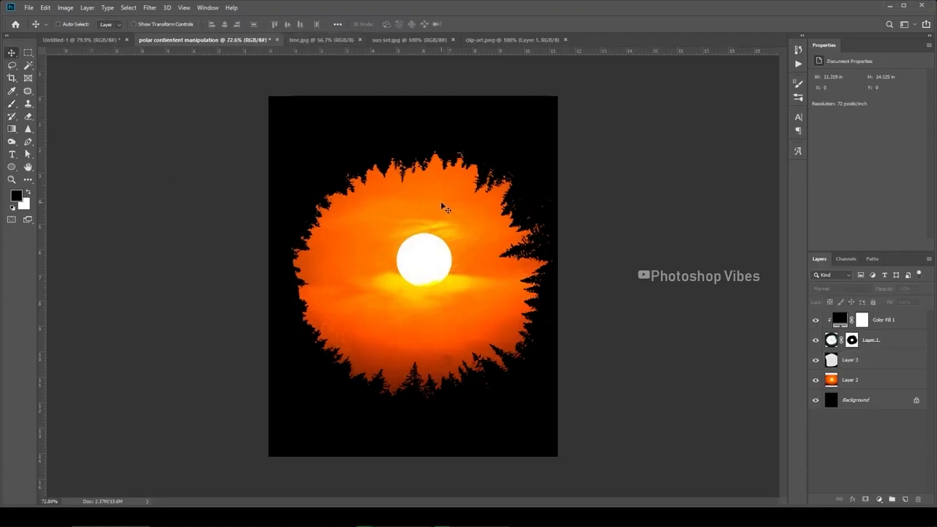
click(508, 39)
drag(450, 320, 425, 232)
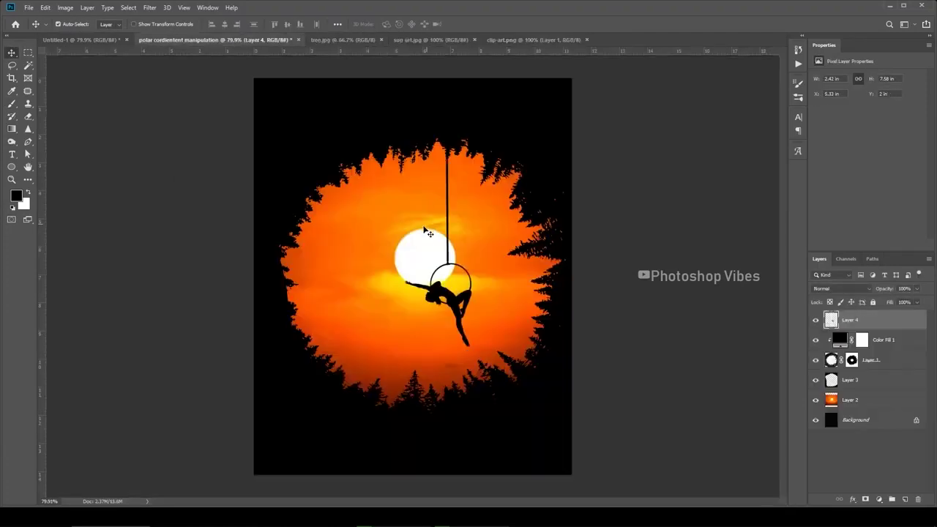
- Convert the dancer layer to a smart object, scale it down over the sun, and add an empty layer
right_click(878, 314)
click(796, 250)
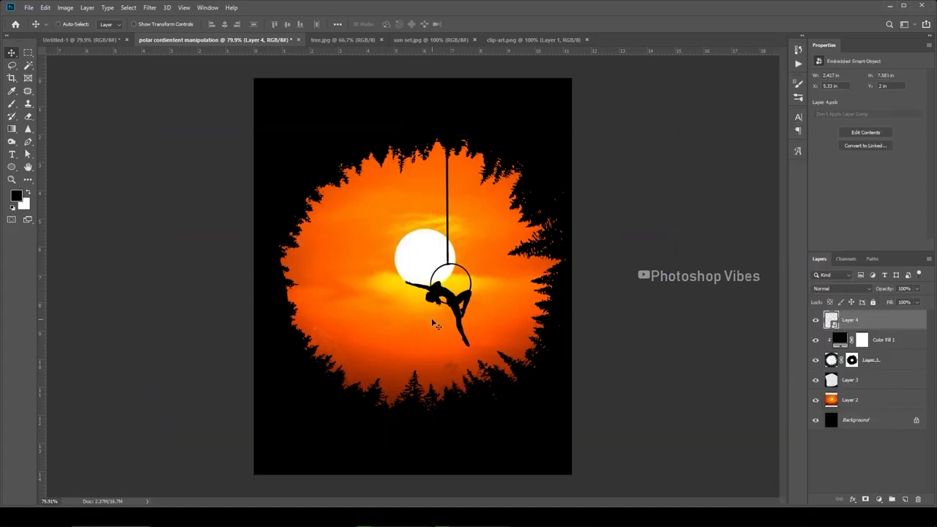
key(ctrl+t)
drag(476, 352, 433, 246)
key(Return)
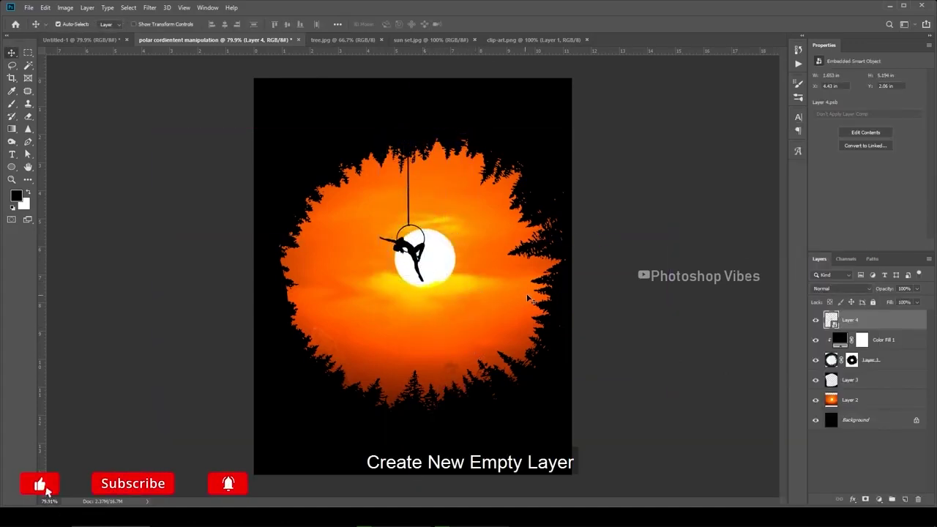
click(906, 500)
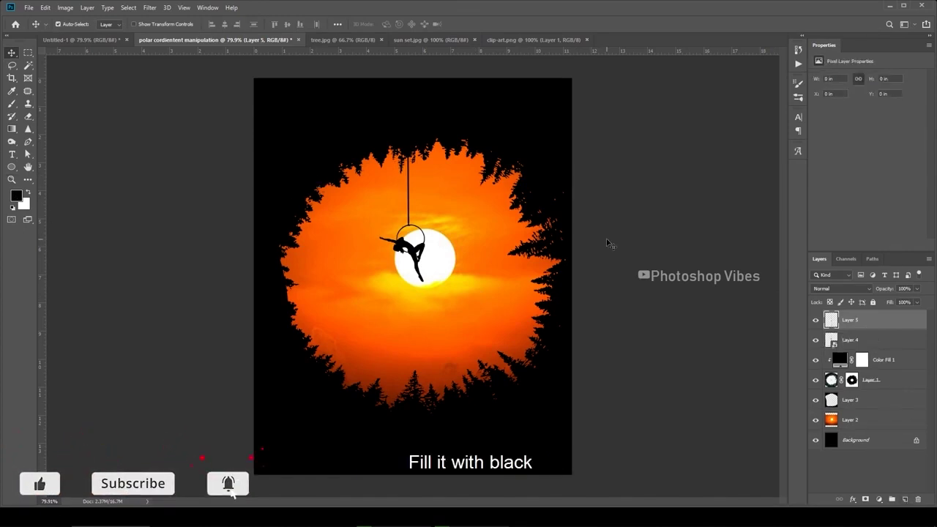
- Fill the new layer with black and set its blend mode to Screen
key(alt+BackSpace)
click(831, 289)
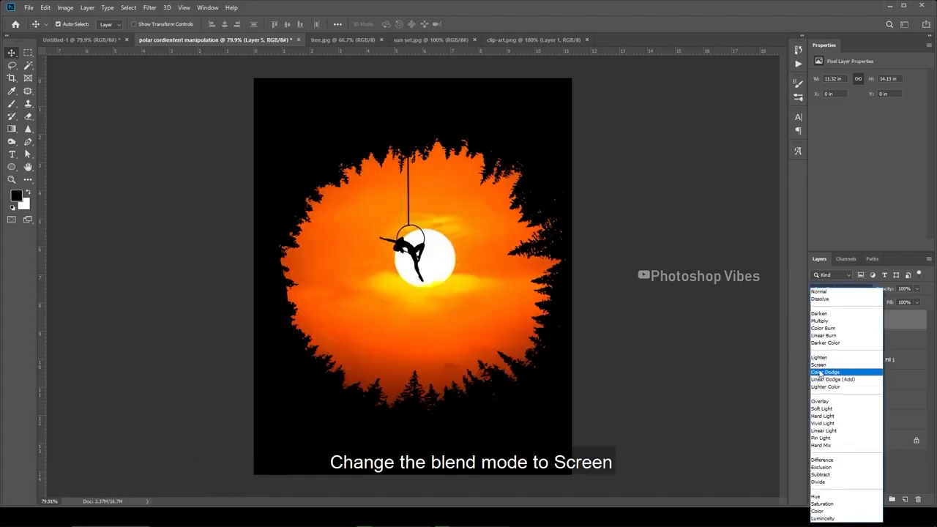
click(818, 365)
- Apply a Lens Flare at 127% brightness and lower the layer's opacity to 71%
click(150, 7)
mouse_move(176, 165)
click(290, 233)
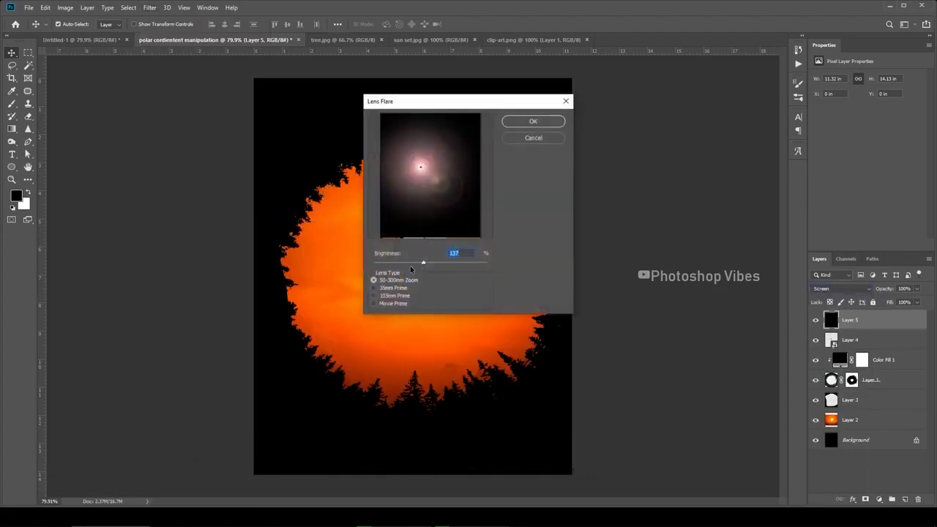
mouse_move(423, 265)
mouse_down()
mouse_move(407, 263)
mouse_move(421, 257)
mouse_up()
click(533, 121)
drag(887, 290, 871, 291)
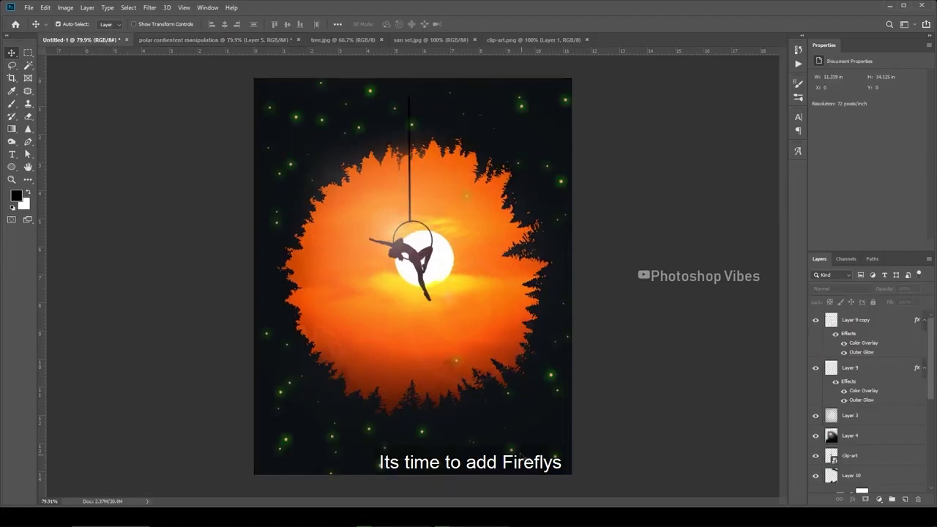
- Enlarge the hoop dancer slightly over the sun
click(178, 40)
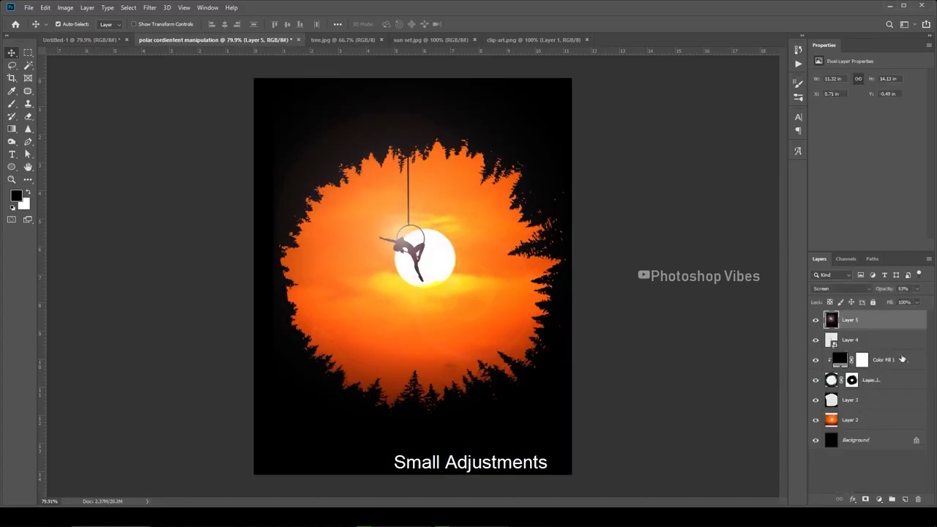
click(879, 340)
key(ctrl+t)
mouse_move(429, 282)
mouse_down()
mouse_move(440, 311)
mouse_move(422, 271)
mouse_up()
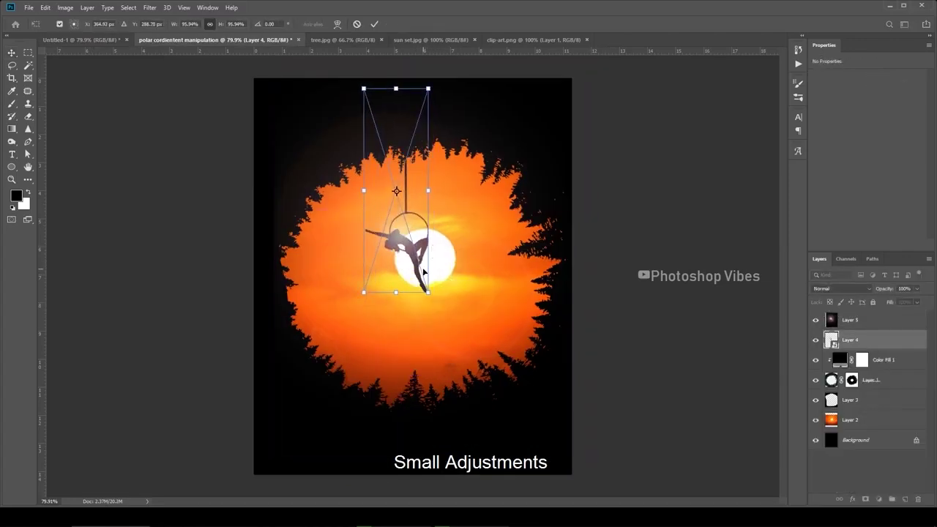
key(Return)
- Narrow the Color Fill 1 and Layer 1 layers slightly from the right
click(81, 40)
click(166, 42)
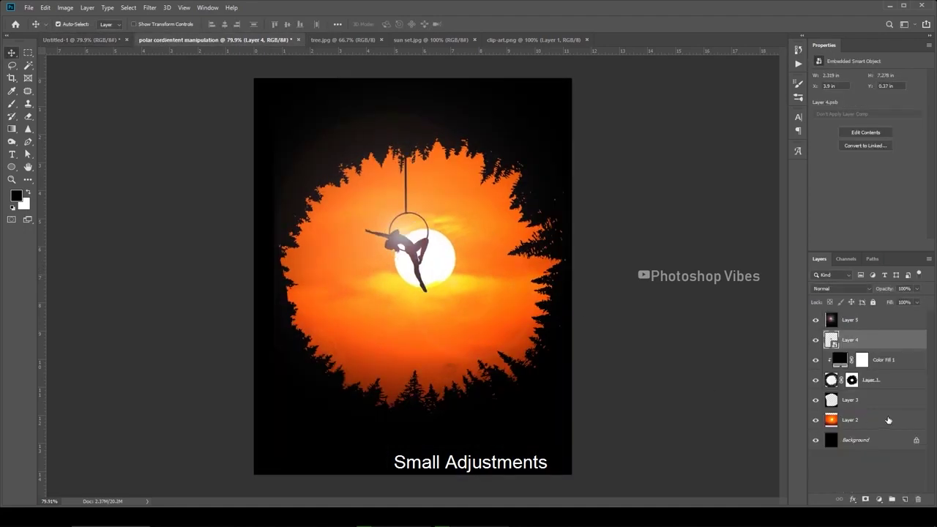
click(883, 364)
shift+click(881, 377)
key(ctrl+t)
drag(627, 276, 620, 276)
key(Return)
- Paint black over the orange edge slivers on Layer 3, then add an empty layer with white colour
click(849, 400)
key(b)
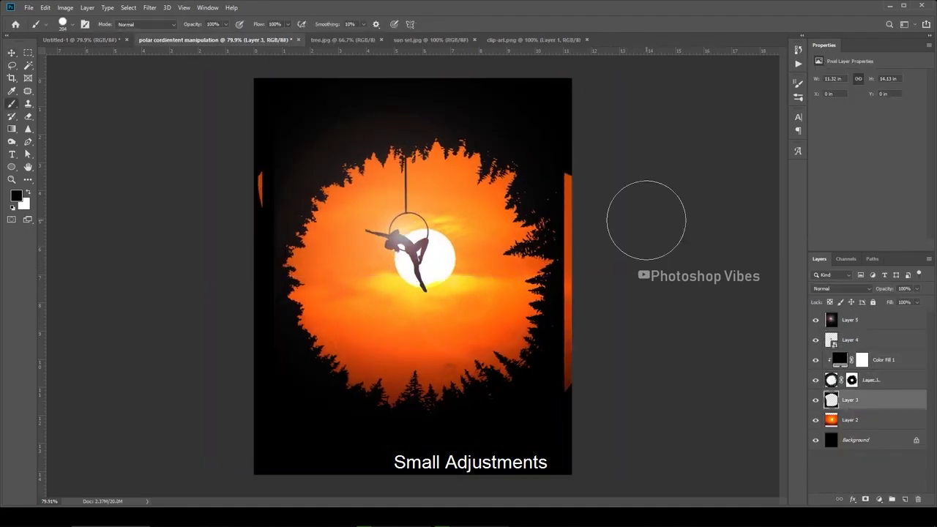
mouse_move(579, 150)
mouse_down()
mouse_move(597, 203)
mouse_move(598, 384)
mouse_up()
drag(251, 130, 231, 317)
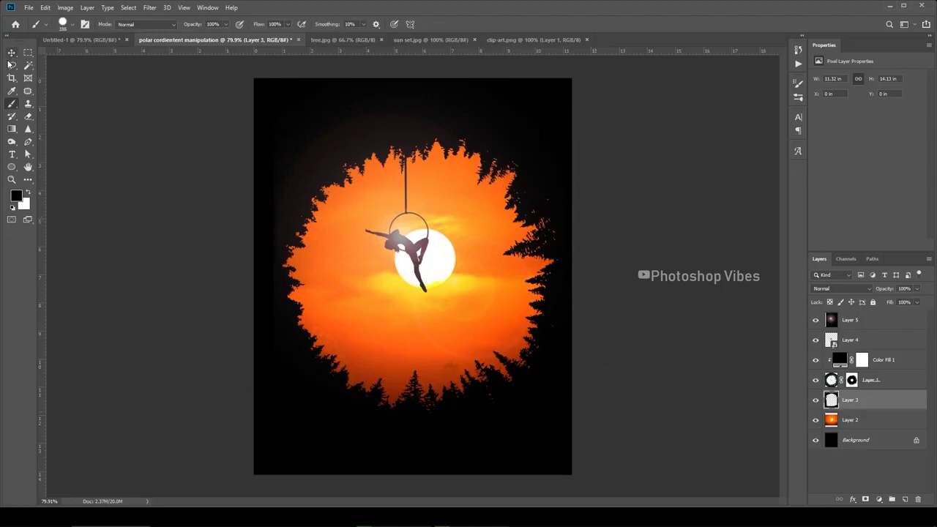
click(11, 53)
click(906, 500)
click(27, 192)
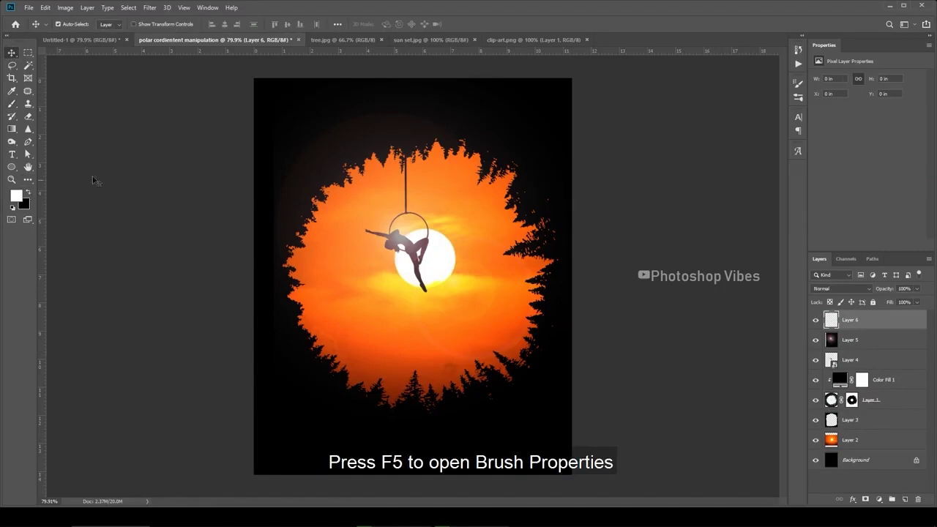
- Set the brush to 6 px with 1000% spacing, Shape Dynamics and Scattering enabled
key(F5)
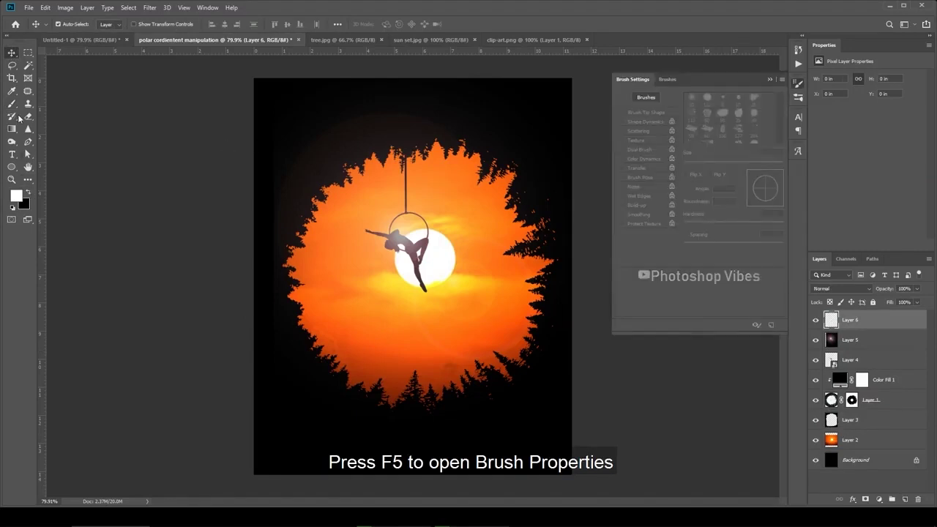
key(b)
drag(739, 167, 687, 165)
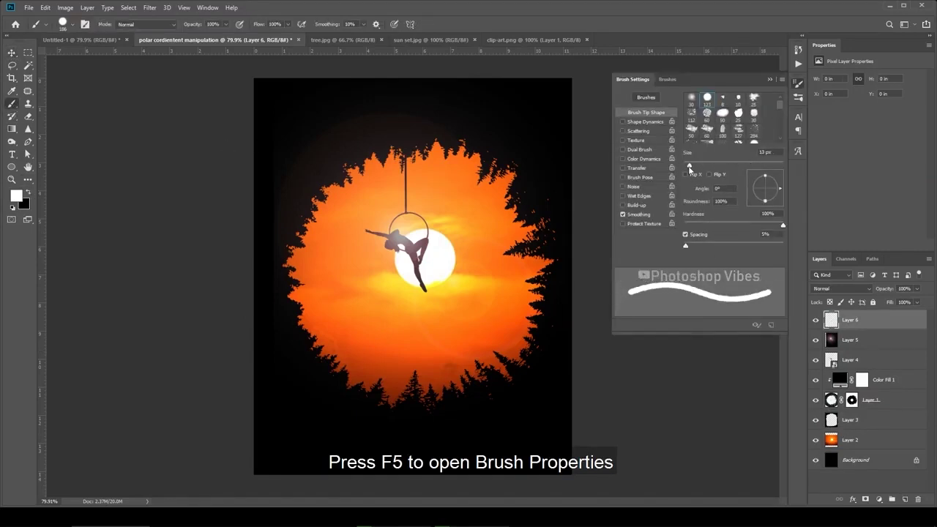
drag(685, 246, 816, 254)
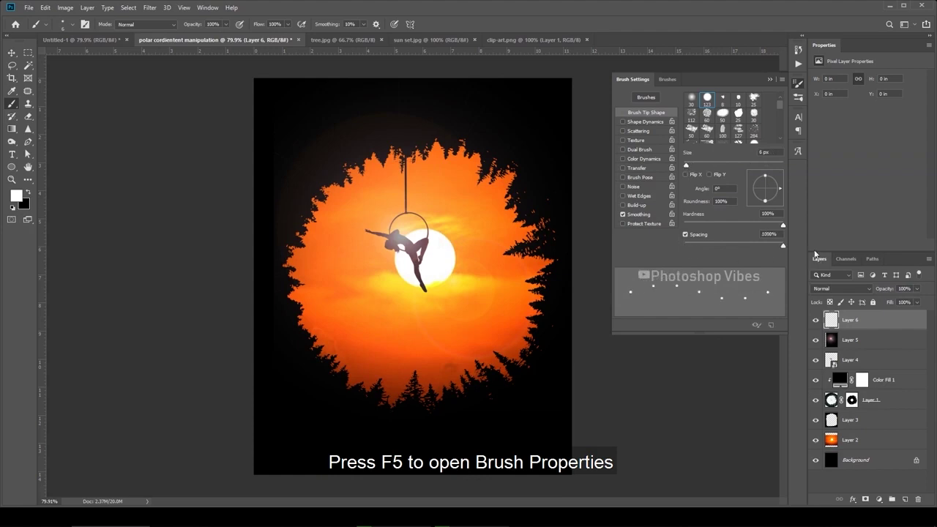
click(631, 121)
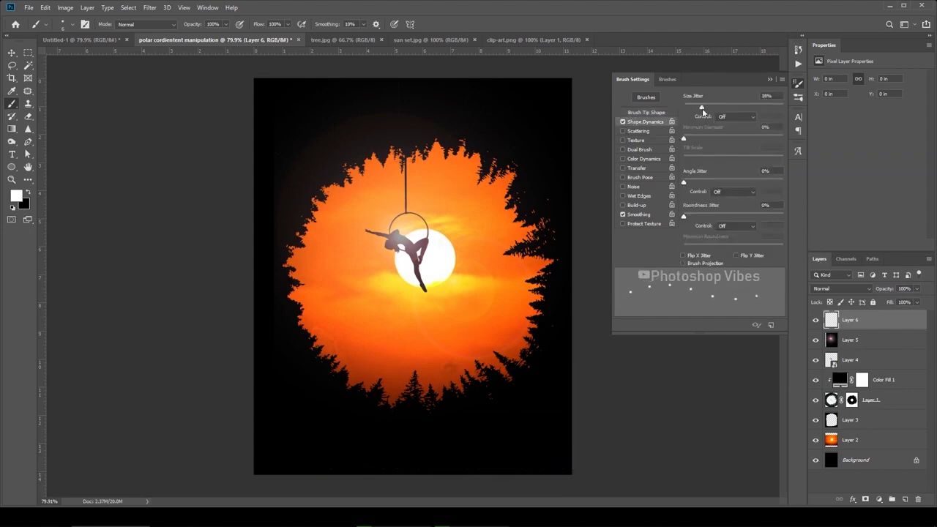
click(635, 132)
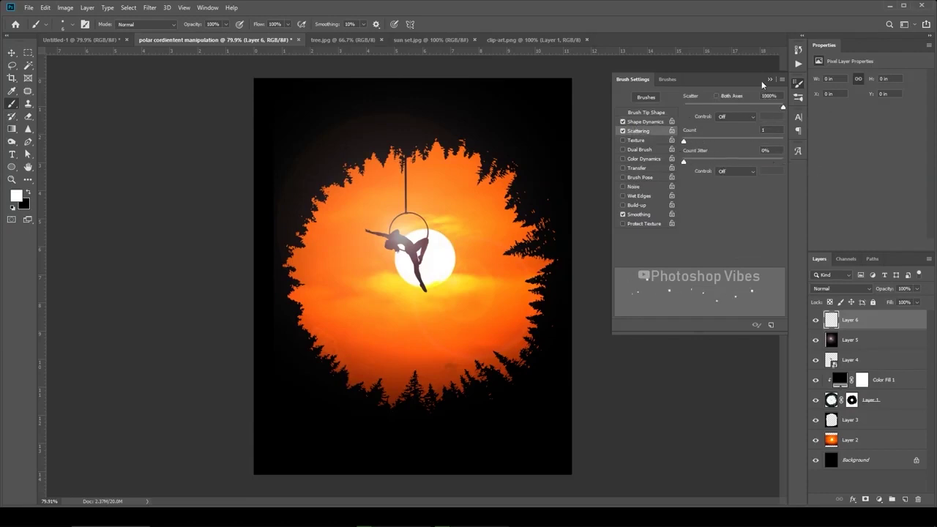
key(F5)
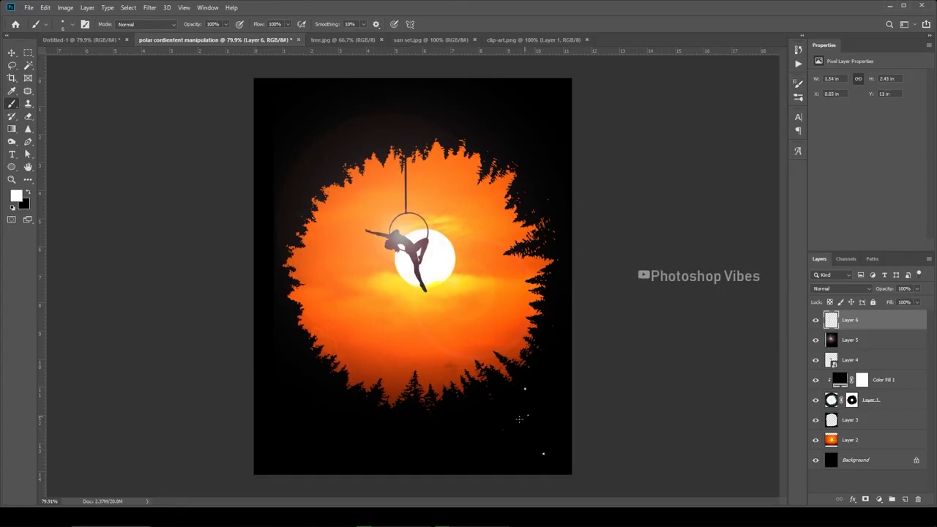
- Paint scattered white star dots across the dark sky and open Layer 6's Blending Options
drag(294, 430, 271, 350)
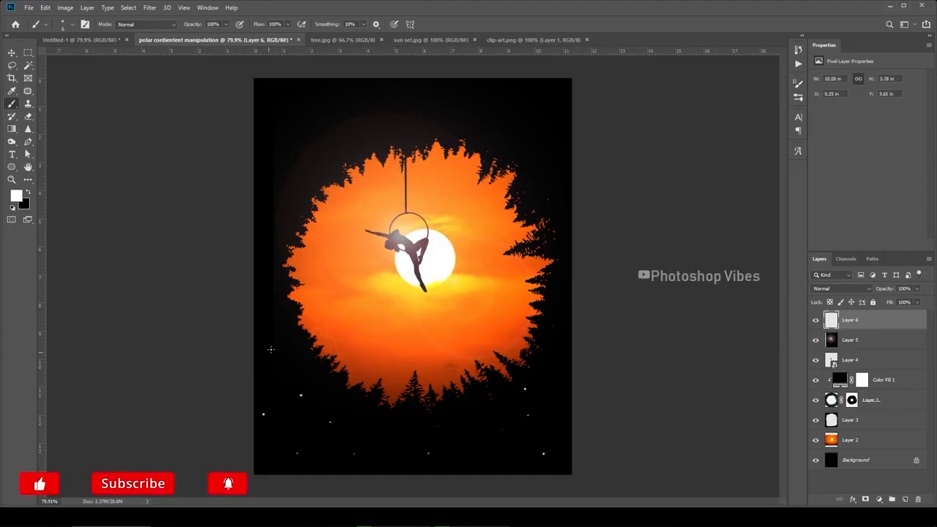
click(547, 201)
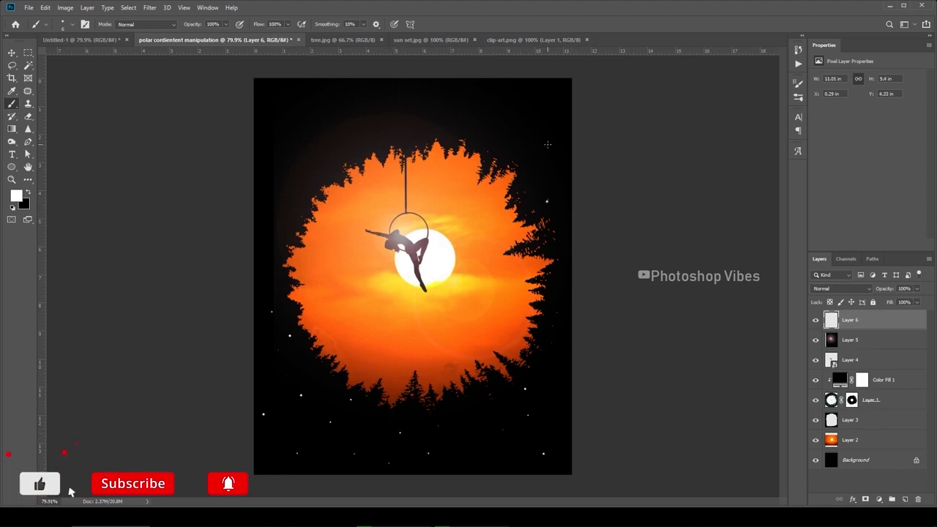
drag(535, 115, 402, 110)
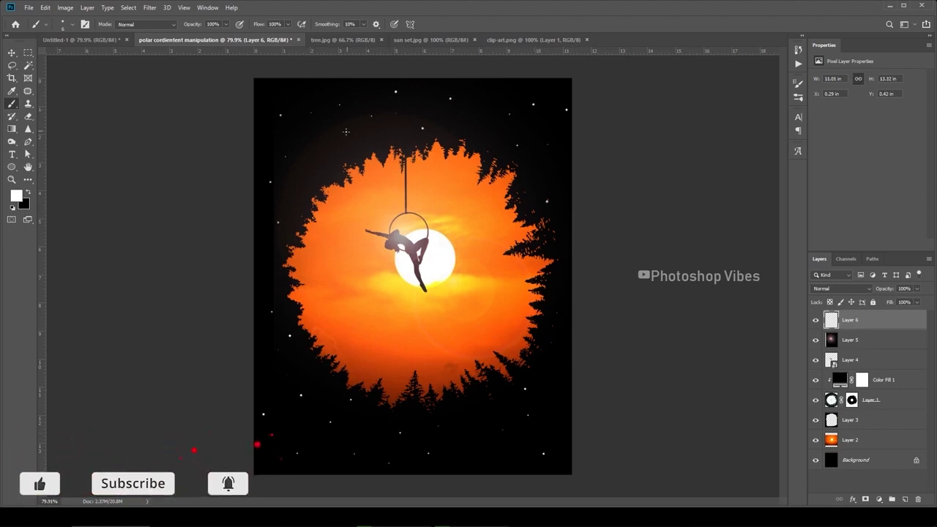
drag(346, 131, 284, 94)
right_click(892, 324)
click(820, 128)
- Give the star dots a green Outer Glow shrunk to 8 px and an orange Color Overlay
click(562, 292)
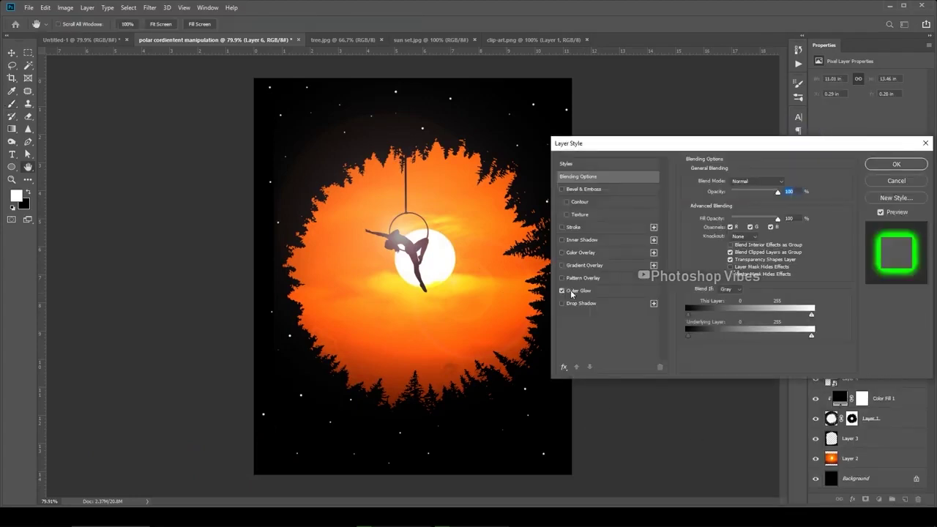
click(581, 291)
mouse_move(731, 269)
mouse_down()
mouse_move(729, 262)
mouse_move(731, 270)
mouse_up()
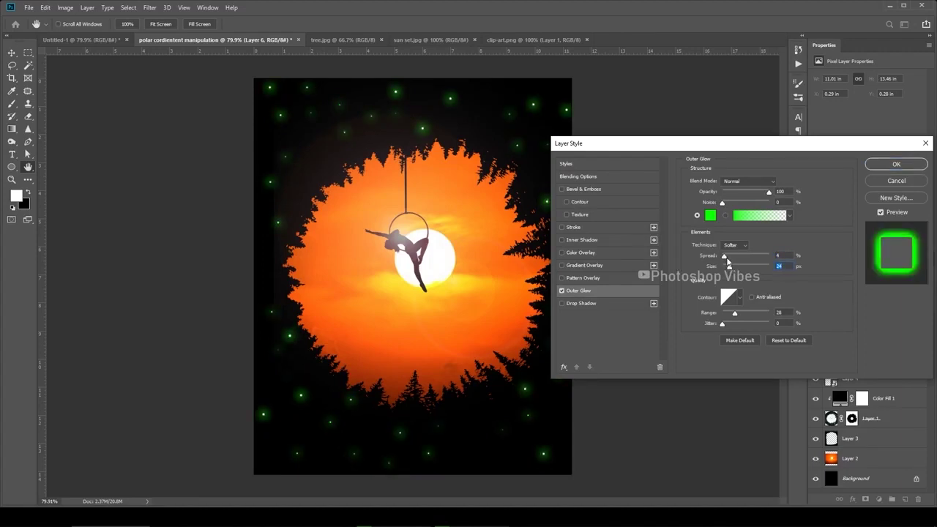
click(562, 252)
click(579, 252)
click(781, 187)
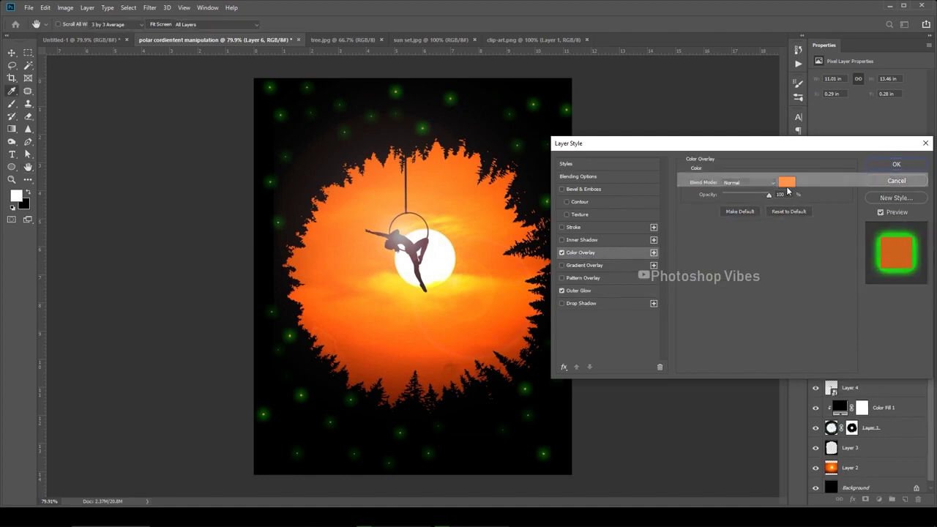
click(897, 195)
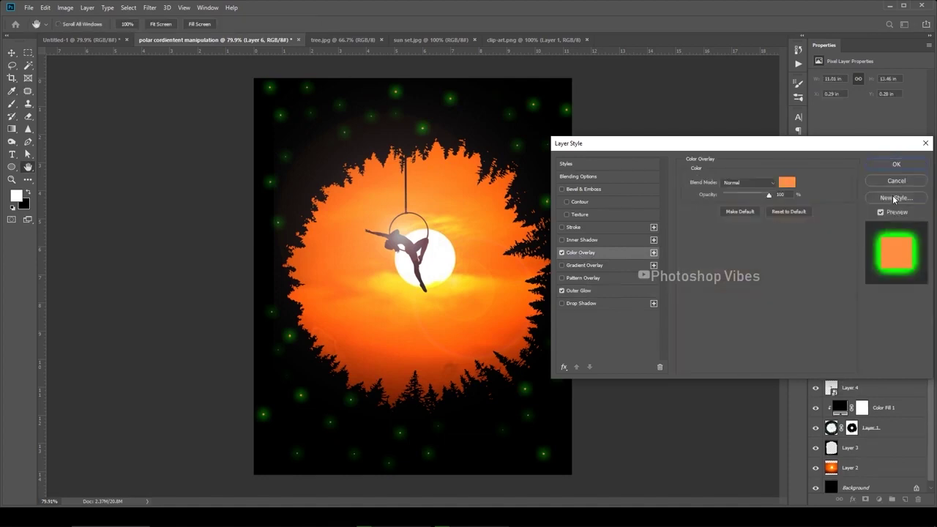
click(580, 290)
drag(729, 269, 730, 268)
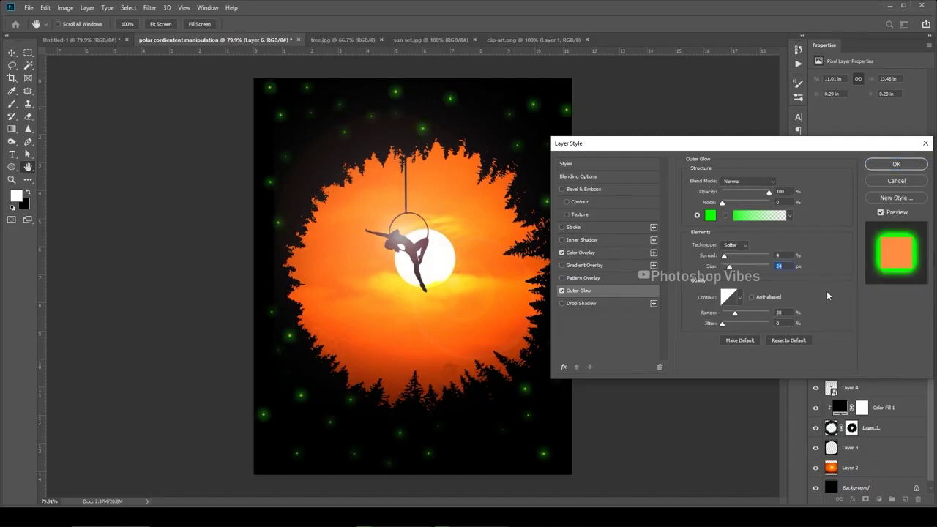
- Apply the layer styles, then duplicate the firefly layer and flip the copy vertically
click(897, 164)
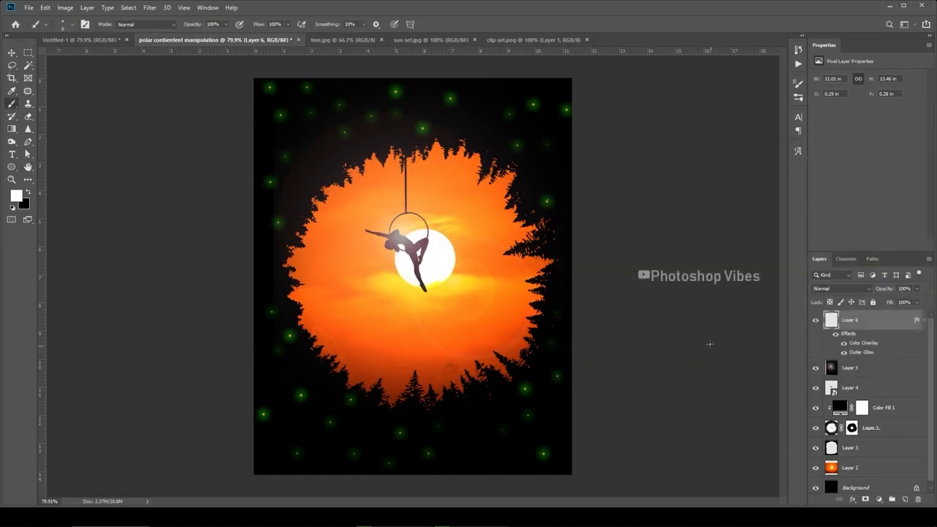
drag(865, 323, 907, 500)
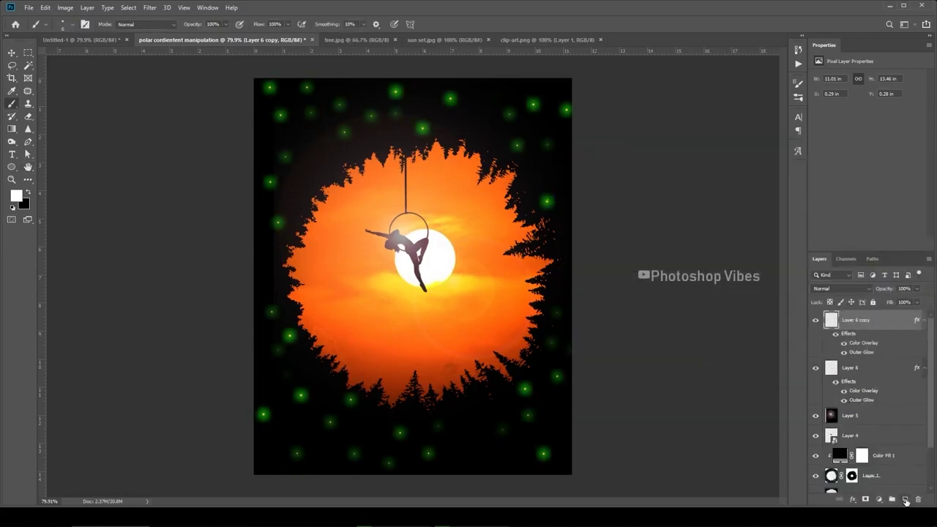
key(ctrl+t)
right_click(394, 196)
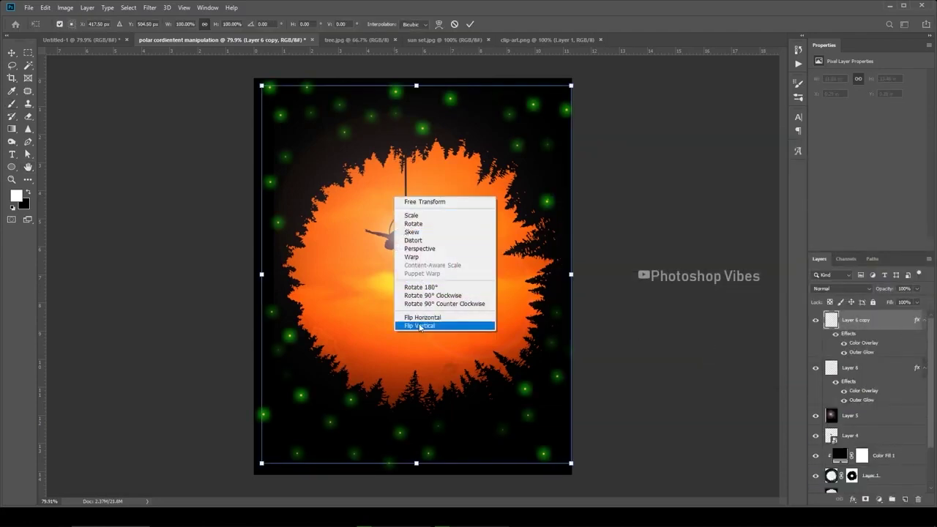
click(418, 323)
key(Return)
key(b)
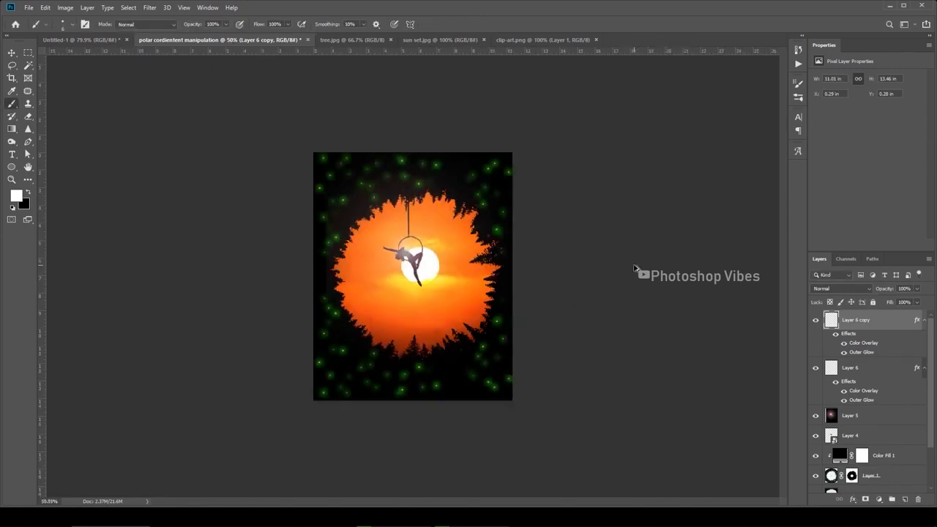
- Compare against the finished Untitled-1 version and nudge the sunset layer slightly upward
click(49, 40)
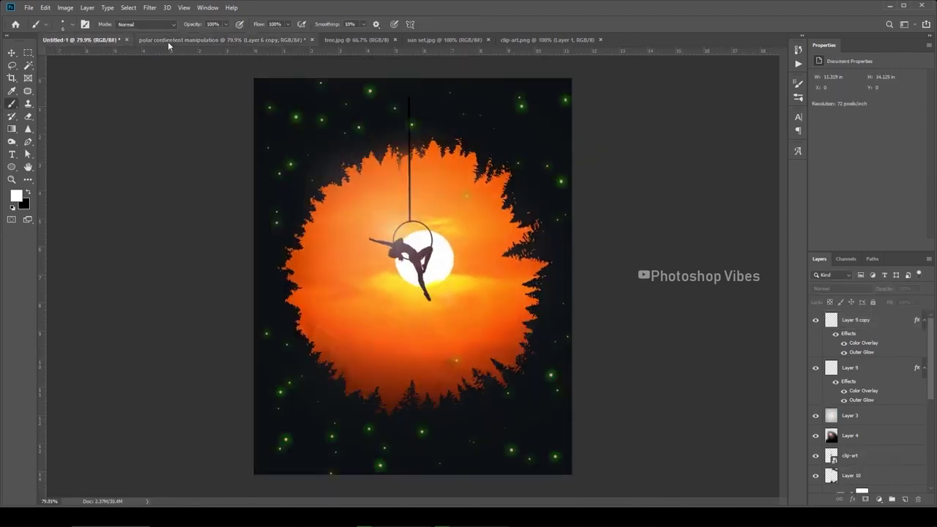
click(168, 41)
key(v)
click(79, 39)
click(185, 40)
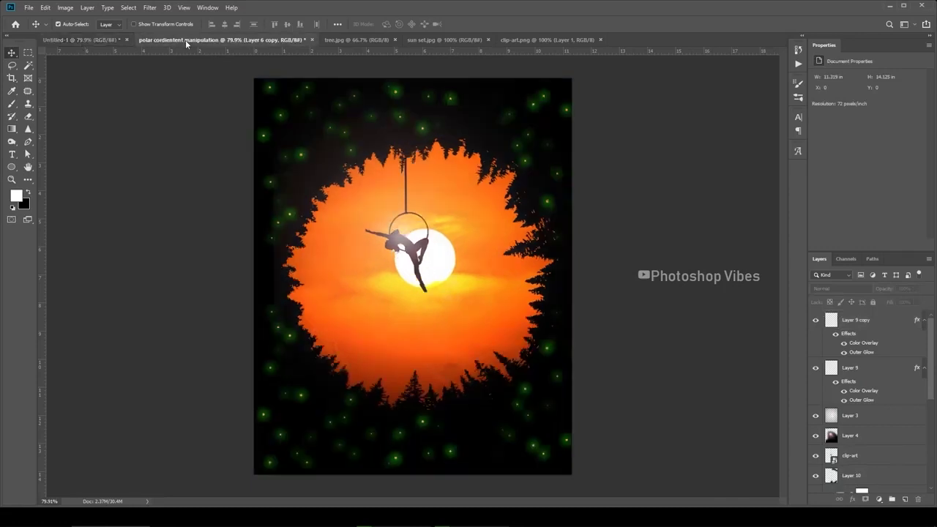
scroll(857, 439, down, 3)
click(856, 466)
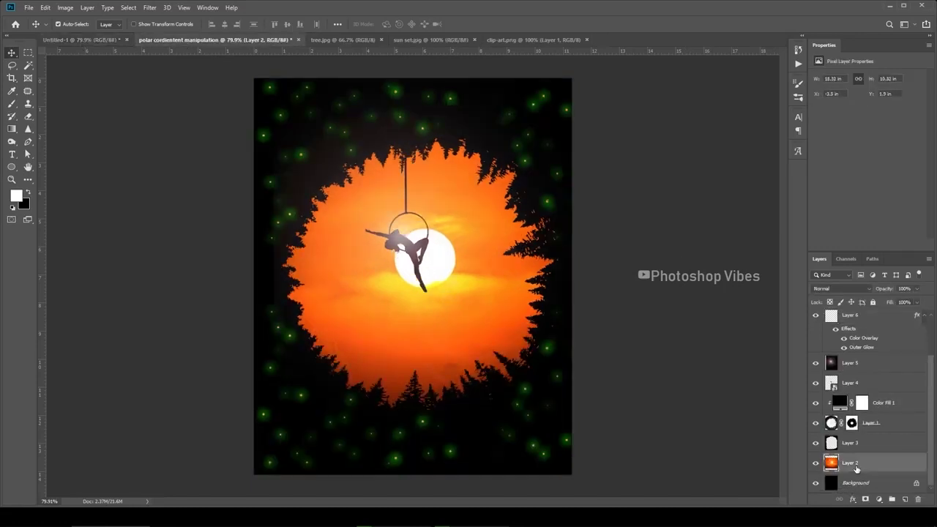
key(shift+Up)
key(shift+Up)
key(shift+Up)
- Deselect the sunset layer and switch to the Untitled-1 document with the woman's photo
click(621, 302)
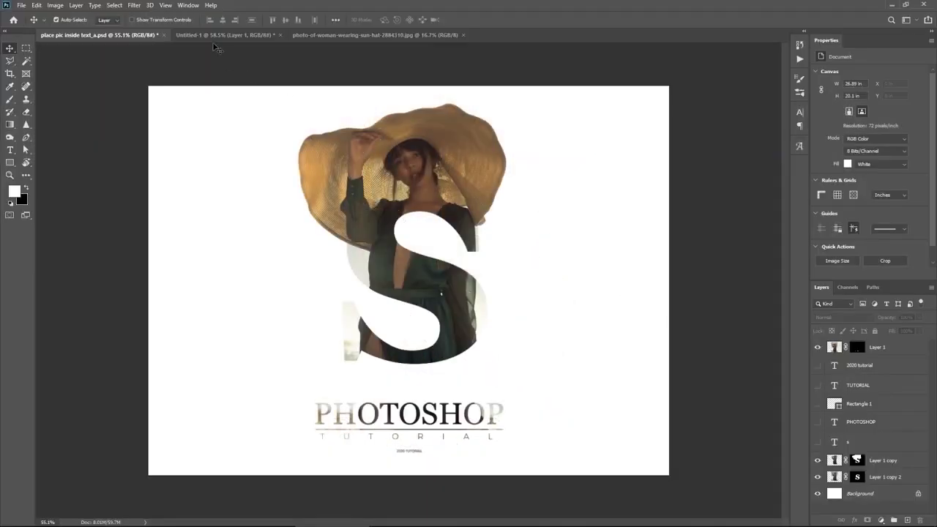
key(ctrl+Tab)
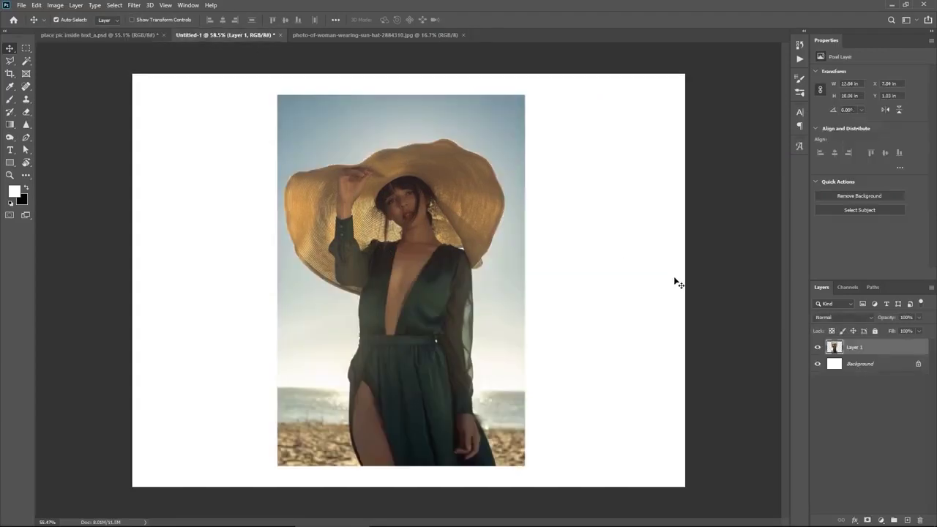
- Duplicate the woman's photo layer twice, nudge all copies upward, and select the top copy
click(407, 314)
key(ctrl+j)
key(ctrl+j)
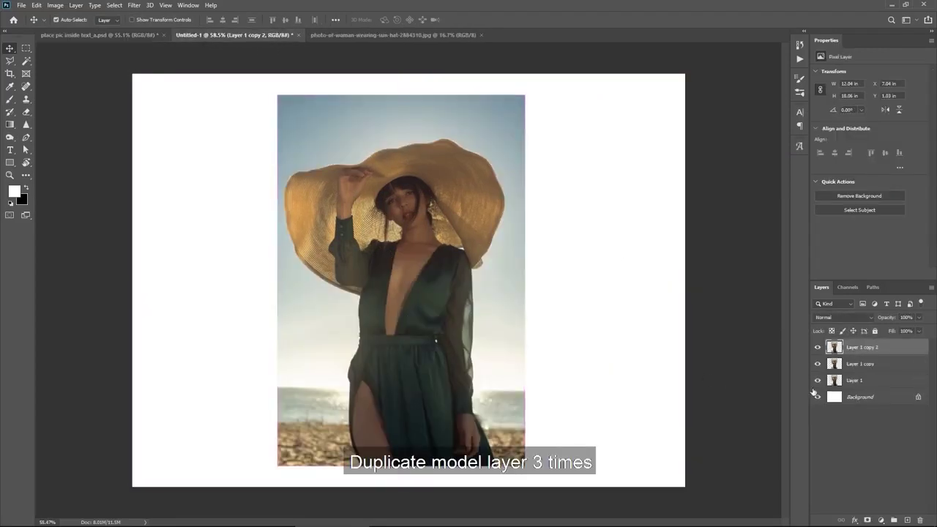
shift+click(856, 381)
key(shift+Up)
key(shift+Up)
key(shift+Up)
key(shift+Up)
key(shift+Up)
key(shift+Up)
key(shift+Up)
key(shift+Up)
key(shift+Up)
key(shift+Up)
key(shift+Up)
key(shift+Up)
key(shift+Up)
key(shift+Up)
key(shift+Up)
key(shift+Up)
key(shift+Up)
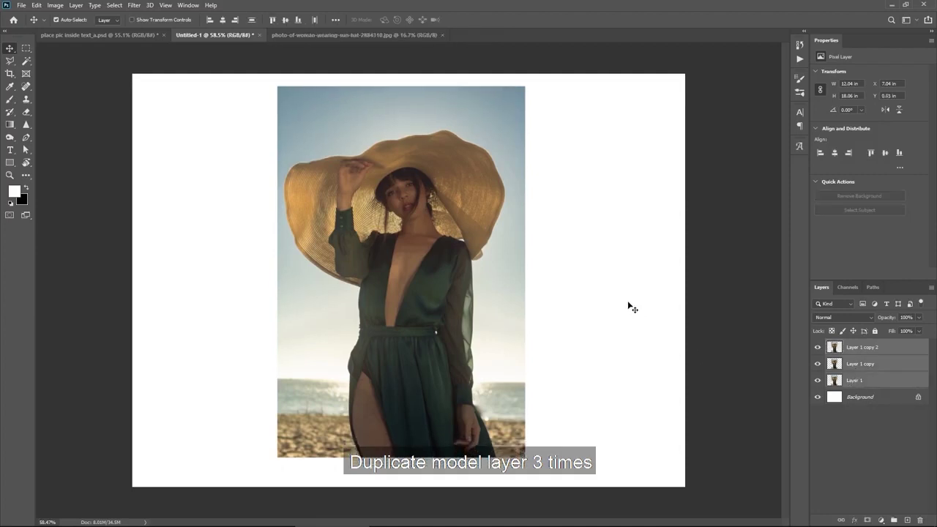
key(shift+Up)
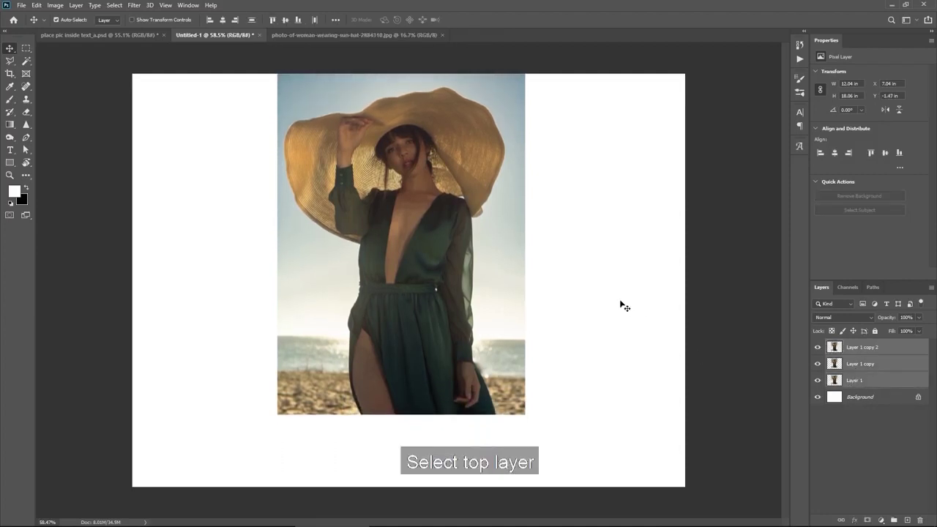
click(858, 366)
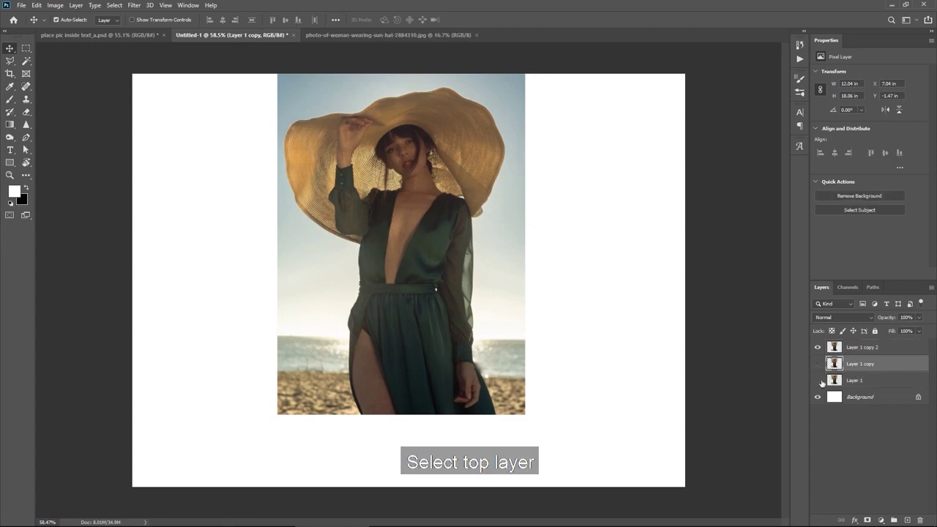
click(864, 347)
- Cut the woman out with Select and Mask, refine the mask with a 152 px eraser, and apply it
key(m)
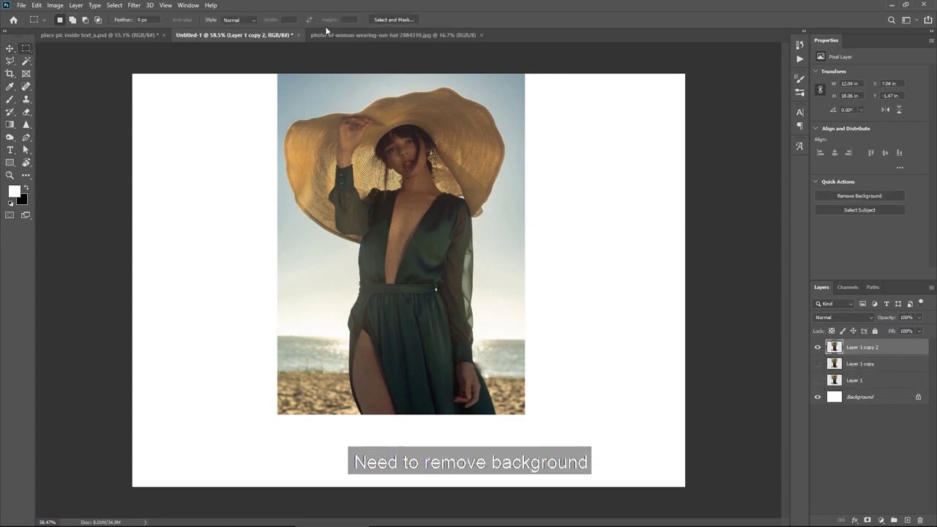
click(397, 21)
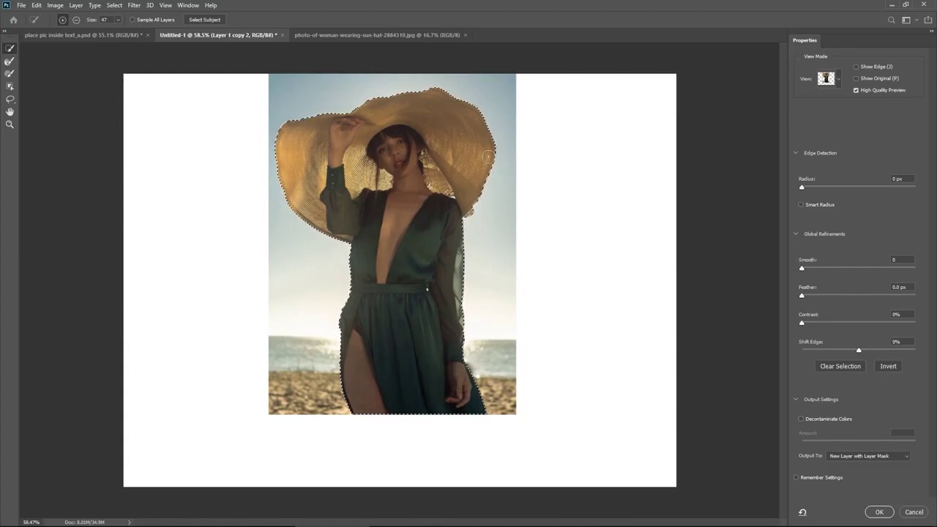
click(880, 511)
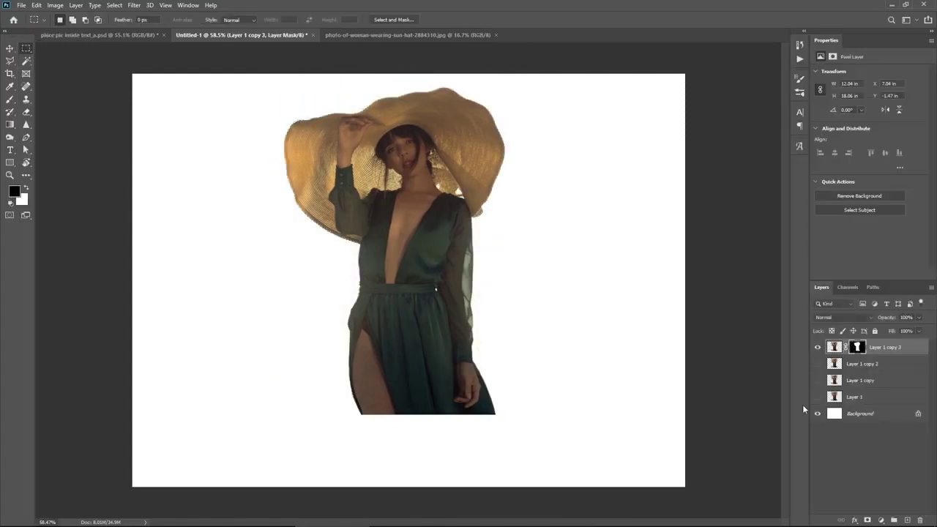
click(859, 348)
key(e)
scroll(443, 204, up, 8)
drag(438, 199, 393, 205)
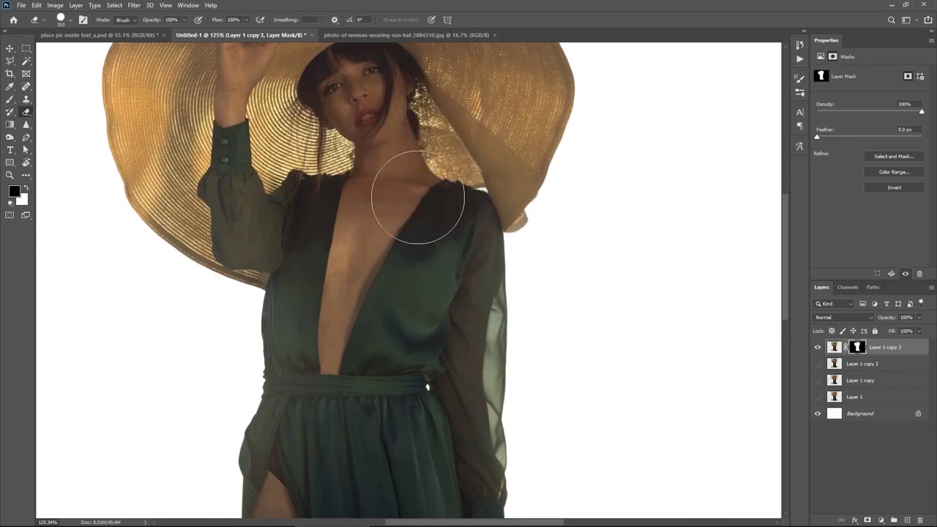
scroll(418, 210, down, 3)
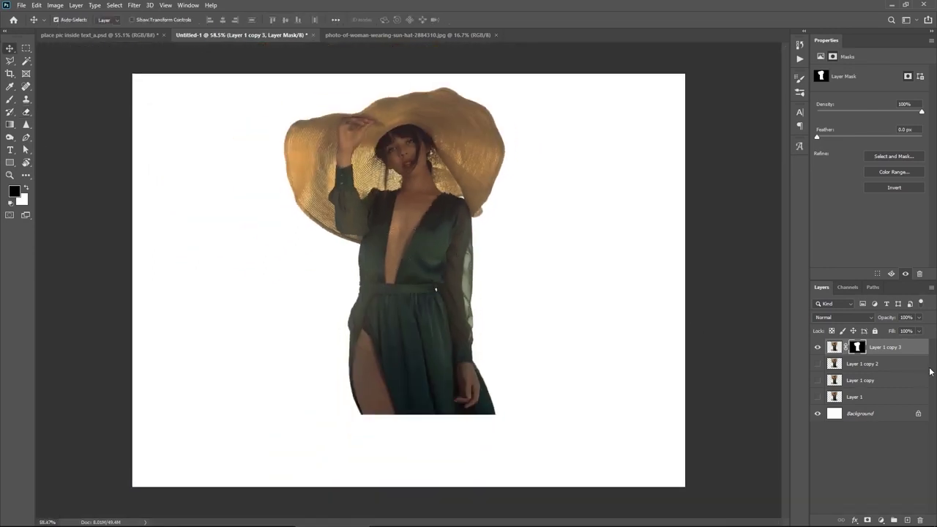
right_click(856, 348)
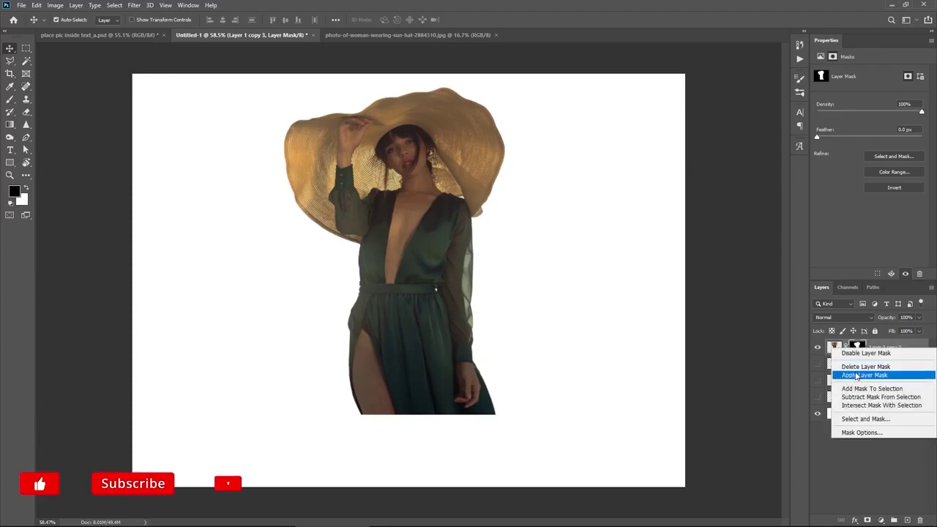
click(855, 375)
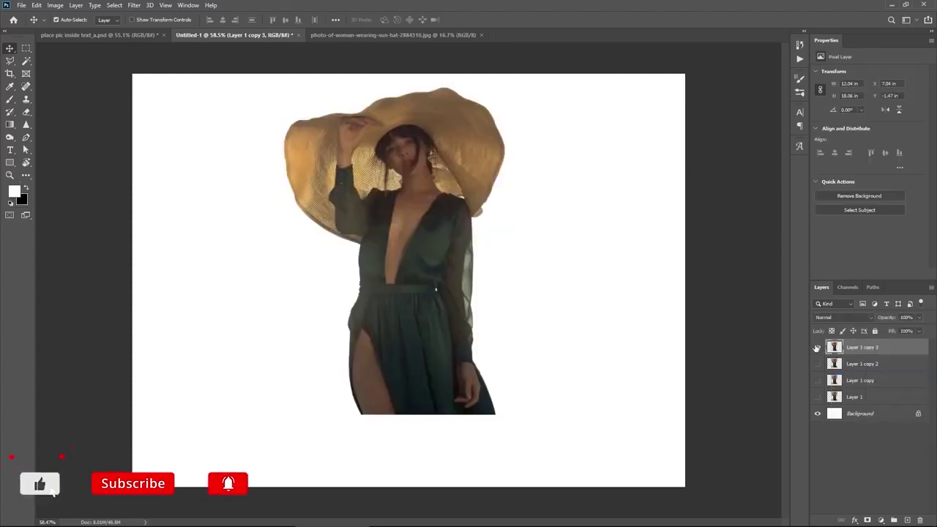
click(818, 414)
click(818, 414)
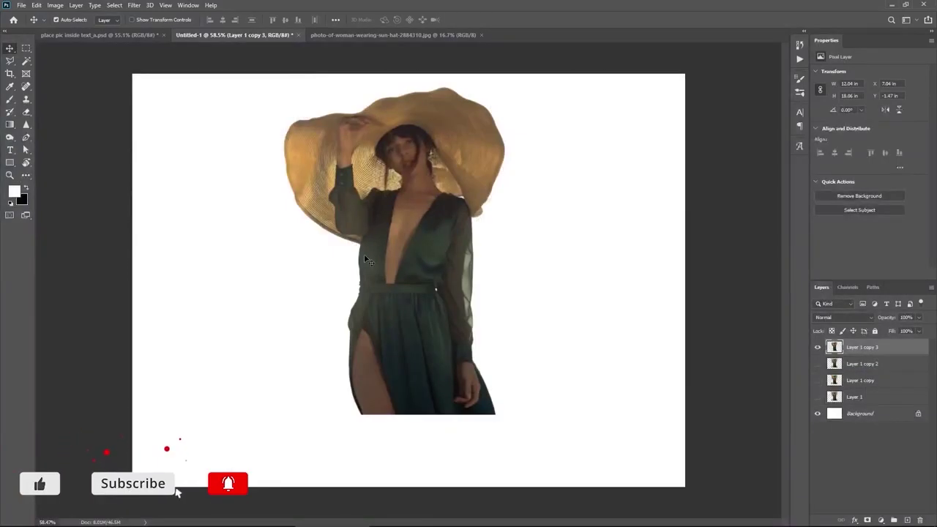
- Type a letter S at 850 pt in Georgia Bold over the woman
key(t)
click(298, 307)
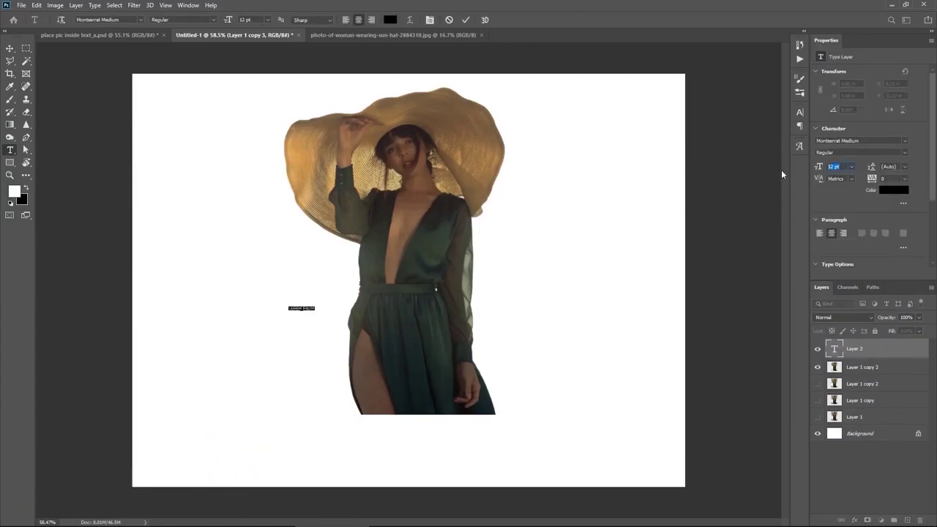
text(850)
key(Return)
text(S)
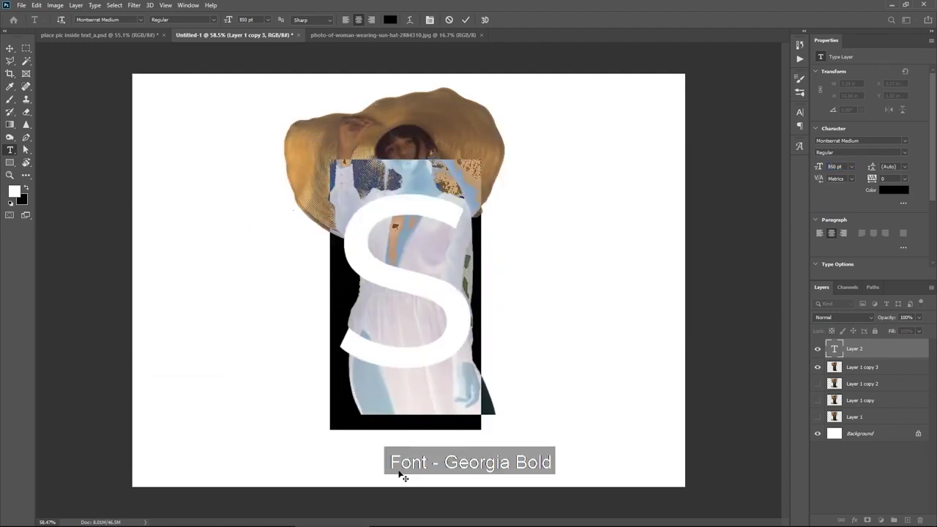
click(906, 141)
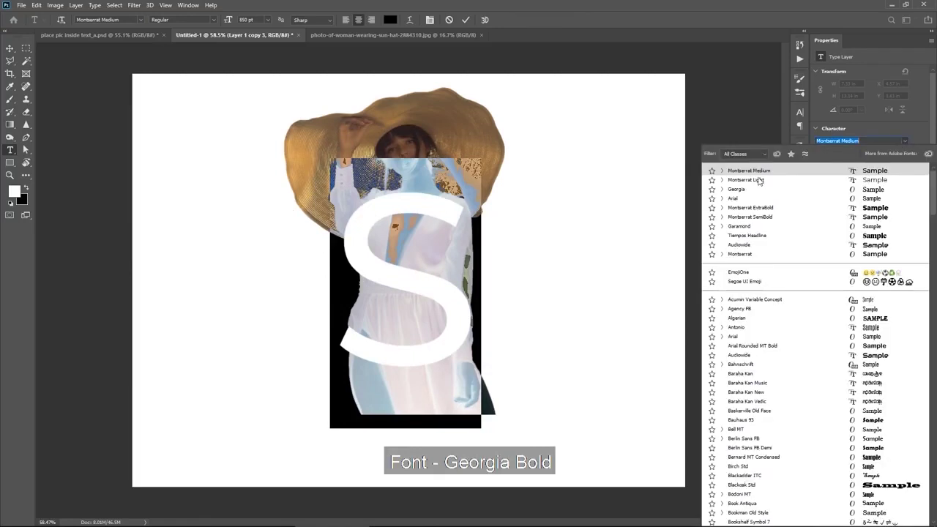
click(737, 189)
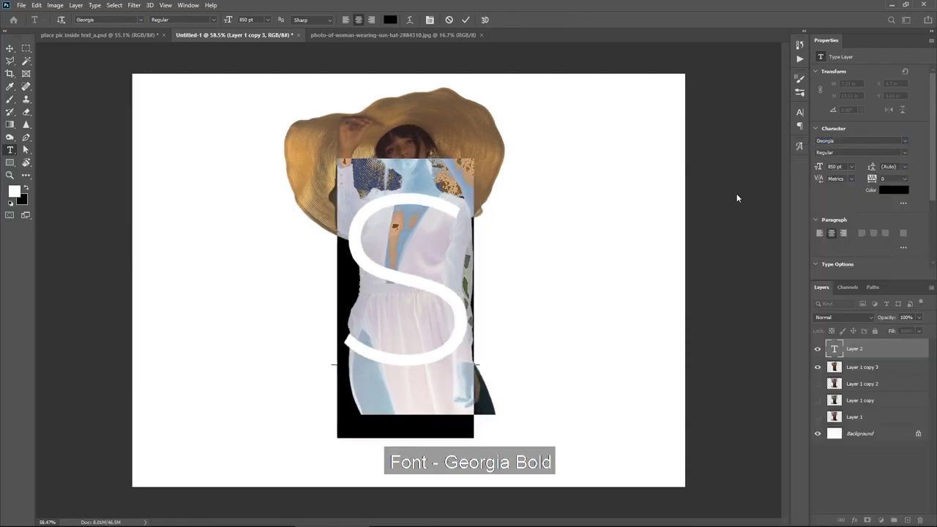
click(906, 152)
click(848, 178)
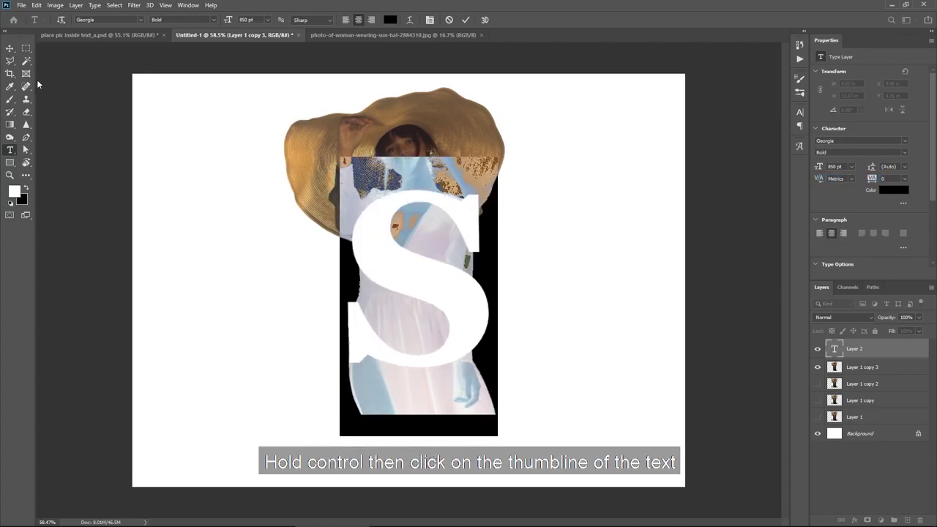
click(7, 48)
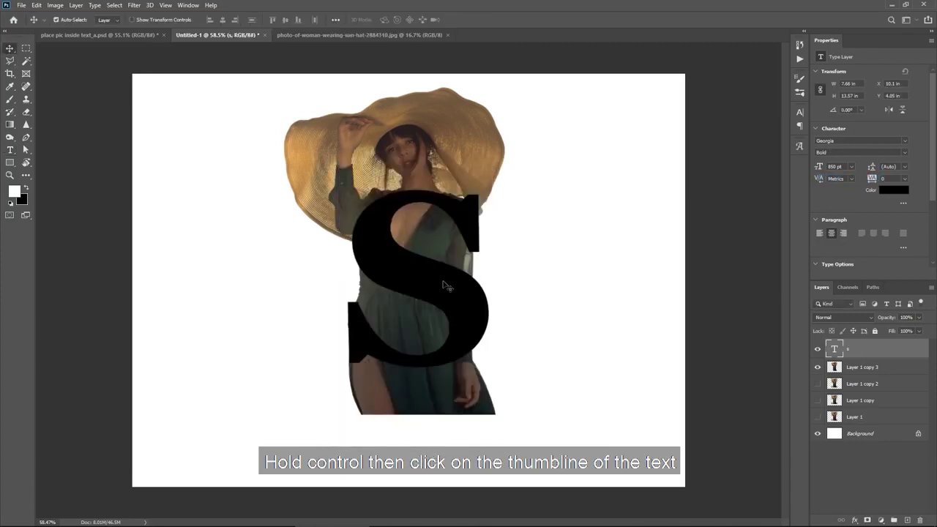
- Load the S text as a selection, hide it, and mask Layer 1 copy 3 to the S shape
ctrl+click(834, 352)
click(818, 349)
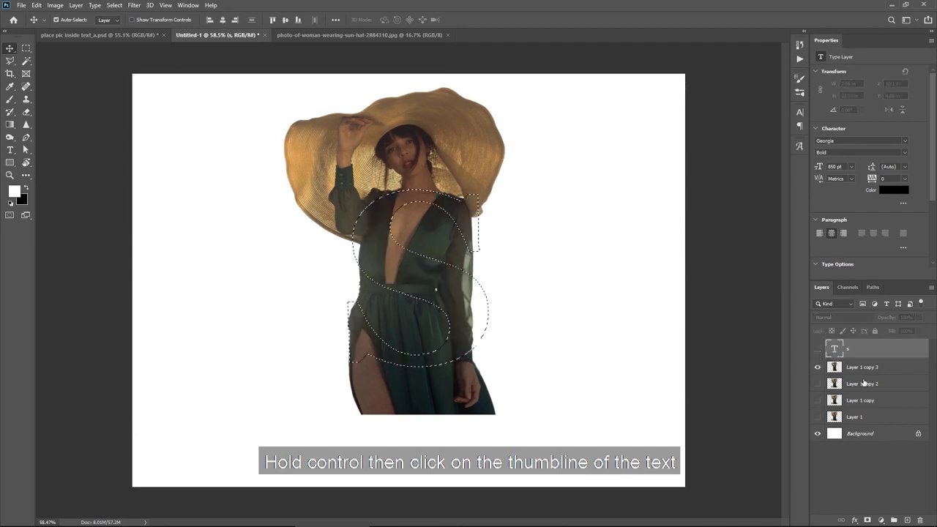
click(853, 377)
click(854, 368)
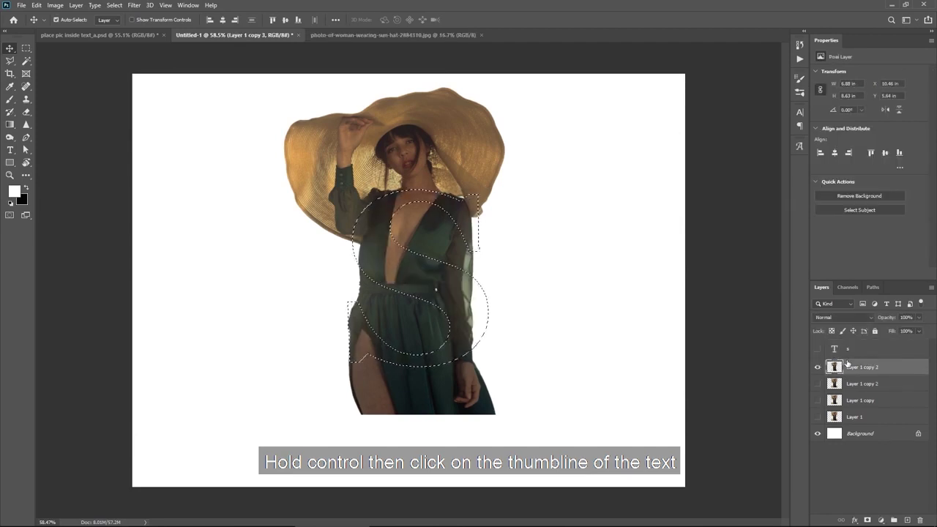
click(868, 520)
- Paint on the mask with a 215 px brush to reveal the woman's hat, head and arms
key(b)
mouse_move(351, 231)
mouse_down()
mouse_move(321, 199)
mouse_move(322, 217)
mouse_move(307, 147)
mouse_move(395, 118)
mouse_move(290, 115)
mouse_move(379, 103)
mouse_move(349, 185)
mouse_move(445, 166)
mouse_move(477, 182)
mouse_move(471, 168)
mouse_move(332, 158)
mouse_move(447, 129)
mouse_move(357, 112)
mouse_move(456, 103)
mouse_move(489, 129)
mouse_move(483, 192)
mouse_move(486, 158)
mouse_move(487, 191)
mouse_move(513, 147)
mouse_up()
alt+right_click(328, 222)
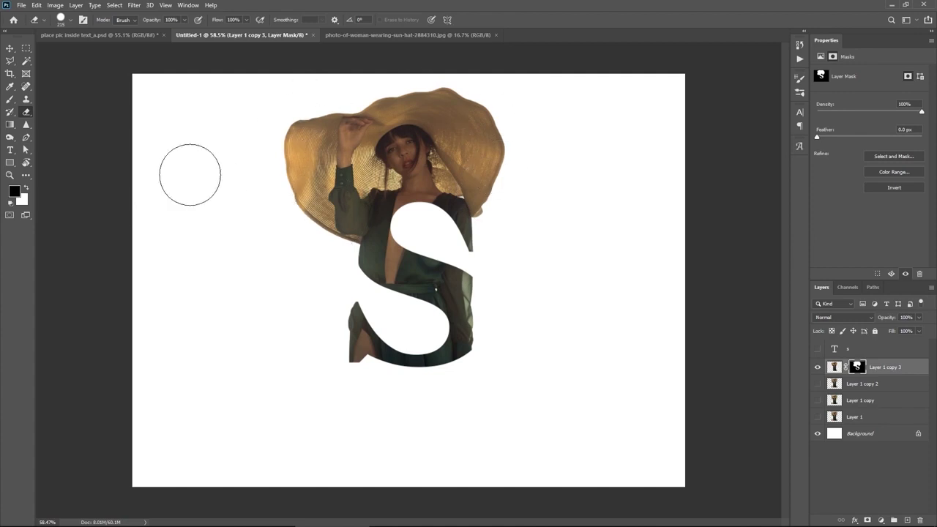
click(11, 49)
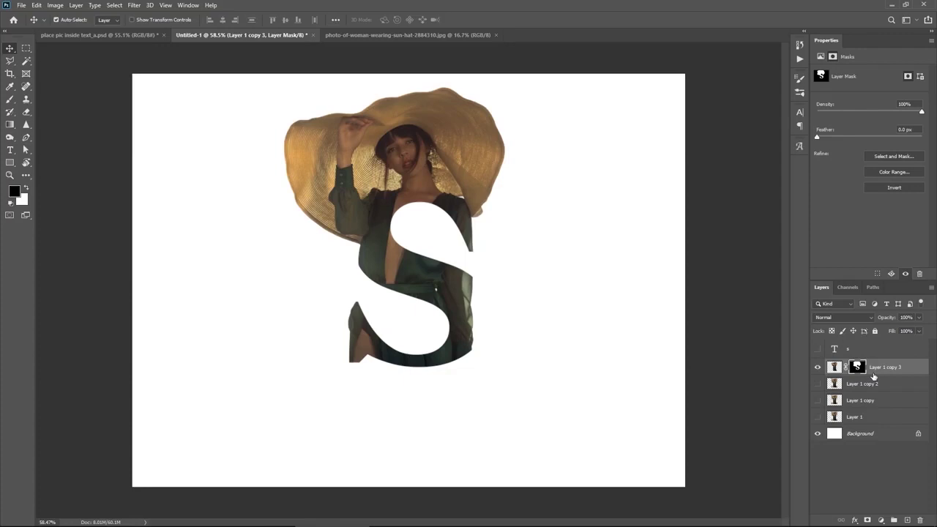
- Hide Layer 1 copy 3, show Layer 1 copy 2, and mask it to the S text selection
click(835, 367)
click(818, 367)
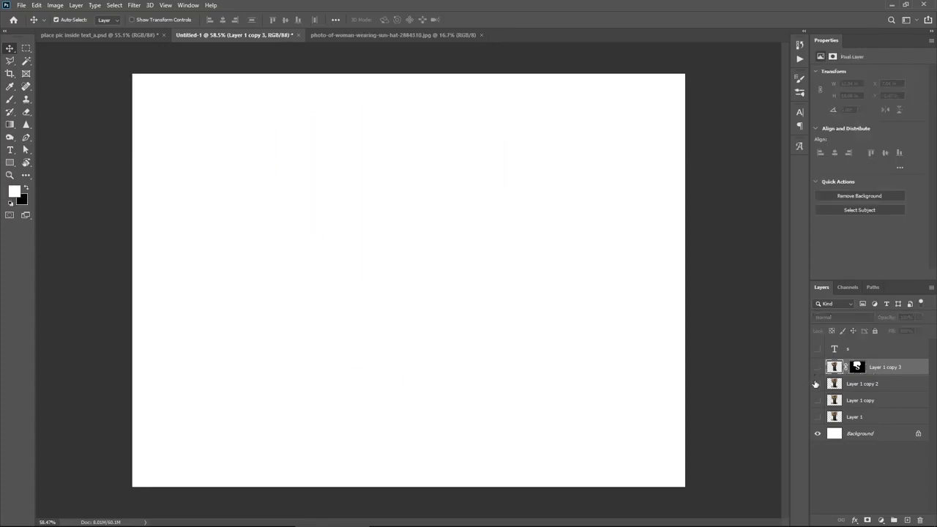
click(818, 383)
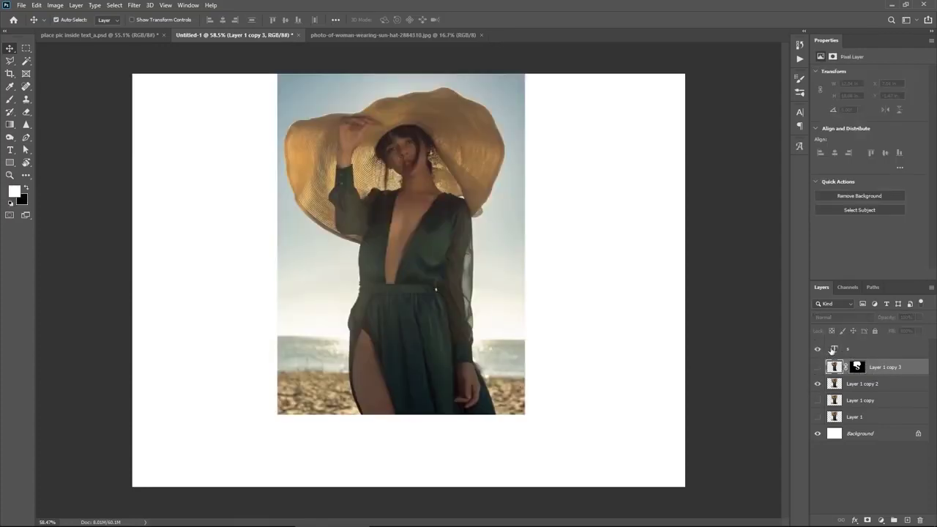
ctrl+click(834, 350)
click(818, 350)
click(872, 384)
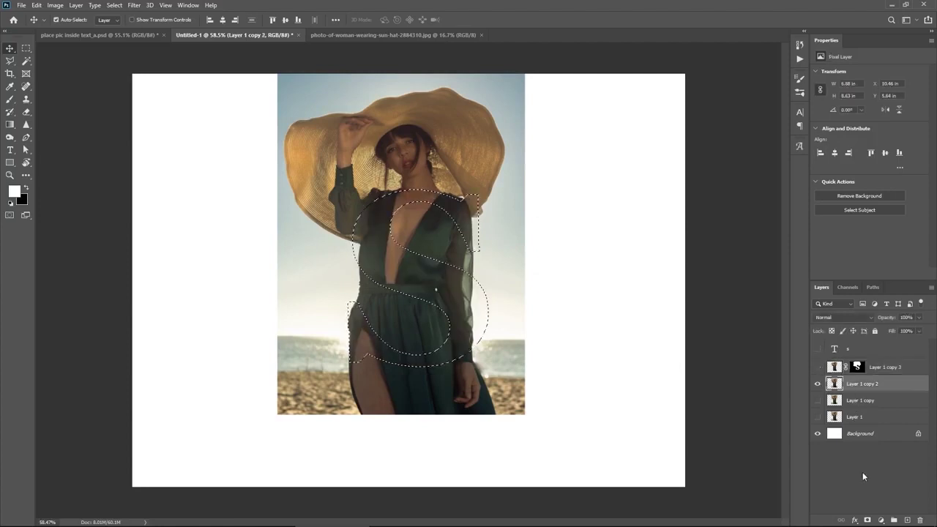
click(868, 520)
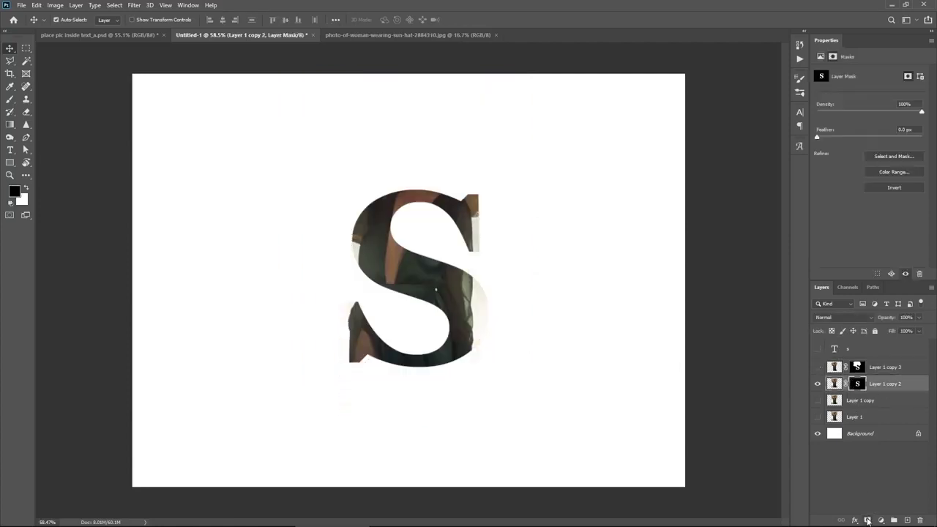
- Keep the S text hidden and make Layer 1 copy 3 visible and active again
click(818, 350)
click(818, 350)
click(818, 367)
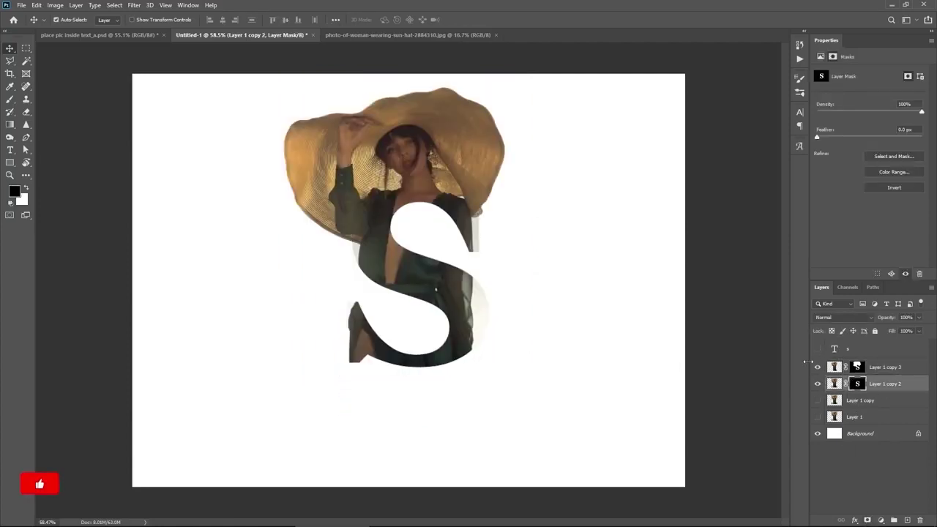
click(879, 370)
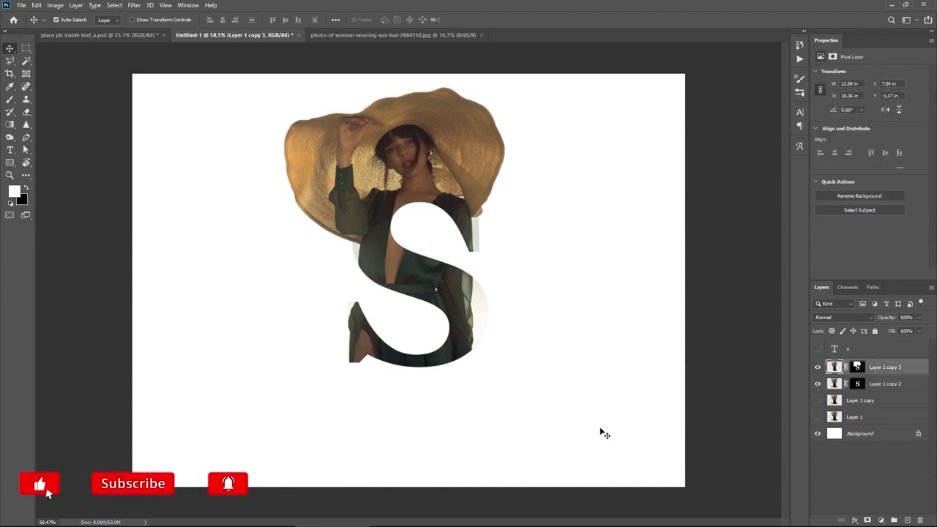
- Add a 113 pt PHOTOSHOP text layer below the S in Georgia Regular
key(t)
click(314, 422)
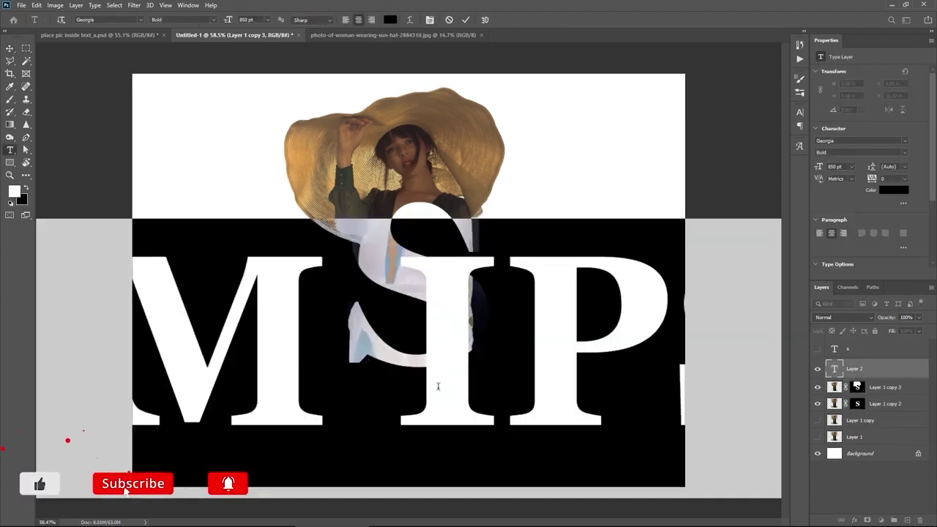
click(817, 163)
text(113)
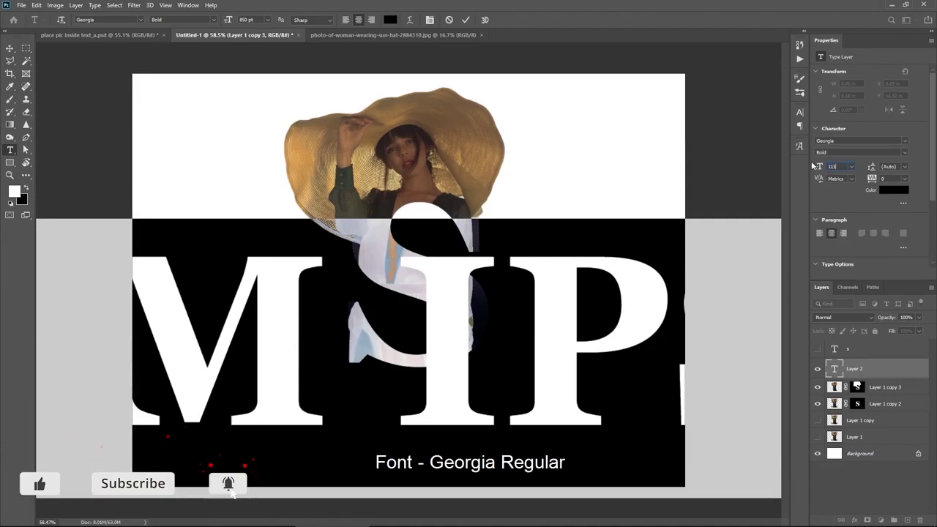
key(Return)
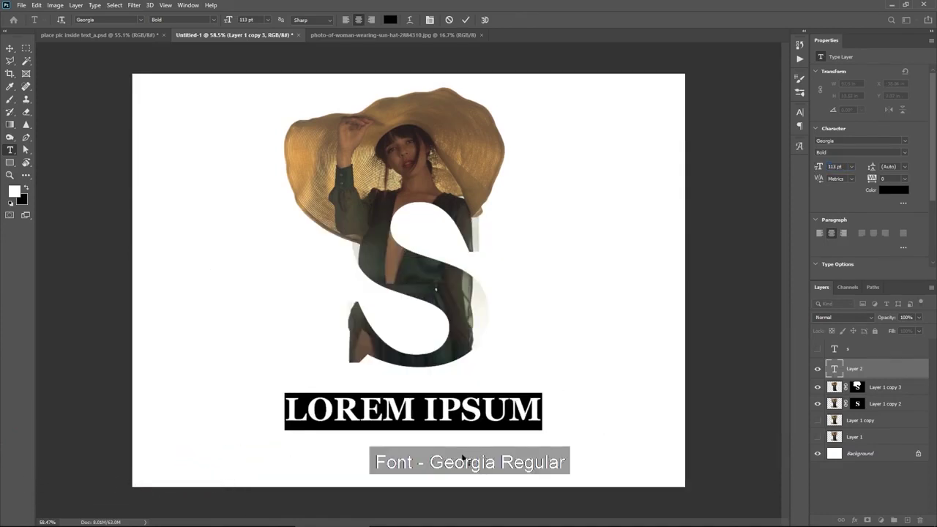
text(PH)
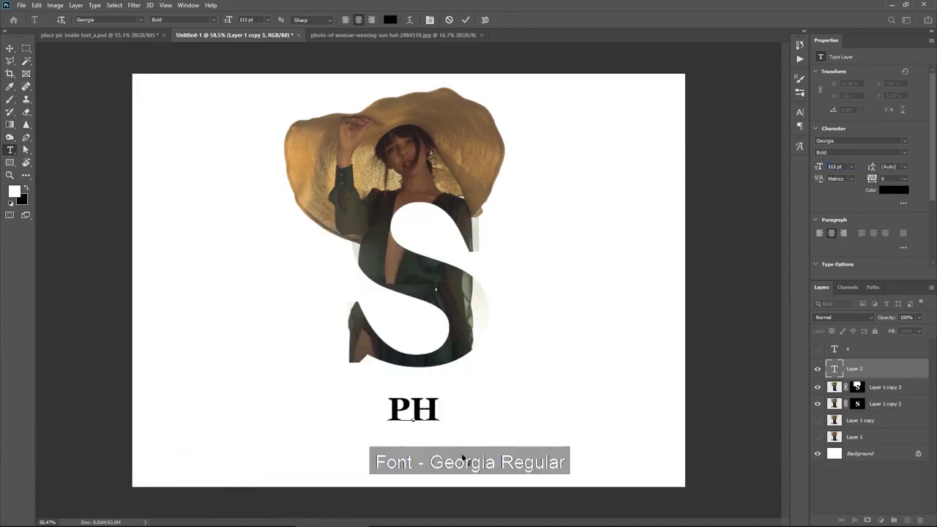
text(OTOSHOP)
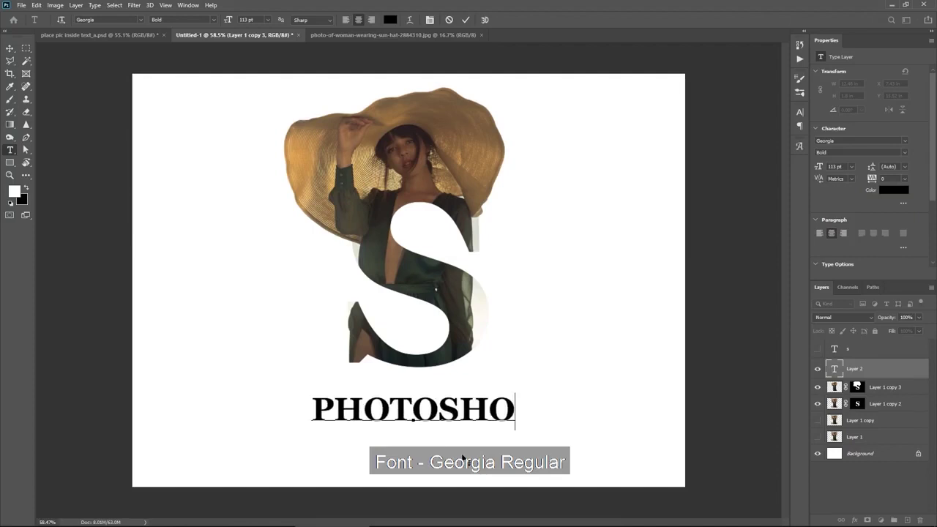
key(ctrl+a)
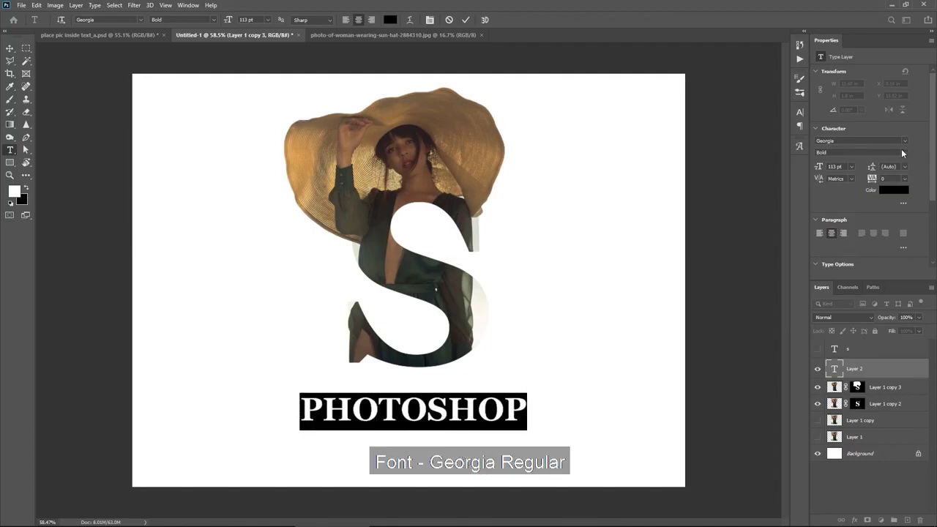
click(904, 153)
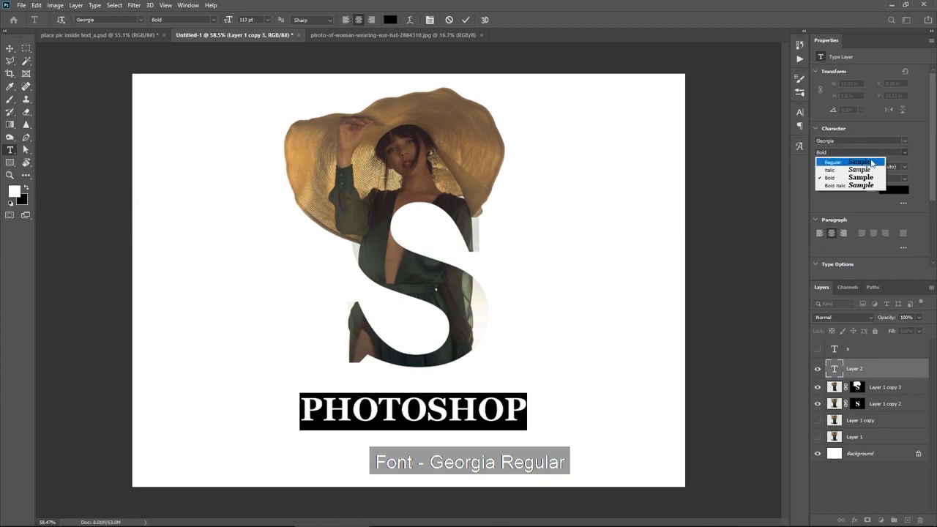
click(833, 162)
- Centre the PHOTOSHOP caption horizontally on the canvas
drag(432, 451, 430, 452)
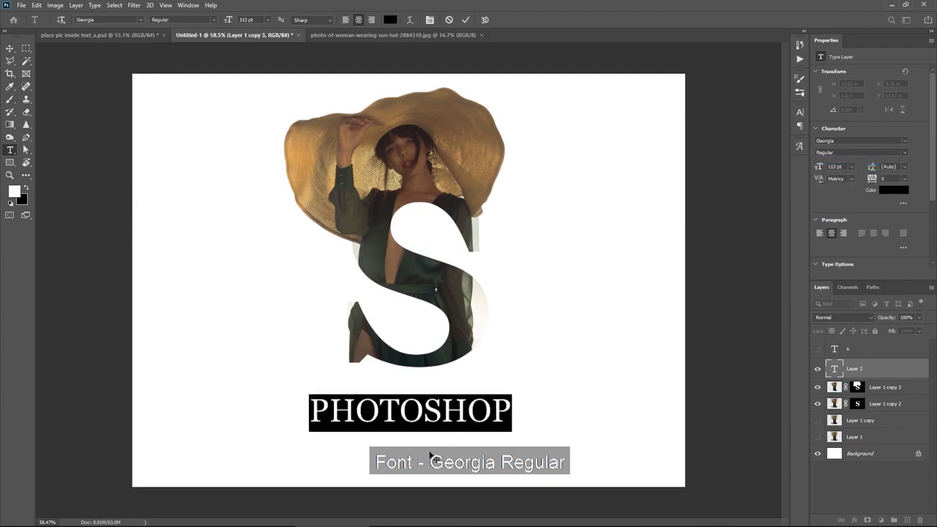
click(10, 49)
key(ctrl+a)
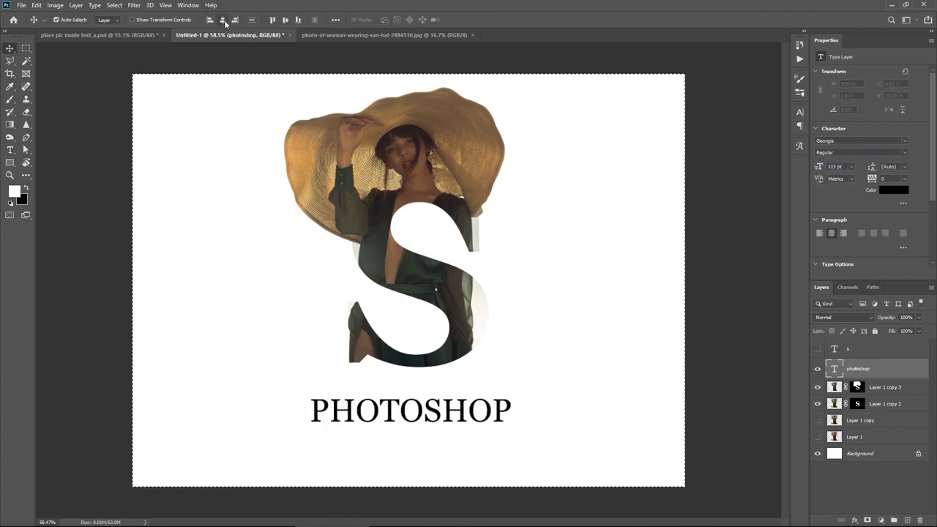
click(223, 20)
drag(474, 436, 474, 436)
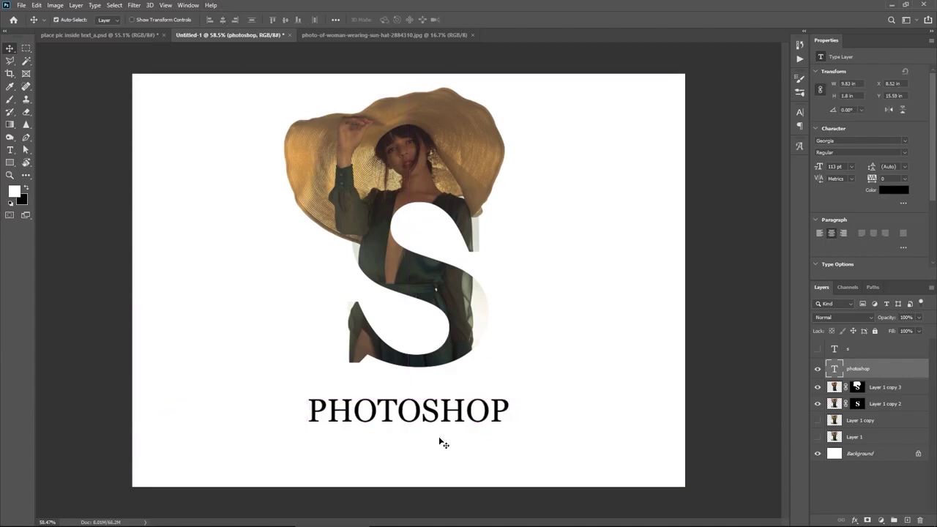
- Duplicate PHOTOSHOP below itself and retype it as TUTORIAL in Montserrat Medium 30 pt
drag(430, 413, 425, 447)
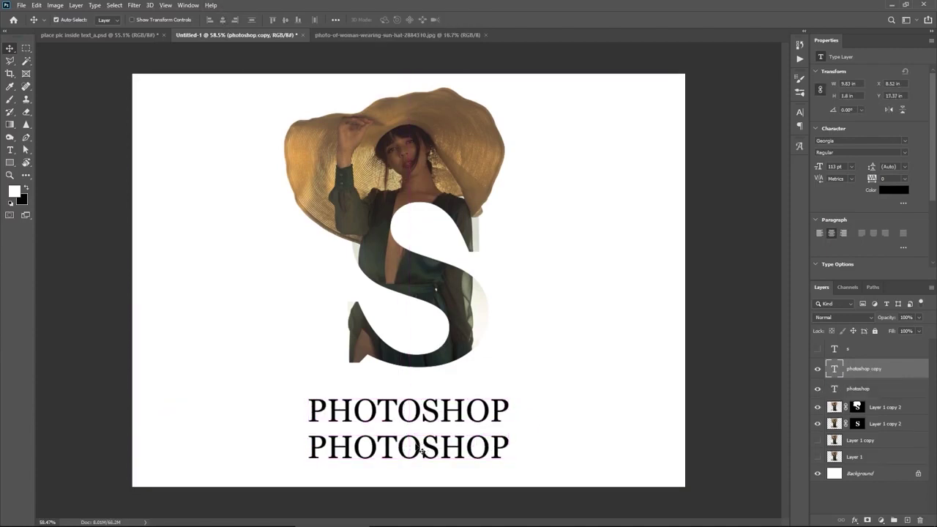
key(t)
double_click(426, 447)
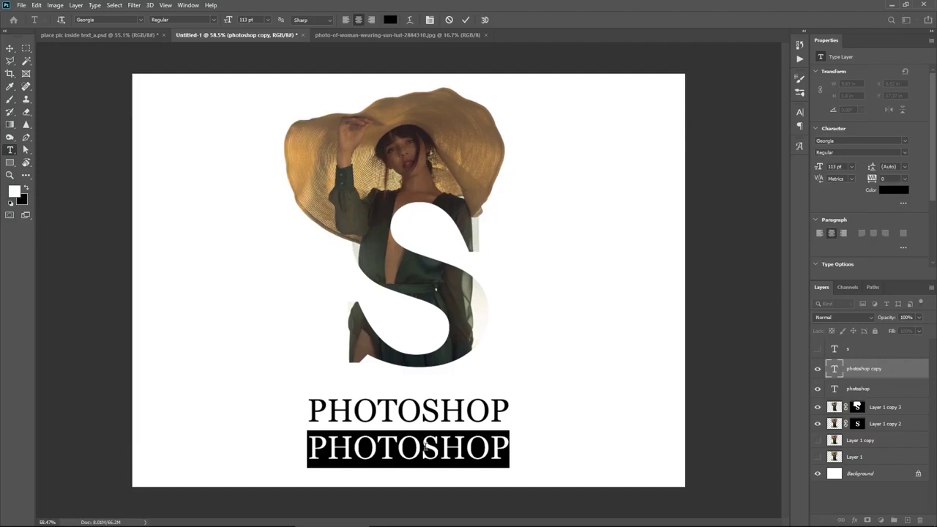
text(TUTORIAL)
double_click(427, 449)
click(905, 141)
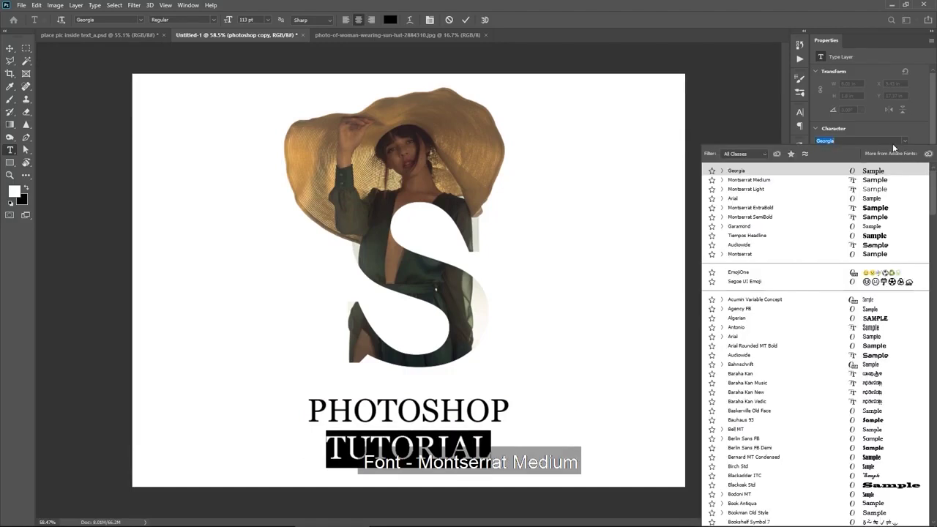
click(754, 180)
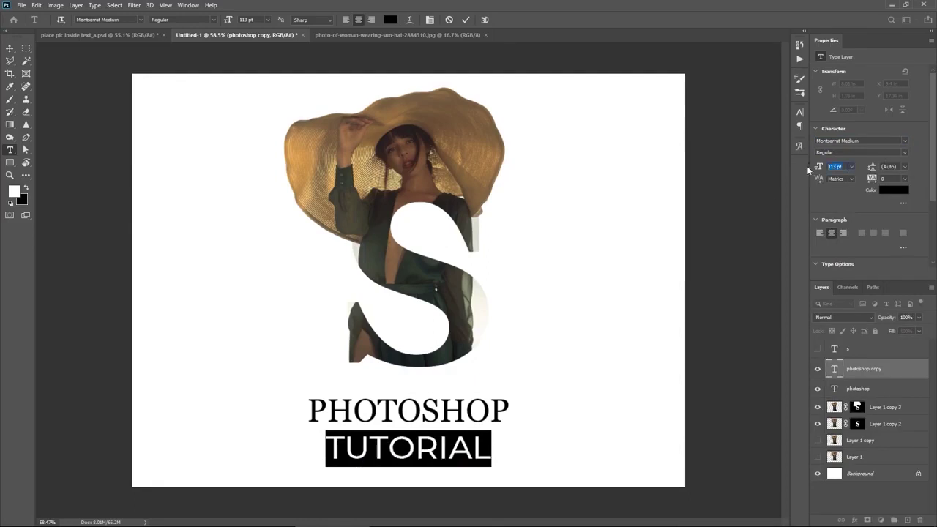
key(Return)
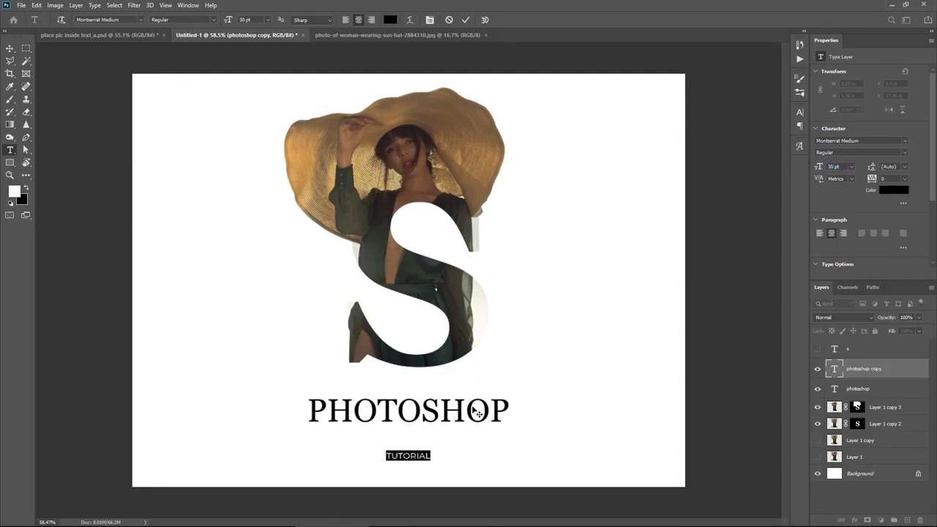
drag(413, 472, 410, 462)
- Set TUTORIAL tracking to 2500, centre it horizontally, and duplicate PHOTOSHOP beneath it
click(432, 20)
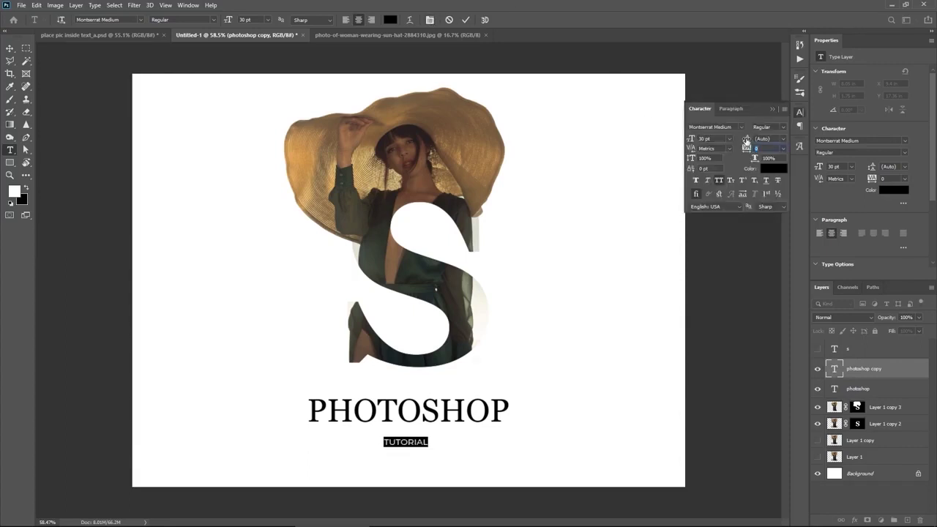
drag(747, 150, 803, 150)
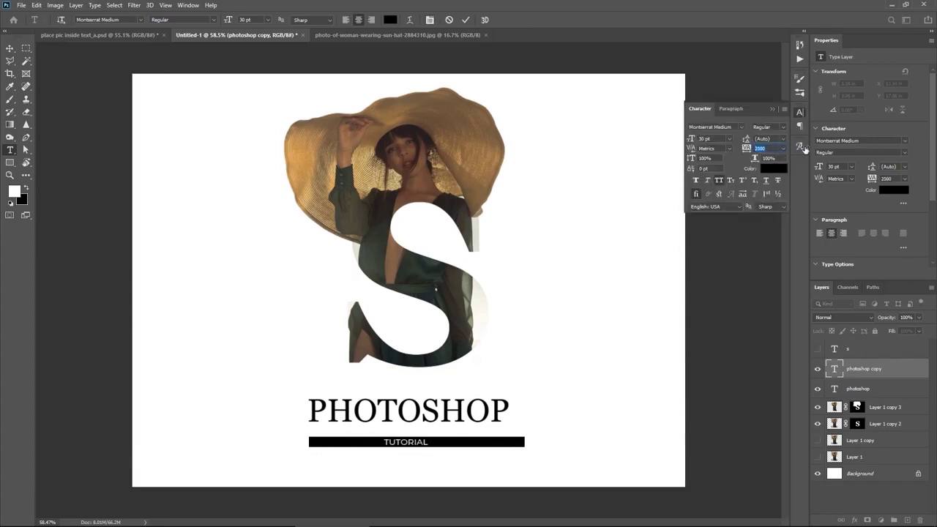
click(10, 47)
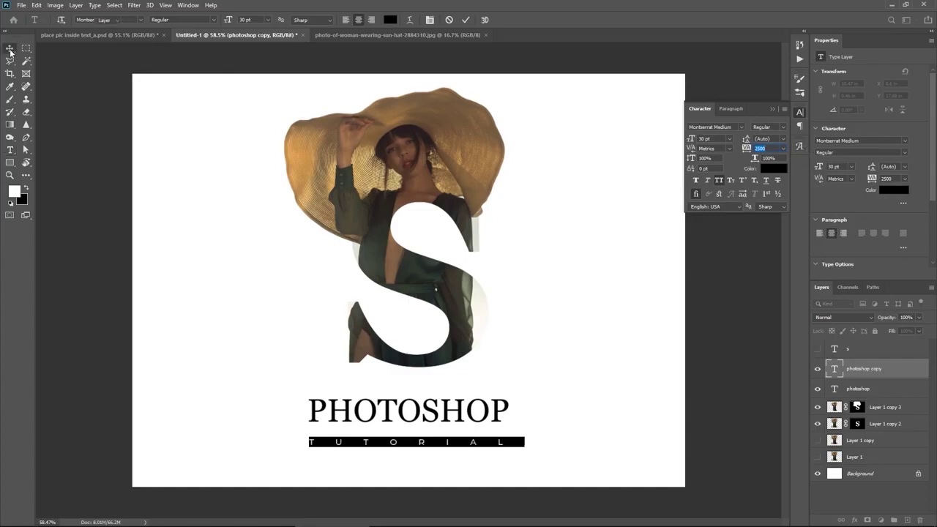
key(ctrl+a)
click(223, 20)
key(ctrl+d)
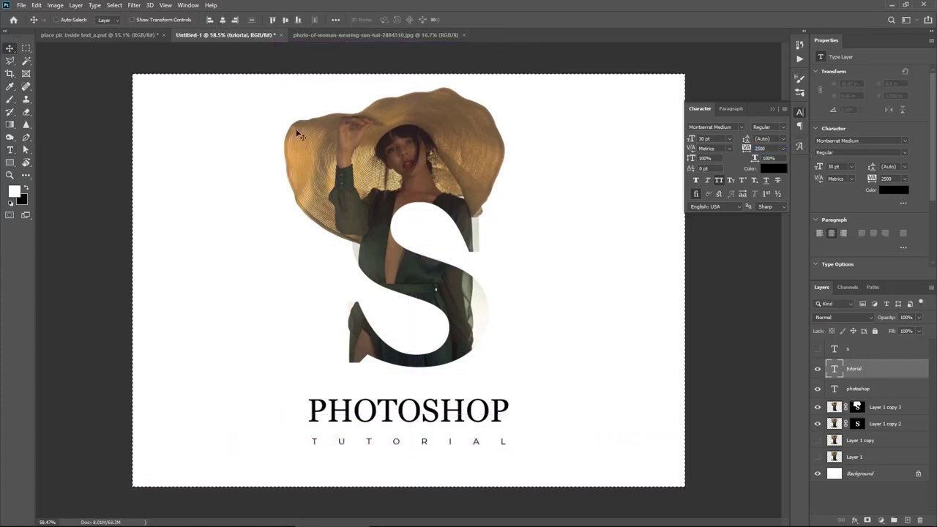
drag(406, 417, 408, 470)
- Turn the copied text into a small 12 pt Montserrat Medium 2020 PHOTOSHOP caption
double_click(393, 457)
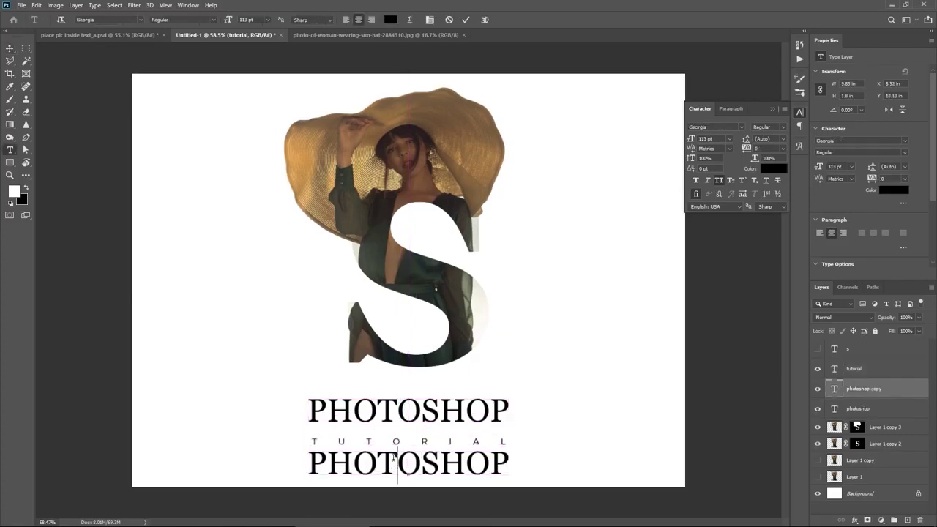
key(ctrl+a)
text(12)
key(Return)
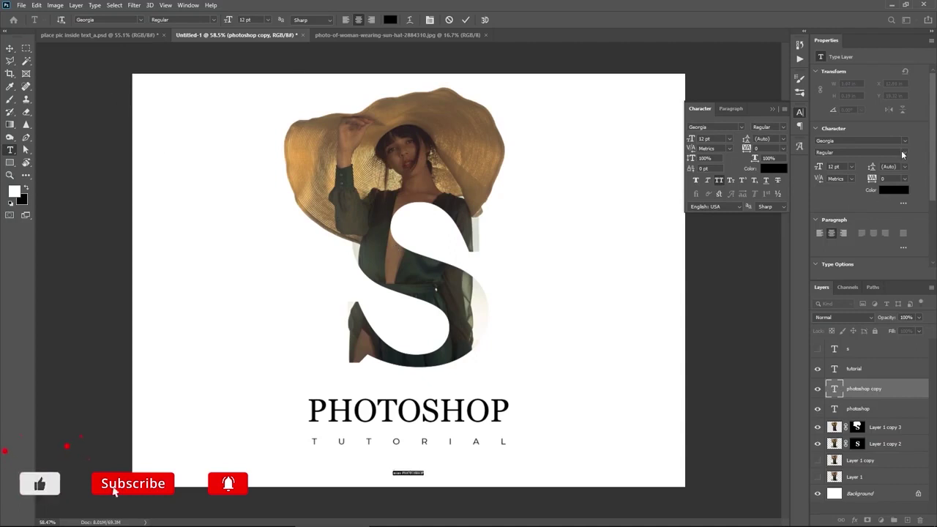
click(906, 146)
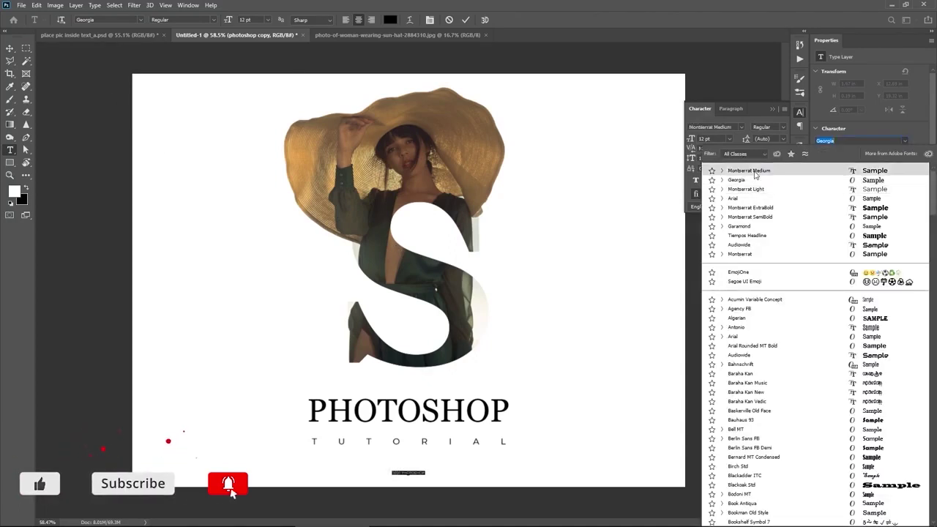
key(Escape)
click(10, 49)
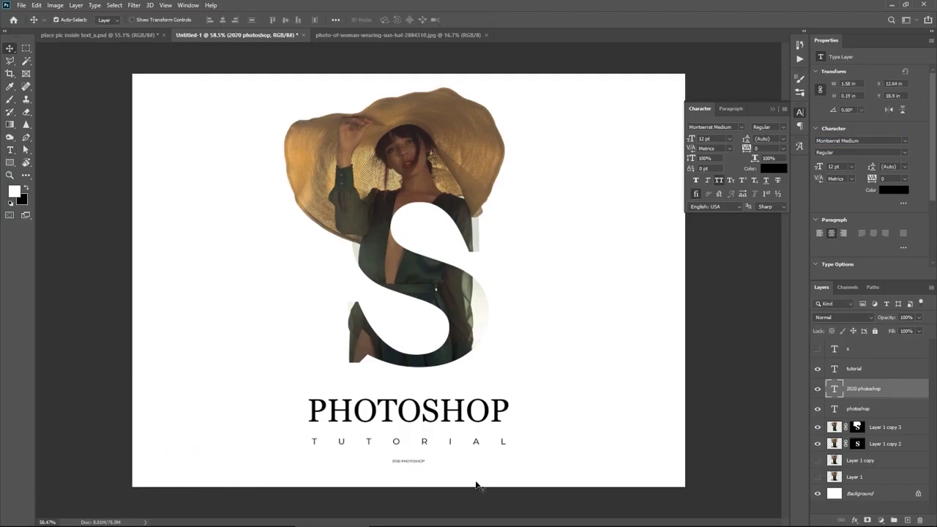
- Draw a thin rectangle underline rule beneath PHOTOSHOP
key(u)
scroll(358, 418, up, 5)
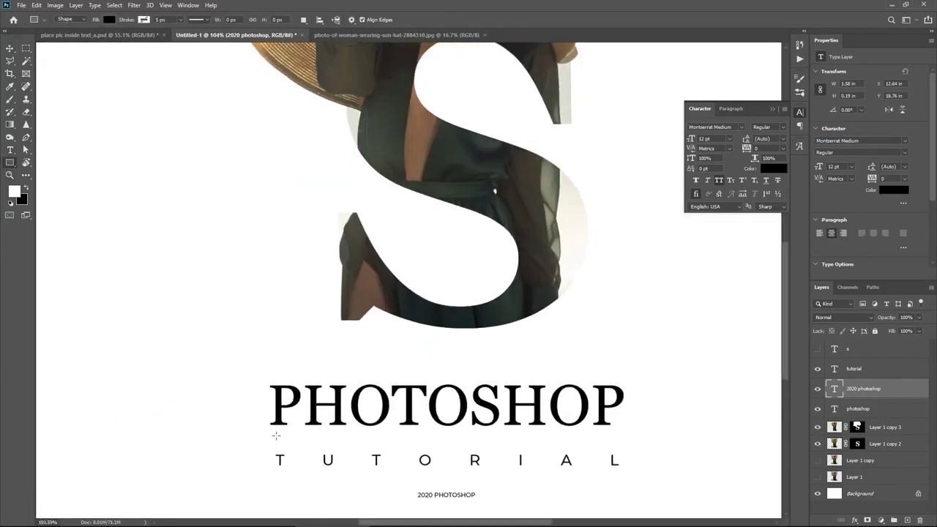
drag(271, 435, 619, 441)
click(10, 48)
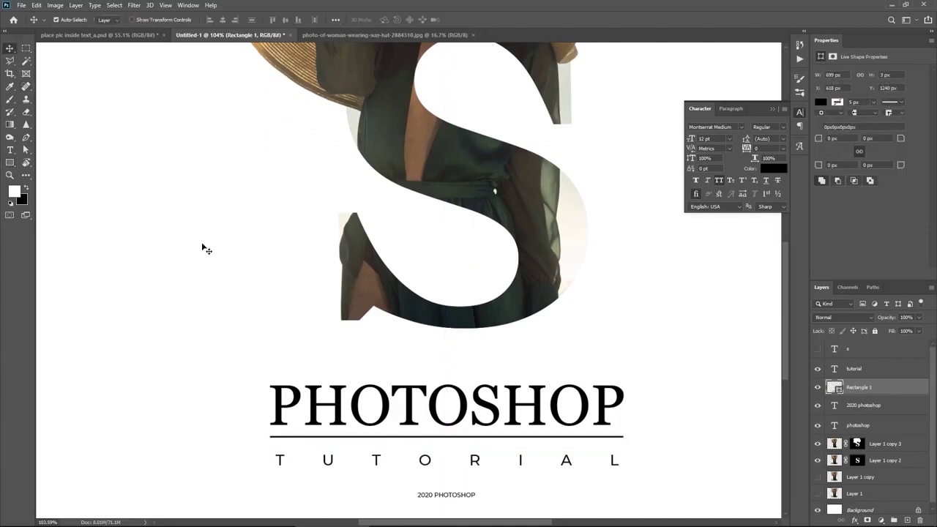
key(ctrl+0)
- Shift the Layer 1 copy photo down on the canvas, then hide it
scroll(852, 471, down, 1)
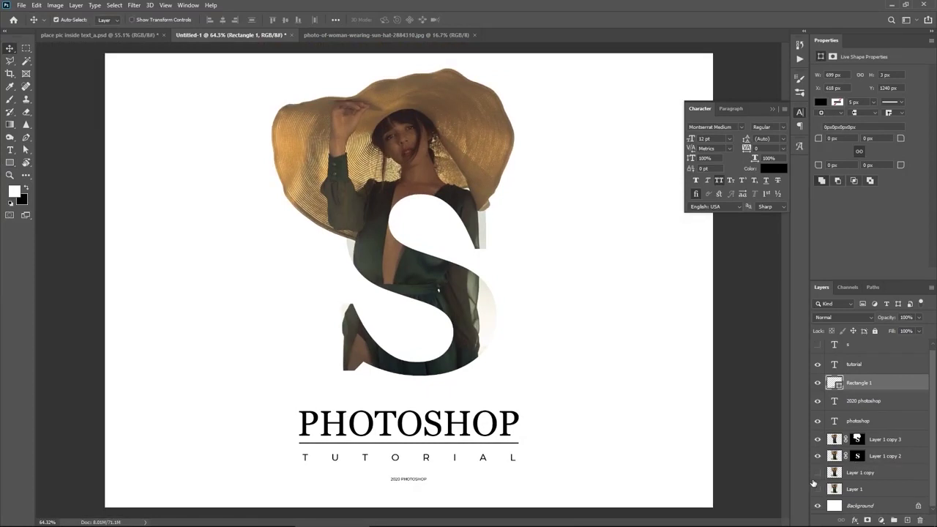
click(818, 474)
click(877, 473)
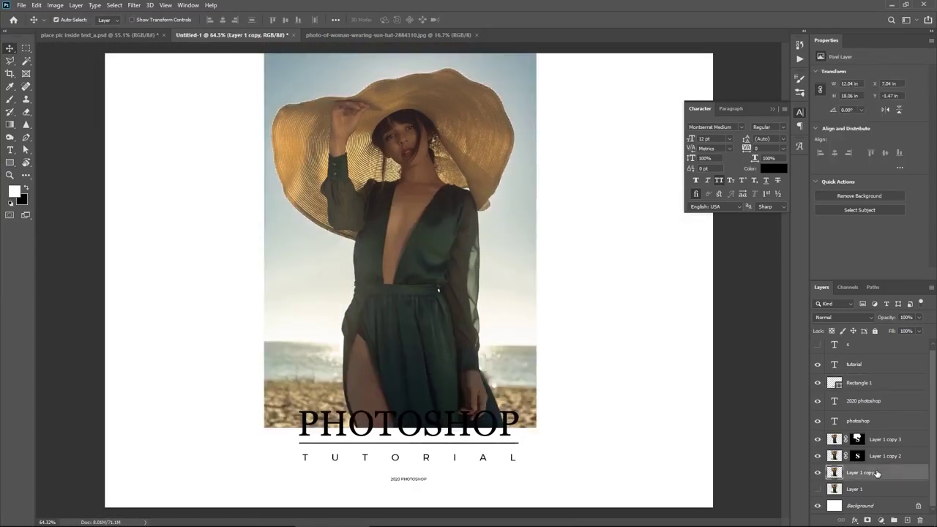
key(shift+Down)
key(shift+Down)
key(shift+Down)
key(shift+Down)
key(shift+Down)
key(shift+Down)
key(shift+Down)
key(shift+Down)
key(shift+Down)
key(shift+Down)
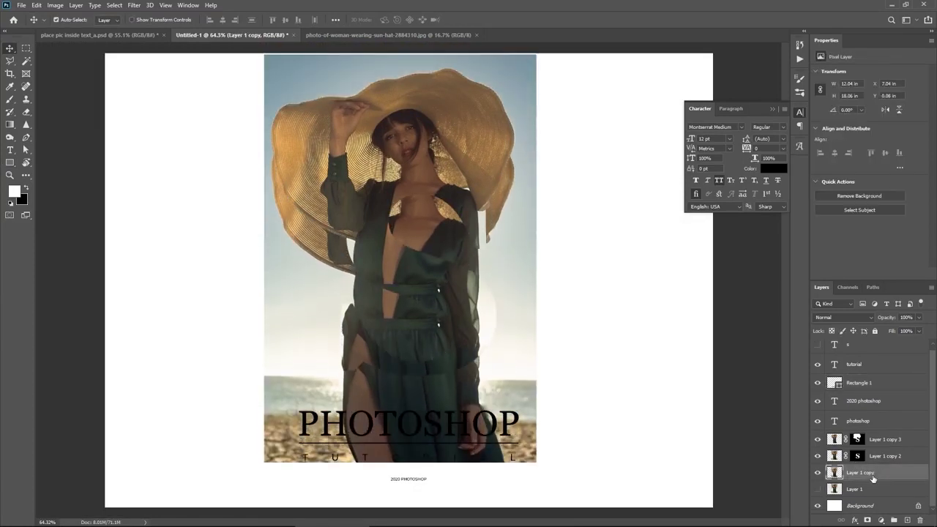
key(shift+Down)
key(shift+Down)
click(820, 475)
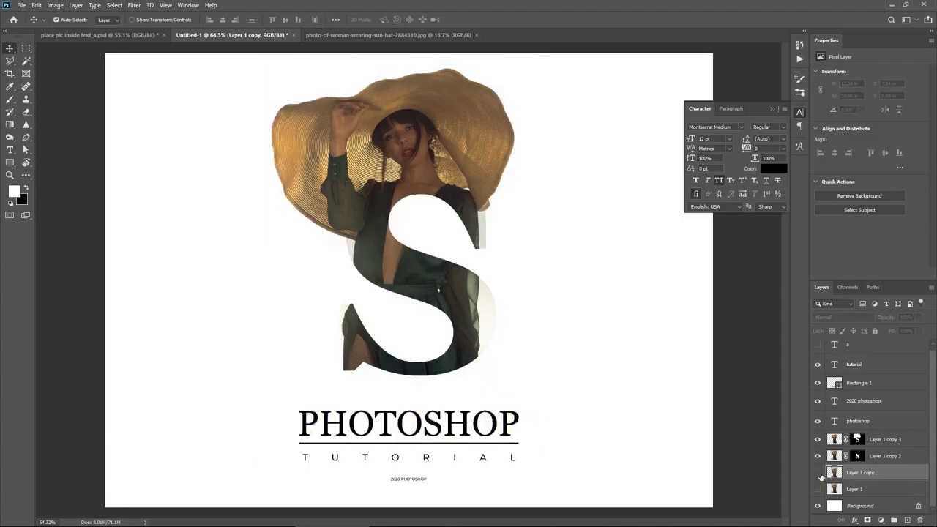
- Load the captions and underline as one selection, hide them, and mask Layer 1 copy to it
scroll(425, 469, up, 5)
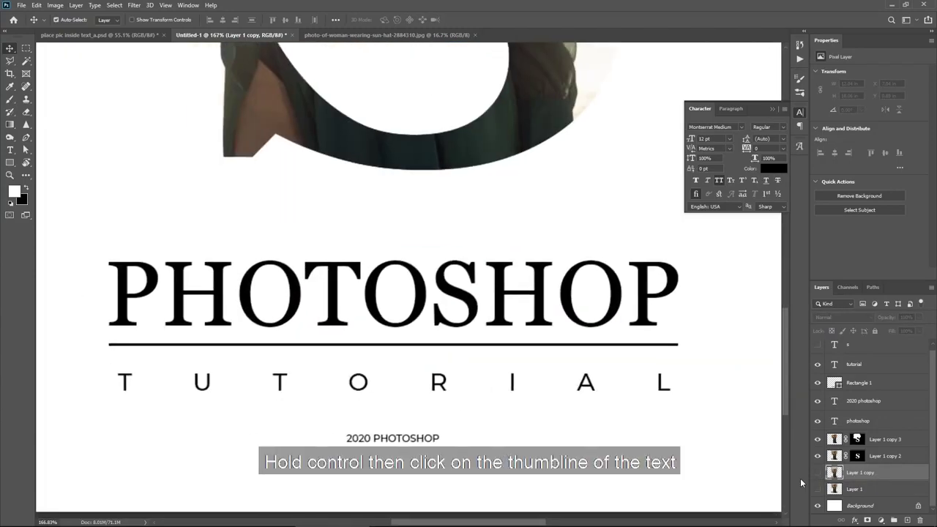
ctrl+click(836, 402)
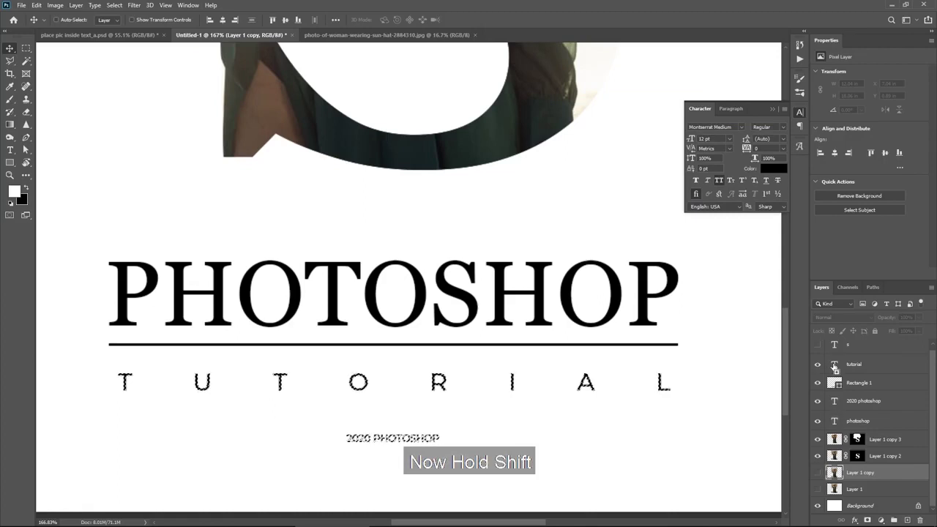
ctrl+shift+click(835, 383)
ctrl+shift+click(836, 421)
drag(818, 421, 818, 364)
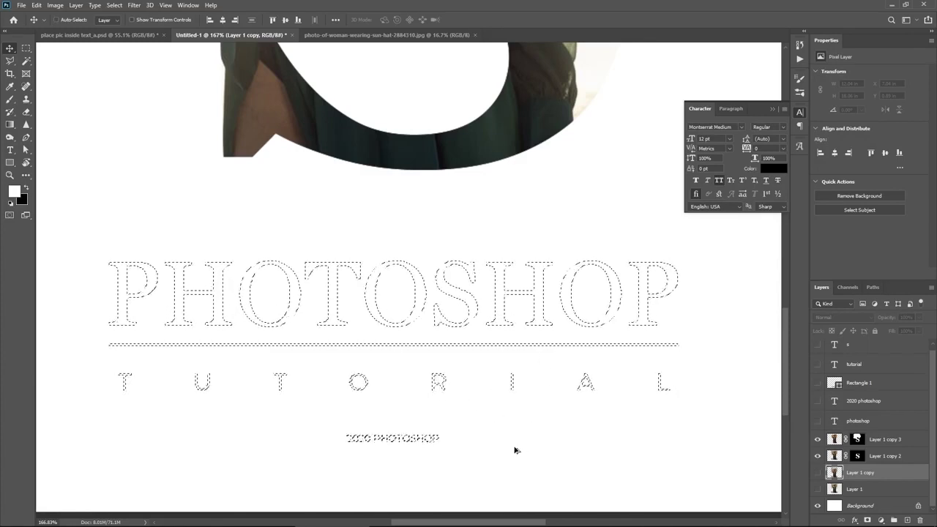
key(ctrl+0)
click(818, 473)
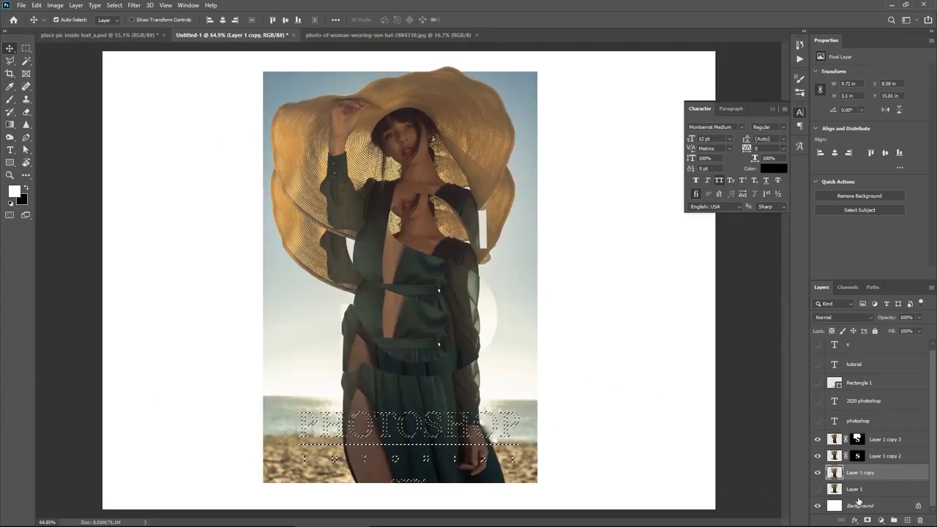
click(867, 520)
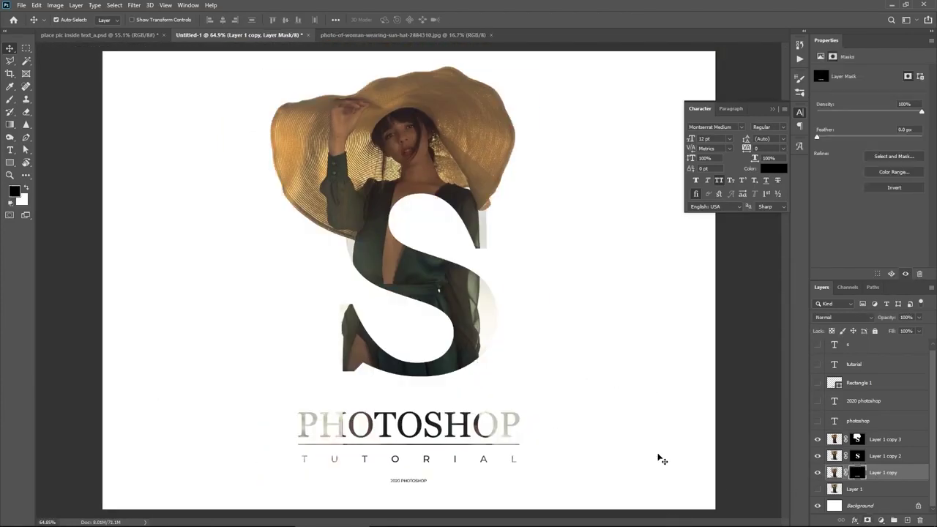
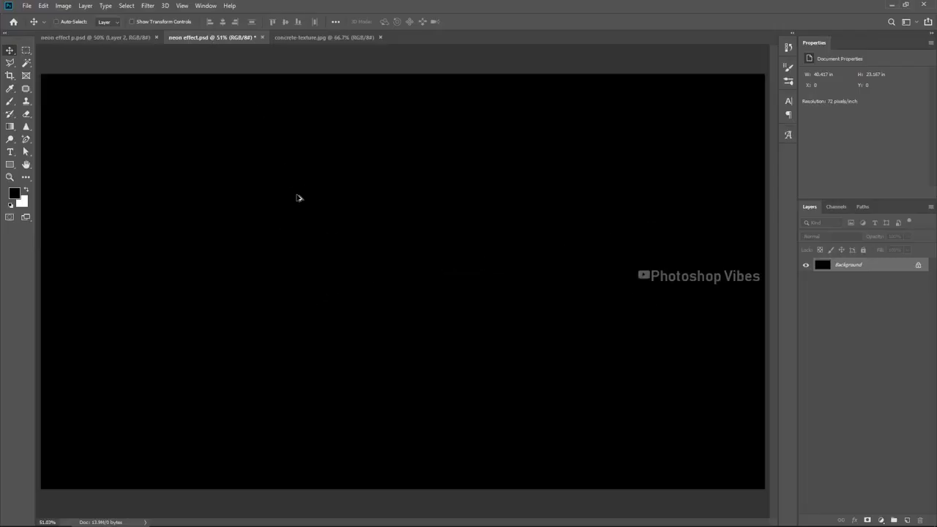
- Draw a large rectangle shape with no fill and a white stroke
scroll(298, 198, down, 1)
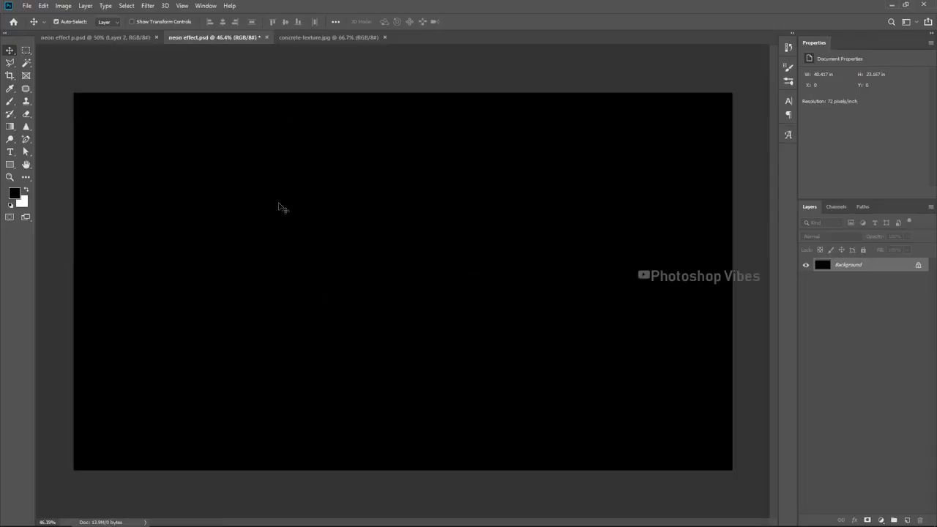
click(10, 166)
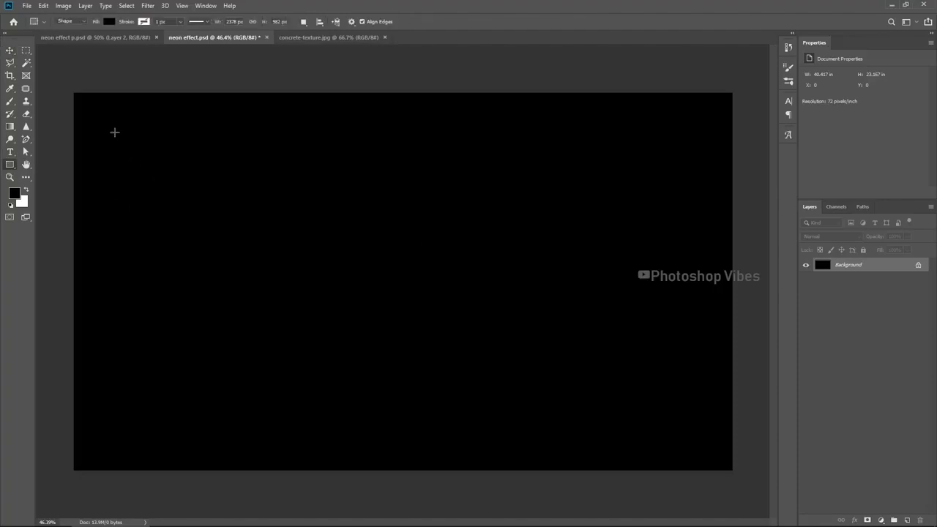
drag(99, 124, 622, 375)
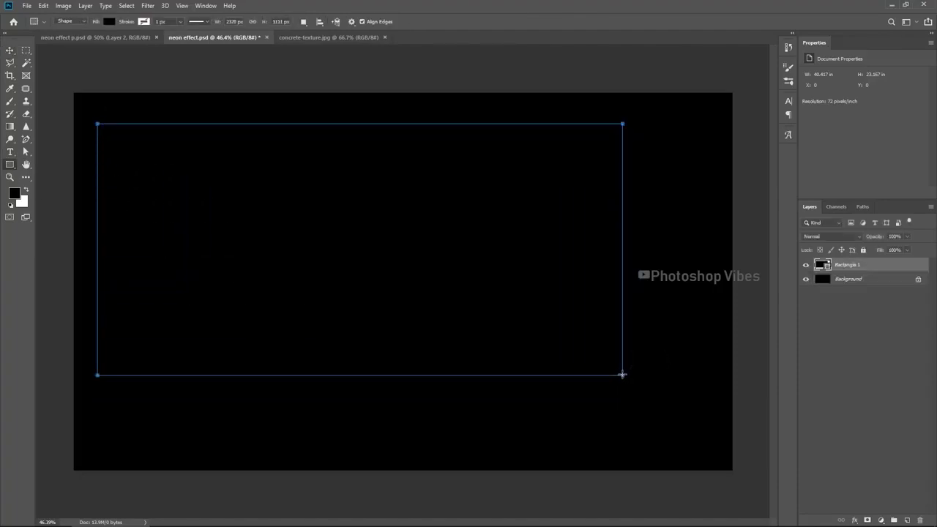
click(110, 21)
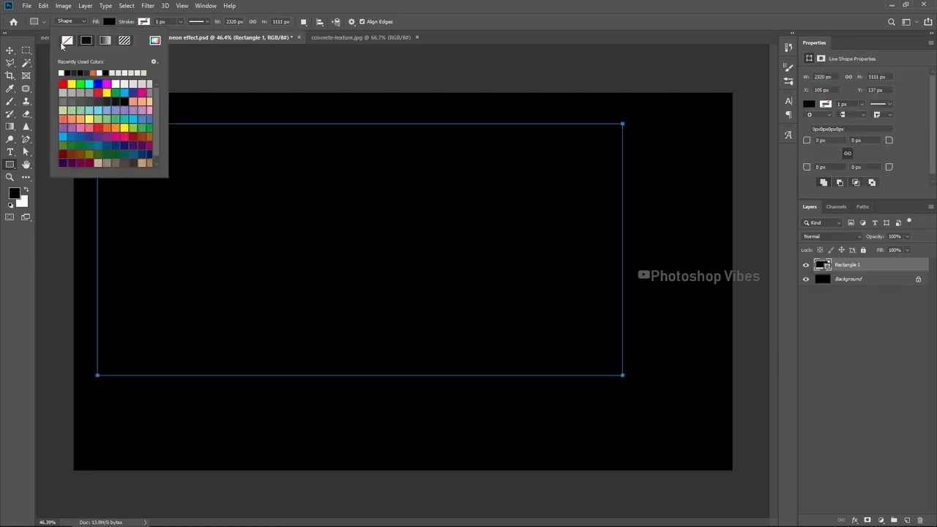
click(67, 41)
click(144, 21)
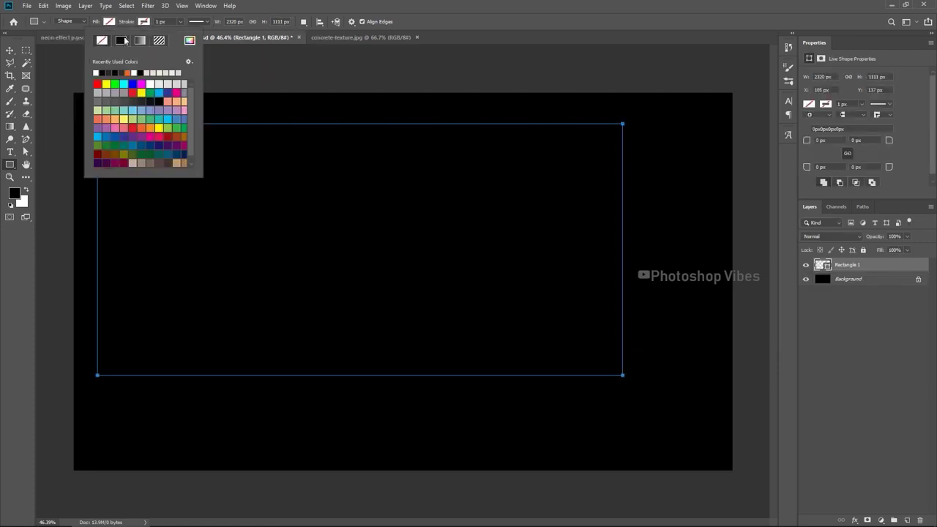
click(99, 71)
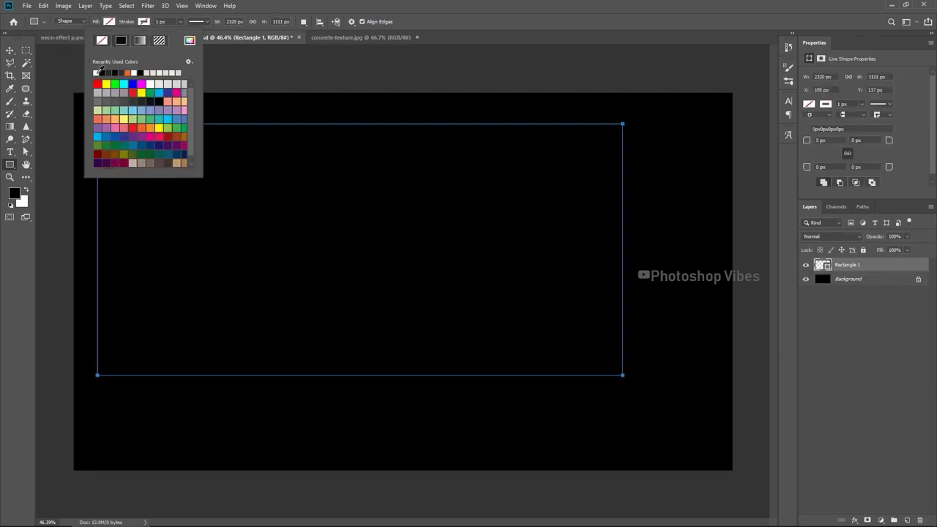
- Centre the rectangle horizontally on the canvas using Align Horizontal Centers
click(10, 51)
key(v)
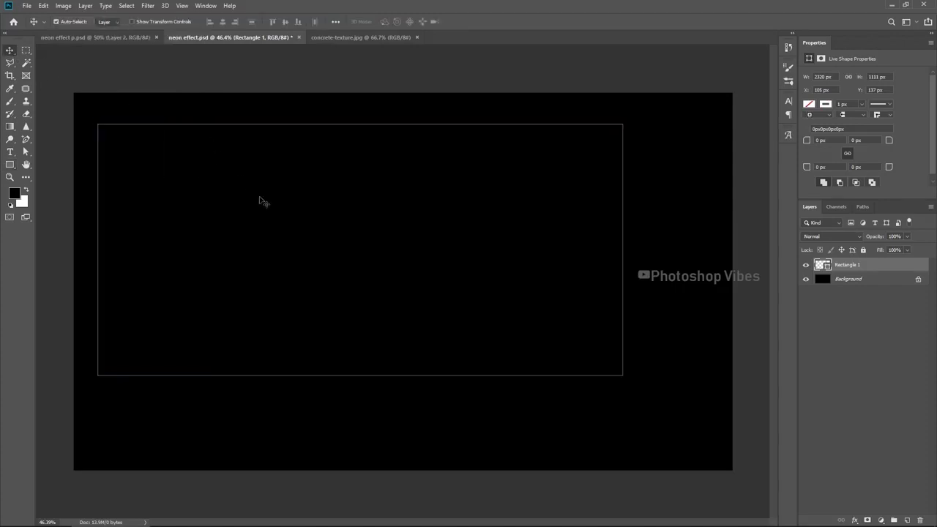
key(ctrl+a)
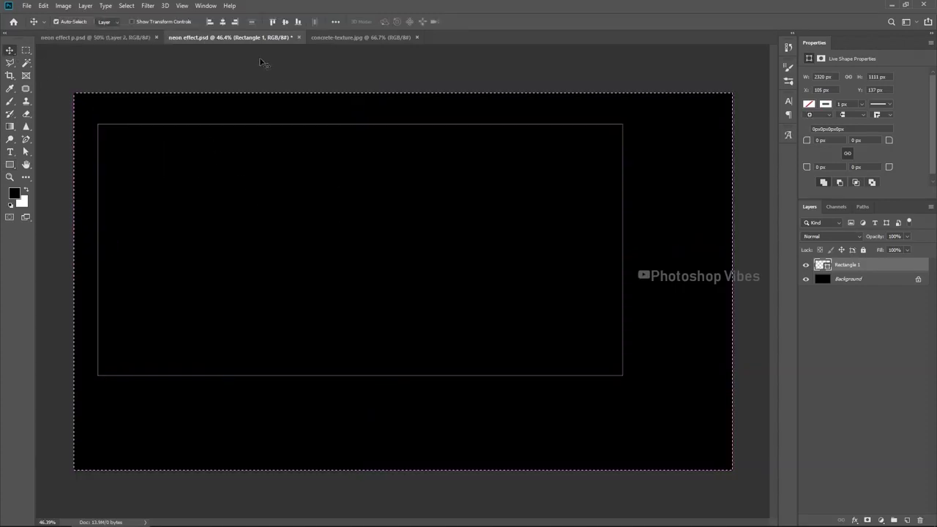
click(226, 24)
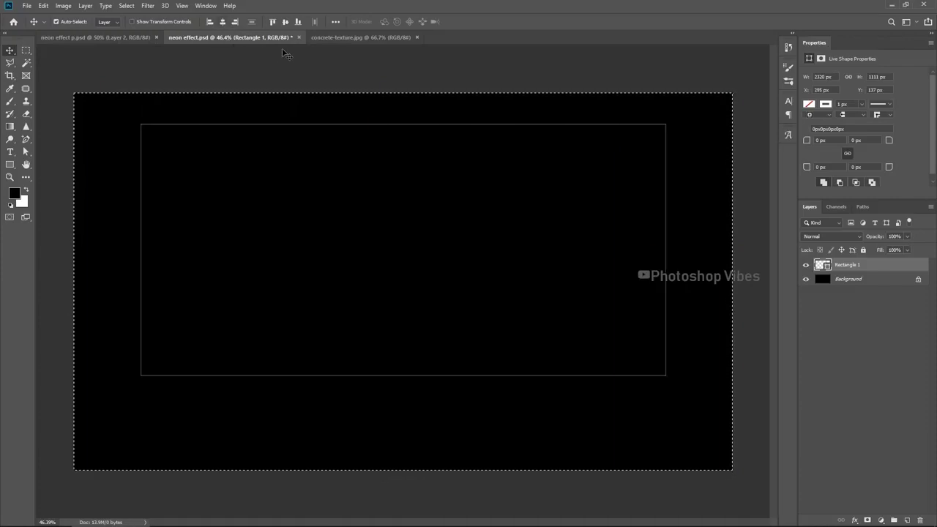
- Delete the rectangle's bottom edge by adding and removing a mid-bottom anchor point
key(ctrl+d)
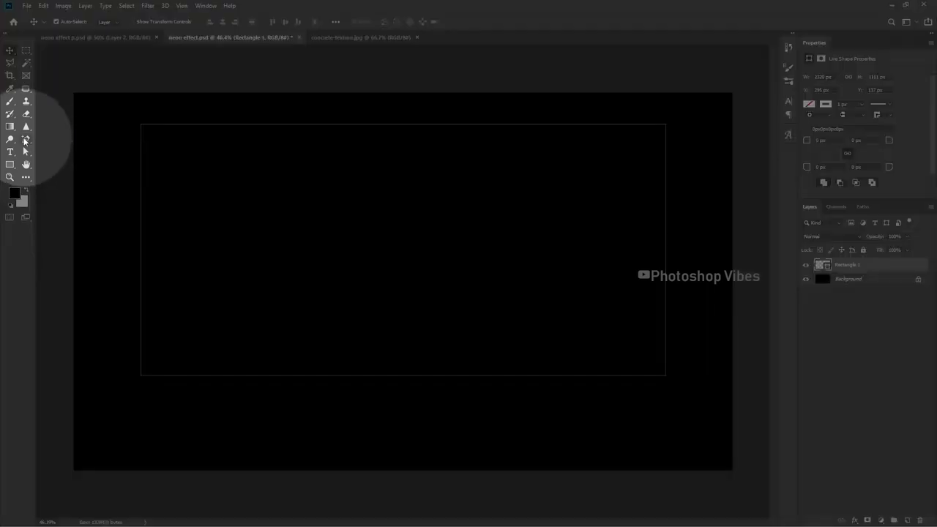
click(26, 139)
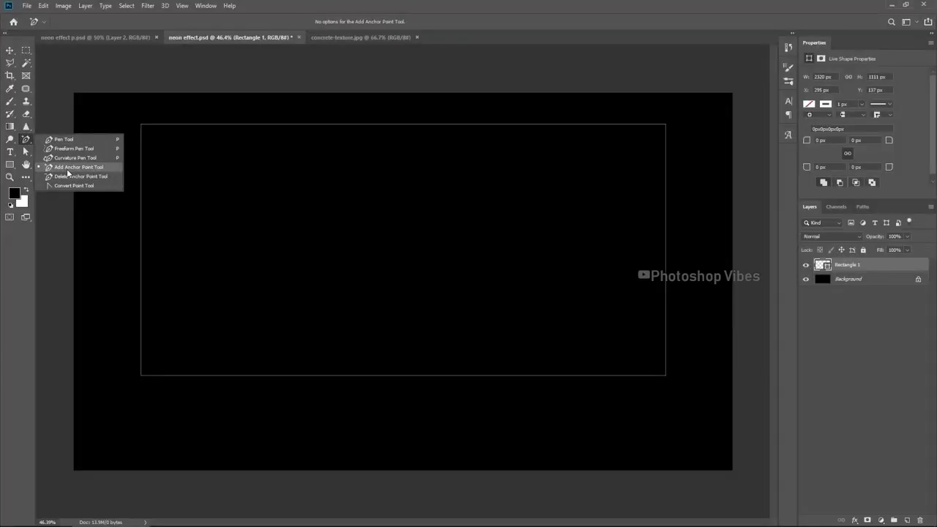
click(68, 169)
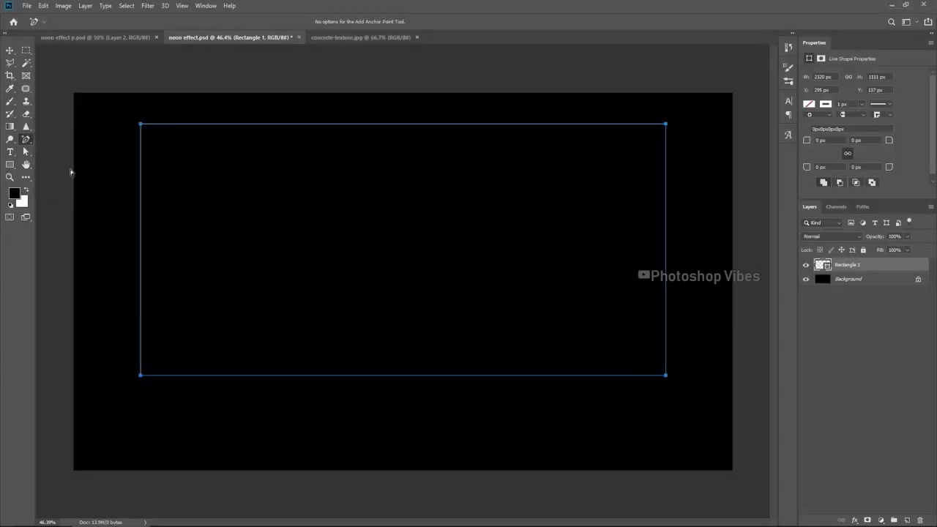
click(391, 376)
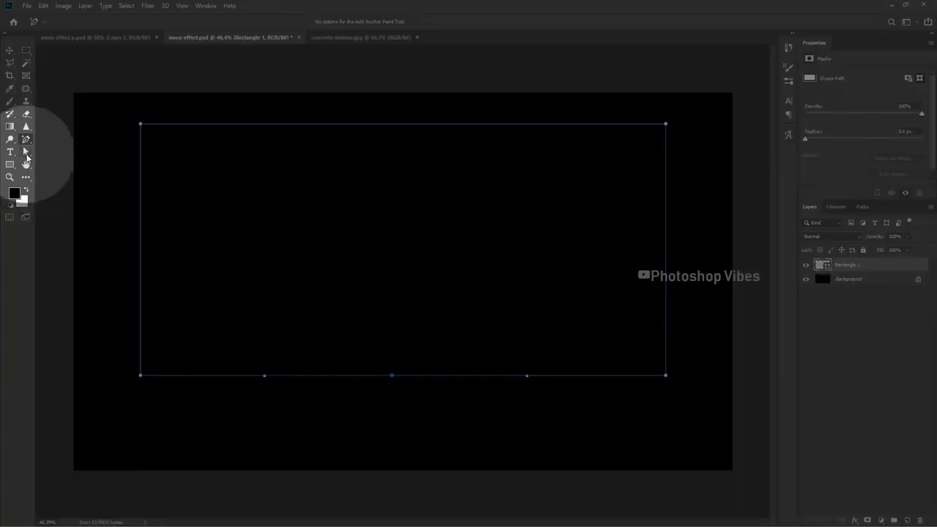
click(27, 154)
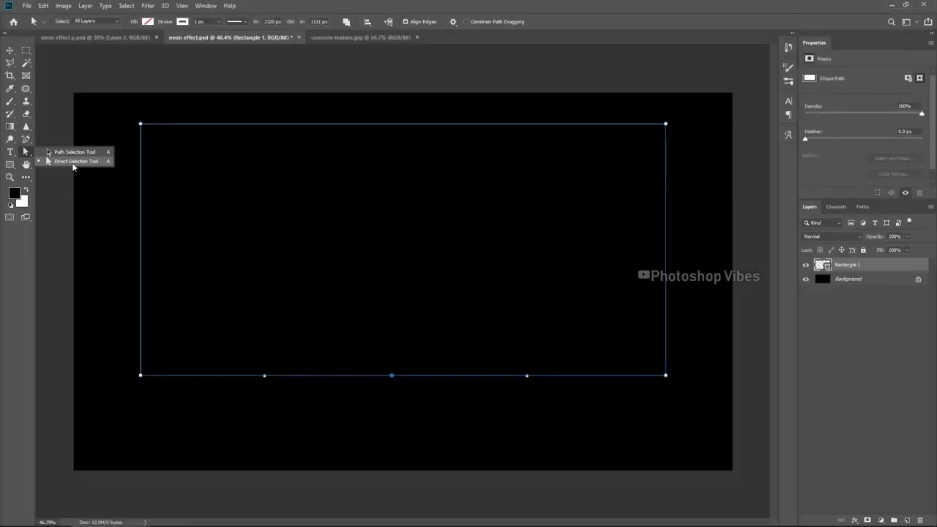
click(73, 163)
drag(367, 361, 413, 391)
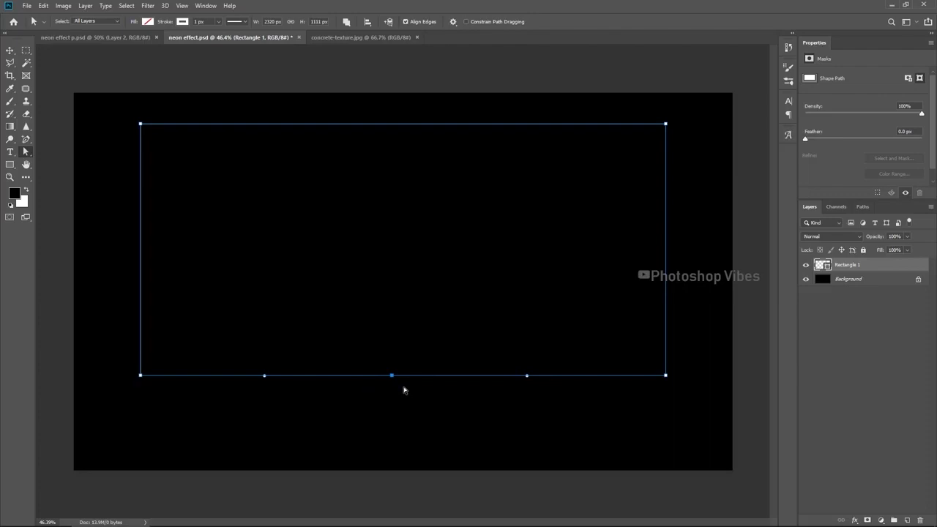
key(Delete)
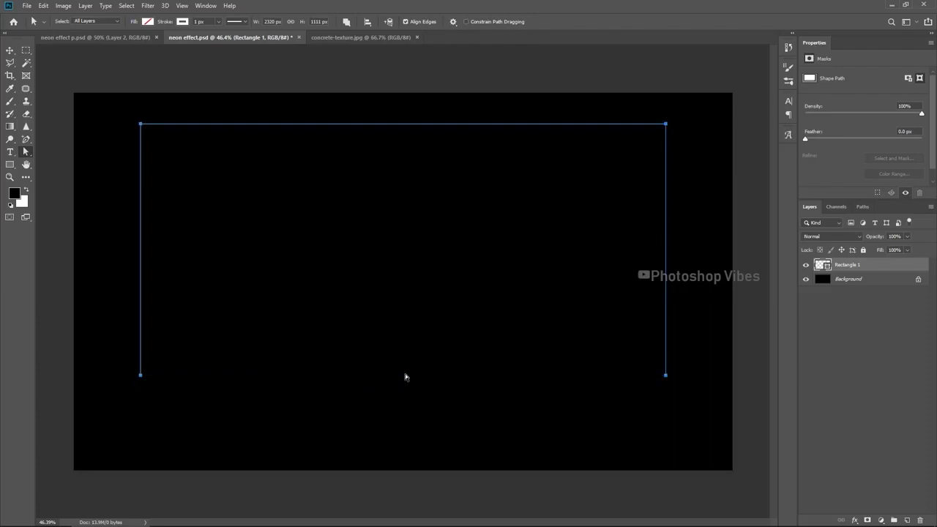
click(10, 50)
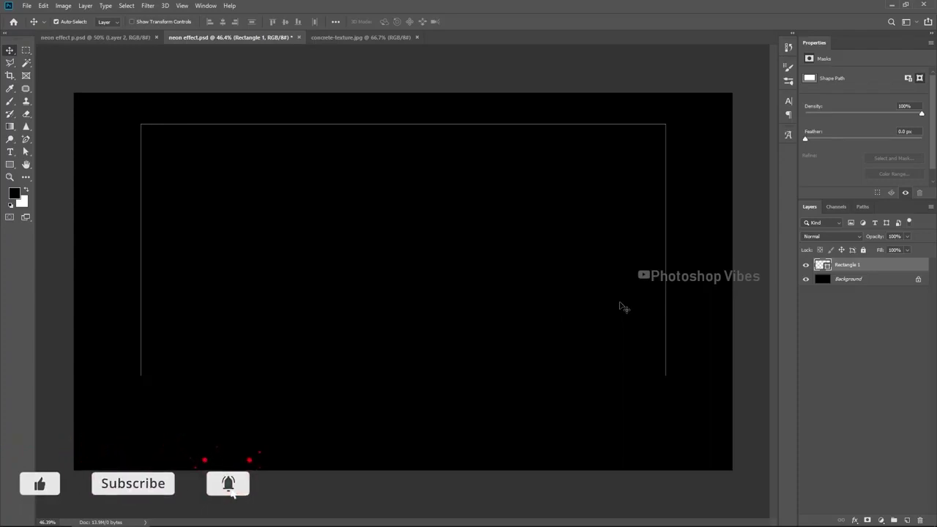
- Scale the open frame down and shift it slightly right and down
key(ctrl+t)
key(shift+Up)
key(shift+Up)
drag(667, 371, 617, 341)
drag(481, 282, 498, 288)
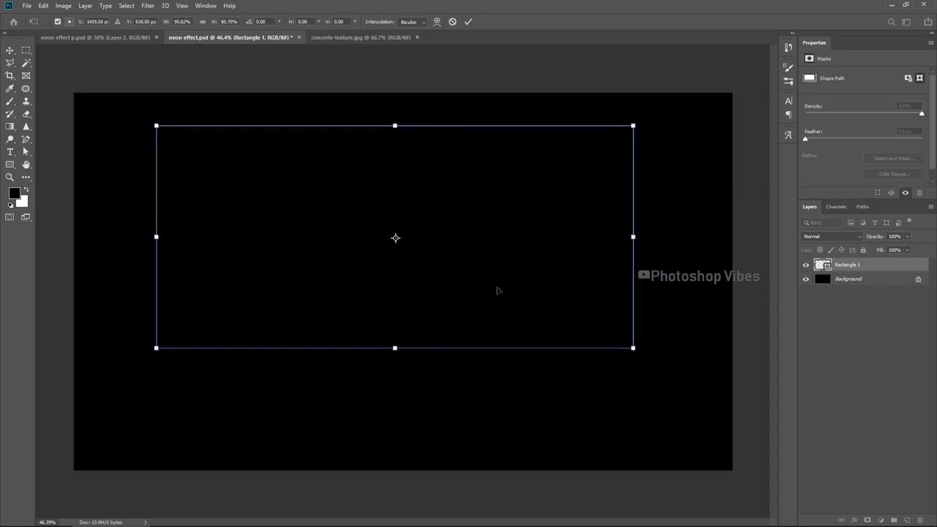
key(Return)
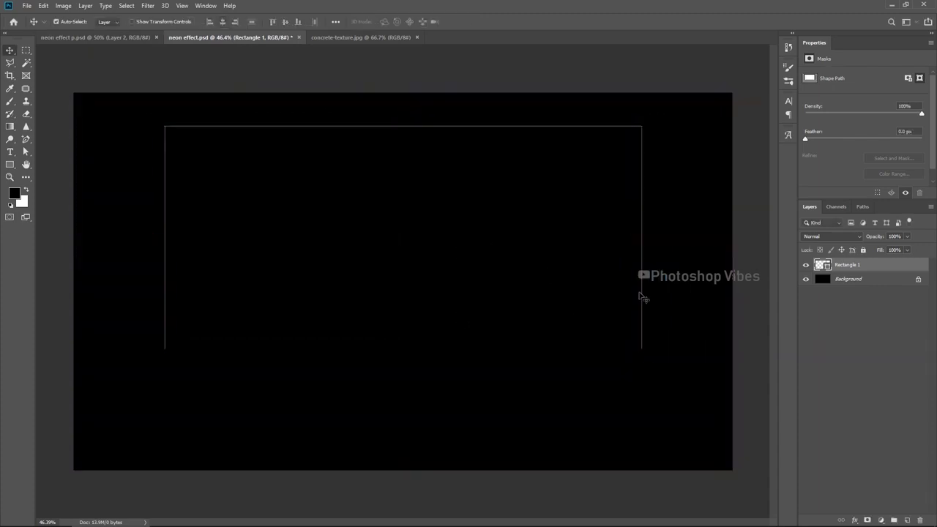
- Draw a new rectangle across the canvas bottom above the Background layer
click(847, 279)
click(9, 164)
mouse_move(72, 346)
mouse_down()
mouse_move(293, 461)
mouse_move(668, 450)
mouse_move(734, 469)
mouse_up()
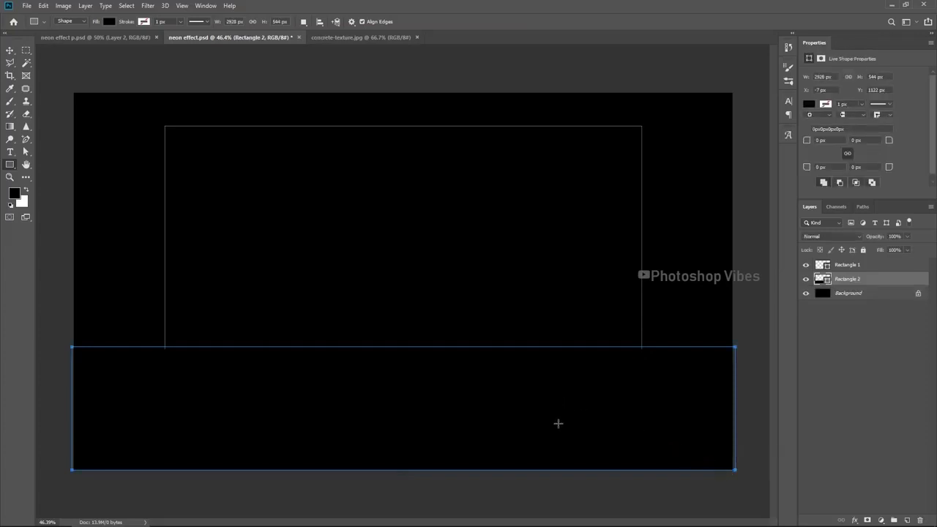
- Fill the bottom Rectangle 2 with dark grey #1e1e1e and duplicate the Rectangle 1 frame
key(v)
drag(559, 424, 559, 426)
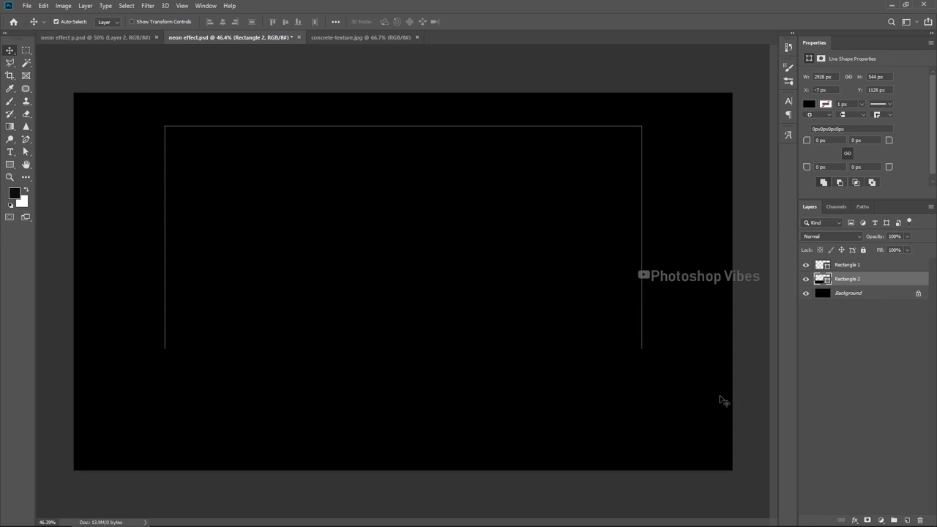
double_click(824, 280)
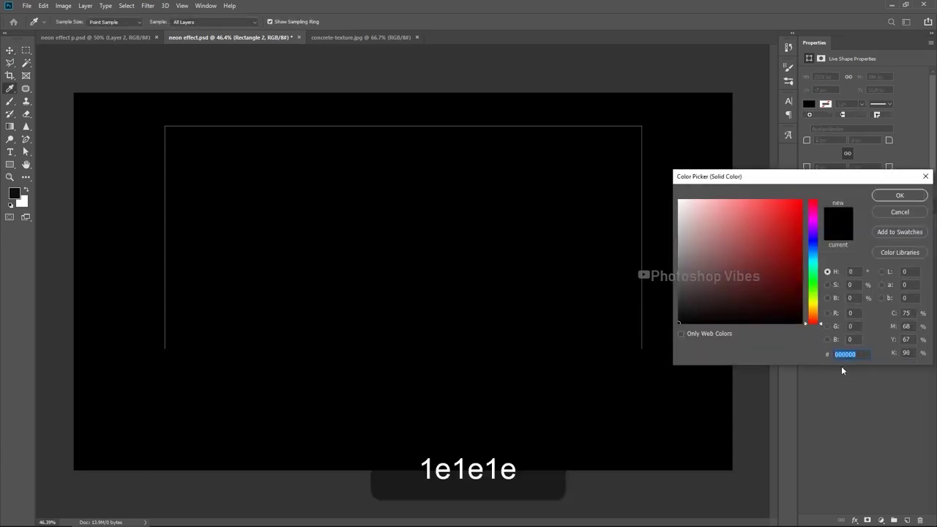
text(1e1e1e)
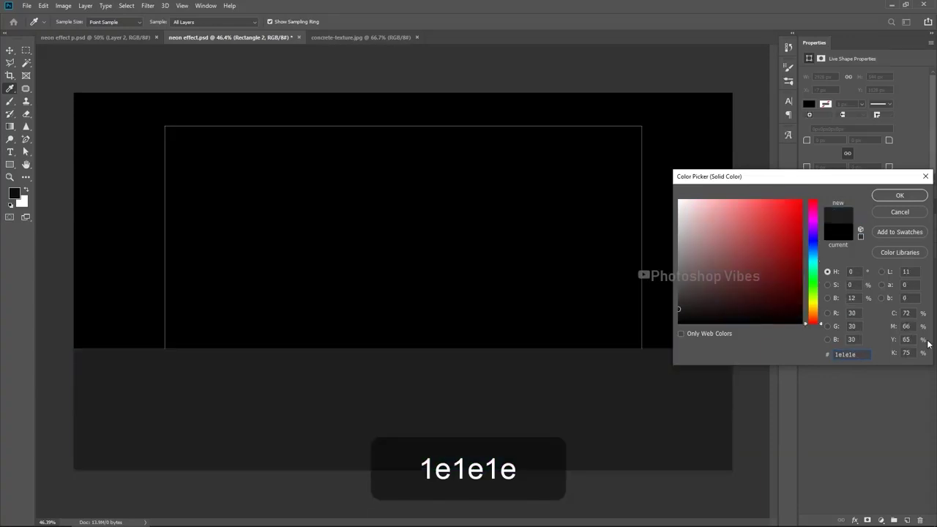
click(892, 196)
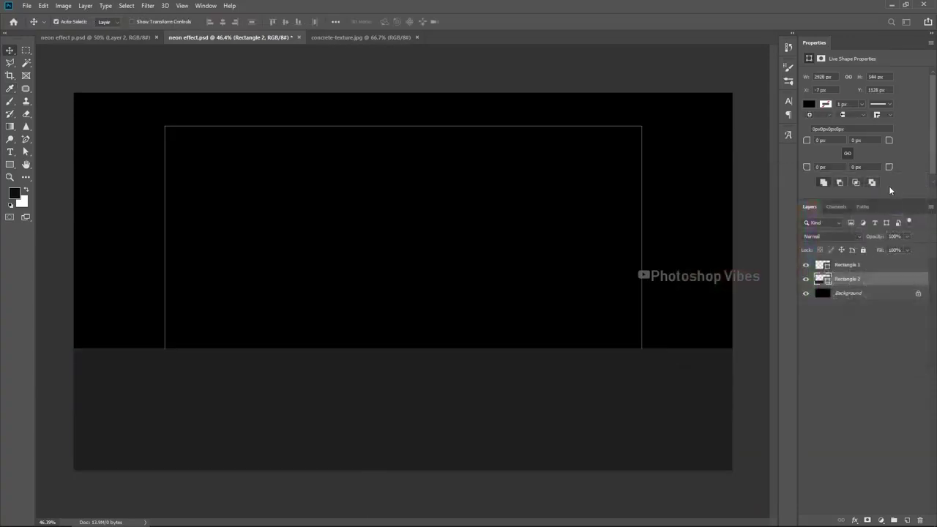
click(846, 266)
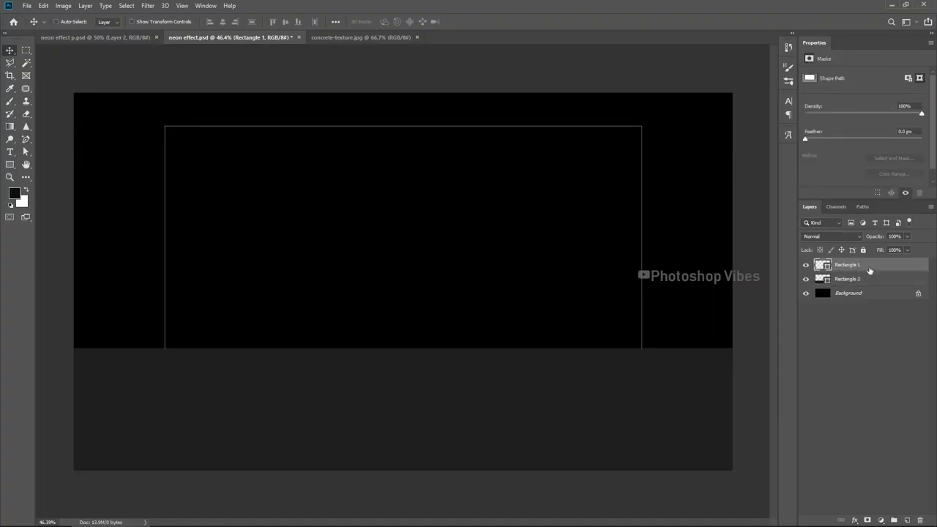
key(ctrl+j)
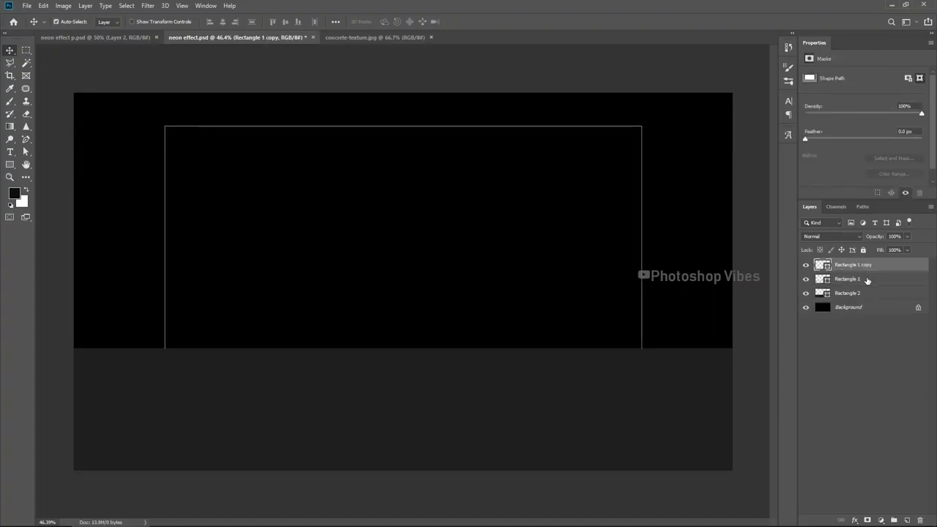
- Hide Rectangle 1 copy and add a Stroke effect to the original Rectangle 1
click(867, 280)
click(807, 265)
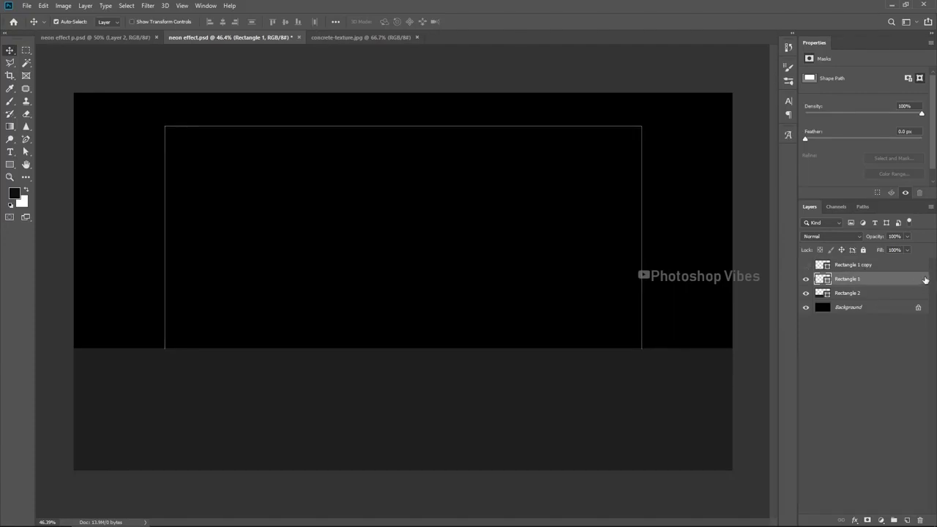
double_click(925, 279)
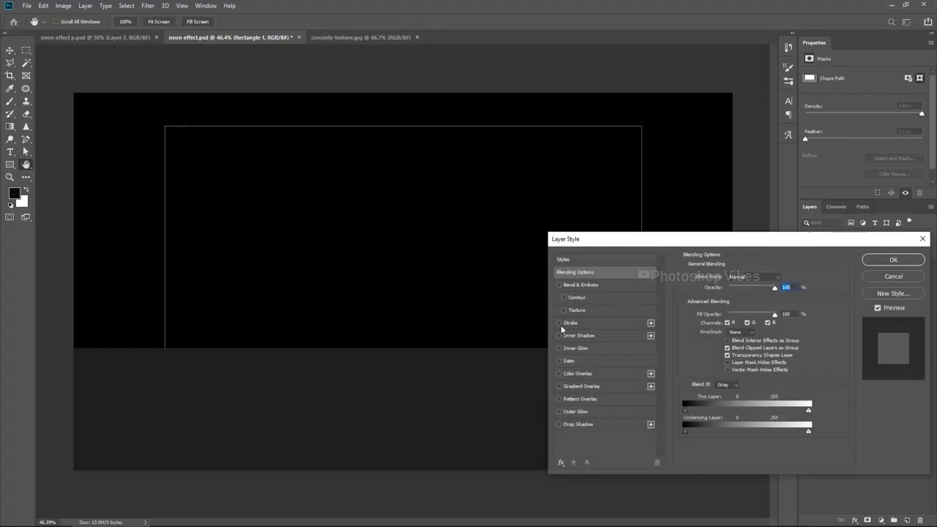
click(572, 323)
mouse_move(598, 245)
mouse_down()
mouse_move(561, 234)
mouse_move(619, 235)
mouse_up()
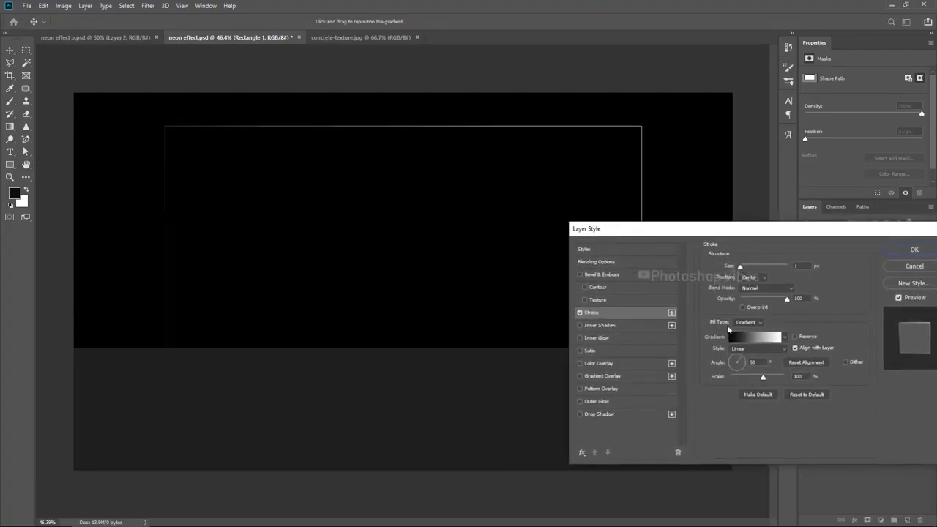
- Make the stroke gradient's end stops magenta, adding a second magenta stop
click(768, 338)
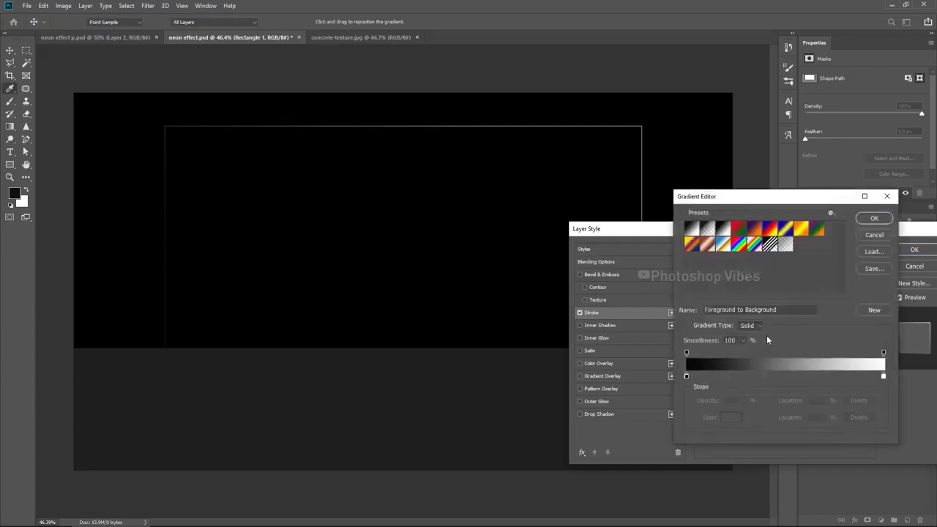
click(687, 376)
click(730, 419)
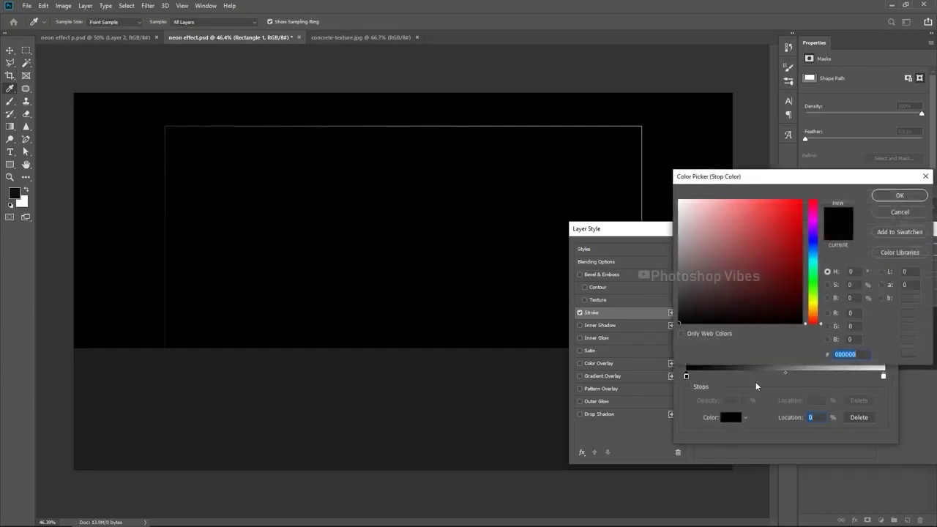
click(801, 200)
click(818, 221)
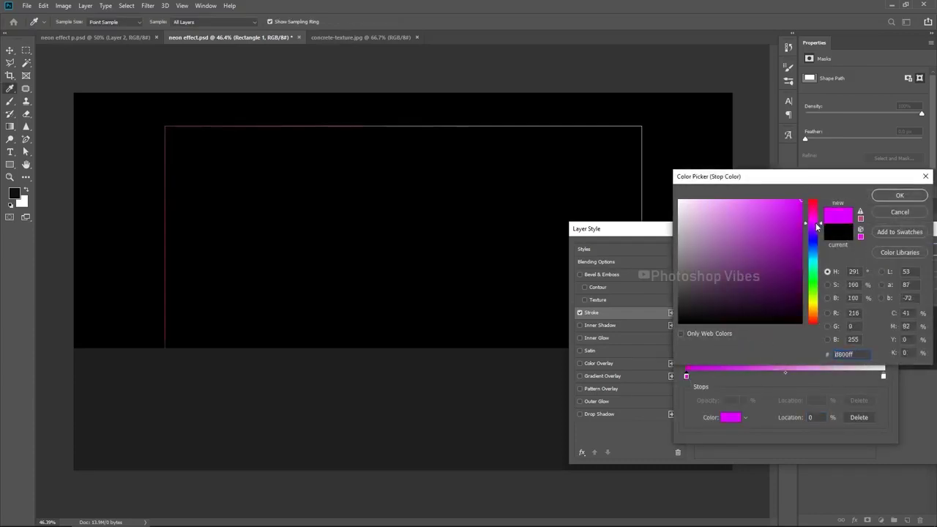
click(877, 196)
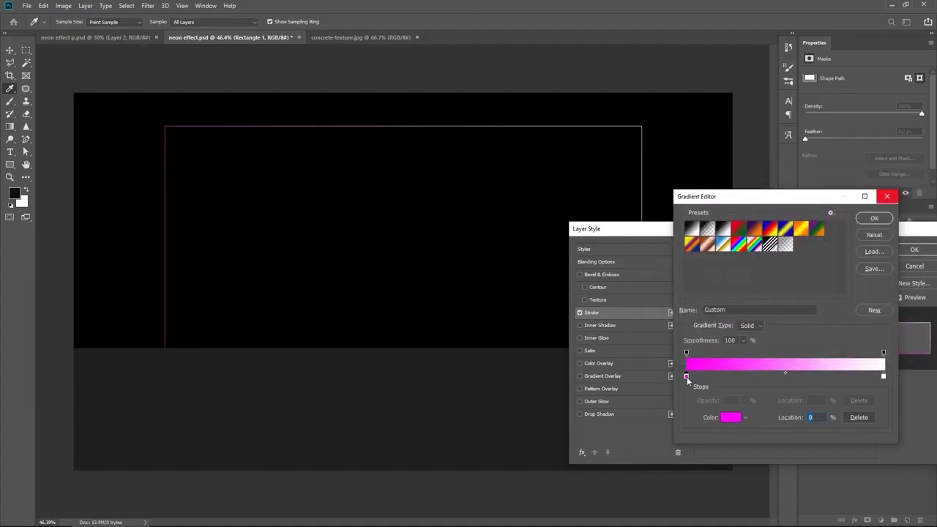
drag(687, 377, 889, 376)
- Set a bright cyan stop at the gradient's 50% midpoint and accept the gradient
drag(789, 380, 786, 378)
click(731, 417)
drag(818, 299, 818, 263)
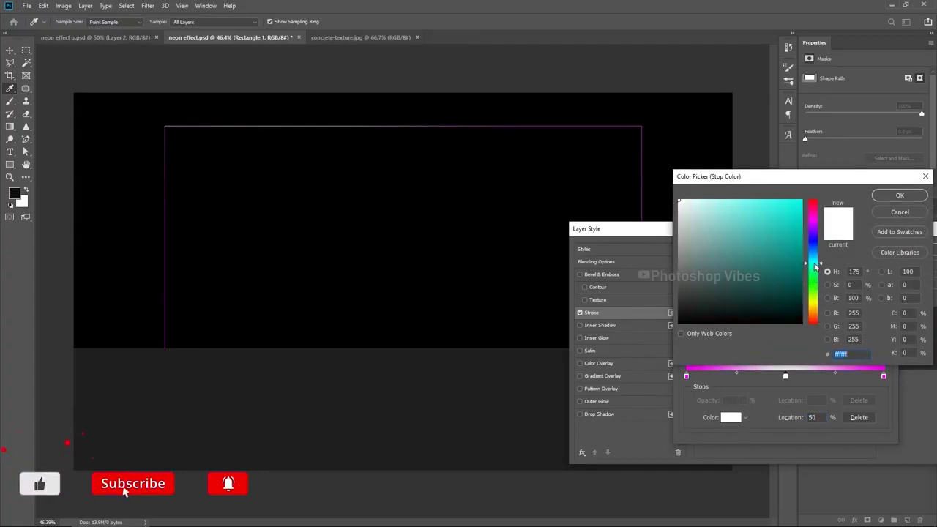
click(793, 211)
click(900, 196)
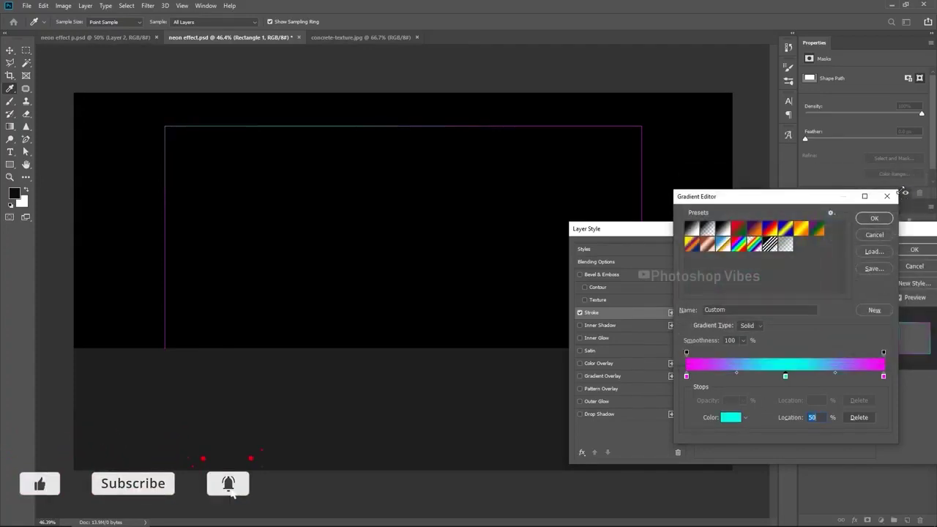
click(874, 218)
- Set the gradient stroke size to 6 px, apply it, and duplicate the layer
text(6)
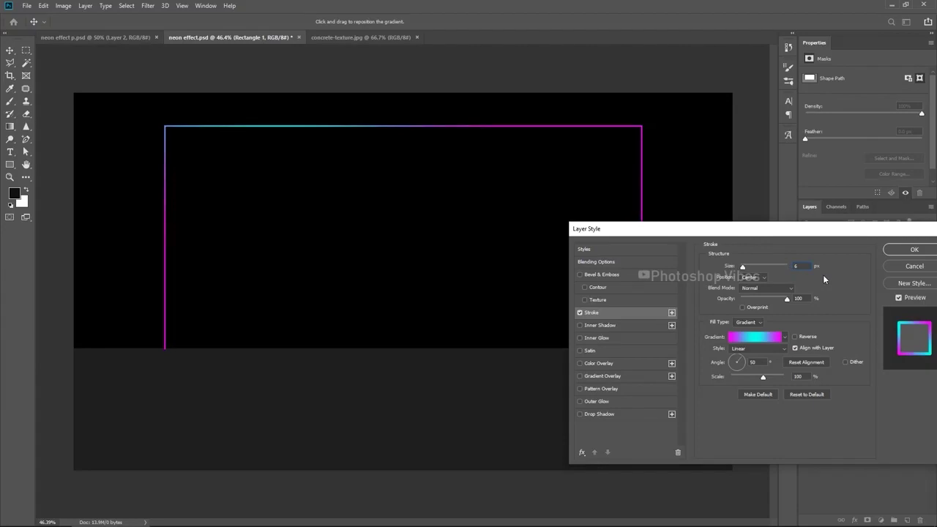
click(908, 250)
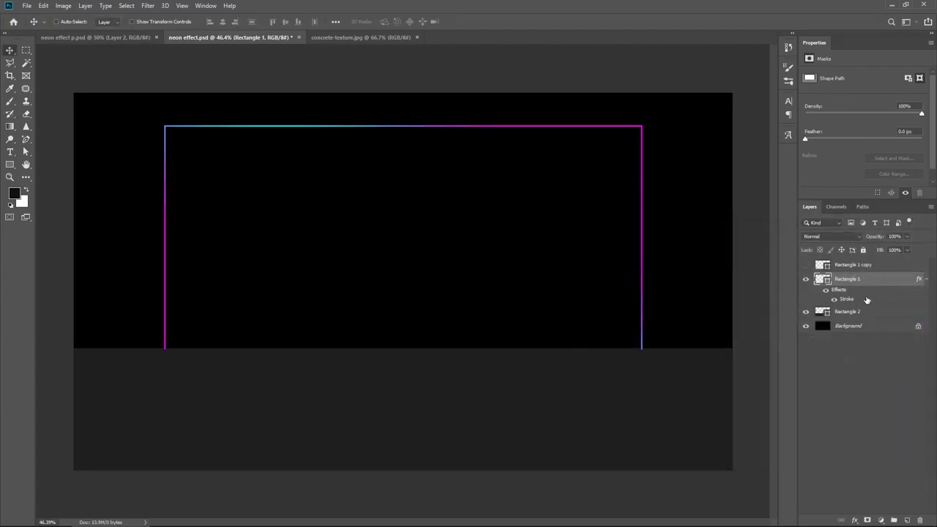
key(ctrl+j)
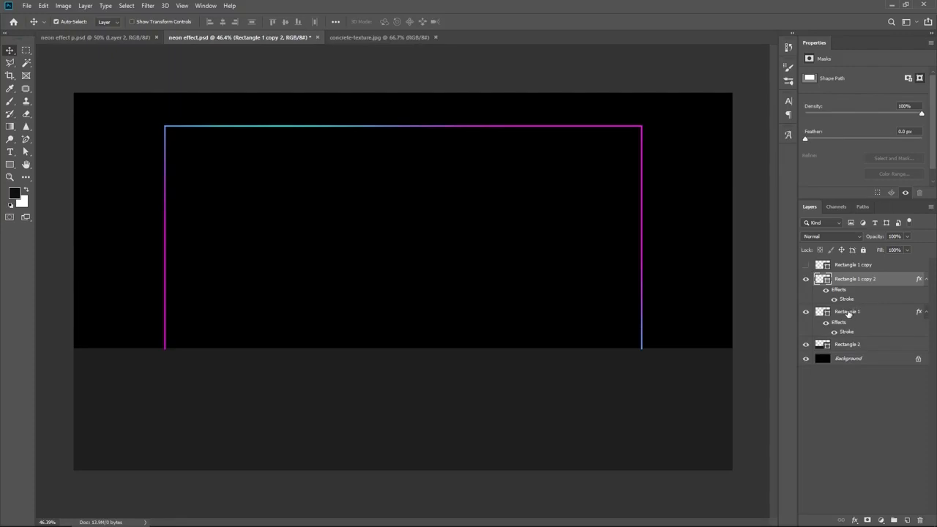
- Change Rectangle 1's gradient Stroke size from 6 to 15 px
click(848, 313)
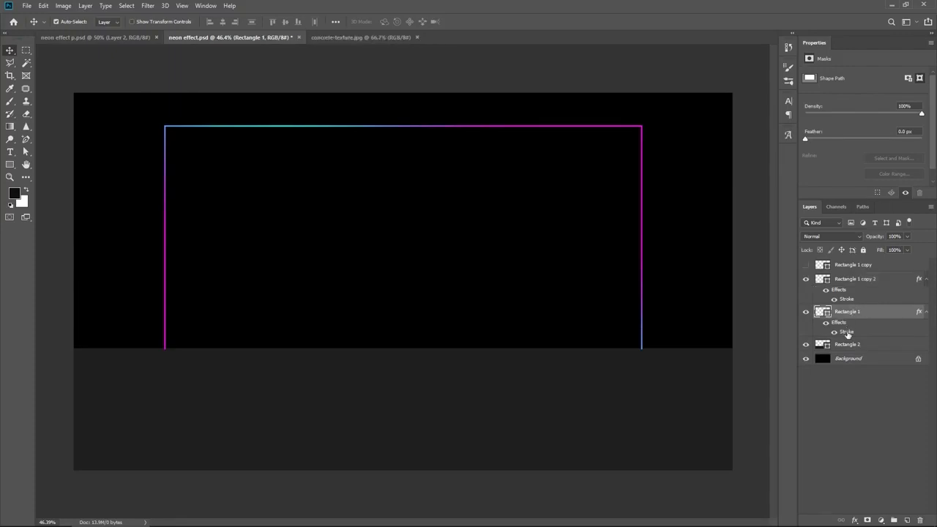
double_click(847, 333)
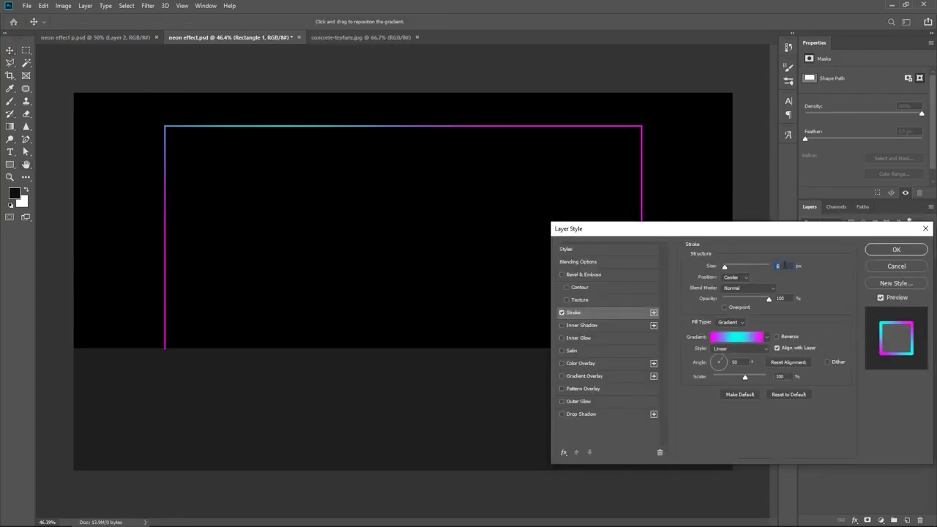
text(15)
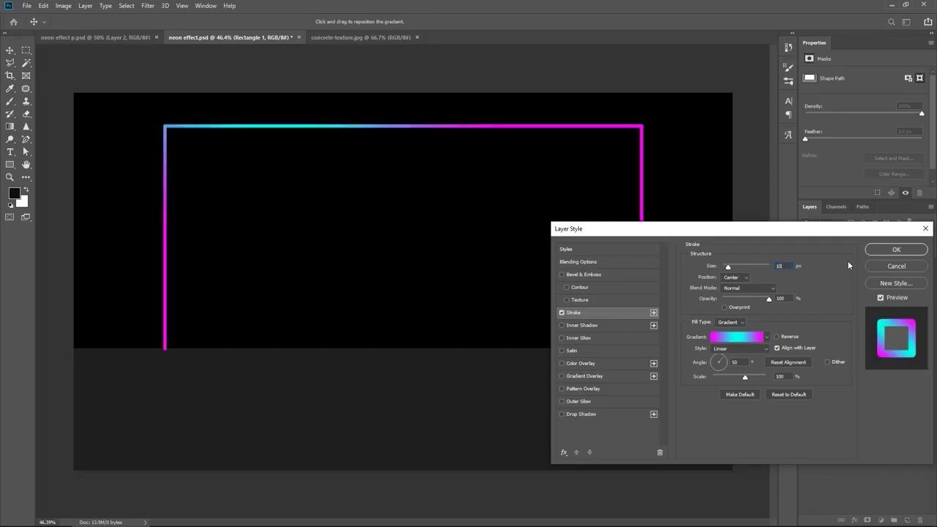
click(883, 251)
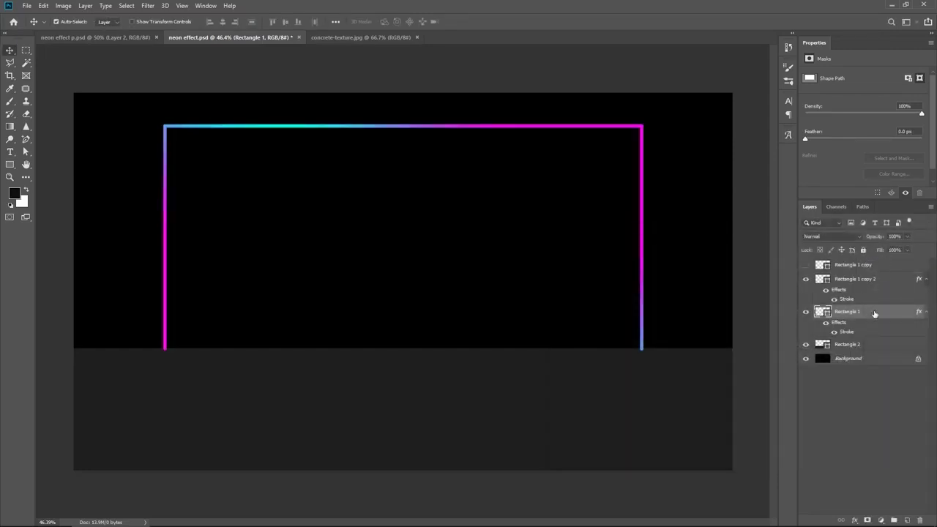
right_click(877, 313)
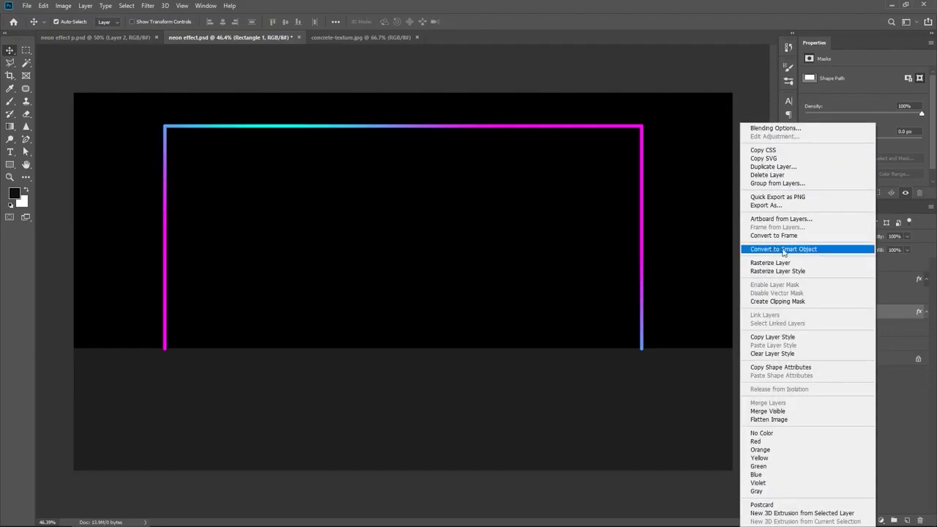
- Convert Rectangle 1 to a smart object, apply a 30 px Gaussian Blur, and duplicate it twice
click(830, 253)
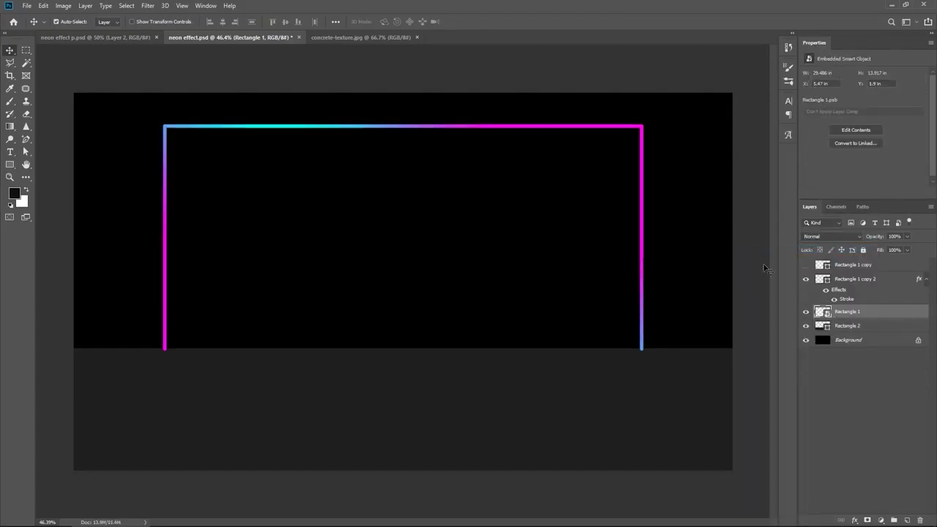
click(147, 6)
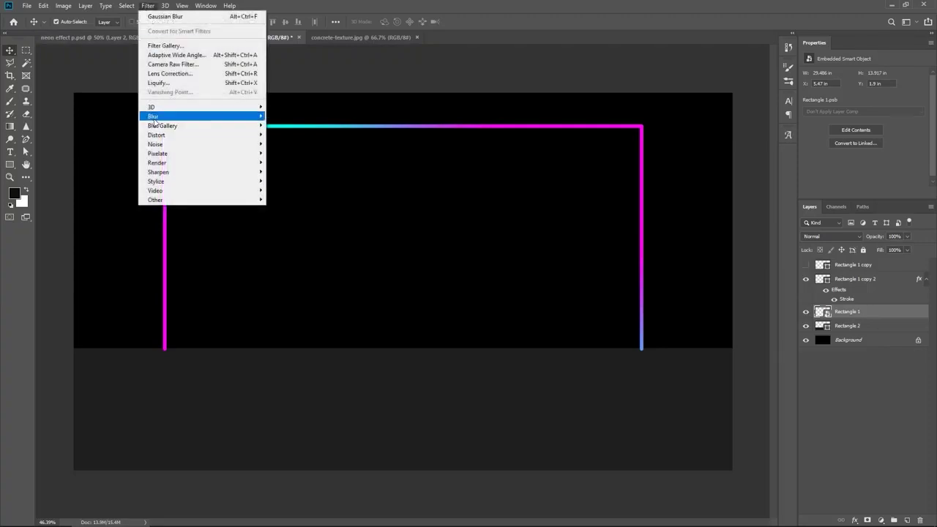
mouse_move(155, 122)
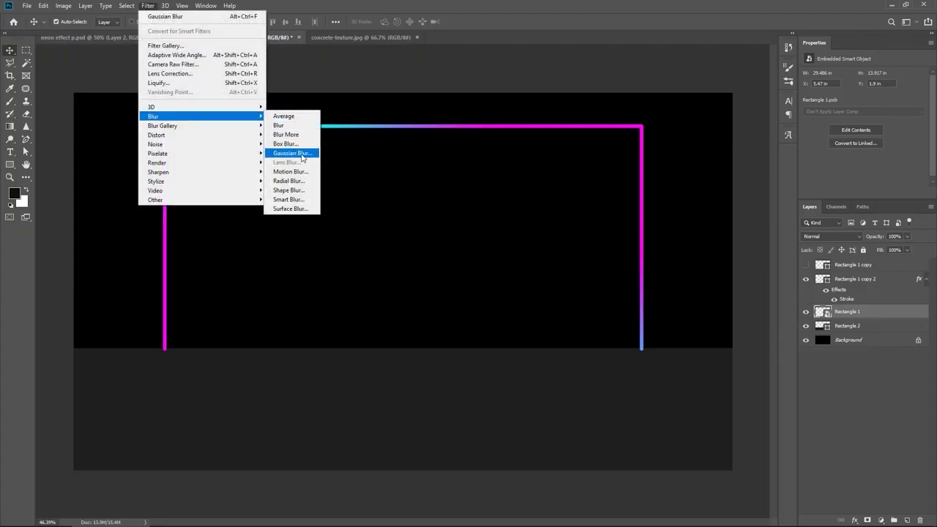
click(293, 153)
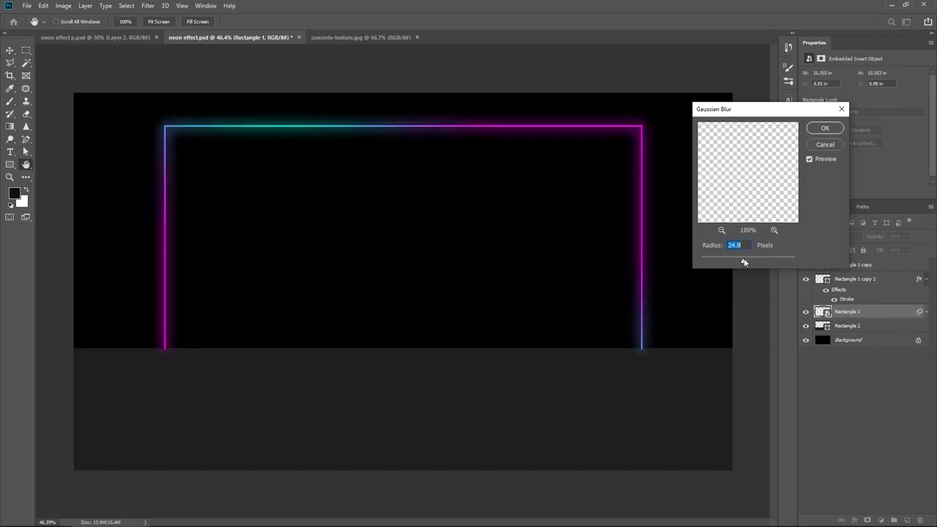
drag(734, 263, 745, 261)
click(817, 130)
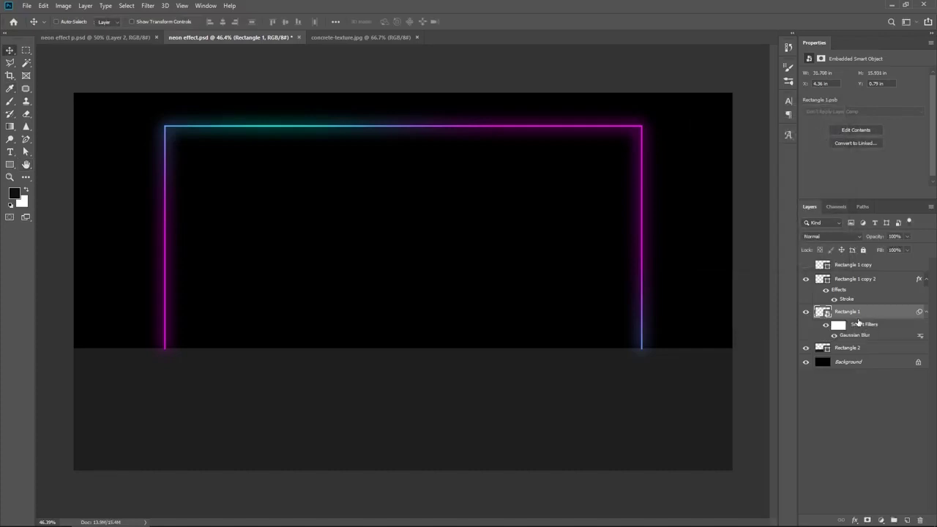
key(ctrl+j)
key(ctrl+j)
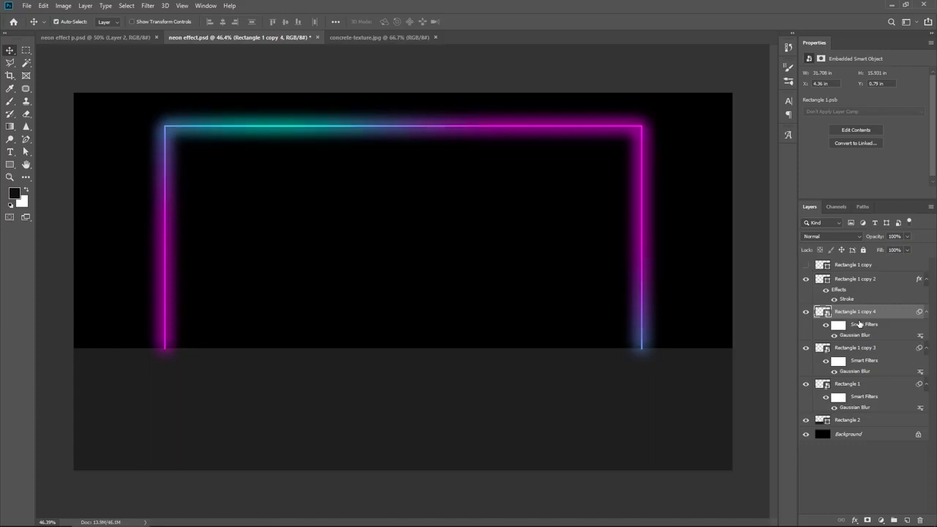
- Increase the original Rectangle 1's Gaussian Blur radius to 100 px
click(837, 387)
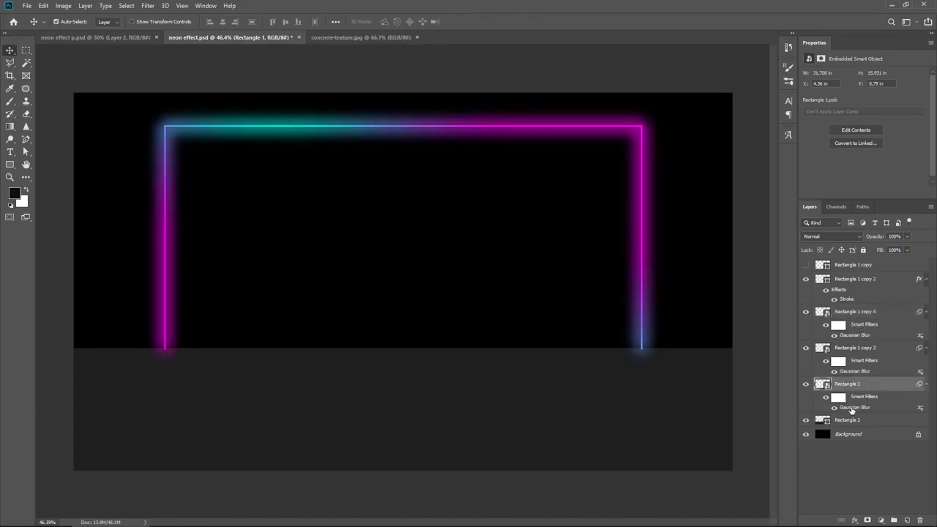
double_click(852, 408)
text(100)
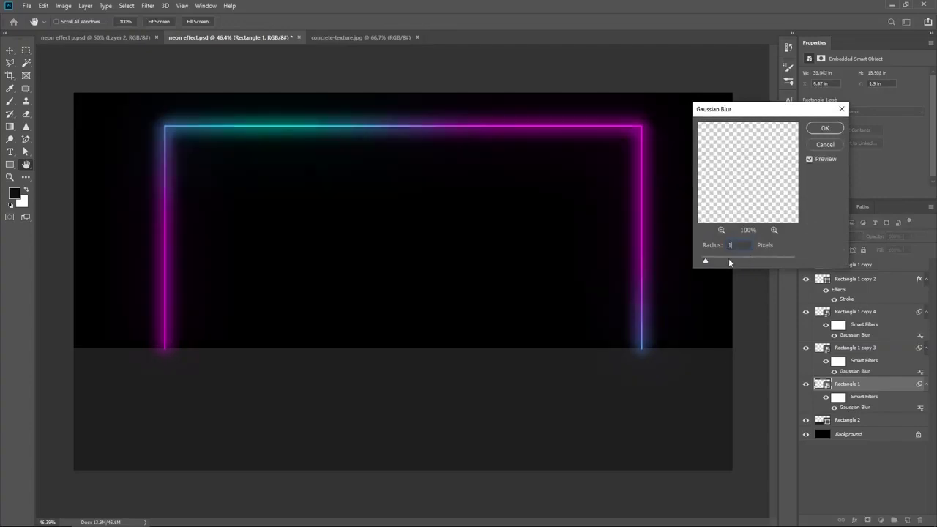
click(817, 130)
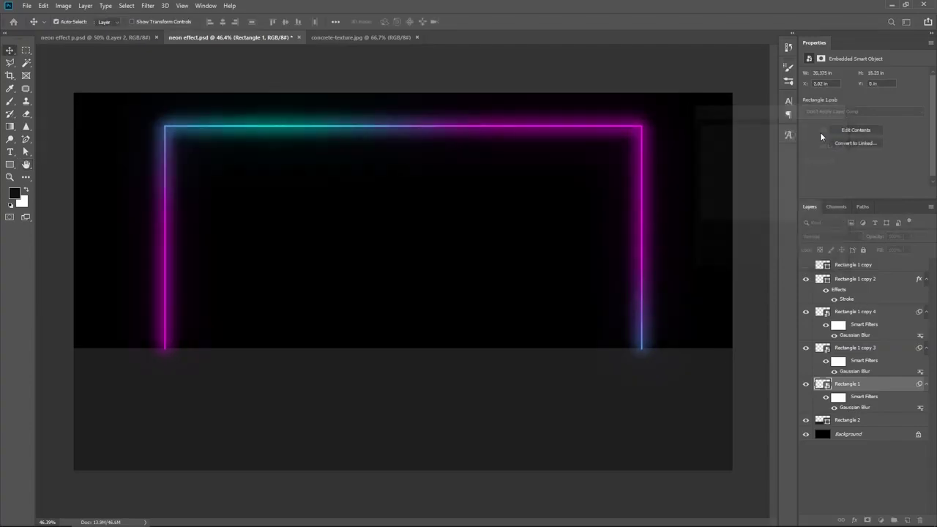
- Make the Rectangle 1 copy layer visible again and reselect Rectangle 1
click(850, 281)
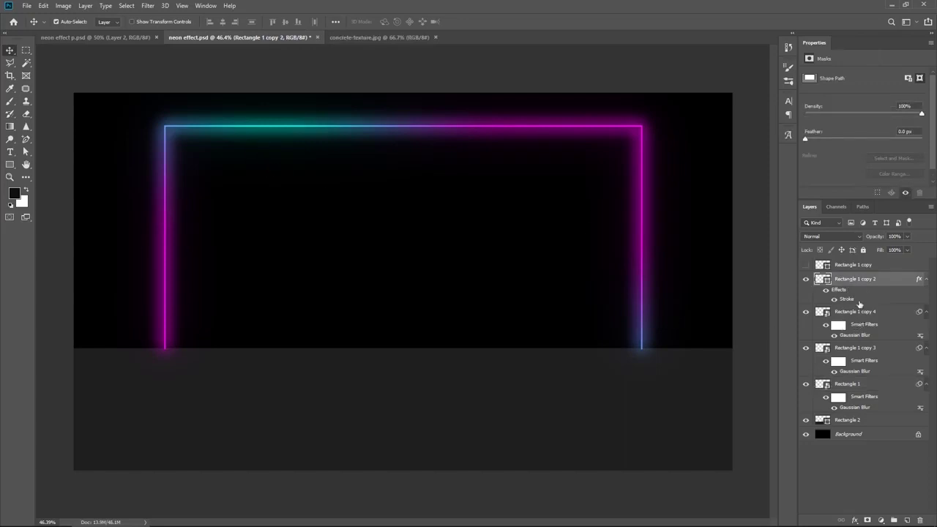
click(806, 265)
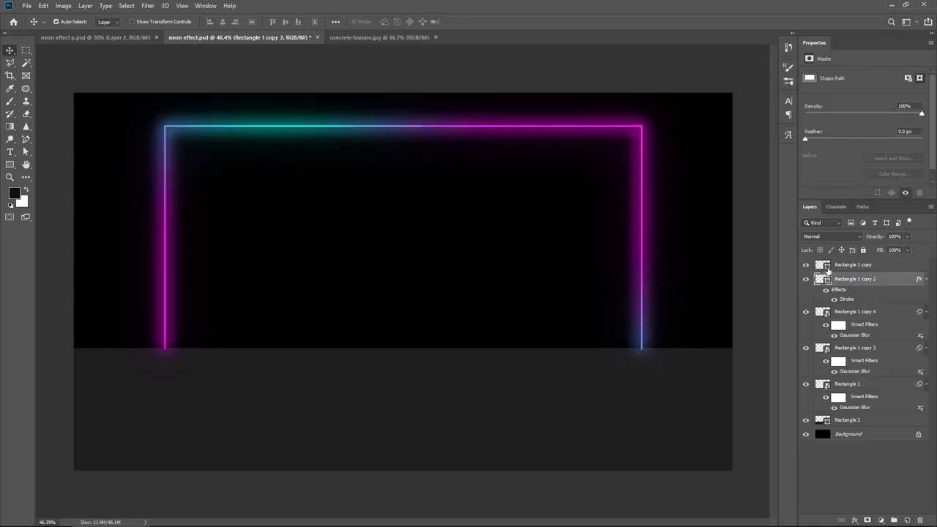
click(854, 265)
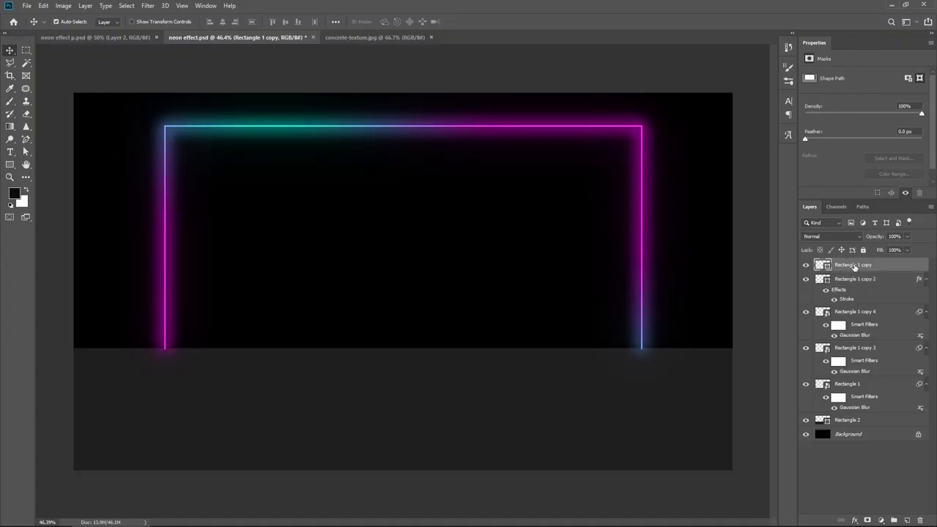
click(856, 410)
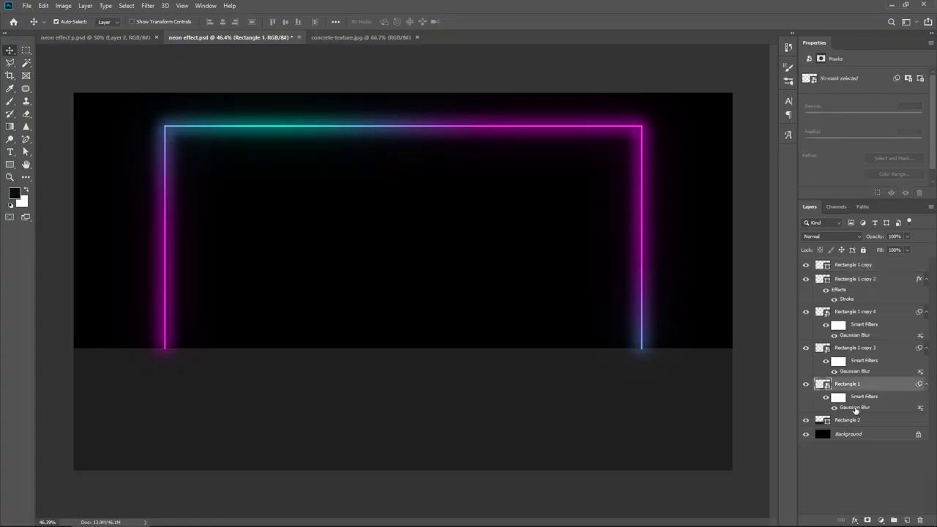
- Give Rectangle 1 a bright cyan Outer Glow at about 41% opacity, then select the rectangle layers
double_click(910, 386)
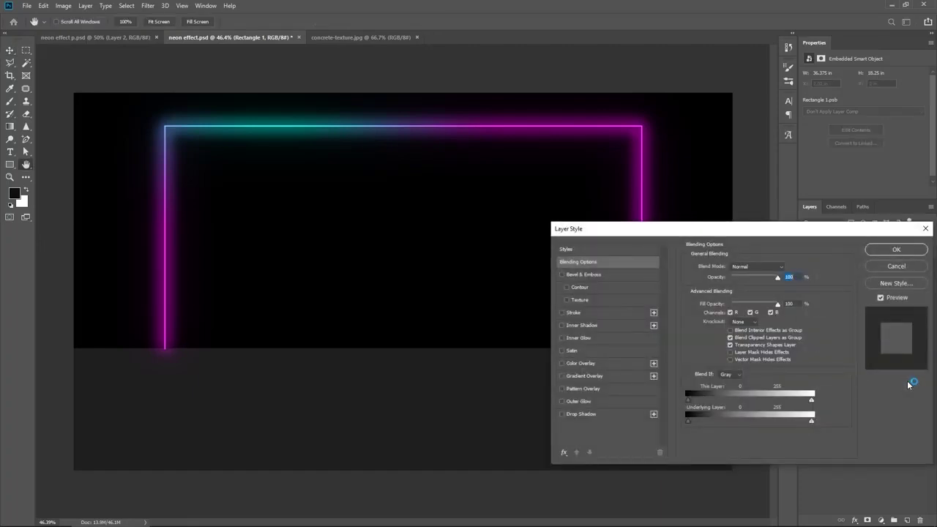
click(564, 402)
click(580, 402)
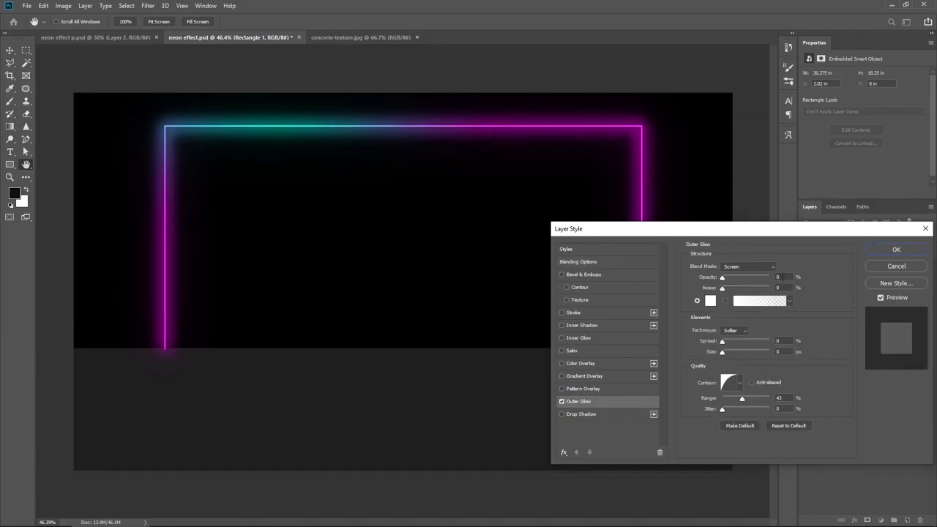
click(710, 301)
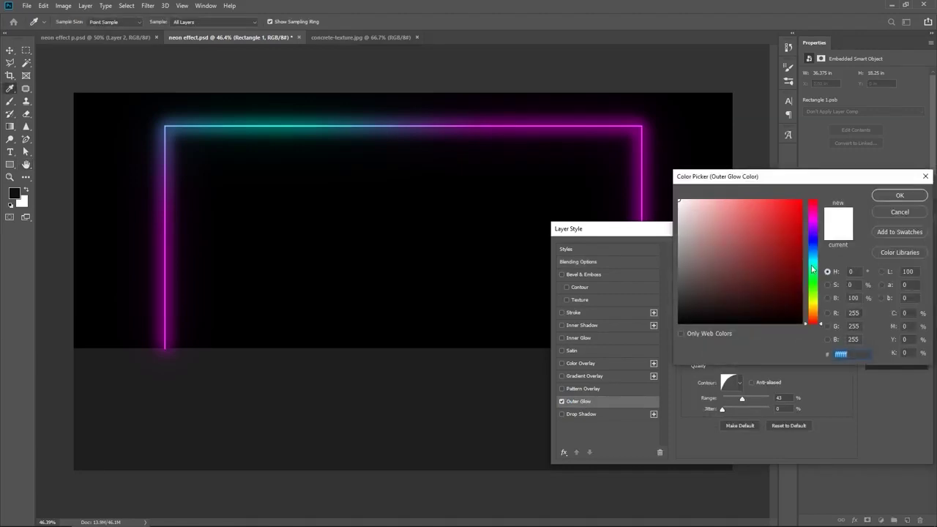
click(813, 265)
click(802, 200)
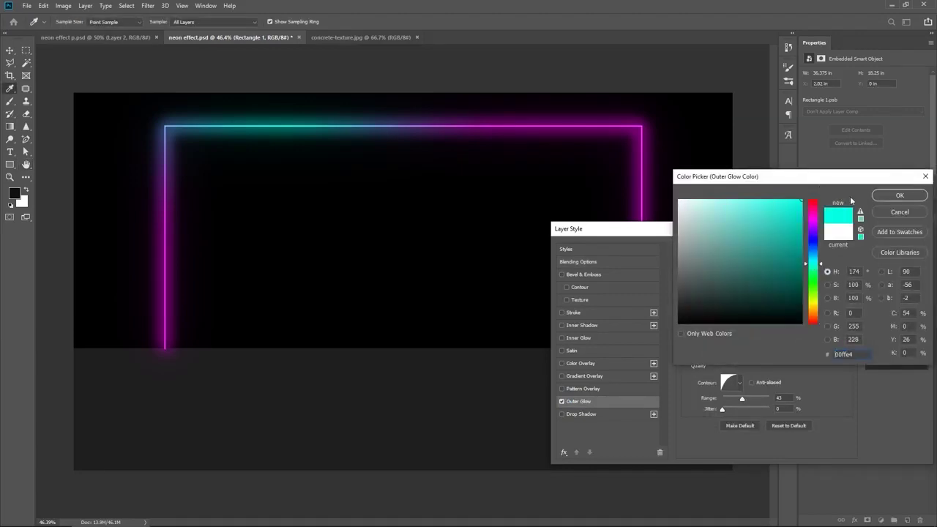
click(900, 195)
drag(727, 280, 741, 279)
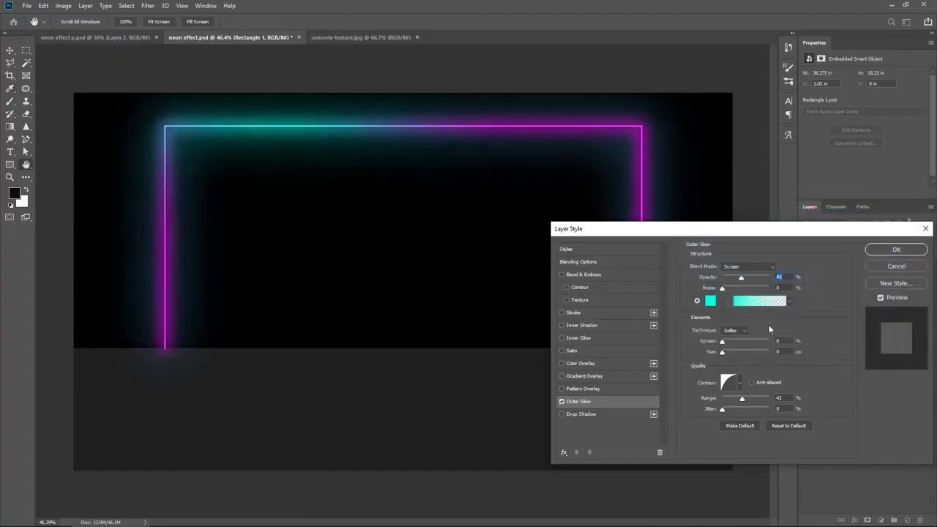
click(896, 251)
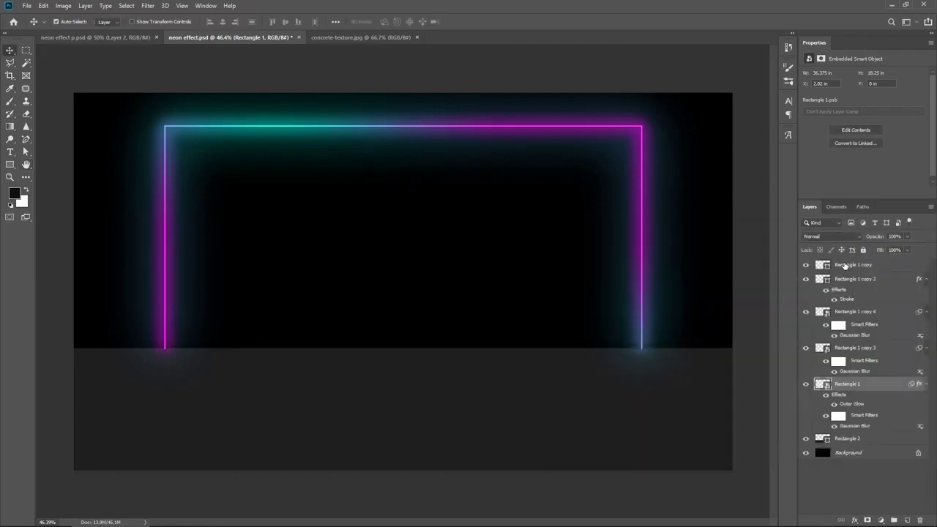
shift+click(845, 266)
- Group the rectangle layers, duplicate the group, and scale the copy down from the floor line
key(ctrl+g)
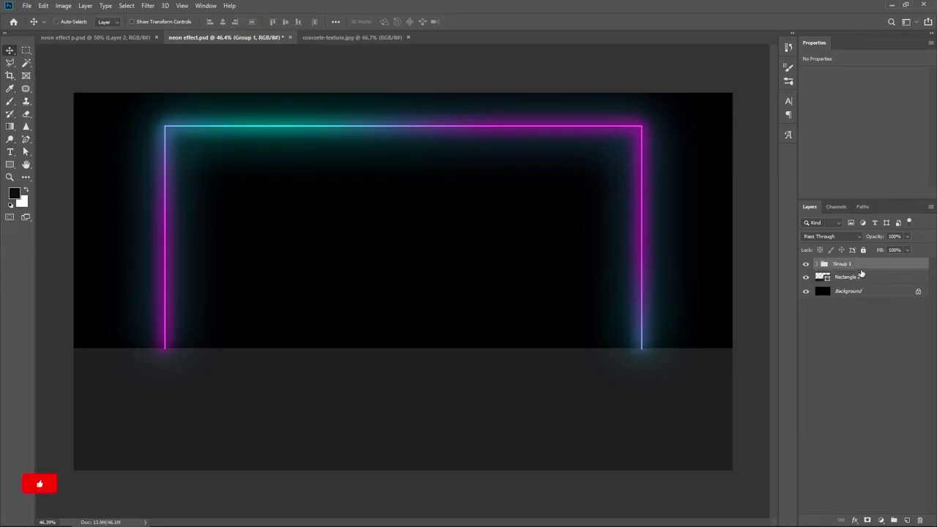
key(ctrl+j)
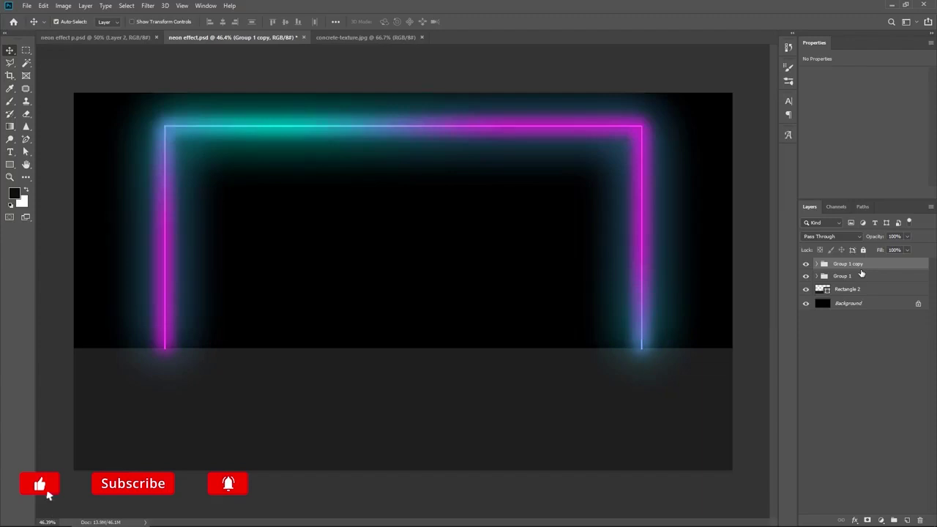
key(ctrl+t)
drag(403, 242, 402, 349)
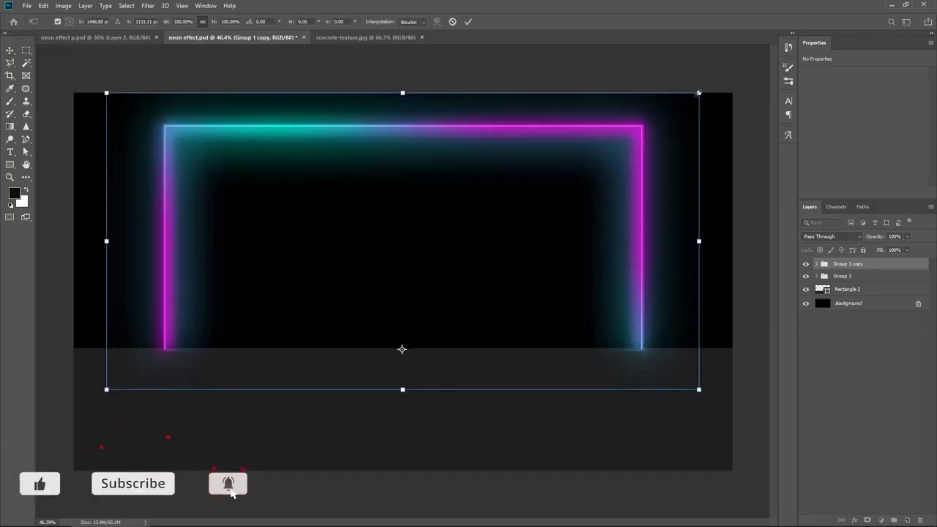
drag(699, 94, 646, 119)
key(Return)
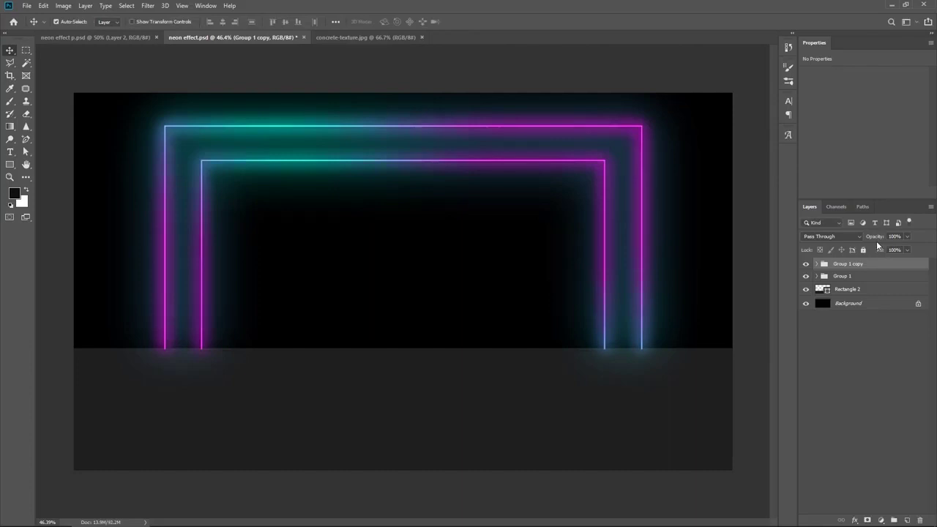
- Duplicate the frame again and scale the new copy to 78% anchored on the floor line
key(ctrl+j)
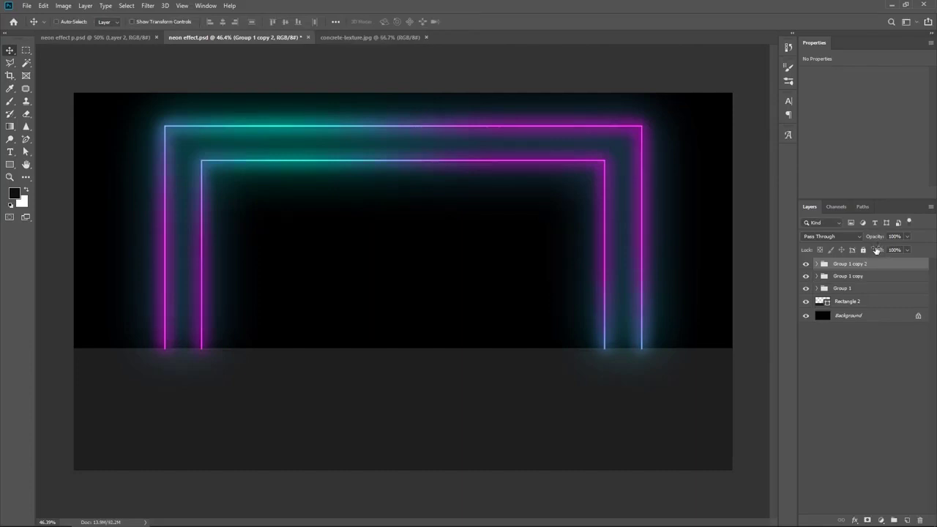
key(ctrl+t)
drag(402, 247, 405, 349)
drag(661, 104, 595, 141)
key(Return)
- Add a fourth, smaller frame scaled from the floor line, then select all four groups
key(ctrl+alt+t)
drag(404, 265, 404, 350)
drag(616, 145, 571, 176)
key(Return)
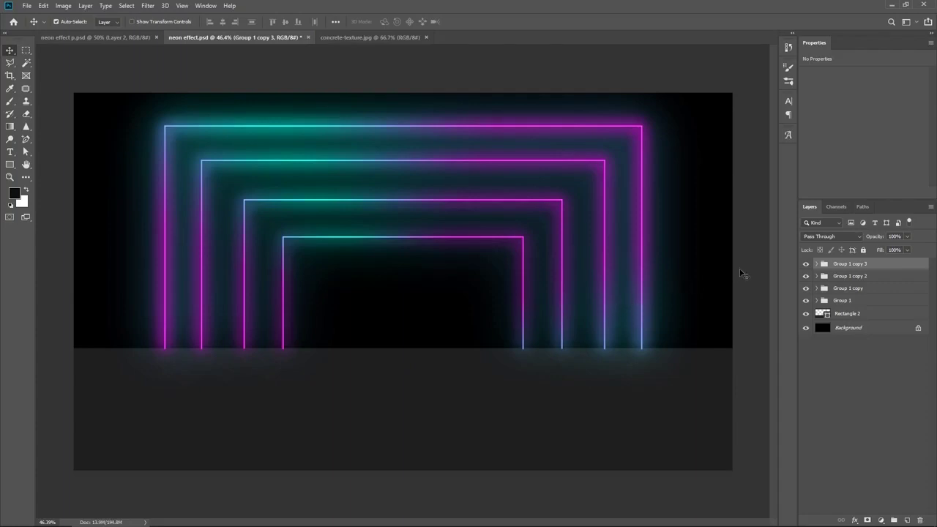
shift+click(839, 304)
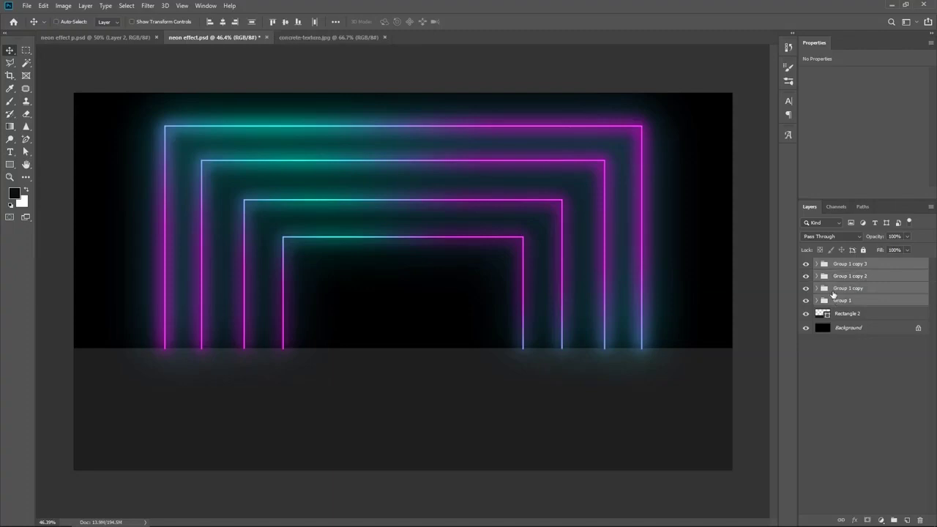
- Merge copies of the four frame groups into a smart object, flip it vertically, and move it below the floor
key(ctrl+j)
right_click(855, 284)
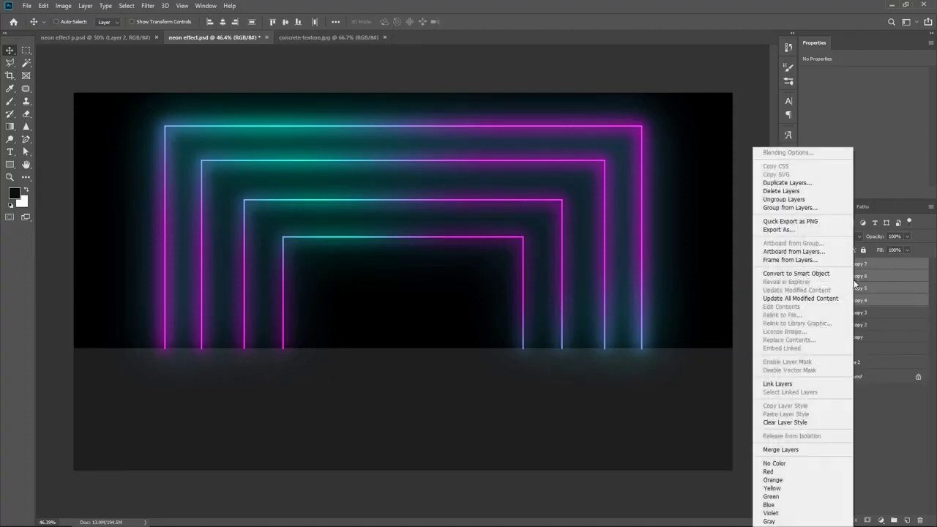
click(806, 274)
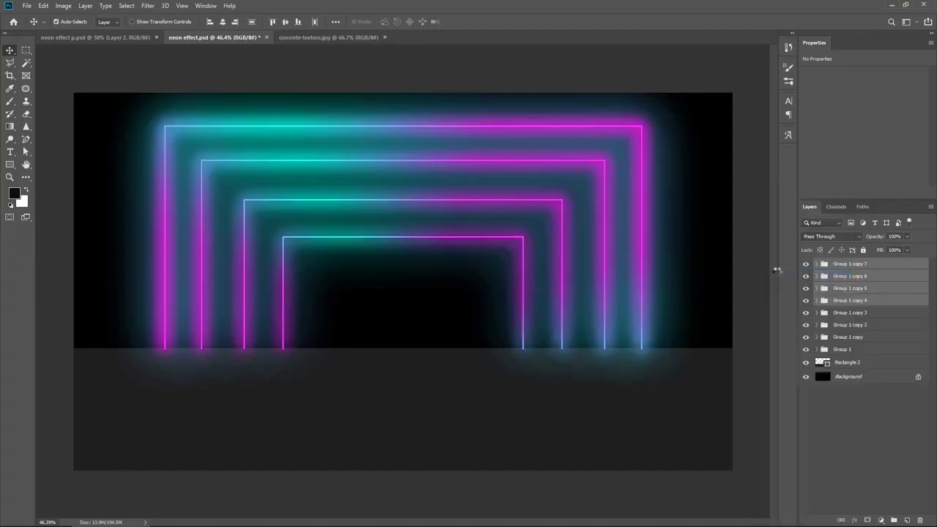
key(ctrl+t)
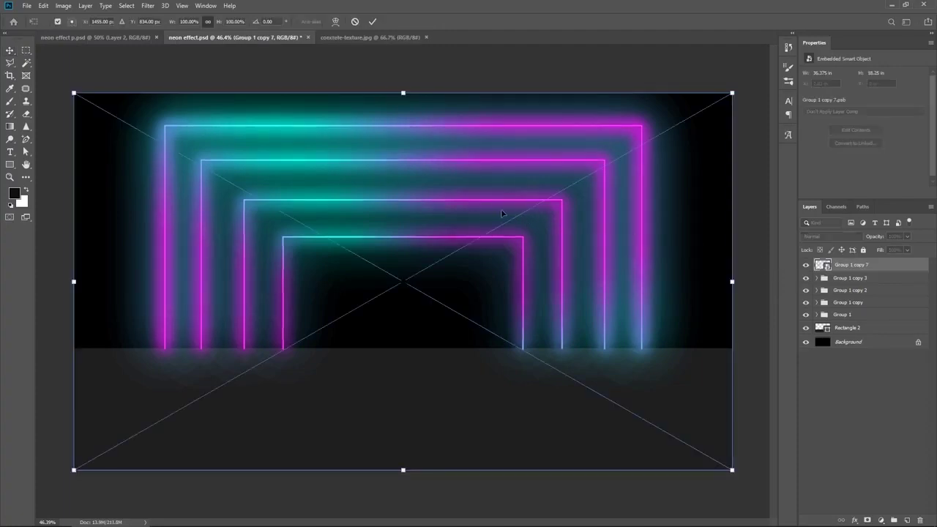
right_click(431, 213)
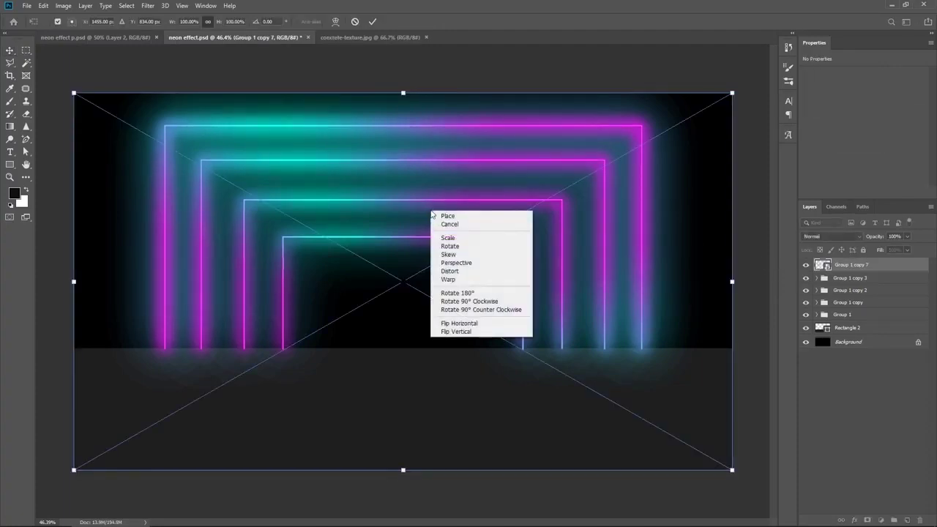
click(454, 329)
drag(383, 371, 384, 496)
key(shift+Down)
key(shift+Down)
key(shift+Down)
key(shift+Down)
key(shift+Down)
key(Return)
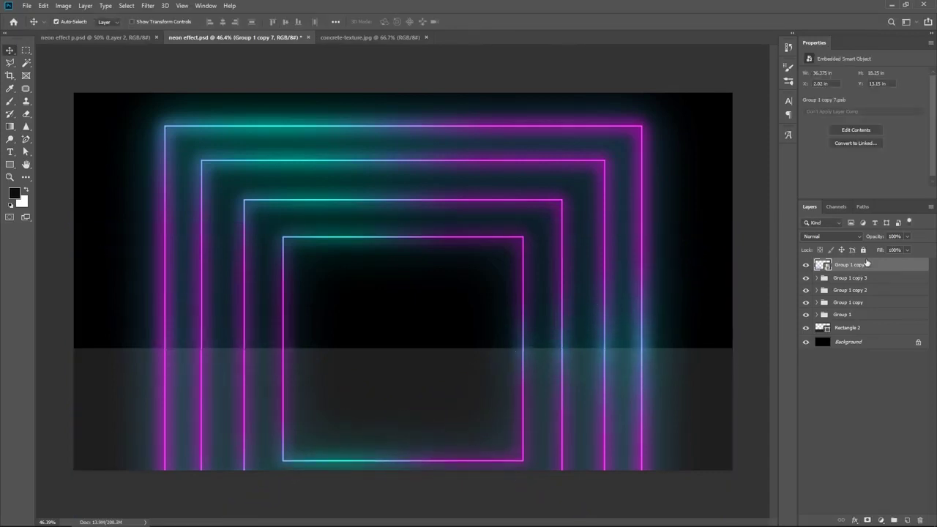
- Blur the flipped reflection with a 24 px Gaussian Blur and hide it
click(146, 5)
click(164, 32)
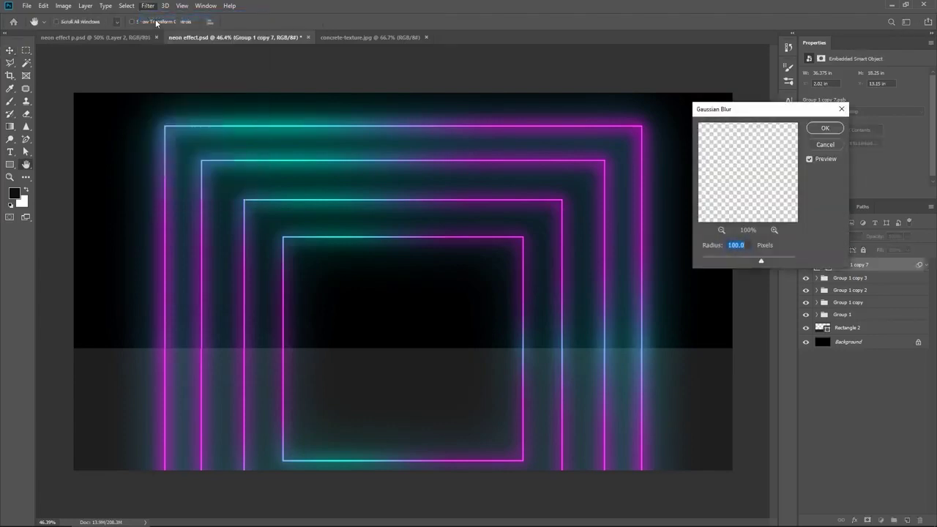
drag(723, 248, 706, 249)
text(24)
click(824, 129)
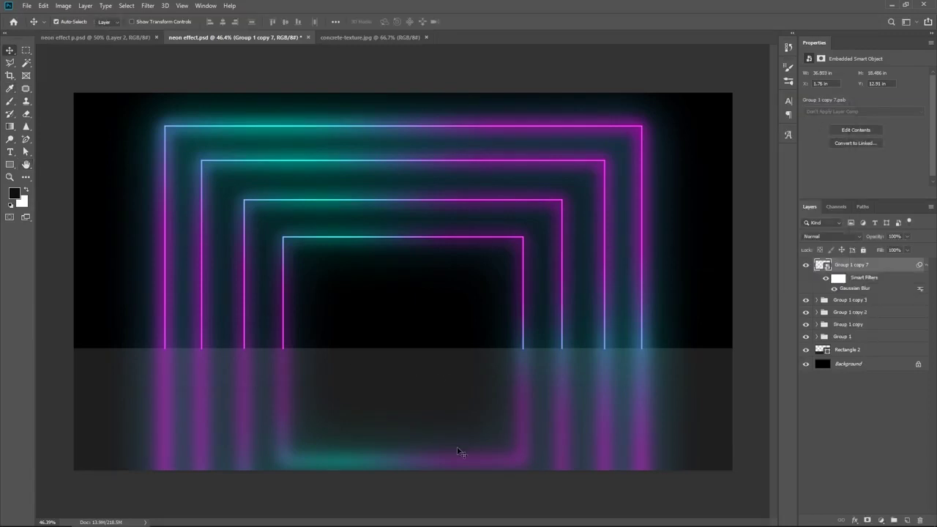
click(806, 265)
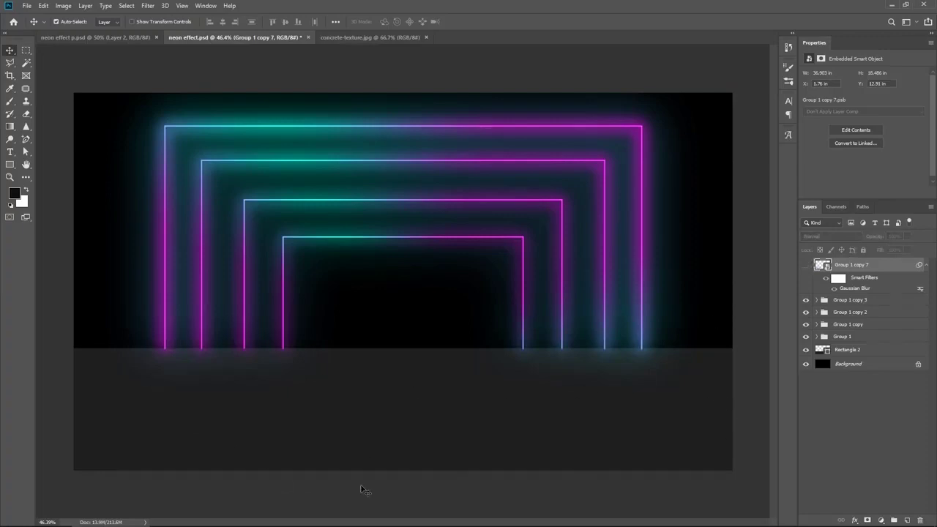
- Bring concrete-texture.jpg into neon effect.psd and pull its top corners down into perspective
click(346, 37)
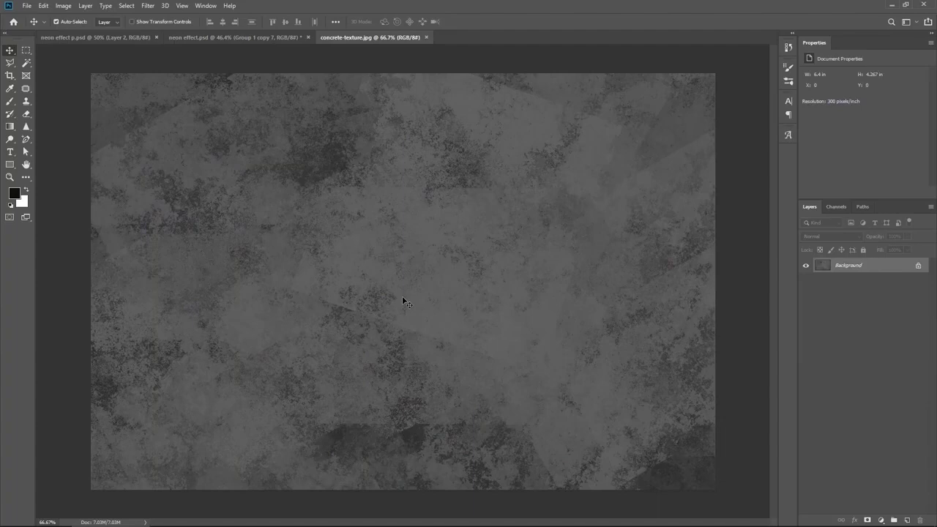
drag(402, 295, 433, 283)
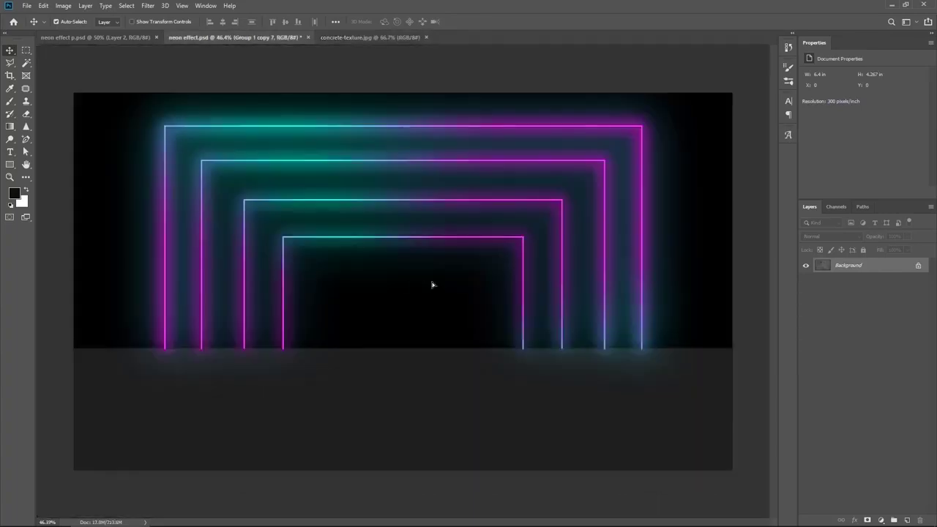
key(ctrl+t)
drag(509, 249, 503, 294)
drag(642, 183, 731, 345)
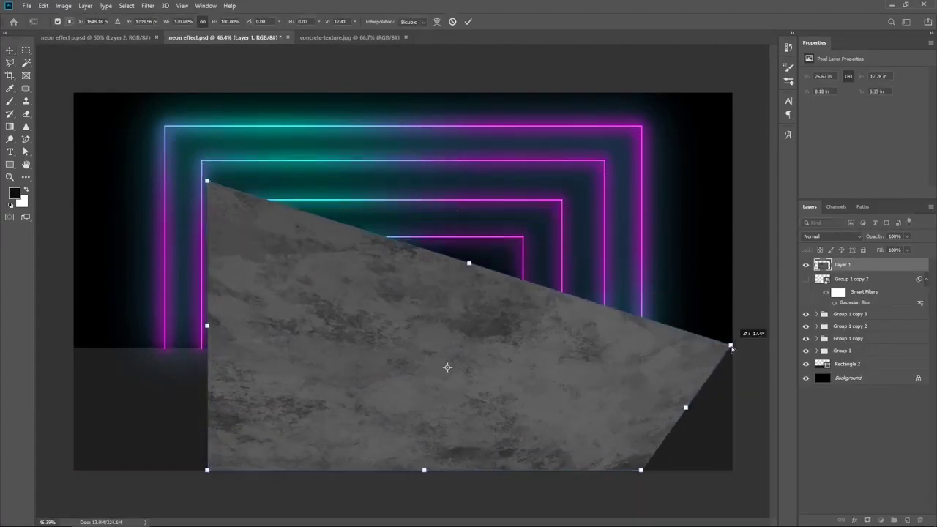
drag(208, 182, 73, 350)
- Stretch the concrete's bottom corners beyond the canvas edges to finish the floor perspective
drag(207, 470, 82, 473)
drag(641, 470, 735, 470)
drag(82, 473, 26, 476)
key(ctrl+minus)
drag(677, 438, 753, 446)
drag(92, 442, 16, 443)
key(Return)
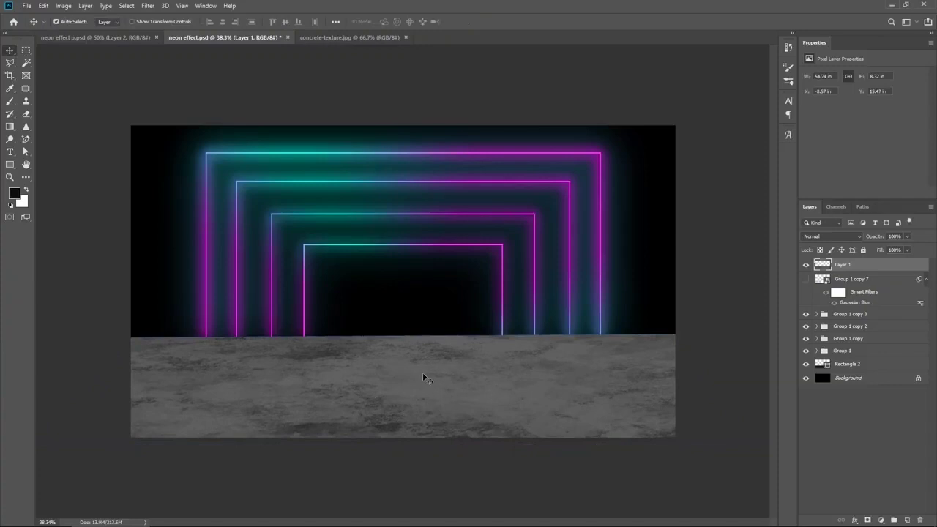
key(ctrl+0)
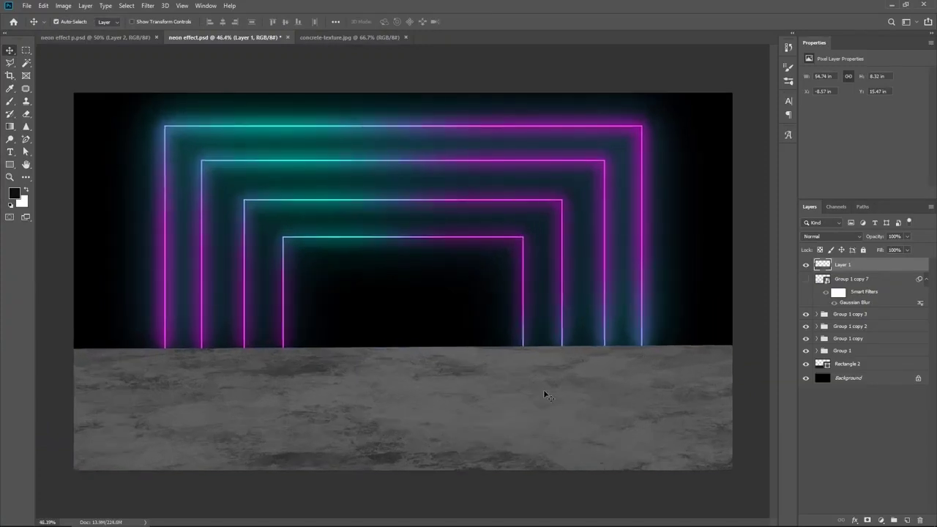
- Place the concrete layer beneath the reflection layer with its fill lowered to 41%
drag(837, 267, 837, 303)
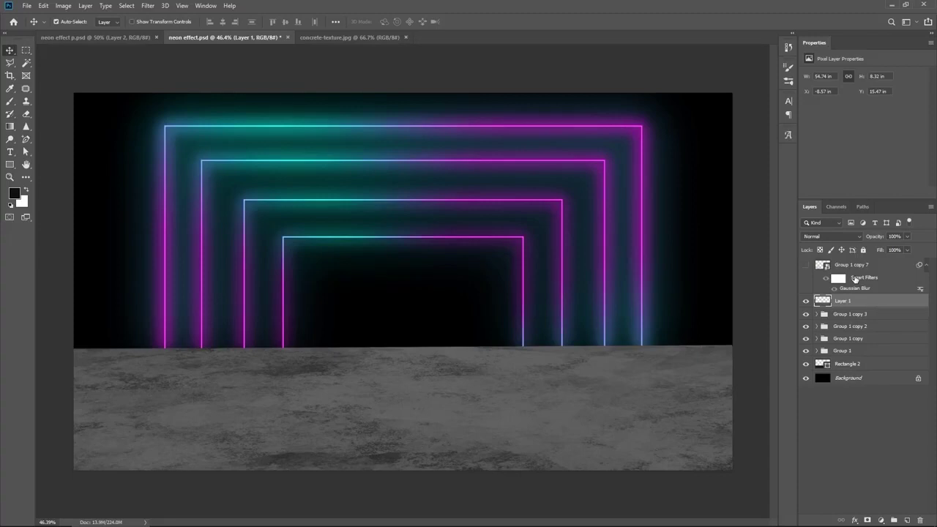
drag(881, 250, 846, 279)
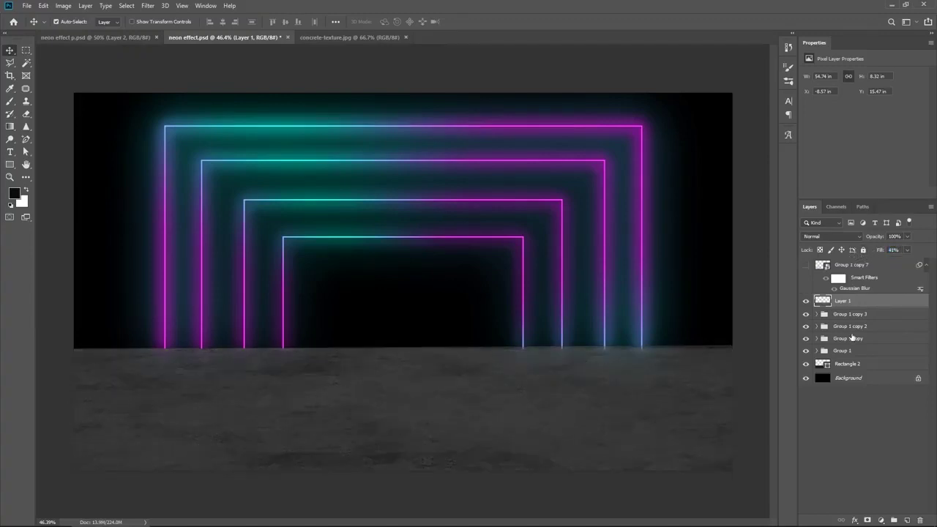
key(Down)
key(Down)
key(Down)
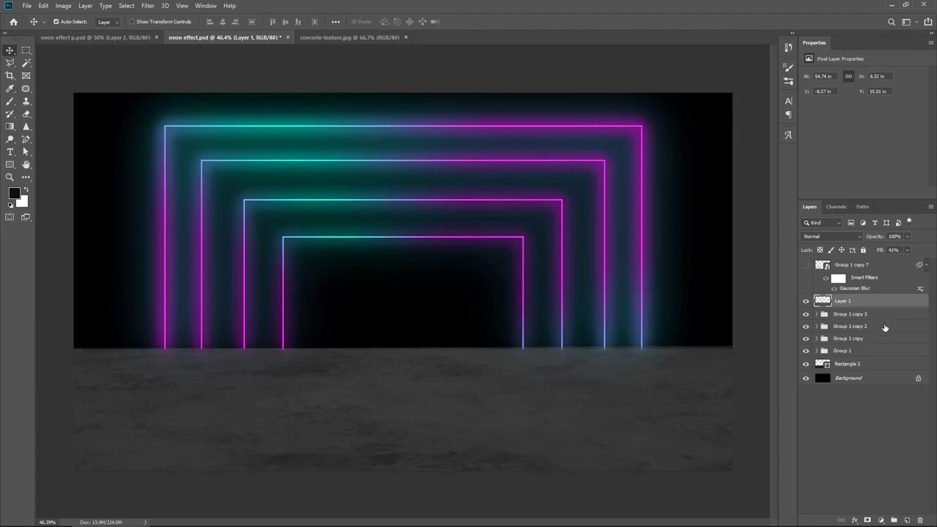
- Reveal Group 1 copy 7 and limit it with a Gray Underlying Layer Blend If split around 14/25–52
click(806, 265)
click(844, 266)
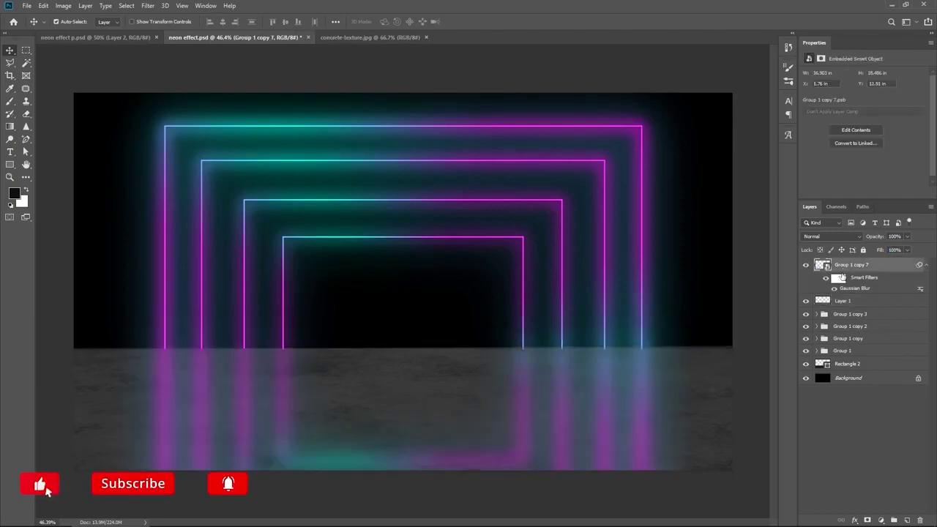
double_click(911, 269)
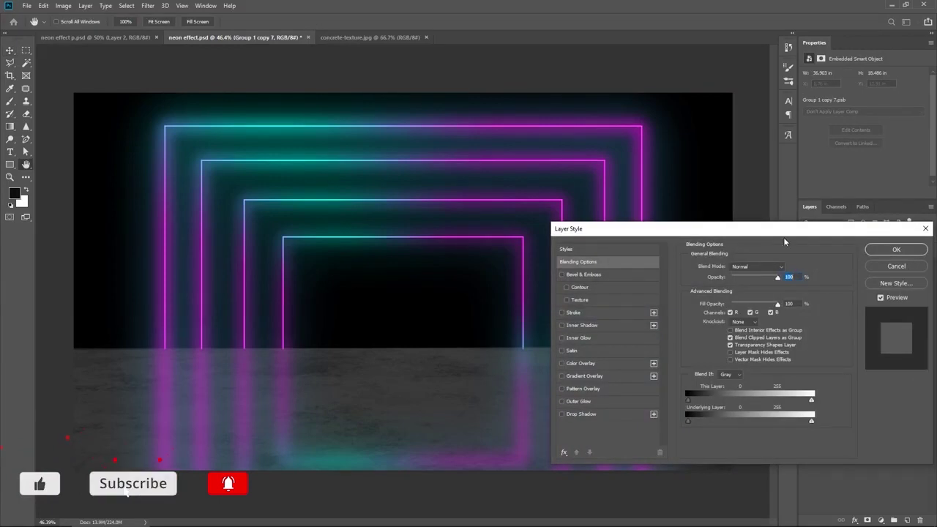
drag(772, 235, 788, 231)
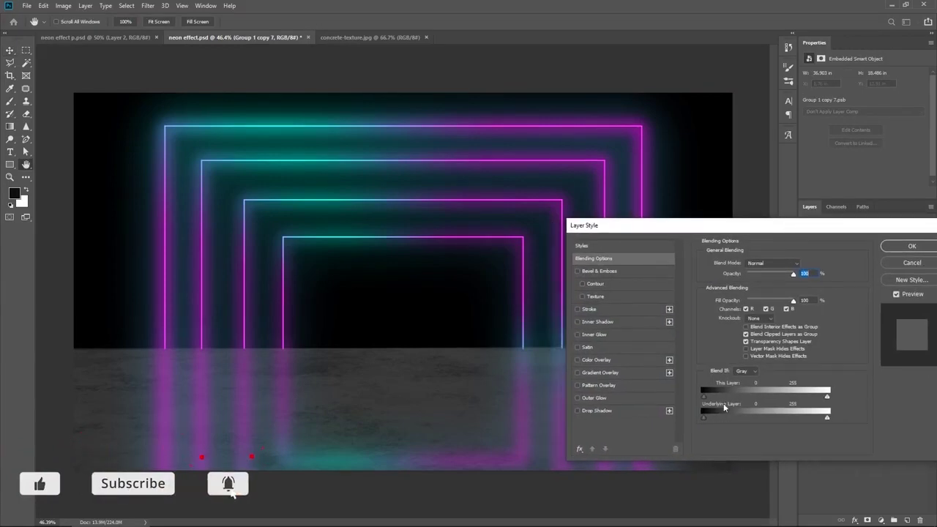
click(744, 371)
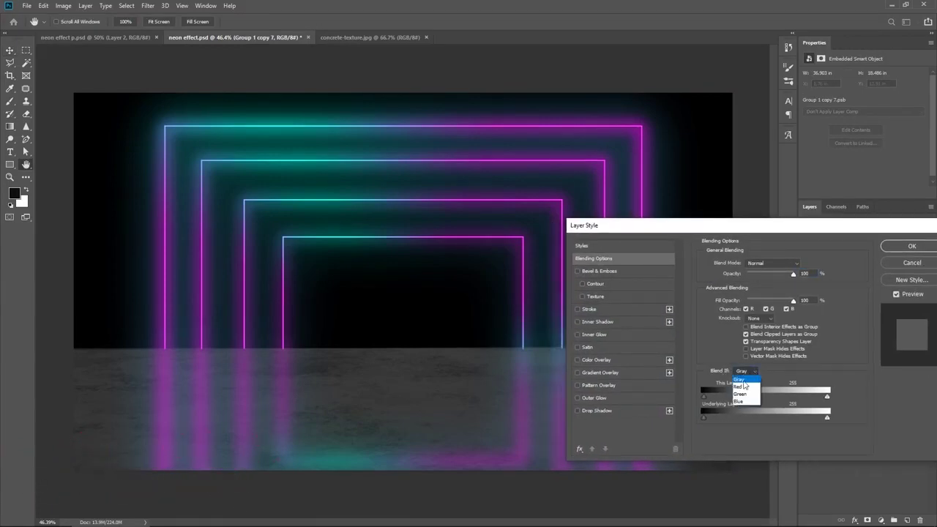
click(747, 380)
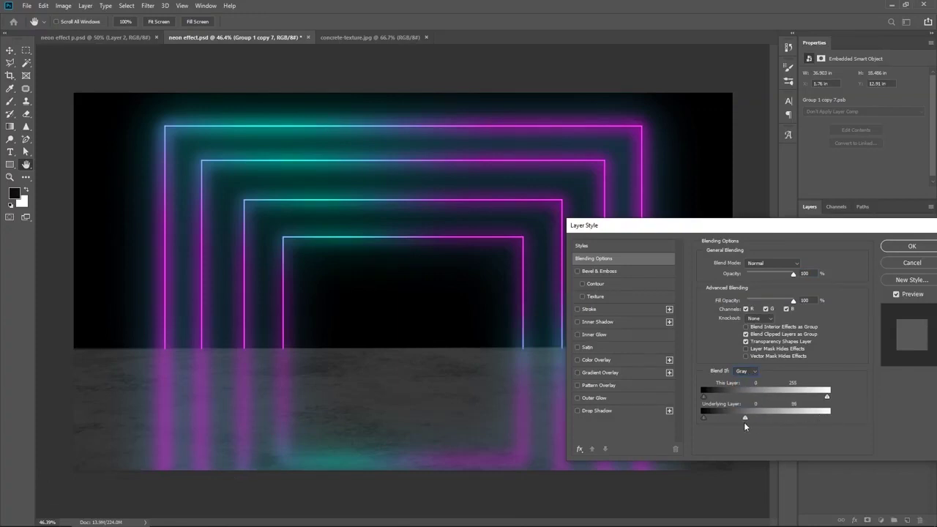
drag(738, 422, 714, 416)
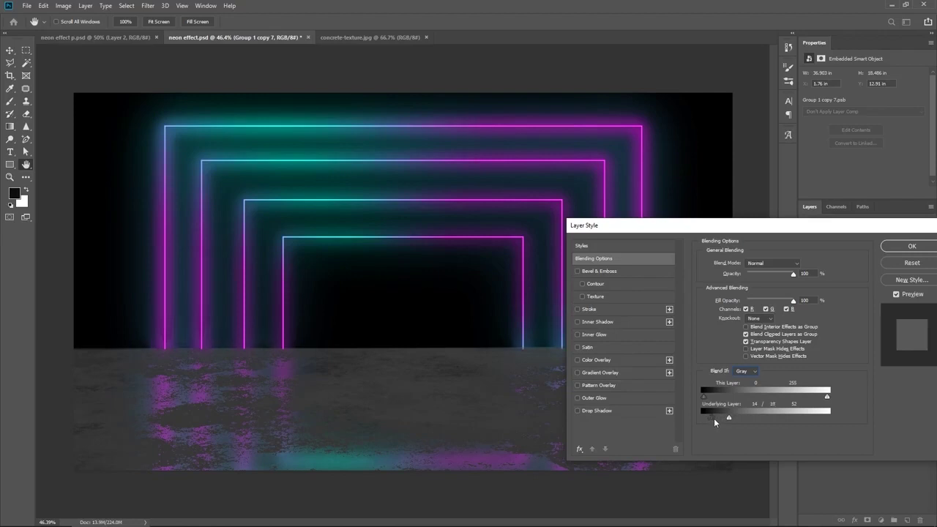
drag(631, 231, 618, 53)
drag(721, 243, 717, 244)
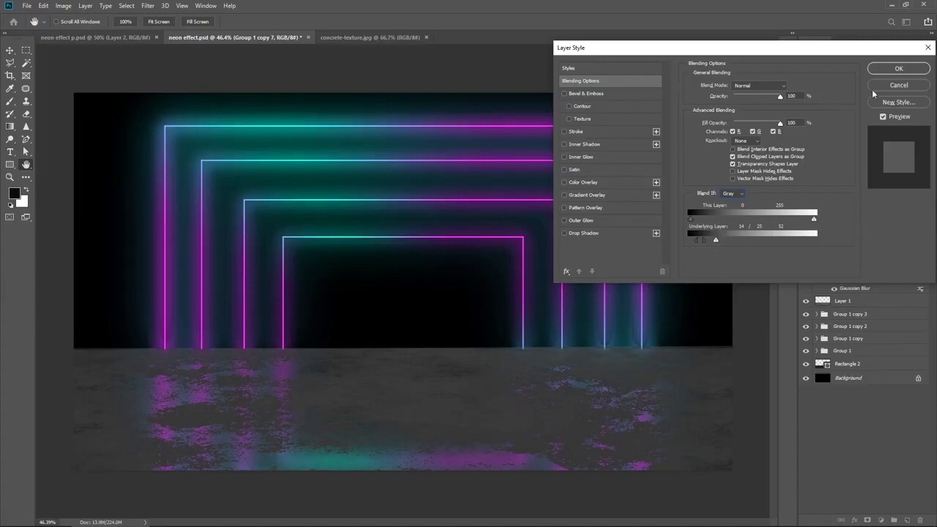
click(894, 70)
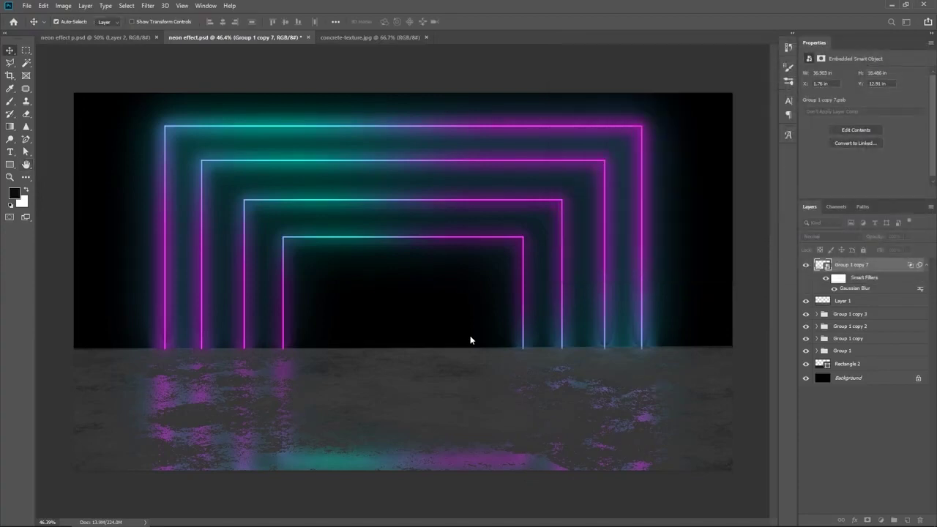
click(908, 520)
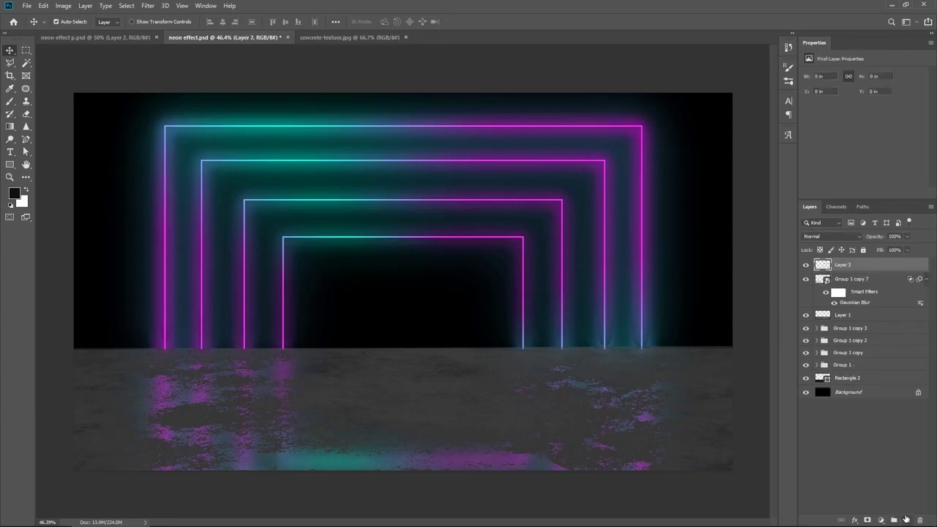
- Paint black over the left floor on Layer 2 with a 0% hardness brush of about 578 px
click(9, 101)
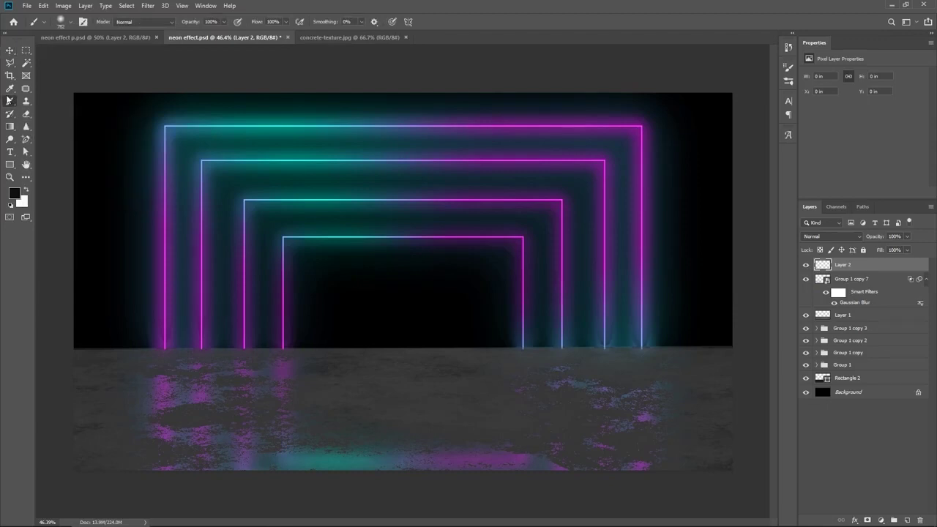
right_click(407, 236)
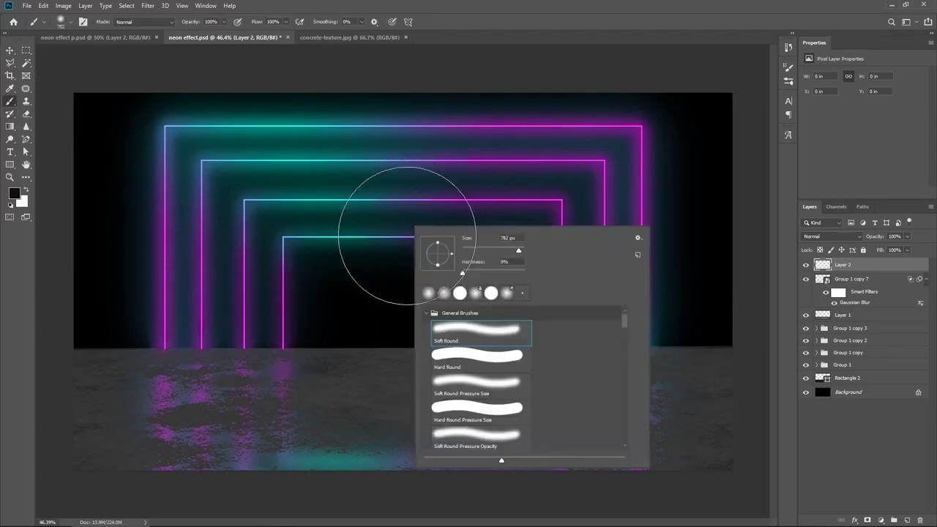
drag(464, 273, 448, 276)
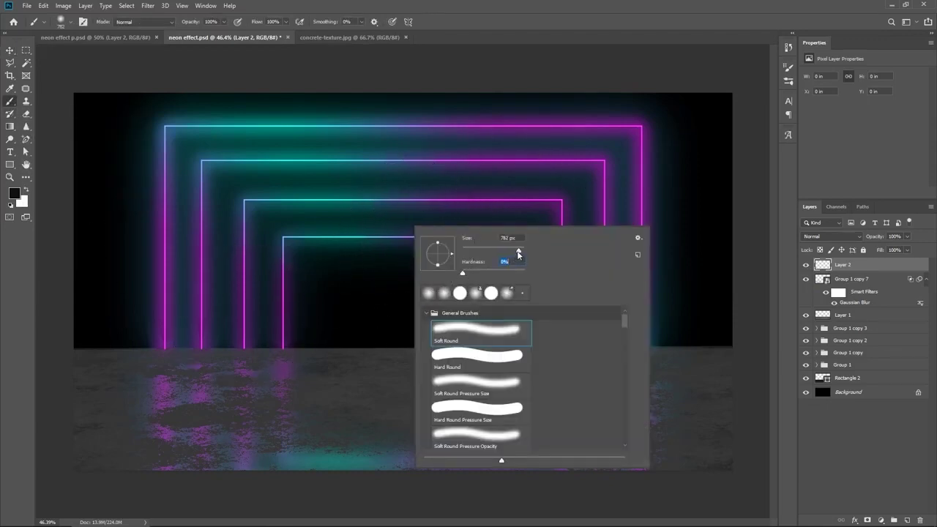
key(Return)
alt+drag(447, 267, 421, 267)
mouse_move(88, 397)
mouse_down()
mouse_move(217, 403)
mouse_move(174, 395)
mouse_move(739, 398)
mouse_move(588, 400)
mouse_move(370, 379)
mouse_move(722, 396)
mouse_move(698, 447)
mouse_move(24, 446)
mouse_move(198, 437)
mouse_move(125, 388)
mouse_move(716, 387)
mouse_move(375, 397)
mouse_move(48, 371)
mouse_move(110, 389)
mouse_up()
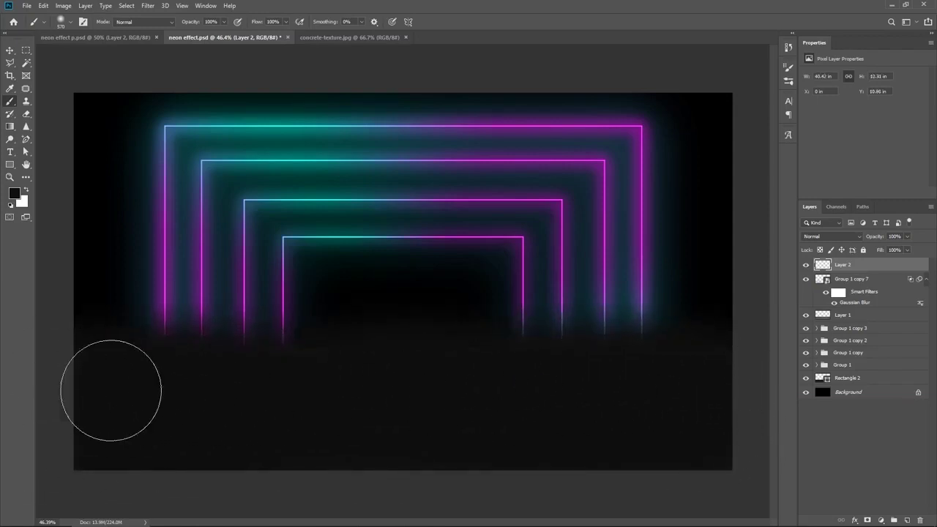
- Set Layer 2 to Soft Light blend mode with Fill around 81%
click(10, 51)
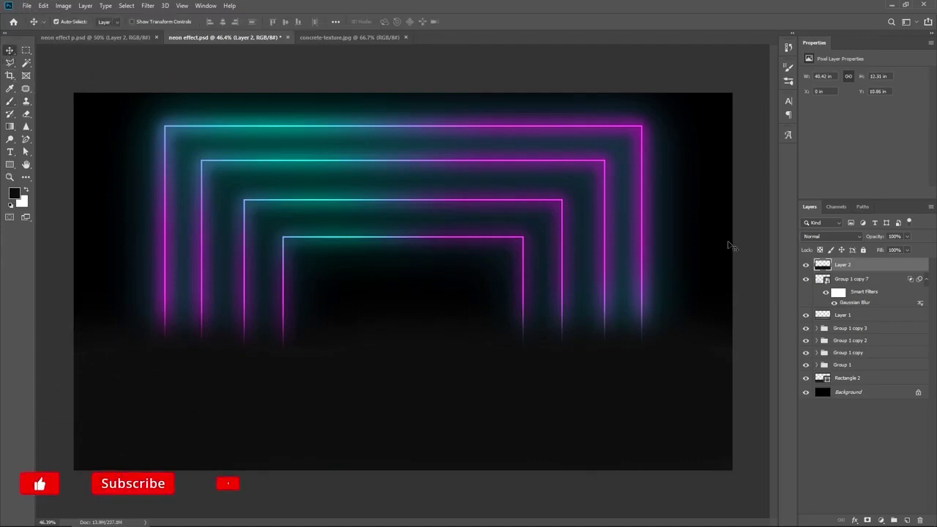
click(835, 236)
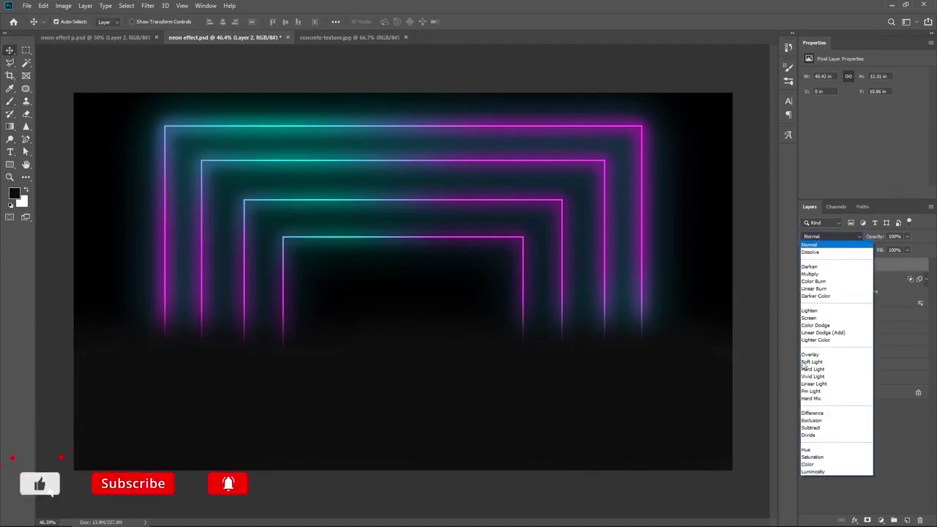
click(831, 363)
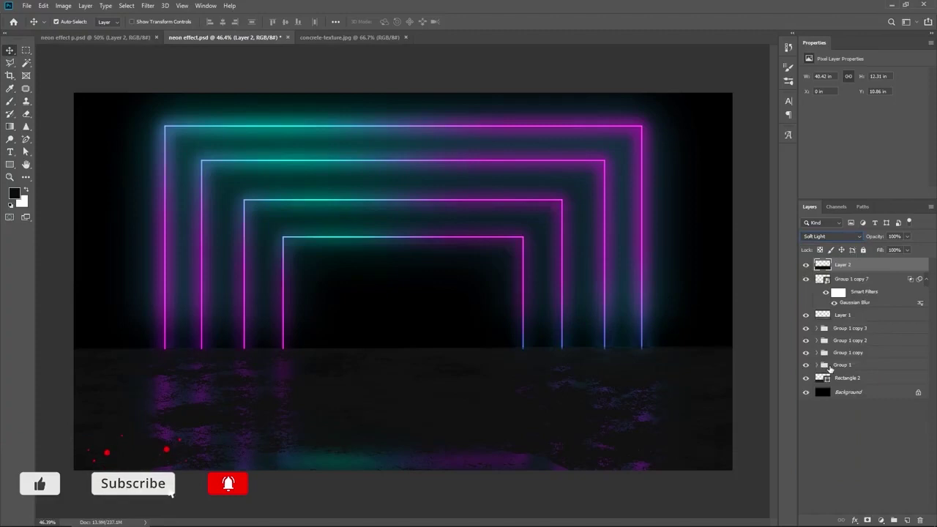
drag(881, 250, 865, 256)
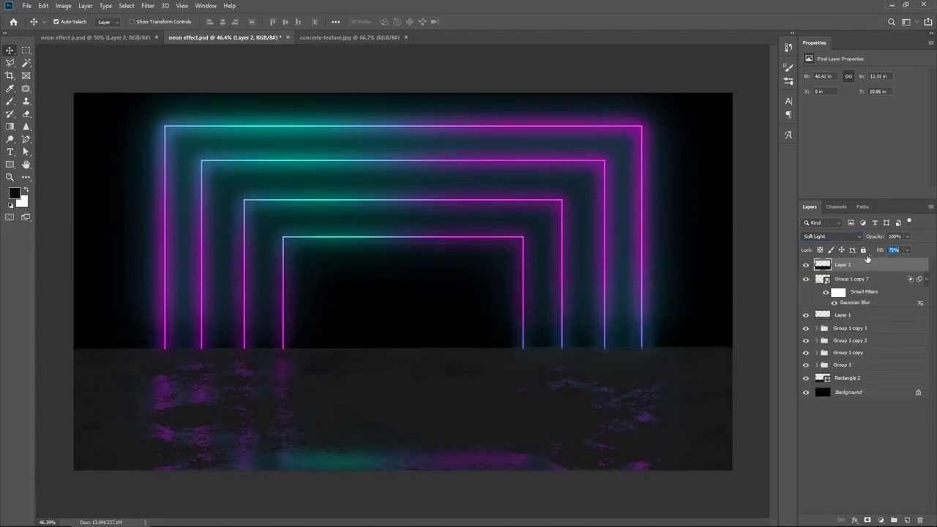
drag(881, 251, 883, 251)
key(Return)
click(746, 245)
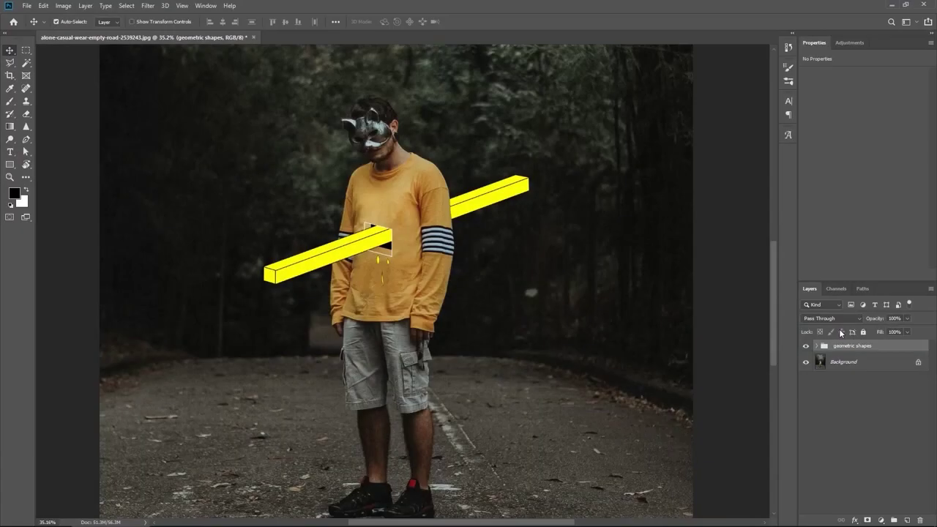
- Turn off the geometric shapes group's visibility so the yellow 3D bar disappears
click(805, 348)
click(805, 348)
click(806, 348)
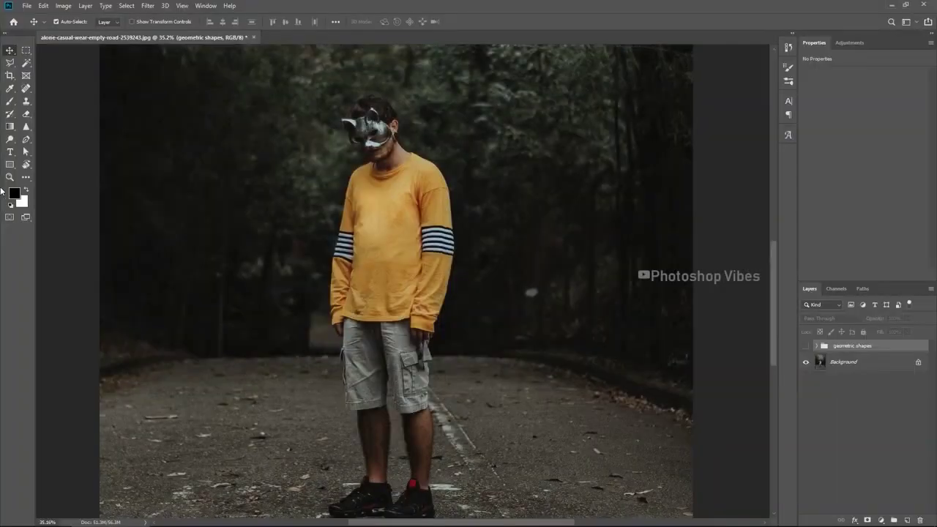
click(9, 164)
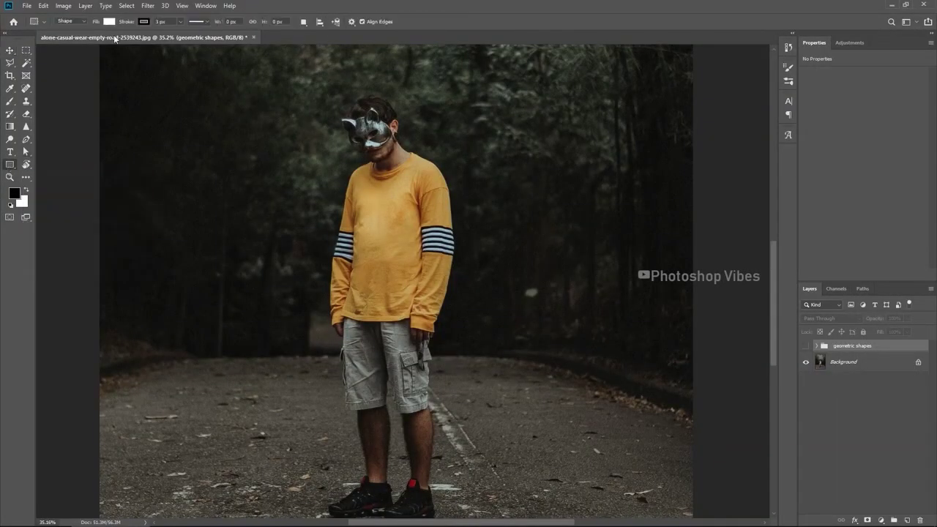
- Draw a black-filled, strokeless square on the shirt's chest
click(109, 22)
click(63, 73)
click(145, 22)
click(102, 41)
drag(367, 240, 402, 265)
scroll(402, 265, up, 4)
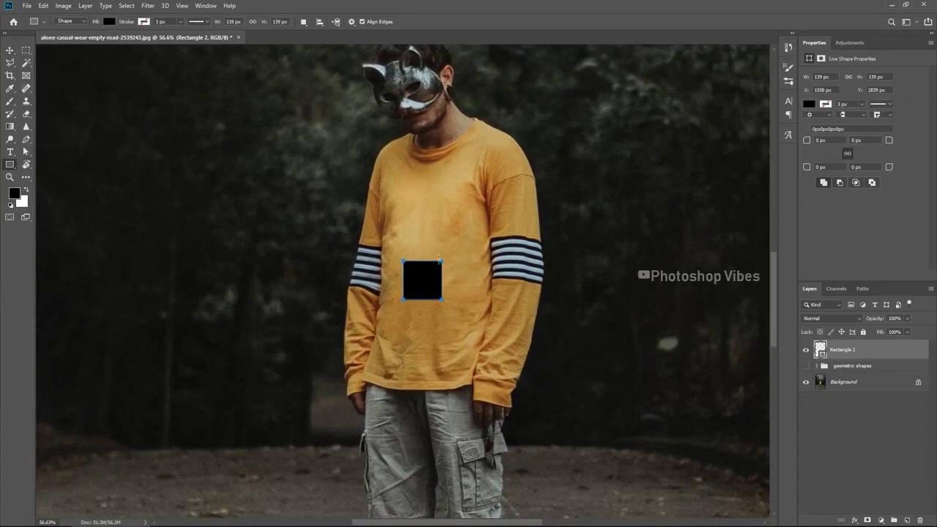
- Draw a larger square over it with no fill and a white outline
drag(442, 259, 394, 309)
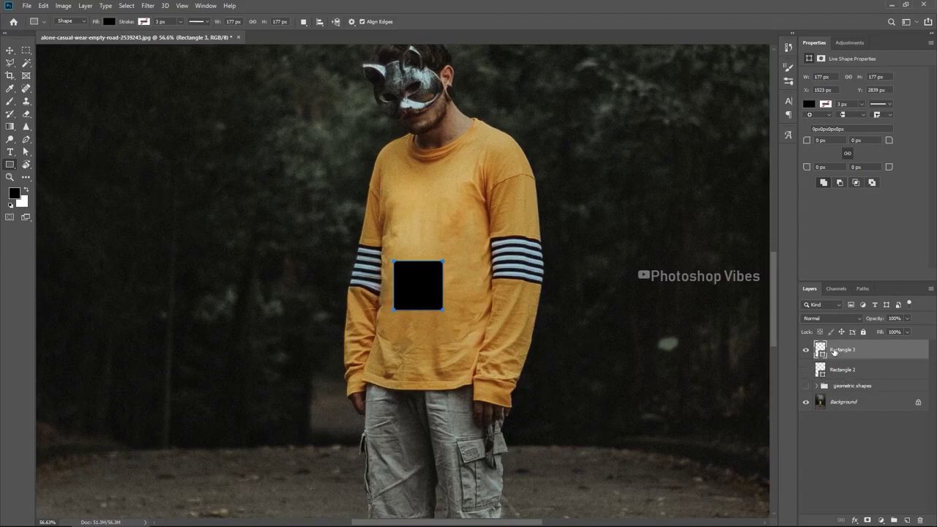
click(109, 22)
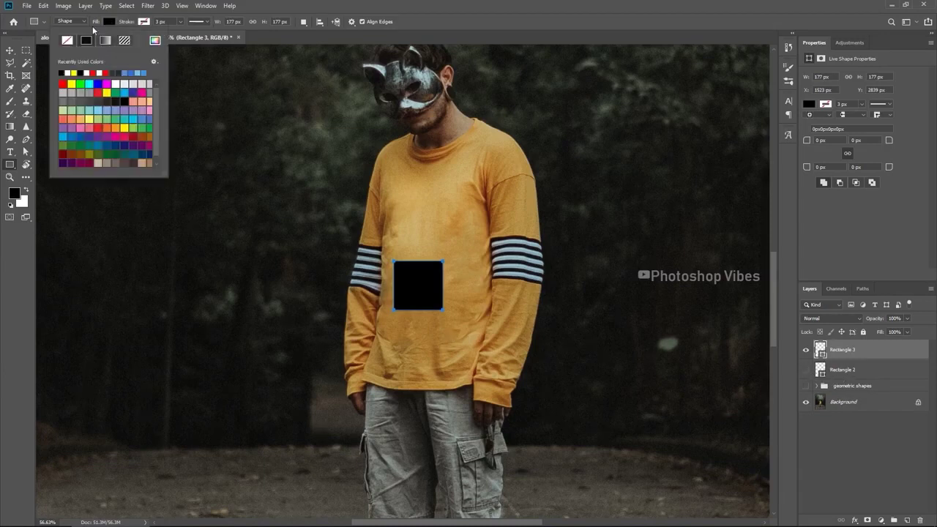
click(64, 42)
click(143, 22)
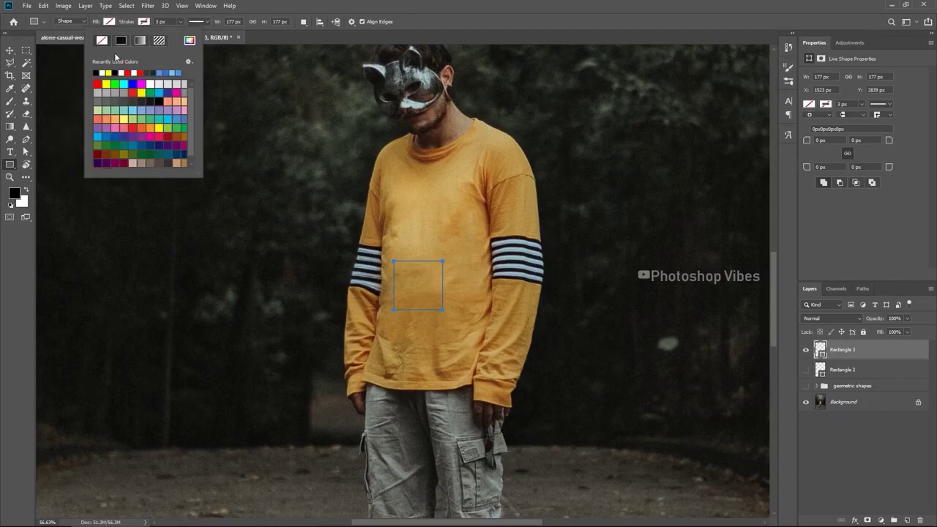
click(103, 73)
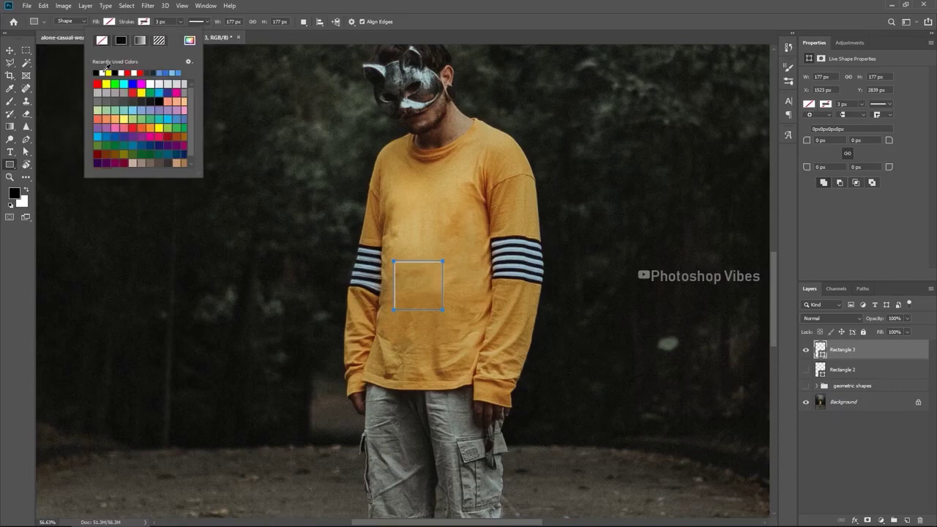
click(10, 49)
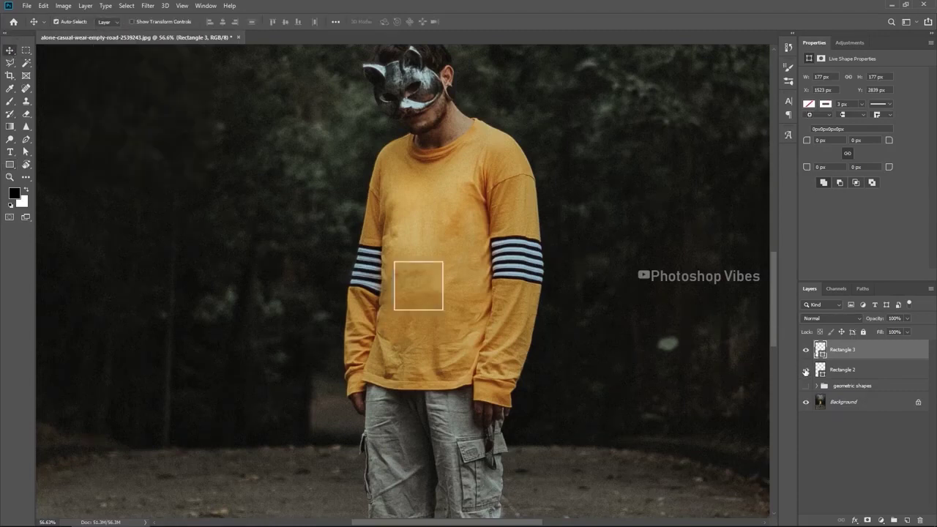
- Show Rectangle 2 and push the black square's left anchor points upward, converting it to a path
click(806, 370)
click(843, 369)
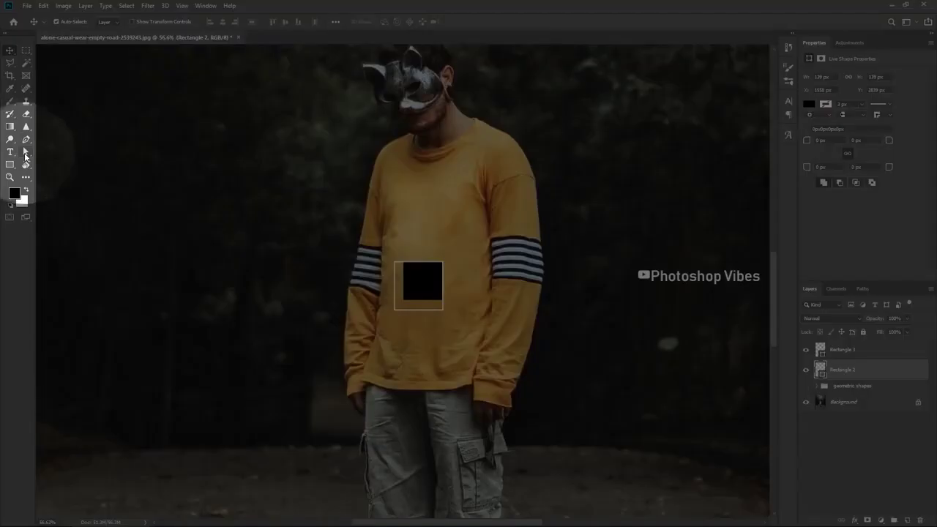
click(25, 154)
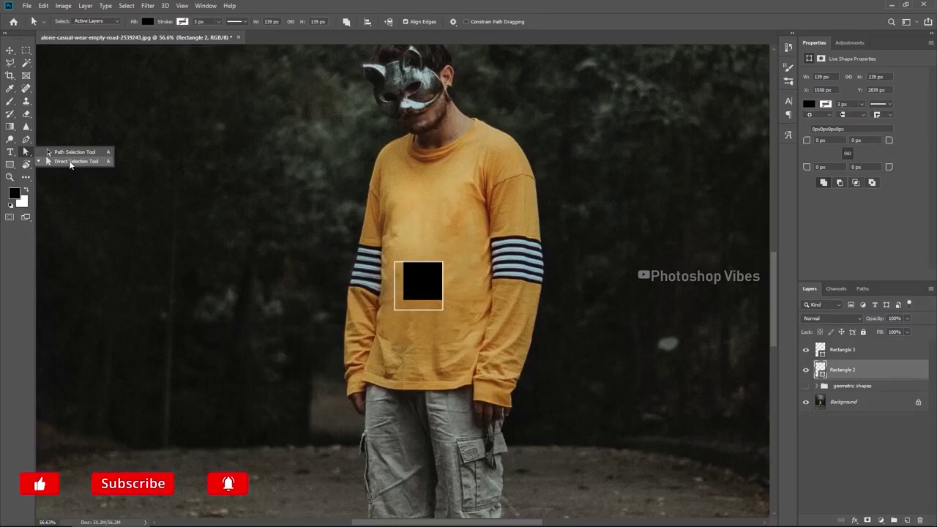
click(70, 162)
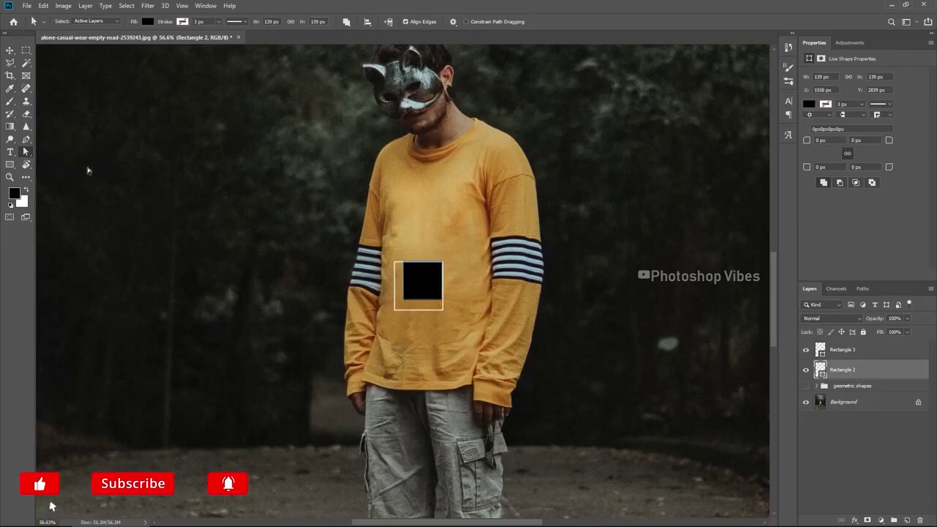
drag(381, 247, 414, 318)
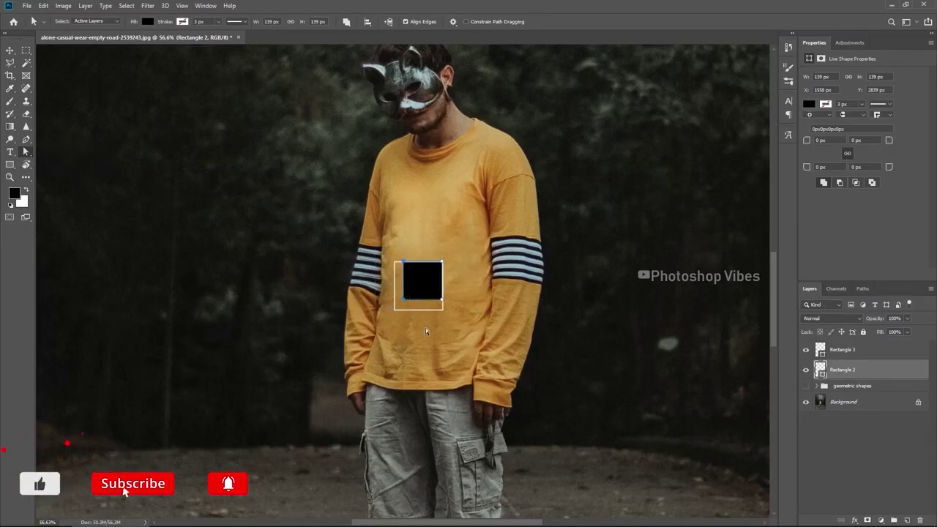
key(Delete)
click(447, 197)
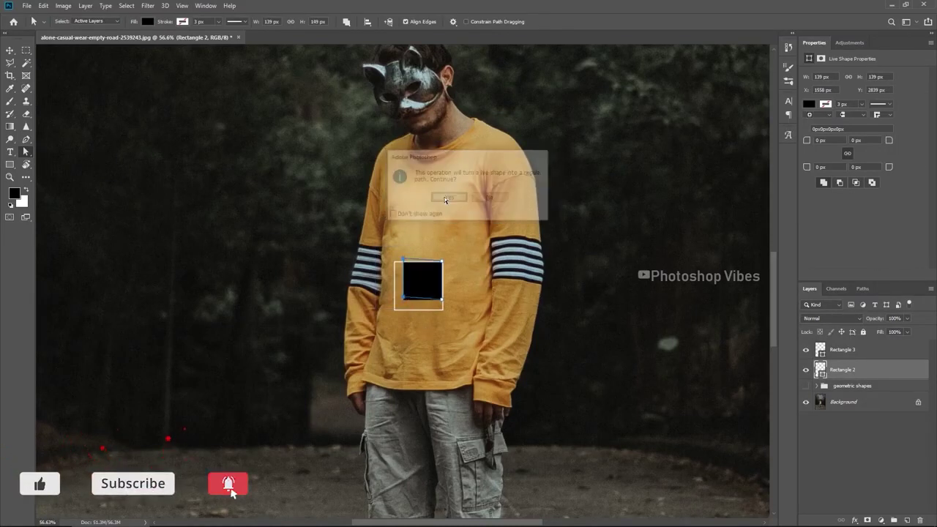
key(shift+Up)
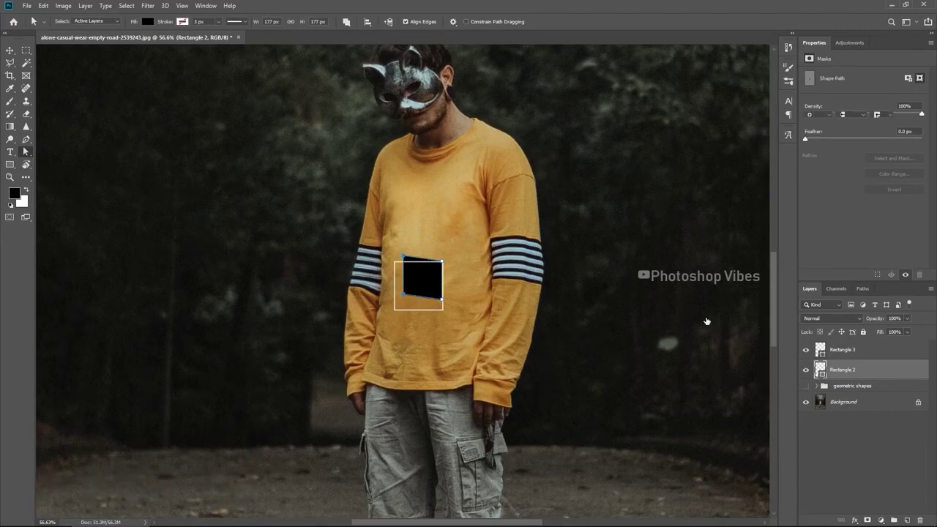
- Raise the Rectangle 3 outline's anchors to match, then add an empty layer above
click(820, 351)
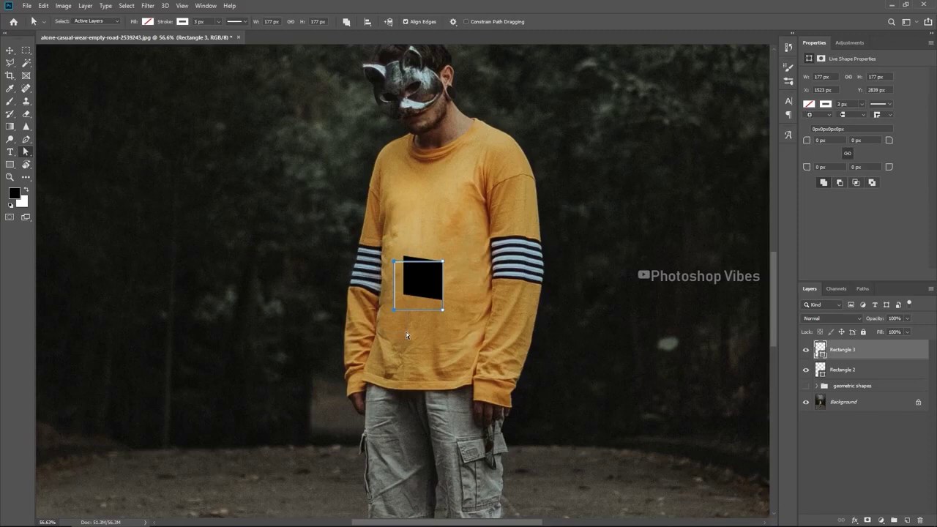
key(shift+Up)
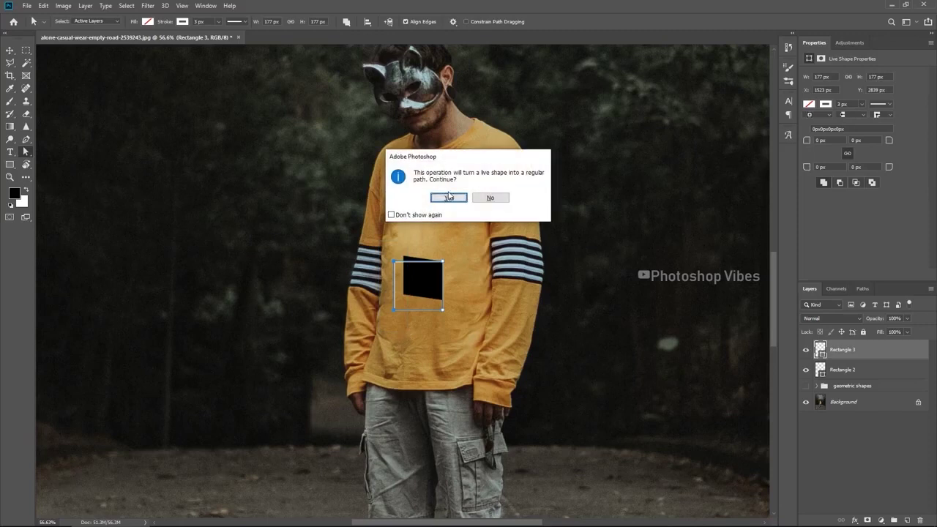
click(449, 197)
key(shift+Up)
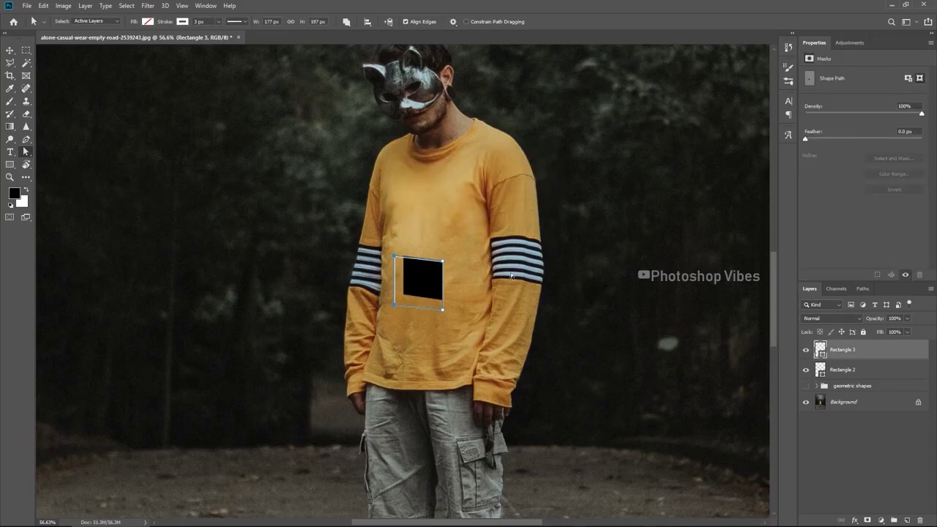
key(shift+Up)
click(10, 50)
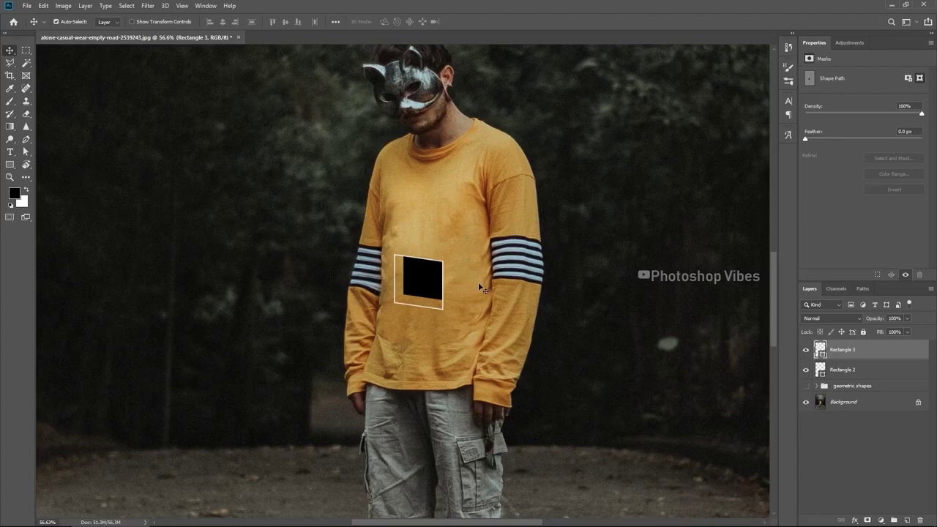
click(907, 521)
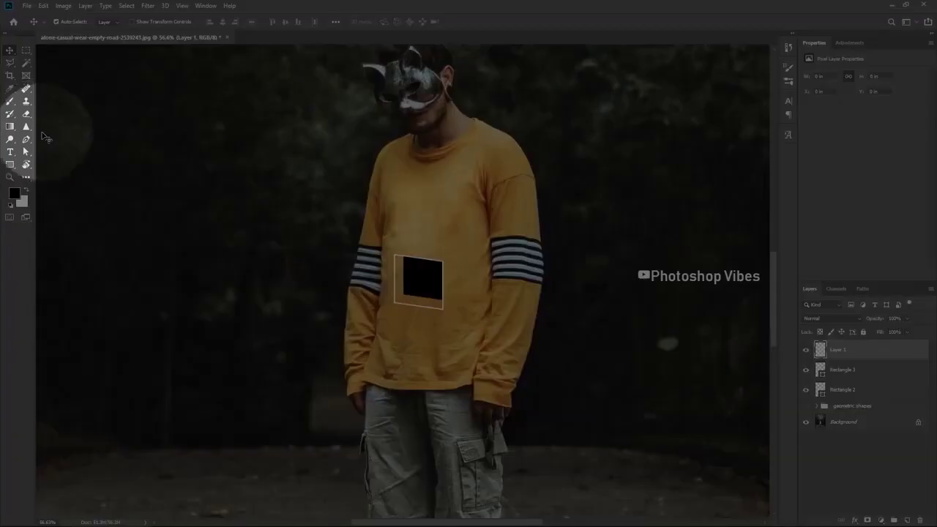
- Set up the Pen tool for shapes with yellow fill and black stroke
click(26, 139)
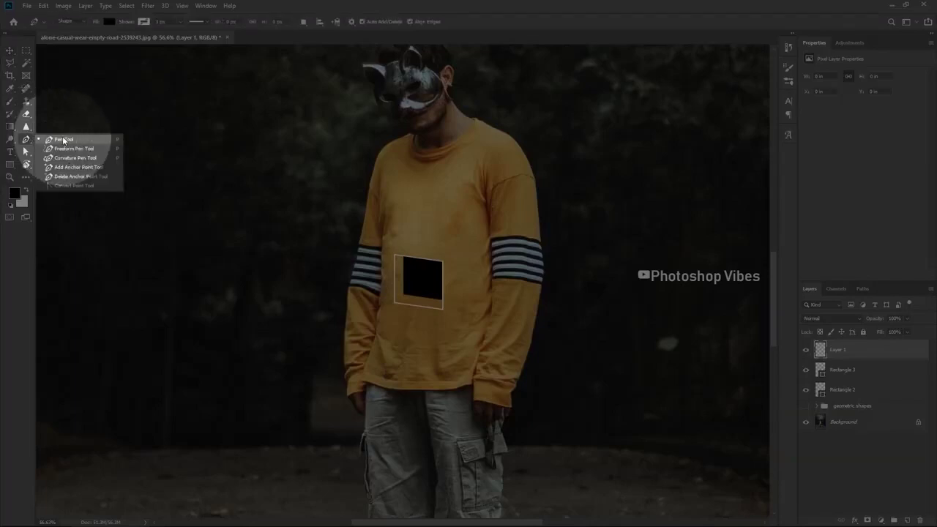
click(66, 138)
click(109, 22)
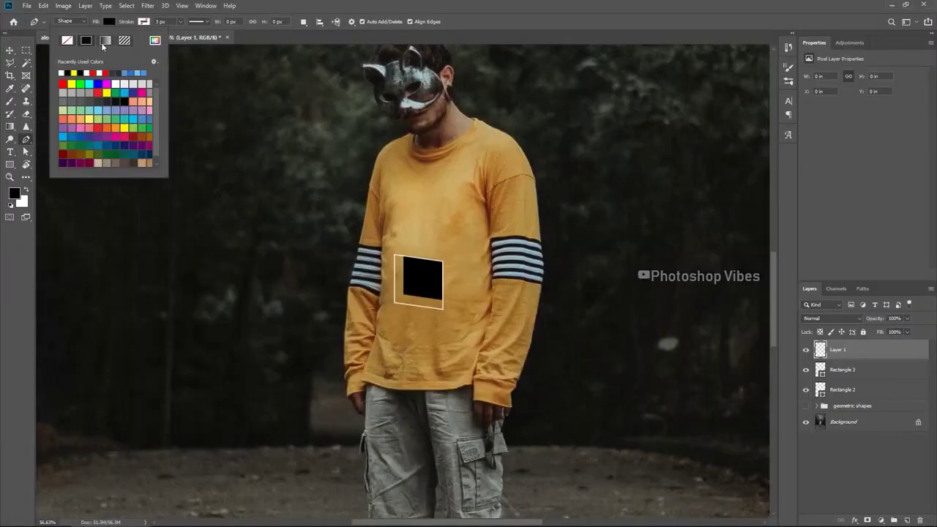
click(76, 72)
click(143, 22)
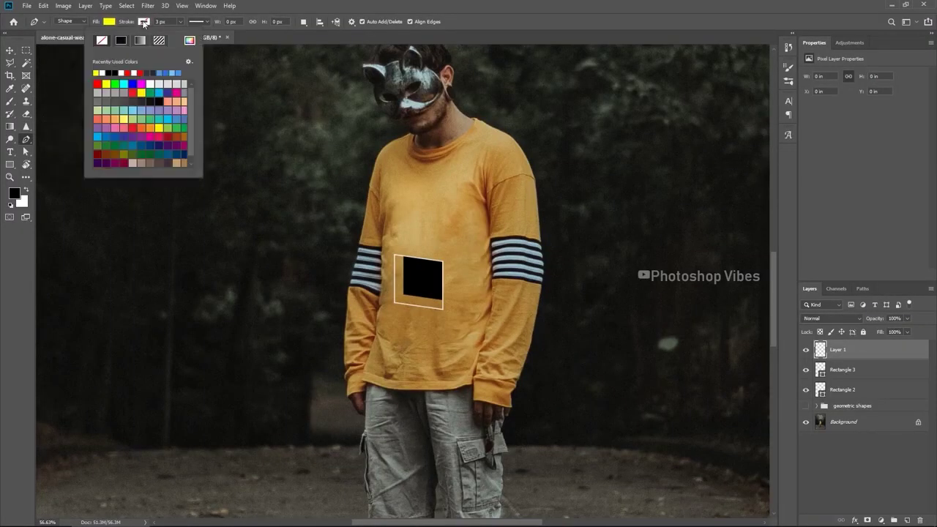
click(113, 73)
click(149, 24)
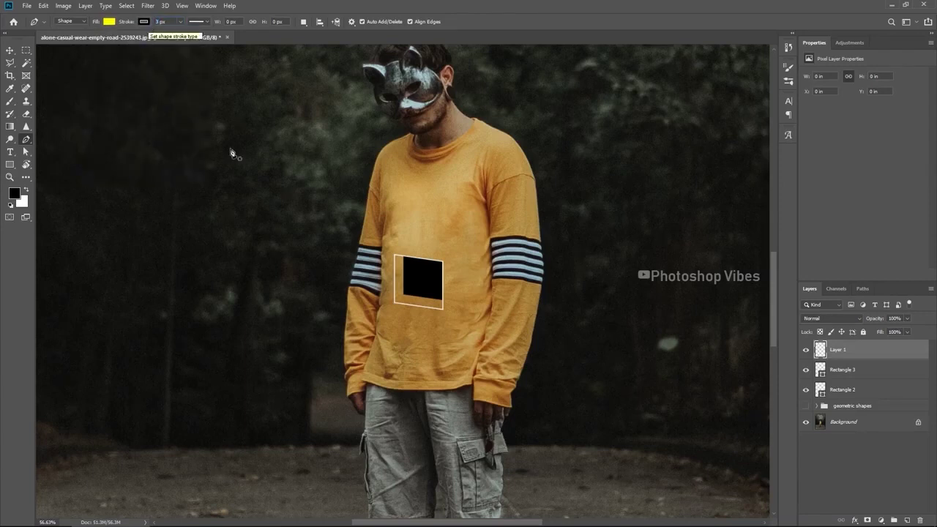
scroll(328, 239, down, 2)
- Draw a closed yellow band from left of the man up across the shirt's right side
click(245, 318)
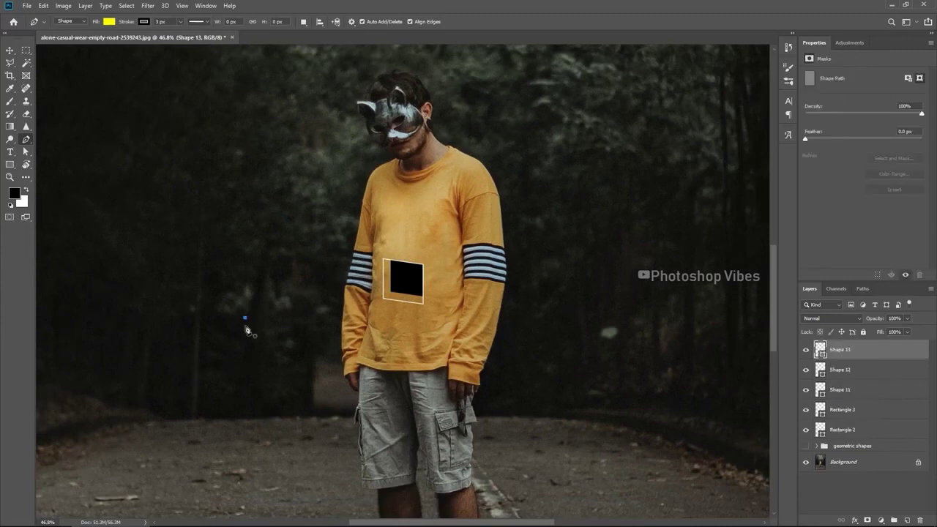
click(583, 204)
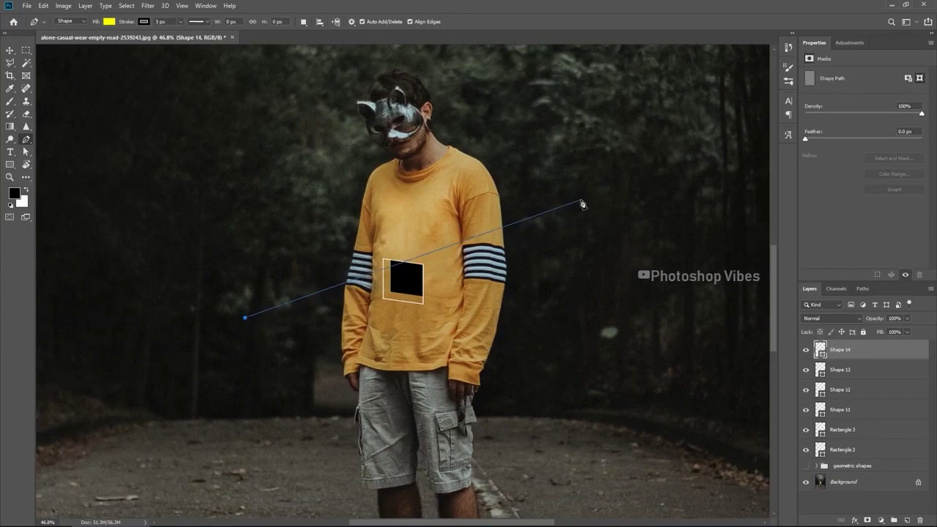
click(580, 202)
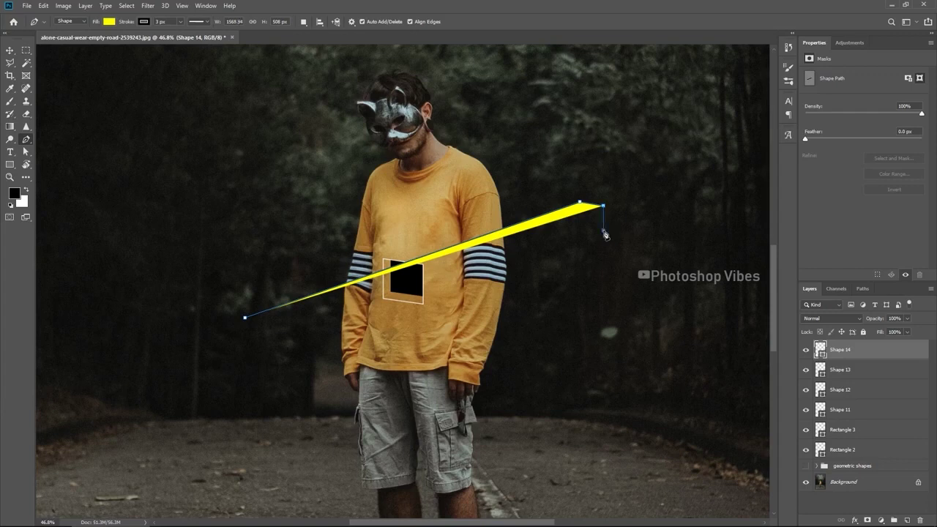
click(603, 230)
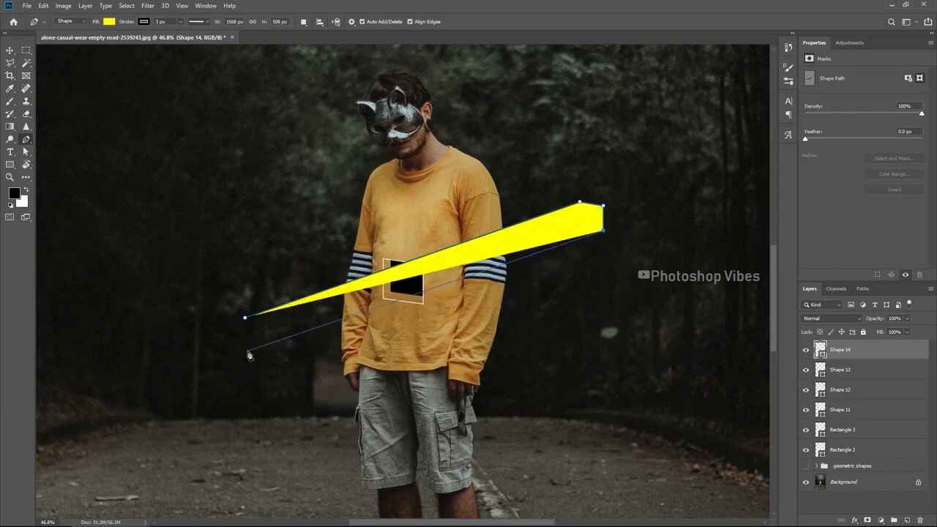
click(254, 344)
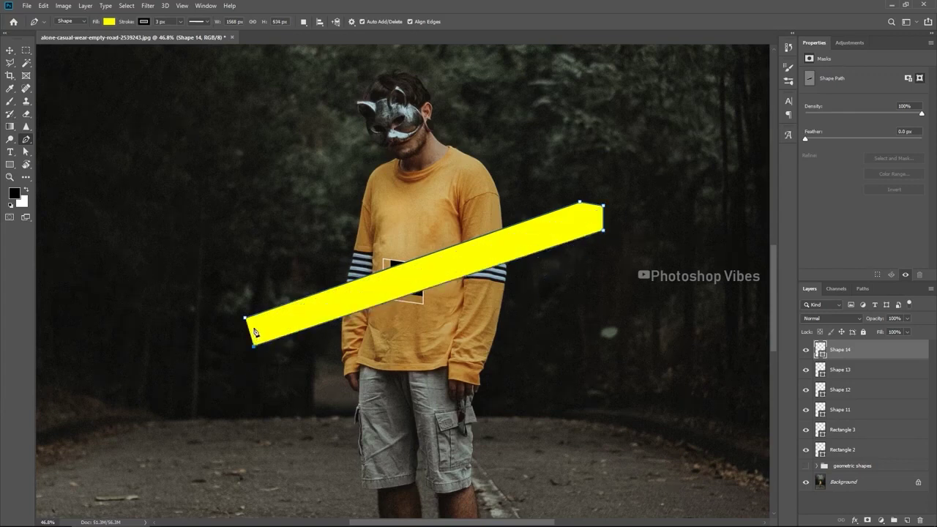
click(245, 318)
- Nudge the band's top-left corner anchor into place with the arrow keys
key(a)
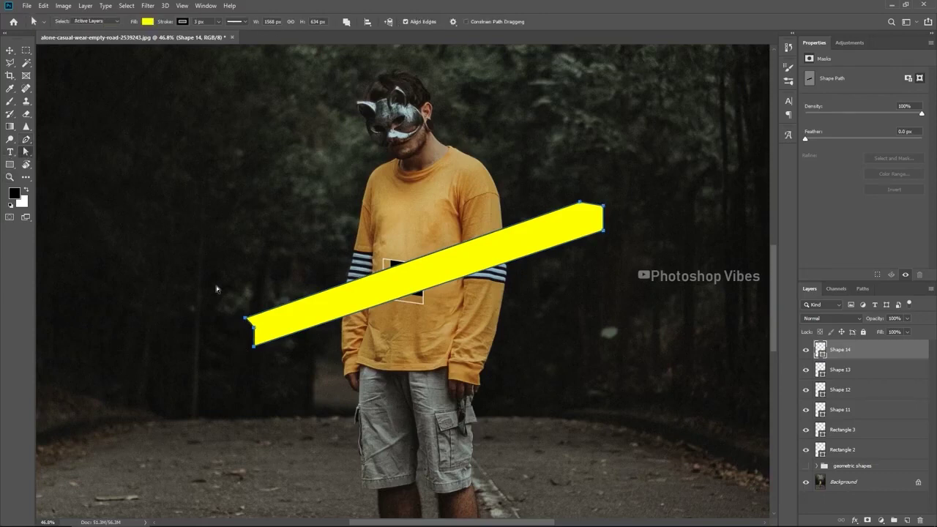
scroll(240, 327, up, 2)
click(245, 316)
key(Left)
key(Left)
key(Left)
key(Left)
key(Left)
key(Left)
key(Left)
key(Left)
key(Left)
key(Left)
key(Left)
key(Left)
key(Left)
key(Down)
key(Down)
key(Down)
key(Down)
key(Down)
key(Up)
key(Up)
key(Left)
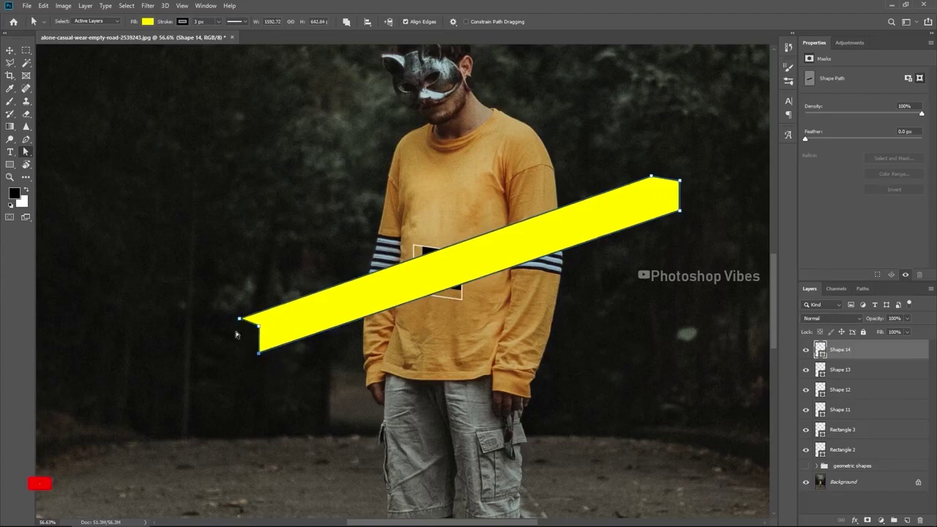
click(240, 318)
key(Right)
- Draw an edge line along the band and move Shape 15 above Shape 14
click(24, 144)
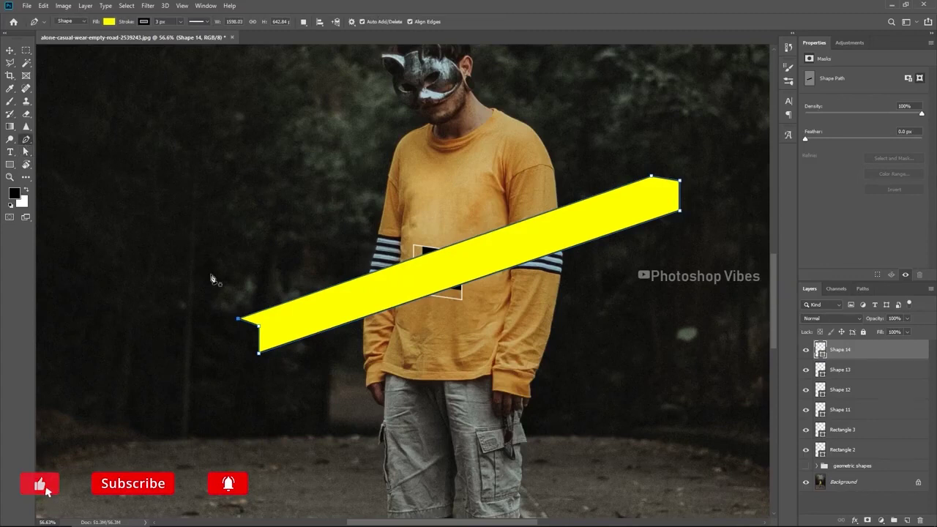
key(alt+bracketleft)
click(679, 183)
click(261, 327)
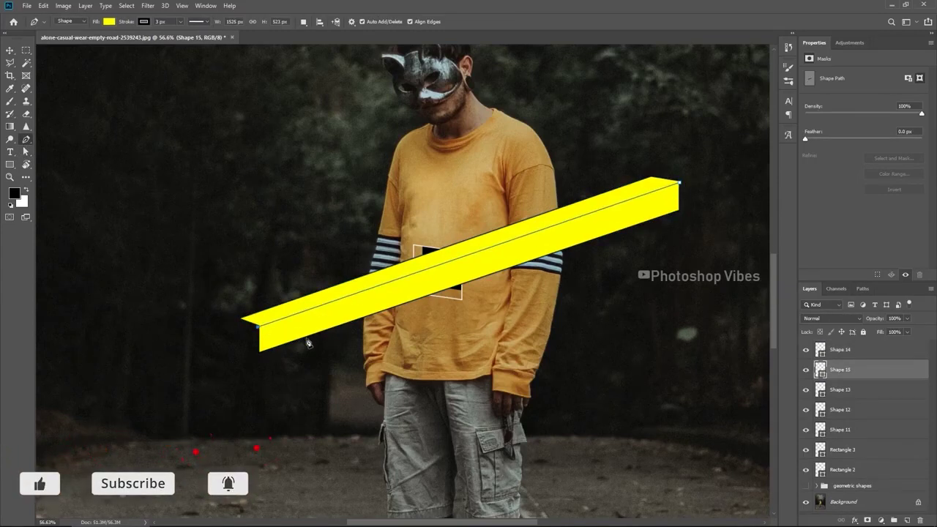
click(110, 21)
key(Return)
key(Return)
drag(847, 372, 843, 350)
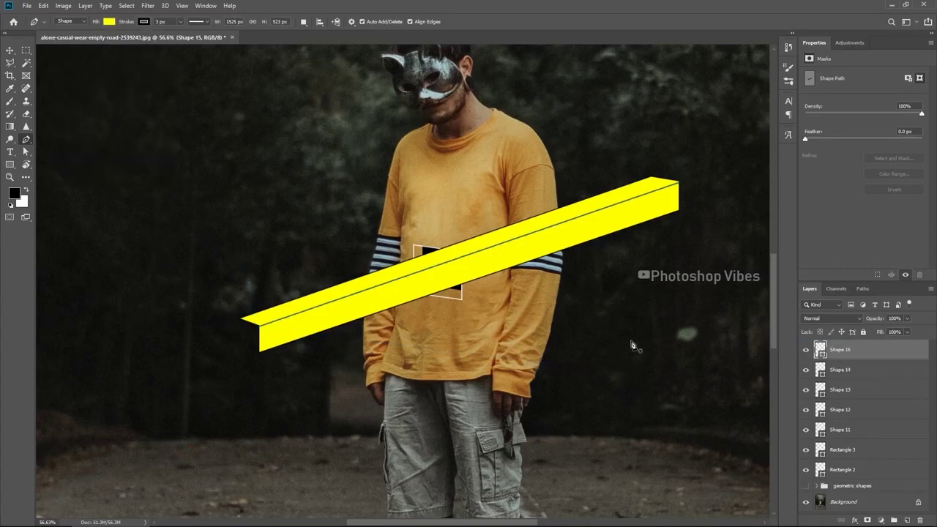
- Draw a closed four-corner end face at the bar's left tip
click(241, 321)
click(240, 345)
click(258, 353)
click(259, 326)
click(240, 321)
- Select and adjust the anchor points at the right end of the Shape 14 bar
key(v)
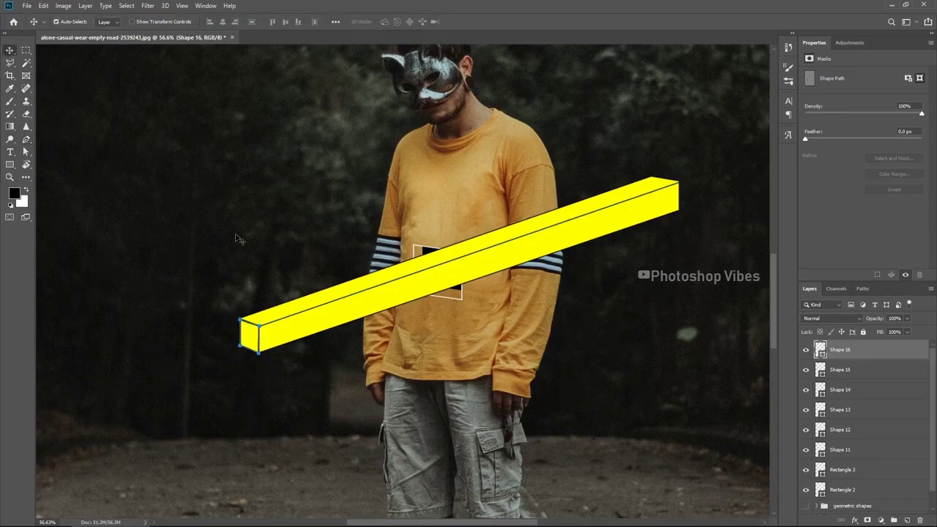
click(402, 393)
scroll(393, 368, down, 5)
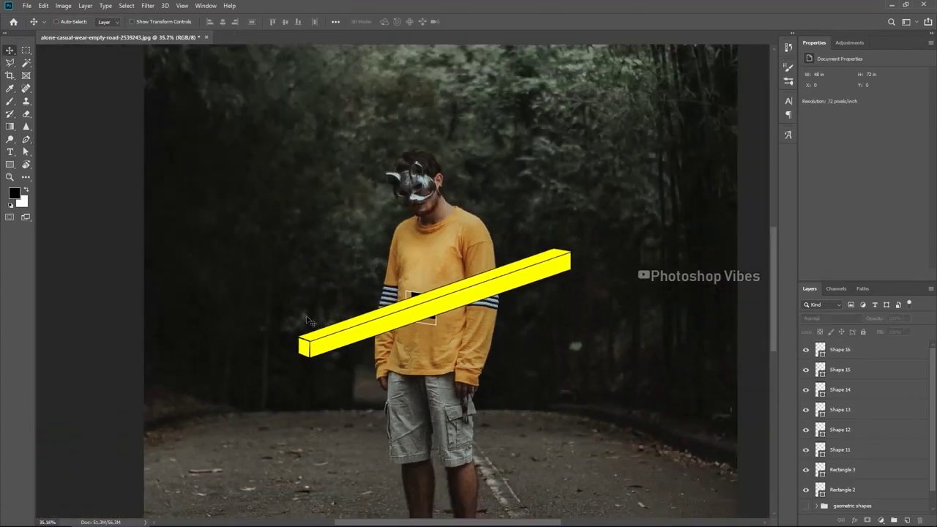
scroll(537, 255, up, 3)
click(570, 270)
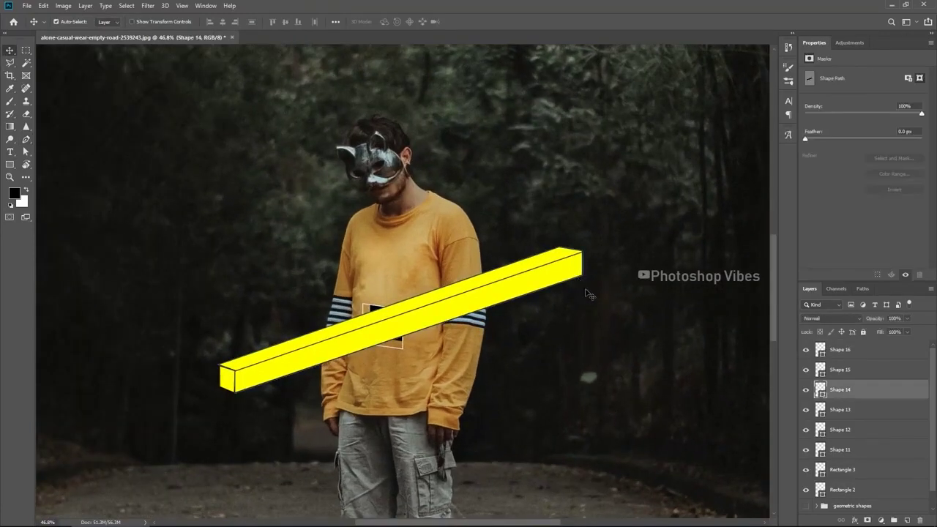
key(a)
click(563, 337)
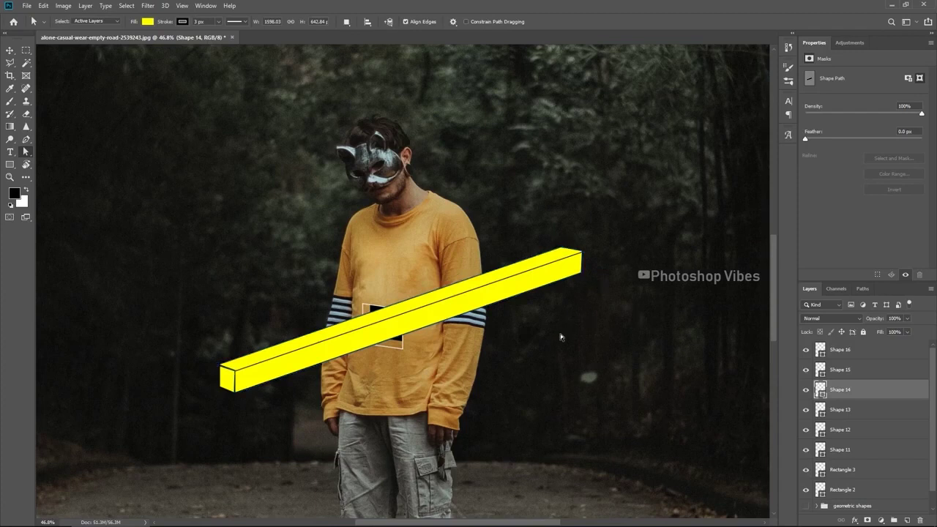
alt+scroll(563, 338, down, 2)
drag(595, 278, 569, 261)
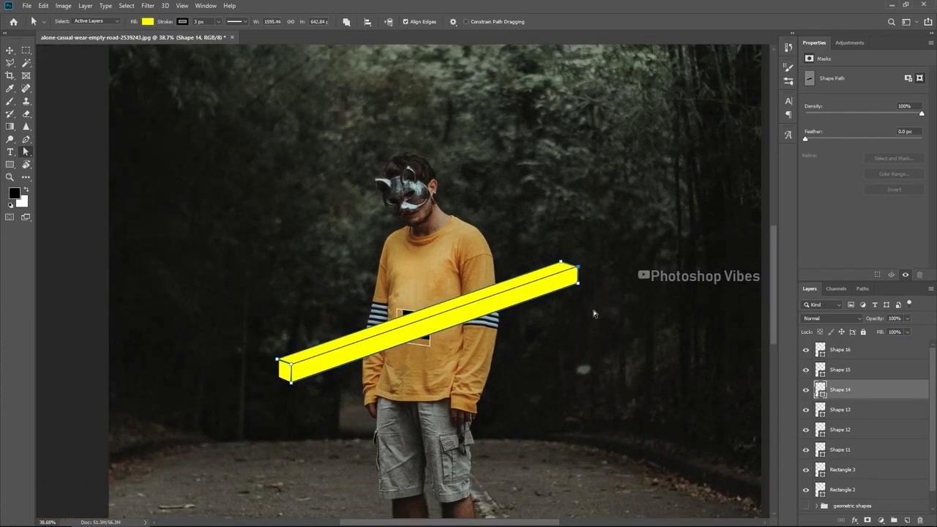
click(584, 311)
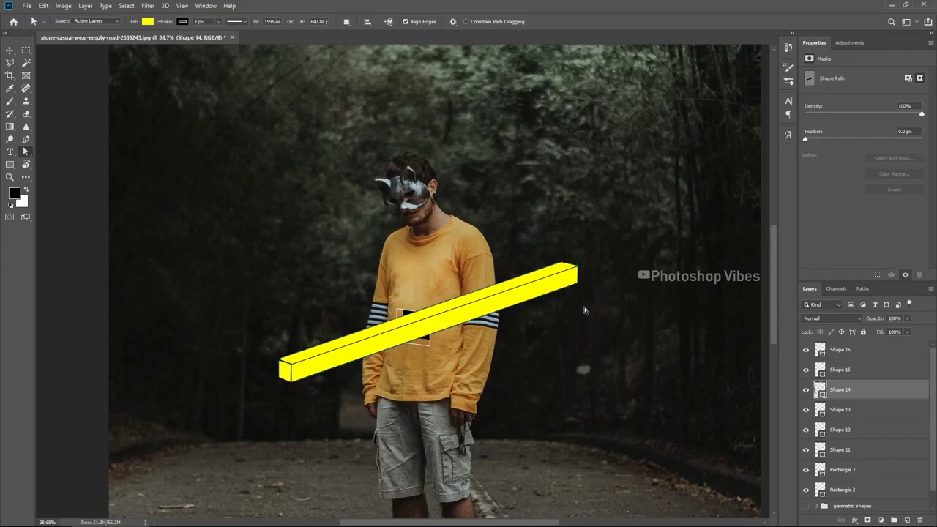
alt+scroll(584, 311, down, 2)
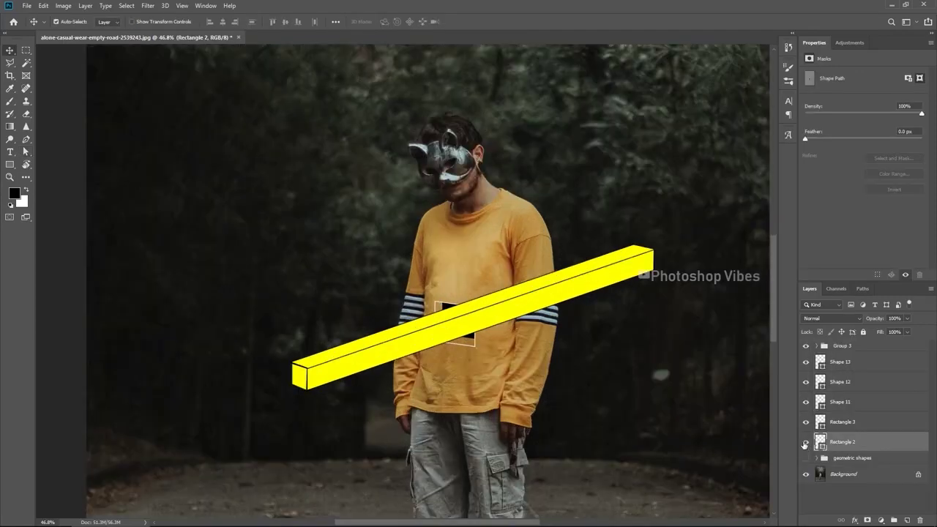
- Delete Shape 13, 12 and 11, then add a layer mask to Group 3
click(806, 443)
click(806, 444)
click(831, 363)
key(Delete)
key(Delete)
key(Delete)
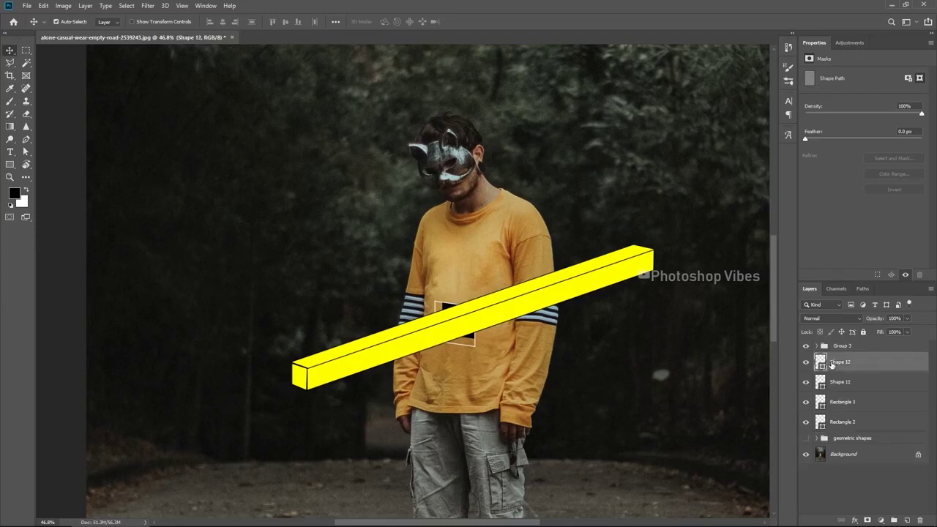
click(835, 348)
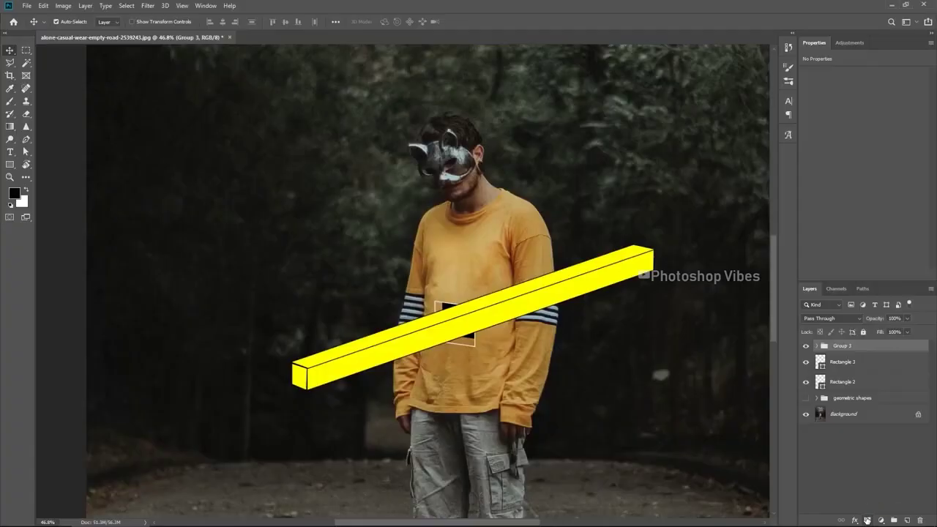
click(867, 520)
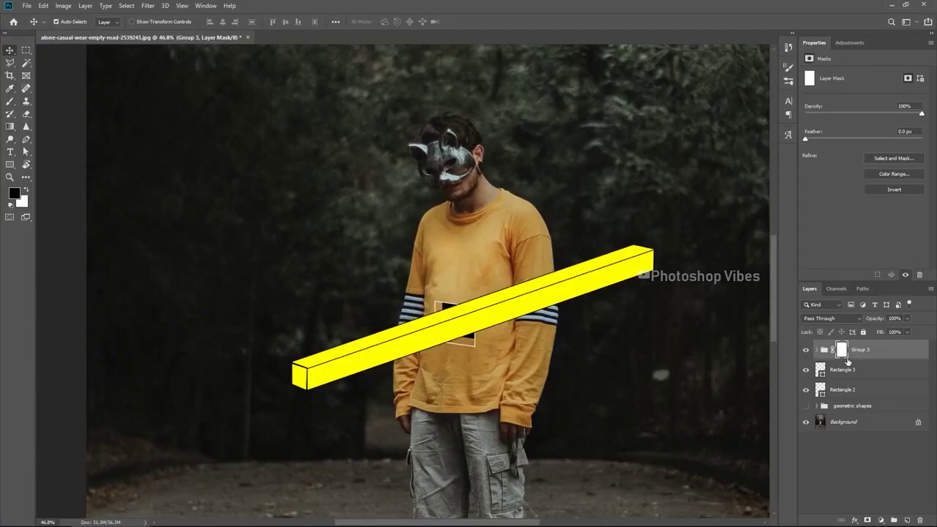
- Invert the rectangle selection and erase Group 3's mask over the right sleeve with a 392 px brush
ctrl+click(821, 371)
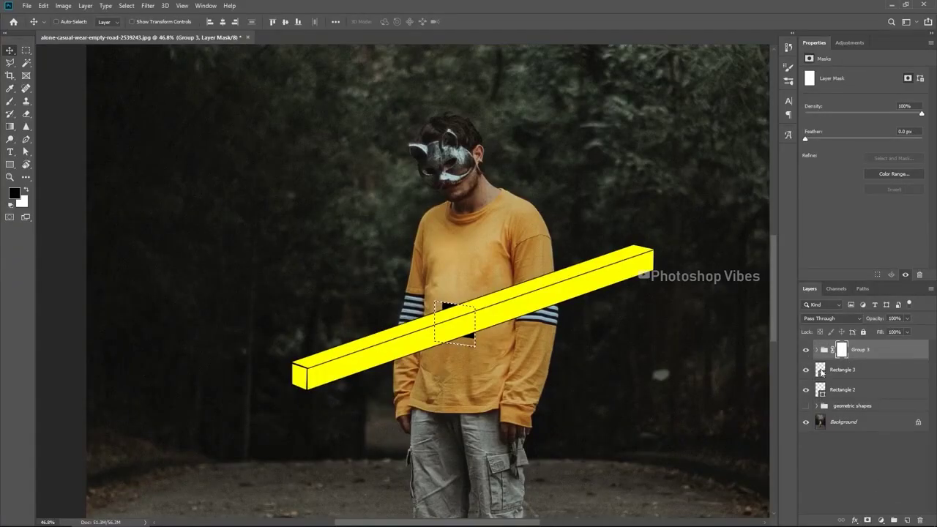
click(124, 5)
click(136, 44)
click(27, 114)
drag(518, 276, 555, 276)
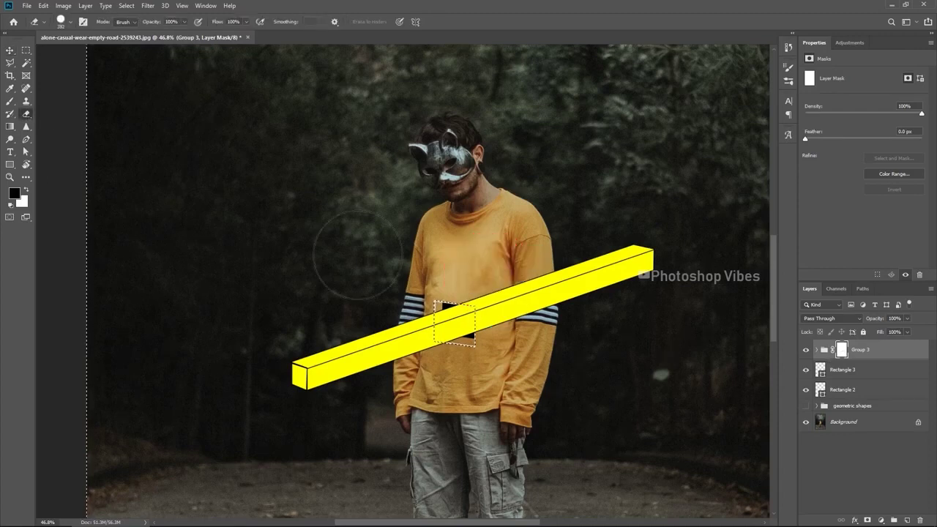
right_click(434, 262)
drag(504, 304, 571, 306)
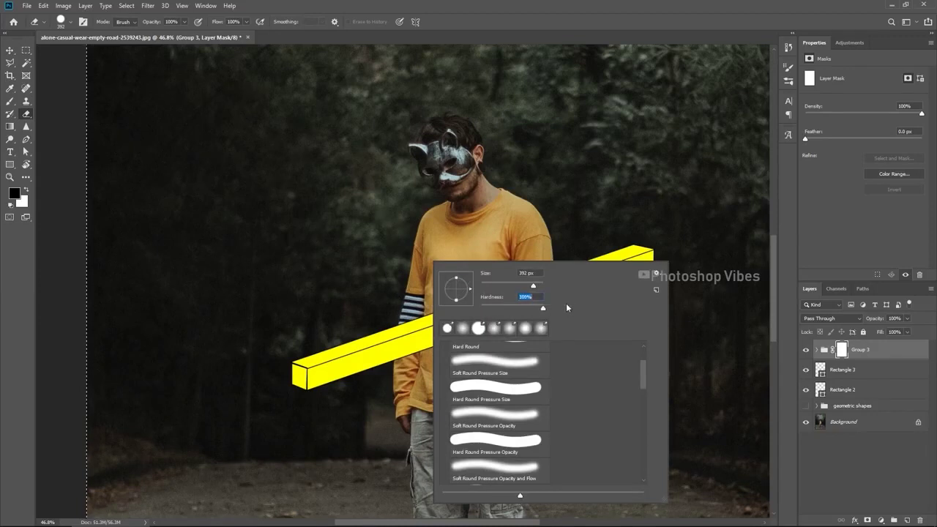
key(Return)
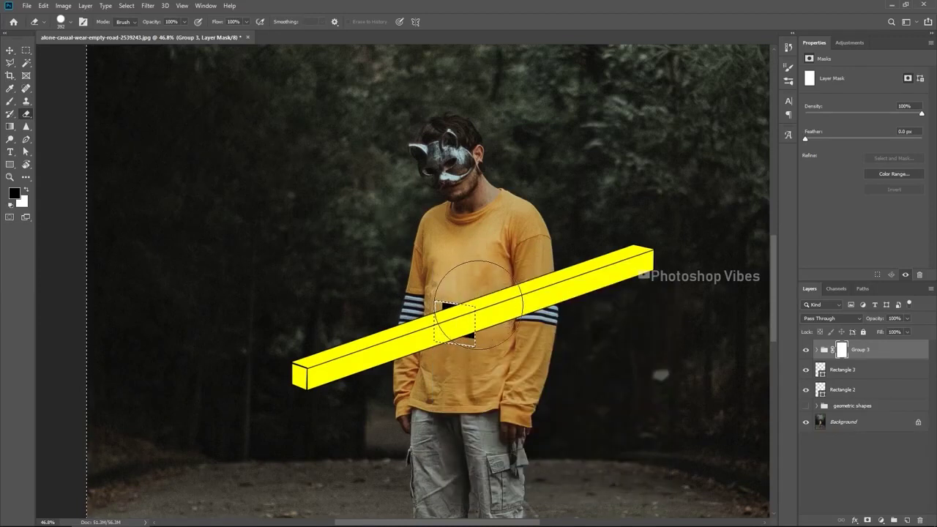
key(x)
mouse_move(561, 332)
mouse_down()
mouse_move(513, 307)
mouse_move(542, 297)
mouse_move(535, 315)
mouse_move(537, 306)
mouse_up()
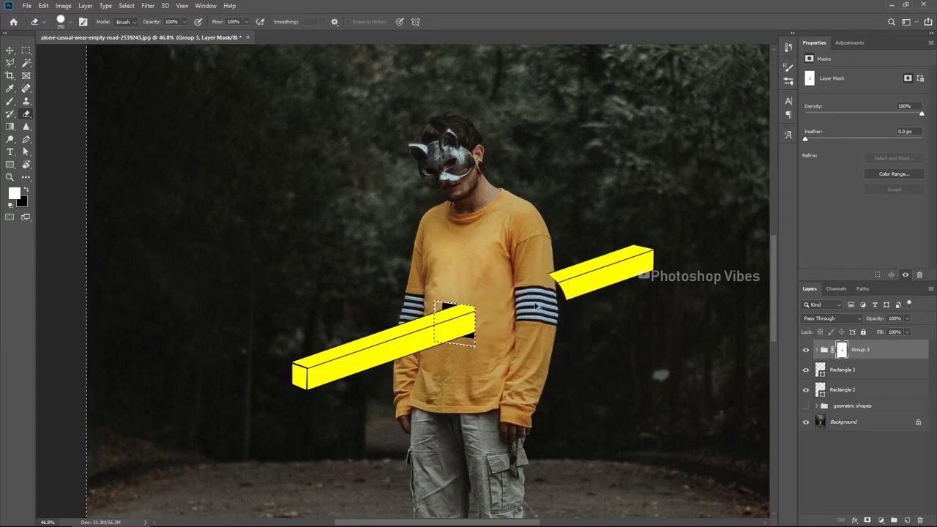
scroll(537, 306, up, 5)
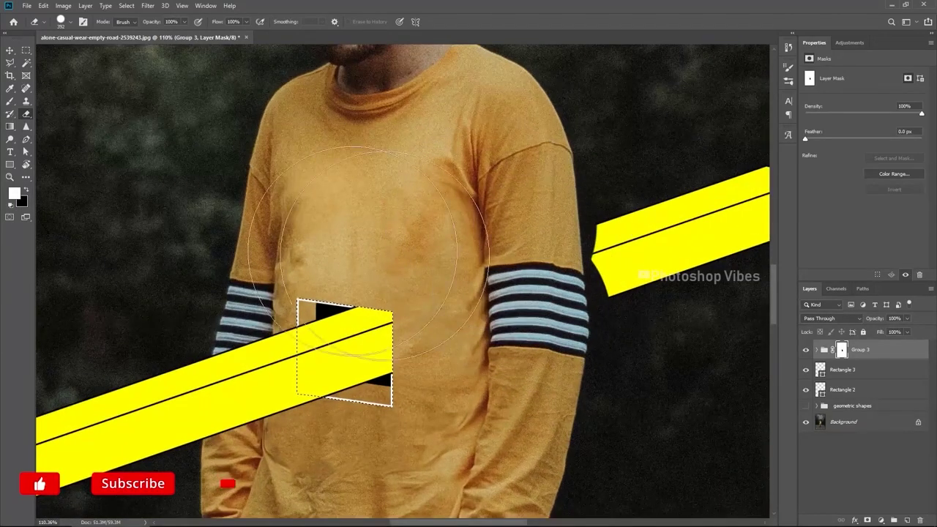
- Shrink the eraser brush to 31 px and clear the selection
key(x)
alt+right_click(527, 245)
mouse_move(527, 243)
alt+mouse_down()
mouse_move(476, 243)
mouse_move(492, 243)
alt+mouse_up()
mouse_move(585, 233)
alt+mouse_down()
mouse_move(572, 233)
mouse_move(587, 232)
mouse_move(596, 306)
mouse_move(601, 224)
alt+mouse_up()
scroll(430, 362, down, 5)
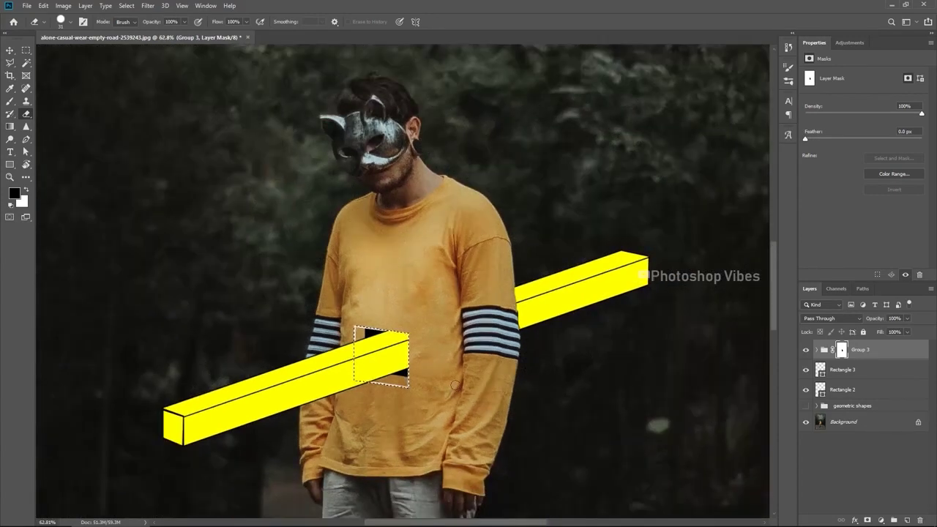
click(126, 5)
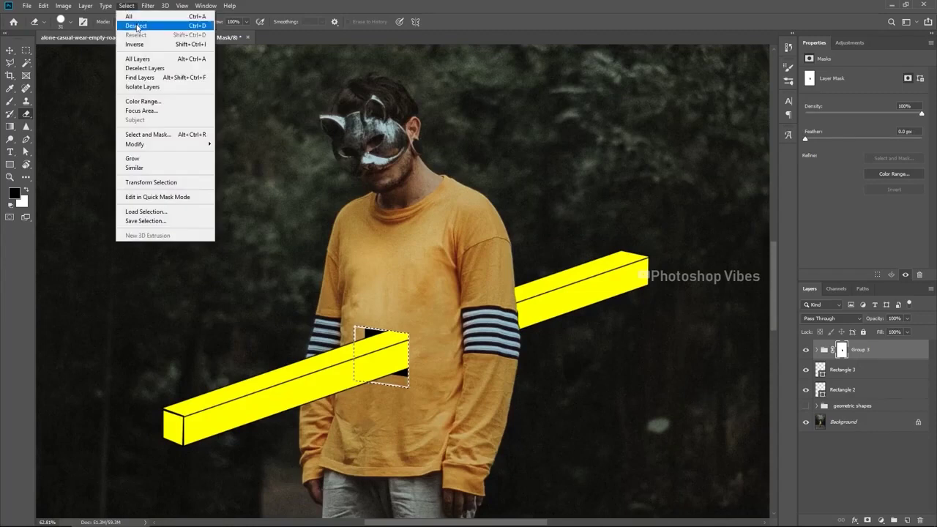
click(137, 28)
- Move Rectangle 3 above Group 3 with its own layer mask, then add an empty layer
click(9, 50)
click(806, 370)
click(806, 370)
drag(842, 372, 867, 344)
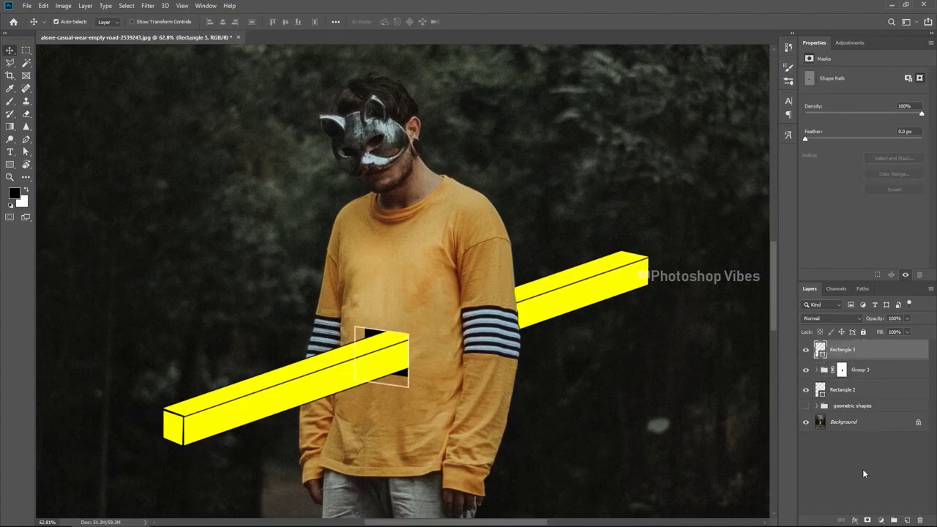
click(868, 520)
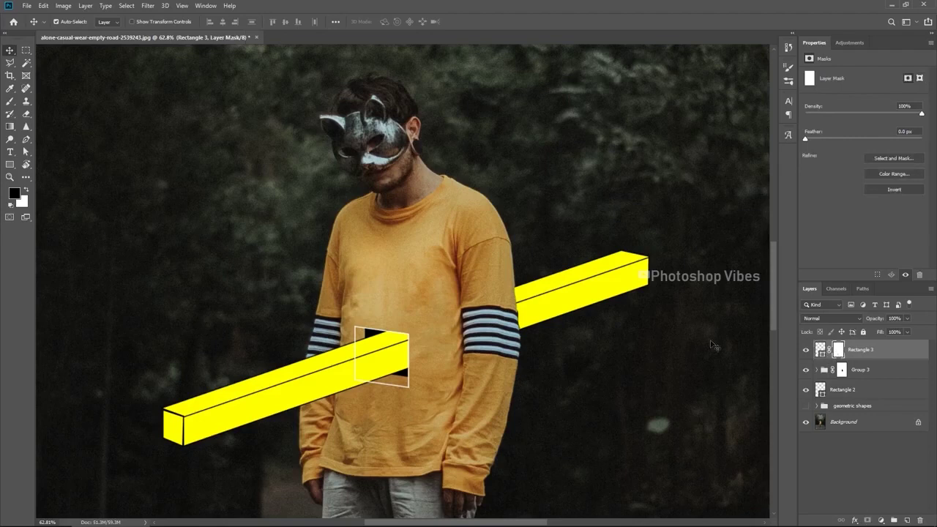
key(e)
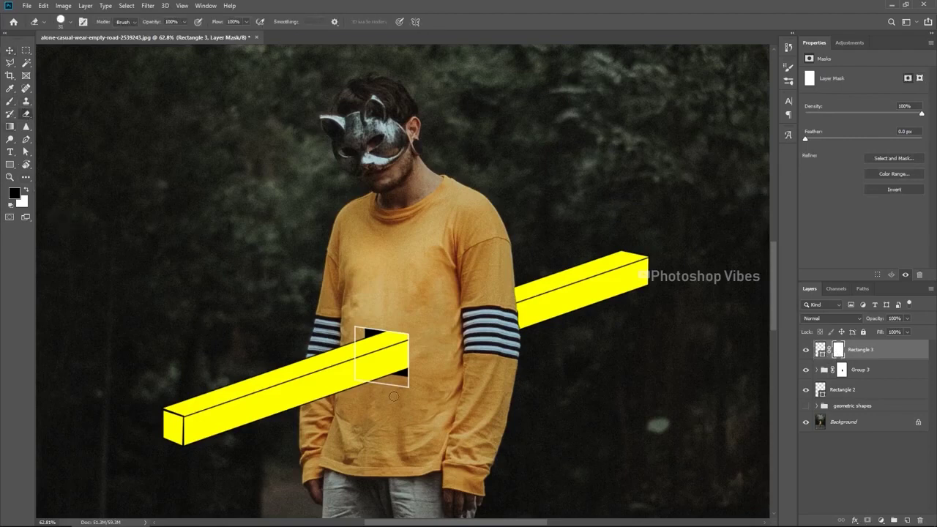
key(x)
scroll(362, 371, up, 2)
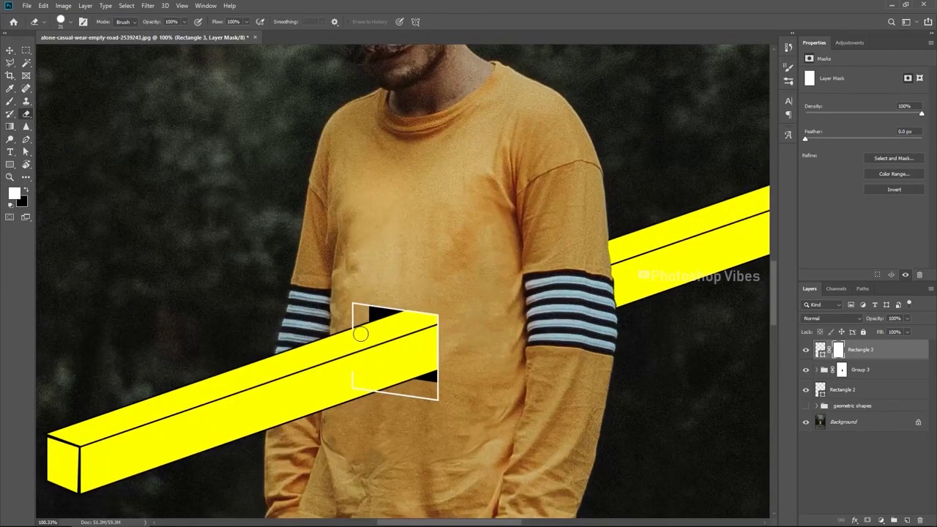
key(ctrl+0)
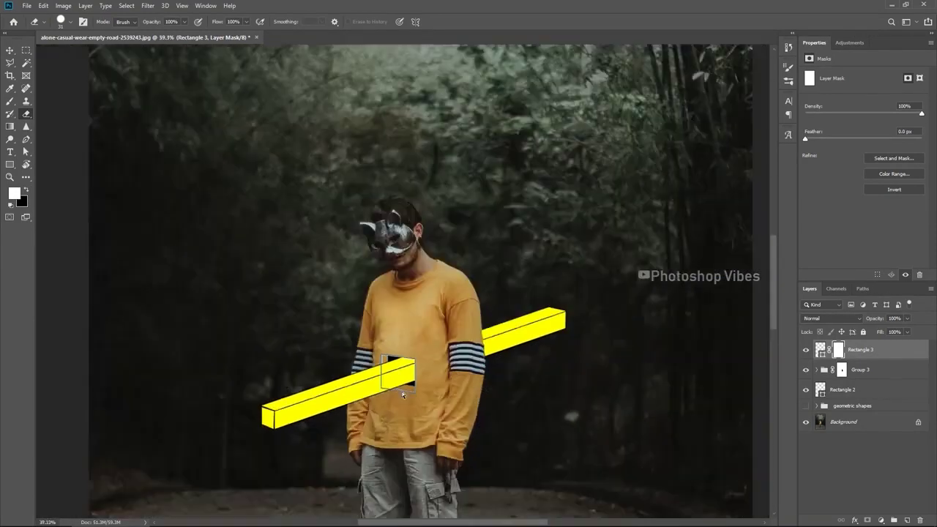
click(9, 50)
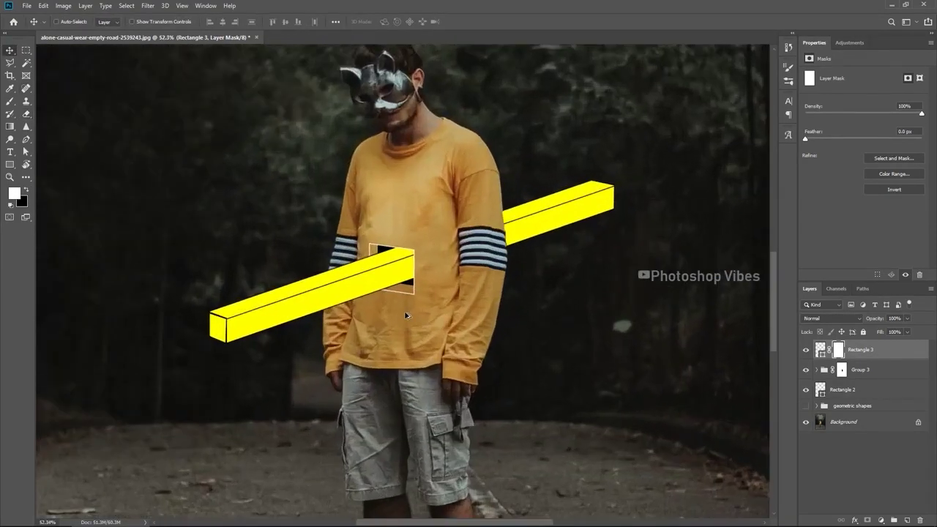
scroll(409, 313, up, 2)
click(906, 519)
- Set the Pen tool shape fill to yellow with a 1 px stroke
click(28, 140)
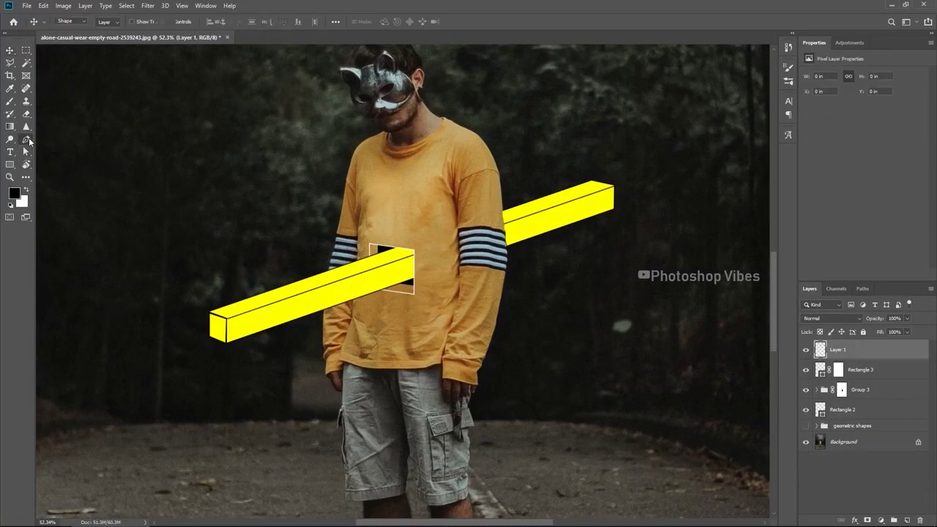
key(x)
click(110, 22)
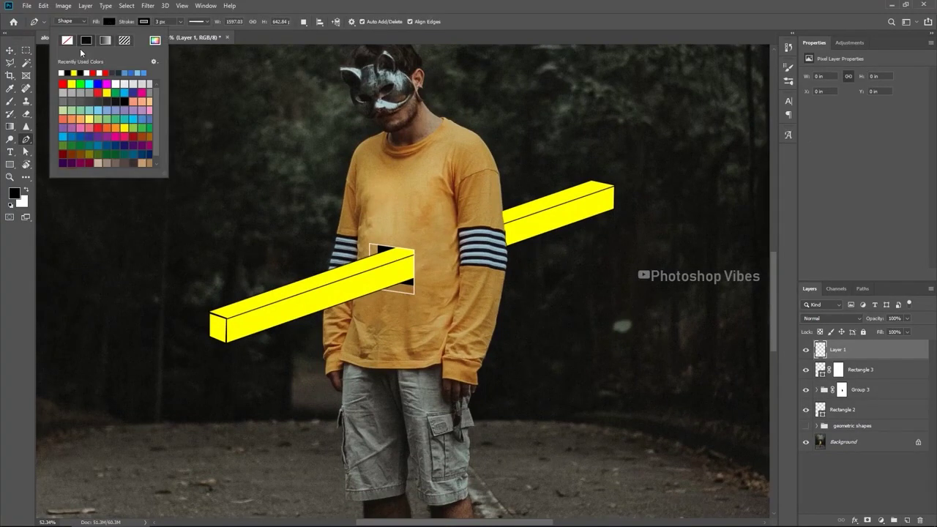
click(74, 73)
click(158, 21)
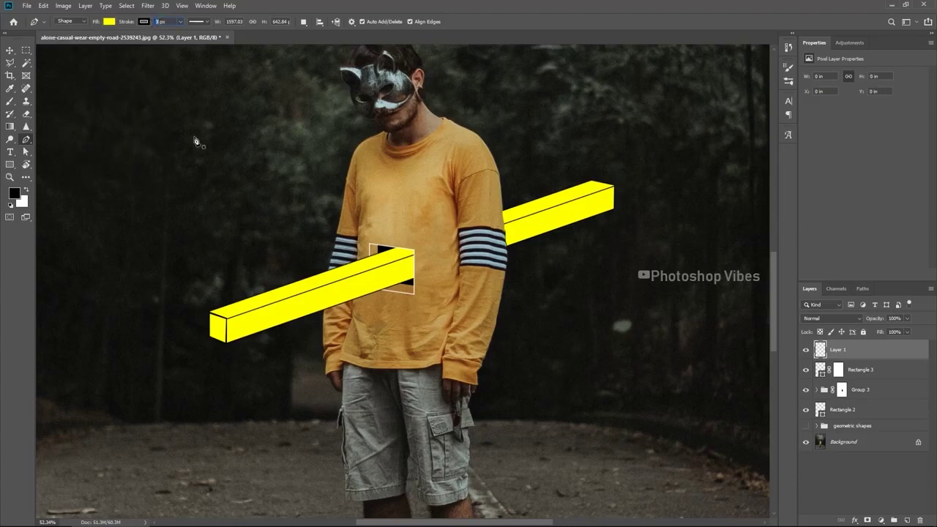
- Draw three yellow droplet shapes below the yellow bar on the shirt
scroll(371, 321, up, 3)
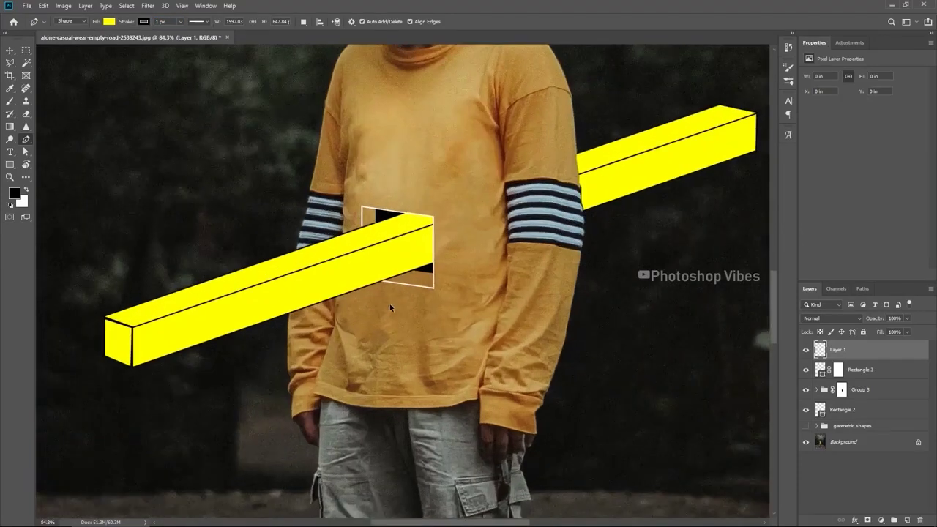
click(396, 292)
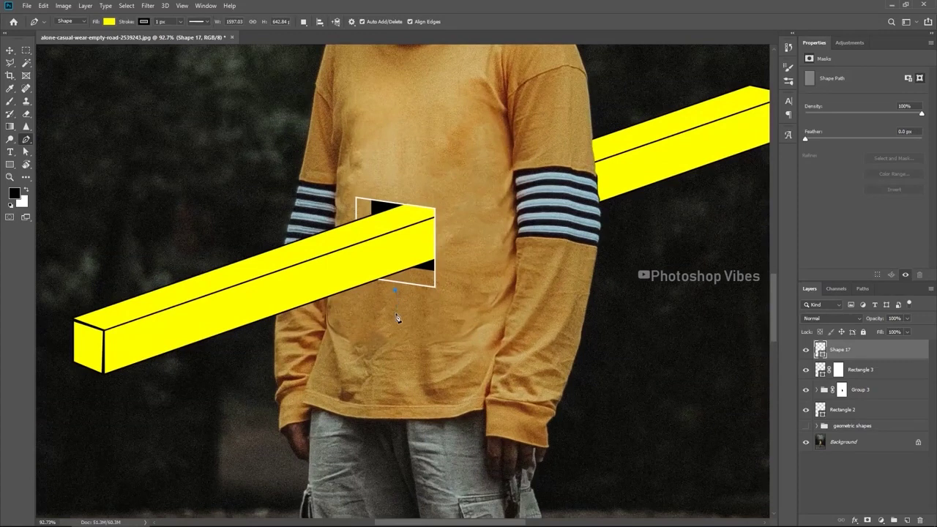
drag(396, 318, 397, 319)
click(419, 347)
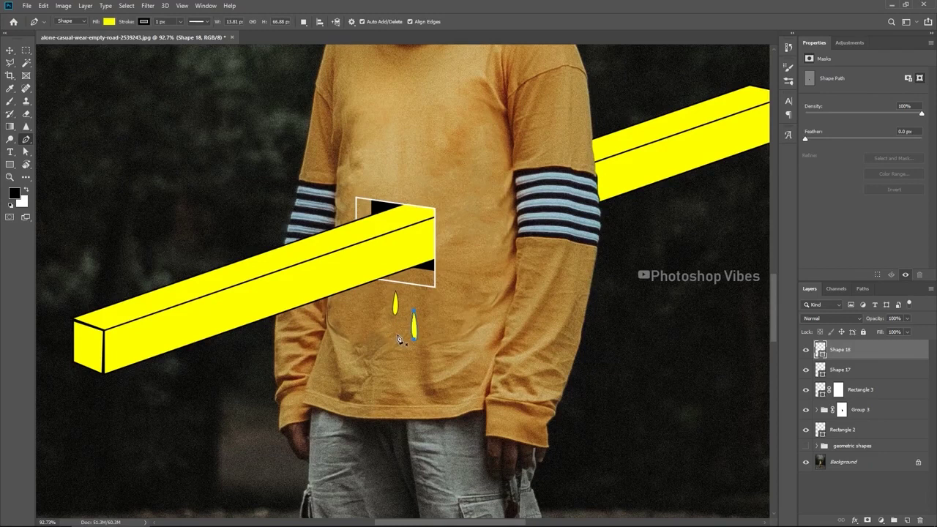
click(401, 378)
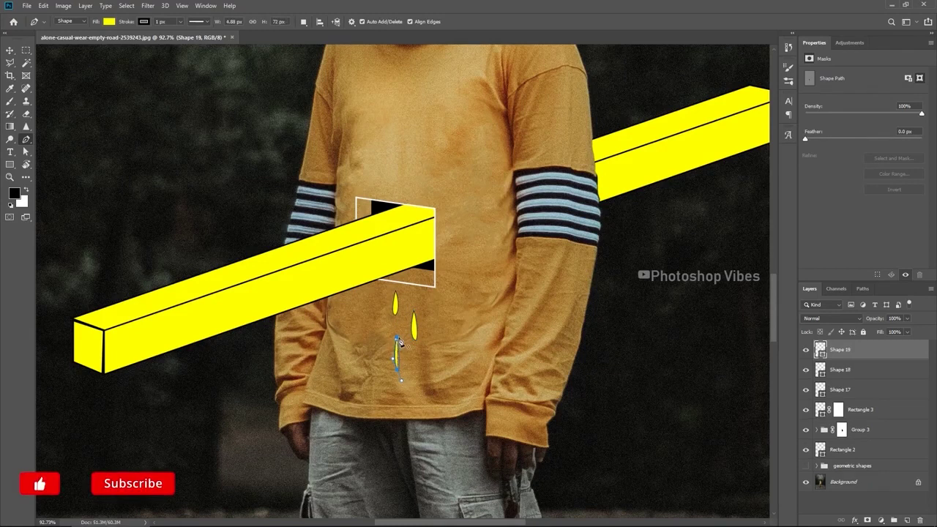
click(395, 329)
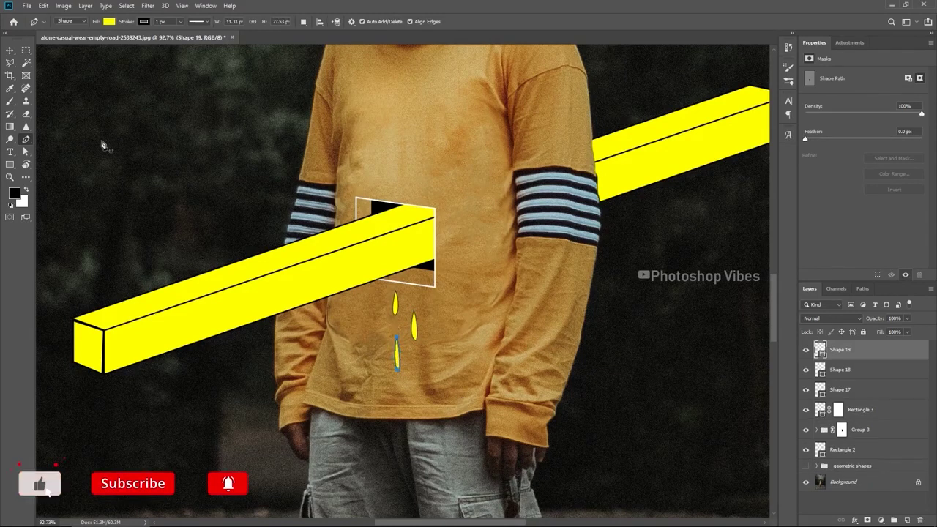
- Switch to the Move tool and select the Group 3 layer
click(9, 53)
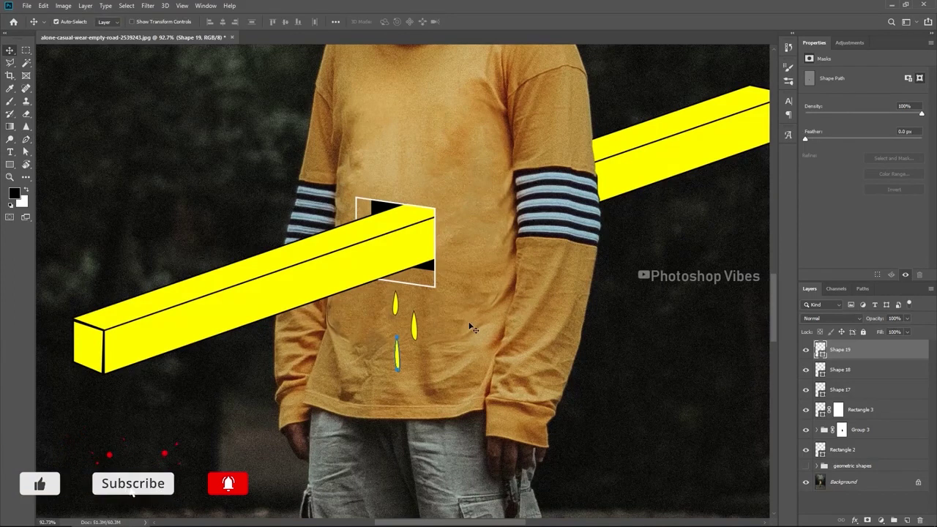
click(861, 431)
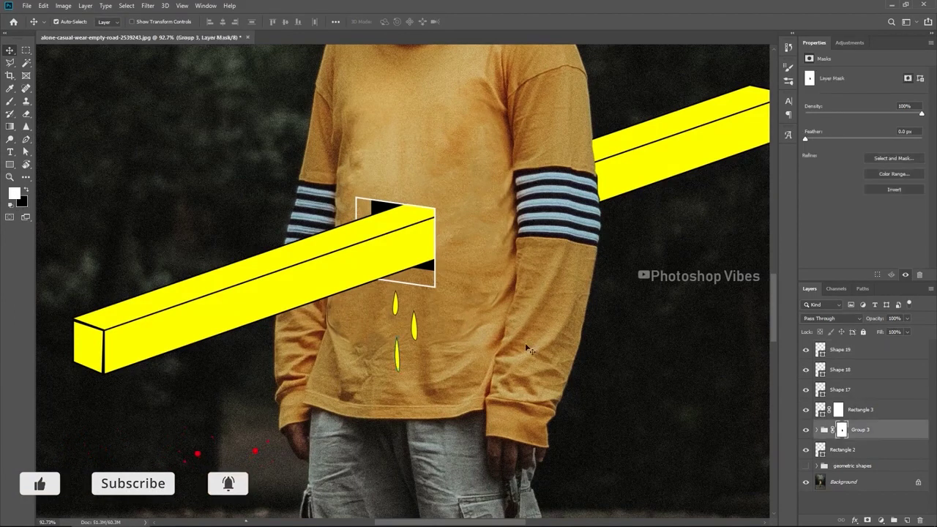
scroll(452, 373, down, 3)
scroll(452, 373, right, 2)
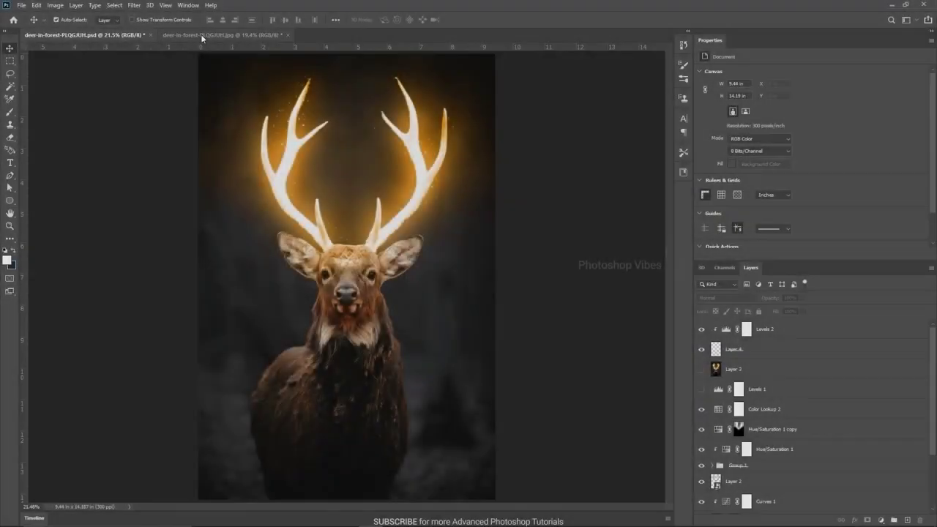
- In the deer photo, duplicate Background and use Select Subject to select the stag
click(202, 36)
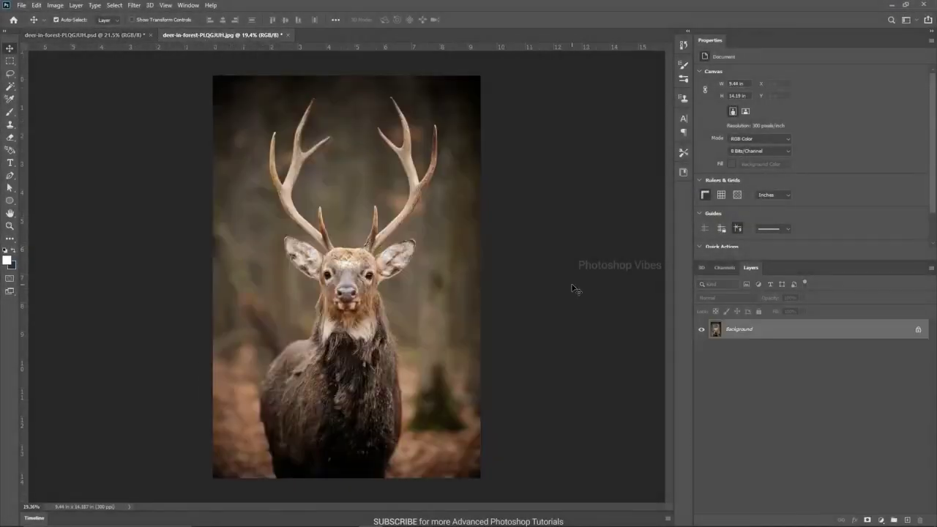
drag(769, 329, 894, 519)
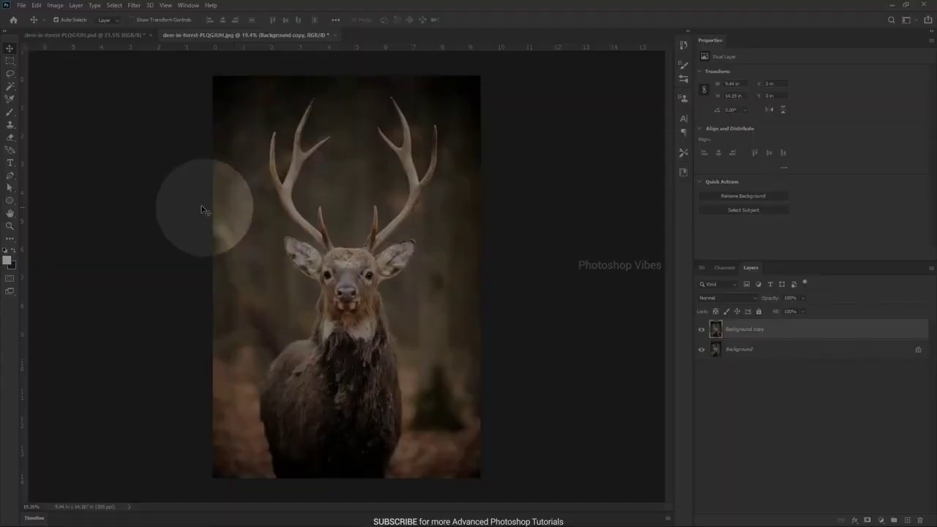
drag(10, 85, 48, 105)
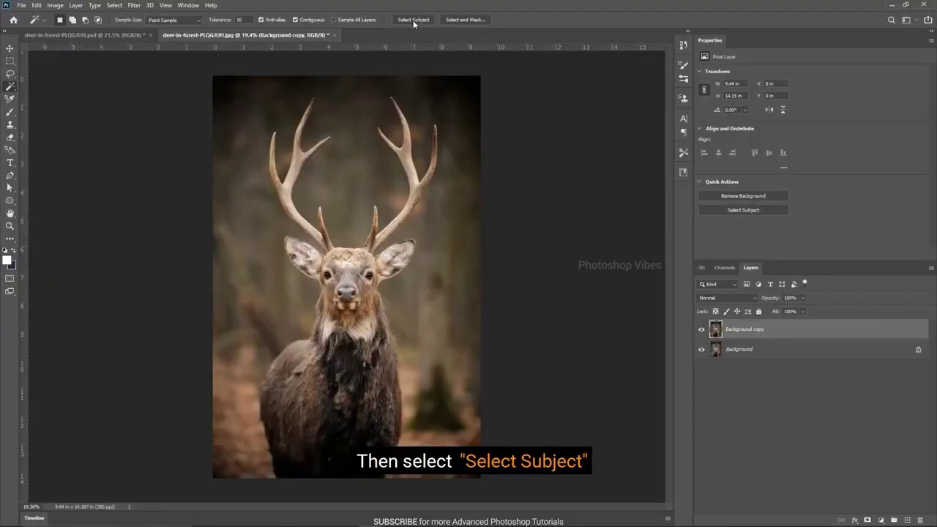
click(413, 20)
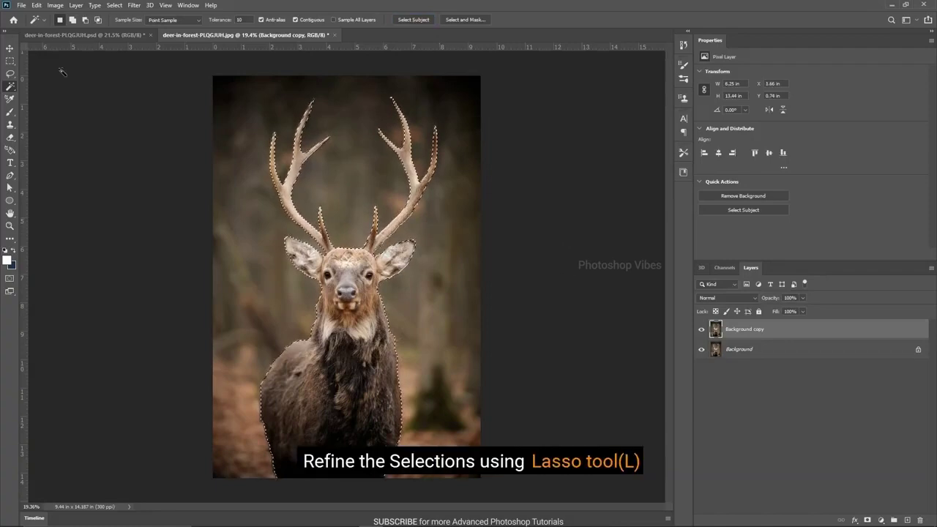
- Set the Lasso to Subtract from Selection and zoom in on the deer's antlers
key(l)
click(85, 19)
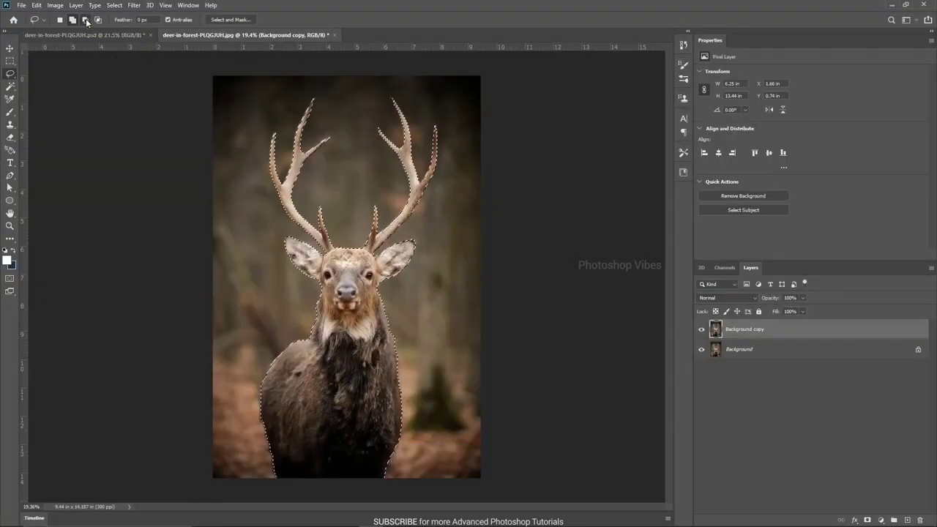
click(86, 20)
key(ctrl+plus)
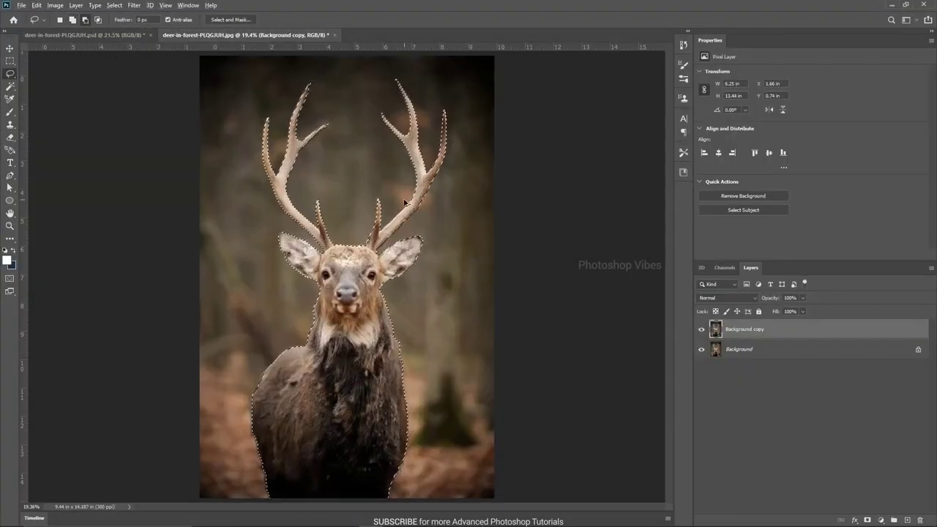
scroll(406, 202, up, 8)
drag(337, 228, 504, 343)
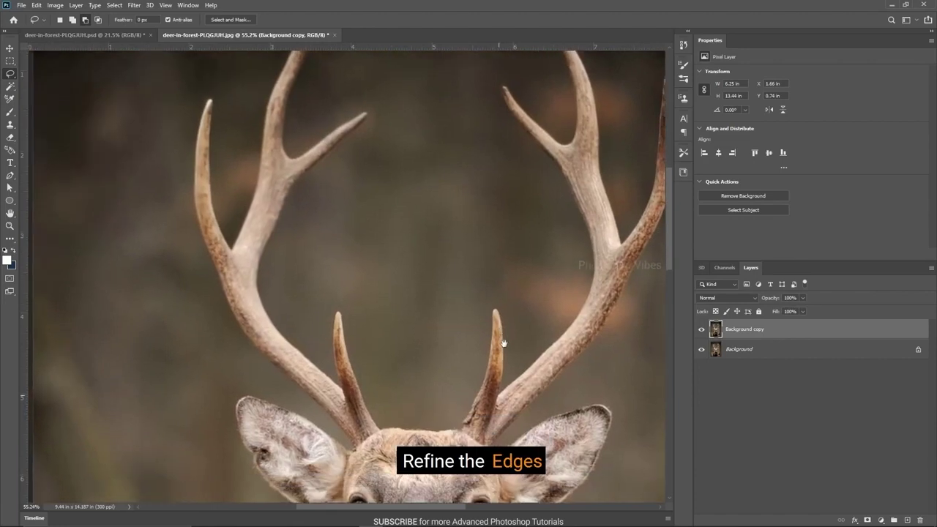
scroll(504, 343, up, 5)
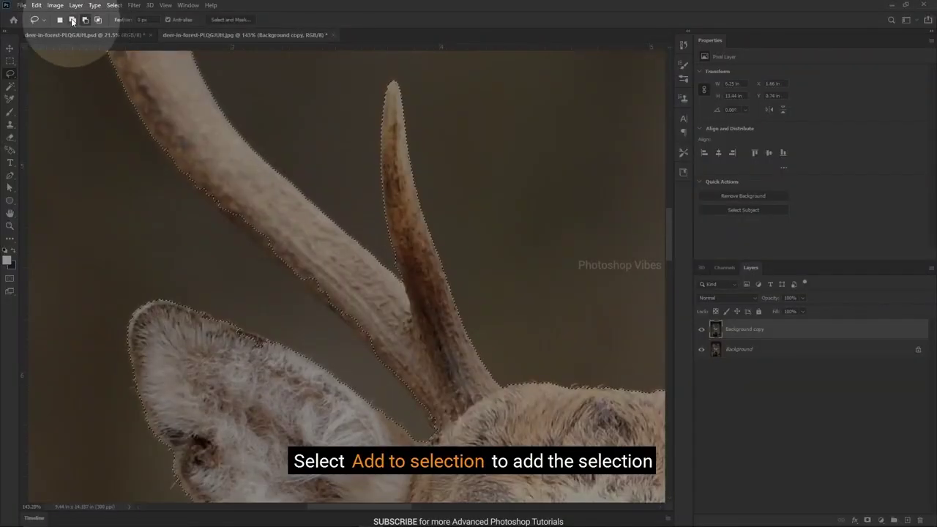
- Switch the Lasso to Add to Selection and add the missed antler edges
click(72, 19)
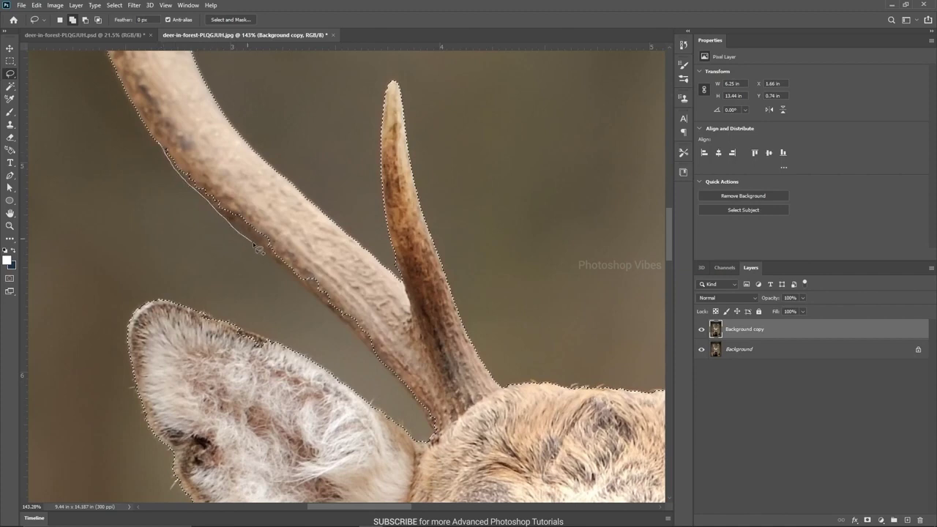
mouse_move(456, 412)
mouse_down()
mouse_move(258, 199)
mouse_move(323, 432)
mouse_up()
drag(217, 194, 270, 310)
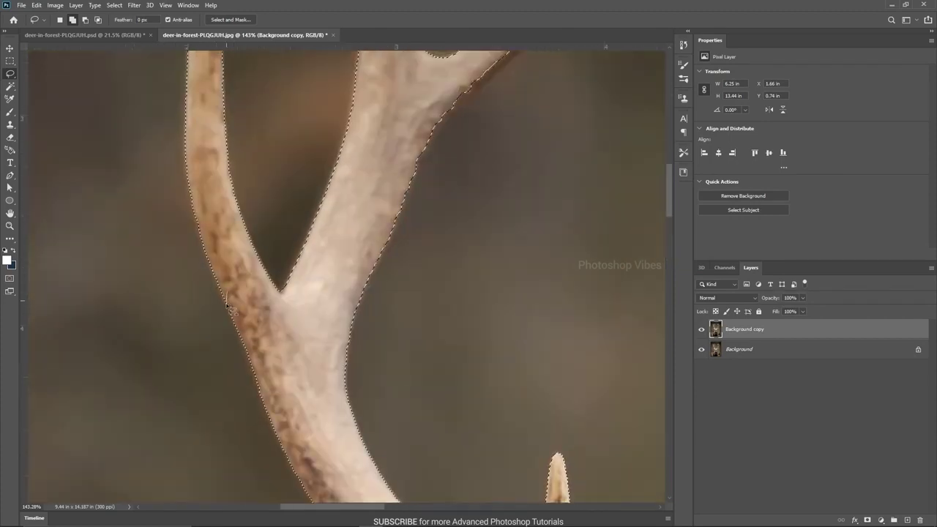
drag(244, 146, 268, 358)
drag(457, 343, 298, 329)
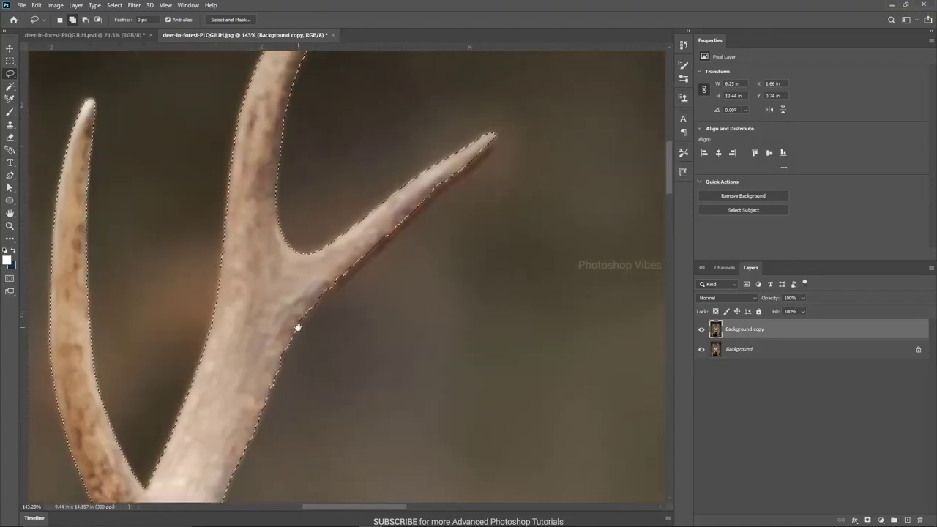
scroll(234, 465, down, 1)
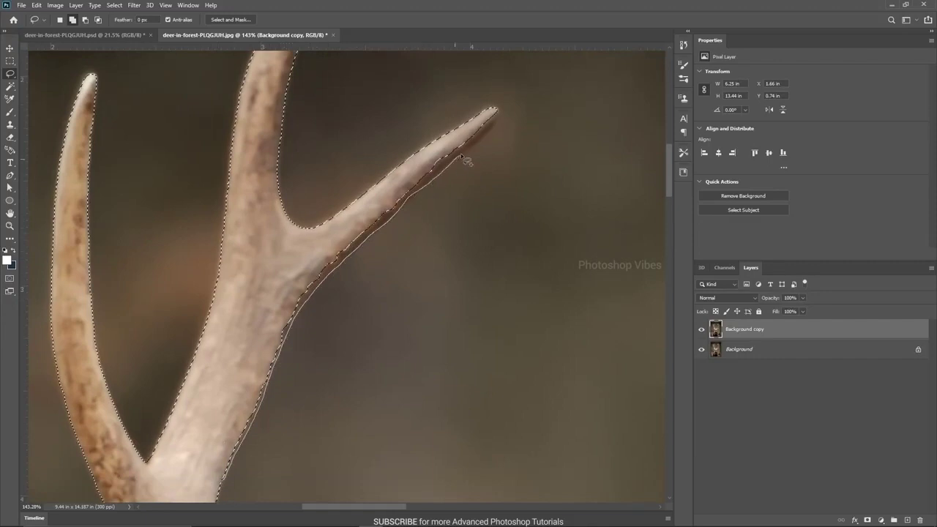
scroll(477, 293, down, 6)
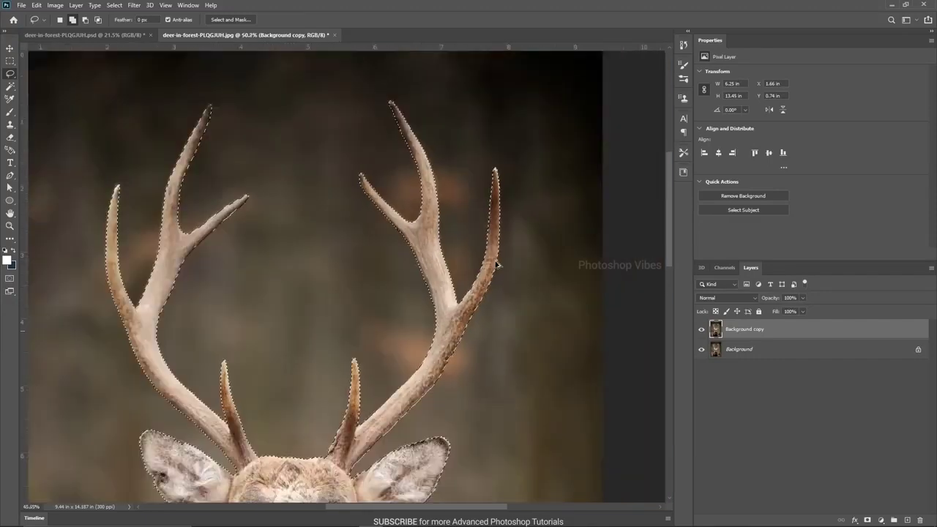
scroll(478, 292, up, 4)
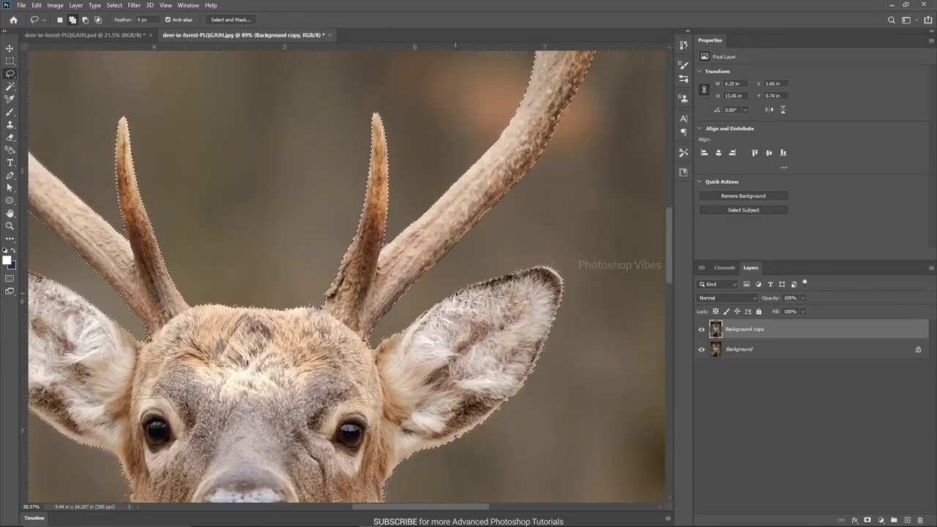
scroll(504, 334, left, 5)
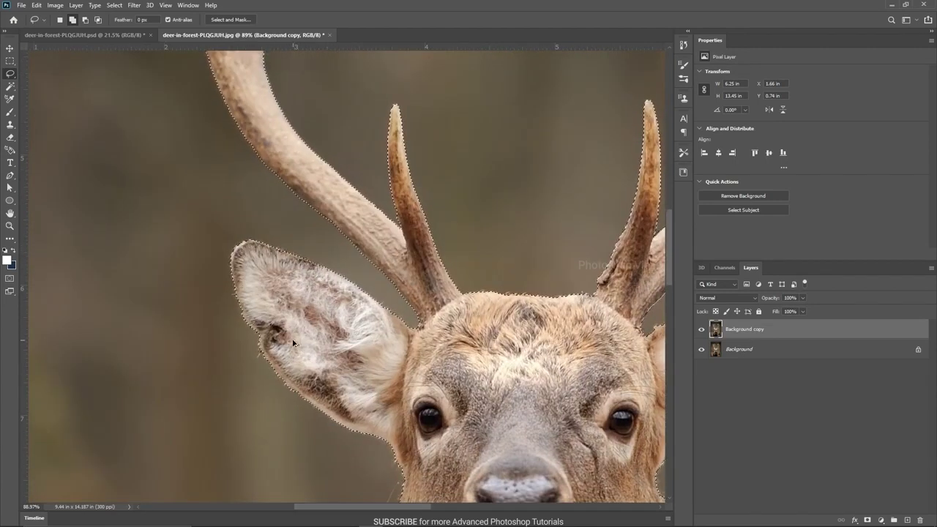
scroll(310, 362, down, 5)
scroll(311, 364, down, 2)
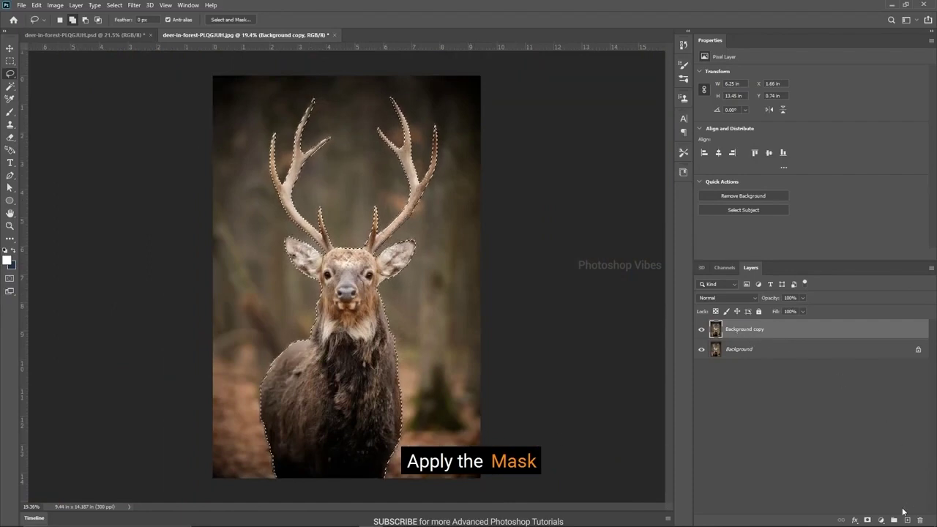
- Mask Background copy to the deer selection, check the cutout, and reload it as a selection
click(867, 520)
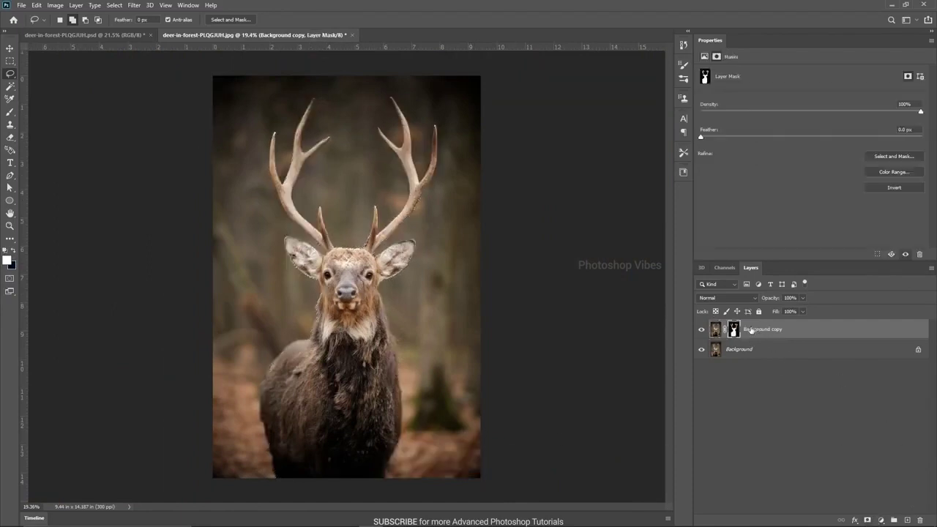
click(716, 330)
click(701, 350)
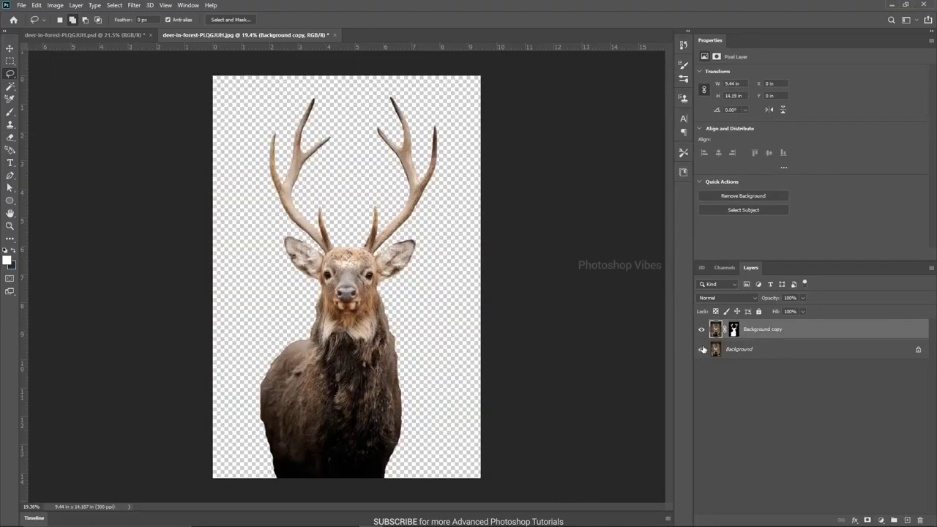
click(703, 349)
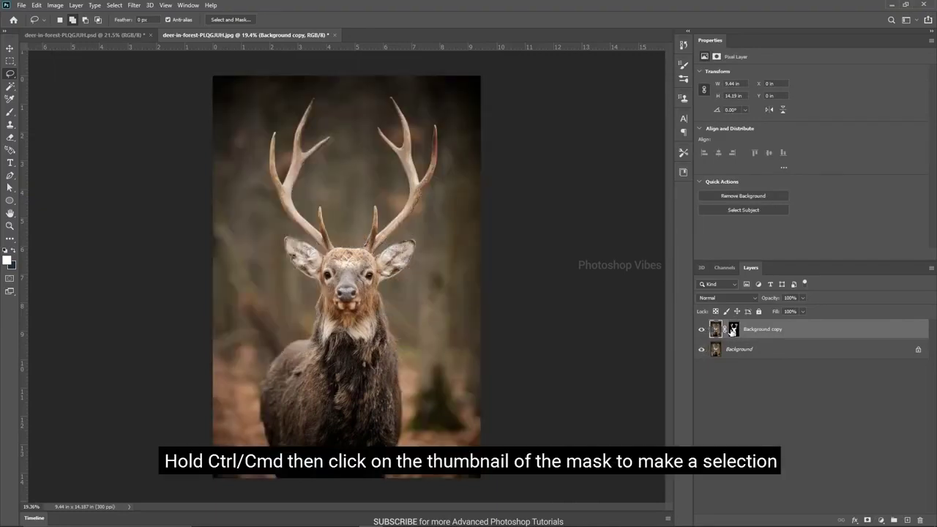
ctrl+click(733, 329)
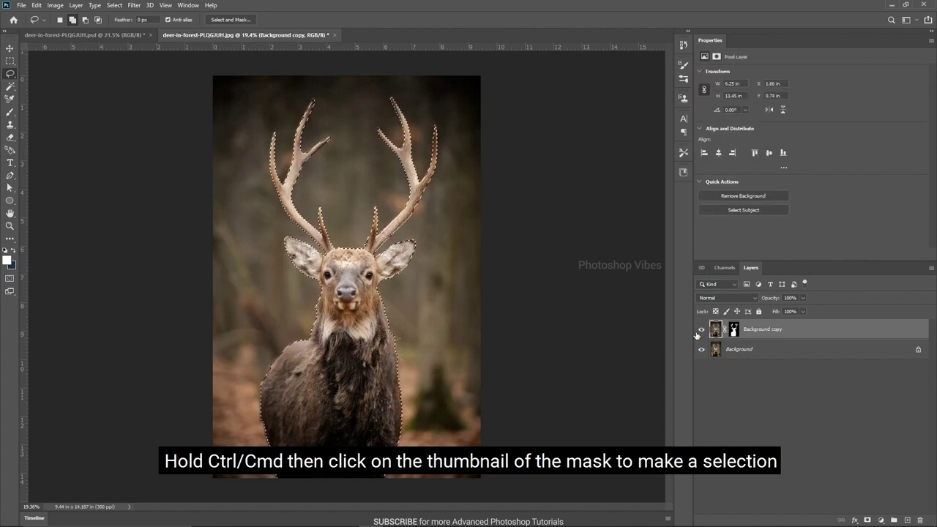
- Lasso-subtract the deer's body and forehead fur, leaving only the antlers selected
click(85, 20)
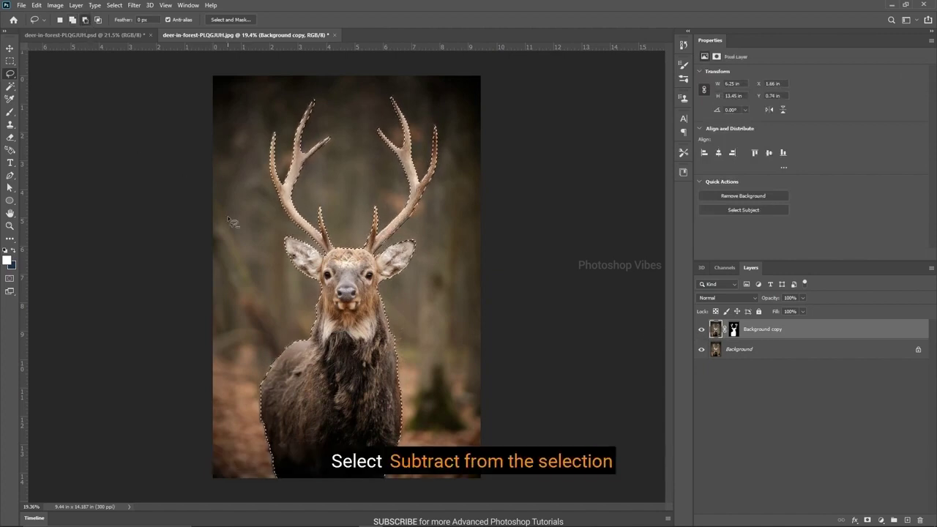
drag(269, 236, 291, 233)
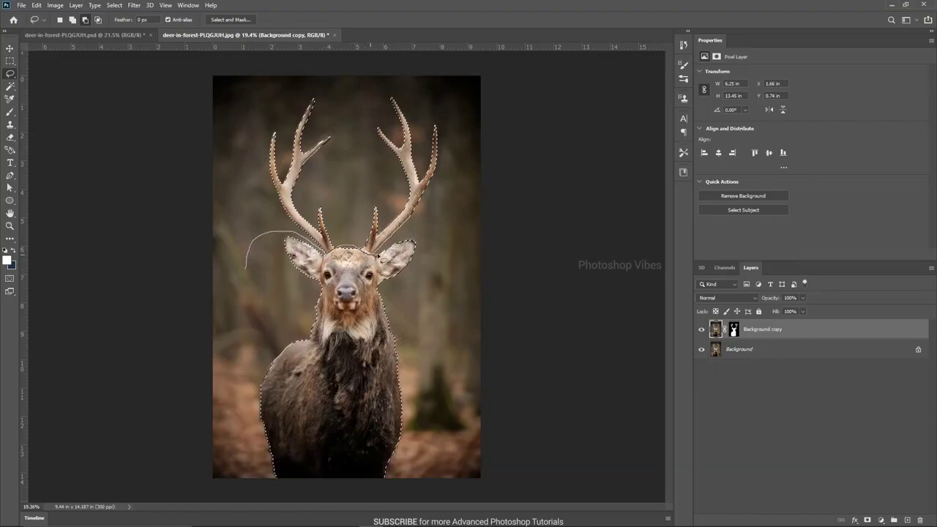
mouse_move(421, 240)
mouse_down()
mouse_move(432, 442)
mouse_move(393, 508)
mouse_move(247, 508)
mouse_move(209, 432)
mouse_up()
scroll(426, 264, up, 3)
scroll(426, 264, up, 3)
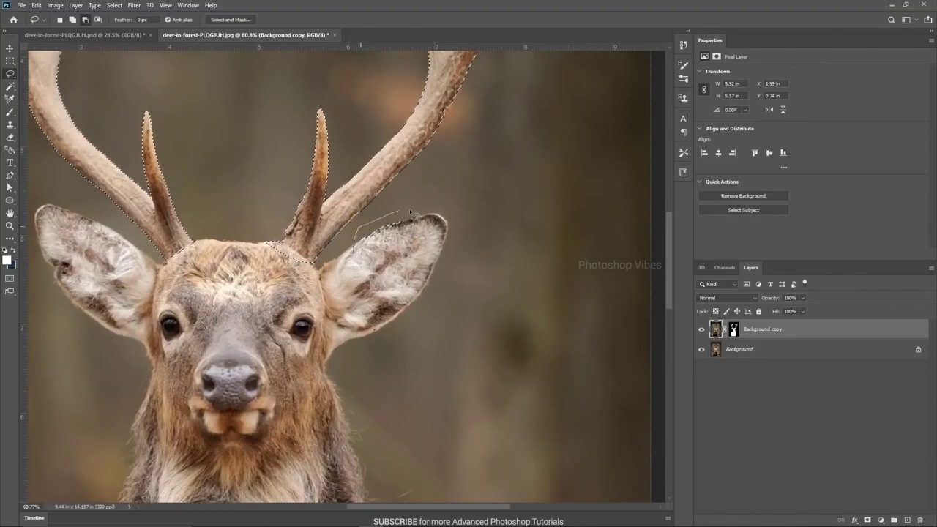
scroll(209, 256, up, 2)
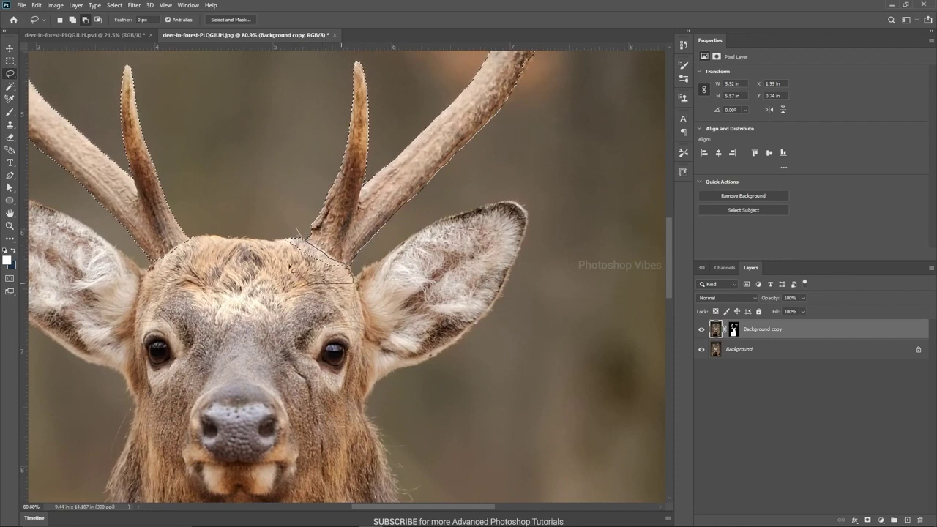
scroll(150, 268, up, 3)
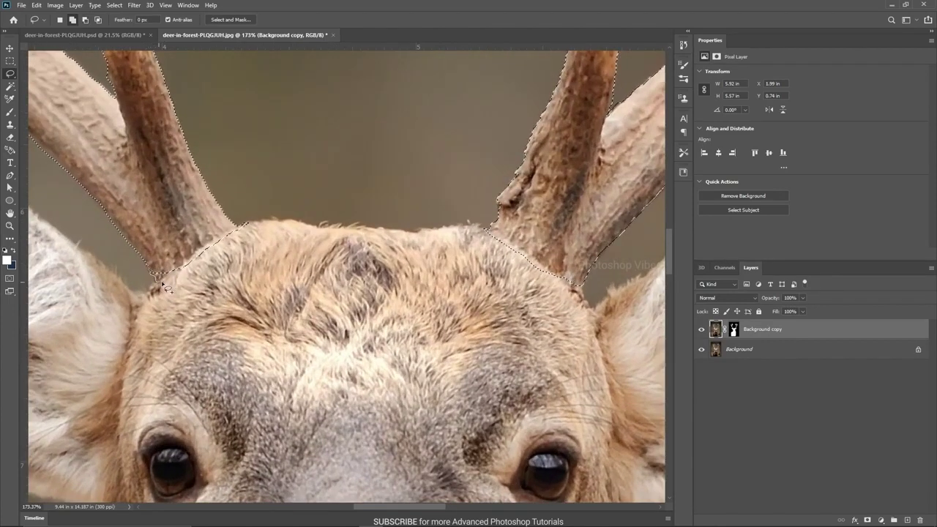
scroll(240, 236, up, 1)
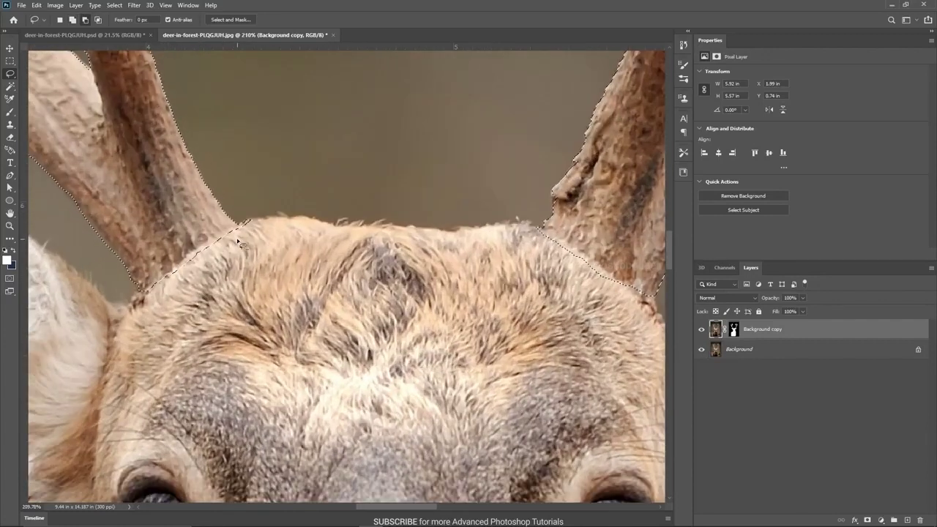
drag(282, 246, 282, 259)
scroll(332, 234, down, 9)
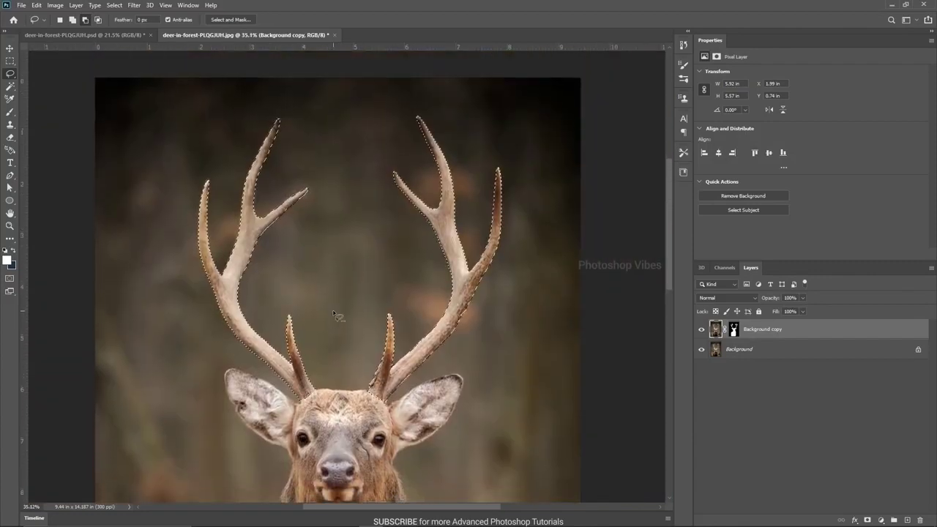
drag(339, 318, 358, 315)
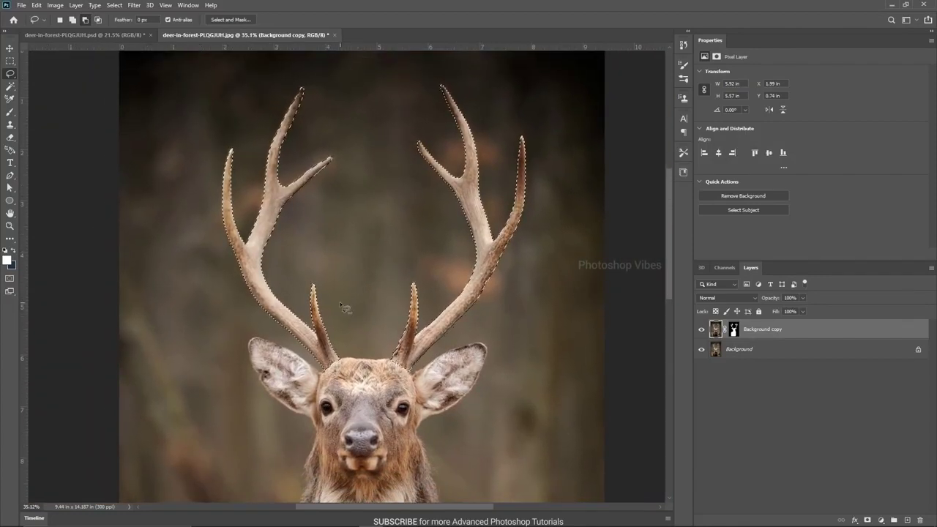
- Copy the selected antlers to a new Layer 1, view it solo, and fit the photo on screen
key(v)
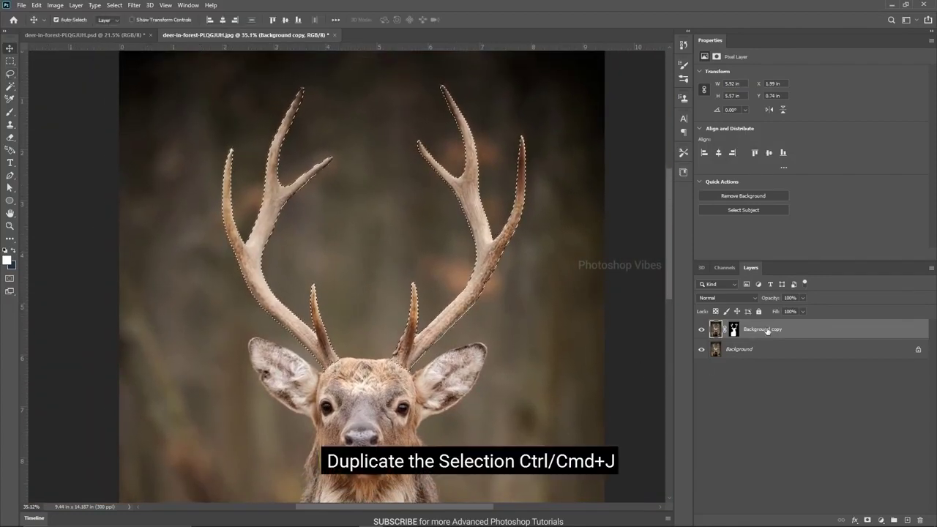
key(ctrl+j)
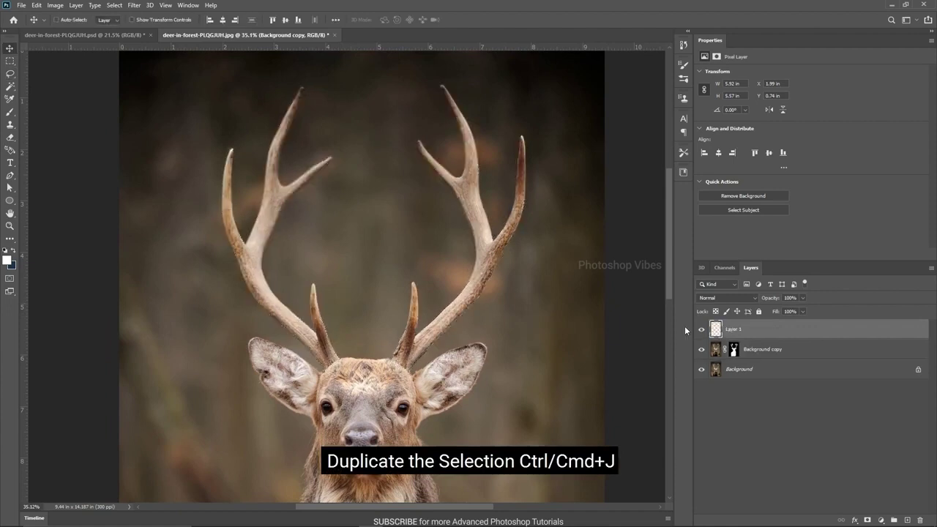
alt+click(703, 331)
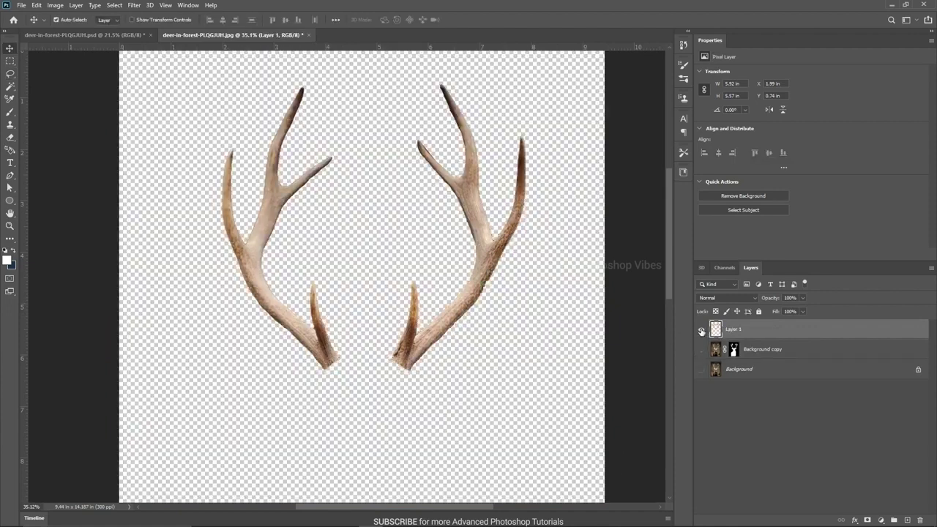
alt+click(702, 331)
key(ctrl+0)
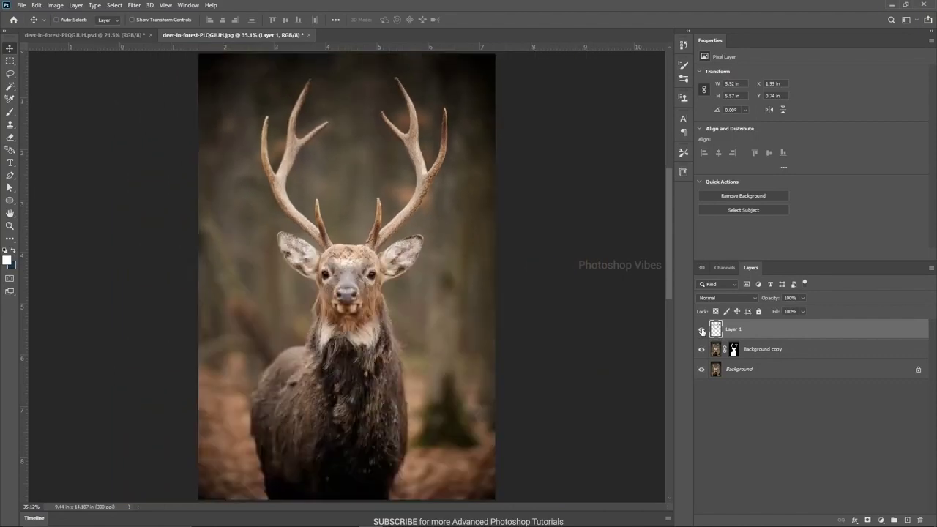
click(750, 371)
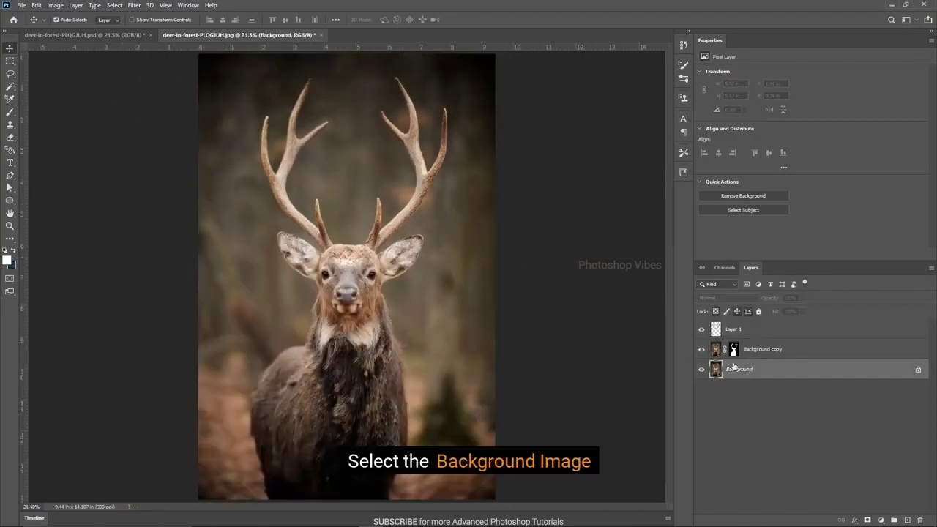
- Add a Color Lookup adjustment layer using Moonlight.3DL above Background
click(881, 520)
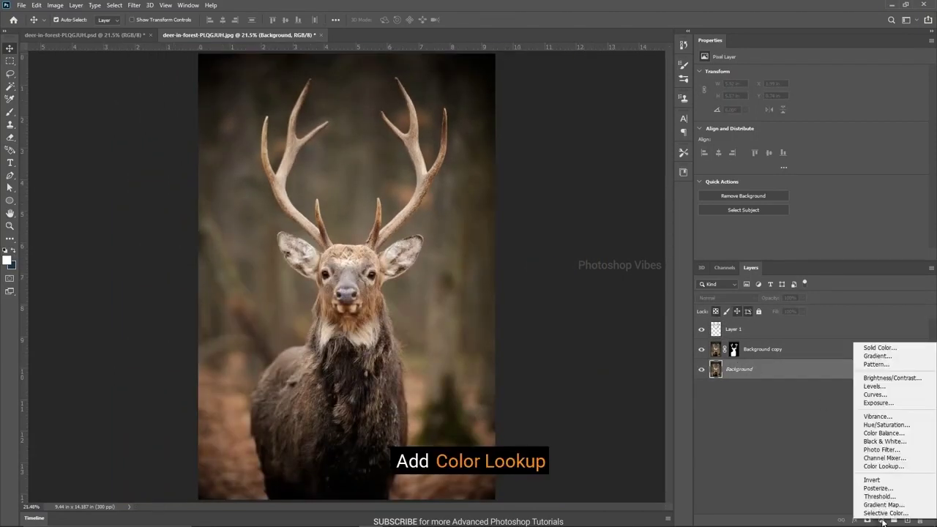
click(874, 465)
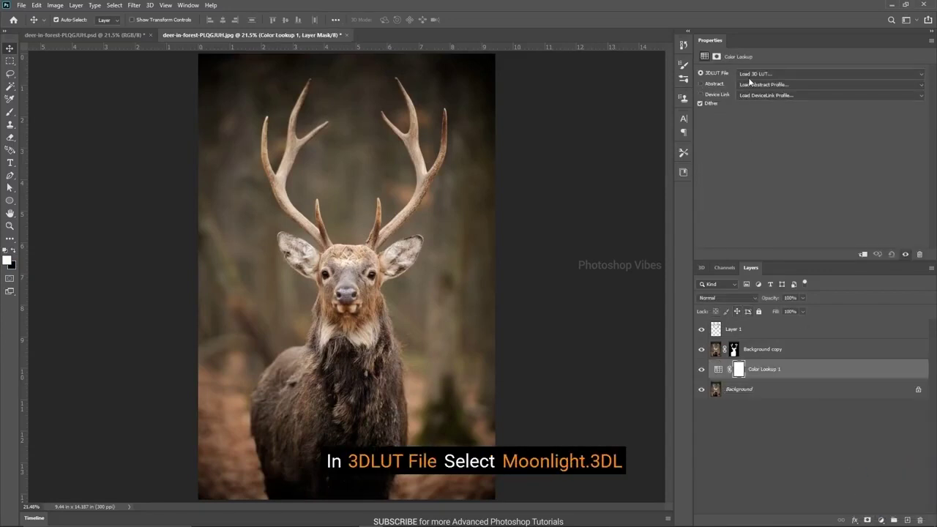
click(752, 74)
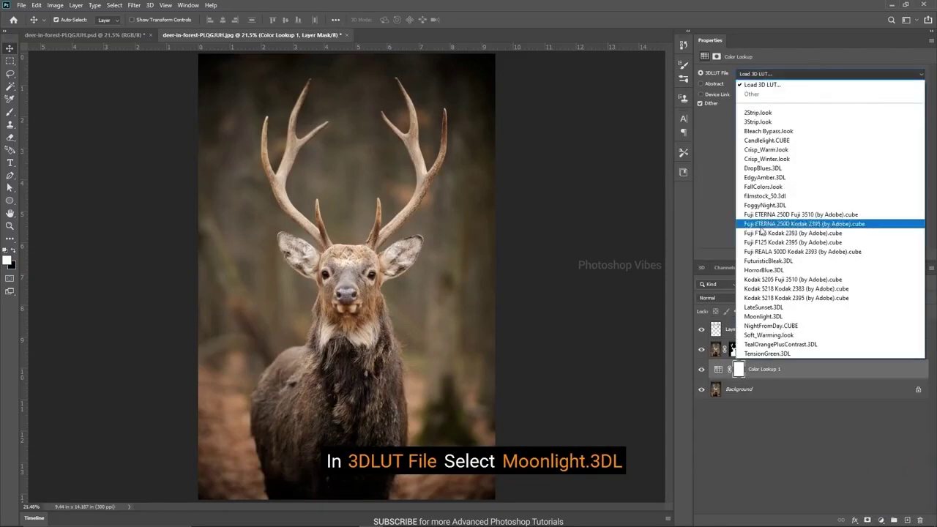
click(767, 316)
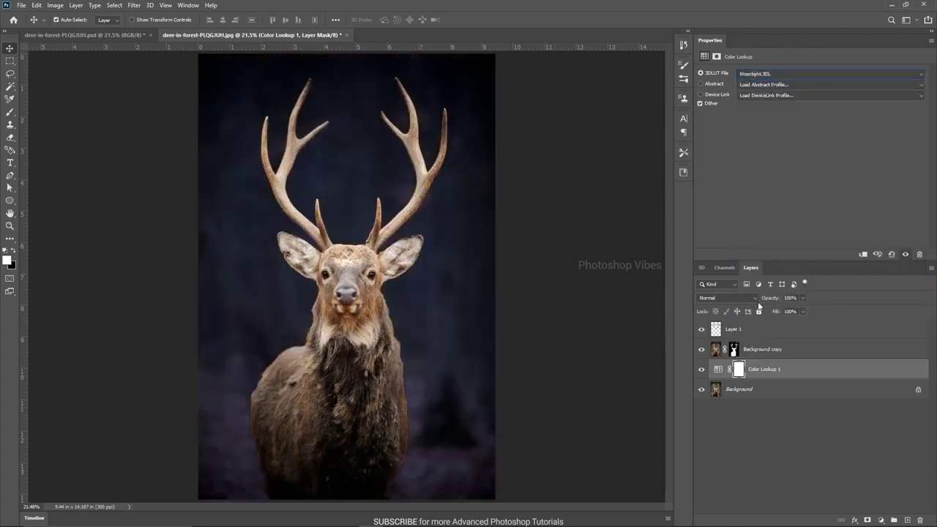
click(774, 371)
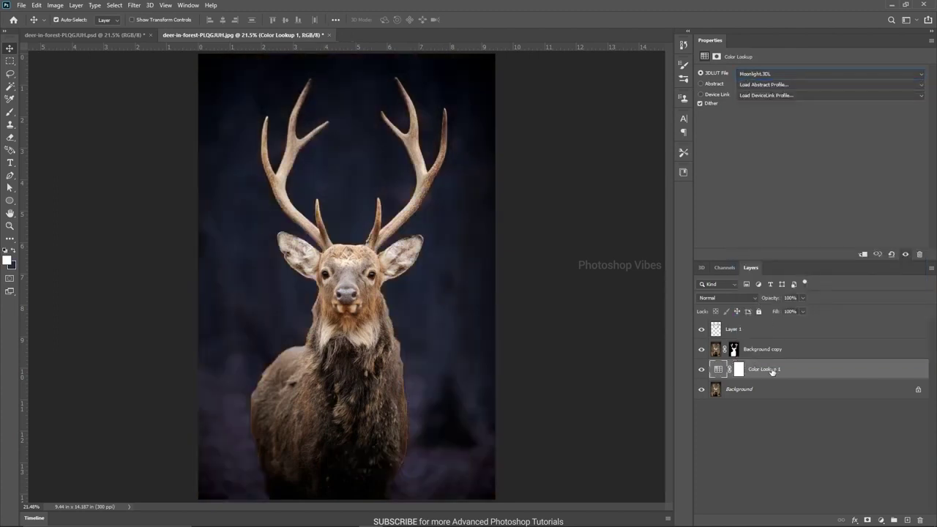
- Select Layer 1, load the antler outline as a selection, then deselect it
click(732, 330)
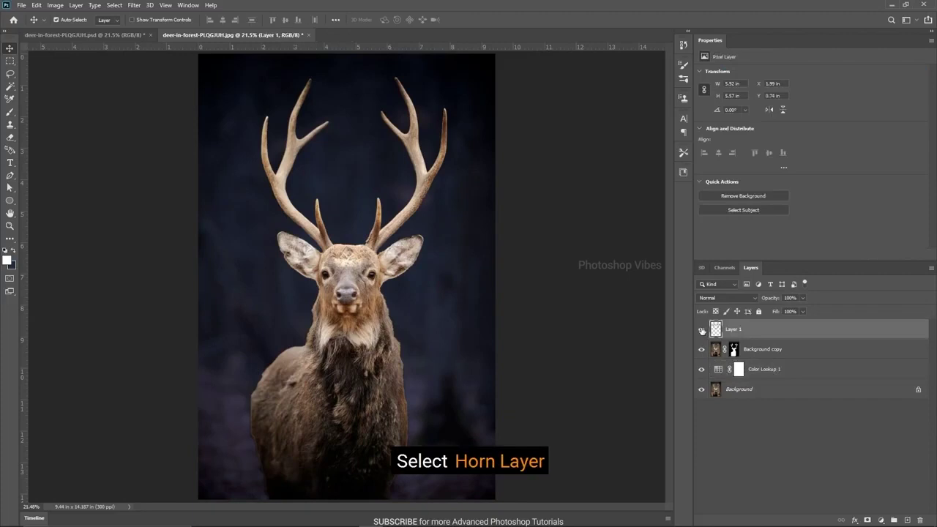
ctrl+click(716, 330)
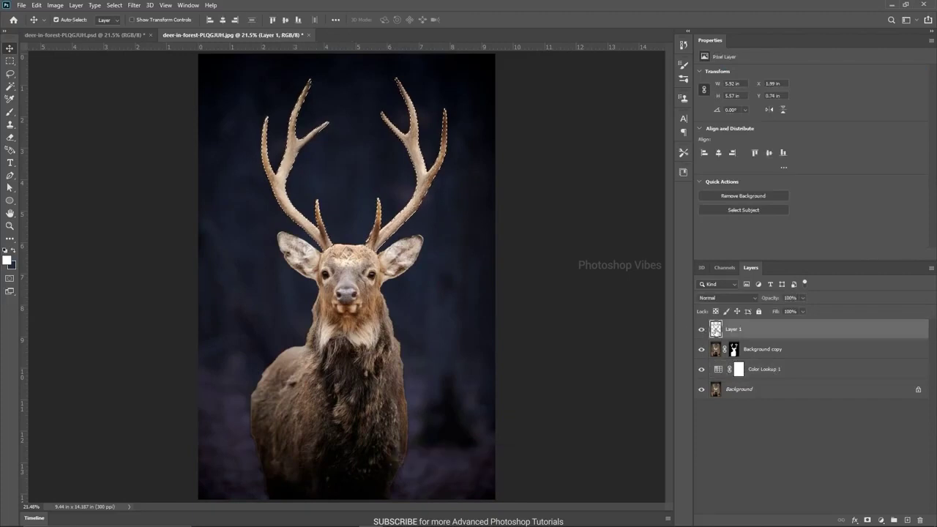
key(ctrl+d)
alt+click(716, 332)
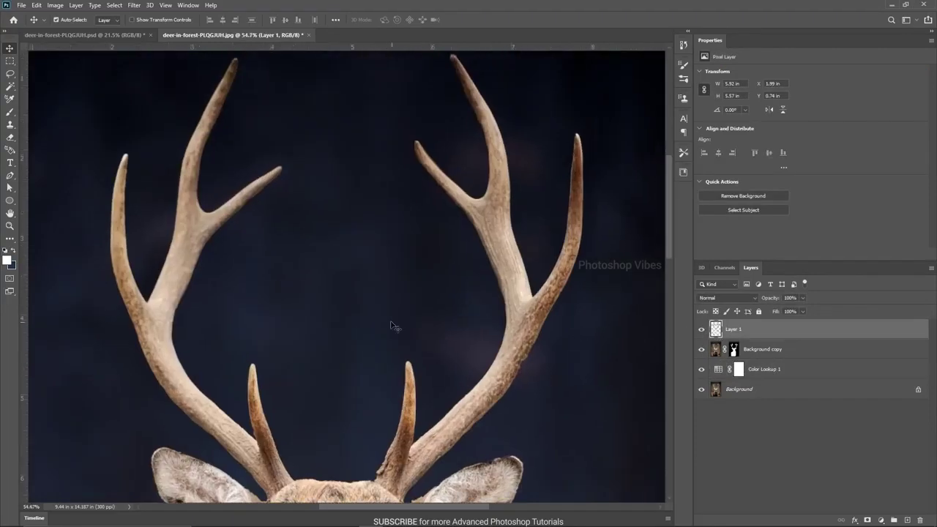
- Convert antler Layer 1 to a smart object and set its blend mode to Linear Dodge (Add)
scroll(371, 314, down, 2)
drag(352, 330, 378, 300)
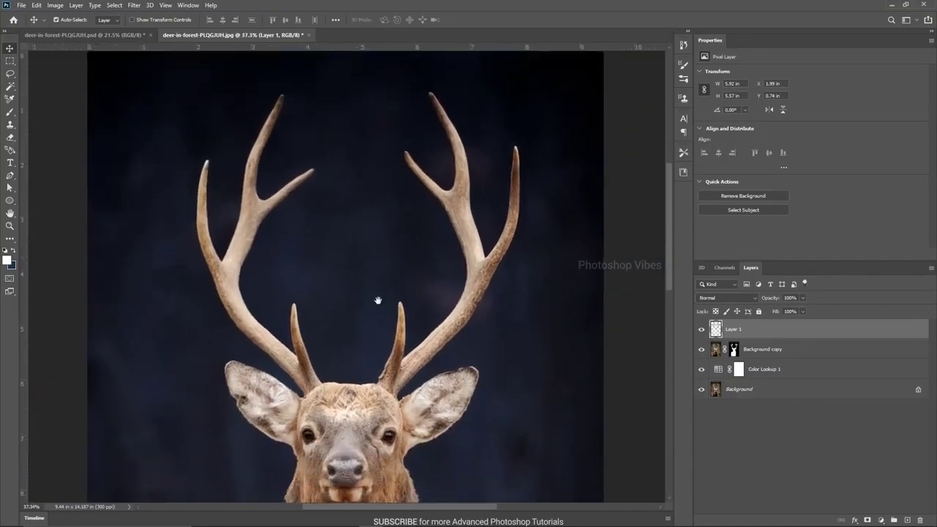
right_click(741, 332)
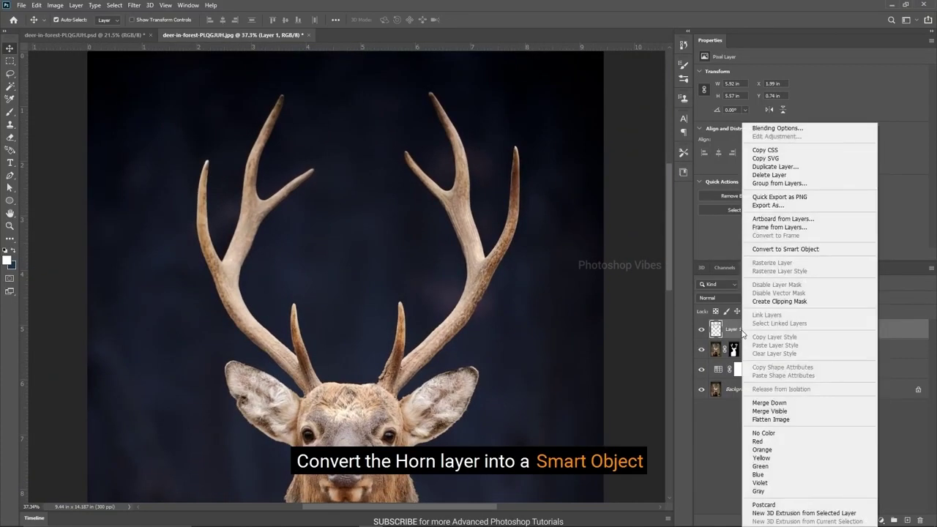
click(768, 249)
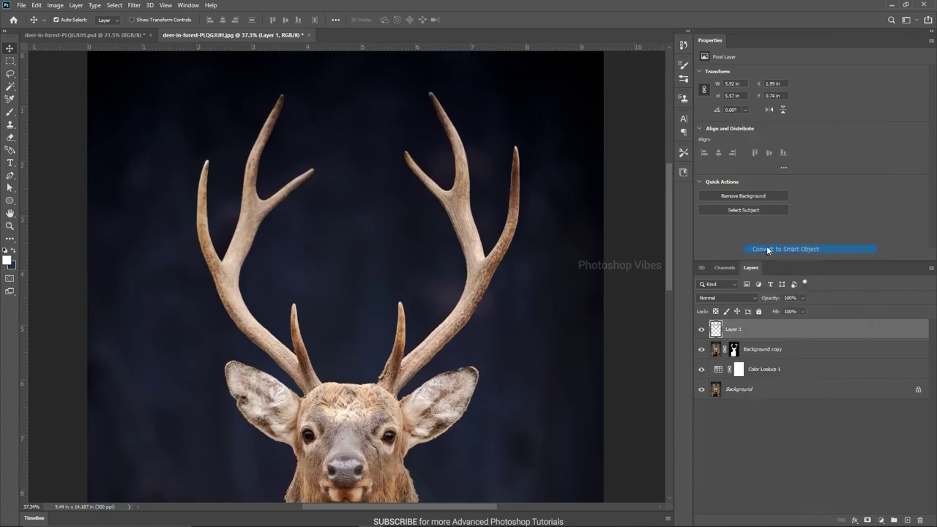
click(725, 298)
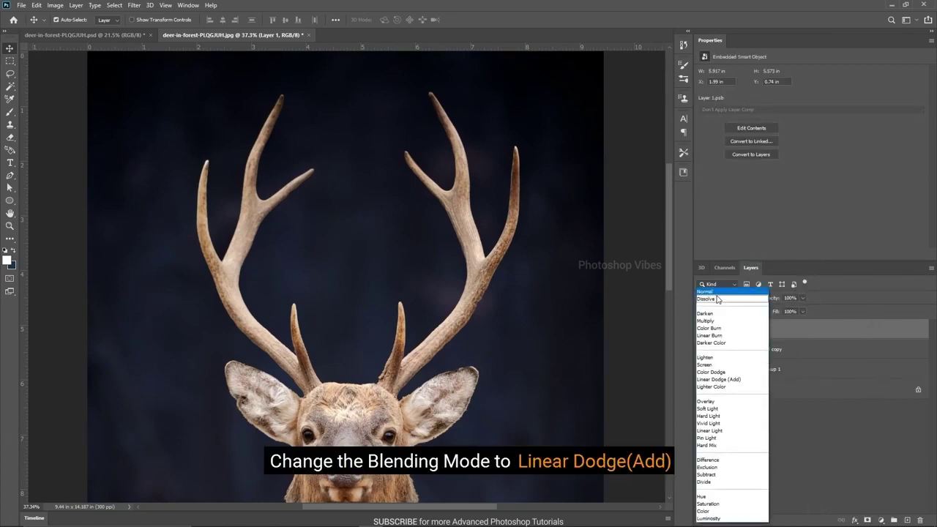
click(716, 379)
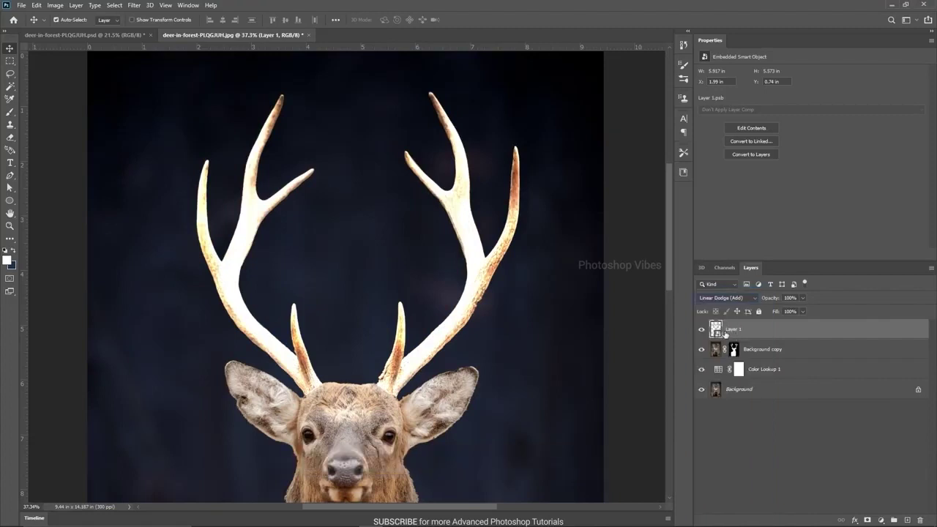
click(699, 330)
click(699, 330)
- Blur the antler layer with a 10 px Gaussian Blur, then add a copy blurred at 50 px
click(134, 5)
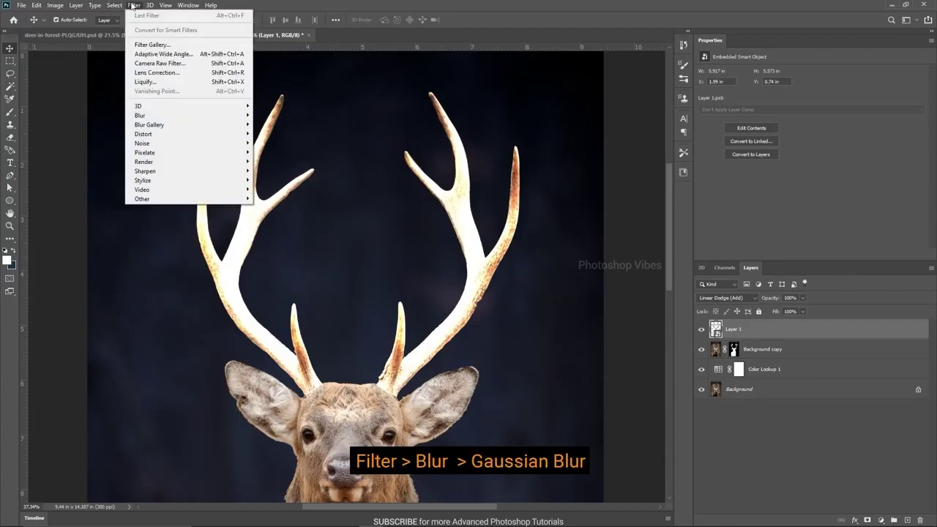
mouse_move(157, 118)
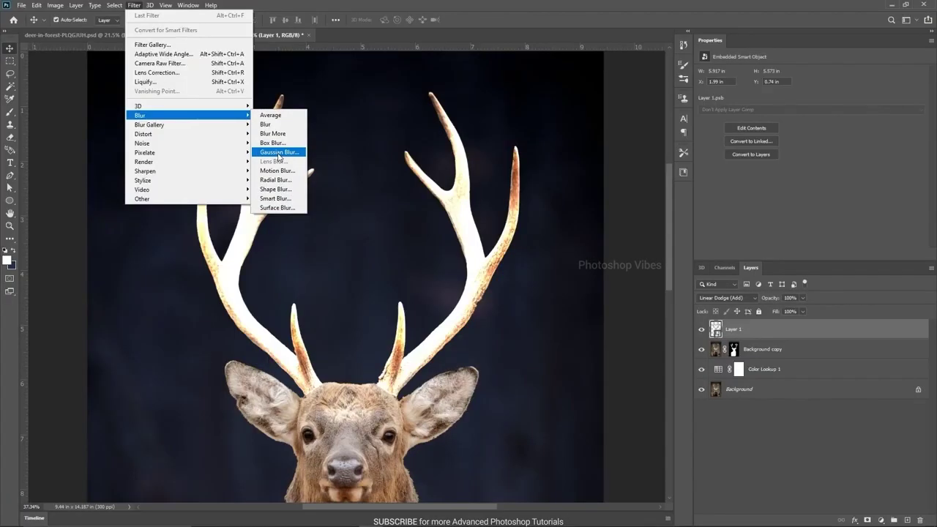
click(278, 153)
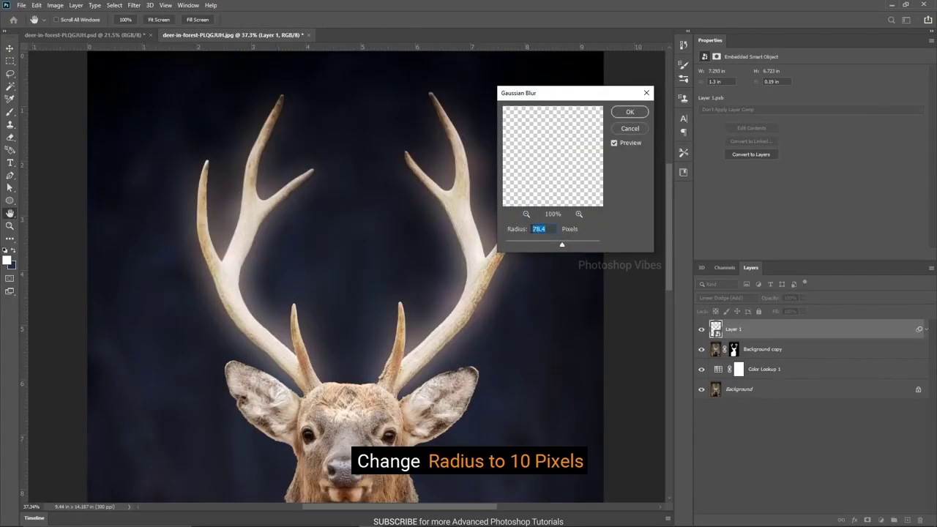
text(10)
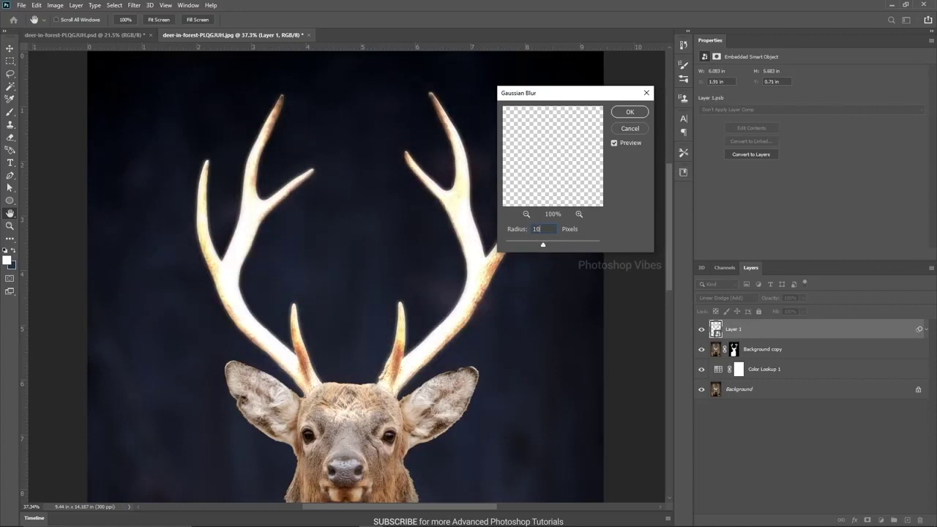
click(630, 114)
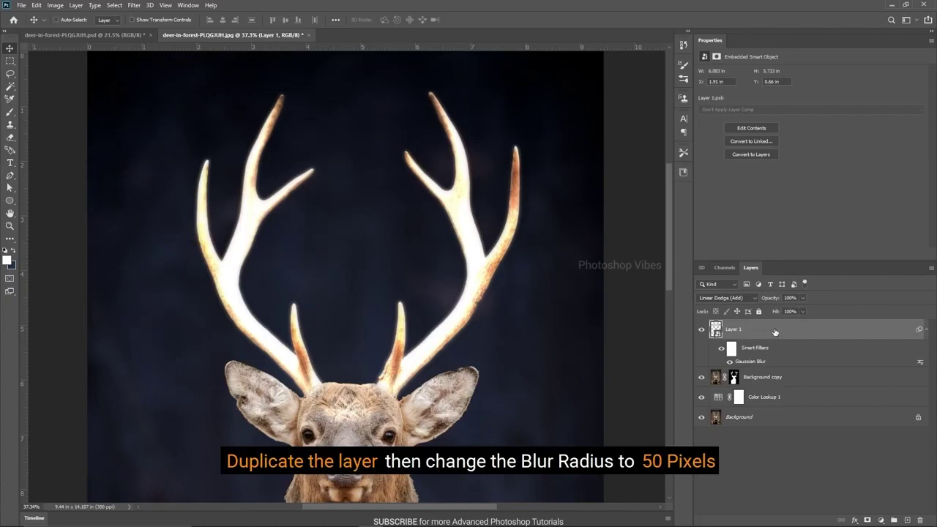
key(ctrl+j)
double_click(748, 362)
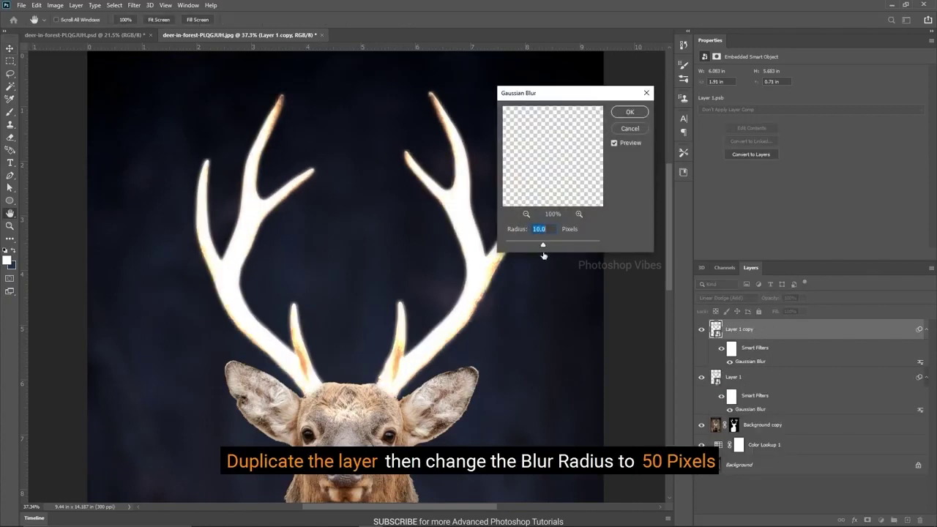
text(50)
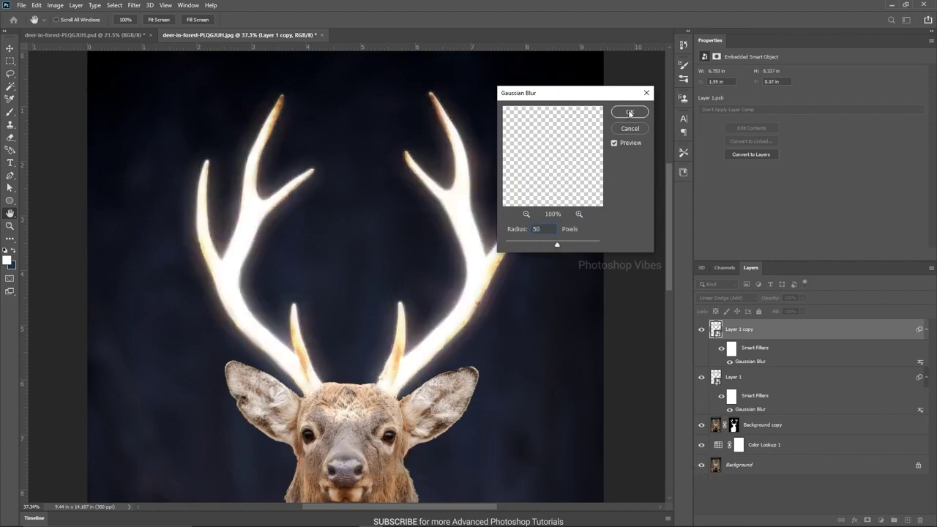
click(630, 113)
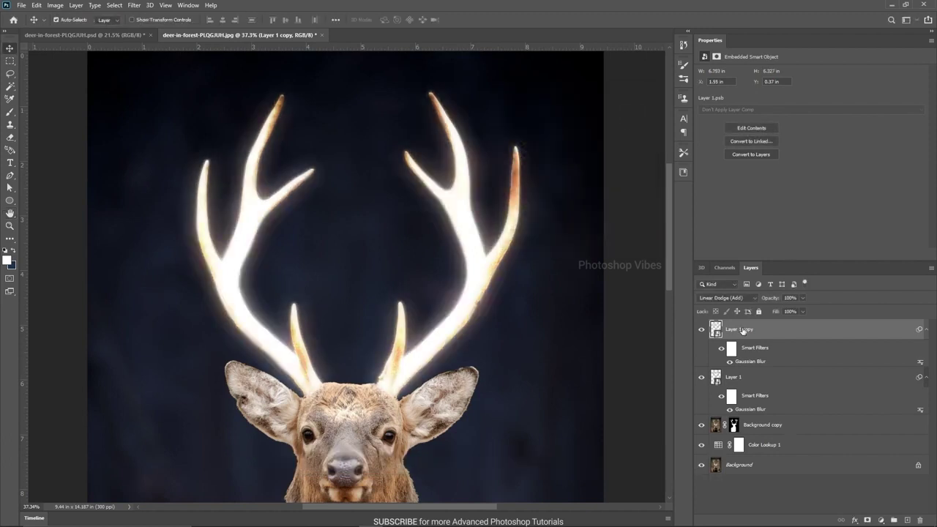
- Add two more antler glow copies with Gaussian Blur radii of 100 and 500 px
key(ctrl+j)
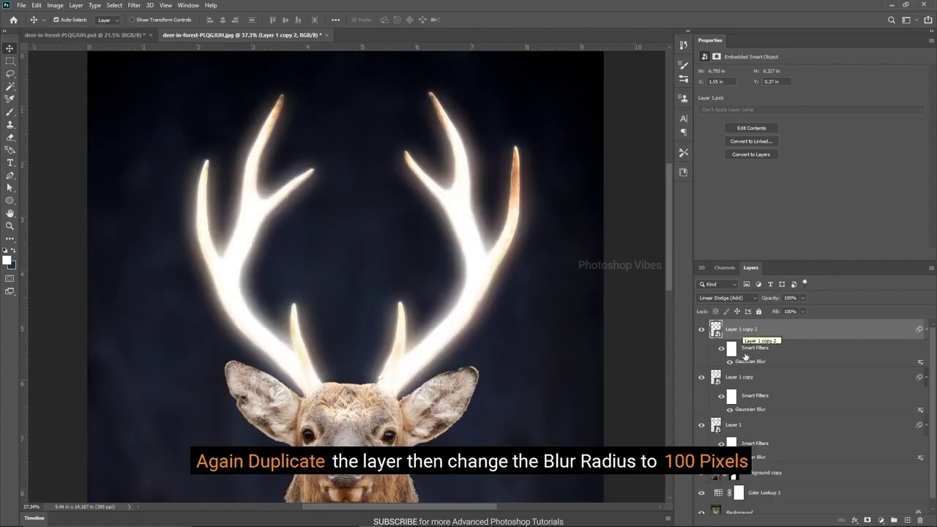
double_click(749, 362)
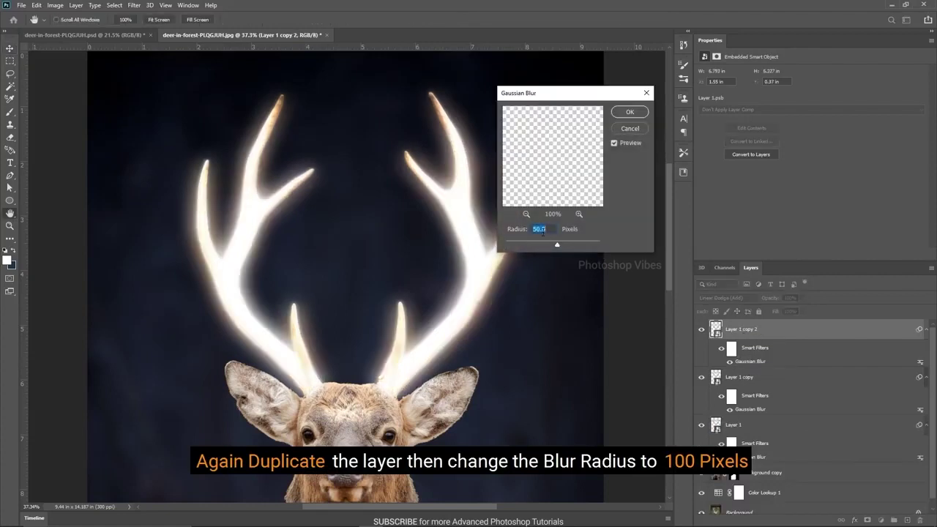
text(200)
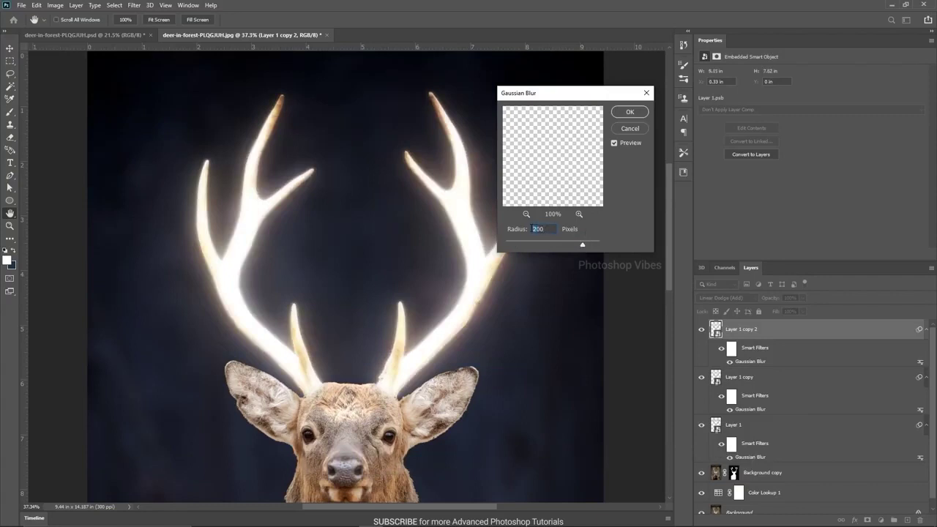
text(1)
click(628, 112)
key(ctrl+j)
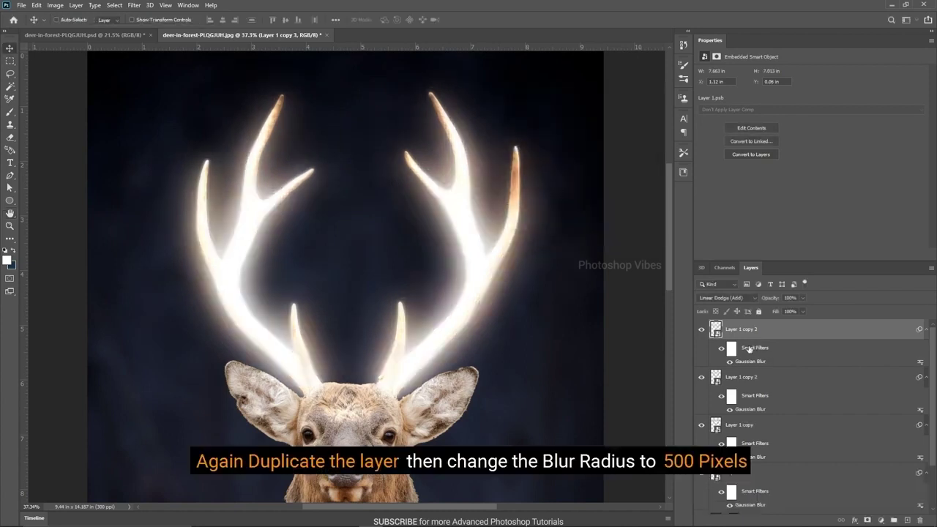
double_click(743, 362)
text(500)
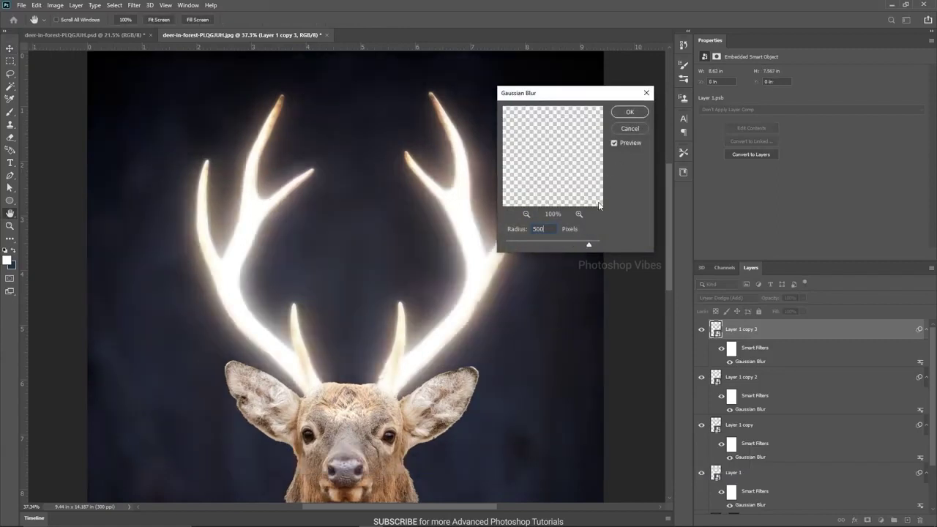
click(631, 112)
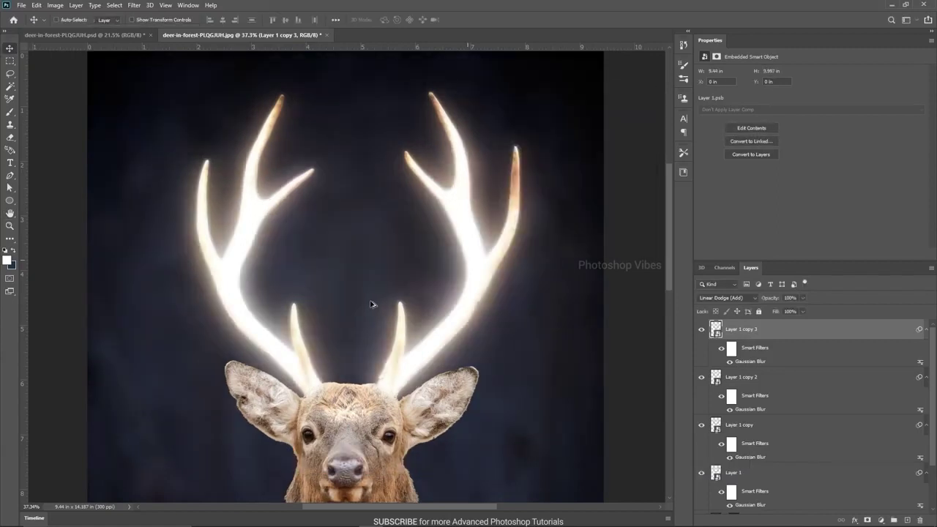
- Select Layer 1 and its three blurred copies, group them, and toggle the group to compare
scroll(371, 306, down, 3)
scroll(372, 304, down, 2)
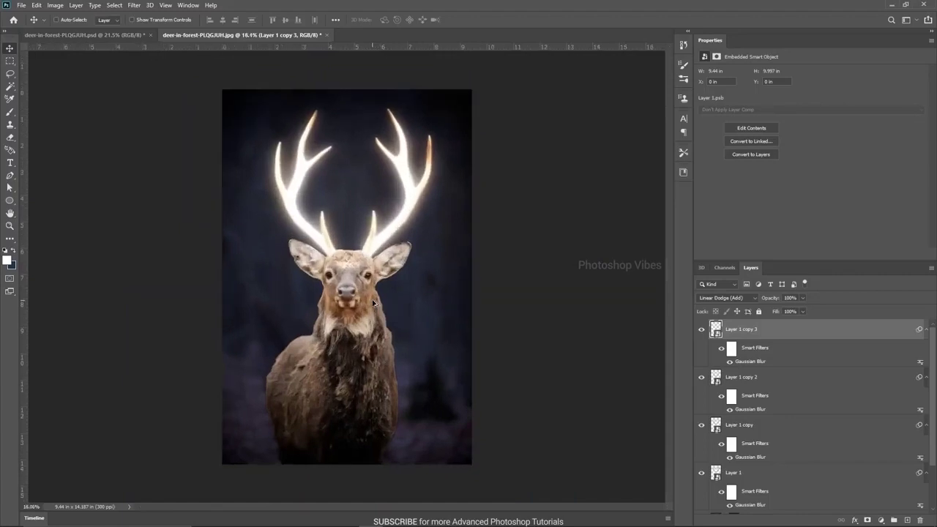
scroll(785, 398, down, 2)
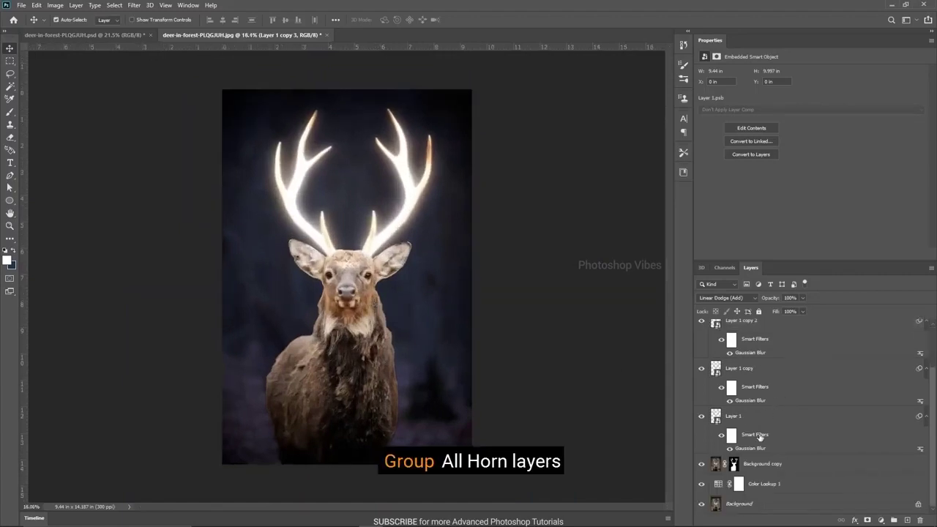
shift+click(743, 417)
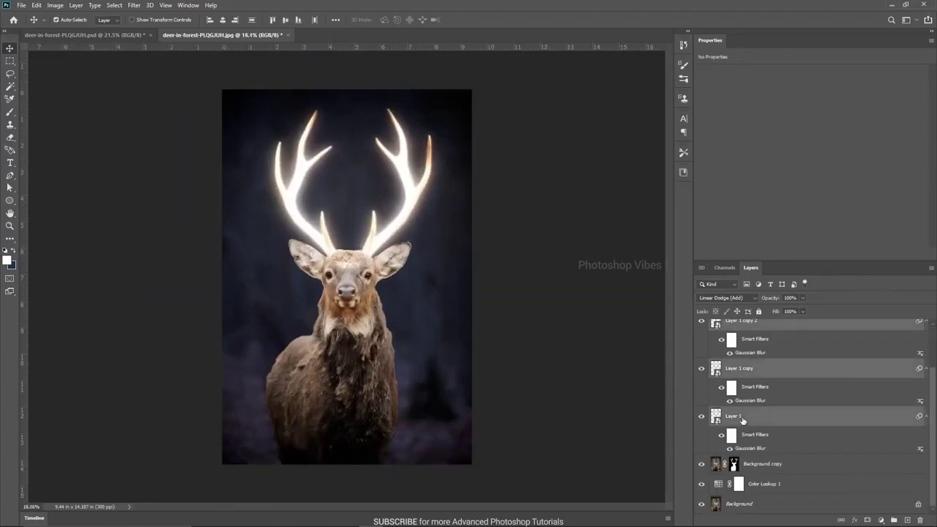
key(ctrl+g)
click(701, 327)
click(702, 327)
click(701, 326)
click(702, 326)
- Clip a colorized Hue/Saturation layer to Group 1 with Hue 45 and Saturation 91
click(881, 521)
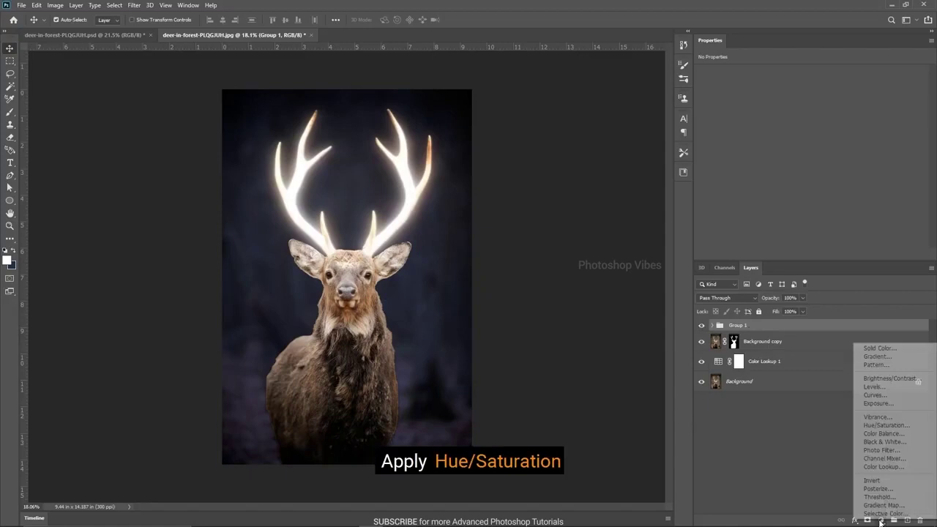
click(871, 432)
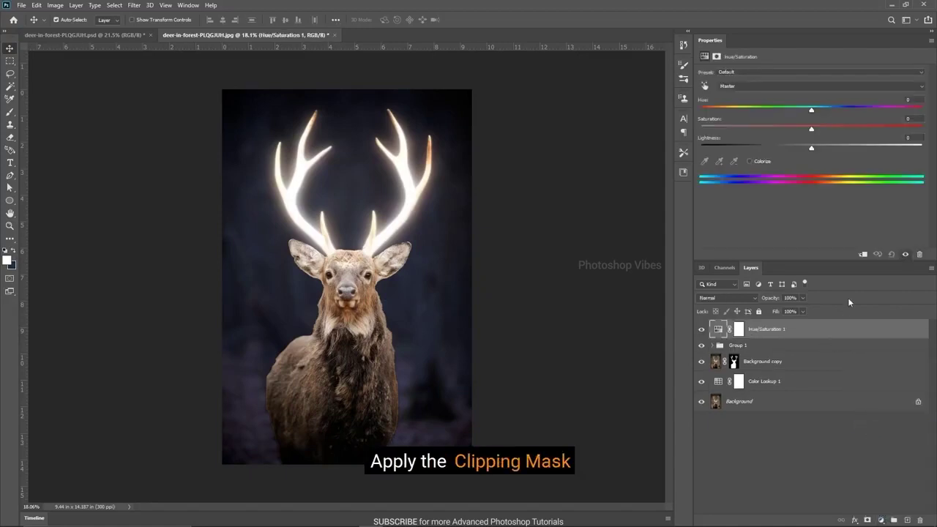
click(864, 255)
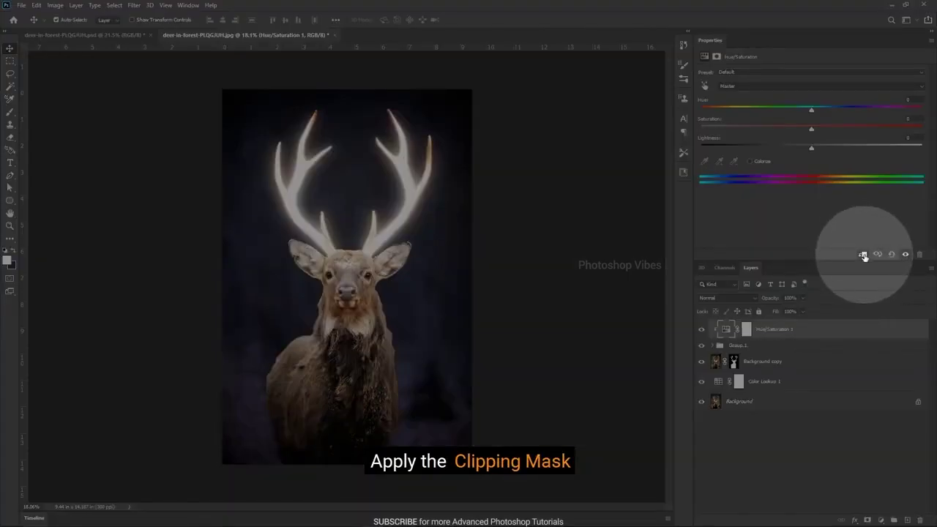
click(750, 161)
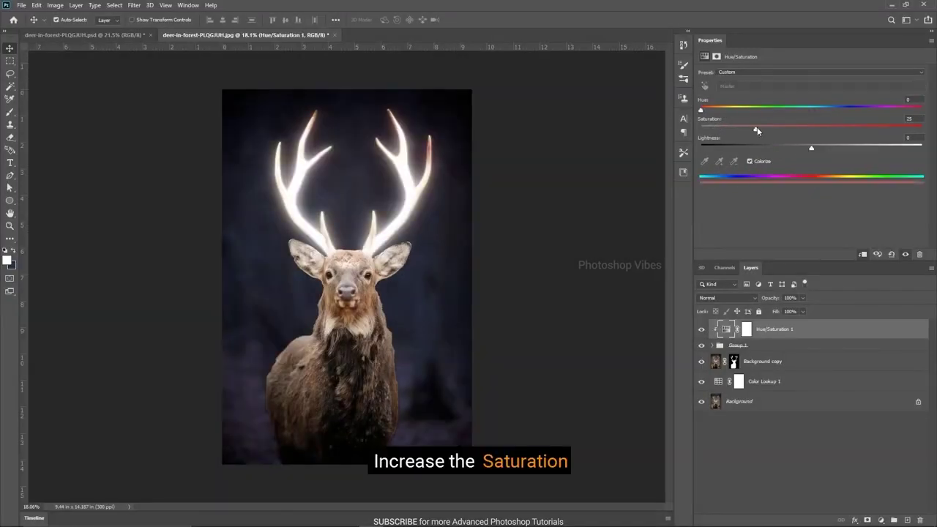
drag(756, 129, 812, 128)
drag(889, 130, 902, 129)
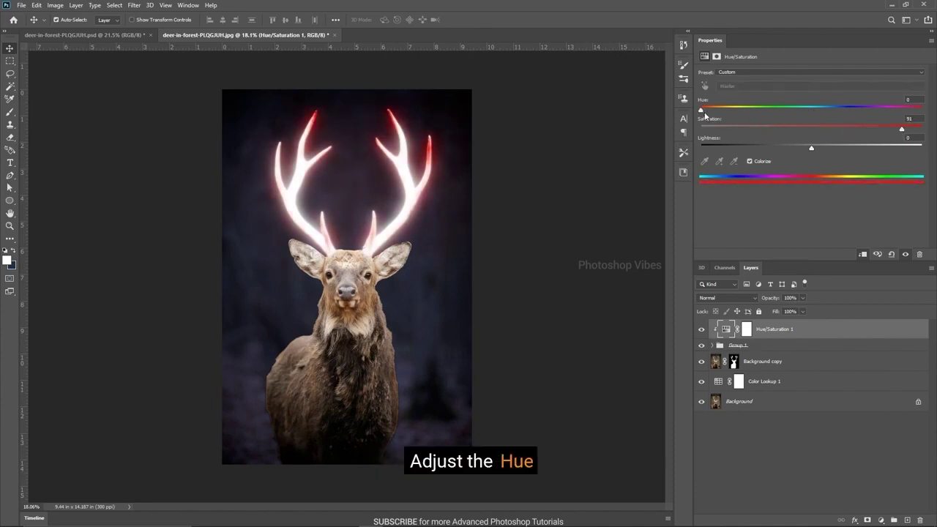
drag(701, 110, 726, 113)
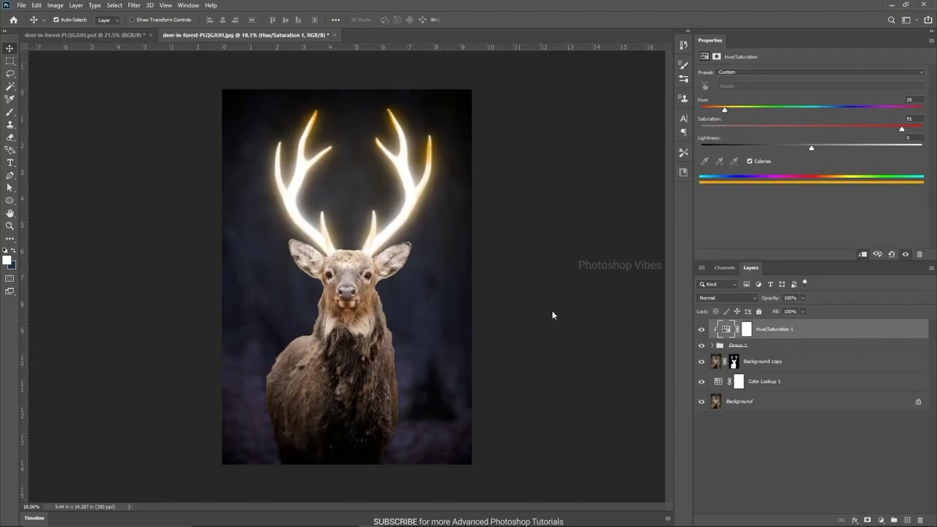
scroll(362, 285, up, 2)
mouse_move(457, 270)
mouse_down()
mouse_move(460, 294)
mouse_move(463, 275)
mouse_up()
drag(725, 113, 729, 110)
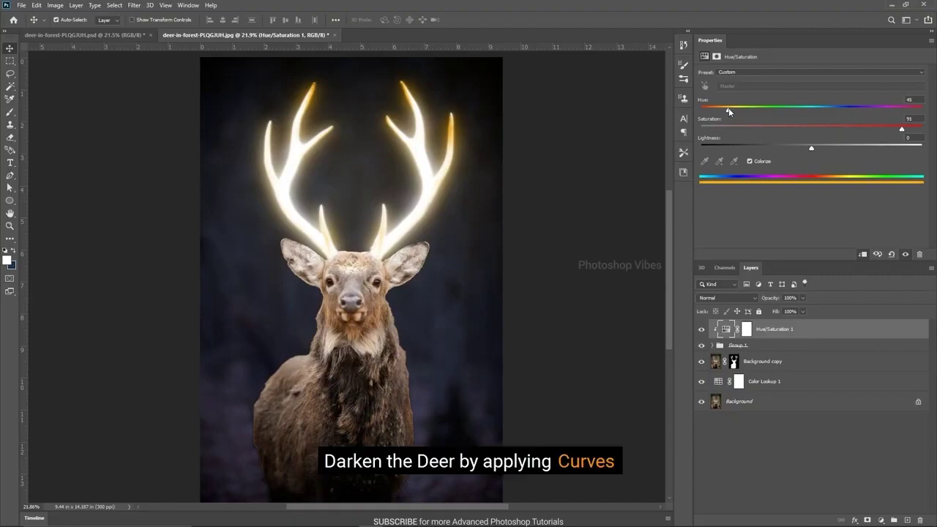
- Add a Curves adjustment layer clipped to the Background copy layer
click(758, 361)
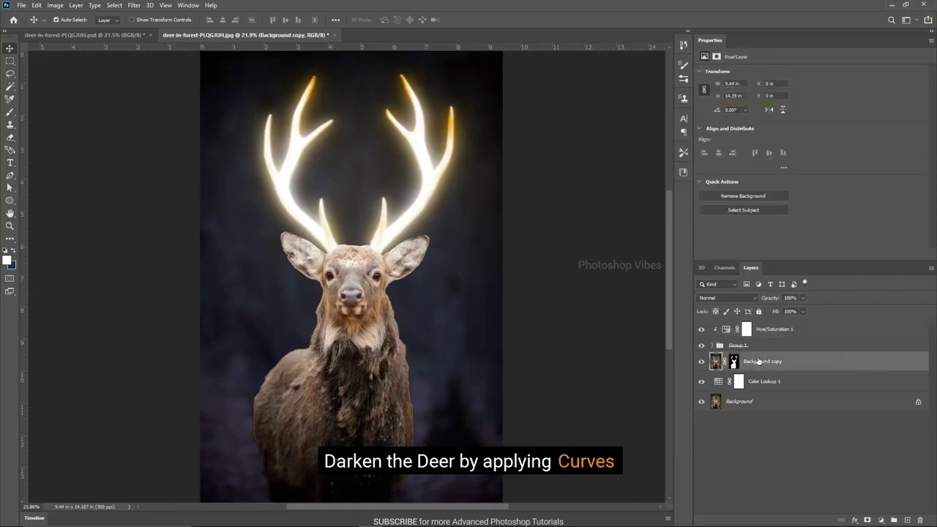
click(881, 520)
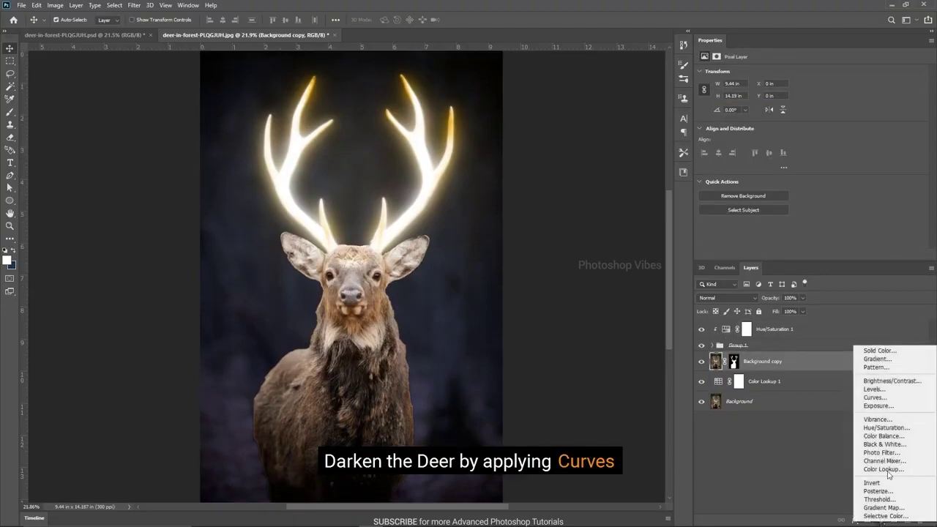
click(872, 390)
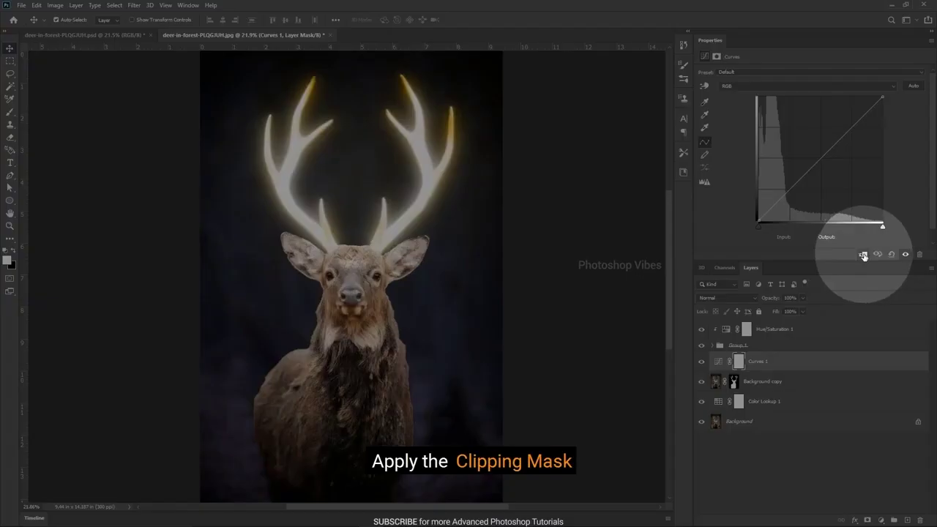
click(864, 255)
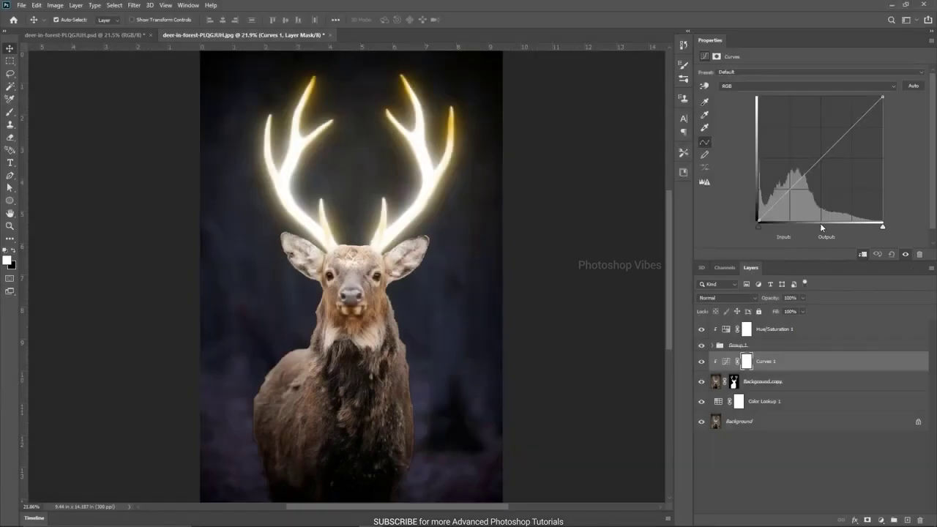
- Pull the curve down to map input 87 to output 31, comparing with visibility toggled
drag(794, 186, 802, 203)
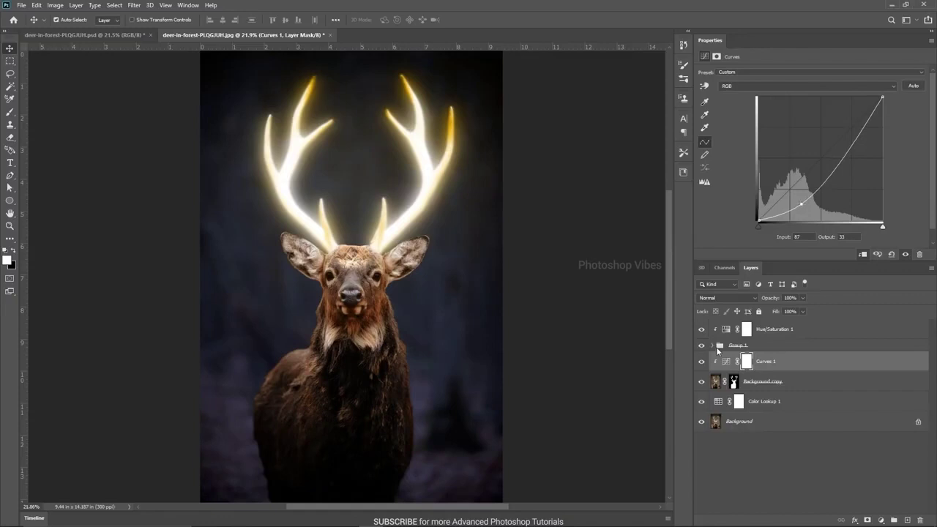
click(701, 363)
click(701, 362)
scroll(359, 300, down, 1)
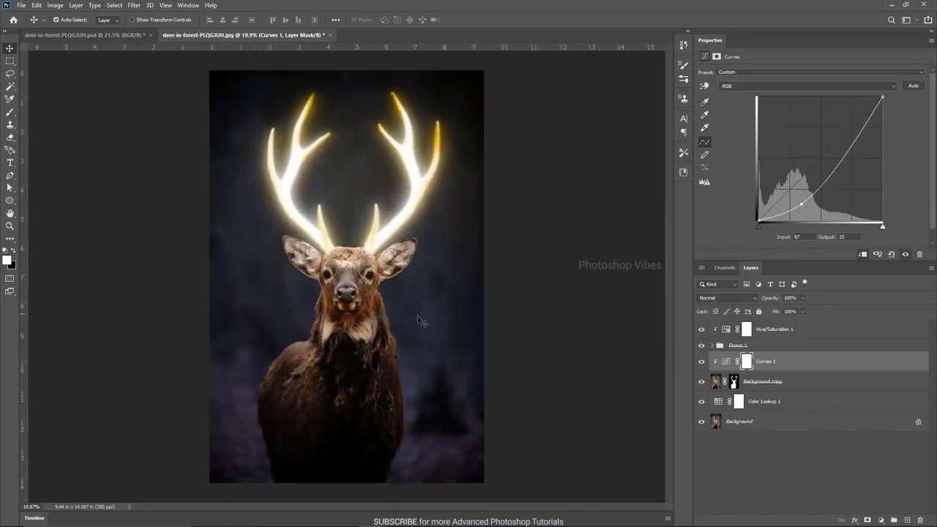
- Duplicate Hue/Saturation 1 and shift the copy's Hue to 37 for an amber tint
click(776, 331)
key(ctrl+j)
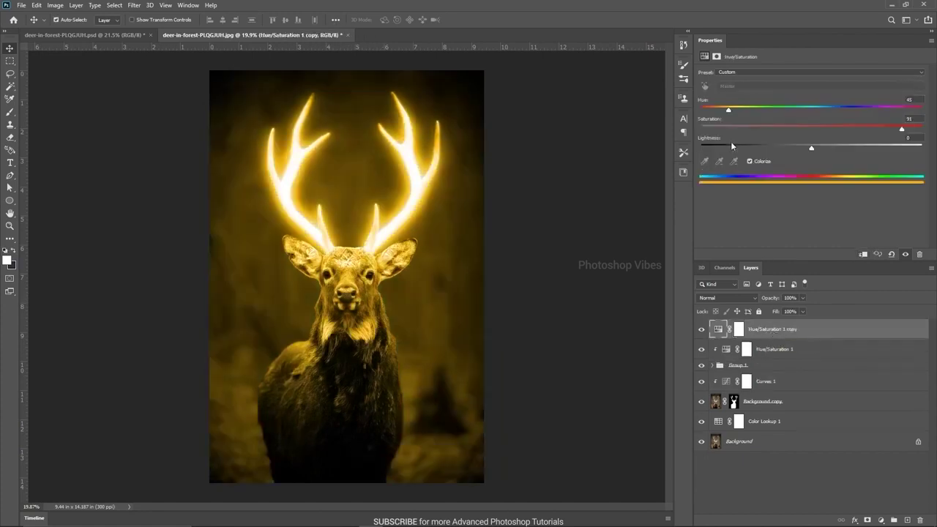
drag(729, 112, 724, 112)
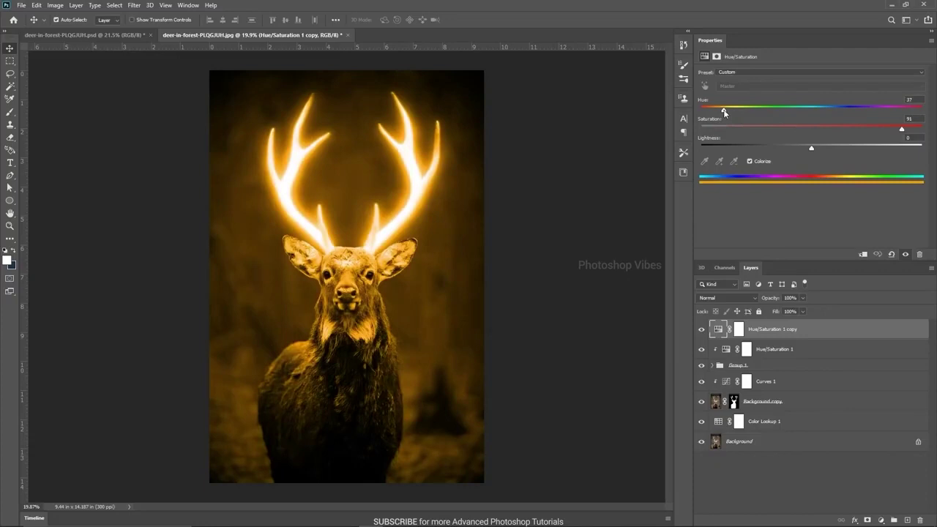
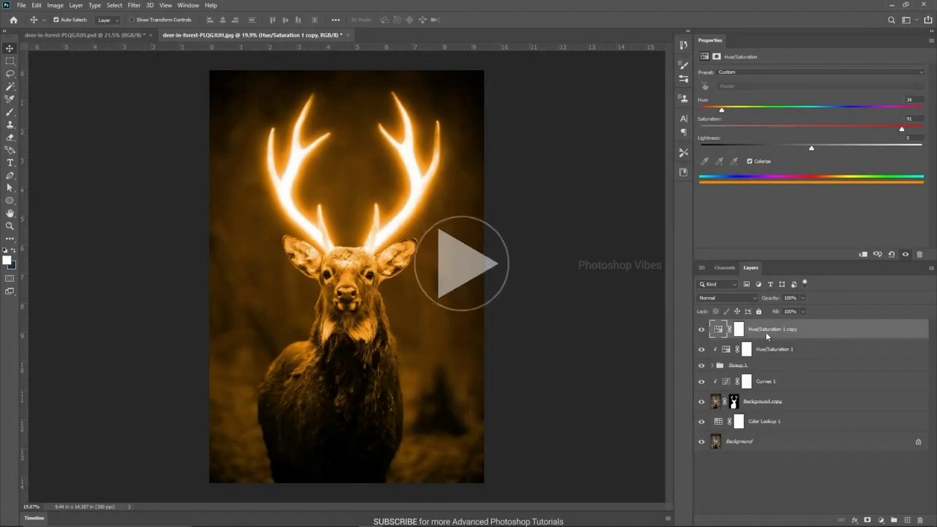
- Select the mask thumbnail of the Hue/Saturation 1 copy layer
click(739, 330)
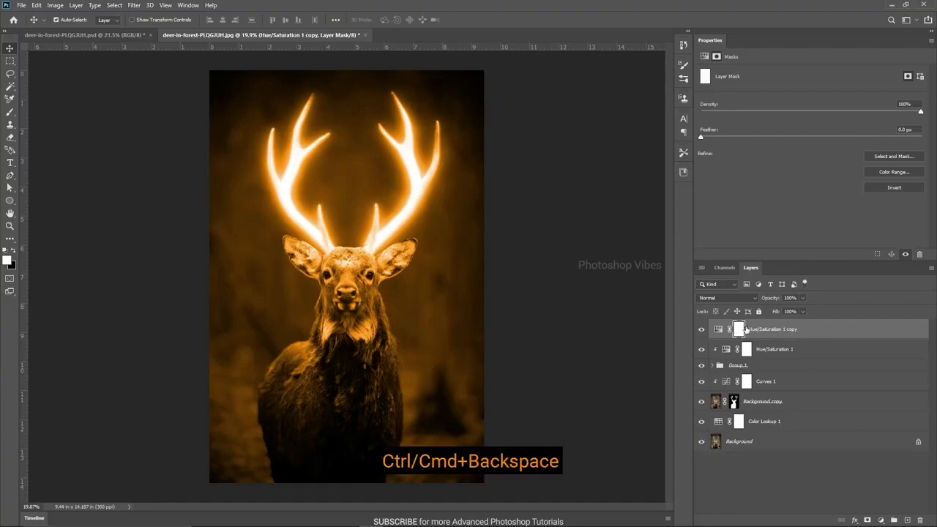
- Fill the copy's mask black to hide the extra orange tint
key(ctrl+BackSpace)
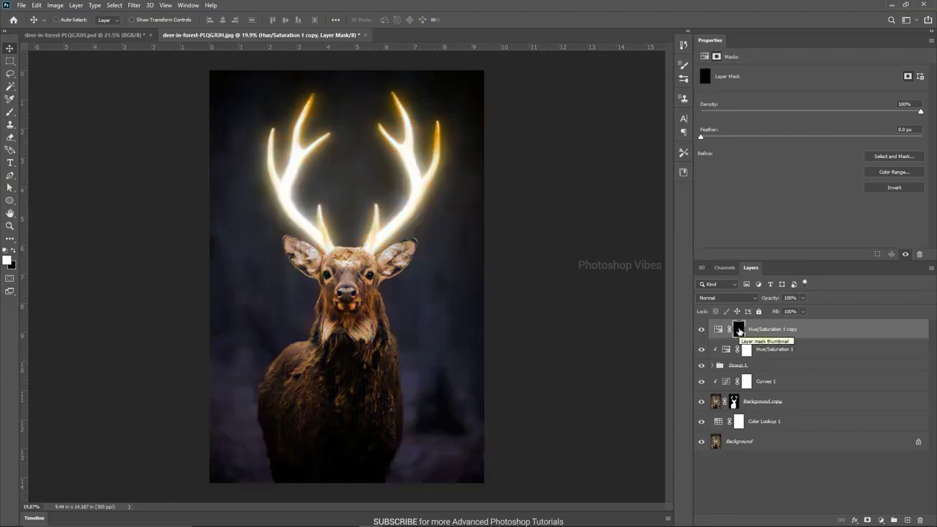
scroll(344, 220, up, 4)
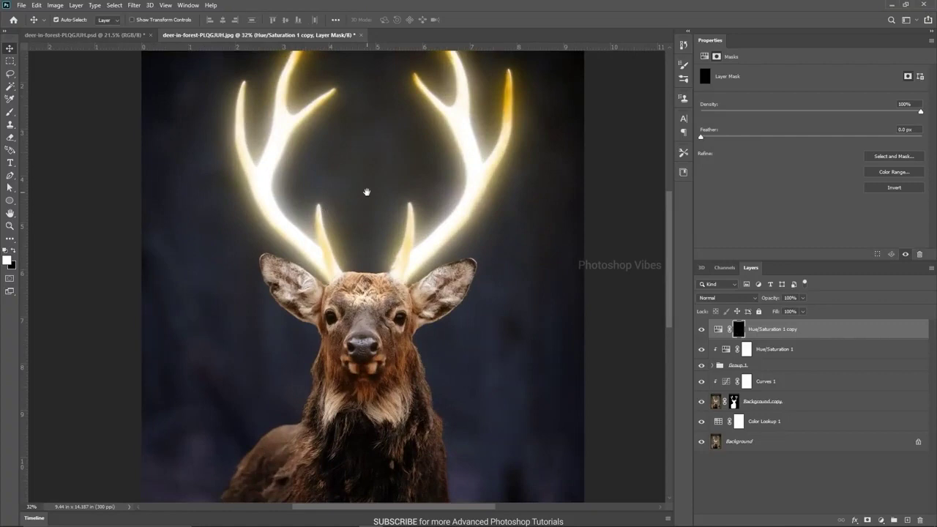
scroll(350, 275, down, 1)
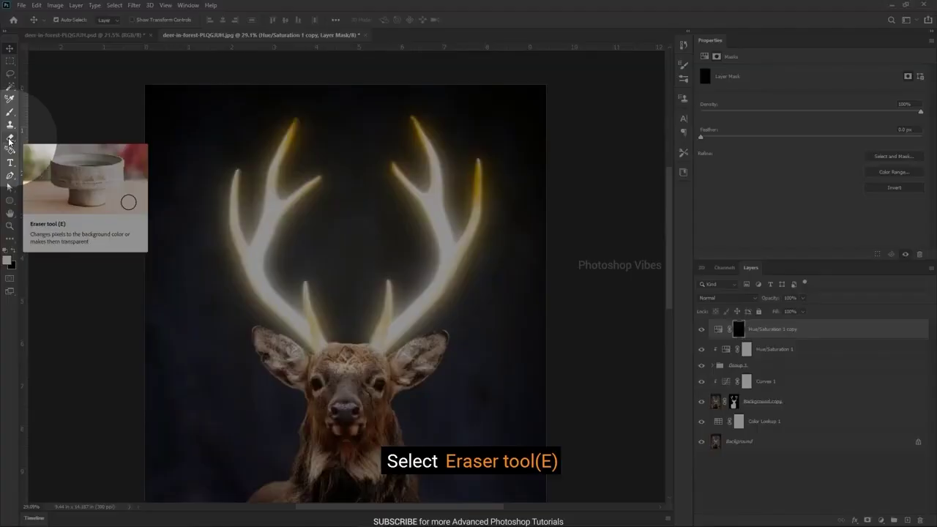
- Switch to the standard Eraser with a large soft brush at 39% opacity
click(9, 139)
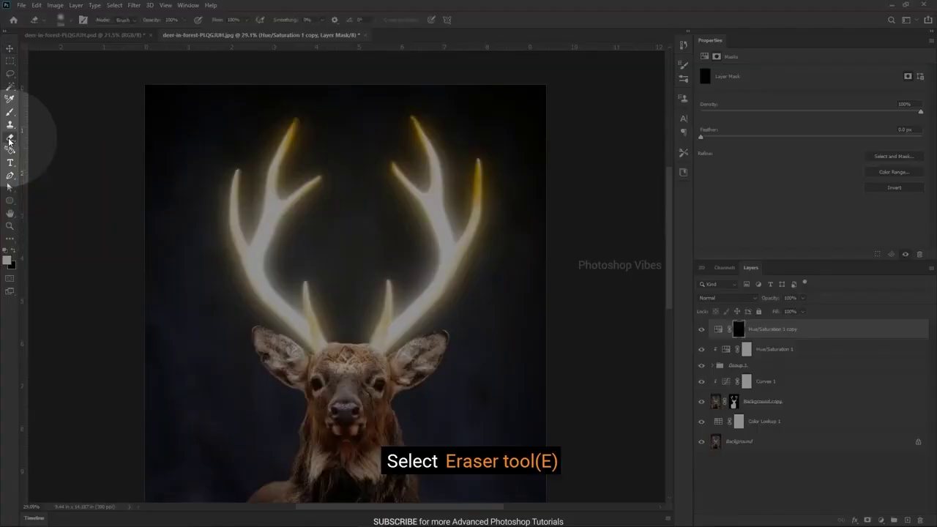
click(48, 139)
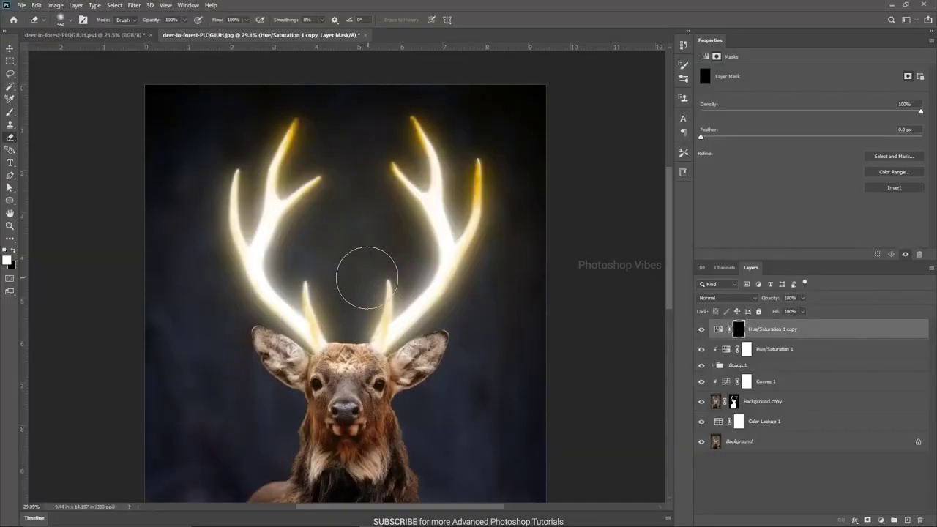
mouse_move(361, 292)
mouse_down()
mouse_move(325, 132)
mouse_move(347, 278)
mouse_up()
scroll(313, 293, down, 2)
scroll(314, 293, down, 3)
mouse_move(324, 247)
mouse_down()
mouse_move(340, 223)
mouse_move(335, 277)
mouse_up()
scroll(338, 222, up, 2)
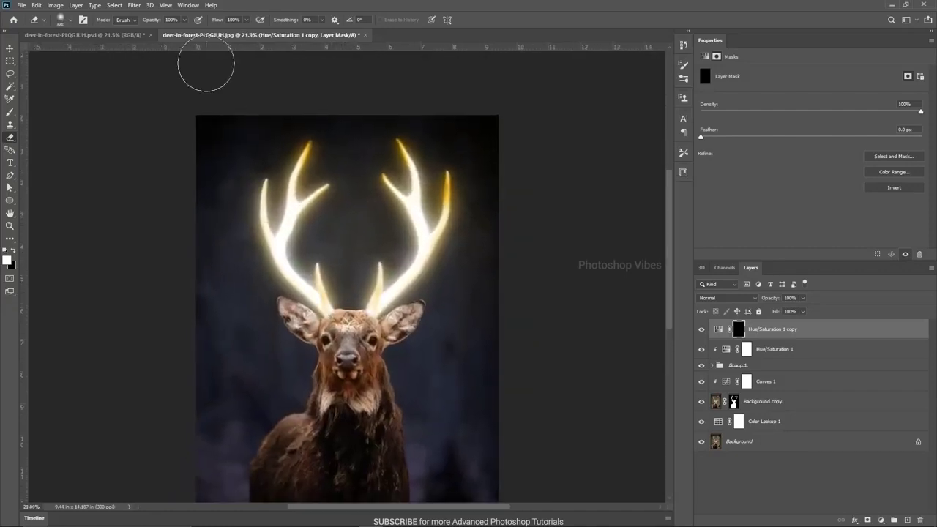
click(185, 19)
drag(186, 32, 156, 32)
click(303, 159)
- Softly restore the orange glow around the left antler and between the antlers
click(14, 252)
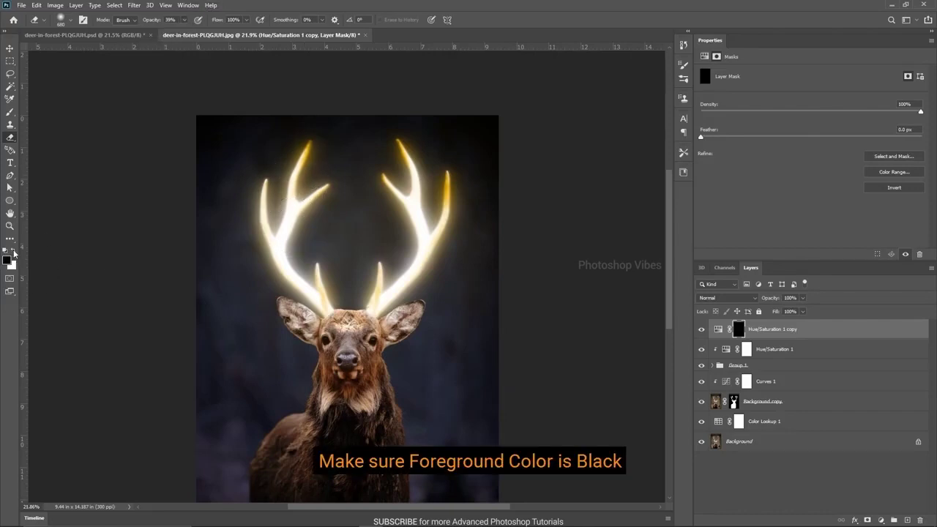
mouse_move(289, 247)
mouse_down()
mouse_move(282, 241)
mouse_move(303, 245)
mouse_move(322, 271)
mouse_move(377, 299)
mouse_move(407, 282)
mouse_move(429, 198)
mouse_move(397, 147)
mouse_move(427, 185)
mouse_up()
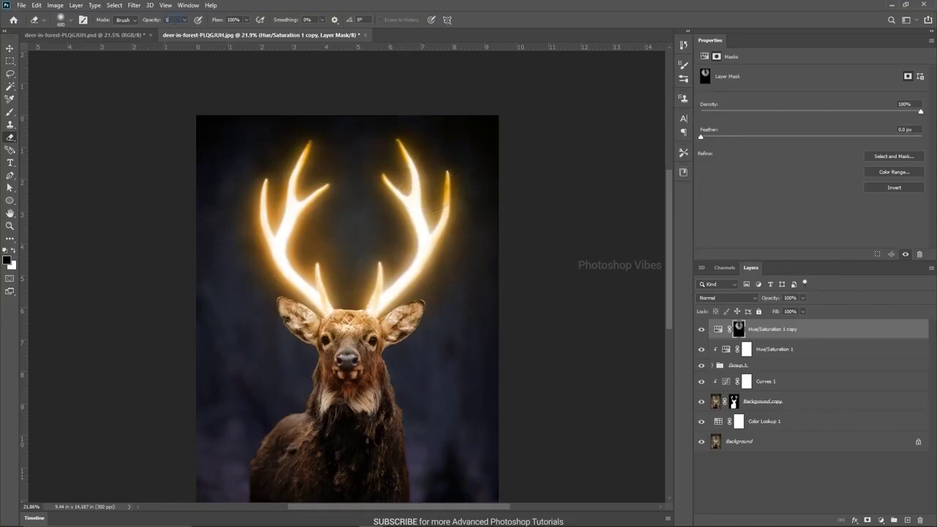
scroll(358, 256, up, 1)
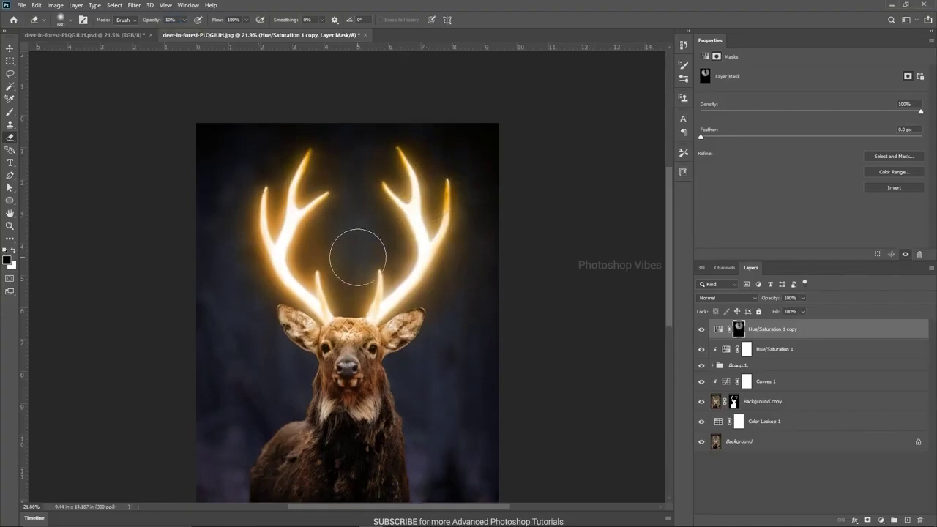
scroll(358, 255, down, 3)
scroll(332, 219, up, 2)
drag(318, 199, 337, 209)
mouse_move(322, 196)
mouse_down()
mouse_move(350, 183)
mouse_move(358, 192)
mouse_move(345, 166)
mouse_move(365, 183)
mouse_up()
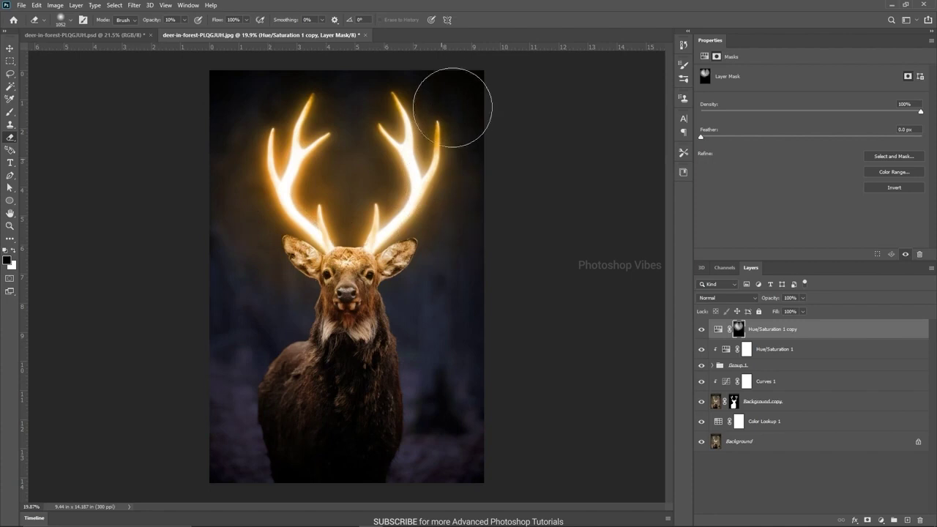
scroll(317, 245, up, 1)
scroll(315, 241, down, 2)
scroll(314, 239, up, 1)
- Compare the glow layer on and off, then lower its opacity to 89%
click(10, 48)
click(702, 329)
click(702, 328)
click(776, 334)
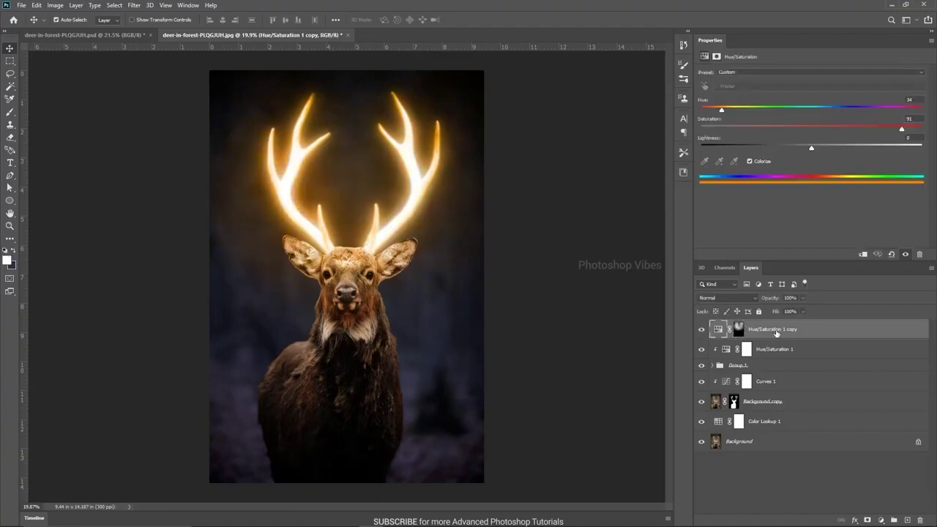
drag(773, 298, 770, 301)
- Add a Levels adjustment with midtones 1.74, white point 199 and black point 21
key(Return)
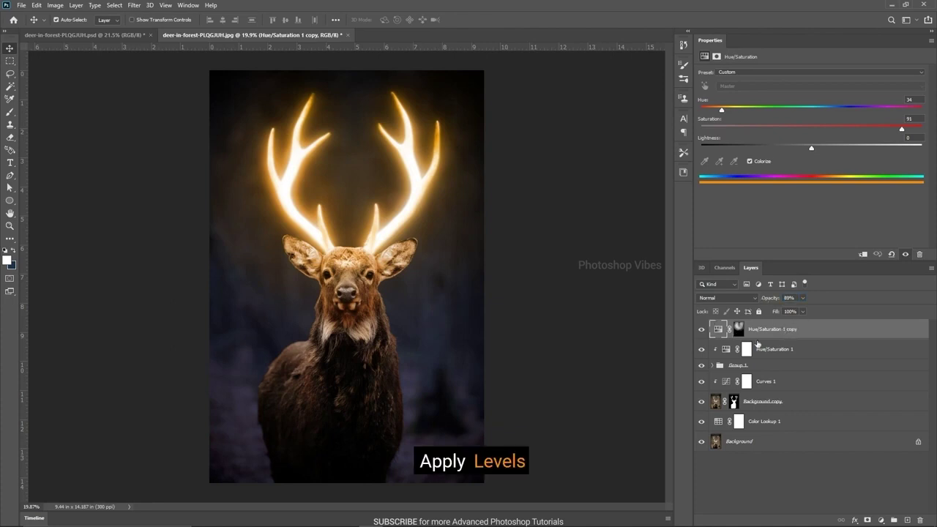
click(883, 520)
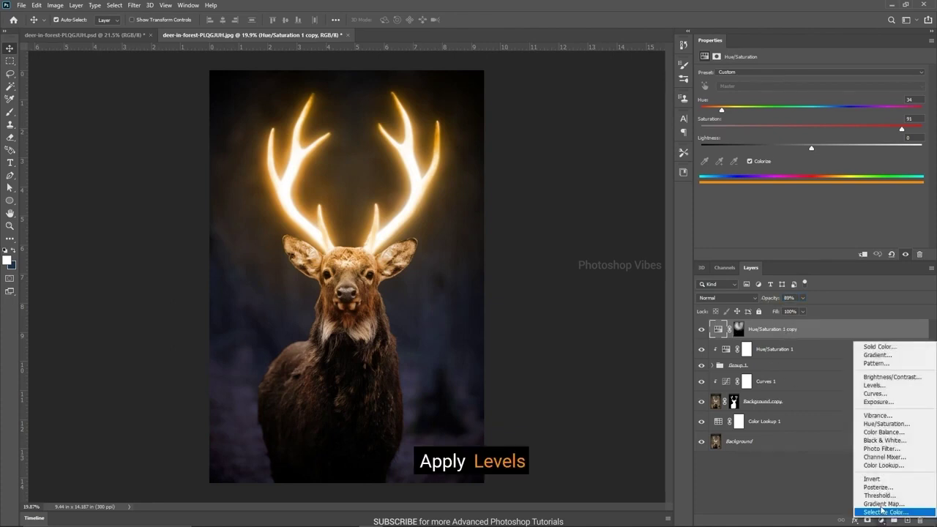
click(874, 385)
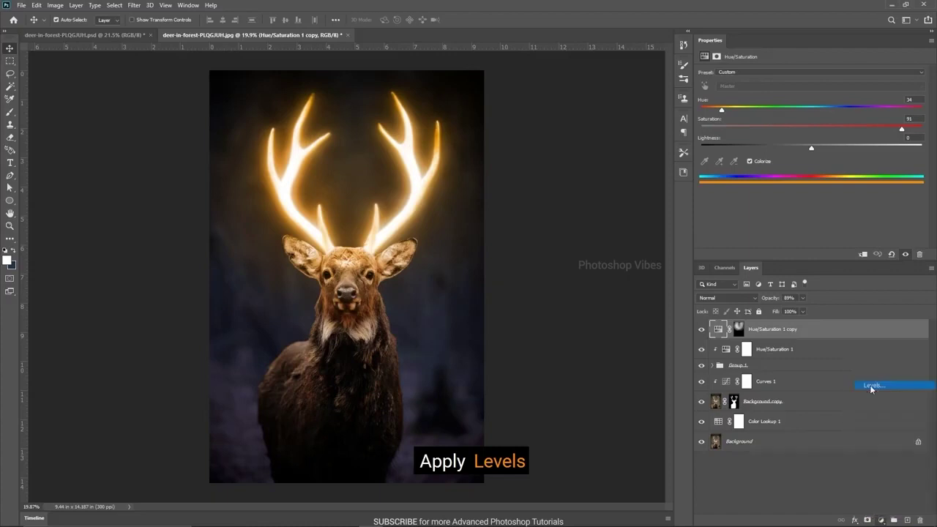
drag(818, 144, 794, 143)
drag(881, 144, 854, 145)
drag(758, 144, 767, 144)
- Fill the Levels 1 mask black to hide the brightening
click(740, 329)
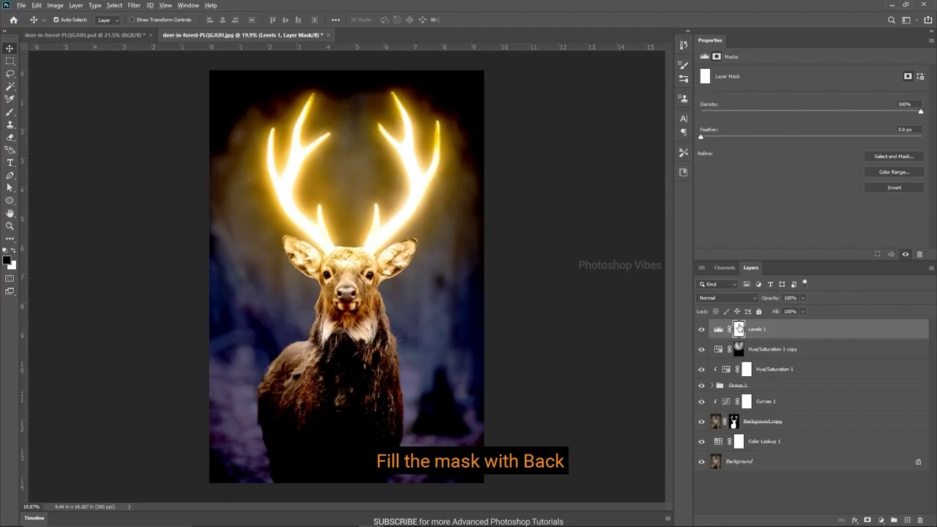
key(alt+BackSpace)
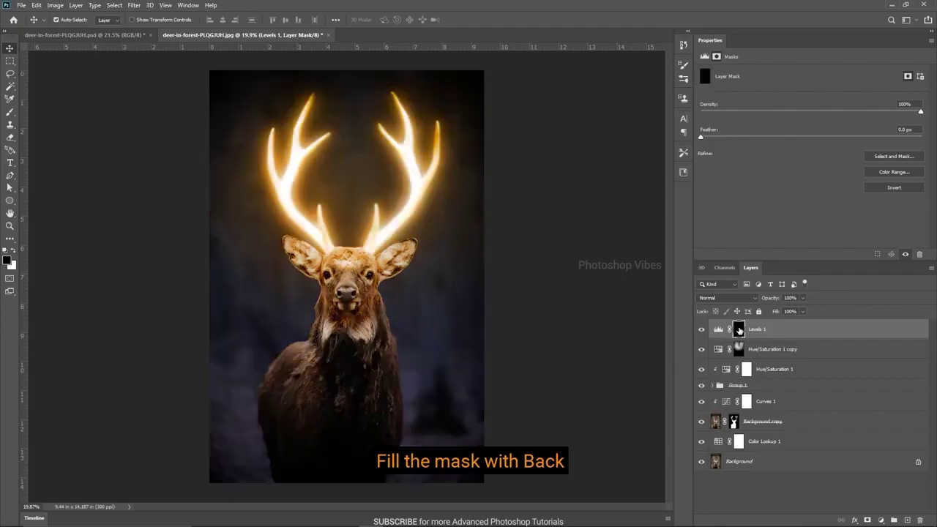
scroll(286, 238, up, 8)
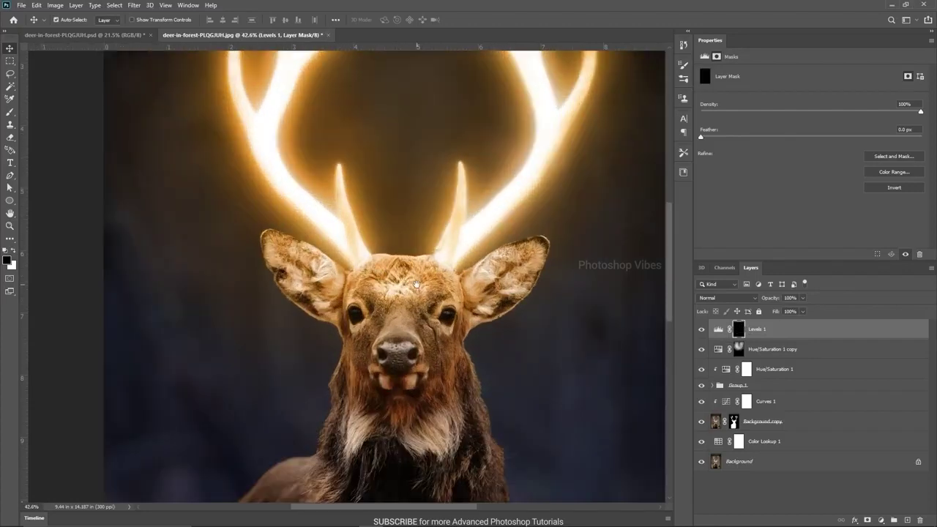
drag(416, 285, 362, 281)
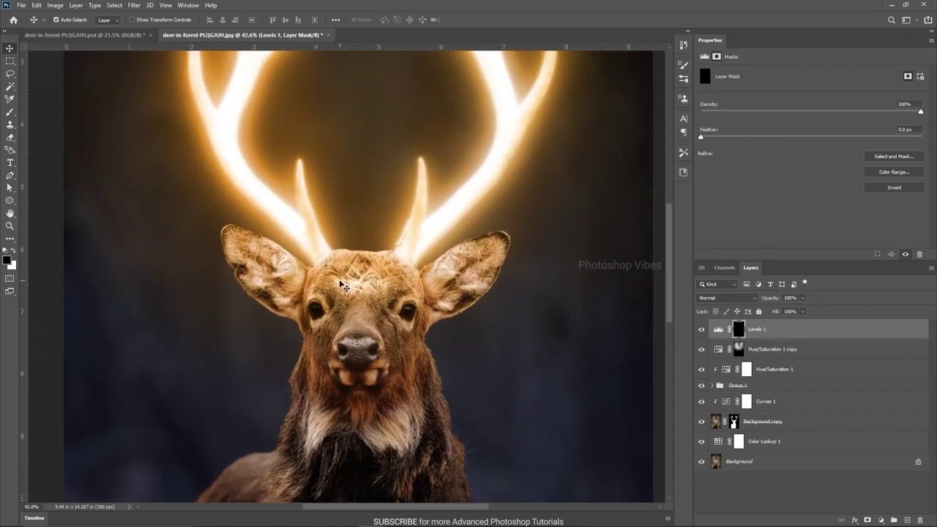
- Set up the standard Eraser with a 72 px Soft Round brush on the Levels mask
click(9, 142)
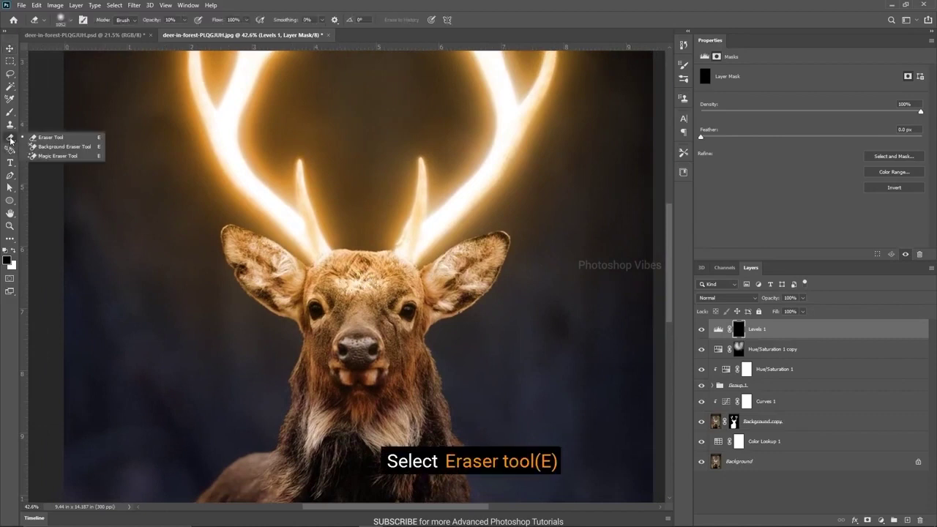
click(42, 138)
drag(311, 283, 249, 276)
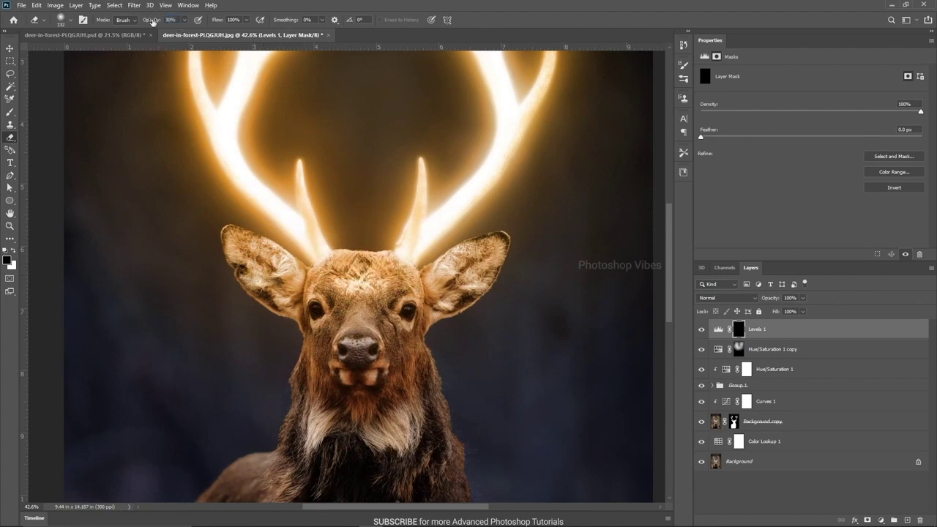
scroll(421, 270, up, 2)
mouse_move(442, 281)
mouse_down()
mouse_move(431, 281)
mouse_move(497, 227)
mouse_move(535, 222)
mouse_up()
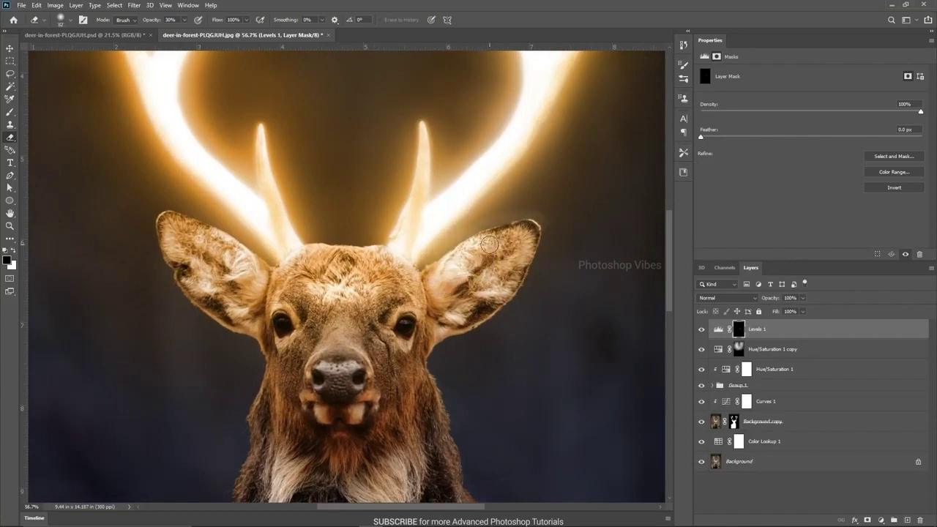
key(ctrl+z)
drag(489, 255, 485, 256)
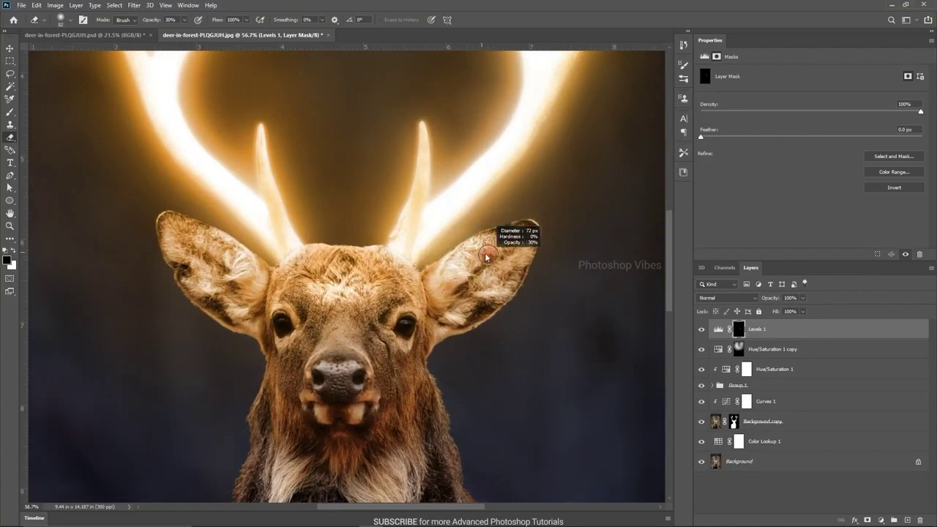
right_click(498, 271)
click(548, 319)
click(546, 375)
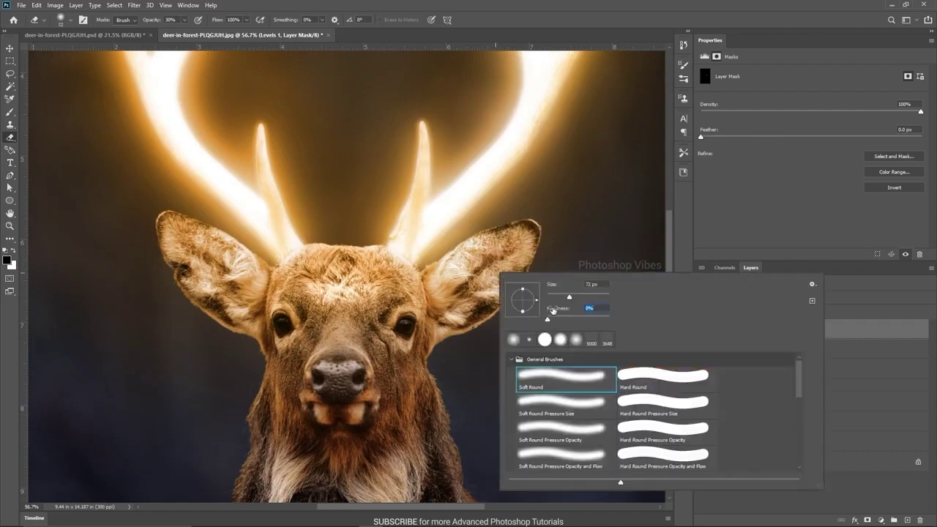
key(Return)
- Reveal the brightening on the ears, forehead, nose bridge and fur around the eyes
drag(445, 256, 502, 236)
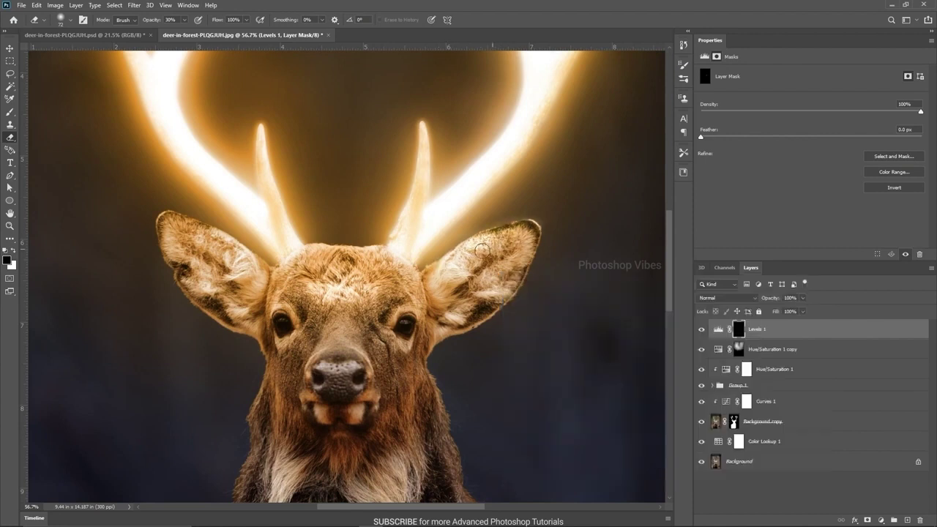
mouse_move(308, 263)
mouse_down()
mouse_move(382, 258)
mouse_move(298, 280)
mouse_move(402, 285)
mouse_up()
mouse_move(223, 242)
mouse_down()
mouse_move(190, 232)
mouse_move(192, 273)
mouse_up()
mouse_move(338, 345)
mouse_down()
mouse_move(346, 310)
mouse_move(295, 294)
mouse_up()
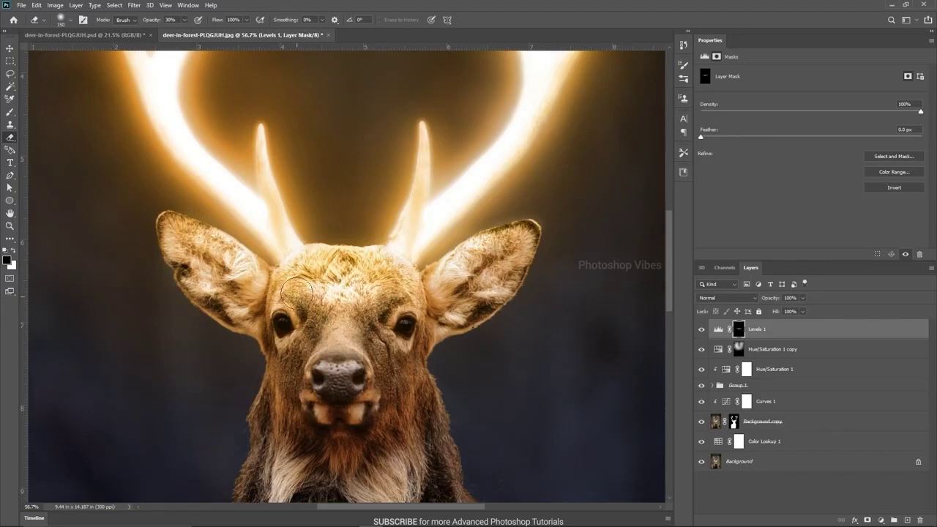
drag(389, 309, 417, 281)
scroll(450, 308, down, 5)
scroll(429, 360, down, 3)
scroll(413, 337, up, 1)
scroll(412, 337, down, 1)
- Toggle the Levels 1 layer off and on to compare the brightening
click(702, 330)
click(700, 331)
click(700, 330)
click(700, 330)
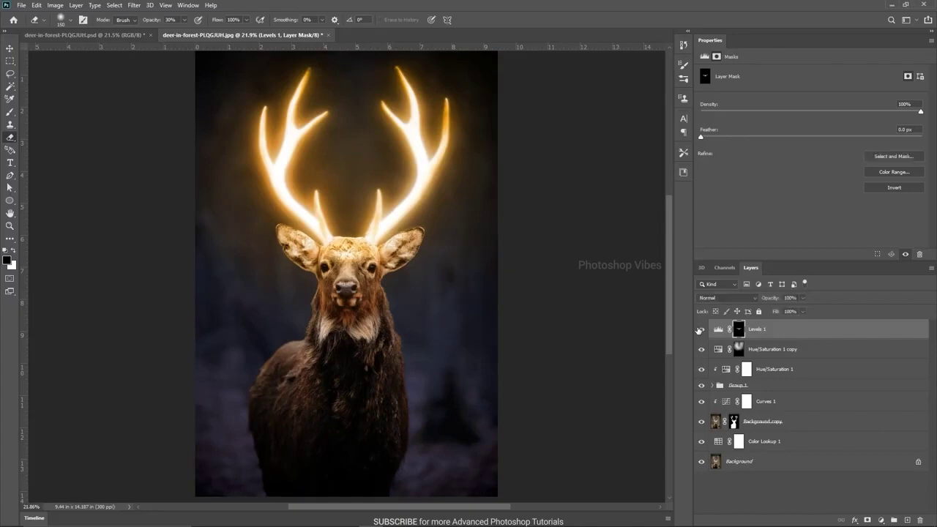
click(14, 50)
- Touch up the Hue/Saturation 1 copy mask on the forehead with a 175 px eraser
click(739, 349)
key(e)
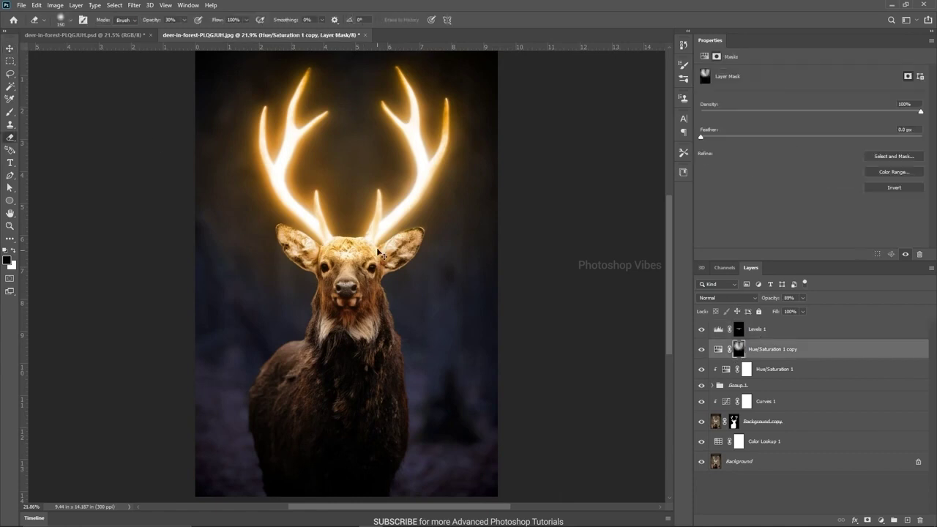
scroll(344, 225, up, 4)
alt+right_click(366, 270)
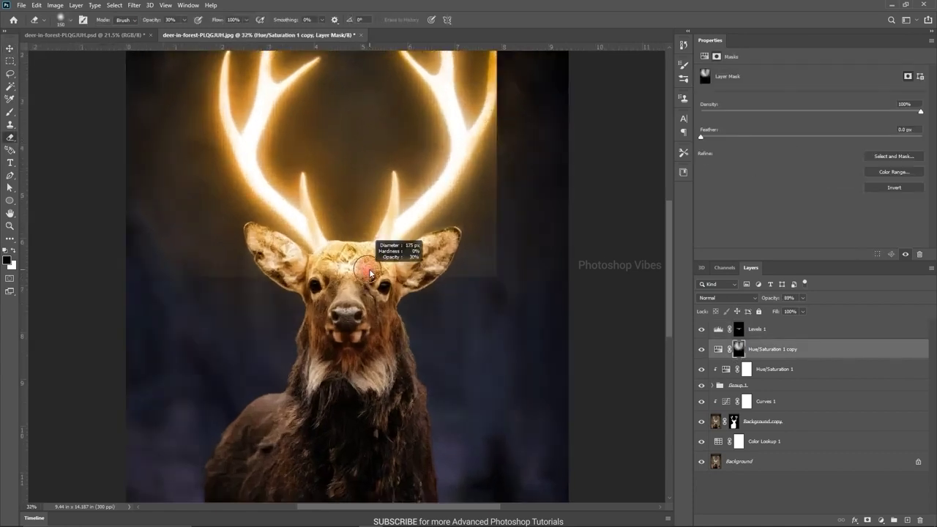
drag(374, 268, 379, 275)
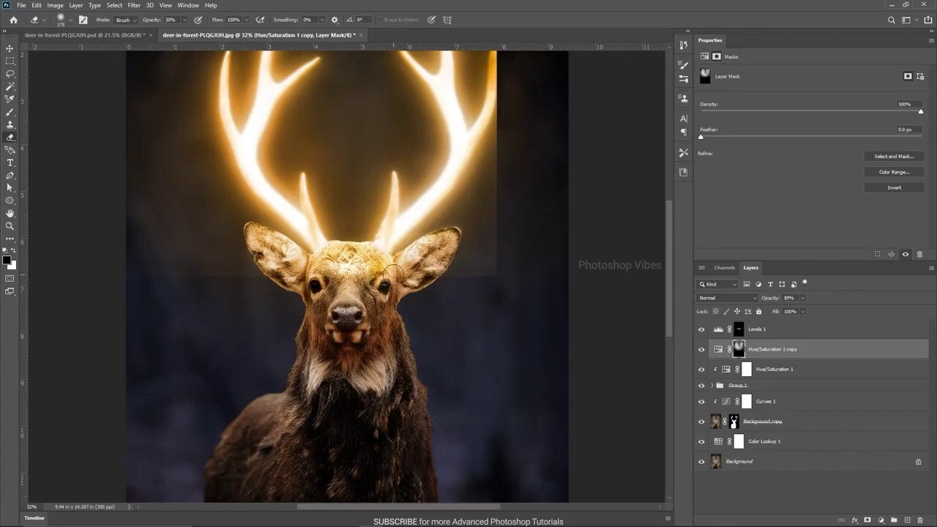
- Enlarge the eraser to 311 px, then select the Levels 1 layer with the Move tool
scroll(413, 258, up, 1)
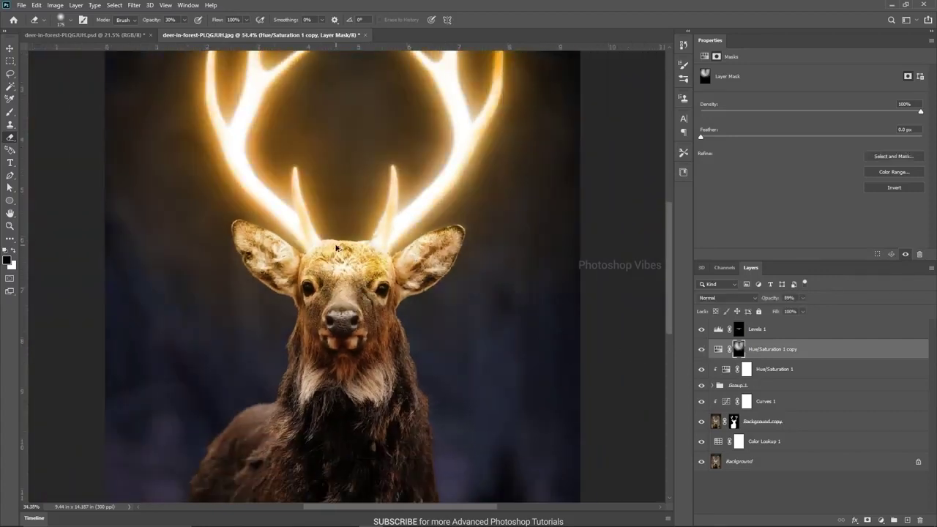
scroll(337, 248, up, 2)
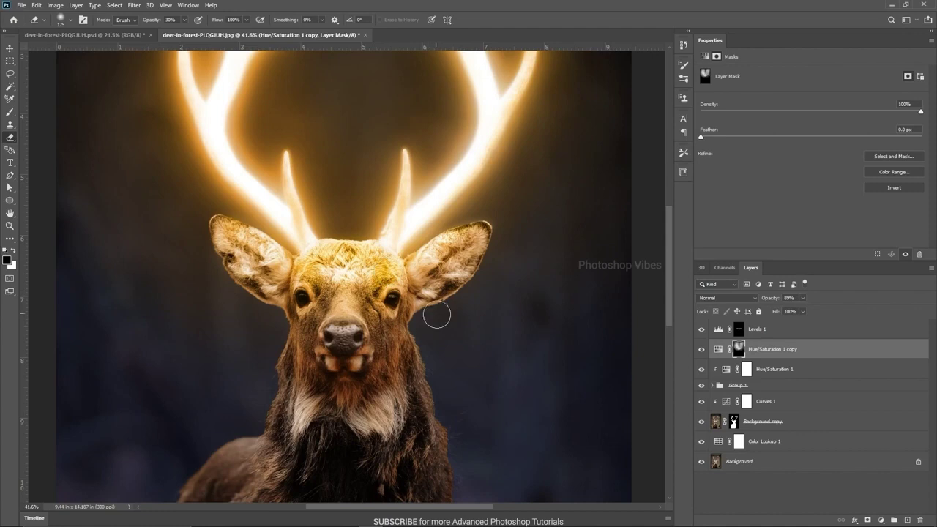
scroll(436, 315, down, 4)
drag(351, 273, 356, 273)
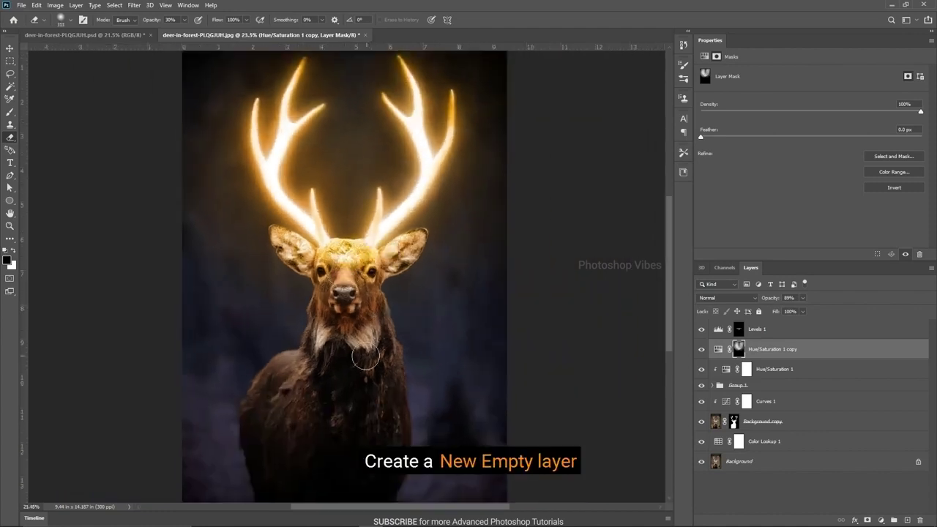
scroll(365, 356, down, 1)
key(v)
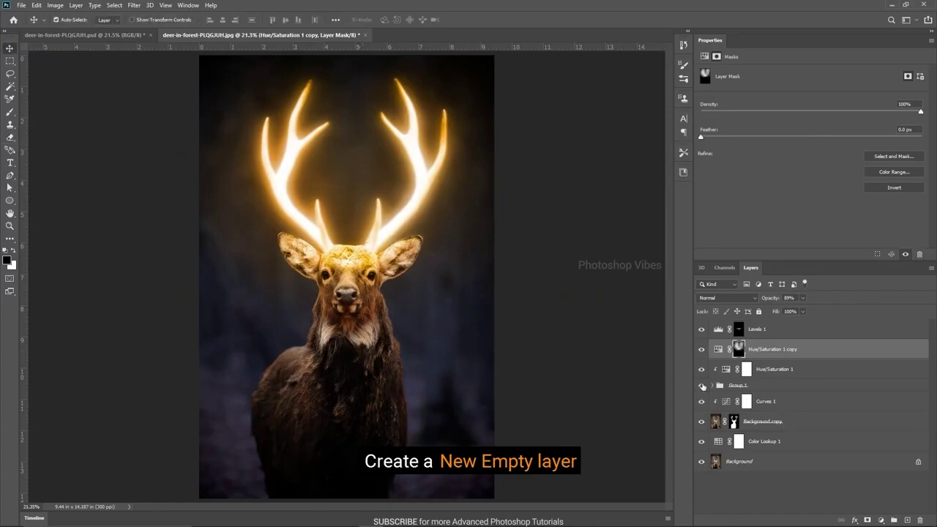
click(758, 329)
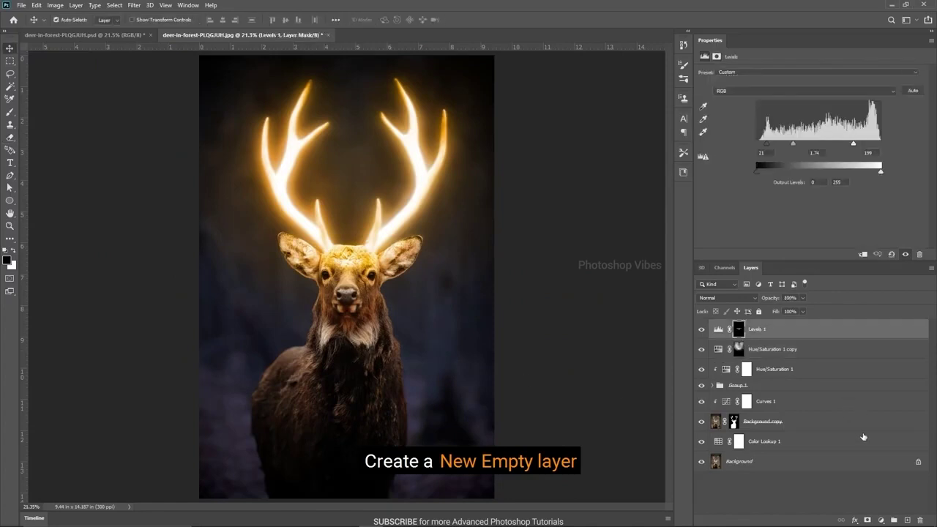
- Add a new empty layer and pick the Brush tool with white as the colour
click(907, 520)
key(x)
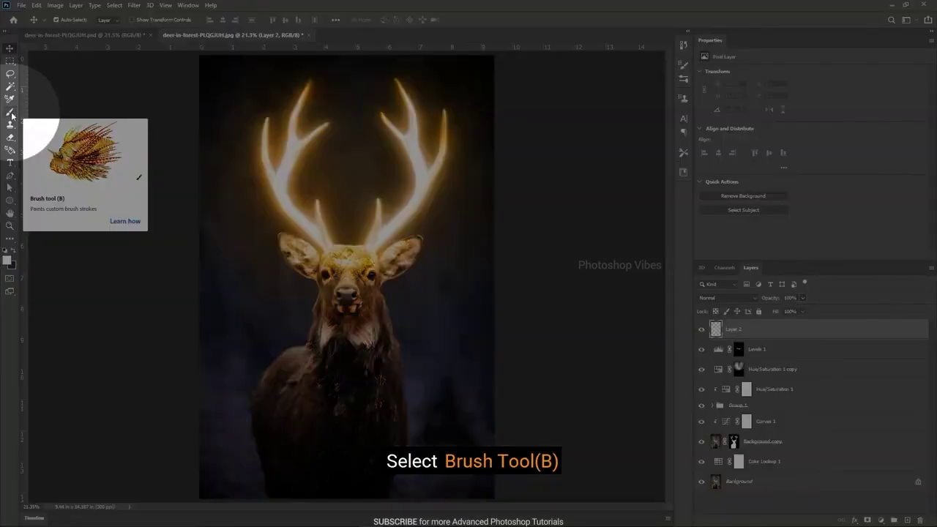
click(11, 112)
right_click(10, 112)
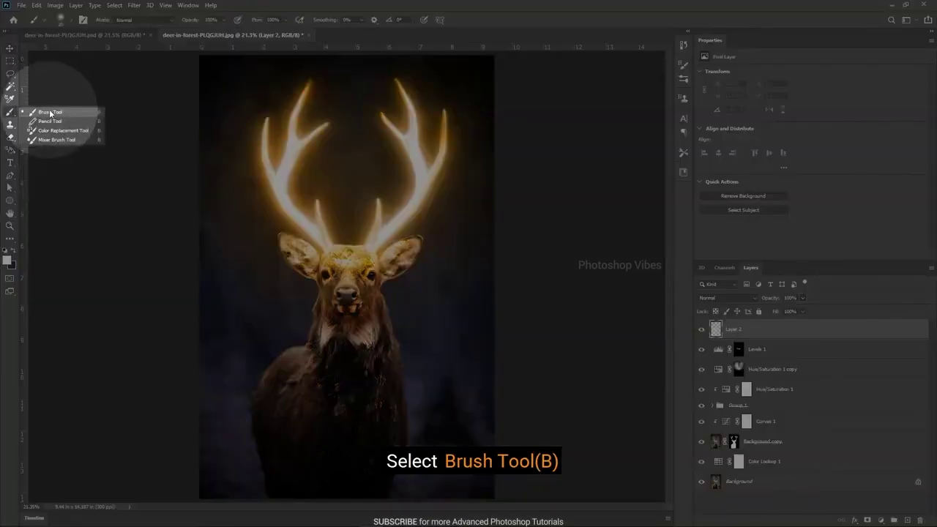
click(62, 106)
- Configure an 8 px brush with 1000% spacing and Scattering, then add another layer
key(F5)
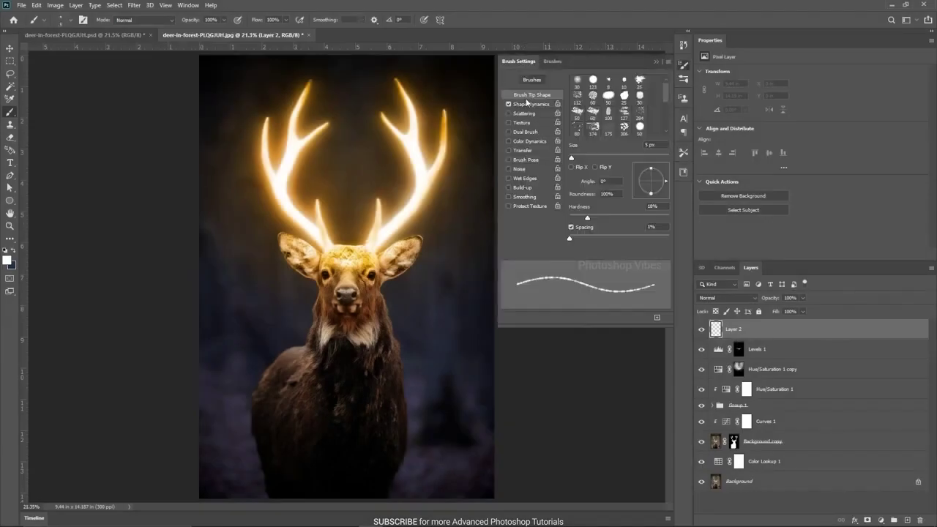
drag(573, 158, 571, 161)
drag(581, 240, 675, 240)
drag(578, 160, 583, 158)
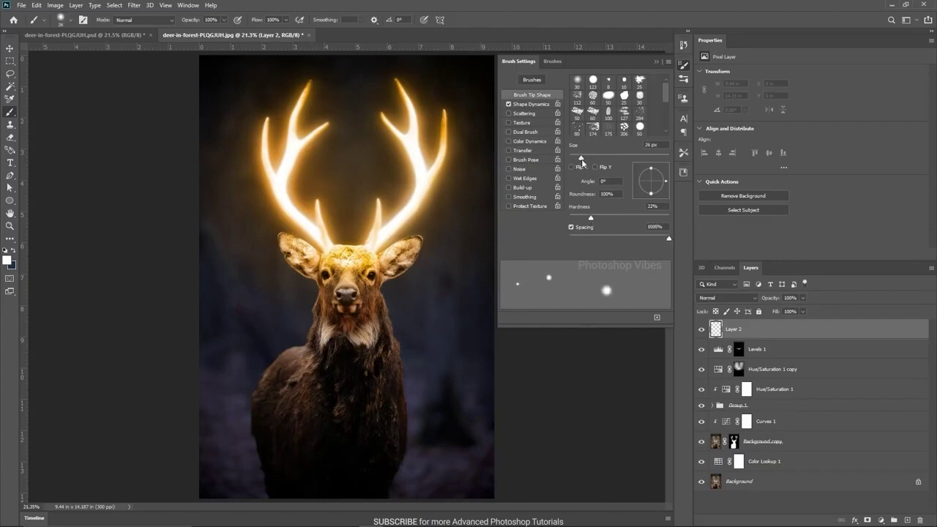
mouse_move(634, 236)
mouse_down()
mouse_move(597, 237)
mouse_move(684, 241)
mouse_up()
drag(592, 158, 572, 162)
click(524, 115)
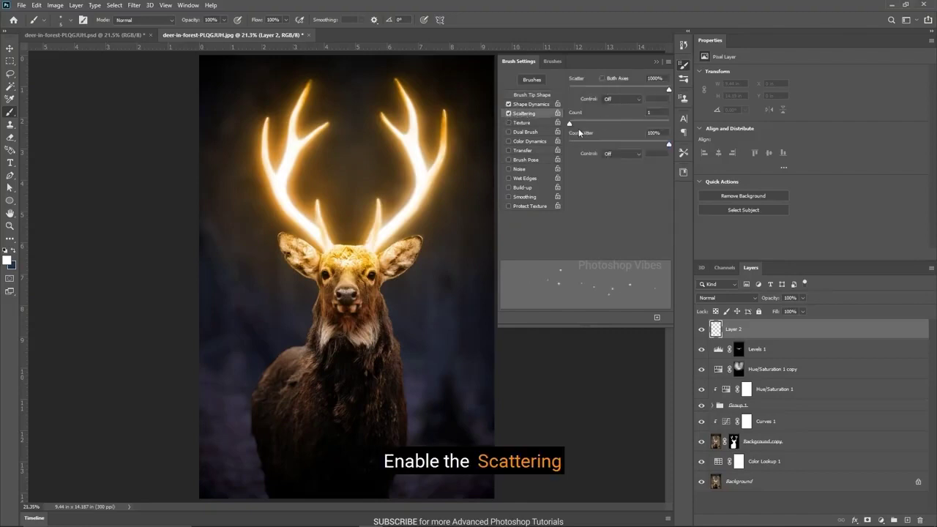
mouse_move(580, 124)
mouse_down()
mouse_move(657, 124)
mouse_move(564, 124)
mouse_up()
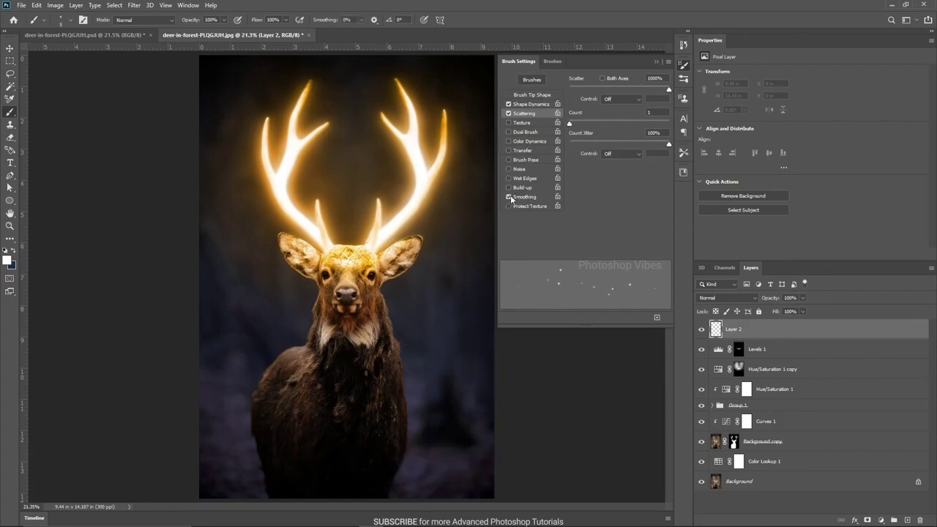
click(656, 62)
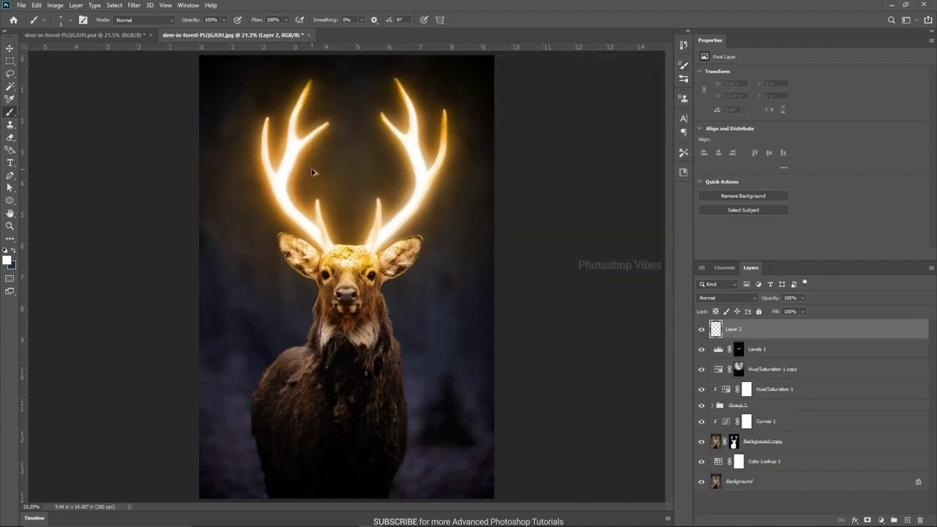
scroll(311, 172, up, 3)
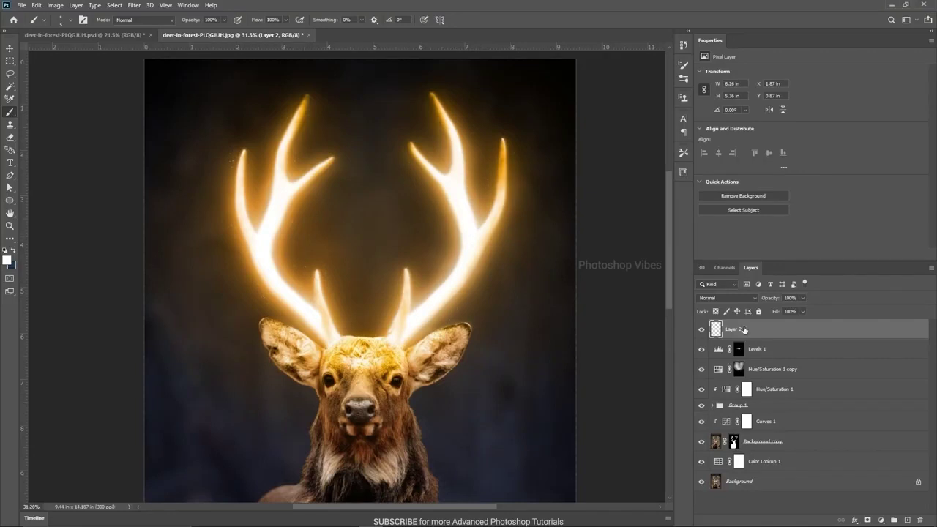
click(907, 519)
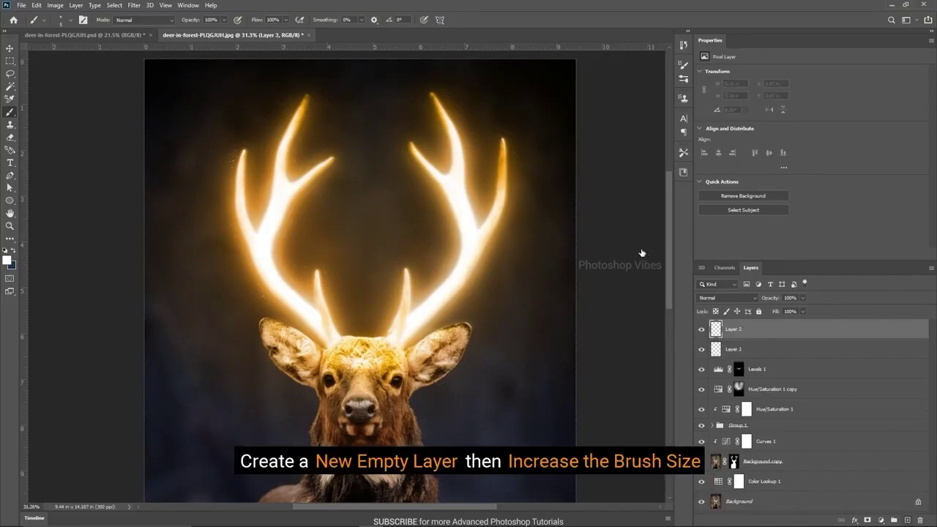
- Set the brush size to 10 px and dab spark dots near the upper right antler
key(F5)
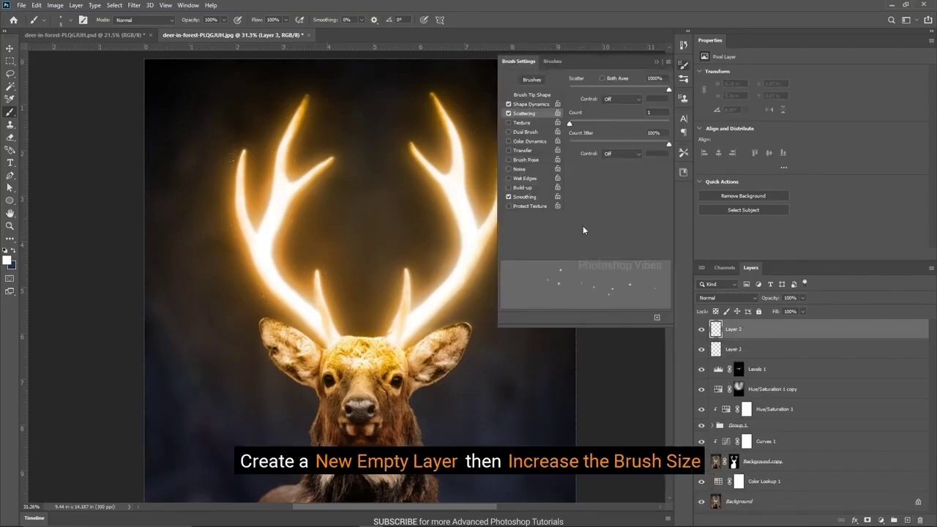
click(531, 95)
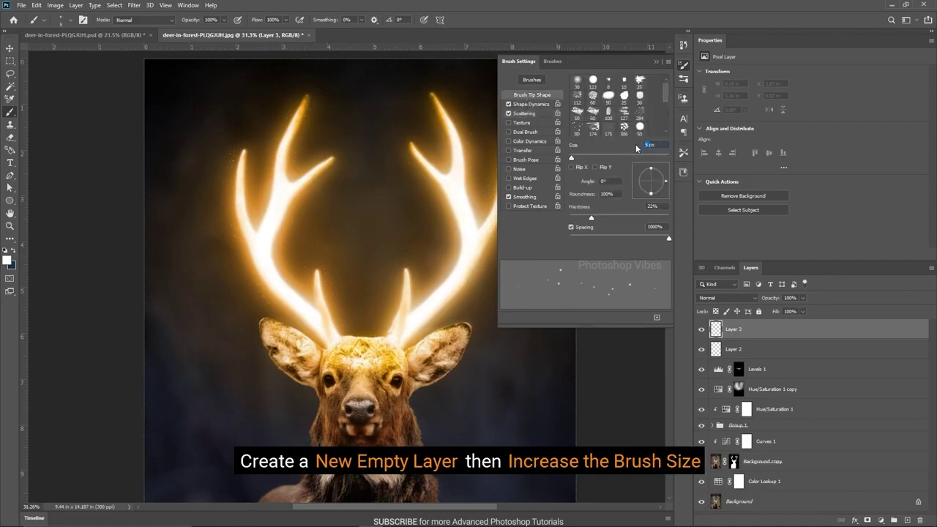
text(10)
key(Return)
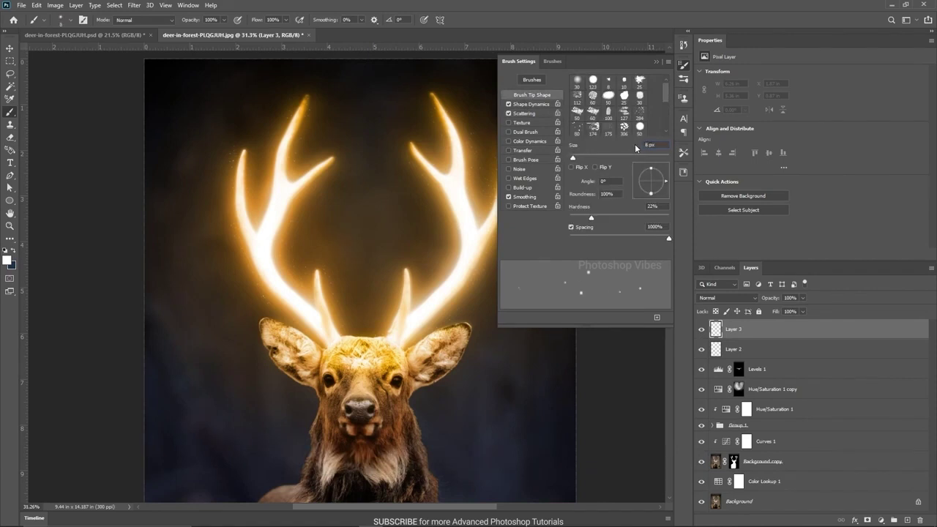
click(655, 62)
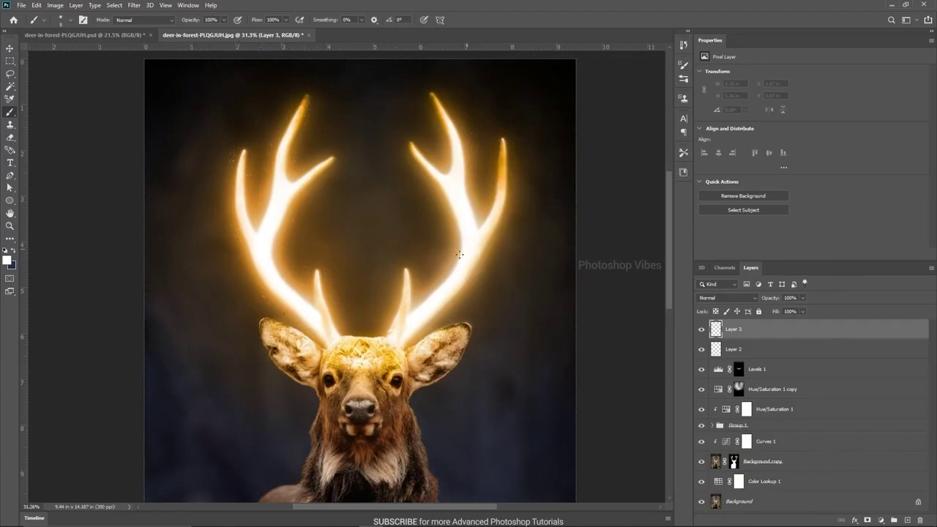
click(407, 139)
- Toggle the two spark layers off and on to compare
scroll(440, 387, down, 3)
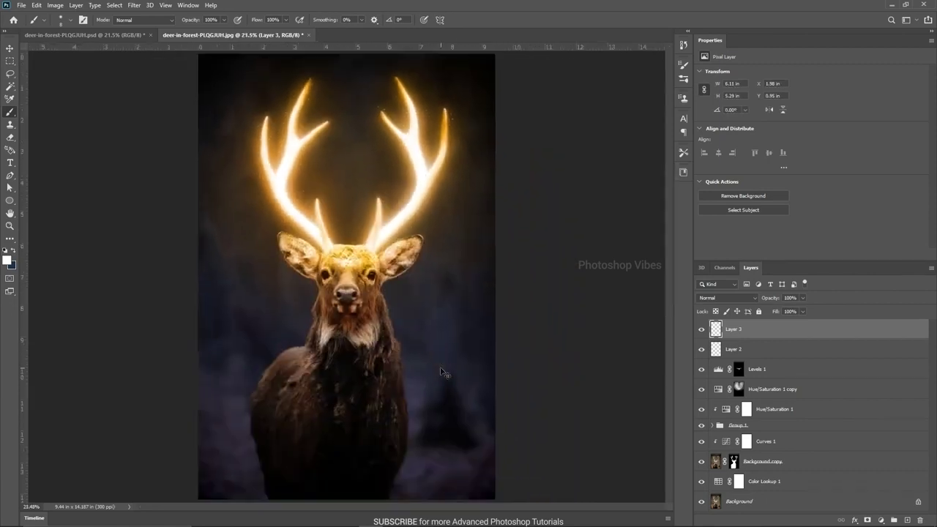
click(702, 349)
click(701, 328)
click(701, 329)
click(701, 350)
click(9, 49)
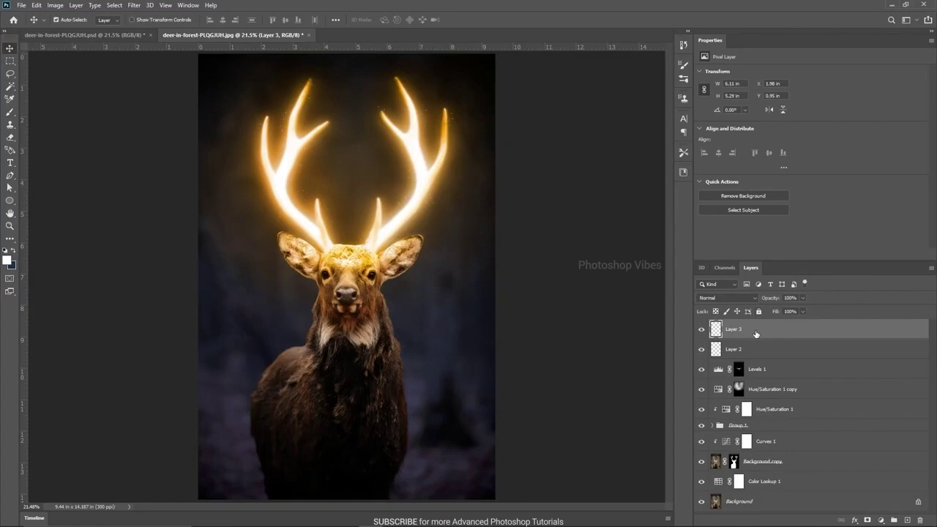
- Try a Color Lookup adjustment with DropBlues.3DL, compare it, then delete it
click(882, 520)
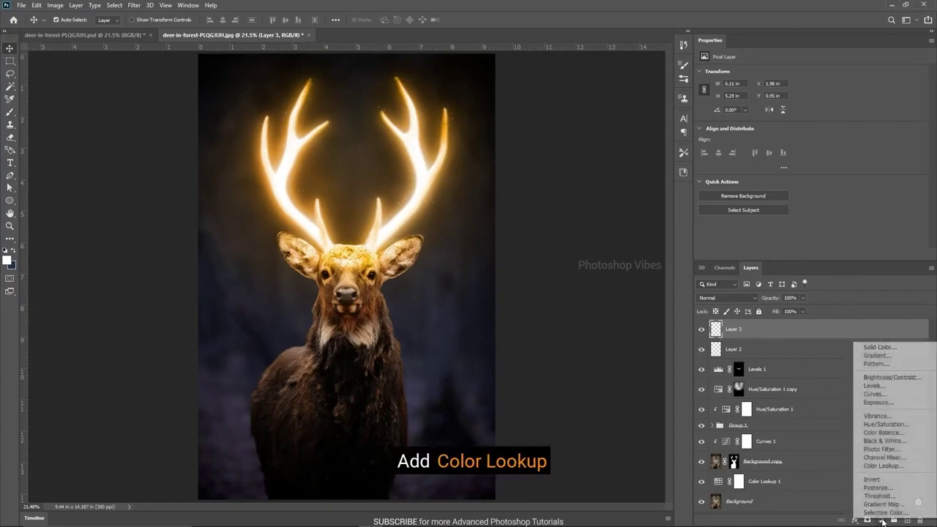
click(884, 466)
click(747, 73)
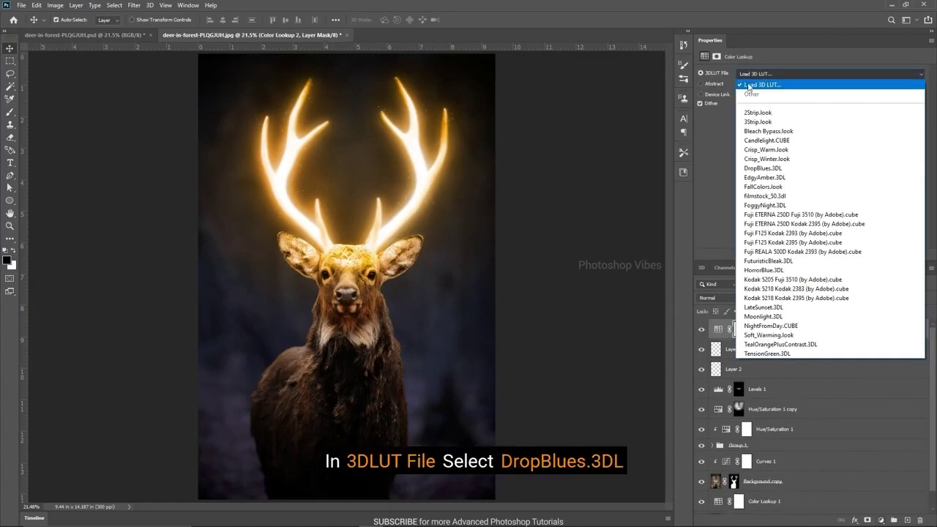
click(758, 164)
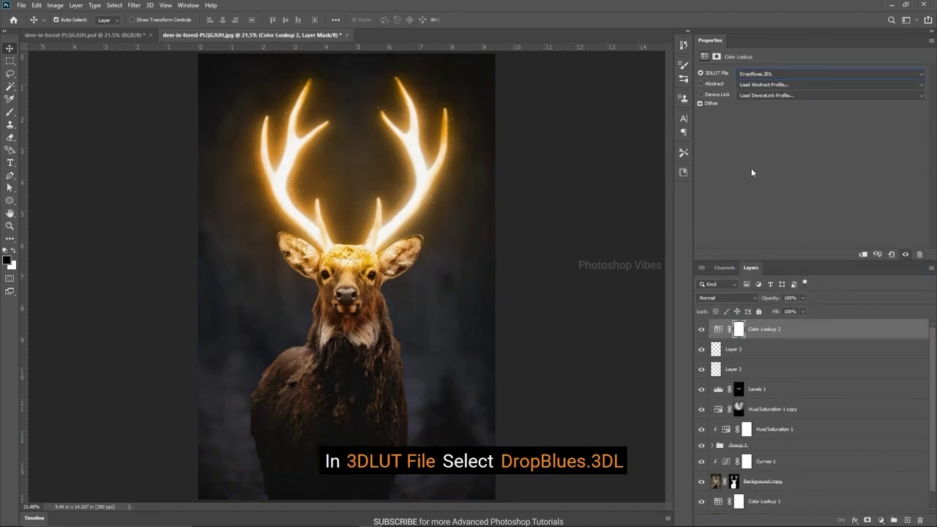
click(701, 330)
click(702, 330)
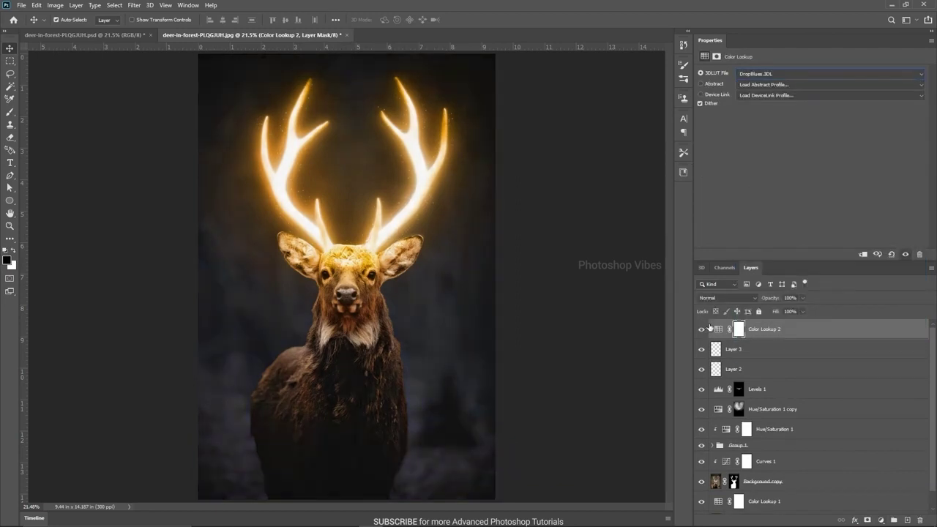
key(Delete)
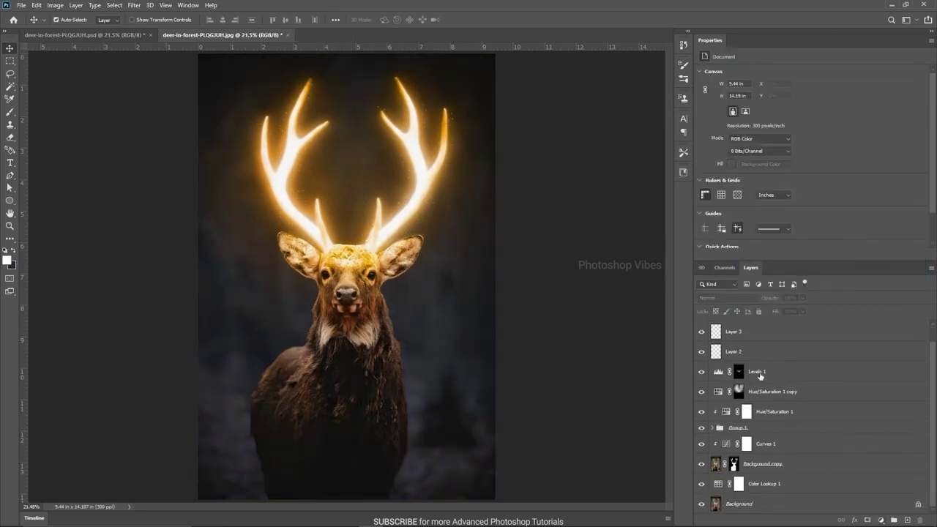
- Compare the original deer photo against all edits by soloing the Background layer
alt+click(701, 505)
alt+click(701, 505)
alt+click(701, 505)
alt+click(702, 505)
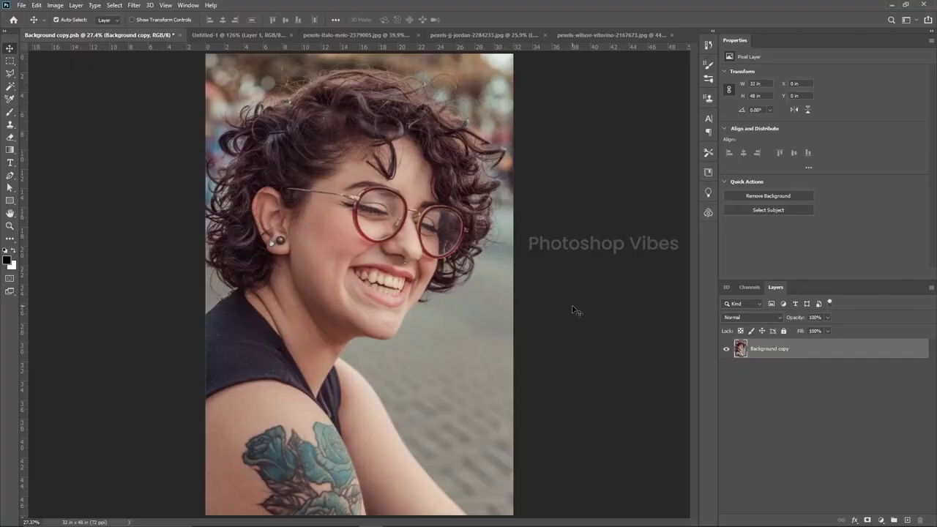
- Check the portrait's image size without changing it
key(ctrl+alt+i)
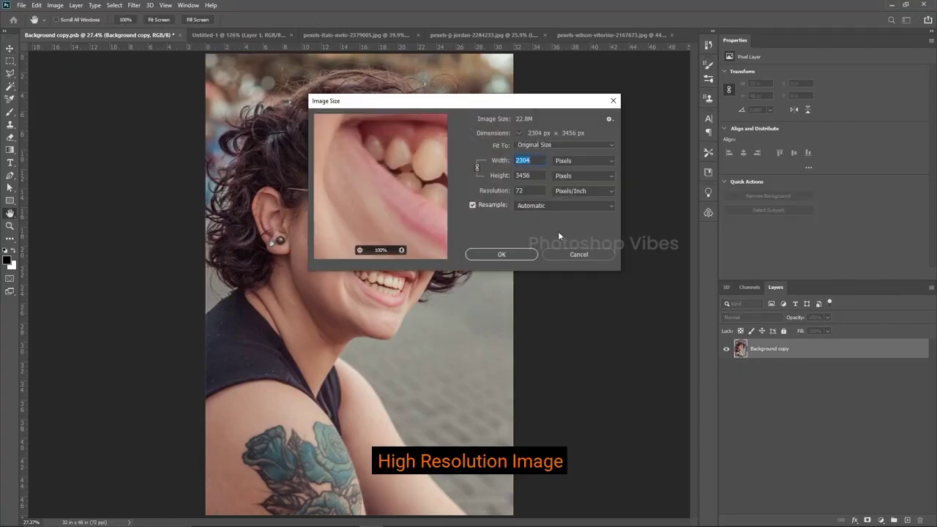
key(Tab)
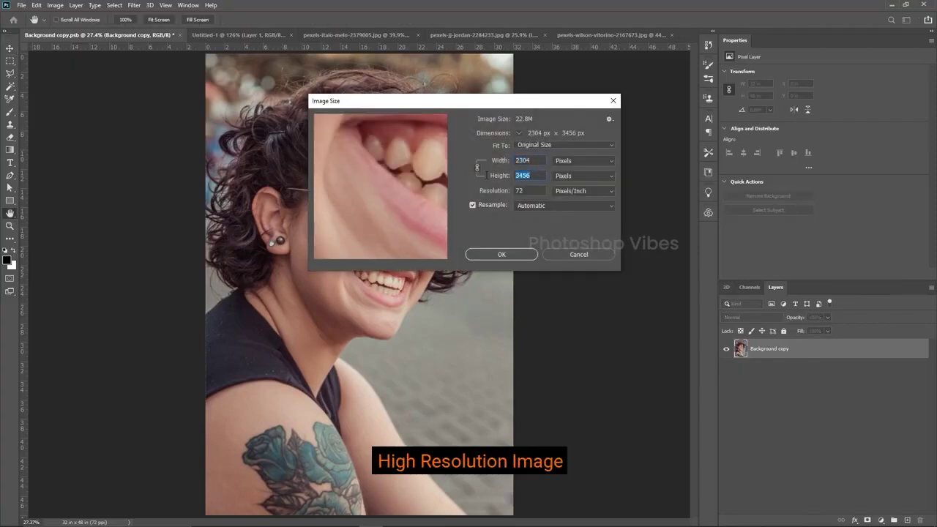
click(512, 255)
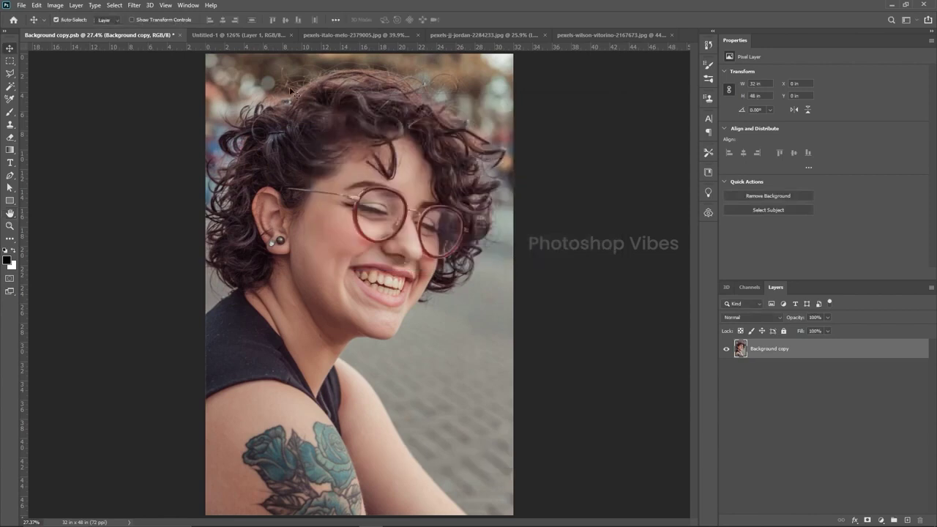
- In Untitled-1, check the image size and select the Layer 1 smart object
click(239, 36)
click(575, 261)
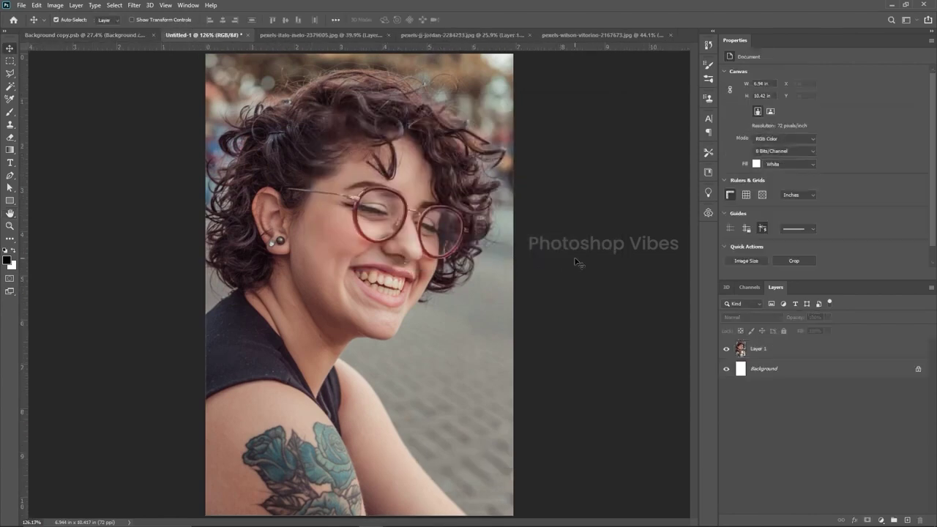
key(ctrl+alt+i)
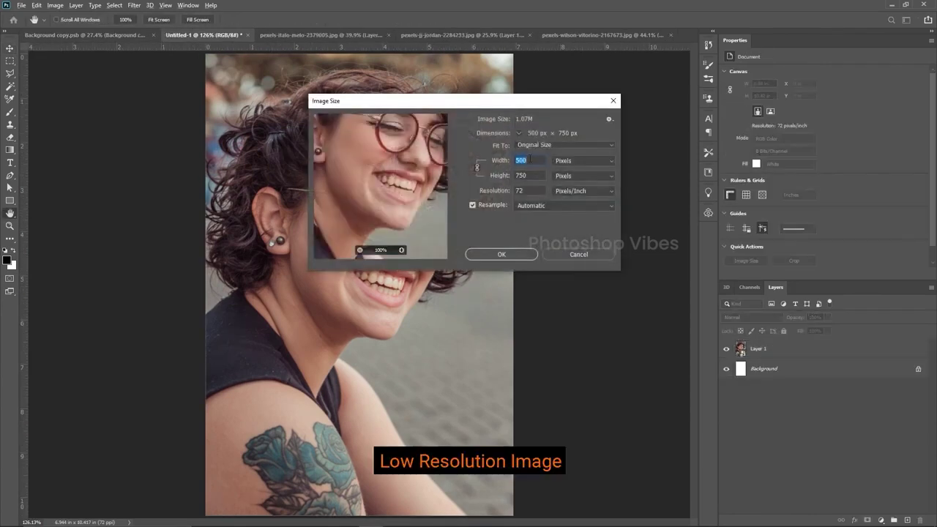
key(Tab)
click(554, 255)
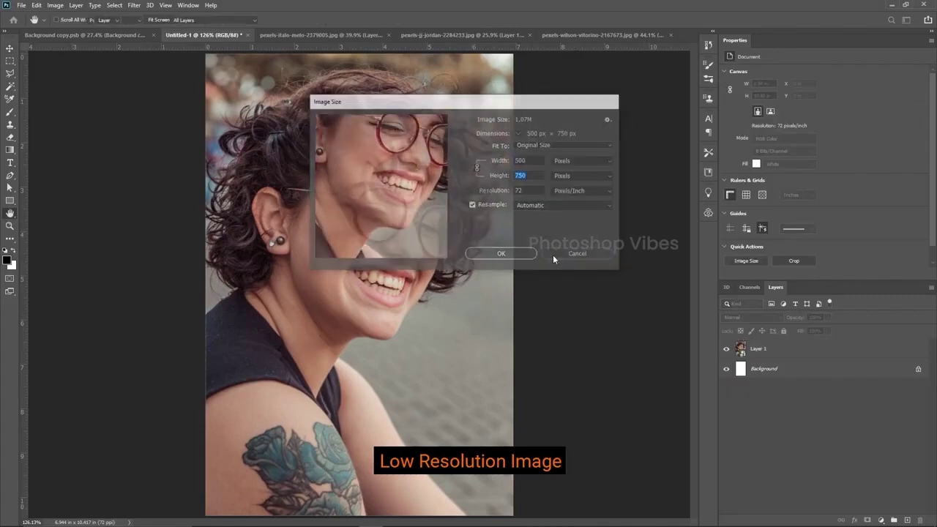
click(764, 349)
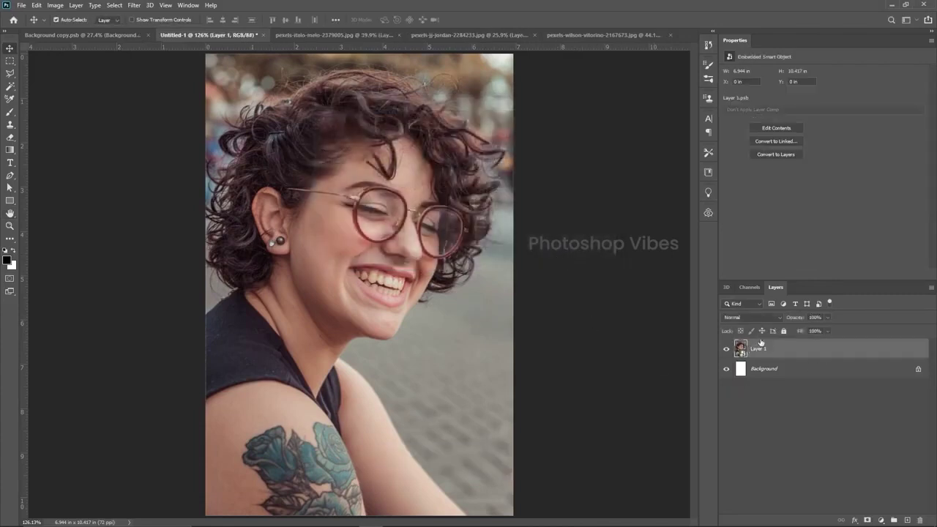
- Label Layer 1 red and the Background copy layer blue
right_click(858, 349)
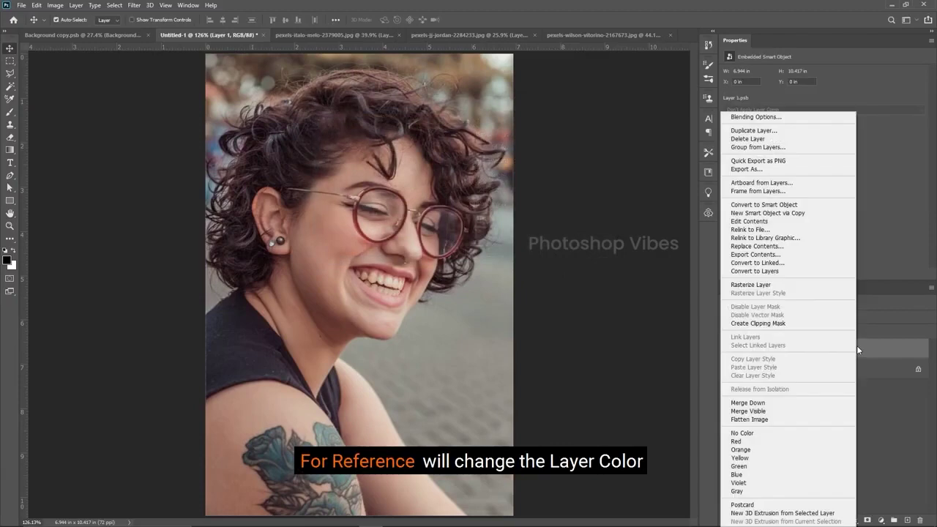
click(740, 443)
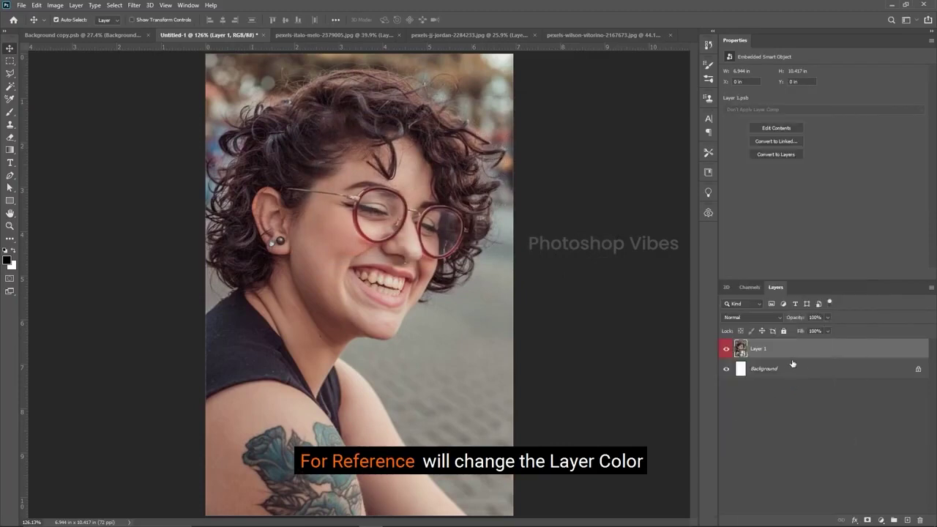
click(80, 35)
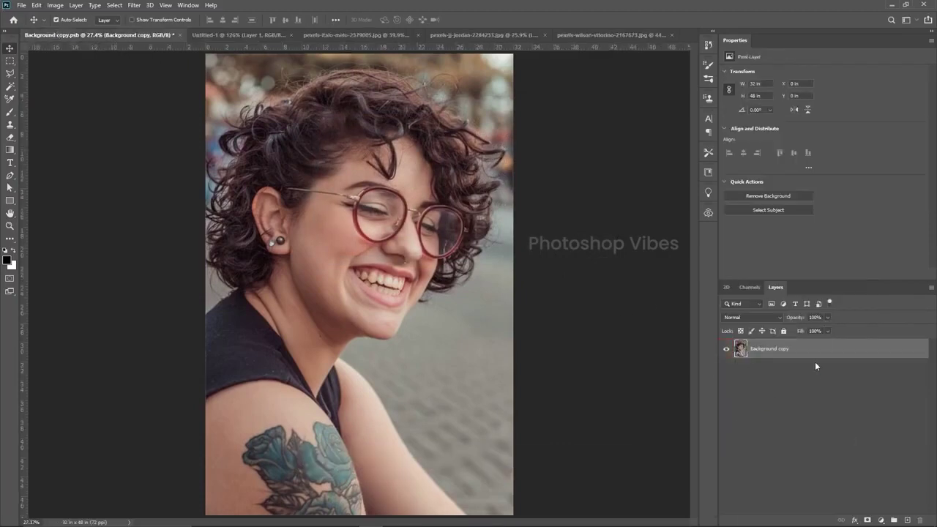
right_click(818, 351)
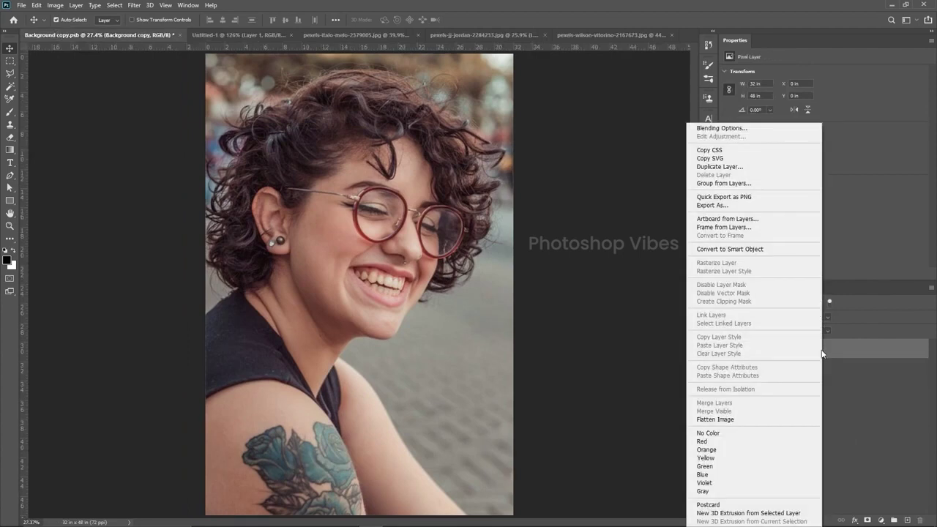
click(706, 474)
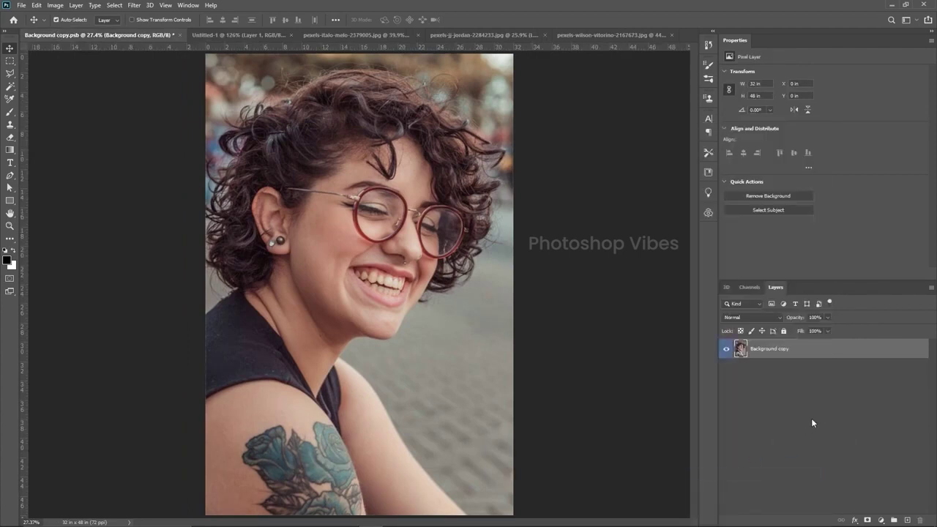
- Duplicate Background copy and convert Background copy 2 into a smart object
click(814, 355)
drag(801, 349, 908, 520)
right_click(785, 353)
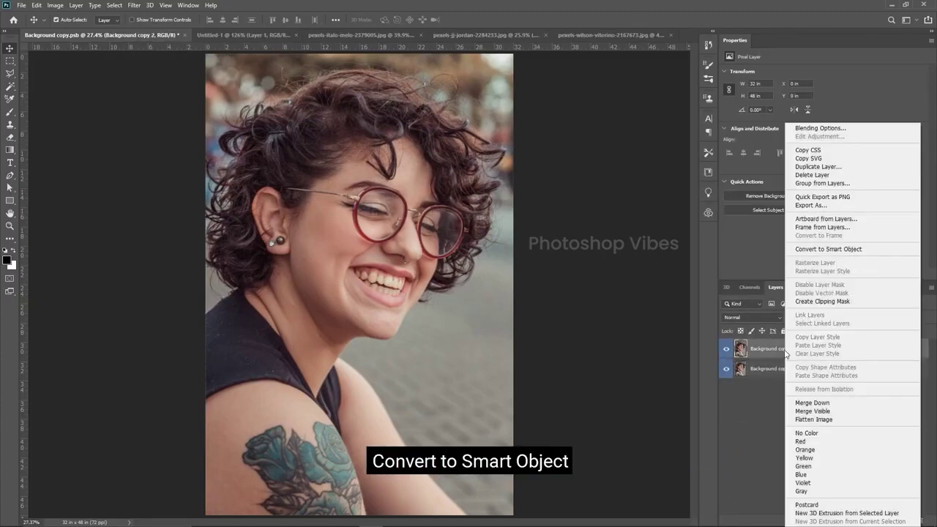
click(818, 249)
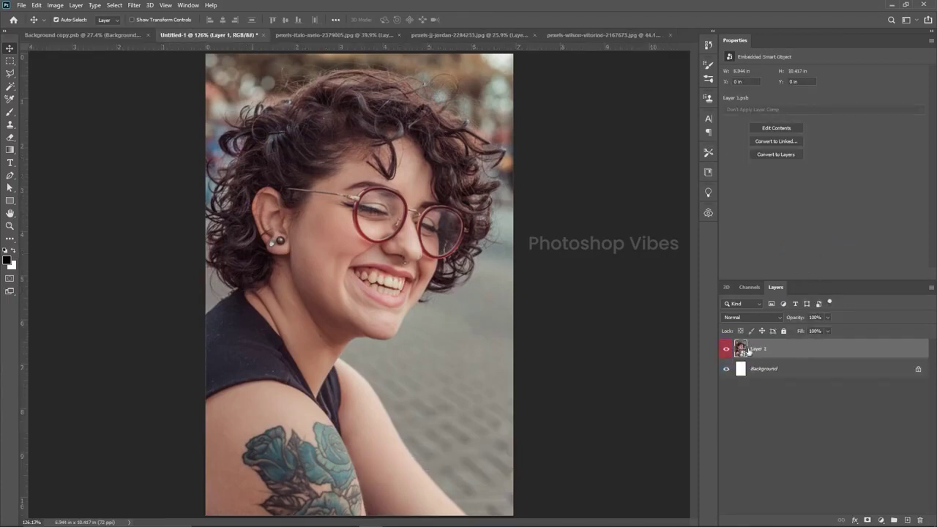
click(118, 35)
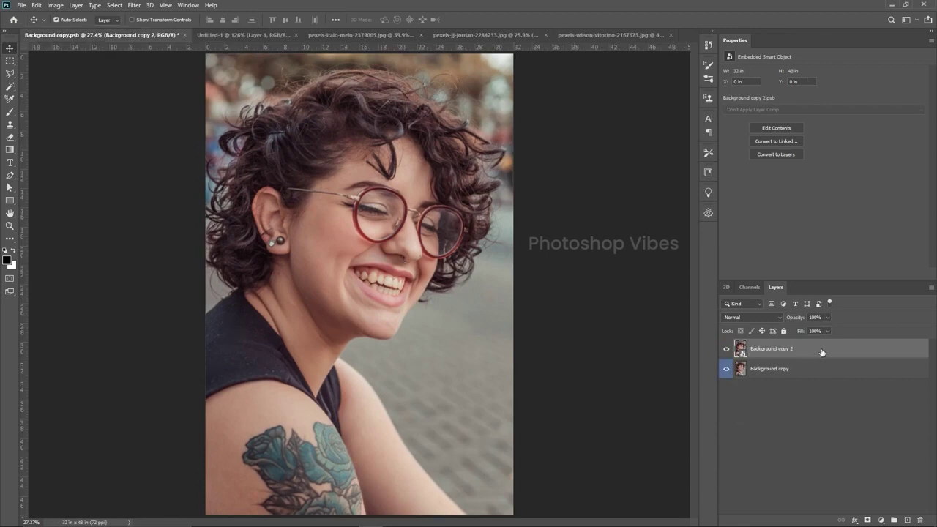
- Apply a Graphic Pen filter, Stroke Length 15, Light/Dark Balance 80, Right Diagonal, to the first document
click(134, 5)
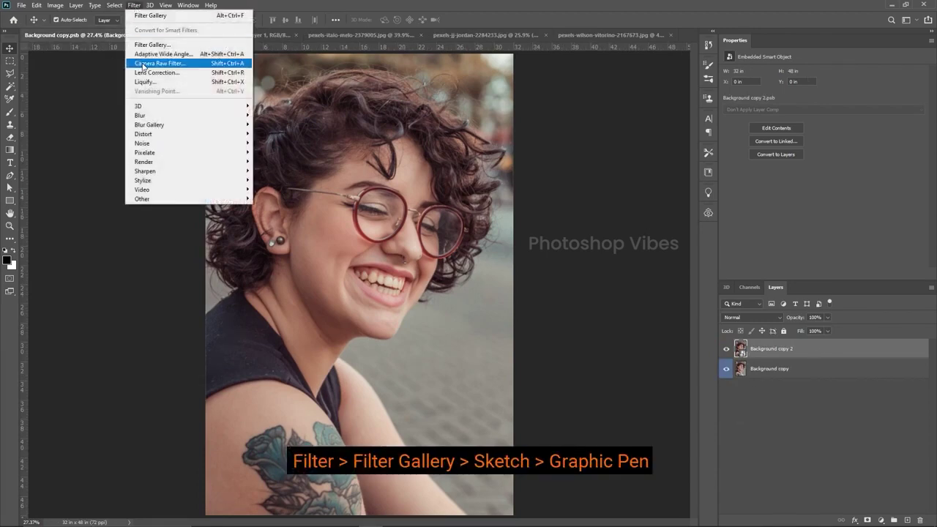
click(151, 46)
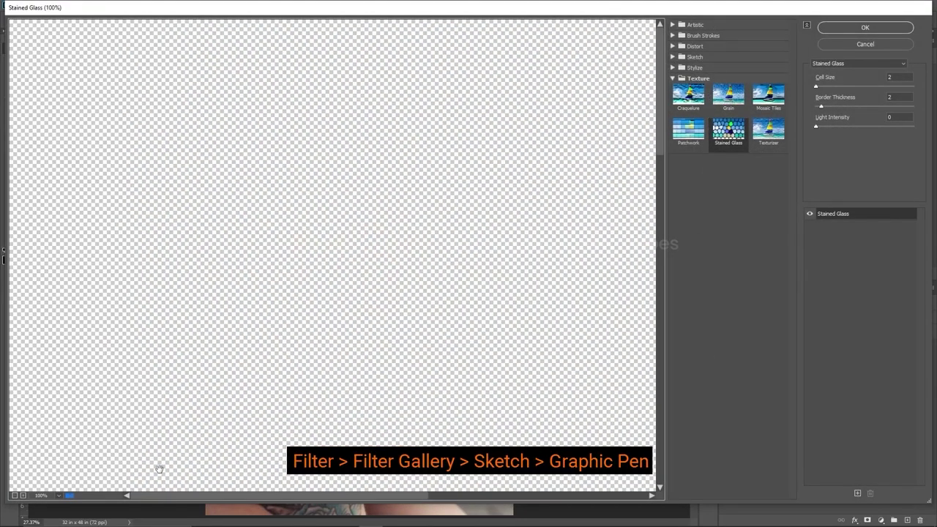
click(60, 495)
click(63, 473)
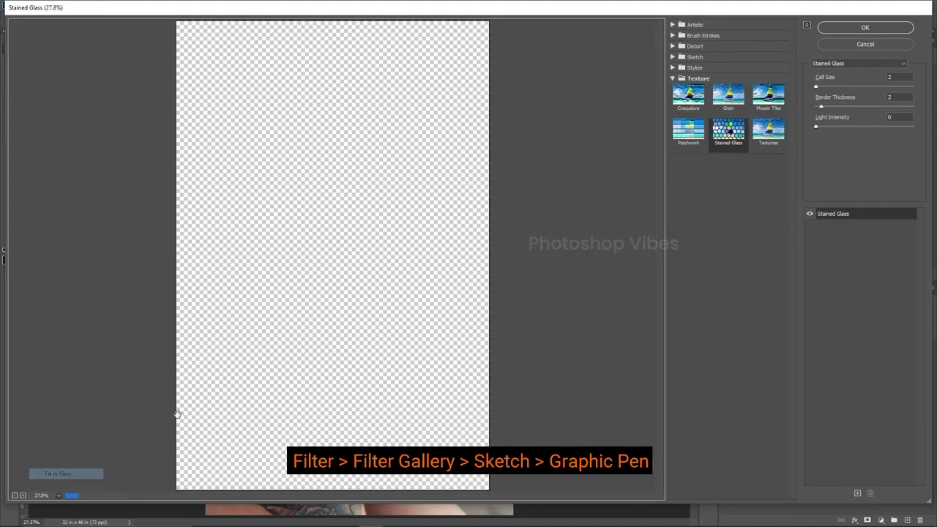
click(673, 78)
click(674, 68)
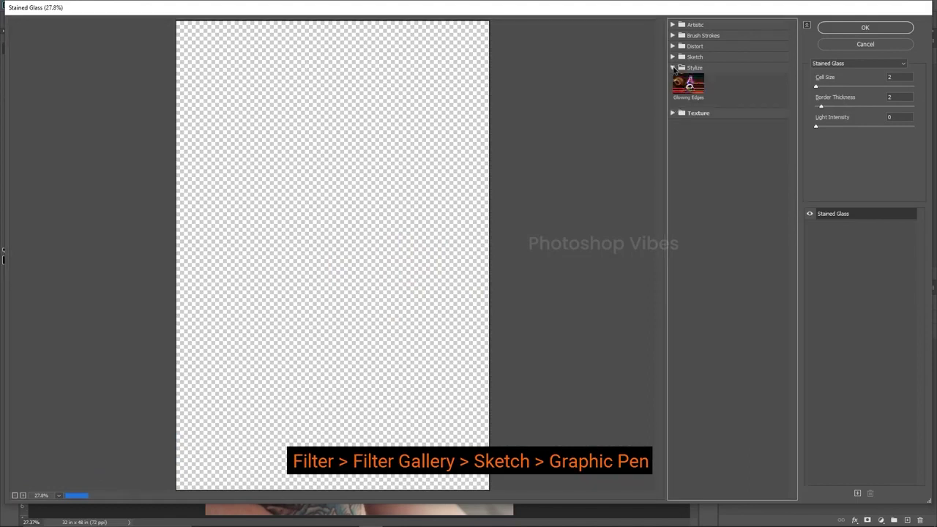
click(673, 66)
click(674, 57)
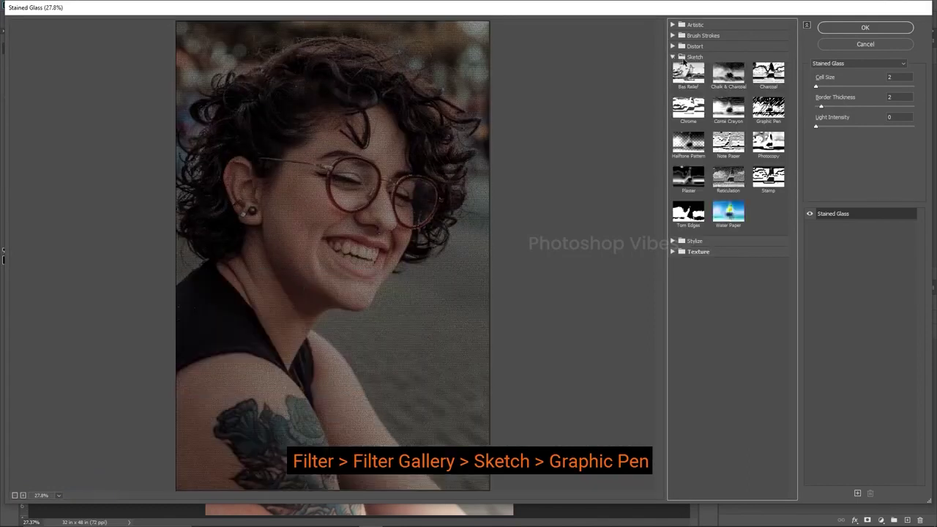
click(768, 109)
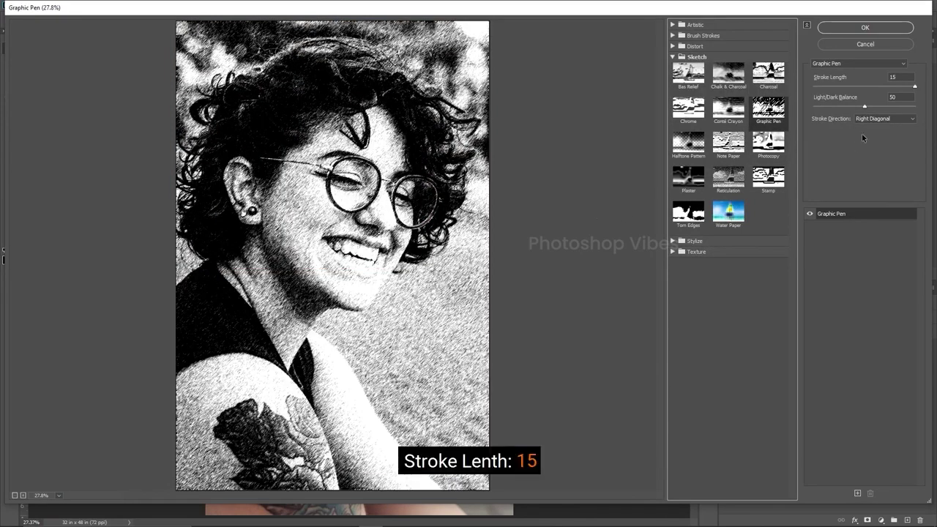
click(905, 77)
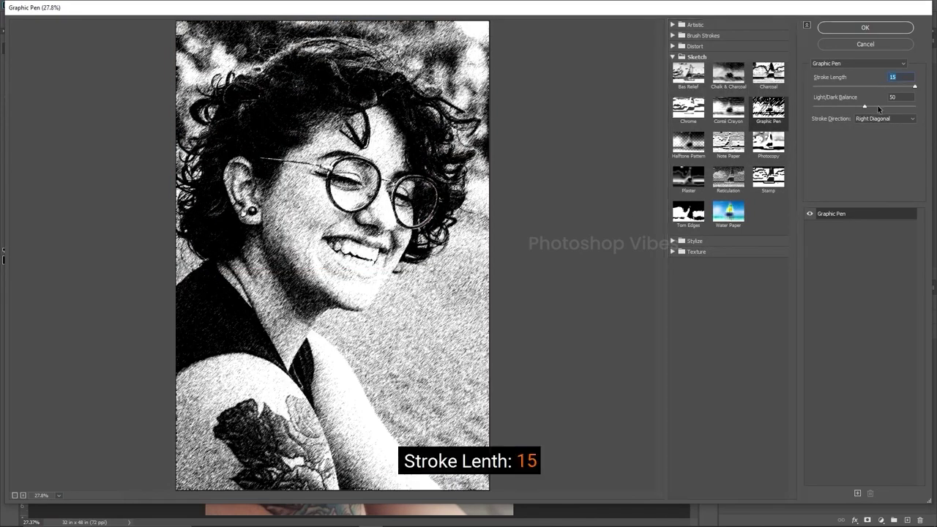
click(903, 96)
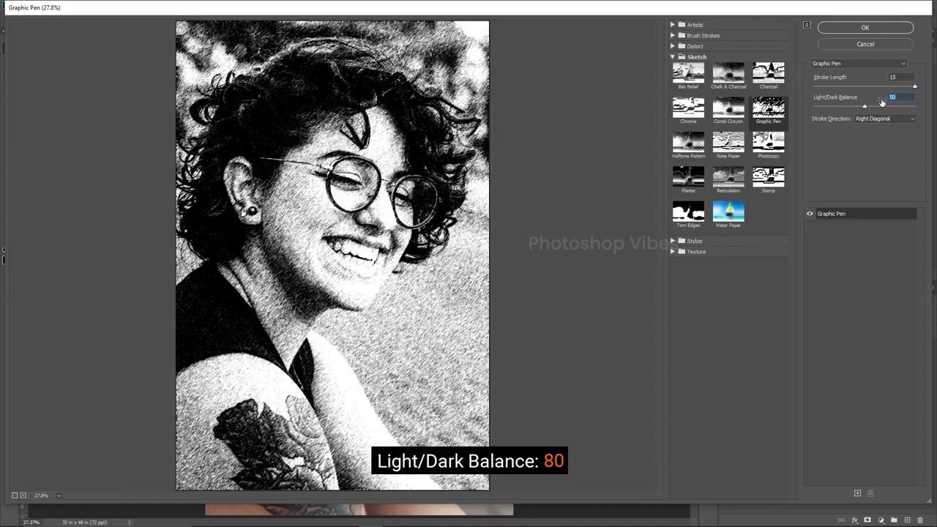
text(80)
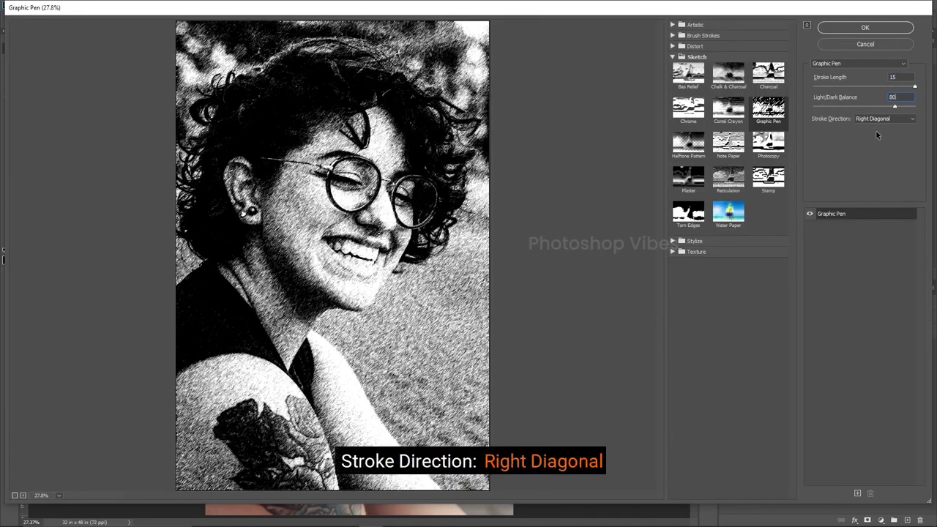
click(868, 28)
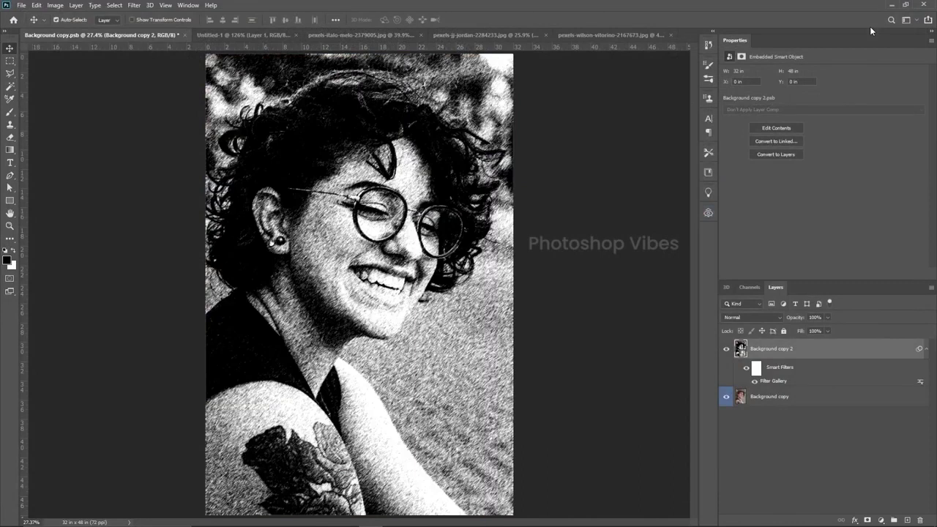
- Reapply the same Graphic Pen filter to Layer 1 in Untitled-1
click(234, 34)
click(134, 6)
click(157, 11)
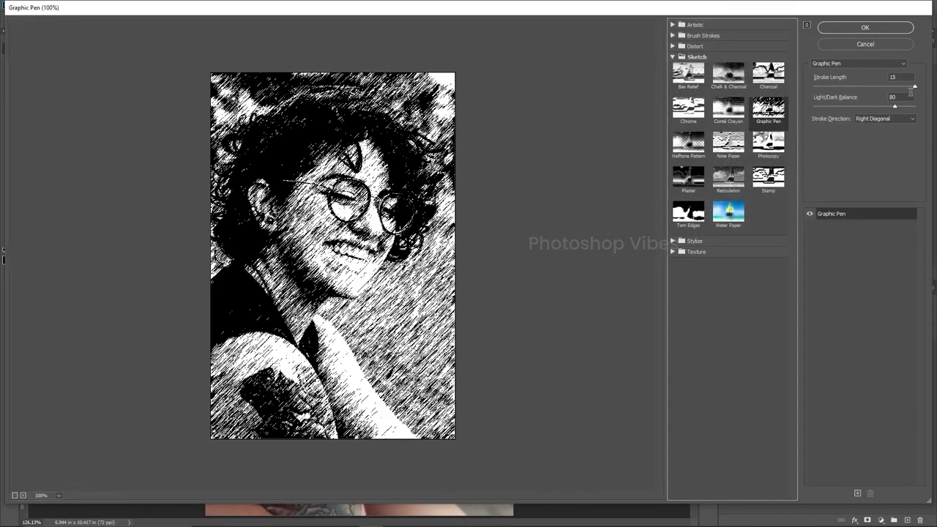
click(865, 28)
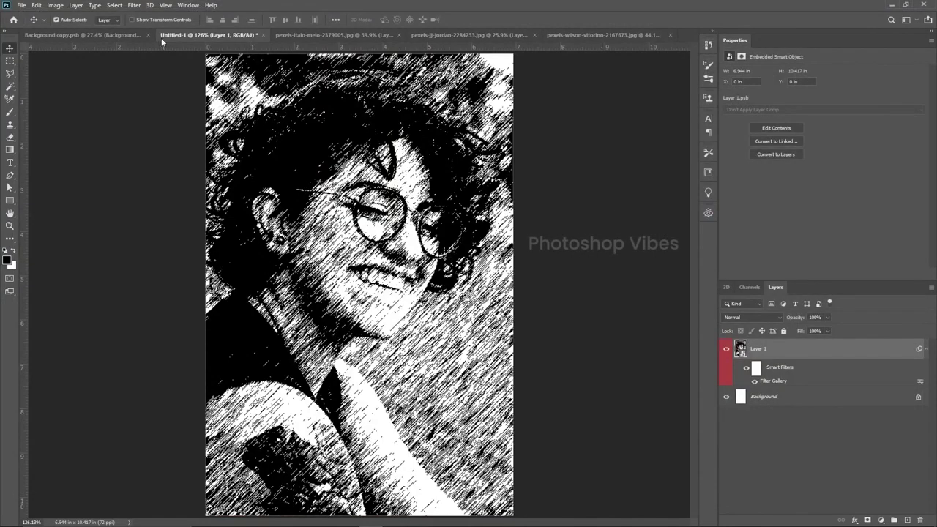
click(93, 36)
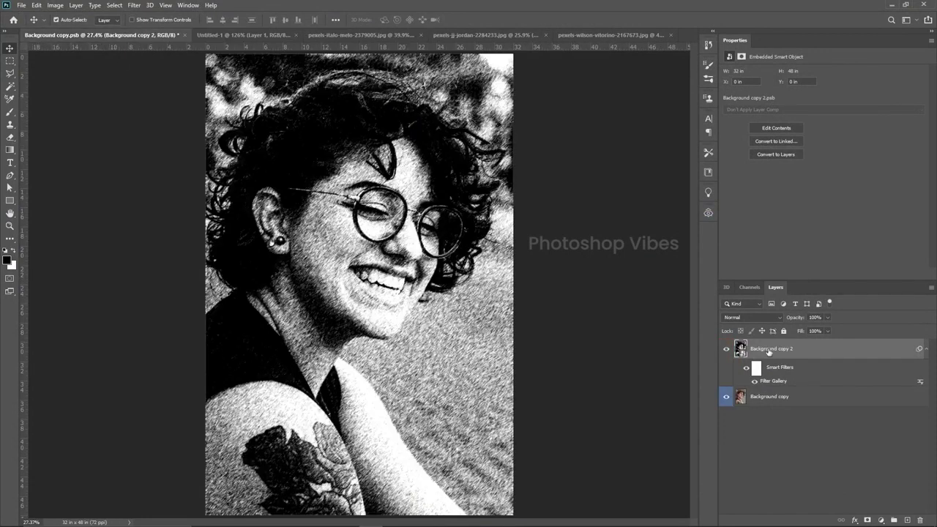
- Apply a Stained Glass filter with Cell Size 2 and Border Thickness 2 to Background copy
click(129, 6)
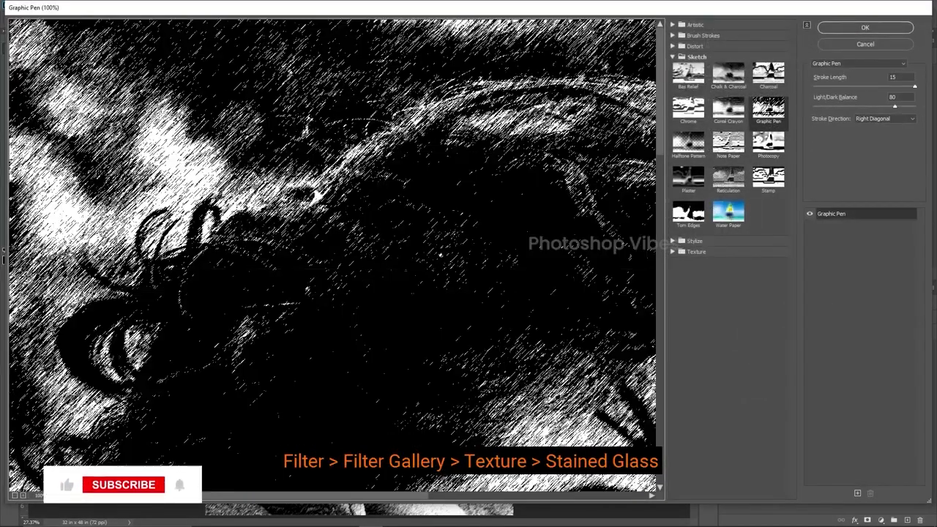
click(69, 495)
click(37, 474)
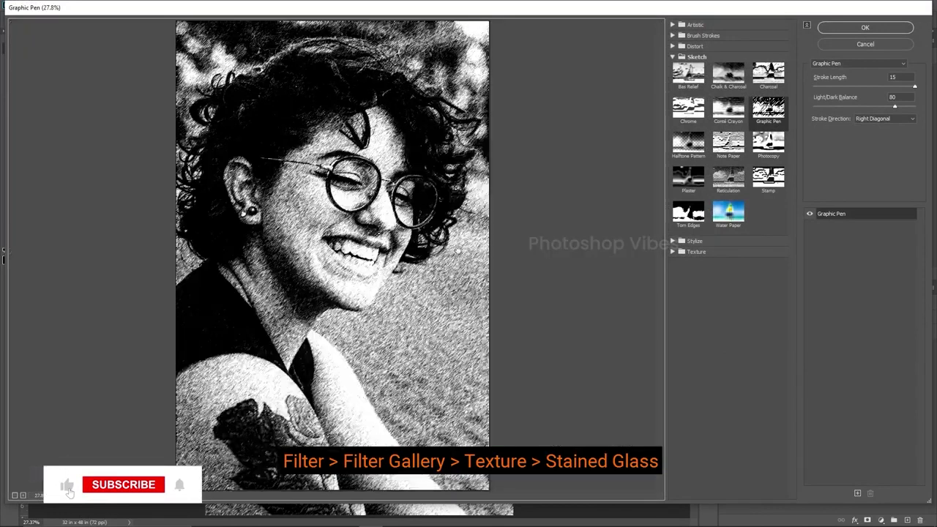
click(672, 56)
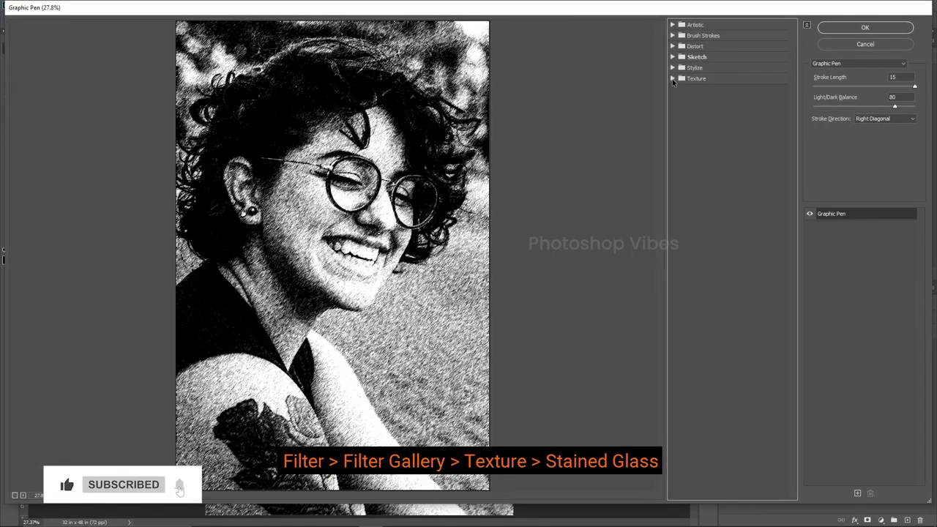
click(672, 78)
click(725, 127)
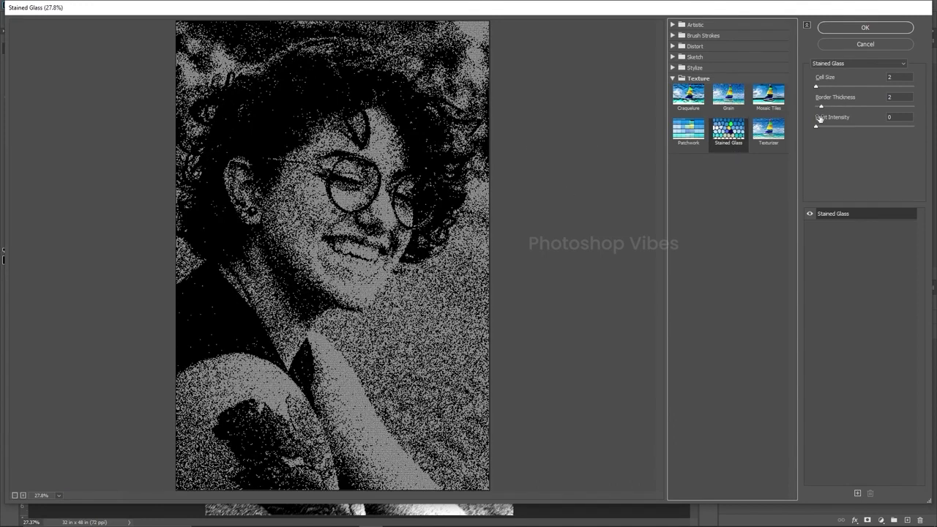
drag(901, 77, 871, 101)
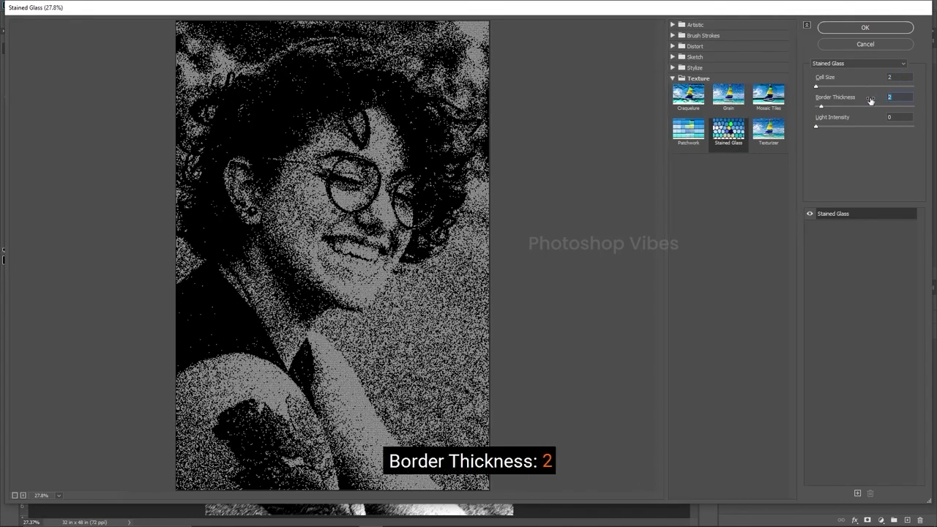
click(866, 27)
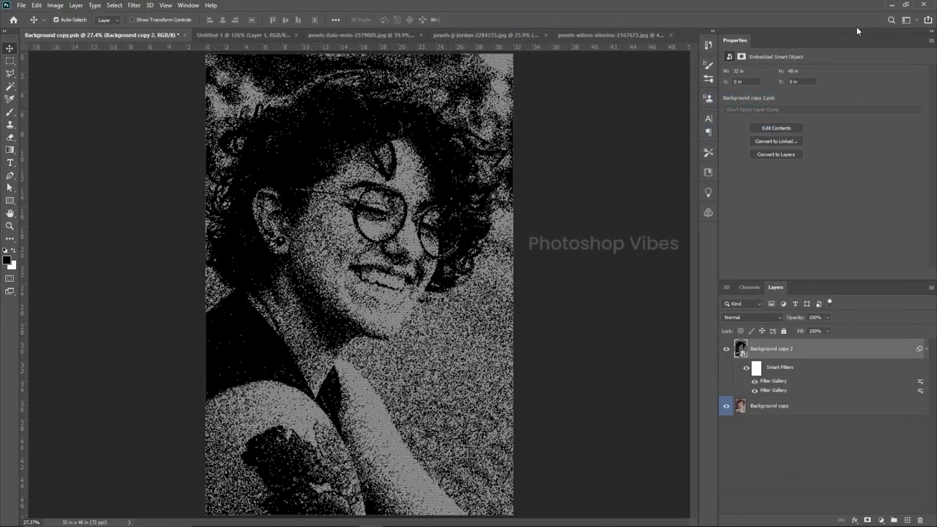
- Apply the same Stained Glass settings to Layer 1 in Untitled-1 and compare both documents
click(234, 35)
click(134, 6)
click(145, 16)
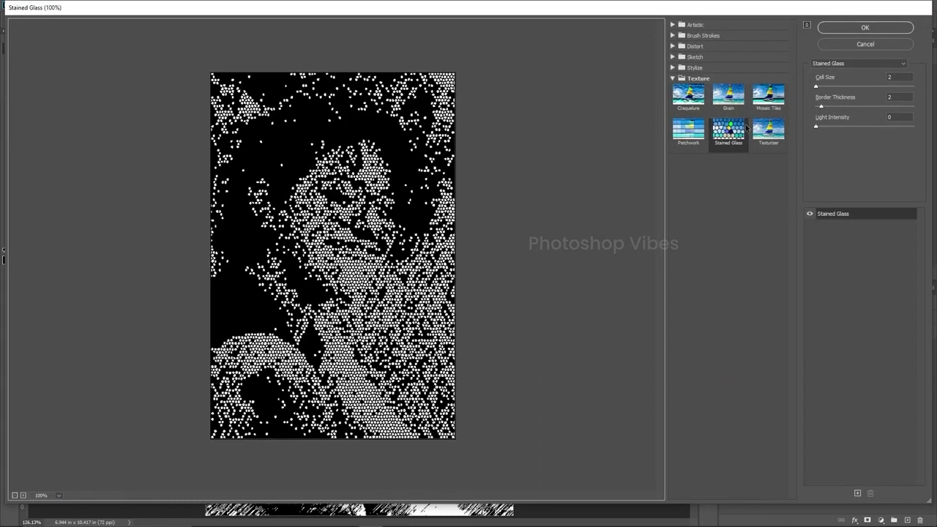
double_click(891, 77)
double_click(900, 96)
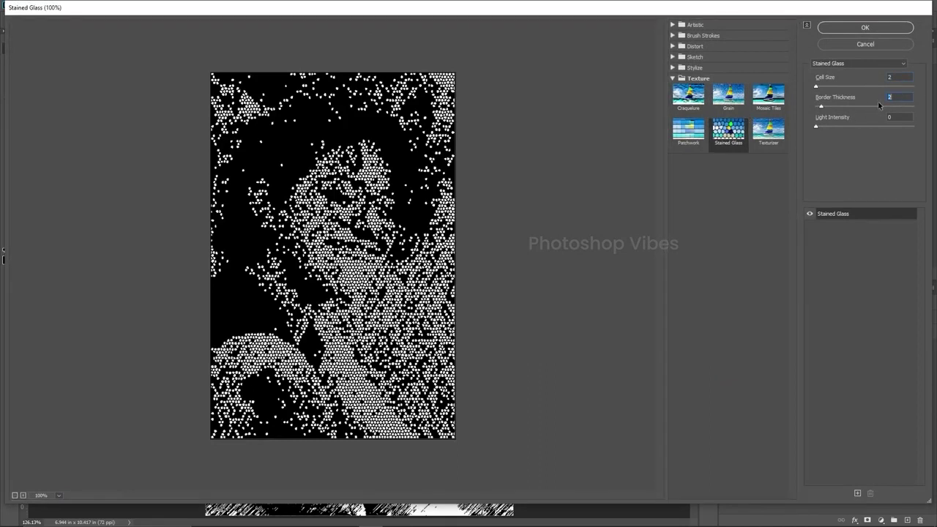
click(865, 29)
click(114, 37)
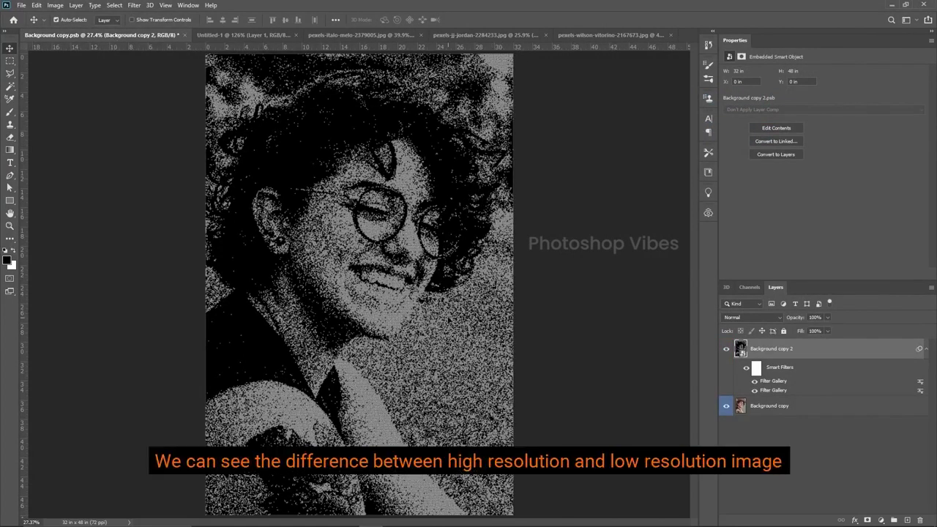
click(245, 34)
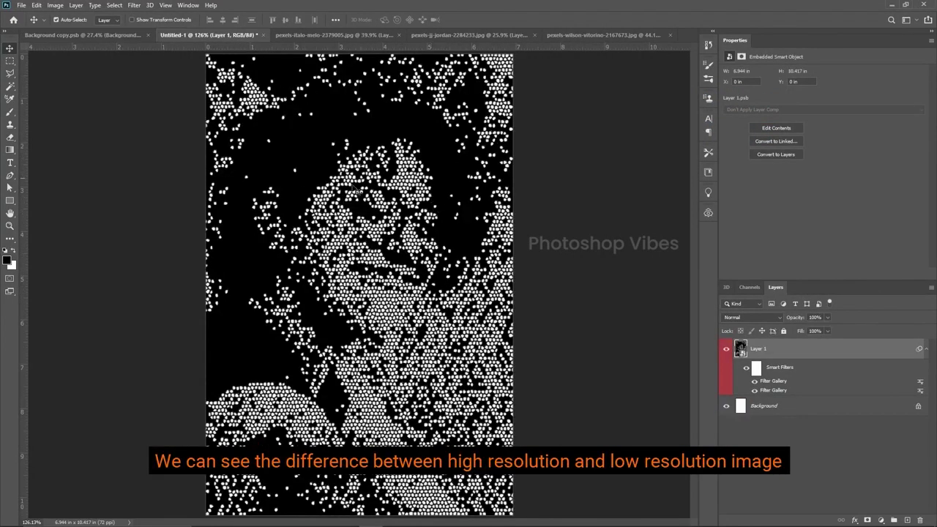
click(112, 35)
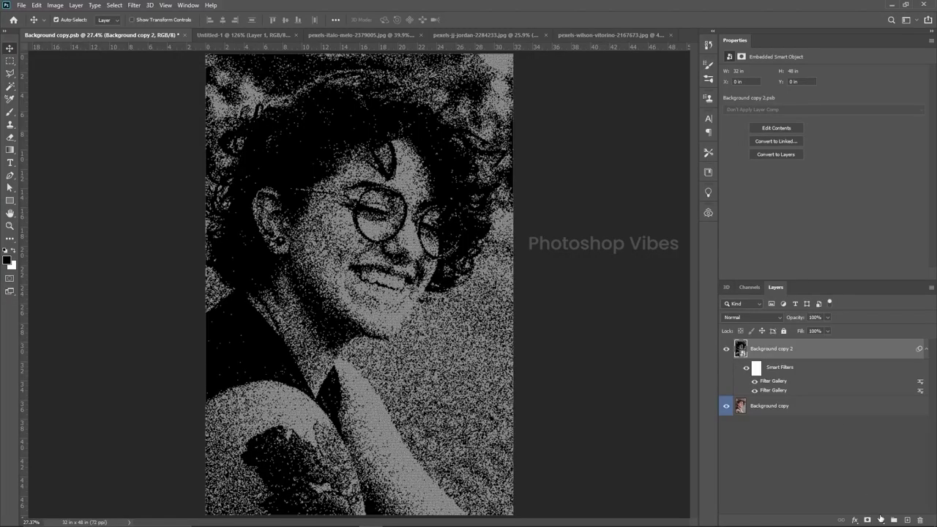
- Add a Levels adjustment with the white point at 165 over the dithered layer and compare it on and off
click(881, 519)
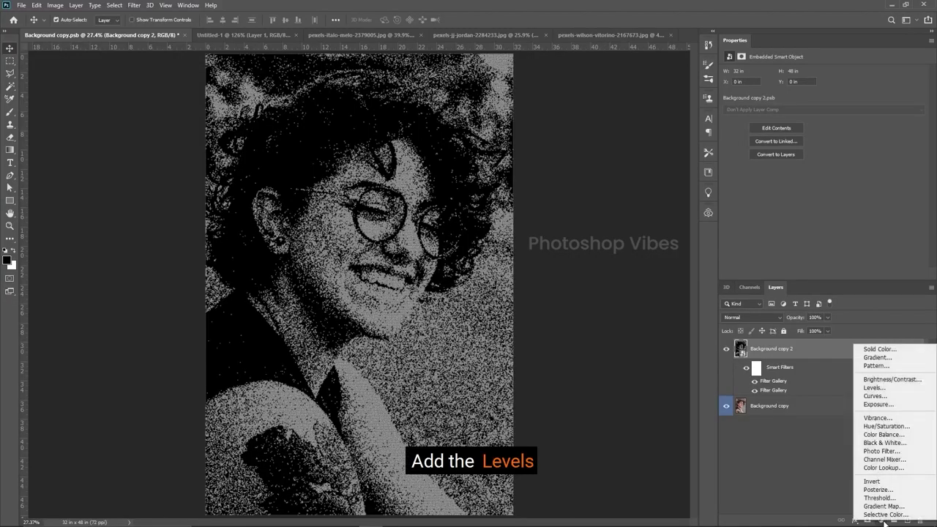
click(875, 388)
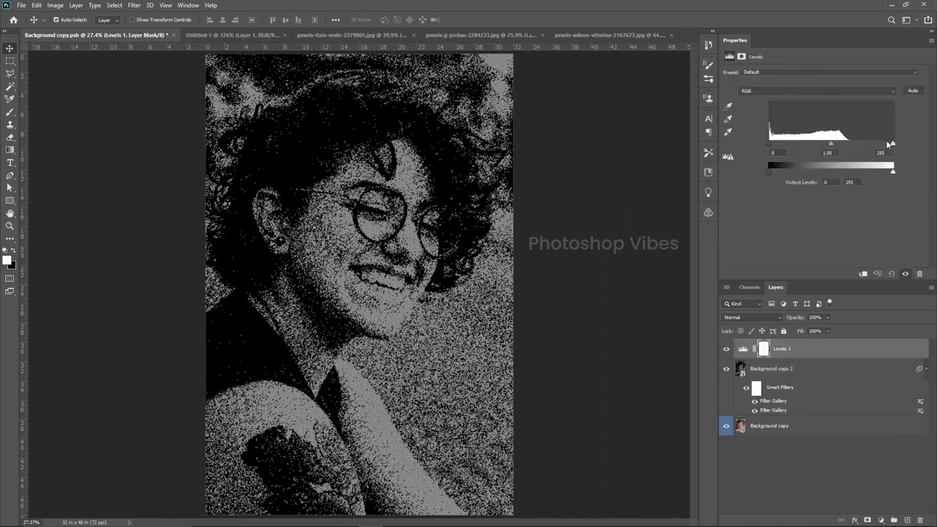
drag(894, 145, 801, 145)
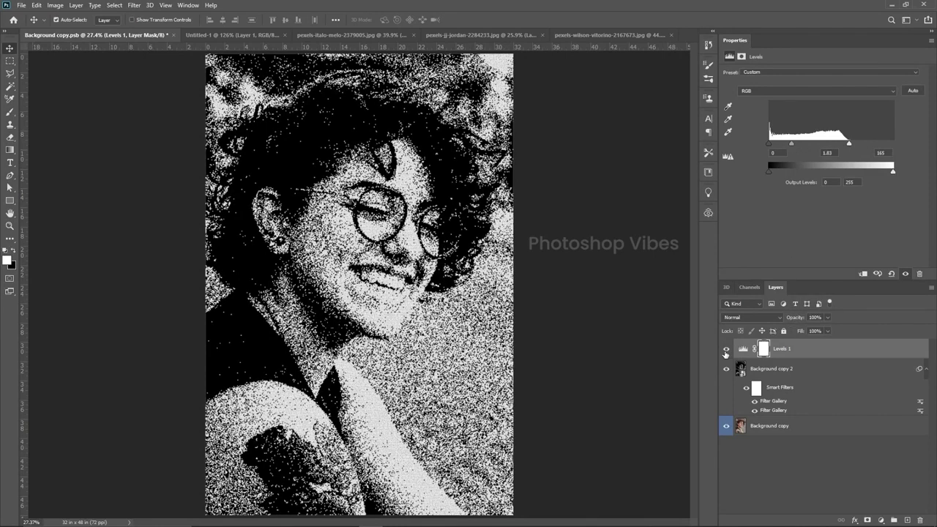
click(725, 351)
click(726, 352)
click(767, 370)
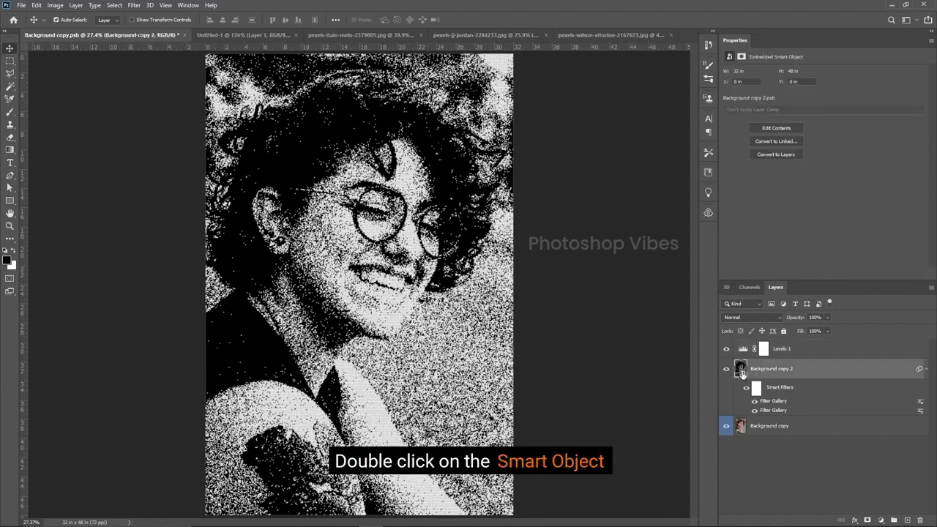
- Open the Background copy 2 smart object and float it beside the dithered document
double_click(742, 369)
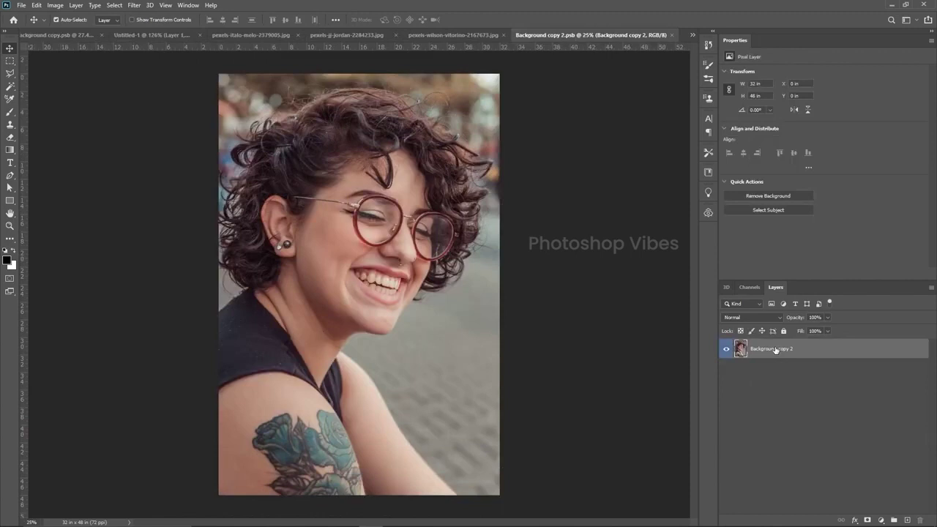
drag(73, 36, 159, 81)
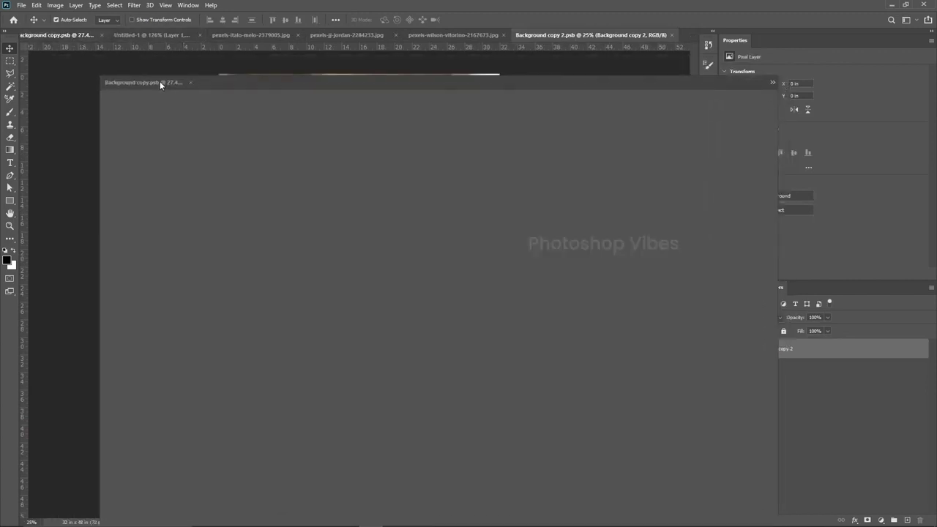
drag(241, 82, 197, 52)
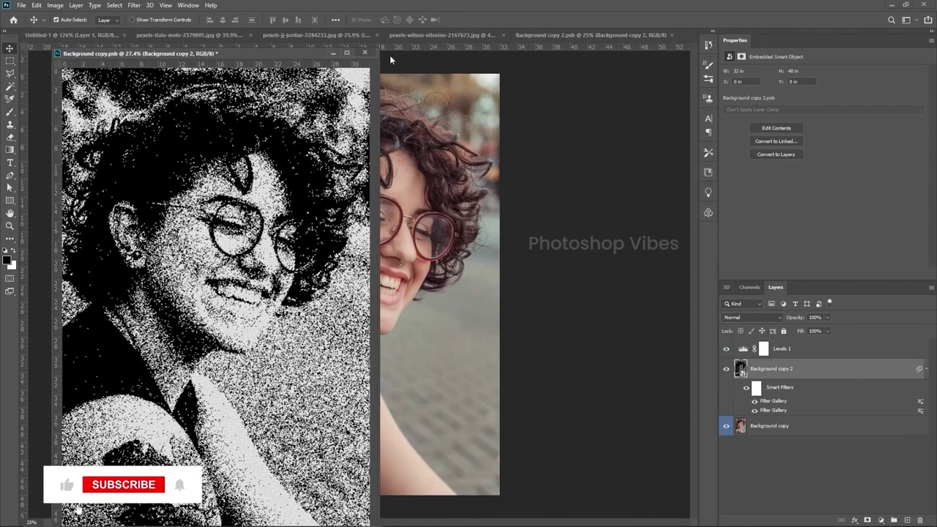
drag(565, 41, 464, 62)
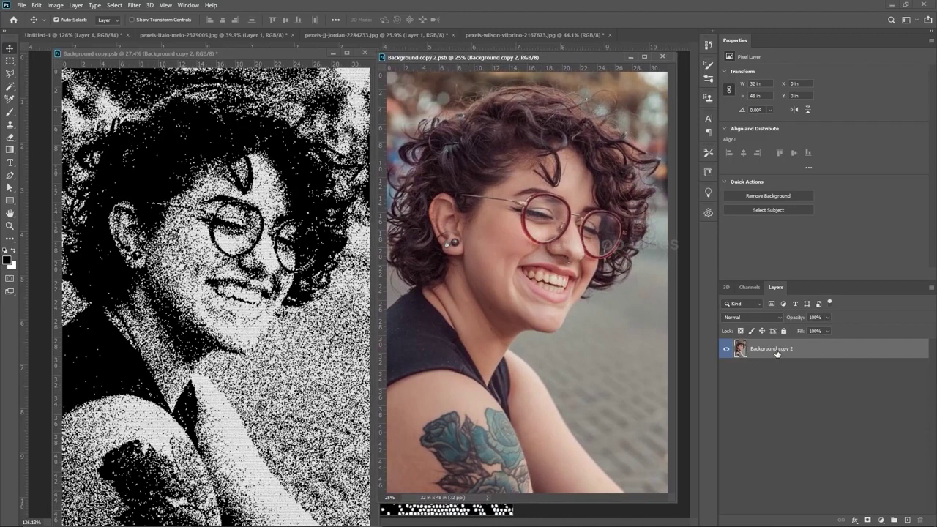
- Add a Levels adjustment with black 43 and white 215 to the original photo
click(881, 520)
click(880, 385)
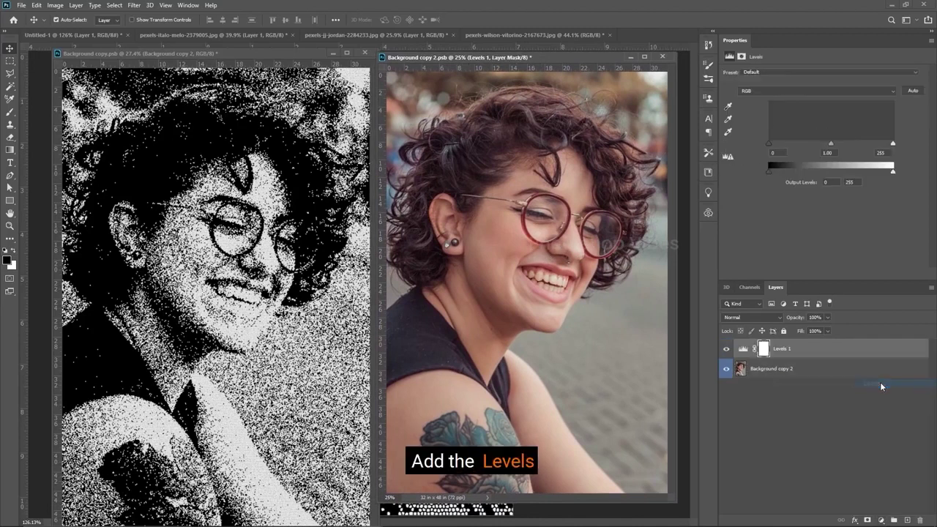
drag(893, 143, 873, 143)
drag(769, 143, 823, 146)
click(727, 349)
click(728, 349)
click(519, 196)
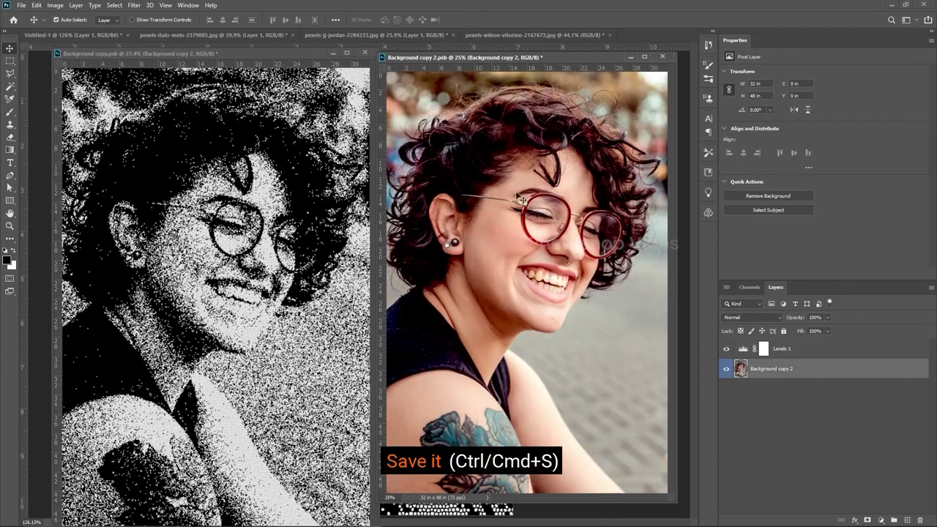
- Save the smart object contents and dock the dithered document back among the tabs
click(22, 5)
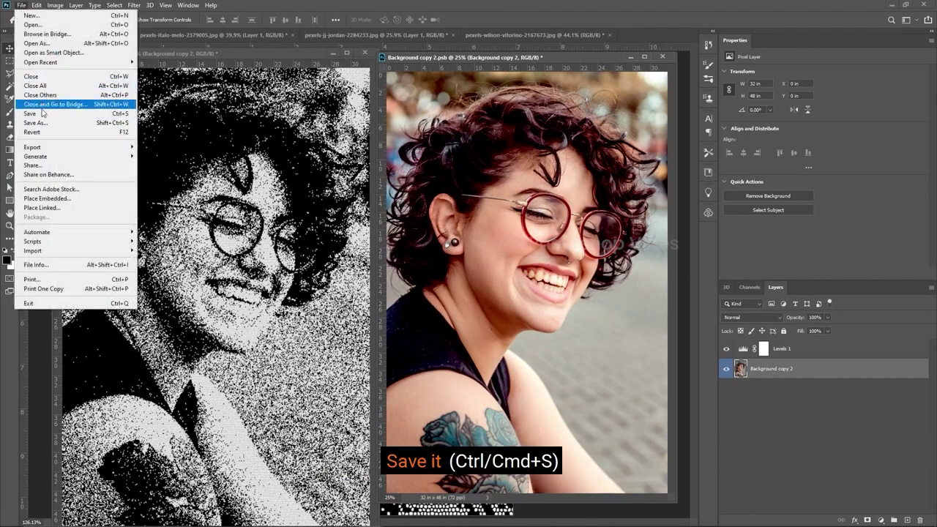
click(50, 115)
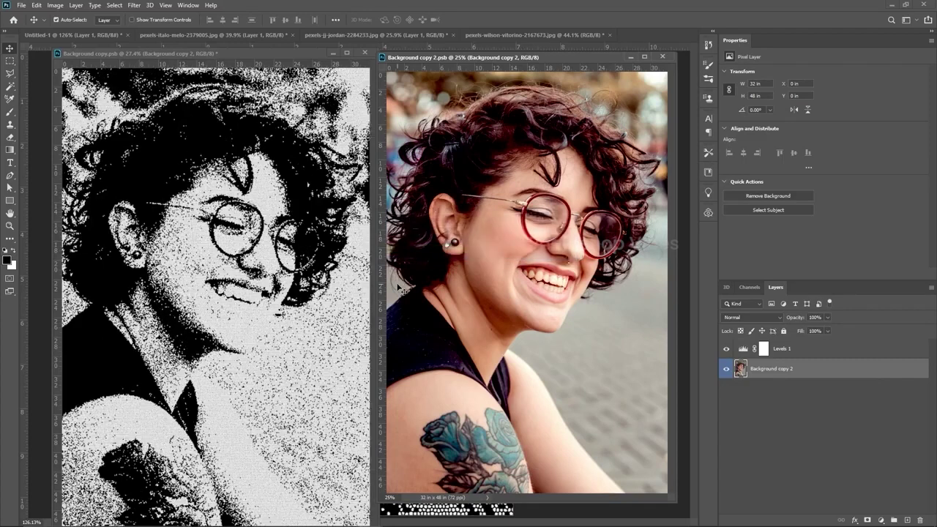
click(259, 277)
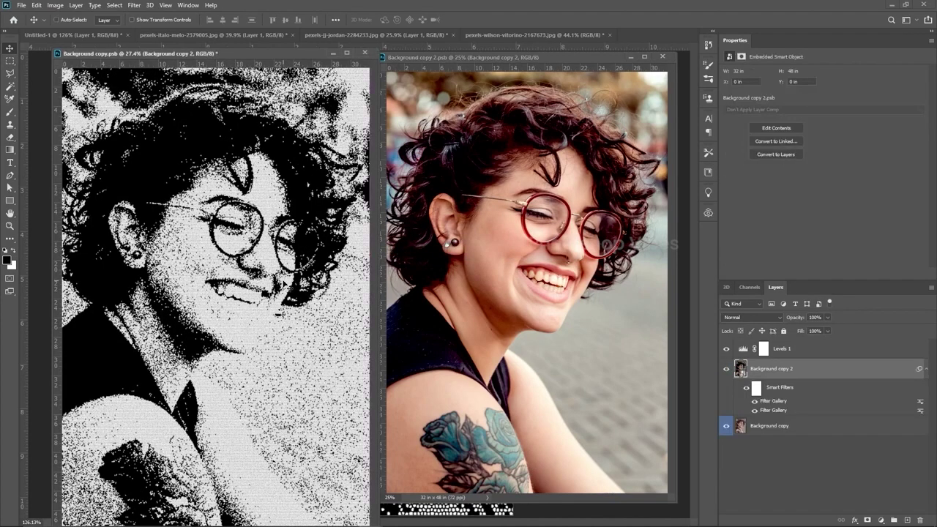
key(ctrl+z)
drag(145, 55, 144, 40)
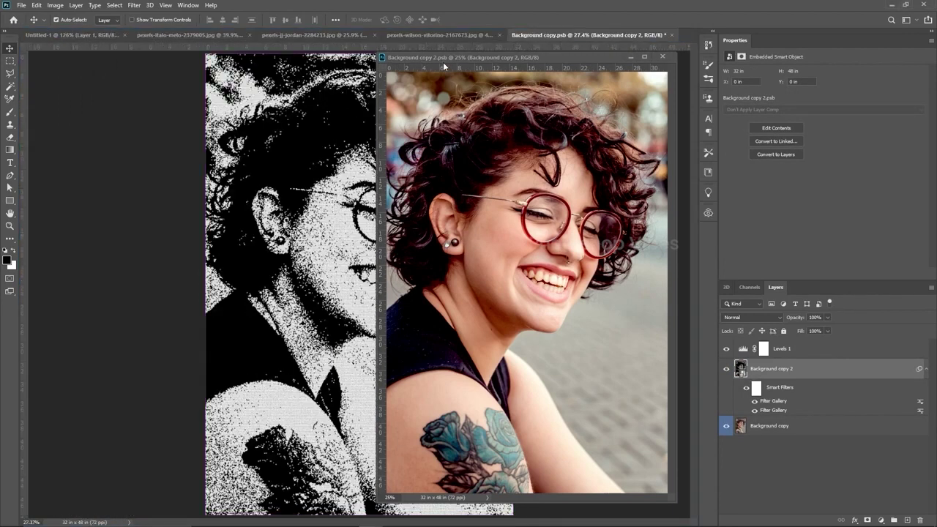
- Close the original photo window and toggle the dither and Curves layers in the bearded man example
click(662, 57)
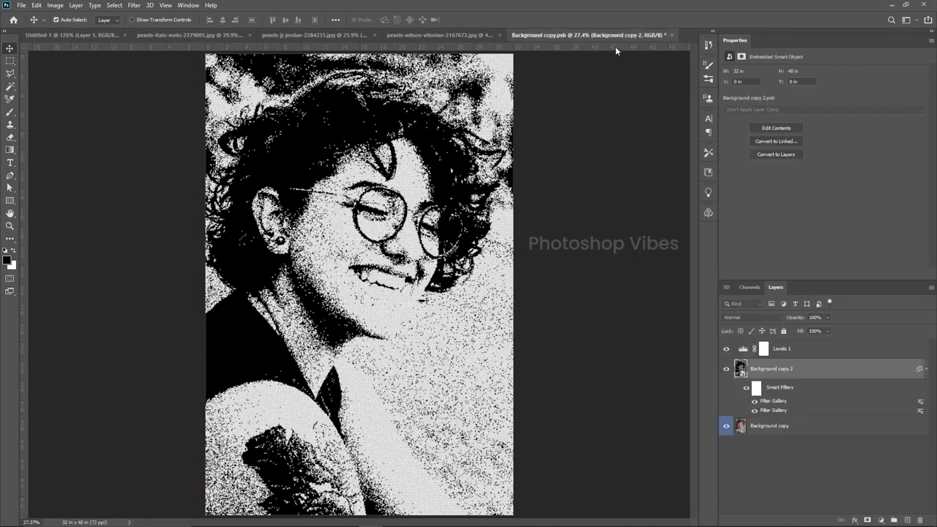
scroll(358, 224, up, 3)
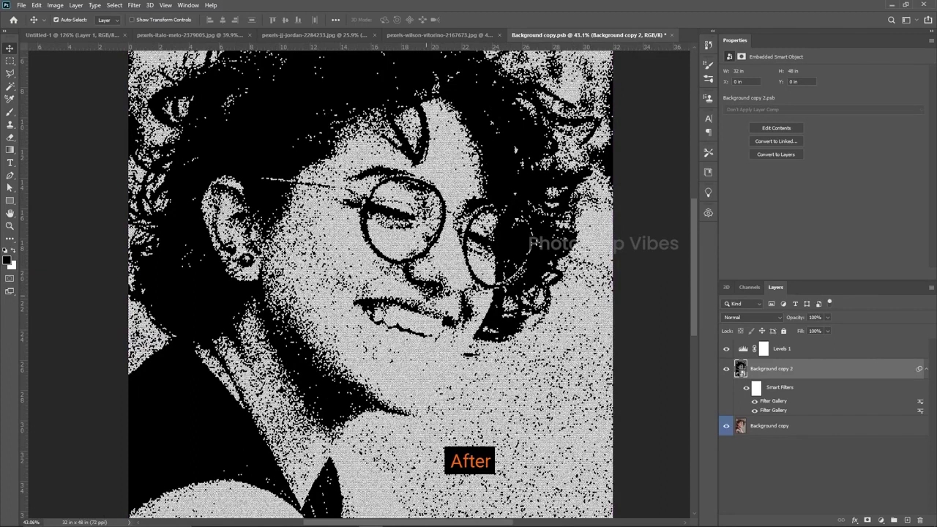
click(501, 34)
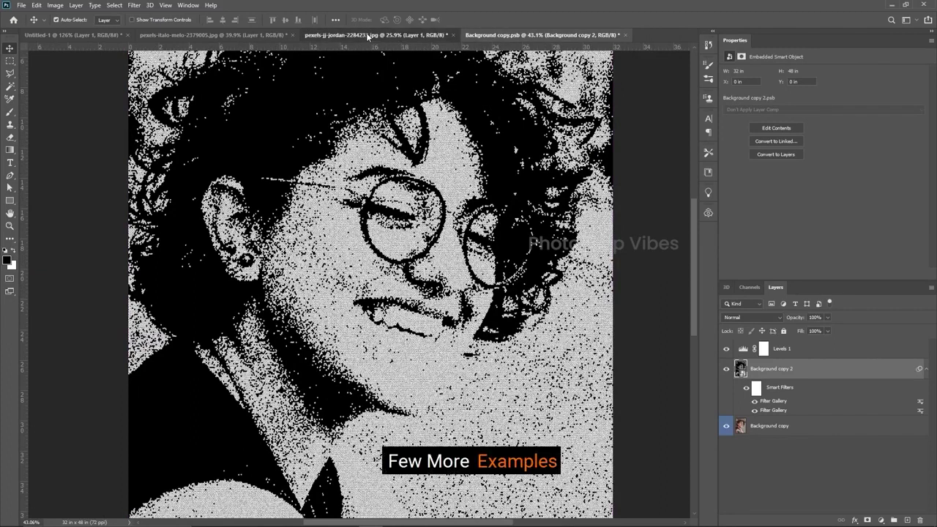
click(366, 34)
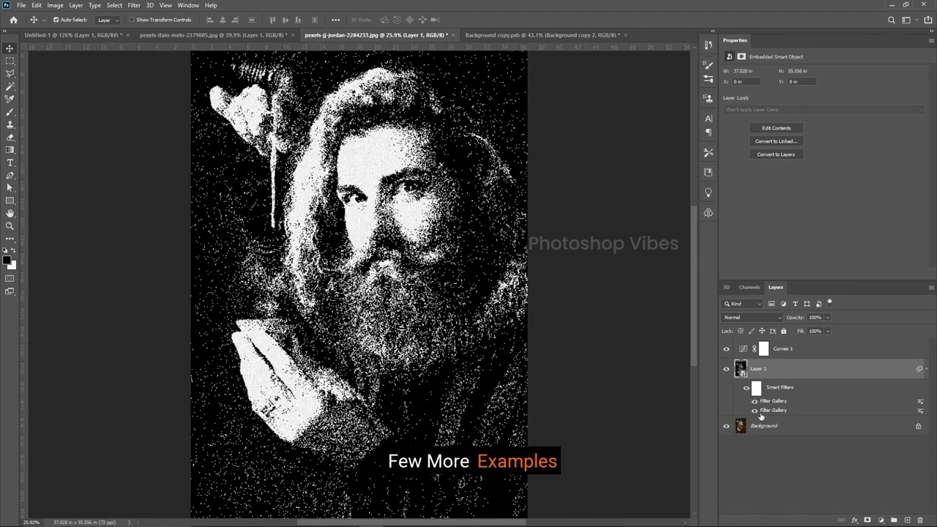
click(729, 371)
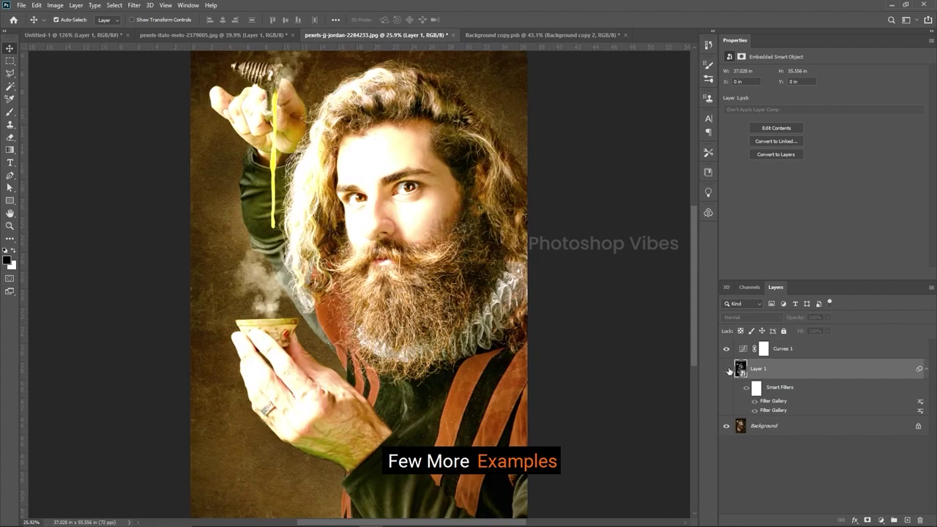
click(726, 349)
click(727, 370)
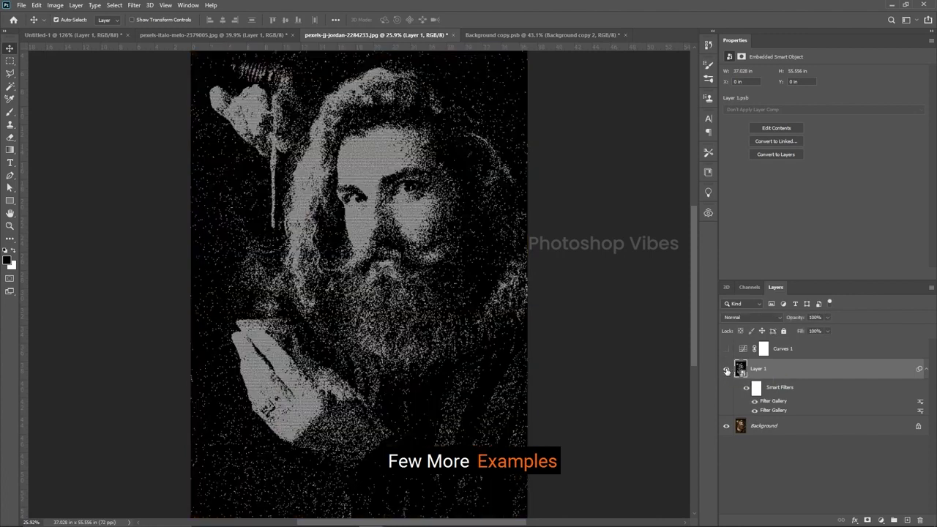
click(727, 349)
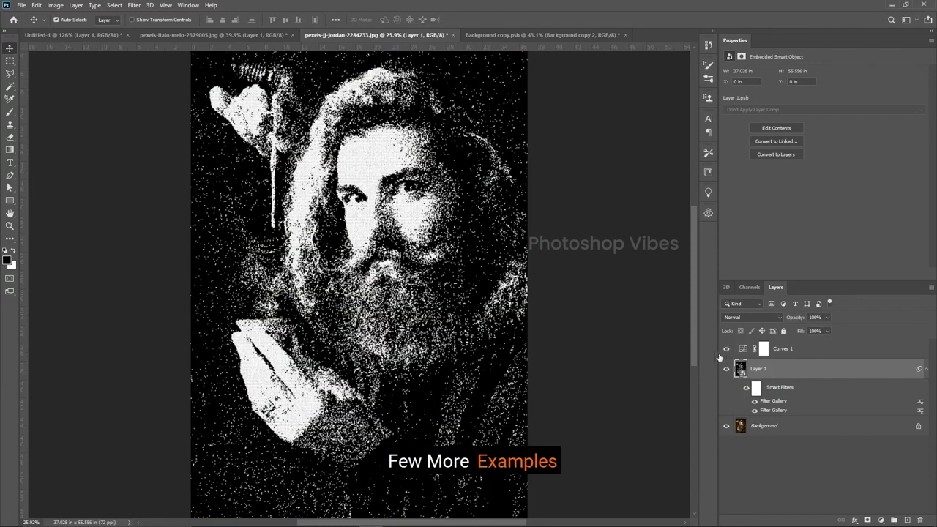
- Toggle the Levels and dither layers in the short-haired man's portrait to compare before and after
click(188, 35)
click(727, 350)
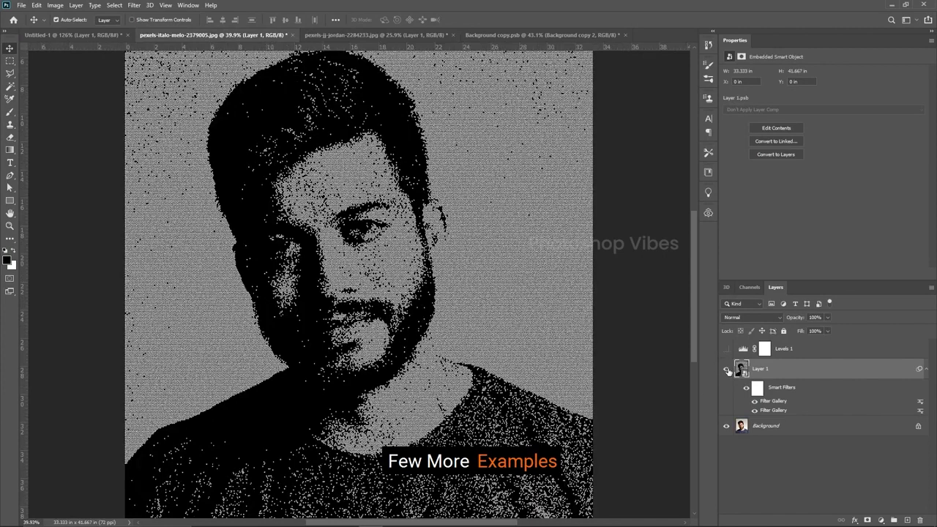
click(727, 369)
click(727, 369)
click(728, 350)
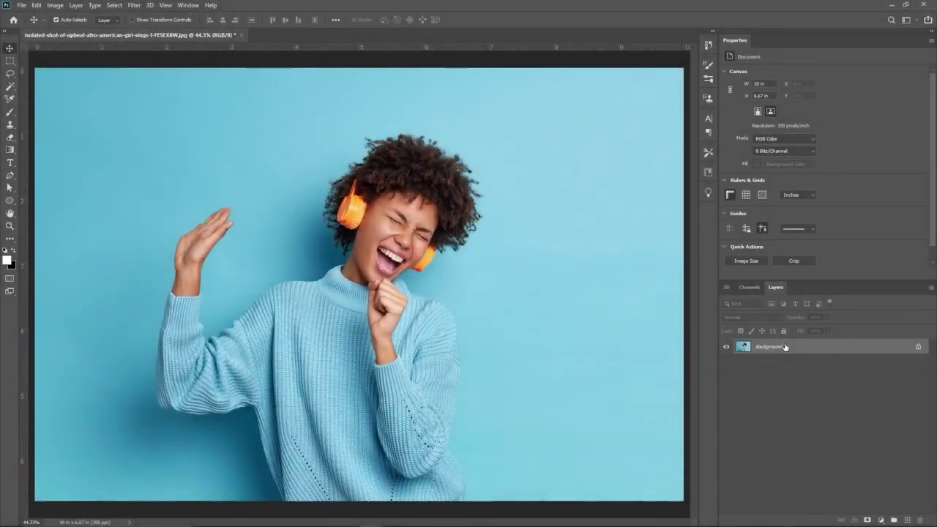
- Duplicate Background, fill a head-shaped selection with white on new Layer 1, then hide it
drag(784, 348, 907, 520)
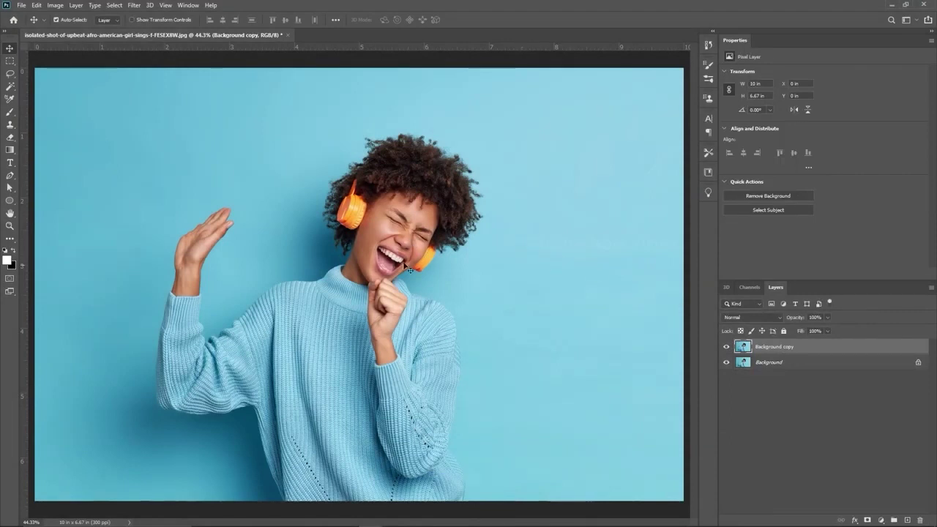
click(9, 178)
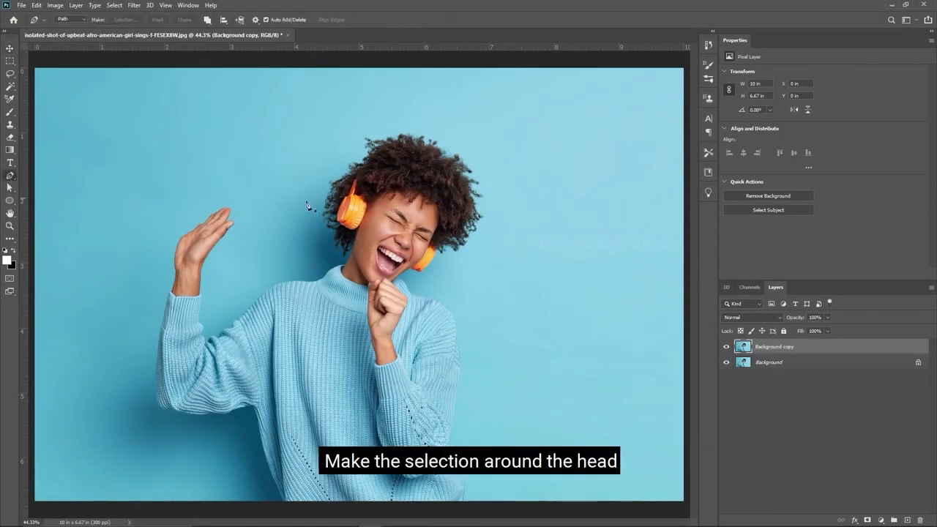
key(ctrl+shift+d)
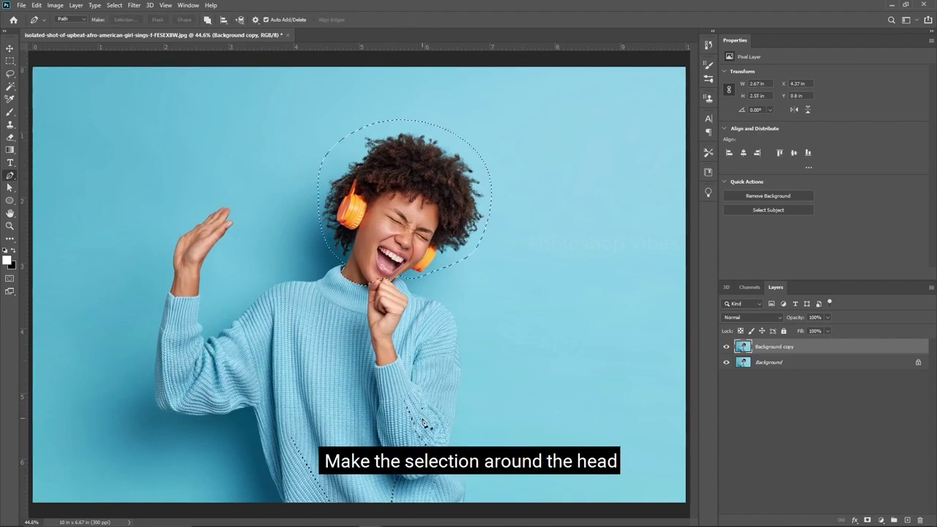
key(v)
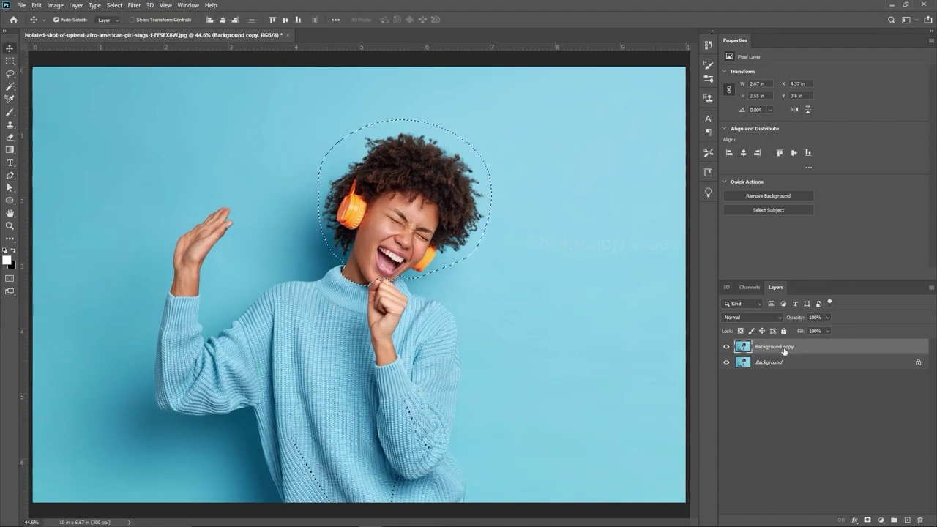
click(907, 520)
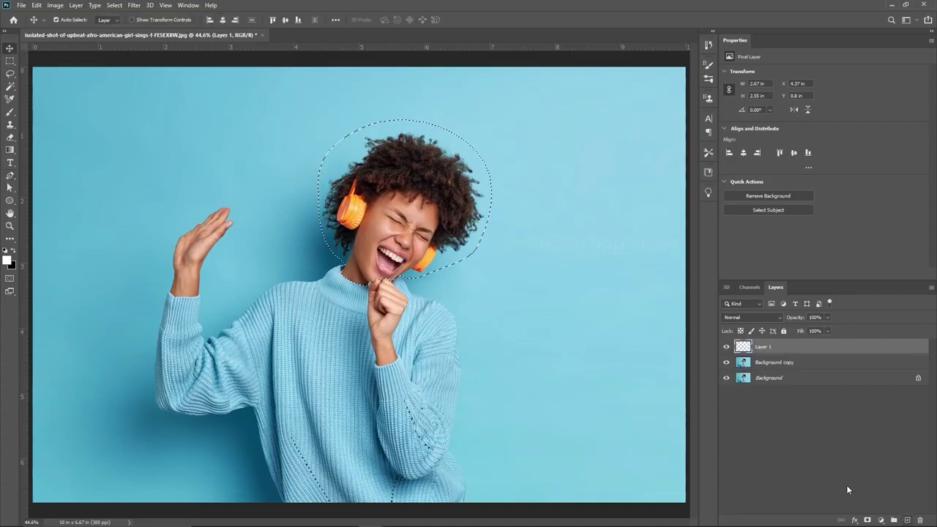
key(alt+BackSpace)
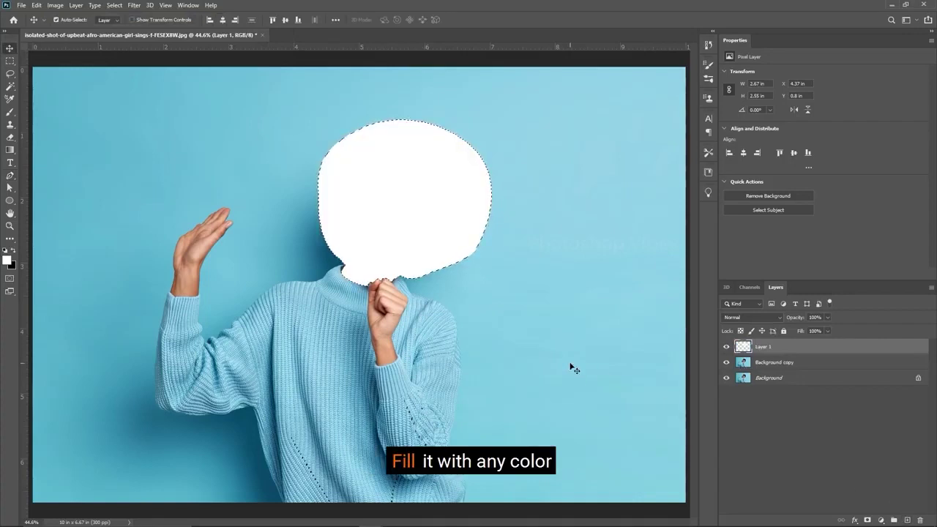
key(ctrl+d)
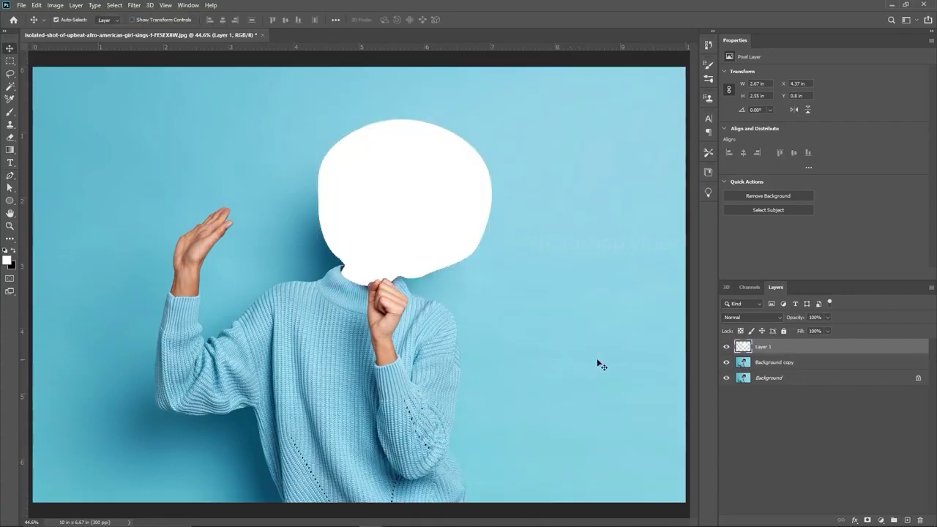
click(727, 347)
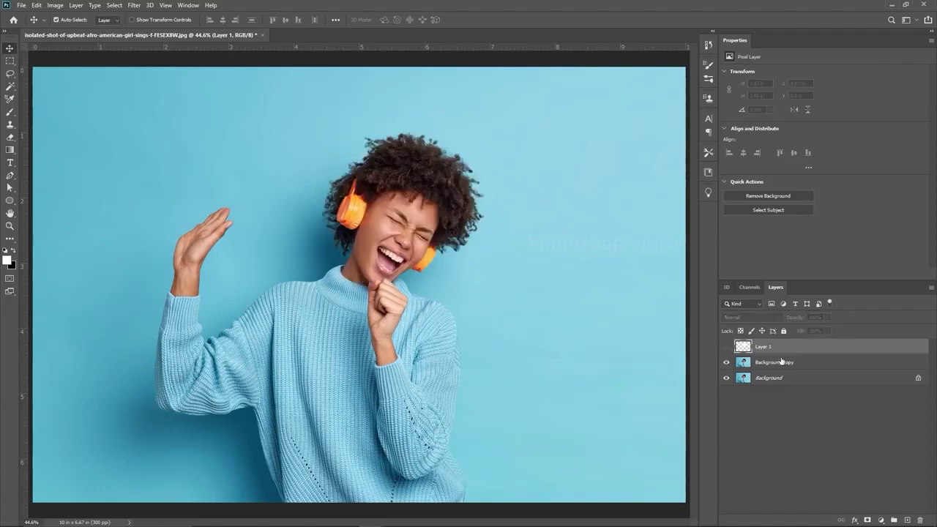
click(782, 363)
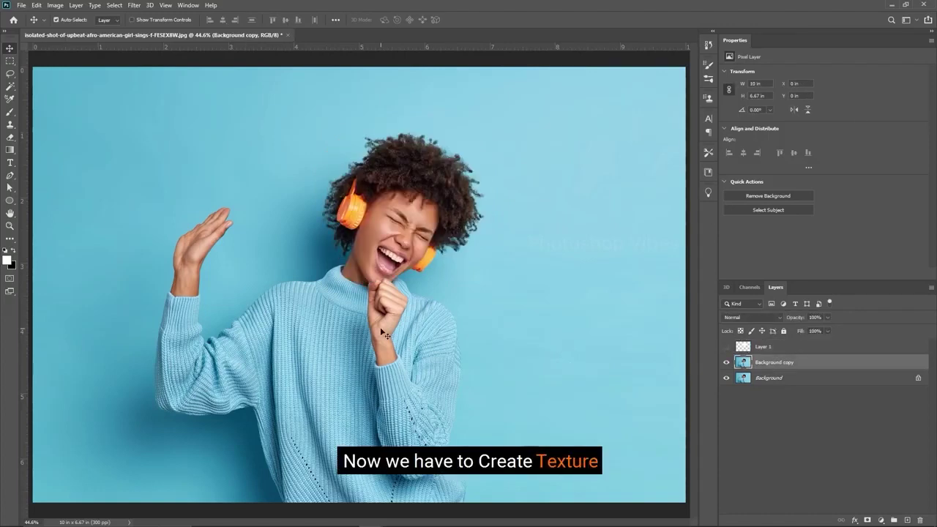
- Copy a one-pixel vertical column through the girl's face onto new Layer 2
click(9, 61)
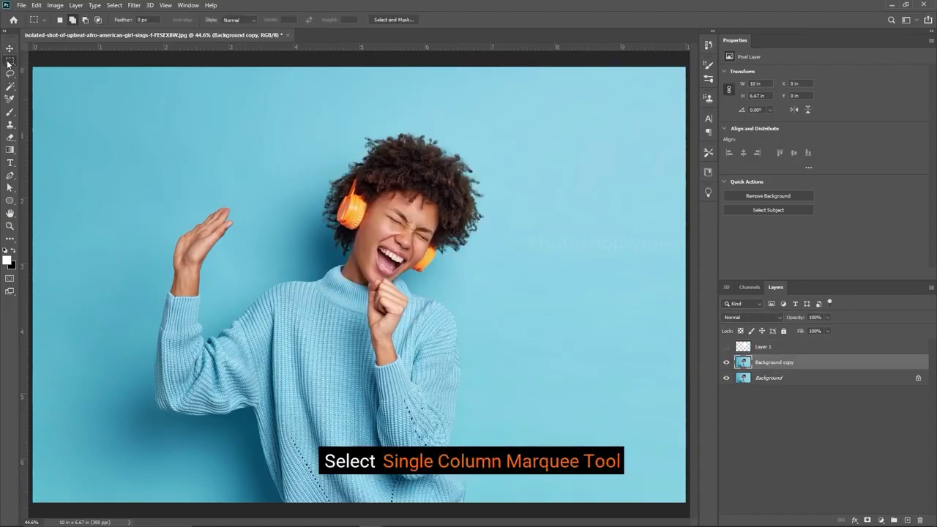
click(44, 89)
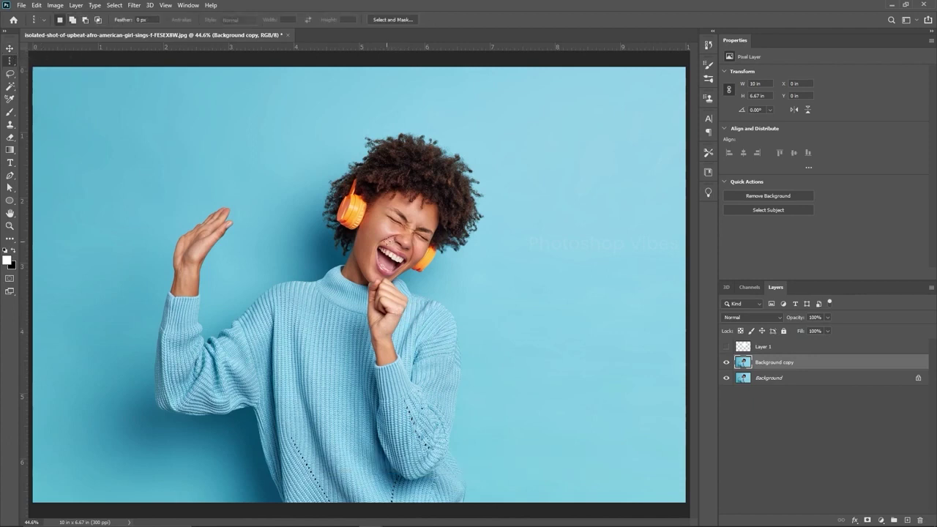
click(381, 253)
scroll(385, 209, up, 5)
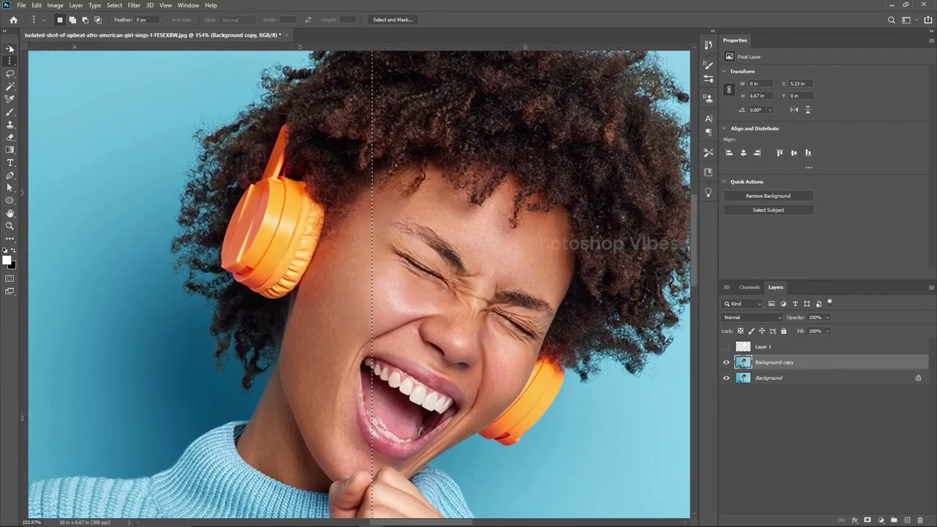
key(v)
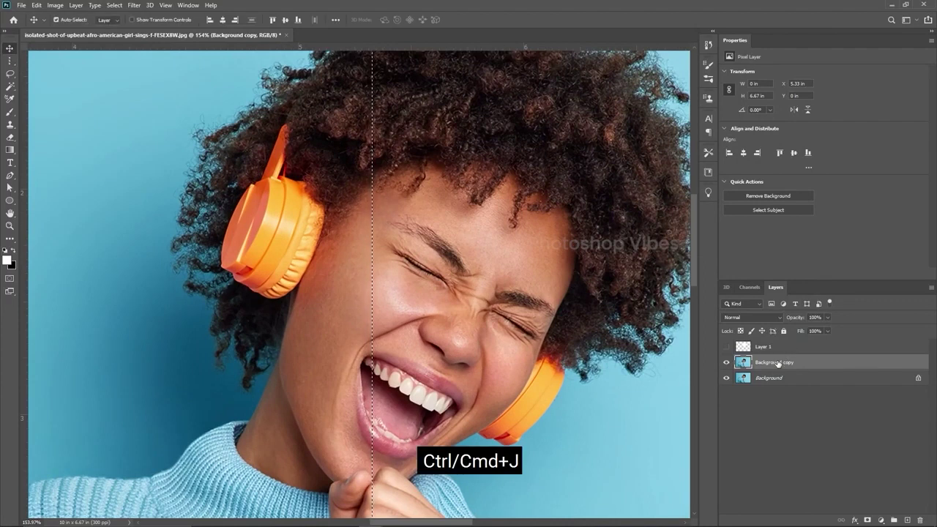
key(ctrl+j)
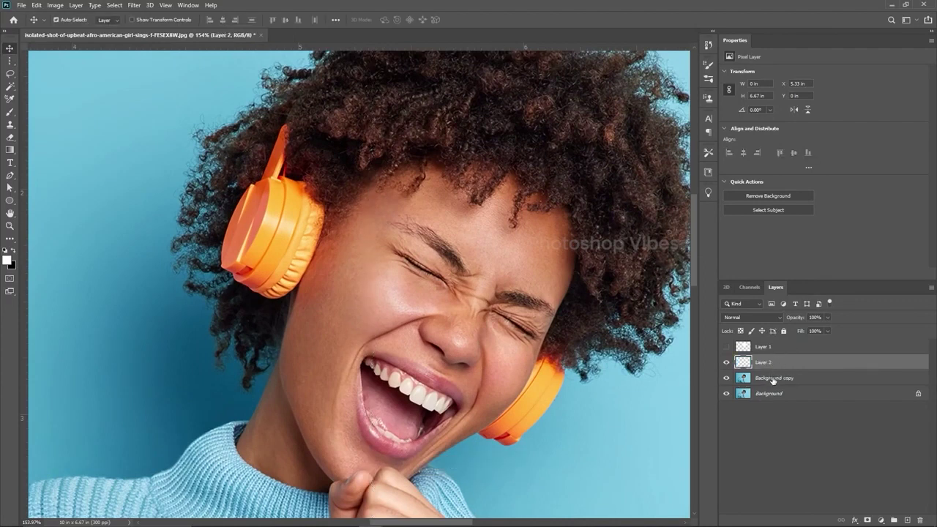
- Add Layer 3 above Background copy and fill it with black
click(773, 379)
click(908, 521)
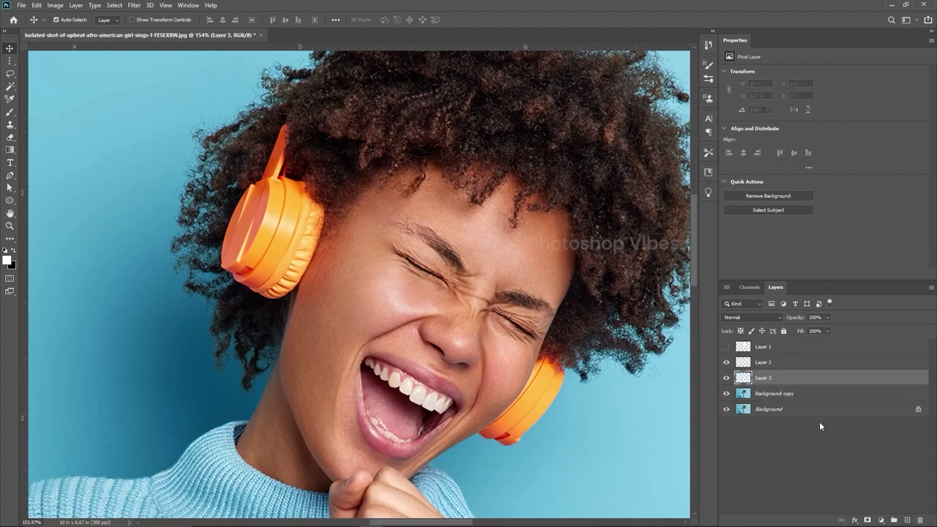
key(ctrl+BackSpace)
- Stretch the copied strip on Layer 2 horizontally across the whole canvas
drag(409, 374, 379, 134)
key(ctrl+0)
click(776, 363)
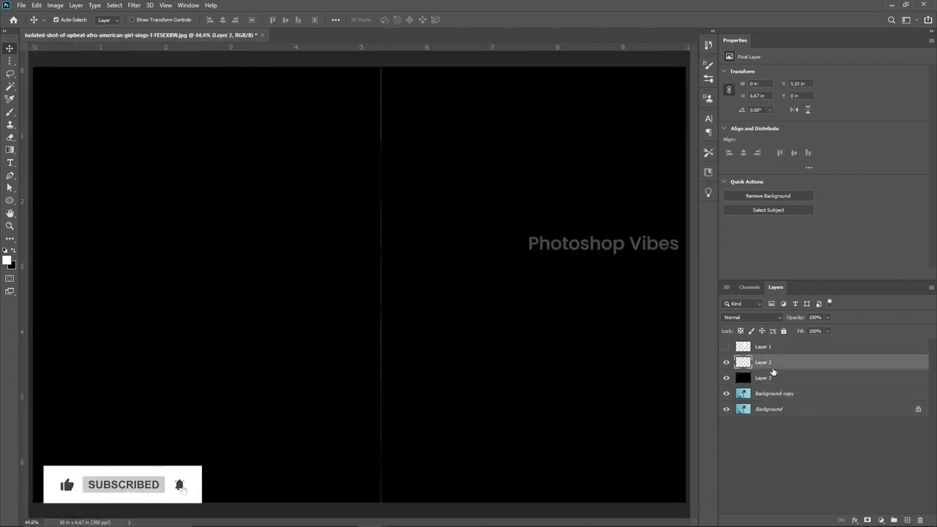
key(ctrl+t)
drag(383, 285, 683, 288)
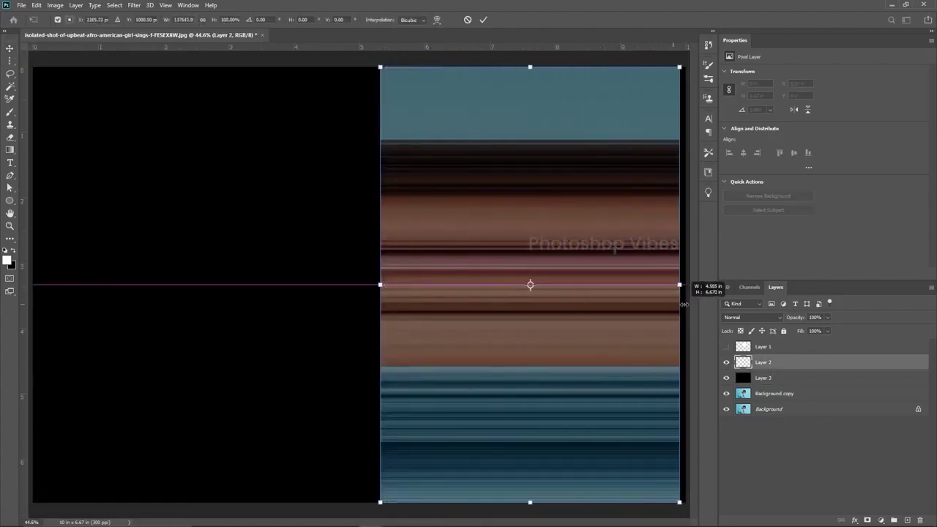
key(ctrl+minus)
drag(374, 284, 114, 272)
key(Return)
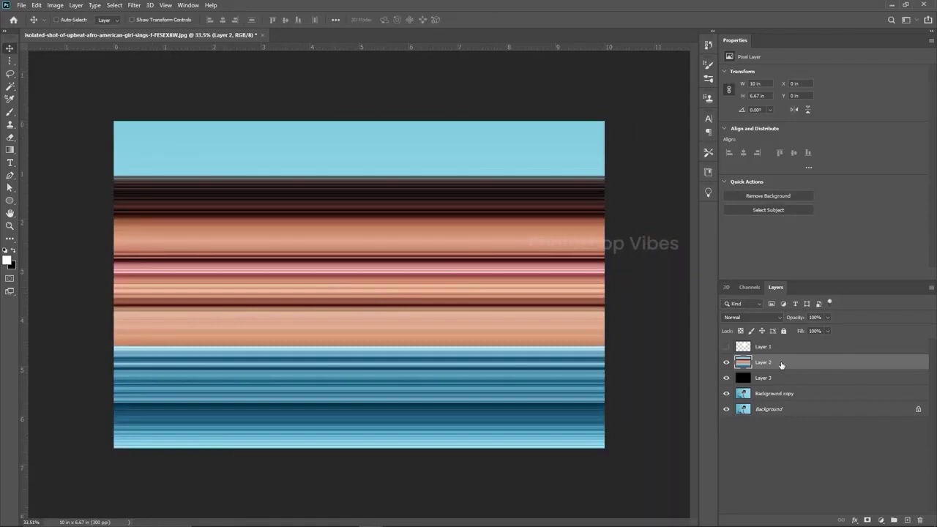
- Rotate the streaks 90° to run vertically and stretch them edge to edge
key(ctrl+t)
drag(623, 117, 523, 505)
drag(524, 285, 688, 285)
drag(192, 286, 113, 285)
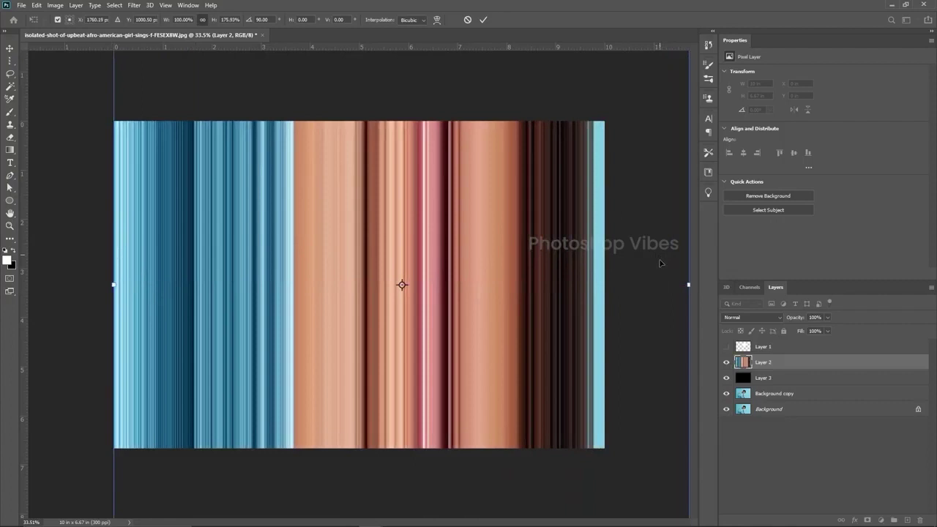
drag(690, 284, 692, 285)
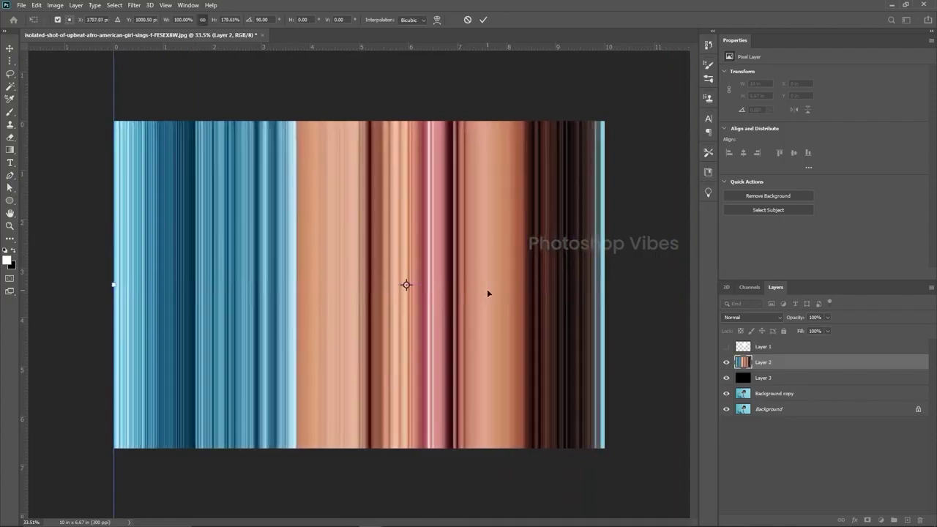
key(Return)
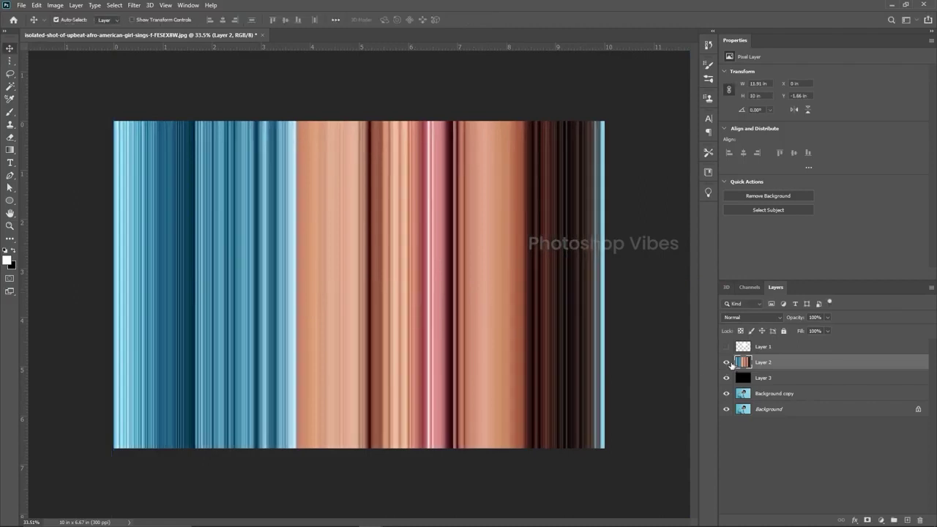
key(ctrl+shift+s)
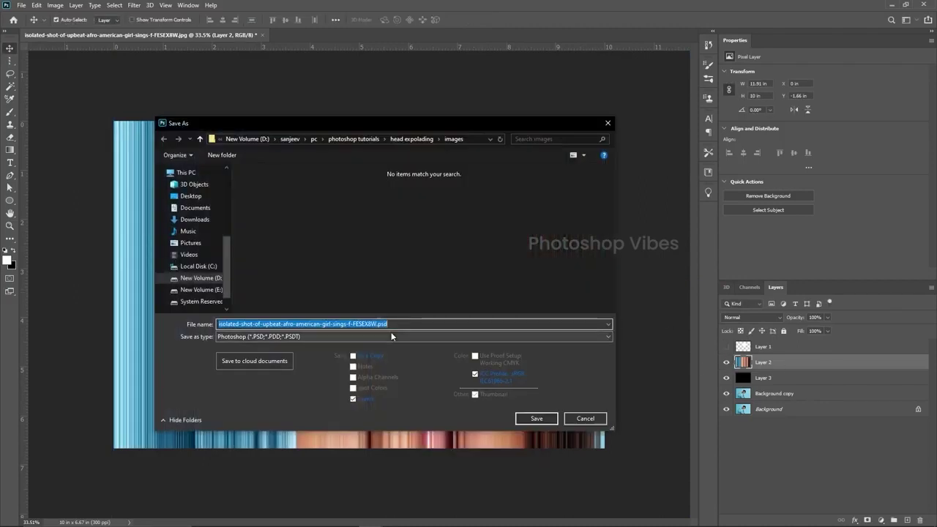
- Name the file Texture, choose JPEG format, and save at Quality 12 (Maximum)
text(Texture)
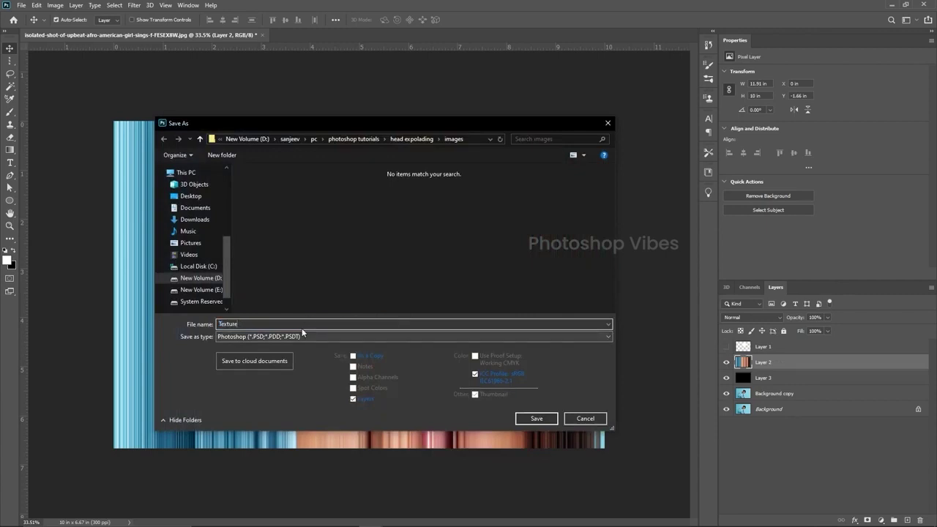
click(299, 337)
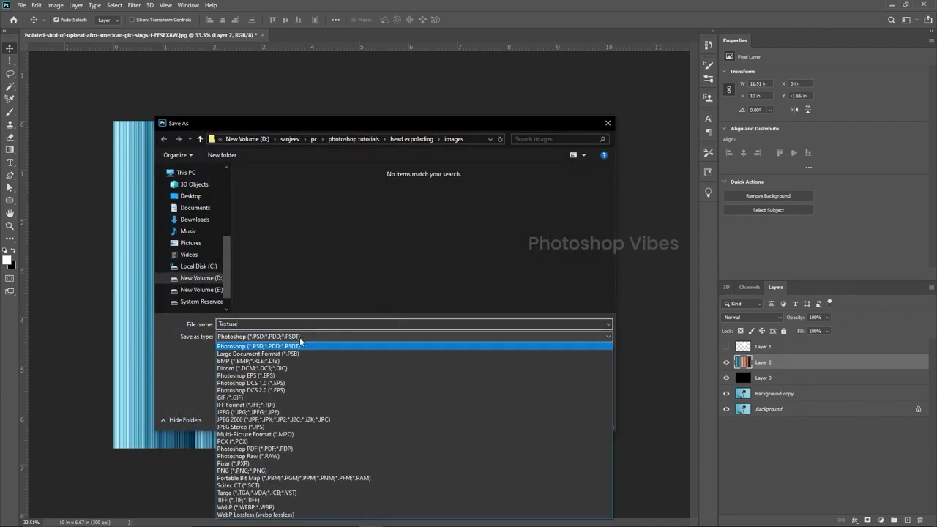
click(286, 412)
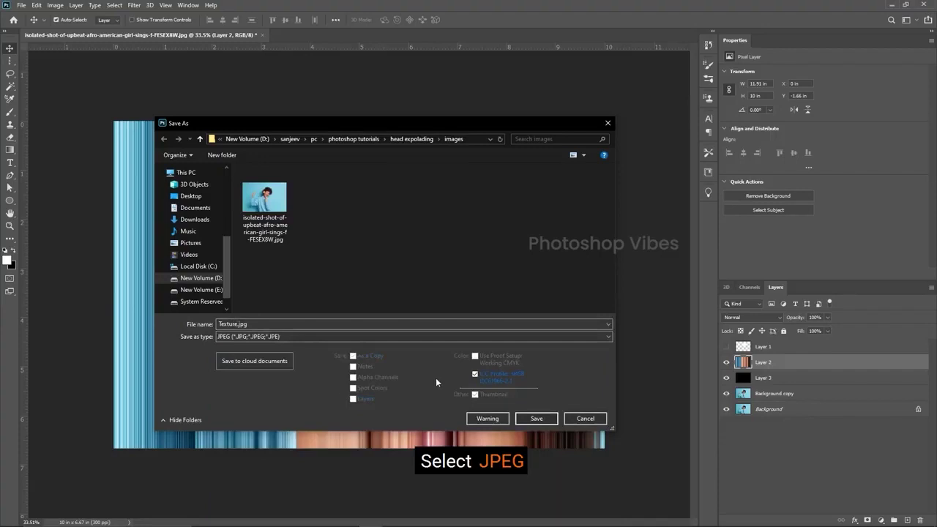
click(536, 419)
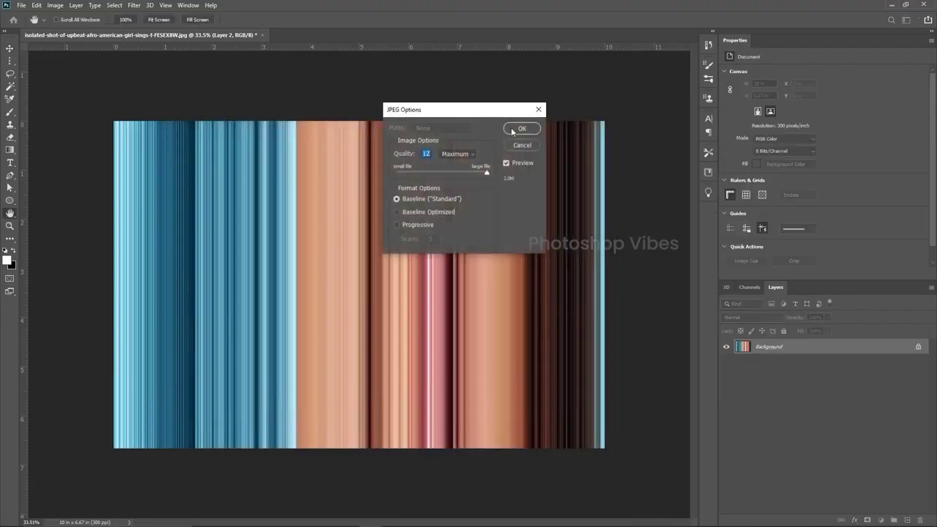
click(516, 130)
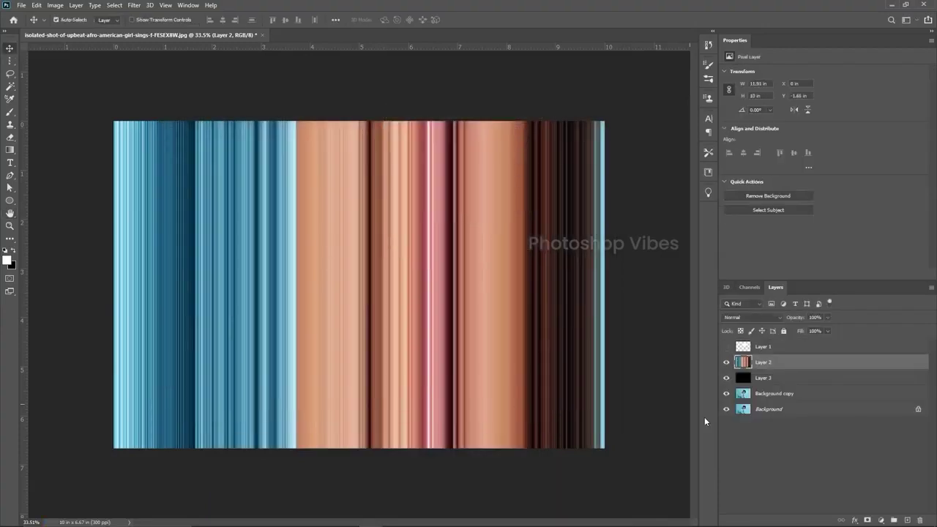
- Hide the striped Layer 2 and black Layer 3, and select Background copy
click(727, 364)
click(726, 378)
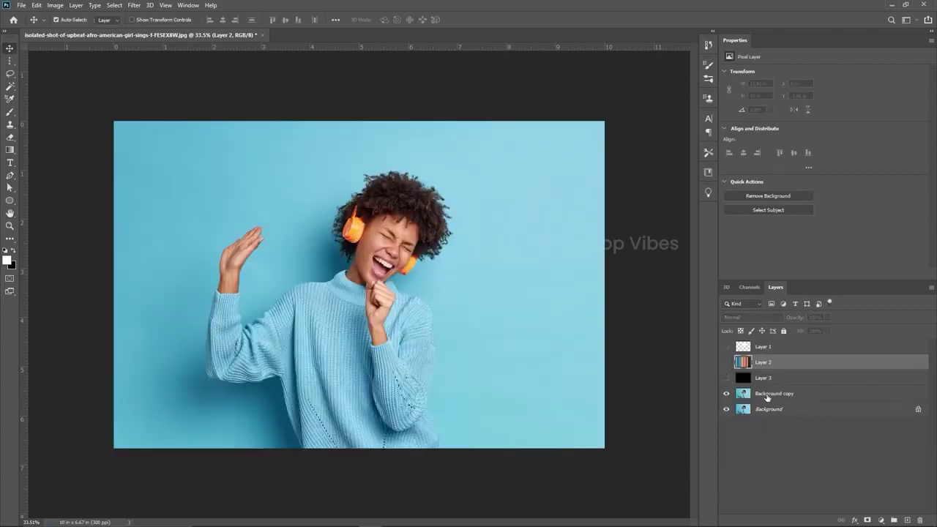
click(768, 395)
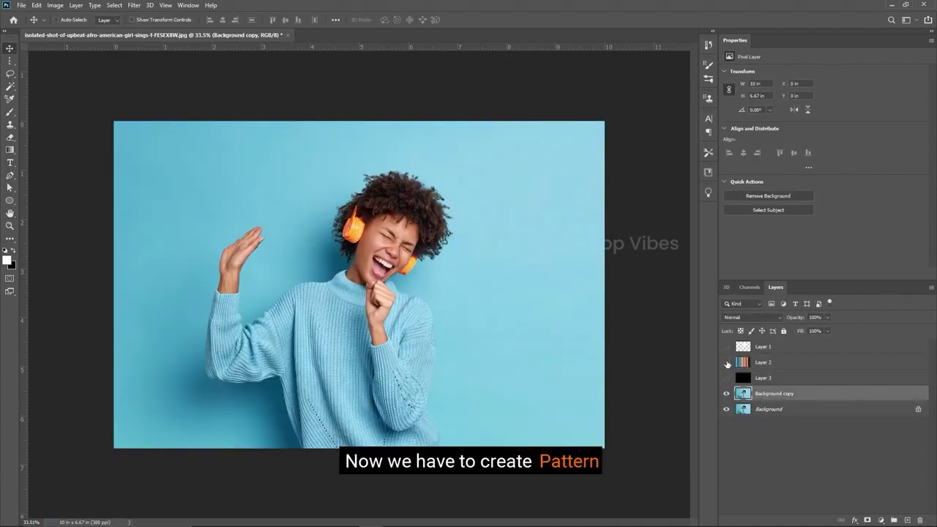
scroll(727, 364, up, 3)
scroll(377, 212, up, 1)
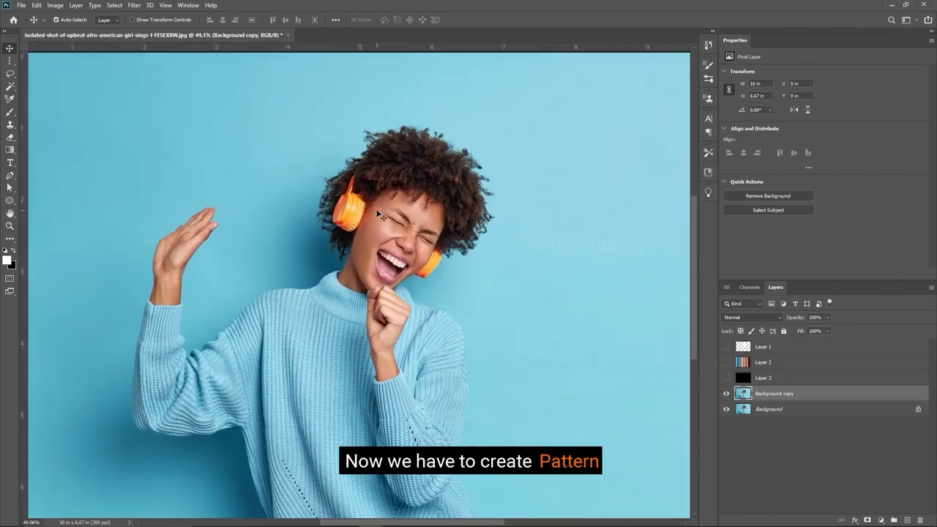
drag(380, 216, 375, 251)
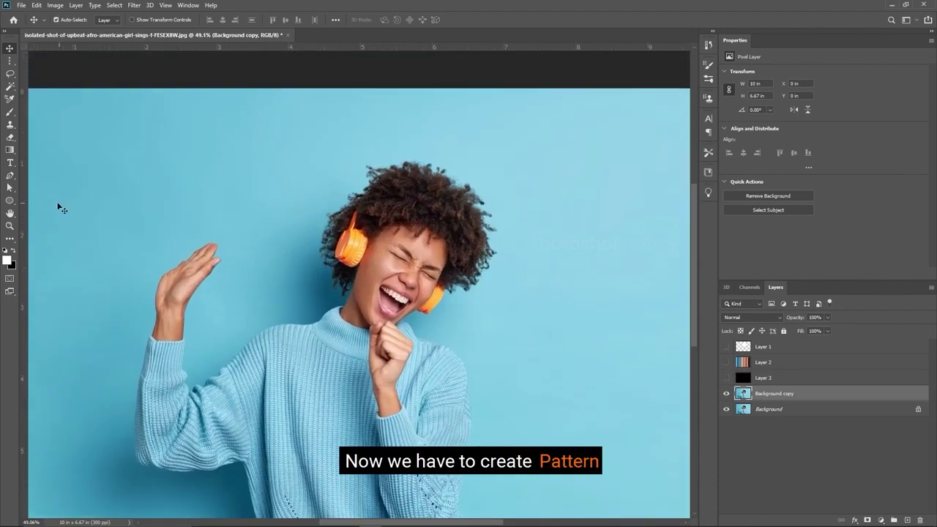
- Draw a cluster of small red-filled circles with the Ellipse Tool in the upper-left area
click(10, 201)
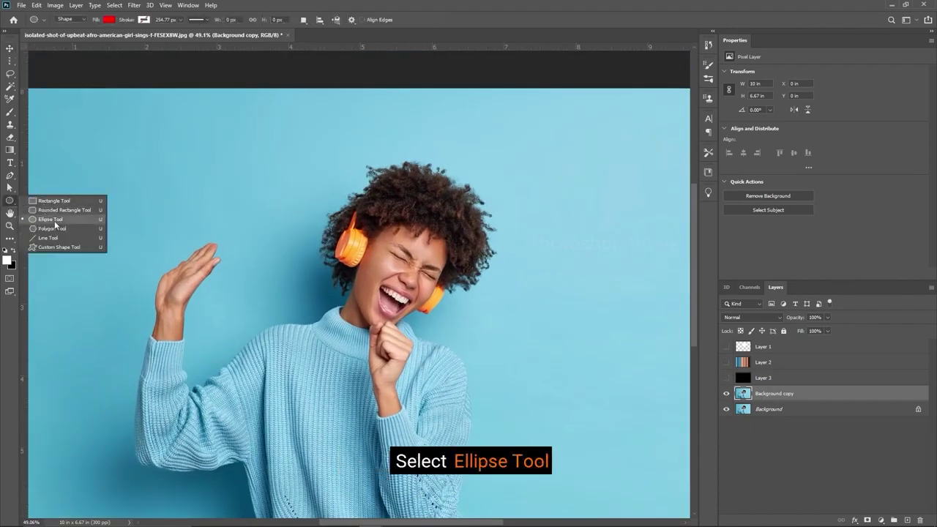
click(54, 222)
click(109, 19)
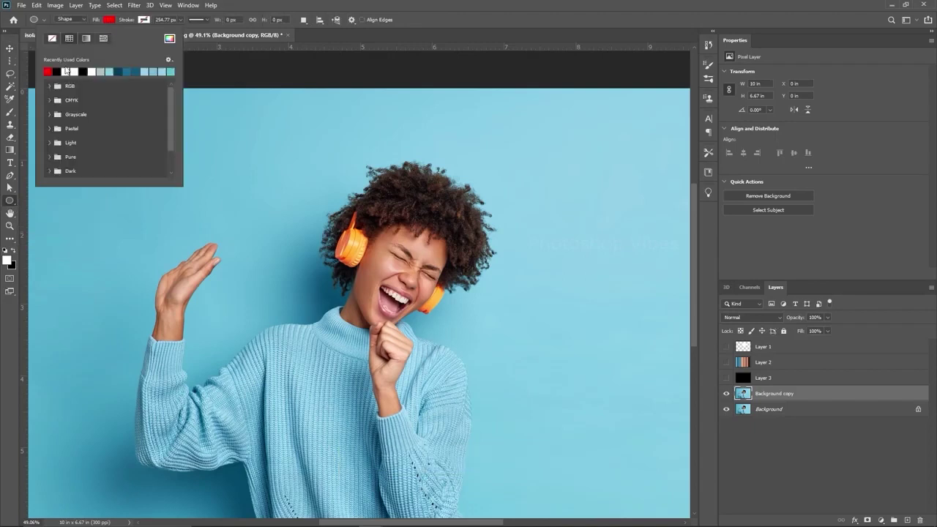
key(Return)
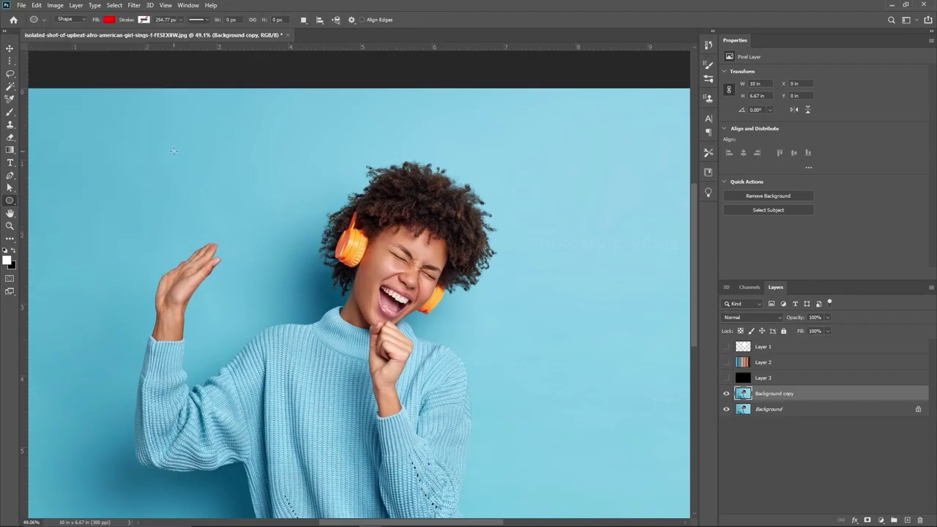
drag(156, 139, 171, 154)
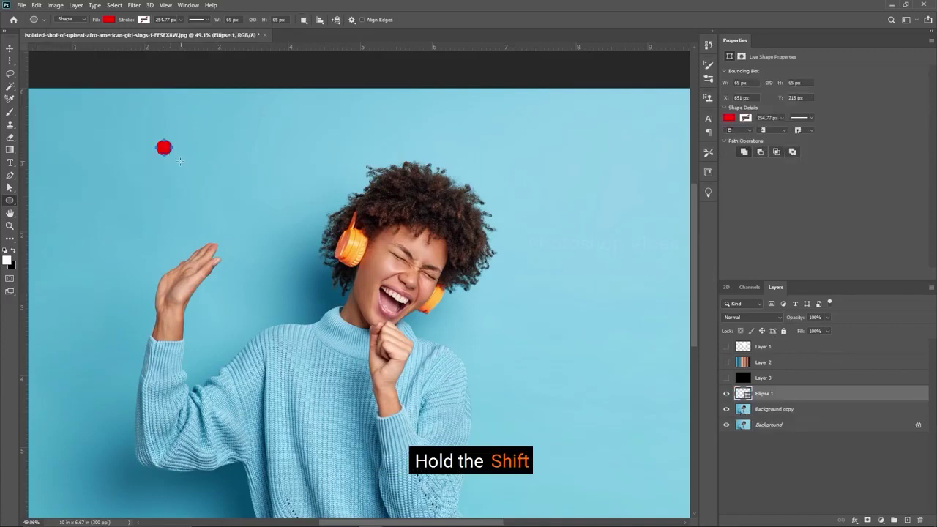
mouse_move(181, 169)
mouse_down()
mouse_move(188, 176)
mouse_move(172, 181)
mouse_up()
mouse_move(181, 184)
mouse_down()
mouse_move(192, 195)
mouse_move(196, 181)
mouse_up()
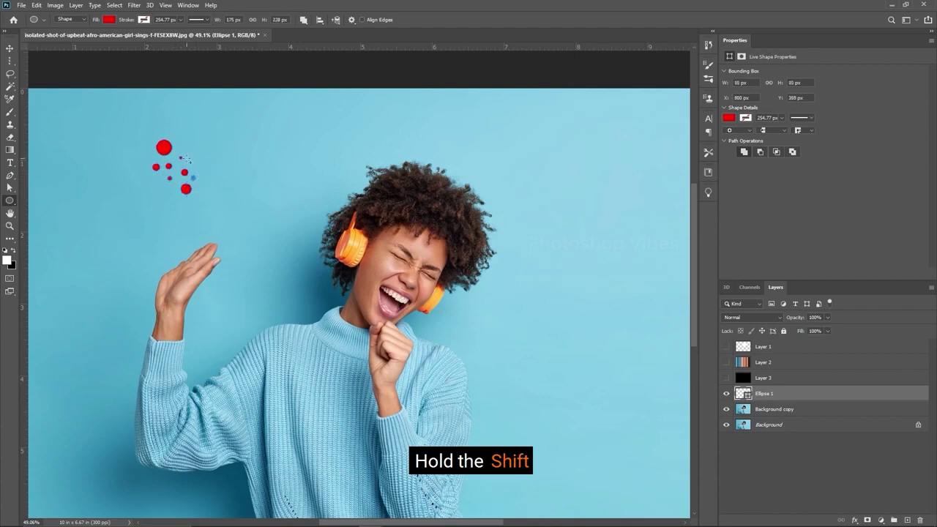
mouse_move(191, 148)
mouse_down()
mouse_move(199, 169)
mouse_move(168, 192)
mouse_move(210, 178)
mouse_up()
drag(206, 161, 209, 164)
drag(152, 176, 158, 181)
drag(149, 152, 156, 158)
drag(202, 184, 210, 191)
drag(213, 165, 222, 175)
key(ctrl+z)
- Shrink the red dot cluster slightly and move it onto the girl's sweater
key(v)
mouse_move(163, 153)
mouse_down()
mouse_move(177, 135)
mouse_move(167, 164)
mouse_up()
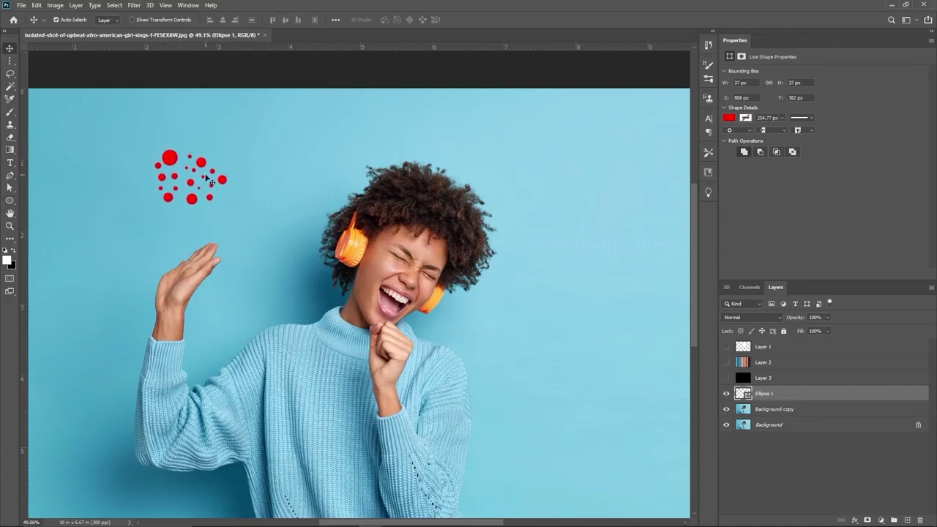
key(ctrl+t)
drag(236, 203, 224, 200)
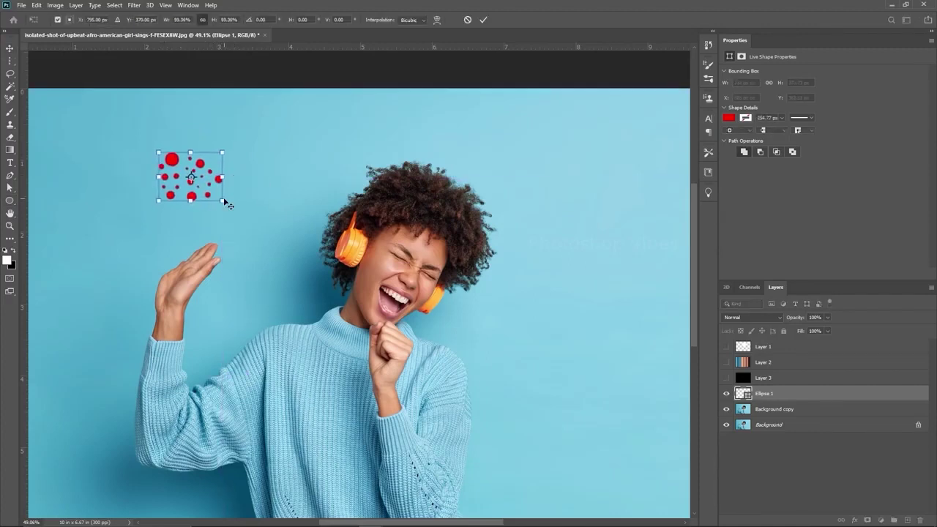
key(Return)
drag(174, 161, 335, 397)
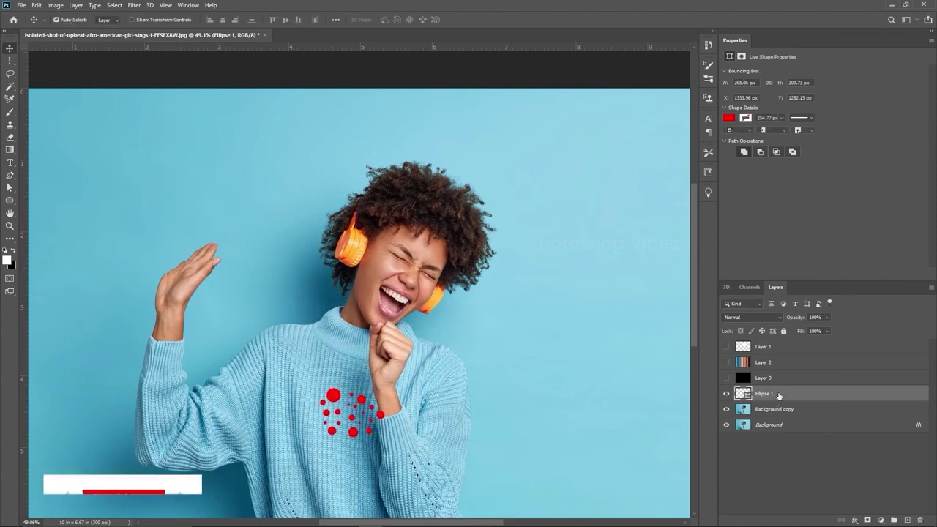
- Extrude the Ellipse 1 dots into 3D cylinders and tilt them upright on the floor grid
click(150, 5)
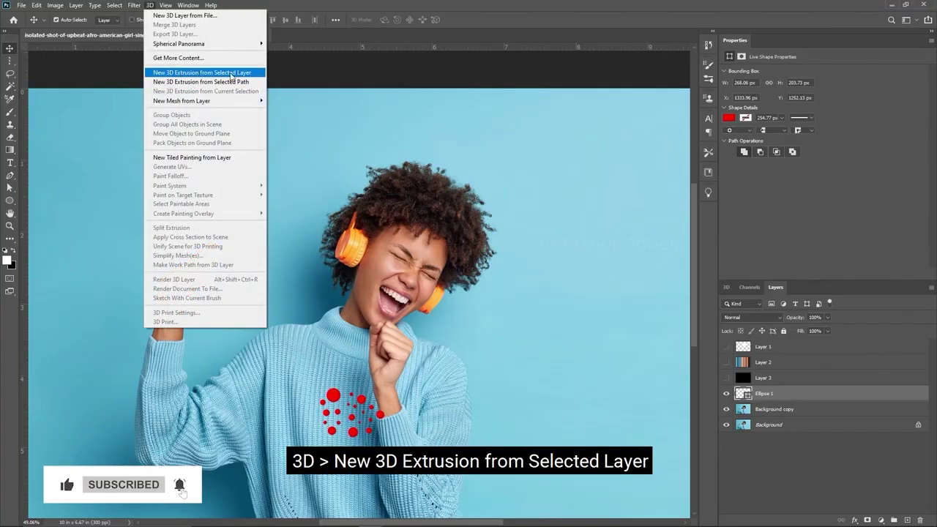
click(258, 74)
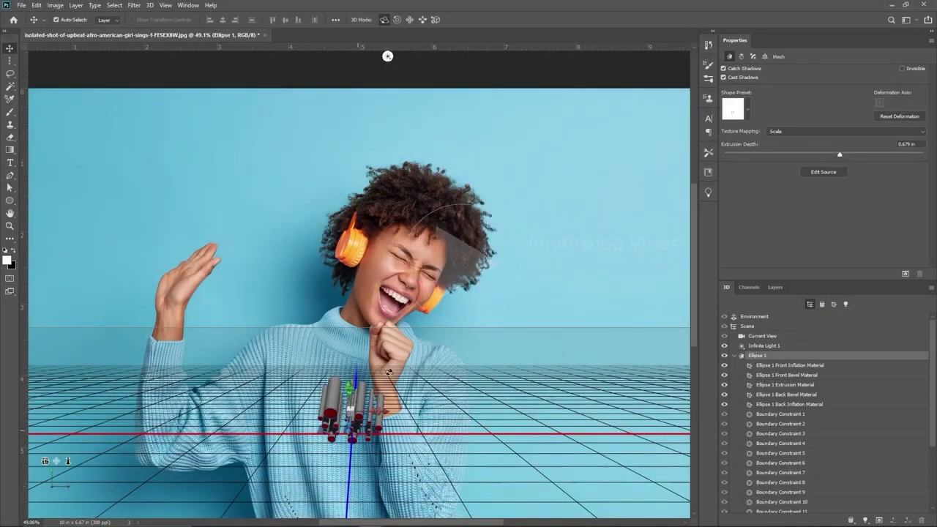
drag(394, 425, 401, 433)
drag(394, 383, 398, 405)
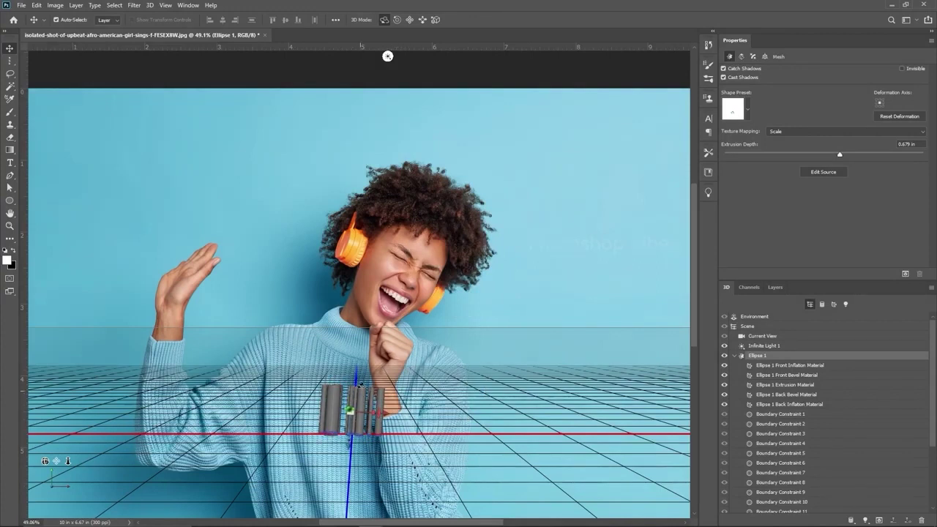
- Lengthen the extrusion depth to 8.333 in and move the cylinder bundle up to the girl's neck
click(742, 57)
drag(843, 125, 880, 124)
drag(351, 444, 404, 71)
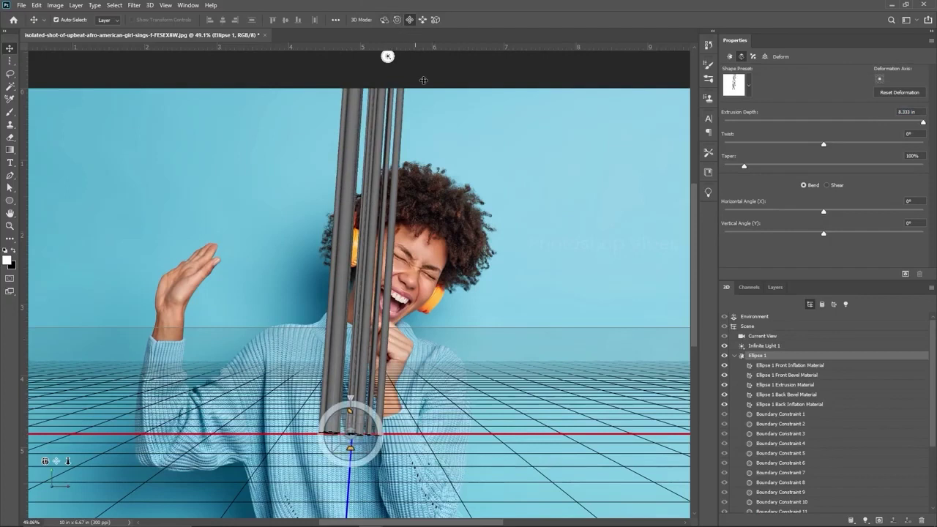
drag(458, 432, 473, 338)
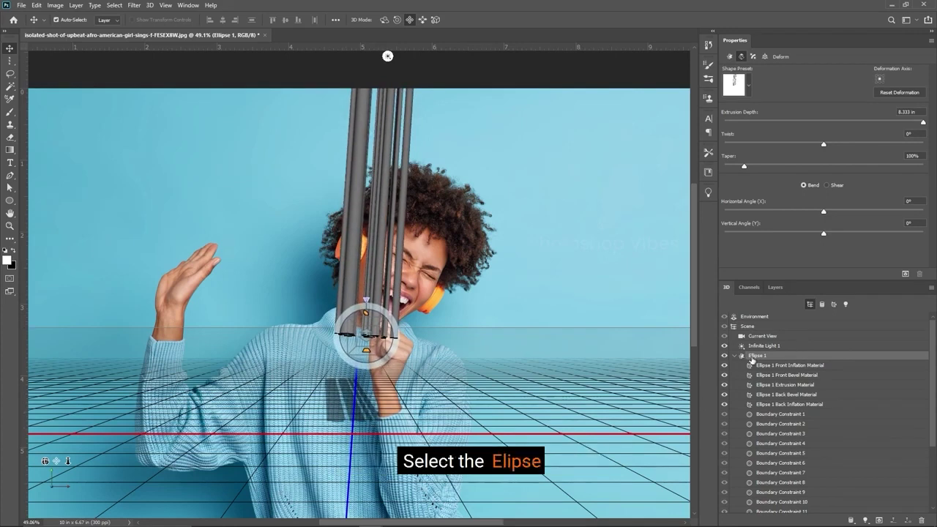
- Turn off Cast Shadows and Catch Shadows for the extruded ellipse mesh
click(754, 356)
click(724, 78)
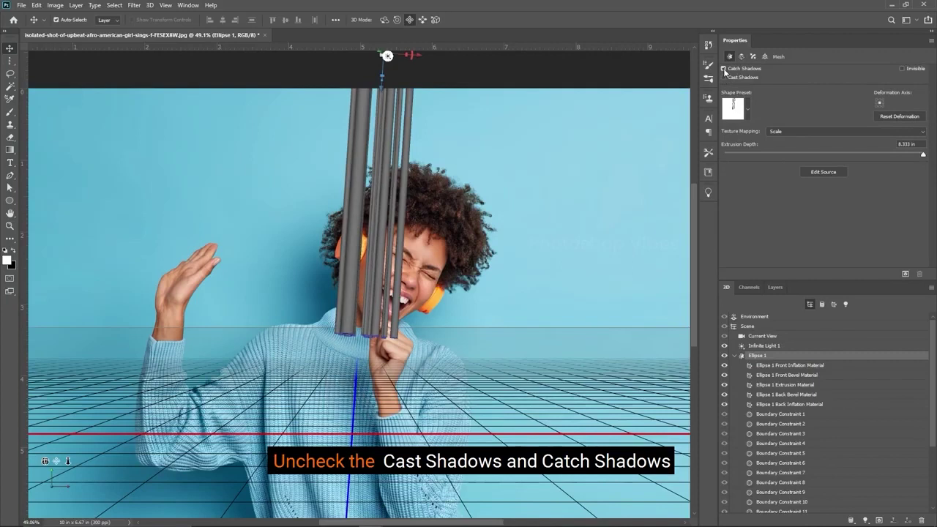
click(724, 69)
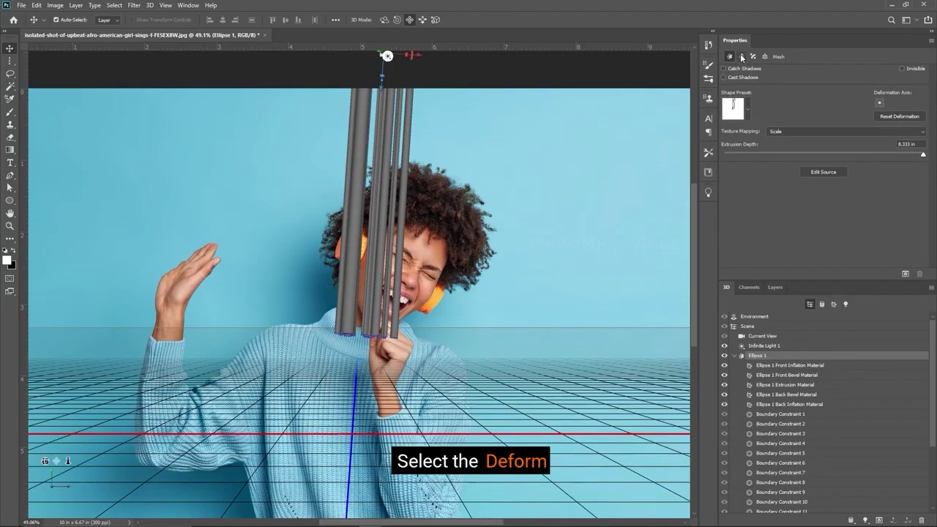
- Deform the bundle with a 751° twist, 216% taper and a slight 9°/11° shear
click(742, 57)
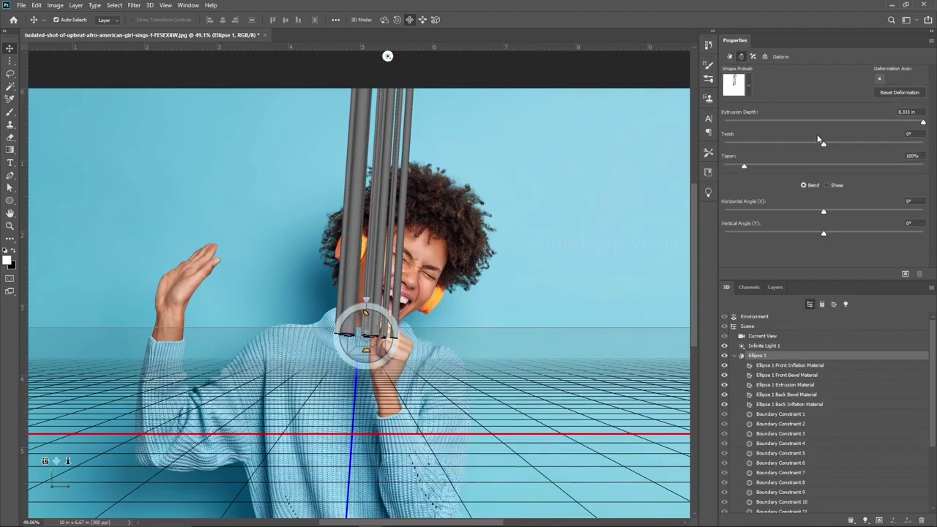
drag(822, 143, 860, 147)
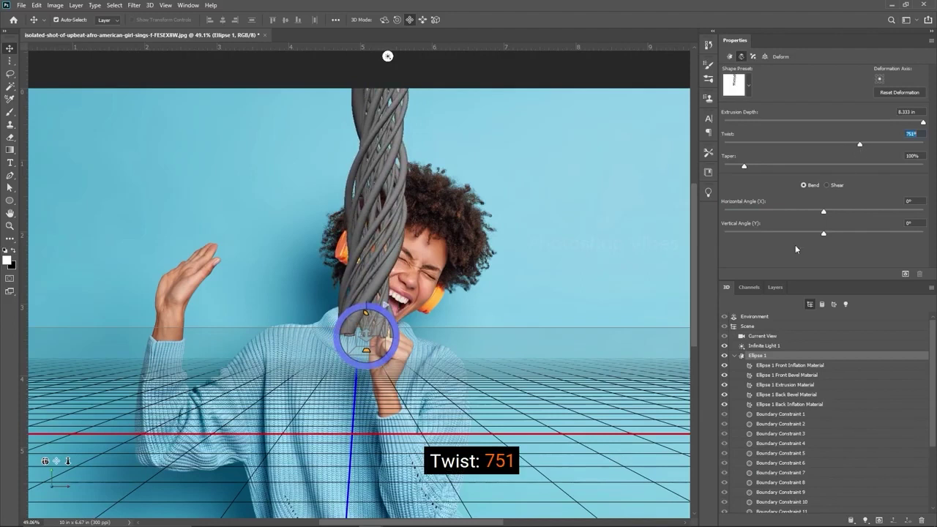
drag(746, 166, 769, 171)
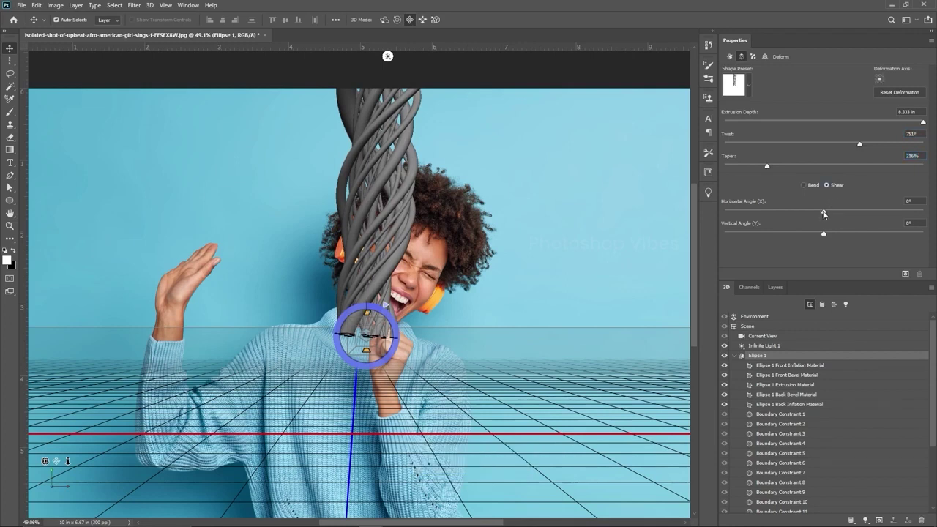
drag(827, 213, 826, 232)
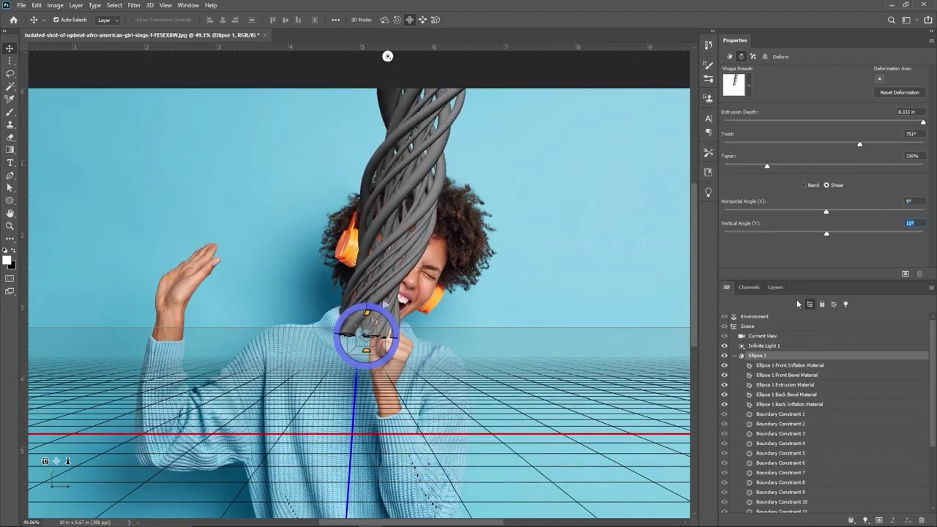
- Replace the extrusion material's base colour with Texture.jpg and set Glow to 14%
click(757, 357)
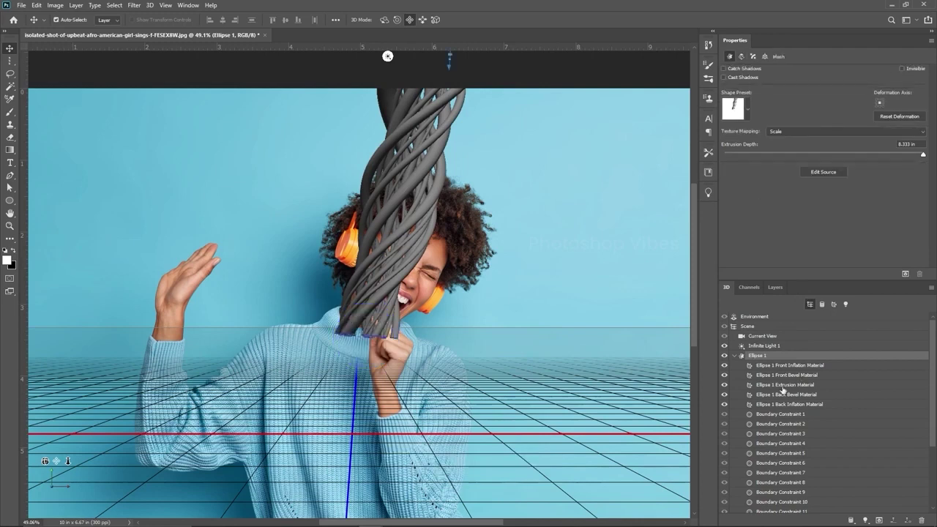
click(801, 385)
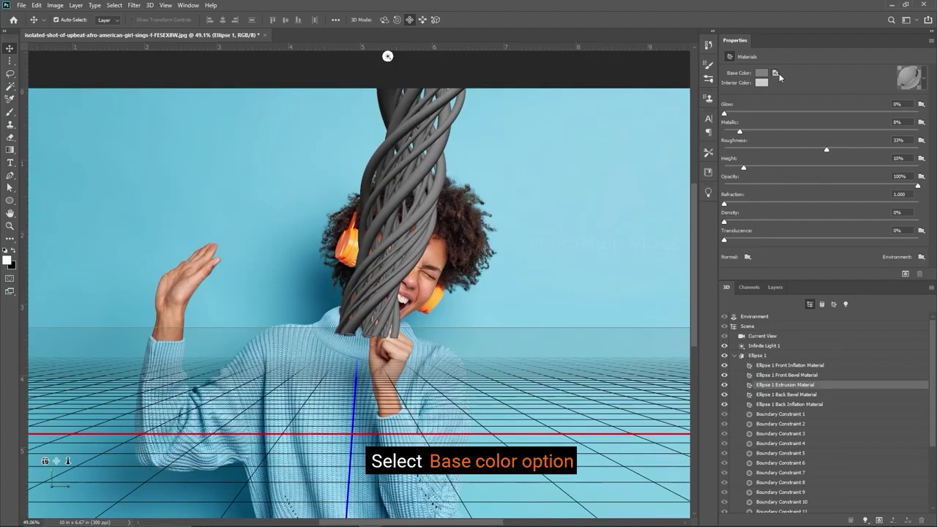
click(777, 73)
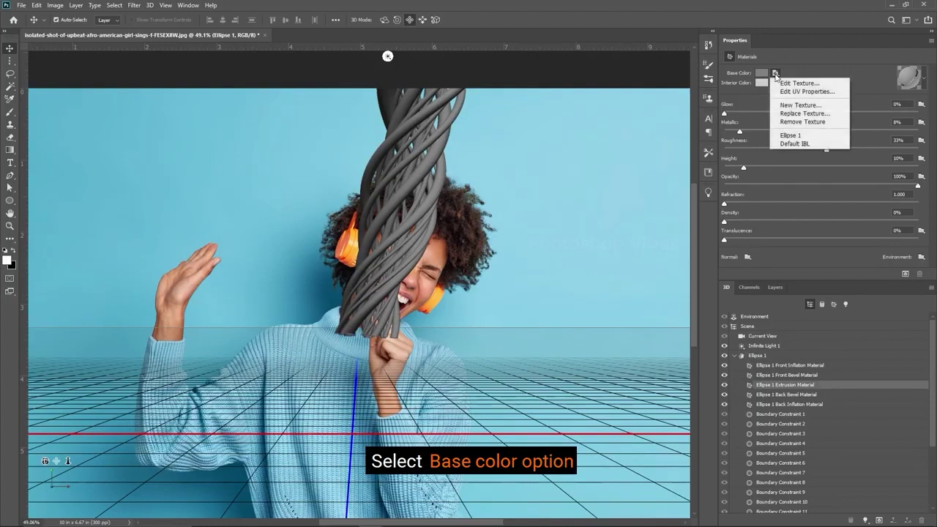
click(825, 115)
click(328, 198)
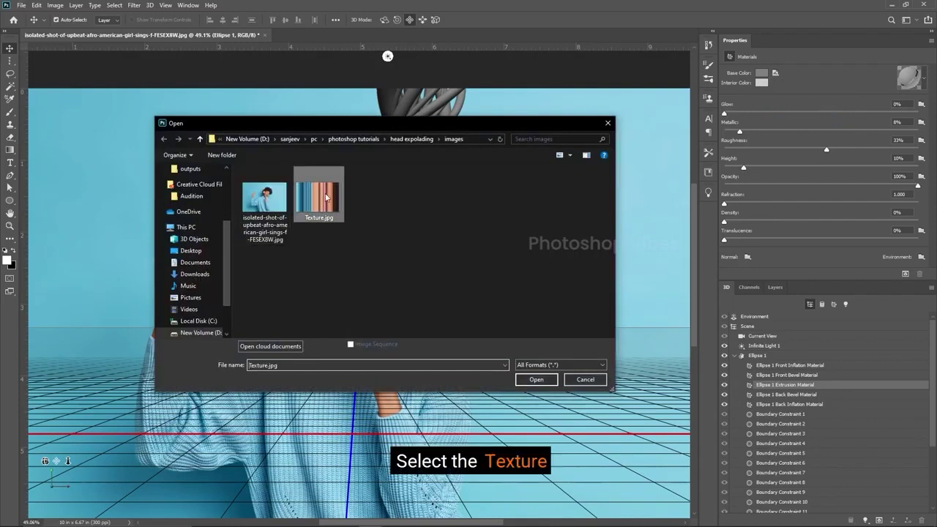
click(537, 380)
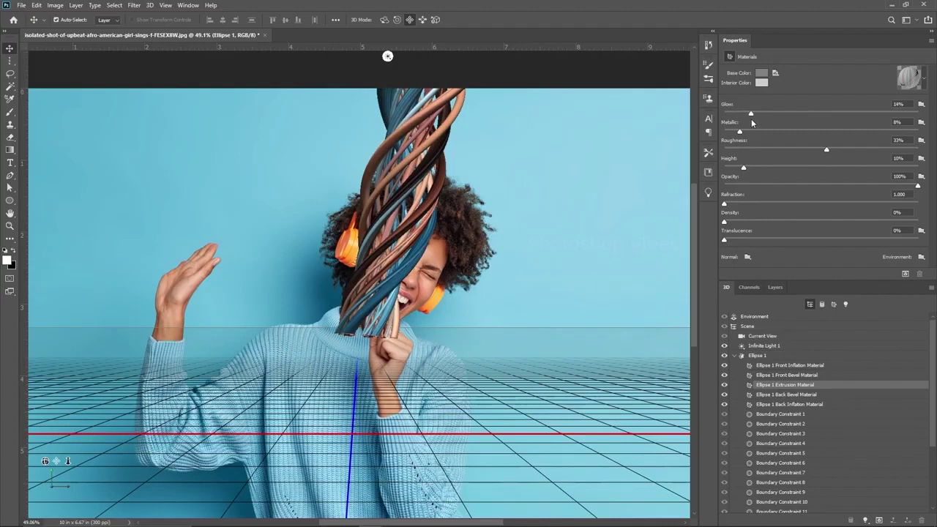
mouse_move(752, 119)
mouse_down()
mouse_move(771, 115)
mouse_move(743, 118)
mouse_move(752, 117)
mouse_up()
click(778, 290)
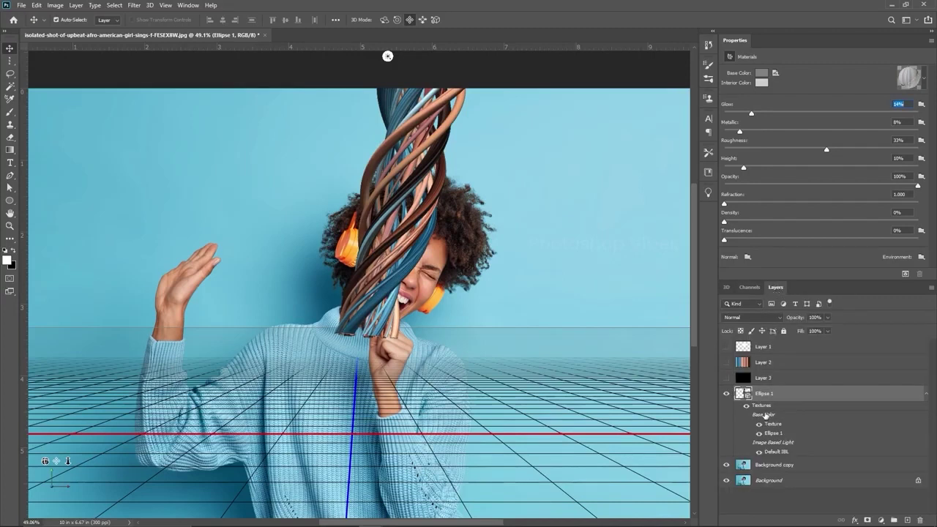
- Load the white head shape as a selection and add it as a layer mask on Ellipse 1
click(771, 466)
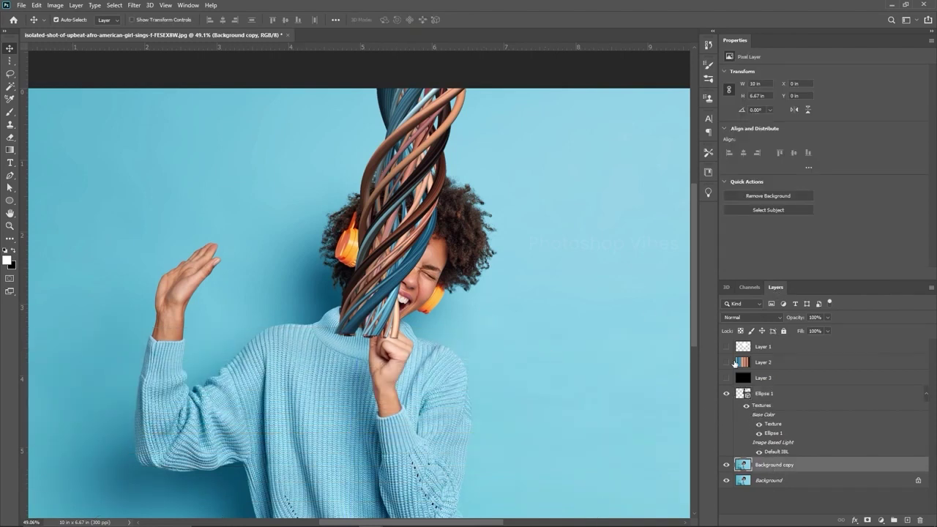
click(727, 347)
click(763, 349)
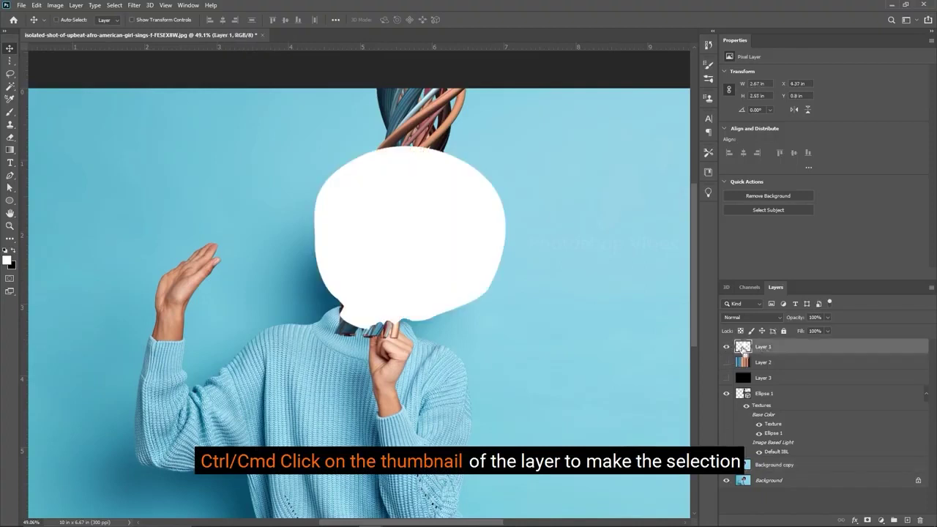
ctrl+click(744, 349)
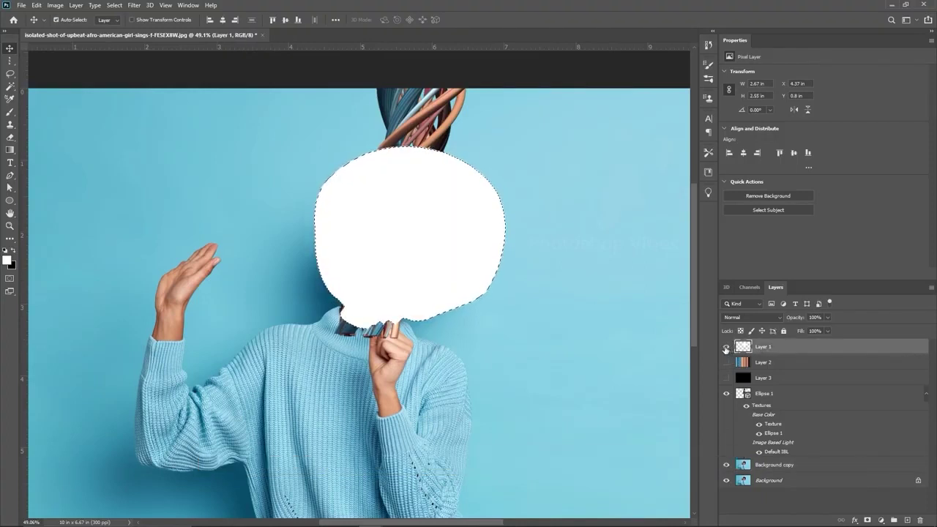
click(726, 347)
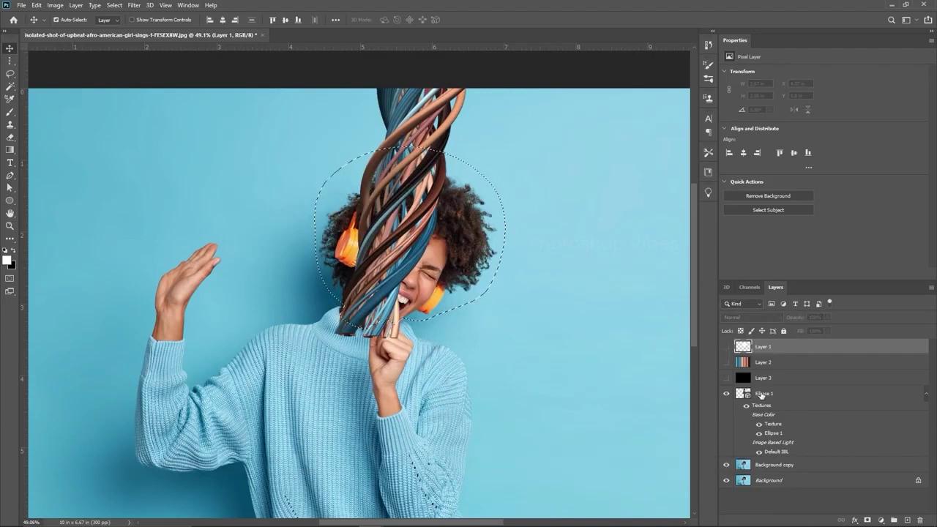
click(762, 395)
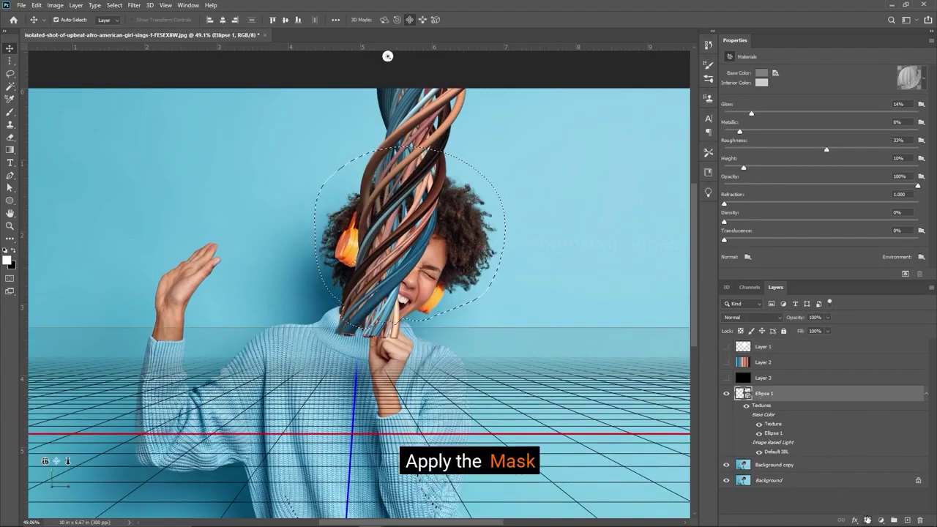
click(868, 521)
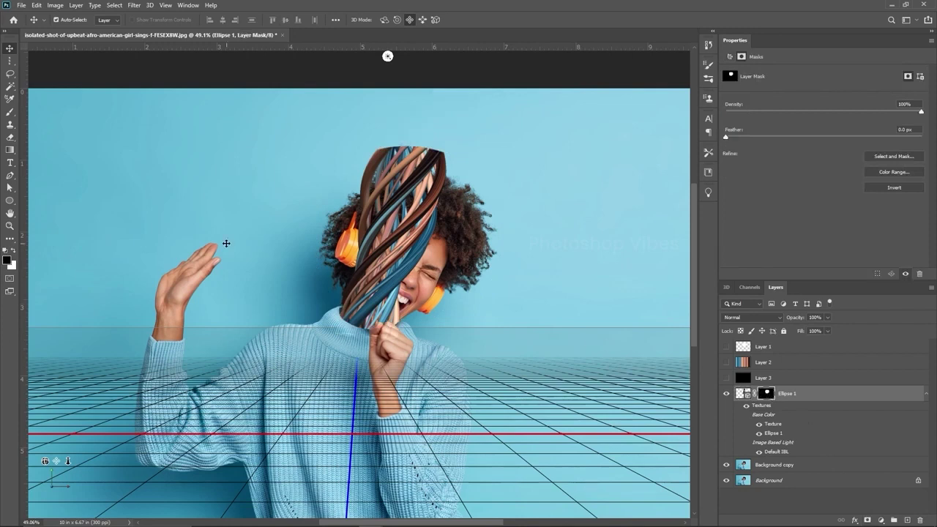
- Erase the mask above the head with a large eraser so the cables show above it
drag(8, 139, 51, 137)
alt+right_click(362, 203)
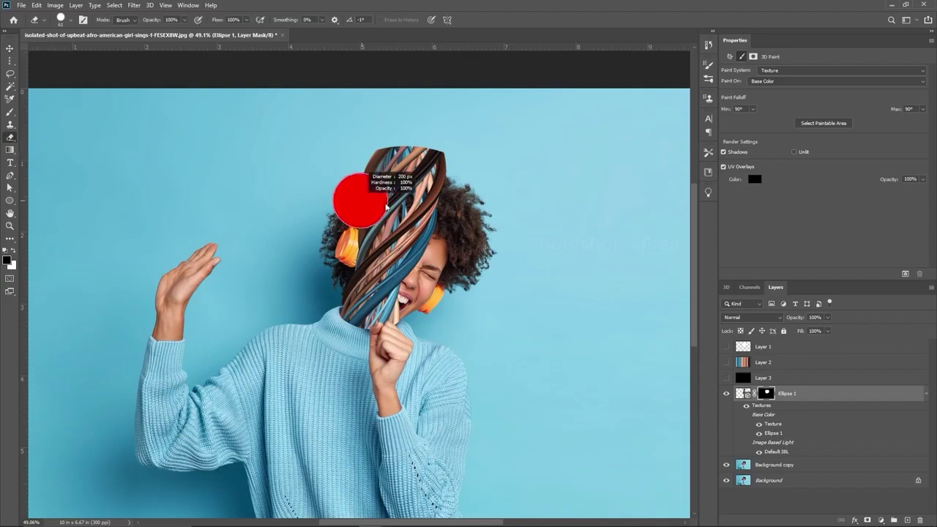
mouse_move(399, 176)
mouse_down()
mouse_move(410, 60)
mouse_move(430, 176)
mouse_move(462, 2)
mouse_move(463, 136)
mouse_move(461, 24)
mouse_move(445, 123)
mouse_move(429, 147)
mouse_move(402, 93)
mouse_up()
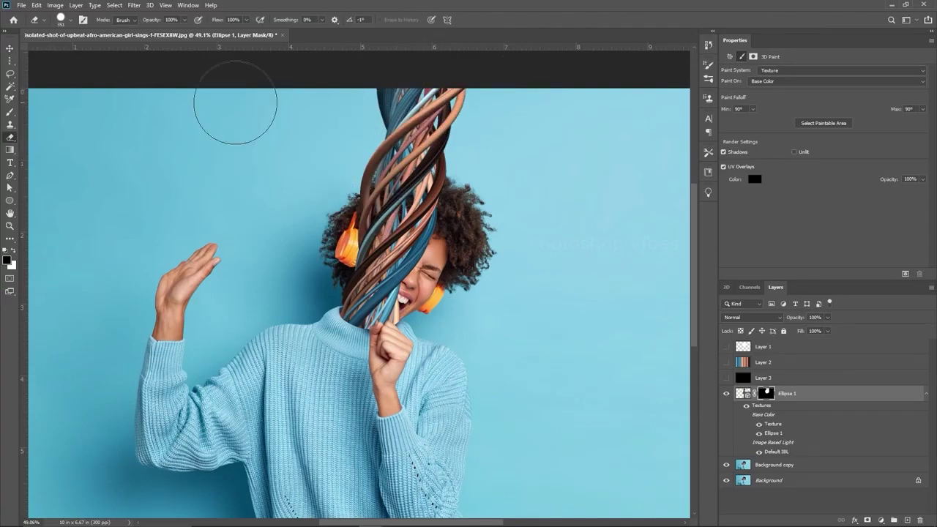
click(10, 48)
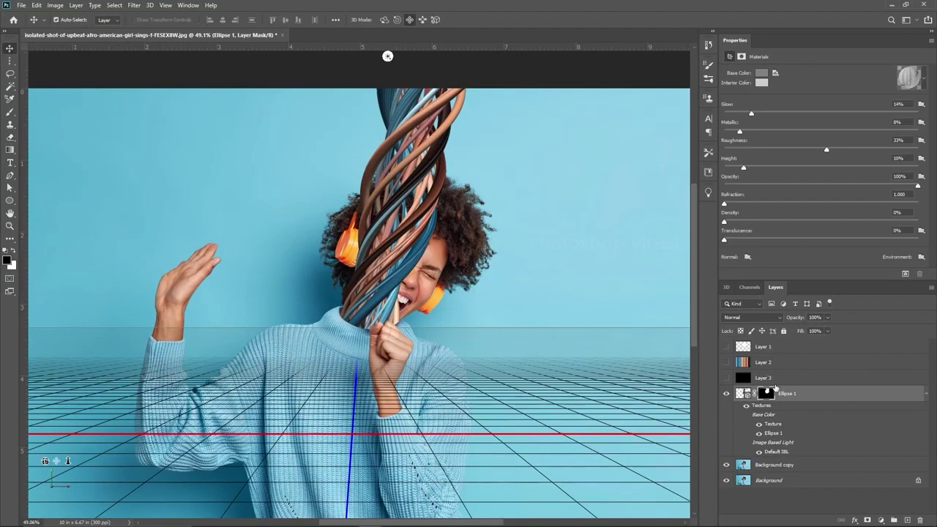
click(774, 380)
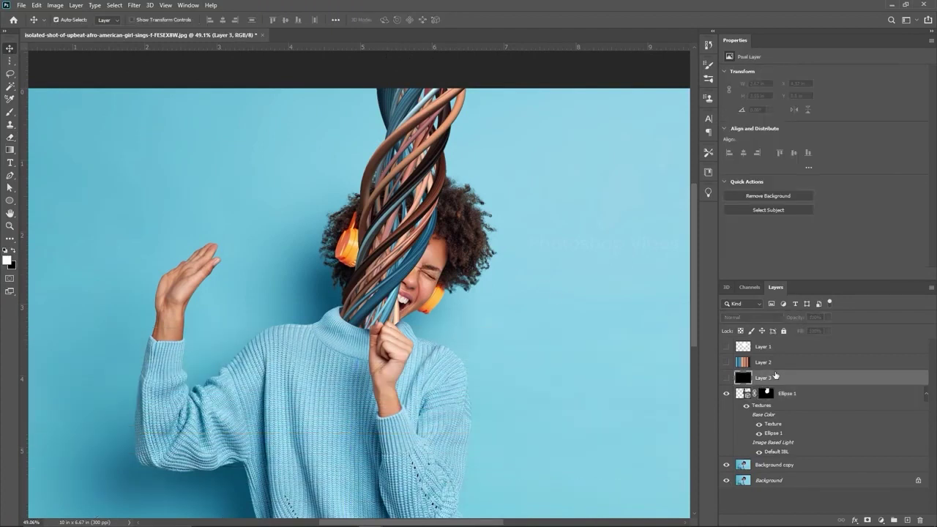
scroll(388, 323, up, 5)
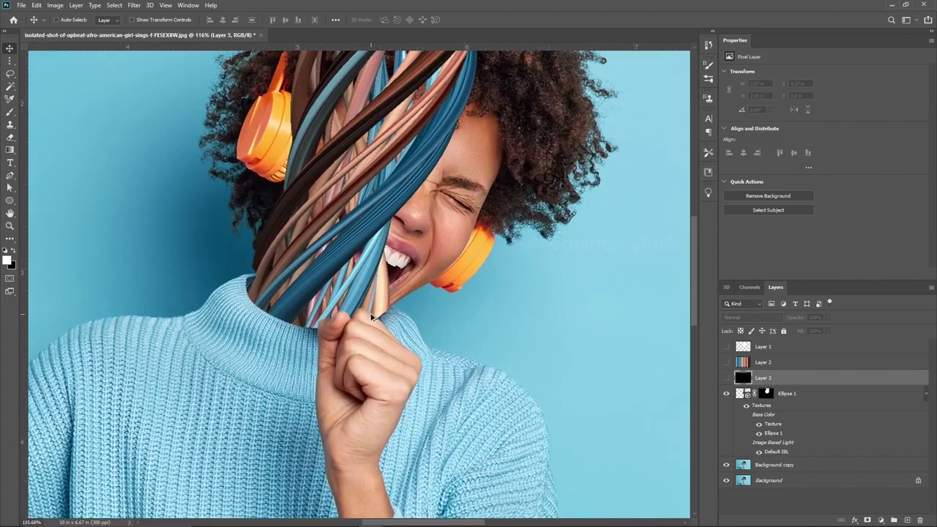
scroll(371, 317, down, 5)
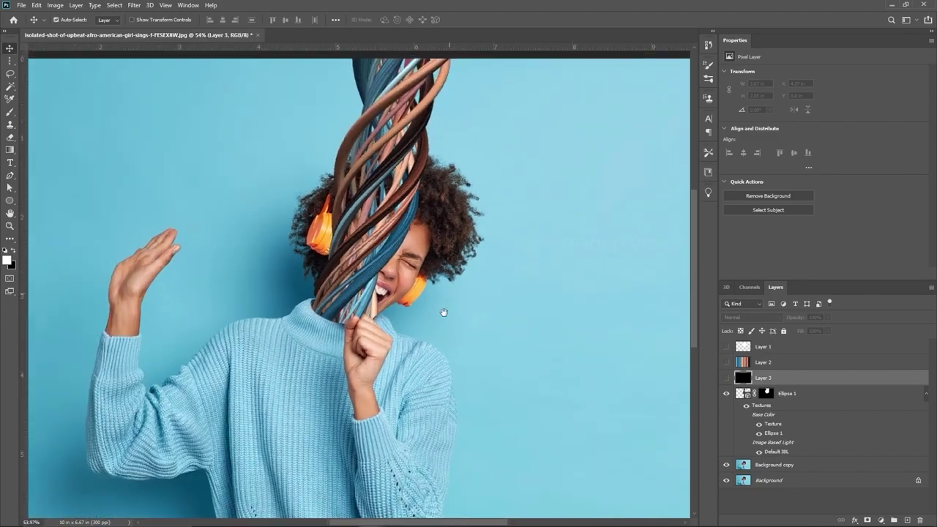
drag(444, 312, 443, 308)
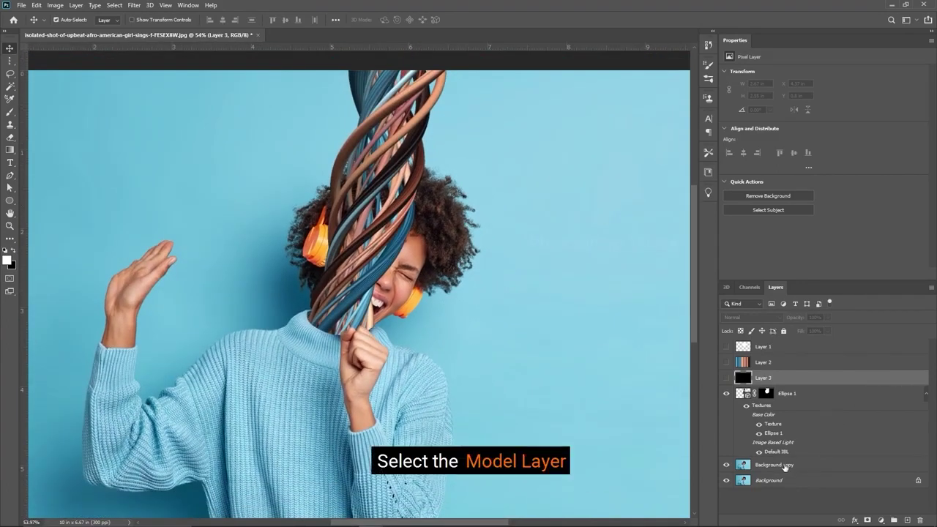
- On Background copy, load Layer 1's head shape as a selection and hide Layer 1
click(784, 467)
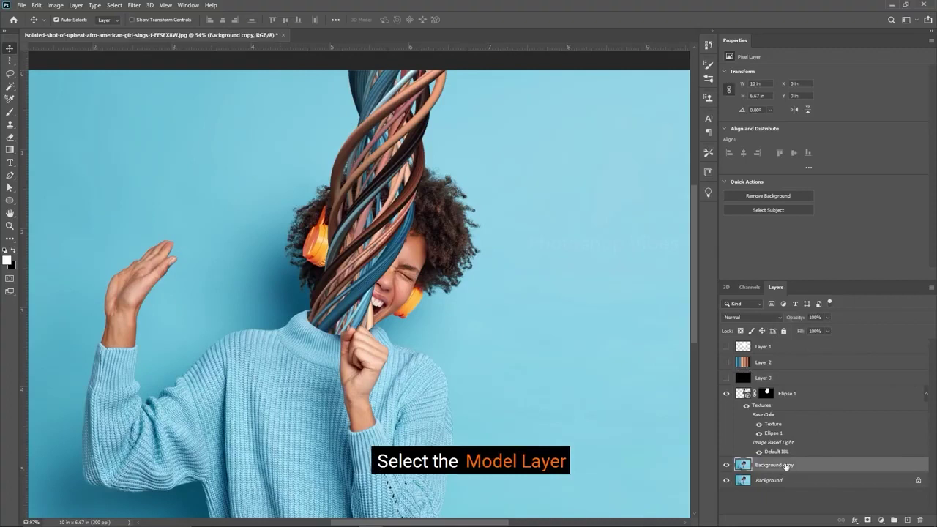
click(727, 347)
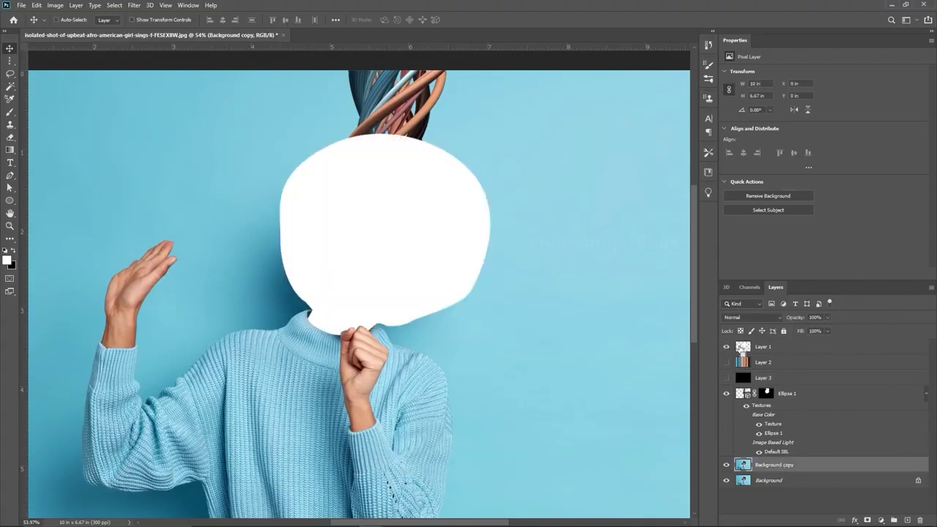
ctrl+click(744, 347)
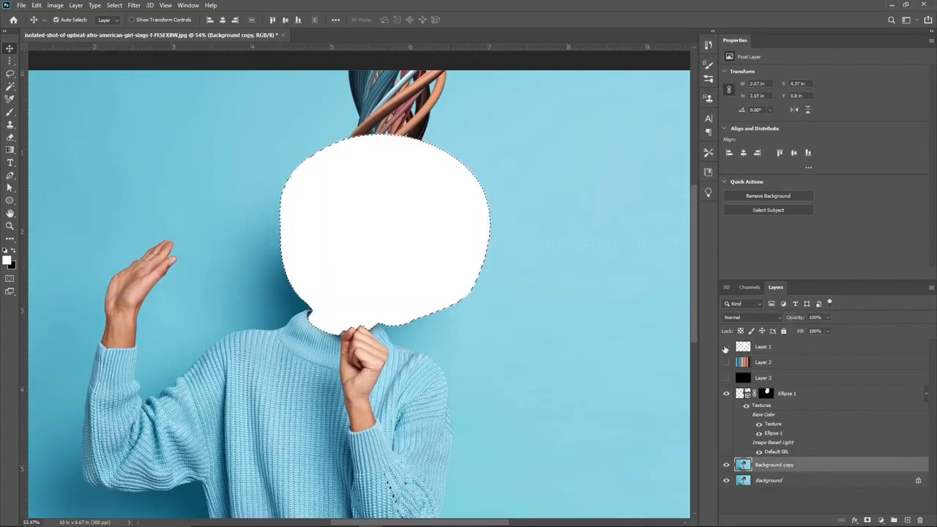
click(727, 347)
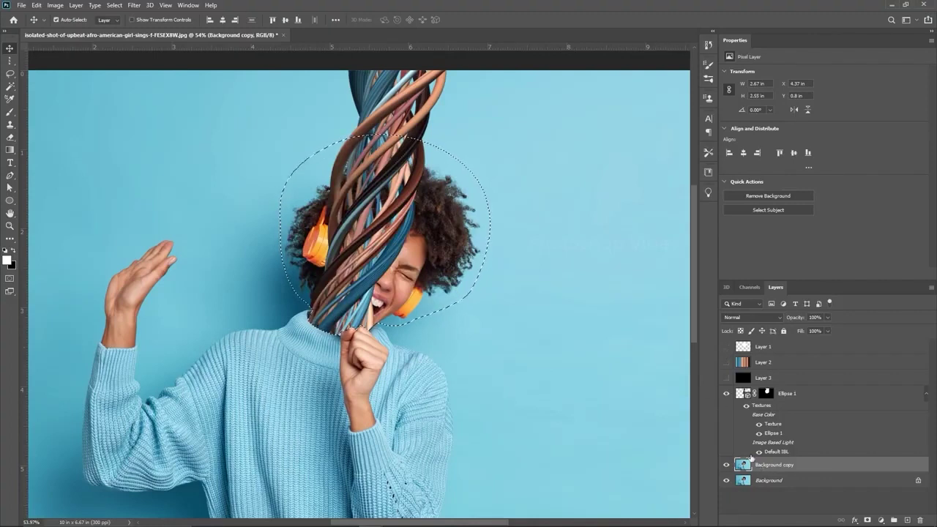
- In Content-Aware Fill, subtract the neck, collar, fist, raised hand and sweater edge from sampling
click(36, 6)
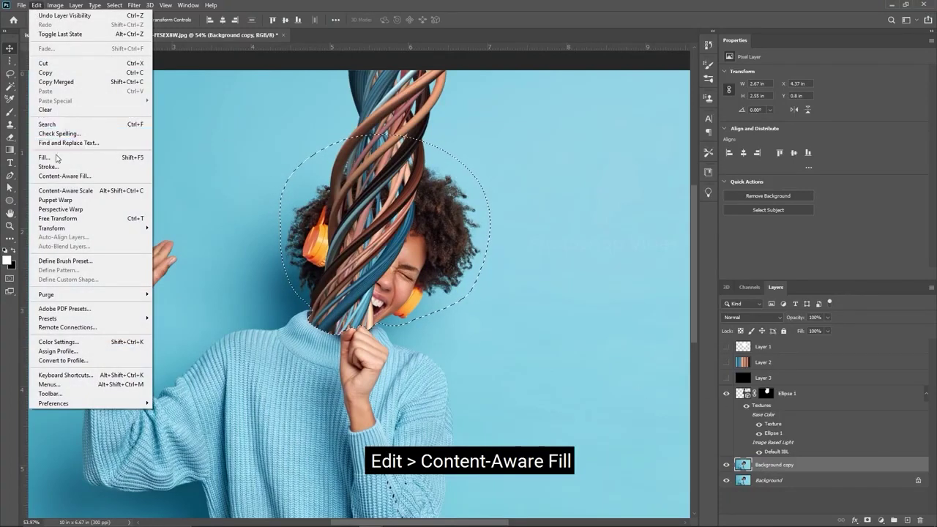
click(112, 179)
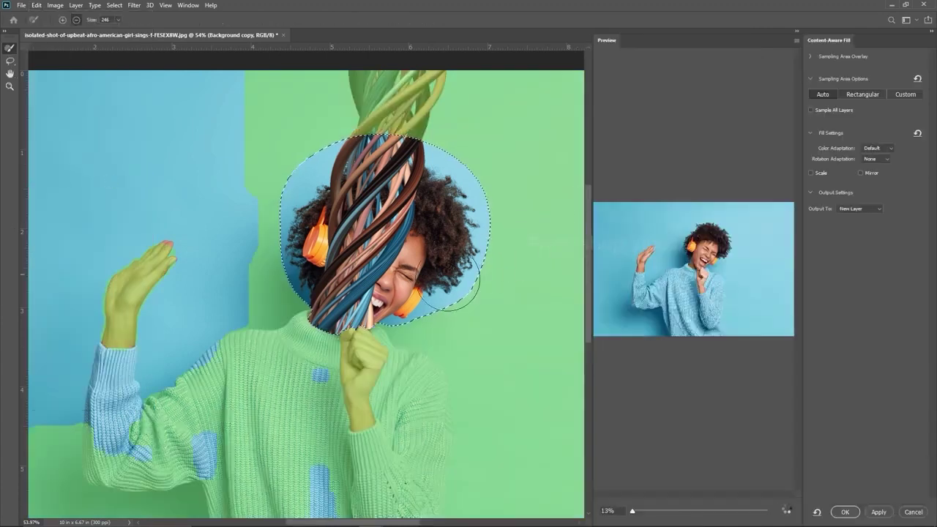
scroll(335, 247, down, 1)
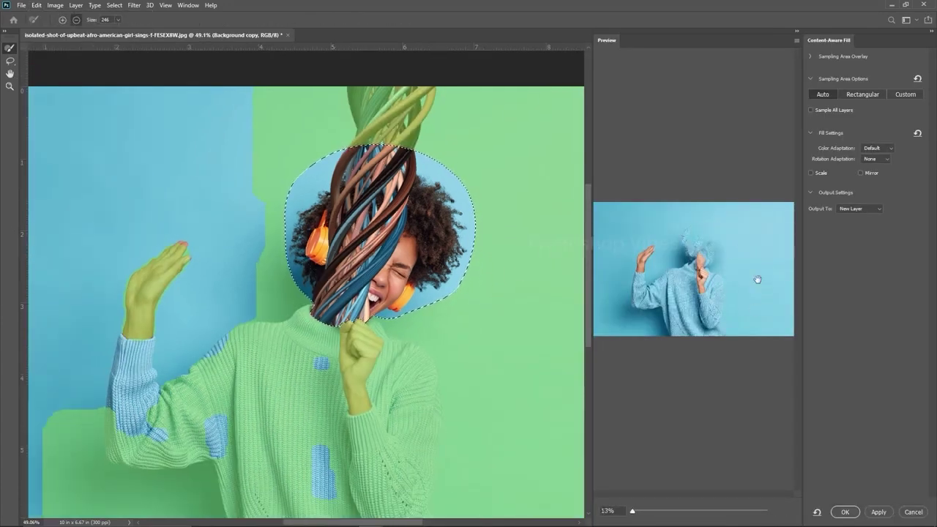
drag(634, 515, 639, 515)
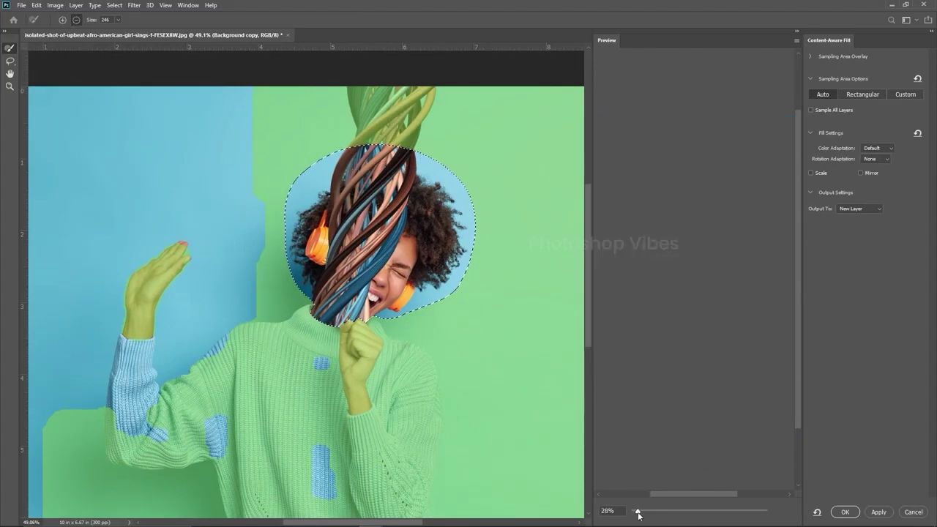
mouse_move(238, 336)
mouse_down()
mouse_move(245, 347)
mouse_move(241, 329)
mouse_move(220, 318)
mouse_move(263, 331)
mouse_move(285, 388)
mouse_move(315, 384)
mouse_up()
click(76, 21)
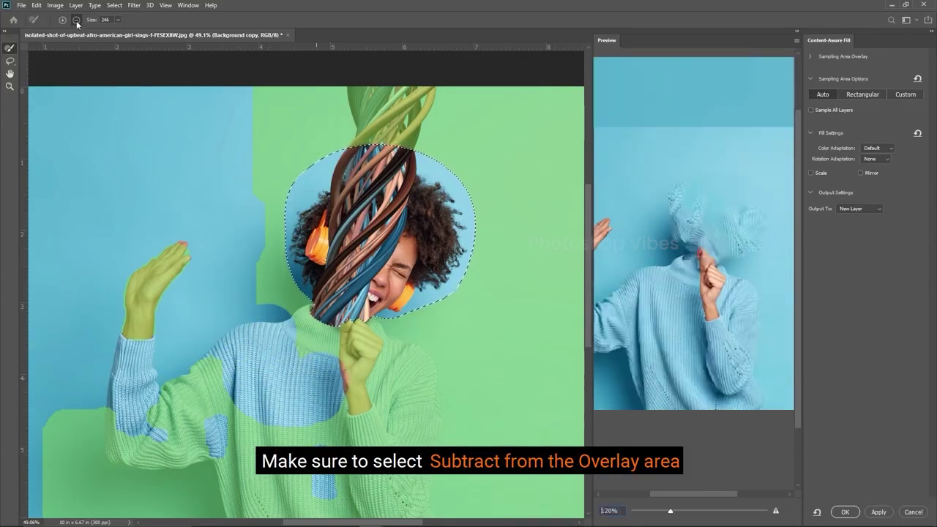
mouse_move(282, 331)
mouse_down()
mouse_move(304, 343)
mouse_move(375, 349)
mouse_move(426, 427)
mouse_move(346, 378)
mouse_move(304, 477)
mouse_move(195, 410)
mouse_move(129, 399)
mouse_move(184, 449)
mouse_move(153, 375)
mouse_move(240, 520)
mouse_move(250, 465)
mouse_move(335, 496)
mouse_move(366, 462)
mouse_up()
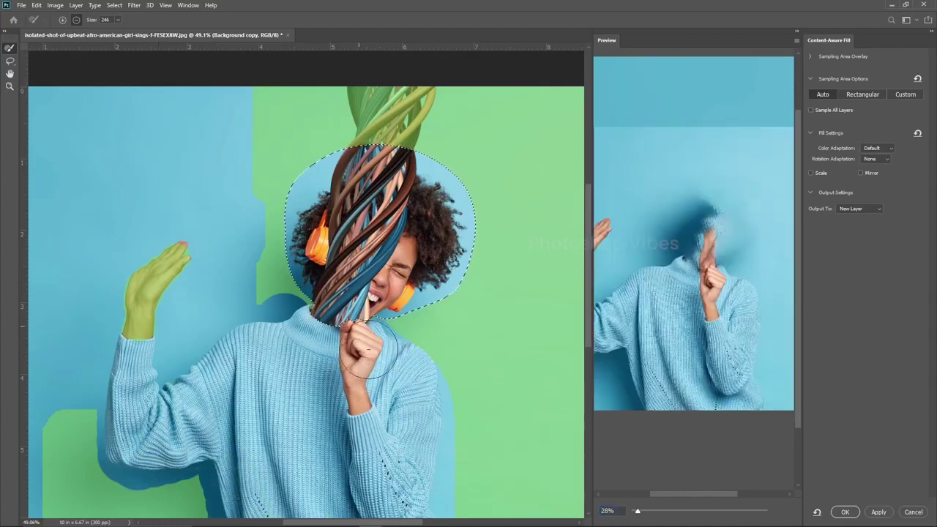
mouse_move(177, 362)
mouse_down()
mouse_move(163, 257)
mouse_move(188, 320)
mouse_up()
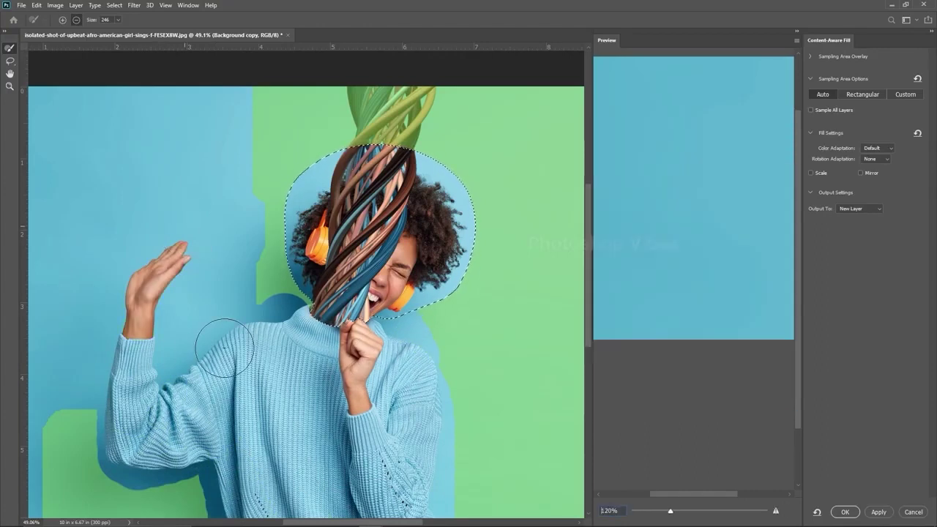
drag(298, 397, 303, 271)
mouse_move(262, 429)
mouse_down()
mouse_move(449, 424)
mouse_move(439, 418)
mouse_up()
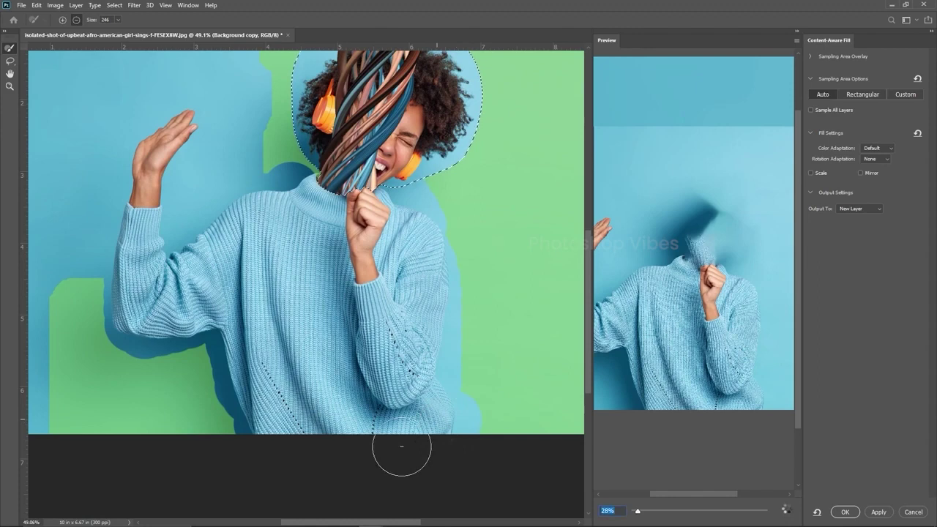
- Apply the content-aware fill, replacing the head with the blue wall on a new layer
drag(388, 259, 323, 406)
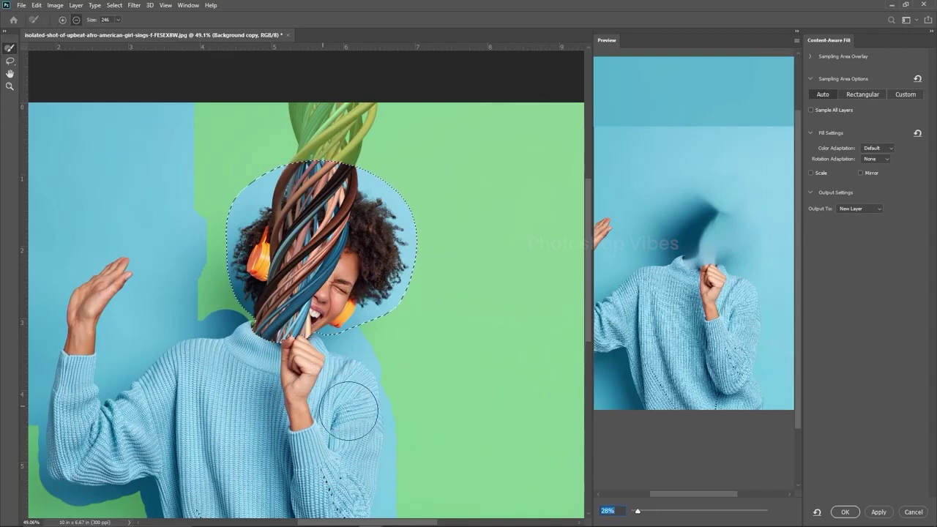
click(878, 512)
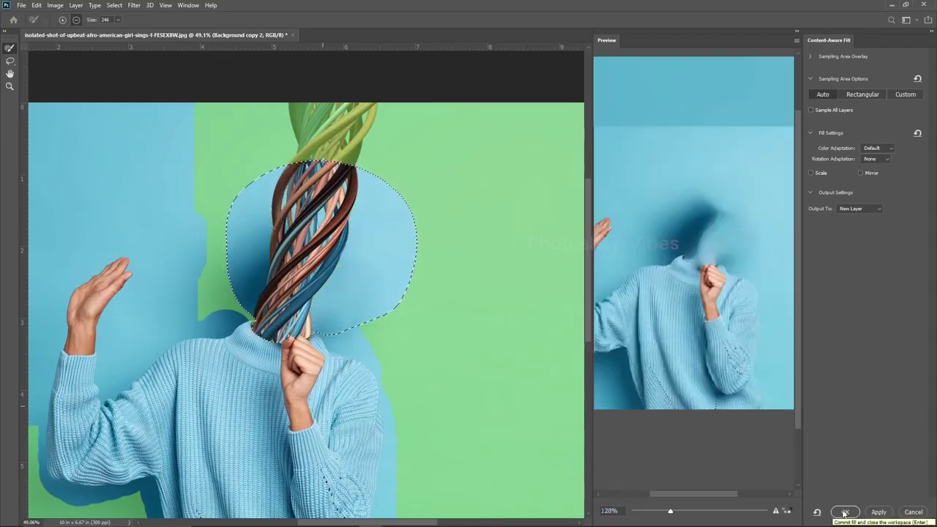
click(846, 513)
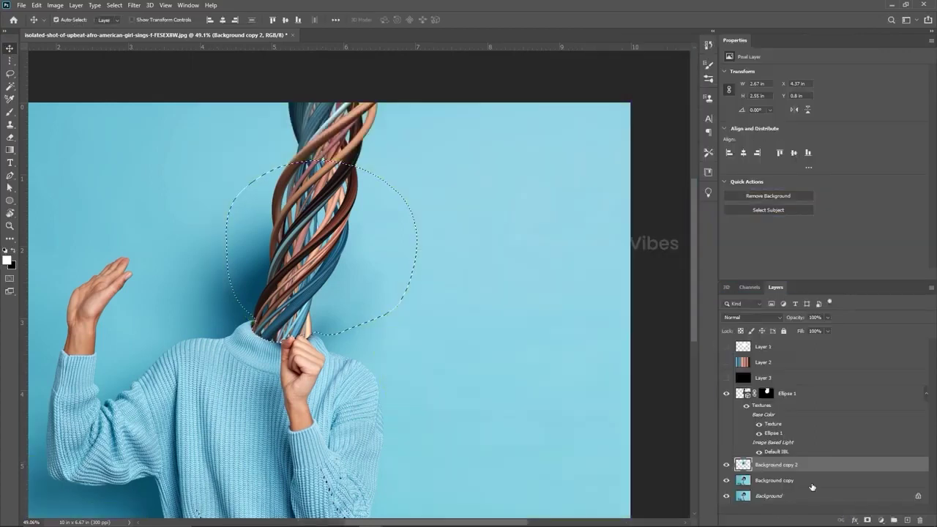
- Deselect, fit the image on screen, and compare the original Background against the composite
key(ctrl)
click(114, 6)
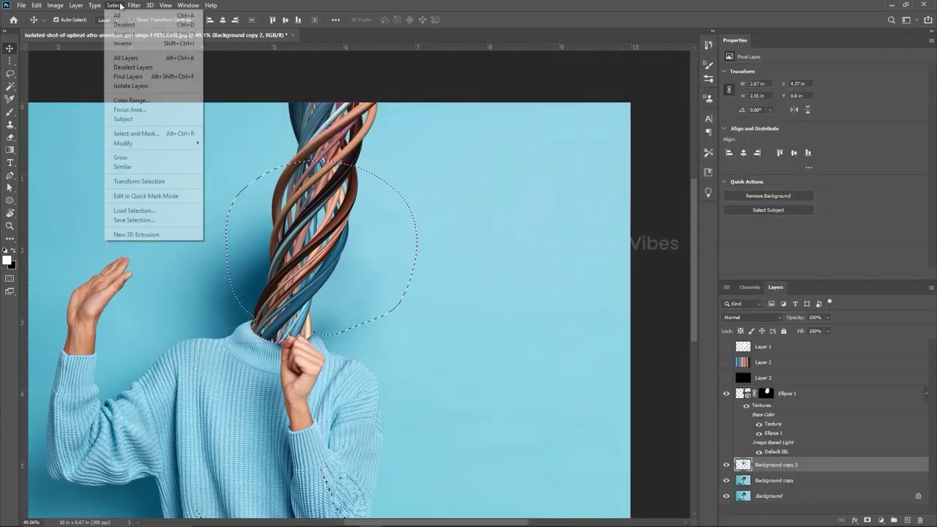
click(125, 26)
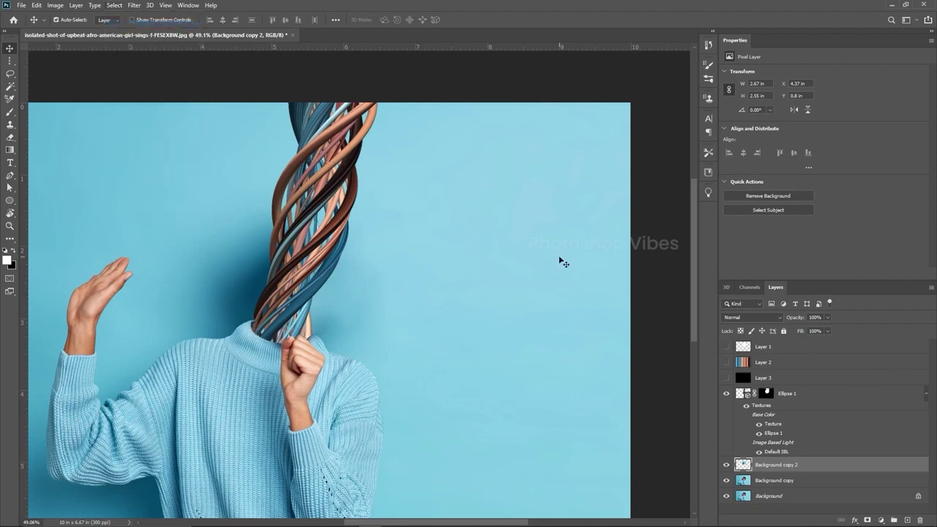
key(ctrl+0)
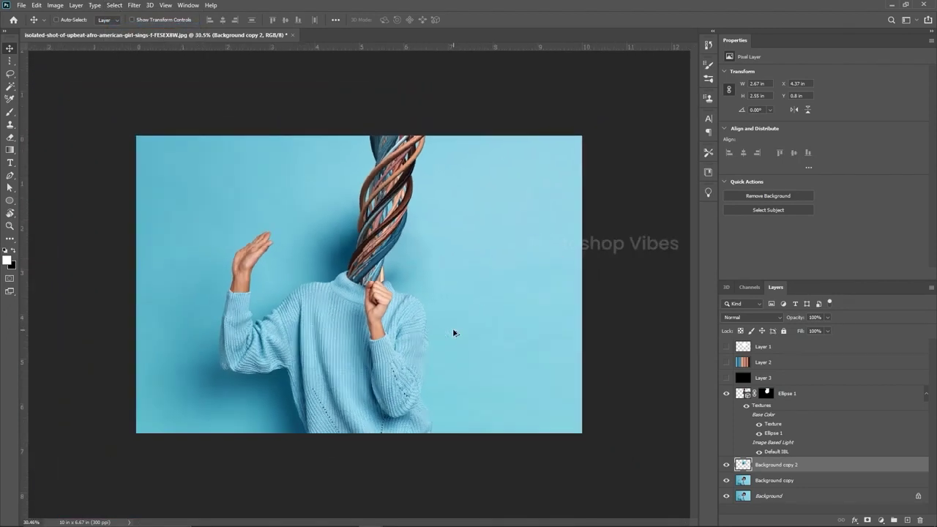
click(769, 495)
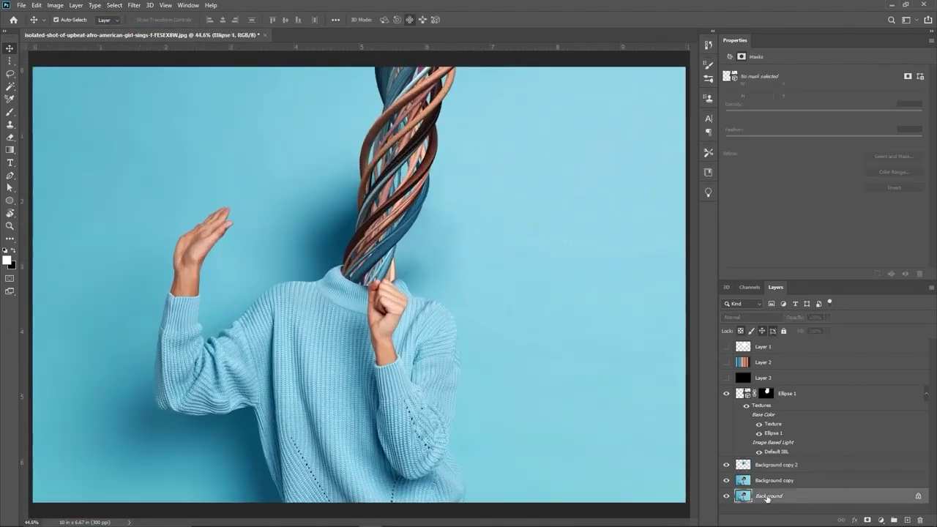
alt+click(726, 496)
alt+click(726, 495)
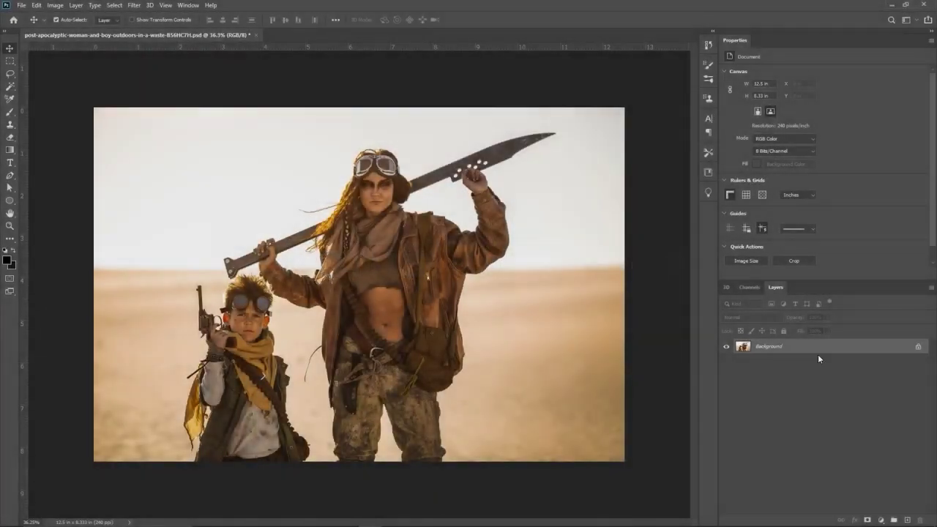
- Duplicate the Background layer, convert the copy to a smart object, and add a layer mask
drag(818, 354, 908, 521)
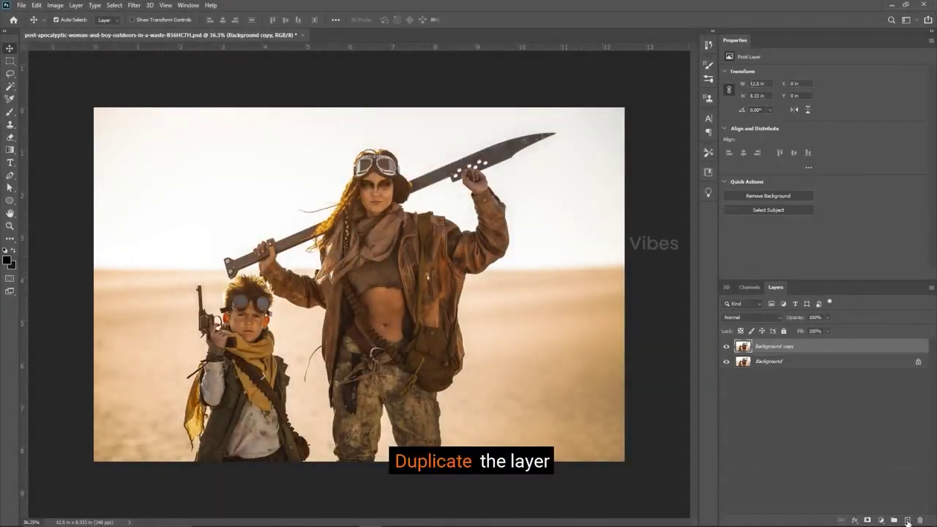
right_click(799, 351)
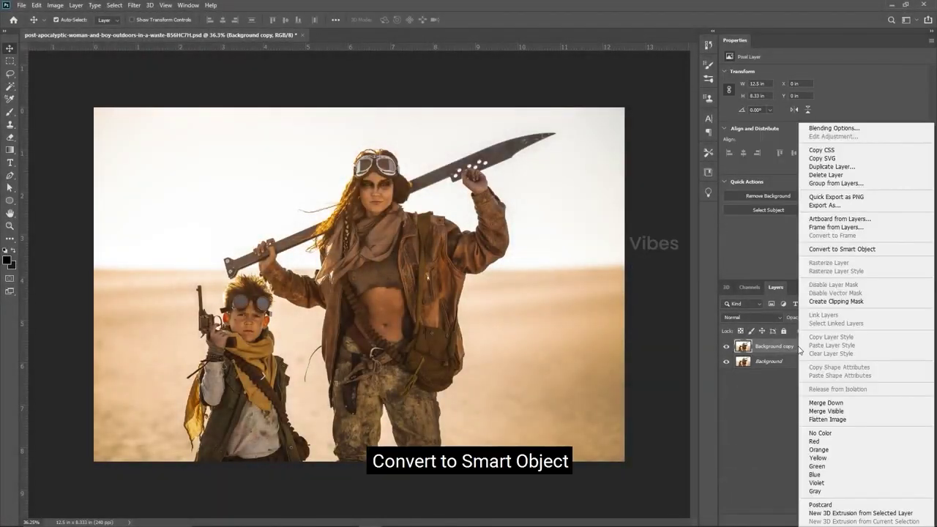
click(840, 250)
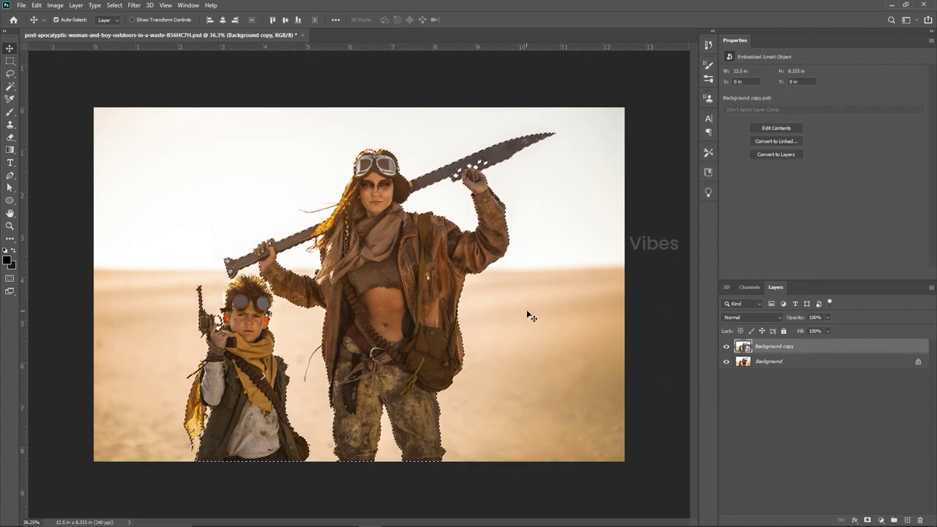
click(868, 520)
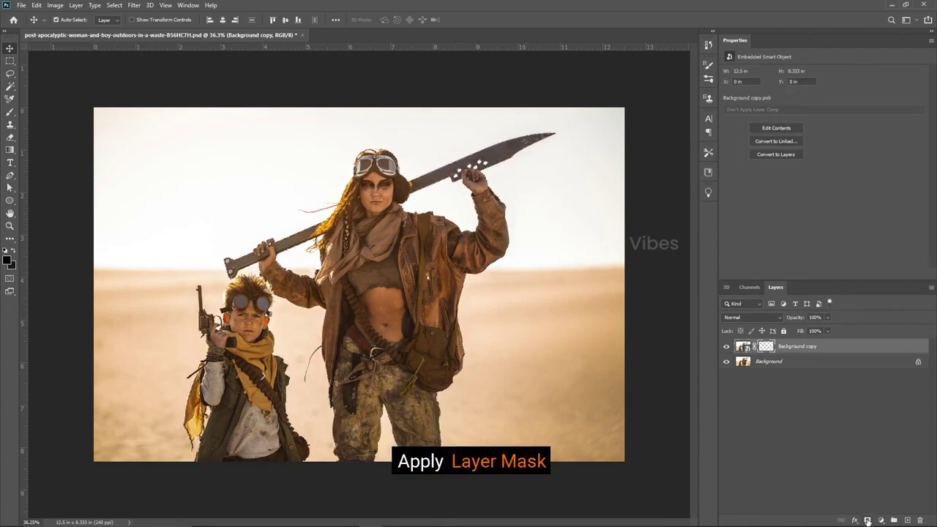
- Add a new layer beneath the masked copy and fill it with black
click(785, 364)
click(905, 520)
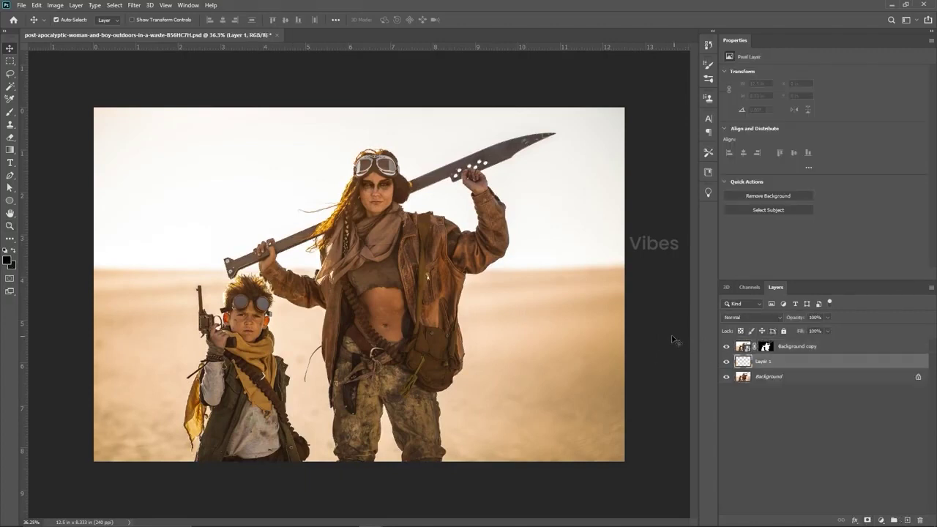
key(alt+BackSpace)
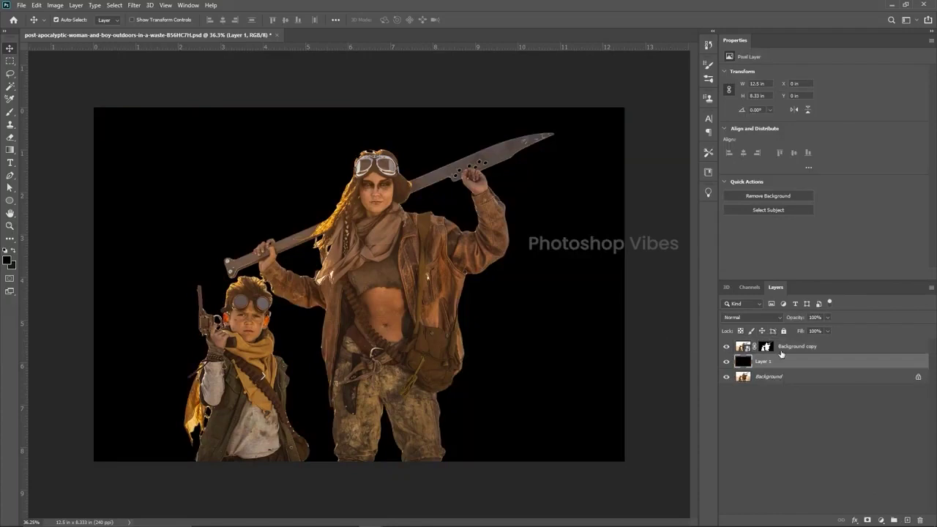
click(792, 348)
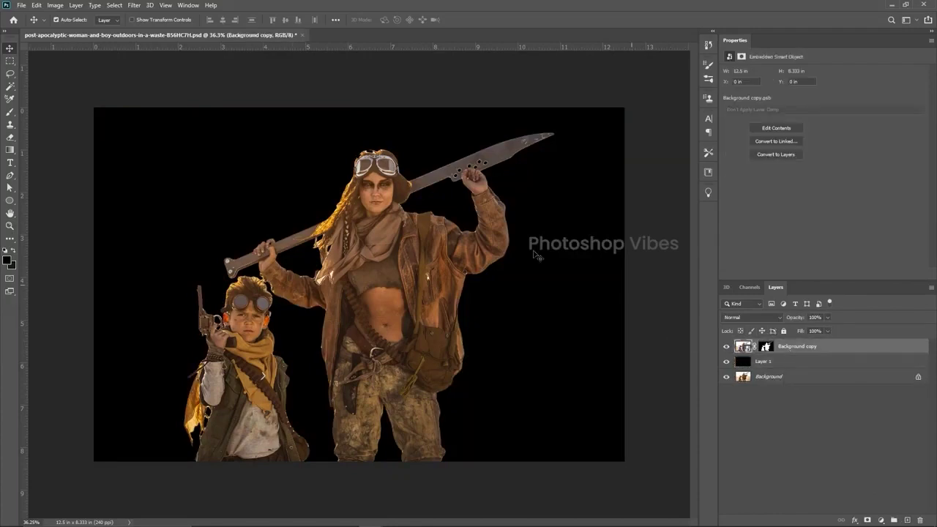
click(135, 7)
- Preview Artistic > Poster Edges at 50% with Edge Thickness 0, Edge Intensity 0, Posterization 1
click(157, 42)
alt+click(457, 250)
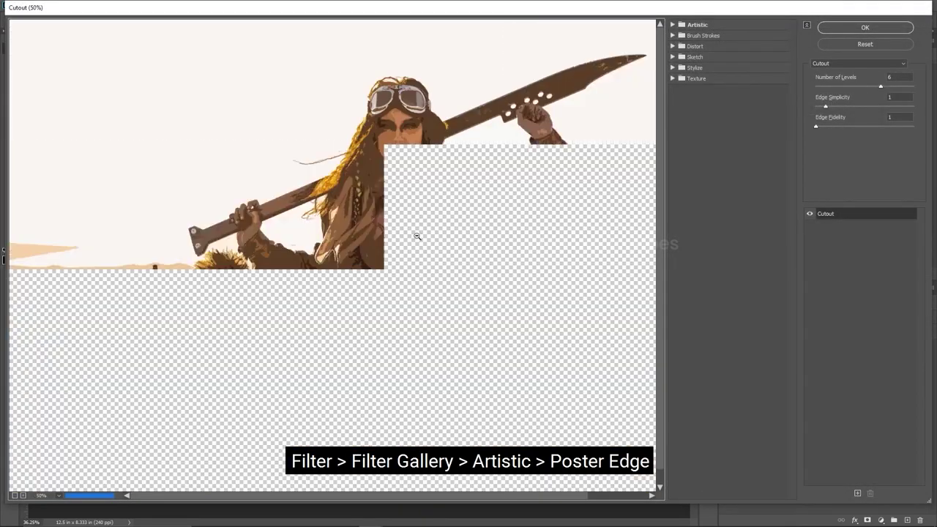
click(675, 25)
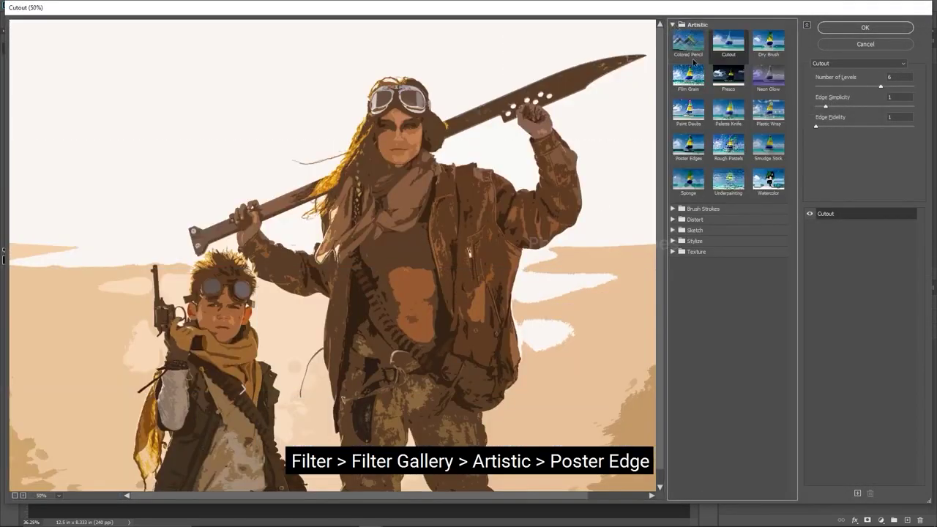
click(685, 144)
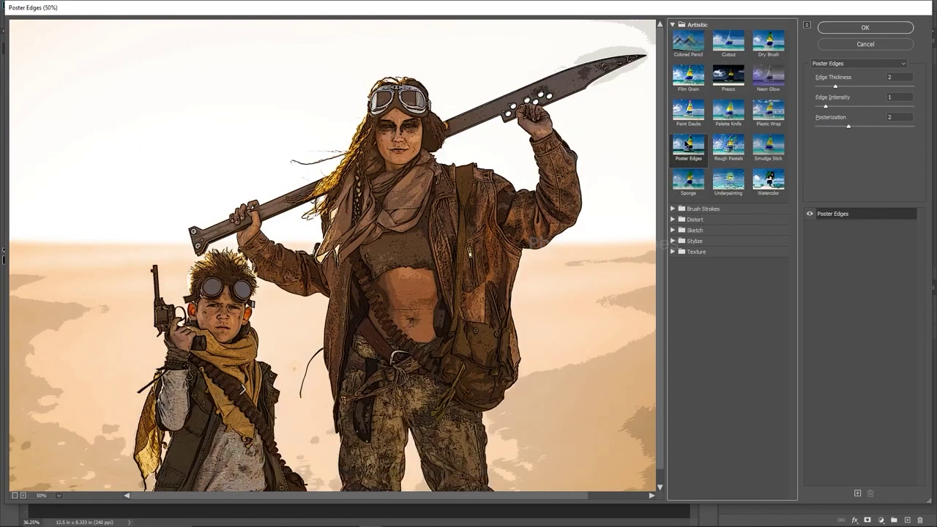
drag(834, 86, 815, 108)
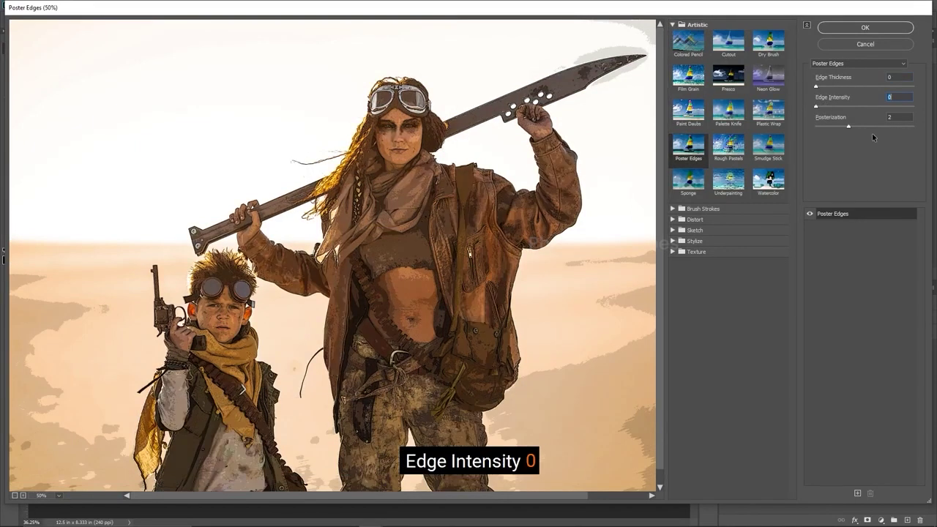
drag(898, 118, 864, 118)
text(1)
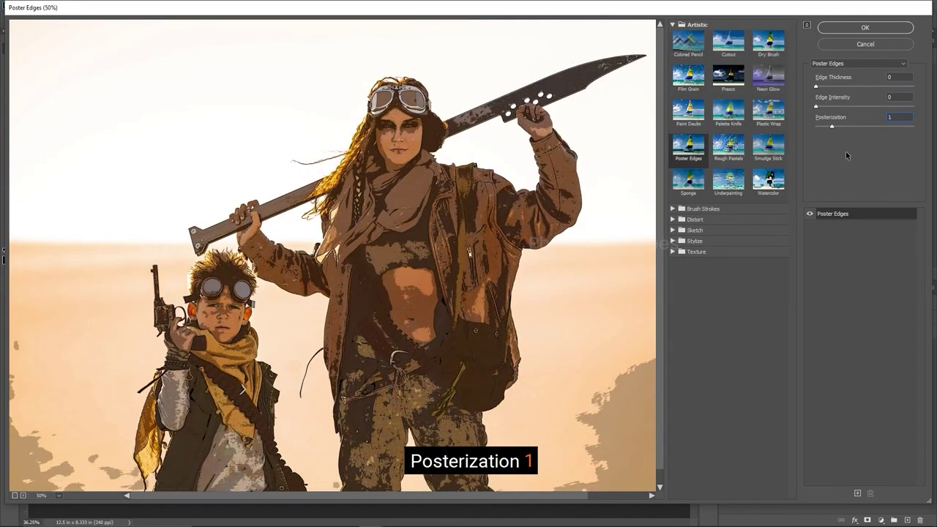
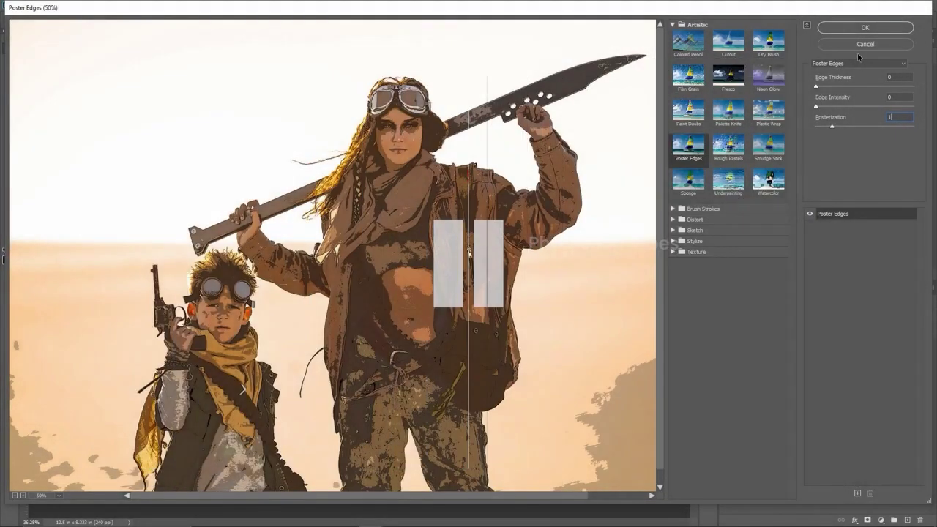
- Apply Poster Edges (Posterization 1) to Background copy as a smart filter
click(851, 30)
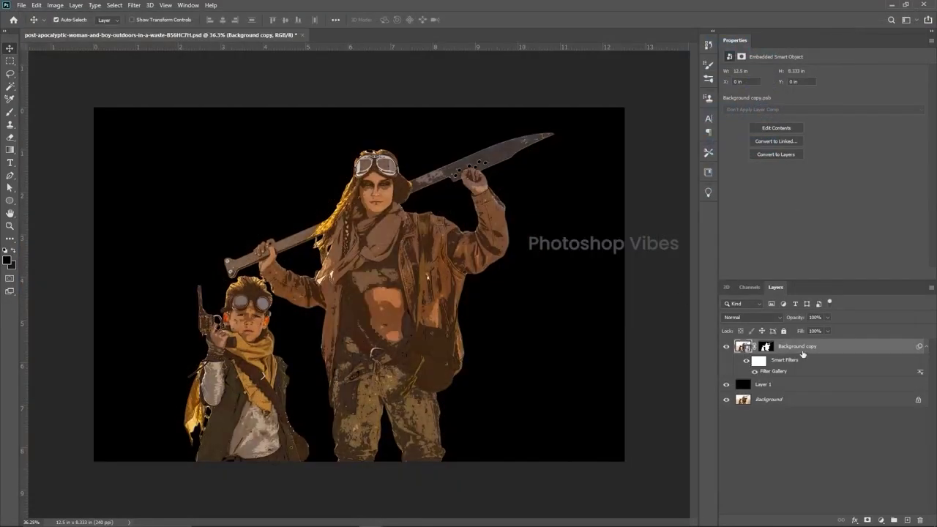
- Add an Oil Paint smart filter: Stylization 2.5, Cleanliness 0.3, Scale 2.6, Bristle Detail 1.5, lighting off
click(134, 5)
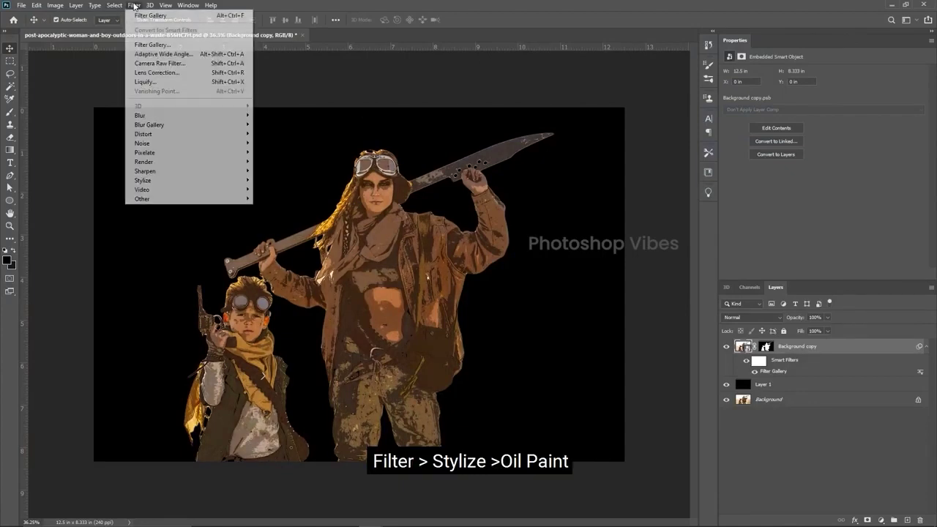
mouse_move(156, 183)
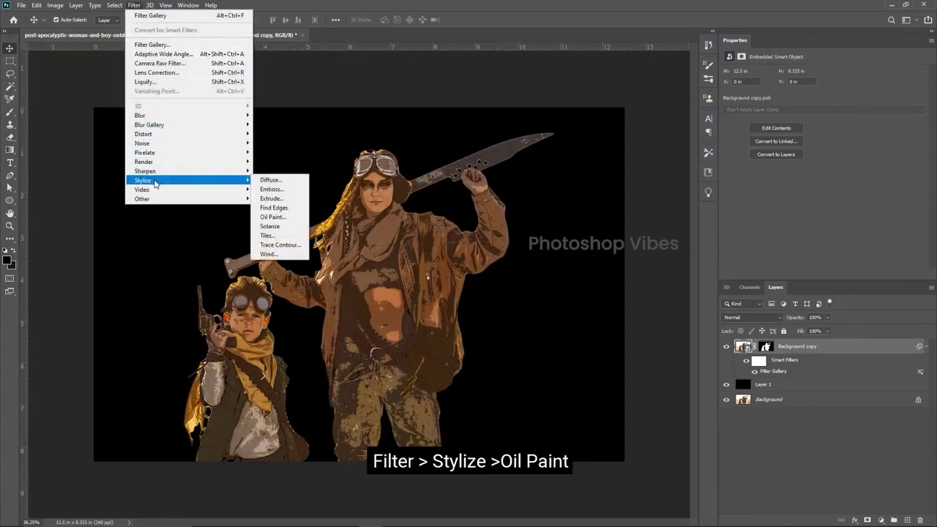
click(295, 220)
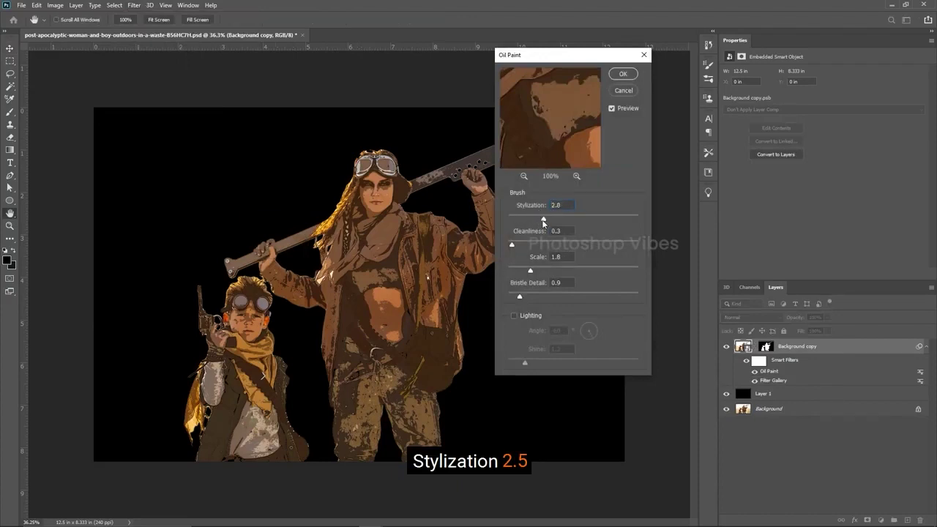
click(540, 221)
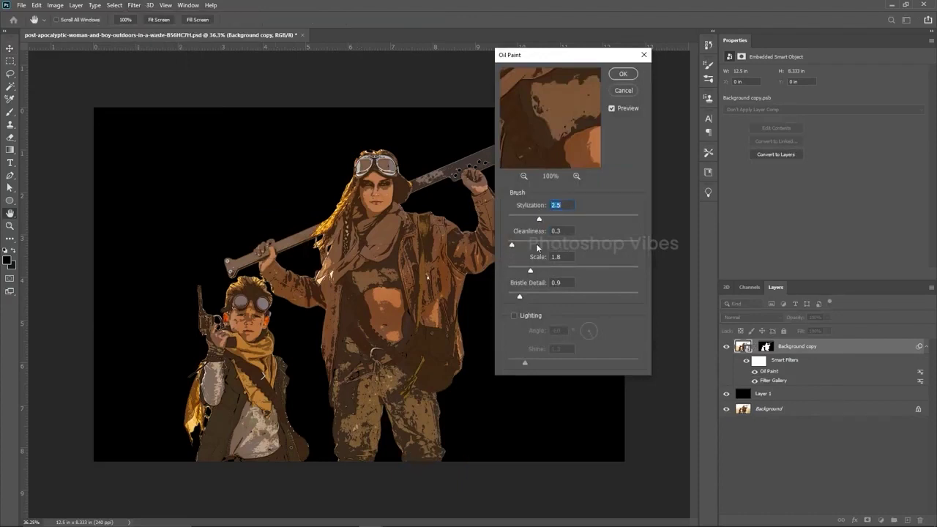
click(532, 232)
drag(531, 273, 563, 301)
click(526, 296)
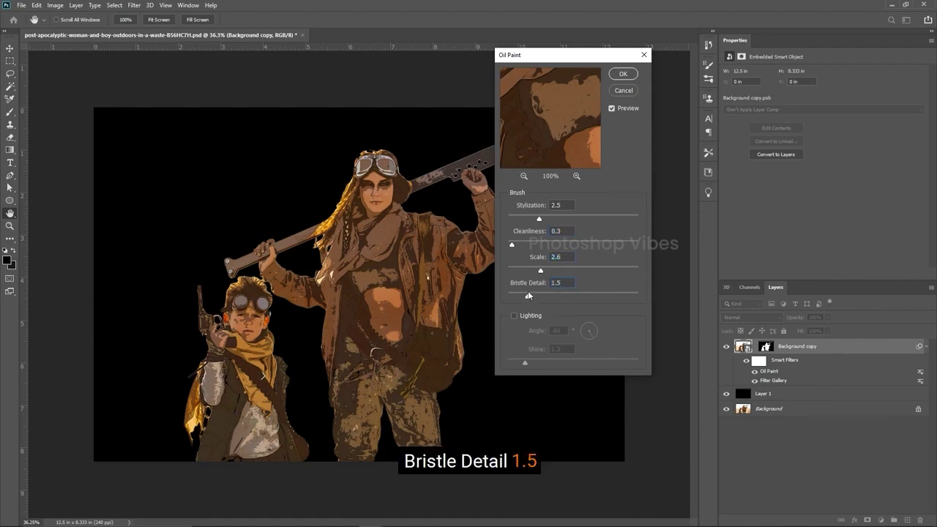
drag(527, 295, 528, 296)
click(515, 316)
click(515, 316)
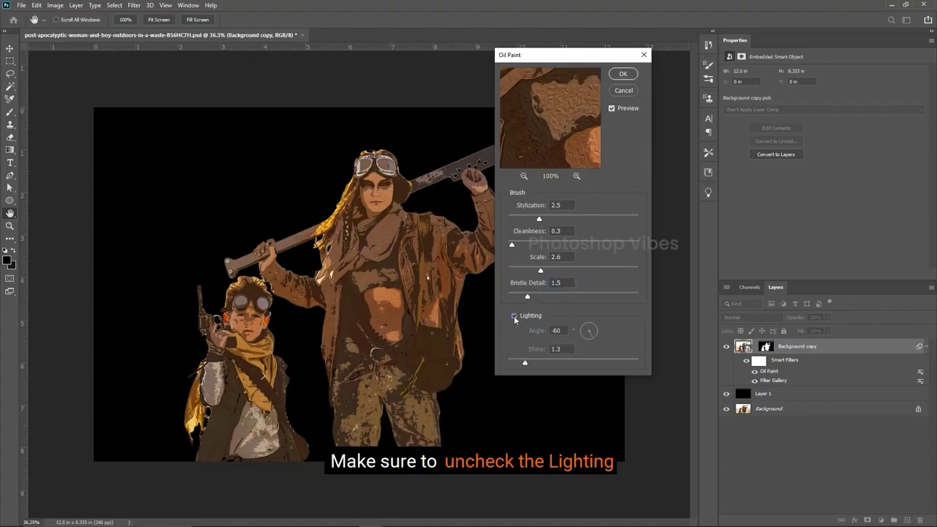
click(623, 75)
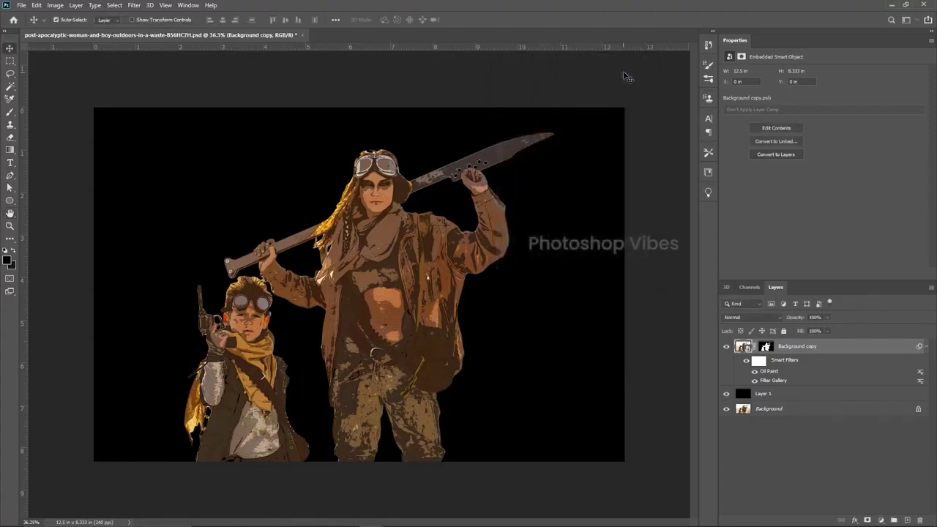
- Inspect the woman's face at 100% with Oil Paint toggled, then fit the image on screen
key(ctrl+1)
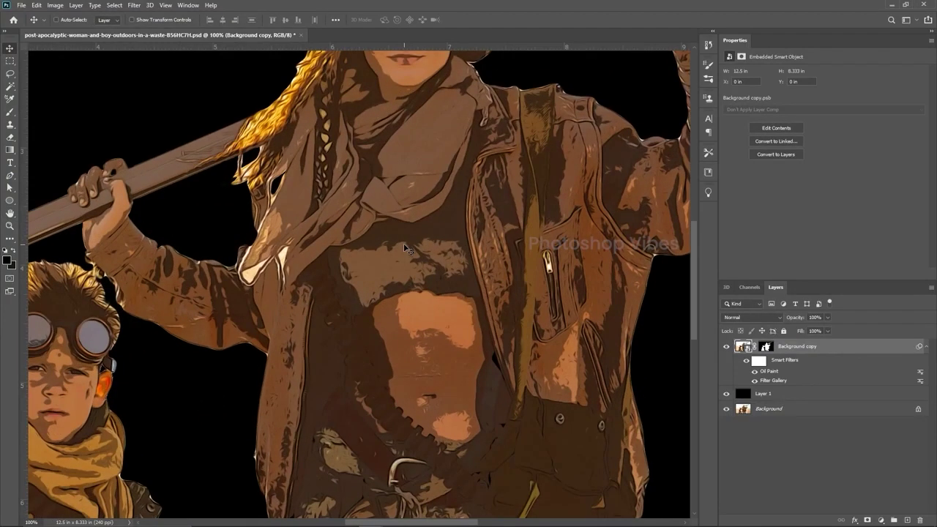
drag(436, 152, 425, 323)
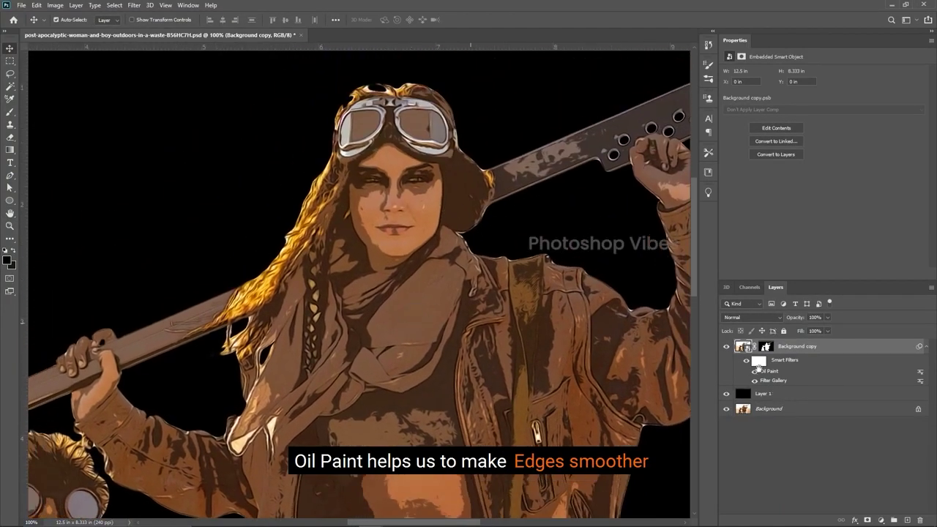
click(755, 372)
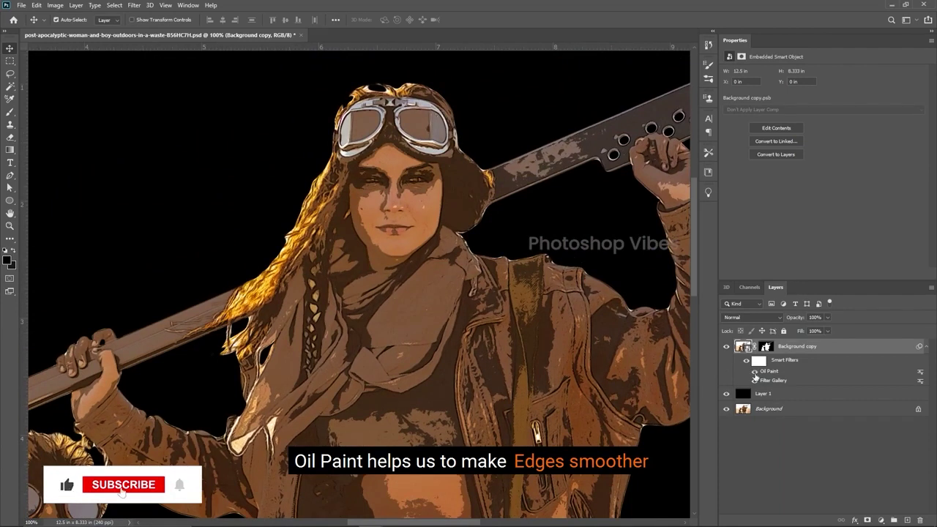
key(ctrl+0)
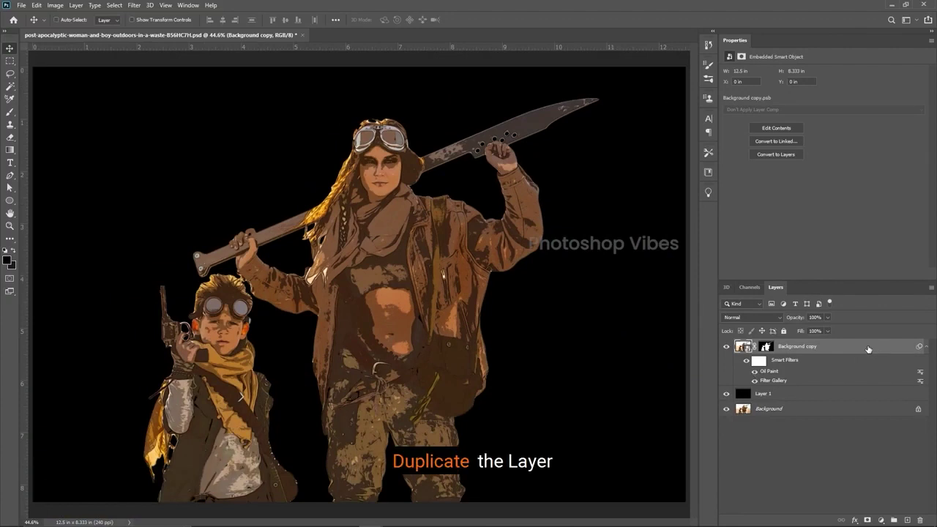
- Duplicate the layer and apply a Cutout filter with 6 levels, Edge Simplicity 1, Edge Fidelity 1
key(ctrl+j)
click(134, 5)
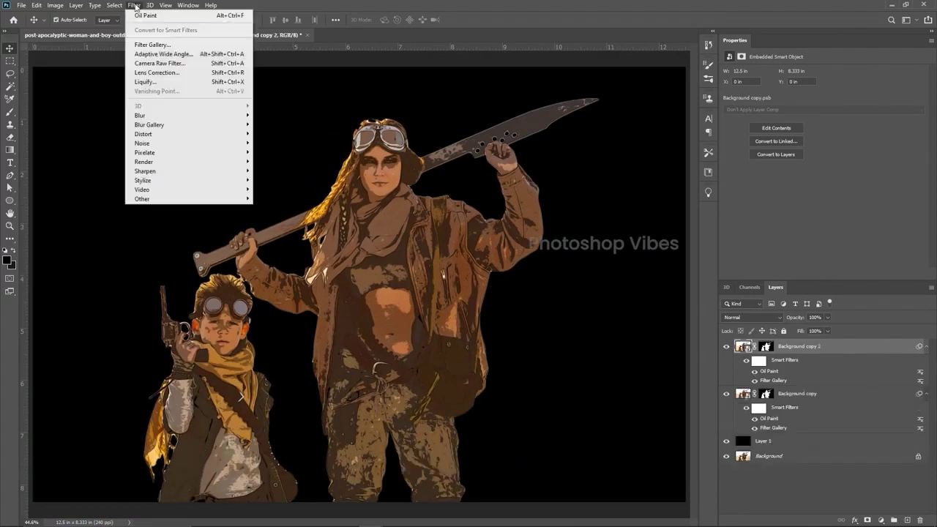
click(152, 44)
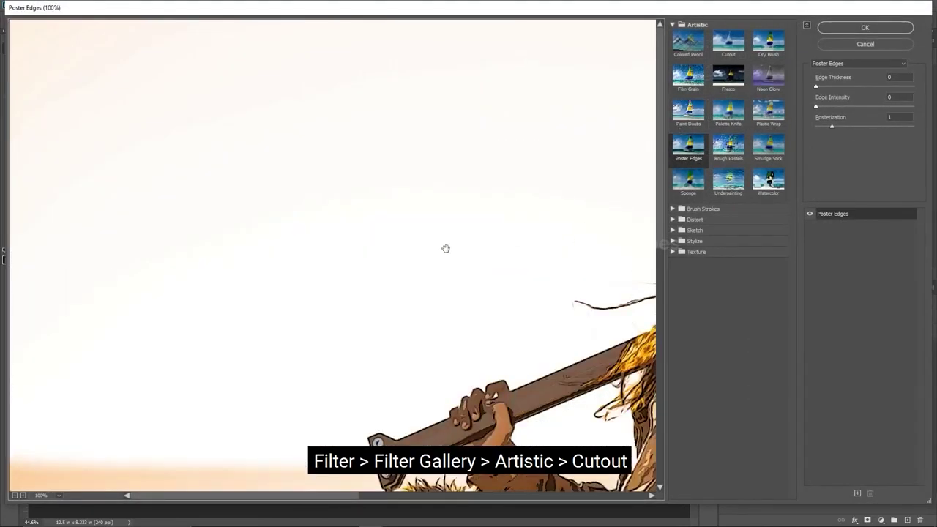
alt+click(410, 258)
scroll(412, 258, down, 1)
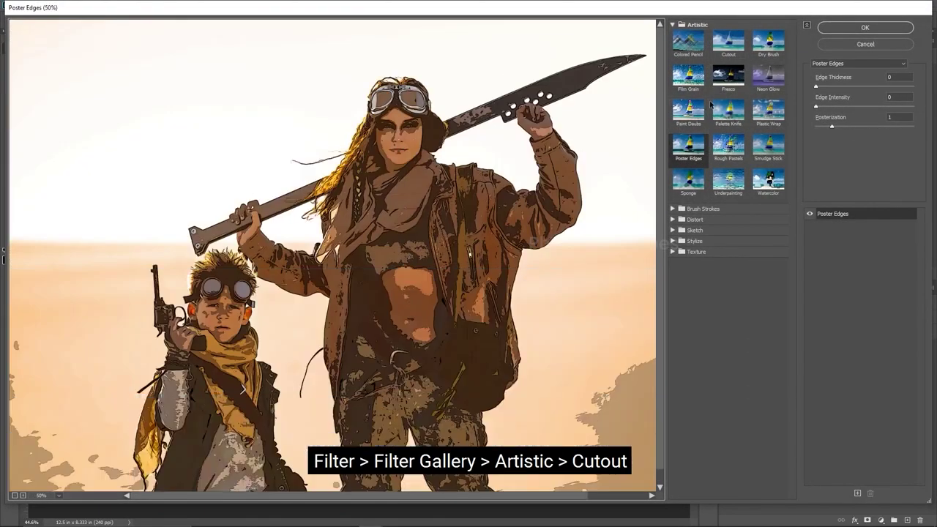
click(730, 49)
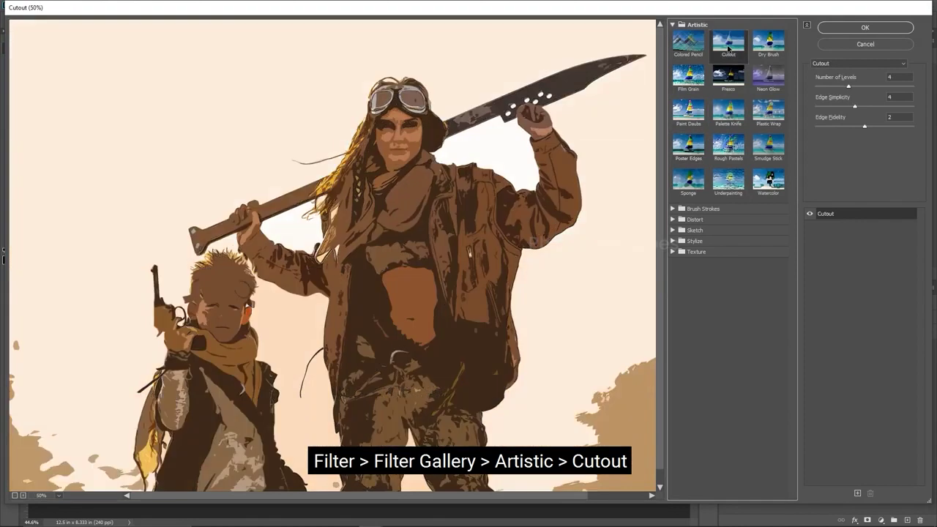
drag(901, 78, 862, 79)
text(6)
drag(908, 100, 858, 120)
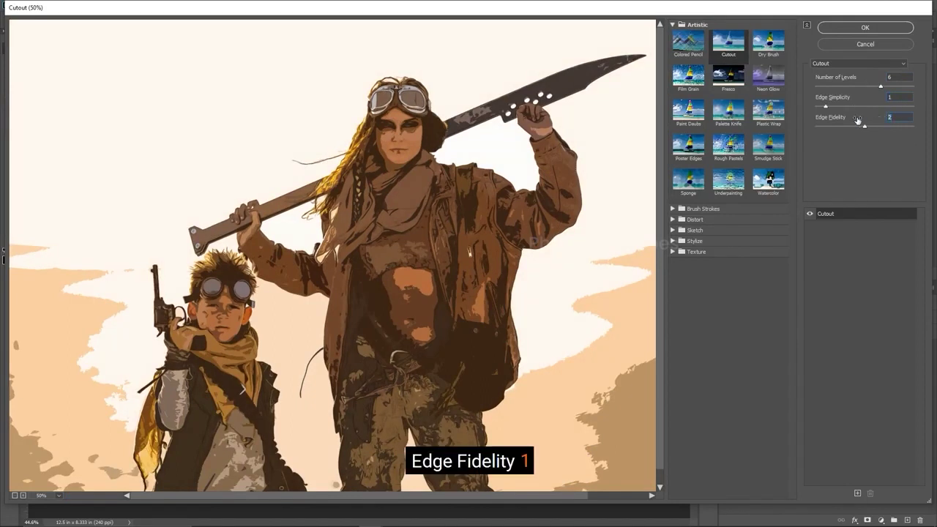
click(854, 29)
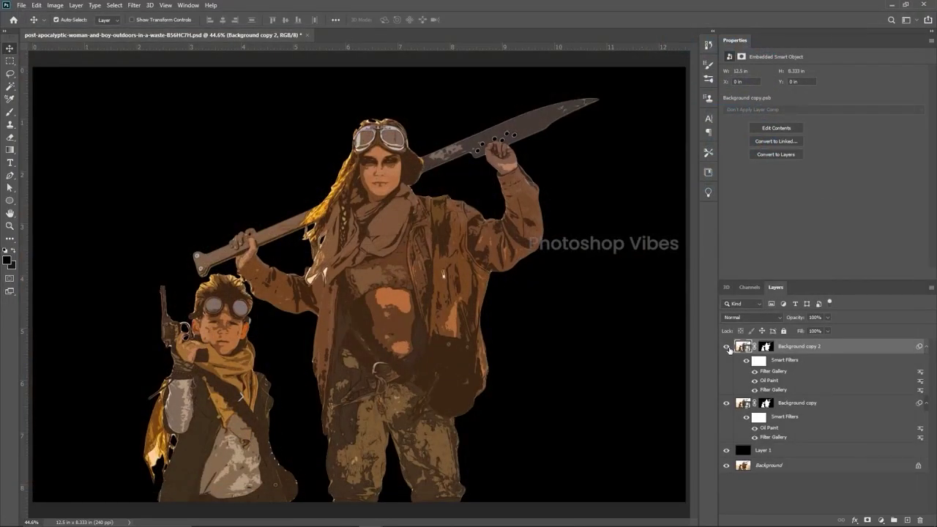
- Zoom in on the woman's face and toggle the Cutout layer to compare detail
click(727, 347)
click(727, 347)
scroll(276, 257, up, 2)
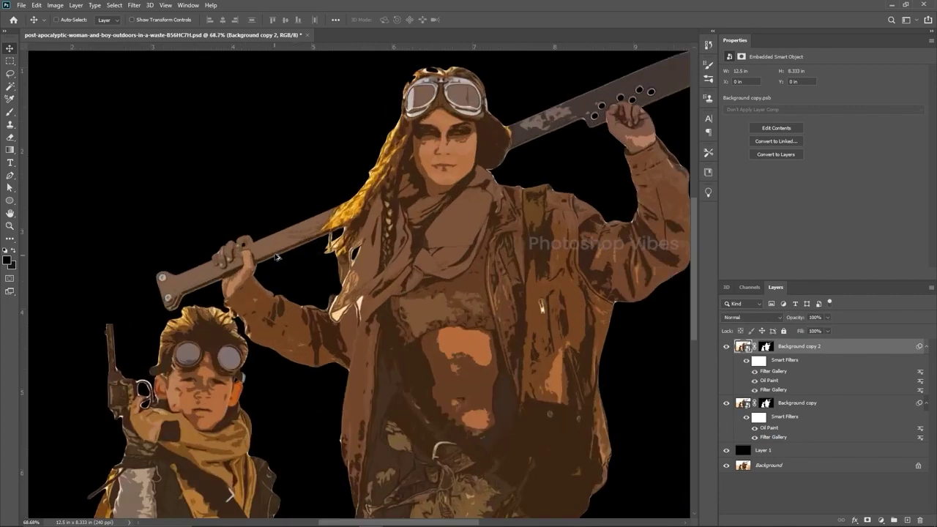
scroll(276, 257, up, 1)
drag(495, 190, 501, 253)
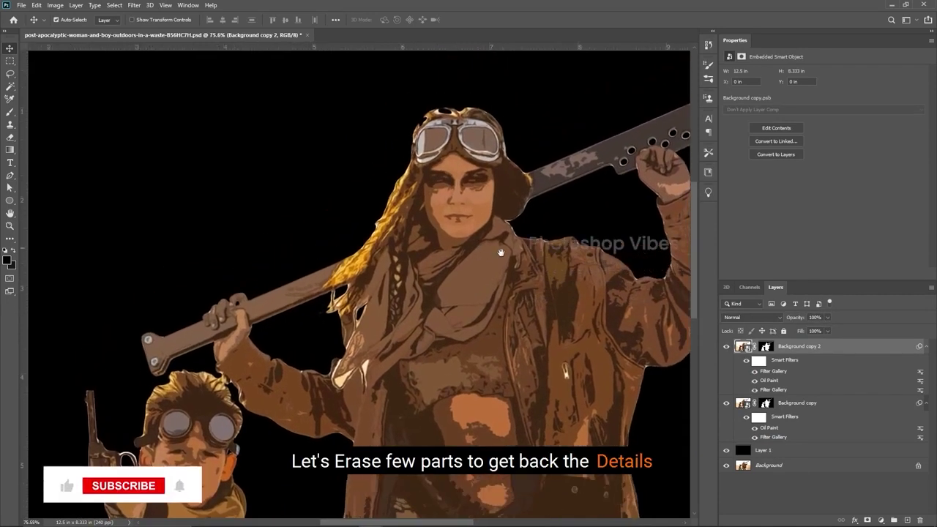
click(727, 347)
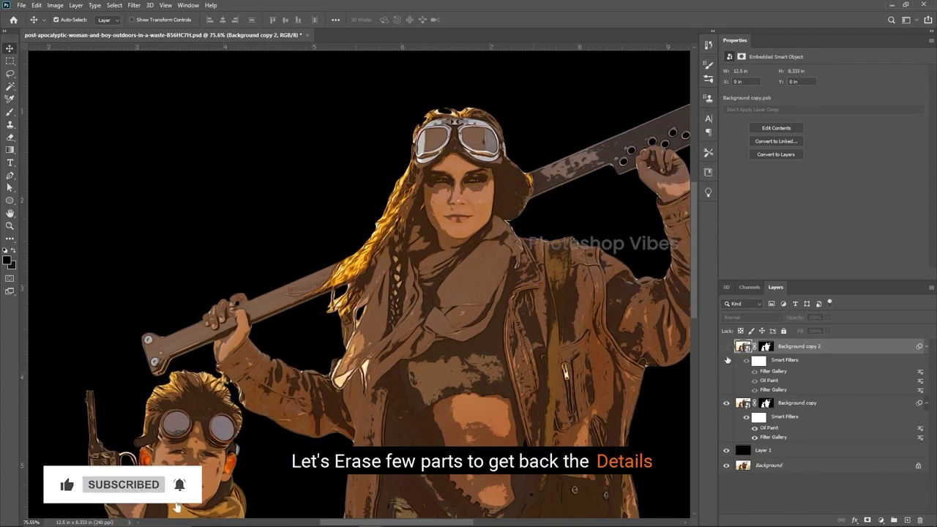
click(726, 347)
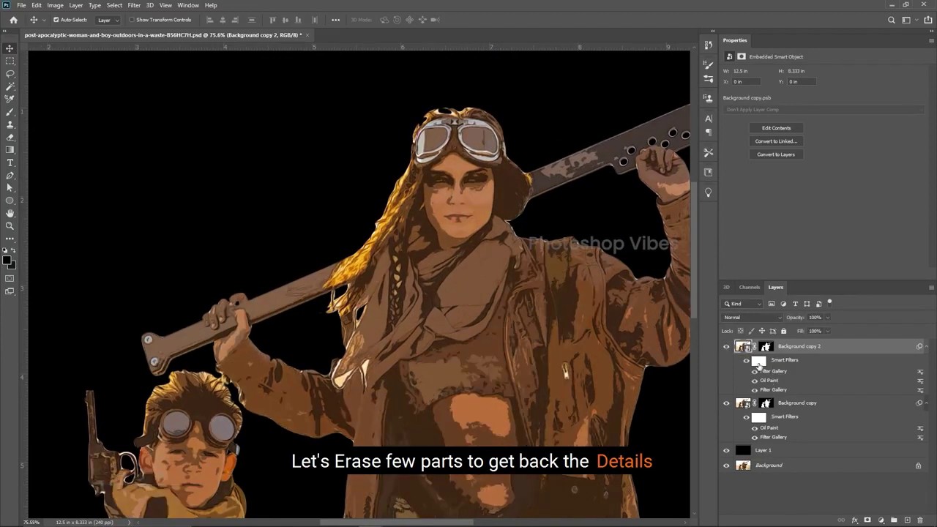
- On the smart filter mask, erase the Cutout effect from both eyes with a size-64 brush
click(759, 362)
key(b)
alt+right_click(475, 203)
alt+right_click(310, 216)
alt+right_click(280, 180)
click(469, 179)
click(446, 182)
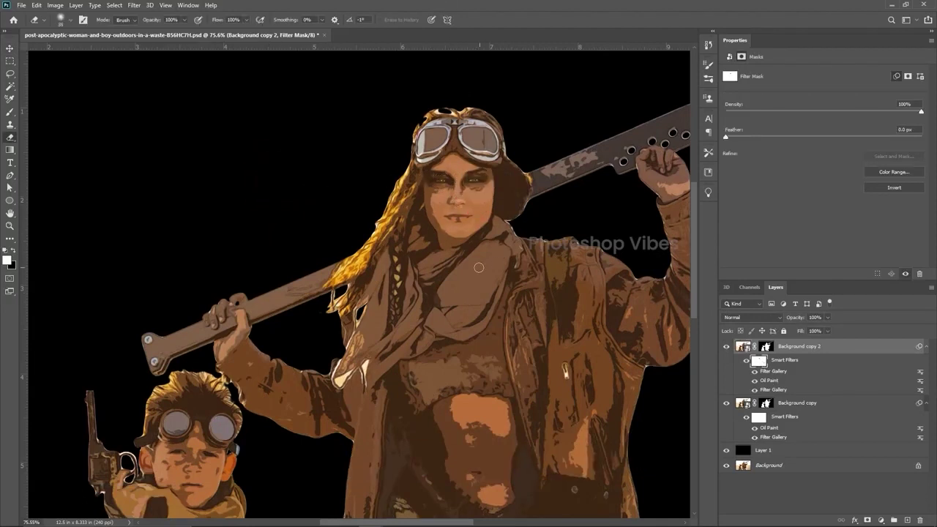
- At 50% opacity, partly remove the filter over the face, then compare and fit the image
scroll(478, 261, up, 2)
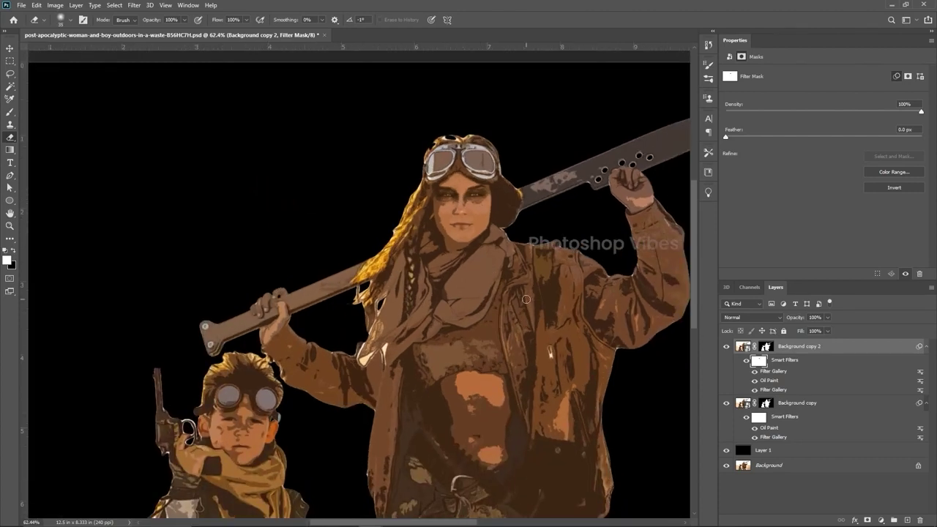
scroll(481, 188, up, 2)
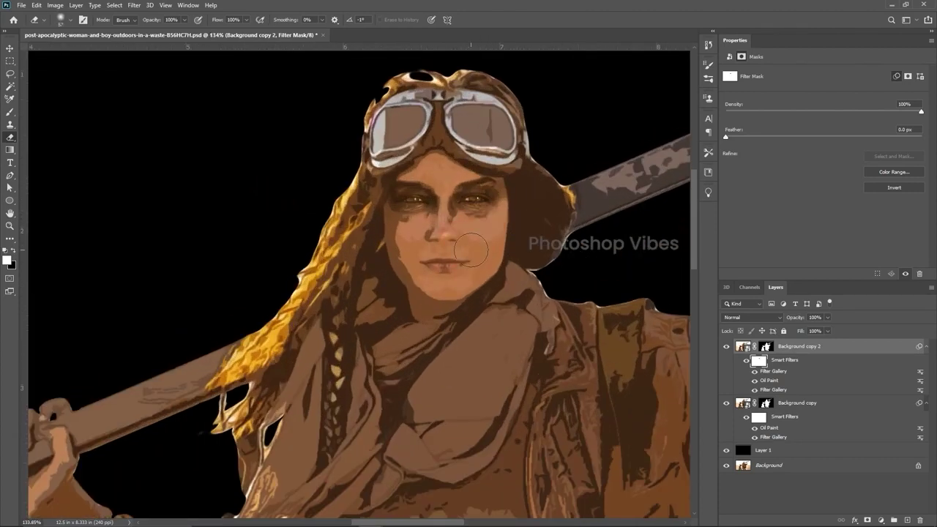
click(148, 20)
text(50)
key(Return)
click(13, 251)
scroll(382, 205, down, 3)
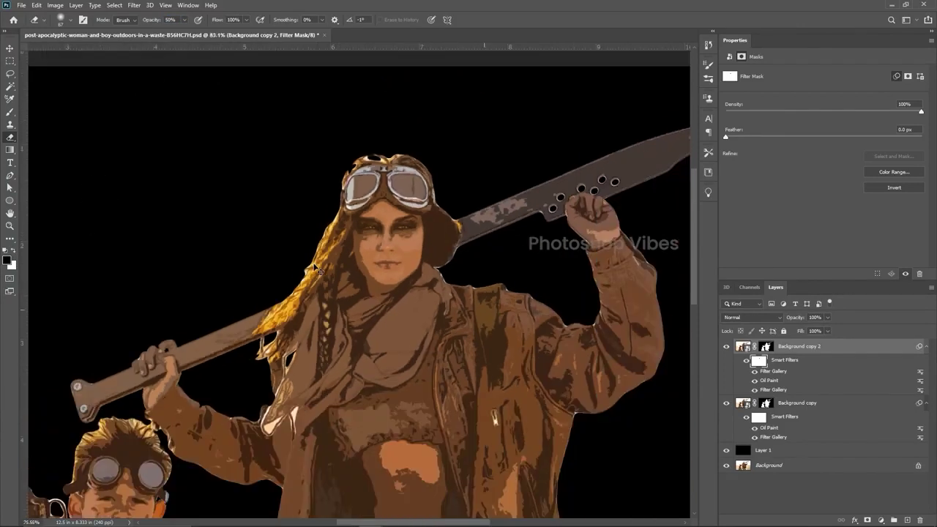
key(v)
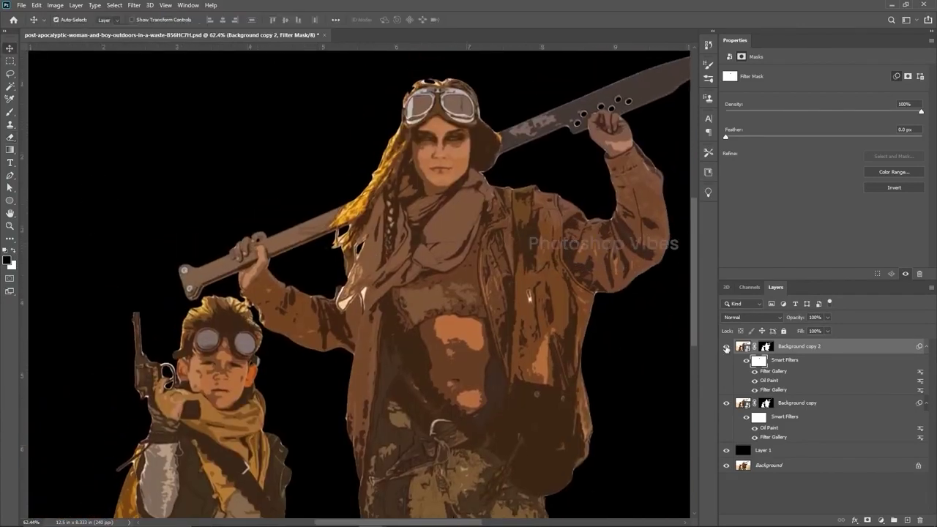
click(727, 347)
click(726, 347)
key(ctrl+0)
- Combine Background copy and Background copy 2 into one smart object
click(802, 348)
click(796, 405)
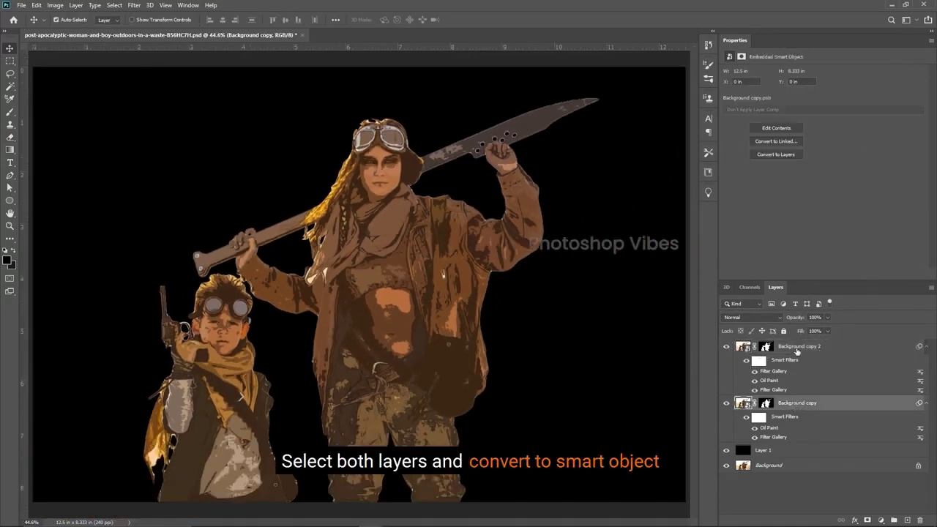
shift+click(797, 350)
right_click(797, 350)
click(852, 208)
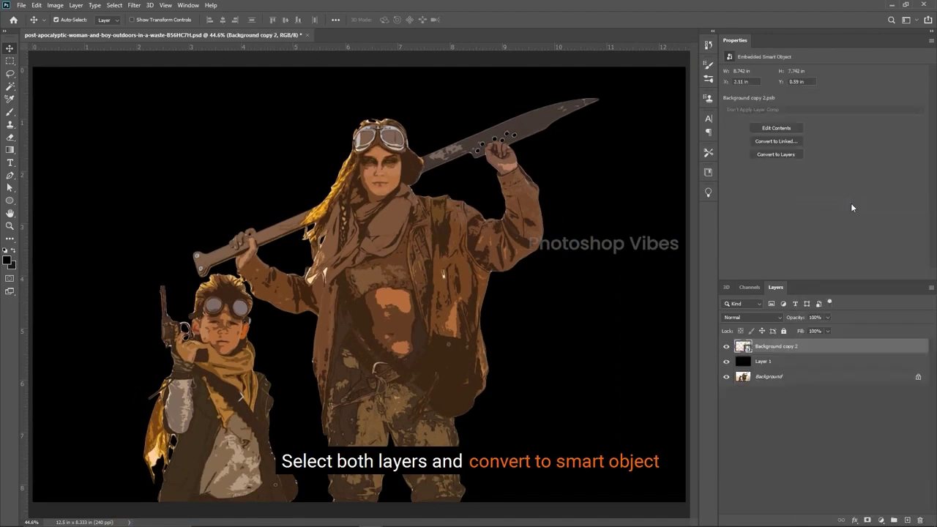
- Apply Shadows/Highlights: Shadows 55%, Tone 41, Radius 2500 px, Highlights Tone 100, Color +35
click(58, 6)
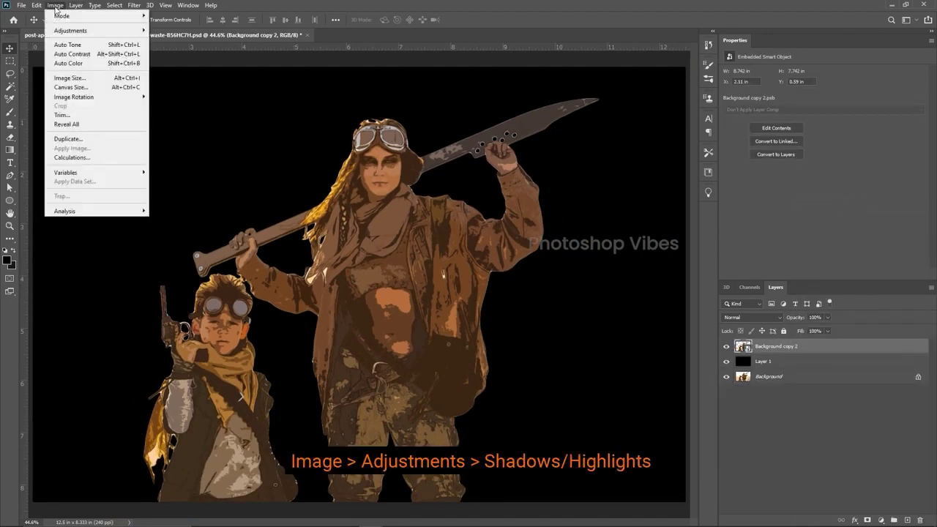
mouse_move(58, 34)
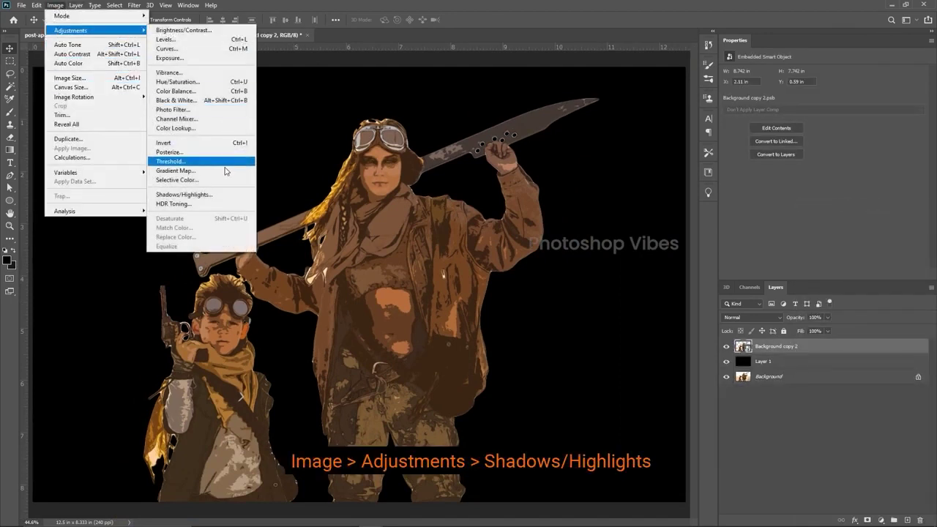
click(183, 194)
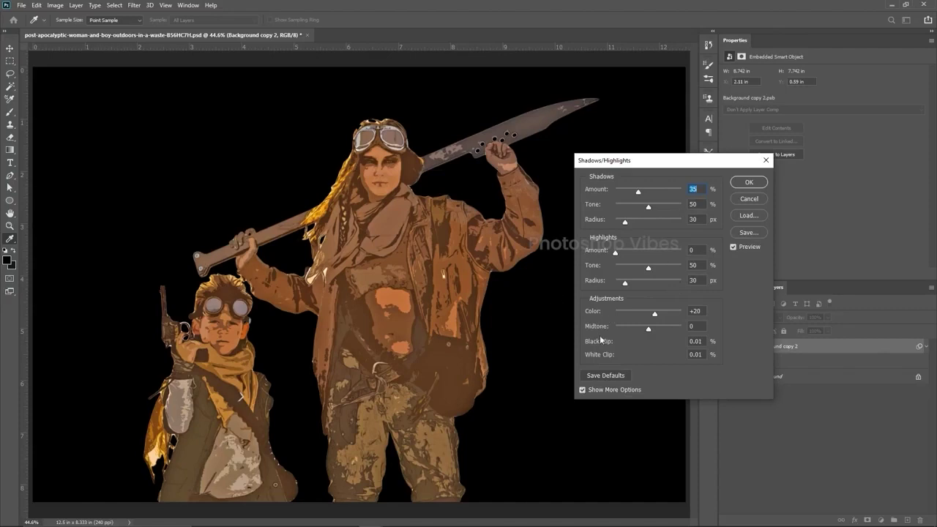
click(582, 391)
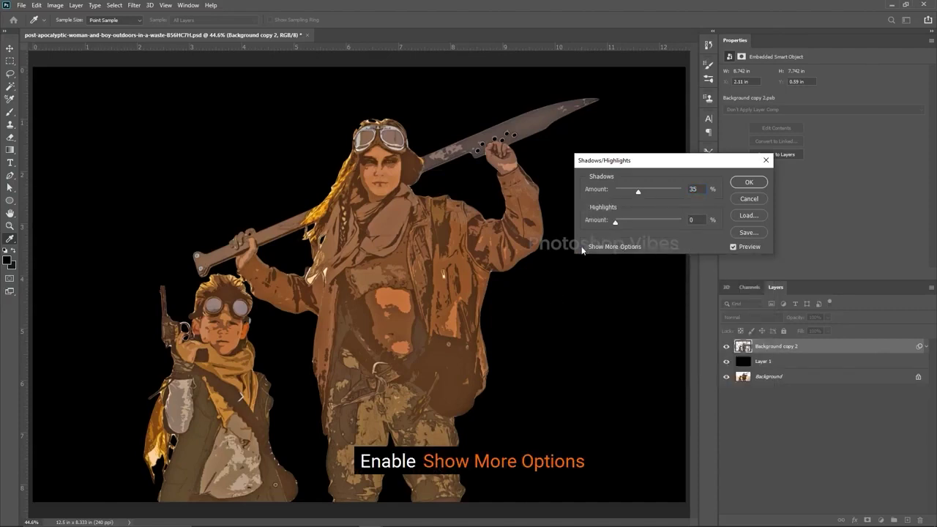
click(618, 246)
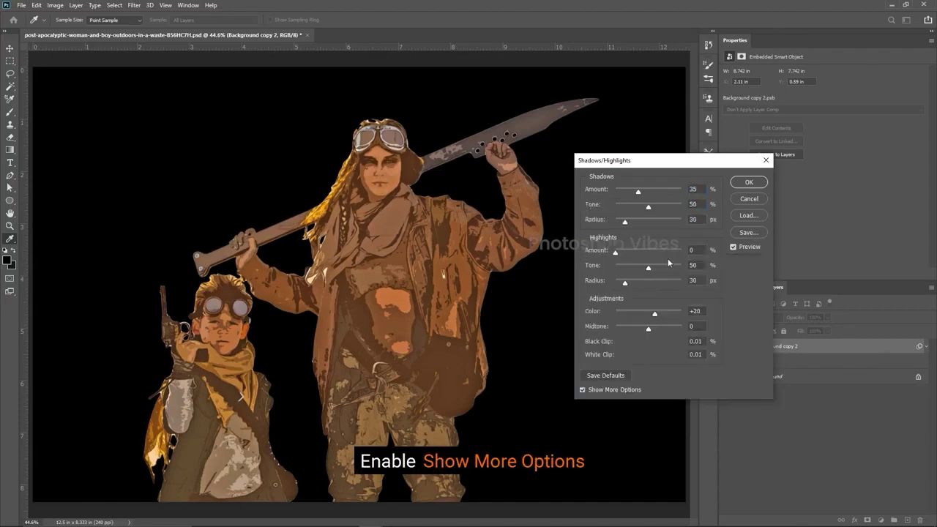
drag(639, 194, 714, 229)
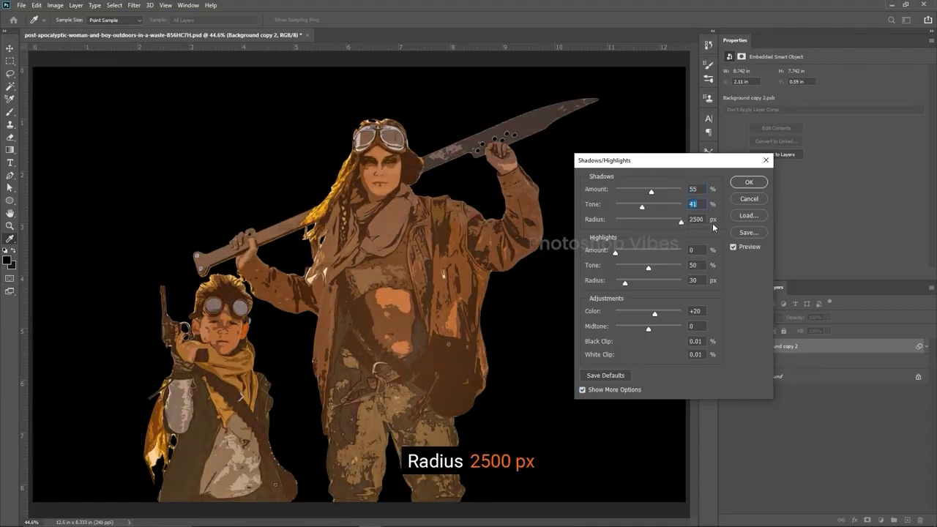
click(615, 252)
drag(649, 268, 759, 286)
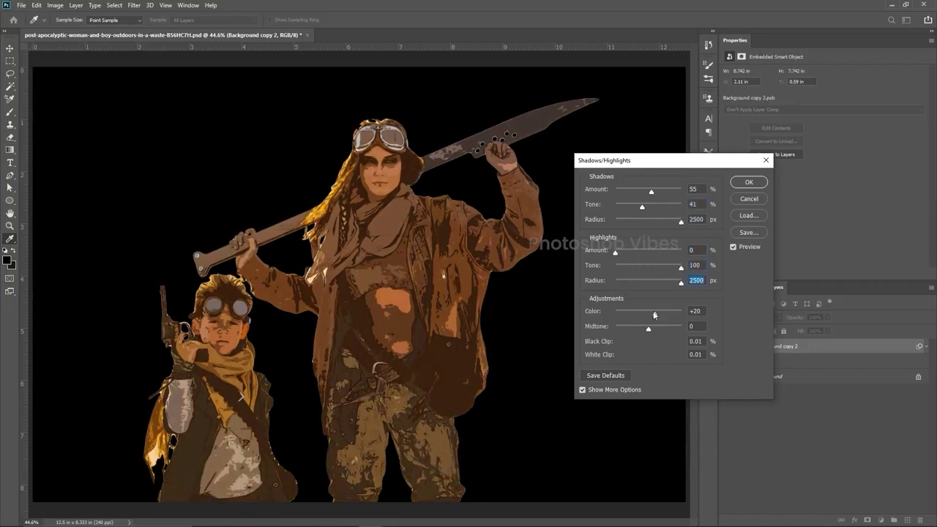
drag(654, 315, 649, 330)
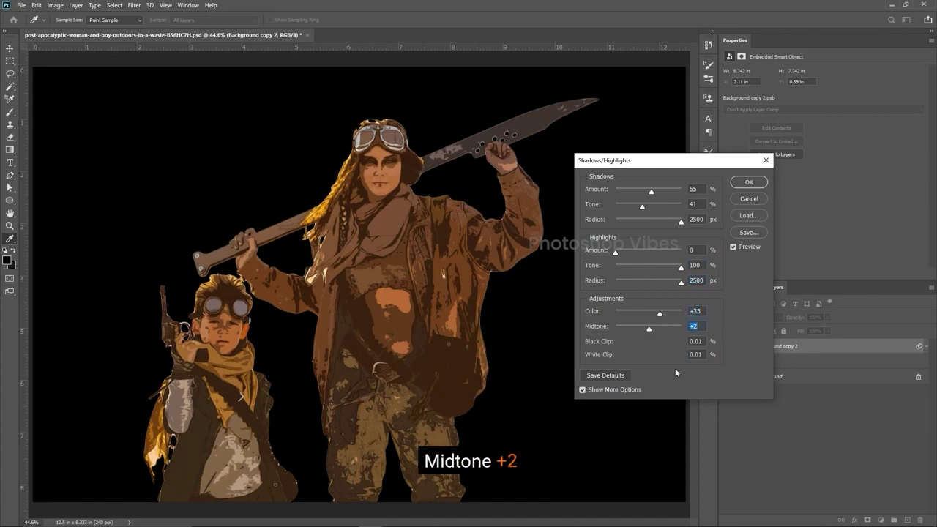
click(744, 184)
click(755, 373)
click(754, 373)
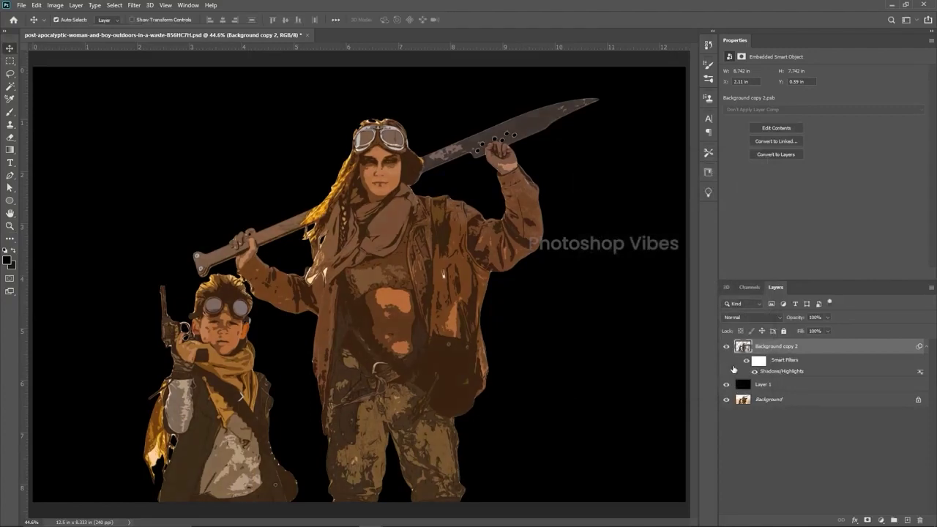
- Change the Shadows/Highlights filter's blending options to Soft Light mode with Opacity 50
double_click(922, 372)
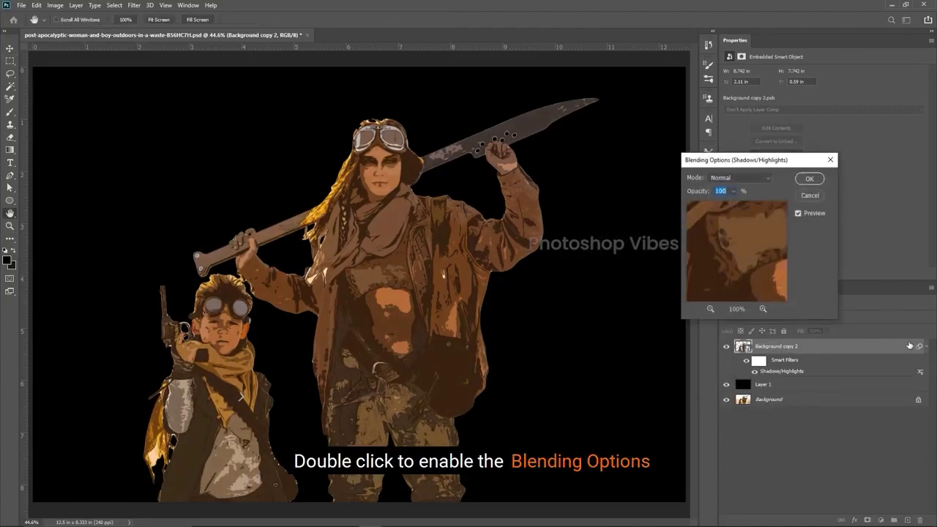
click(739, 181)
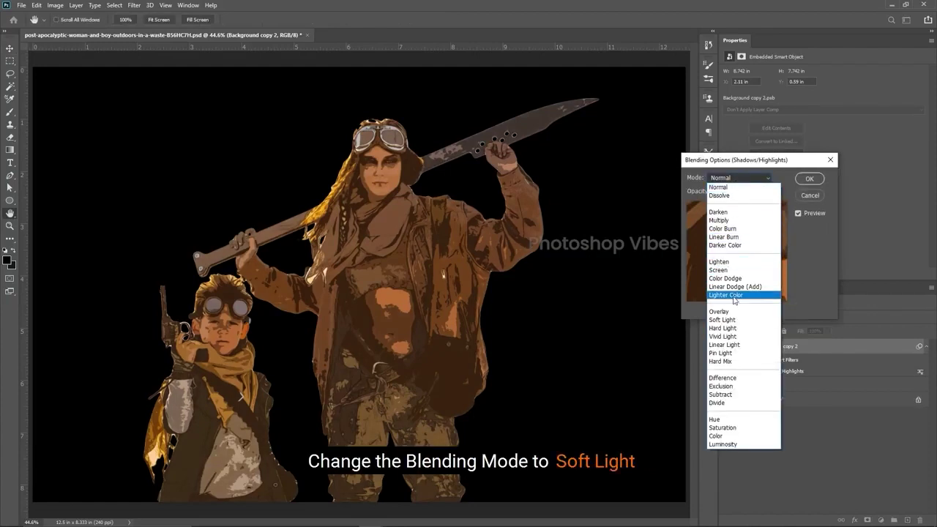
click(722, 320)
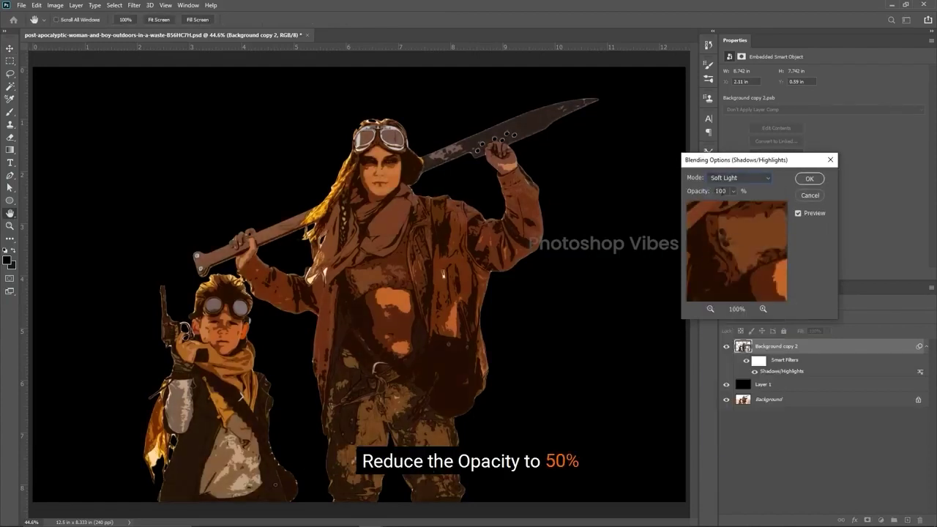
drag(729, 191, 701, 192)
text(50)
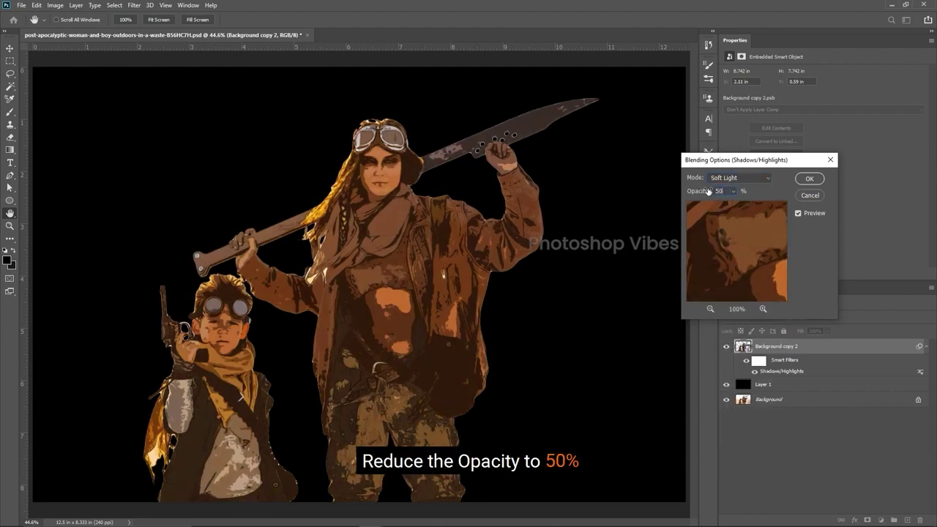
click(810, 178)
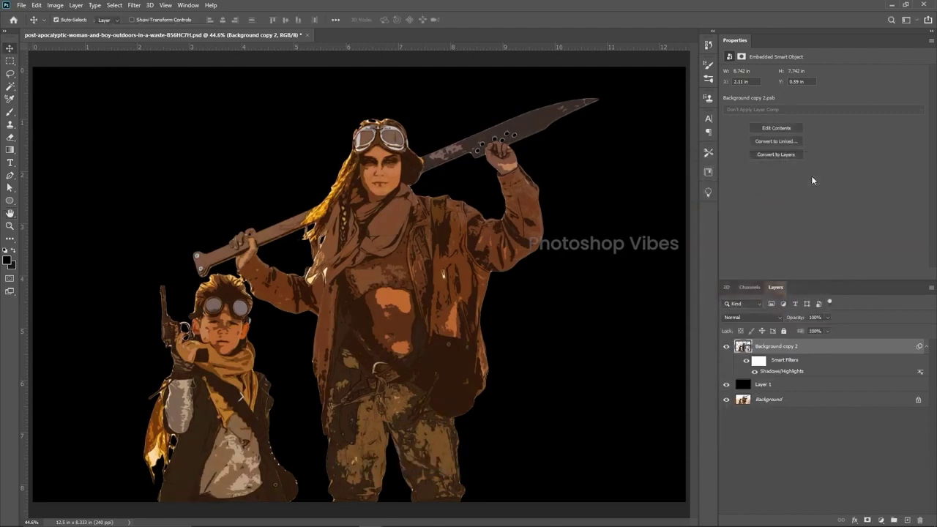
scroll(538, 292, down, 1)
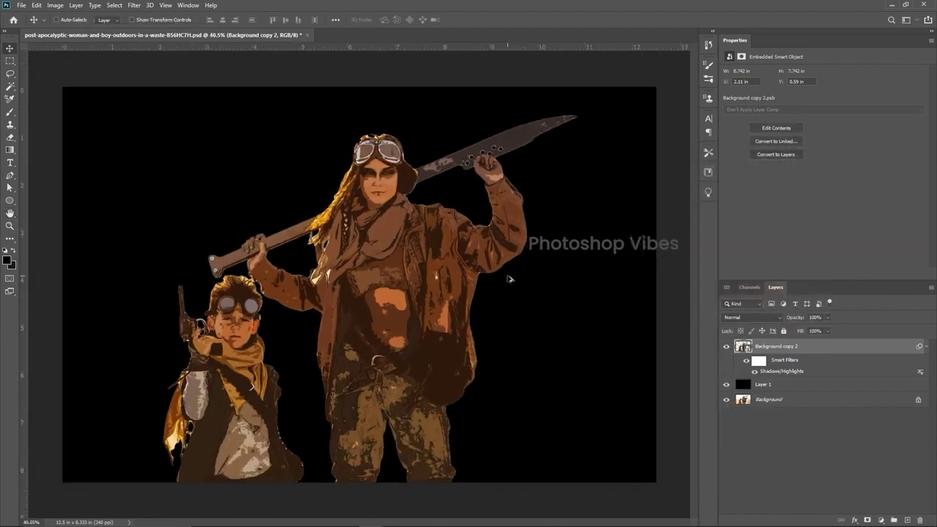
- Enlarge the desert background above Layer 1 to fill the canvas, then move the figures right
click(766, 385)
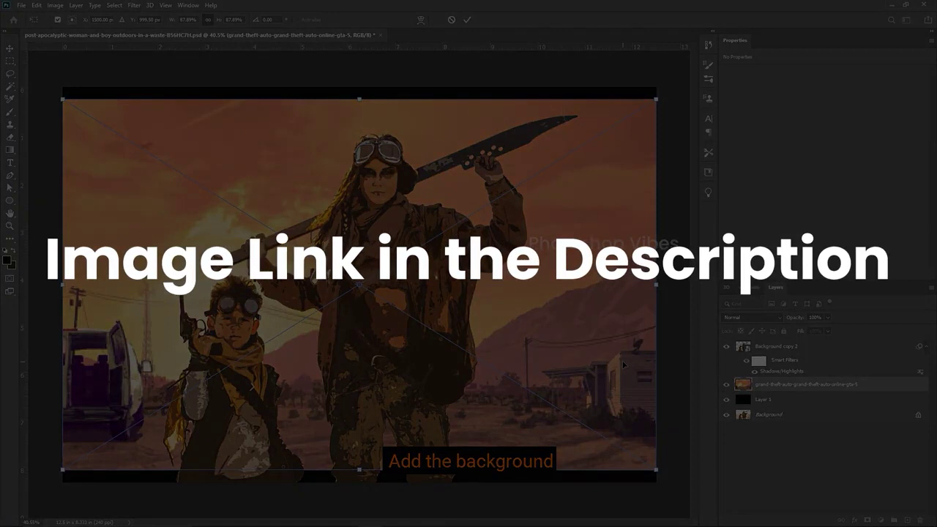
scroll(475, 311, down, 1)
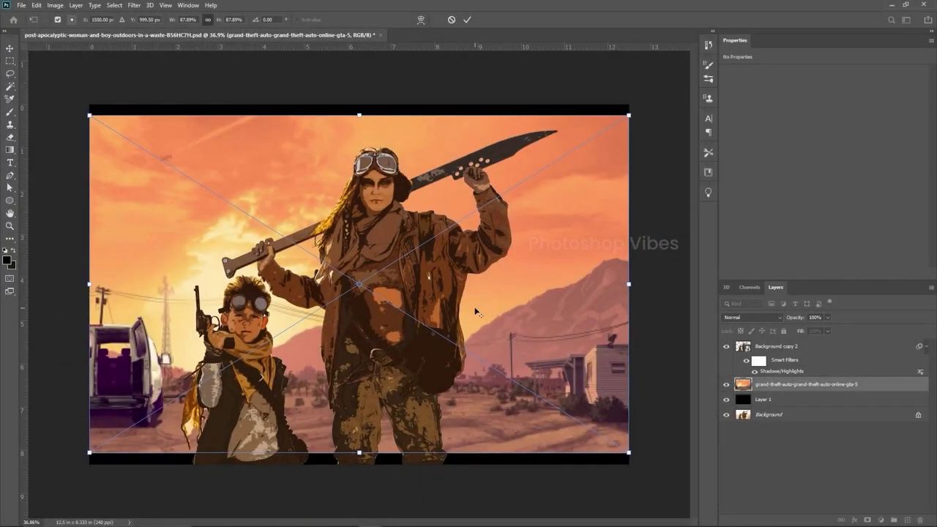
drag(629, 452, 649, 463)
key(Return)
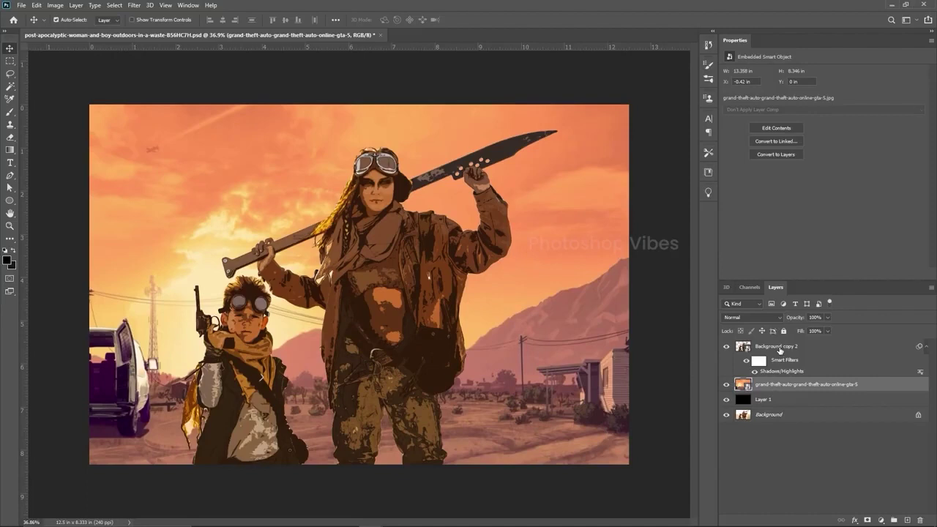
click(780, 349)
drag(435, 350, 488, 350)
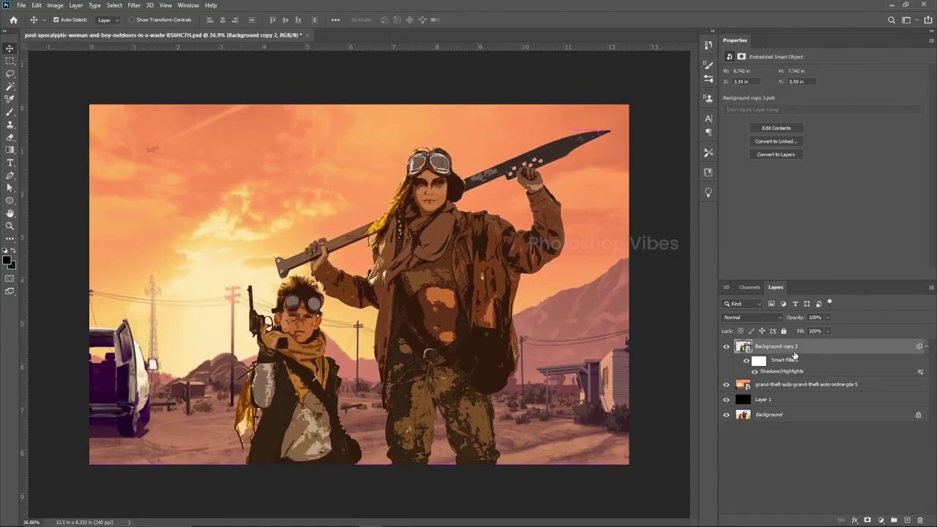
- Add a 5 px black Stroke layer style to Background copy 2
double_click(908, 347)
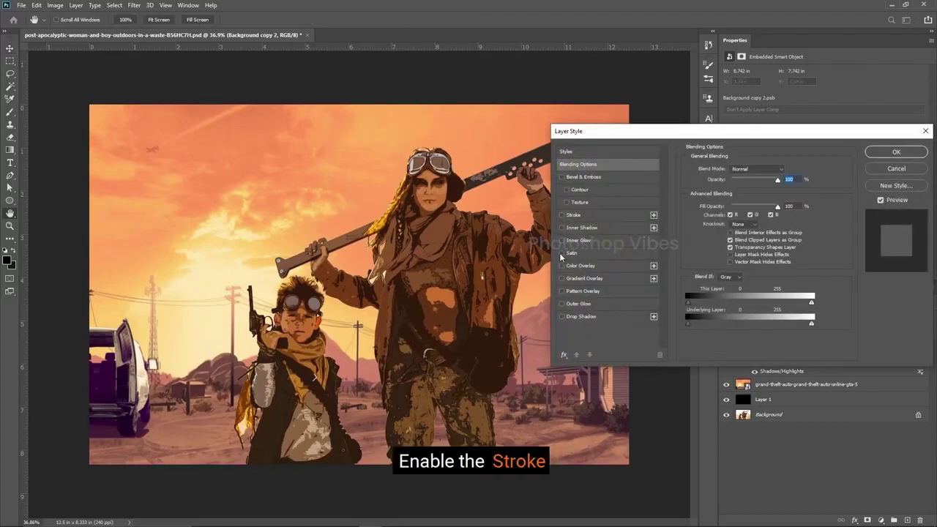
click(563, 216)
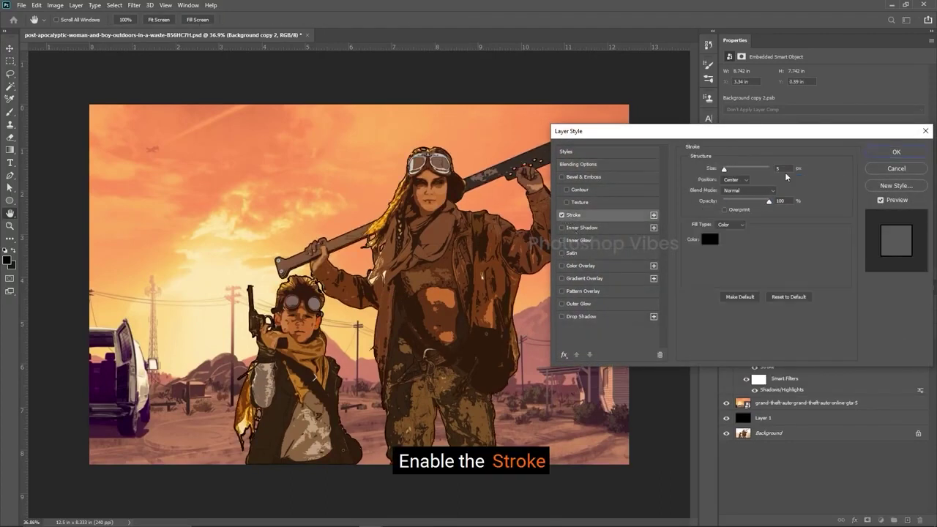
drag(785, 169, 751, 163)
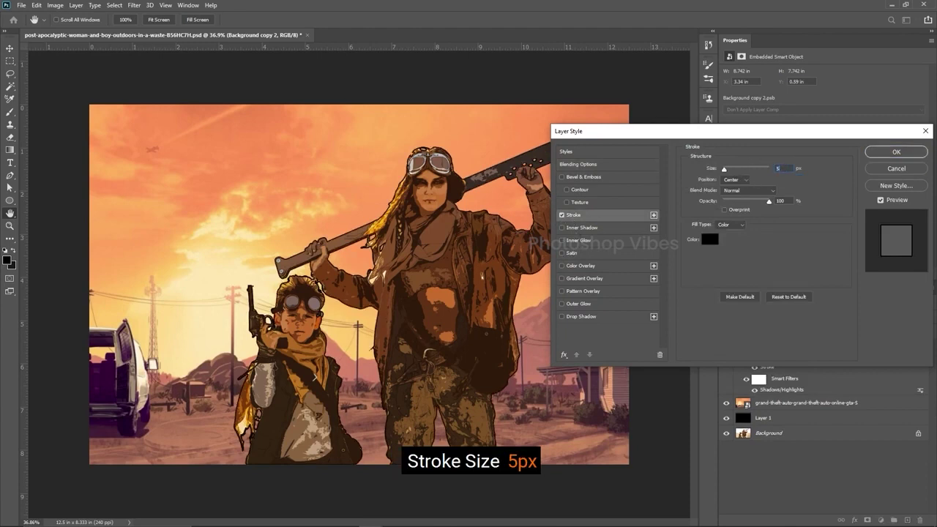
click(770, 203)
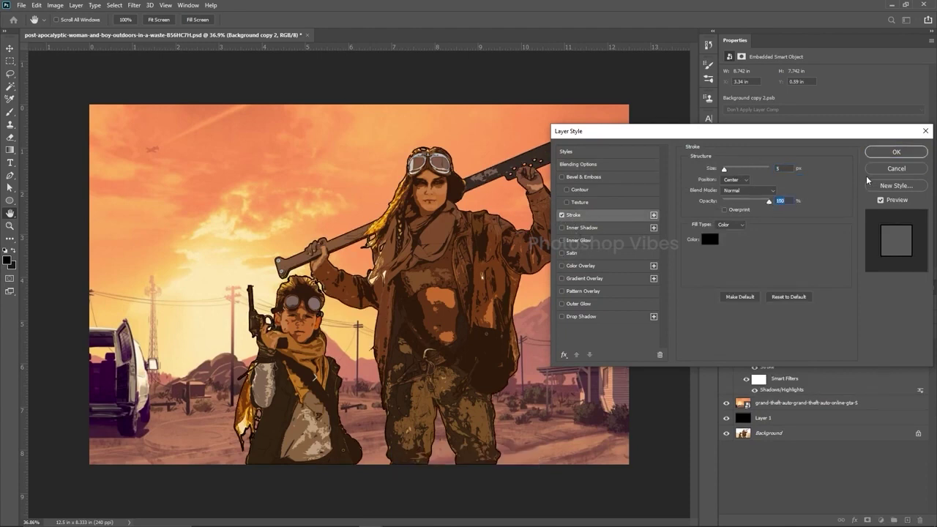
click(898, 152)
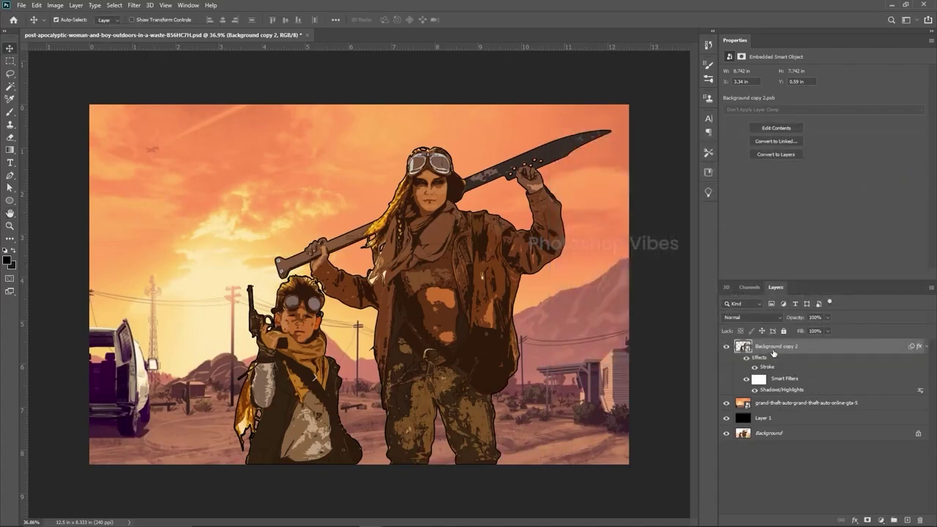
- Add a new layer above the background and set up a black foreground-to-transparent gradient
click(774, 405)
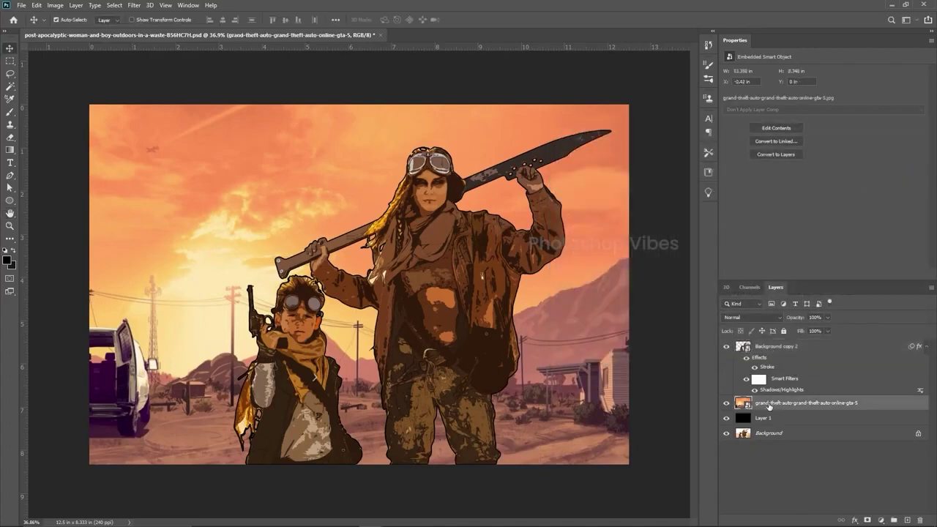
click(907, 520)
drag(9, 149, 42, 153)
click(72, 20)
click(619, 137)
click(647, 151)
click(622, 373)
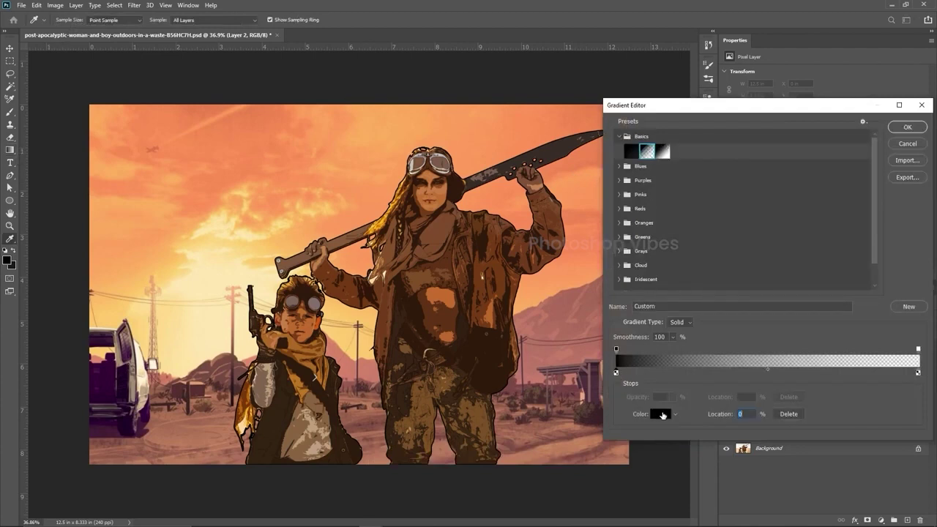
click(660, 414)
click(832, 123)
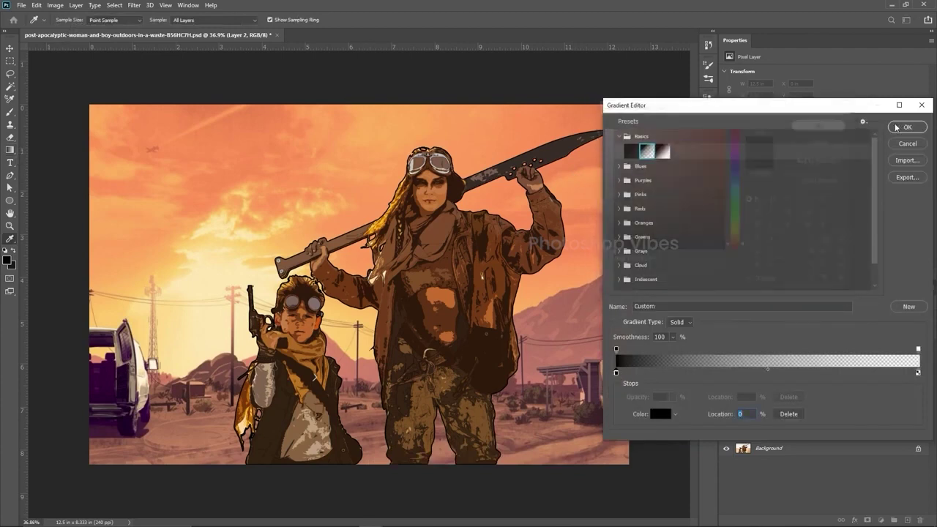
click(907, 127)
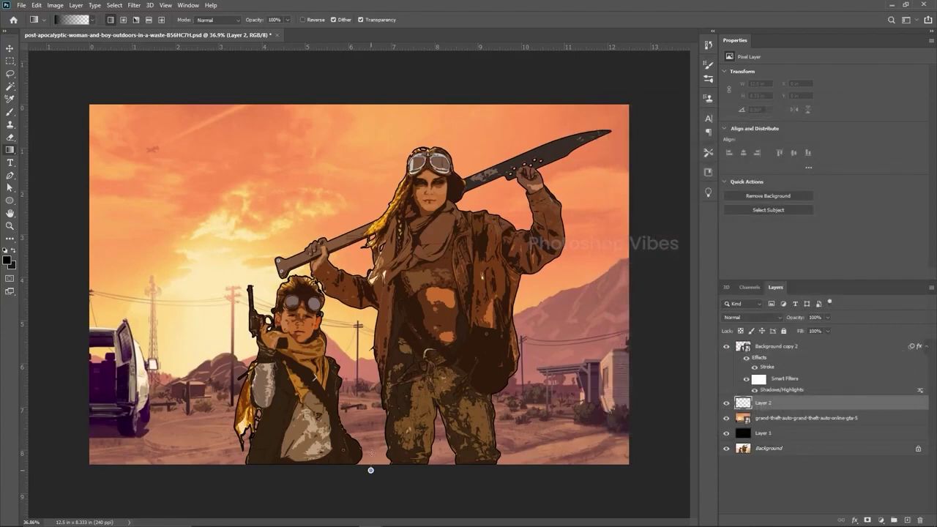
- Draw the black fade up from the canvas bottom and stretch it taller
drag(370, 470, 371, 345)
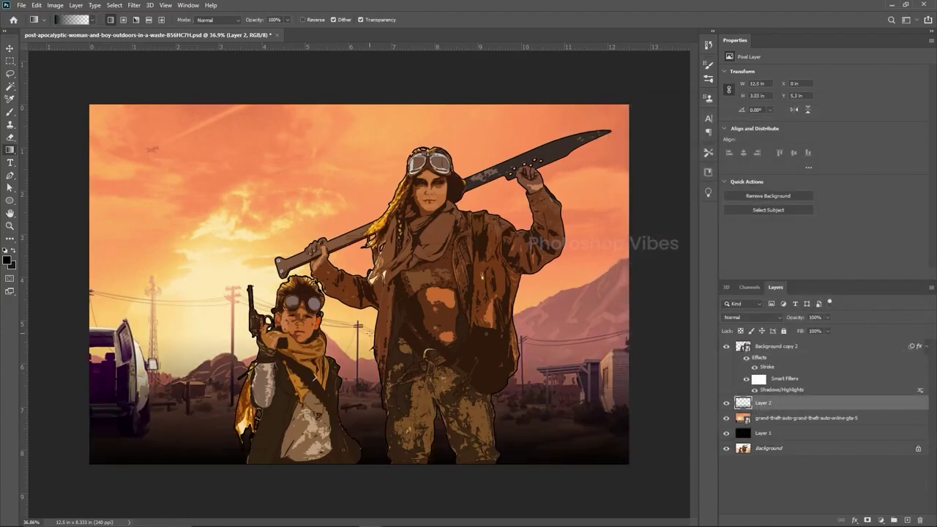
key(ctrl+t)
drag(362, 335, 363, 302)
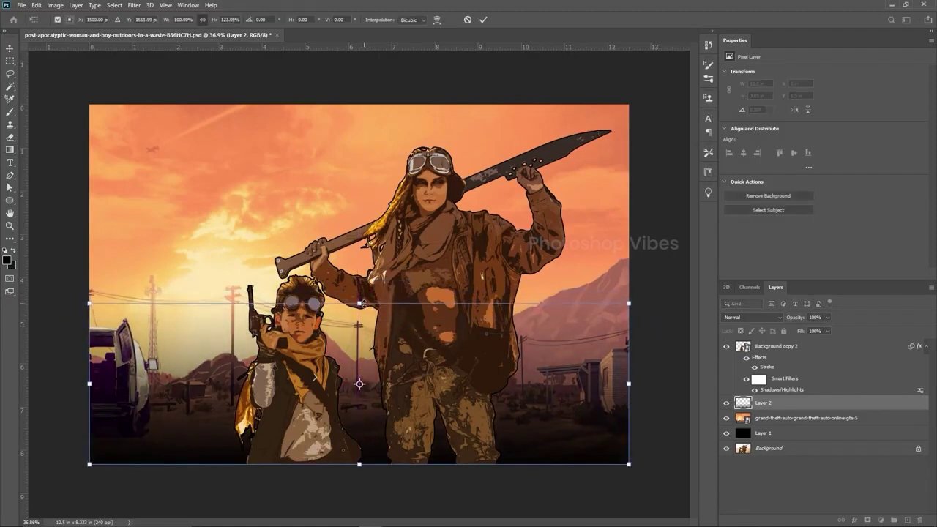
key(Return)
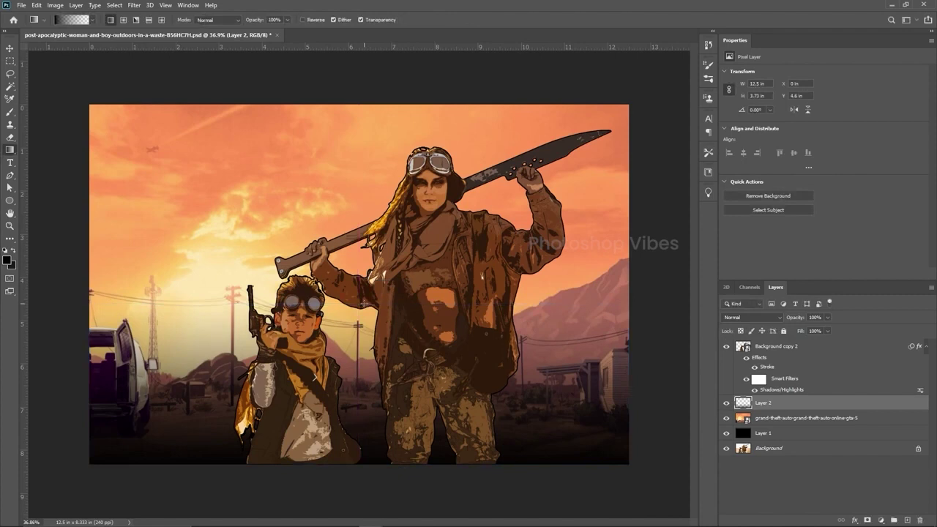
- Duplicate the gradient, clip Layer 2 copy at 65% opacity, and move the GTA logo bottom-left
key(v)
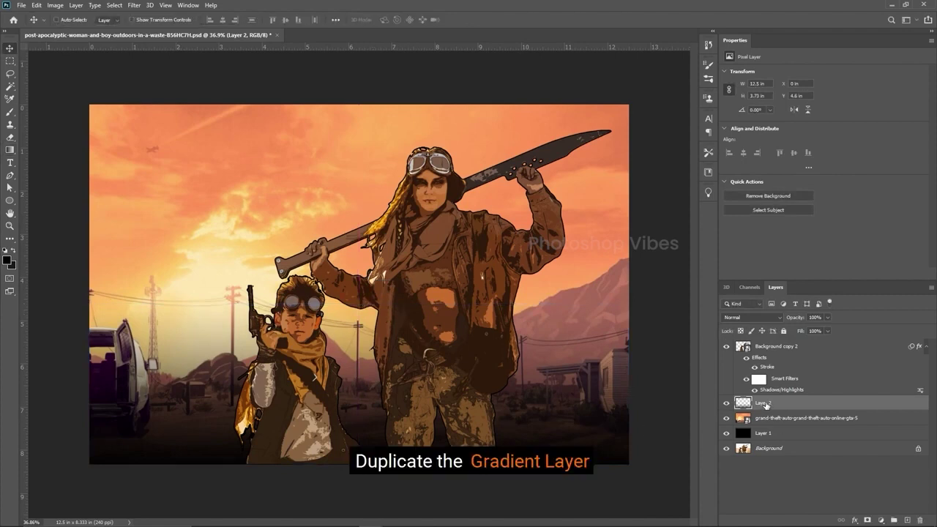
key(ctrl+j)
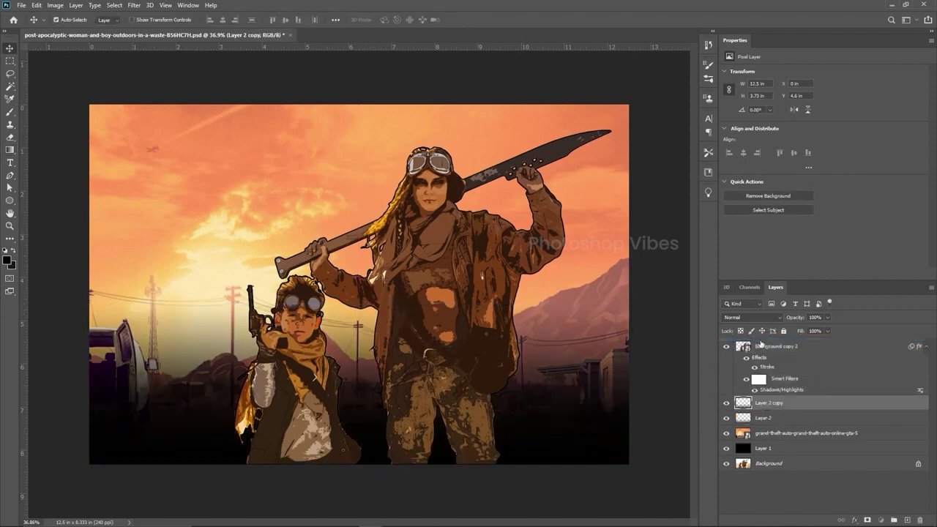
drag(760, 344, 761, 343)
right_click(777, 350)
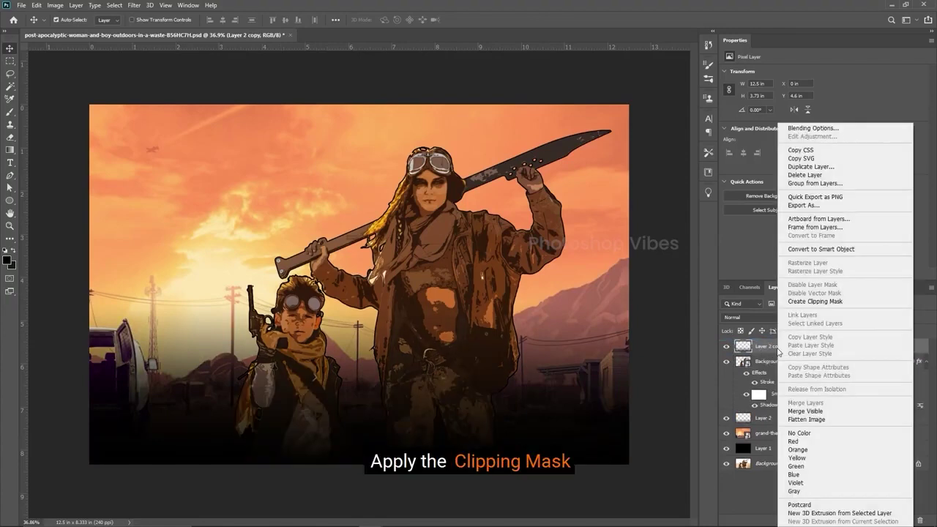
click(851, 304)
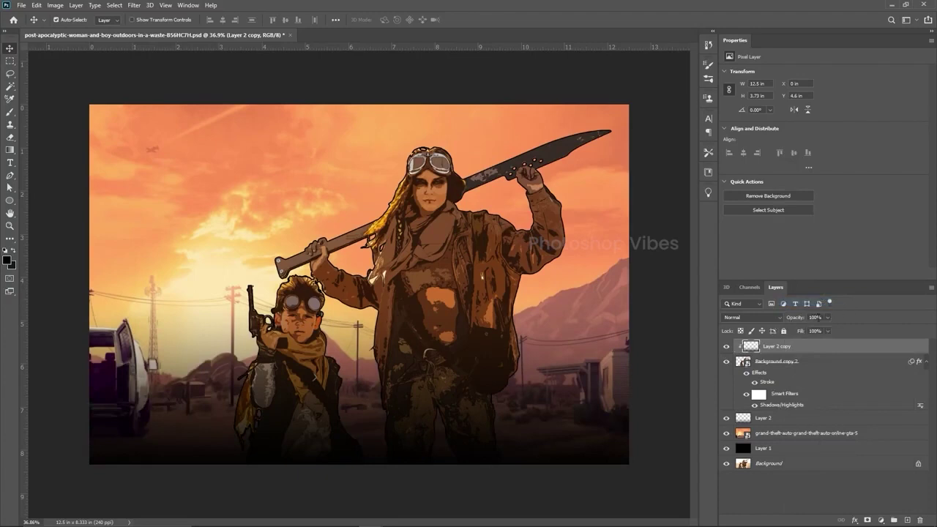
text(60)
text(65)
key(Return)
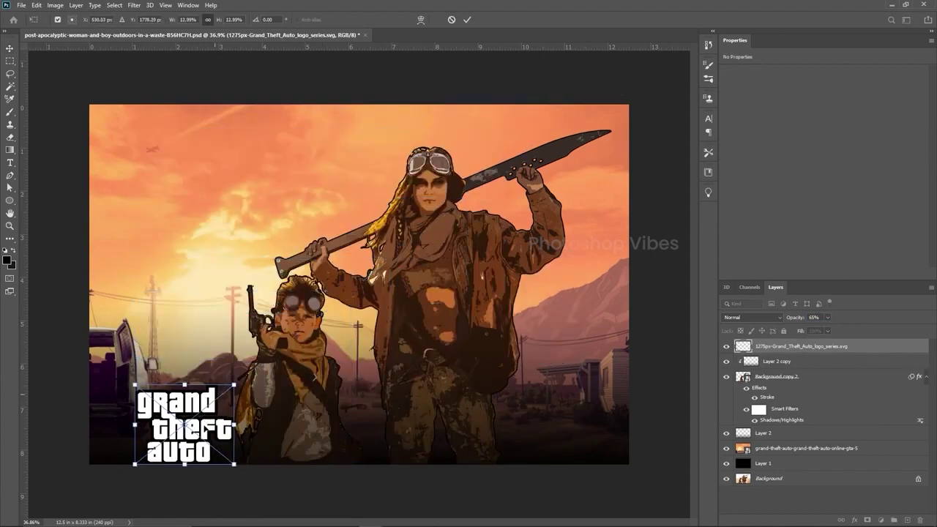
drag(214, 395, 201, 377)
key(Return)
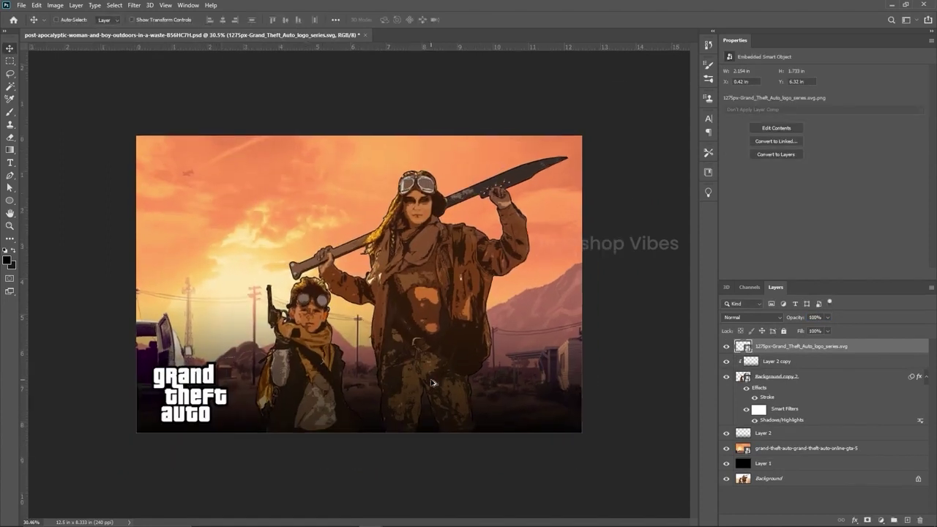
alt+click(728, 480)
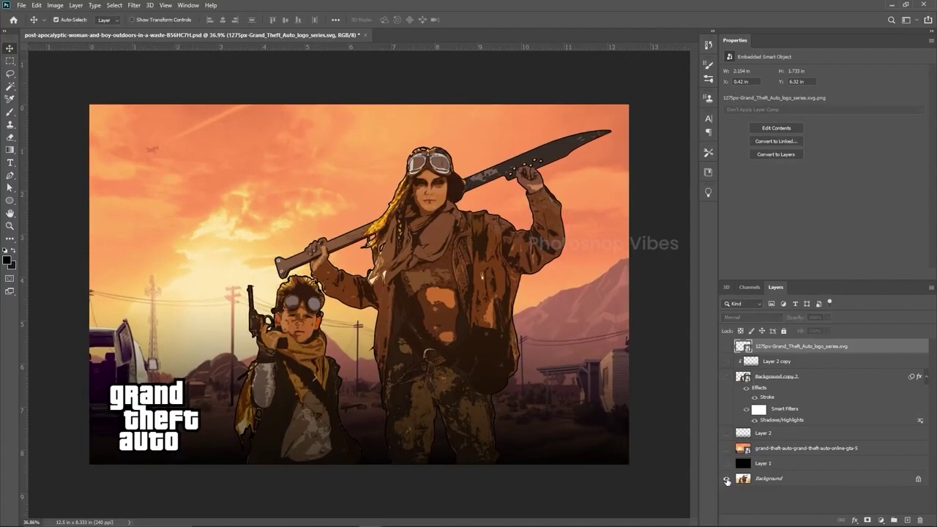
alt+click(728, 481)
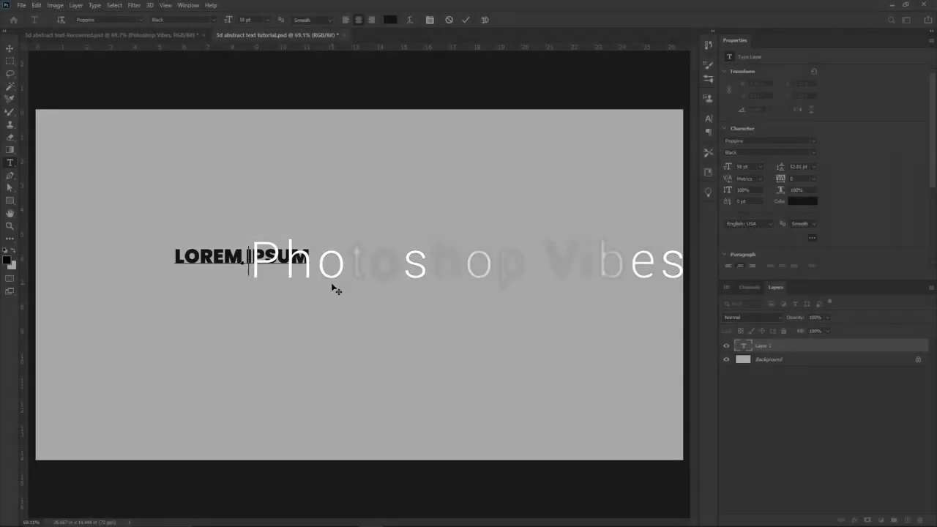
- Enter the text PHOTOSHOP VIBES and centre it horizontally and vertically on the canvas
text(PHOTOSHOP )
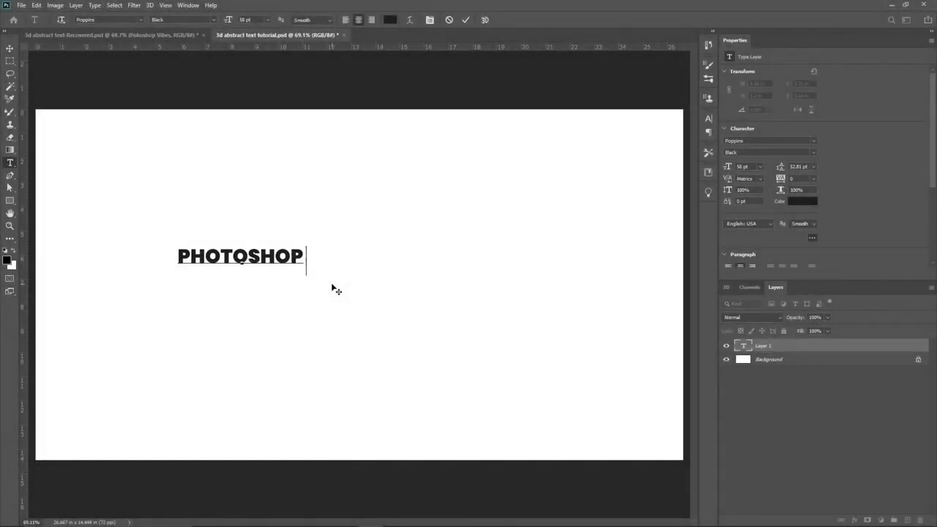
text(VIBES)
click(9, 48)
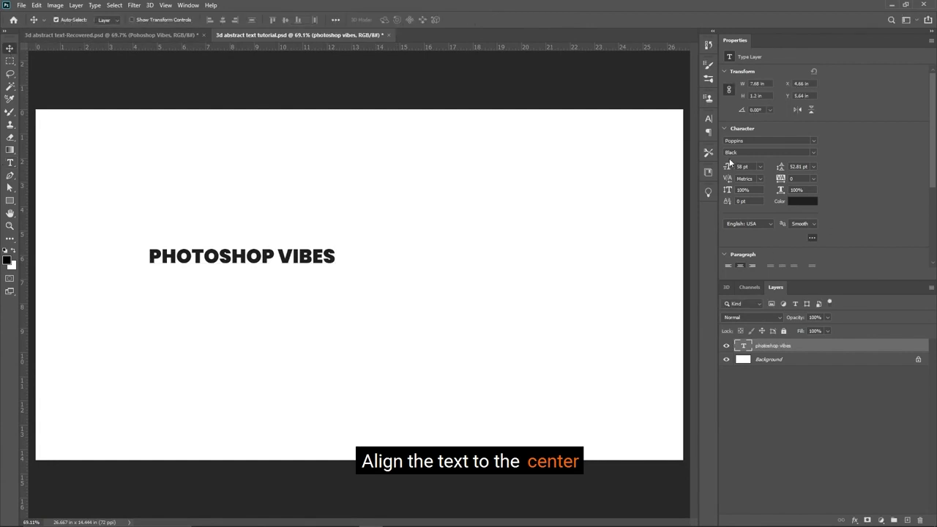
click(134, 5)
click(123, 13)
click(222, 20)
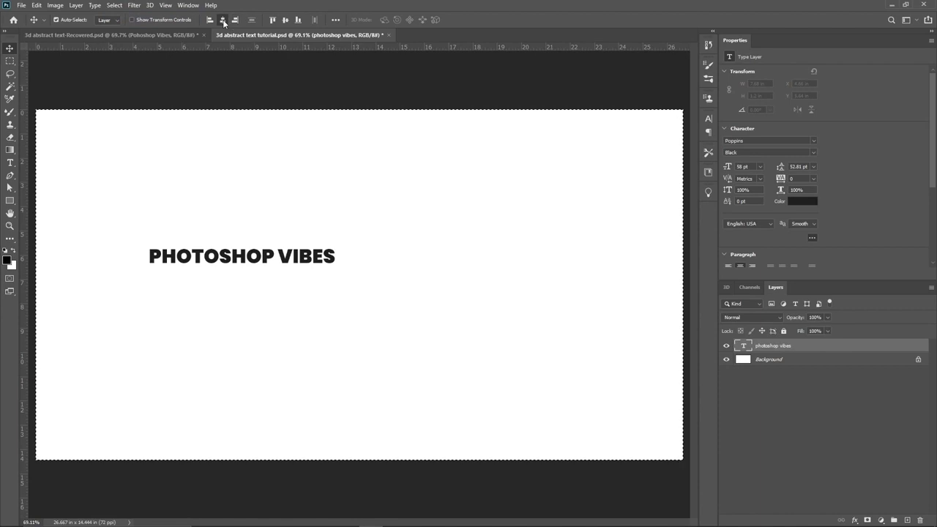
click(287, 20)
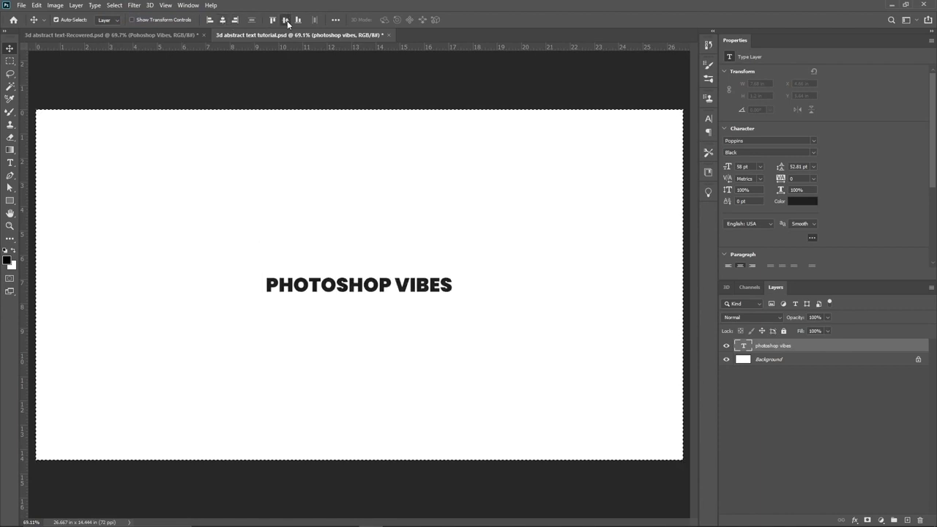
- Deselect, then duplicate the photoshop vibes text layer and hide the copy
click(110, 5)
click(126, 25)
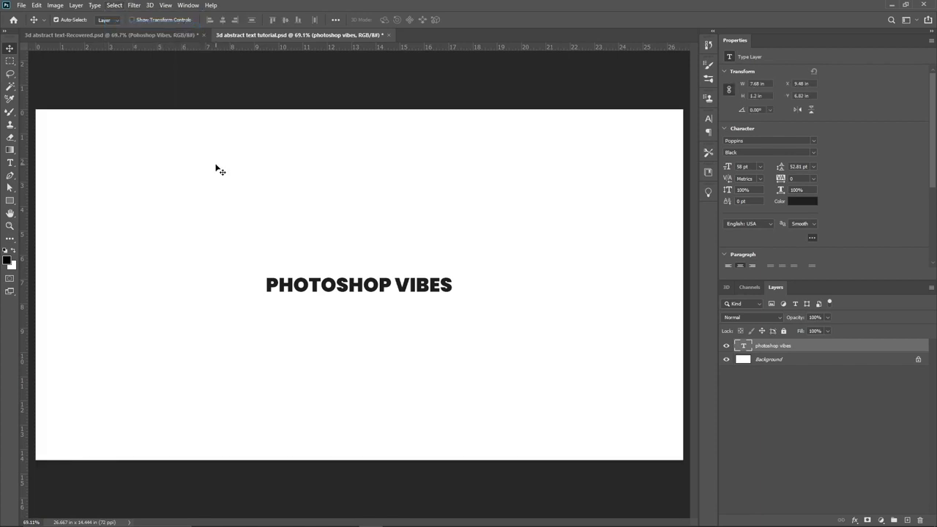
drag(737, 343, 906, 519)
click(726, 346)
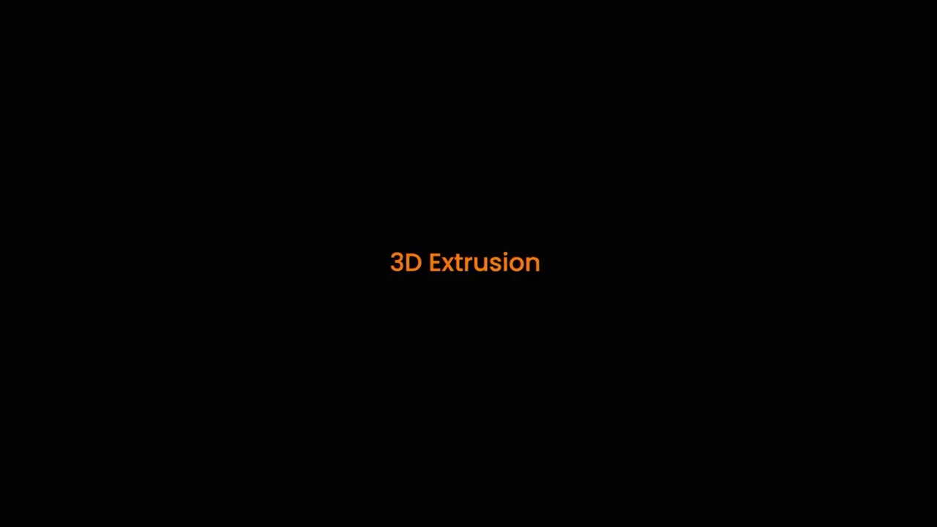
- Extrude the original photoshop vibes text layer into a 3D mesh and view it from above
click(793, 361)
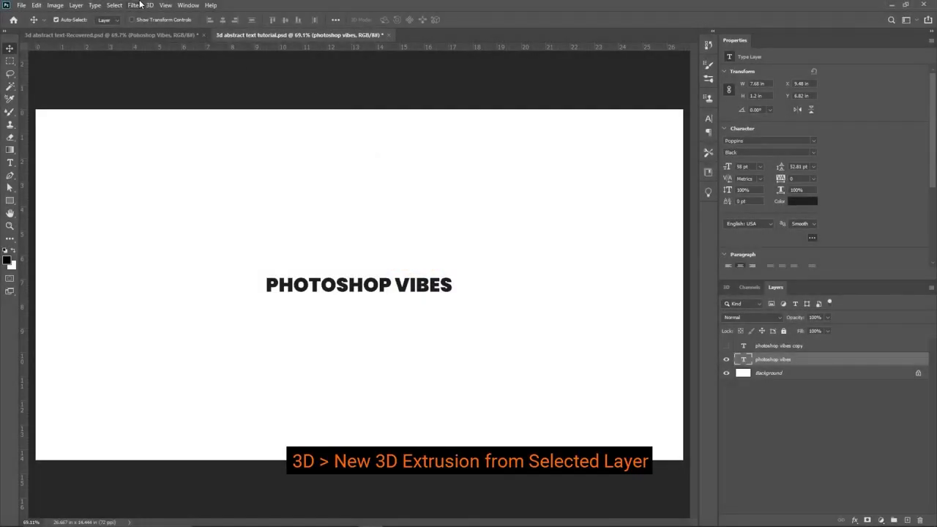
click(150, 5)
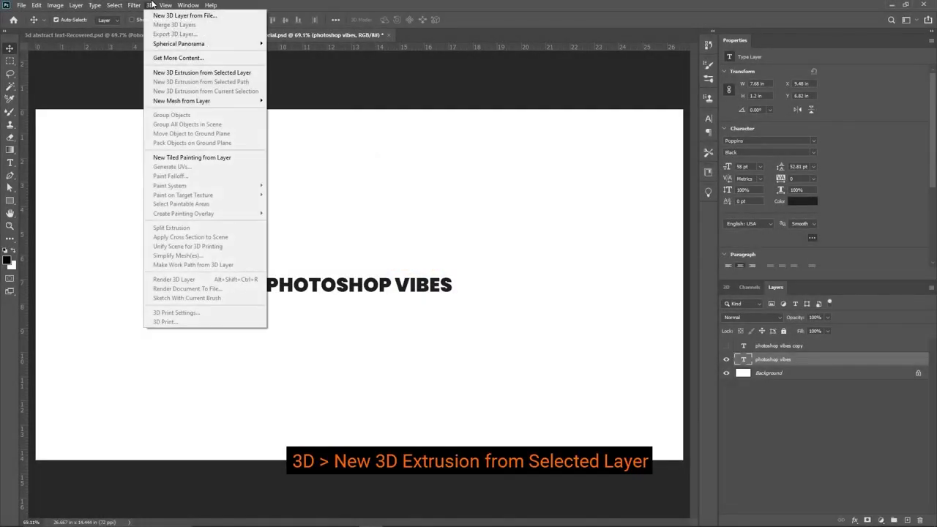
click(206, 73)
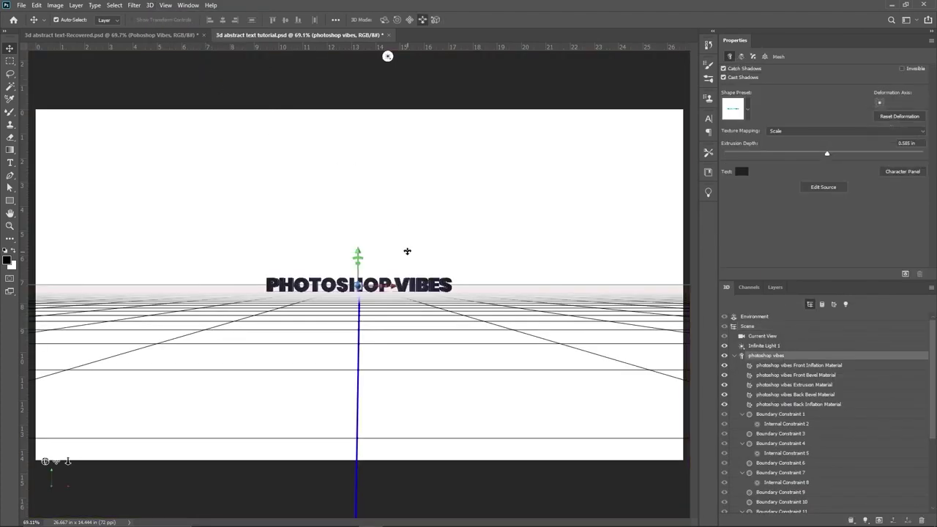
drag(48, 463, 440, 398)
- Set the 3D text colour to dark red with saturation 80 and brightness 48
click(742, 171)
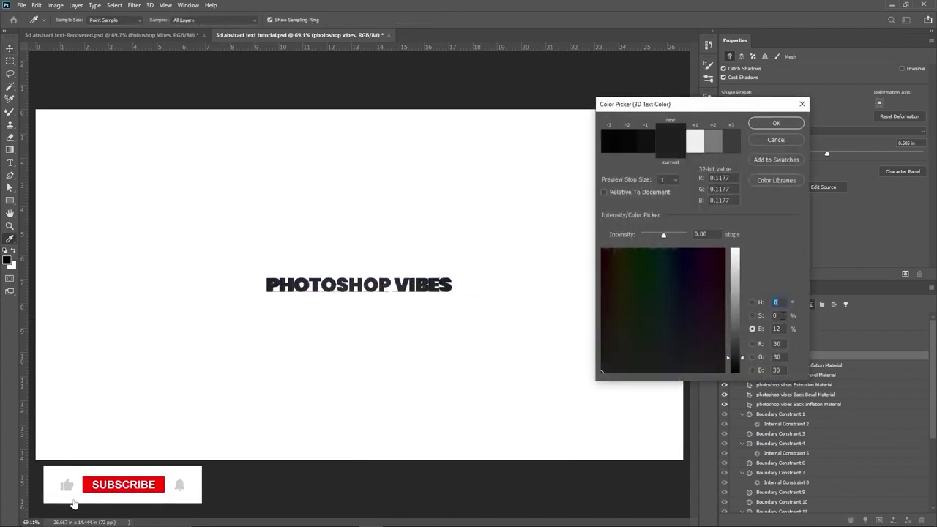
key(Tab)
text(80)
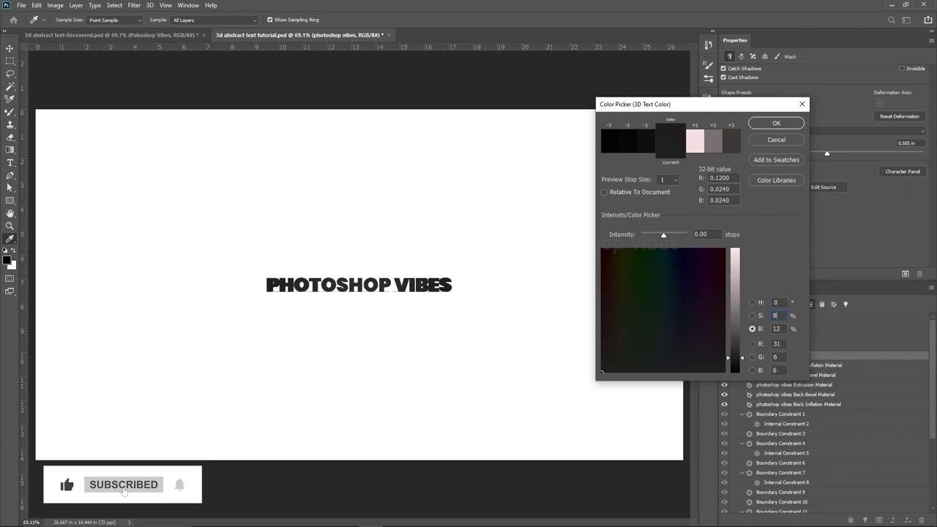
key(Tab)
text(48)
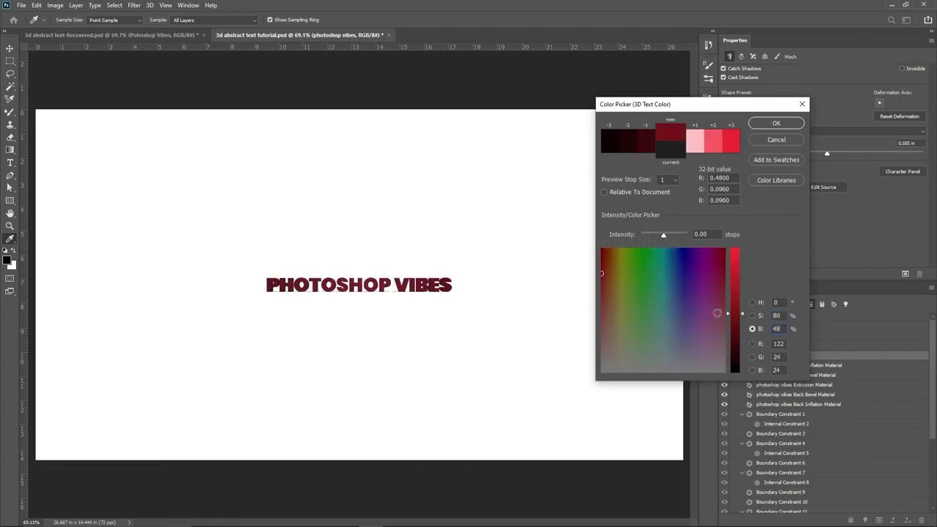
key(Return)
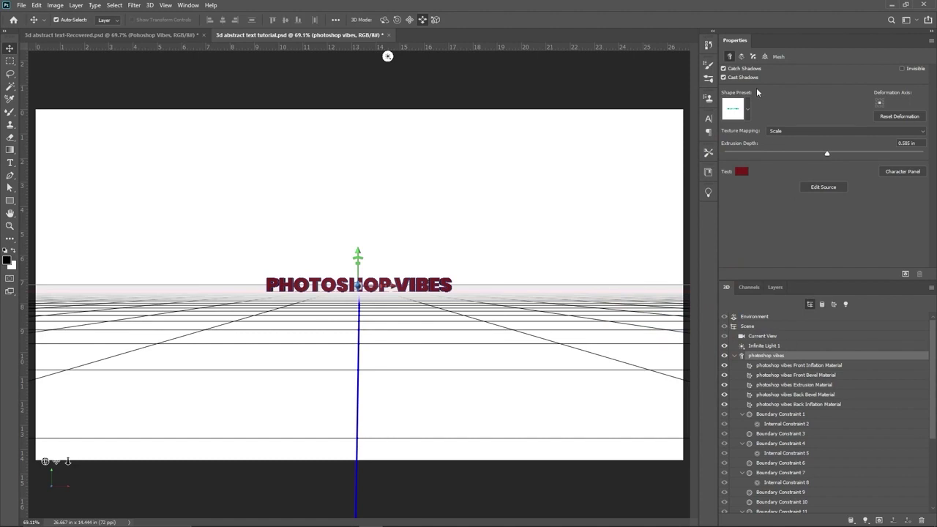
- Deform the 3D text to extrusion depth 33.769 in, twist 1204° and taper 1000%
click(741, 56)
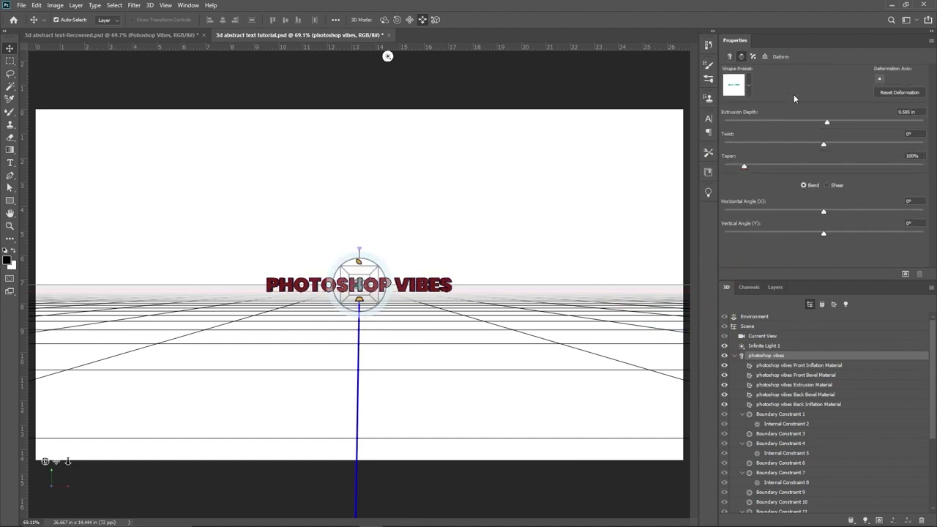
drag(830, 125, 921, 122)
drag(824, 145, 877, 145)
click(744, 167)
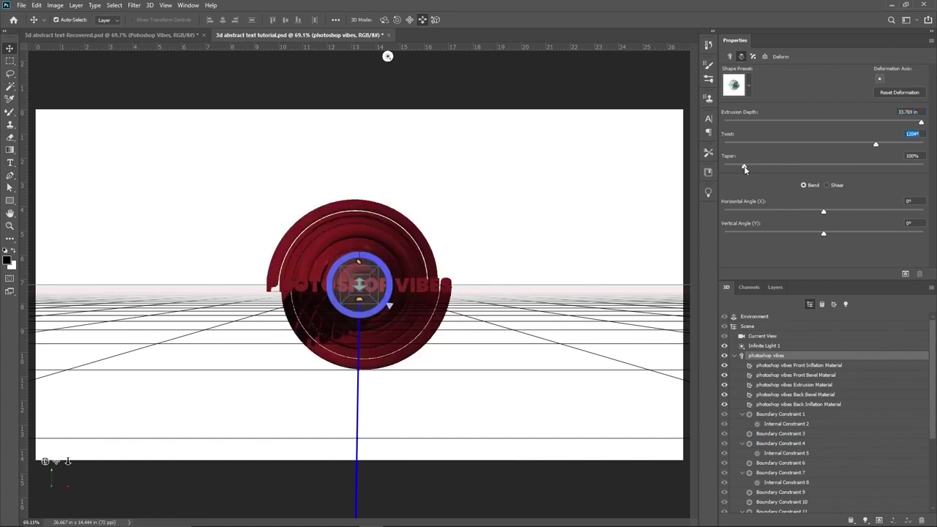
drag(825, 167, 936, 191)
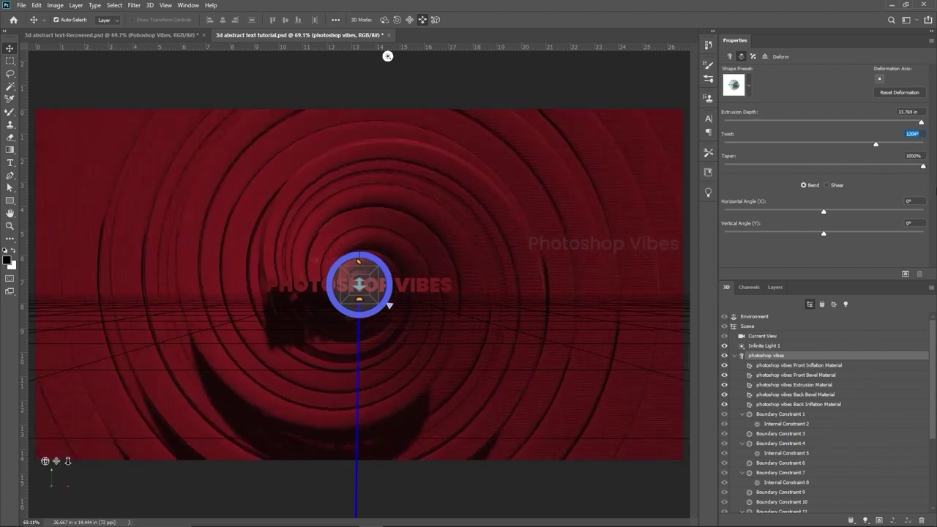
key(Tab)
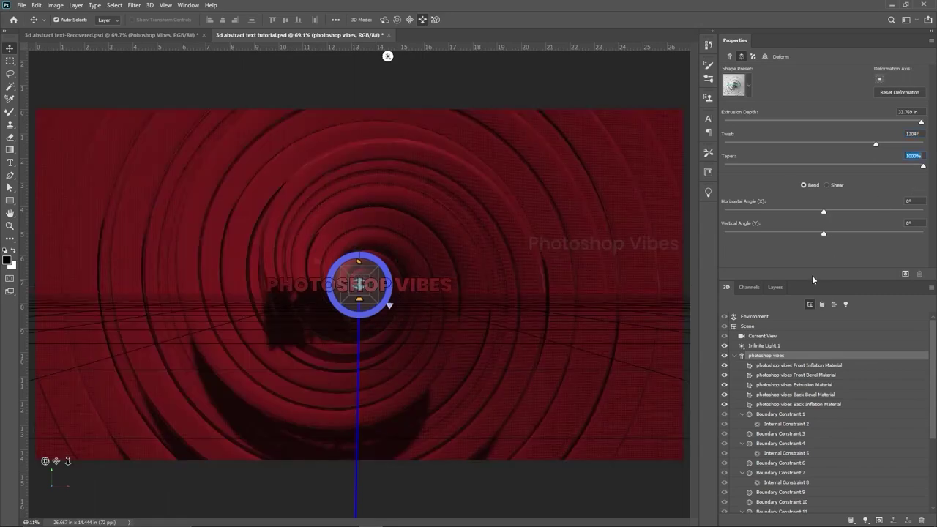
click(766, 357)
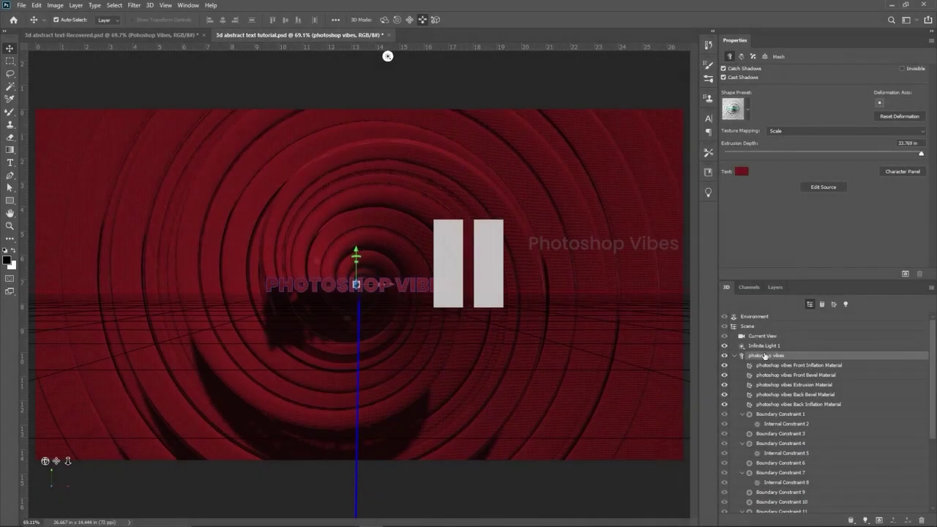
- Select Infinite Light 1 and apply the CAD Optimized lighting preset
click(760, 347)
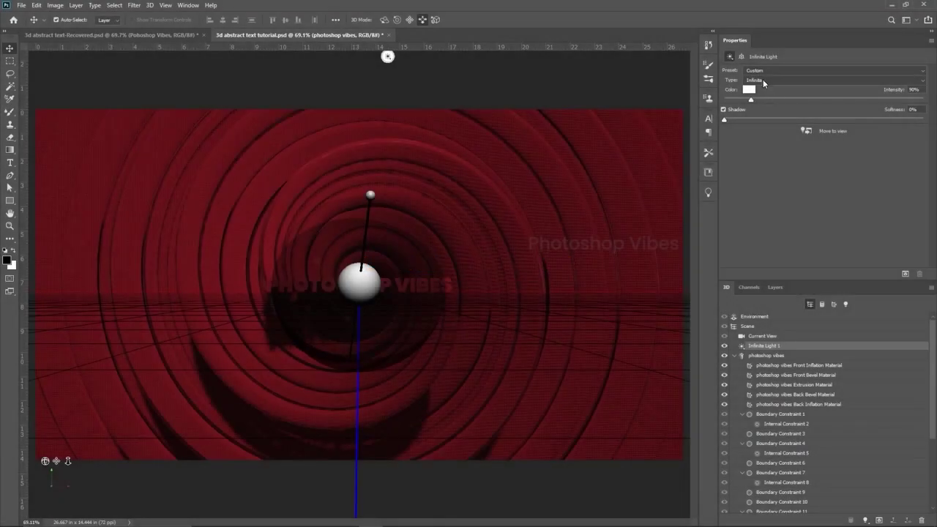
click(762, 70)
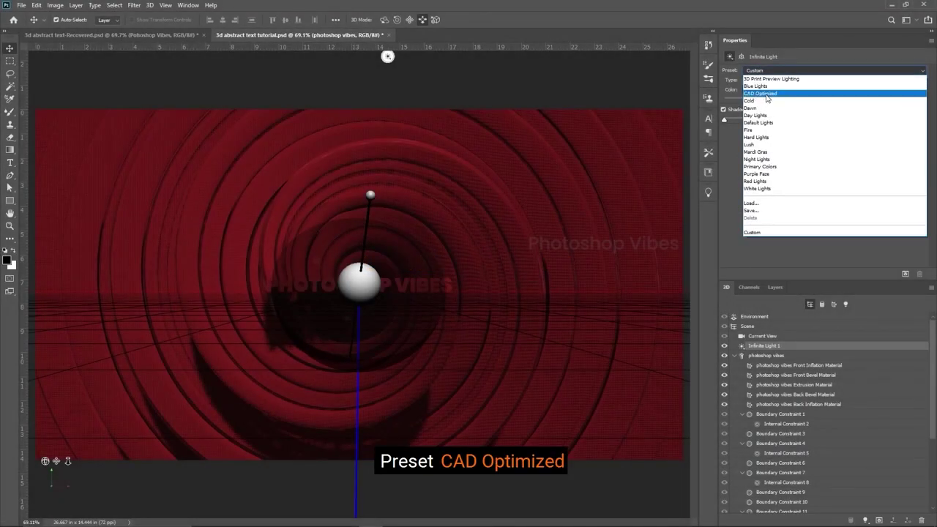
click(766, 94)
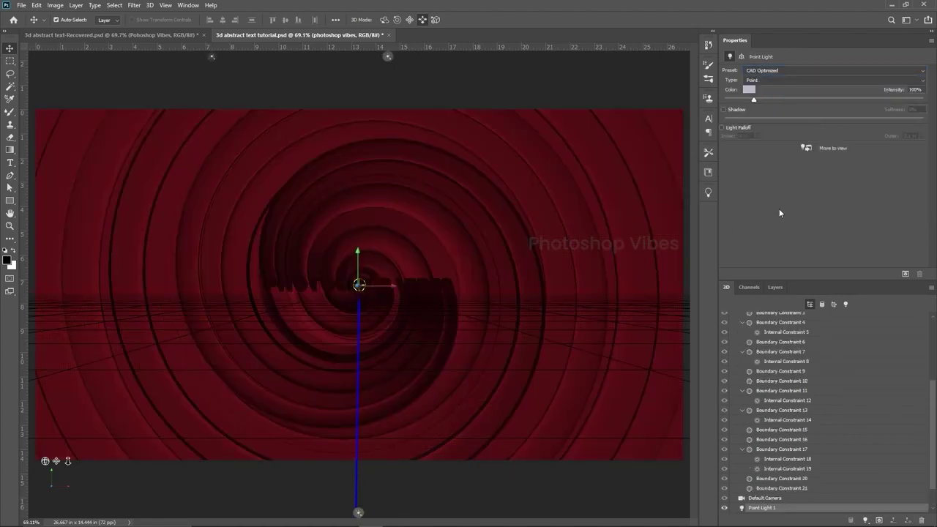
scroll(815, 383, up, 5)
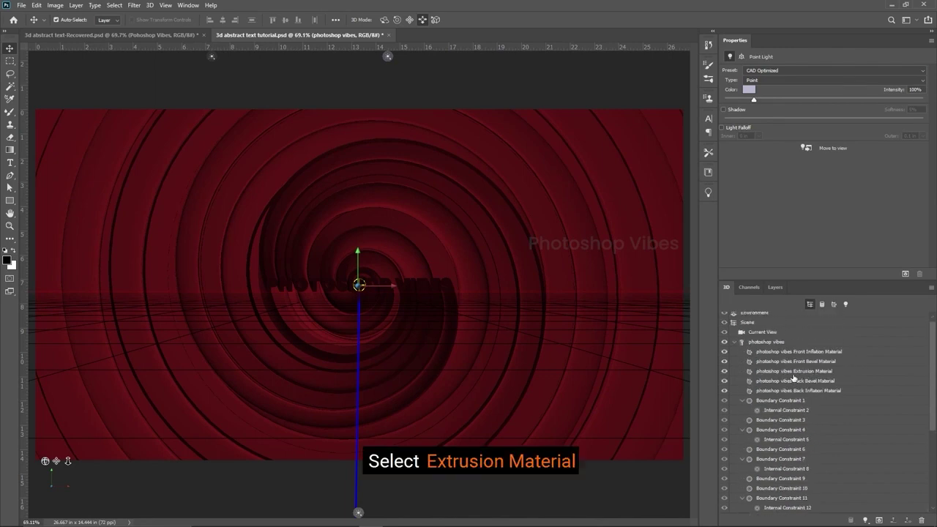
- Apply the matte blue plastic preset to the text's Extrusion Material
click(806, 375)
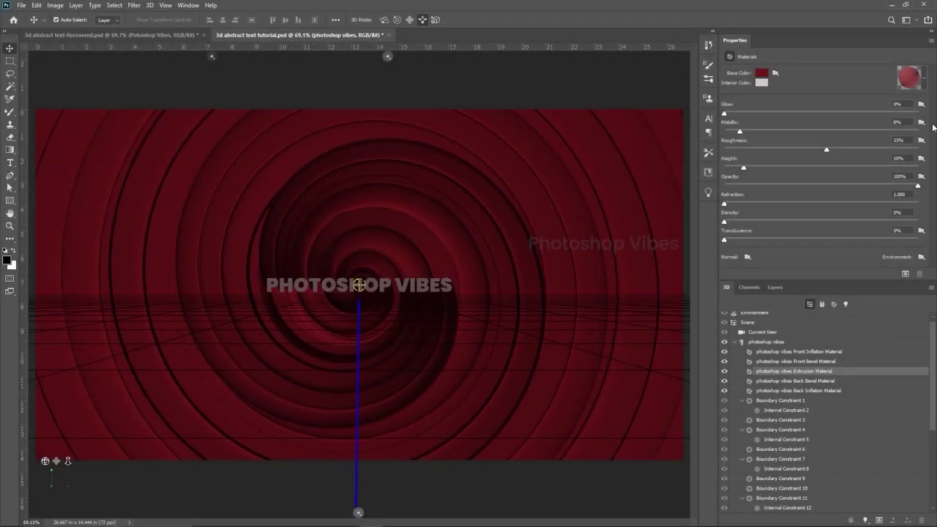
click(924, 79)
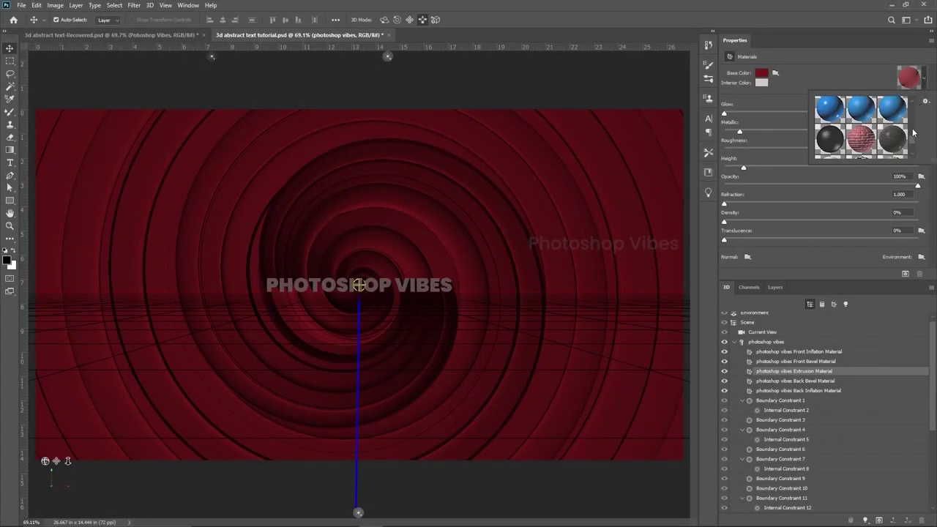
mouse_move(912, 144)
mouse_down()
mouse_move(911, 115)
mouse_move(907, 142)
mouse_up()
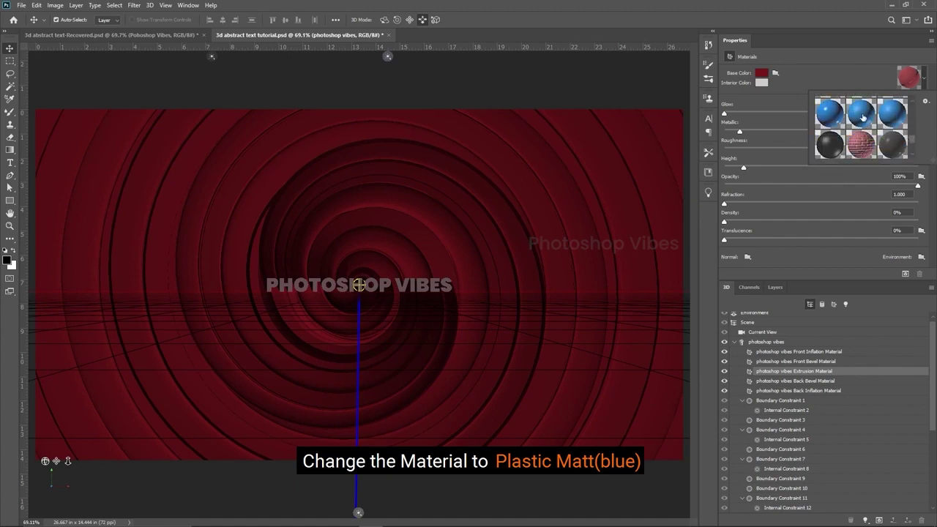
click(863, 115)
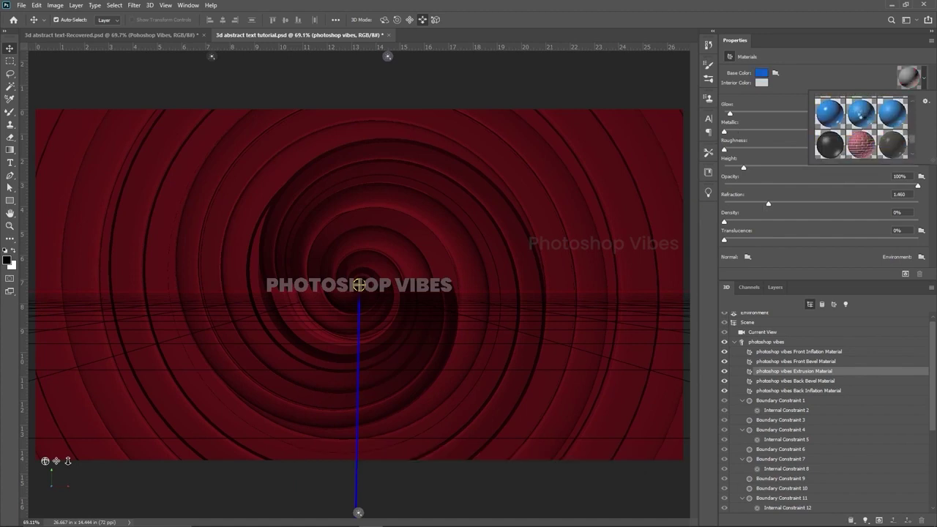
click(847, 66)
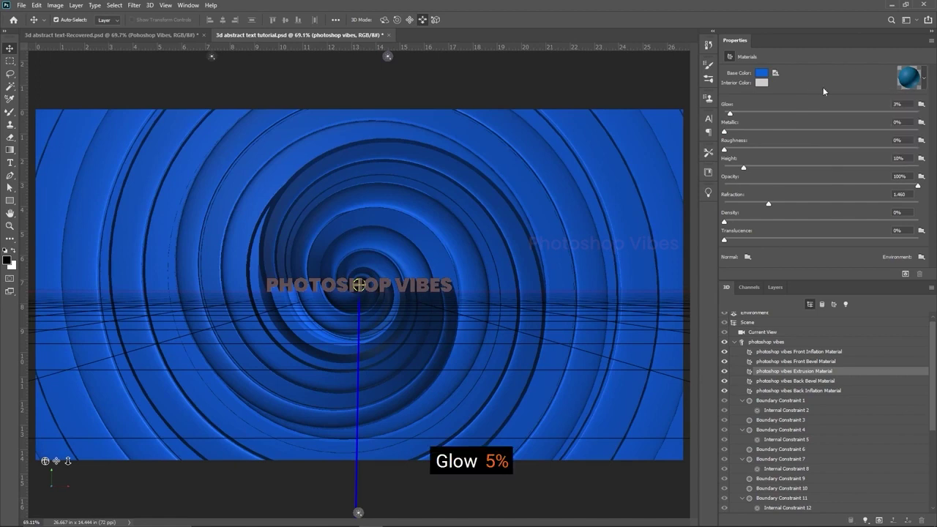
- Set the extrusion material's roughness to 33% and refraction to 1.000
click(733, 115)
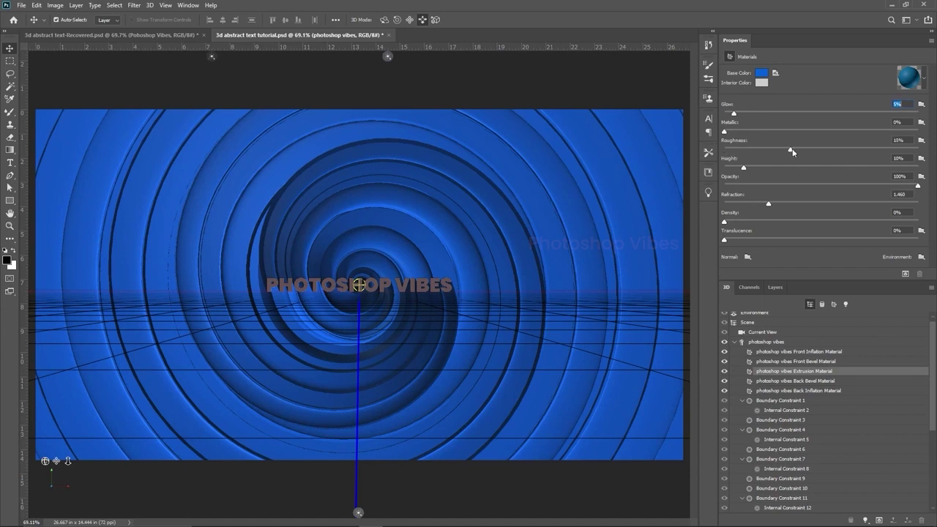
drag(810, 150, 821, 147)
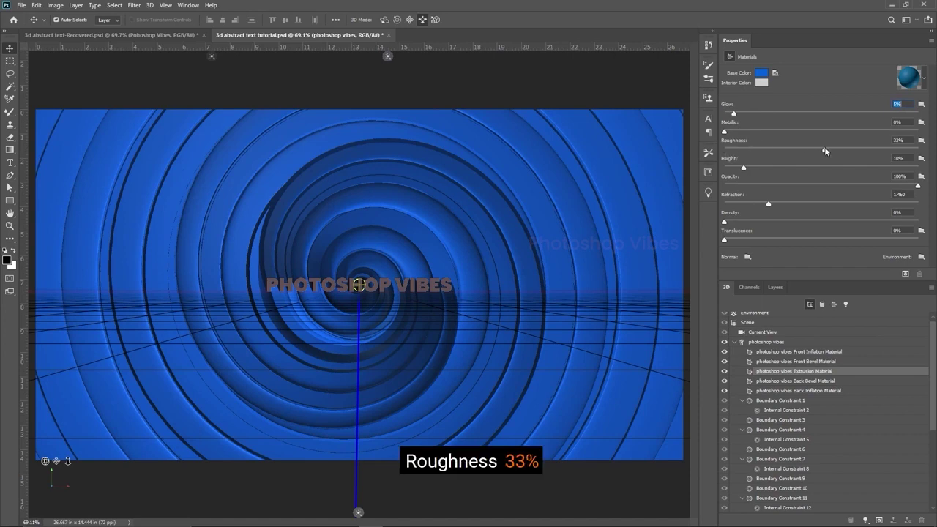
click(826, 149)
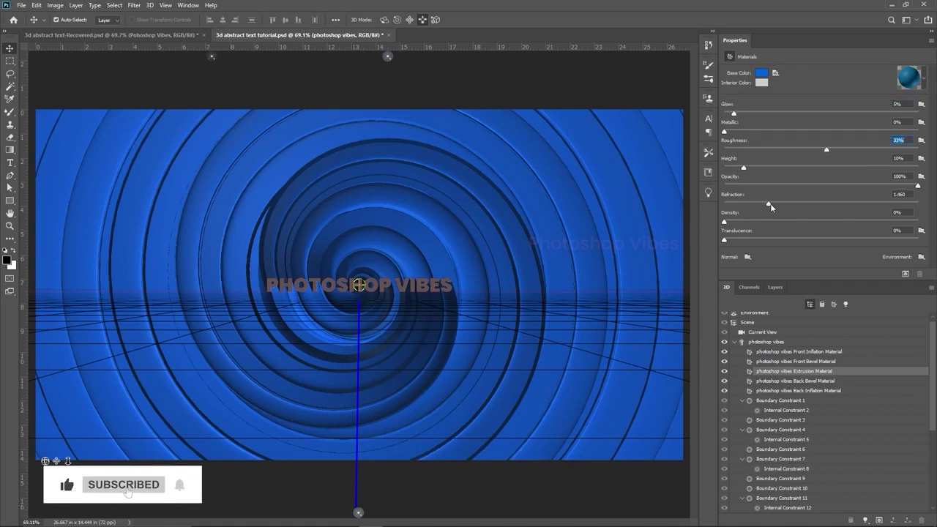
drag(767, 205, 713, 207)
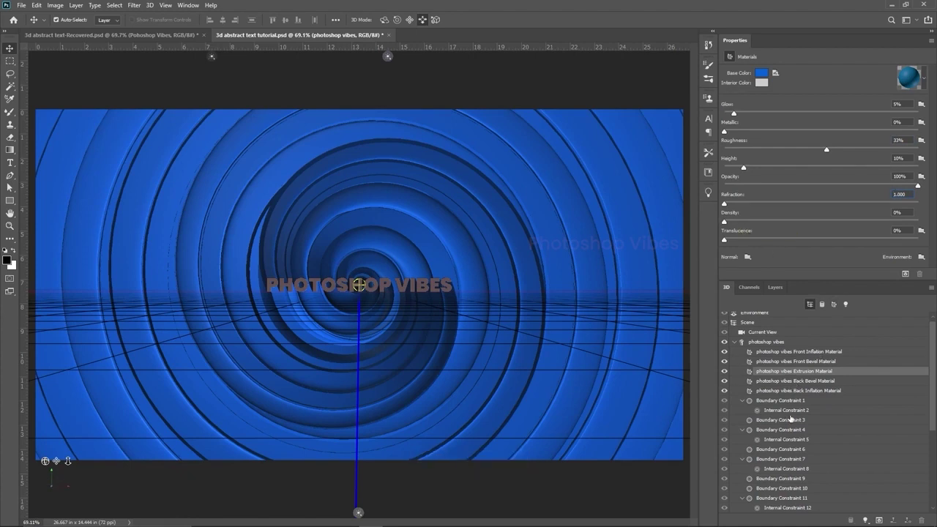
scroll(791, 418, down, 3)
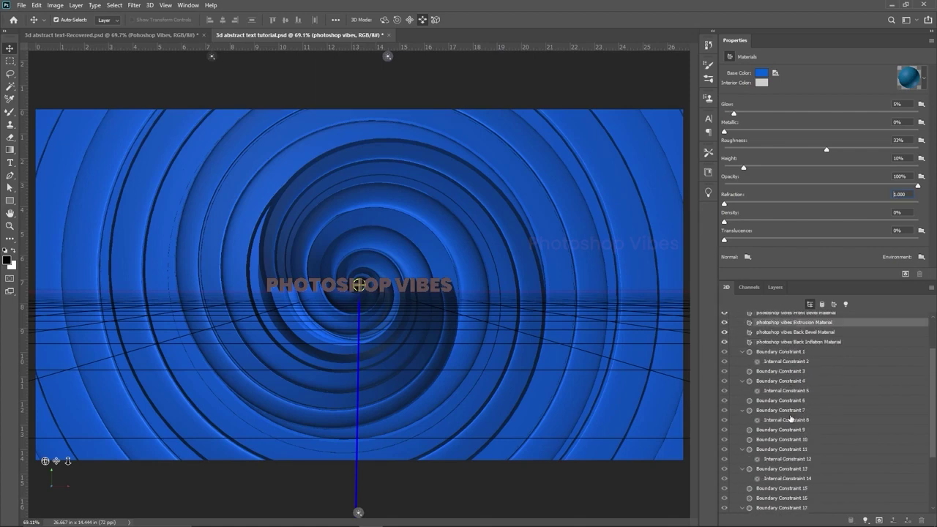
- Change the extrusion material's base colour to H 0, S 80, B 48 in the Color Picker
click(763, 74)
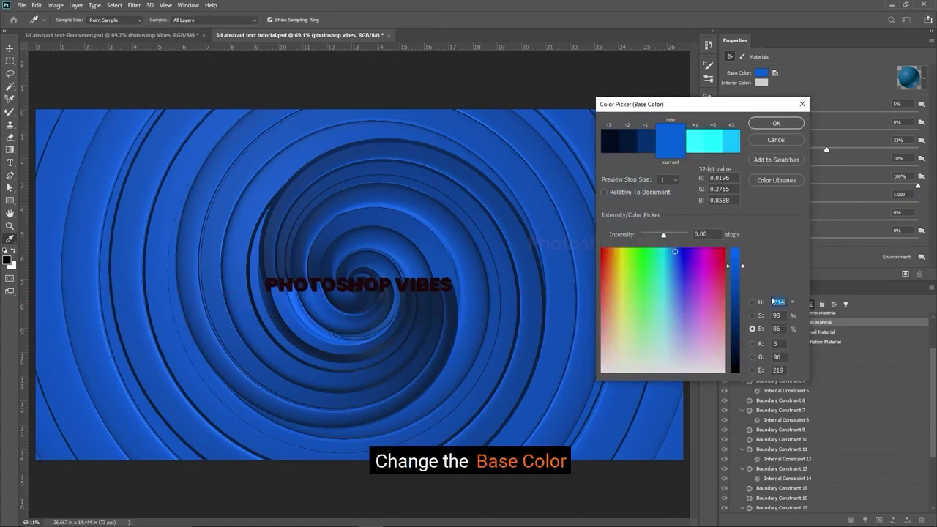
text(0)
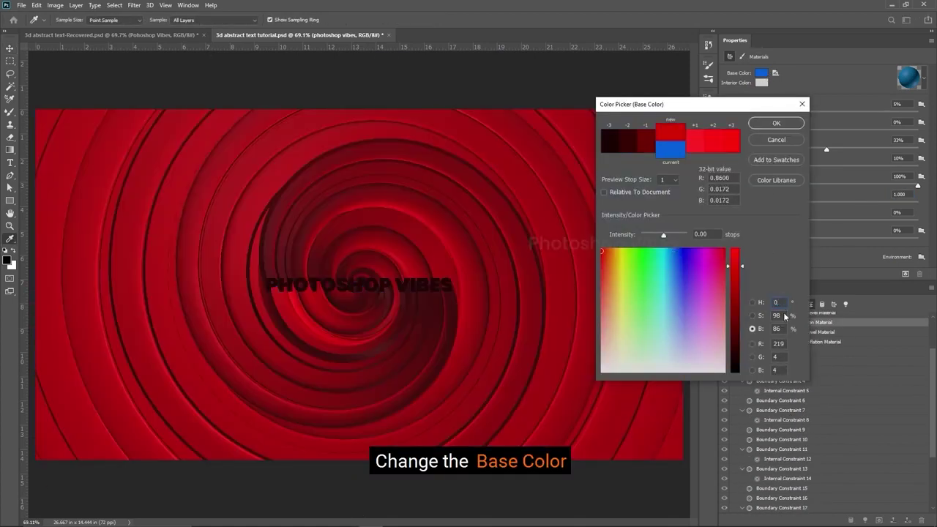
click(784, 316)
text(80)
key(Tab)
text(4)
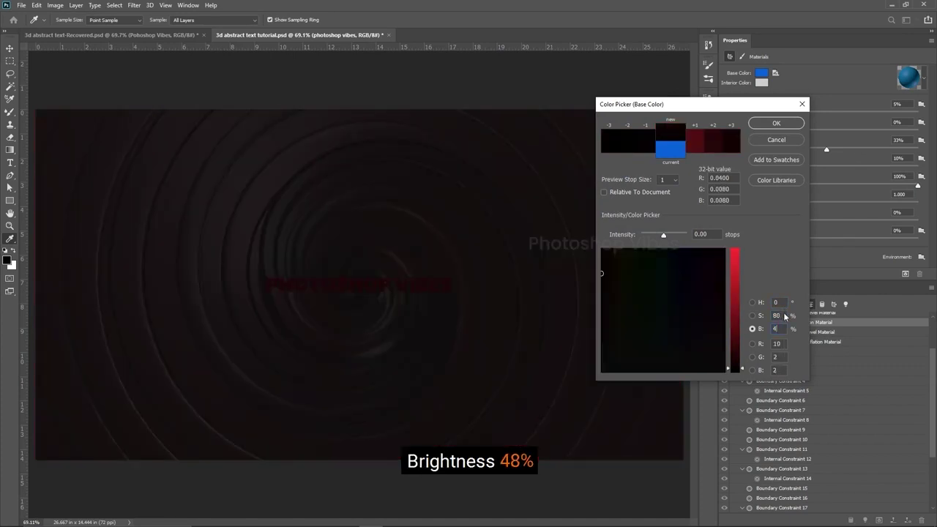
text(48)
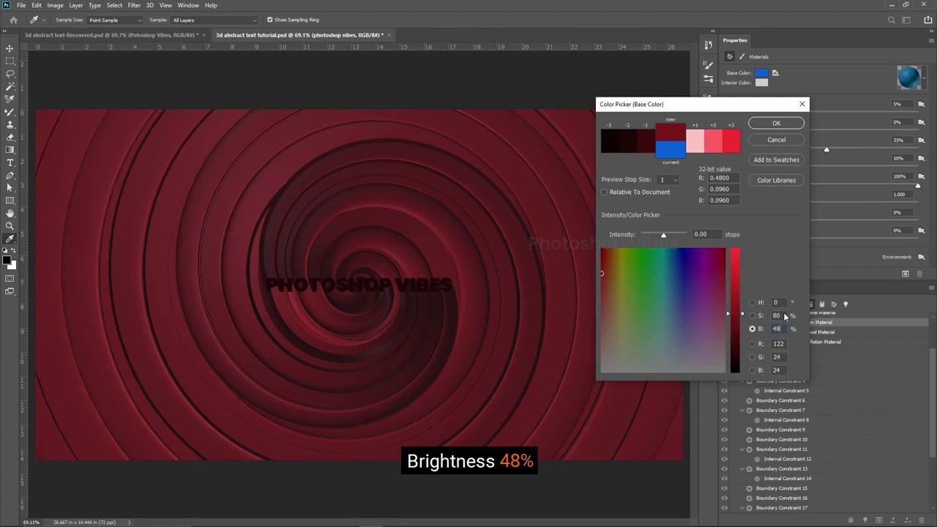
key(Return)
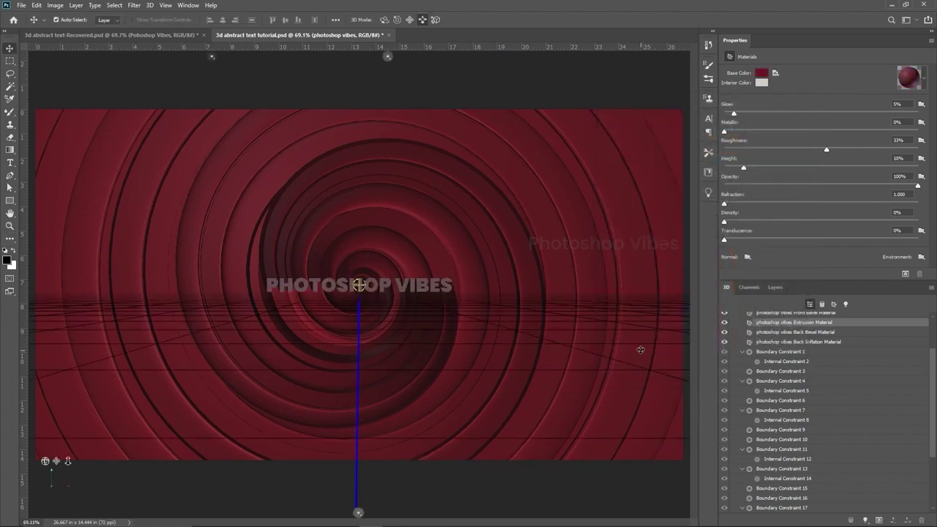
scroll(774, 353, up, 3)
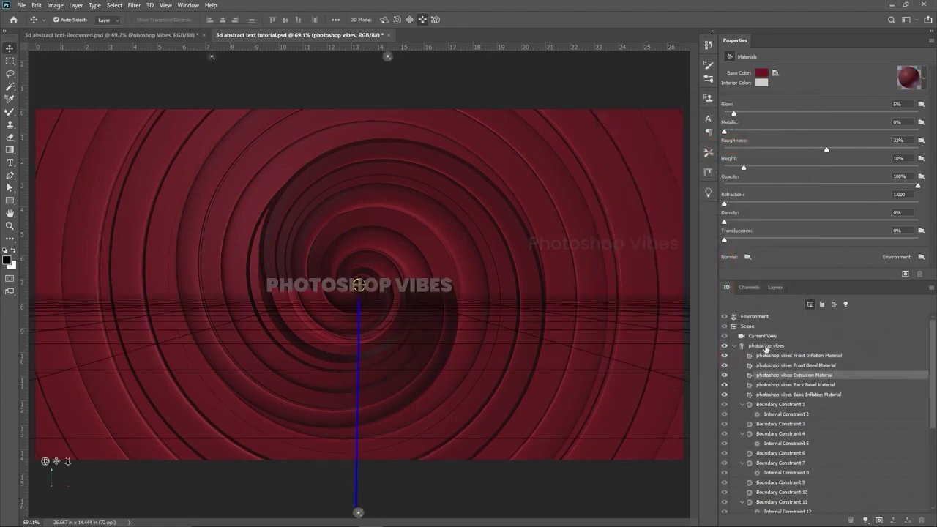
- Enter position coordinates X 1.08, Y 3.53, Z -16.98 for the photoshop vibes mesh
click(765, 345)
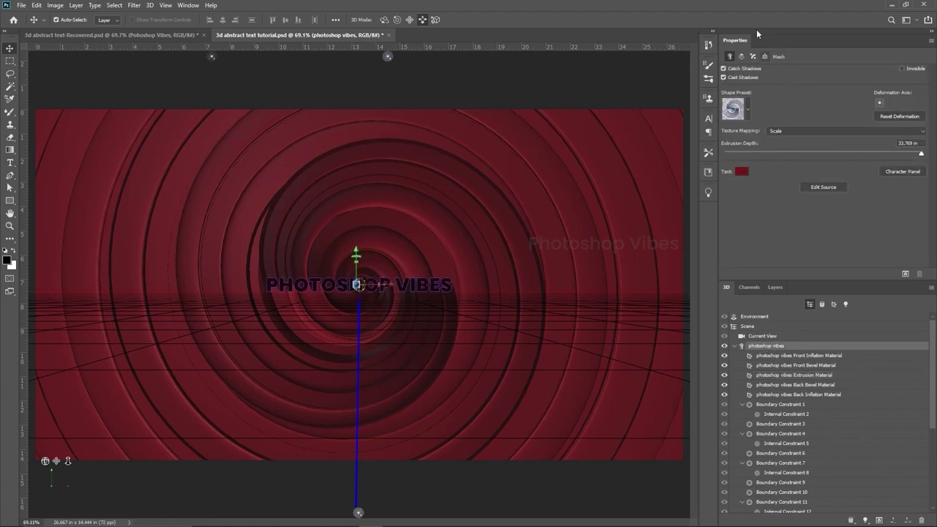
click(765, 57)
click(798, 103)
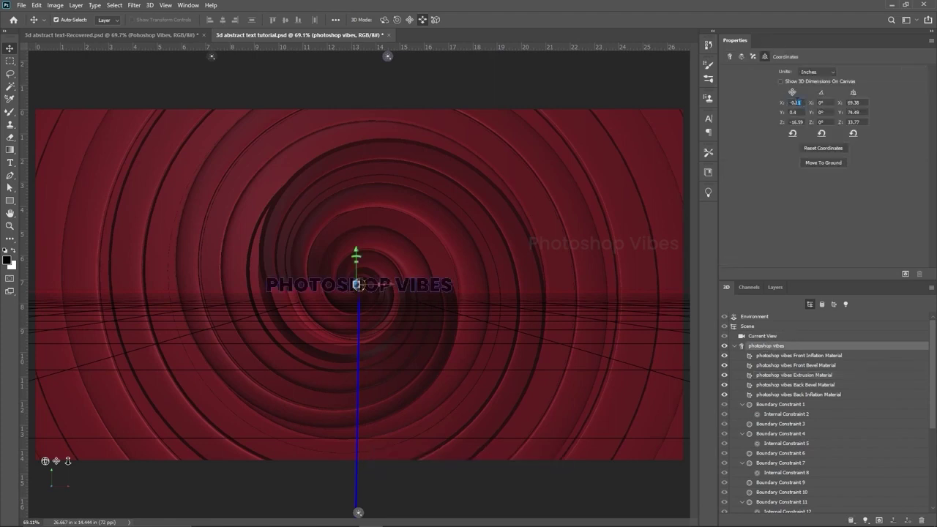
text(1.08)
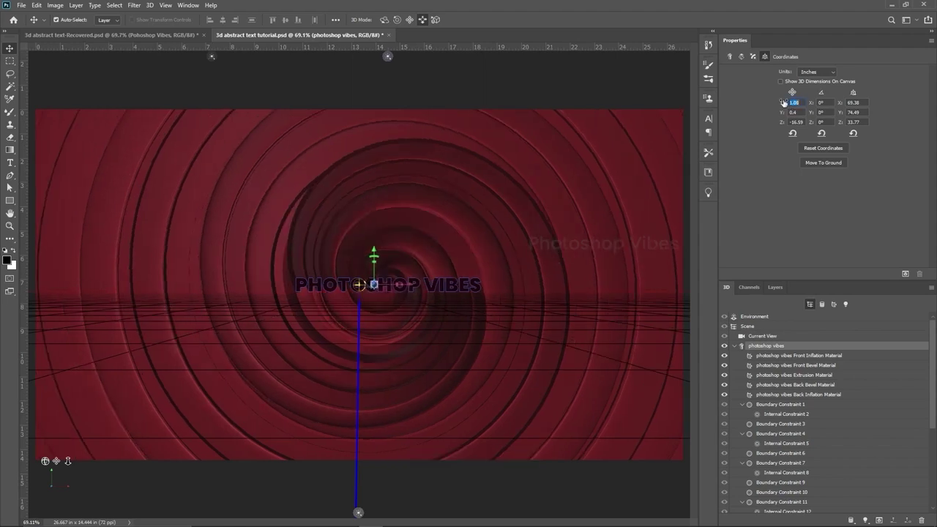
key(Tab)
text(3.53)
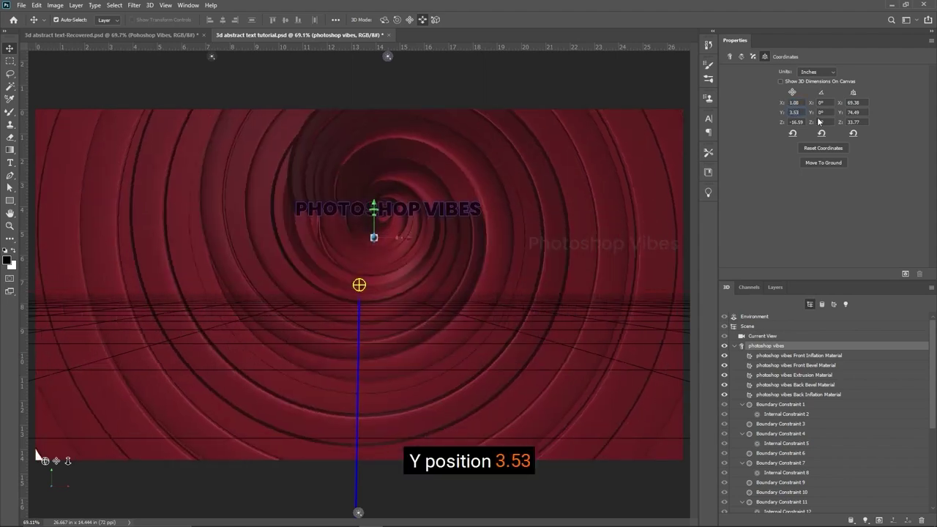
key(Tab)
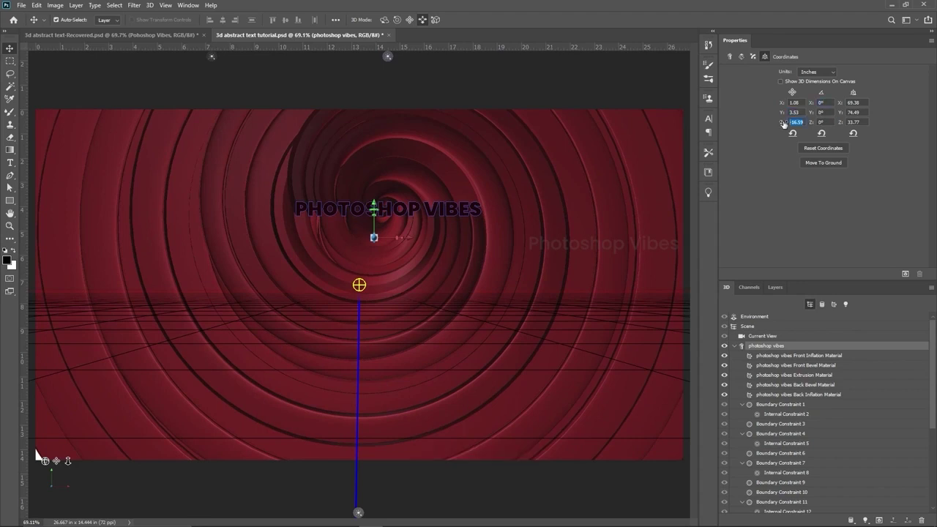
text(-16.98)
key(Return)
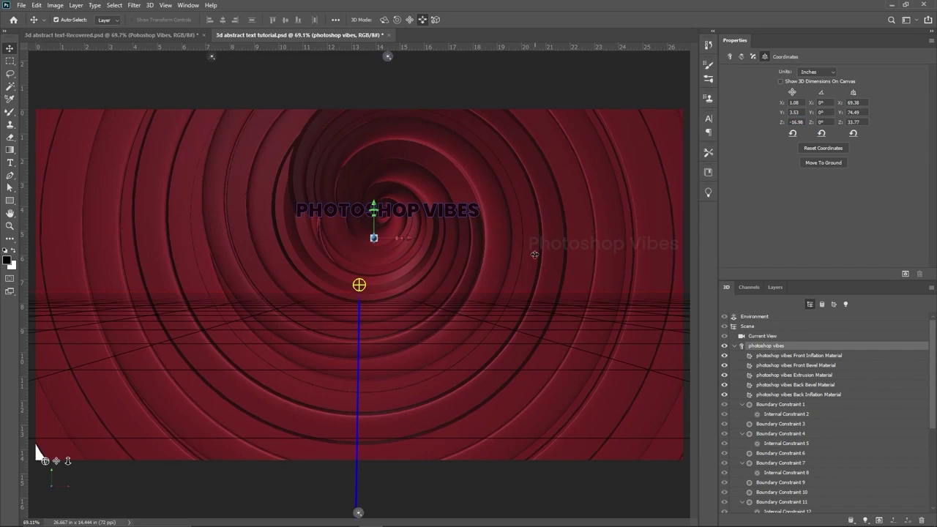
- Nudge the 3D text with the move gizmo to X 1.54 and Y 1.21 in
drag(374, 203, 378, 214)
drag(408, 266, 427, 266)
mouse_move(390, 230)
mouse_down()
mouse_move(389, 241)
mouse_move(390, 234)
mouse_up()
drag(42, 460, 47, 463)
drag(426, 272, 415, 271)
drag(47, 462, 509, 465)
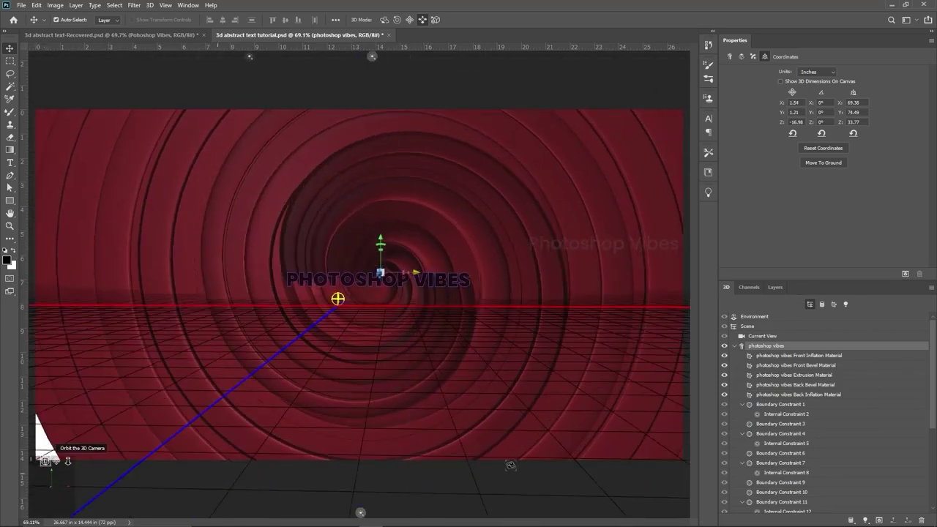
- Add a black-to-white Gradient Map adjustment layer above the photoshop vibes 3D layer
click(777, 288)
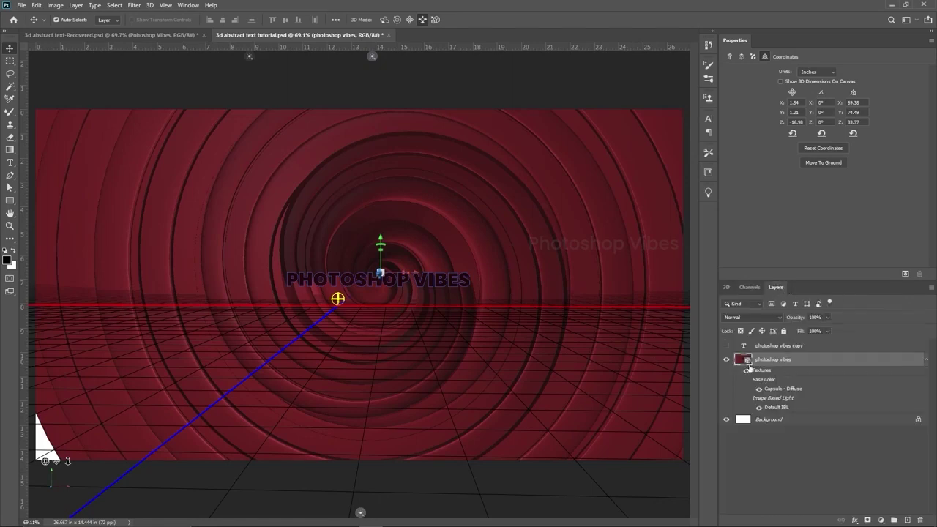
click(774, 361)
click(881, 520)
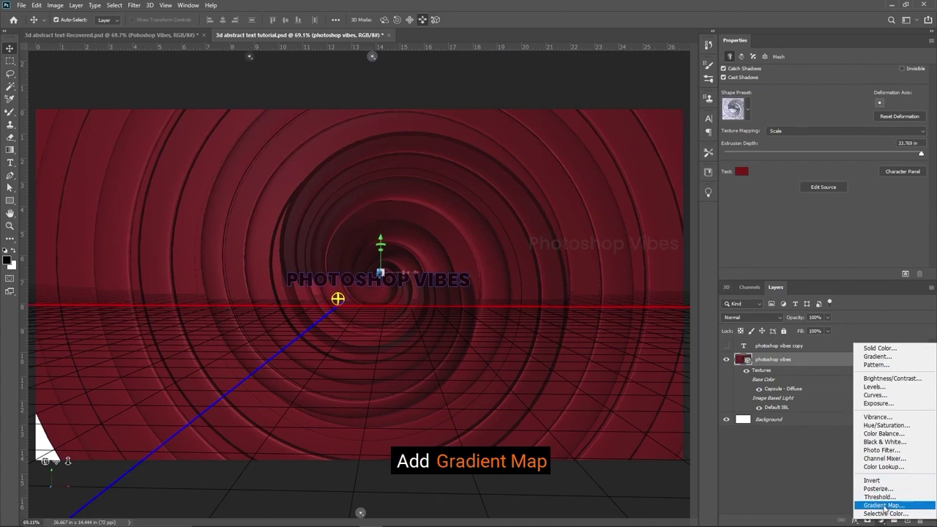
click(884, 505)
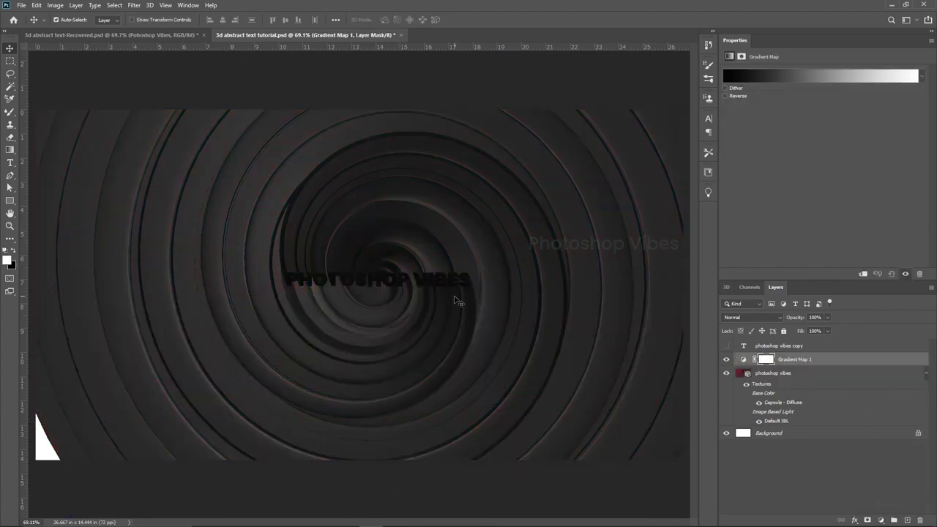
click(725, 96)
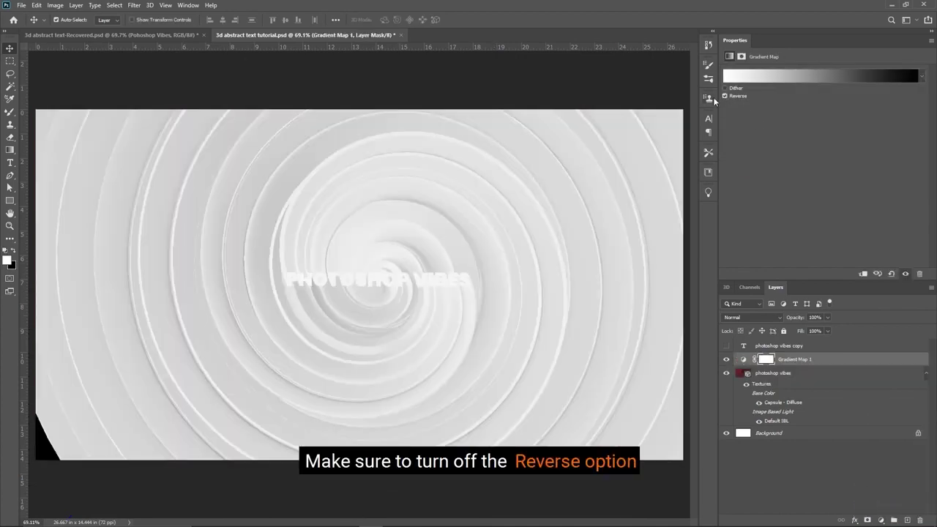
click(725, 95)
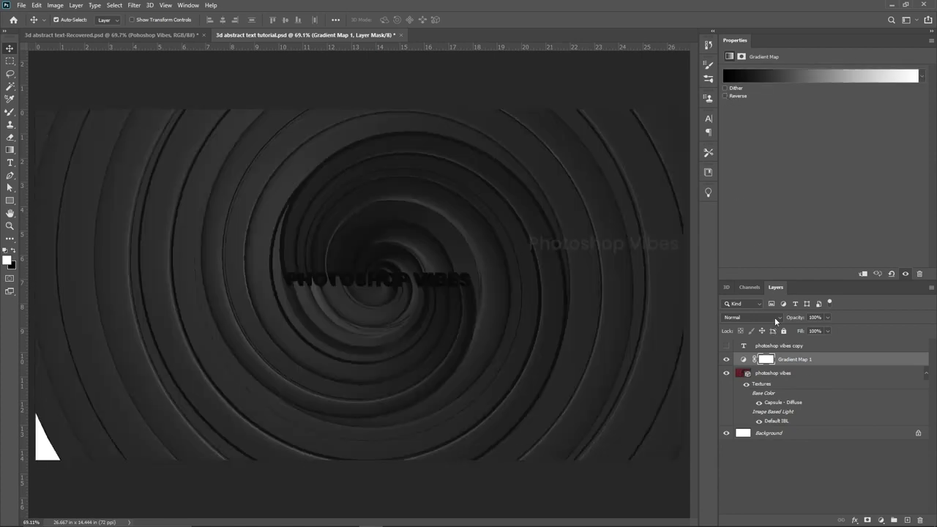
double_click(920, 361)
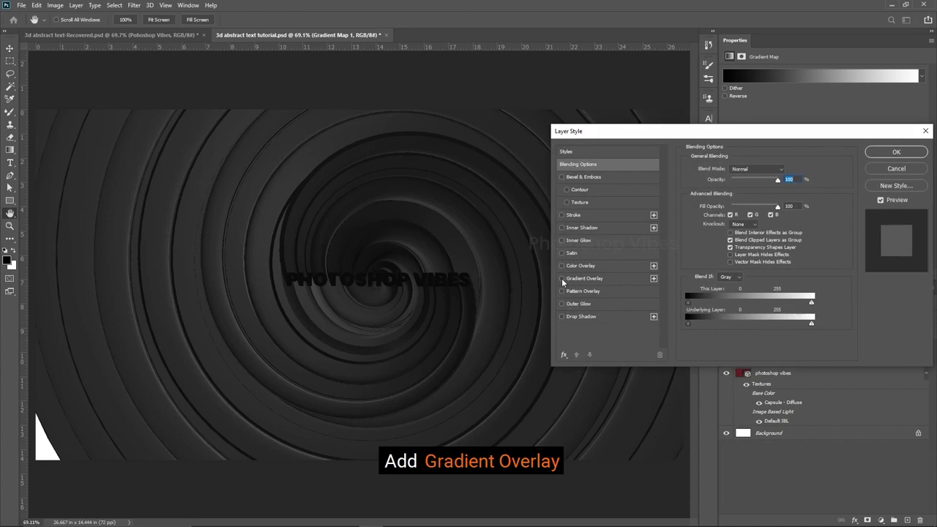
- Add a Gradient Overlay effect in Overlay blend mode at 100% opacity
click(562, 279)
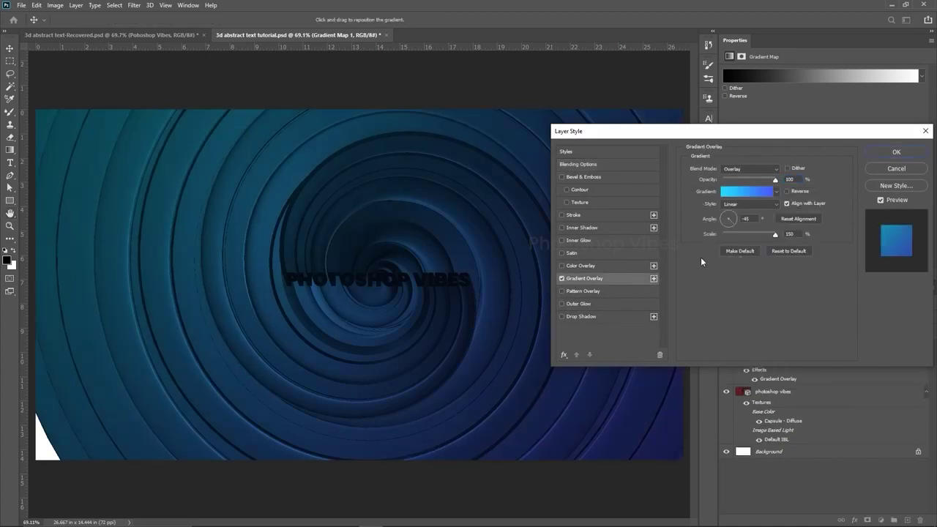
click(747, 169)
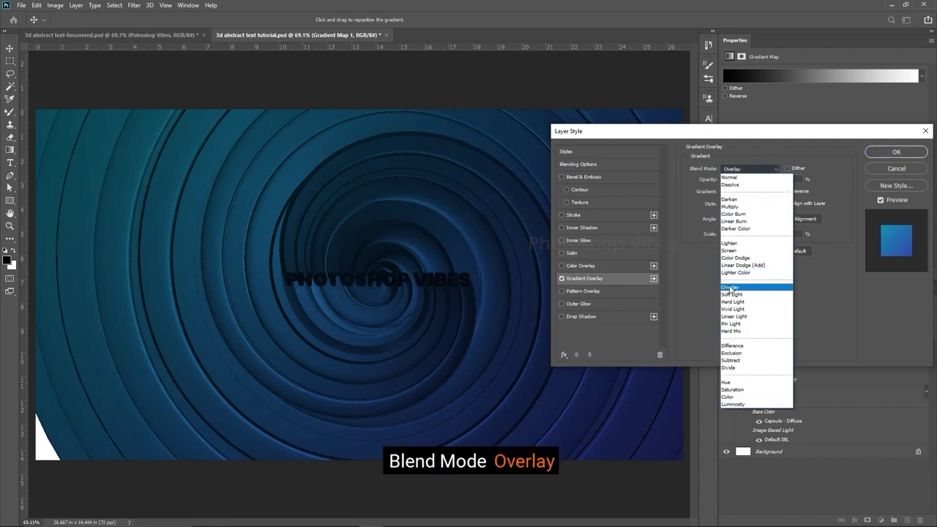
click(746, 290)
click(789, 180)
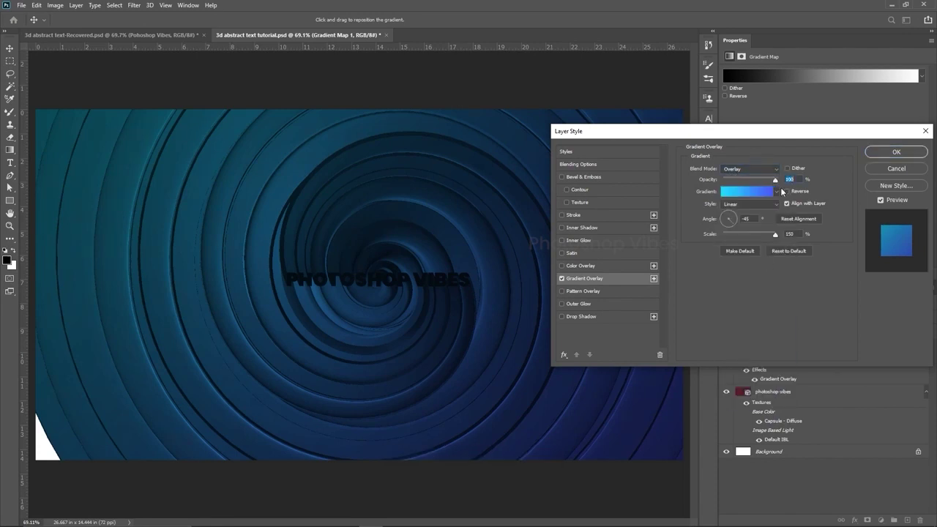
- Choose a cyan-blue gradient preset for the overlay and confirm the effect
click(778, 192)
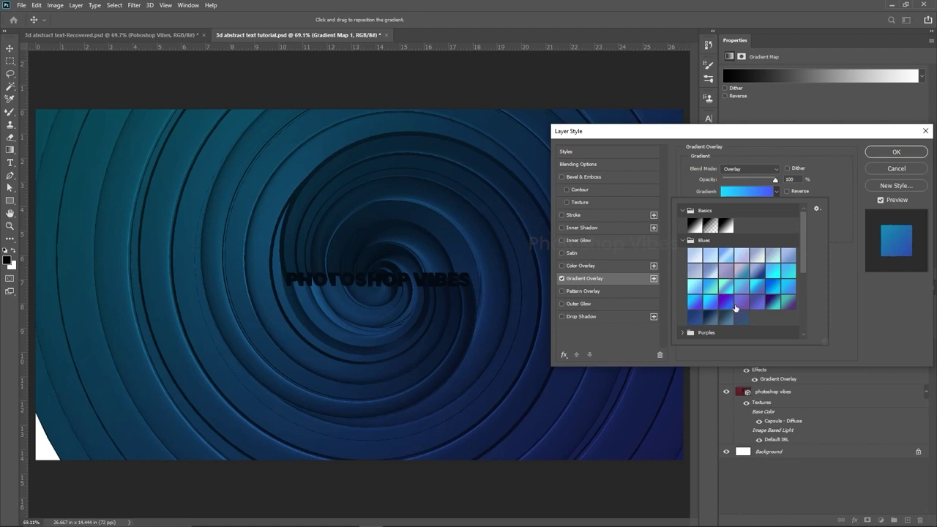
click(726, 303)
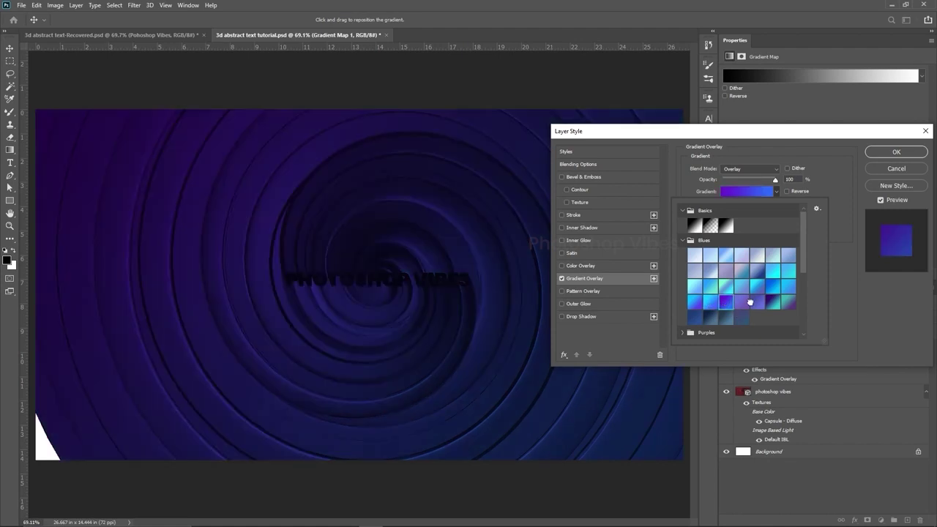
click(750, 302)
click(773, 302)
click(791, 302)
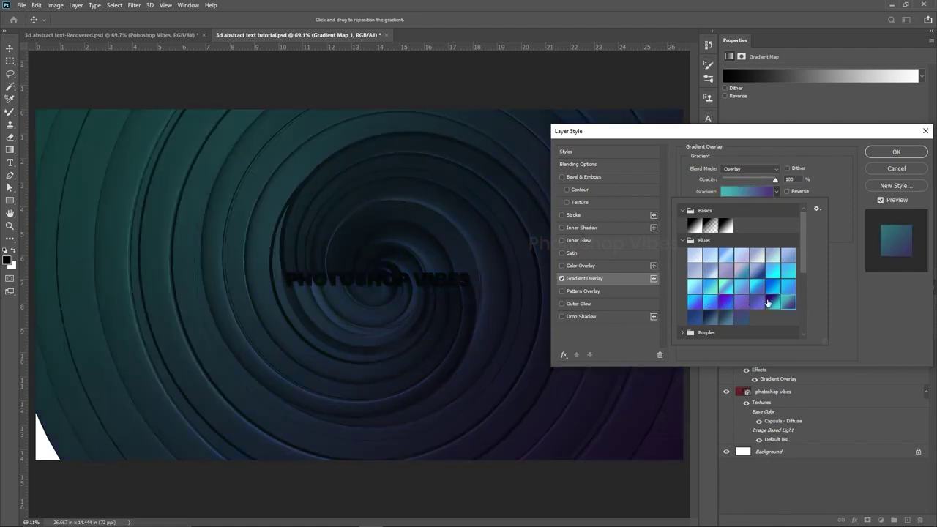
click(699, 316)
click(725, 303)
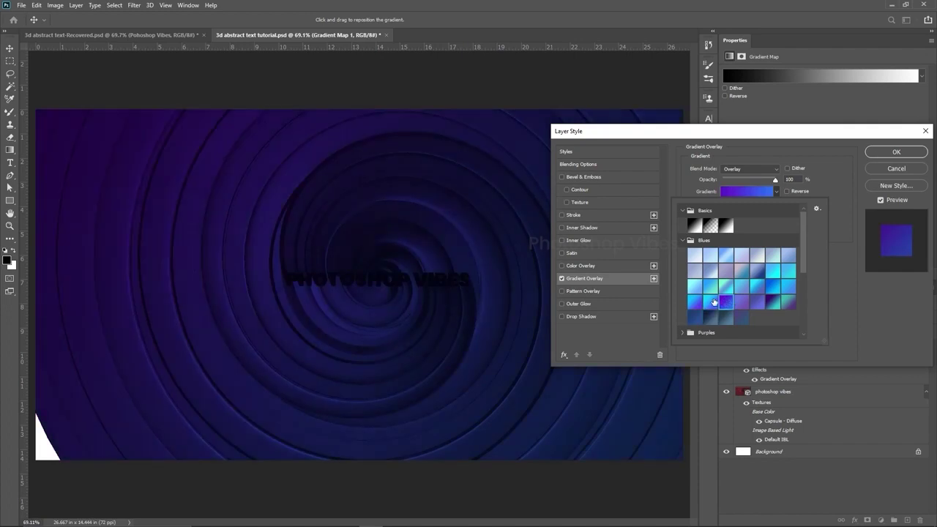
click(712, 301)
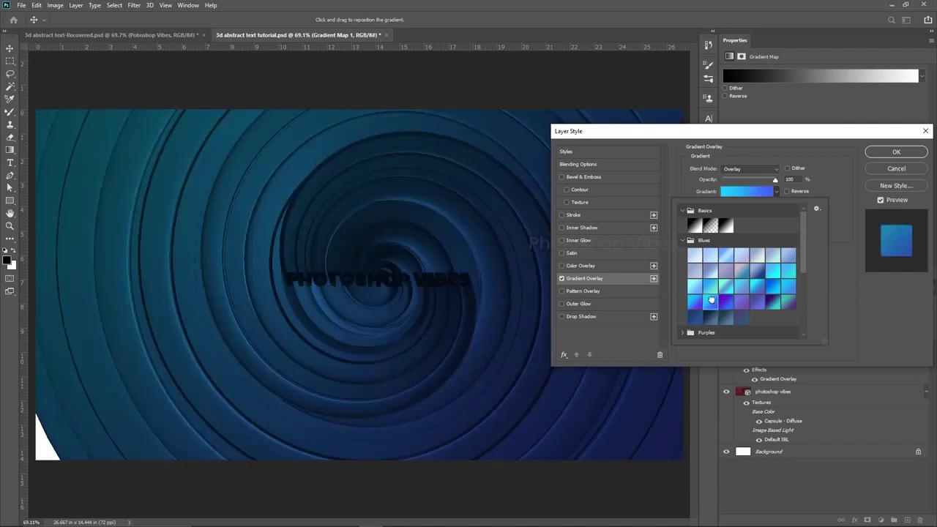
click(889, 152)
click(888, 151)
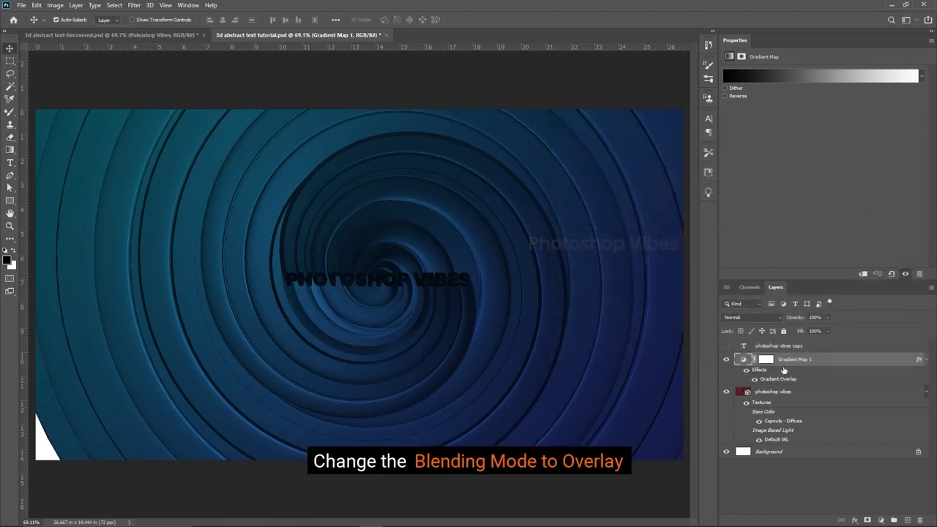
- Set the Gradient Map 1 layer's blend mode to Overlay
click(741, 319)
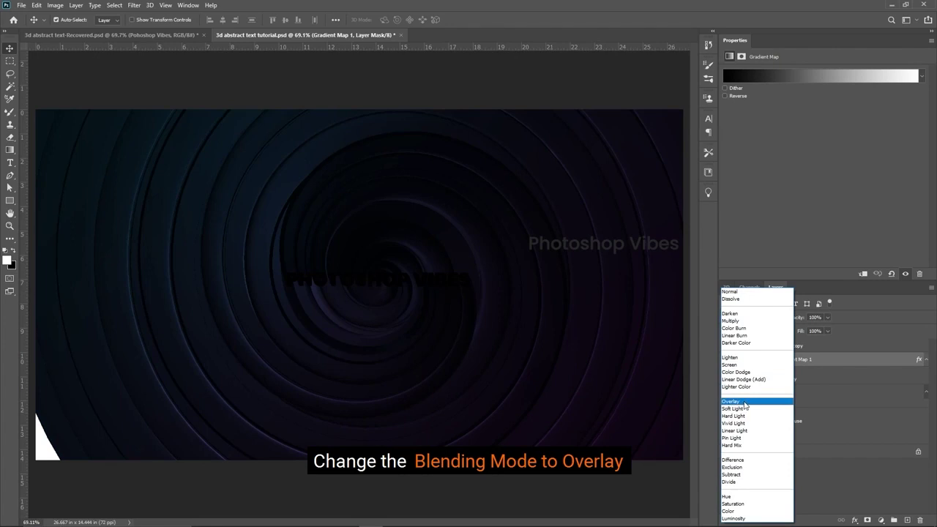
click(744, 402)
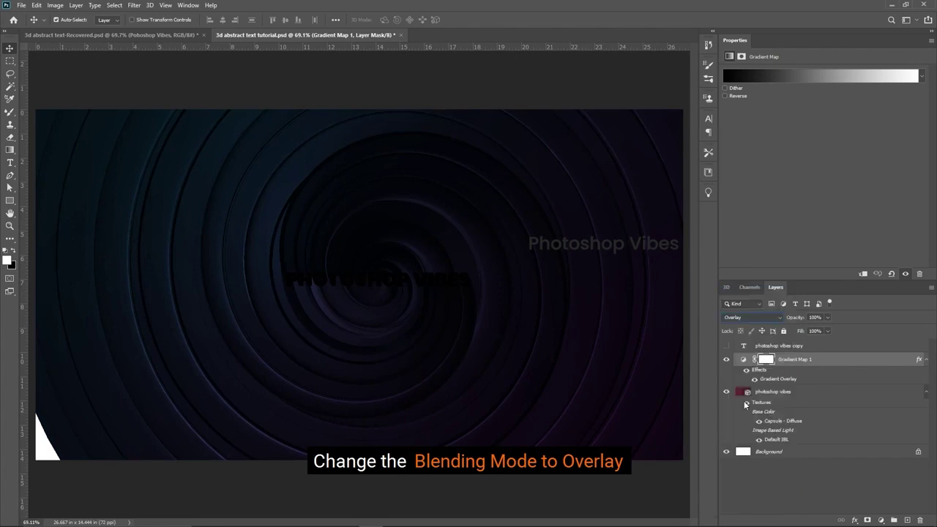
click(794, 360)
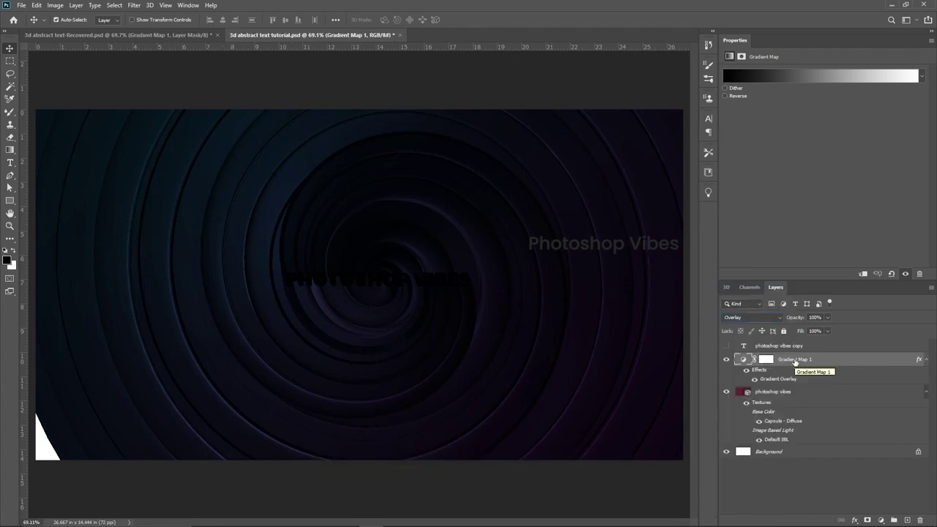
- Add a two-point Curves adjustment brightening the spiral, and show the photoshop vibes copy layer
click(885, 522)
click(872, 398)
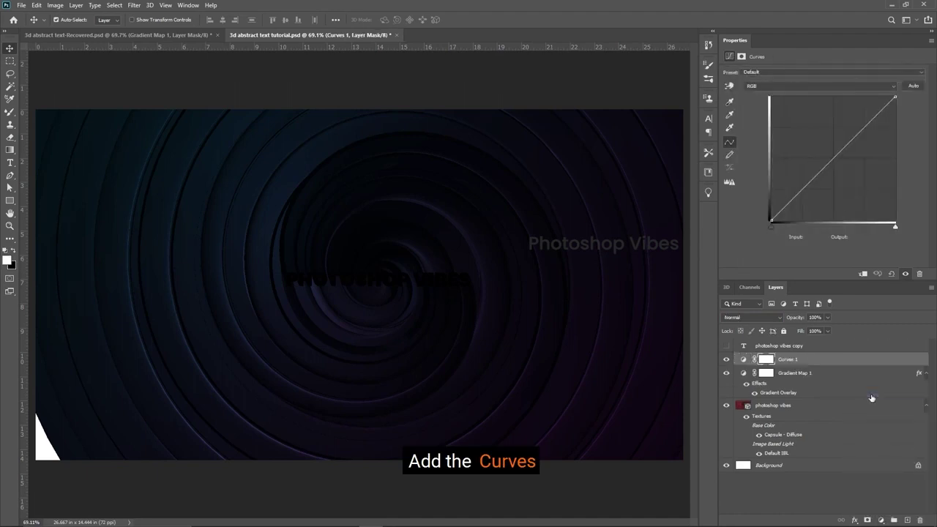
drag(838, 154, 845, 119)
drag(815, 168, 795, 174)
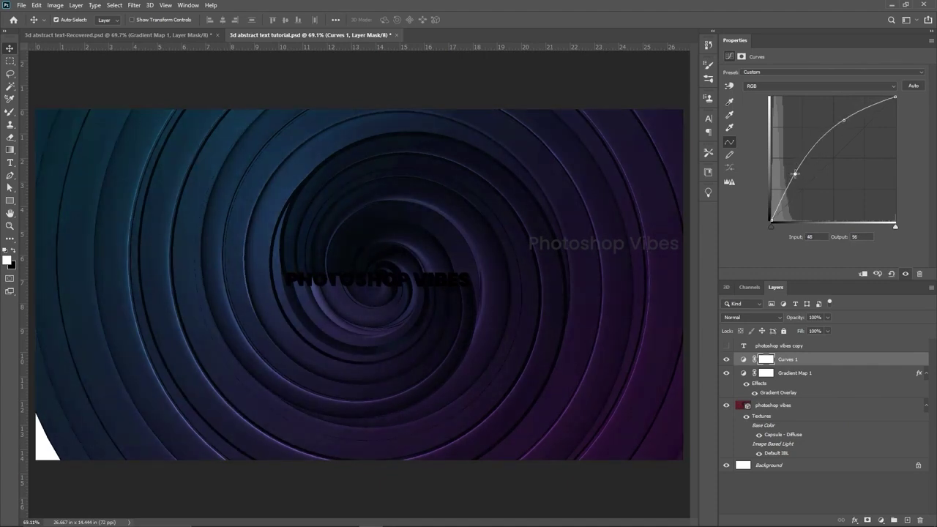
click(726, 346)
- Colour the duplicated PHOTOSHOP VIBES text mid blue and nudge it slightly up and right
click(447, 286)
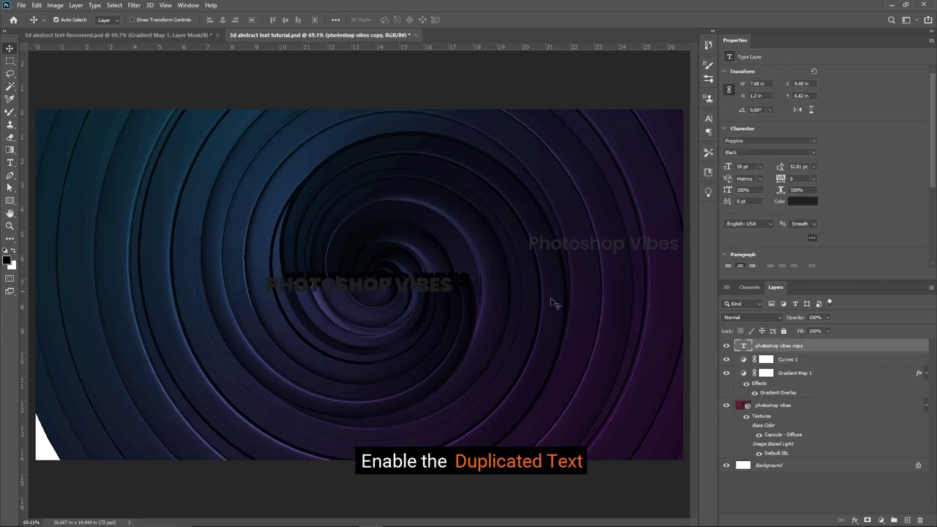
click(800, 202)
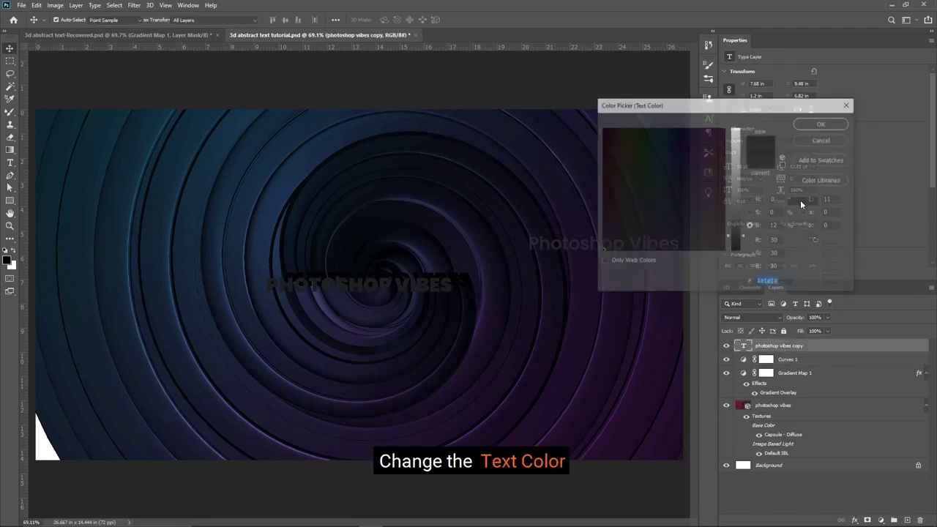
drag(739, 203, 708, 167)
click(713, 170)
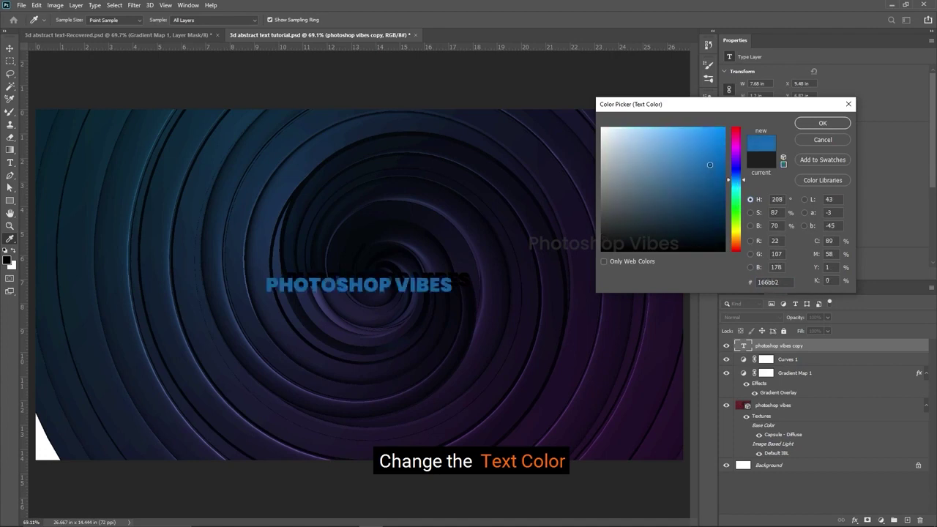
click(820, 122)
drag(433, 290, 450, 282)
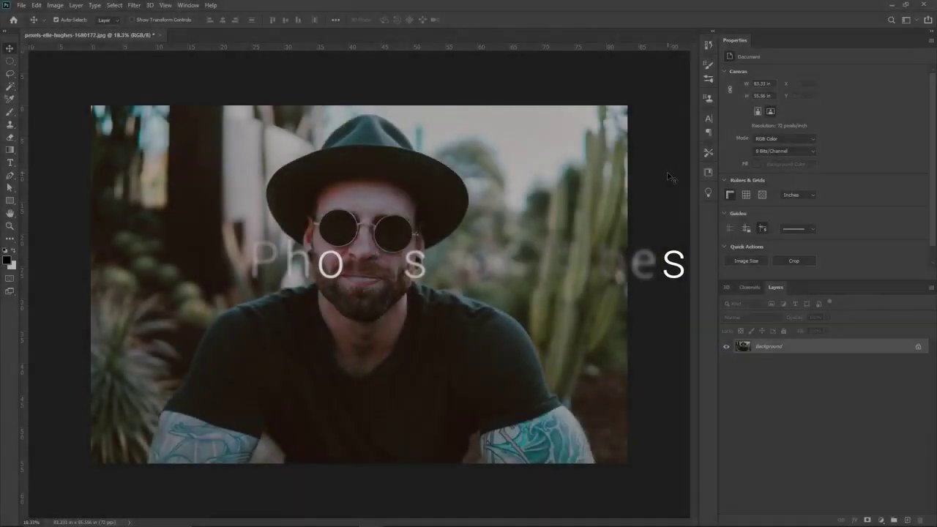
- Duplicate the Background layer and use Select Subject to select the man in the hat
drag(801, 354, 908, 516)
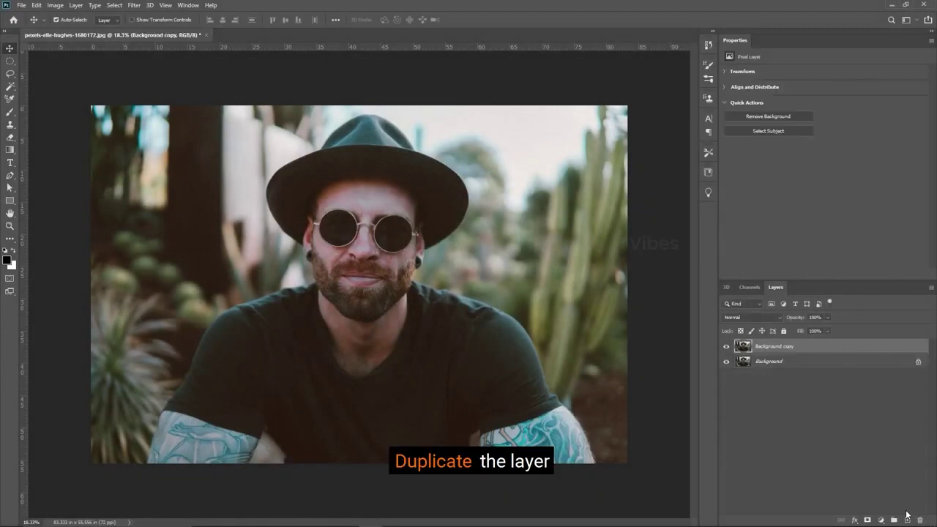
click(10, 87)
click(425, 21)
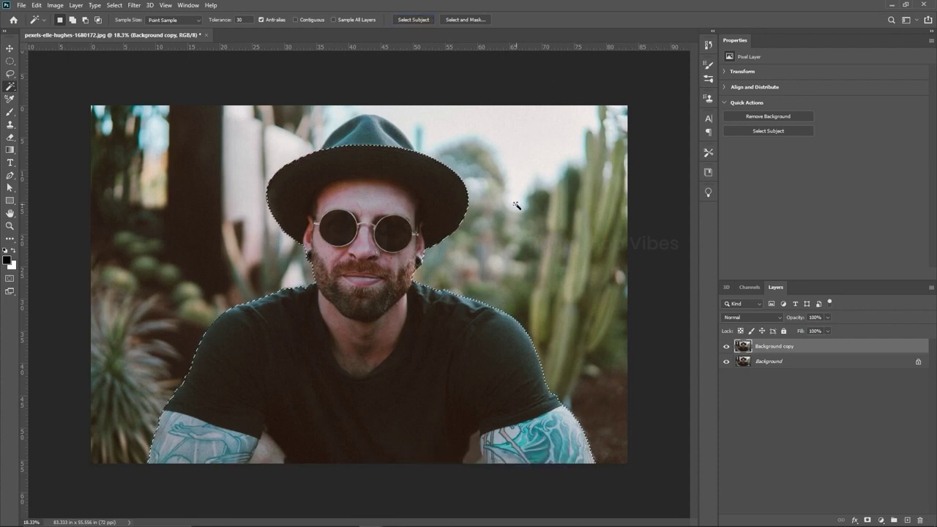
key(v)
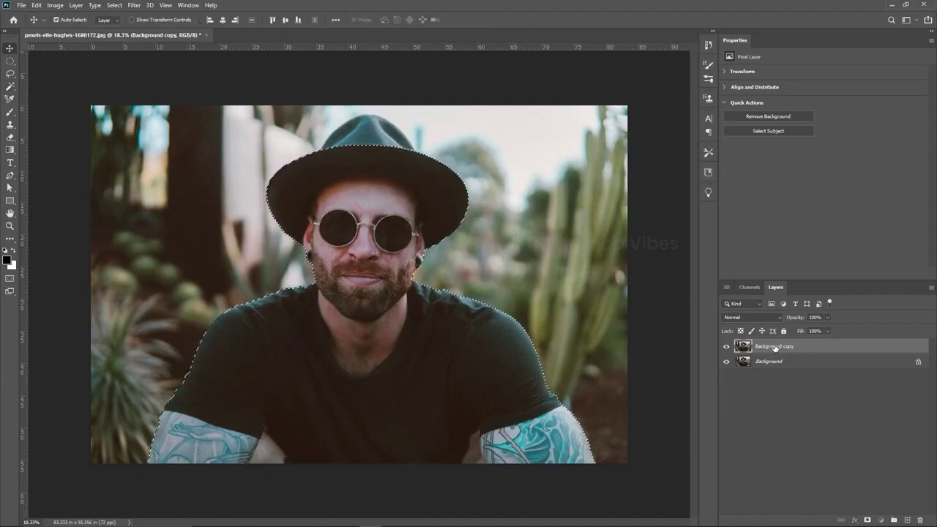
- Mask Background copy from the subject selection, toggling Background off and on to check the cut-out
click(868, 520)
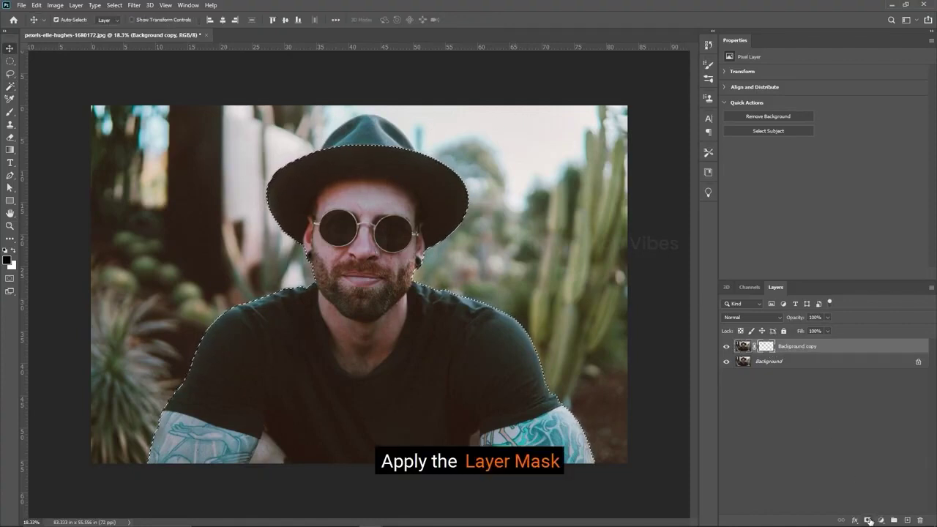
click(869, 521)
click(728, 362)
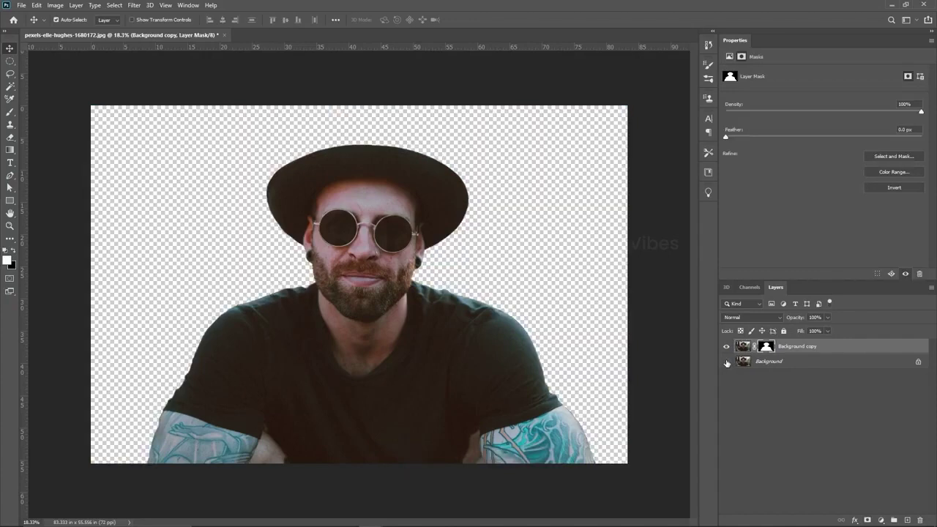
click(727, 362)
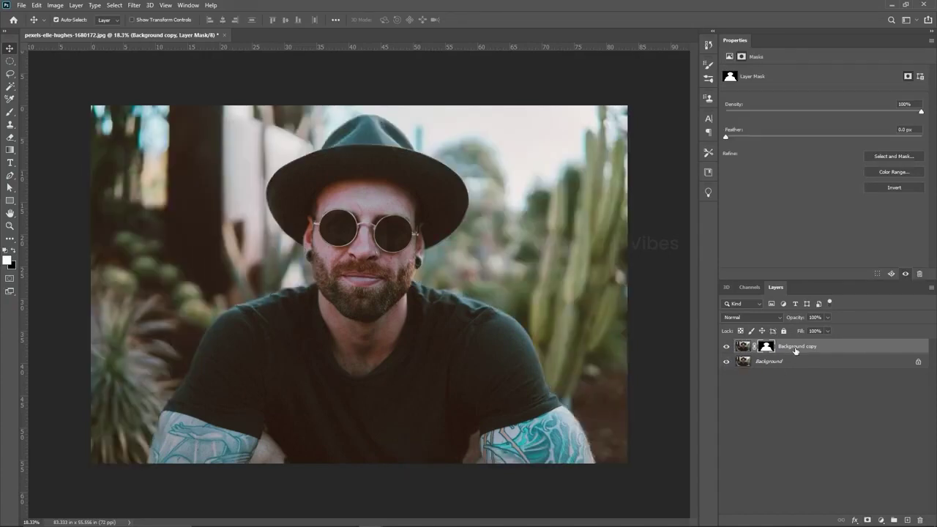
click(798, 350)
- Add a Black & White adjustment clipped to Background copy so only the man turns grey
click(881, 521)
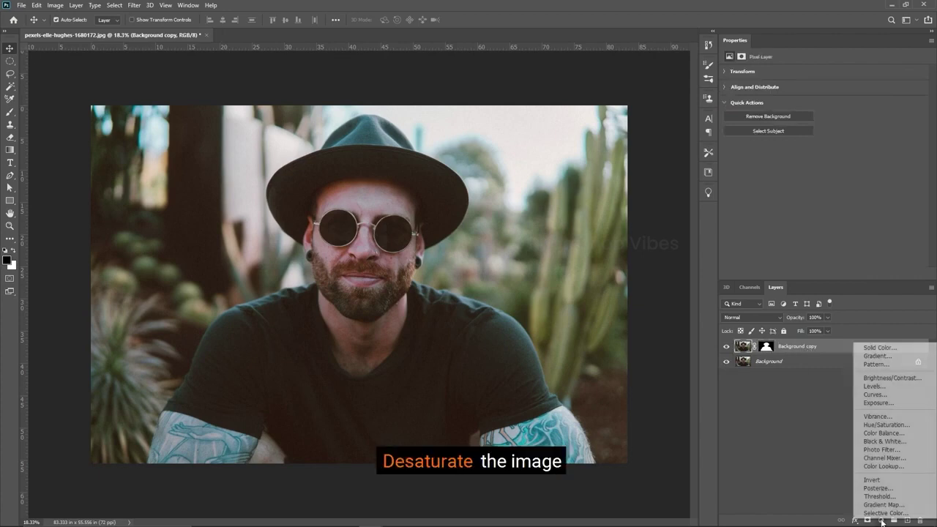
click(884, 442)
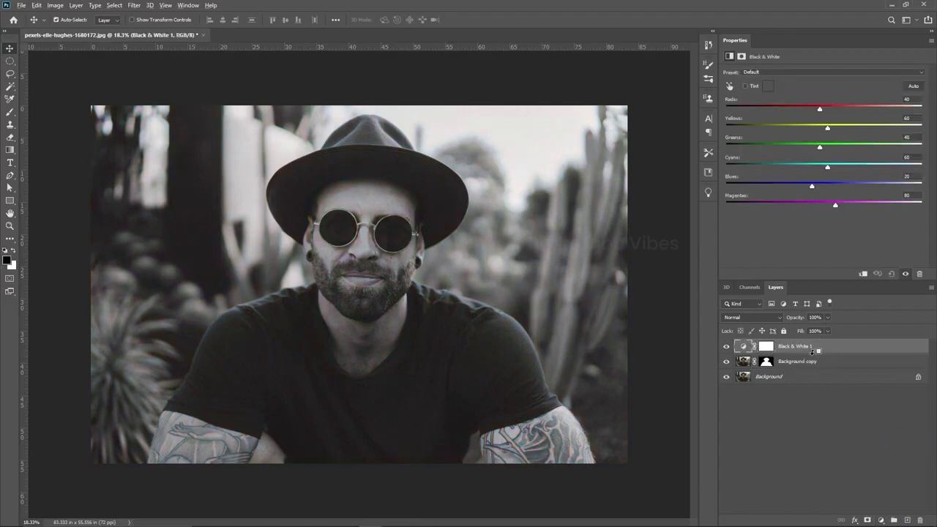
alt+click(783, 357)
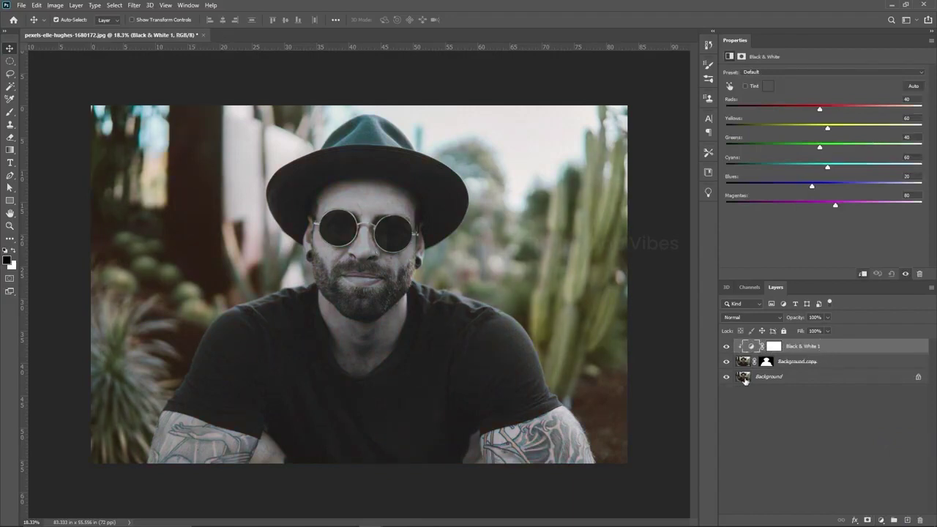
- Add a new layer above Background and fill it with white
click(774, 377)
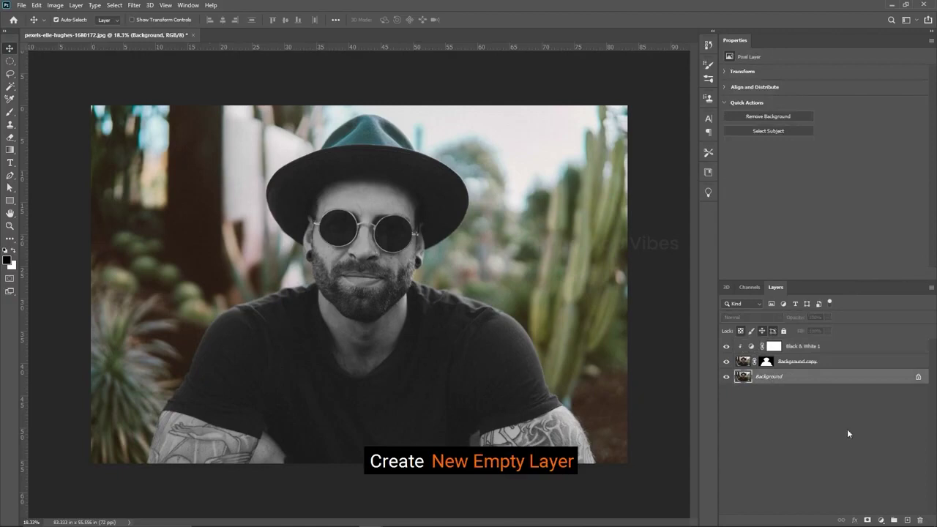
click(907, 520)
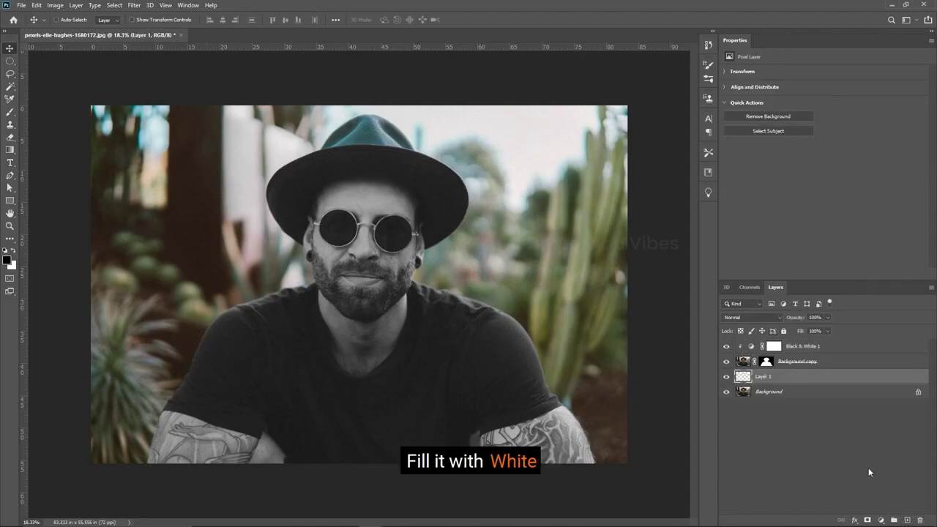
key(ctrl+BackSpace)
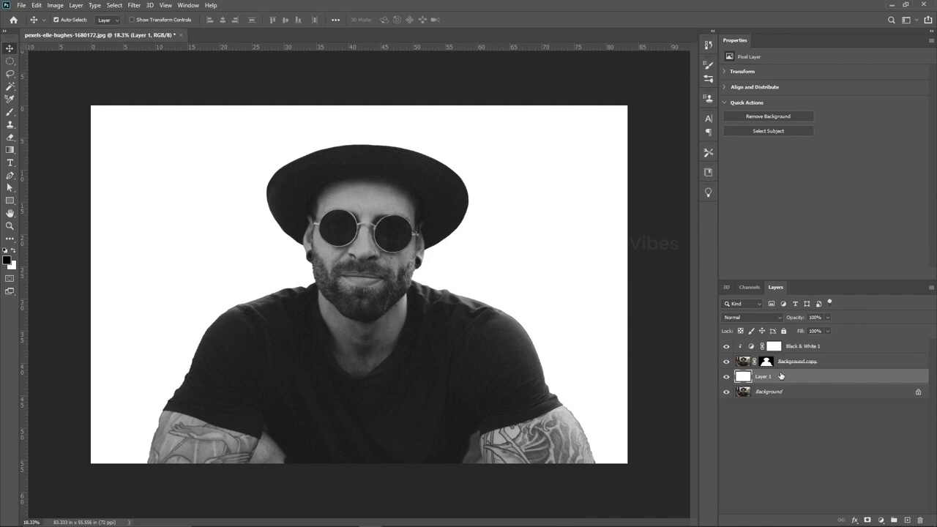
- In the Filter Gallery, fit the preview and choose Sketch > Halftone Pattern for Layer 1
click(134, 5)
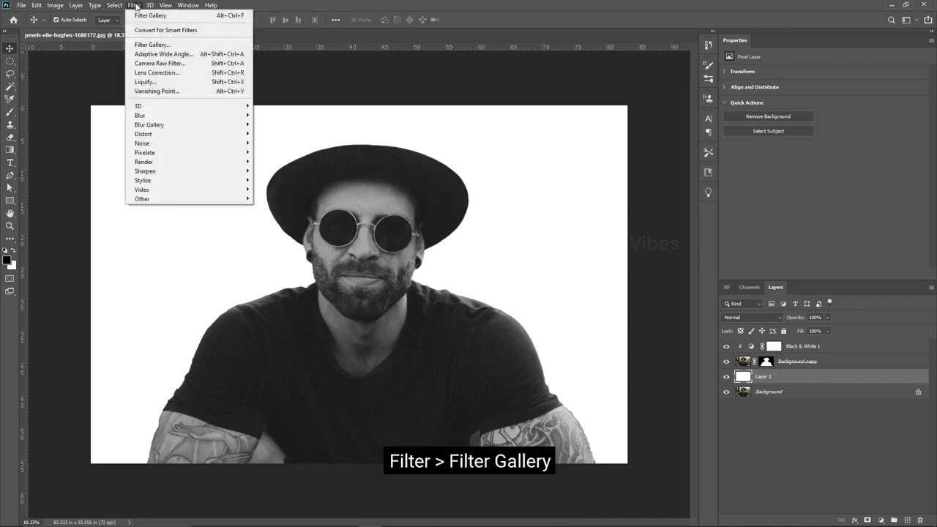
click(144, 44)
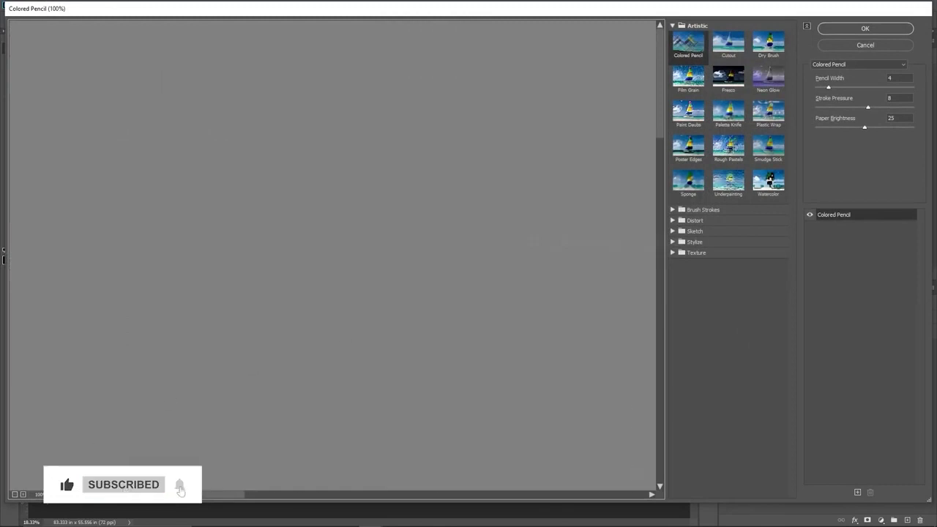
click(59, 495)
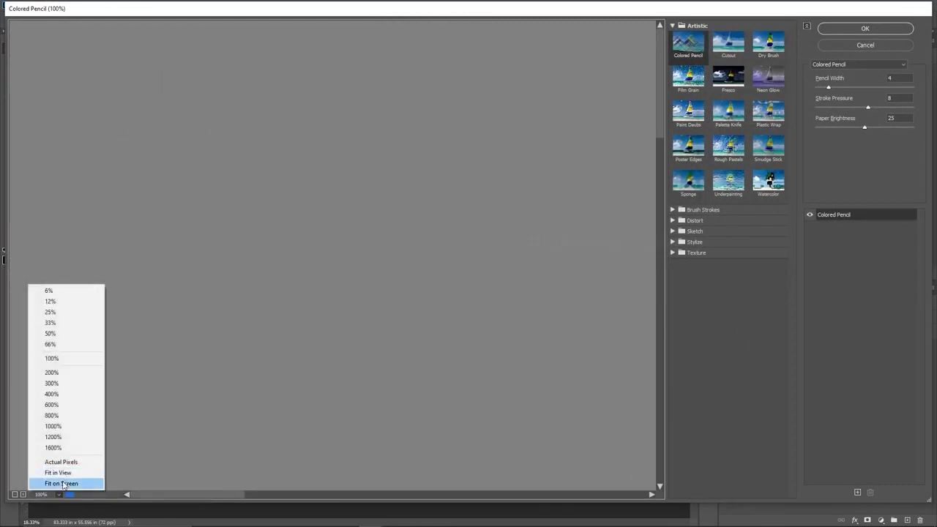
click(62, 483)
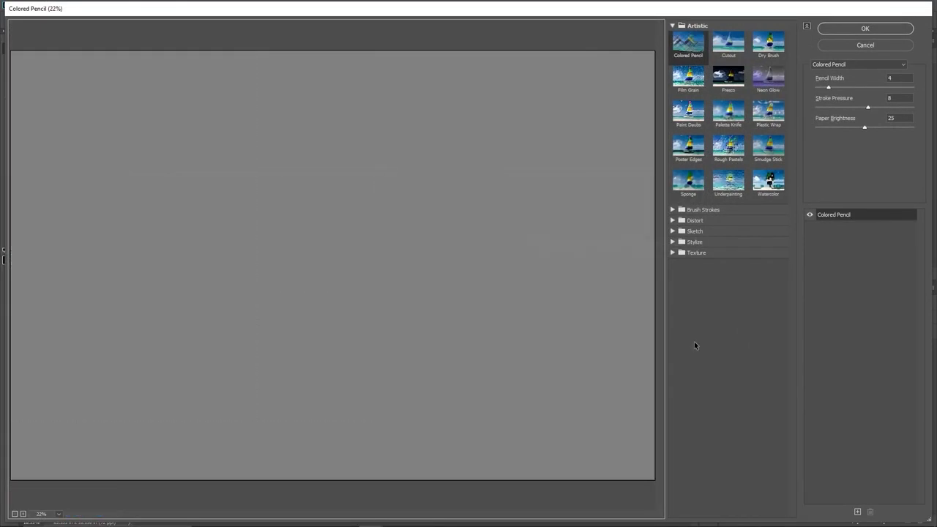
click(672, 26)
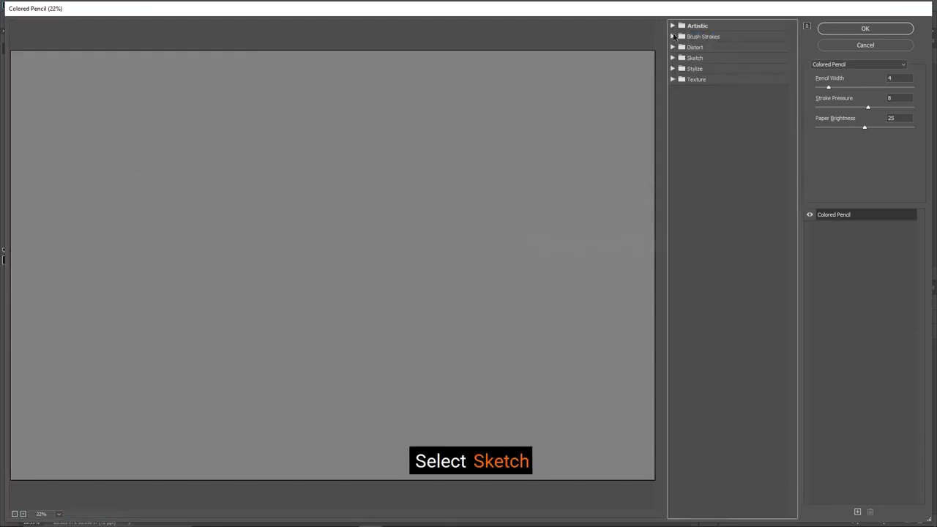
click(673, 58)
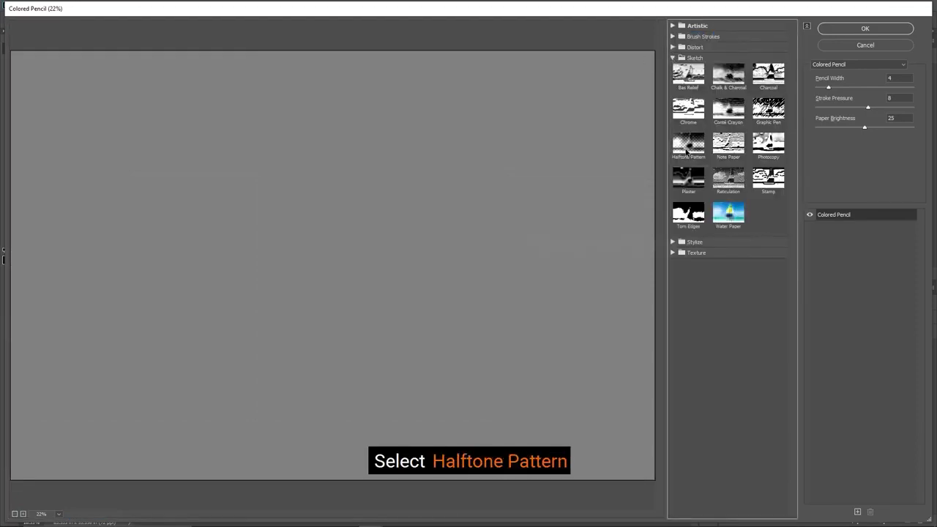
click(688, 145)
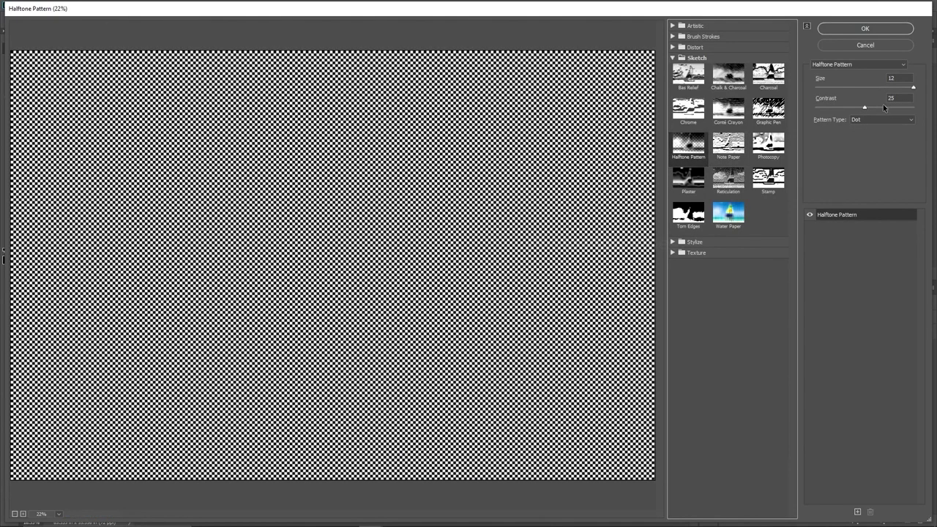
- Set the Halftone Pattern to Circle type with Size 11 and apply it
drag(859, 88, 864, 110)
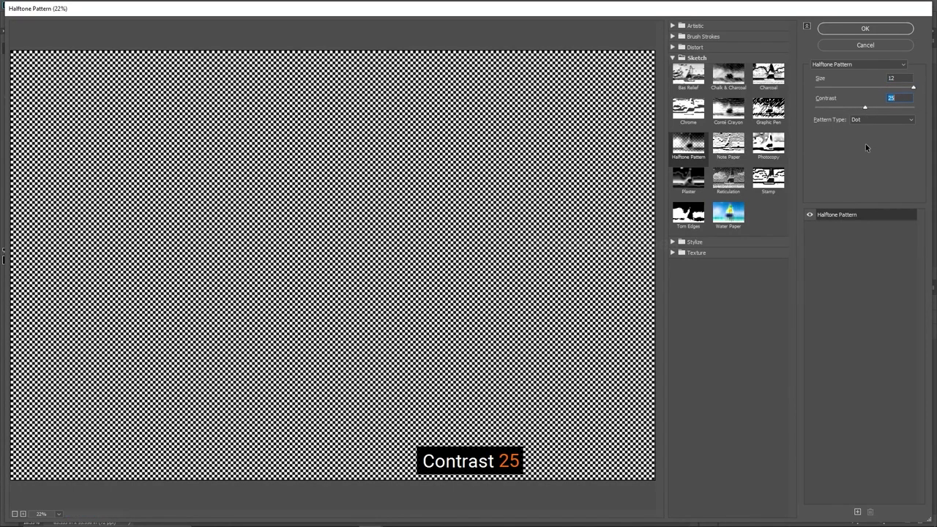
click(859, 120)
click(855, 127)
click(825, 88)
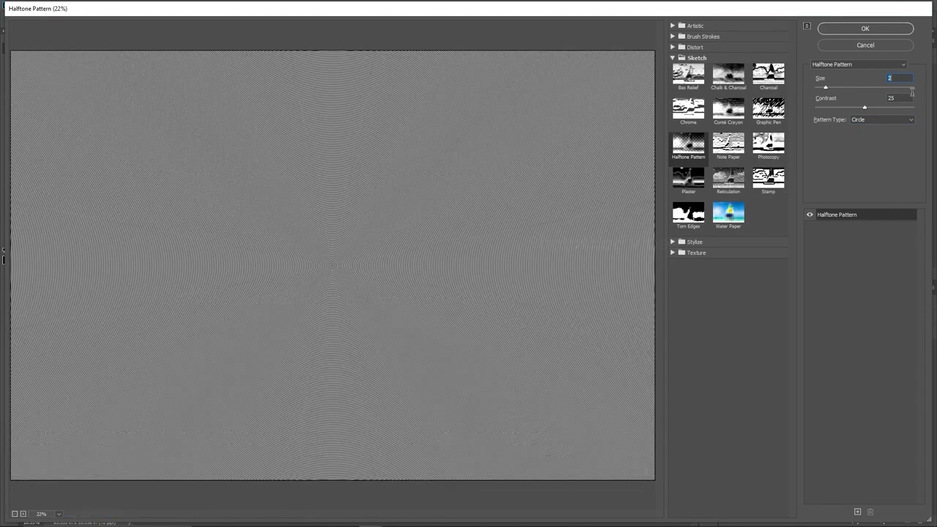
click(908, 88)
click(865, 29)
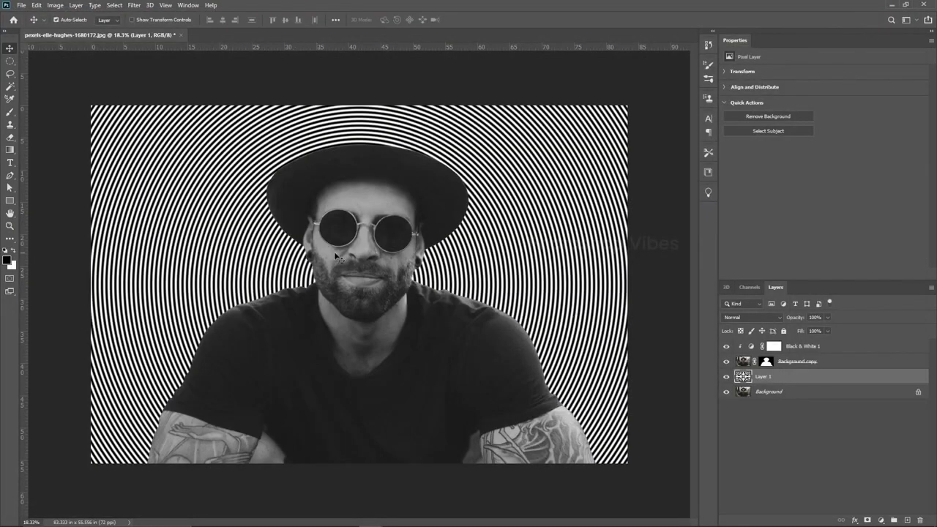
- Add a new empty layer above the Black & White adjustment and zoom in on the hat
click(809, 348)
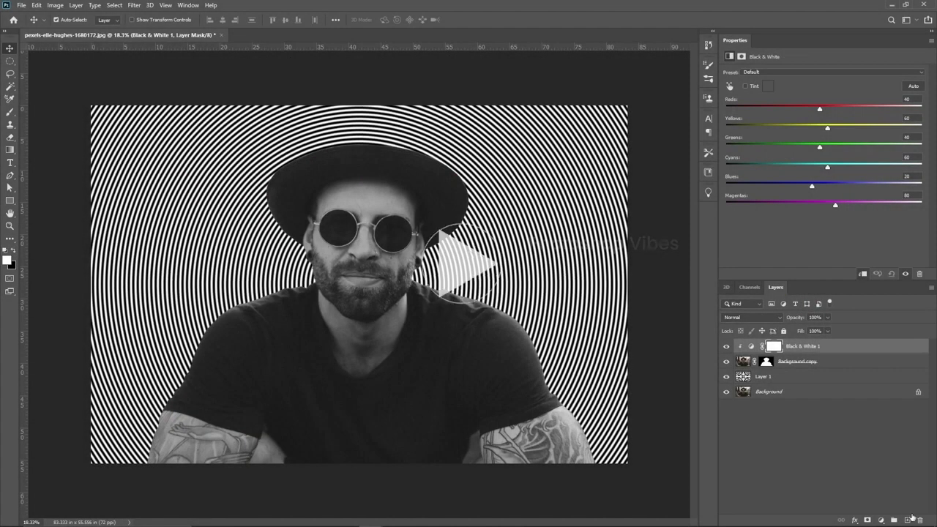
click(908, 520)
scroll(364, 176, up, 4)
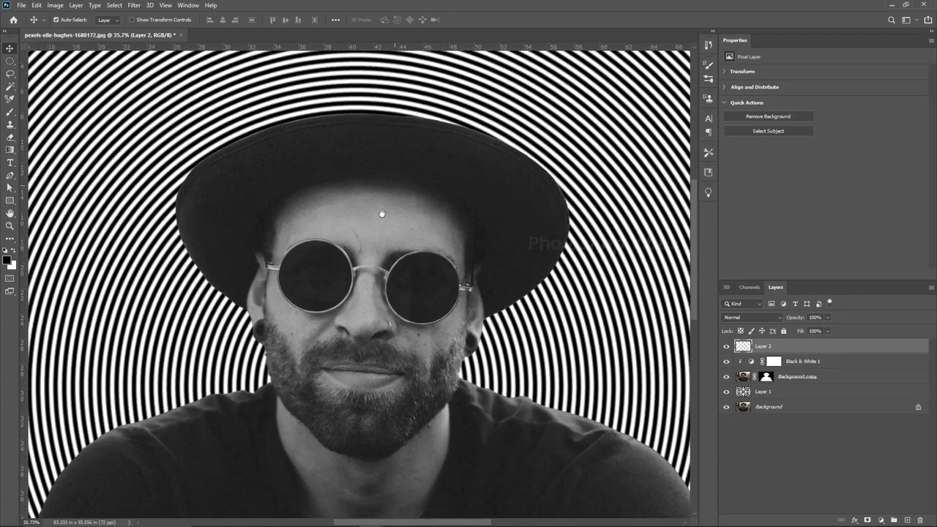
drag(381, 214, 357, 219)
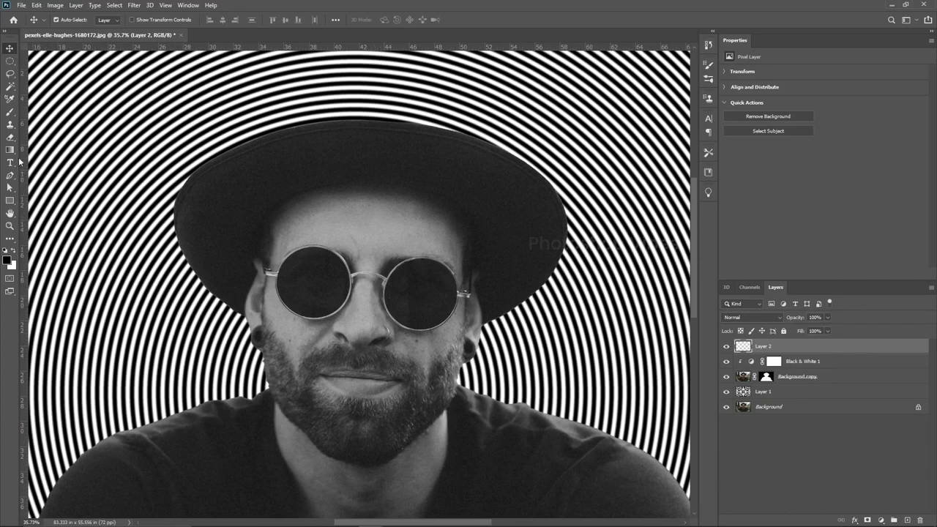
- Start a Pen path at the ear, tracing up along the inner edge of the hat brim
click(9, 177)
click(224, 350)
click(252, 284)
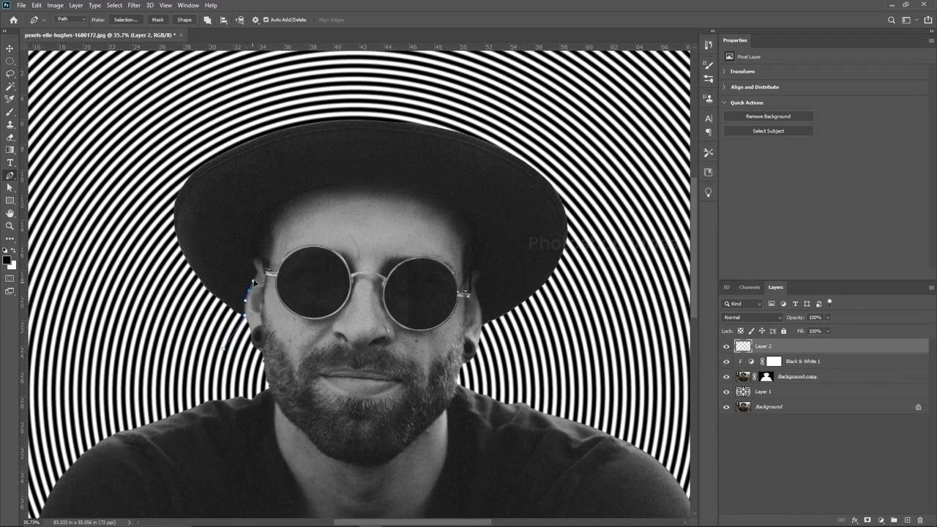
click(254, 262)
click(256, 255)
drag(276, 209, 293, 190)
drag(390, 184, 442, 191)
drag(475, 232, 481, 279)
key(ctrl+z)
key(ctrl+z)
- Redraw the brim's right side and loop the path around outside the brim, closing it
drag(464, 214, 473, 232)
drag(479, 265, 476, 282)
drag(476, 289, 487, 338)
drag(528, 347, 542, 340)
drag(614, 180, 608, 161)
drag(318, 97, 258, 99)
drag(140, 135, 132, 157)
drag(139, 226, 150, 242)
click(223, 349)
- Turn the path into a selection, hide Layer 1, and intersect it with the subject mask
scroll(275, 278, down, 2)
key(ctrl+Return)
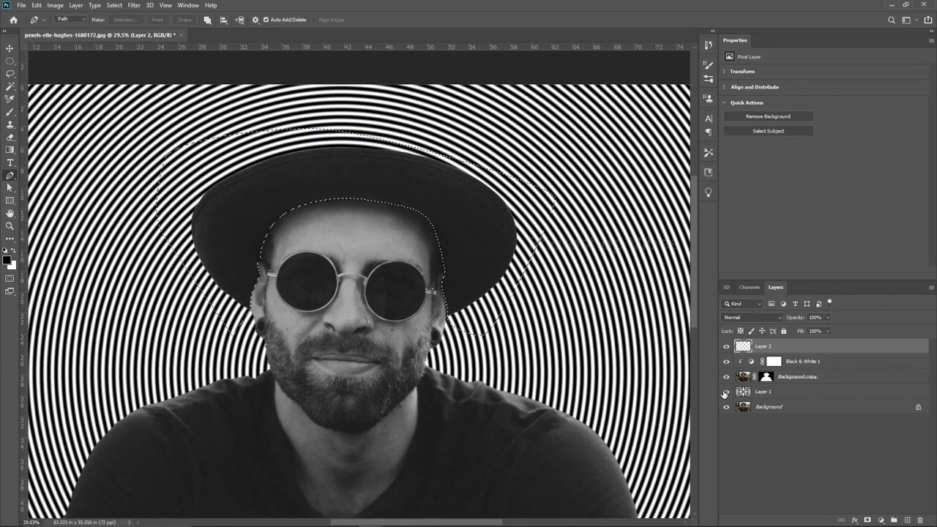
click(727, 392)
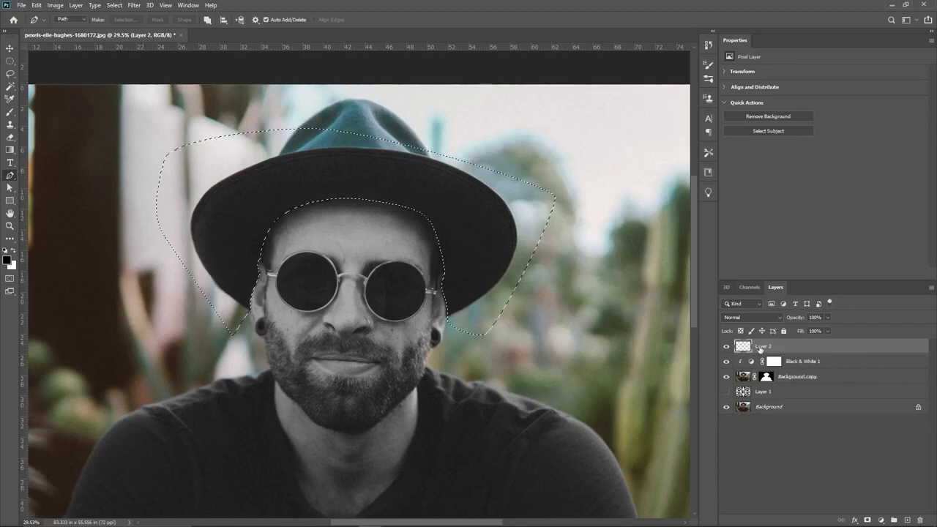
click(767, 377)
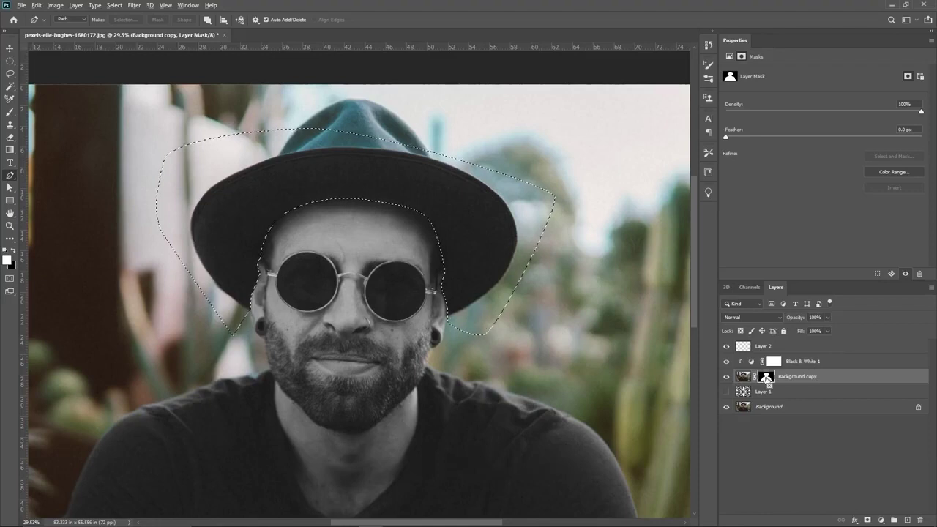
ctrl+alt+shift+click(767, 377)
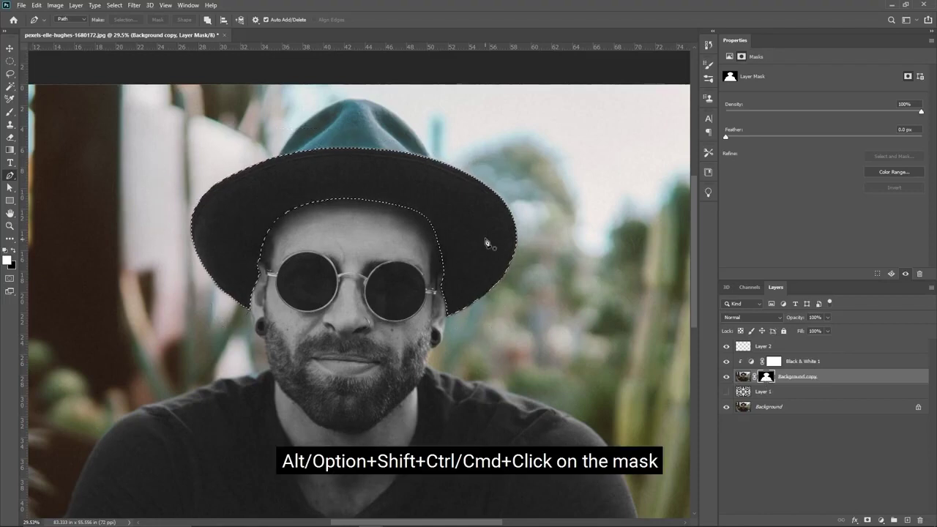
alt+click(767, 377)
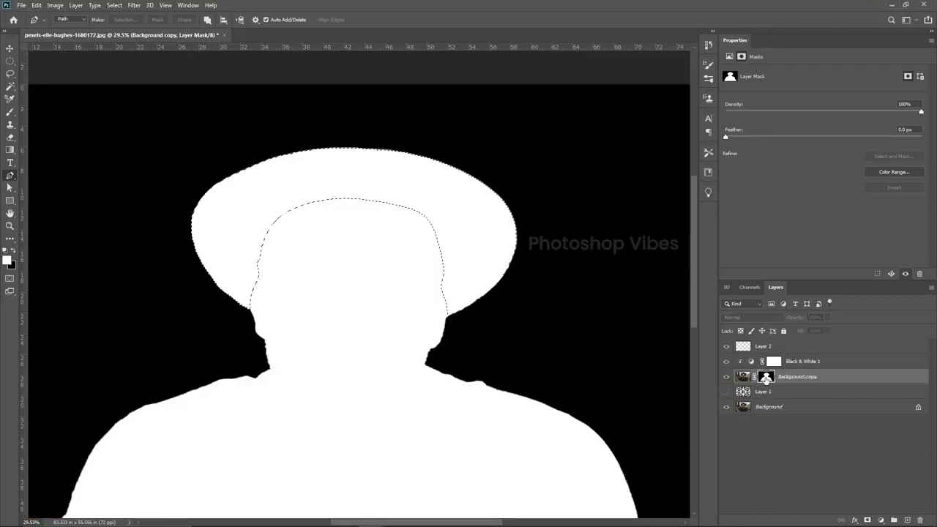
alt+click(767, 377)
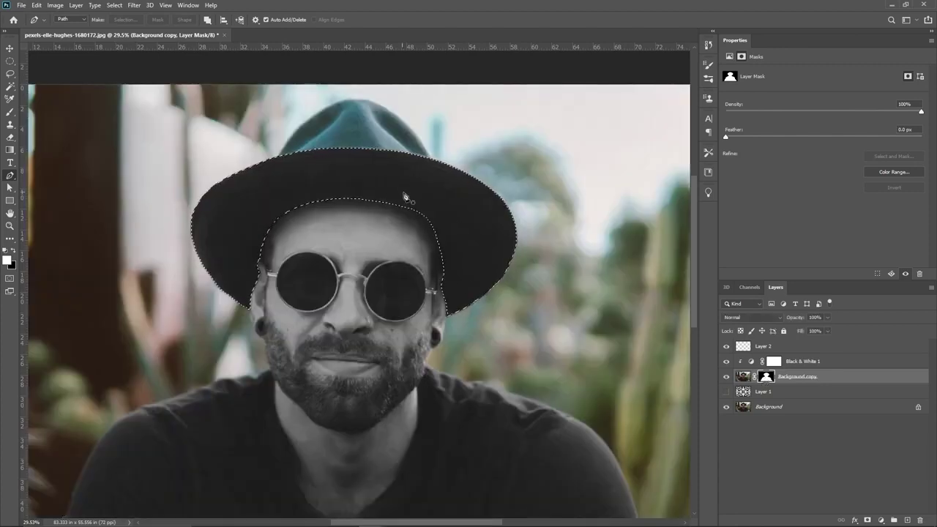
- Fill the brim selection with white on Layer 2 and deselect
click(755, 348)
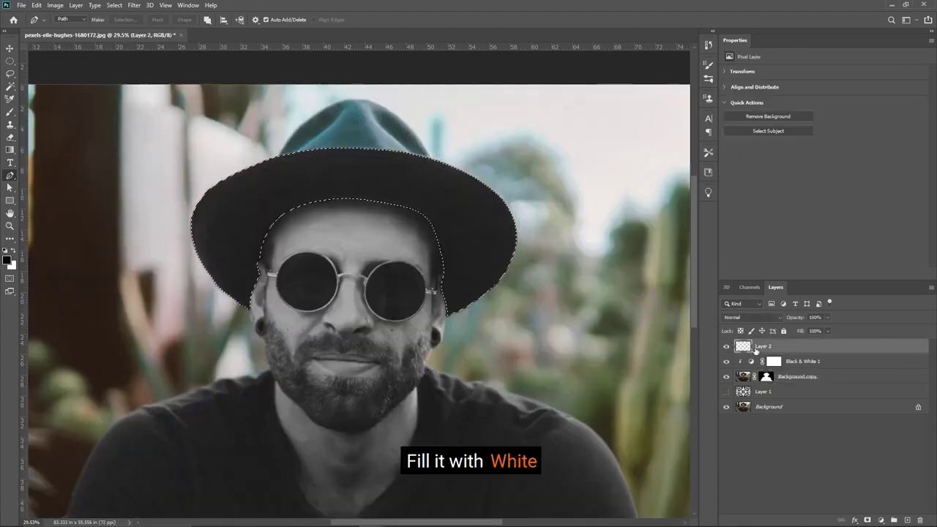
key(ctrl+BackSpace)
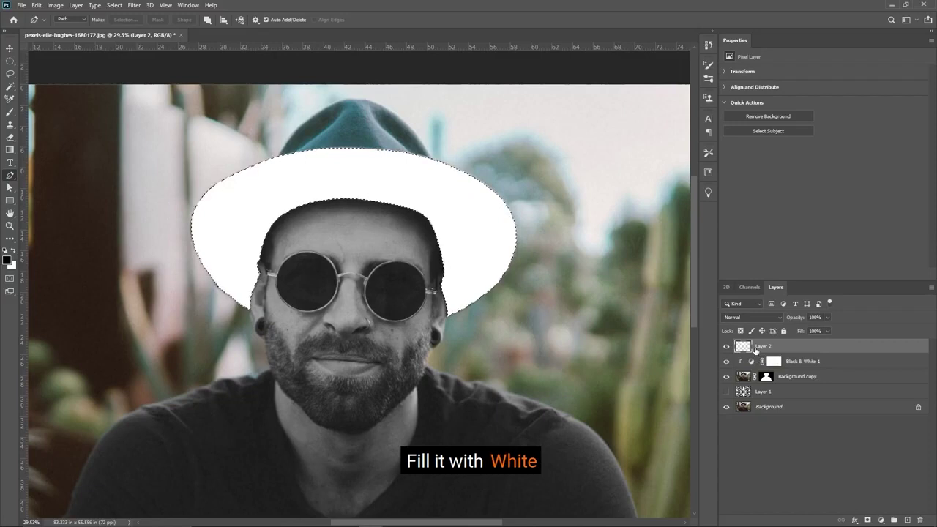
key(ctrl+d)
key(v)
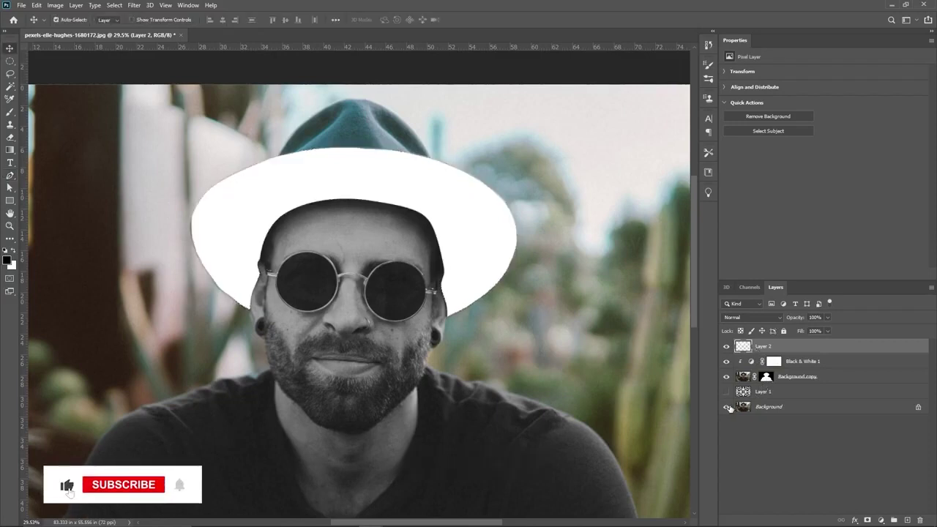
- Hide the brim layer, add a new layer above Black & White 1, and zoom to the sunglasses
click(727, 346)
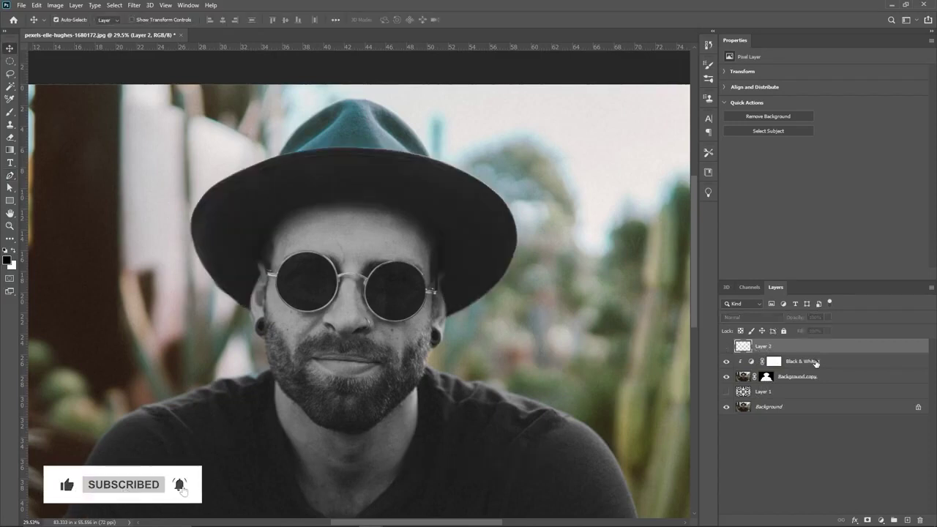
click(817, 362)
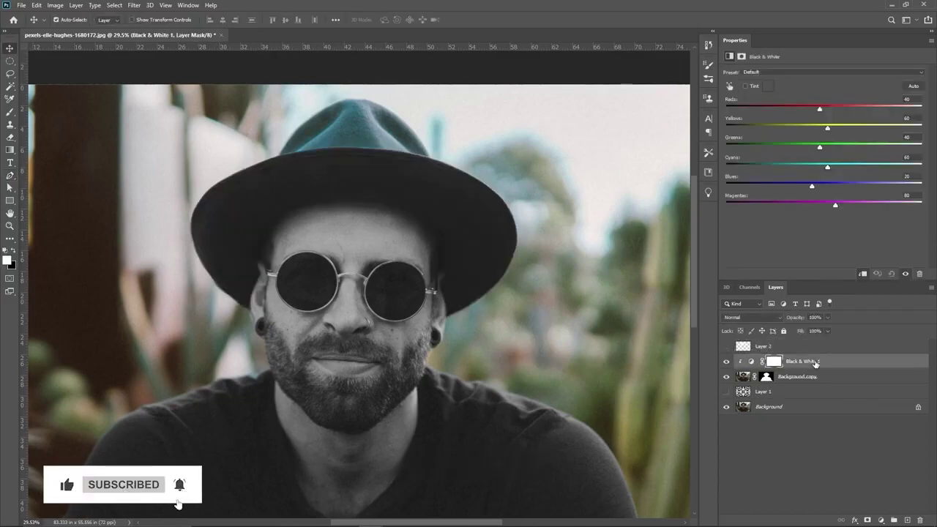
click(907, 520)
scroll(310, 296, up, 3)
drag(386, 299, 356, 294)
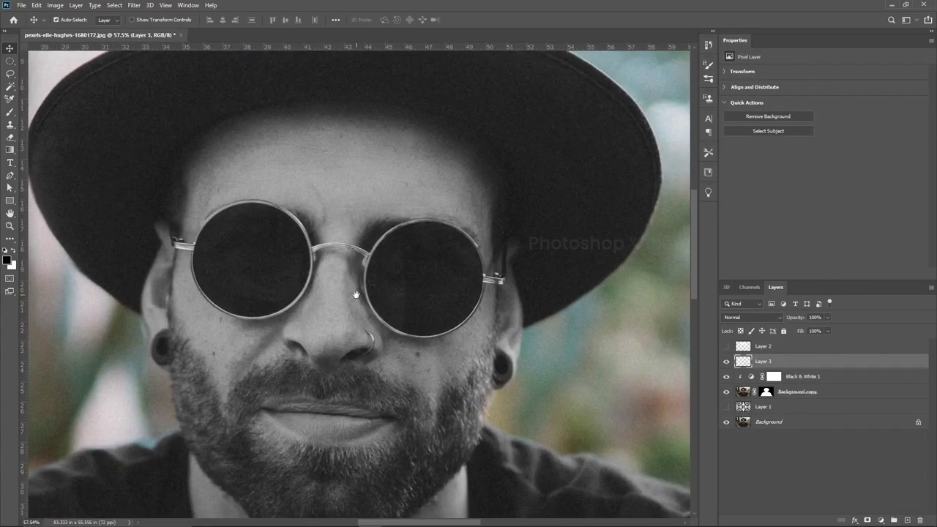
- Select the left lens with an elliptical marquee and fill it white on Layer 3
click(11, 61)
drag(250, 259, 320, 317)
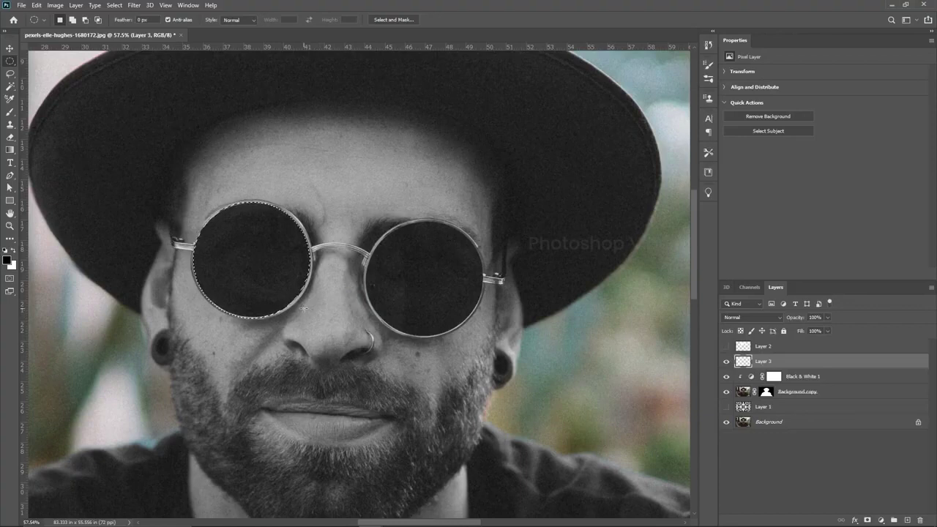
click(775, 349)
click(777, 362)
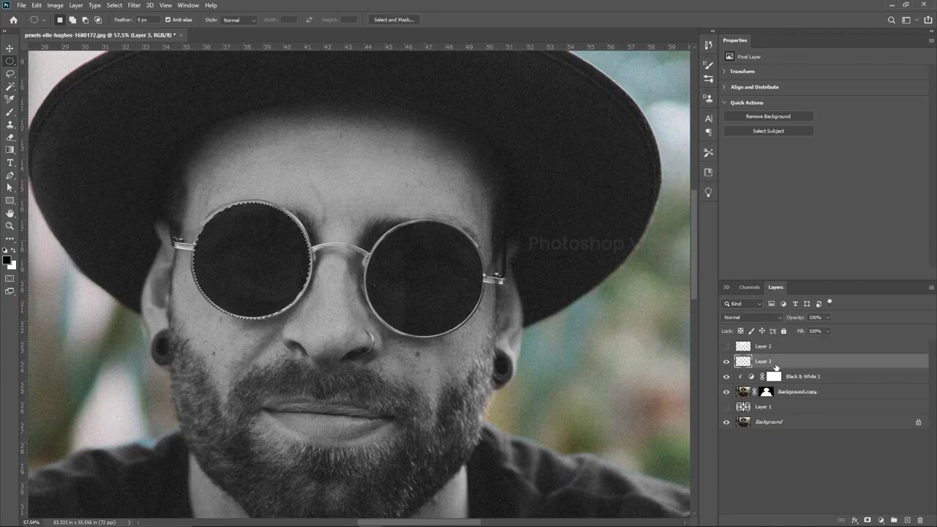
key(ctrl+BackSpace)
key(ctrl+d)
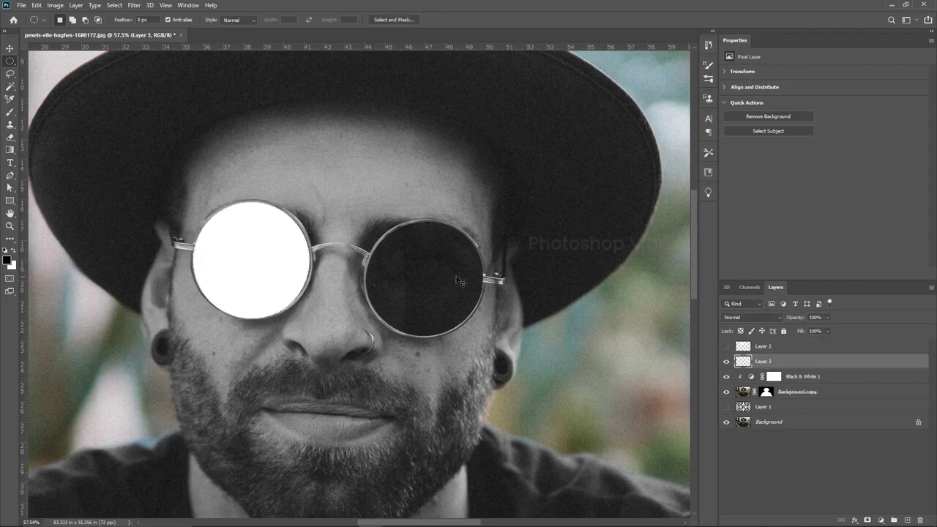
- Select the right lens with an ellipse, nudge it into place, and fill it white
drag(427, 279, 498, 331)
key(Left)
key(Left)
key(Left)
key(Left)
key(Up)
key(Up)
key(ctrl+BackSpace)
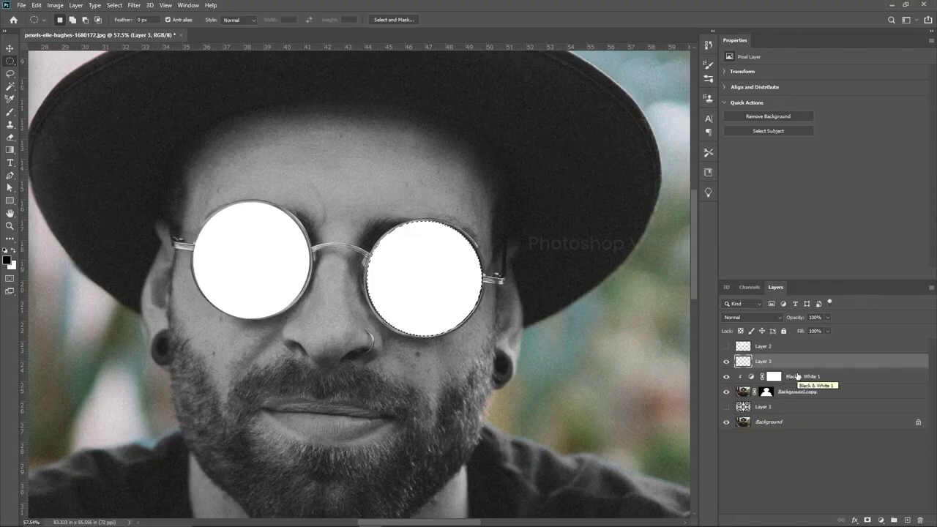
key(ctrl+0)
key(v)
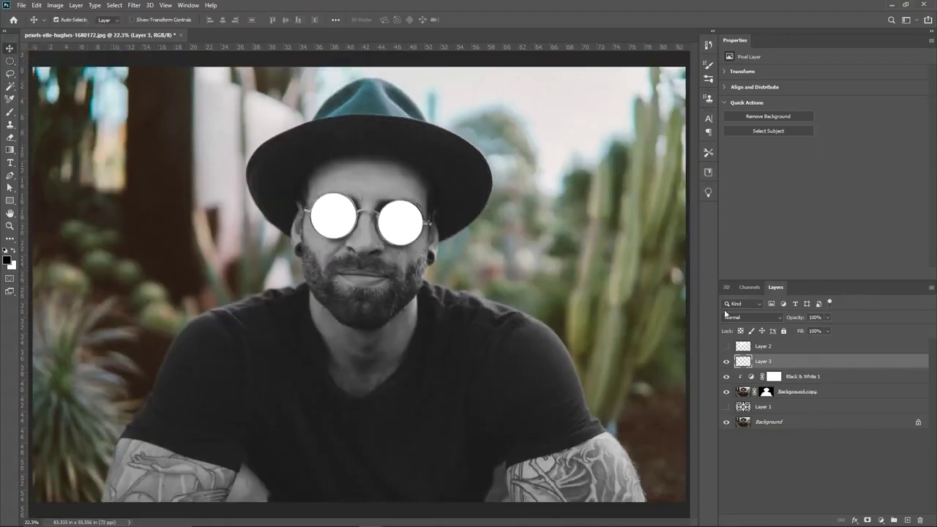
- Show the brim layer, move Layer 3 to the top and hide it, then add a layer above Layer 2
click(727, 347)
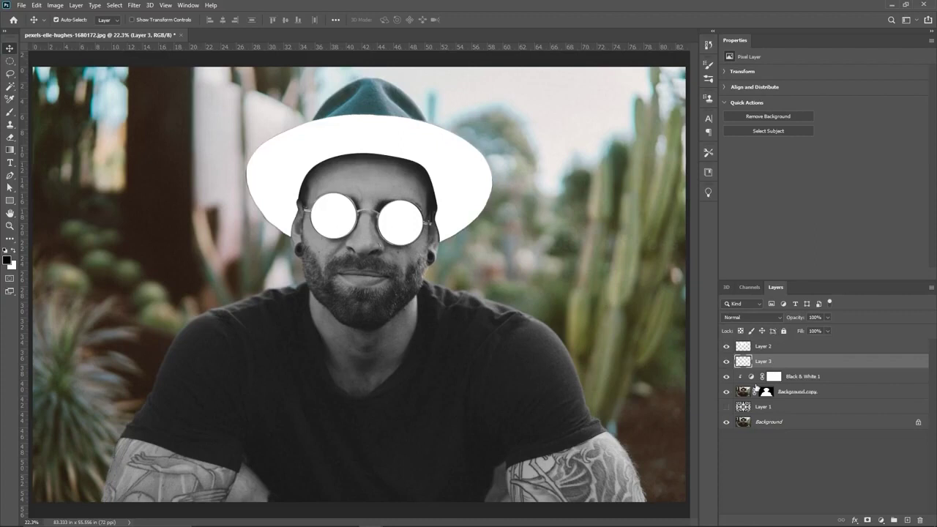
click(727, 361)
click(727, 361)
drag(759, 361, 763, 347)
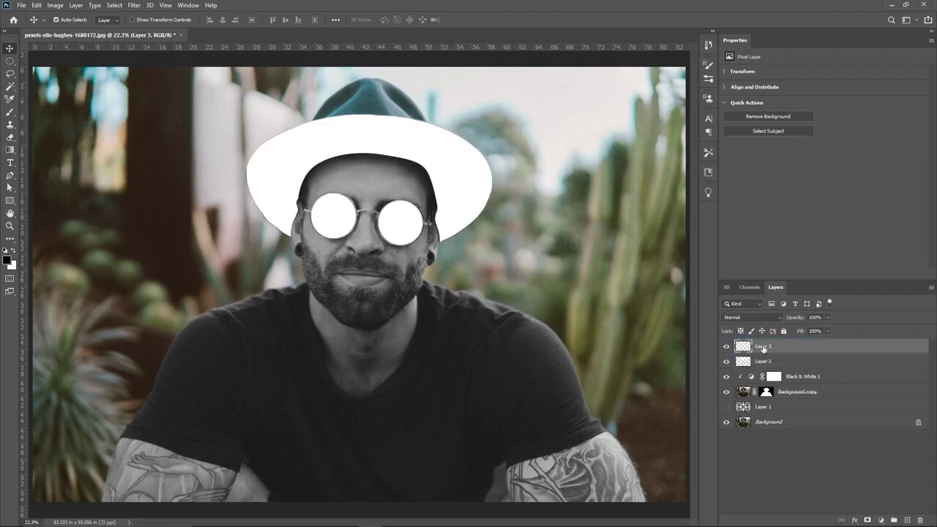
click(727, 347)
click(760, 362)
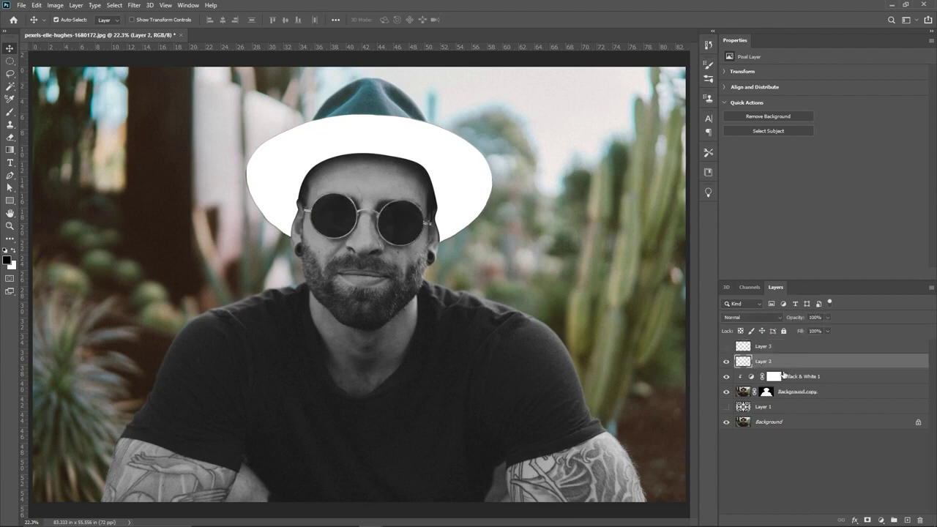
click(908, 520)
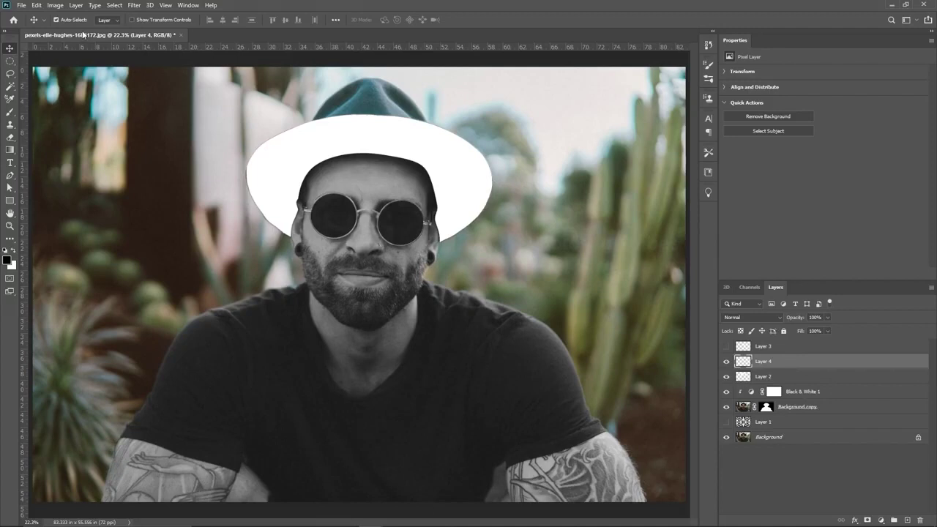
- Fill Layer 4 with the white background colour via Edit > Fill
click(36, 6)
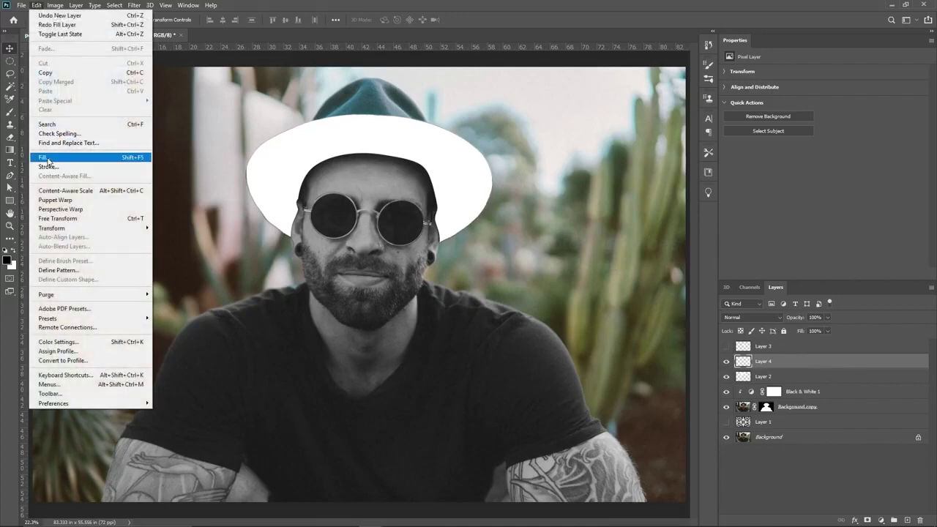
click(52, 155)
click(469, 137)
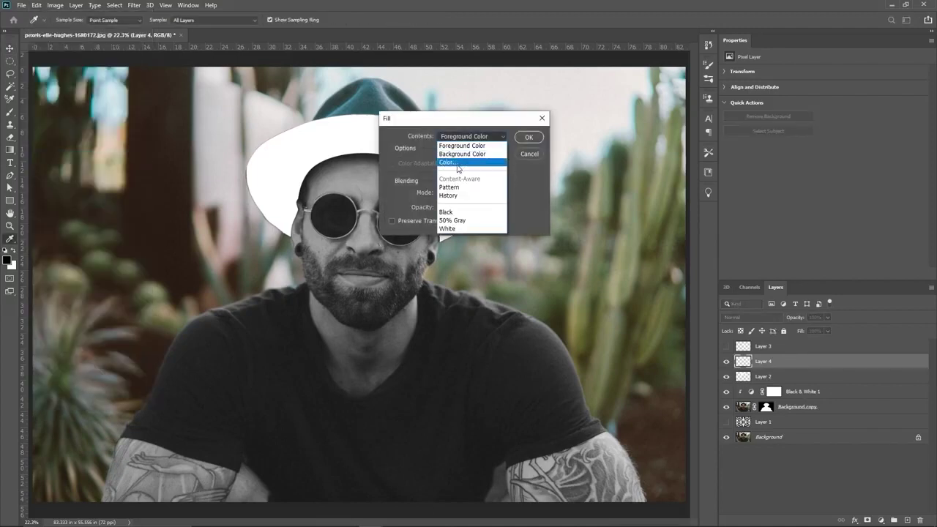
click(455, 148)
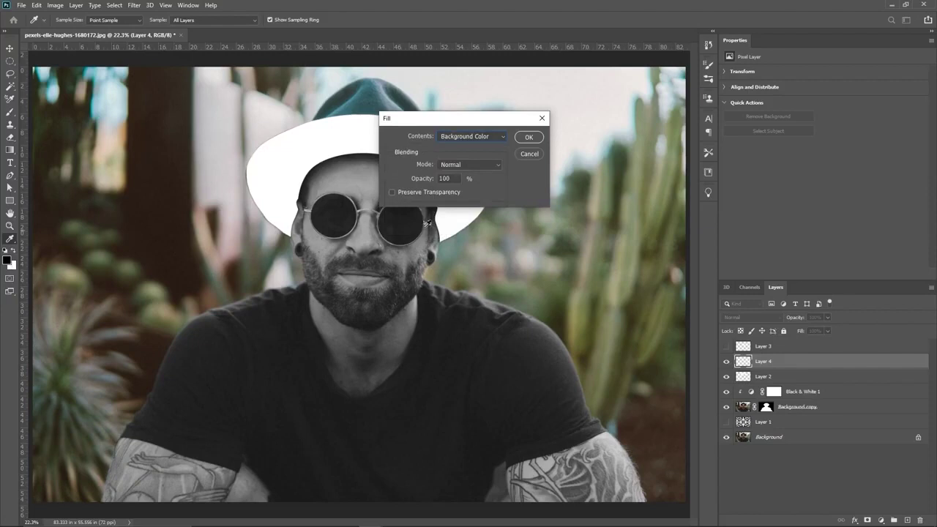
click(526, 137)
key(v)
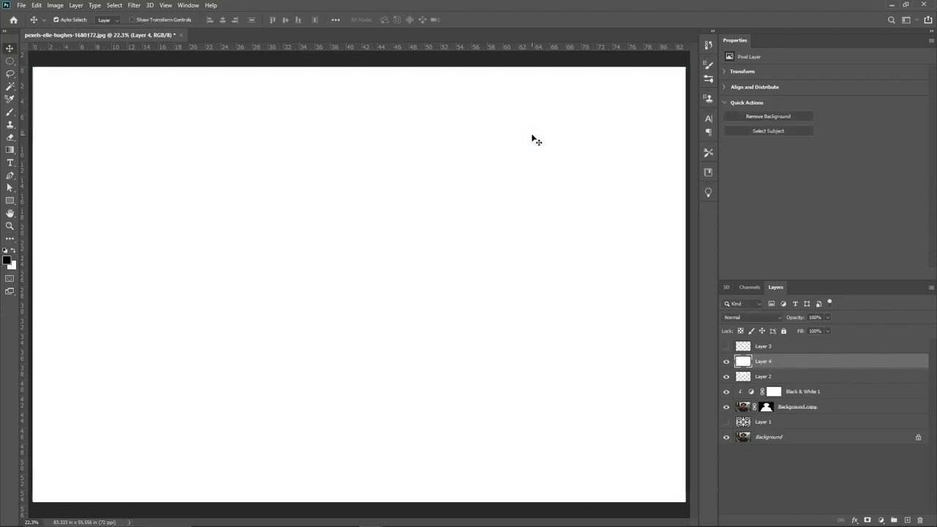
key(ctrl+0)
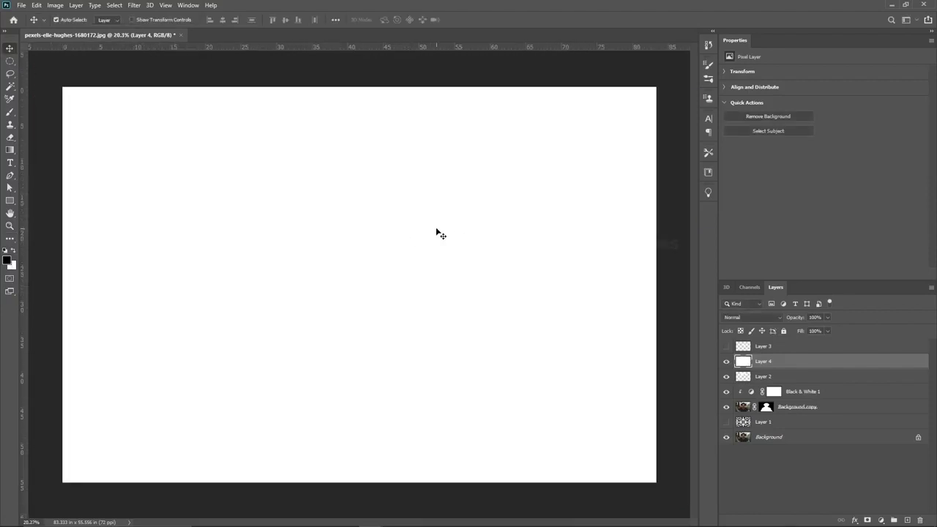
- Apply the Filter Gallery Halftone Pattern to Layer 4 with Pattern Type set to Line
click(134, 7)
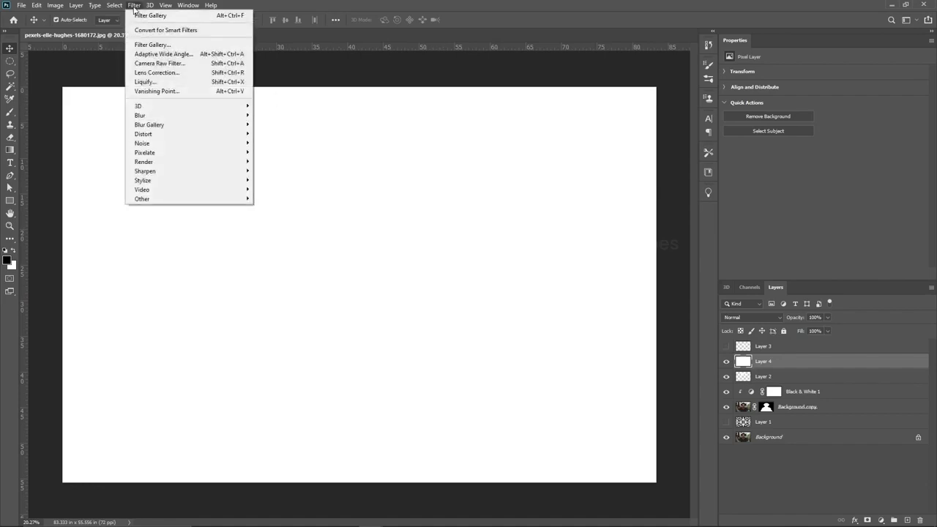
click(150, 46)
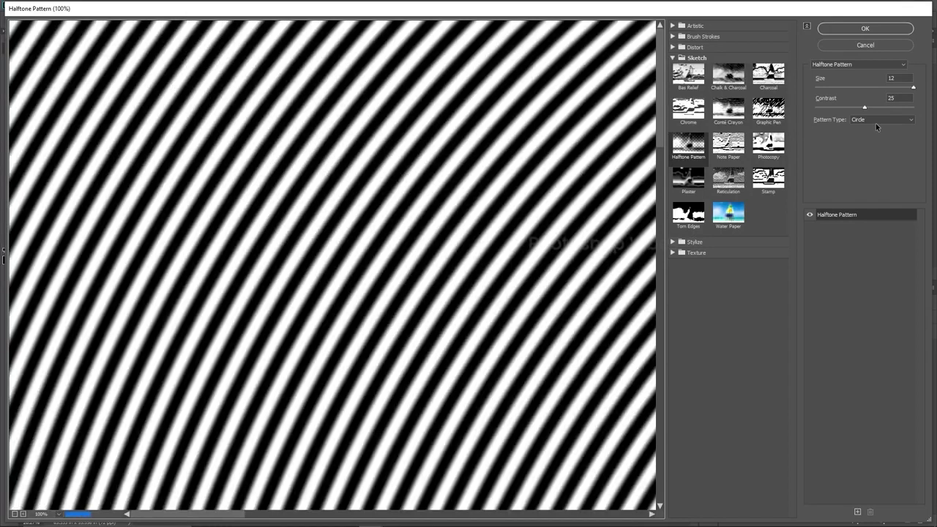
click(59, 514)
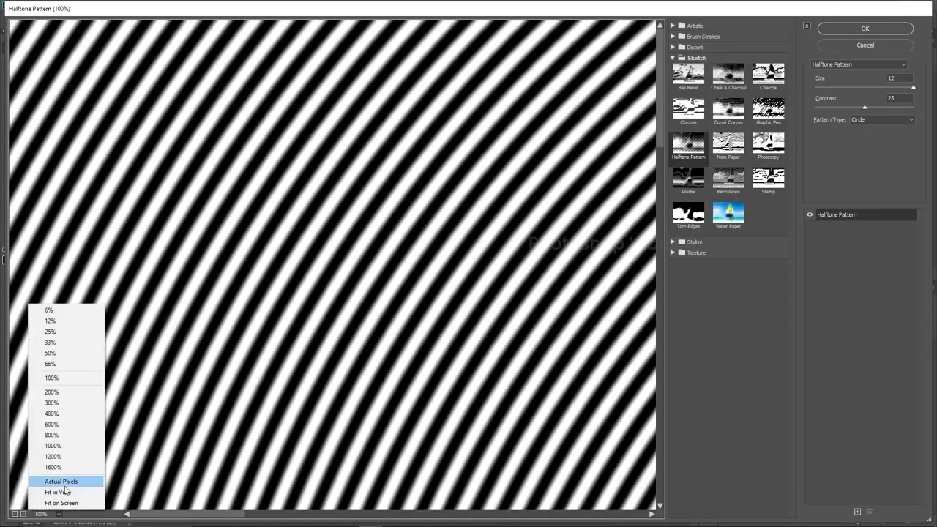
click(61, 504)
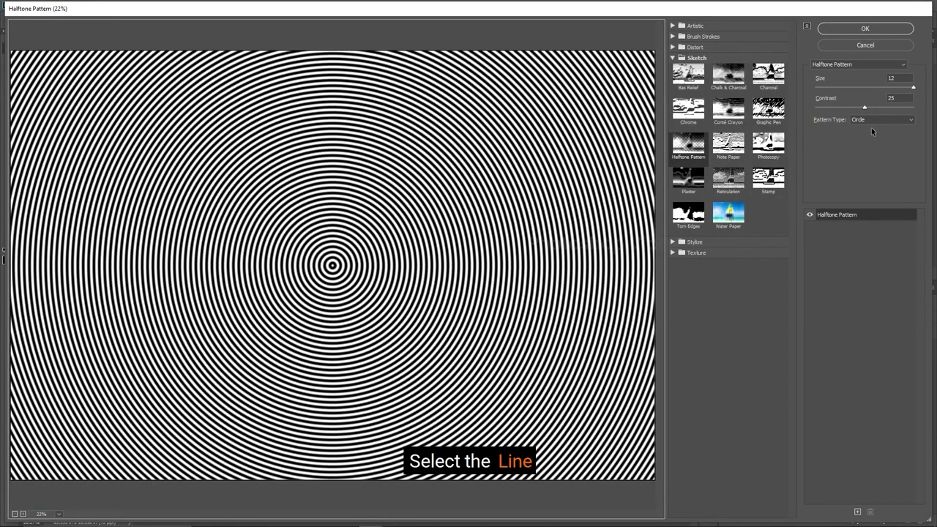
click(870, 121)
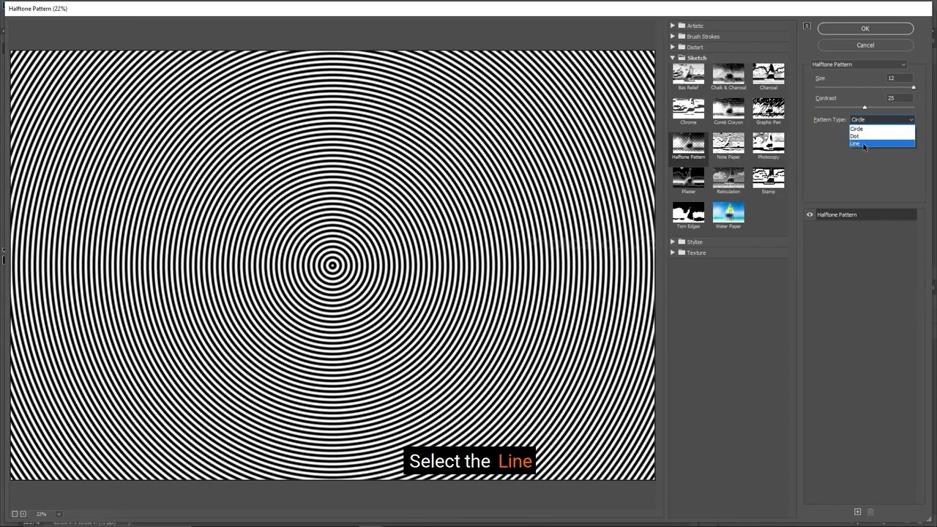
click(865, 144)
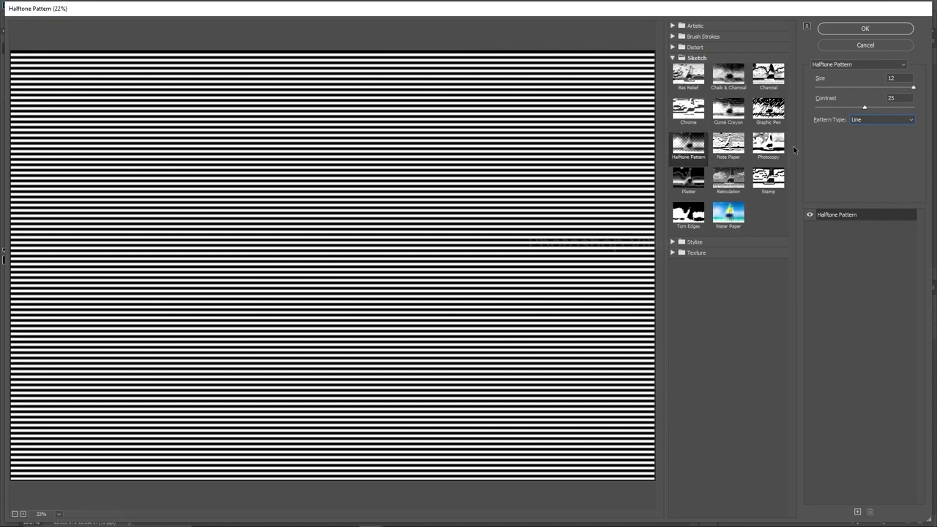
click(863, 27)
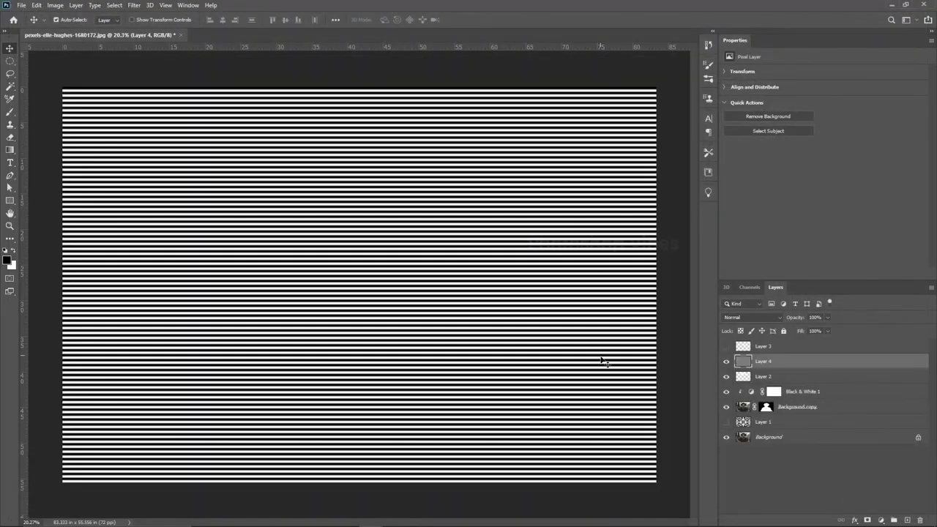
- Set Layer 4 to Multiply and rotate its stripes from horizontal to vertical
click(750, 318)
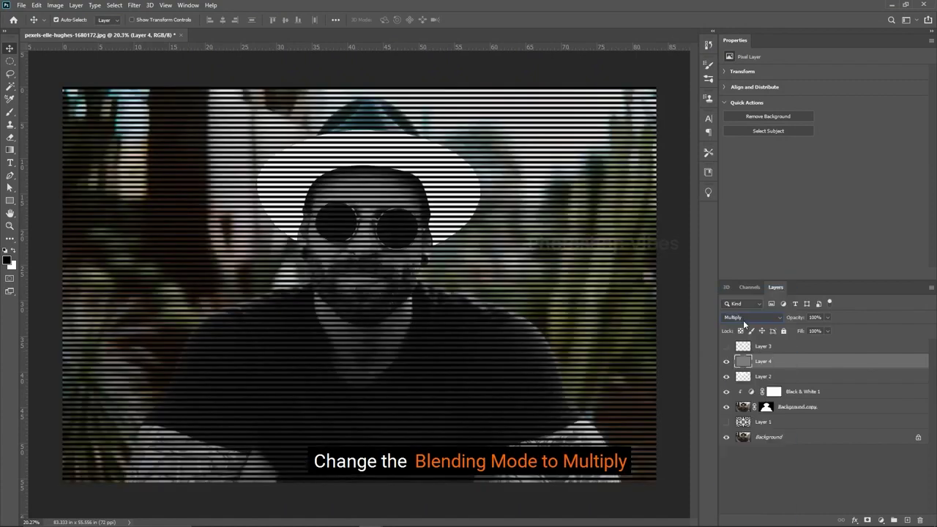
click(744, 324)
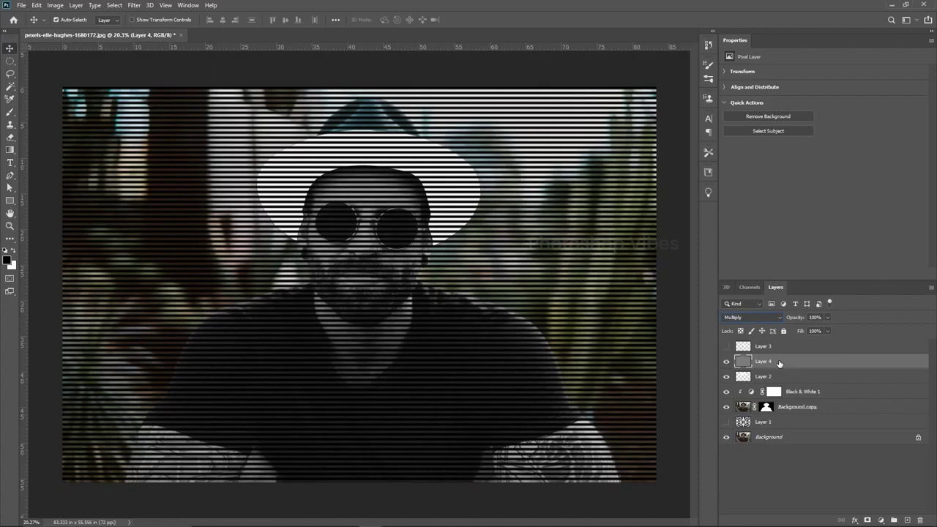
key(ctrl+t)
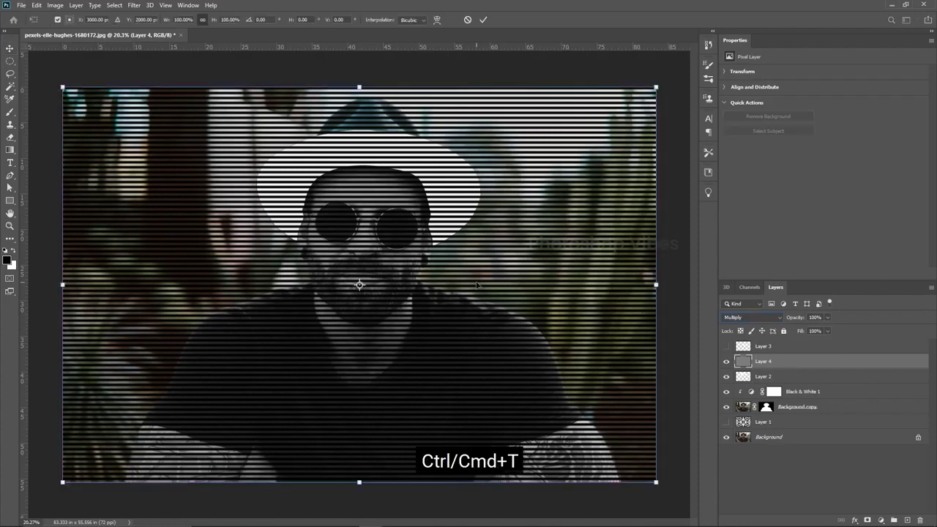
drag(668, 495, 462, 137)
scroll(460, 297, down, 2)
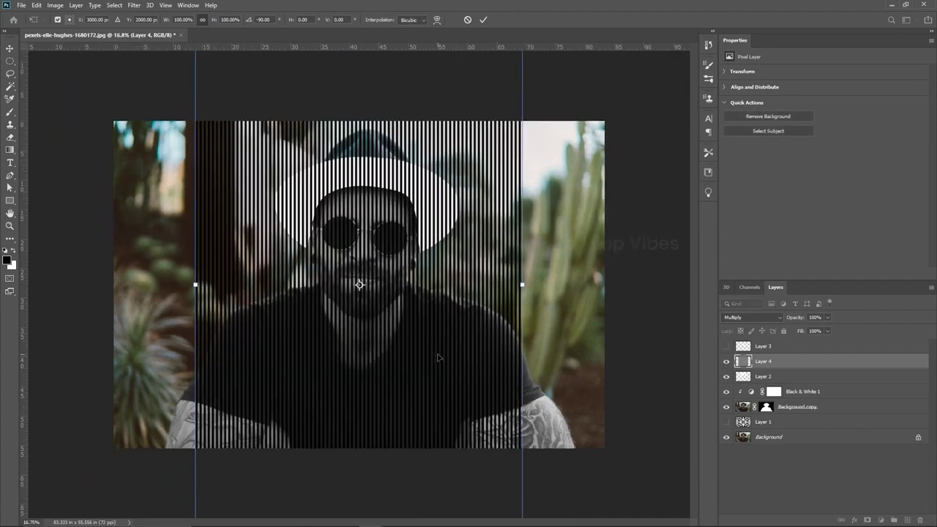
drag(440, 357, 448, 265)
- Scale the stripes down over the face and distort them into a downward-widening trapezoid
drag(532, 437, 408, 217)
drag(325, 161, 386, 314)
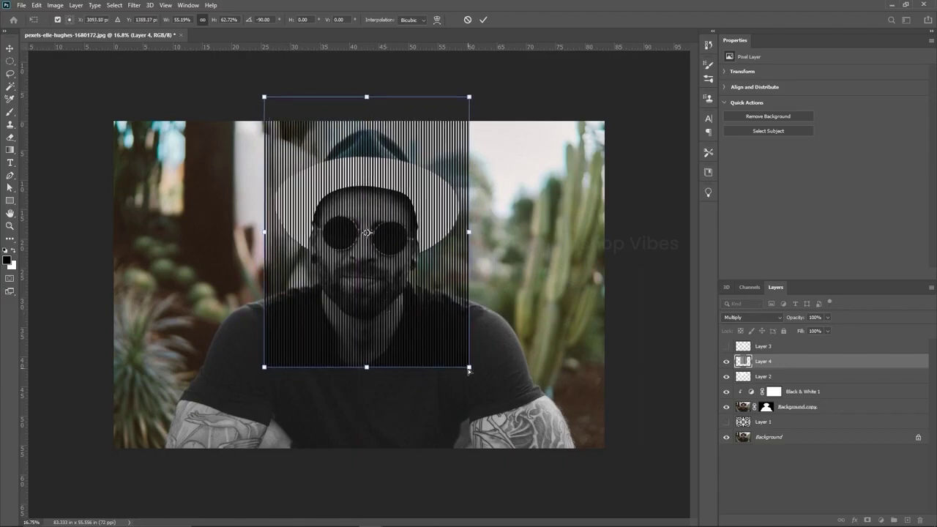
drag(469, 368, 522, 342)
drag(265, 367, 178, 365)
drag(264, 97, 299, 119)
drag(476, 99, 444, 116)
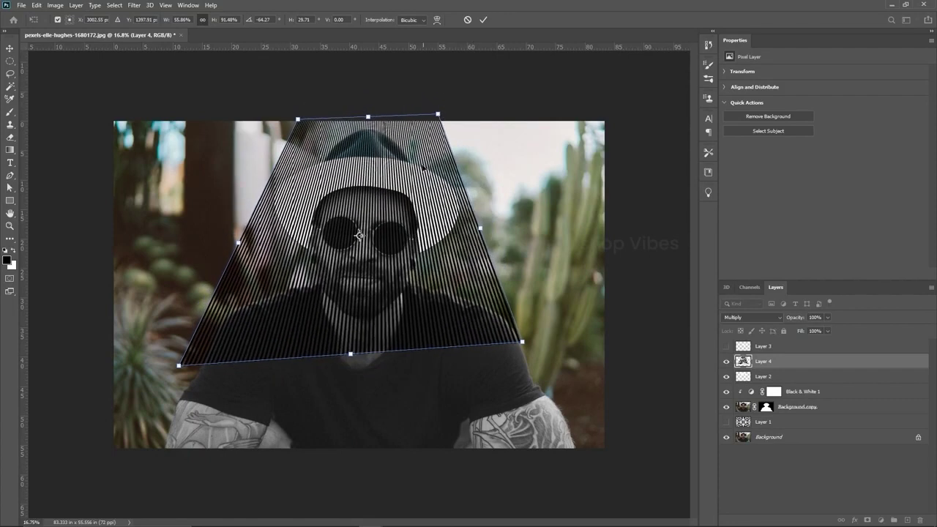
key(Return)
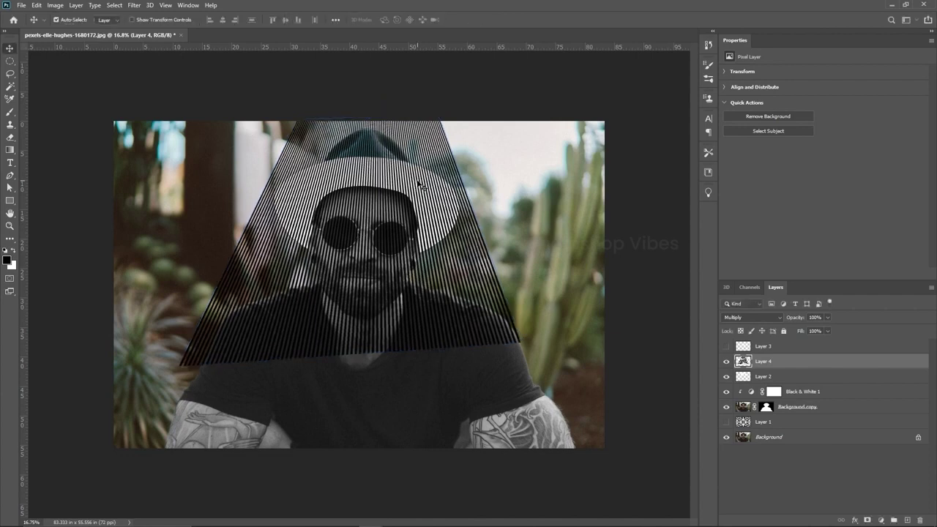
- Duplicate Layer 4, flip the copy horizontally and rotate it to about -105°
key(ctrl+j)
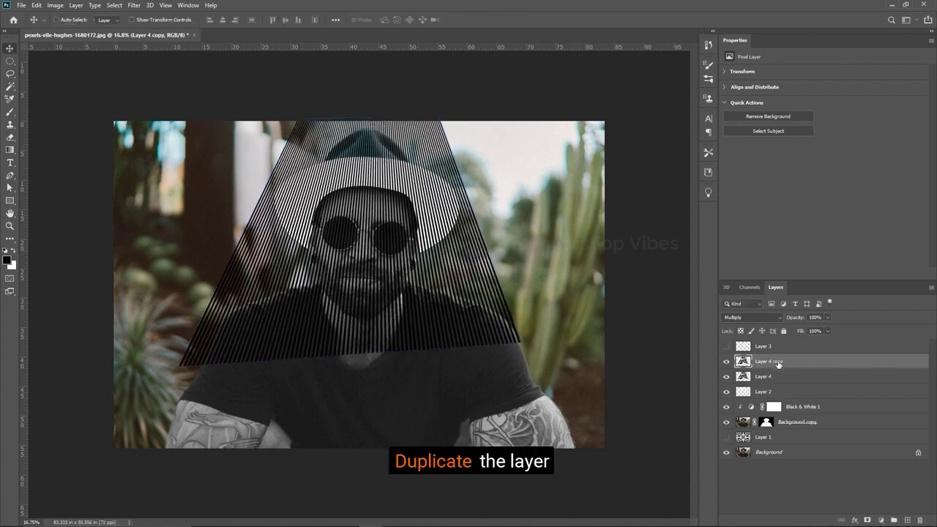
key(ctrl+t)
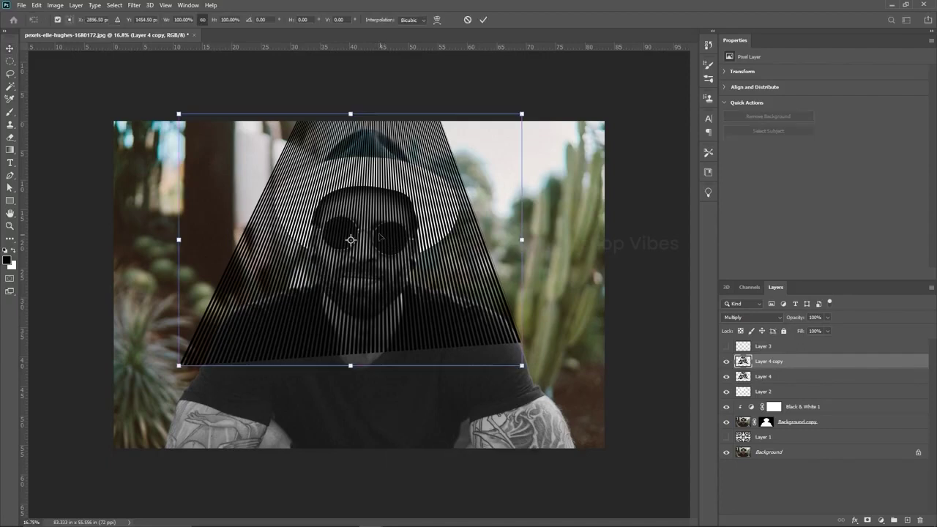
right_click(375, 219)
click(407, 387)
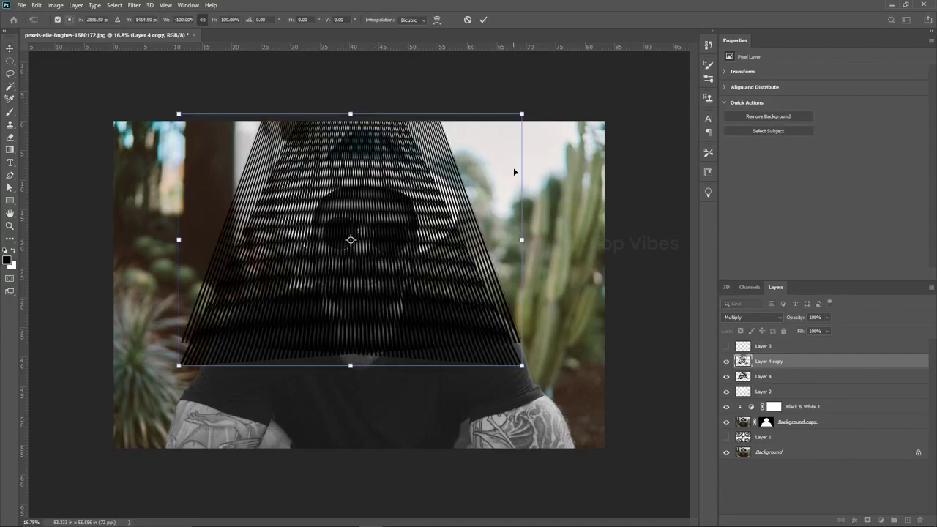
drag(529, 105, 552, 386)
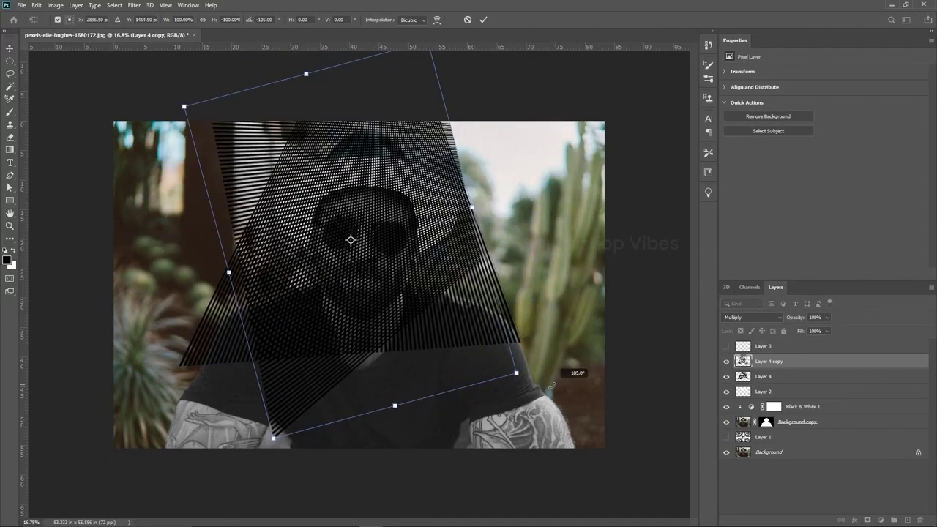
key(Return)
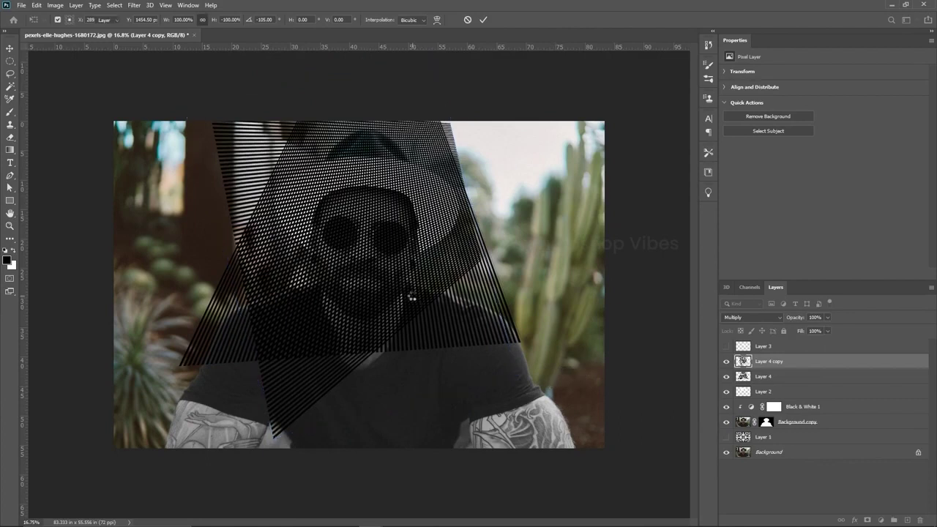
- Clip Layer 4 and Layer 4 copy to the hat brim on Layer 2
alt+click(763, 383)
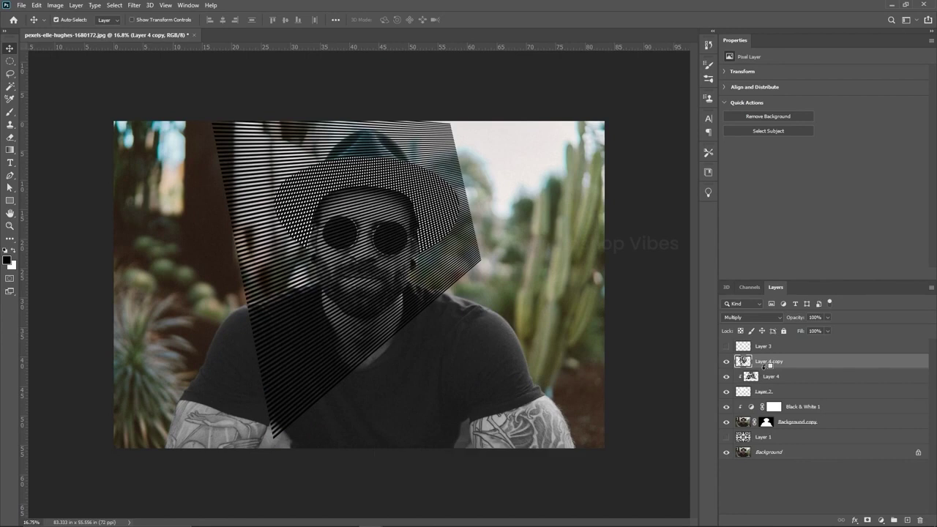
alt+click(766, 368)
key(ctrl+plus)
key(ctrl+minus)
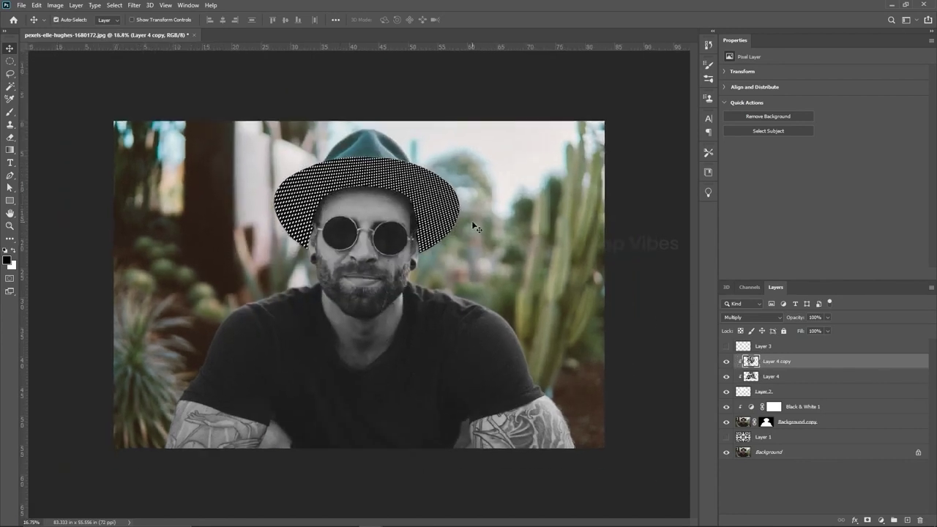
- Show Layer 3 and add a white-filled Layer 5 above it
click(728, 348)
click(771, 349)
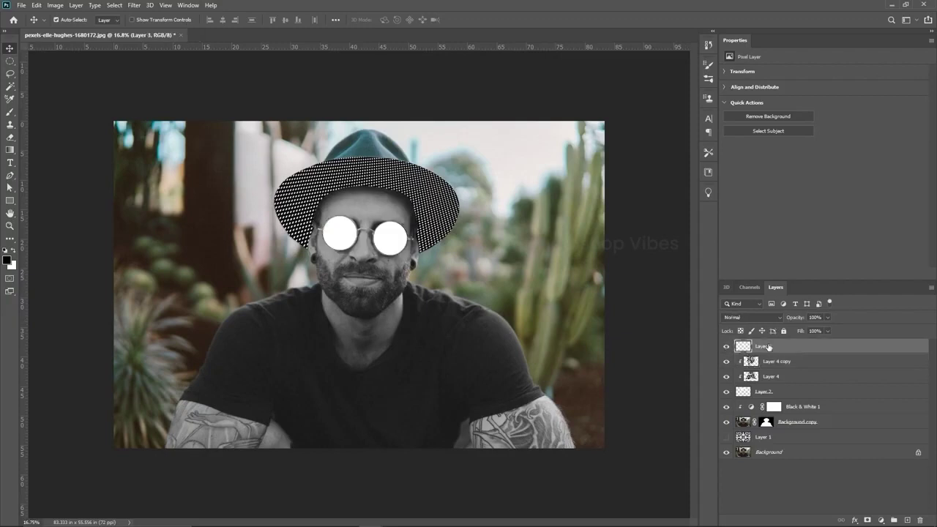
click(908, 521)
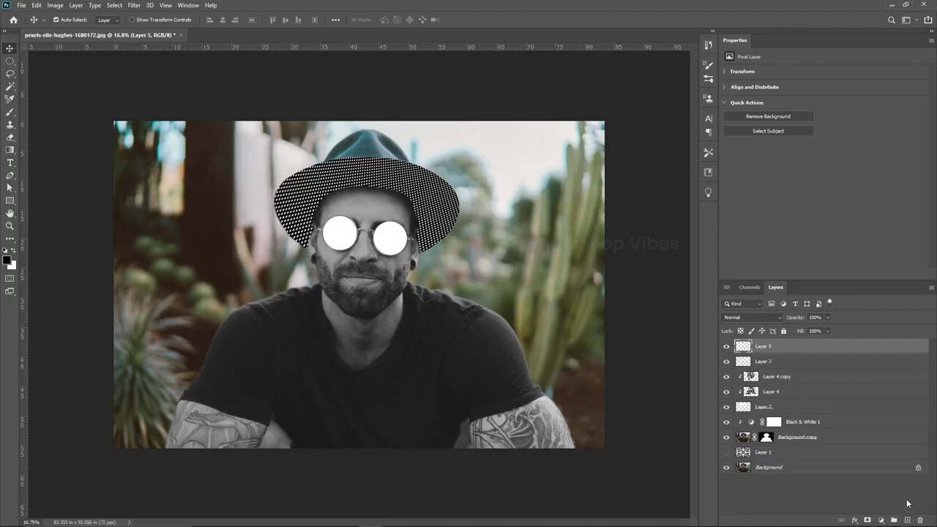
key(ctrl+BackSpace)
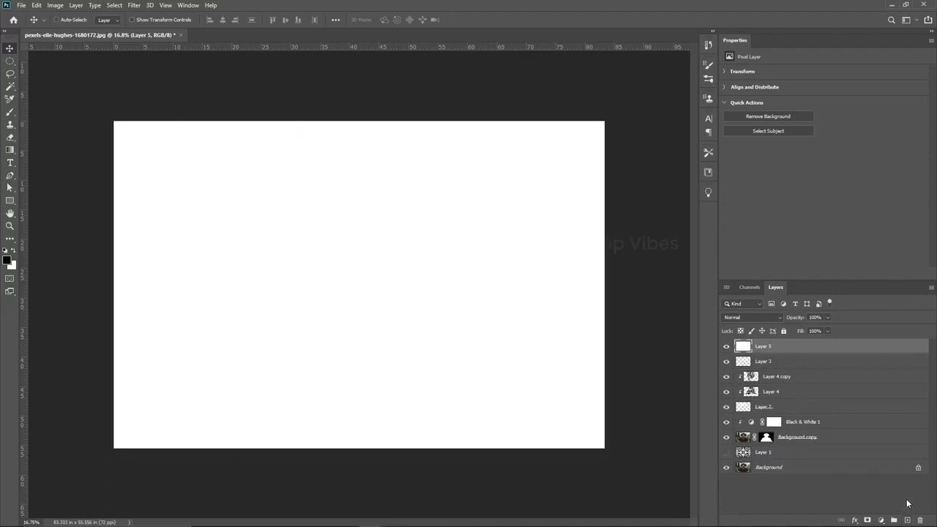
- Apply a Dot-type Halftone Pattern to Layer 5 and clip it to the lens circles
click(136, 6)
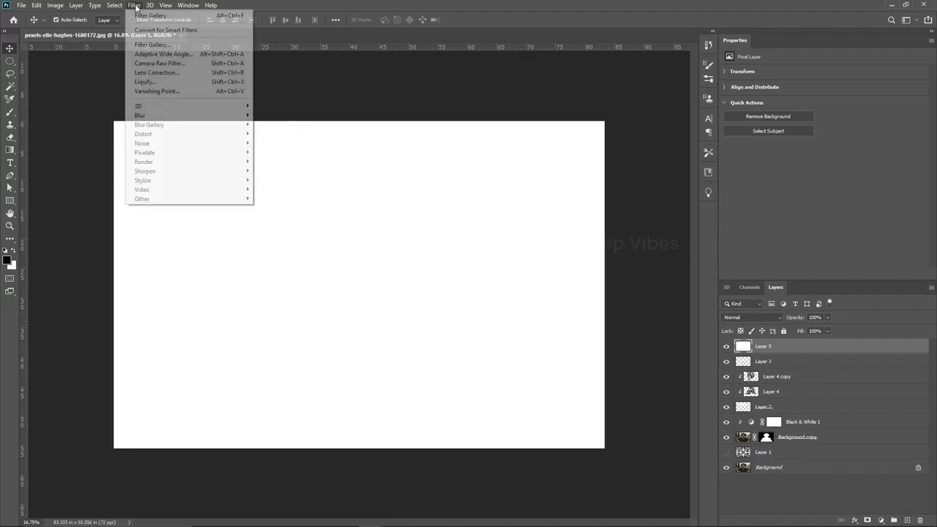
click(149, 45)
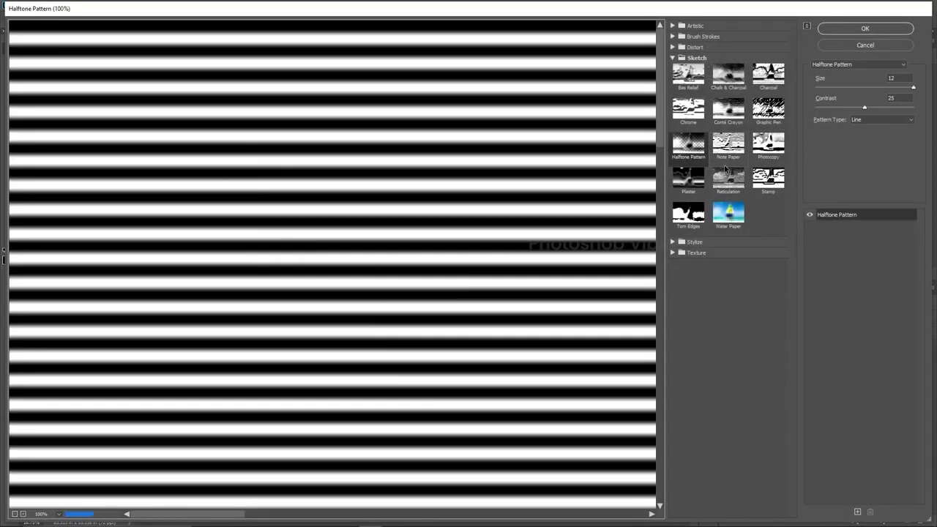
click(860, 121)
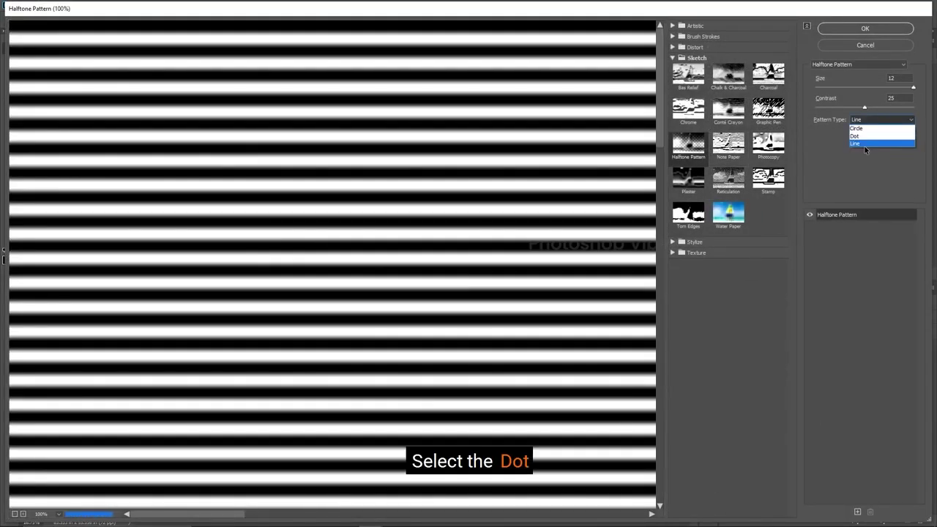
click(862, 135)
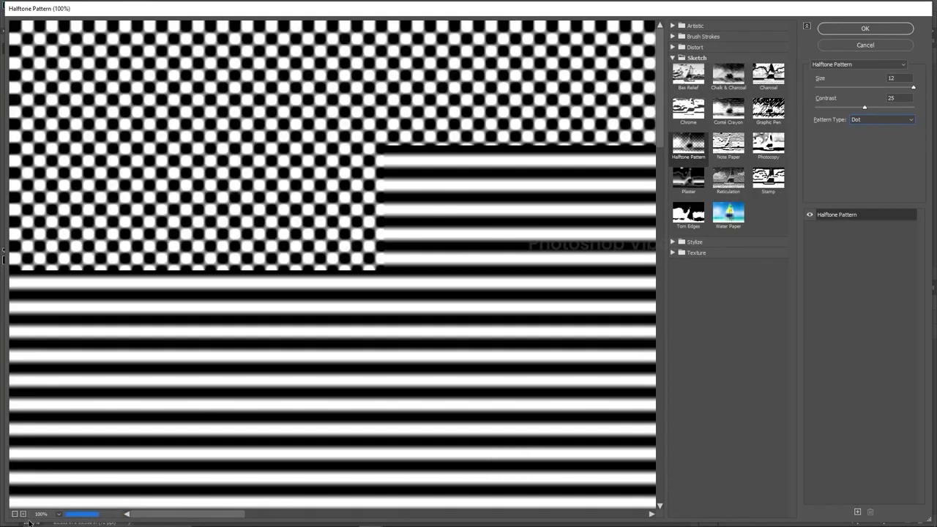
click(58, 515)
click(60, 504)
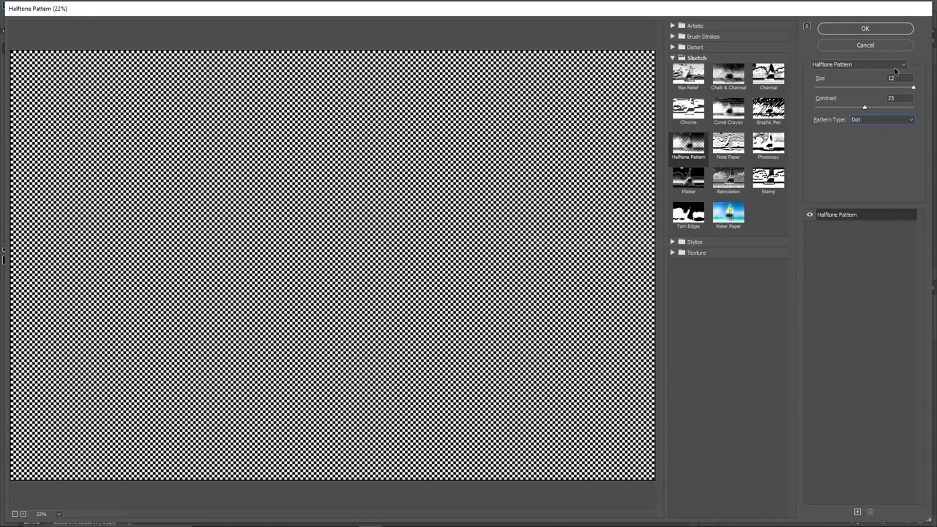
click(865, 29)
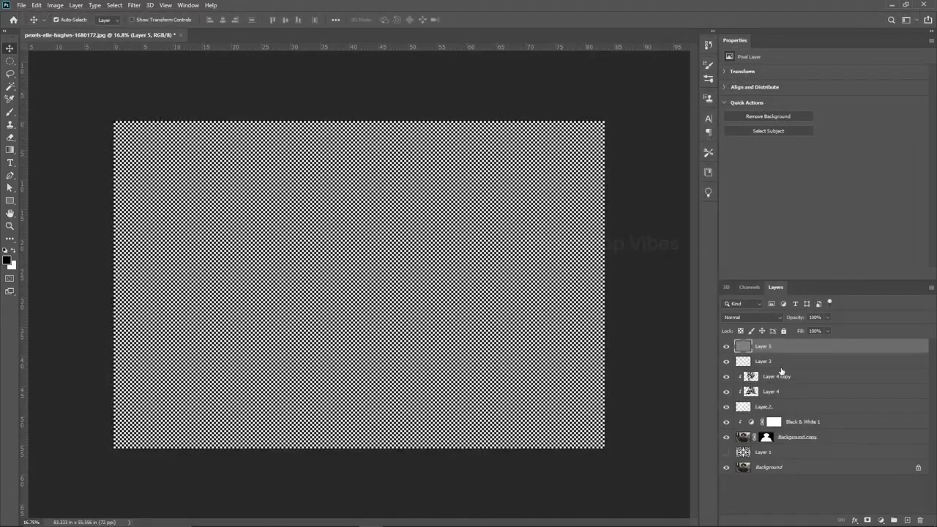
alt+click(773, 350)
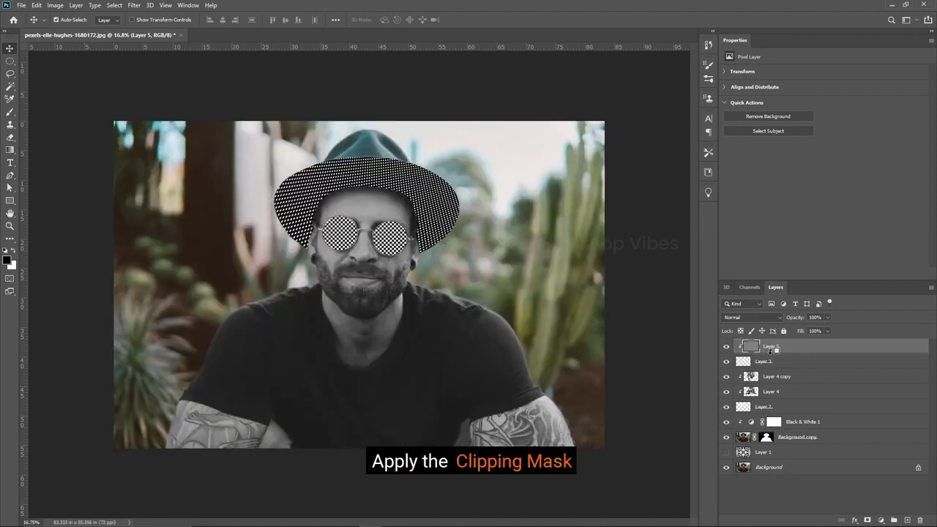
- Show Layer 1's concentric-ring halftone behind the man and make Layer 1 the active layer
click(727, 453)
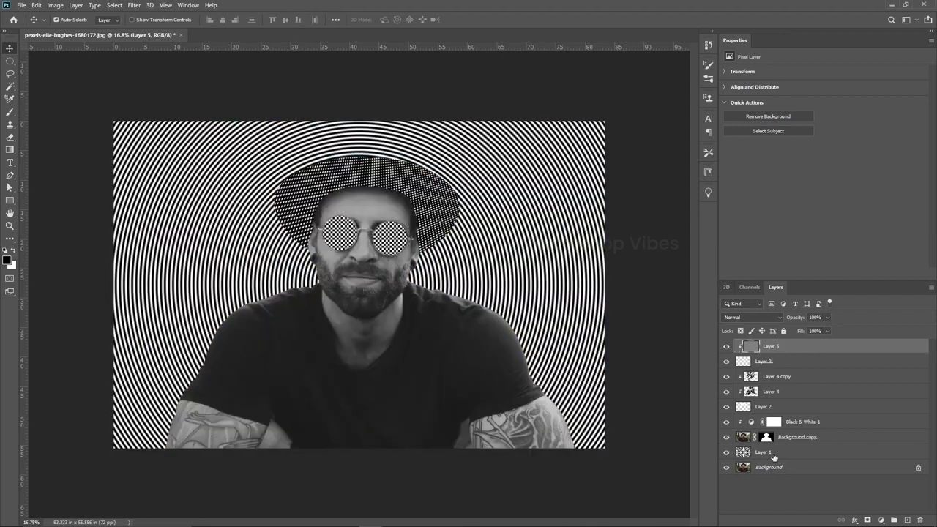
click(755, 454)
scroll(435, 317, up, 1)
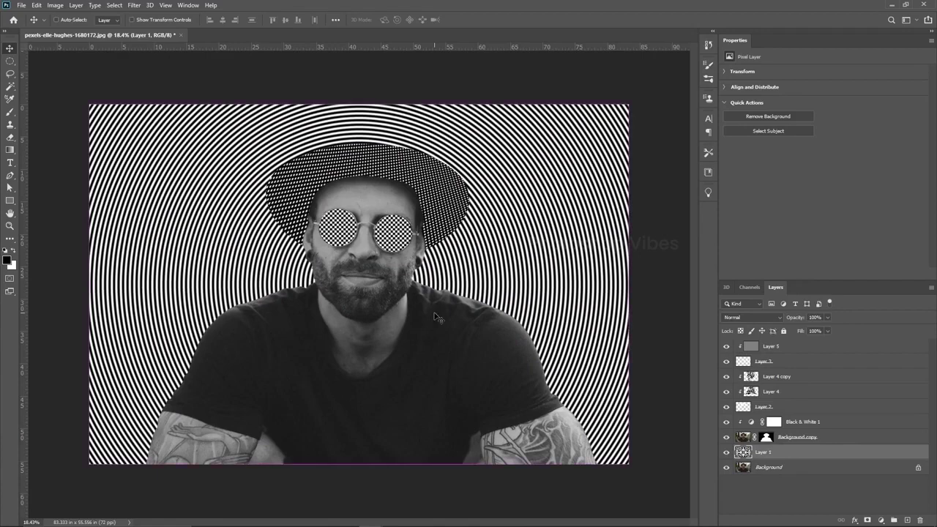
scroll(435, 316, up, 1)
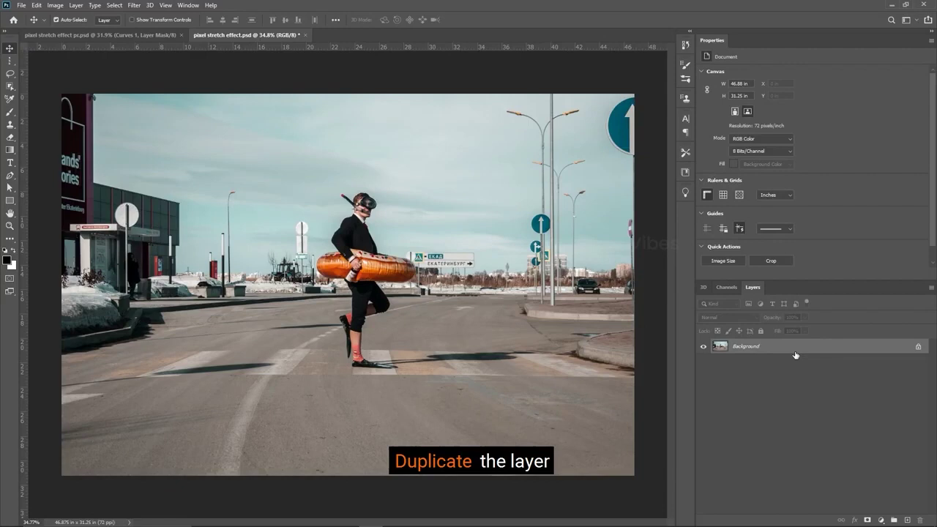
- Duplicate the street photo's Background layer and box-select the man with the Object Selection Tool
drag(796, 356, 908, 520)
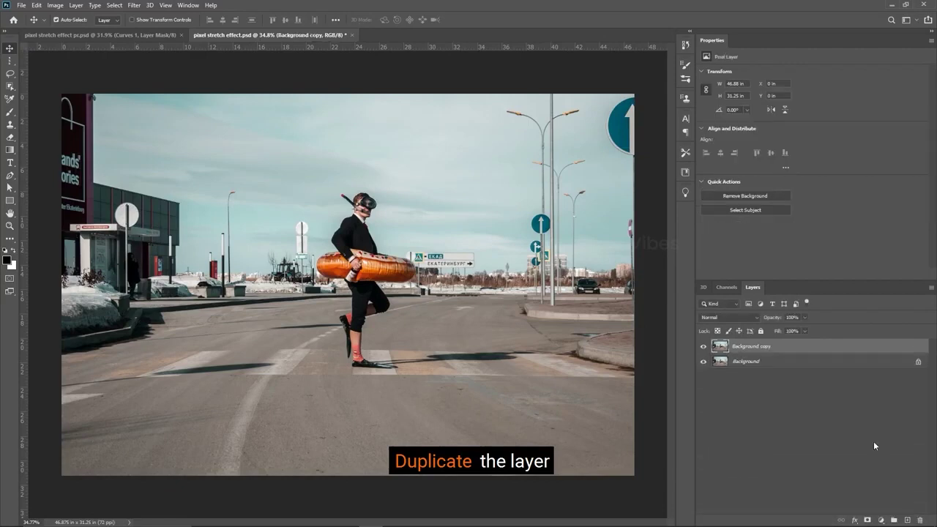
scroll(415, 259, up, 4)
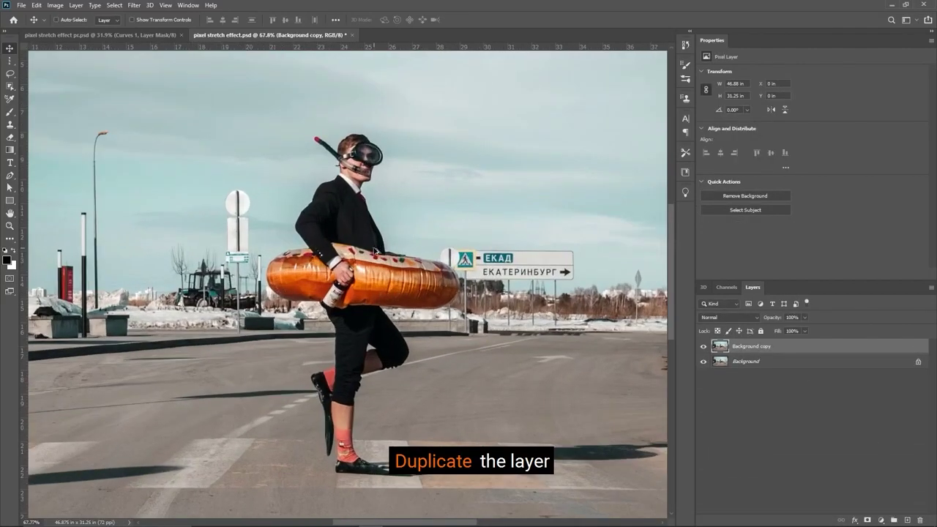
click(11, 87)
click(59, 87)
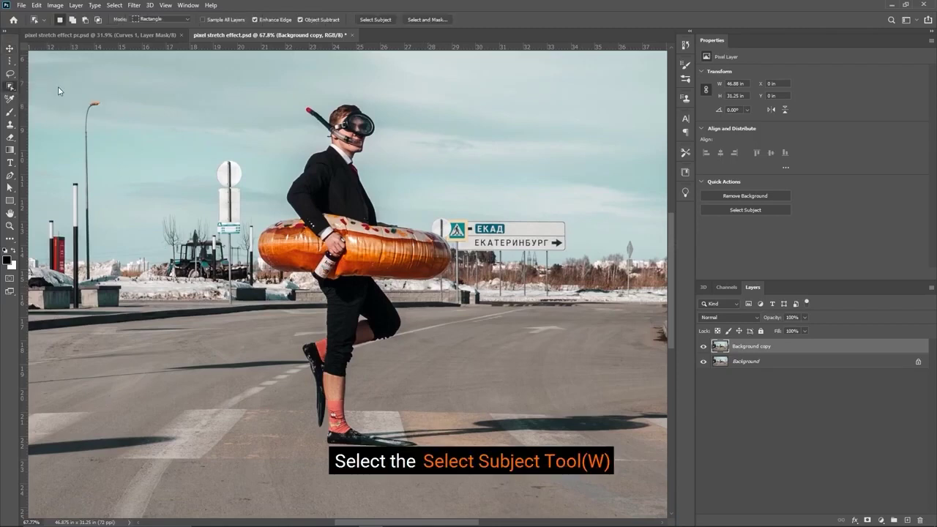
drag(255, 76, 458, 456)
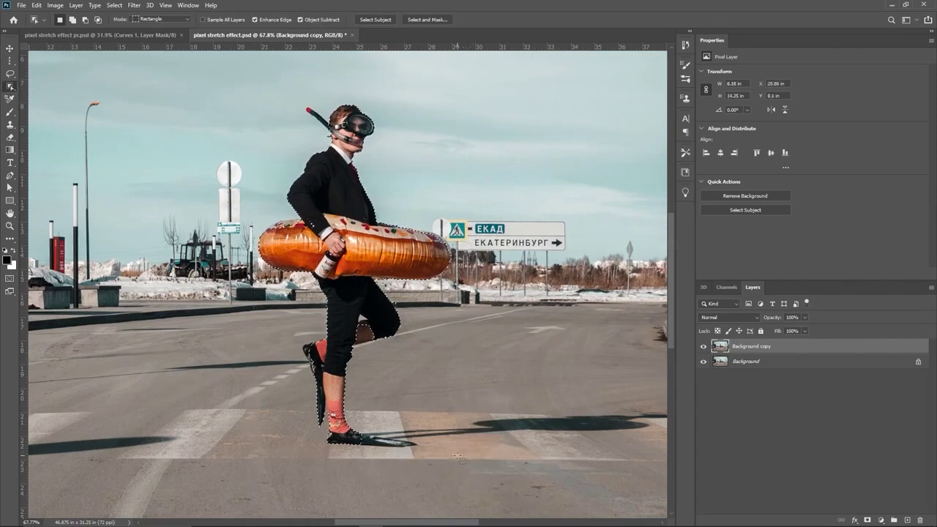
- Refine the man's selection with the Lasso in Add to selection mode, covering his legs and flippers
click(10, 74)
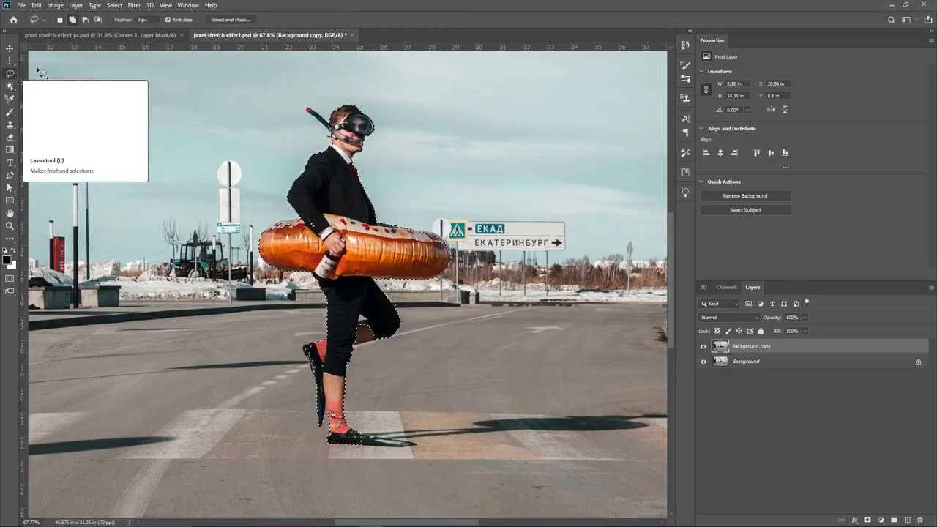
click(72, 20)
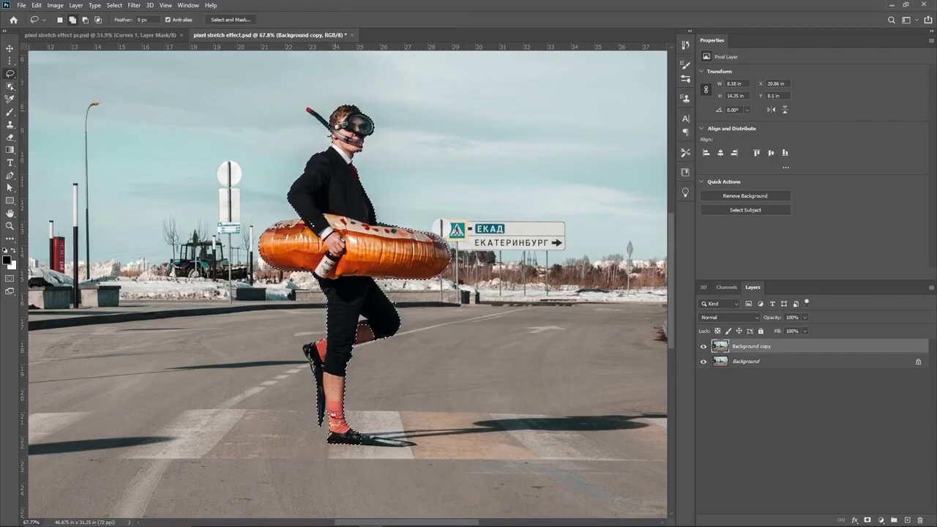
scroll(296, 224, up, 5)
drag(330, 55, 341, 202)
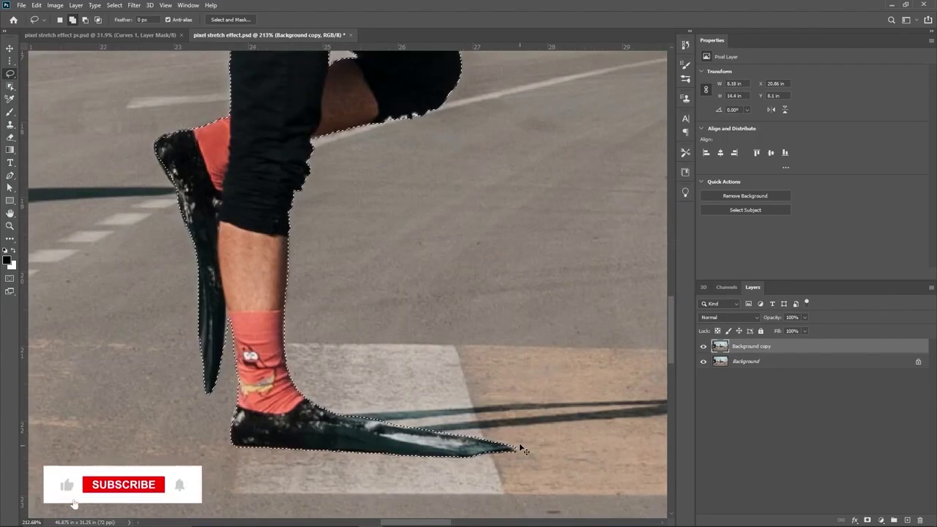
scroll(347, 282, down, 3)
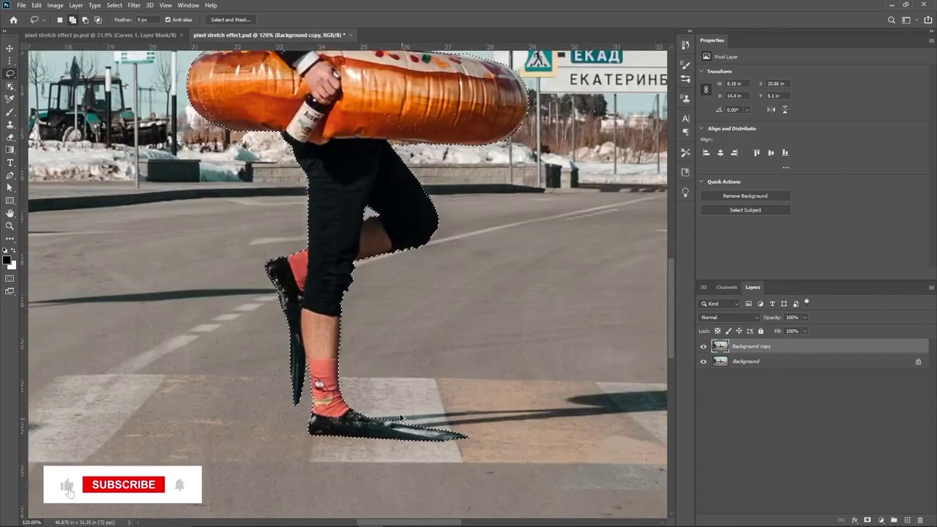
scroll(348, 282, up, 2)
scroll(421, 321, down, 2)
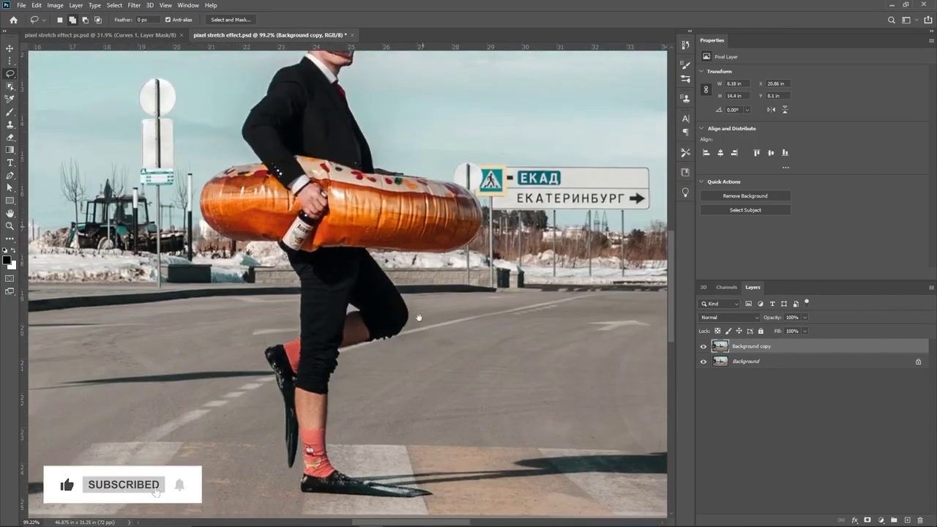
scroll(421, 320, down, 3)
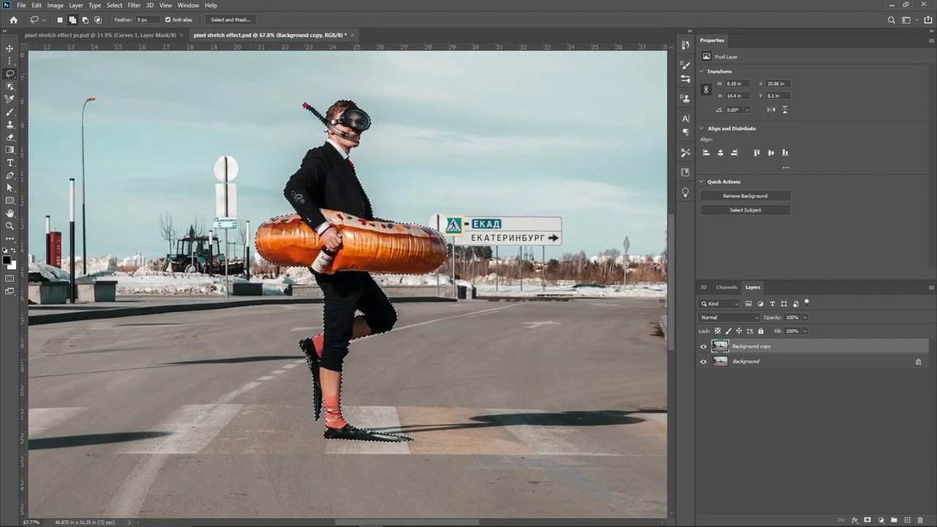
key(v)
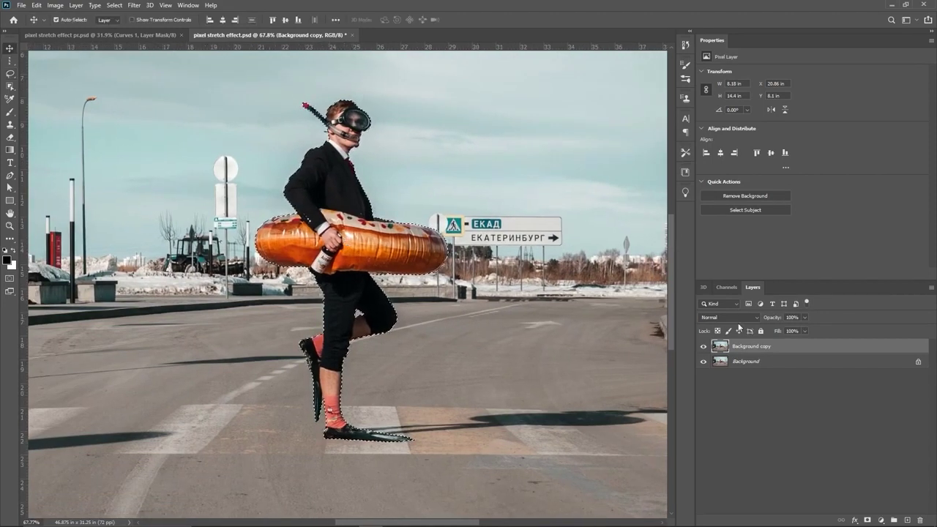
- Mask Background copy to the selected man, check the cutout, and select the original Background
click(867, 519)
click(703, 362)
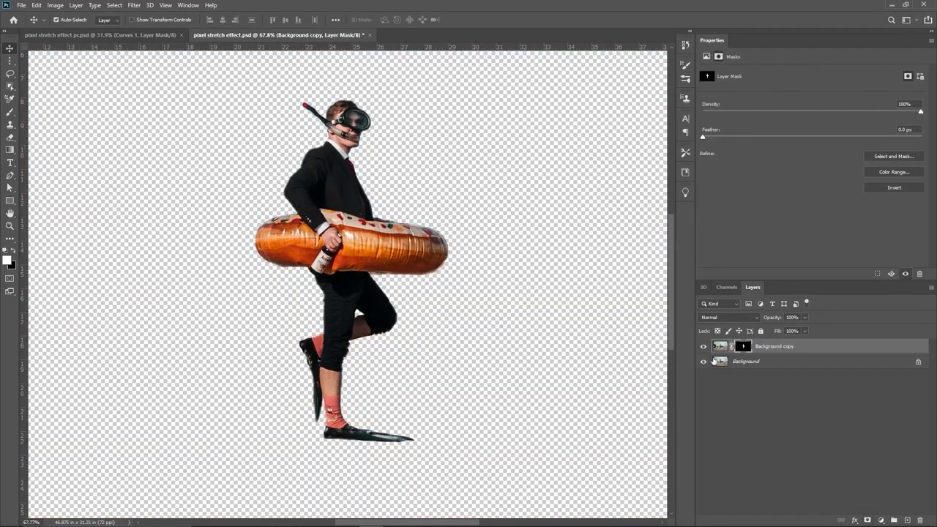
click(703, 362)
click(745, 362)
scroll(357, 334, down, 2)
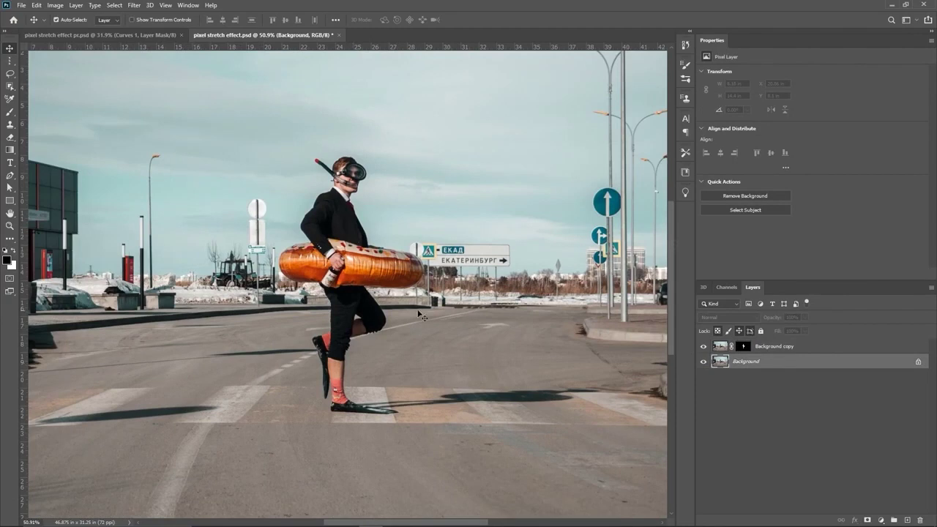
drag(423, 317, 445, 305)
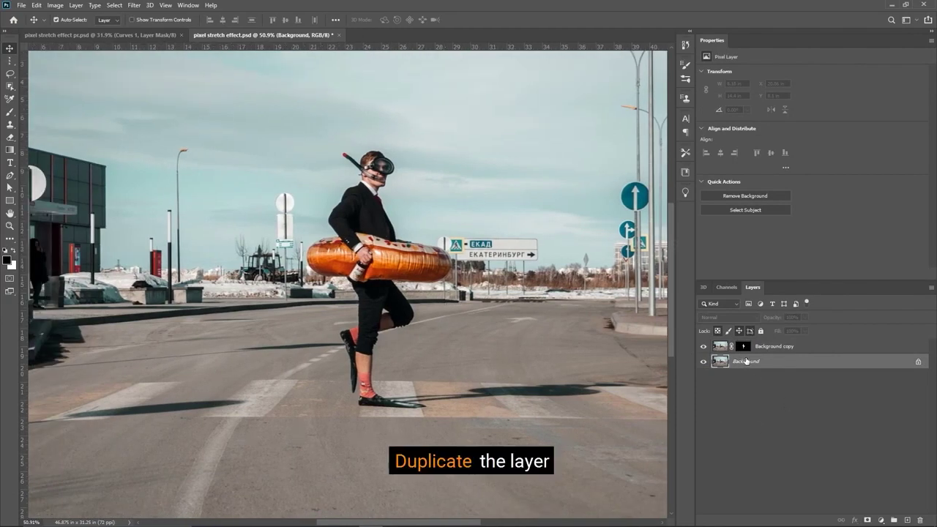
- Duplicate Background and copy a one-pixel column near the signpost onto Layer 1
drag(750, 361, 908, 520)
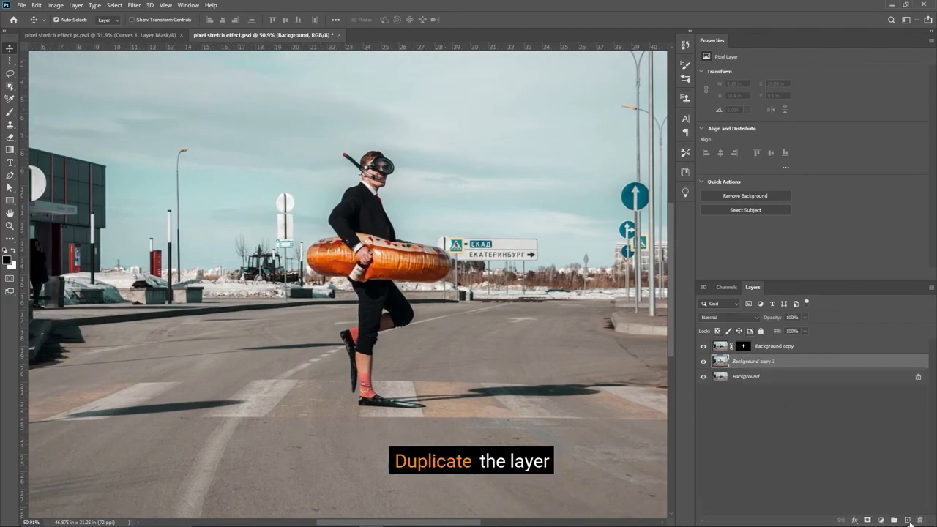
click(10, 61)
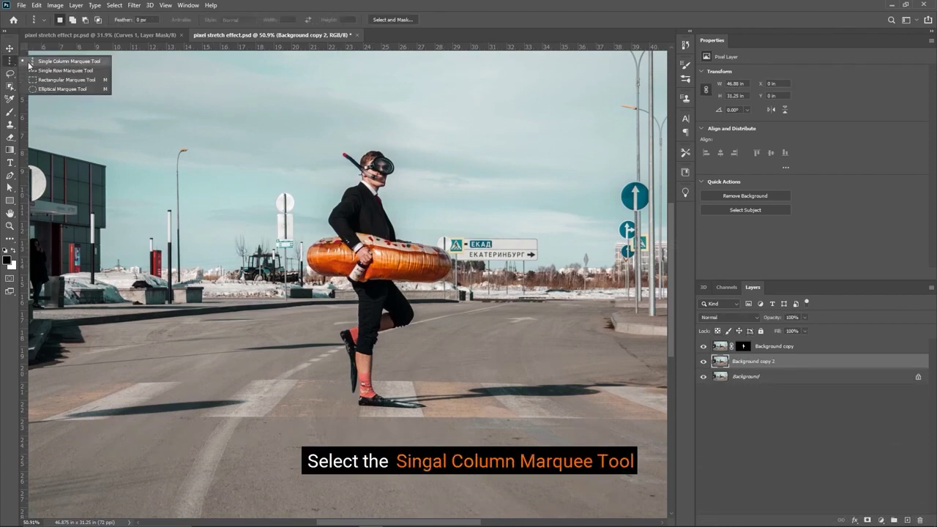
click(60, 63)
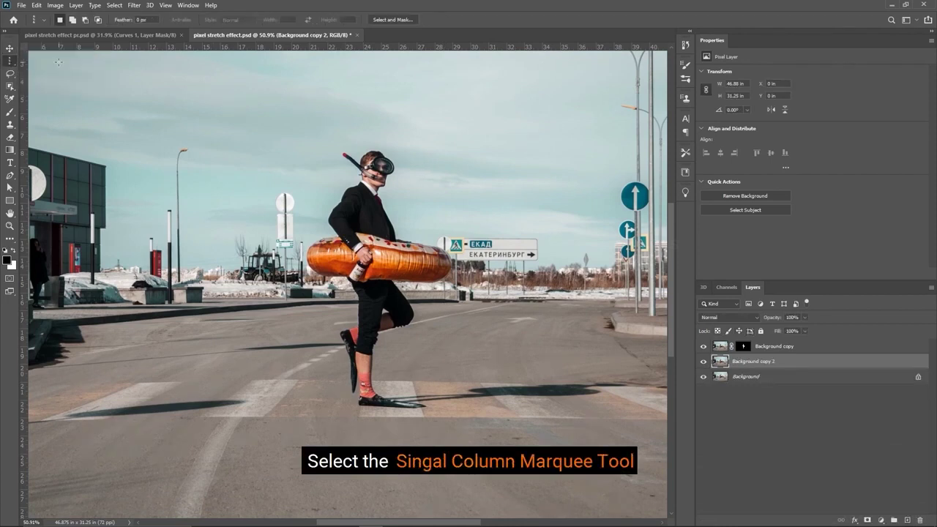
scroll(262, 276, up, 4)
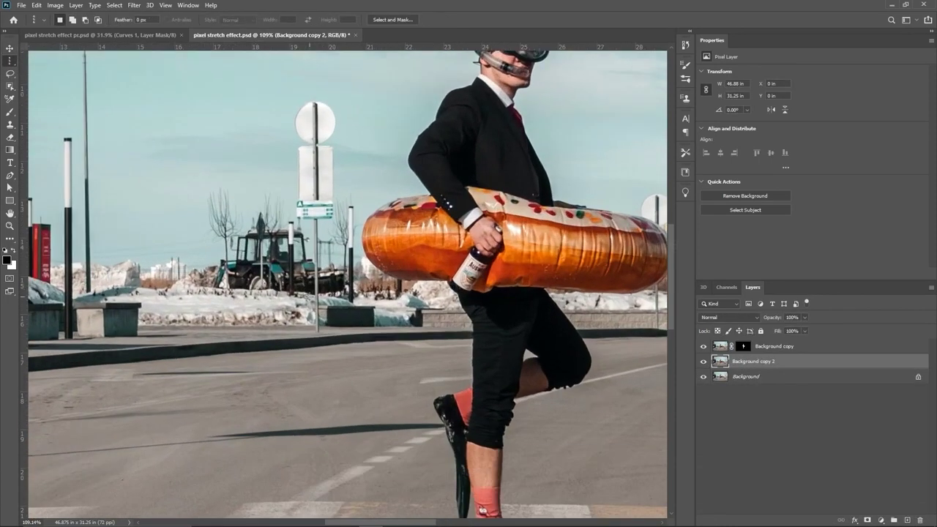
click(309, 317)
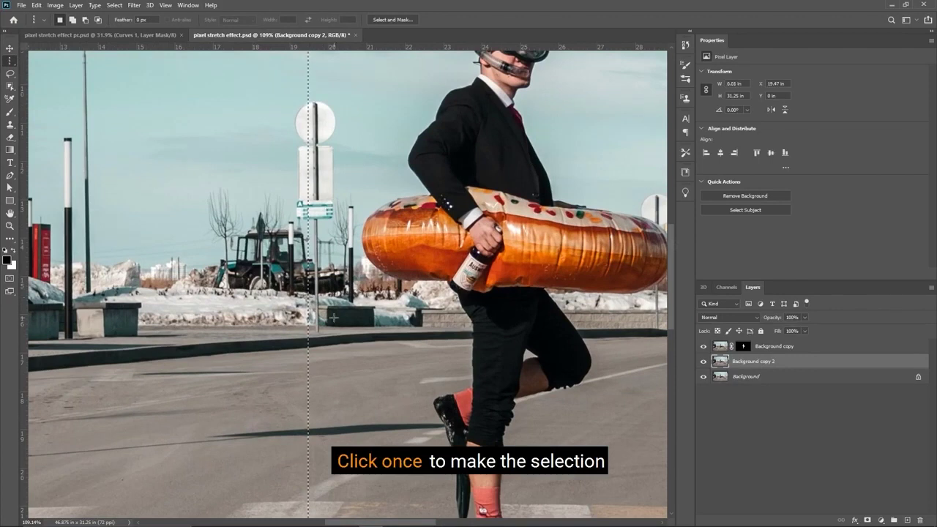
scroll(307, 245, up, 3)
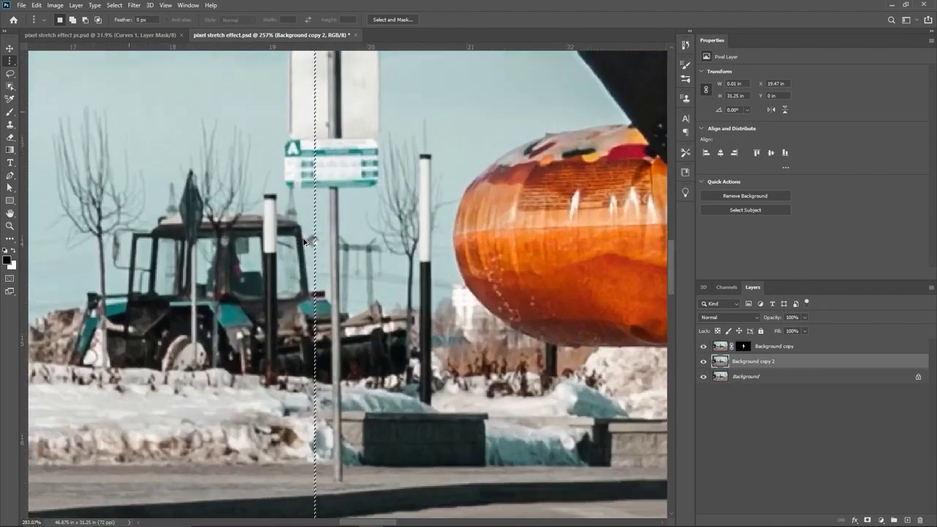
scroll(306, 242, up, 5)
key(v)
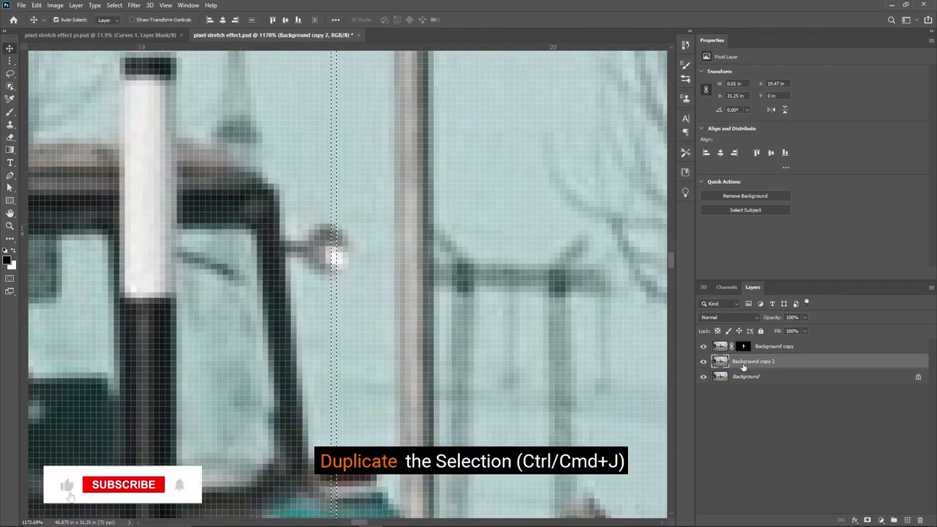
key(ctrl+j)
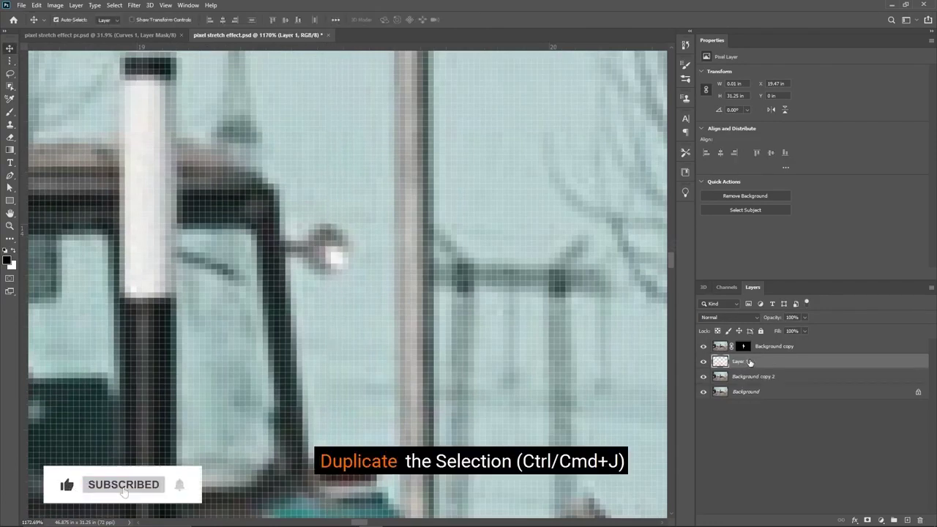
- Create Layer 2 above Background copy 2, fill it with black, and fit the image on screen
click(739, 377)
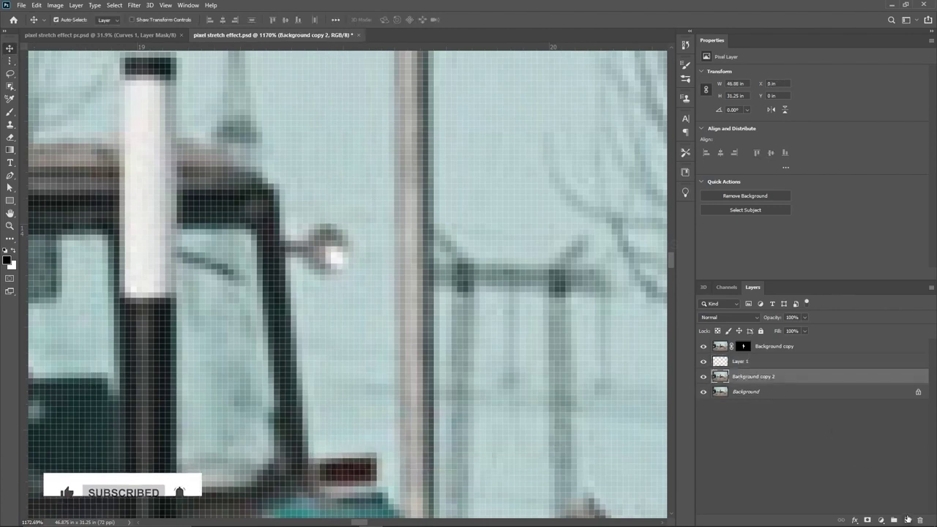
key(ctrl+j)
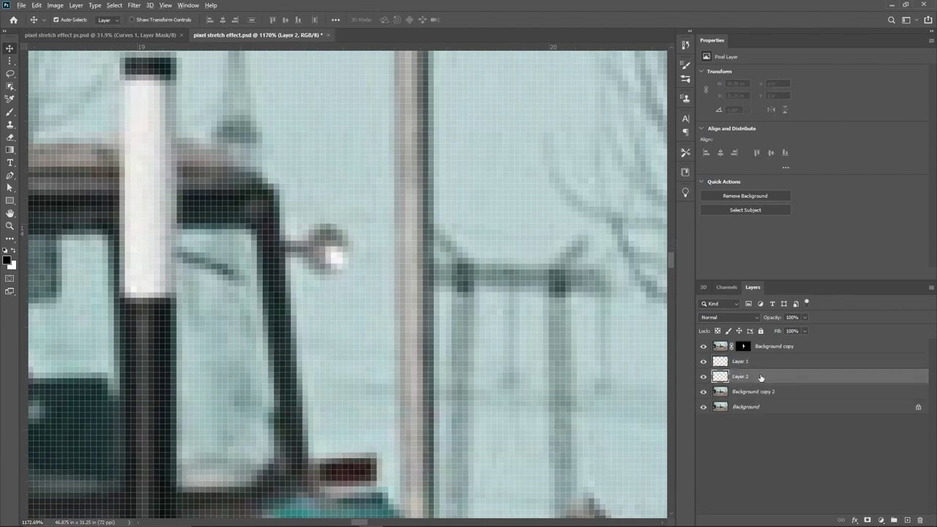
key(alt+BackSpace)
scroll(266, 277, down, 5)
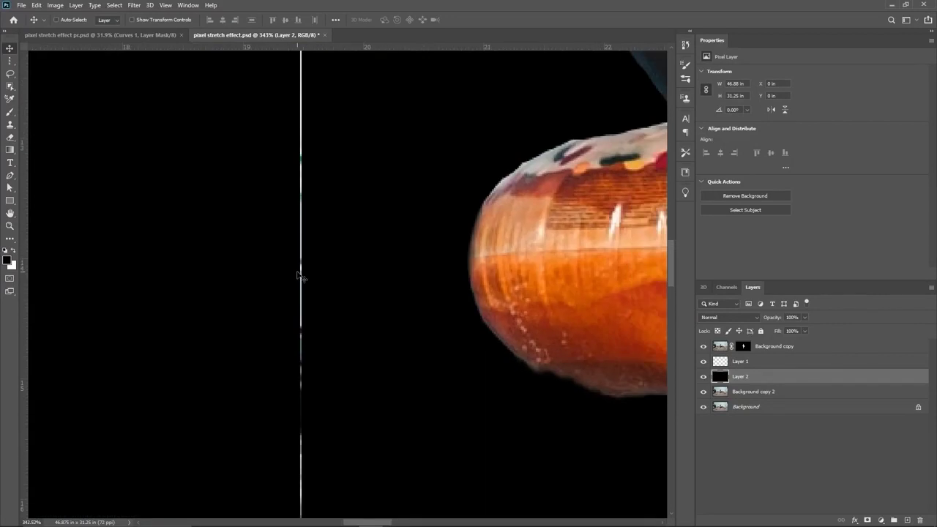
scroll(308, 275, down, 3)
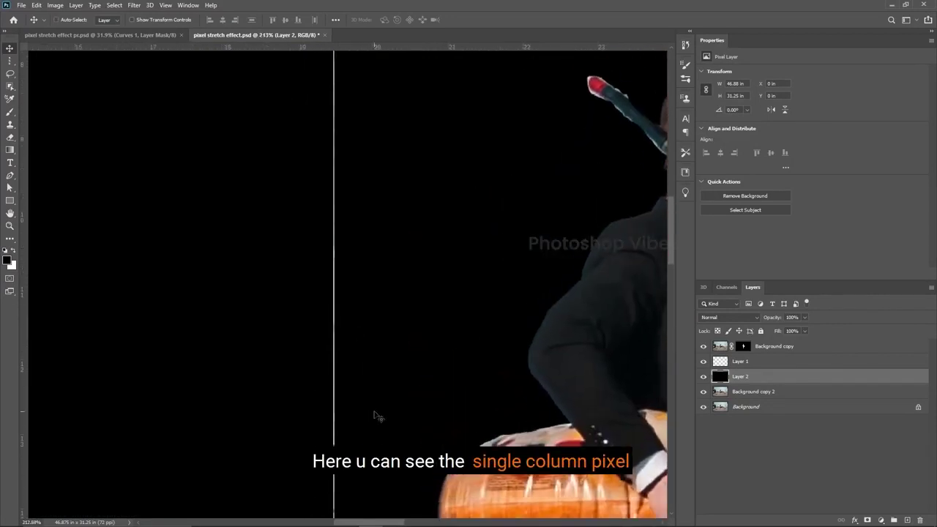
key(ctrl+0)
key(ctrl)
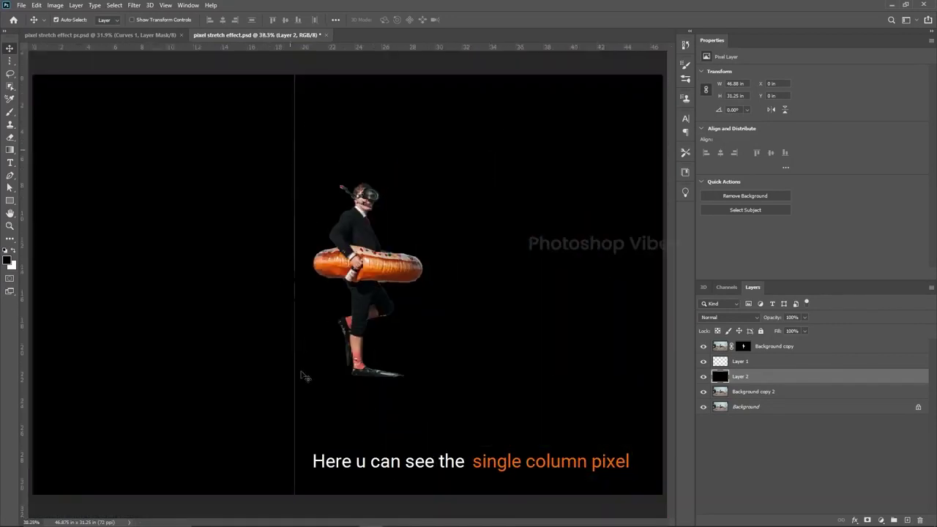
scroll(304, 373, up, 3)
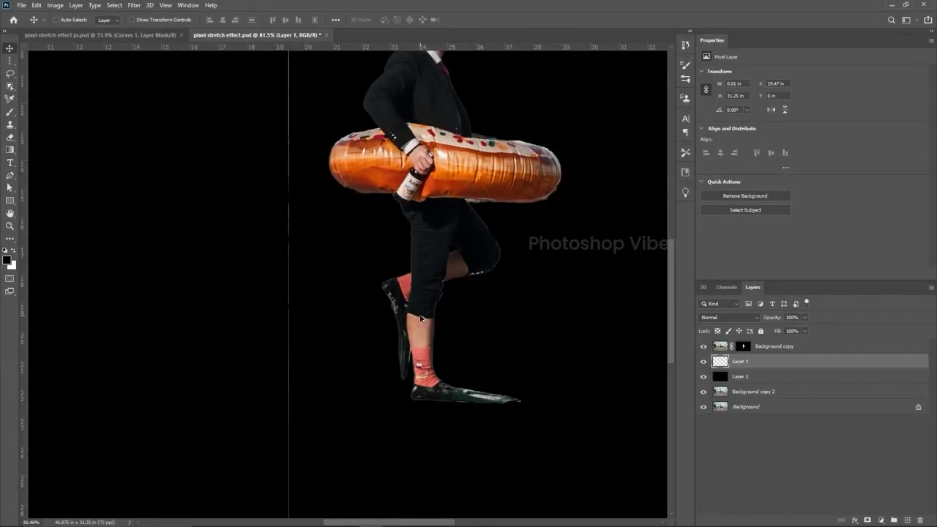
key(ctrl+semicolon)
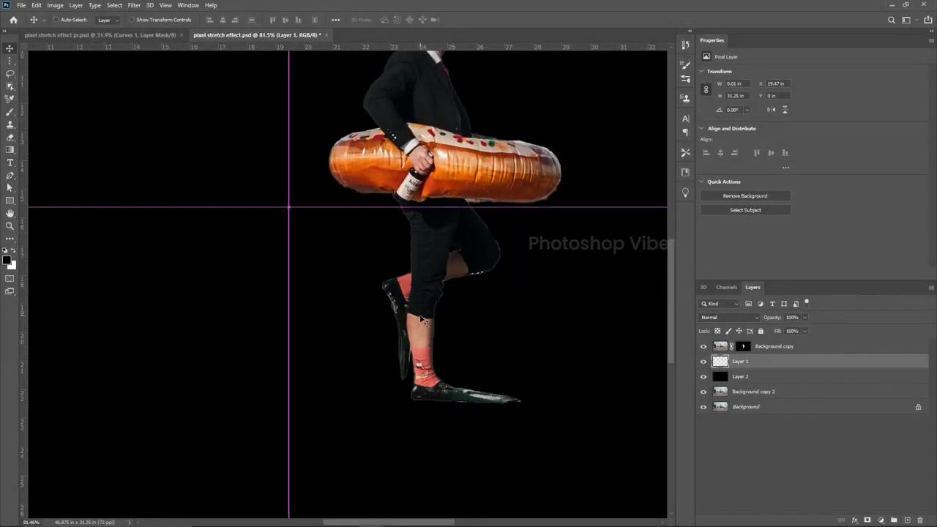
key(ctrl+0)
key(ctrl+t)
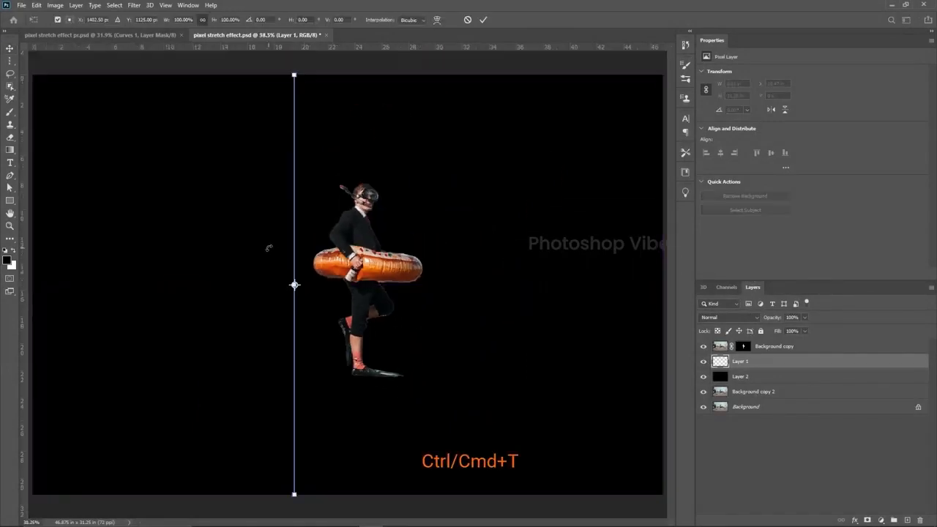
drag(295, 285, 665, 285)
drag(294, 285, 32, 285)
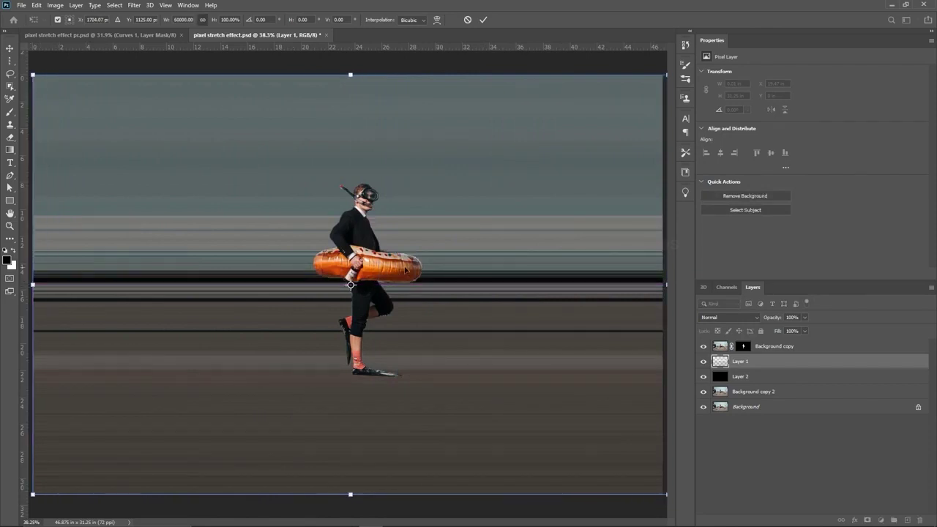
key(Return)
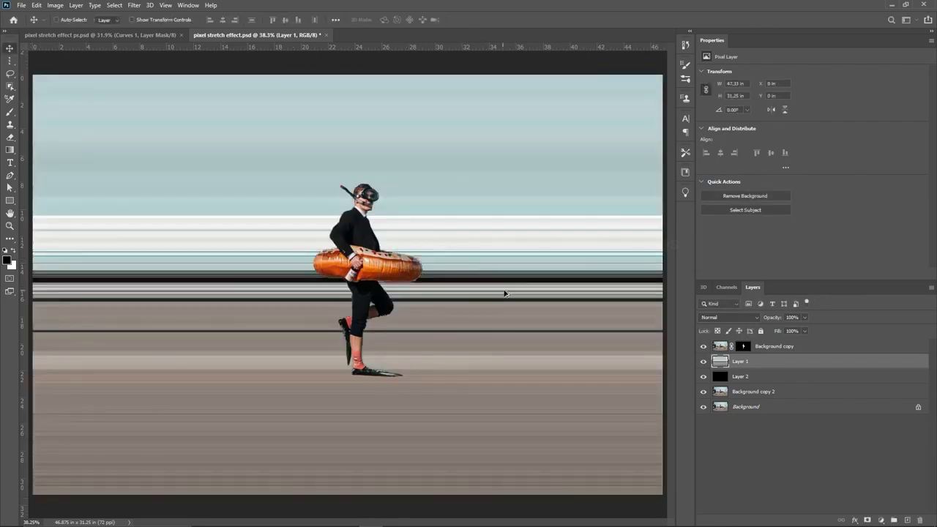
key(ctrl+minus)
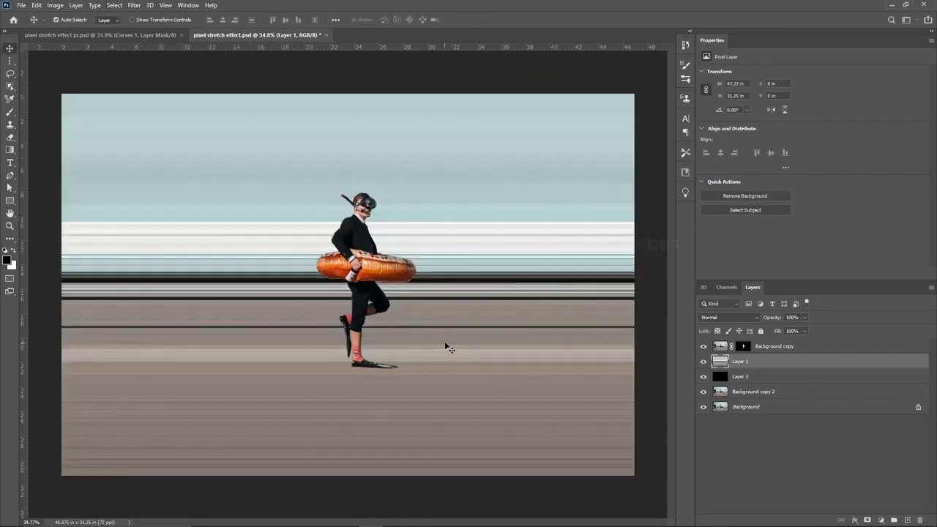
click(648, 275)
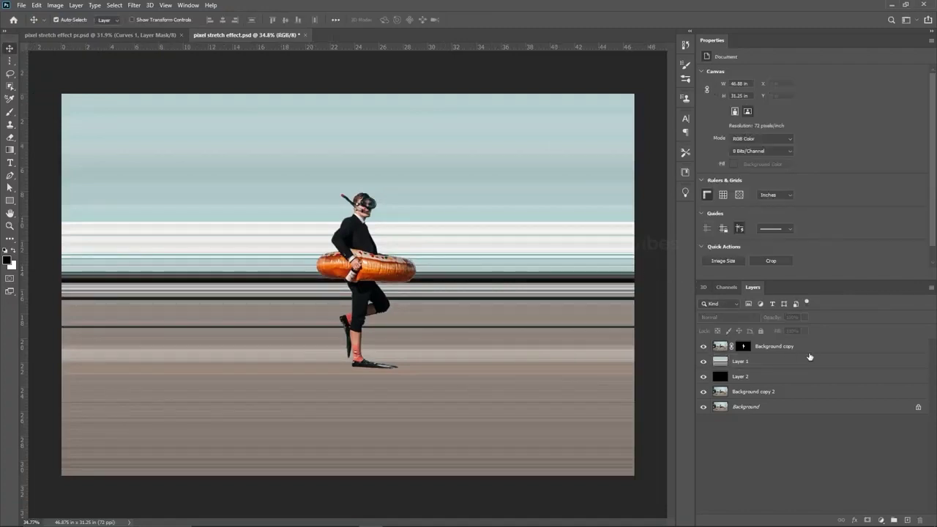
- Duplicate the cut-out subject layer, apply its layer mask, and hide the stretched background layer
click(776, 348)
key(ctrl+j)
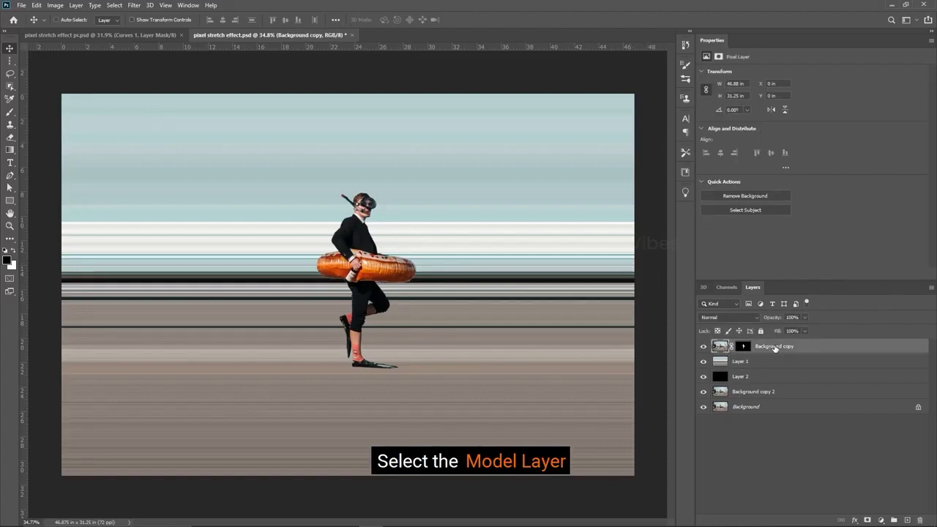
click(744, 361)
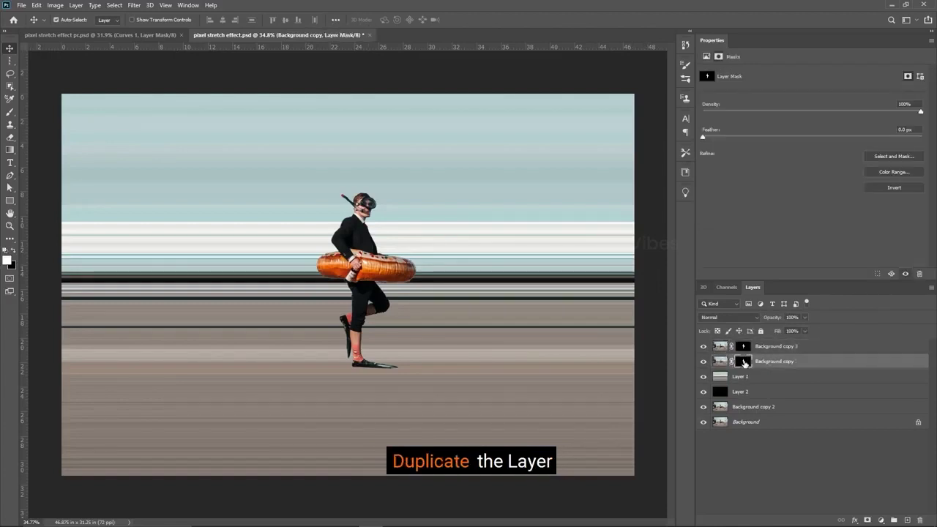
right_click(744, 363)
click(751, 386)
click(705, 362)
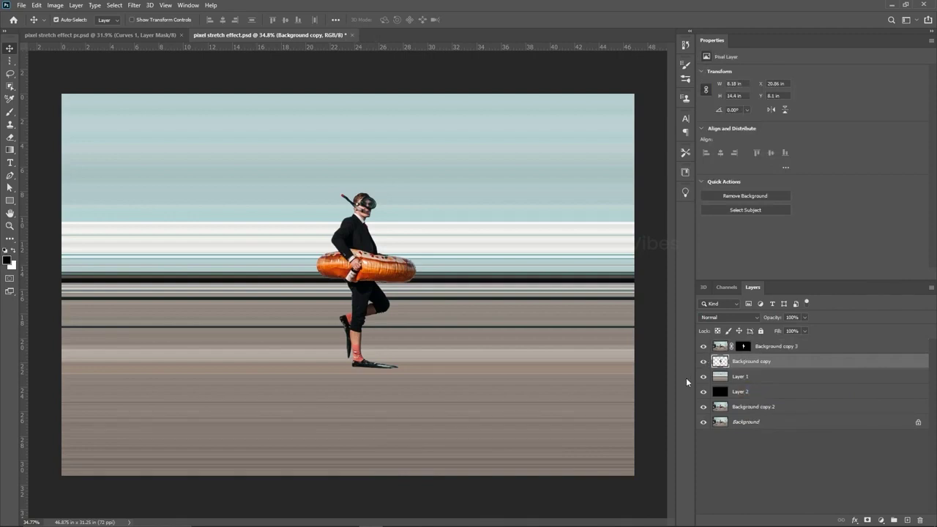
click(704, 376)
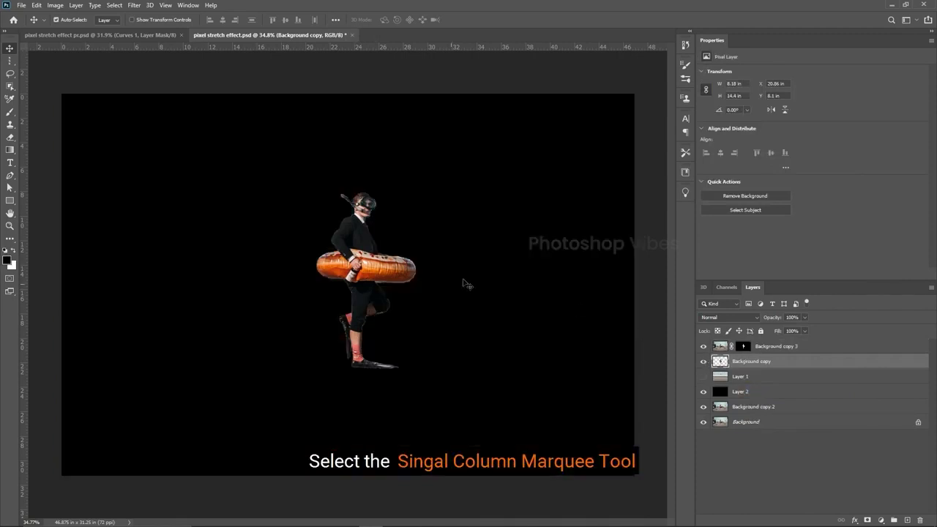
- Copy a one-pixel column through the subject onto new Layer 3 using Single Column Marquee
click(9, 60)
click(62, 93)
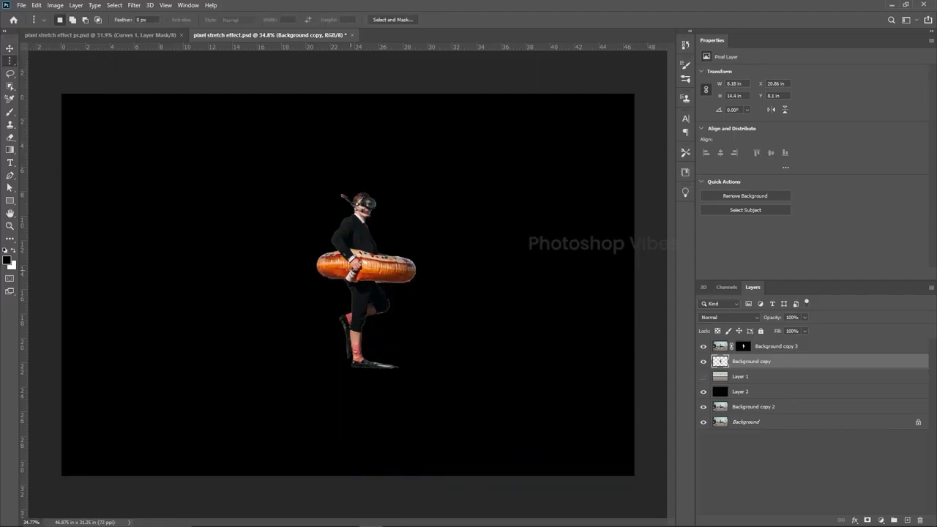
click(359, 268)
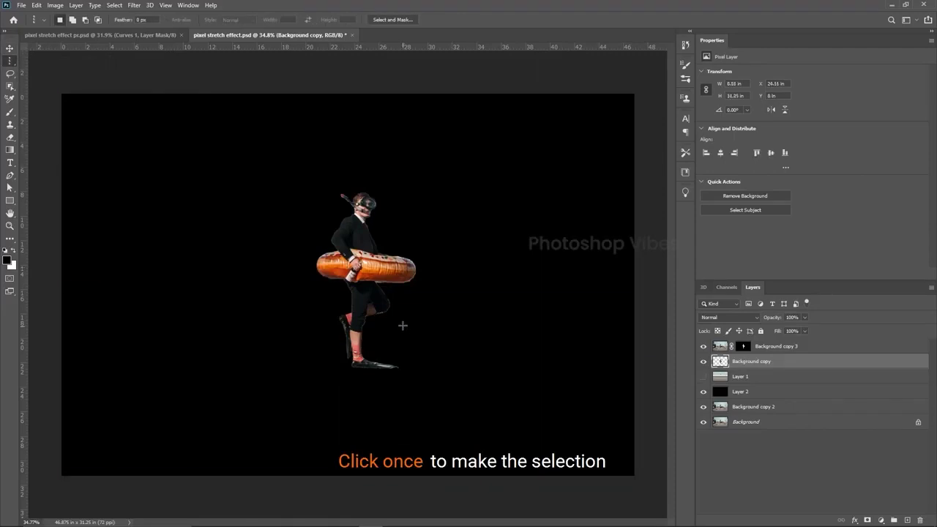
scroll(358, 293, up, 8)
scroll(392, 281, down, 2)
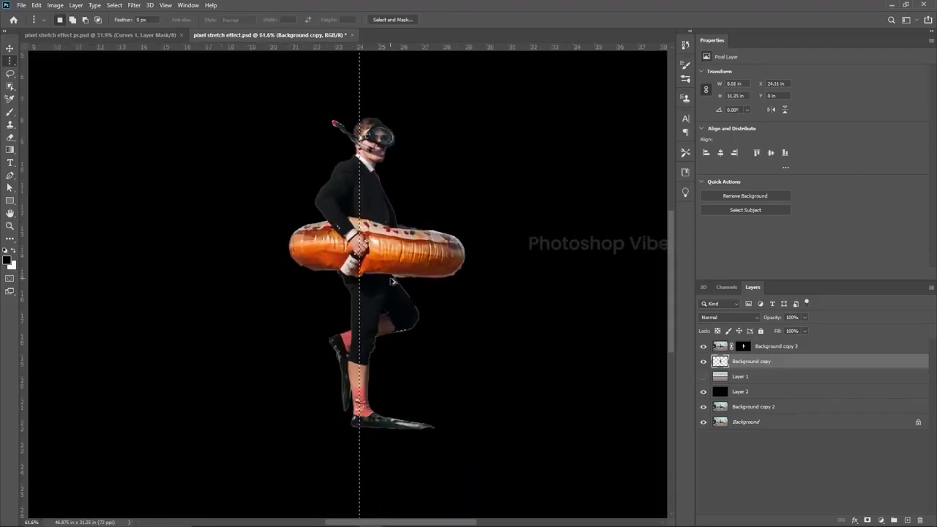
scroll(392, 280, down, 2)
key(ctrl+j)
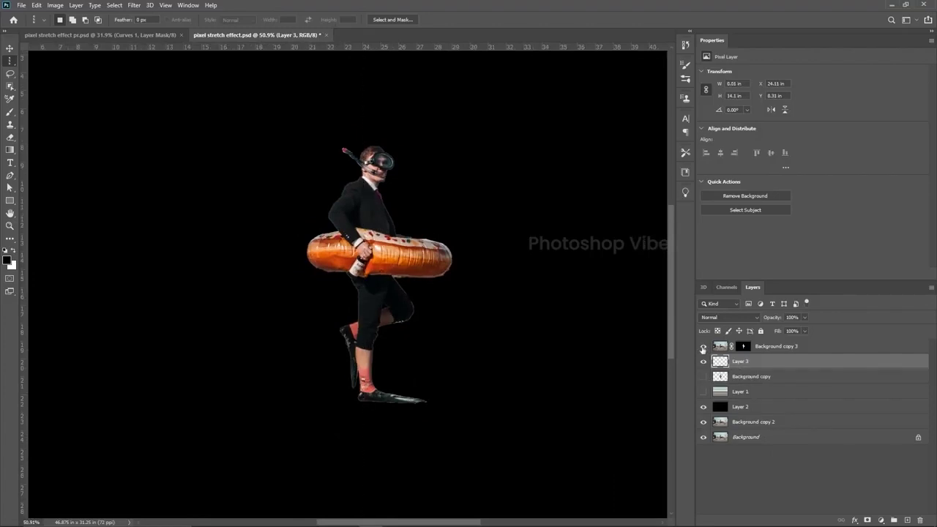
- Free Transform the copied column, stretching it leftward to the canvas edge
click(703, 347)
scroll(376, 169, up, 4)
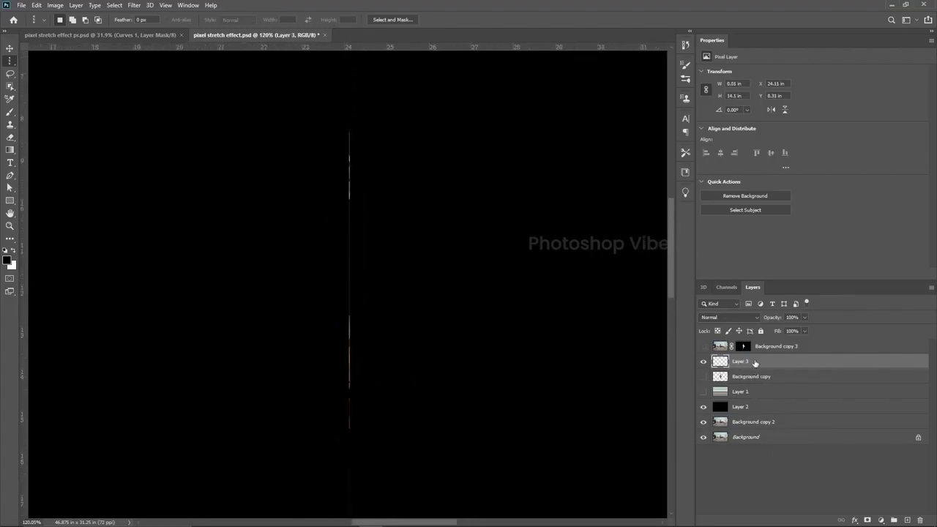
key(ctrl+t)
scroll(389, 393, down, 5)
drag(410, 268, 30, 281)
scroll(255, 316, down, 1)
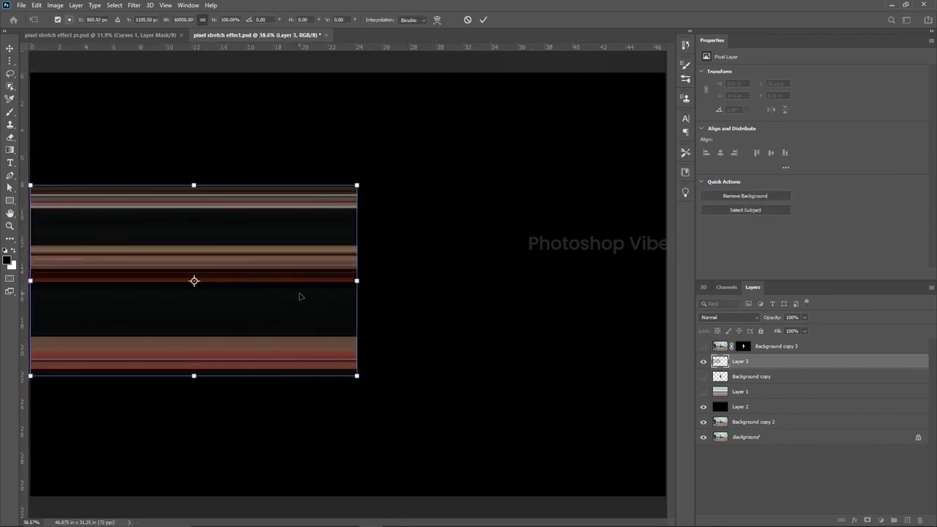
key(Return)
- Restore the hidden layers and move the duplicate subject below the streak layer
click(703, 347)
click(704, 376)
click(704, 392)
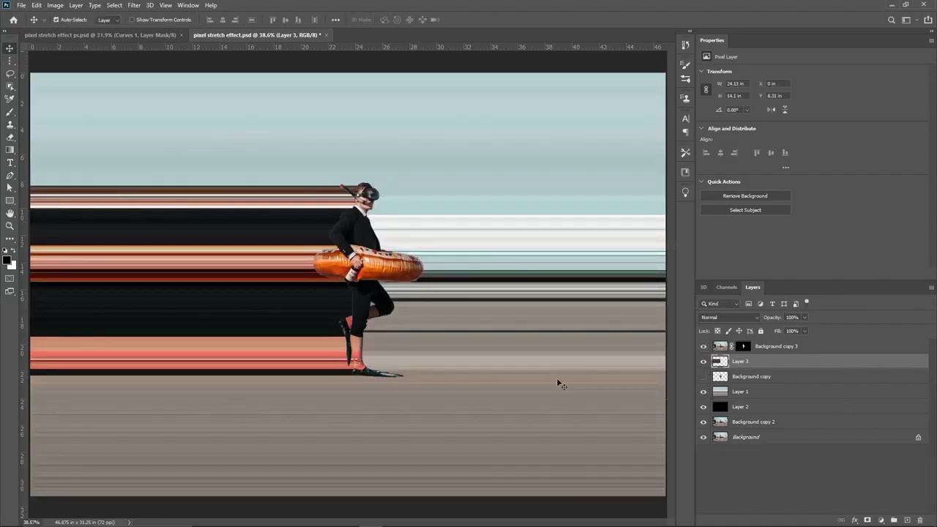
scroll(413, 367, down, 1)
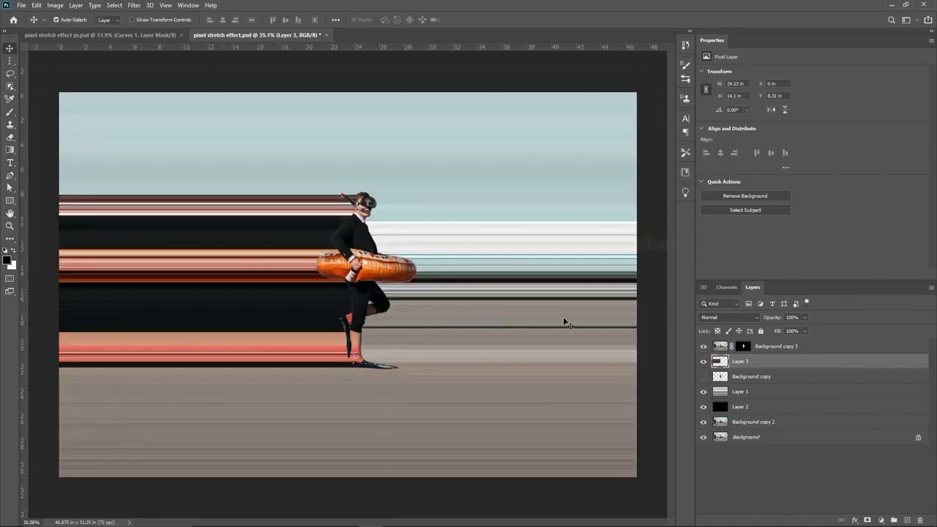
drag(771, 347, 760, 363)
click(762, 350)
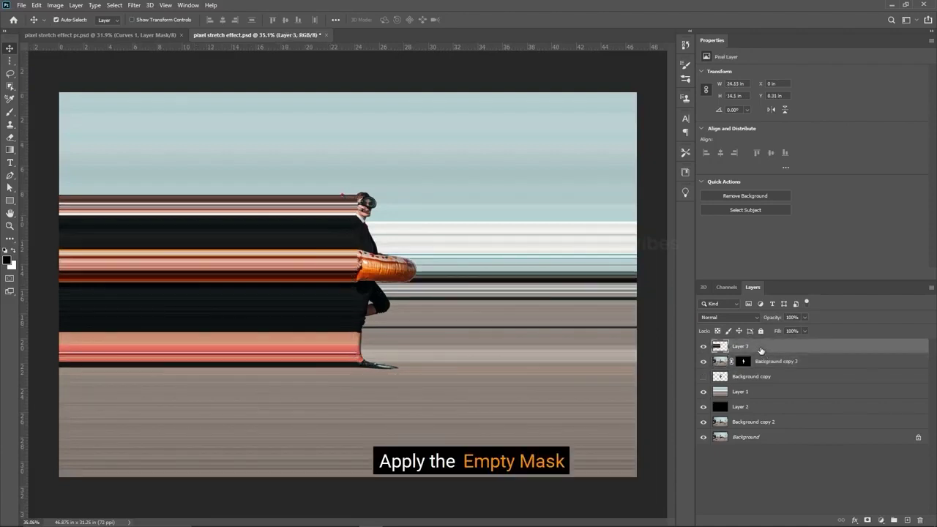
- Add a layer mask to Layer 3 and draw a white-to-black linear gradient fading the streaks
click(868, 521)
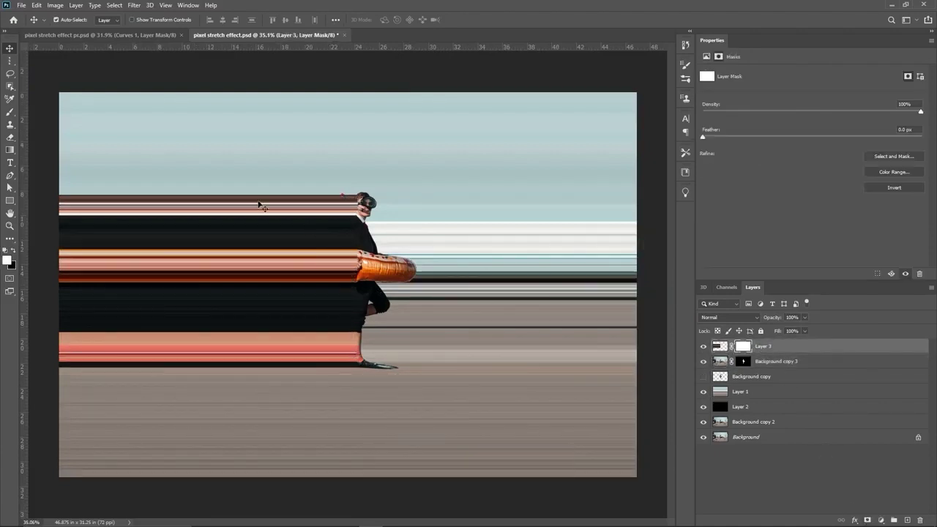
click(10, 150)
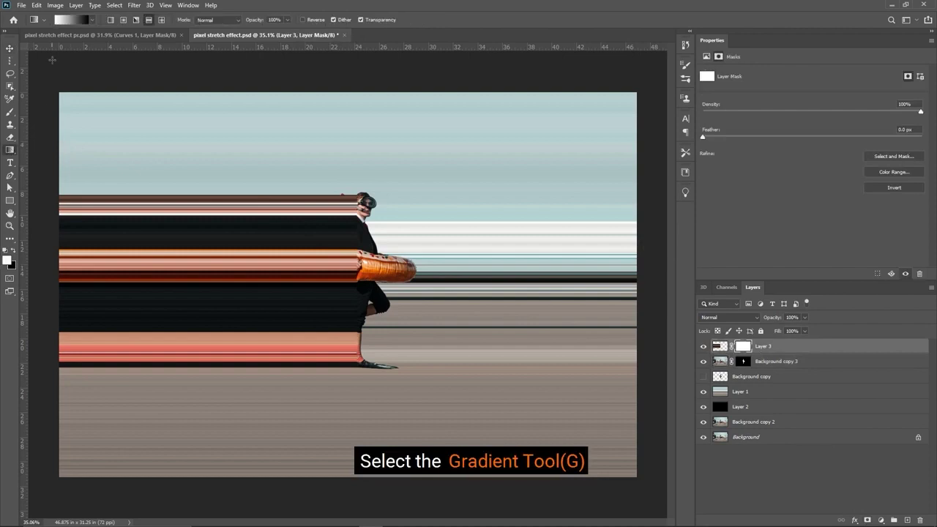
click(80, 22)
click(563, 131)
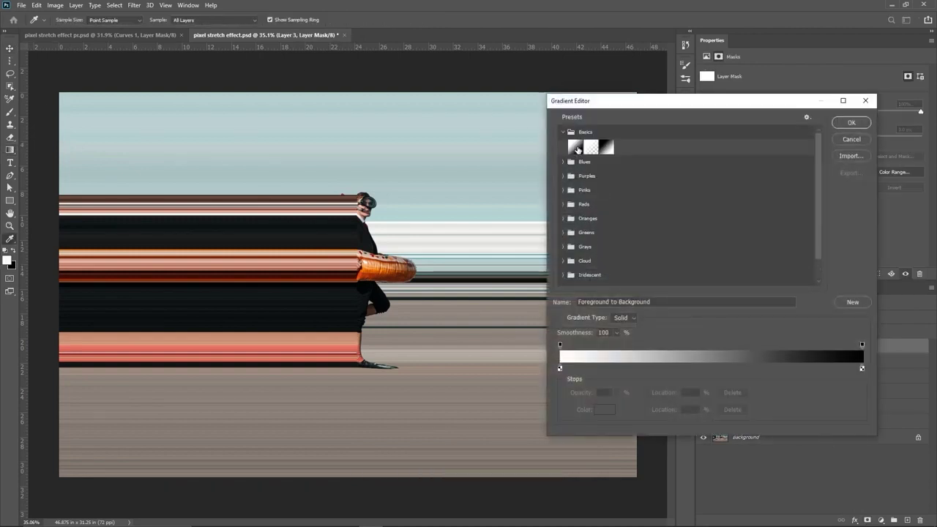
click(863, 125)
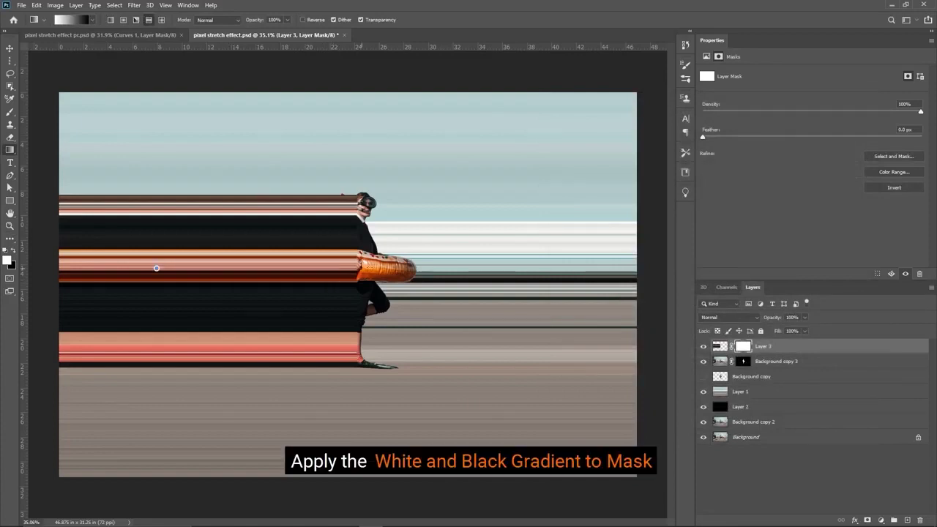
drag(156, 268, 344, 270)
key(ctrl+z)
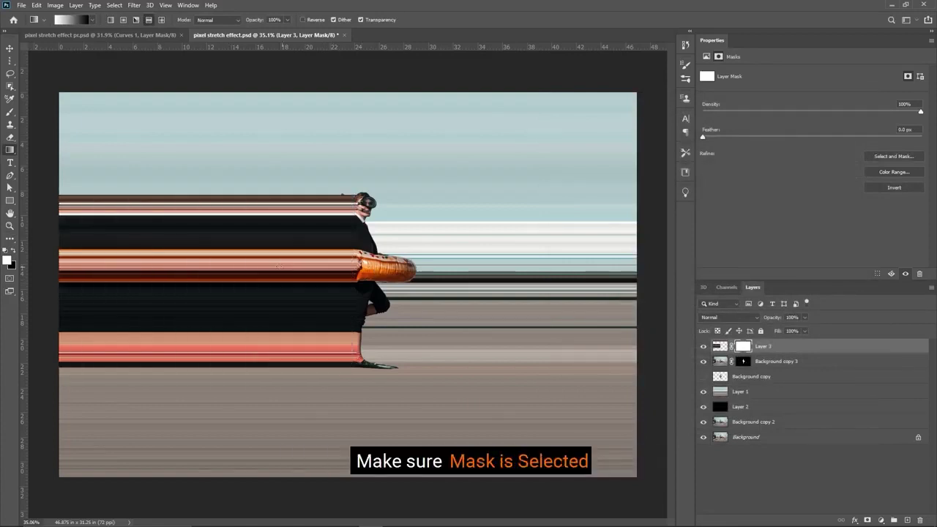
mouse_move(188, 268)
mouse_down()
mouse_move(429, 270)
mouse_move(143, 263)
mouse_up()
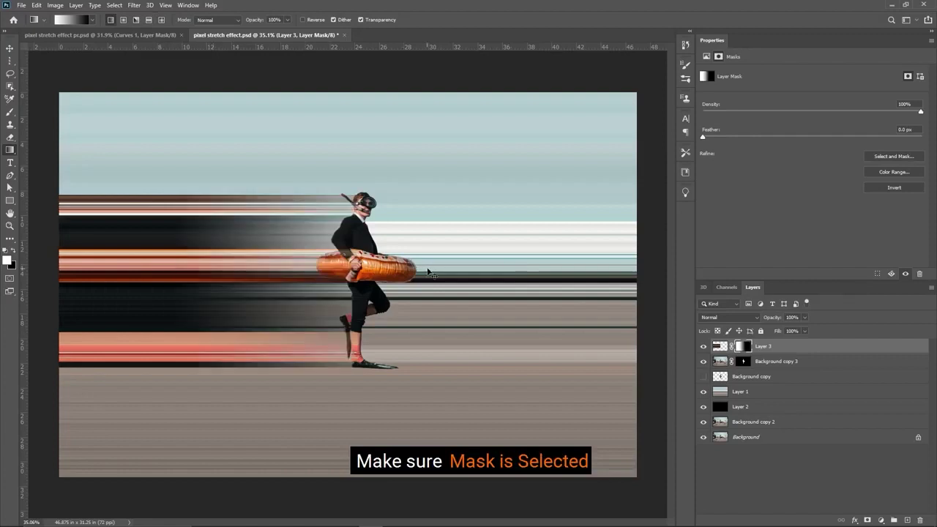
key(ctrl+z)
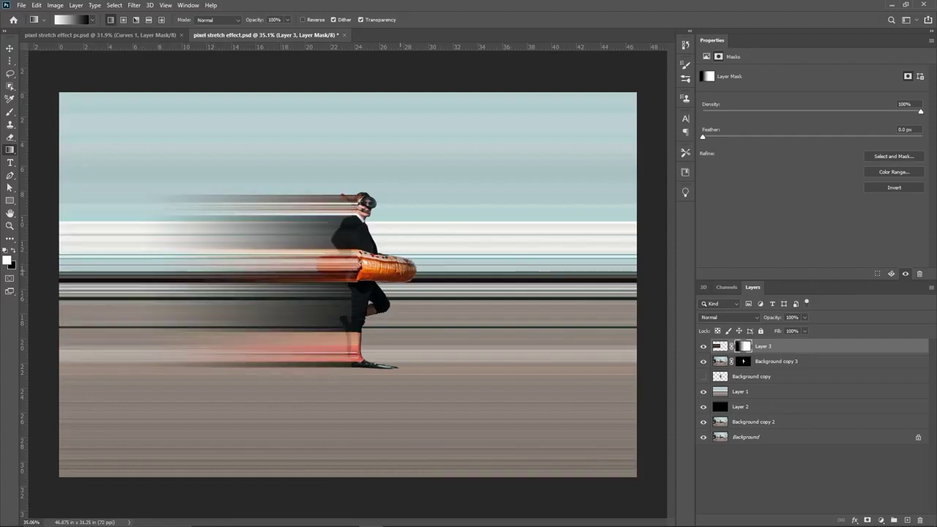
- Try the Clone Stamp, dismiss its missing-source warning, and switch to the Eraser
key(v)
click(9, 126)
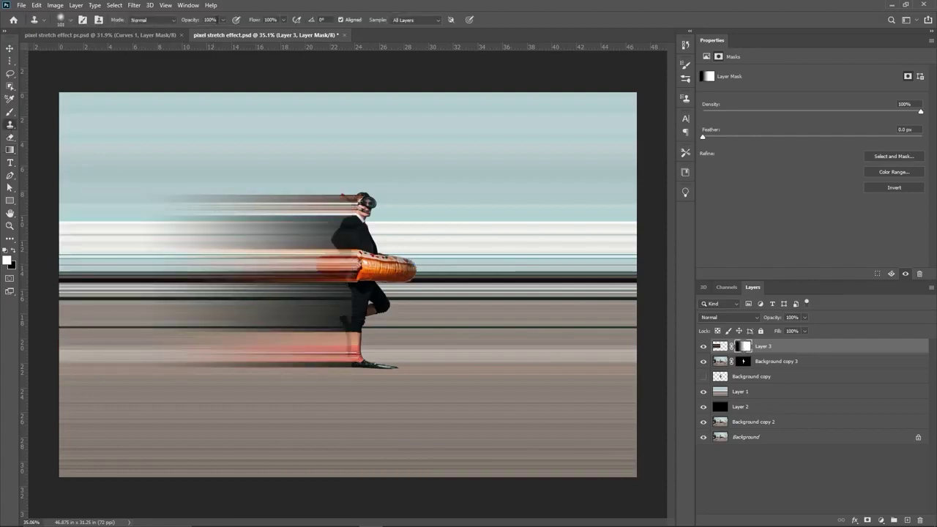
scroll(371, 253, up, 9)
click(372, 252)
click(473, 209)
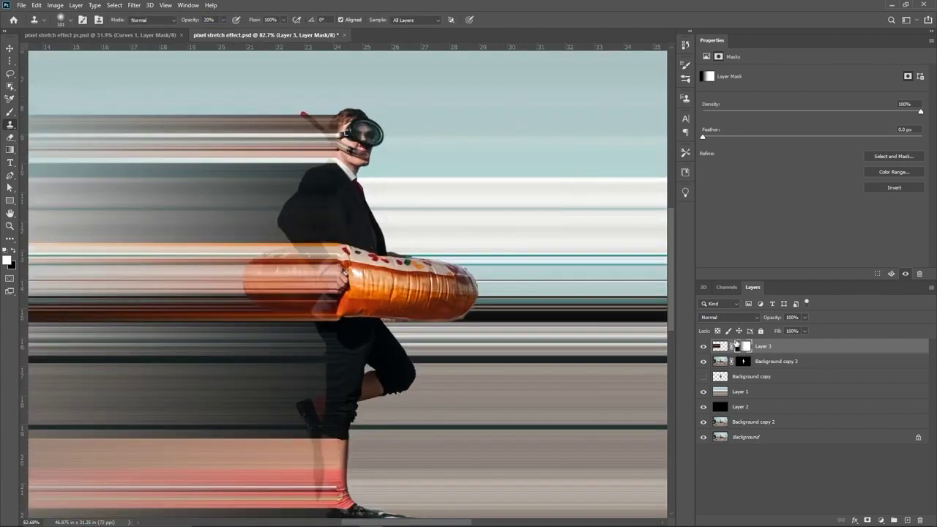
click(10, 138)
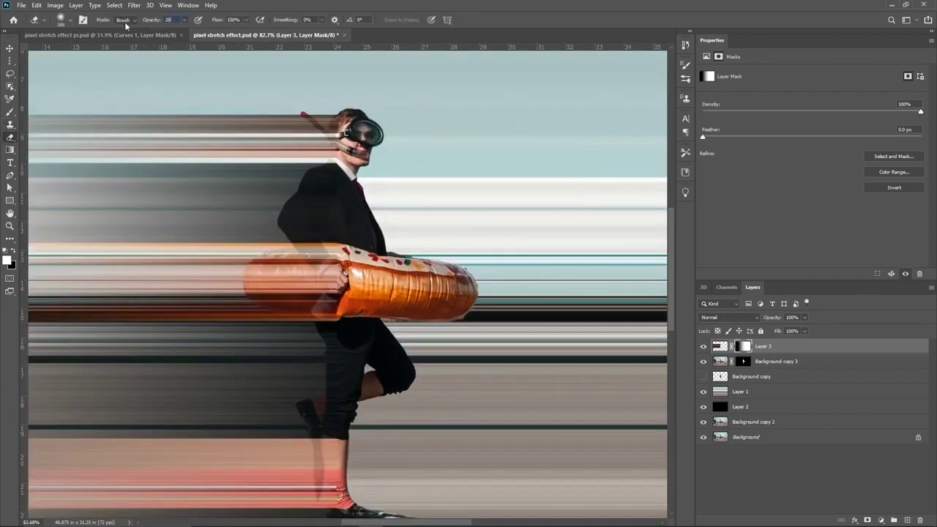
scroll(353, 384, down, 1)
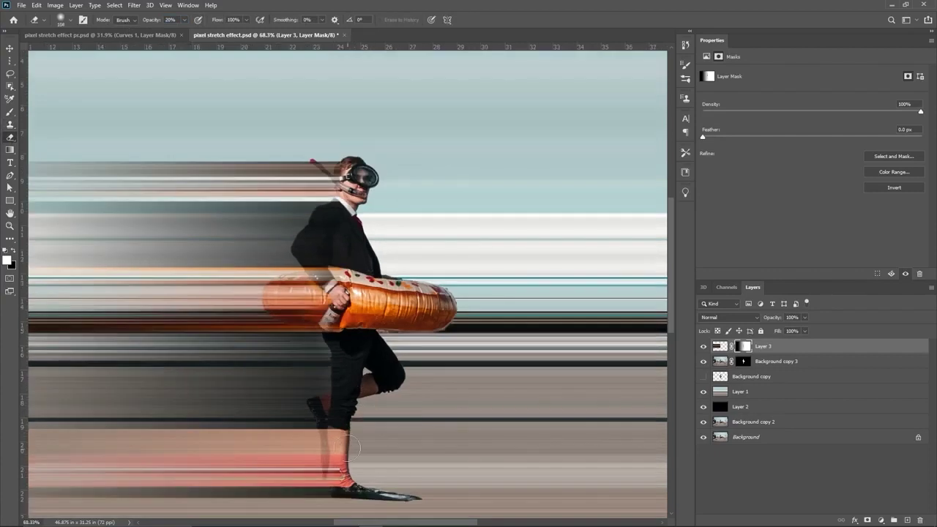
scroll(346, 501, down, 3)
- Set the streak layer's opacity to 65%
key(v)
key(6)
key(5)
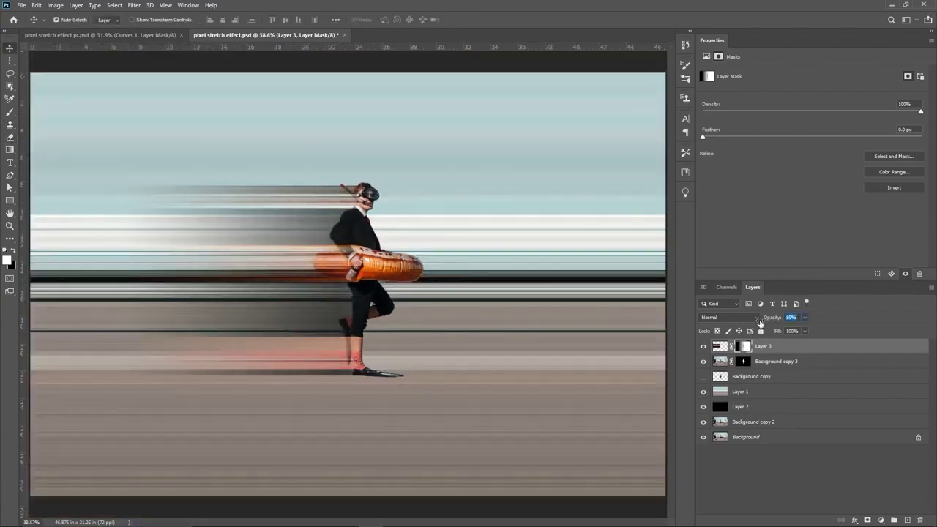
- Add a Curves adjustment above Layer 1 at input 157, output 124, and compare before/after
click(745, 395)
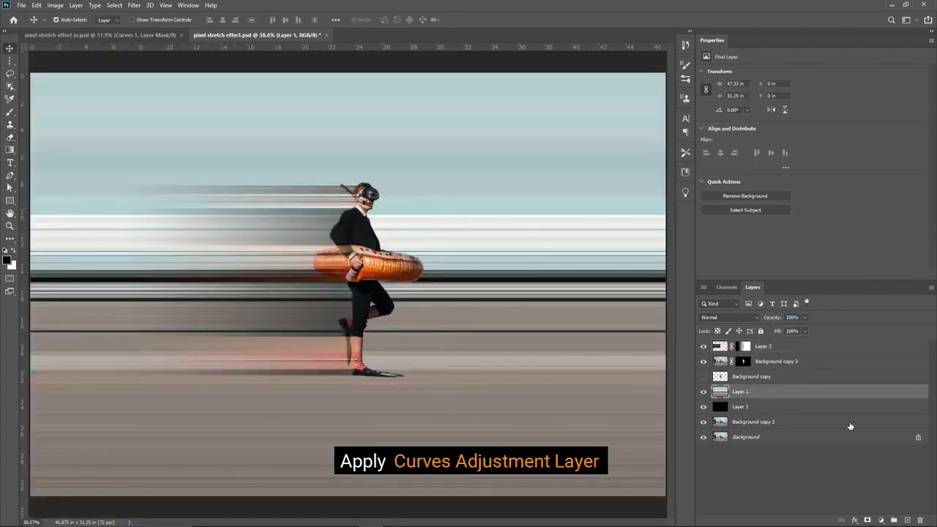
click(881, 520)
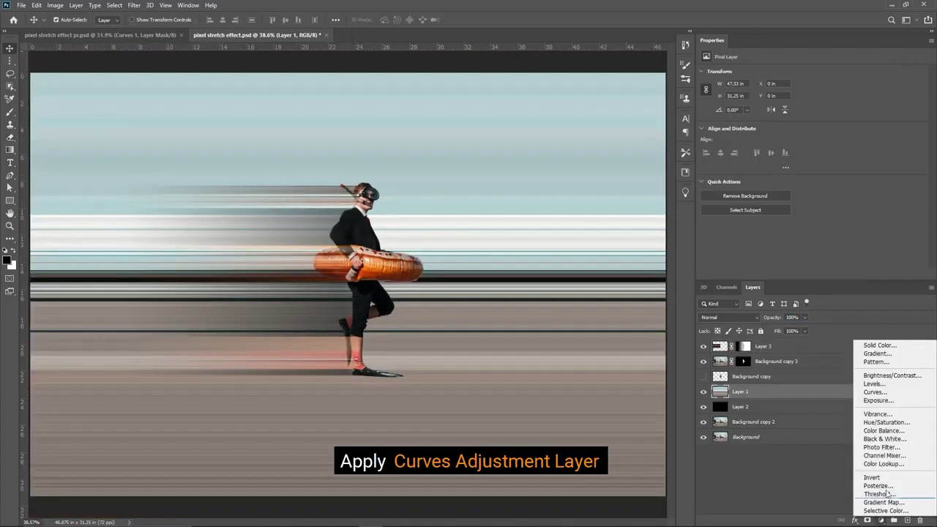
click(871, 396)
drag(823, 158, 840, 161)
scroll(320, 261, down, 1)
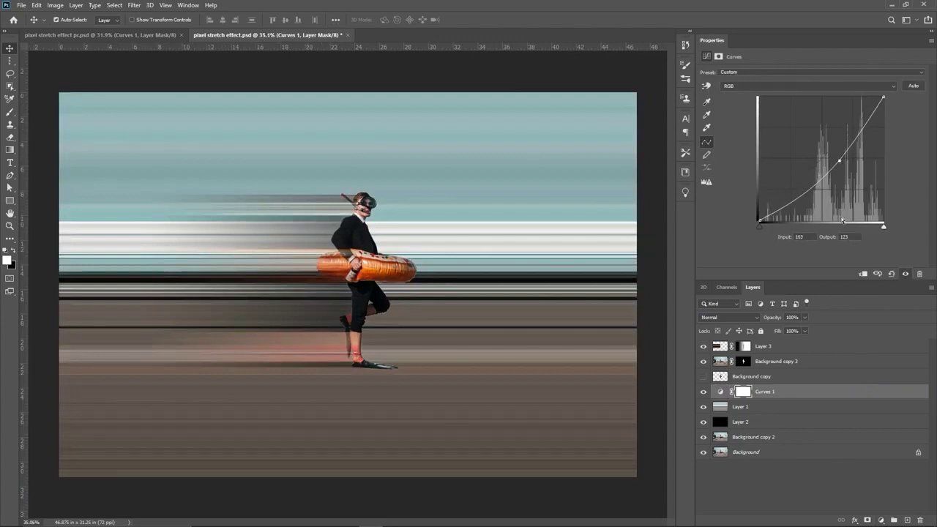
drag(841, 161, 837, 160)
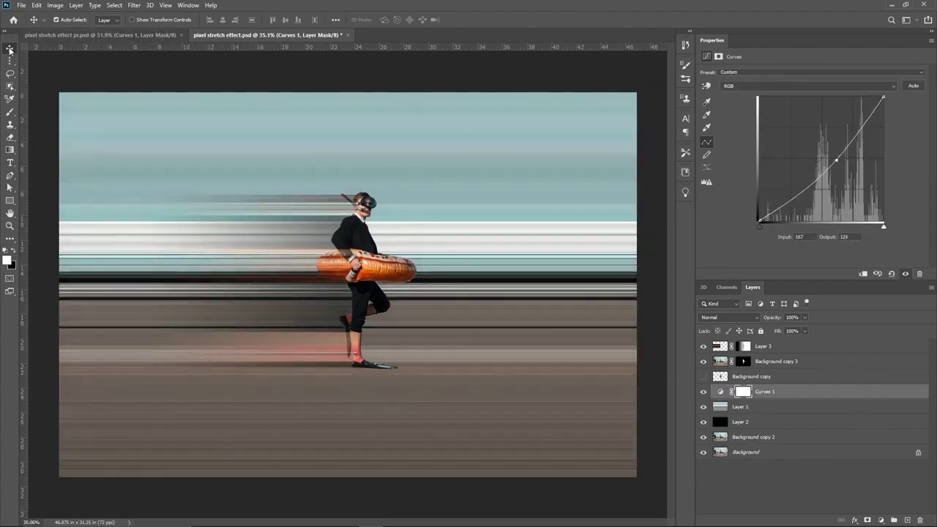
alt+click(705, 438)
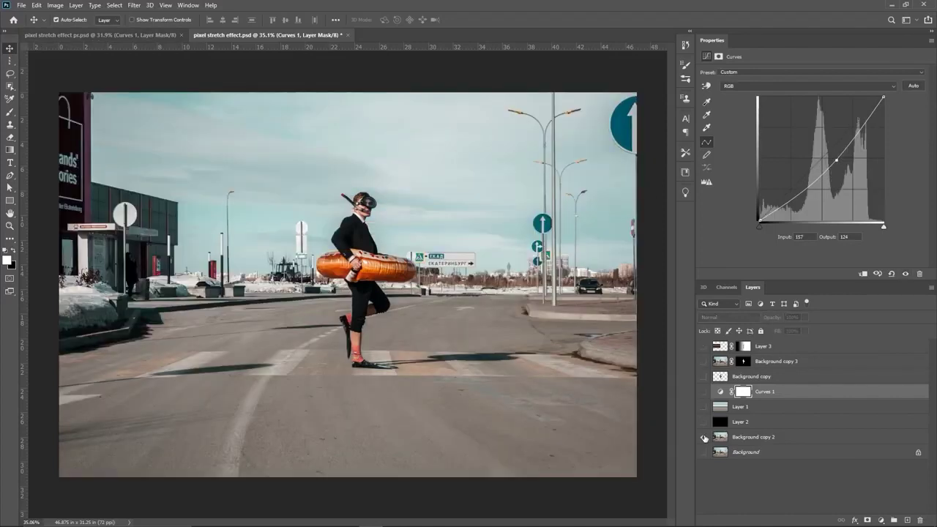
alt+click(704, 437)
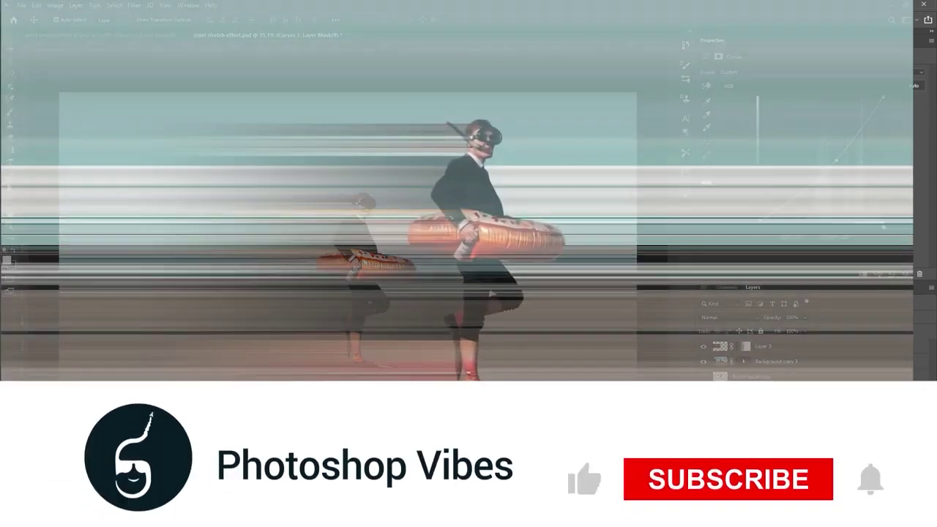
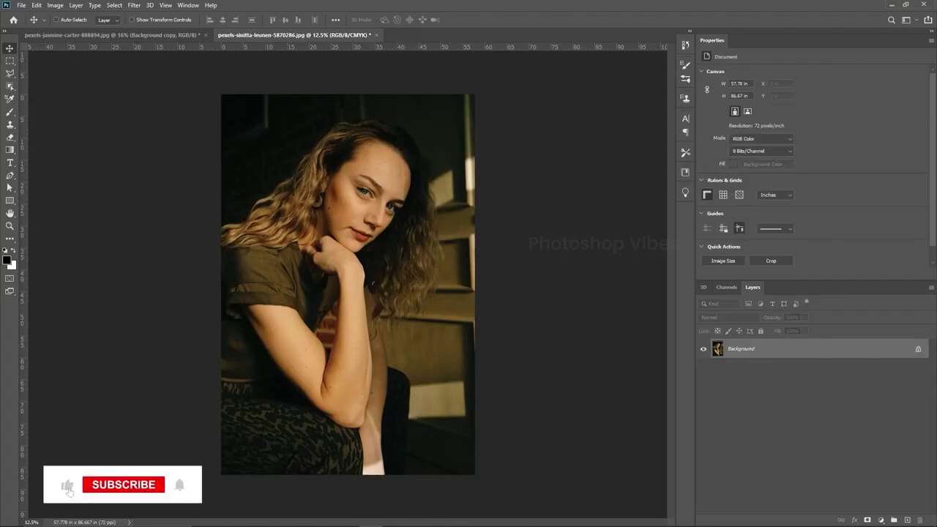
- Place the leaf-shadow photo over the portrait and enlarge it to cover the canvas
drag(298, 285, 363, 284)
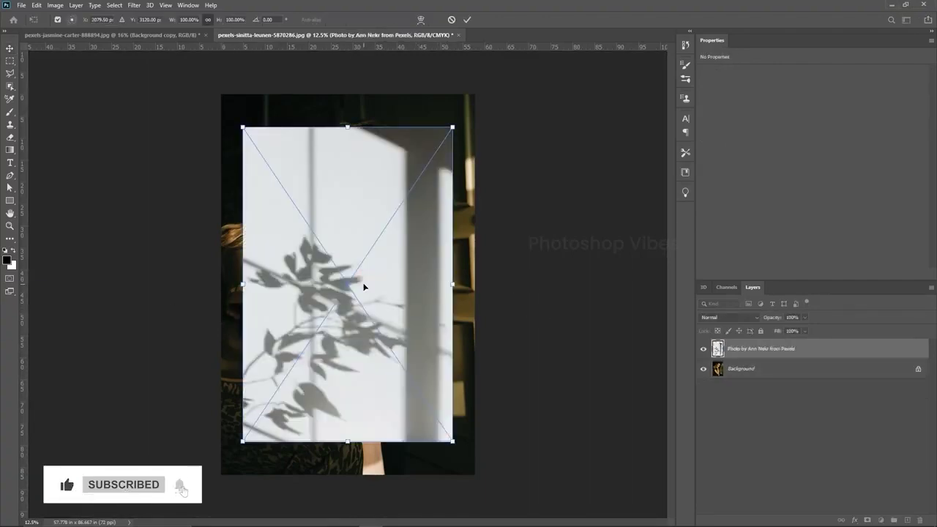
drag(453, 442, 477, 476)
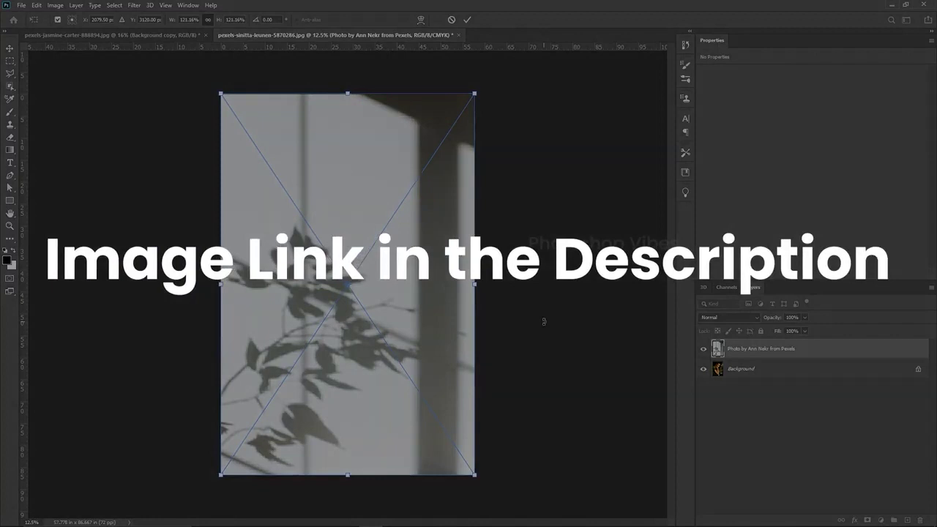
key(Return)
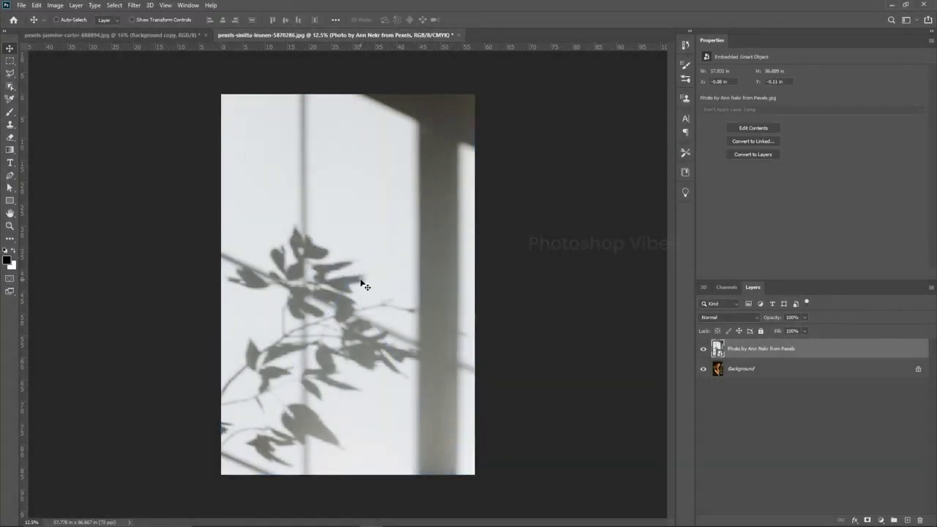
- Flip the leaf-shadow layer horizontally and duplicate it twice
key(ctrl+t)
right_click(347, 249)
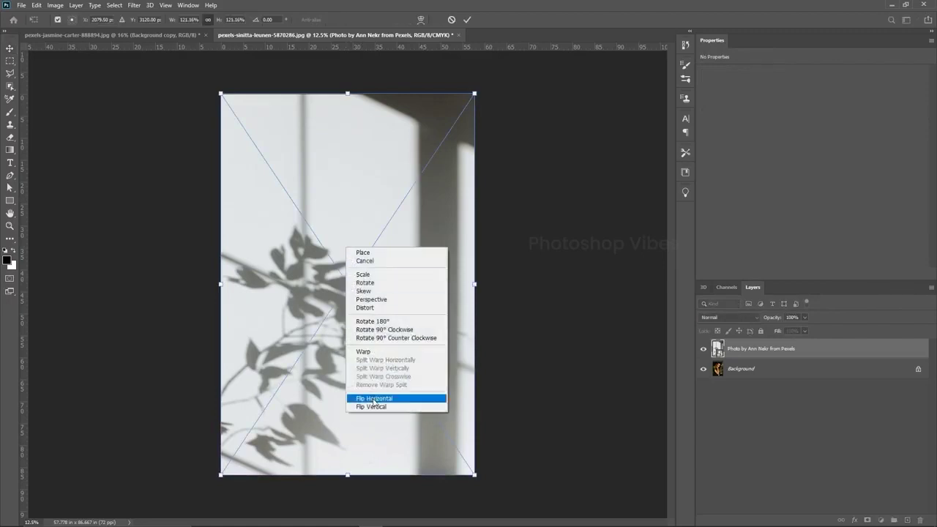
click(373, 399)
key(Return)
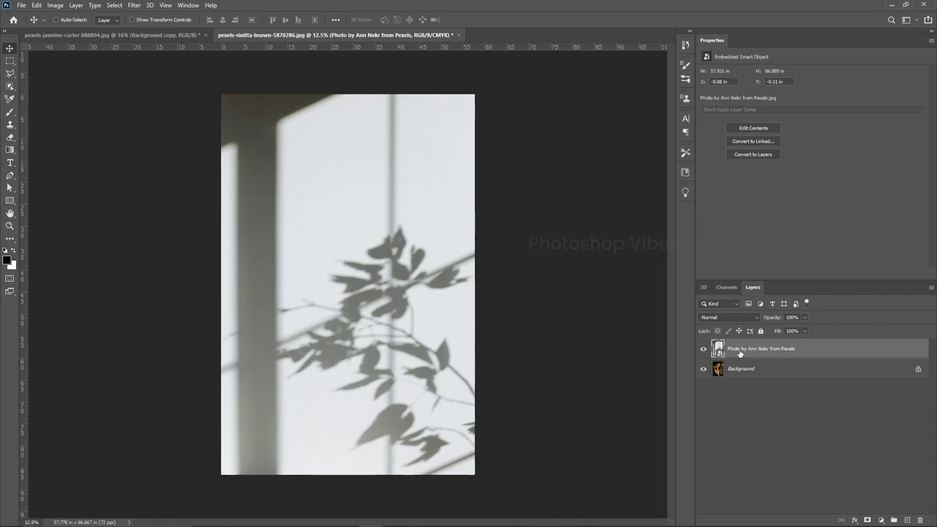
key(ctrl+j)
key(ctrl+j)
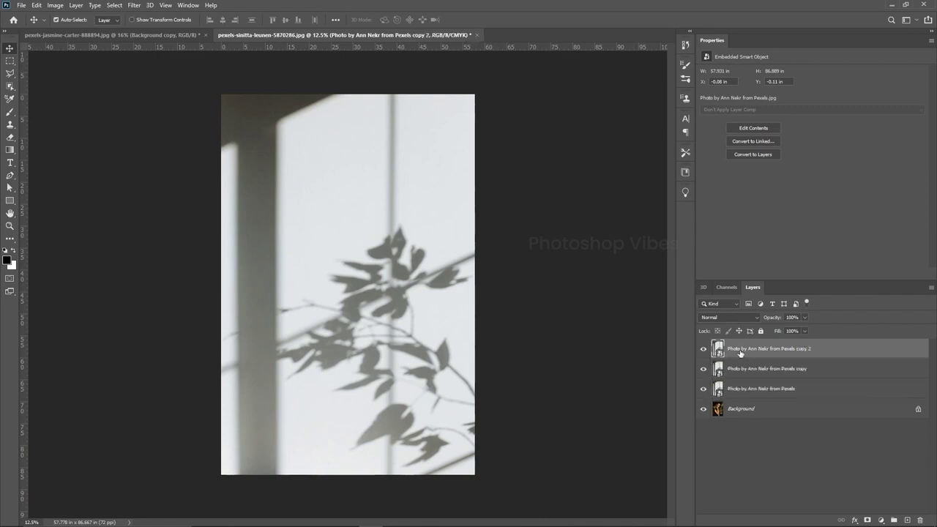
- Hide the two copies and set the original leaf-shadow layer to Multiply
drag(704, 349, 704, 369)
click(746, 396)
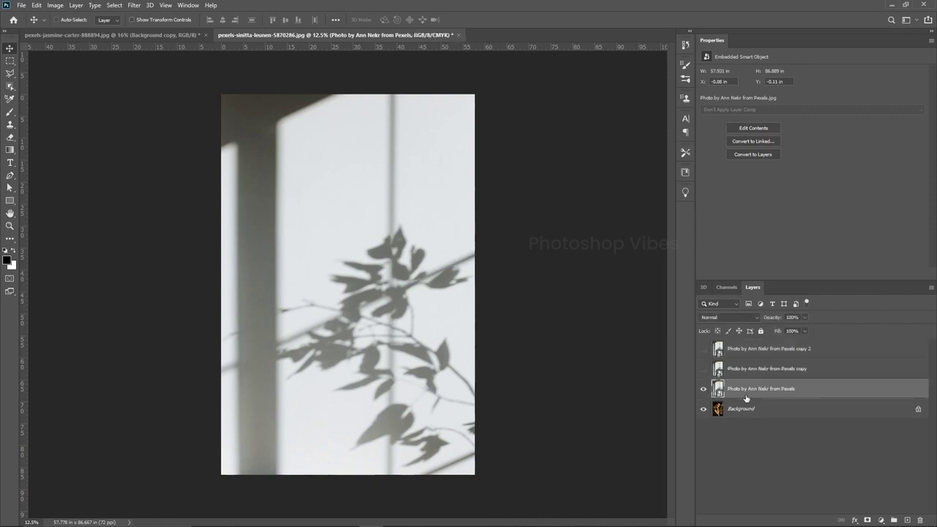
click(723, 317)
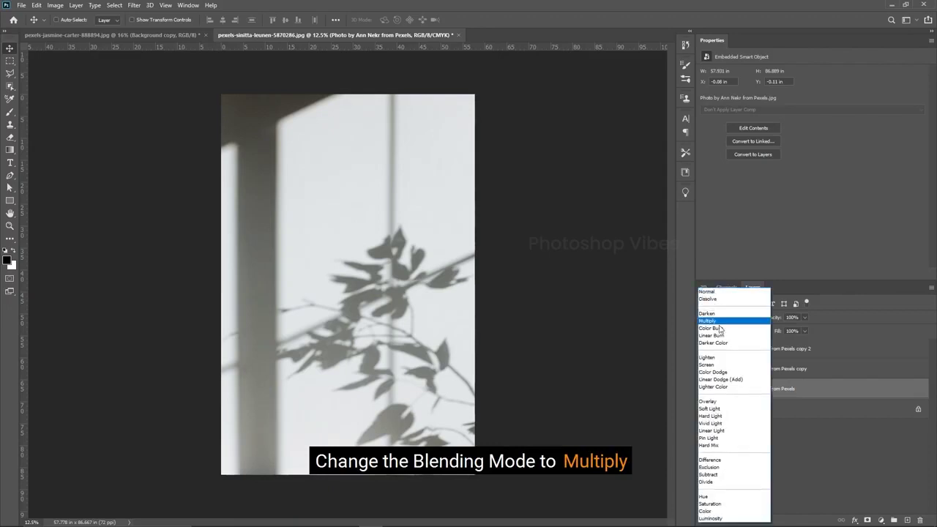
click(721, 323)
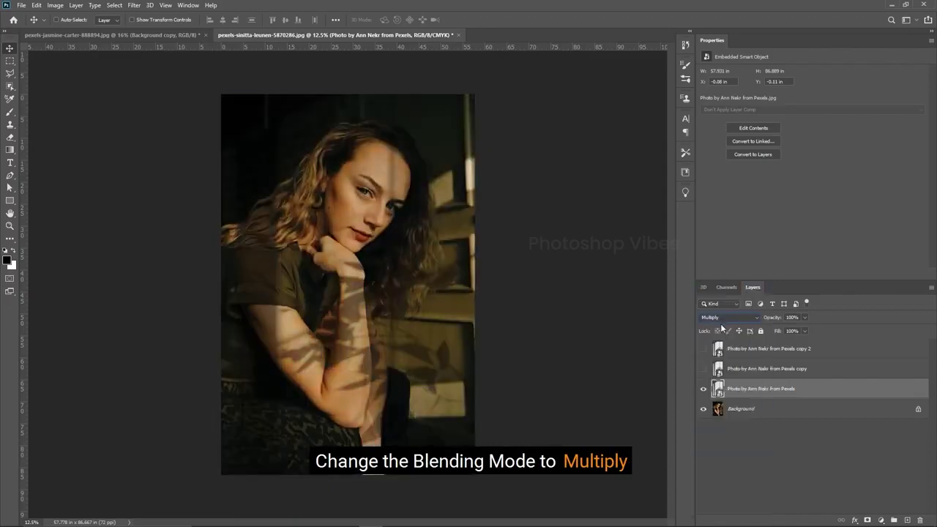
click(703, 390)
click(704, 390)
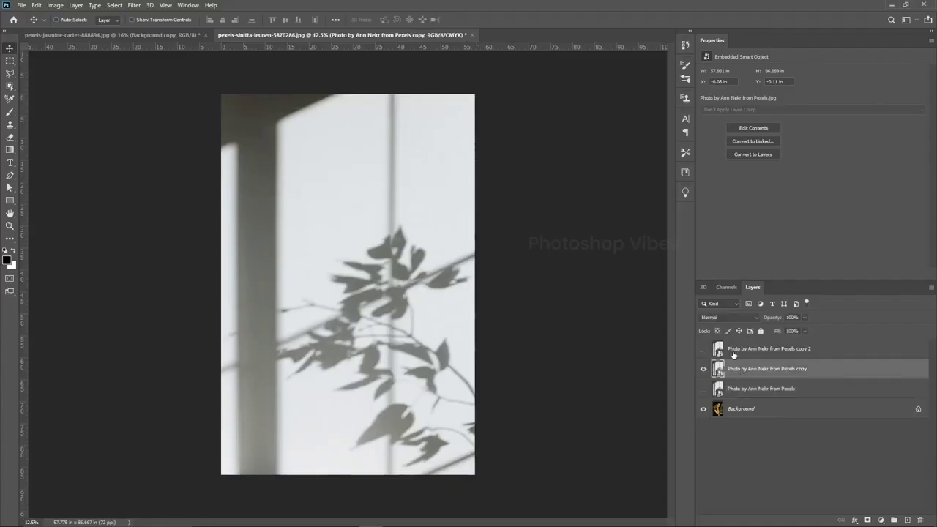
- Set the middle copy to Screen at 65% opacity, then show and select the top copy
click(715, 317)
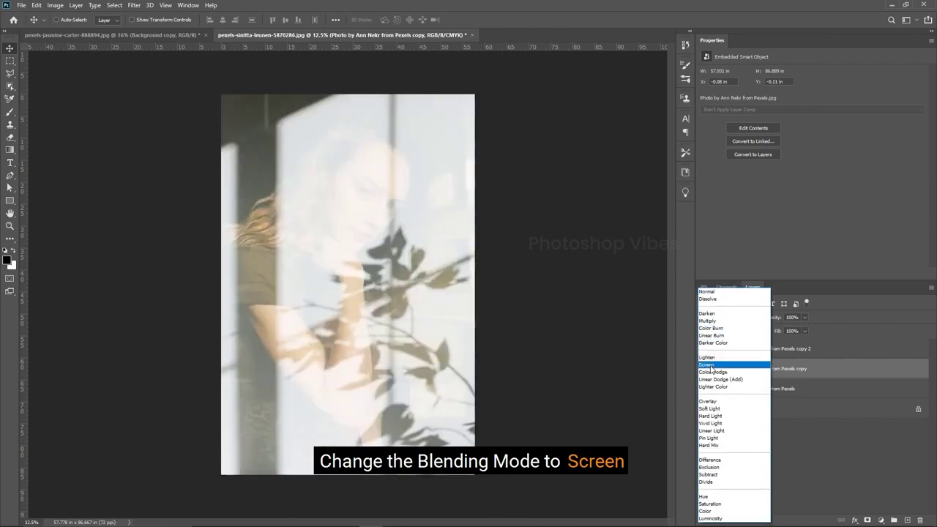
click(711, 366)
mouse_move(775, 321)
mouse_down()
mouse_move(754, 322)
mouse_move(766, 321)
mouse_up()
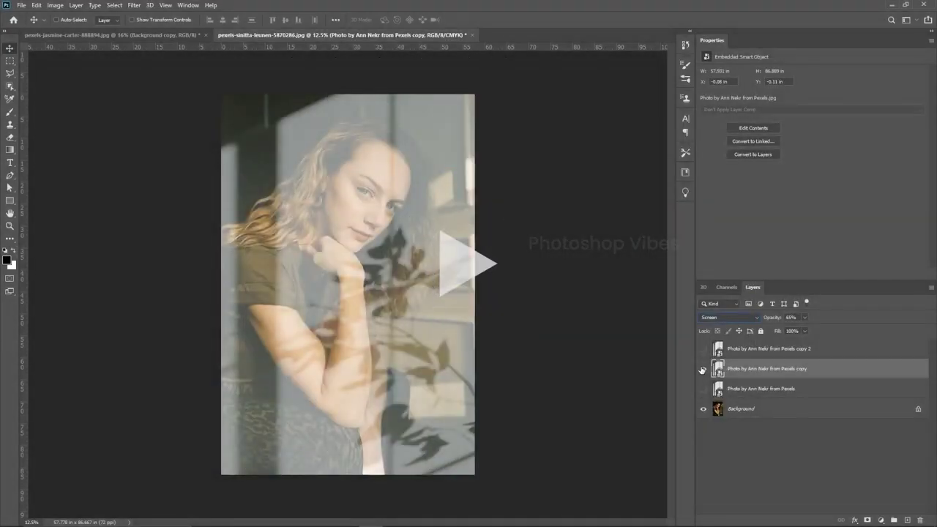
click(703, 370)
click(703, 369)
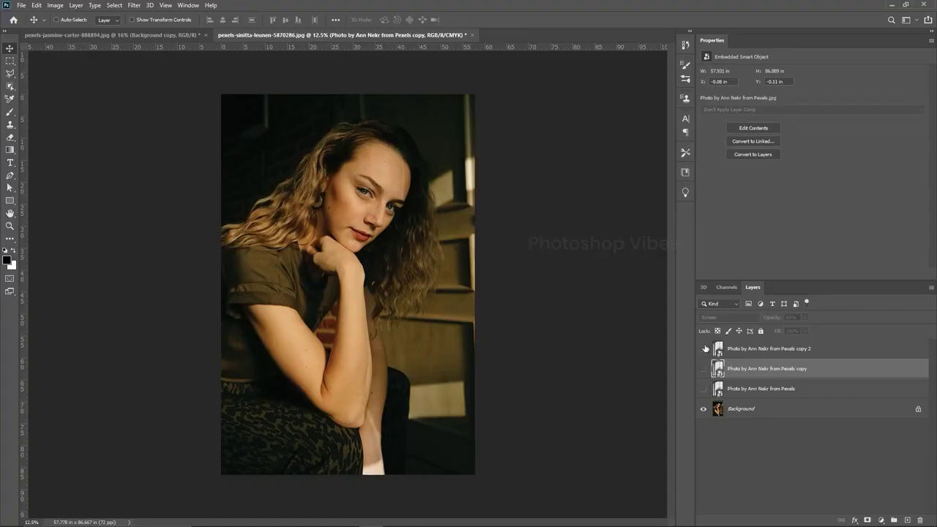
click(703, 349)
click(751, 350)
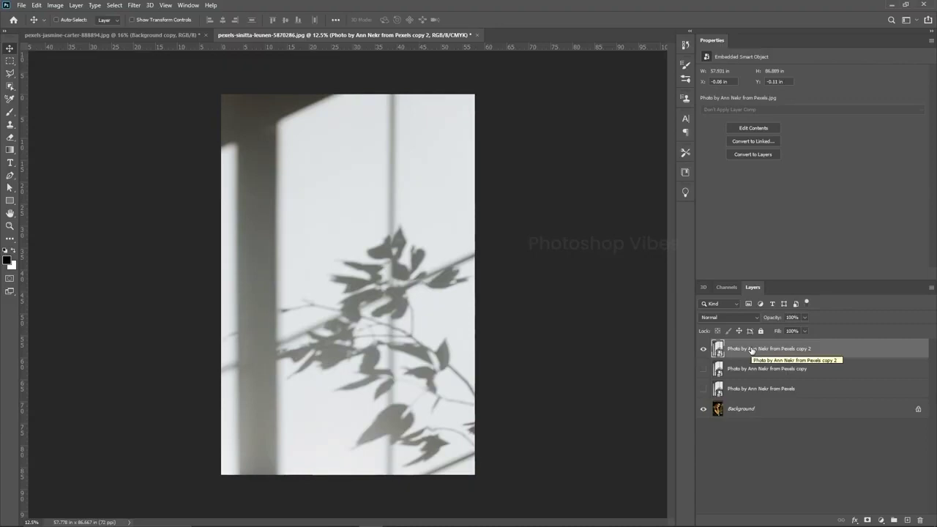
- Invert the top leaf-shadow copy and blend it with Multiply at 61% opacity
click(56, 5)
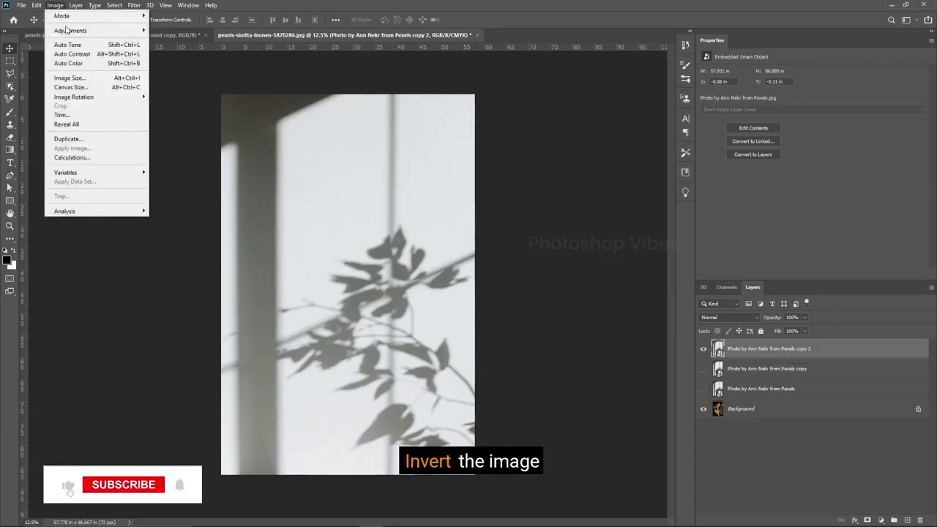
mouse_move(73, 31)
click(164, 143)
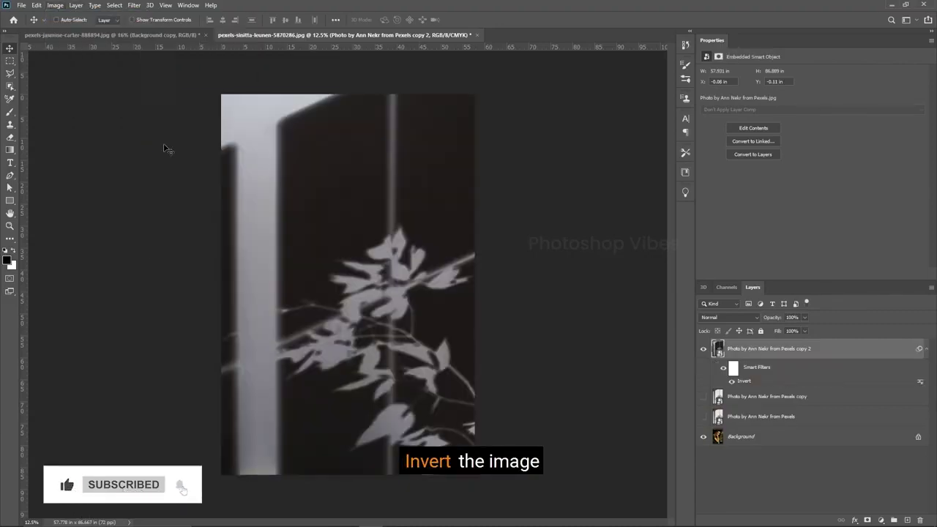
click(718, 318)
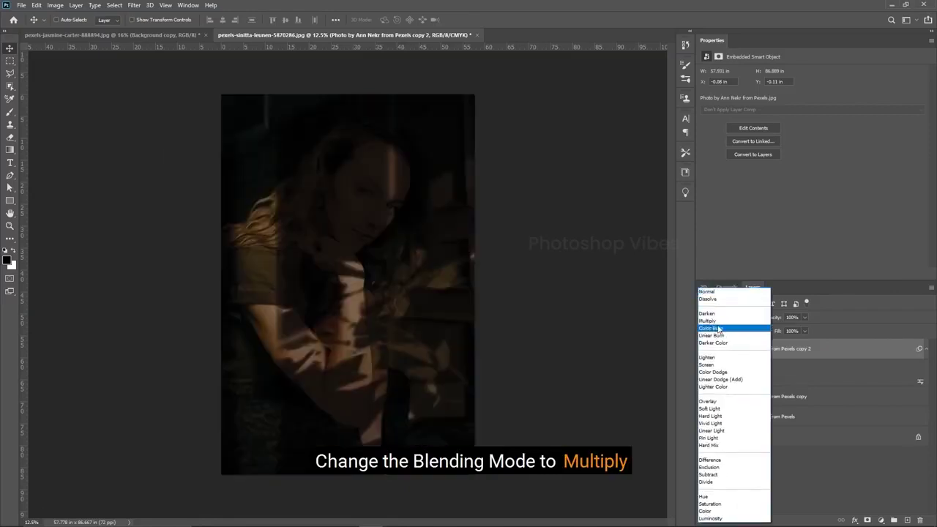
click(708, 320)
mouse_move(770, 317)
mouse_down()
mouse_move(753, 320)
mouse_move(772, 320)
mouse_up()
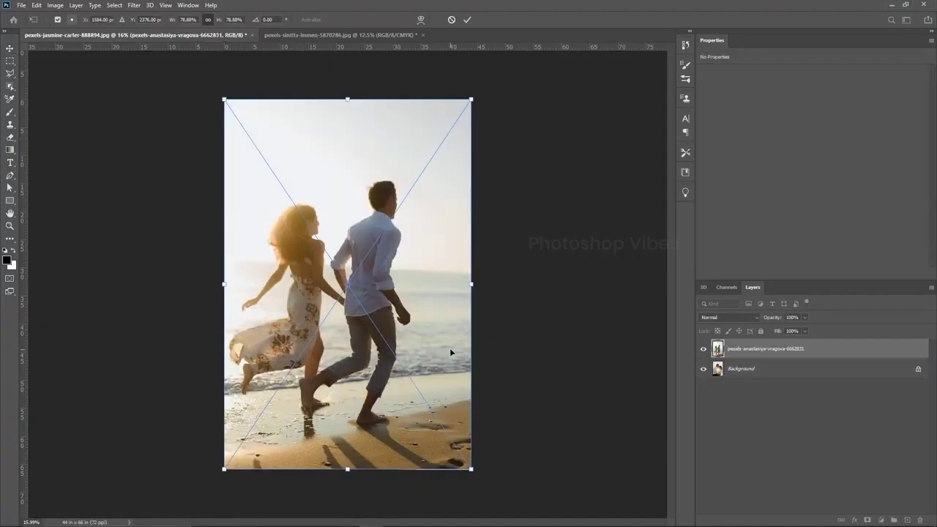
- Duplicate Background above the beach photo and set the Background copy to Hard Light
key(Return)
key(Return)
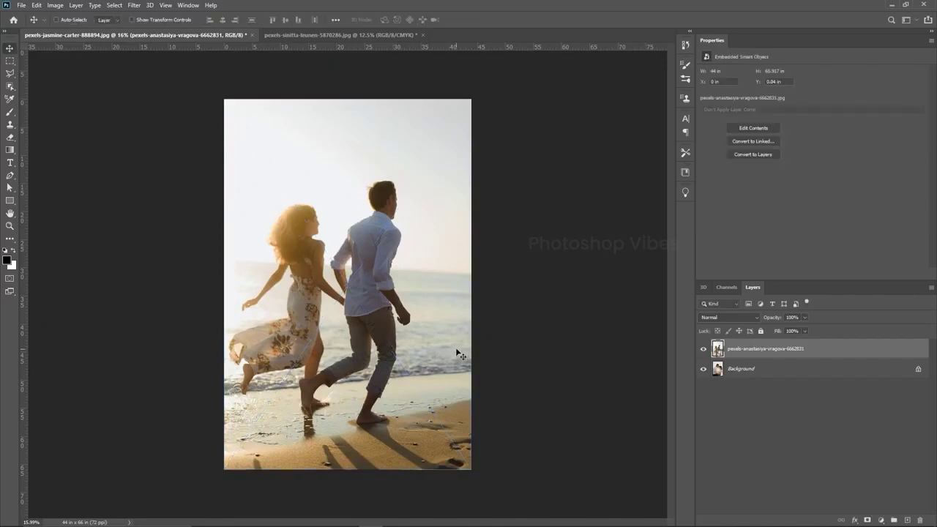
click(760, 370)
key(ctrl+j)
drag(748, 354, 747, 372)
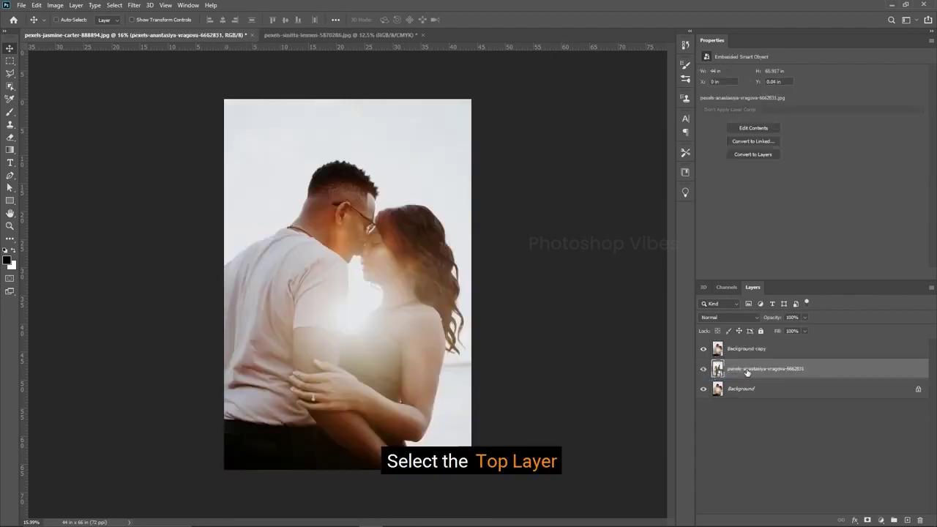
click(747, 355)
click(704, 349)
click(704, 350)
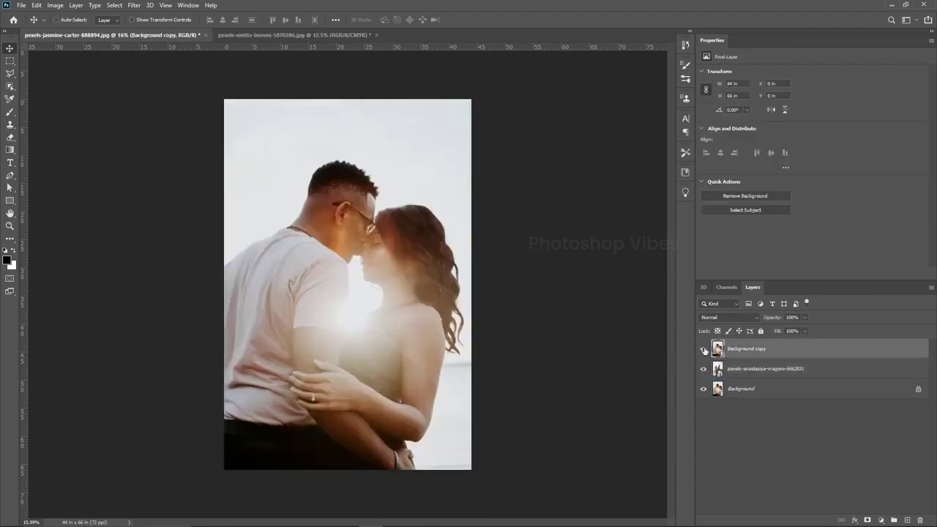
click(728, 317)
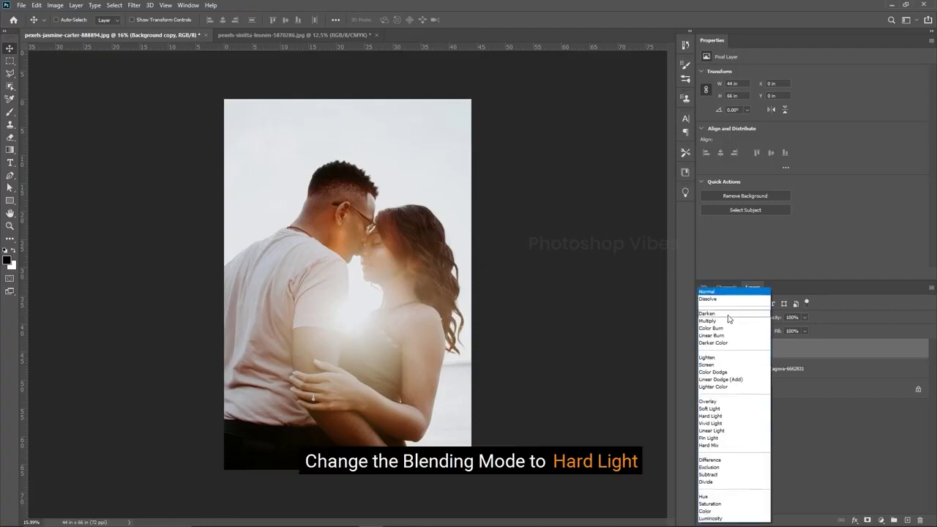
click(721, 416)
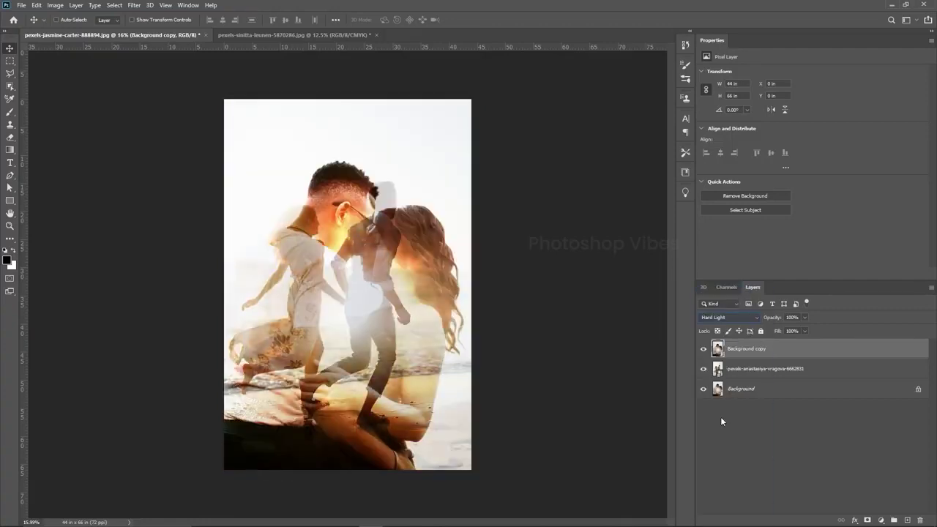
- Shrink the beach-couple photo and centre it on the canvas beneath the overlay
click(745, 371)
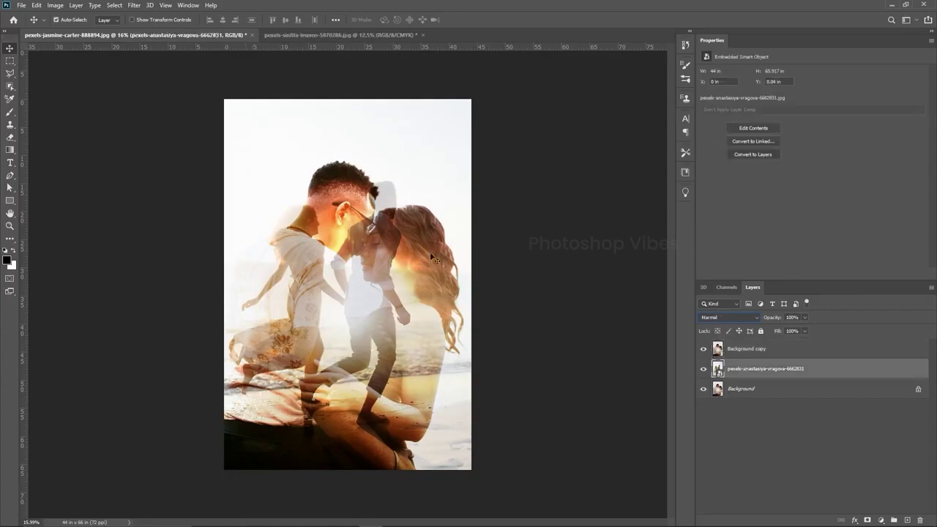
key(ctrl+t)
drag(395, 245, 395, 320)
drag(474, 175, 466, 184)
drag(395, 341, 397, 320)
key(Return)
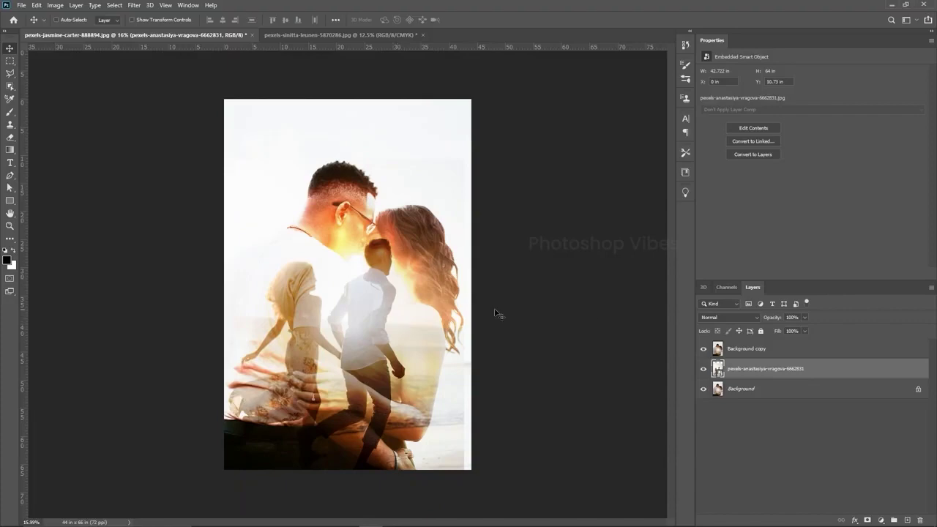
alt+click(704, 389)
alt+click(704, 388)
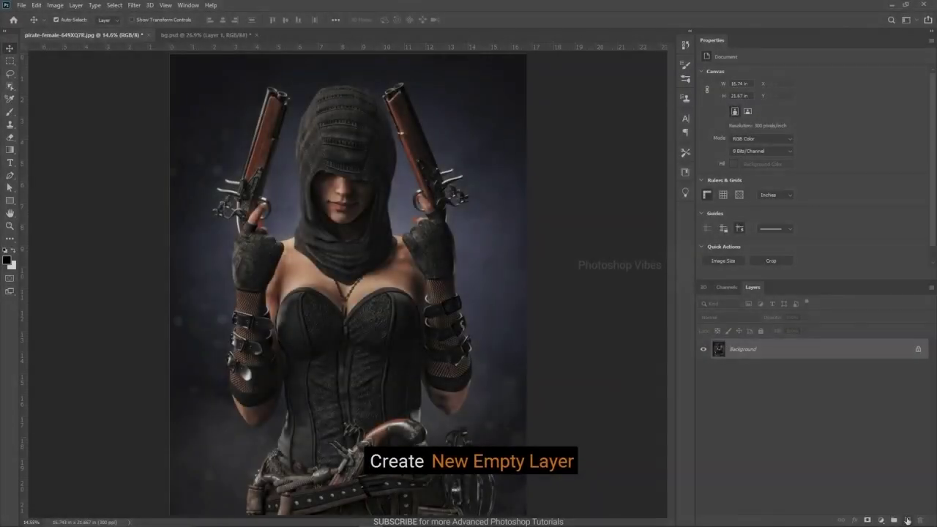
- Add a new empty layer and draw a path from the grip up the left pistol's barrel
click(908, 520)
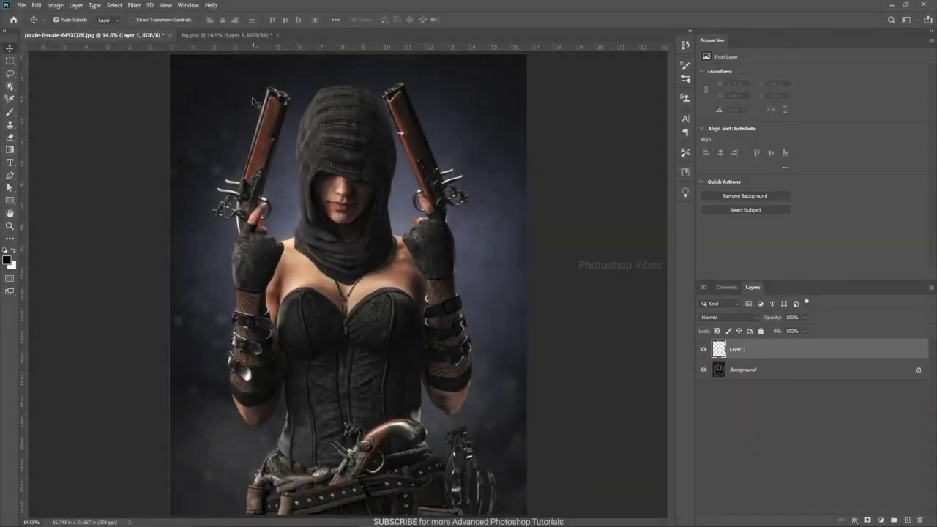
scroll(252, 101, up, 8)
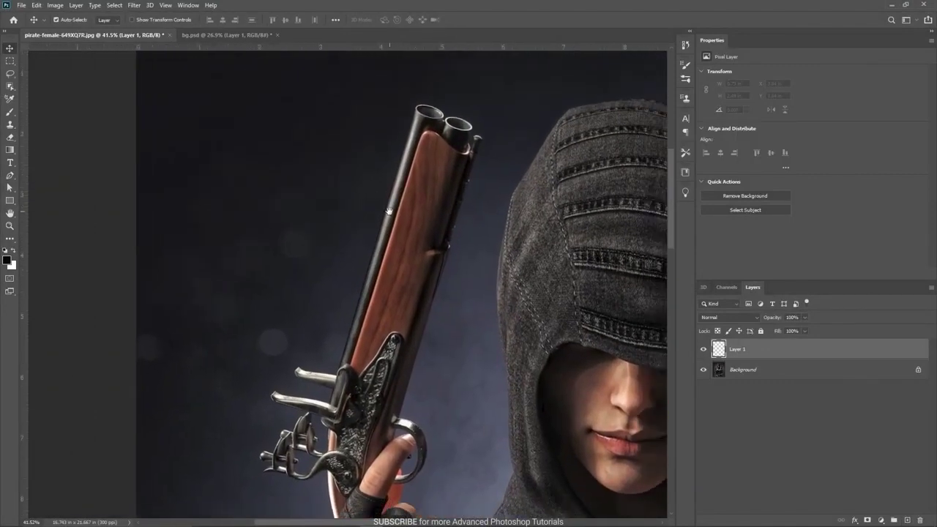
click(14, 178)
click(44, 179)
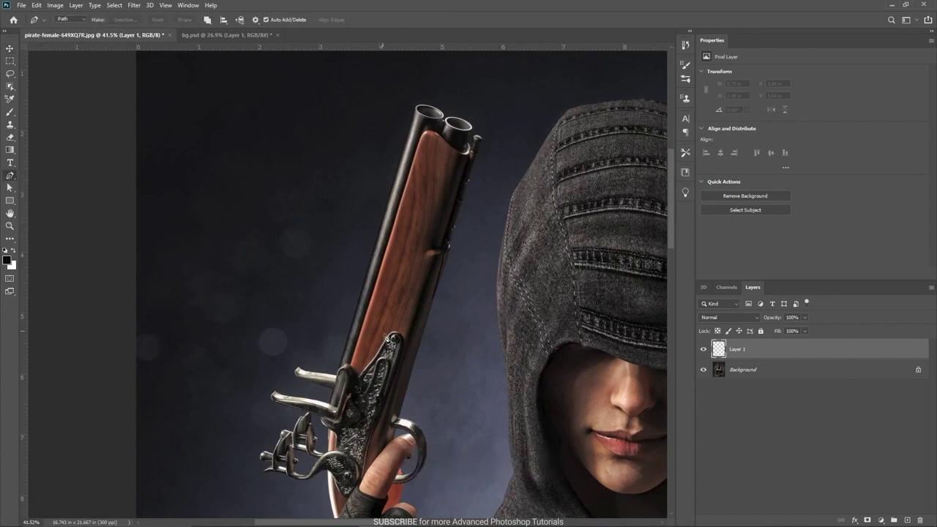
click(335, 378)
drag(369, 265, 386, 212)
click(415, 109)
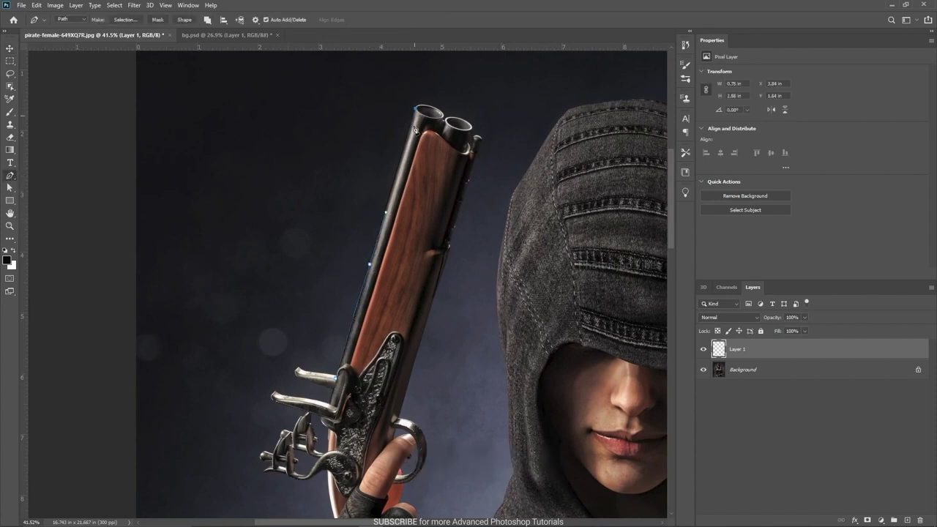
- Launch Filter > Render > Flame for the gun path
click(133, 6)
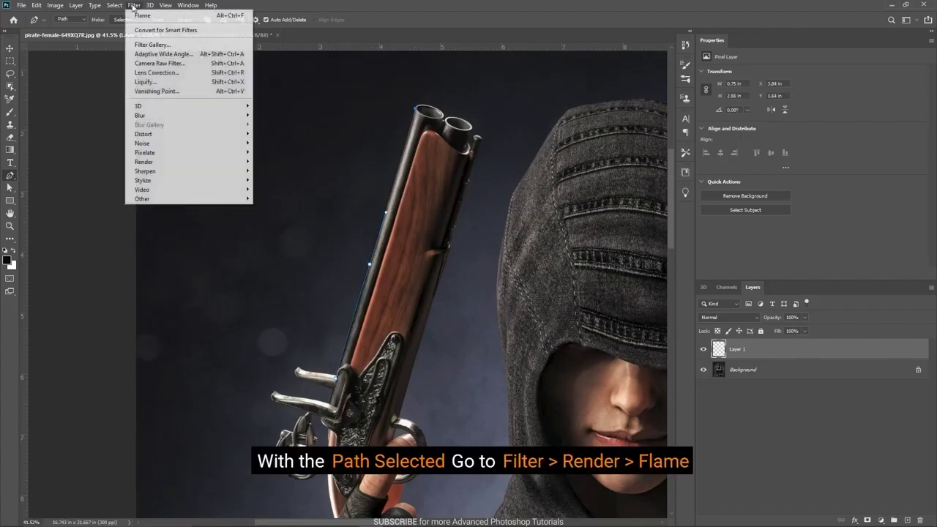
mouse_move(169, 164)
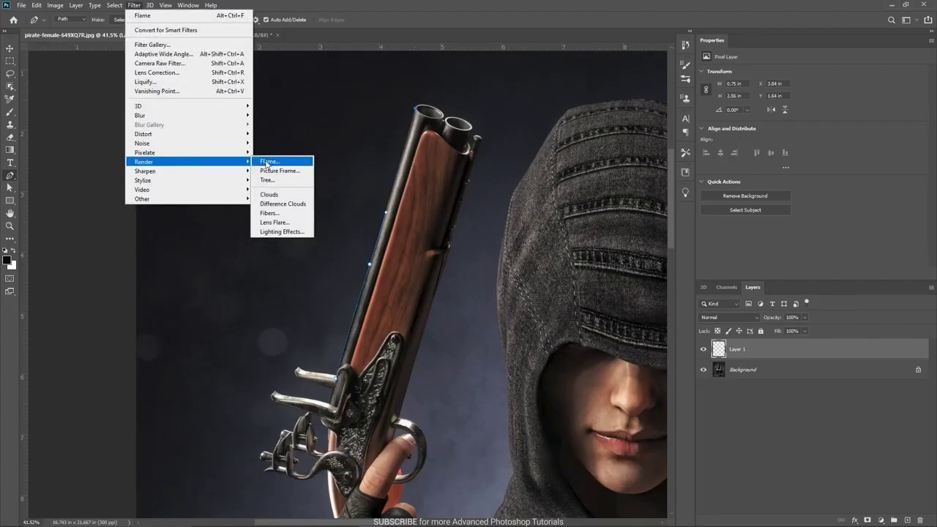
click(268, 162)
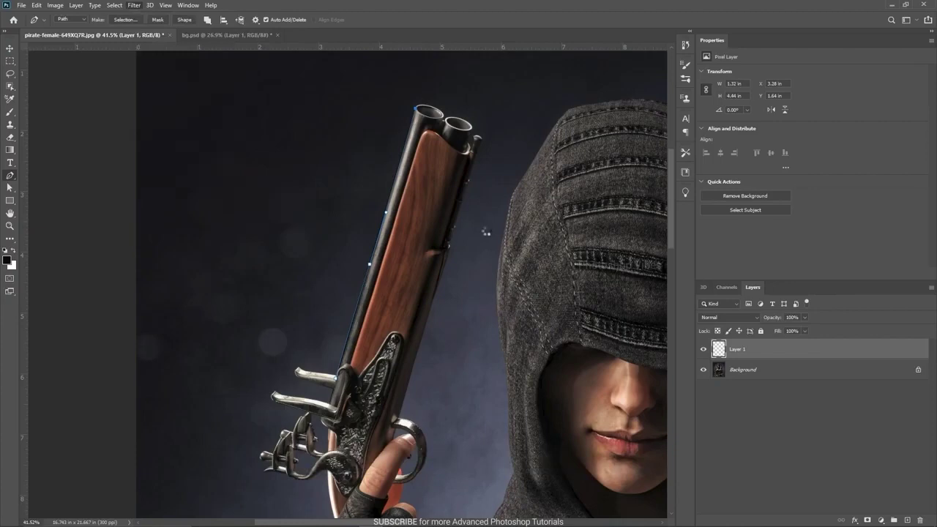
- Choose Multiple Flames Path Directed with Length 519, Width 132 and Angle 39
drag(331, 133, 308, 123)
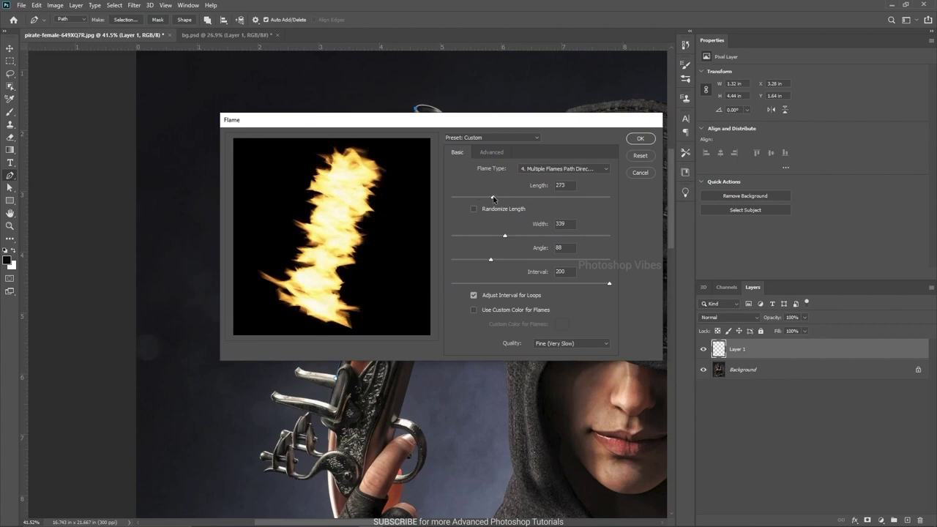
drag(493, 198, 495, 199)
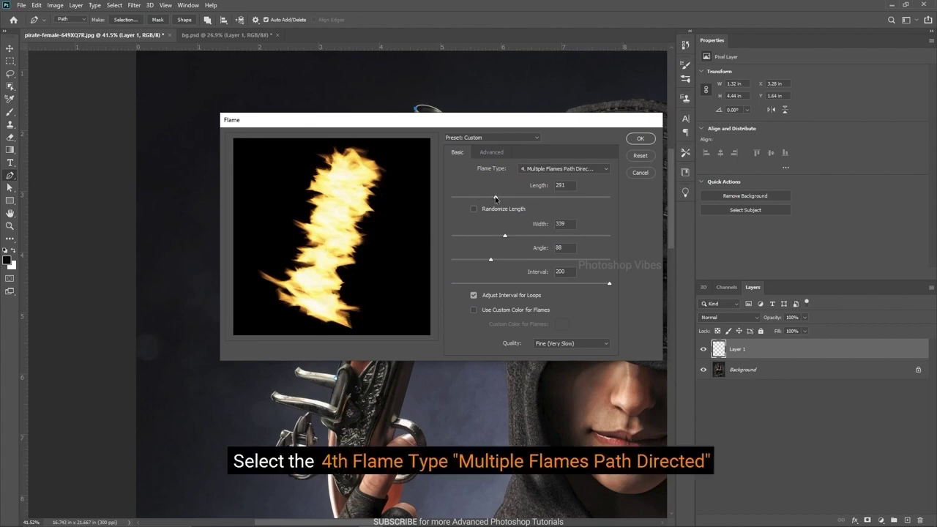
click(541, 170)
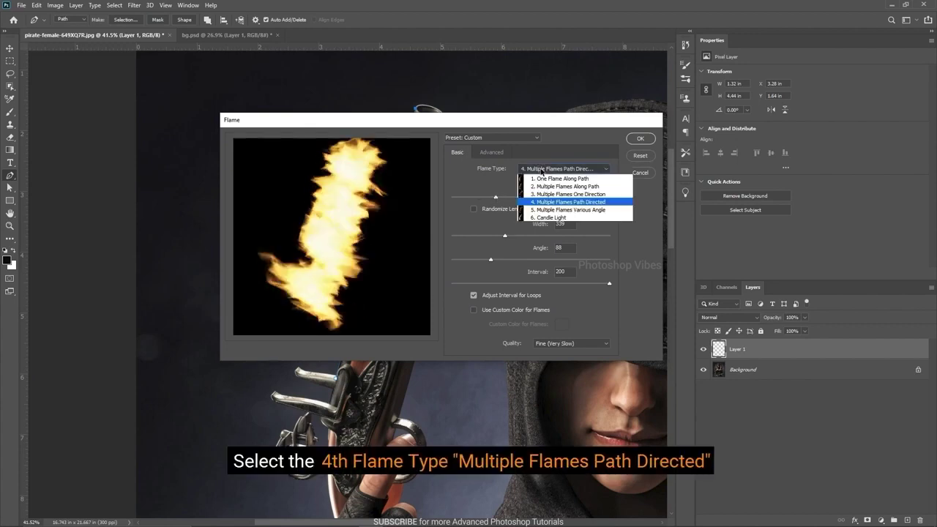
click(546, 206)
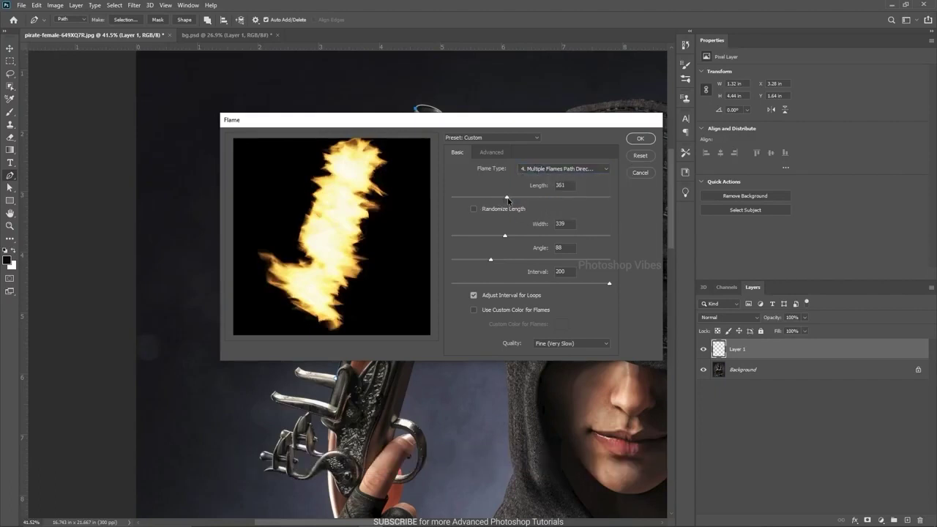
drag(509, 201, 519, 200)
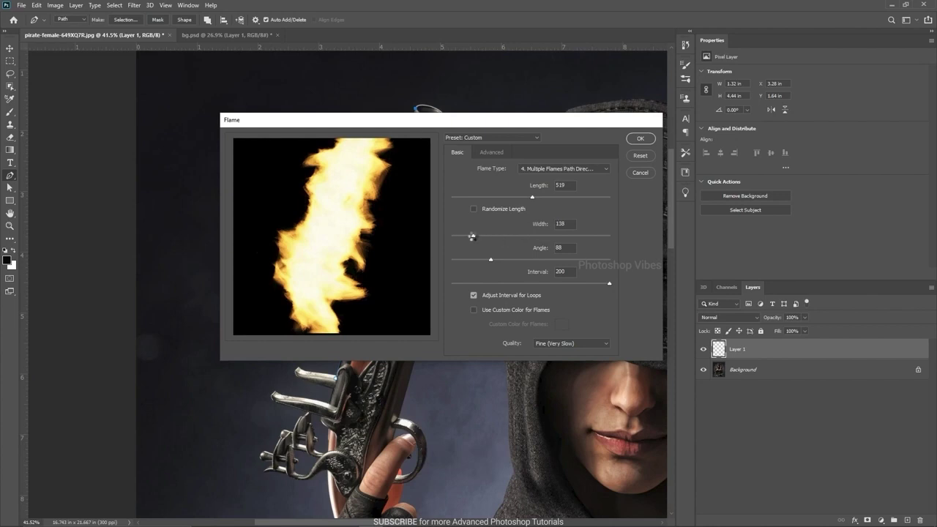
drag(474, 236, 473, 239)
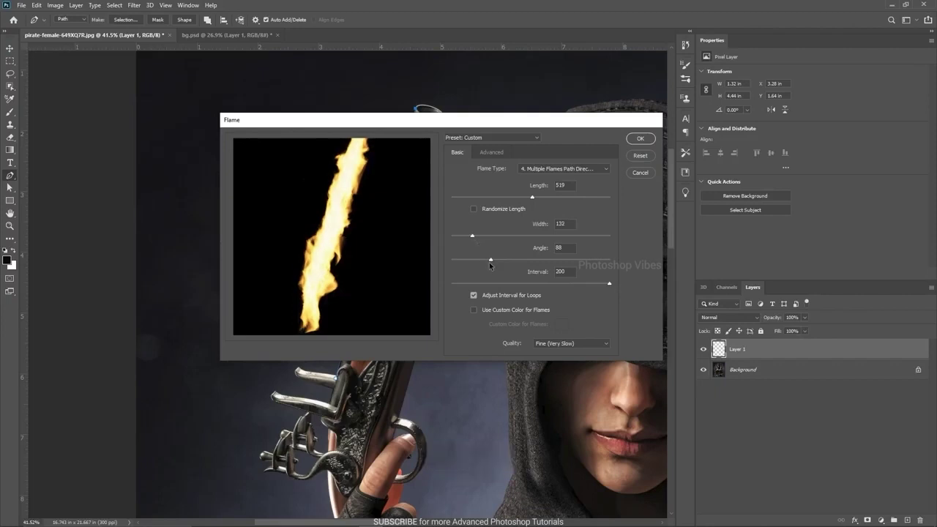
drag(491, 263, 470, 262)
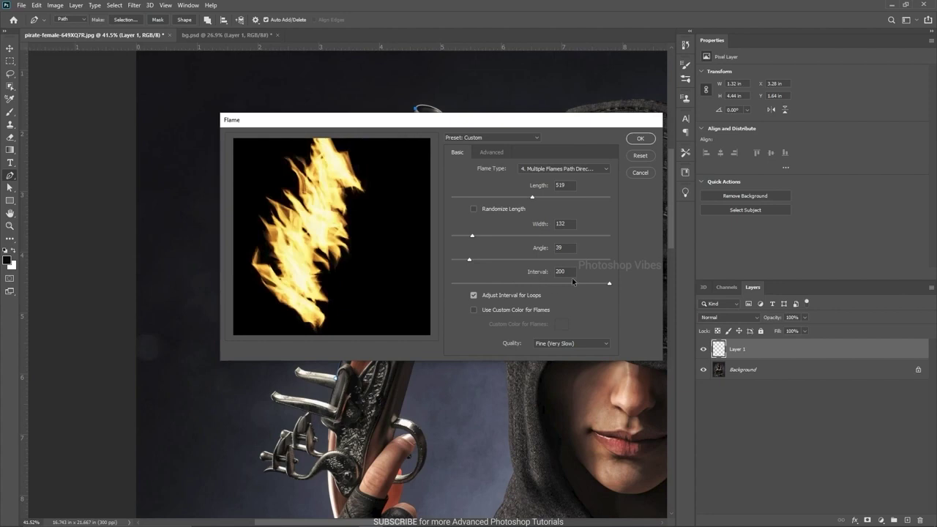
drag(564, 271, 512, 272)
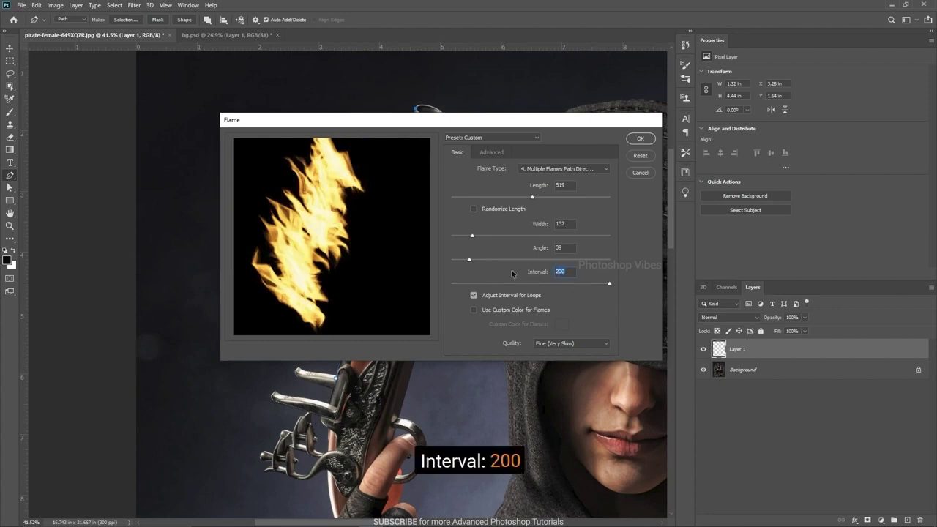
- Give the flames a custom green colour and keep Fine (Very Slow) quality
click(473, 310)
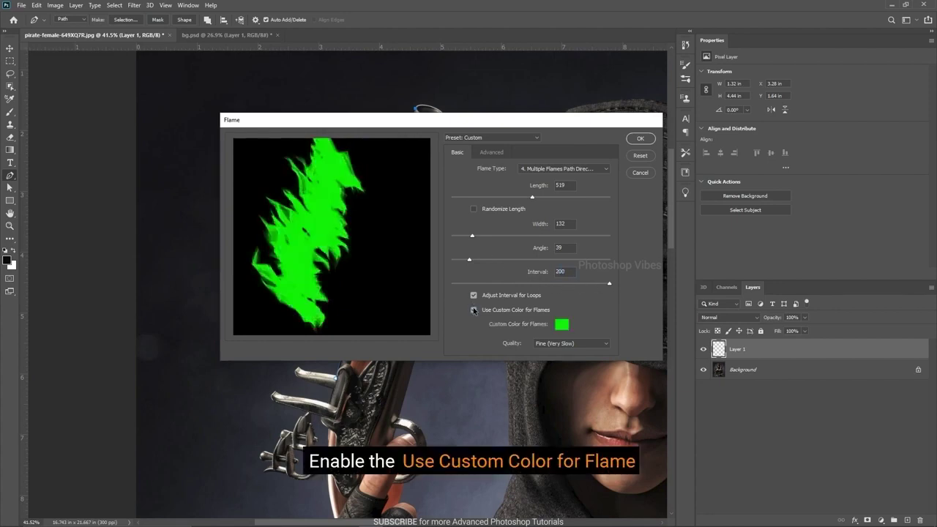
click(554, 325)
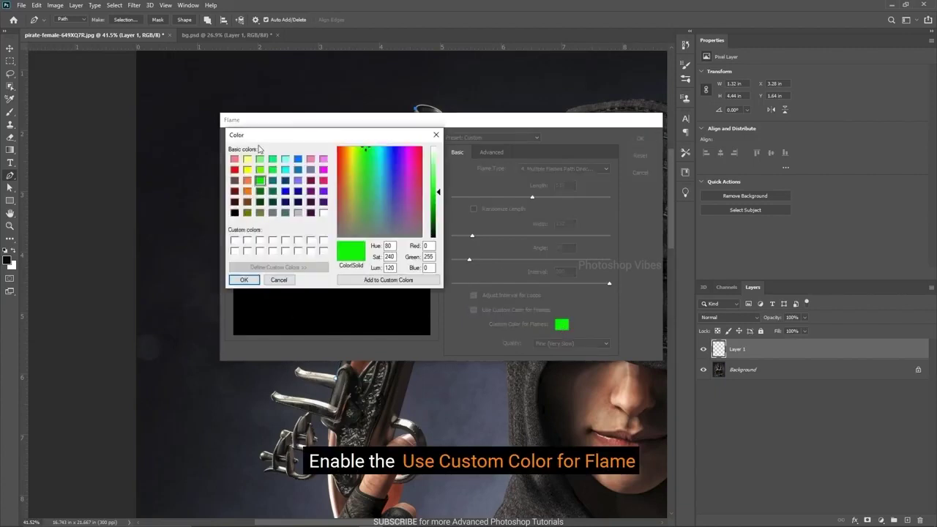
drag(263, 136, 554, 169)
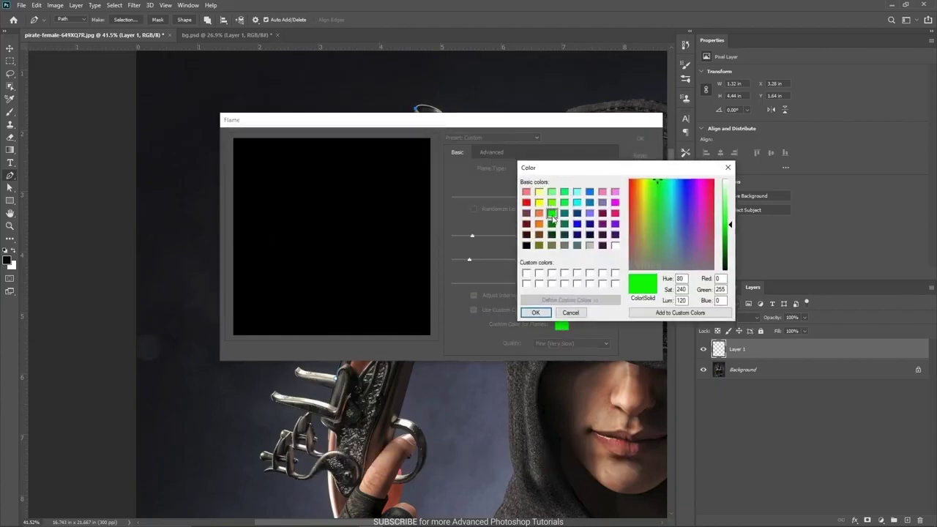
click(536, 313)
click(550, 344)
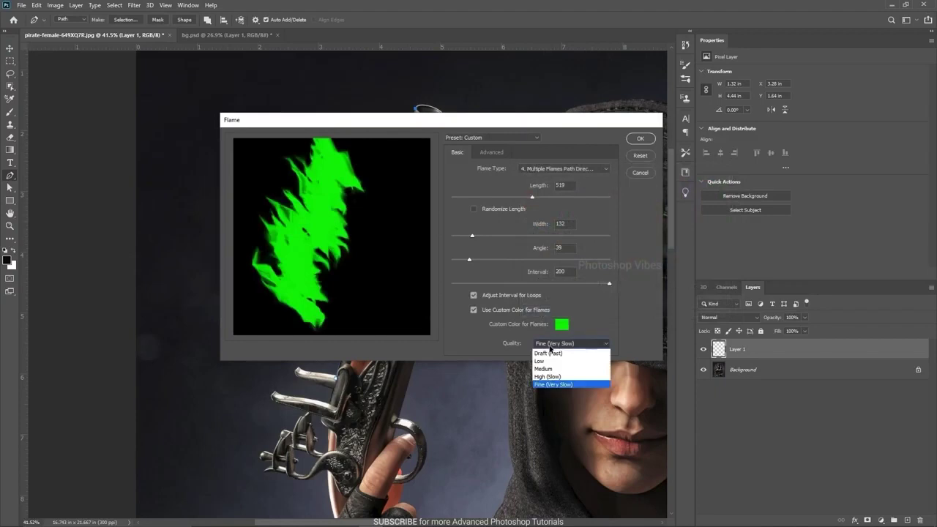
click(558, 384)
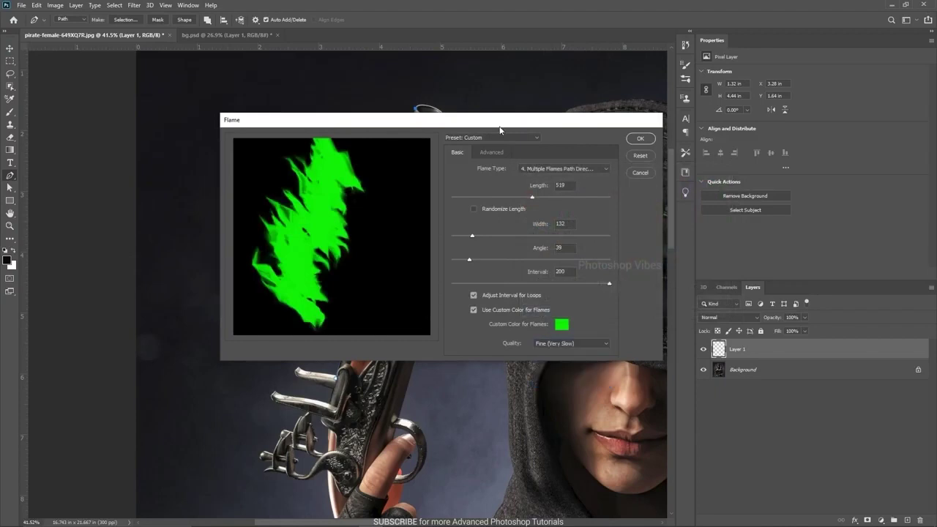
- Set Advanced Turbulent 41, Jag 0 and Opacity 26, then render the flames
click(485, 153)
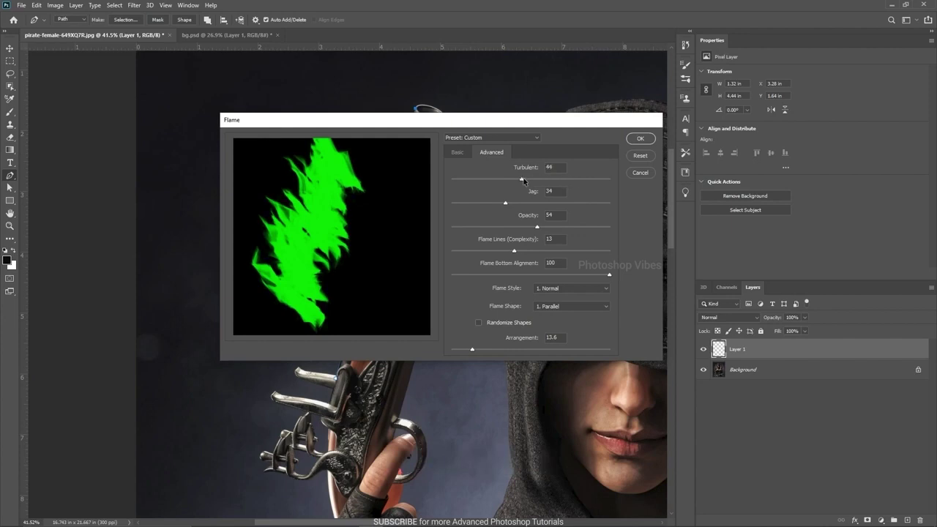
drag(520, 180, 518, 181)
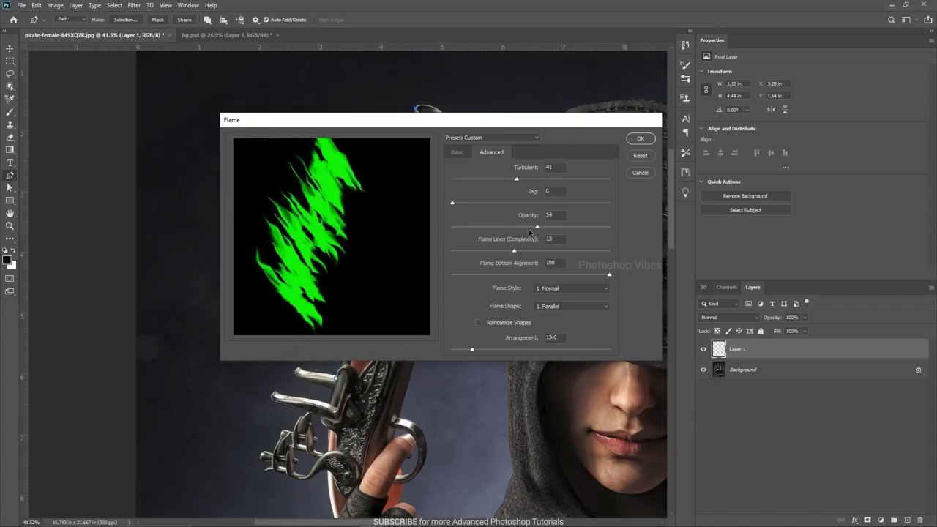
drag(538, 228, 490, 230)
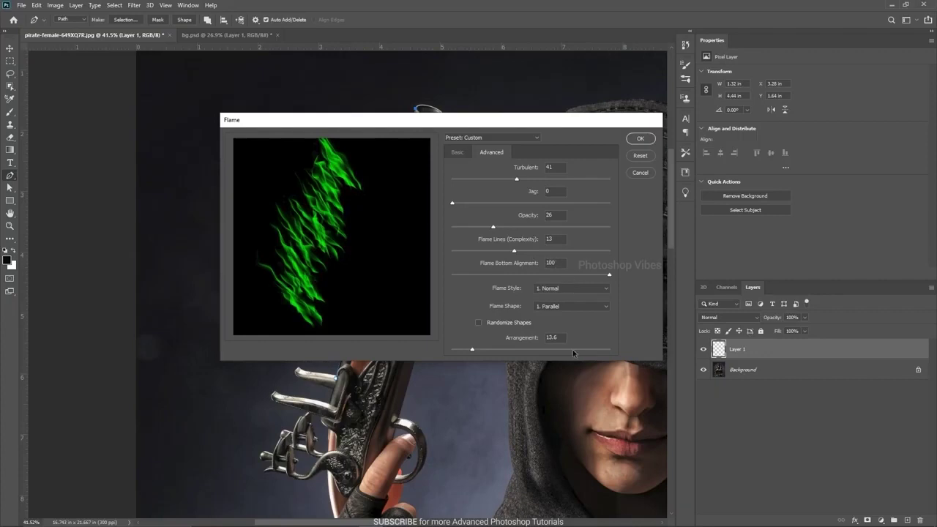
click(640, 139)
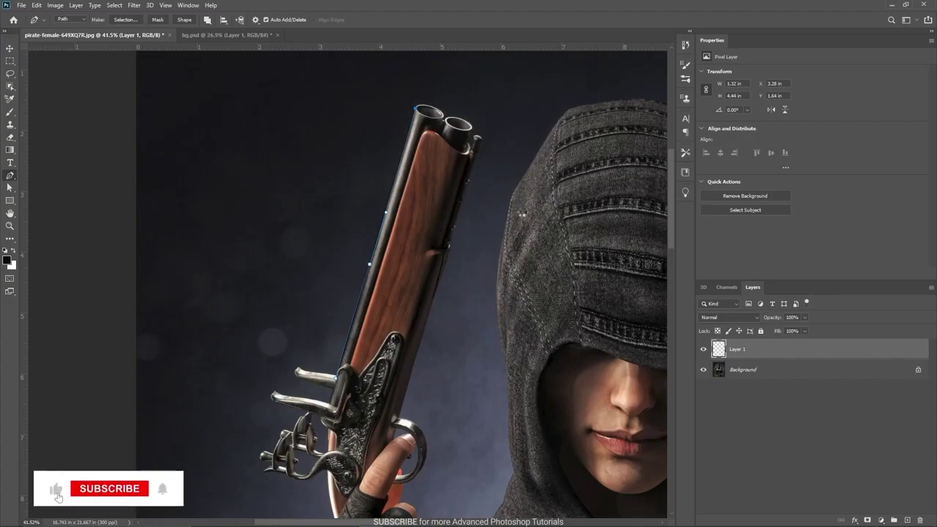
- Delete the flame path along the gun
scroll(348, 291, down, 5)
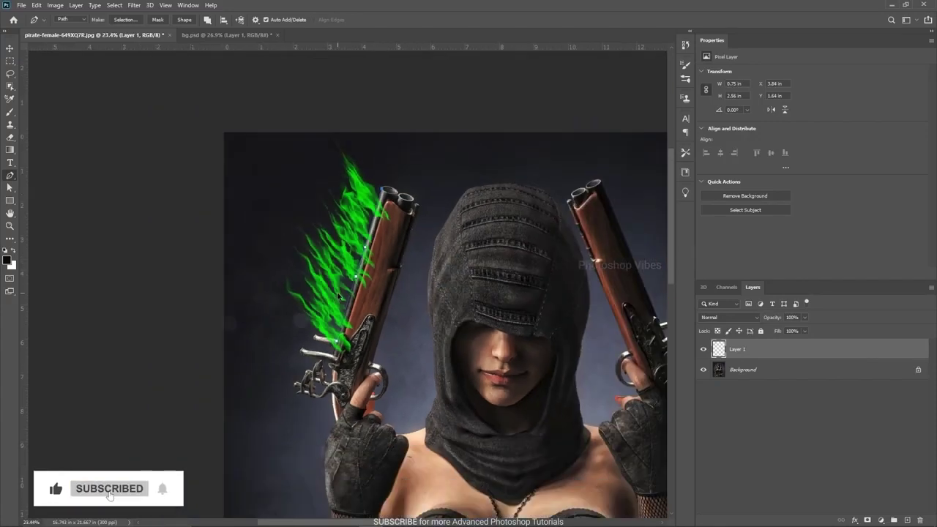
drag(385, 310, 271, 246)
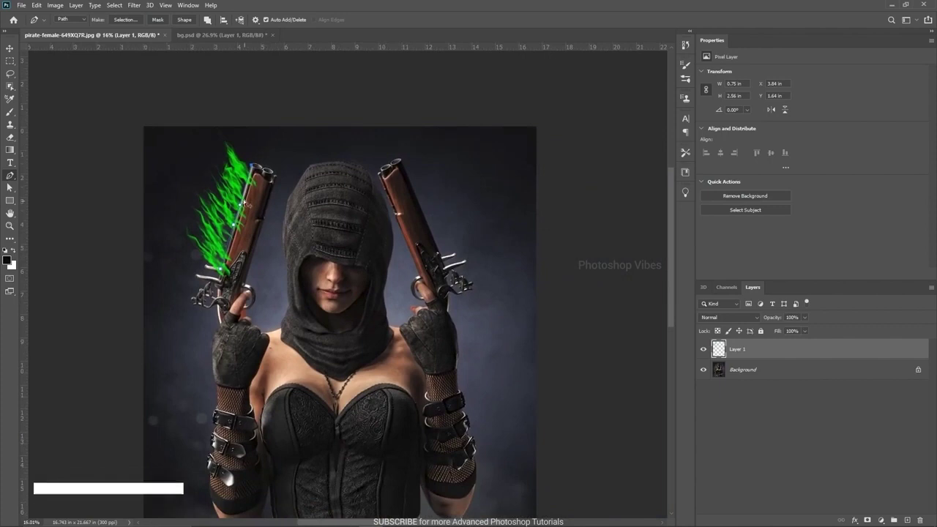
scroll(271, 247, up, 2)
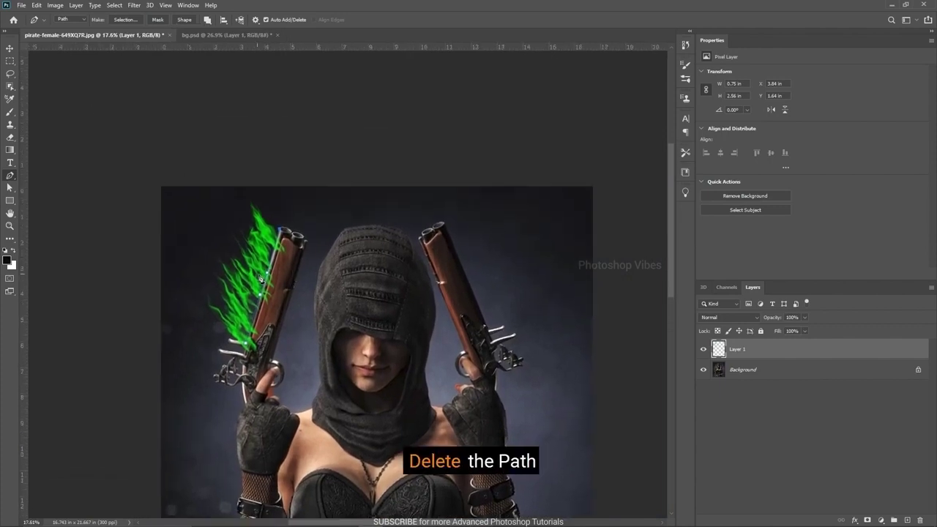
right_click(269, 275)
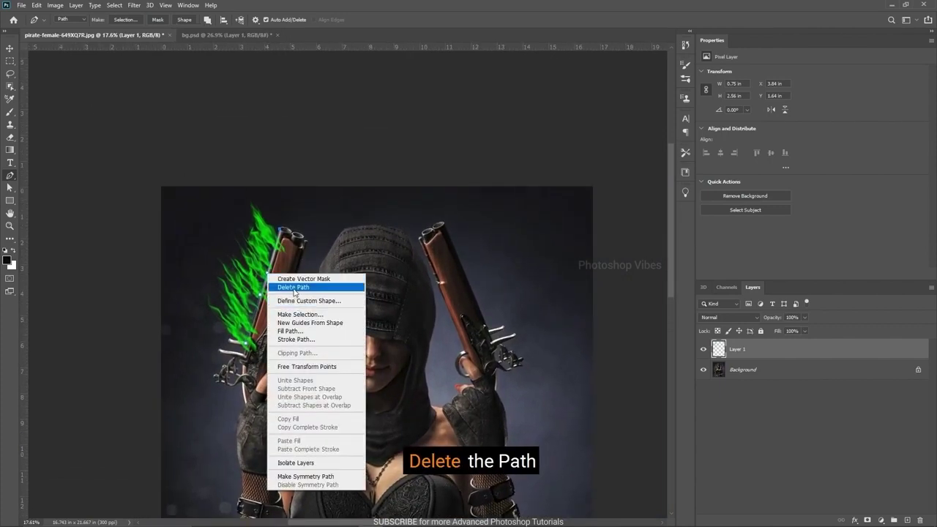
click(315, 288)
- Mask the flame layer, ready the eraser with black foreground, and select Background
click(9, 49)
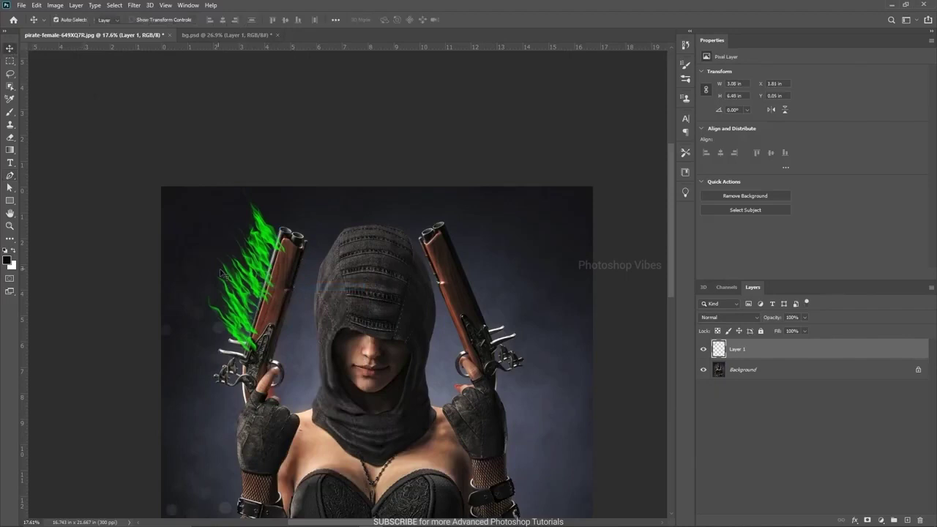
scroll(256, 259, up, 1)
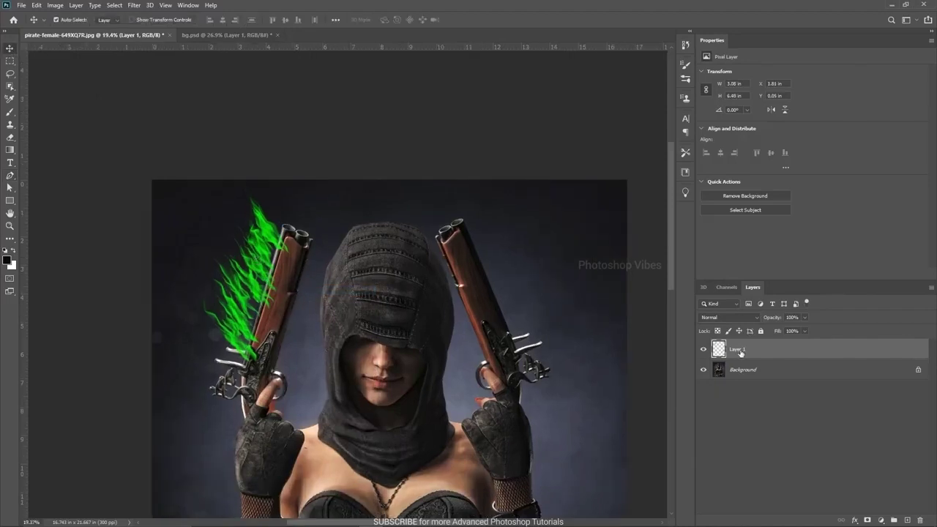
click(867, 520)
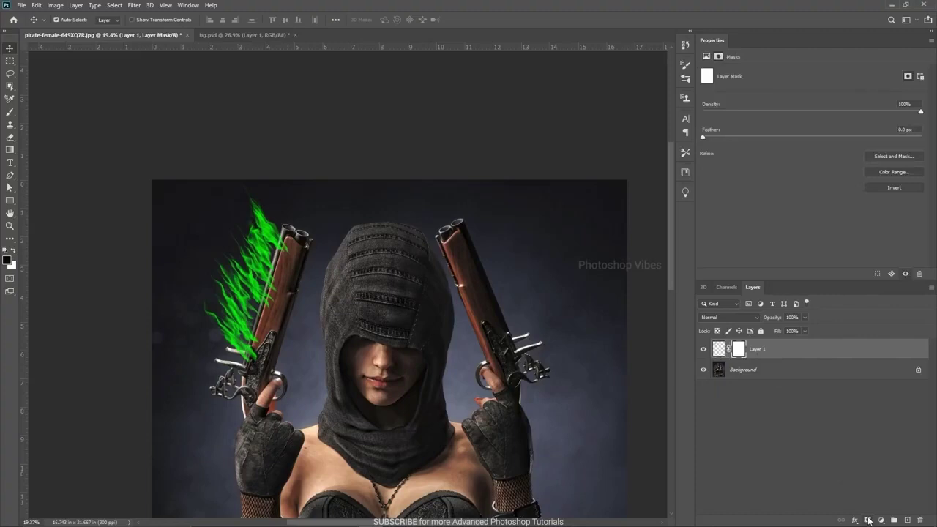
click(11, 139)
click(40, 142)
mouse_move(324, 271)
mouse_down()
mouse_move(331, 275)
mouse_move(331, 216)
mouse_move(341, 280)
mouse_move(299, 257)
mouse_move(258, 300)
mouse_move(238, 381)
mouse_move(260, 377)
mouse_move(235, 372)
mouse_up()
scroll(329, 287, up, 1)
key(x)
click(14, 250)
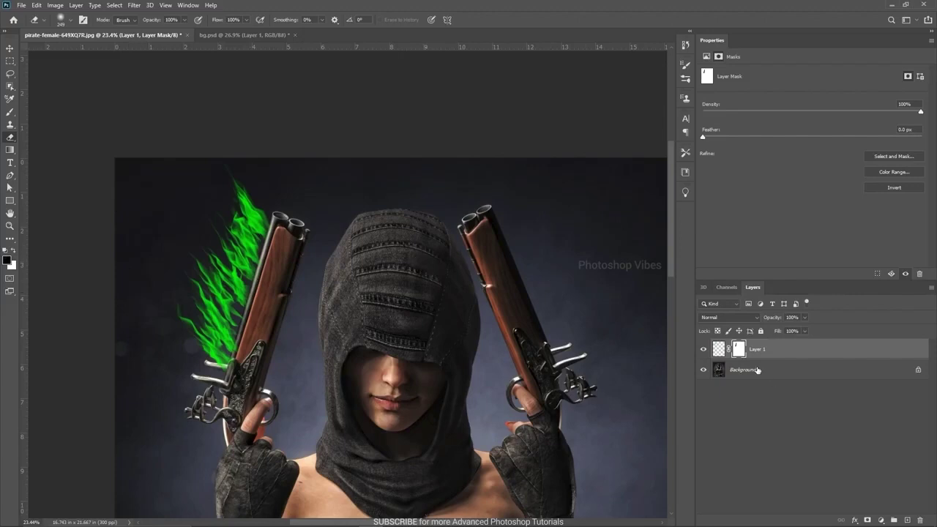
click(758, 369)
- On a new Layer 2, brush a bright green straight line along the left barrel
click(908, 520)
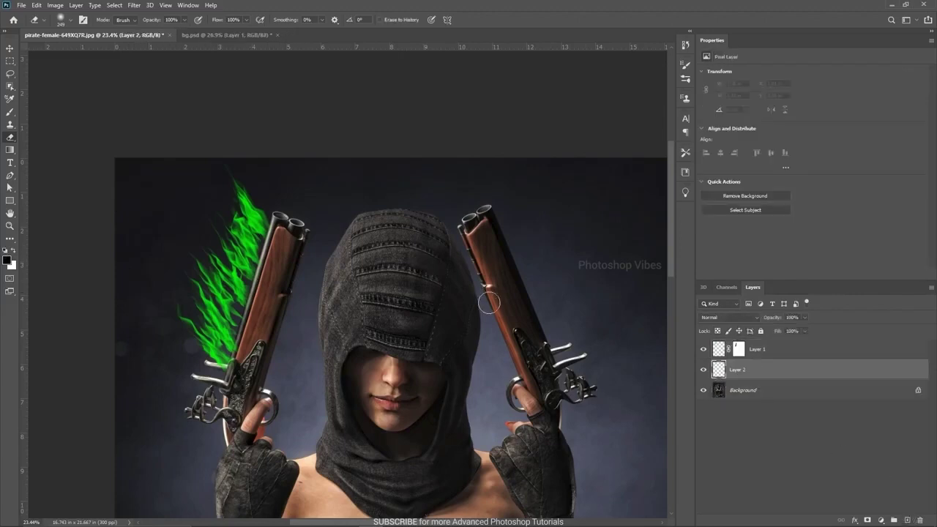
click(7, 262)
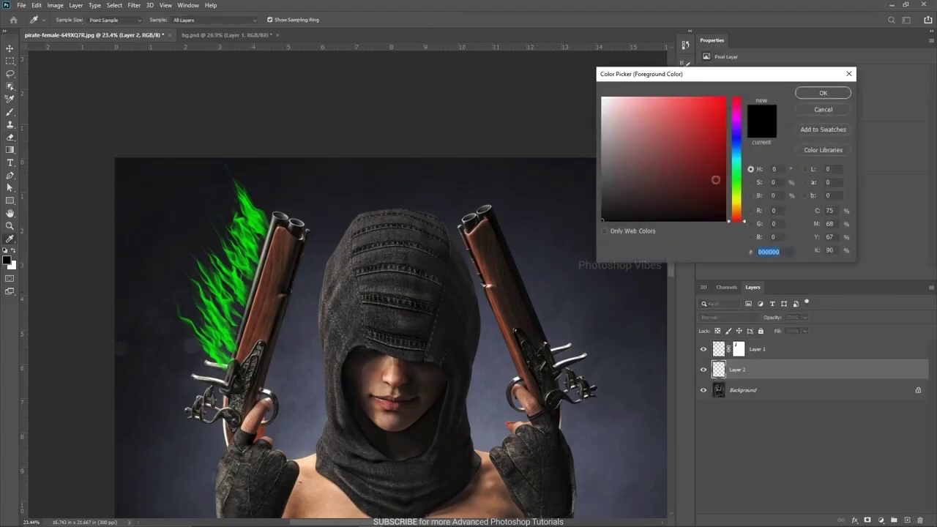
drag(743, 189, 738, 180)
click(718, 122)
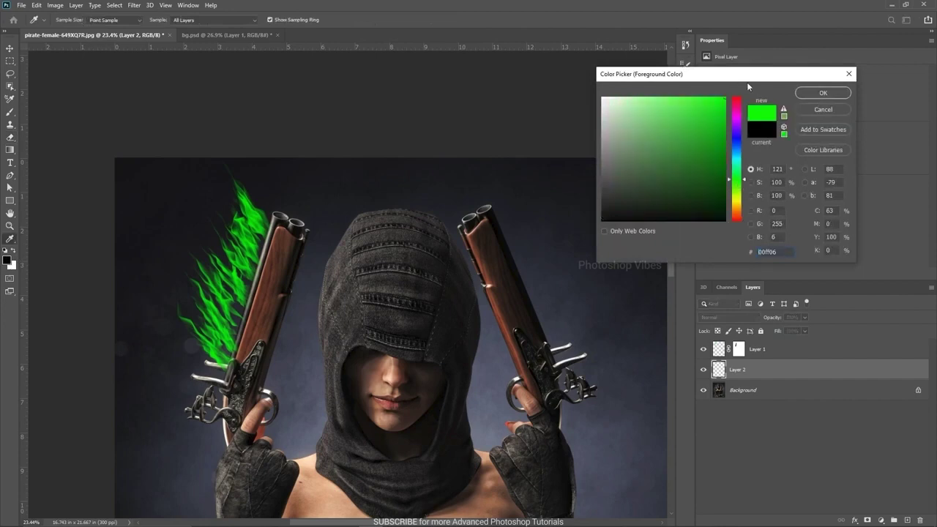
click(824, 93)
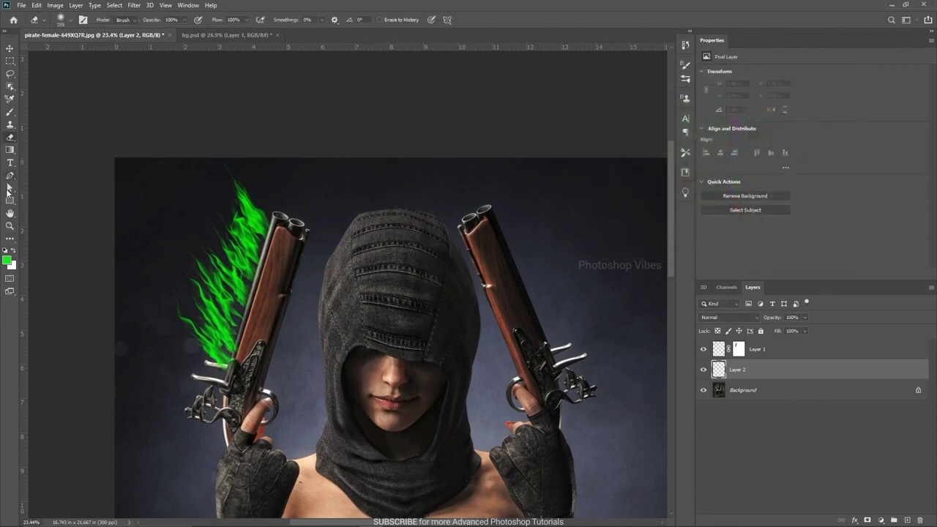
click(10, 112)
click(38, 114)
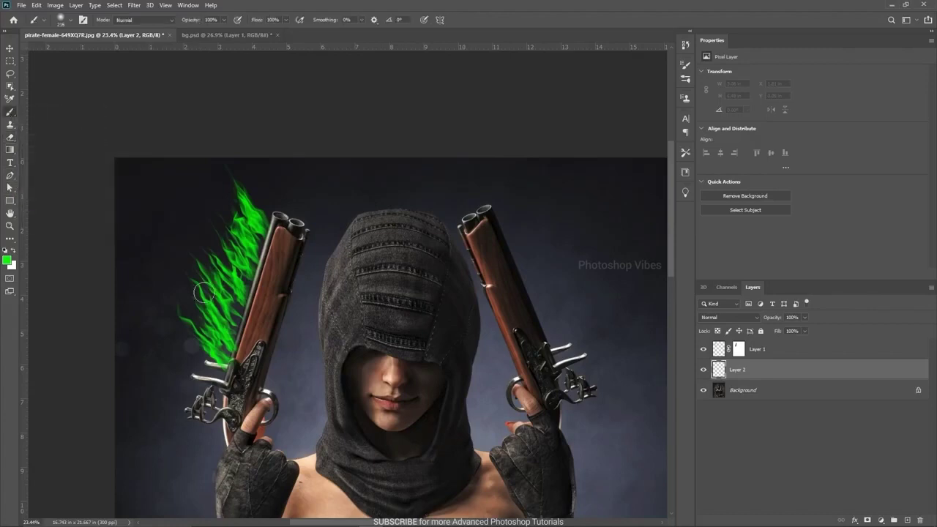
click(229, 371)
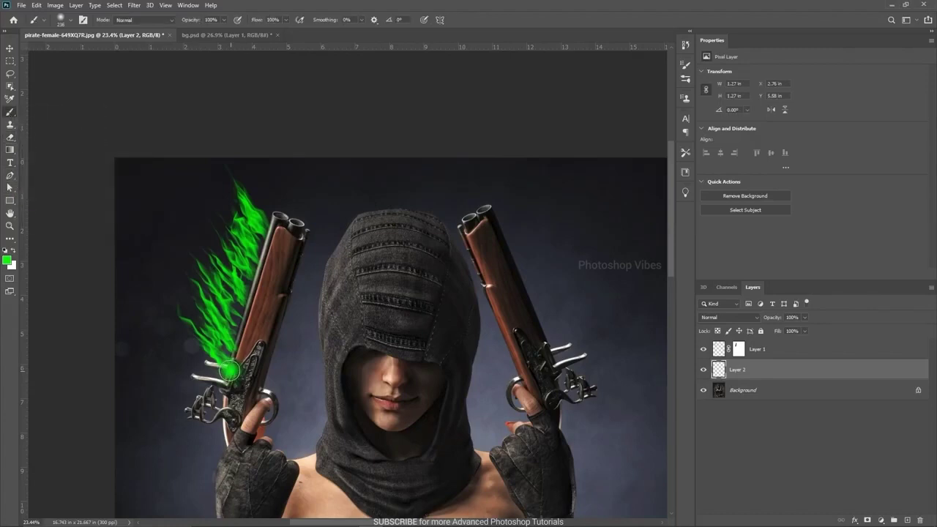
shift+click(275, 223)
- Set Layer 2 to Overlay and erase the green glow off the left pistol's barrel
click(704, 319)
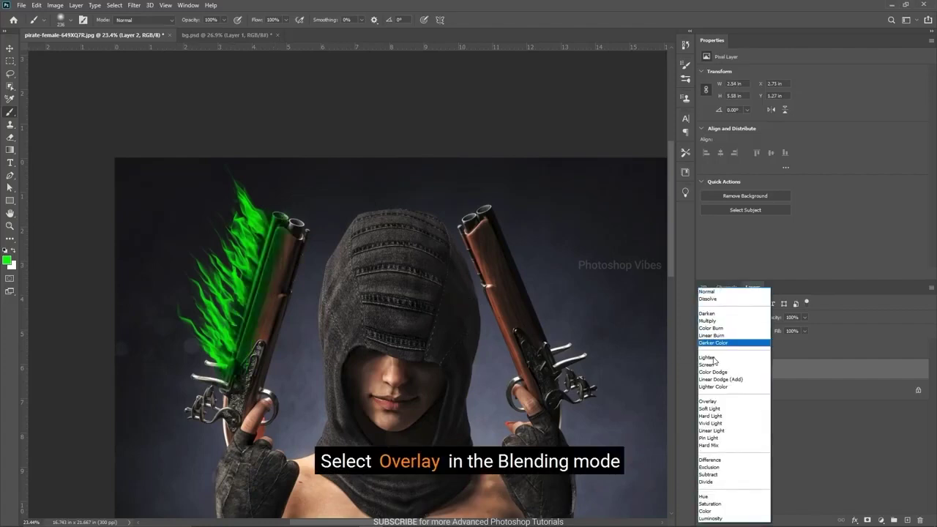
click(709, 403)
alt+right_click(271, 387)
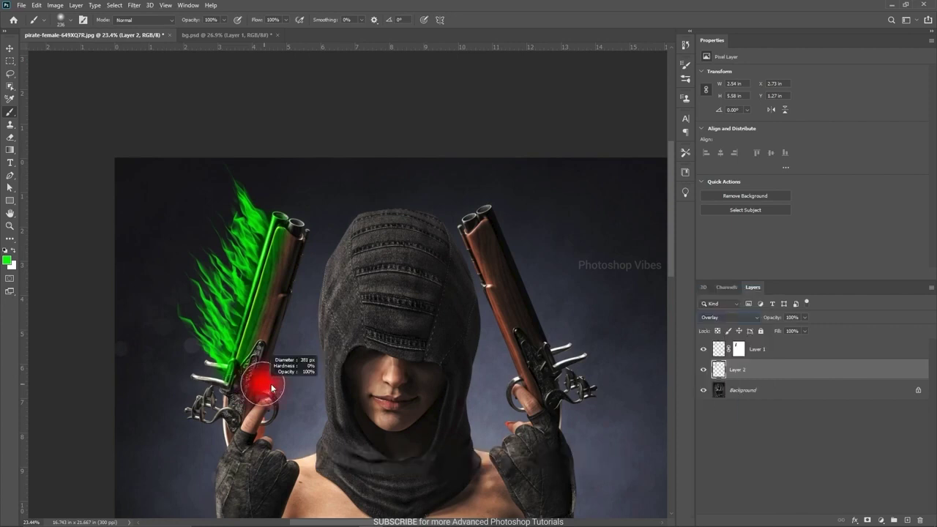
key(e)
mouse_move(248, 407)
mouse_down()
mouse_move(250, 347)
mouse_move(285, 233)
mouse_up()
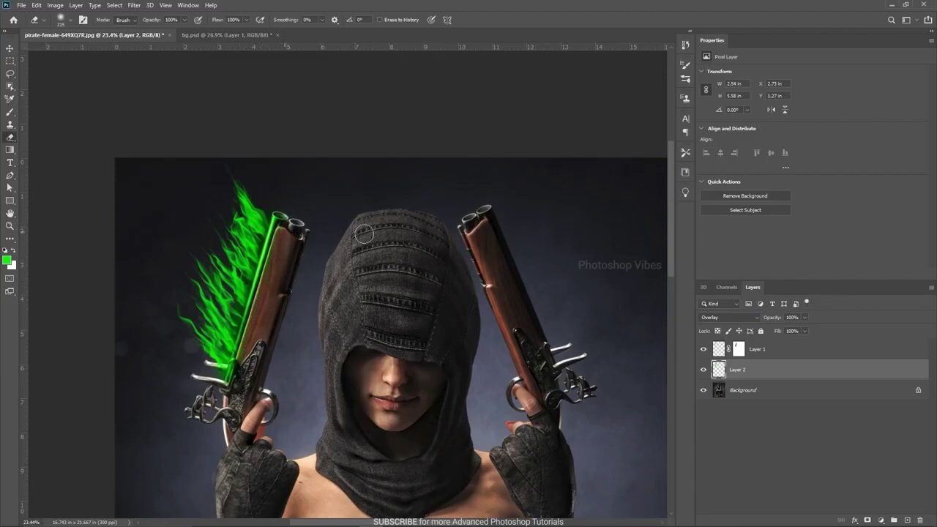
click(10, 48)
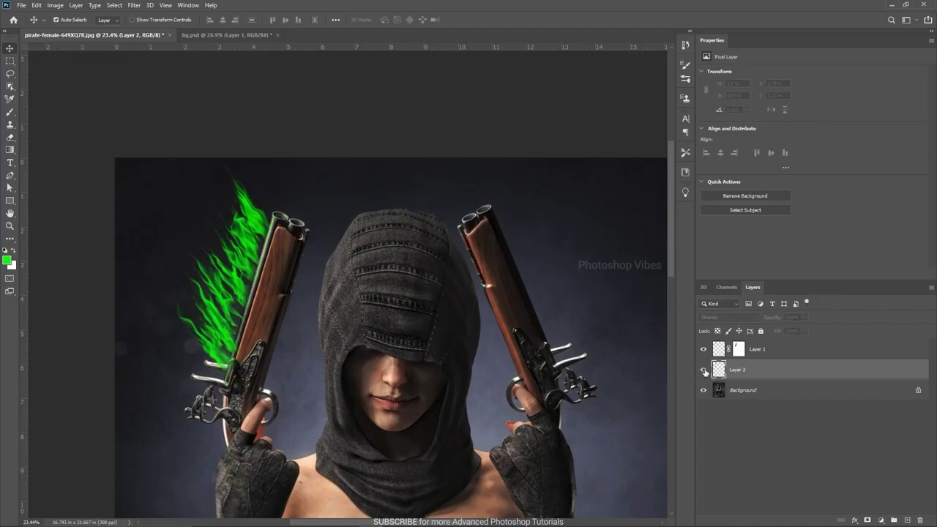
scroll(282, 337, down, 1)
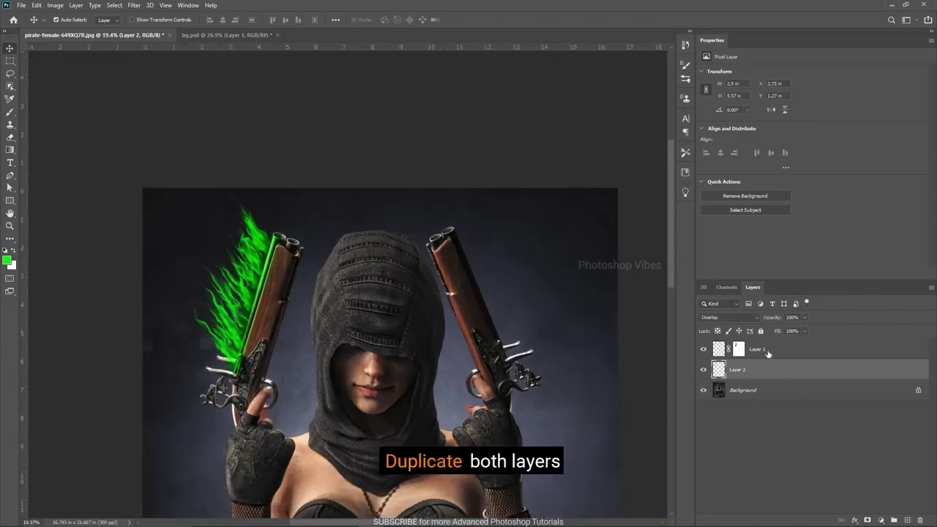
- Duplicate Layer 1 and Layer 2 together and flip the copies horizontally
shift+click(767, 351)
drag(768, 353, 906, 518)
key(ctrl+t)
right_click(232, 285)
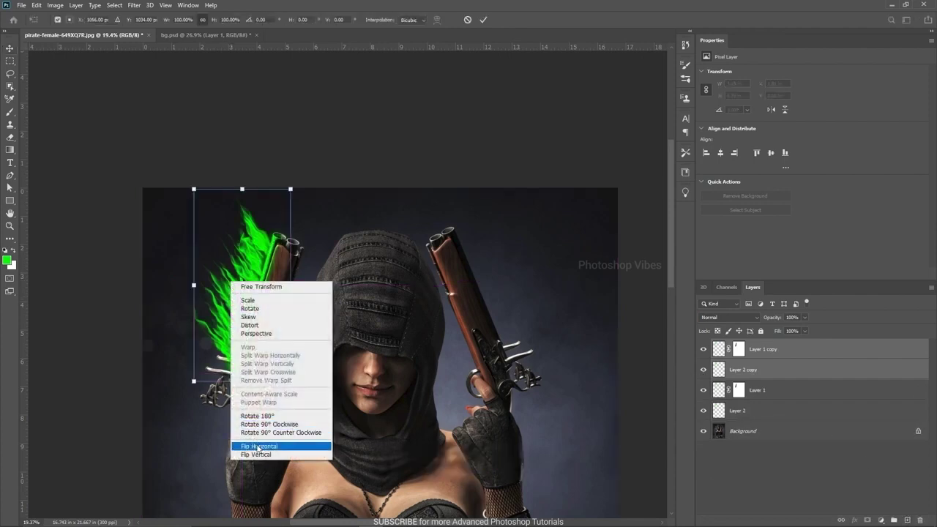
click(258, 446)
- Move and rotate the mirrored flames onto the right pistol's barrel
drag(249, 308, 503, 299)
drag(561, 379, 590, 377)
drag(525, 308, 531, 297)
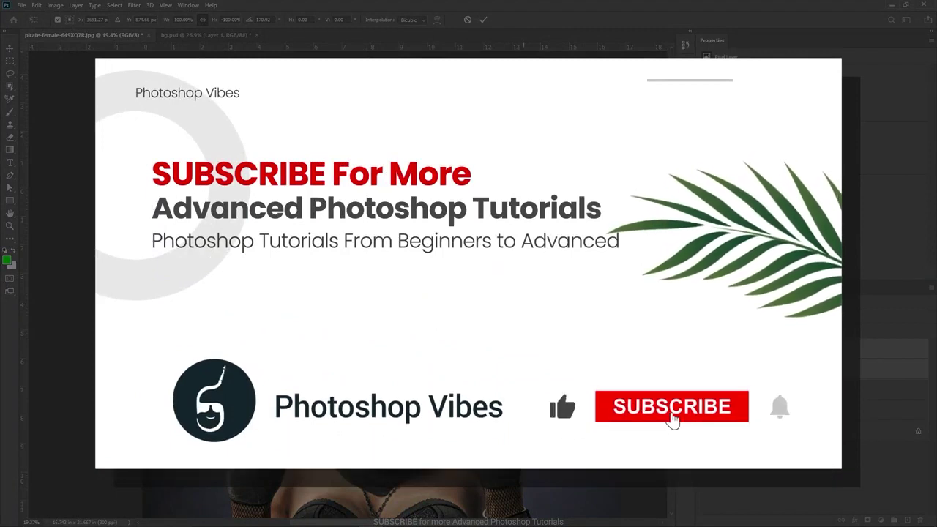
mouse_move(523, 304)
mouse_down()
mouse_move(531, 296)
mouse_move(533, 312)
mouse_up()
drag(565, 390, 558, 396)
drag(511, 323, 507, 323)
key(Return)
scroll(403, 342, down, 1)
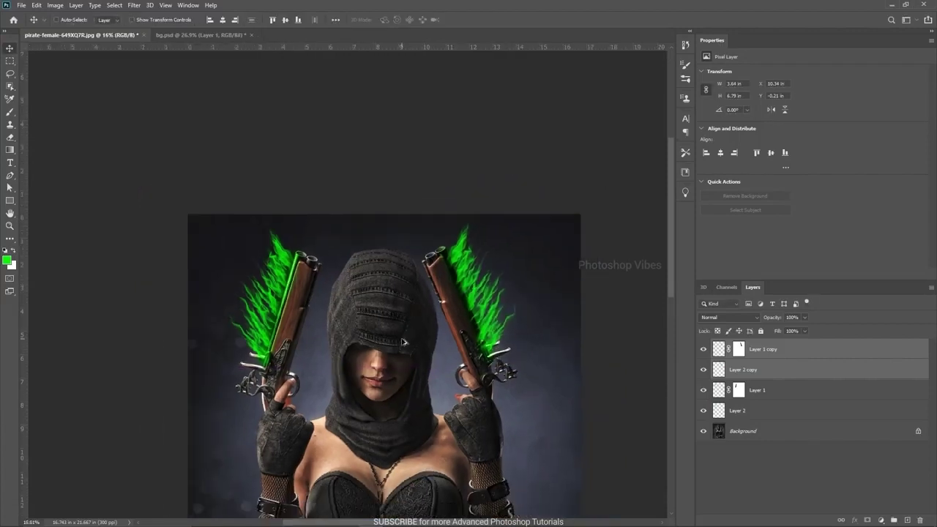
key(ctrl+0)
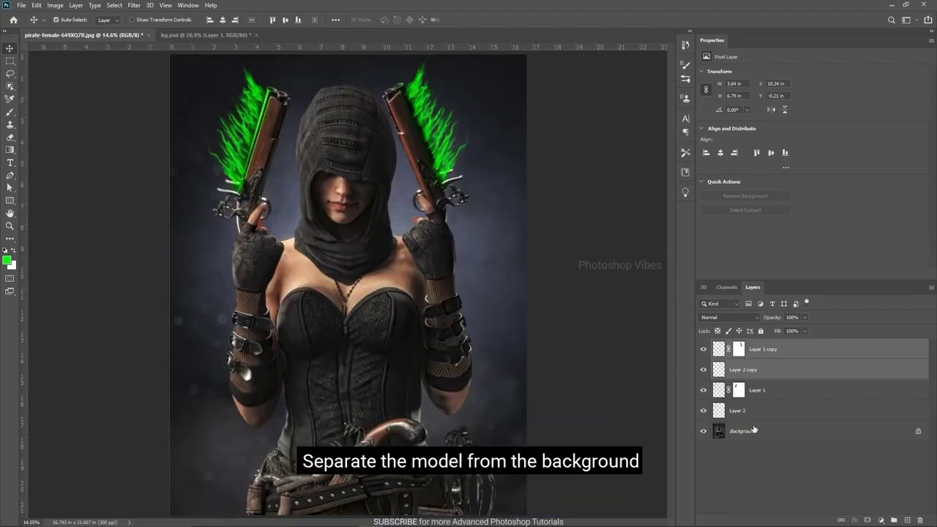
- Select the woman with Object Selection plus Lasso additions and copy her to Layer 3
click(753, 431)
scroll(429, 363, down, 1)
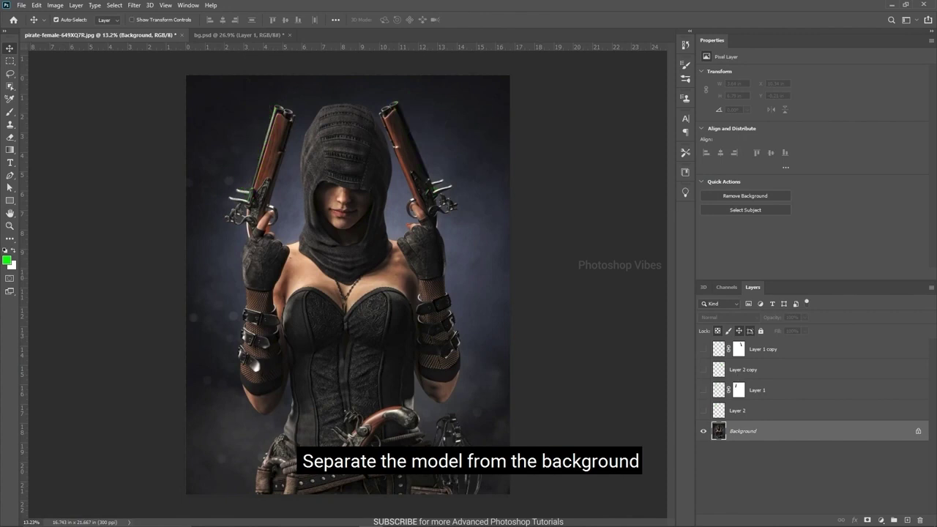
click(11, 86)
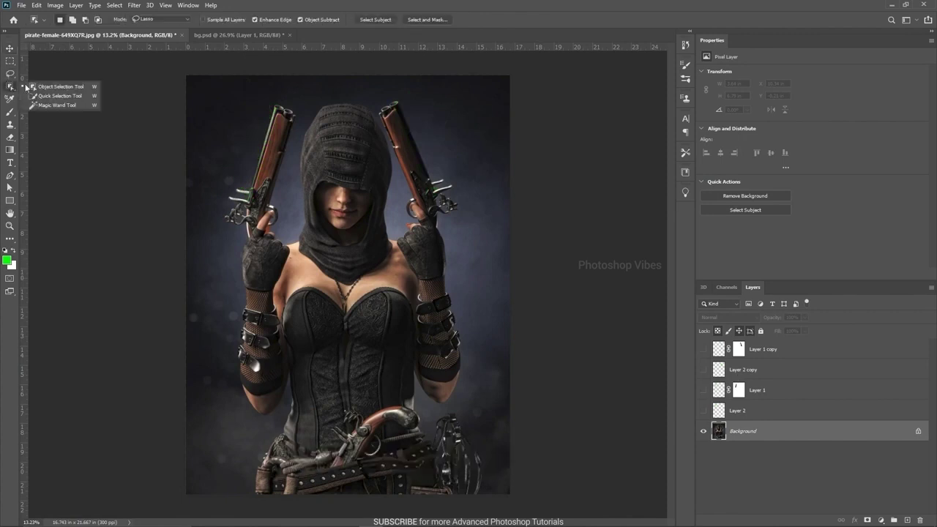
click(41, 88)
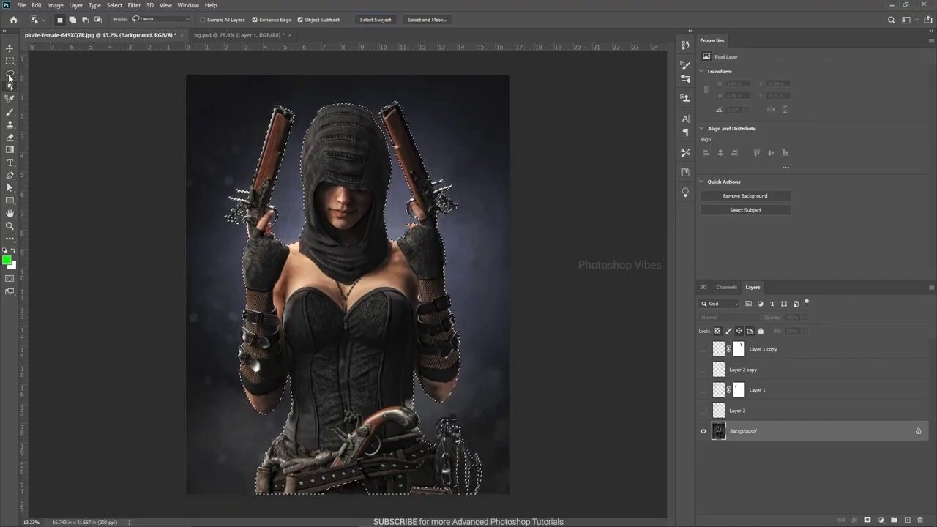
click(9, 74)
click(73, 20)
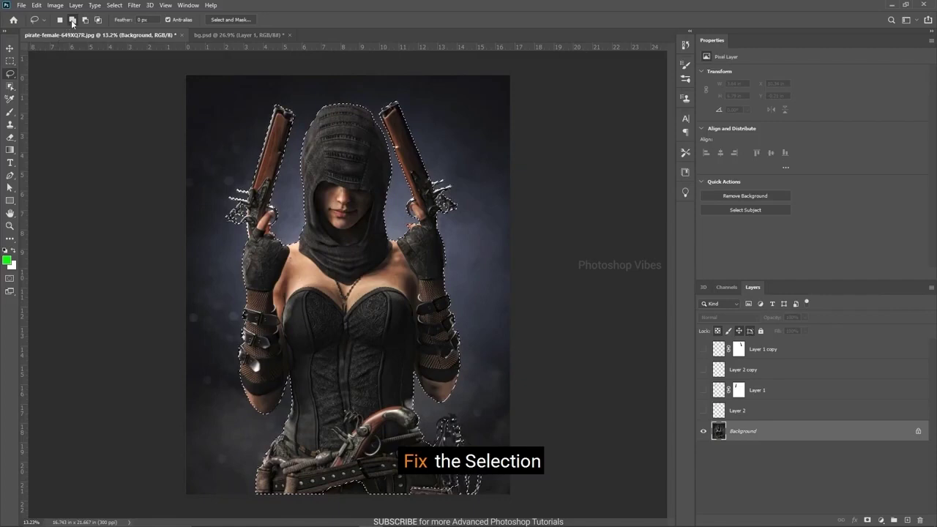
mouse_move(438, 434)
mouse_down()
mouse_move(448, 418)
mouse_move(468, 437)
mouse_move(476, 465)
mouse_move(464, 491)
mouse_move(323, 489)
mouse_move(401, 474)
mouse_up()
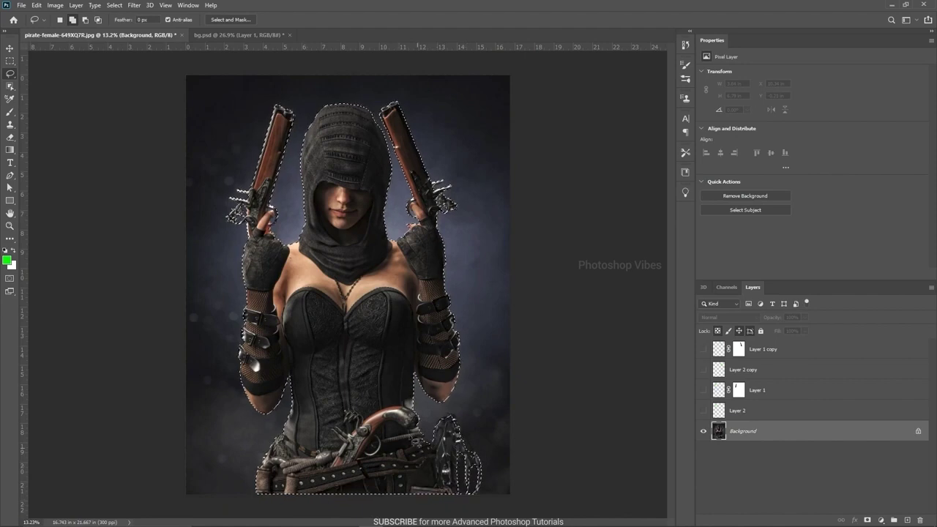
key(v)
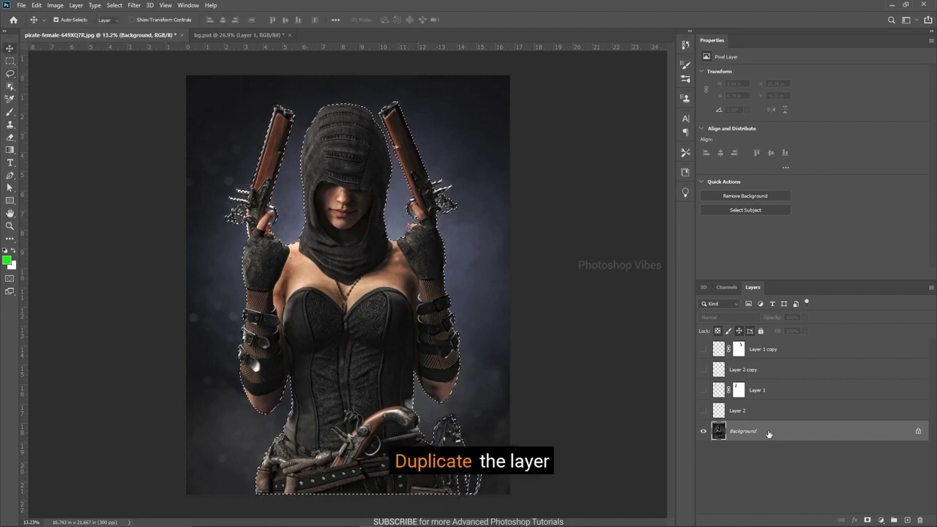
key(ctrl+j)
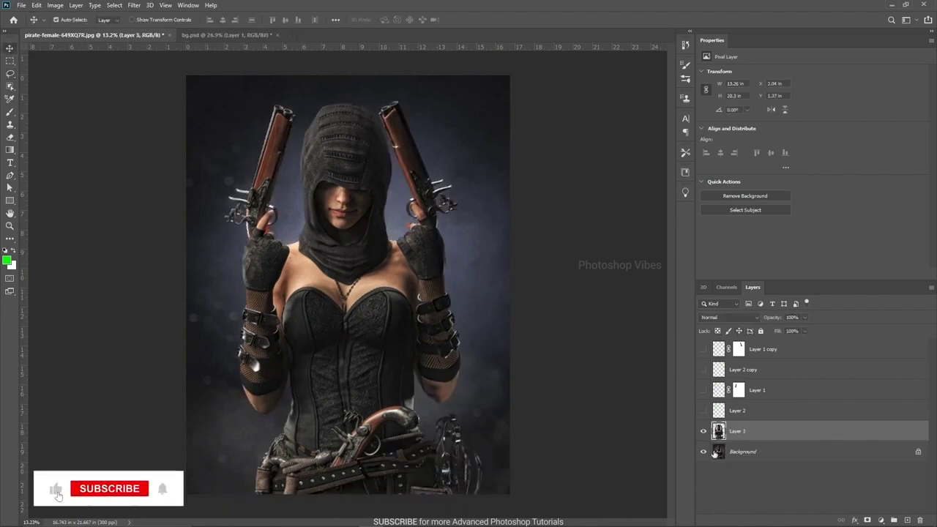
- Check the cut-out by toggling the Background, then select the Background layer
click(704, 451)
click(704, 452)
click(747, 454)
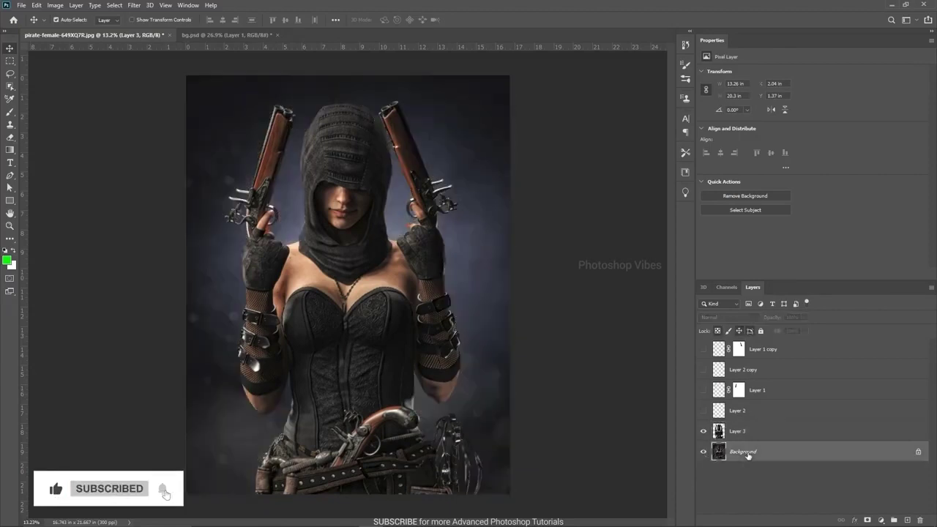
- Bring the green smoke from bg.psd into the portrait and scale it to cover the canvas
click(236, 34)
drag(350, 212, 319, 279)
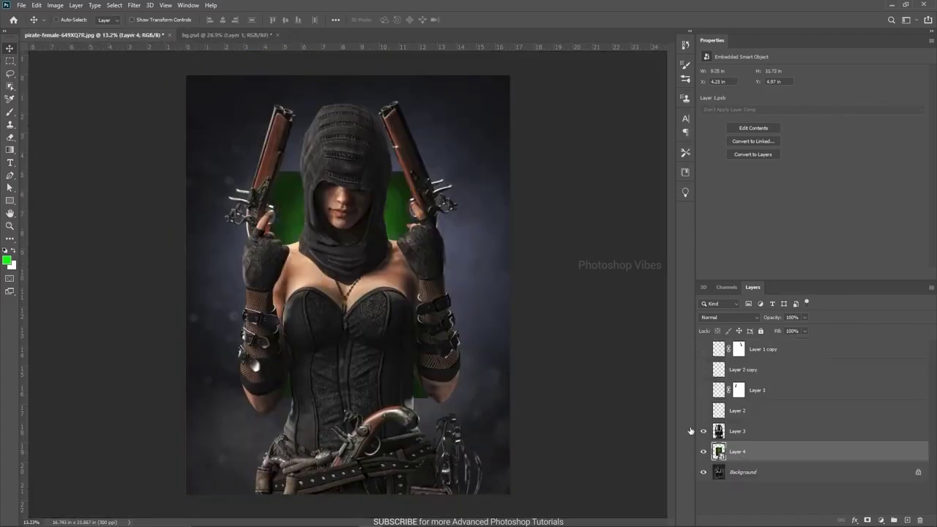
key(ctrl+t)
key(ctrl+minus)
drag(414, 379, 484, 478)
key(Return)
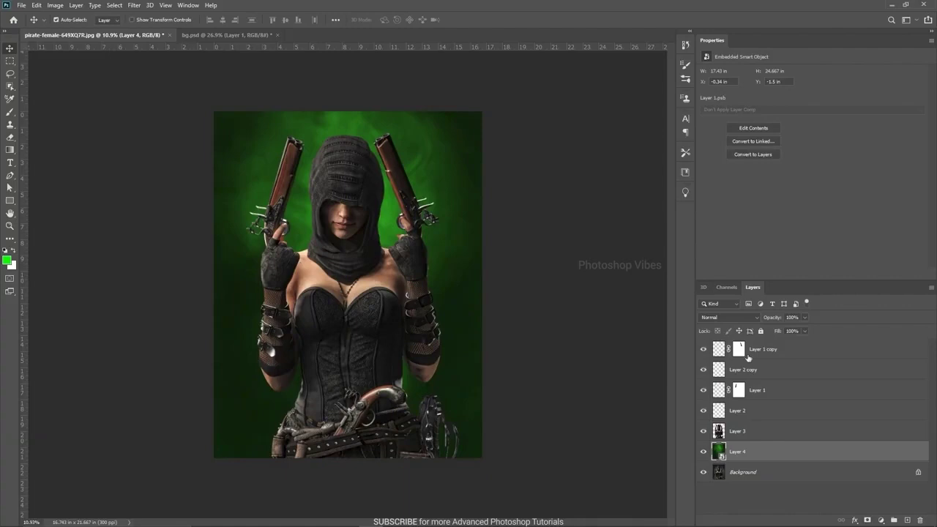
click(768, 351)
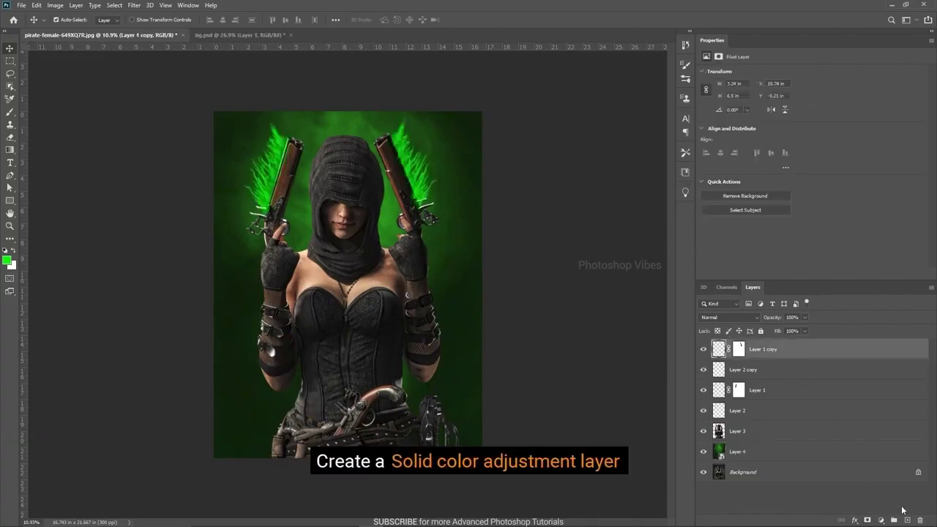
- Add a bright-green Solid Color fill layer set to Multiply blend mode
click(881, 521)
click(864, 350)
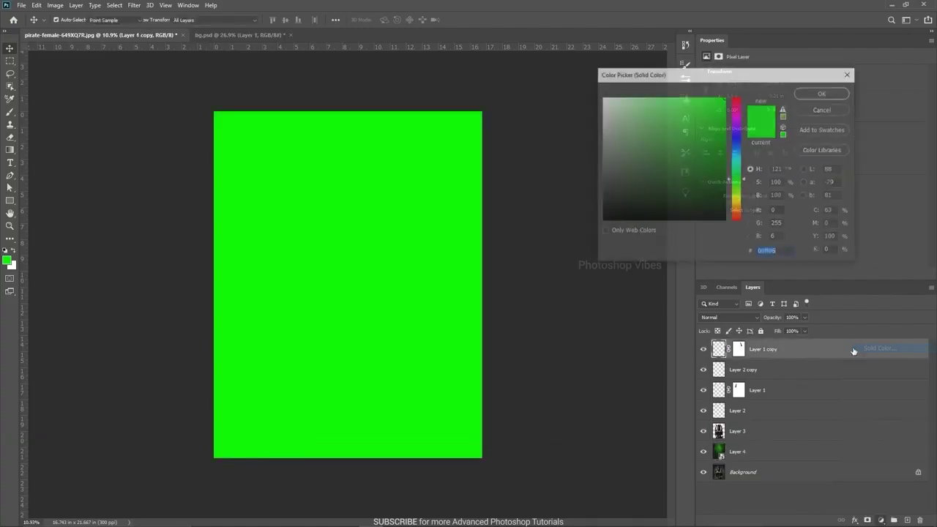
drag(735, 179, 735, 182)
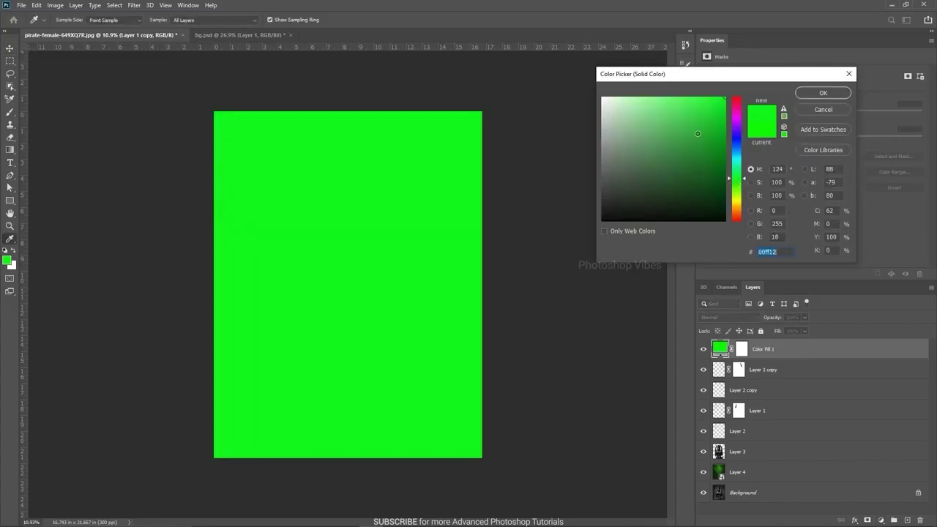
click(817, 93)
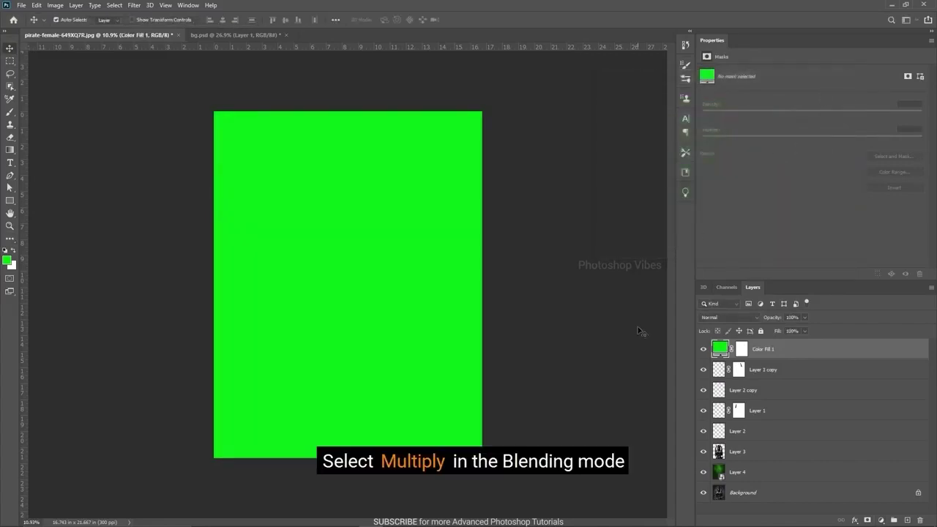
click(715, 319)
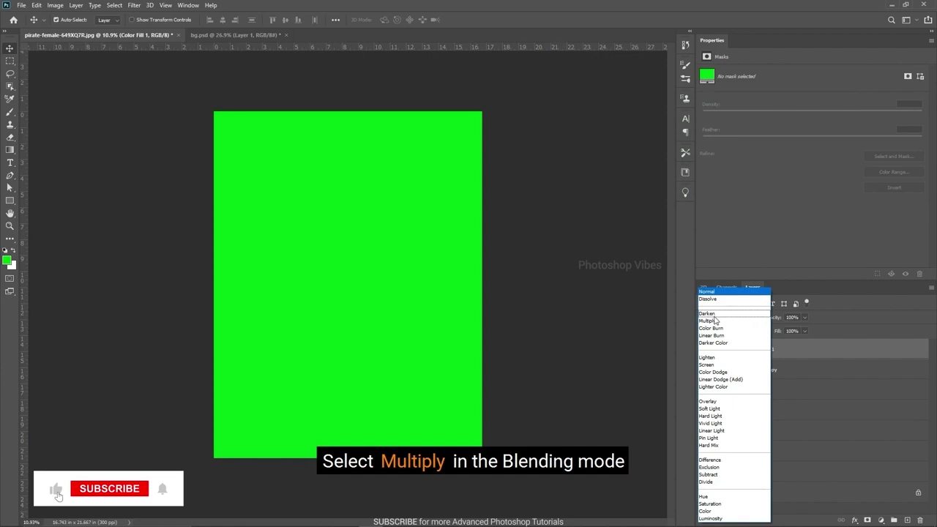
click(715, 321)
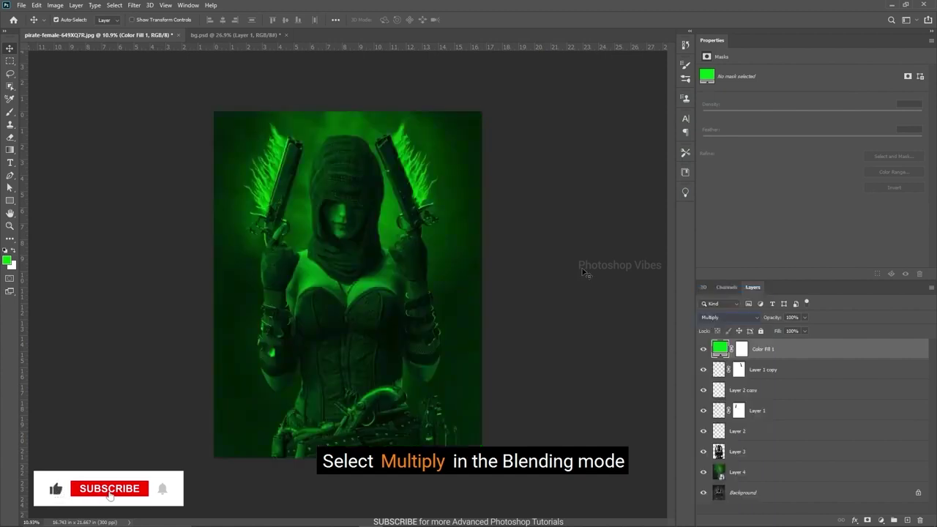
click(511, 257)
- Toggle the green fill and layer visibility to compare against the original photo
click(703, 350)
click(703, 350)
scroll(443, 265, up, 1)
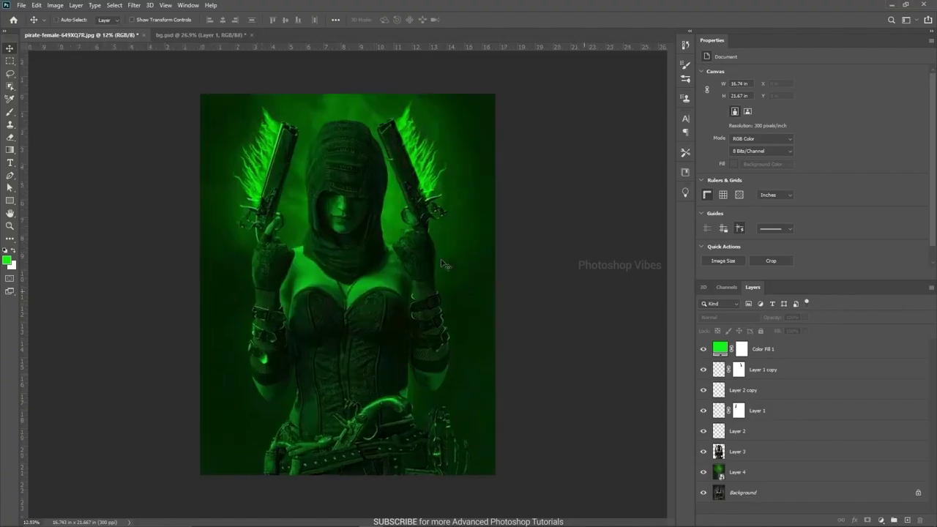
alt+click(704, 494)
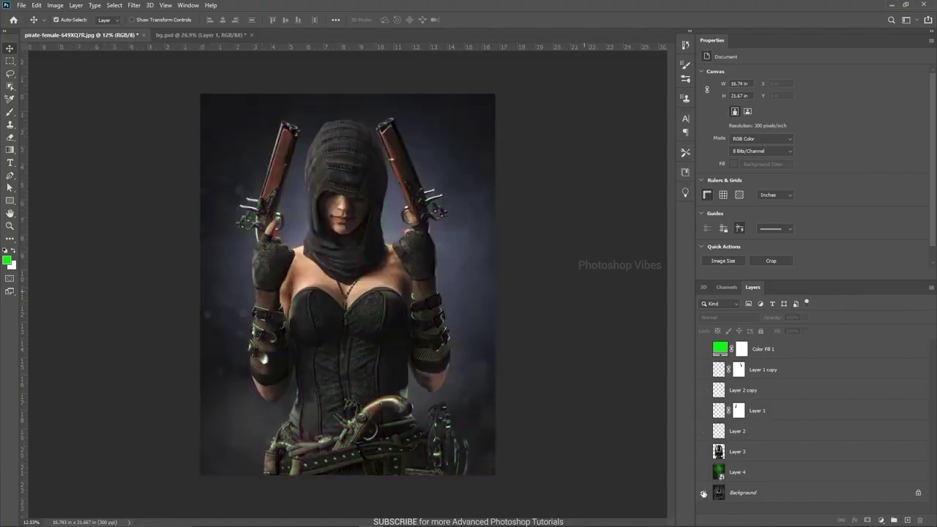
alt+click(703, 494)
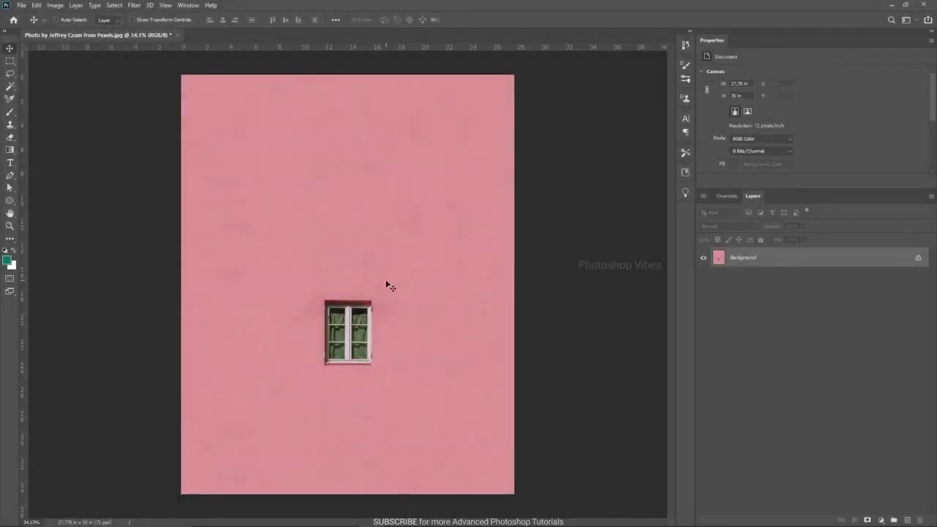
- Copy the selected window onto its own new layer with Ctrl+J
scroll(335, 332, up, 5)
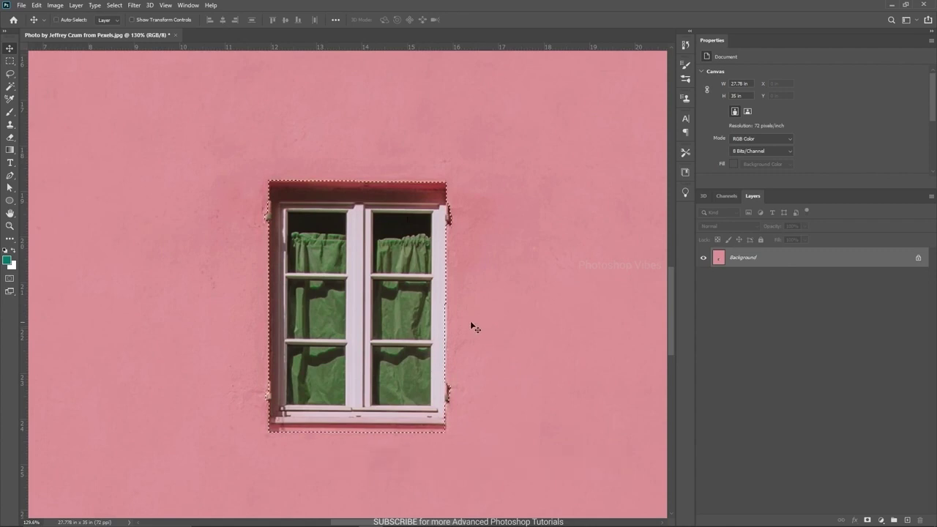
scroll(472, 323, down, 4)
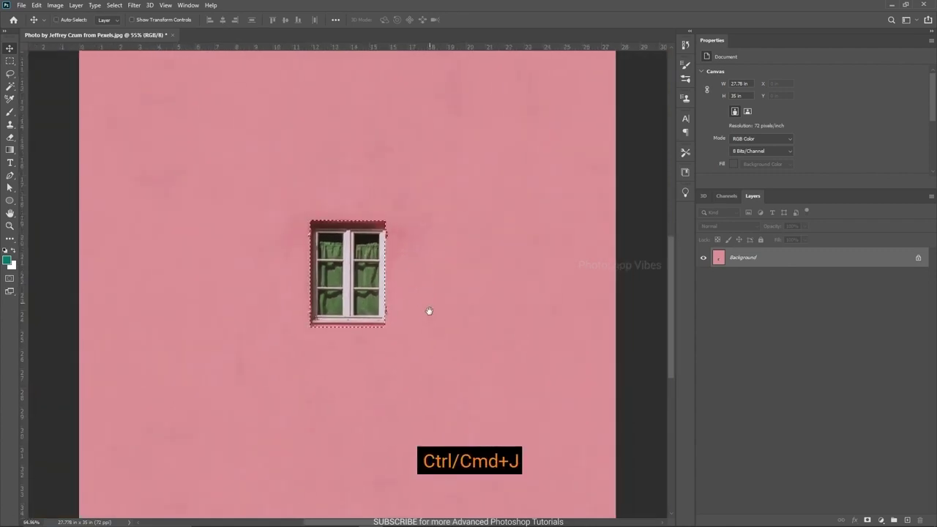
key(ctrl+j)
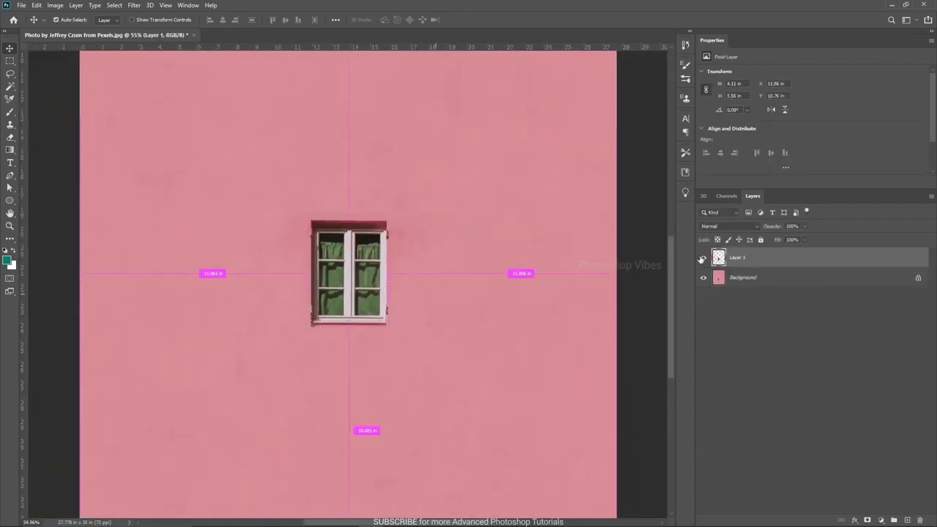
- Hide the window layer and duplicate the Background layer as Background copy
click(704, 278)
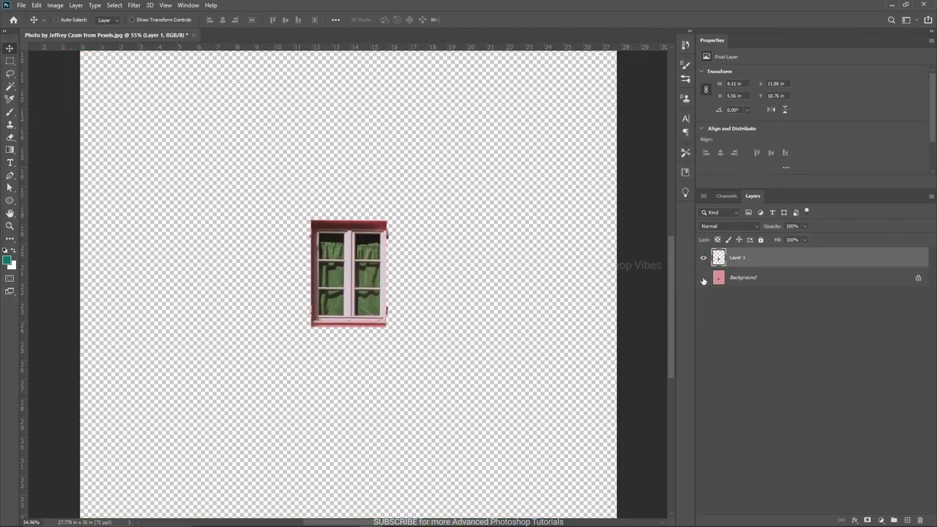
click(704, 279)
click(703, 260)
click(731, 276)
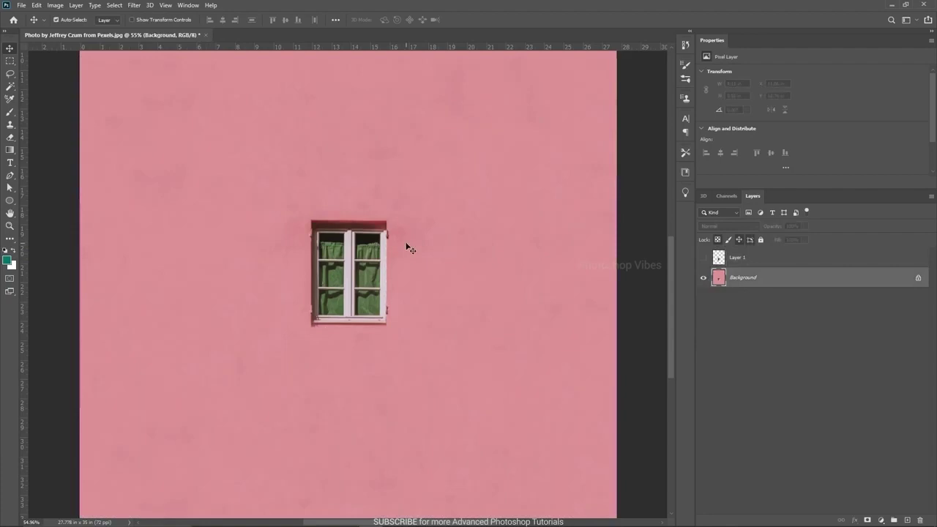
key(ctrl+j)
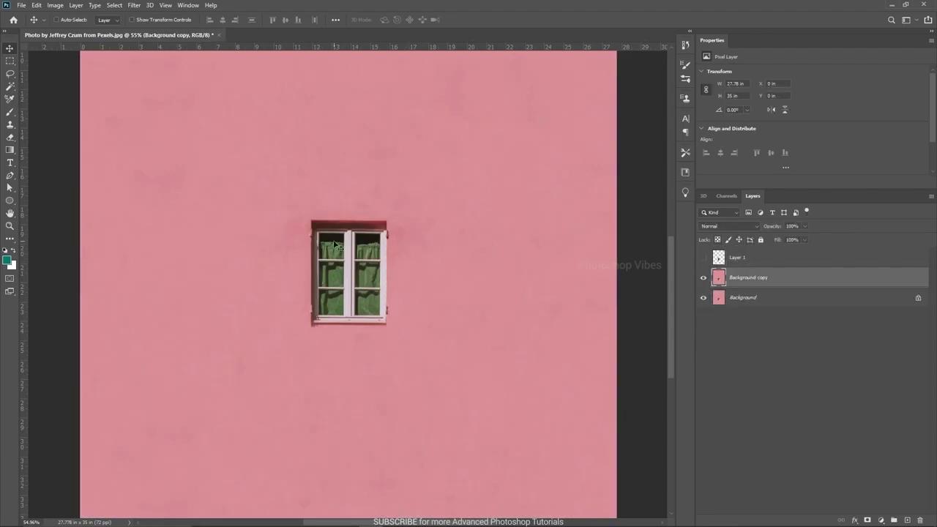
- Erase the window with a Content-Aware Fill of a rectangle drawn around it
click(10, 61)
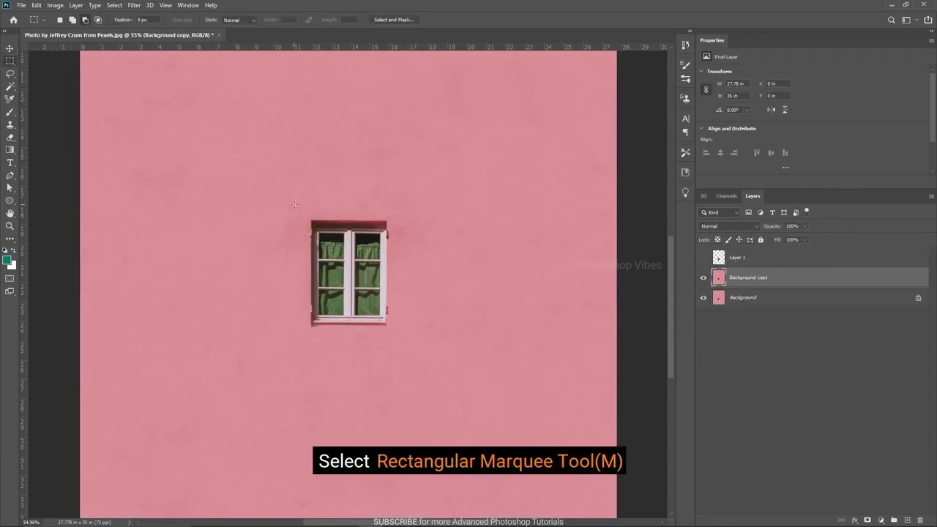
drag(299, 205, 403, 339)
click(36, 5)
click(45, 158)
click(474, 136)
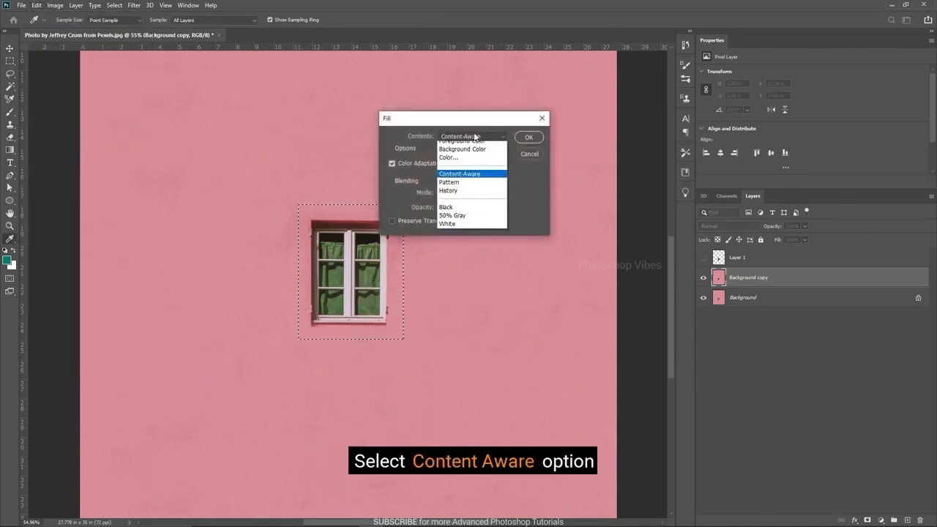
click(461, 179)
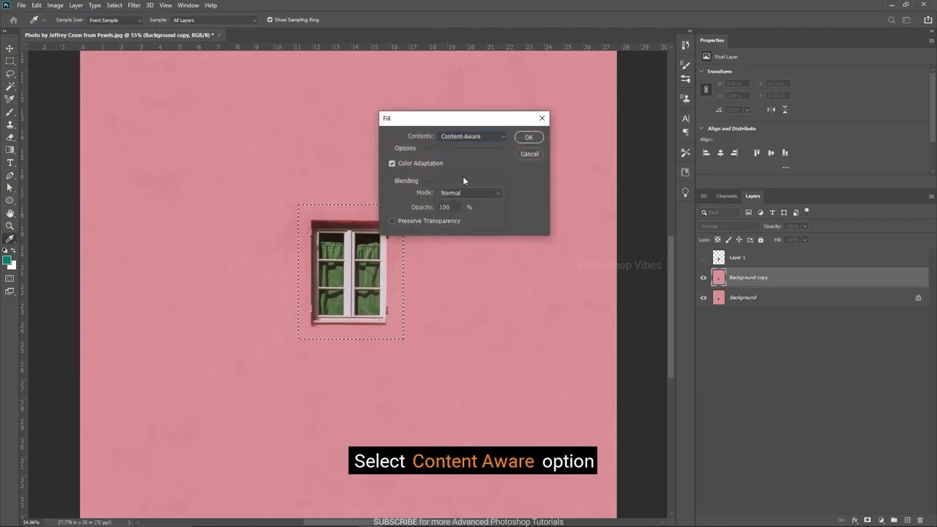
click(528, 137)
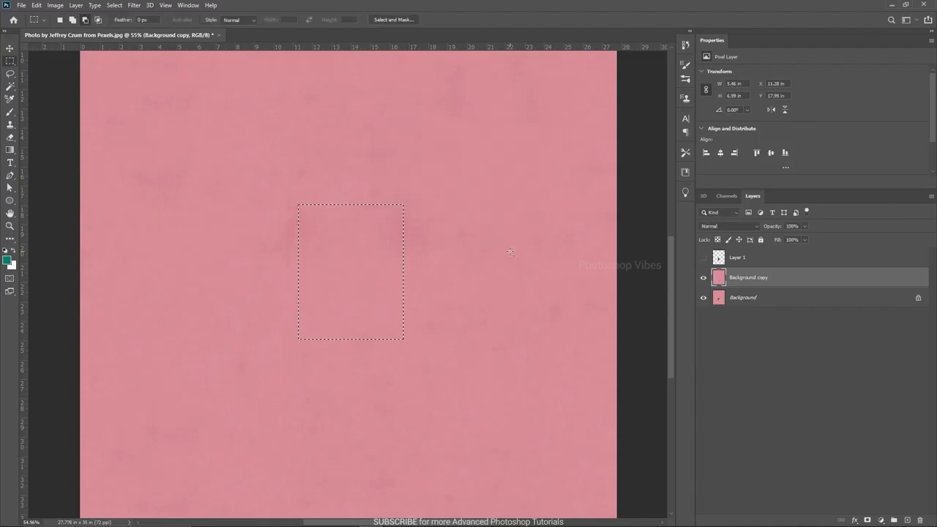
- Deselect, then make the window layer visible again
click(115, 6)
click(125, 25)
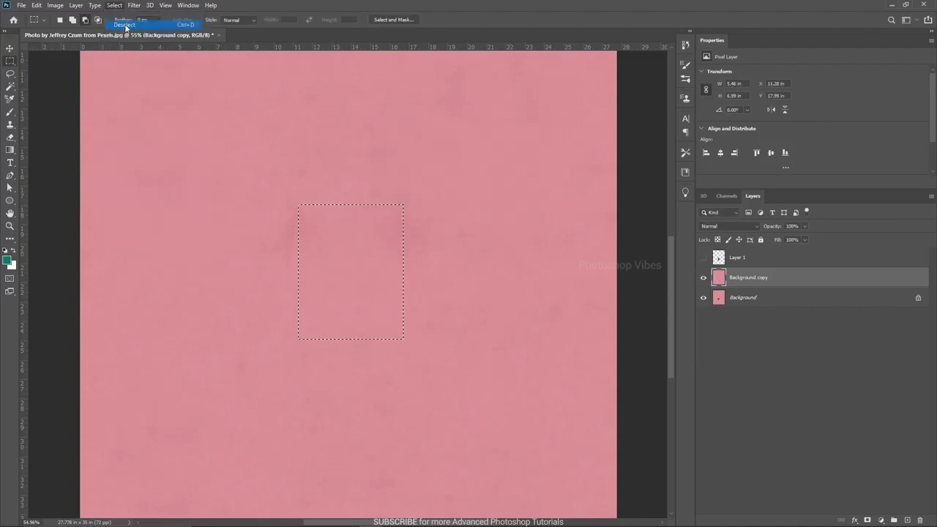
scroll(353, 273, down, 2)
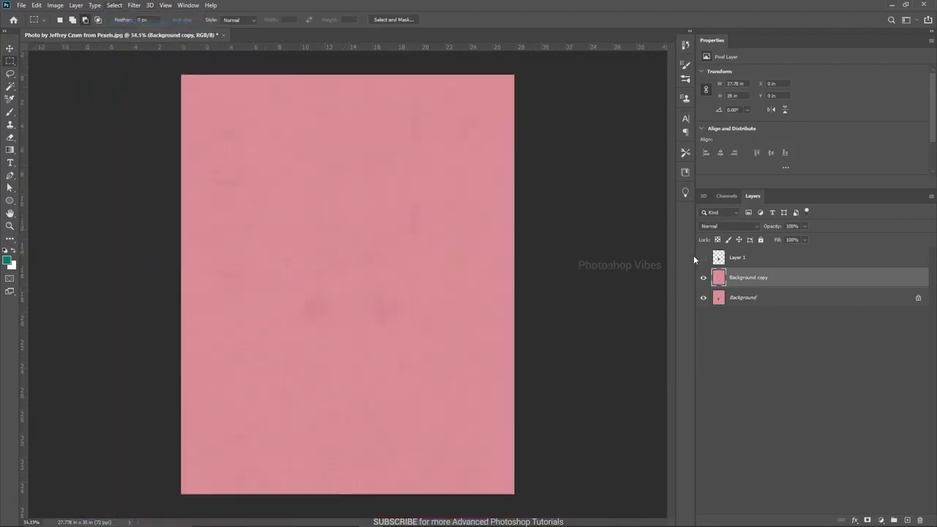
click(703, 257)
- Align Layer 1's window to the canvas's vertical centre using Select All and Align Vertical Centers
click(740, 257)
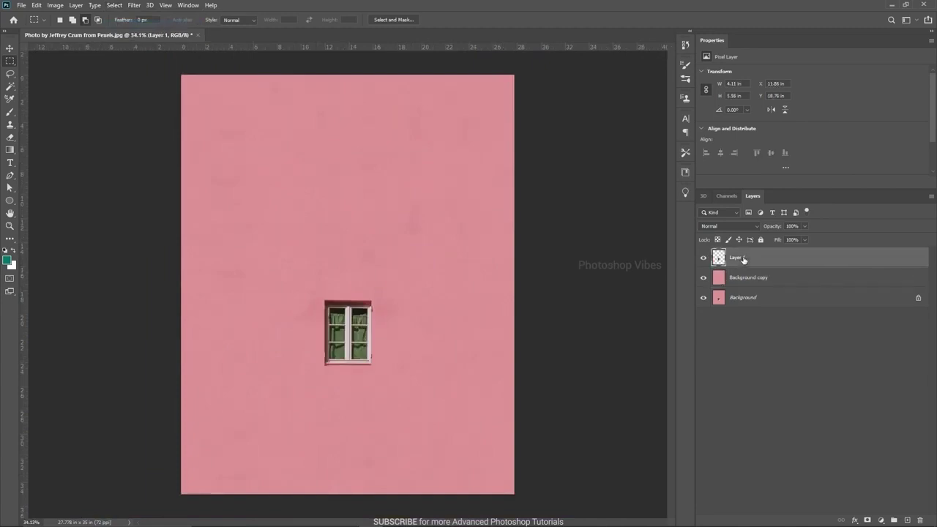
key(v)
click(114, 5)
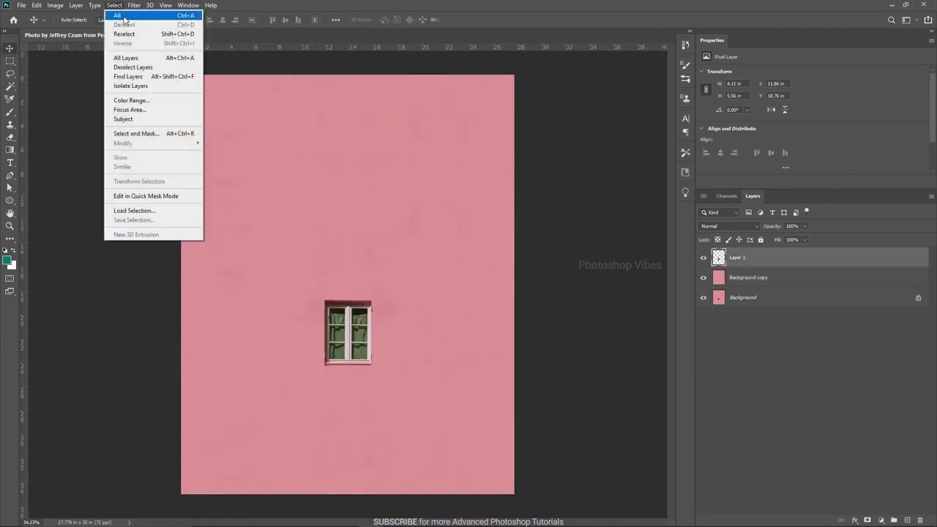
click(118, 14)
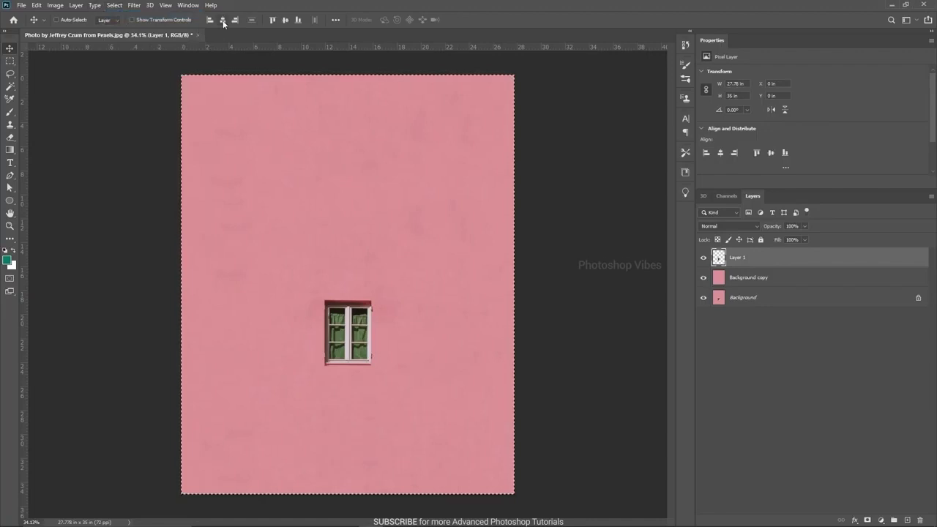
click(287, 21)
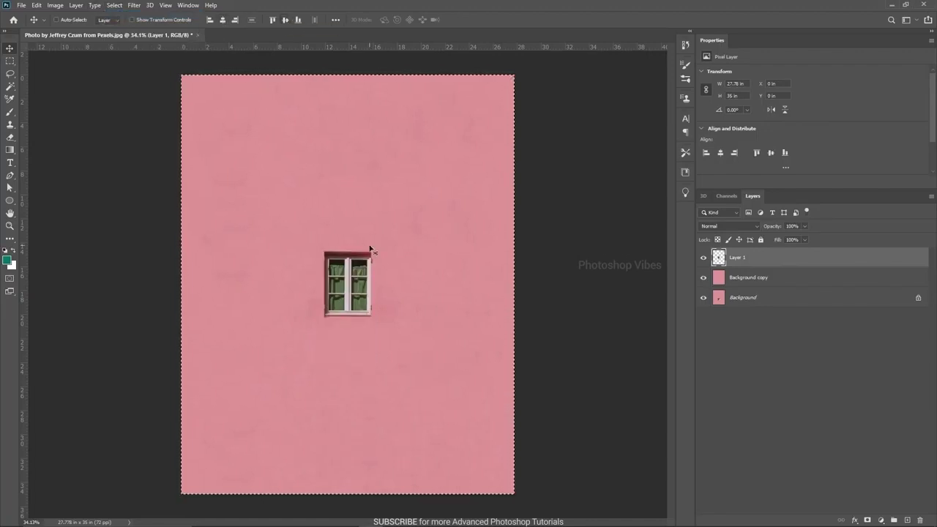
click(115, 5)
click(126, 24)
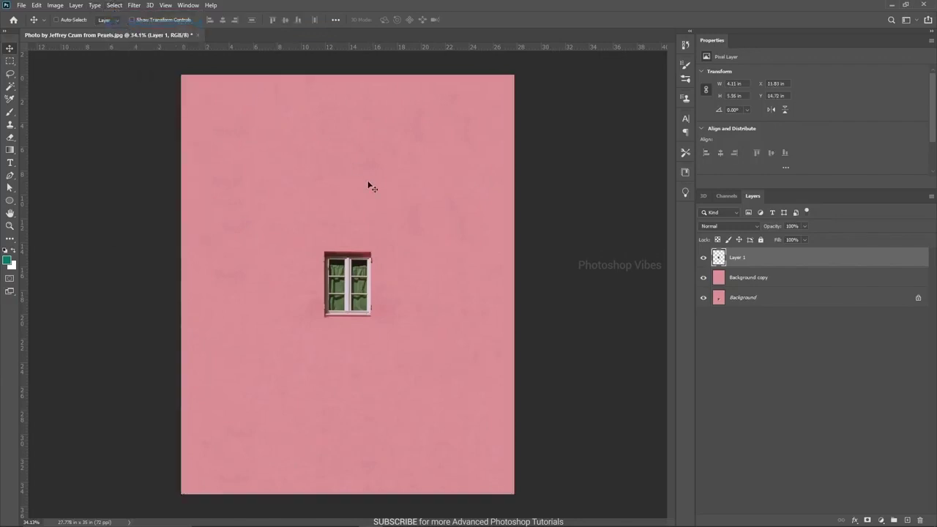
scroll(374, 291, up, 3)
scroll(375, 291, down, 1)
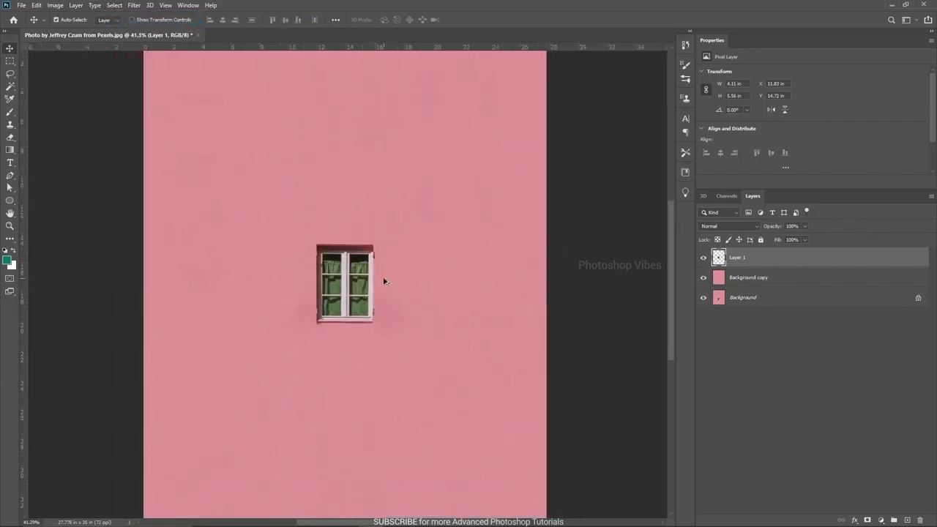
- Show an enlarged Timeline panel and create a video timeline for the layers
click(186, 6)
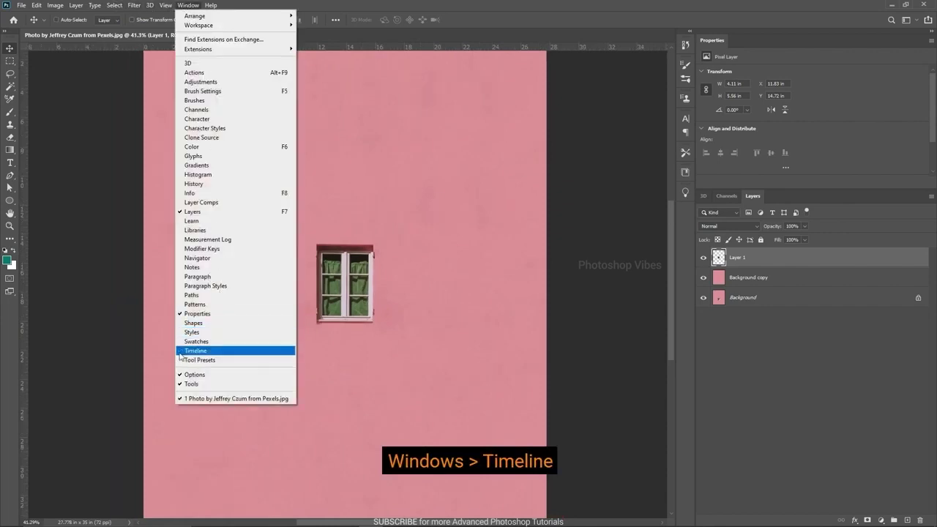
click(233, 354)
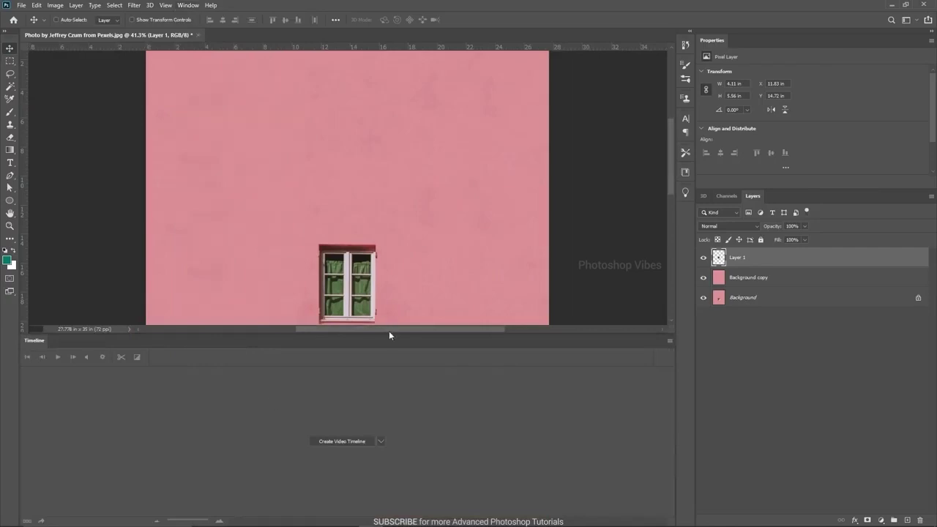
drag(389, 331, 389, 233)
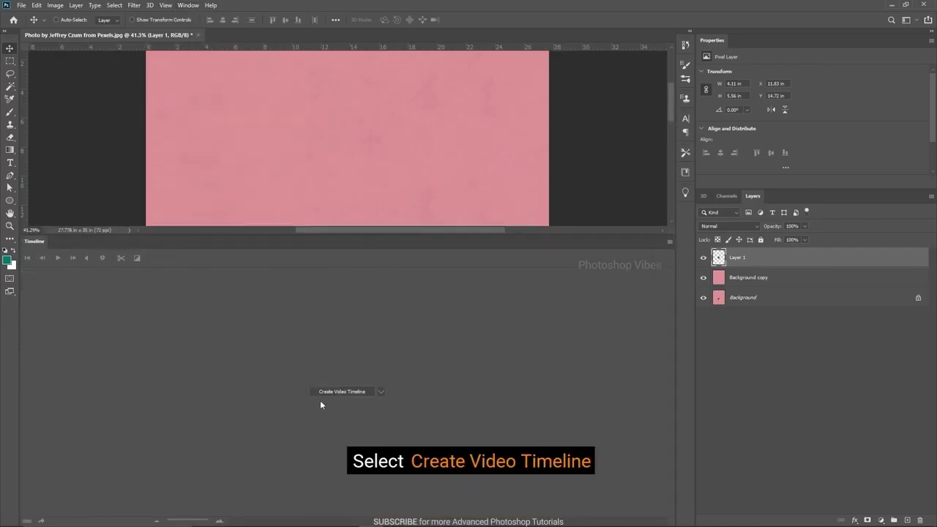
click(380, 391)
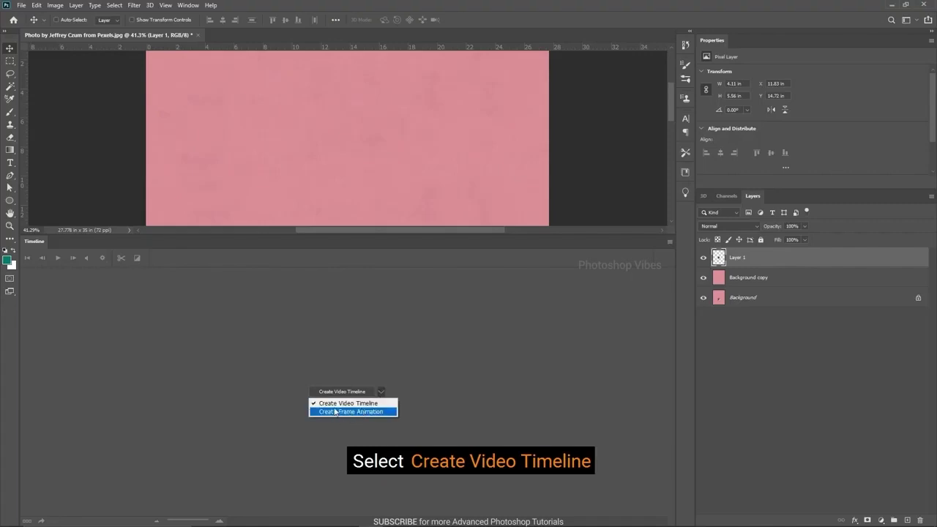
click(353, 403)
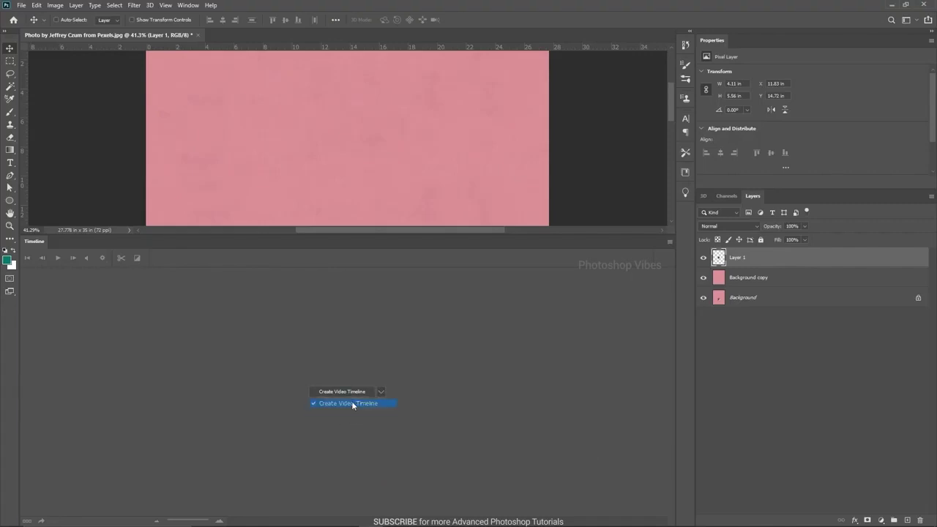
click(338, 393)
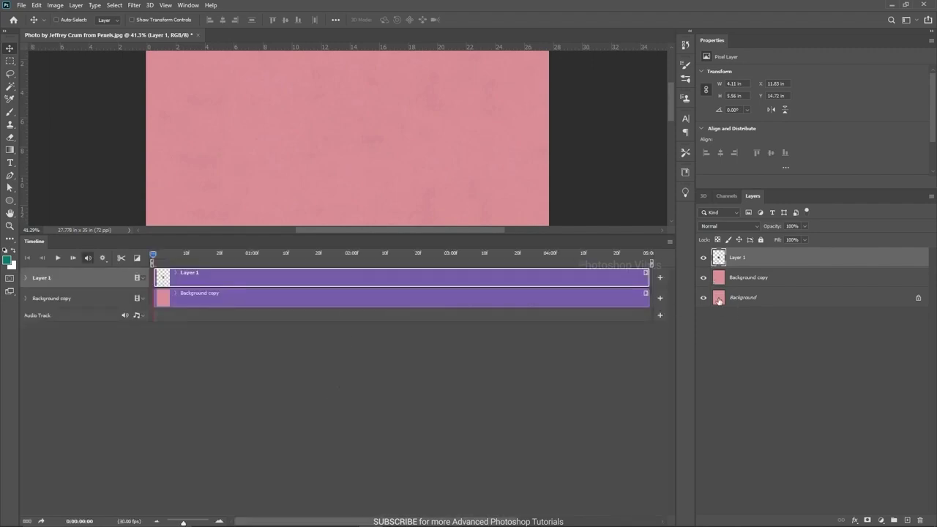
- Duplicate the window layer twice, creating Layer 1 copy and Layer 1 copy 2
drag(531, 236, 530, 336)
click(703, 258)
click(703, 258)
drag(672, 164, 673, 188)
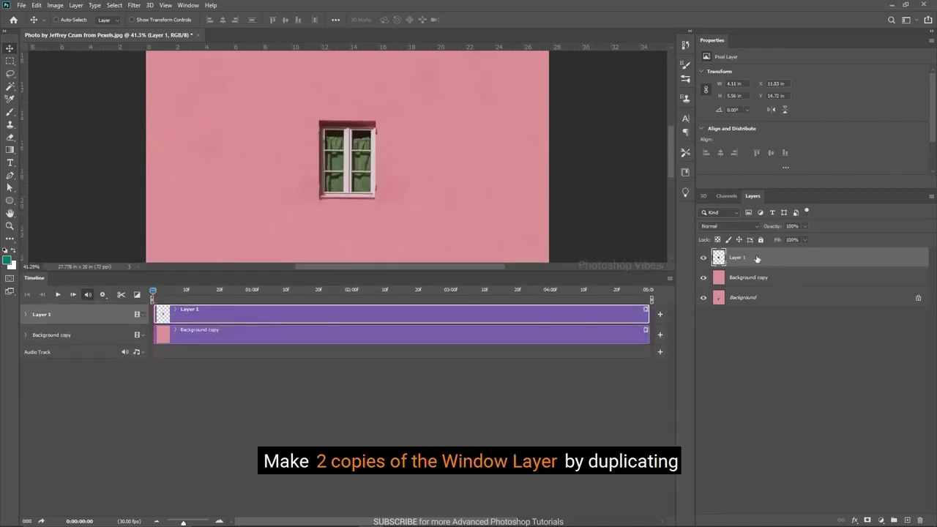
drag(757, 259, 907, 520)
drag(755, 257, 907, 520)
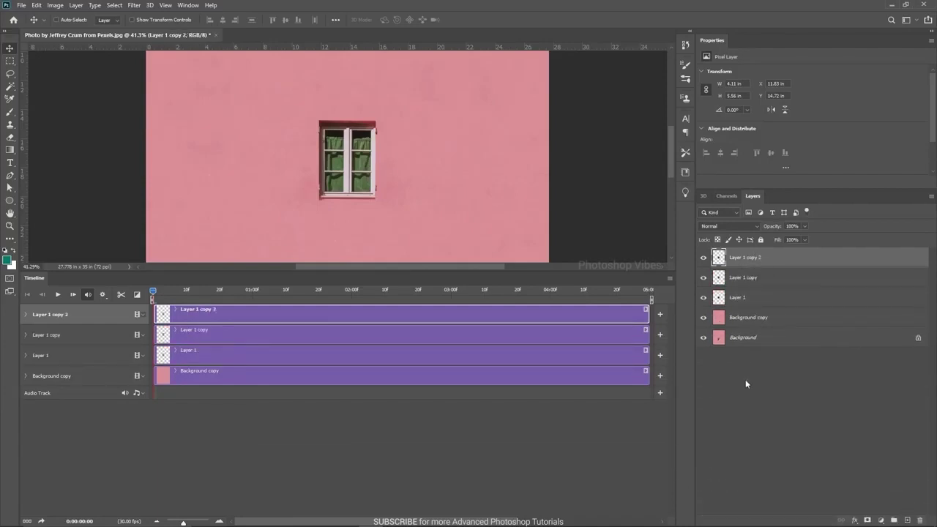
- Tag Layer 1 copy 2 red, and Layer 1 copy and Layer 1 orange
shift+click(741, 298)
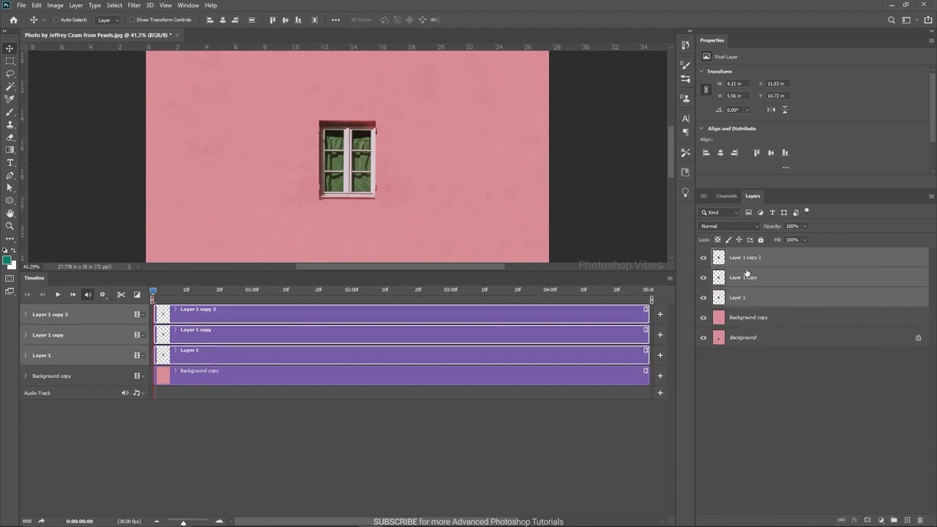
right_click(747, 272)
click(716, 386)
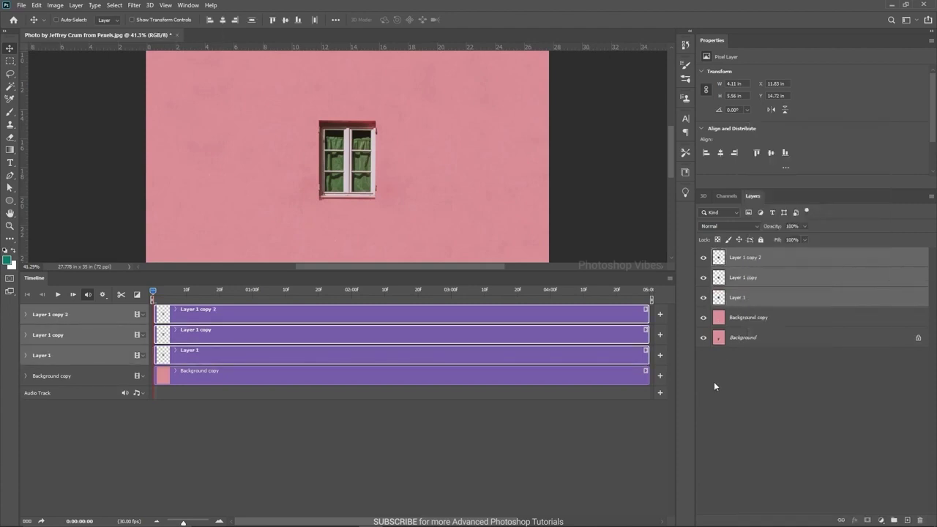
click(736, 261)
right_click(749, 261)
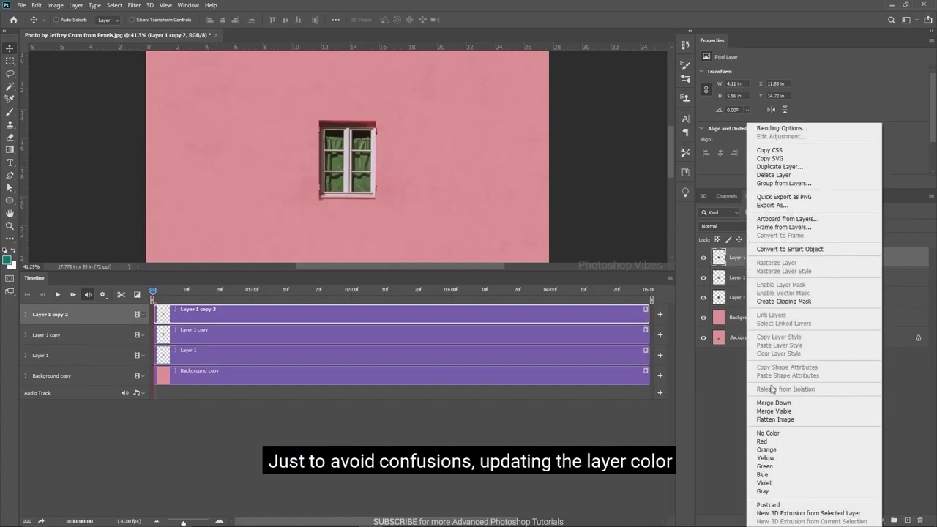
click(765, 441)
click(739, 278)
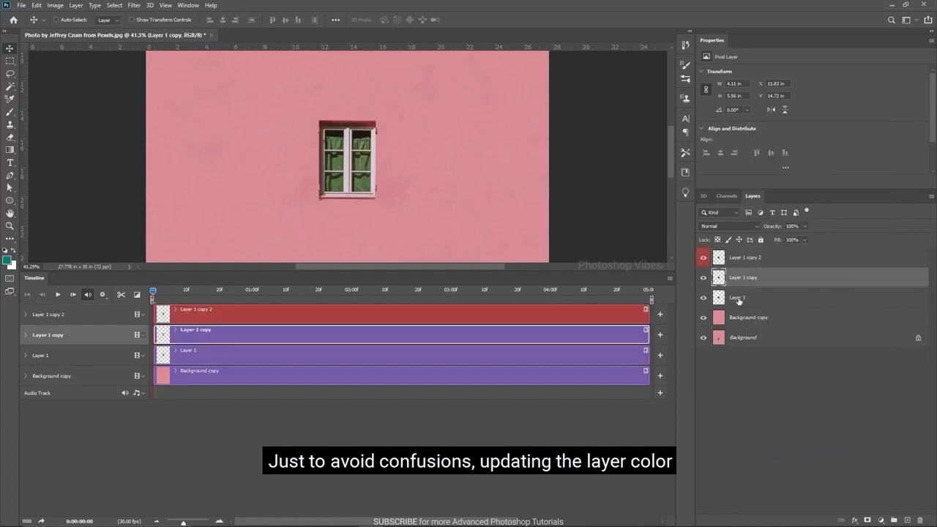
shift+click(739, 299)
right_click(746, 280)
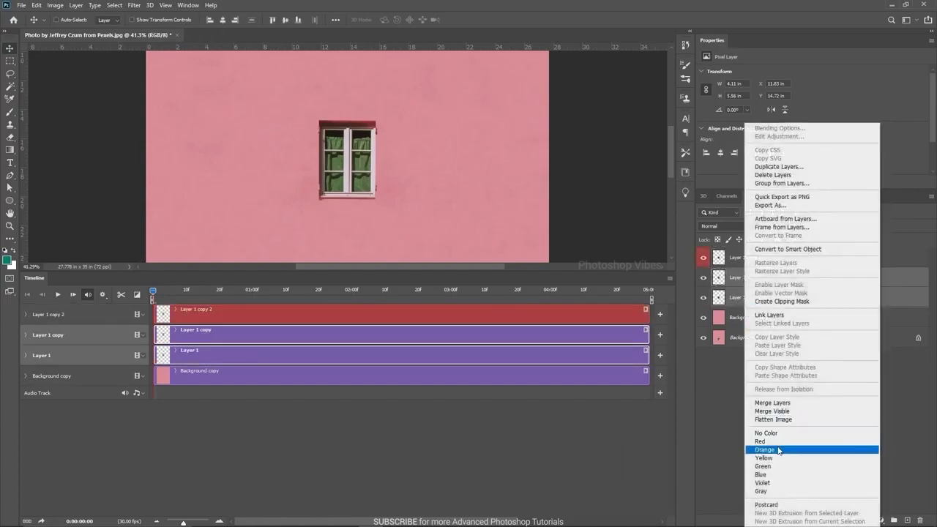
click(765, 449)
click(739, 256)
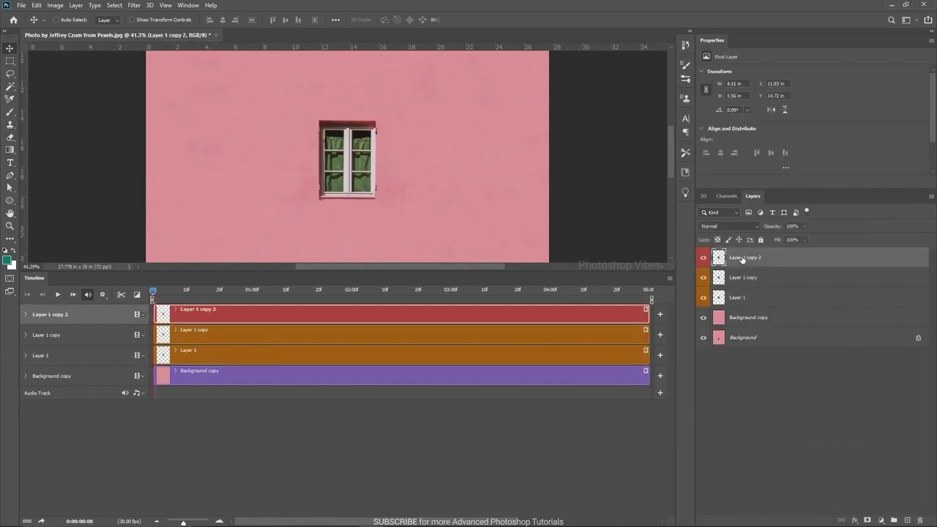
- Add Position keyframes for Layer 1 copy and Layer 1 at 3 seconds
click(25, 315)
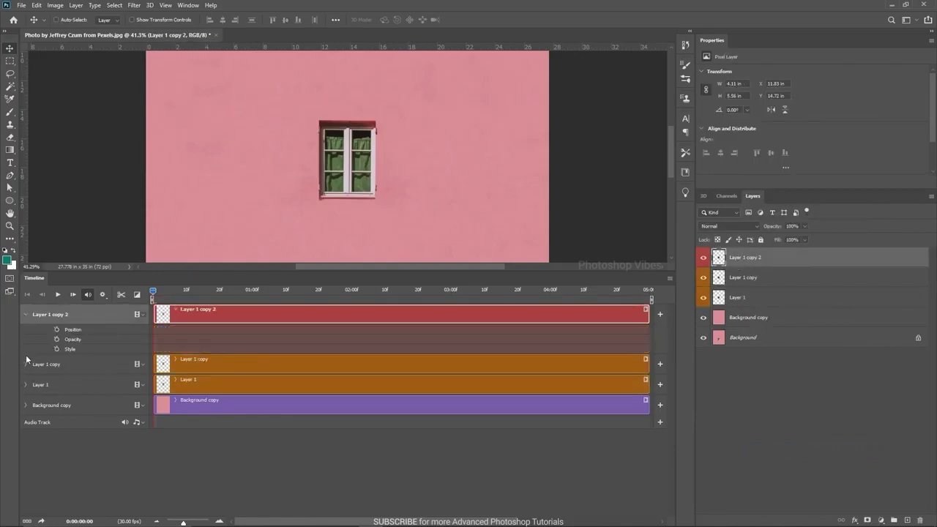
click(26, 315)
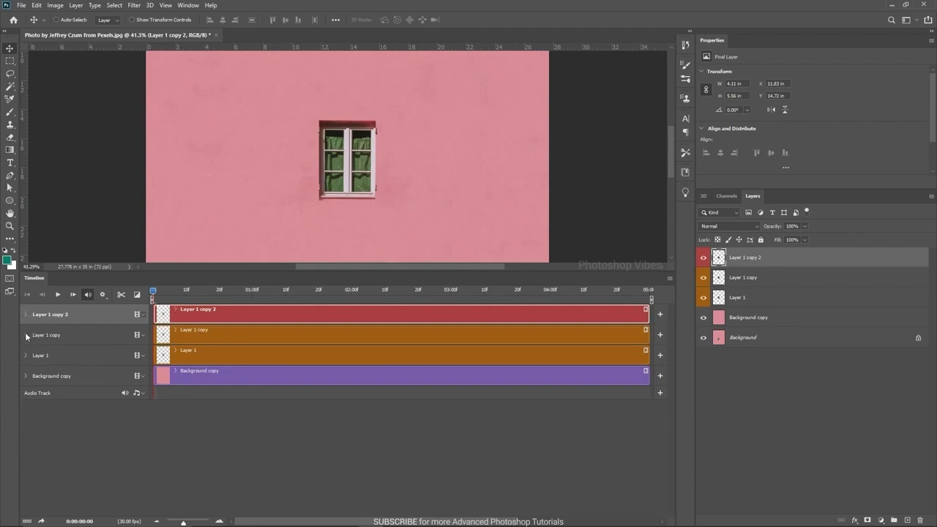
click(26, 335)
click(25, 384)
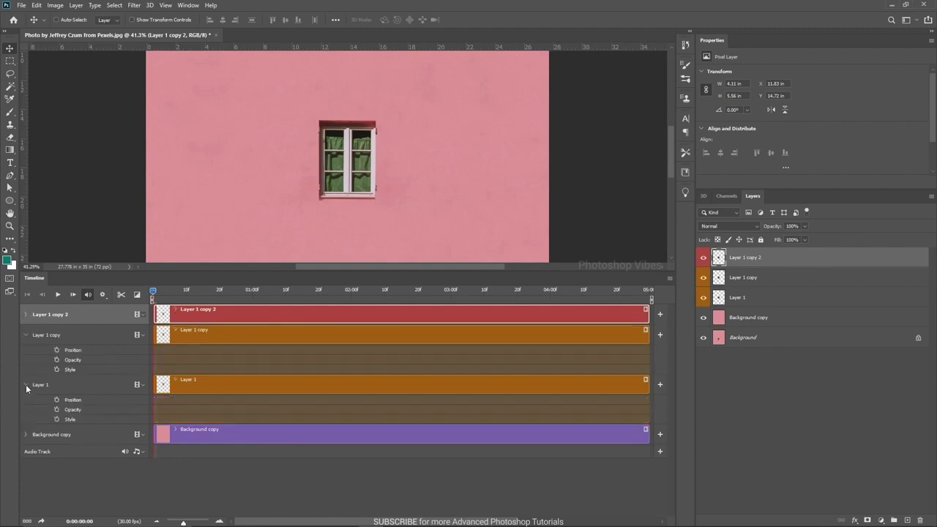
click(57, 351)
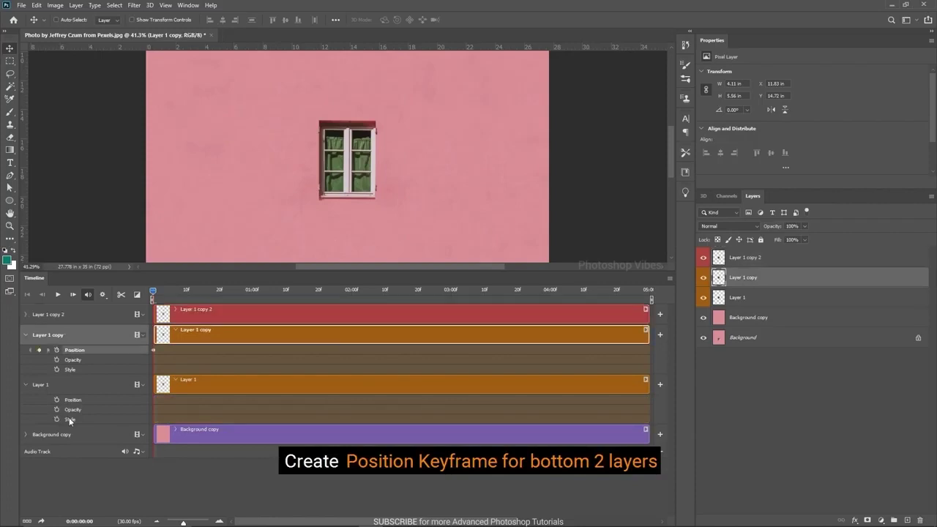
click(57, 400)
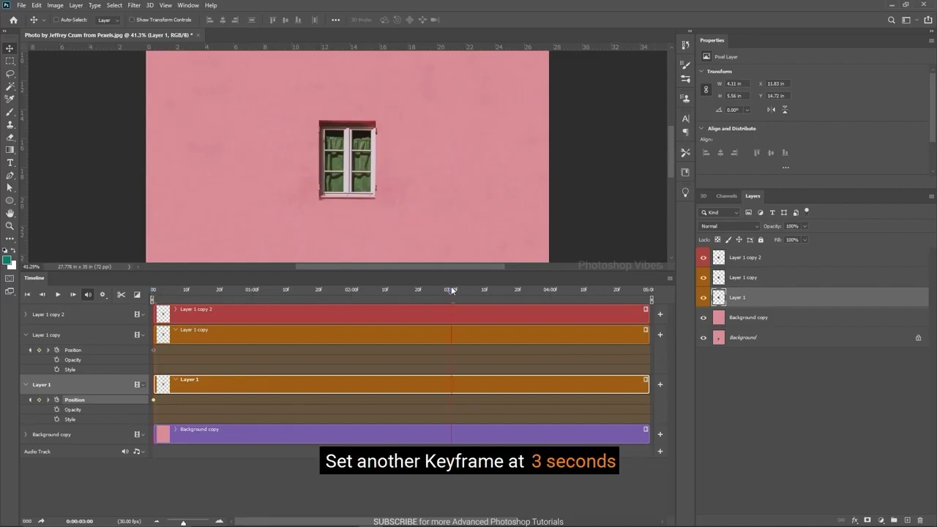
click(39, 350)
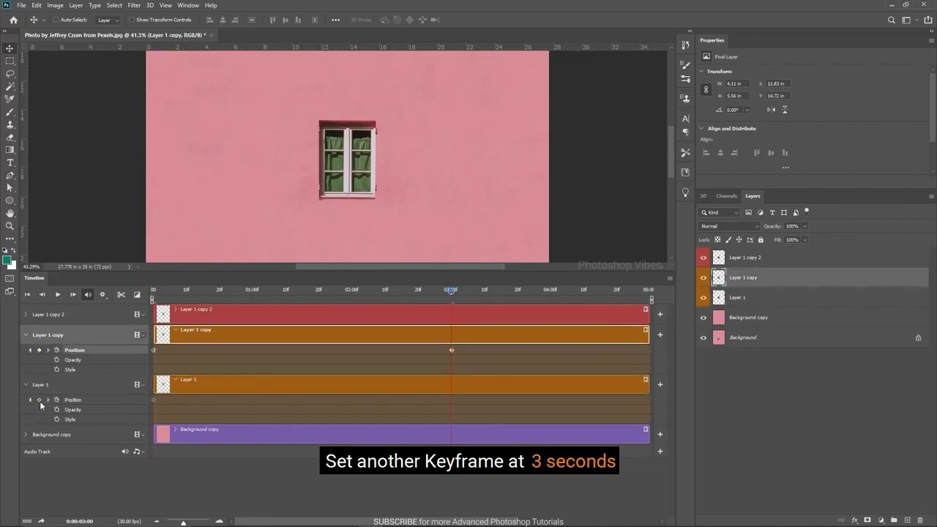
click(40, 400)
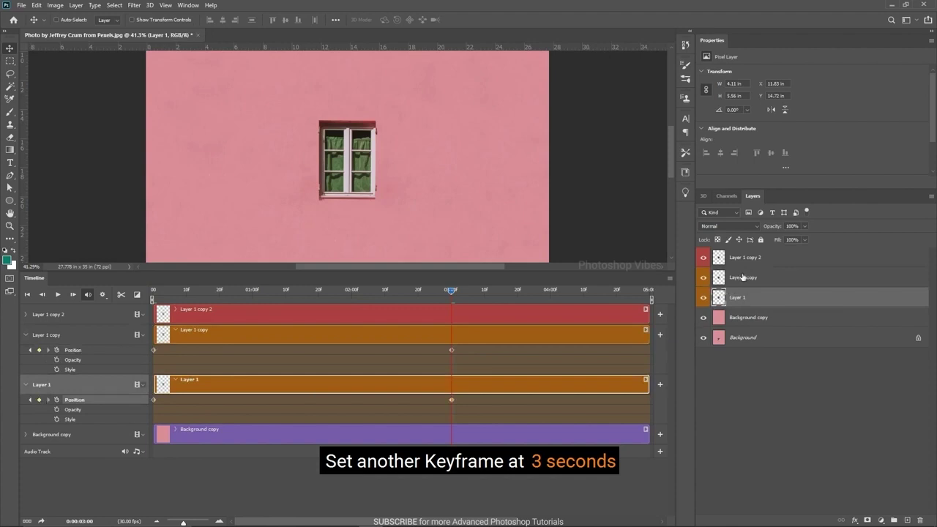
- Move Layer 1 copy's window to the left and Layer 1's to the right, then preview
click(742, 277)
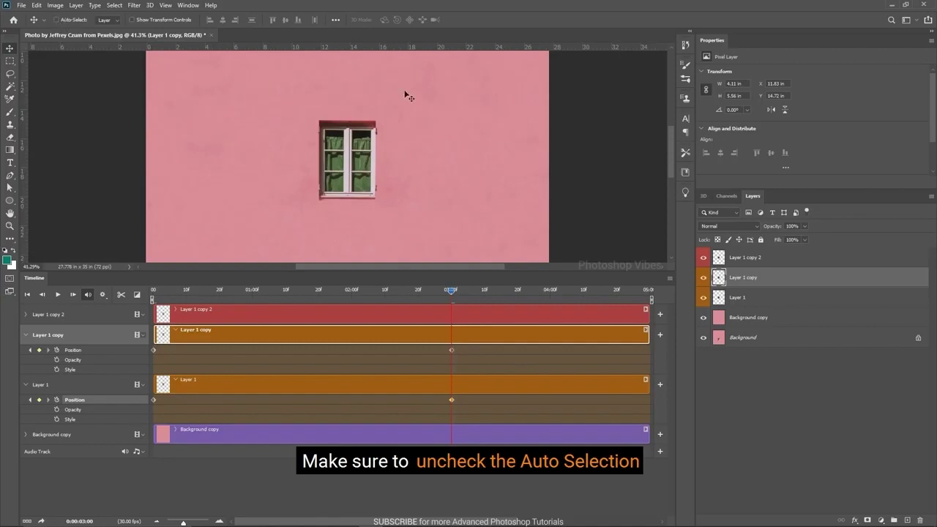
drag(355, 165, 240, 162)
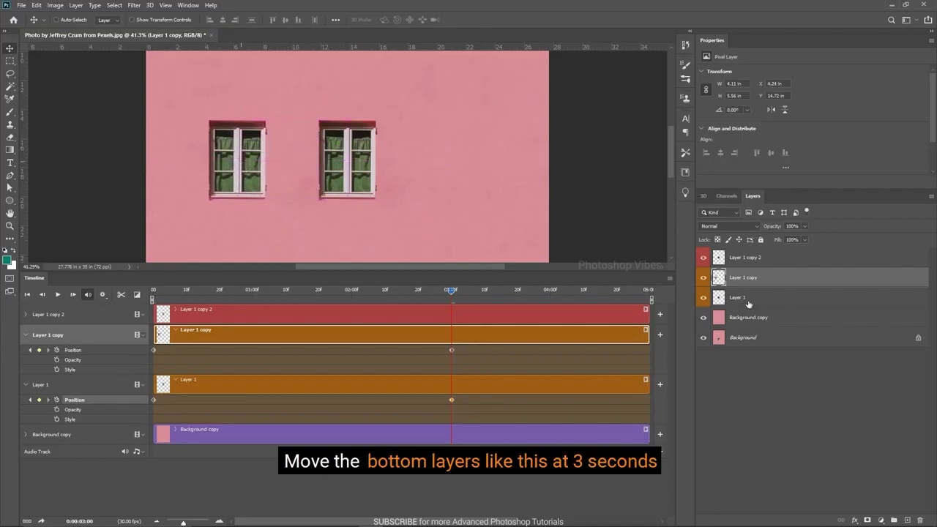
click(747, 300)
drag(338, 172, 452, 171)
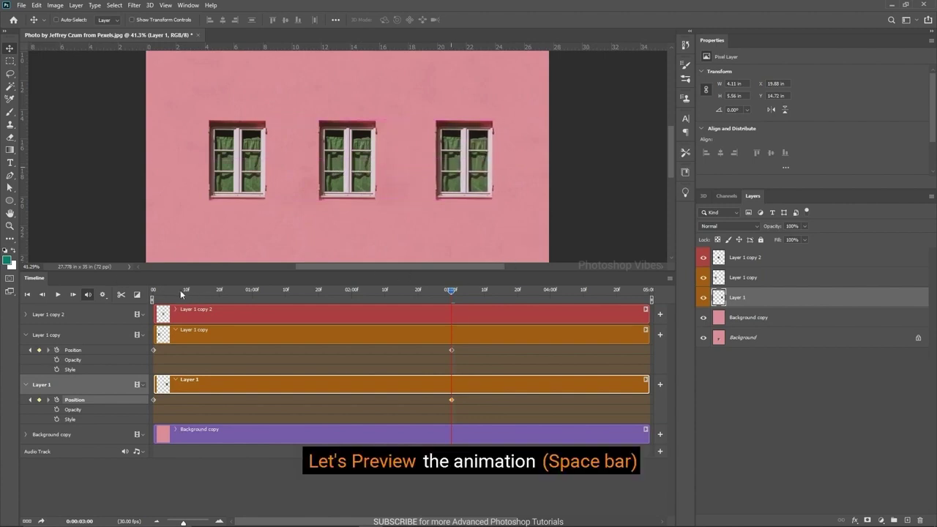
key(space)
key(space)
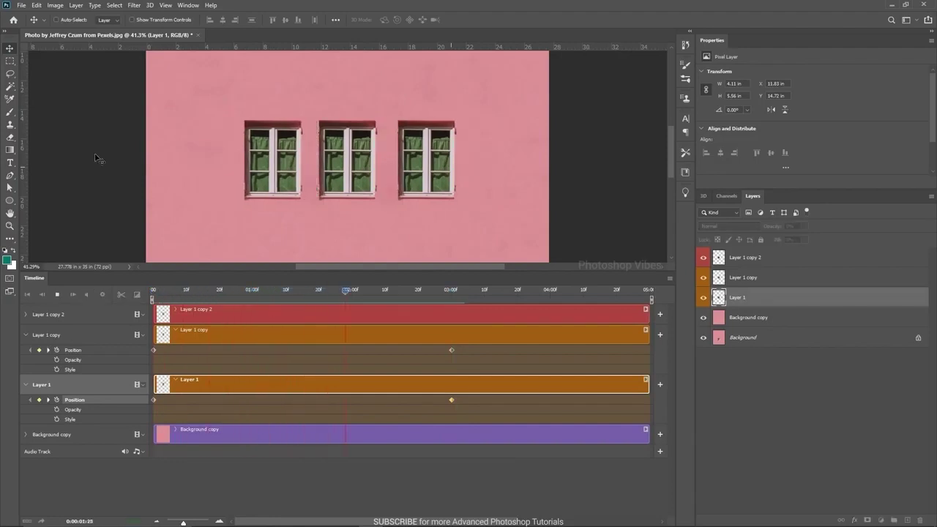
key(space)
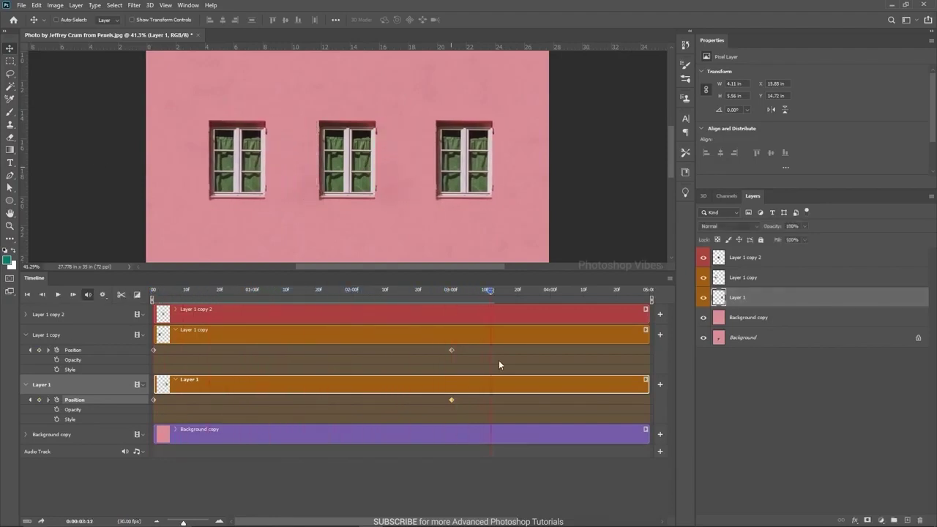
- Add Position keyframes at about 2:15 on both tracks and shift them earlier
drag(346, 287, 405, 305)
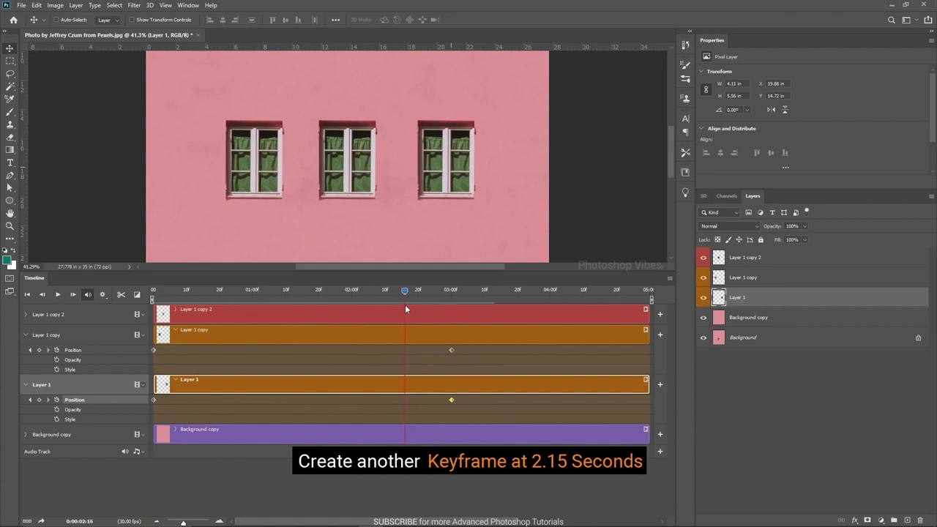
click(40, 350)
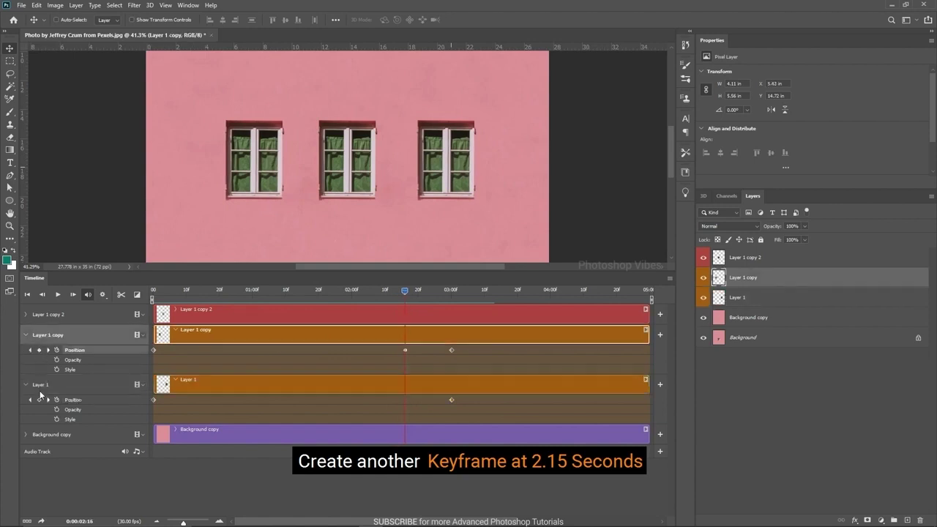
click(40, 400)
drag(399, 347, 481, 406)
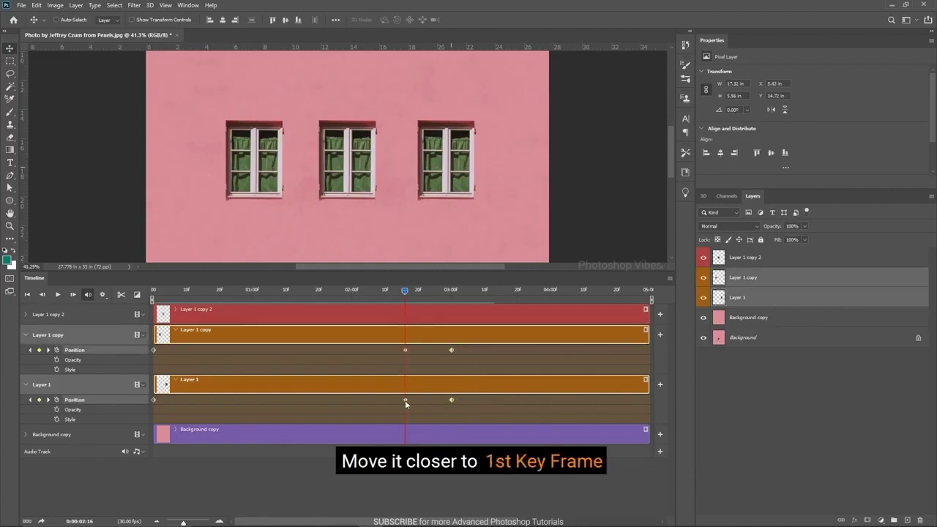
drag(405, 400, 239, 394)
drag(165, 292, 152, 292)
key(space)
key(space)
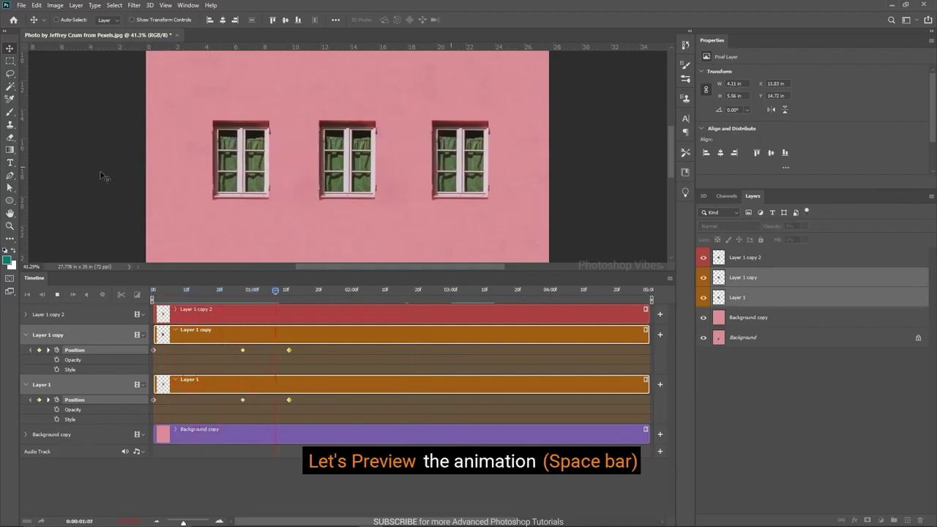
key(space)
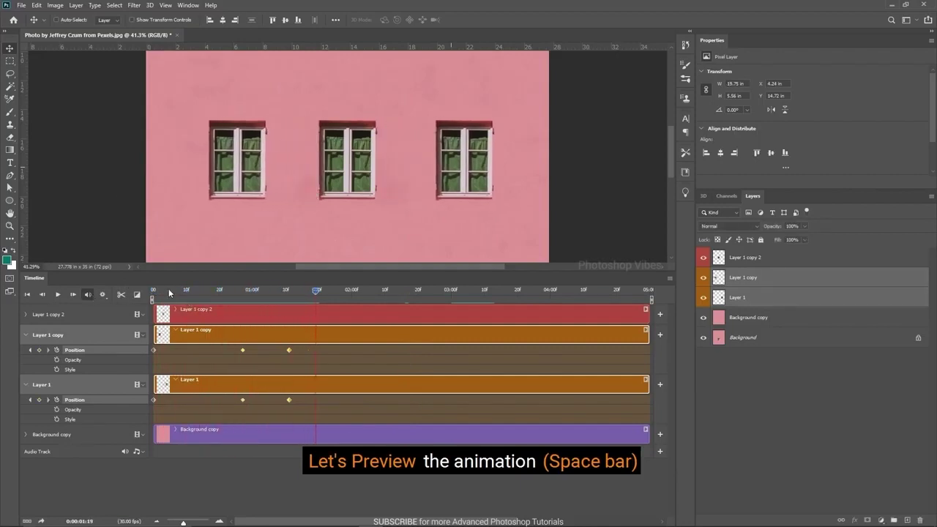
click(154, 294)
key(space)
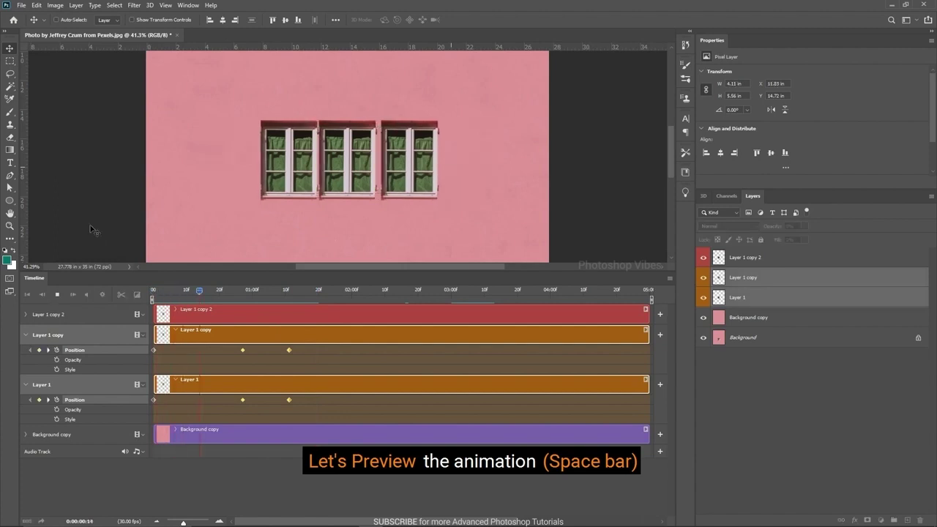
key(space)
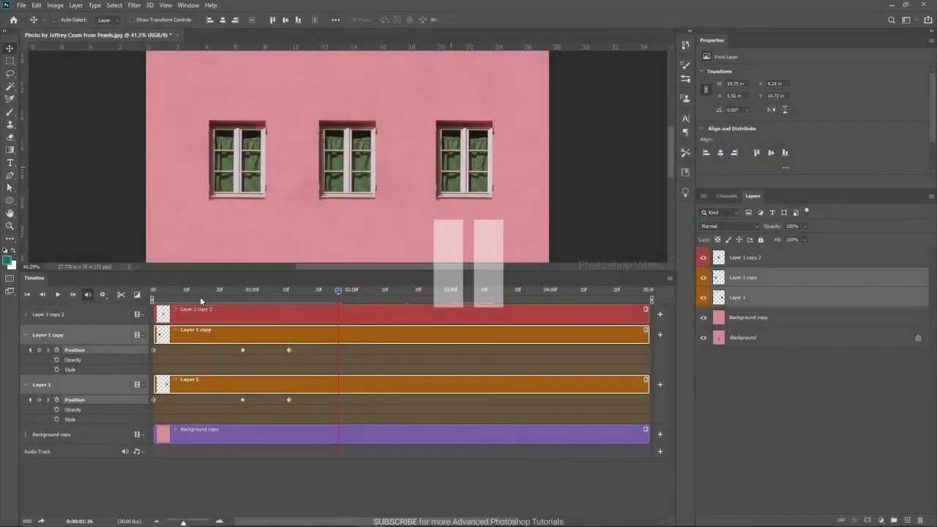
drag(201, 298, 306, 311)
drag(674, 163, 674, 128)
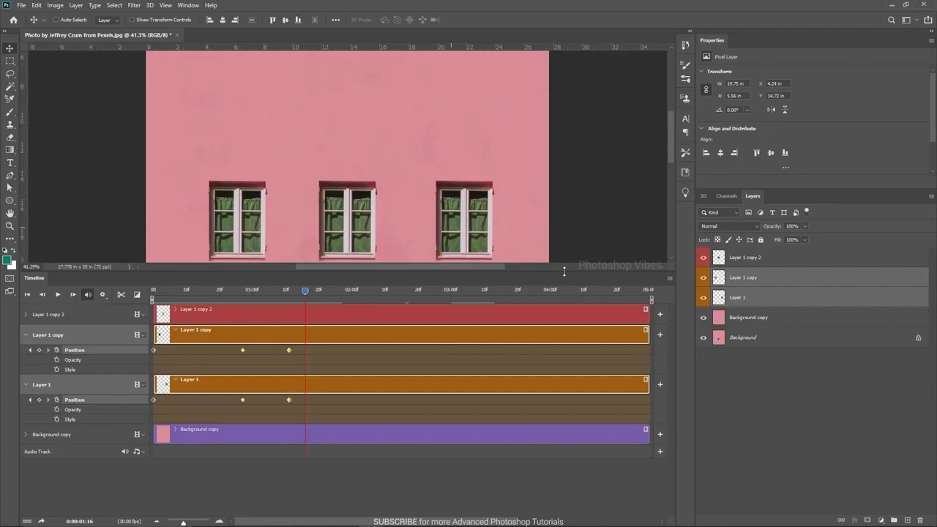
drag(564, 272, 564, 282)
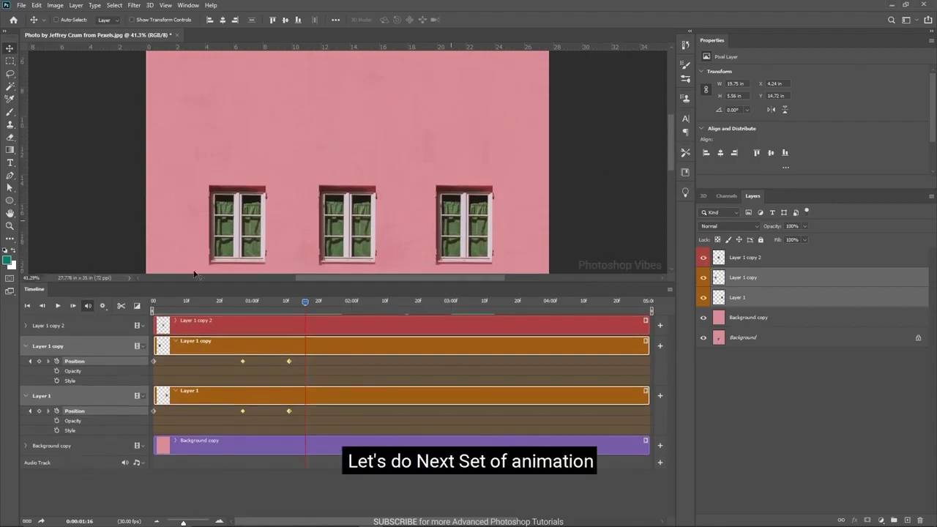
- Duplicate the three window layers, label the copies yellow, and move them below Layer 1
click(758, 415)
click(738, 260)
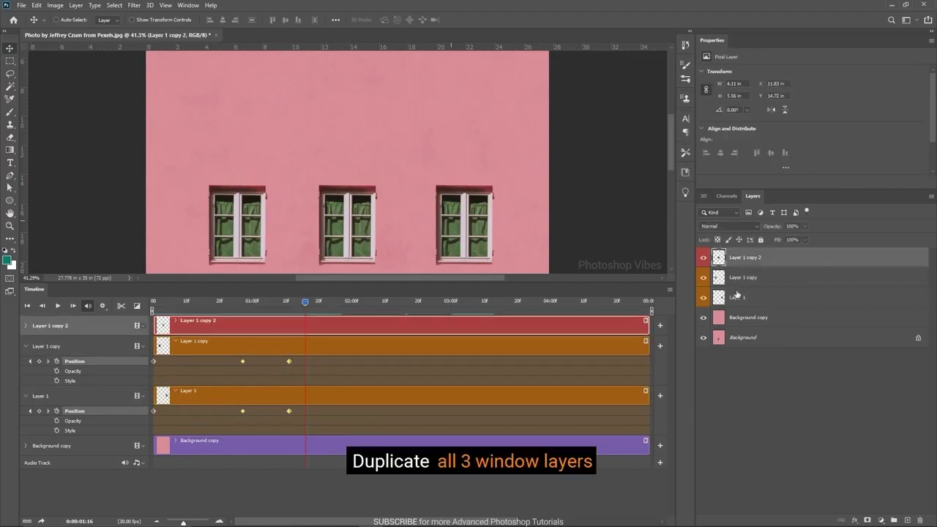
shift+click(737, 298)
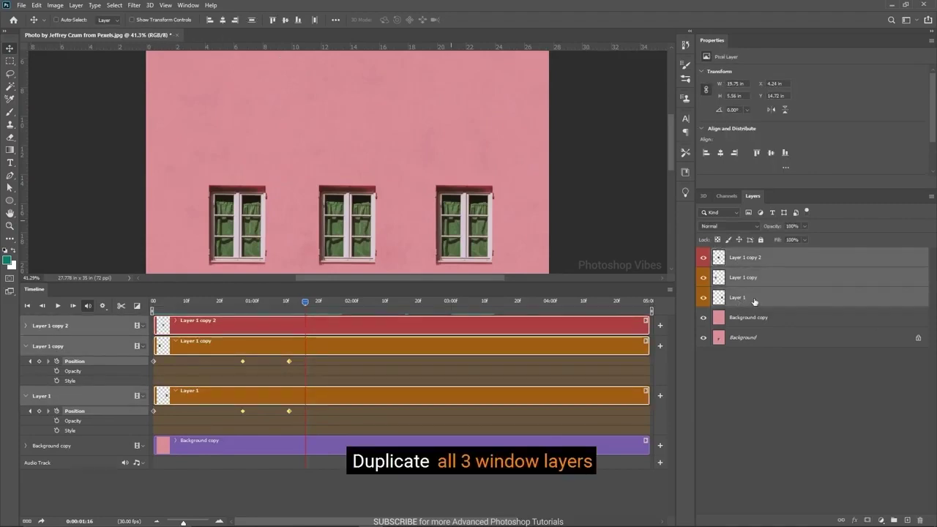
drag(755, 301, 911, 514)
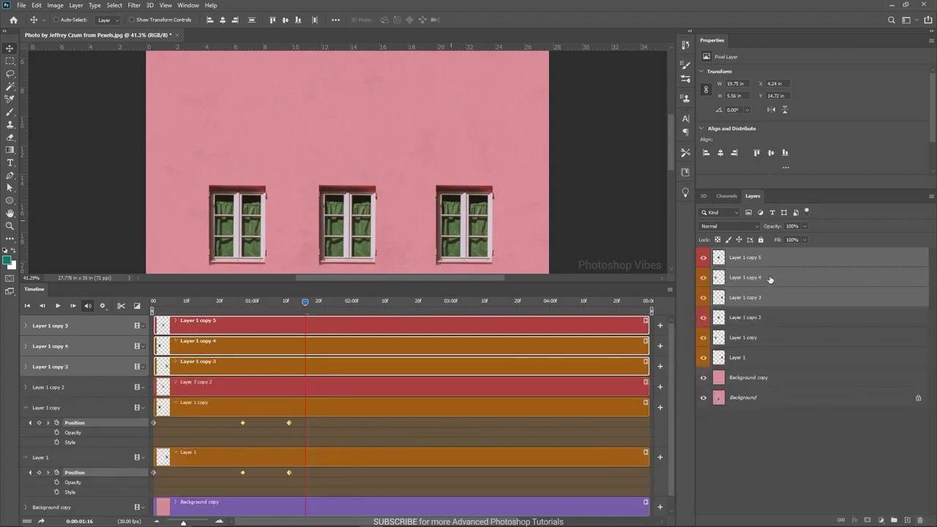
right_click(769, 279)
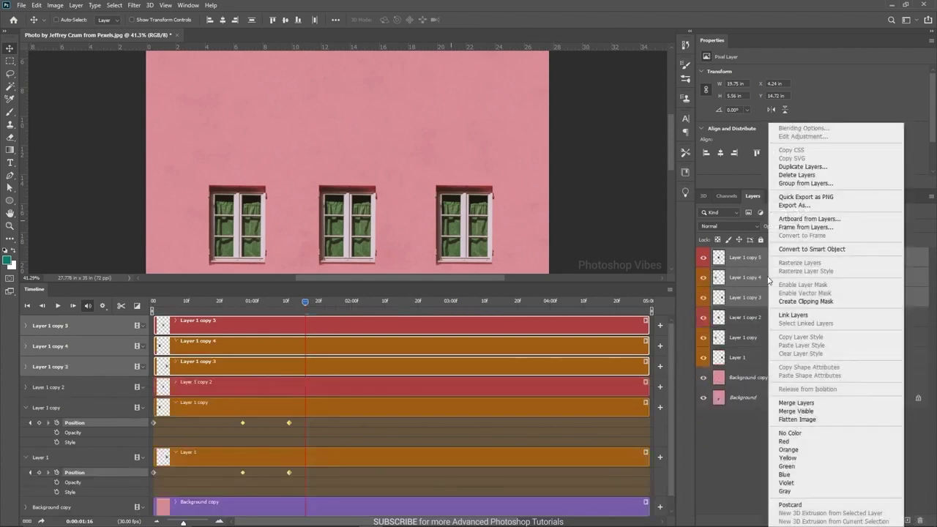
click(788, 458)
drag(757, 296, 744, 365)
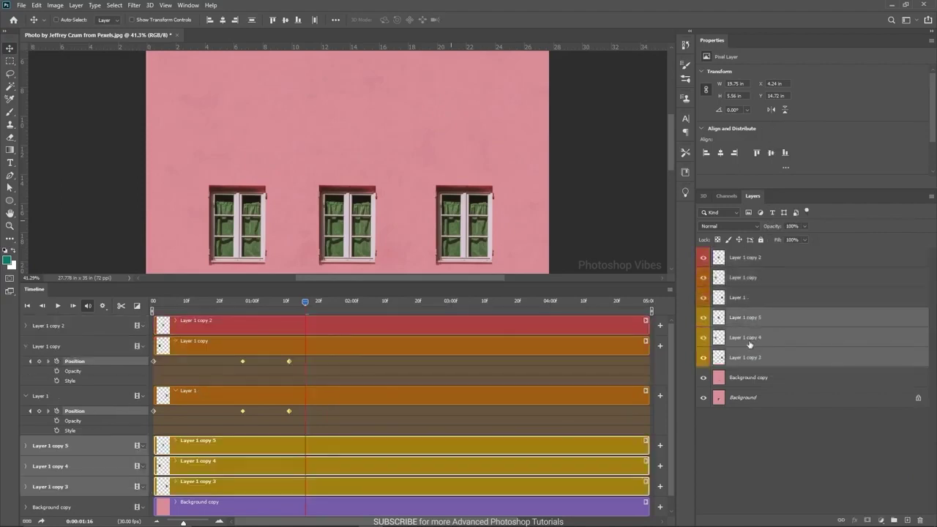
drag(671, 335, 669, 378)
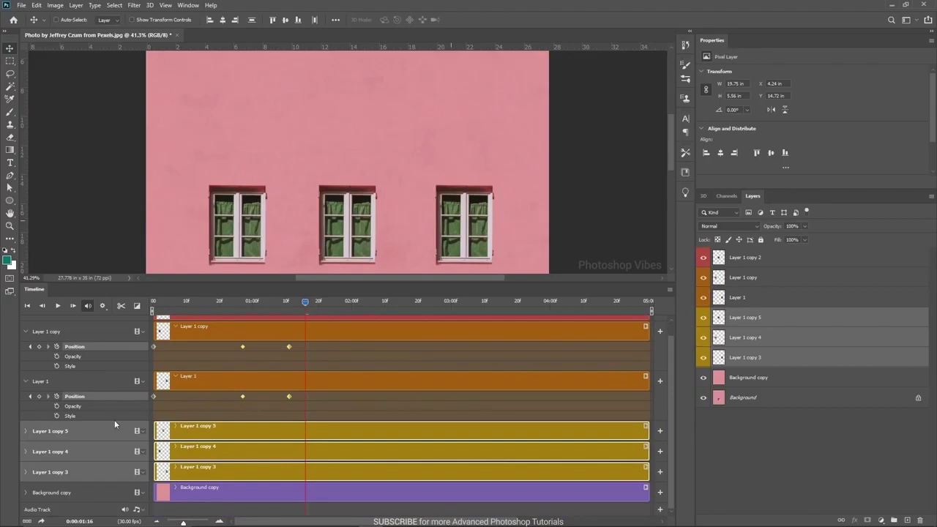
click(767, 449)
- Clear the Position keyframes from the yellow window copies
click(235, 452)
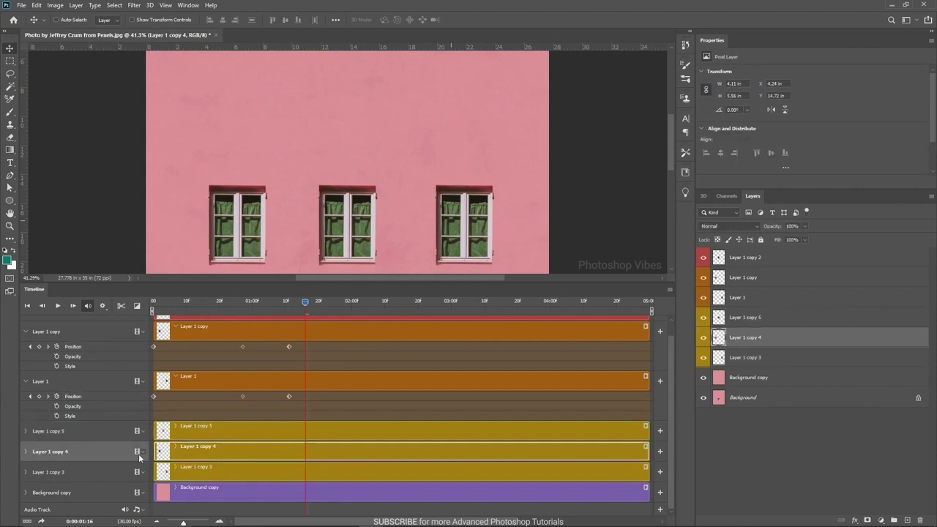
click(26, 452)
scroll(342, 439, down, 2)
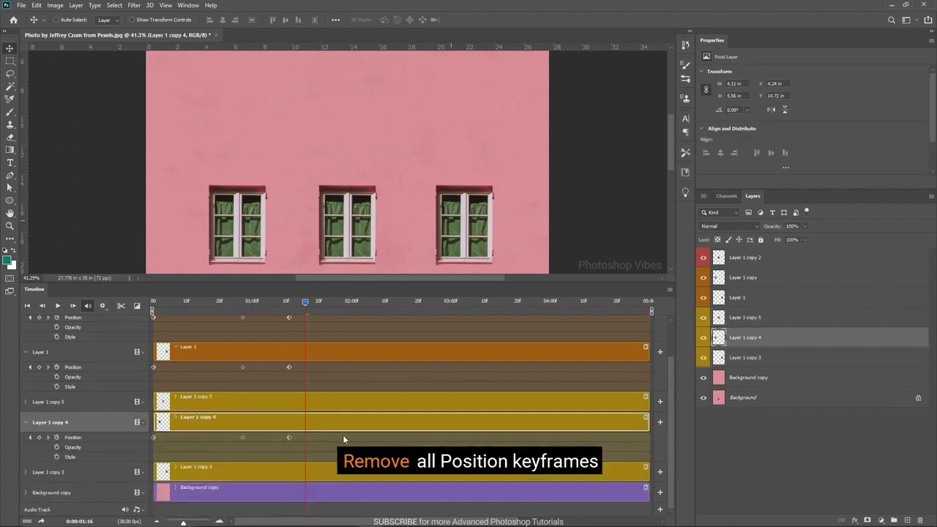
click(26, 473)
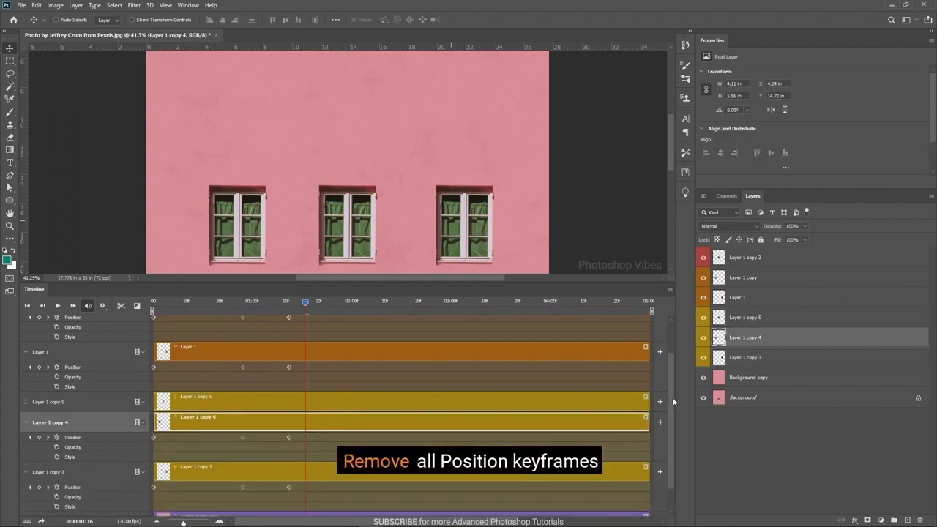
drag(673, 401, 673, 446)
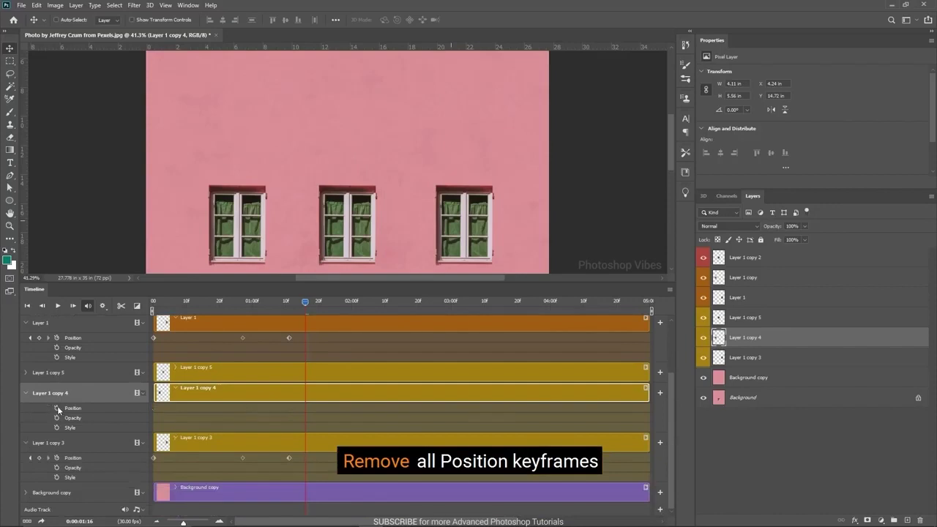
click(57, 458)
- Shift the three yellow clips to start at Layer 1's last keyframe
click(282, 366)
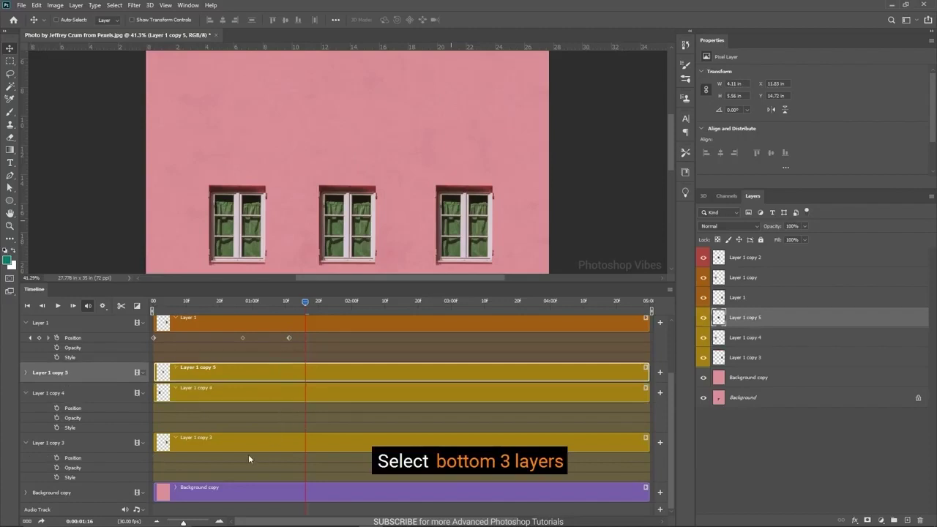
shift+click(245, 446)
drag(225, 442, 358, 444)
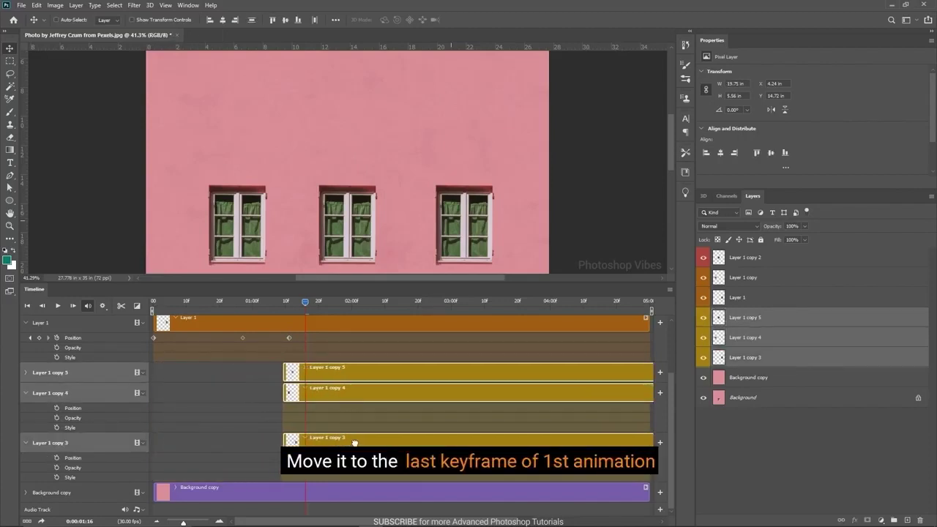
click(289, 303)
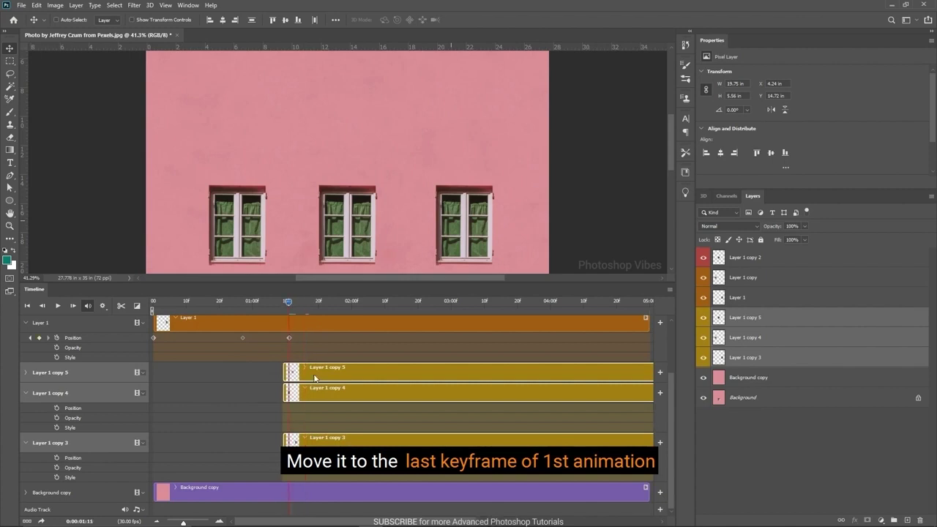
drag(346, 440, 350, 439)
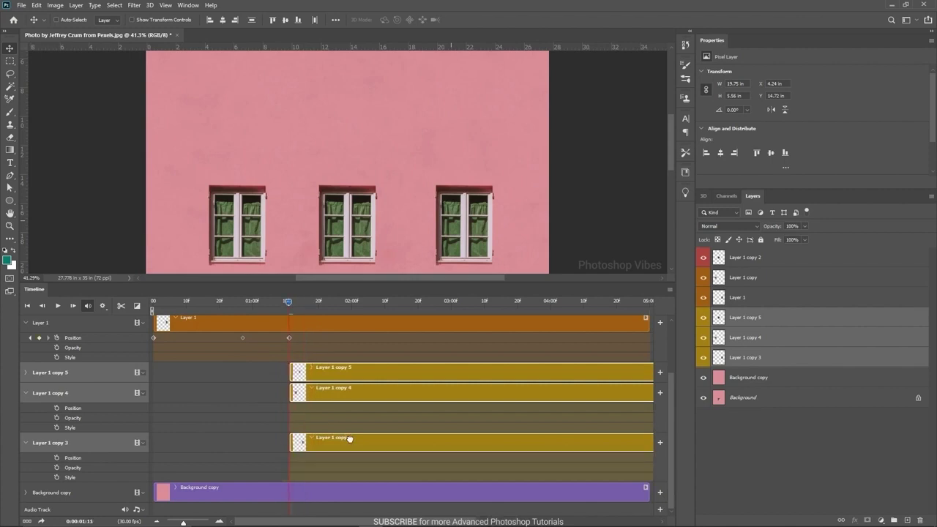
click(238, 378)
- Start Position keyframes for Layer 1 copy 5, 4 and 3, then move to 4:00
click(25, 373)
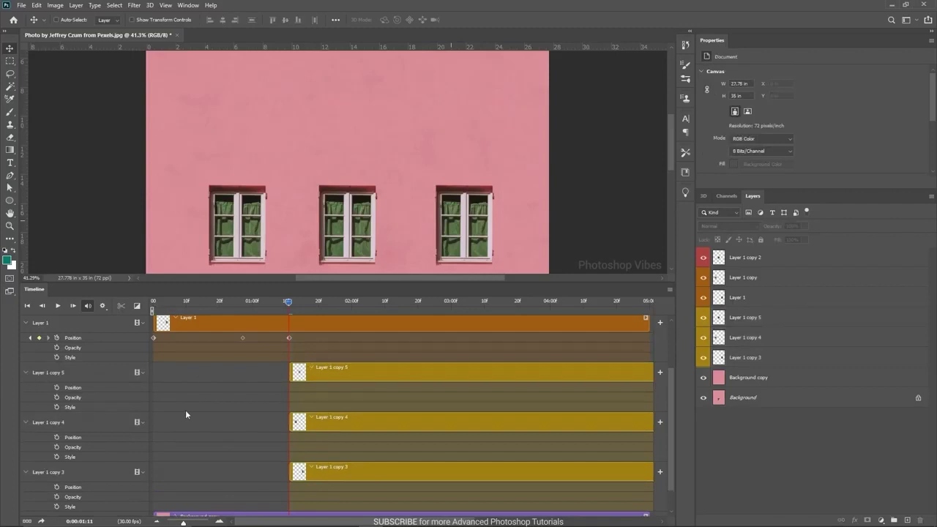
drag(669, 379, 671, 388)
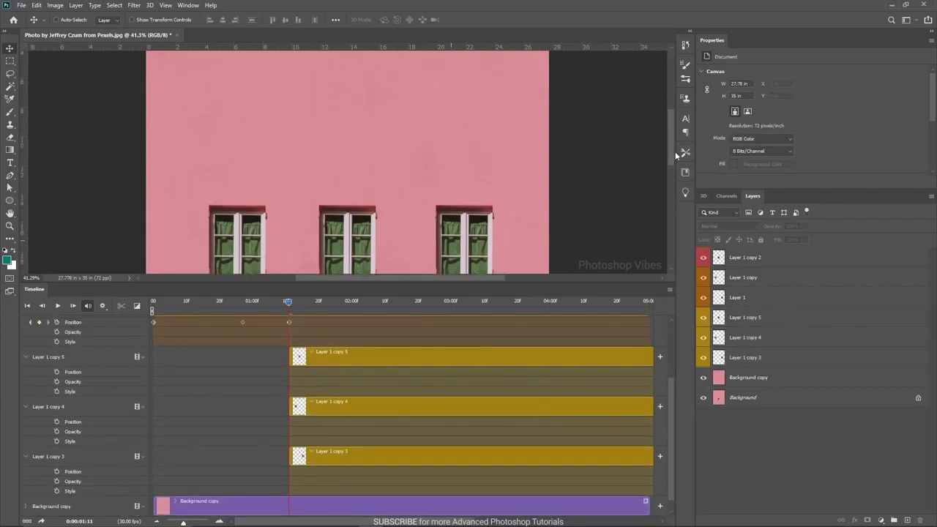
click(740, 319)
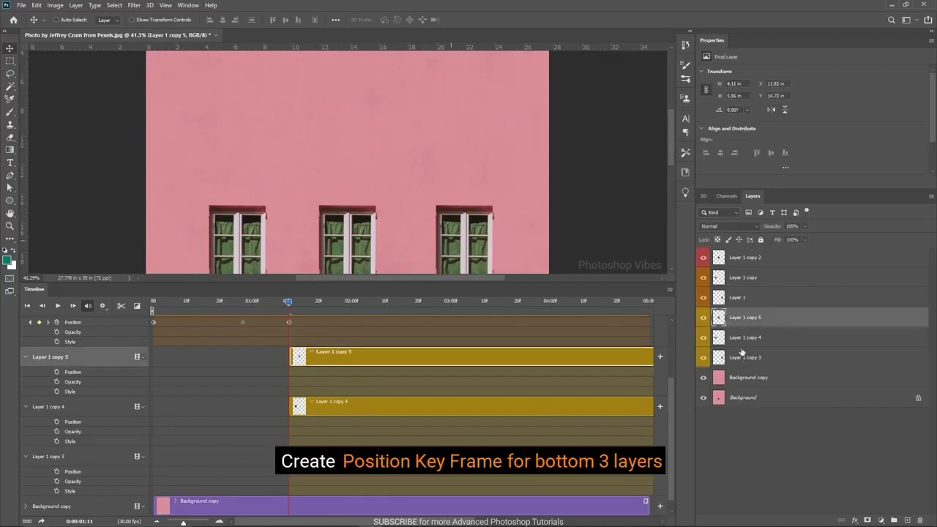
click(741, 339)
click(57, 372)
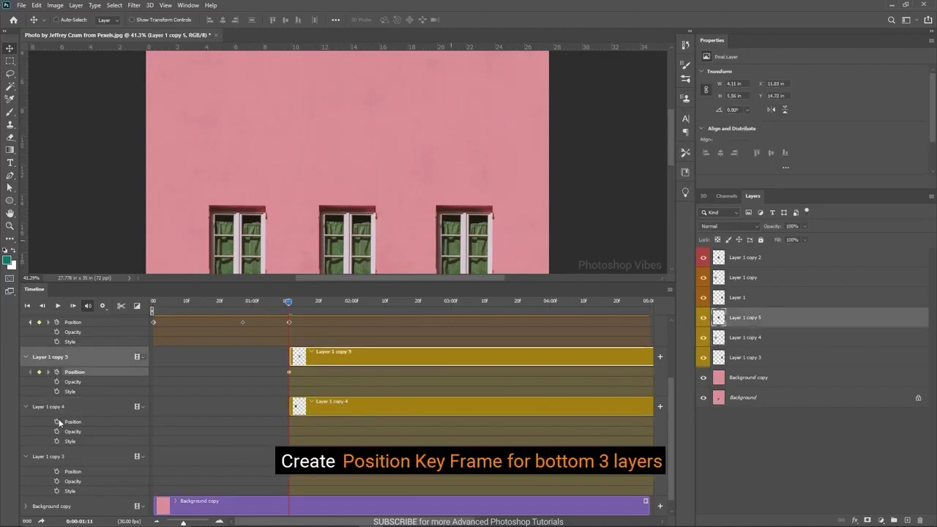
click(57, 422)
click(57, 471)
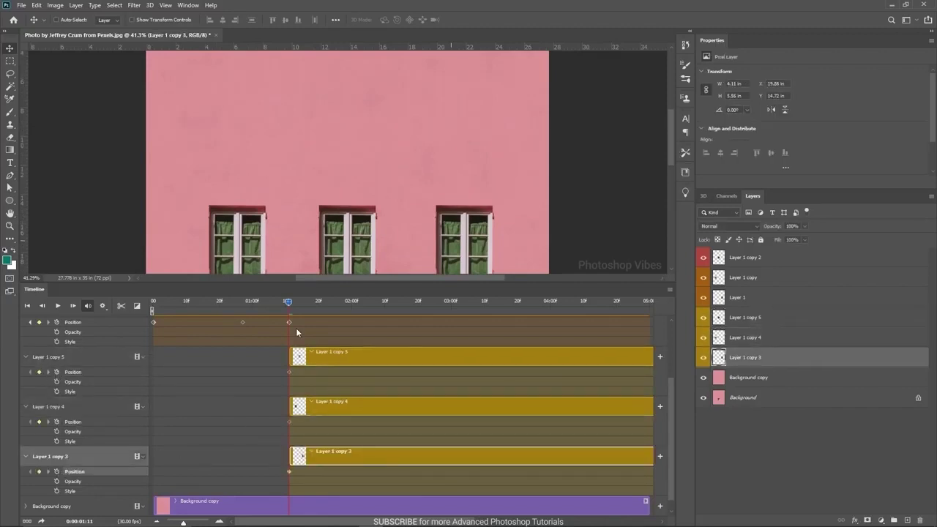
drag(304, 301, 551, 305)
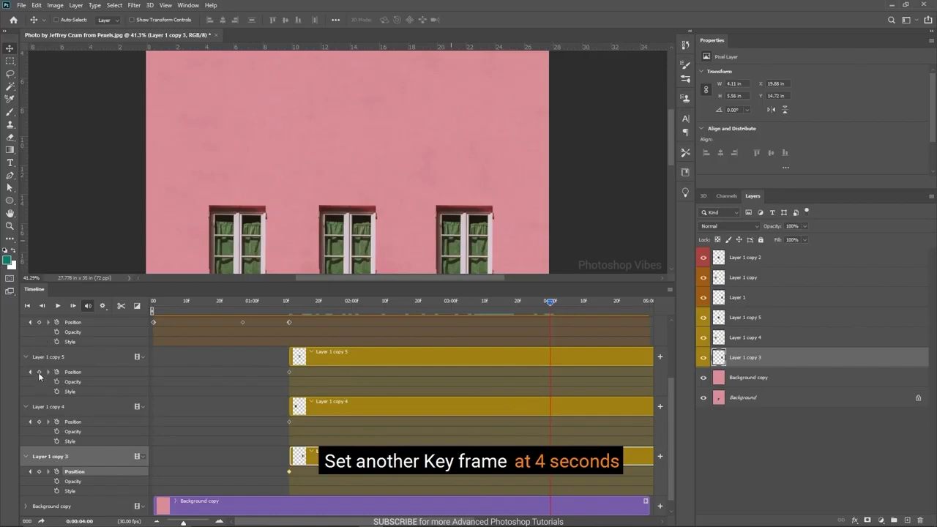
- Key Position at 4:00 for Layer 1 copies 5, 4 and 3, then move them up into a second row
click(39, 372)
click(38, 421)
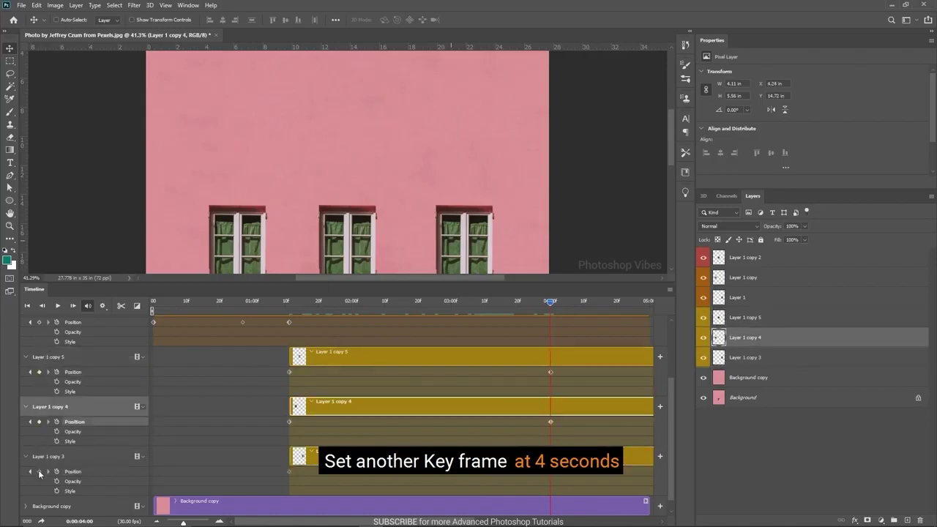
click(39, 471)
shift+click(746, 321)
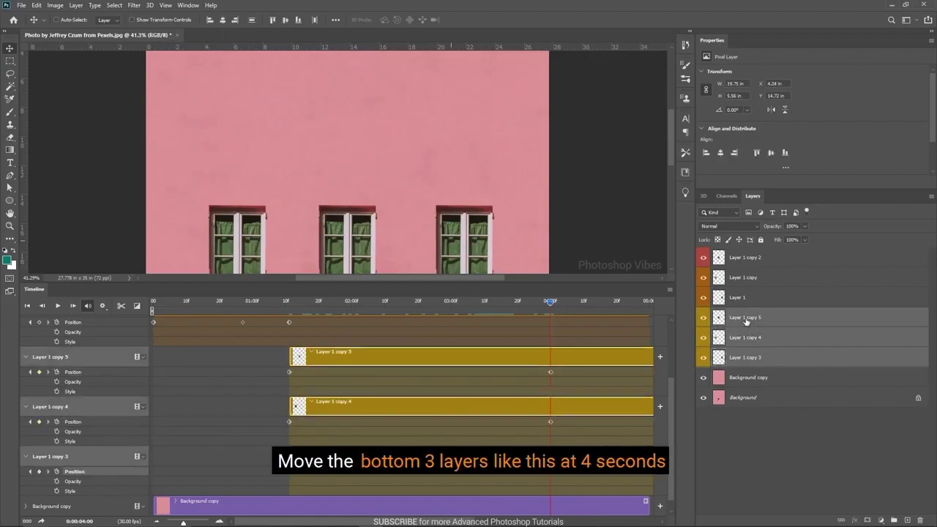
drag(359, 249, 359, 106)
- Add 3:15 Position keyframes, slide the final keyframes earlier to about 2:00–2:12, and play it
drag(522, 301, 501, 305)
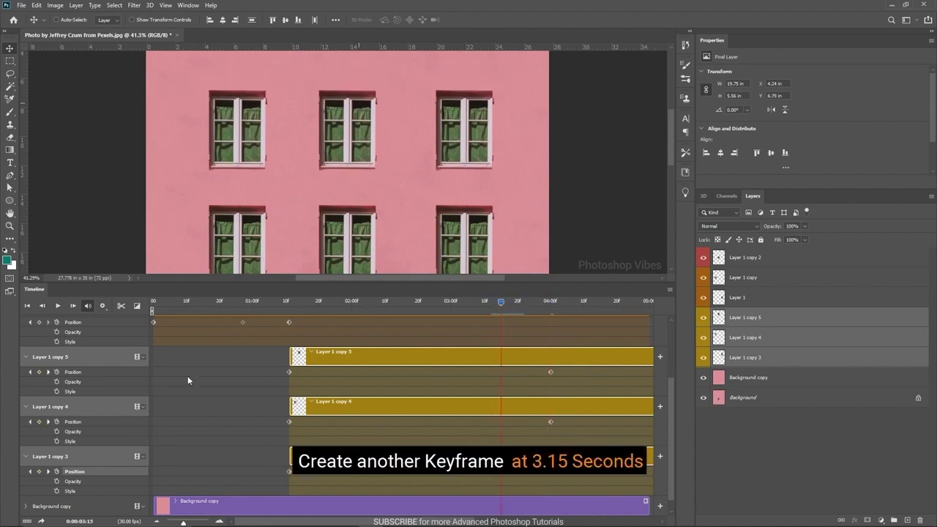
click(39, 372)
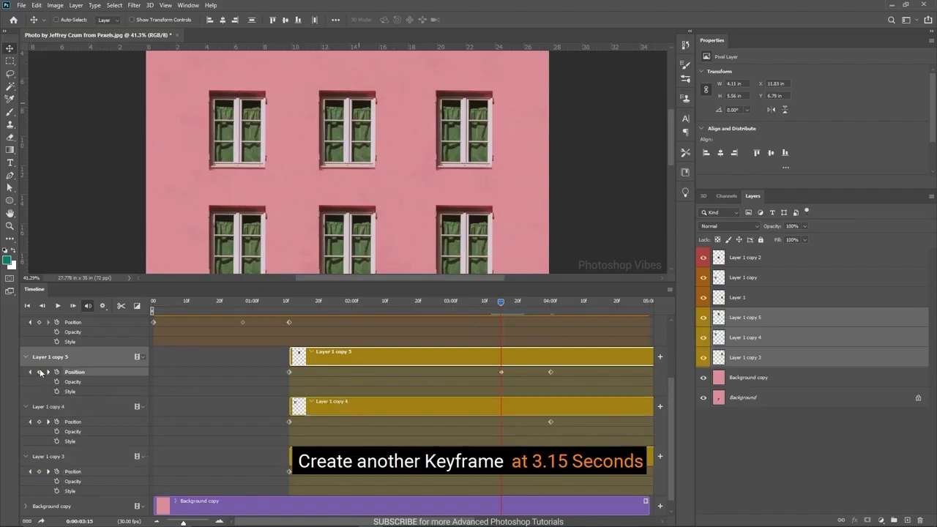
click(40, 422)
click(39, 471)
drag(494, 370, 591, 484)
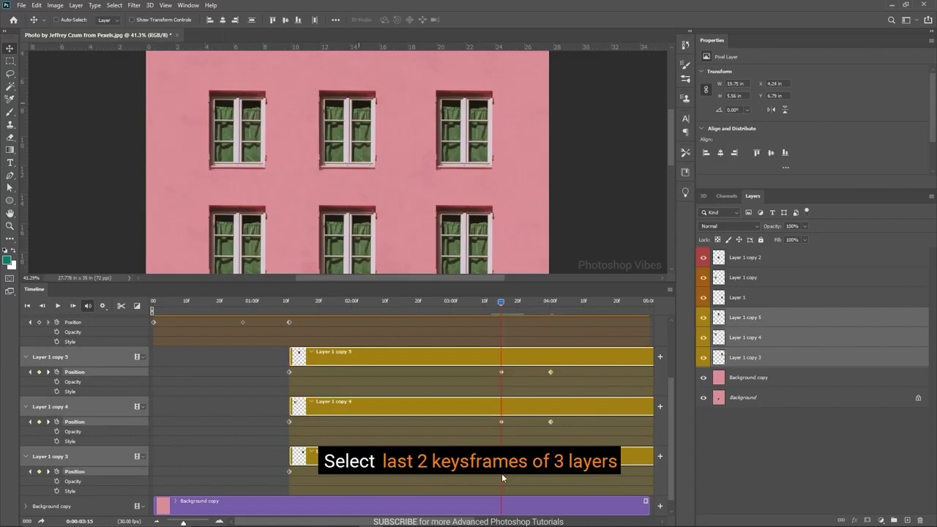
drag(502, 474, 357, 476)
drag(399, 371, 392, 472)
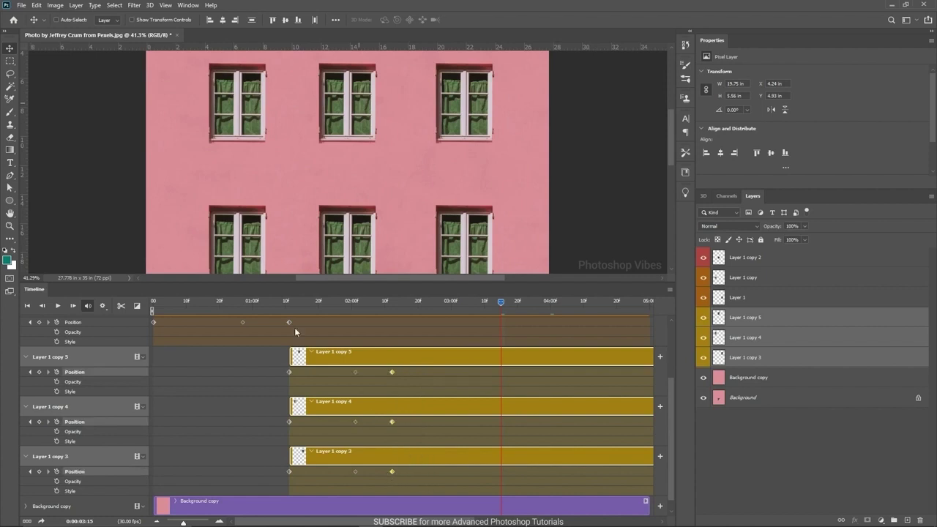
key(space)
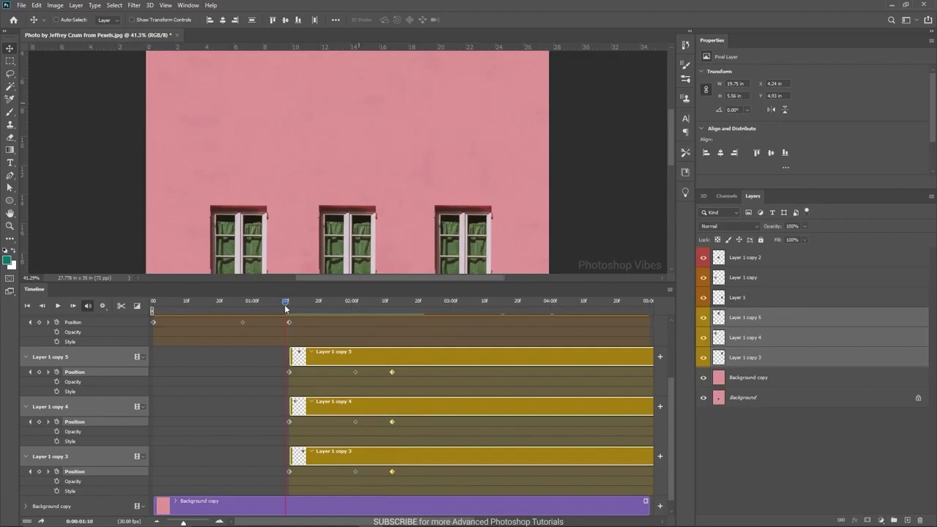
- Replay the sliding-window animation from the start a couple of times
key(space)
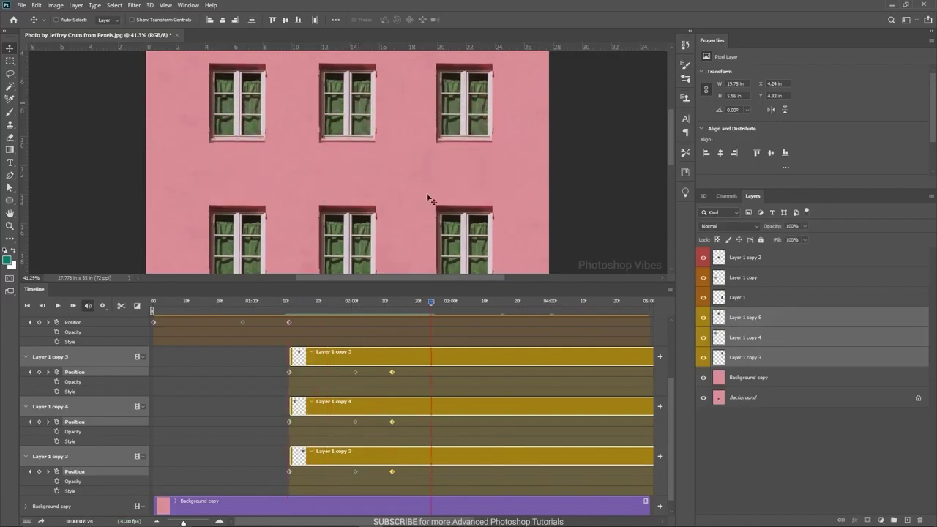
scroll(359, 208, down, 2)
scroll(366, 214, down, 1)
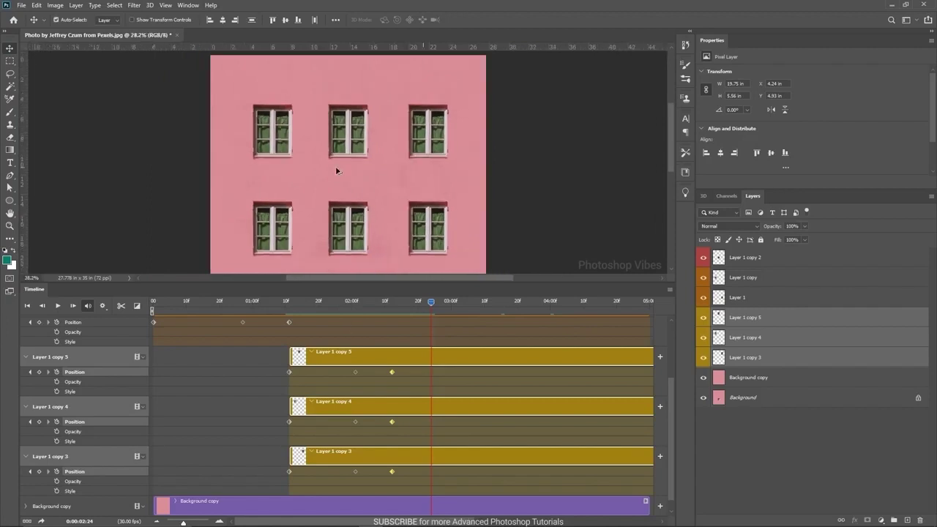
scroll(344, 187, down, 1)
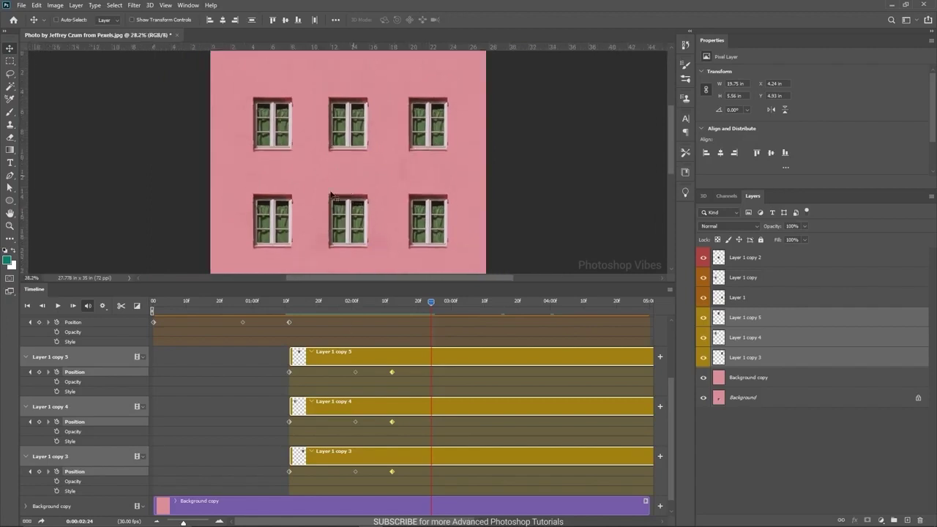
click(176, 304)
key(space)
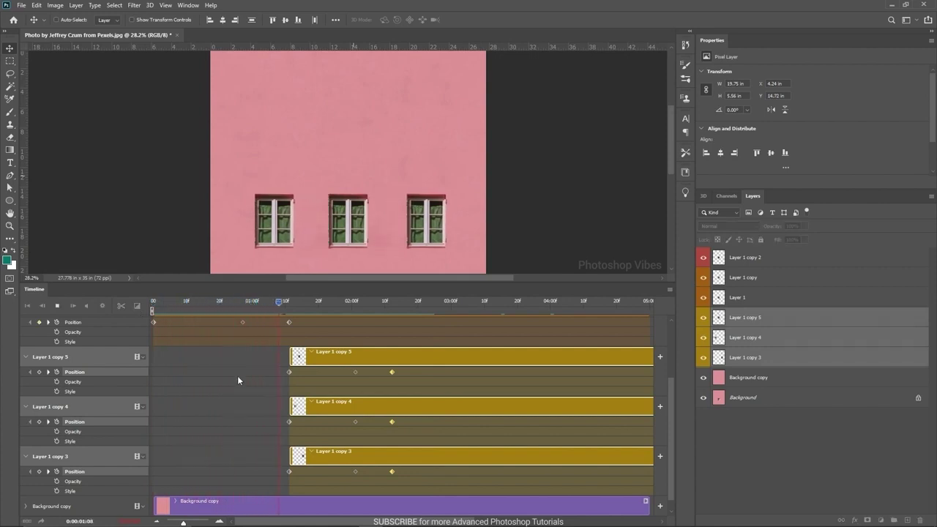
key(space)
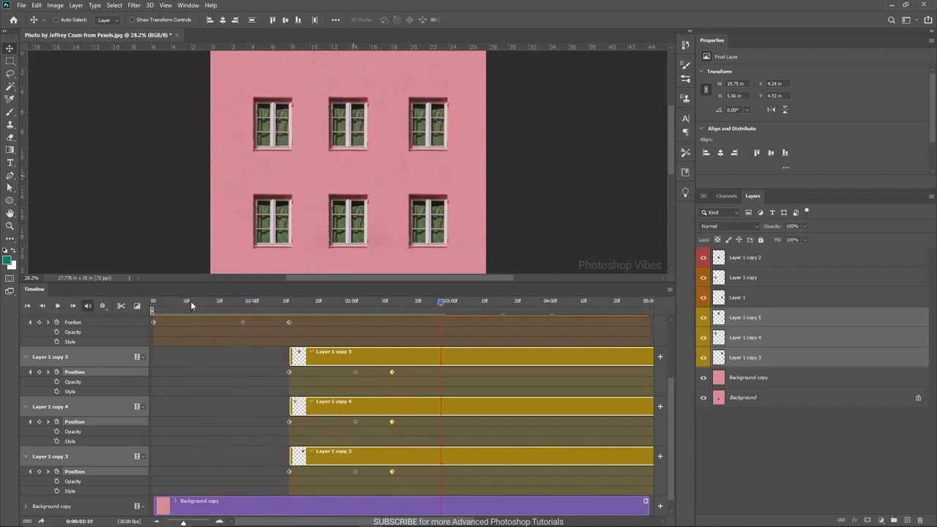
key(space)
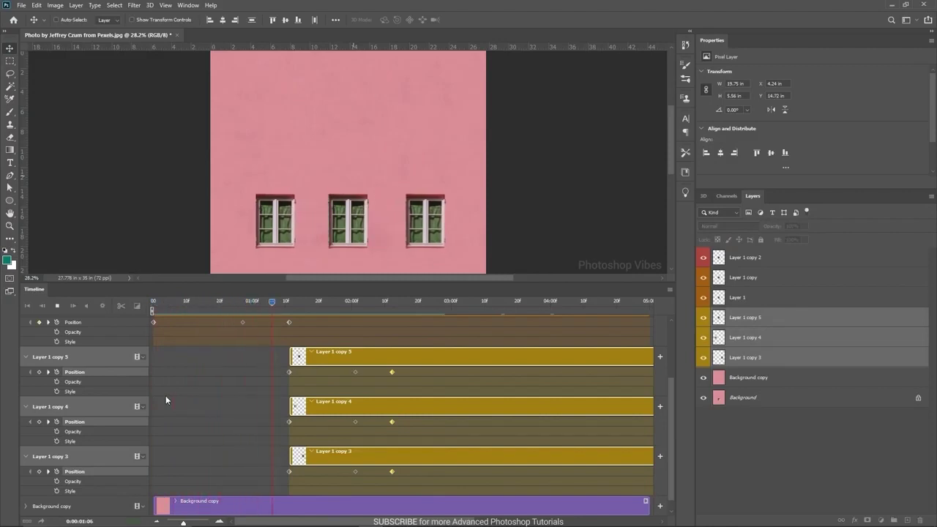
key(space)
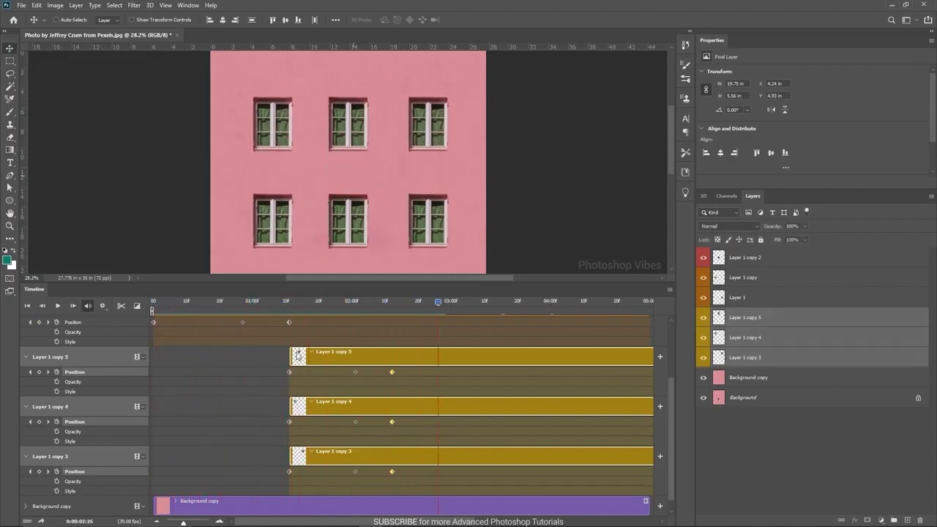
- At 1:11, duplicate the three window layers as Layer 1 copy 6, 7 and 8
click(288, 301)
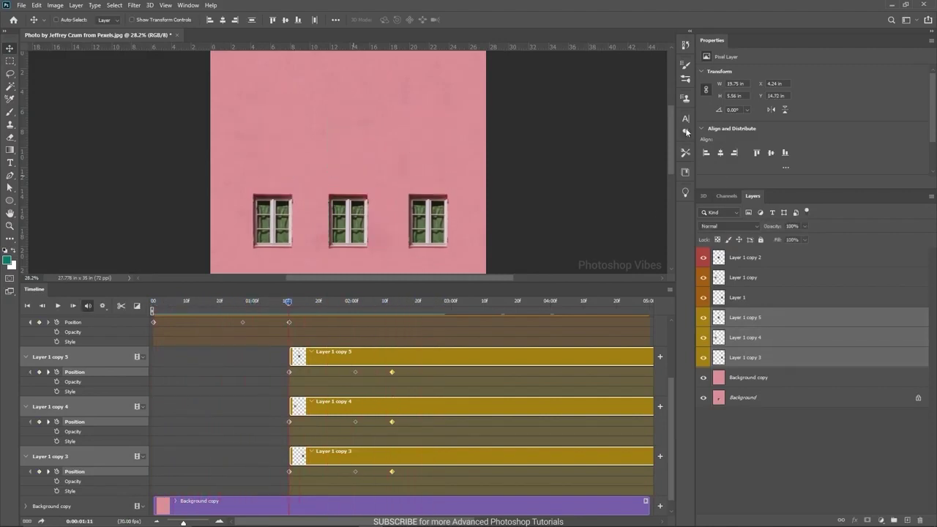
drag(671, 128, 668, 164)
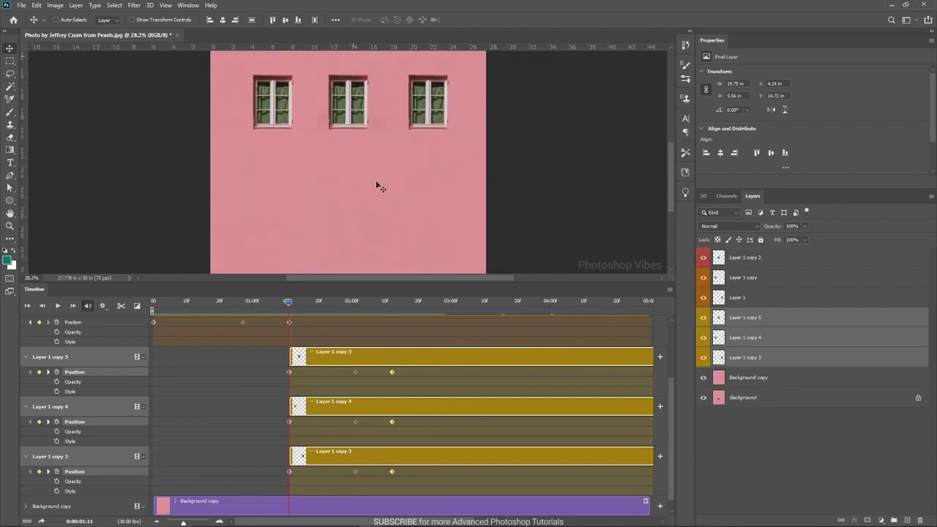
key(ctrl+j)
- Place the copies above Background copy, label them green, and expand their timeline tracks
drag(750, 361, 757, 424)
right_click(757, 422)
click(787, 467)
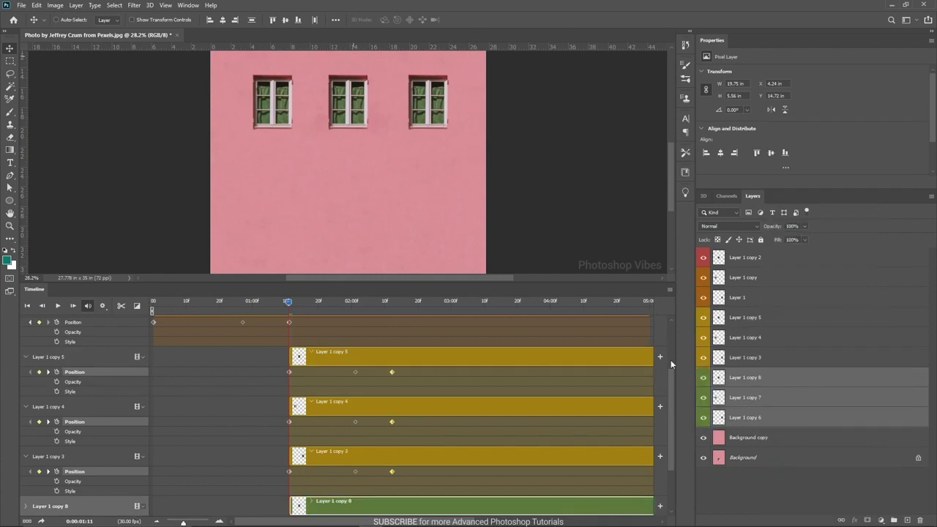
scroll(509, 415, down, 3)
click(25, 431)
click(26, 482)
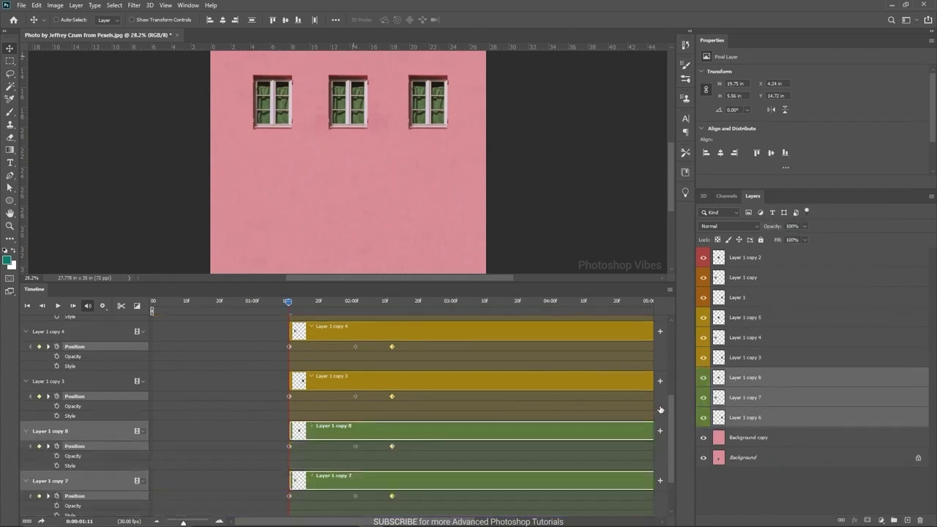
scroll(69, 467, down, 3)
click(25, 472)
scroll(513, 410, down, 1)
- Clear the inherited Position keyframes of copies 6, 7 and 8 and restart Position keyframing
click(56, 359)
click(56, 408)
click(57, 457)
click(57, 457)
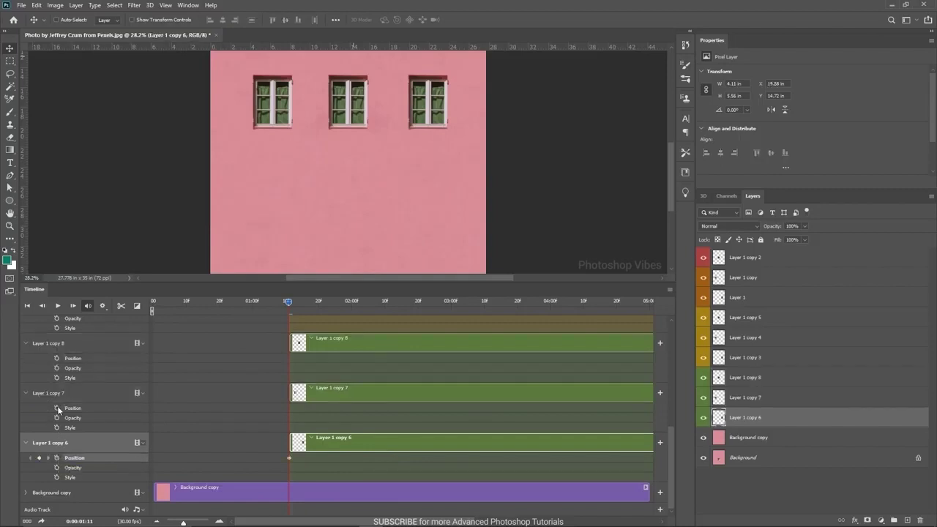
click(57, 408)
click(58, 359)
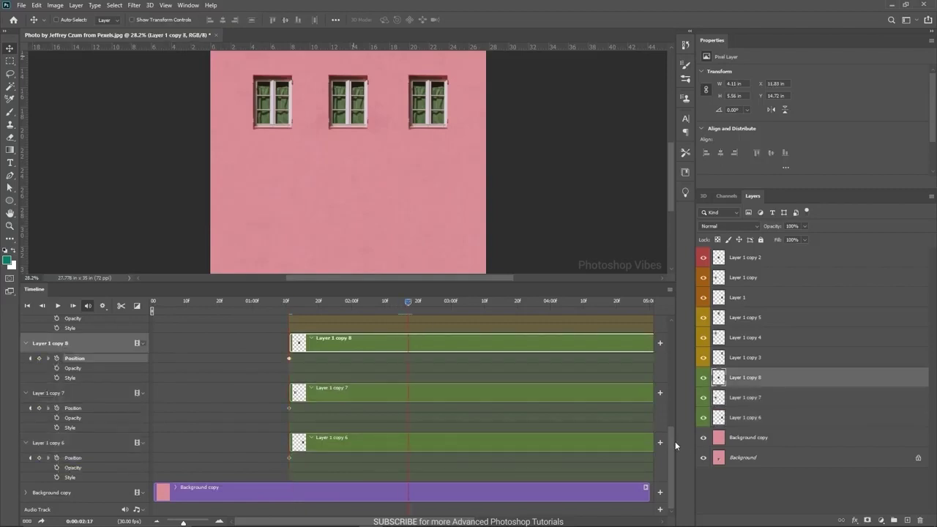
scroll(675, 442, up, 2)
- At 4:00, key Position for copies 8, 7 and 6 and move them down into a lower row
drag(408, 301, 549, 310)
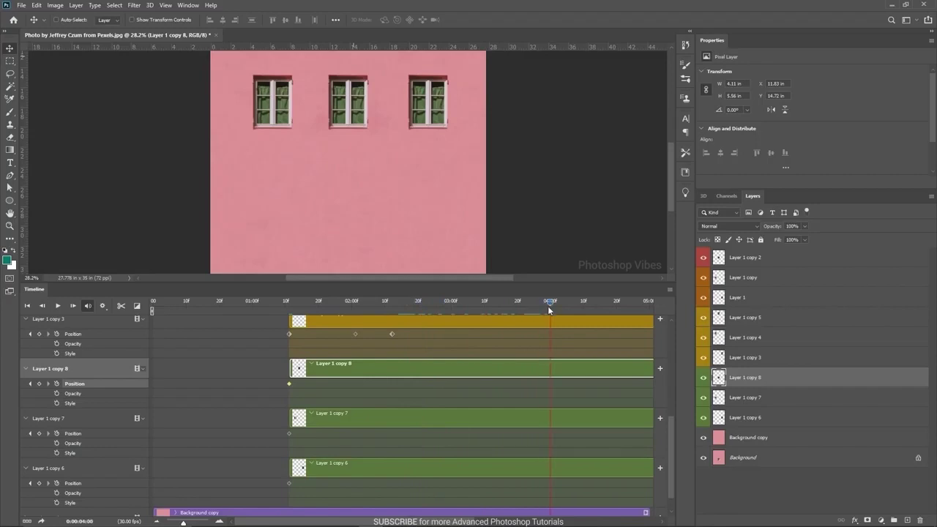
click(38, 384)
click(39, 433)
click(39, 484)
shift+click(751, 378)
drag(356, 107, 358, 198)
- Add 3:14 Position keyframes, then shift the final keyframes earlier to 2:01
drag(550, 301, 496, 304)
click(39, 383)
click(39, 434)
click(39, 483)
drag(481, 382, 355, 483)
click(355, 302)
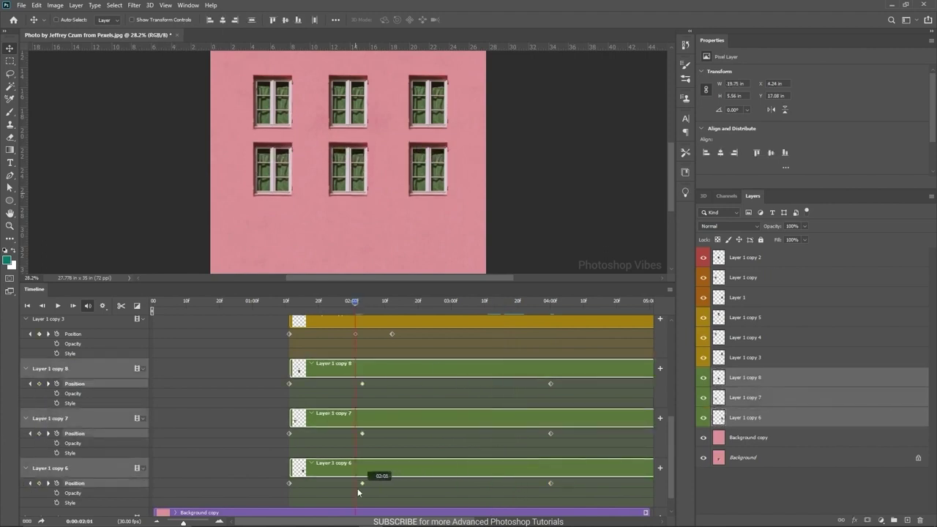
click(48, 334)
drag(551, 483, 393, 484)
- Preview the animation and end the playback work area at 3:20
scroll(374, 163, down, 1)
scroll(415, 176, down, 1)
drag(396, 128, 388, 170)
drag(247, 302, 519, 311)
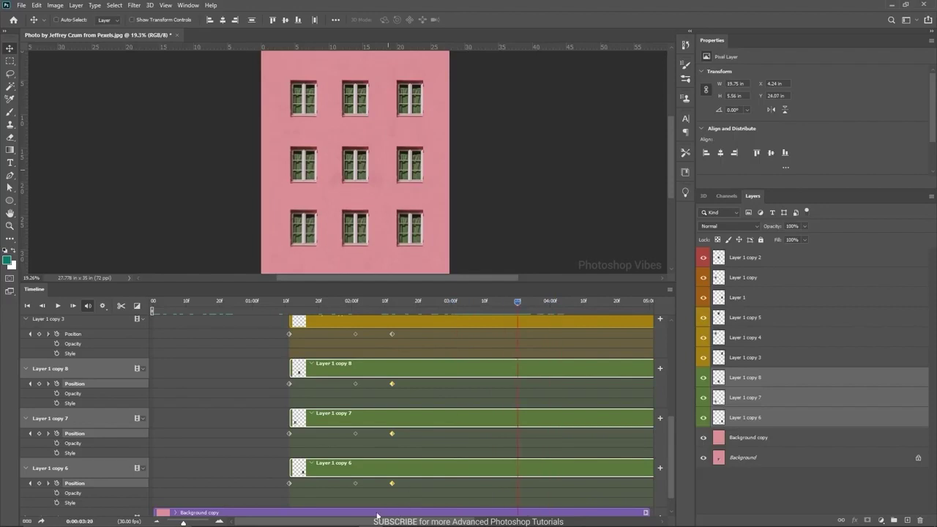
scroll(566, 319, right, 5)
drag(605, 311, 337, 325)
drag(403, 522, 315, 525)
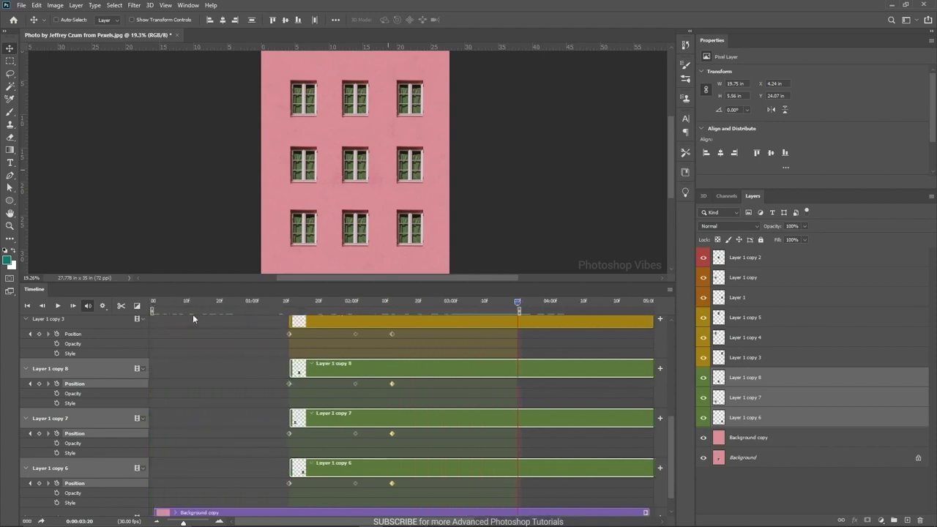
click(103, 306)
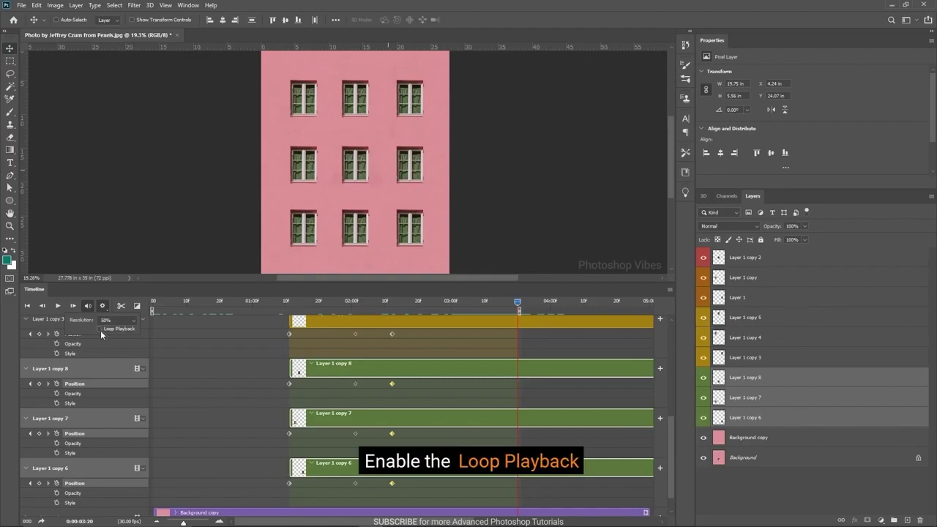
click(117, 321)
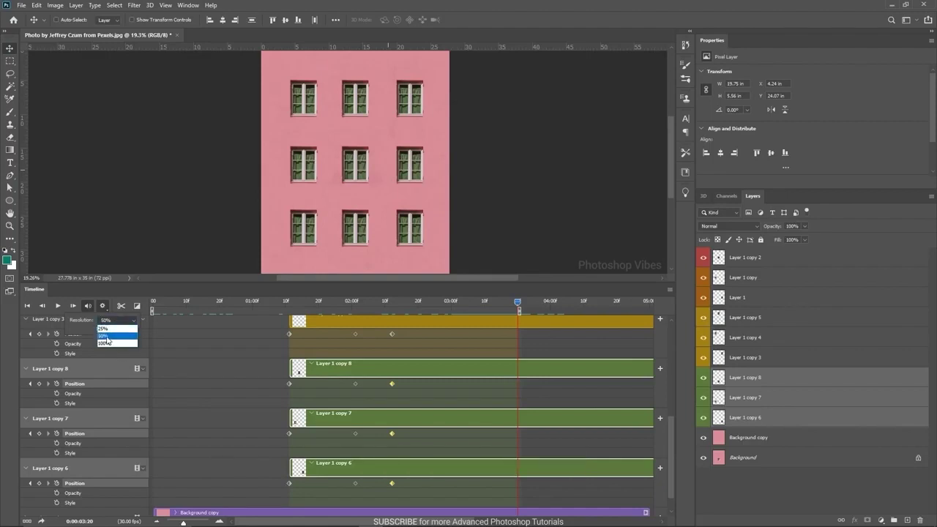
click(190, 341)
drag(183, 301, 127, 308)
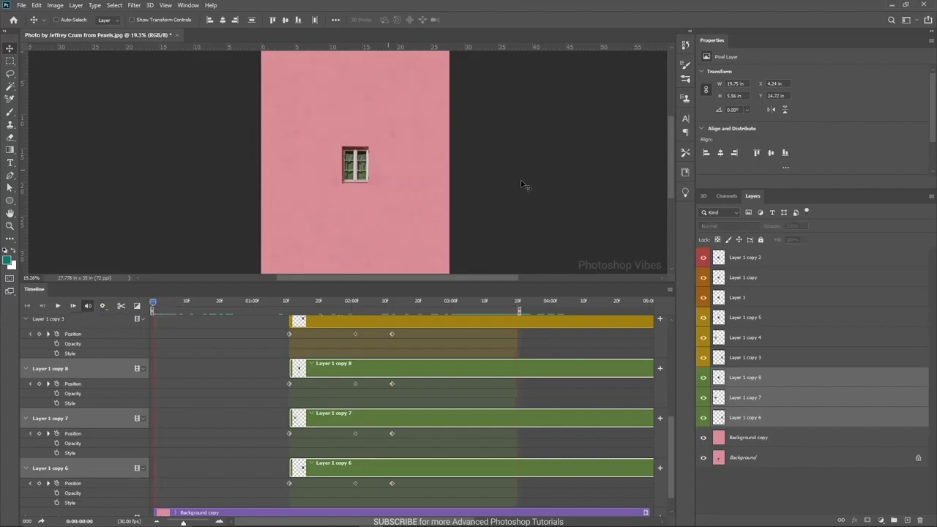
drag(531, 282, 532, 440)
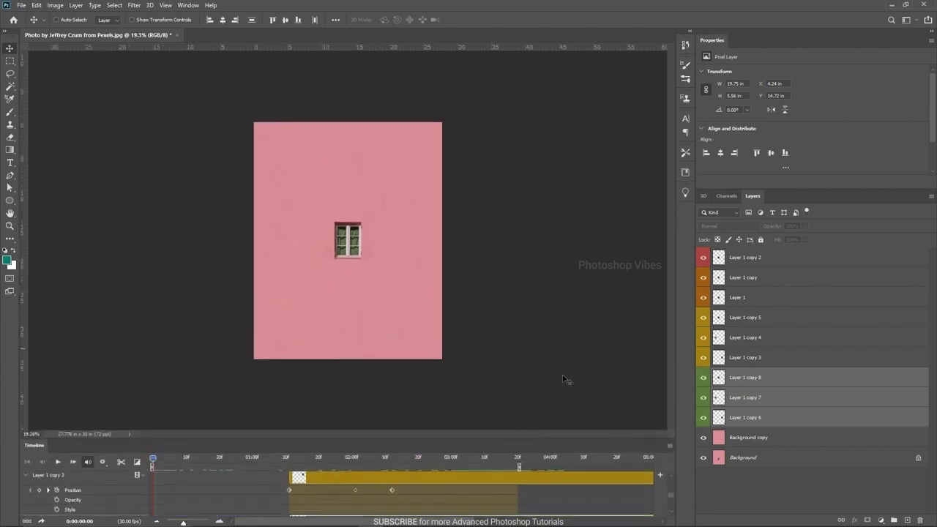
key(space)
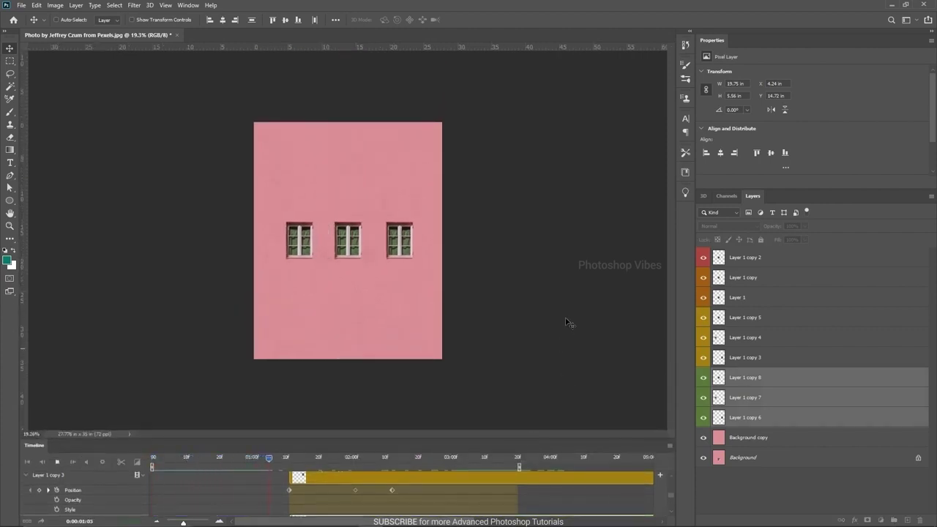
key(space)
drag(201, 461, 86, 468)
click(57, 461)
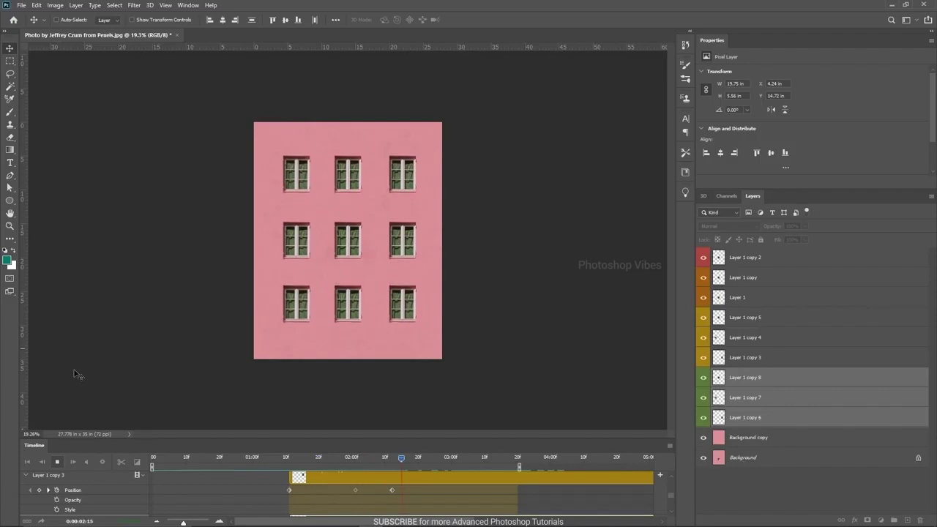
key(space)
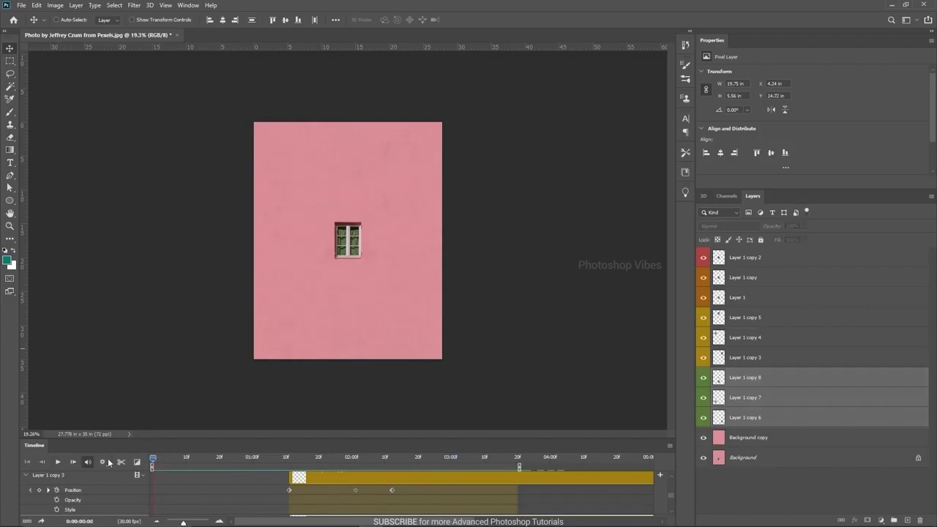
click(57, 462)
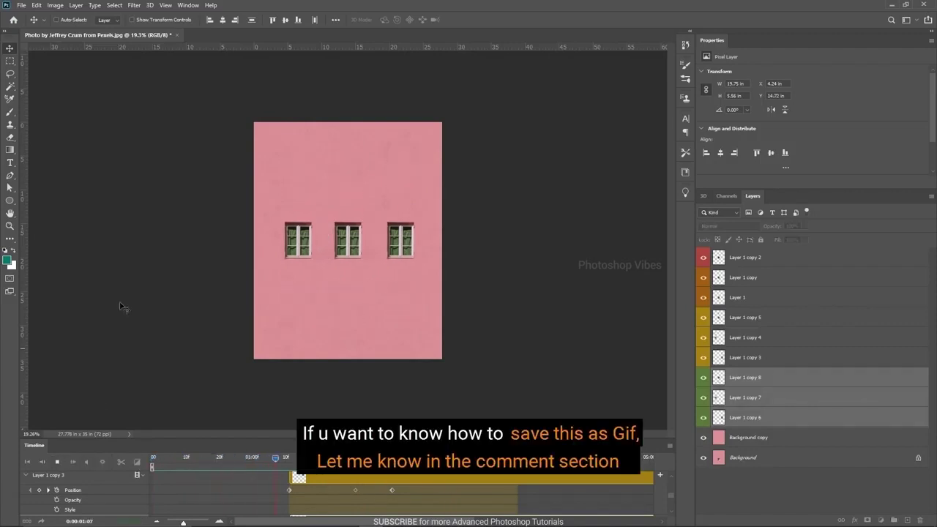
key(space)
key(ctrl+0)
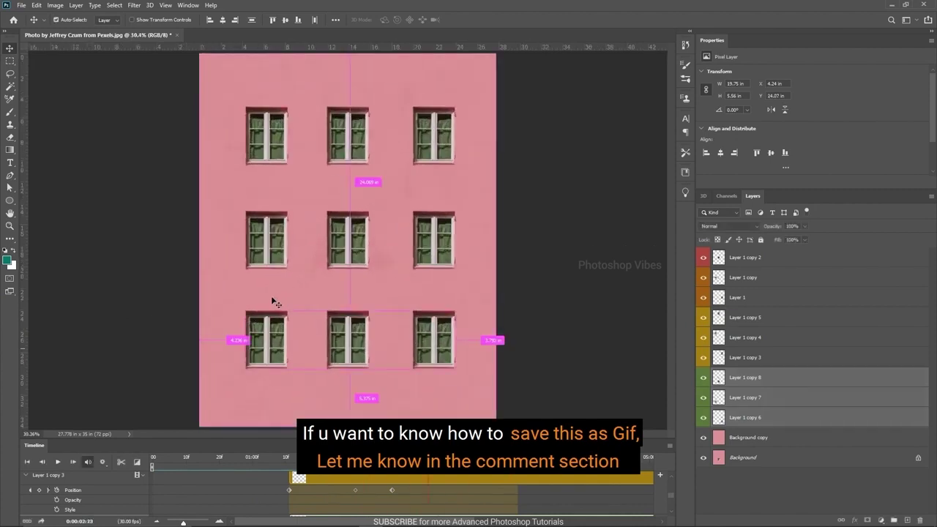
click(153, 458)
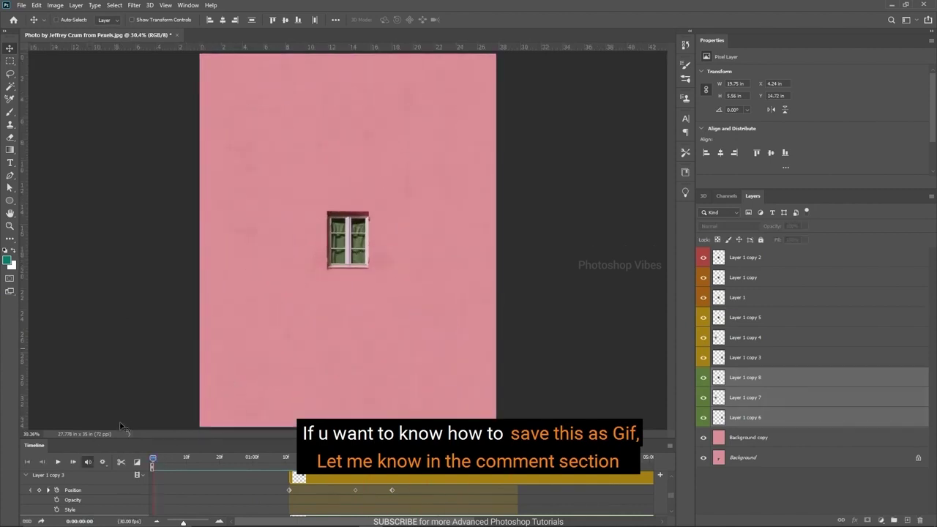
click(57, 462)
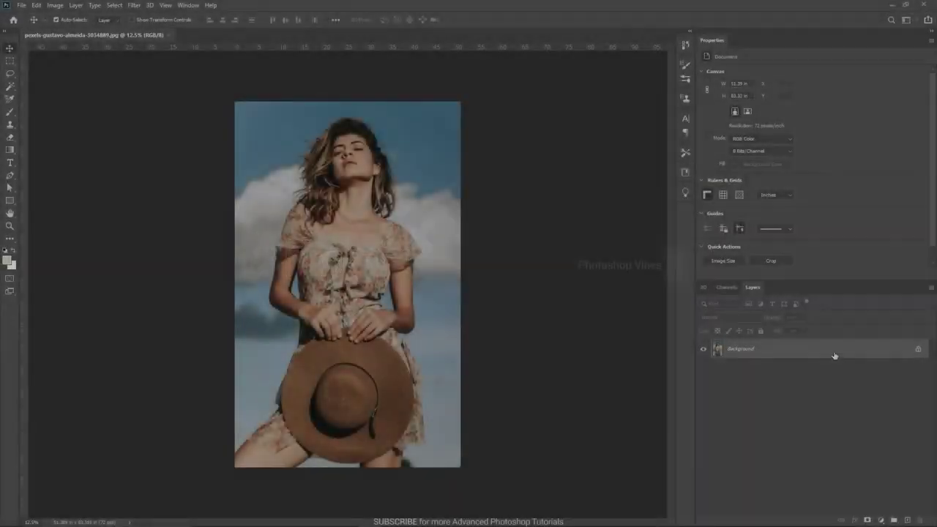
- Drag the woman photo's Background layer onto New Layer to create Background copy
drag(833, 356, 907, 520)
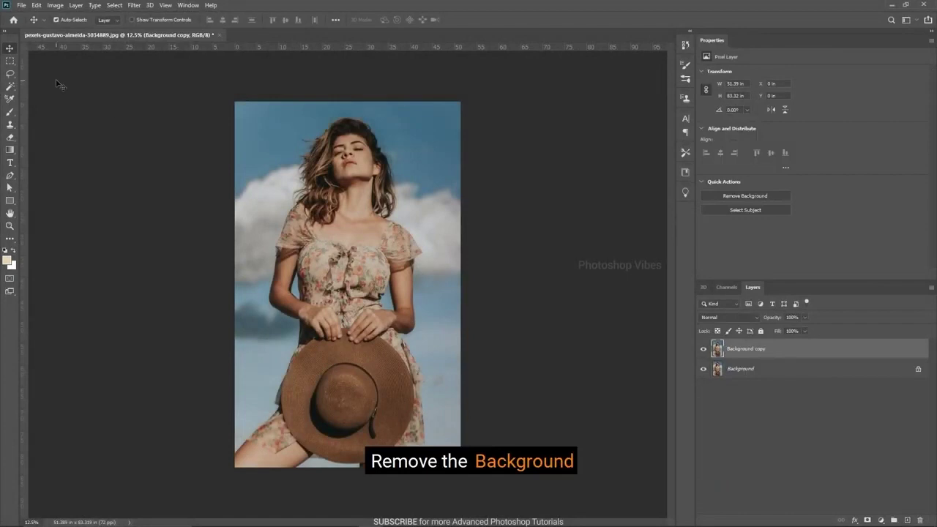
- Select the woman and her hat with the Magic Wand, adding both thighs to the selection
click(12, 86)
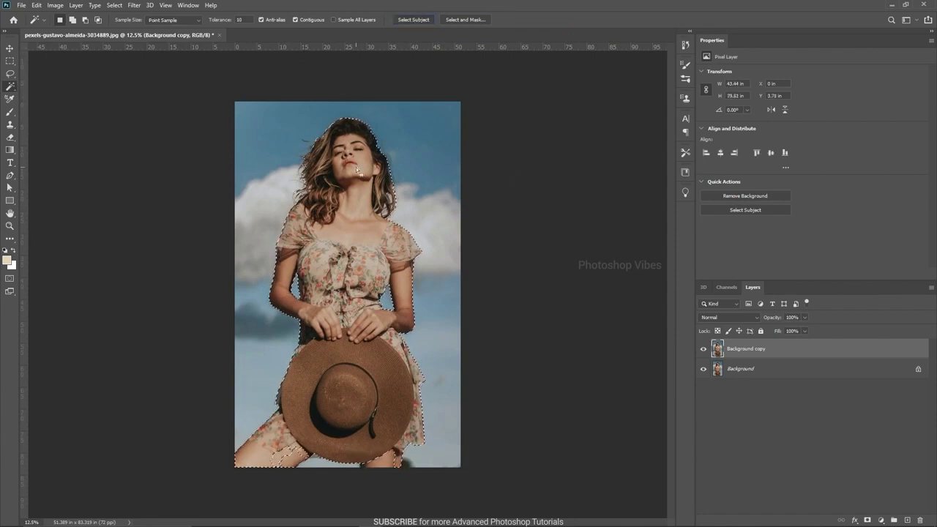
scroll(307, 421, up, 5)
drag(300, 429, 302, 414)
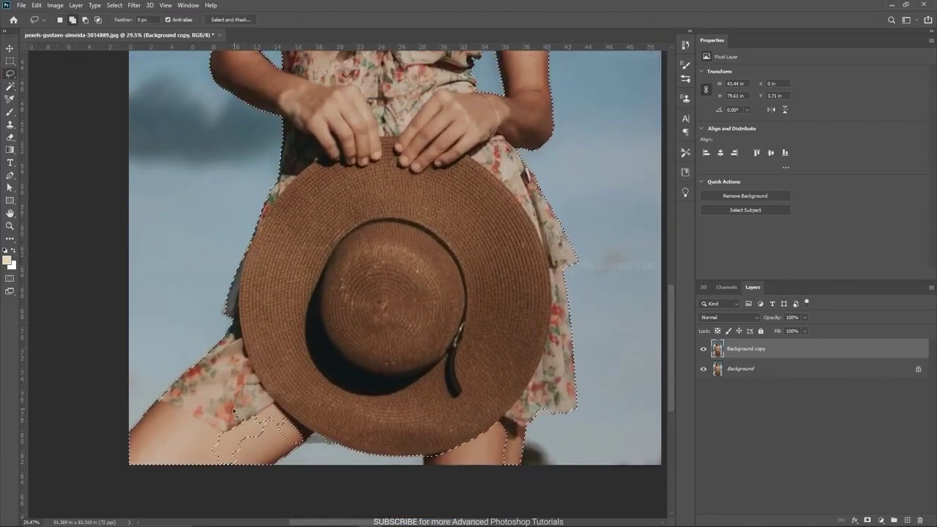
mouse_move(229, 414)
mouse_down()
mouse_move(260, 471)
mouse_move(303, 444)
mouse_up()
mouse_move(439, 429)
mouse_down()
mouse_move(421, 452)
mouse_move(478, 483)
mouse_move(451, 392)
mouse_move(484, 402)
mouse_move(432, 472)
mouse_up()
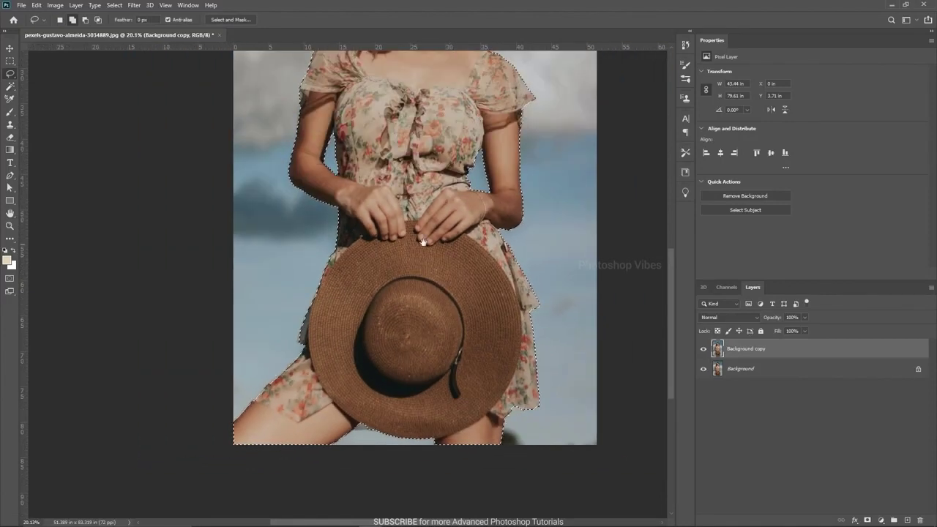
drag(350, 178, 277, 310)
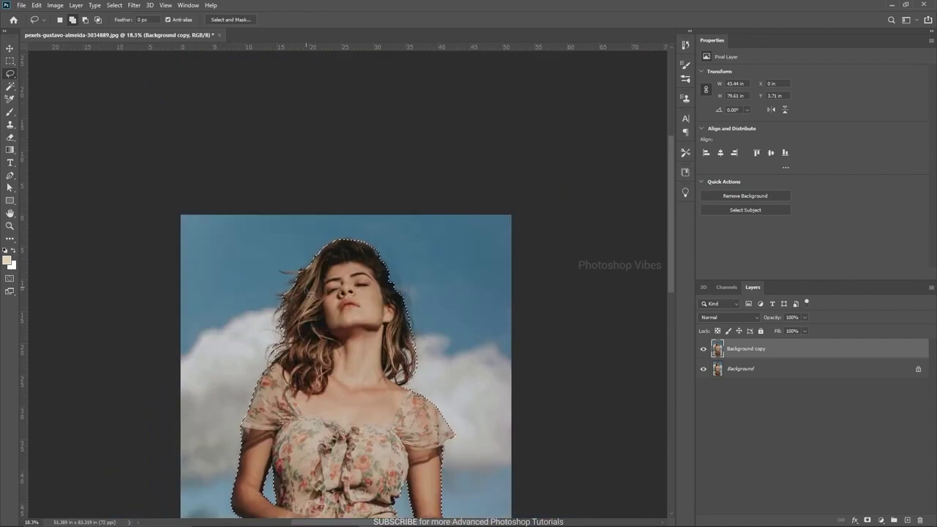
scroll(322, 326, up, 3)
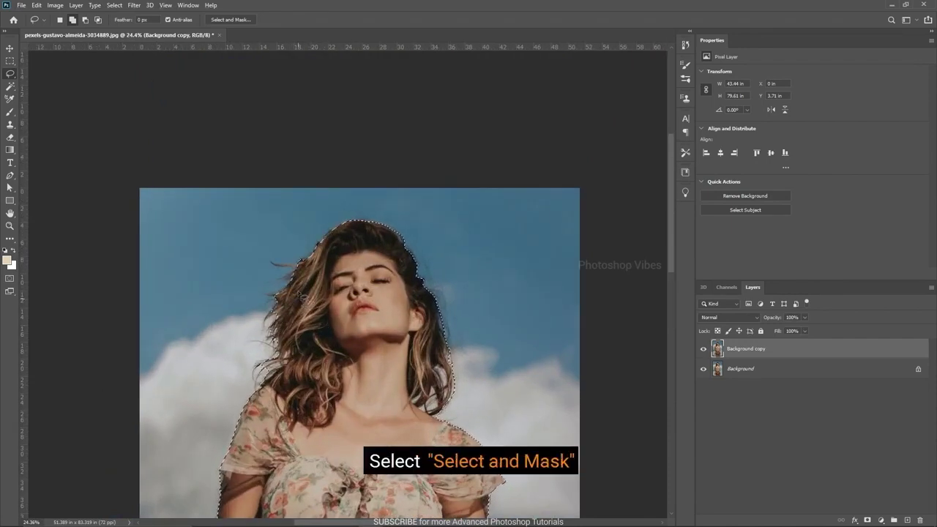
- In Select and Mask, refine the hair with a ~281 px Refine Edge Brush, removing the blue fringe
click(226, 19)
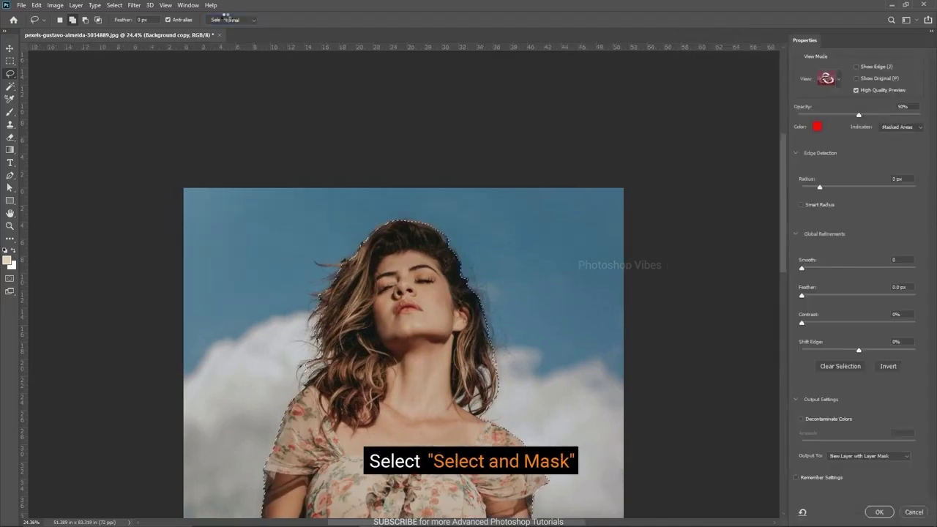
scroll(333, 291, up, 3)
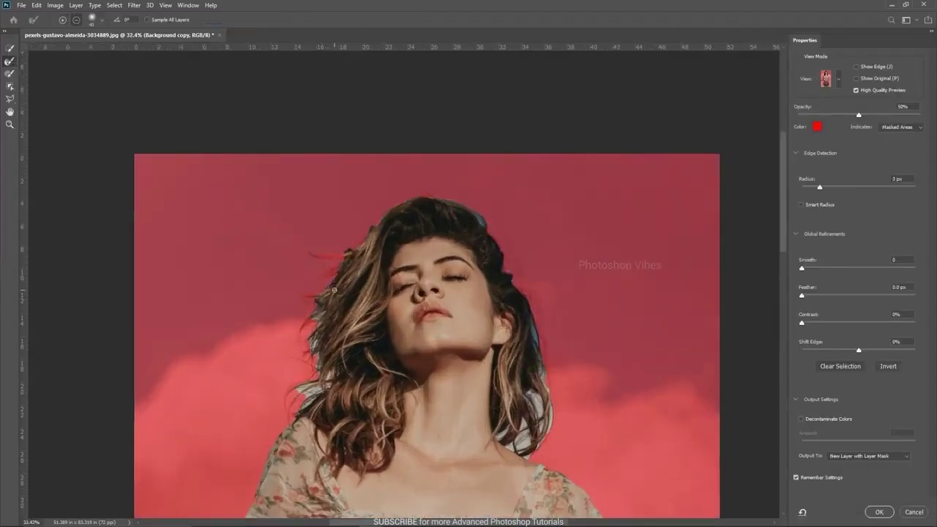
mouse_move(329, 285)
mouse_down()
mouse_move(360, 239)
mouse_move(371, 238)
mouse_up()
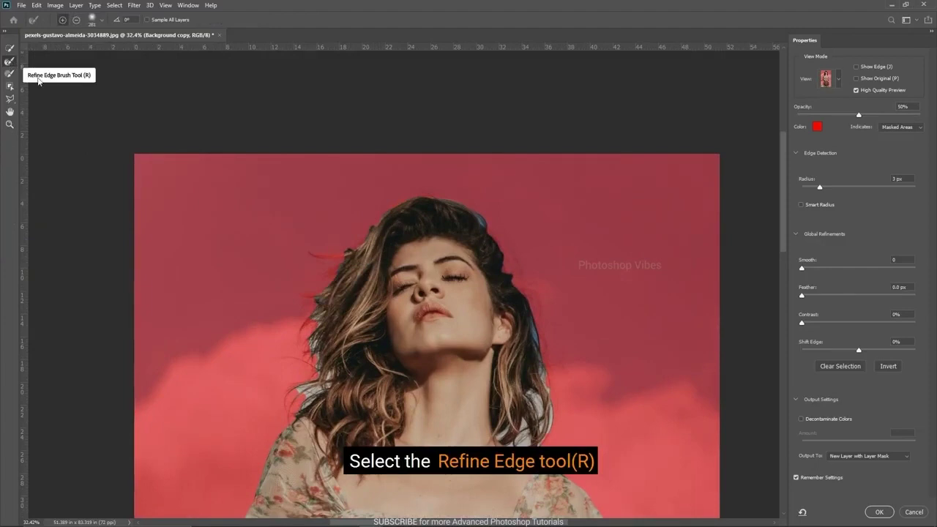
click(10, 62)
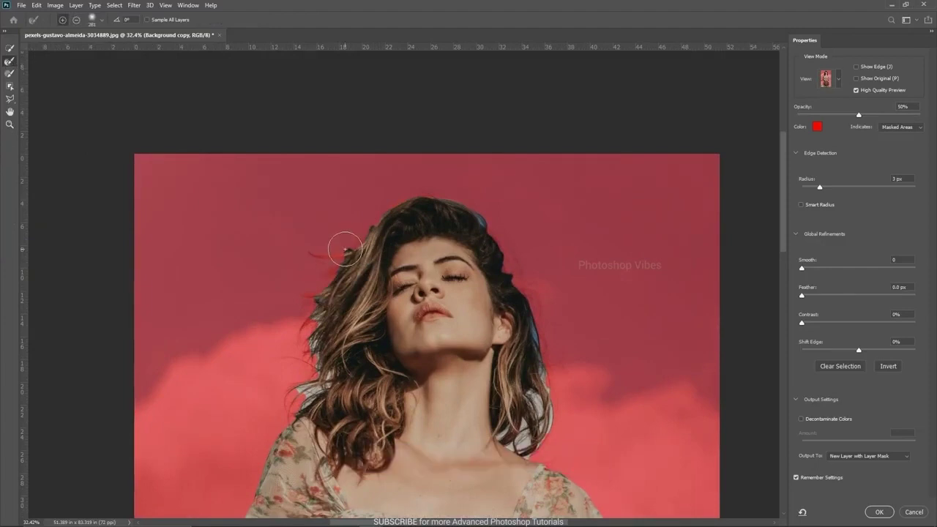
mouse_move(318, 254)
mouse_down()
mouse_move(329, 251)
mouse_move(303, 283)
mouse_move(322, 275)
mouse_up()
drag(537, 355, 541, 441)
alt+right_click(429, 204)
mouse_move(402, 211)
mouse_down()
mouse_move(478, 221)
mouse_move(535, 306)
mouse_move(531, 329)
mouse_up()
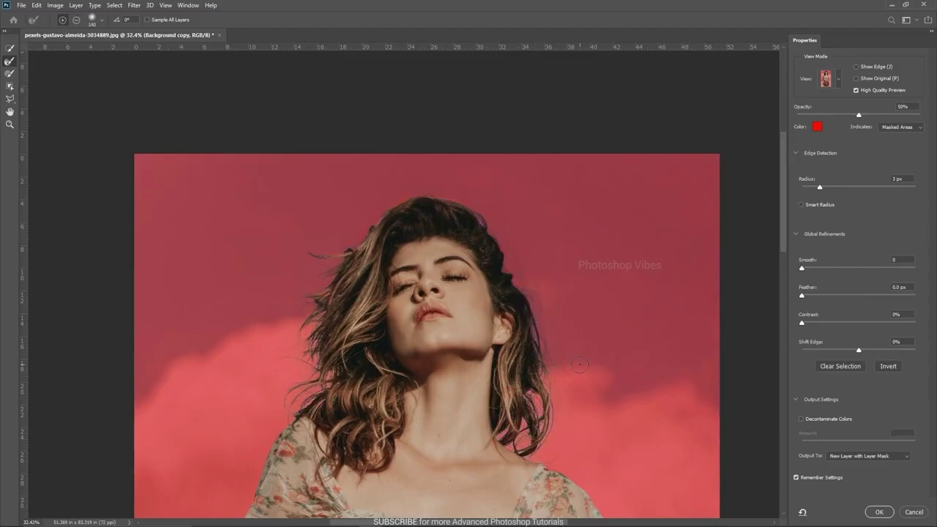
- Output the cutout as a new layer with layer mask and check it against the hidden Background
click(843, 457)
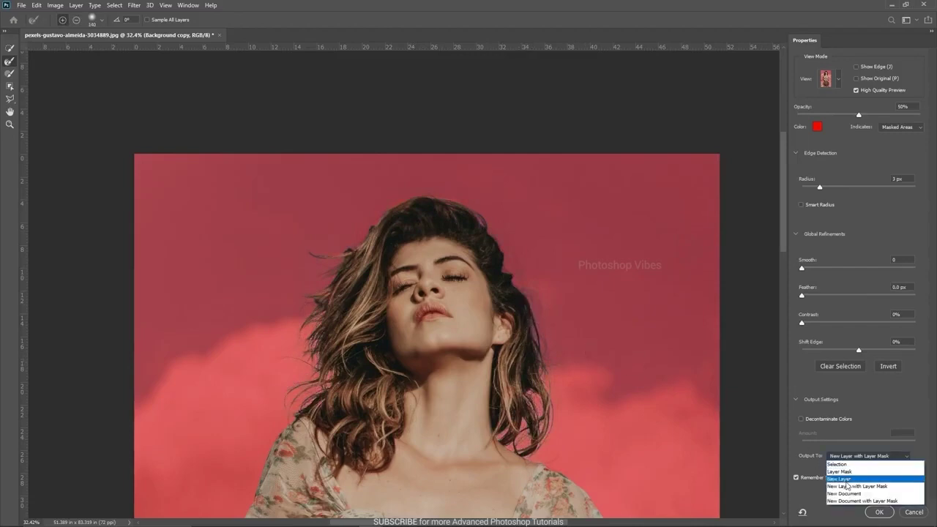
click(848, 491)
click(879, 512)
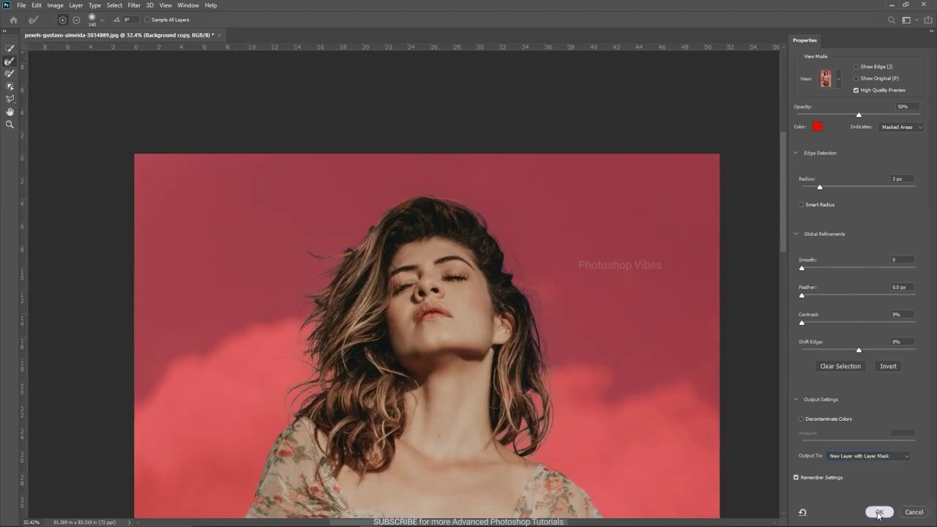
key(ctrl+minus)
key(ctrl+minus)
key(ctrl+minus)
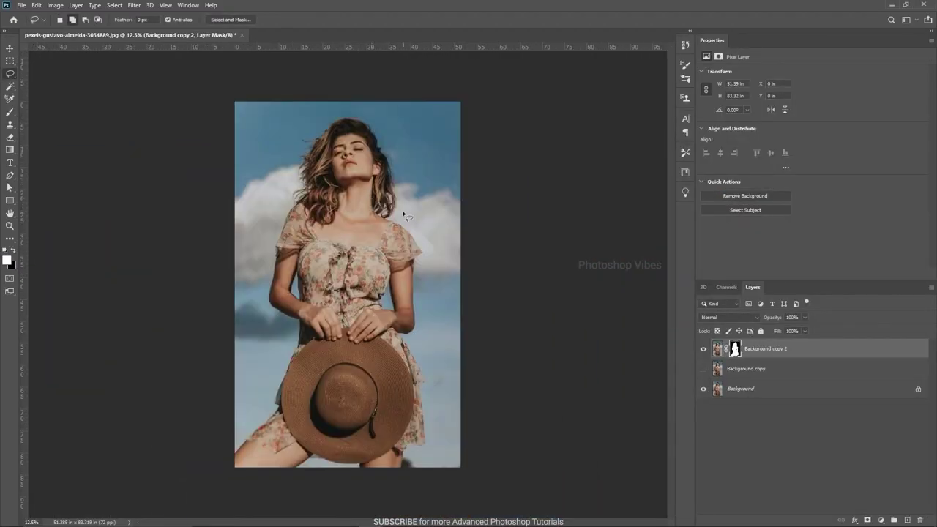
key(v)
click(704, 389)
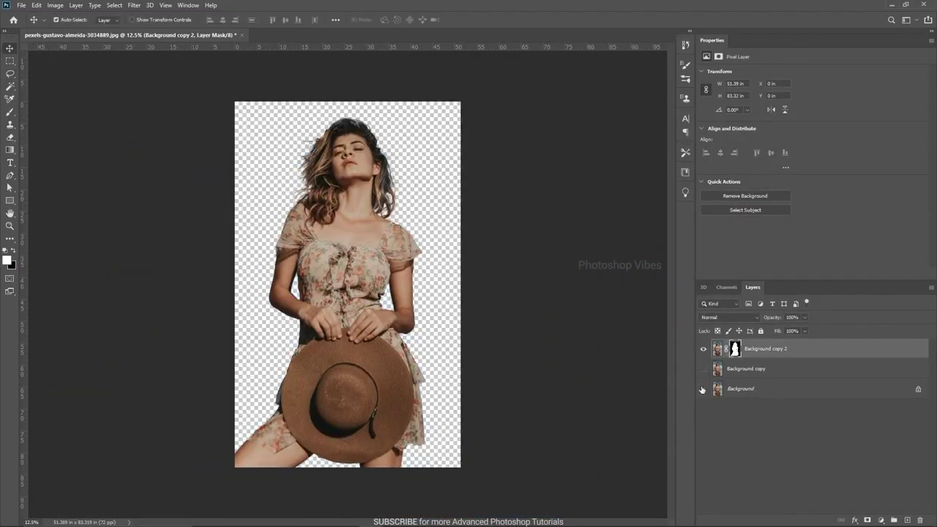
click(702, 389)
click(766, 349)
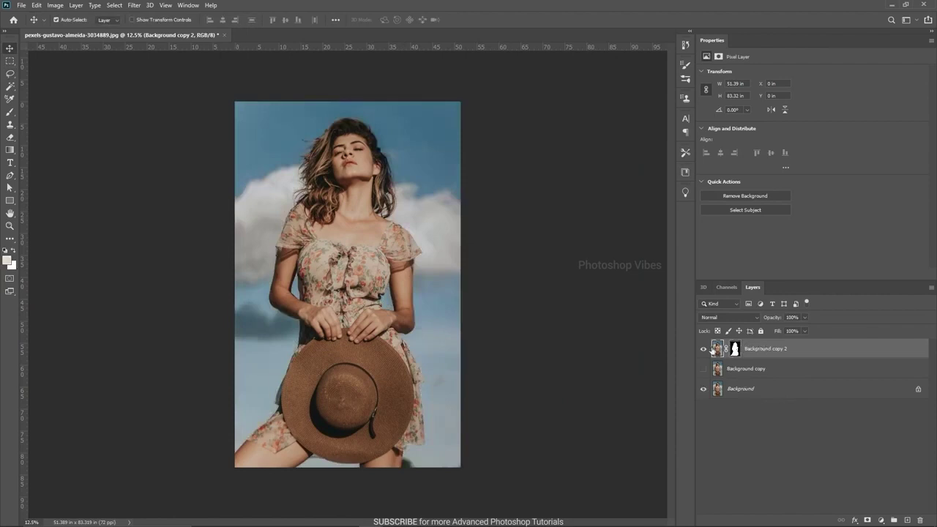
- Add a Color Lookup adjustment with the FoggyNight.3DL look above the Background
click(742, 390)
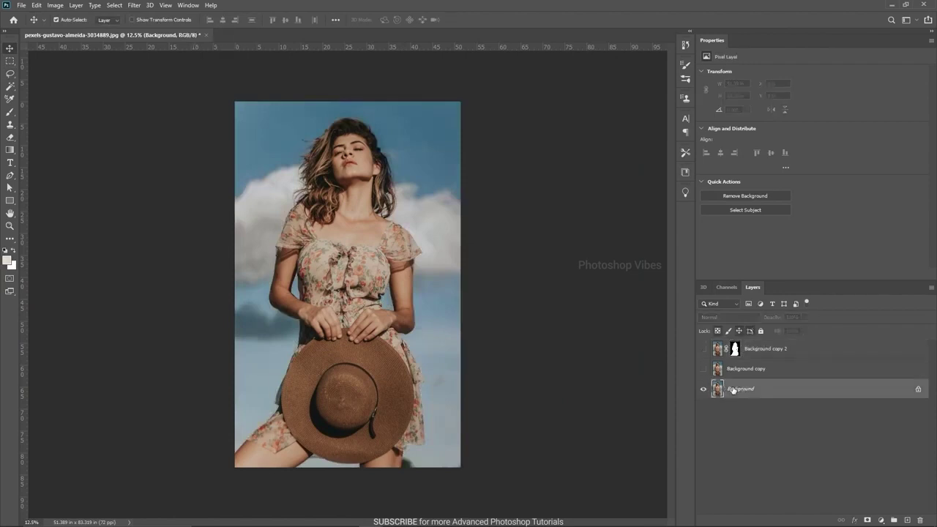
click(882, 517)
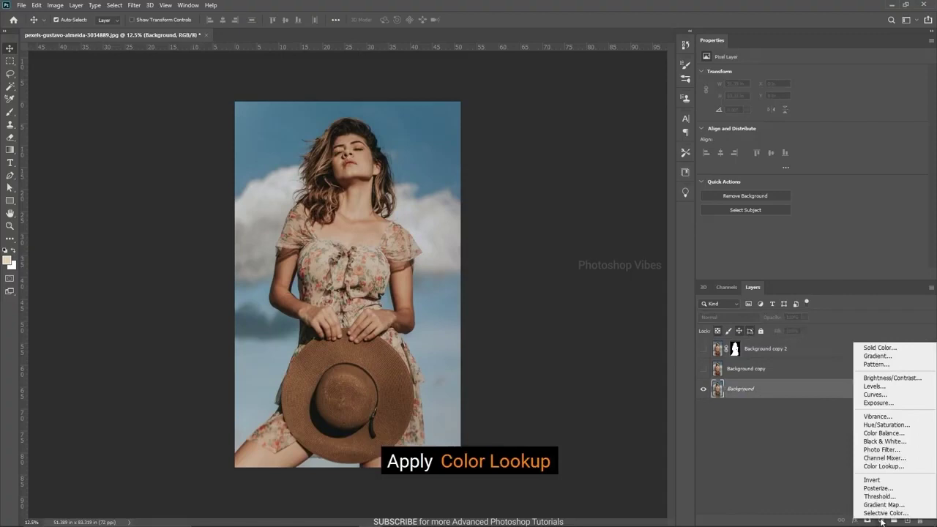
click(875, 467)
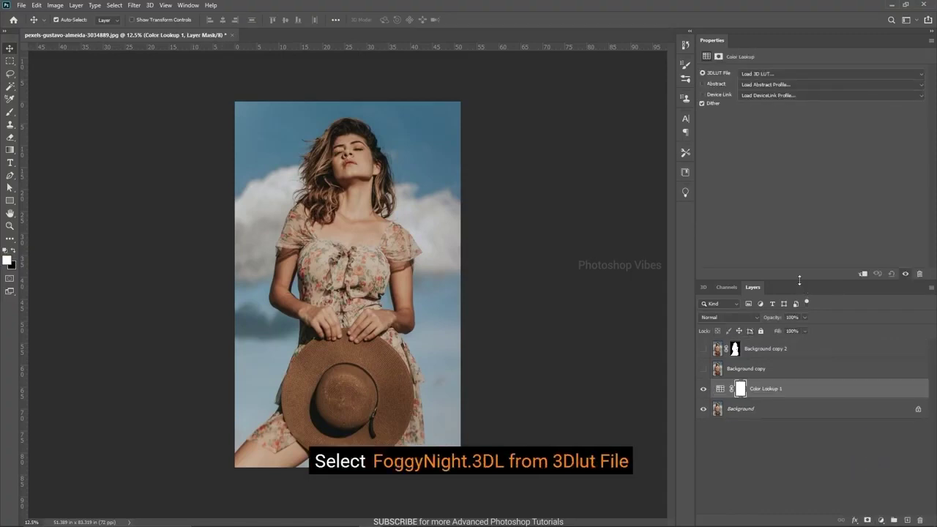
click(741, 73)
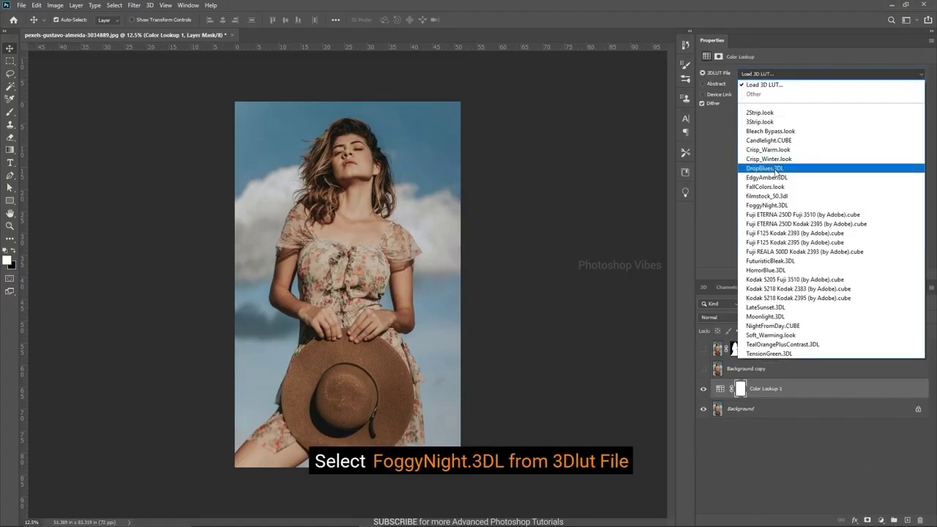
click(799, 205)
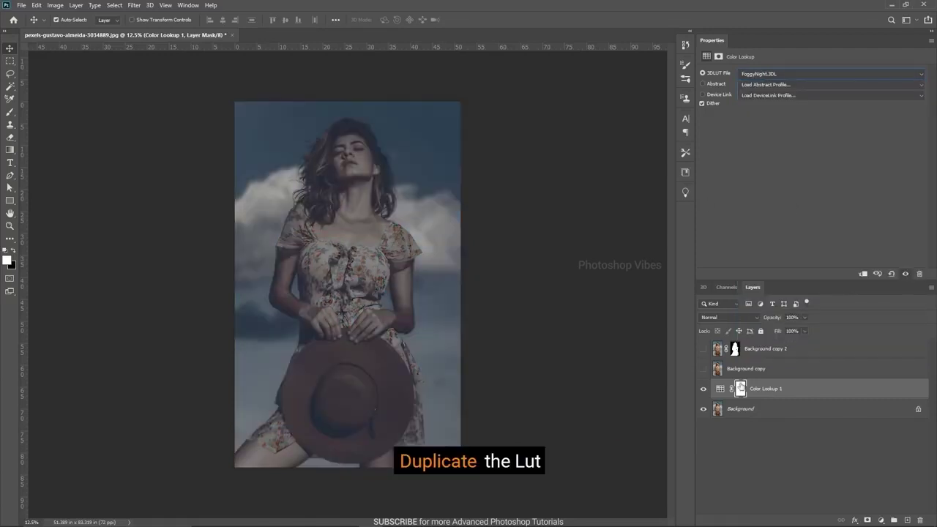
- Duplicate Color Lookup 1 and add a red ff0034 Color Fill layer above the copy
drag(770, 393, 908, 520)
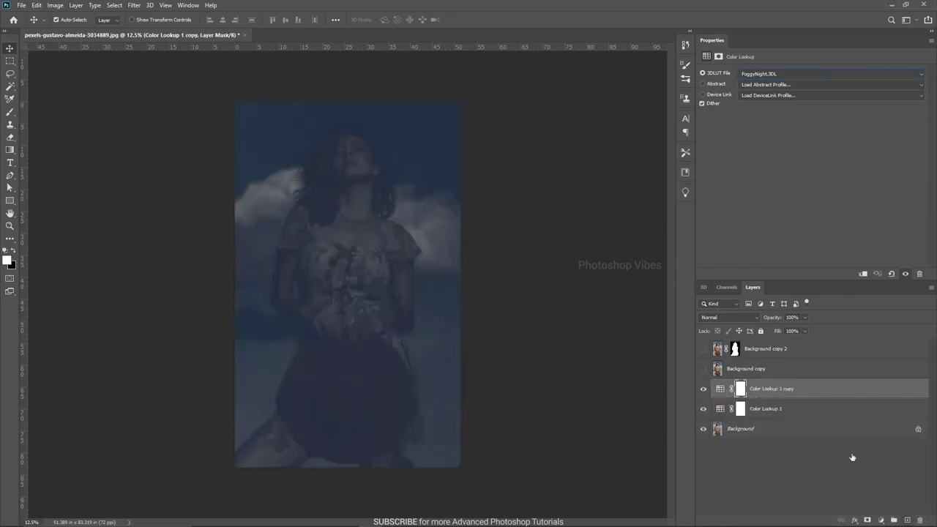
click(764, 387)
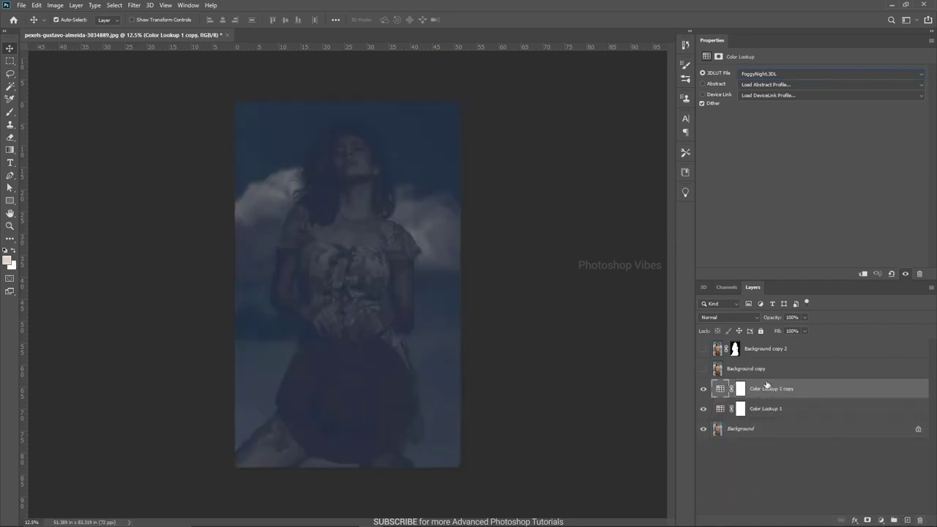
click(881, 520)
click(874, 350)
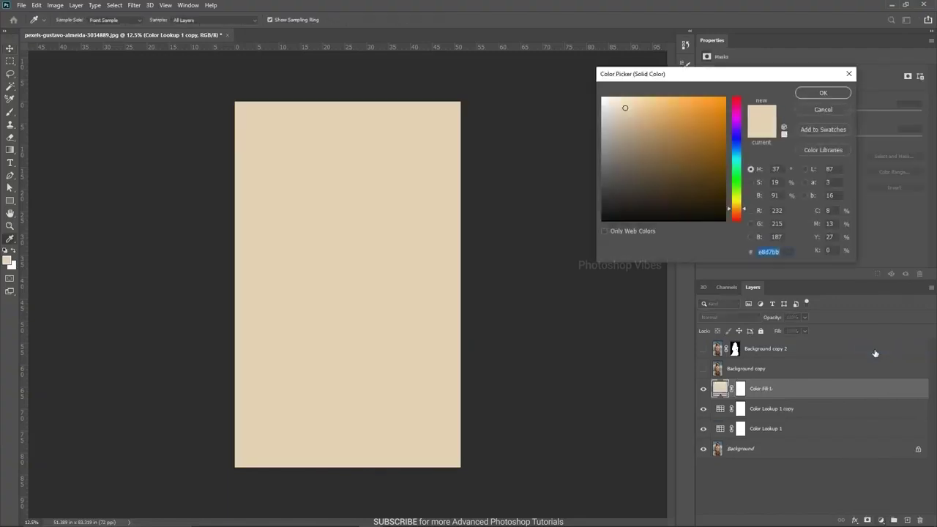
click(737, 112)
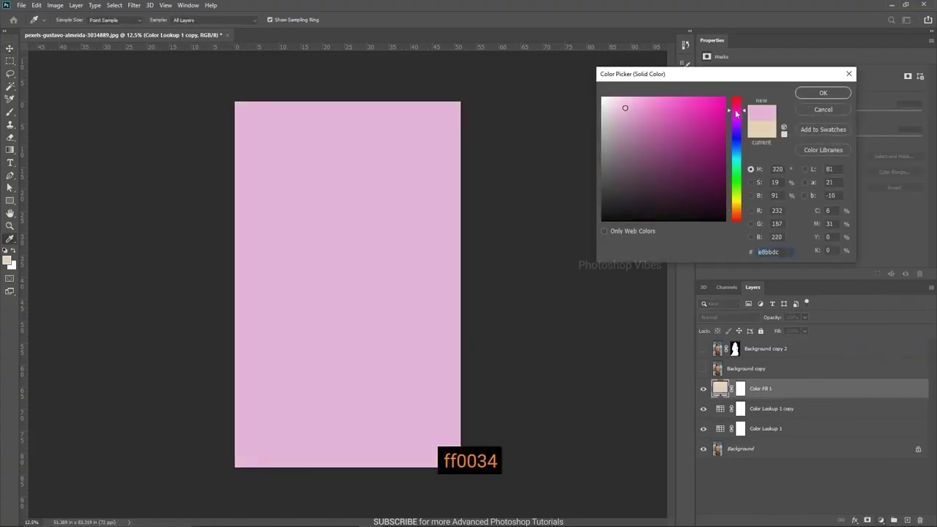
drag(716, 113, 725, 109)
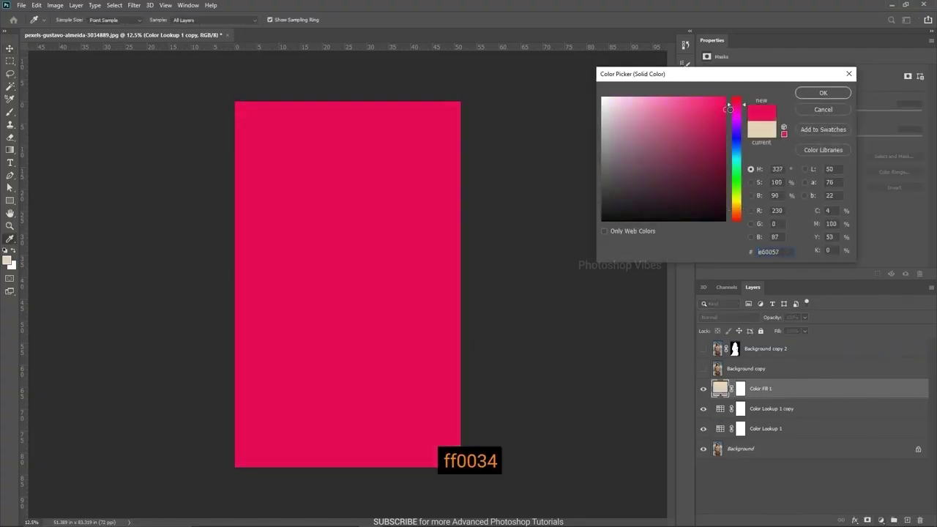
text(ff0034)
click(822, 93)
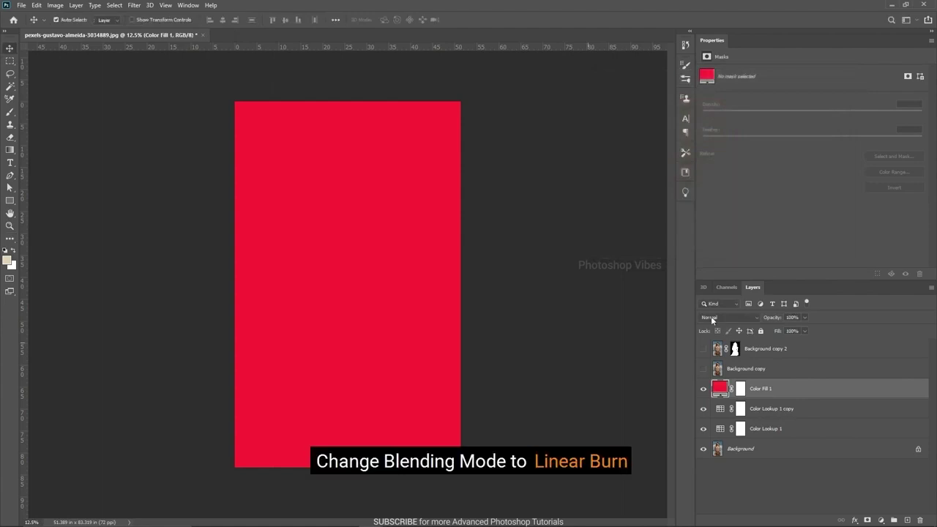
- Set the colour fill to Linear Burn and show the Background copy 2 cutout
click(722, 320)
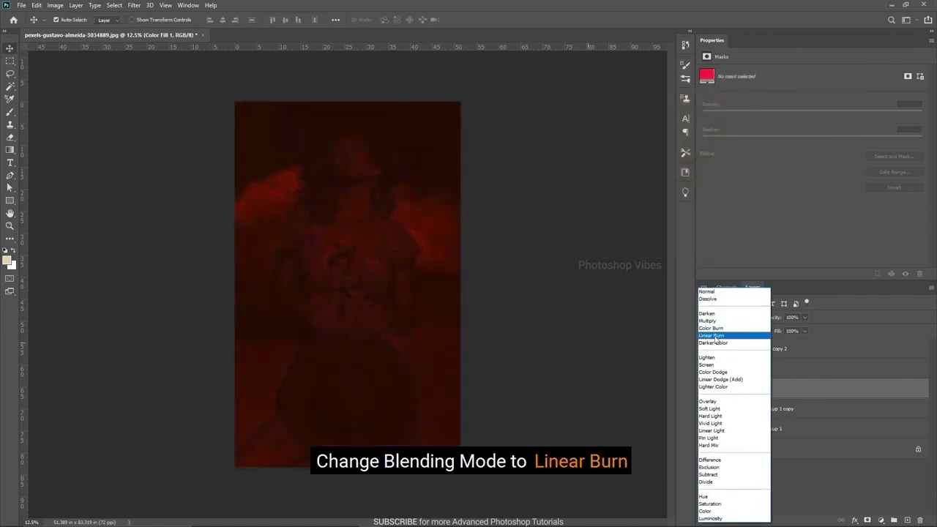
click(721, 336)
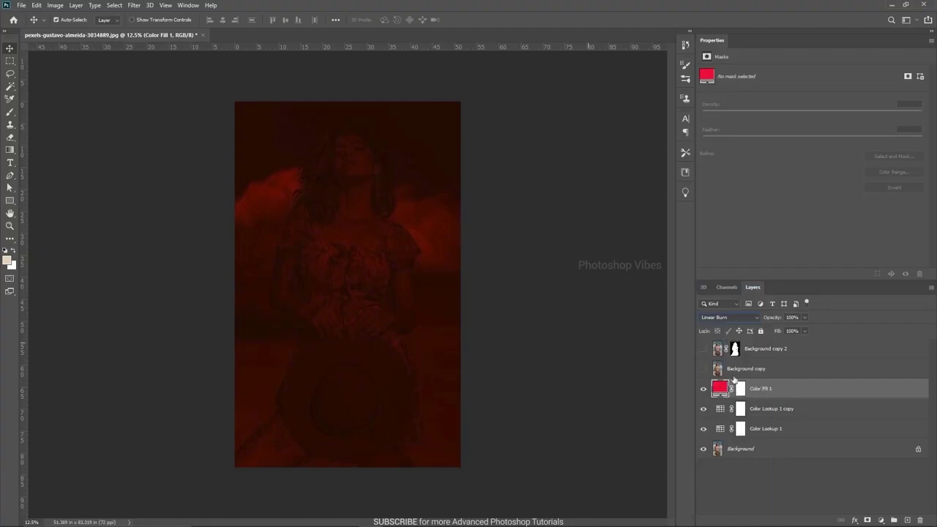
click(703, 351)
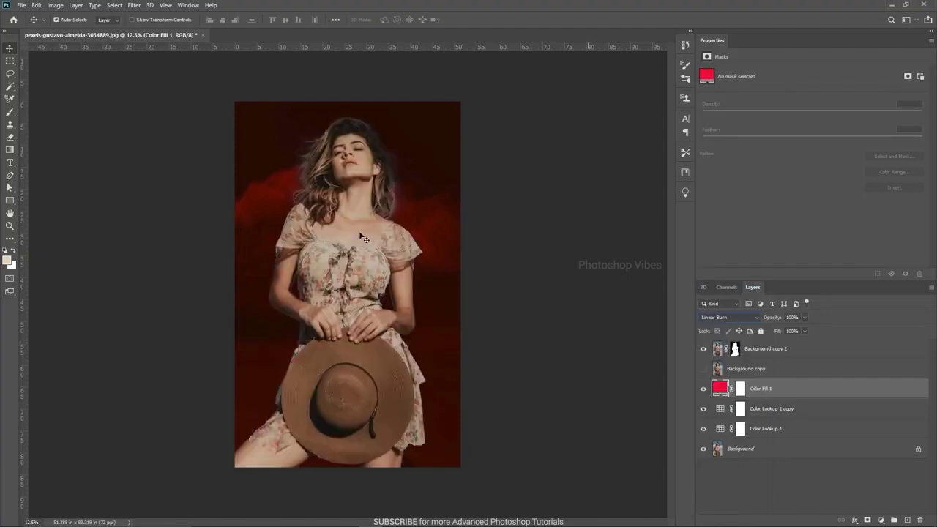
ctrl+click(400, 269)
scroll(403, 273, down, 3)
scroll(403, 272, up, 1)
scroll(403, 273, down, 1)
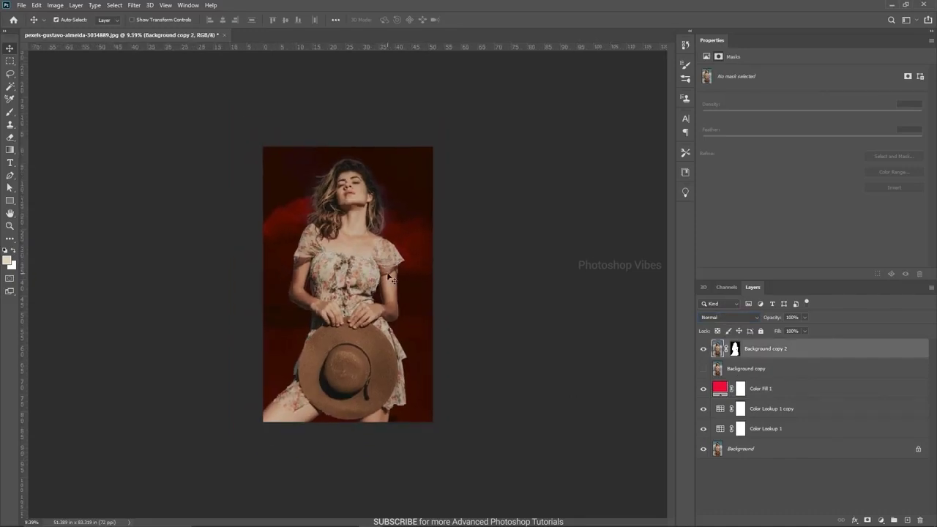
- Crop to extend the canvas upward above the photo and commit it
key(c)
drag(349, 146, 348, 93)
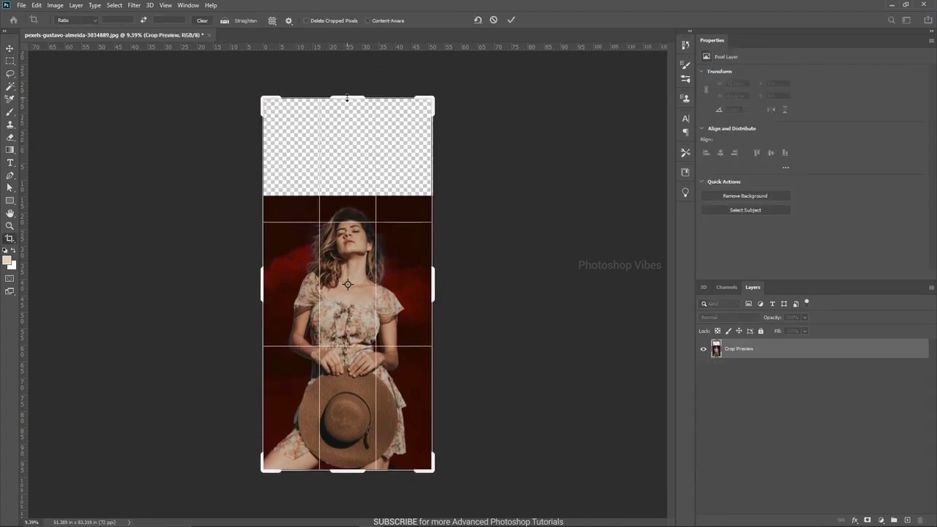
key(Return)
- Add a new Layer 1 below Layer 0 and fill it with the dark foreground colour
key(v)
click(762, 451)
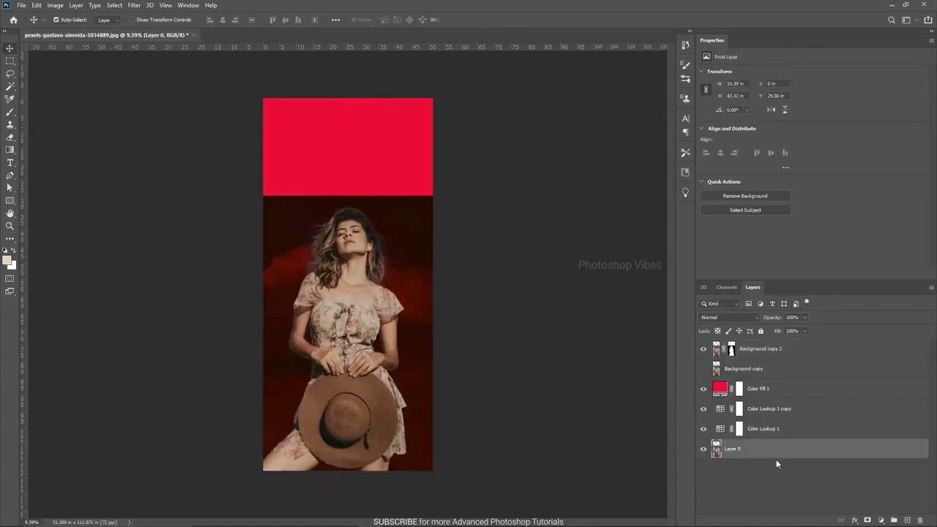
click(908, 521)
drag(751, 448, 753, 488)
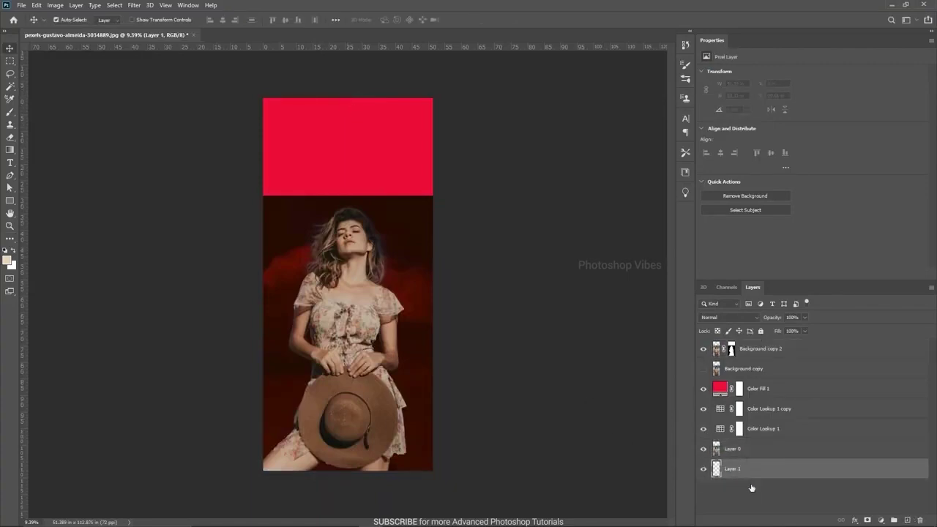
key(i)
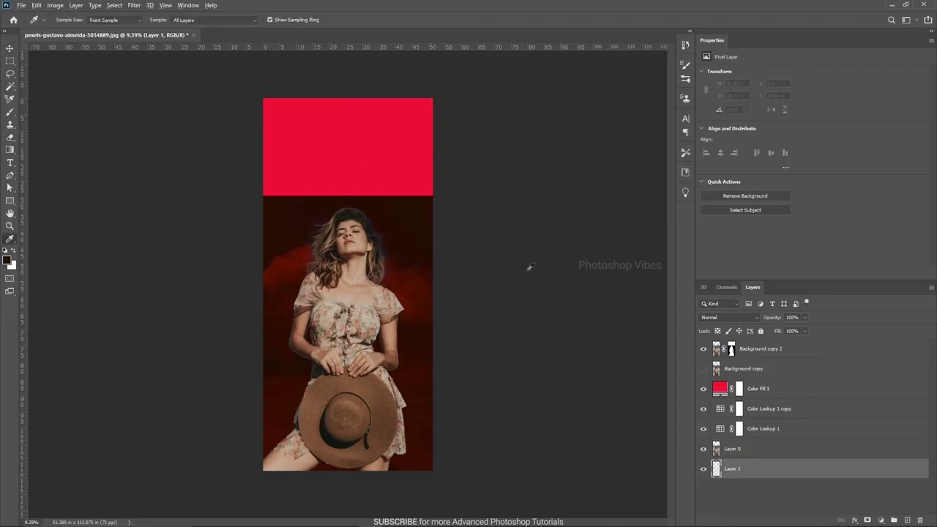
click(37, 5)
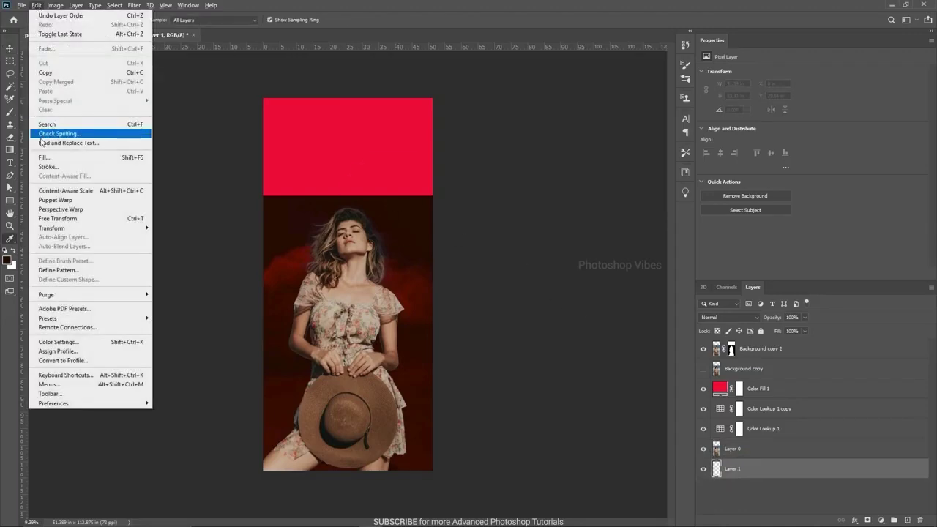
click(59, 155)
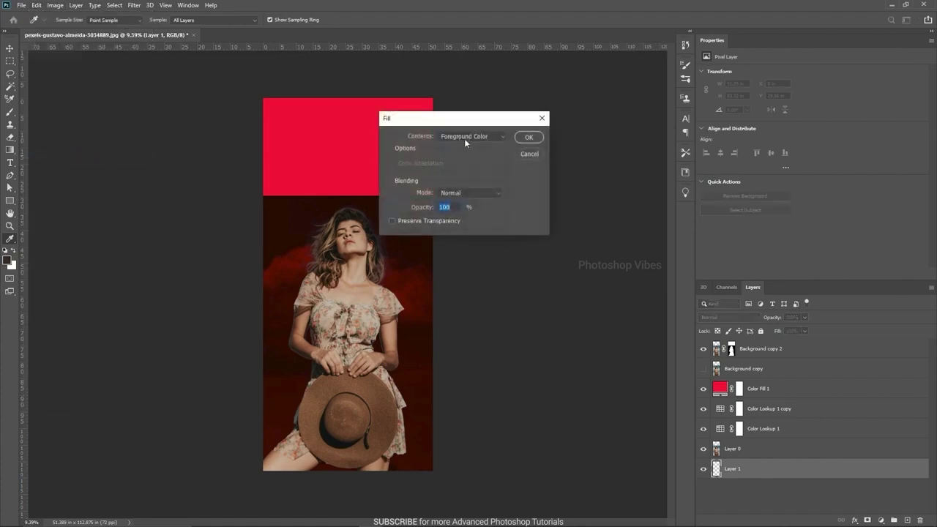
click(524, 137)
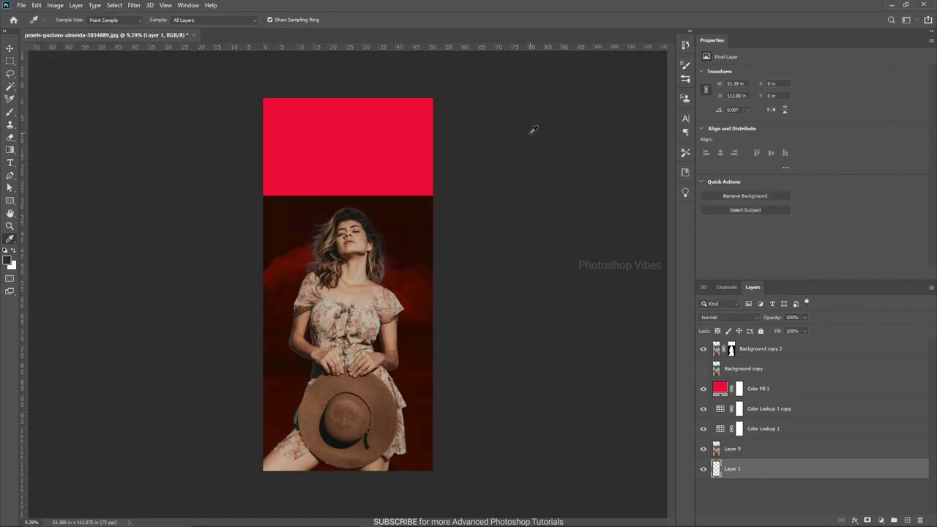
- Add a layer mask to Layer 0 and erase its top edge with a large soft eraser
click(13, 48)
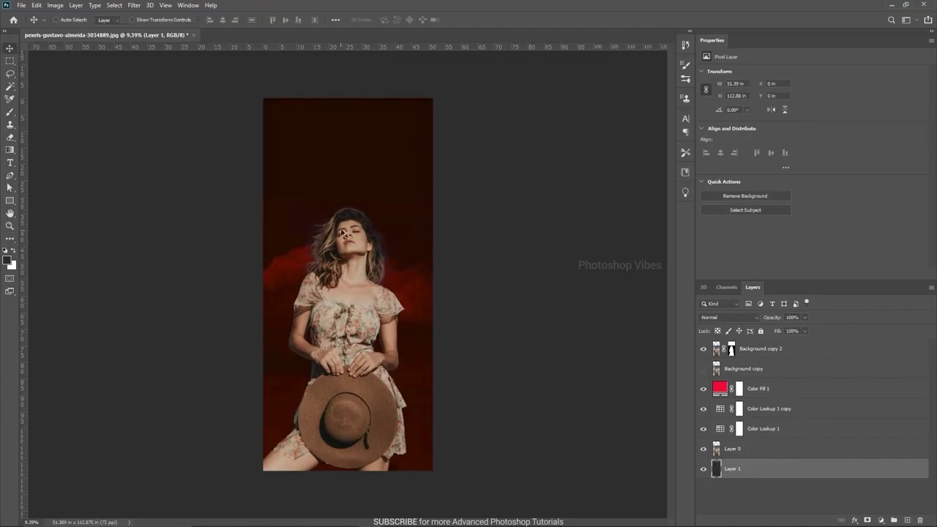
scroll(326, 212, up, 1)
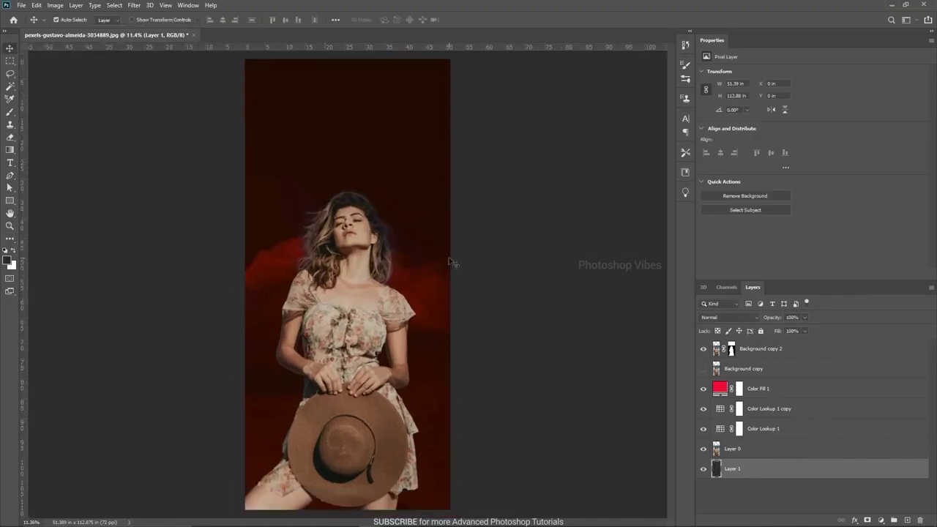
scroll(266, 186, up, 3)
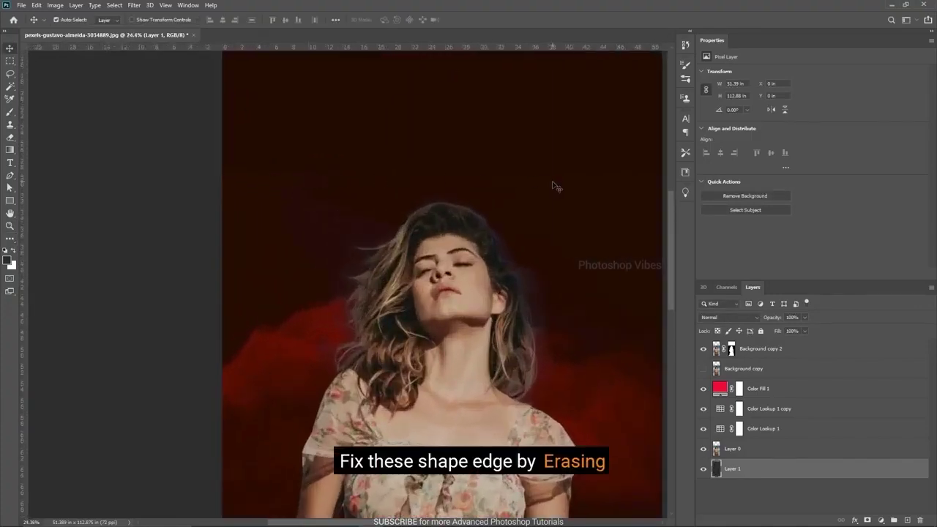
scroll(294, 175, down, 3)
click(734, 453)
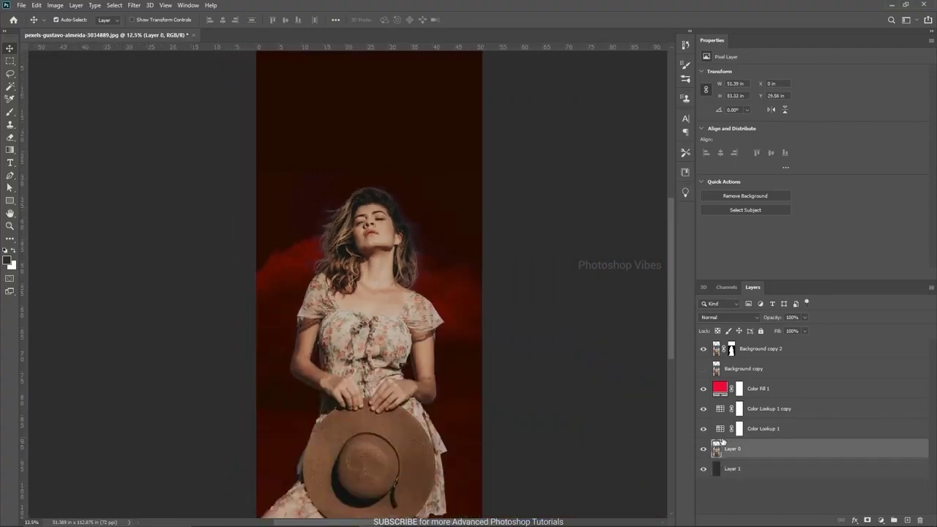
click(869, 520)
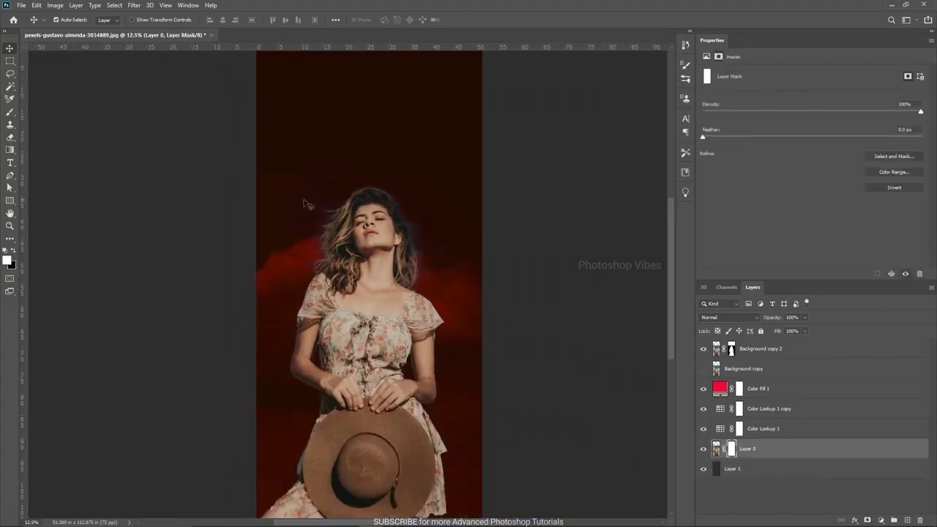
key(e)
mouse_move(270, 180)
mouse_down()
mouse_move(288, 184)
mouse_move(287, 205)
mouse_up()
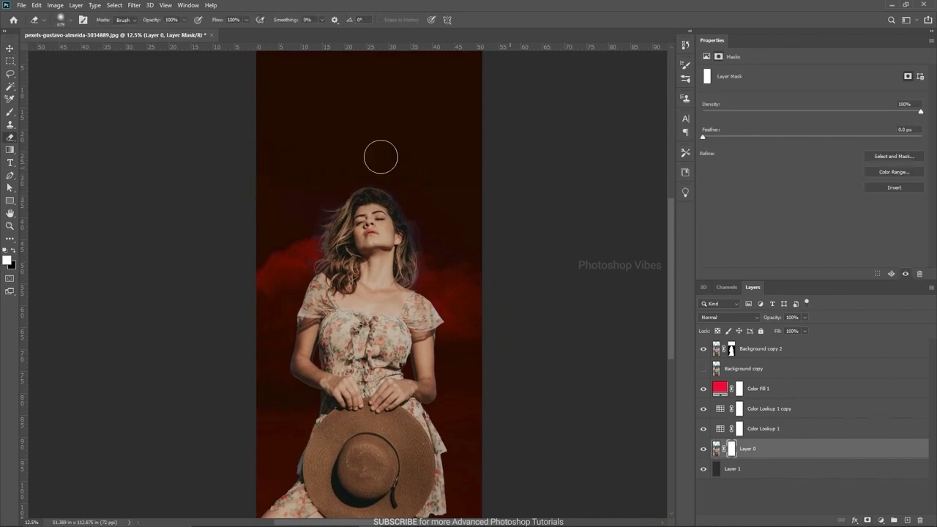
alt+scroll(236, 184, up, 2)
alt+scroll(119, 310, down, 4)
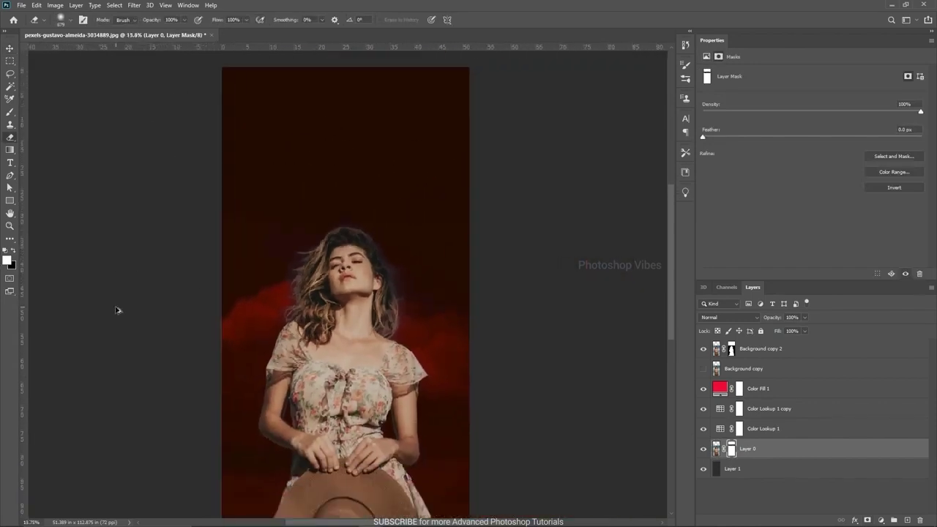
scroll(203, 316, up, 1)
- Select the Color Fill 1 layer and switch to the Ellipse tool
key(v)
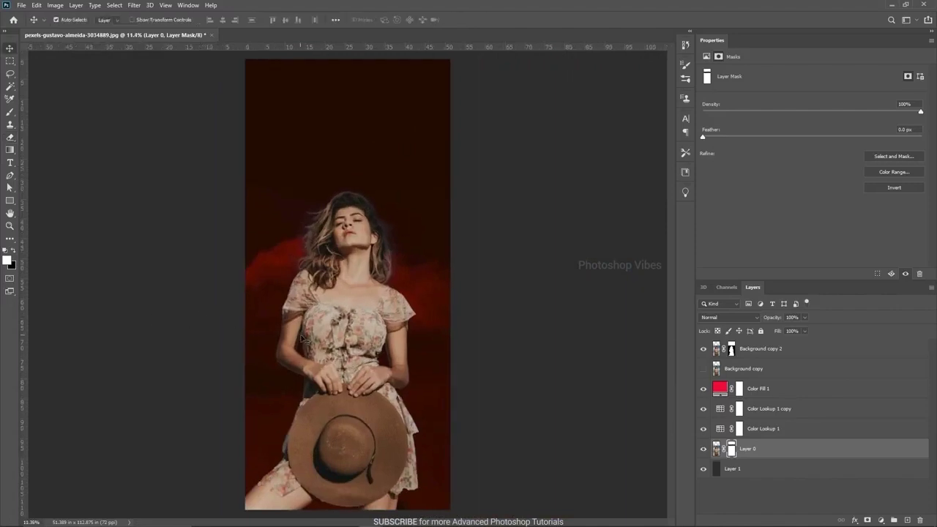
click(760, 392)
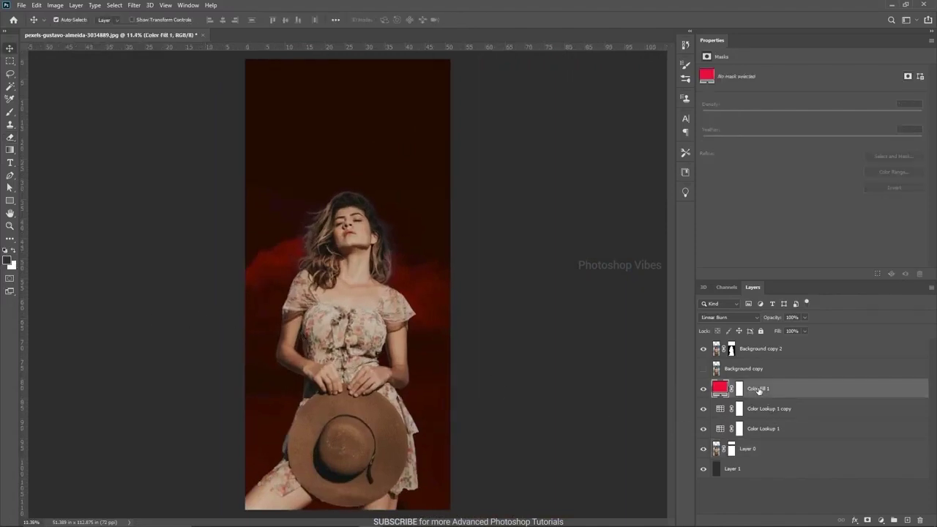
click(10, 200)
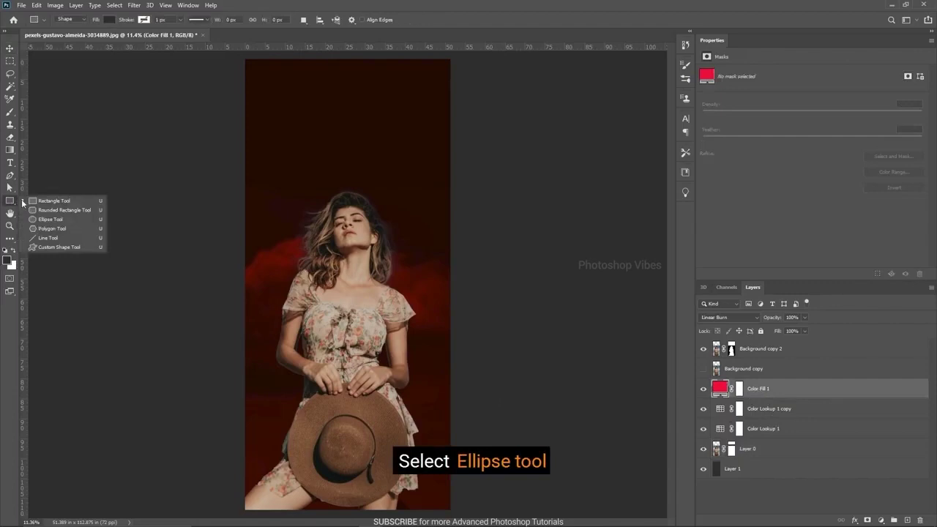
click(51, 219)
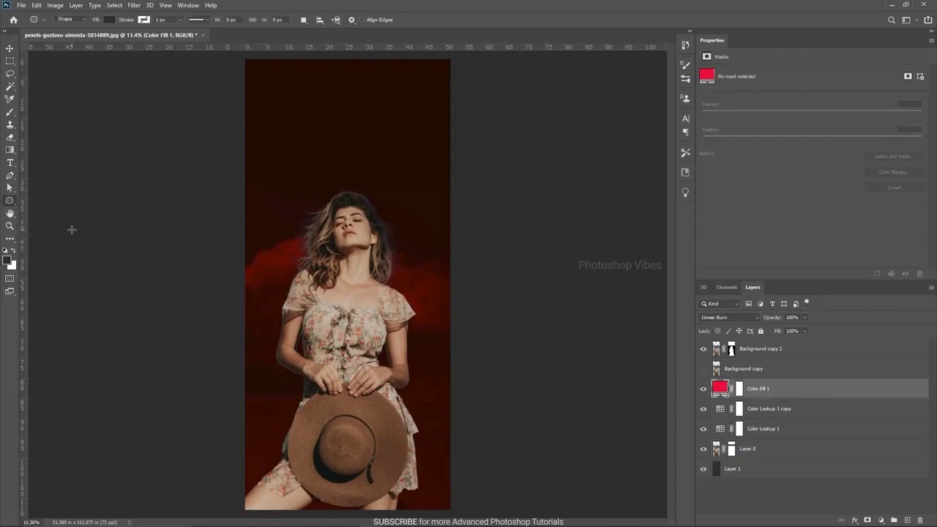
- Draw a circle around the woman's head with no fill and a white 5 px stroke
click(106, 21)
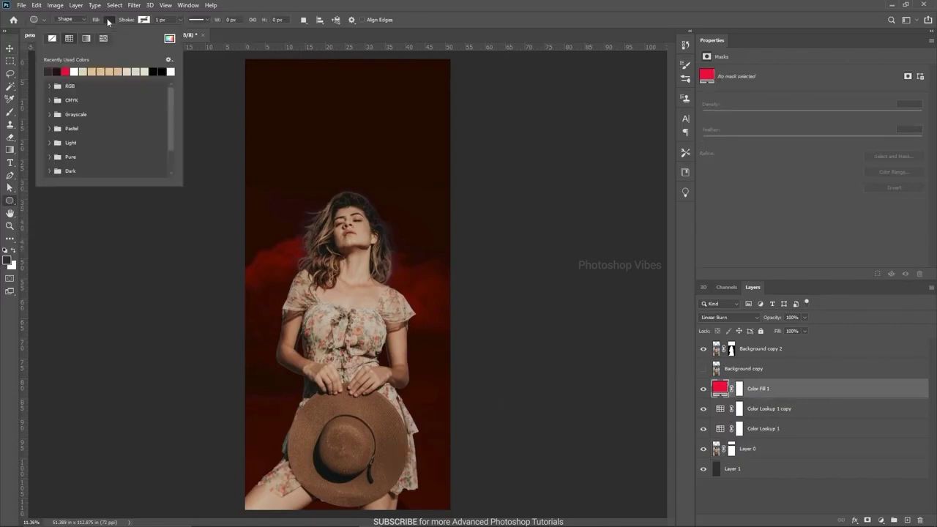
click(52, 39)
click(143, 22)
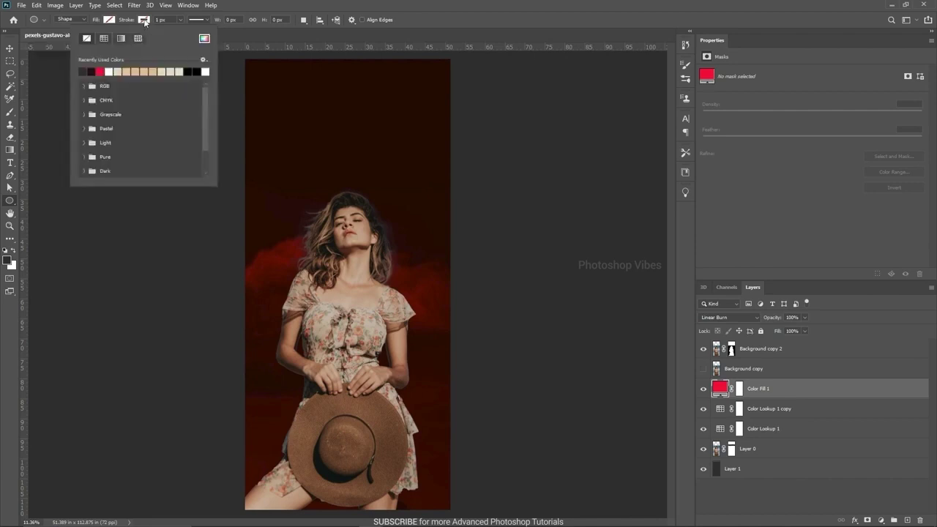
click(109, 71)
drag(166, 20, 157, 20)
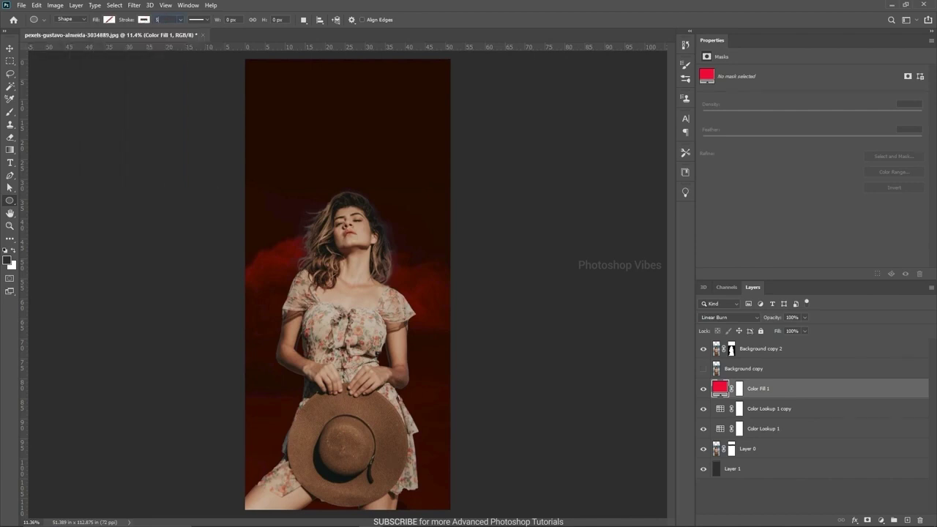
text(5)
mouse_move(290, 168)
mouse_down()
mouse_move(382, 236)
mouse_move(432, 302)
mouse_move(407, 288)
mouse_up()
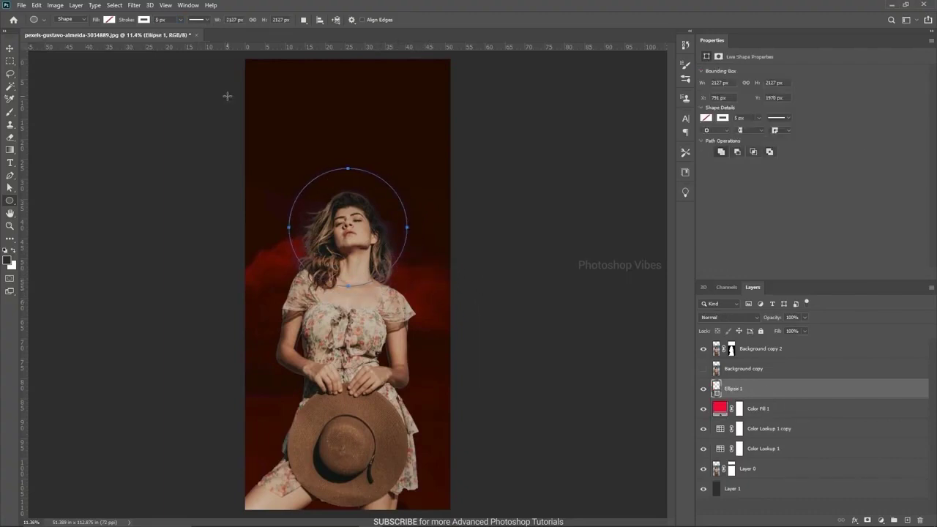
- Move the circle down and scale it to about 95% so it's centred on her head
click(10, 49)
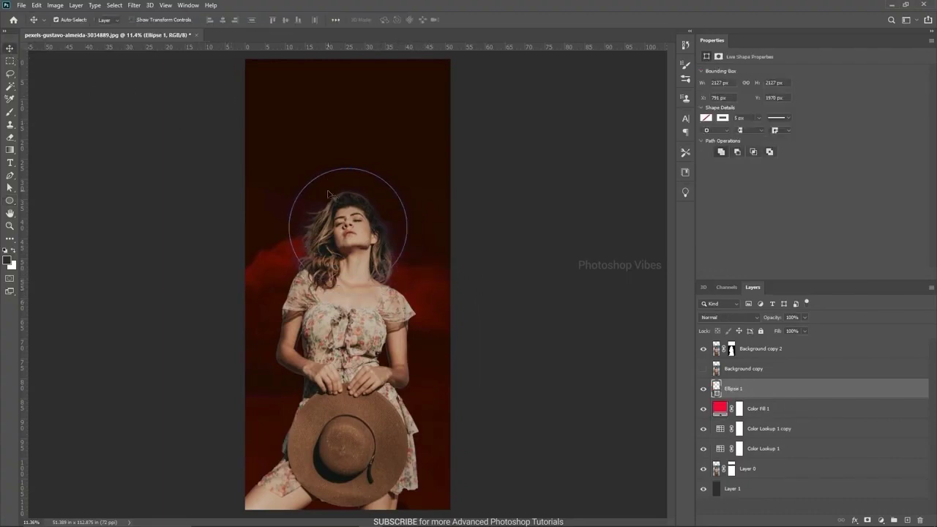
key(ctrl+t)
scroll(359, 225, up, 2)
drag(366, 189, 365, 202)
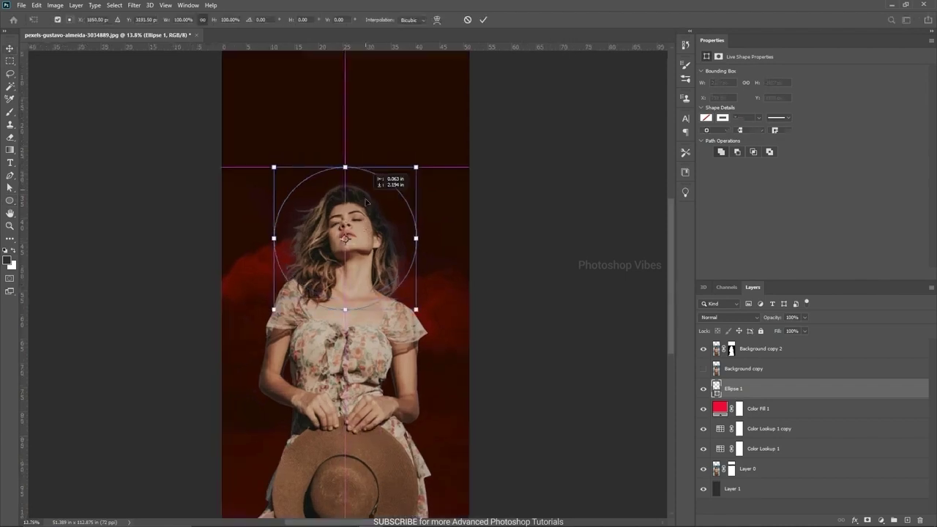
drag(273, 167, 276, 176)
drag(372, 279, 370, 270)
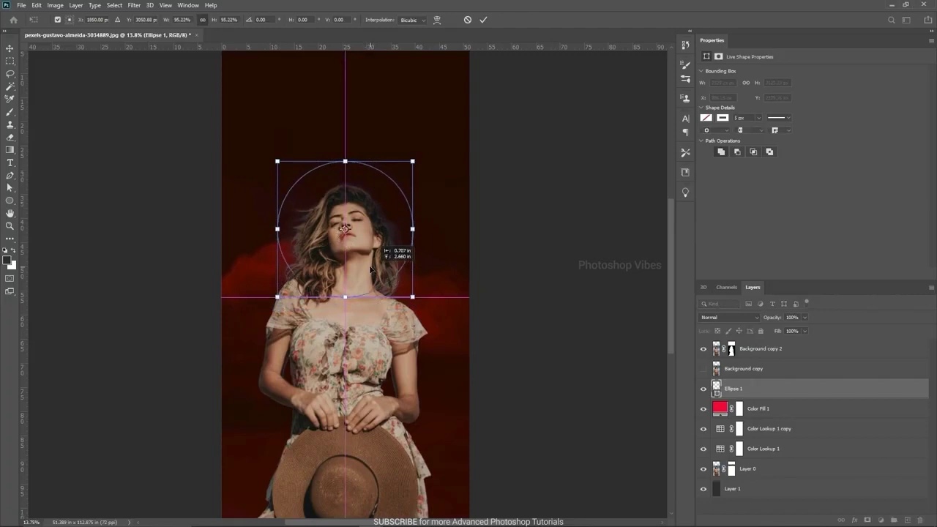
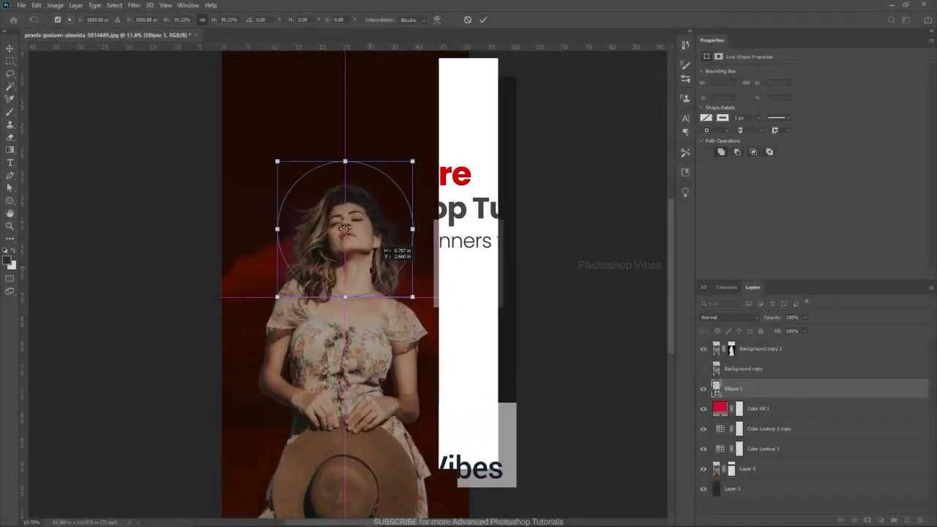
- Nudge the Ellipse 1 ring down and enlarge it slightly so it circles the head
drag(344, 228, 344, 234)
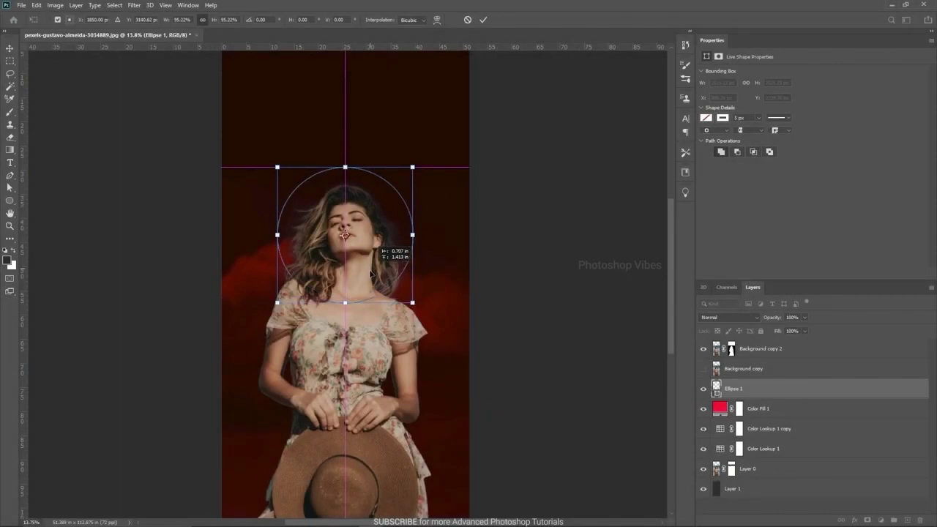
drag(414, 162, 416, 165)
key(Return)
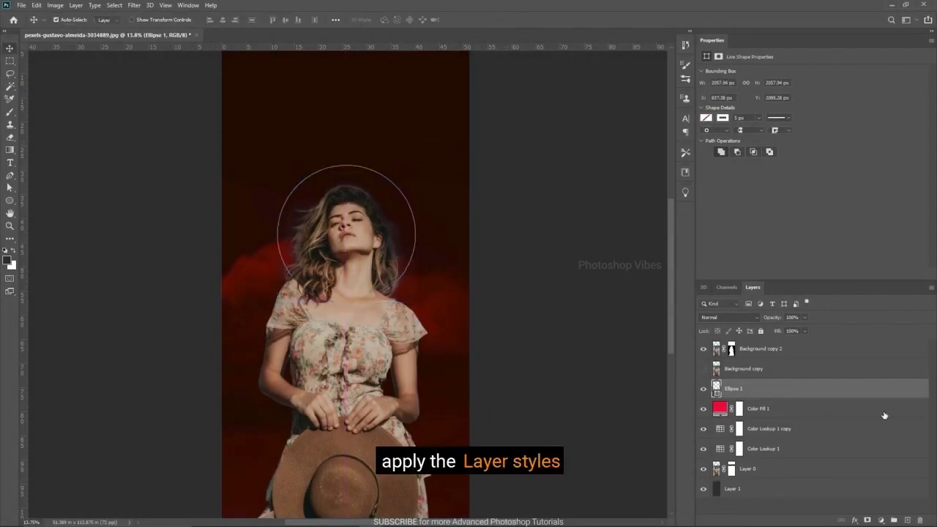
- Give the ring a 13 px Stroke layer style
double_click(914, 391)
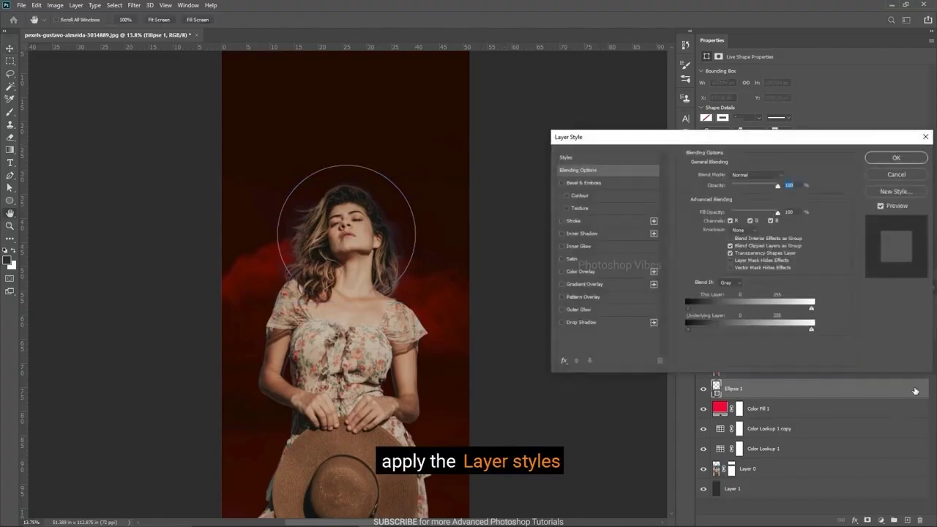
click(568, 221)
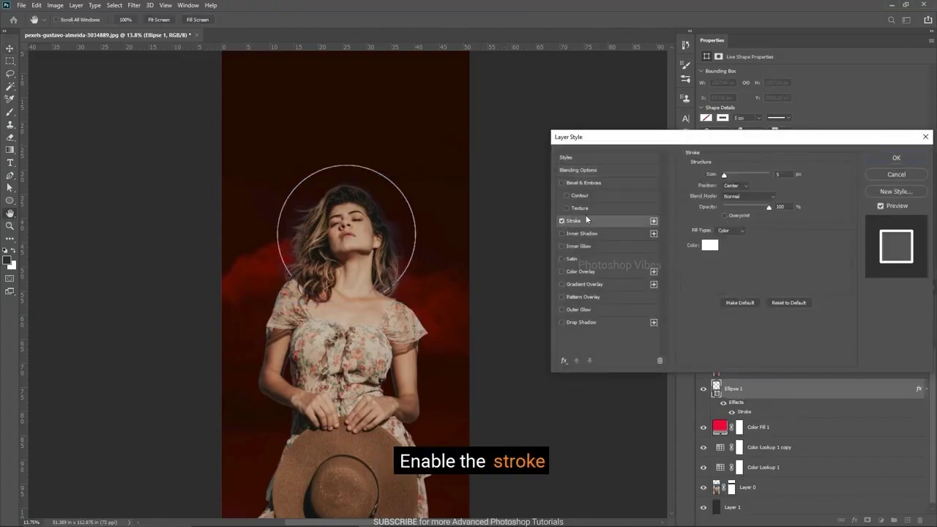
drag(724, 177, 727, 175)
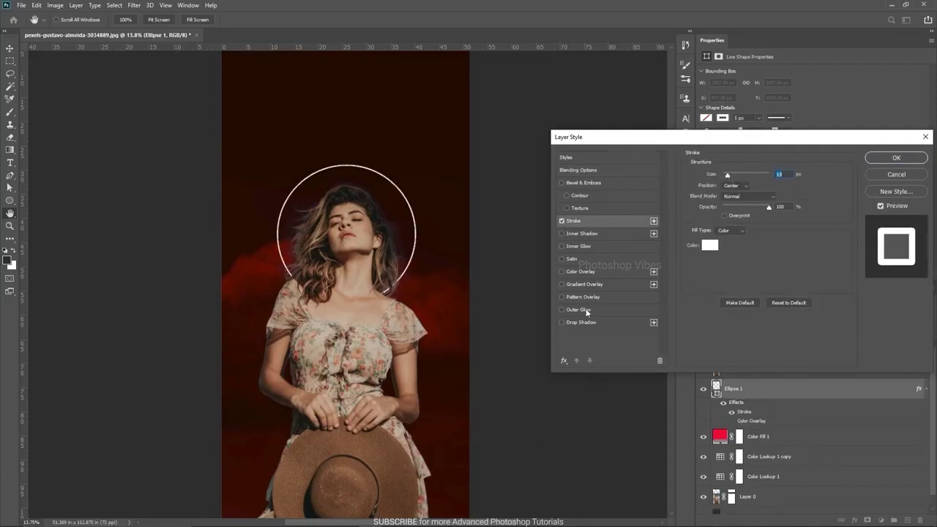
- Add a cyan 00e4ff Outer Glow to the ring, sized about 153 px
click(562, 310)
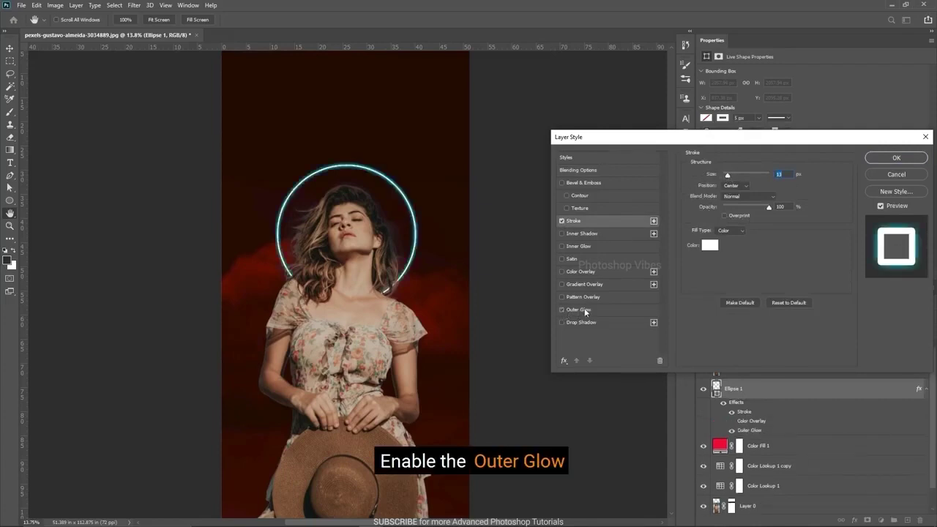
click(584, 310)
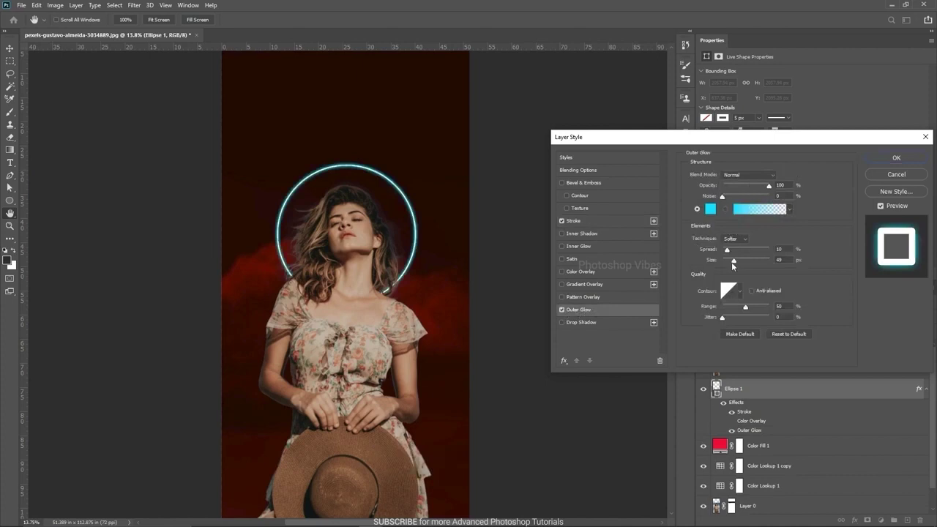
click(711, 209)
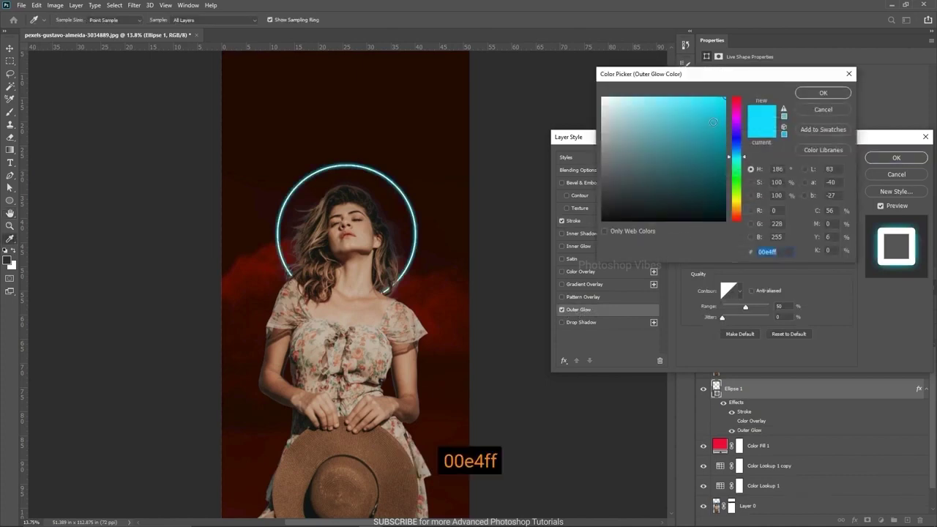
click(824, 93)
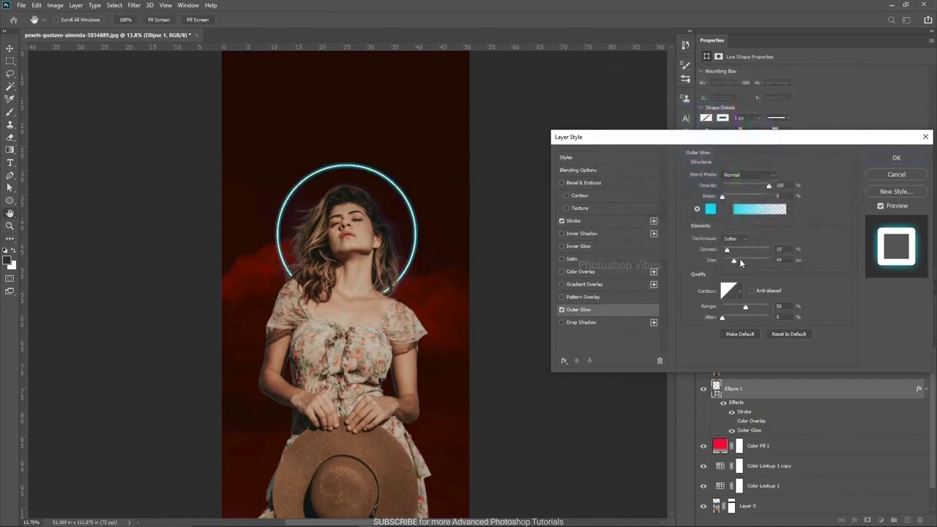
mouse_move(735, 264)
mouse_down()
mouse_move(766, 263)
mouse_move(730, 250)
mouse_up()
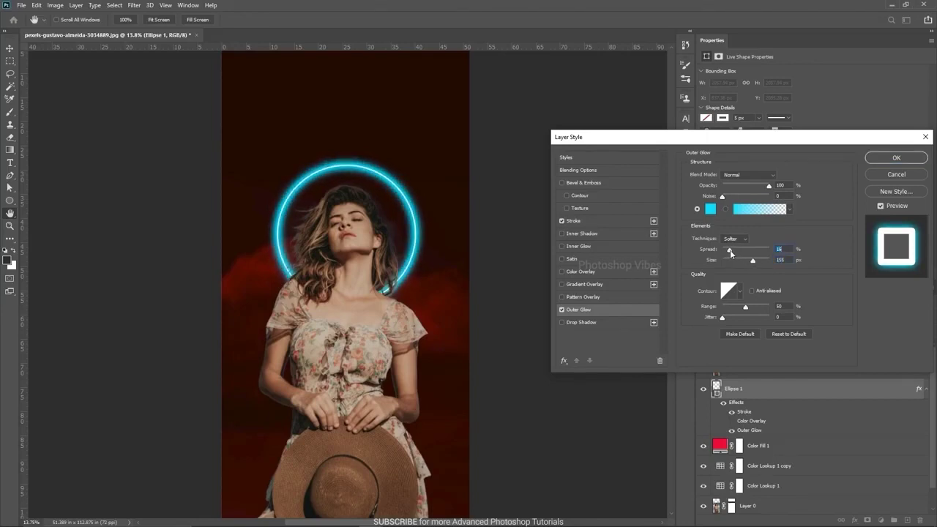
- Apply the ring effects, zoom out, and compare with the halo and woman layers toggled
click(888, 159)
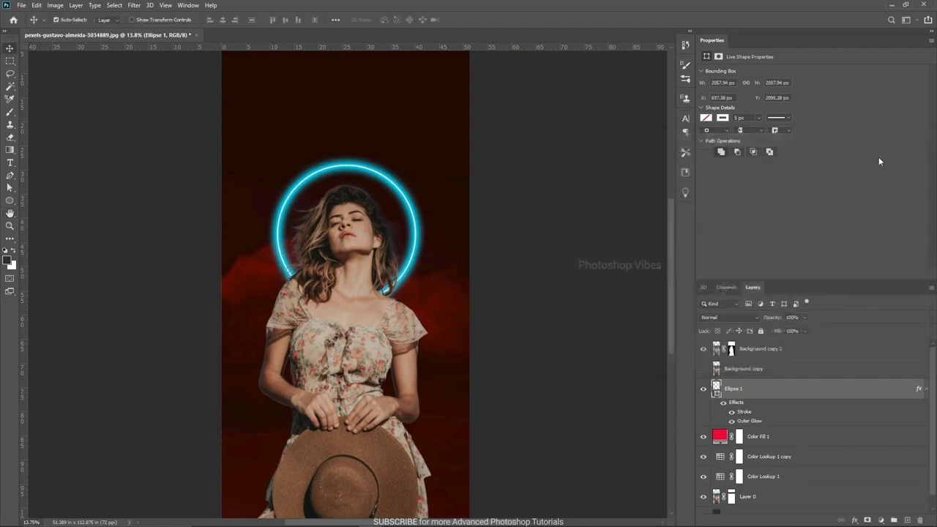
click(500, 271)
key(ctrl+minus)
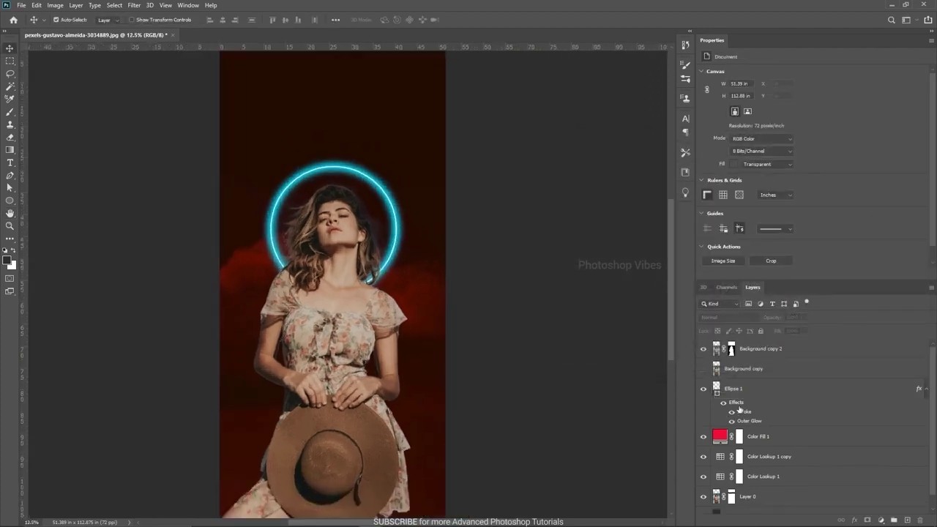
click(703, 390)
click(703, 389)
click(742, 356)
click(705, 350)
click(705, 350)
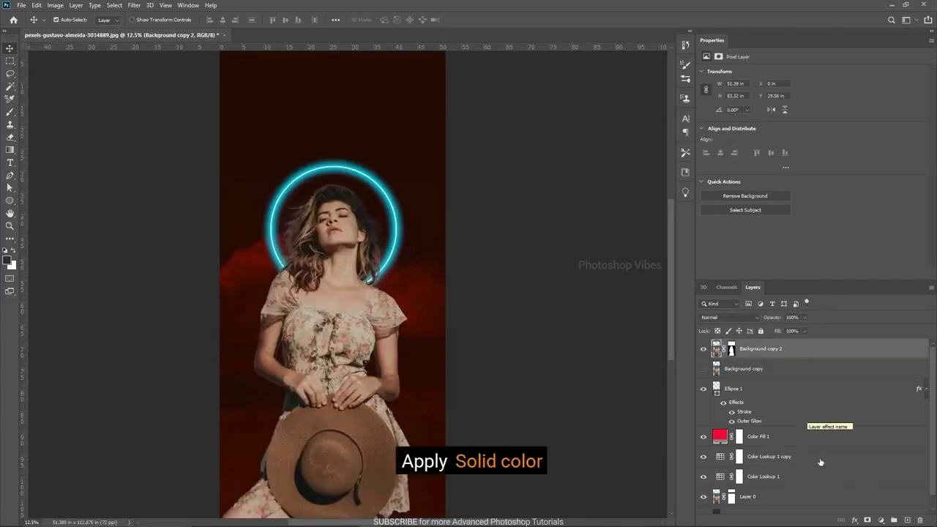
- Add a dark red a40021 Solid Color fill layer above Background copy 2
click(881, 520)
click(869, 346)
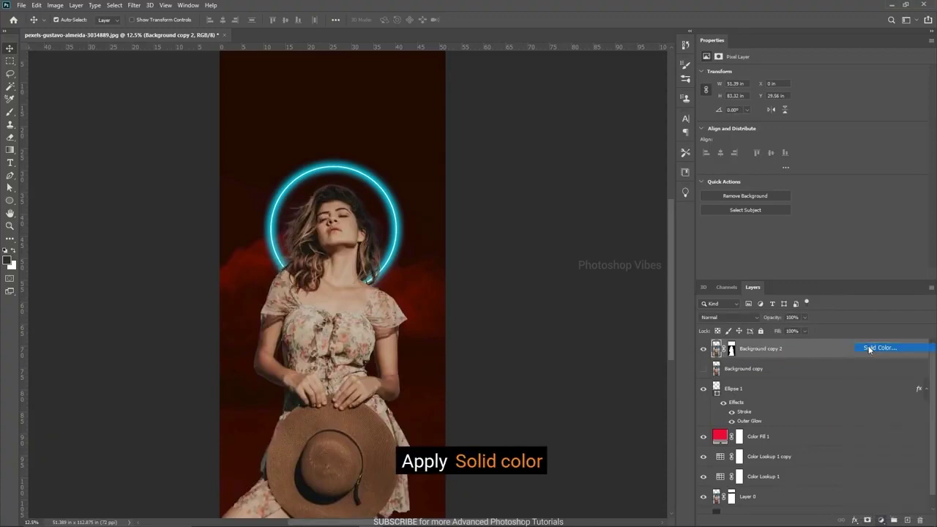
drag(709, 111, 742, 88)
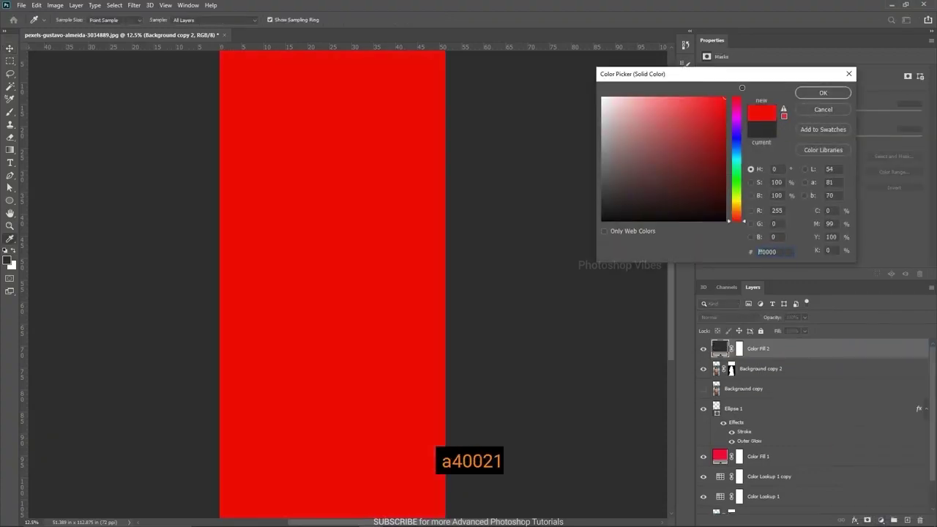
click(737, 102)
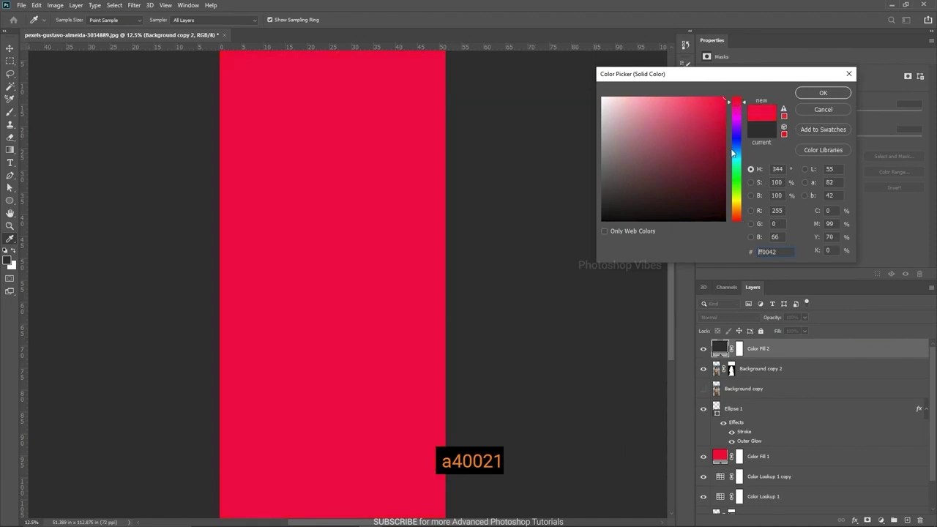
text(a40021)
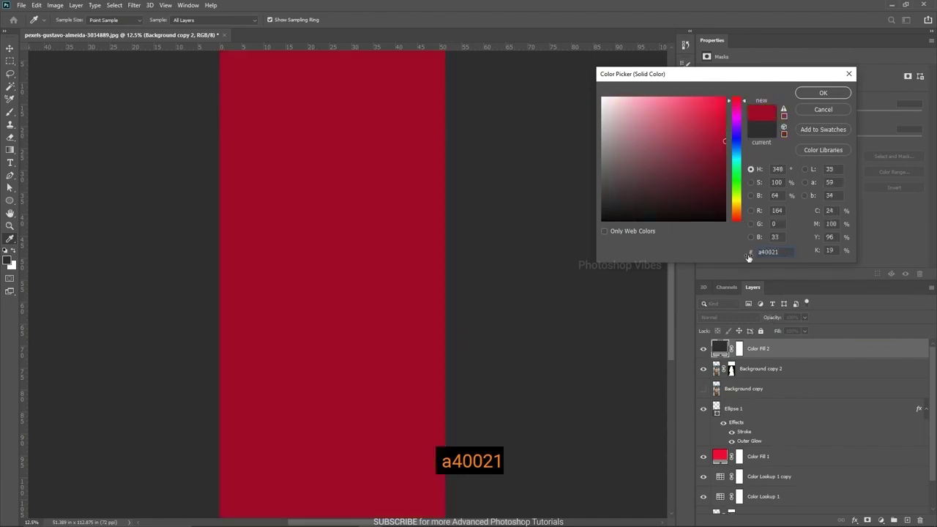
click(822, 93)
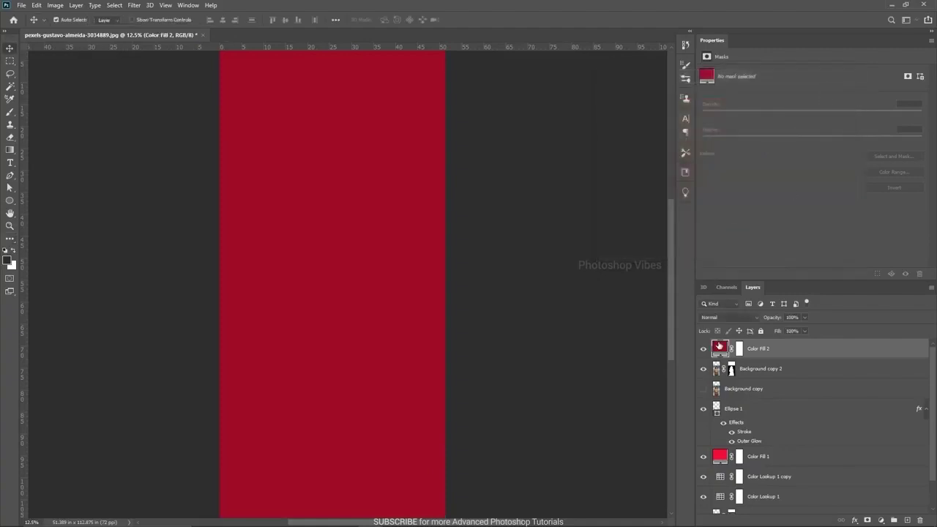
- Set the red fill to Multiply and clip it to the woman's layer
click(723, 317)
click(722, 320)
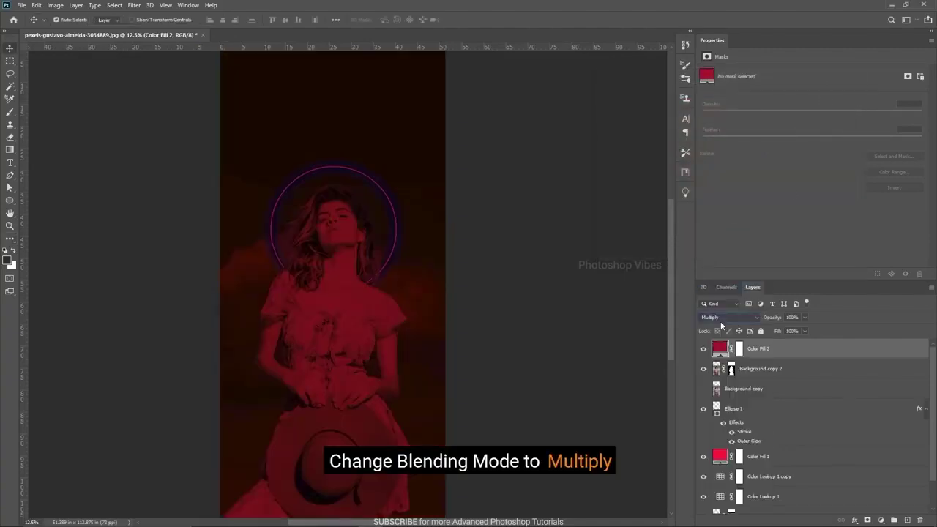
right_click(779, 357)
click(833, 302)
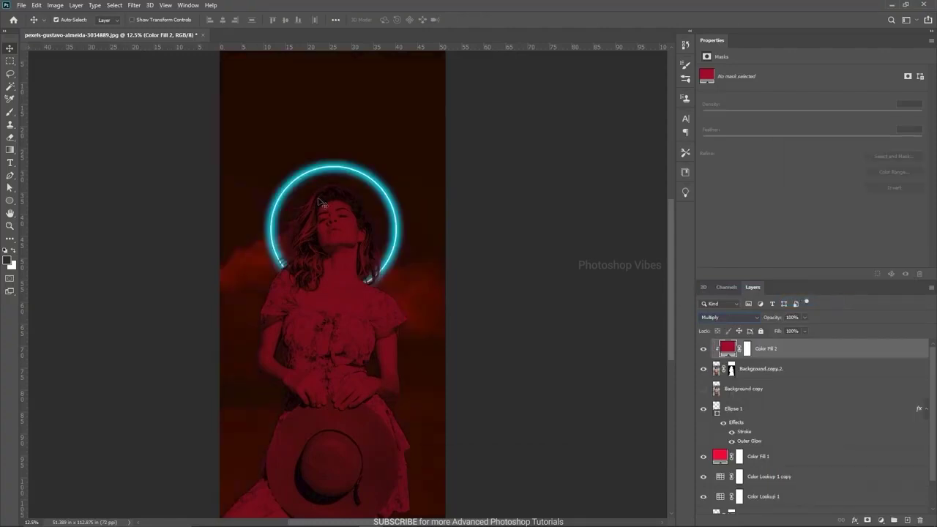
- Add a blue 0097d1 Solid Color fill layer over the portrait
click(882, 521)
click(871, 349)
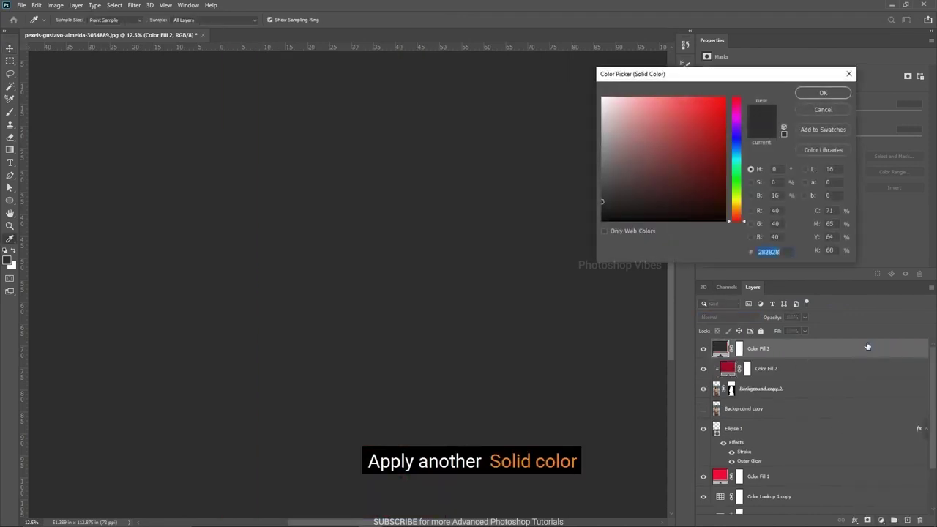
drag(738, 147, 728, 115)
text(0097d1)
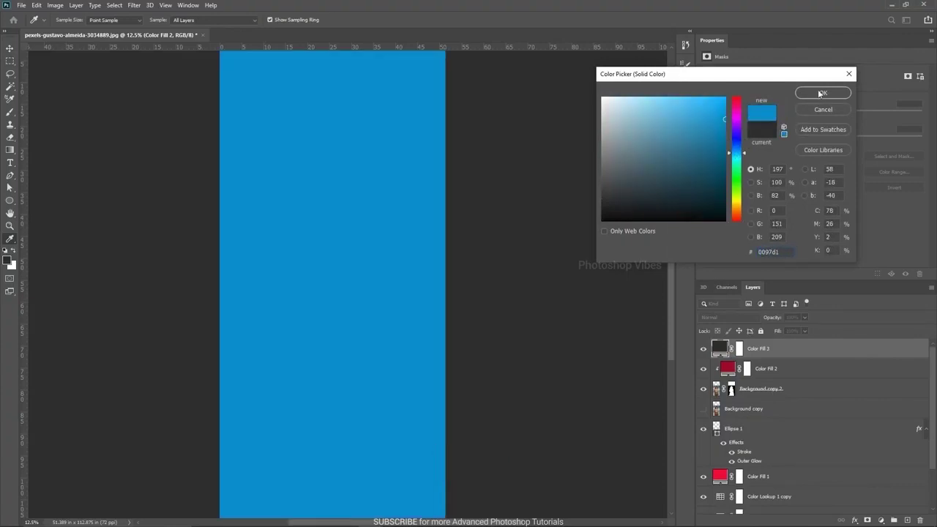
click(818, 91)
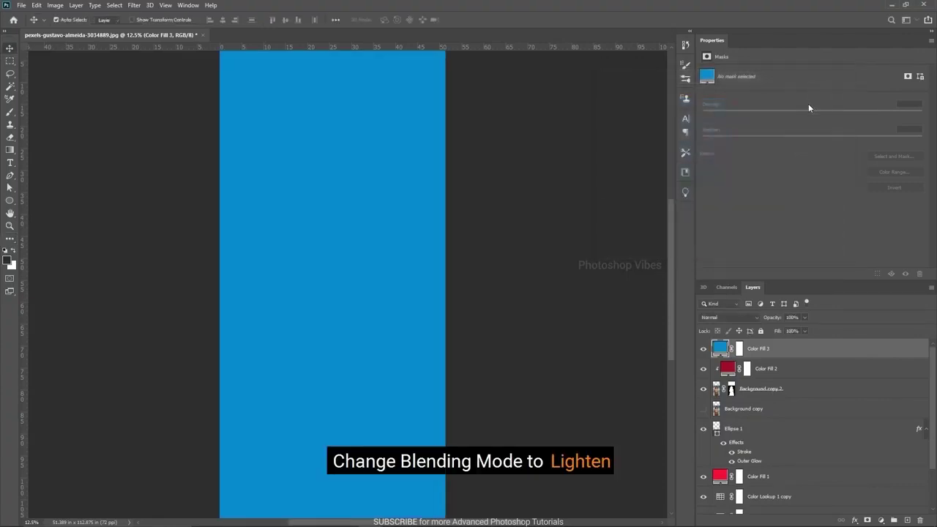
- Switch the blue fill to Lighten mode and reselect Color Fill 3
click(727, 318)
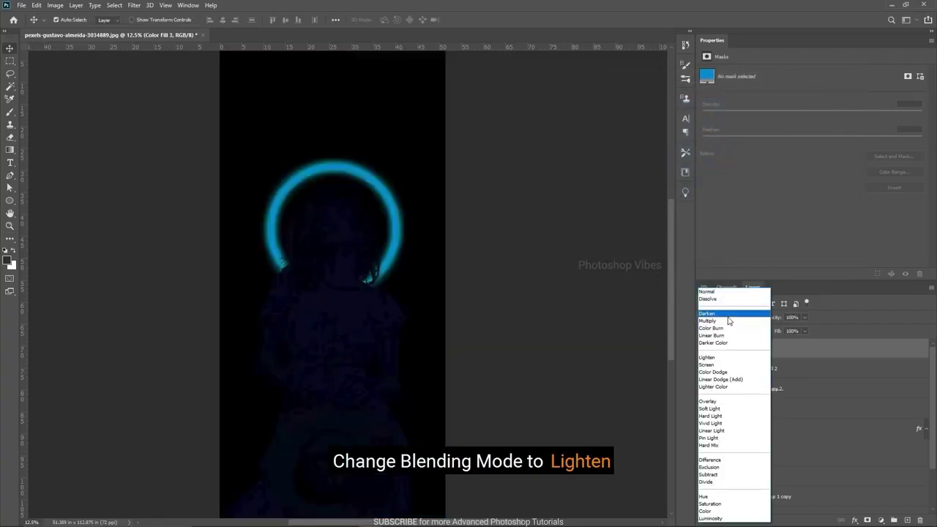
click(717, 359)
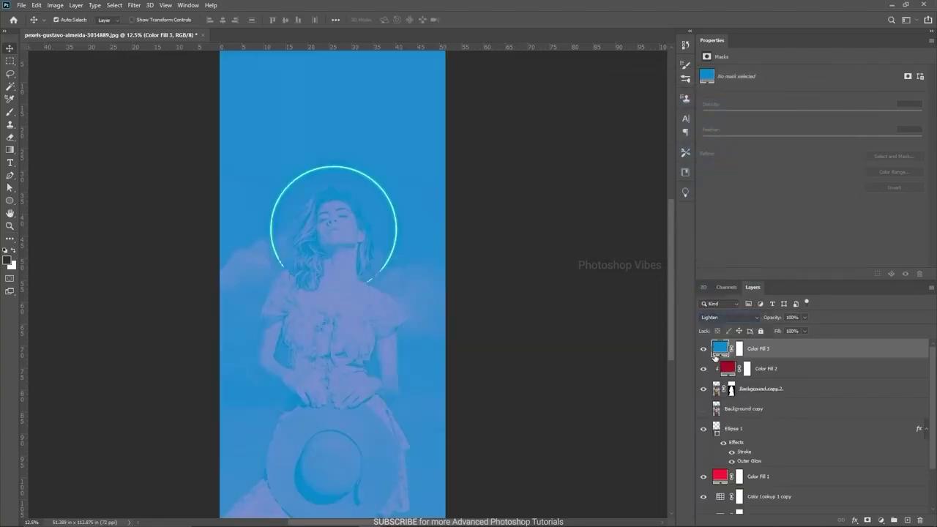
click(624, 301)
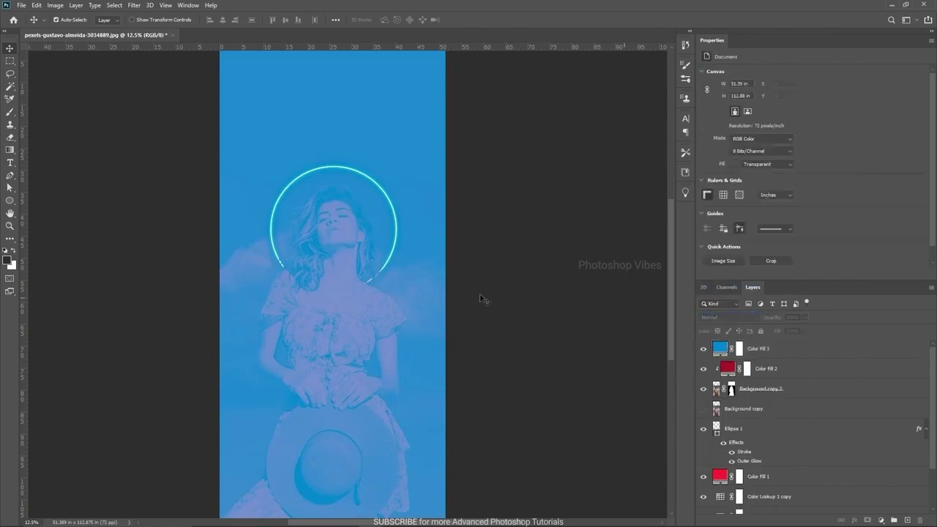
scroll(333, 284, down, 1)
scroll(349, 284, up, 1)
click(777, 350)
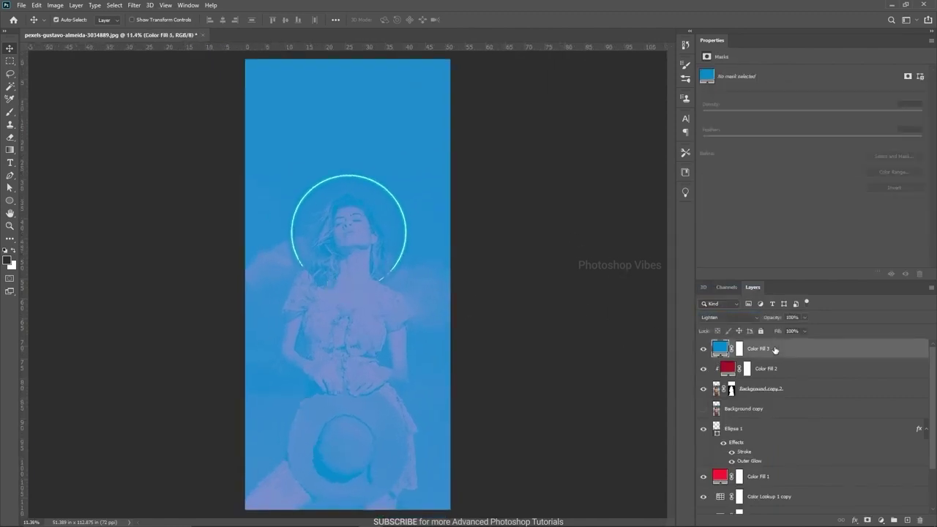
- Add a Curves adjustment layer shaped into an S-curve
click(881, 519)
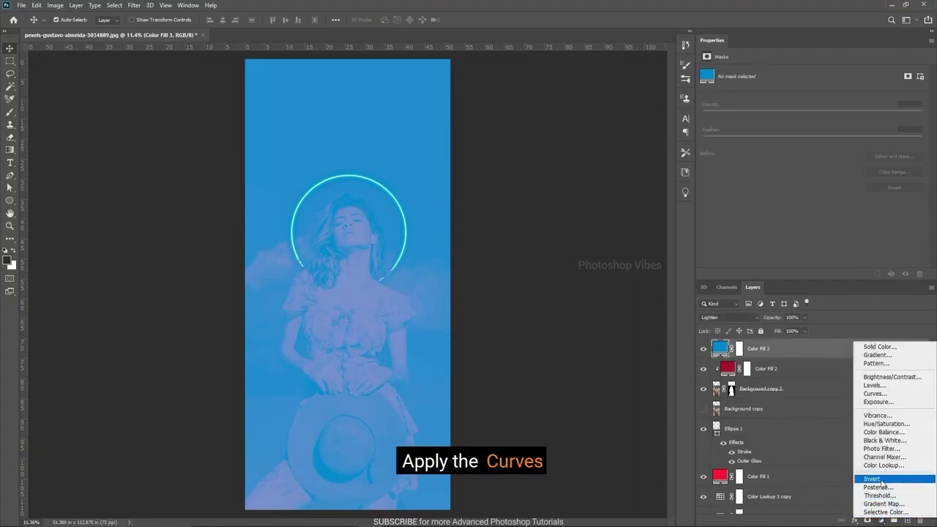
click(874, 394)
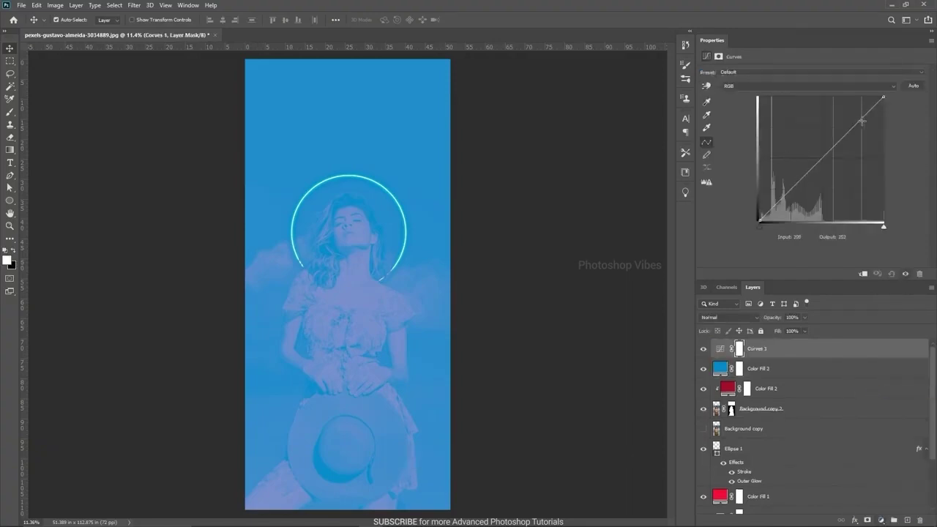
drag(853, 126, 837, 115)
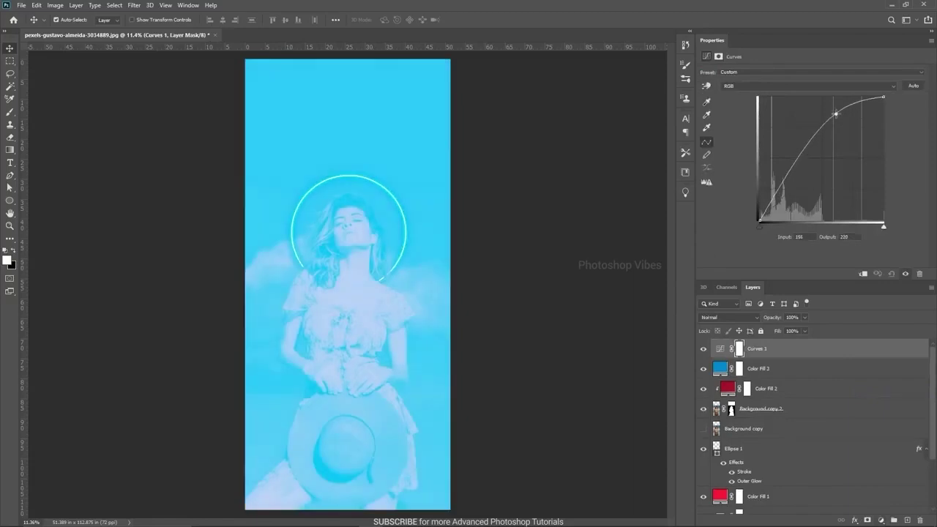
drag(801, 153, 803, 181)
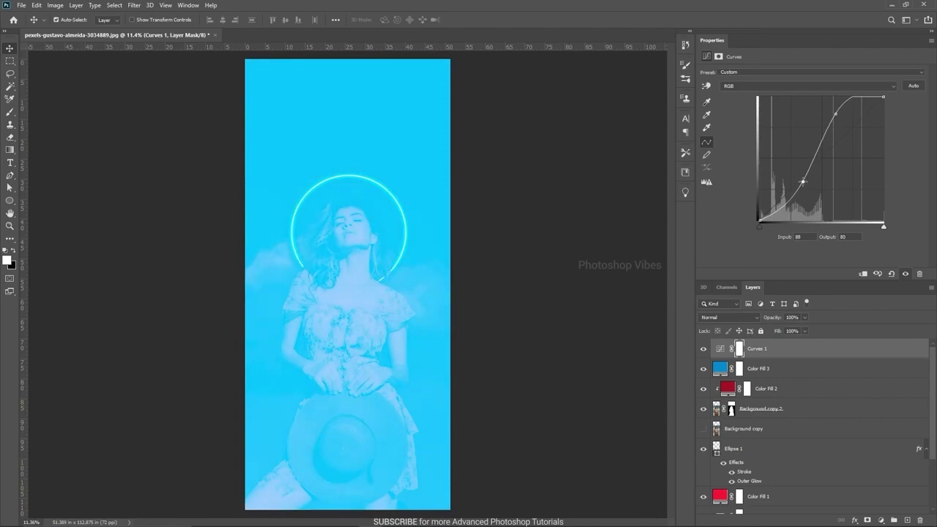
drag(836, 115, 839, 118)
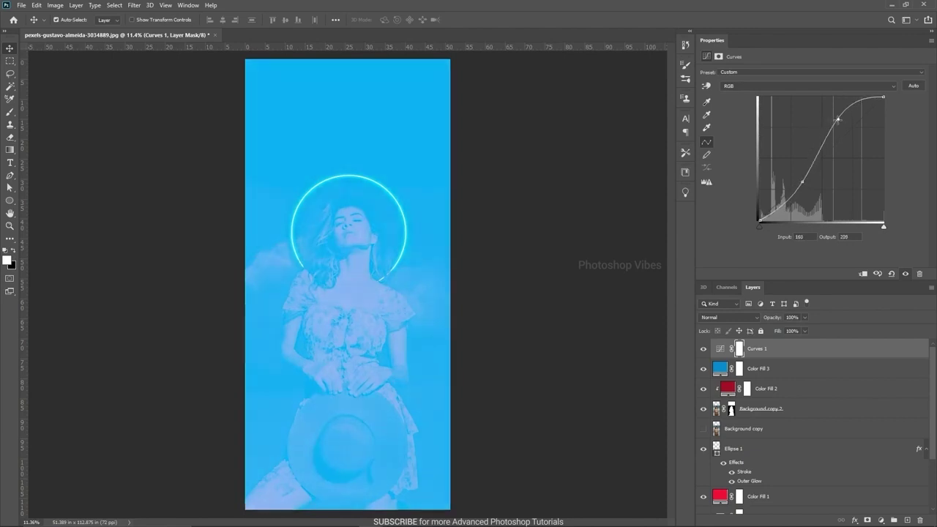
- Lower the Color Fill 3 layer's opacity to 30%
click(765, 372)
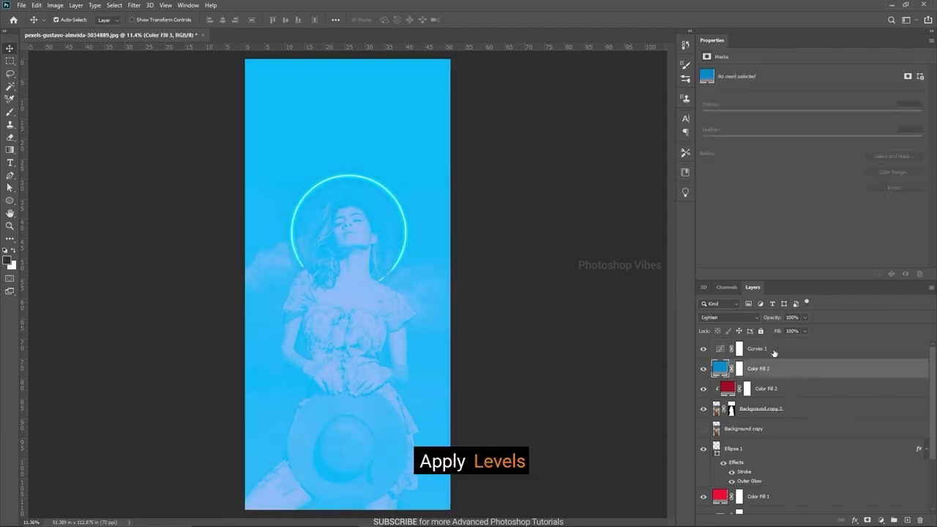
drag(772, 318, 738, 317)
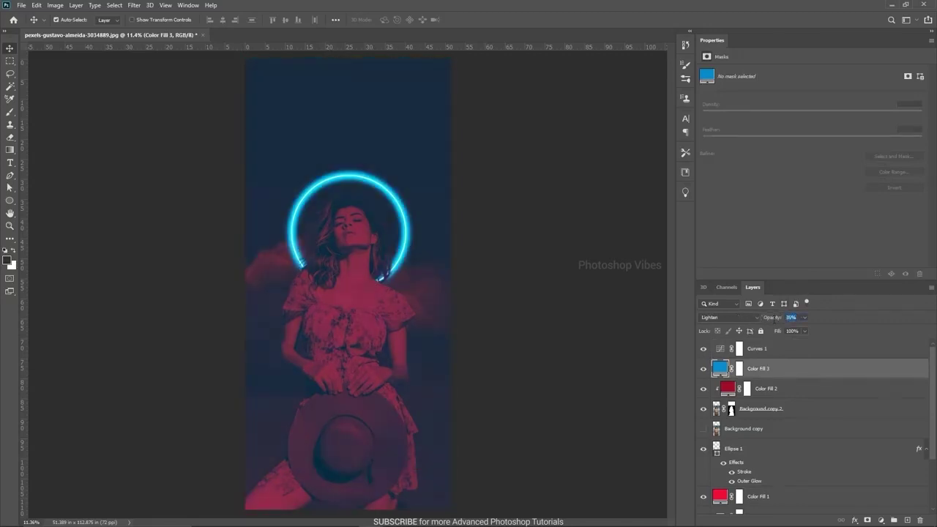
text(30)
key(Return)
- Fine-tune the Curves 1 highlights and shadows
click(722, 350)
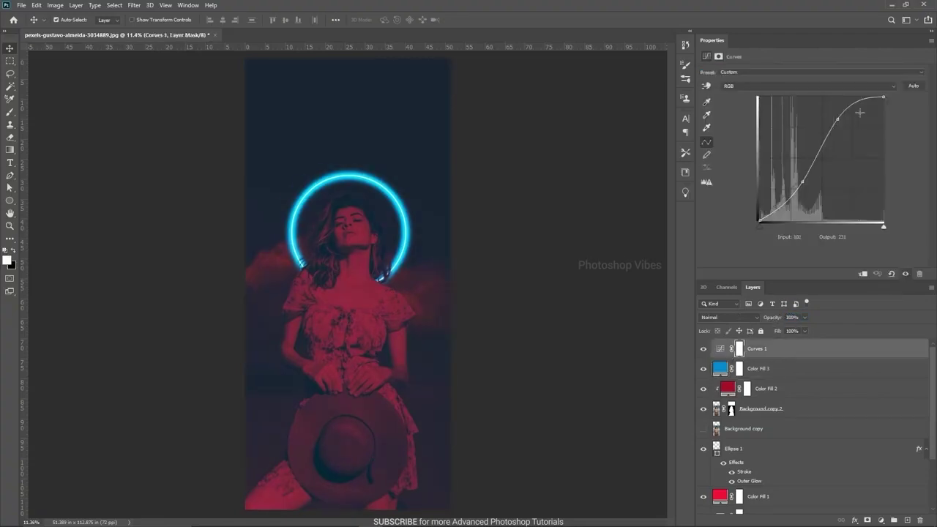
drag(837, 117, 836, 114)
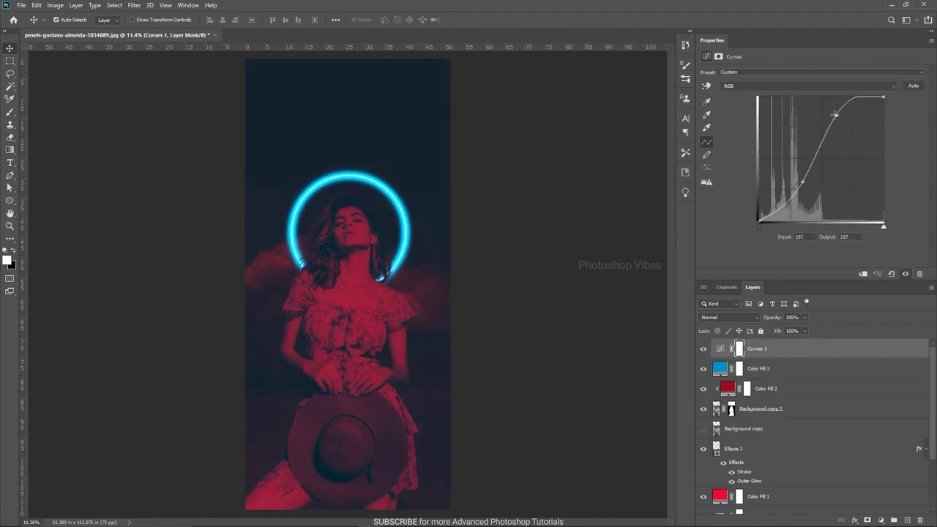
mouse_move(791, 199)
mouse_down()
mouse_move(792, 183)
mouse_move(793, 192)
mouse_up()
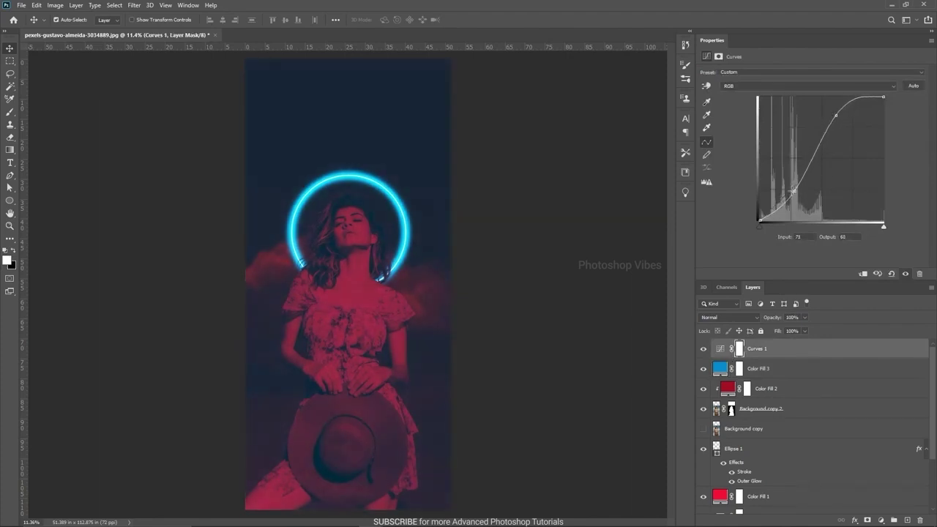
key(ctrl+2)
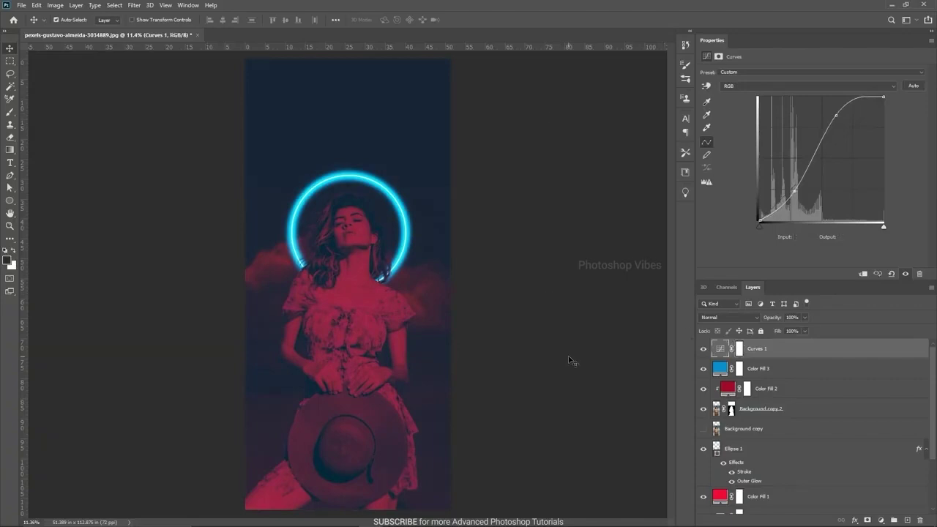
- Add a Levels adjustment with black 14, midtones 1.21 and white 214
click(882, 520)
click(870, 386)
mouse_move(820, 144)
mouse_down()
mouse_move(763, 145)
mouse_move(809, 145)
mouse_up()
drag(882, 144, 862, 144)
drag(805, 144, 808, 144)
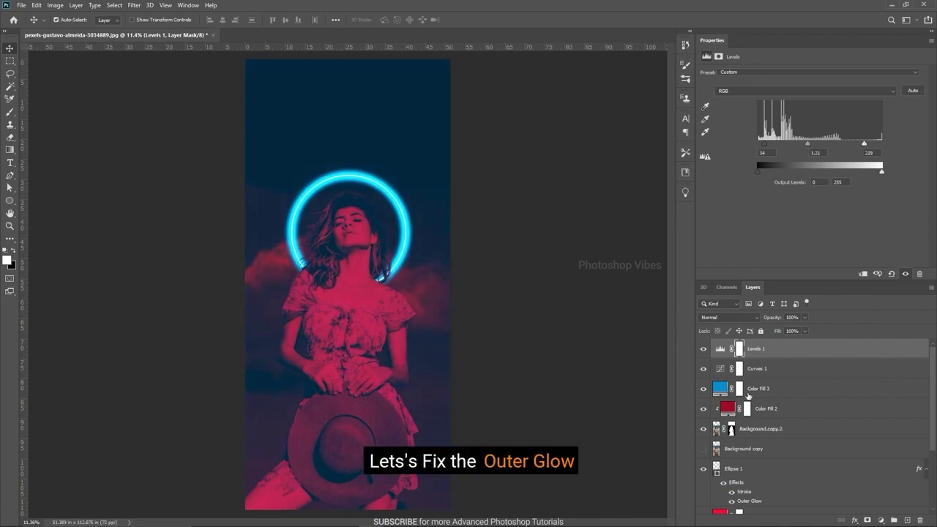
- Reduce Ellipse 1's Outer Glow size to 133 px
scroll(754, 450, down, 1)
double_click(747, 463)
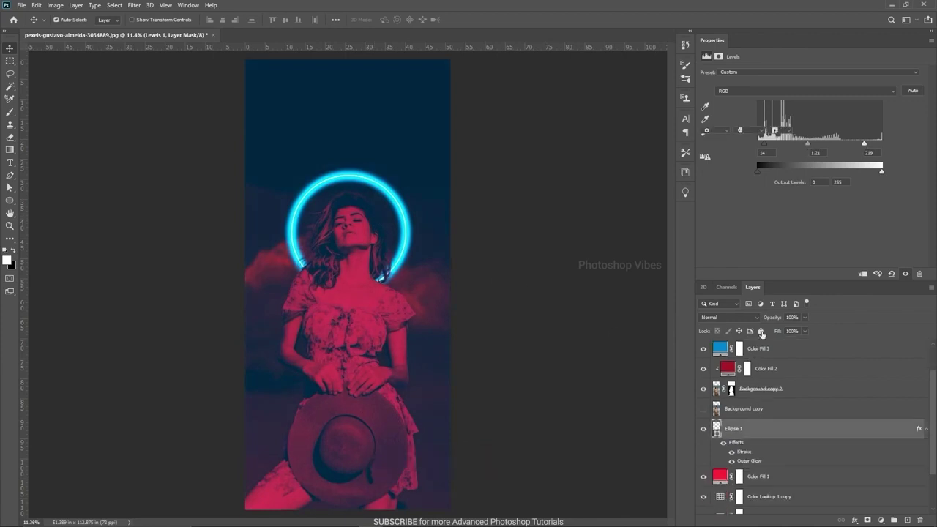
drag(754, 262, 728, 254)
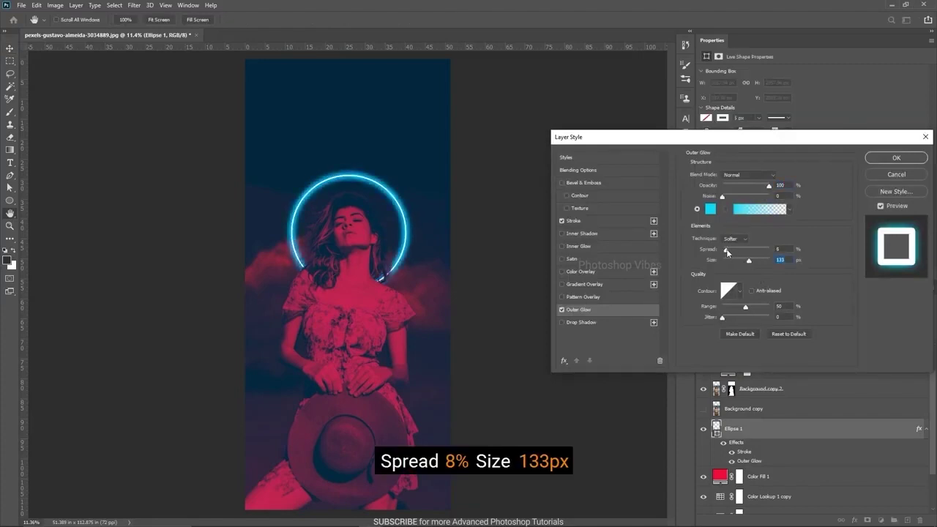
- Apply the 8% spread, 133 px outer glow and compare against the original photo
click(886, 158)
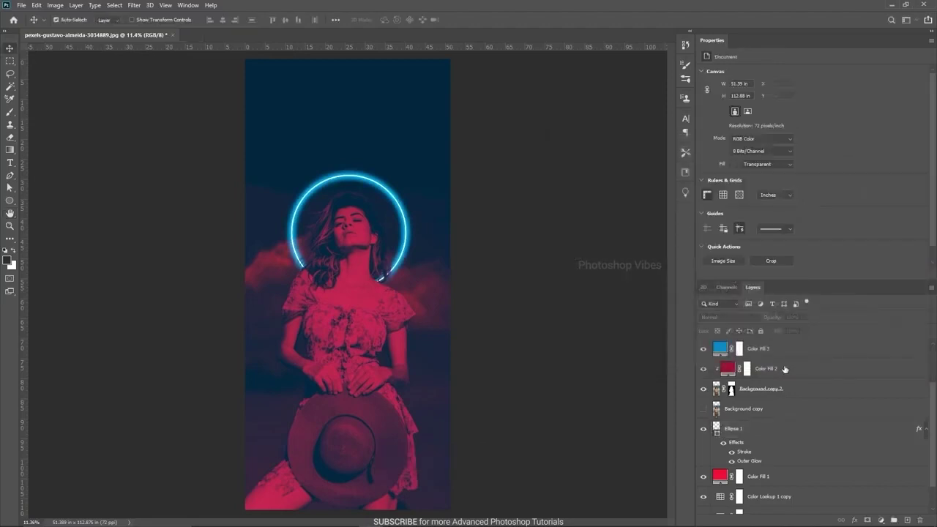
scroll(771, 454, down, 3)
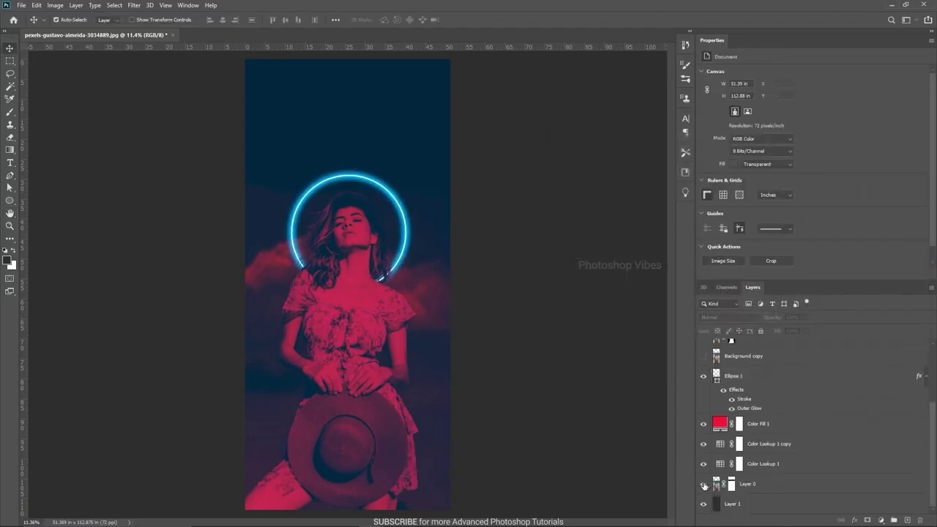
alt+click(704, 484)
alt+click(704, 484)
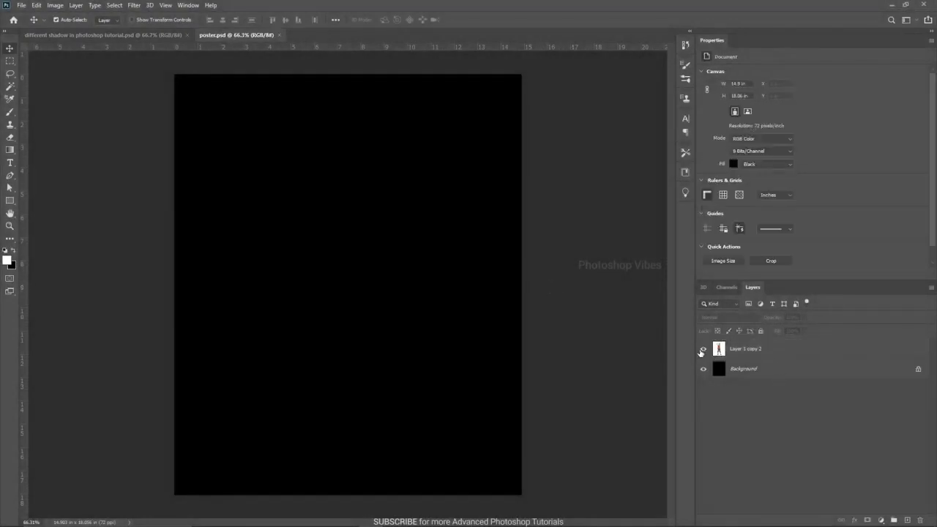
- Show Layer 1 copy 2 and mask the boy out with Select Subject
click(703, 350)
click(747, 354)
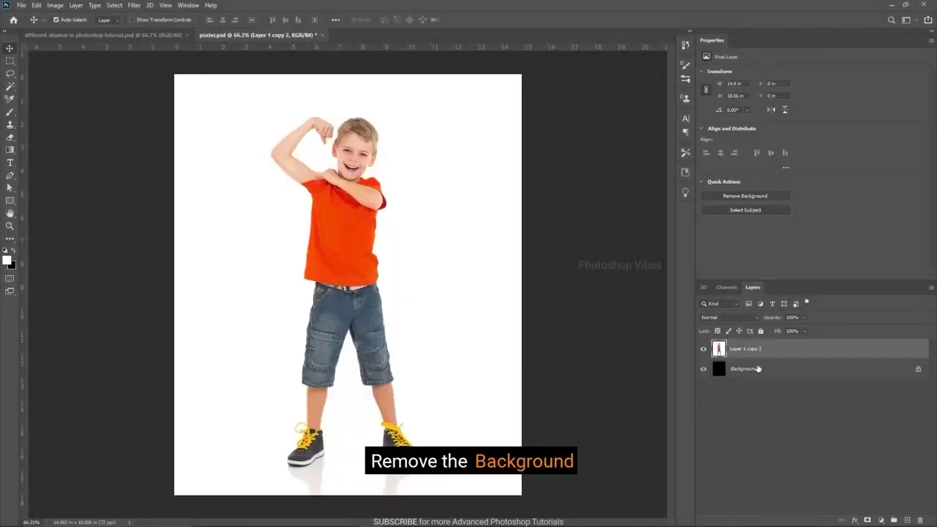
click(11, 87)
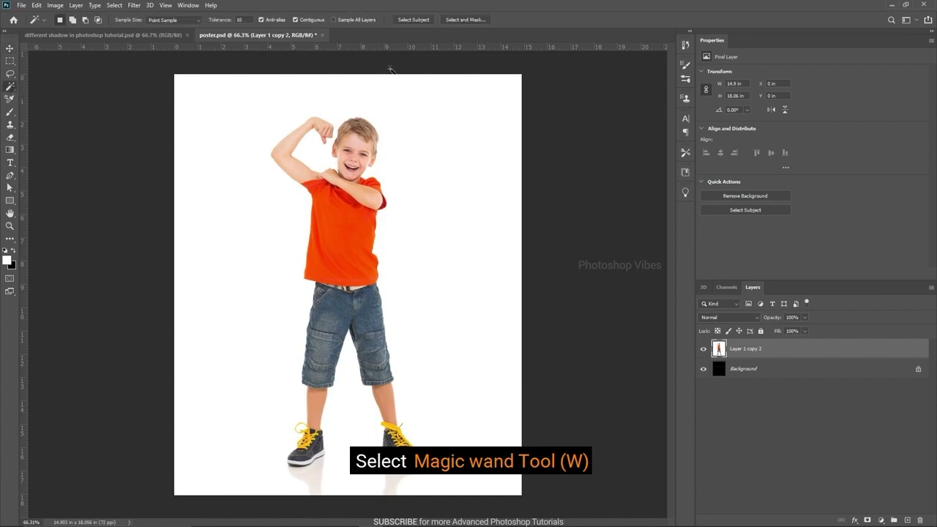
click(413, 20)
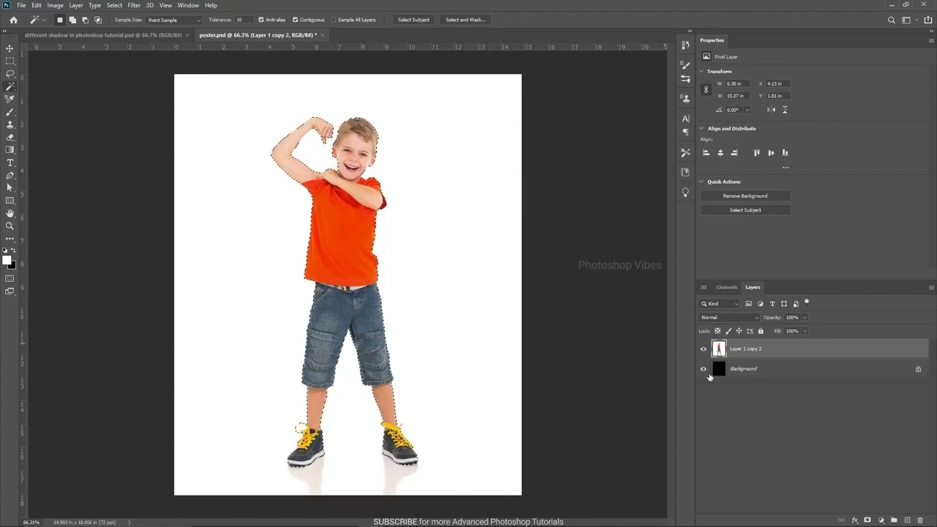
click(867, 521)
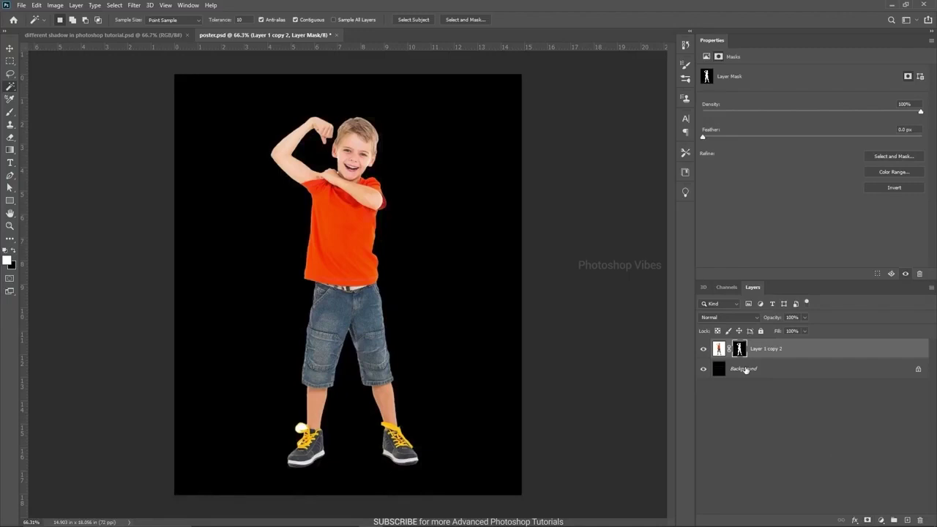
click(755, 350)
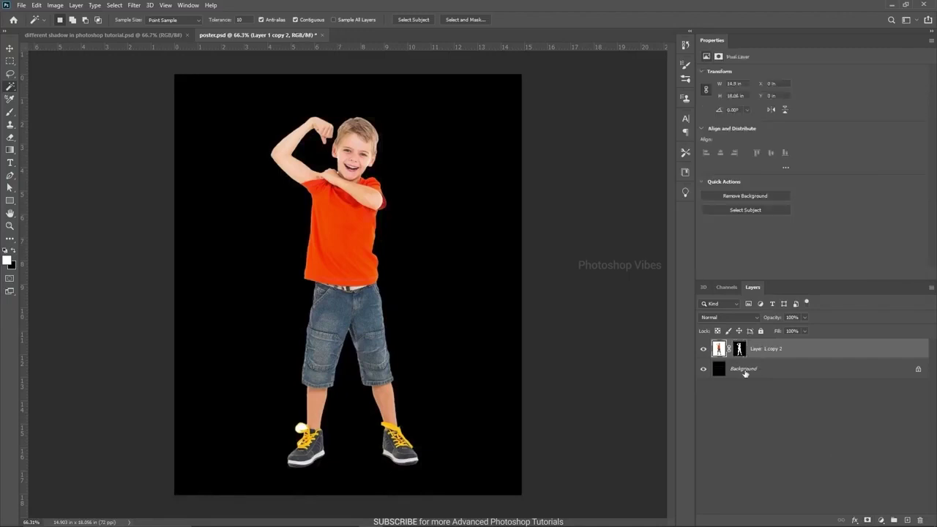
- Fill the Background layer with white and check the cutout
click(745, 373)
key(alt+BackSpace)
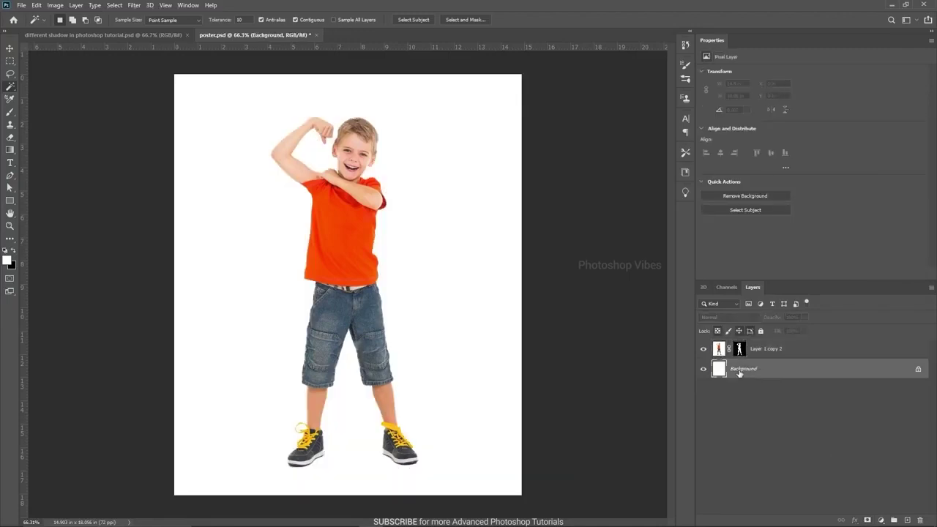
click(704, 369)
click(704, 369)
click(763, 352)
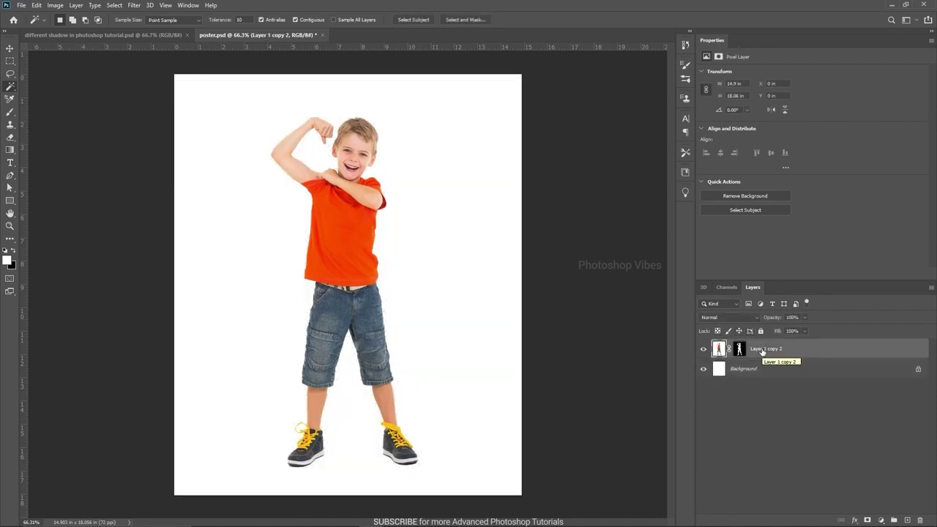
- Convert the boy to a smart object and scale him to about 52.7% at lower right
right_click(763, 353)
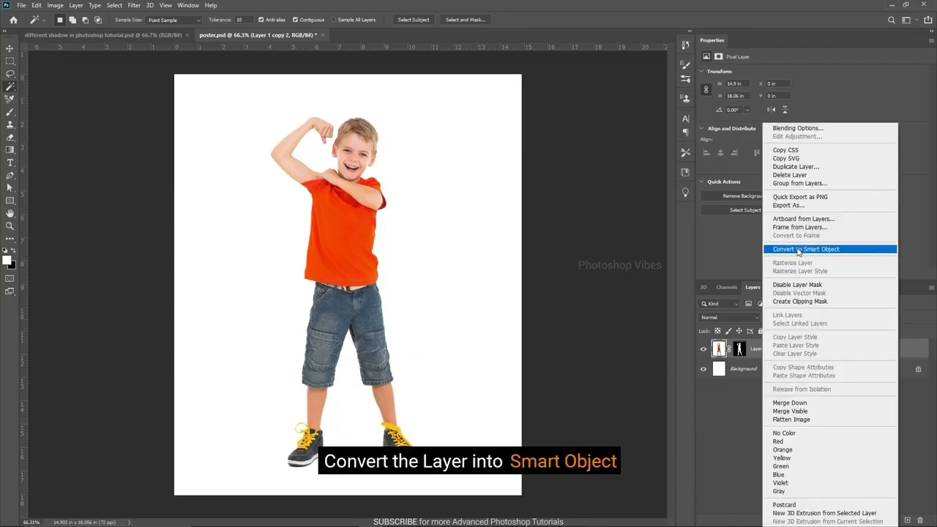
click(797, 250)
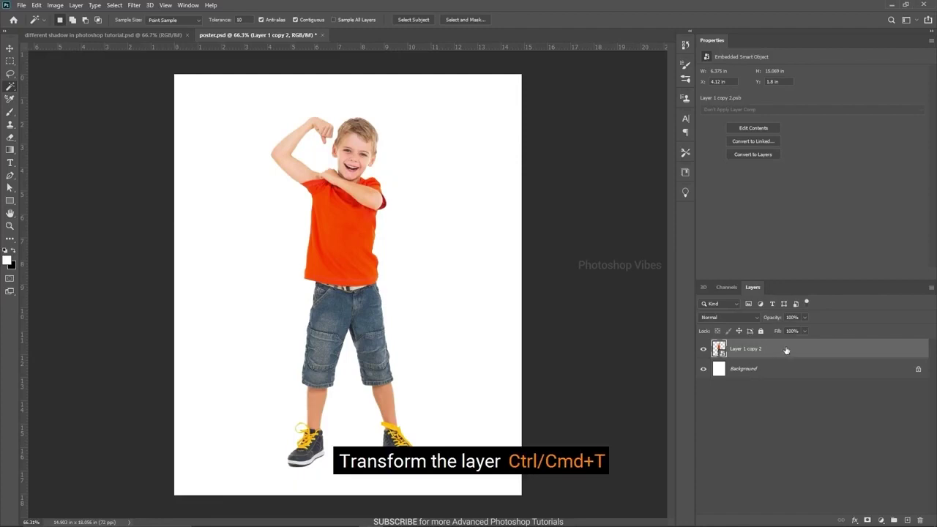
key(ctrl+t)
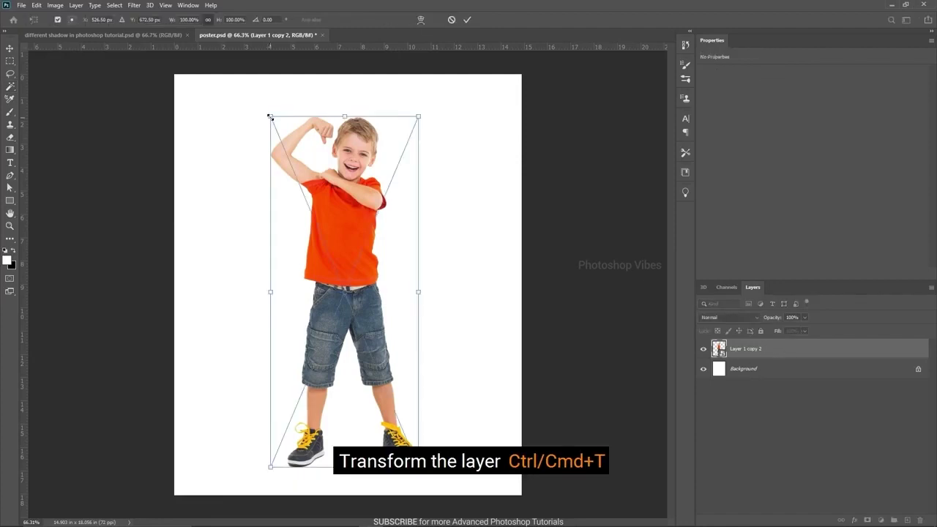
drag(270, 117, 347, 283)
drag(378, 338, 415, 340)
key(Return)
- Reselect the boy layer with the Move tool and bring up the type tool orientations
key(w)
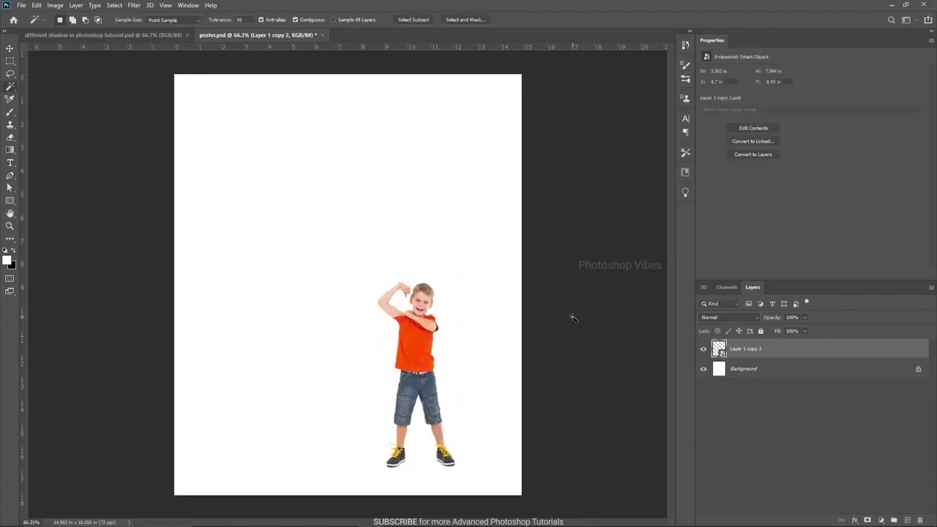
key(v)
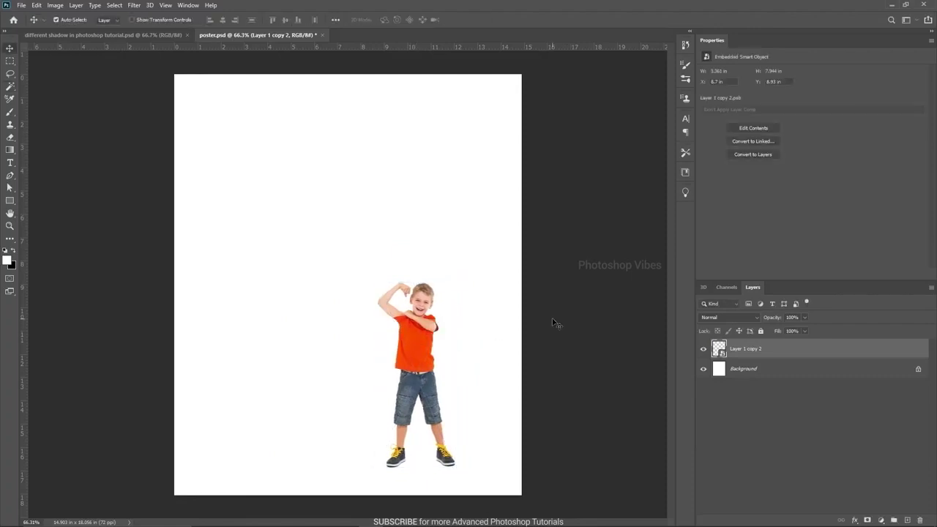
click(555, 323)
click(420, 345)
click(19, 162)
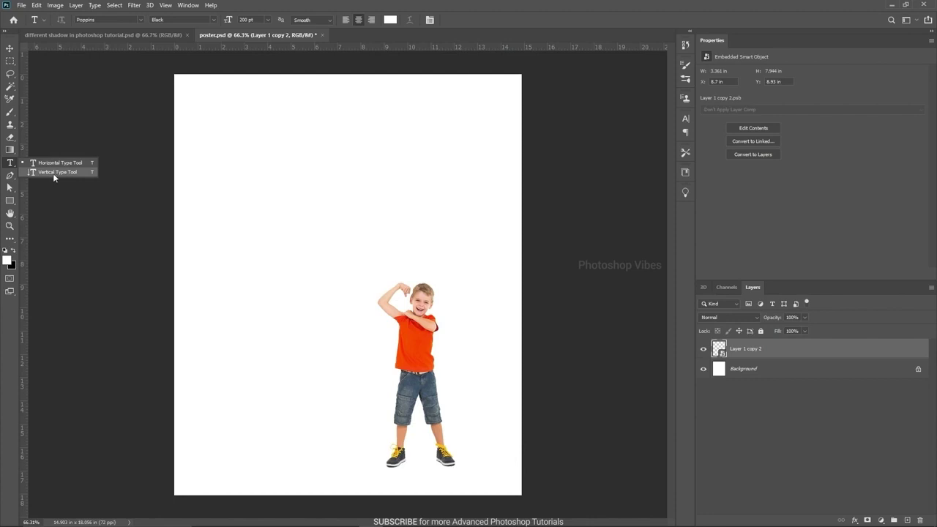
- Add vertical text on the poster and enlarge it to 200 pt
click(50, 172)
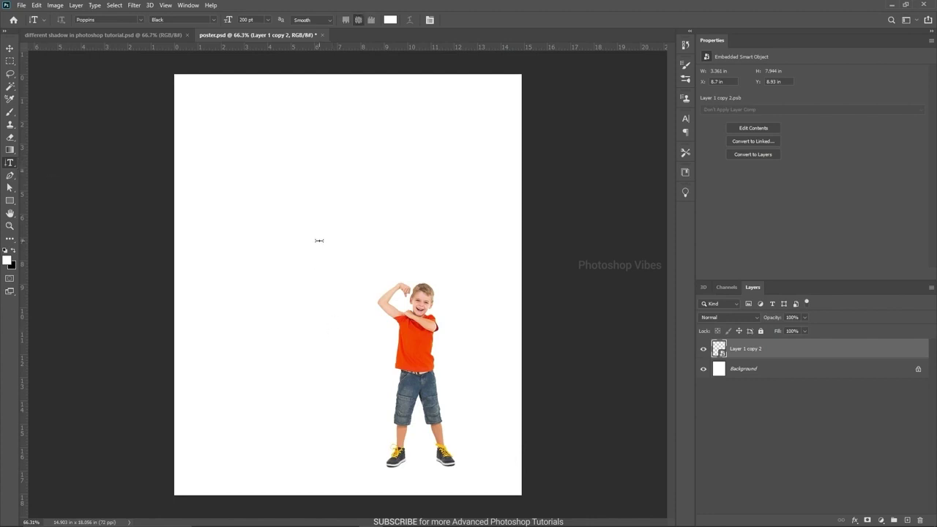
click(327, 263)
drag(714, 173, 307, 207)
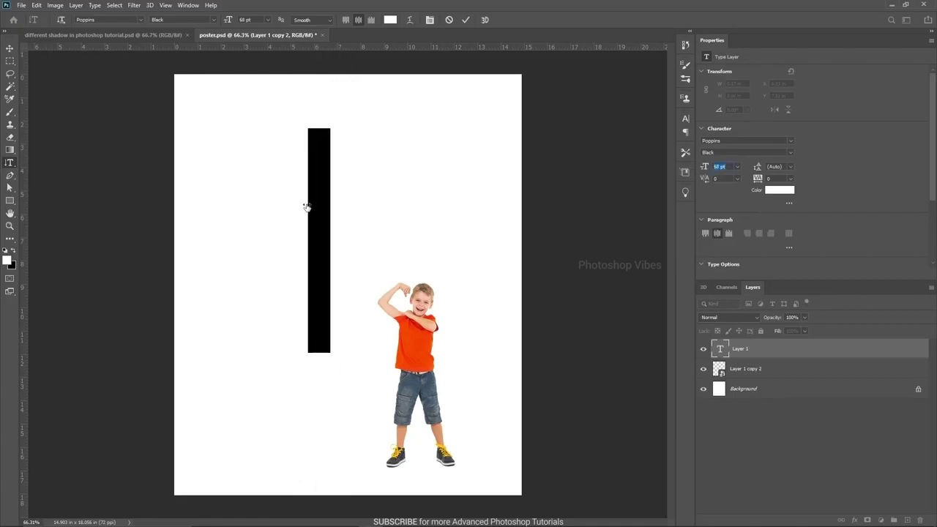
text(POSTER)
key(ctrl+a)
click(390, 19)
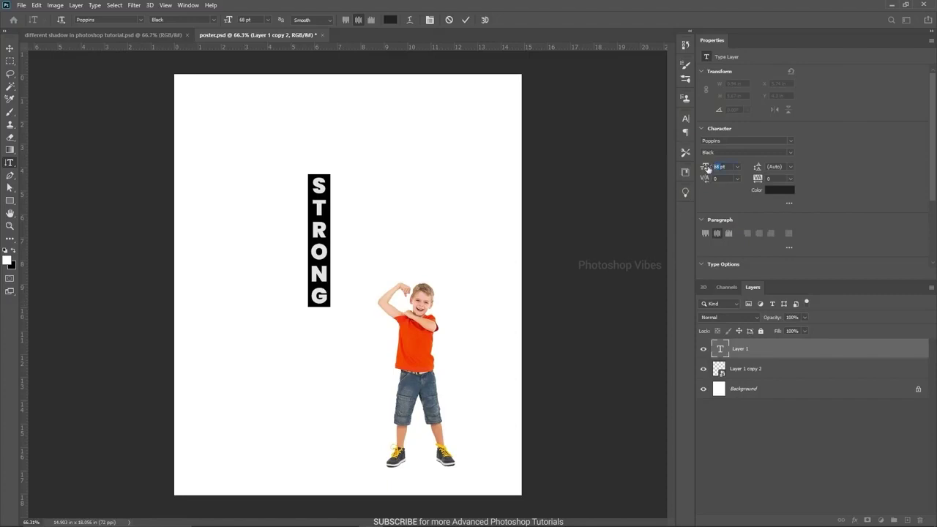
text(20pt)
key(Return)
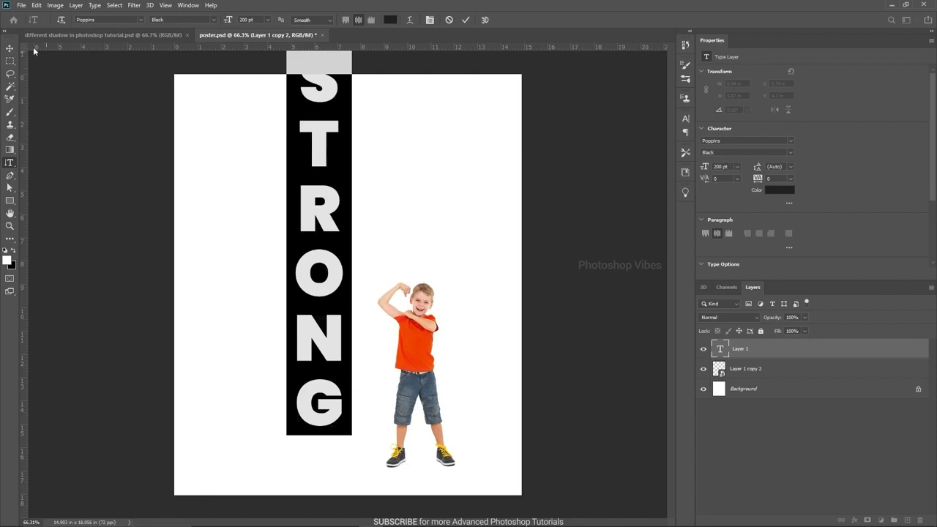
click(9, 50)
- Place STRONG beside the boy and move its layer beneath Layer 1 copy 2
drag(317, 134, 450, 170)
drag(451, 169, 449, 162)
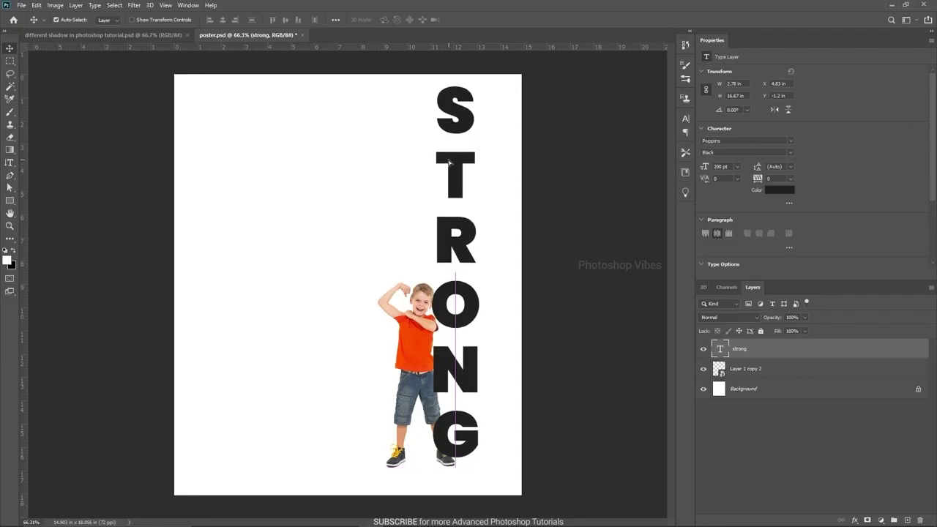
drag(747, 351, 739, 384)
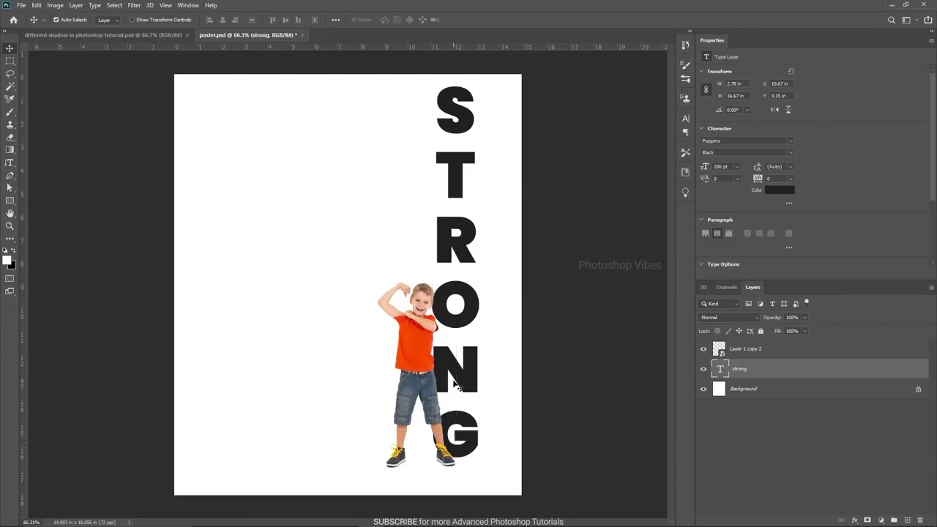
key(Left)
key(Left)
key(Left)
key(Left)
key(Left)
key(Left)
key(Left)
key(Left)
key(Left)
key(Left)
key(Left)
key(Left)
key(Left)
key(Left)
key(Left)
key(Left)
key(Left)
key(Left)
key(Left)
key(Left)
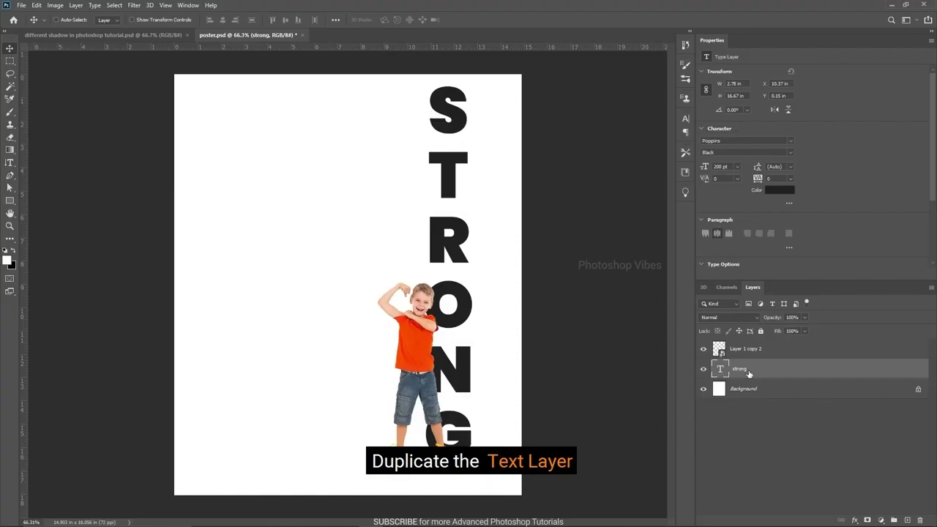
- Duplicate the STRONG text layer, stack it above the boy, and shift it left
drag(778, 373, 908, 519)
drag(754, 371, 747, 349)
drag(445, 253, 307, 297)
- Cut the copied text down to 'NG' and set its Fill to 0%
double_click(310, 298)
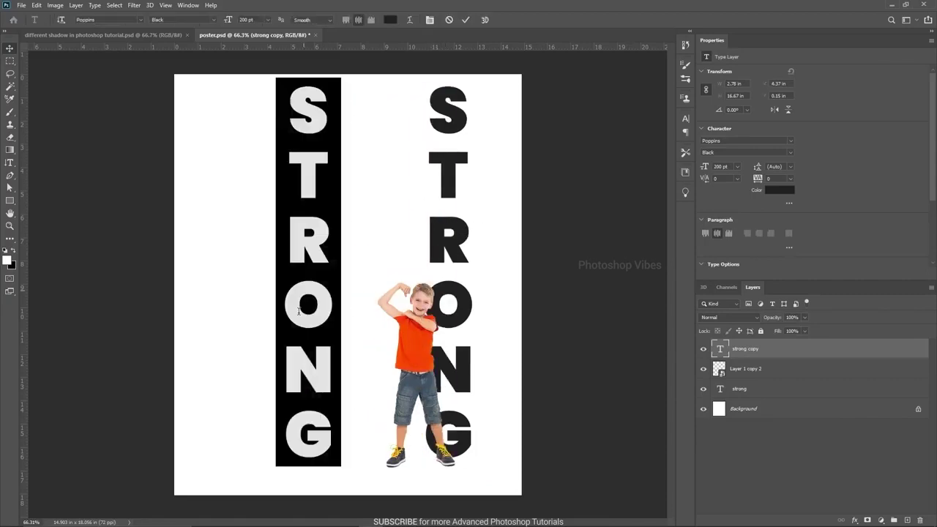
click(310, 333)
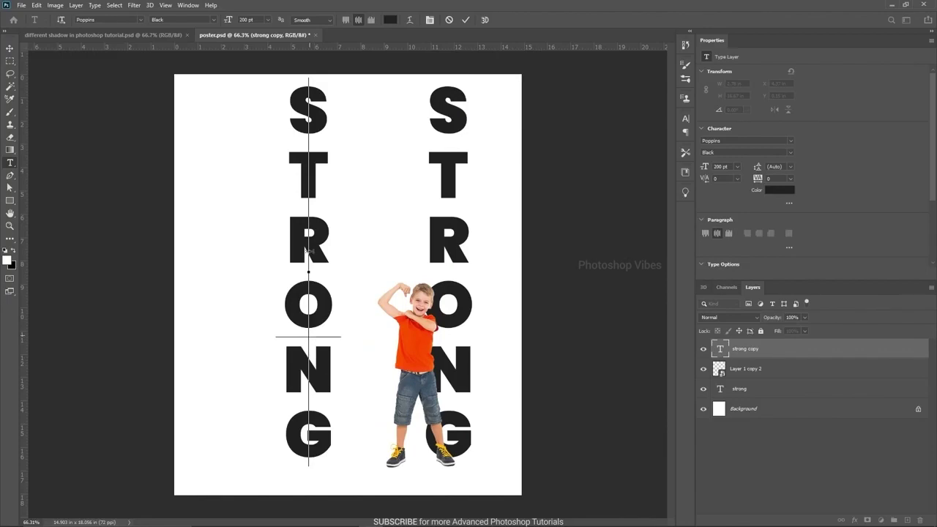
drag(309, 337, 286, 56)
key(BackSpace)
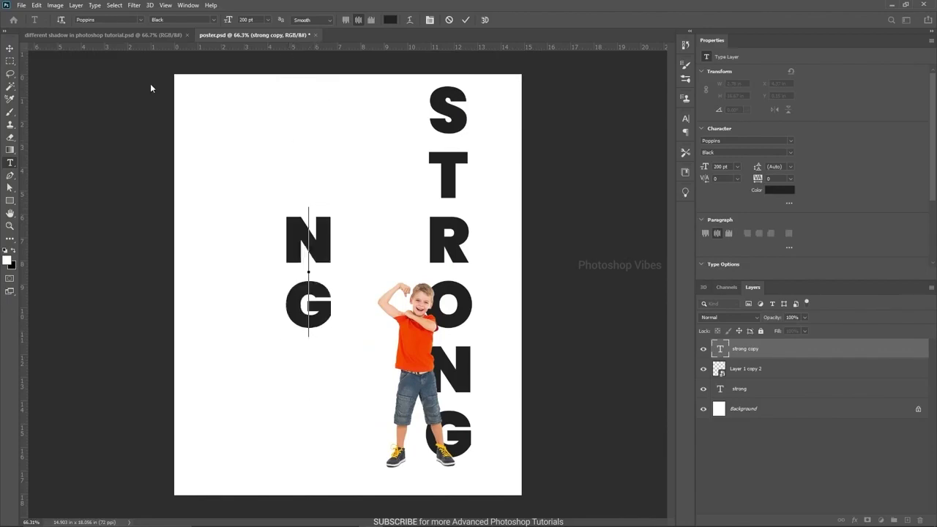
click(9, 48)
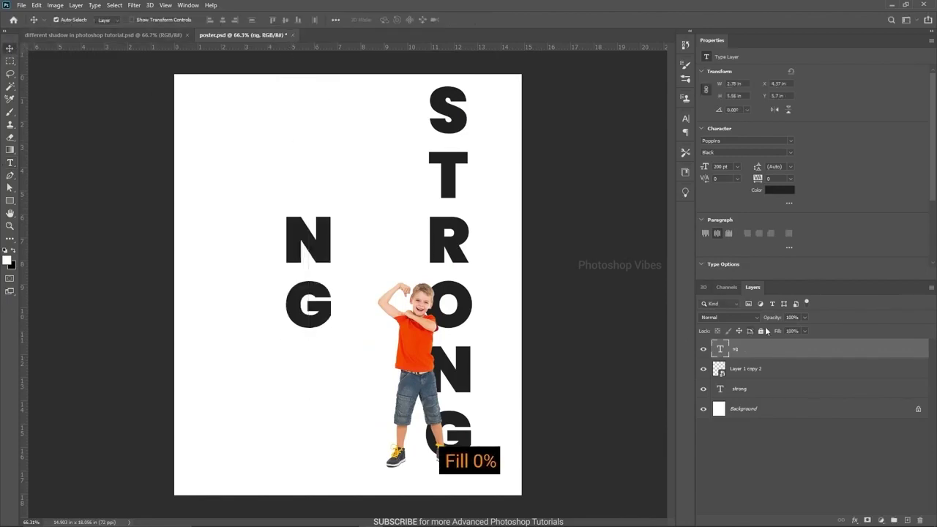
drag(779, 335, 603, 341)
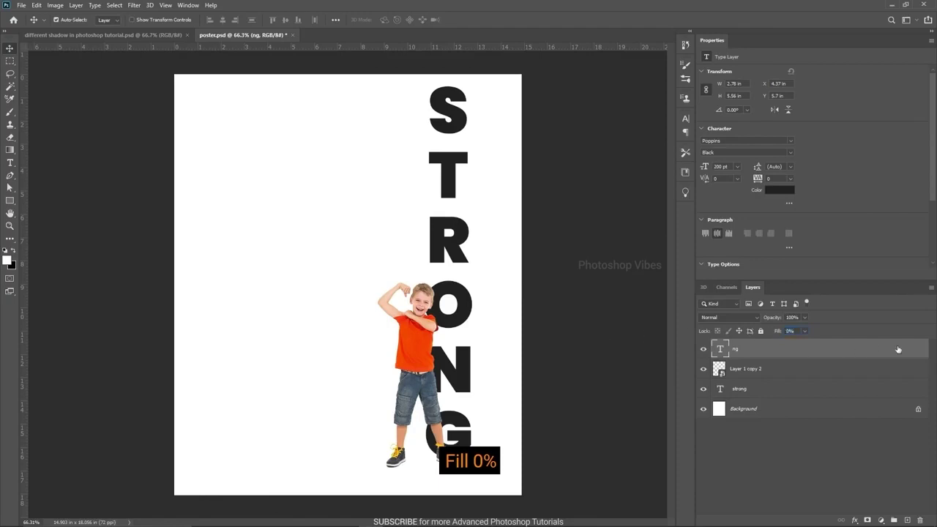
- Give the ng layer a 2 px near-black Stroke effect around its letters
double_click(925, 352)
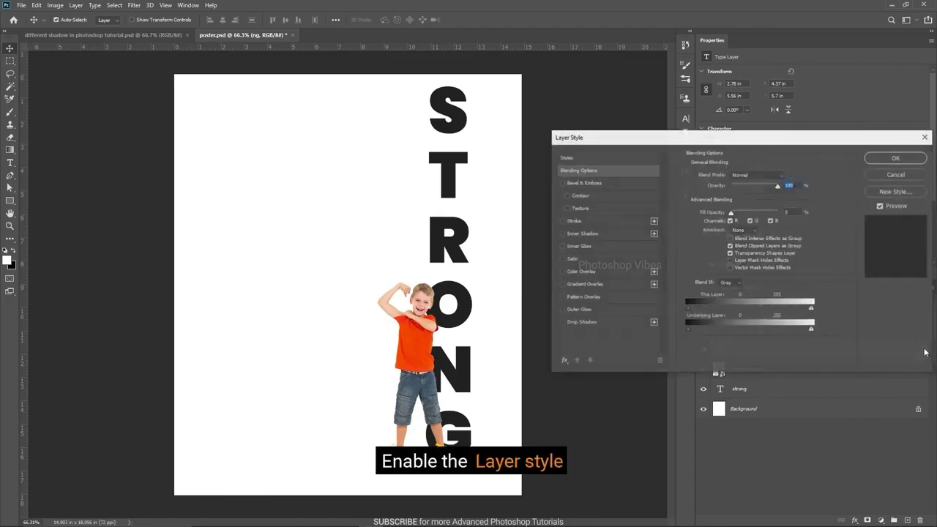
click(567, 221)
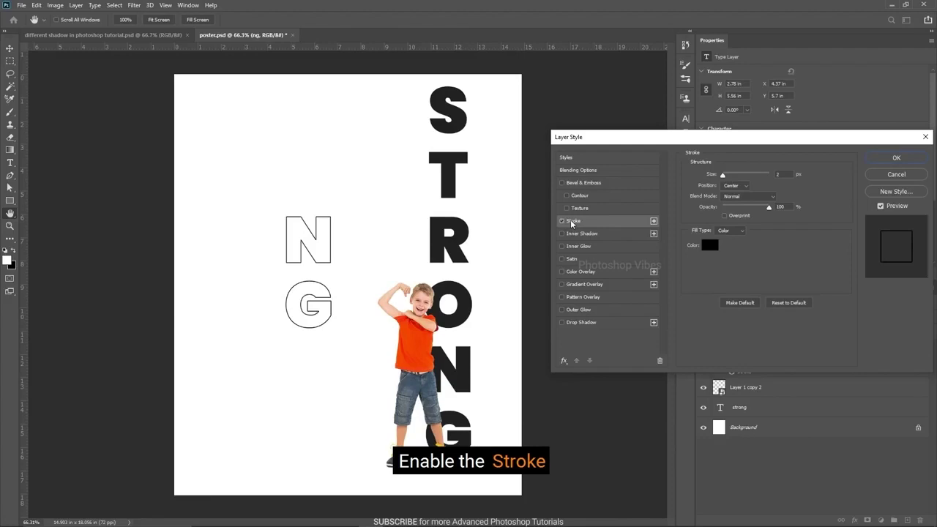
drag(793, 174, 757, 173)
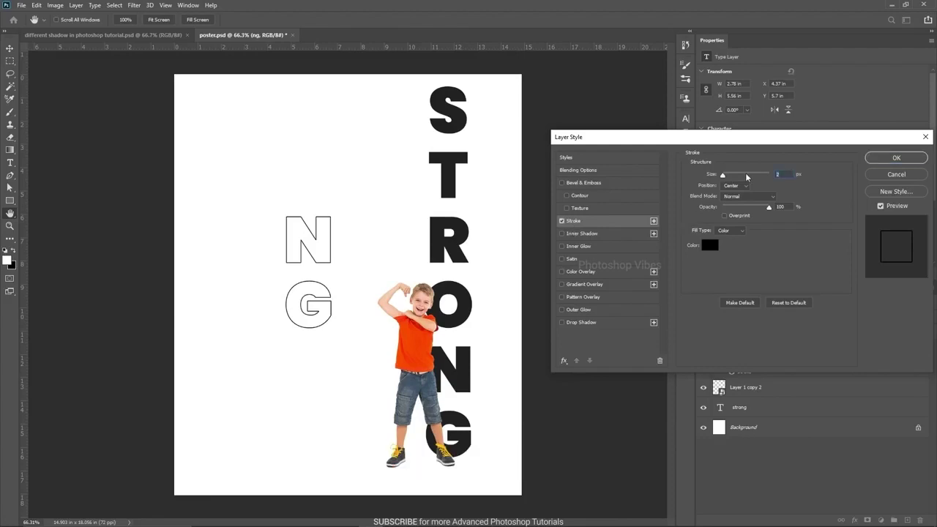
click(711, 246)
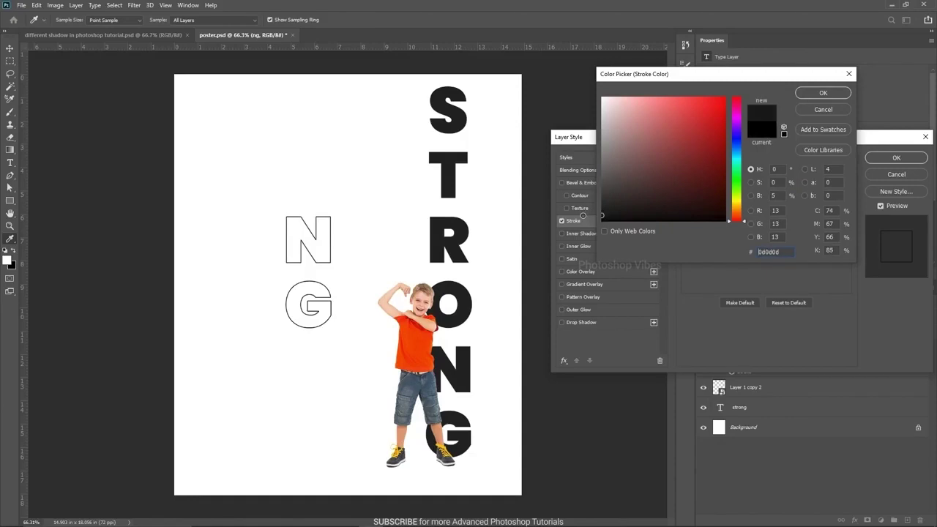
click(805, 93)
click(897, 158)
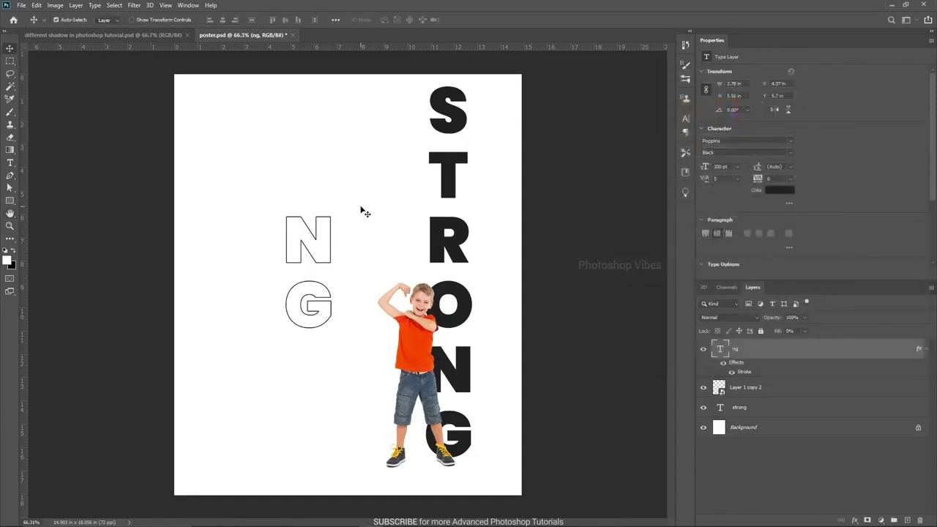
- Move and nudge the NG letters until they sit exactly over STRONG's N and G
key(ctrl+t)
drag(350, 270, 479, 401)
scroll(480, 401, up, 3)
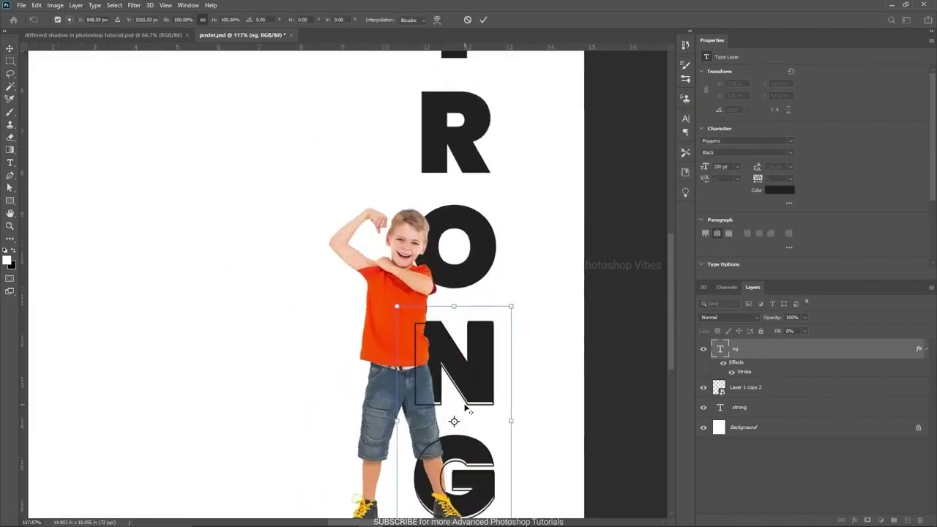
key(Up)
key(Up)
key(Up)
key(Up)
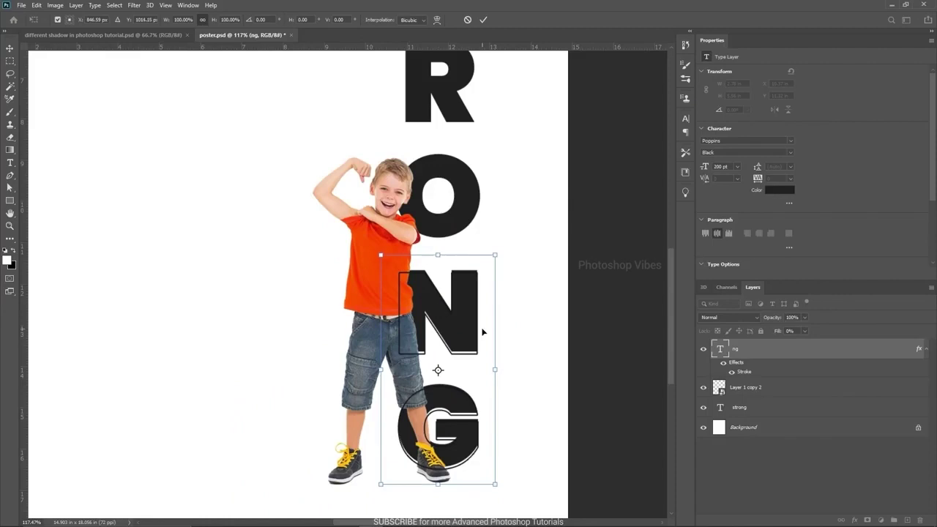
key(Up)
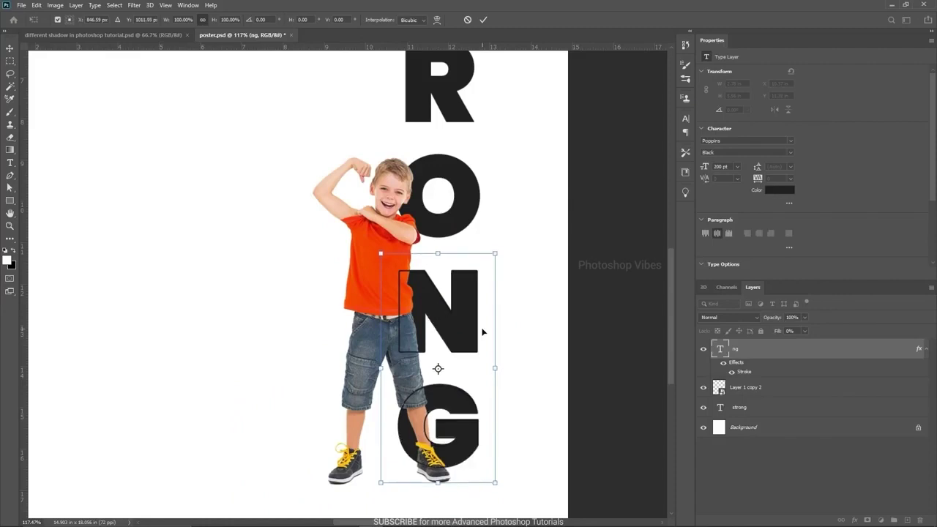
key(Return)
scroll(483, 331, down, 3)
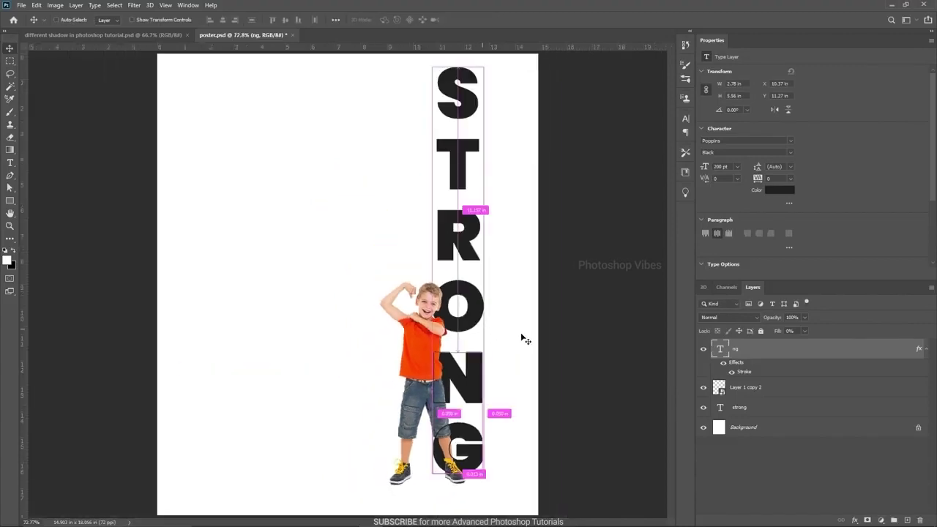
key(ctrl)
- Paste the grey texture above the Background layer, rotate it 90°, and stretch it across the whole poster
click(747, 421)
key(ctrl+v)
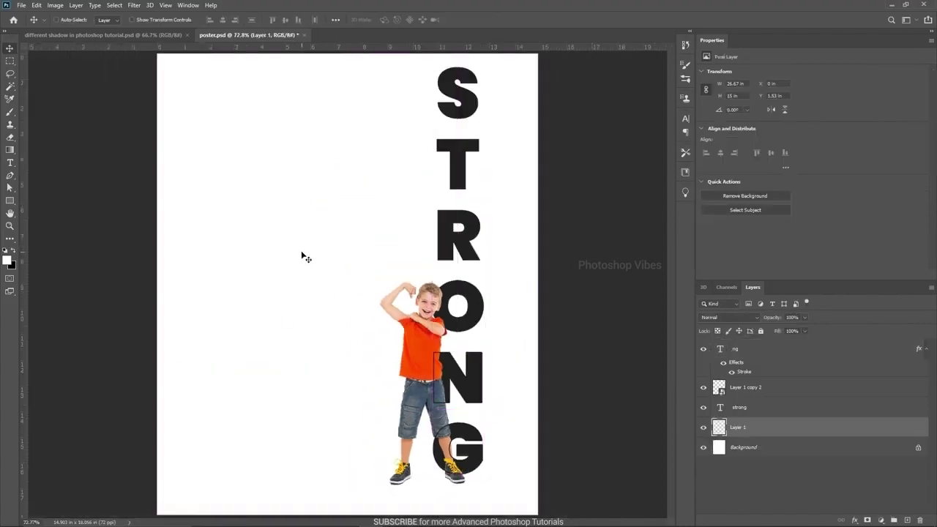
key(ctrl+t)
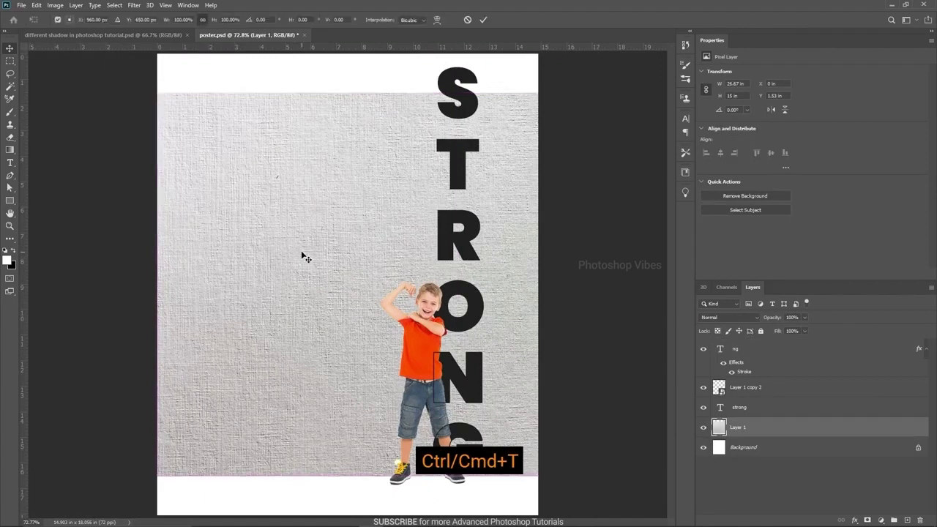
key(ctrl+minus)
drag(222, 169, 566, 99)
drag(358, 206, 259, 210)
key(Return)
key(ctrl+plus)
key(ctrl+plus)
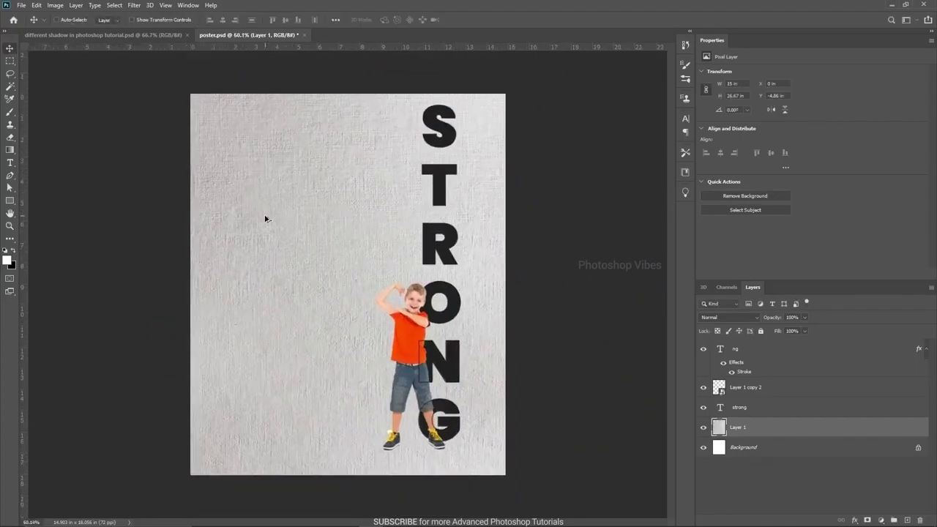
drag(265, 217, 265, 217)
key(ctrl+plus)
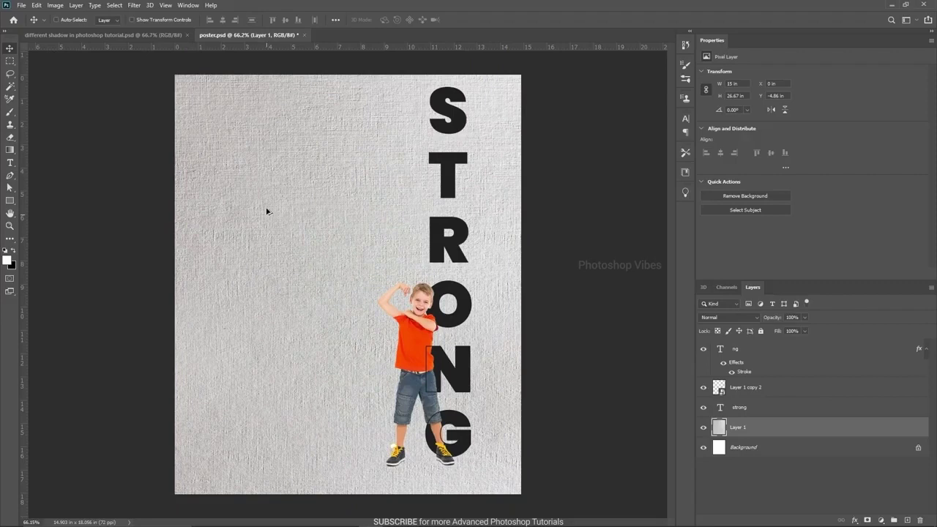
- Drop the texture to 20% opacity and add a Levels adjustment with midtones 0.80 and a slightly raised black point
key(2)
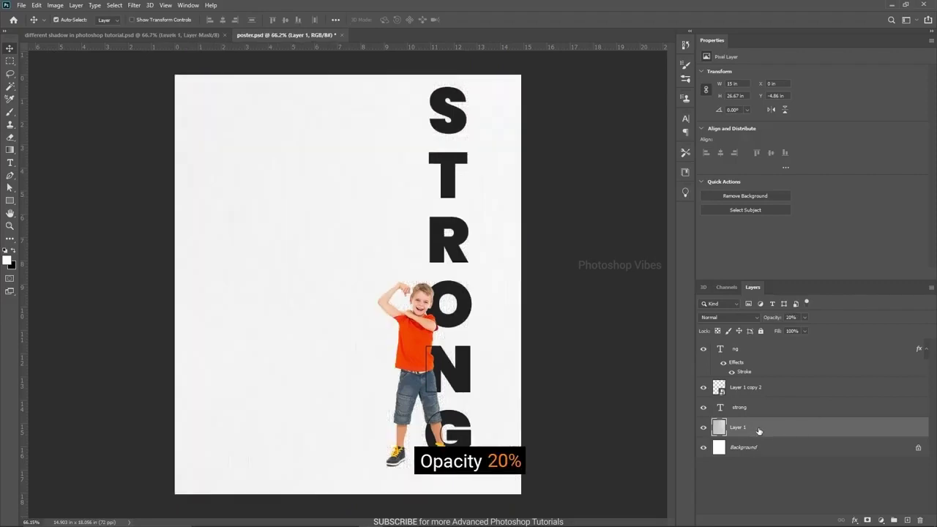
click(882, 520)
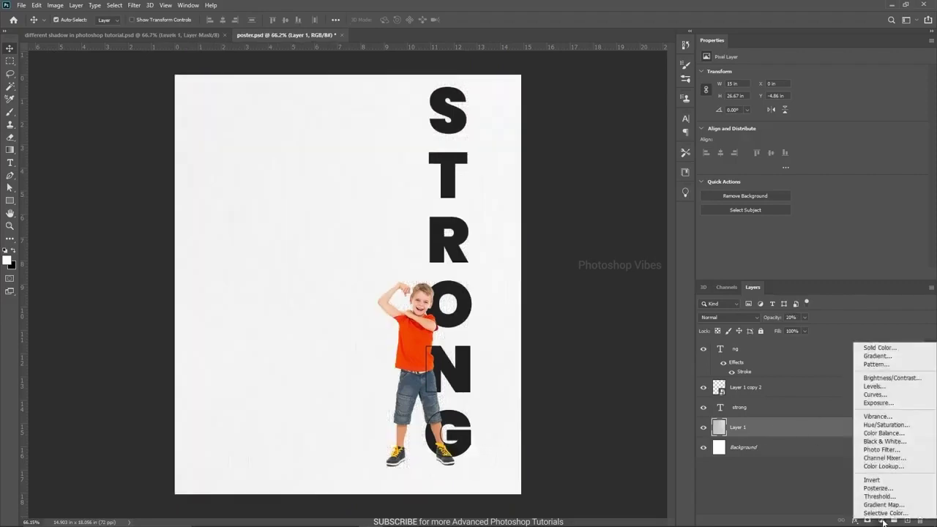
click(867, 381)
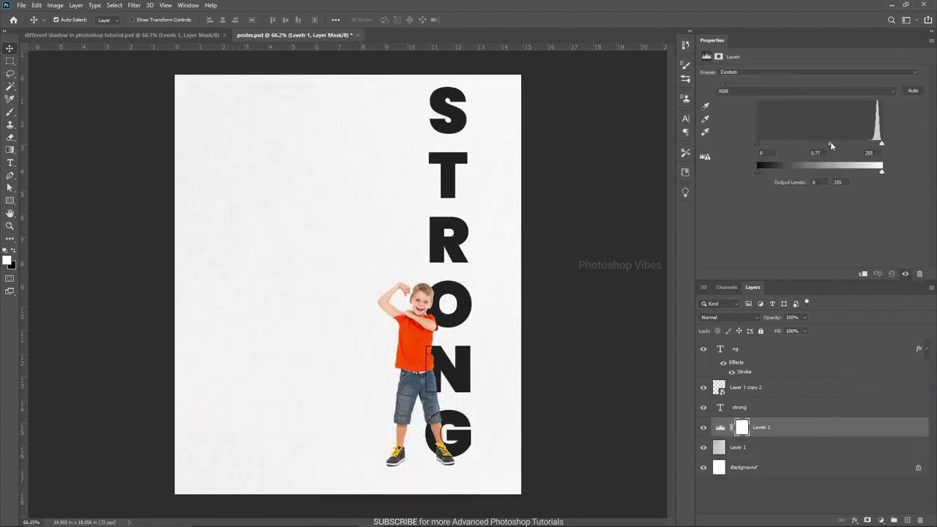
drag(830, 145, 891, 147)
drag(758, 144, 763, 144)
click(768, 432)
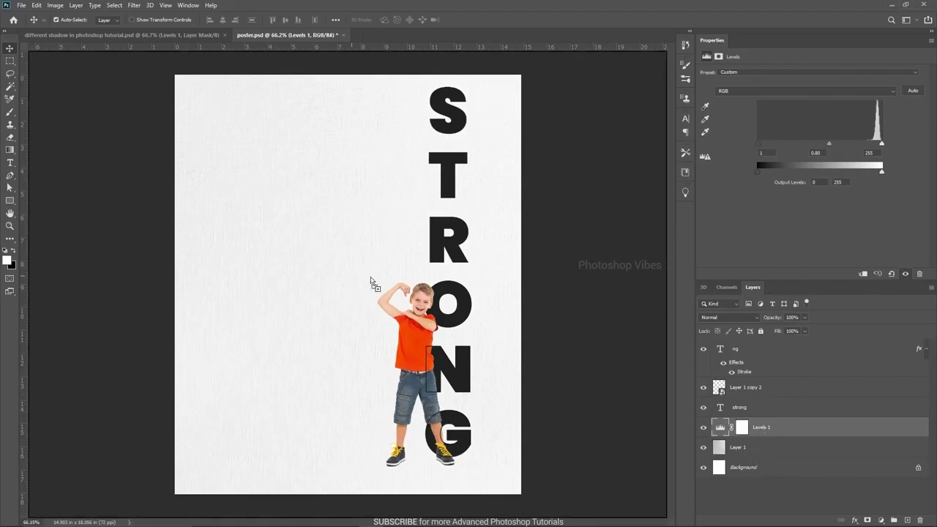
- Scale the muscular man photo to about 83% and place it left of STRONG, behind the boy
key(ctrl+t)
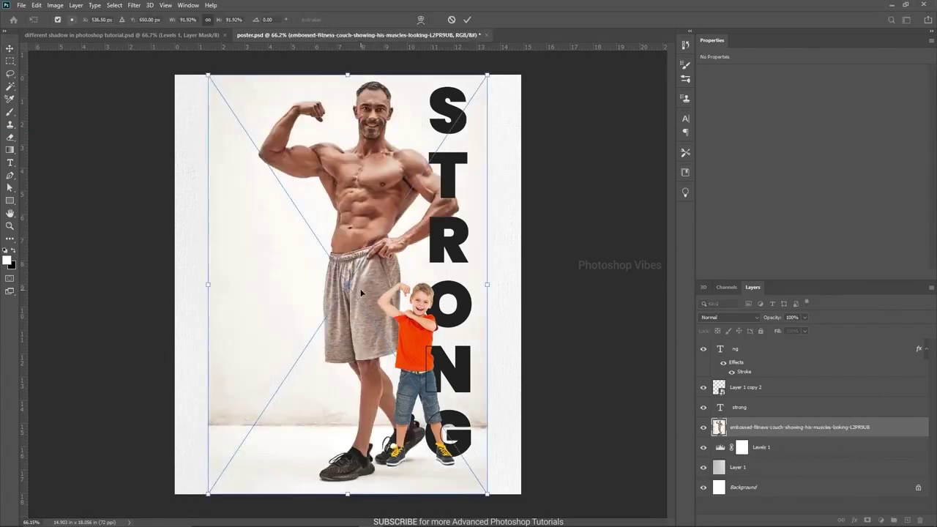
drag(486, 76, 450, 131)
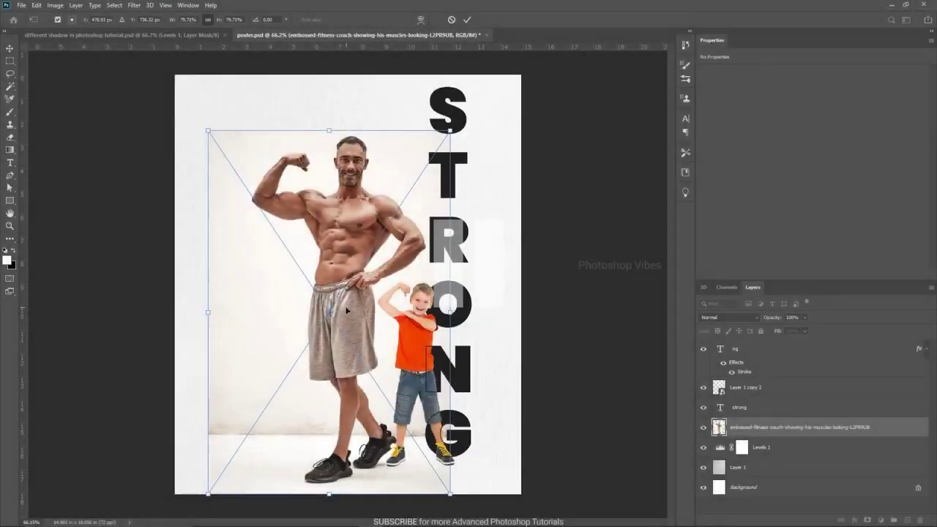
drag(337, 298, 296, 274)
mouse_move(404, 99)
mouse_down()
mouse_move(436, 79)
mouse_move(408, 87)
mouse_up()
drag(313, 288, 308, 289)
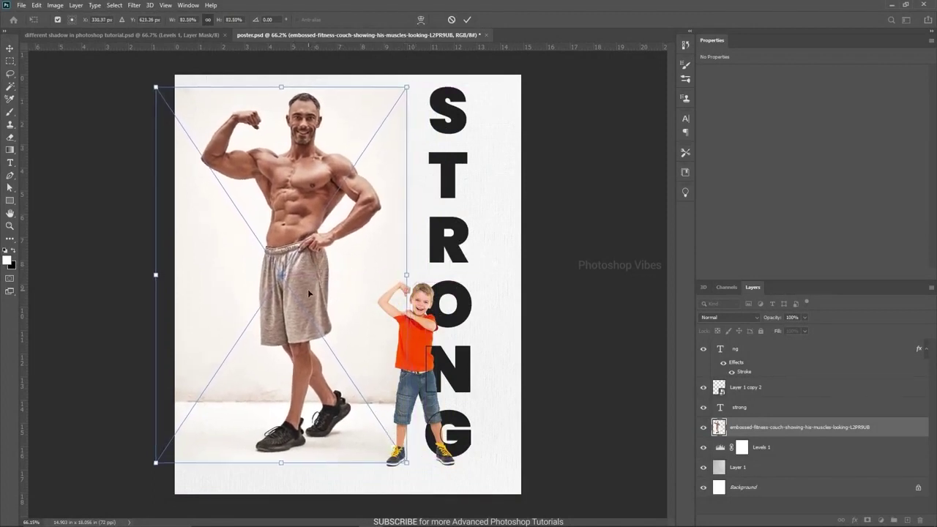
key(Return)
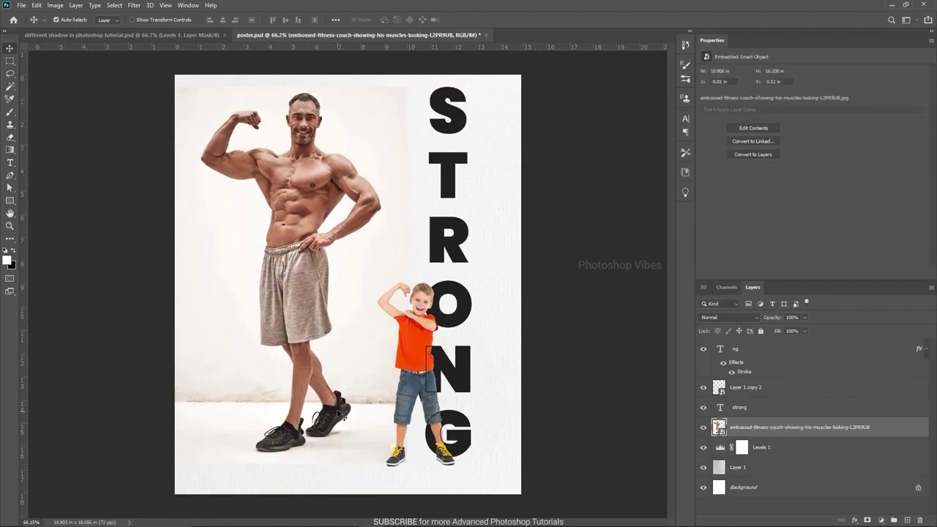
drag(313, 331, 369, 332)
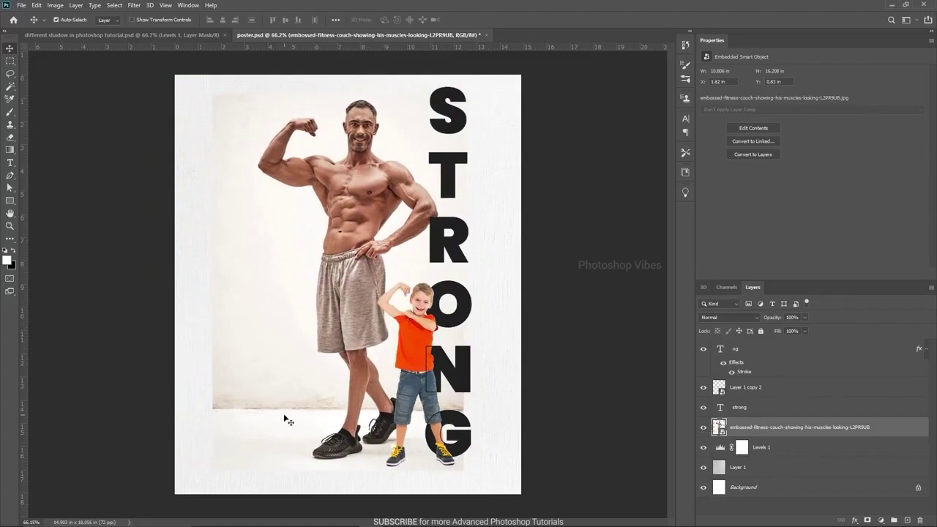
drag(351, 275, 342, 271)
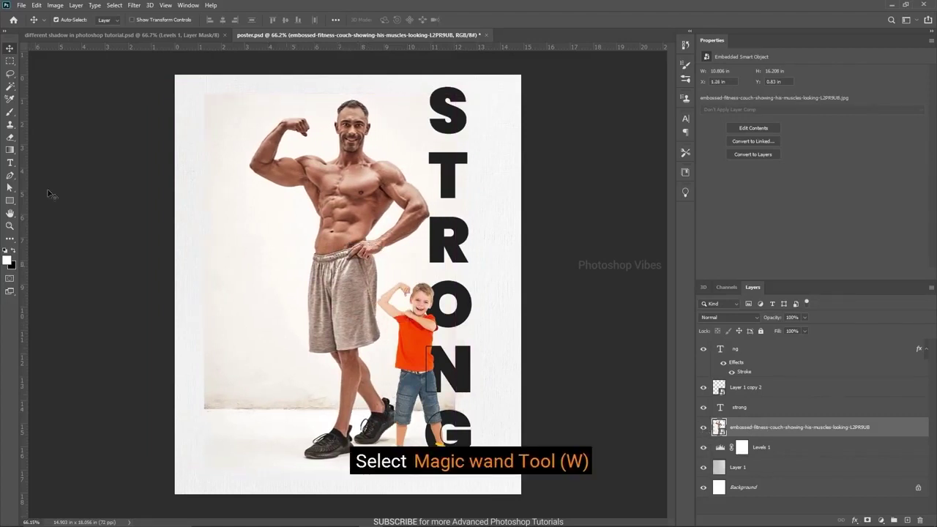
- Mask the man from his backdrop using Select Subject, then shift him further left
click(10, 88)
click(413, 20)
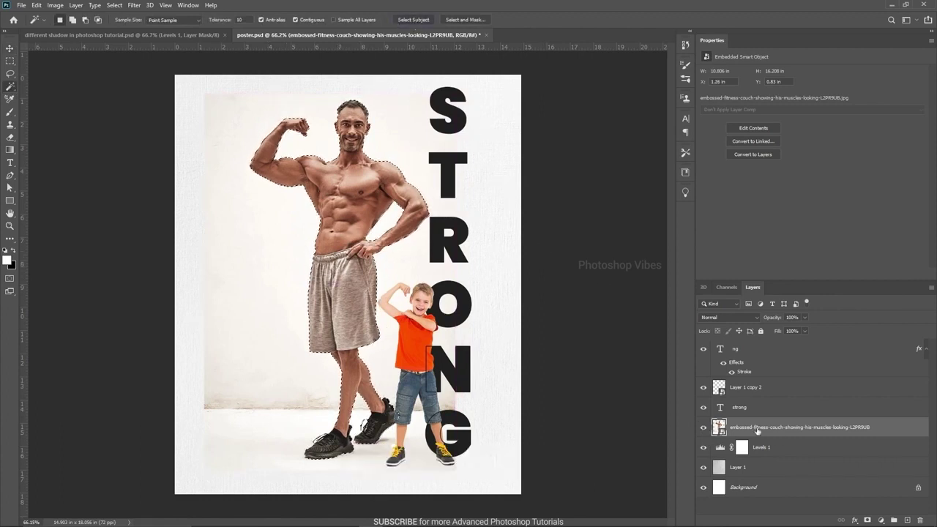
click(868, 520)
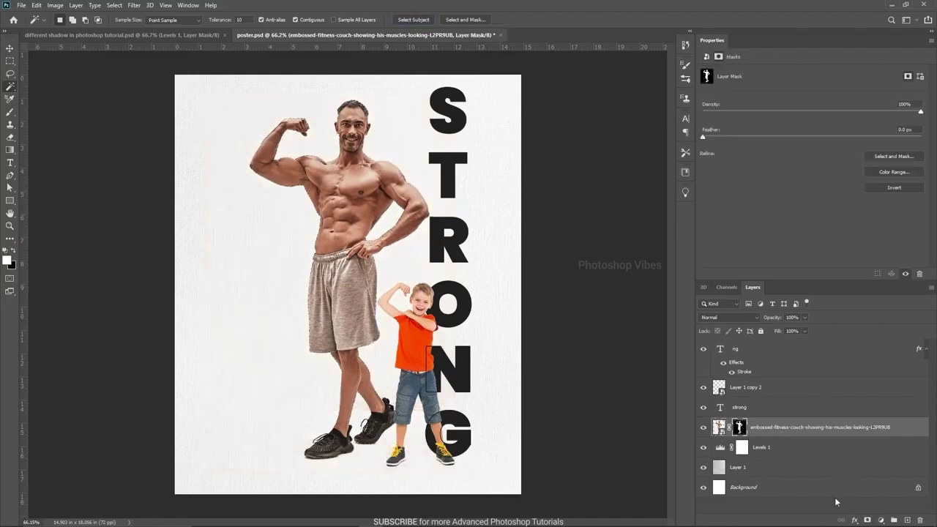
key(v)
drag(349, 293, 296, 294)
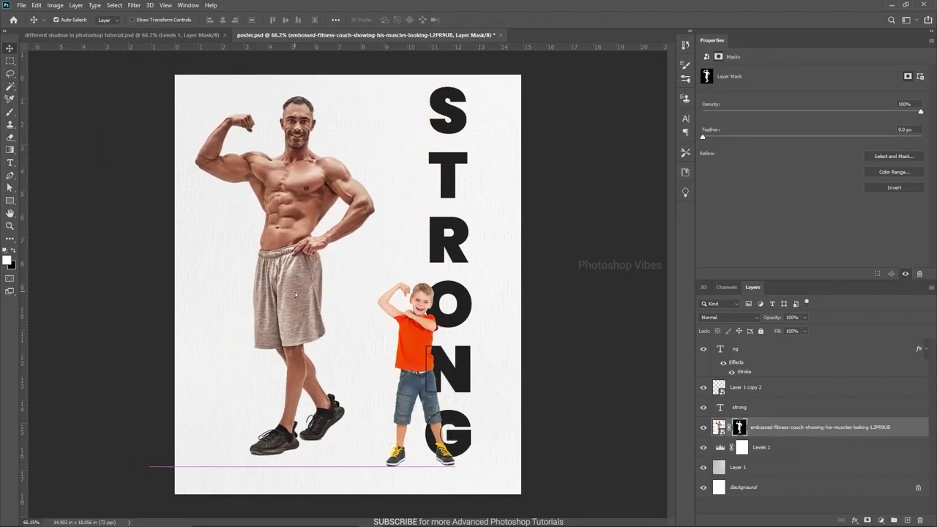
- Fill the man solid black with a Color Overlay layer style
double_click(923, 428)
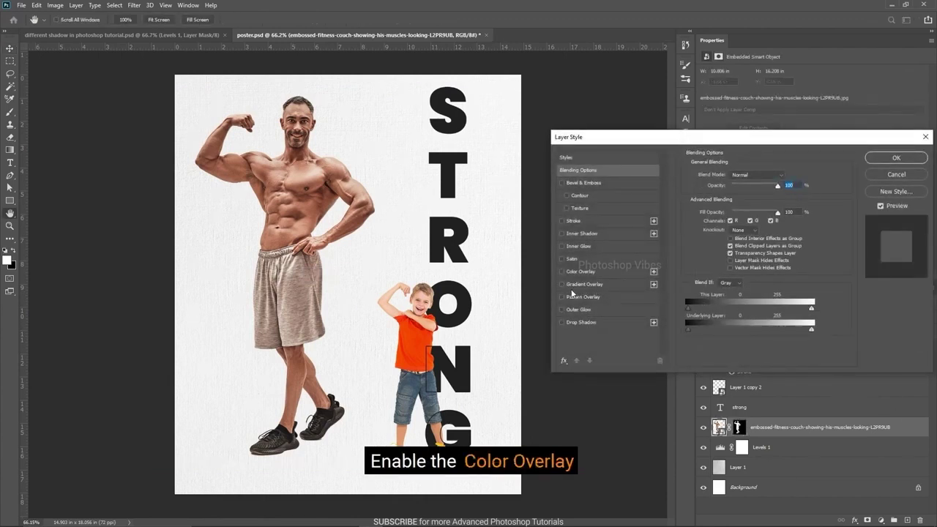
click(562, 272)
click(580, 272)
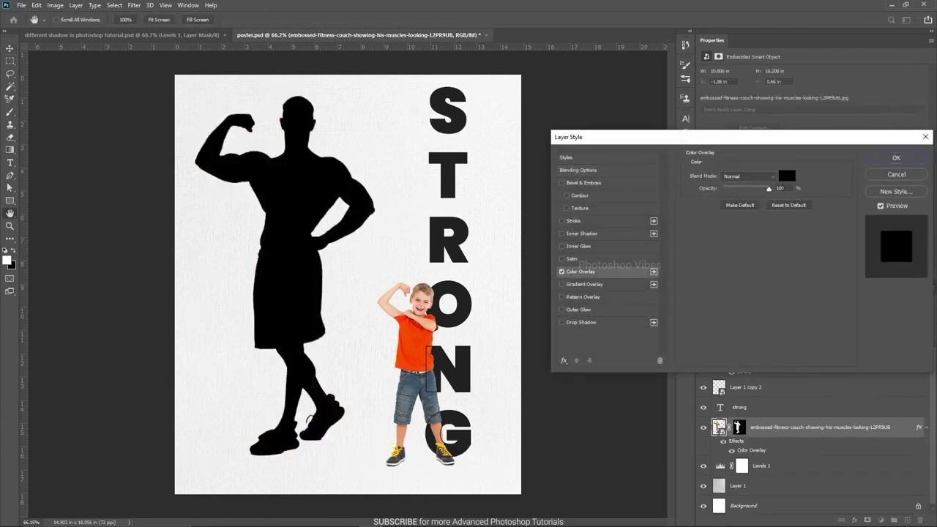
click(897, 158)
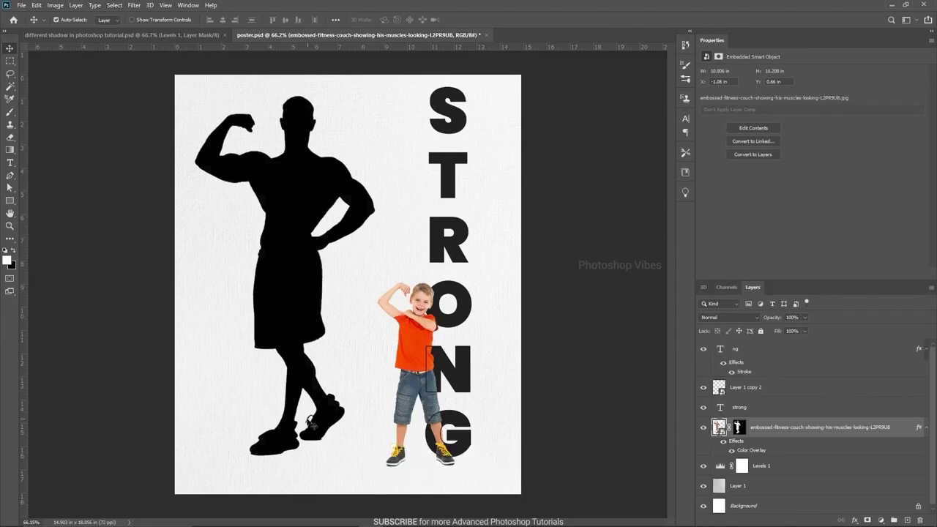
- Add a new empty layer and size a brush to about 68 px at the figures' feet
click(908, 520)
scroll(341, 431, up, 3)
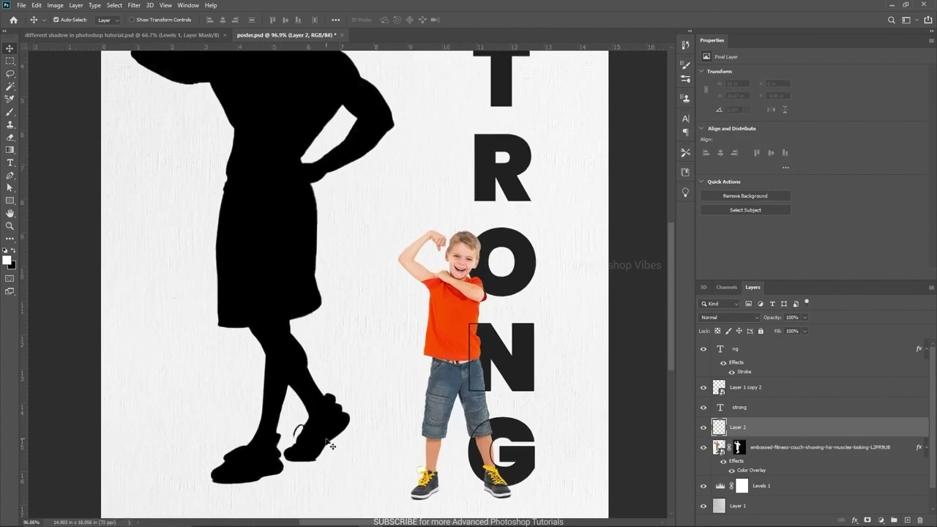
drag(333, 337, 325, 378)
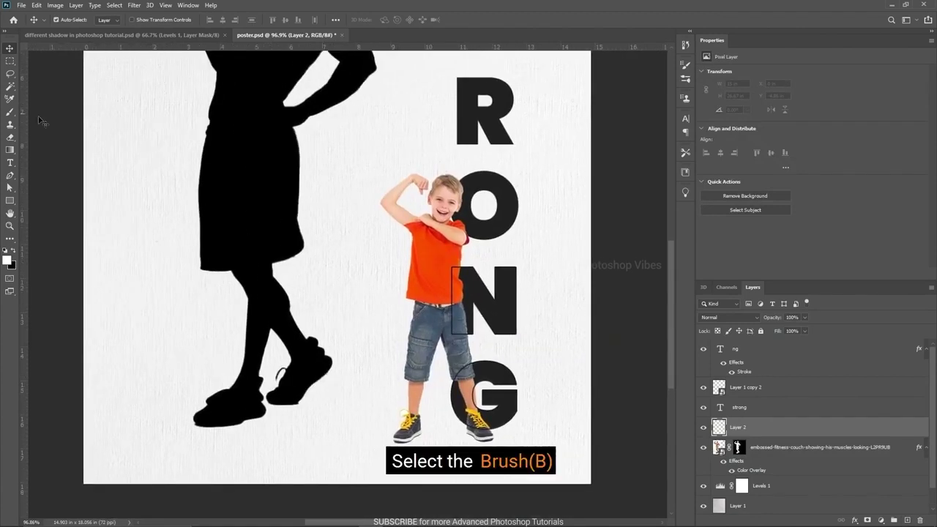
click(10, 113)
mouse_move(322, 340)
mouse_down()
mouse_move(308, 338)
mouse_move(291, 159)
mouse_move(294, 339)
mouse_move(310, 242)
mouse_up()
drag(300, 411, 290, 408)
drag(405, 429, 404, 431)
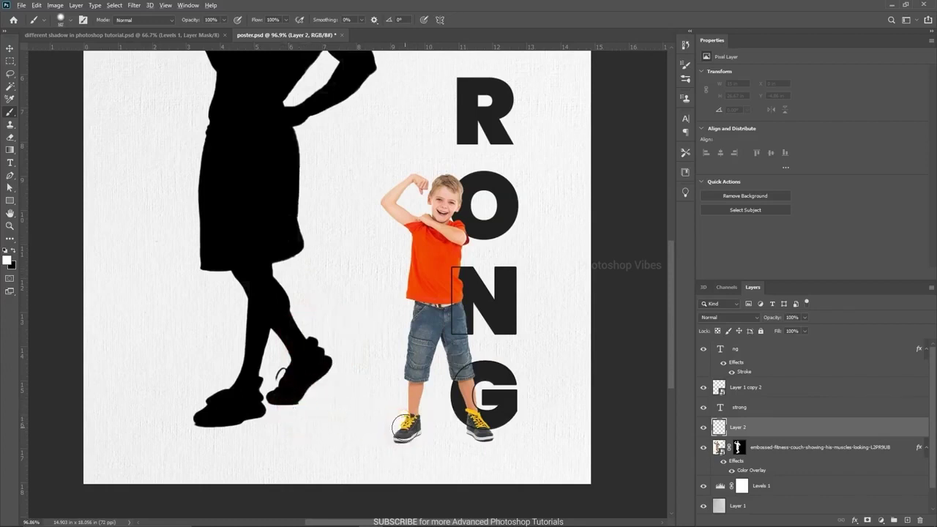
click(406, 428)
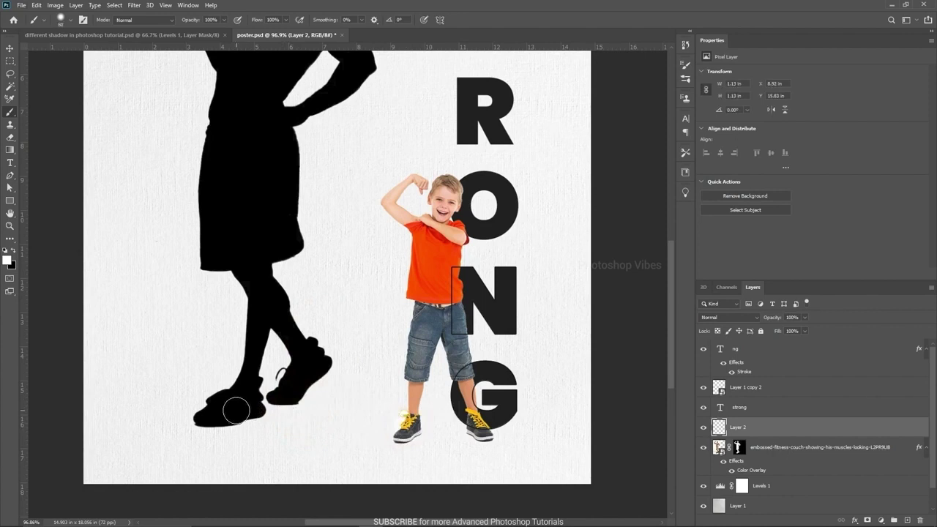
shift+click(236, 412)
key(ctrl+z)
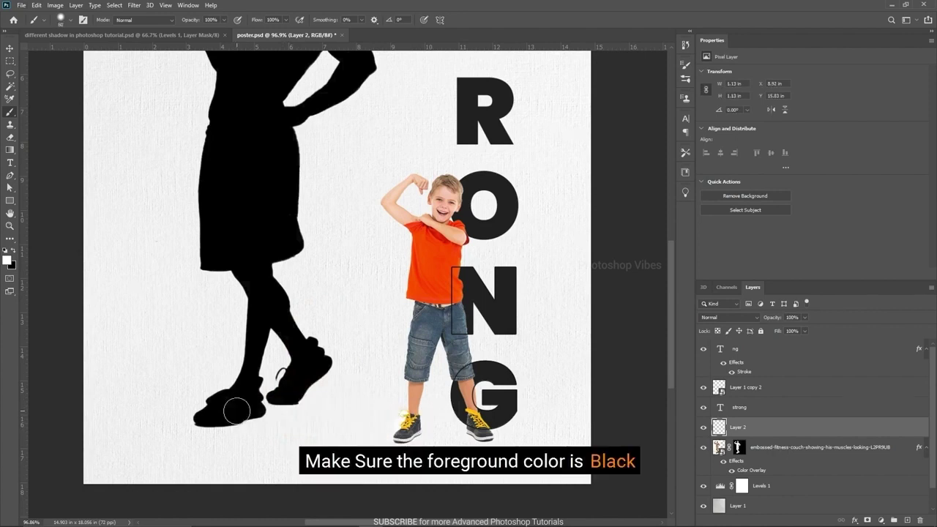
- Paint black straight shadow streaks from the silhouette's feet to both of the boy's shoes
click(14, 251)
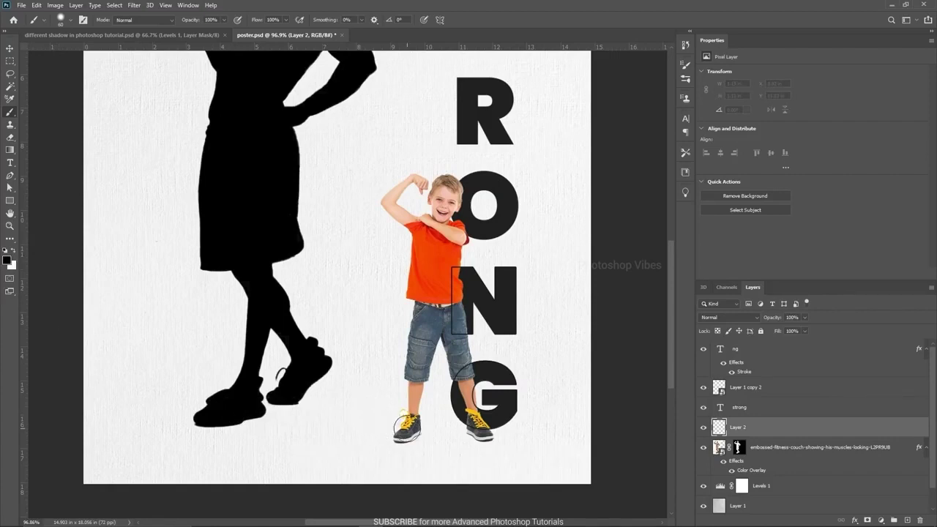
click(400, 426)
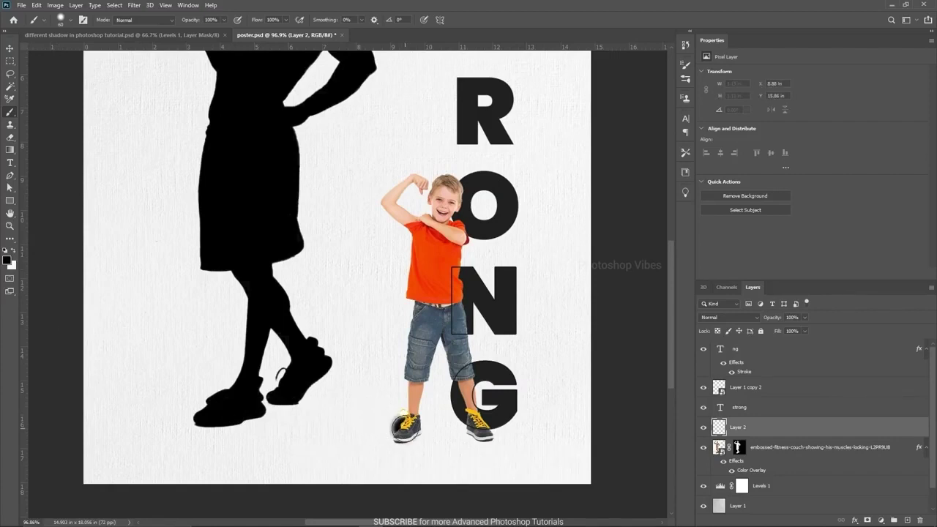
shift+click(241, 406)
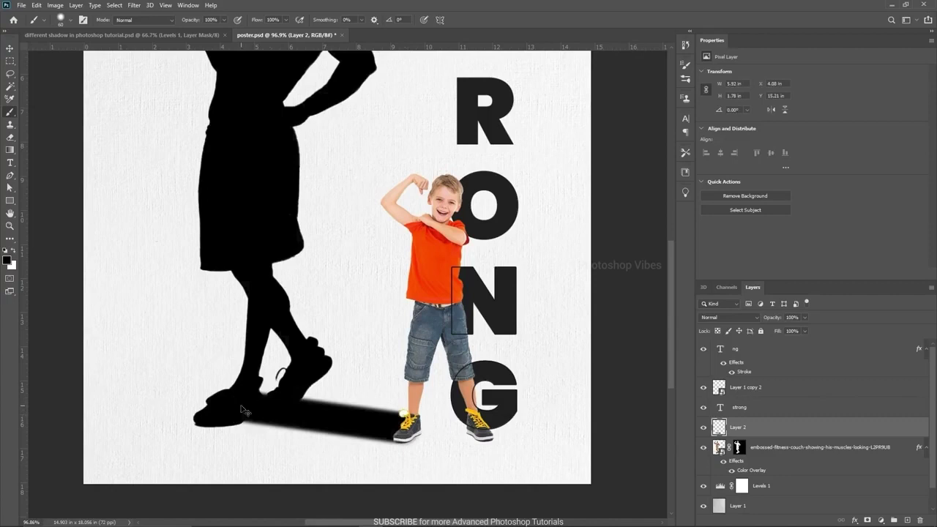
key(ctrl+z)
key(ctrl+shift+z)
key(ctrl+z)
key(ctrl+z)
key([)
key([)
click(400, 431)
shift+click(248, 415)
click(475, 429)
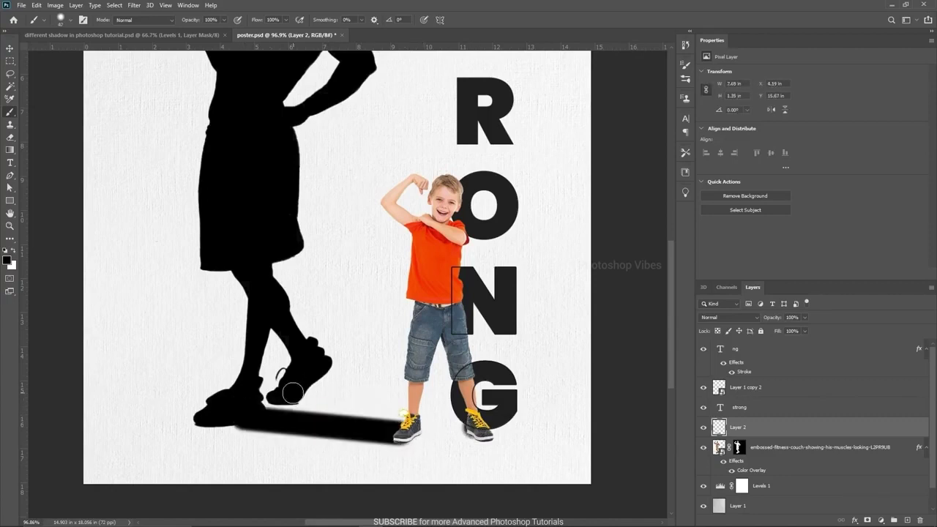
shift+click(293, 394)
scroll(299, 396, up, 4)
alt+right_click(301, 402)
drag(269, 399, 372, 415)
scroll(372, 415, down, 2)
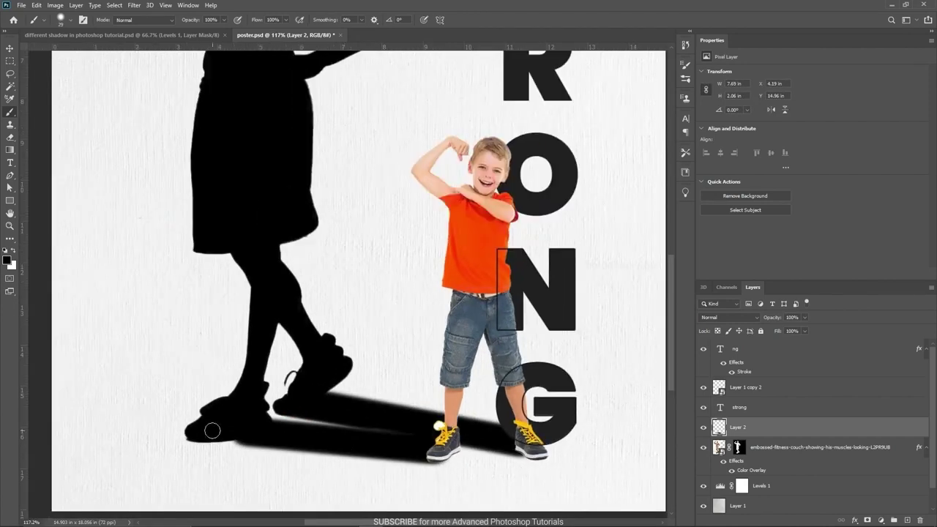
scroll(318, 454, down, 1)
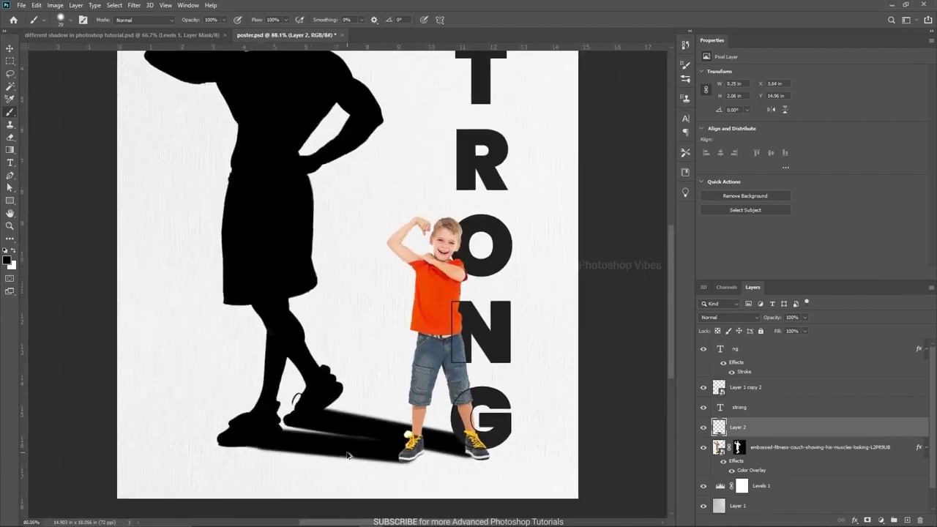
scroll(475, 453, up, 2)
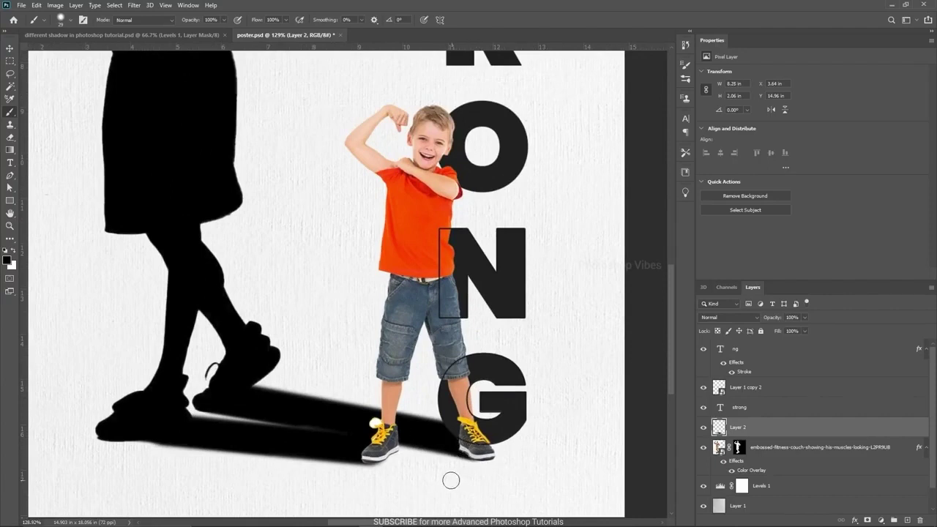
scroll(383, 469, down, 3)
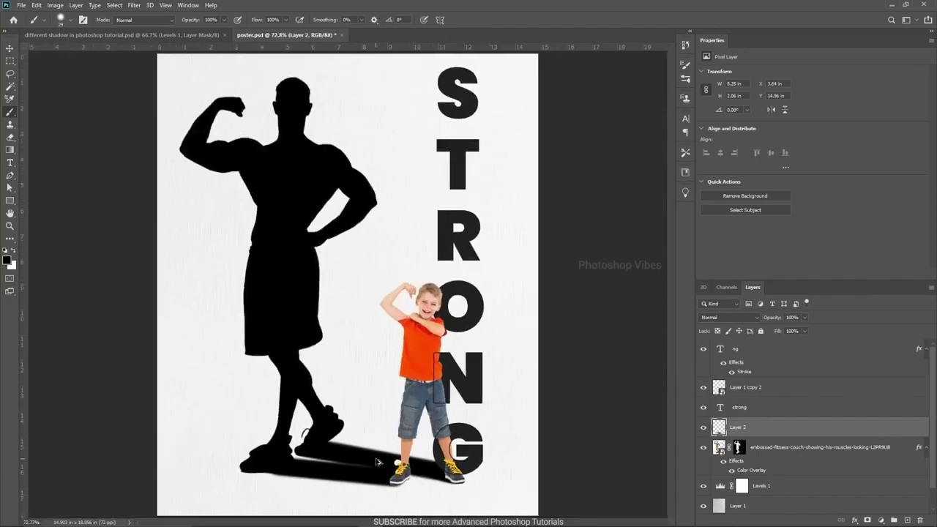
- Convert the silhouette and shadow layers into one smart object at 50% opacity
key(v)
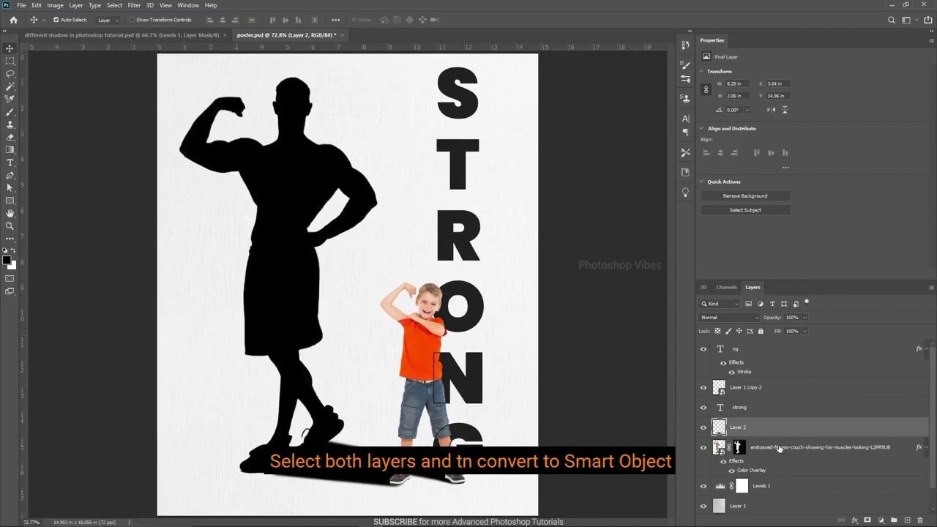
shift+click(780, 449)
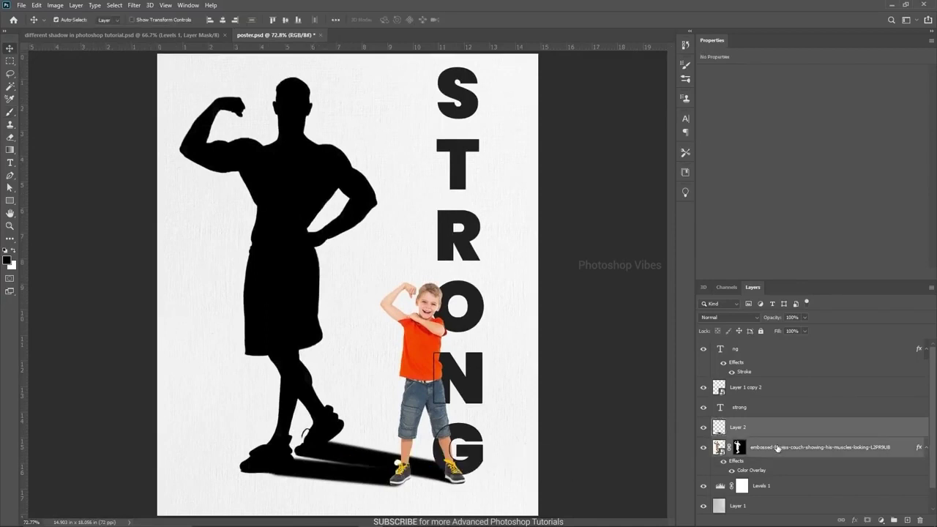
right_click(778, 449)
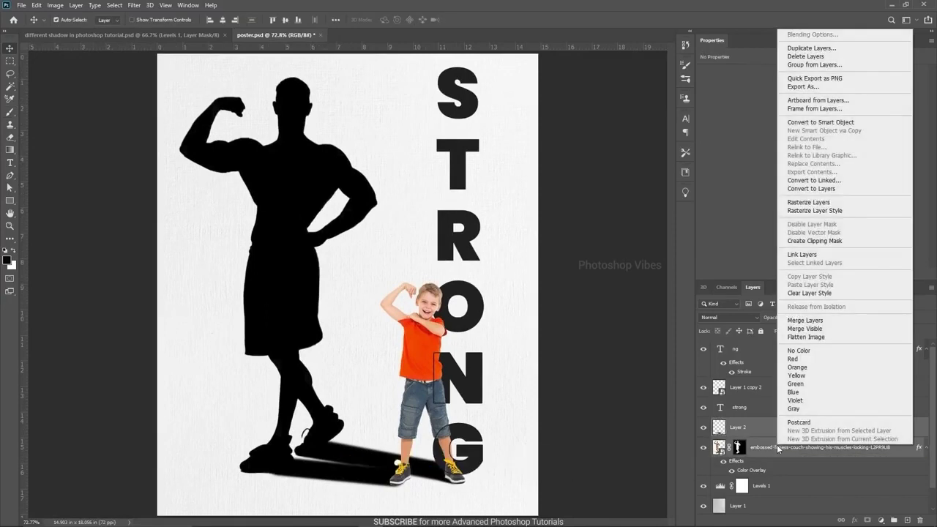
click(822, 123)
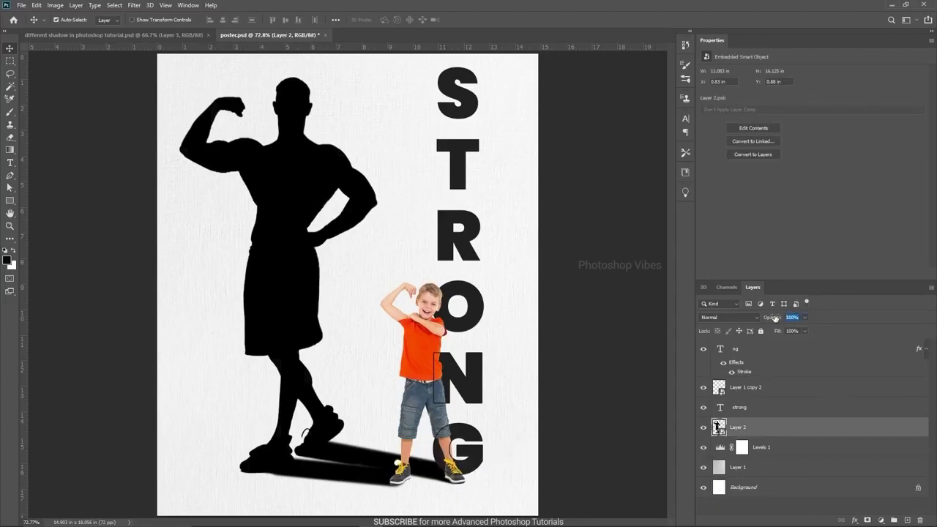
text(50)
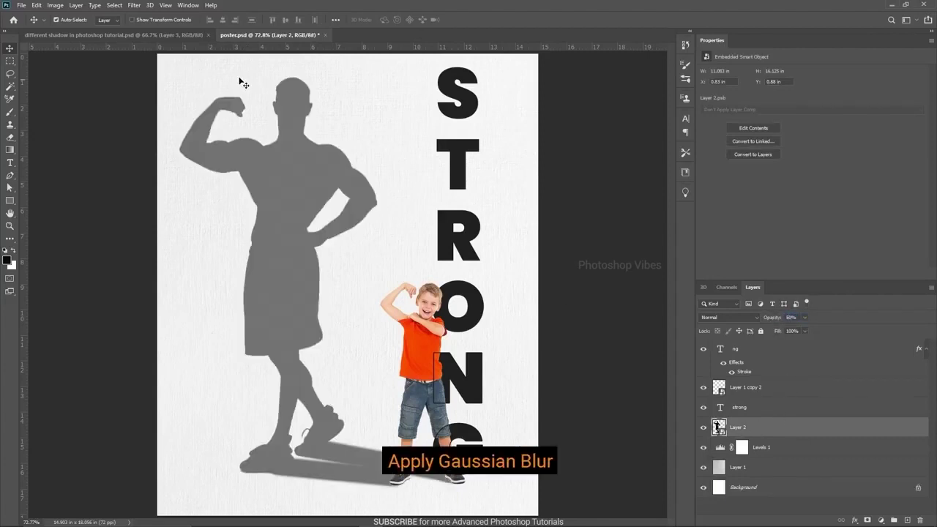
- Apply an 8.6 px Gaussian Blur to the shadow and raise its opacity to about 53%
click(134, 6)
mouse_move(238, 119)
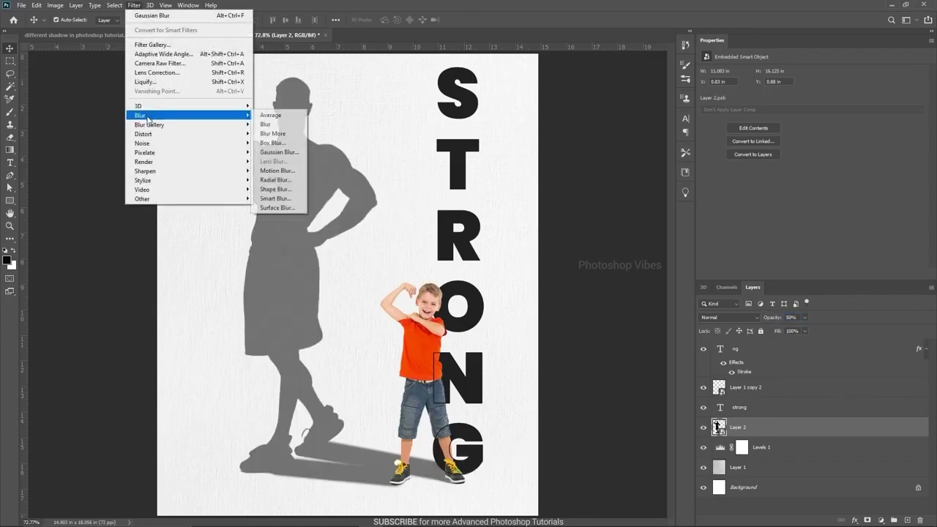
click(276, 152)
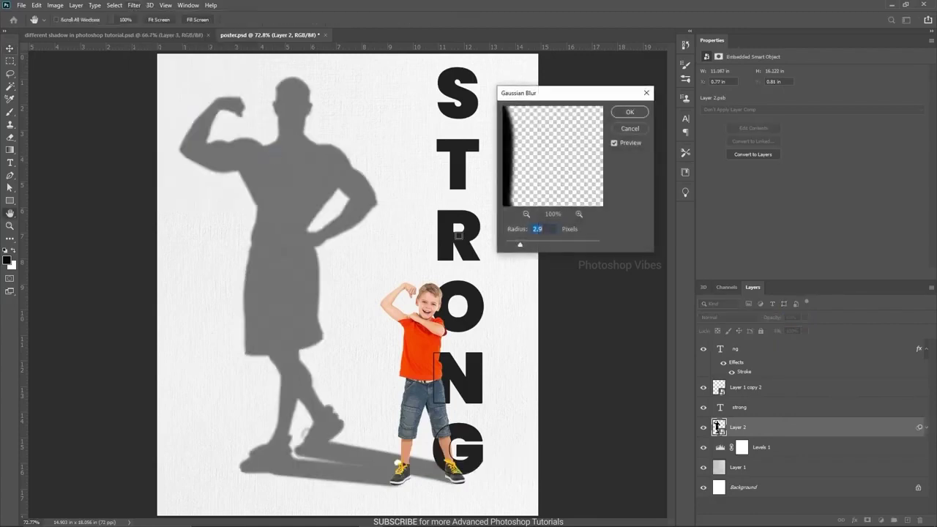
mouse_move(520, 246)
mouse_down()
mouse_move(540, 246)
mouse_move(518, 247)
mouse_up()
click(630, 112)
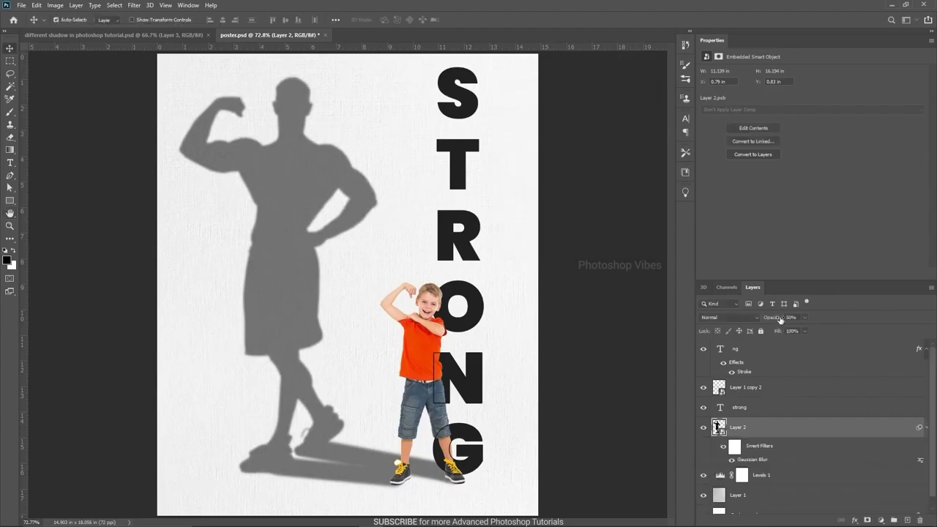
drag(771, 319, 775, 318)
click(576, 257)
key(ctrl+minus)
key(ctrl+minus)
key(ctrl+0)
scroll(459, 313, down, 1)
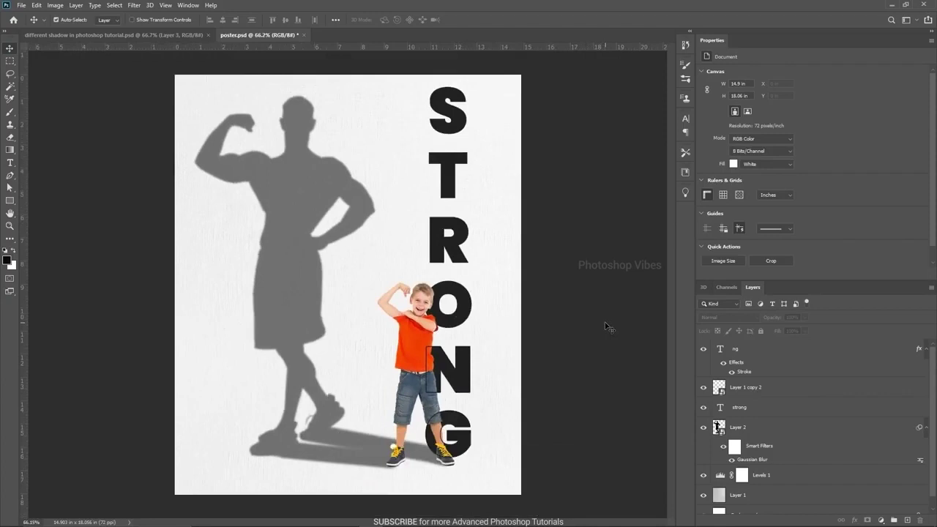
click(75, 35)
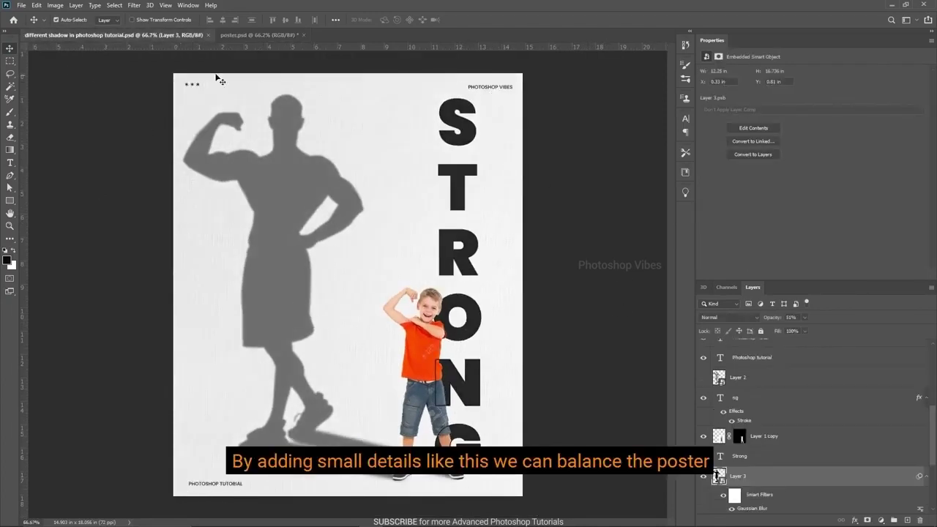
click(238, 36)
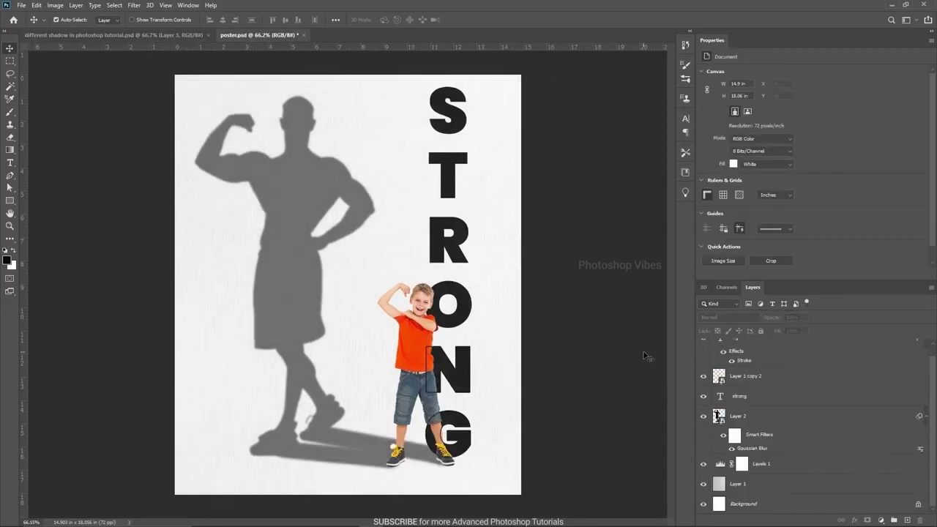
scroll(792, 390, up, 1)
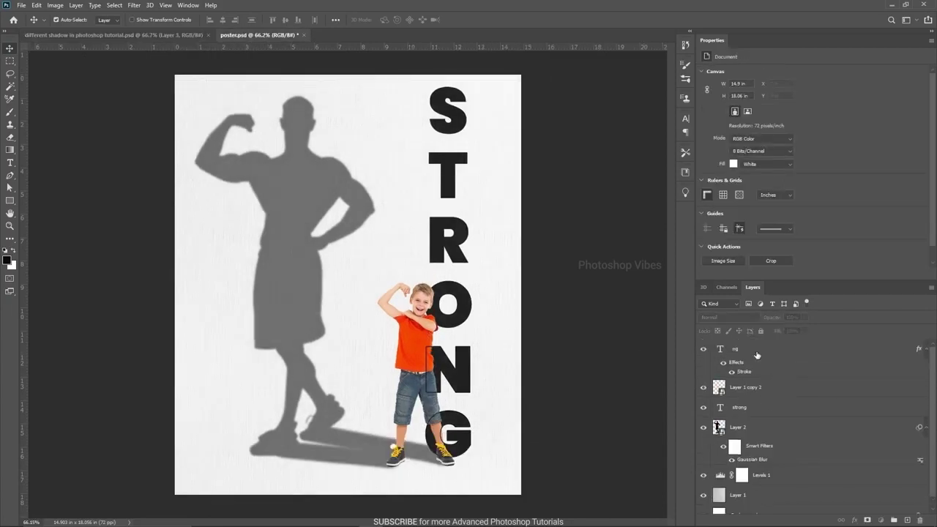
- Add a 'Photoshop tutorial' caption at the bottom left in Poppins Medium 15 pt
click(759, 356)
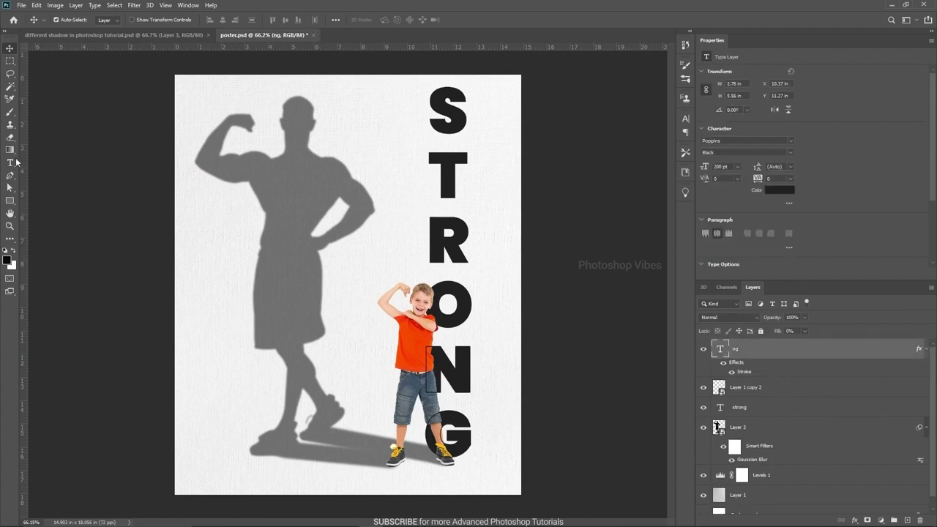
click(9, 164)
click(48, 163)
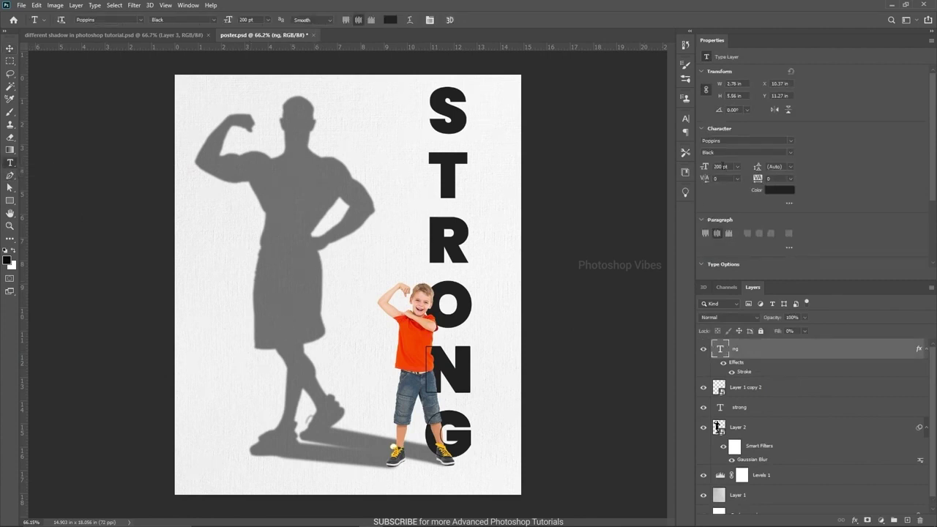
click(249, 259)
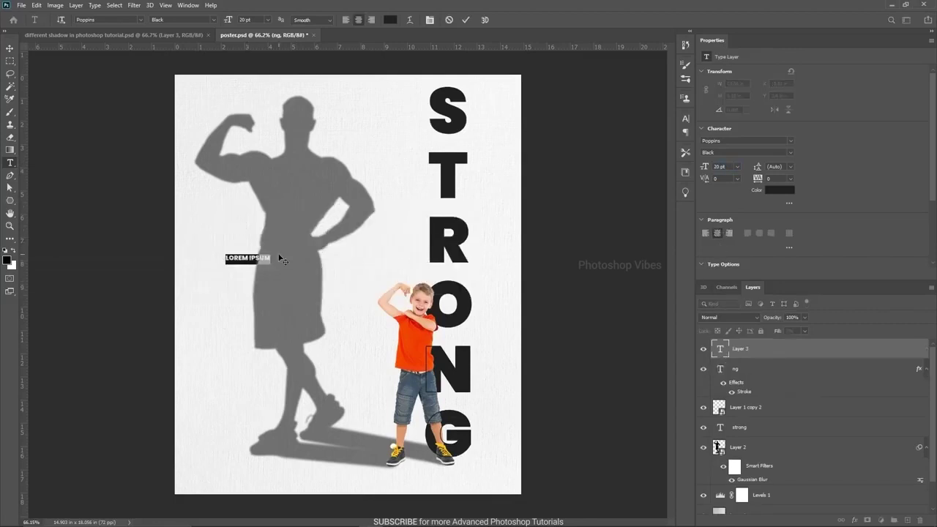
text(tutorial)
key(ctrl+a)
click(747, 152)
click(732, 212)
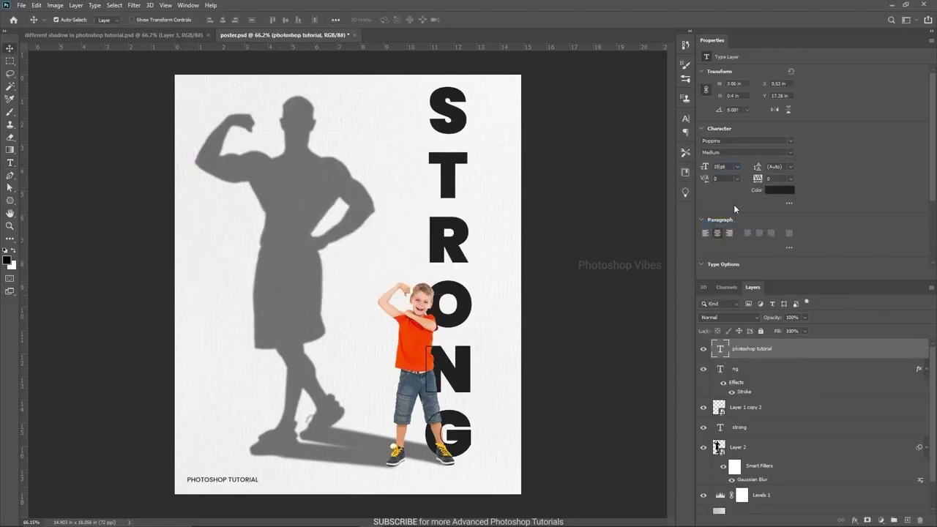
key(Return)
- Copy the caption to the top right and retype it as PHOTOSHOP VIBES
alt+drag(236, 481, 505, 86)
double_click(500, 87)
text(vibes)
key(ctrl+Return)
click(10, 200)
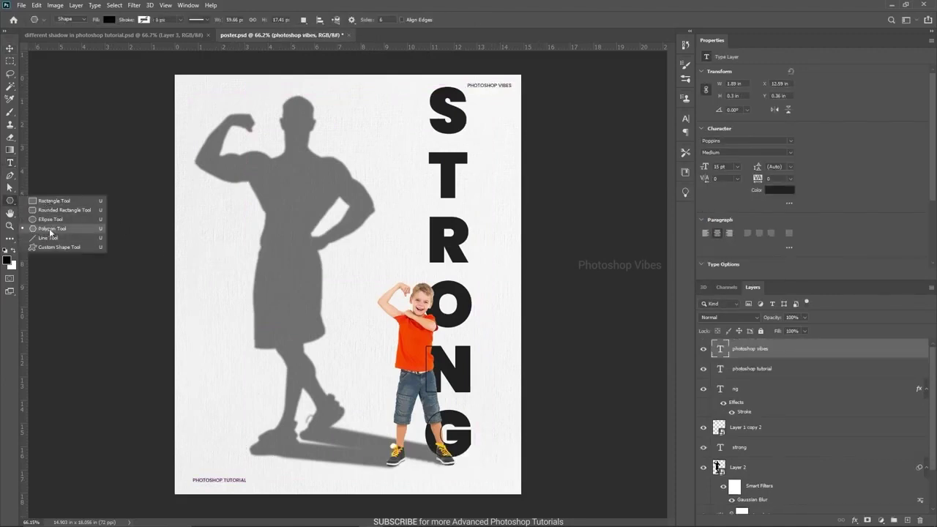
- Draw a small star at the poster's top left with the Polygon tool set to Star
click(50, 228)
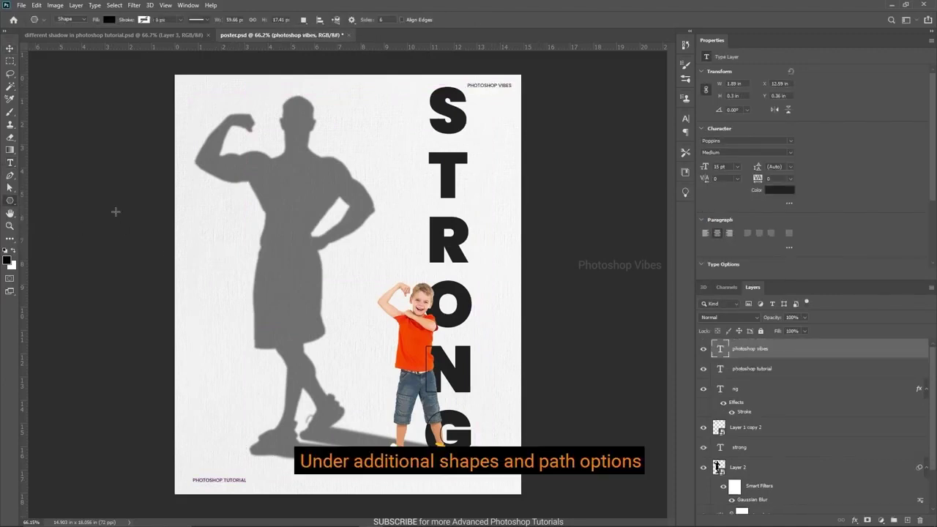
click(351, 20)
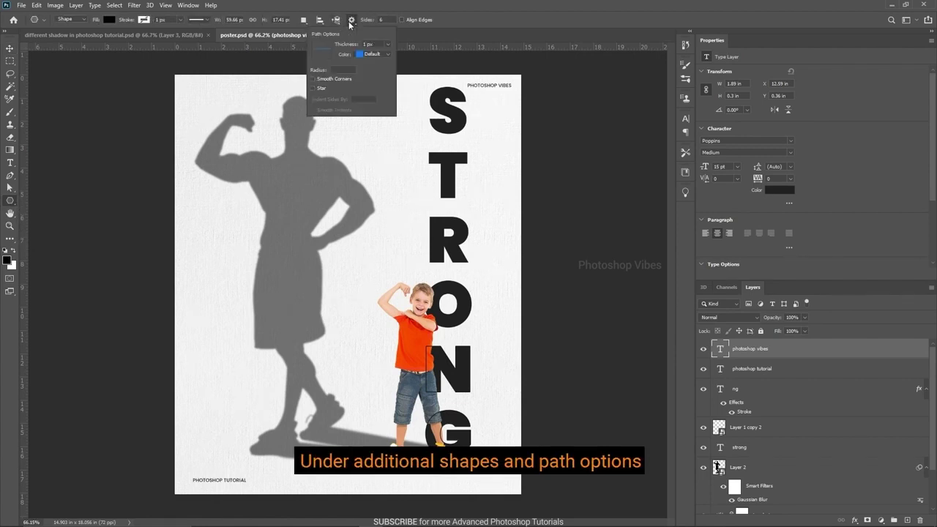
click(312, 88)
drag(194, 90, 199, 93)
scroll(181, 70, up, 8)
key(ctrl+t)
key(Return)
- Duplicate the star twice to the right, forming a row of three stars
key(v)
drag(227, 141, 268, 137)
drag(268, 137, 312, 137)
shift+click(747, 391)
key(ctrl+0)
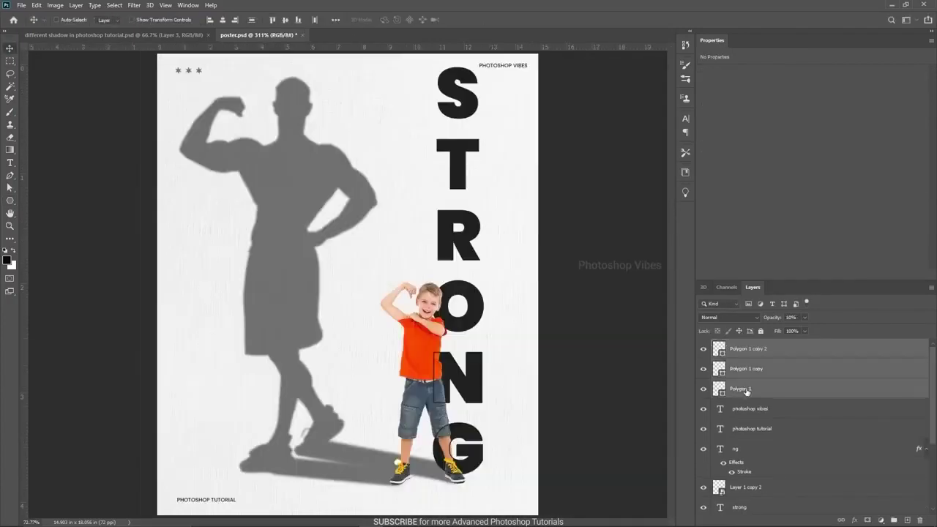
click(603, 231)
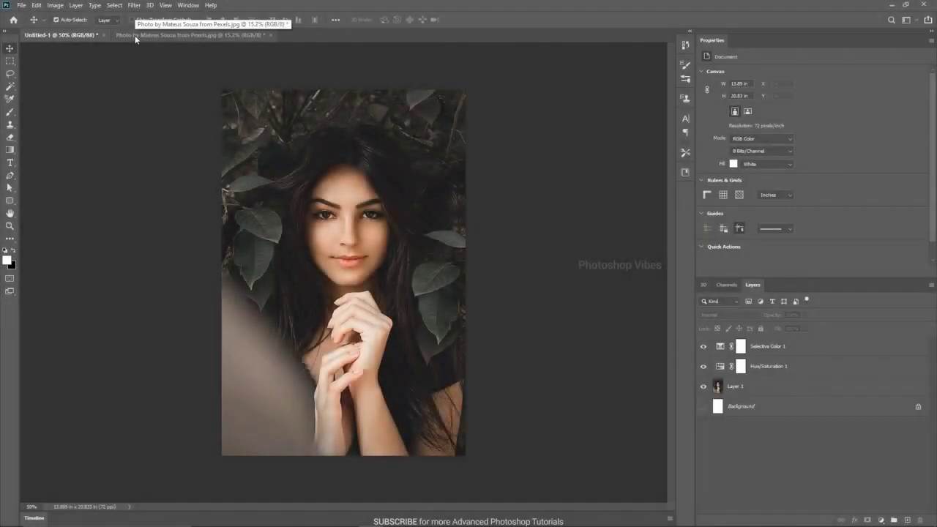
- On the portrait photo, add Hue/Saturation with Yellows saturation -100 and Greens lightness -40
click(134, 35)
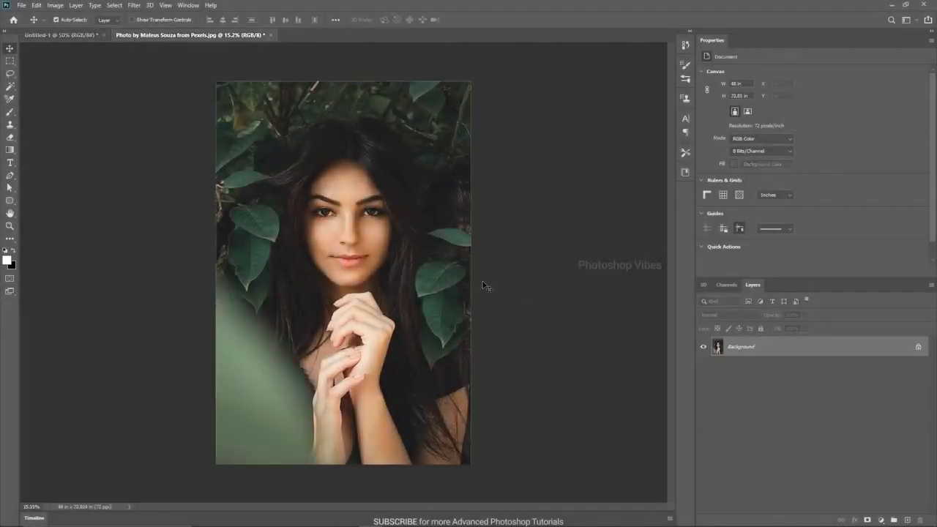
click(881, 519)
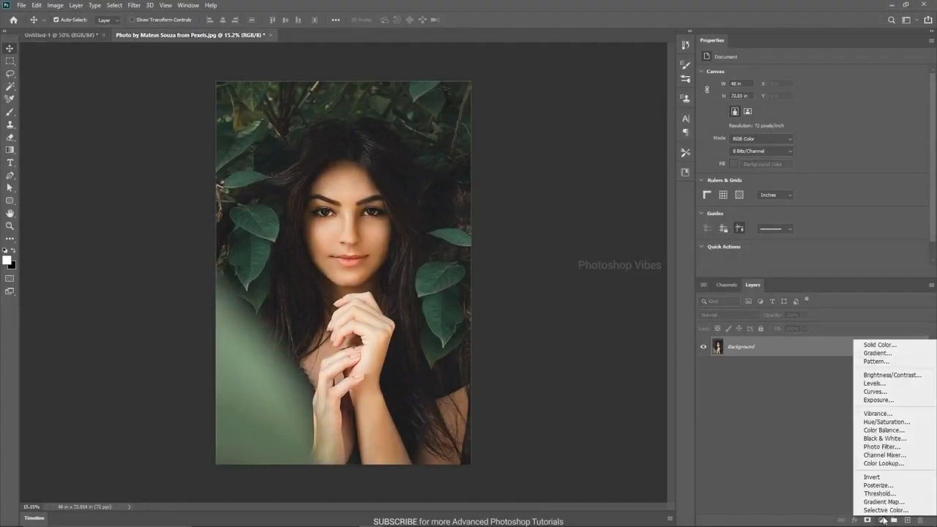
click(886, 423)
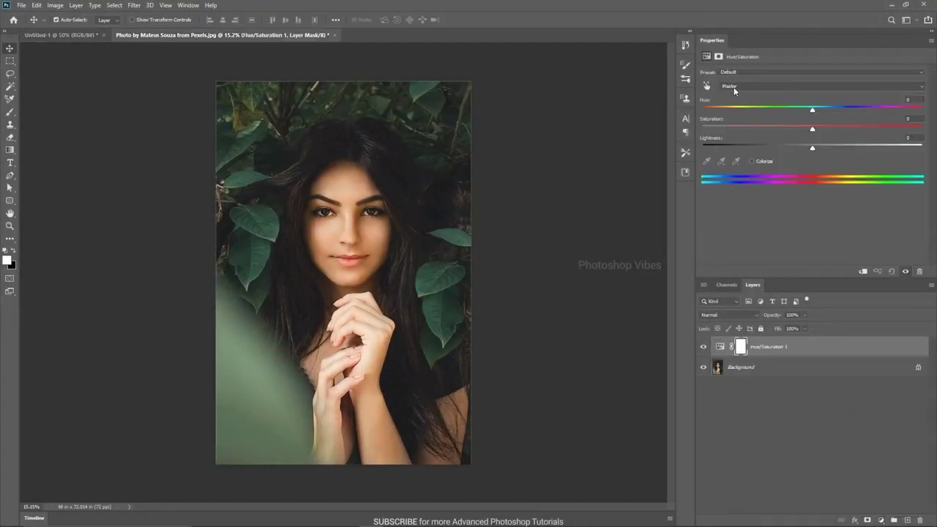
click(735, 87)
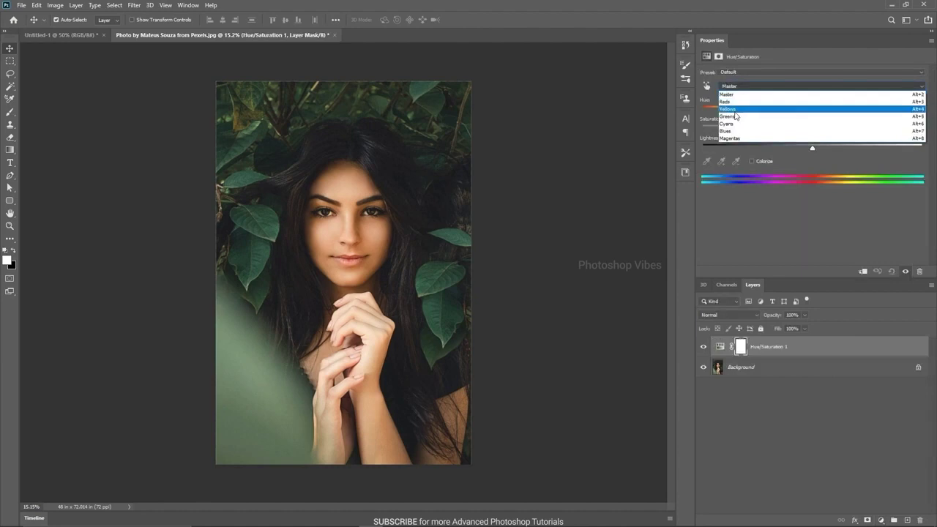
click(734, 109)
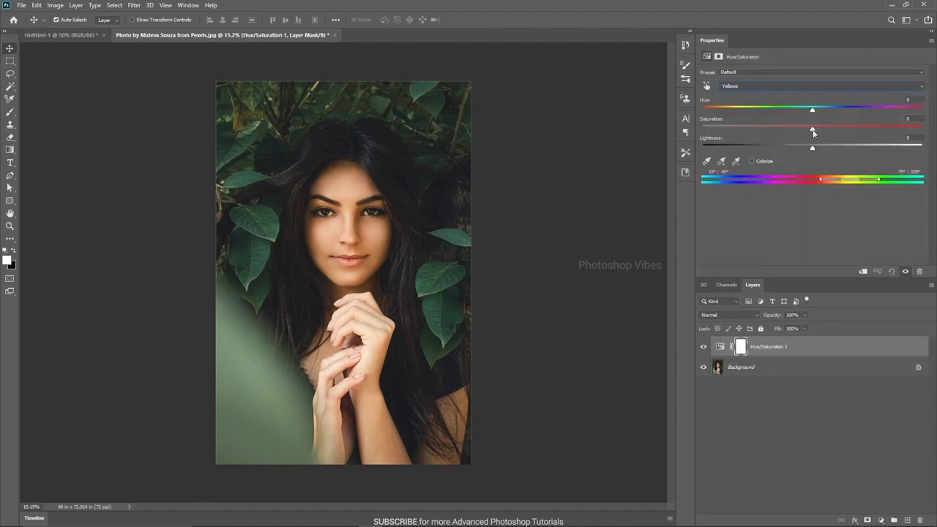
drag(790, 130, 697, 131)
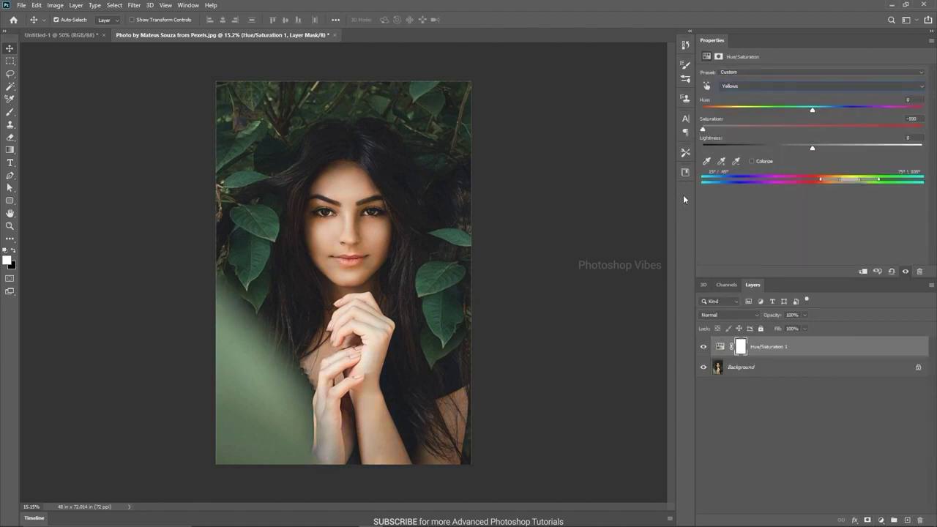
click(734, 88)
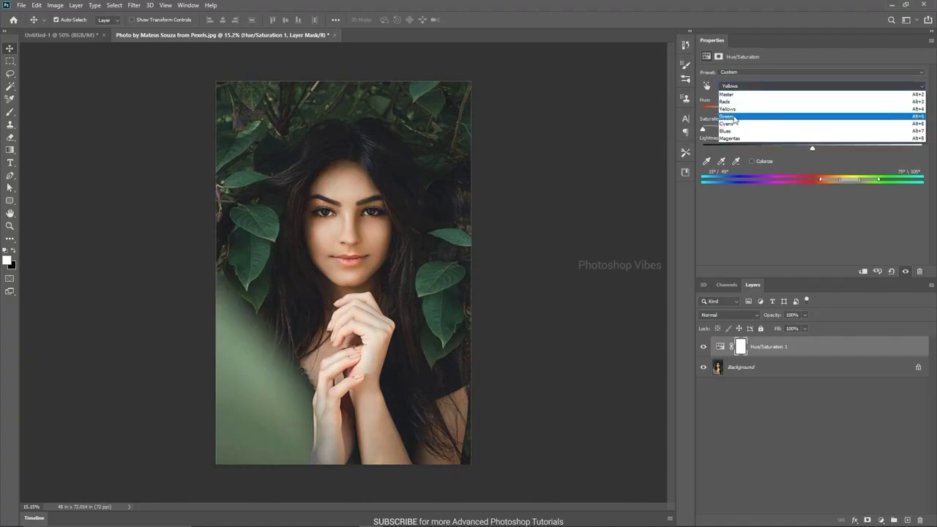
click(727, 117)
drag(815, 152, 777, 151)
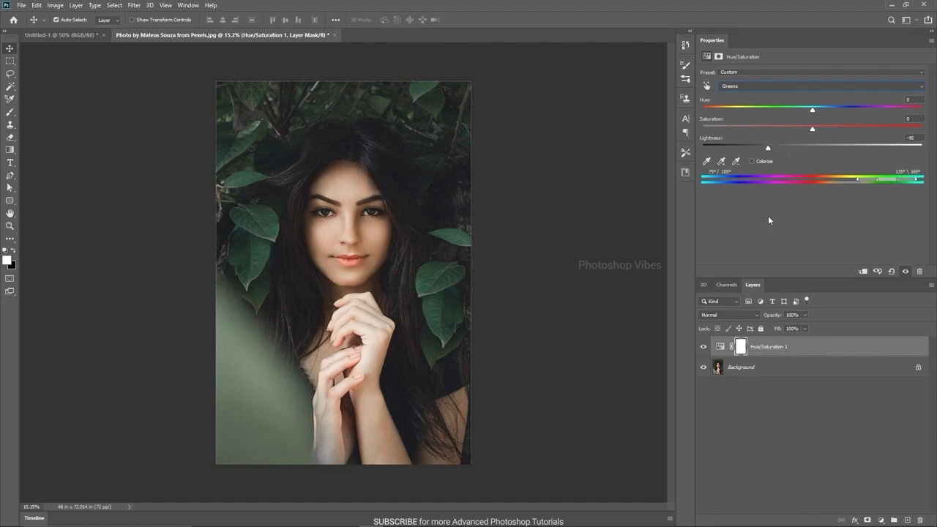
click(786, 356)
- Add a Selective Color layer setting Greens to Cyan -100, Magenta +49, Yellow -100, Black +72
click(879, 520)
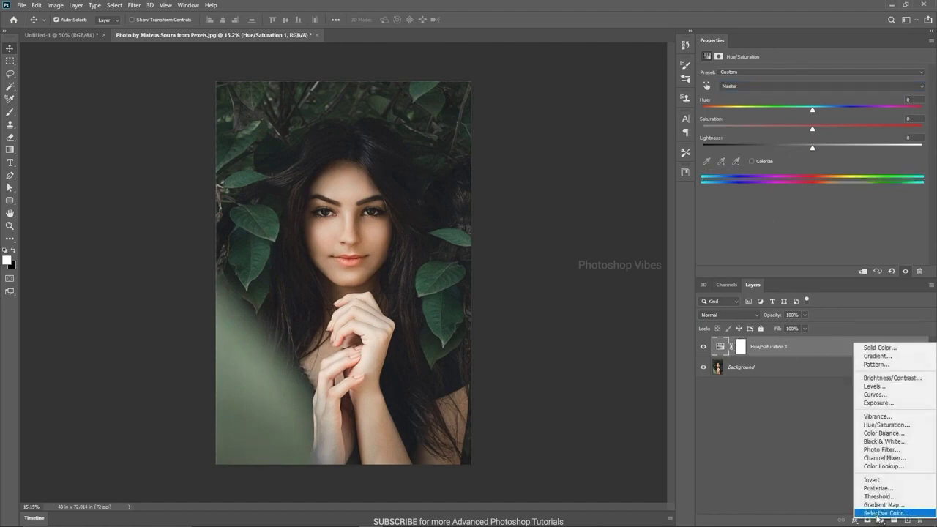
click(885, 513)
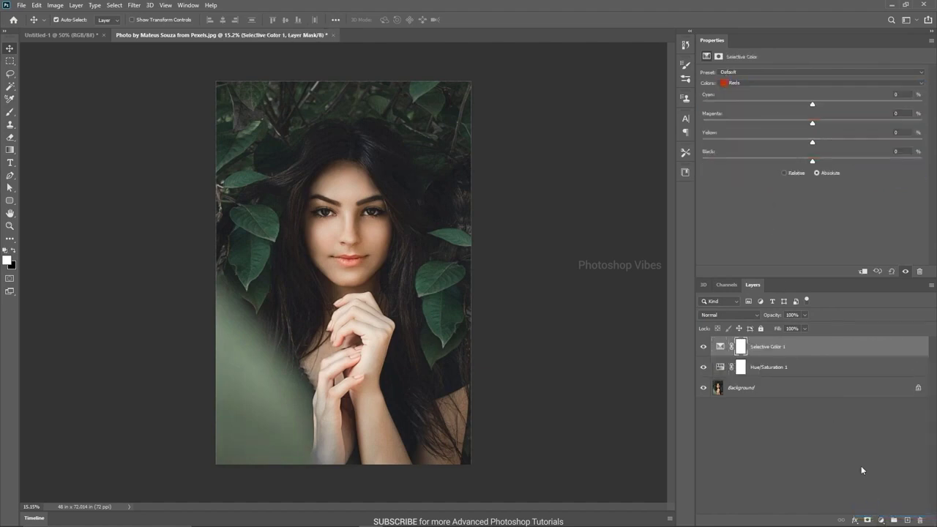
click(744, 83)
click(790, 100)
drag(812, 105, 810, 107)
drag(835, 129, 866, 128)
drag(813, 142, 697, 145)
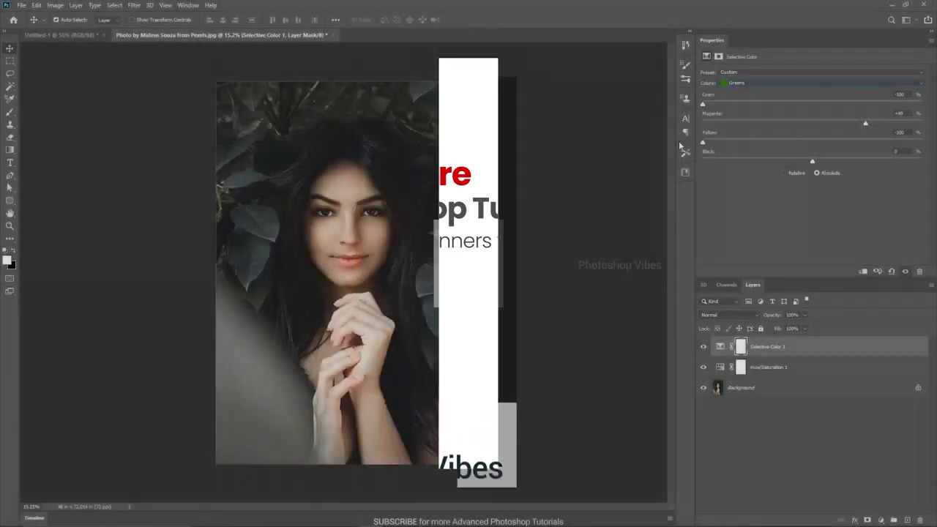
drag(812, 161, 815, 163)
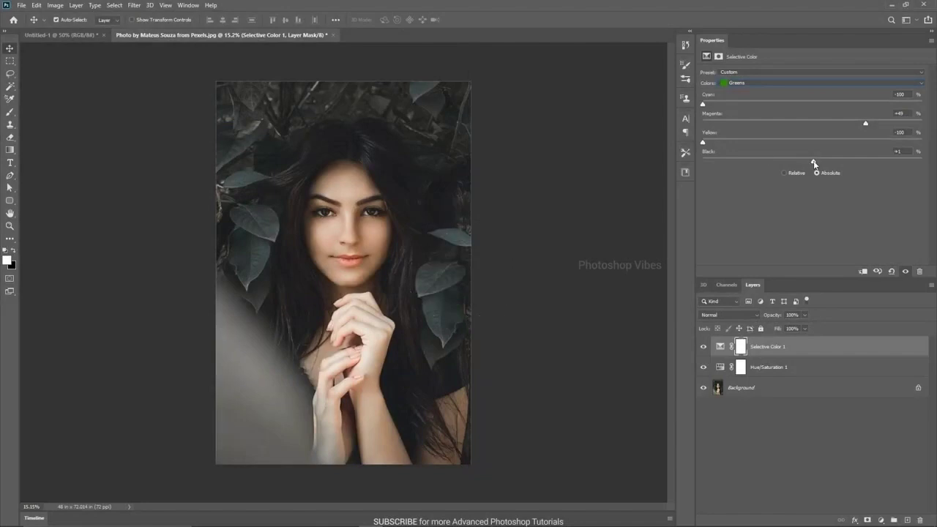
mouse_move(902, 164)
mouse_down()
mouse_move(887, 165)
mouse_move(901, 166)
mouse_up()
- Remove yellow from the Cyans in the Selective Color adjustment
click(704, 348)
click(732, 84)
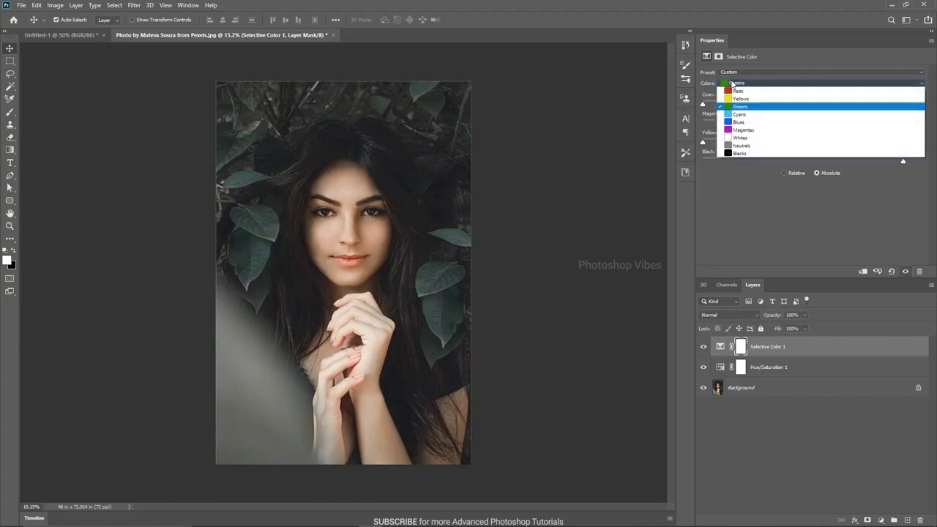
click(734, 115)
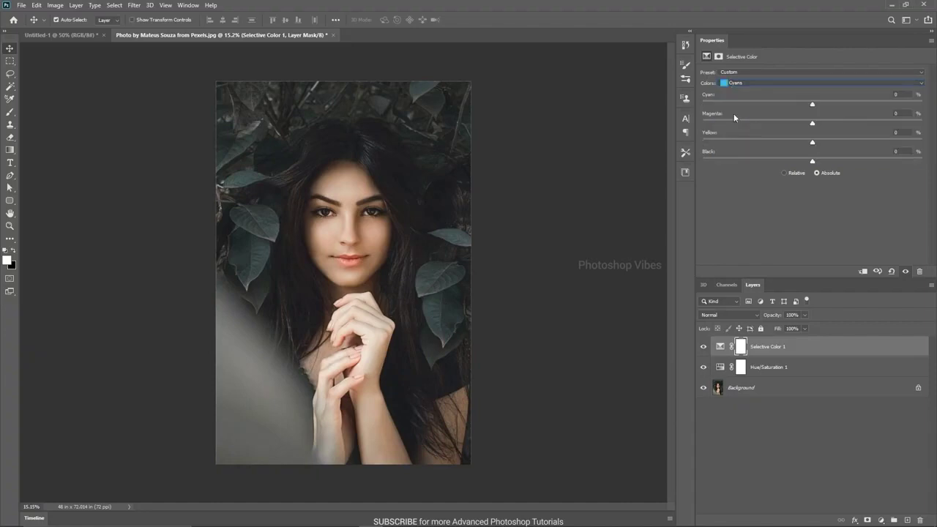
drag(813, 143, 925, 152)
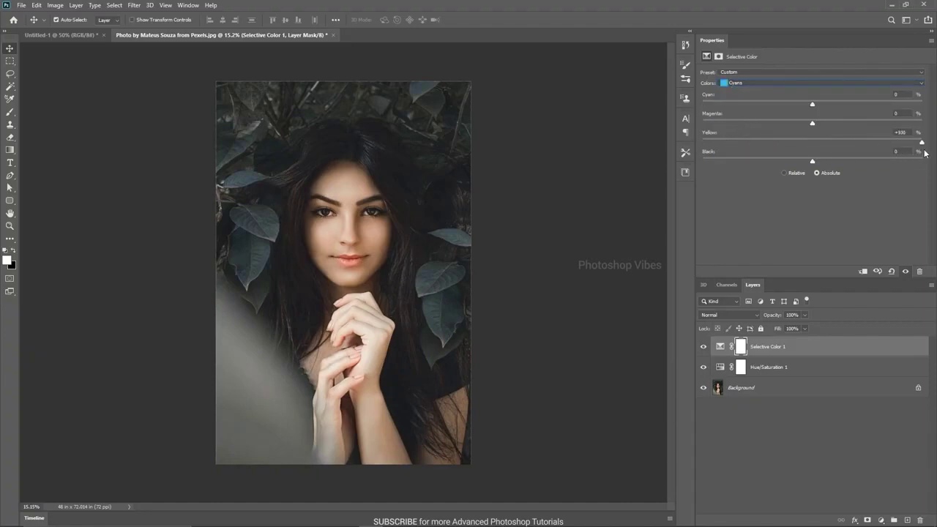
- Tweak the Neutrals with slightly less cyan and a touch more magenta and yellow
click(736, 85)
click(736, 146)
drag(812, 104, 774, 105)
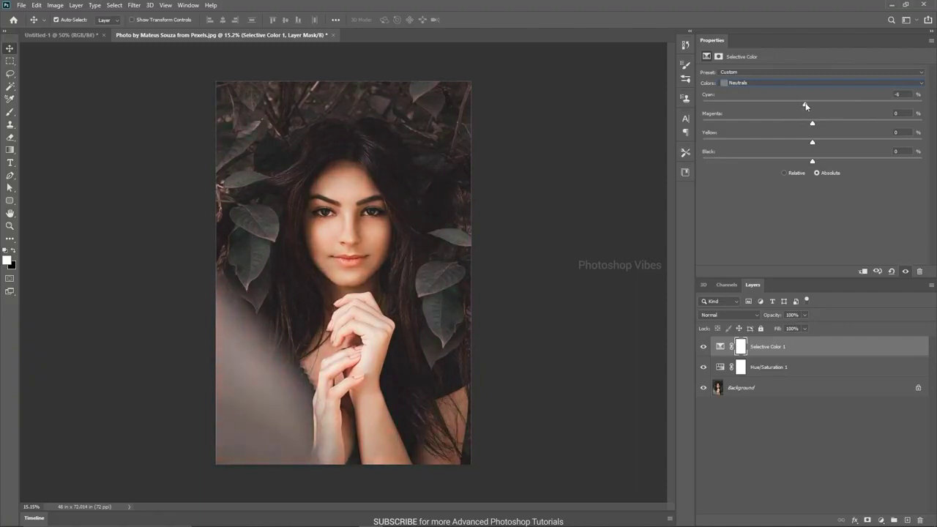
mouse_move(817, 124)
mouse_down()
mouse_move(798, 123)
mouse_move(823, 127)
mouse_up()
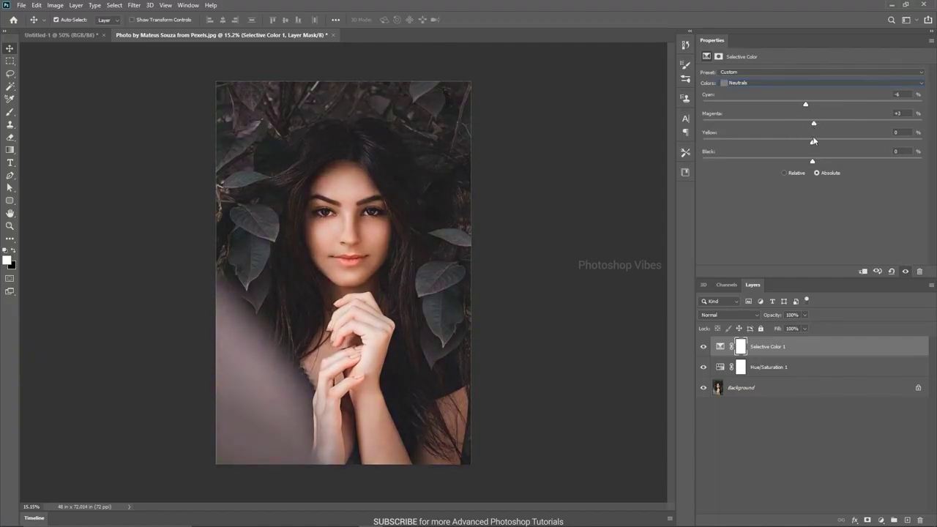
drag(813, 144, 818, 144)
- Lighten the Neutrals slightly, then compare the Selective Color and Hue/Saturation layers, leaving both visible
drag(812, 163, 810, 162)
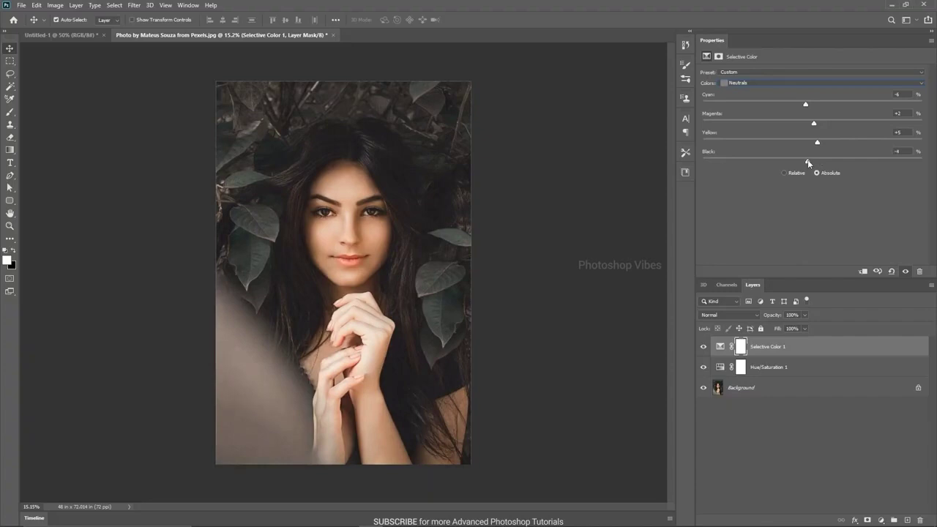
click(704, 347)
click(702, 350)
click(703, 350)
click(703, 368)
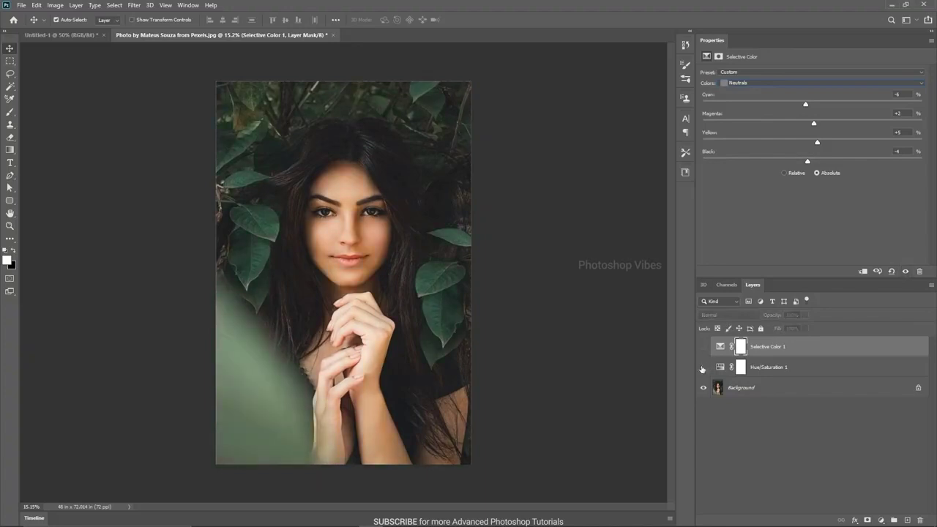
click(704, 347)
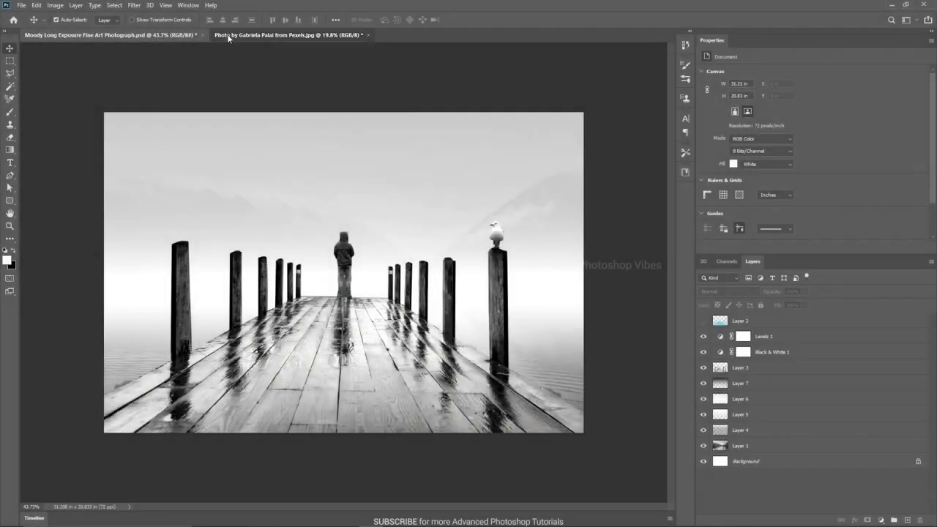
- In the pier photo, trace a closed Pen path around the pier, posts, figure and gull
click(228, 35)
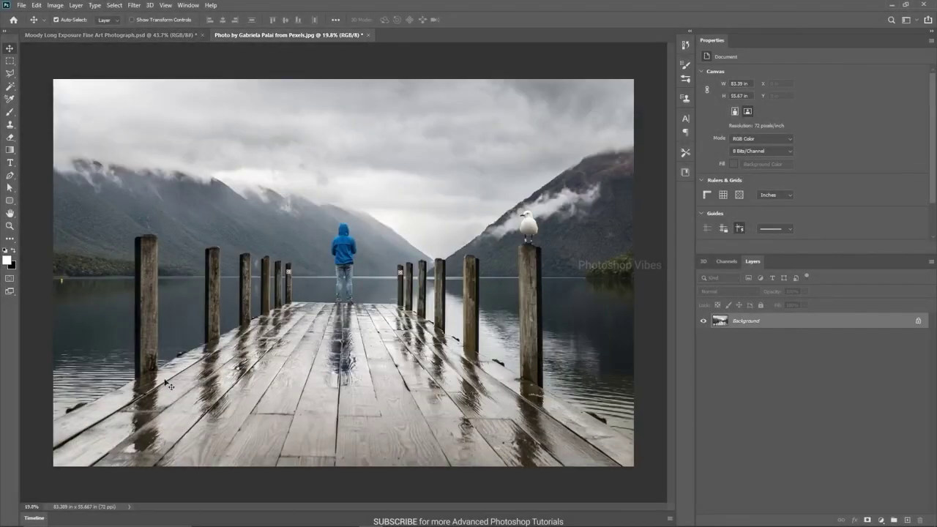
click(9, 176)
right_click(9, 175)
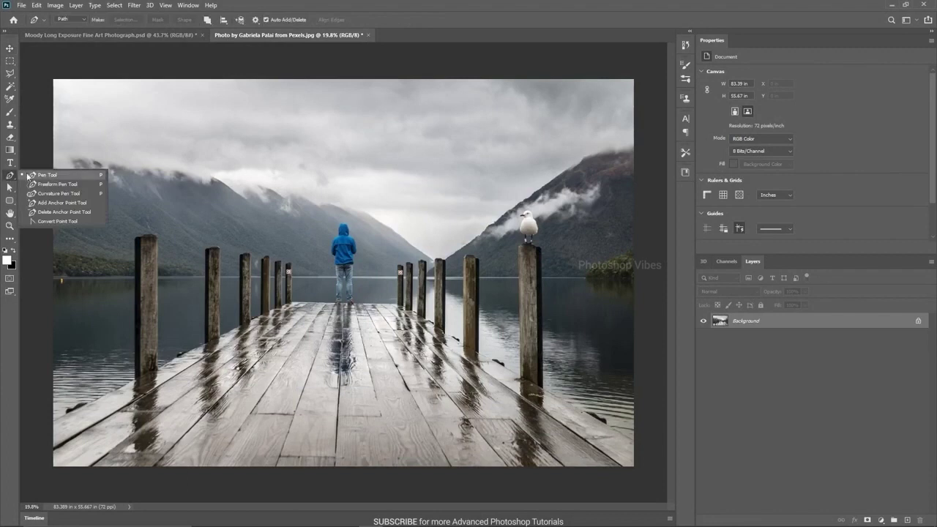
click(56, 176)
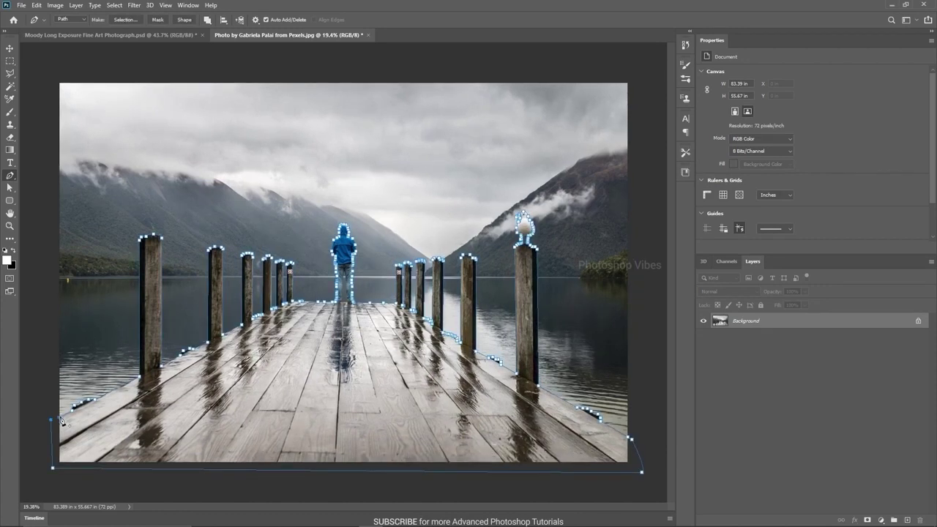
click(60, 418)
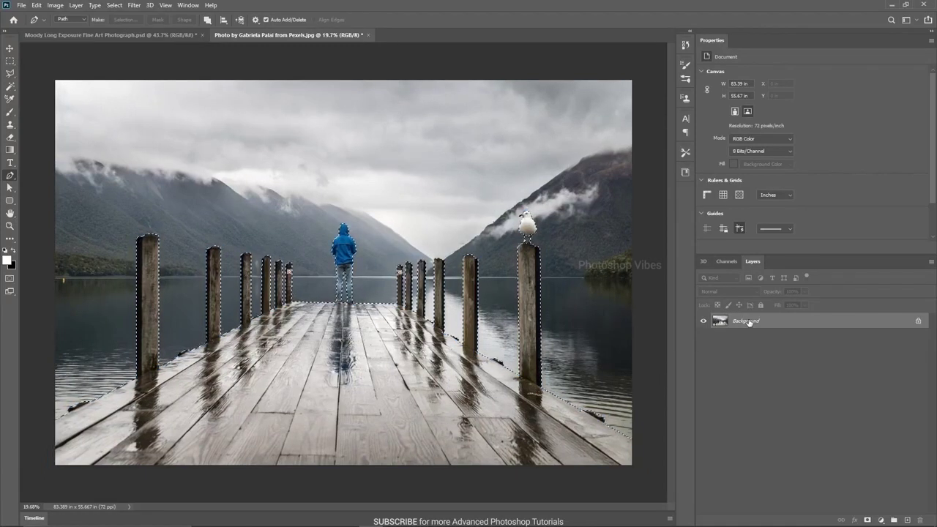
- Copy the selection onto Layer 1 and check the cut-out by toggling the Background
key(ctrl+j)
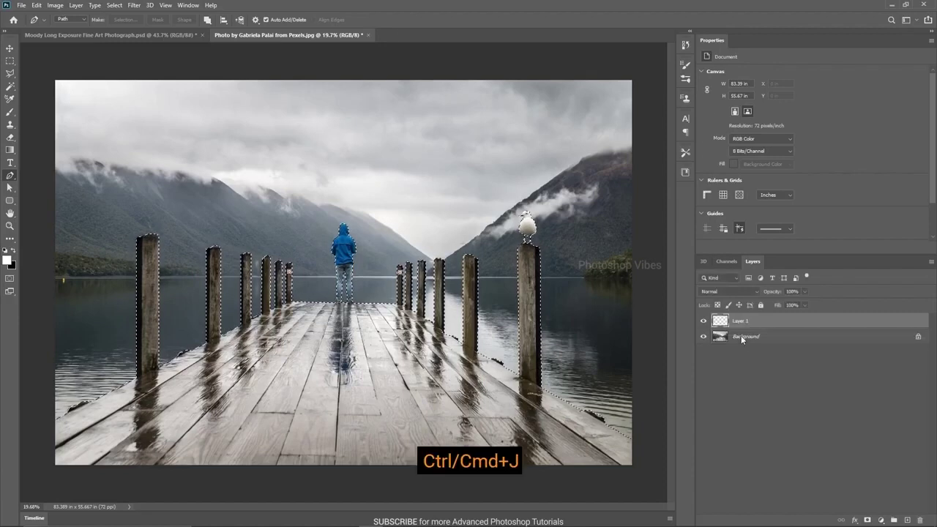
click(704, 337)
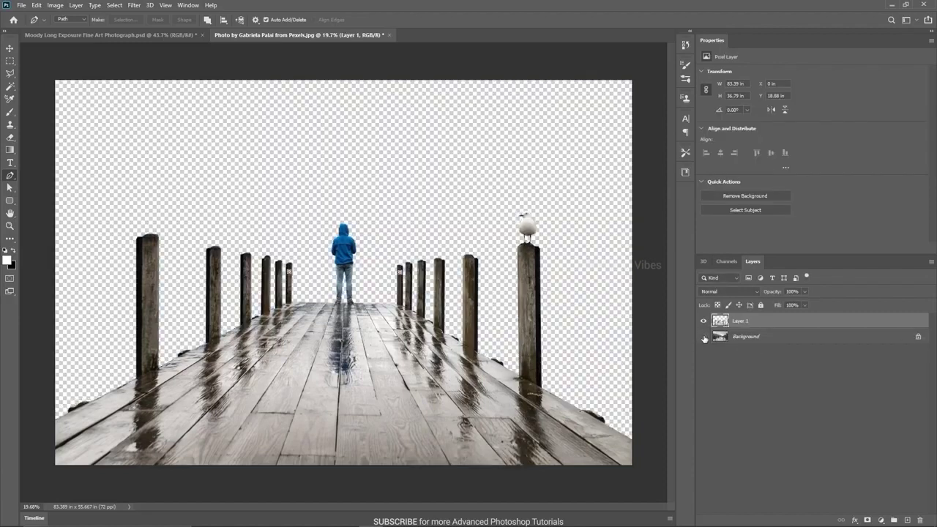
click(704, 336)
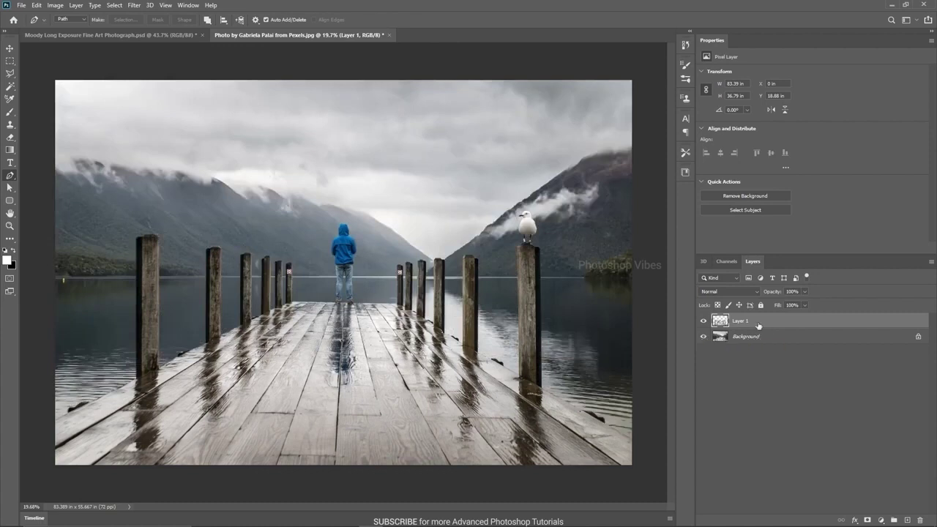
- Add a Black & White adjustment and a new empty layer above Background
click(881, 519)
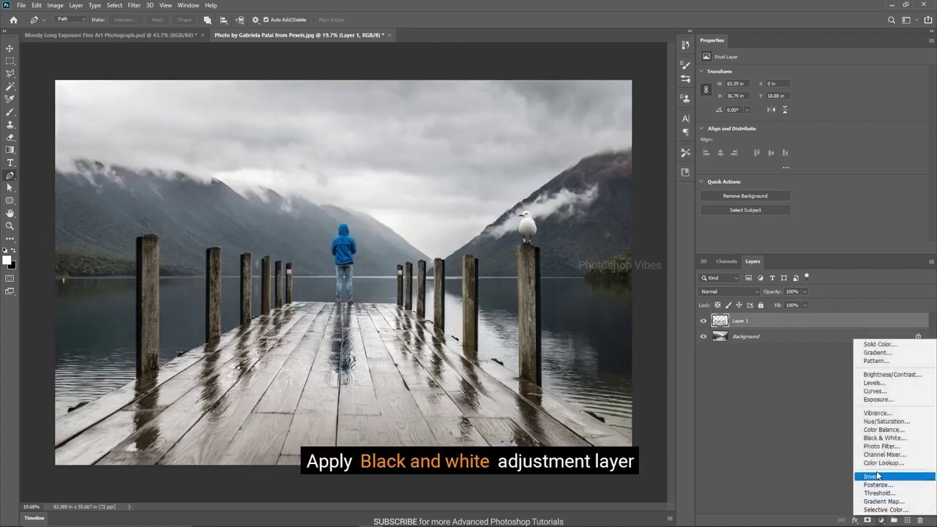
click(883, 438)
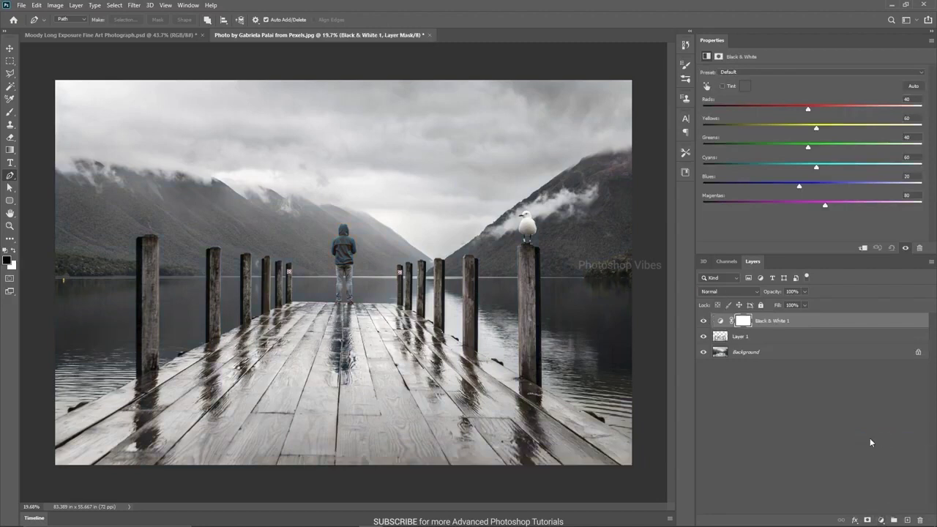
click(748, 353)
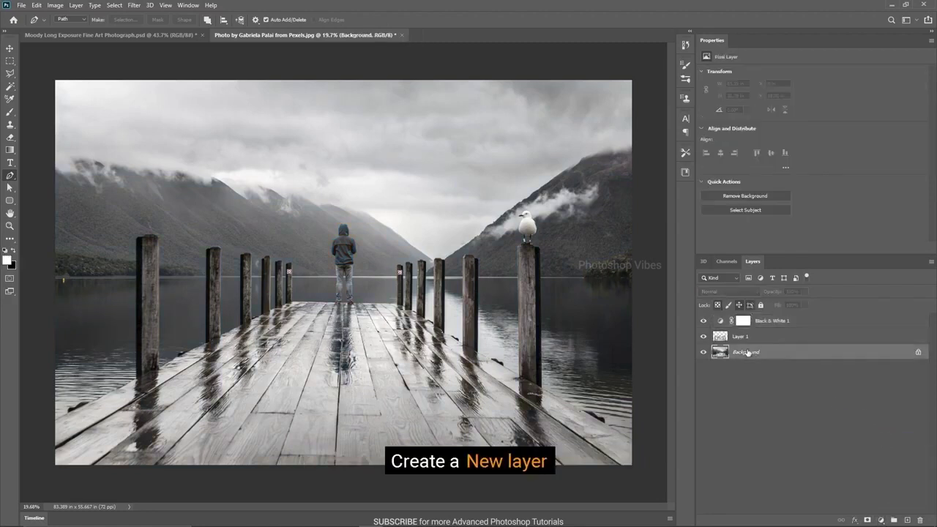
click(907, 520)
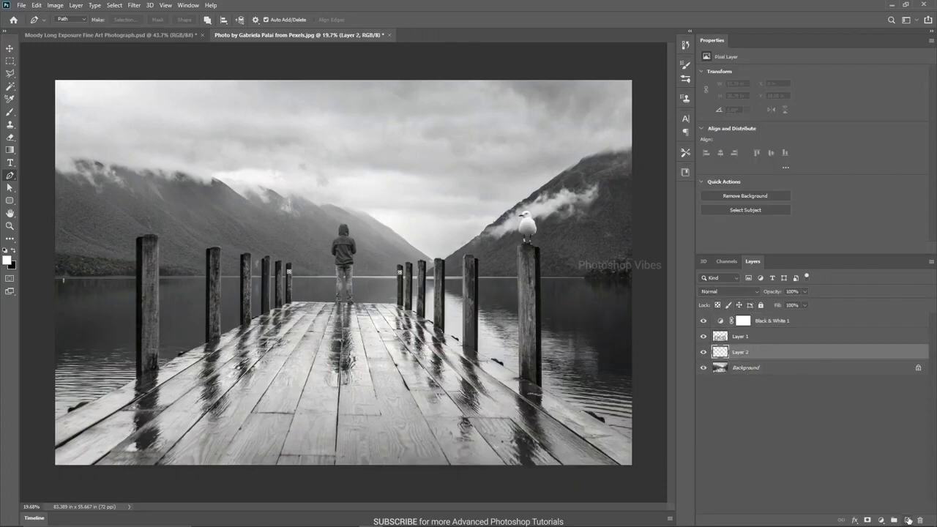
- Select the Gradient tool and set the gradient's starting colour stop to white
click(10, 150)
click(51, 150)
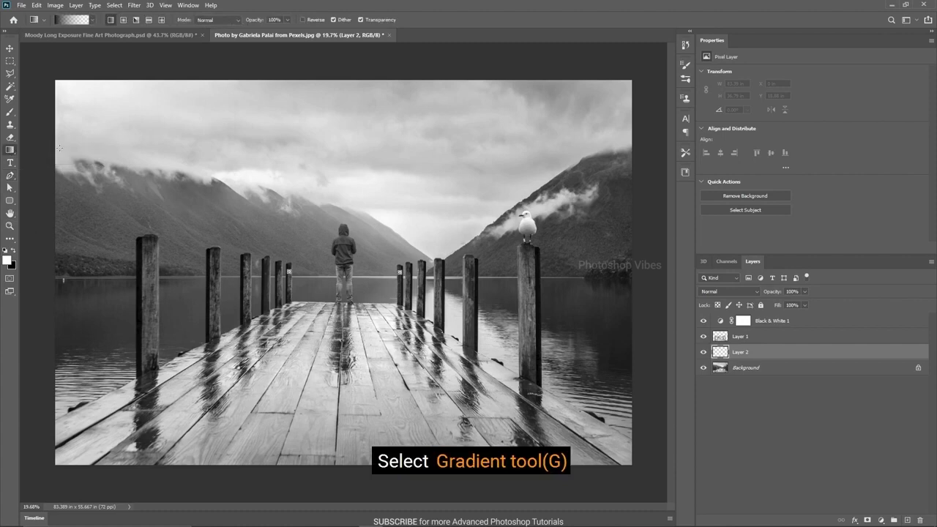
click(75, 21)
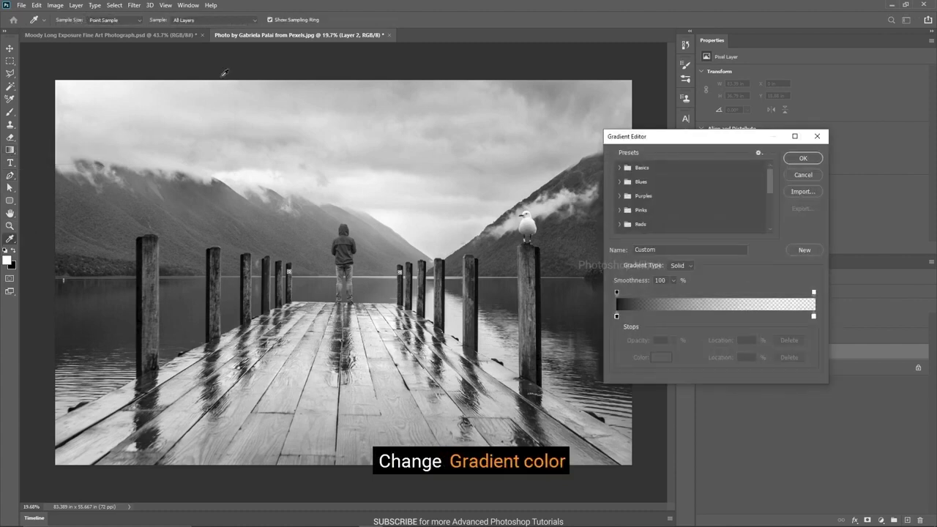
click(616, 317)
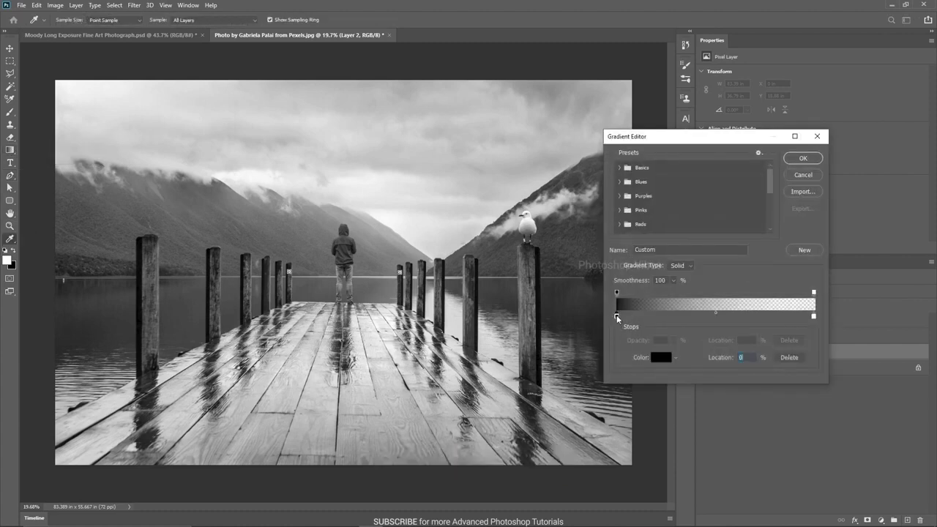
click(666, 364)
drag(631, 126, 582, 66)
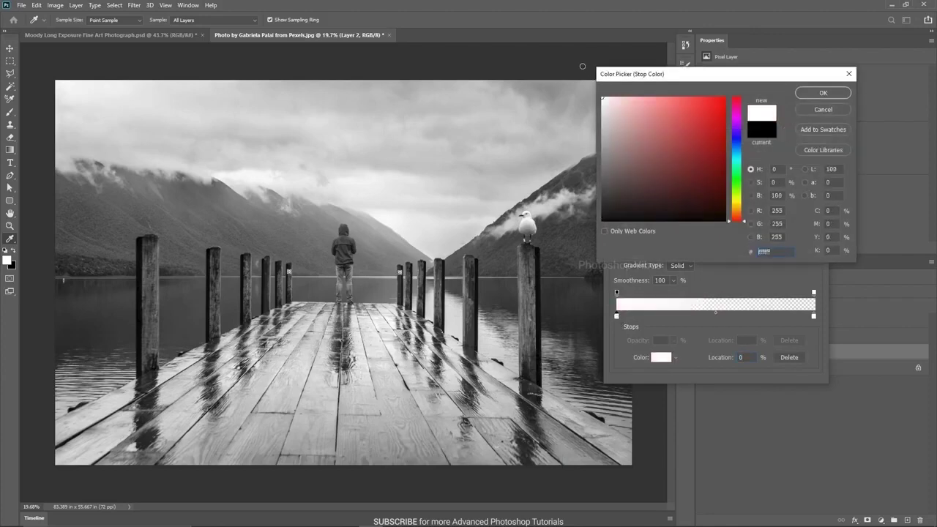
click(821, 93)
- Set the gradient's end opacity stop to 0% for a white-to-transparent gradient
click(617, 293)
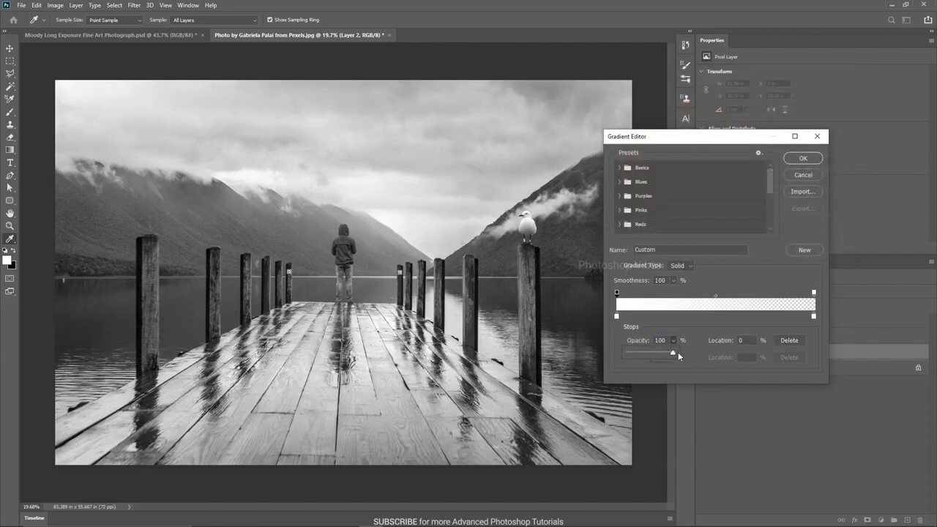
click(813, 293)
click(673, 341)
drag(674, 355, 639, 353)
click(660, 341)
click(801, 159)
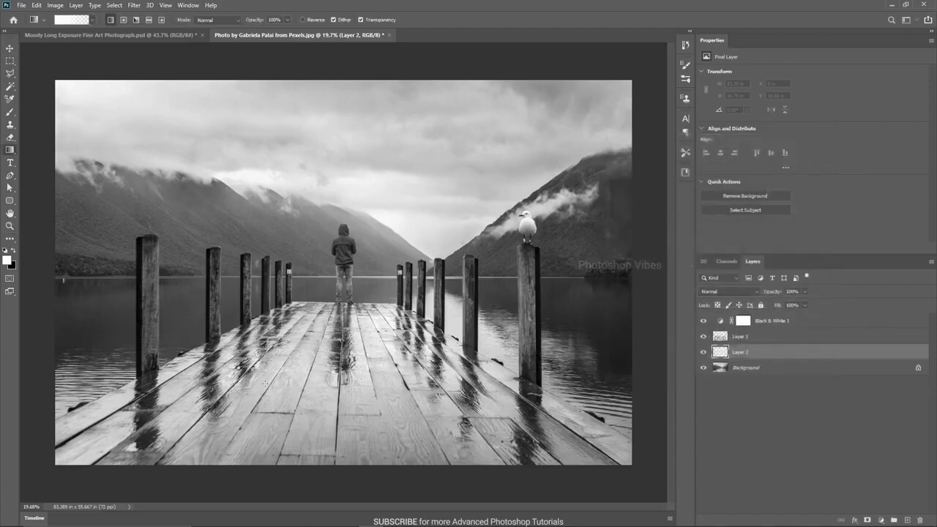
scroll(265, 383, down, 1)
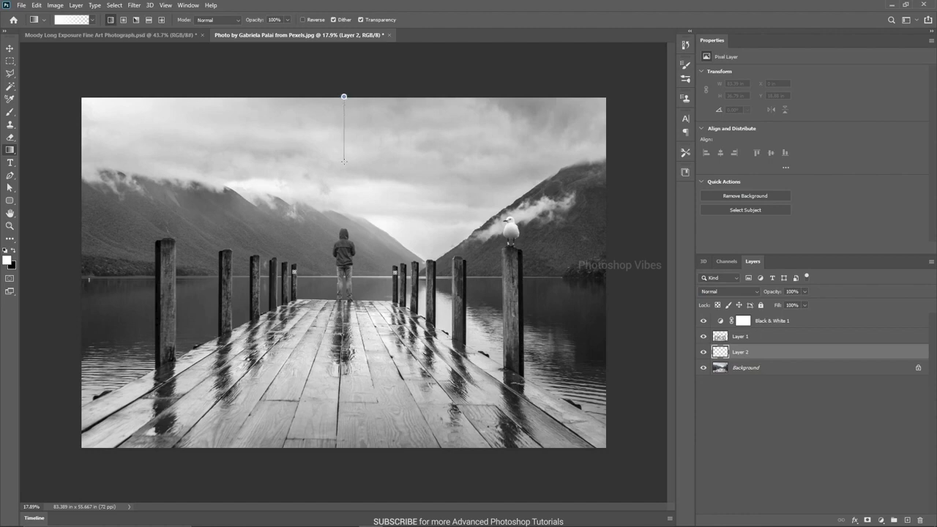
- Draw a white fog gradient down from the top on Layer 2 and compare before and after
drag(345, 187, 325, 216)
drag(325, 253, 336, 290)
drag(346, 449, 345, 449)
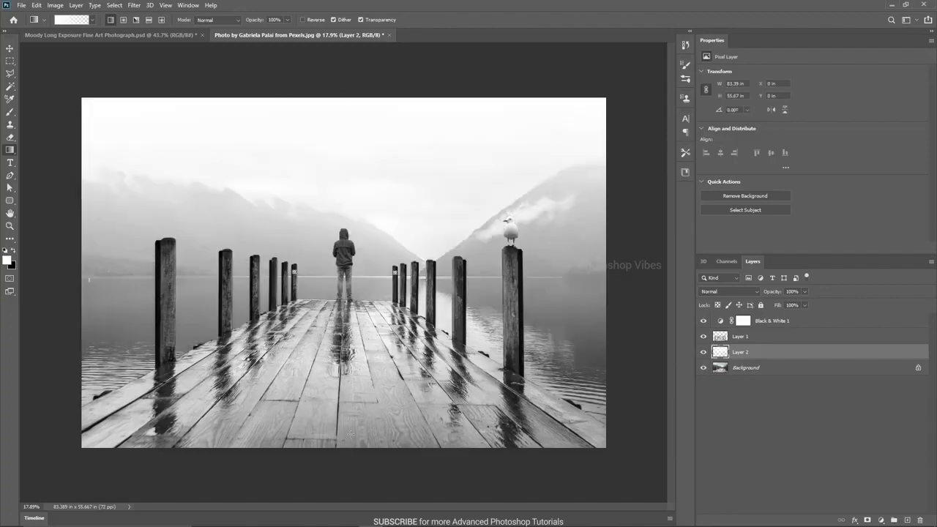
key(ctrl+z)
key(ctrl+shift+z)
click(704, 352)
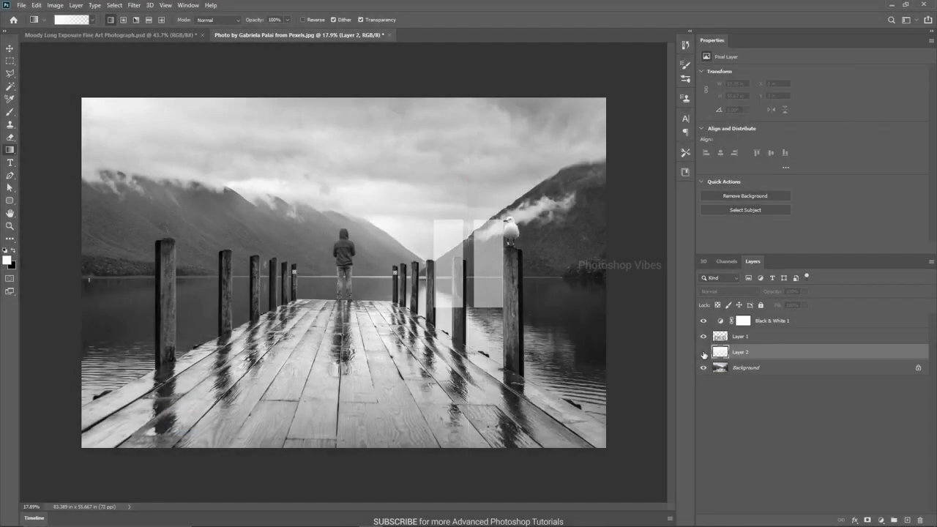
click(704, 355)
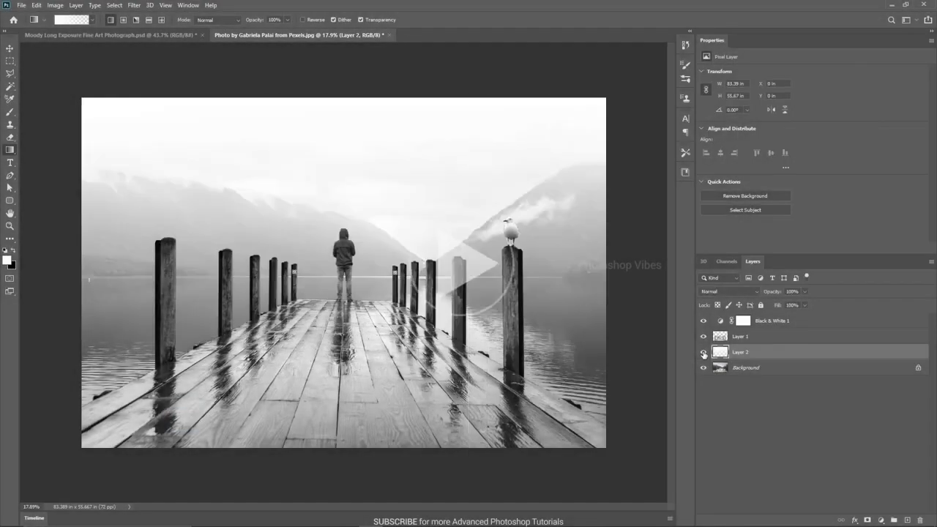
- On a new Layer 3, drag a reflected gradient up from the horizon
click(909, 520)
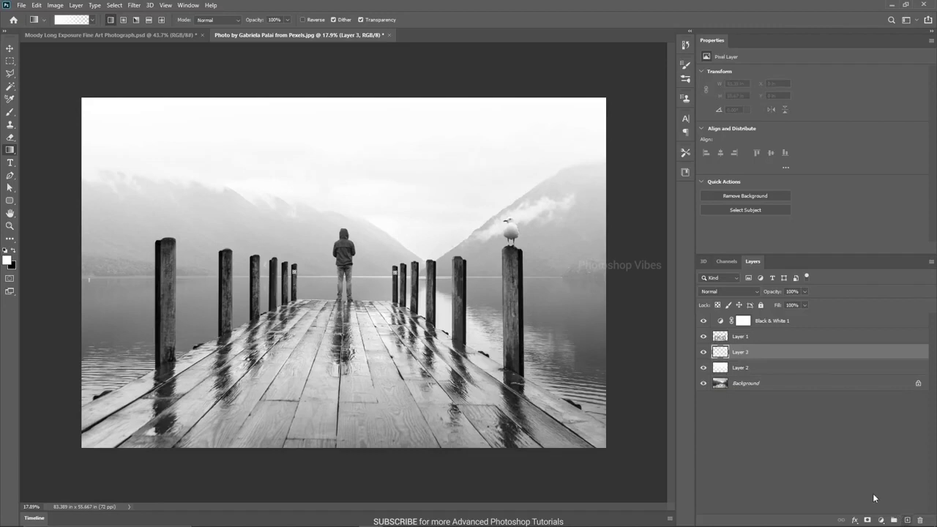
click(149, 20)
drag(345, 301, 345, 98)
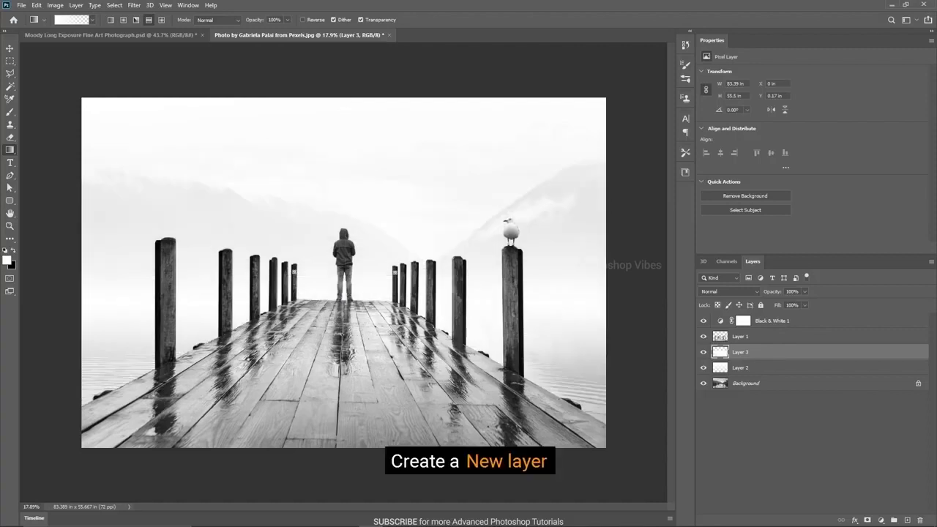
- On new Layer 4, draw a black-to-transparent gradient down from the image top
click(907, 520)
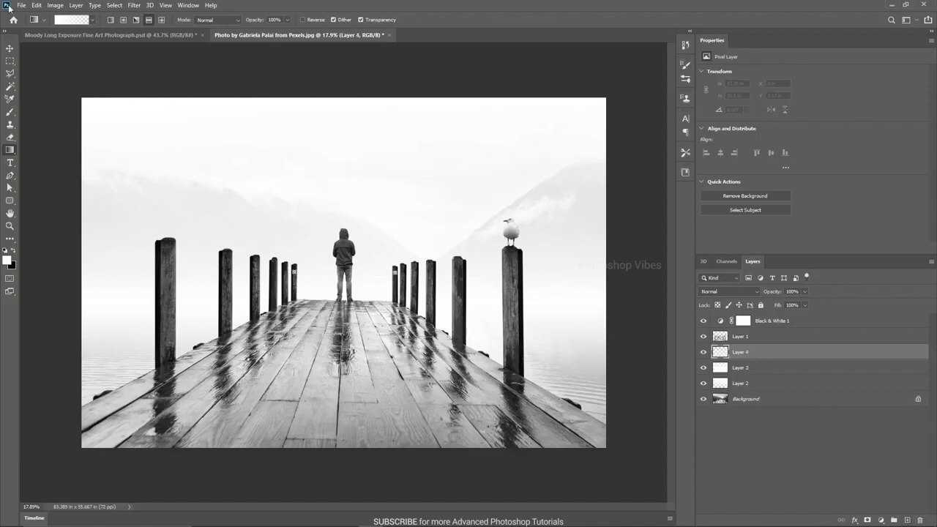
click(71, 20)
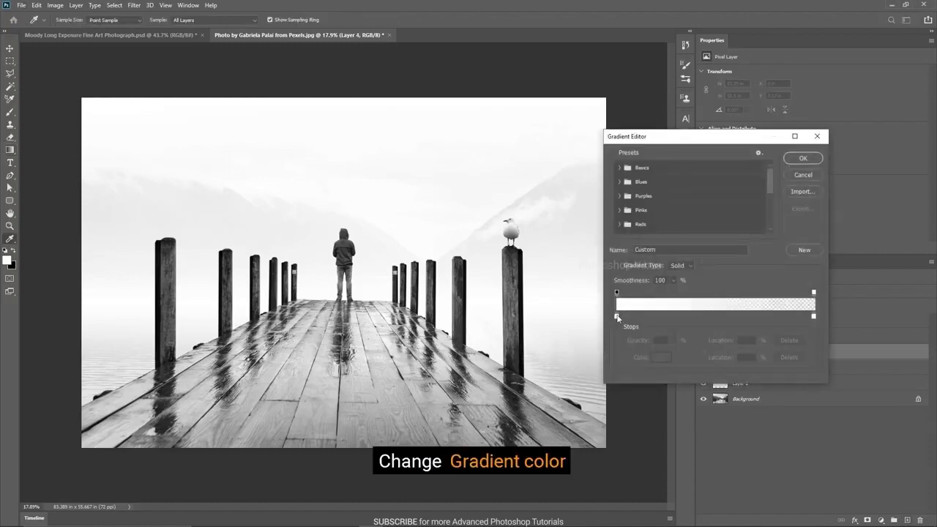
click(617, 317)
click(660, 361)
drag(627, 174, 593, 242)
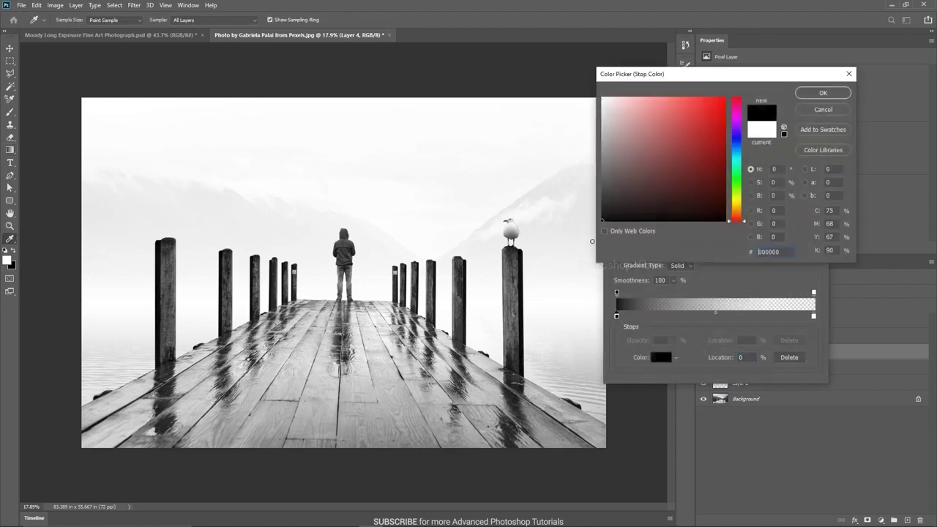
click(823, 93)
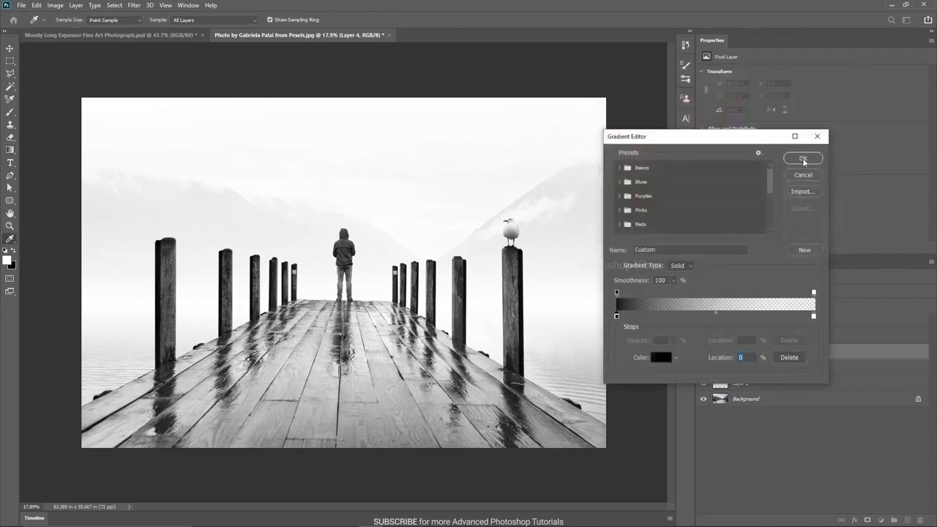
click(804, 160)
drag(341, 96, 342, 394)
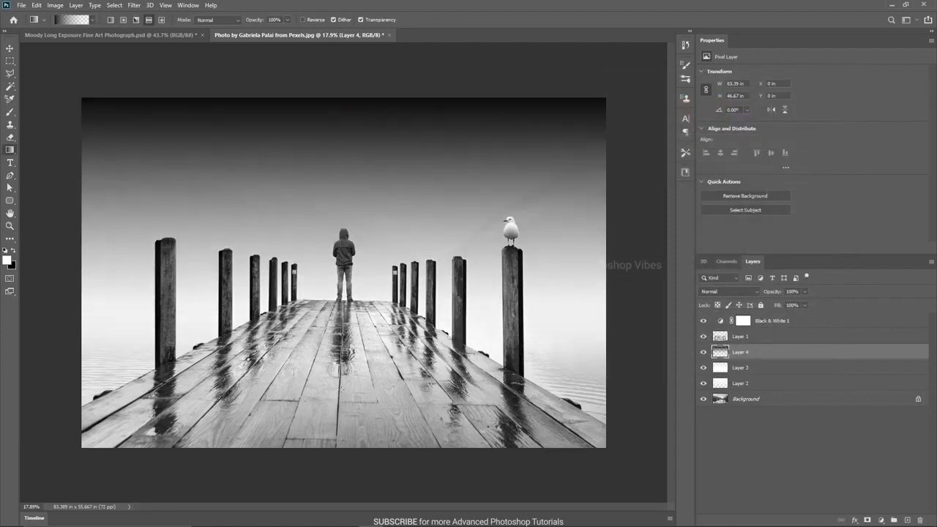
- Lower Layer 4's opacity to about 22%
click(10, 48)
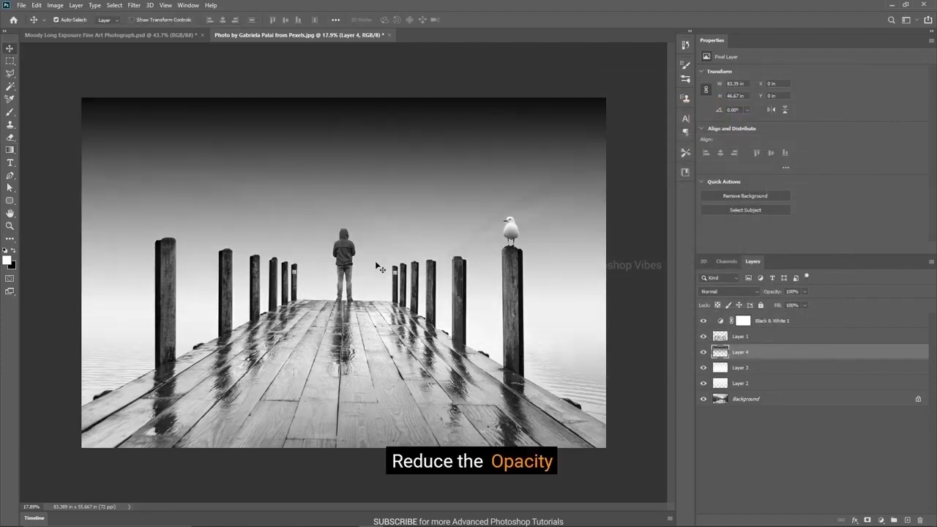
scroll(380, 265, down, 1)
drag(779, 294, 743, 296)
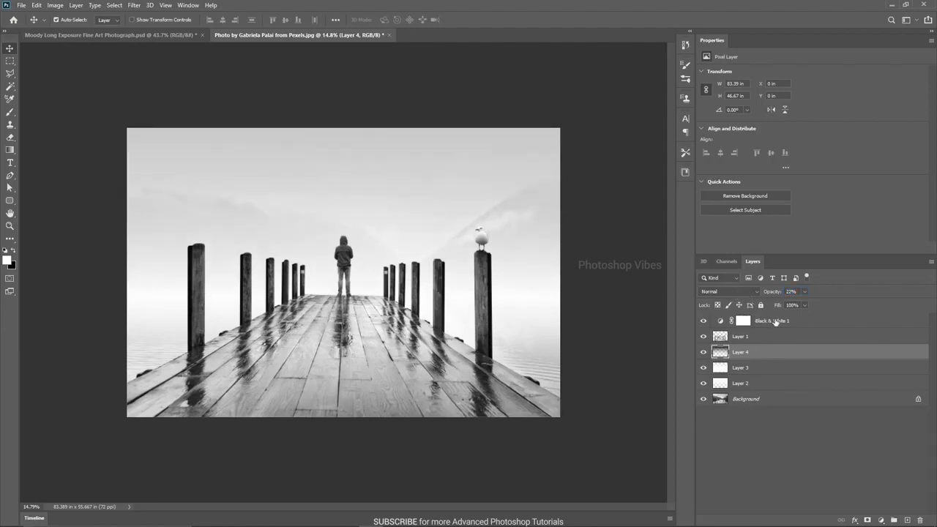
- Add a Levels adjustment at 16 / 0.83 / 236 and raise Layer 4's opacity to 31%
click(776, 322)
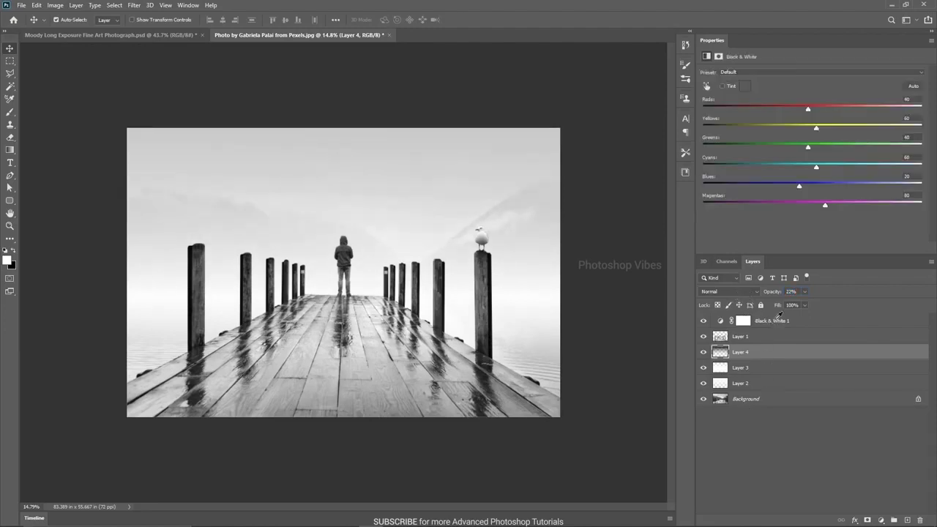
click(882, 520)
click(874, 385)
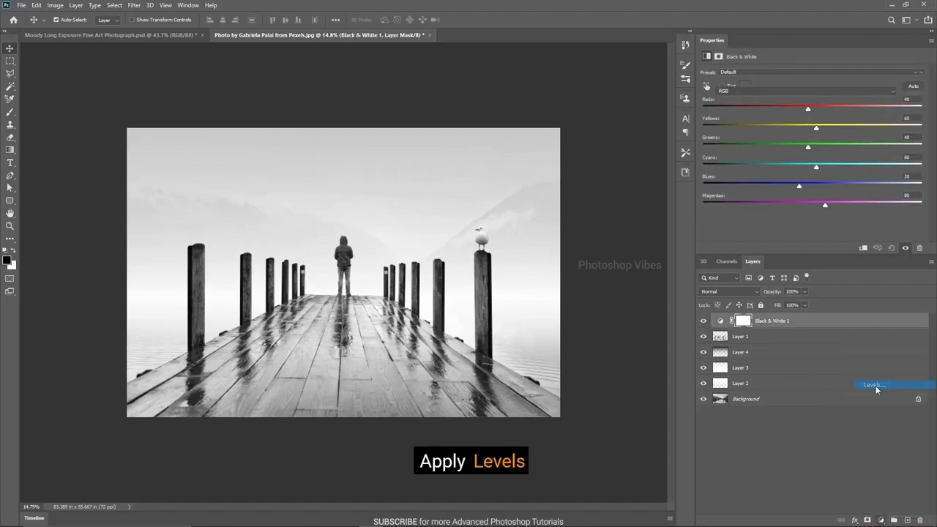
drag(820, 144, 826, 143)
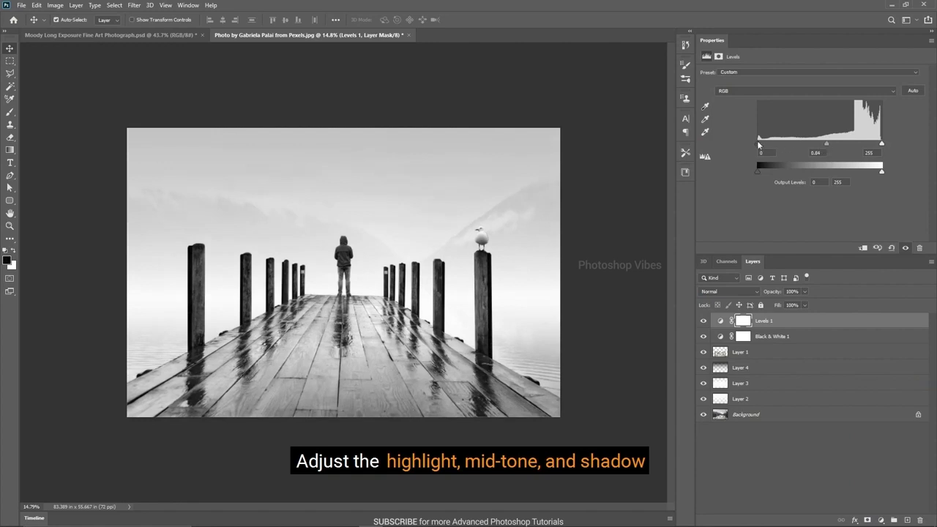
drag(760, 143, 764, 145)
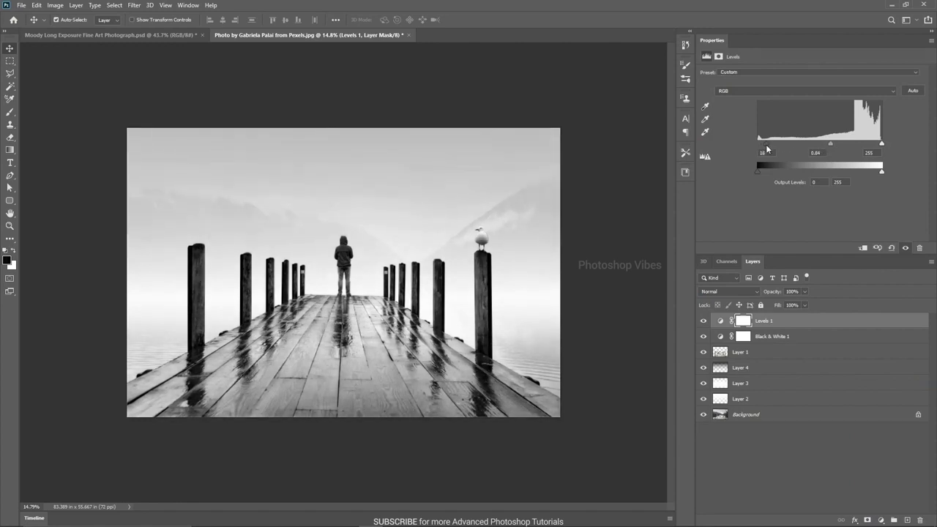
drag(882, 144, 873, 148)
drag(765, 145, 772, 145)
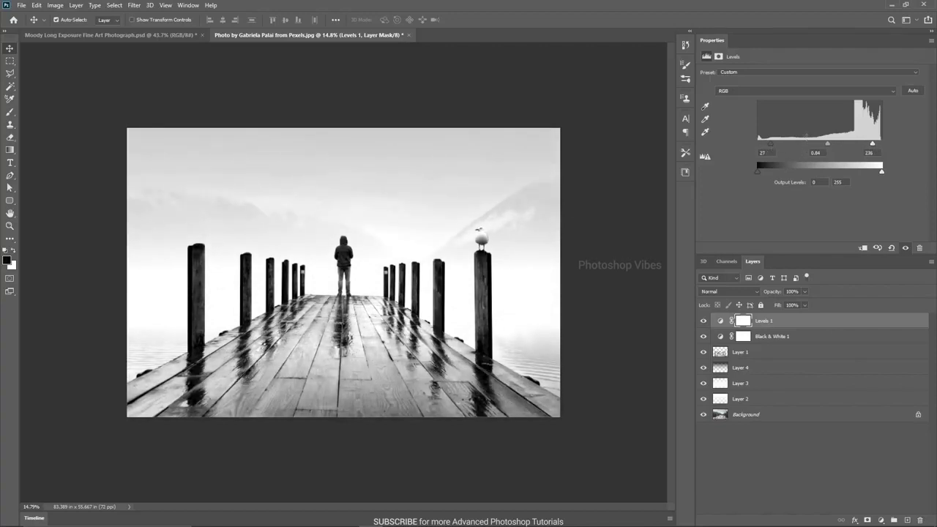
drag(826, 143, 827, 142)
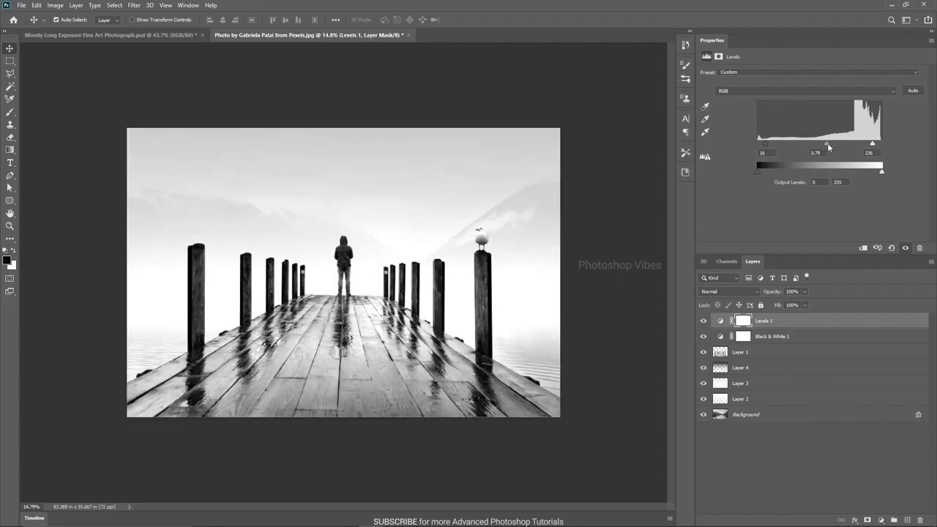
click(742, 368)
drag(774, 292, 780, 292)
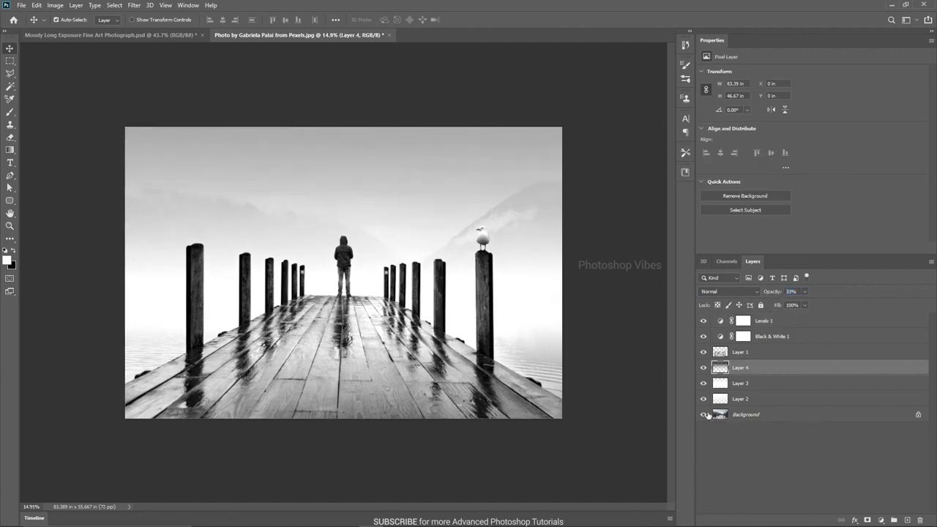
alt+click(704, 414)
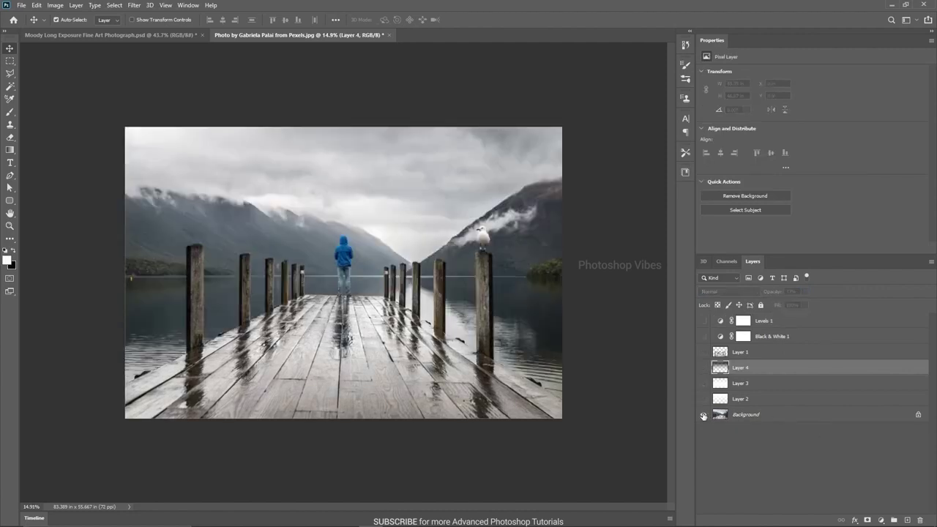
alt+click(704, 415)
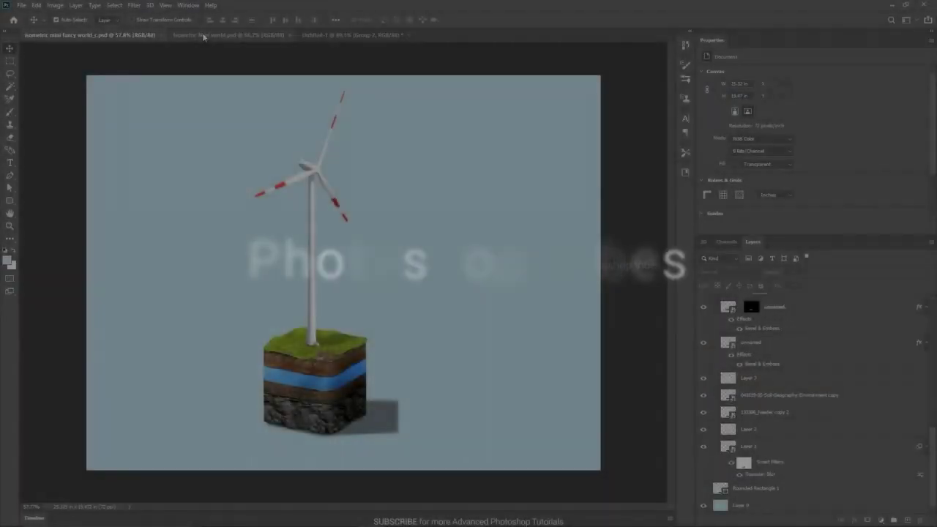
- In Isometric Mini world, set the Rounded Rectangle Tool to 50 px radius and black fill
click(204, 37)
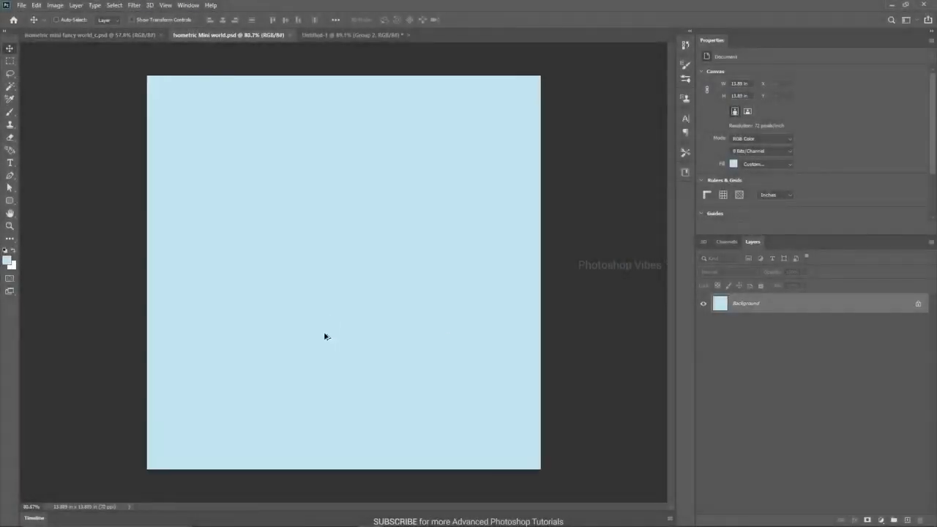
scroll(327, 336, up, 1)
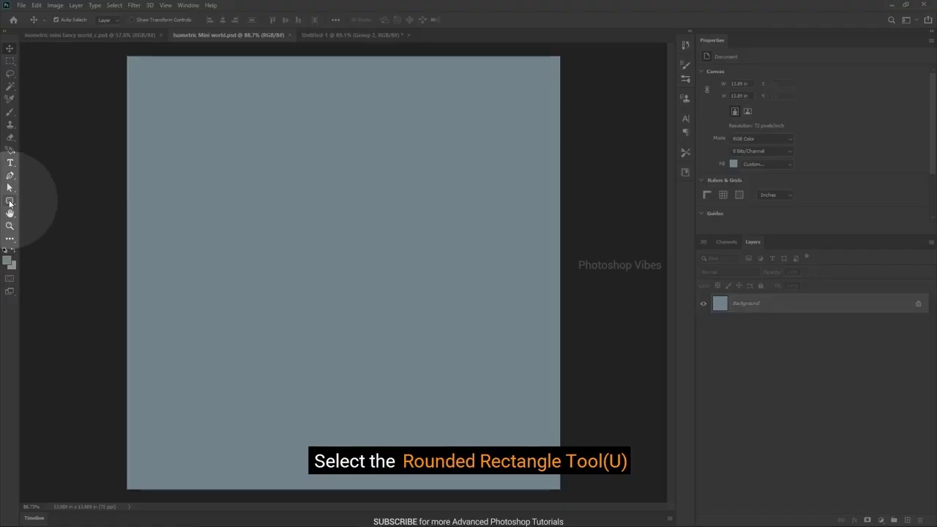
click(9, 201)
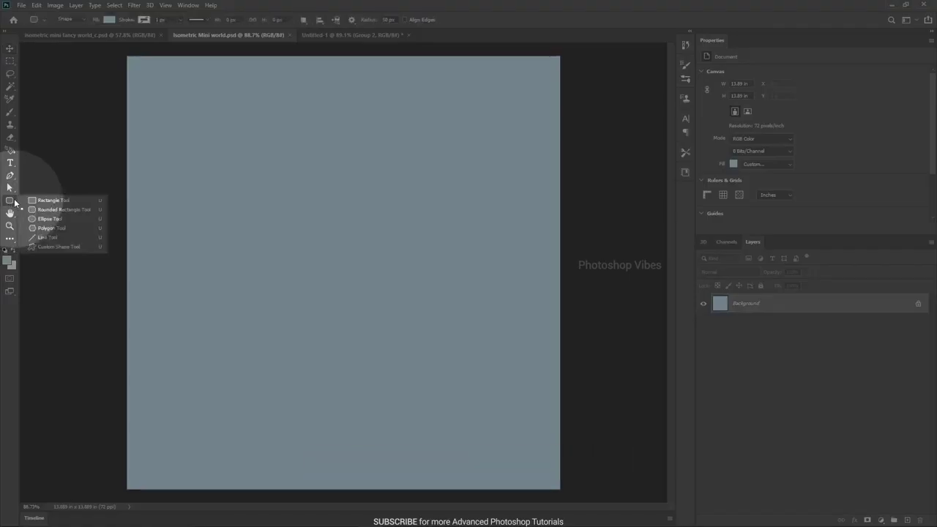
click(51, 211)
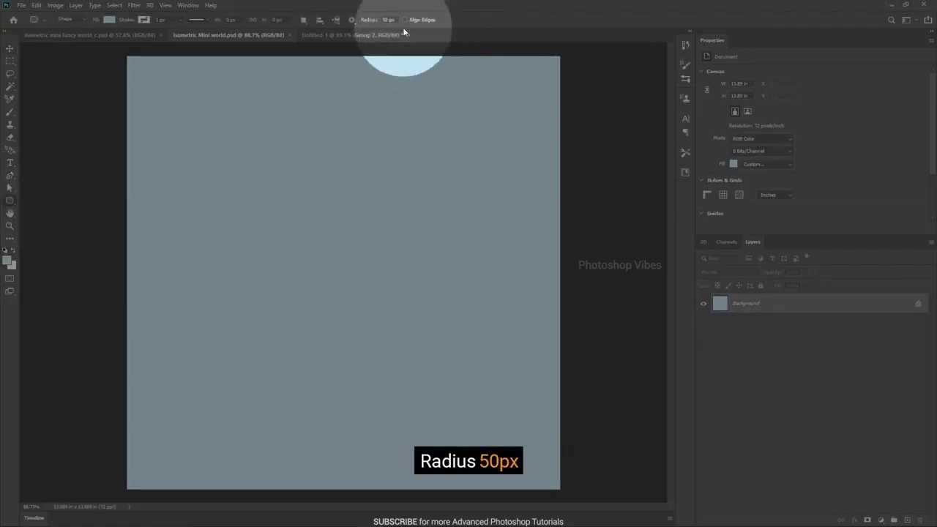
drag(396, 19, 379, 20)
text(50)
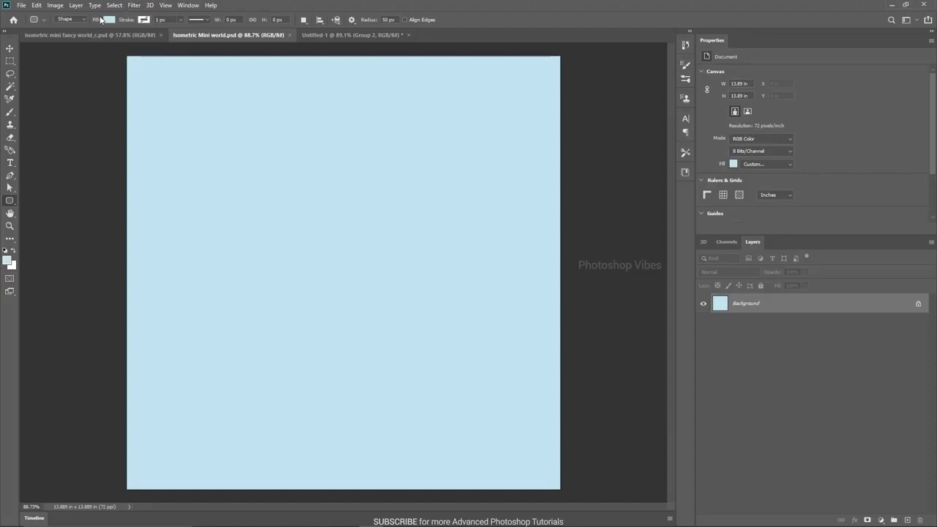
click(107, 20)
click(49, 71)
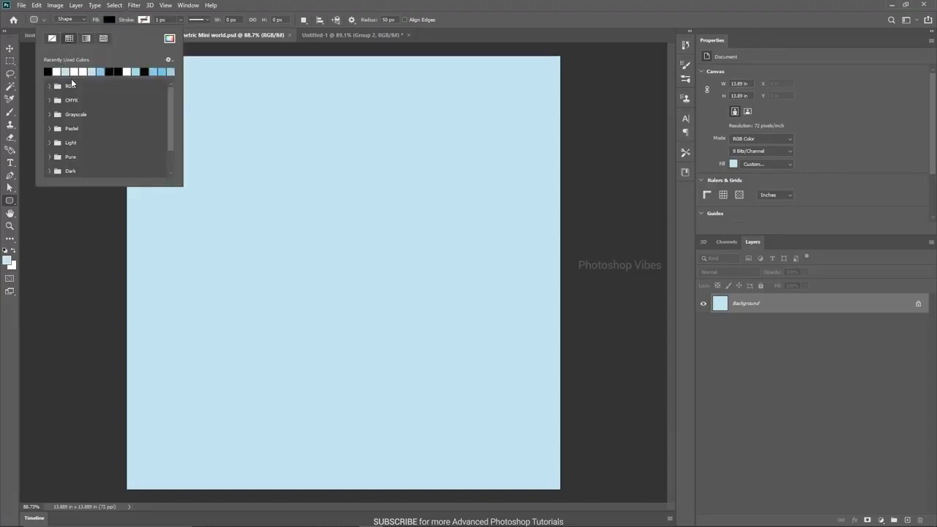
click(317, 214)
- Draw a 275 px black rounded square and nudge it slightly right
drag(245, 316, 418, 437)
click(10, 49)
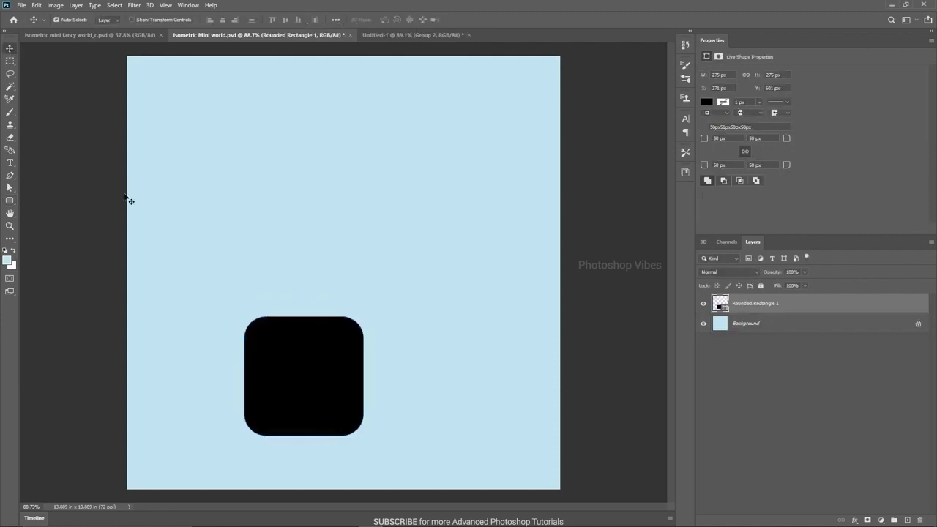
drag(299, 379, 325, 381)
- Centre the rounded square horizontally on the canvas and deselect
key(ctrl+a)
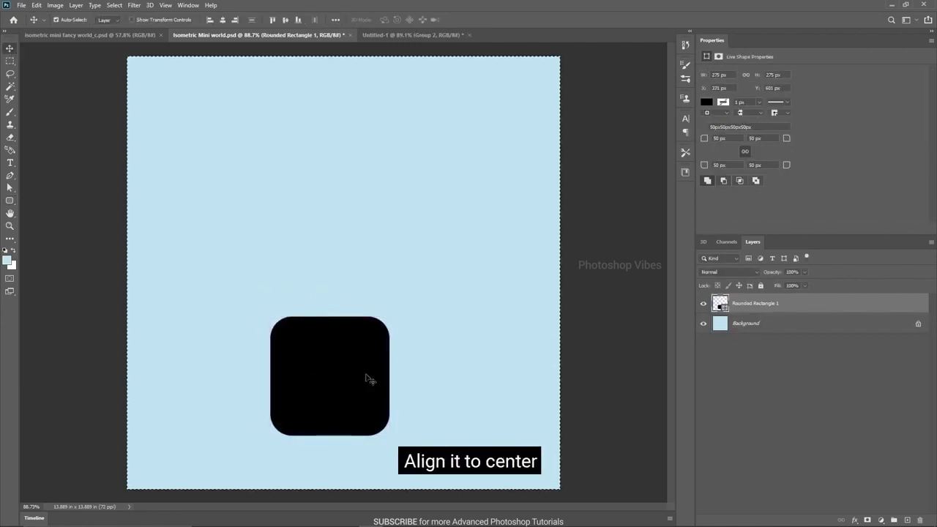
click(222, 20)
key(ctrl)
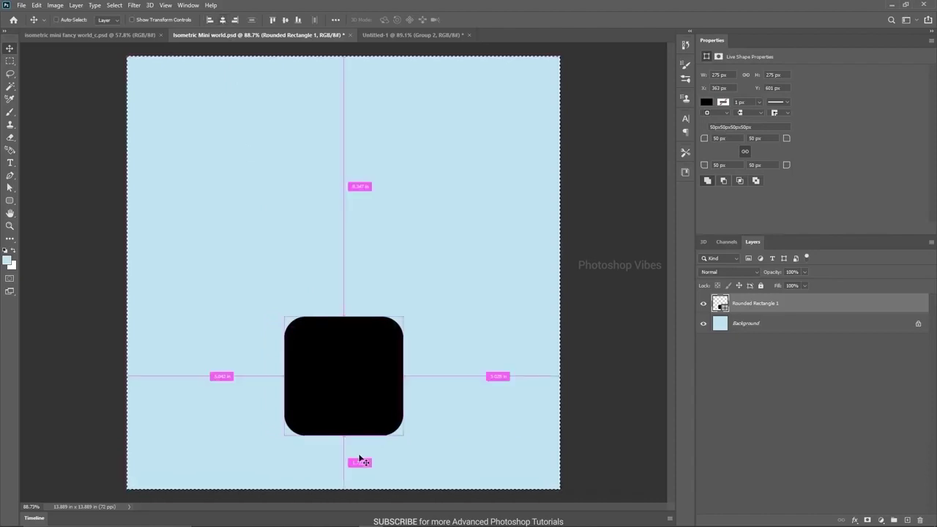
key(ctrl+d)
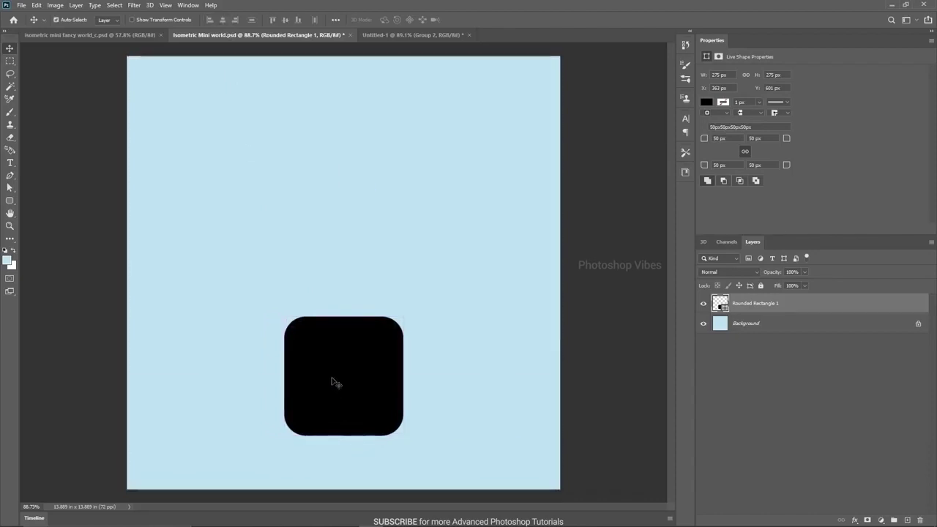
- Rotate the rounded square by -30 degrees with Free Transform
key(ctrl+t)
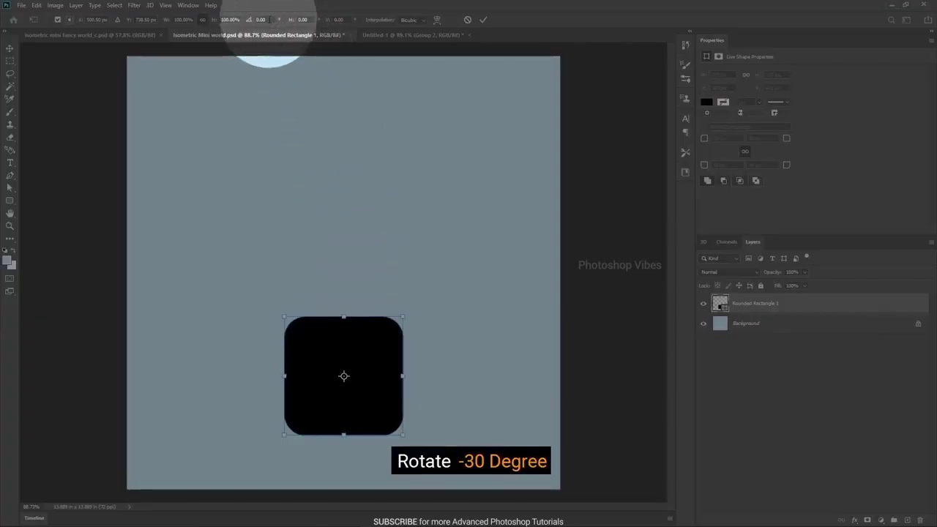
click(261, 19)
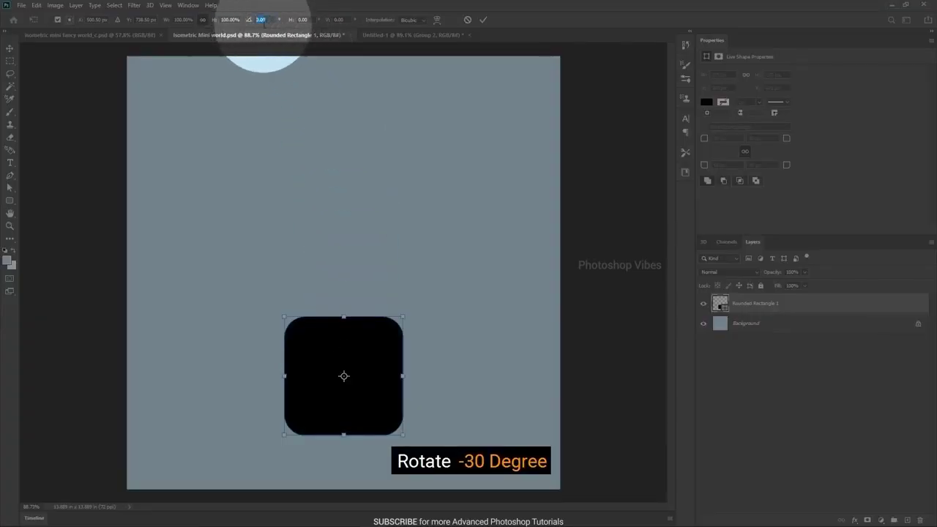
text(-30)
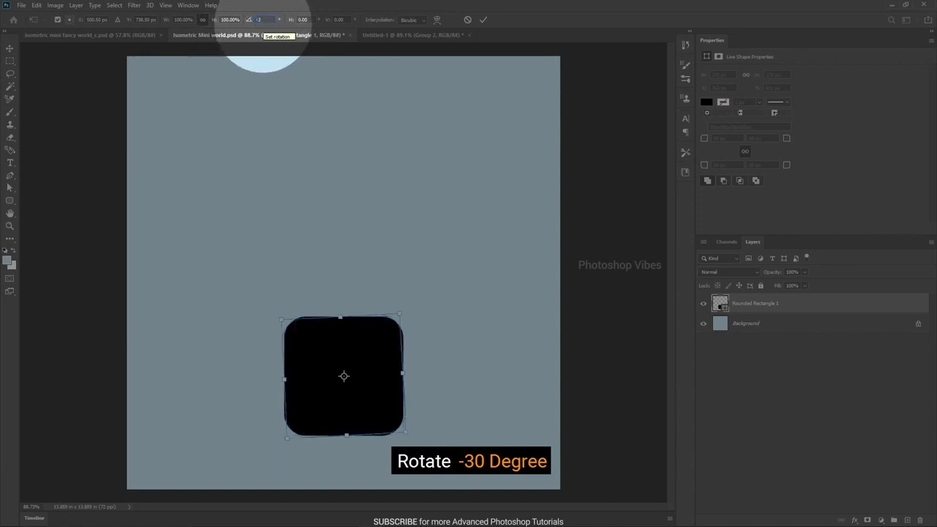
key(Return)
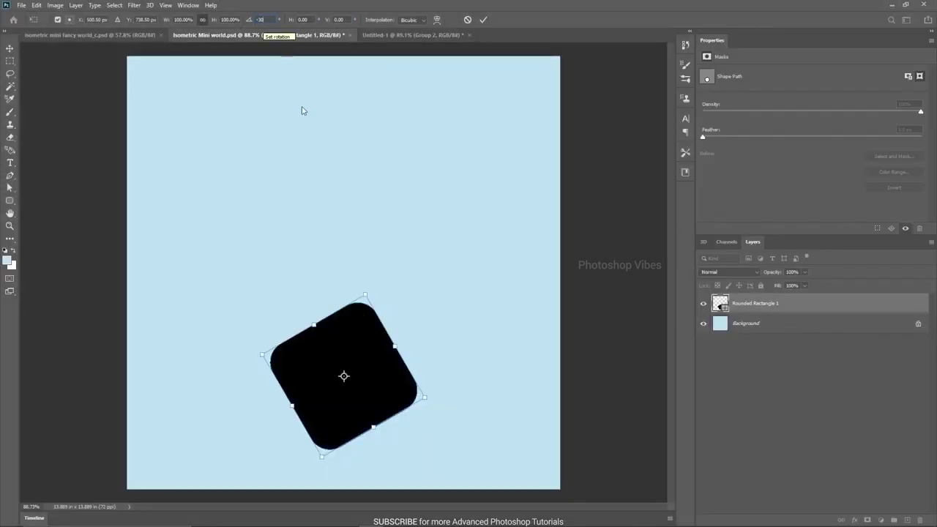
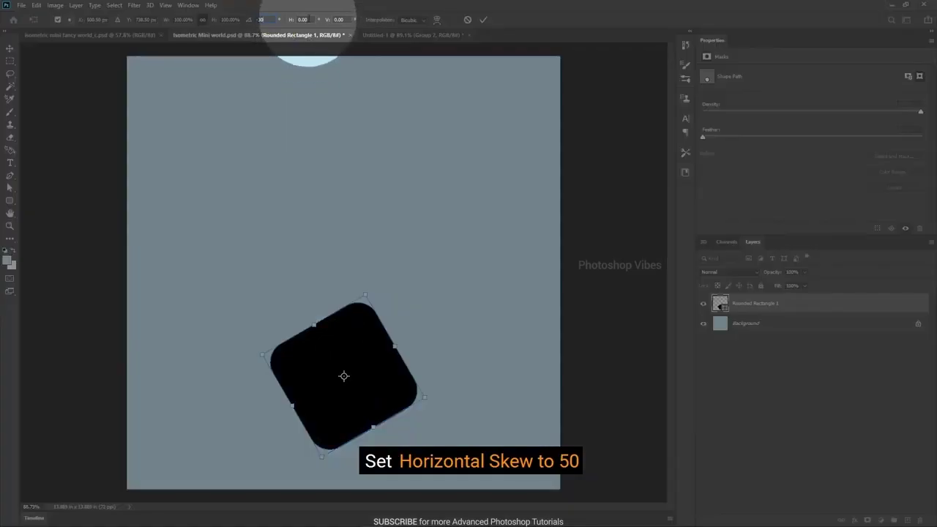
- Skew the rotated rounded square 50 horizontally in Free Transform and commit it
click(290, 21)
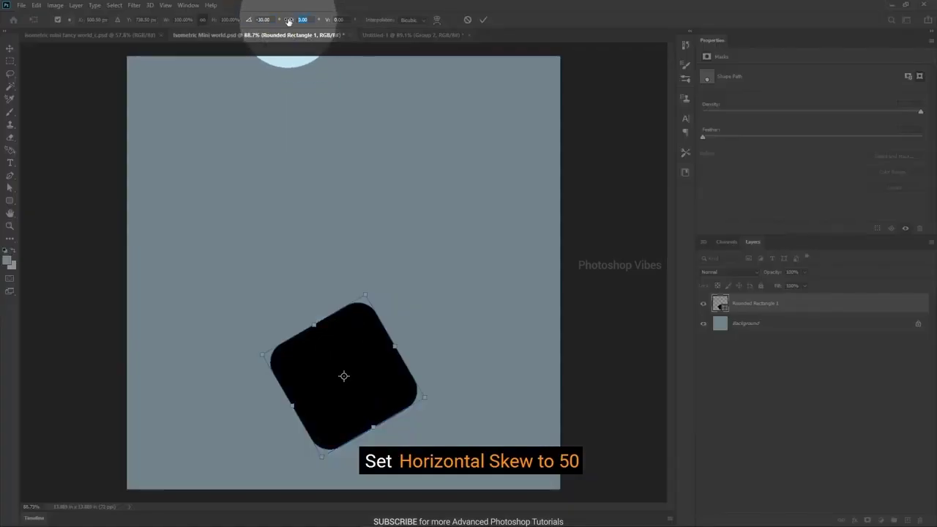
text(-50)
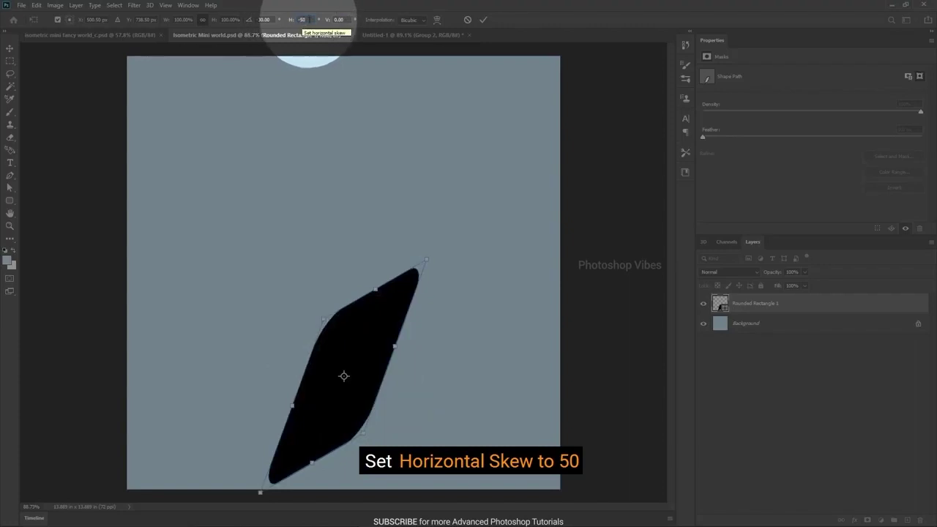
click(290, 21)
text(50)
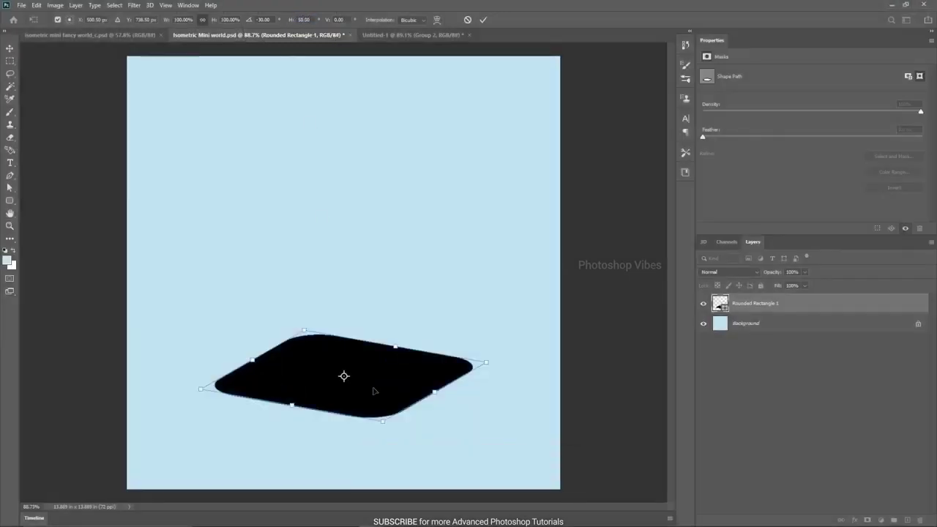
key(Return)
- Scale the flattened tile down and reposition it near the canvas bottom
key(ctrl+t)
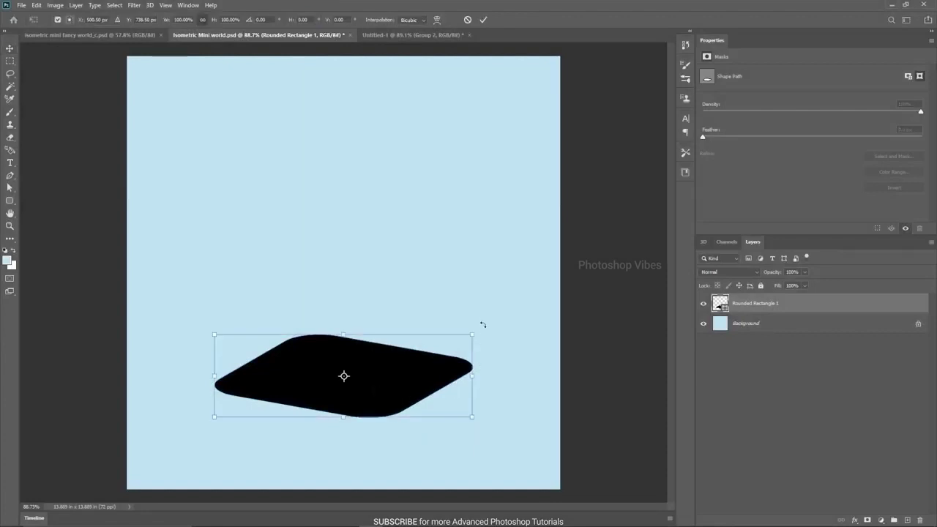
drag(472, 334, 329, 348)
drag(311, 397, 372, 404)
drag(399, 381, 455, 366)
drag(407, 396, 473, 378)
drag(392, 429, 373, 429)
key(Return)
- Drag the rock texture image into the document
scroll(334, 432, up, 1)
scroll(334, 438, up, 2)
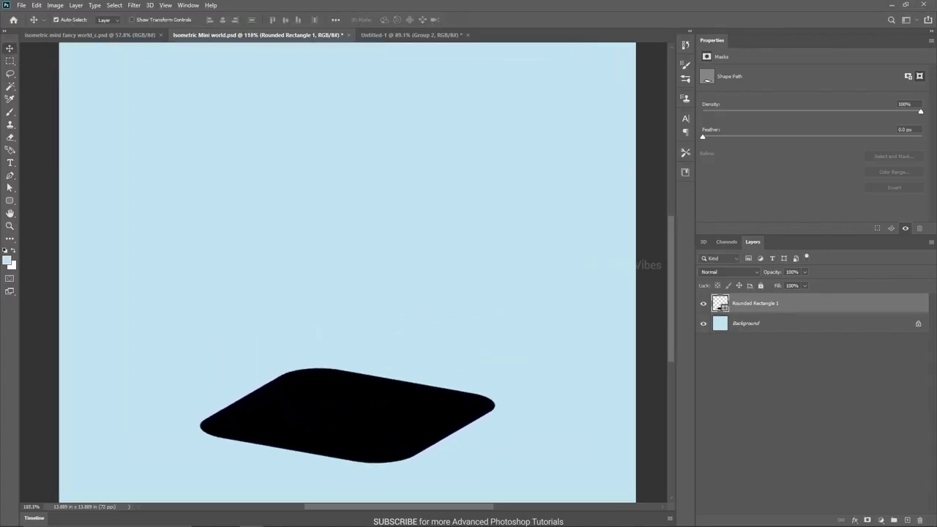
drag(335, 399, 369, 415)
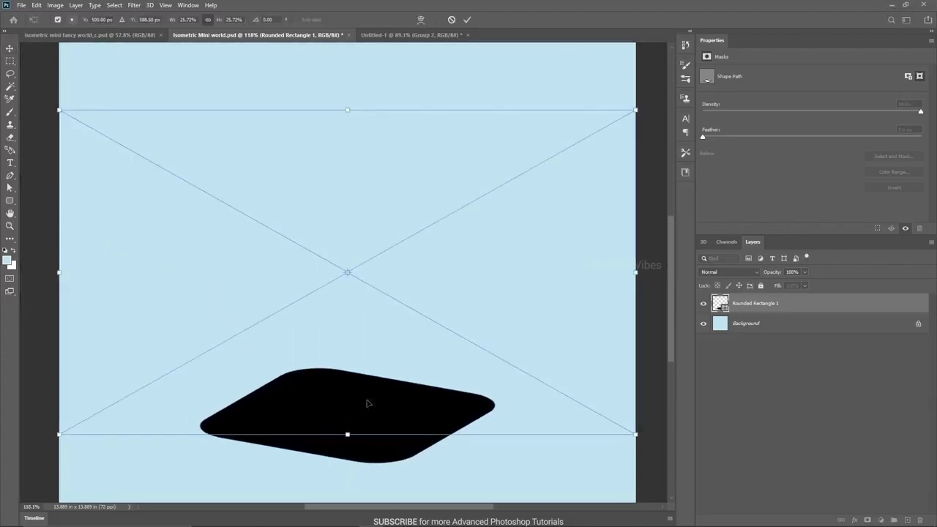
- Move the placed rock image down over the tile and commit it
scroll(368, 394, down, 2)
drag(359, 335, 353, 401)
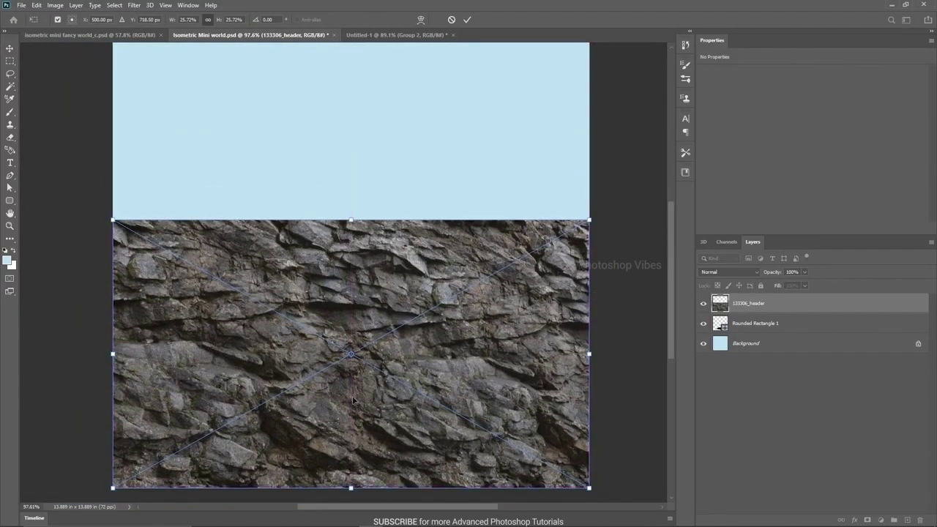
key(Return)
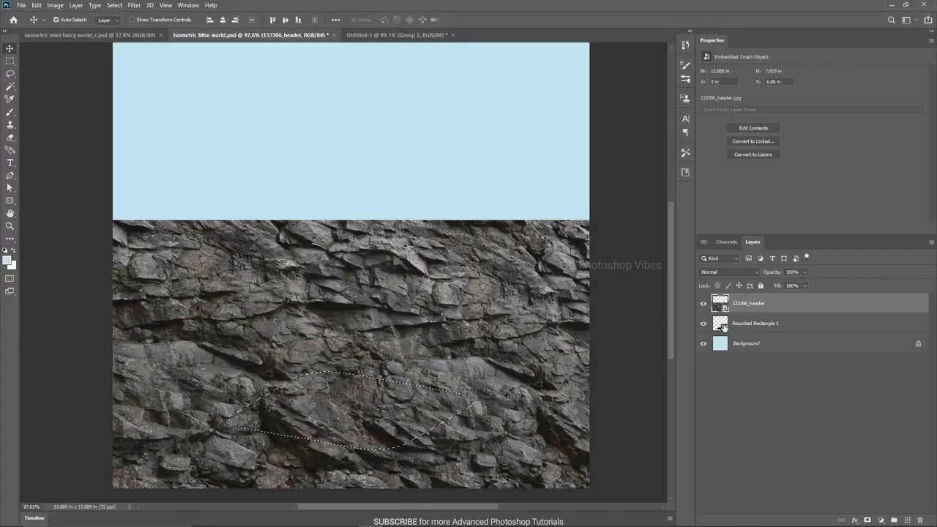
- Mask the rock to the tile shape, hide Rounded Rectangle 1, and duplicate the rock layer
ctrl+click(723, 328)
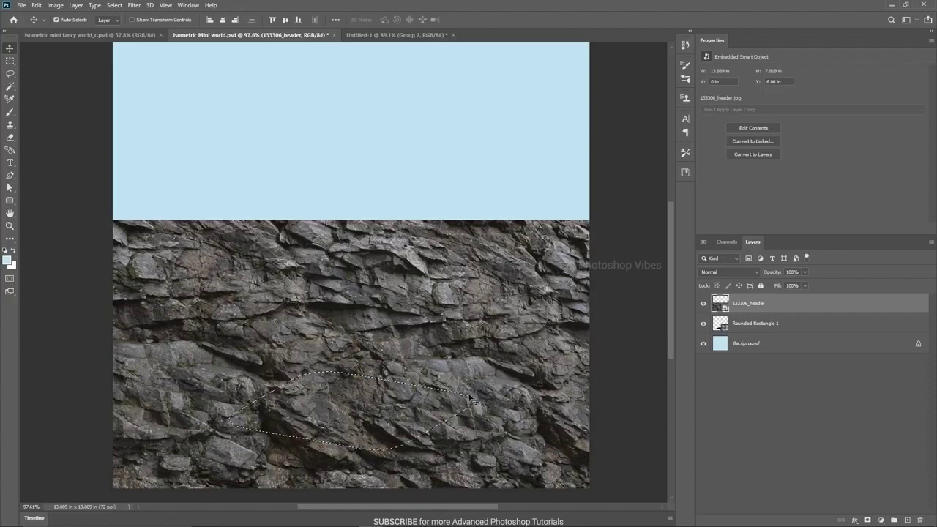
click(868, 520)
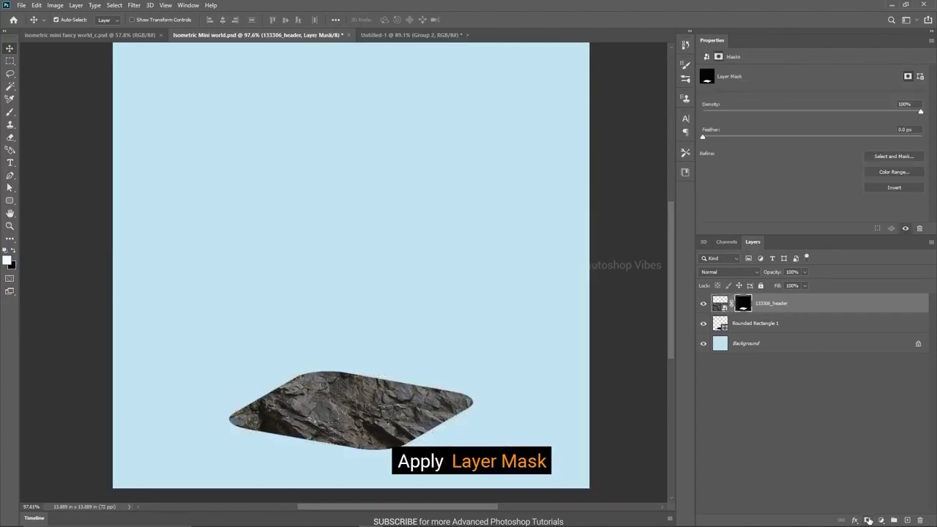
click(777, 308)
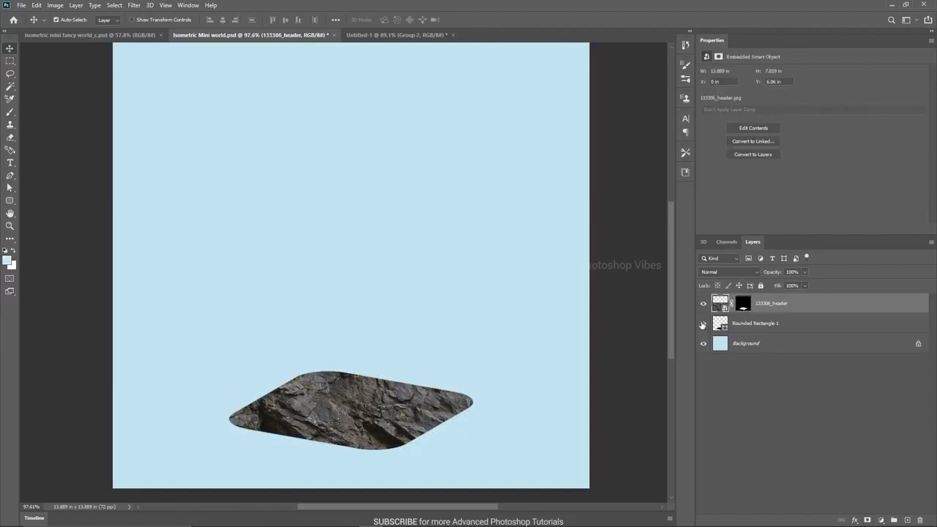
click(703, 323)
drag(757, 308, 909, 520)
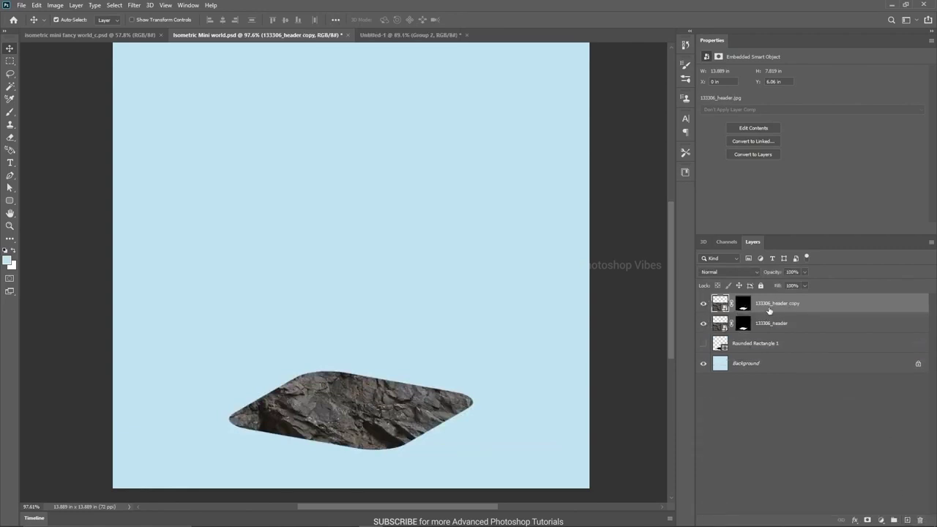
- Raise the rock layer copy about 60 px above the original
key(ctrl+t)
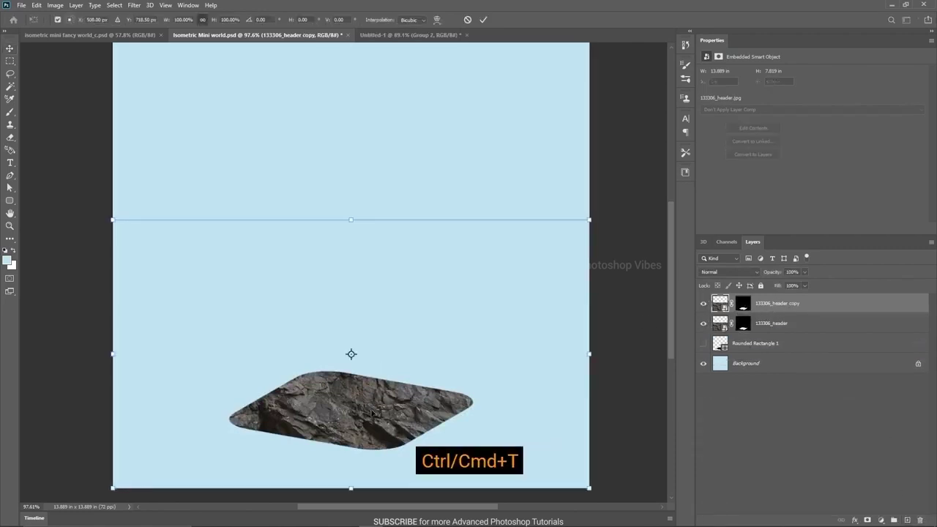
drag(370, 419, 368, 372)
key(Return)
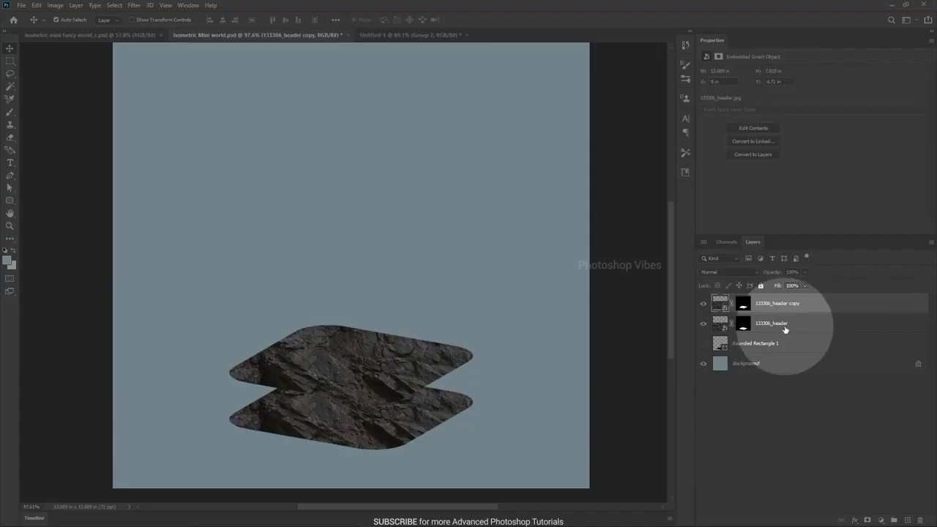
- Target the lower rock layer's mask and switch to the Polygonal Lasso tool
click(772, 325)
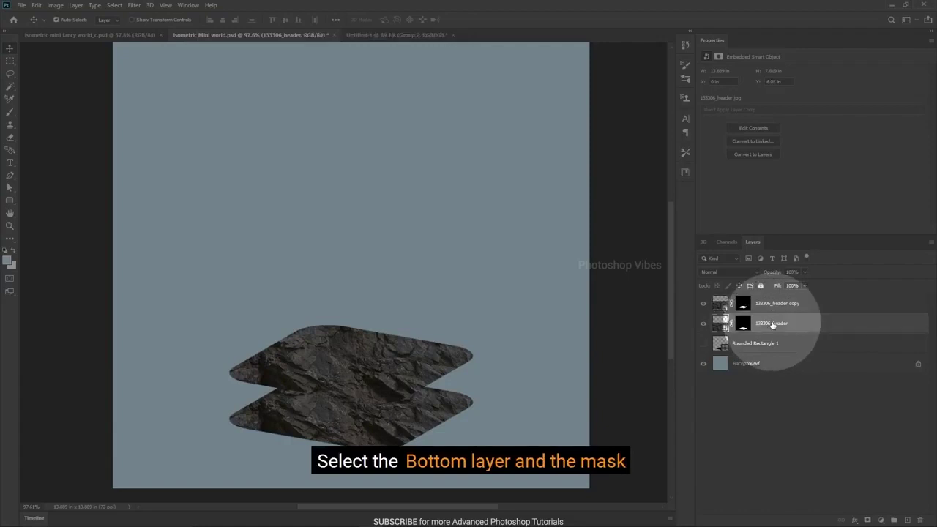
click(744, 326)
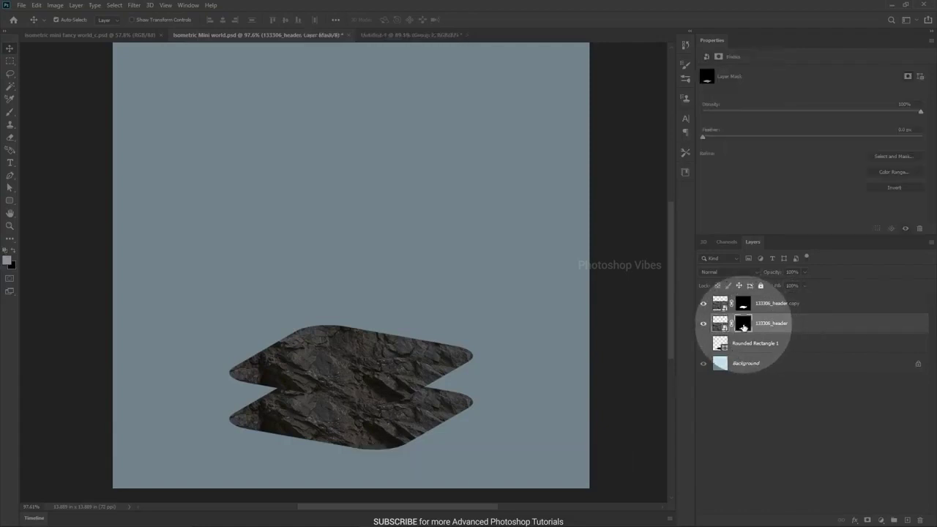
scroll(277, 431, up, 1)
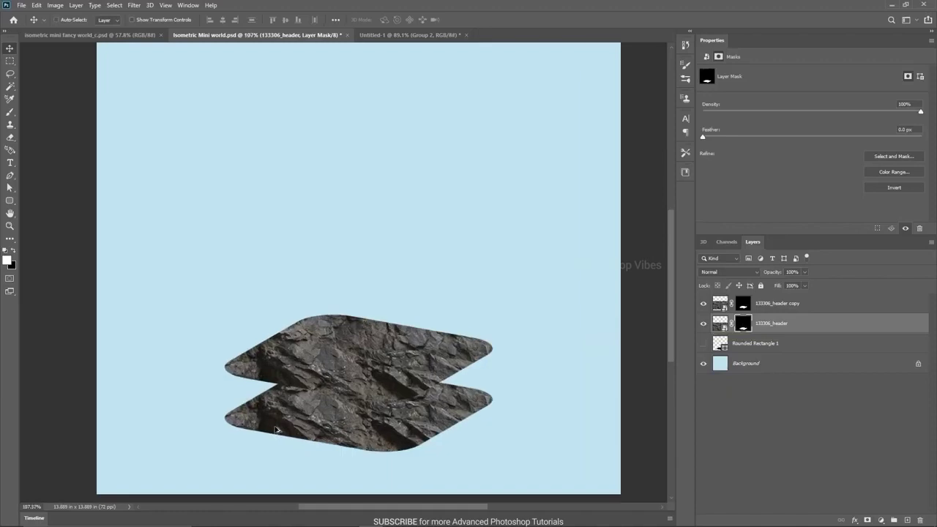
scroll(277, 431, up, 1)
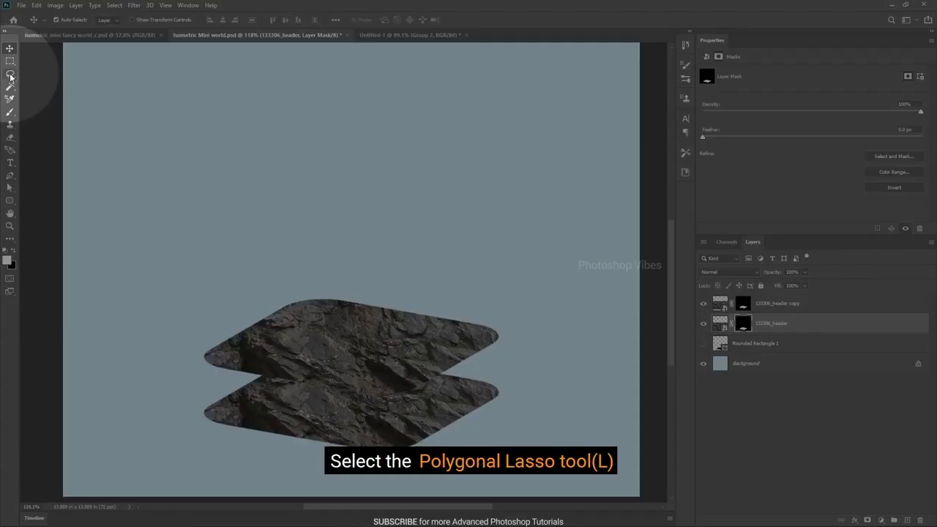
click(10, 73)
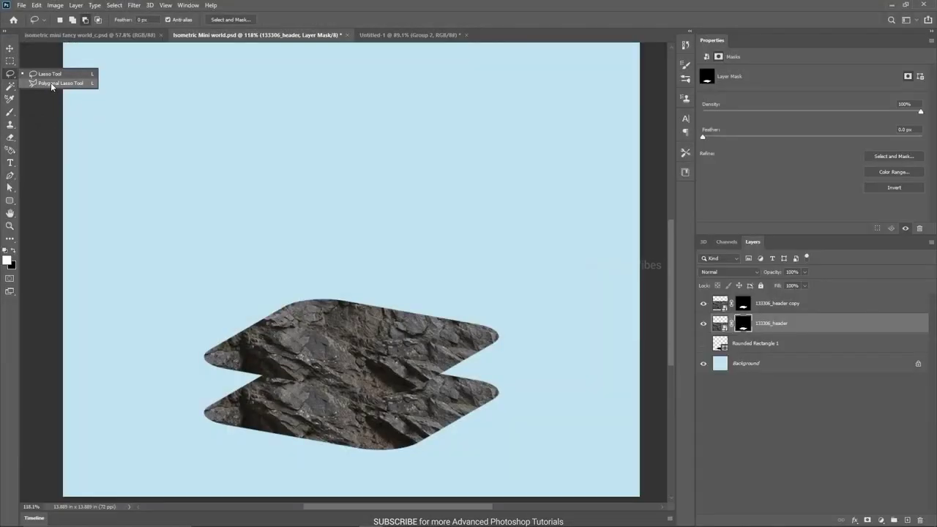
click(52, 85)
scroll(232, 437, up, 3)
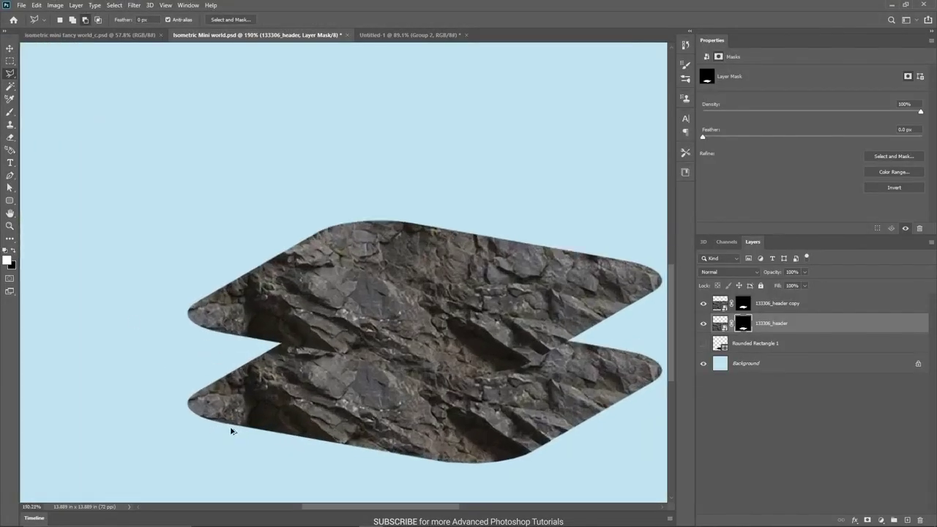
drag(346, 417, 254, 426)
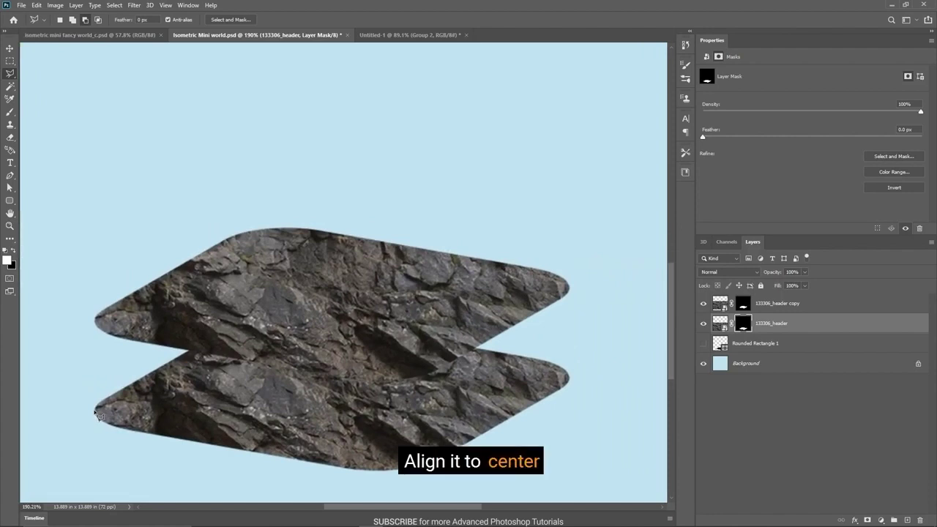
- Trace a polygonal selection around the gap between the upper and lower rock slabs
click(96, 409)
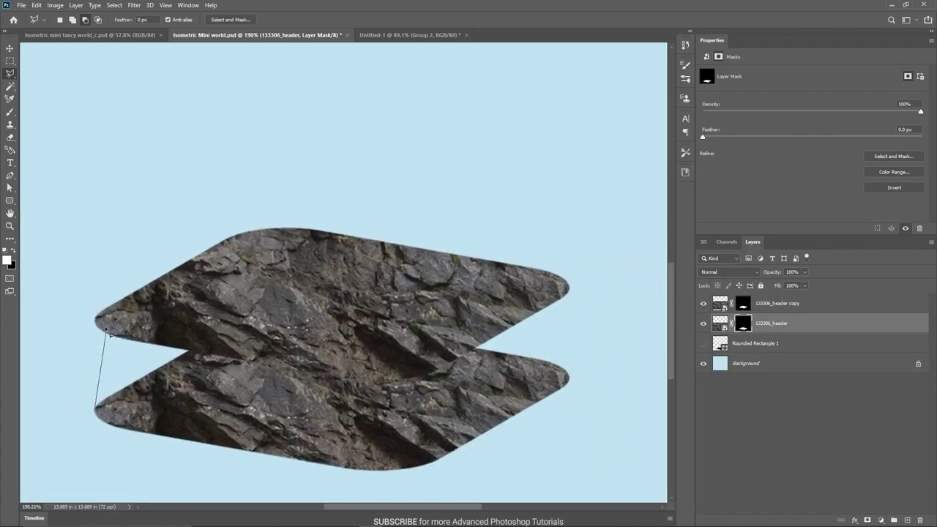
click(96, 319)
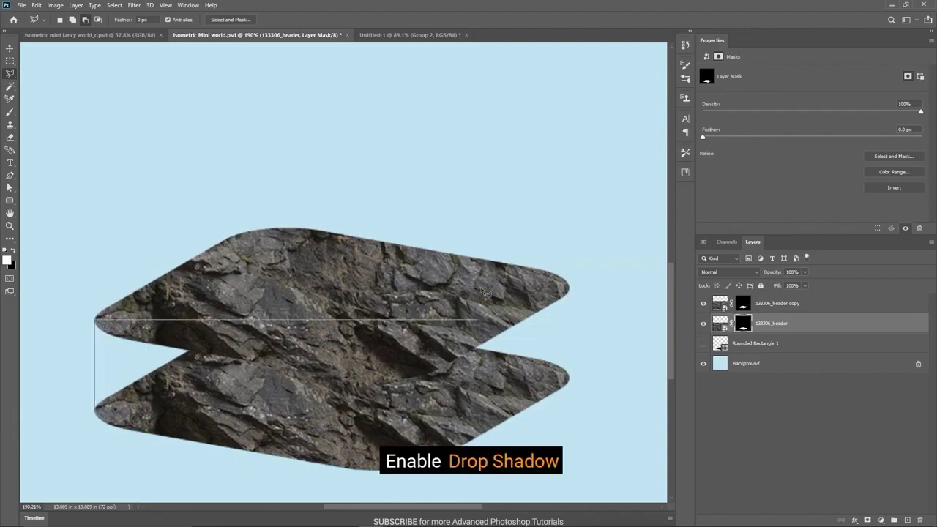
click(570, 287)
click(569, 379)
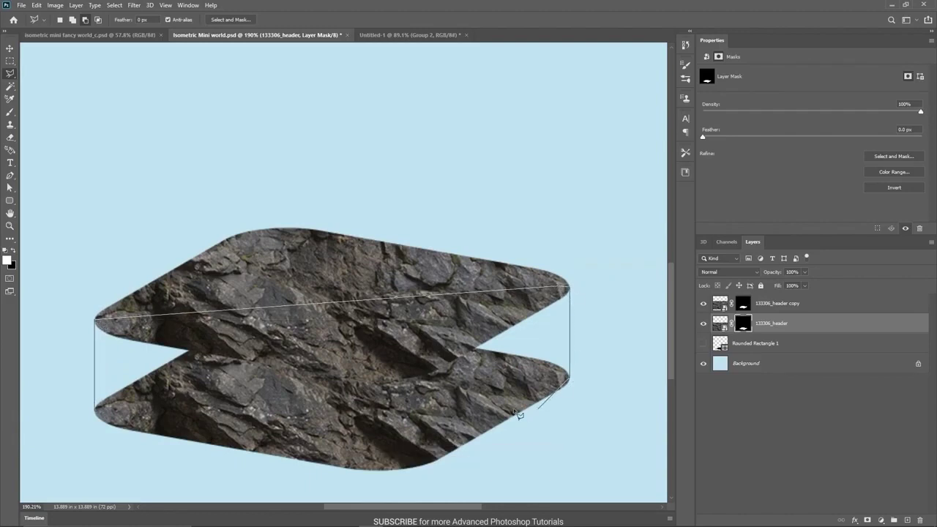
click(411, 405)
click(252, 400)
click(129, 416)
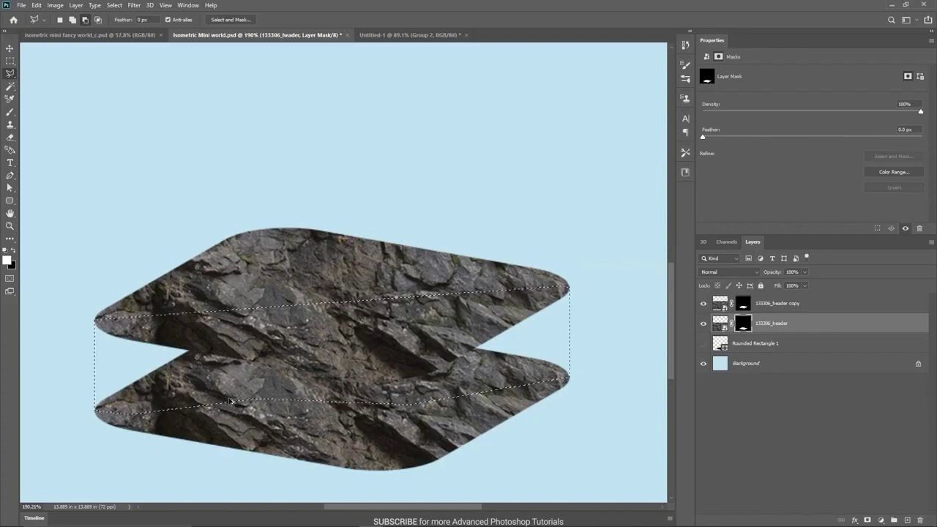
- Fill the selected gap on the lower rock layer's mask so the slabs merge, then deselect
scroll(230, 395, down, 6)
drag(250, 397, 309, 396)
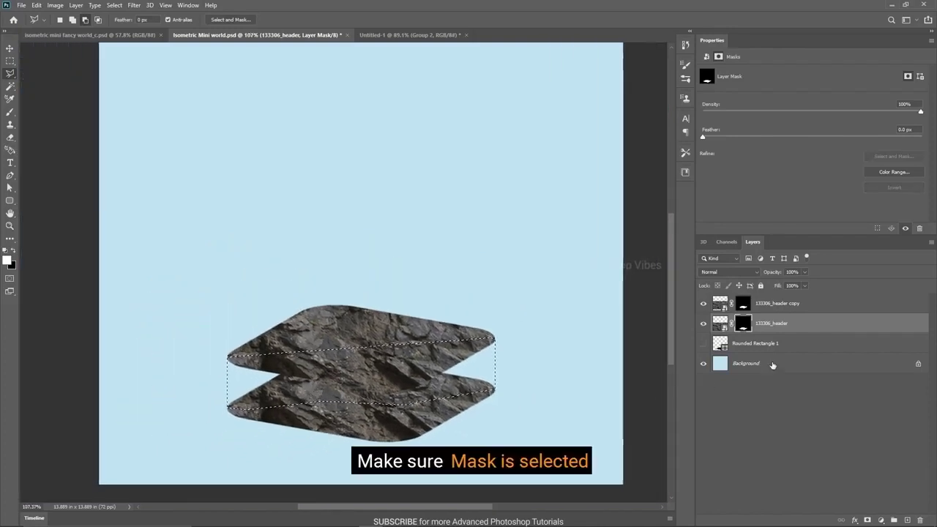
click(721, 324)
click(742, 324)
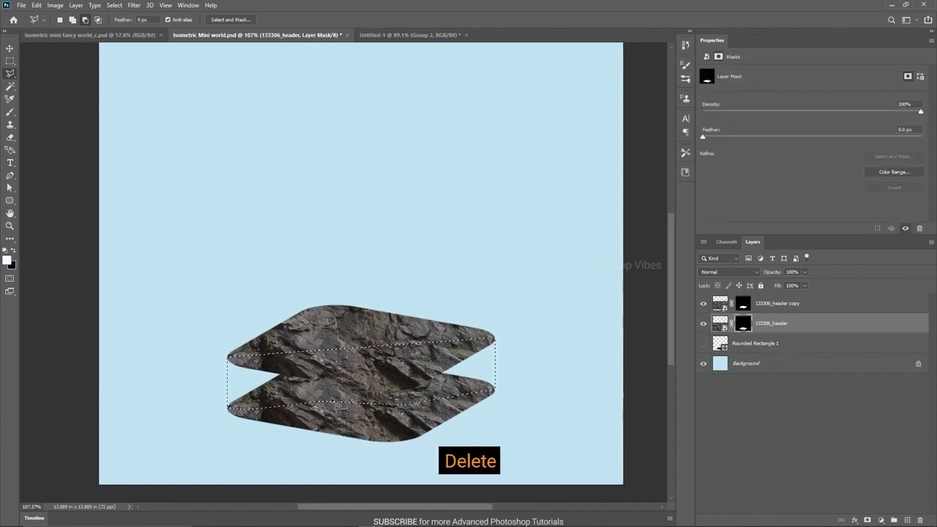
key(Delete)
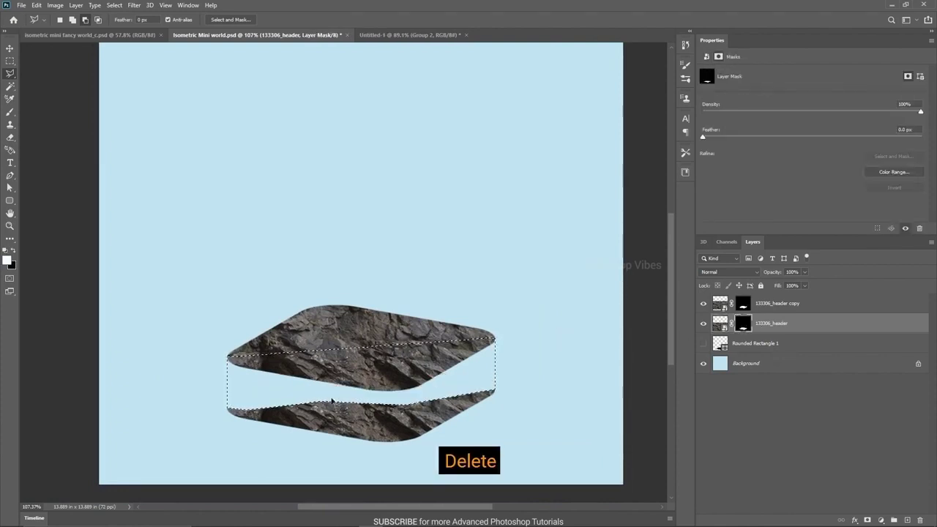
key(ctrl+z)
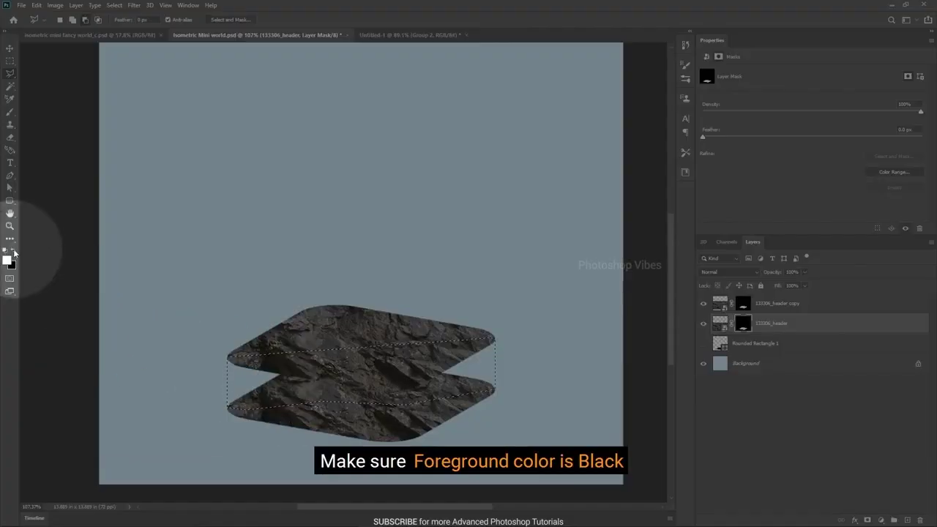
click(14, 251)
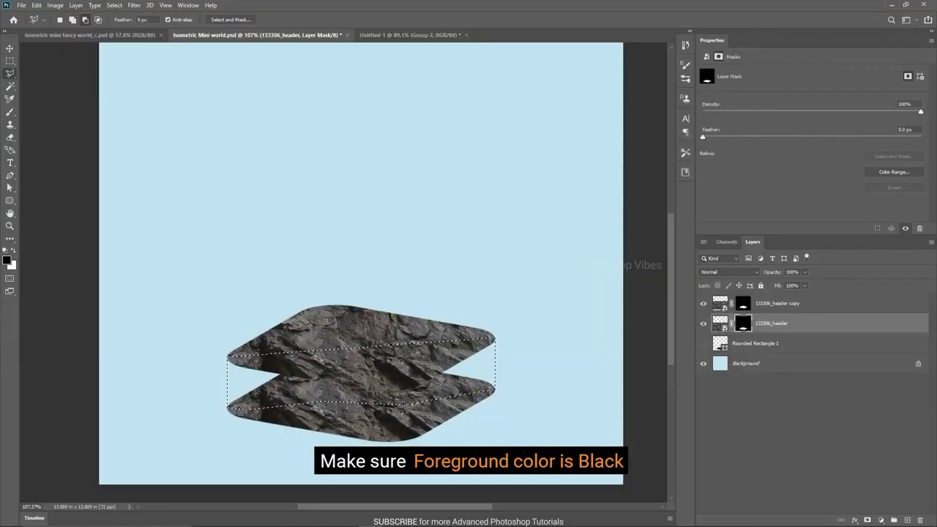
key(Delete)
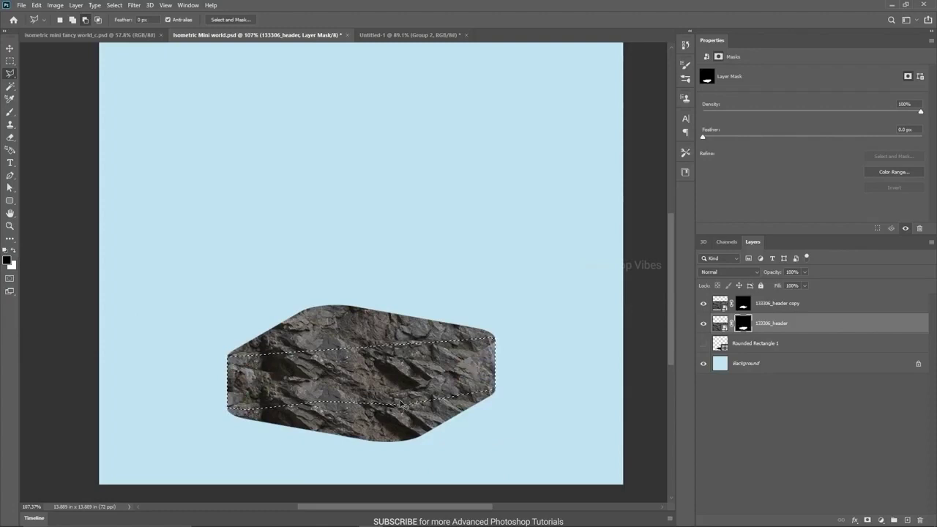
key(ctrl+d)
- Select the 133306_header layer with the Move tool and hide the 133306_header copy layer
key(v)
scroll(435, 419, down, 2)
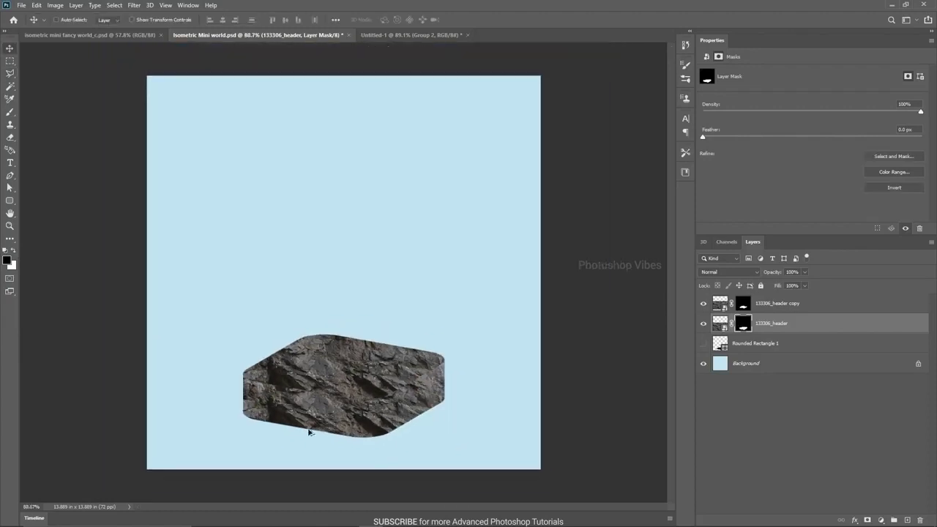
scroll(309, 433, up, 1)
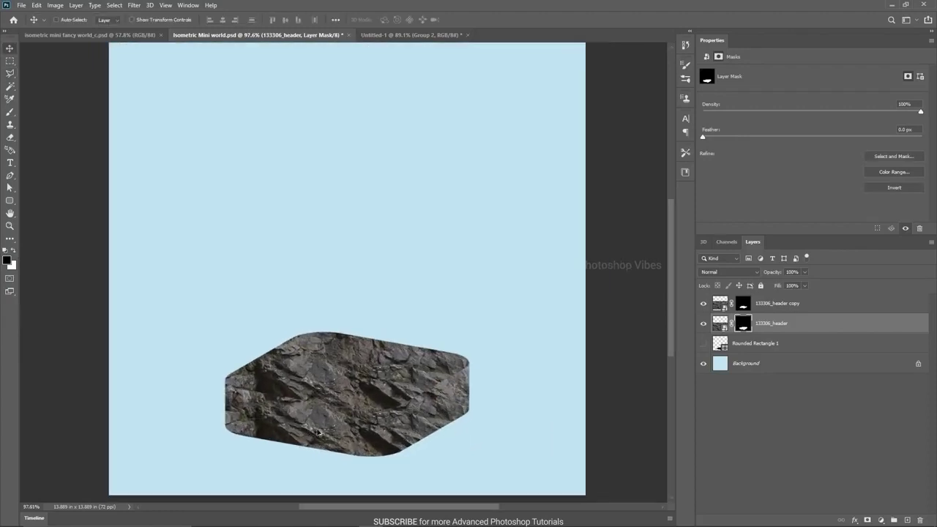
click(783, 324)
click(704, 304)
- Duplicate 133306_header as copy 2, hide it, and unlink the original's image from its mask
click(704, 303)
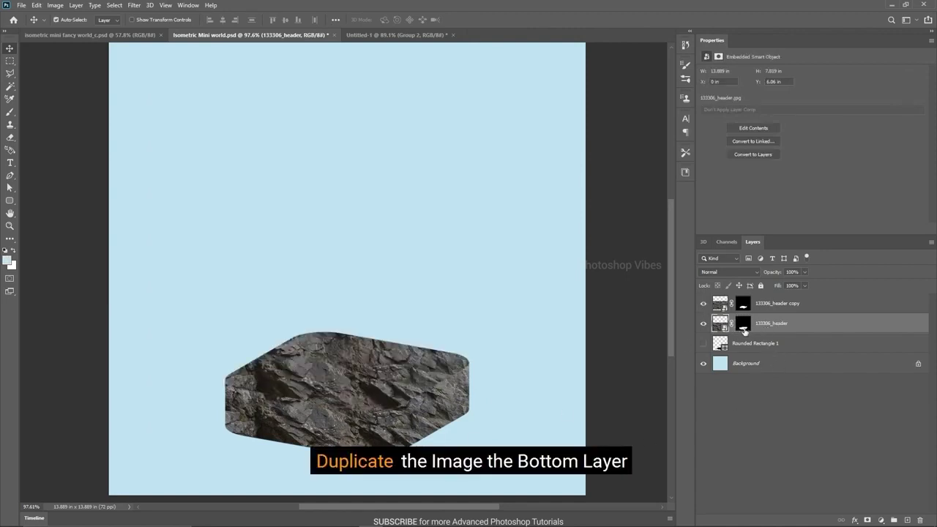
drag(801, 324, 909, 520)
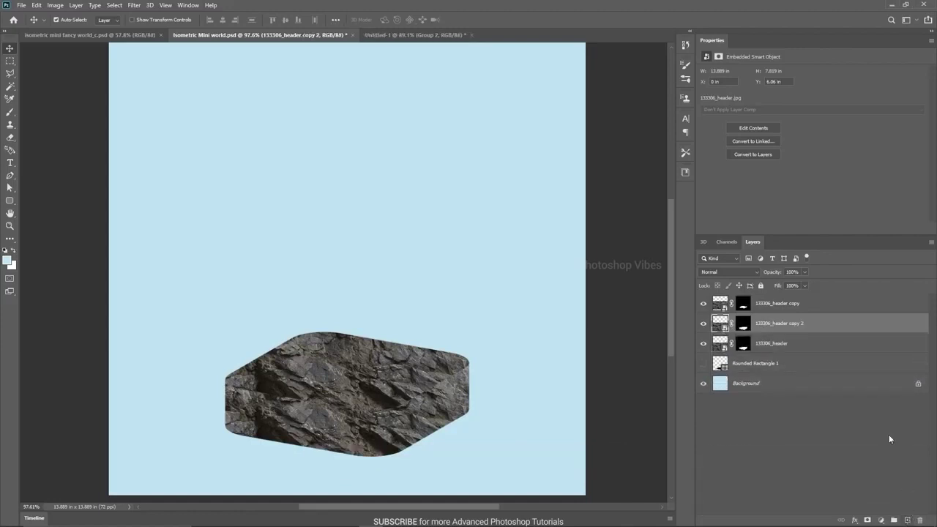
click(703, 325)
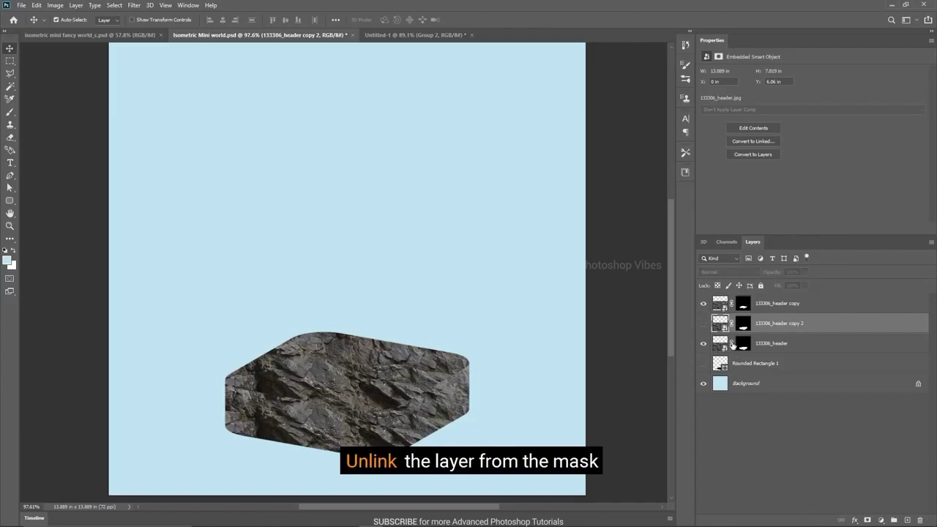
click(731, 345)
click(721, 345)
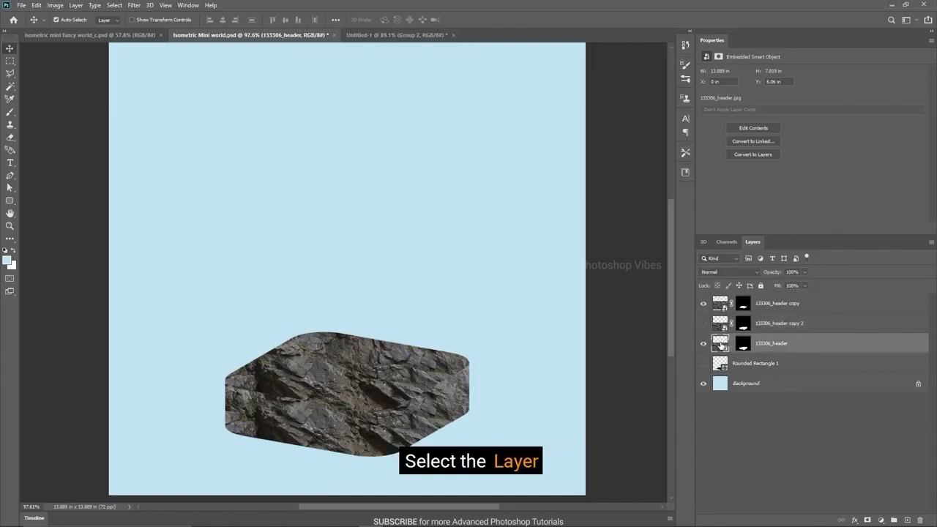
- Shrink and distort the 133306_header rock onto the block's left face
key(ctrl+t)
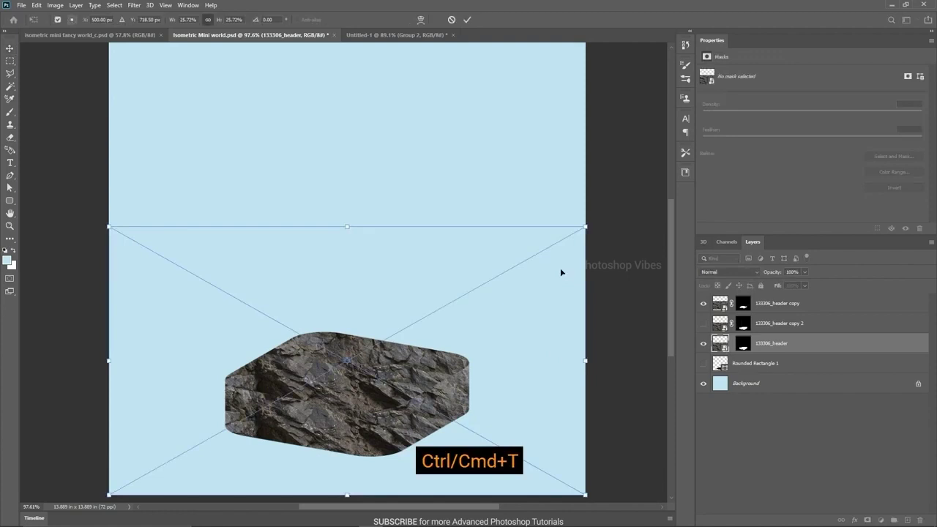
drag(585, 227, 388, 363)
drag(295, 441, 301, 425)
drag(393, 449, 382, 478)
drag(391, 359, 367, 362)
drag(378, 478, 391, 477)
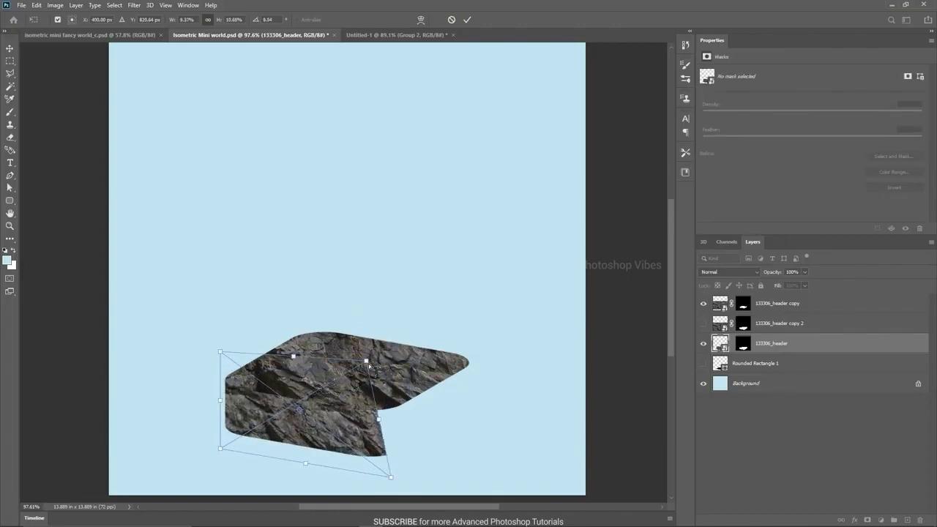
drag(367, 362, 394, 361)
drag(221, 448, 219, 441)
drag(221, 353, 219, 345)
drag(392, 477, 392, 477)
key(Return)
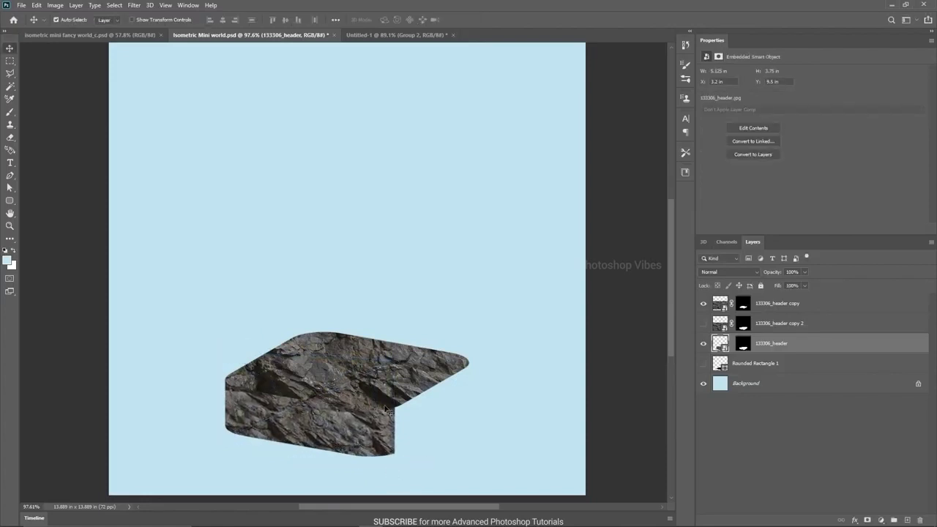
- Show copy 2 and shrink its rock onto the block's lower front face
click(703, 323)
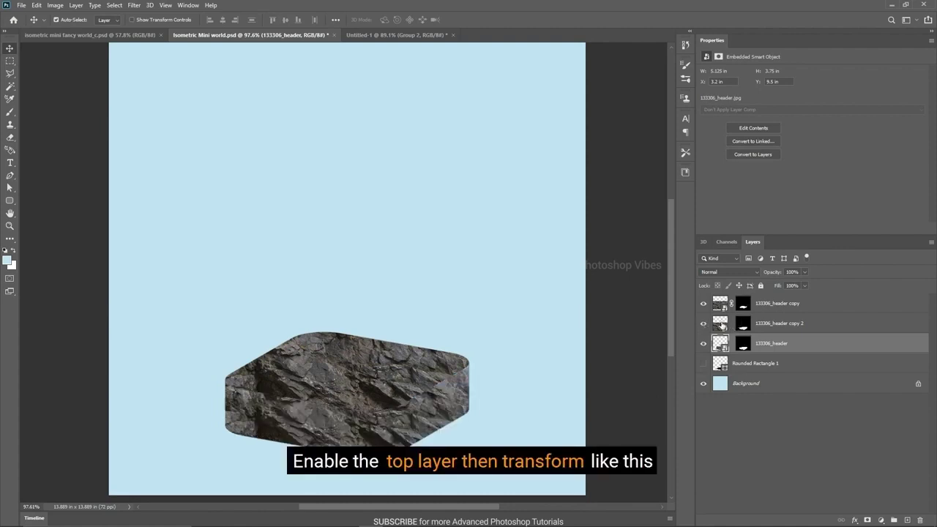
click(720, 325)
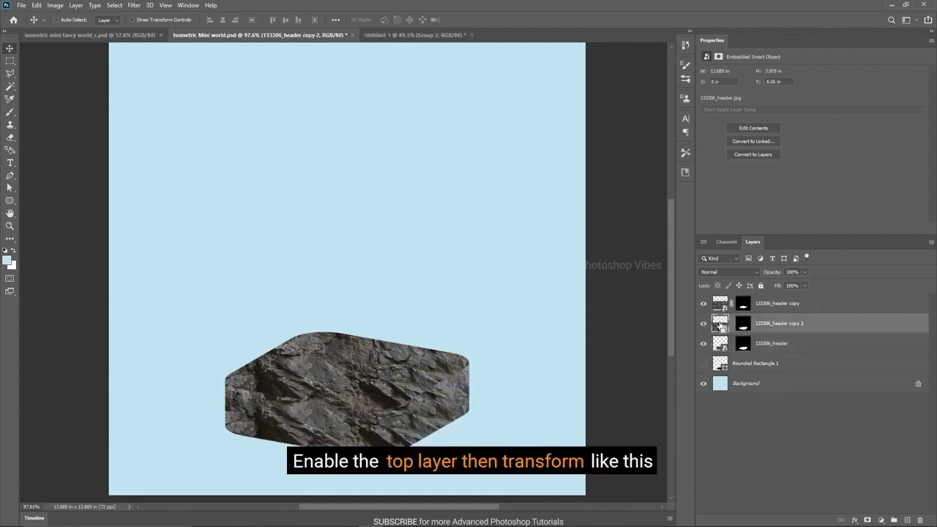
key(ctrl+t)
drag(109, 227, 396, 388)
drag(543, 435, 525, 401)
drag(568, 463, 499, 424)
drag(425, 406, 425, 441)
- Distort copy 2's corners so the rock piece fills the gap on the front face
drag(498, 391, 476, 343)
drag(498, 458, 479, 412)
drag(376, 459, 384, 470)
drag(376, 391, 378, 385)
drag(383, 469, 382, 471)
drag(477, 347, 478, 349)
drag(379, 388, 376, 385)
key(Return)
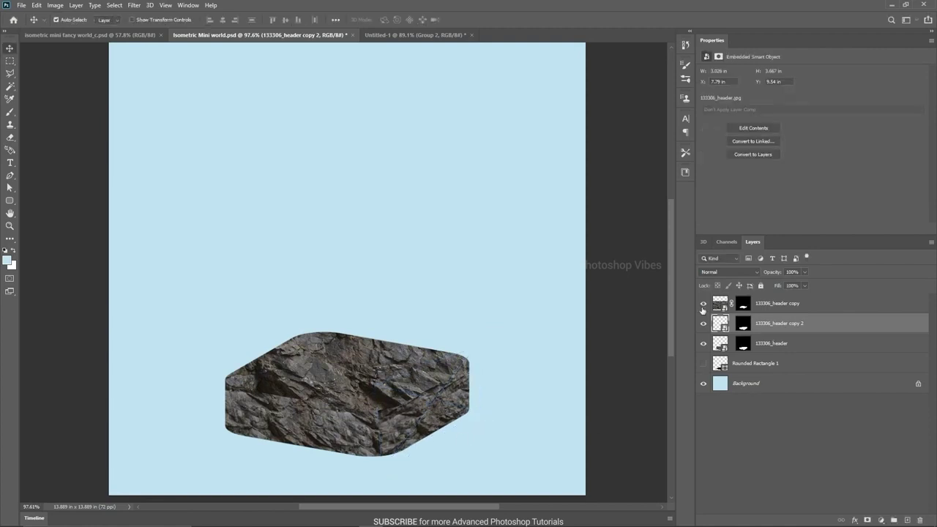
- Toggle the rock layers' visibility to compare the patched faces
click(703, 308)
click(703, 325)
click(704, 343)
click(704, 342)
click(704, 323)
click(703, 303)
click(743, 324)
click(727, 325)
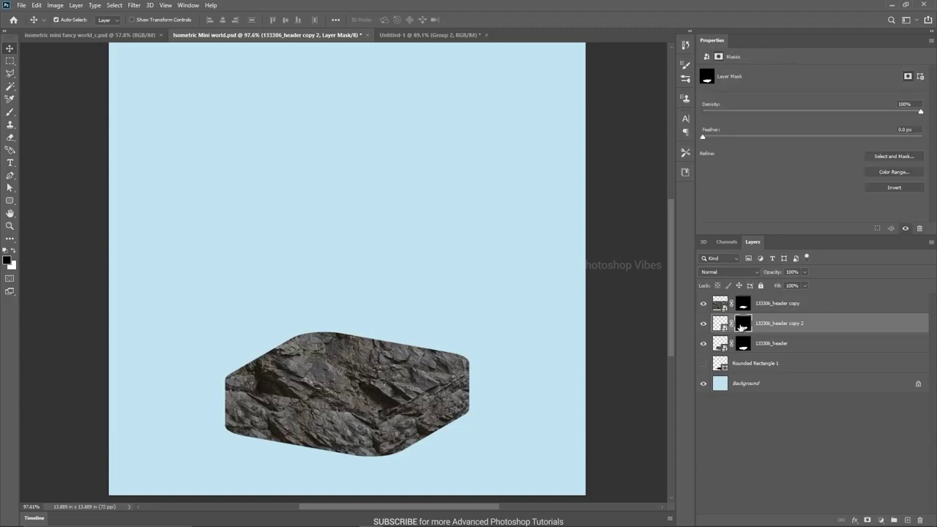
click(703, 324)
click(704, 324)
- Erase the sharp edge on the rock's front, then switch to isometric mini fancy world_c.psd
scroll(360, 462, up, 5)
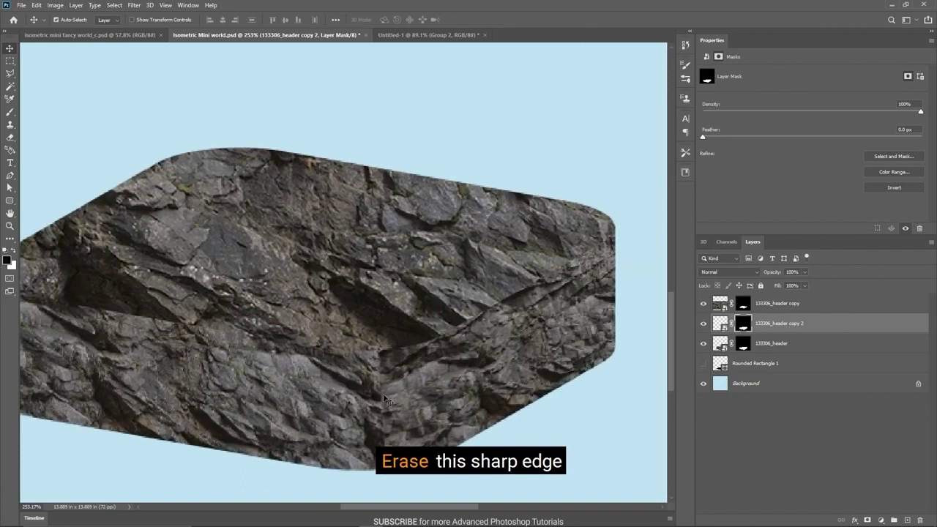
click(10, 137)
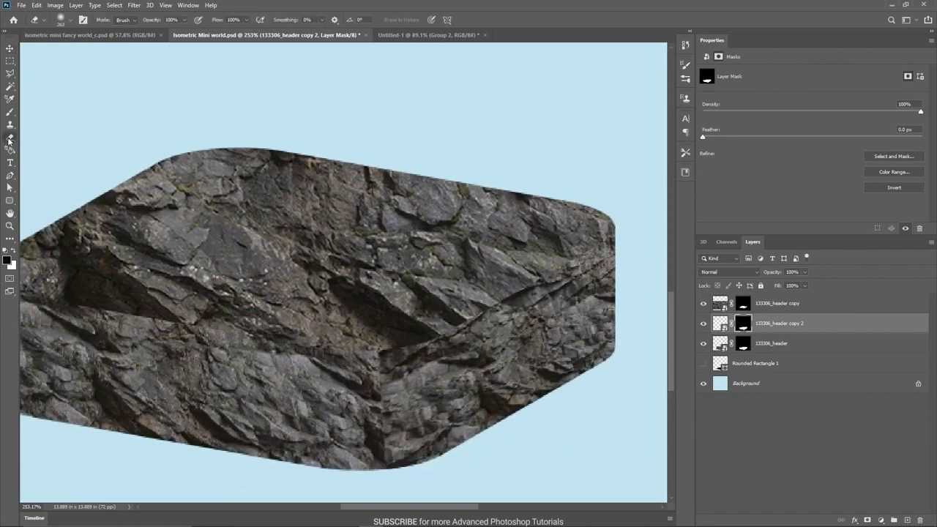
drag(351, 282, 366, 359)
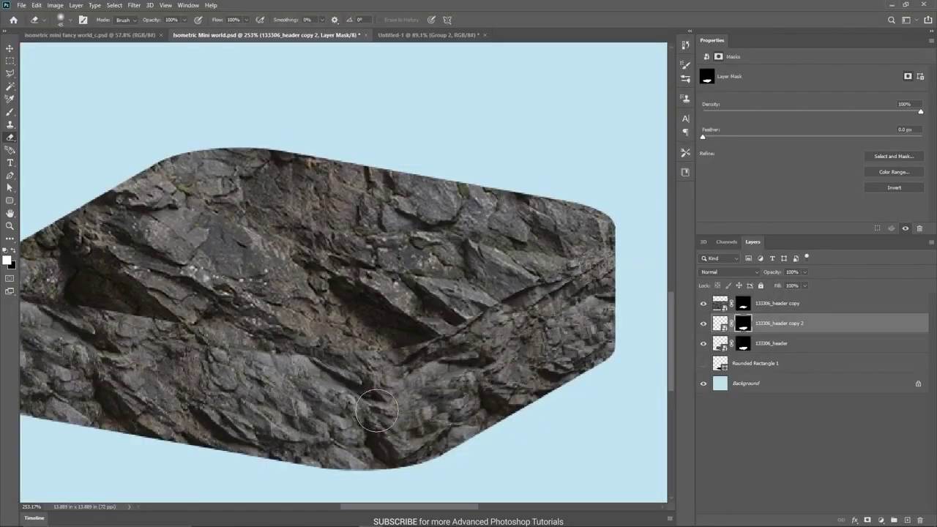
scroll(376, 412, down, 2)
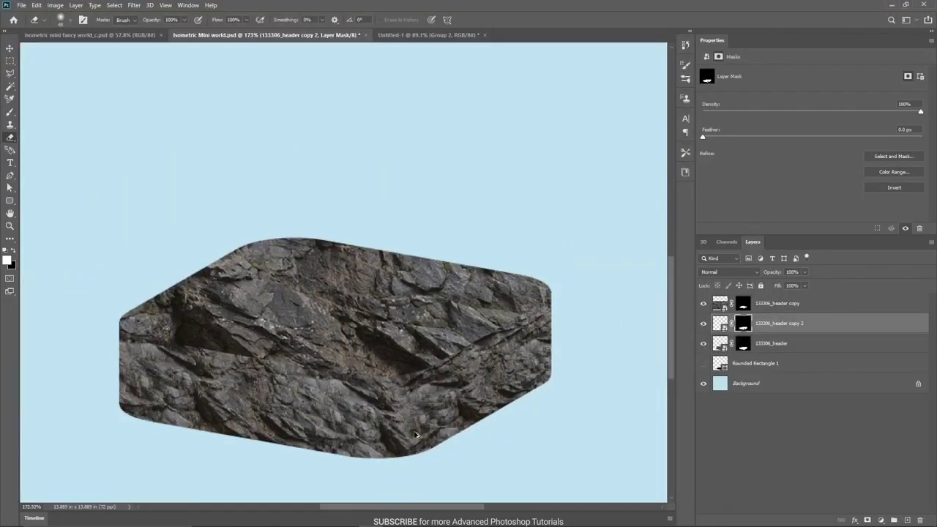
key(v)
scroll(375, 403, down, 2)
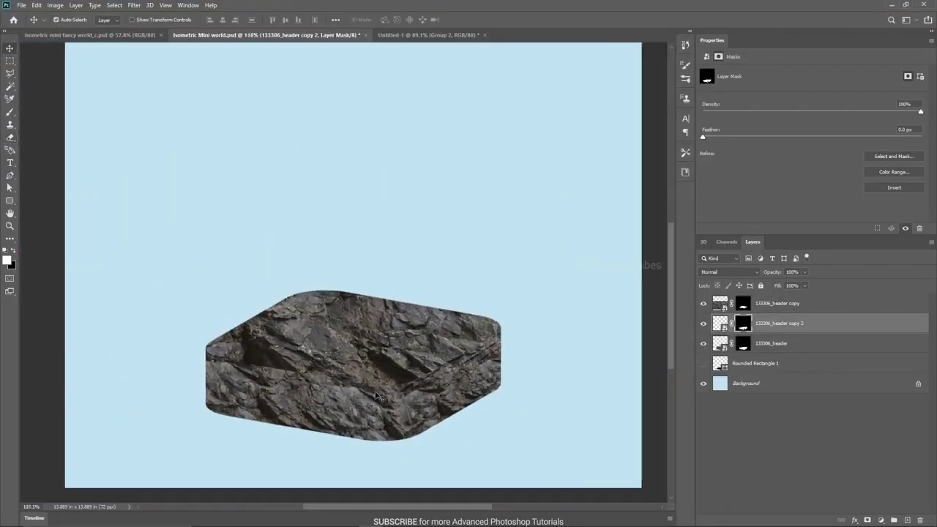
click(80, 35)
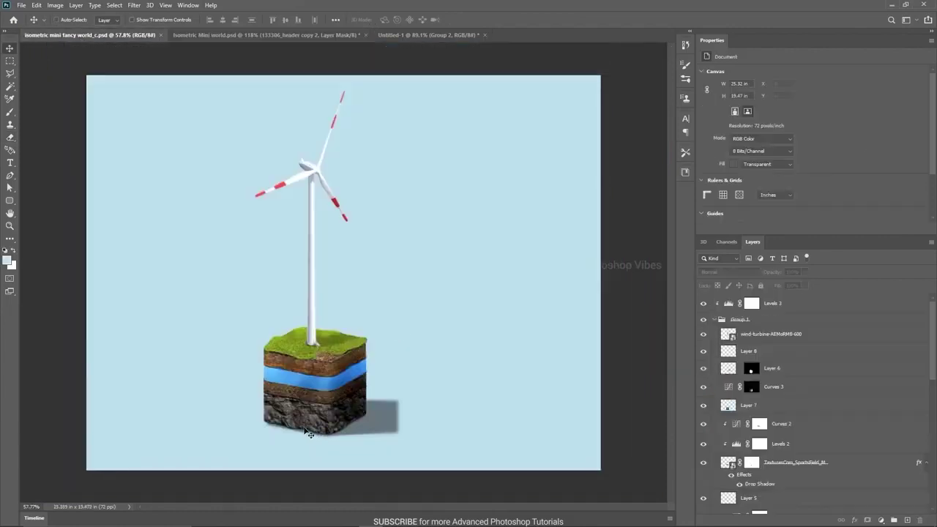
- Back in Isometric Mini world.psd, place the soil image about 73 px lower
scroll(309, 435, up, 2)
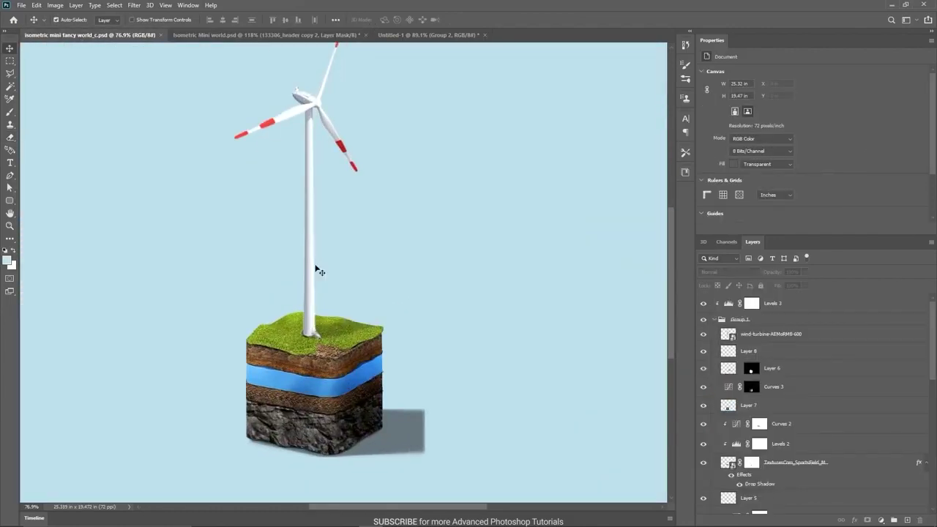
click(251, 36)
scroll(371, 384, down, 2)
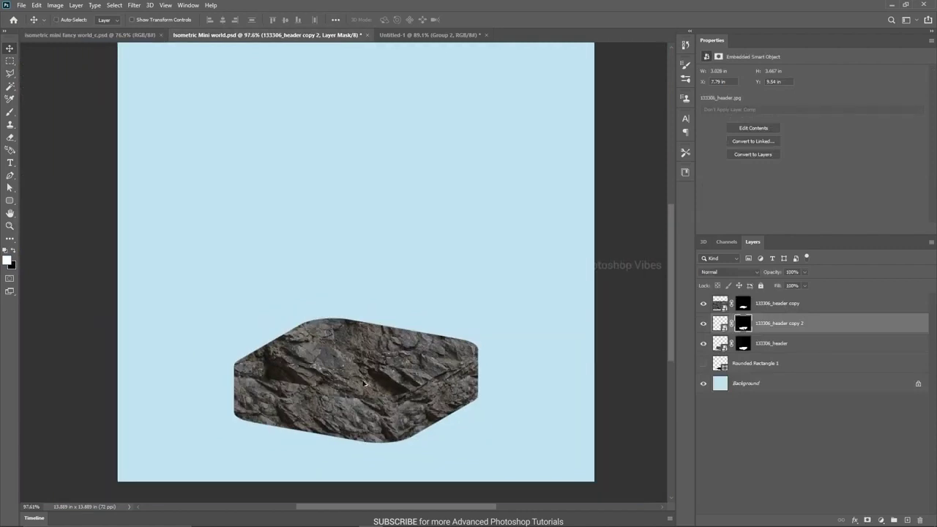
drag(19, 317, 350, 367)
drag(385, 272, 424, 329)
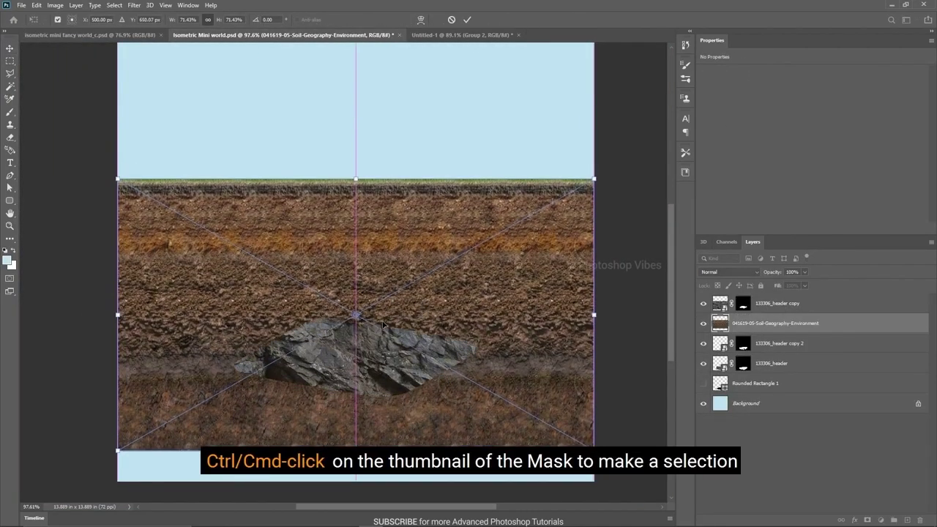
key(Return)
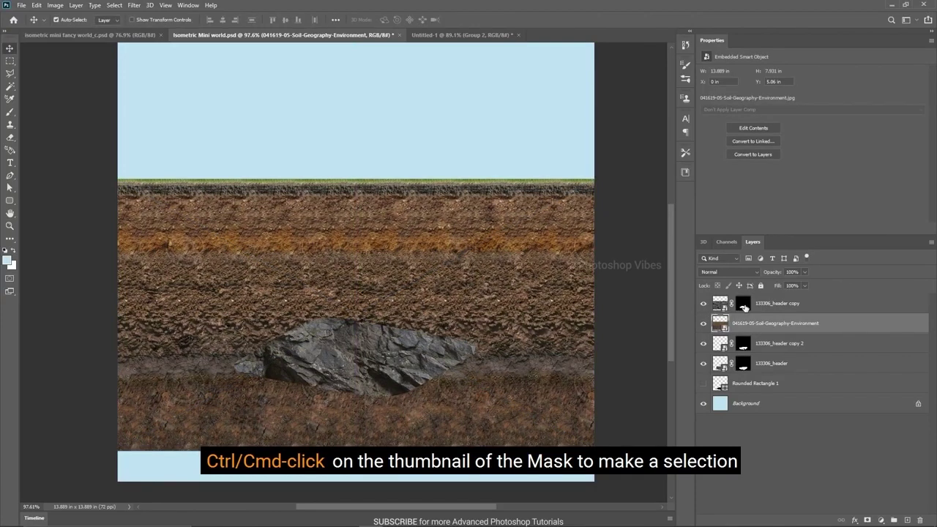
- Mask the soil to the rock block's shape, hide 133306_header copy, and duplicate the soil layer
ctrl+click(744, 306)
click(703, 304)
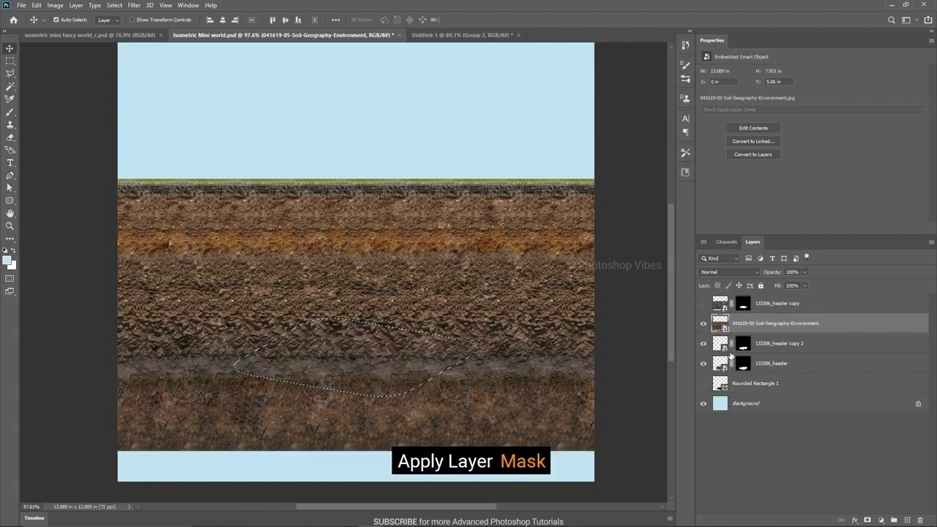
click(868, 521)
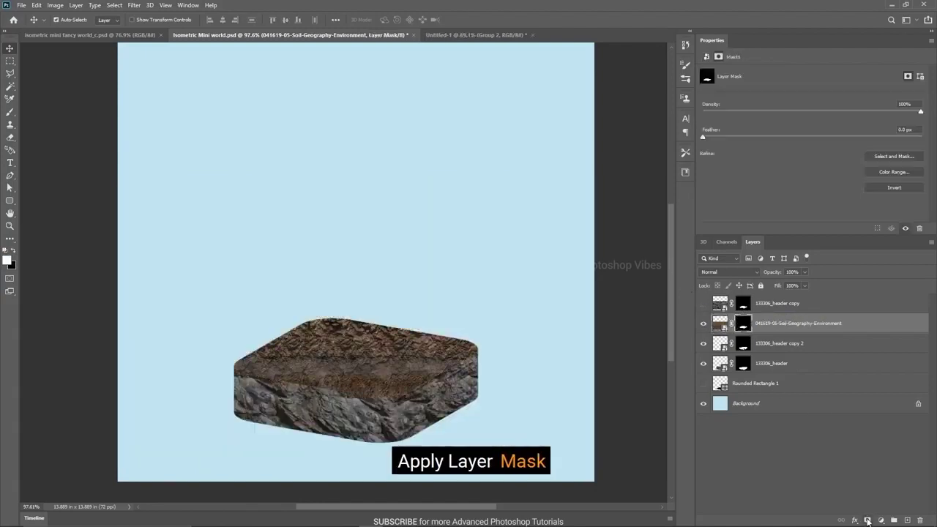
click(778, 326)
drag(776, 324, 894, 520)
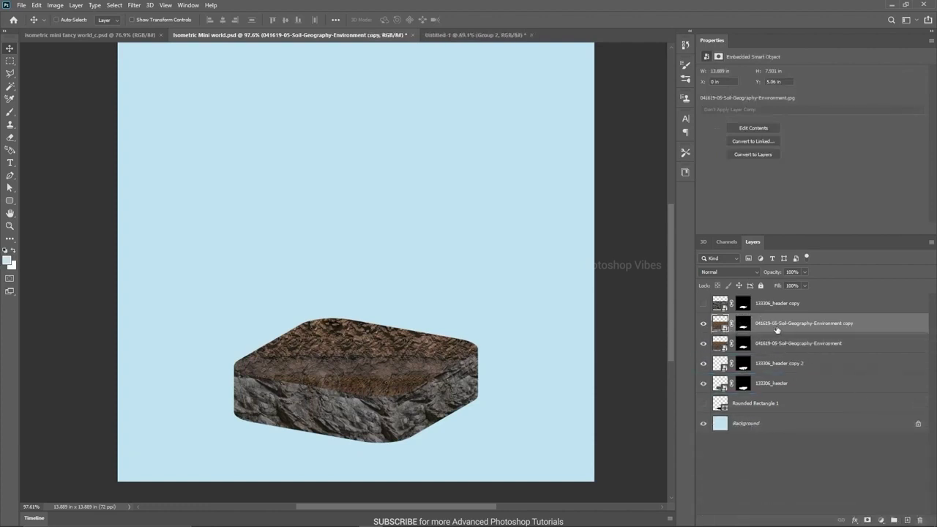
- Move the duplicated soil layer up about 47 px
key(ctrl+t)
drag(359, 379, 360, 348)
key(Return)
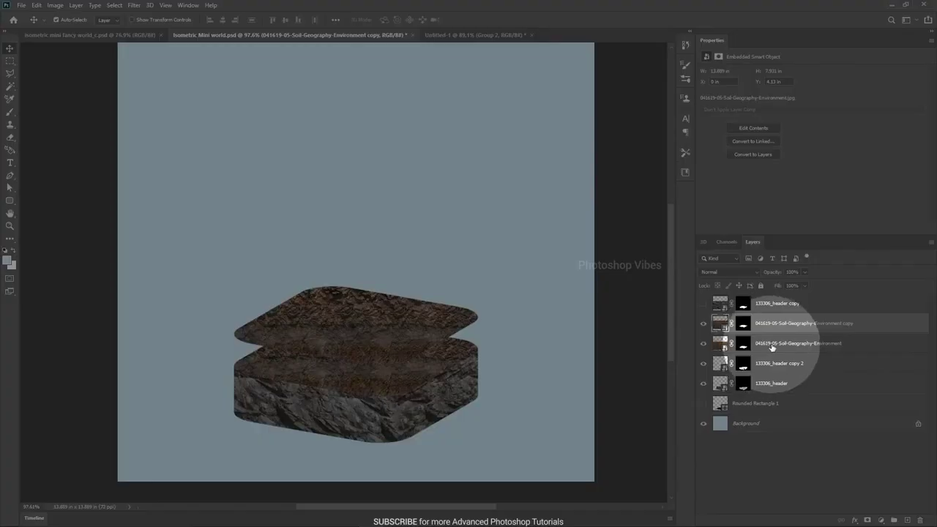
- On the soil layer's mask, polygon-select the gap between the two soil slabs
click(771, 348)
click(744, 343)
click(10, 73)
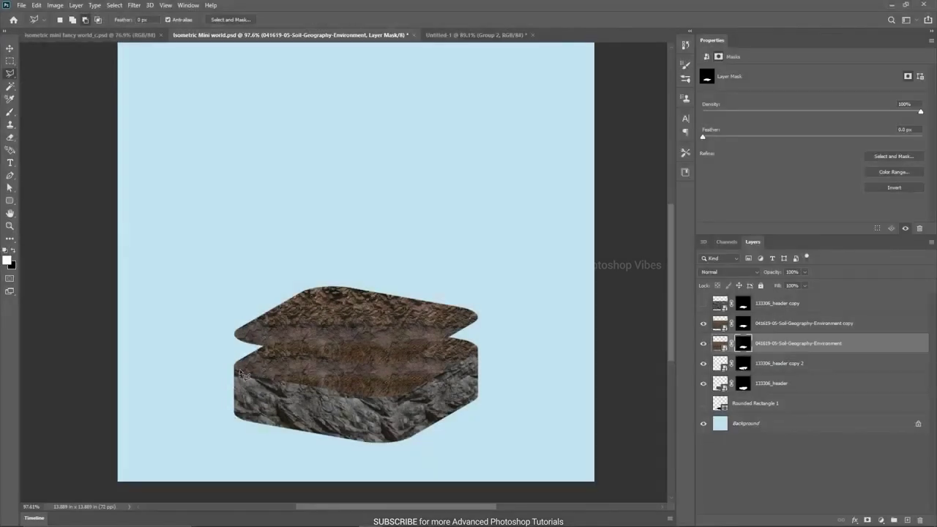
scroll(242, 373, up, 3)
drag(298, 377, 259, 370)
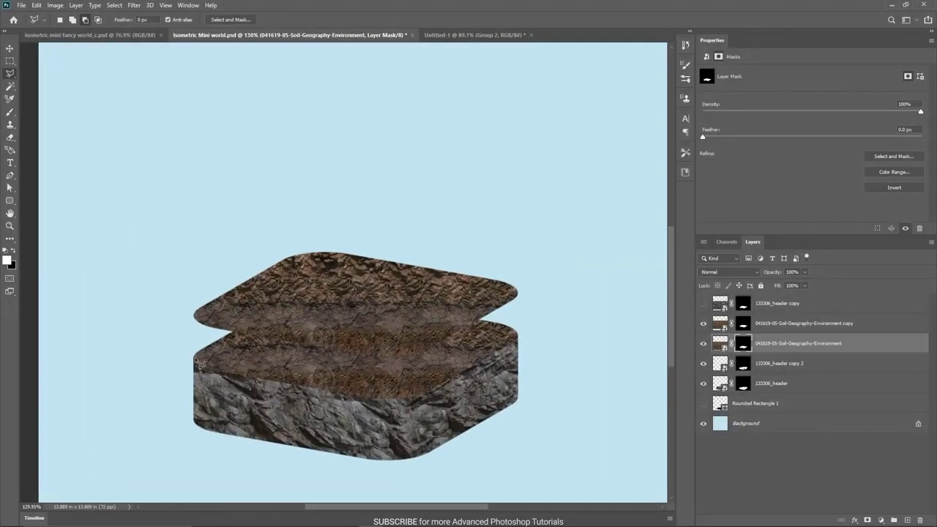
click(195, 316)
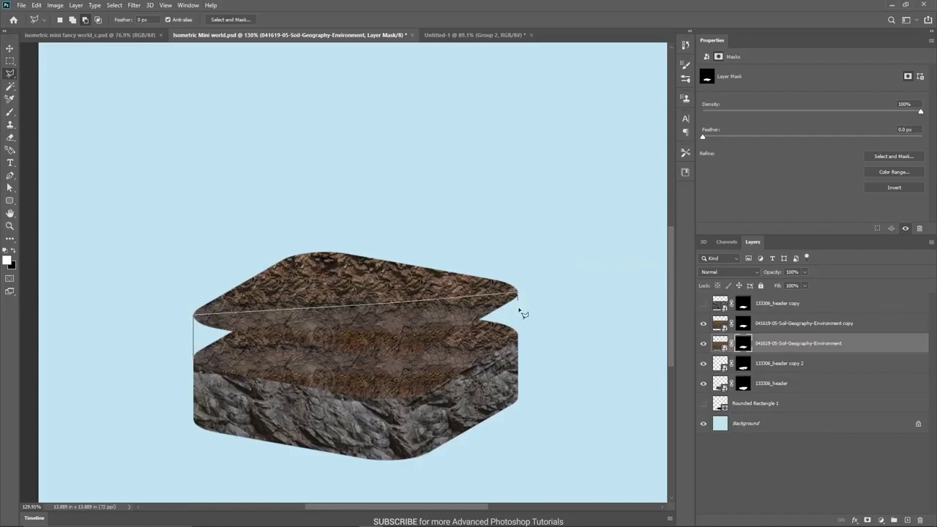
click(518, 335)
click(317, 378)
double_click(226, 366)
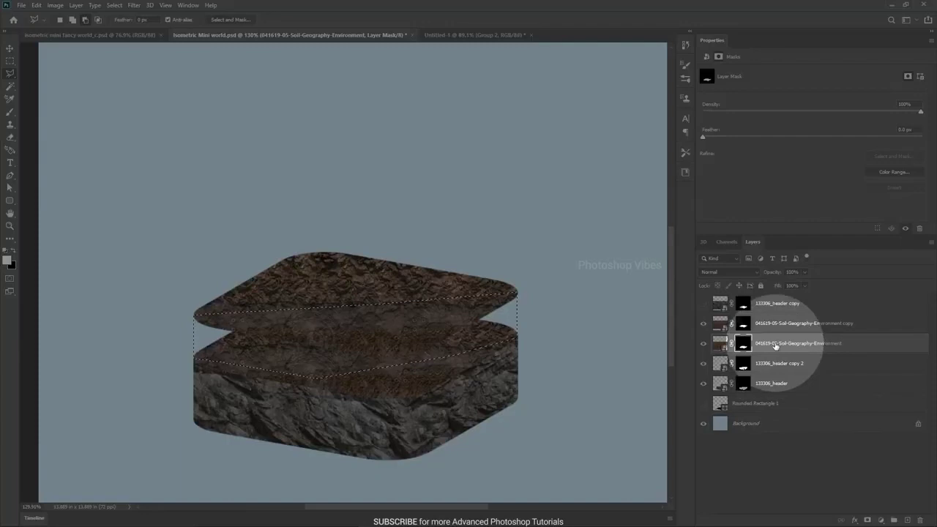
- Fill the selected gap white on the mask to reveal the soil, then deselect
click(722, 344)
click(746, 345)
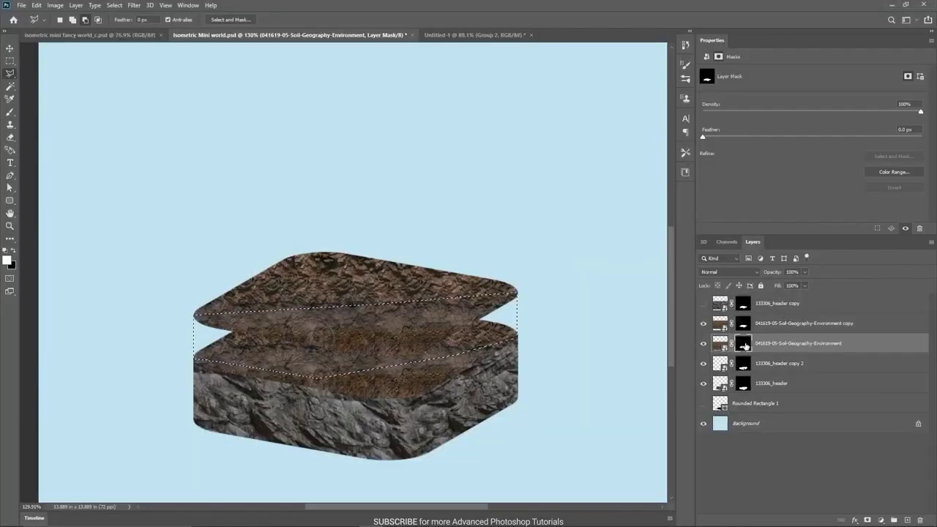
key(Delete)
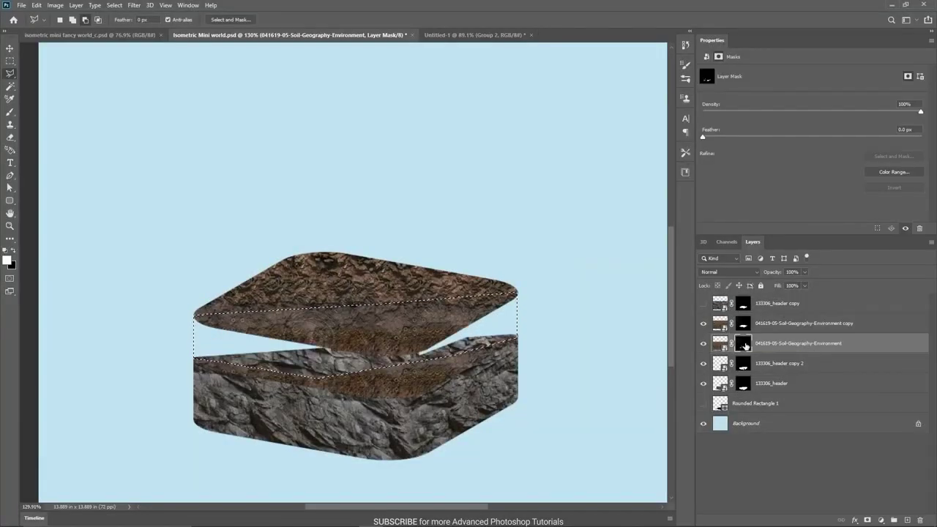
key(ctrl+z)
key(x)
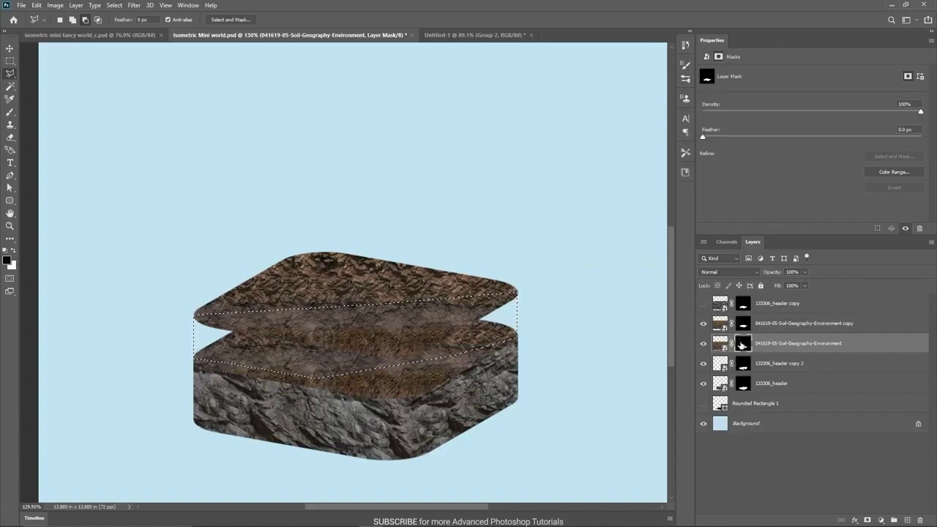
key(Delete)
key(ctrl+d)
key(v)
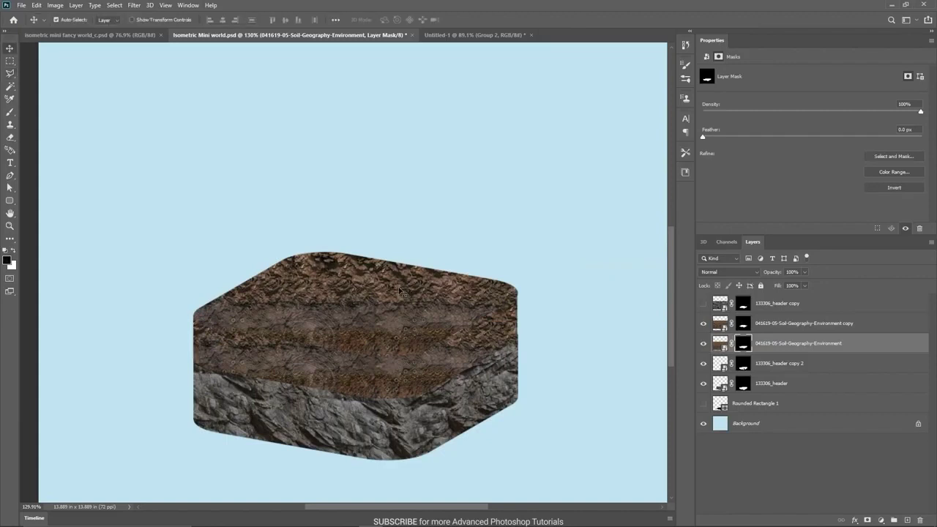
scroll(377, 380, down, 4)
scroll(341, 351, up, 1)
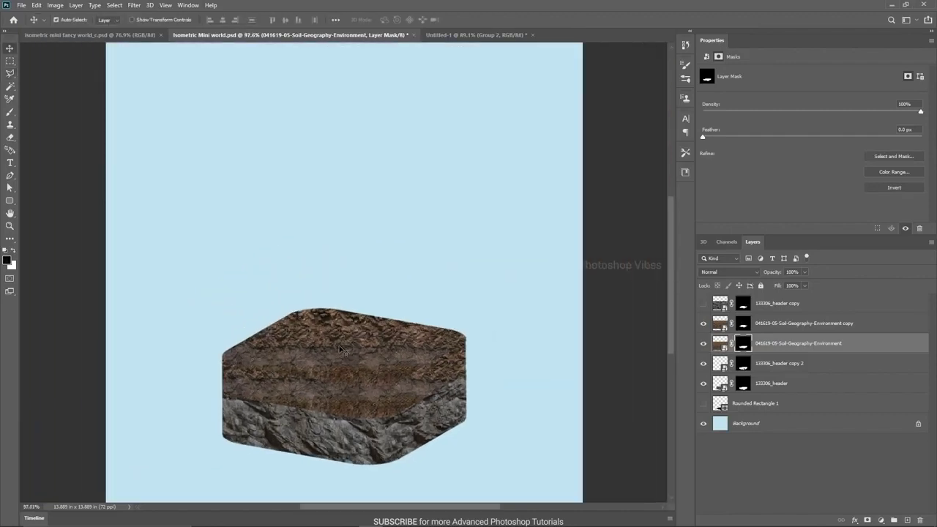
- Duplicate the soil layer, hide soil copy 2, and select the original soil layer
click(774, 345)
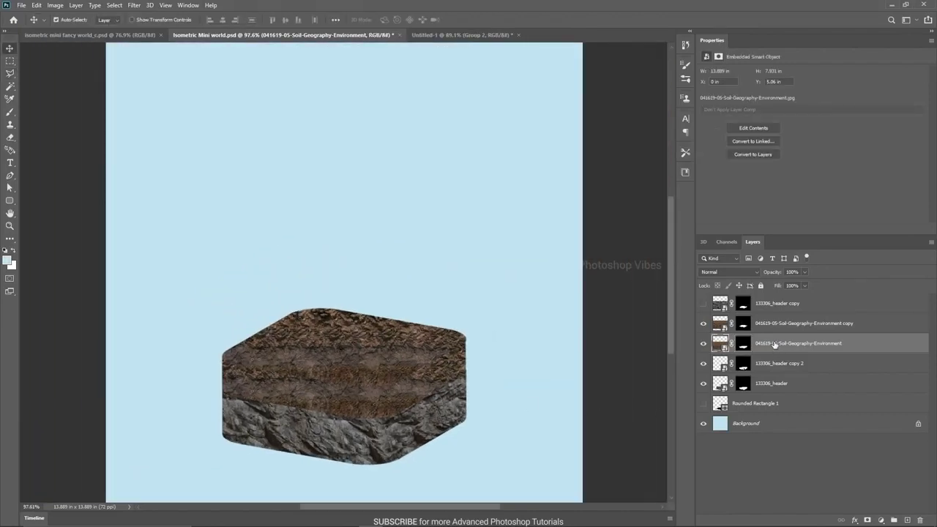
drag(782, 346, 908, 521)
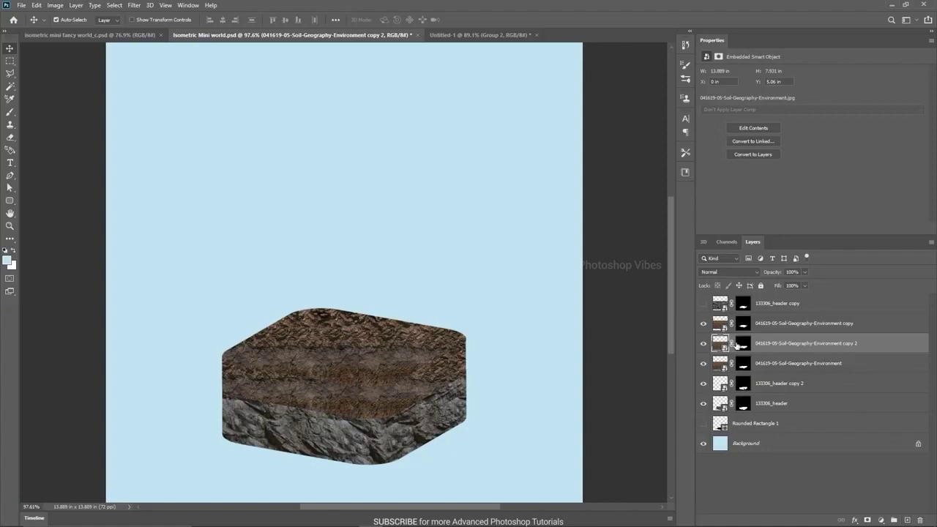
click(704, 335)
click(705, 322)
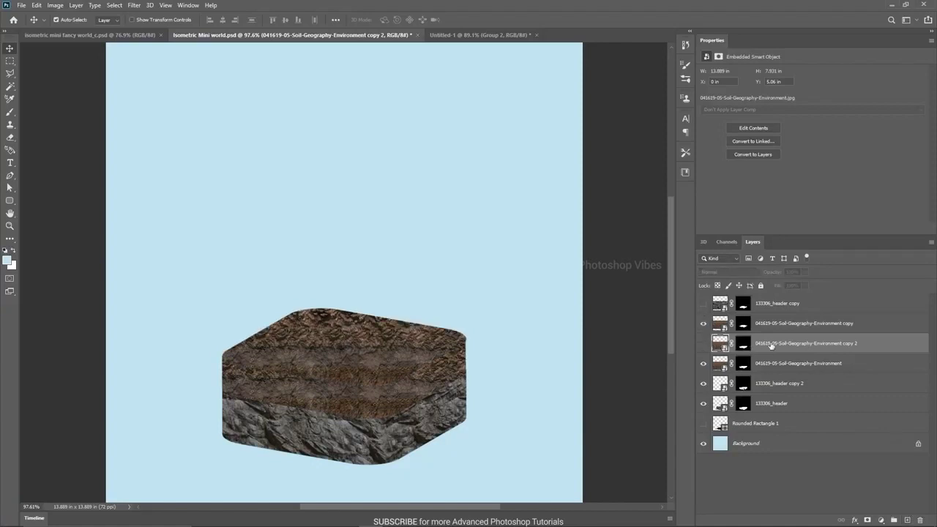
click(730, 366)
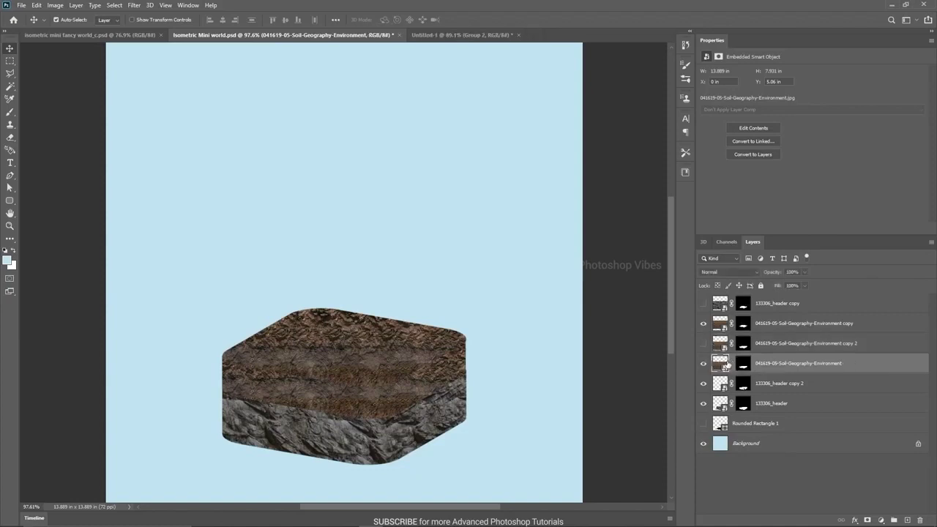
- Shrink and corner-distort the original soil layer to fit the rock block's side
key(ctrl+t)
drag(583, 200, 238, 397)
drag(205, 440, 341, 414)
drag(241, 374, 166, 329)
drag(320, 408, 343, 402)
drag(396, 441, 380, 466)
drag(191, 441, 195, 435)
drag(396, 323, 375, 336)
drag(190, 323, 196, 324)
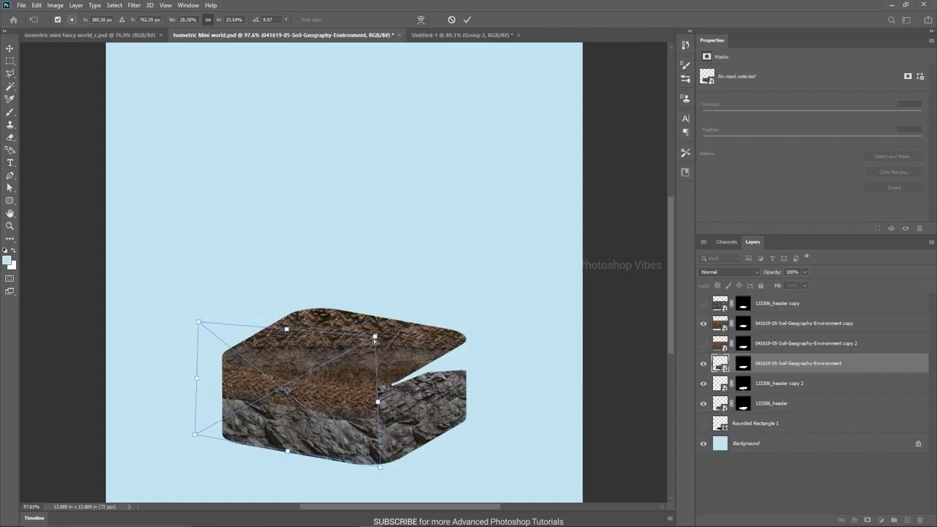
double_click(380, 343)
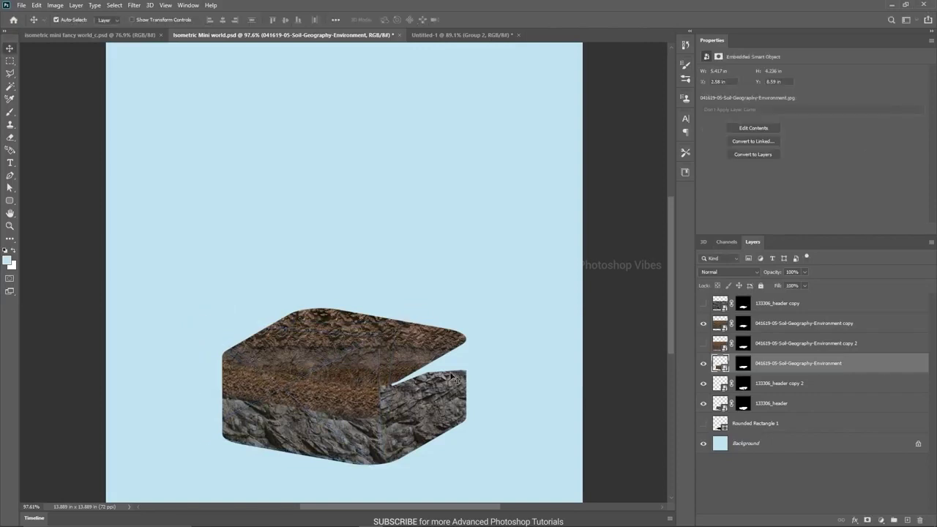
- Show soil copy 2 and distort it onto the block's right face, straightening its left edge
click(704, 344)
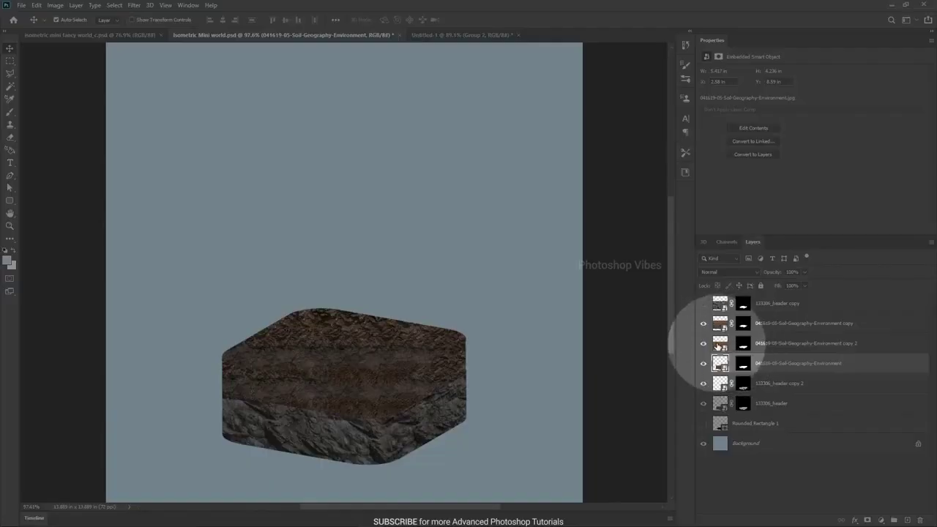
click(720, 346)
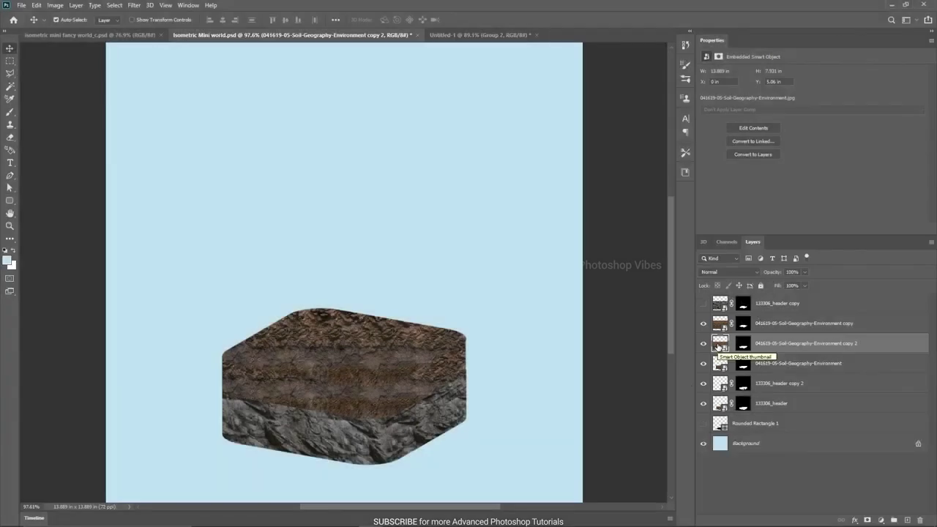
key(ctrl+t)
drag(104, 200, 377, 356)
drag(512, 425, 416, 365)
drag(284, 413, 385, 470)
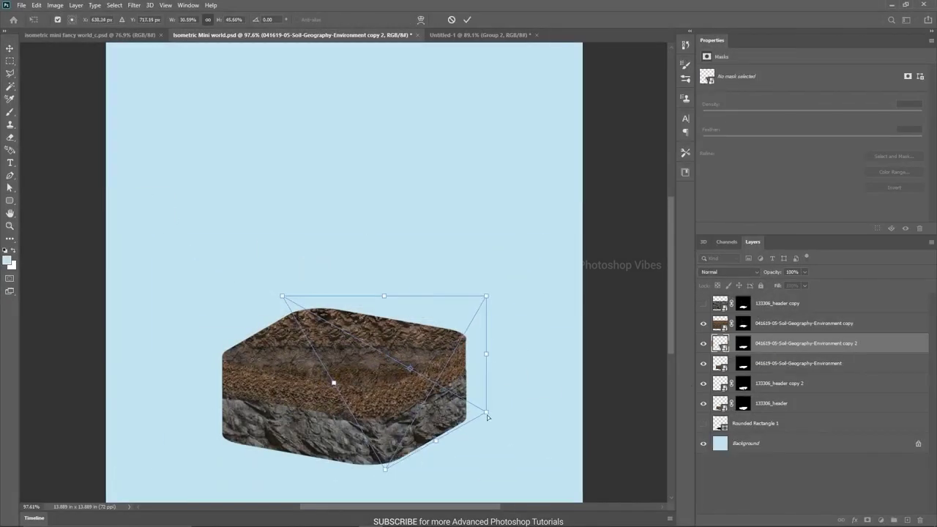
drag(283, 297, 374, 332)
drag(385, 469, 381, 471)
drag(374, 333, 372, 331)
drag(381, 471, 376, 475)
drag(485, 296, 488, 296)
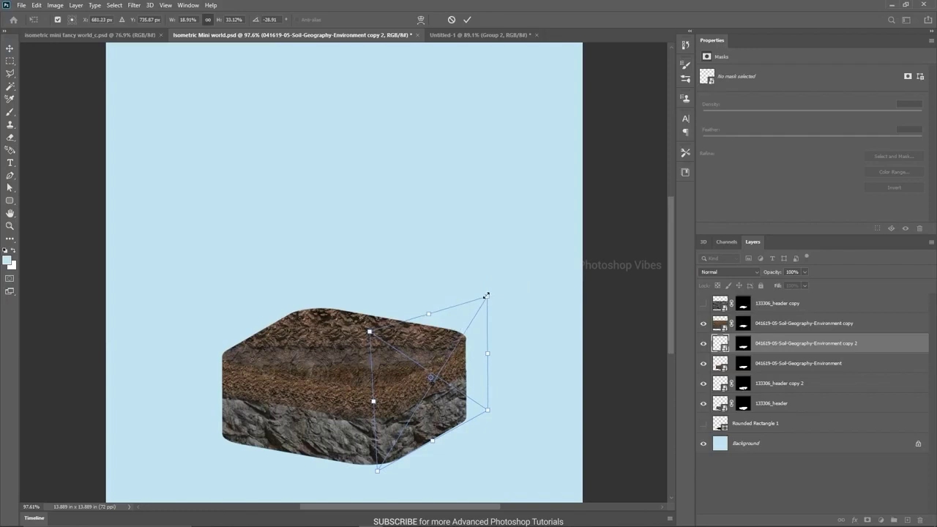
key(Return)
scroll(360, 423, up, 4)
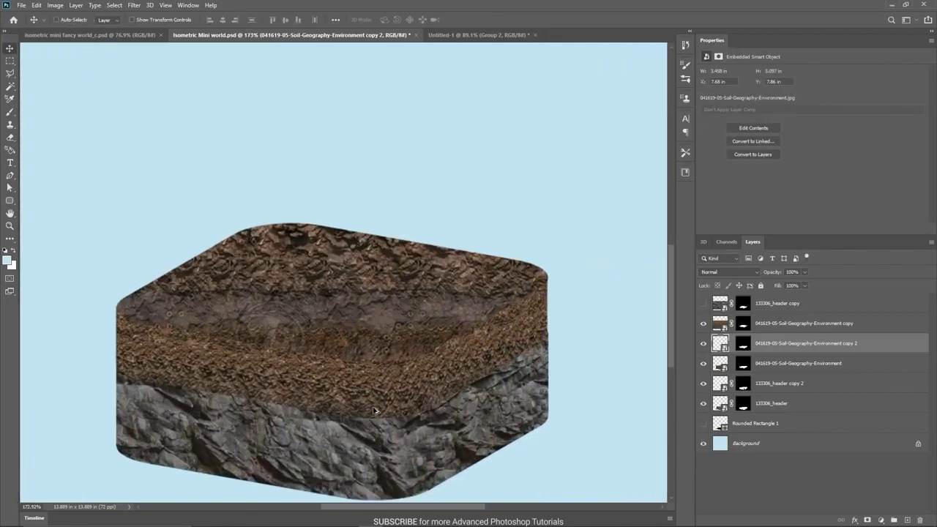
scroll(370, 421, down, 3)
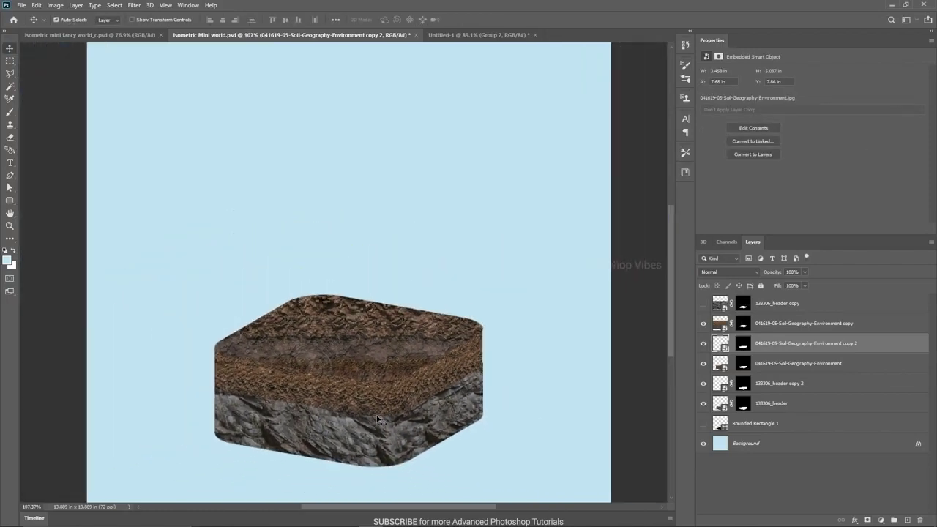
click(360, 344)
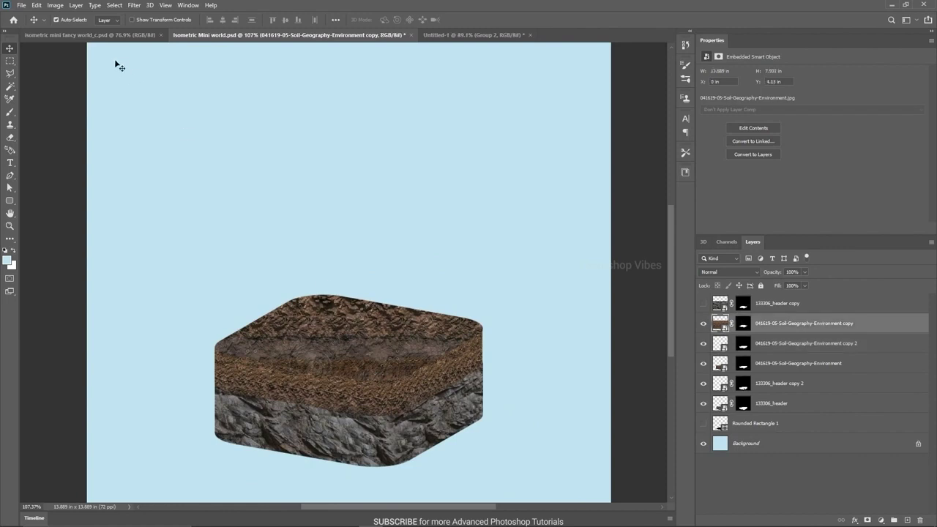
- Check the wind turbine reference, then place the water image over the block
click(82, 35)
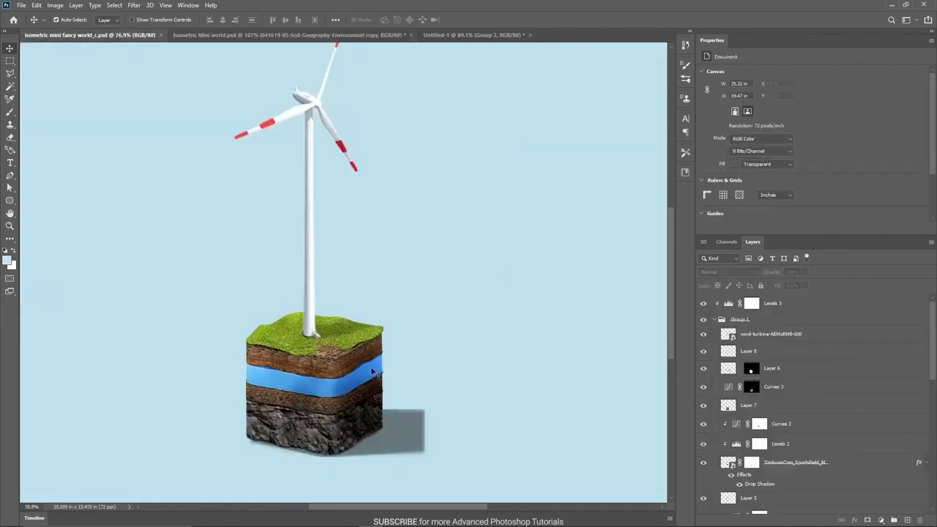
click(213, 35)
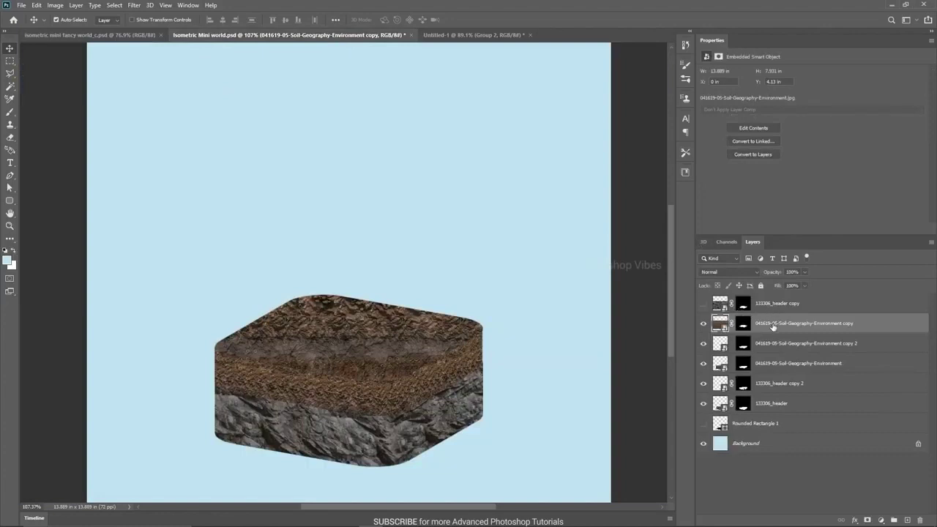
drag(774, 324, 374, 356)
drag(349, 298, 347, 356)
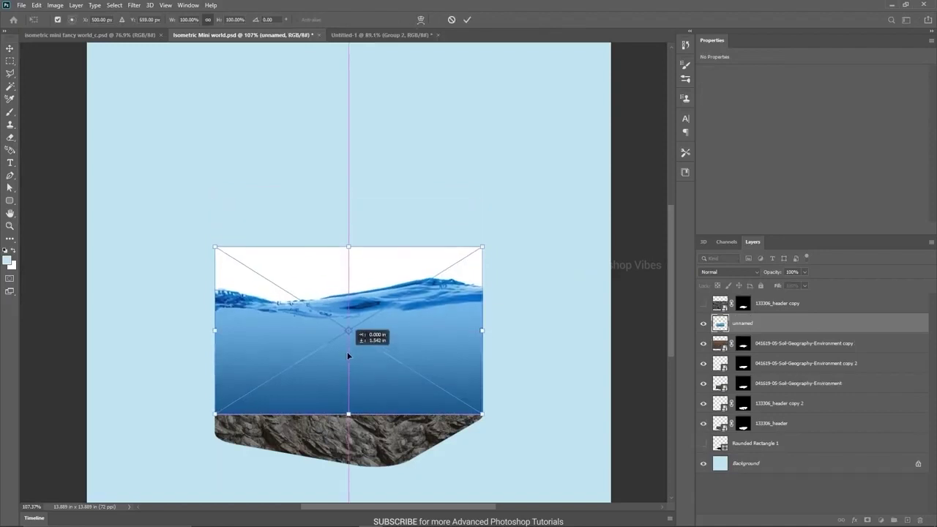
key(Return)
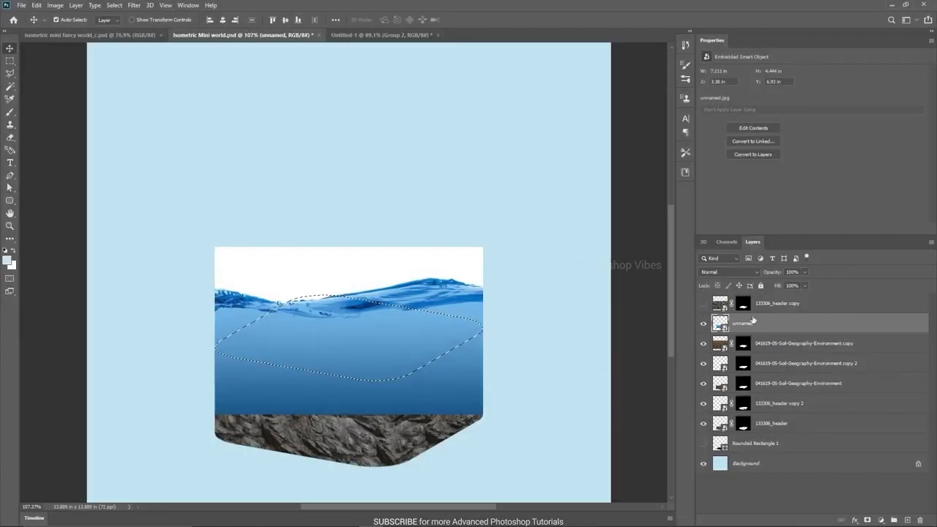
- Mask the water to the tile-shaped selection, then enlarge and raise the water image slightly
click(867, 521)
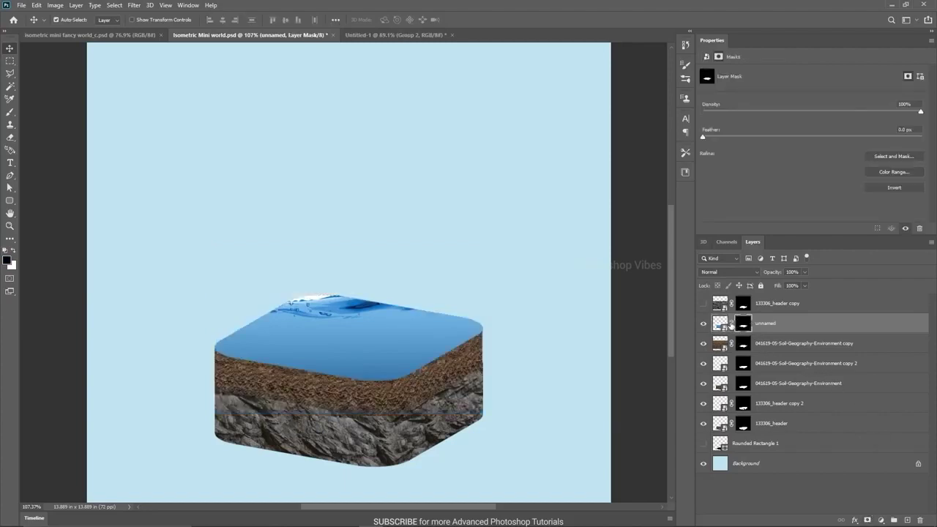
click(725, 326)
key(ctrl+t)
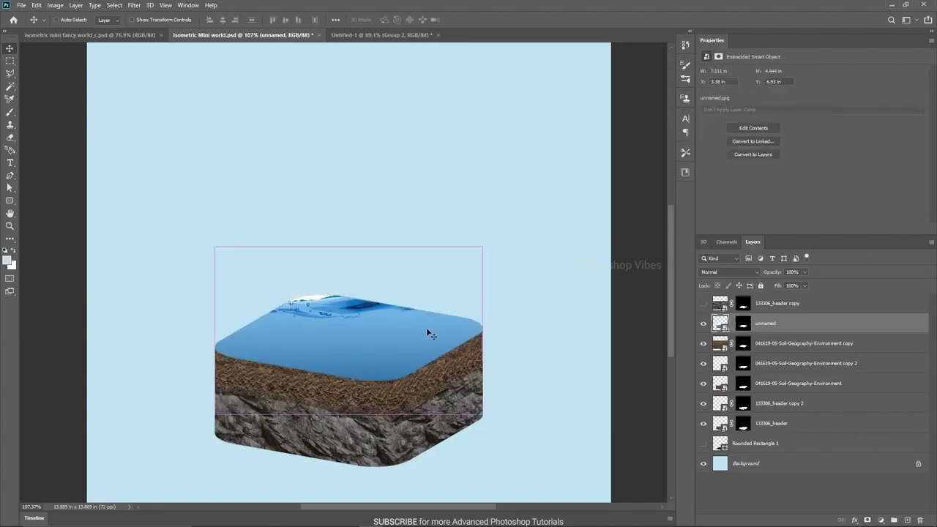
drag(483, 415, 525, 440)
drag(367, 350, 371, 310)
key(Return)
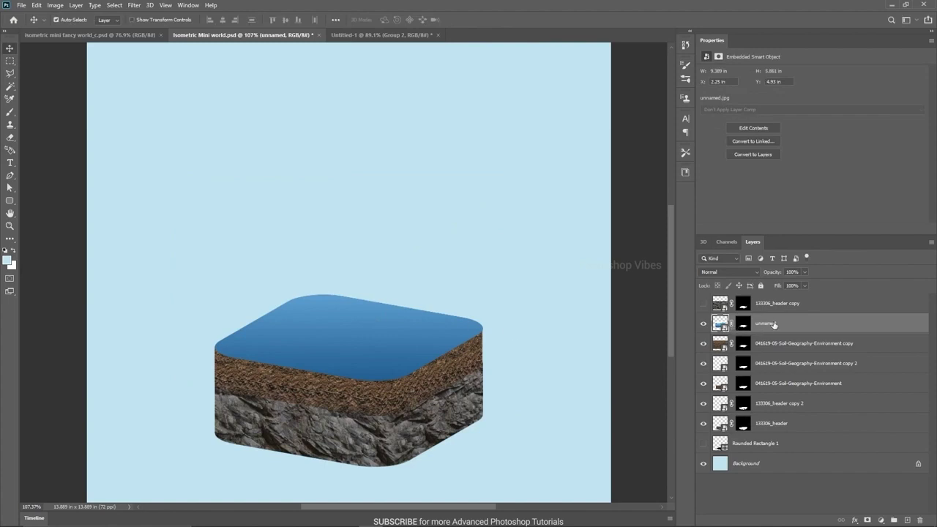
- Duplicate the water layer and lift the copy above the original
key(ctrl+j)
key(ctrl+t)
drag(355, 356, 356, 326)
key(Return)
- Outline the gap between the water slabs with Polygonal Lasso and fill it into the water mask
click(736, 344)
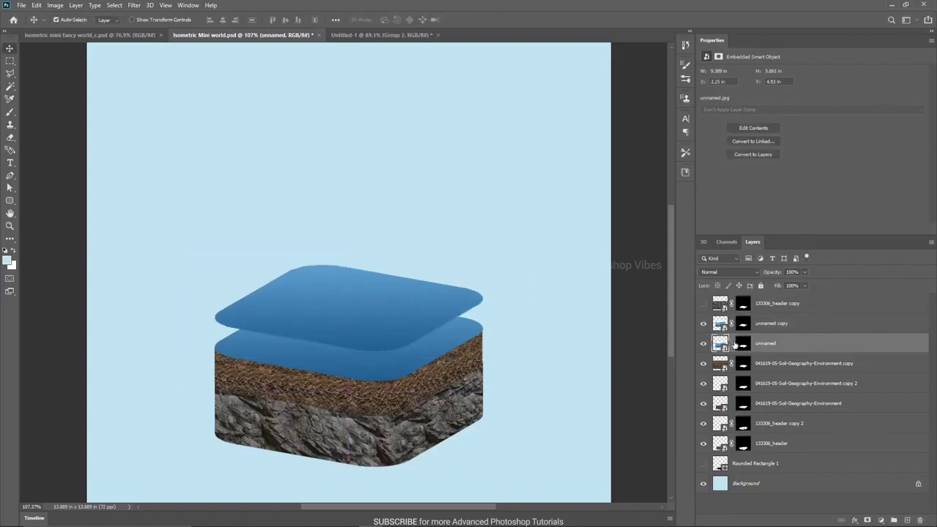
click(743, 343)
key(l)
scroll(260, 358, up, 3)
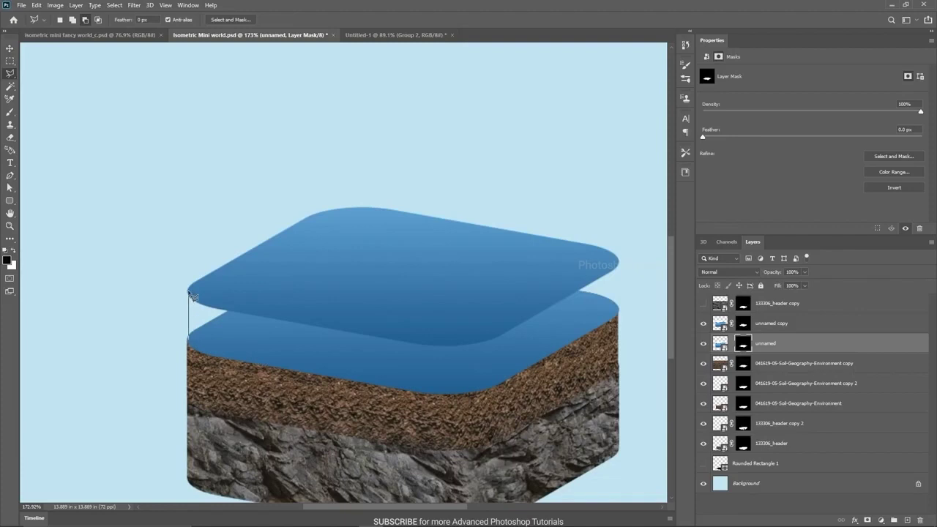
click(188, 292)
click(618, 260)
click(618, 309)
click(560, 333)
click(460, 358)
click(346, 358)
click(265, 345)
click(187, 339)
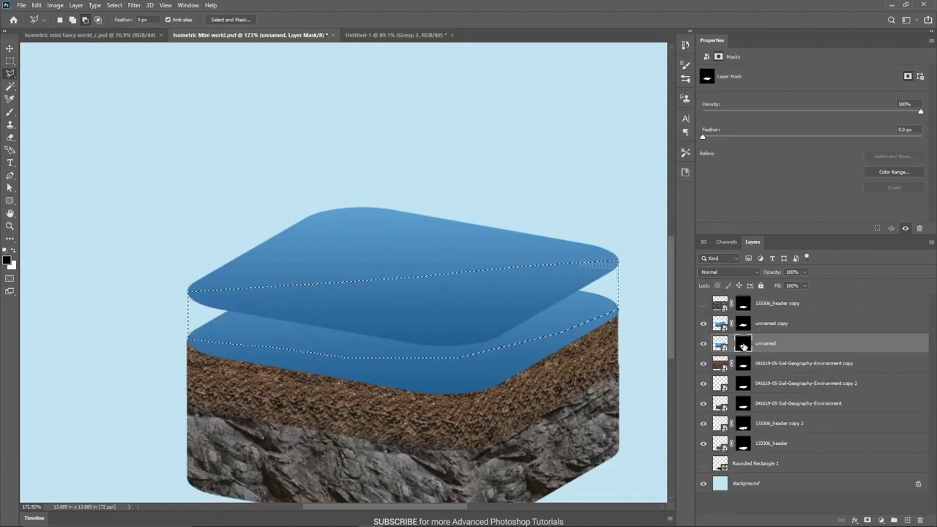
key(ctrl+BackSpace)
key(ctrl+d)
- Switch to the Move tool and compare against the finished turbine reference
key(v)
scroll(349, 383, down, 3)
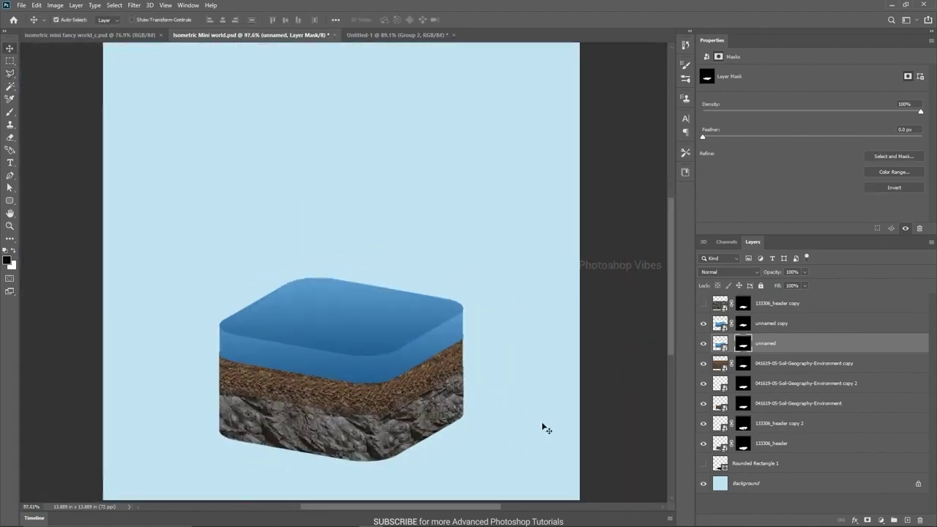
click(102, 35)
click(200, 36)
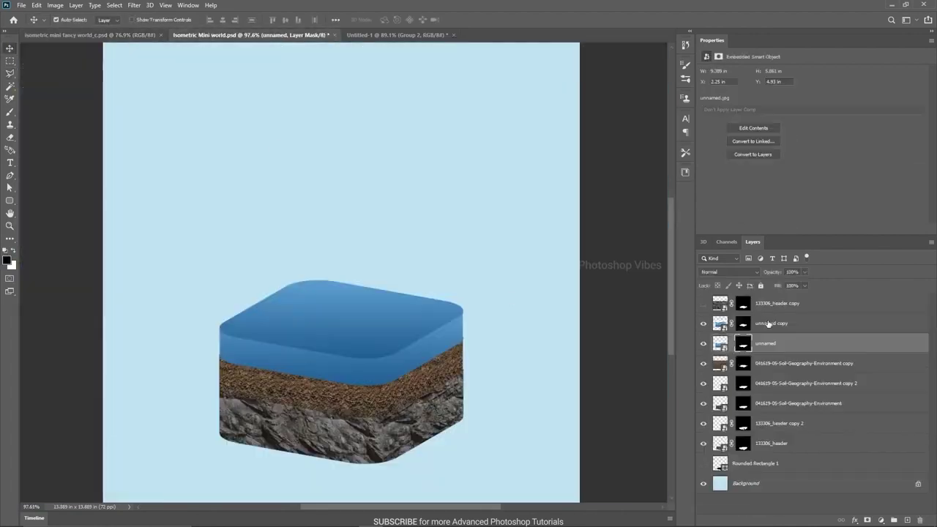
- Duplicate the soil layer and raise the copy above the water band
click(770, 325)
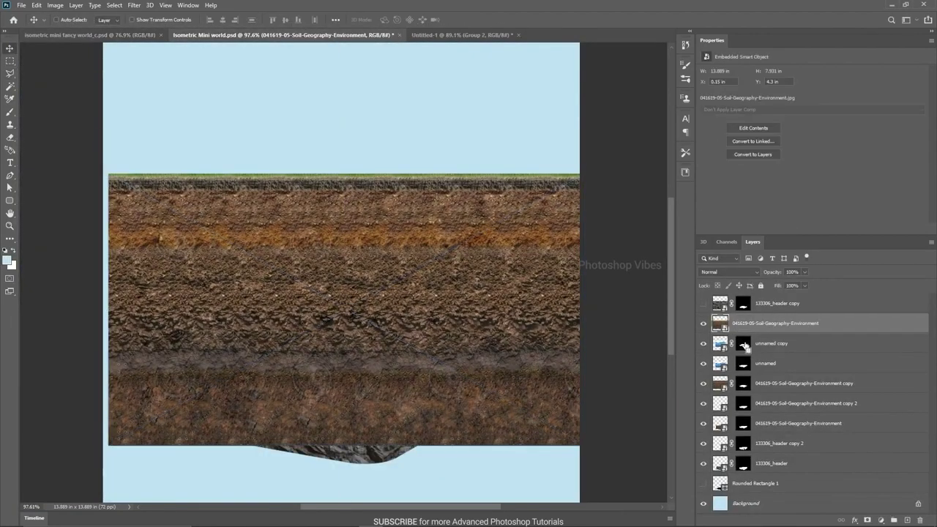
ctrl+click(744, 344)
click(867, 520)
drag(759, 327, 907, 520)
key(ctrl+t)
drag(375, 295, 375, 272)
key(Return)
- Fill the gaps in the soil layer's mask using a Lasso selection
click(744, 344)
key(l)
scroll(251, 335, up, 3)
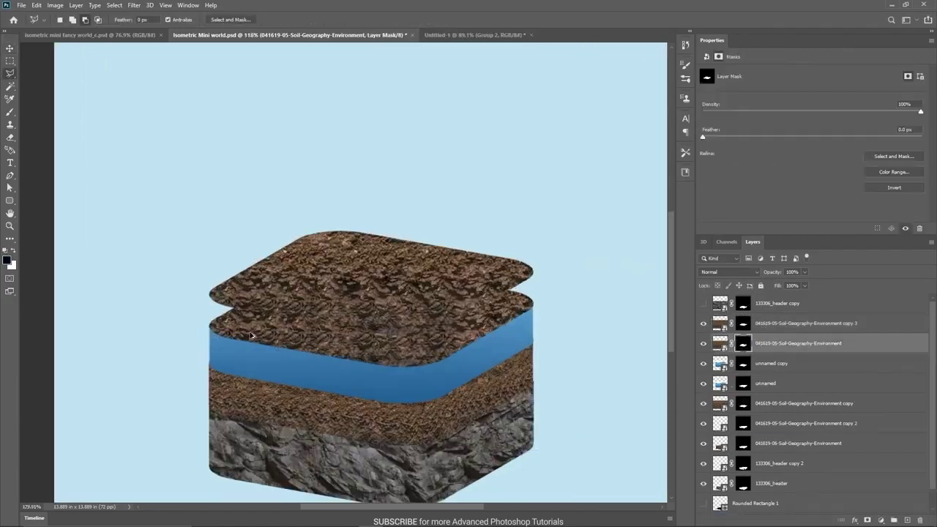
mouse_move(206, 328)
mouse_down()
mouse_move(211, 295)
mouse_move(559, 273)
mouse_up()
click(562, 305)
click(396, 358)
click(206, 326)
key(ctrl+BackSpace)
key(ctrl+d)
key(ctrl+0)
key(v)
- Duplicate and hide a soil copy, then scale the original by about half onto the cube
click(723, 344)
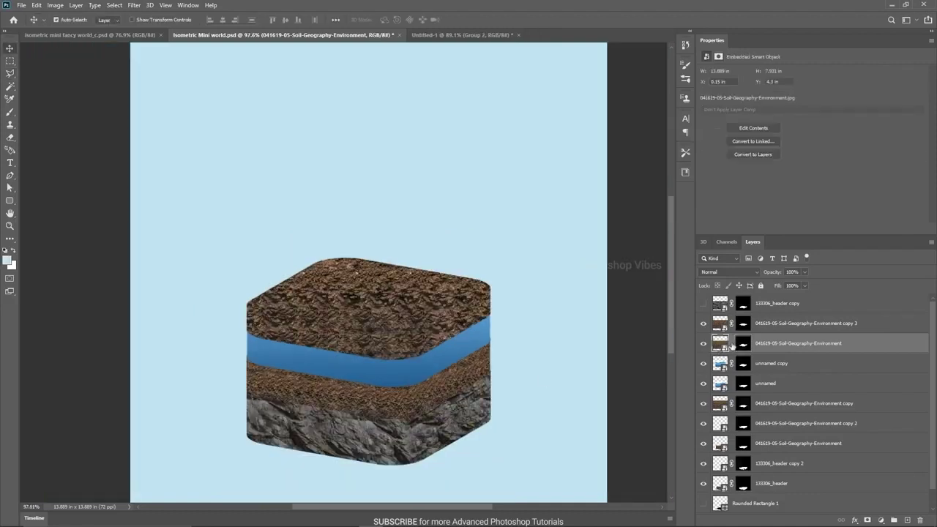
key(ctrl+j)
click(703, 344)
click(721, 364)
key(ctrl+t)
scroll(512, 367, down, 2)
drag(534, 416, 342, 307)
scroll(337, 317, up, 3)
drag(203, 253, 282, 407)
- Distort the soil texture's corners to fit the cube's side face
drag(183, 320, 193, 295)
drag(423, 456, 408, 459)
drag(183, 456, 200, 428)
drag(423, 320, 405, 311)
mouse_move(202, 425)
mouse_down()
mouse_move(184, 427)
mouse_move(194, 425)
mouse_up()
drag(193, 295, 197, 292)
drag(408, 459, 394, 461)
drag(405, 311, 385, 326)
drag(197, 292, 202, 298)
- Straighten the remaining soil corners, warp the texture slightly and commit it
scroll(292, 329, up, 2)
drag(404, 327, 399, 336)
drag(414, 490, 401, 493)
drag(175, 446, 183, 441)
click(421, 20)
drag(185, 292, 185, 293)
key(Return)
scroll(280, 354, down, 2)
- Show soil copy 4, shrink it and move it onto the cube's right face
click(703, 344)
click(769, 344)
key(ctrl+t)
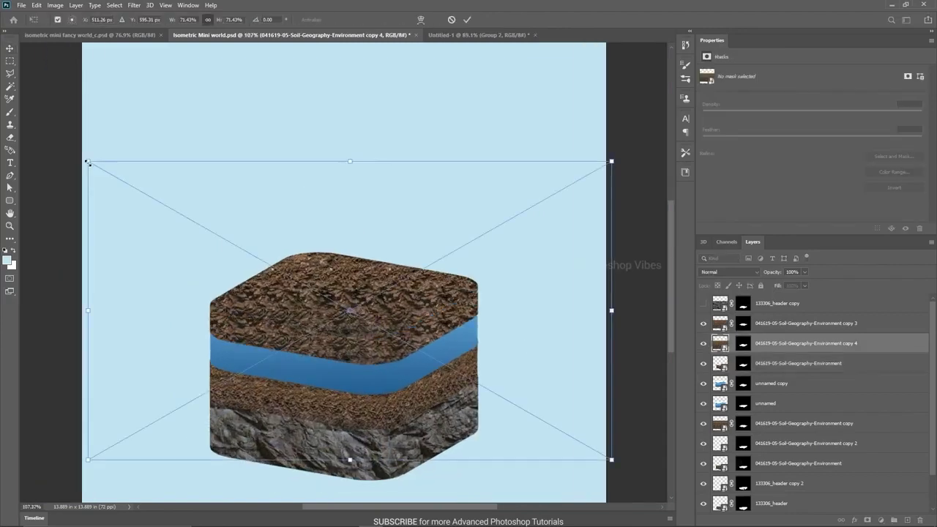
drag(88, 162, 438, 361)
drag(586, 425, 509, 388)
drag(535, 323, 498, 282)
scroll(357, 343, up, 2)
drag(489, 365, 535, 391)
drag(452, 400, 446, 378)
- Fit the side soil texture's corners to the right face and warp its top edge
scroll(445, 377, down, 1)
drag(525, 372, 514, 365)
drag(407, 363, 409, 369)
drag(538, 280, 504, 280)
drag(513, 372, 508, 376)
drag(384, 470, 383, 453)
drag(509, 376, 509, 381)
drag(419, 377, 418, 388)
drag(505, 291, 503, 283)
click(421, 19)
mouse_move(467, 312)
mouse_down()
mouse_move(501, 281)
mouse_move(470, 300)
mouse_up()
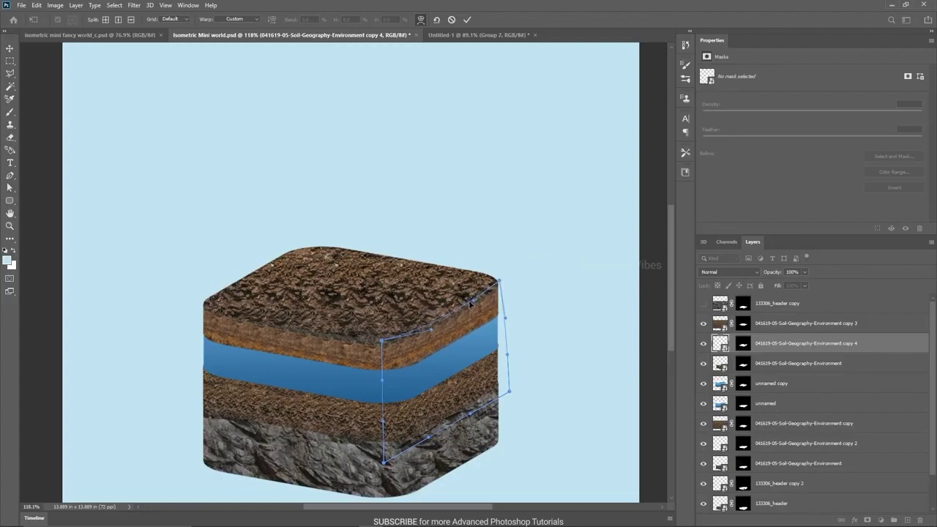
key(Return)
- Erase on the soil copy's mask with a size 40 brush to reveal the water strip at the corner
scroll(471, 344, down, 2)
scroll(469, 344, up, 8)
click(743, 344)
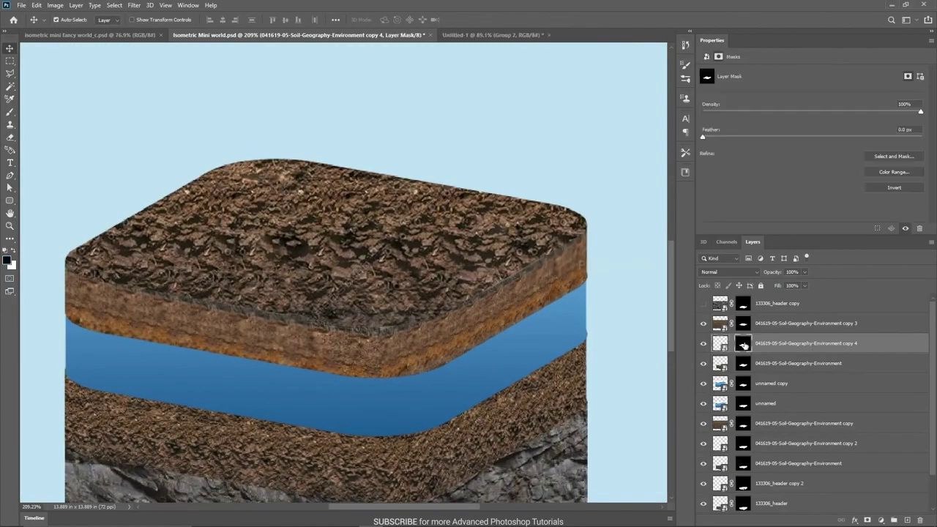
key(e)
alt+right_click(398, 356)
click(13, 250)
drag(378, 330, 372, 343)
- Paint black over the blue corner seam within the soil mask selection, then deselect
scroll(371, 343, up, 2)
key(x)
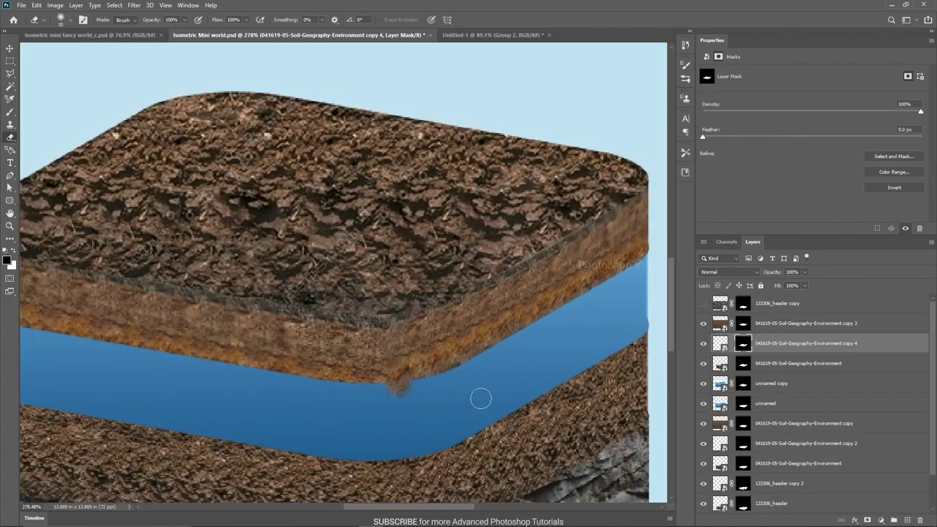
scroll(481, 400, up, 2)
ctrl+click(743, 364)
drag(387, 297, 391, 344)
scroll(402, 394, down, 5)
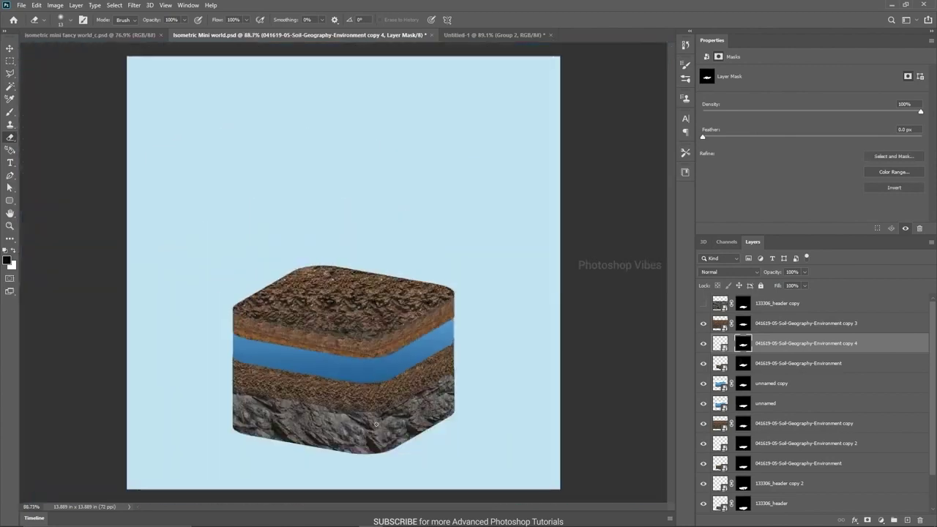
key(ctrl+d)
key(v)
click(806, 323)
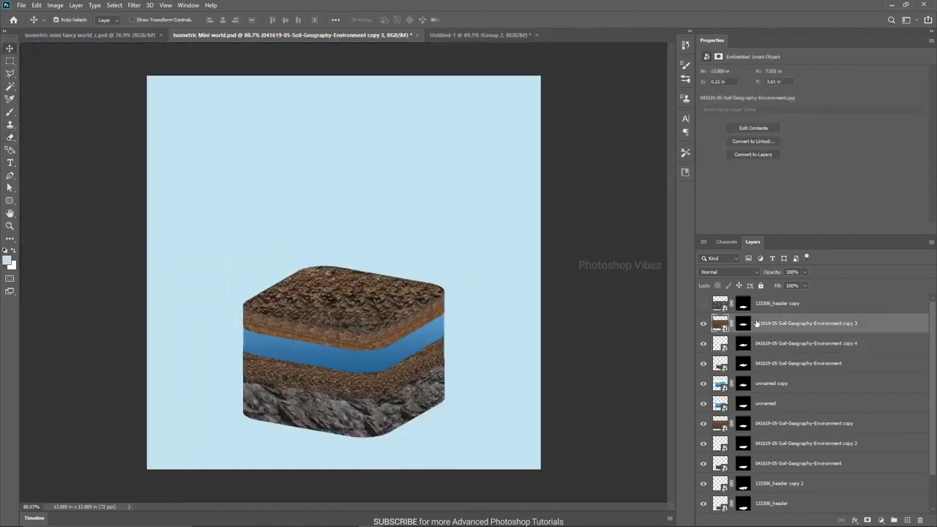
- Slide the top soil copy 3 texture down onto the cube
key(ctrl+t)
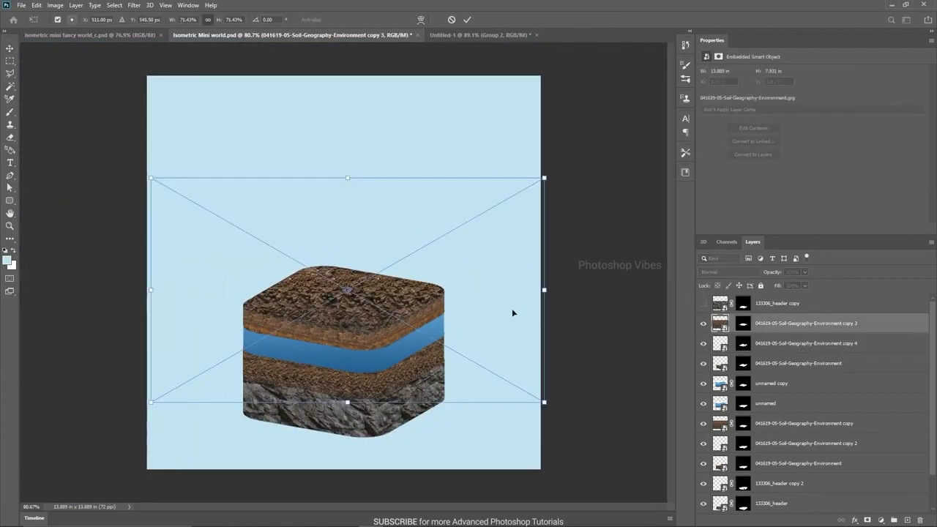
key(ctrl+minus)
drag(349, 320, 346, 383)
key(Return)
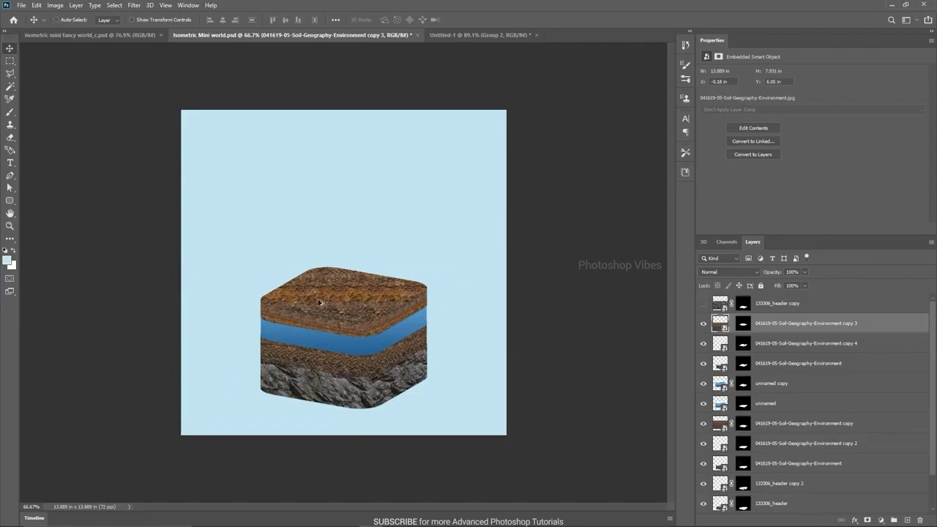
key(ctrl+0)
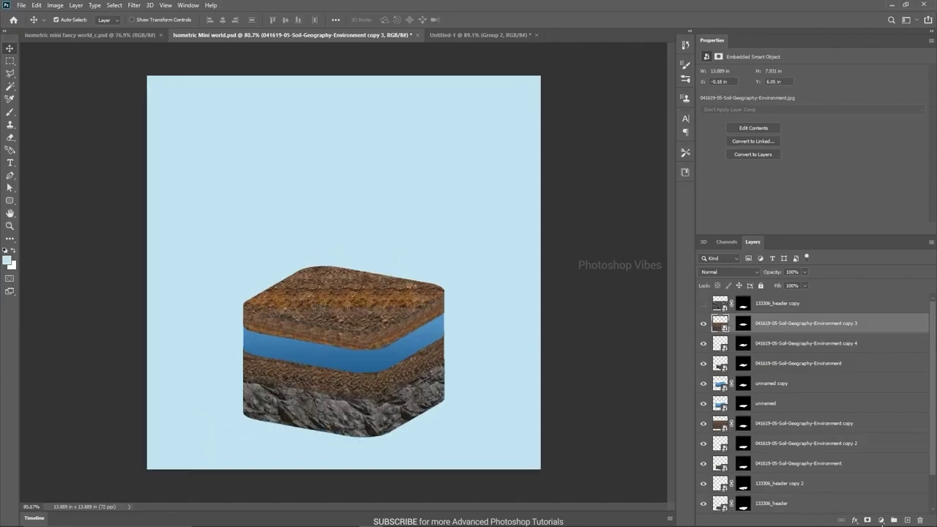
- Add a Levels adjustment clipped to the top soil and raise midtones to 2.05
click(881, 521)
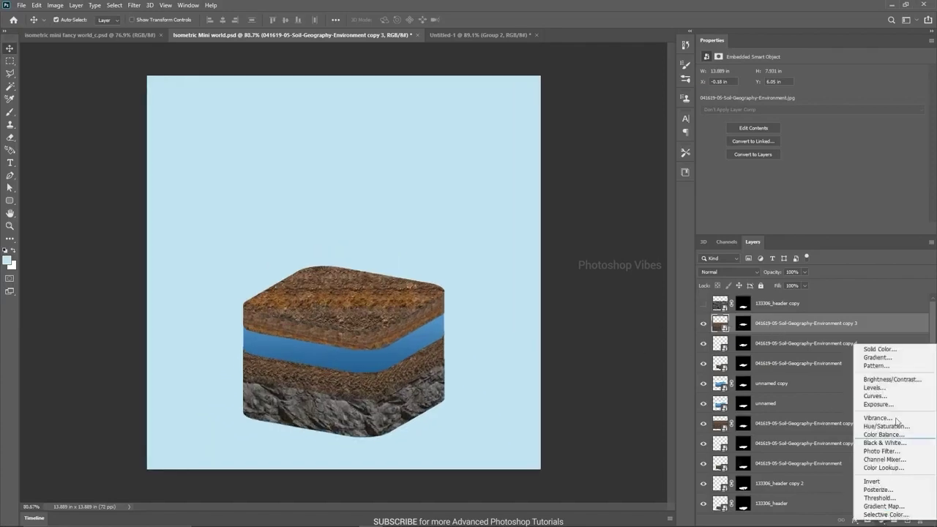
click(876, 389)
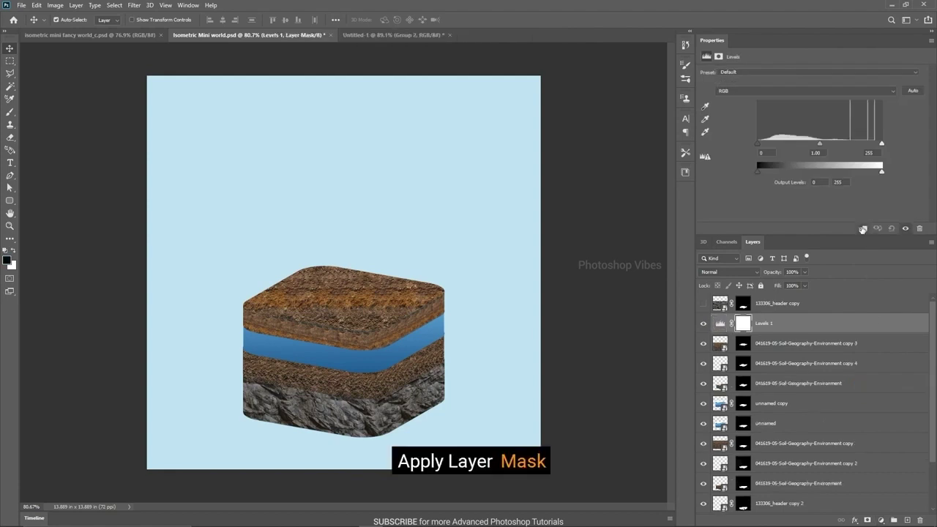
click(863, 229)
drag(820, 144, 791, 150)
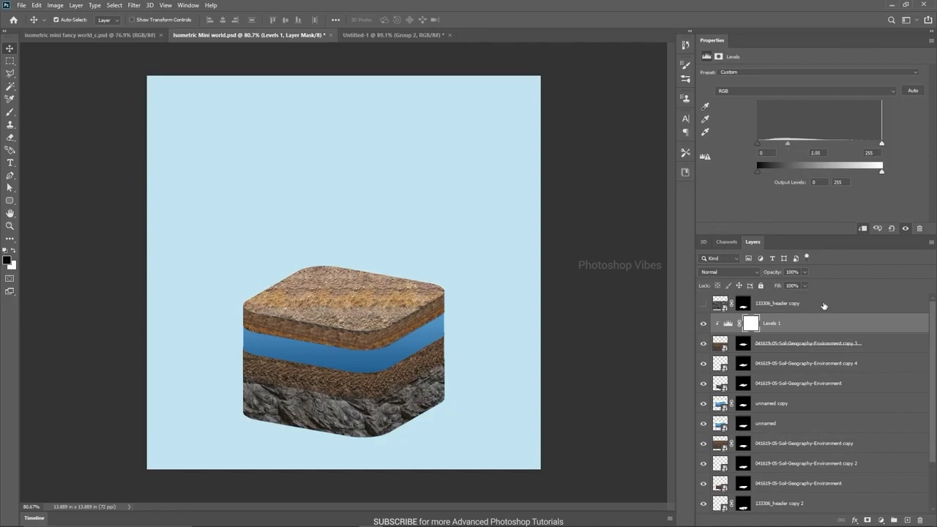
click(365, 433)
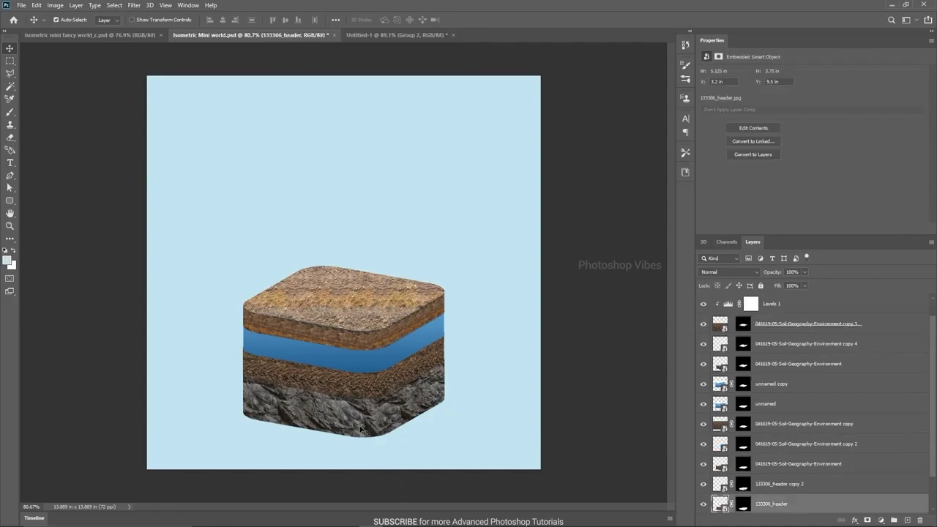
- Check the turbine reference, then add an empty Layer 1 above Rounded Rectangle 1
click(83, 34)
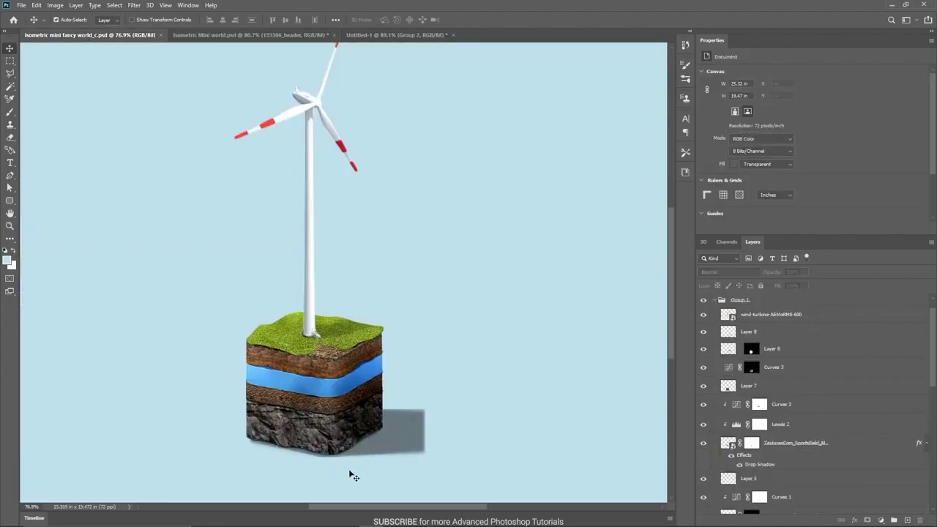
click(194, 35)
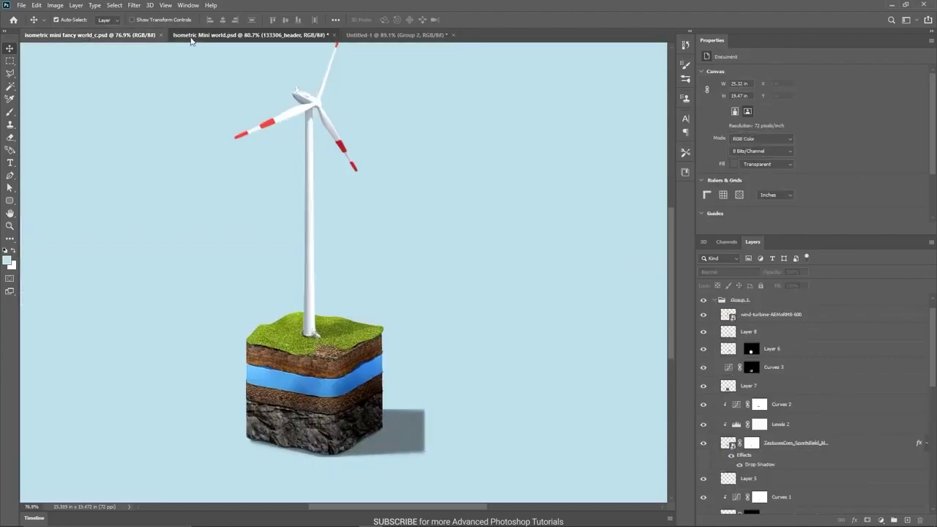
scroll(766, 425, down, 2)
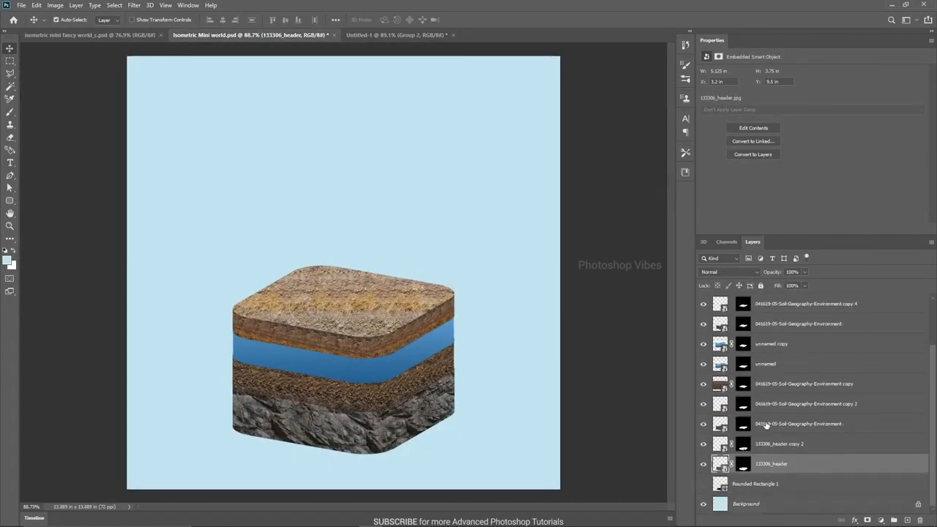
click(743, 482)
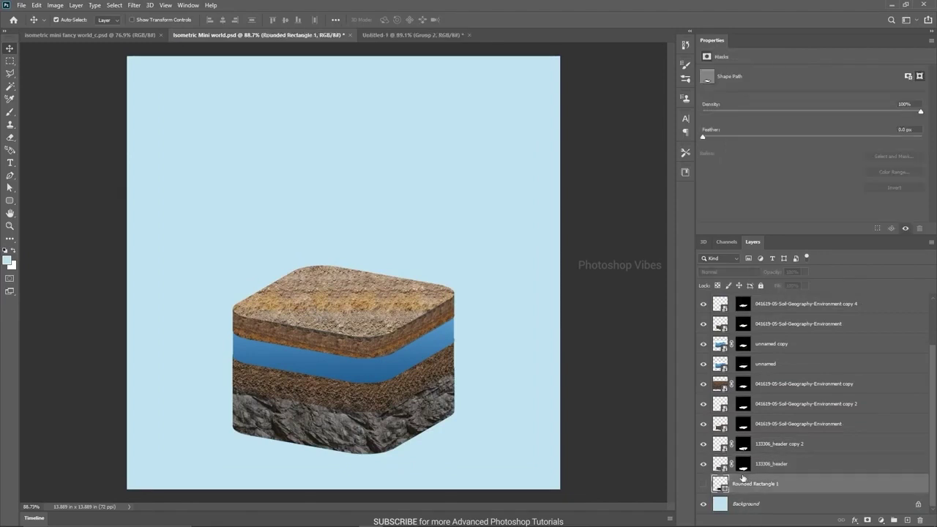
click(908, 520)
click(380, 435)
- Compare the layer stack against the finished turbine reference's bottom layers
scroll(380, 435, up, 2)
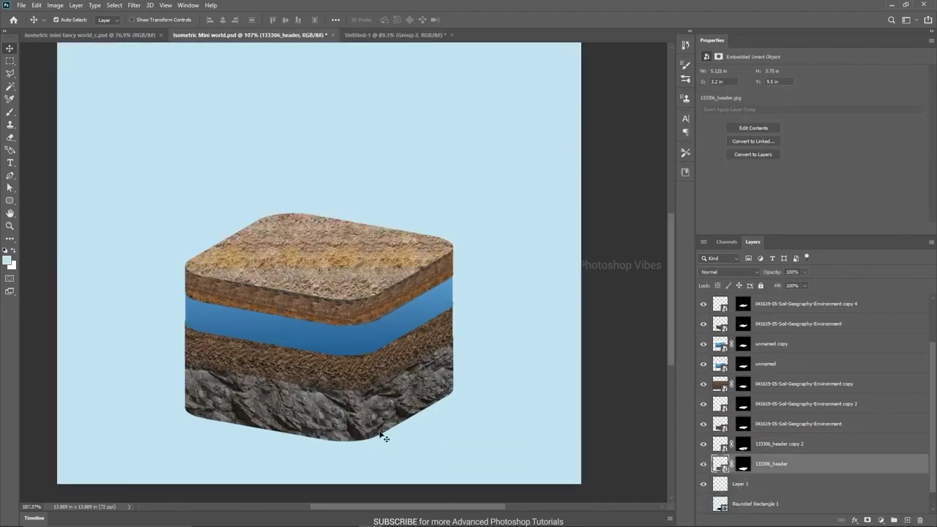
click(74, 34)
scroll(286, 459, up, 1)
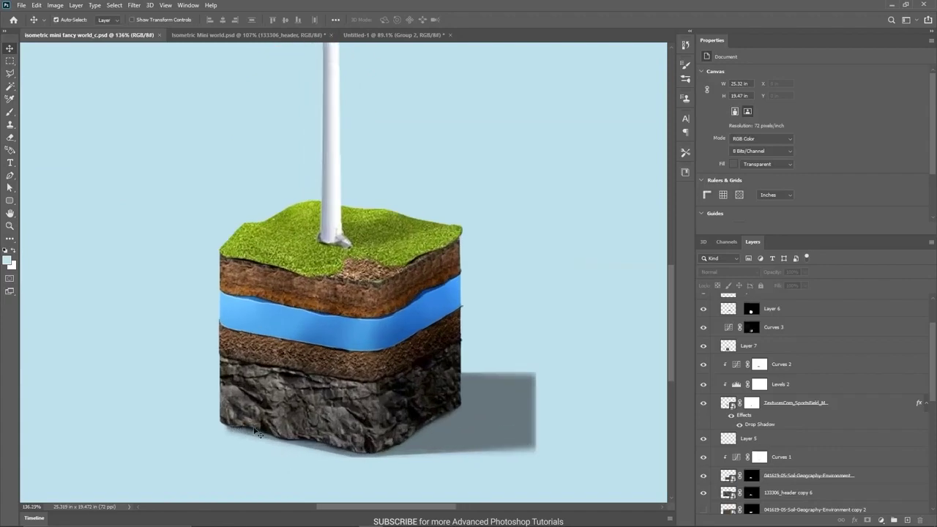
click(429, 439)
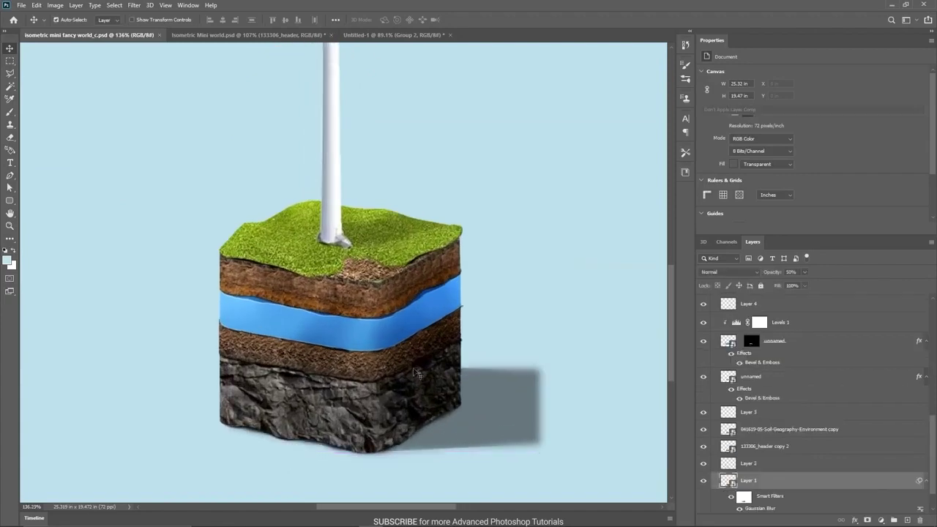
click(249, 35)
key(ctrl)
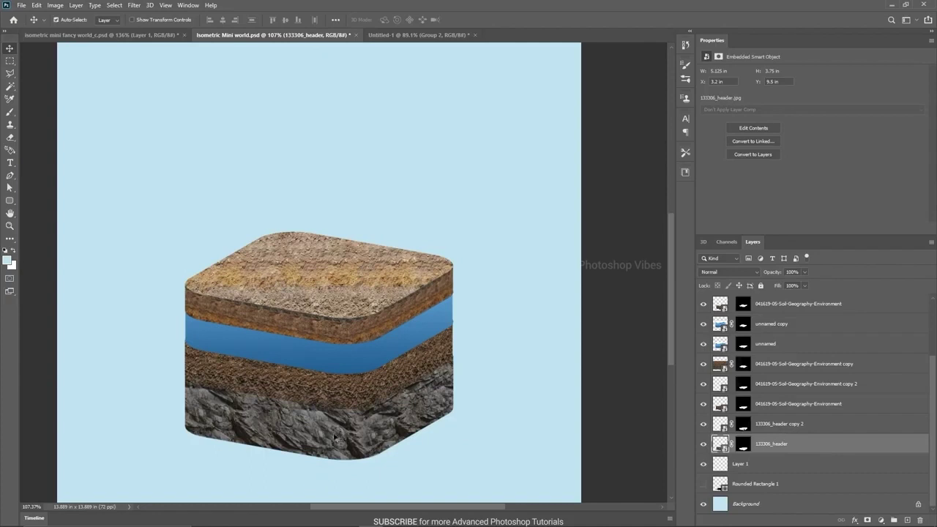
- Combine the 133306_header rock layer and its copy 2 into one smart object
ctrl+shift+click(397, 415)
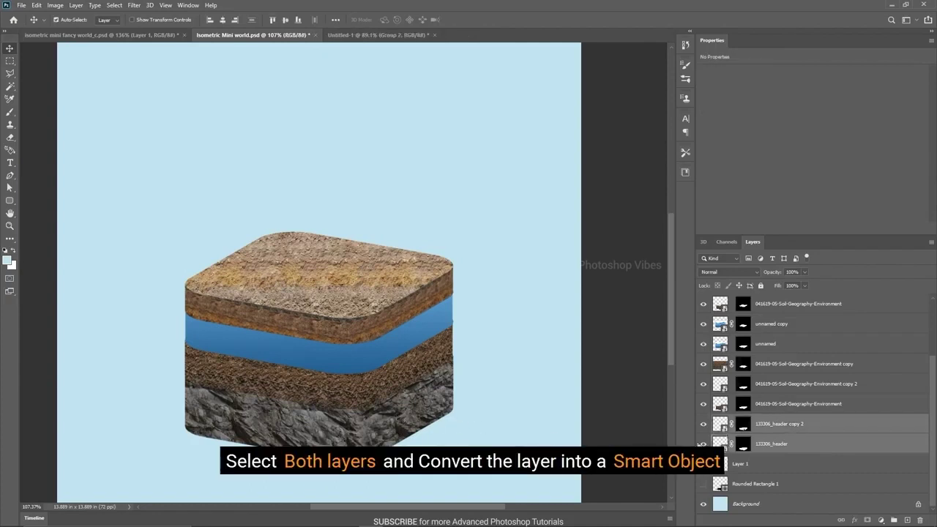
alt+click(704, 443)
alt+click(703, 443)
click(704, 425)
click(704, 425)
right_click(776, 433)
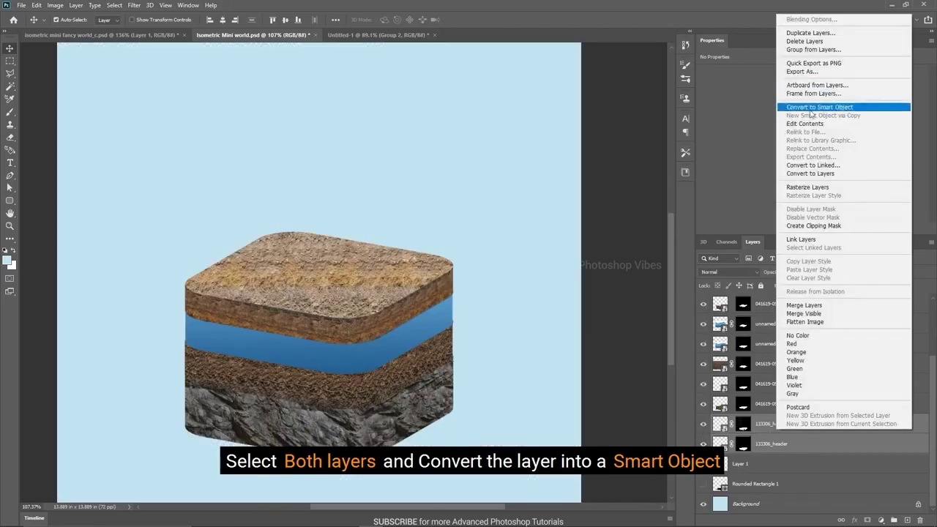
click(811, 109)
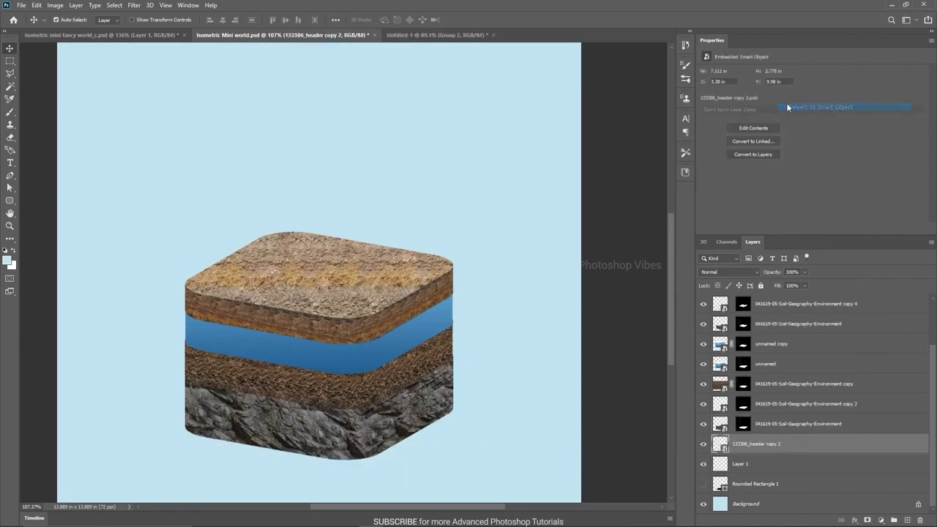
- Convert the lower brown soil layer and copy 2 into a single smart object
click(755, 422)
click(704, 424)
click(703, 406)
click(704, 407)
click(704, 425)
shift+click(770, 407)
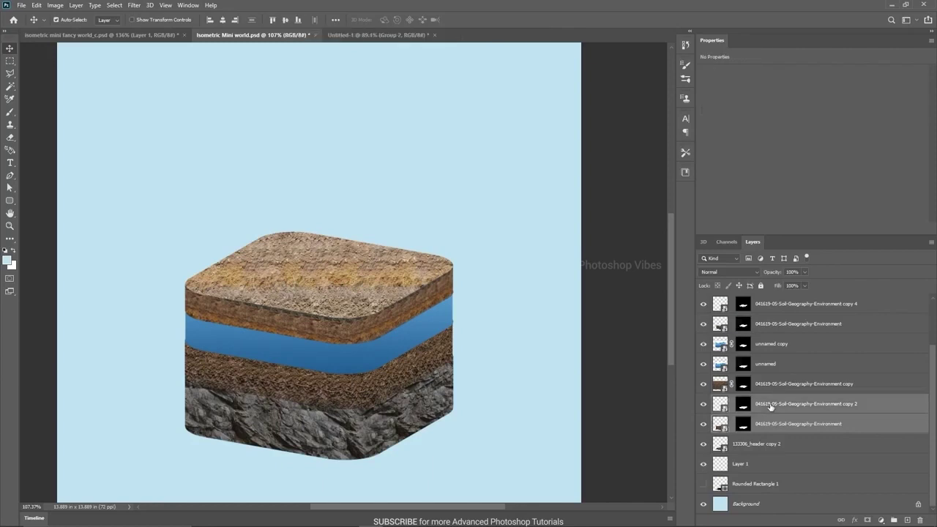
right_click(770, 408)
click(821, 206)
click(704, 424)
click(703, 424)
- Delete the leftover Environment copy and unnamed copy helper layers
click(776, 404)
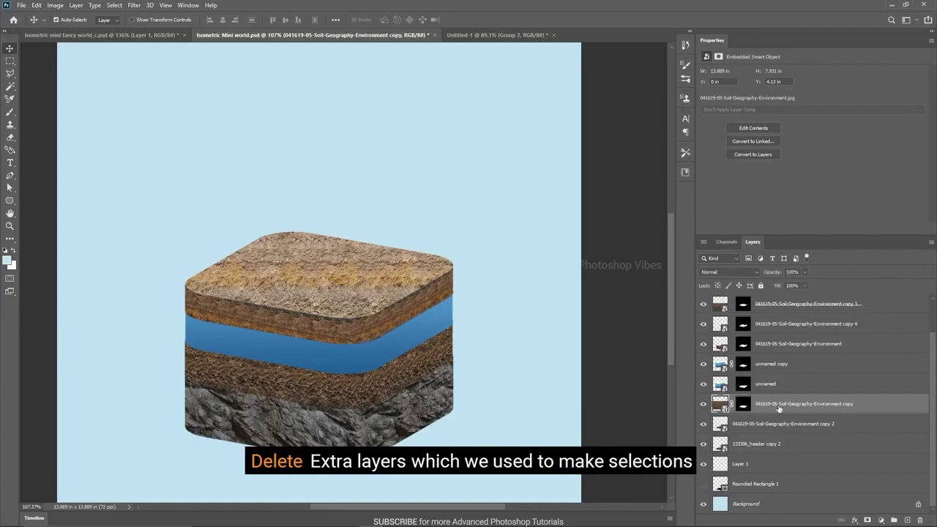
drag(781, 405, 920, 520)
click(704, 404)
click(704, 404)
click(785, 382)
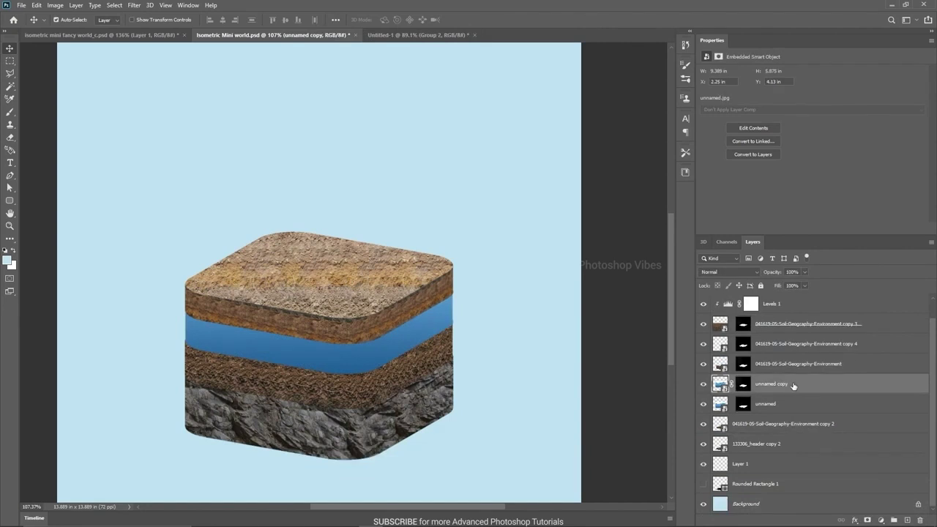
key(Delete)
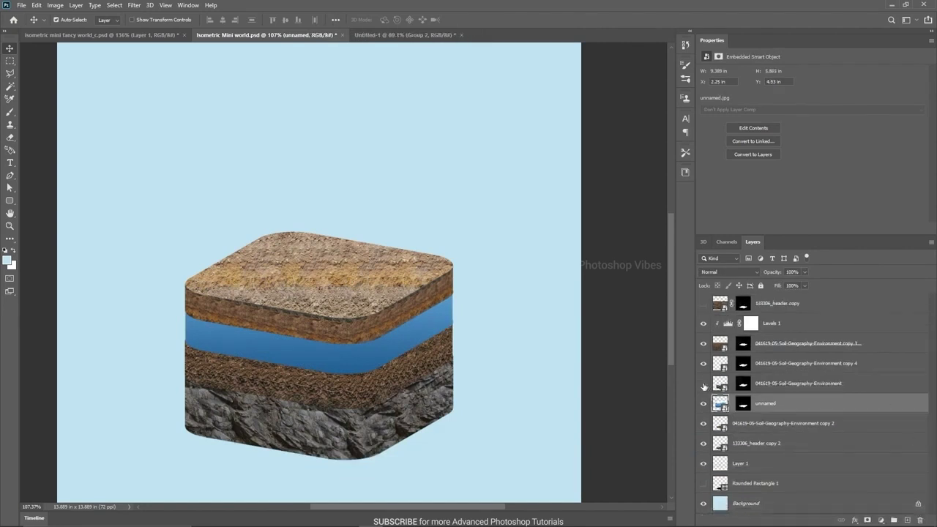
- Merge the Environment and Environment copy 4 top soil layers into a smart object
click(777, 383)
shift+click(769, 363)
right_click(769, 363)
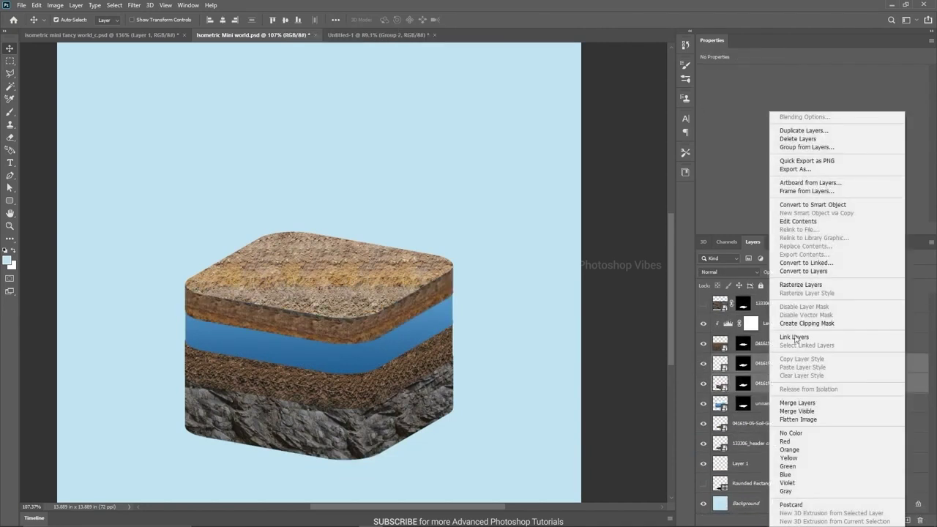
click(794, 205)
click(703, 344)
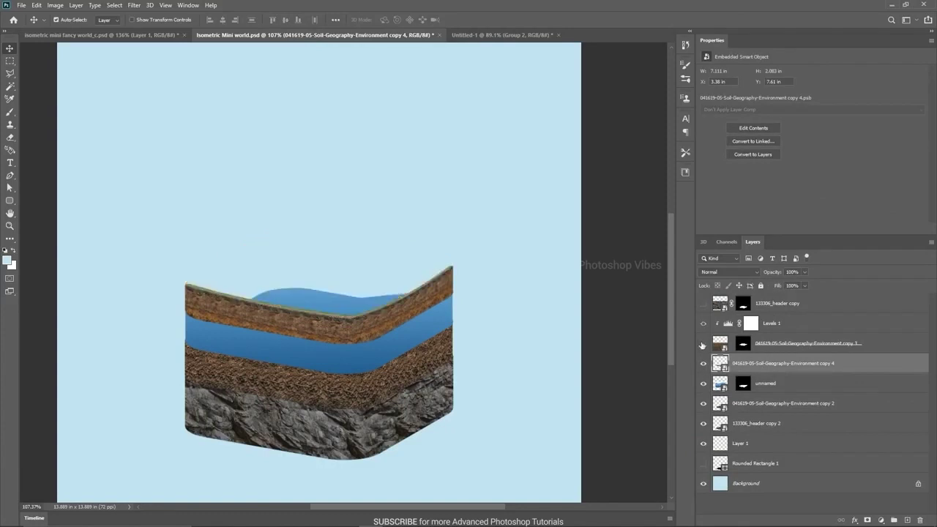
click(703, 344)
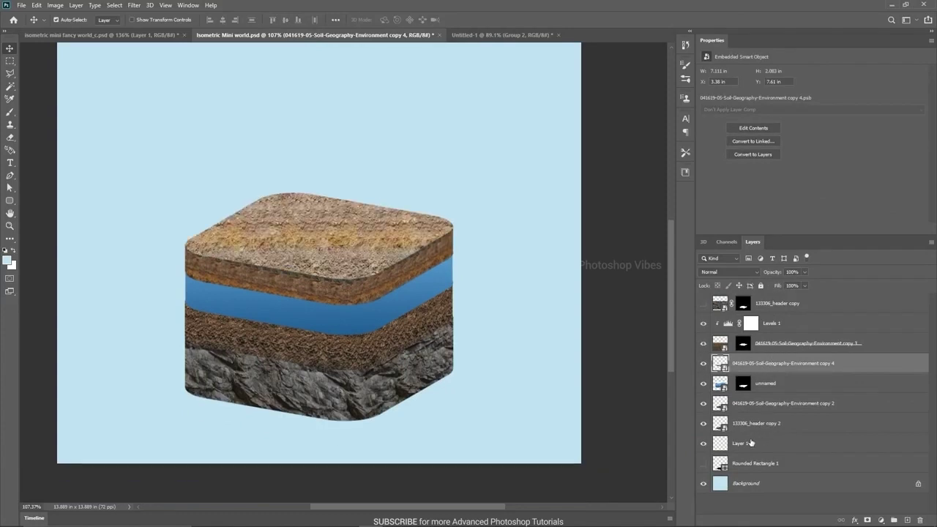
click(750, 443)
click(751, 427)
click(705, 424)
click(704, 424)
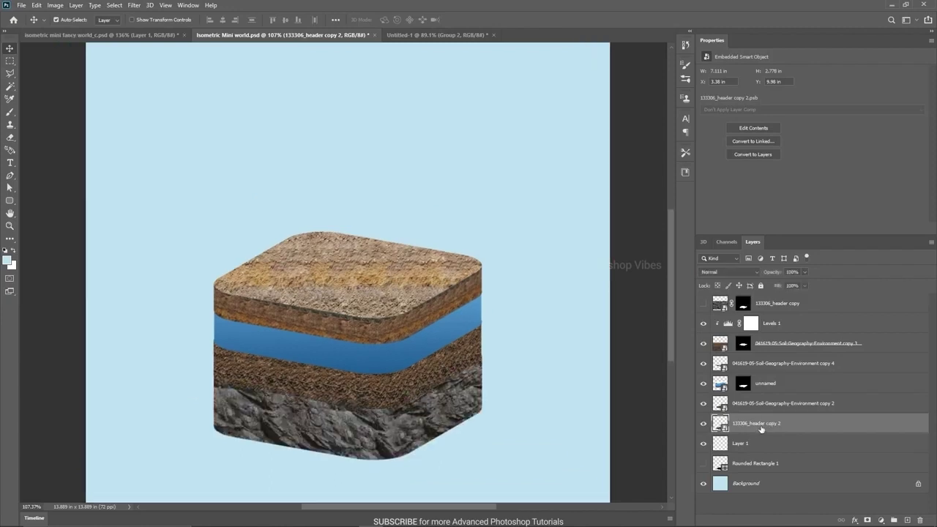
- Put the rock base into free-form warp with six vertical splits and one horizontal split near the bottom
key(ctrl+t)
click(421, 20)
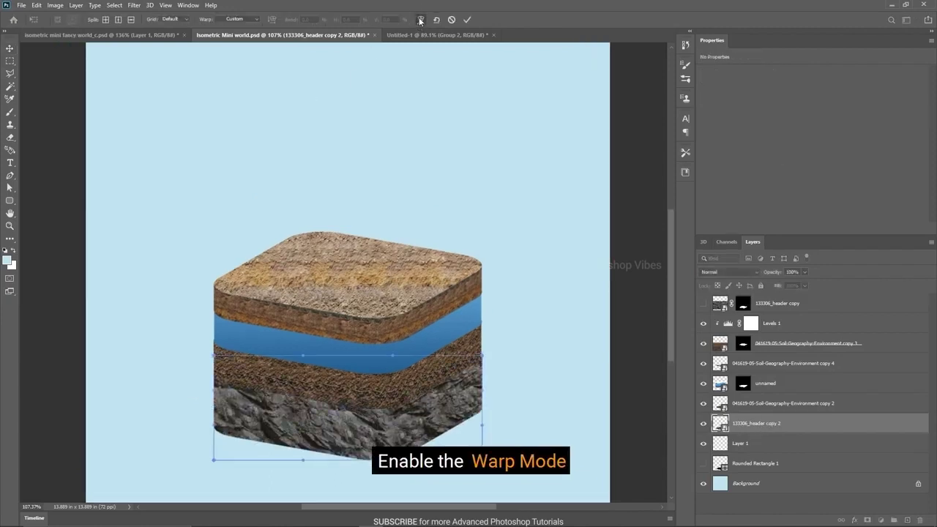
scroll(271, 458, up, 3)
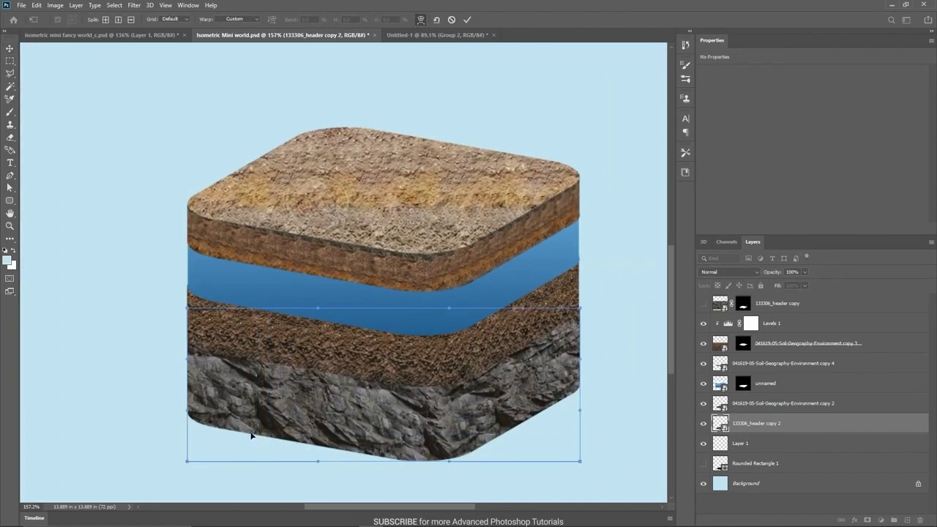
alt+click(229, 431)
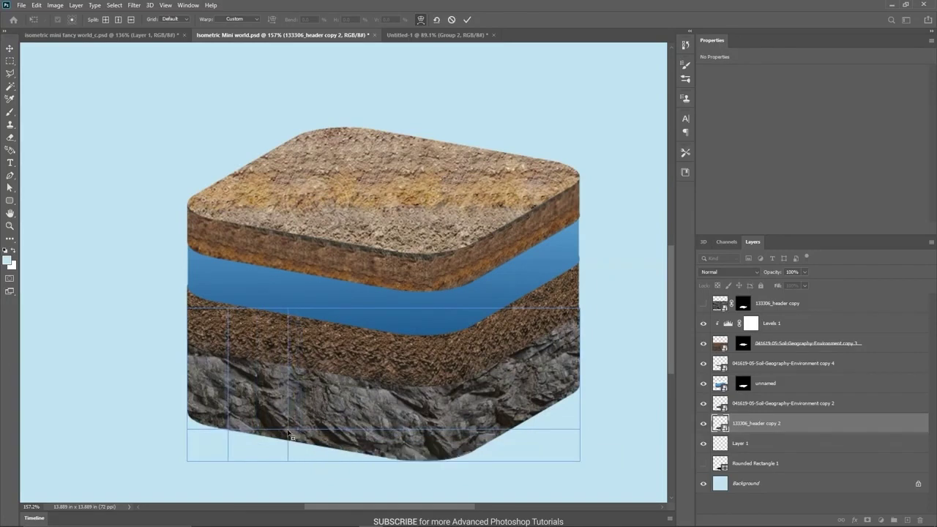
click(280, 433)
click(343, 436)
click(396, 438)
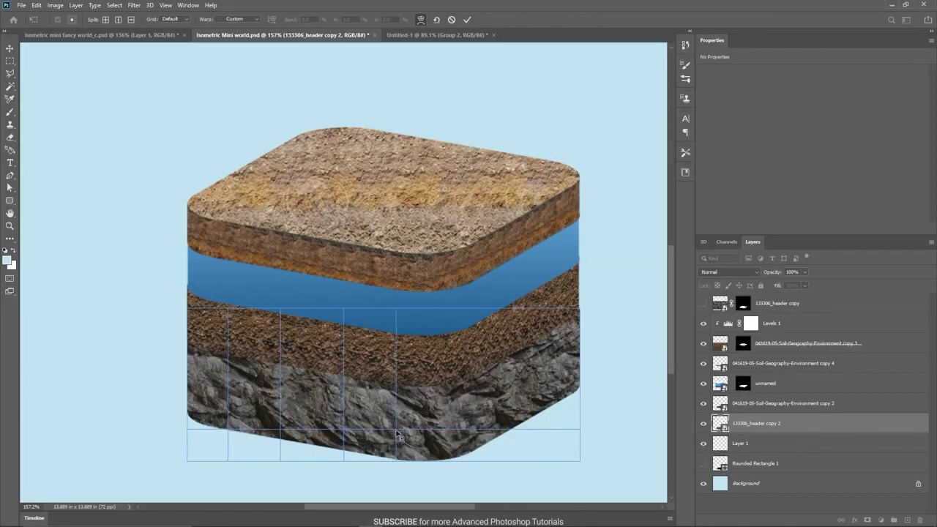
click(472, 433)
click(534, 435)
click(558, 402)
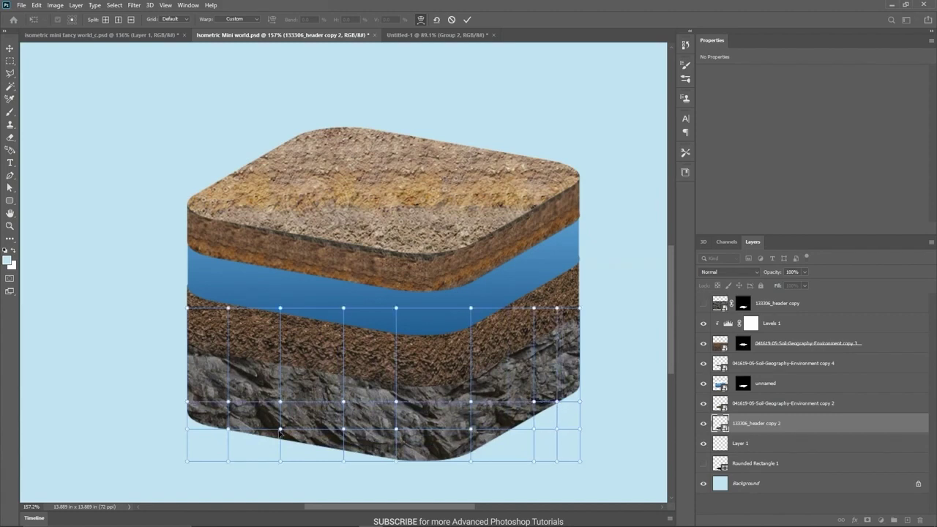
- Drag the lower warp points into an uneven, wavy bottom edge and apply the warp
drag(280, 432, 280, 442)
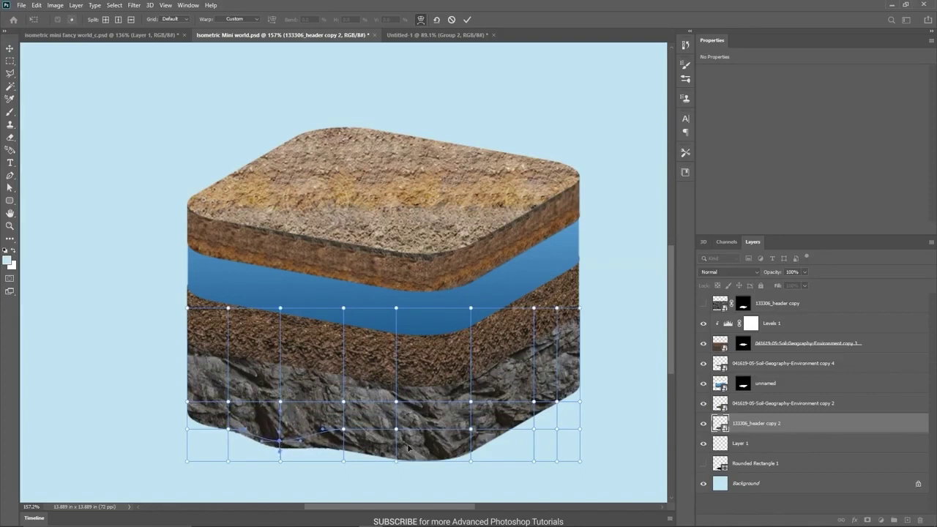
drag(372, 455, 393, 467)
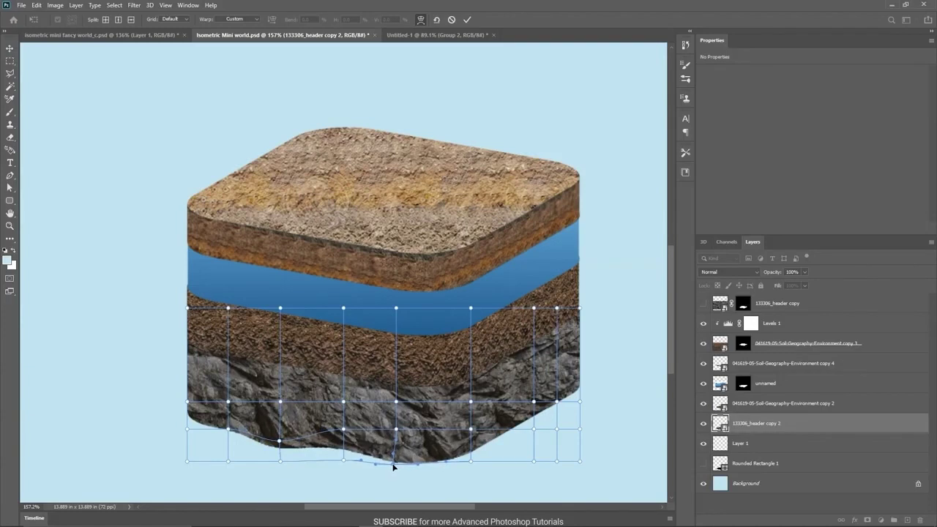
drag(532, 432, 500, 423)
alt+click(500, 430)
drag(557, 402, 558, 406)
drag(471, 429, 470, 430)
drag(279, 441, 275, 444)
drag(343, 429, 343, 430)
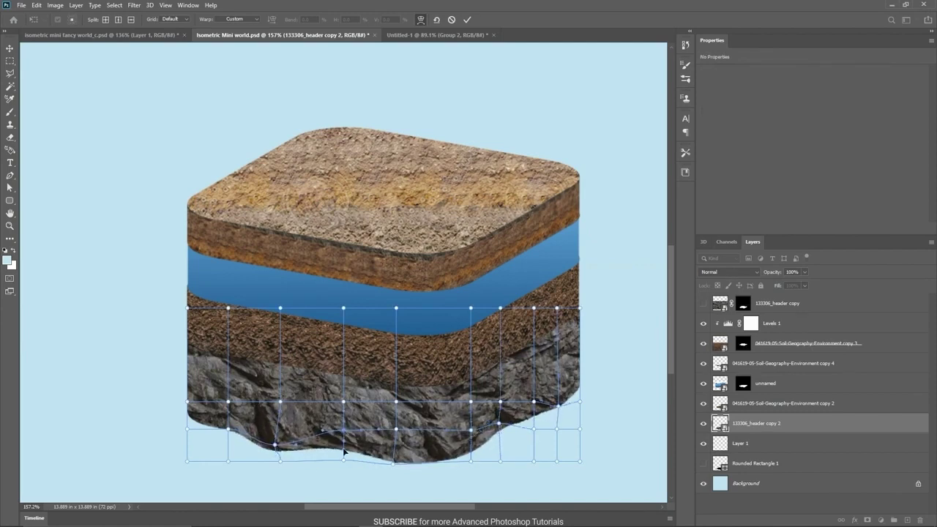
drag(275, 444, 277, 443)
click(228, 431)
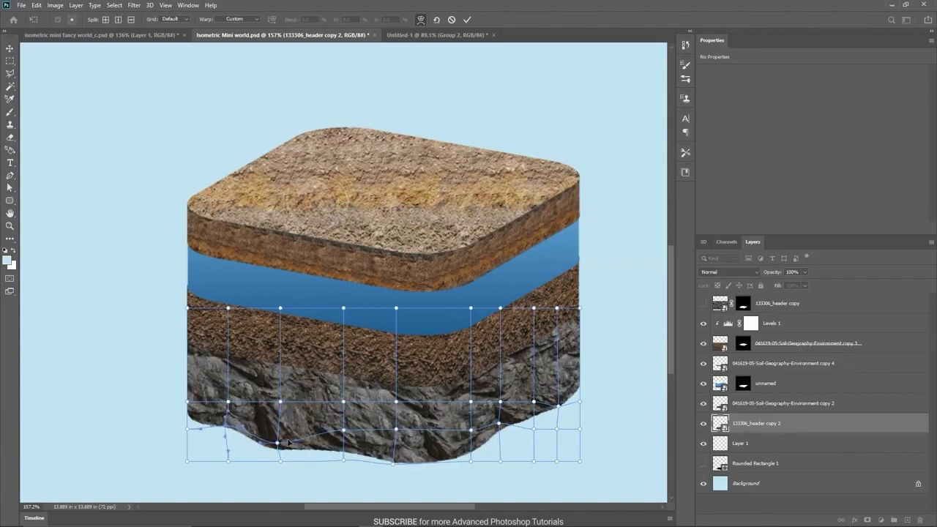
click(471, 460)
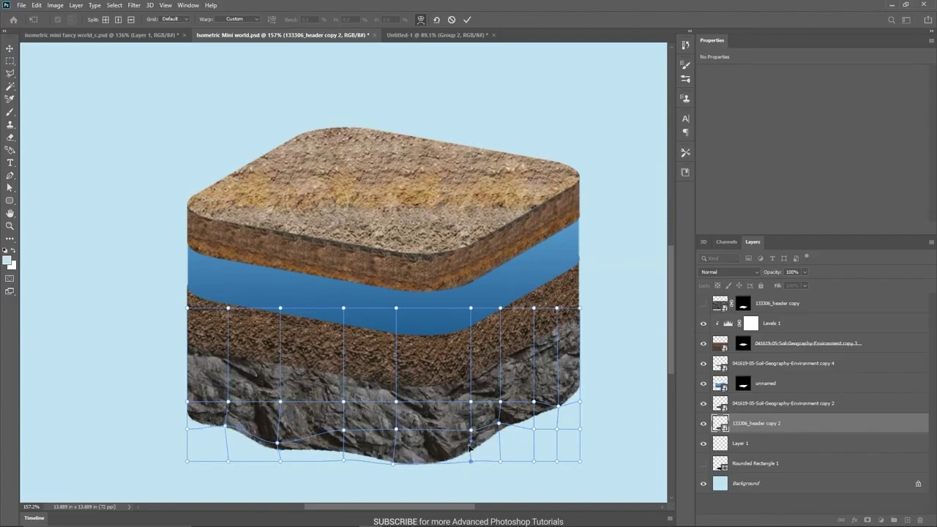
key(Return)
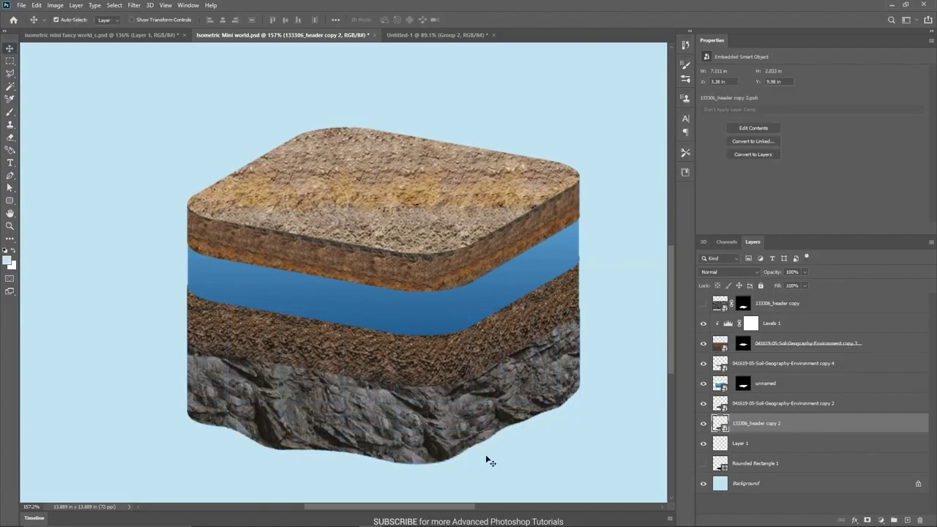
- Undo an accidental shift of the rock base, select Layer 1, and compare with the reference tile
drag(619, 457, 631, 427)
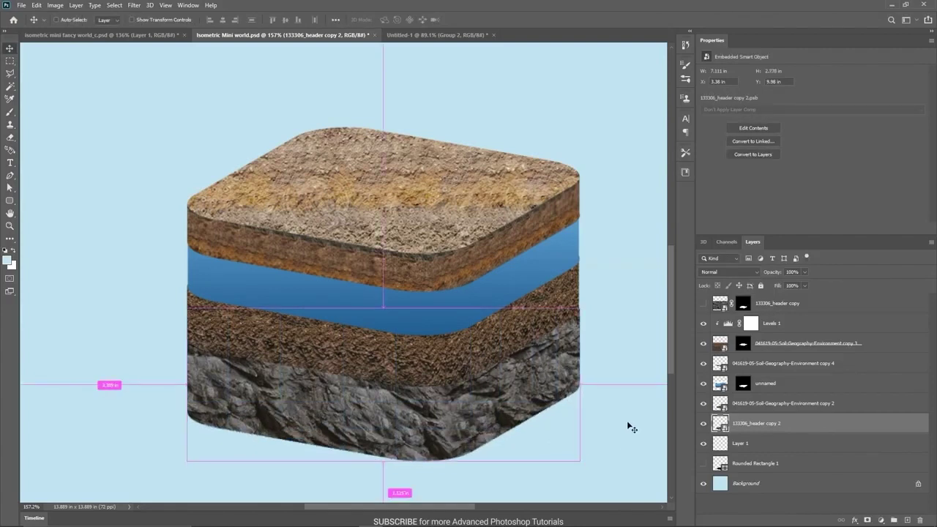
key(ctrl+shift+z)
scroll(390, 460, down, 4)
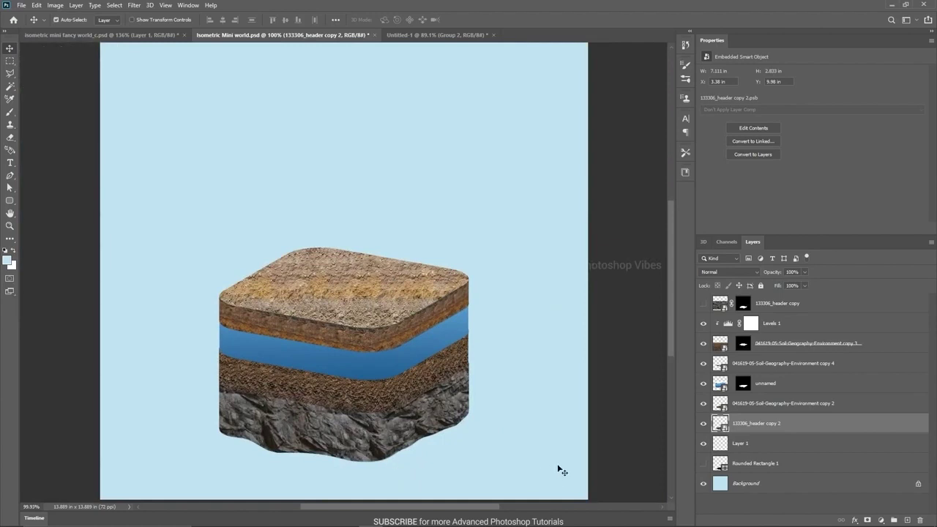
click(747, 445)
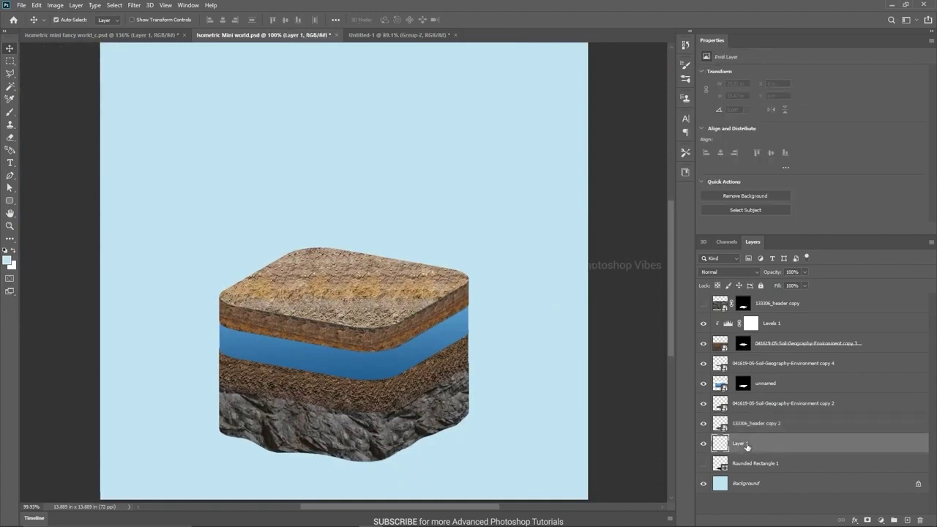
click(86, 32)
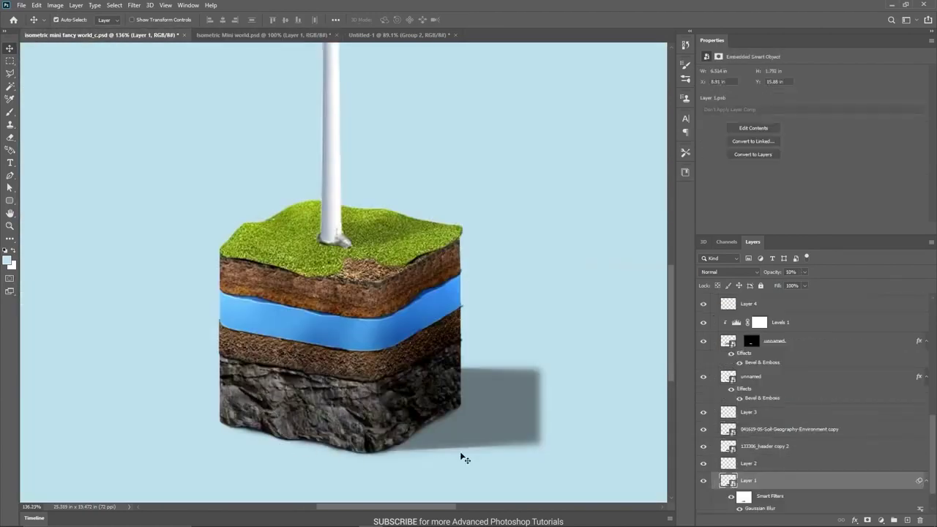
click(263, 35)
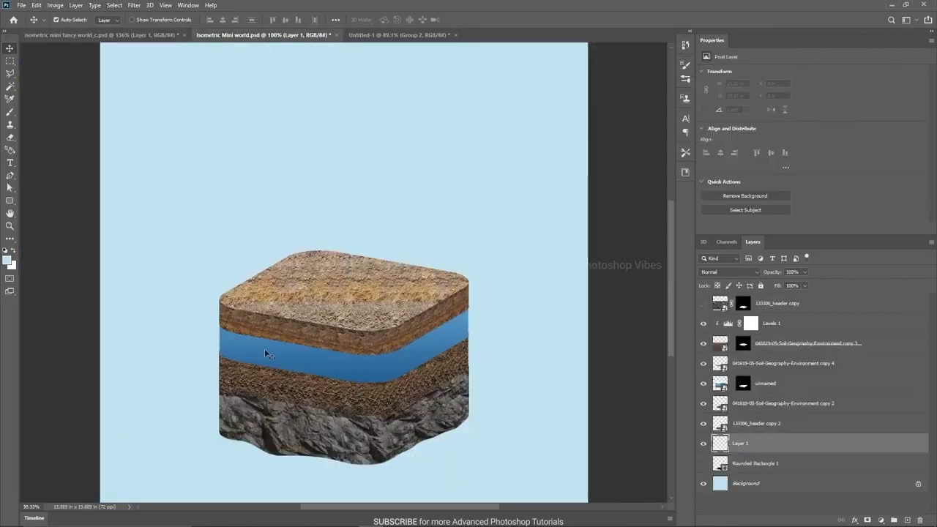
- Reset colours to black and white and pick the standard Pen tool
scroll(282, 477, up, 2)
scroll(284, 477, down, 1)
key(d)
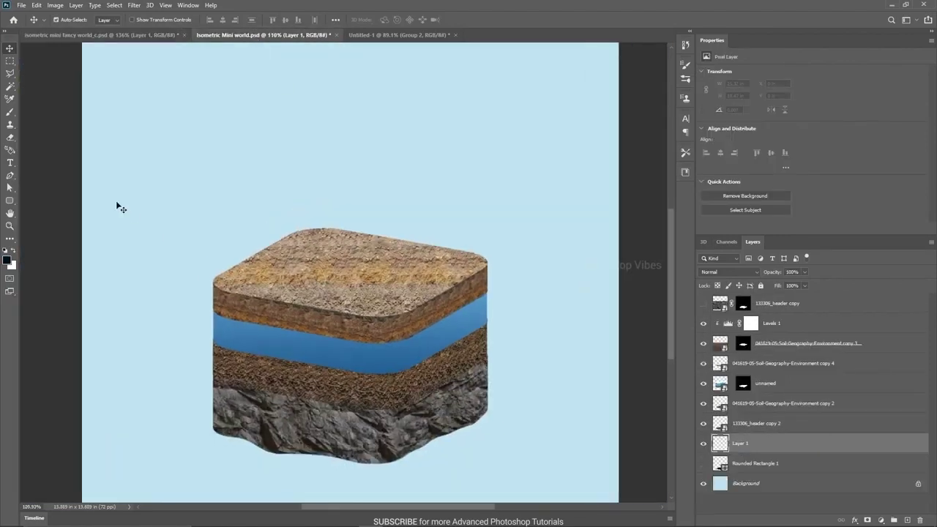
click(11, 177)
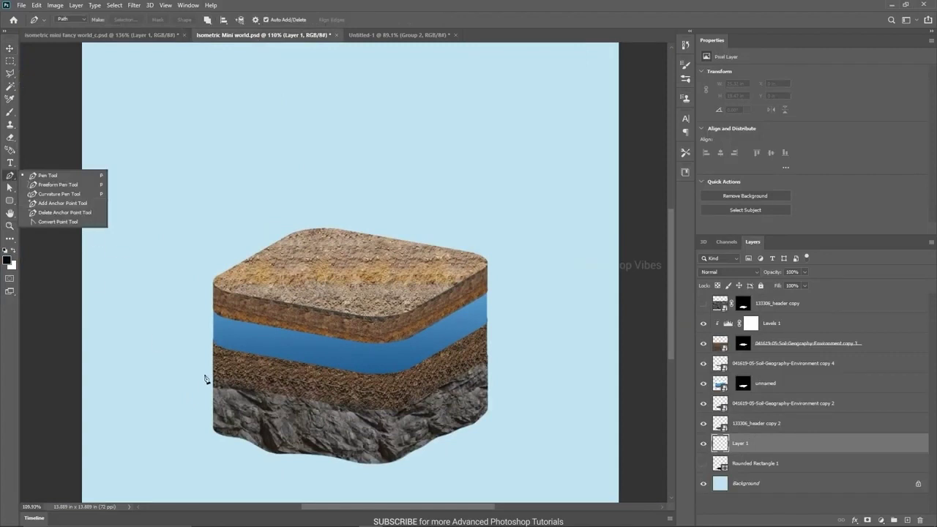
click(48, 176)
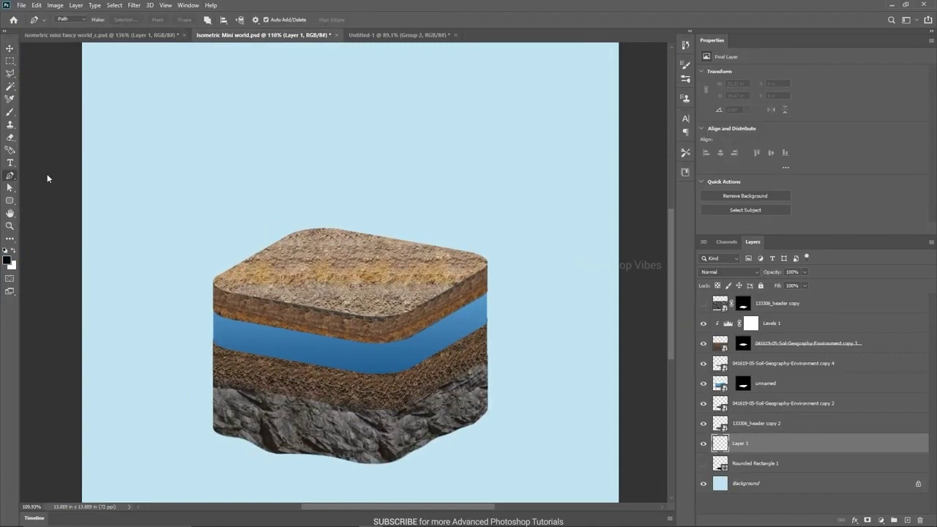
- Trace a closed curved outline under the rock base extending to the right
click(215, 429)
click(222, 439)
drag(315, 460, 379, 470)
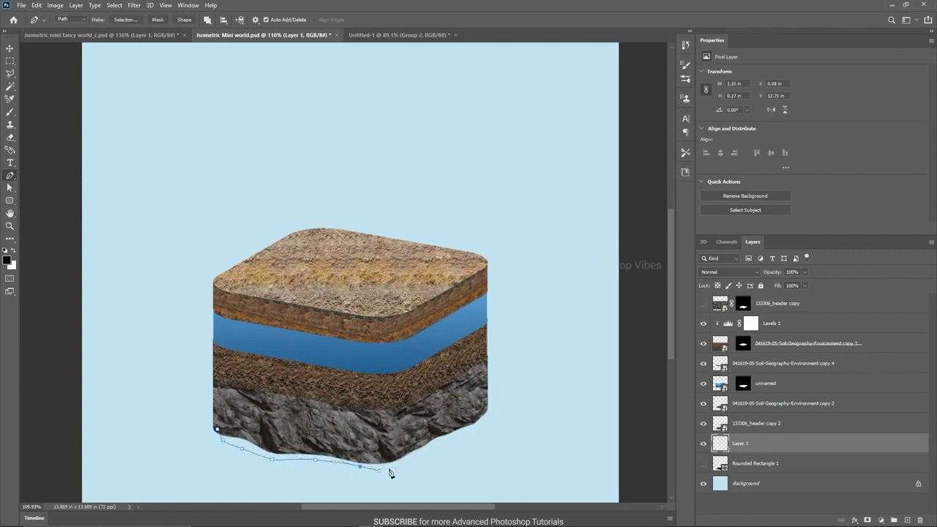
drag(526, 455, 550, 454)
drag(552, 400, 552, 369)
key(ctrl+z)
drag(548, 432, 549, 421)
drag(548, 387, 548, 370)
drag(472, 390, 550, 396)
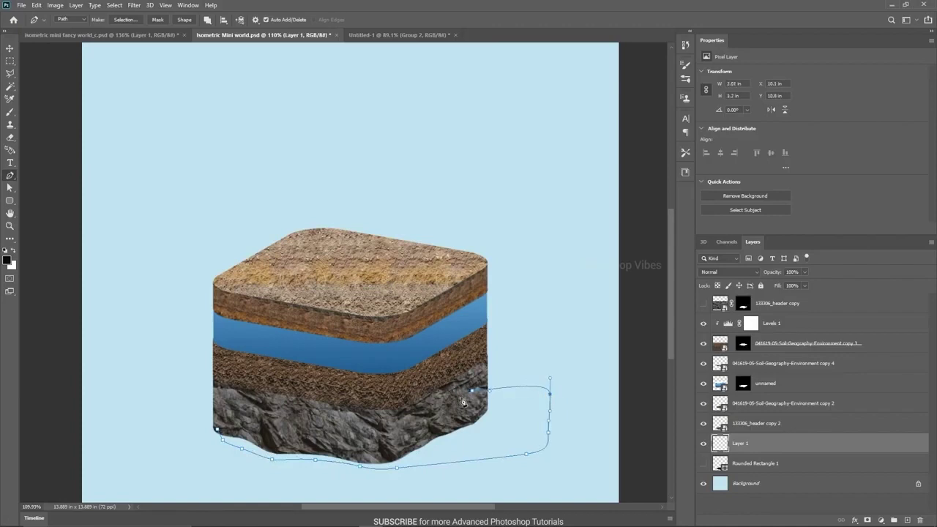
click(217, 429)
- Fill the outline with black on Layer 1 and convert Layer 1 to a smart object
key(ctrl+Return)
key(v)
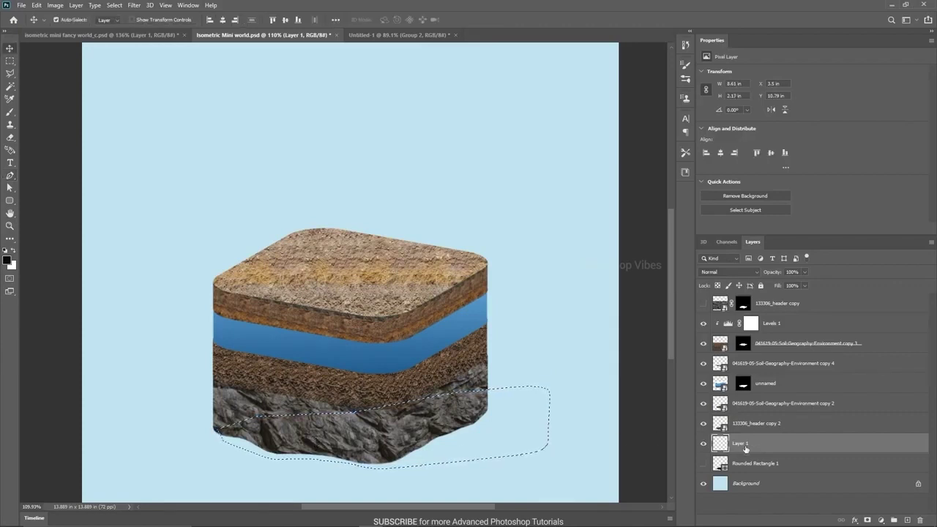
key(alt+BackSpace)
key(ctrl+d)
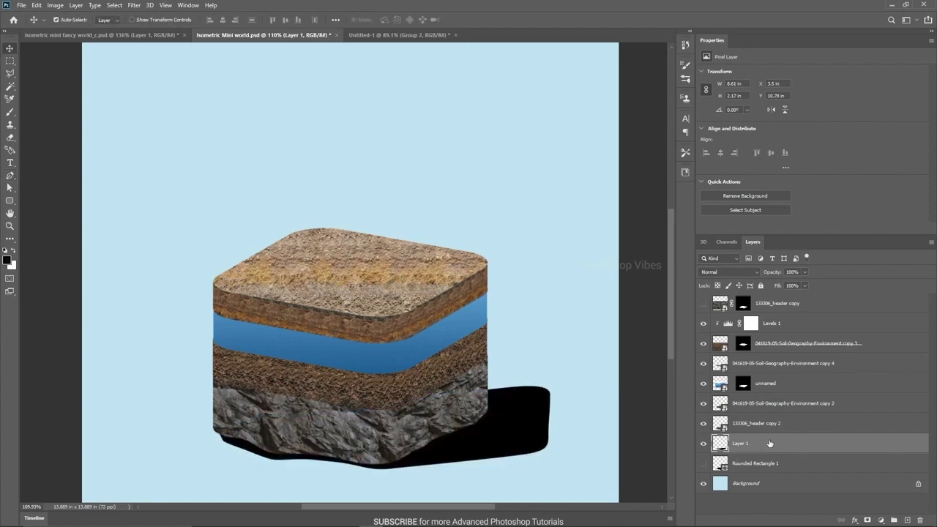
right_click(769, 443)
click(798, 165)
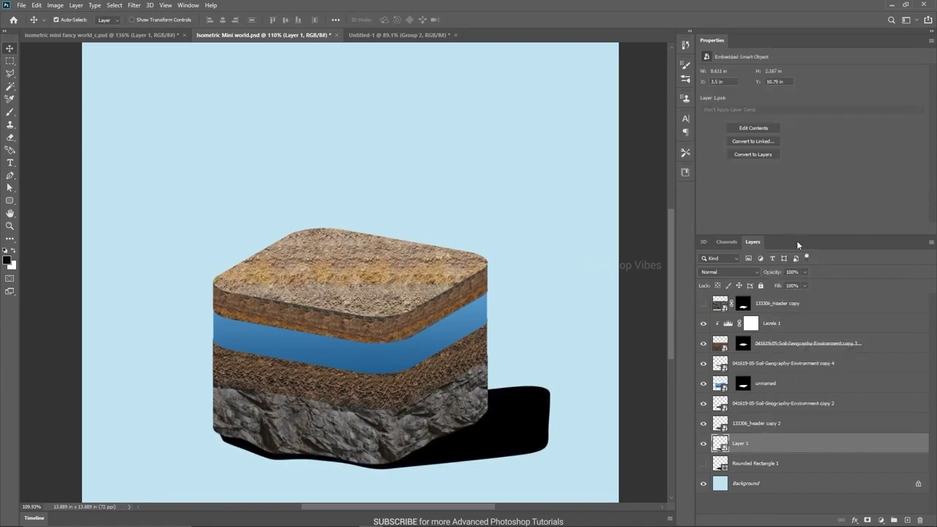
- Blur the shadow with a 4.6 px Gaussian Blur and set its opacity to 50%
click(134, 5)
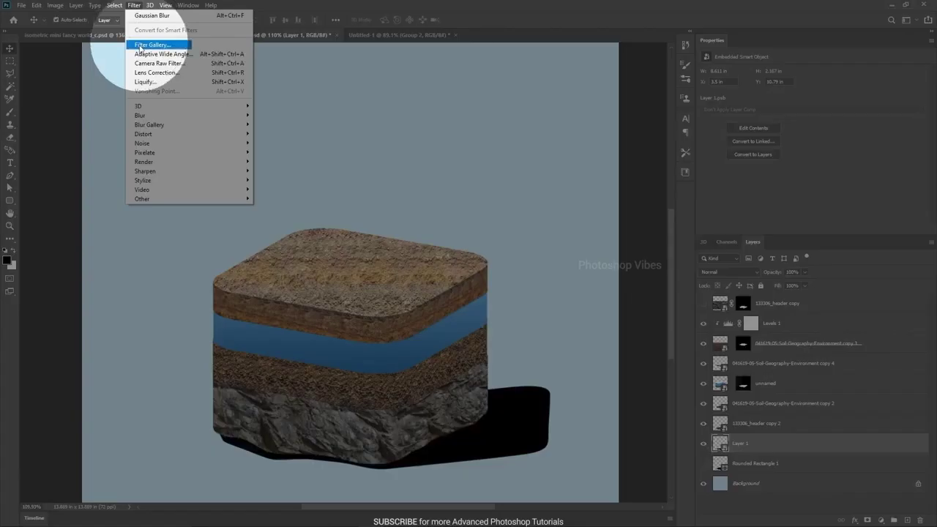
mouse_move(146, 117)
click(274, 154)
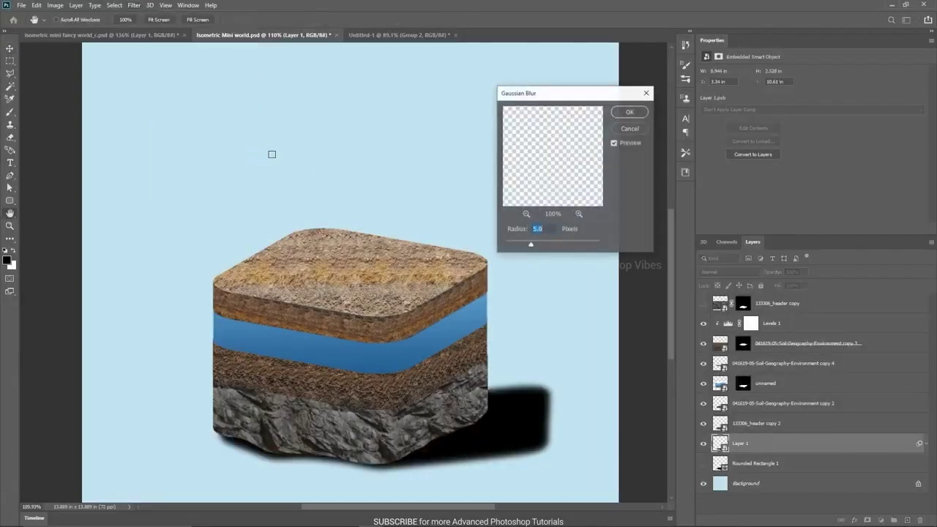
mouse_move(532, 249)
mouse_down()
mouse_move(545, 248)
mouse_move(529, 249)
mouse_up()
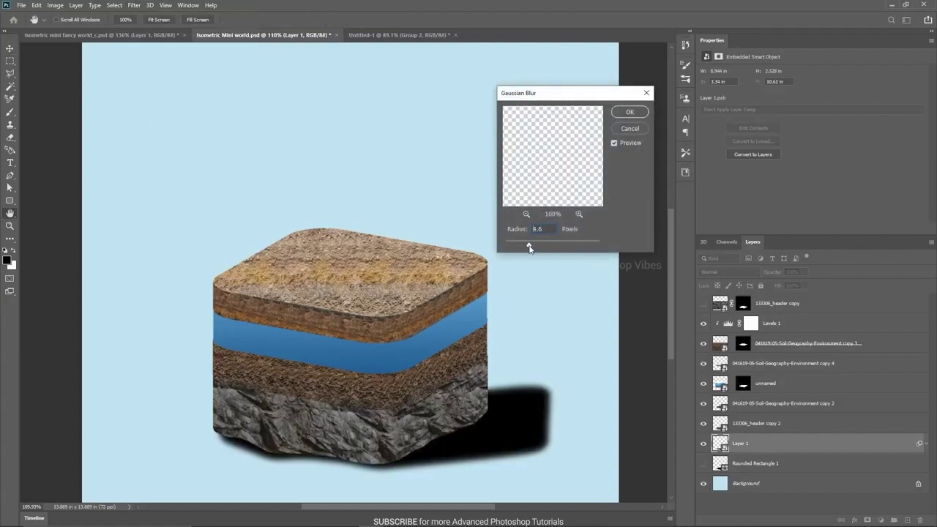
click(630, 112)
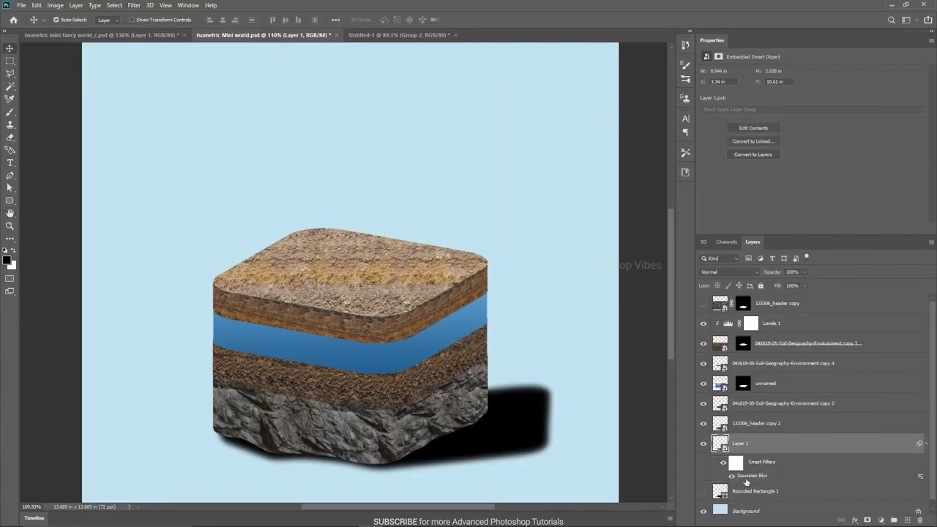
text(50)
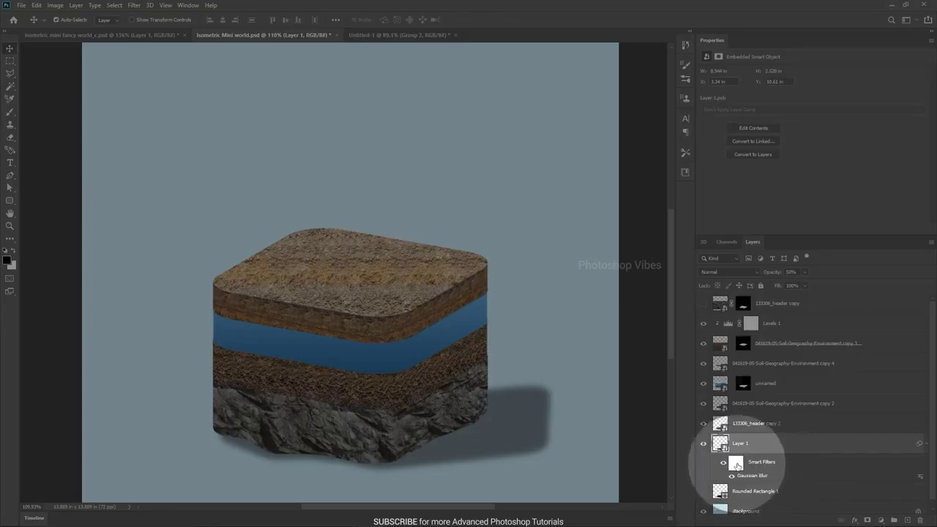
- Erase along the shadow's bottom edge on the smart filter mask to fade it
click(736, 465)
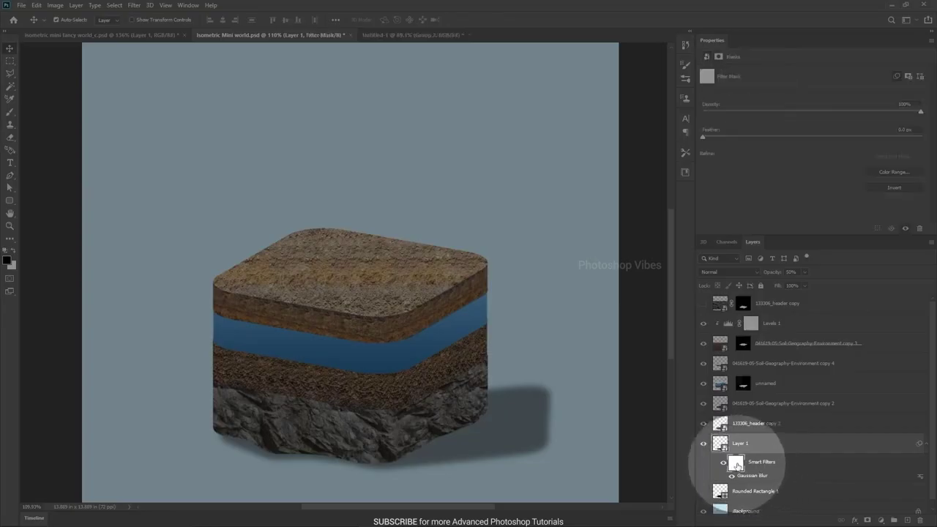
click(9, 137)
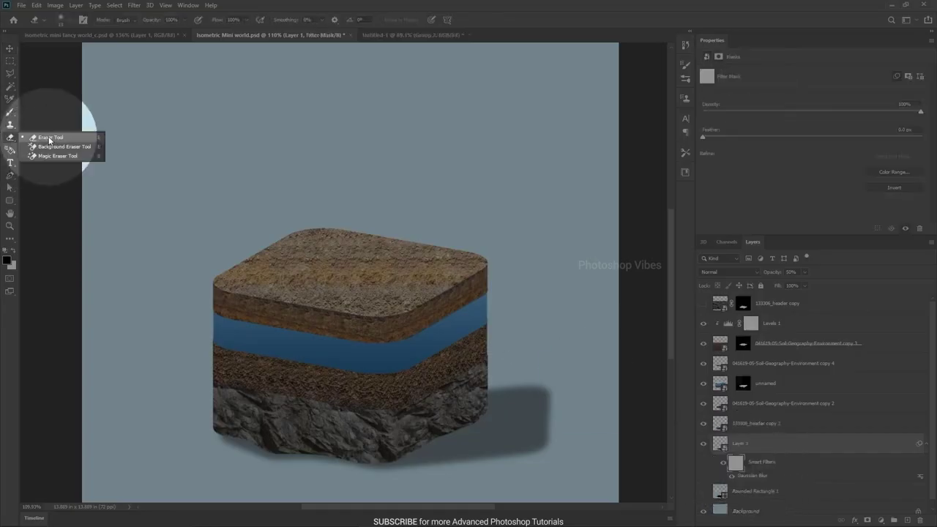
click(49, 138)
alt+right_click(300, 445)
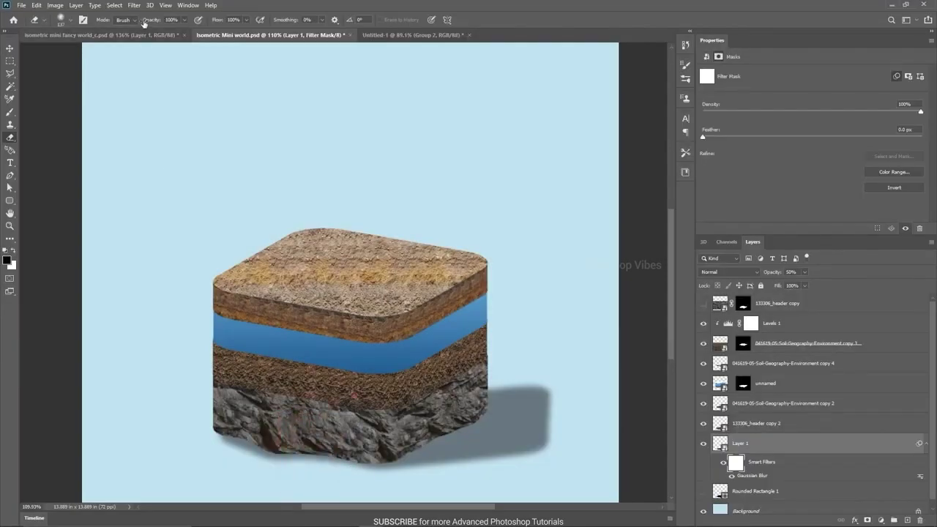
click(156, 20)
click(13, 251)
mouse_move(398, 449)
mouse_down()
mouse_move(435, 423)
mouse_move(495, 414)
mouse_move(420, 453)
mouse_move(298, 417)
mouse_move(460, 441)
mouse_move(420, 433)
mouse_move(372, 459)
mouse_up()
key(x)
- Select Layer 1 and add an empty Layer 2 above it
key(v)
click(747, 447)
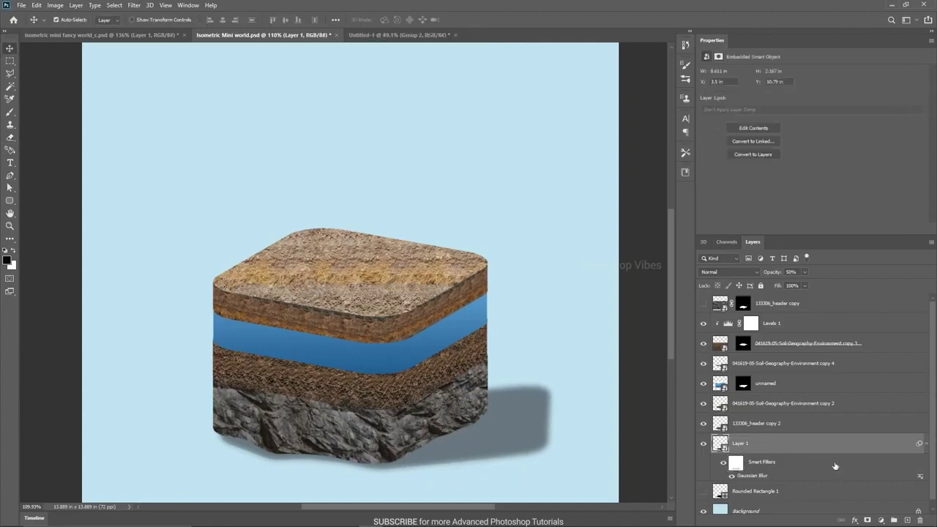
click(907, 520)
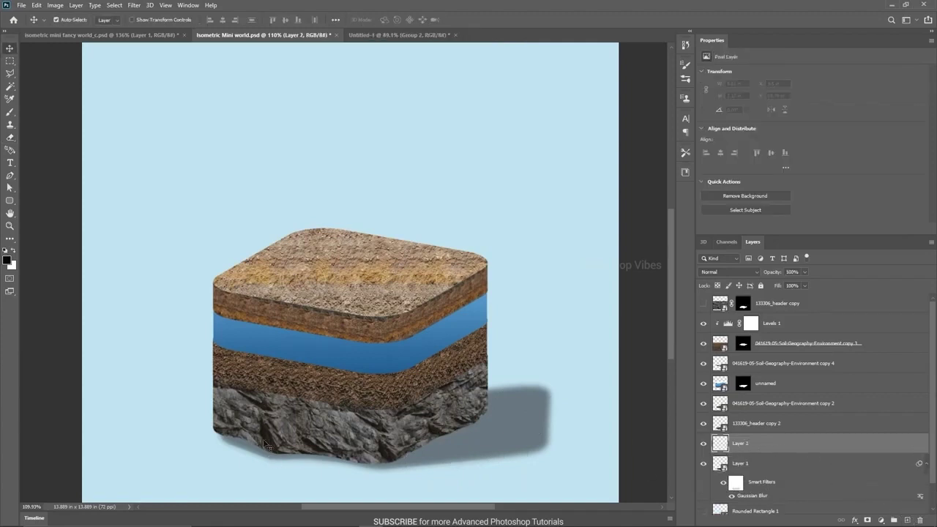
- With a 19 px brush, paint a black contact shadow along the rock's lower edge on Layer 2
drag(10, 112, 52, 115)
scroll(281, 459, up, 2)
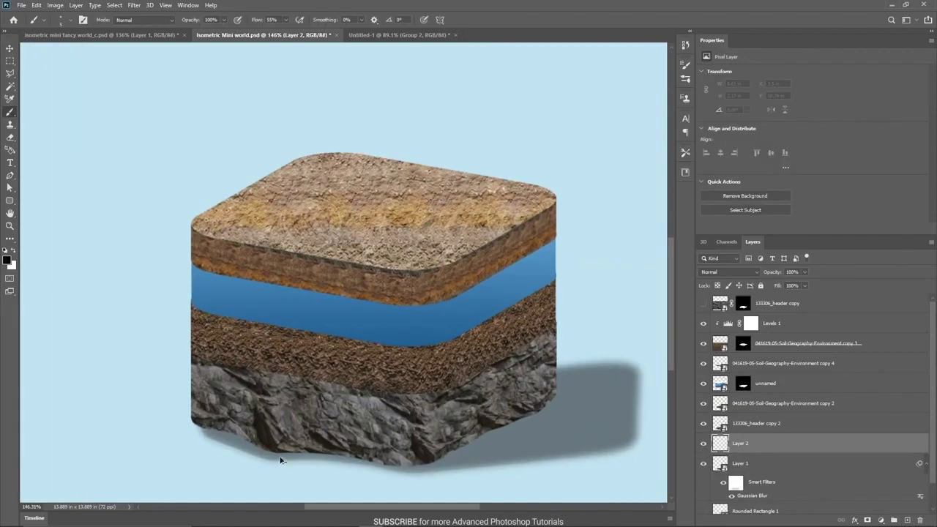
right_click(284, 395)
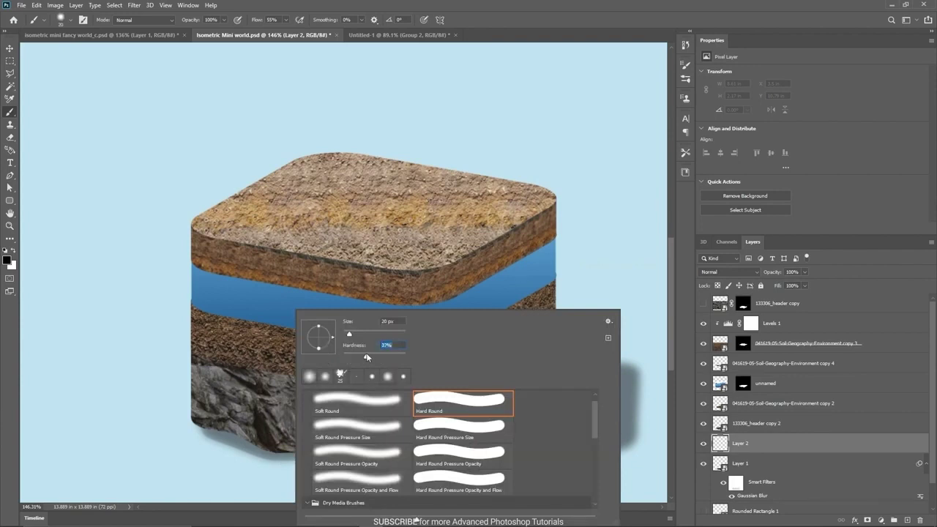
key(Return)
right_click(240, 424)
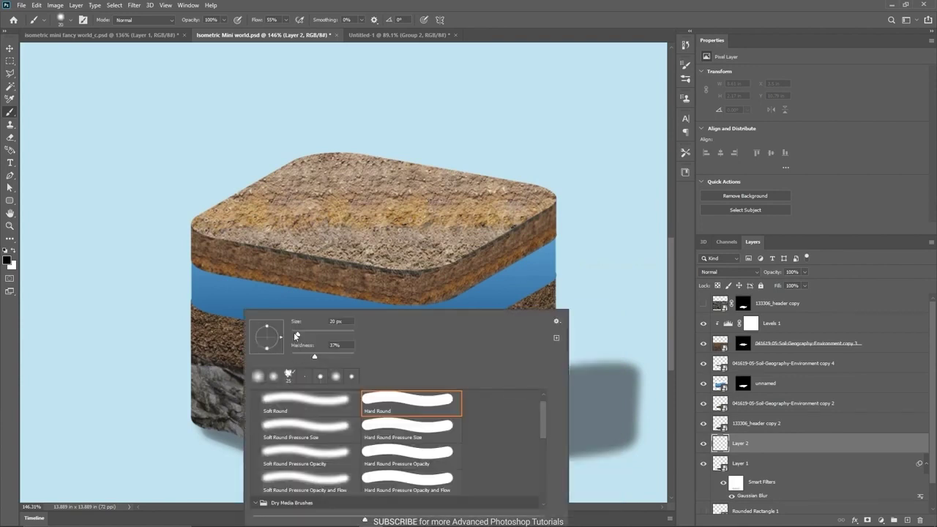
key(Return)
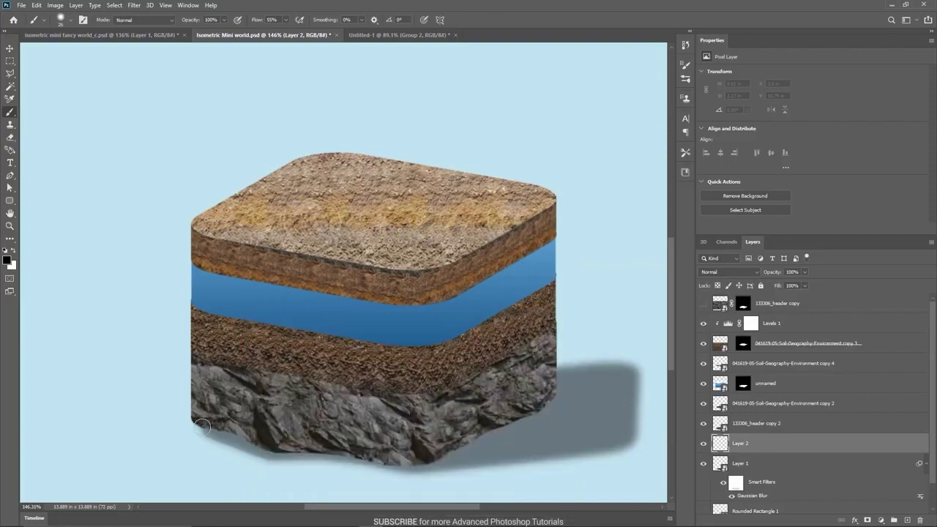
alt+right_click(215, 420)
scroll(225, 426, up, 2)
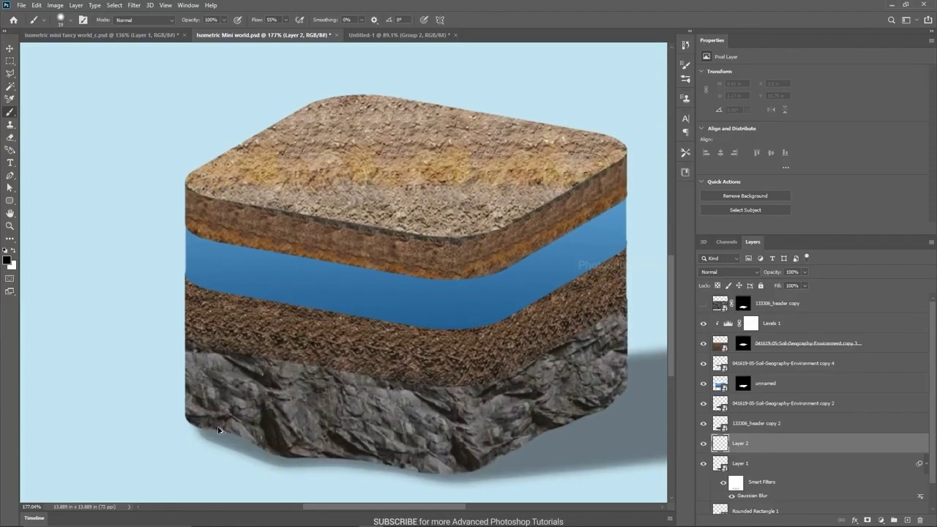
drag(232, 421, 192, 400)
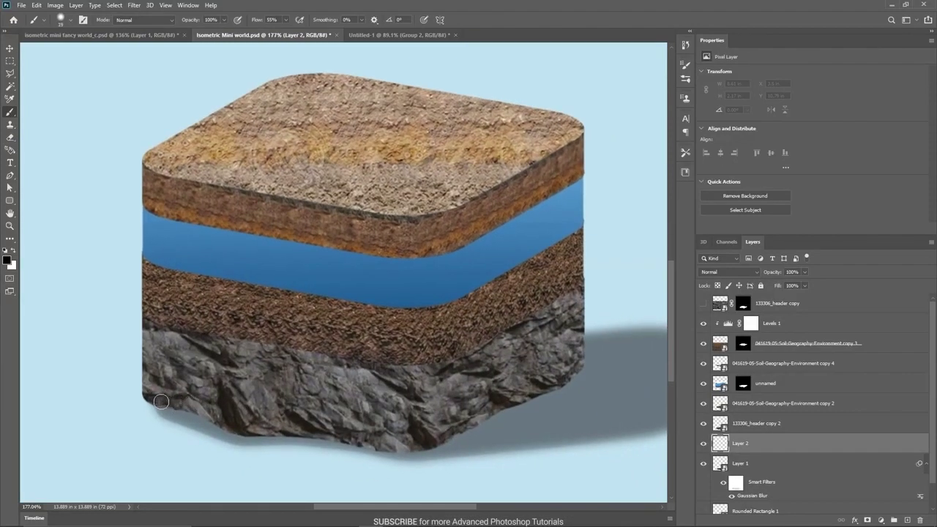
mouse_move(177, 405)
mouse_down()
mouse_move(239, 428)
mouse_move(392, 446)
mouse_move(445, 440)
mouse_move(548, 388)
mouse_move(576, 361)
mouse_up()
scroll(359, 410, down, 5)
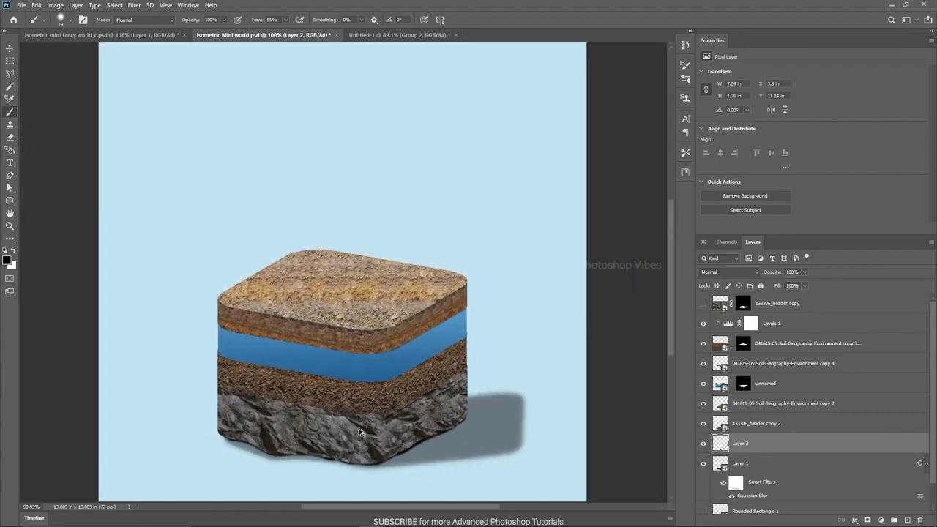
key(v)
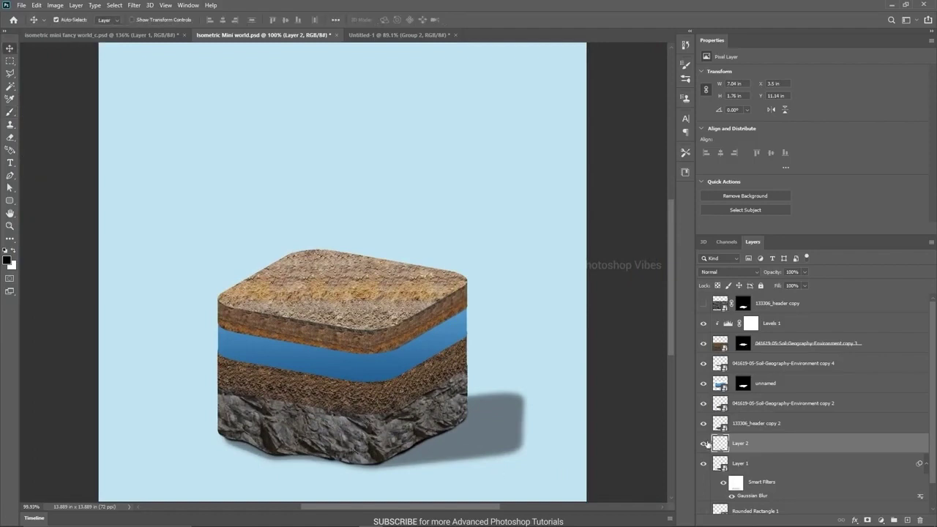
- Lower the opacity of the painted shadow on Layer 2
drag(773, 275, 758, 274)
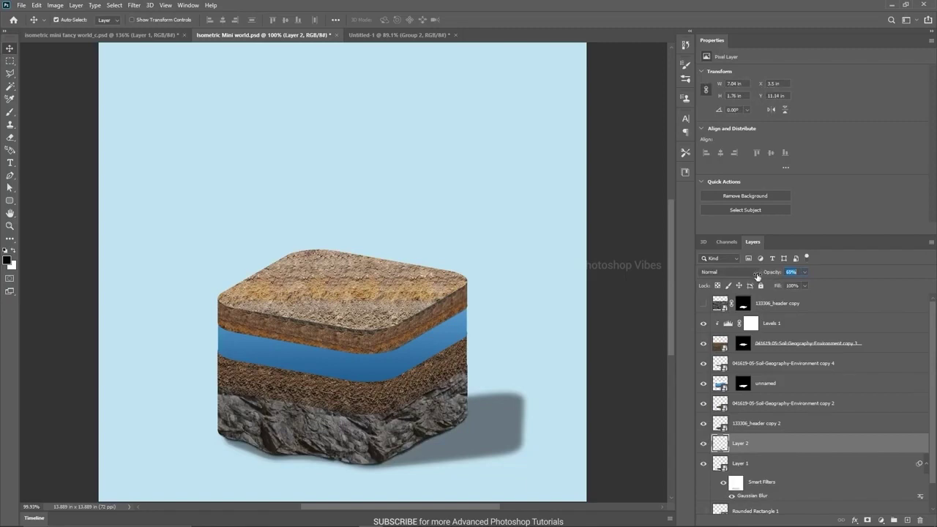
scroll(380, 449, down, 3)
scroll(337, 408, up, 2)
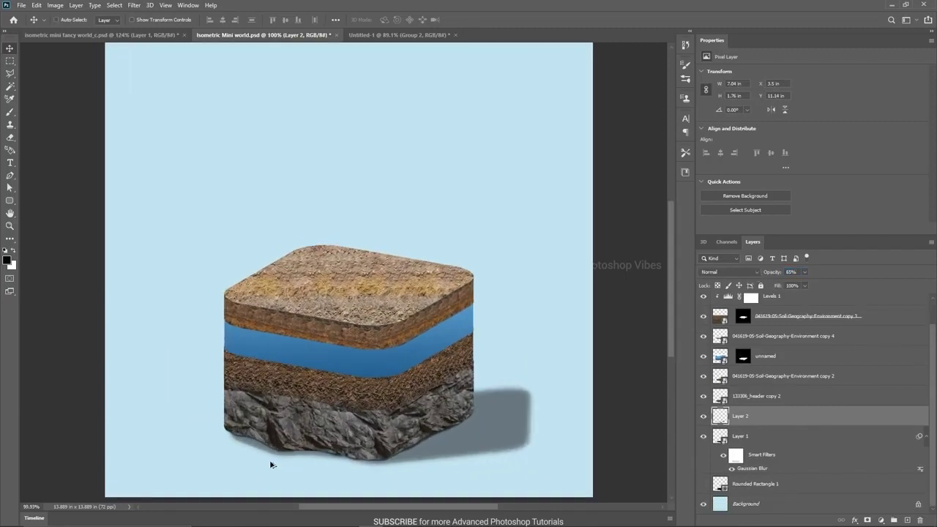
- Add a layer mask to Layer 1 and paint on it with a 29 px brush to soften the shadow along the rock's bottom
click(750, 437)
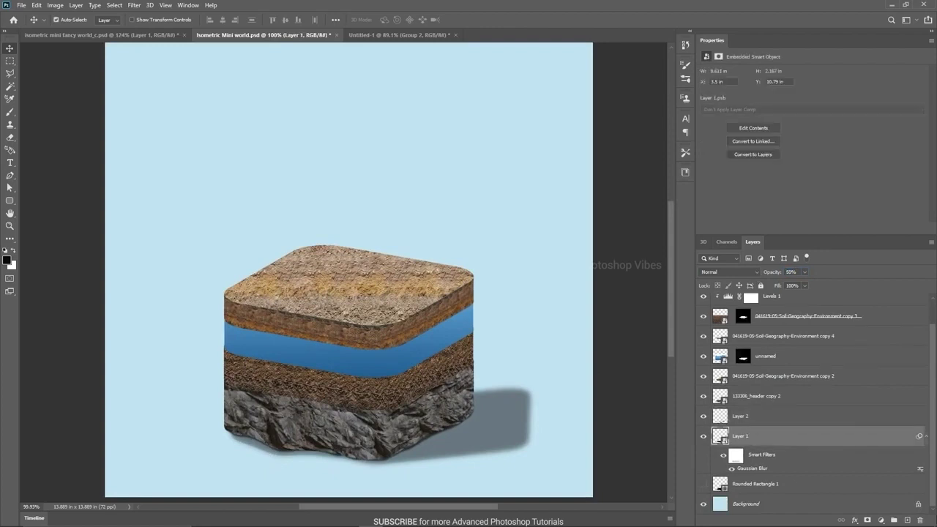
click(868, 520)
key(b)
alt+drag(275, 453, 249, 453)
key(0)
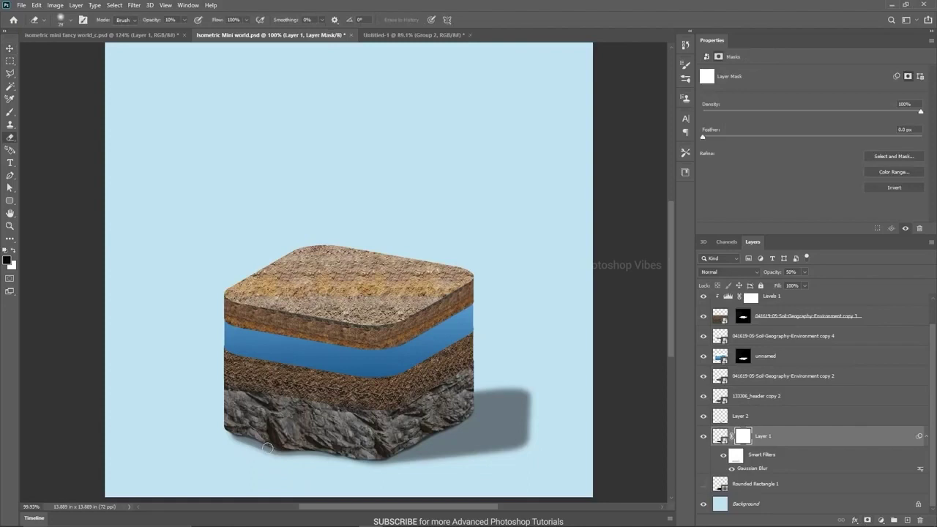
key(x)
drag(250, 447, 334, 463)
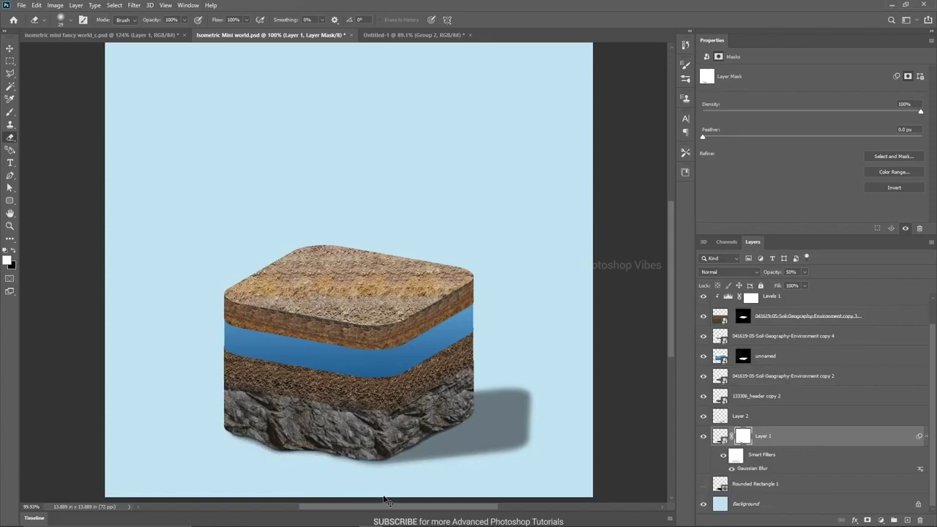
- Set Layer 2 to about 83% opacity, compare with the fancy world document, and select the lower soil layer
click(745, 422)
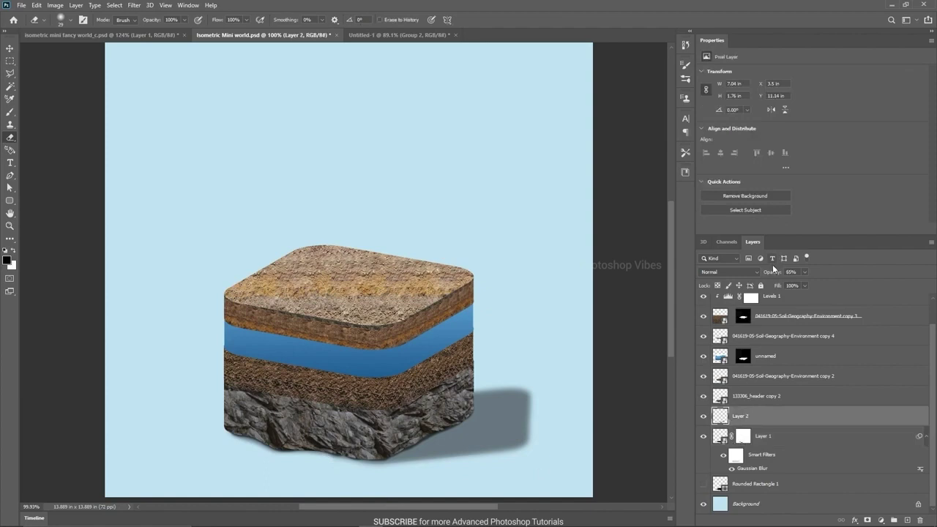
drag(771, 273, 848, 281)
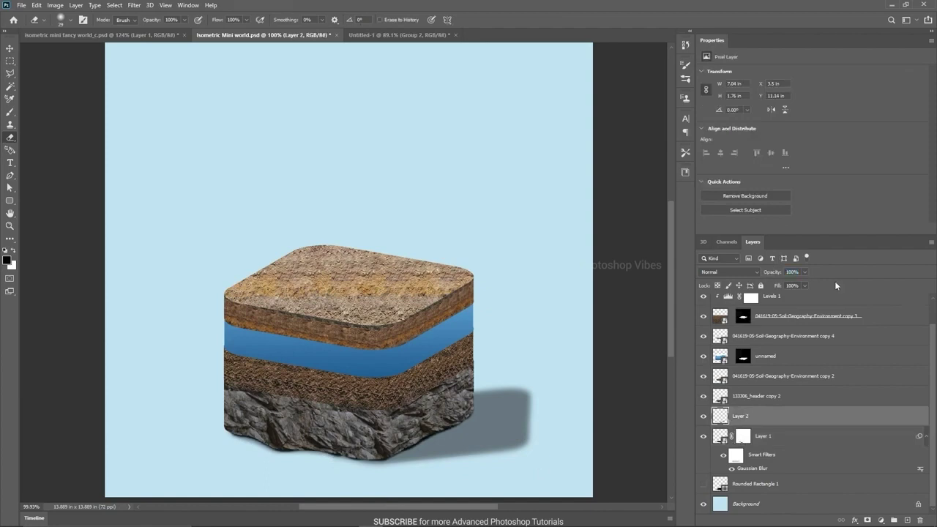
drag(771, 275, 765, 274)
key(ctrl+0)
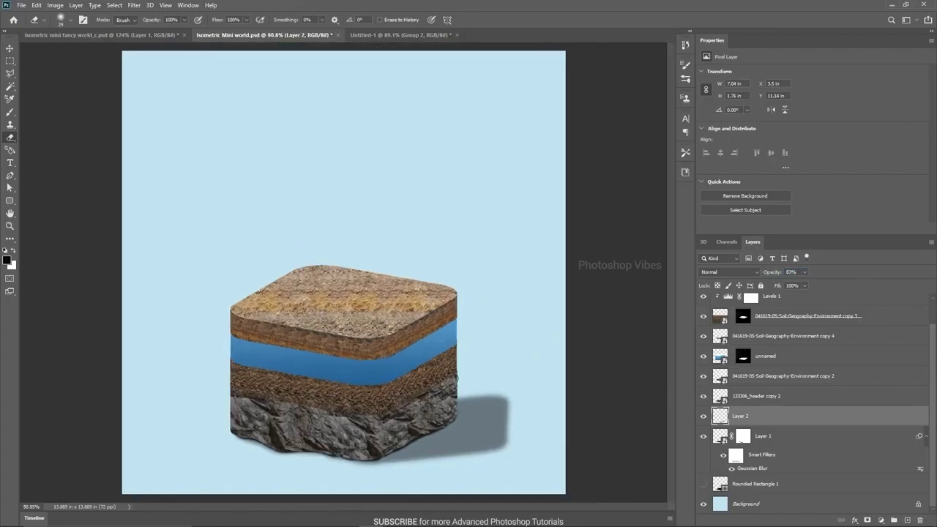
key(v)
click(91, 36)
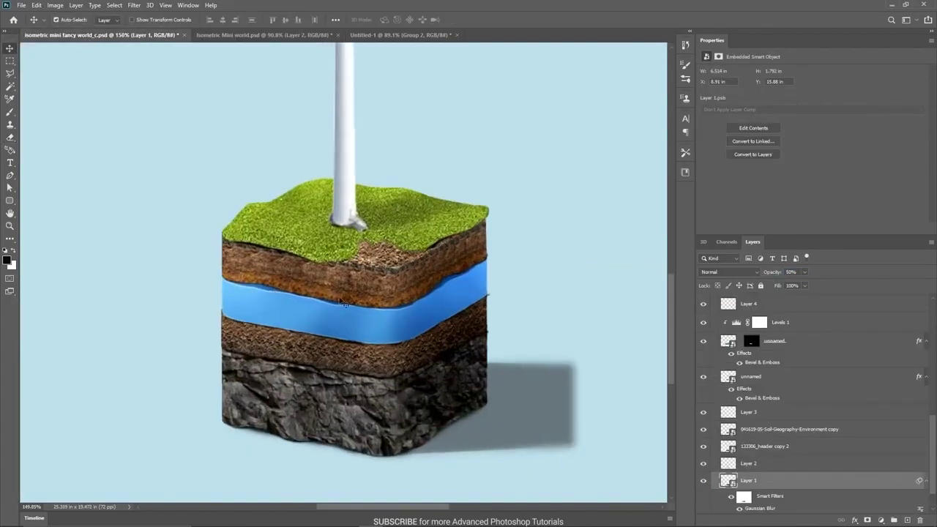
click(256, 35)
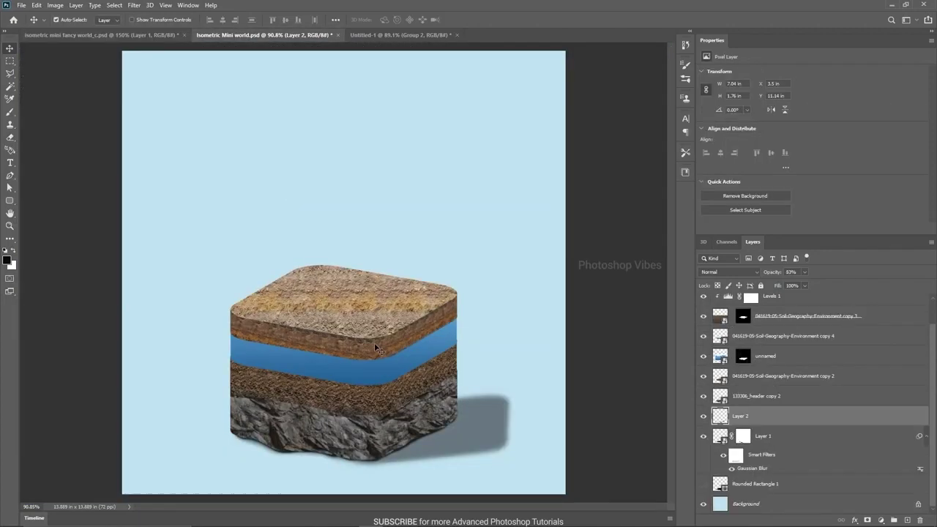
ctrl+click(315, 396)
- Add a new layer above the lower soil and set its blend mode to Overlay
click(703, 377)
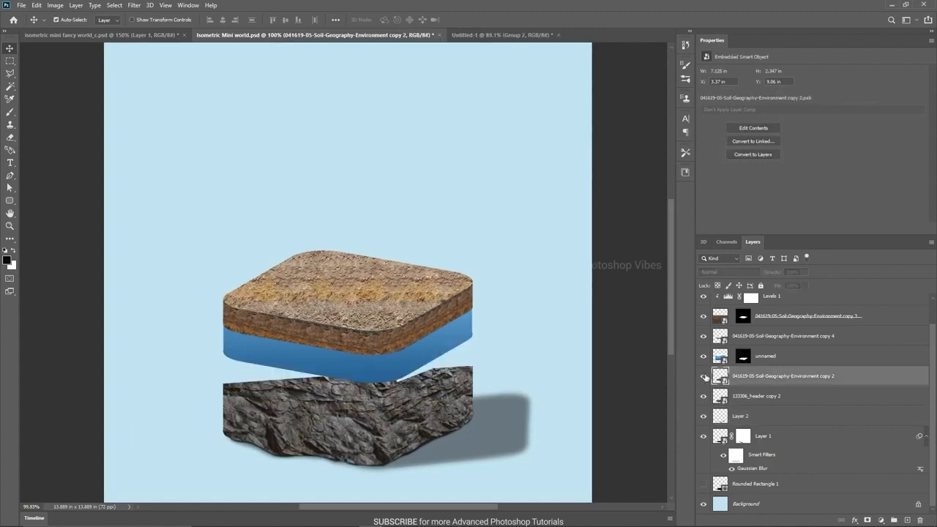
click(703, 377)
click(908, 520)
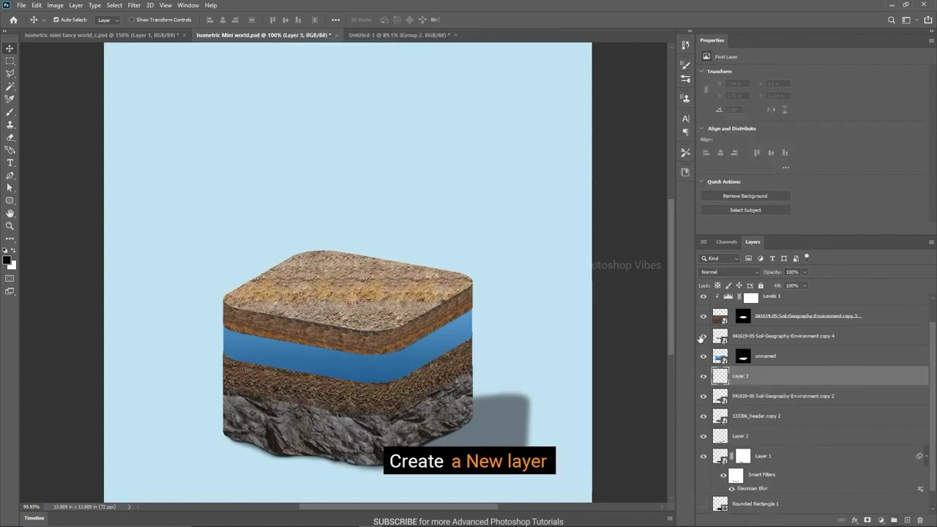
scroll(254, 399, up, 2)
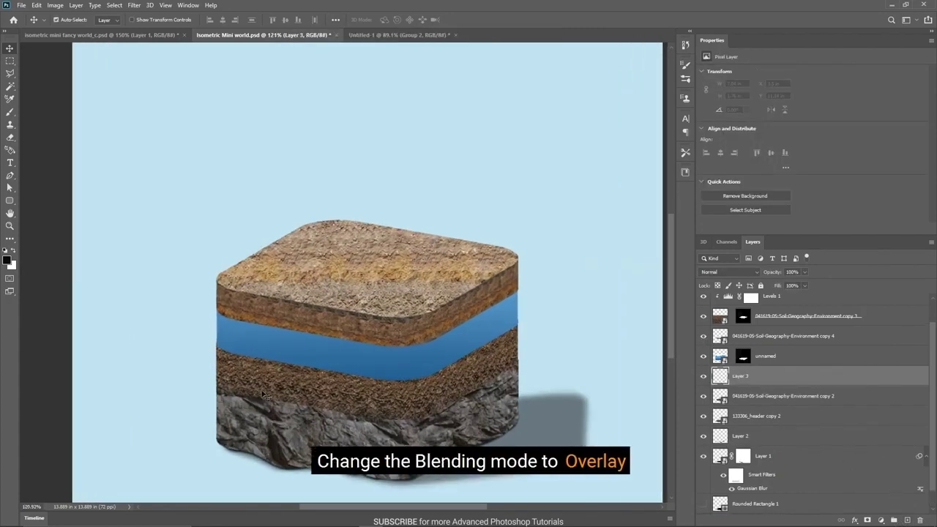
click(714, 272)
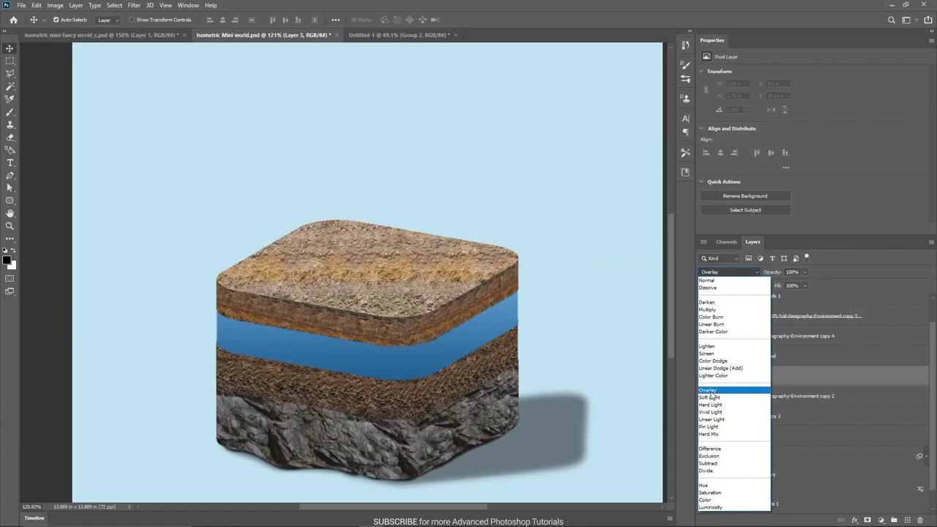
click(711, 392)
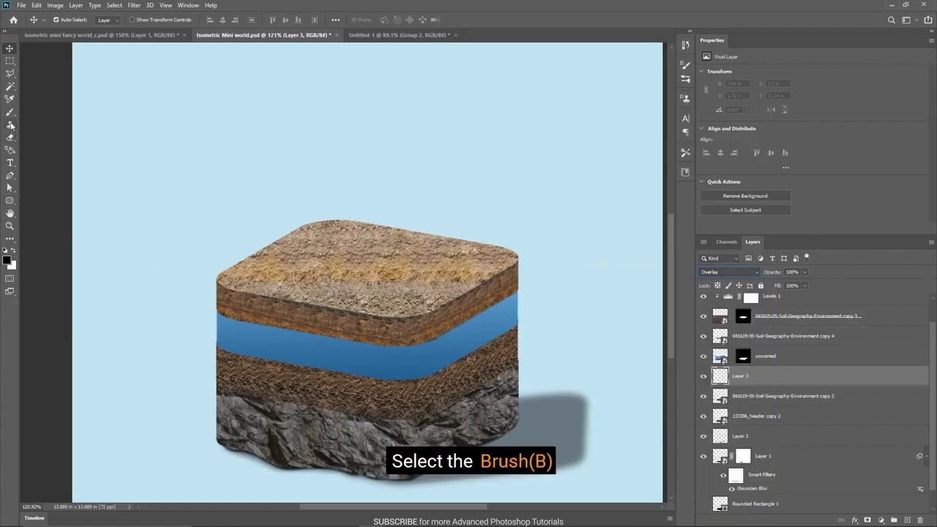
- Set up a fully soft brush at 0% hardness and 5 px size
drag(10, 112, 53, 116)
click(54, 116)
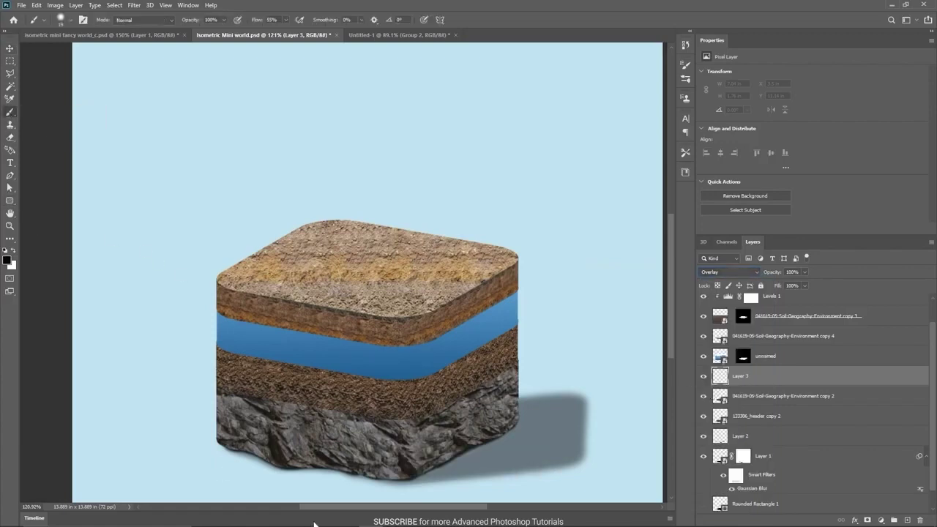
scroll(270, 415, up, 2)
alt+drag(259, 405, 253, 408)
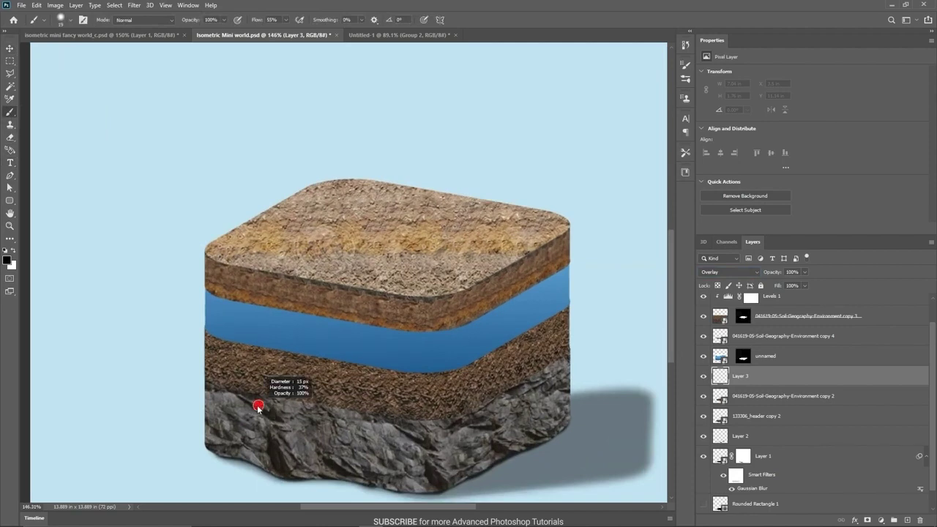
right_click(265, 405)
drag(325, 356, 295, 357)
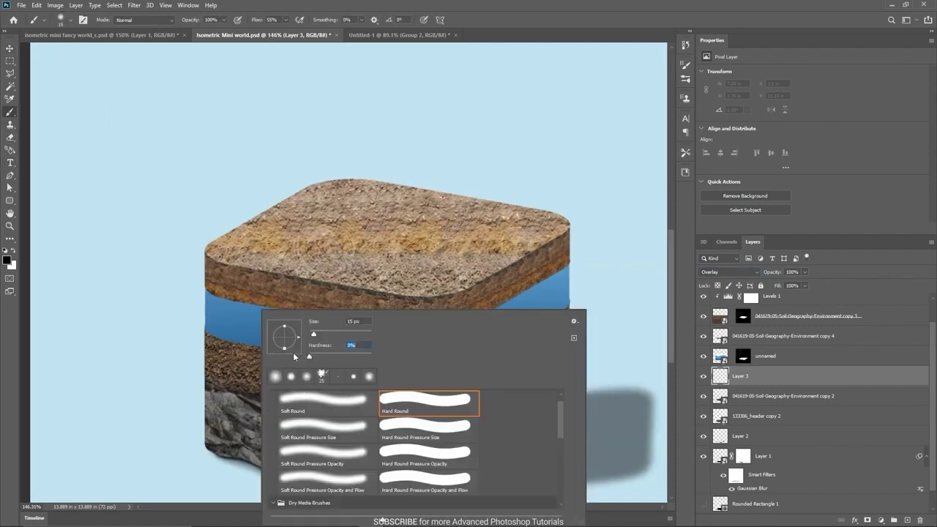
key(Return)
scroll(289, 416, up, 1)
alt+right_click(289, 415)
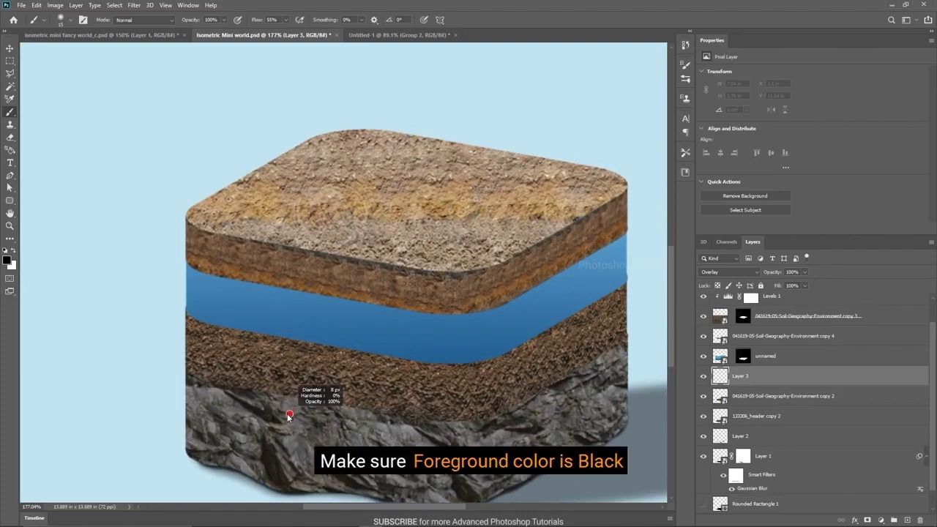
alt+right_click(212, 383)
- Paint soft black shading along the soil–rock seam on the Overlay layer
drag(205, 382, 263, 403)
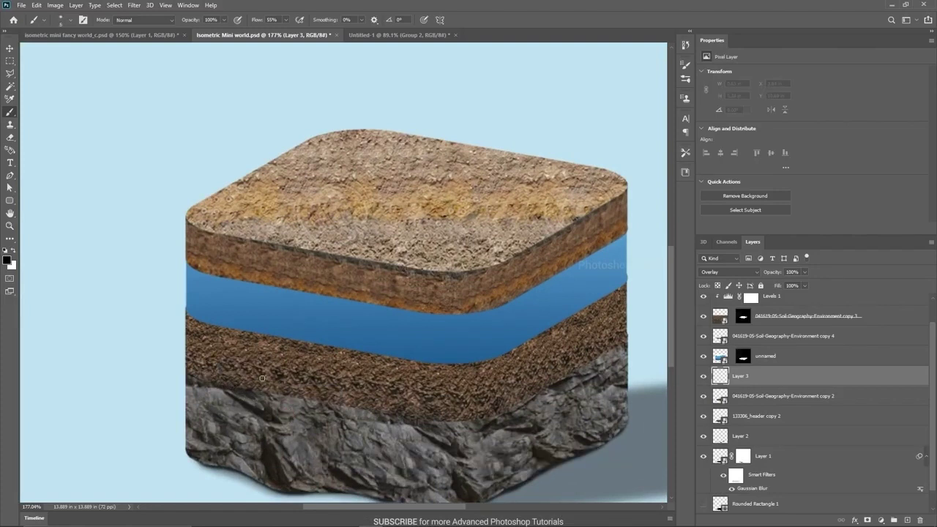
alt+right_click(262, 385)
drag(253, 390, 205, 386)
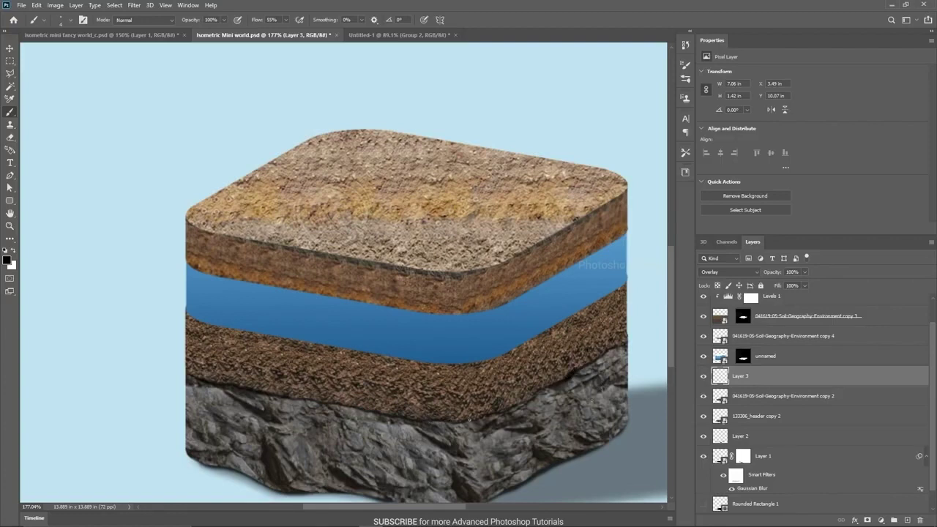
scroll(352, 423, down, 2)
scroll(400, 442, down, 2)
scroll(395, 444, up, 2)
- Toggle the shading layer to compare the result, then reselect the lower soil layer
click(701, 378)
click(702, 378)
scroll(382, 426, down, 2)
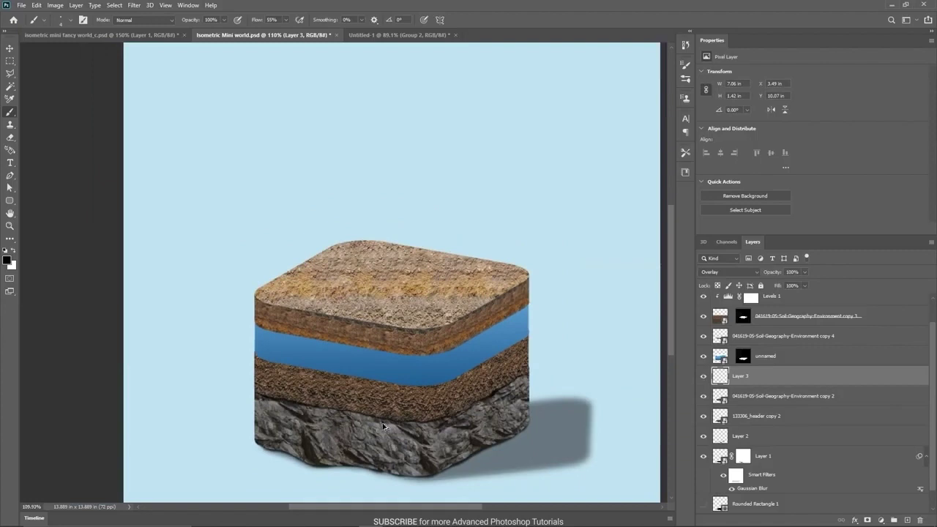
scroll(382, 426, down, 1)
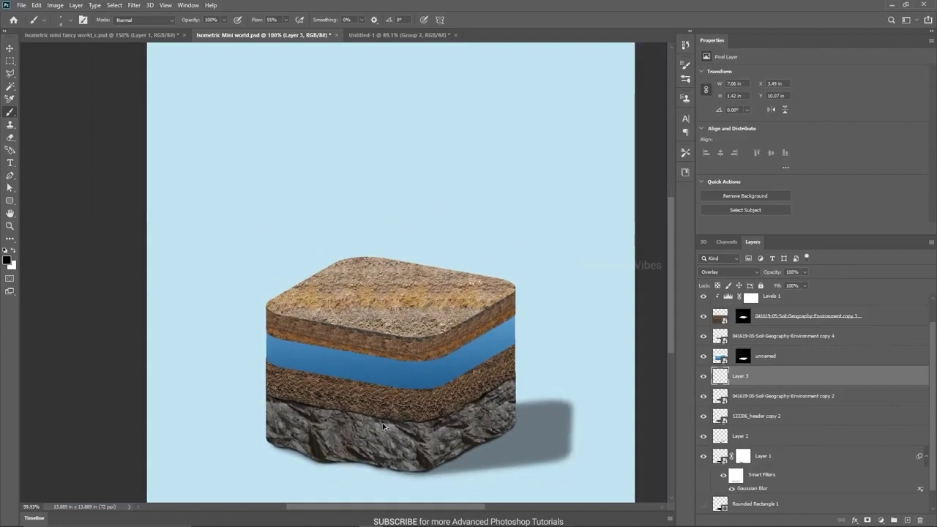
key(v)
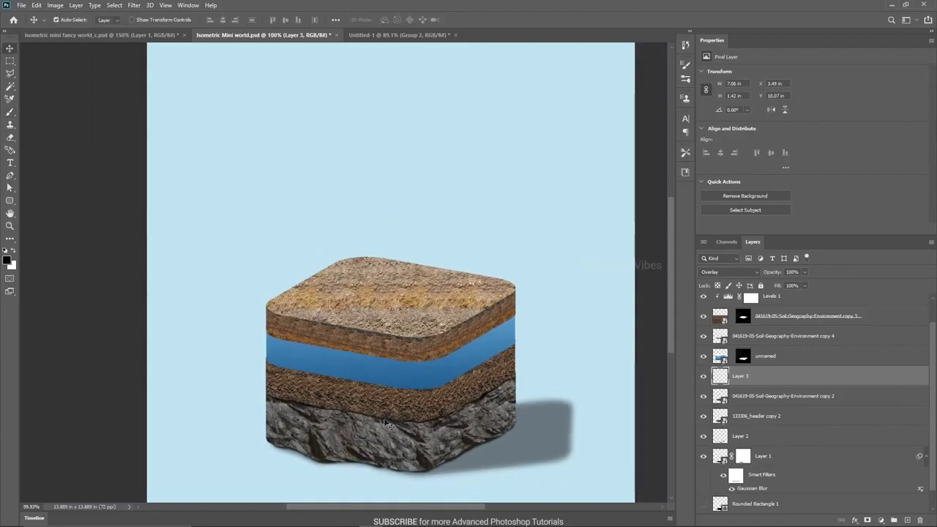
scroll(427, 446, down, 2)
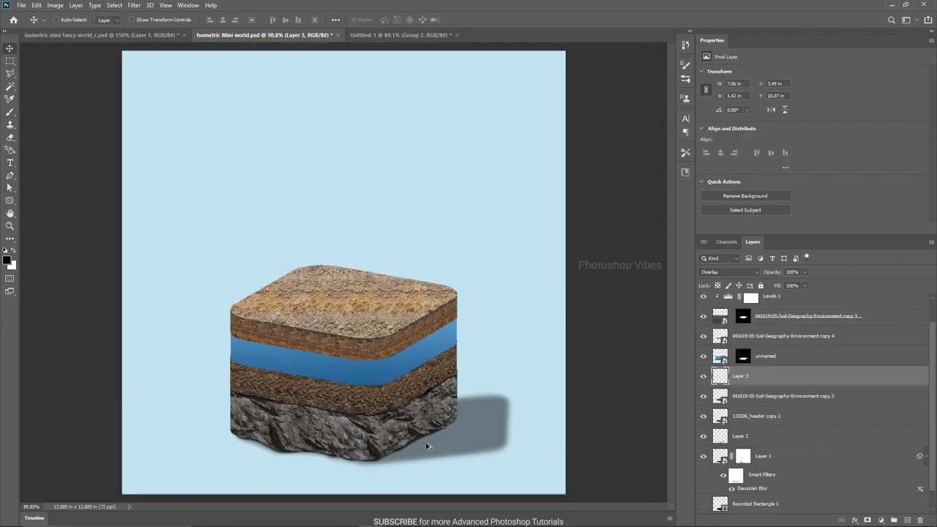
scroll(325, 416, up, 2)
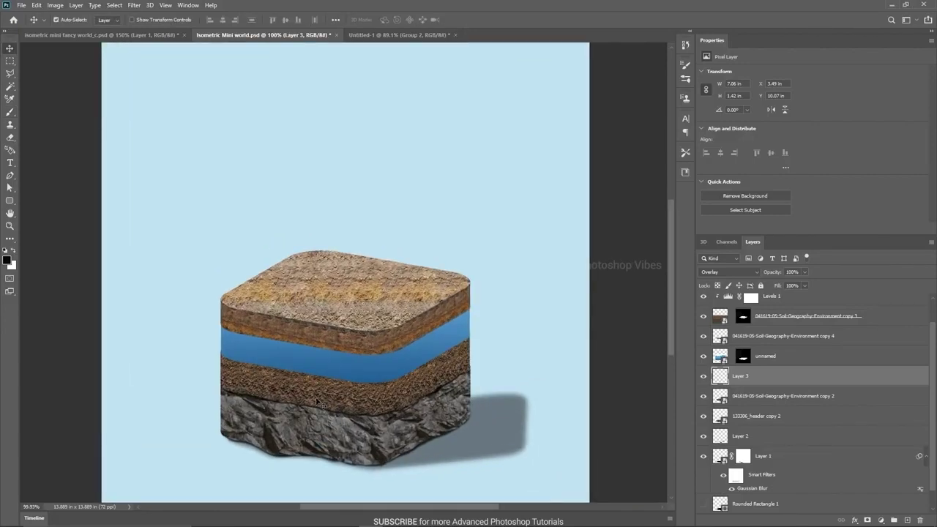
click(316, 399)
- Add a new Layer 4 above the lower soil copy and set it to Overlay
click(705, 398)
click(705, 397)
click(907, 520)
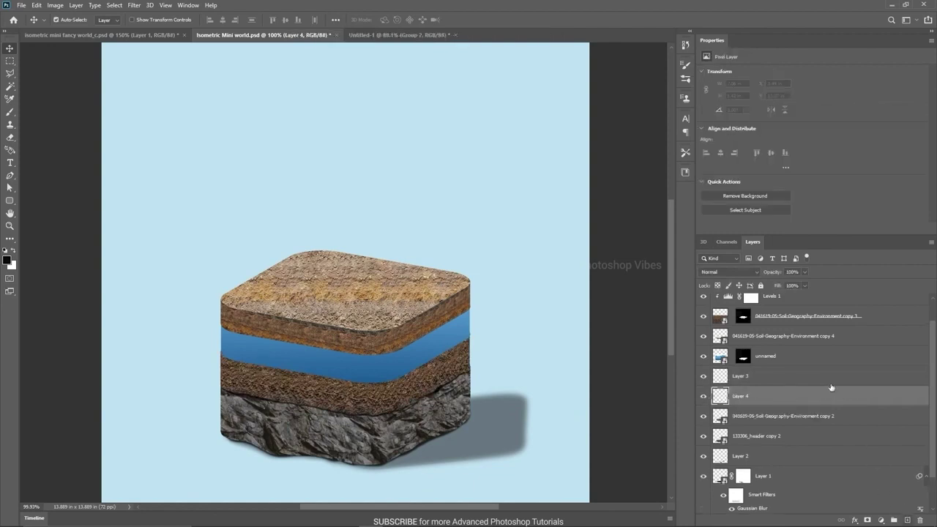
click(724, 272)
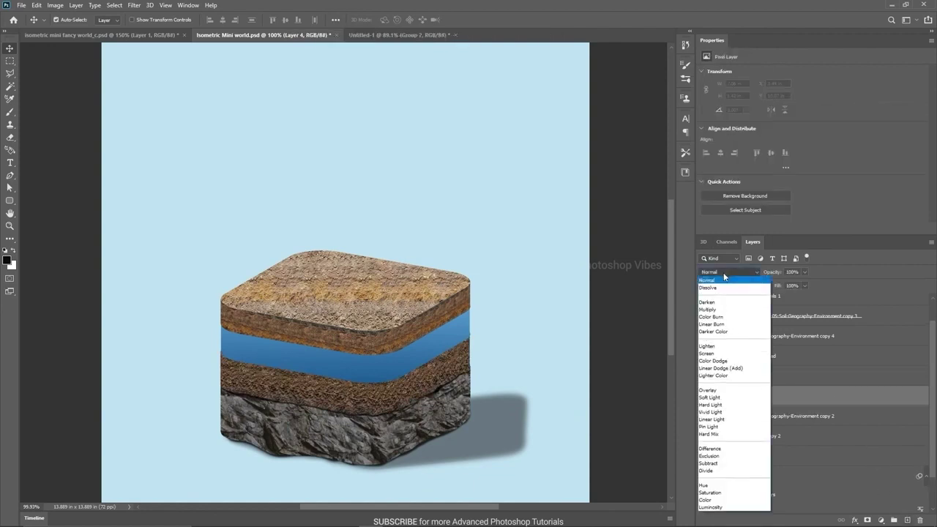
click(714, 391)
- Brush soft black shading along the bottom edge of the blue water band
click(9, 112)
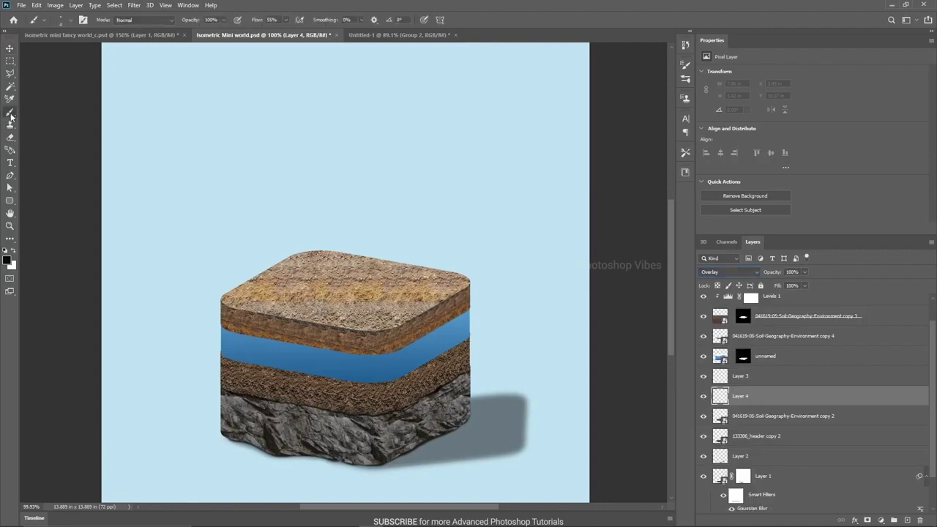
scroll(305, 392, up, 4)
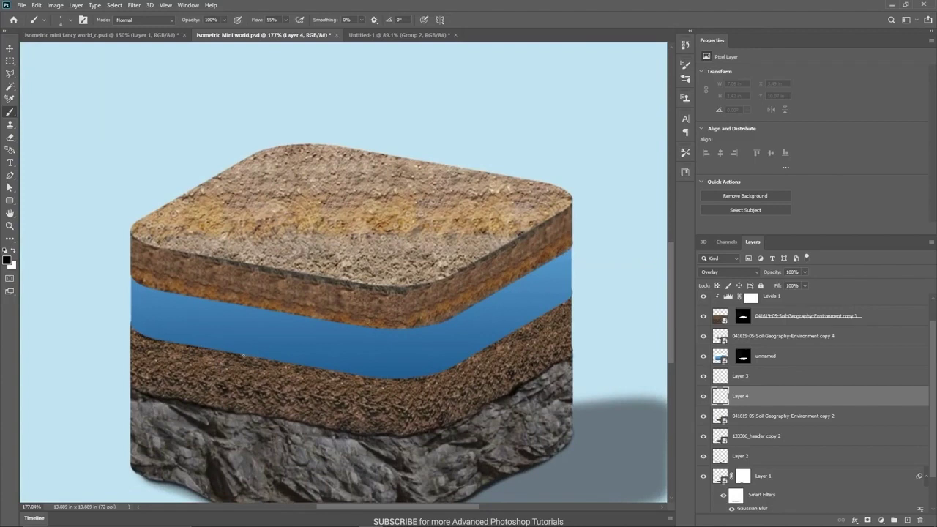
mouse_move(303, 366)
mouse_down()
mouse_move(392, 379)
mouse_move(451, 366)
mouse_up()
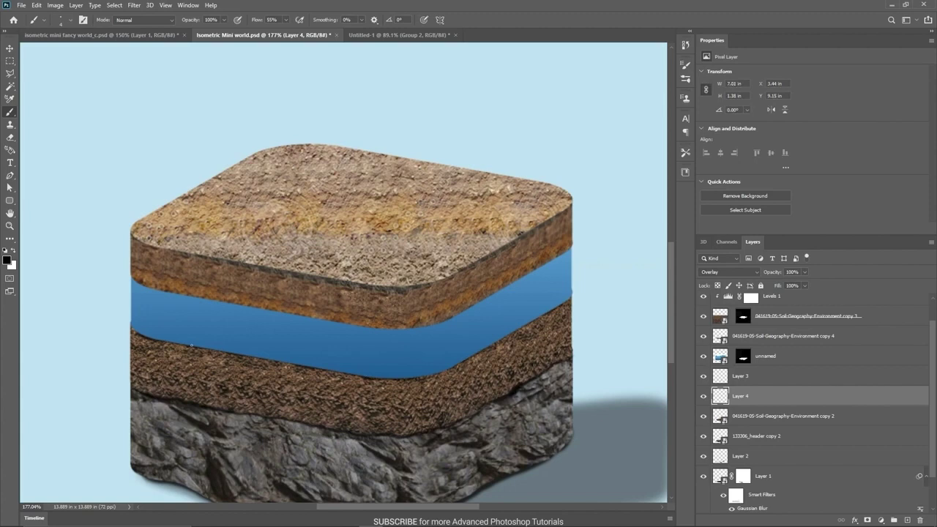
drag(166, 342, 353, 375)
key(ctrl+z)
scroll(311, 379, down, 2)
drag(419, 374, 474, 340)
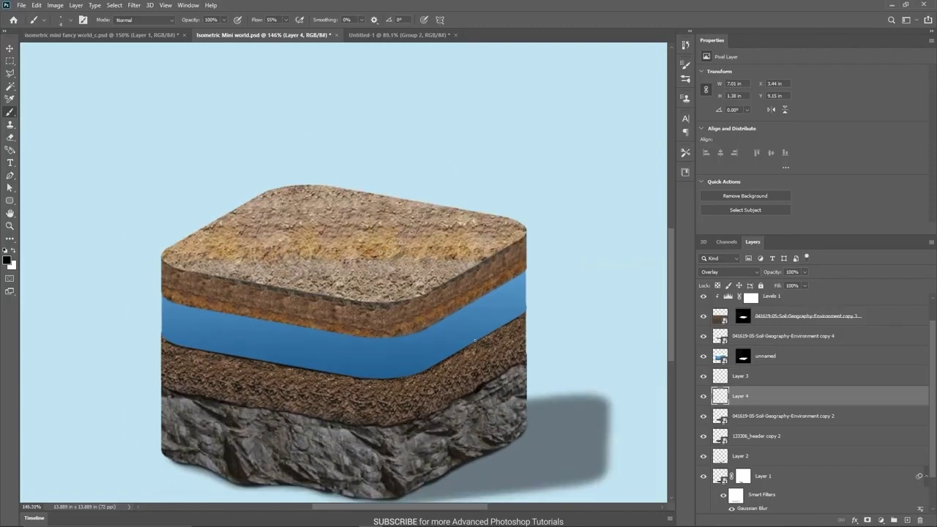
click(704, 397)
click(703, 396)
scroll(242, 378, down, 1)
scroll(239, 378, up, 1)
- Duplicate the water band layer, hide the copy, and select the original
key(v)
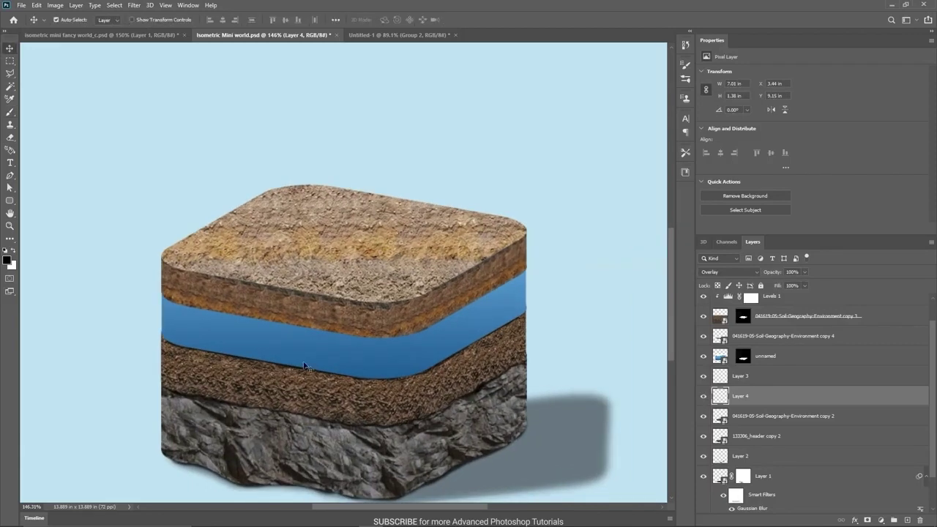
click(314, 350)
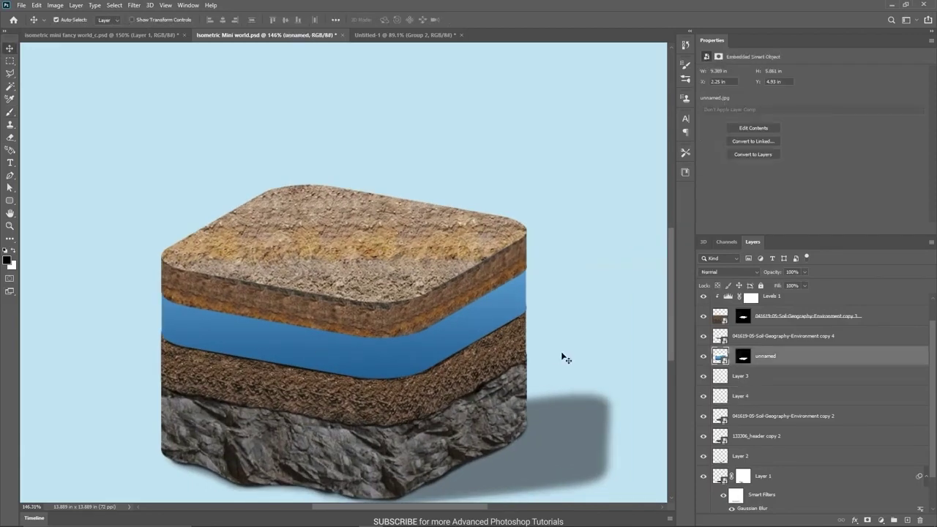
click(704, 356)
click(704, 356)
drag(785, 357, 908, 521)
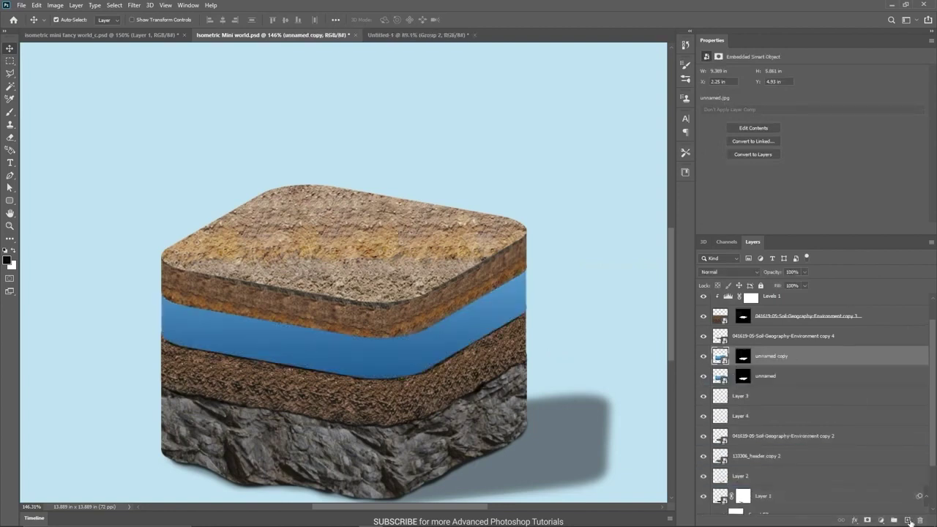
click(704, 358)
click(835, 378)
- Turn on Bevel & Emboss for the water layer with a white shadow colour
double_click(917, 378)
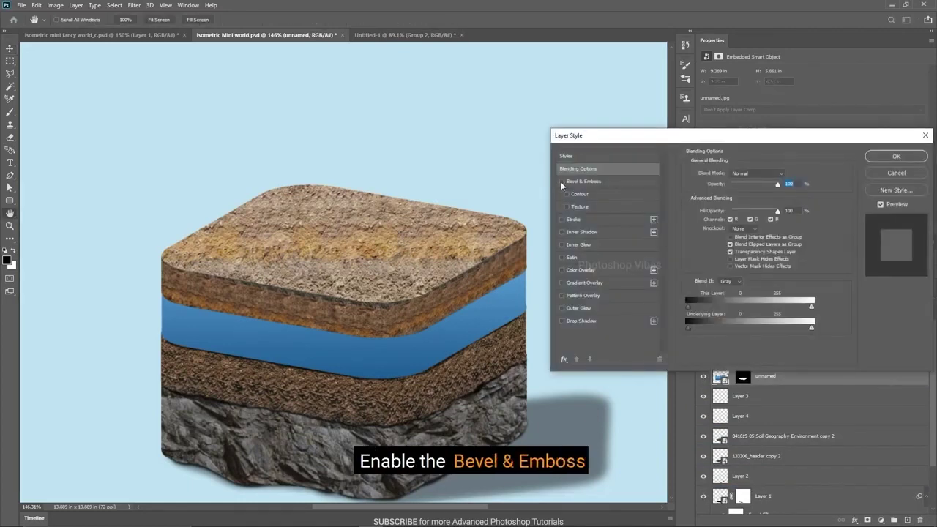
click(562, 181)
click(582, 182)
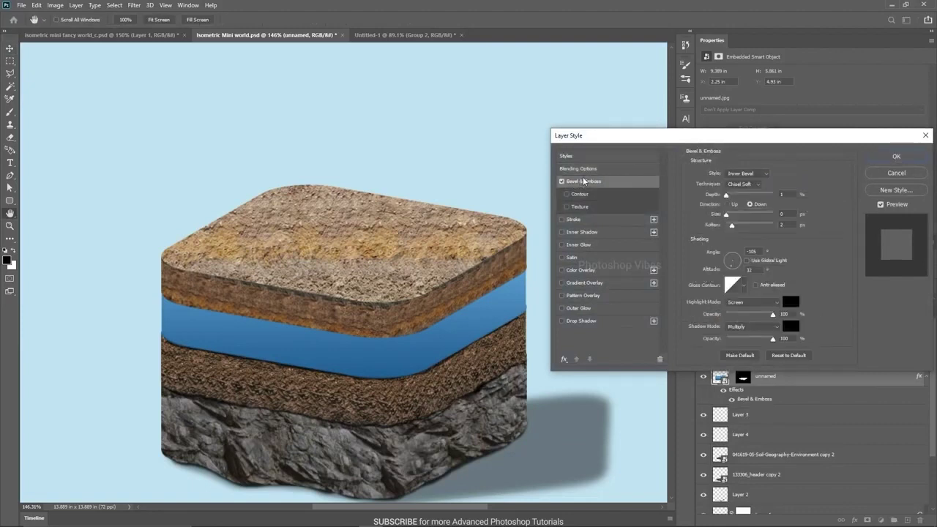
scroll(805, 440, down, 2)
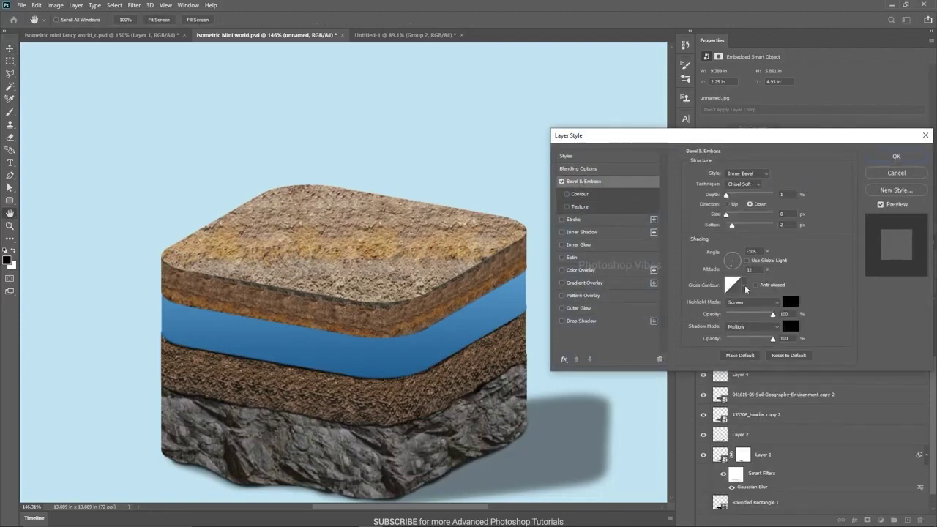
click(791, 326)
click(602, 97)
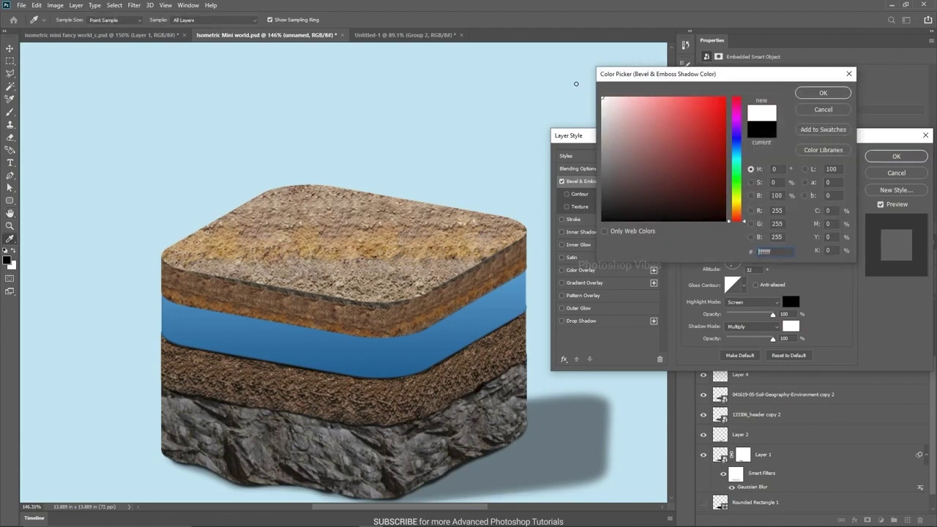
click(823, 93)
- Set the bevel shadow to Screen, soften the edges, and adjust the shadow opacity
click(729, 301)
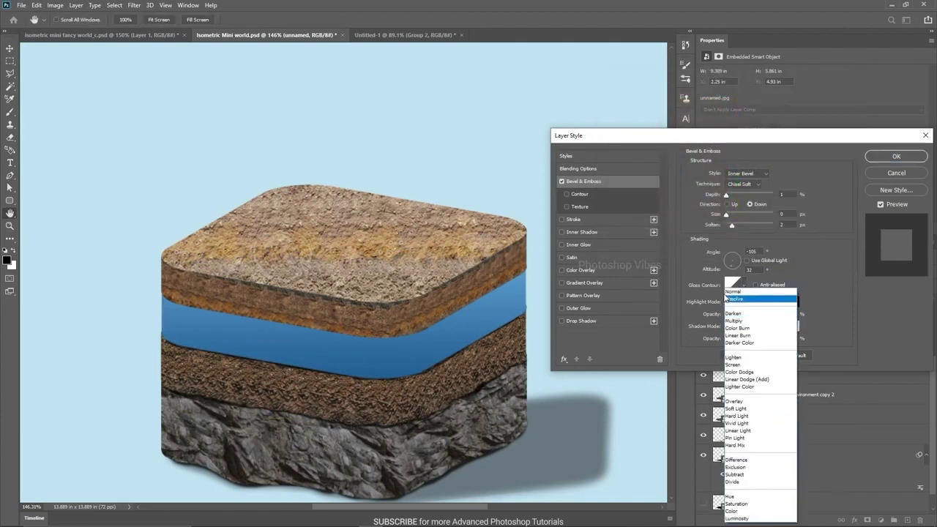
click(732, 364)
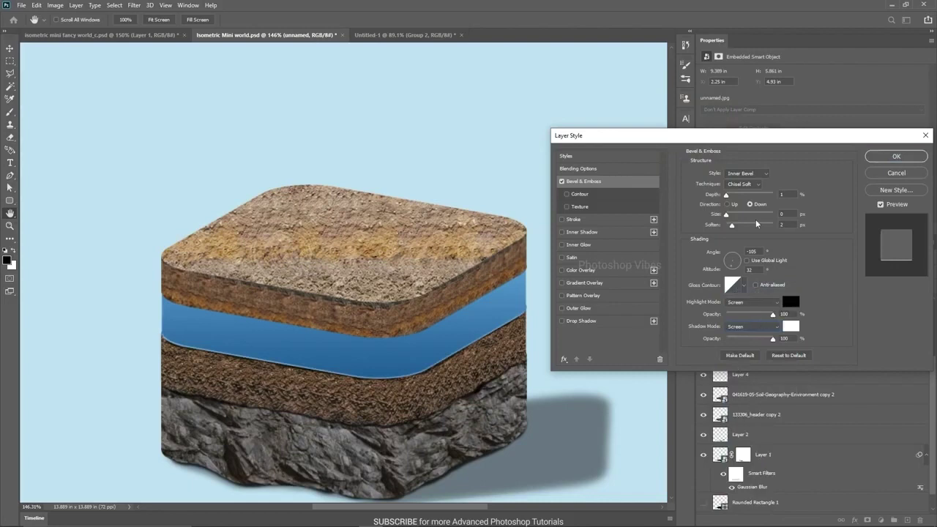
drag(772, 341, 746, 340)
mouse_move(733, 228)
mouse_down()
mouse_move(769, 233)
mouse_move(749, 238)
mouse_up()
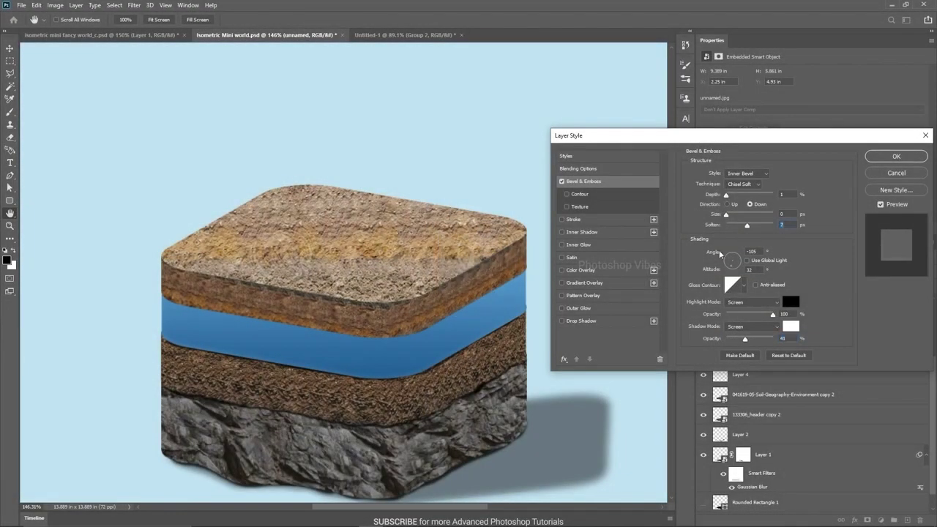
mouse_move(746, 341)
mouse_down()
mouse_move(773, 342)
mouse_move(757, 342)
mouse_up()
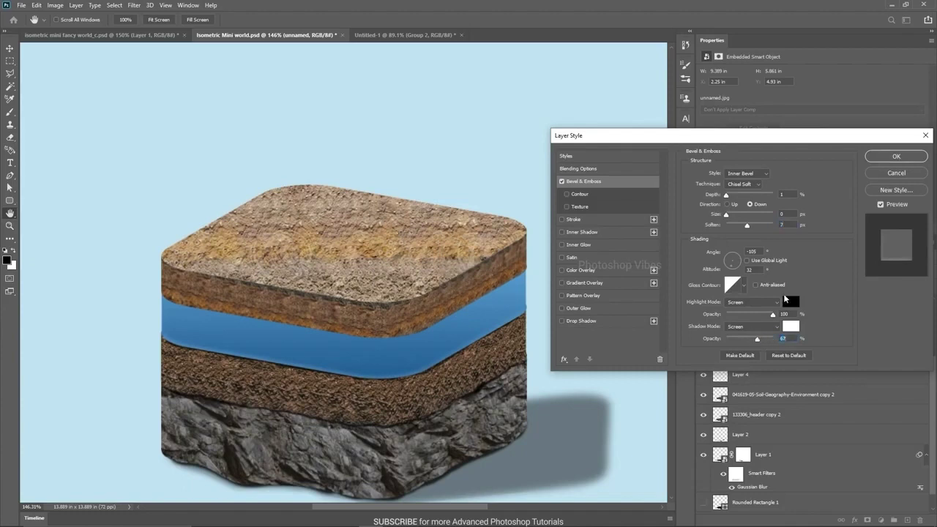
click(892, 156)
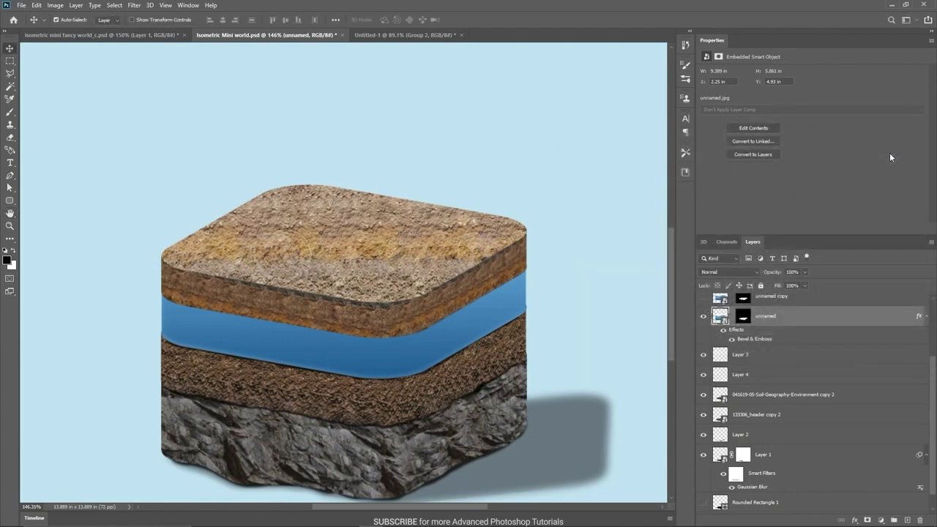
- Show the water copy layer again and target its layer mask
scroll(346, 398, down, 2)
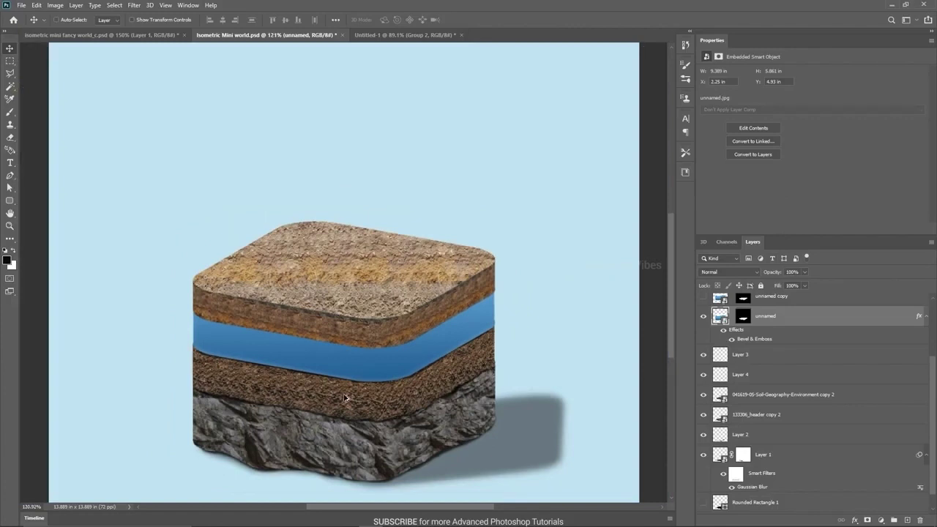
scroll(346, 398, up, 1)
scroll(712, 363, up, 3)
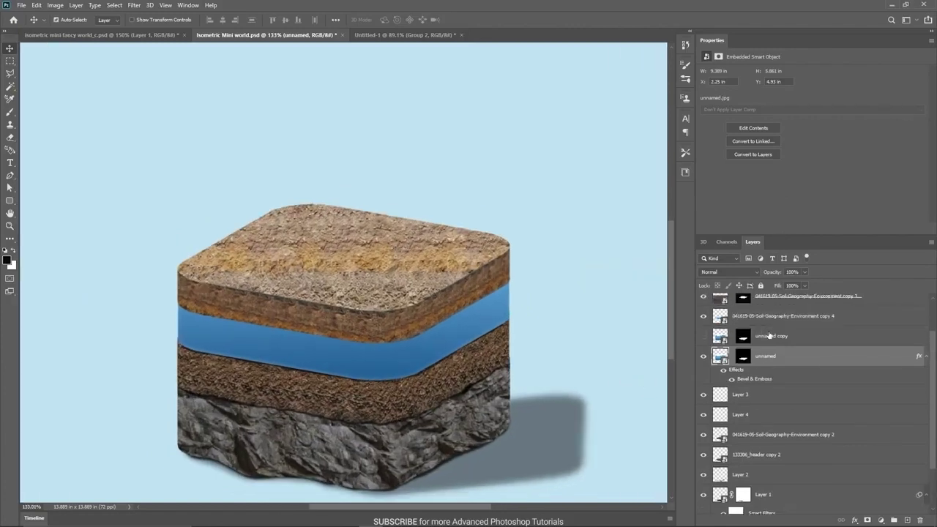
click(703, 357)
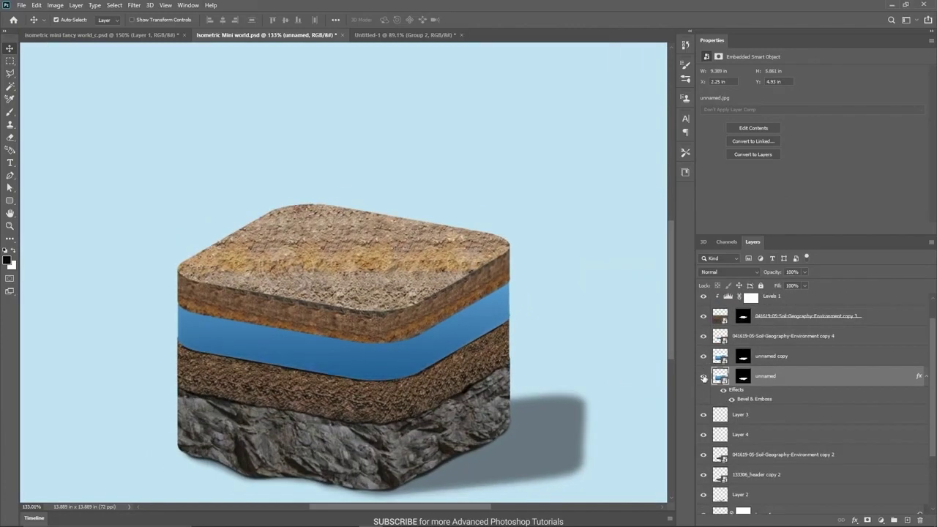
click(761, 363)
click(704, 358)
click(704, 358)
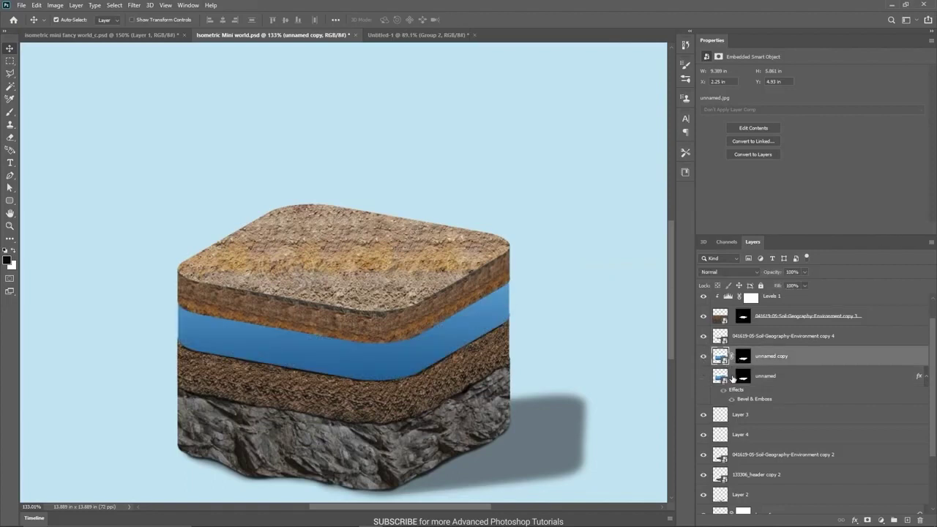
click(744, 357)
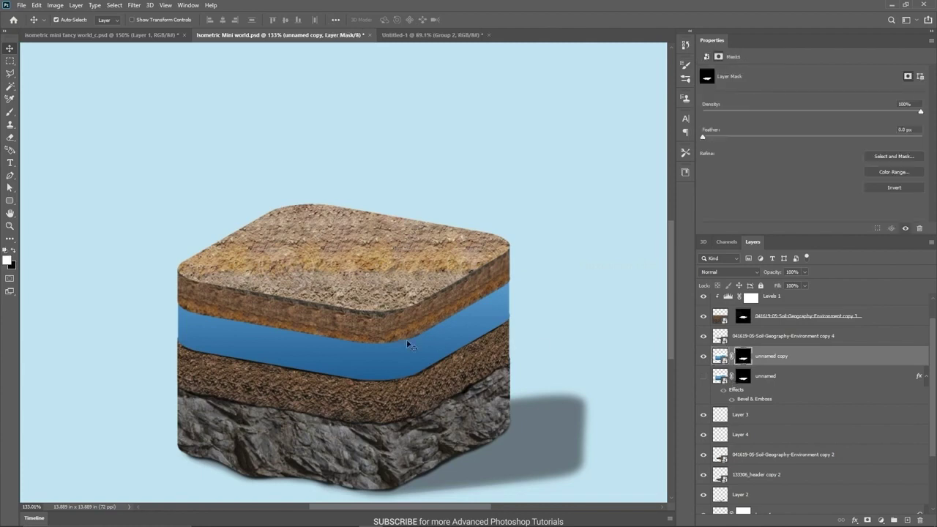
- Lasso the water area and fill it black in the mask, leaving a thin top strip
scroll(245, 346, up, 1)
scroll(232, 335, up, 1)
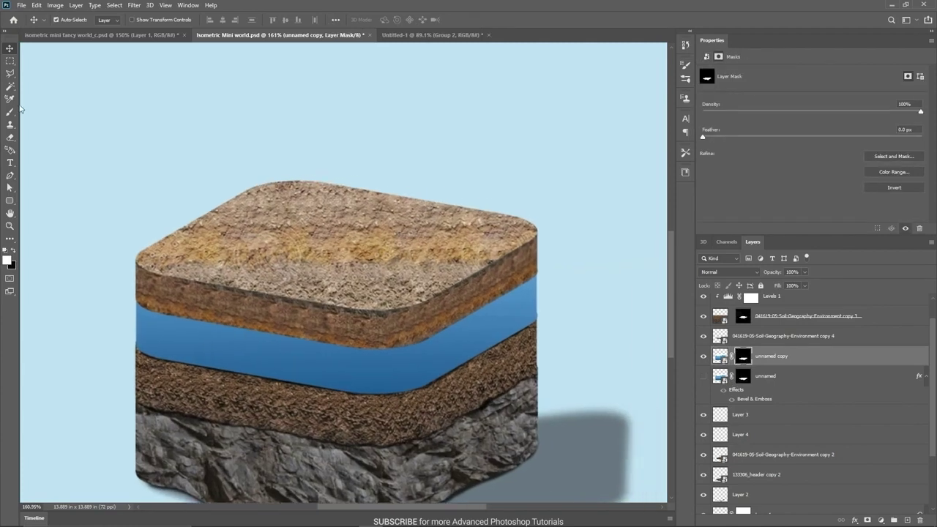
drag(11, 74, 46, 75)
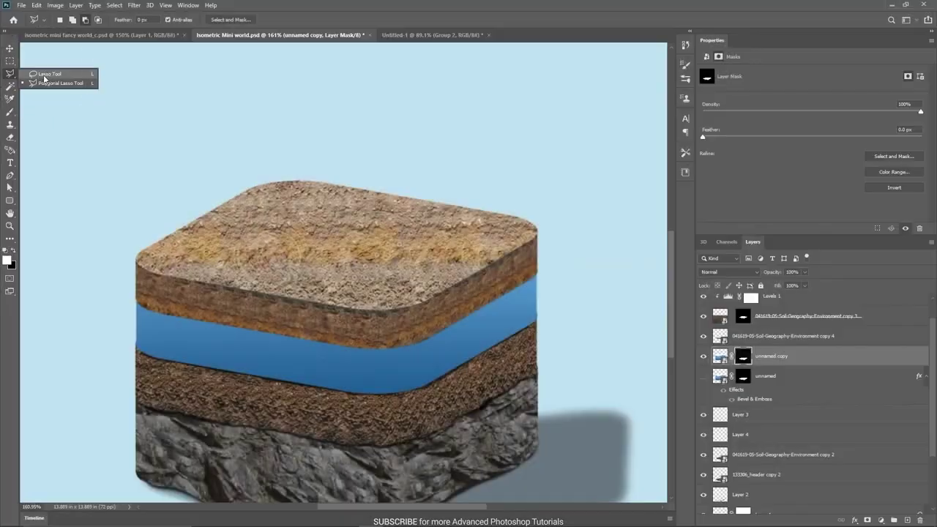
click(44, 75)
scroll(144, 329, up, 2)
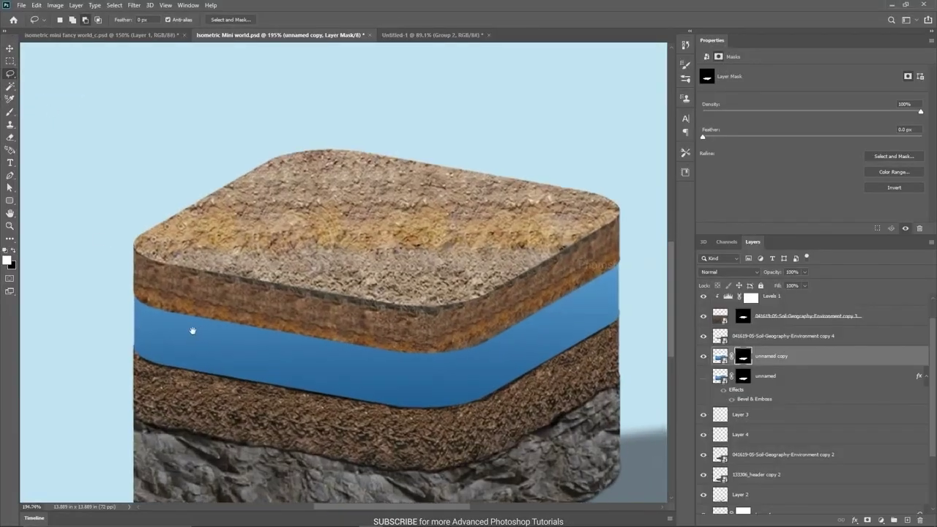
drag(192, 331, 151, 321)
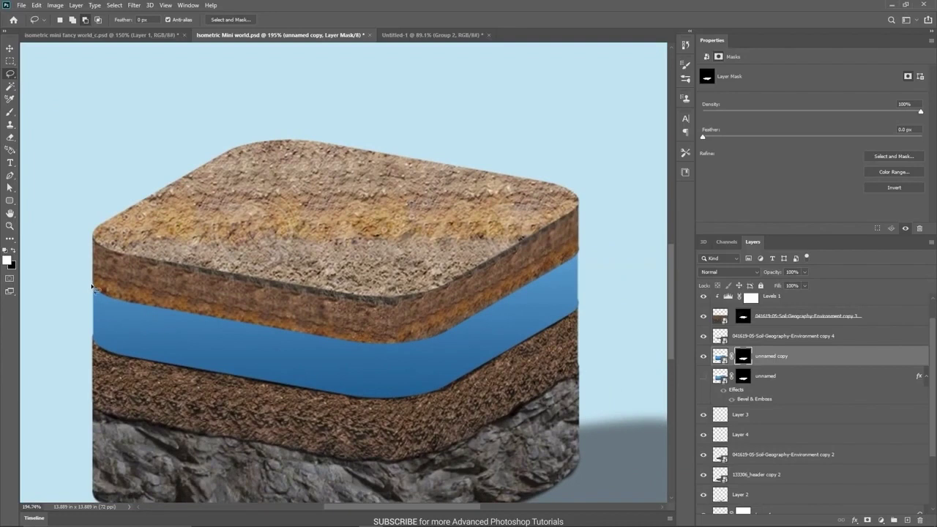
mouse_move(95, 292)
mouse_down()
mouse_move(148, 313)
mouse_move(313, 342)
mouse_up()
mouse_move(383, 349)
mouse_down()
mouse_move(484, 326)
mouse_move(568, 272)
mouse_move(606, 359)
mouse_move(46, 326)
mouse_move(55, 287)
mouse_up()
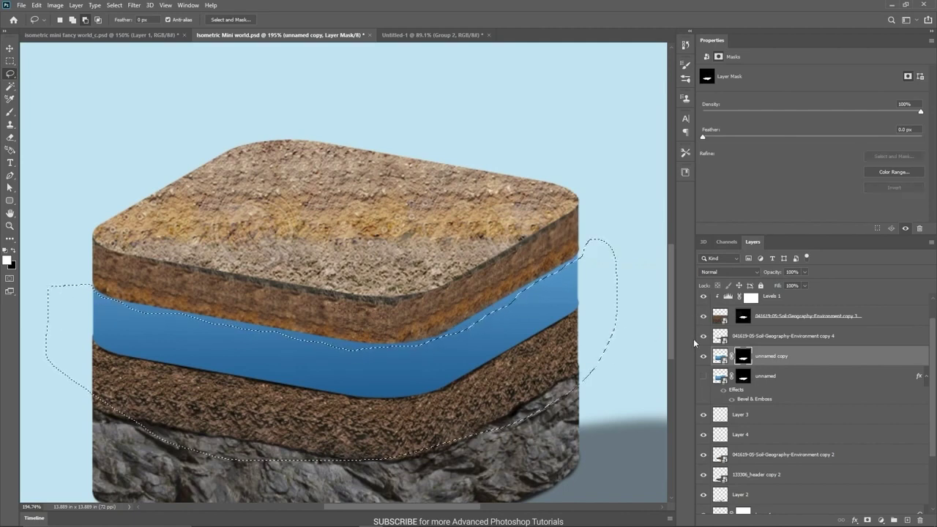
key(Delete)
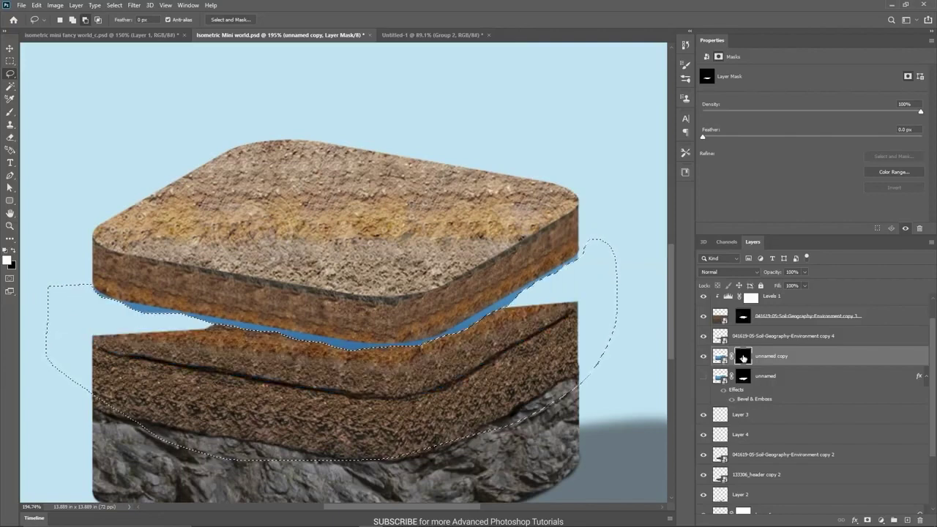
key(ctrl+d)
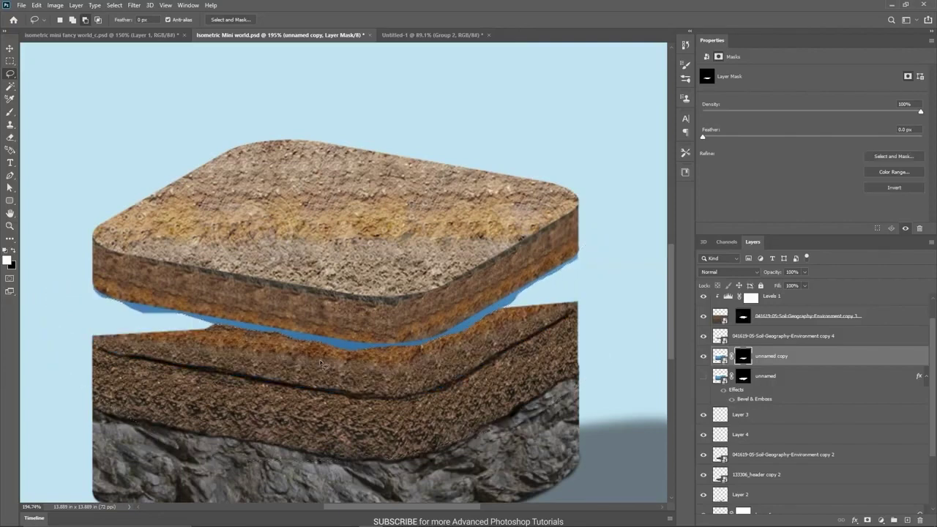
- Show the original water layer and move the water copy strip down across the band
key(v)
scroll(328, 364, down, 2)
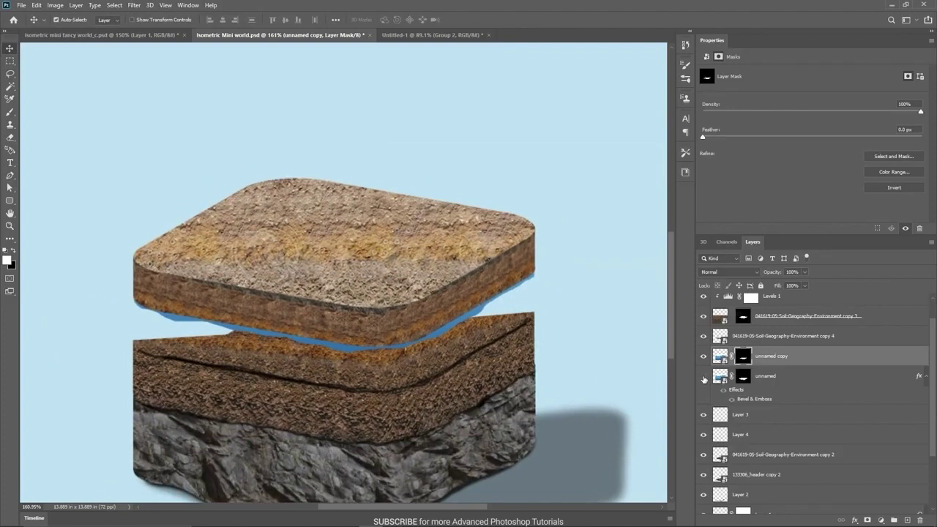
click(704, 377)
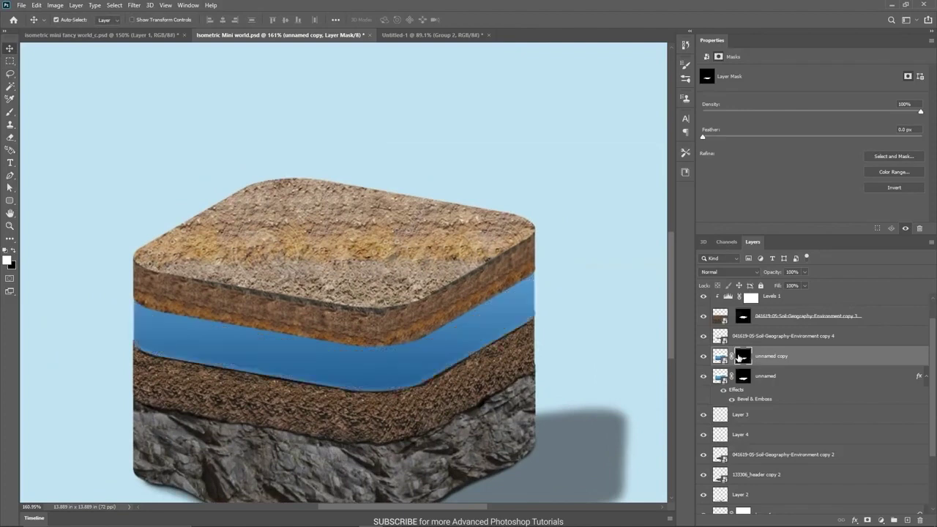
click(722, 357)
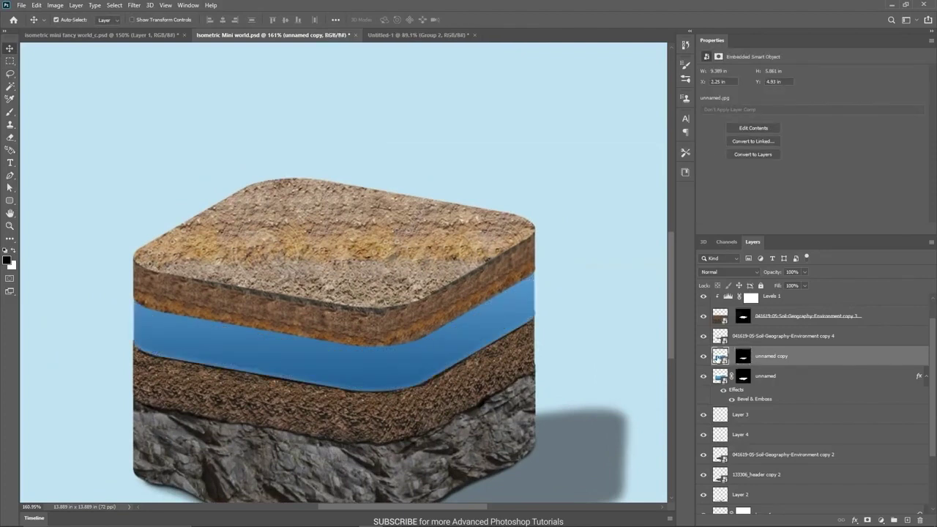
key(ctrl+t)
scroll(417, 326, down, 2)
drag(375, 288, 371, 357)
- Commit the transform and add a Levels layer with black input 45 and midtones 0.32
key(Return)
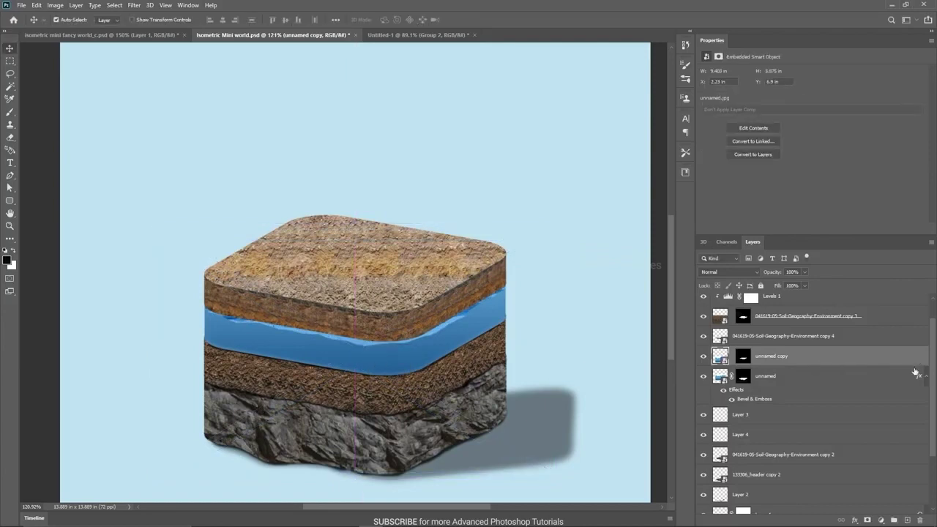
click(883, 519)
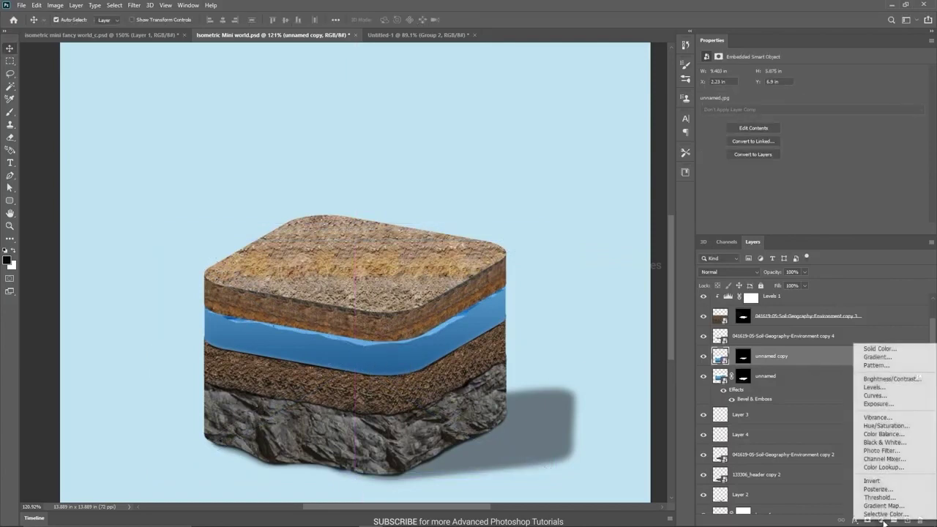
click(877, 388)
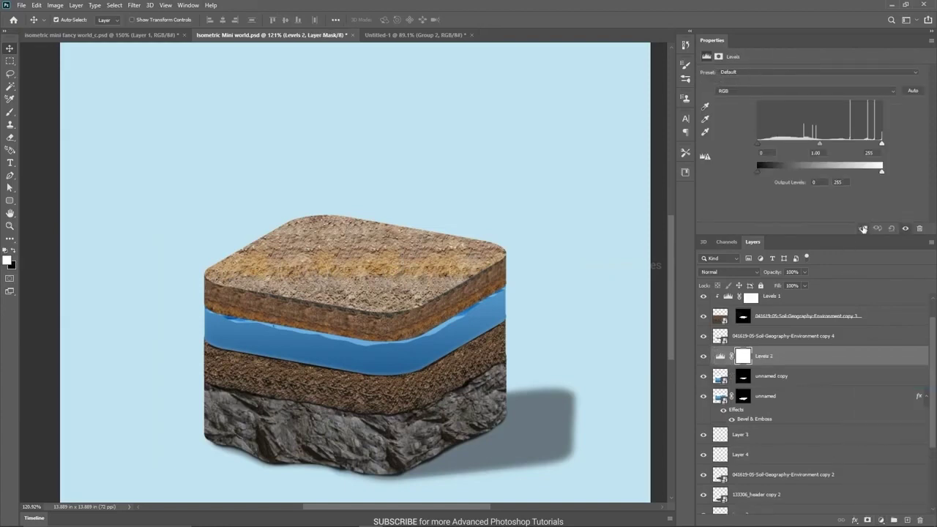
drag(820, 142, 854, 143)
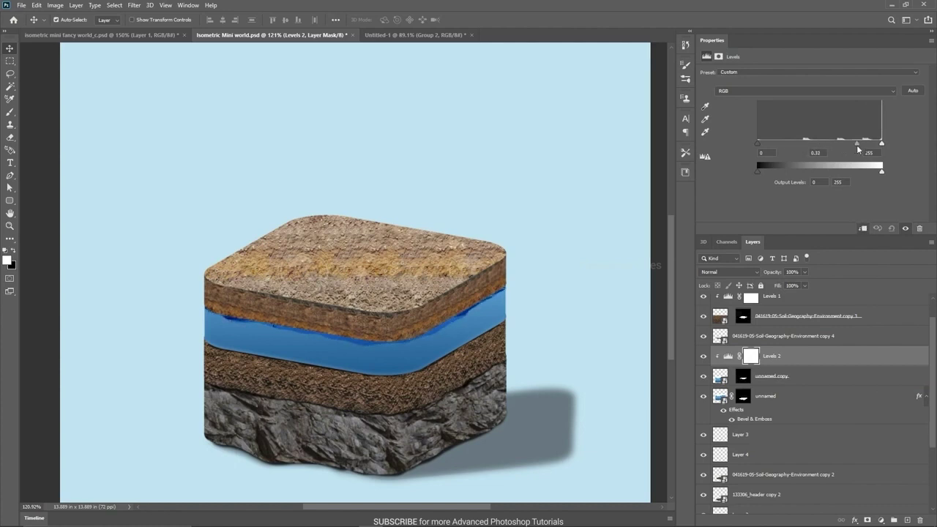
drag(758, 143, 779, 144)
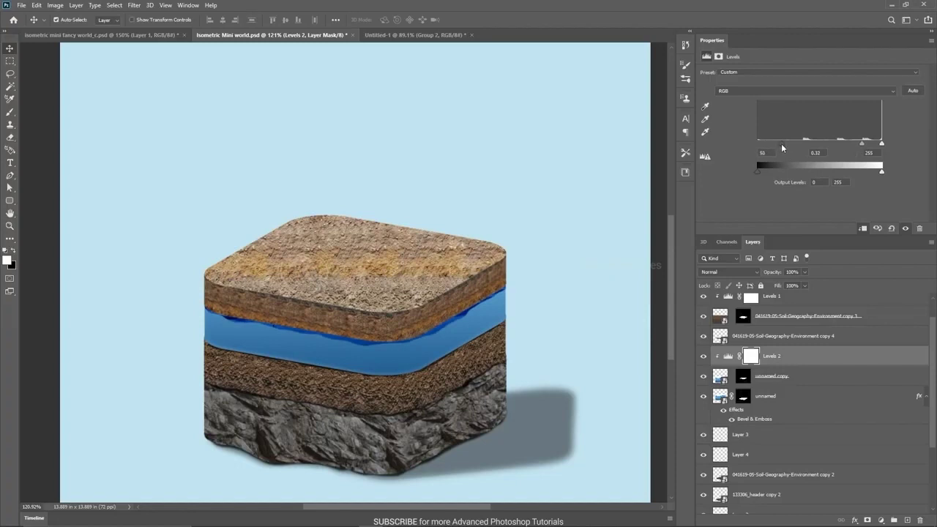
- Erase the dark-blue edge on the unnamed copy mask with a hard 13 px Eraser
click(743, 381)
scroll(339, 348, up, 5)
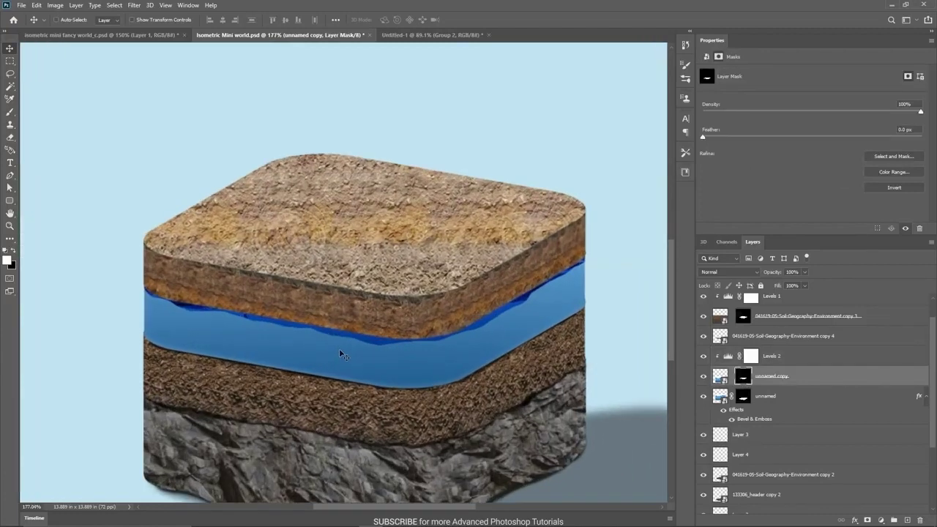
key(e)
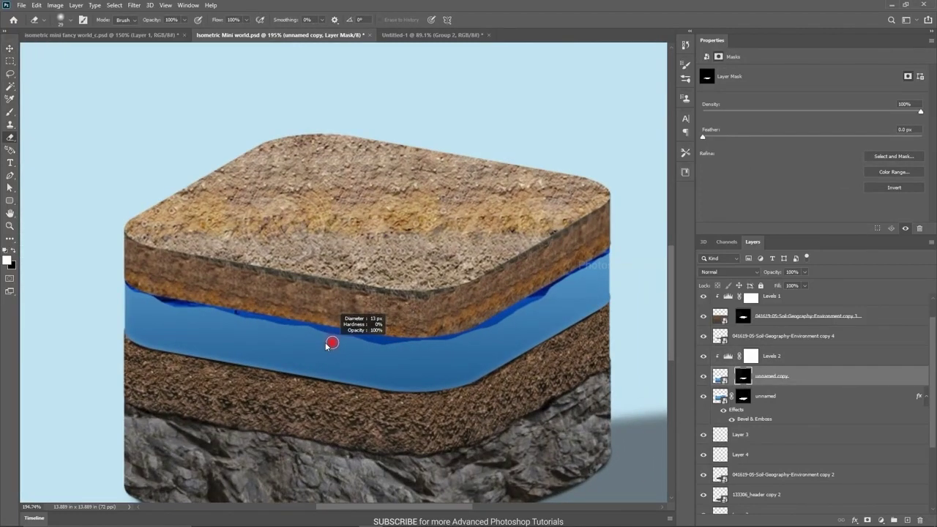
right_click(333, 343)
drag(392, 356, 473, 346)
key(Return)
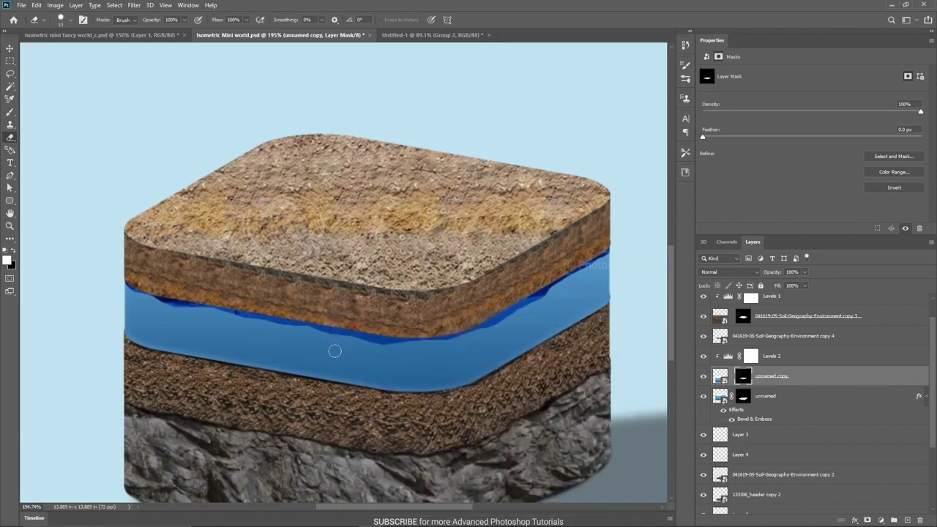
scroll(237, 349, up, 1)
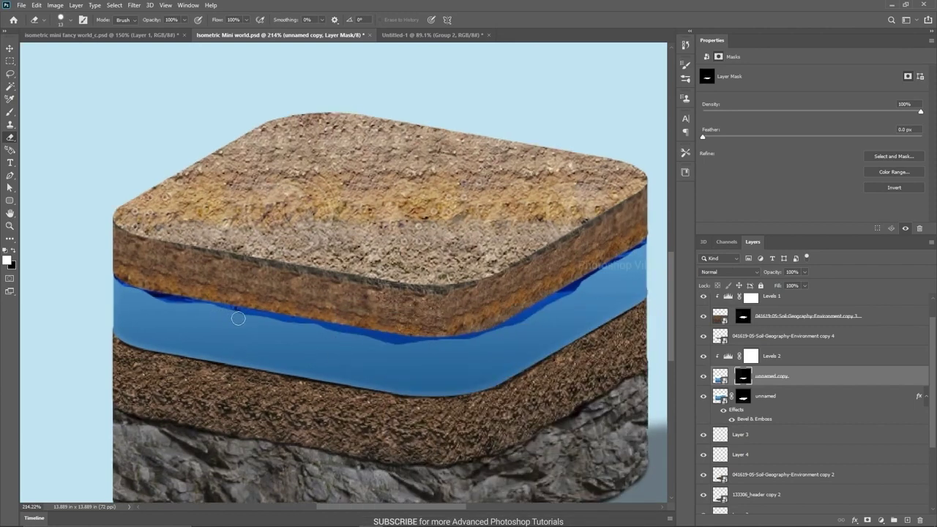
mouse_move(280, 325)
mouse_down()
mouse_move(417, 348)
mouse_move(356, 334)
mouse_up()
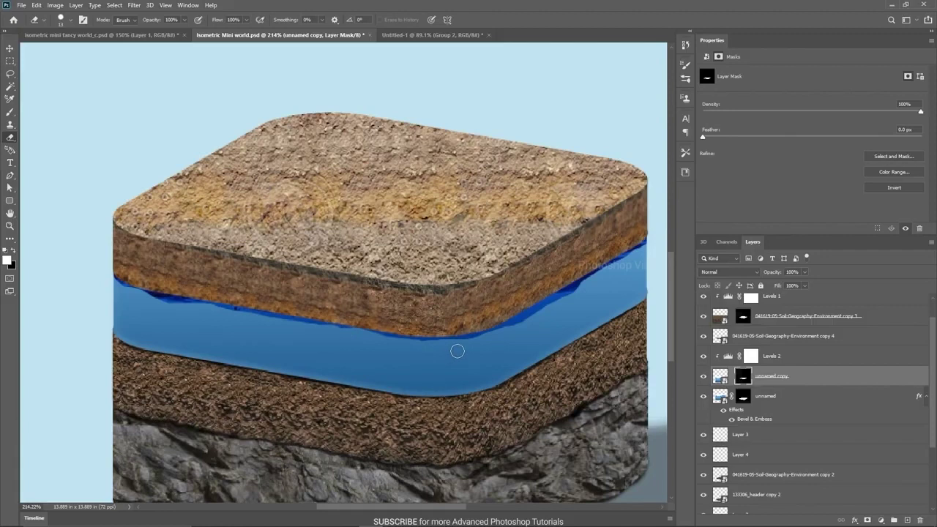
drag(508, 328, 539, 312)
key(ctrl+z)
mouse_move(489, 341)
mouse_down()
mouse_move(558, 306)
mouse_move(585, 308)
mouse_move(600, 330)
mouse_move(598, 276)
mouse_move(627, 266)
mouse_up()
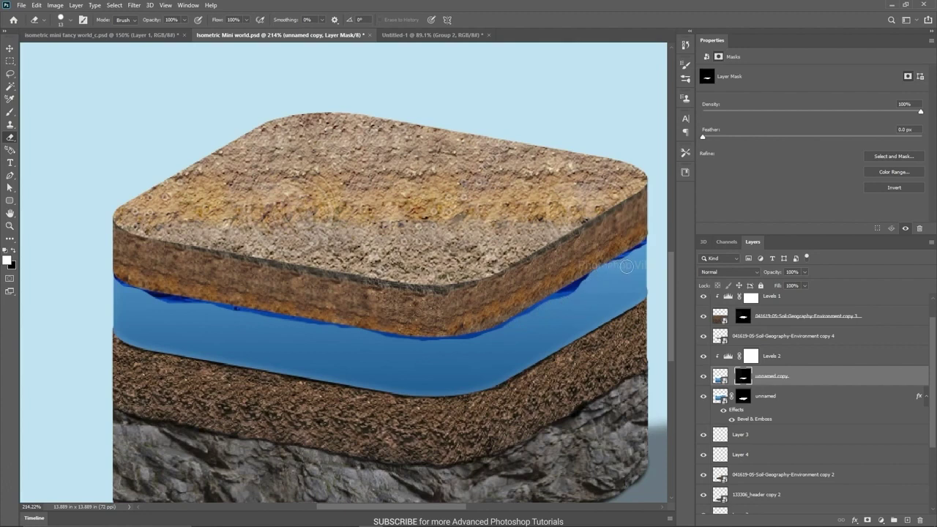
- Set the Levels 2 midtone to 0.31
scroll(513, 367, down, 1)
scroll(491, 367, down, 2)
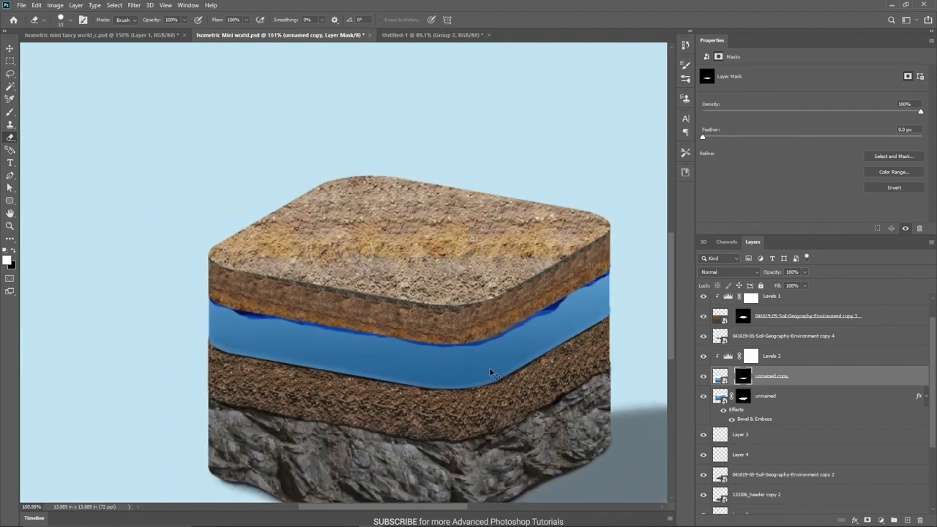
key(v)
click(730, 358)
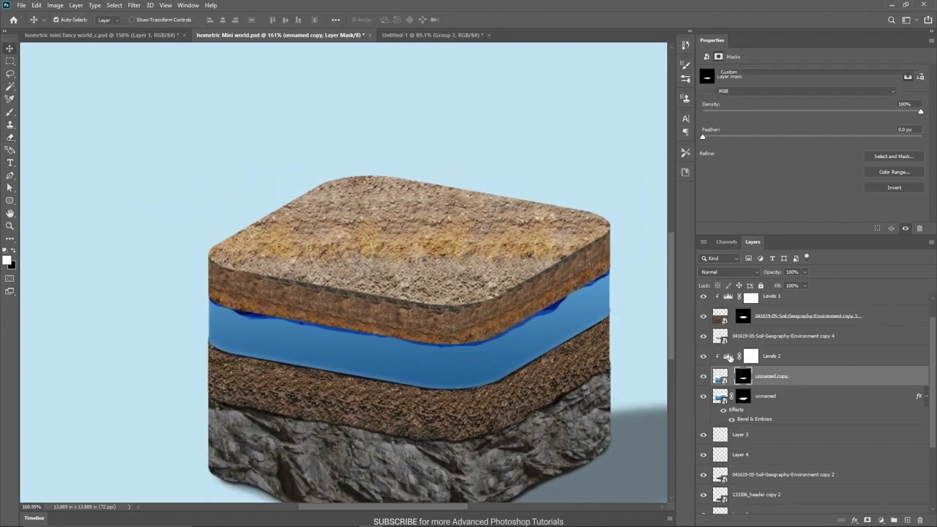
mouse_move(862, 143)
mouse_down()
mouse_move(848, 144)
mouse_move(860, 144)
mouse_up()
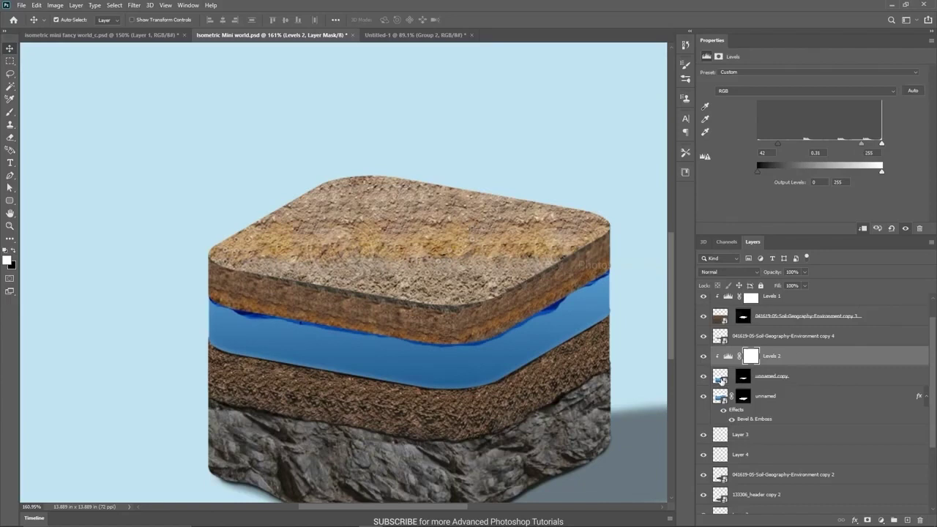
- Nudge the unnamed copy water layer slightly lower with Free Transform
click(722, 381)
key(ctrl+t)
drag(479, 351, 490, 359)
key(Return)
scroll(409, 383, down, 2)
scroll(409, 383, up, 1)
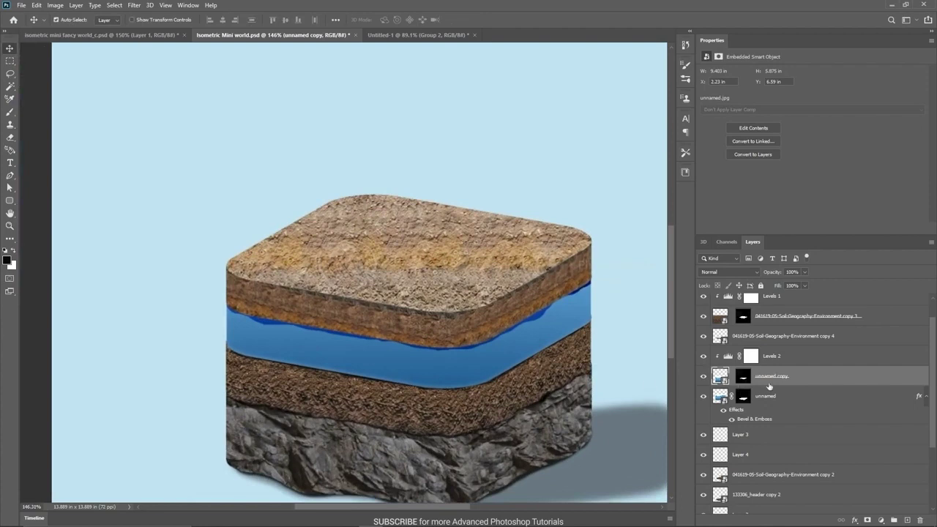
- Add Bevel & Emboss to unnamed copy with Soften 0 and Shadow Opacity 100%
double_click(921, 377)
click(562, 181)
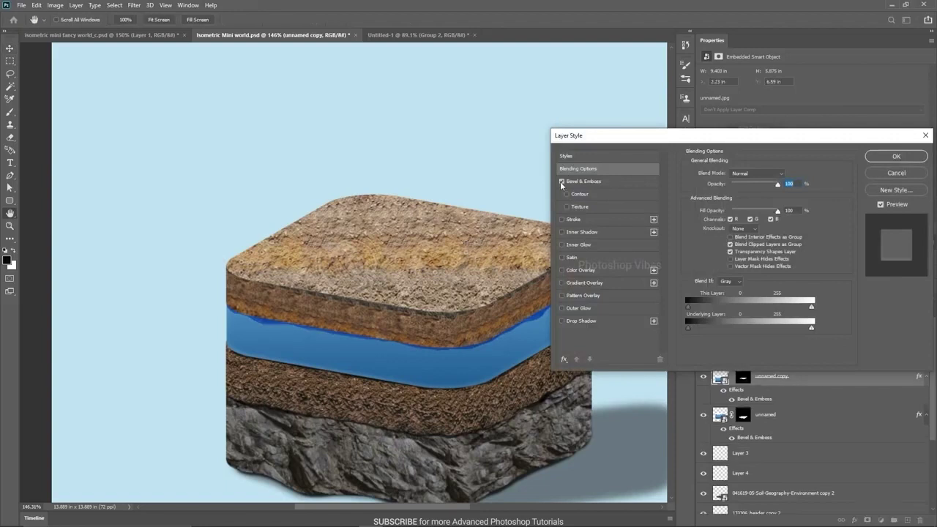
click(586, 181)
drag(744, 229, 711, 233)
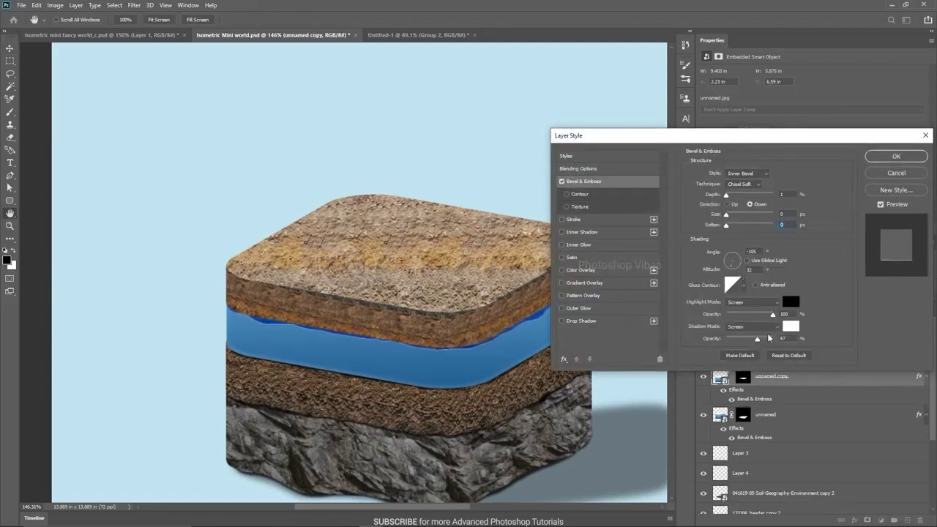
mouse_move(758, 340)
mouse_down()
mouse_move(781, 341)
mouse_move(768, 340)
mouse_up()
click(897, 156)
- Compare the result by toggling the water effects and copy 4 layer against the fancy world reference
scroll(443, 398, down, 2)
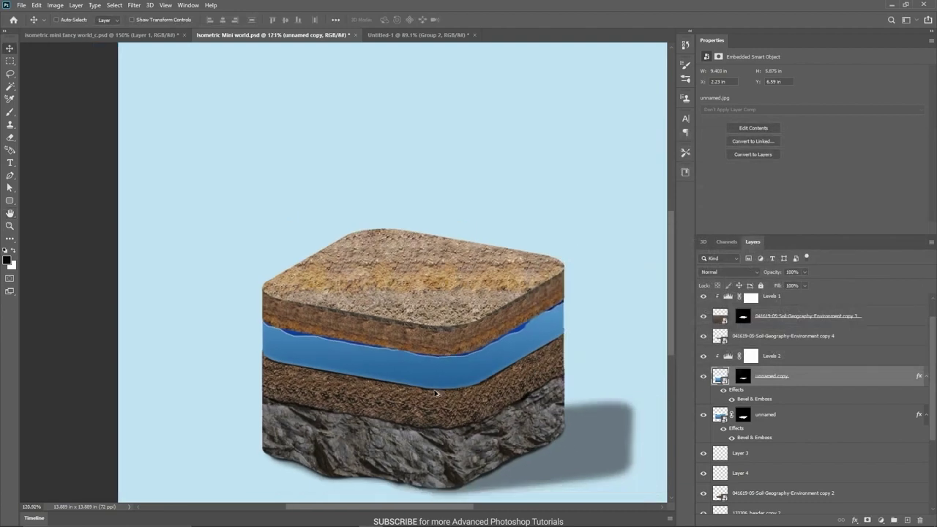
click(725, 392)
click(725, 393)
scroll(393, 398, down, 1)
scroll(393, 398, up, 1)
scroll(440, 396, down, 1)
click(101, 35)
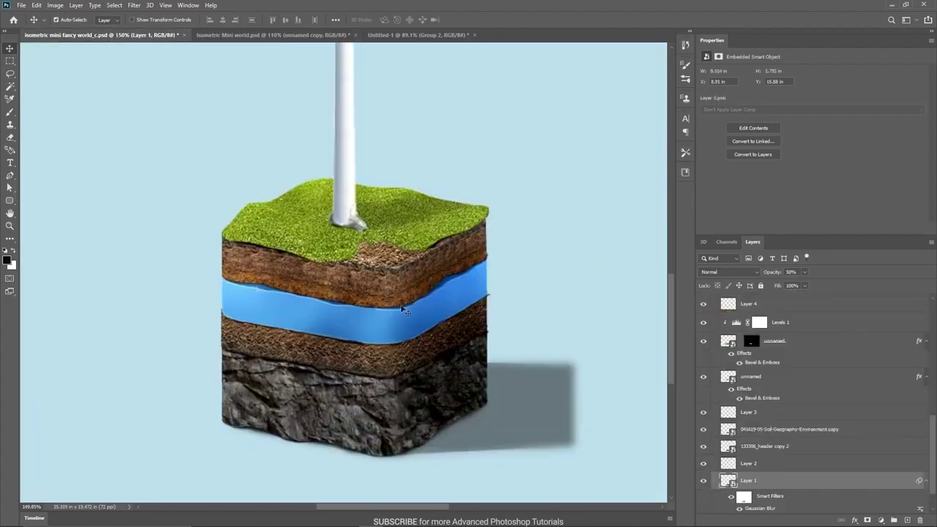
click(224, 35)
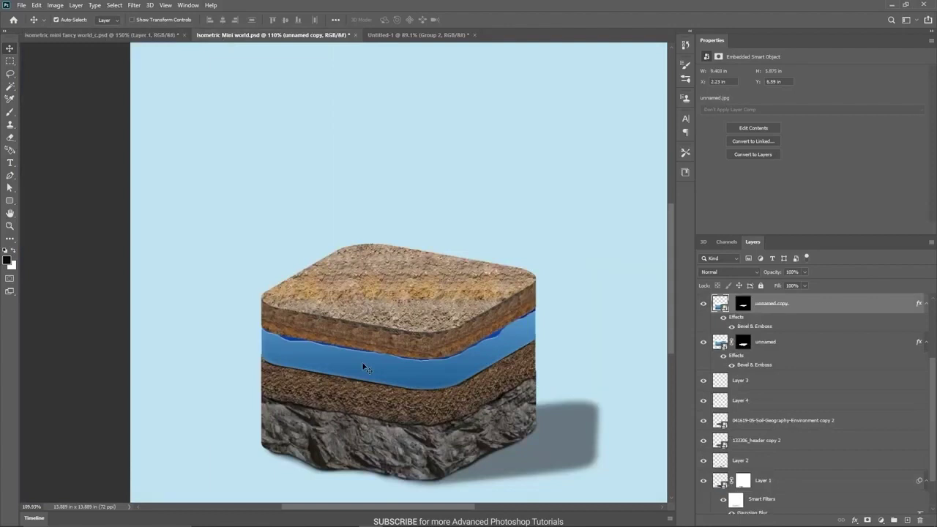
scroll(755, 416, up, 3)
click(703, 364)
click(703, 364)
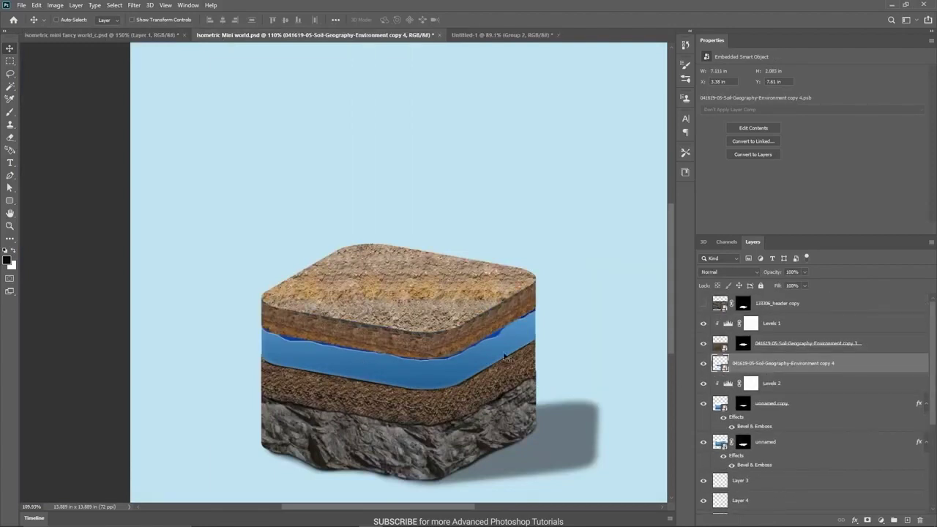
- Start a Warp on the copy 4 soil layer and add vertical splits along the water band
key(ctrl+t)
scroll(400, 353, up, 3)
drag(405, 331, 374, 329)
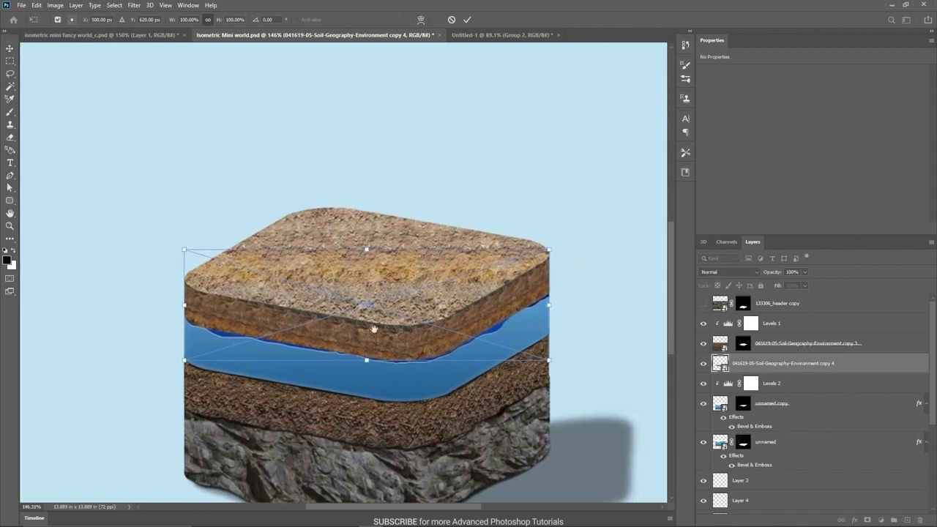
click(421, 20)
scroll(234, 307, up, 1)
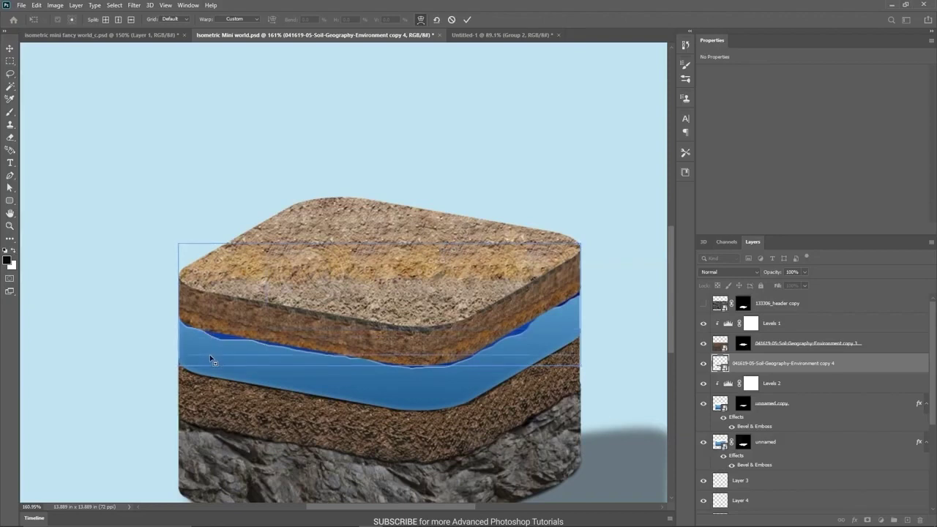
alt+click(205, 363)
alt+click(248, 331)
alt+click(293, 349)
alt+click(333, 355)
alt+click(384, 359)
key(ctrl+z)
key(ctrl+z)
alt+click(347, 348)
alt+click(472, 348)
alt+click(521, 331)
click(557, 331)
- Bend the slab's bottom edge onto the wavy water line, commit, and compare with the reference
scroll(223, 346, up, 1)
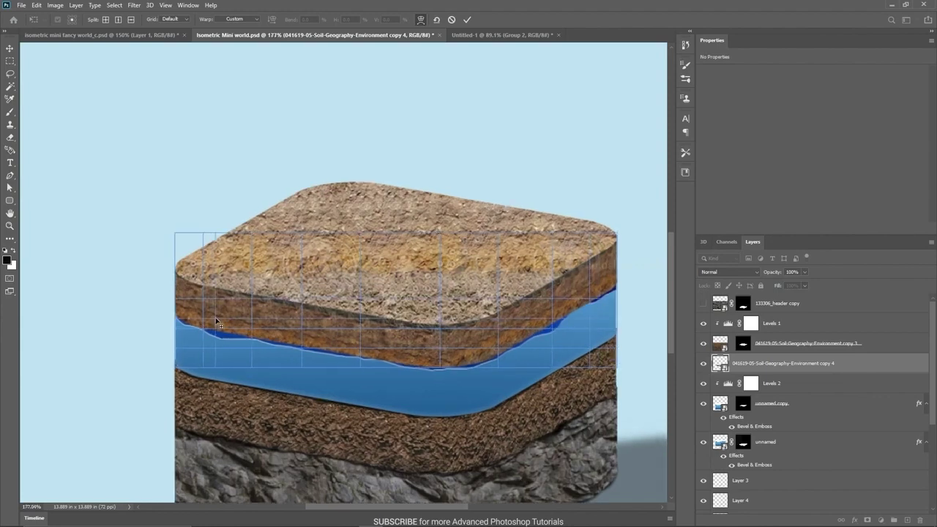
drag(234, 319, 360, 352)
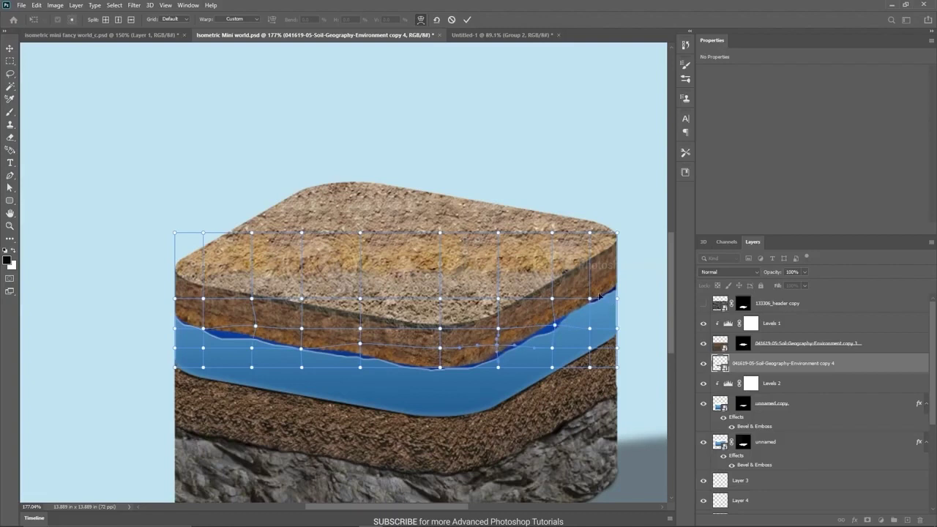
drag(592, 301, 594, 296)
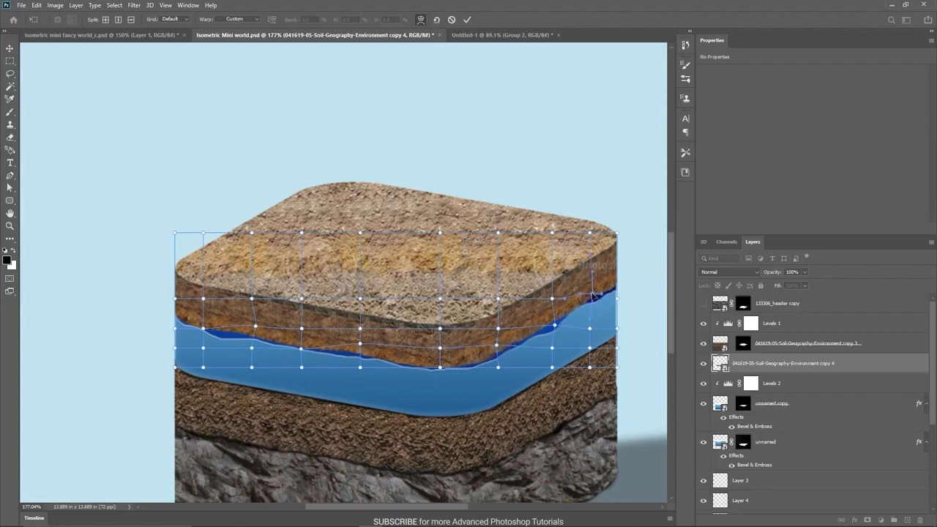
key(Return)
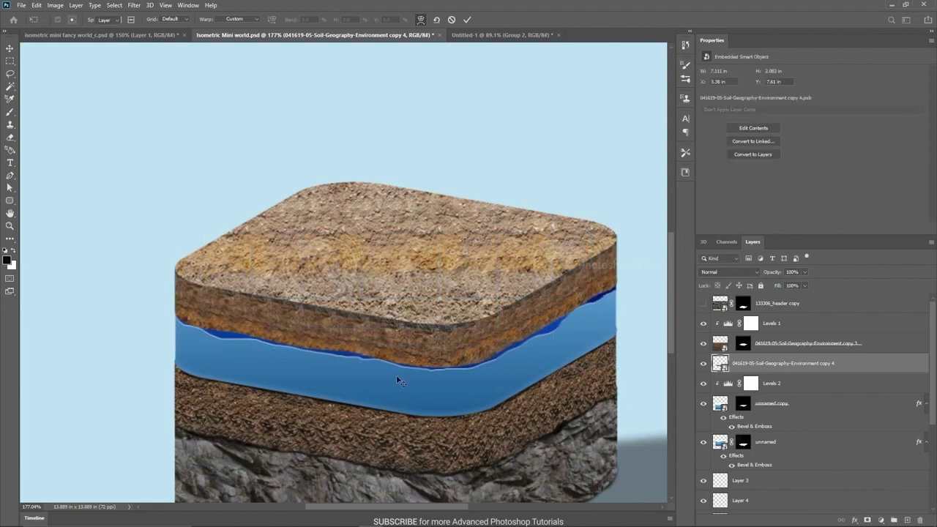
scroll(408, 391, down, 2)
scroll(408, 394, up, 1)
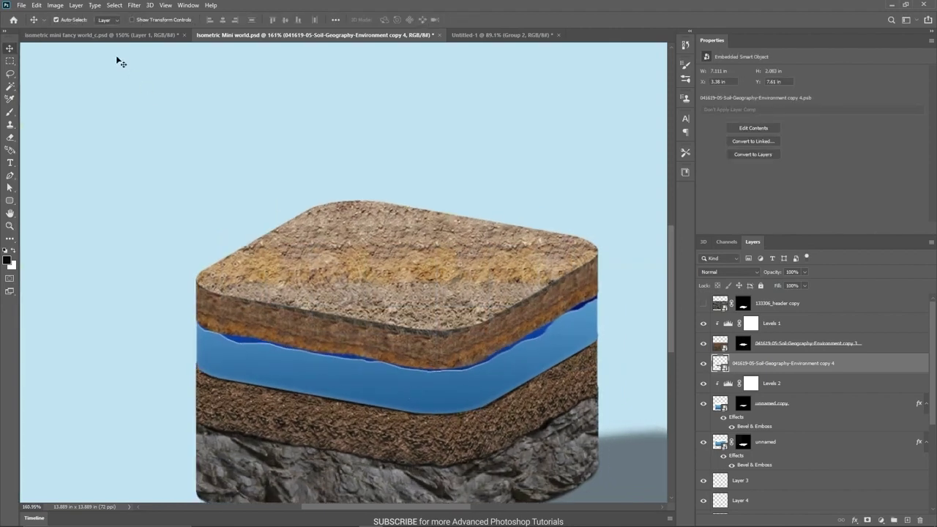
click(103, 36)
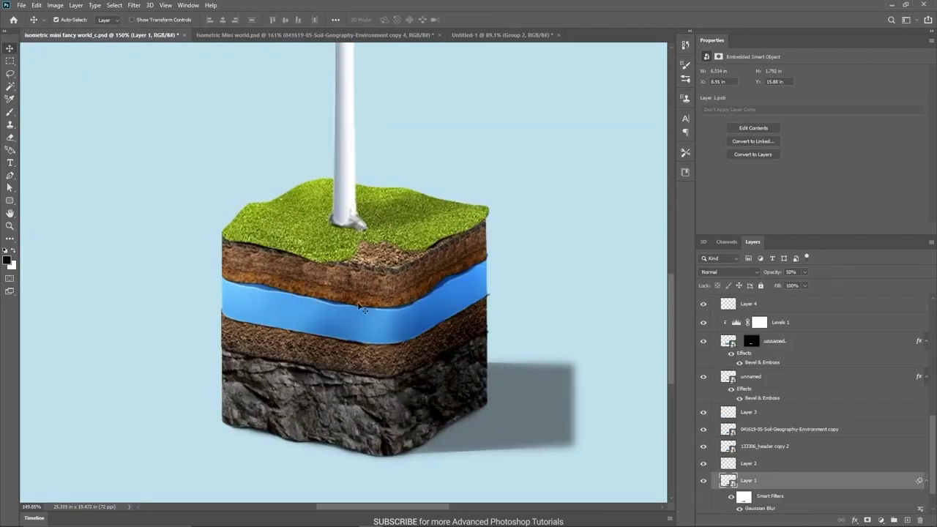
click(242, 35)
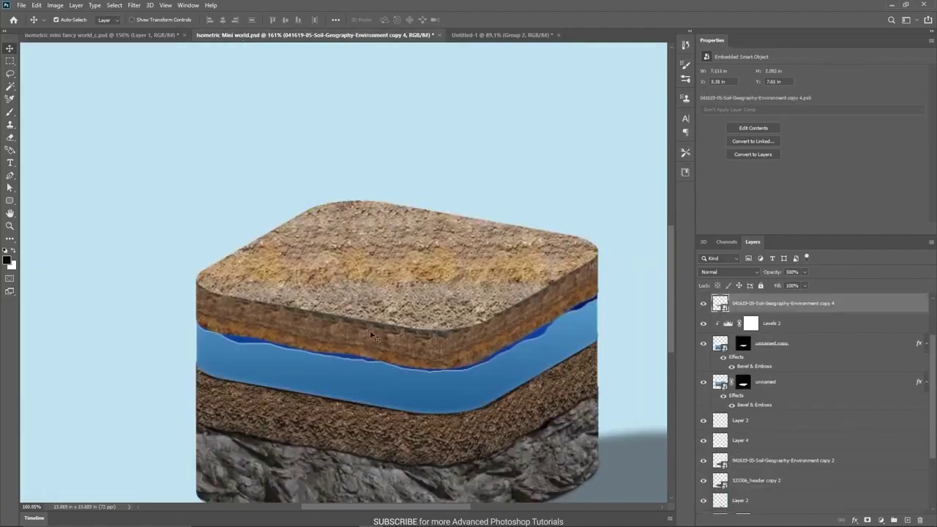
double_click(891, 297)
click(562, 321)
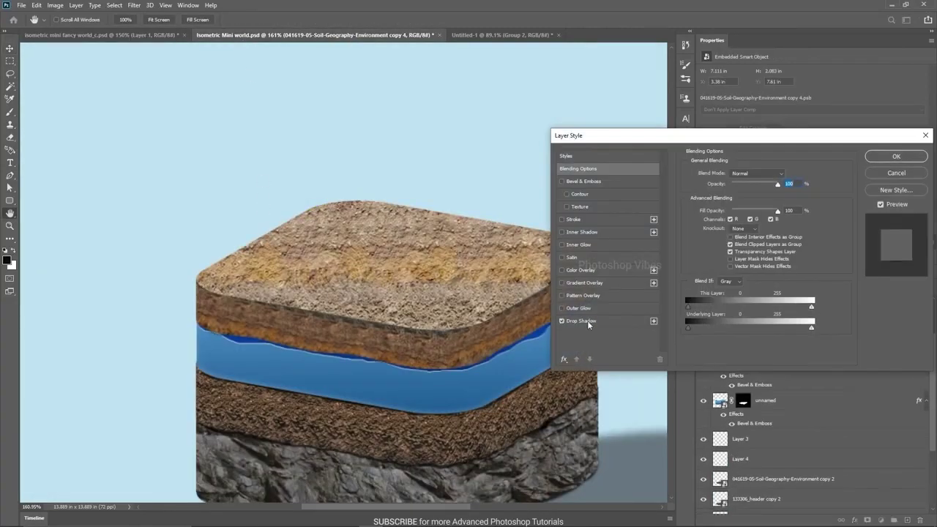
click(586, 322)
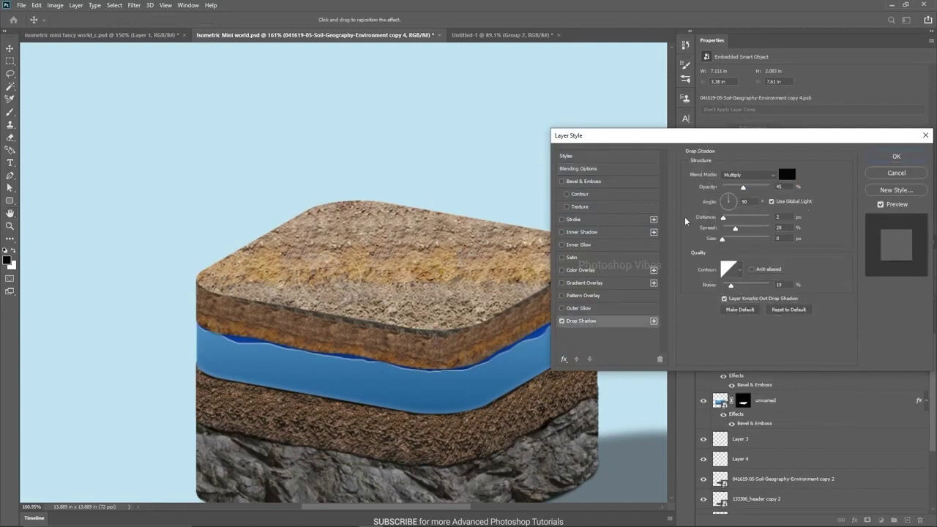
drag(743, 188, 754, 193)
click(562, 181)
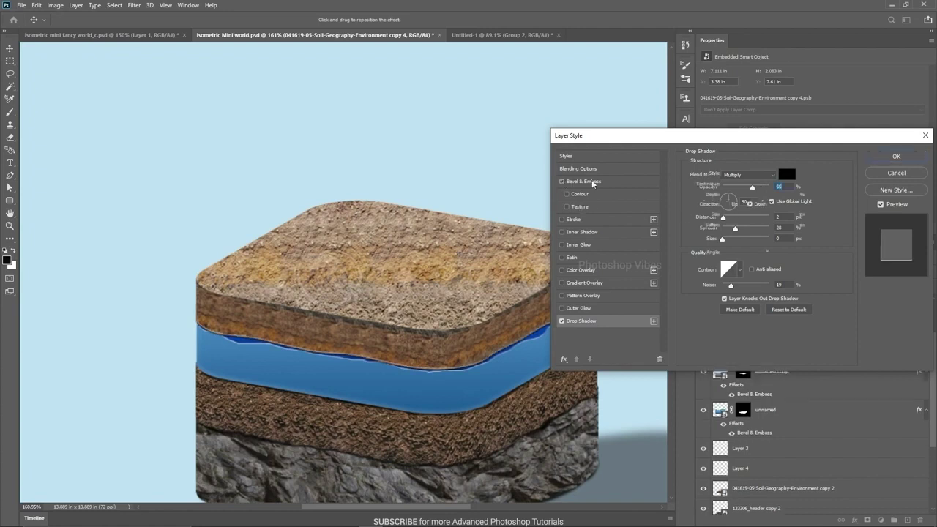
click(589, 181)
click(790, 330)
drag(655, 171, 576, 236)
click(814, 97)
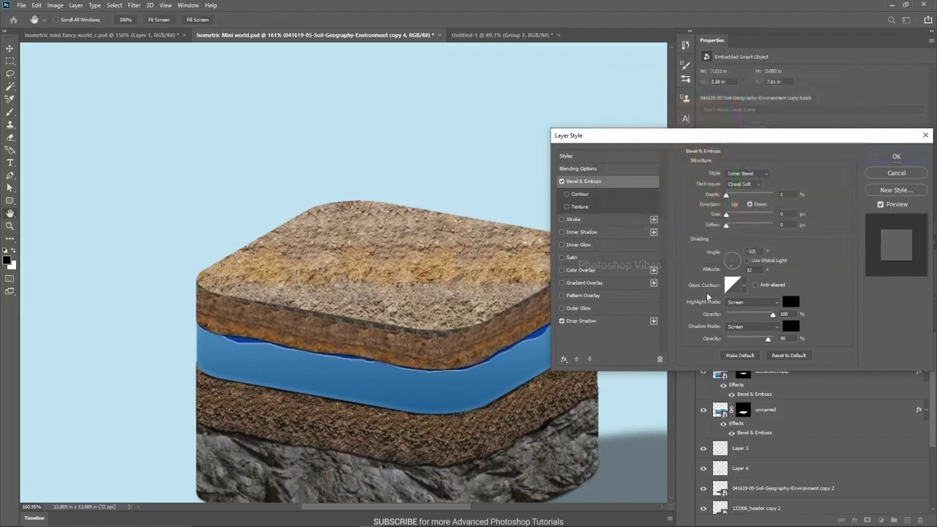
drag(769, 341, 774, 342)
click(908, 158)
scroll(404, 348, down, 2)
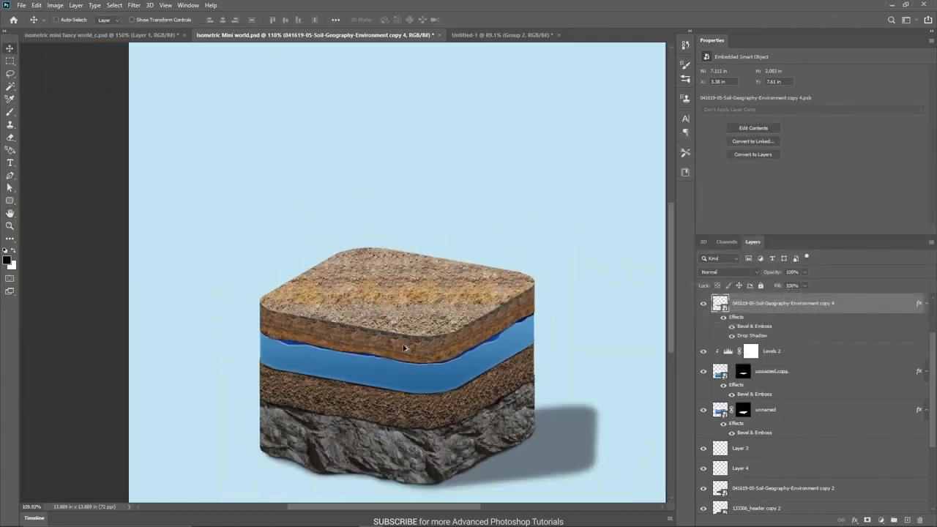
scroll(467, 355, down, 1)
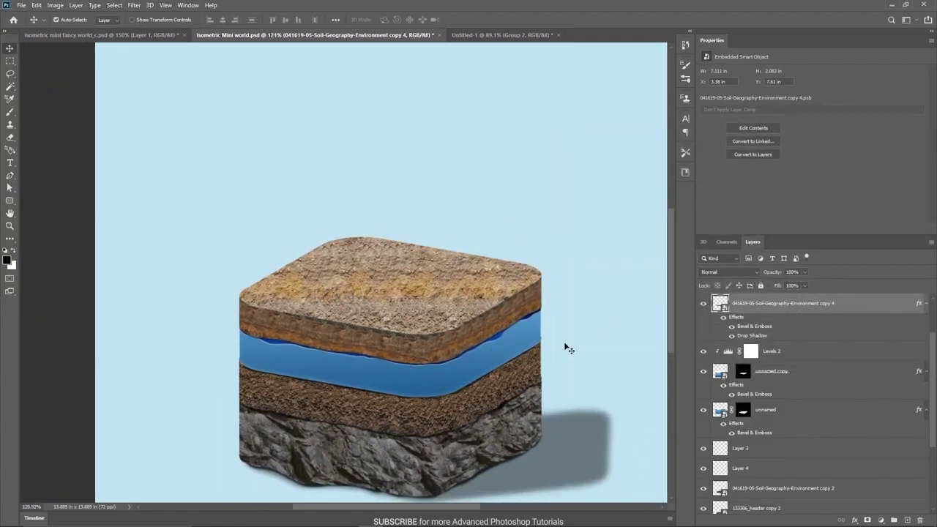
scroll(514, 369, down, 1)
scroll(293, 357, up, 3)
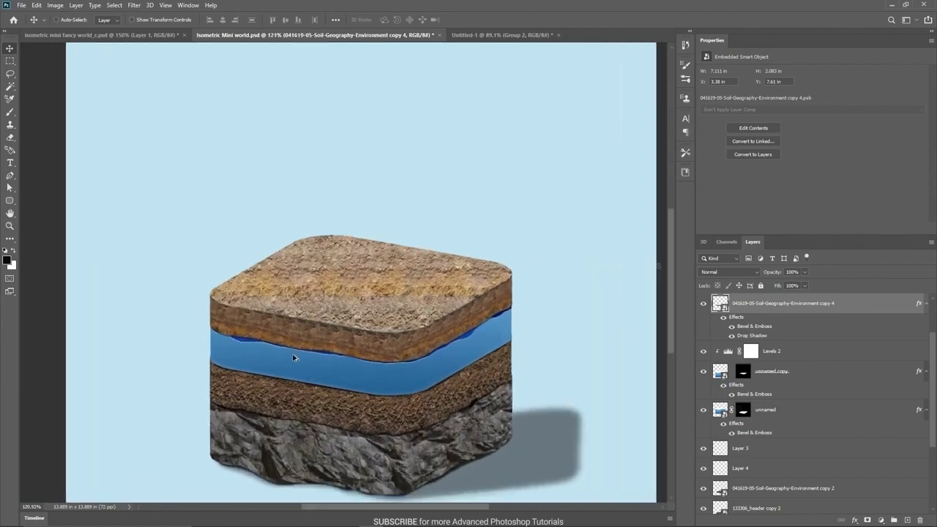
click(380, 287)
scroll(734, 333, up, 2)
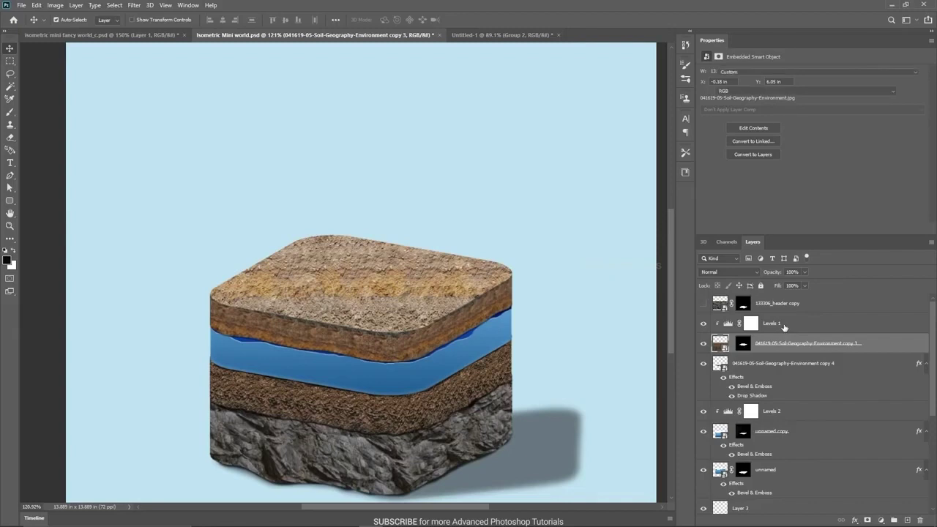
click(784, 326)
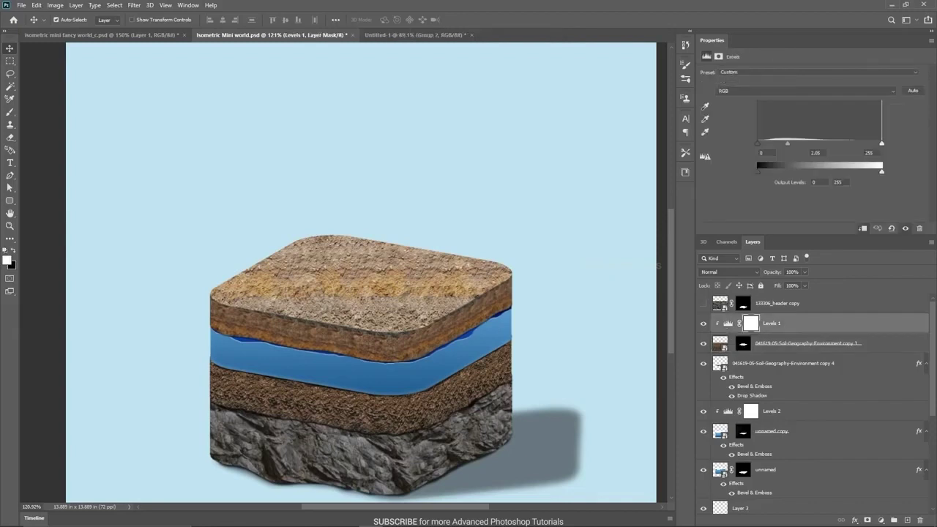
click(73, 34)
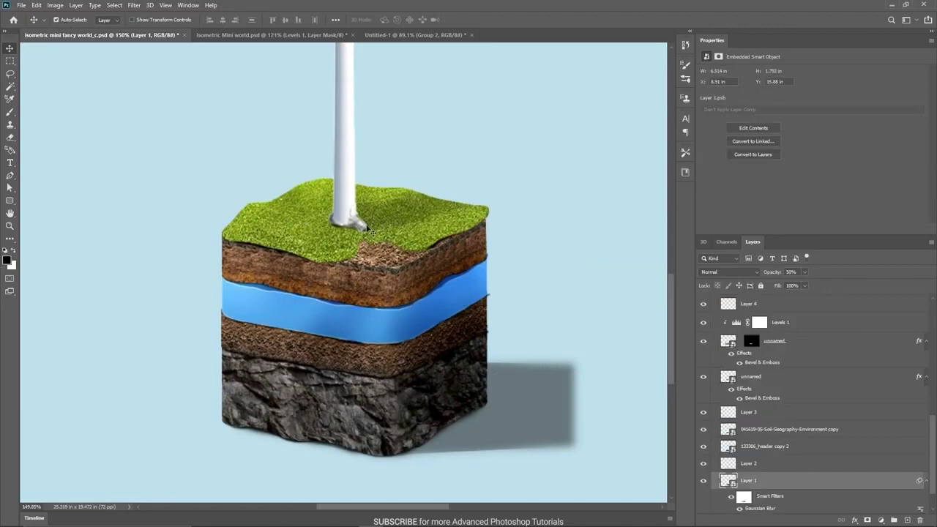
click(221, 38)
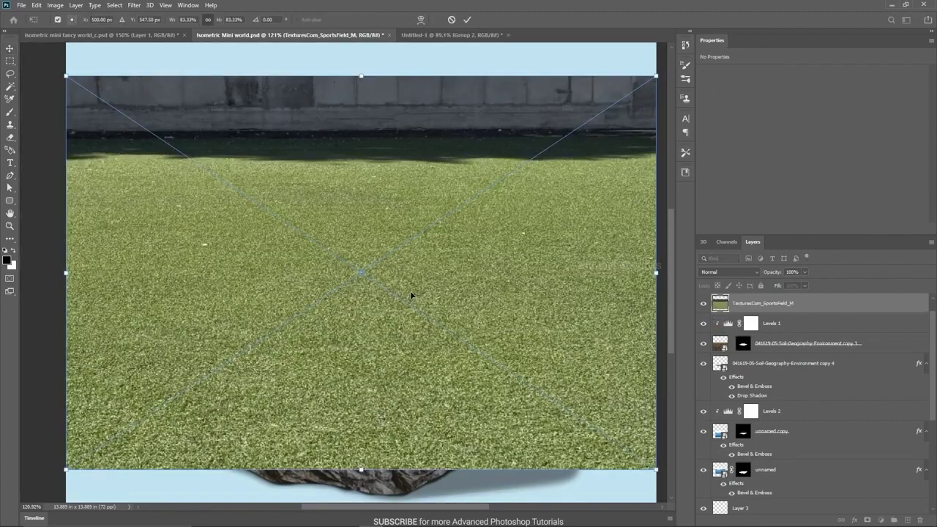
- Commit the grass photo, mask it to the cube top, and shrink it to about 45%
scroll(399, 317, down, 3)
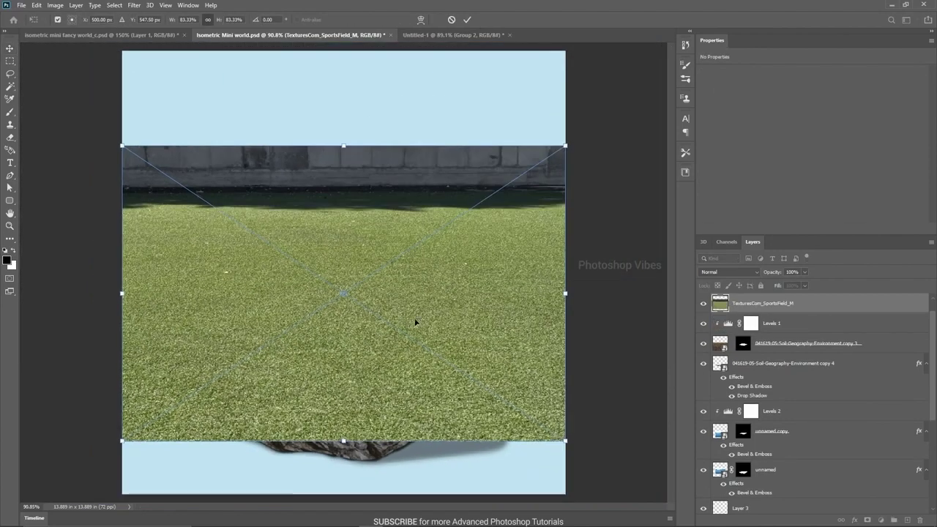
key(Return)
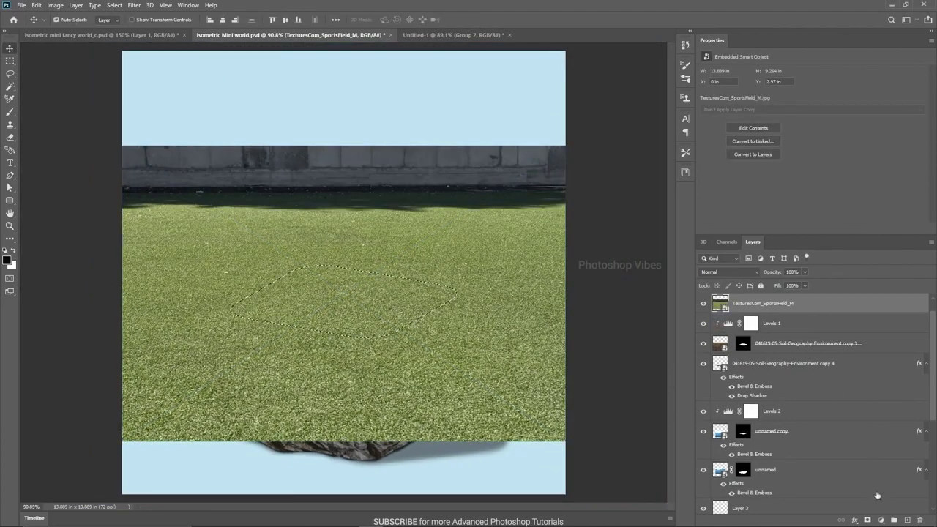
click(868, 520)
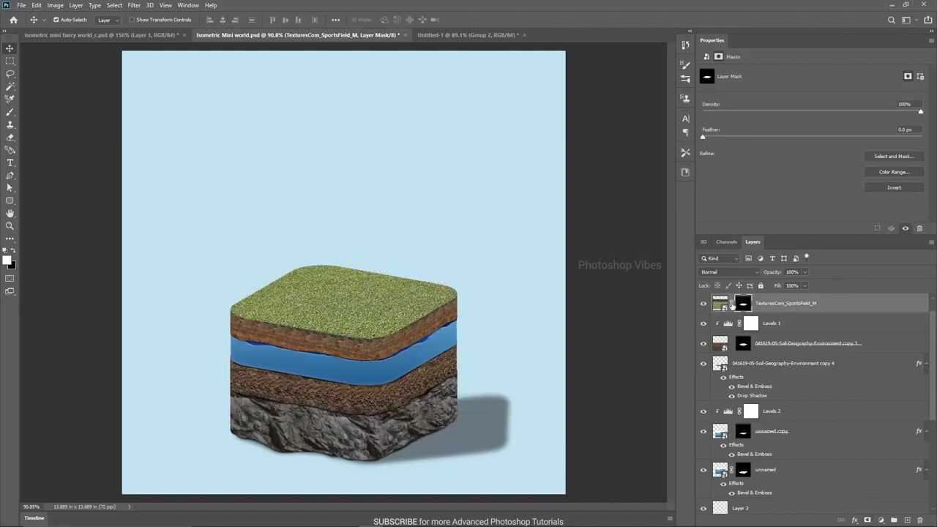
click(729, 303)
key(ctrl+t)
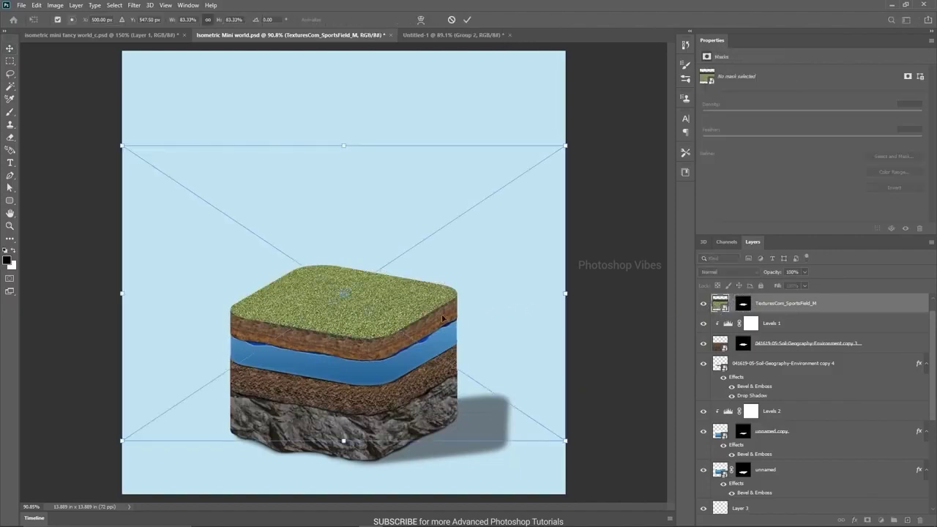
scroll(443, 317, down, 1)
drag(545, 426, 453, 358)
key(Return)
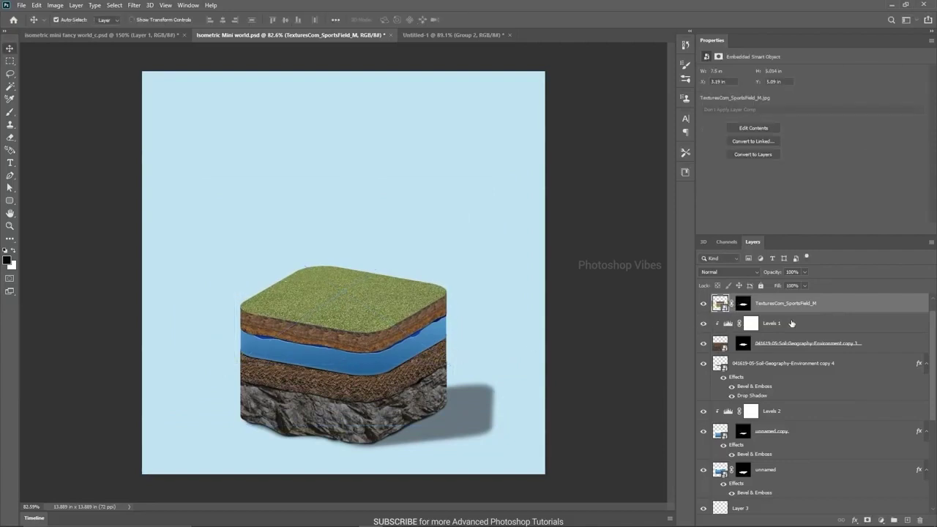
- Add a Levels adjustment clipped to the grass with input levels 55, 0.86 and 228
scroll(791, 323, up, 1)
click(884, 520)
click(875, 378)
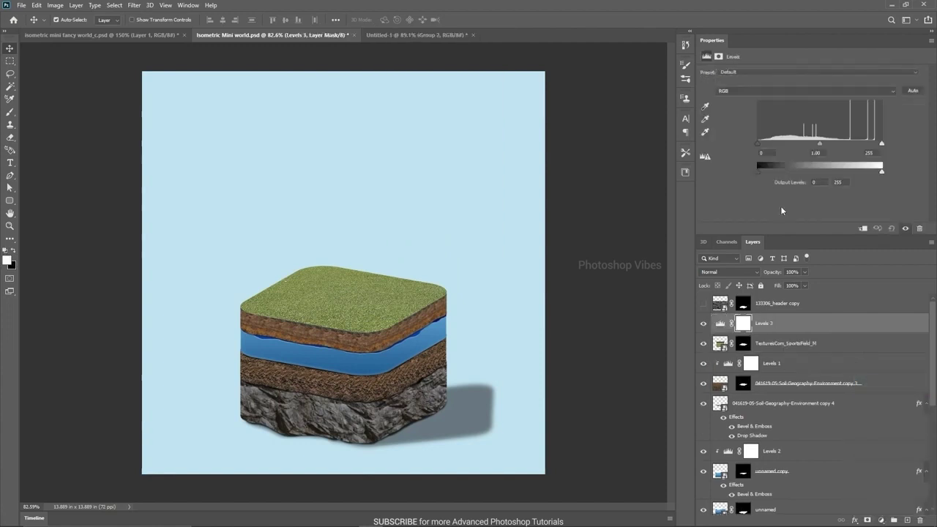
click(863, 229)
drag(757, 145, 830, 143)
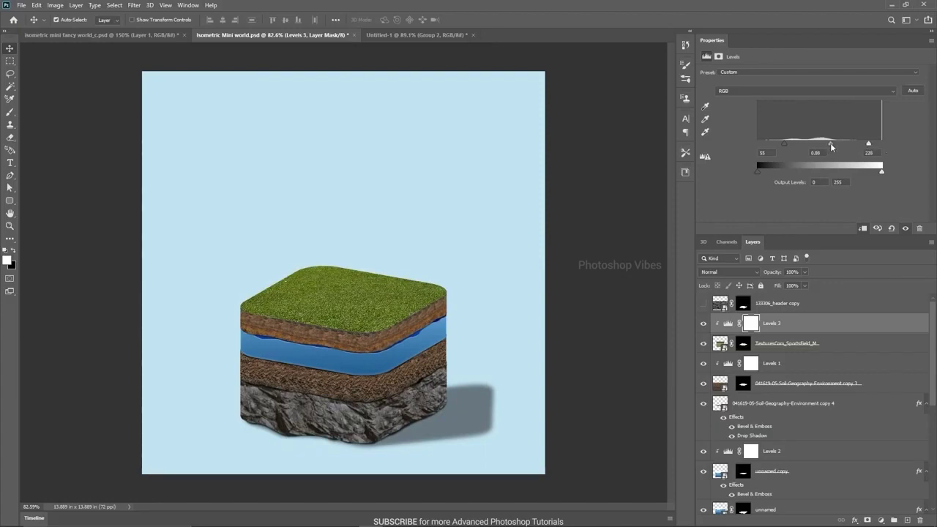
click(767, 344)
- Check the reference document, then choose a 25 px Kyle charcoal pencil brush preset
scroll(312, 342, up, 2)
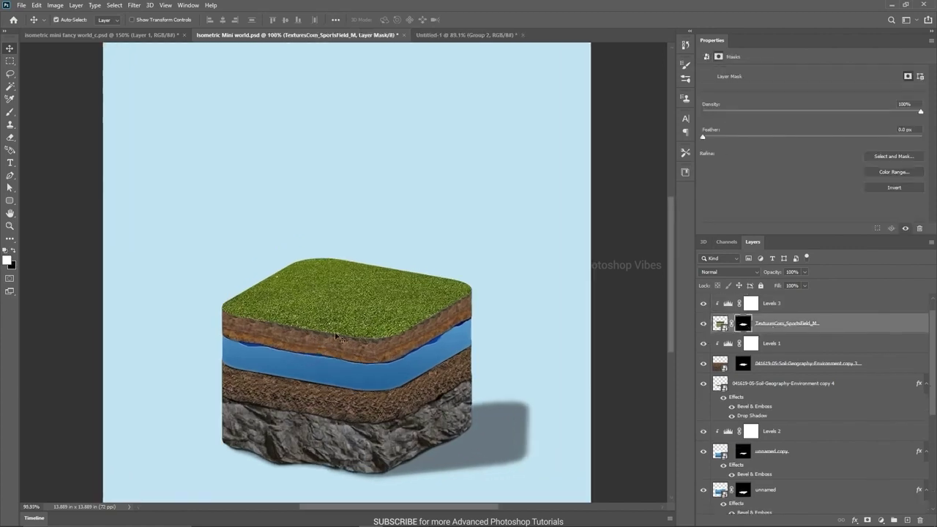
click(91, 35)
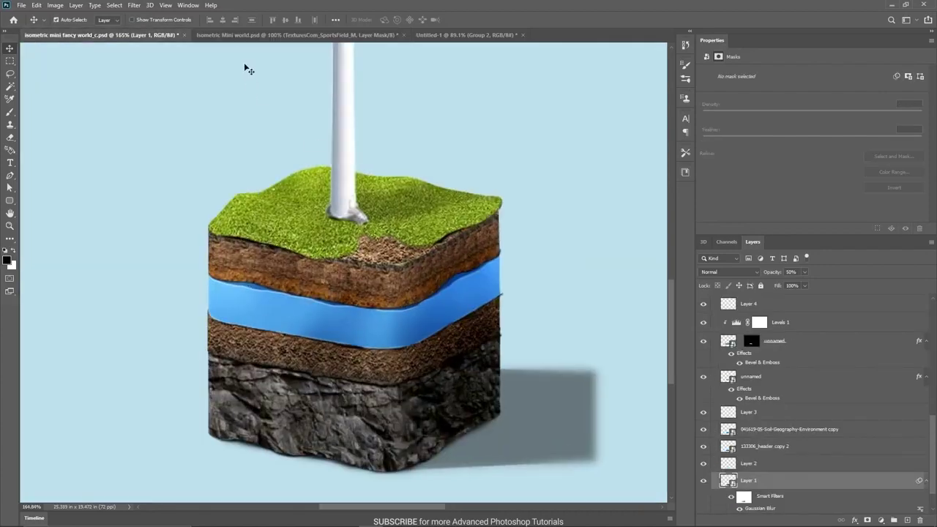
click(296, 36)
scroll(381, 322, up, 2)
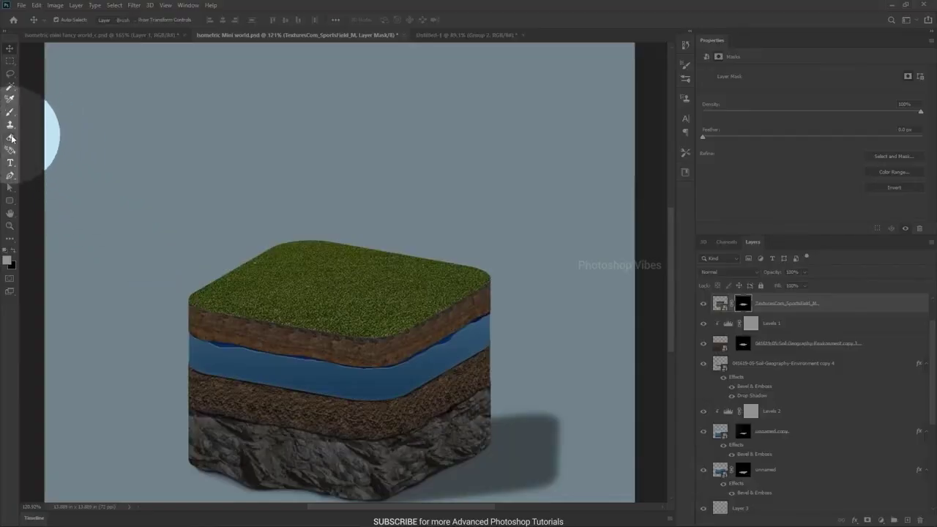
click(10, 137)
click(45, 138)
right_click(348, 252)
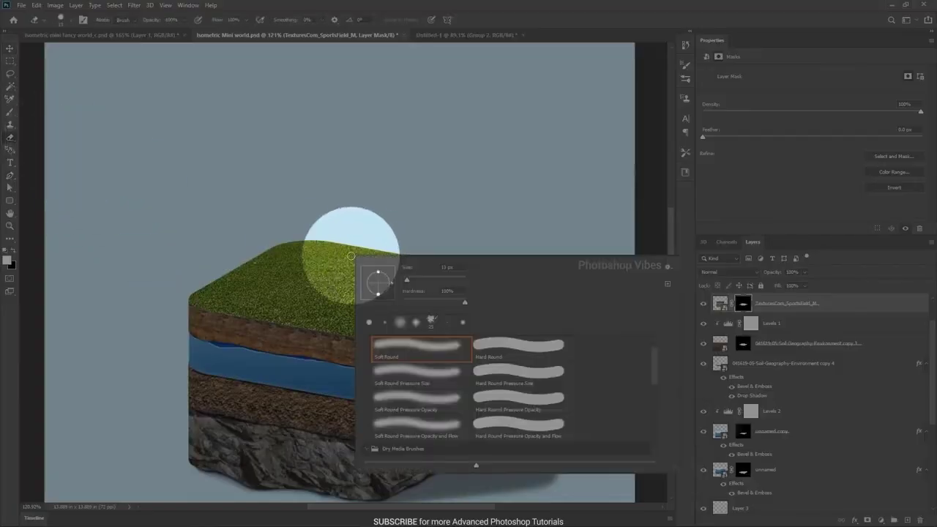
scroll(402, 341, up, 1)
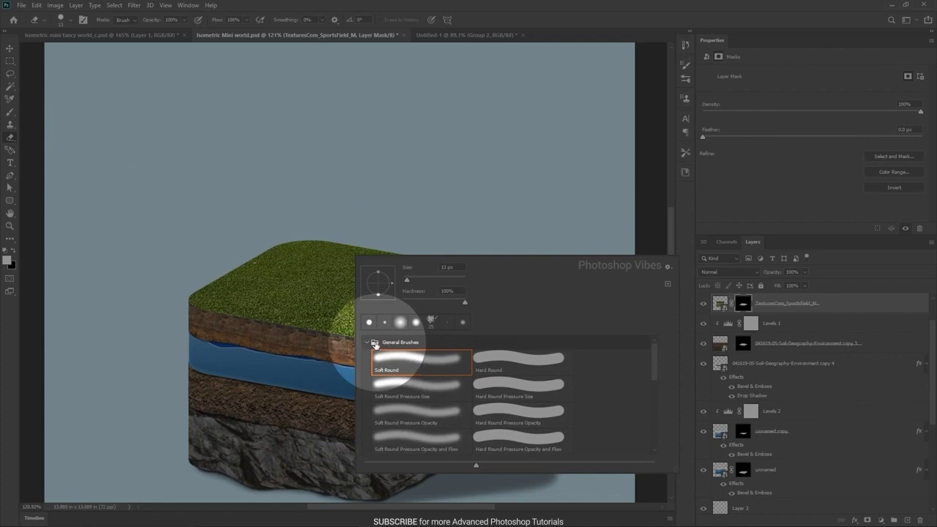
click(367, 342)
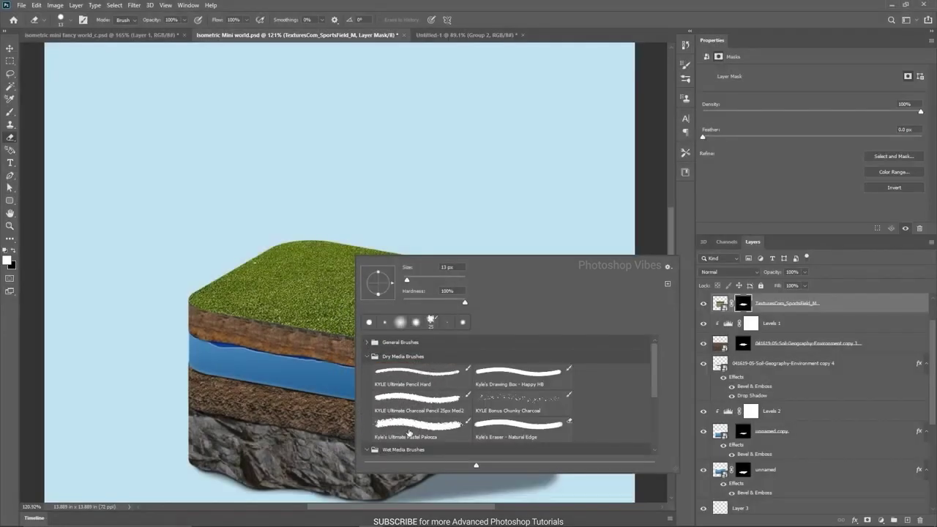
click(410, 427)
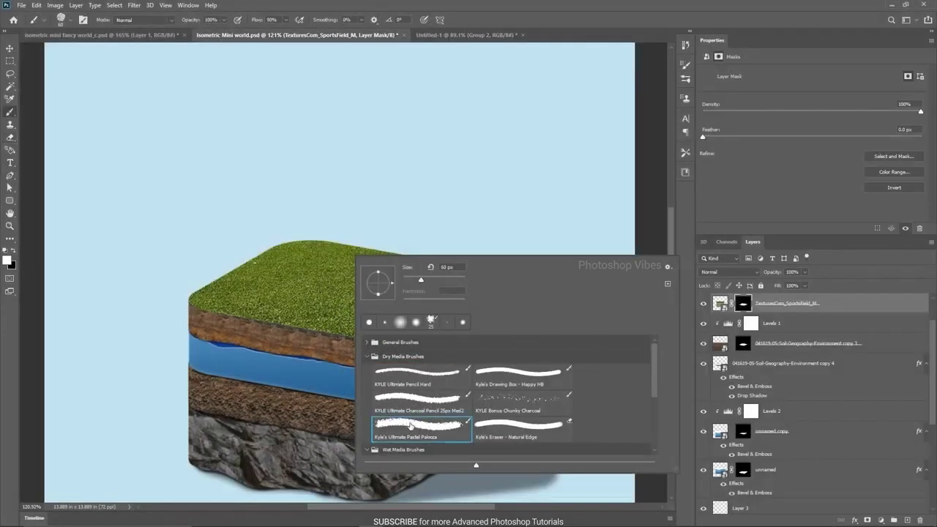
click(381, 404)
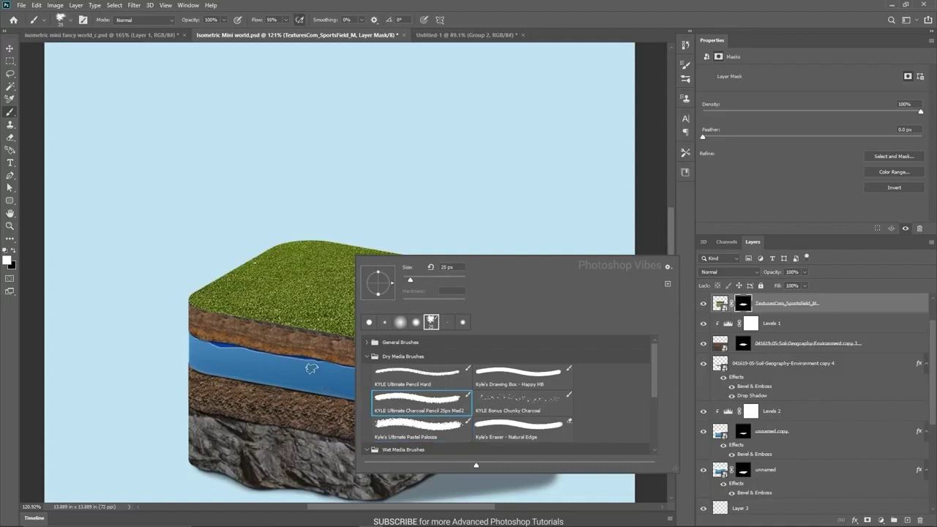
key(Return)
- Paint black on the grass mask at the front edge to reveal a bare soil patch
scroll(373, 334, up, 2)
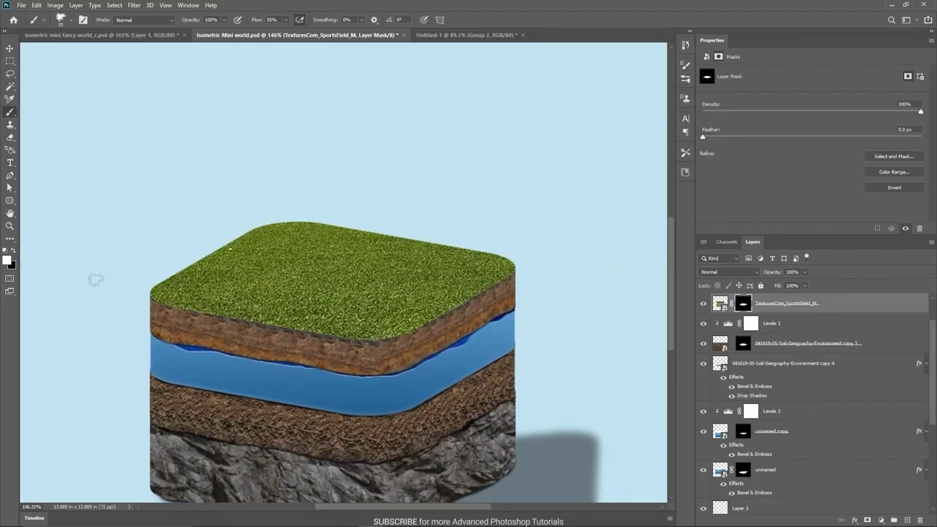
click(14, 251)
mouse_move(322, 337)
mouse_down()
mouse_move(379, 325)
mouse_move(371, 337)
mouse_move(408, 332)
mouse_move(359, 341)
mouse_move(386, 338)
mouse_move(353, 326)
mouse_move(381, 314)
mouse_move(415, 325)
mouse_move(354, 309)
mouse_move(388, 313)
mouse_up()
scroll(356, 337, down, 1)
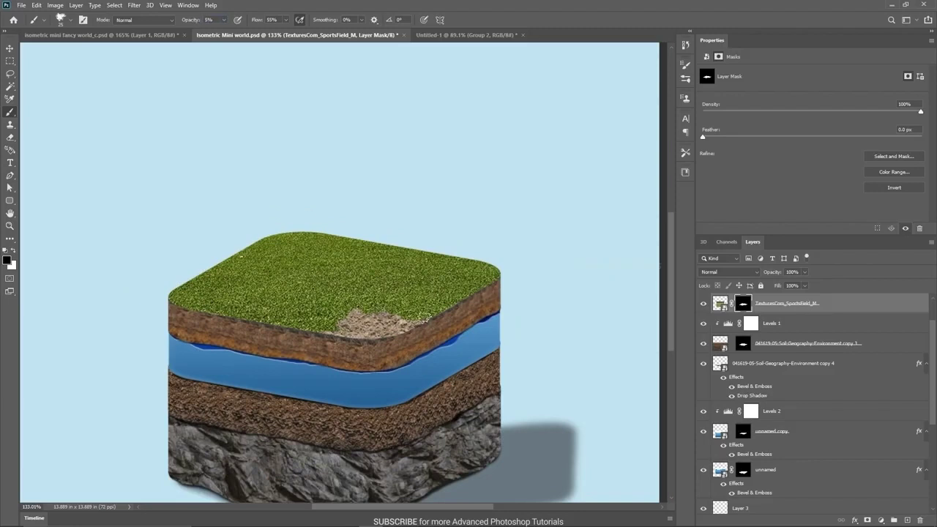
key(shift+0)
scroll(421, 357, down, 2)
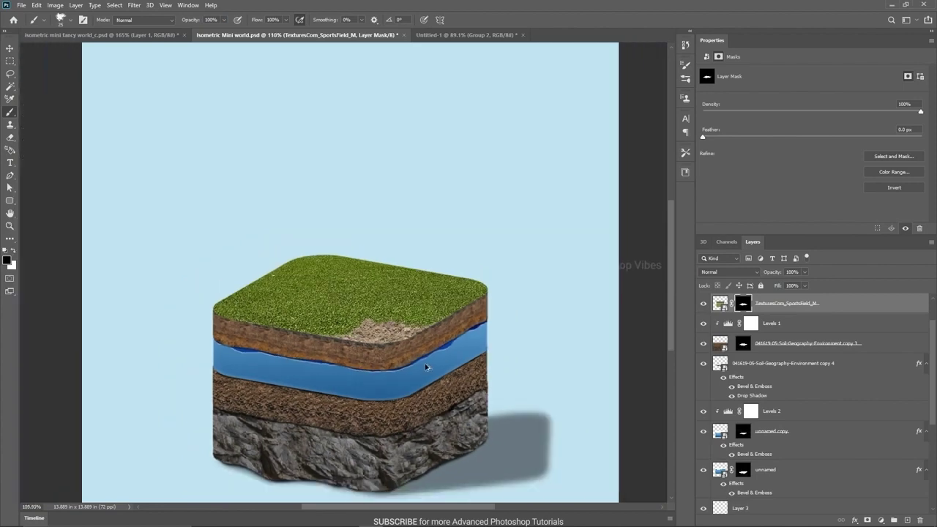
key(v)
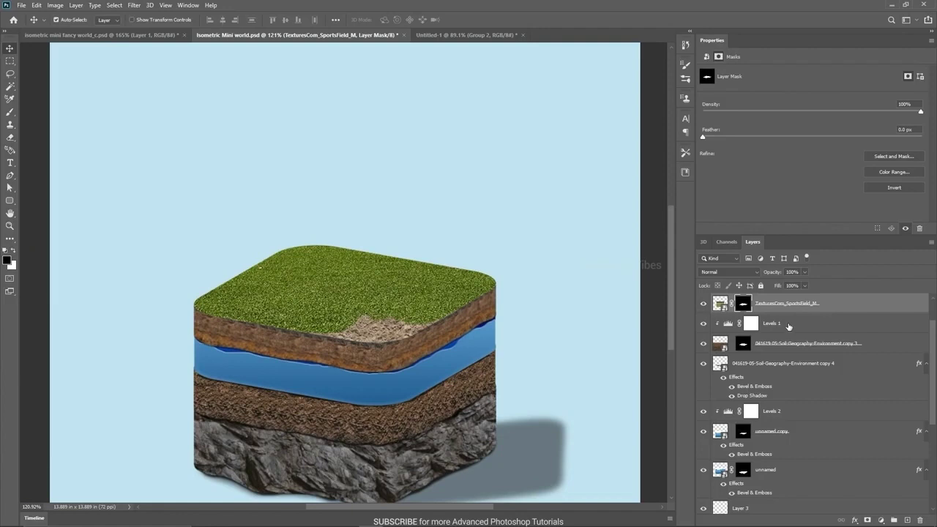
scroll(788, 326, up, 1)
click(777, 325)
- Convert the grass and Levels 3 into one smart object and add warp splits across it
right_click(776, 325)
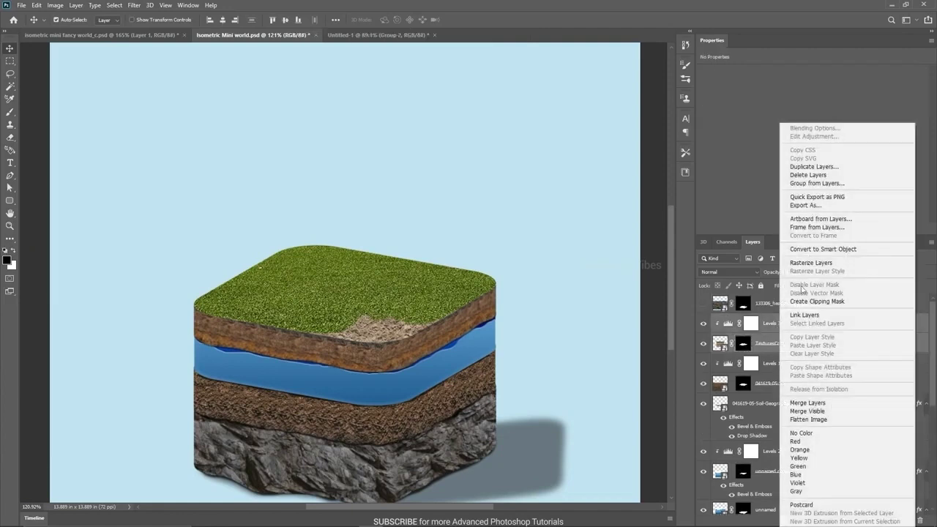
click(813, 249)
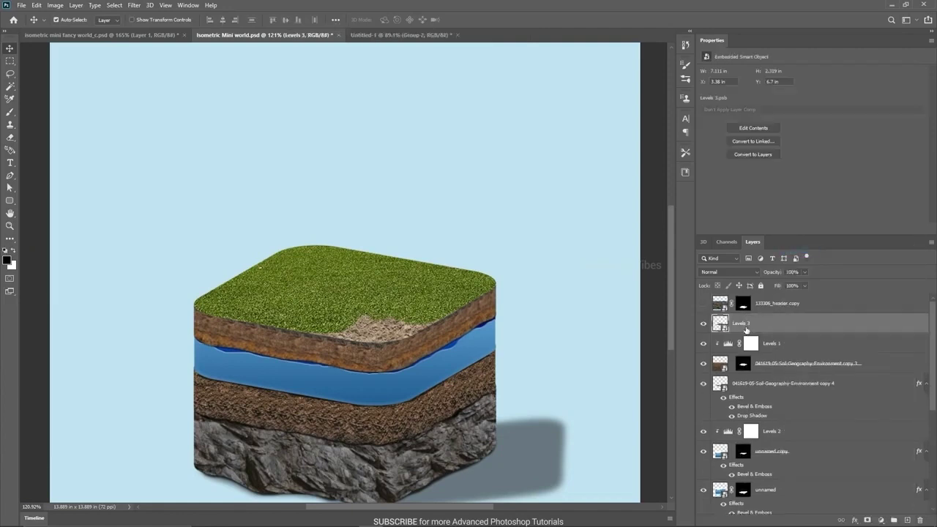
key(ctrl+t)
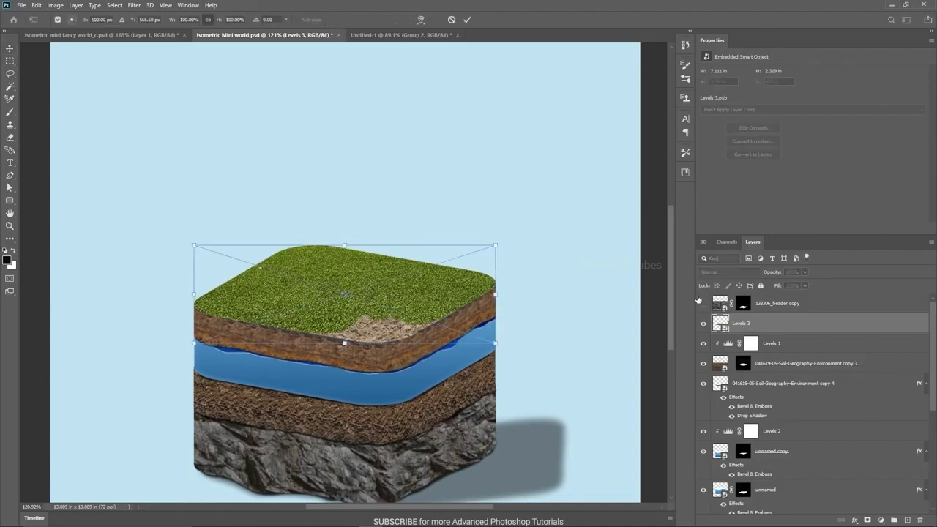
click(421, 21)
scroll(265, 265, up, 1)
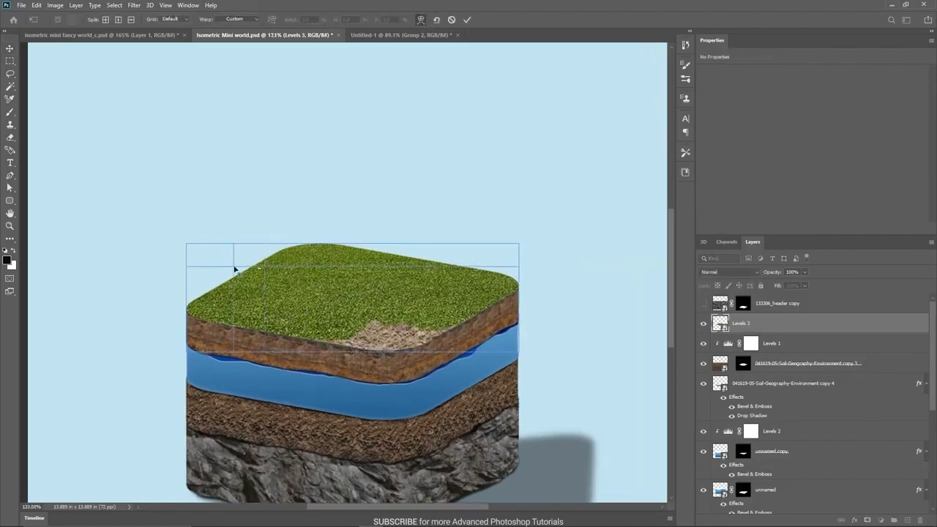
alt+click(225, 284)
alt+click(259, 263)
click(350, 253)
click(410, 255)
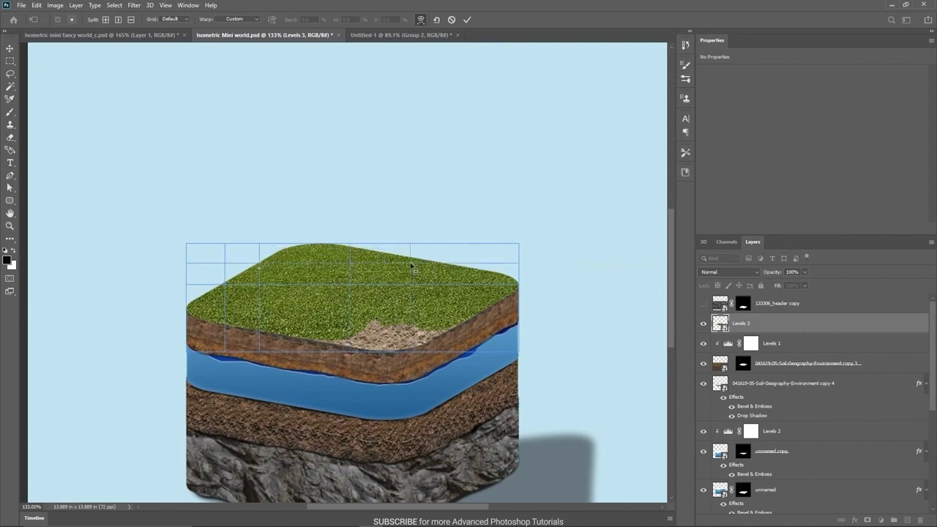
click(467, 255)
- Lift the warp grid points into gentle bumps along the grass top and commit the warp
drag(225, 287, 259, 260)
drag(349, 244, 347, 236)
mouse_move(410, 264)
mouse_down()
mouse_move(410, 232)
mouse_move(413, 247)
mouse_up()
drag(466, 262, 466, 259)
drag(412, 247, 413, 248)
drag(316, 237, 312, 223)
mouse_move(350, 285)
mouse_down()
mouse_move(349, 266)
mouse_move(348, 275)
mouse_up()
drag(467, 284, 518, 281)
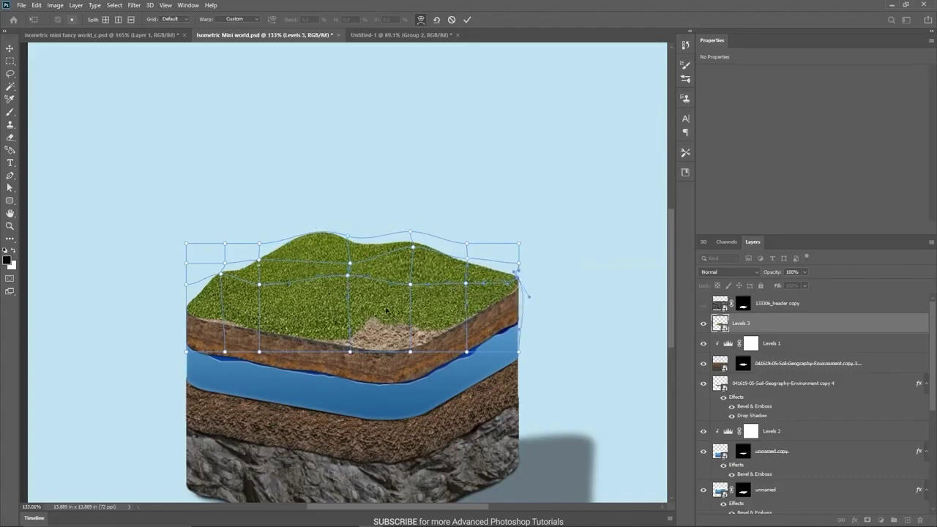
scroll(340, 313, down, 1)
key(Return)
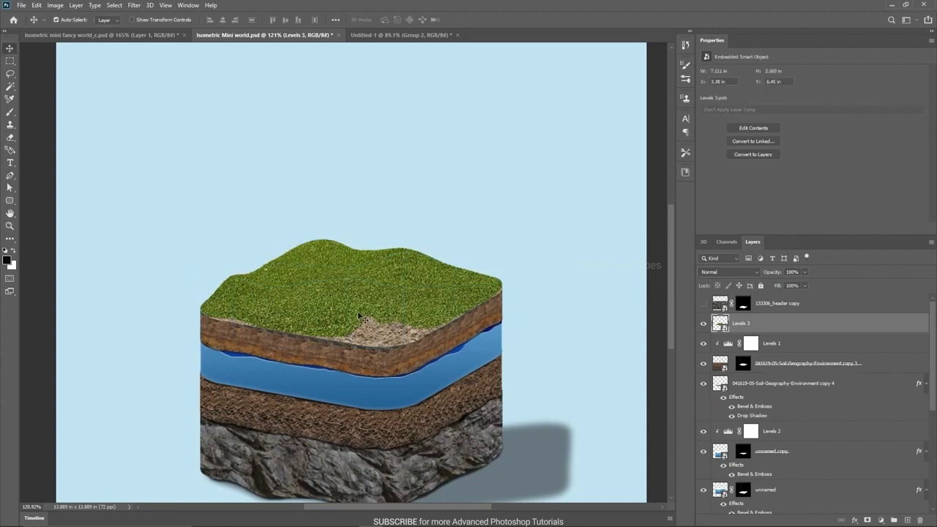
- Add a brightening Curves 1 layer clipped to Levels 3, with its mask inverted to black
scroll(358, 314, down, 2)
scroll(358, 315, up, 3)
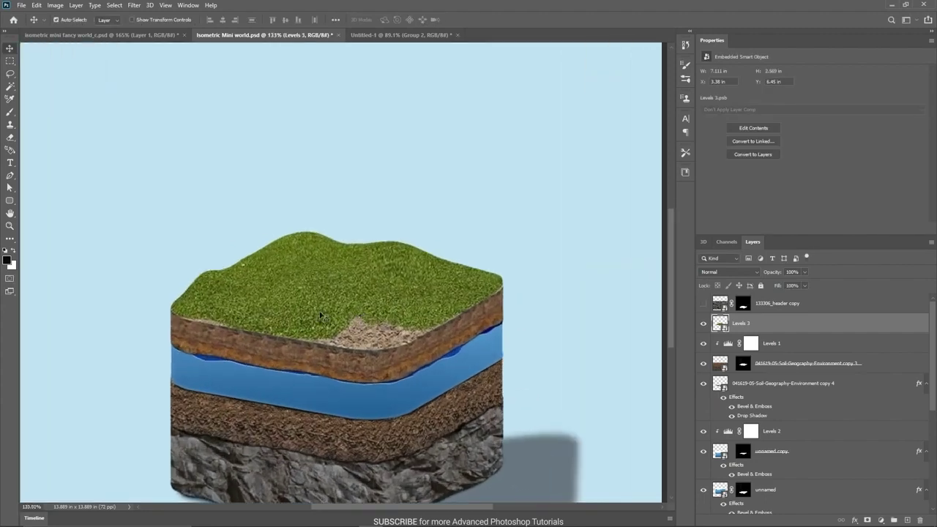
scroll(321, 315, down, 3)
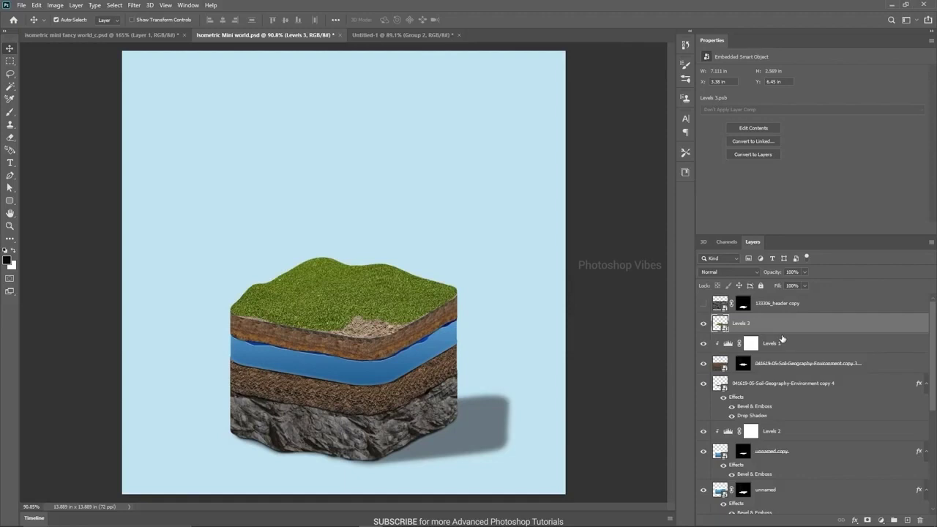
click(882, 520)
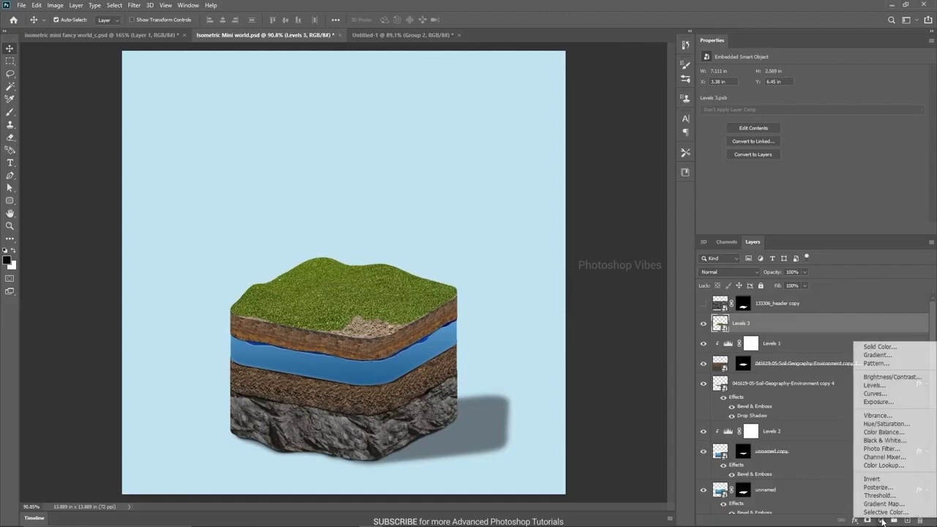
click(875, 394)
drag(822, 156, 804, 149)
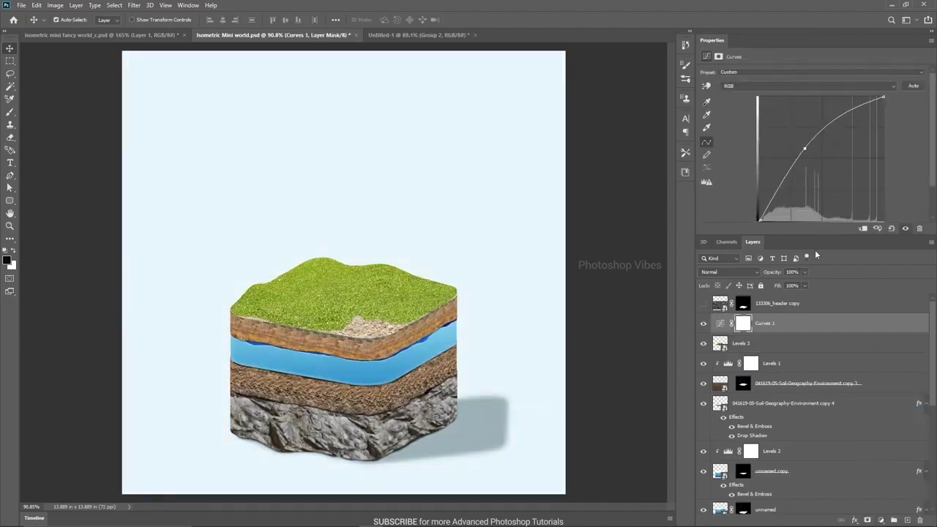
click(863, 228)
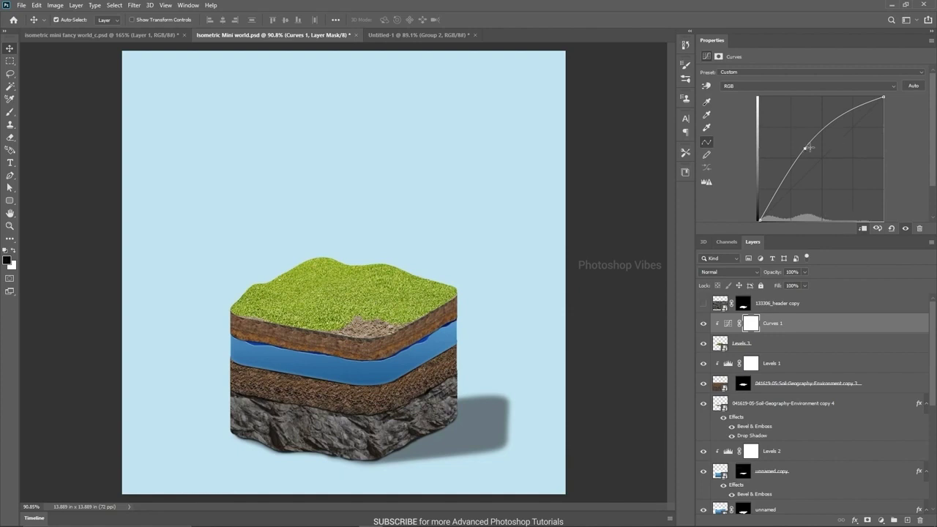
click(752, 326)
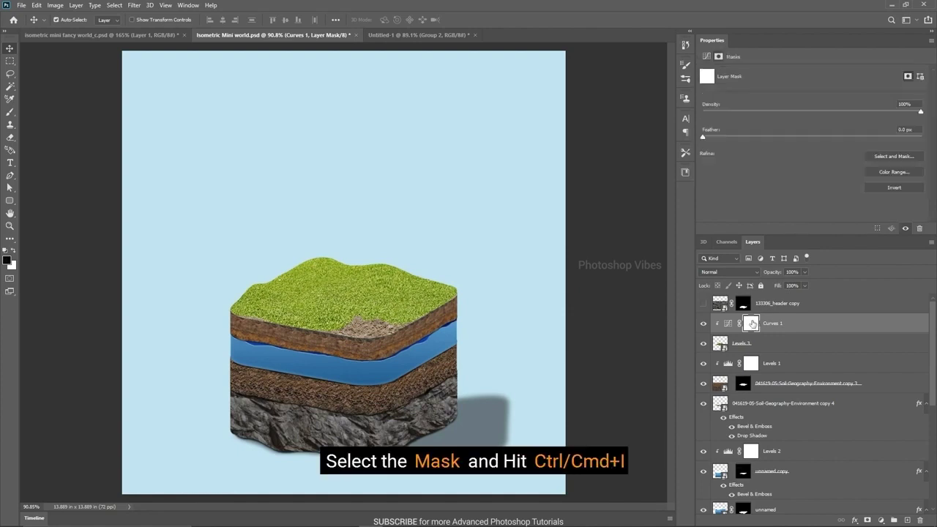
key(ctrl+i)
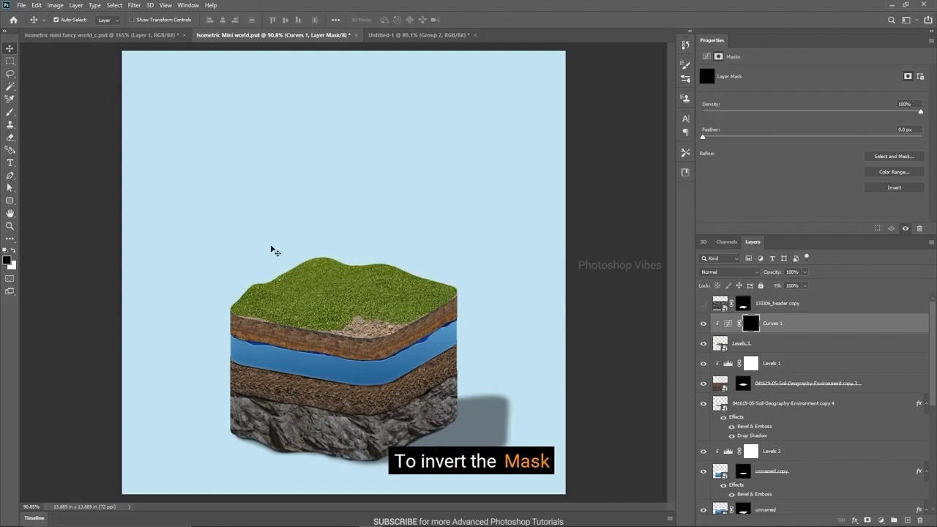
- Erase the Curves 1 mask over the grass's left edge and the left and right hilltops
click(9, 139)
mouse_move(310, 289)
alt+mouse_down()
mouse_move(339, 292)
mouse_move(333, 218)
alt+mouse_up()
drag(336, 342, 317, 332)
key(ctrl+z)
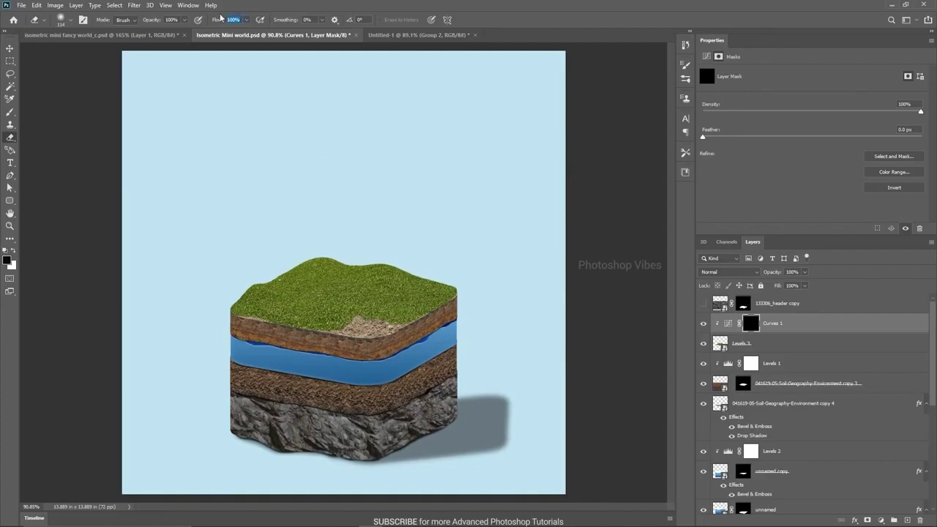
scroll(318, 273, down, 1)
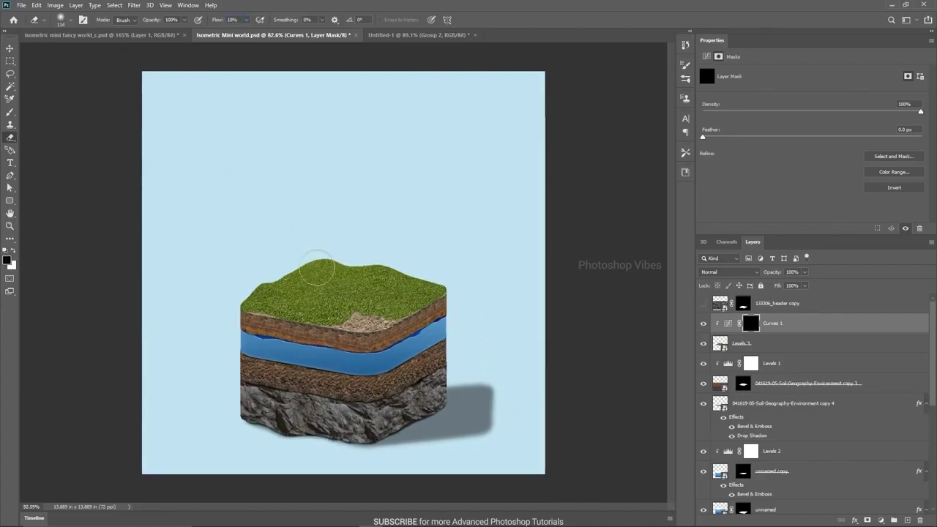
drag(259, 278, 243, 249)
mouse_move(310, 267)
mouse_down()
mouse_move(324, 263)
mouse_move(316, 255)
mouse_up()
mouse_move(378, 255)
mouse_down()
mouse_move(377, 294)
mouse_move(344, 310)
mouse_up()
alt+right_click(377, 294)
drag(294, 281, 297, 269)
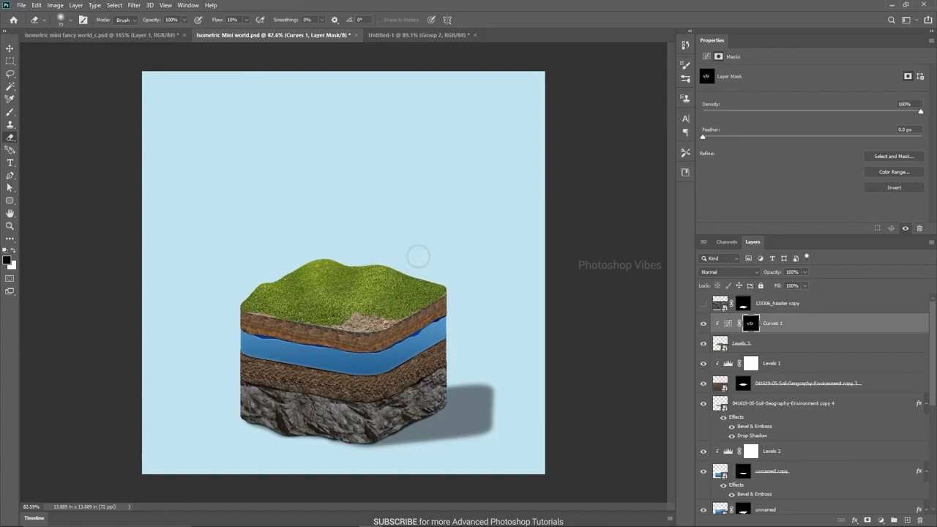
- Toggle the foreground colour, zoom out to the whole tile, and select Levels 3
key(x)
key(x)
key(x)
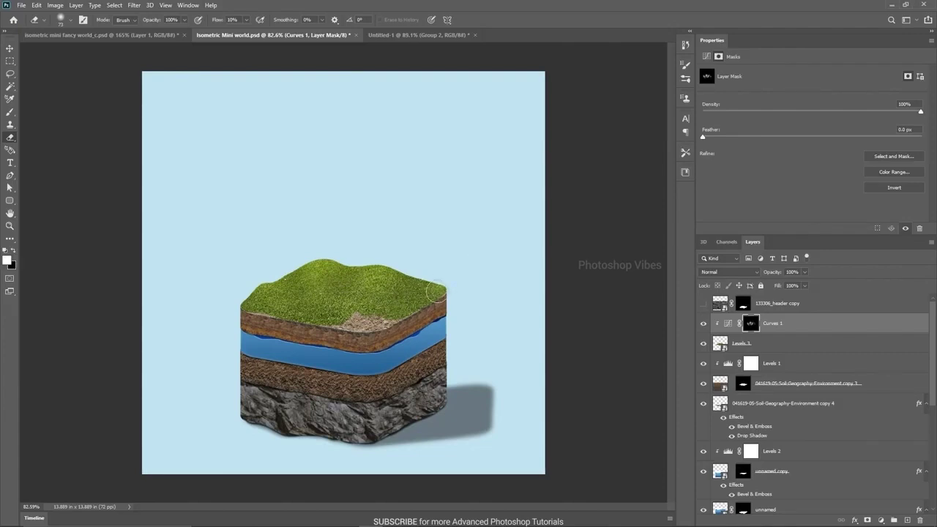
key(x)
key(x)
key(x)
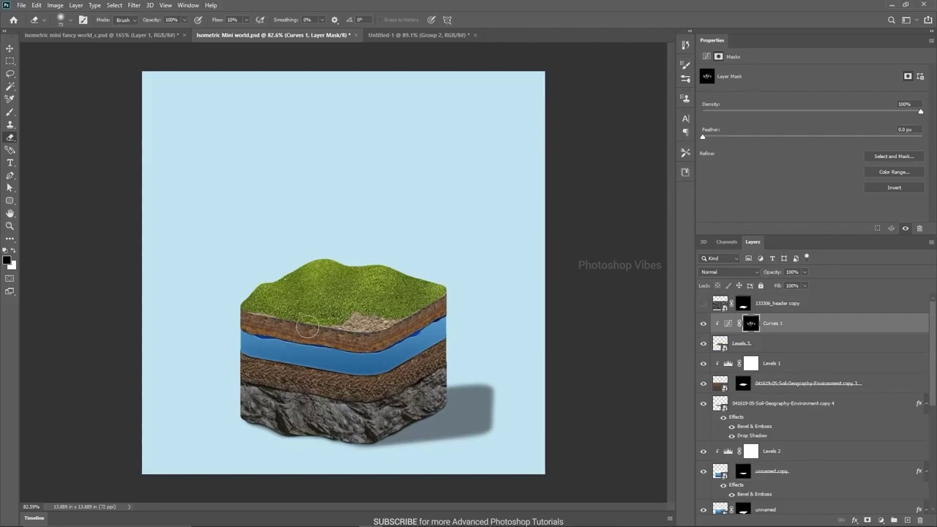
key(ctrl+minus)
key(ctrl+minus)
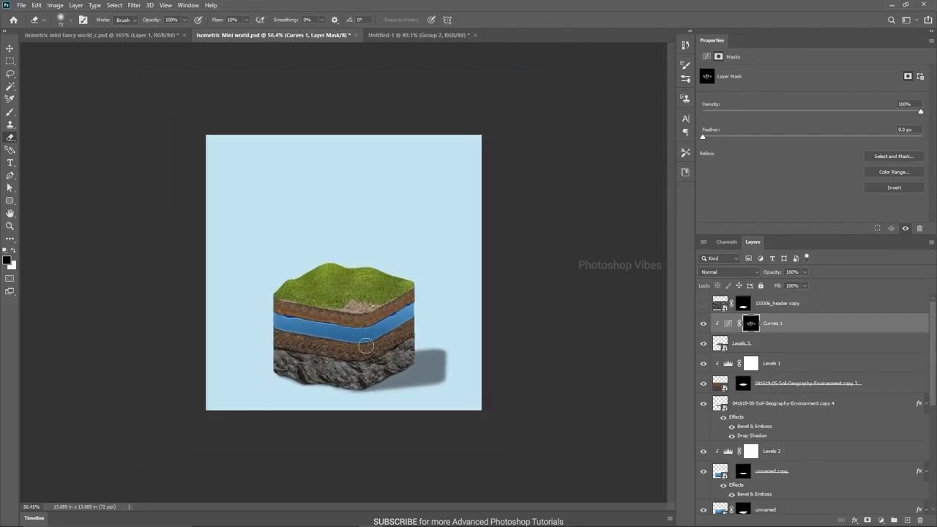
scroll(341, 322, up, 1)
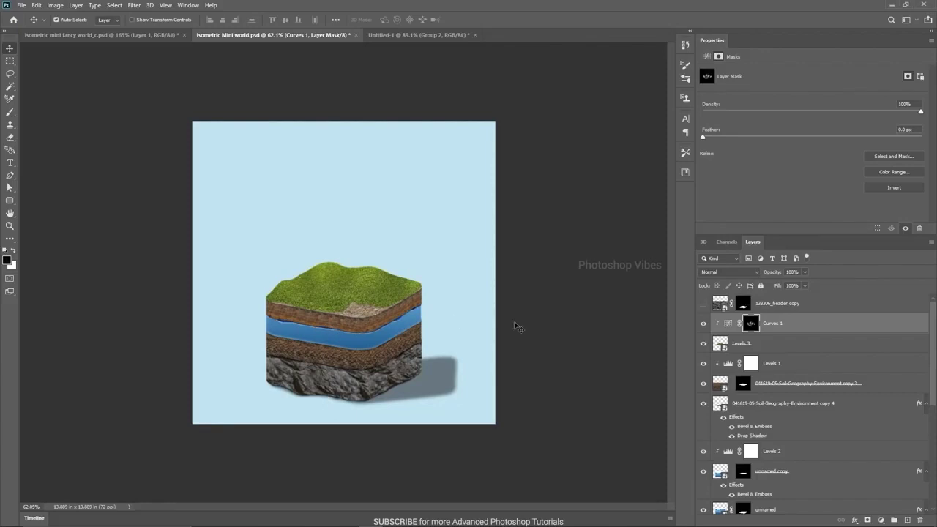
click(919, 345)
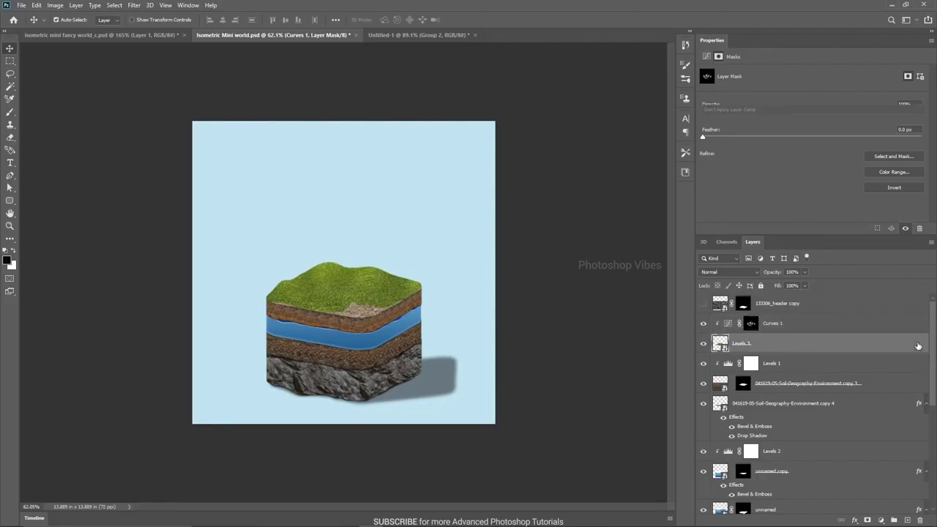
- Give Levels 3 a Bevel & Emboss and a Drop Shadow at 100% opacity
double_click(845, 345)
click(562, 181)
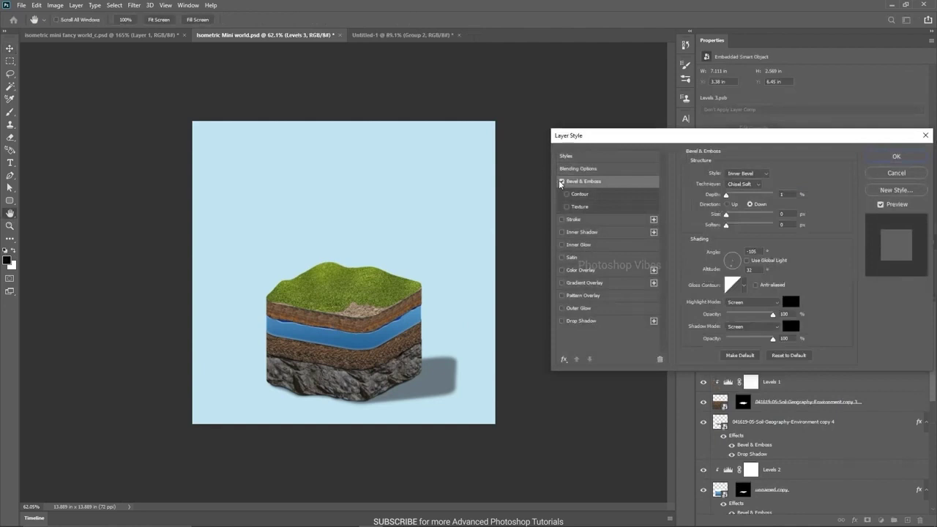
click(562, 181)
click(562, 181)
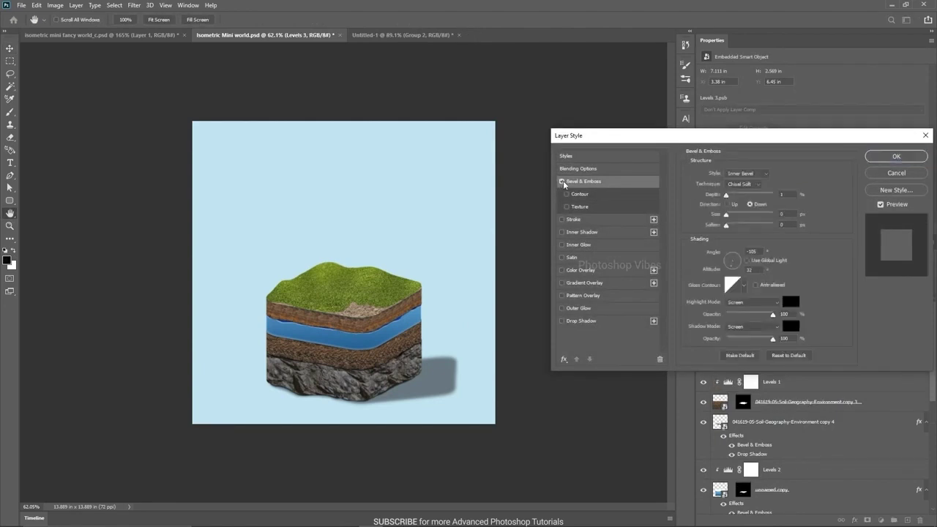
click(562, 322)
click(586, 322)
drag(752, 188, 806, 189)
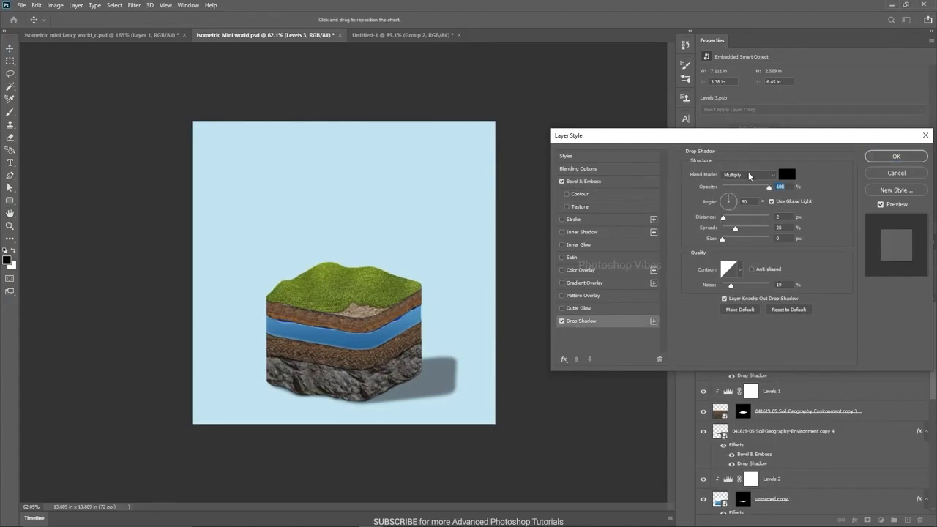
click(889, 156)
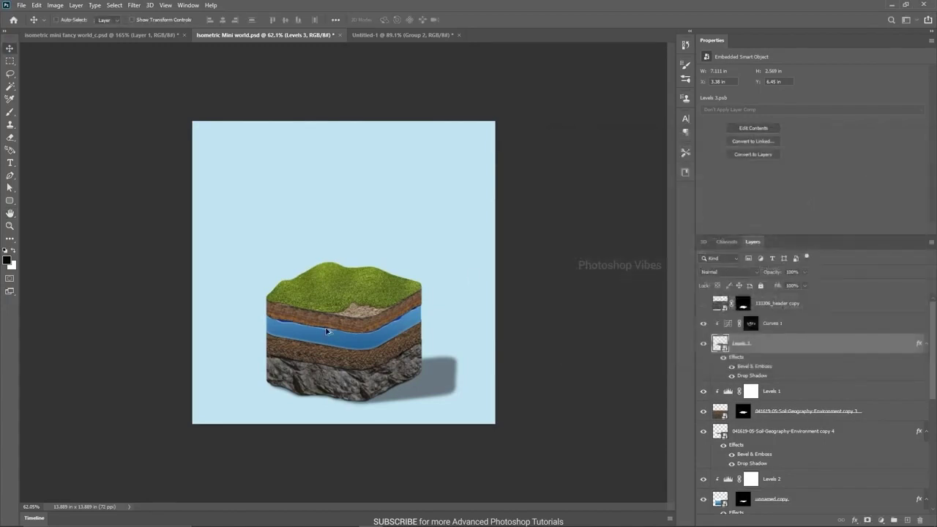
- View at 100% and compare with isometric mini fancy world_c.psd before returning to Isometric Mini world
key(ctrl+1)
scroll(325, 326, down, 3)
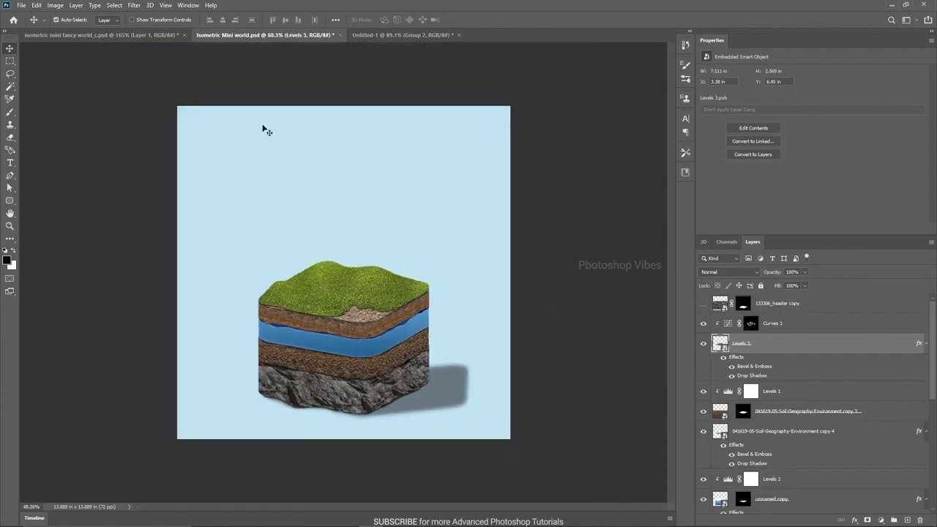
click(103, 35)
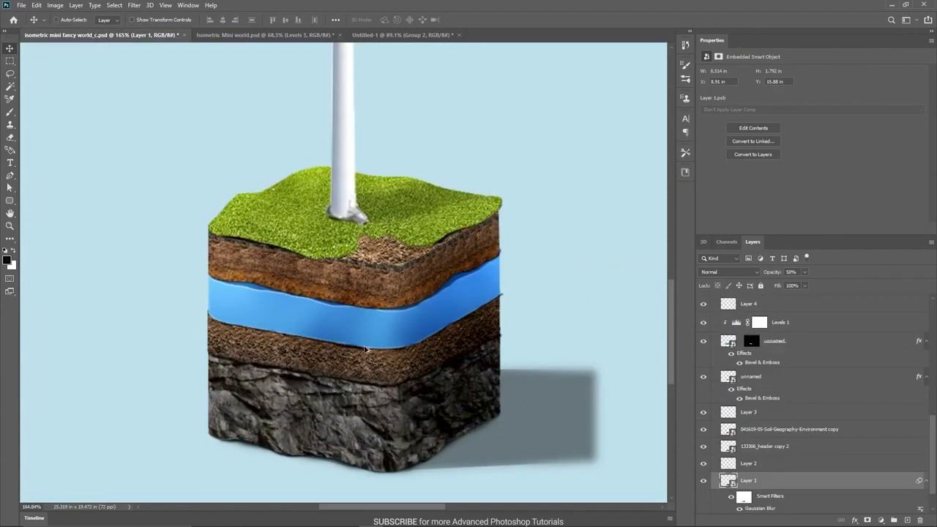
scroll(365, 349, down, 3)
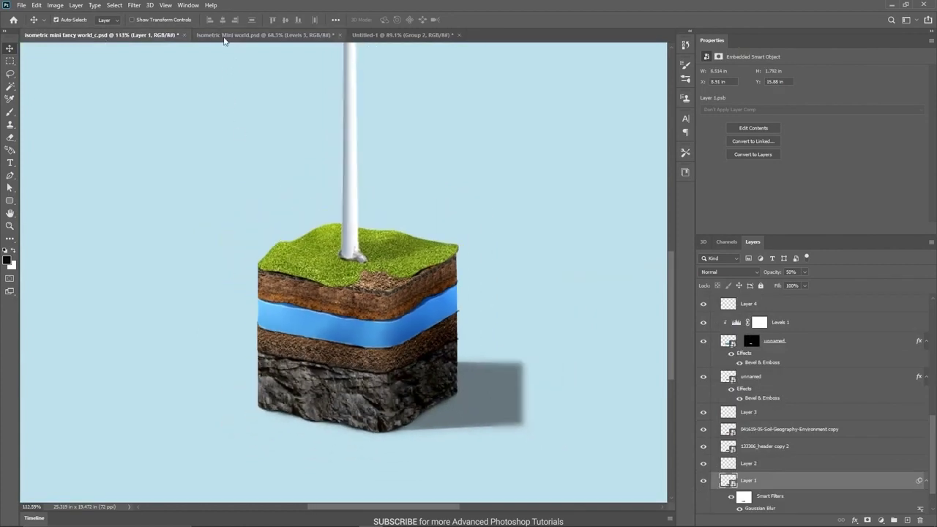
click(230, 34)
scroll(279, 323, up, 3)
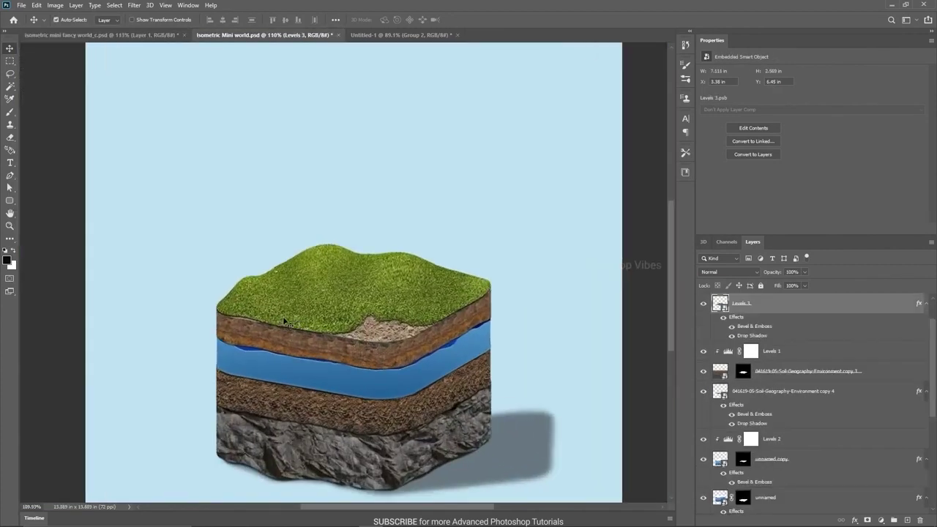
- Add a new empty Layer 5 above Levels 1 and pick the Brush tool
click(296, 320)
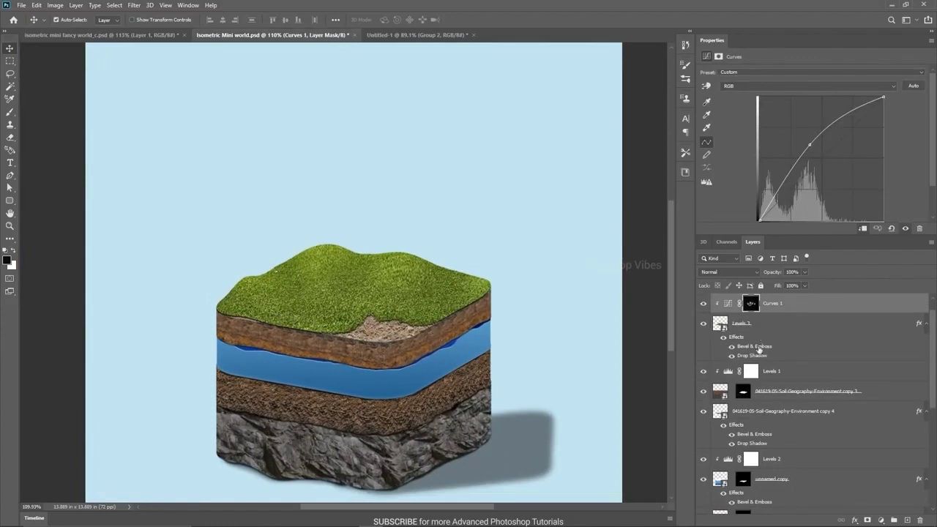
click(787, 377)
click(908, 520)
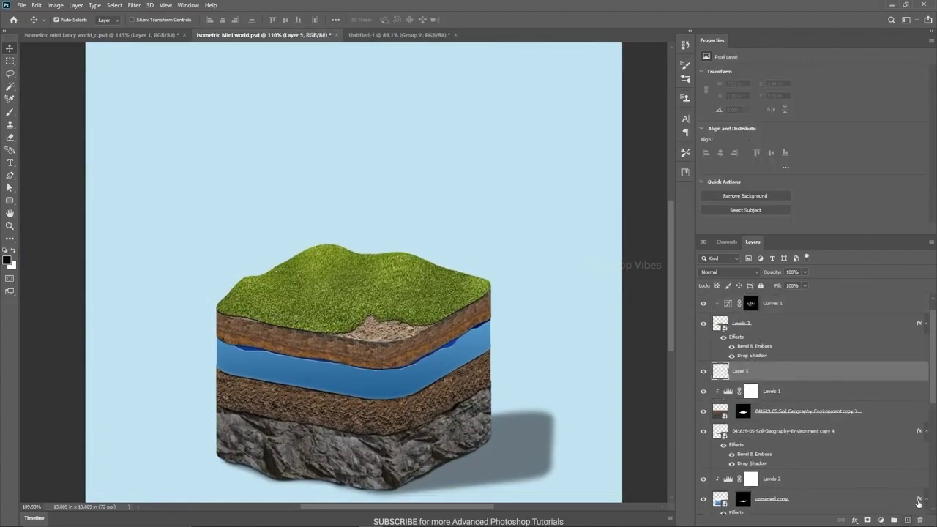
click(10, 112)
scroll(242, 313, up, 2)
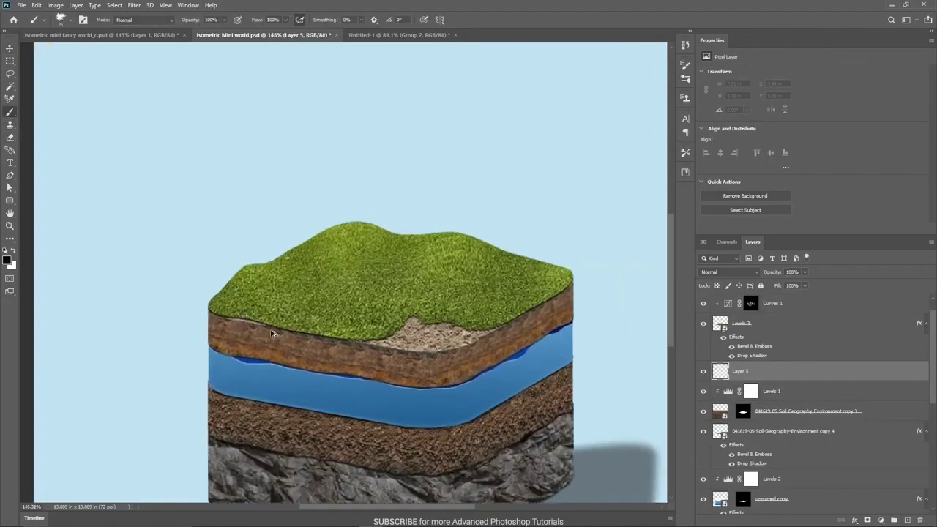
right_click(287, 291)
- Paint a short Soft Round brush stroke on Layer 5, then zoom out and switch to the Move tool
click(300, 381)
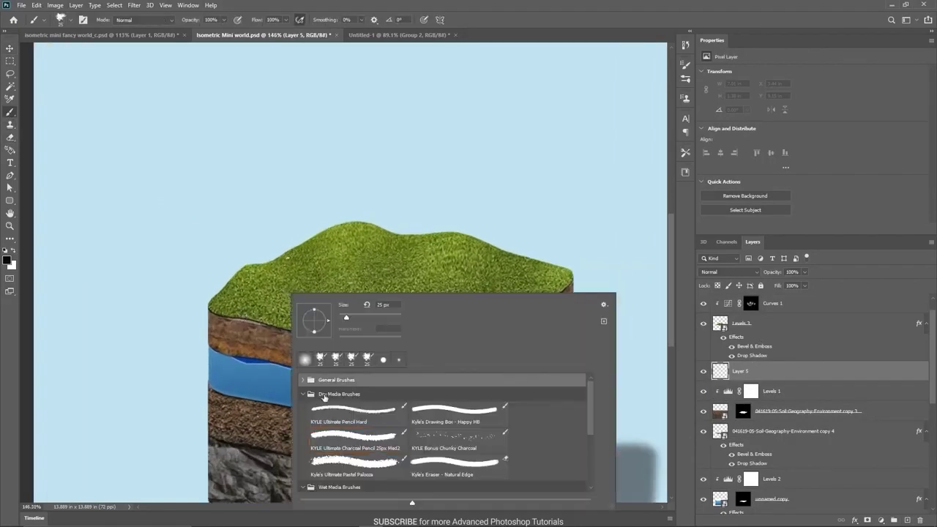
click(301, 380)
double_click(336, 395)
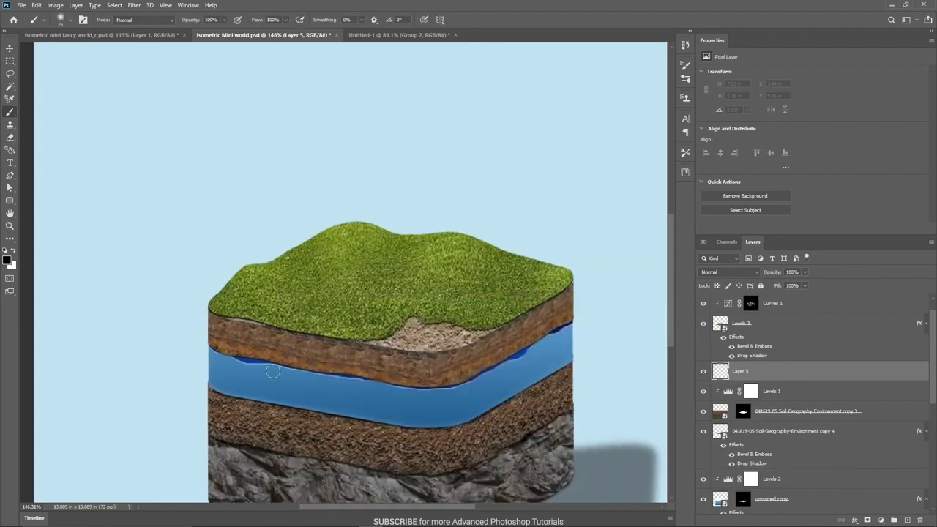
scroll(259, 342, up, 2)
scroll(258, 341, up, 1)
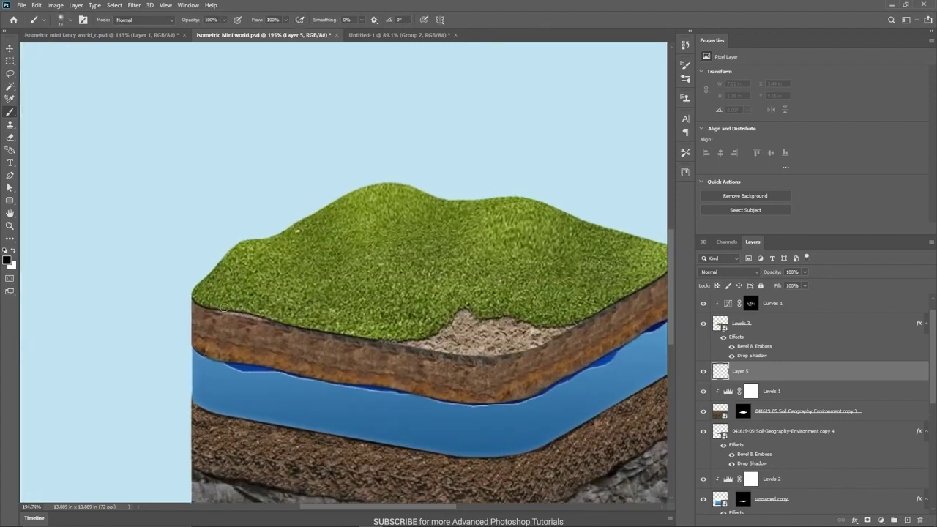
drag(274, 313, 342, 331)
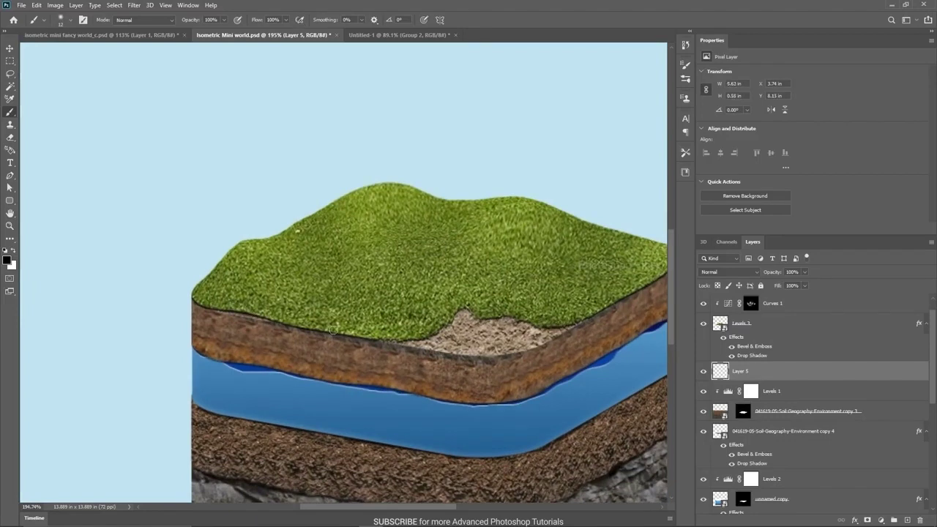
scroll(333, 330, down, 3)
scroll(482, 373, down, 3)
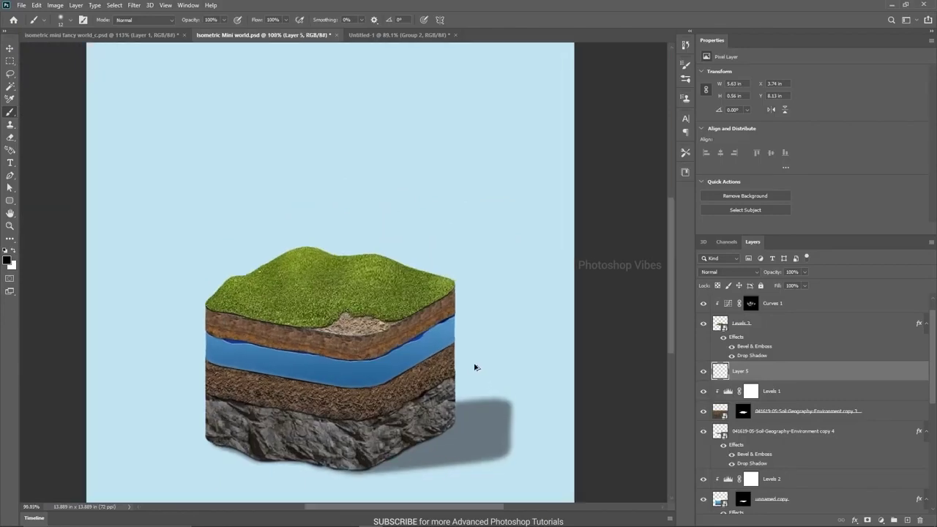
key(v)
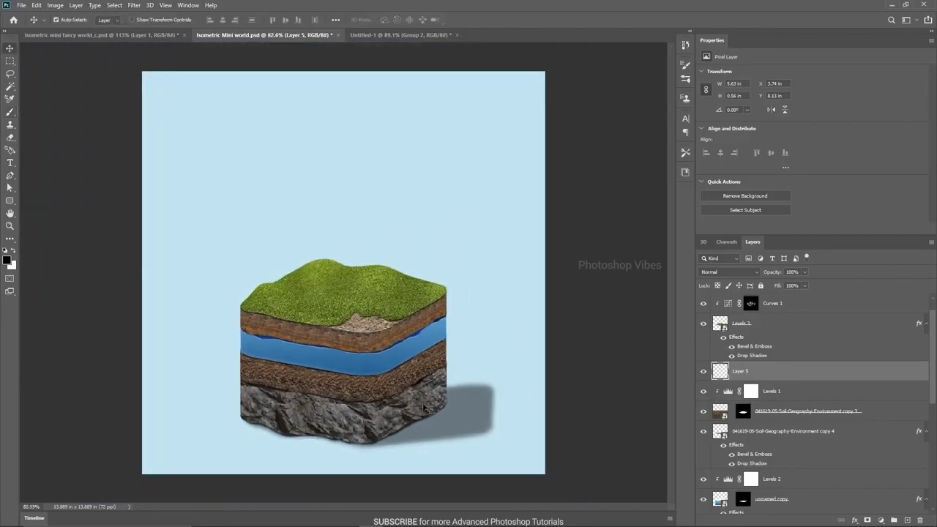
scroll(426, 408, down, 1)
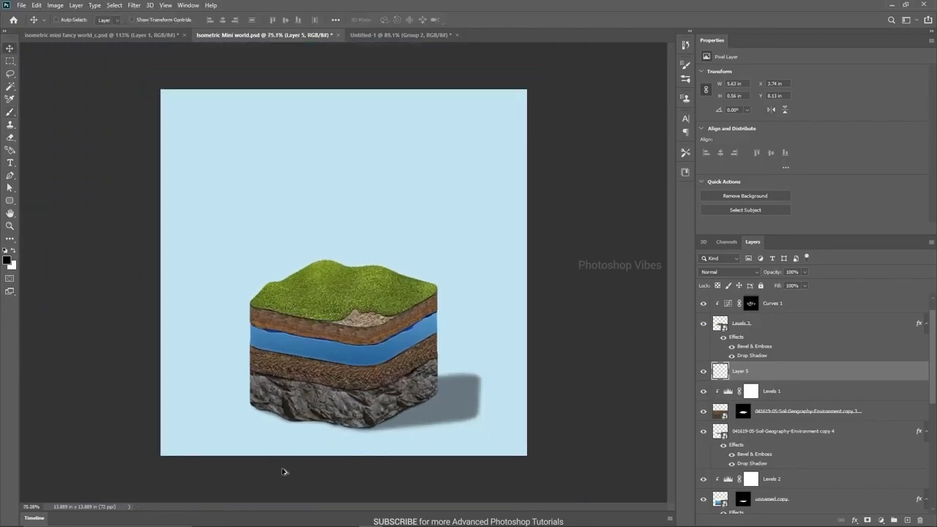
scroll(419, 403, down, 1)
scroll(749, 376, up, 2)
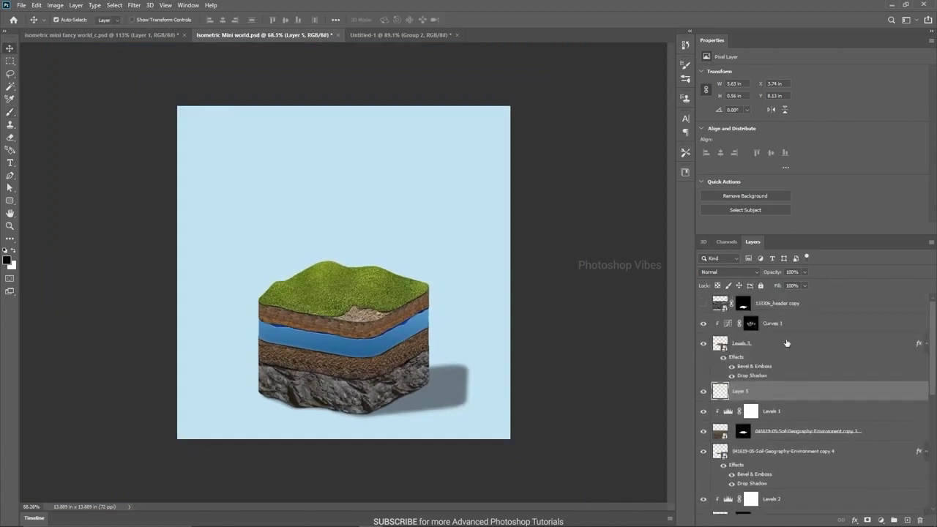
- Hide Background, Layer 1 and Layer 2, stamp the cube into Layer 6, then show them again
click(783, 325)
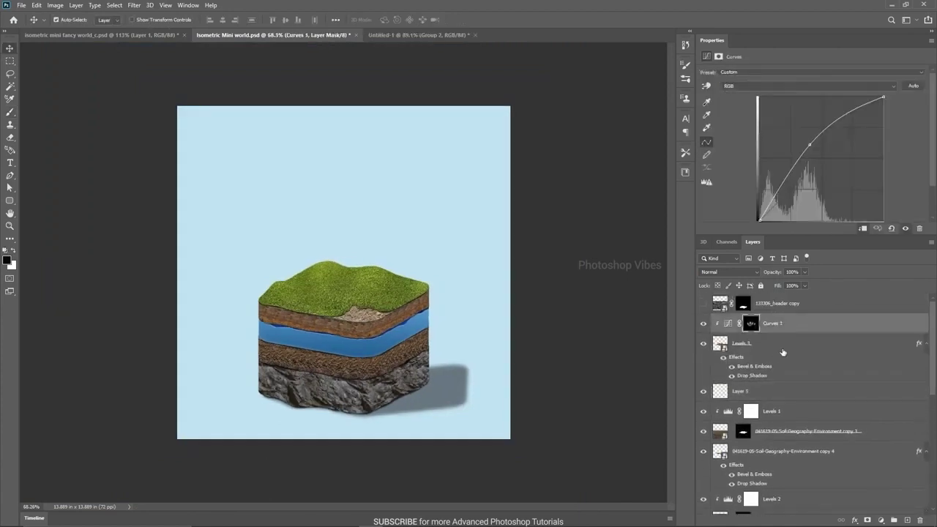
scroll(783, 353, down, 5)
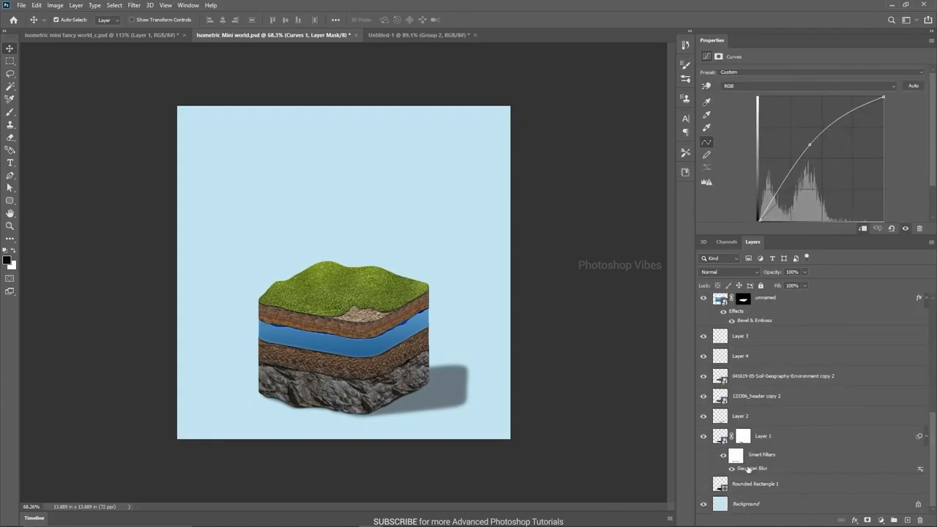
click(704, 505)
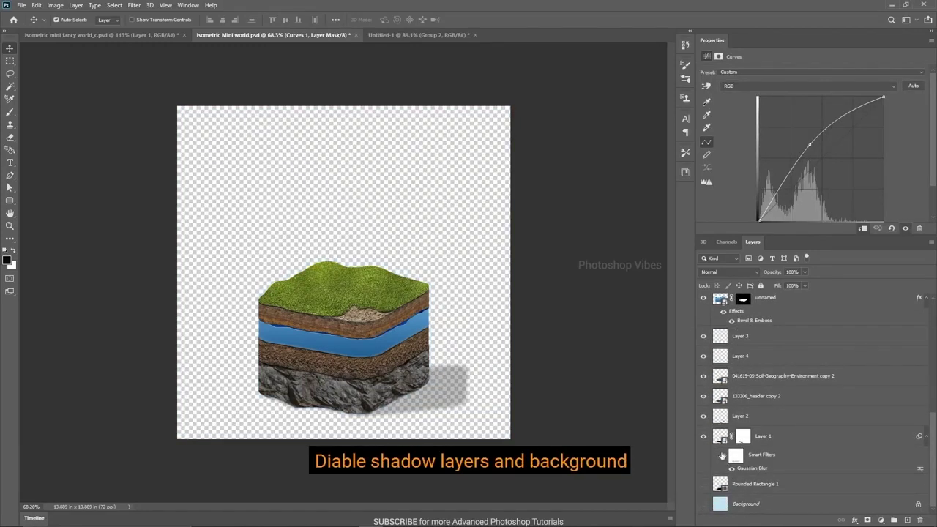
click(704, 437)
click(703, 416)
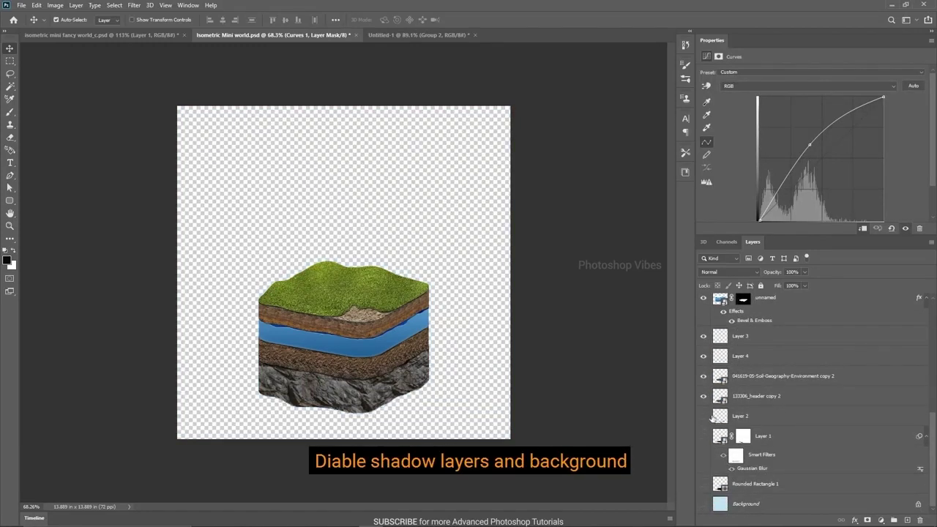
scroll(760, 404, up, 5)
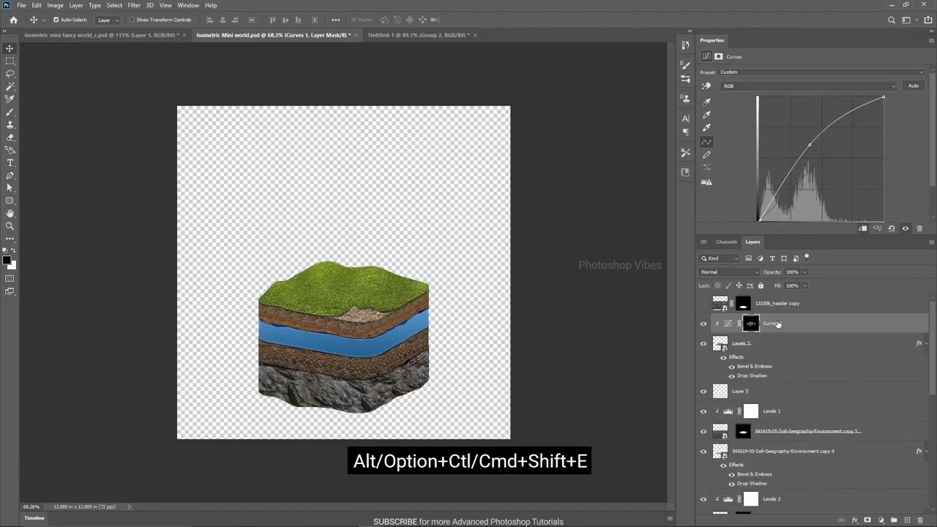
key(ctrl+alt+shift+e)
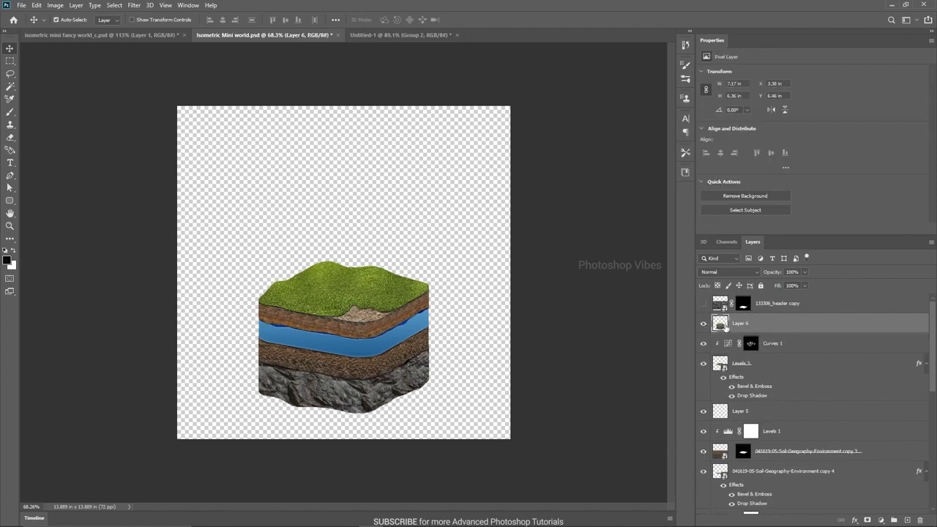
scroll(761, 351, down, 10)
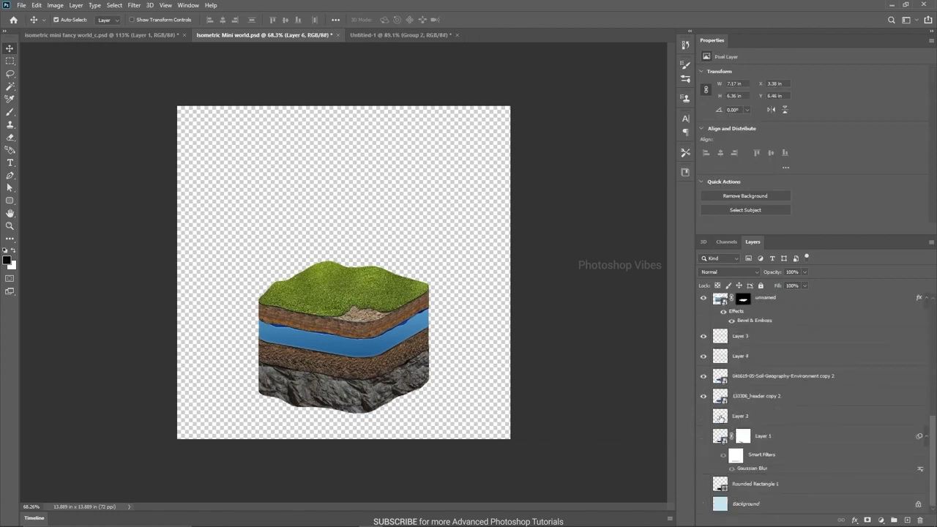
click(702, 418)
click(704, 437)
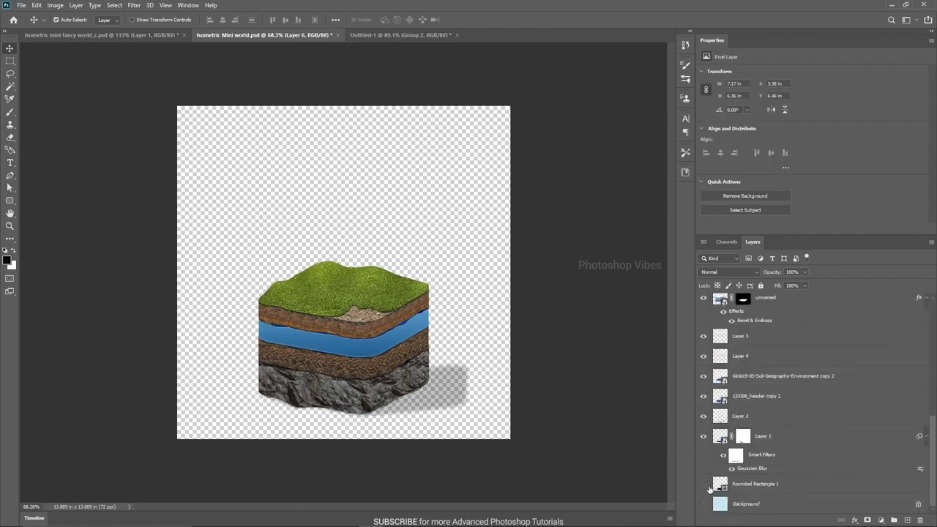
click(703, 505)
scroll(769, 440, up, 10)
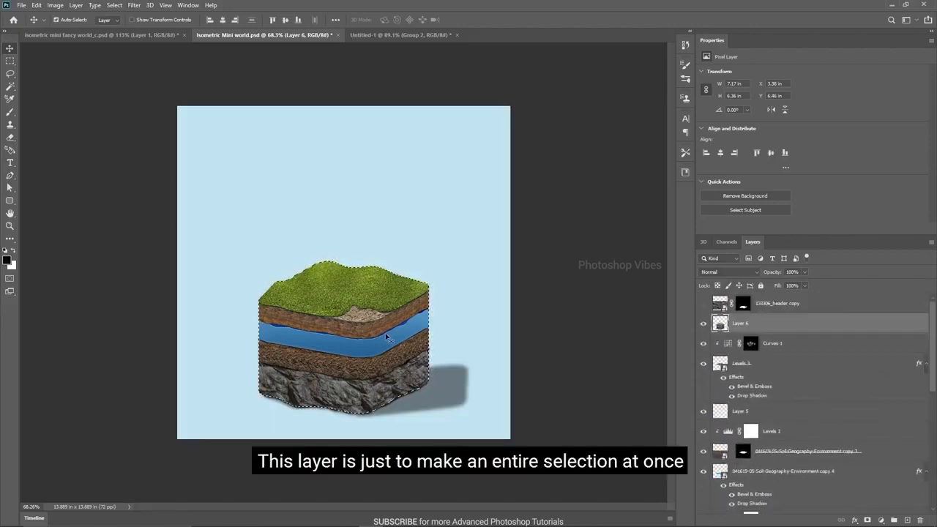
- Add a darkening Curves 2 adjustment and invert its mask to black
click(883, 520)
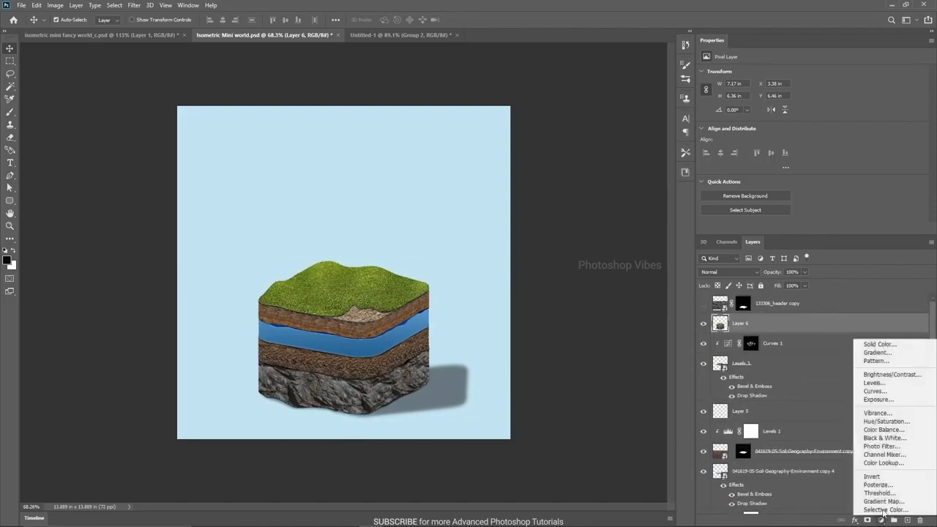
click(879, 391)
drag(818, 153, 842, 184)
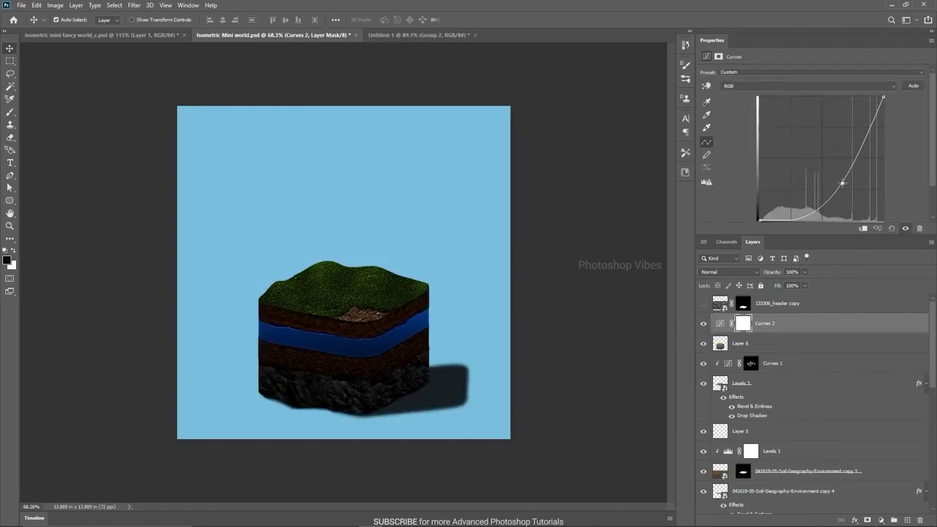
click(742, 325)
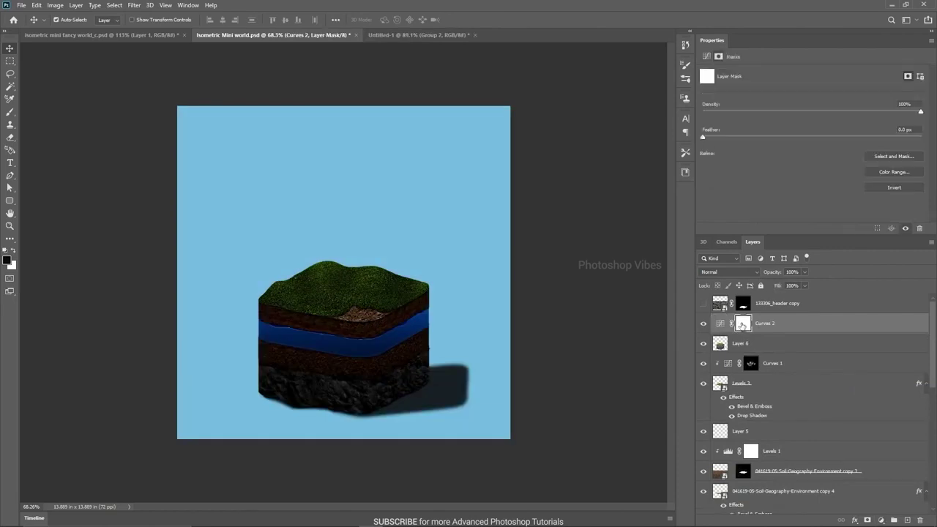
key(ctrl+i)
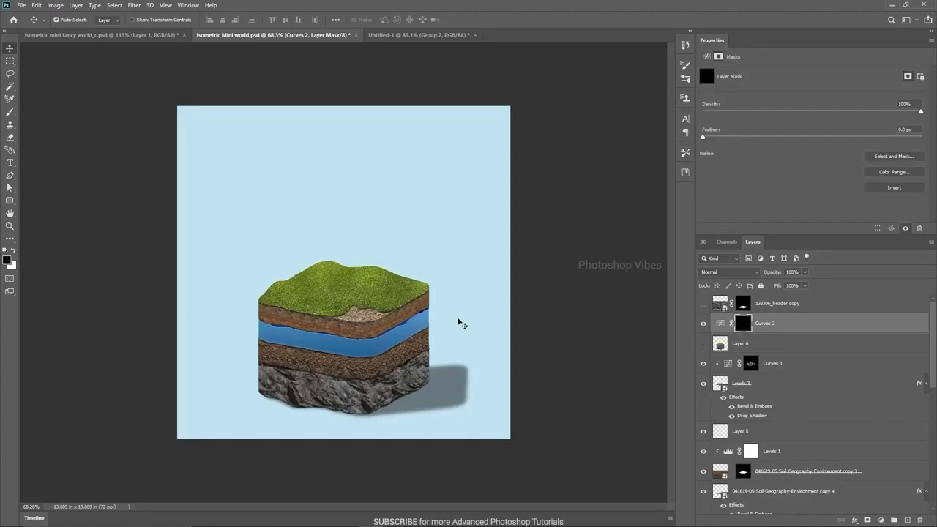
- Erase the Curves 2 mask with a large eraser along the cube's right face and rocky base
click(11, 137)
click(47, 138)
mouse_move(388, 353)
mouse_down()
mouse_move(402, 353)
mouse_move(420, 372)
mouse_move(411, 379)
mouse_up()
scroll(407, 360, up, 3)
scroll(419, 375, down, 2)
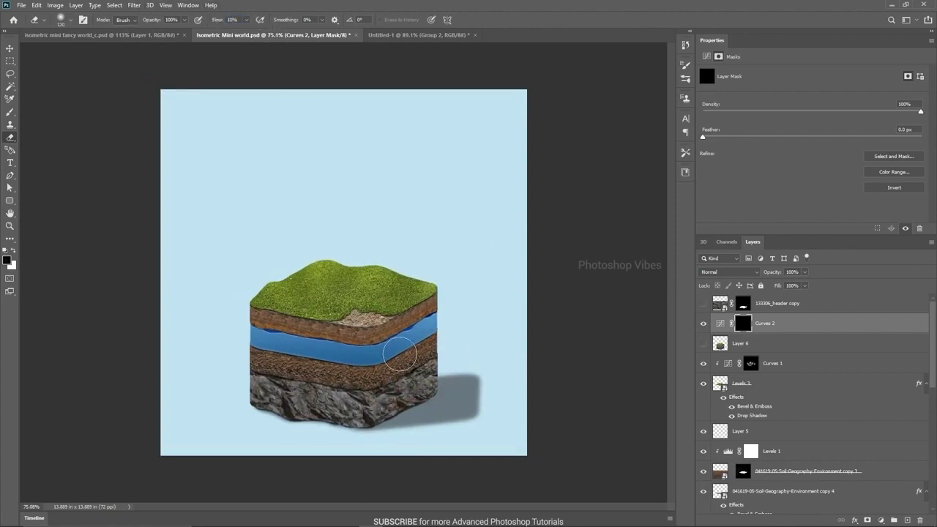
mouse_move(418, 296)
mouse_down()
mouse_move(440, 351)
mouse_move(393, 348)
mouse_move(366, 374)
mouse_move(372, 408)
mouse_move(386, 410)
mouse_move(428, 371)
mouse_move(441, 330)
mouse_move(376, 311)
mouse_move(397, 397)
mouse_move(379, 401)
mouse_move(418, 408)
mouse_move(465, 354)
mouse_move(430, 311)
mouse_move(395, 338)
mouse_move(279, 353)
mouse_move(335, 339)
mouse_move(295, 385)
mouse_move(267, 386)
mouse_move(333, 400)
mouse_move(275, 382)
mouse_move(284, 428)
mouse_move(317, 404)
mouse_move(346, 404)
mouse_move(331, 335)
mouse_move(359, 378)
mouse_move(339, 426)
mouse_up()
mouse_move(317, 348)
mouse_down()
mouse_move(421, 326)
mouse_move(450, 357)
mouse_move(410, 350)
mouse_move(461, 299)
mouse_move(436, 301)
mouse_move(430, 399)
mouse_move(478, 333)
mouse_up()
drag(388, 371, 420, 368)
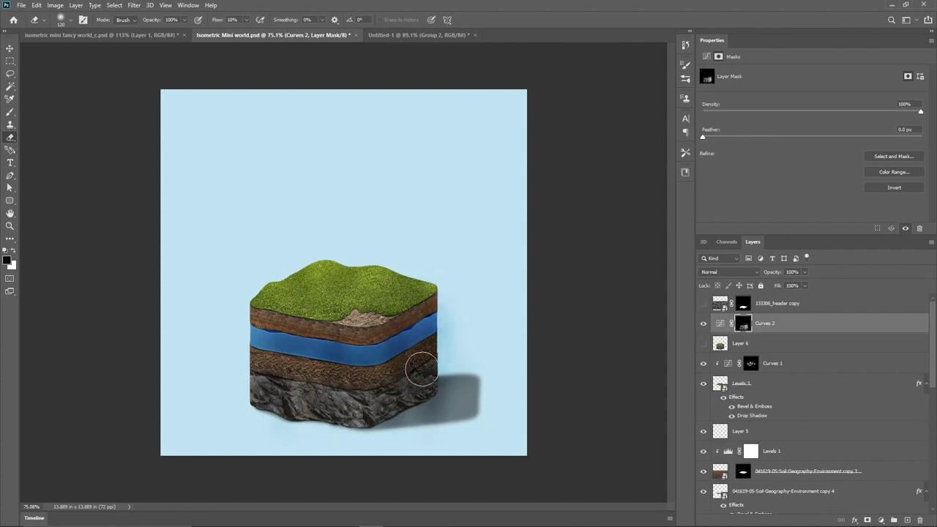
click(14, 252)
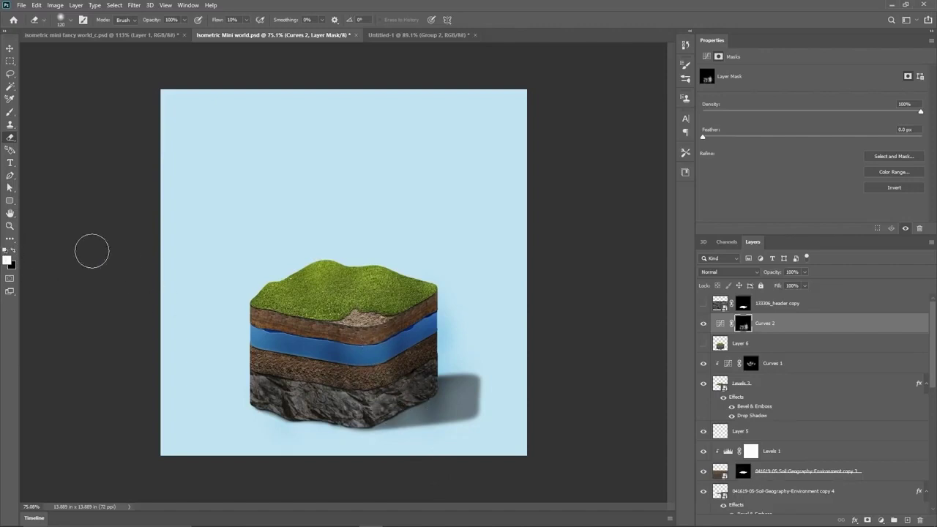
click(14, 251)
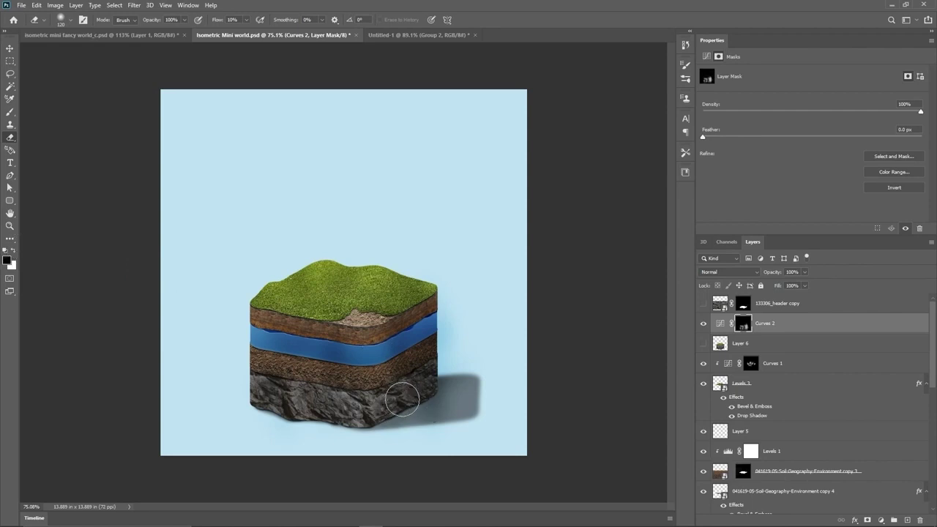
drag(391, 393, 380, 403)
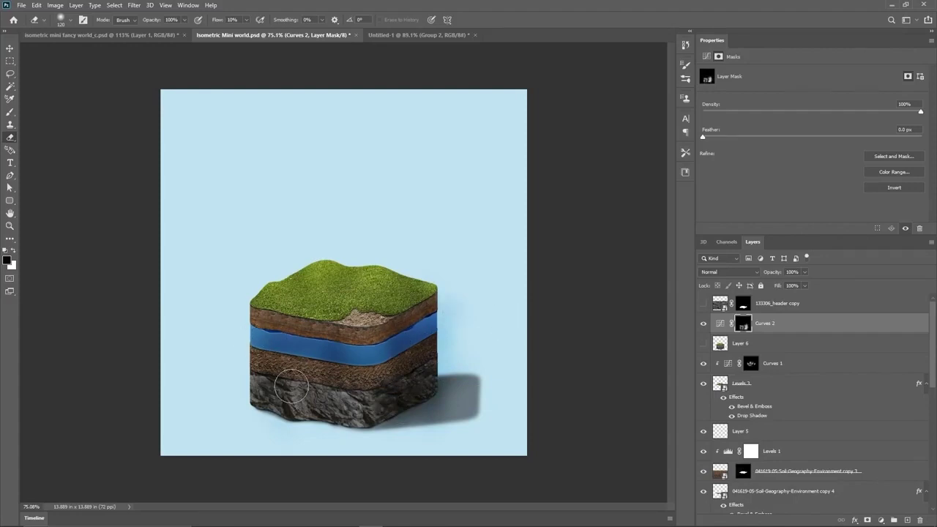
scroll(380, 422, down, 2)
scroll(381, 423, up, 1)
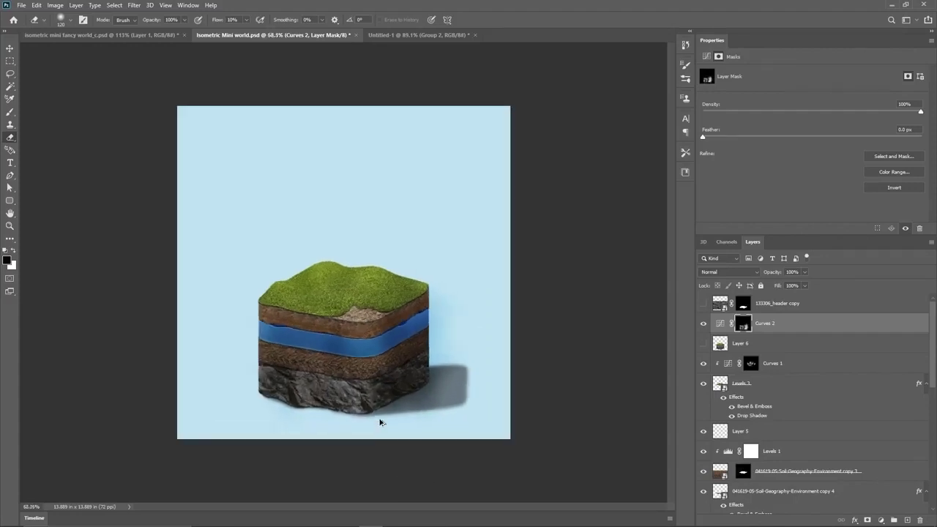
- Toggle Curves 2 off and on to compare the shading
key(v)
click(704, 323)
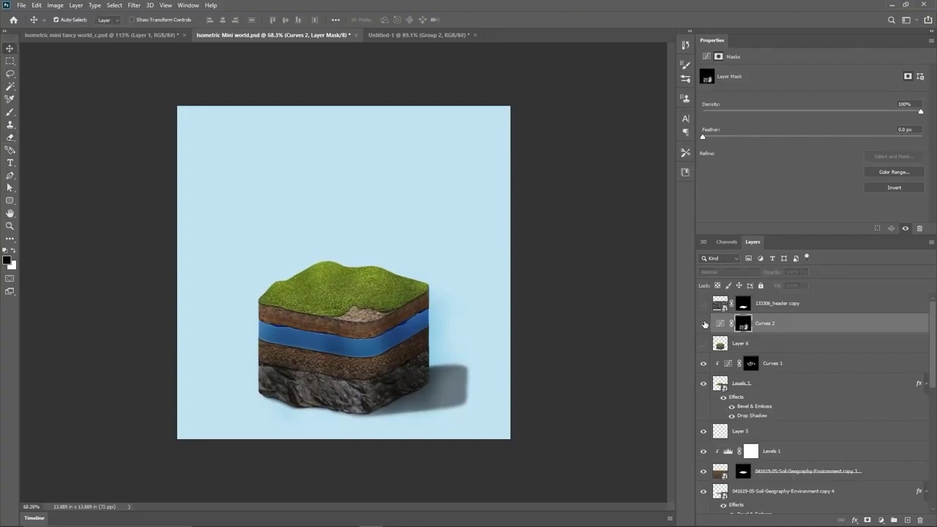
click(704, 323)
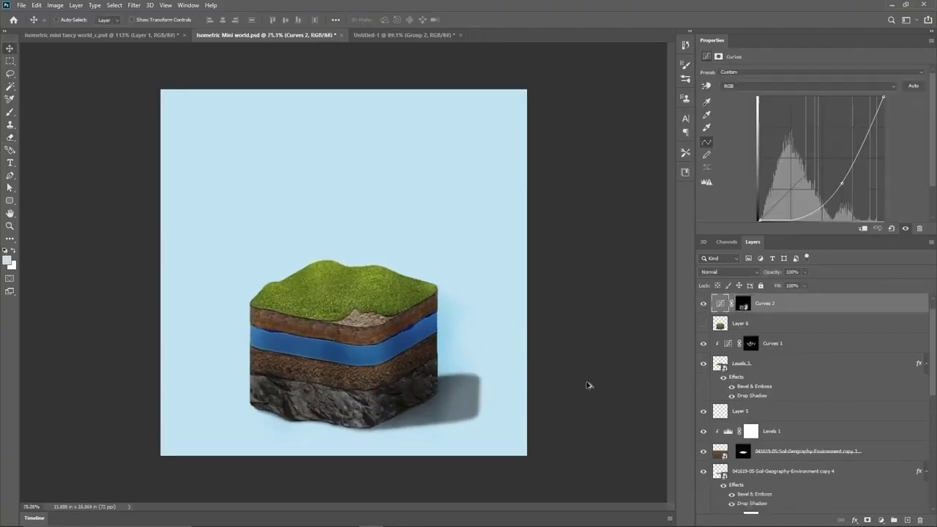
click(704, 304)
click(703, 304)
scroll(510, 372, up, 1)
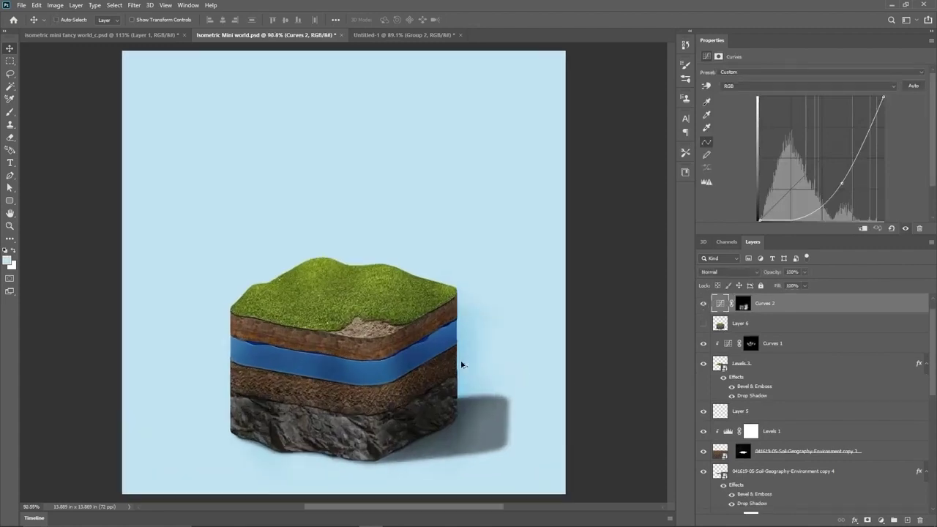
scroll(510, 296, up, 2)
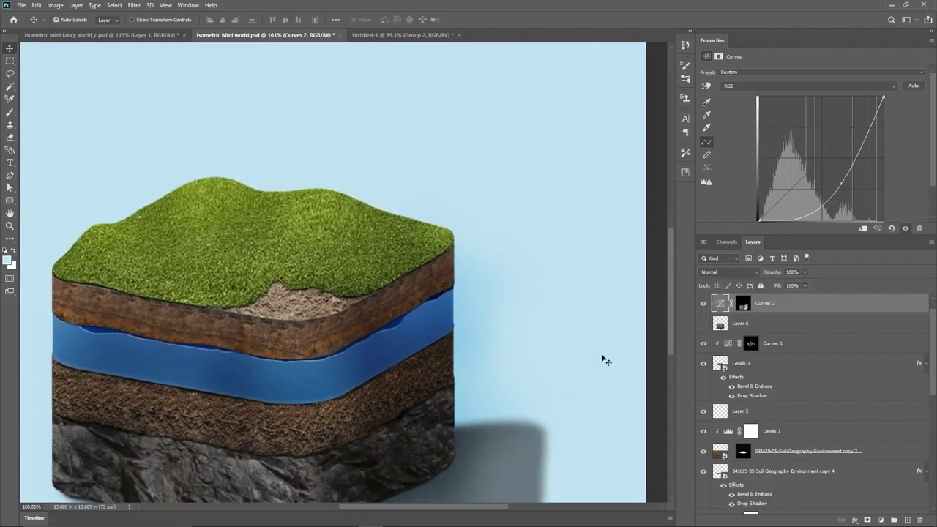
- Fill the Curves 2 mask black outside the inverted Layer 6 selection, then deselect
alt+click(744, 304)
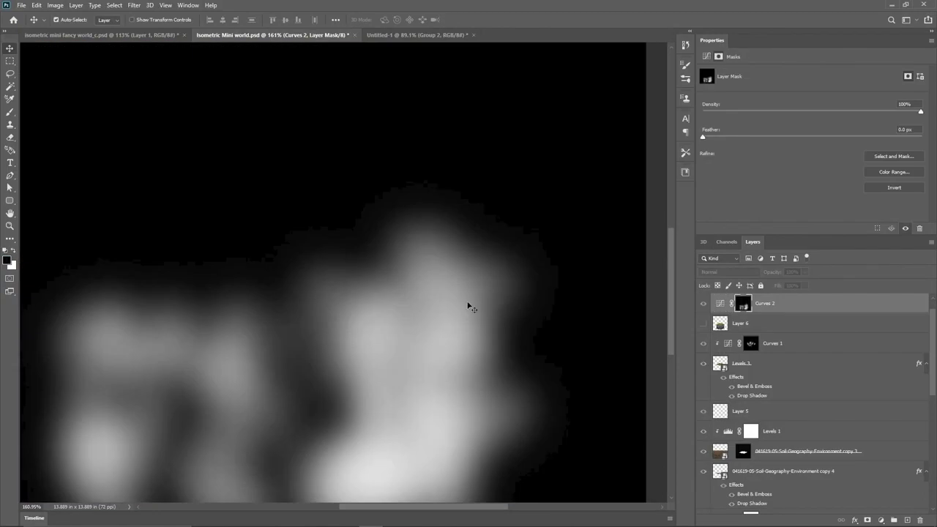
scroll(500, 335, down, 3)
scroll(130, 328, left, 2)
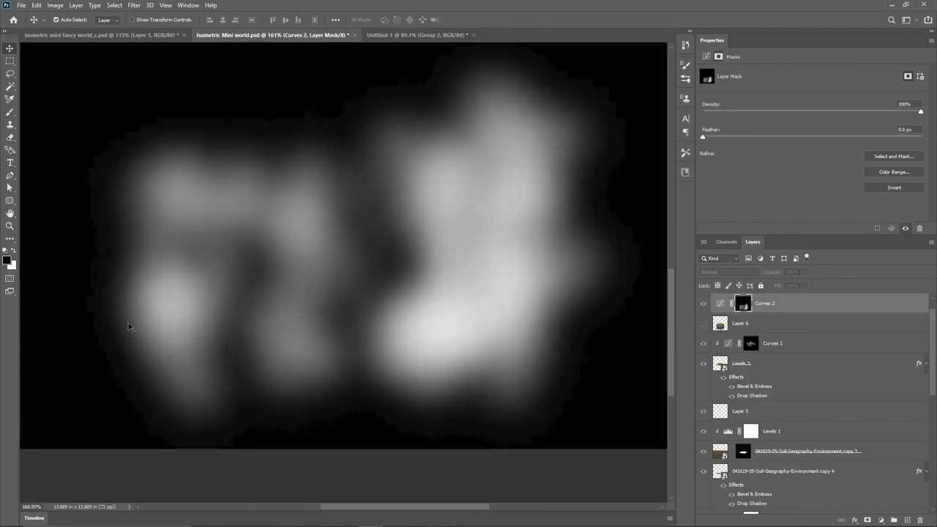
scroll(414, 357, down, 2)
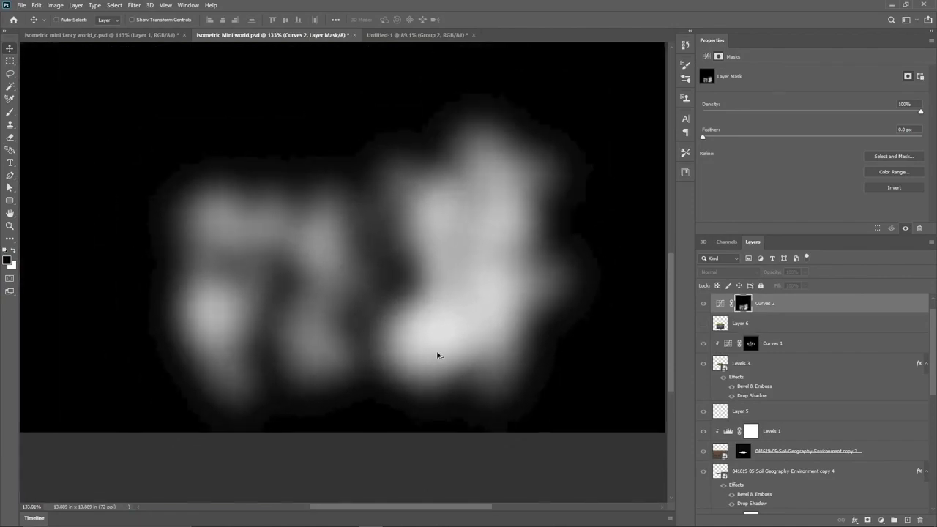
ctrl+click(723, 327)
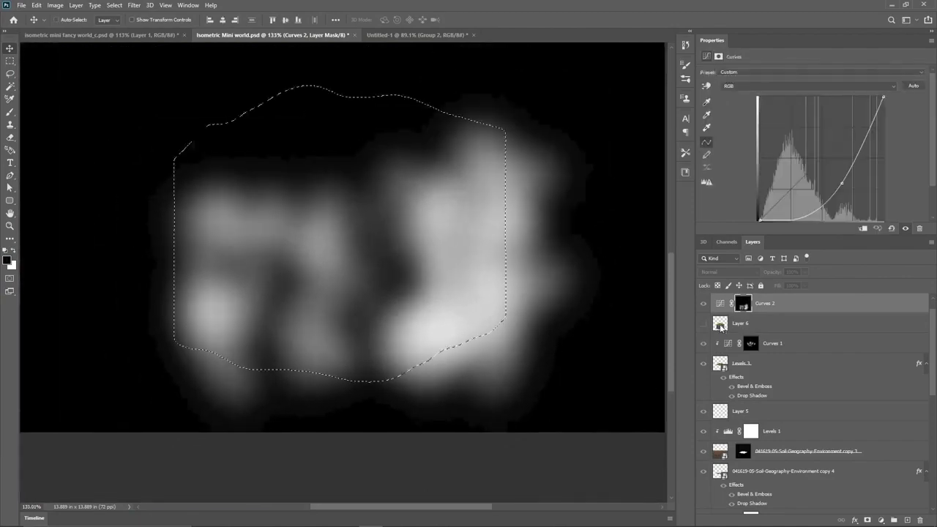
scroll(355, 331, down, 2)
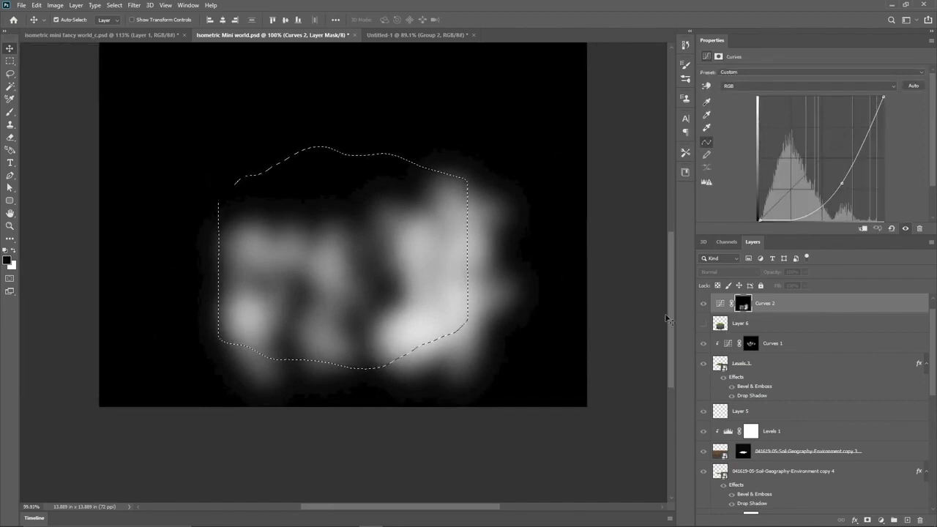
click(743, 305)
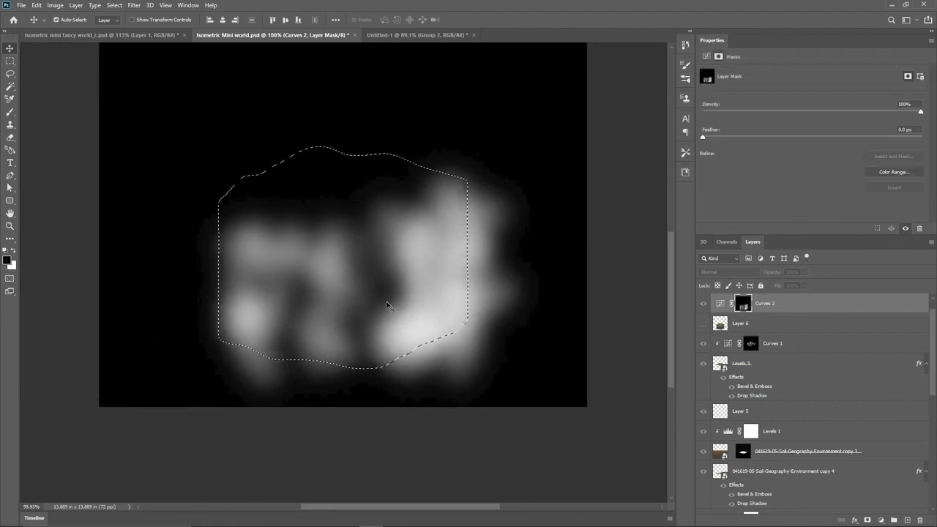
click(114, 5)
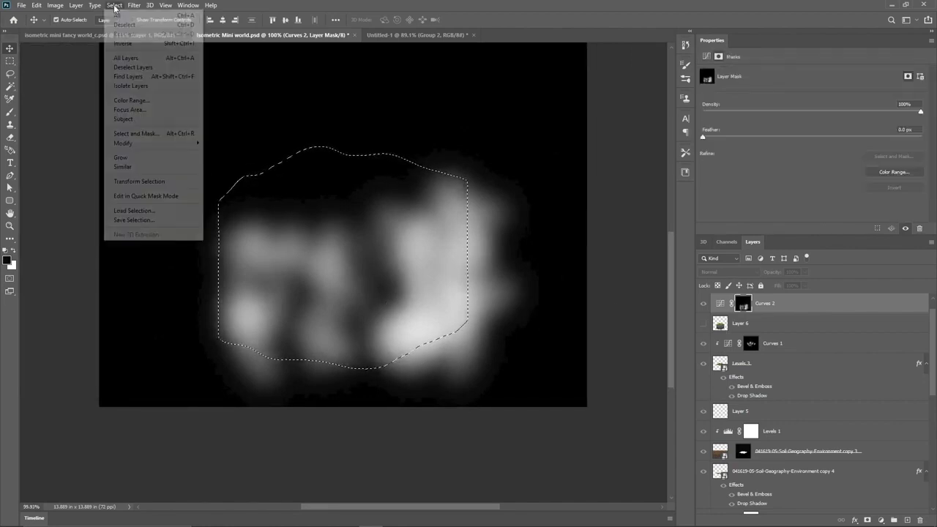
click(122, 44)
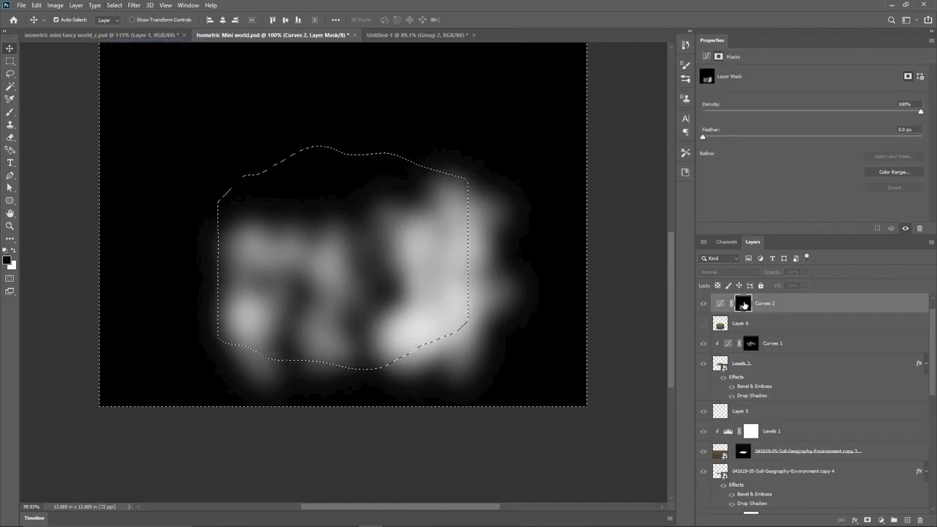
key(Delete)
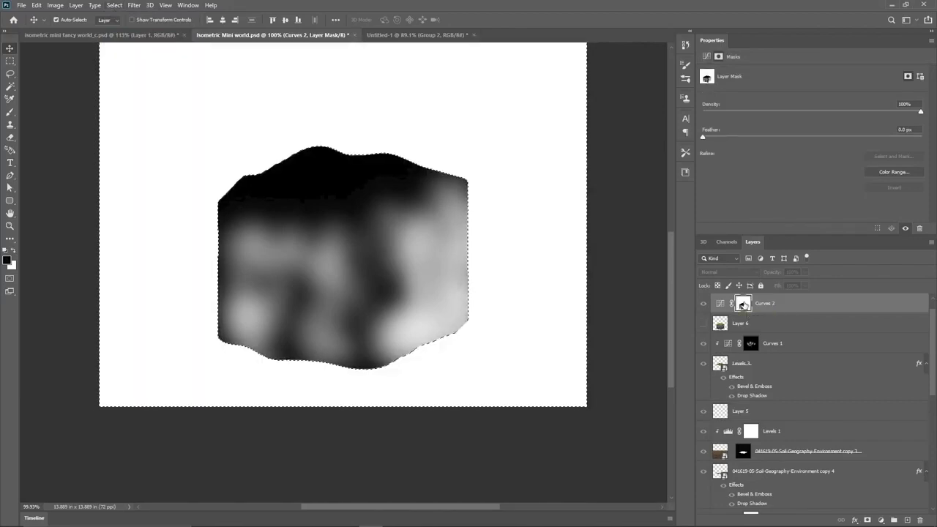
key(ctrl+z)
key(x)
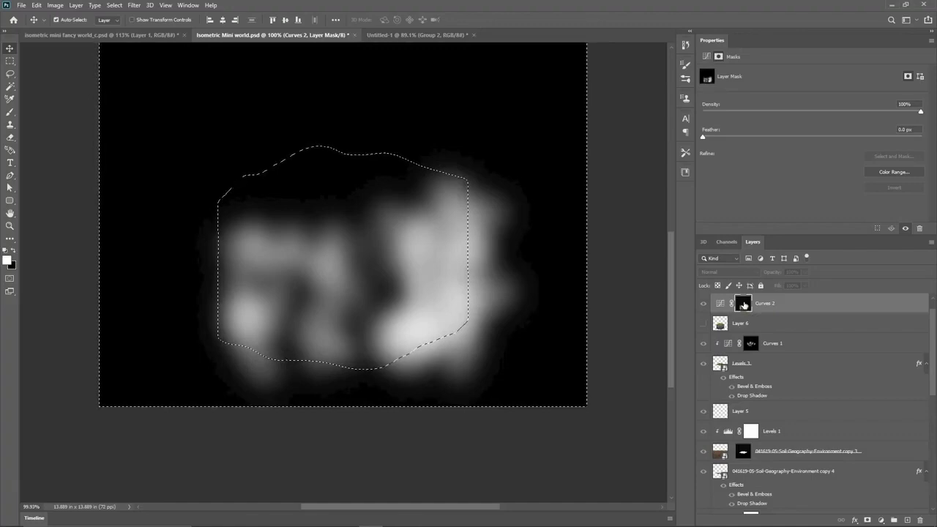
key(Delete)
key(ctrl+d)
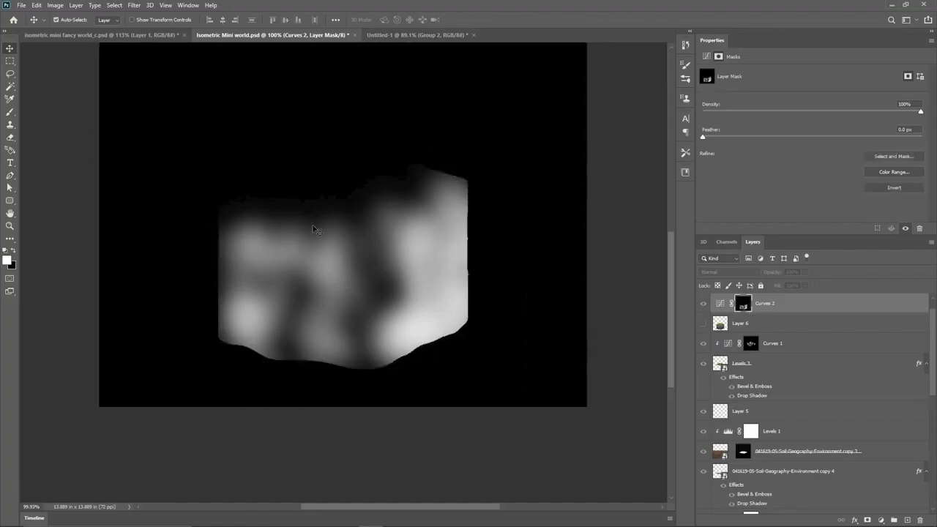
- Fit the image on screen, recheck Curves 2, and switch to the windmill document
alt+click(743, 306)
key(ctrl+0)
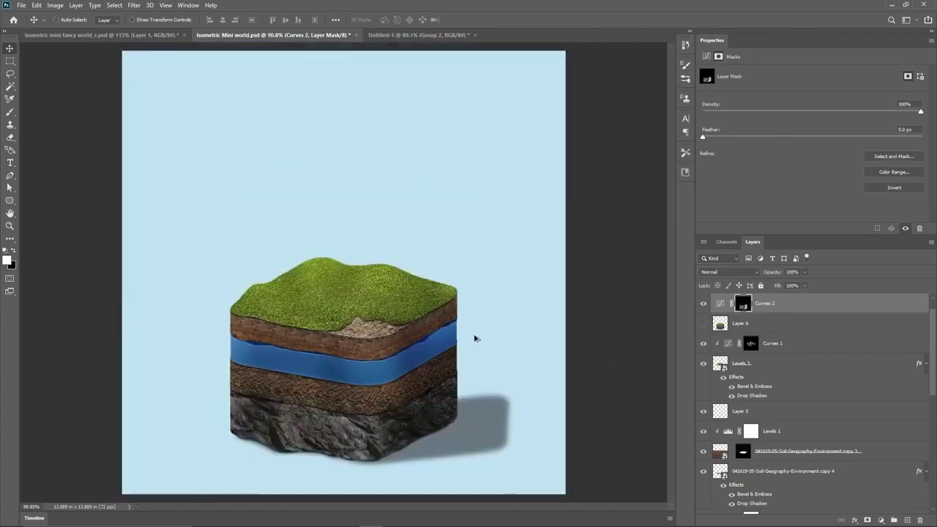
click(704, 304)
click(703, 306)
scroll(331, 412, down, 3)
scroll(331, 411, up, 1)
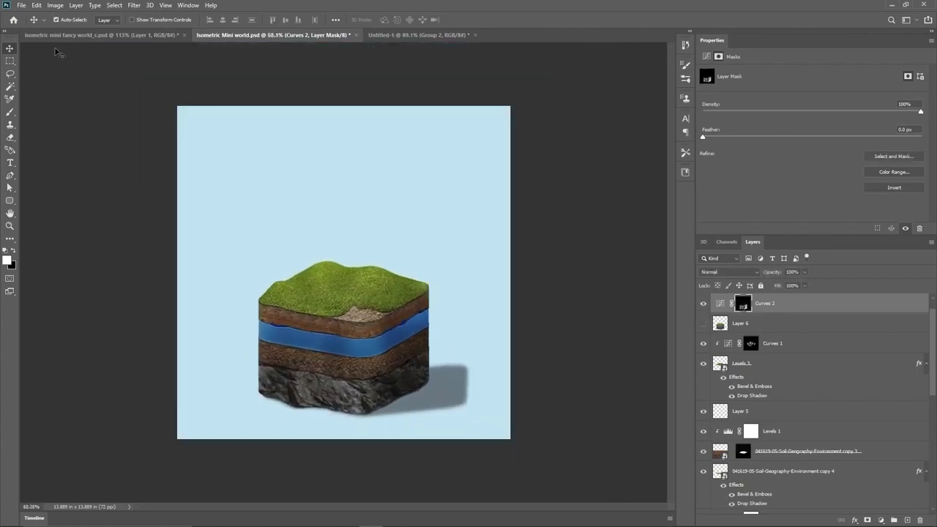
click(59, 34)
scroll(360, 249, down, 3)
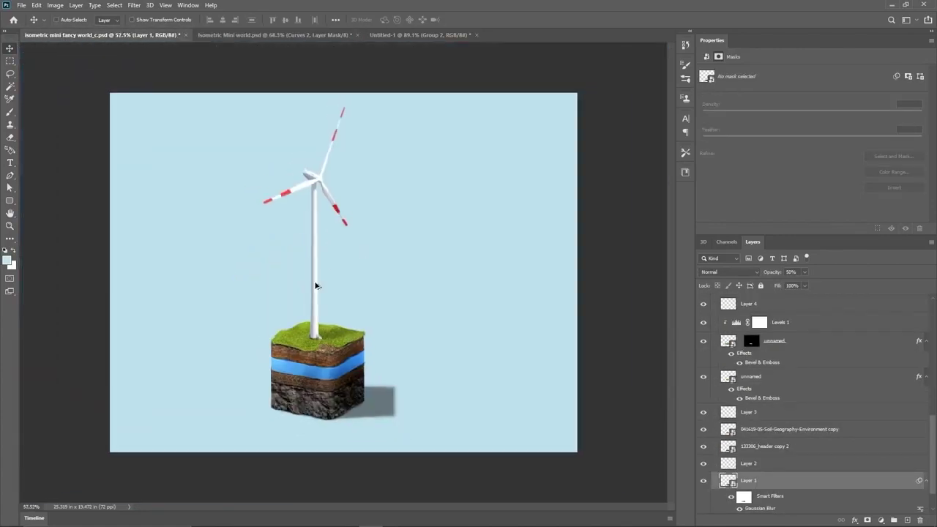
- Crop-extend the Isometric Mini world canvas upward and out to both sides
click(238, 35)
scroll(299, 235, down, 2)
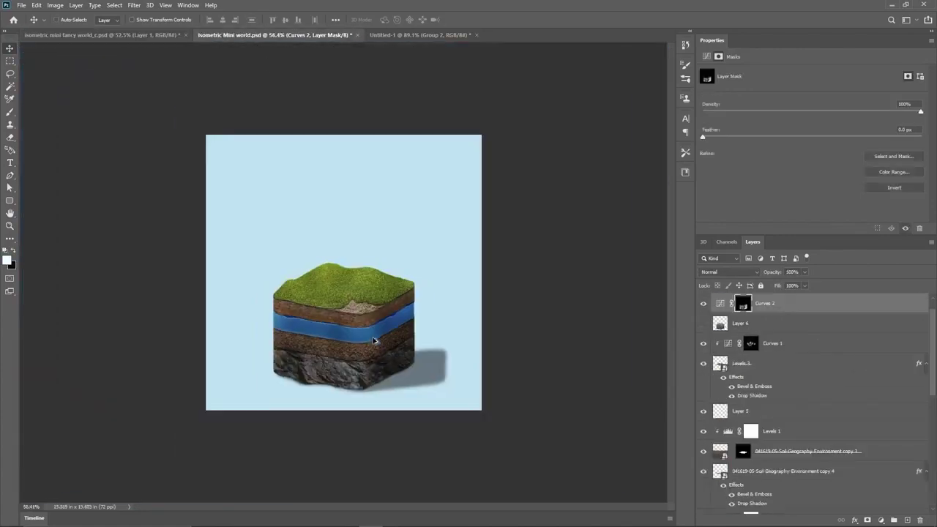
key(c)
scroll(408, 251, down, 1)
drag(446, 167, 515, 81)
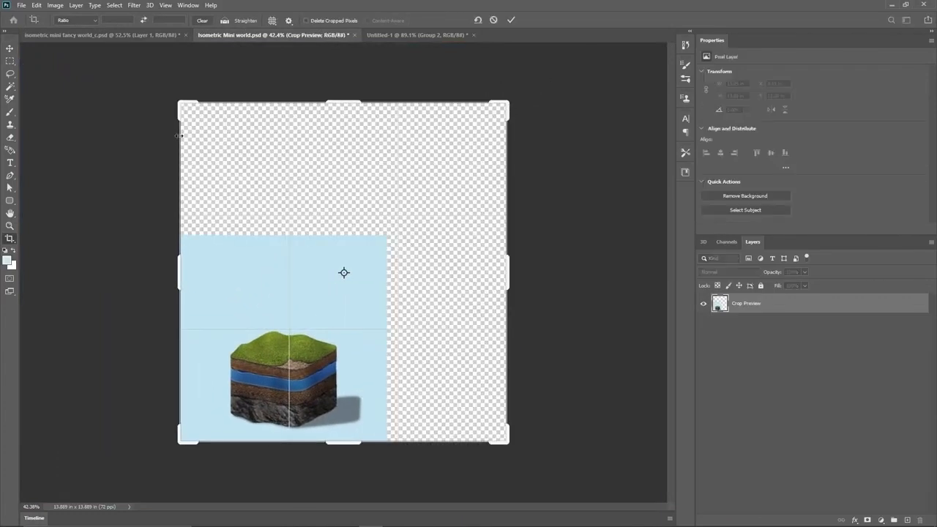
drag(185, 109, 131, 76)
key(Return)
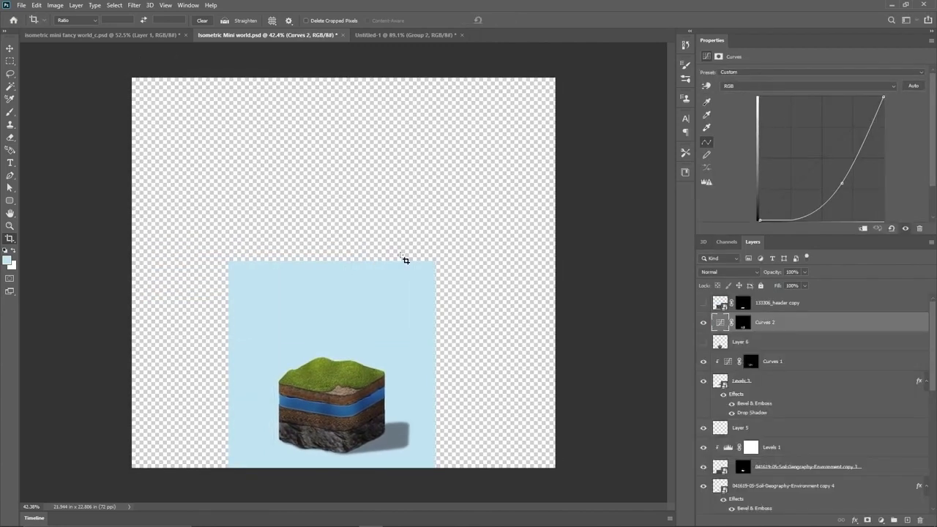
- Fill the background Layer 0 with the sampled light blue
key(v)
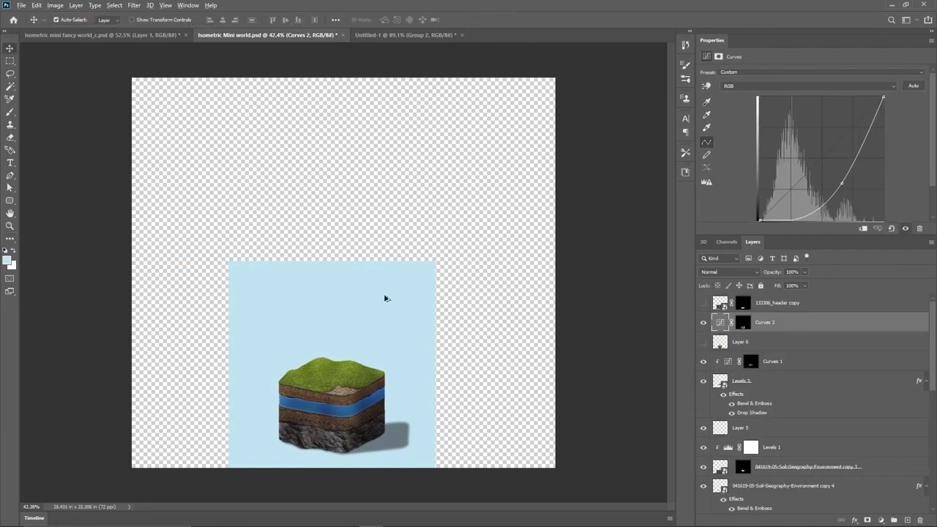
scroll(783, 379, down, 8)
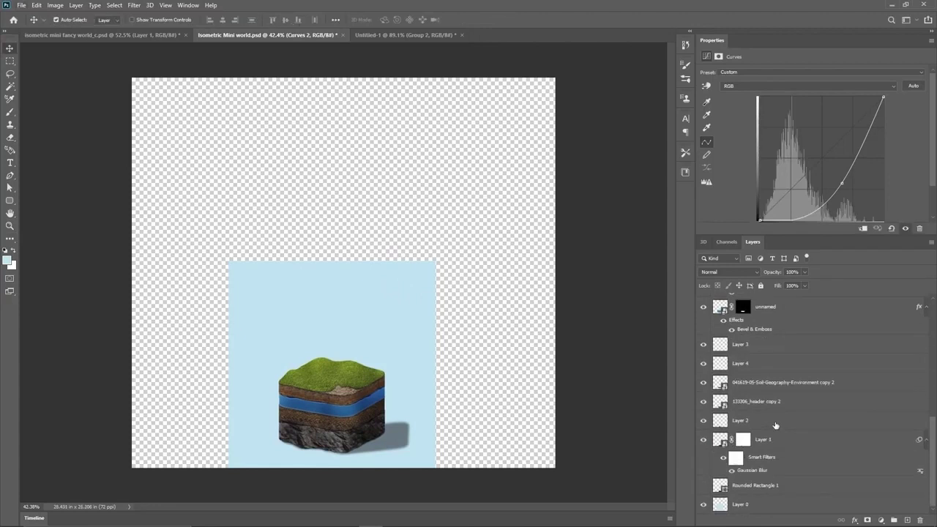
click(747, 505)
key(i)
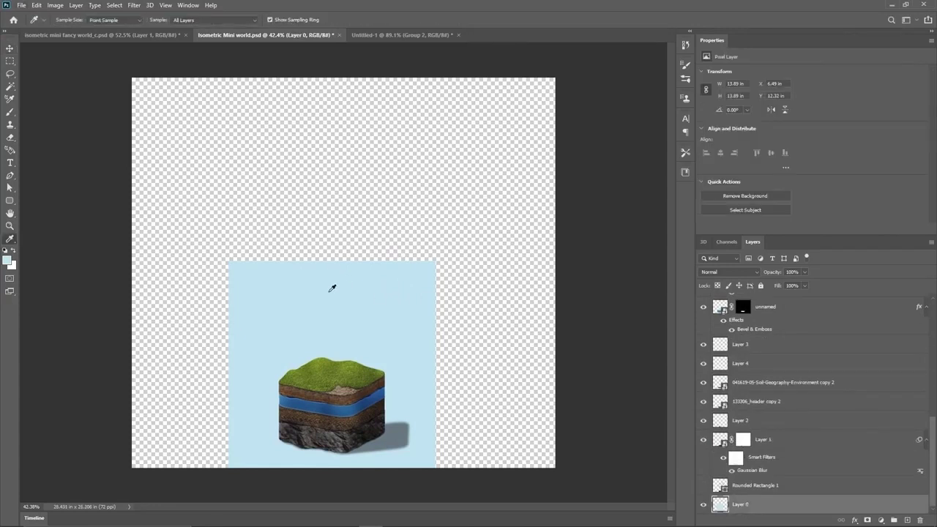
key(v)
key(alt+BackSpace)
scroll(373, 336, down, 2)
scroll(372, 328, up, 1)
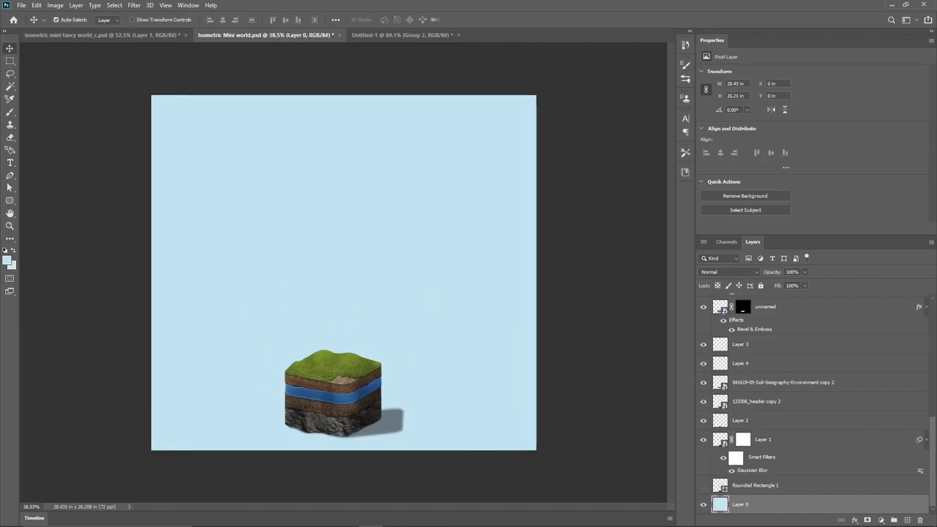
- Place the wind turbine PNG into the document and move its layer near the top of the stack
drag(64, 338, 351, 300)
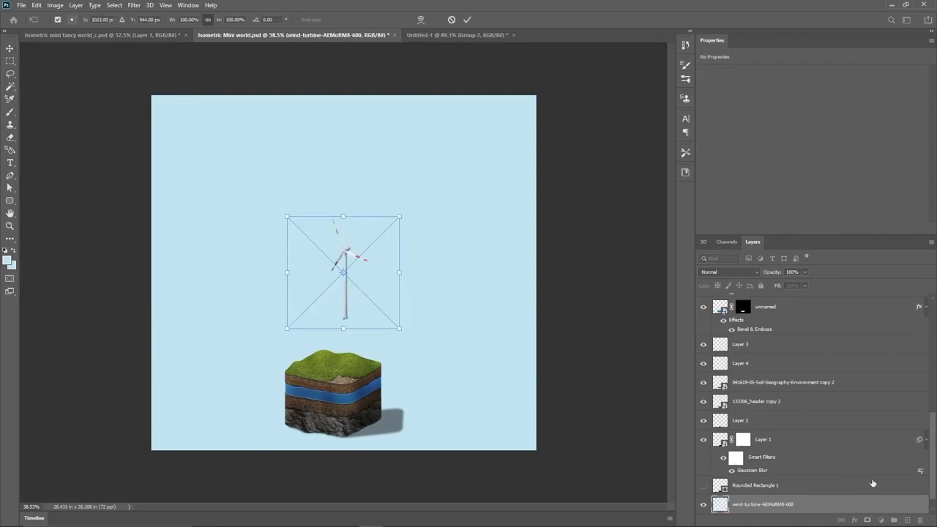
key(Return)
drag(744, 503, 733, 315)
- Enlarge the turbine to about 167%, flip it horizontally onto the cube's grass, and select Curves 2
key(ctrl+t)
drag(400, 329, 439, 368)
drag(349, 338, 336, 366)
right_click(323, 313)
click(353, 463)
scroll(331, 360, up, 2)
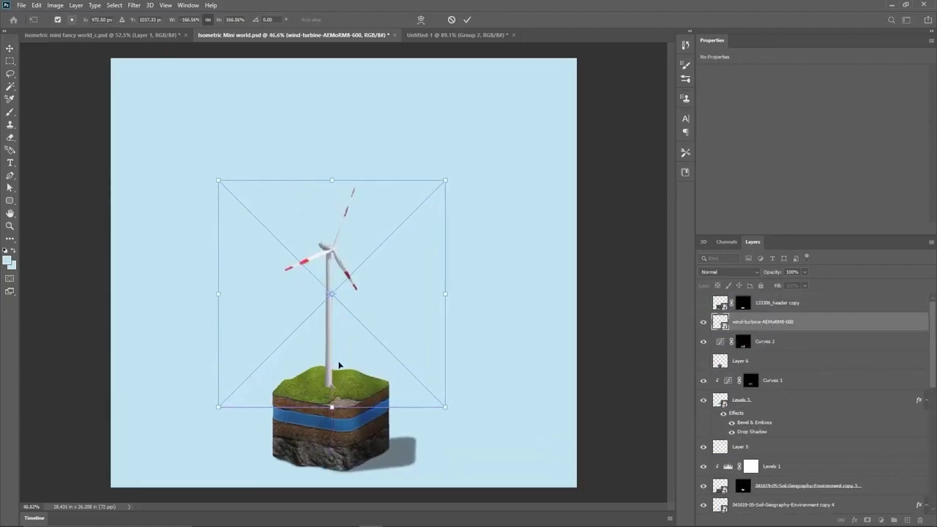
key(Return)
scroll(341, 396, up, 7)
click(775, 342)
- Add a new empty layer above Curves 2 and pick the Brush tool
click(906, 520)
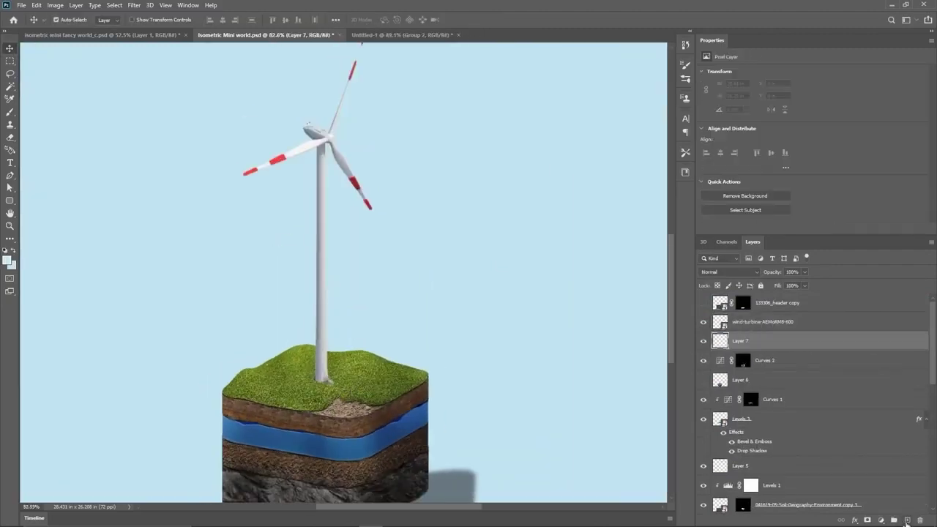
scroll(207, 250, up, 2)
click(11, 112)
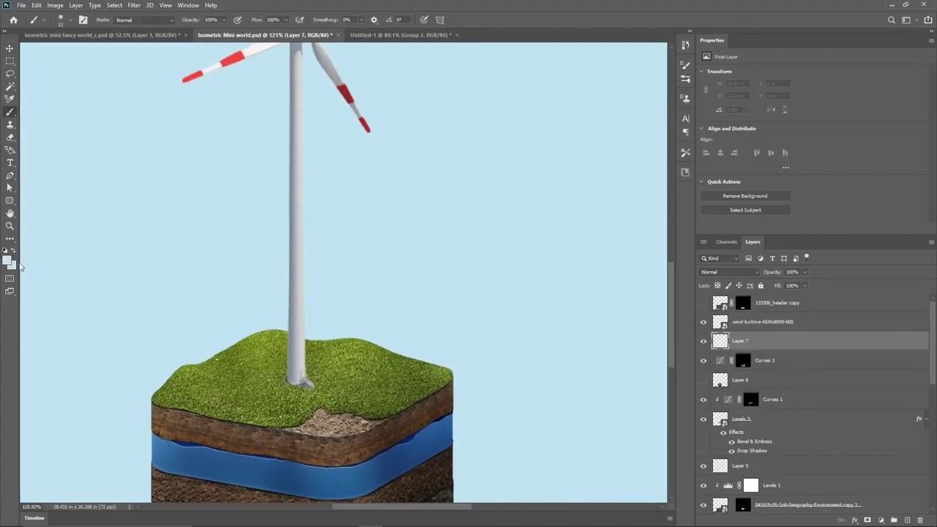
scroll(290, 310, up, 2)
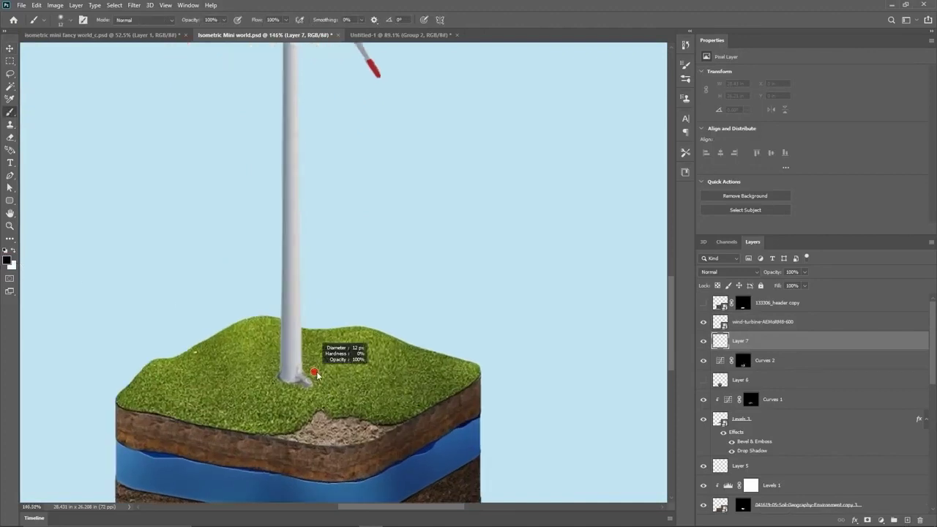
- Paint a soft black shadow stroke from the turbine pole's base rightward across the grass
drag(299, 375, 372, 375)
key(ctrl+z)
right_click(342, 352)
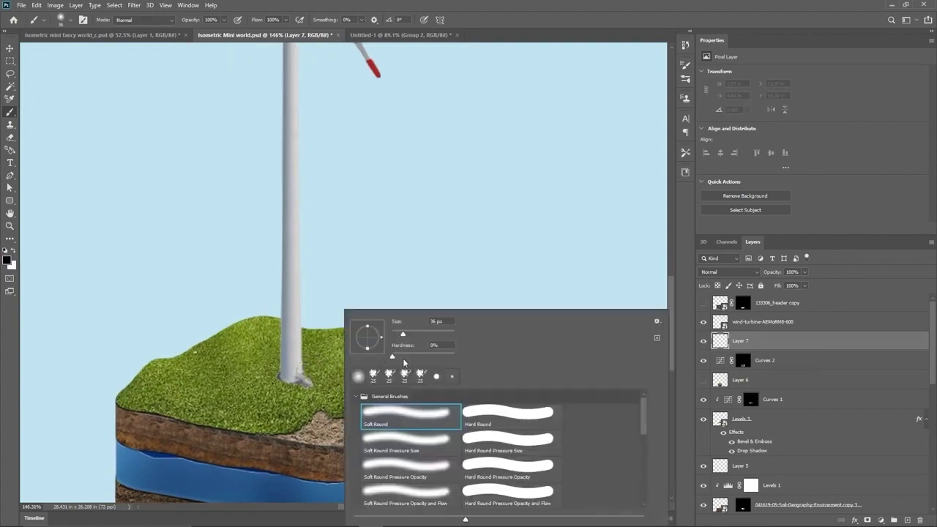
drag(417, 356, 419, 356)
key(Return)
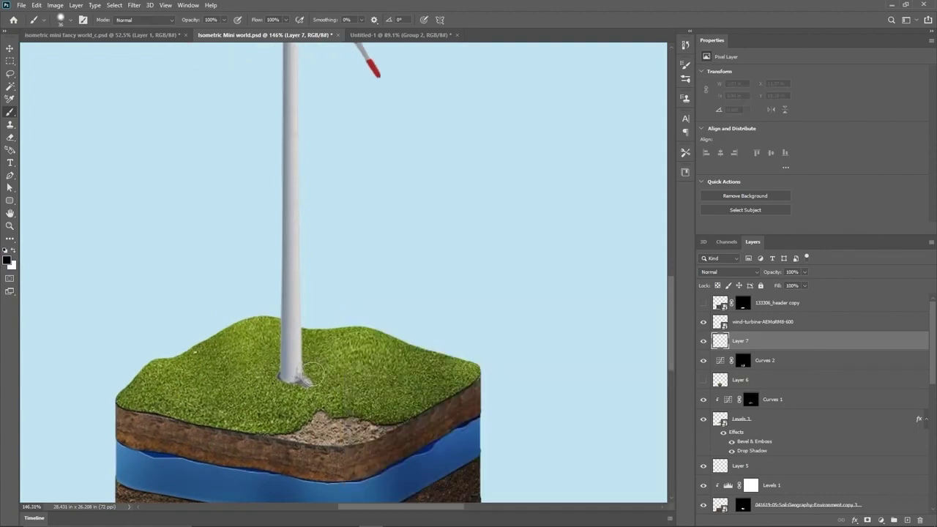
drag(299, 375, 502, 366)
- Mask the shadow to the cube's outline from Layer 6 and lower its opacity
scroll(405, 393, down, 2)
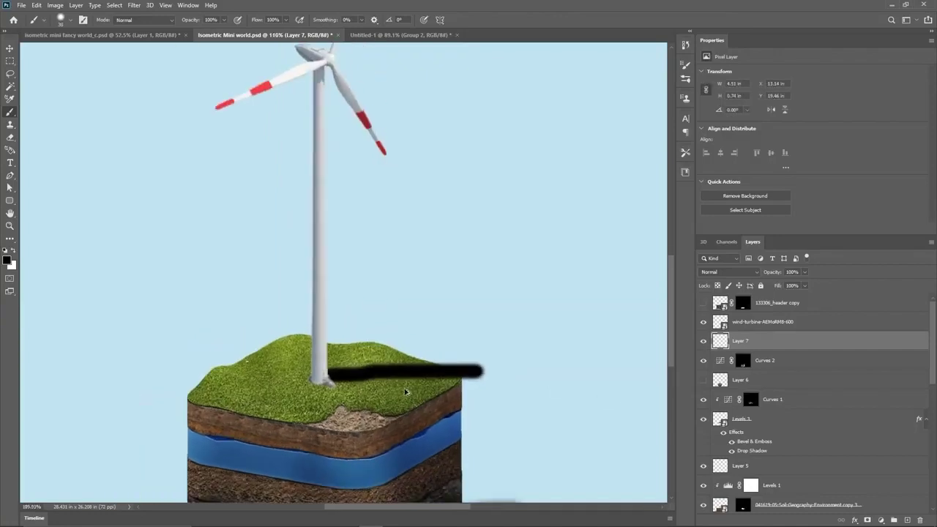
key(v)
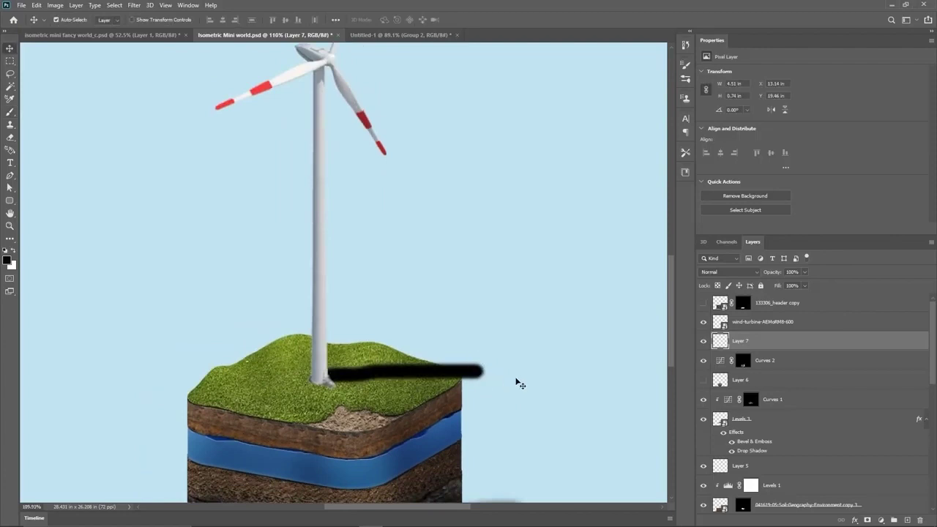
ctrl+click(721, 380)
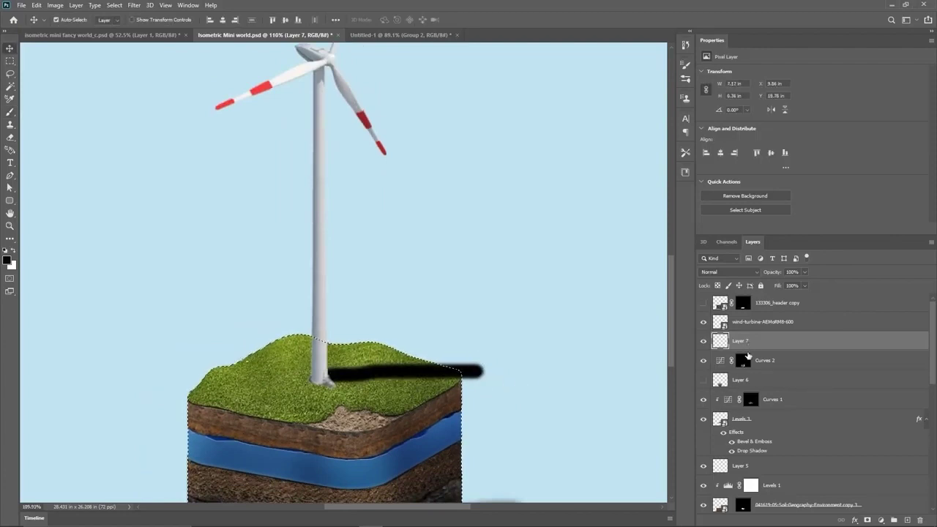
click(868, 520)
scroll(463, 370, down, 2)
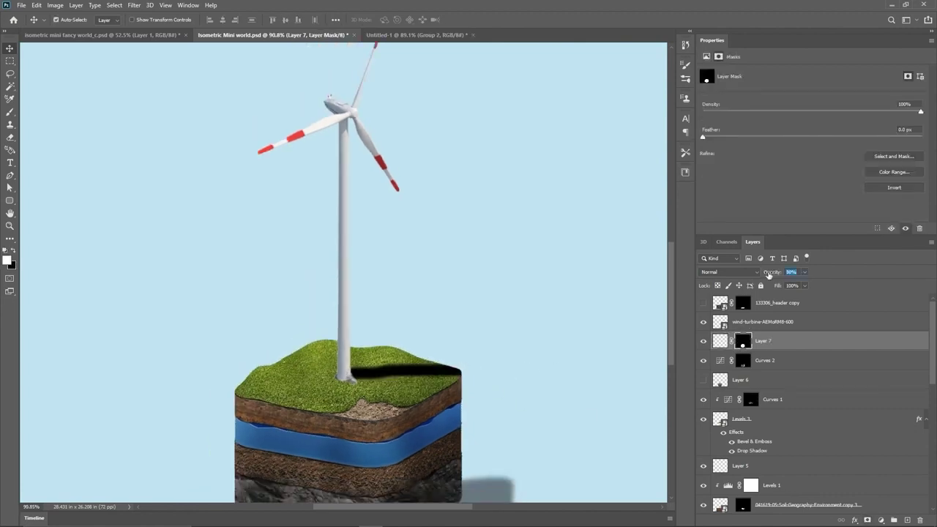
drag(769, 275, 753, 274)
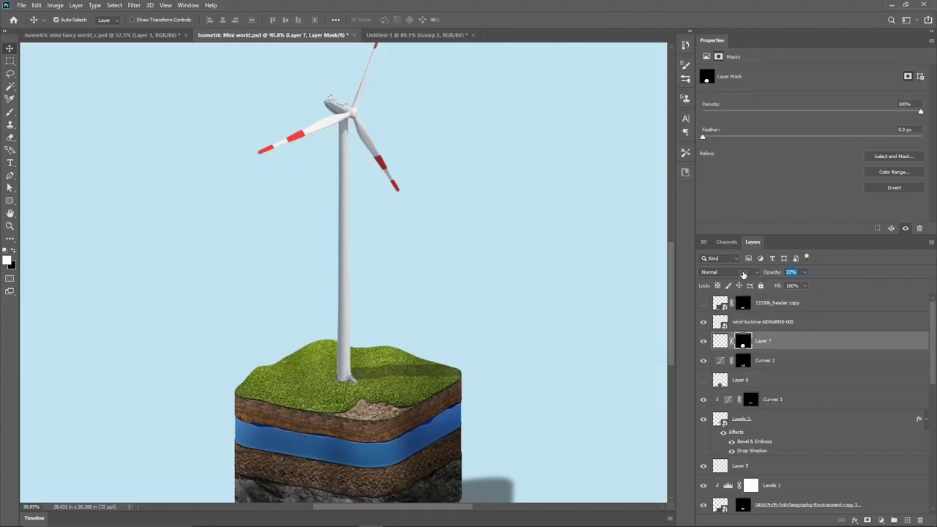
- Add another empty layer above Layer 7 and fit the whole image on screen
click(908, 520)
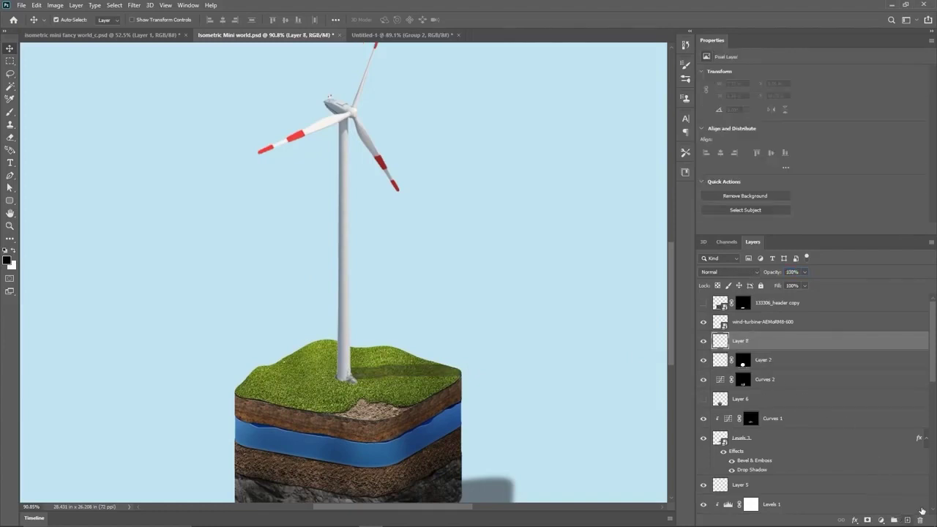
scroll(322, 380, up, 3)
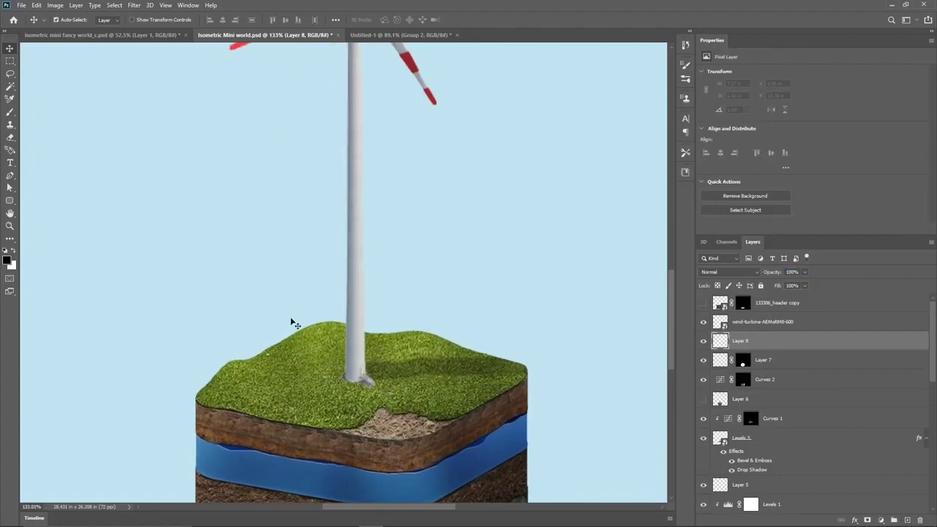
click(9, 114)
scroll(352, 377, up, 3)
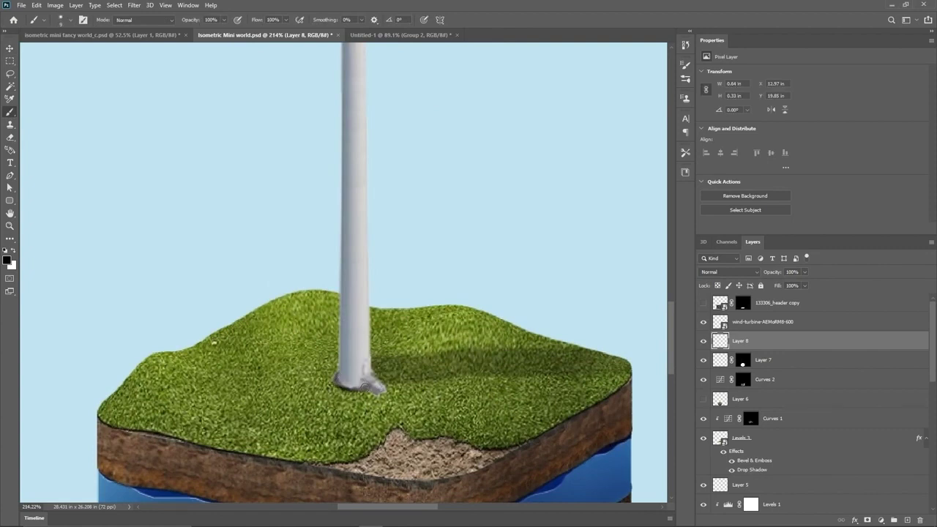
key(ctrl+0)
- Group the layers from the wind turbine down to Layer 1 into Group 1
key(v)
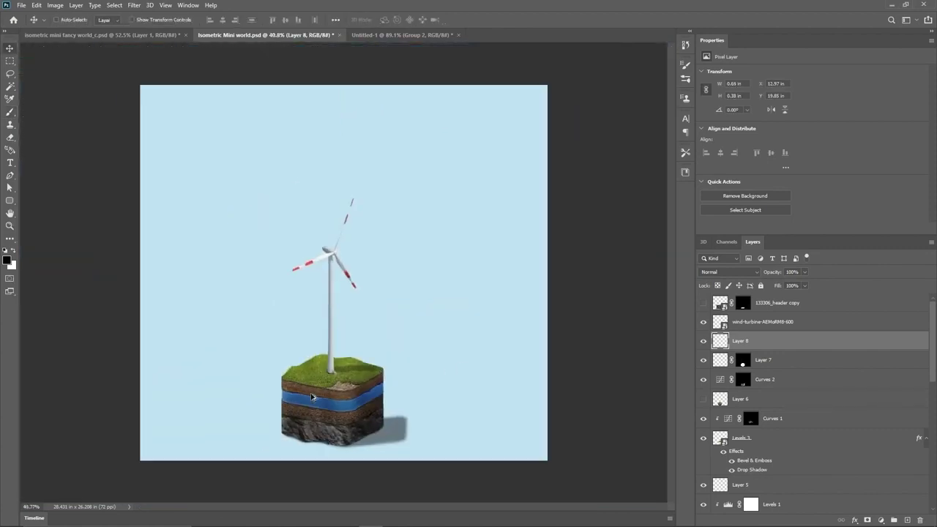
scroll(334, 448, down, 1)
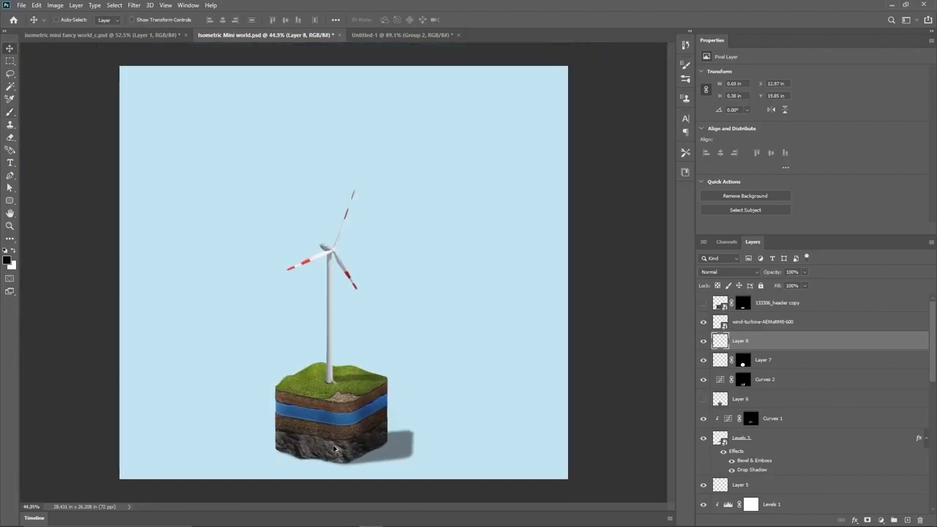
click(749, 323)
scroll(761, 410, down, 10)
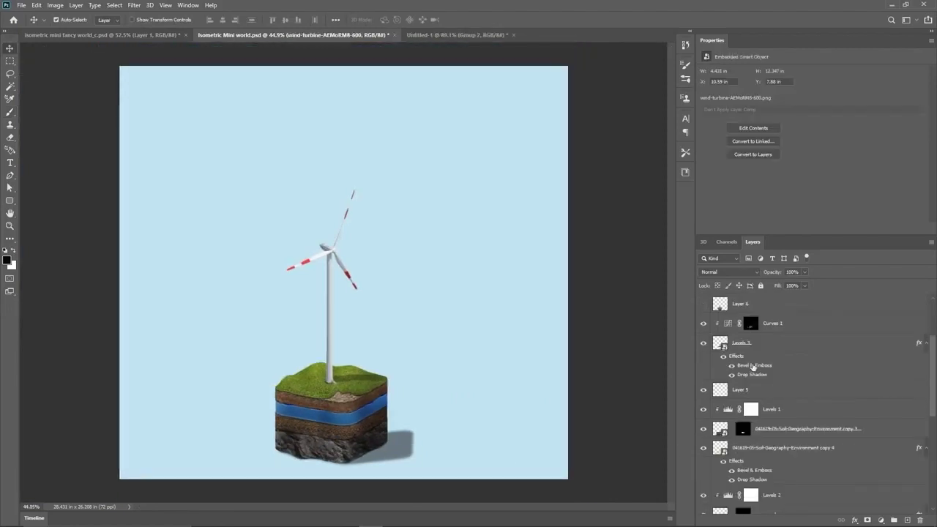
shift+click(767, 439)
key(ctrl+g)
- Add a Curves adjustment above Group 1 with a brightening S-curve
click(881, 520)
click(876, 395)
drag(846, 135, 833, 128)
drag(791, 177, 796, 180)
drag(835, 130, 842, 131)
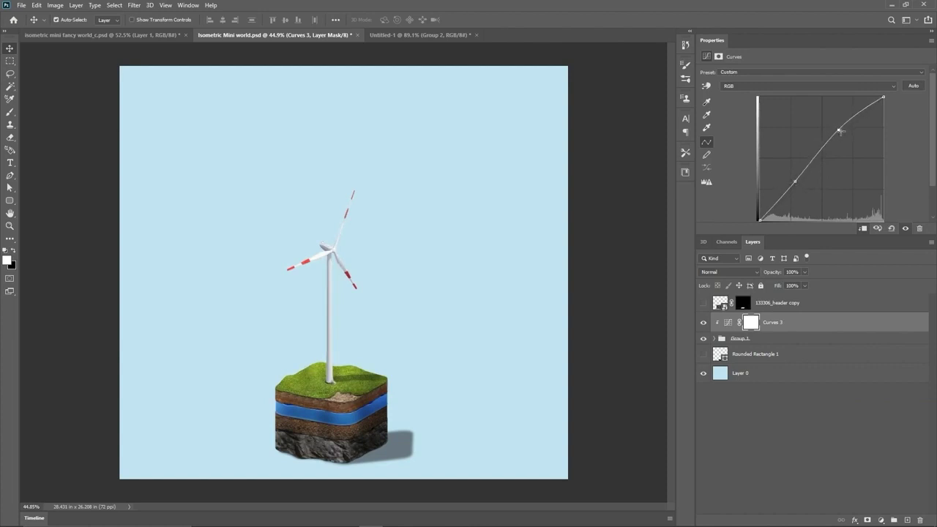
- Expand Group 1 to review its layers, then switch to the Untitled-1 tree cube document
click(716, 339)
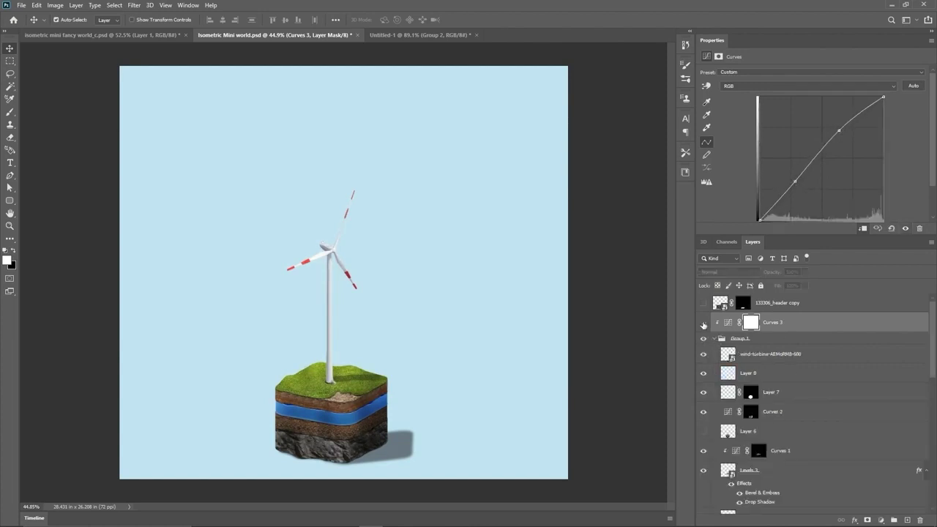
scroll(435, 437, up, 1)
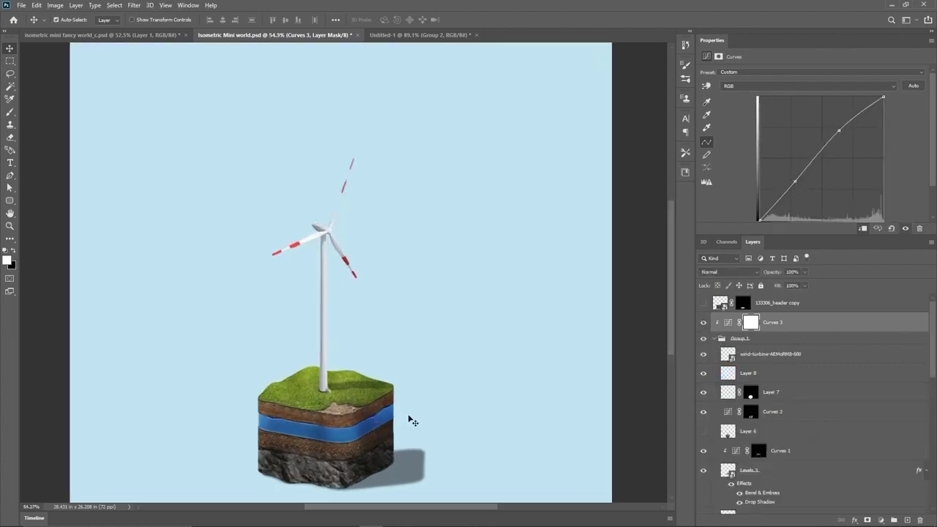
scroll(504, 405, down, 1)
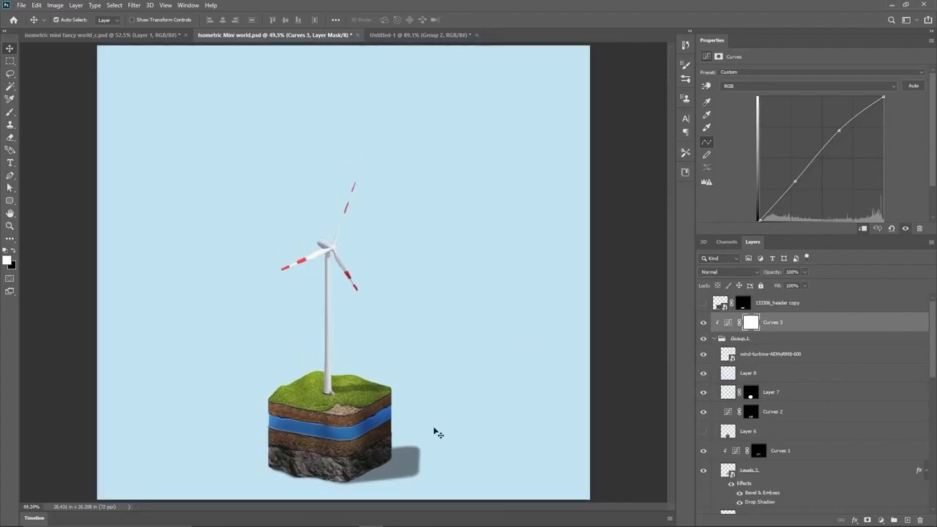
click(408, 35)
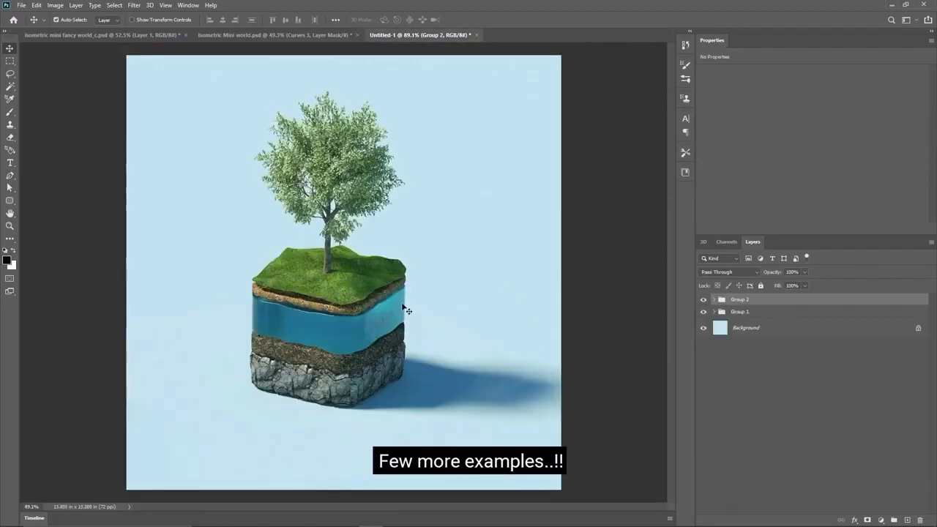
- Hide Group 2 to show the Group 1 tree cube, then return to Isometric Mini world.psd
scroll(367, 360, down, 1)
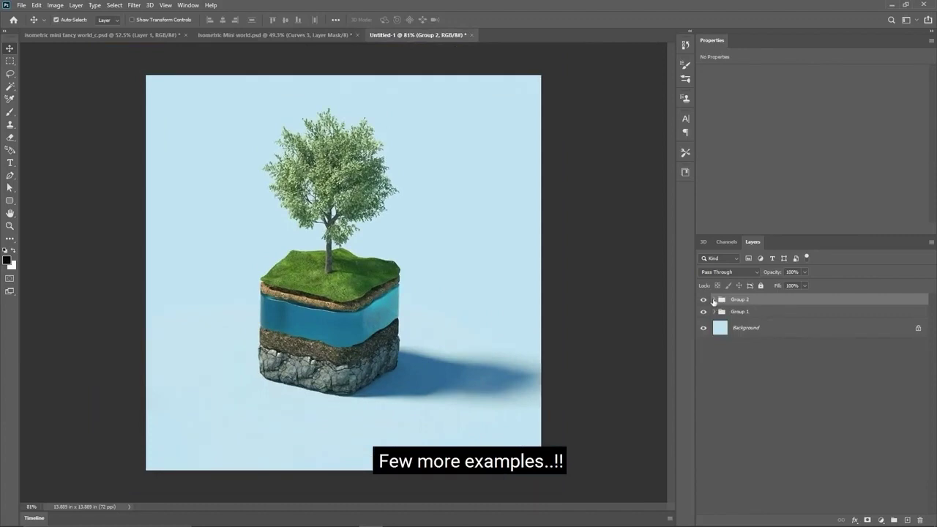
click(703, 300)
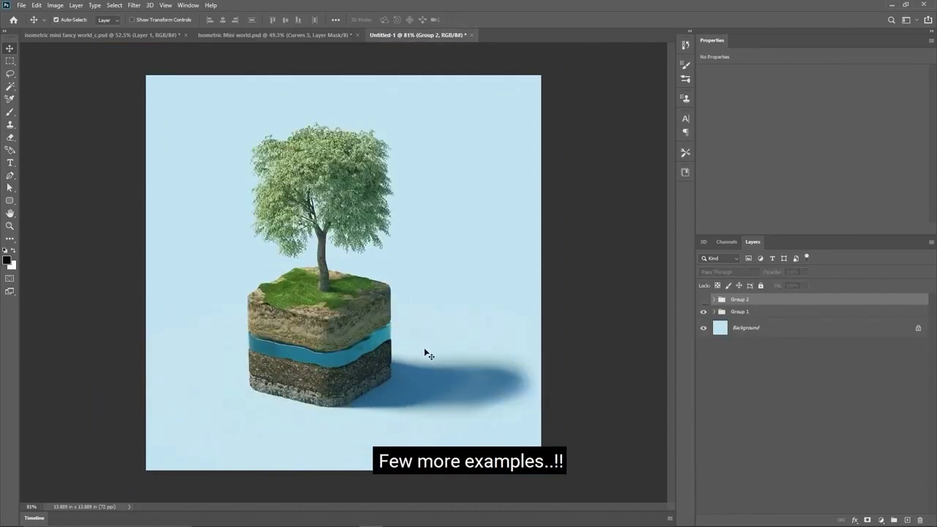
click(230, 35)
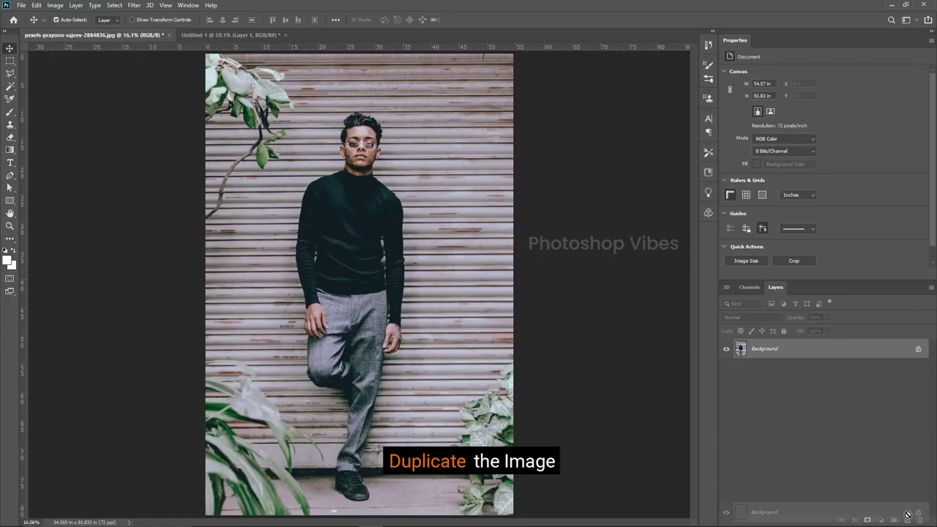
- Duplicate the photo's Background twice and mask the top copy to the man using Select Subject
key(ctrl+j)
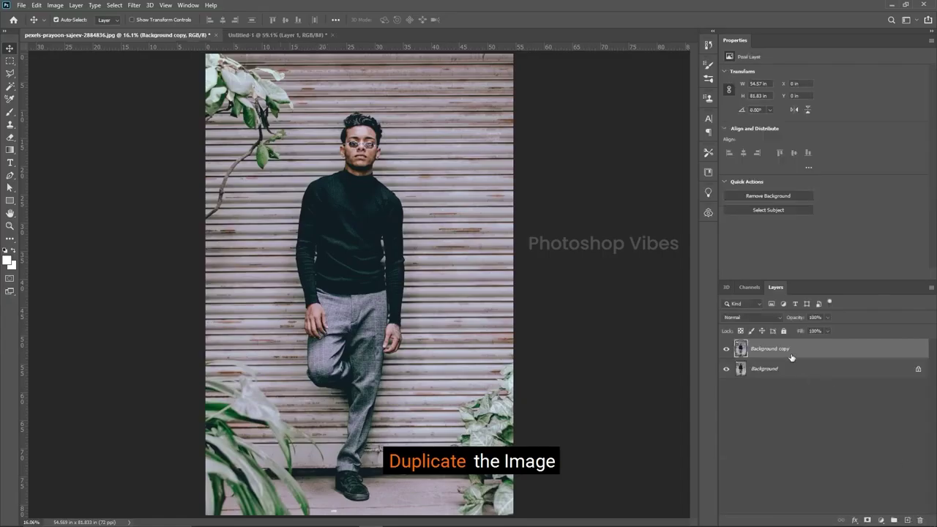
drag(788, 352, 907, 520)
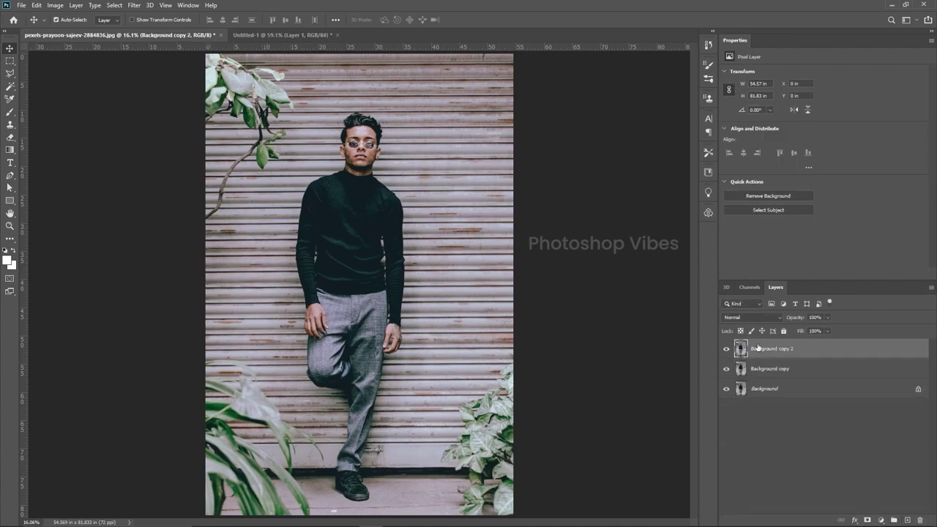
click(11, 87)
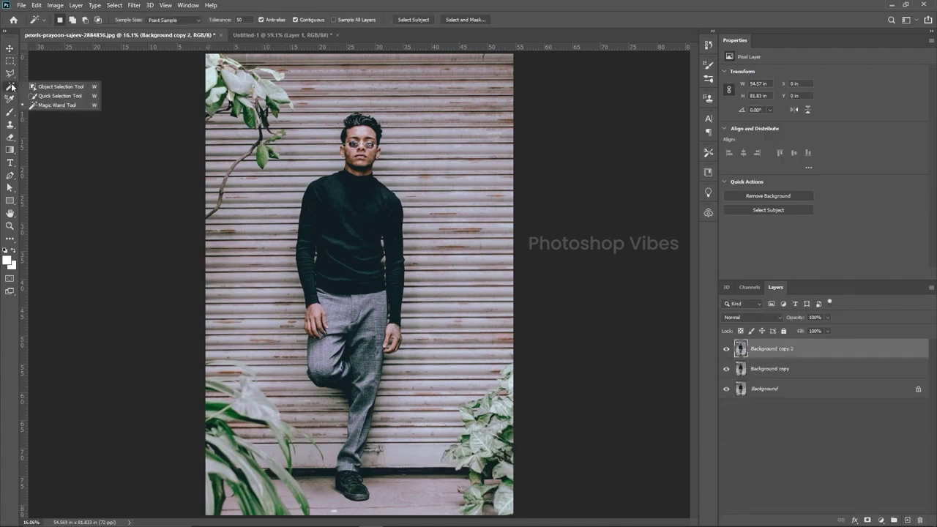
click(59, 103)
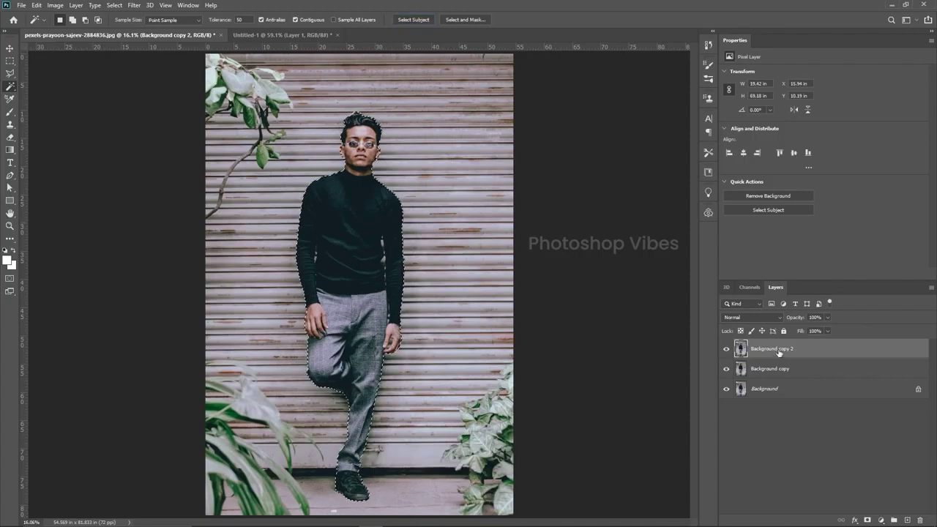
click(867, 521)
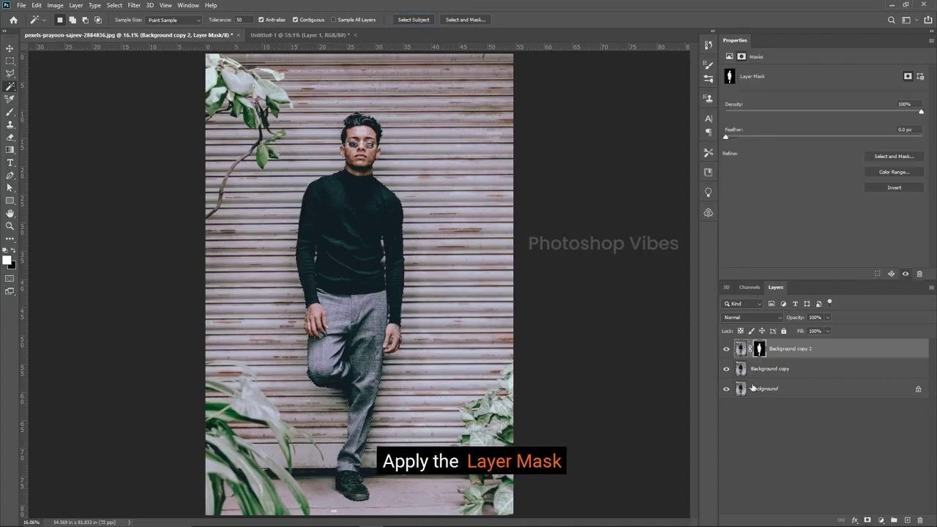
- Hide the masked man layer, show only Background copy, and make it the active layer
drag(728, 369, 730, 399)
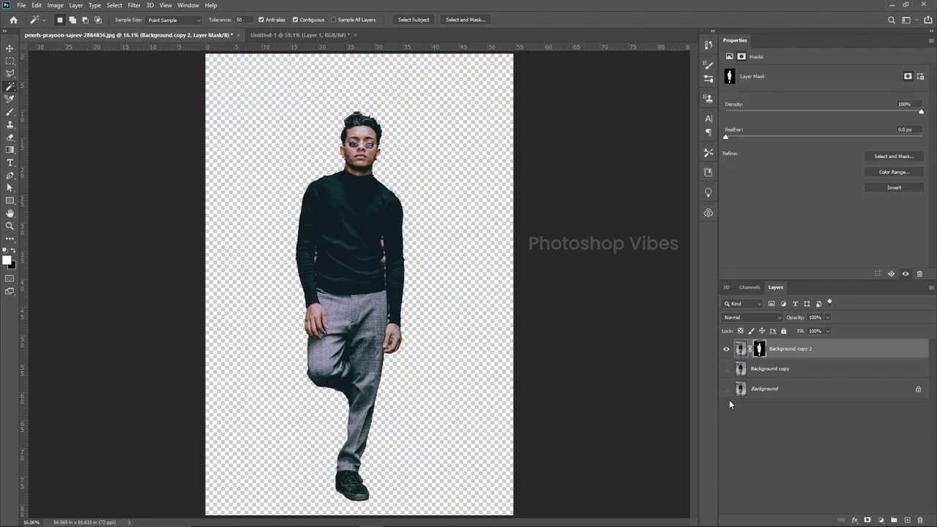
click(726, 349)
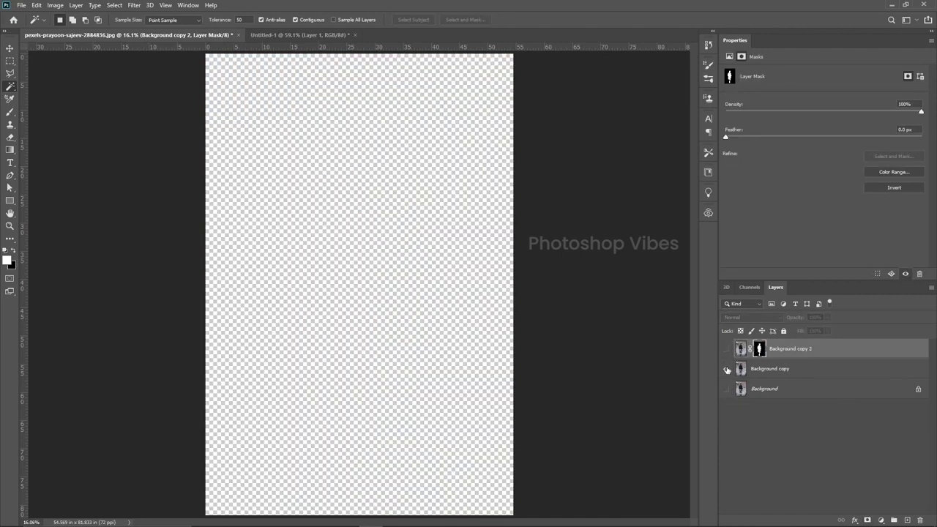
click(727, 370)
click(782, 369)
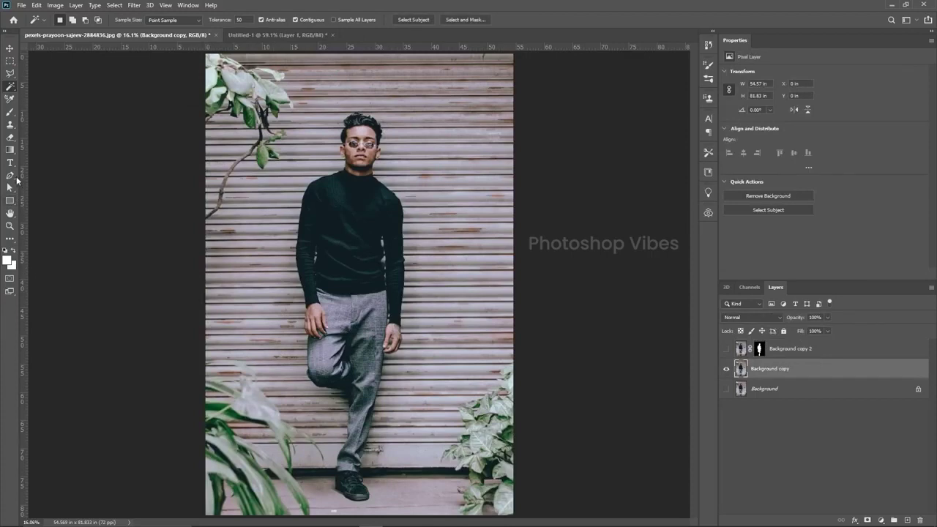
- Trace a Pen path around the corner plant leaves
click(15, 178)
click(40, 178)
scroll(264, 466, up, 10)
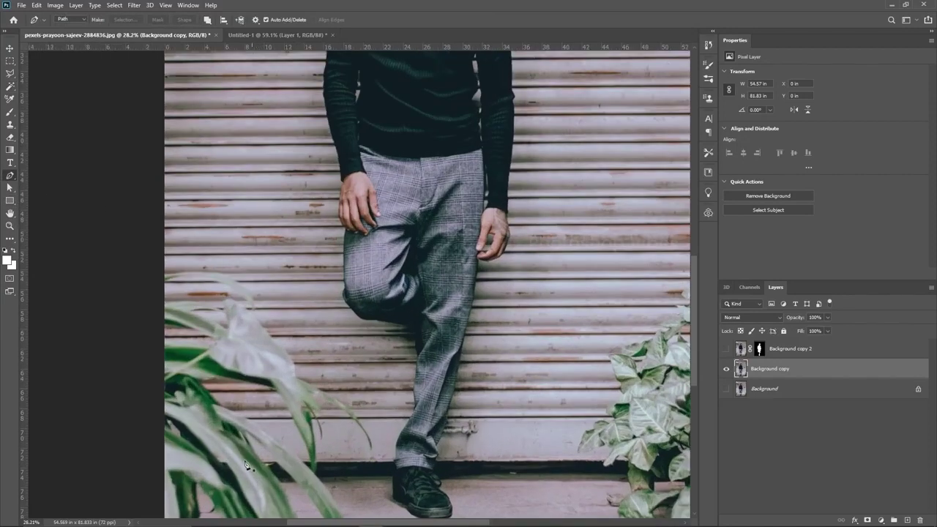
click(287, 366)
click(339, 257)
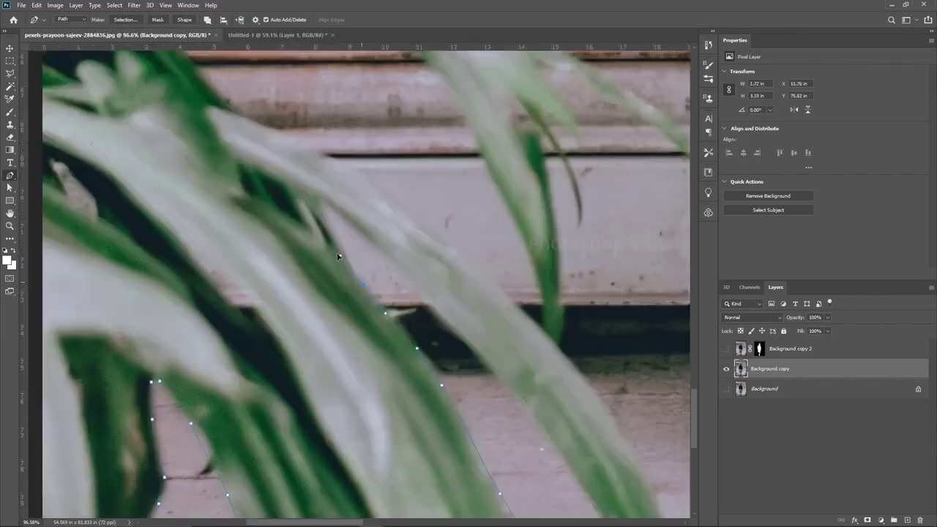
click(389, 157)
click(393, 216)
click(257, 240)
click(352, 269)
click(425, 341)
drag(406, 289, 379, 257)
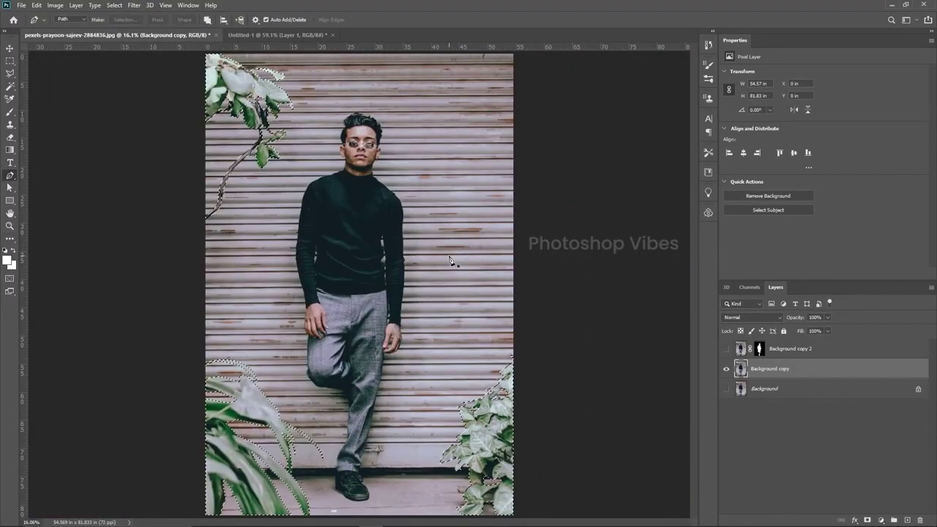
- Mask Background copy to the traced plants and toggle the Background layer to check the cut-outs
key(v)
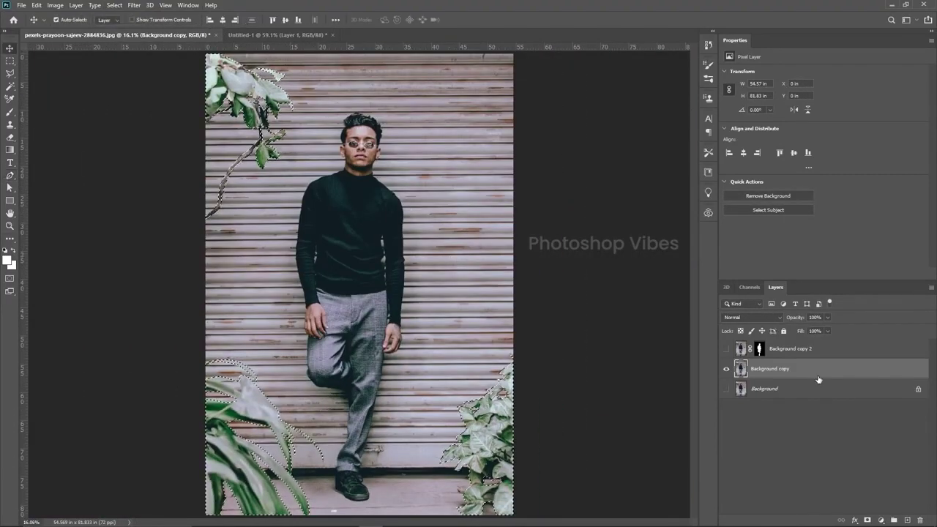
click(867, 520)
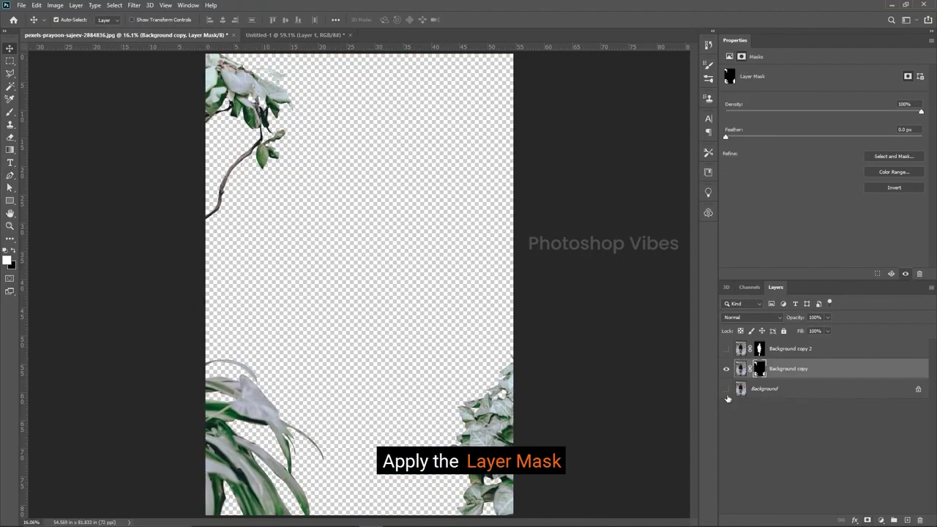
click(728, 389)
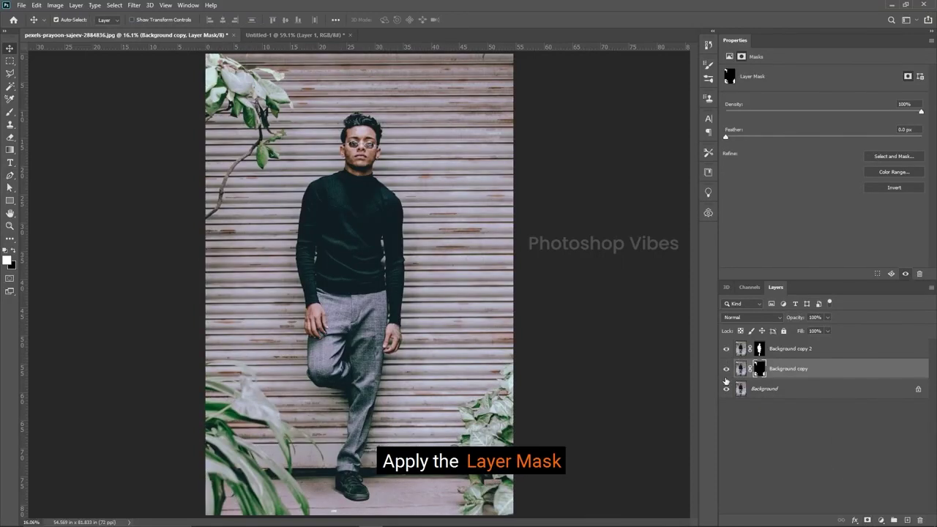
click(727, 389)
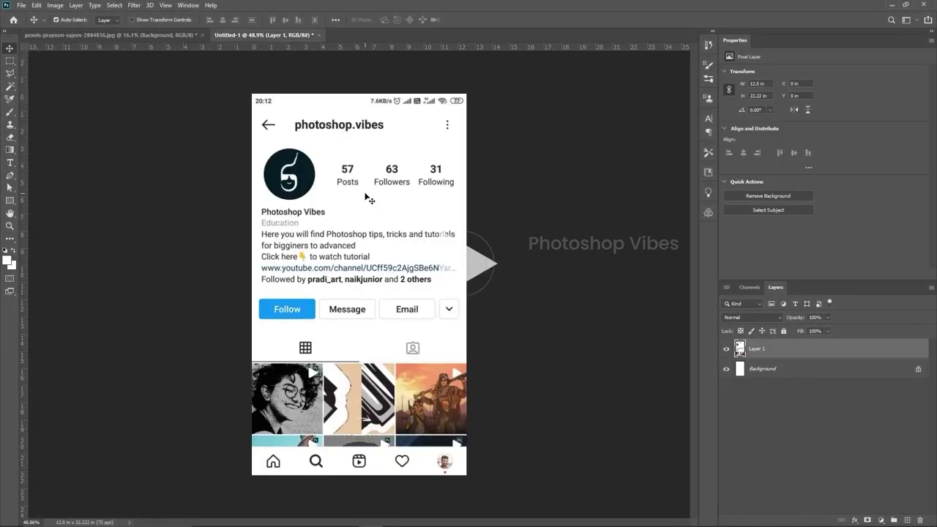
- Bring the Instagram screenshot into the photo and convert Layer 1 to a smart object
drag(369, 199, 370, 251)
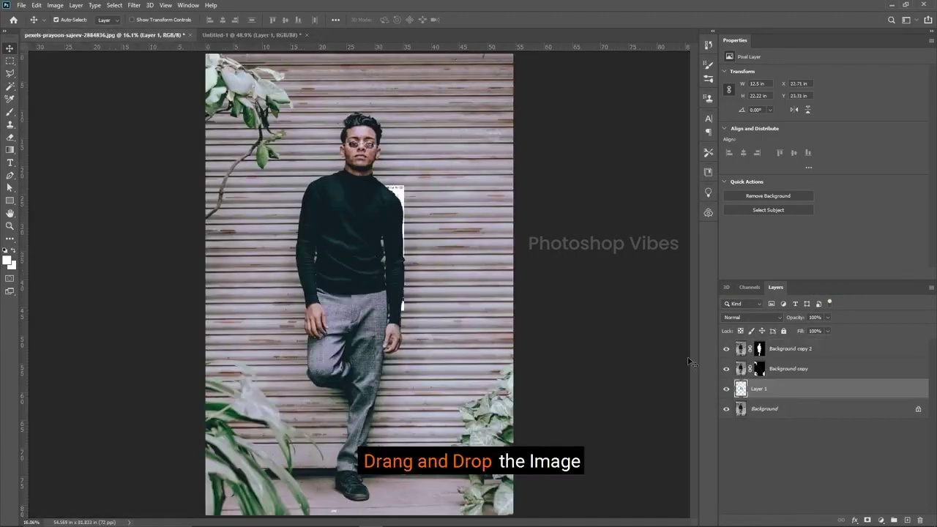
right_click(766, 390)
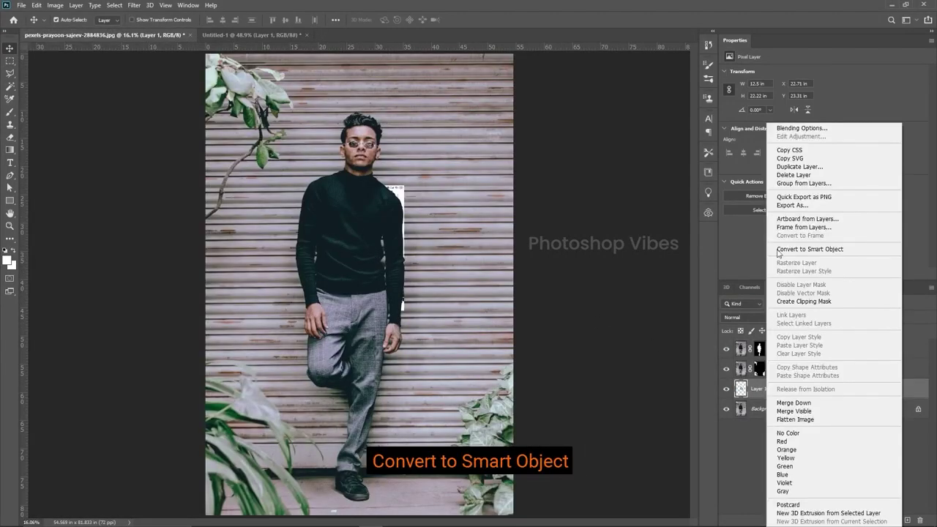
click(800, 249)
- Scale the screenshot up to fill the canvas
key(ctrl+t)
drag(365, 262, 479, 475)
drag(376, 348, 378, 314)
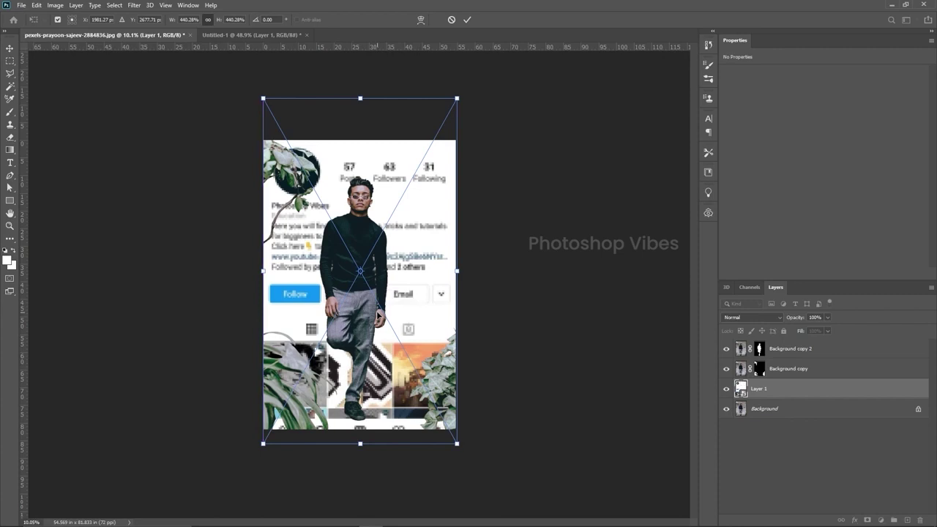
key(Return)
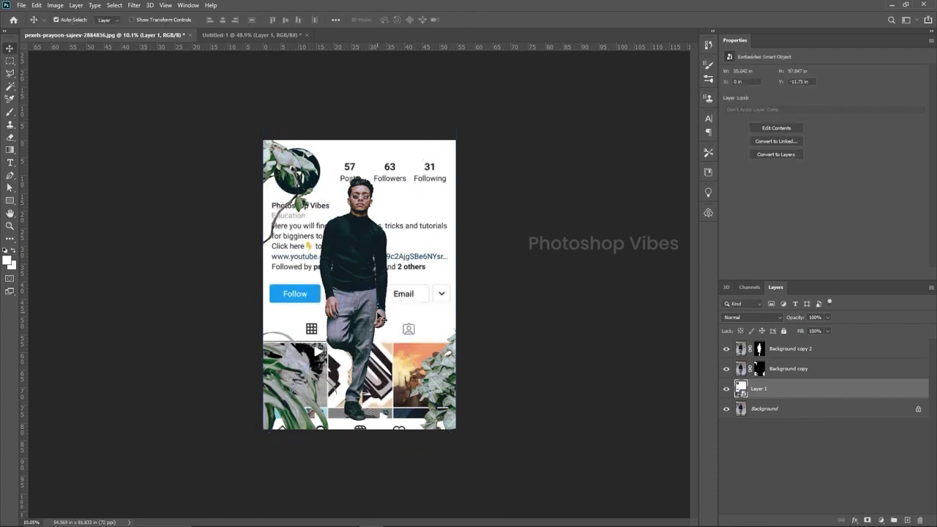
- Set Layer 1's blend mode to Multiply
key(ctrl+plus)
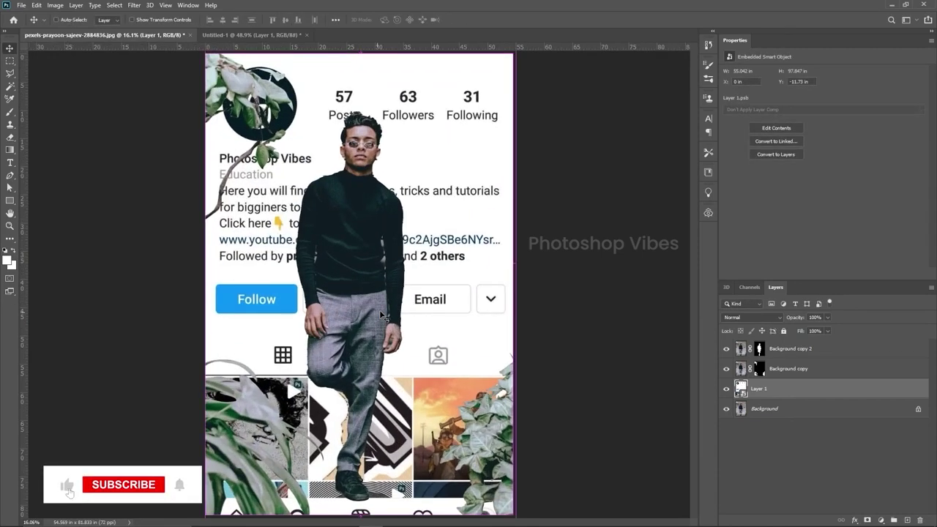
click(575, 298)
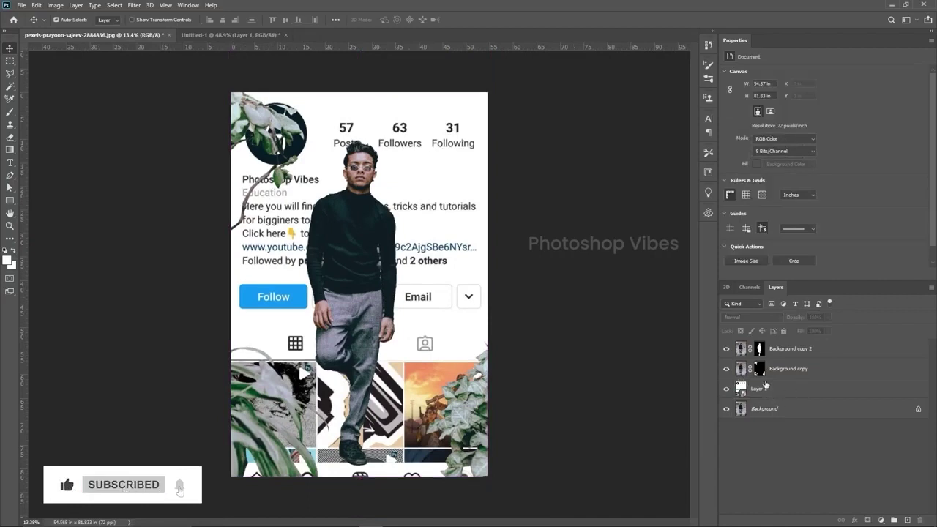
click(767, 388)
click(736, 319)
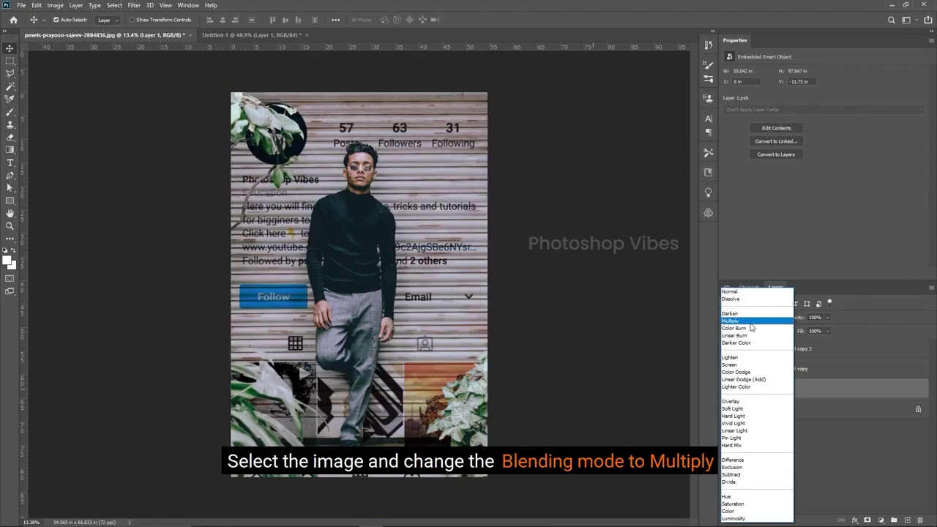
click(752, 324)
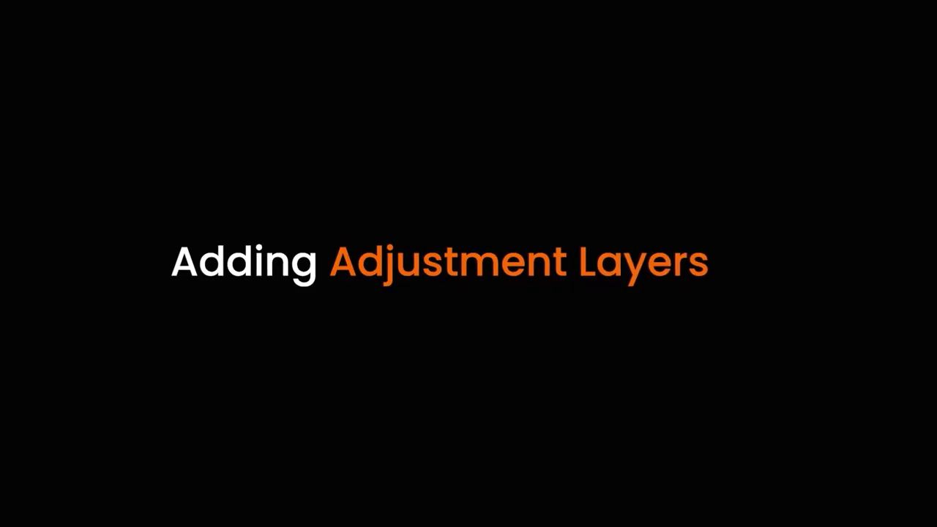
- Add a Levels layer with inputs 9, 1.12 and 207, then toggle it to compare
click(881, 520)
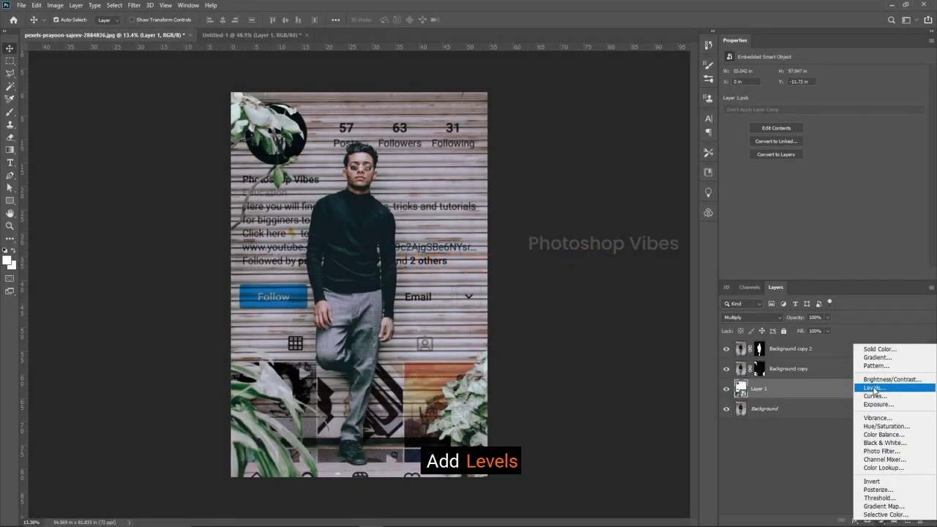
click(875, 389)
drag(893, 145, 775, 145)
drag(870, 145, 818, 143)
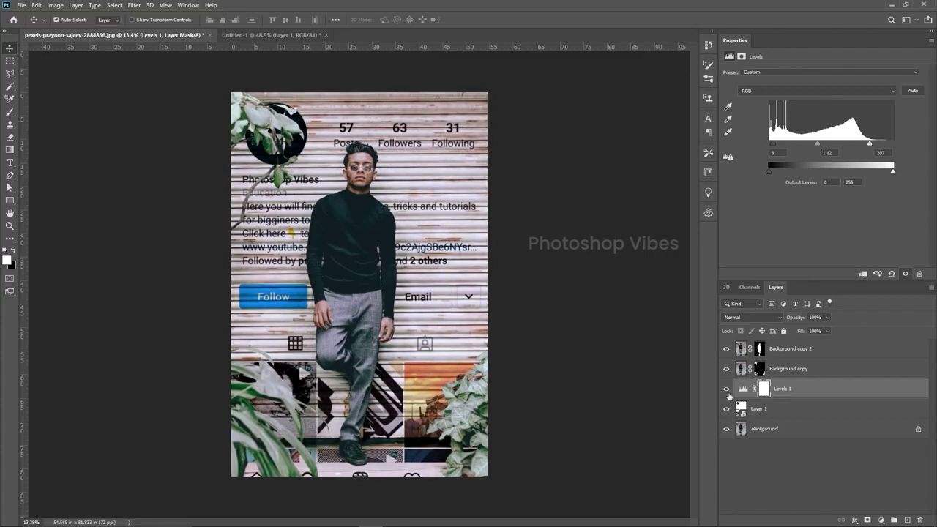
click(726, 389)
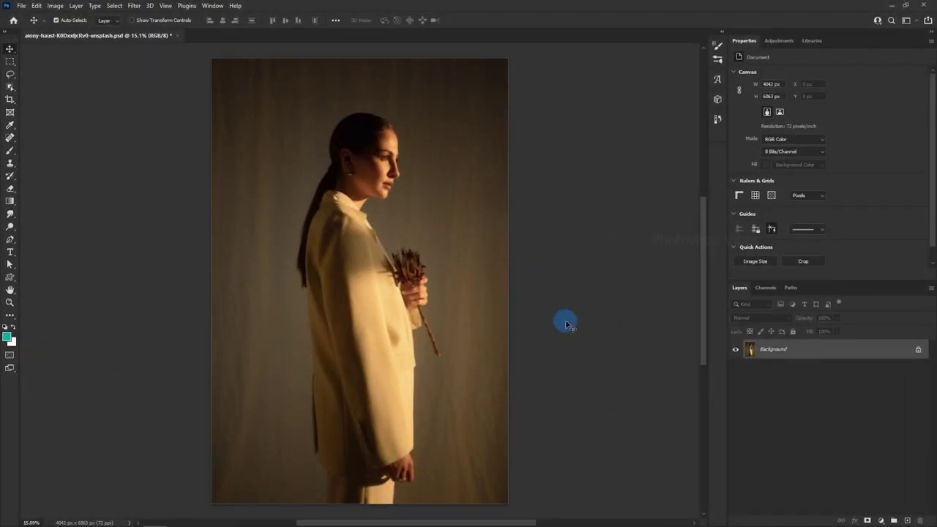
- Duplicate the woman's Background layer, run Select > Subject, and zoom in on the flower
drag(798, 352, 908, 521)
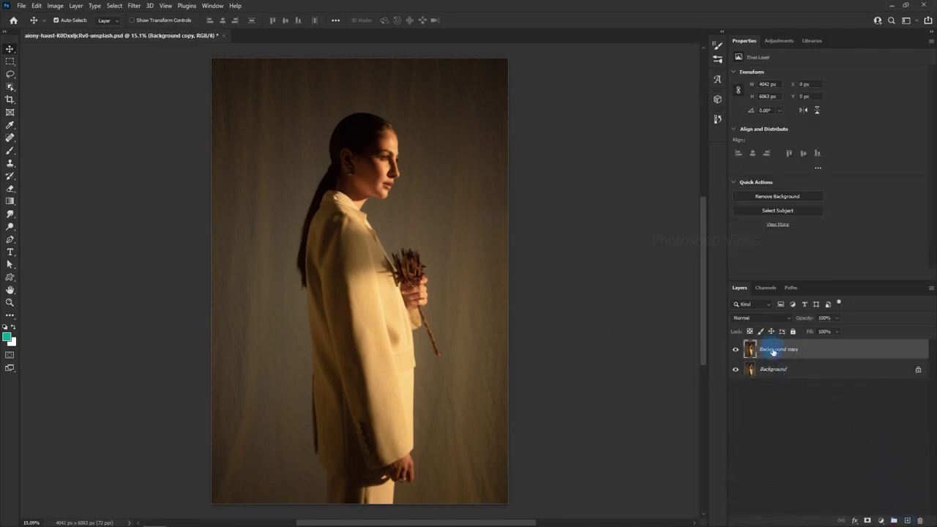
click(115, 6)
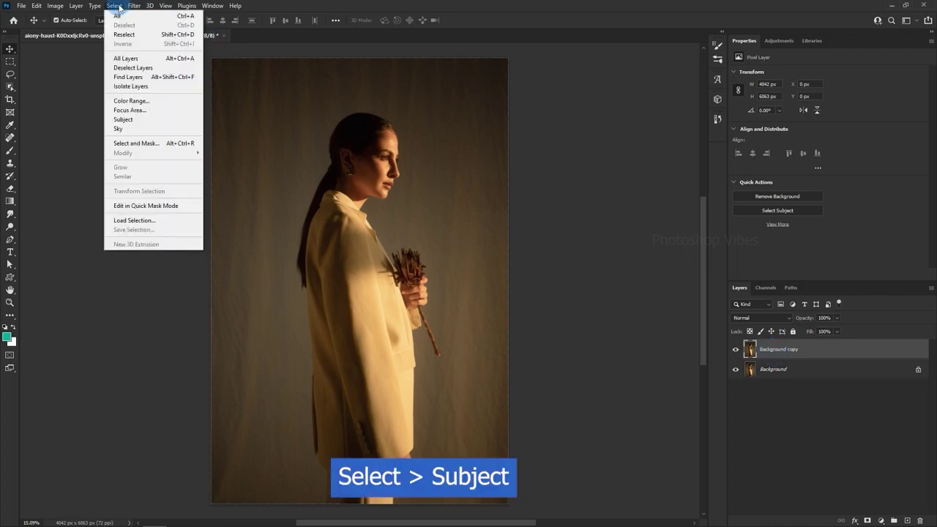
click(172, 120)
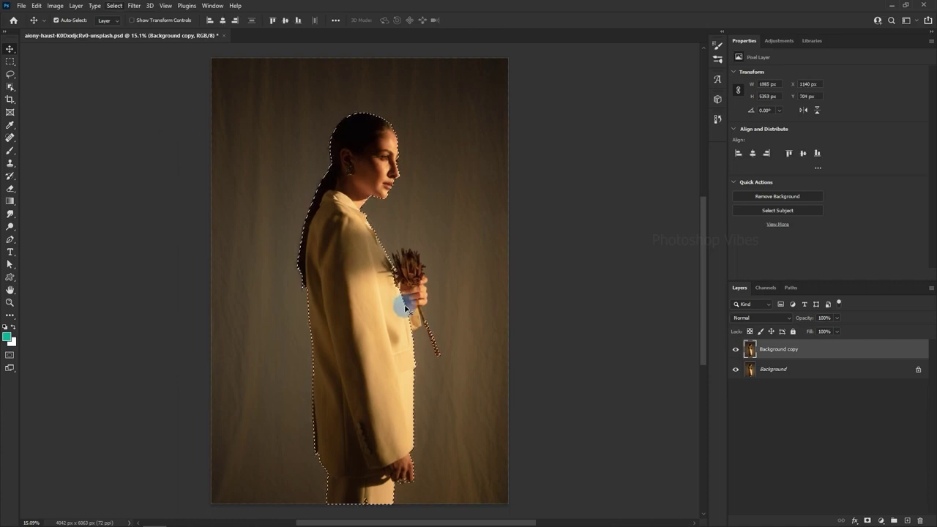
scroll(401, 275, up, 7)
scroll(407, 279, down, 2)
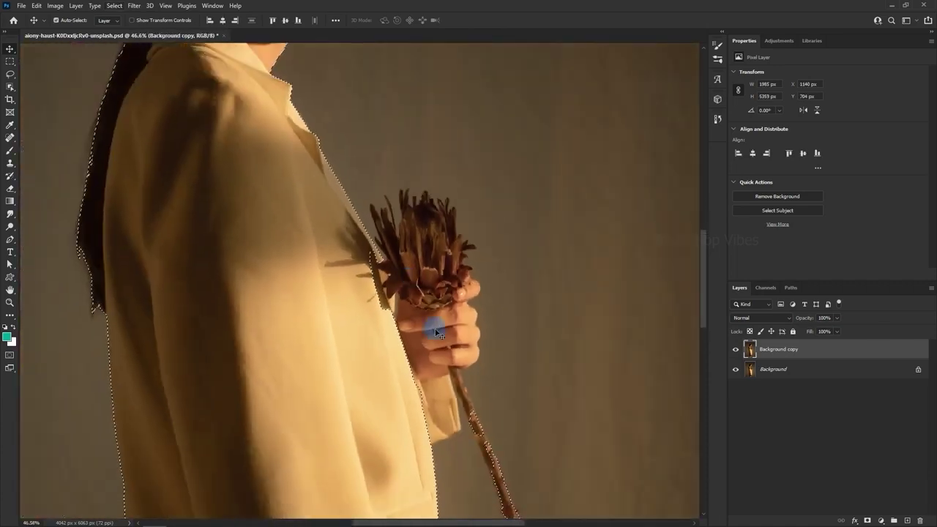
drag(435, 330, 393, 264)
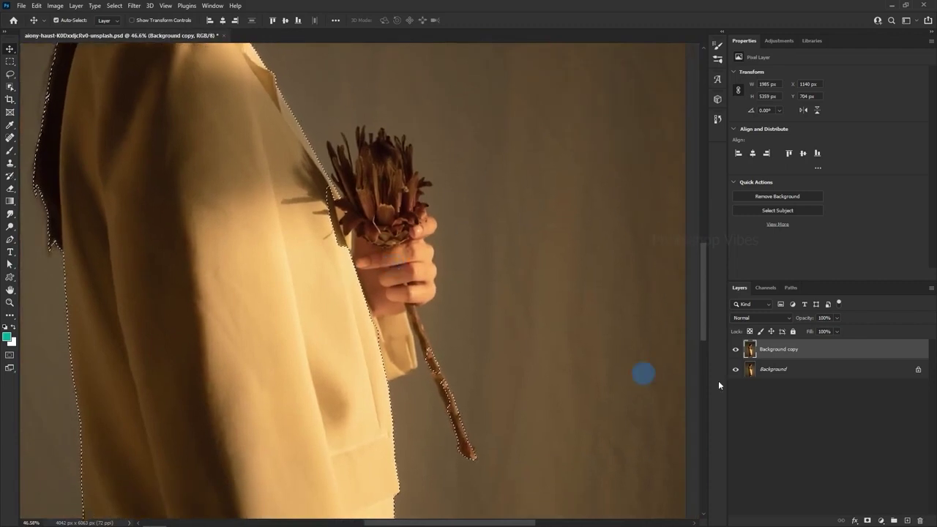
- Trace a Pen path around the dried flower and its stem
click(11, 240)
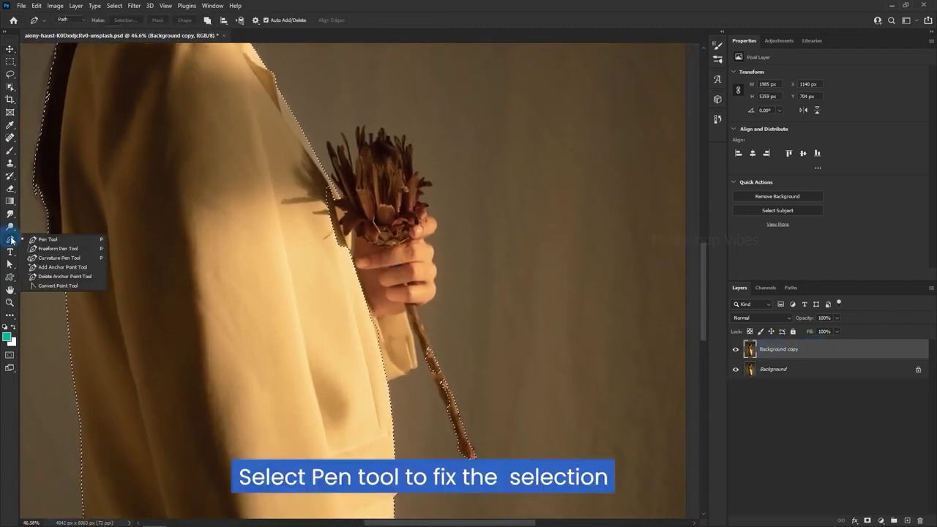
click(39, 241)
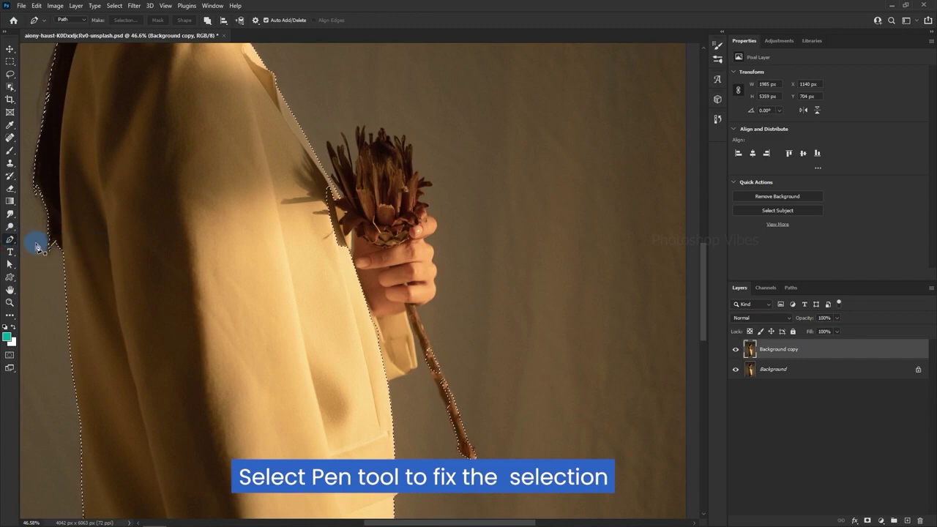
scroll(348, 211, up, 2)
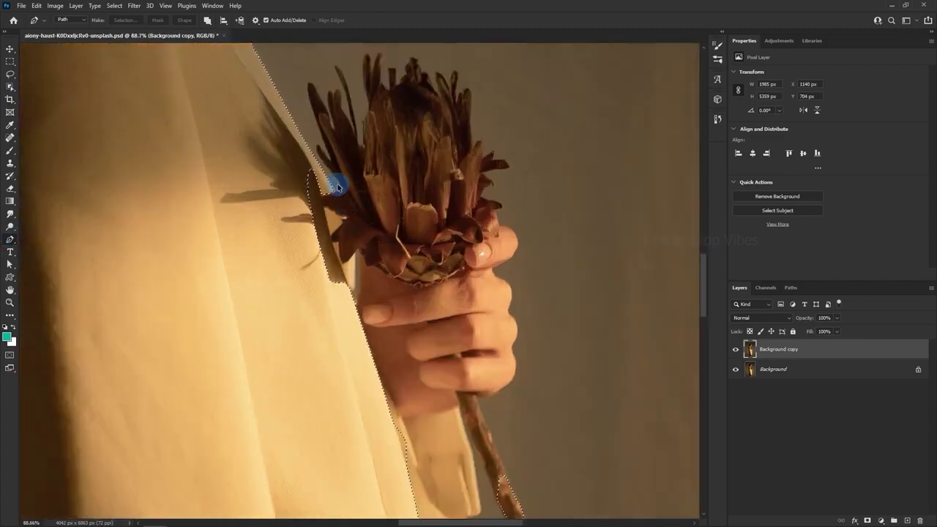
scroll(351, 197, up, 3)
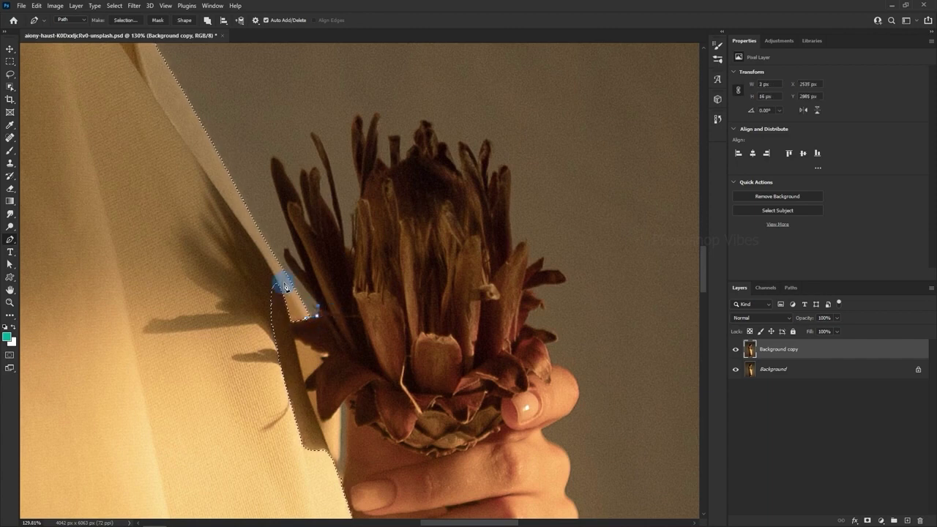
click(274, 158)
click(312, 149)
click(375, 117)
click(483, 173)
click(527, 293)
drag(571, 388, 483, 132)
drag(470, 459, 385, 107)
drag(462, 400, 461, 384)
drag(352, 110, 484, 439)
click(278, 263)
click(338, 327)
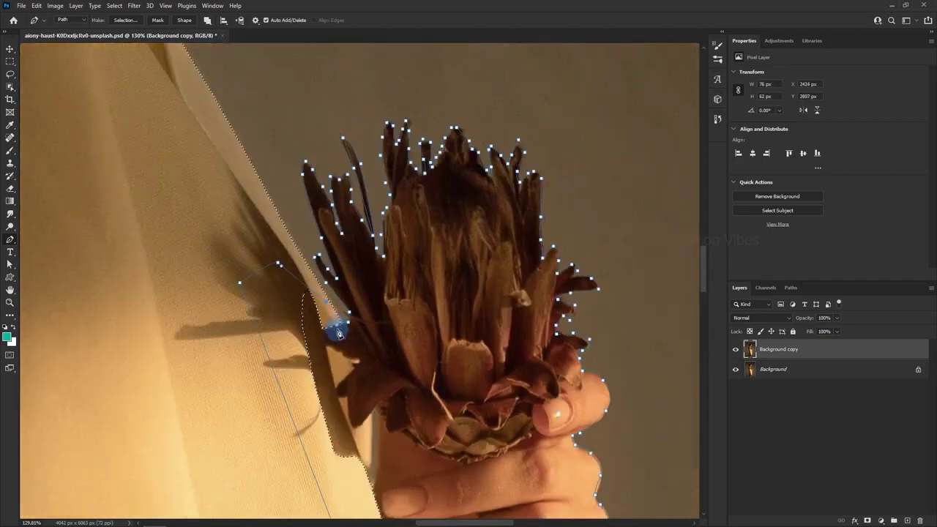
- Convert the flower path to a selection using Add to Selection
click(124, 21)
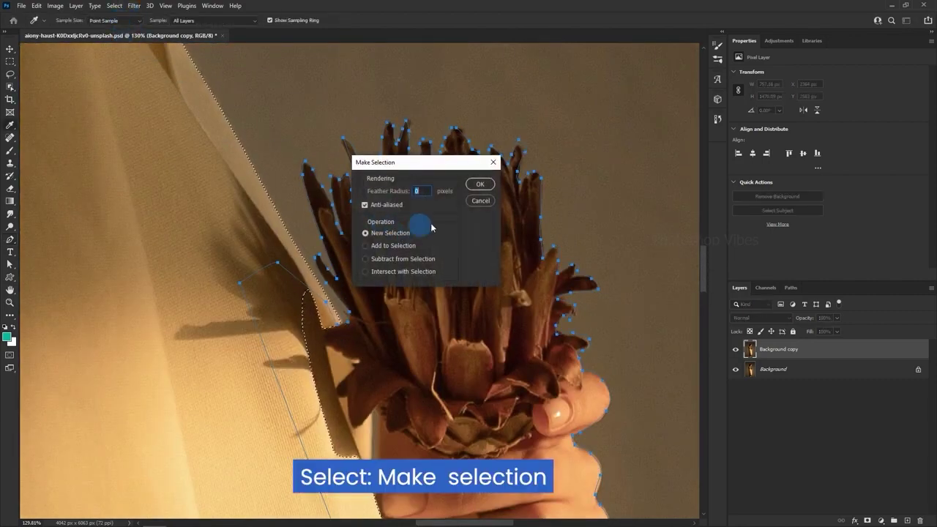
click(362, 248)
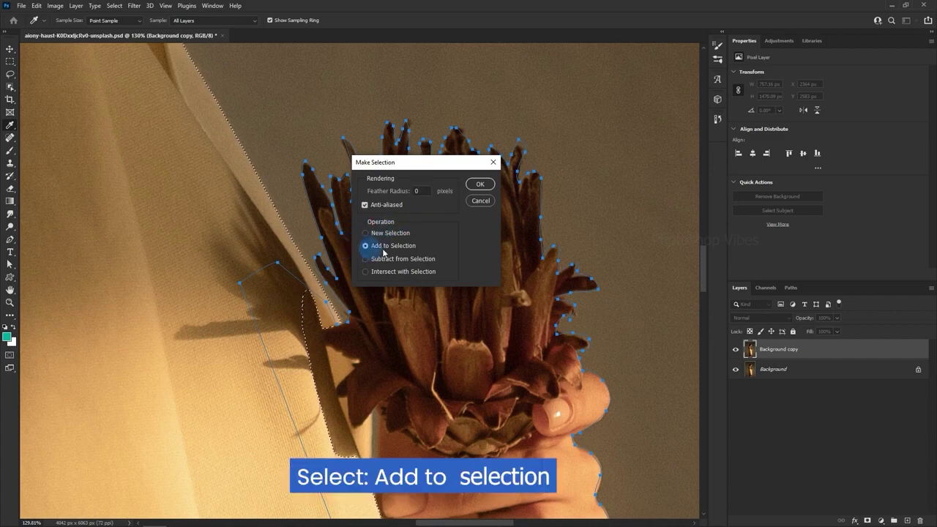
click(387, 252)
click(478, 185)
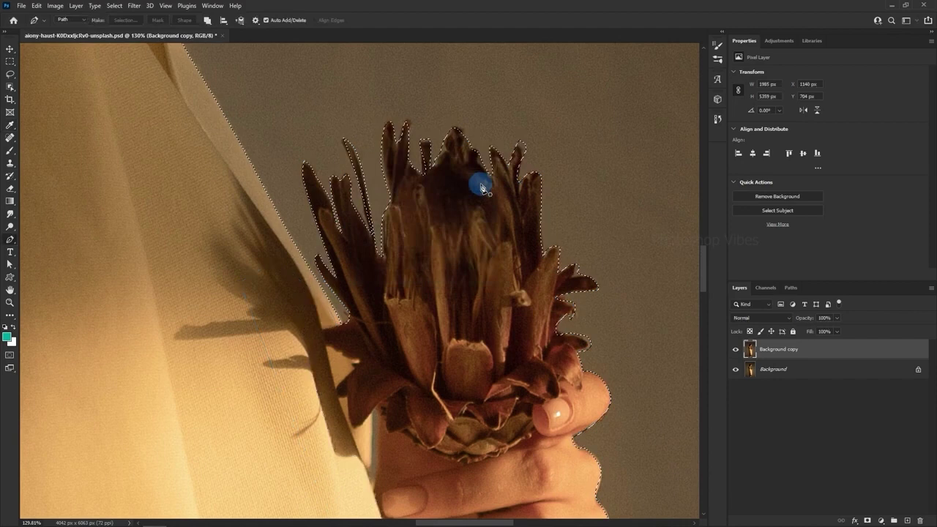
scroll(454, 211, down, 5)
scroll(454, 213, down, 4)
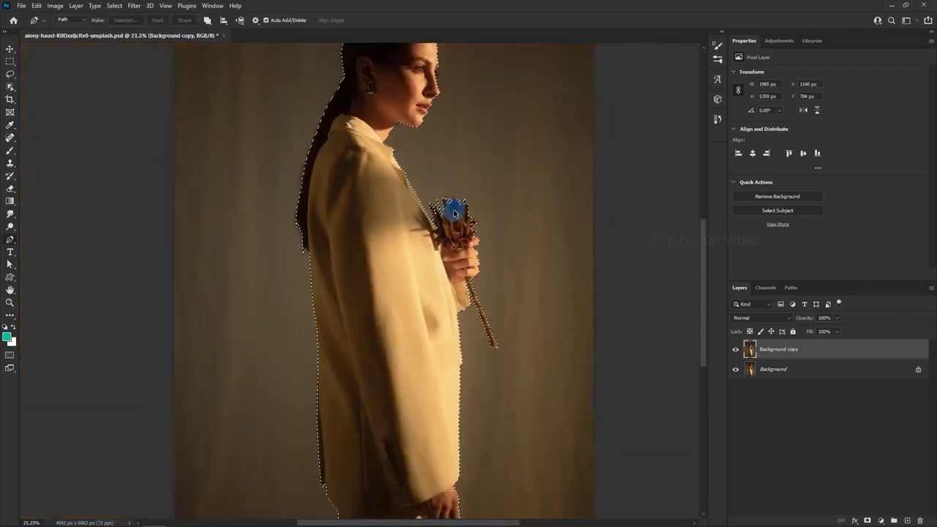
scroll(415, 422, up, 5)
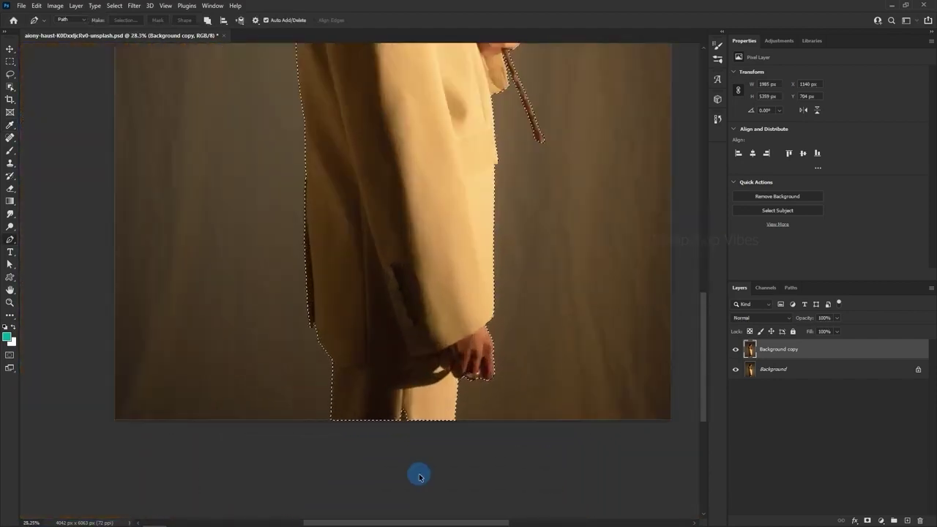
- Add the gap between the woman's legs to the selection with the Lasso in add mode
right_click(10, 74)
click(52, 72)
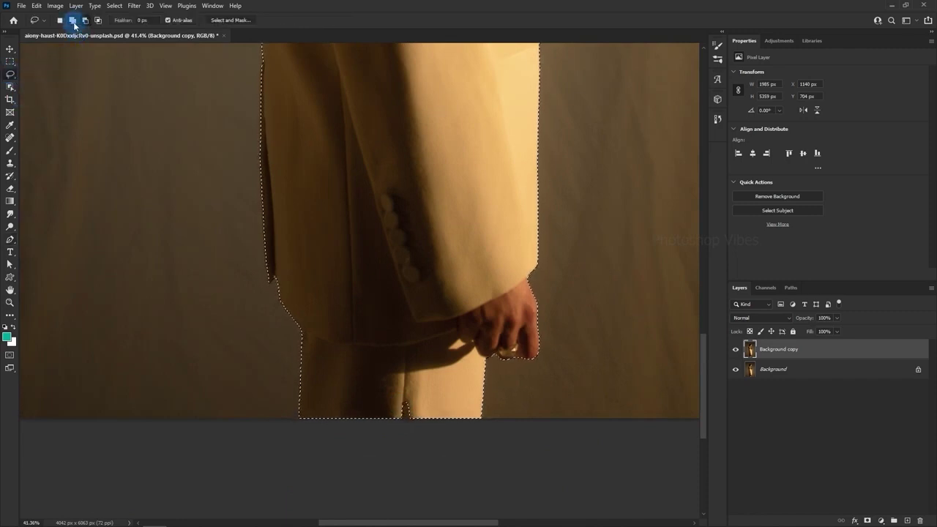
click(74, 22)
mouse_move(388, 402)
mouse_down()
mouse_move(446, 426)
mouse_move(372, 397)
mouse_up()
scroll(371, 397, down, 2)
scroll(370, 398, down, 2)
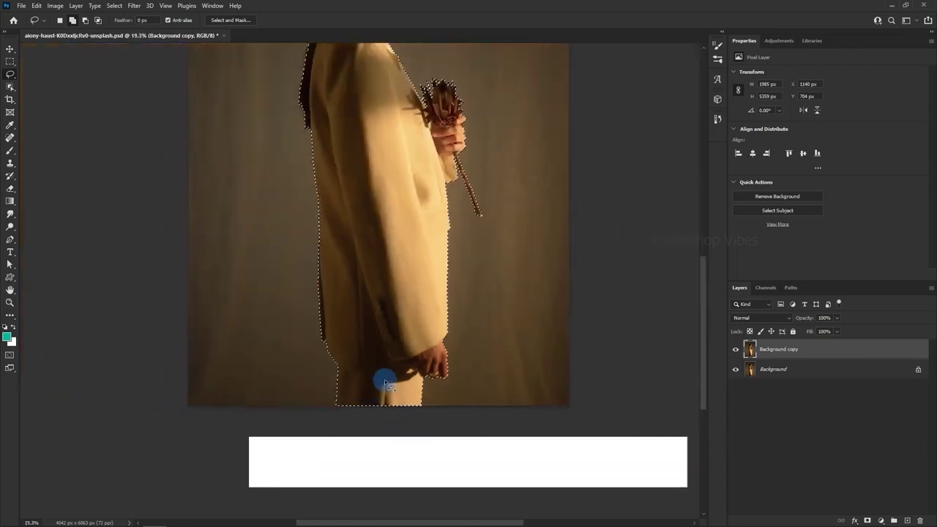
scroll(386, 379, down, 2)
key(v)
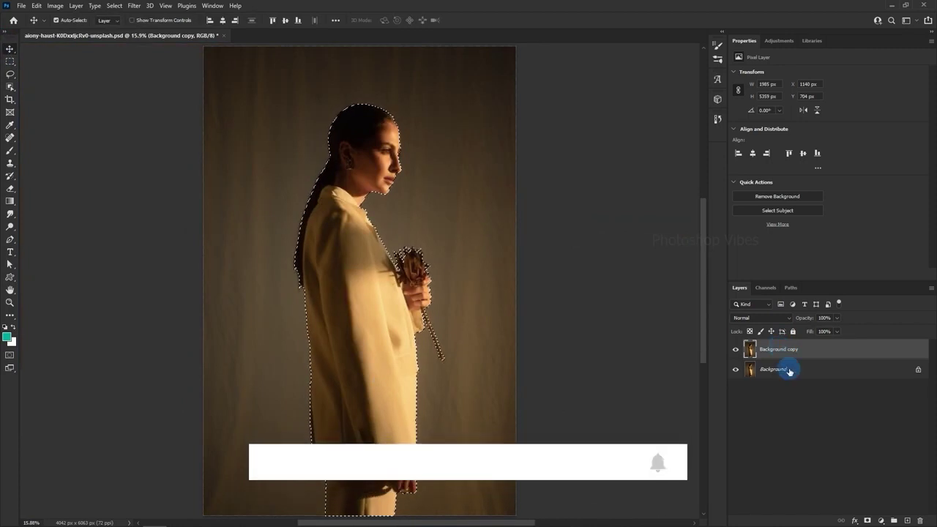
- Mask Background copy to the selection, check the cutout, and convert it to a smart object
click(869, 520)
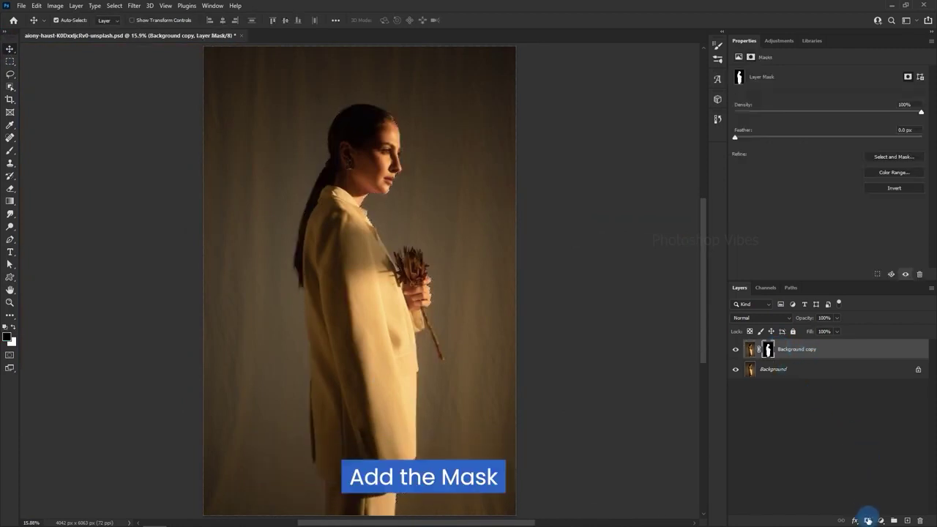
click(737, 369)
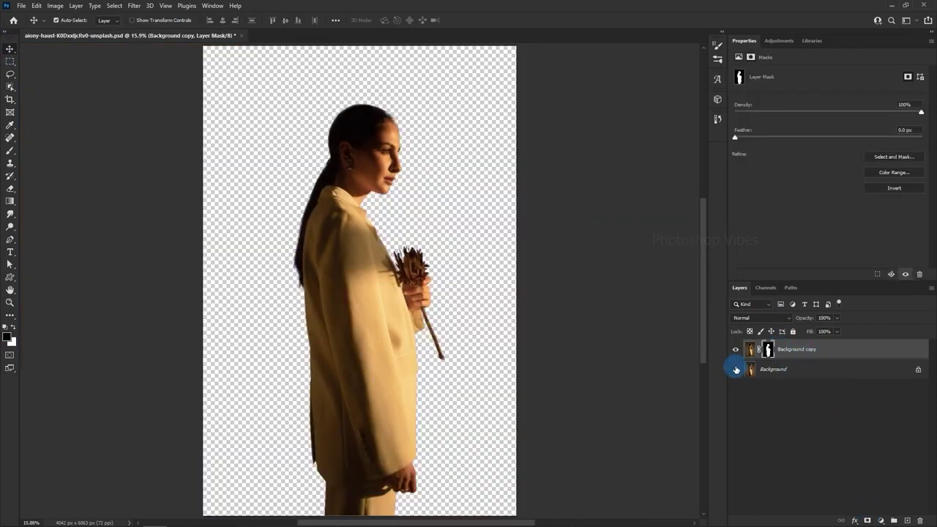
click(737, 369)
right_click(803, 352)
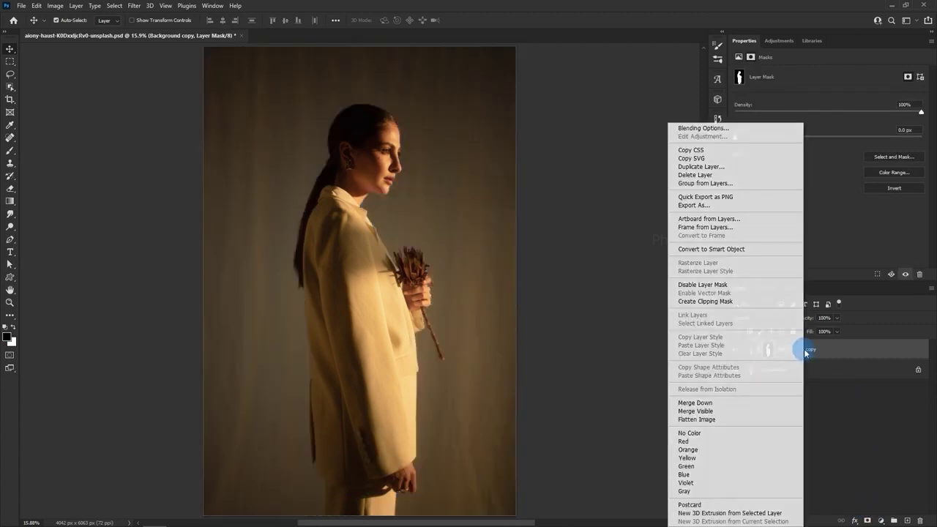
click(755, 250)
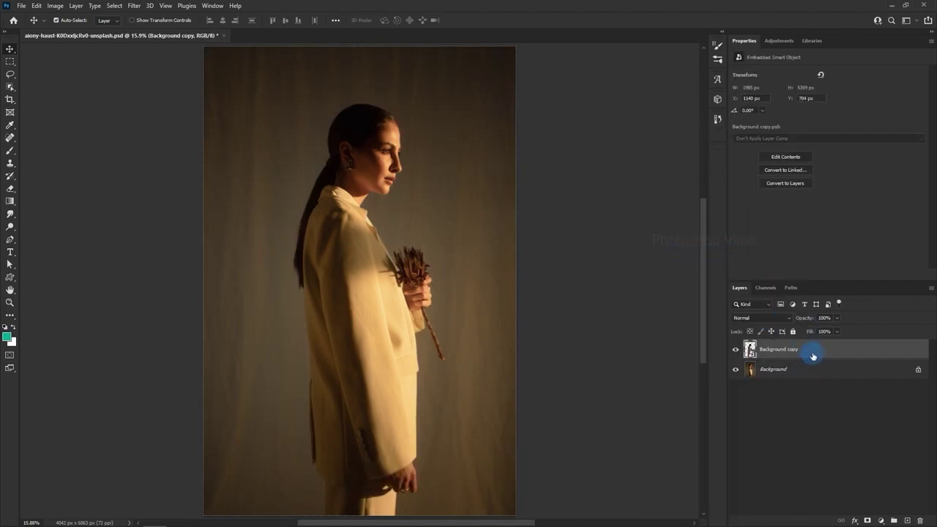
- Apply a Motion Blur filter to Background copy at angle 0 with 1206-pixel distance
click(130, 8)
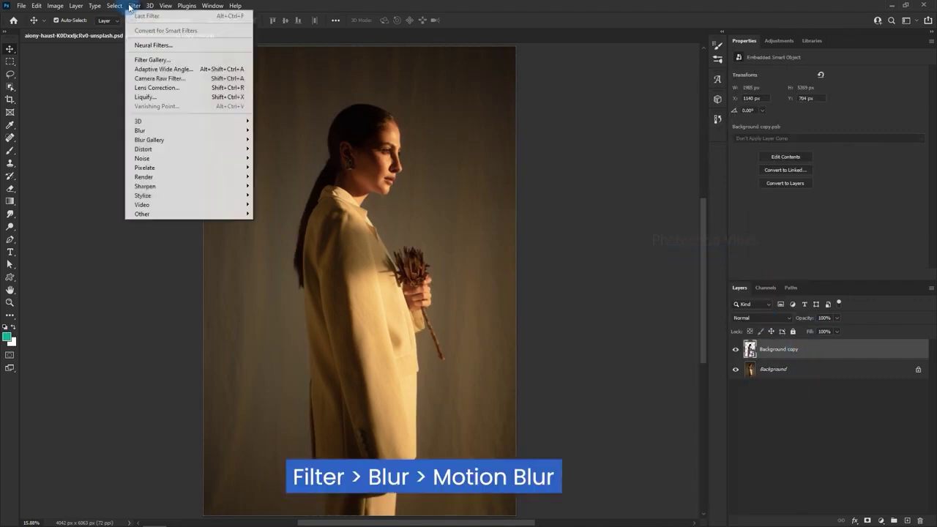
mouse_move(162, 133)
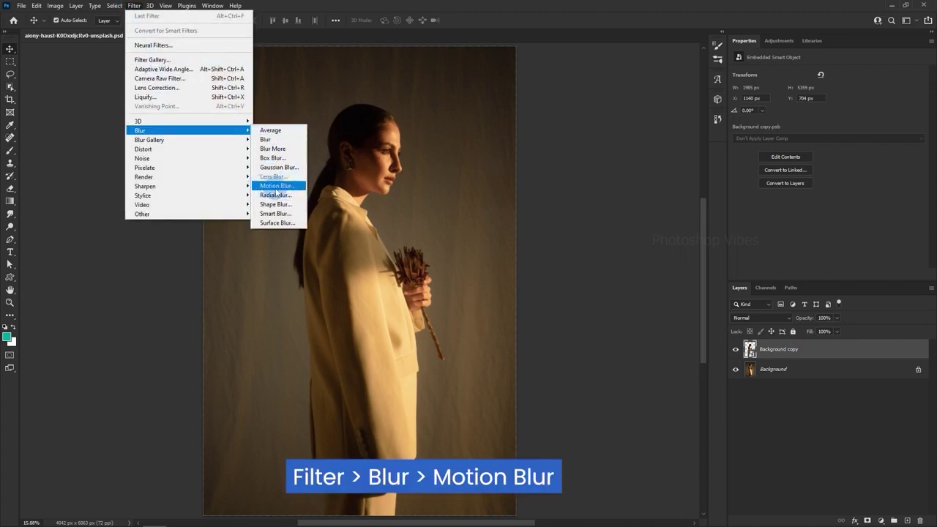
click(278, 186)
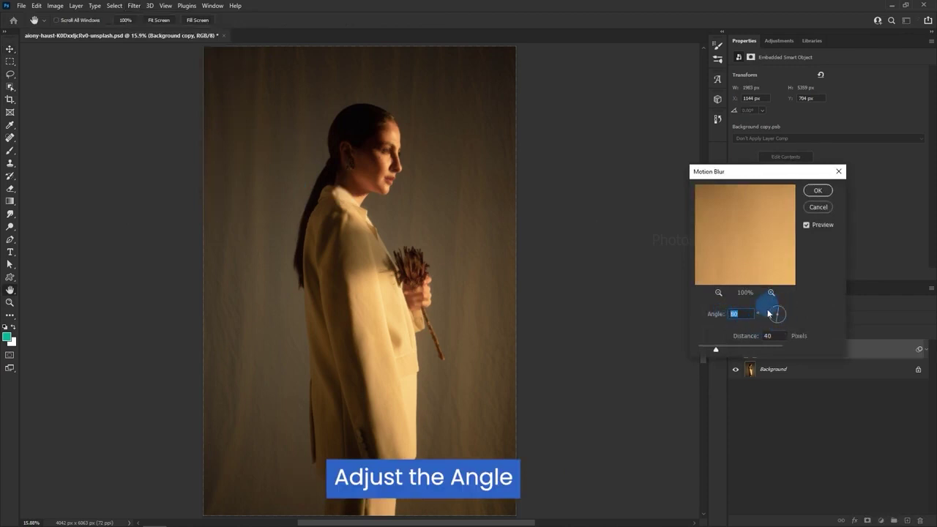
text(0)
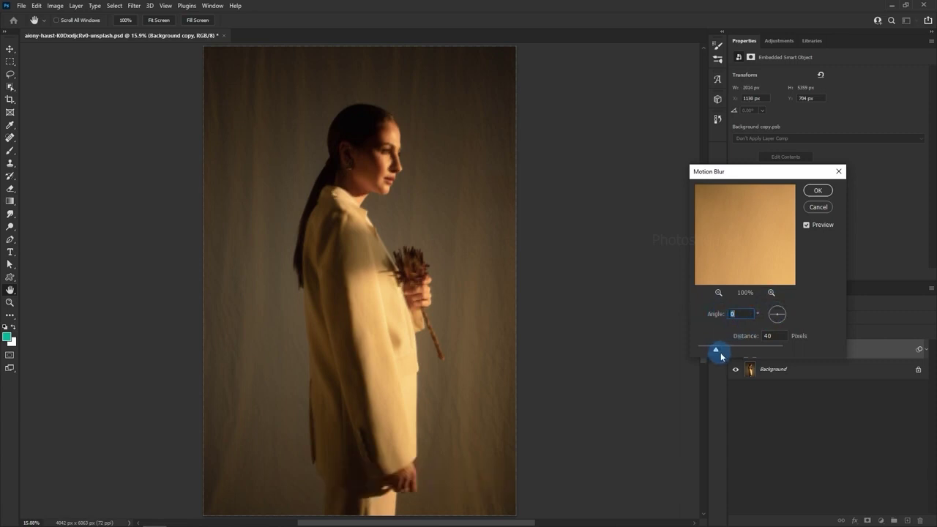
drag(735, 354, 760, 355)
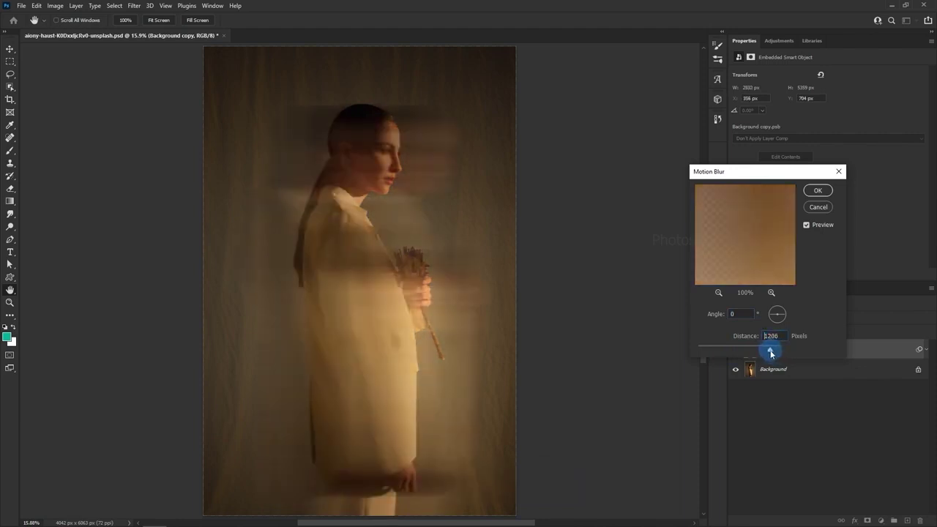
drag(771, 354, 771, 354)
click(818, 191)
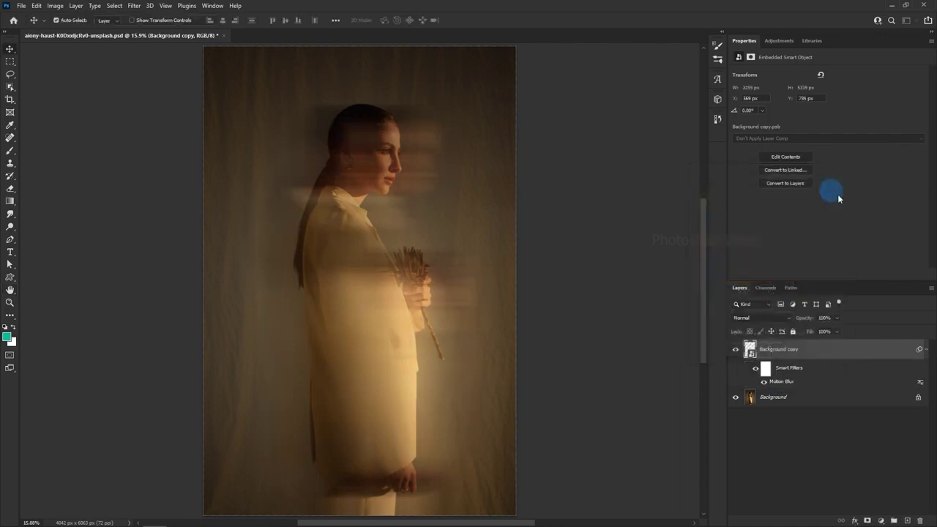